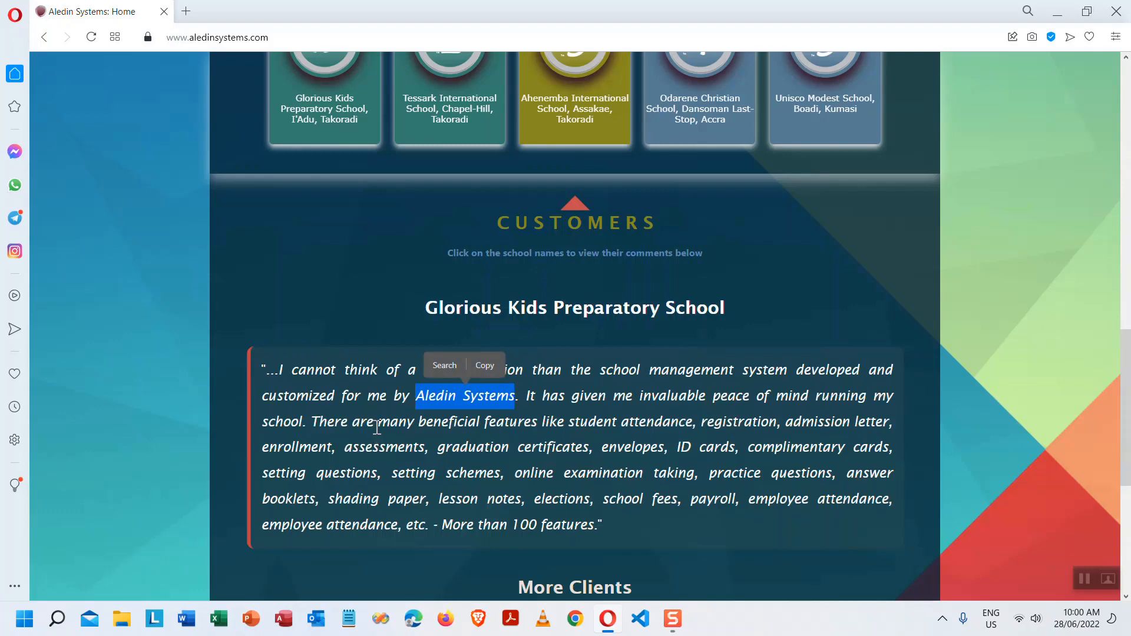
# - Highlight 'student attendance' and 'More than 100 features' in the current testimonial
pyautogui.moveTo(569, 422); pyautogui.dragTo(694, 422)
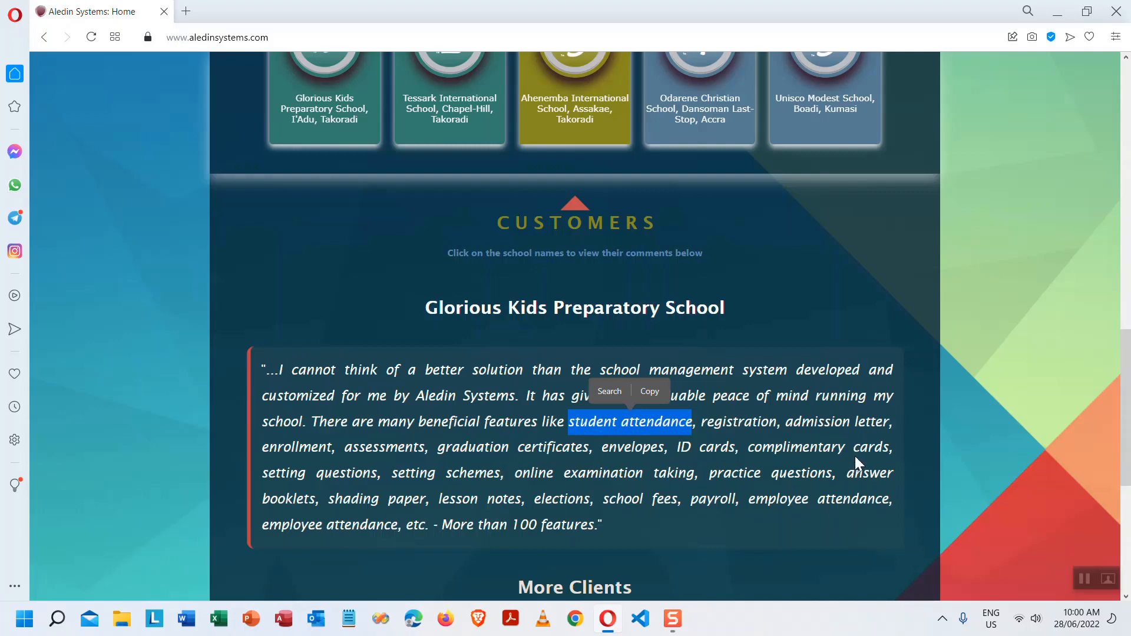
pyautogui.moveTo(447, 524); pyautogui.dragTo(600, 525)
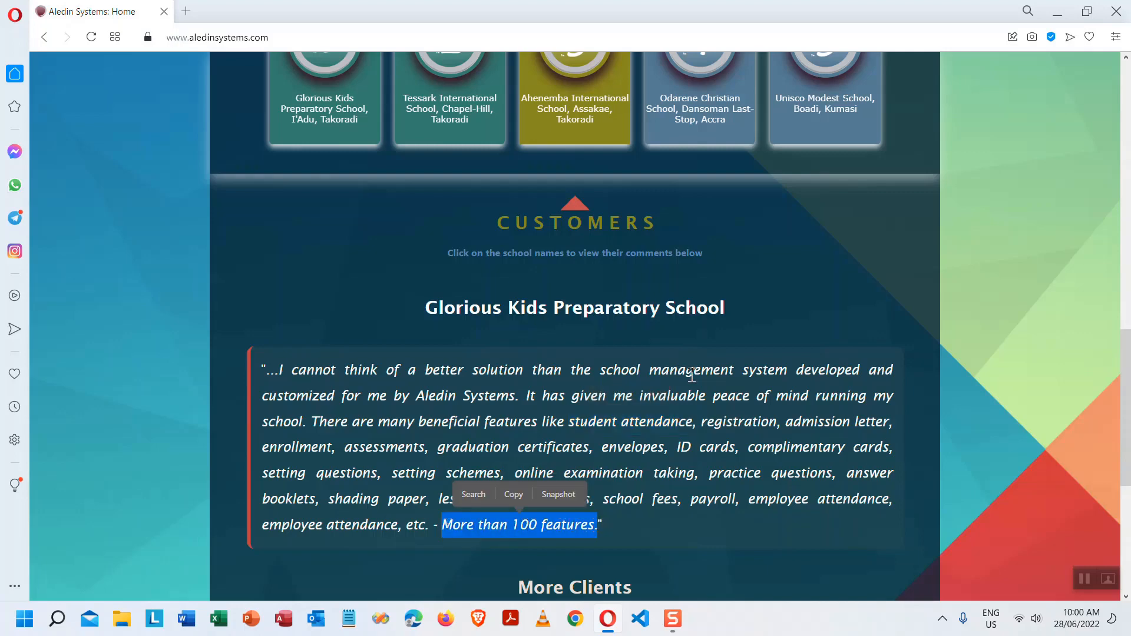
pyautogui.scroll(-4, 699, 375)
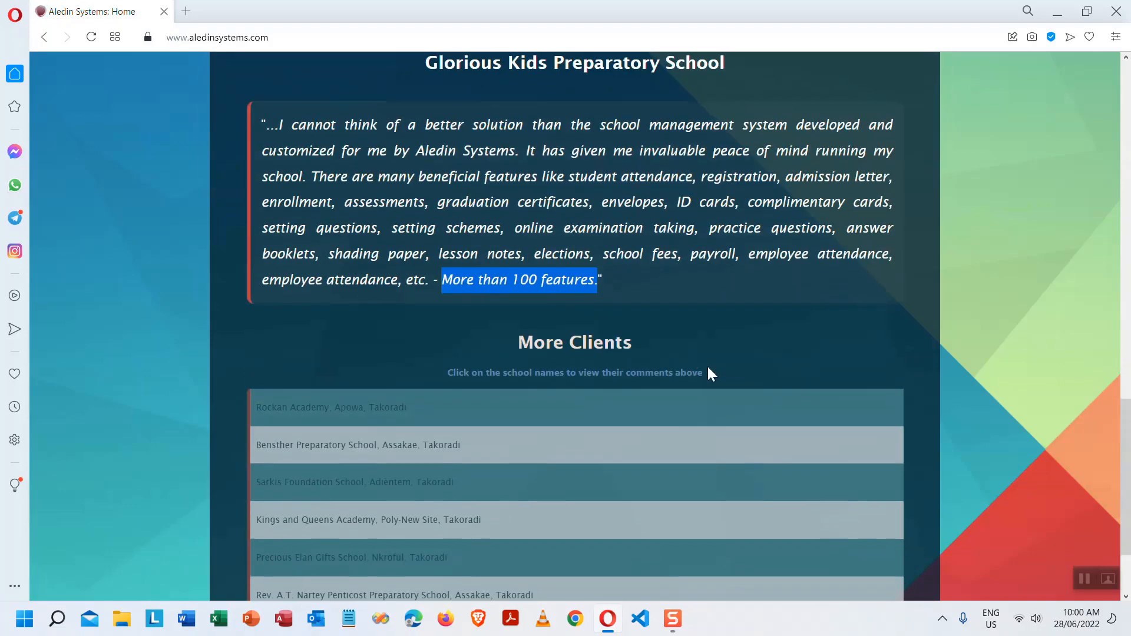
pyautogui.scroll(7, 710, 368)
# - Load Tessark International School's testimonial via school card 2, then scroll back to About Us
pyautogui.click(466, 237)
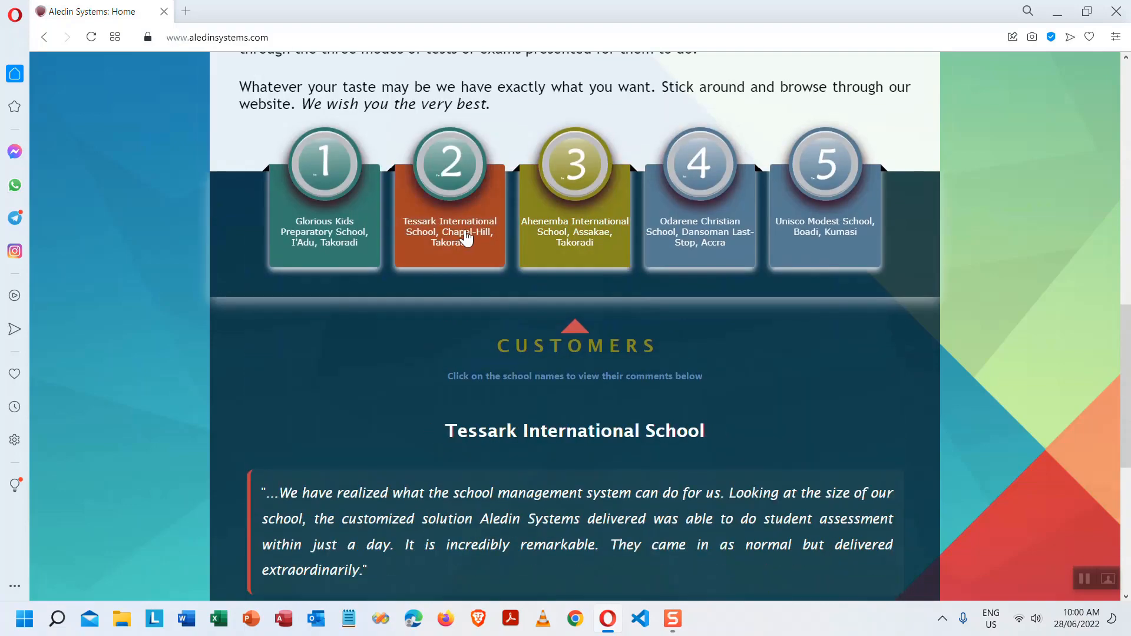
pyautogui.scroll(-2, 525, 435)
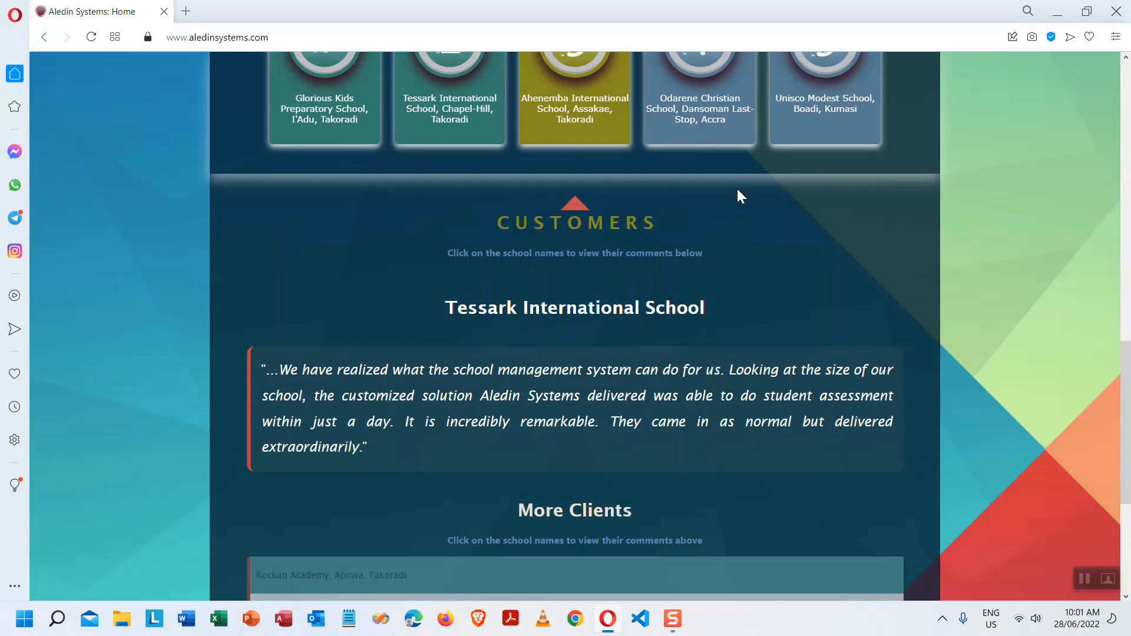
pyautogui.scroll(-2, 705, 266)
pyautogui.scroll(4, 758, 215)
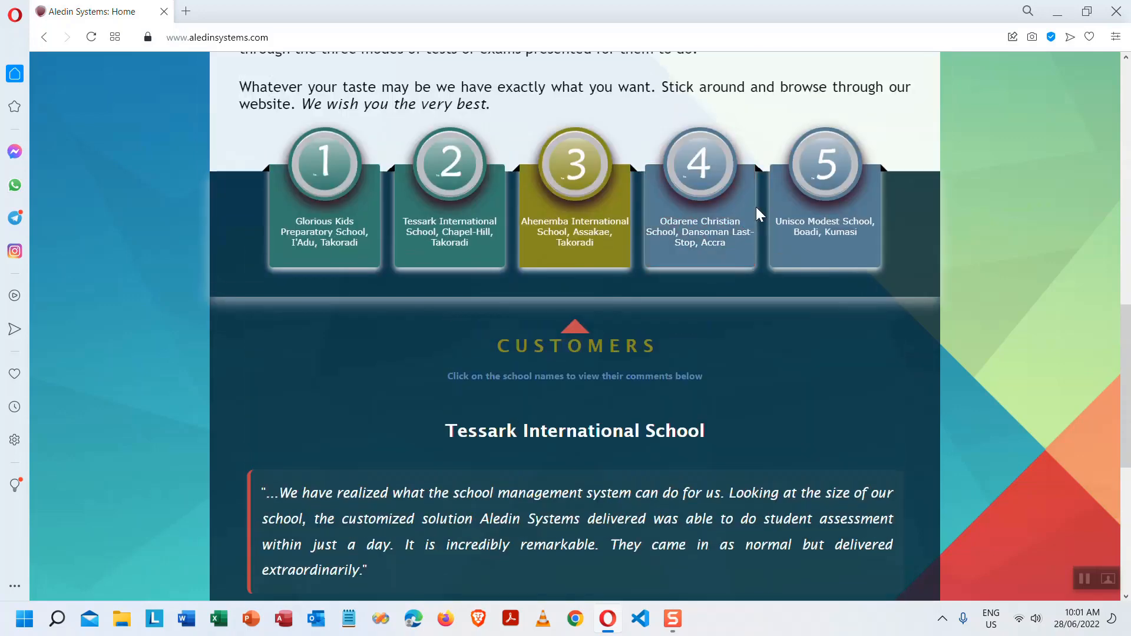
pyautogui.scroll(-4, 750, 321)
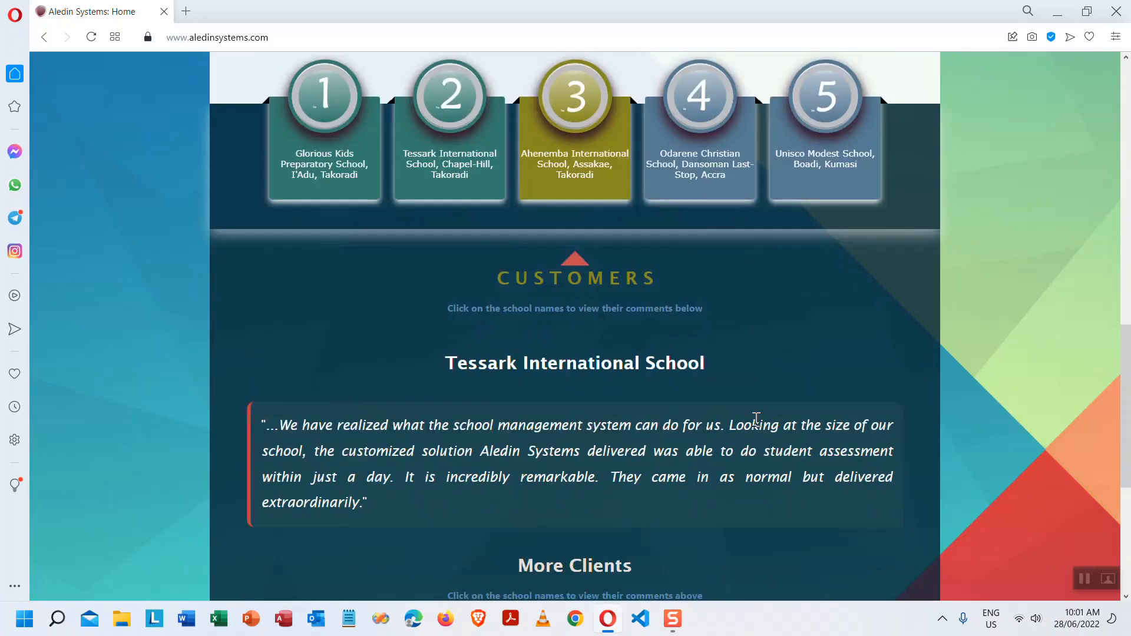
pyautogui.scroll(-2, 733, 415)
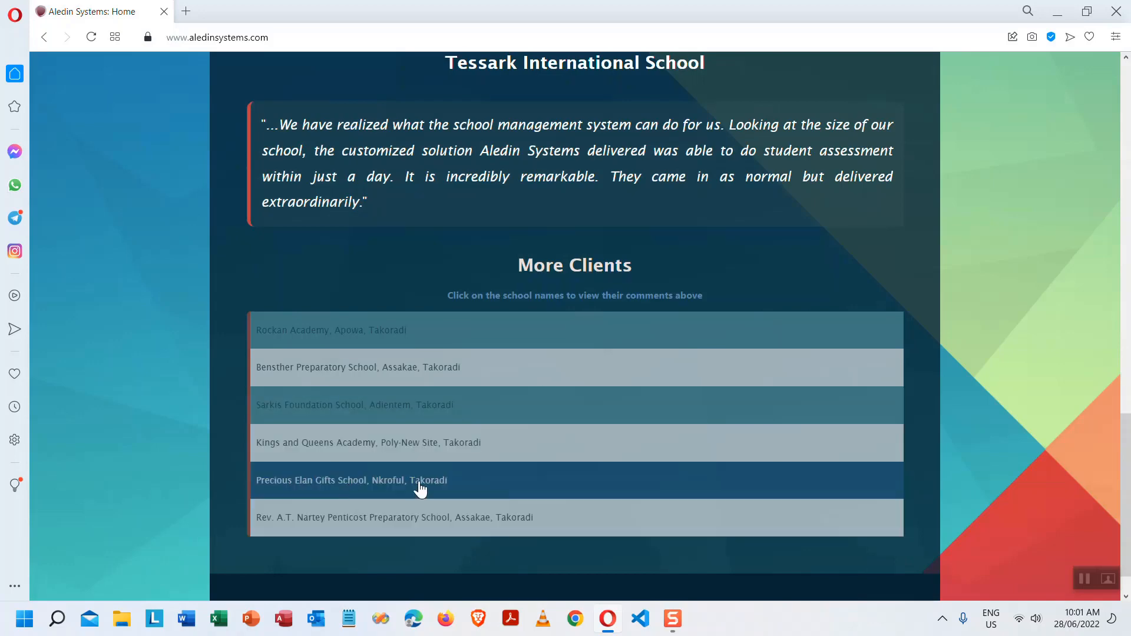
pyautogui.scroll(-1, 442, 501)
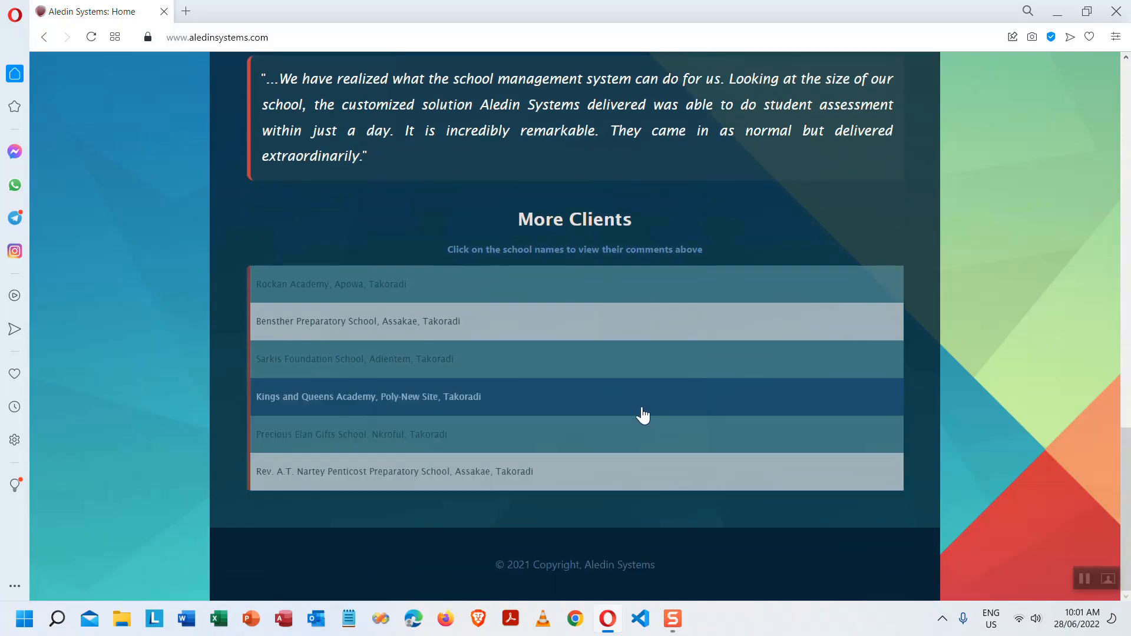
pyautogui.scroll(15, 642, 415)
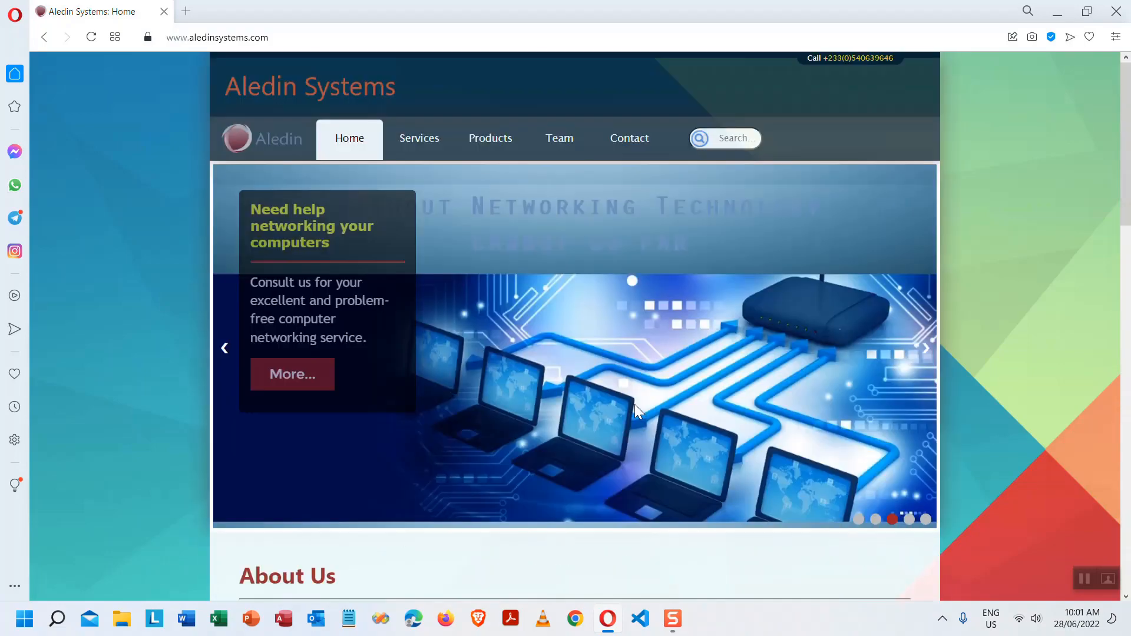
# - Go to the Services page, scroll through Services, Training and Mentorship, then return to top
pyautogui.click(421, 143)
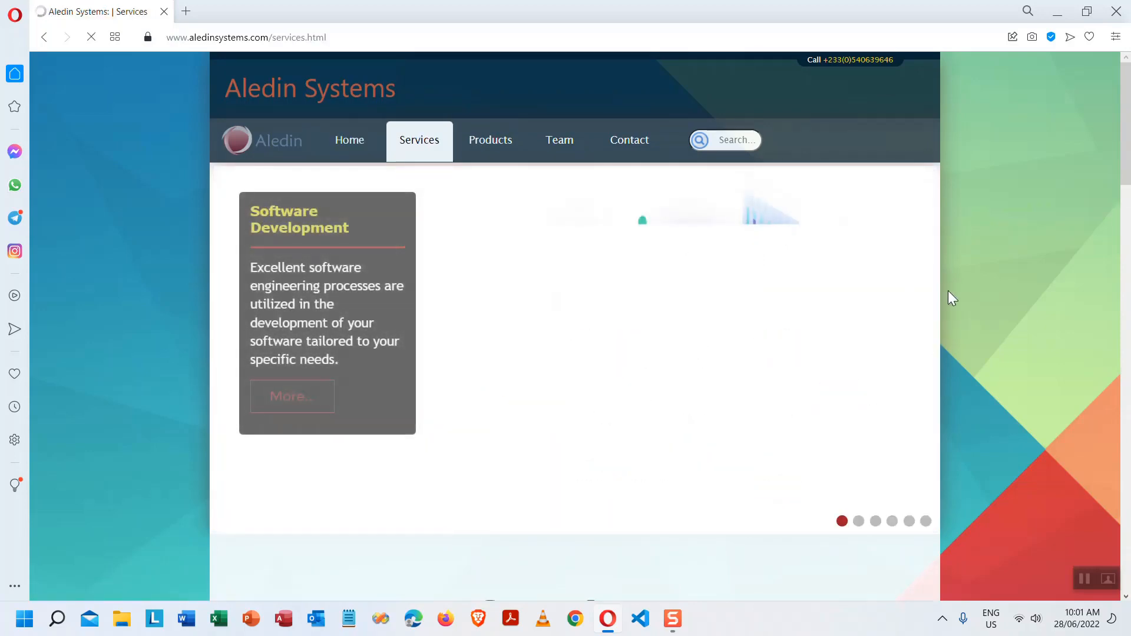
pyautogui.scroll(-6, 977, 369)
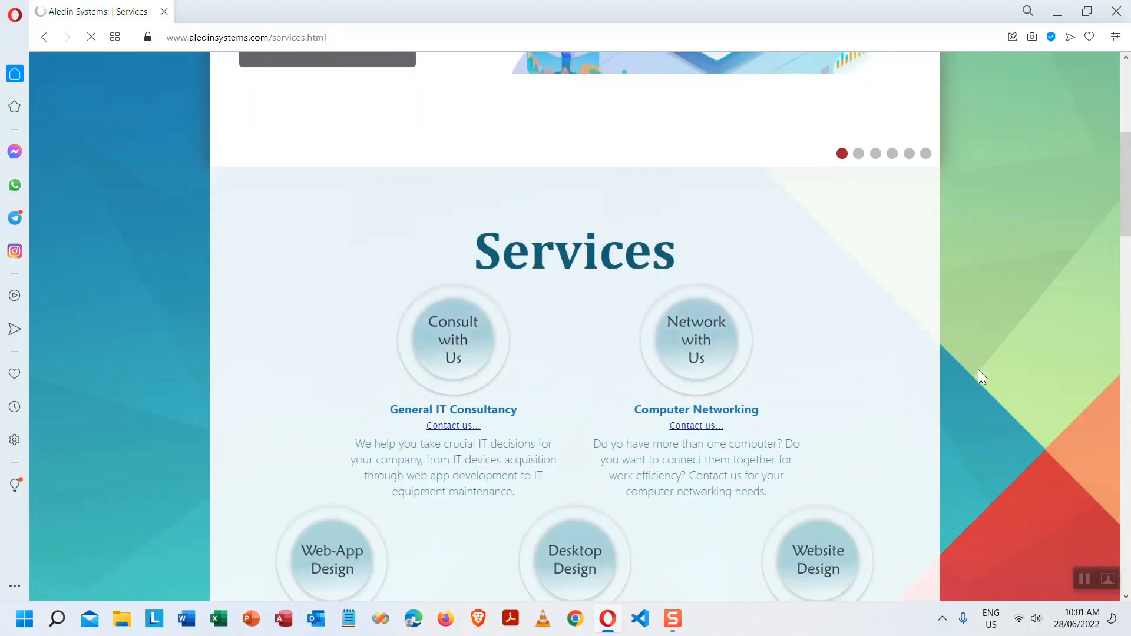
pyautogui.scroll(-6, 977, 372)
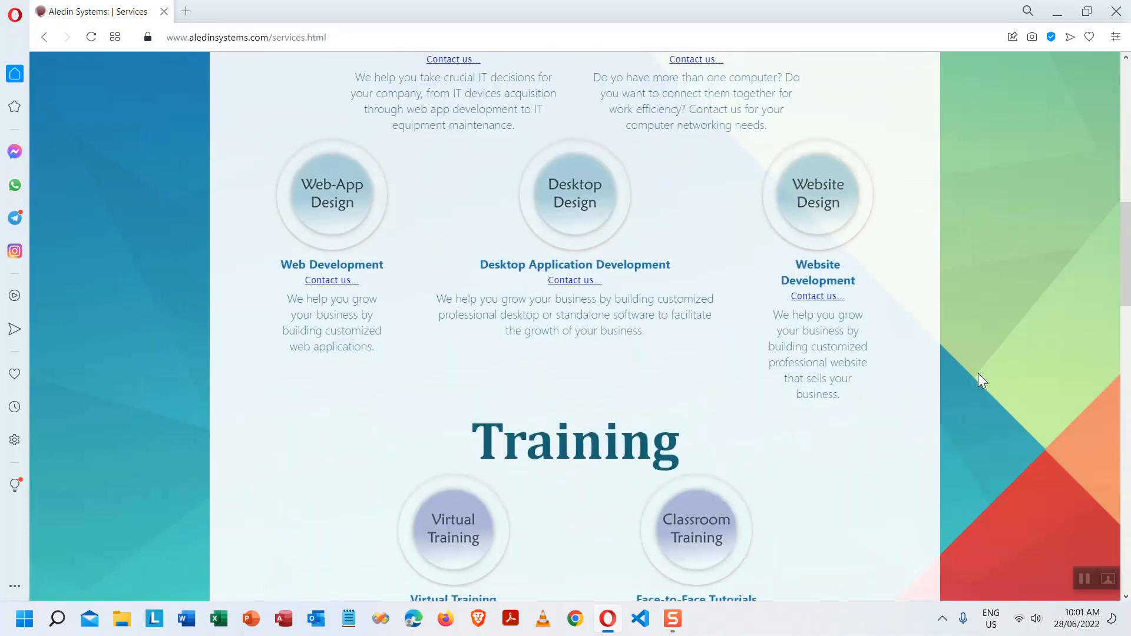
pyautogui.scroll(-12, 978, 373)
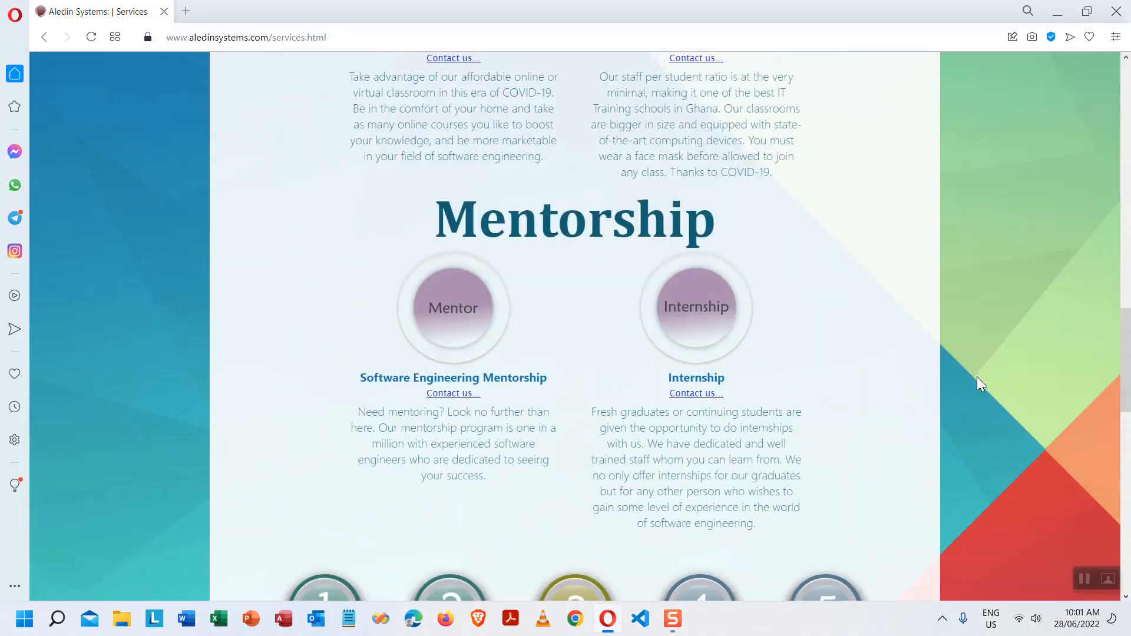
pyautogui.scroll(20, 976, 378)
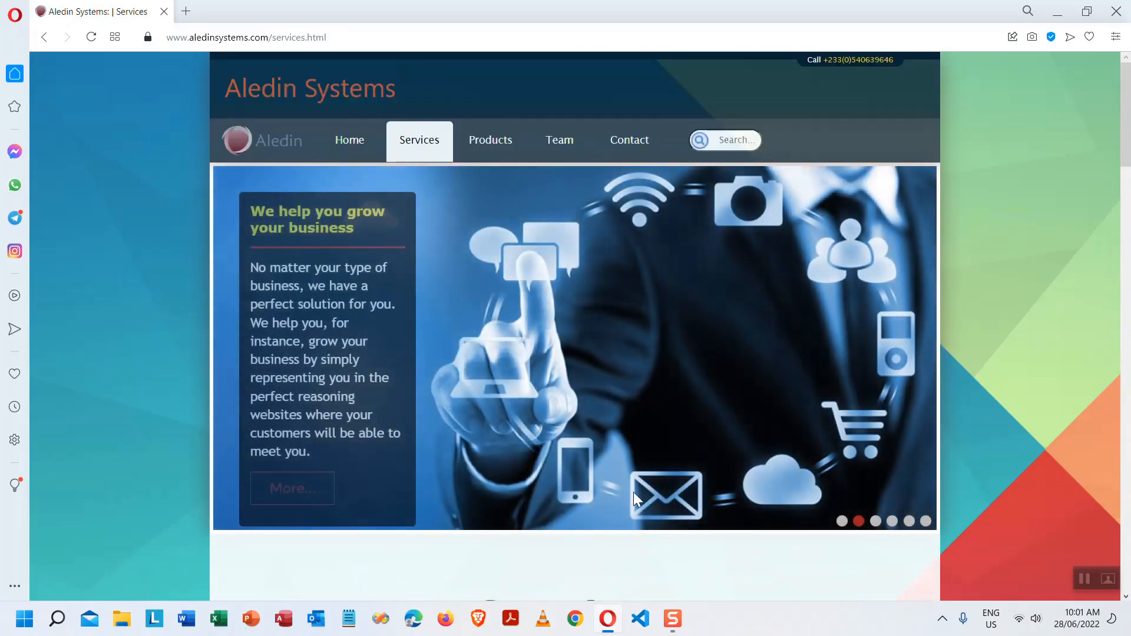
# - Open the Products page and highlight the Aledin School Time and Aledin Tests Manager headings
pyautogui.click(492, 146)
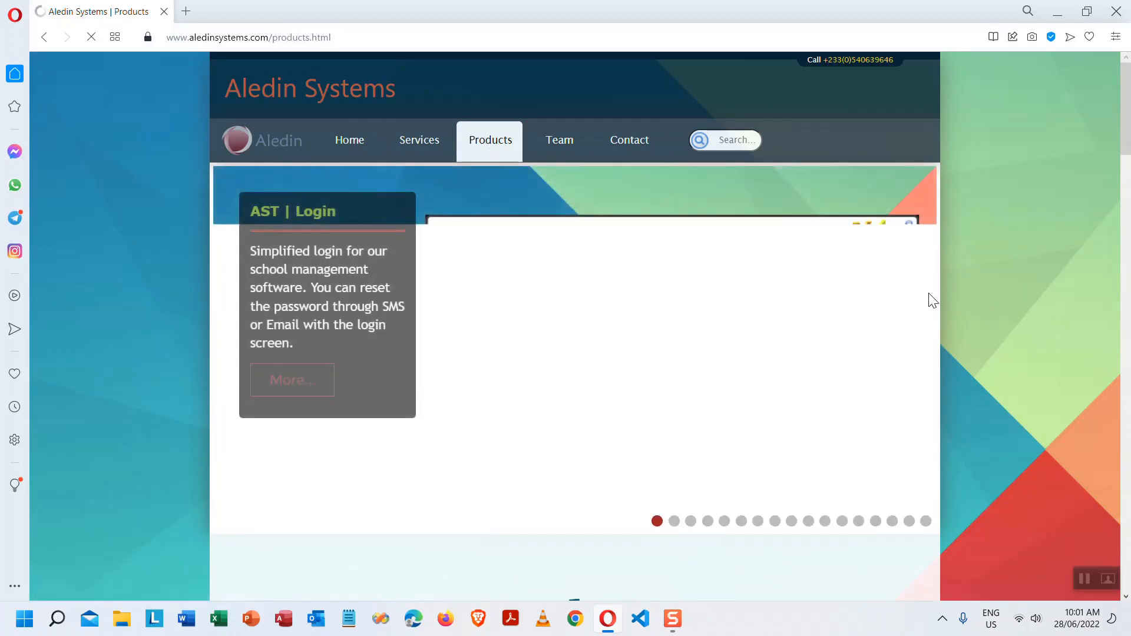
pyautogui.scroll(-4, 929, 302)
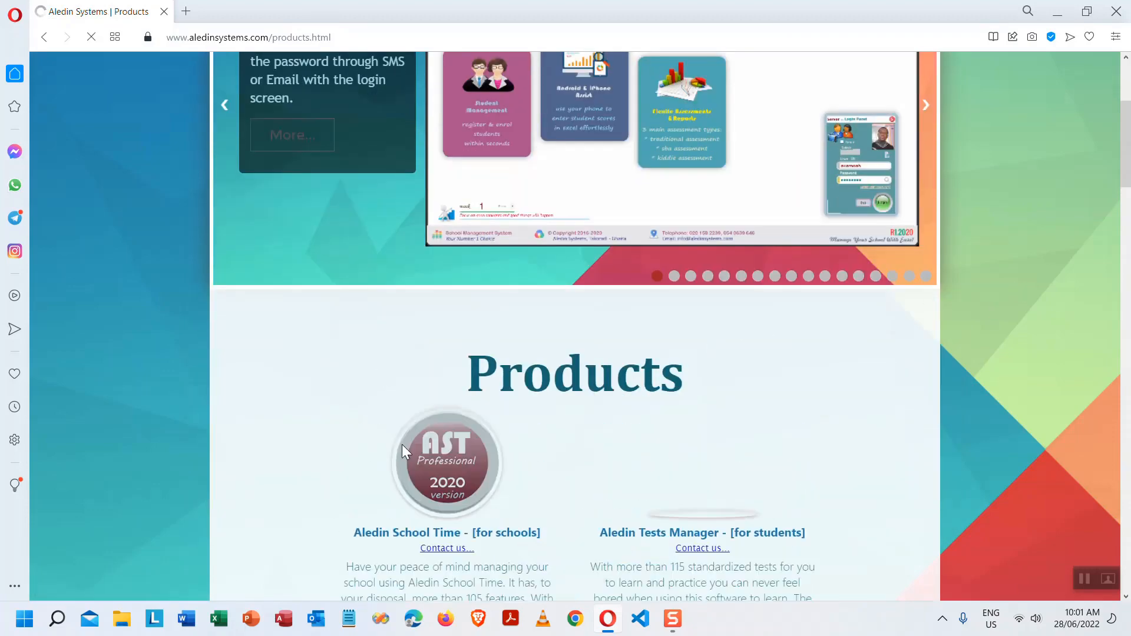
pyautogui.scroll(-5, 547, 439)
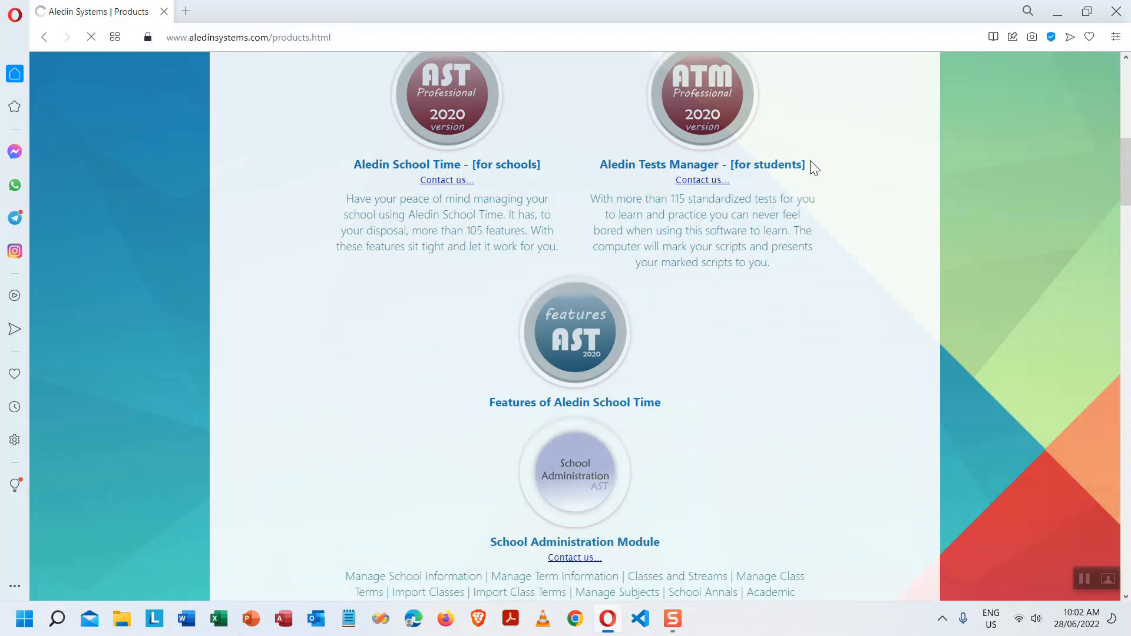
pyautogui.moveTo(373, 170); pyautogui.dragTo(457, 166)
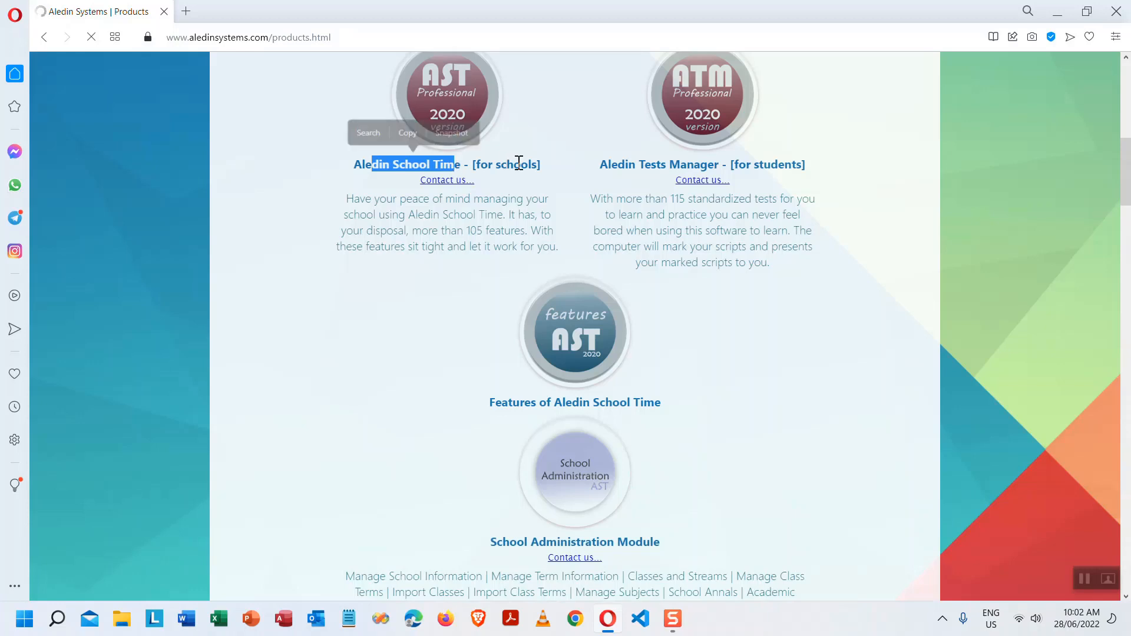
pyautogui.moveTo(616, 167); pyautogui.dragTo(687, 165)
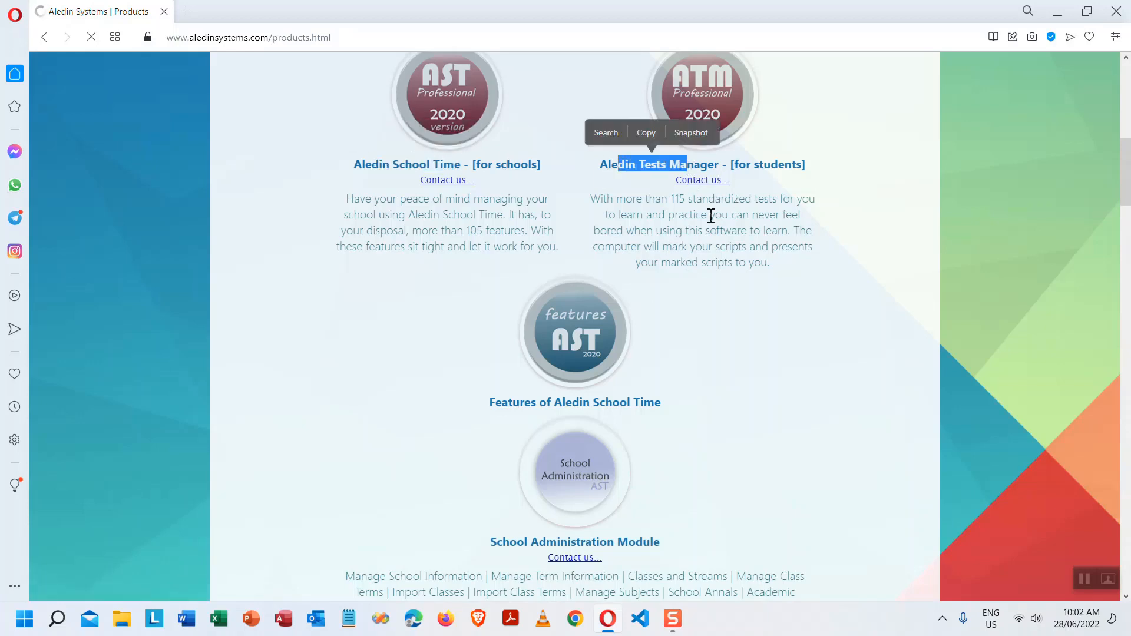
# - Scroll down through the modules, highlighting 'Module' and 'more than 105 features' along the way
pyautogui.scroll(-2, 656, 294)
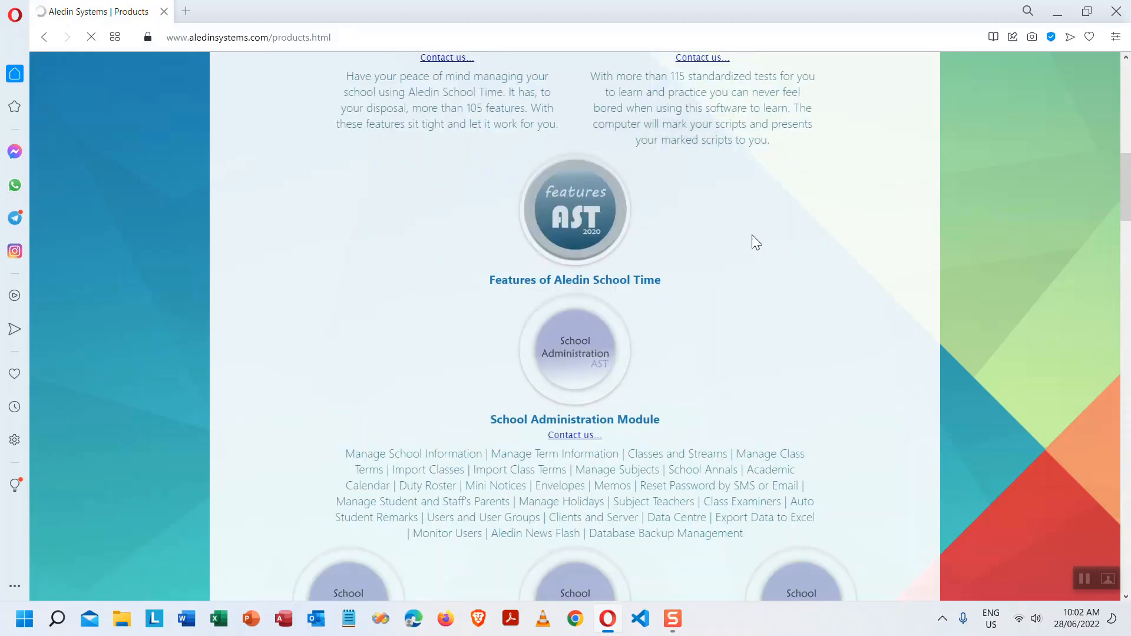
pyautogui.scroll(-2, 739, 244)
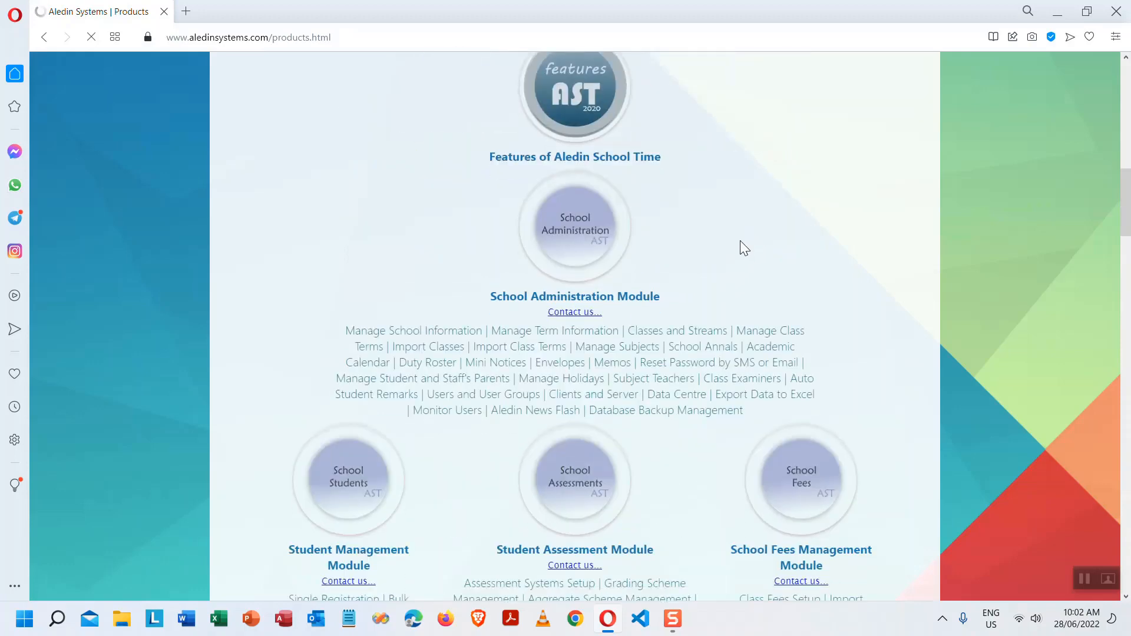
pyautogui.scroll(-2, 740, 241)
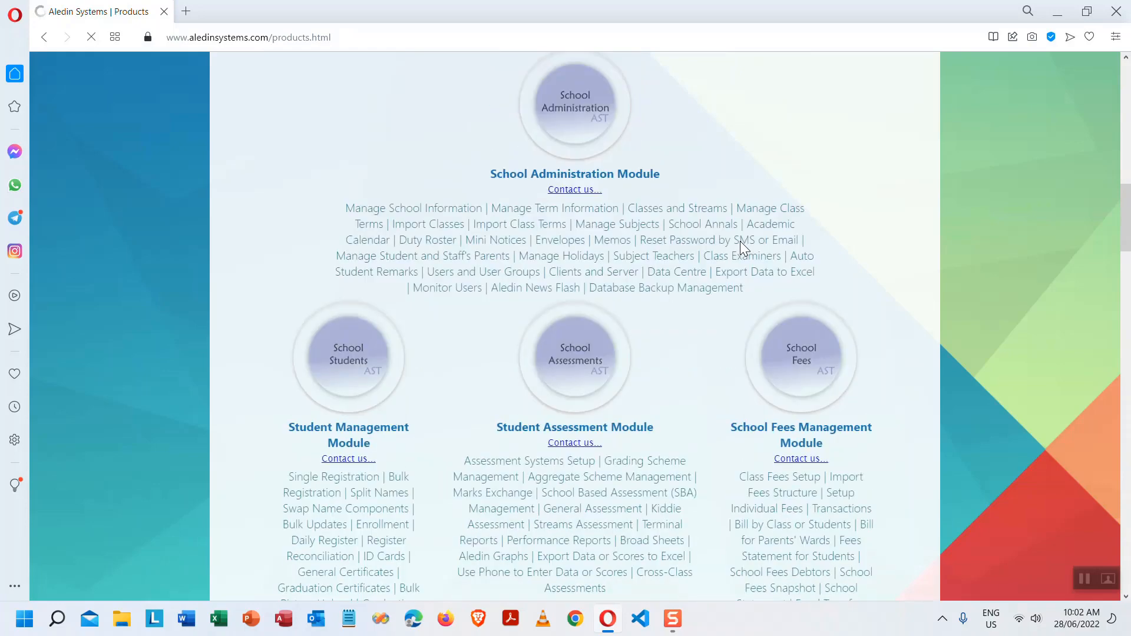
pyautogui.scroll(4, 769, 235)
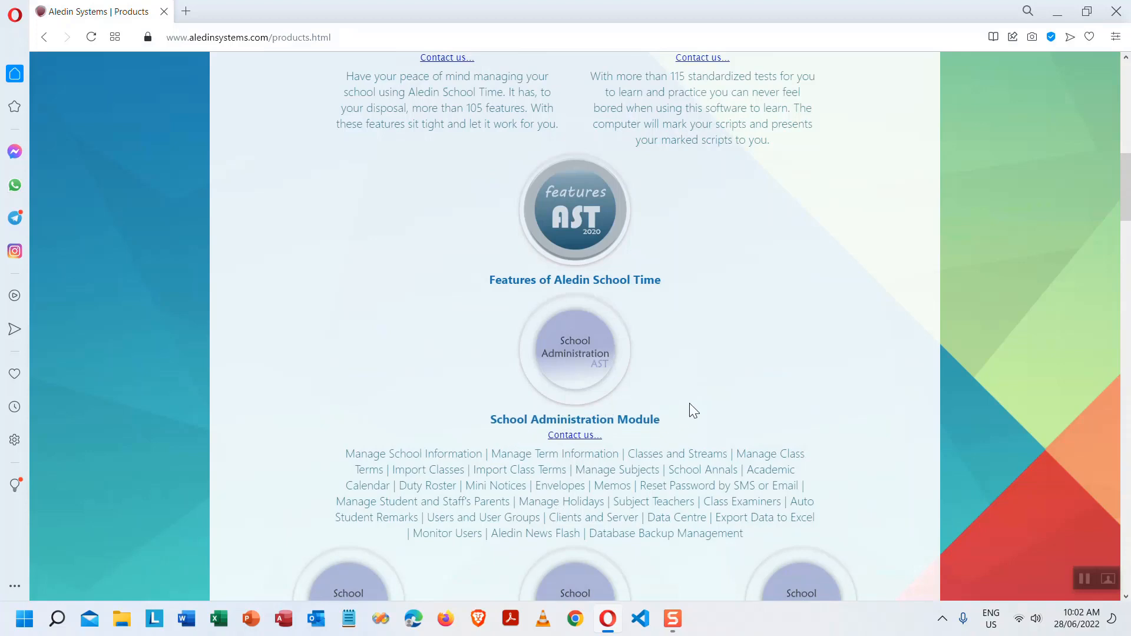
pyautogui.scroll(-2, 689, 404)
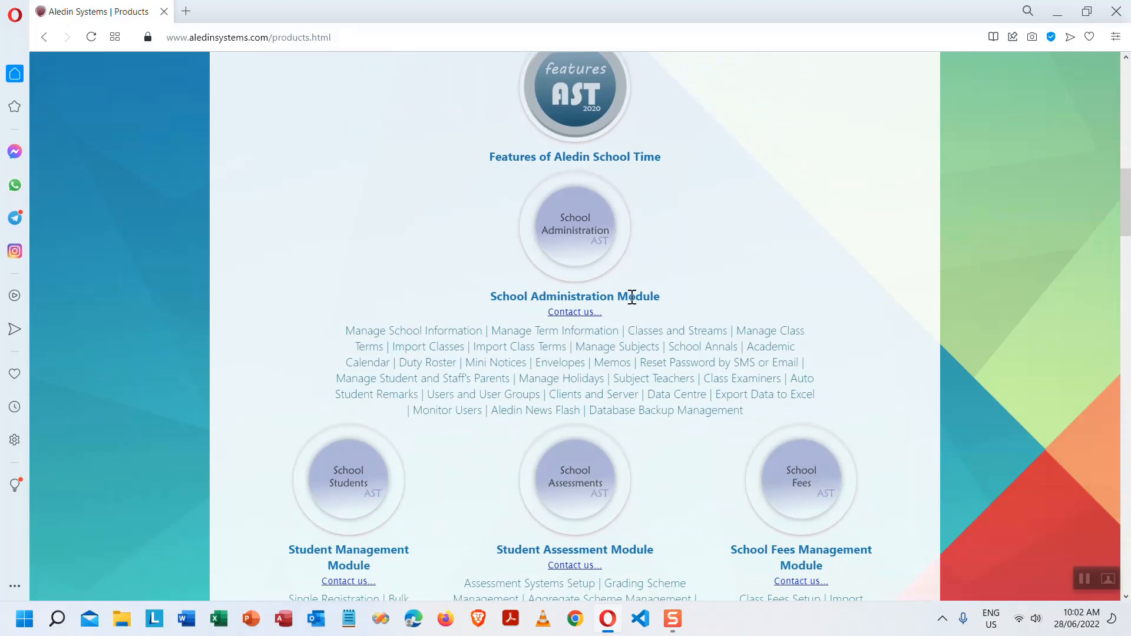
pyautogui.doubleClick(631, 297)
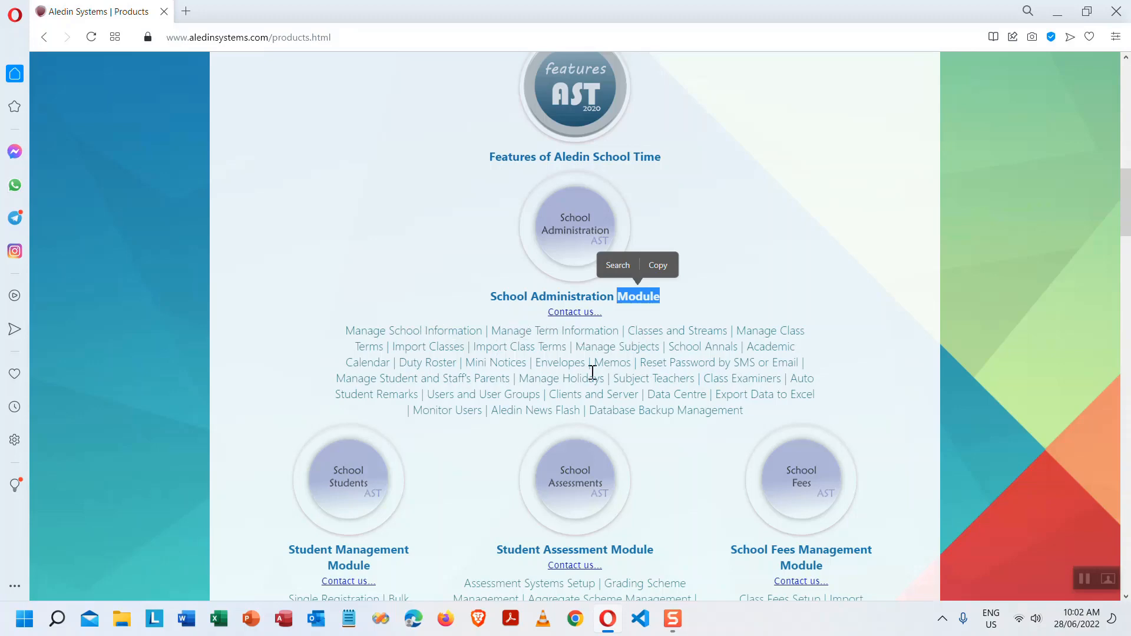
pyautogui.scroll(-2, 646, 372)
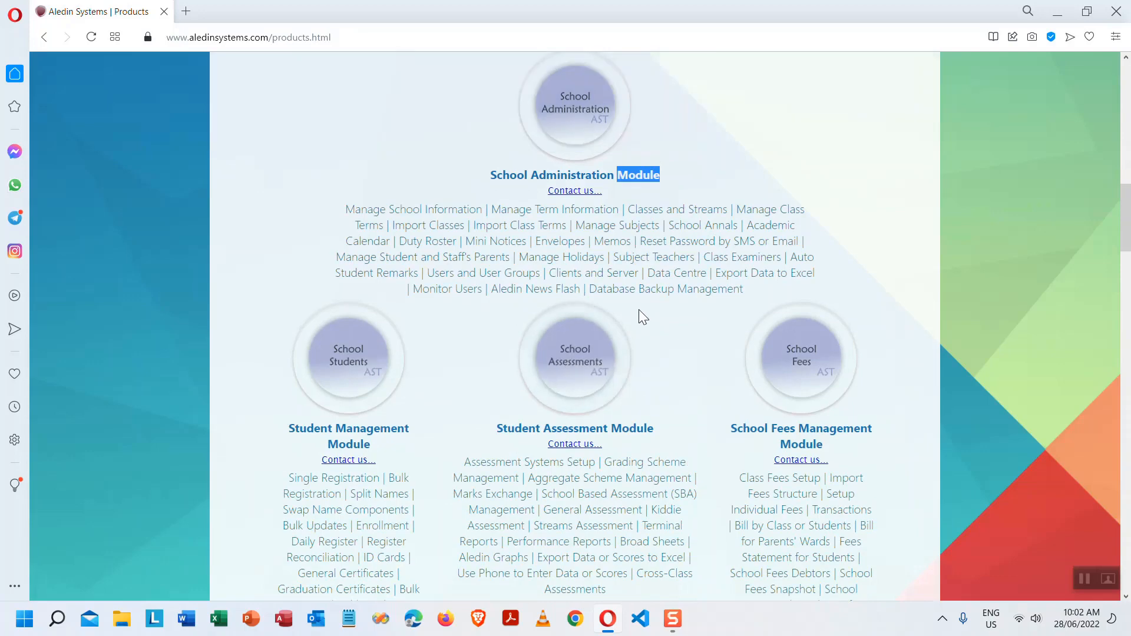
pyautogui.scroll(6, 639, 311)
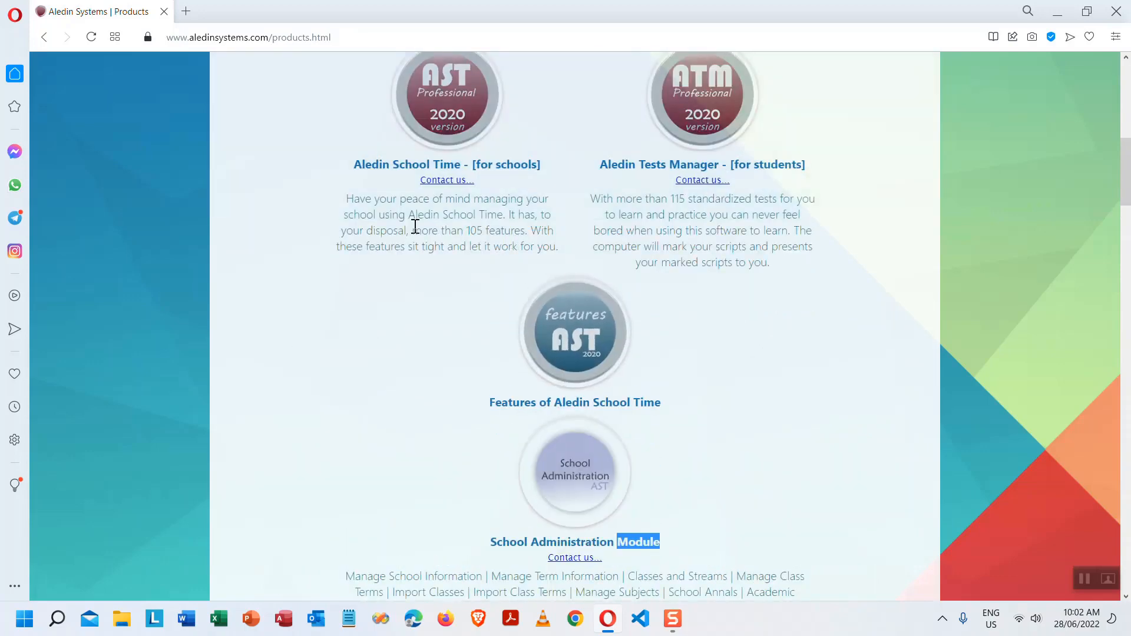
pyautogui.moveTo(415, 226); pyautogui.dragTo(526, 235)
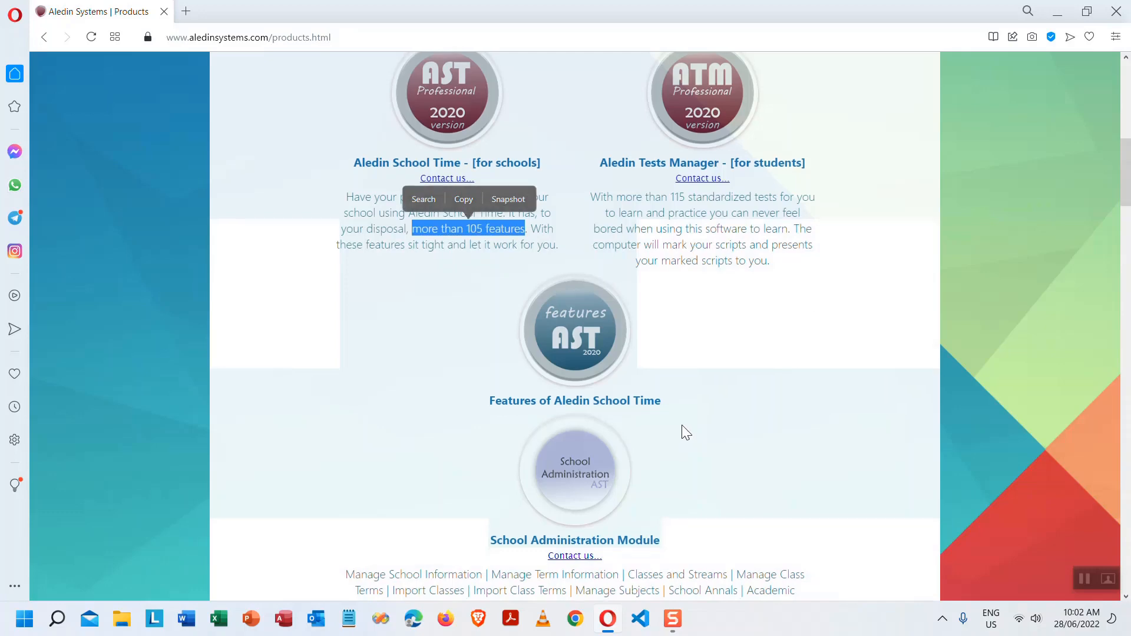
pyautogui.scroll(-4, 686, 430)
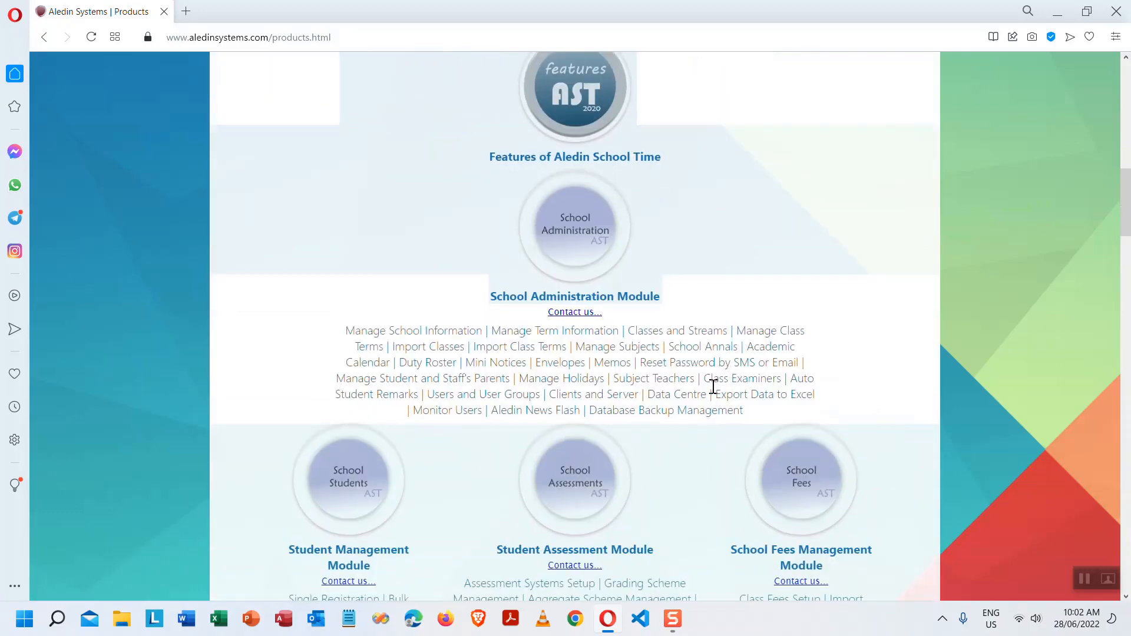
pyautogui.scroll(-4, 700, 386)
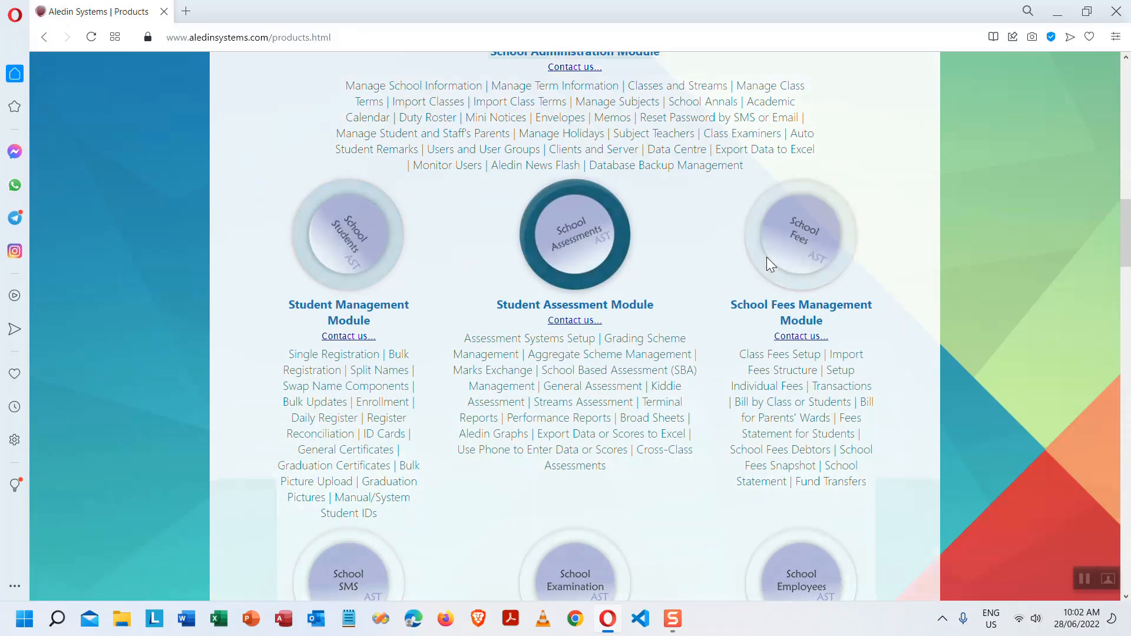
# - Scroll the products page down to the Downloads section with the AST and ATM download links
pyautogui.scroll(-1, 682, 350)
pyautogui.scroll(-3, 682, 350)
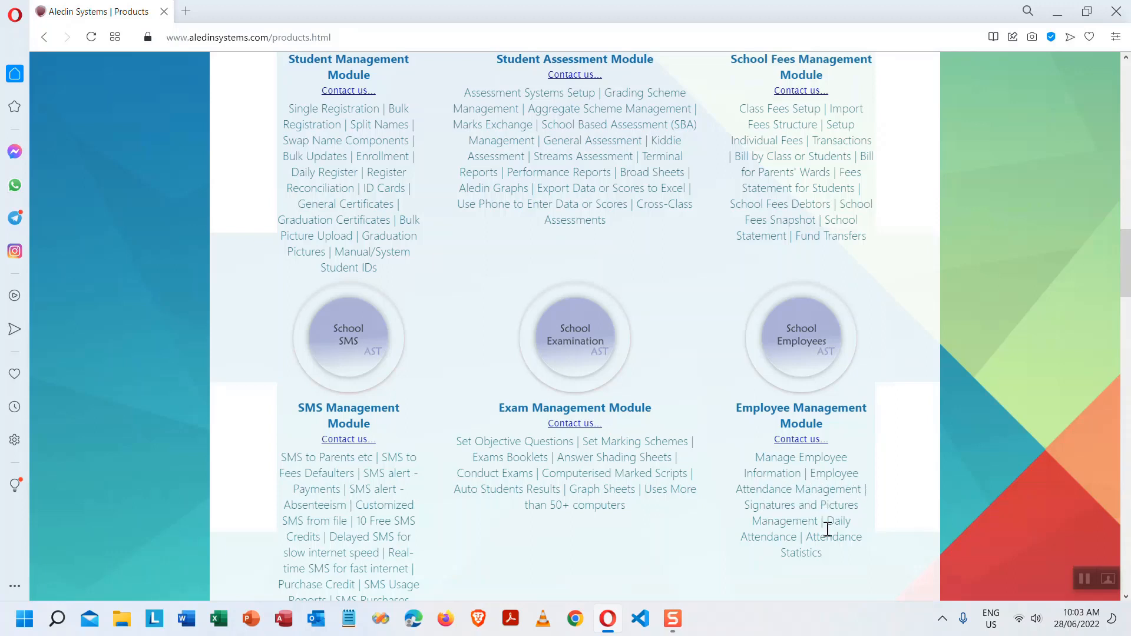
pyautogui.scroll(-5, 725, 492)
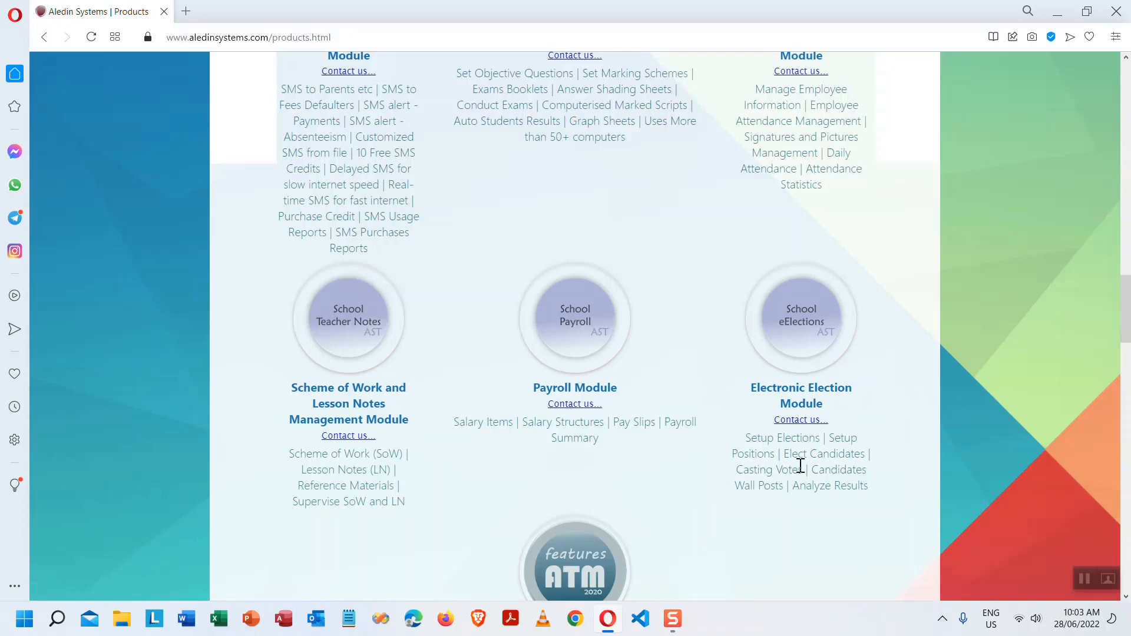
pyautogui.scroll(-6, 830, 450)
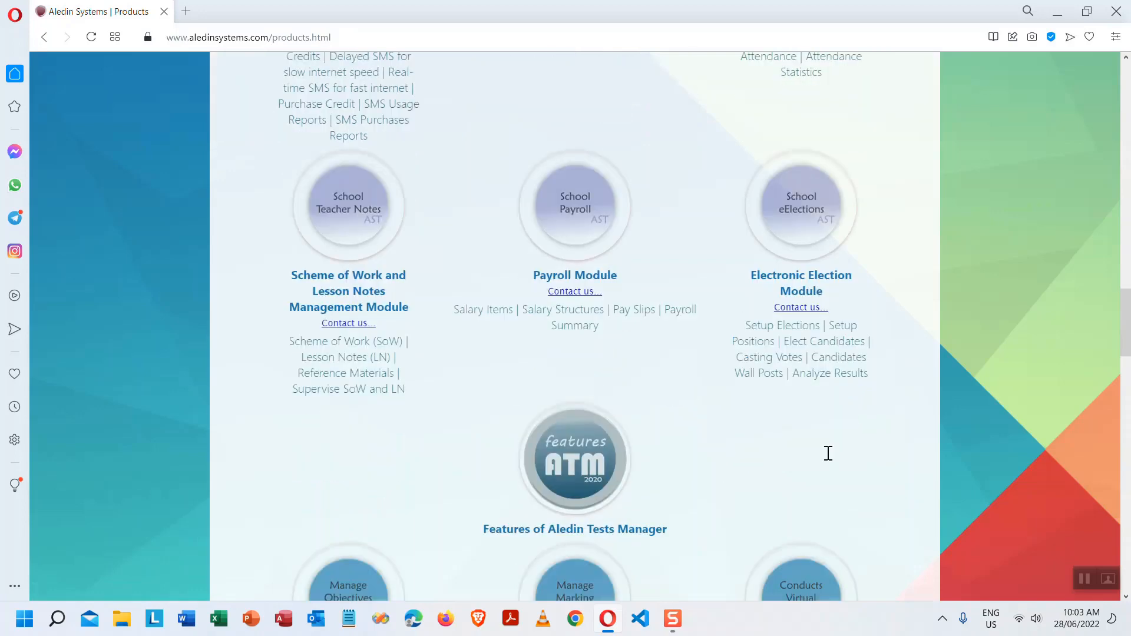
pyautogui.scroll(-4, 765, 456)
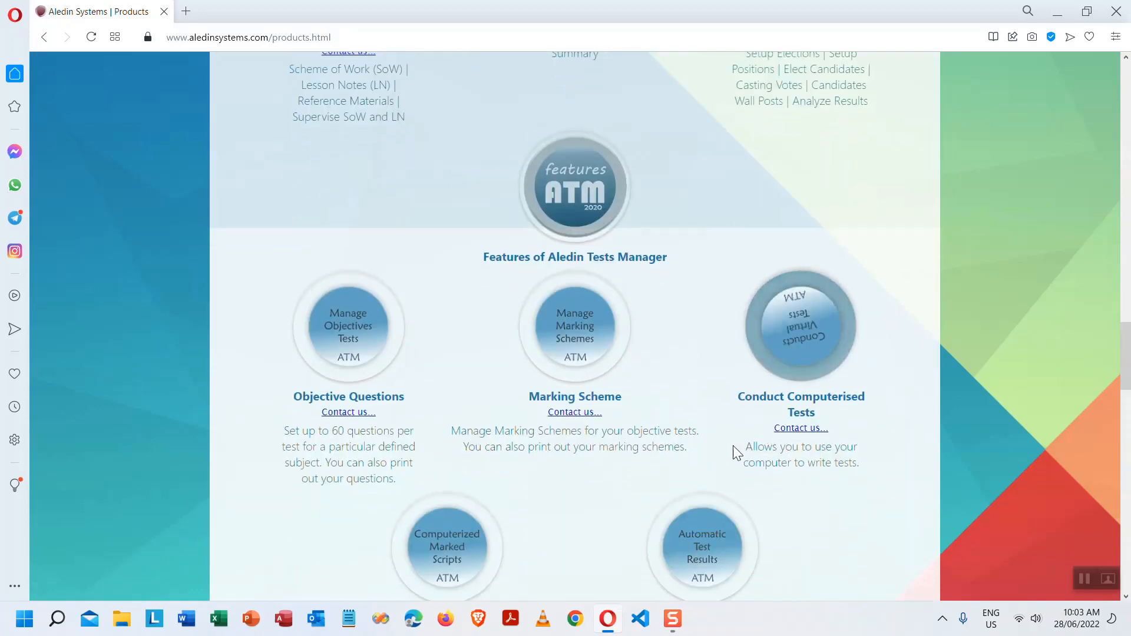
pyautogui.scroll(-4, 919, 241)
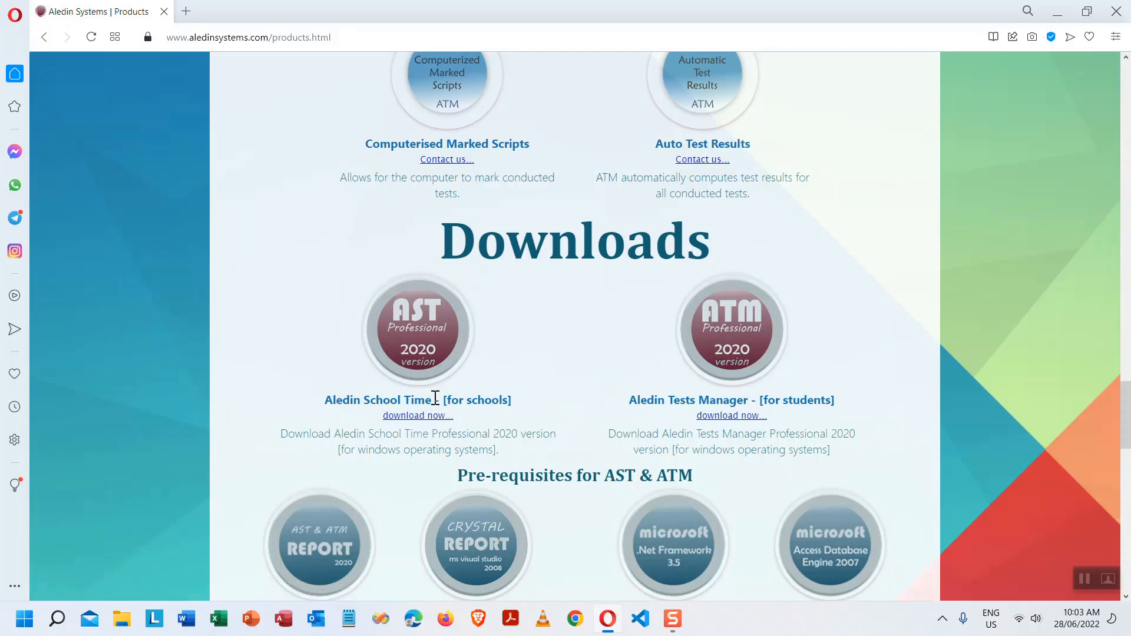
# - Highlight the Report Engine, Crystal Report and MS Access Database Engine 2007 prerequisite headings
pyautogui.scroll(-2, 435, 398)
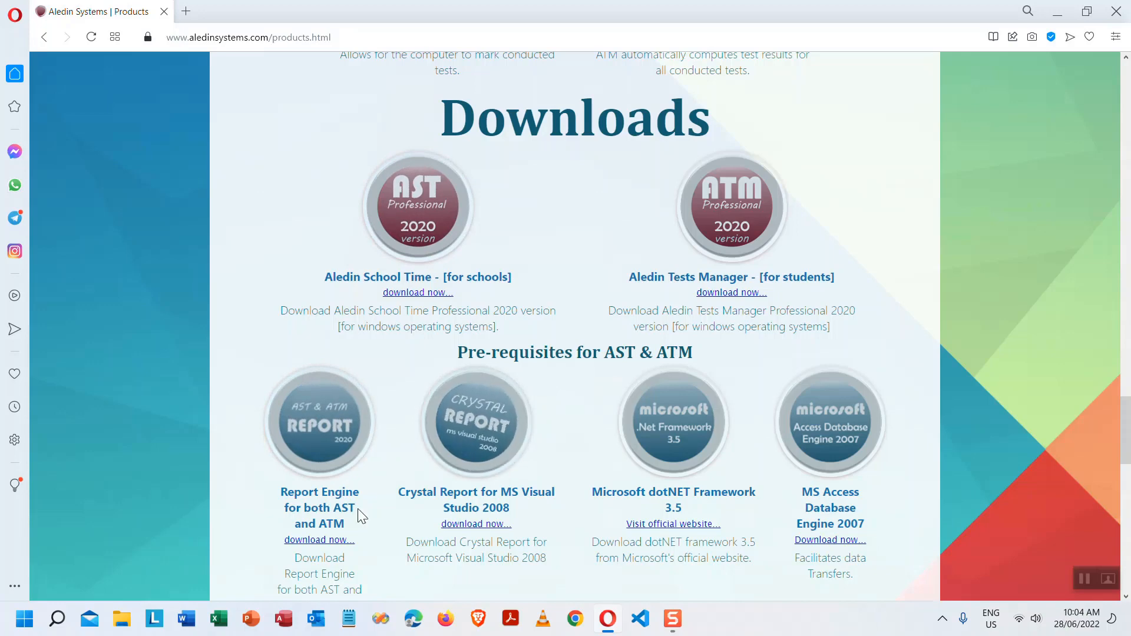
pyautogui.moveTo(279, 492); pyautogui.dragTo(349, 518)
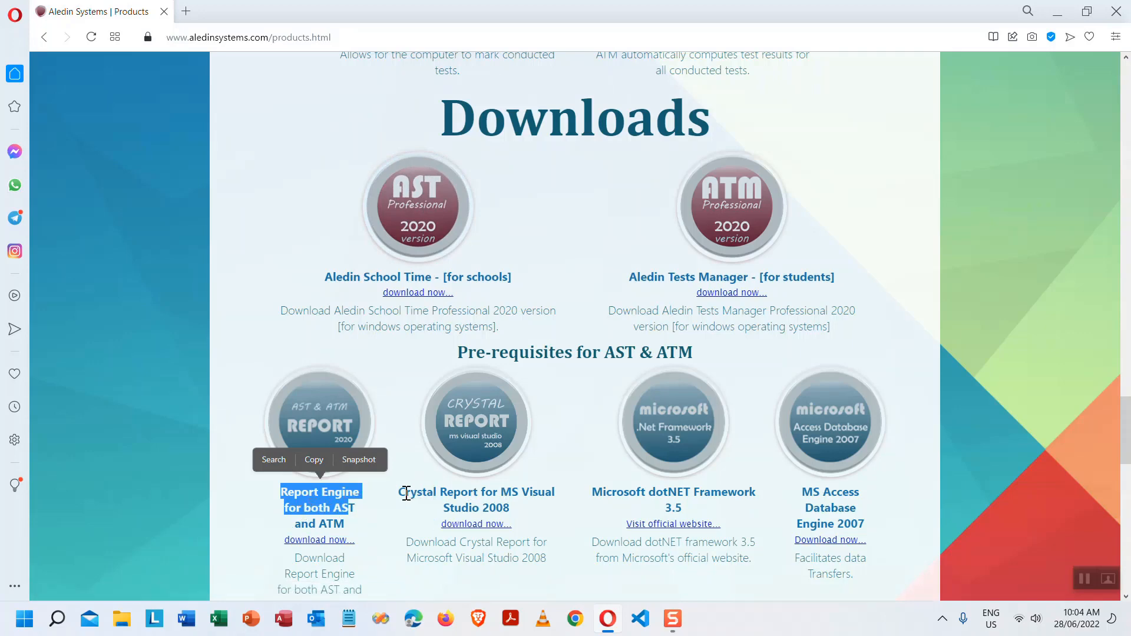
pyautogui.moveTo(406, 494); pyautogui.dragTo(545, 496)
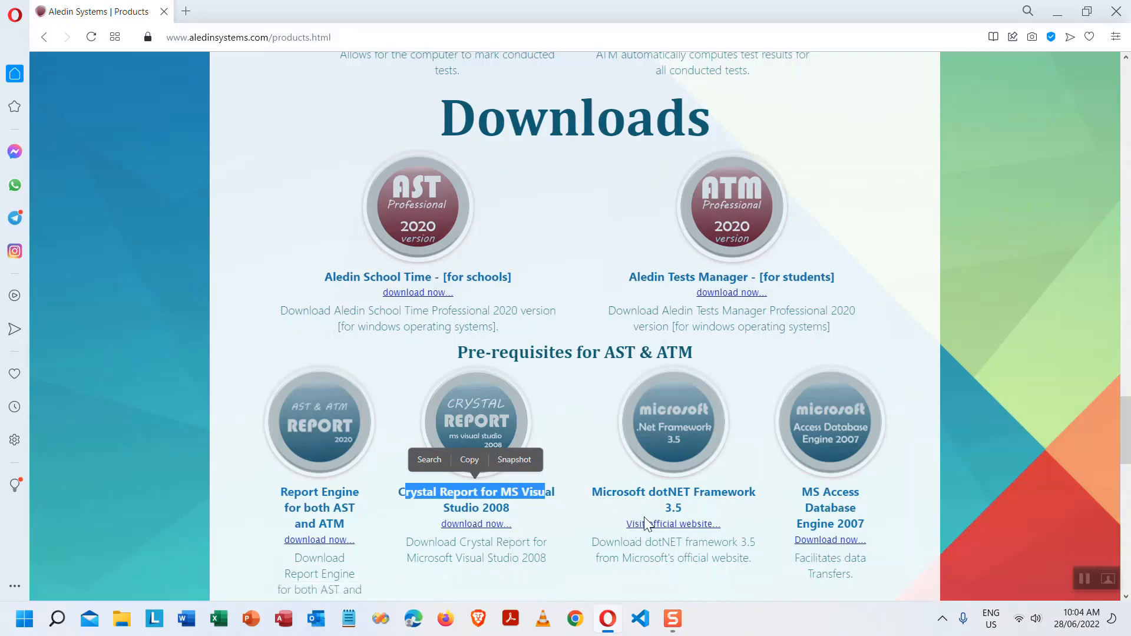
pyautogui.moveTo(802, 494); pyautogui.dragTo(865, 520)
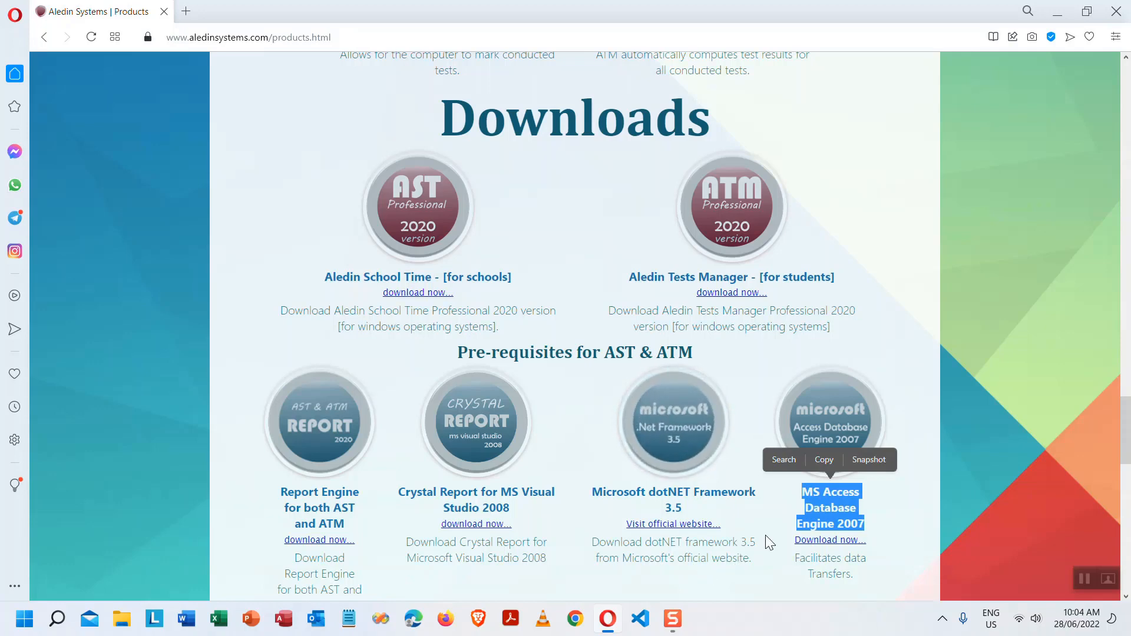
pyautogui.scroll(-4, 668, 435)
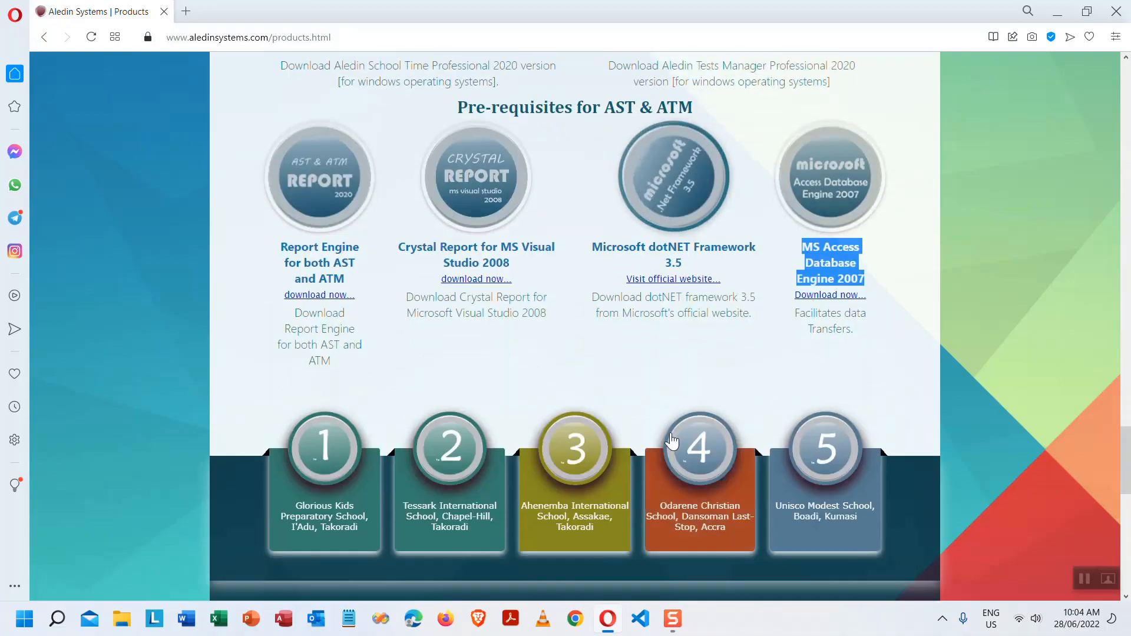
# - Scroll back to the top of the products page and go to the Contact page
pyautogui.scroll(3, 671, 438)
pyautogui.scroll(12, 671, 439)
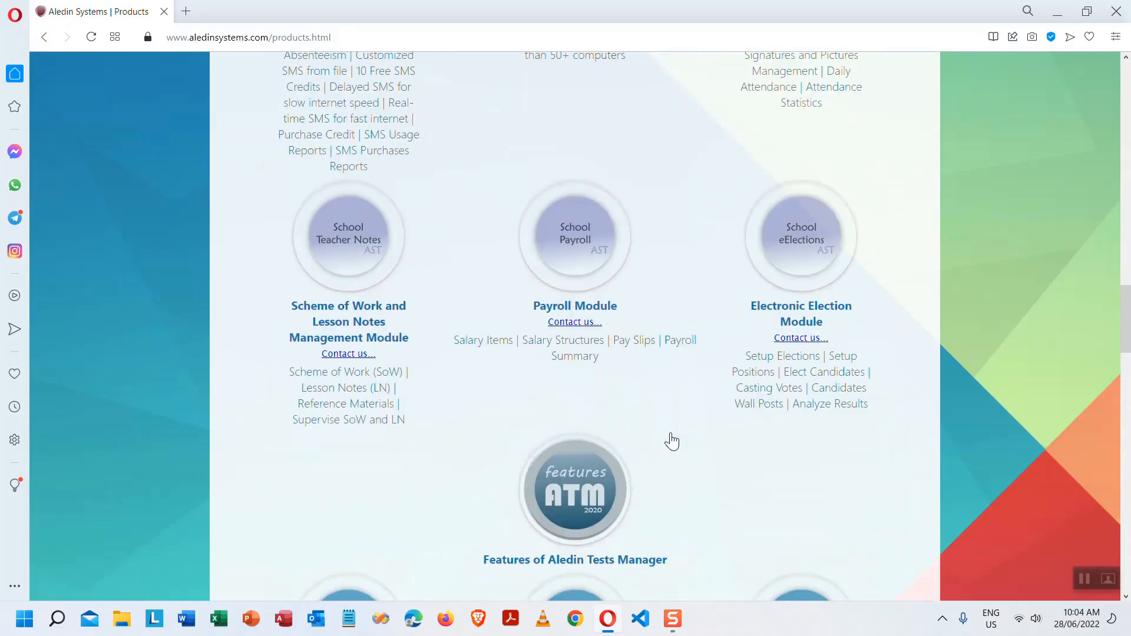
pyautogui.scroll(12, 672, 439)
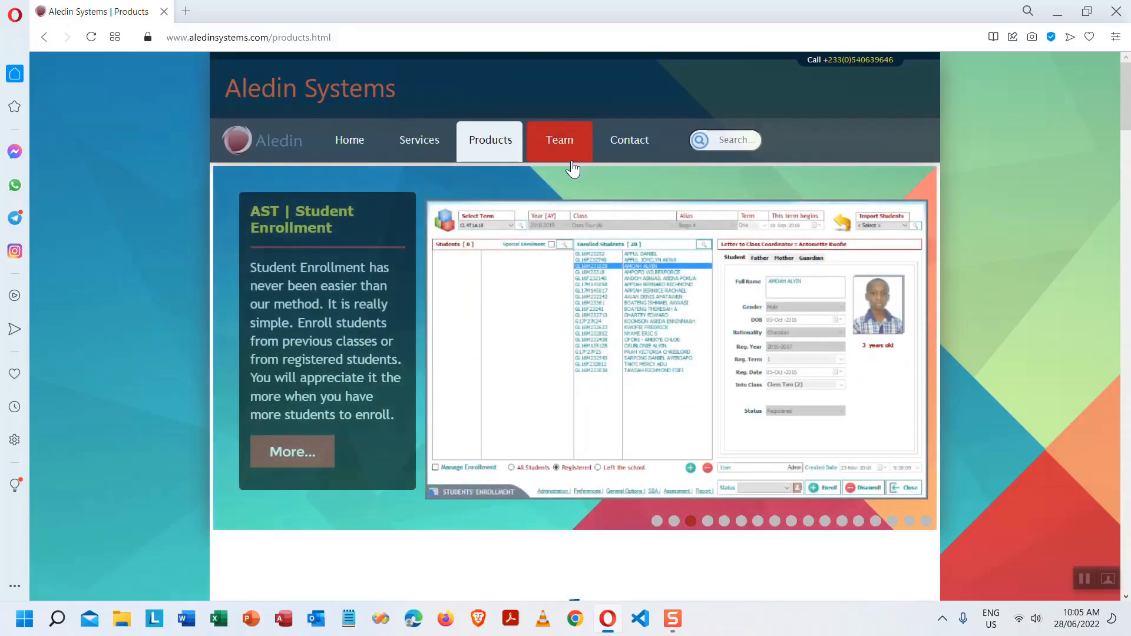
pyautogui.click(632, 142)
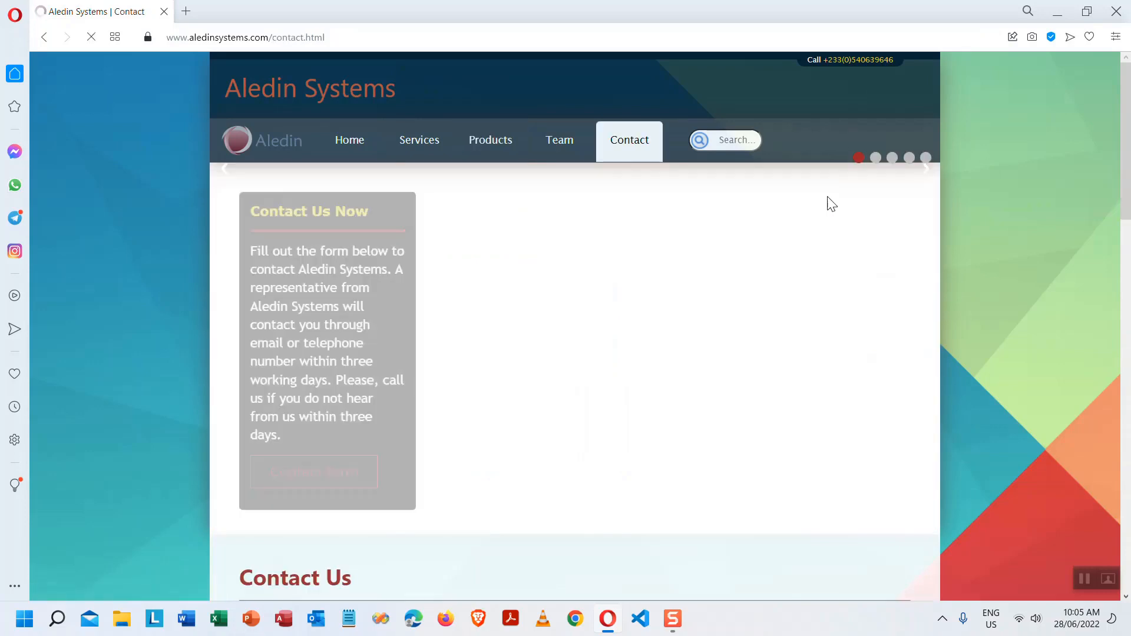
# - Inspect the Contact Form's School Name, Subject list and Message fields without entering anything
pyautogui.scroll(-2, 807, 211)
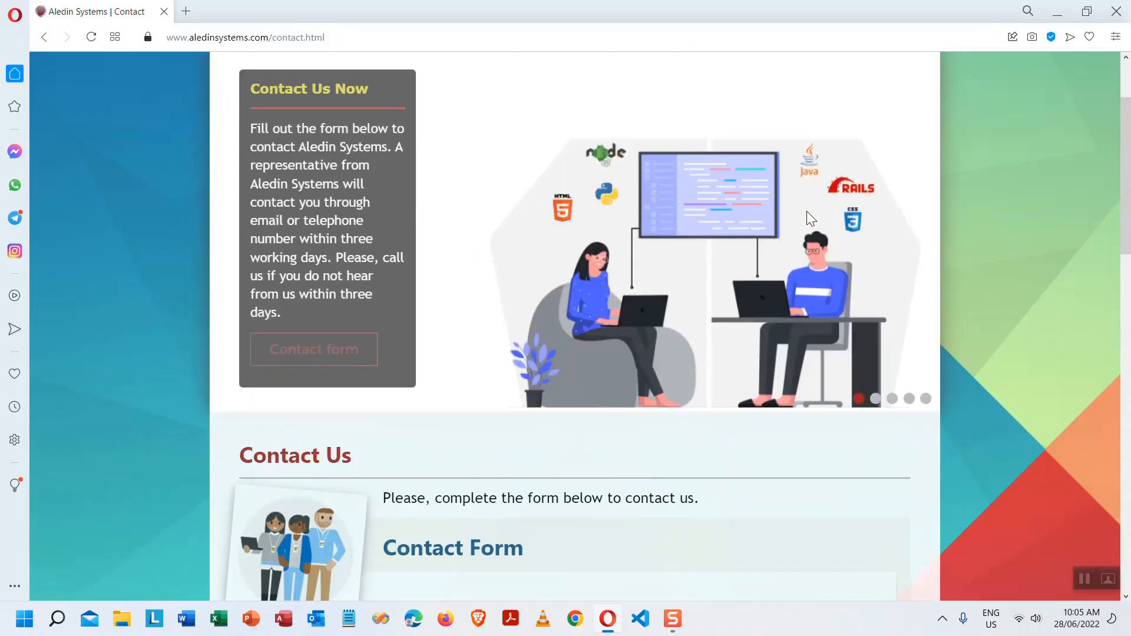
pyautogui.scroll(-4, 683, 217)
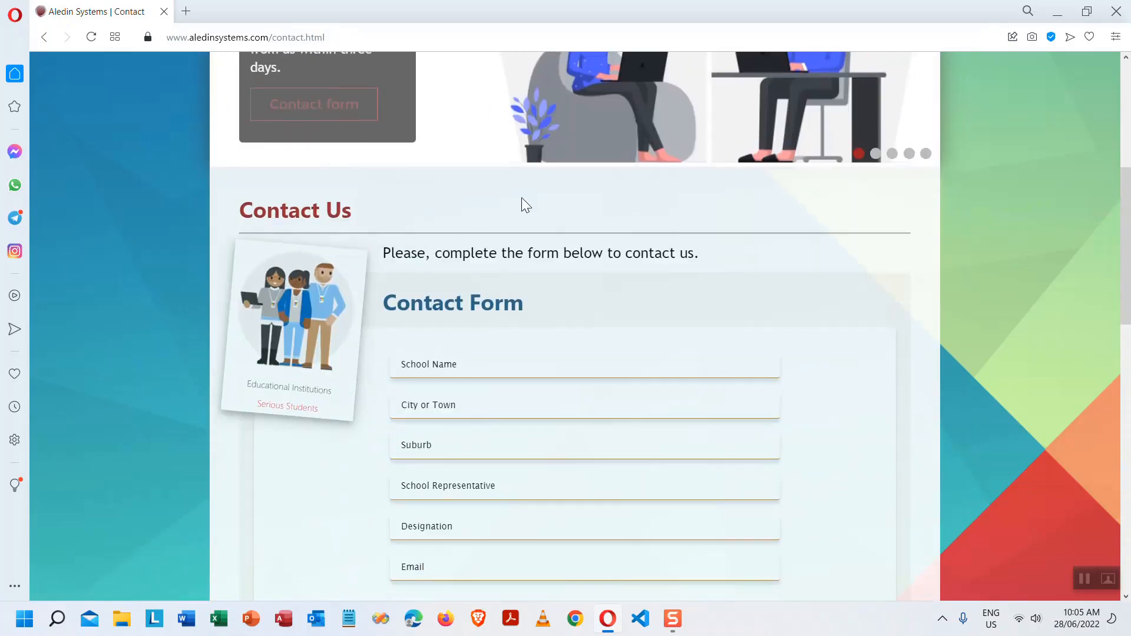
pyautogui.scroll(-2, 680, 216)
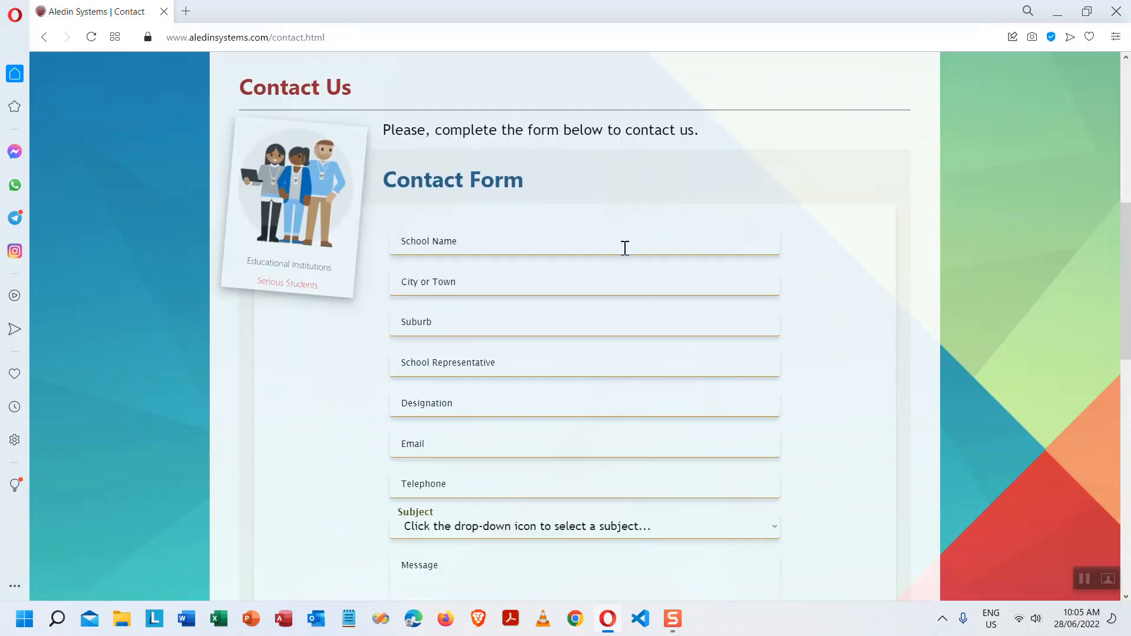
pyautogui.click(483, 246)
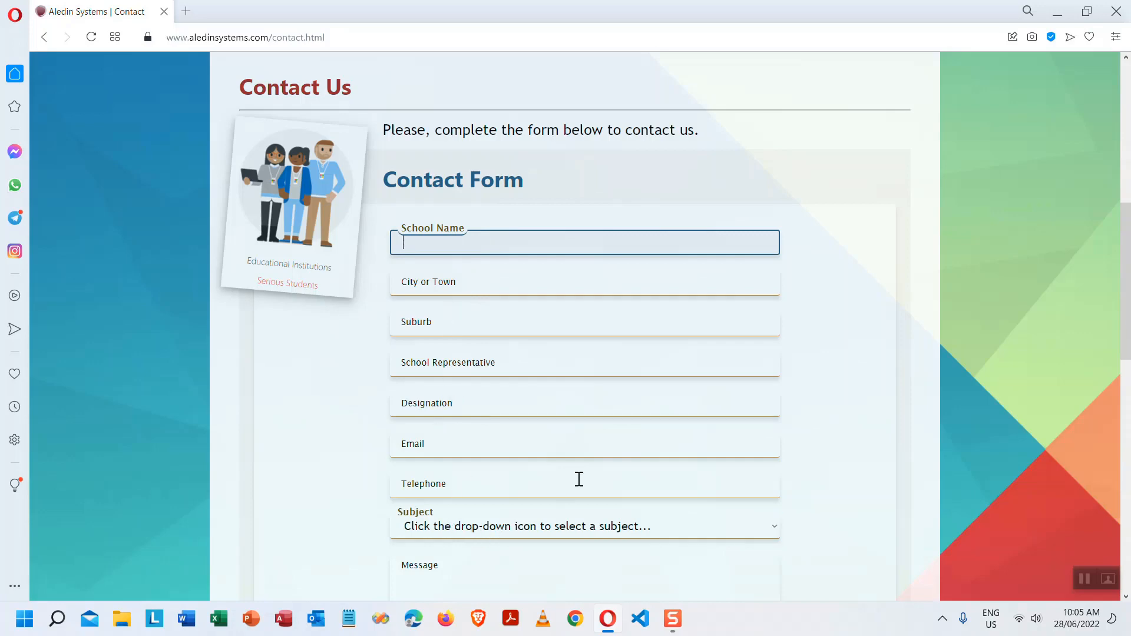
pyautogui.scroll(-4, 534, 316)
pyautogui.click(537, 280)
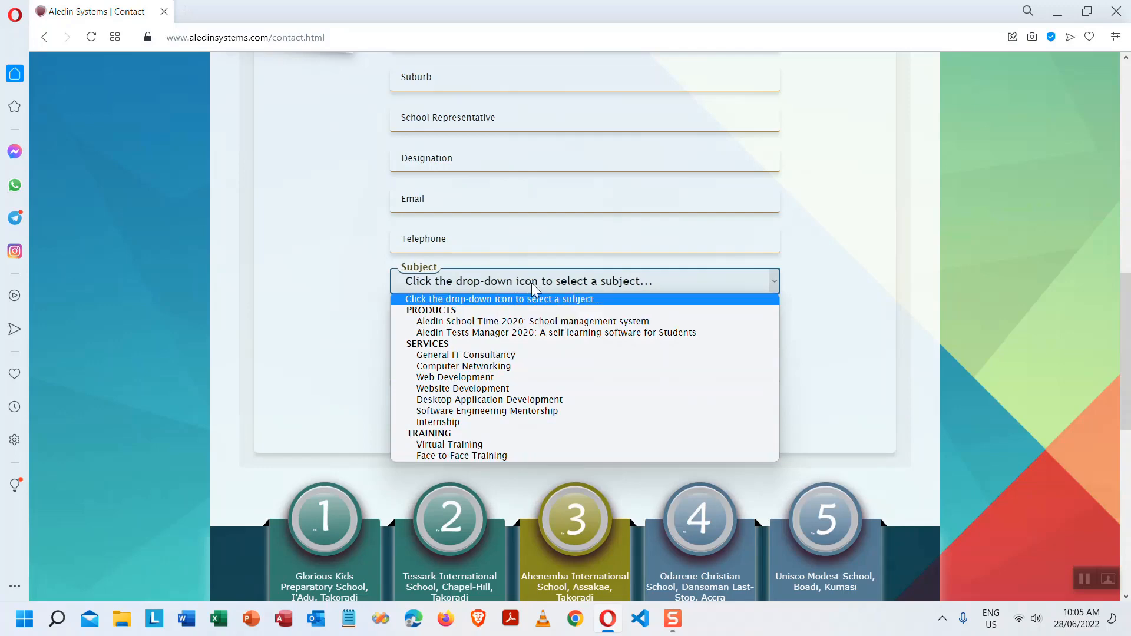
pyautogui.click(562, 281)
pyautogui.click(450, 330)
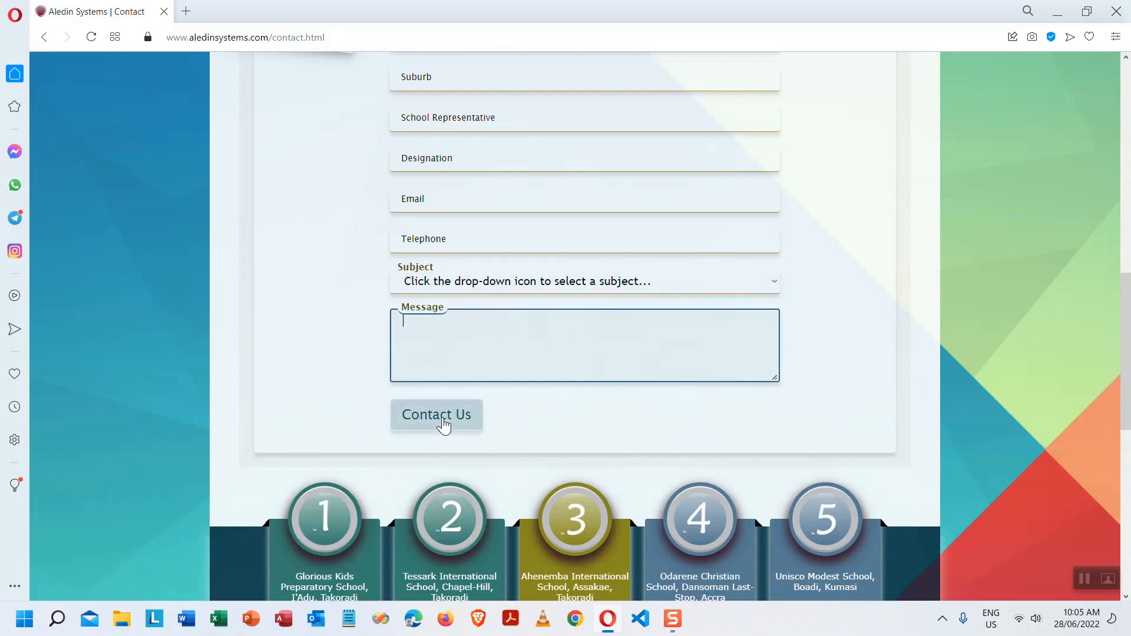
pyautogui.scroll(6, 740, 249)
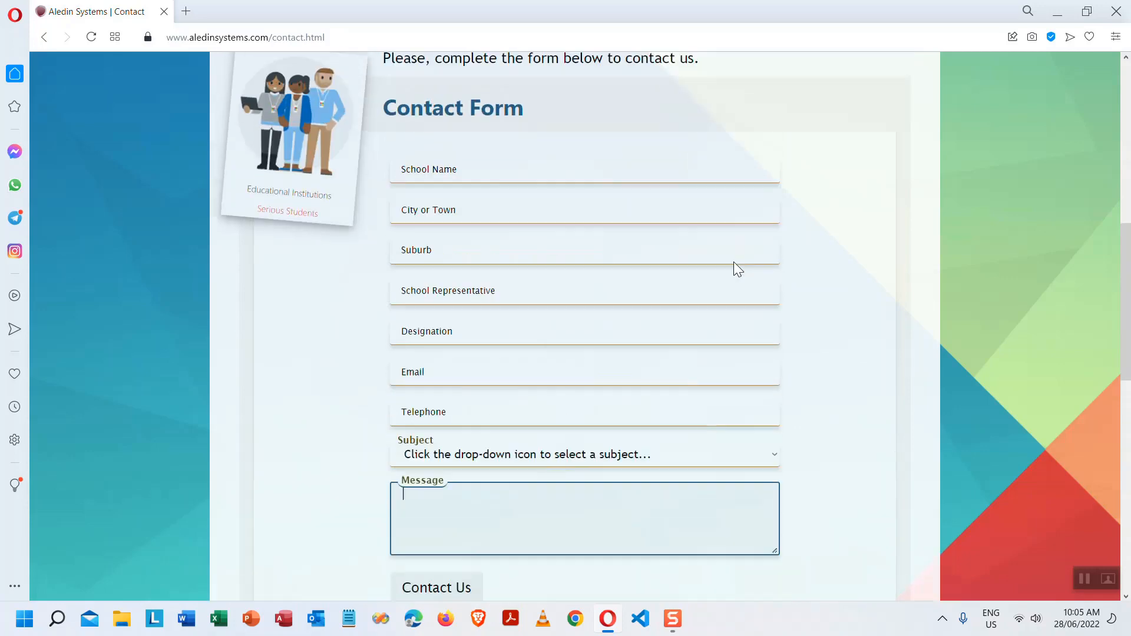
pyautogui.scroll(-6, 641, 379)
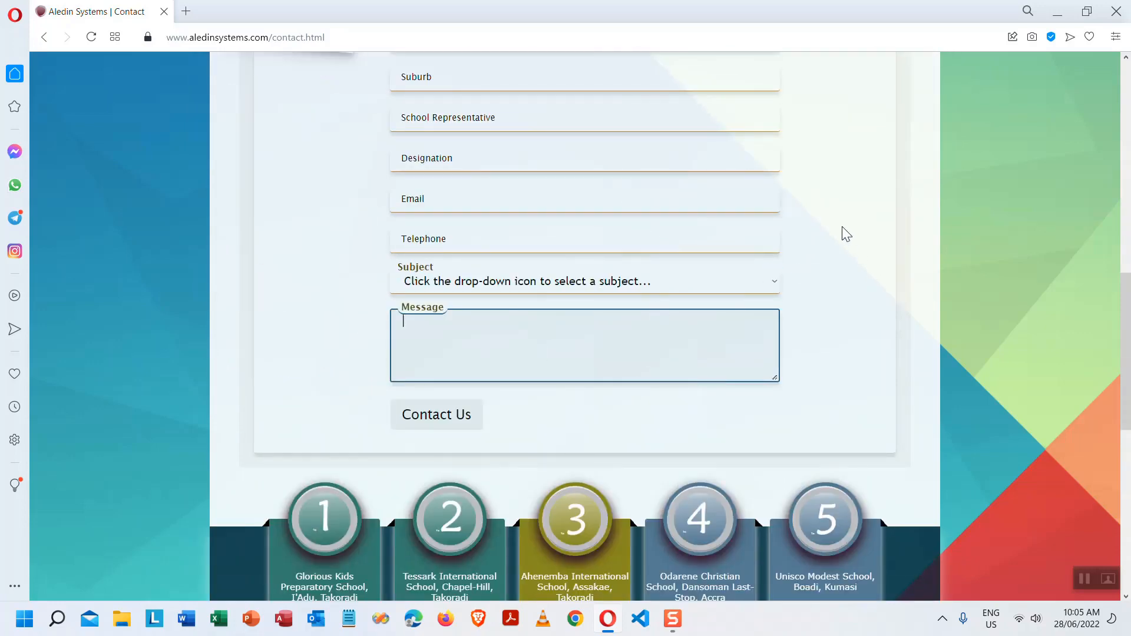
pyautogui.scroll(6, 760, 227)
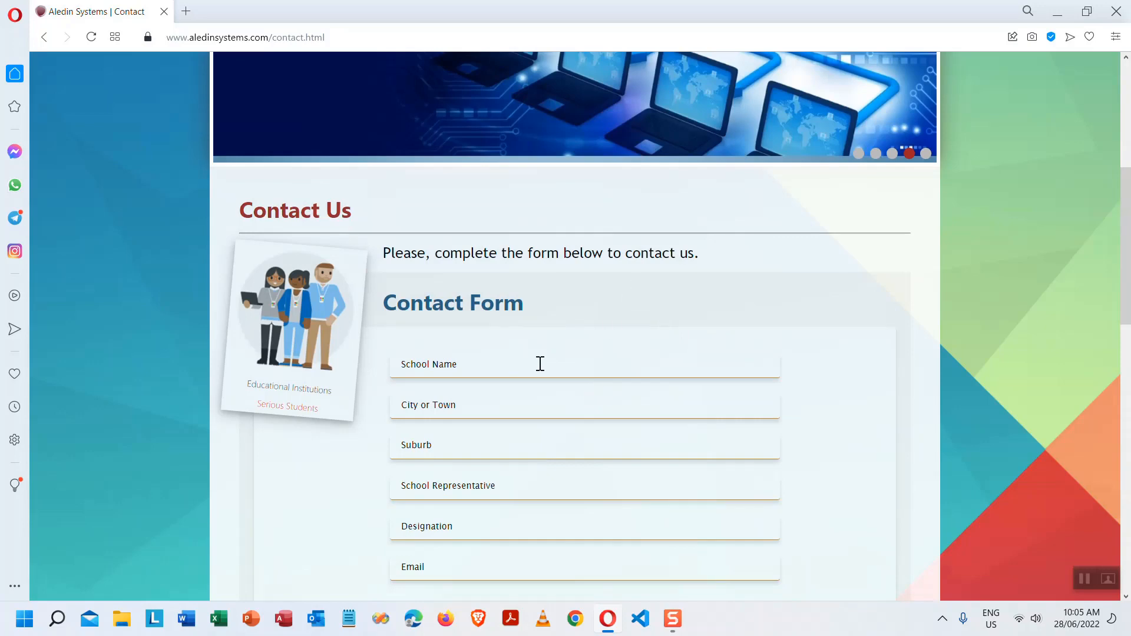
pyautogui.scroll(6, 619, 348)
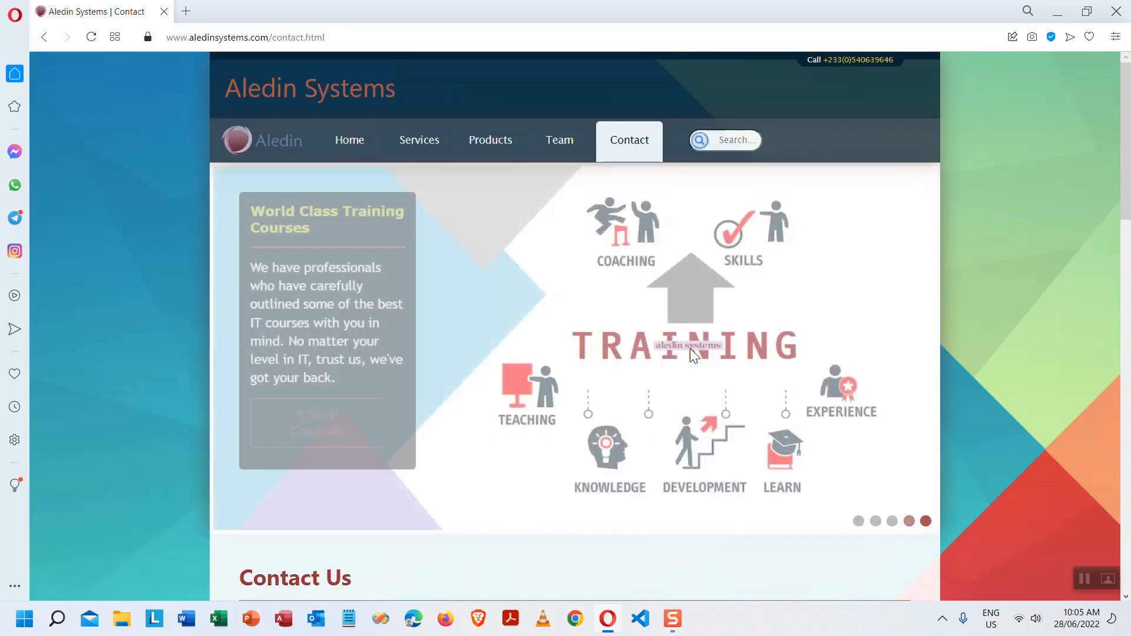
# - Return to the Products page and select the Microsoft dotNET Framework 3.5 prerequisite title
pyautogui.click(483, 144)
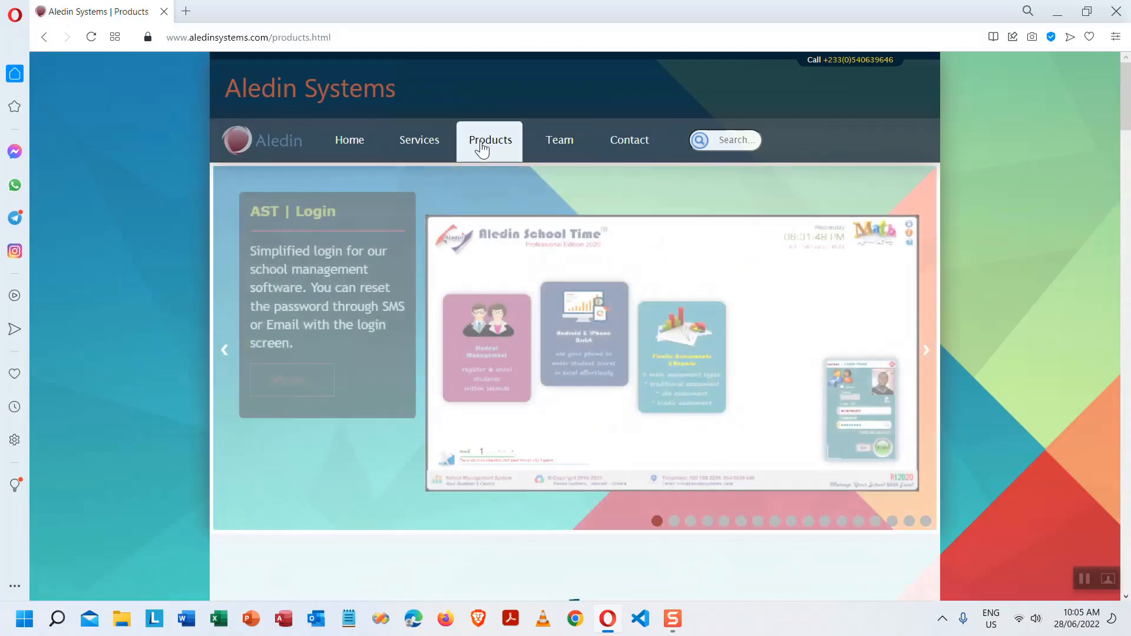
pyautogui.scroll(-3, 716, 377)
pyautogui.scroll(-20, 717, 376)
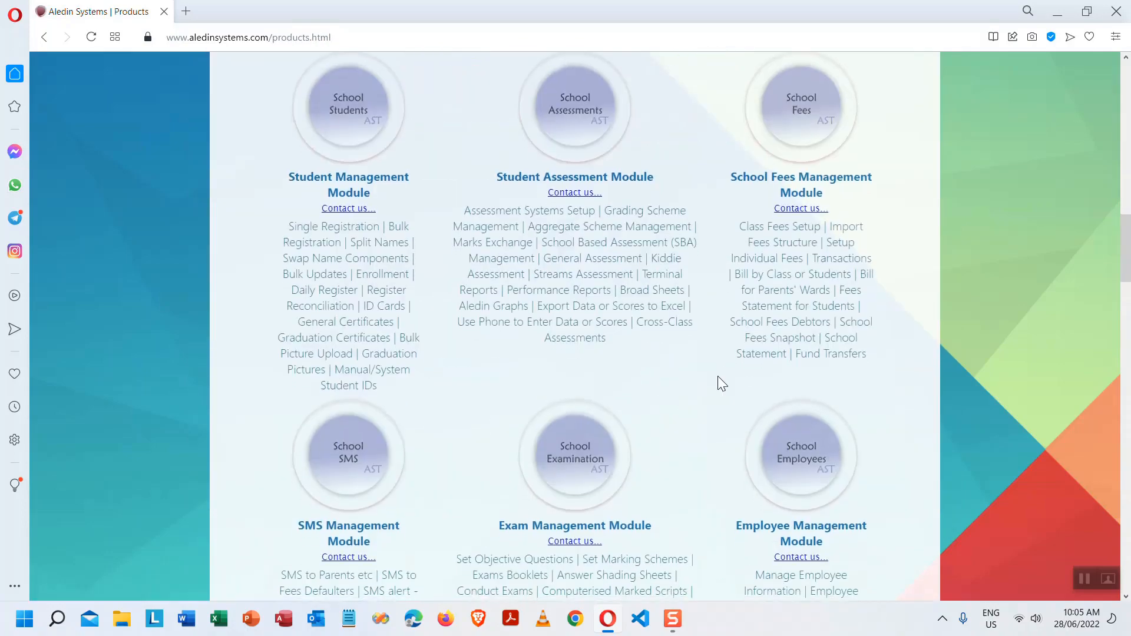
pyautogui.scroll(20, 716, 374)
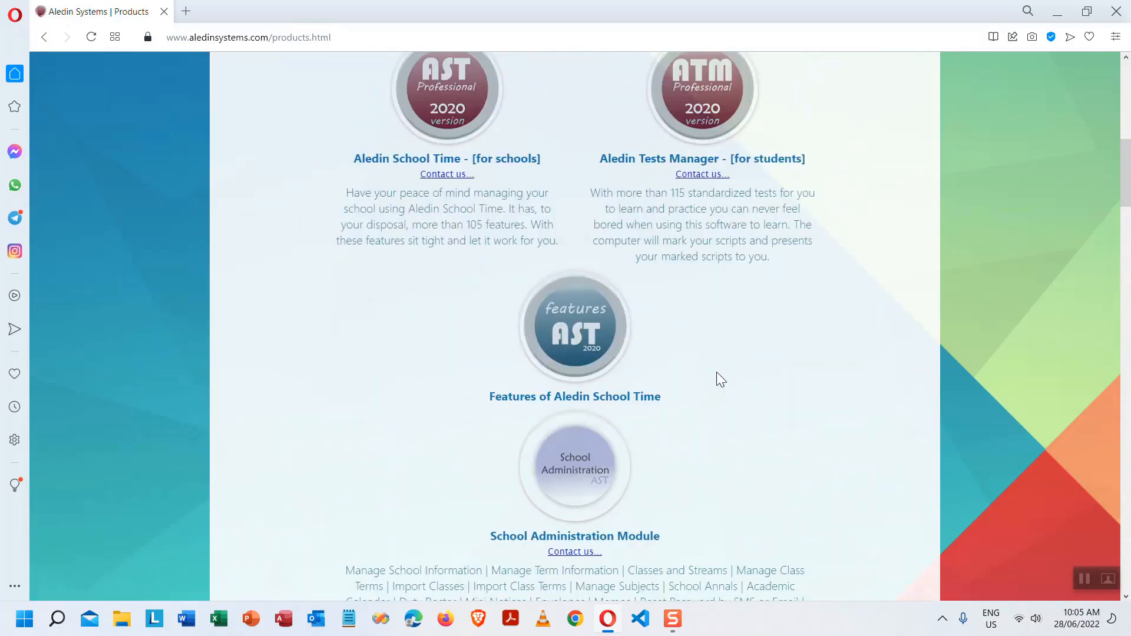
pyautogui.scroll(6, 661, 274)
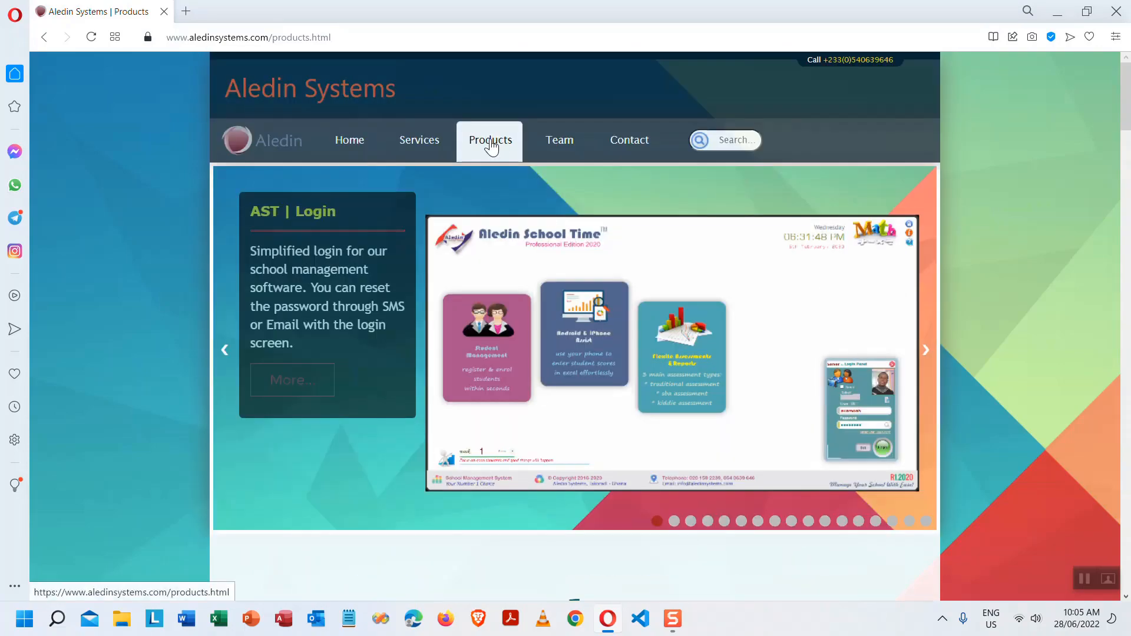
pyautogui.moveTo(1118, 112); pyautogui.dragTo(1104, 440)
pyautogui.scroll(1, 279, 384)
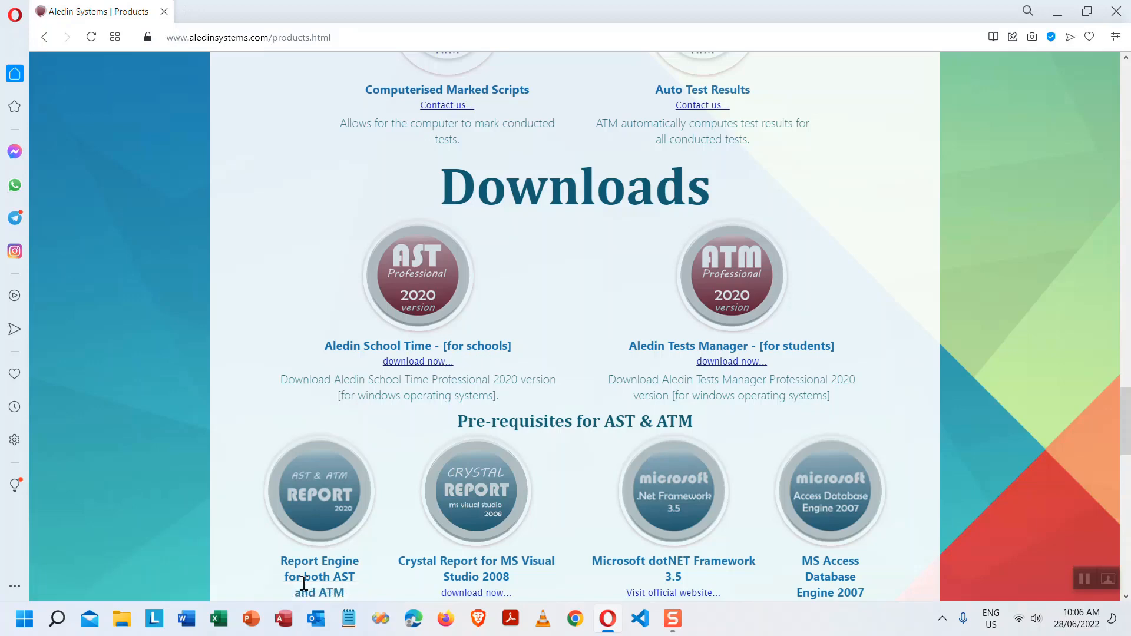
pyautogui.scroll(-2, 330, 539)
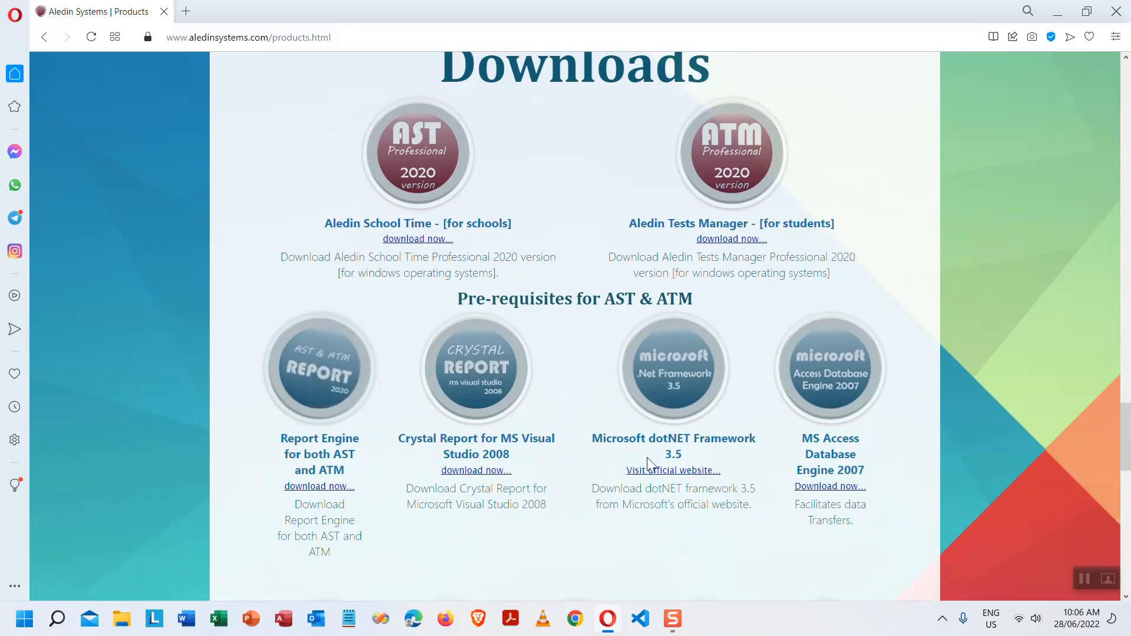
pyautogui.moveTo(607, 437); pyautogui.dragTo(695, 458)
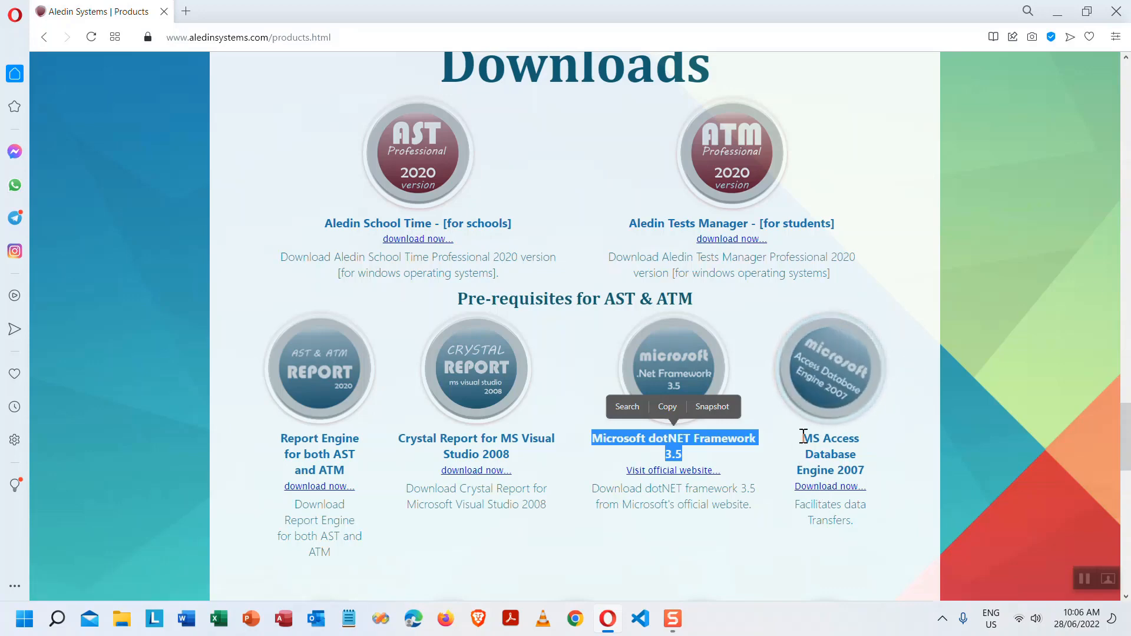
# - Select the MS Access Database Engine 2007 title, clear the selection, and scroll up to the banner
pyautogui.moveTo(800, 438); pyautogui.dragTo(866, 488)
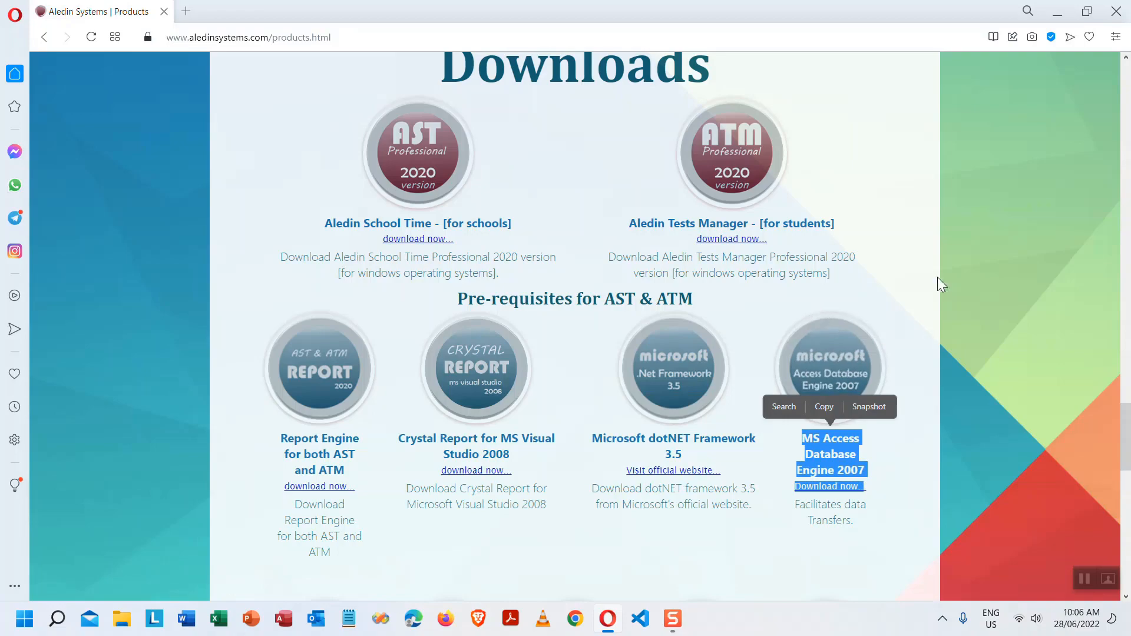
pyautogui.click(928, 304)
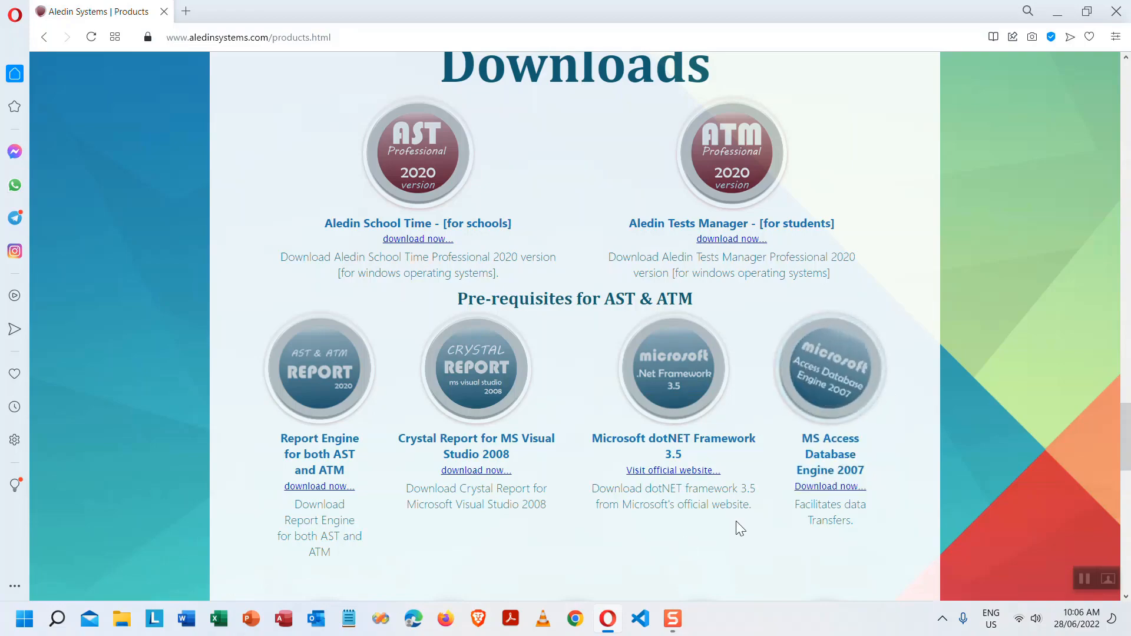
pyautogui.scroll(-4, 736, 522)
pyautogui.scroll(15, 736, 522)
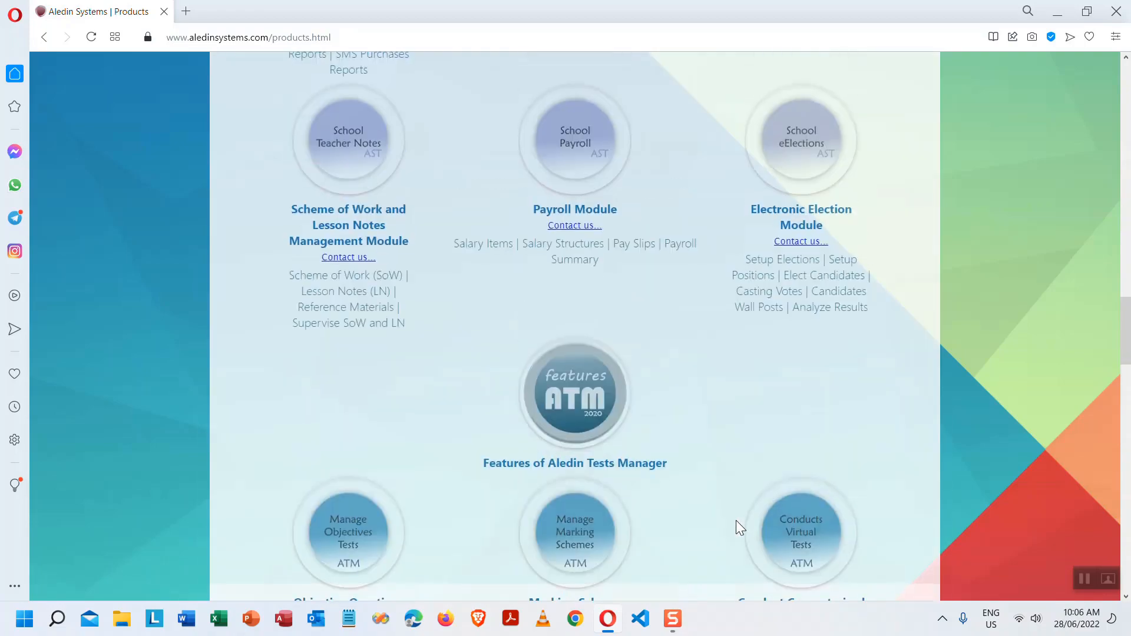
pyautogui.scroll(12, 736, 519)
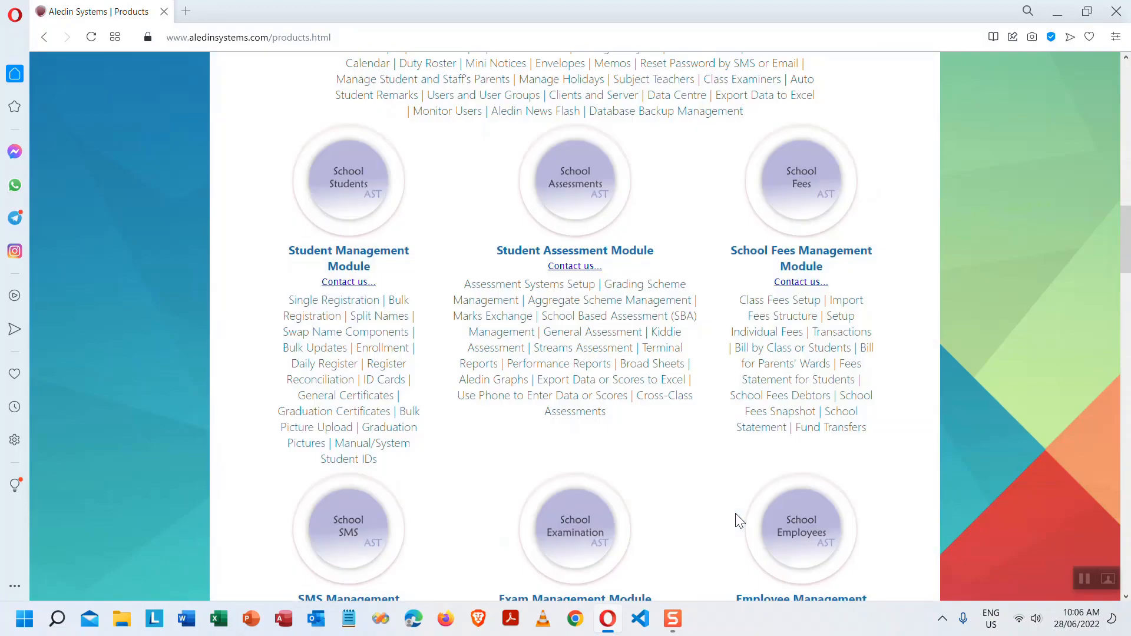
pyautogui.scroll(15, 739, 521)
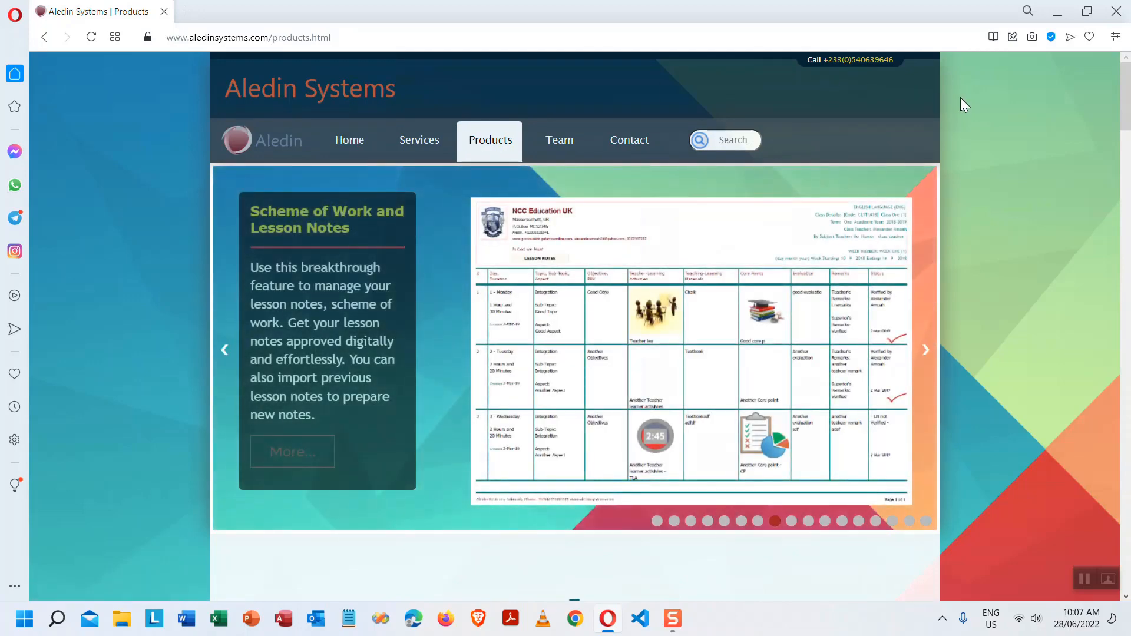
# - Minimize Opera and open the 'tutorial outline' workbook from Excel's recent list, maximized
pyautogui.click(1060, 17)
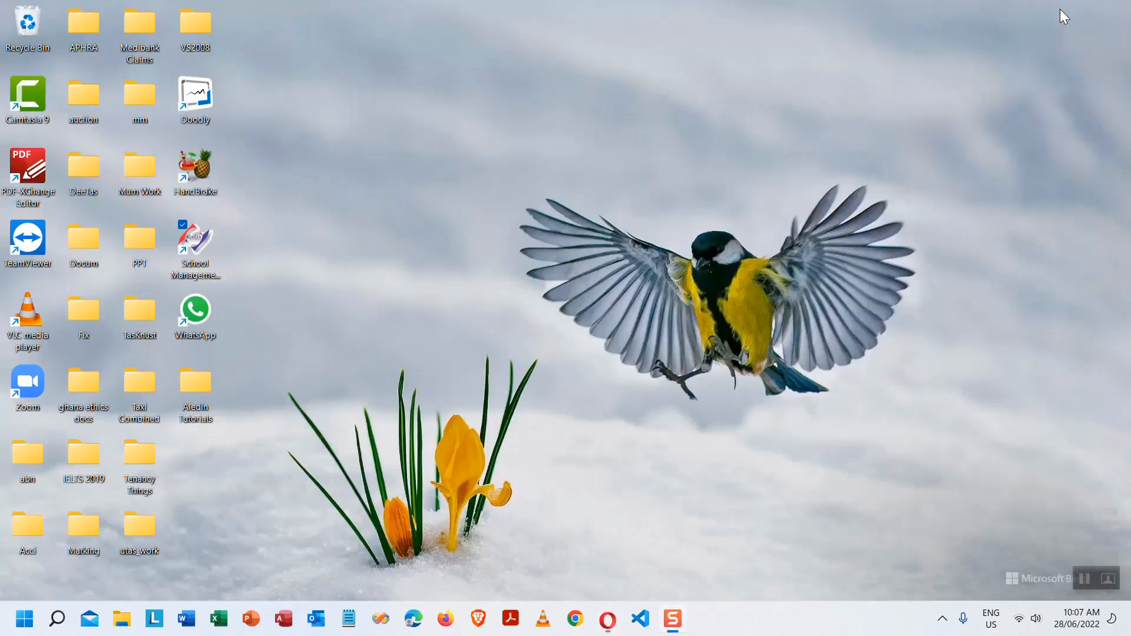
pyautogui.rightClick(219, 619)
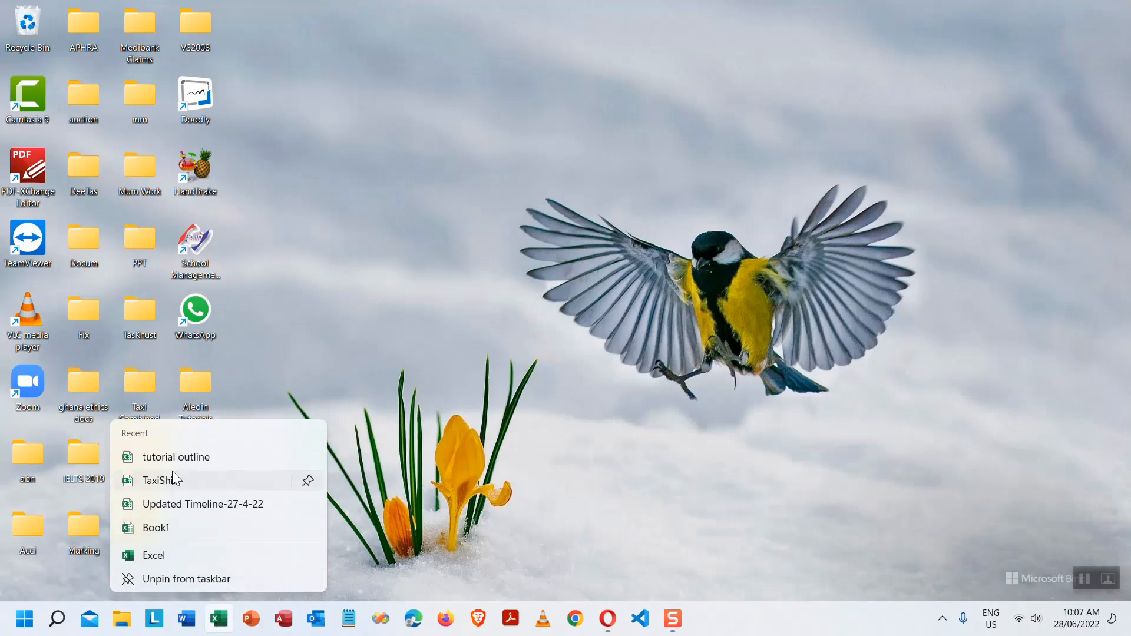
pyautogui.click(206, 459)
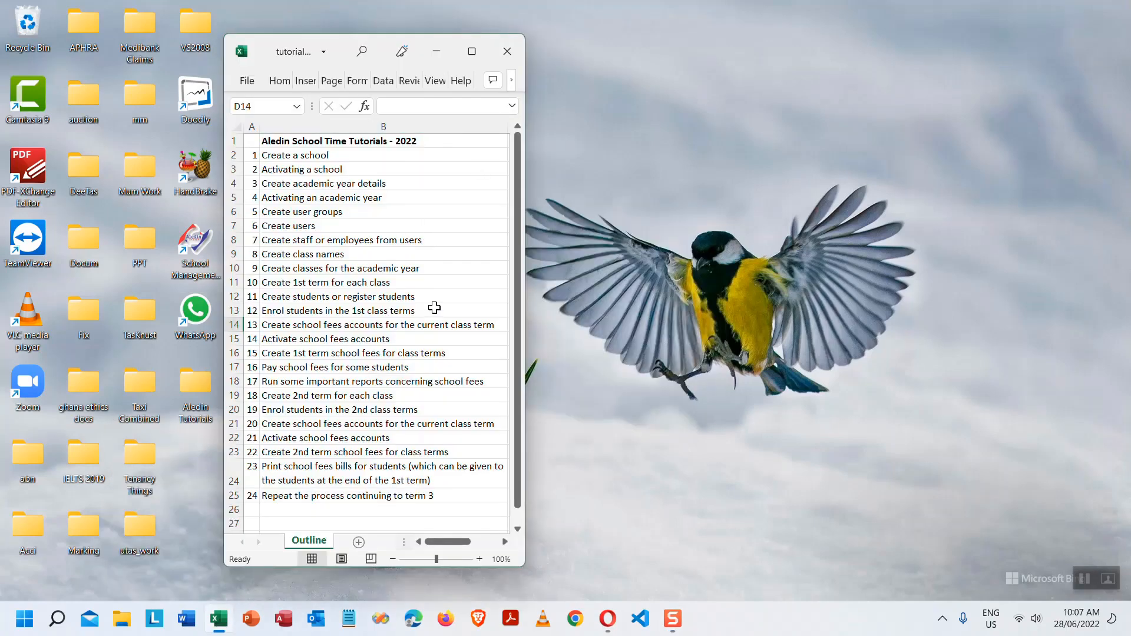
pyautogui.click(472, 52)
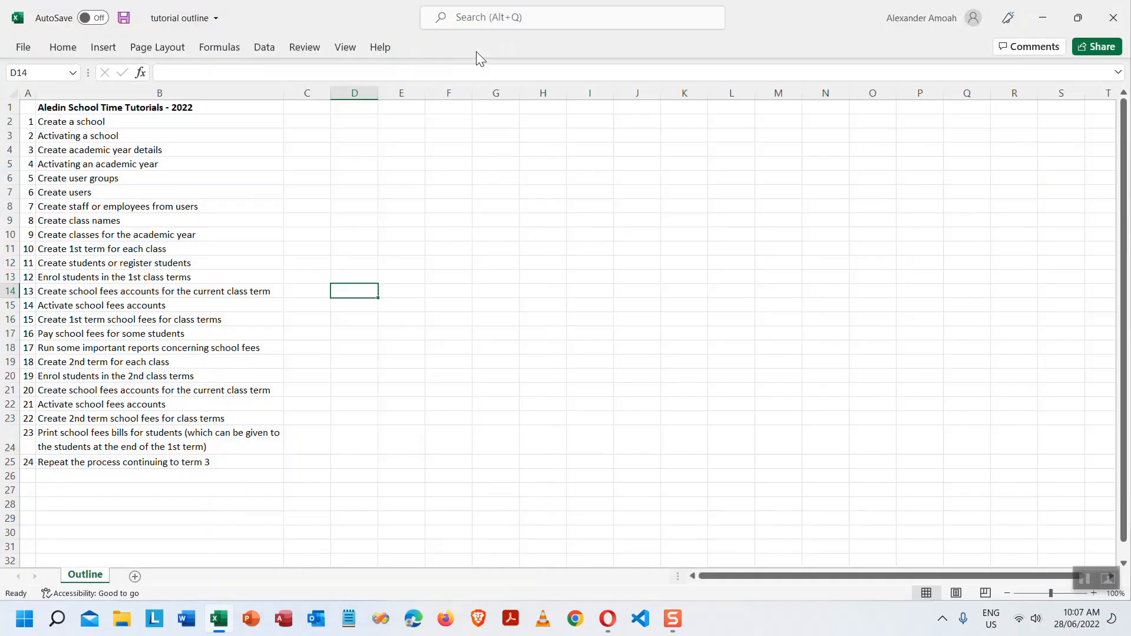
# - Select steps B2 to B25, then move cell by cell from B2 down to B8
pyautogui.click(67, 122)
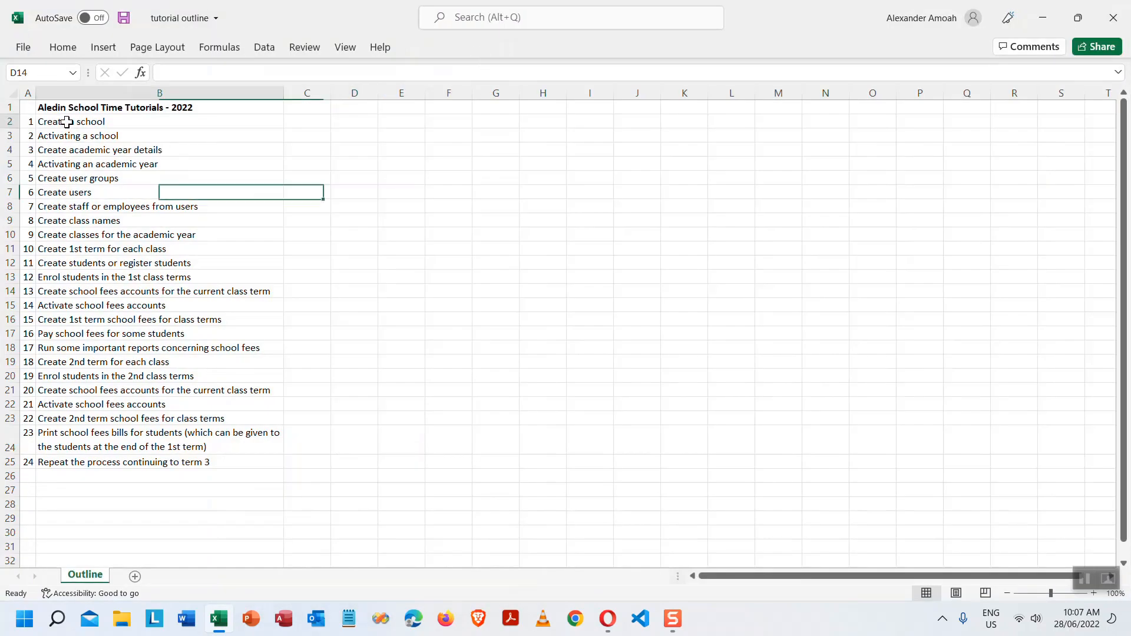
pyautogui.moveTo(67, 122); pyautogui.dragTo(69, 463)
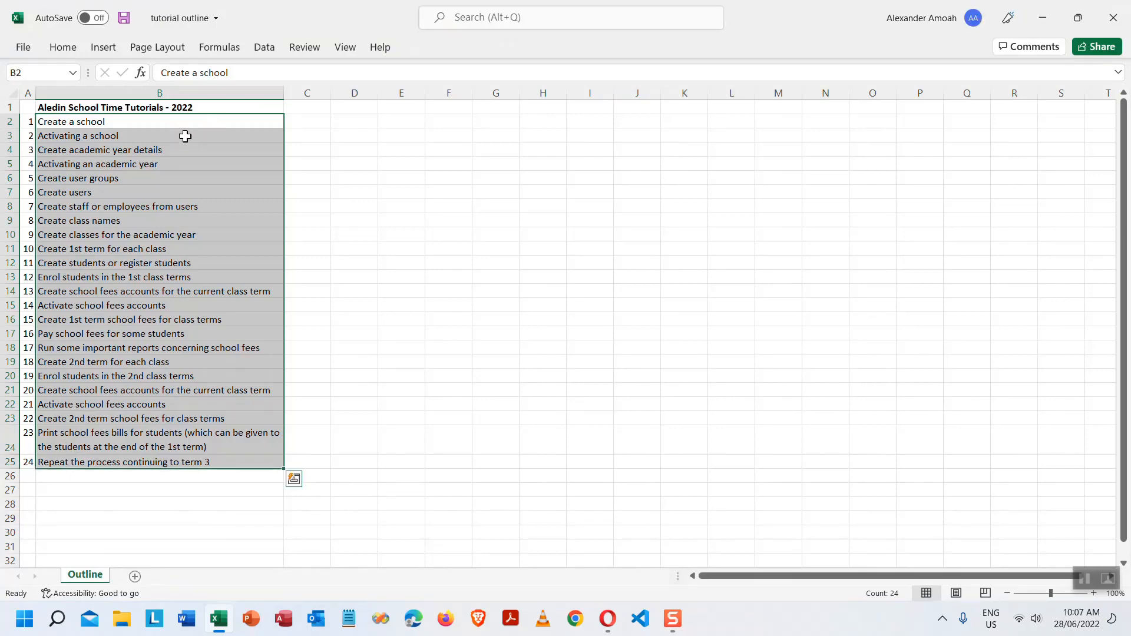
pyautogui.click(172, 121)
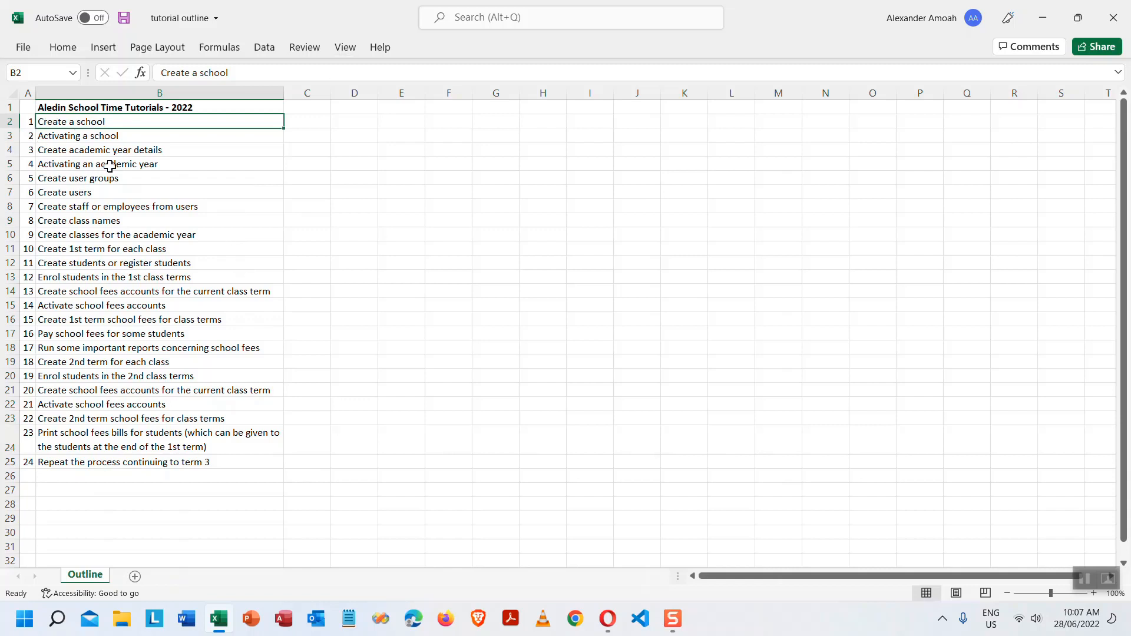
pyautogui.click(101, 140)
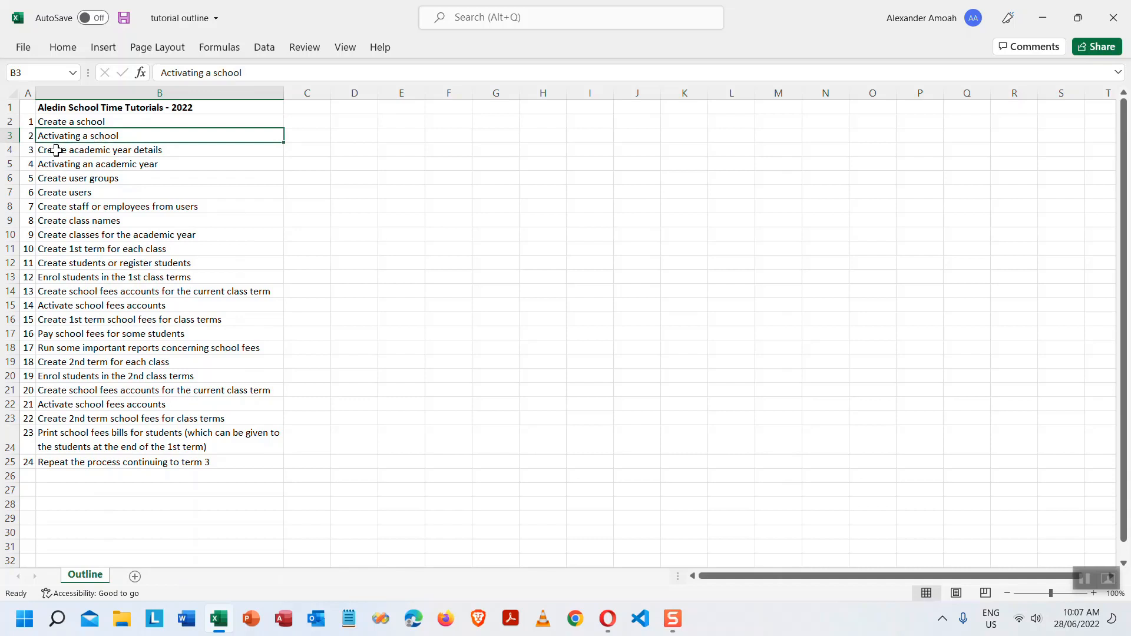
pyautogui.click(184, 151)
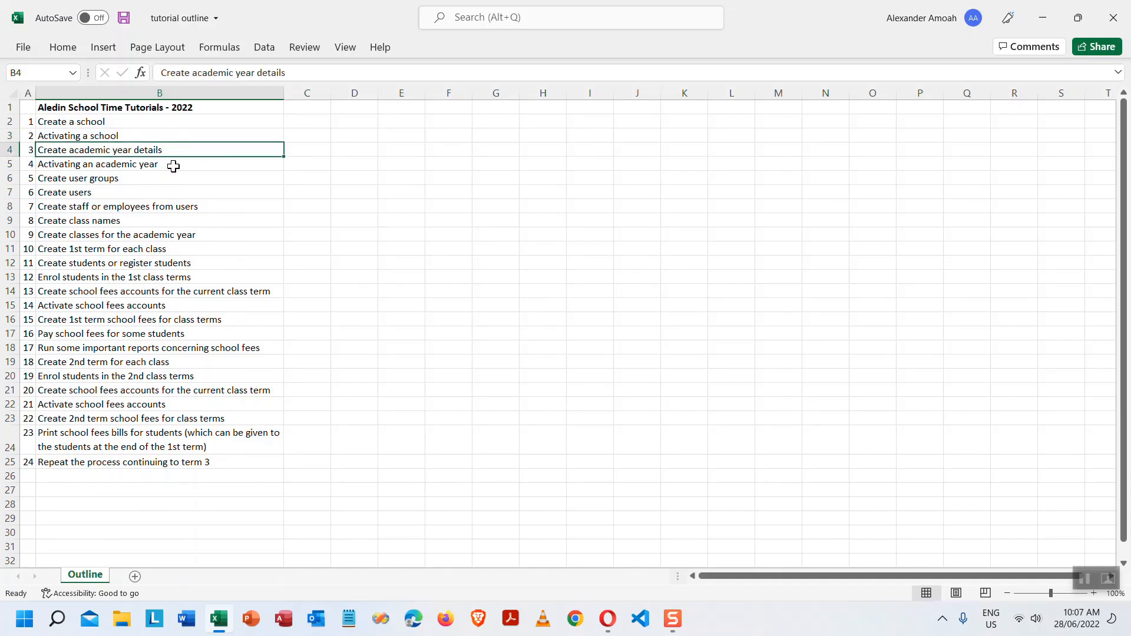
pyautogui.click(174, 165)
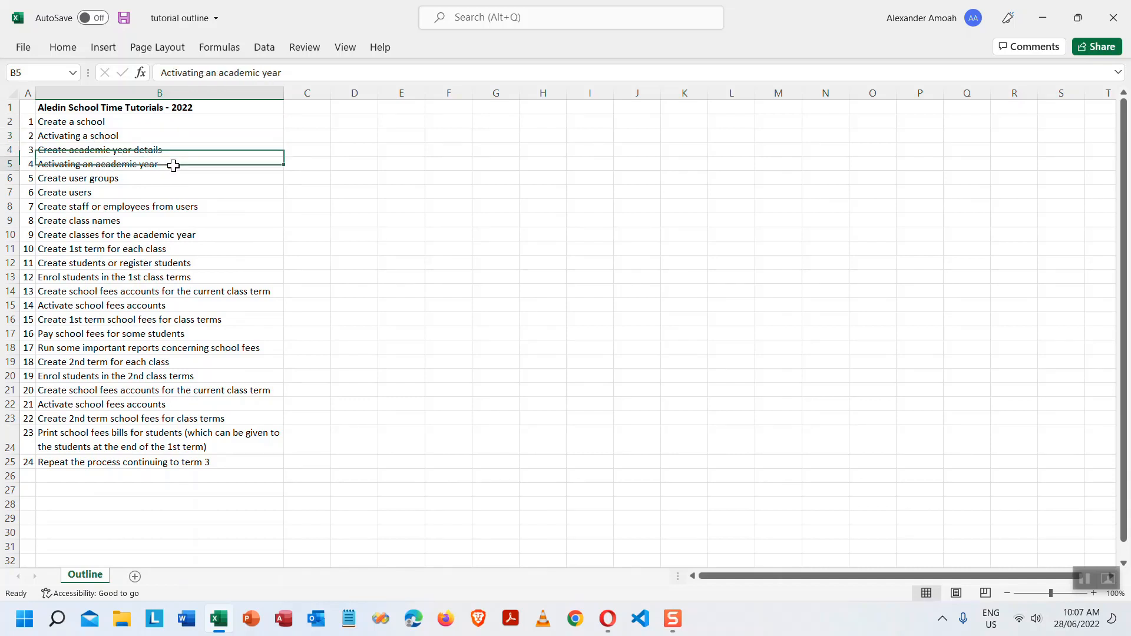
pyautogui.click(133, 180)
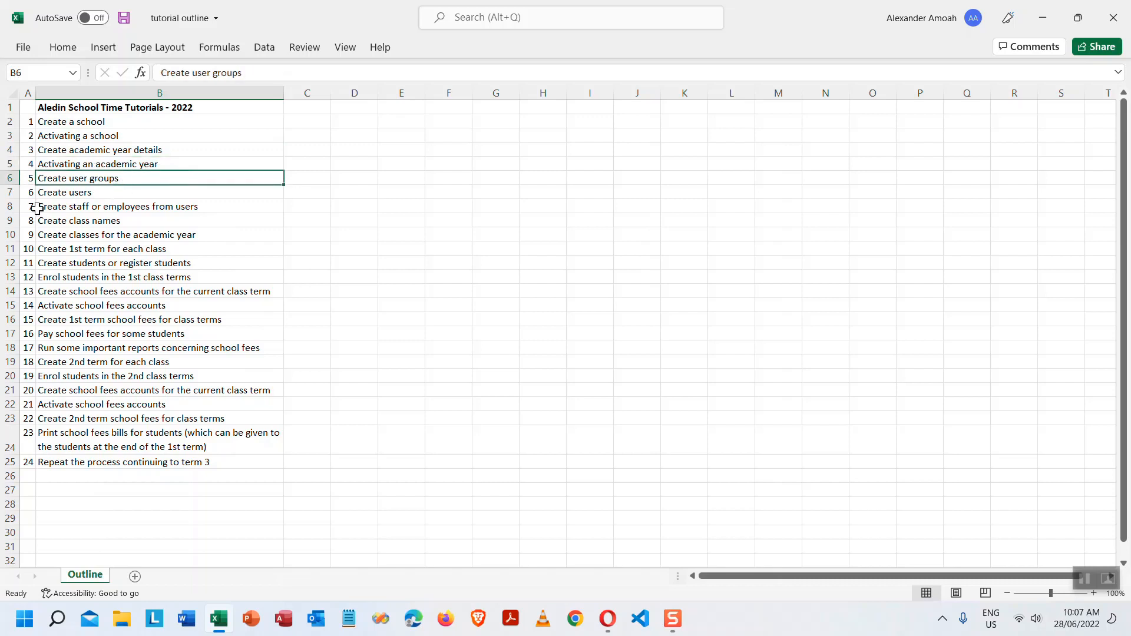
pyautogui.click(127, 194)
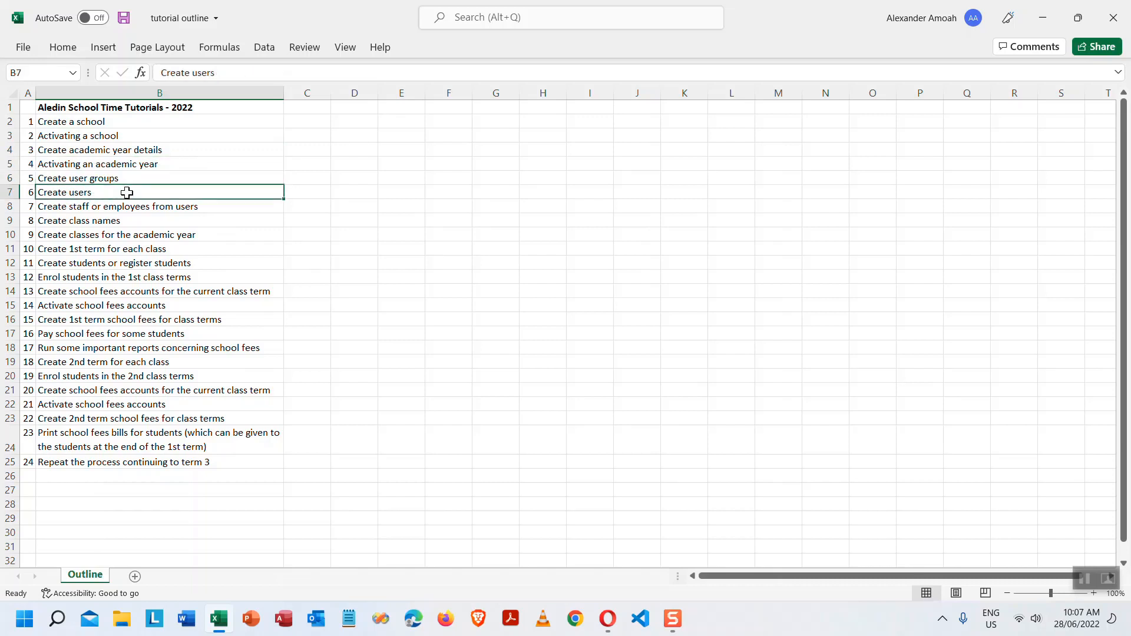
pyautogui.click(81, 208)
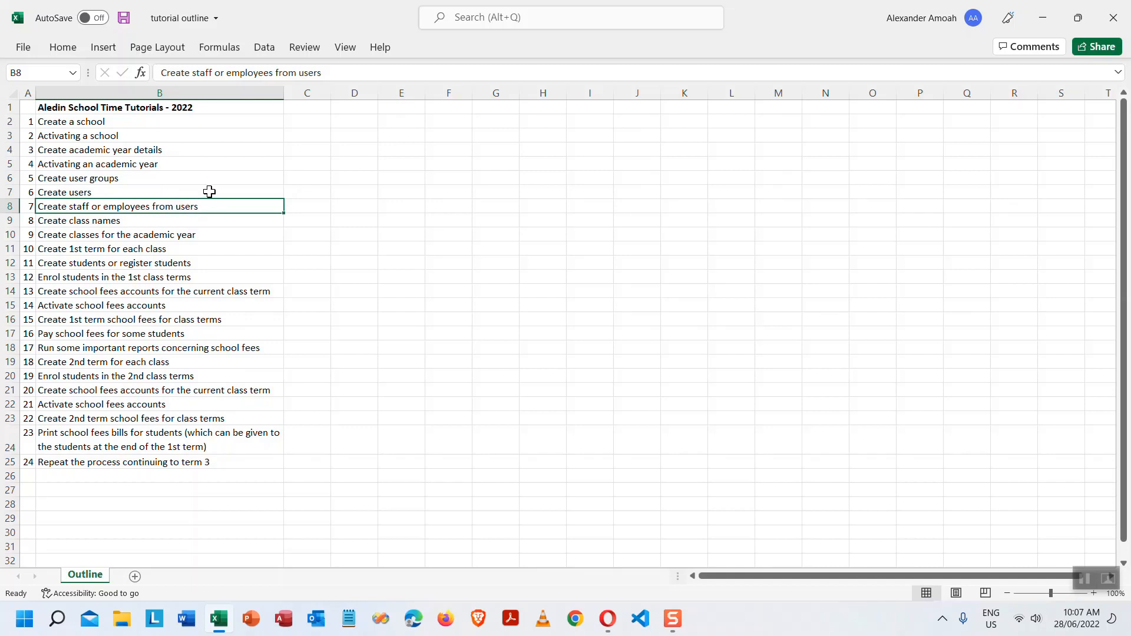
pyautogui.click(88, 224)
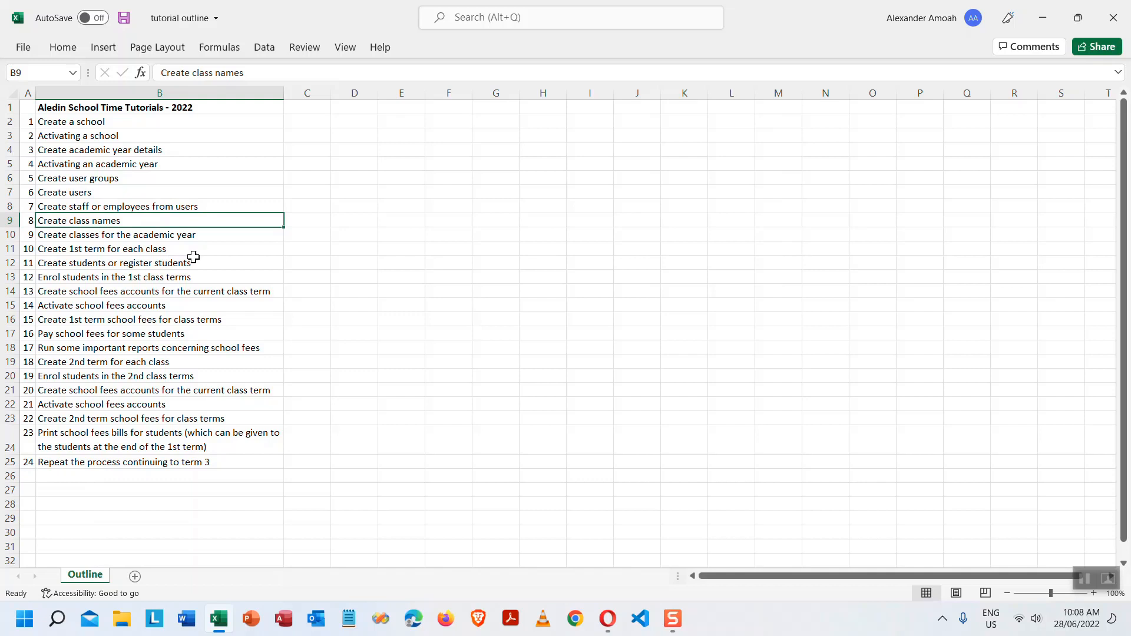
pyautogui.click(109, 263)
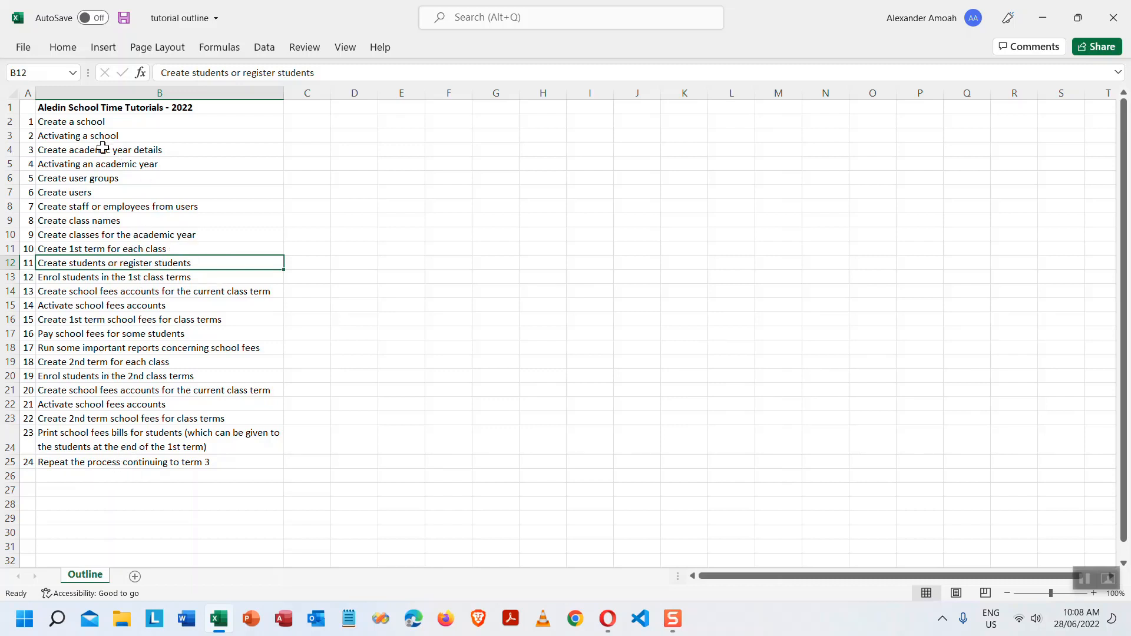
pyautogui.click(93, 122)
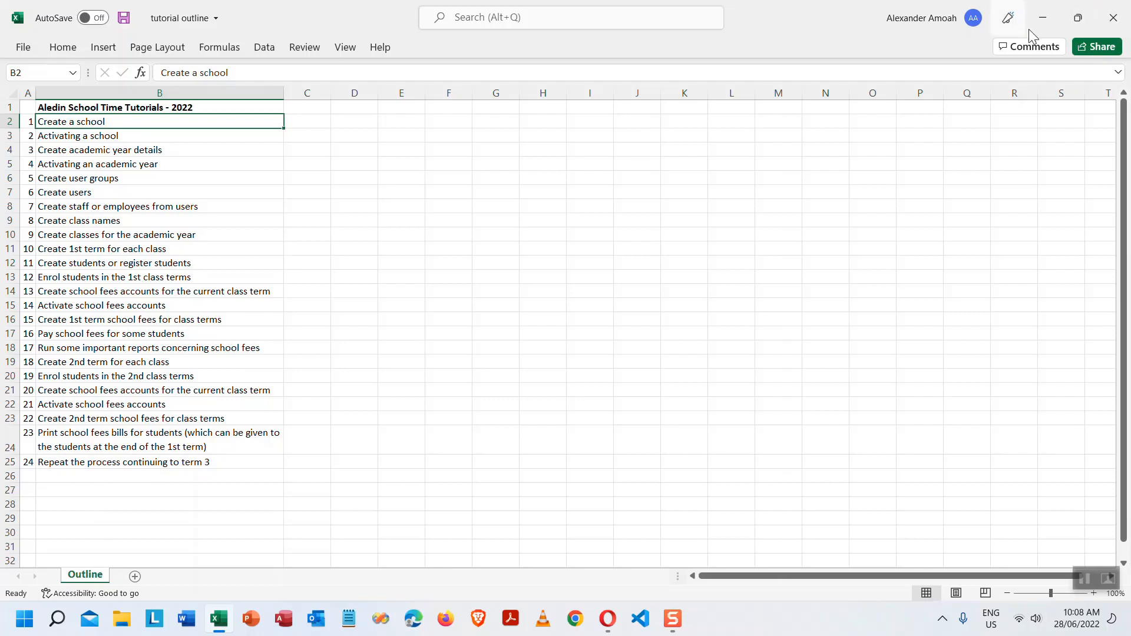
pyautogui.moveTo(1081, 26)
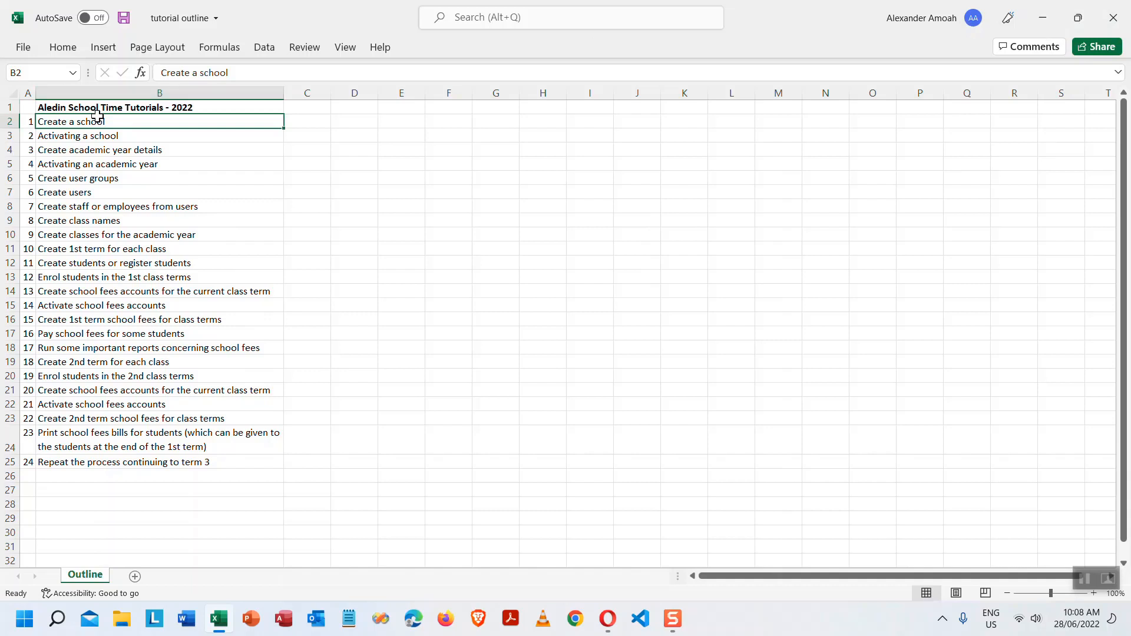
# - Fill cell B2 with yellow, then minimize Excel to reveal the desktop
pyautogui.click(63, 47)
pyautogui.click(237, 98)
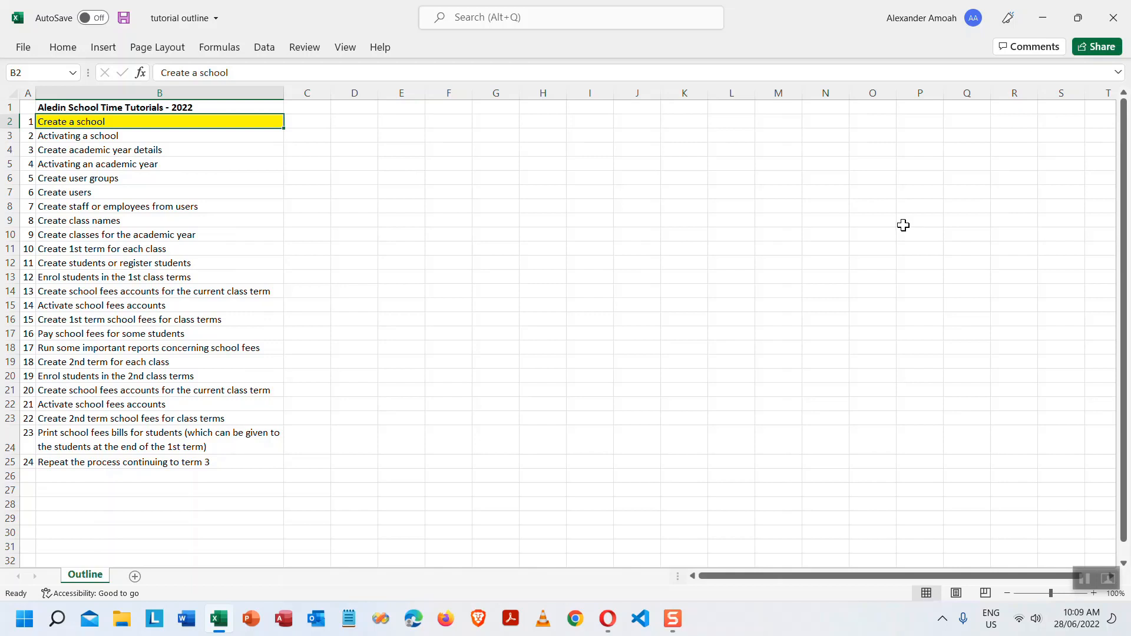
pyautogui.click(1045, 22)
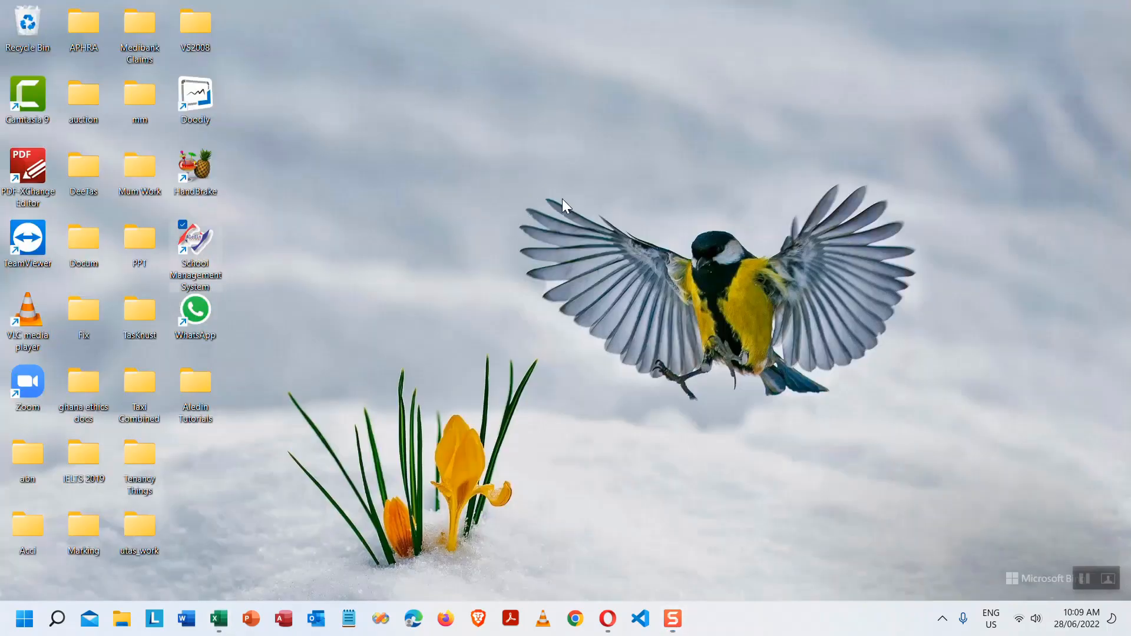
# - Launch Aledin School Time and set the login slideshow interval to 15 seconds
pyautogui.doubleClick(199, 242)
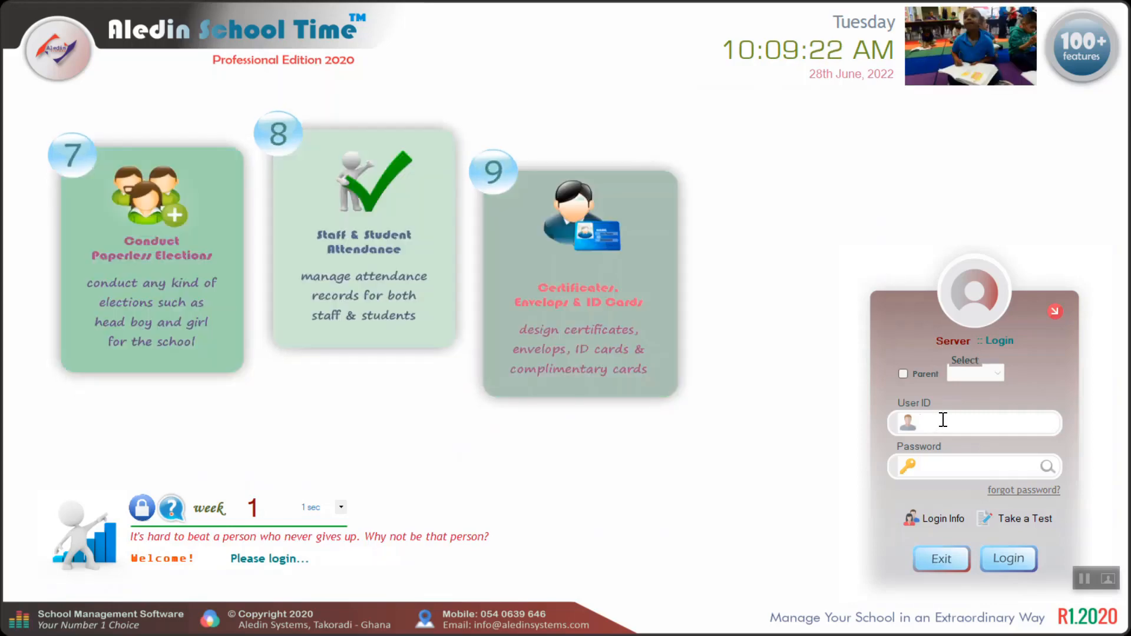
pyautogui.click(936, 424)
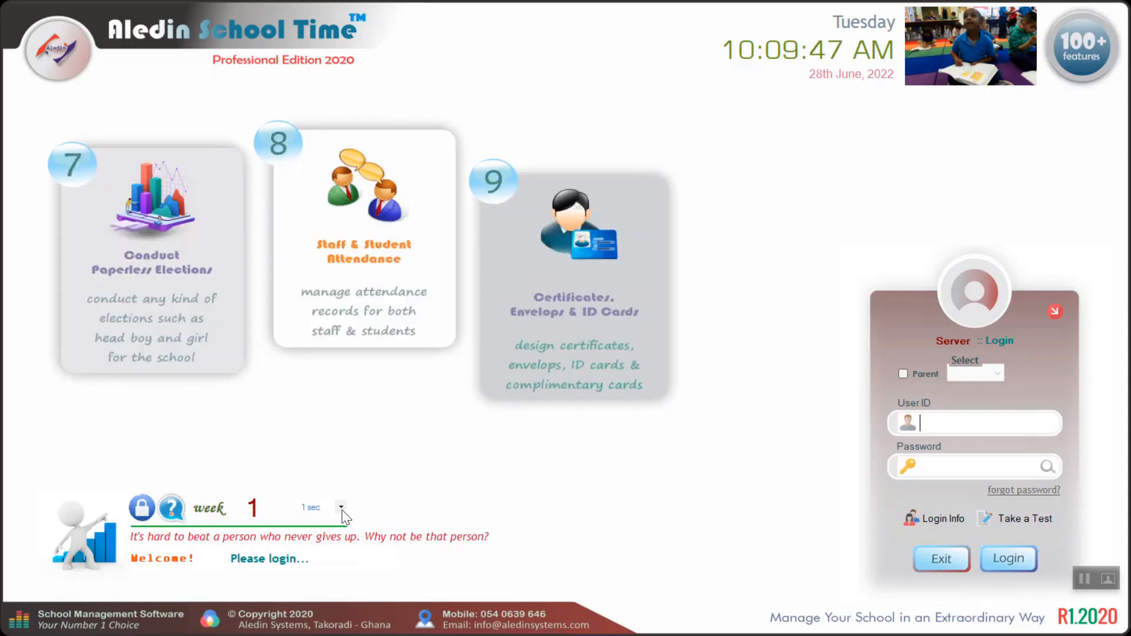
pyautogui.click(341, 507)
pyautogui.click(316, 579)
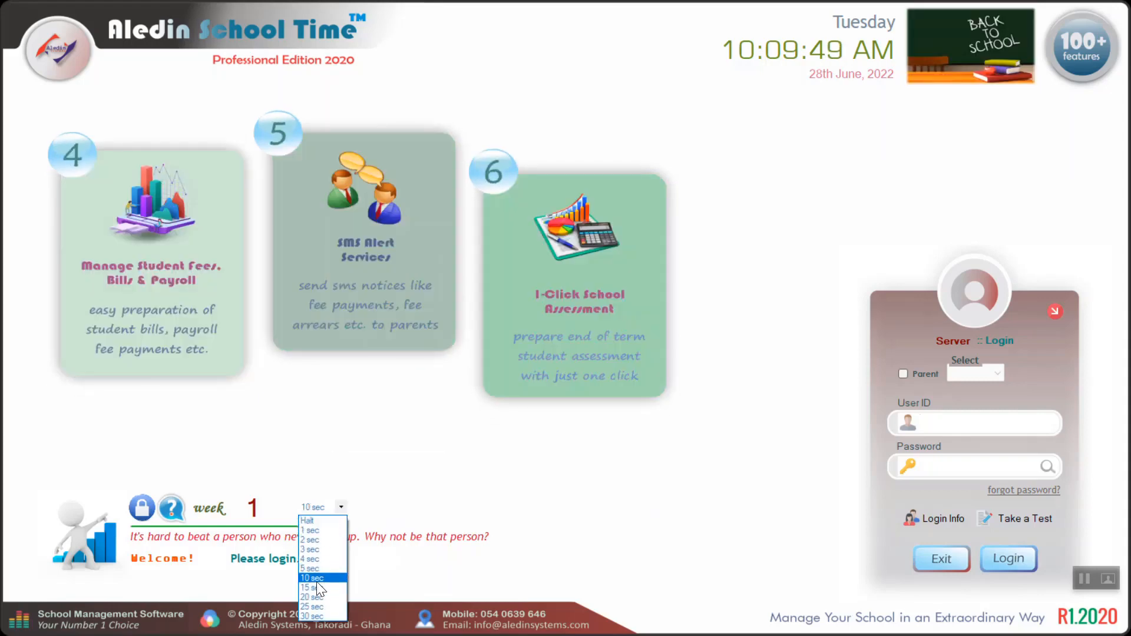
pyautogui.click(318, 588)
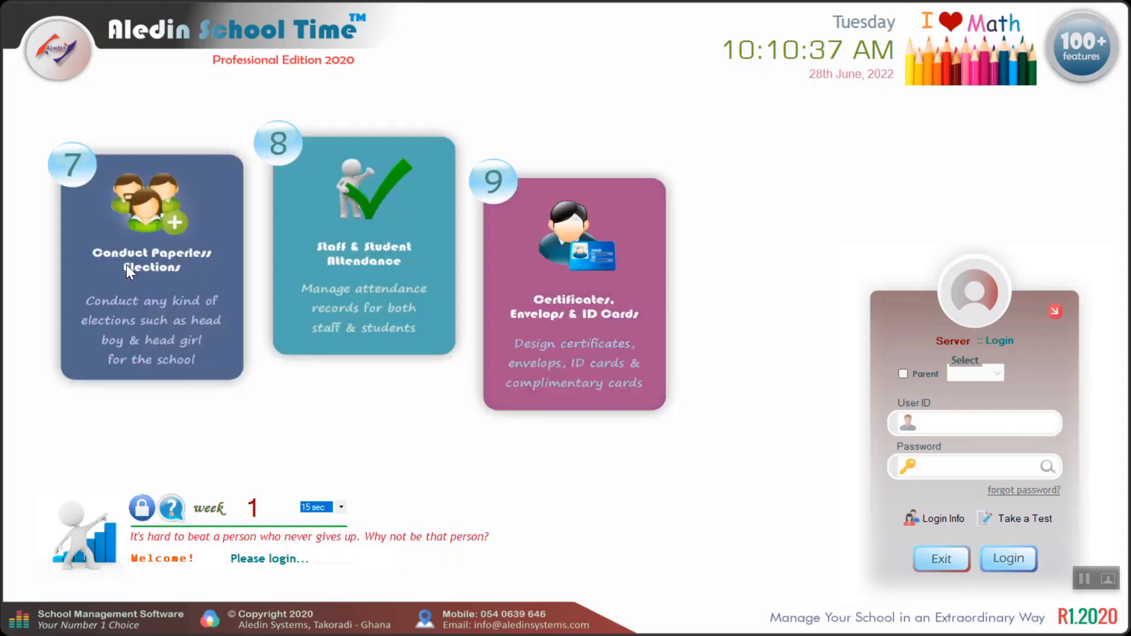
# - Log in with the administrator account's user ID and password
pyautogui.click(969, 423)
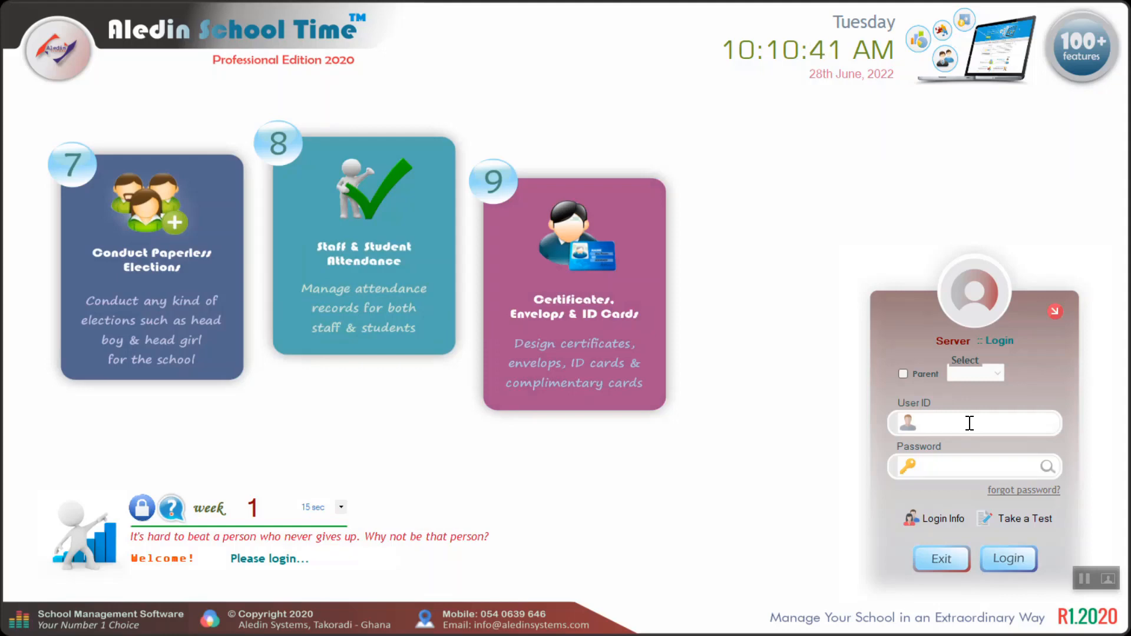
pyautogui.write('admin')
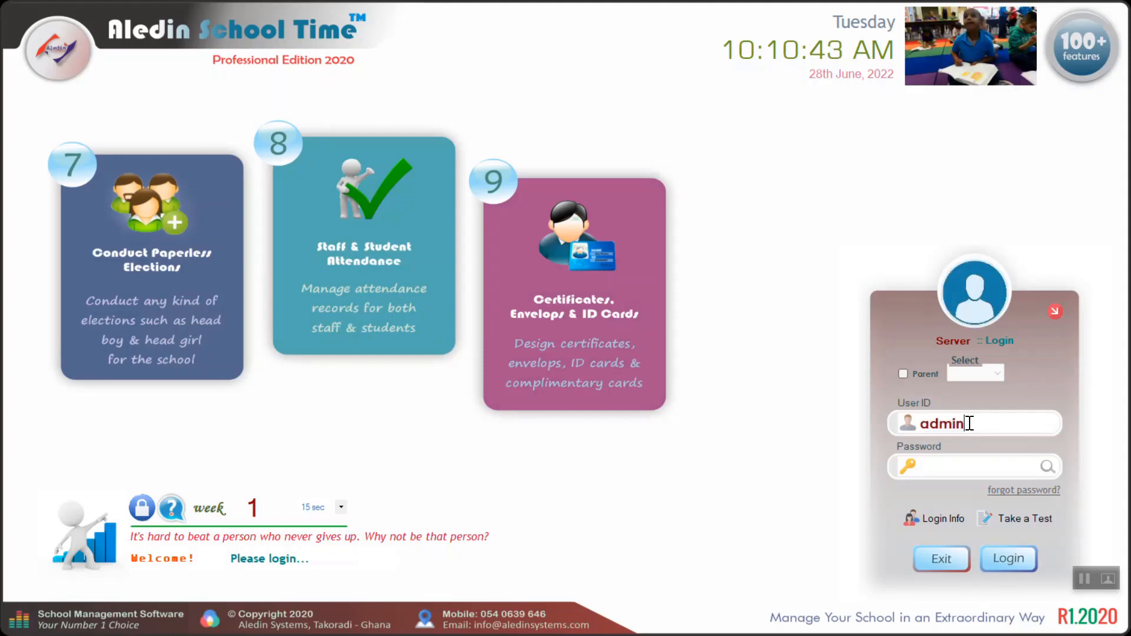
pyautogui.press('Tab')
pyautogui.write('admin')
pyautogui.press('Return')
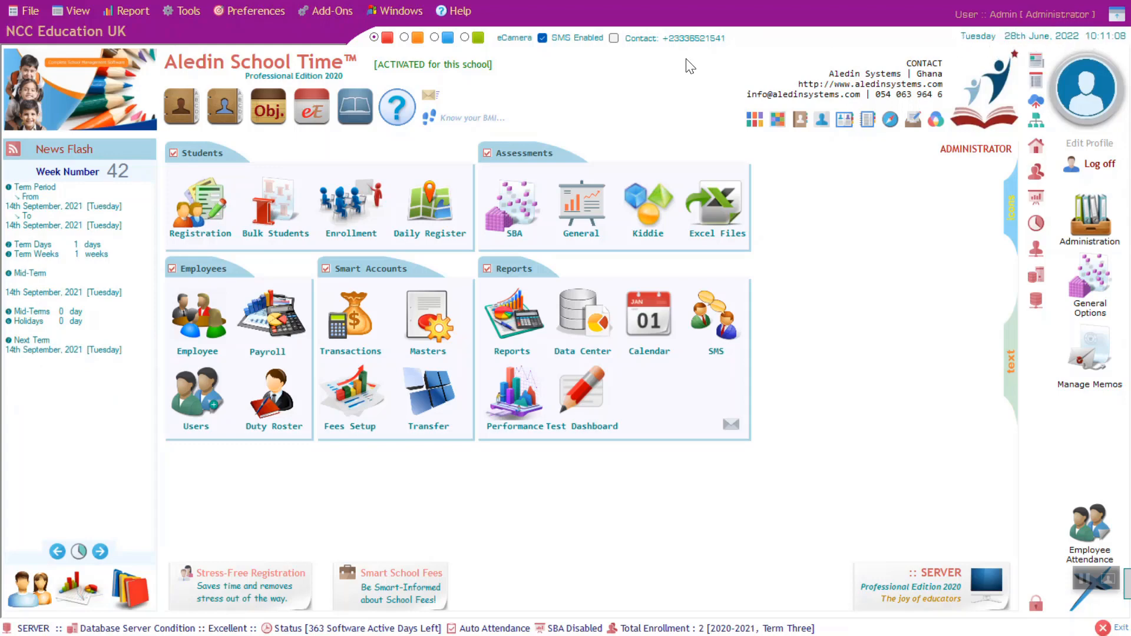
# - Try the orange, blue and green window colour themes, ending on blue
pyautogui.click(404, 37)
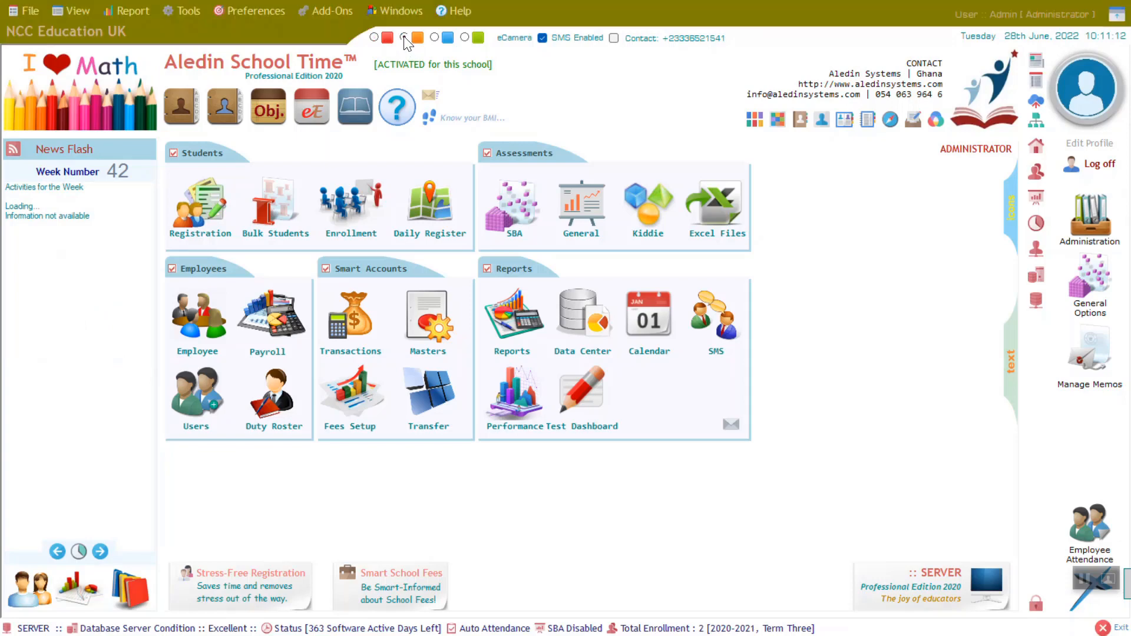
pyautogui.click(434, 37)
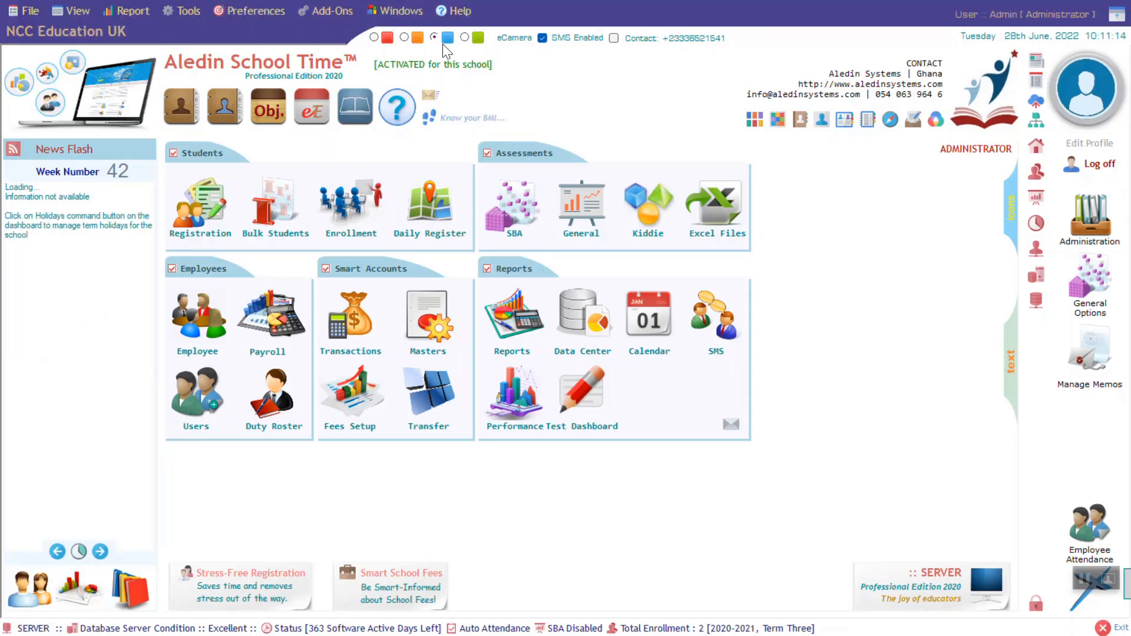
pyautogui.click(464, 38)
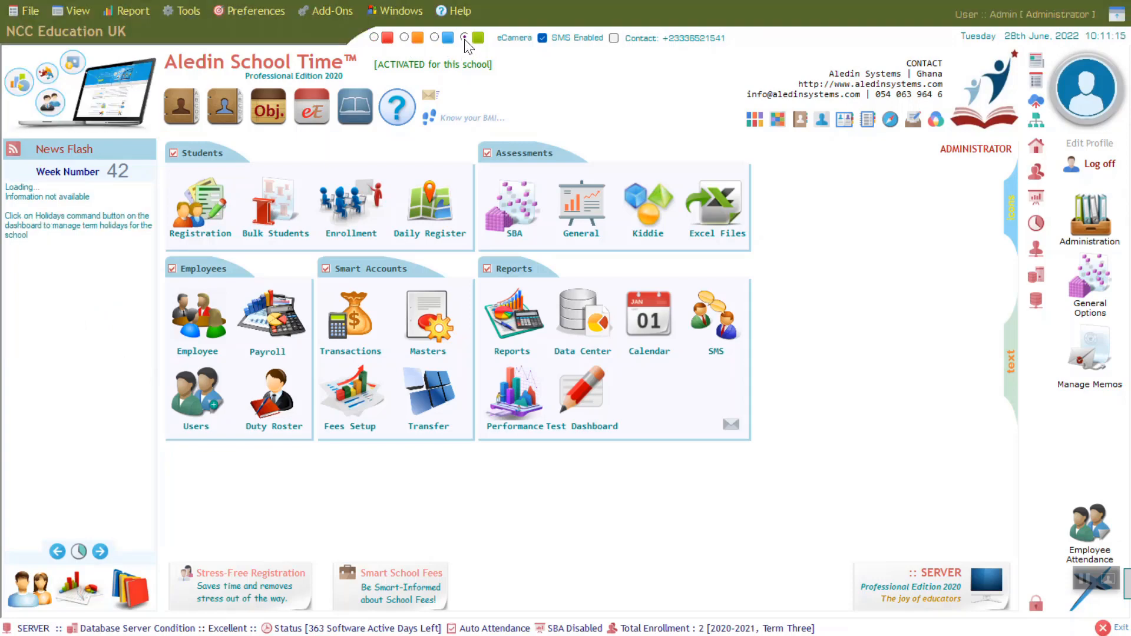
pyautogui.click(434, 38)
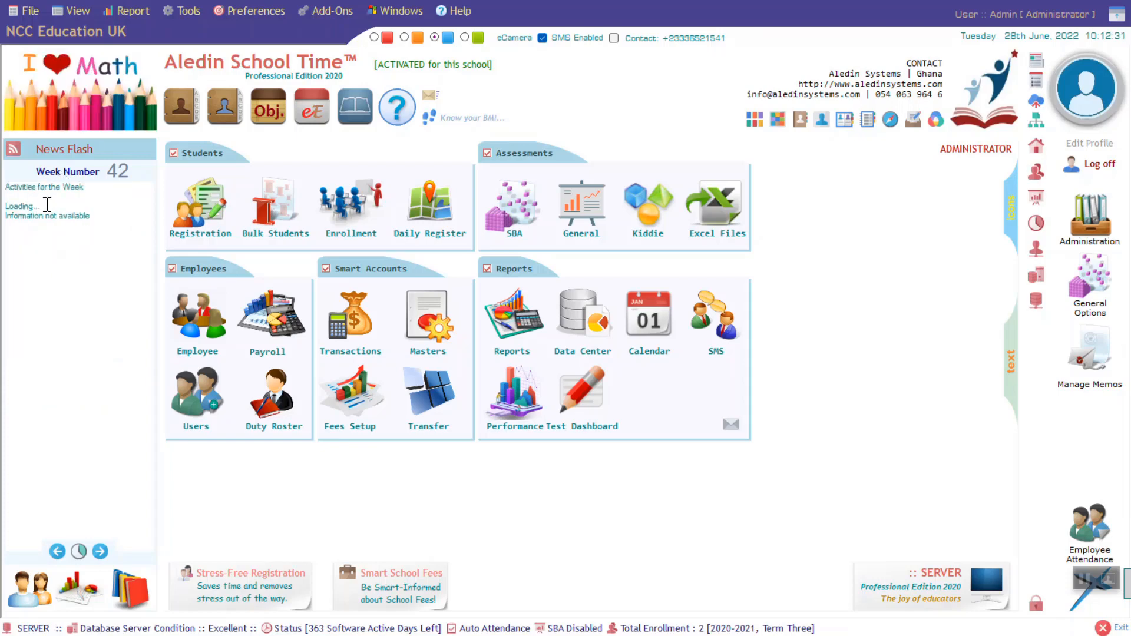
pyautogui.moveTo(188, 118)
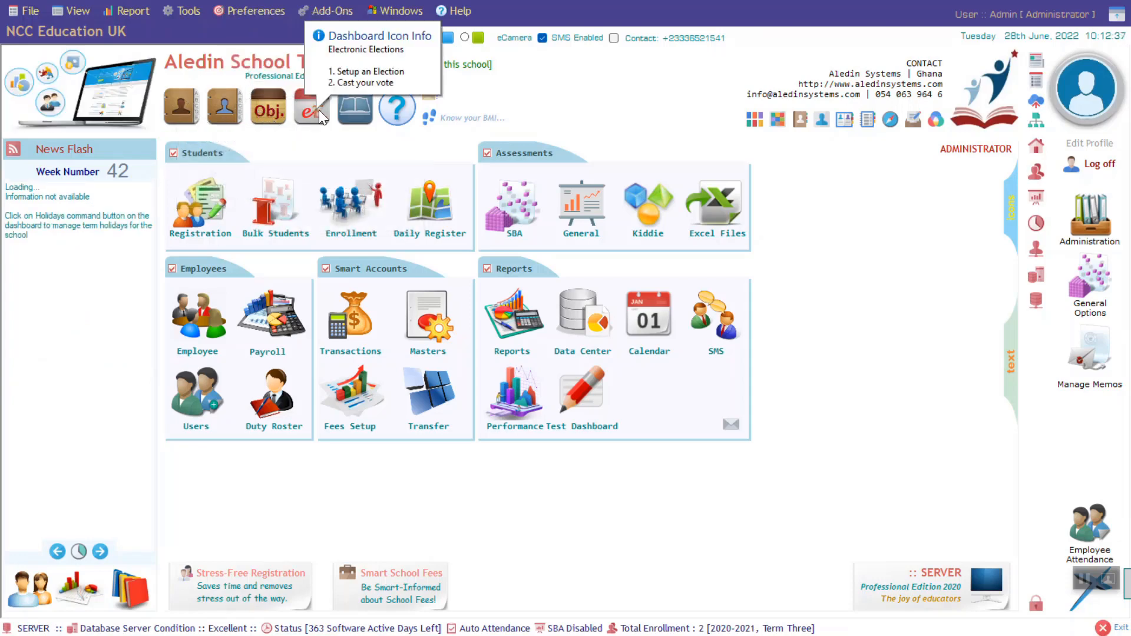
pyautogui.moveTo(357, 114)
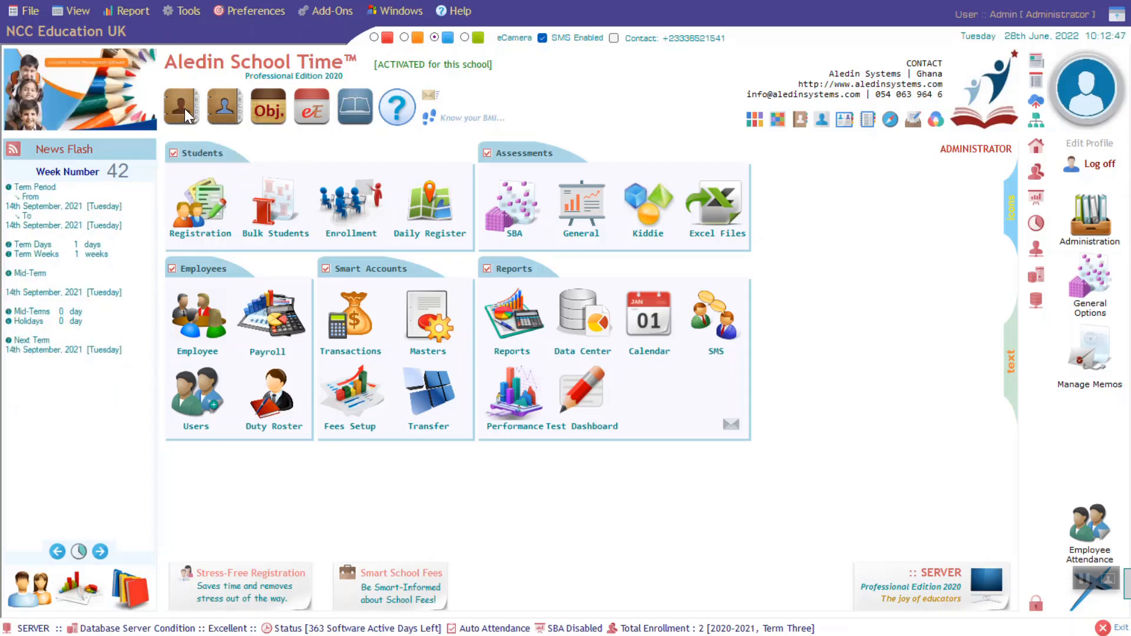
pyautogui.moveTo(227, 108)
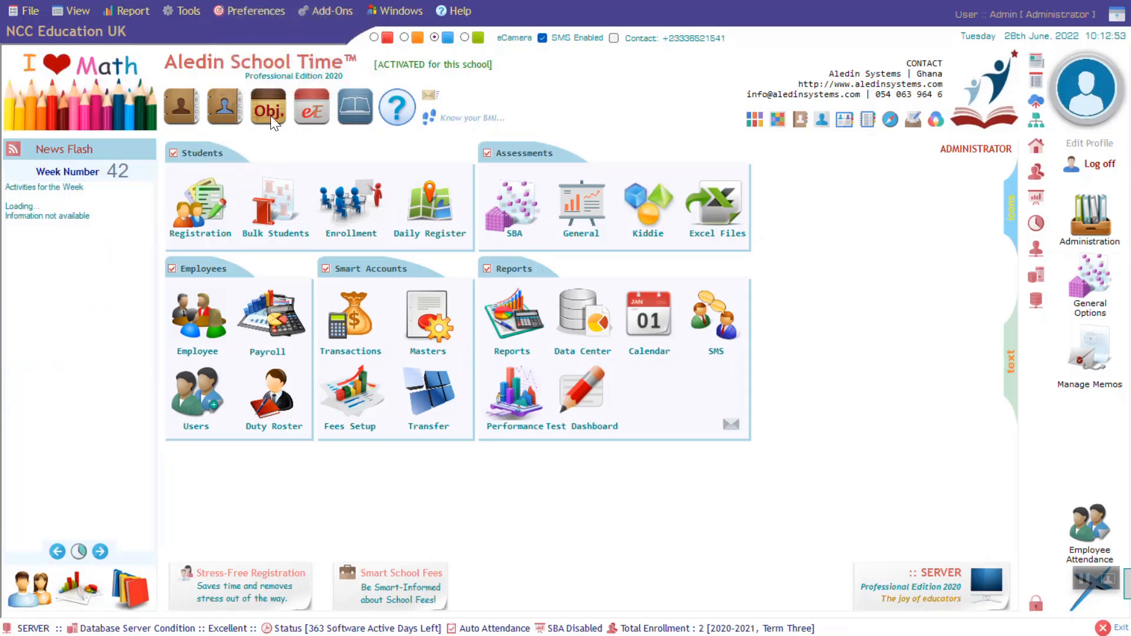
pyautogui.moveTo(271, 116)
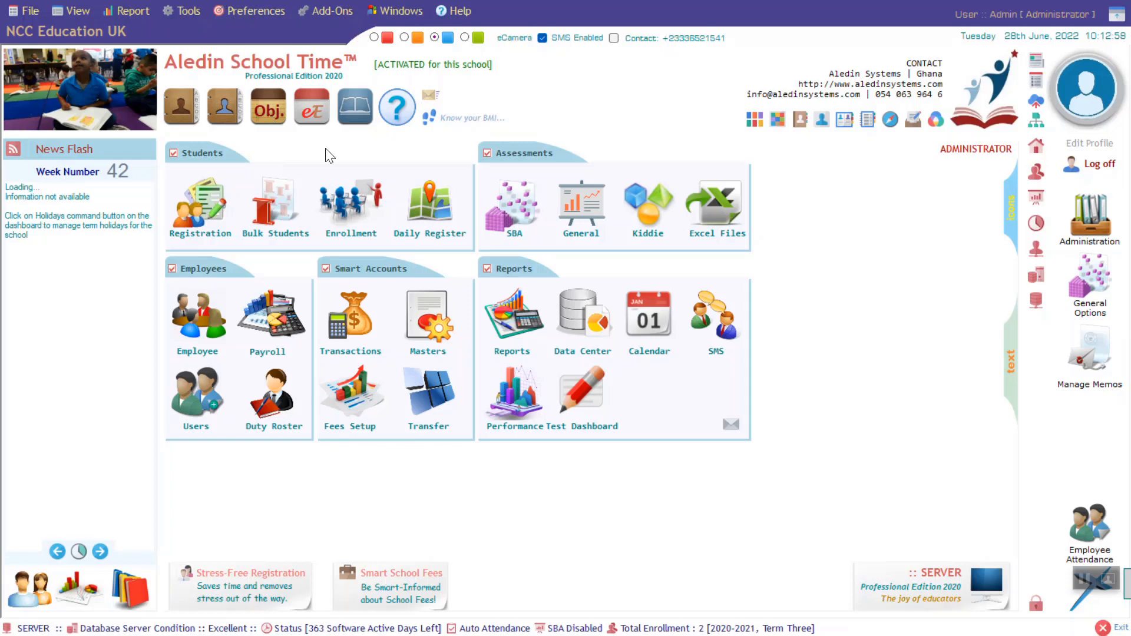
pyautogui.moveTo(315, 111)
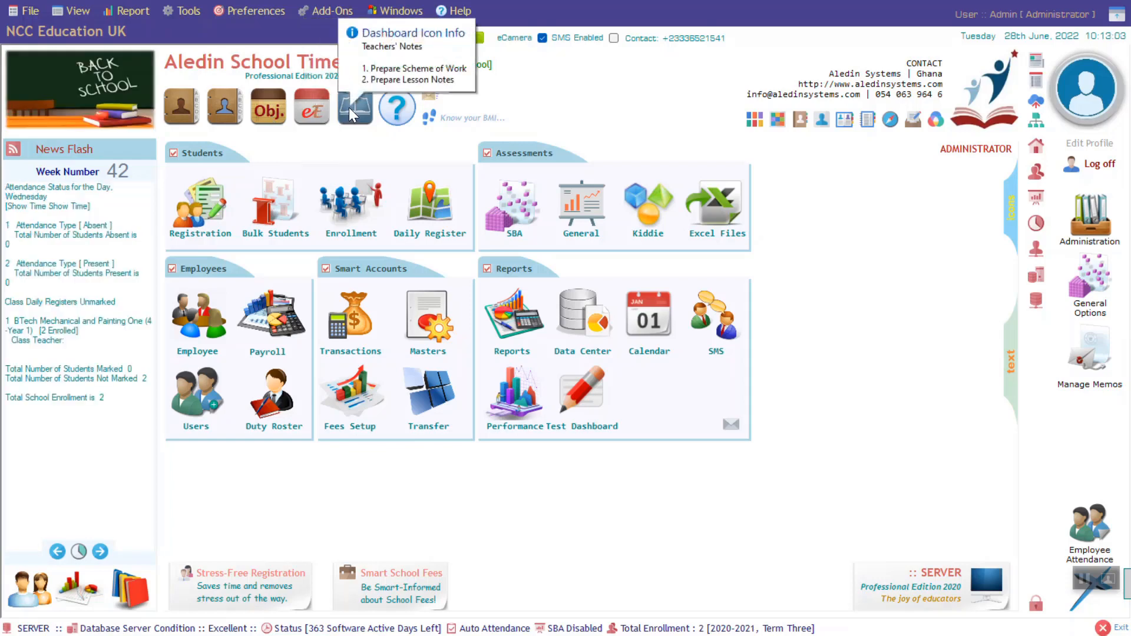
pyautogui.moveTo(400, 109)
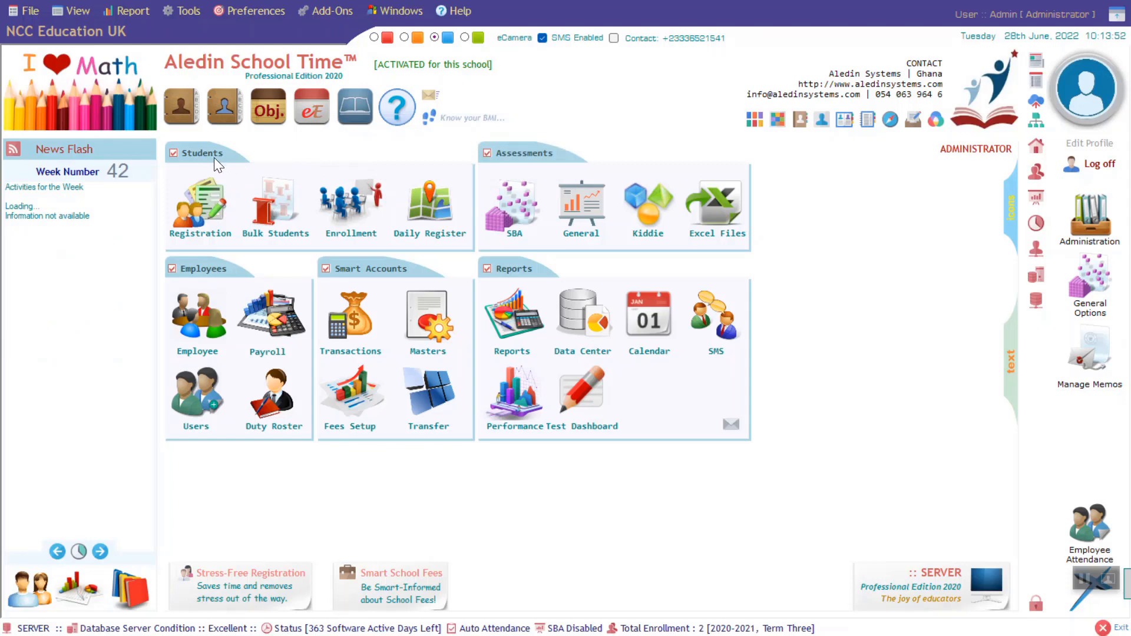
pyautogui.moveTo(214, 208)
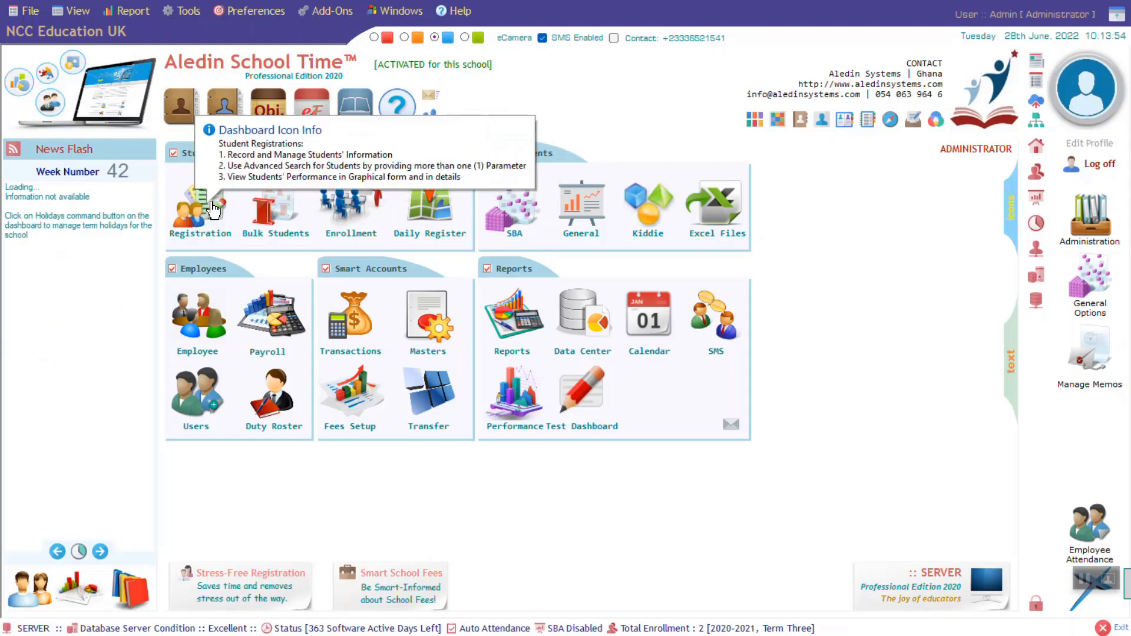
pyautogui.moveTo(274, 214)
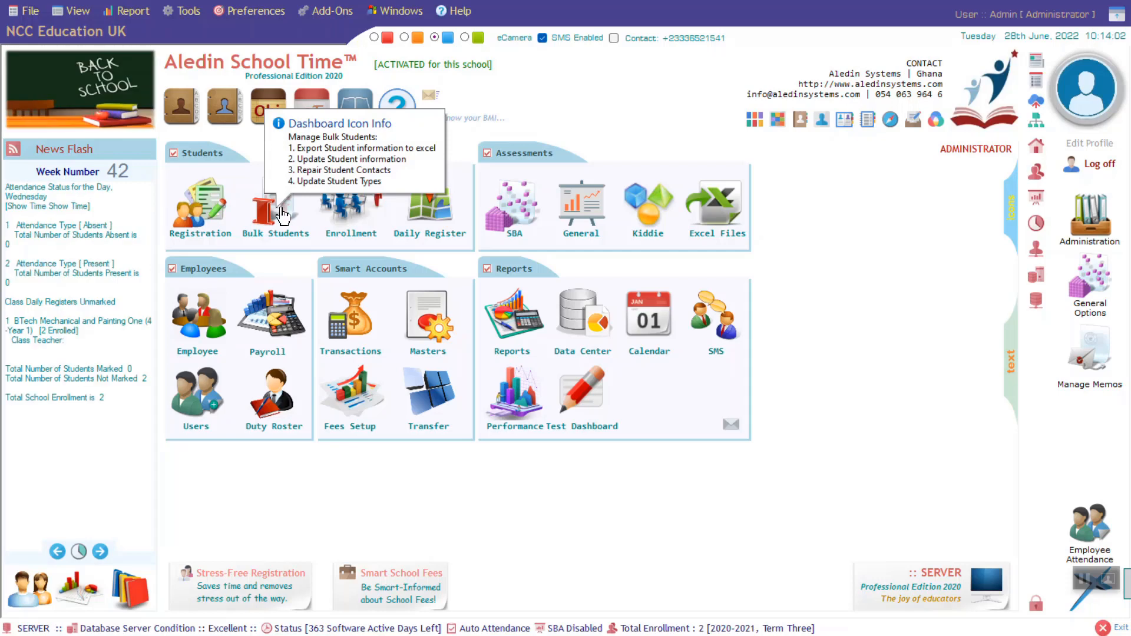
pyautogui.moveTo(355, 206)
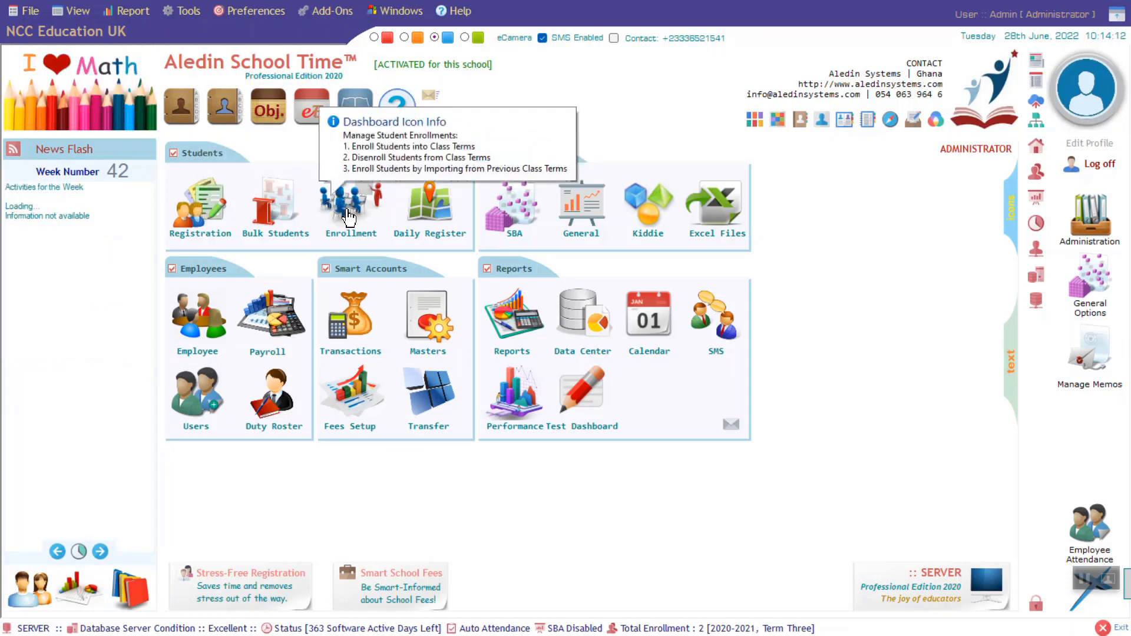
pyautogui.moveTo(430, 210)
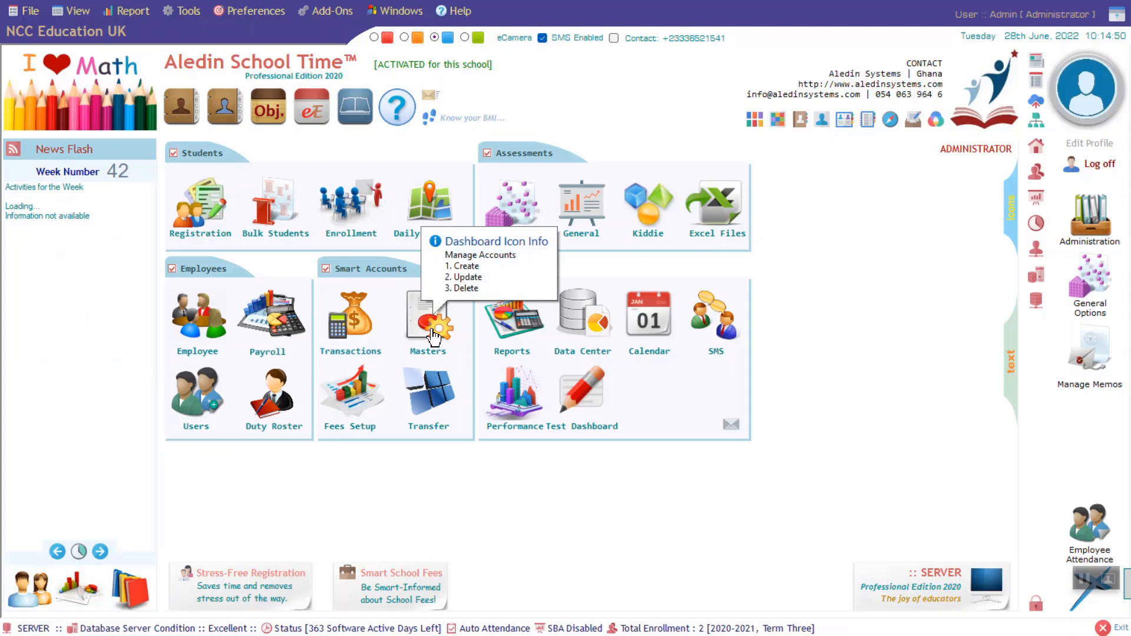
pyautogui.moveTo(340, 330)
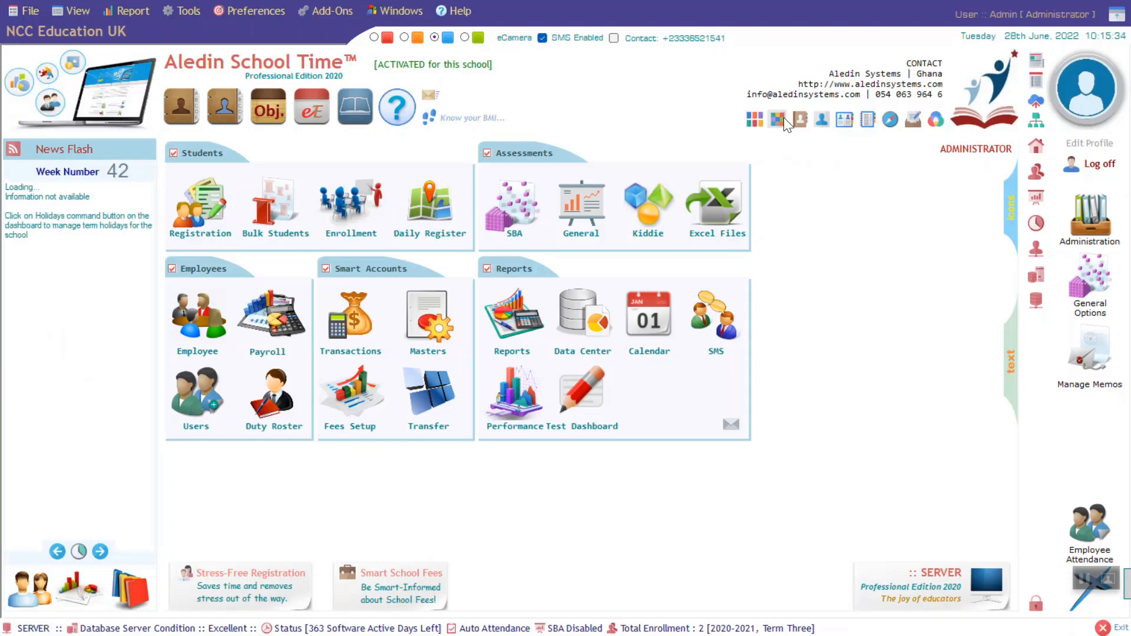
pyautogui.moveTo(783, 118)
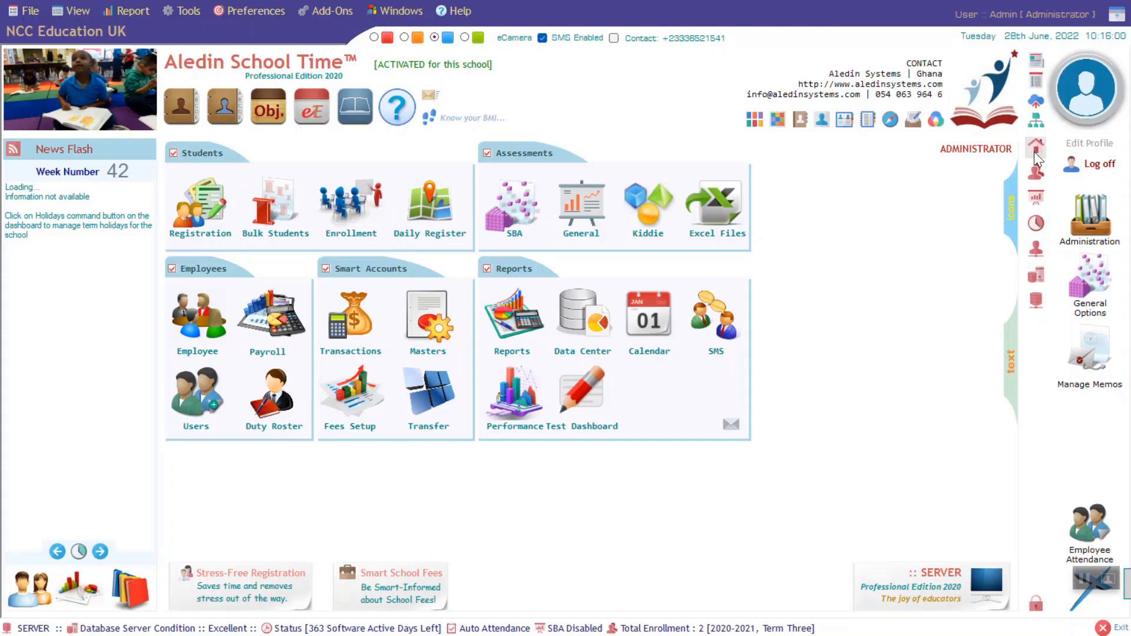
pyautogui.moveTo(1037, 145)
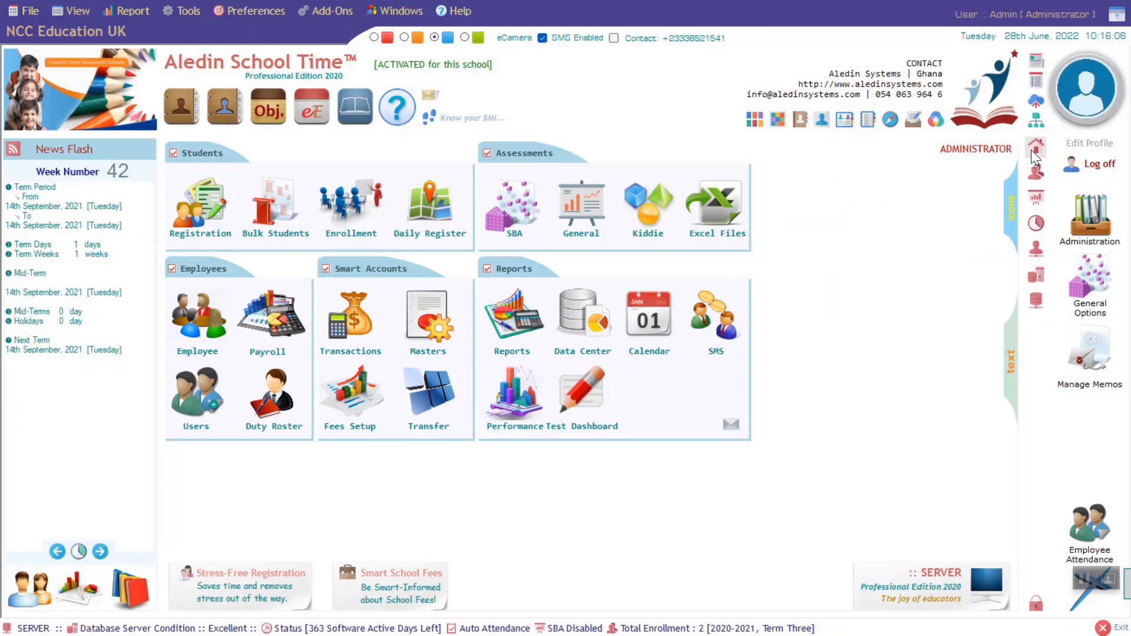
pyautogui.moveTo(1038, 174)
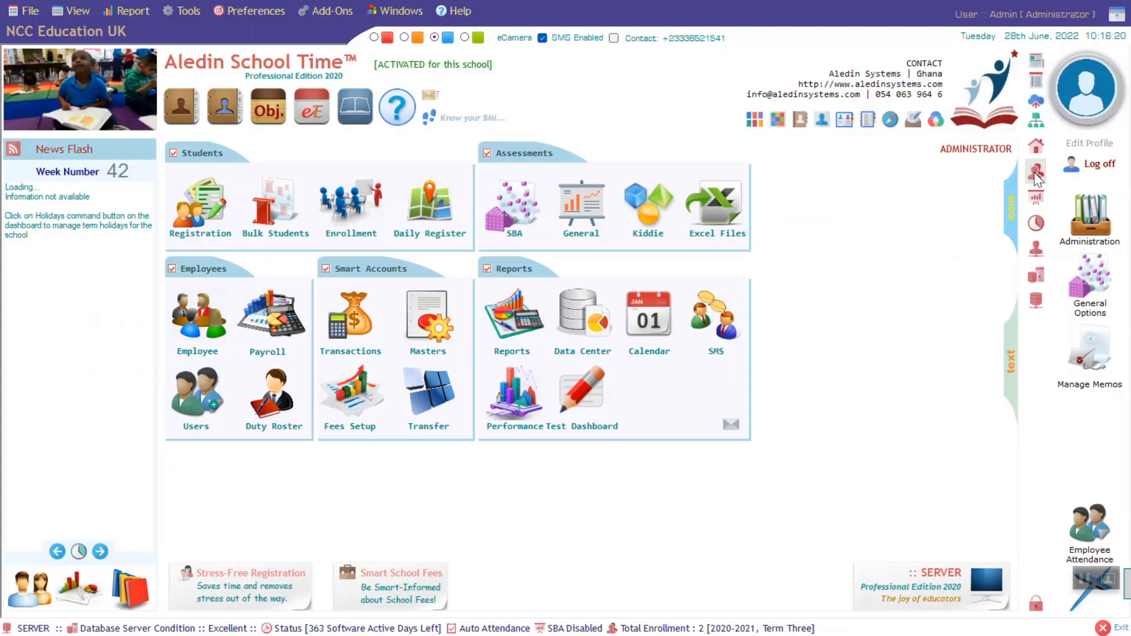
pyautogui.moveTo(1032, 196)
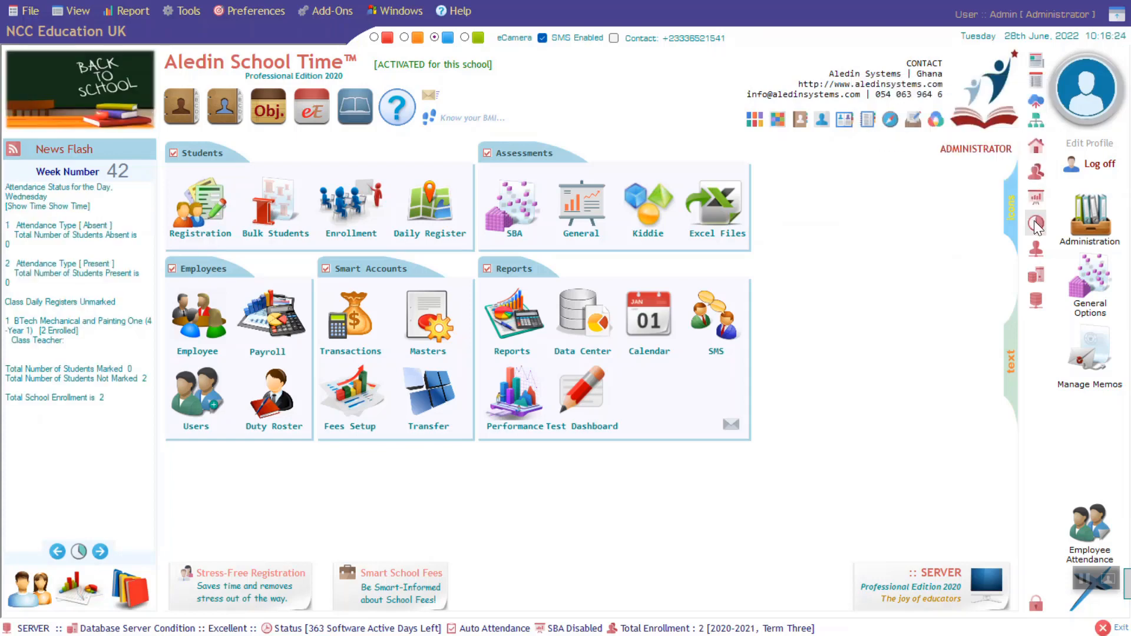
pyautogui.moveTo(1035, 222)
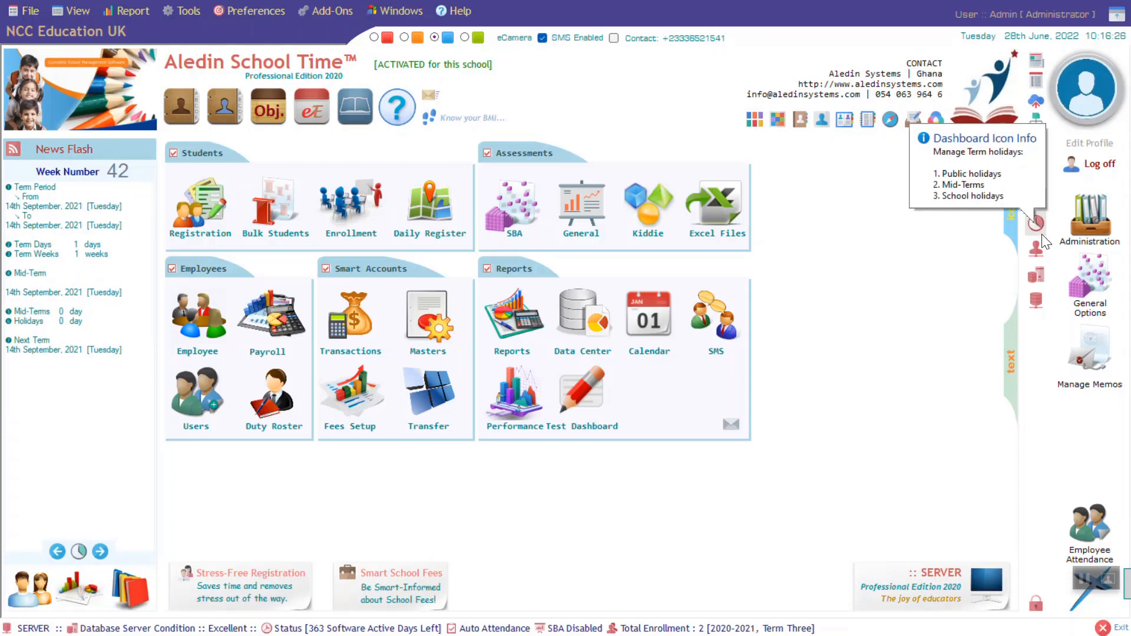
pyautogui.moveTo(1038, 249)
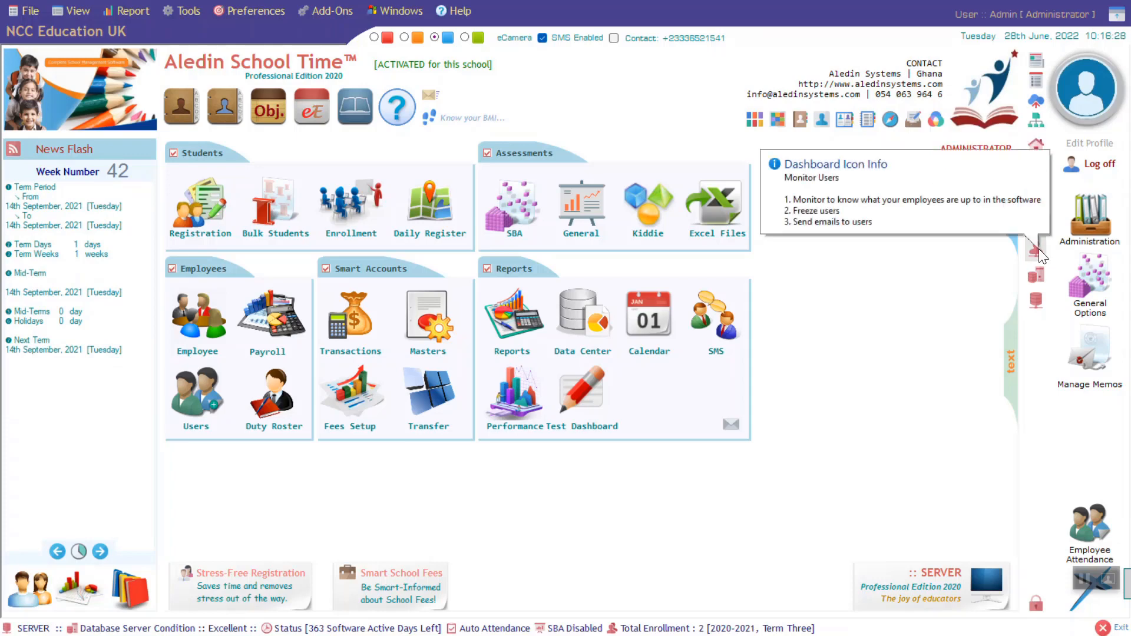
pyautogui.moveTo(1039, 274)
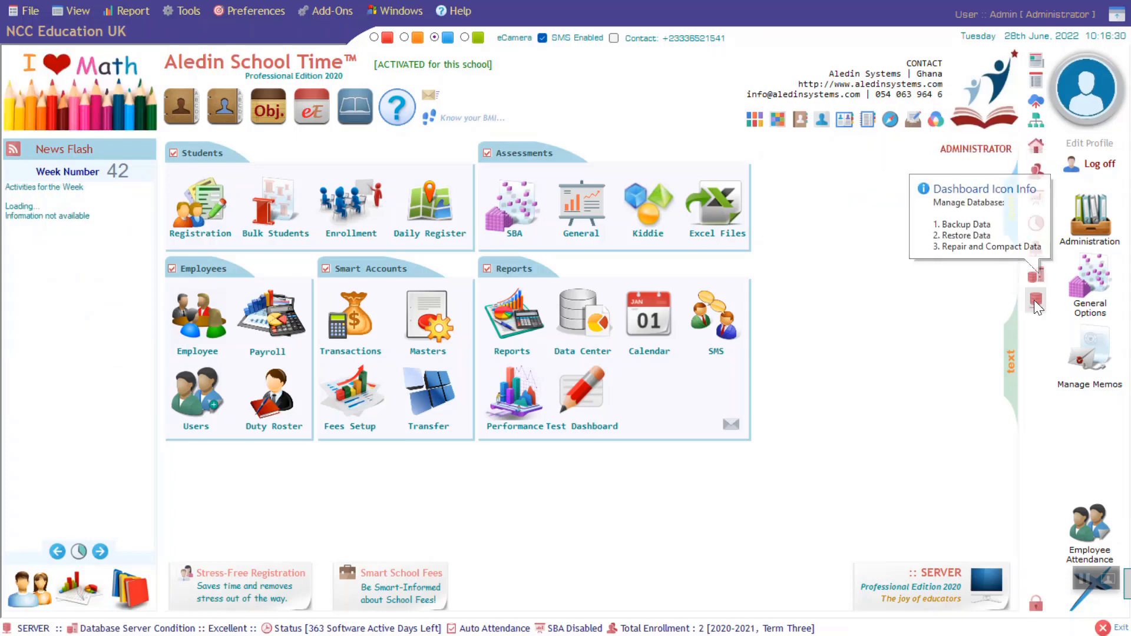
pyautogui.moveTo(1033, 301)
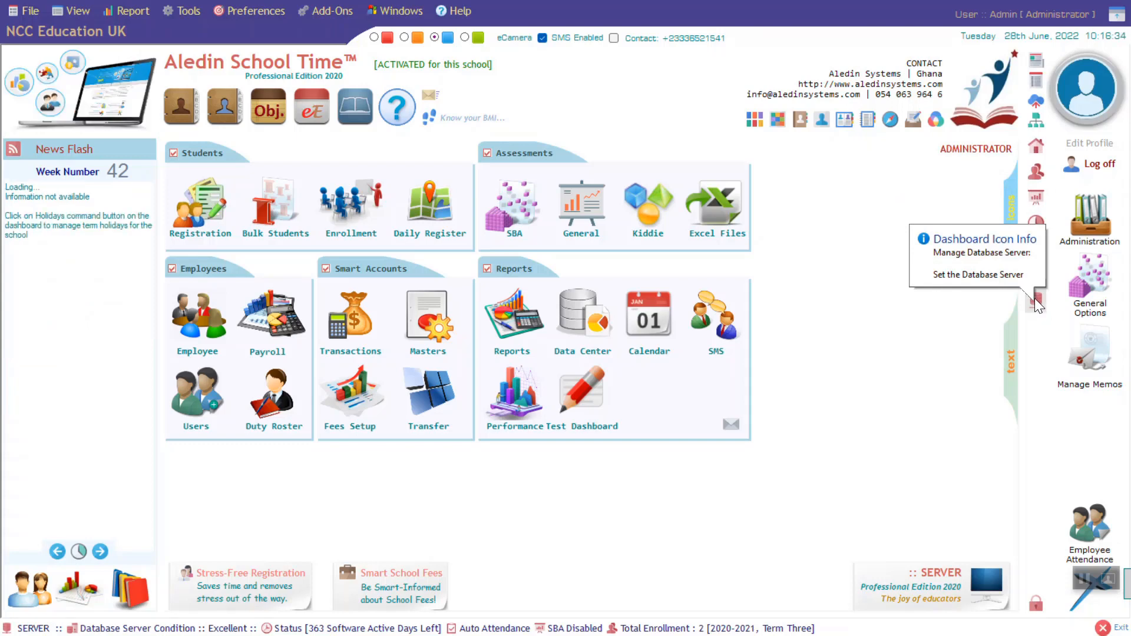
pyautogui.moveTo(1106, 218)
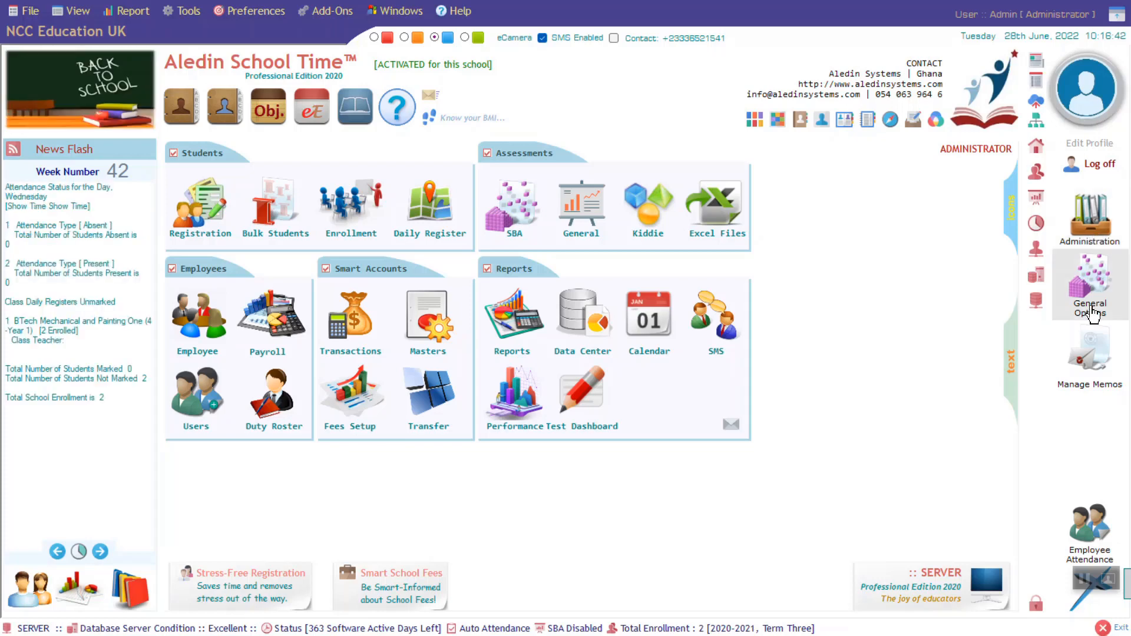
pyautogui.moveTo(1101, 283)
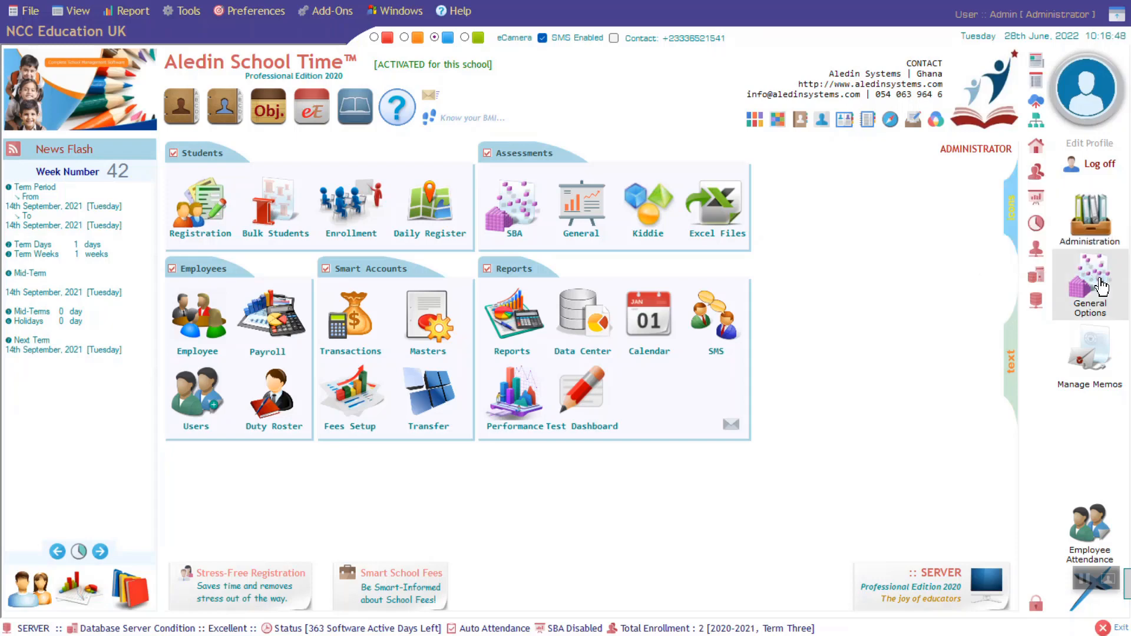
pyautogui.moveTo(1089, 364)
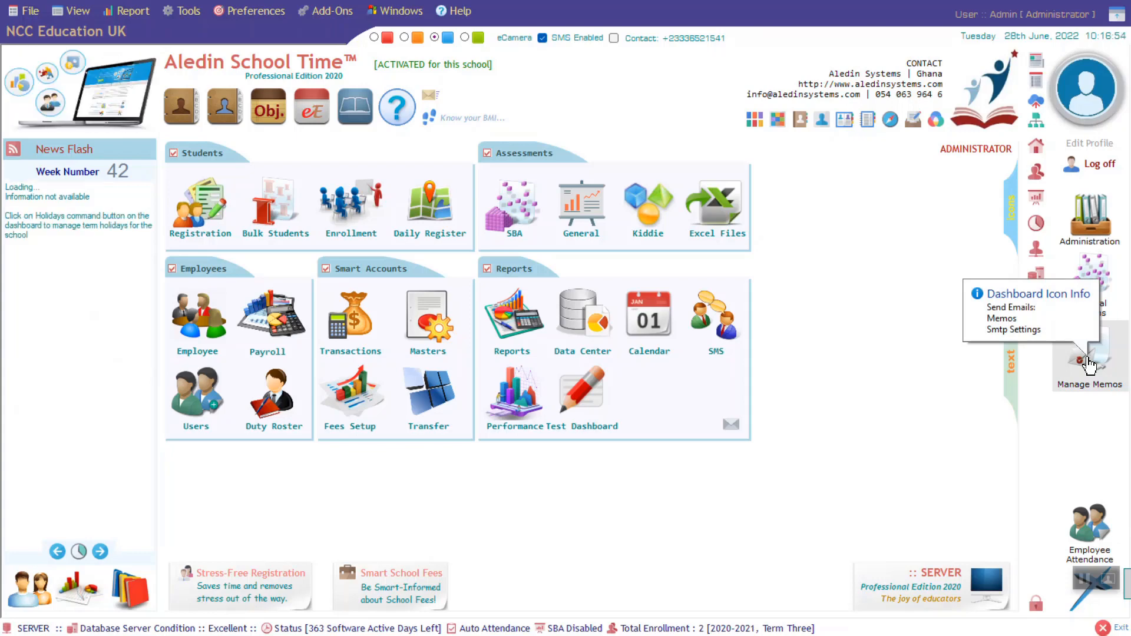
pyautogui.click(1086, 361)
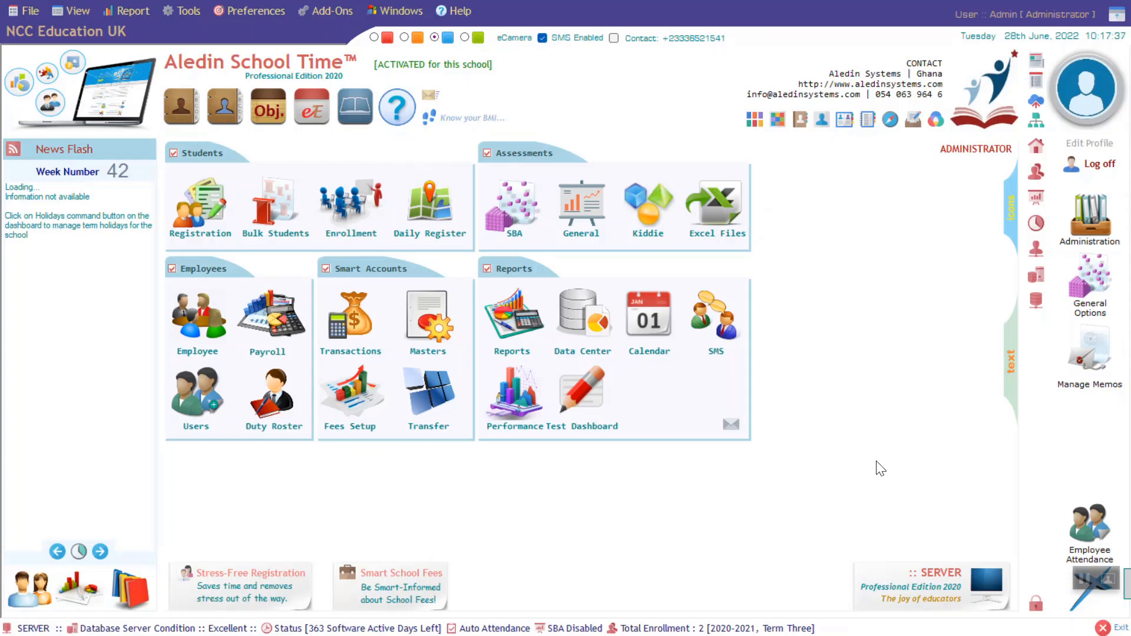
# - Close the current dashboard and reopen it via View > Dashboards > Open General Dashboard
pyautogui.click(1060, 599)
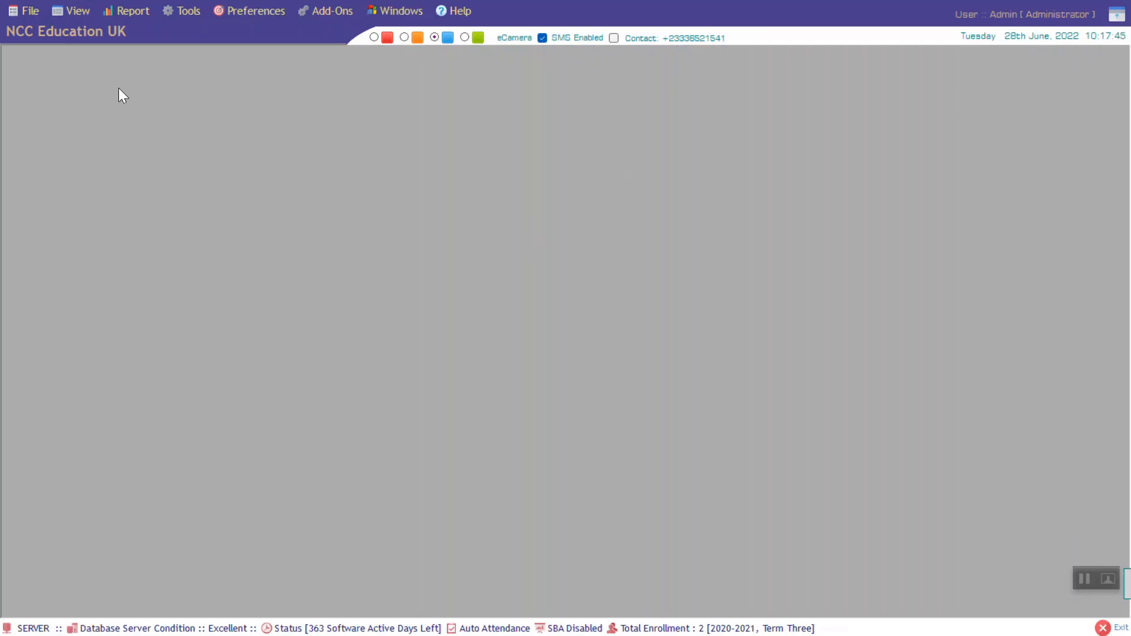
pyautogui.click(73, 10)
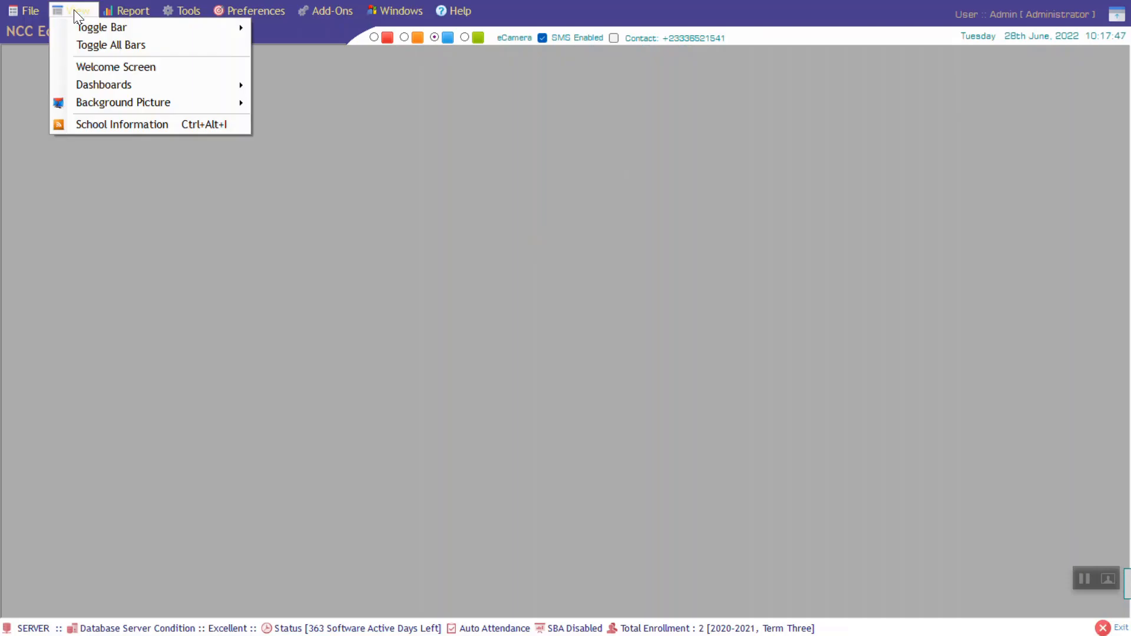
pyautogui.moveTo(183, 85)
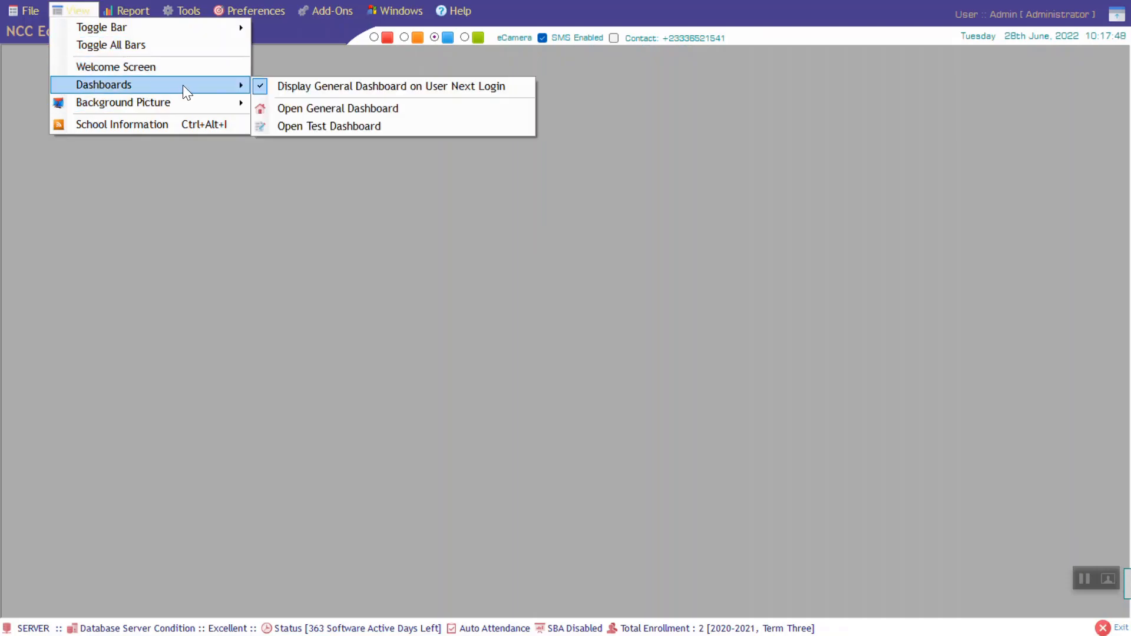
pyautogui.click(348, 108)
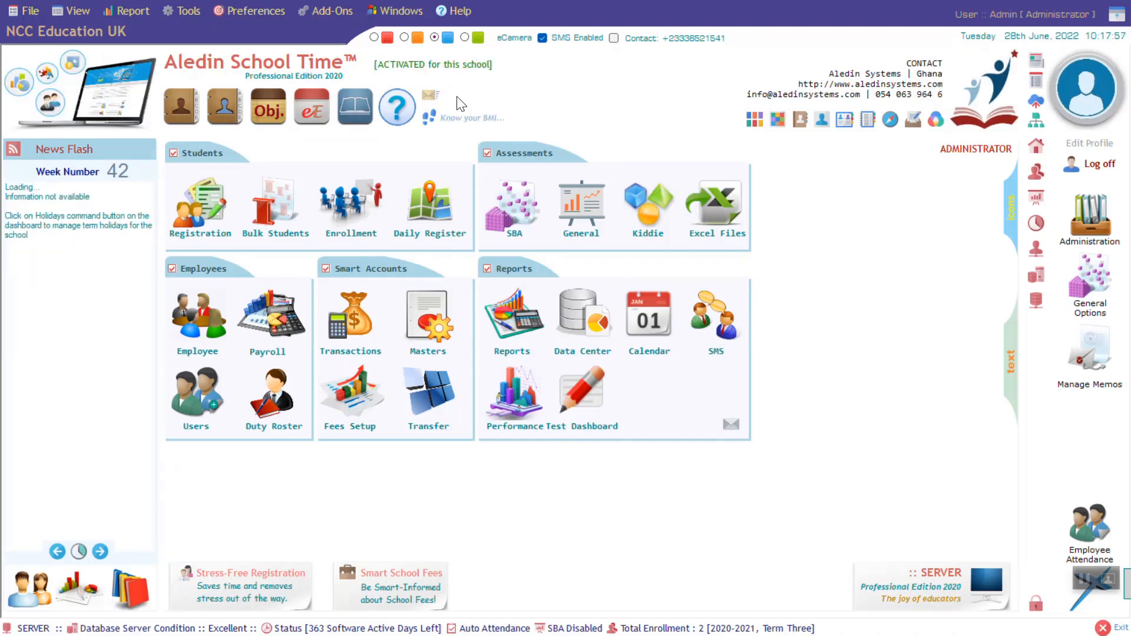
pyautogui.click(33, 9)
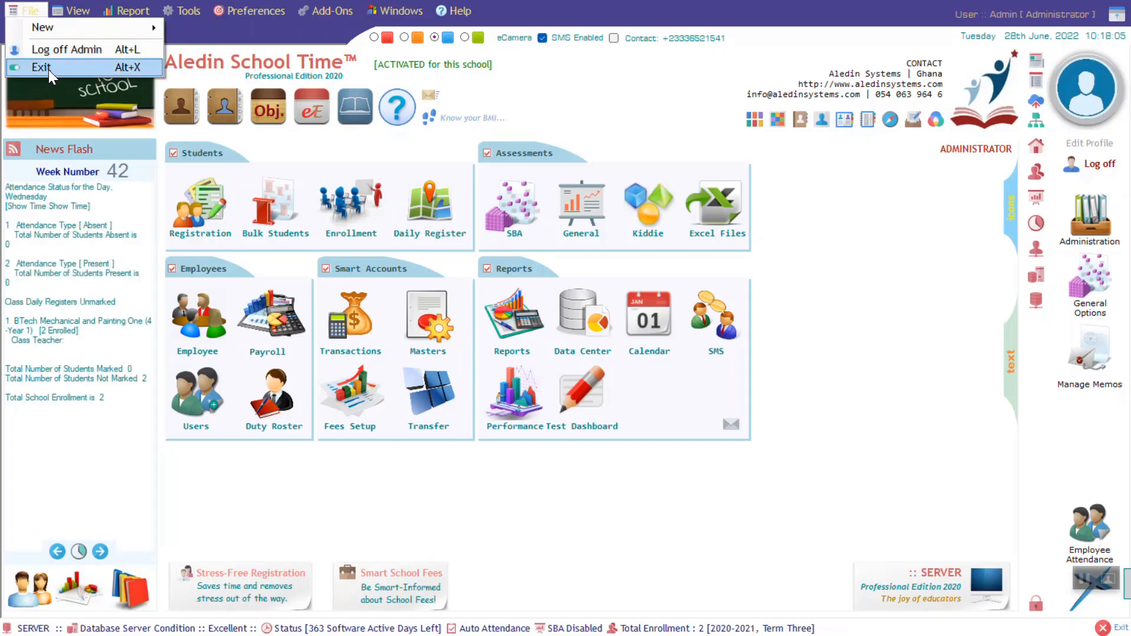
pyautogui.moveTo(94, 28)
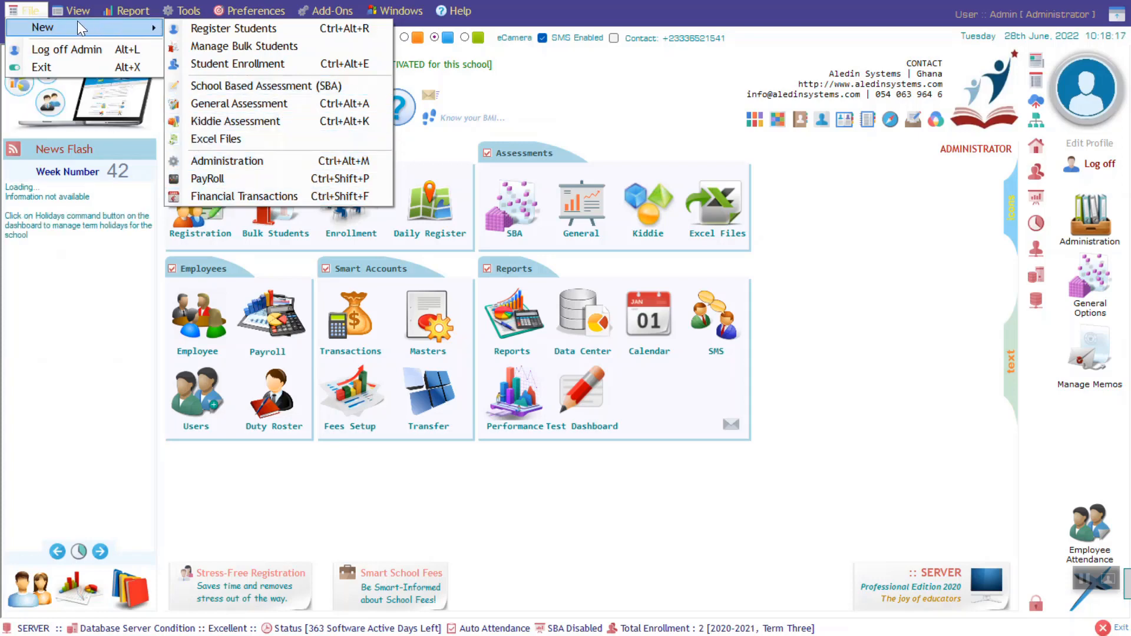
pyautogui.moveTo(73, 9)
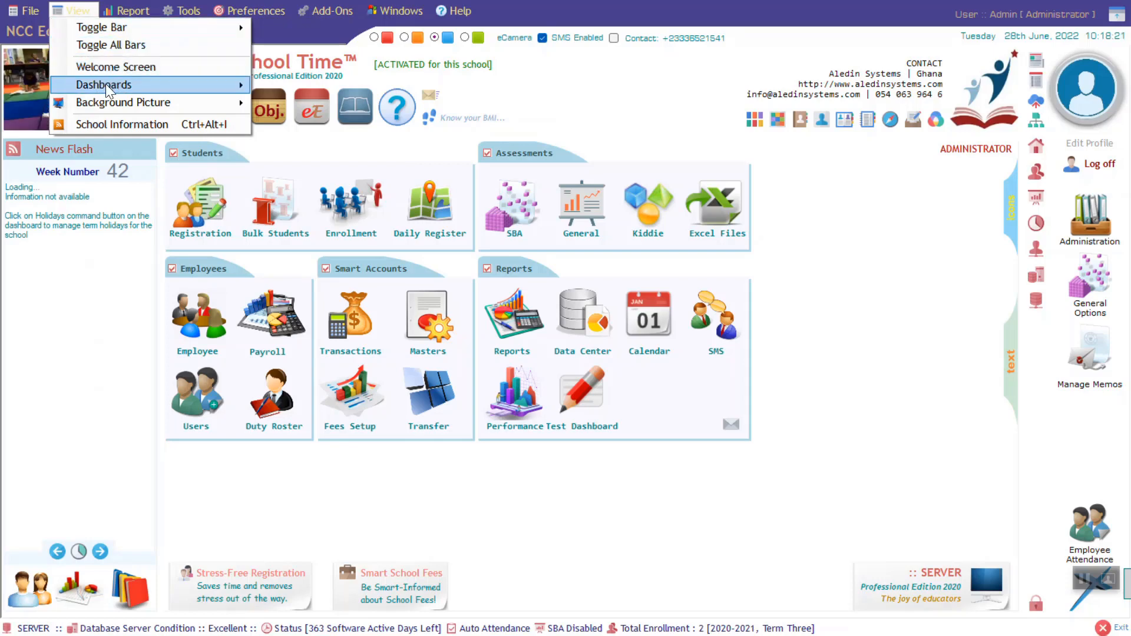
pyautogui.moveTo(200, 102)
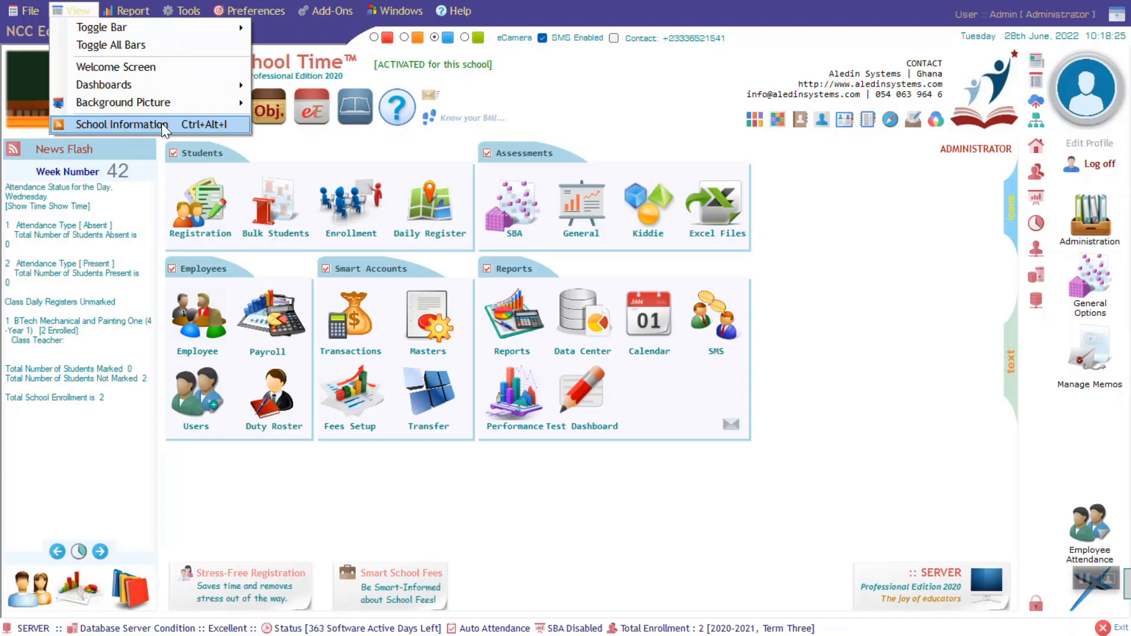
pyautogui.moveTo(126, 11)
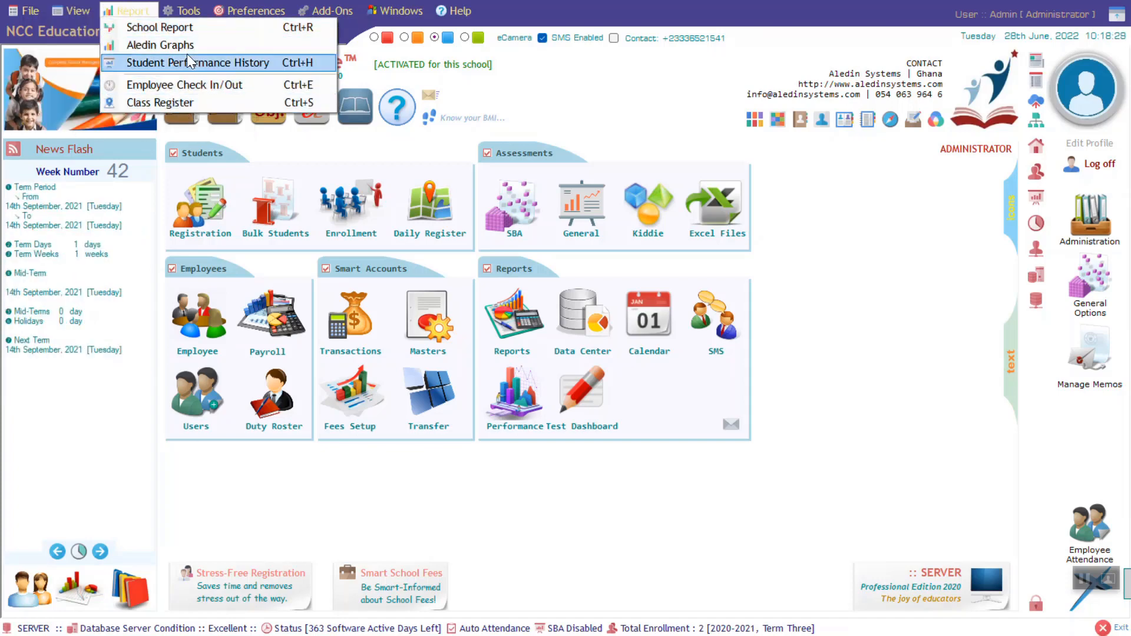
pyautogui.moveTo(184, 9)
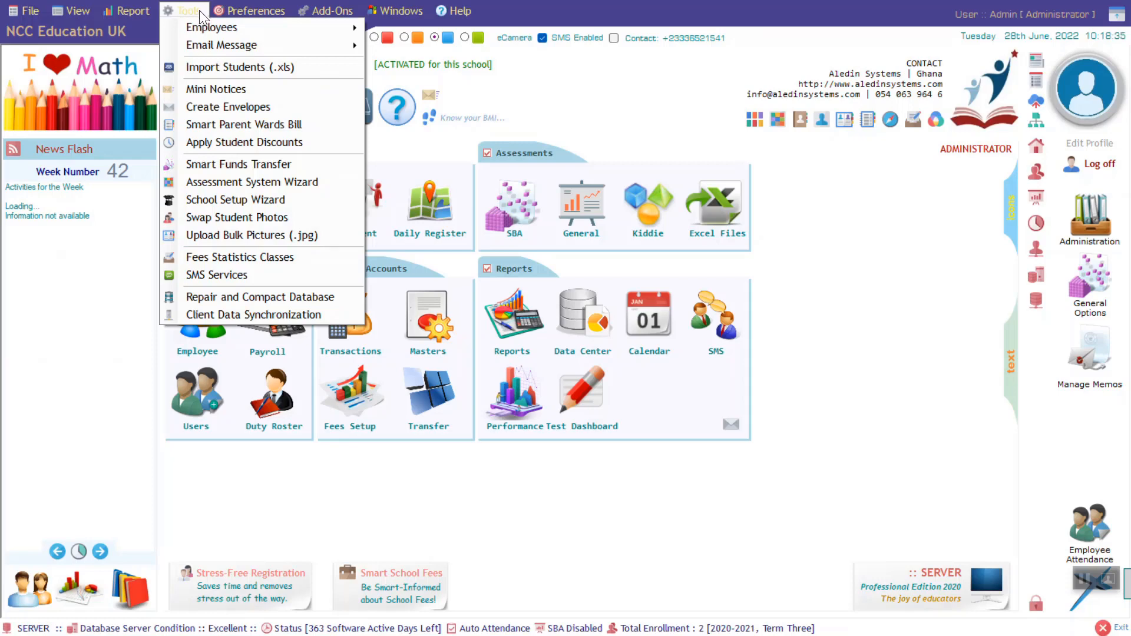
pyautogui.moveTo(228, 27)
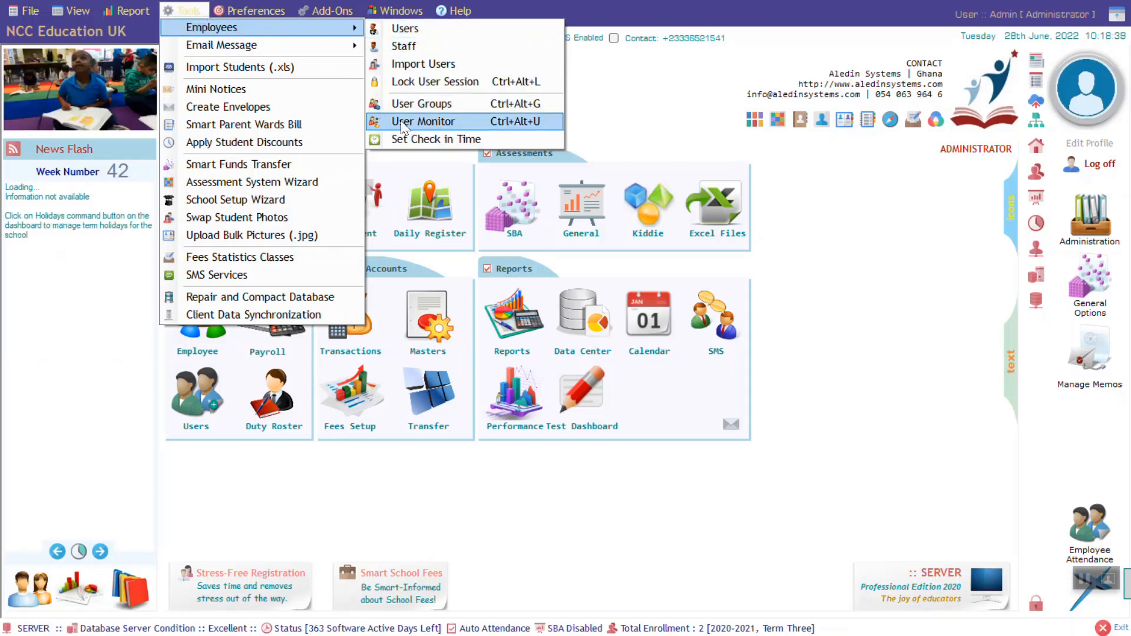
pyautogui.moveTo(300, 45)
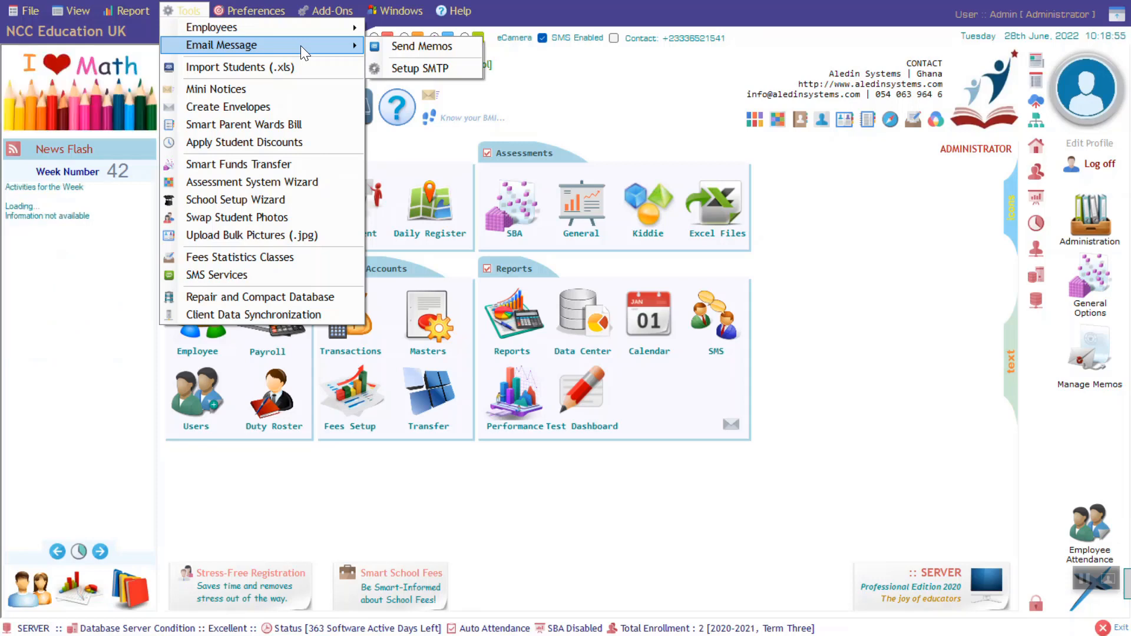
pyautogui.click(188, 10)
pyautogui.click(253, 10)
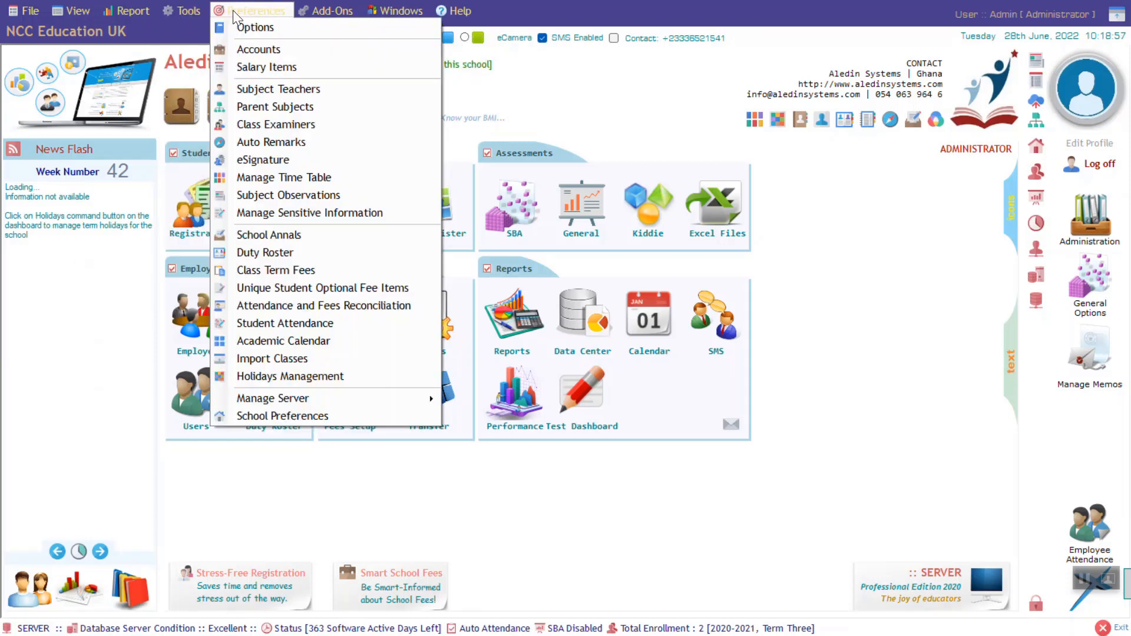
pyautogui.moveTo(188, 9)
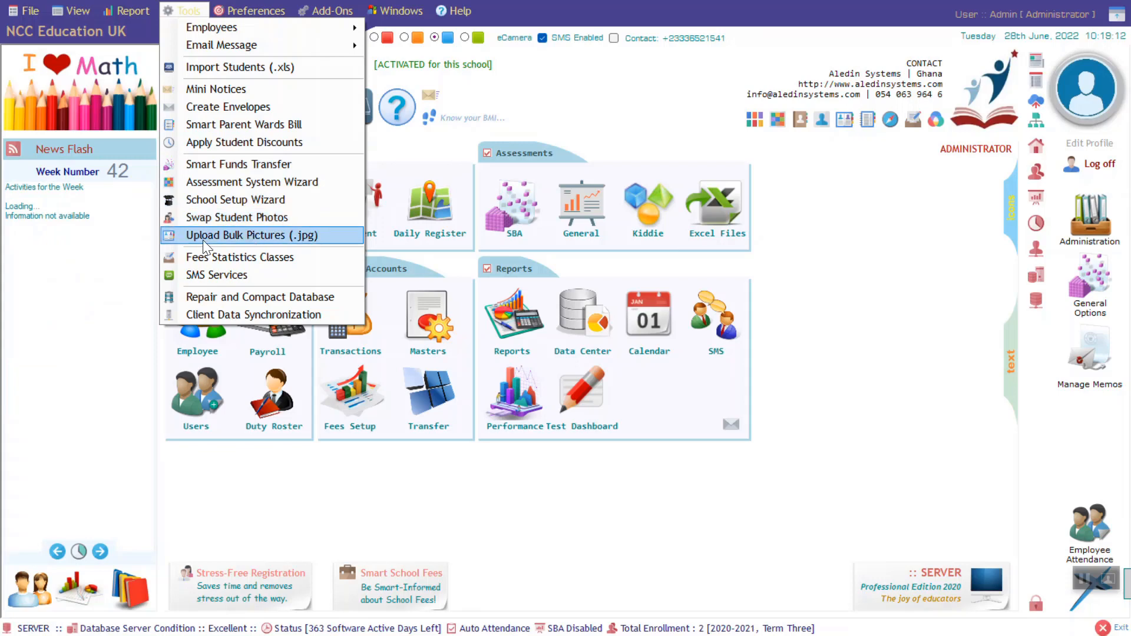
pyautogui.click(250, 11)
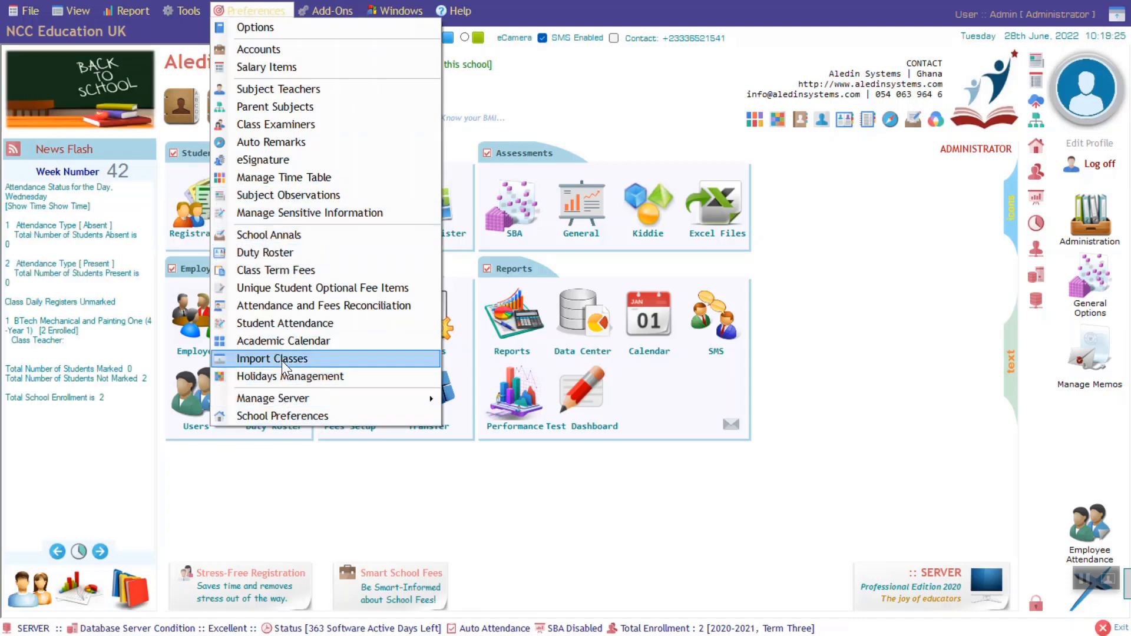
pyautogui.moveTo(329, 10)
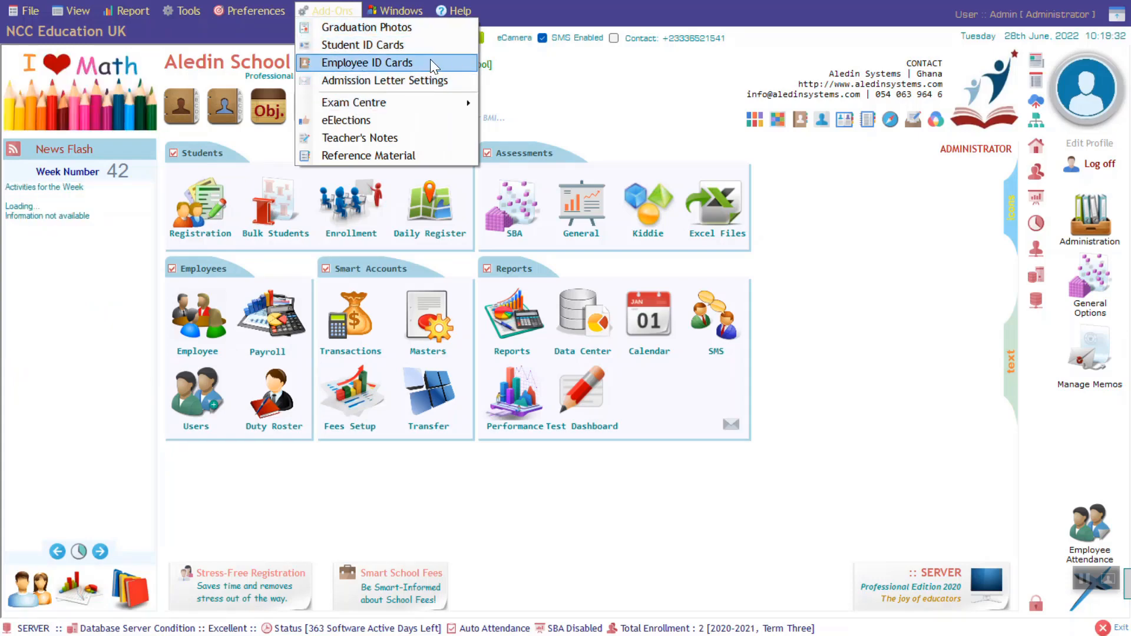
# - Choose Help > Tutorials (PDF) to open the AST_v1_Tutorial.pdf guide
pyautogui.moveTo(349, 100)
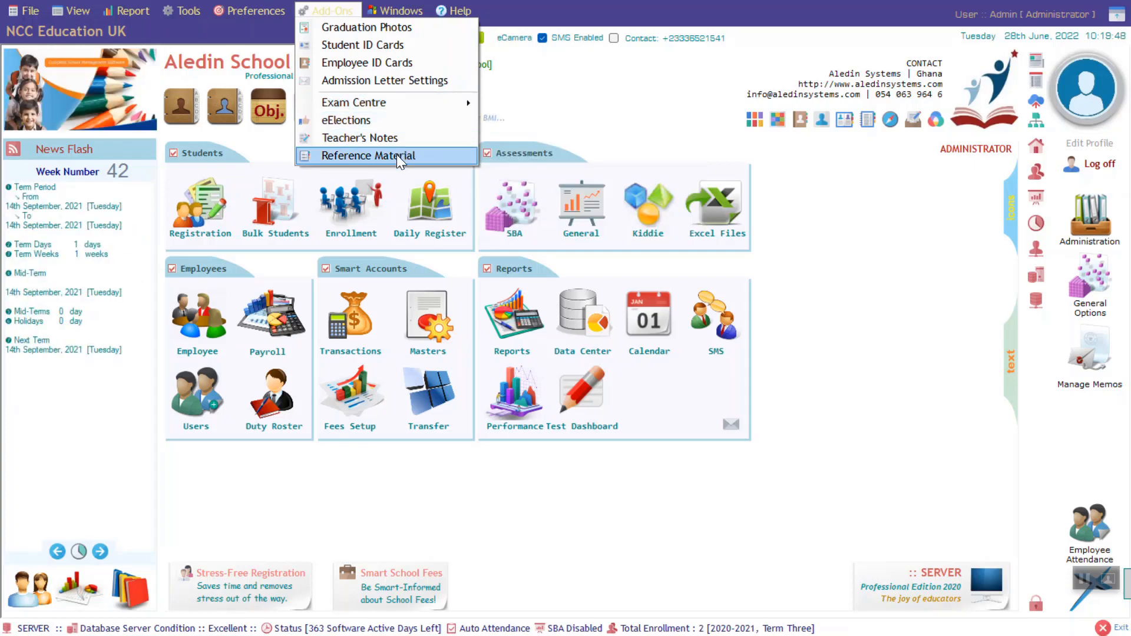
pyautogui.moveTo(387, 11)
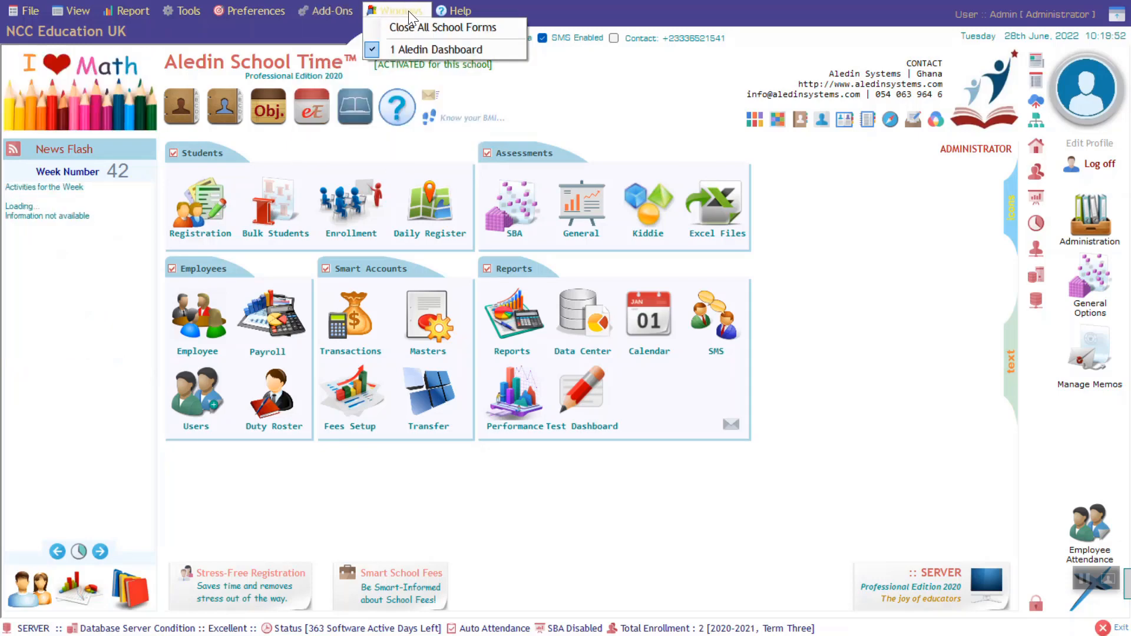
pyautogui.moveTo(457, 11)
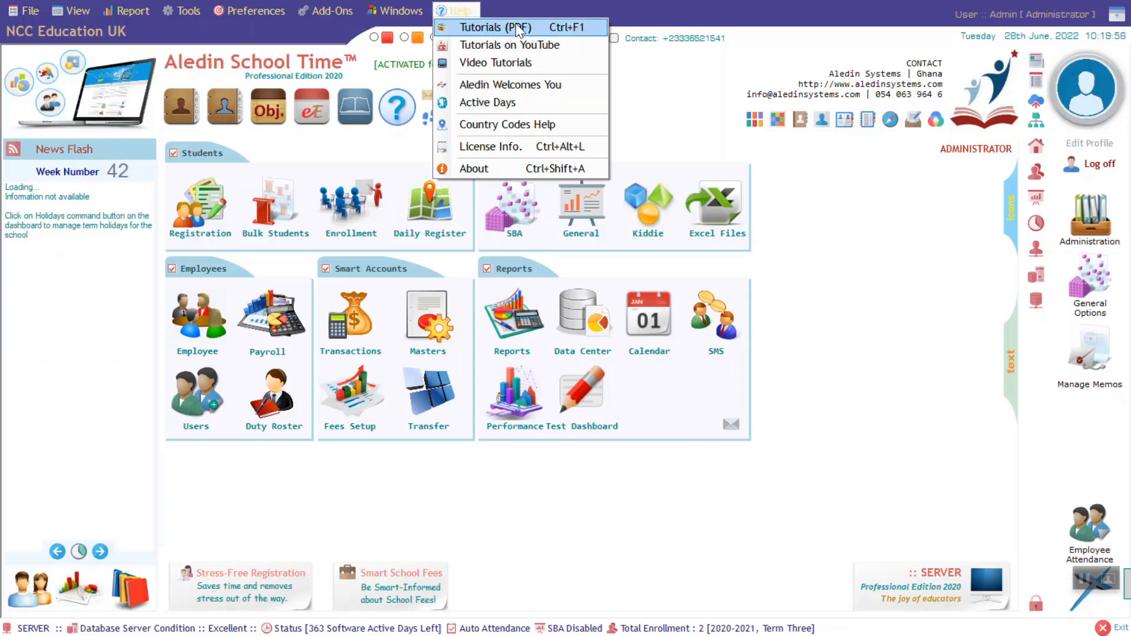
pyautogui.click(542, 26)
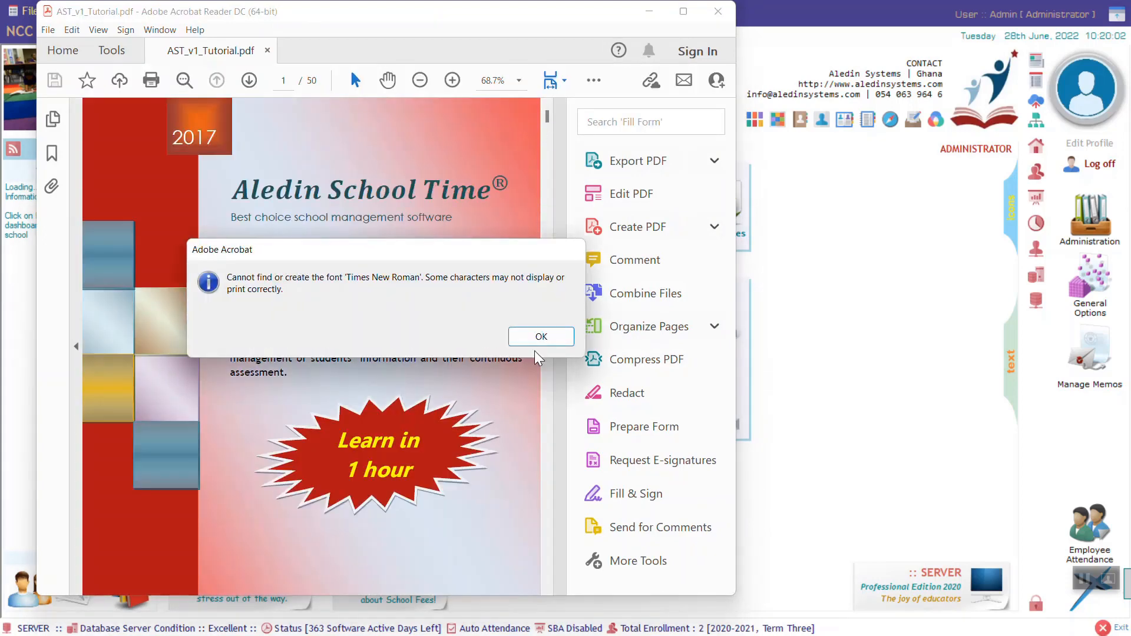
# - Dismiss the missing Times New Roman font warning and start scrolling through the tutorial
pyautogui.click(541, 336)
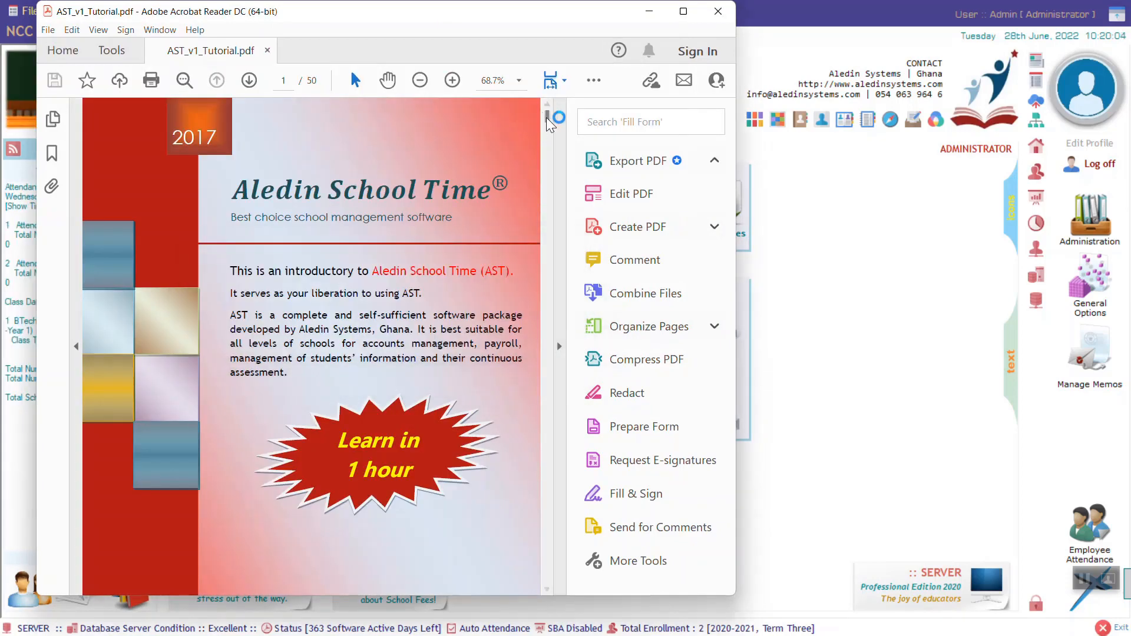
pyautogui.scroll(-5, 490, 198)
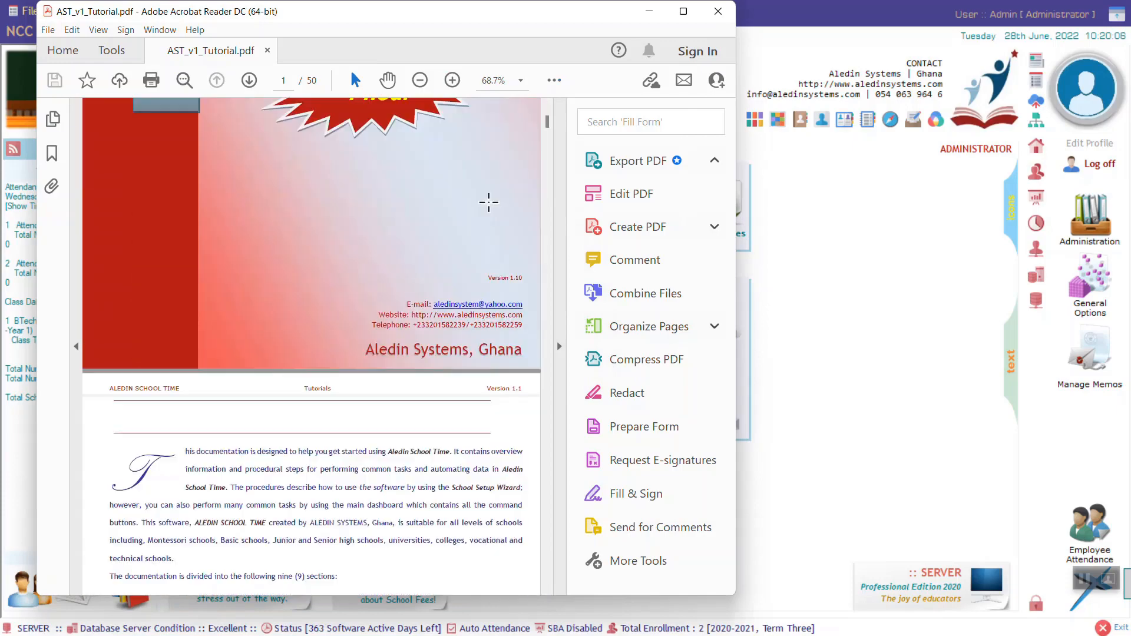
pyautogui.scroll(-10, 489, 203)
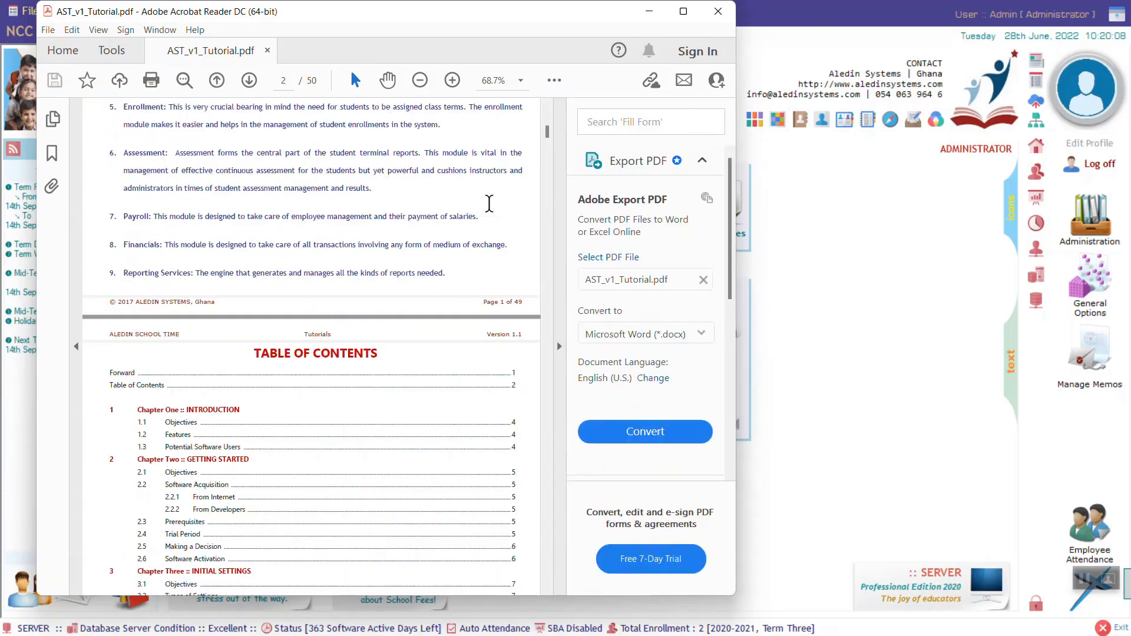
pyautogui.scroll(-10, 489, 203)
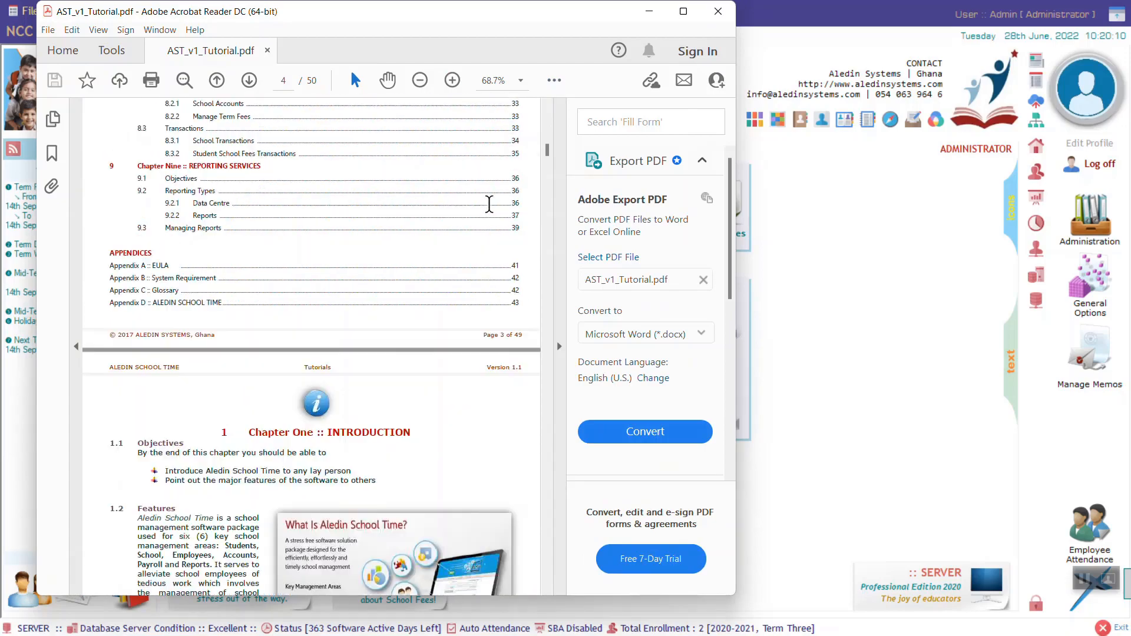
pyautogui.moveTo(547, 157); pyautogui.dragTo(556, 362)
# - Scroll on to the Chapter Seven payroll pages near page 30 and show page thumbnails
pyautogui.scroll(-10, 468, 288)
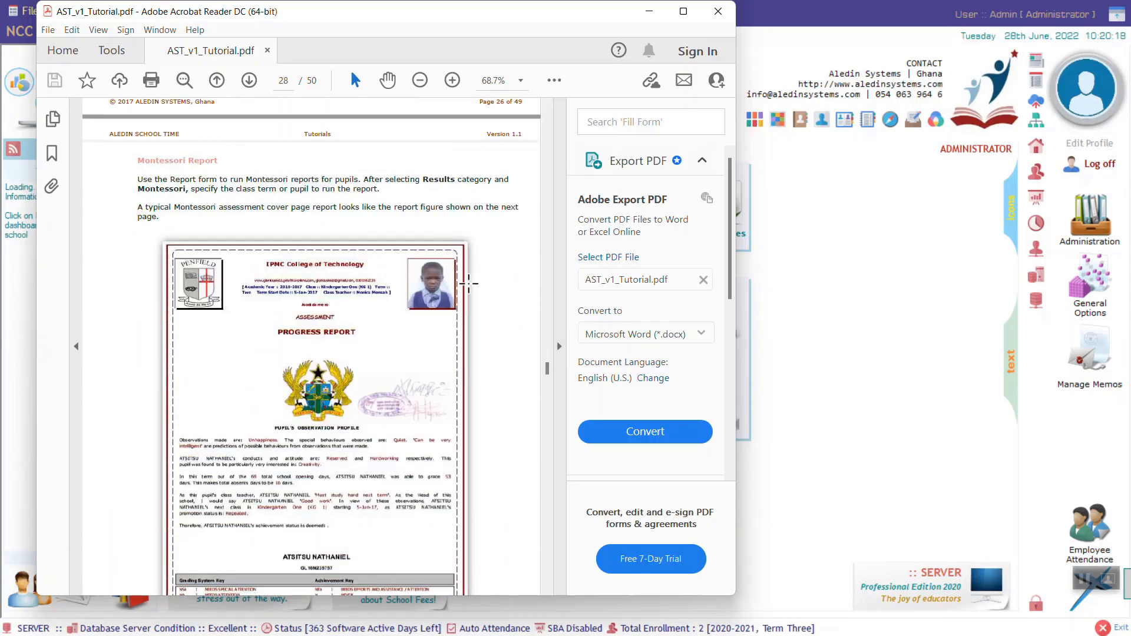
pyautogui.scroll(-10, 468, 284)
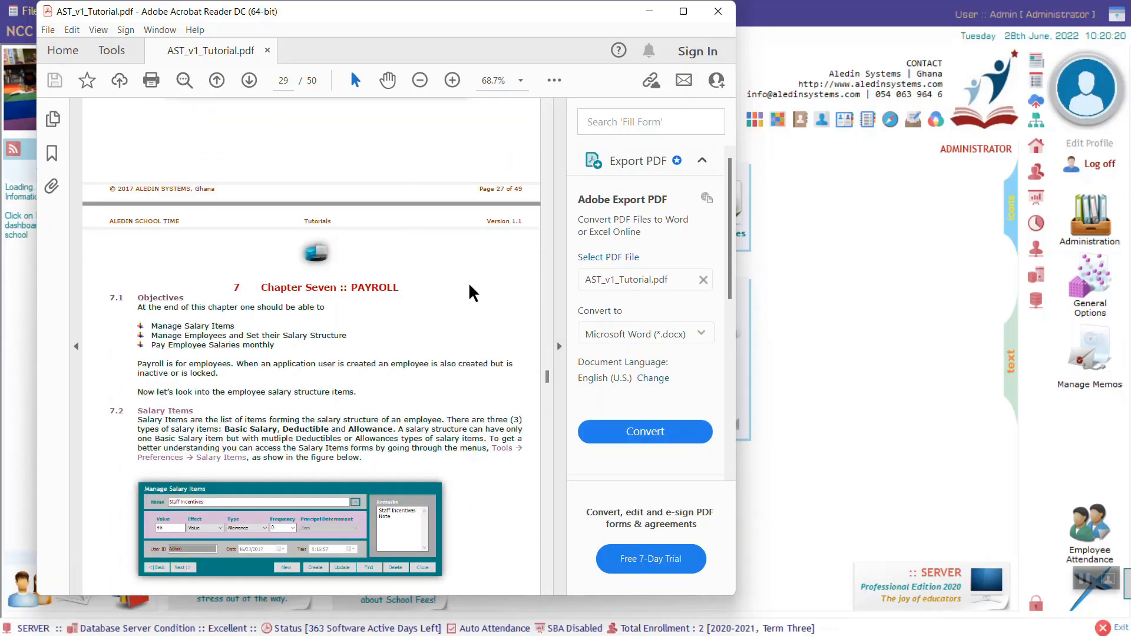
pyautogui.scroll(-10, 468, 285)
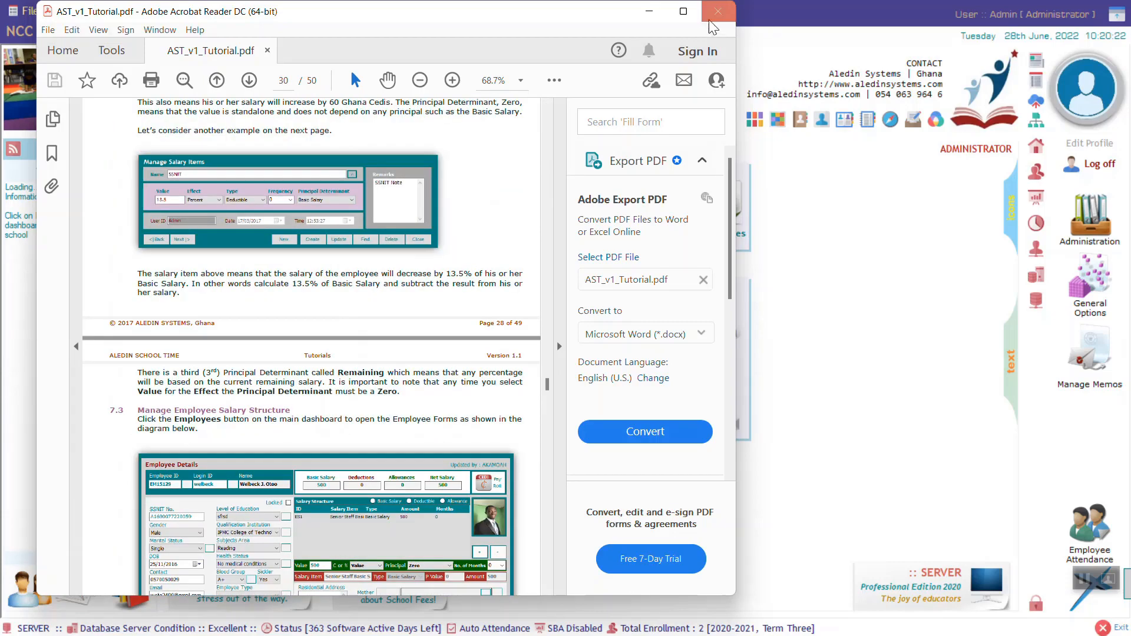
pyautogui.click(53, 119)
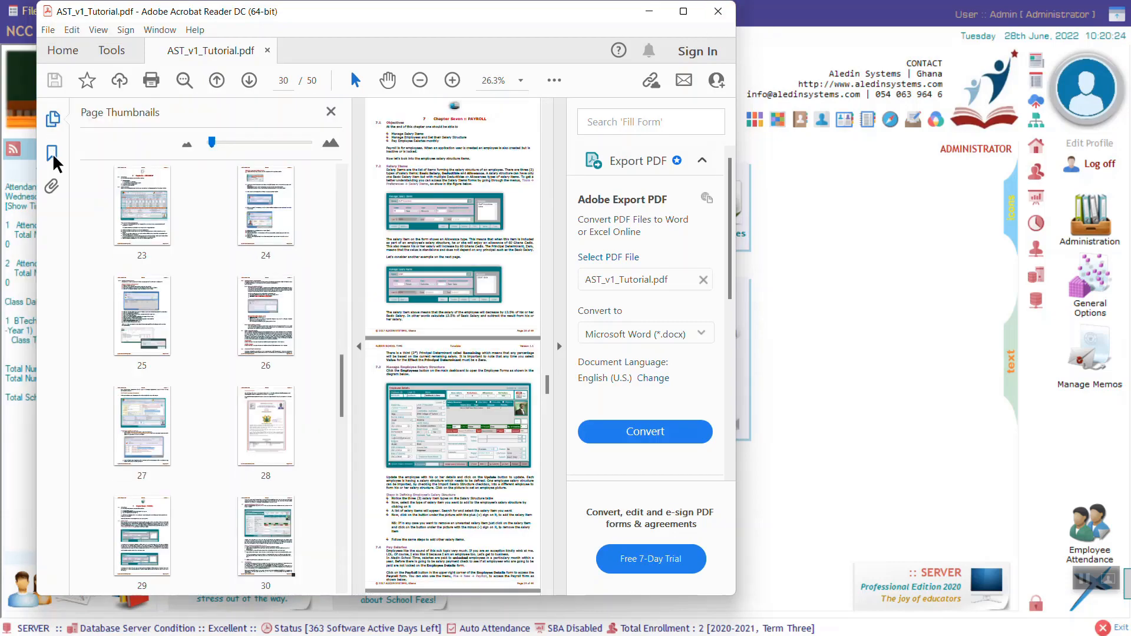
# - Show the bookmarks list and widen the Acrobat window so the page displays larger
pyautogui.click(52, 154)
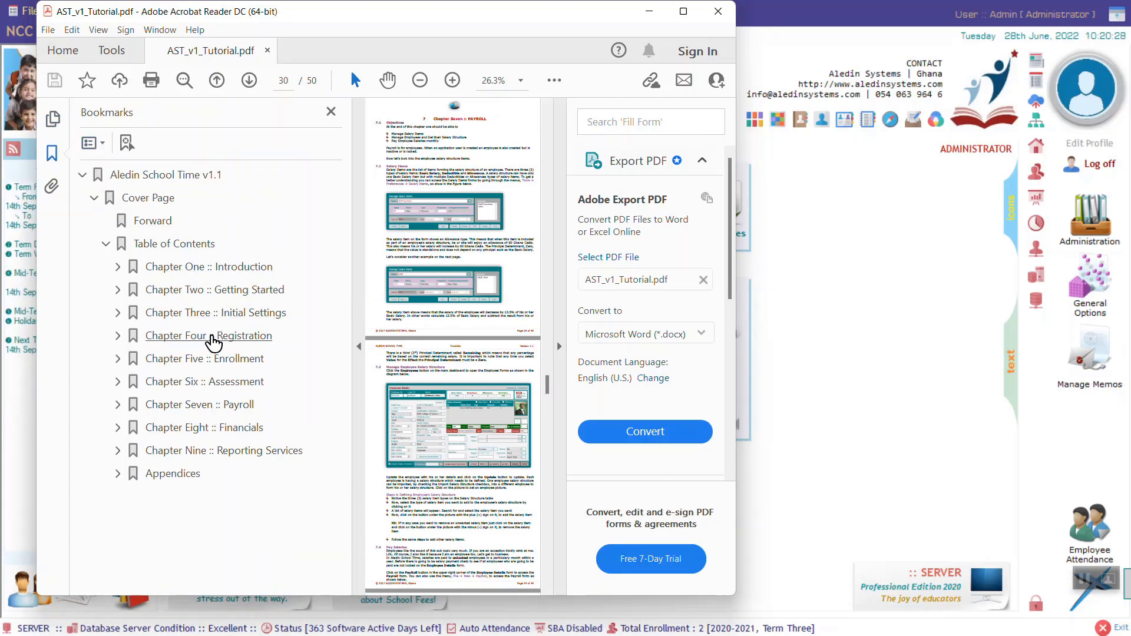
pyautogui.click(212, 338)
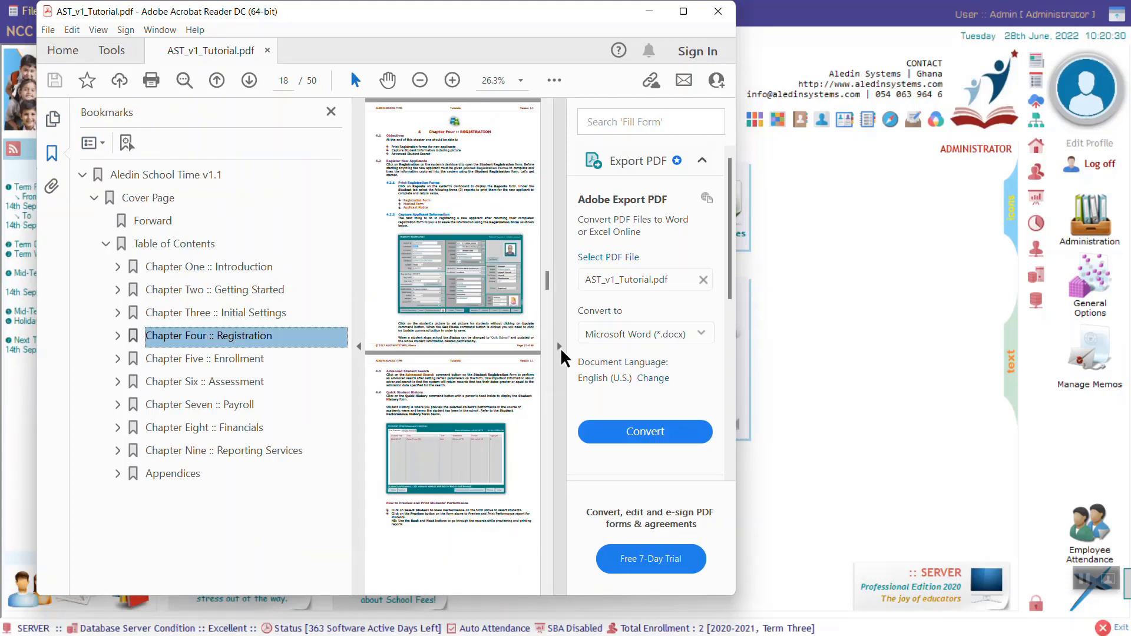
pyautogui.click(559, 346)
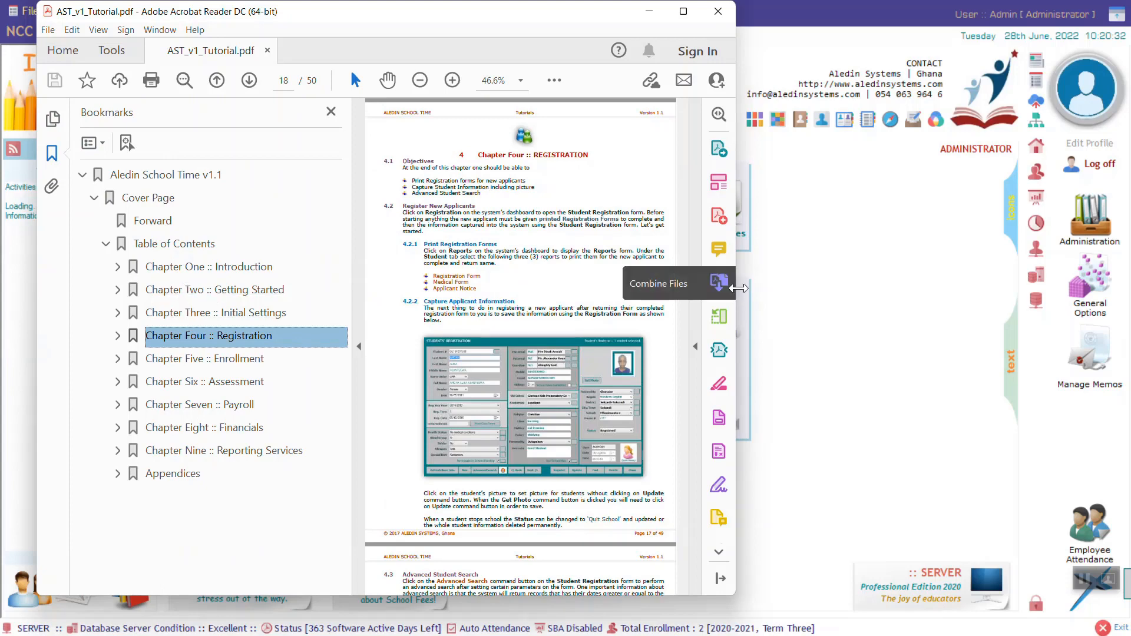
pyautogui.moveTo(735, 288); pyautogui.dragTo(977, 312)
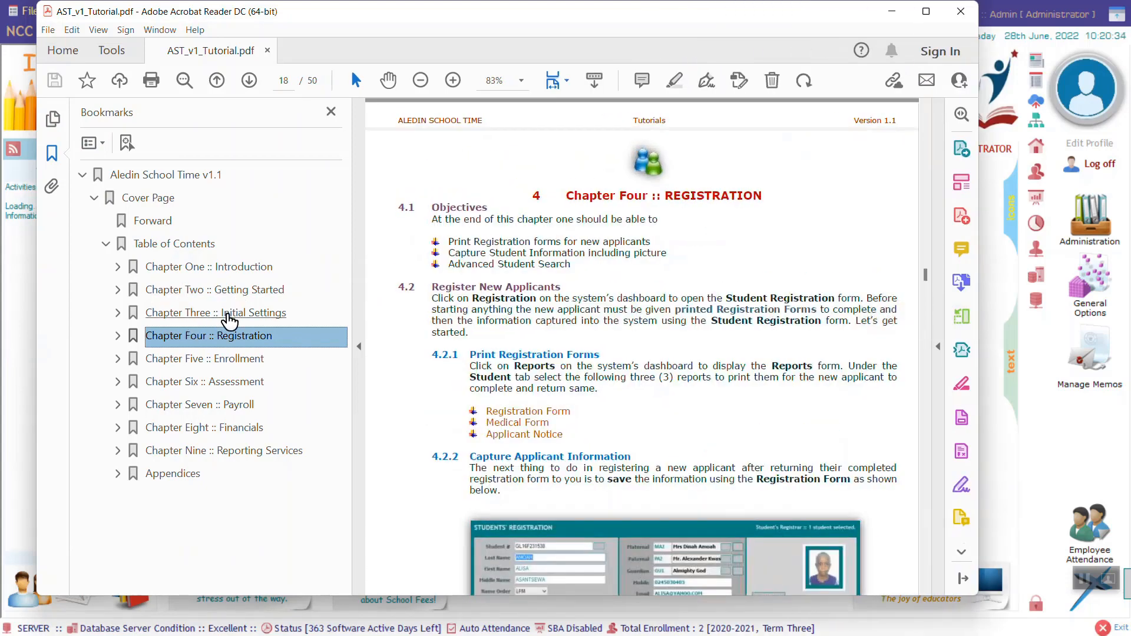
# - Expand the Chapter Four and Chapter Six bookmarks and jump to Import Student Scores
pyautogui.click(118, 335)
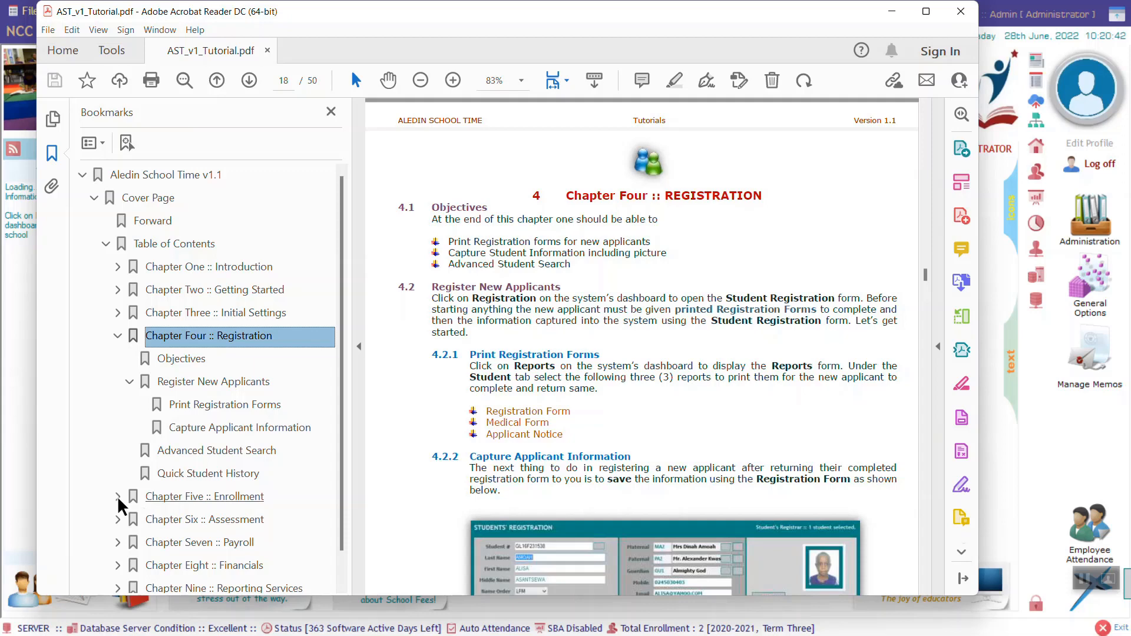
pyautogui.click(118, 520)
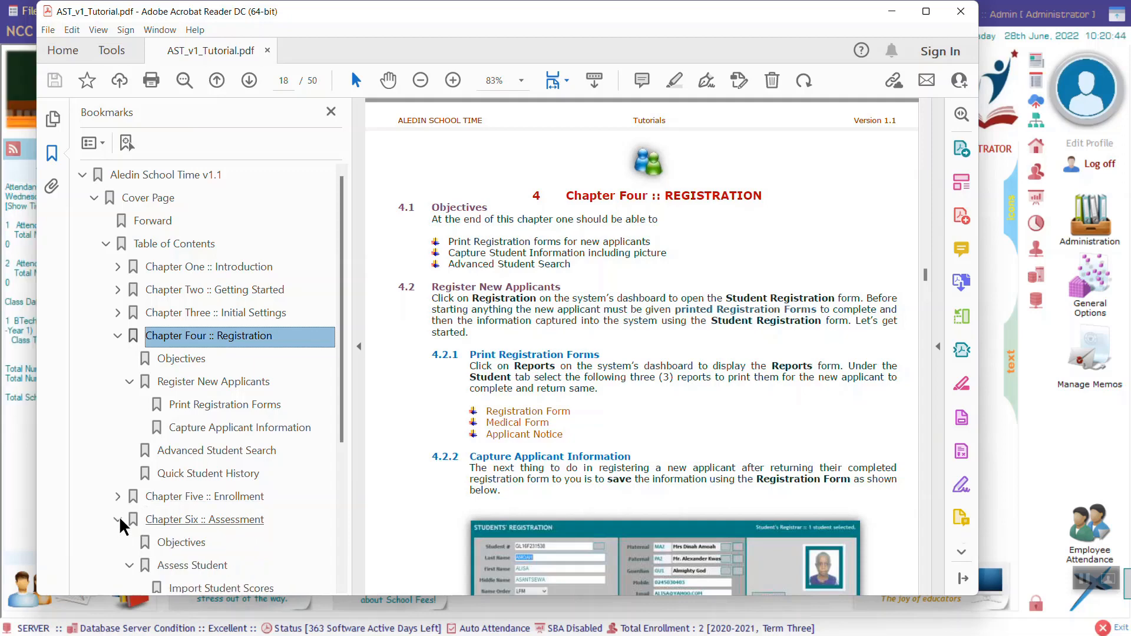
pyautogui.scroll(-3, 194, 472)
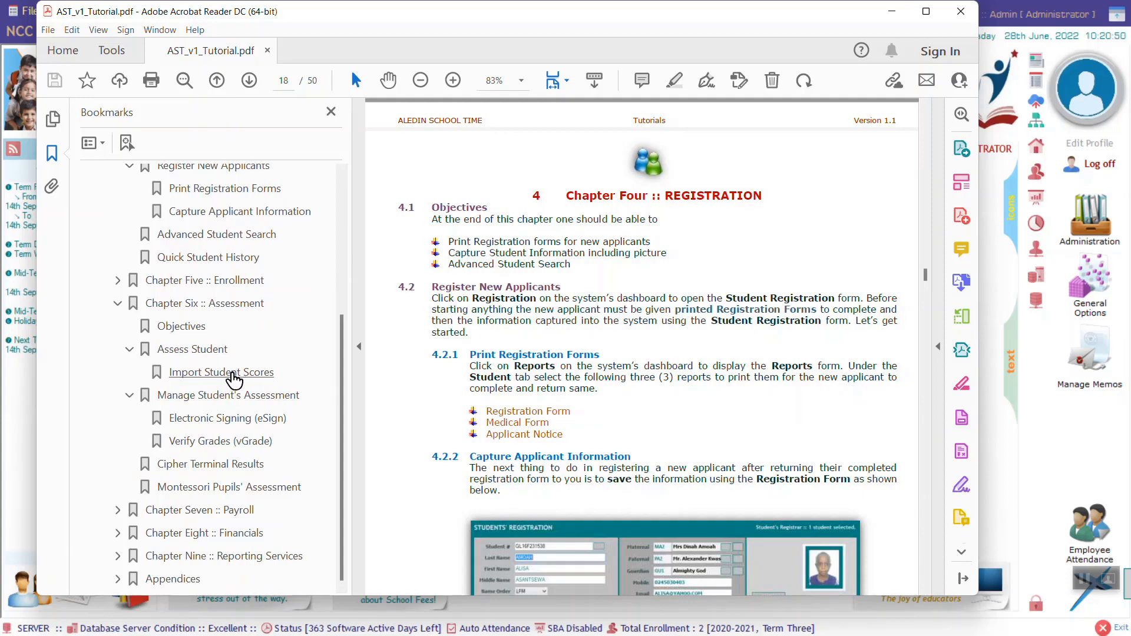
pyautogui.click(234, 374)
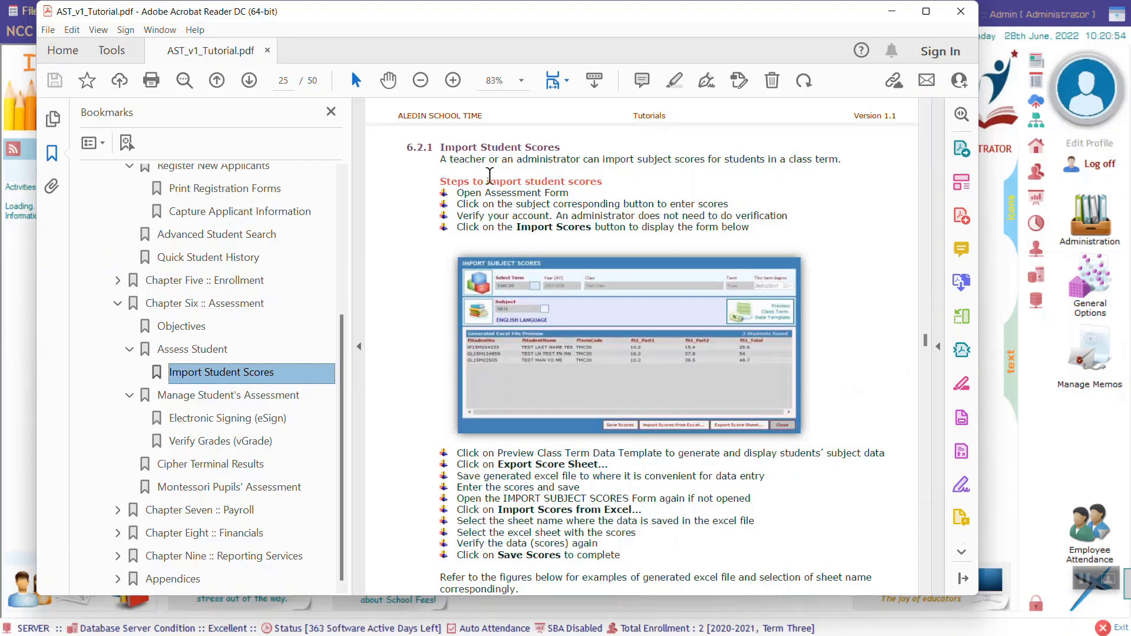
pyautogui.scroll(-5, 569, 265)
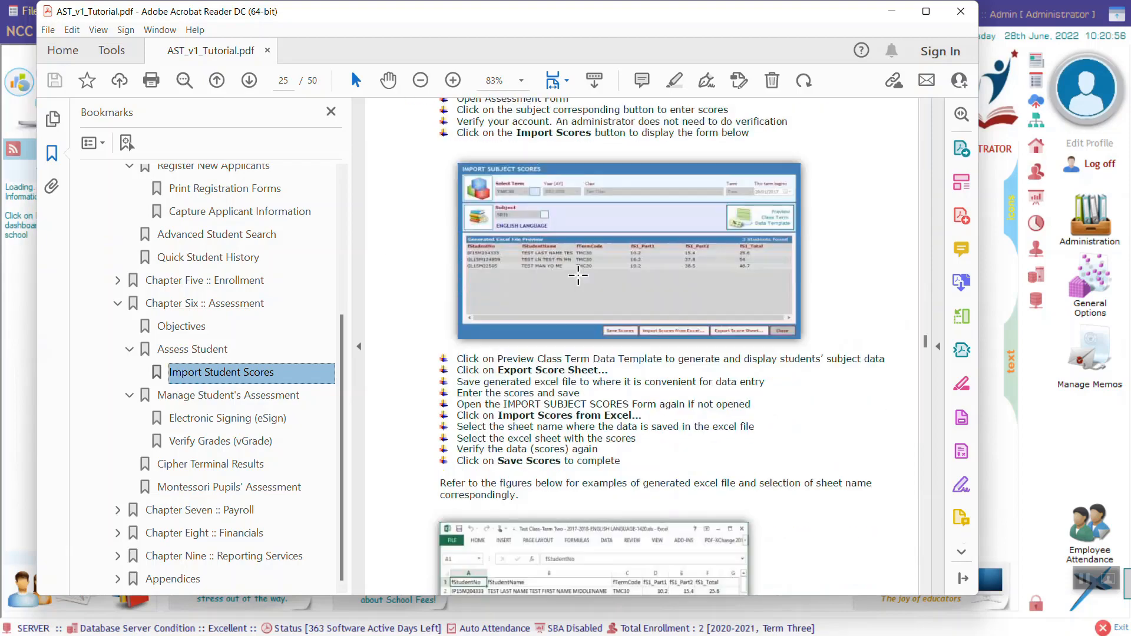
pyautogui.scroll(-2, 572, 387)
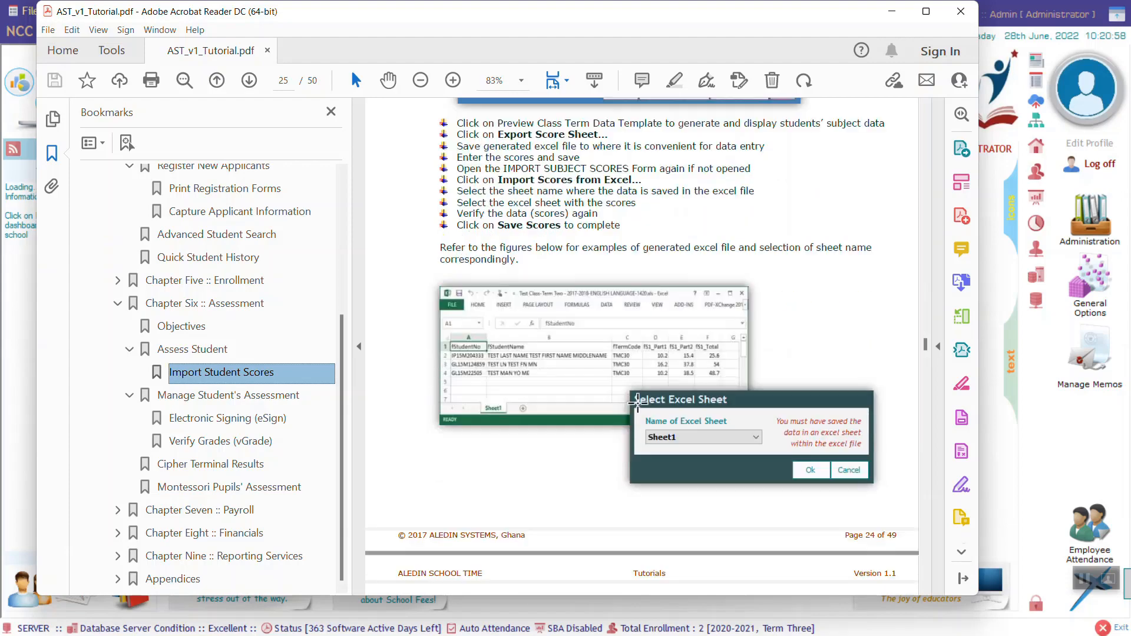
pyautogui.scroll(6, 618, 354)
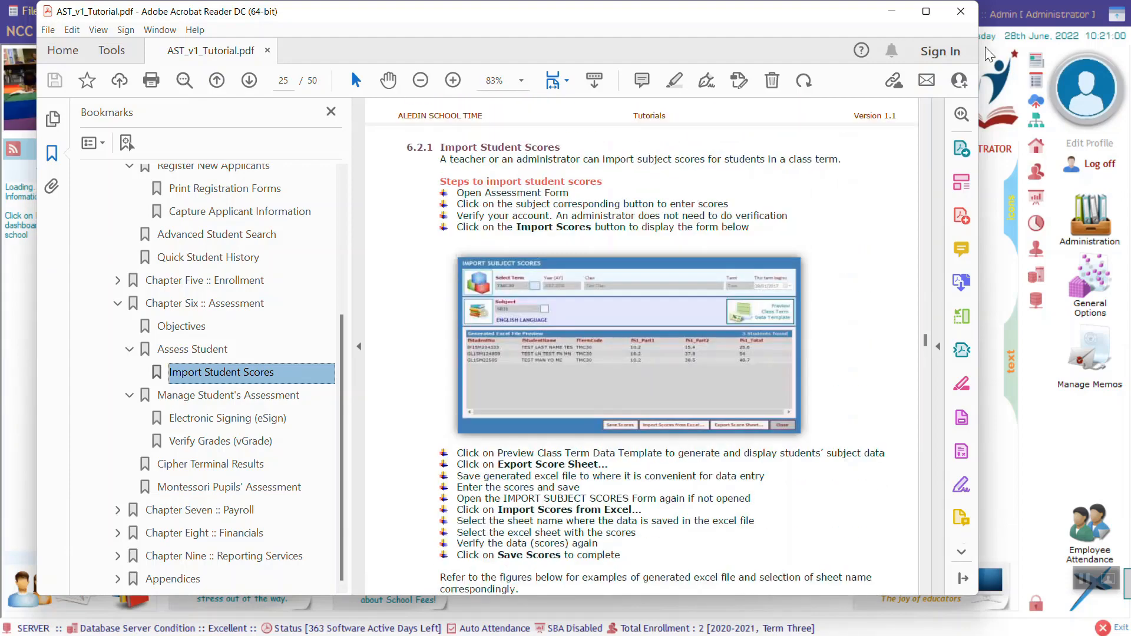
# - Close the PDF, read and dismiss the Tutorials on YouTube notice, and exit full screen
pyautogui.click(960, 11)
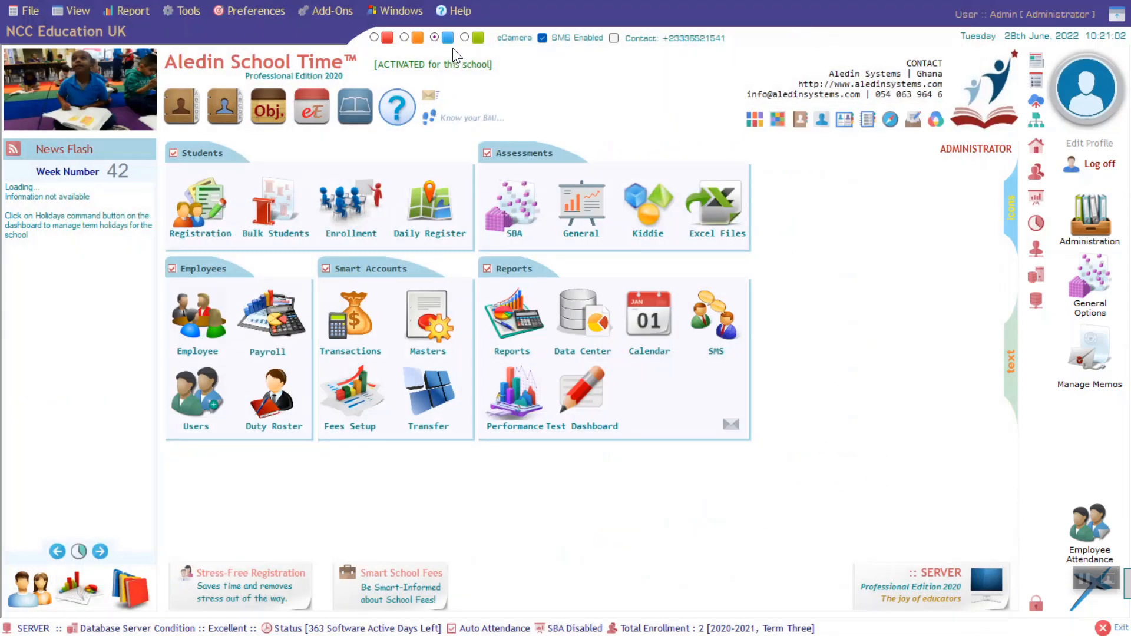
pyautogui.click(458, 16)
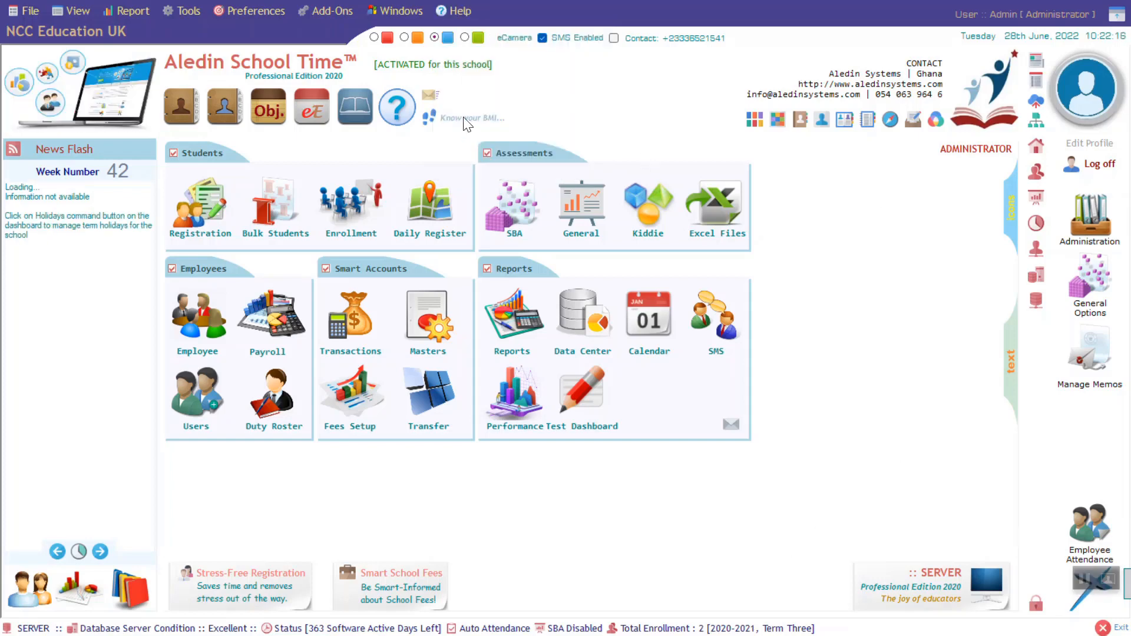
pyautogui.click(458, 12)
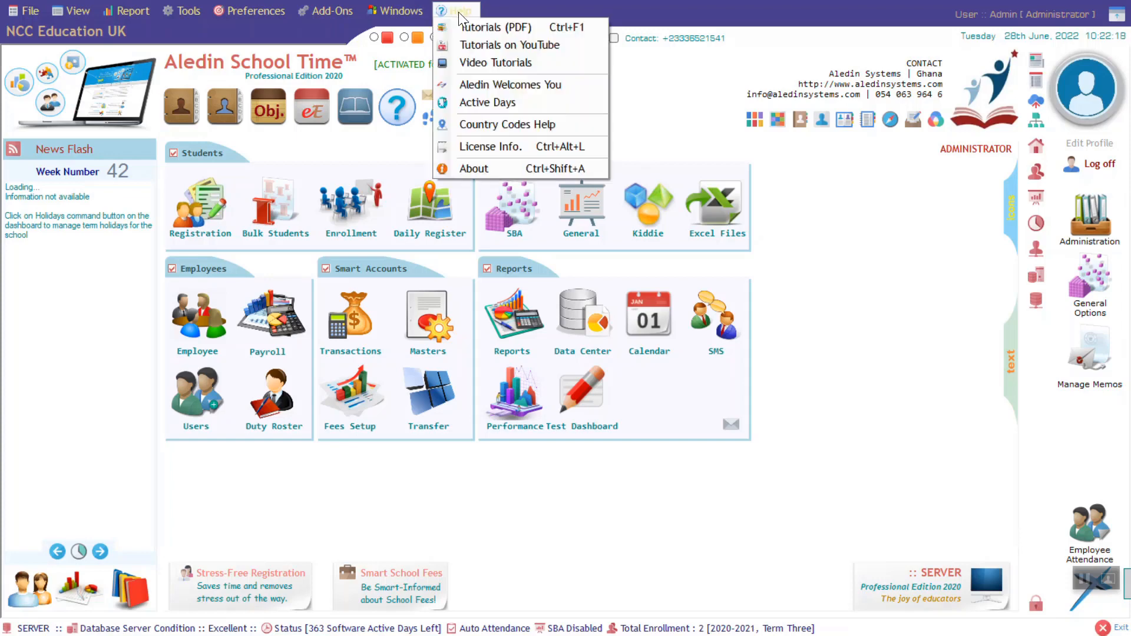
pyautogui.click(525, 45)
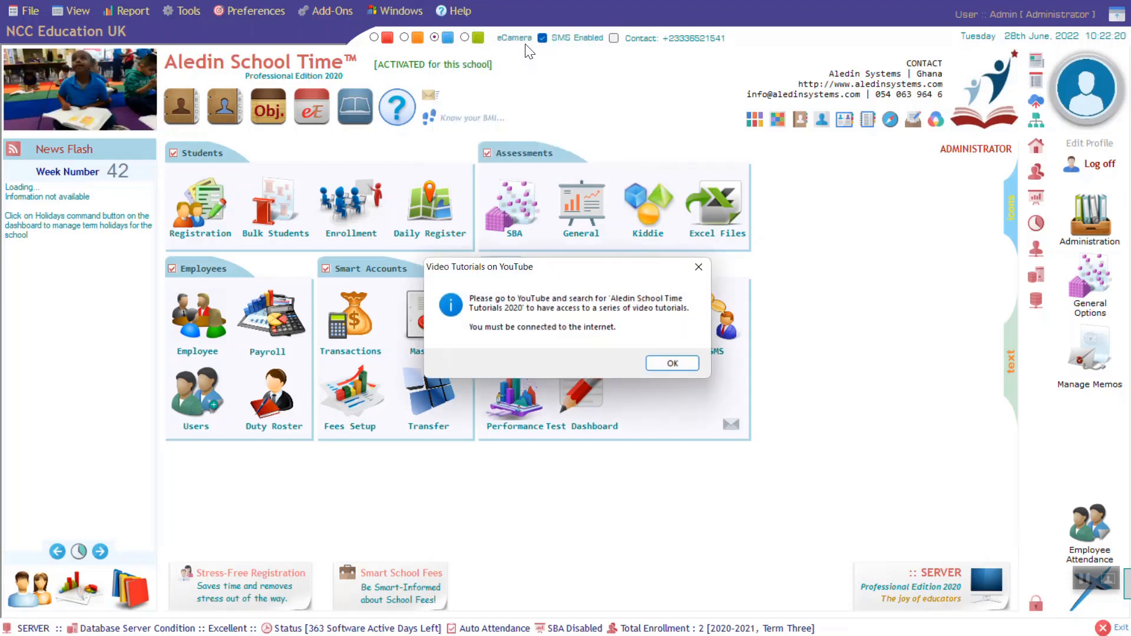
pyautogui.click(673, 365)
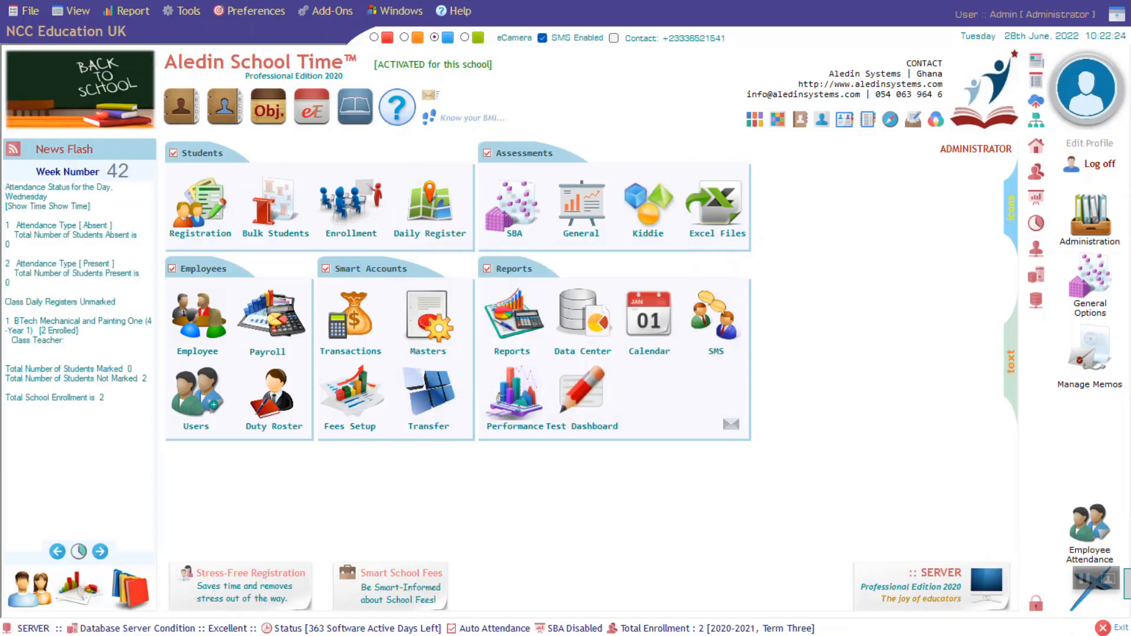
pyautogui.click(1119, 14)
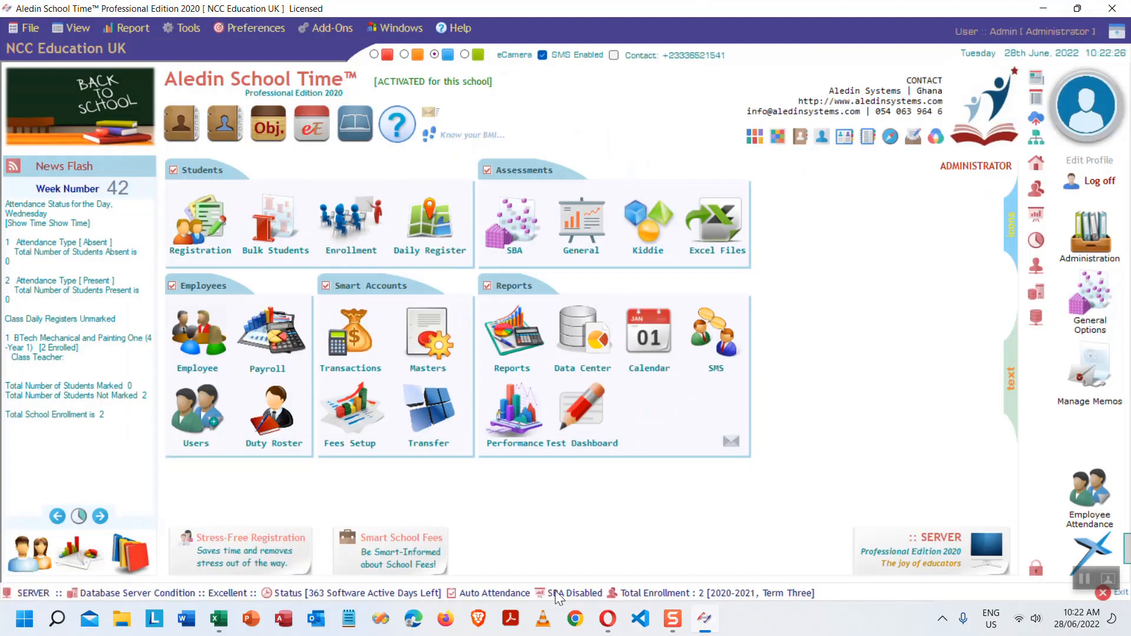
# - Open Chrome and load youtube.com in place of the Bing start page
pyautogui.click(575, 620)
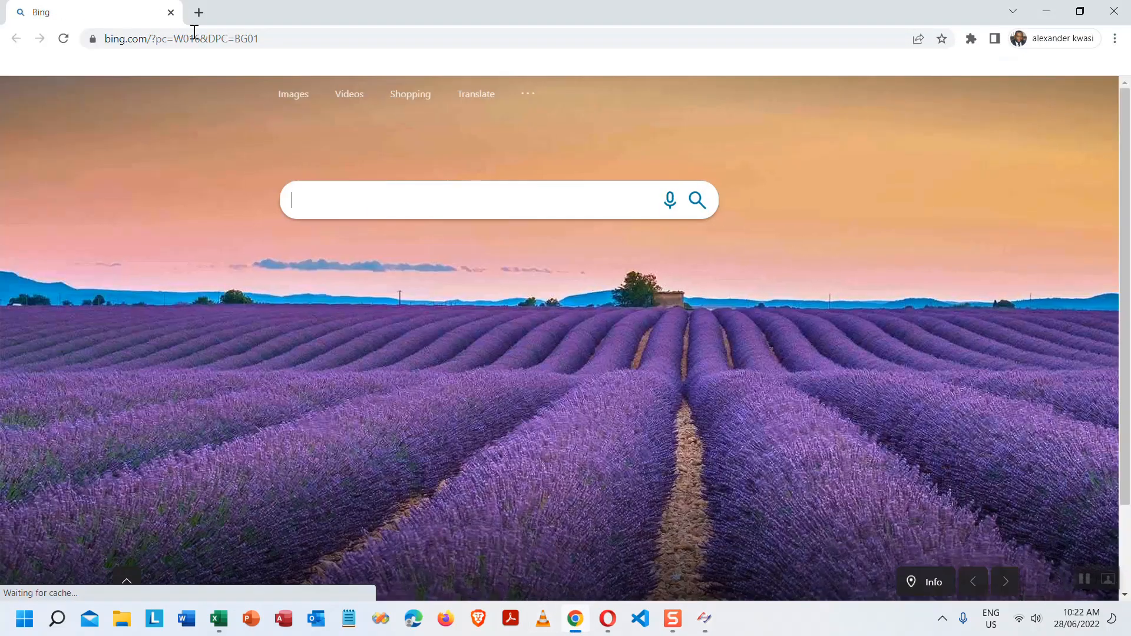
pyautogui.click(285, 36)
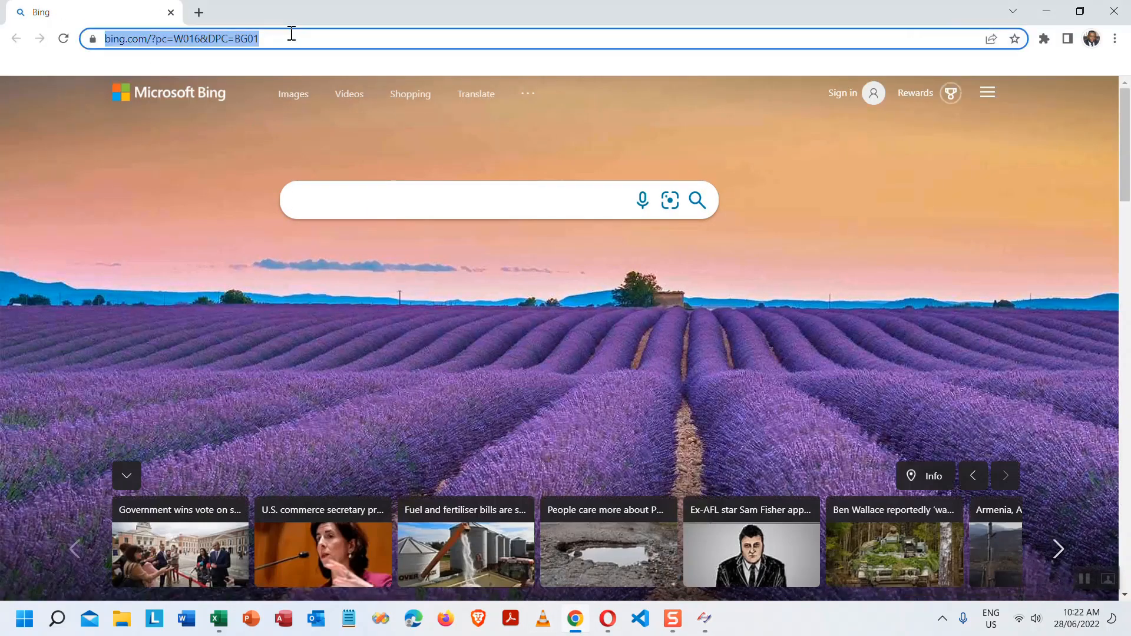
pyautogui.write('you')
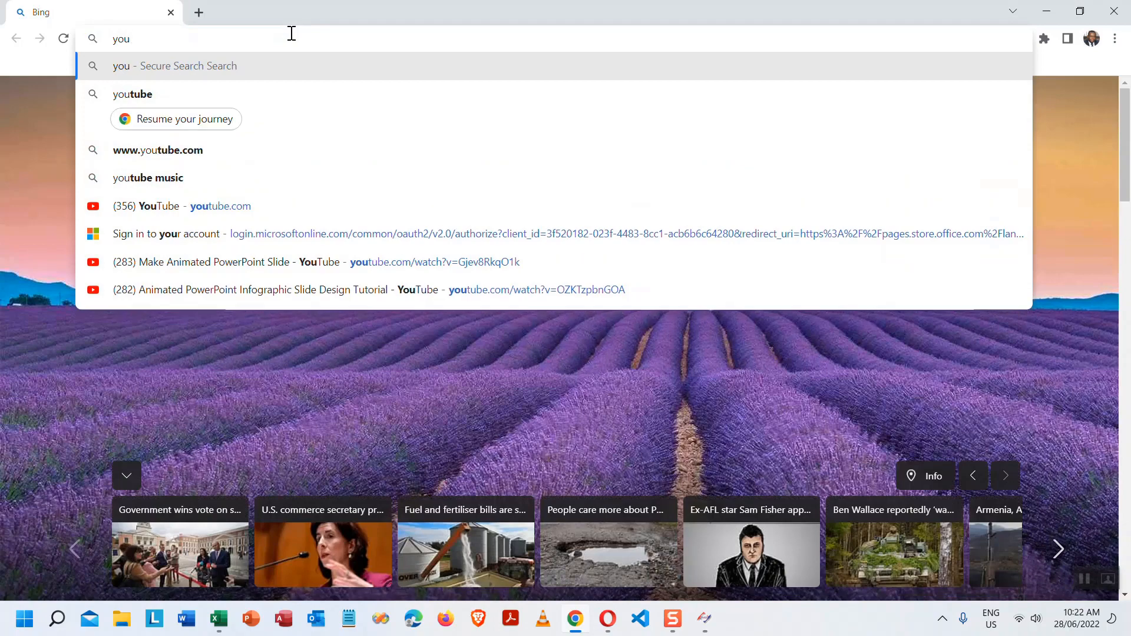
pyautogui.write('tube.com')
pyautogui.press('Return')
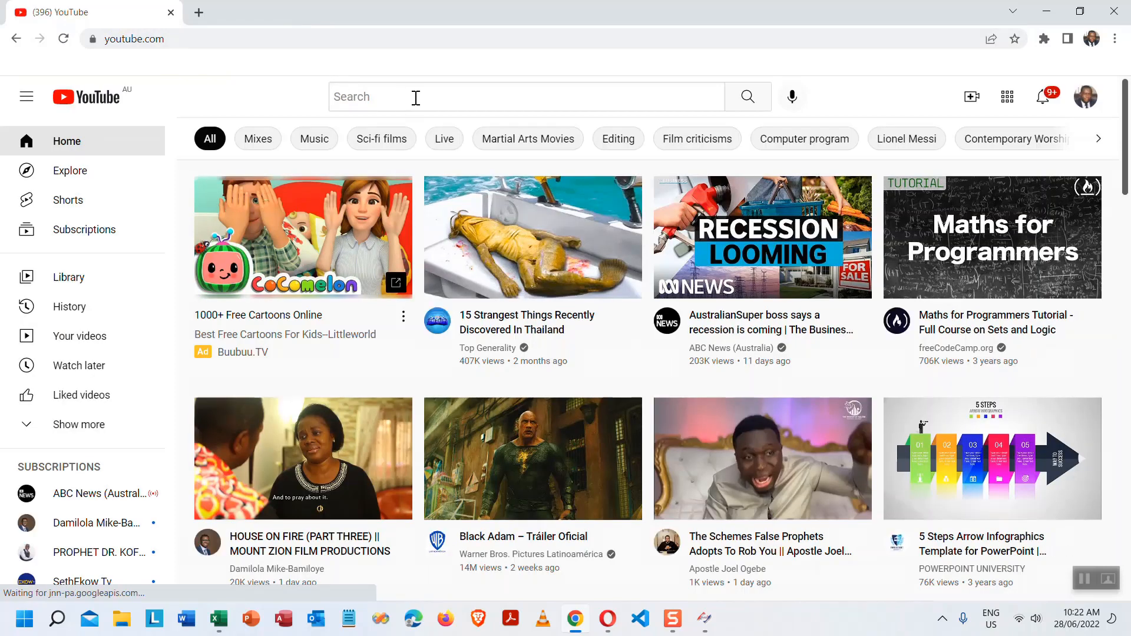
# - Search YouTube for 'aledin school time' and browse the listed tutorial videos and playlists
pyautogui.click(415, 98)
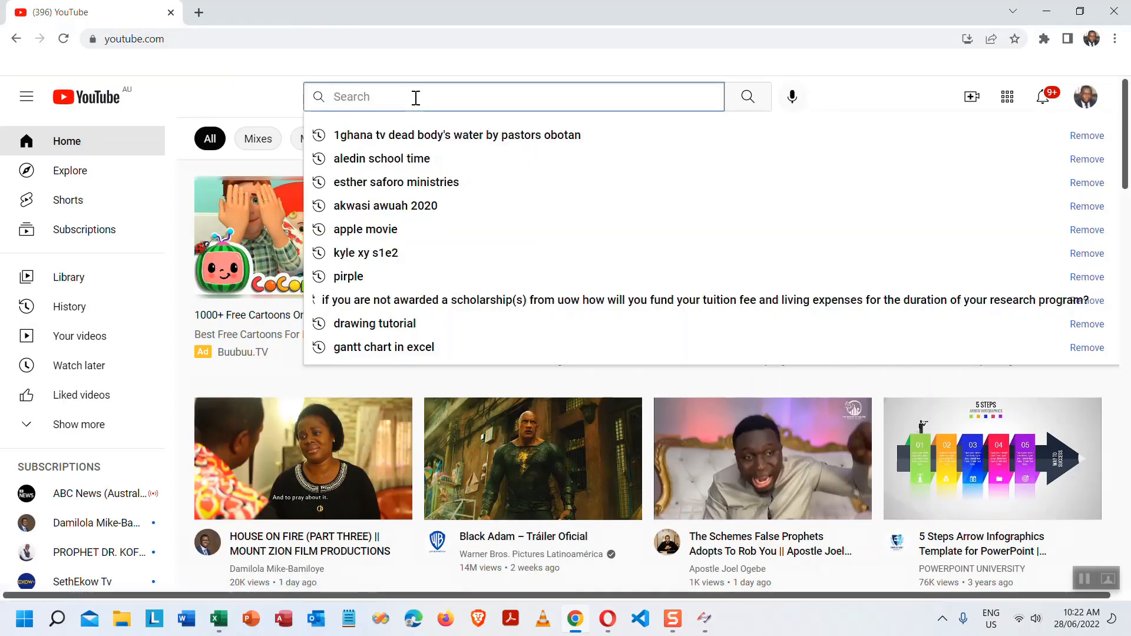
pyautogui.write('aledin')
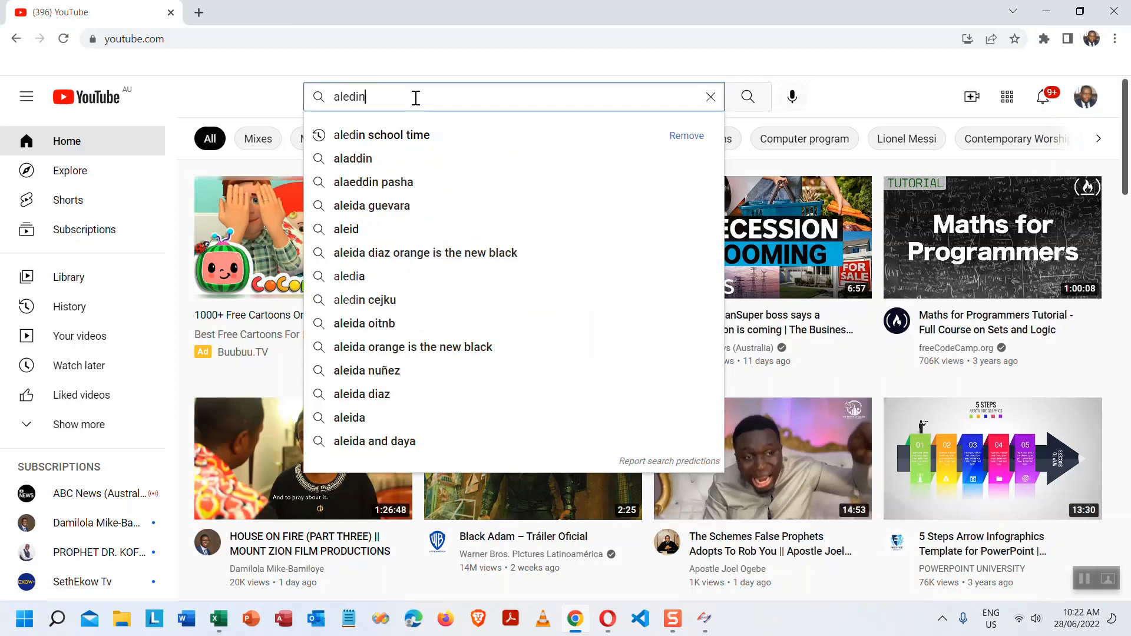
pyautogui.click(424, 141)
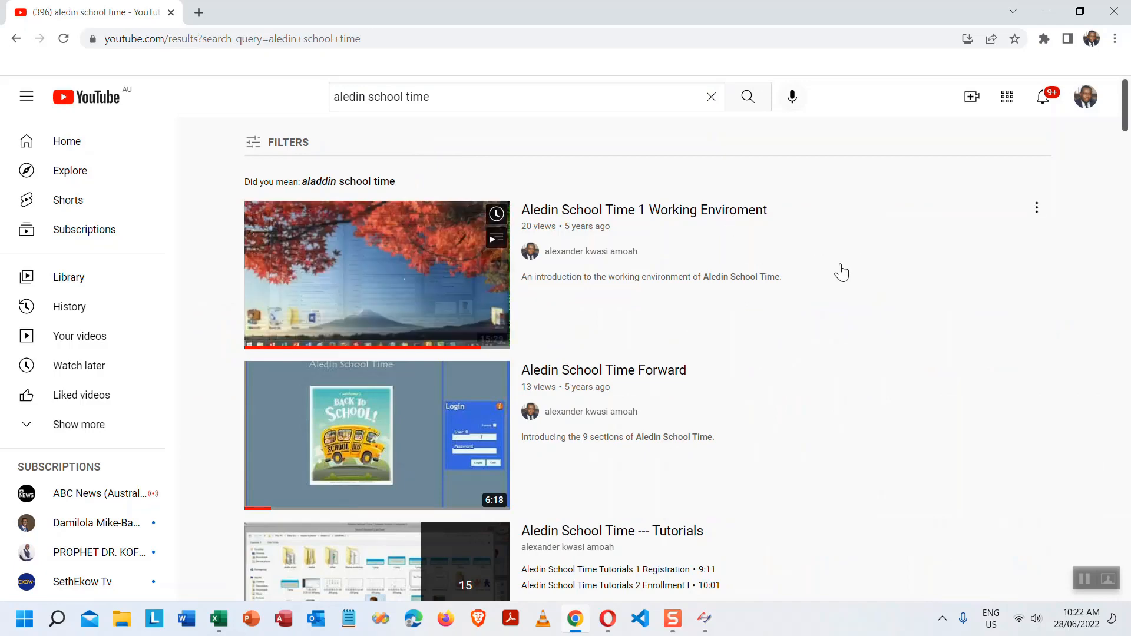
pyautogui.scroll(-2, 629, 276)
pyautogui.scroll(-2, 572, 266)
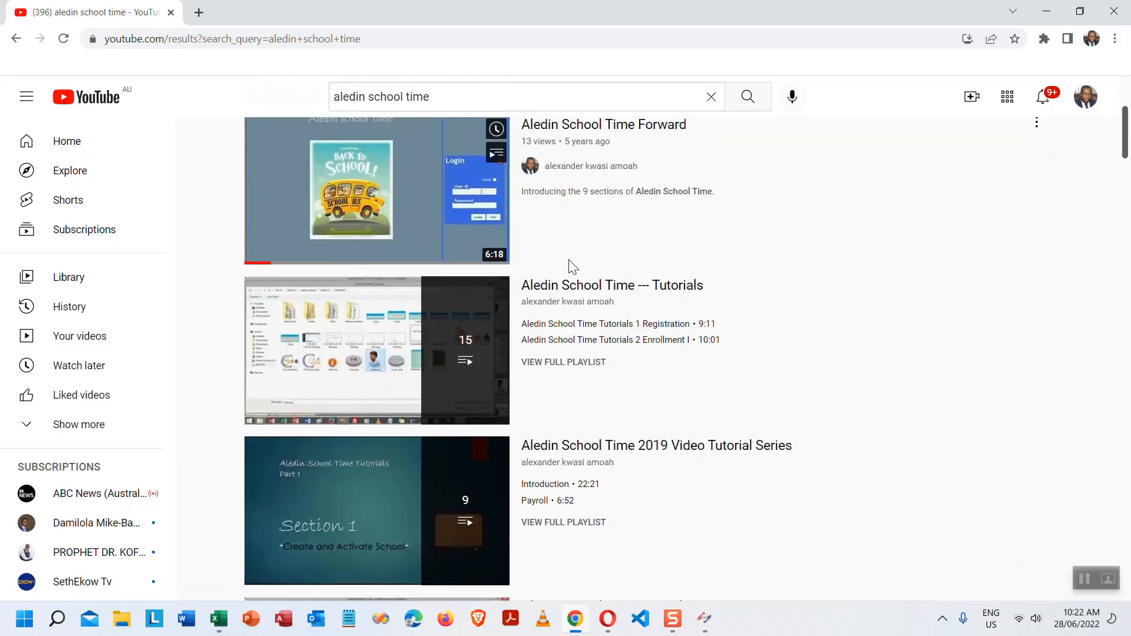
pyautogui.scroll(-2, 571, 266)
pyautogui.scroll(-2, 568, 268)
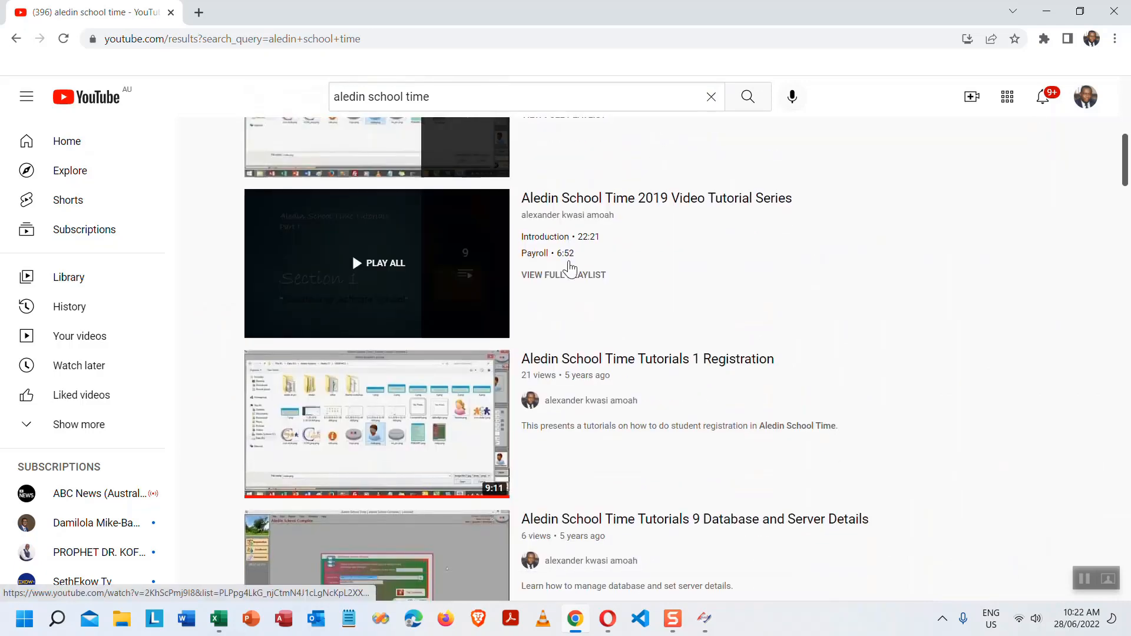
pyautogui.scroll(-4, 568, 266)
pyautogui.scroll(-6, 568, 268)
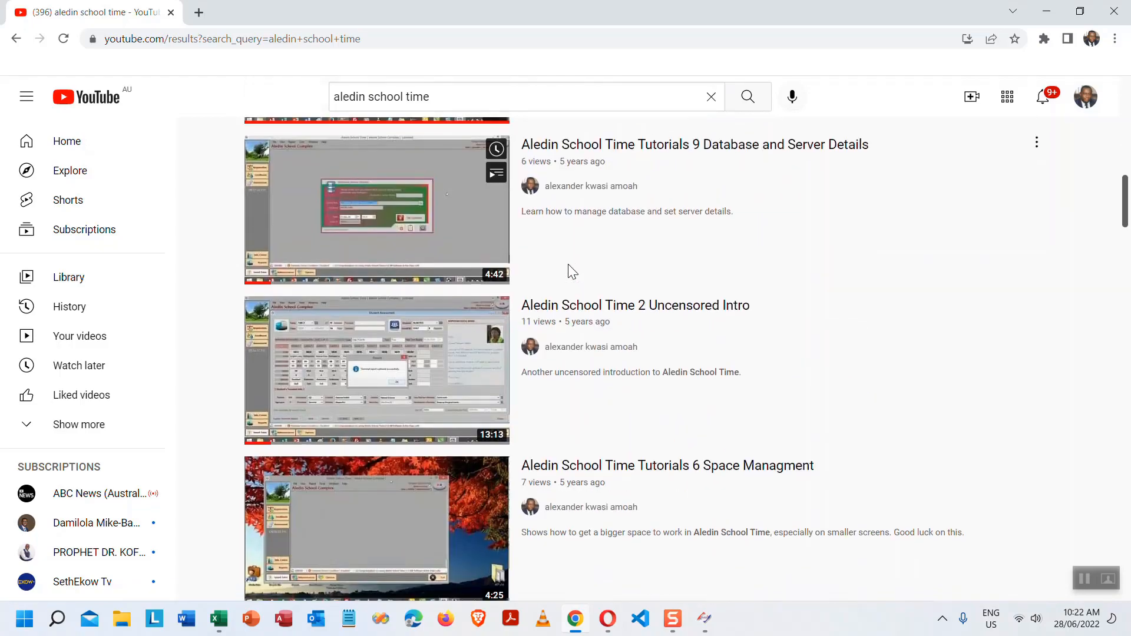
pyautogui.scroll(-8, 568, 273)
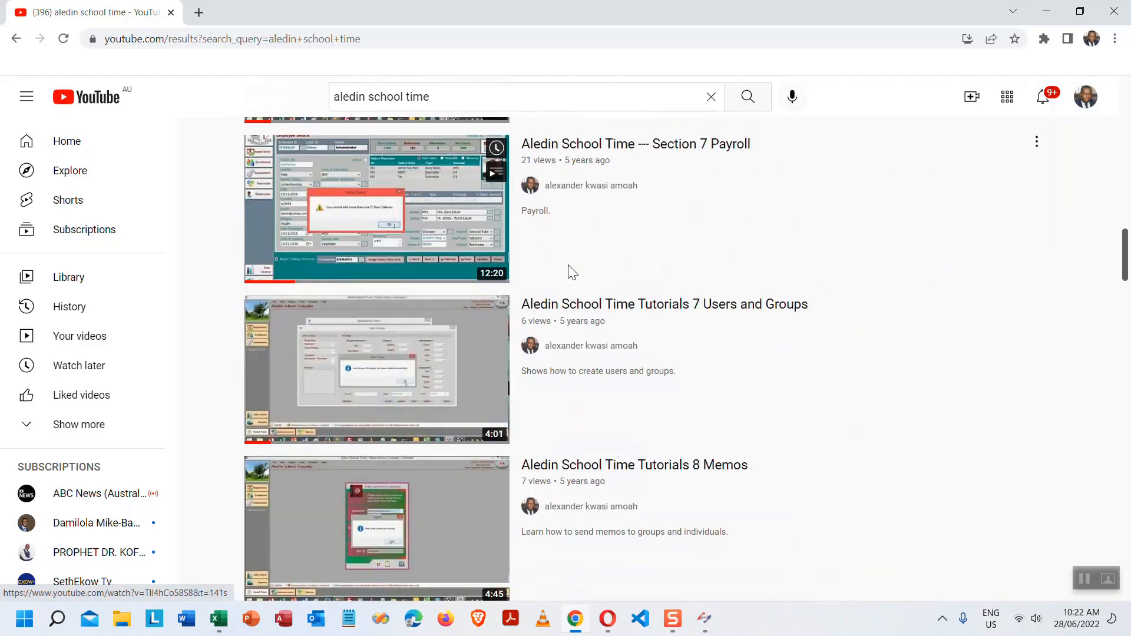
pyautogui.scroll(-2, 568, 272)
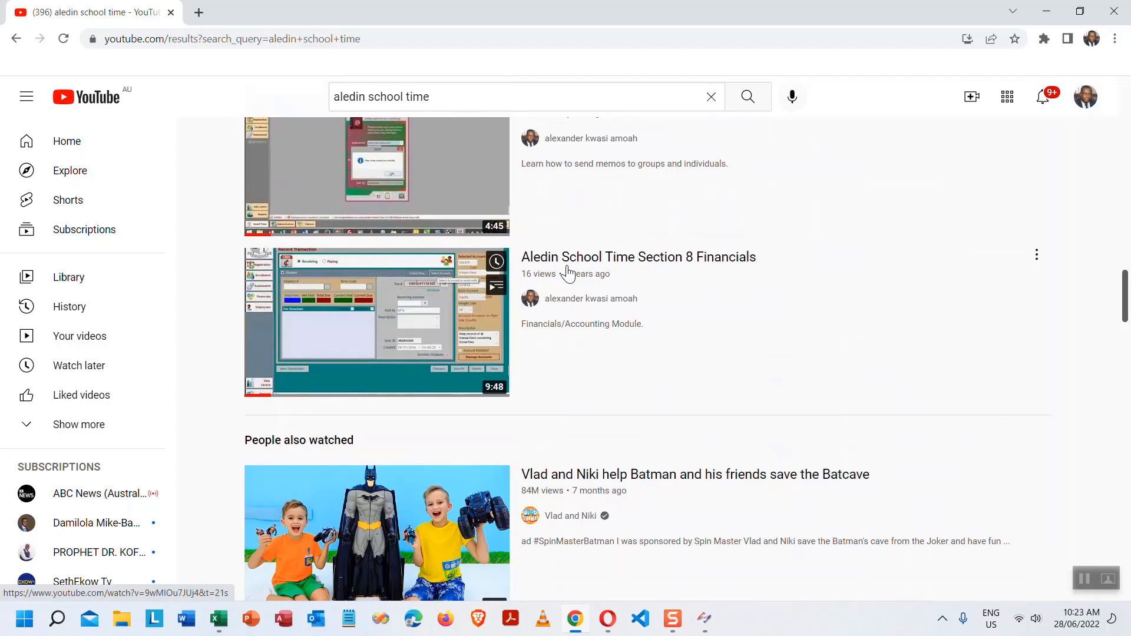
pyautogui.scroll(6, 656, 291)
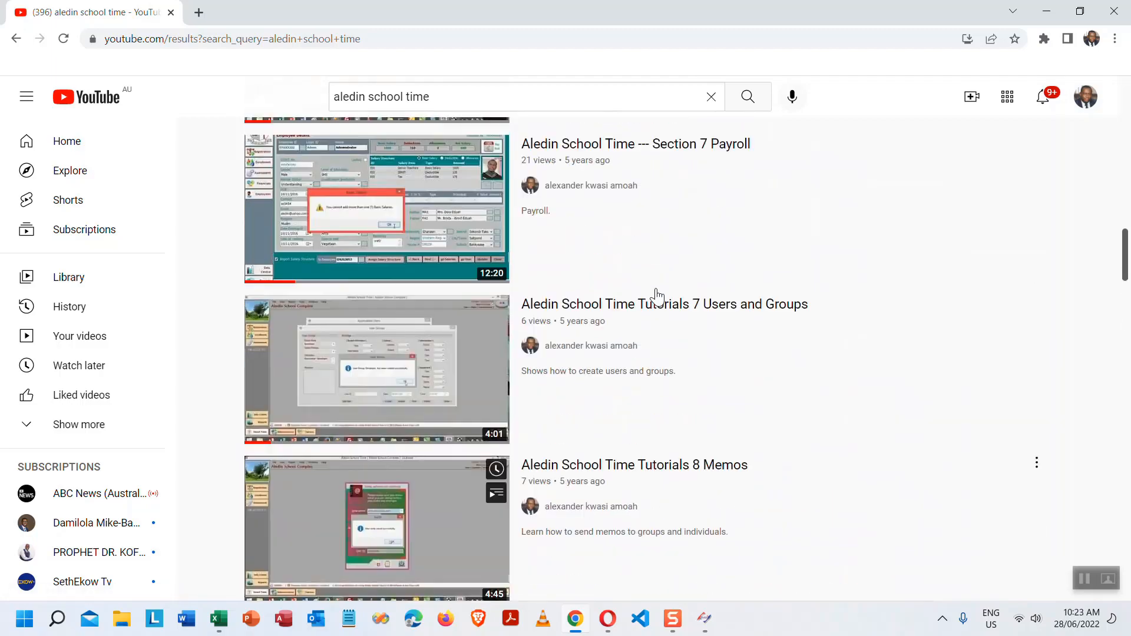
pyautogui.scroll(4, 655, 289)
pyautogui.scroll(12, 655, 290)
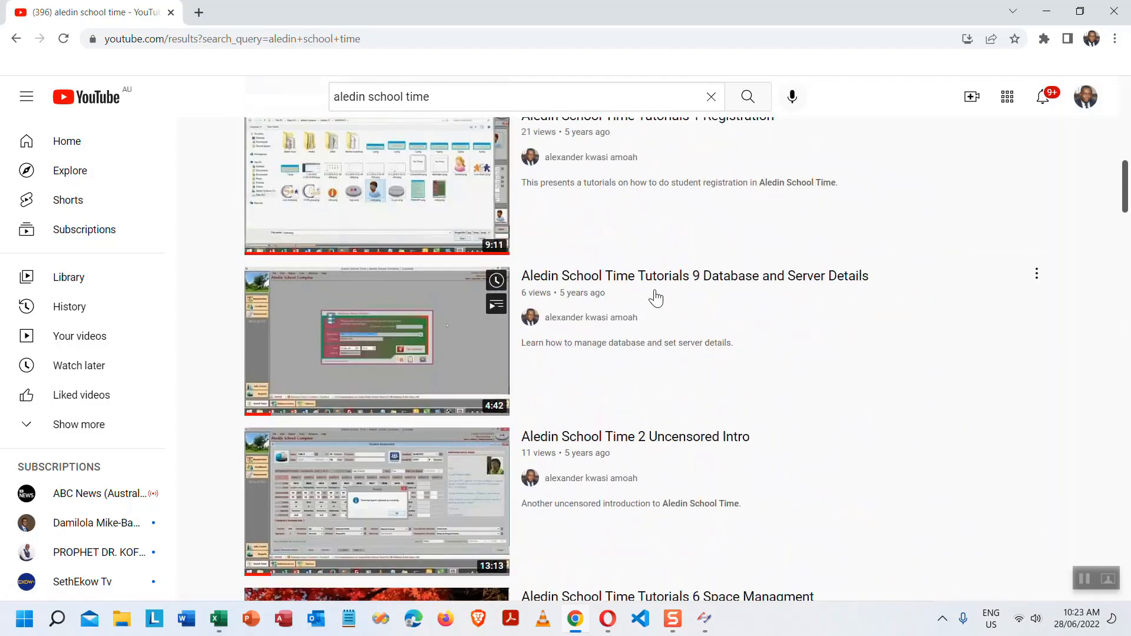
pyautogui.scroll(6, 657, 297)
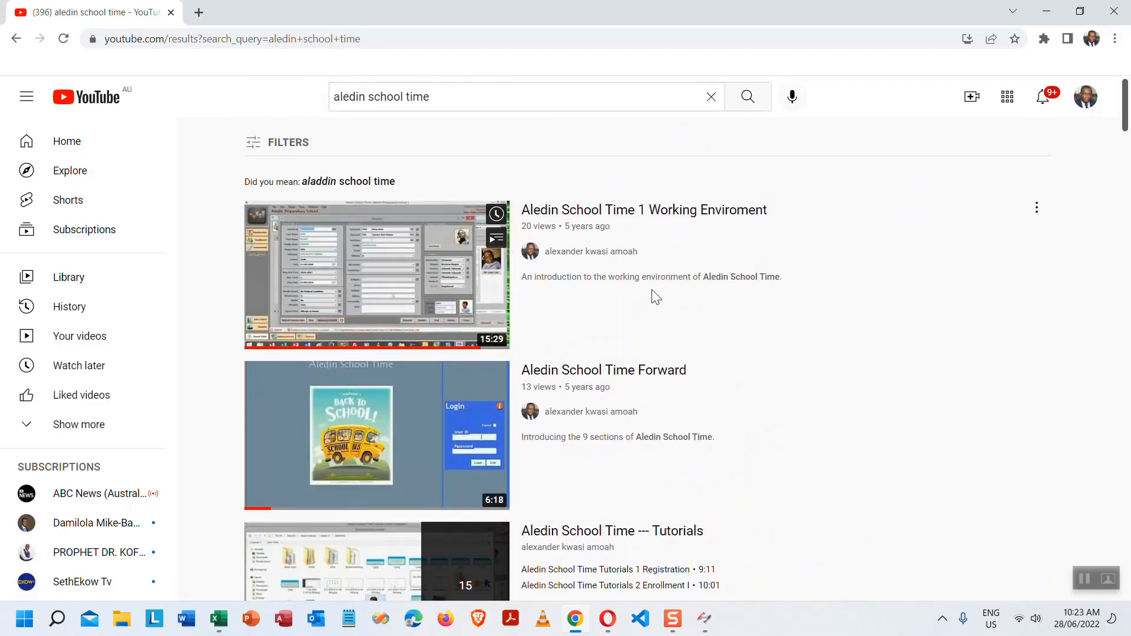
pyautogui.scroll(-2, 651, 297)
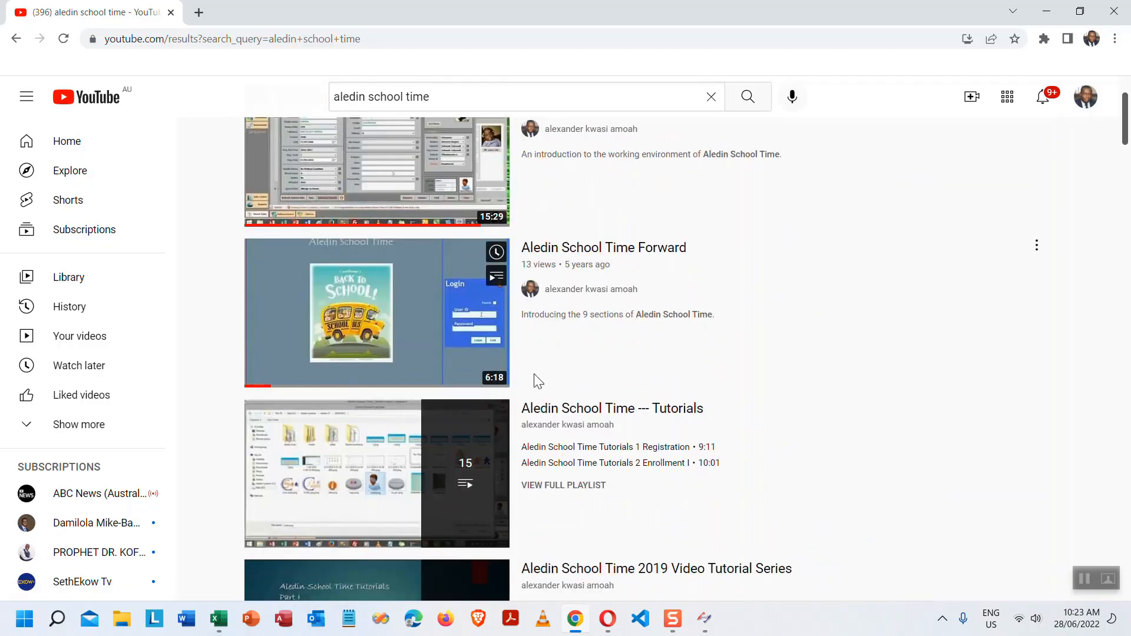
# - Open the Aledin School Time --- Tutorials playlist and play its Users and Groups video
pyautogui.click(593, 410)
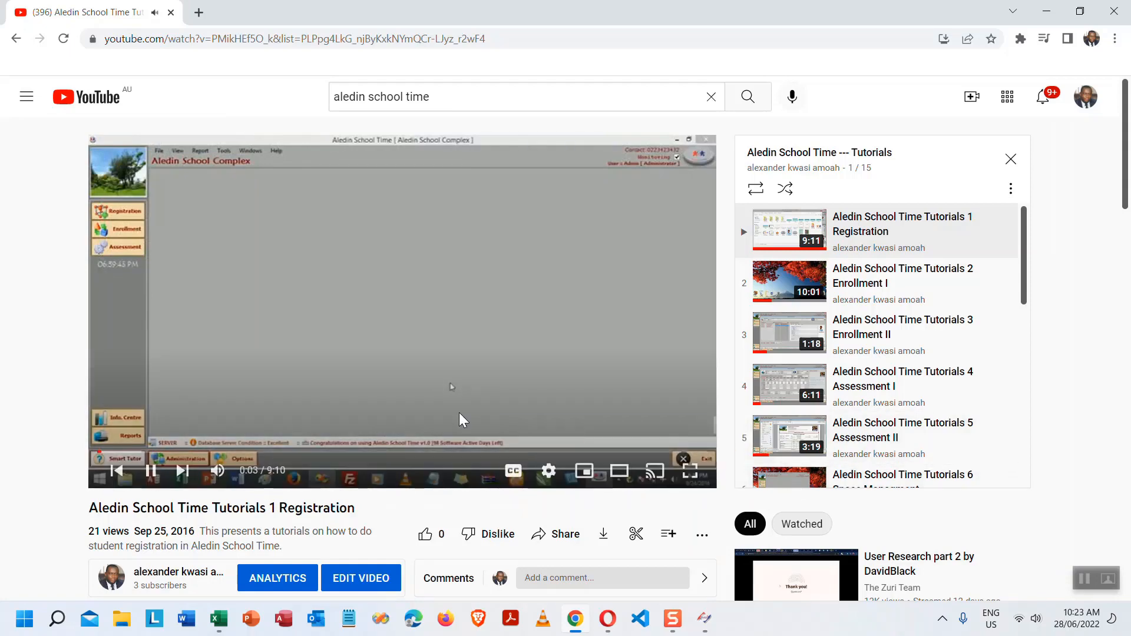
pyautogui.scroll(-2, 459, 418)
pyautogui.scroll(2, 459, 417)
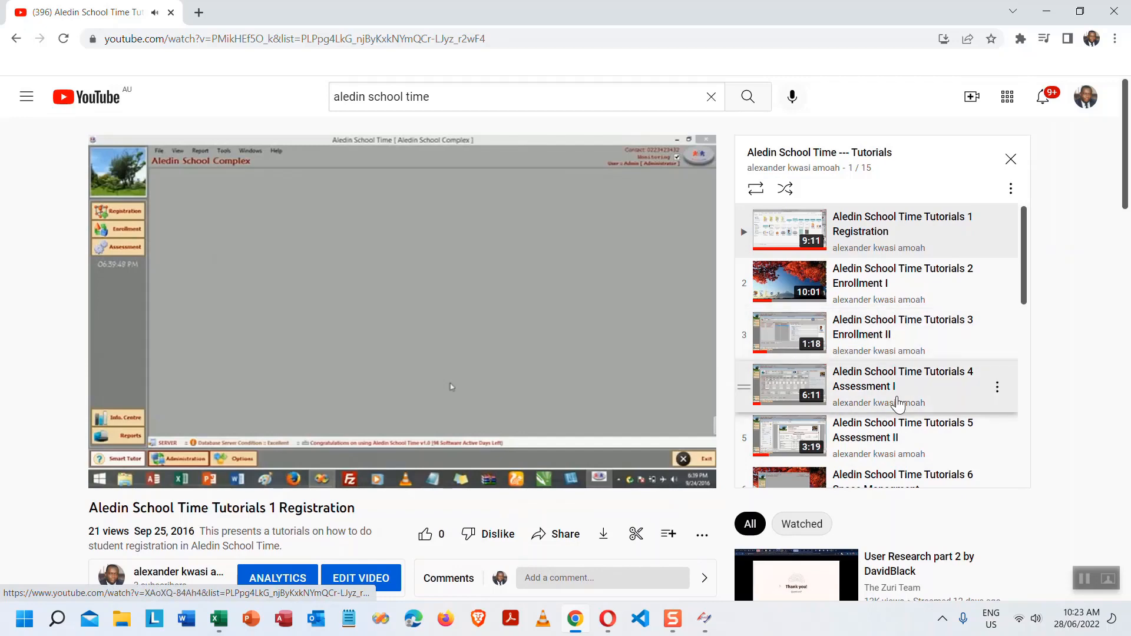
pyautogui.scroll(-6, 895, 400)
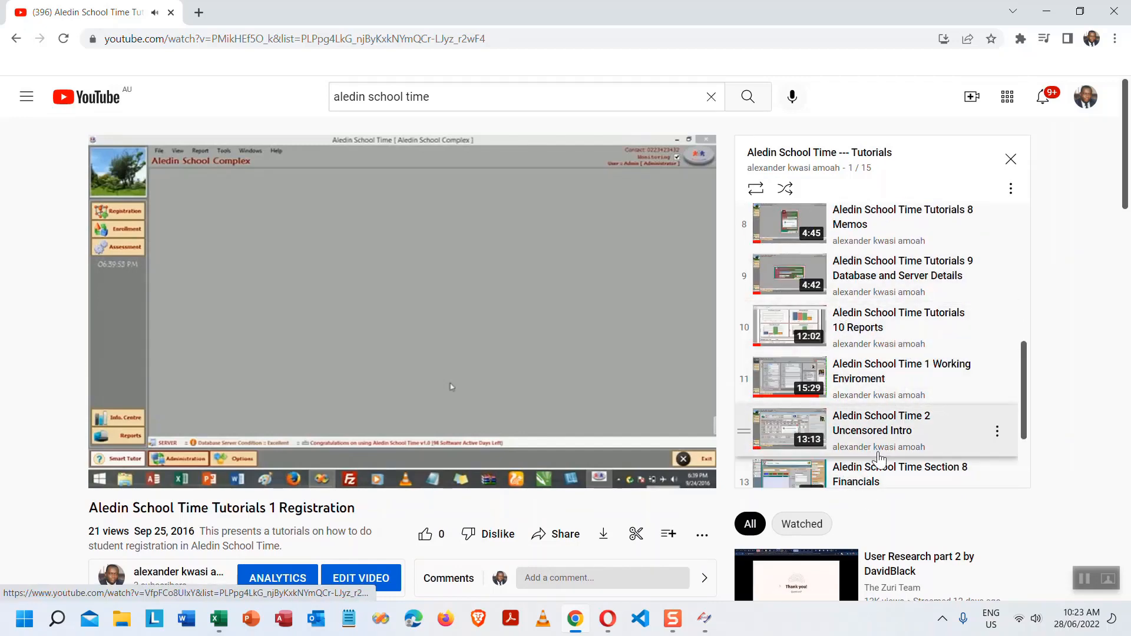
pyautogui.scroll(2, 865, 486)
pyautogui.click(868, 298)
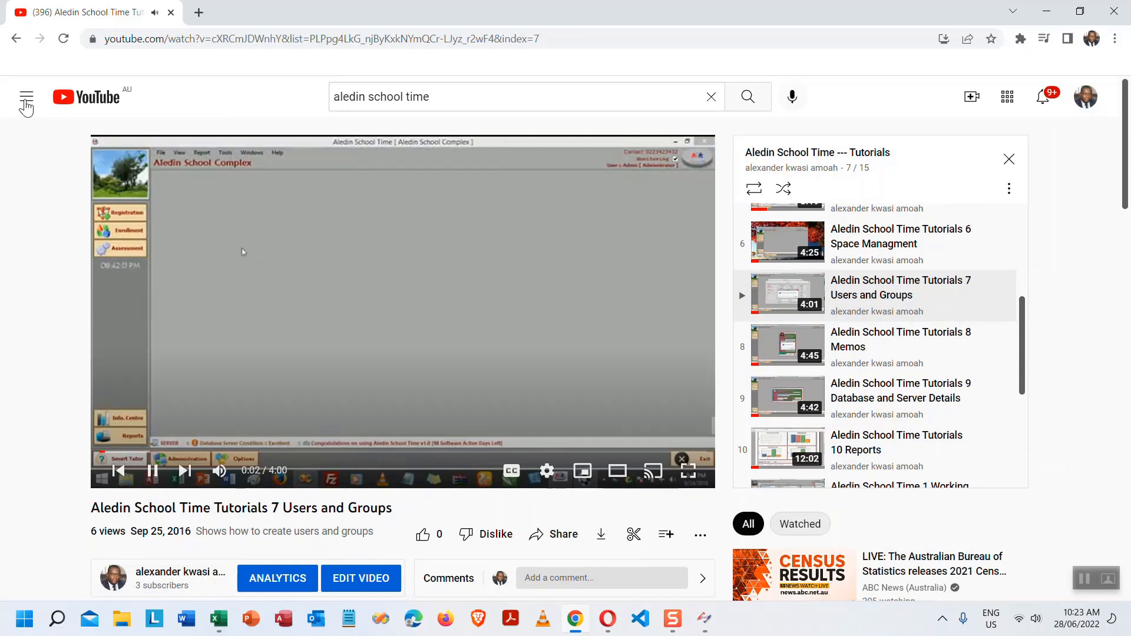
# - Open the Aledin School Time 2019 Video Tutorial Series playlist from the sidebar
pyautogui.click(26, 97)
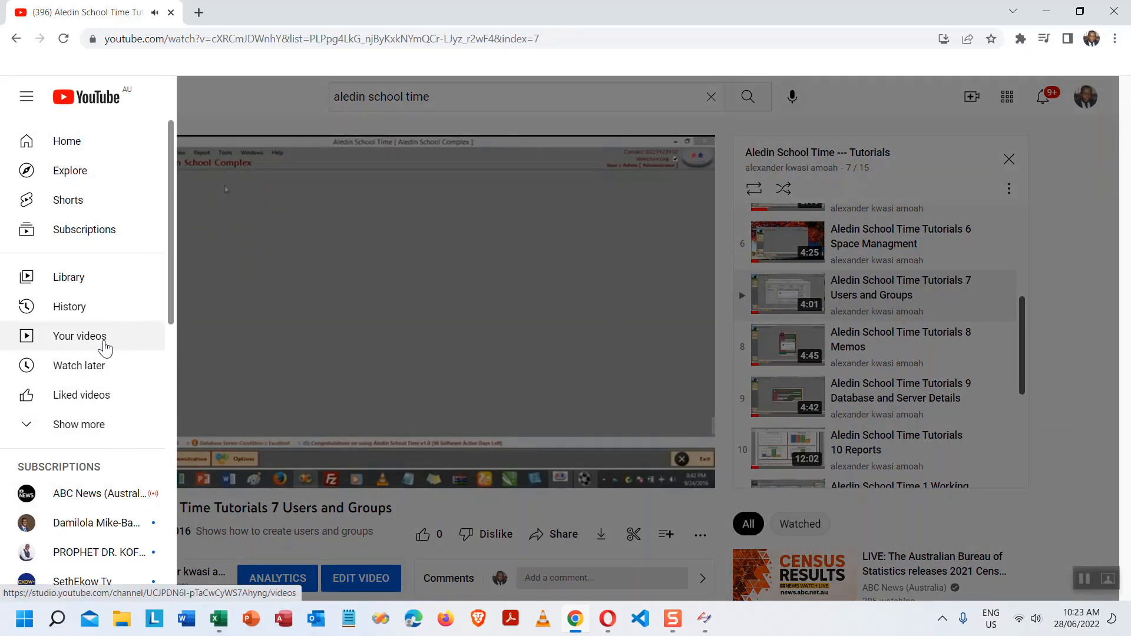
pyautogui.click(80, 425)
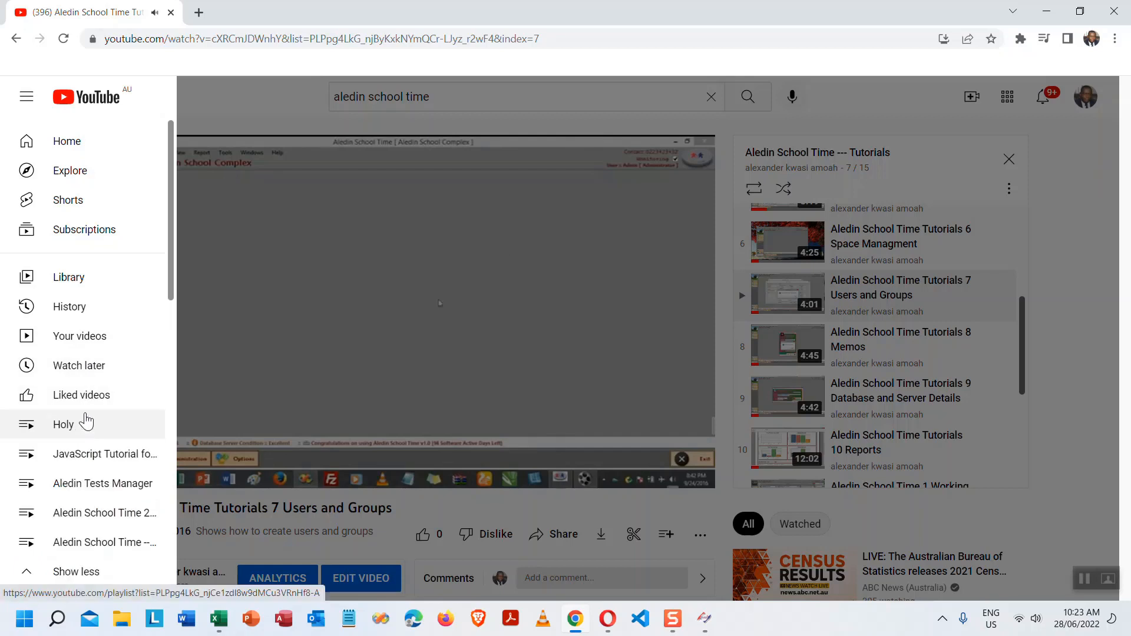
pyautogui.scroll(-2, 99, 377)
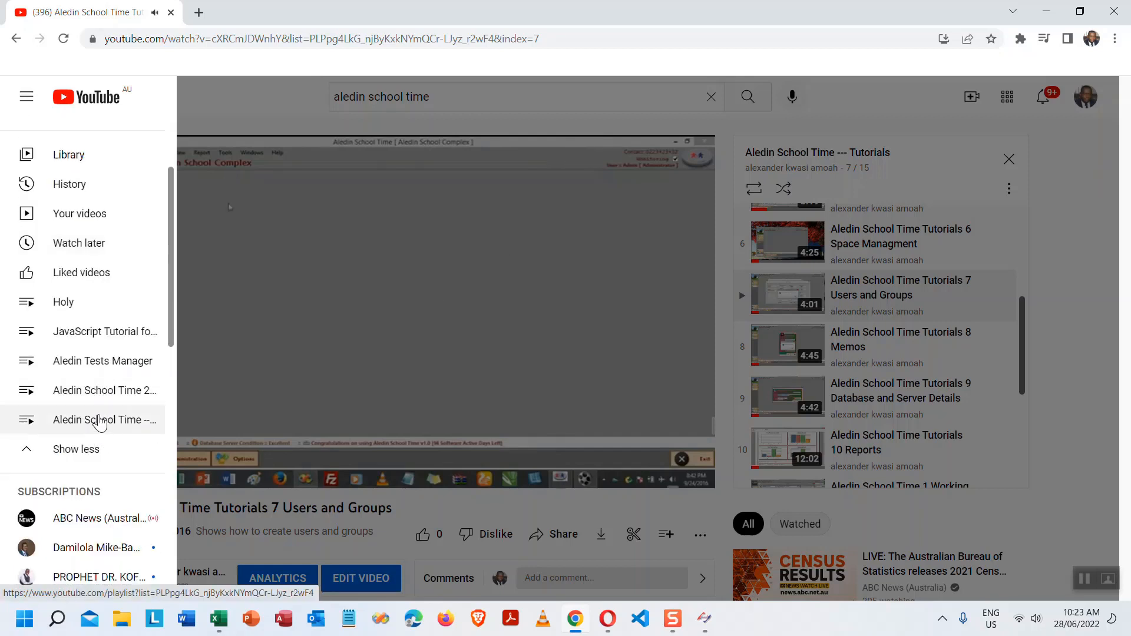
pyautogui.click(116, 391)
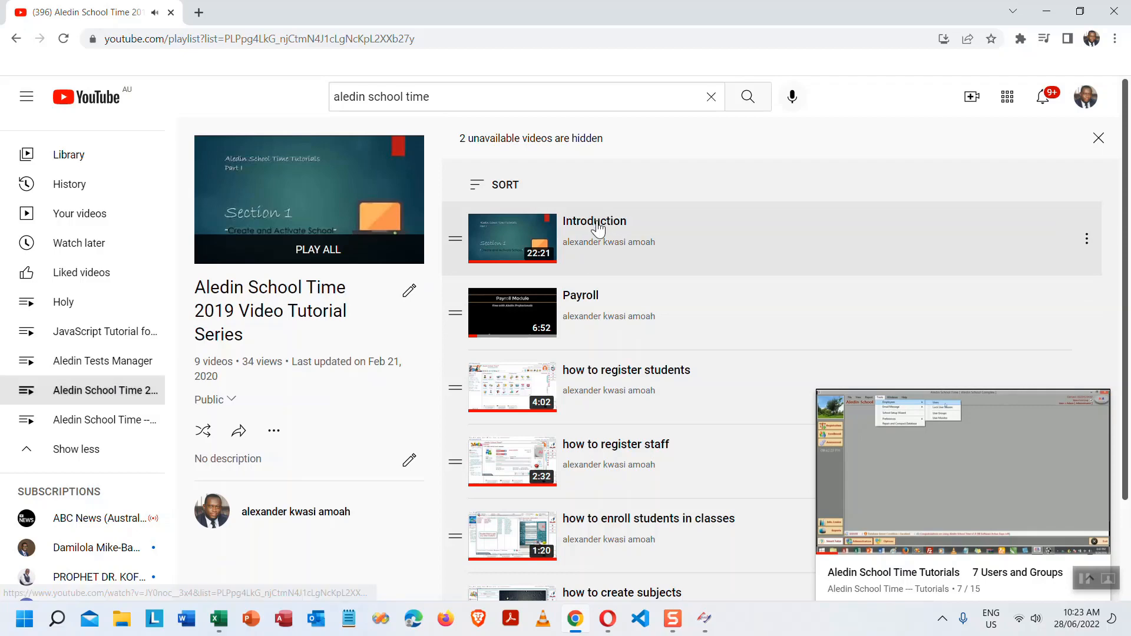
# - Play the Introduction video, then 'how to register students', and restore the browser window
pyautogui.click(596, 223)
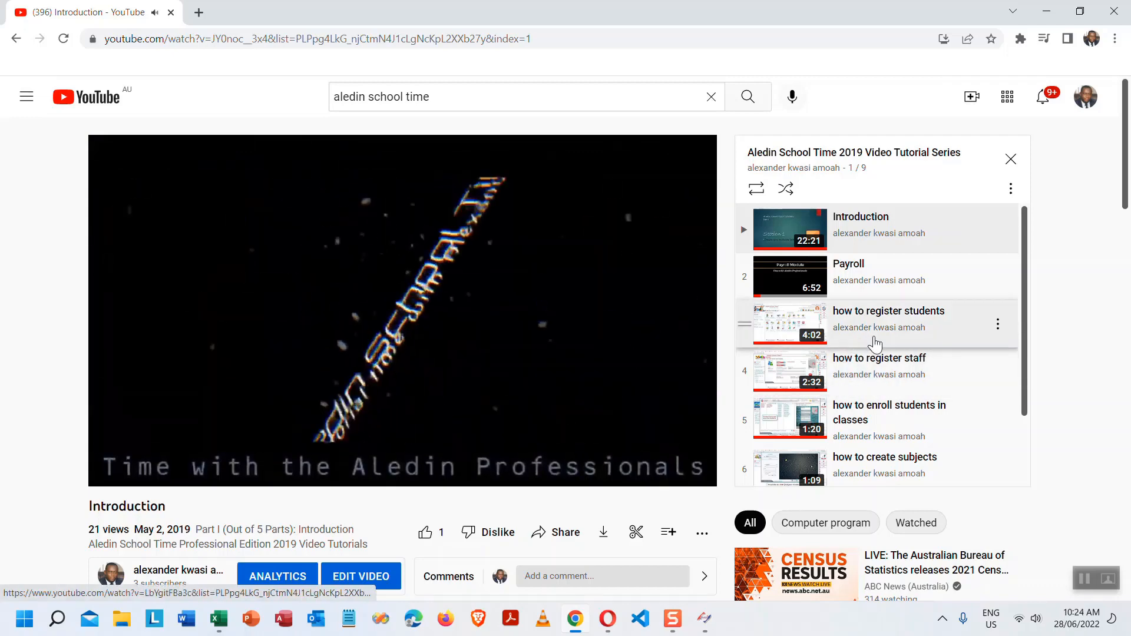
pyautogui.scroll(-2, 874, 348)
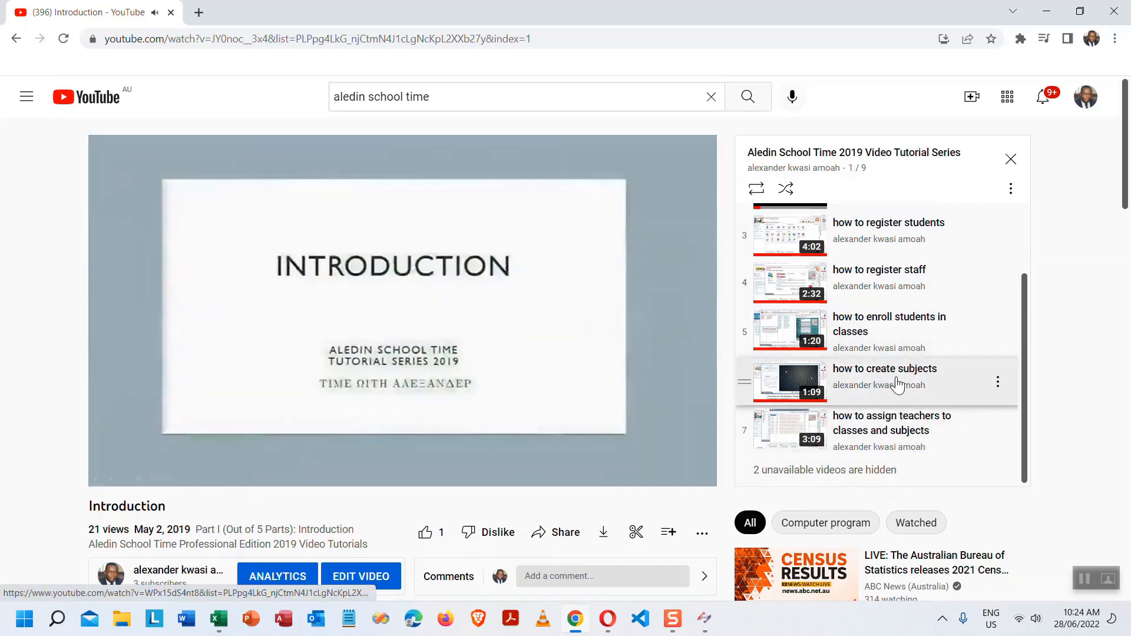
pyautogui.scroll(2, 893, 401)
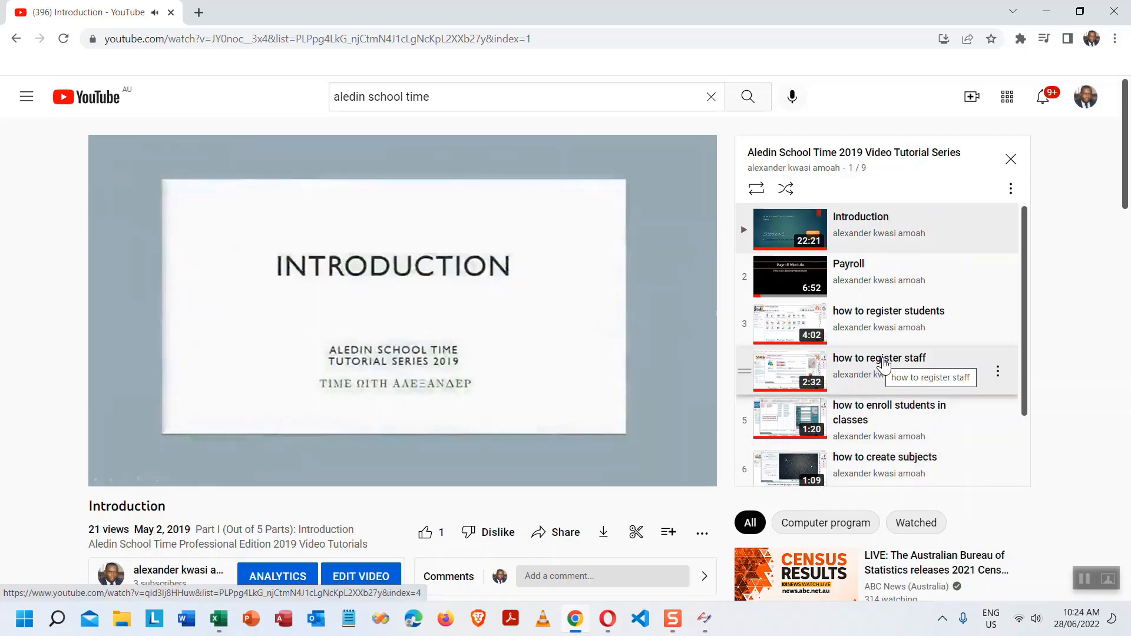
pyautogui.click(877, 322)
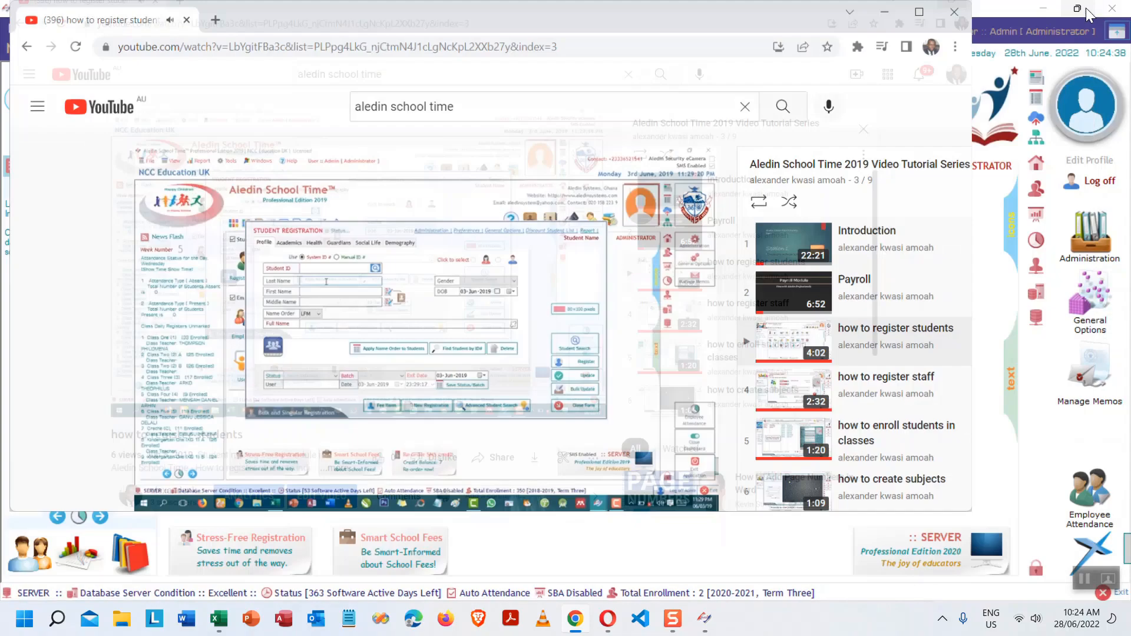
pyautogui.click(1079, 11)
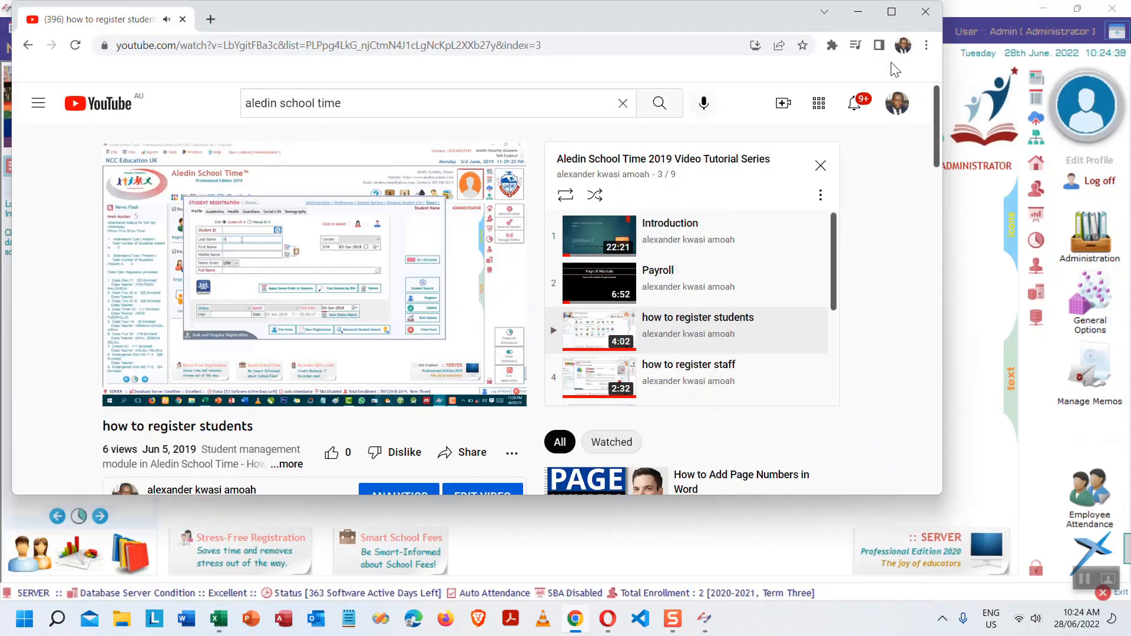
pyautogui.click(925, 14)
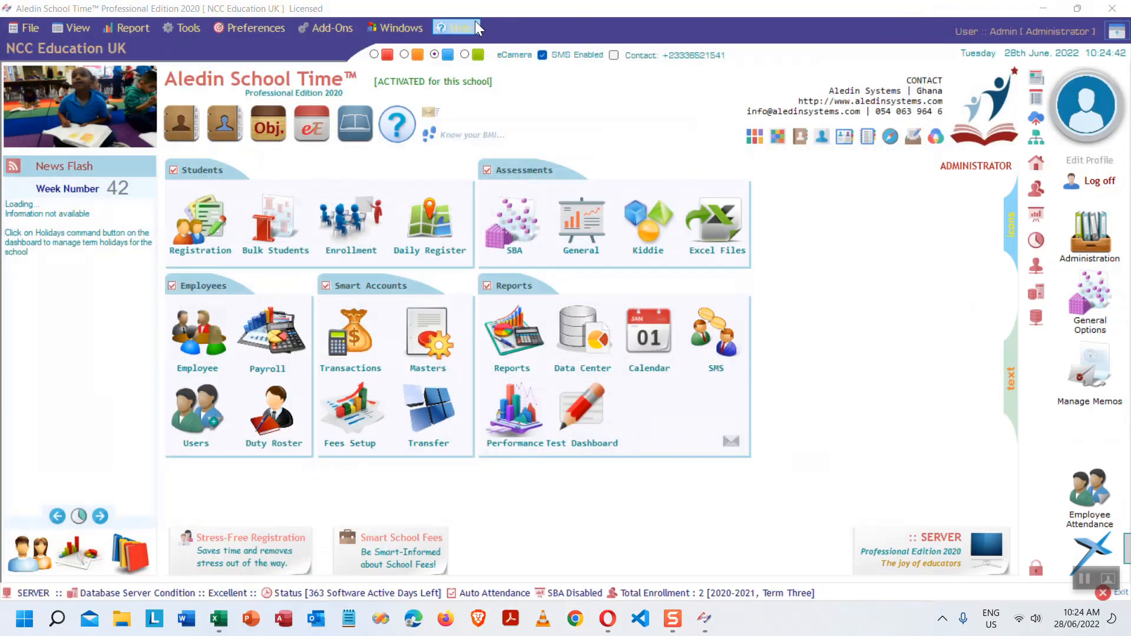
pyautogui.click(462, 27)
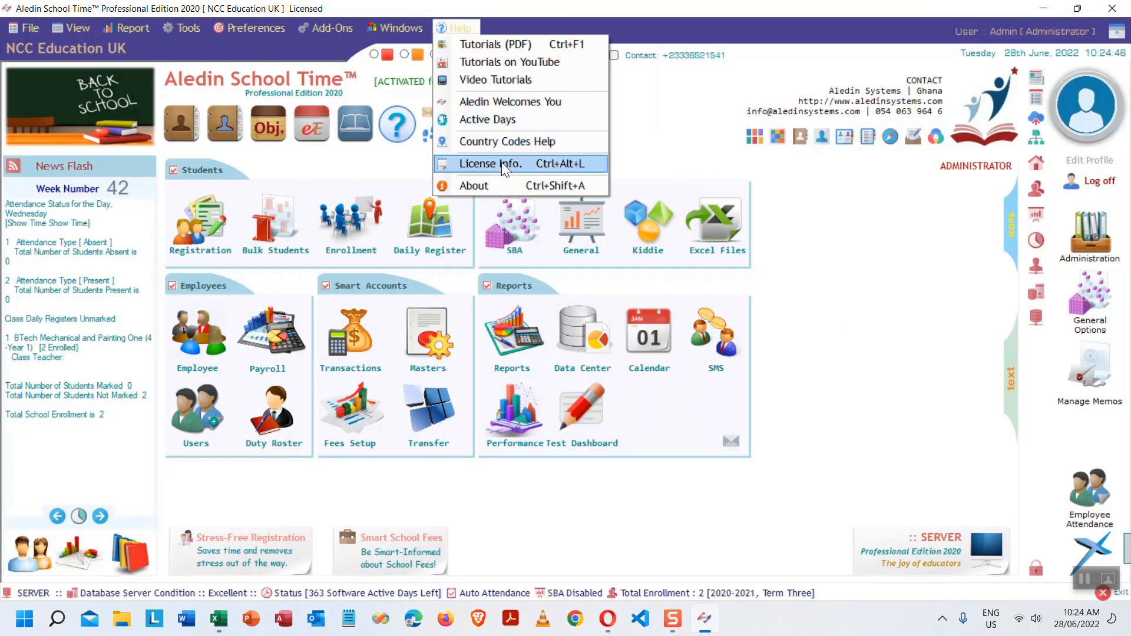
pyautogui.click(517, 163)
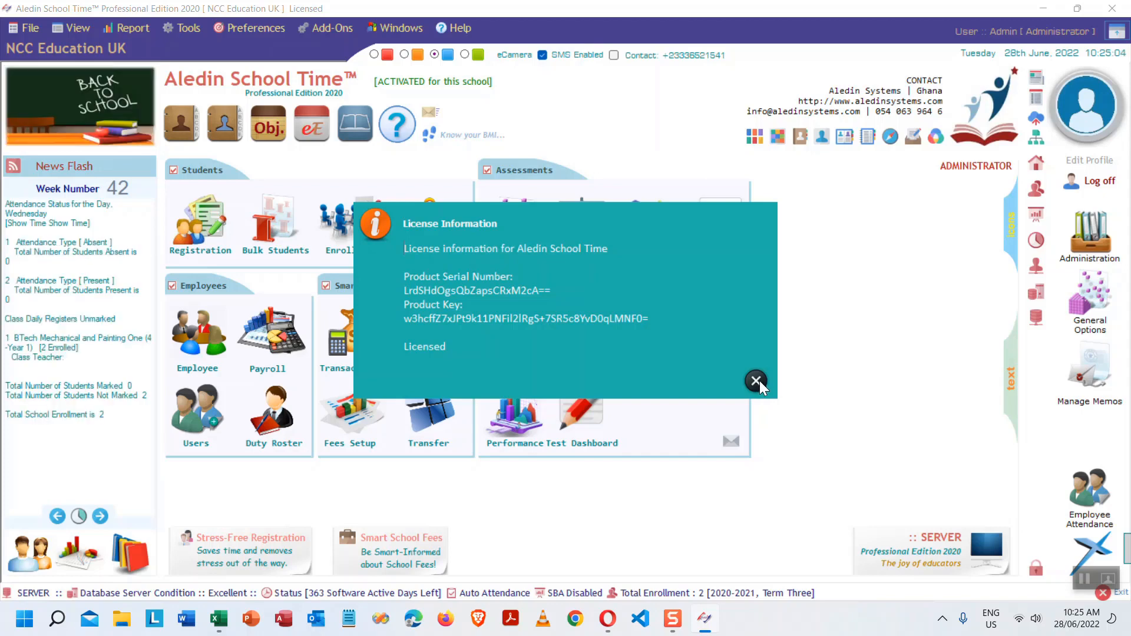
pyautogui.click(756, 382)
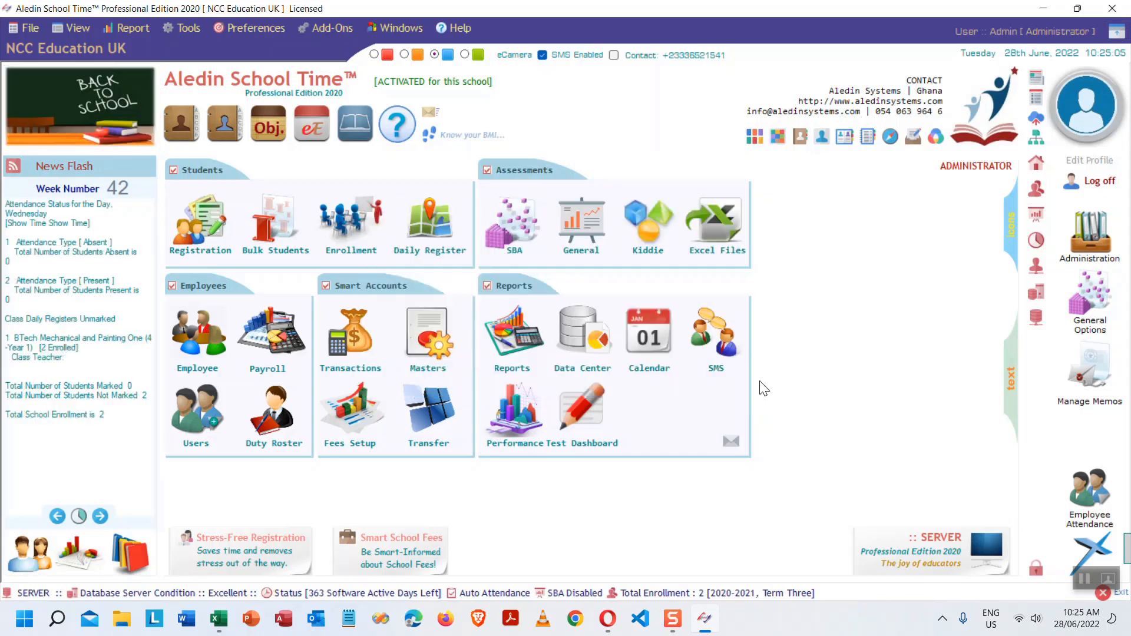
pyautogui.click(445, 31)
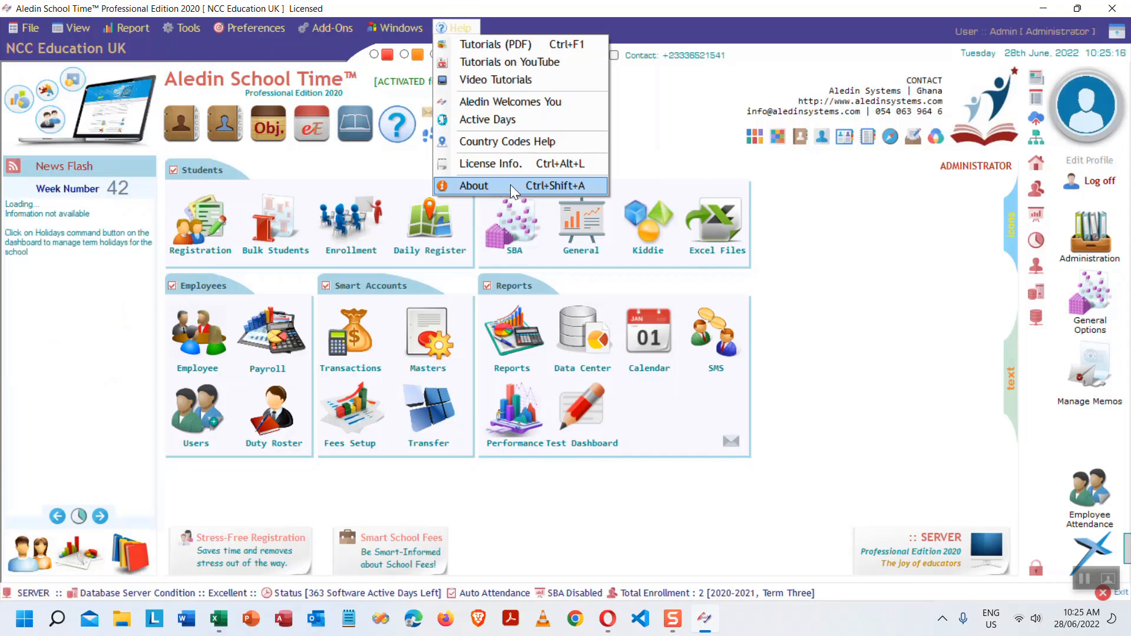
pyautogui.click(519, 185)
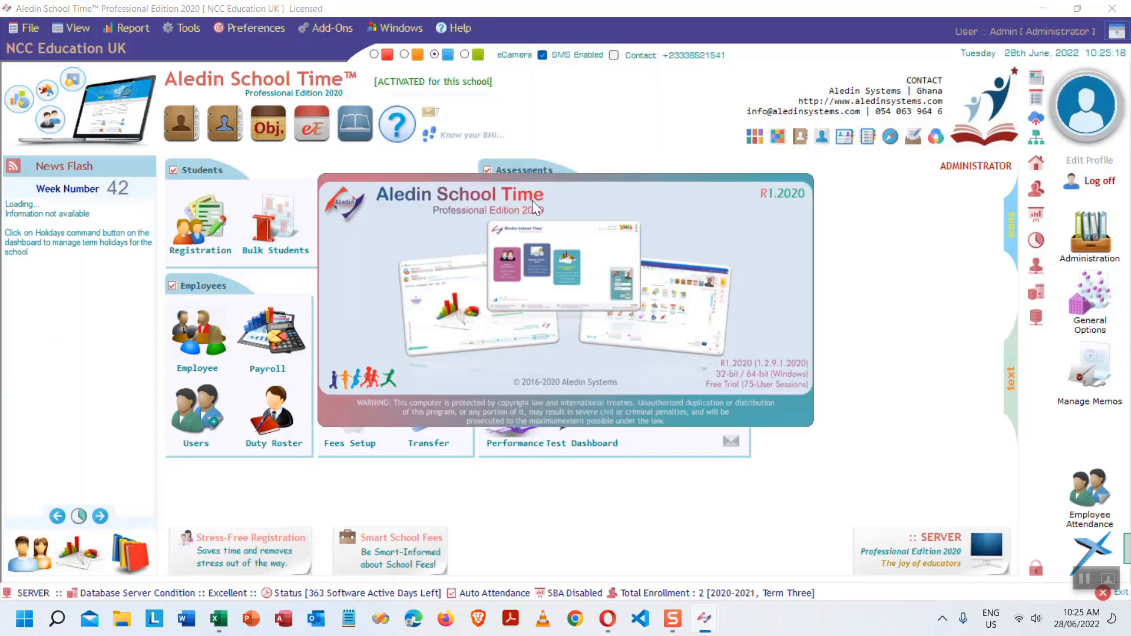
pyautogui.click(730, 294)
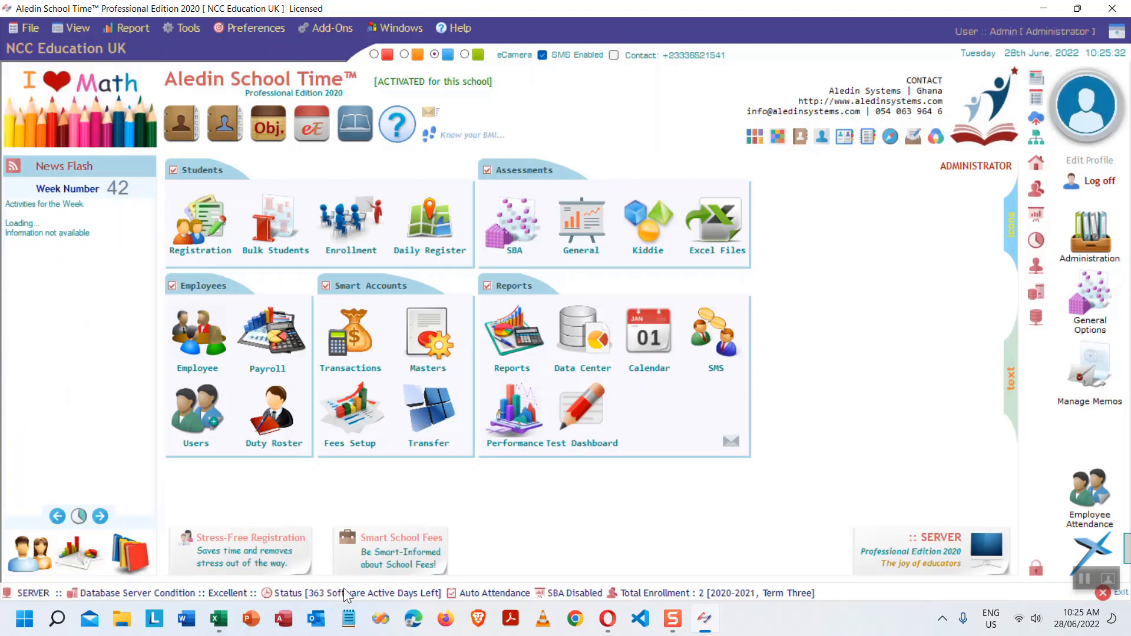
pyautogui.click(218, 618)
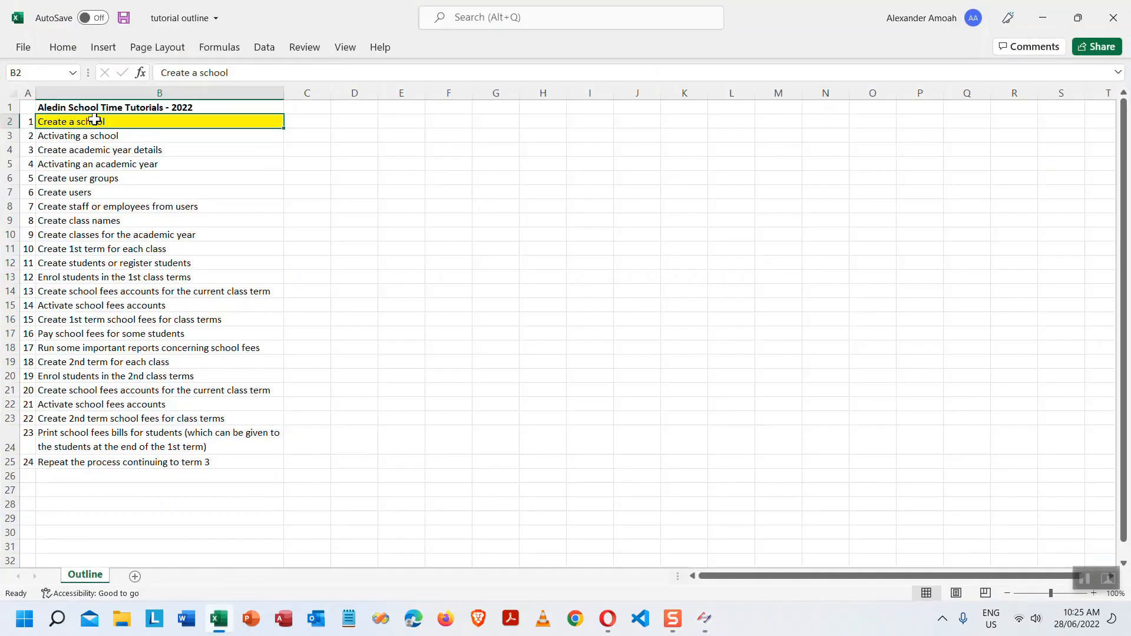
pyautogui.moveTo(1077, 18)
pyautogui.click(1078, 17)
pyautogui.moveTo(348, 52); pyautogui.dragTo(176, 56)
pyautogui.click(705, 22)
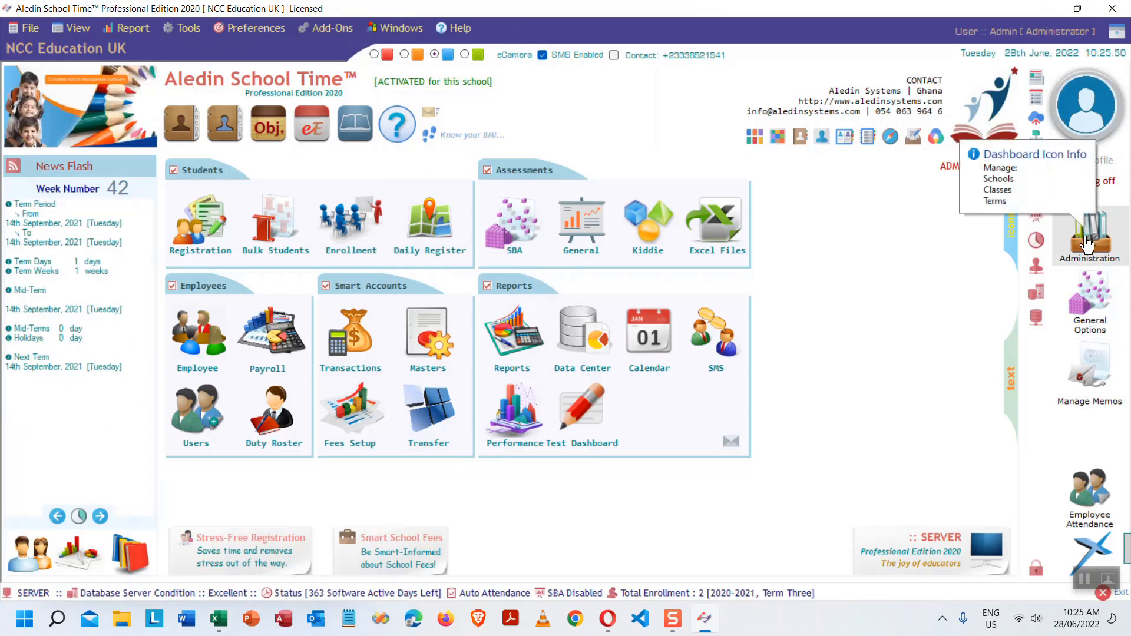
# - Glance at the File > New menu, then open the Administration Centre's School Profile
pyautogui.click(36, 26)
pyautogui.moveTo(58, 45)
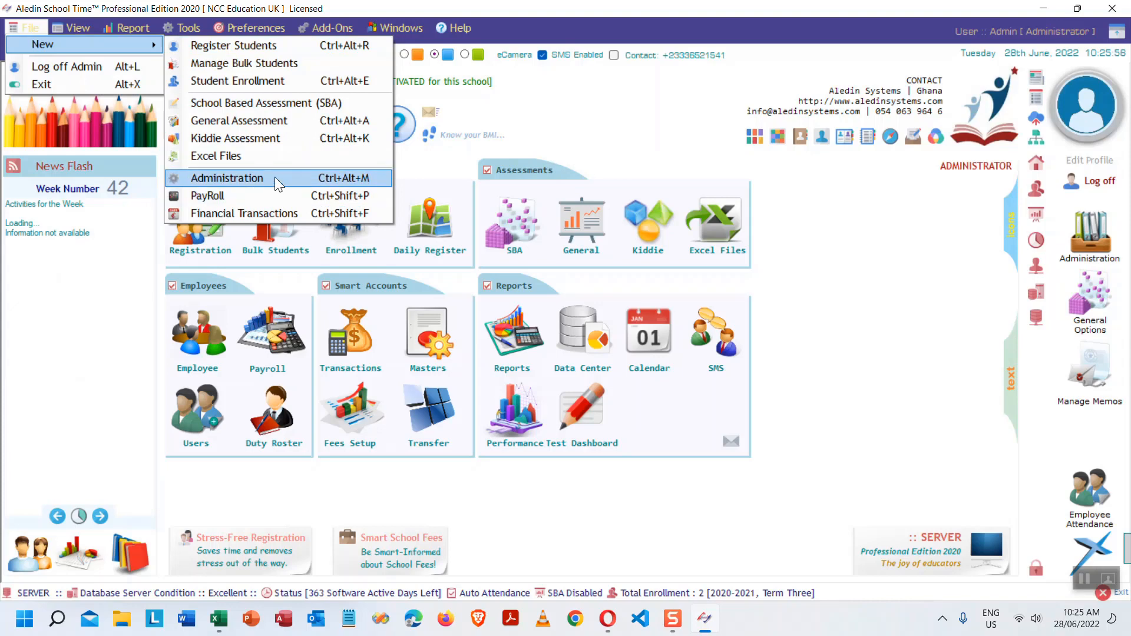
pyautogui.click(945, 306)
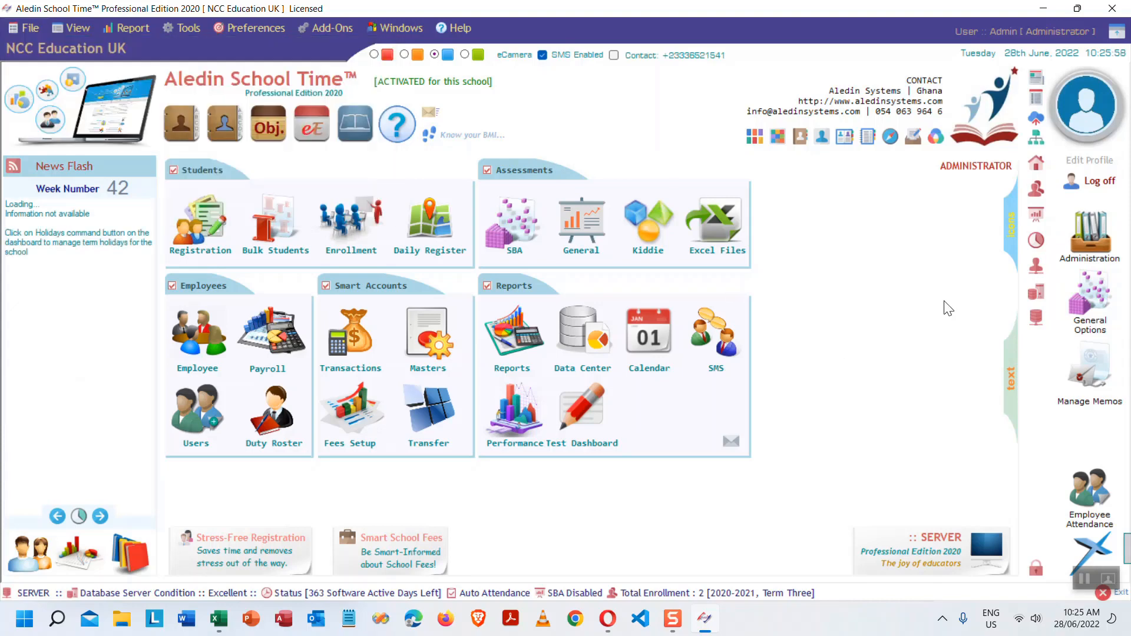
pyautogui.click(1089, 251)
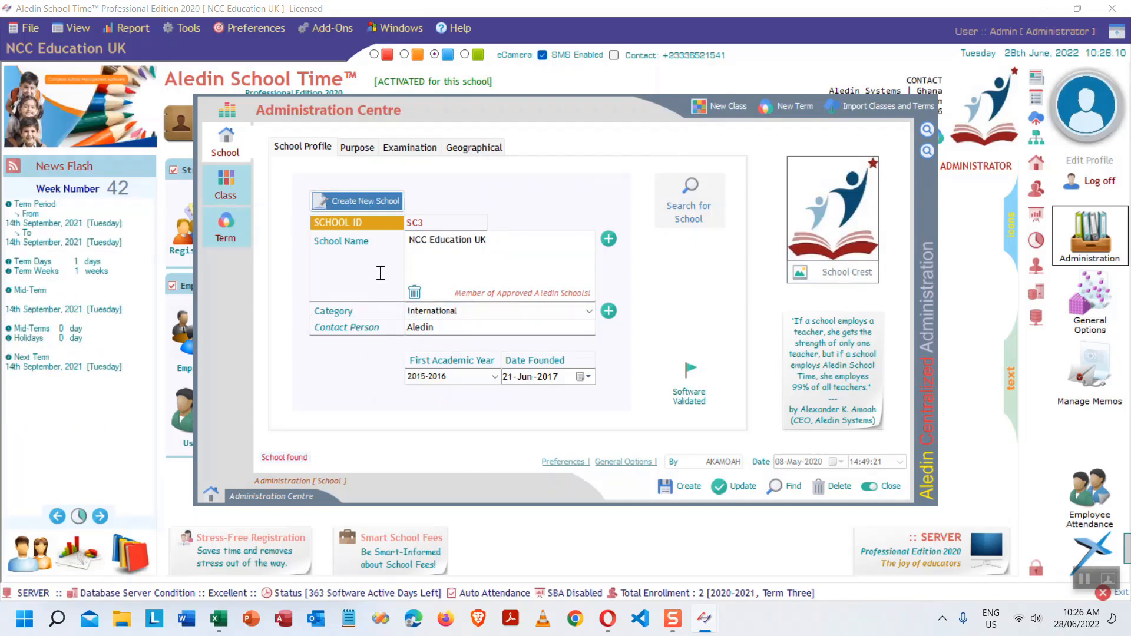
# - Start a new school record named 'Aledin Tutorial School'
pyautogui.click(367, 201)
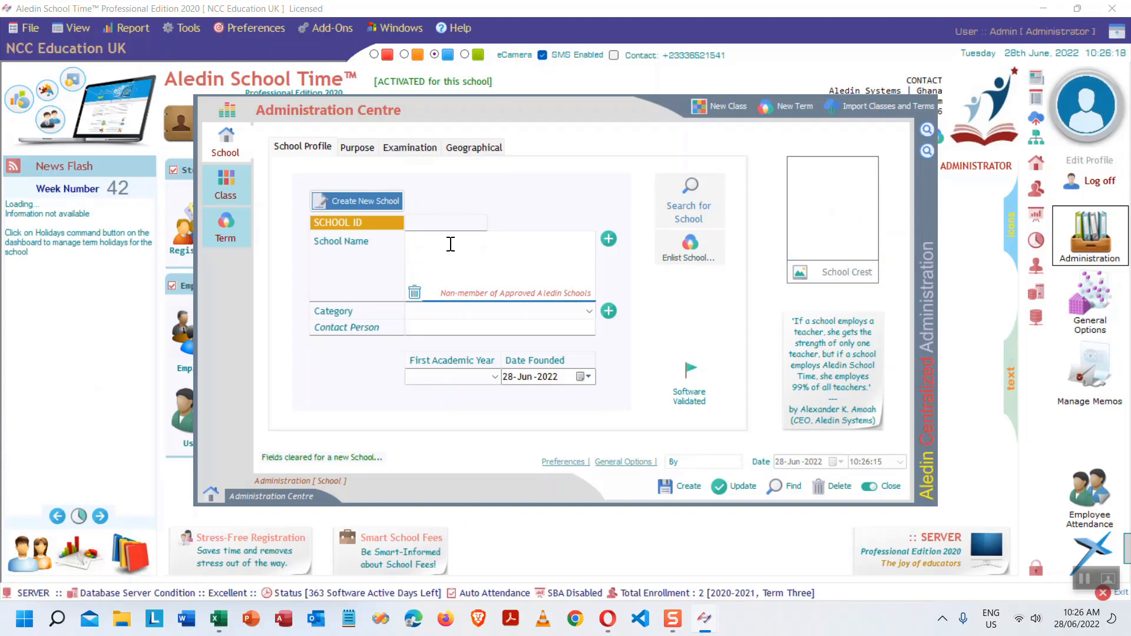
pyautogui.click(451, 244)
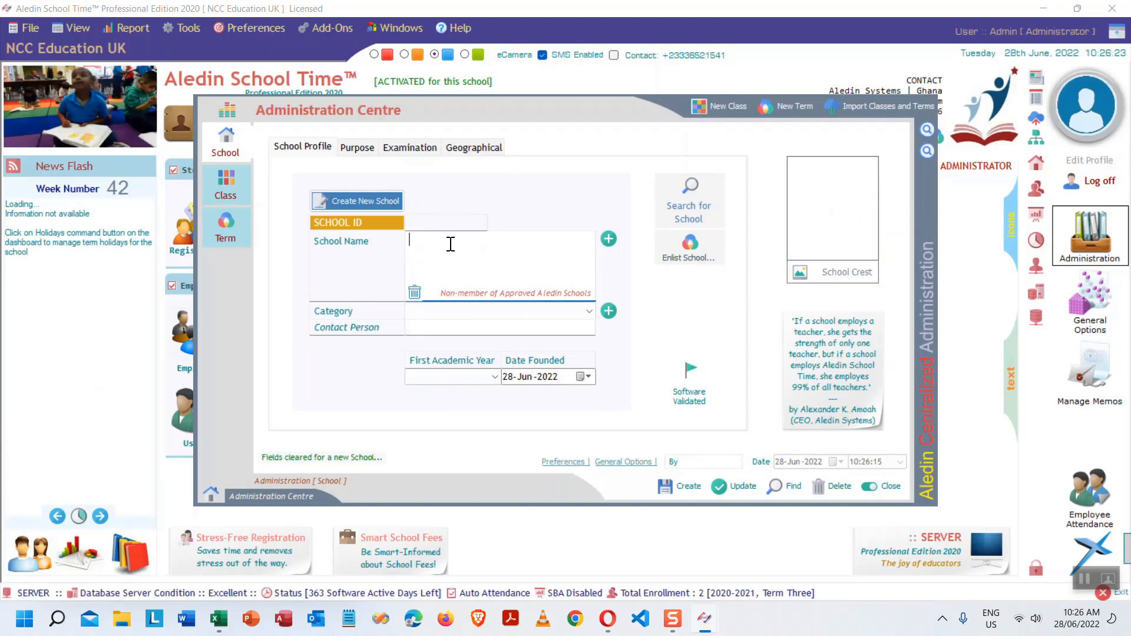
pyautogui.write('Aledin Pro')
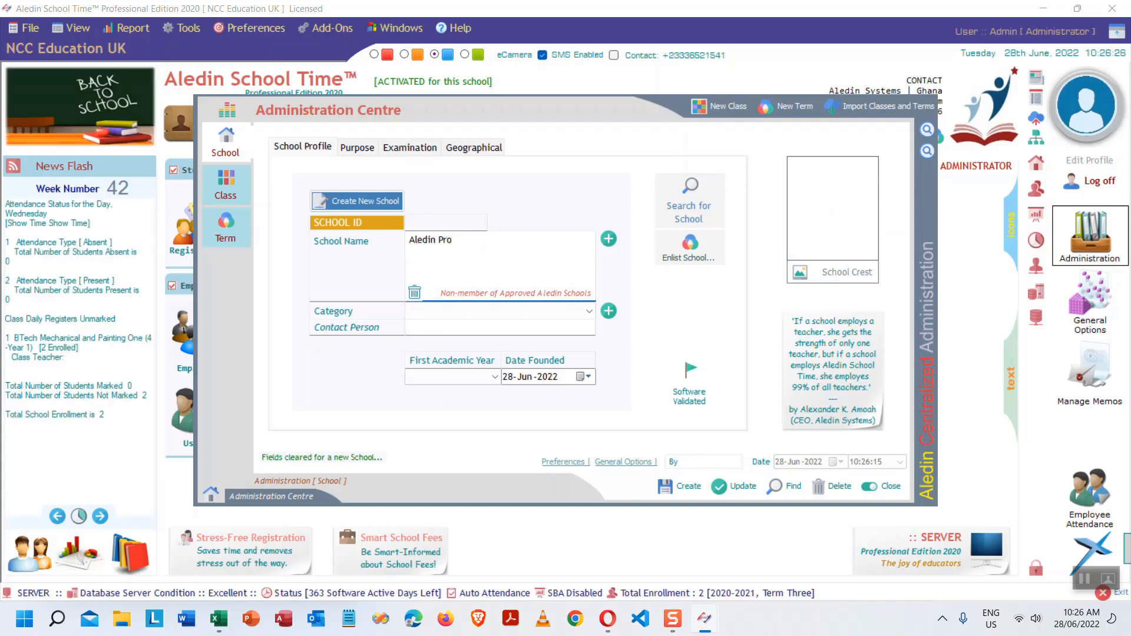
pyautogui.press('BackSpace')
pyautogui.press('BackSpace')
pyautogui.press('BackSpace')
pyautogui.press('BackSpace')
pyautogui.write('T')
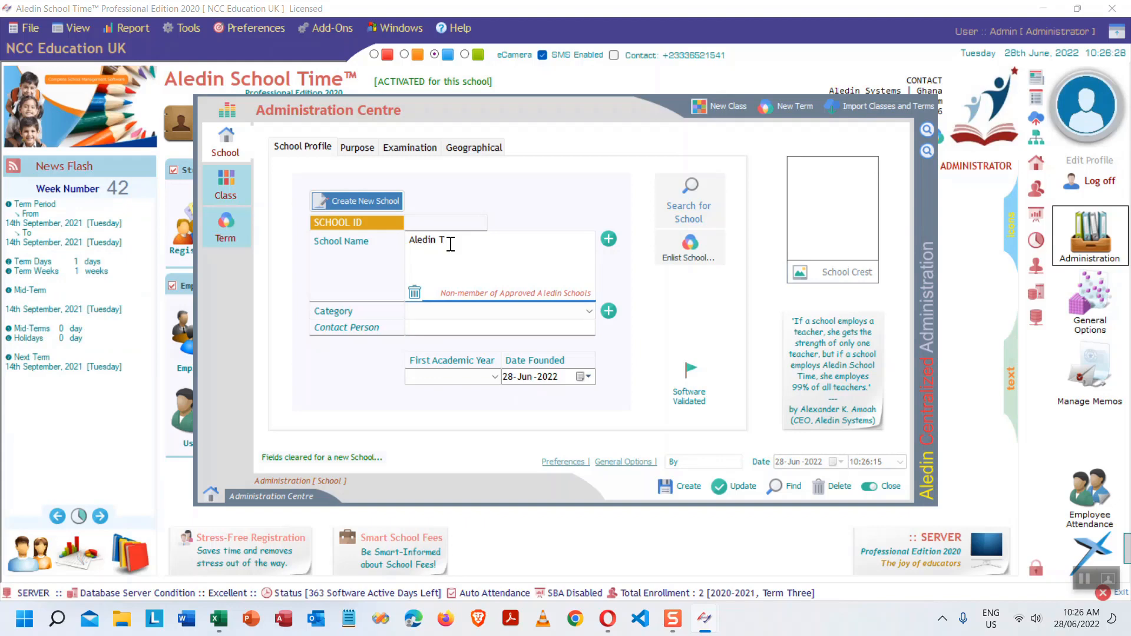
pyautogui.write('utorial School')
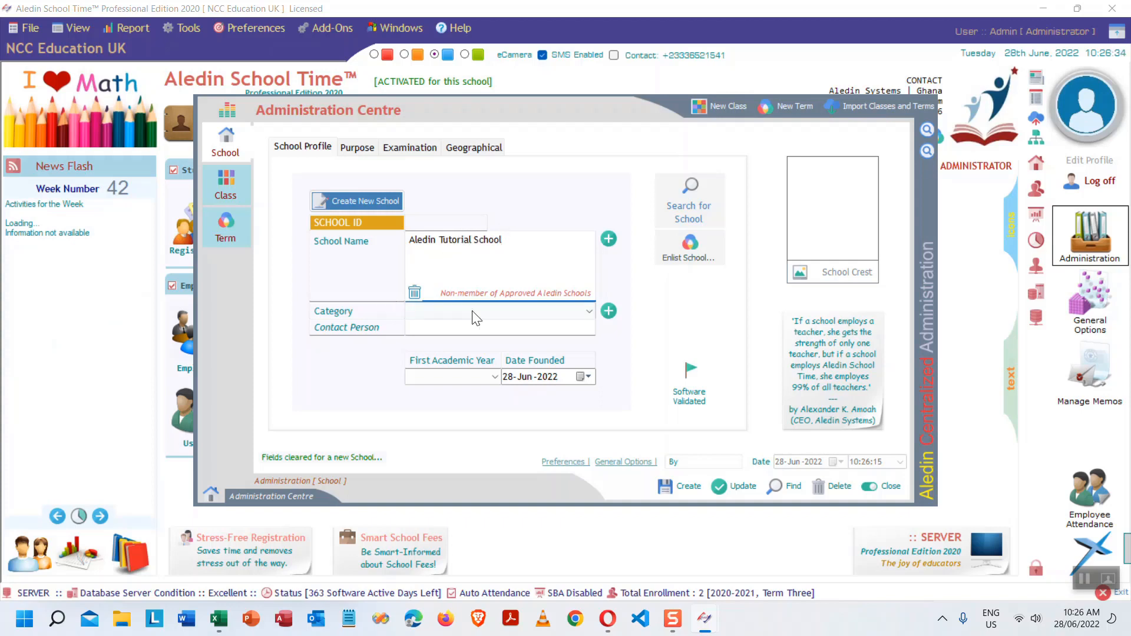
# - Set category International, fill in the contact person, and choose first academic year 2022-2023
pyautogui.click(586, 310)
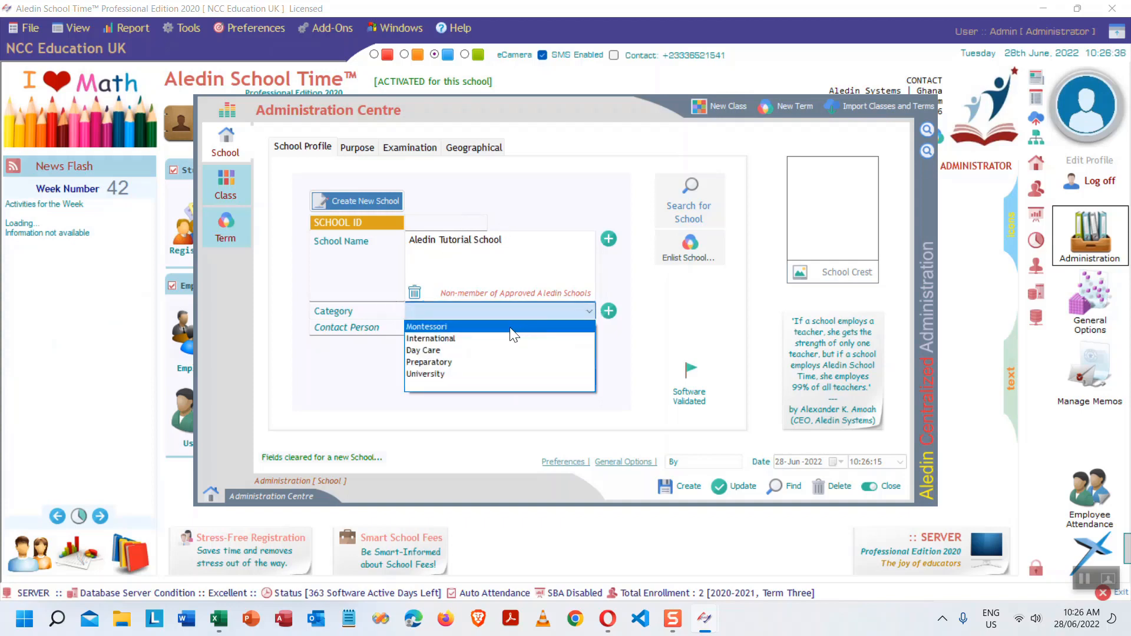
pyautogui.click(466, 338)
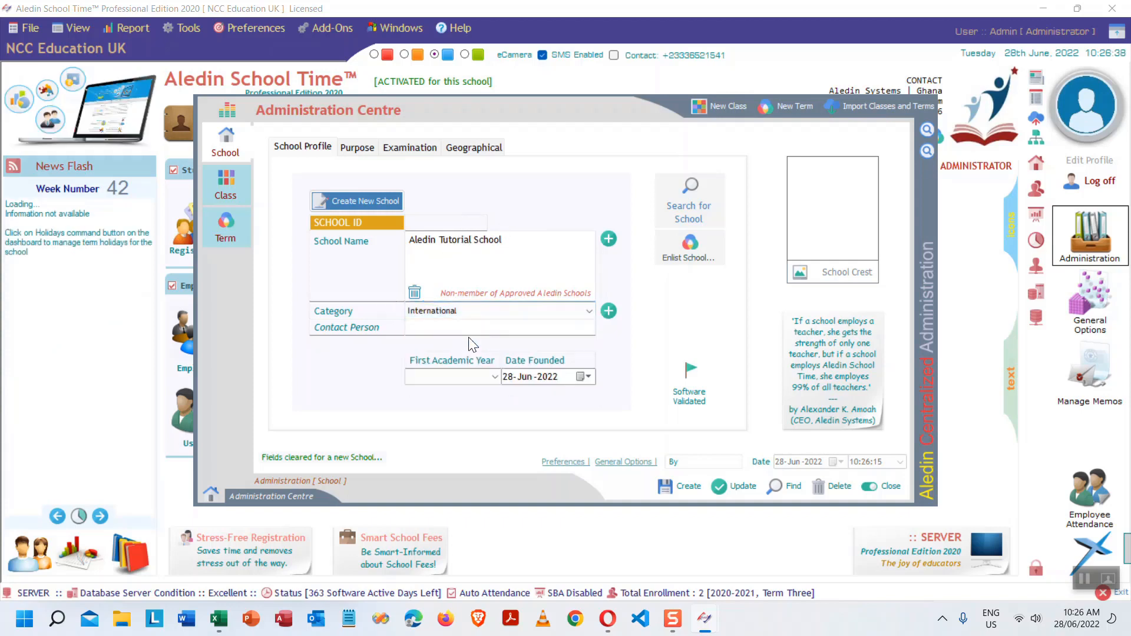
pyautogui.click(570, 327)
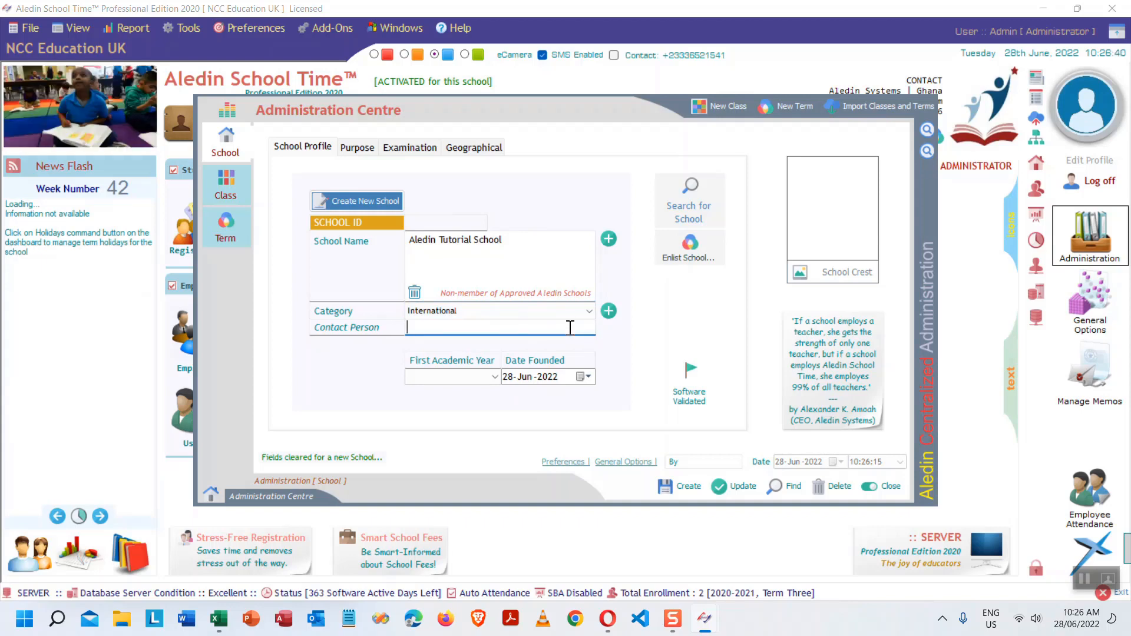
pyautogui.write('Aledin')
pyautogui.click(496, 376)
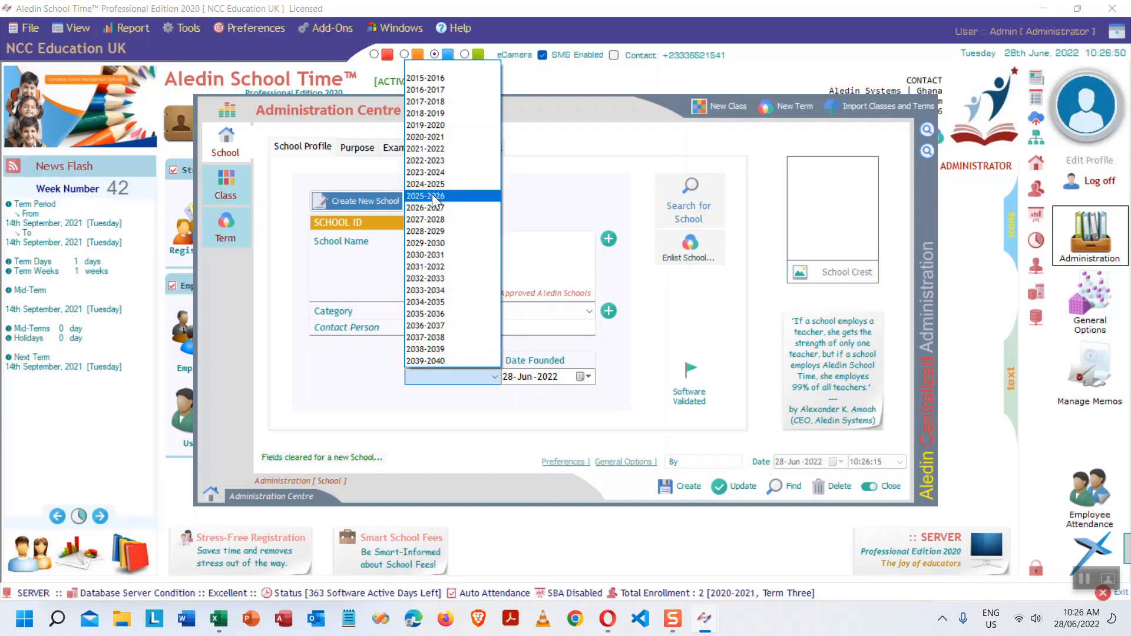
pyautogui.click(452, 165)
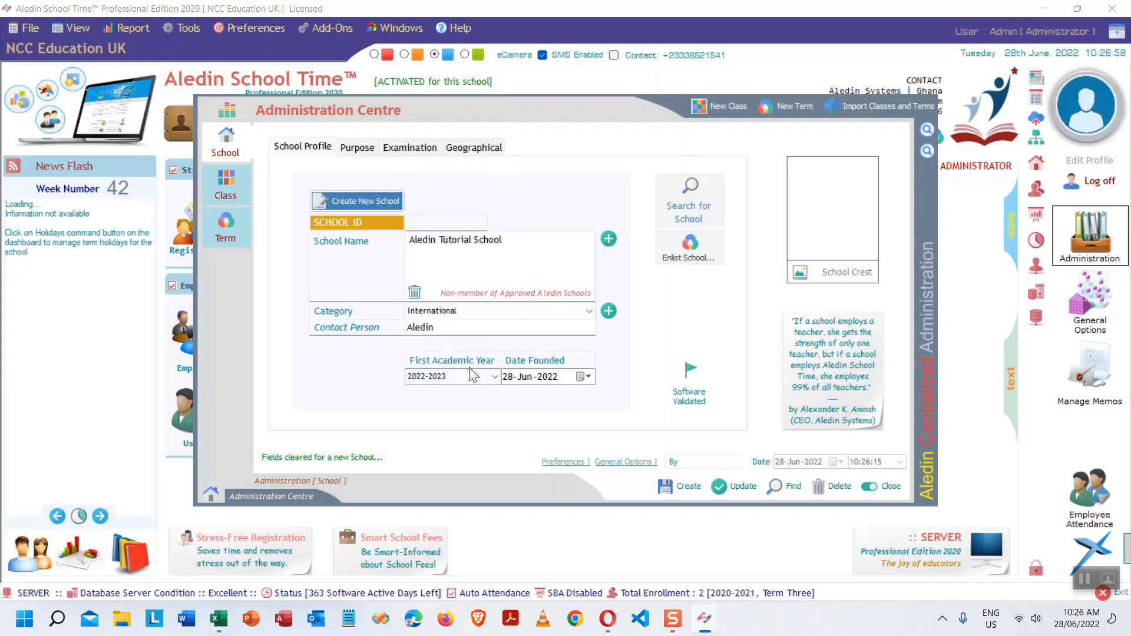
pyautogui.click(496, 377)
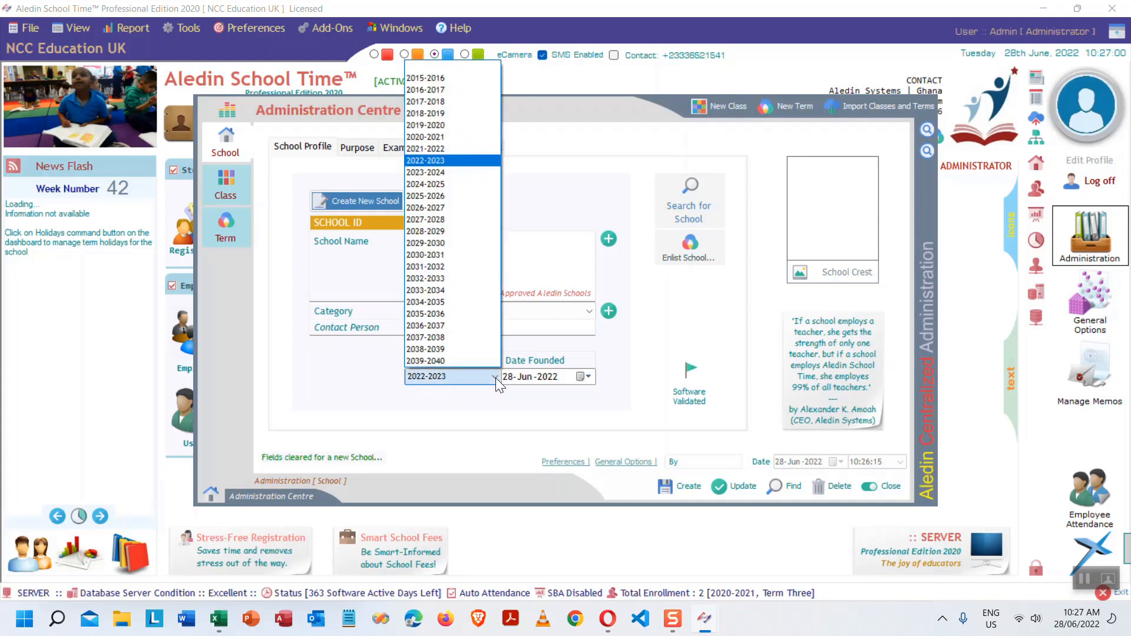
pyautogui.click(496, 375)
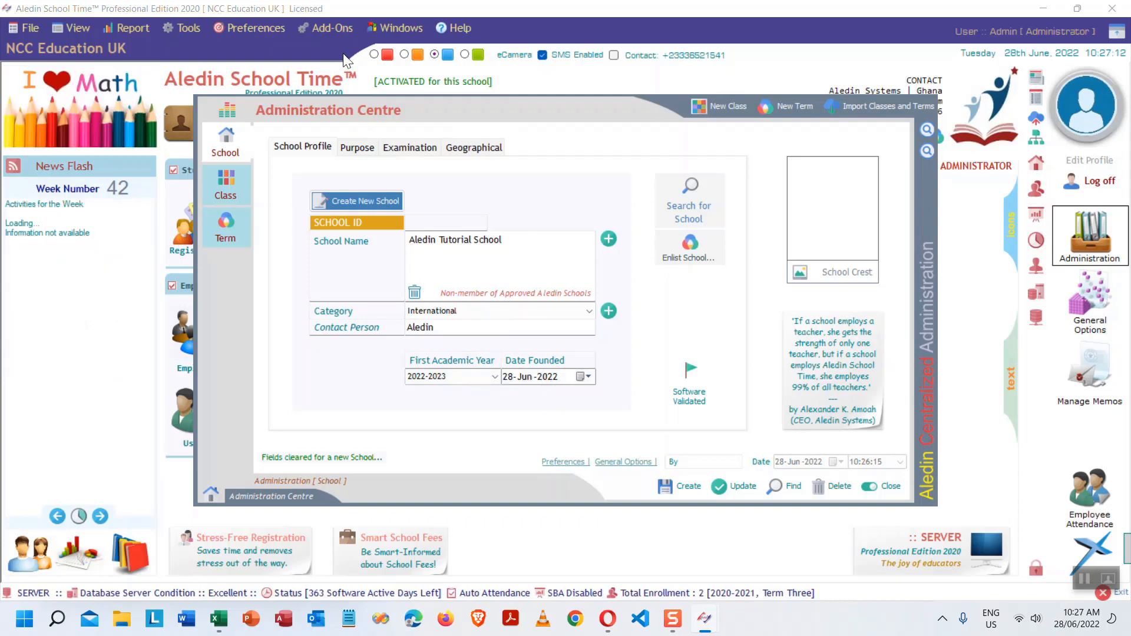
# - Open the Purpose section and begin the Motto entry
pyautogui.click(356, 149)
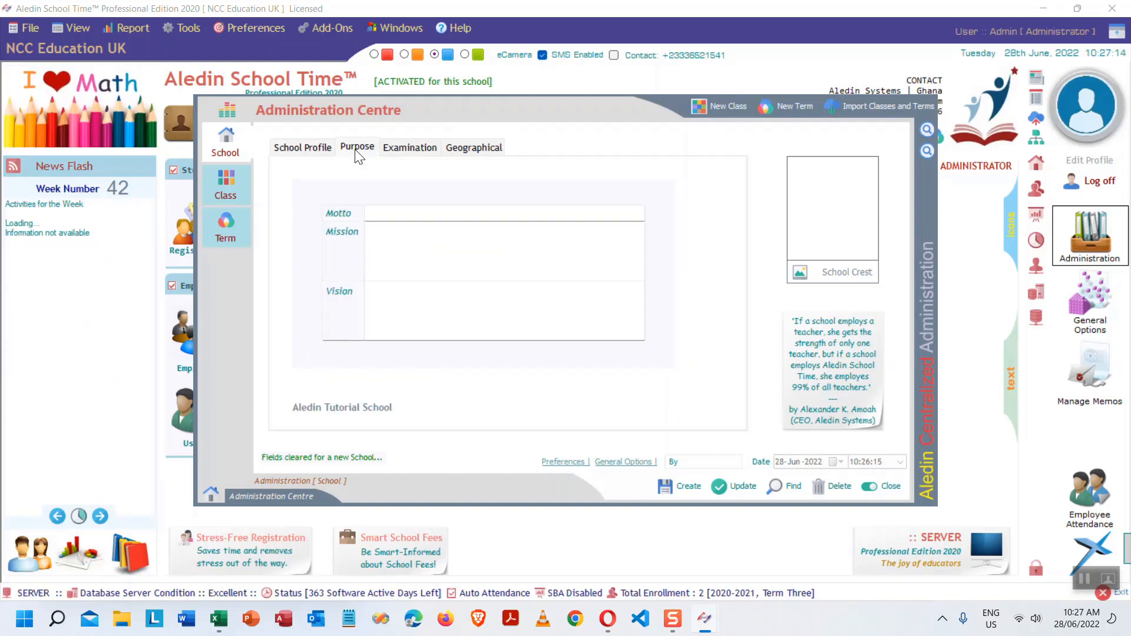
pyautogui.click(398, 212)
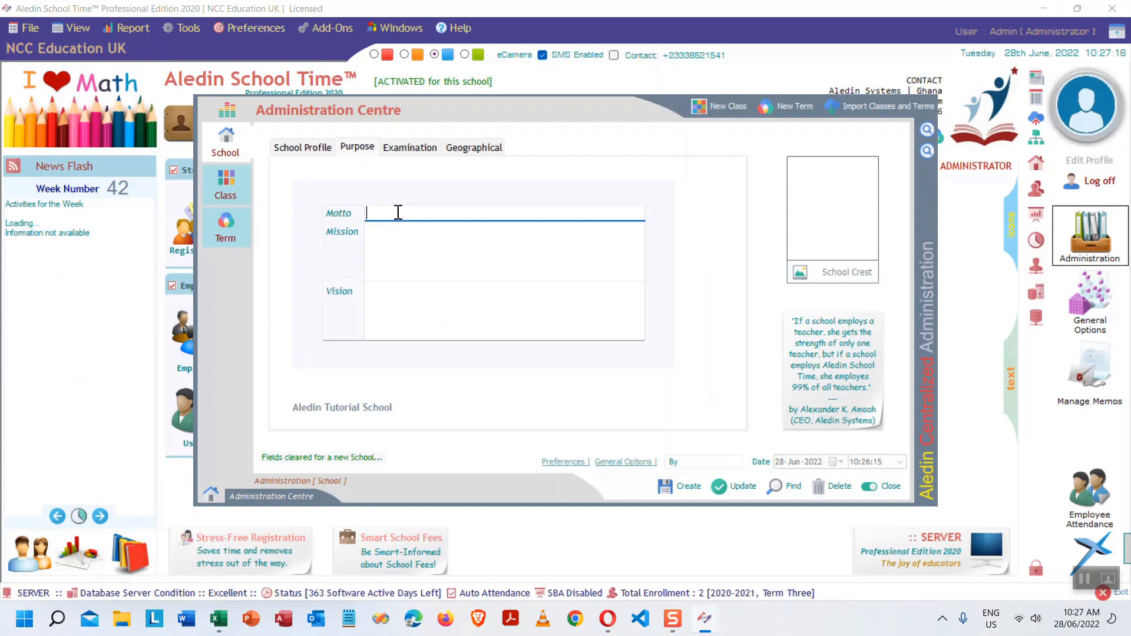
pyautogui.write('The')
pyautogui.press('BackSpace')
pyautogui.press('BackSpace')
pyautogui.press('BackSpace')
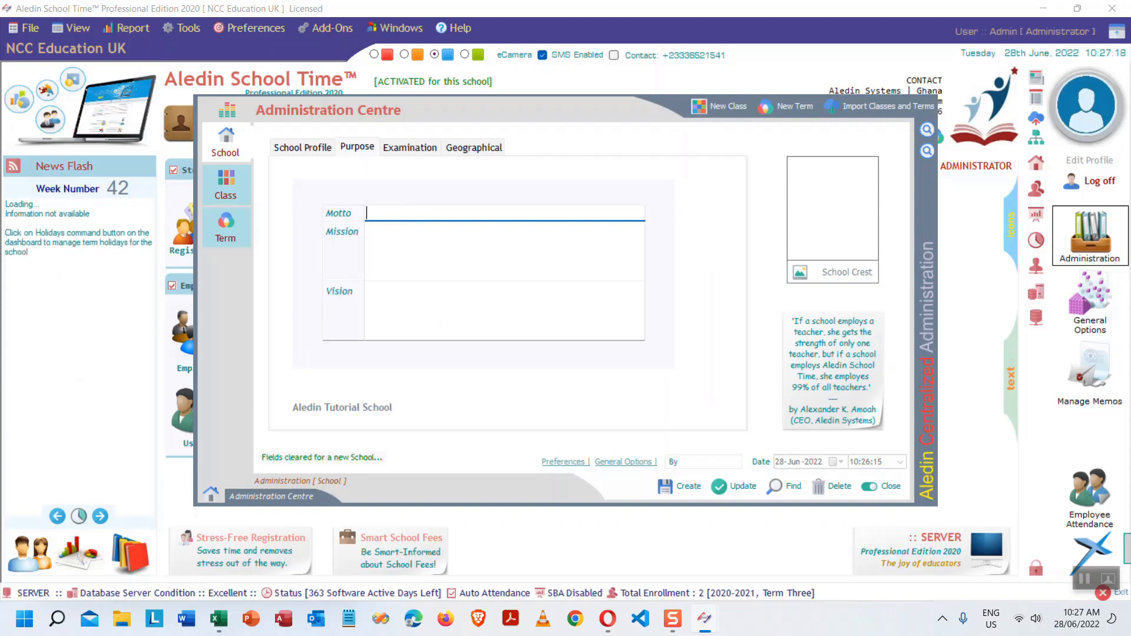
# - Replace the first motto attempt with 'To help create aledin school time professionals'
pyautogui.write('To ')
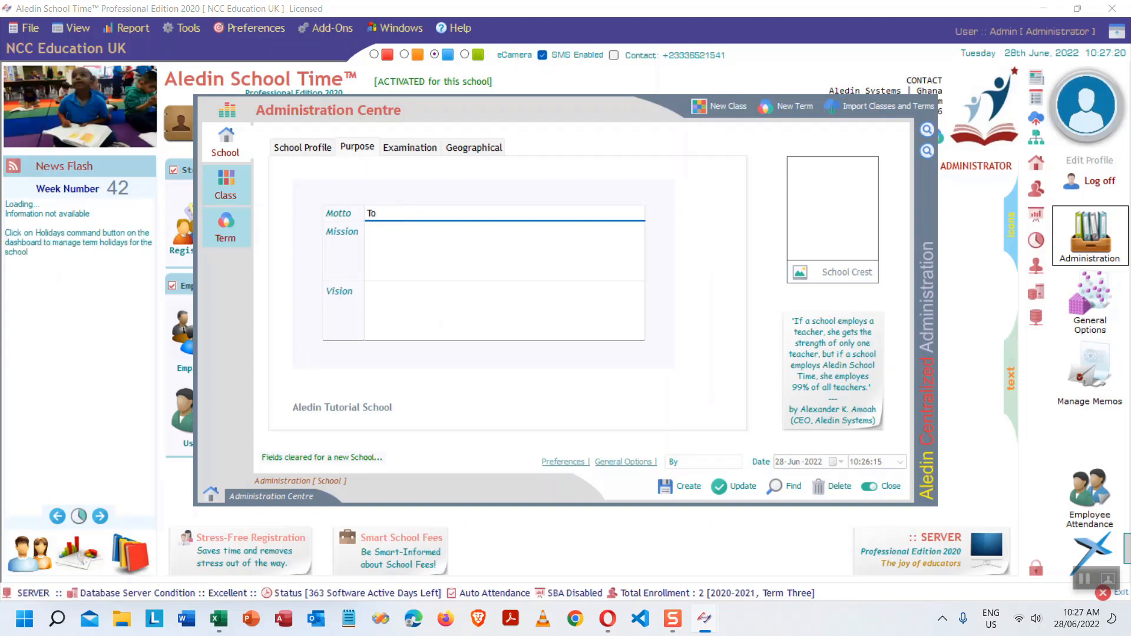
pyautogui.write('help aaledin schoo')
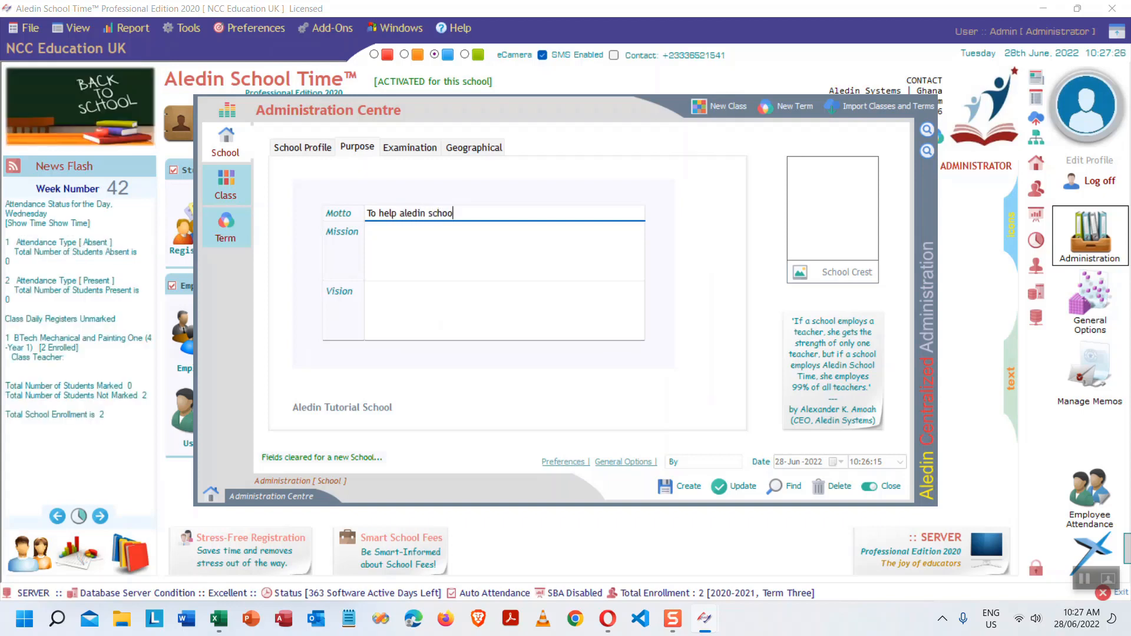
pyautogui.write('l time users')
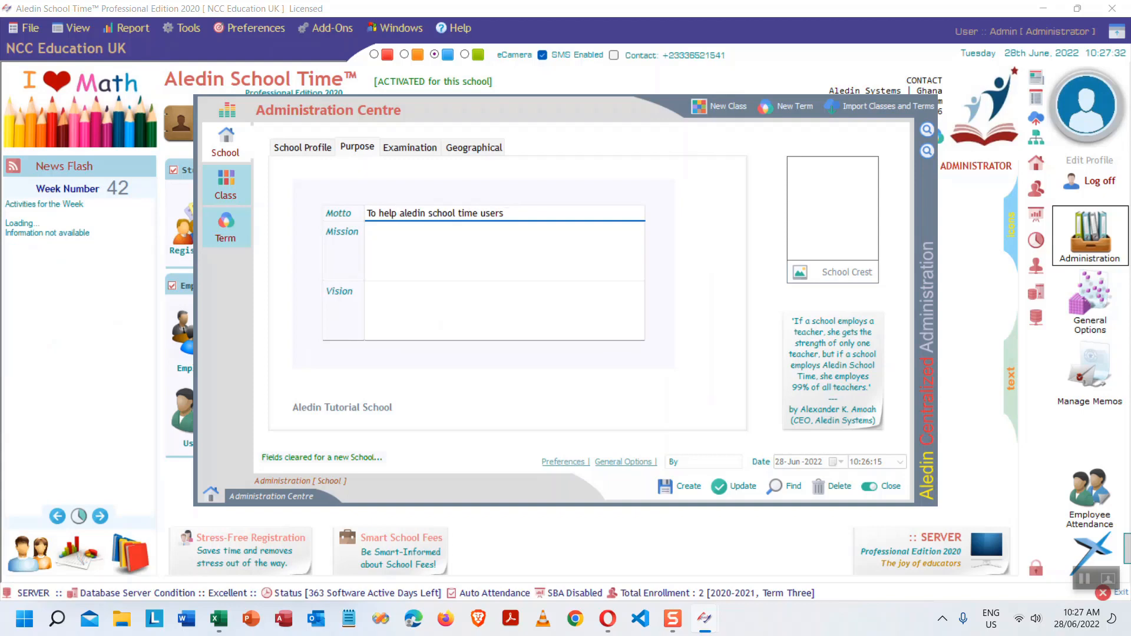
pyautogui.write(' in using the so')
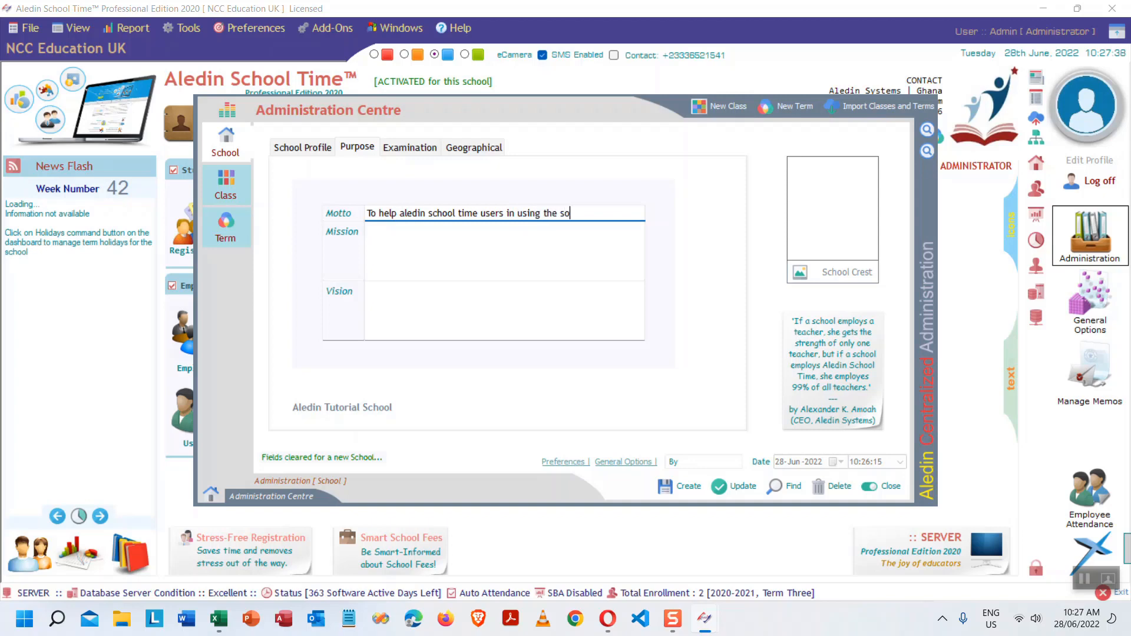
pyautogui.write('ftware')
pyautogui.press('BackSpace')
pyautogui.press('BackSpace')
pyautogui.press('BackSpace')
pyautogui.press('BackSpace')
pyautogui.press('BackSpace')
pyautogui.press('BackSpace')
pyautogui.press('BackSpace')
pyautogui.press('BackSpace')
pyautogui.press('BackSpace')
pyautogui.press('BackSpace')
pyautogui.press('BackSpace')
pyautogui.press('BackSpace')
pyautogui.press('BackSpace')
pyautogui.press('BackSpace')
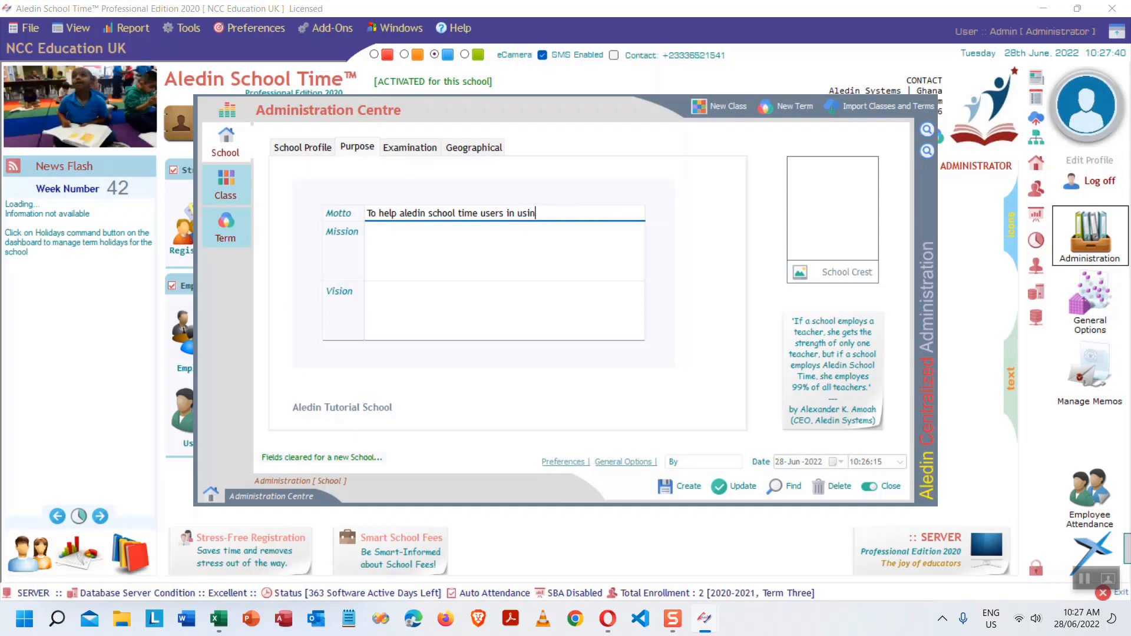
pyautogui.press('BackSpace')
pyautogui.press('BackSpace')
pyautogui.press('BackSpace')
pyautogui.press('BackSpace')
pyautogui.press('BackSpace')
pyautogui.press('BackSpace')
pyautogui.press('BackSpace')
pyautogui.press('BackSpace')
pyautogui.press('BackSpace')
pyautogui.press('BackSpace')
pyautogui.press('BackSpace')
pyautogui.press('BackSpace')
pyautogui.press('BackSpace')
pyautogui.press('BackSpace')
pyautogui.press('BackSpace')
pyautogui.press('BackSpace')
pyautogui.press('BackSpace')
pyautogui.press('BackSpace')
pyautogui.press('BackSpace')
pyautogui.press('BackSpace')
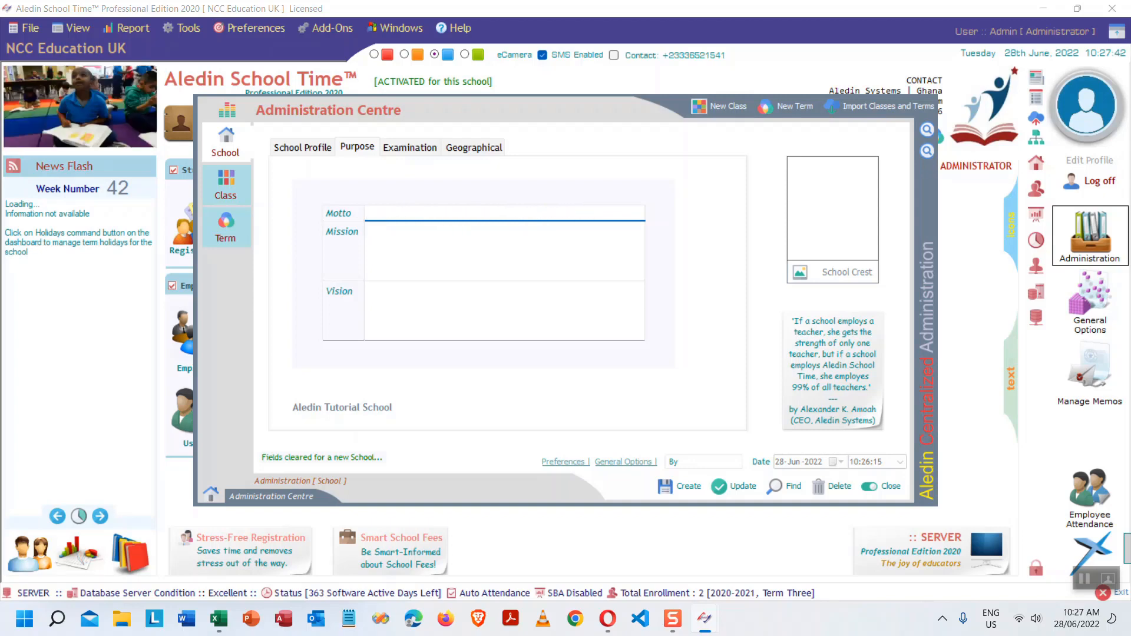
pyautogui.write('To help')
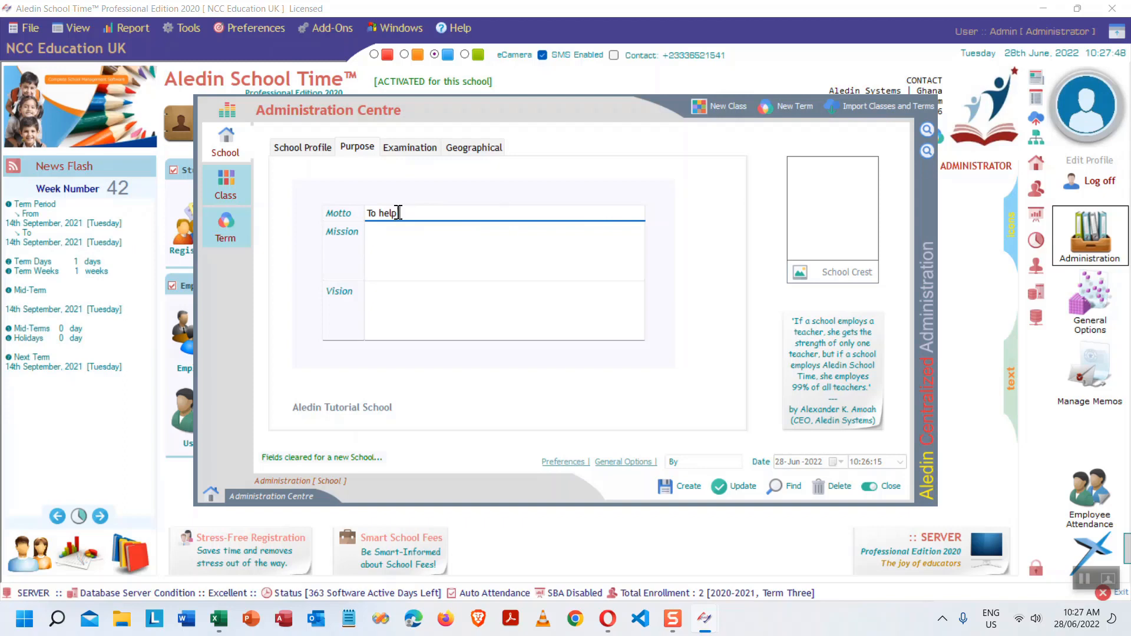
pyautogui.write(' create aledin sc')
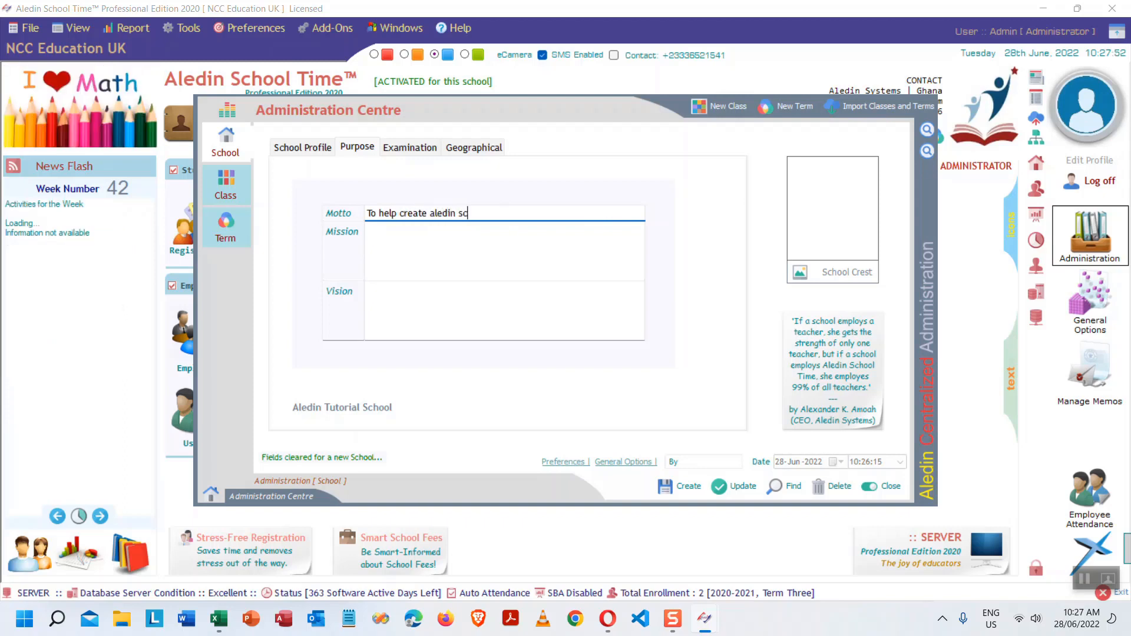
pyautogui.write('hool time professionals')
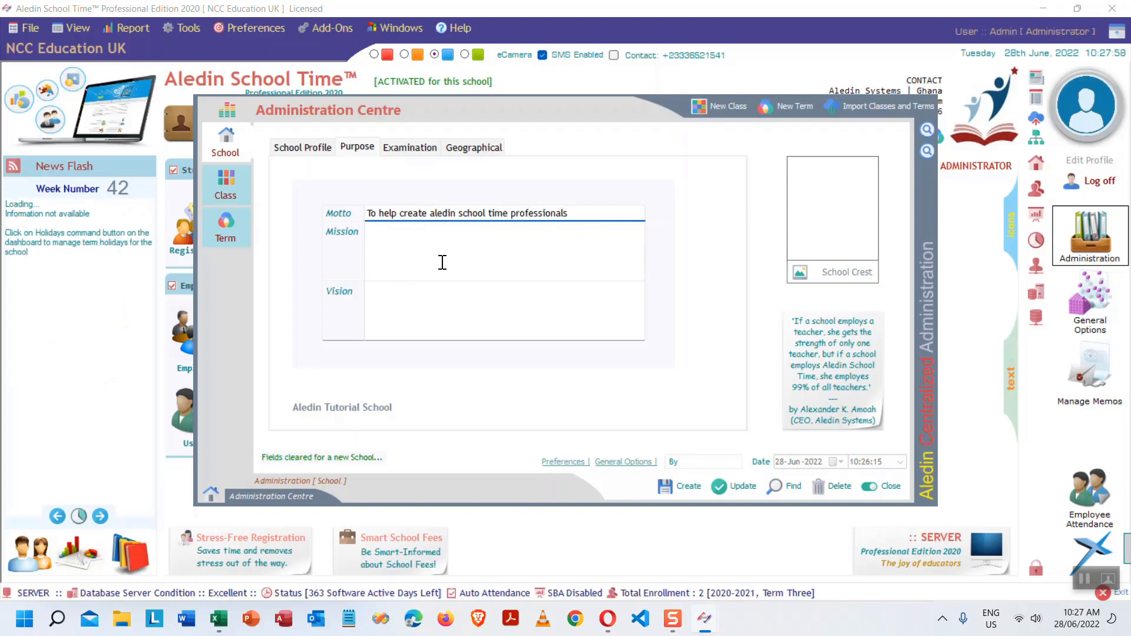
# - Set the Mission to the copied motto plus 'by putting more video tutorials on YouTube'
pyautogui.click(471, 248)
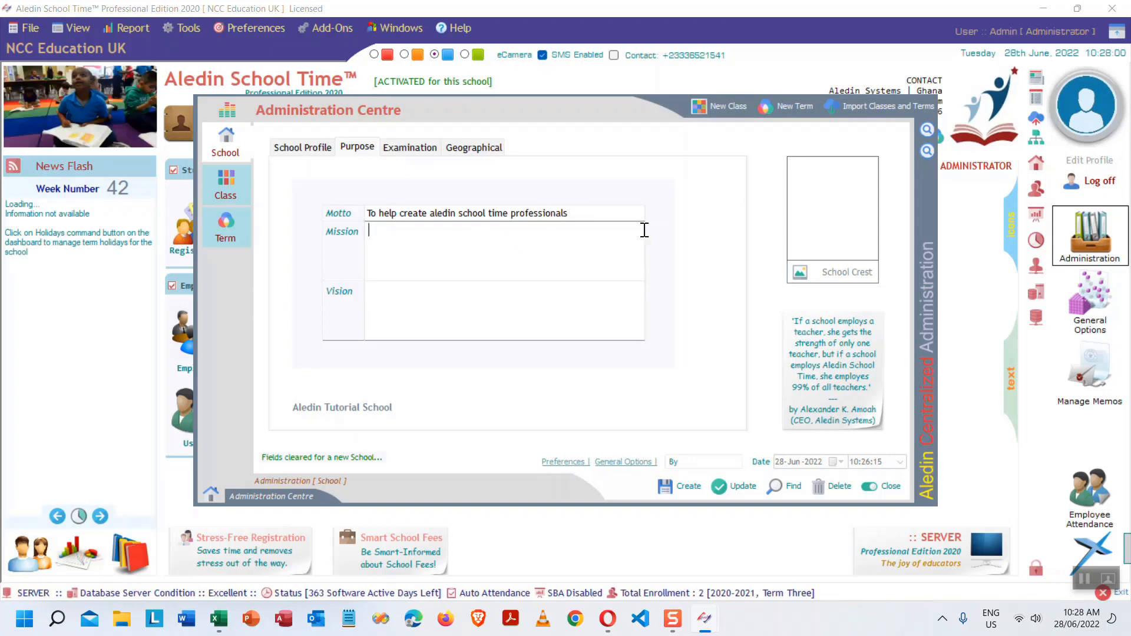
pyautogui.moveTo(582, 213); pyautogui.dragTo(208, 216)
pyautogui.hotkey('ctrl', 'c')
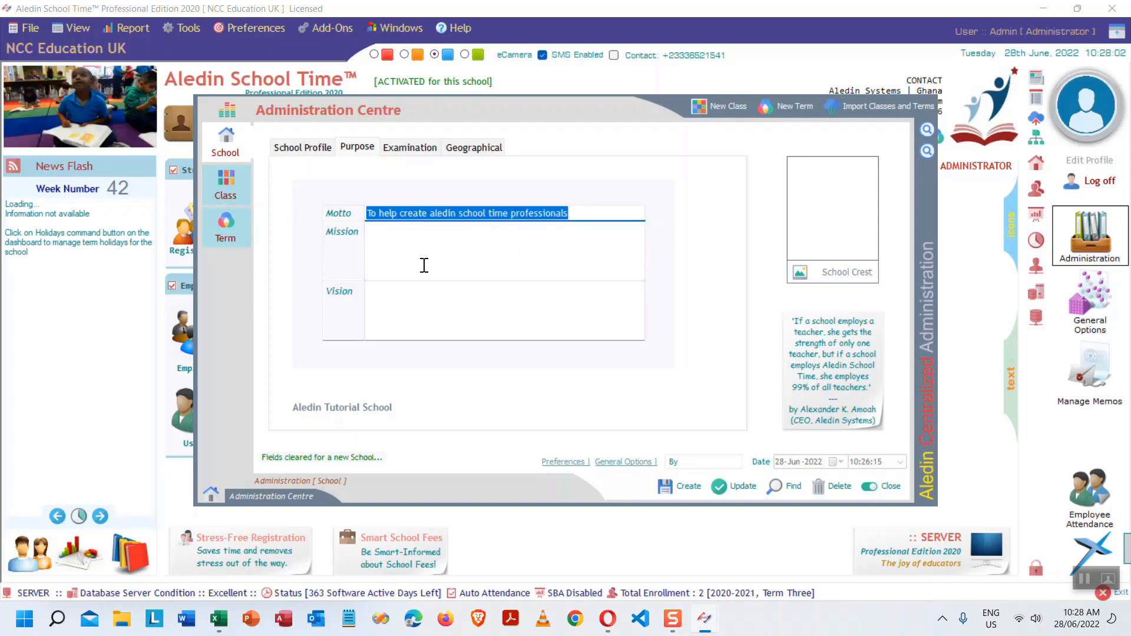
pyautogui.click(452, 245)
pyautogui.hotkey('ctrl', 'v')
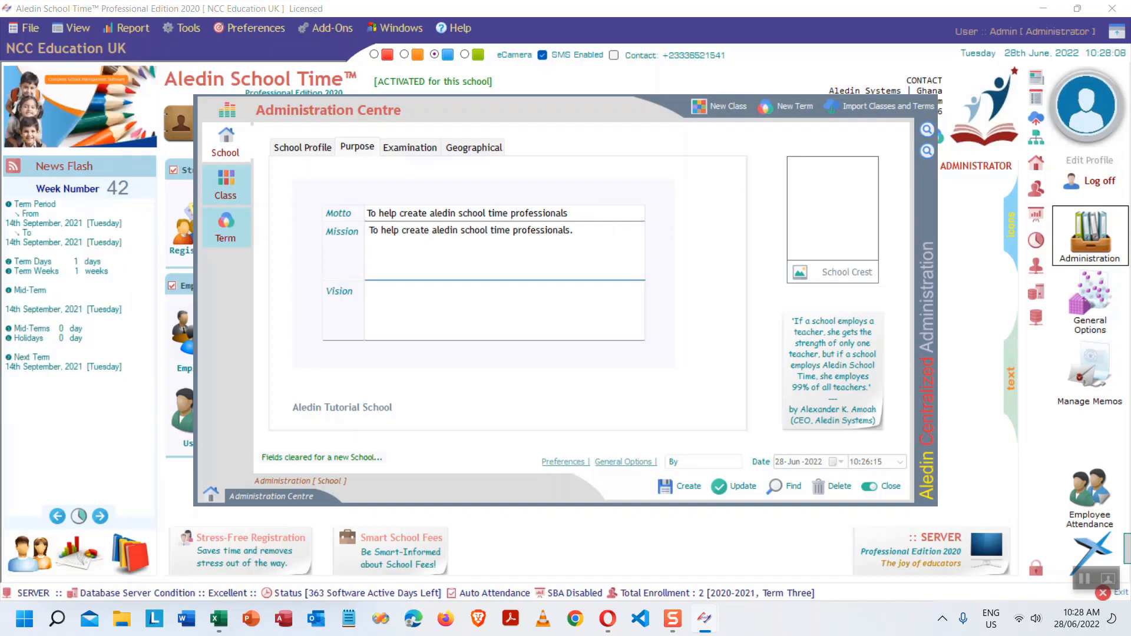
pyautogui.write('by')
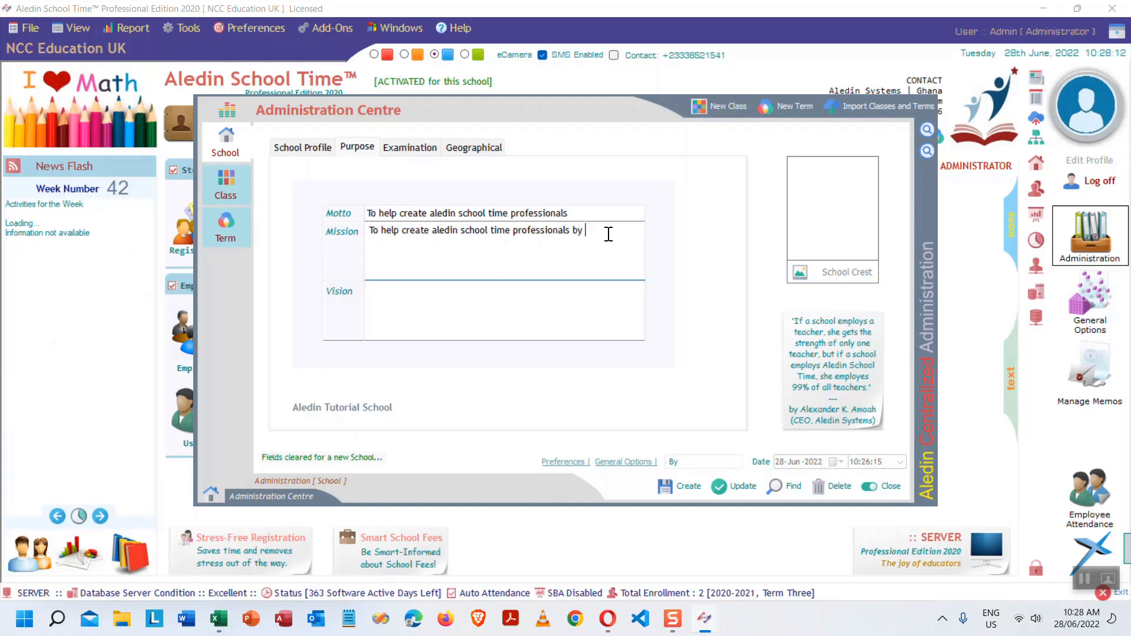
pyautogui.write(' putting m')
pyautogui.write('ore')
pyautogui.write(' v')
pyautogui.write(' ved')
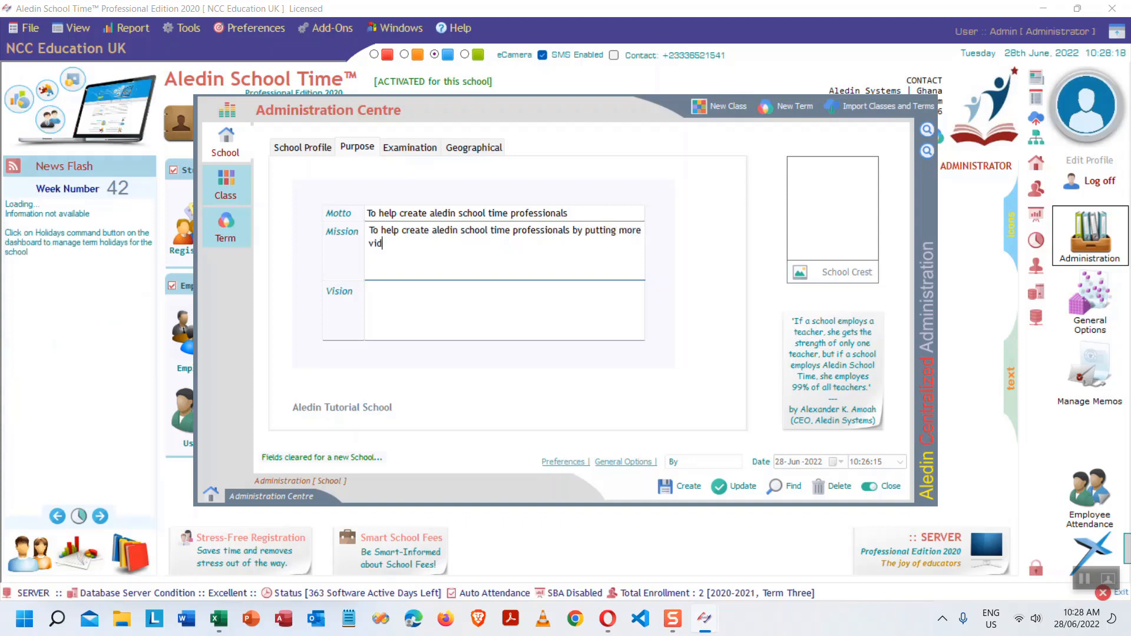
pyautogui.write('io')
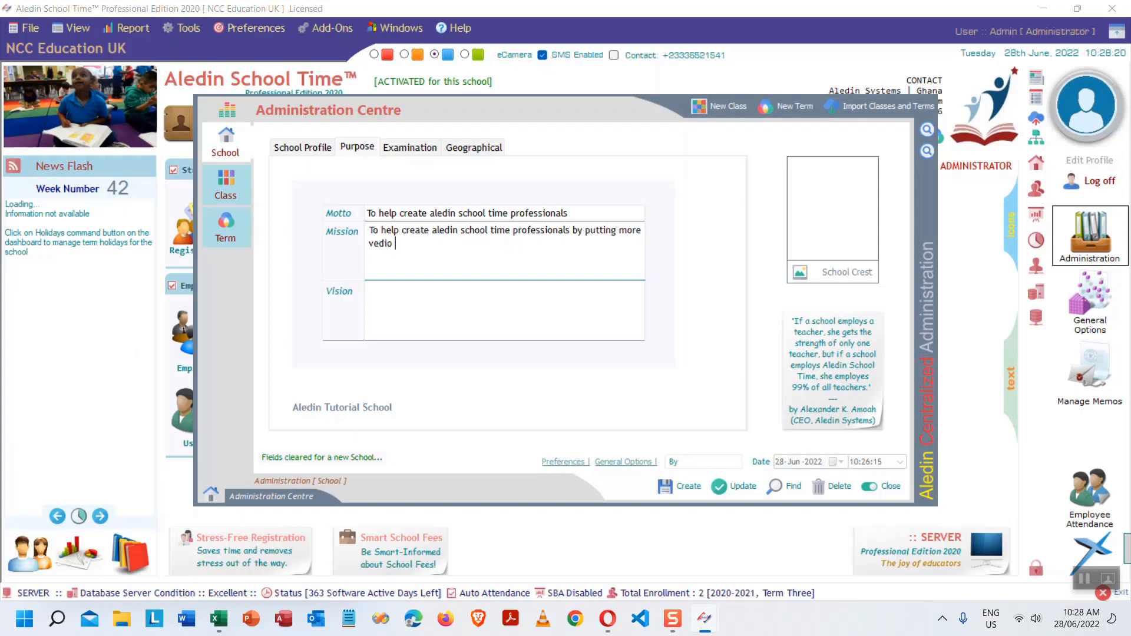
pyautogui.press('BackSpace')
pyautogui.press('BackSpace')
pyautogui.press('BackSpace')
pyautogui.press('BackSpace')
pyautogui.press('BackSpace')
pyautogui.write('ideo tuto')
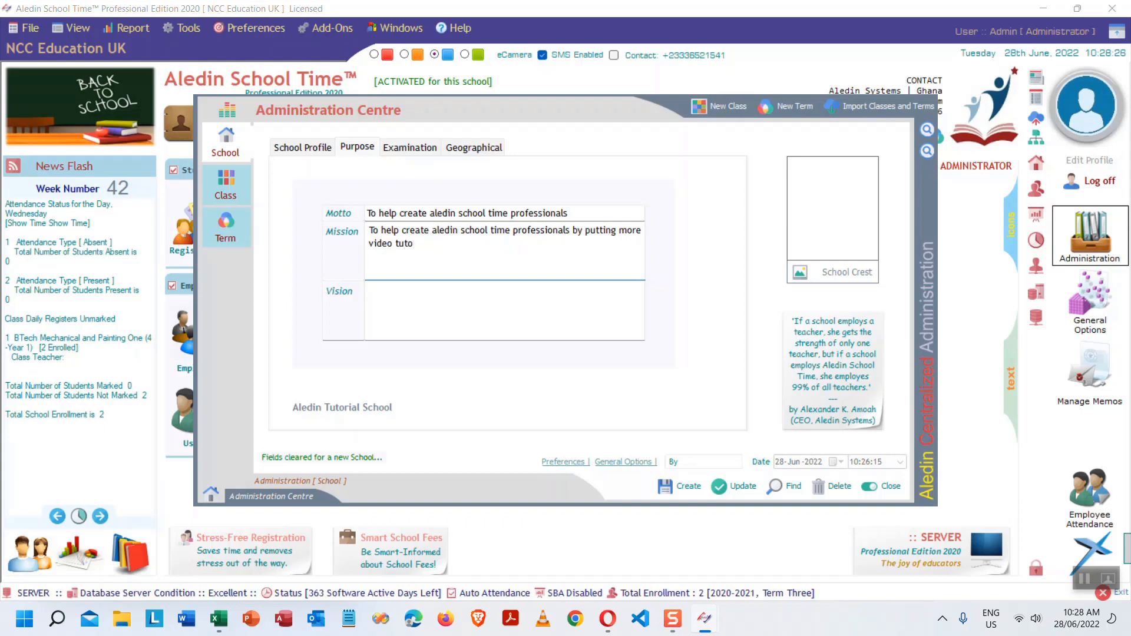
pyautogui.write('rials on ')
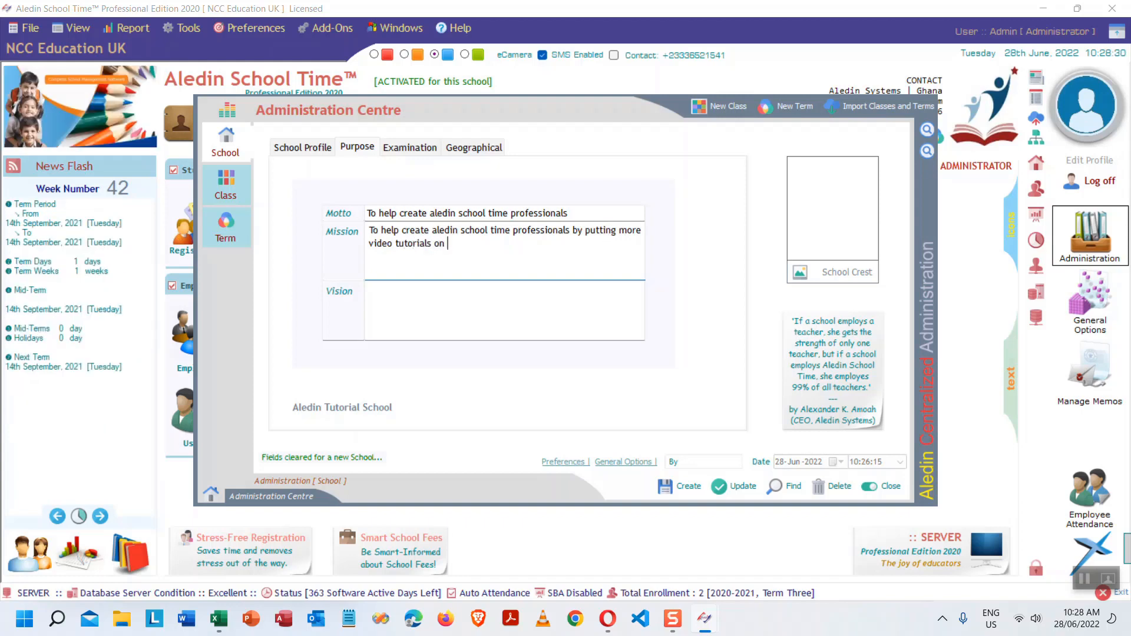
pyautogui.write('YouTube')
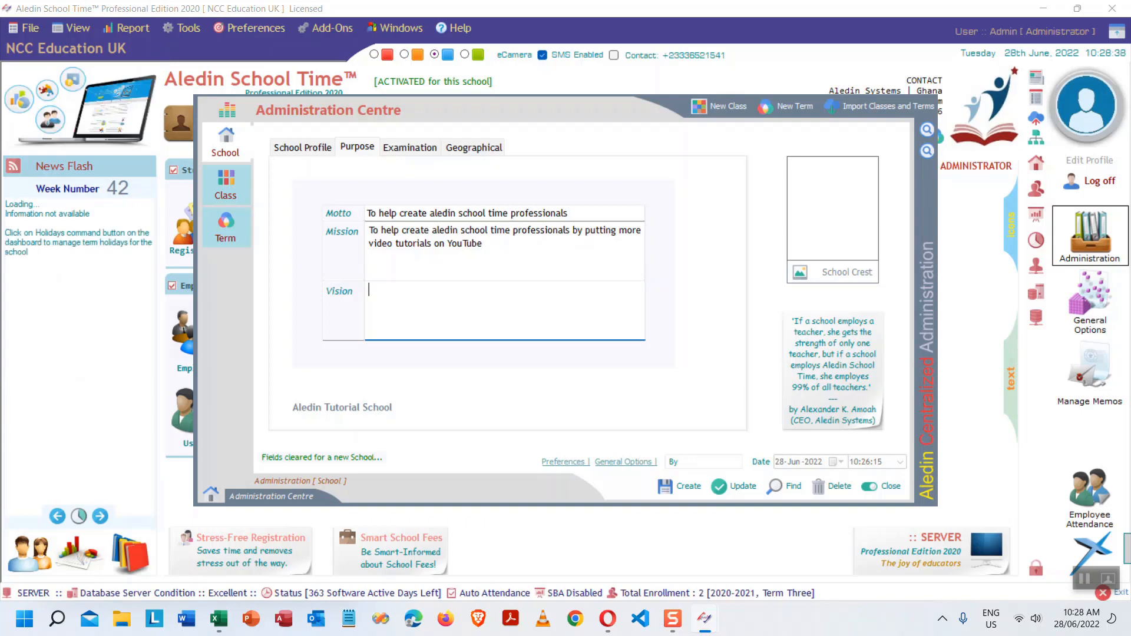
# - Enter the vision: become one of the best school management software developers in 5 years
pyautogui.write('In the next')
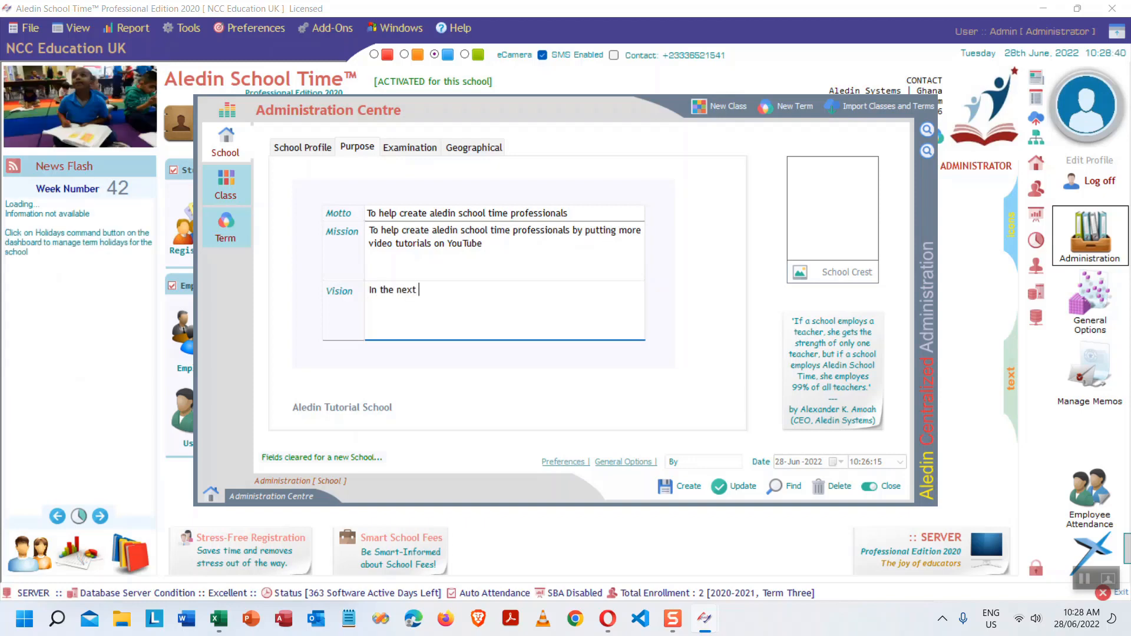
pyautogui.write(' 5 years we would')
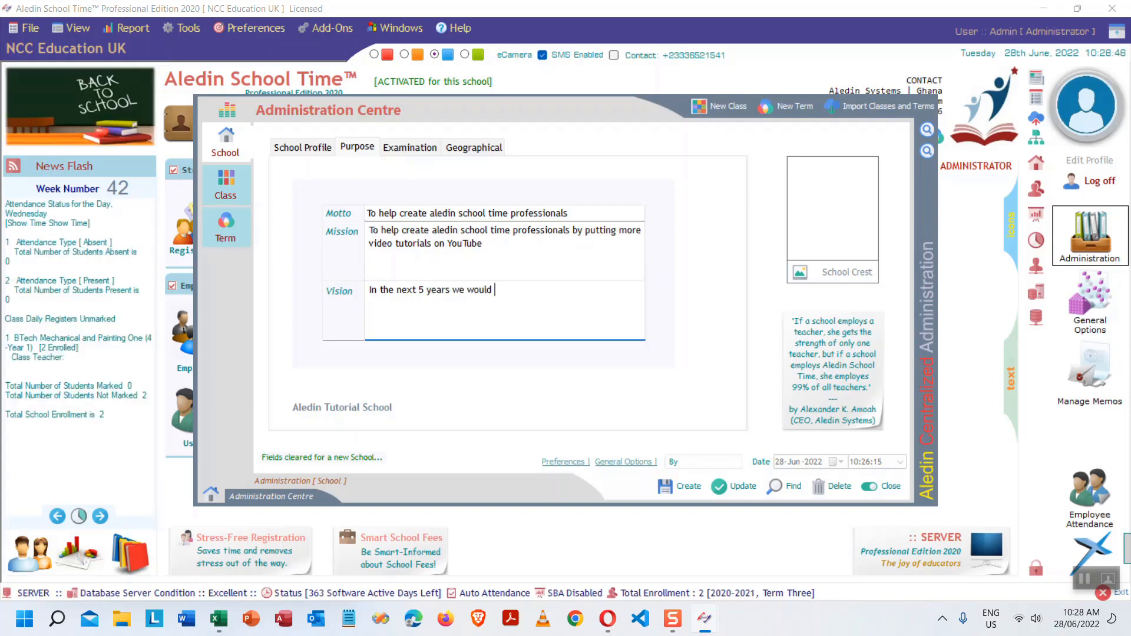
pyautogui.write(' want t')
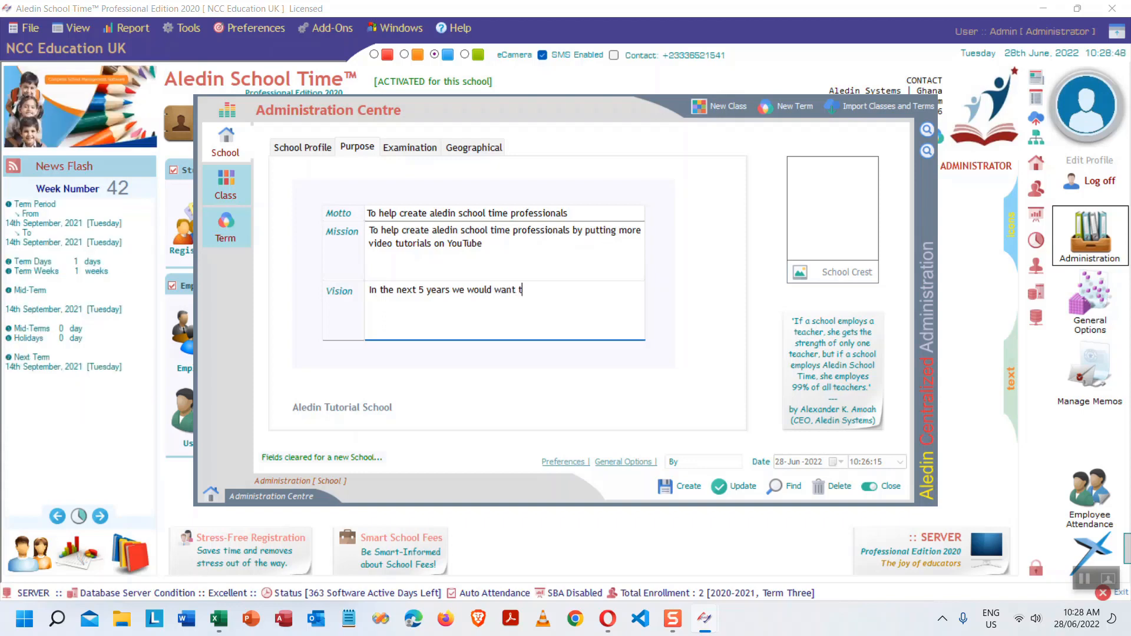
pyautogui.write('o become t')
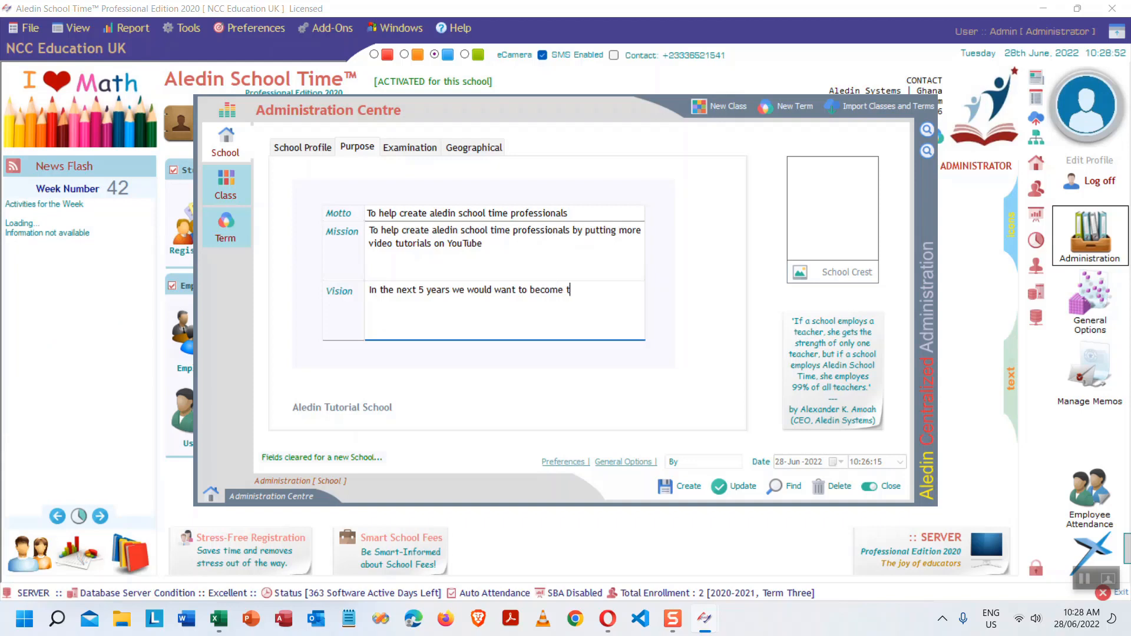
pyautogui.write('he best')
pyautogui.press('BackSpace')
pyautogui.press('BackSpace')
pyautogui.press('BackSpace')
pyautogui.press('BackSpace')
pyautogui.press('BackSpace')
pyautogui.press('BackSpace')
pyautogui.press('BackSpace')
pyautogui.press('BackSpace')
pyautogui.write('one of the best')
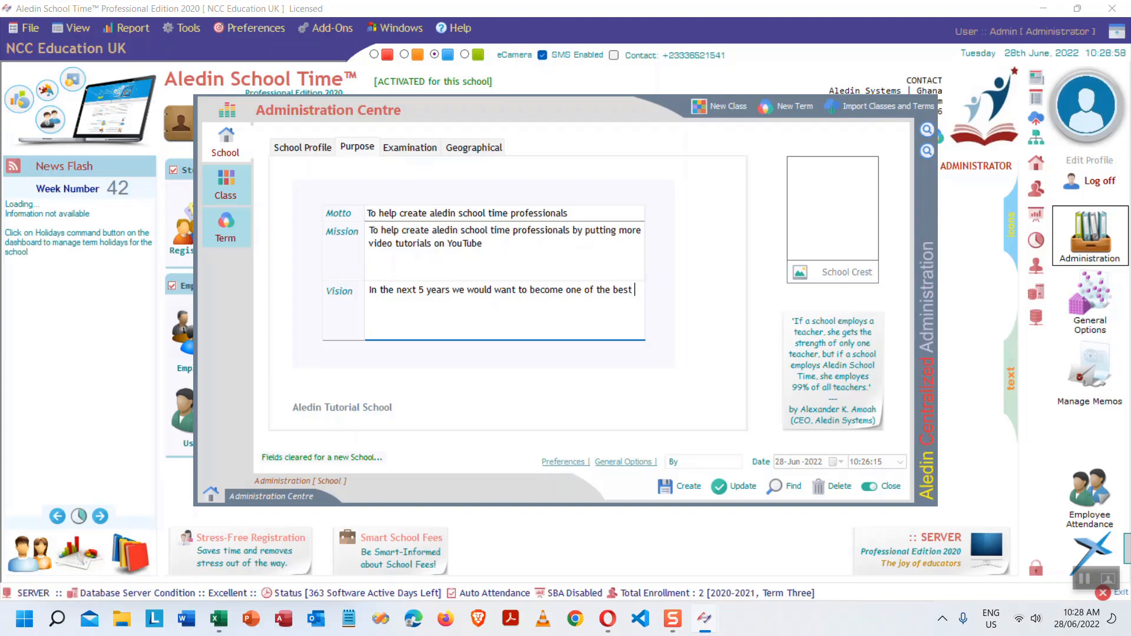
pyautogui.write(' s')
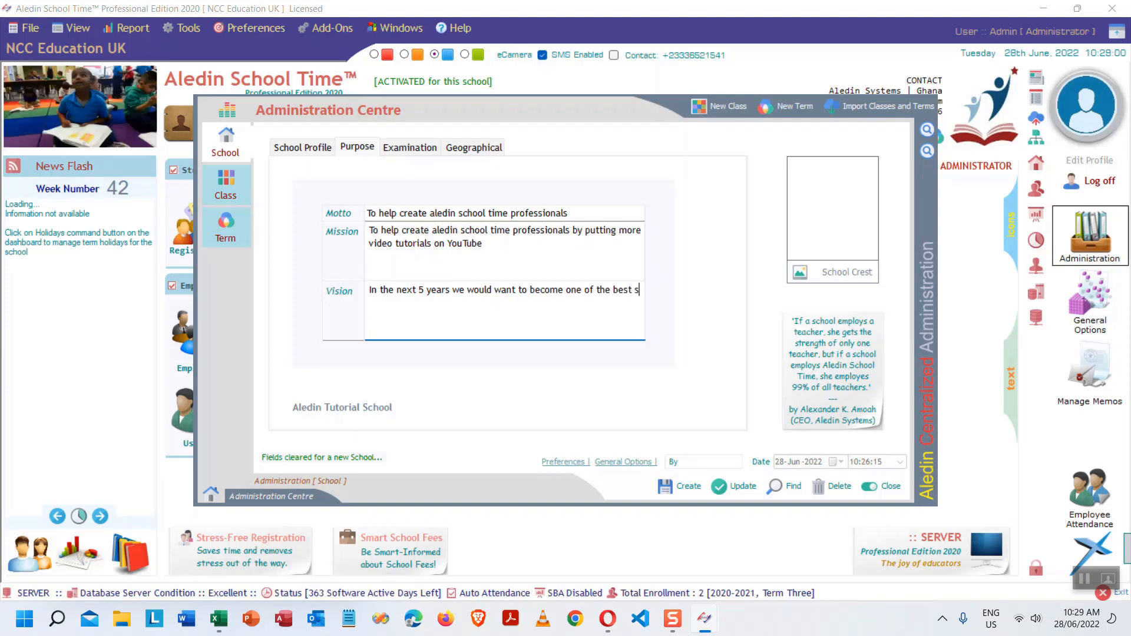
pyautogui.write('chool management soft')
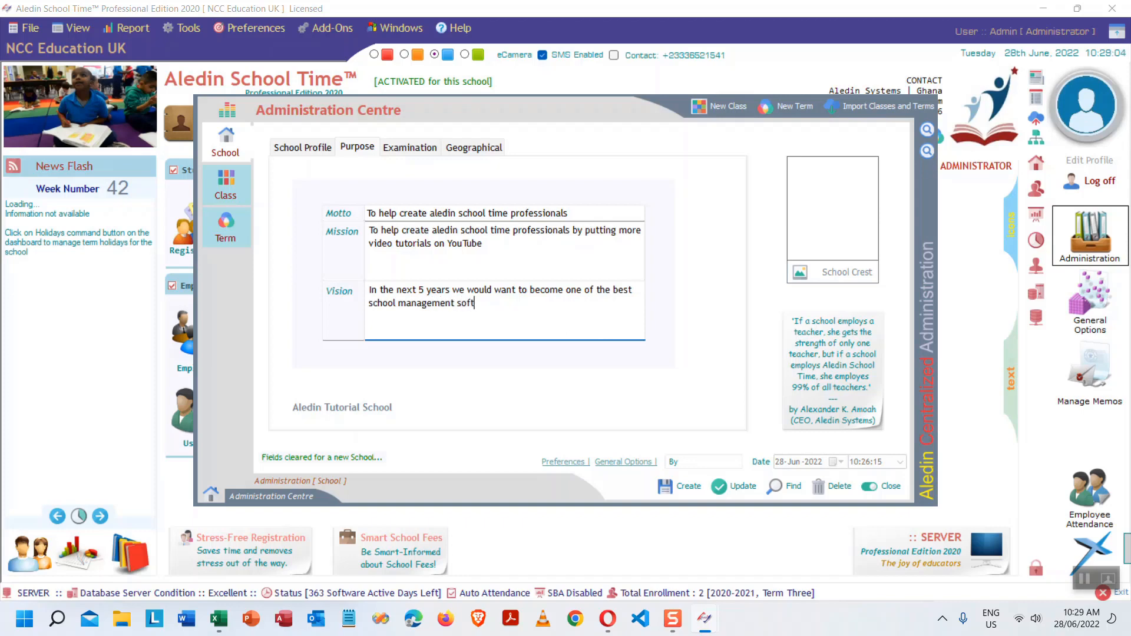
pyautogui.write('ware develope')
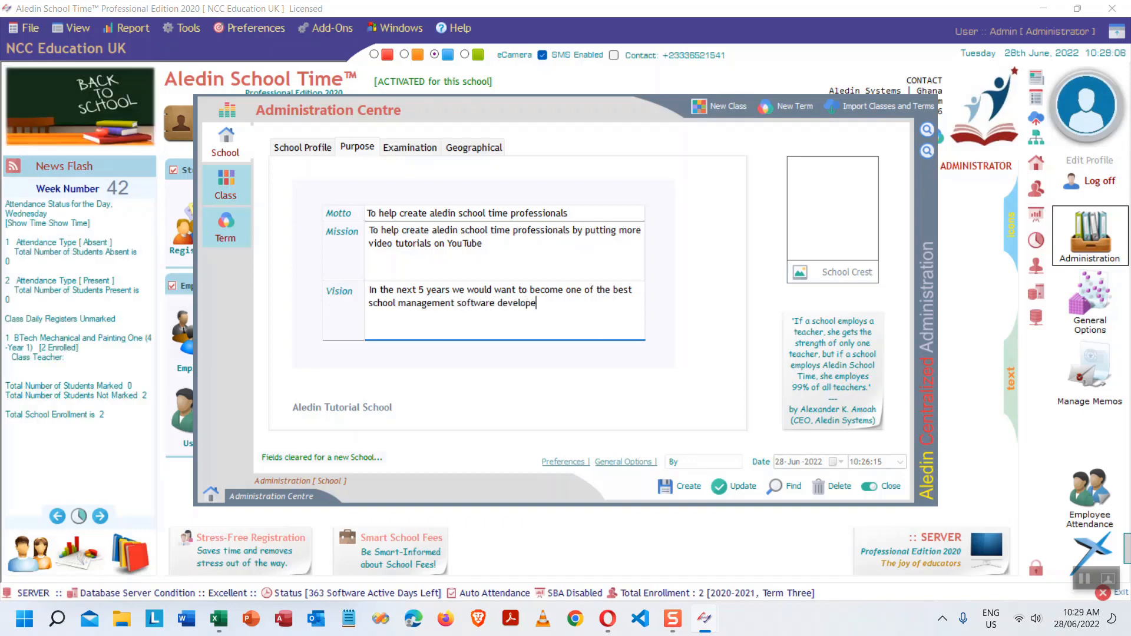
pyautogui.write('rs in')
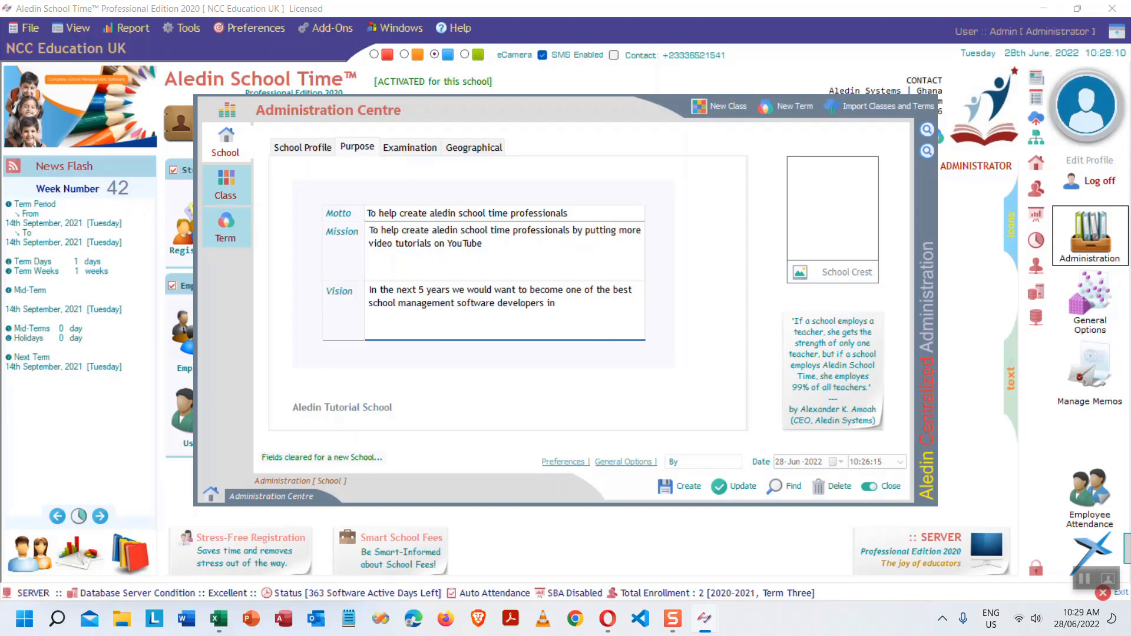
pyautogui.press('BackSpace')
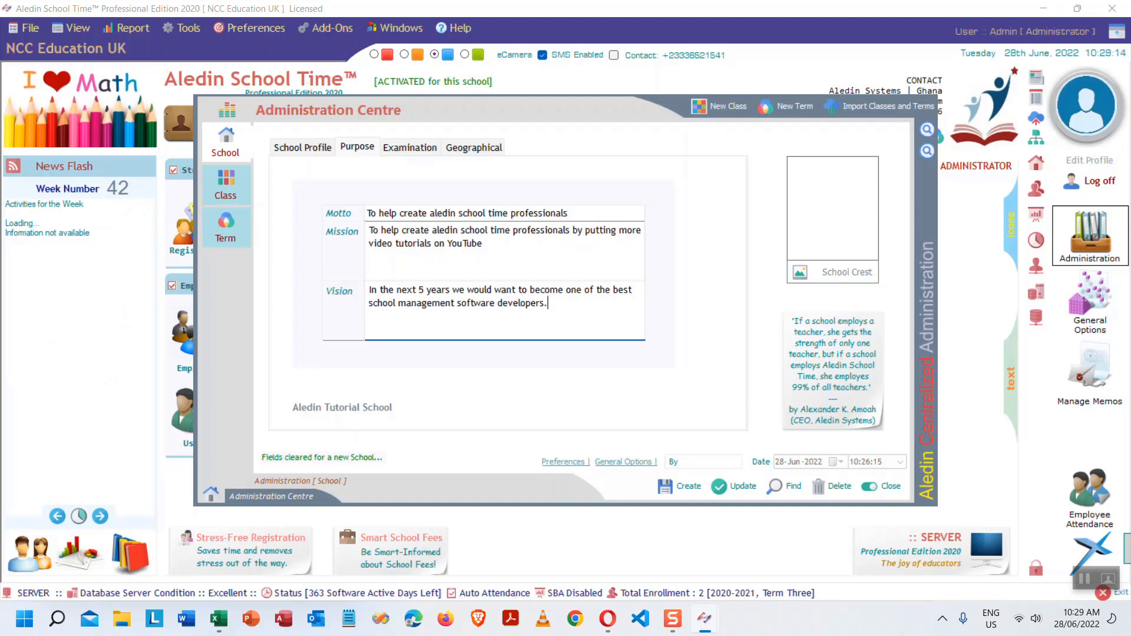
pyautogui.press('BackSpace')
# - Check the Examination codes, then go to the Geographical section's Location field
pyautogui.click(410, 148)
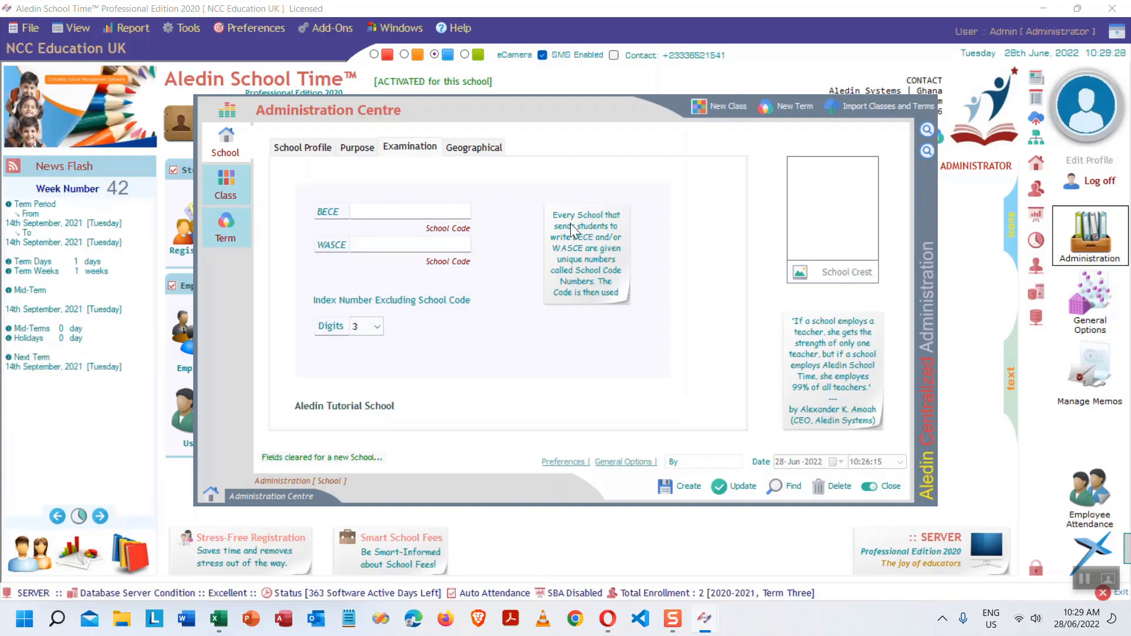
pyautogui.click(474, 151)
pyautogui.click(397, 199)
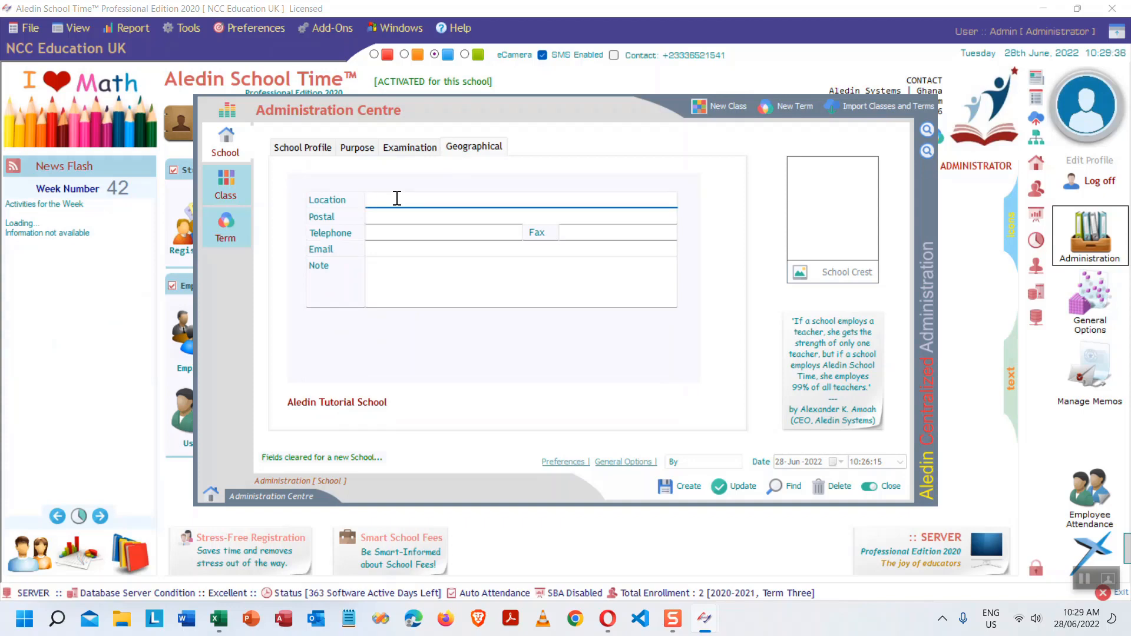
# - Enter location Takoradi and the school's postal box address
pyautogui.write('Takoradi')
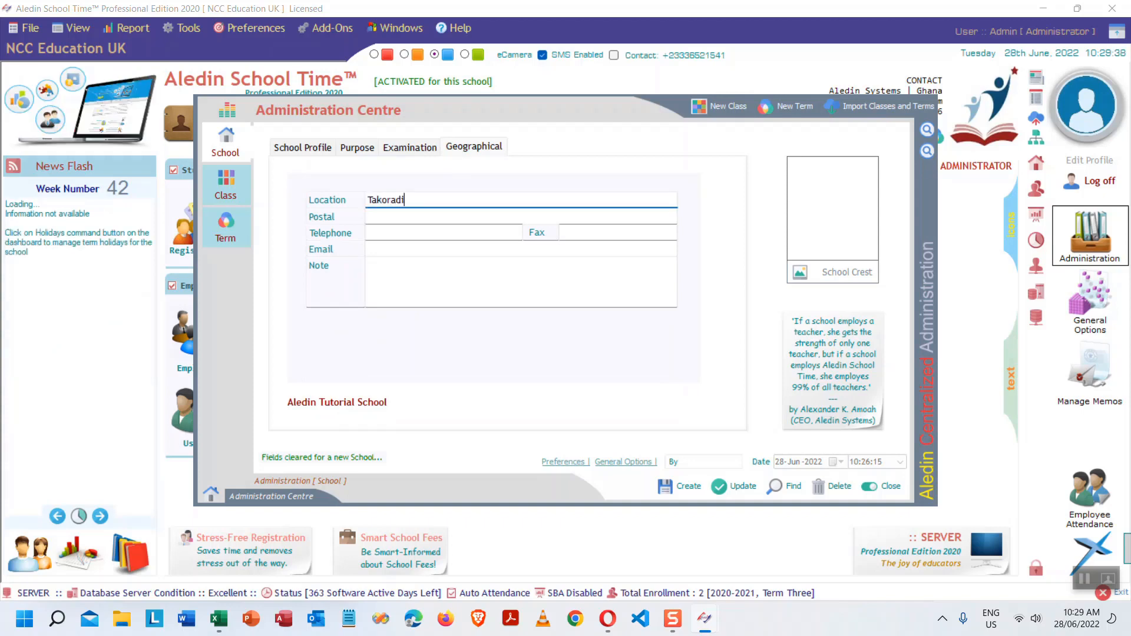
pyautogui.press('Tab')
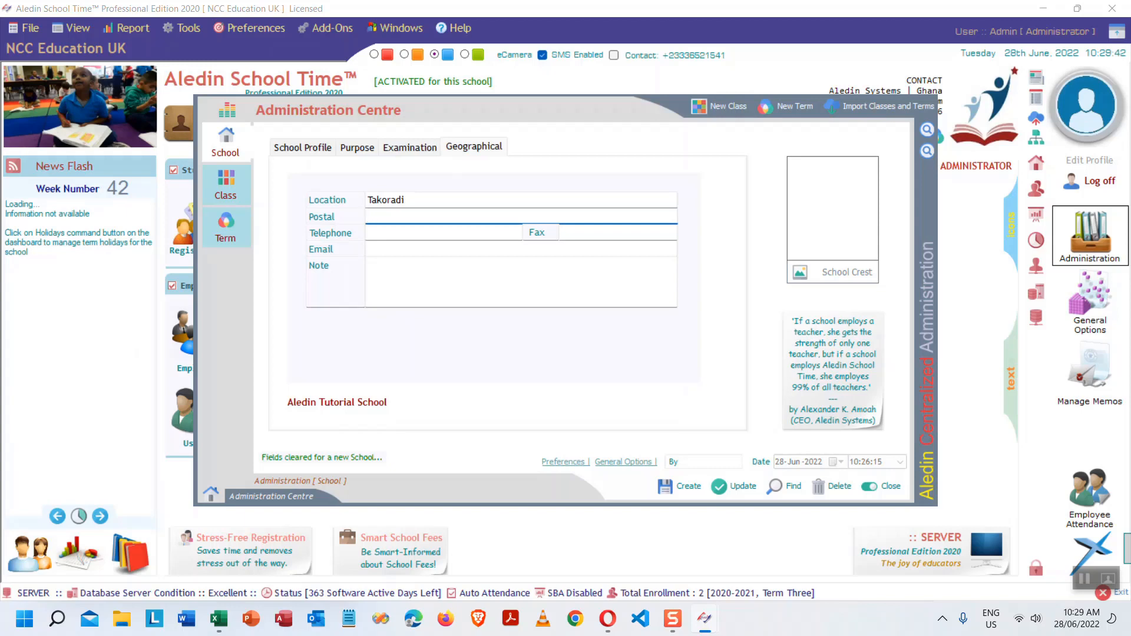
pyautogui.press('BackSpace')
pyautogui.write('P. B')
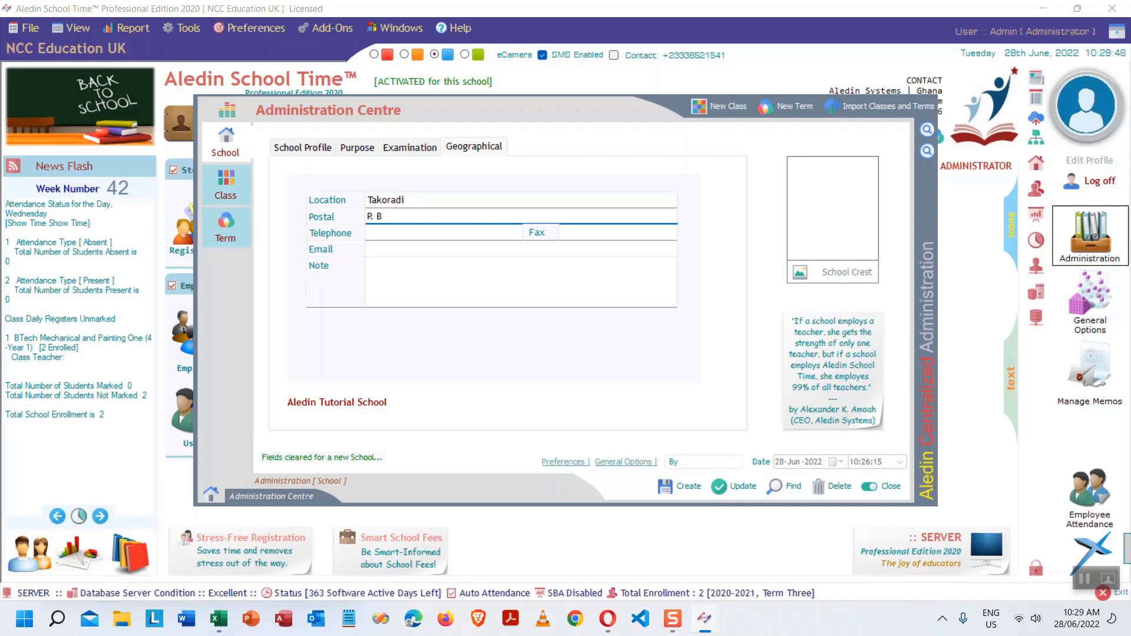
pyautogui.press('BackSpace')
pyautogui.write('O. Box')
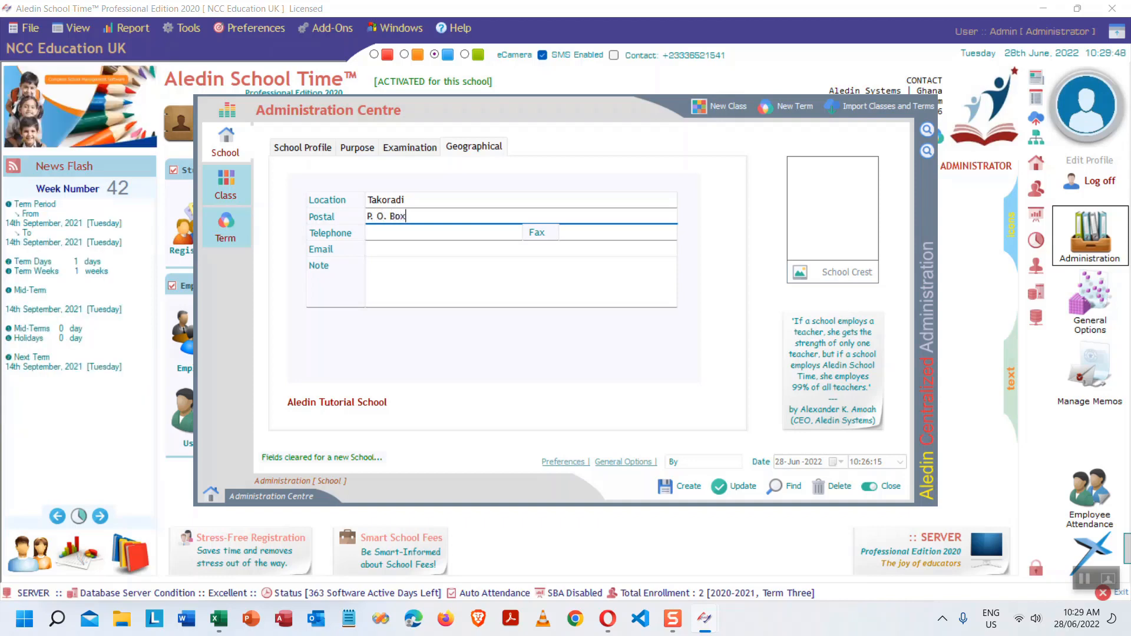
pyautogui.write(' 3333')
# - Fill in the school's telephone number and e-mail address
pyautogui.press('Tab')
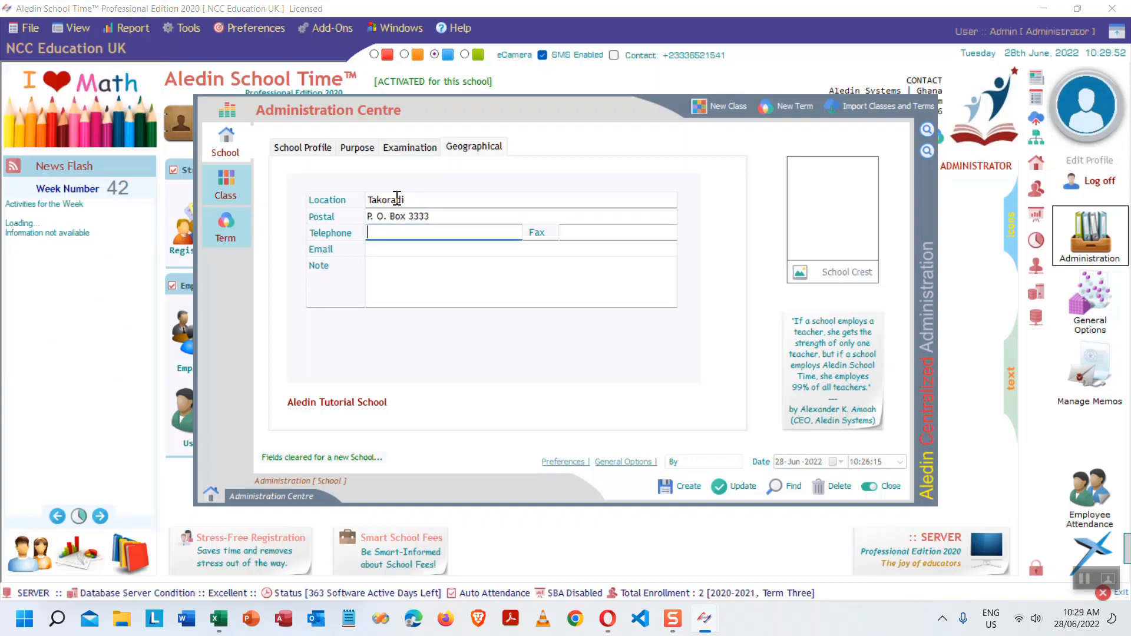
pyautogui.press('Tab')
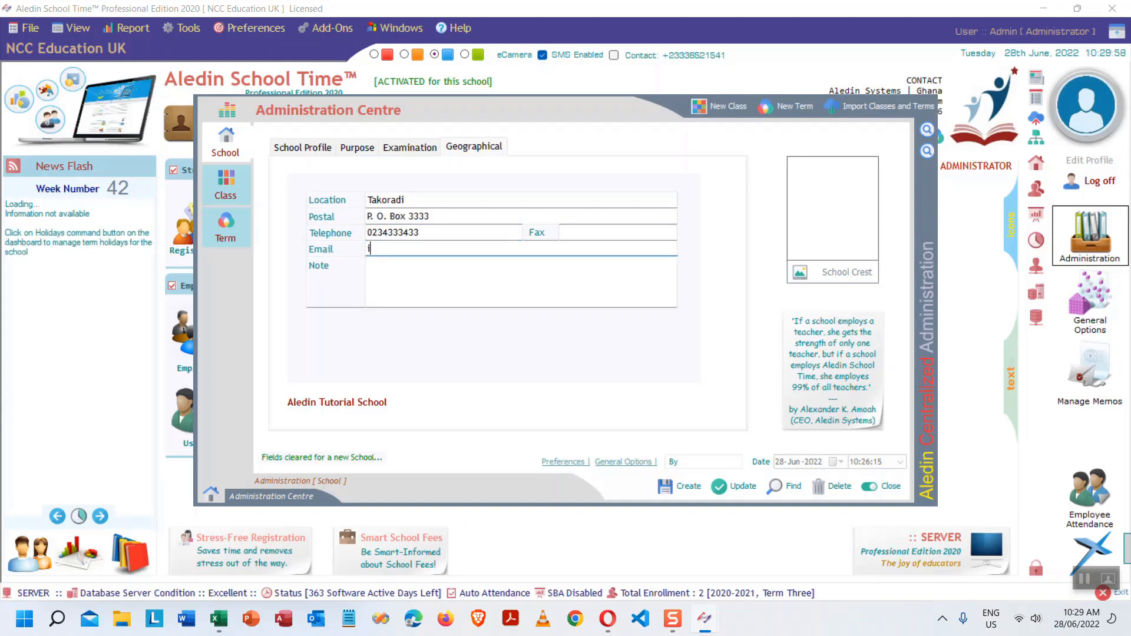
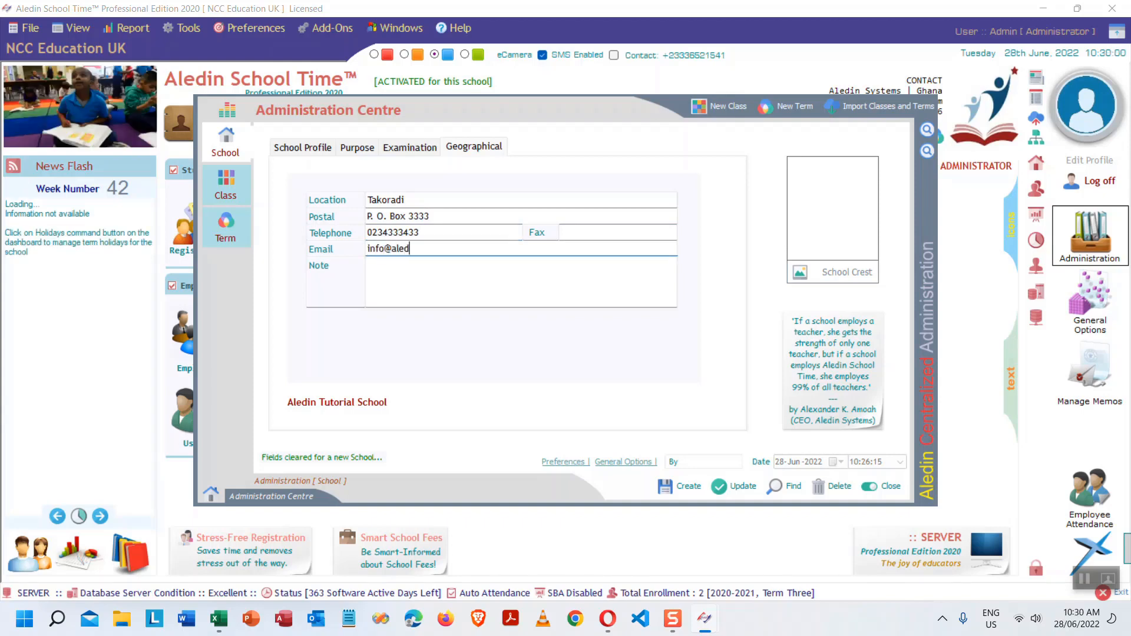
# - Add the note 'Tutorial School'
pyautogui.click(618, 232)
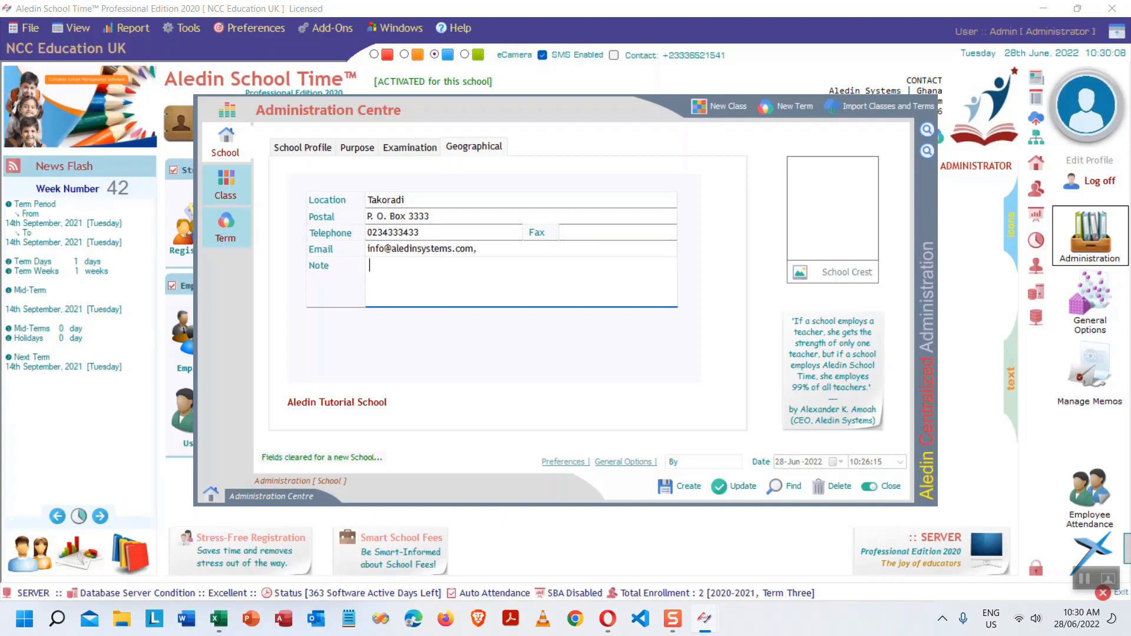
pyautogui.write('Tutorials')
pyautogui.press('BackSpace')
pyautogui.write('School')
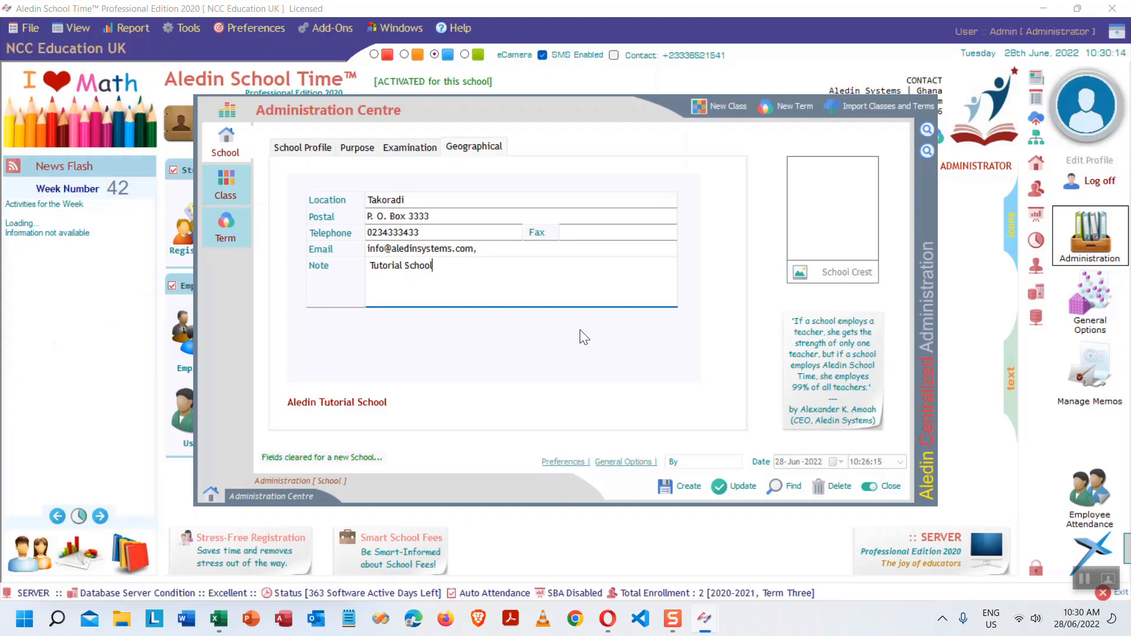
# - Remove the trailing comma from the e-mail and create Aledin Tutorial School
pyautogui.click(688, 486)
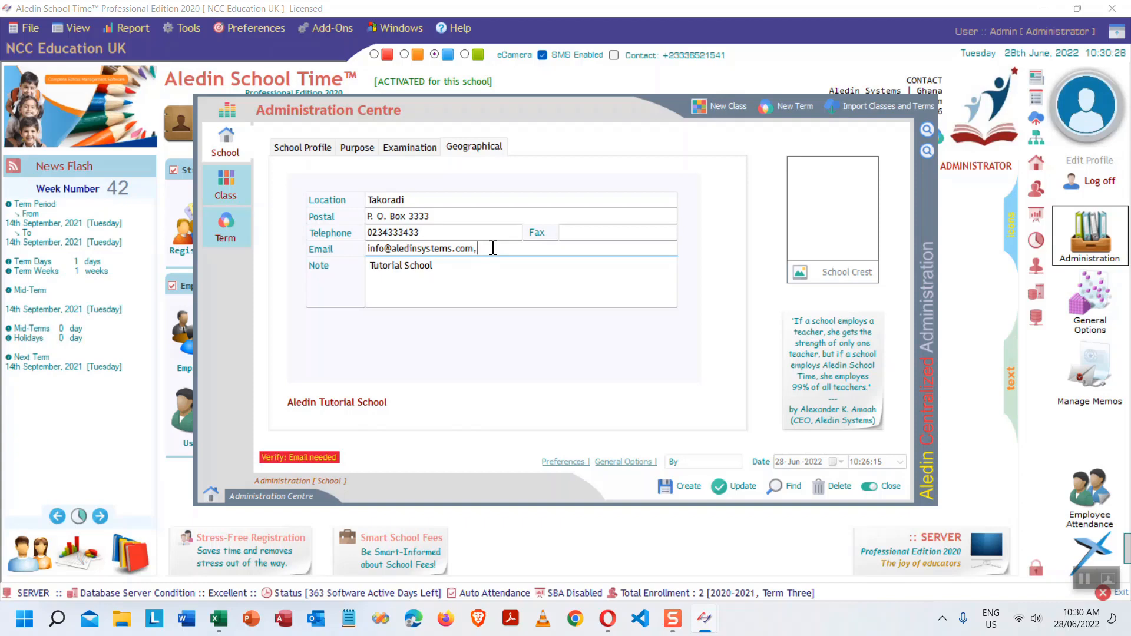
pyautogui.press('BackSpace')
pyautogui.click(687, 485)
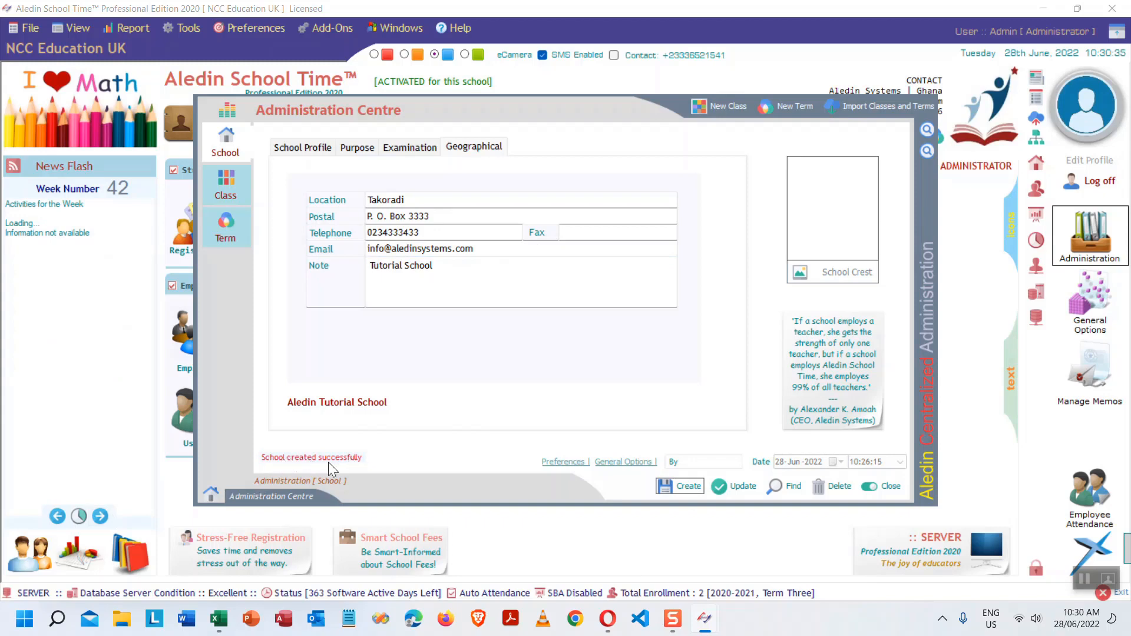
# - Back on the School Profile, select the new school ID and the name Aledin Tutorial School
pyautogui.click(314, 147)
pyautogui.doubleClick(454, 222)
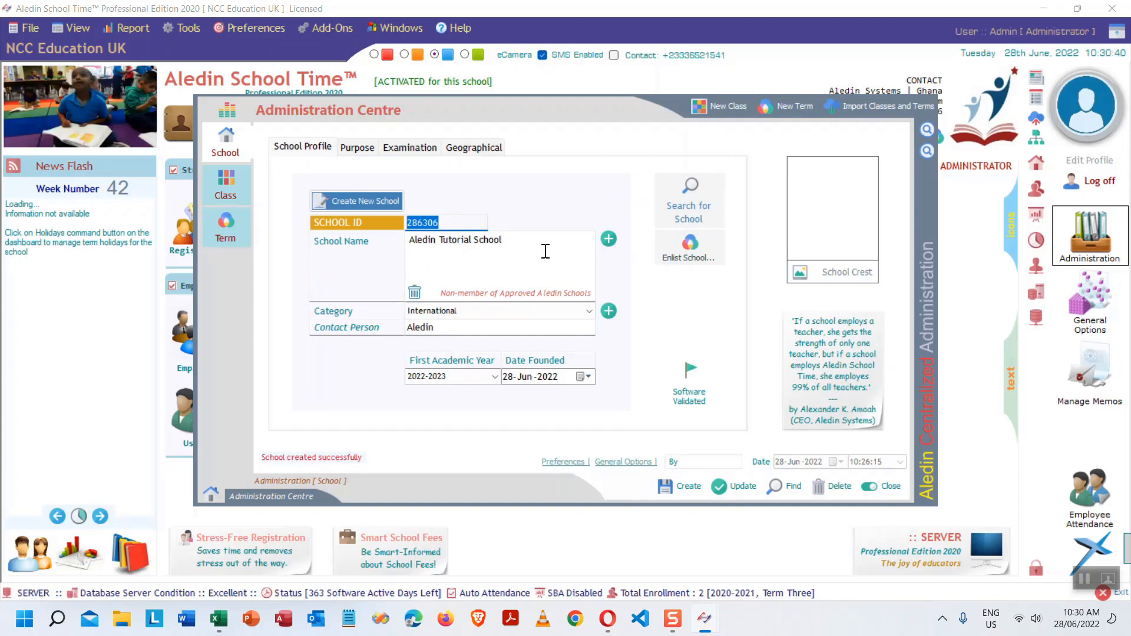
pyautogui.moveTo(543, 250); pyautogui.dragTo(367, 242)
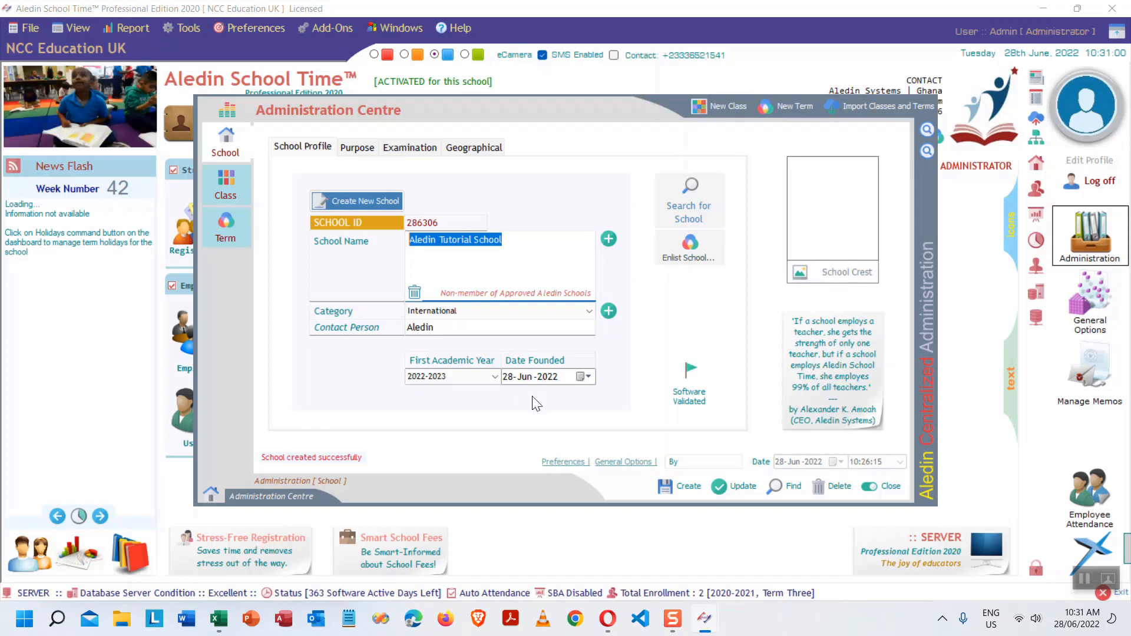
# - Open File Explorer and browse the 24 items in the Pictures folder
pyautogui.click(121, 618)
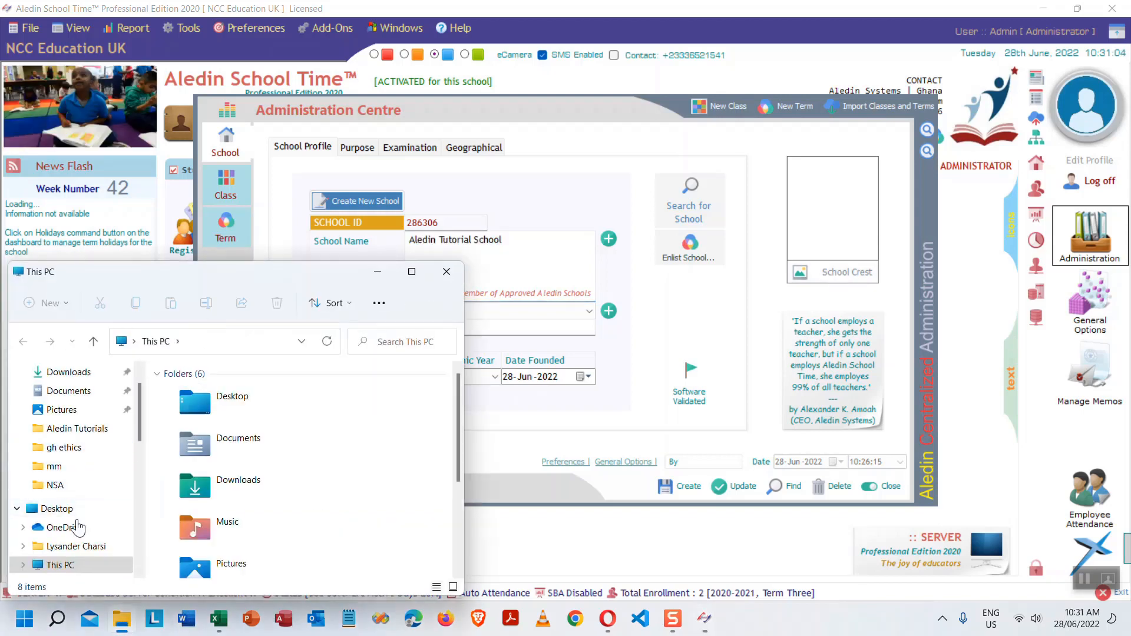
pyautogui.scroll(2, 73, 477)
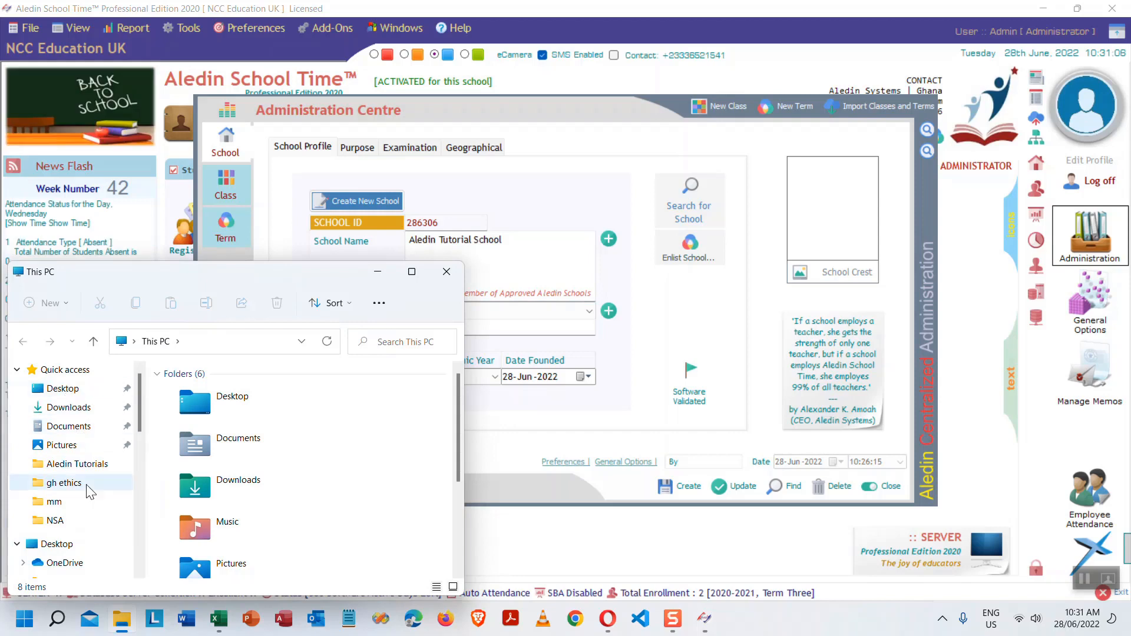
pyautogui.scroll(-2, 89, 501)
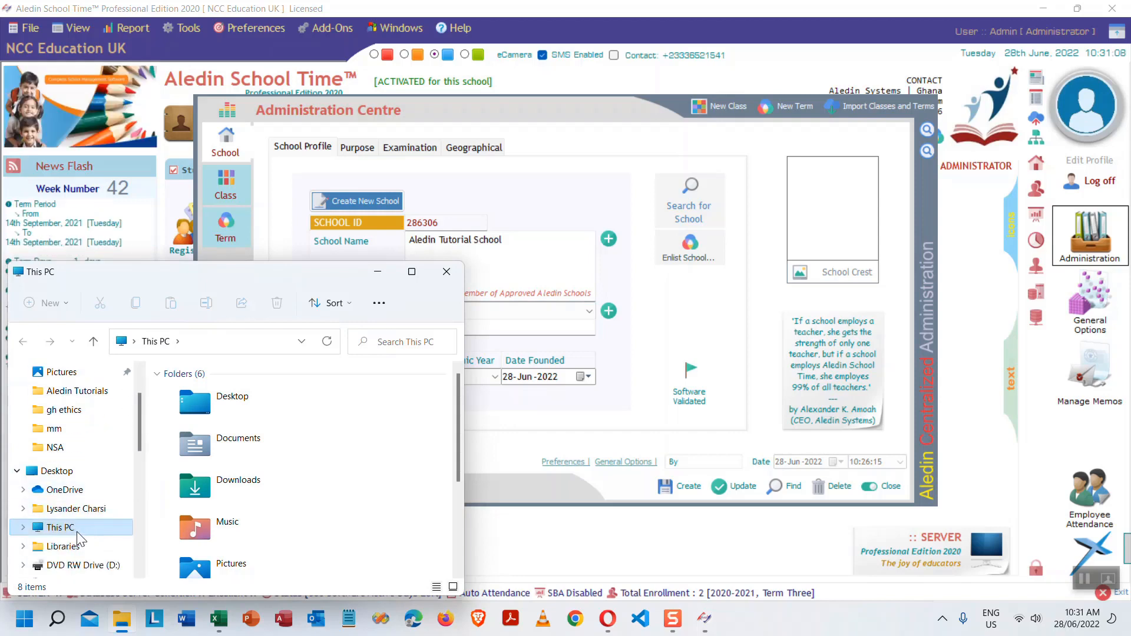
pyautogui.scroll(-1, 91, 524)
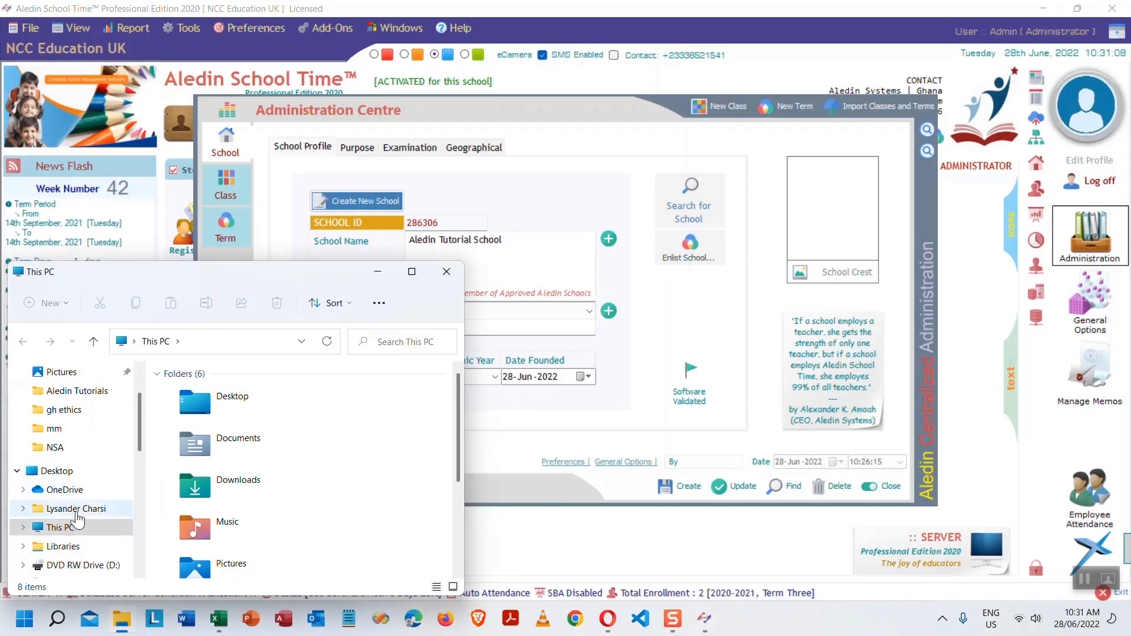
pyautogui.doubleClick(229, 558)
pyautogui.scroll(-8, 292, 496)
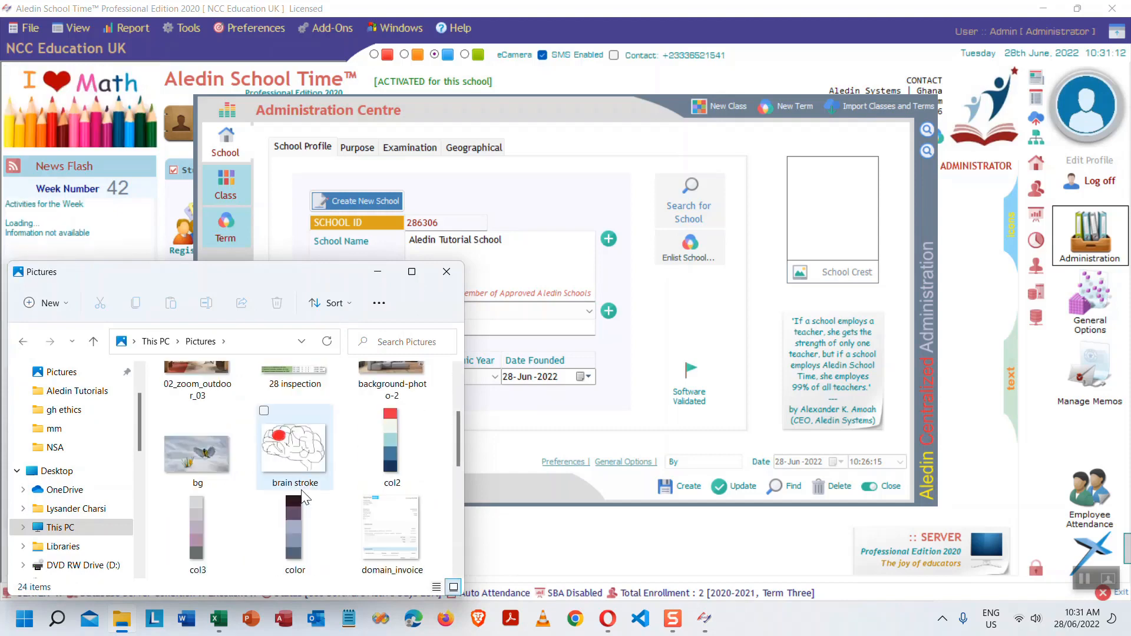
pyautogui.scroll(-2, 302, 489)
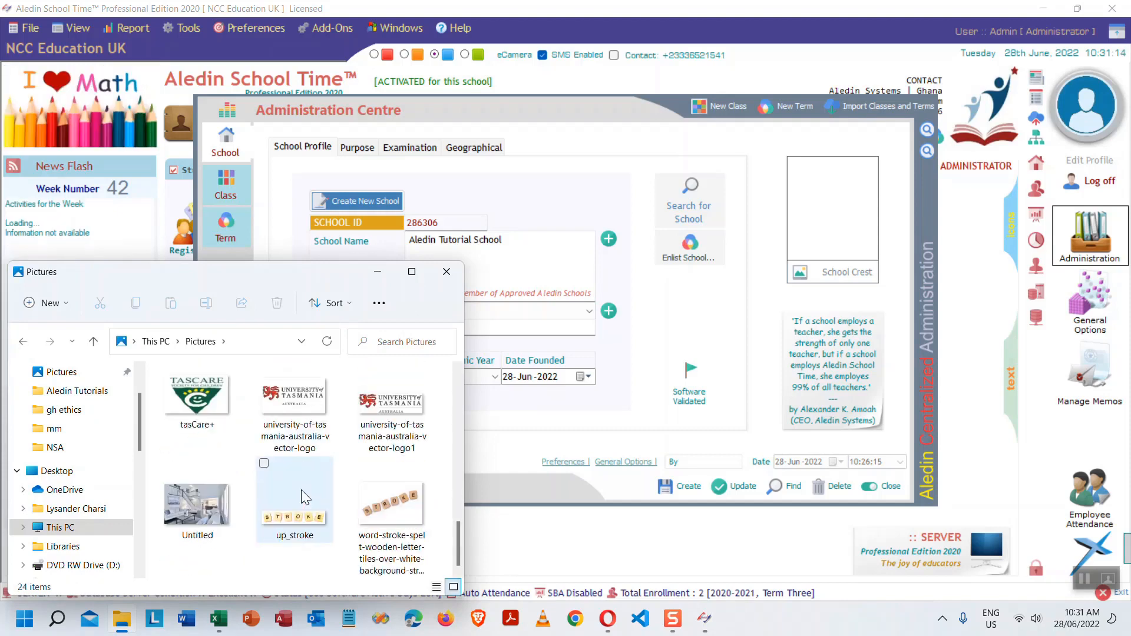
pyautogui.scroll(10, 301, 489)
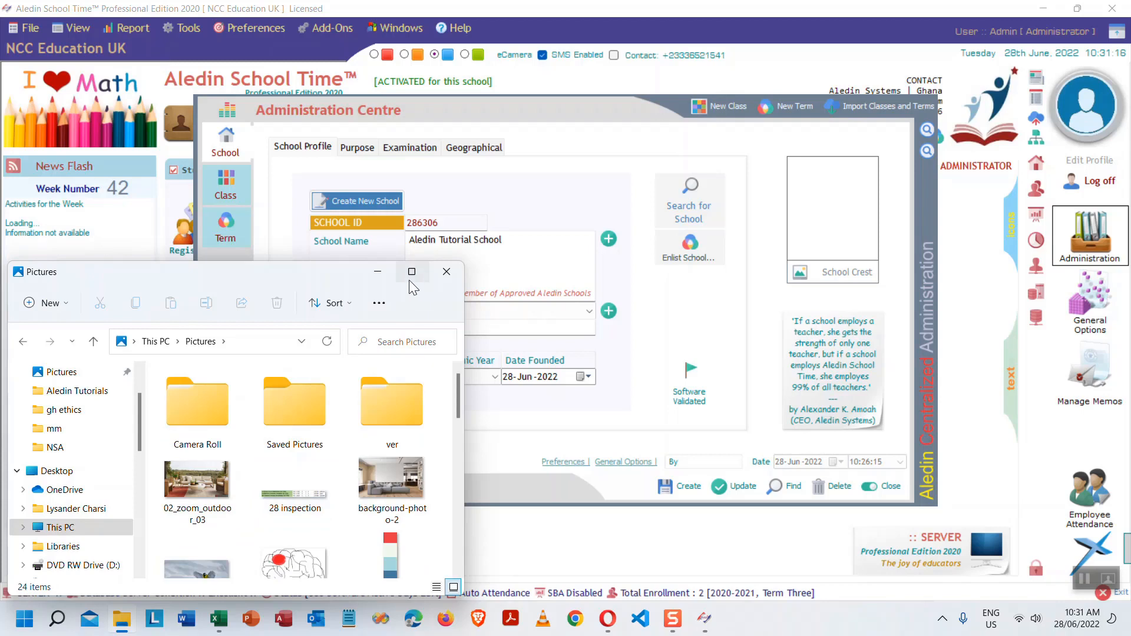
pyautogui.moveTo(411, 272)
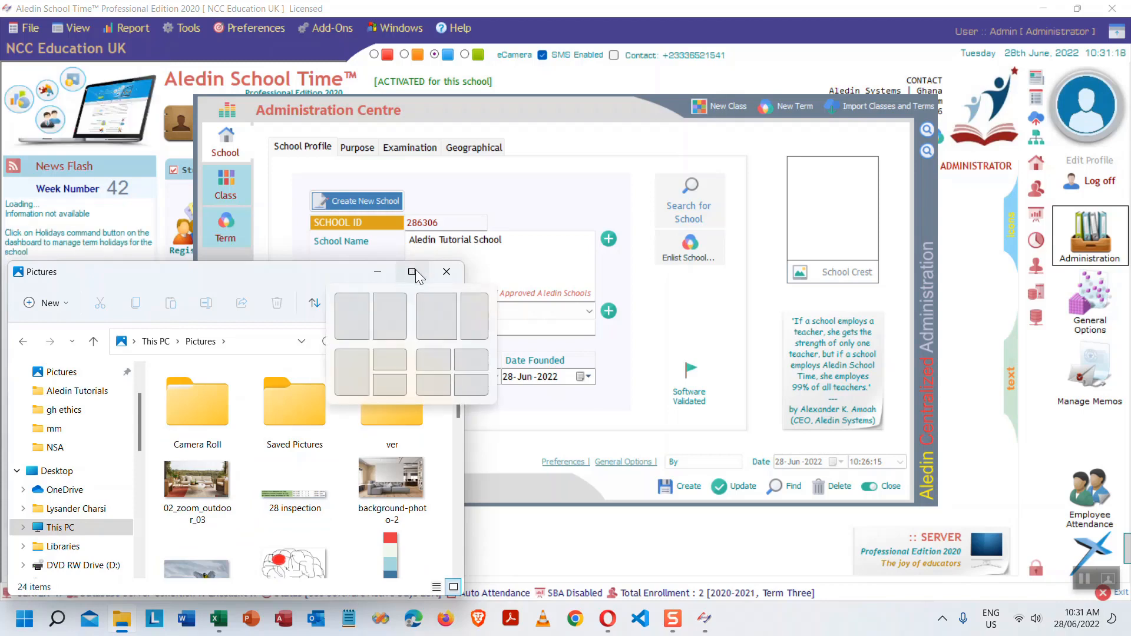
# - Bring Opera forward and load google.com in a new tab
pyautogui.click(608, 618)
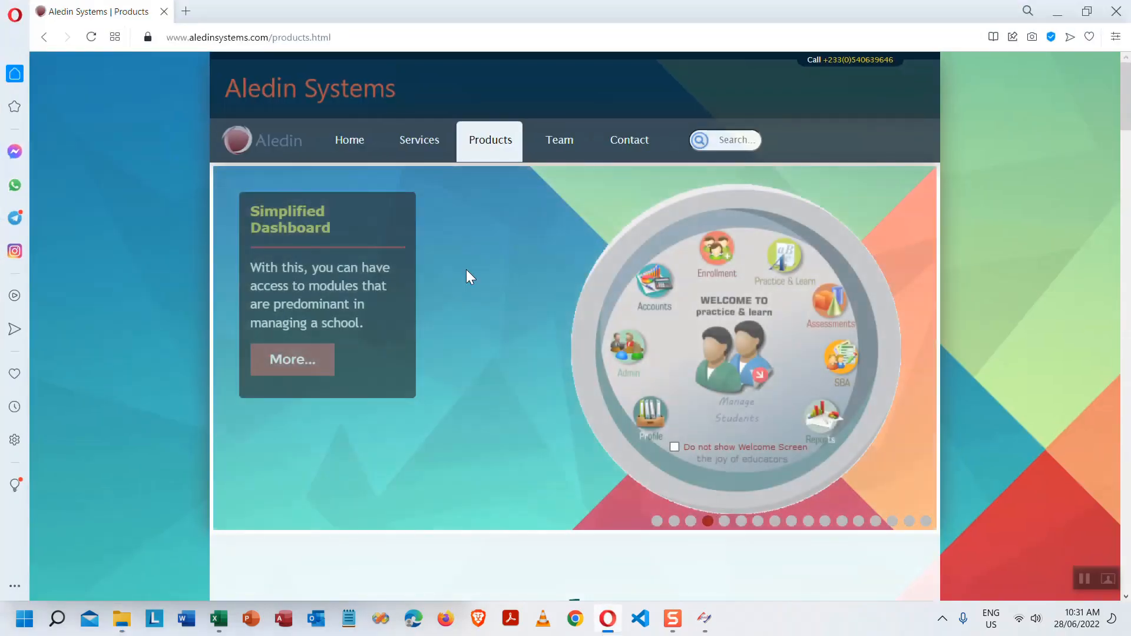
pyautogui.click(186, 11)
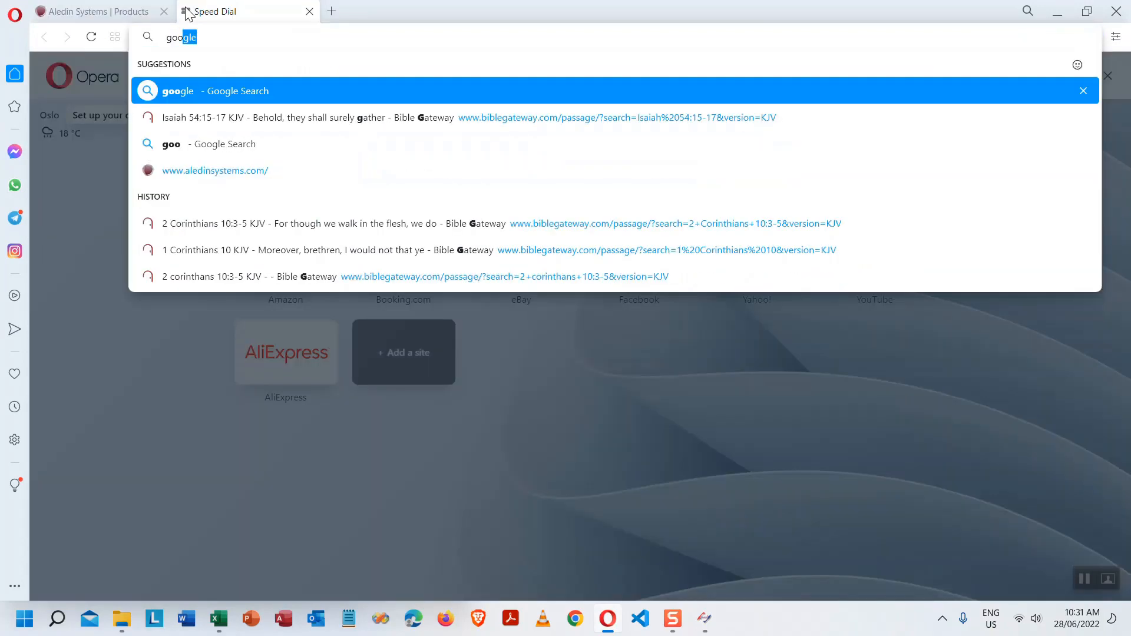
pyautogui.write('gle.com')
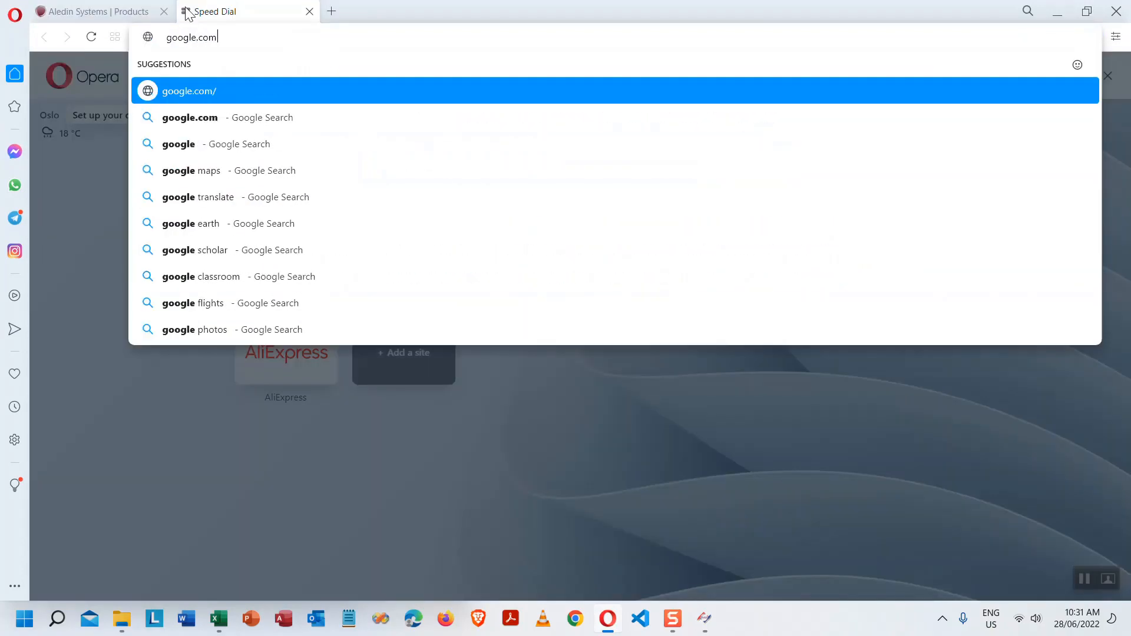
pyautogui.press('Return')
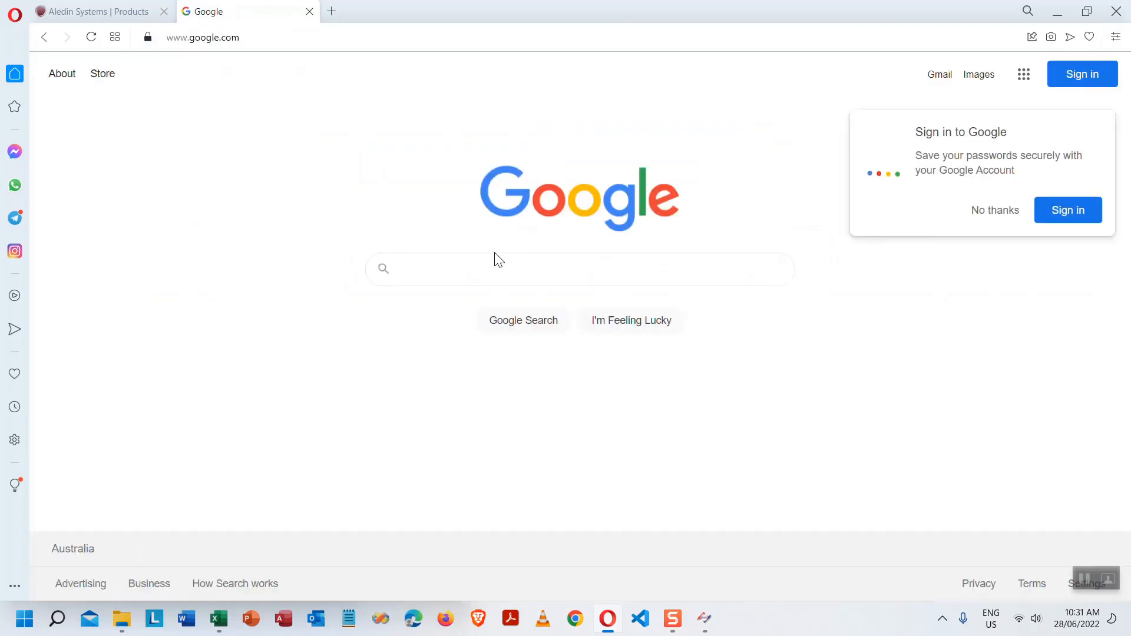
# - Search Google for 'school crest' and preview the Bay City Christian School crest
pyautogui.click(492, 268)
pyautogui.write('school')
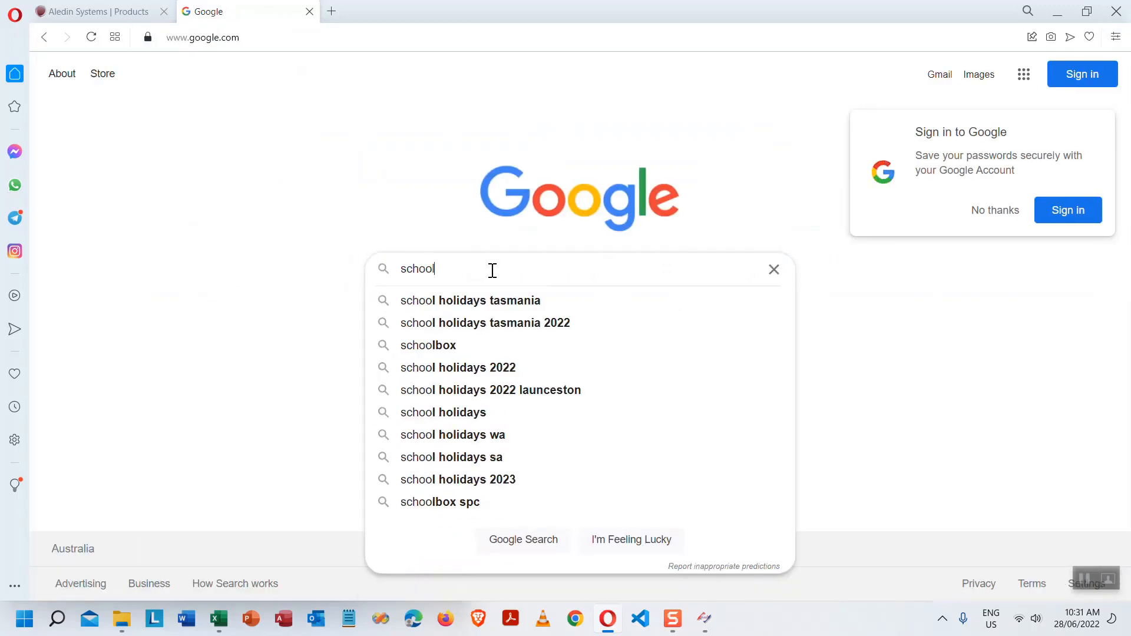
pyautogui.write(' crest')
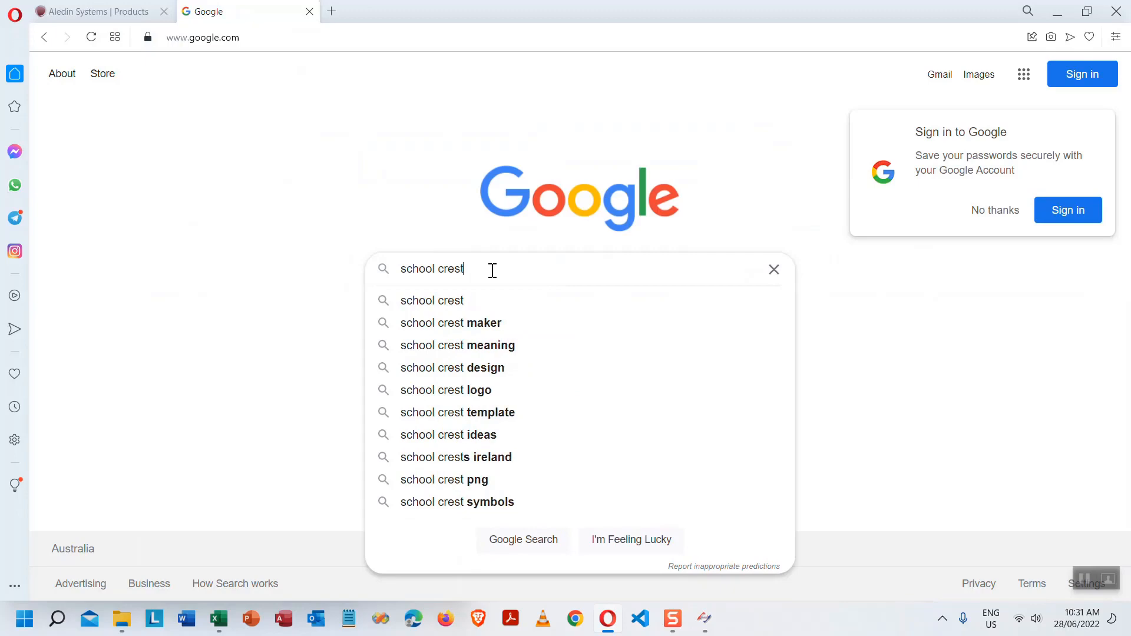
pyautogui.press('Return')
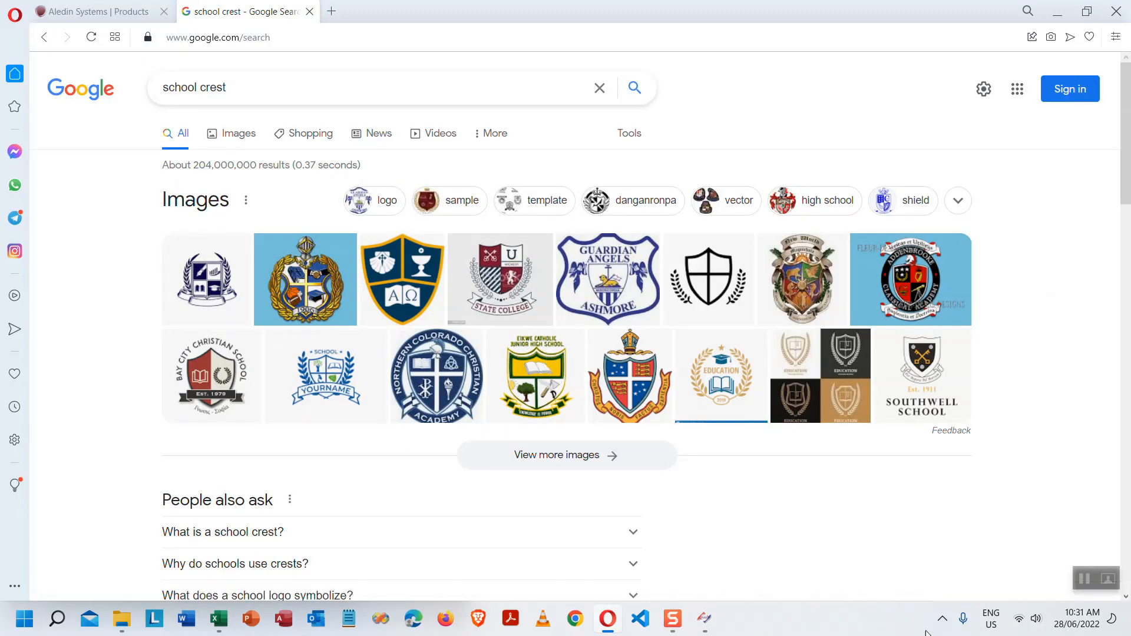
pyautogui.click(234, 372)
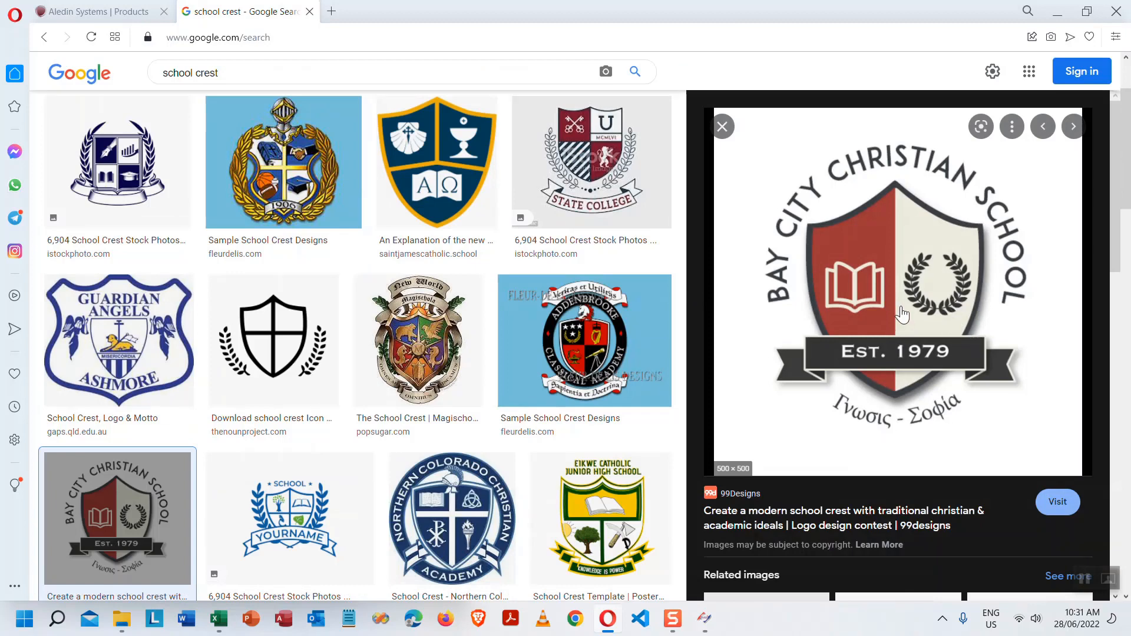
# - Save the previewed crest image into Pictures under the file name pic
pyautogui.rightClick(913, 295)
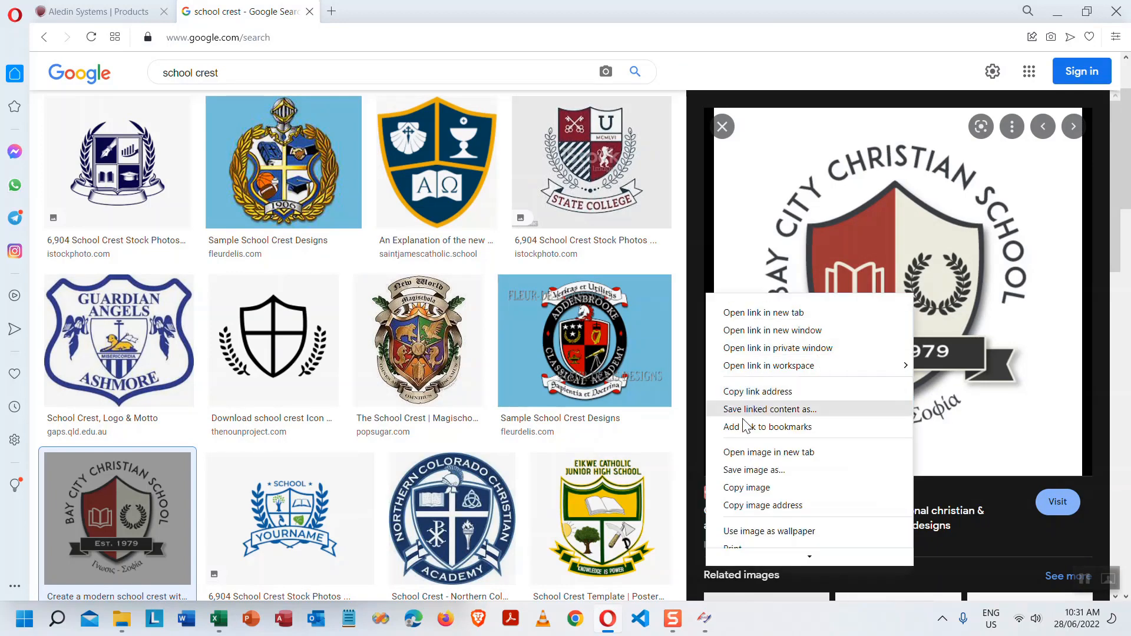
pyautogui.click(771, 469)
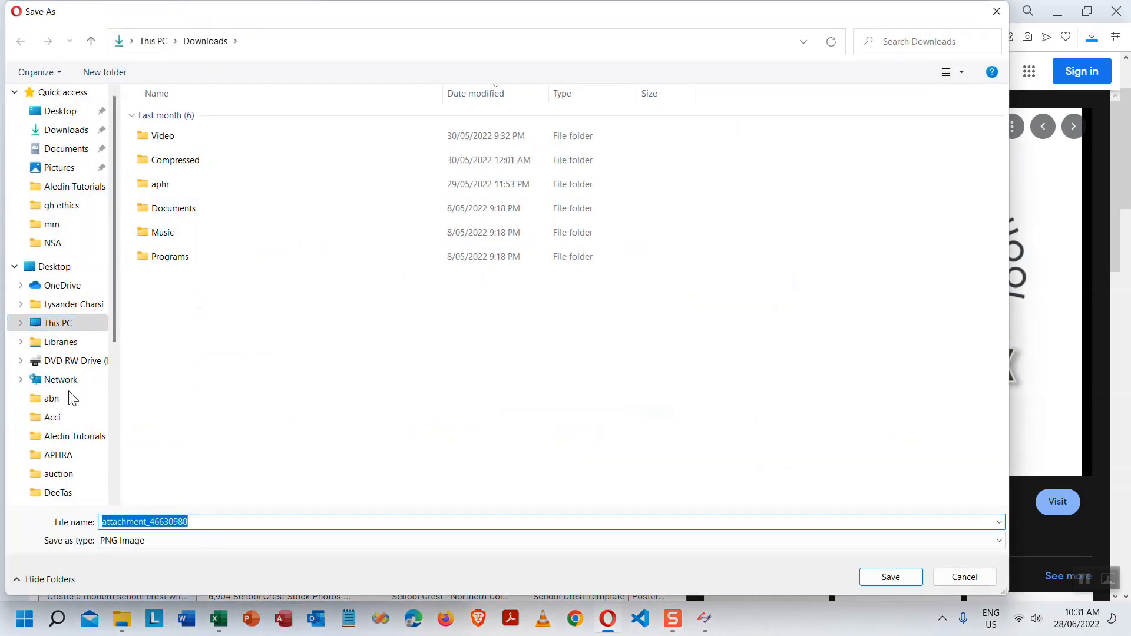
pyautogui.click(59, 167)
pyautogui.doubleClick(221, 521)
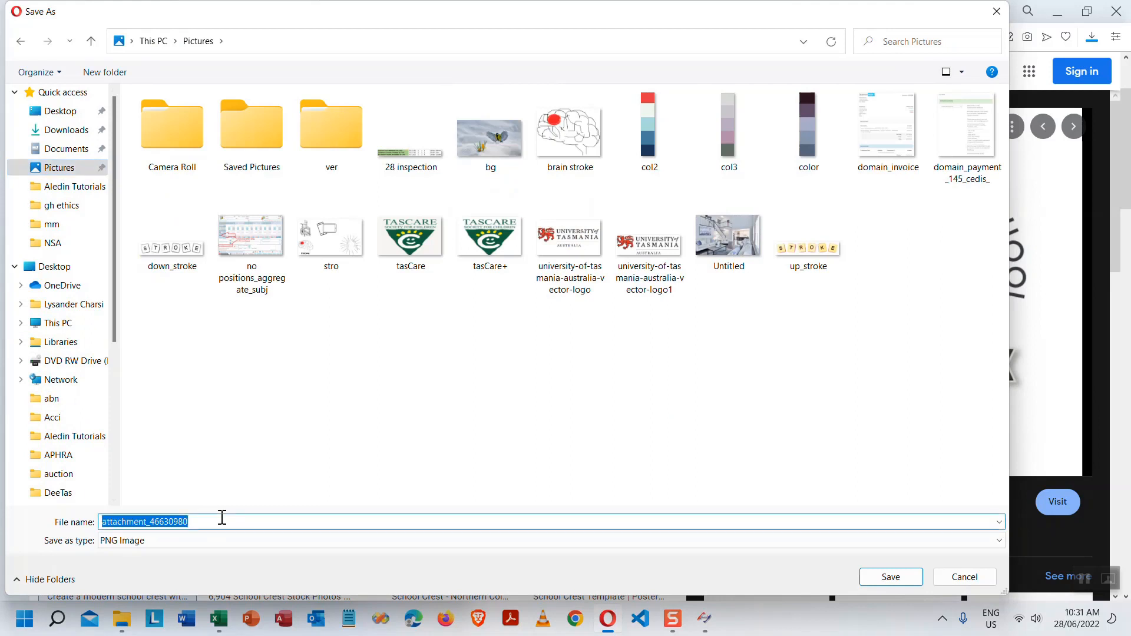
pyautogui.write('pic')
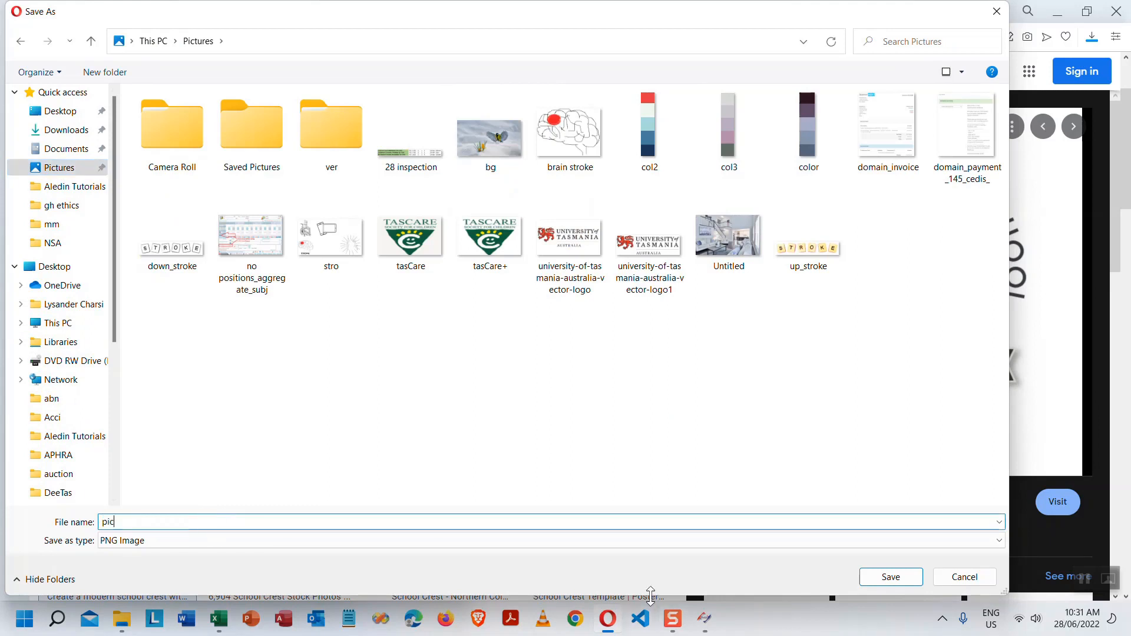
pyautogui.click(890, 577)
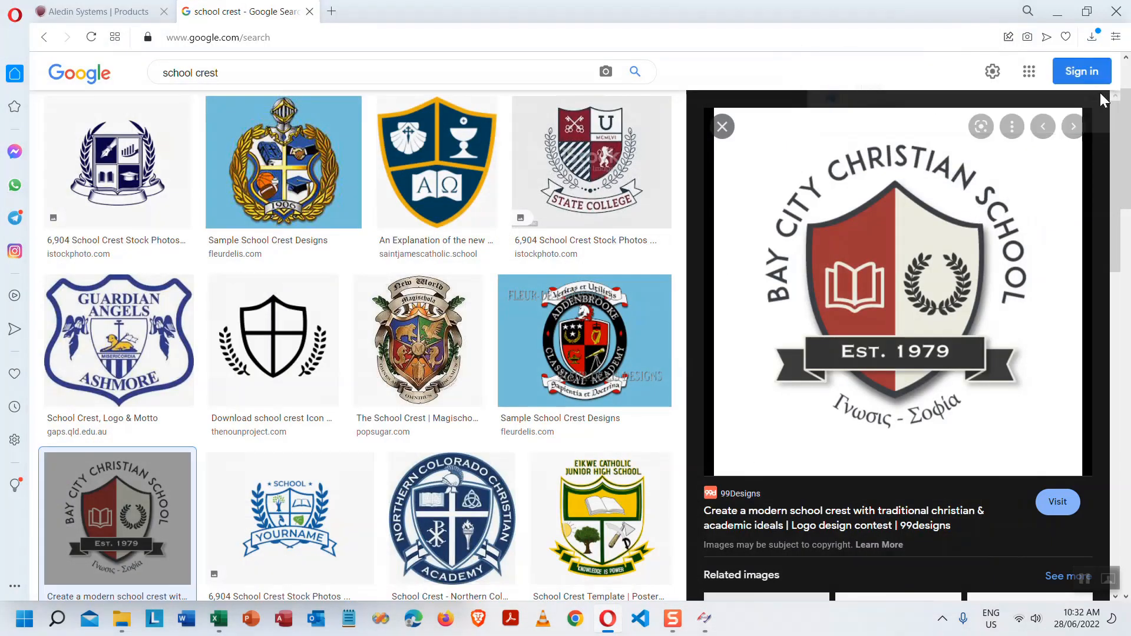
# - Show the downloaded pic in a maximized Pictures window and open it in Paint
pyautogui.click(1099, 96)
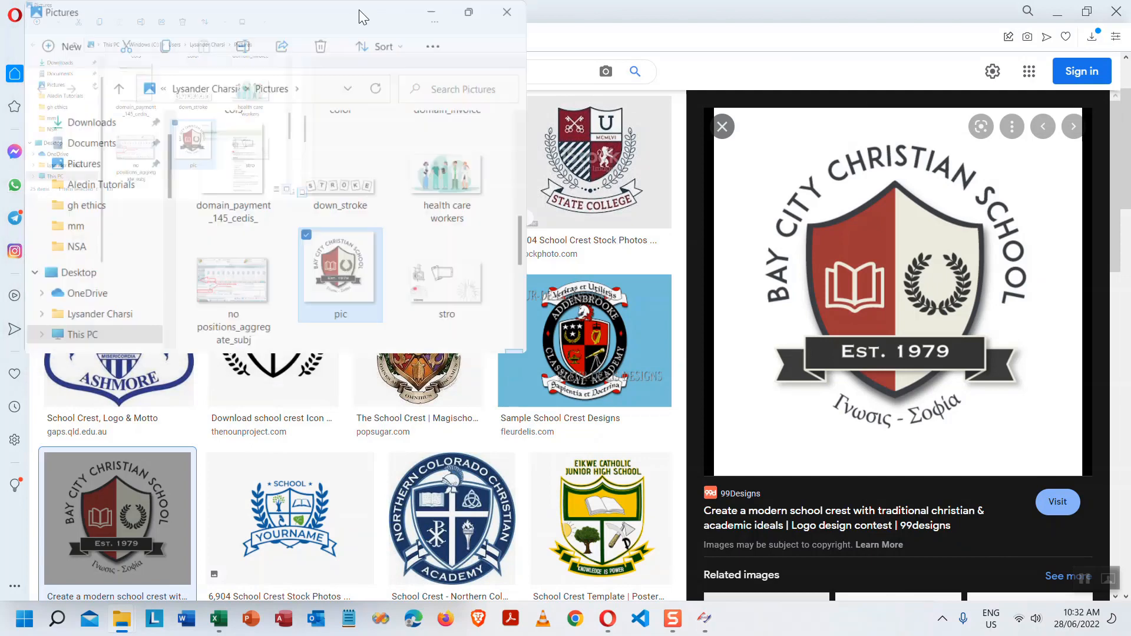
pyautogui.doubleClick(358, 9)
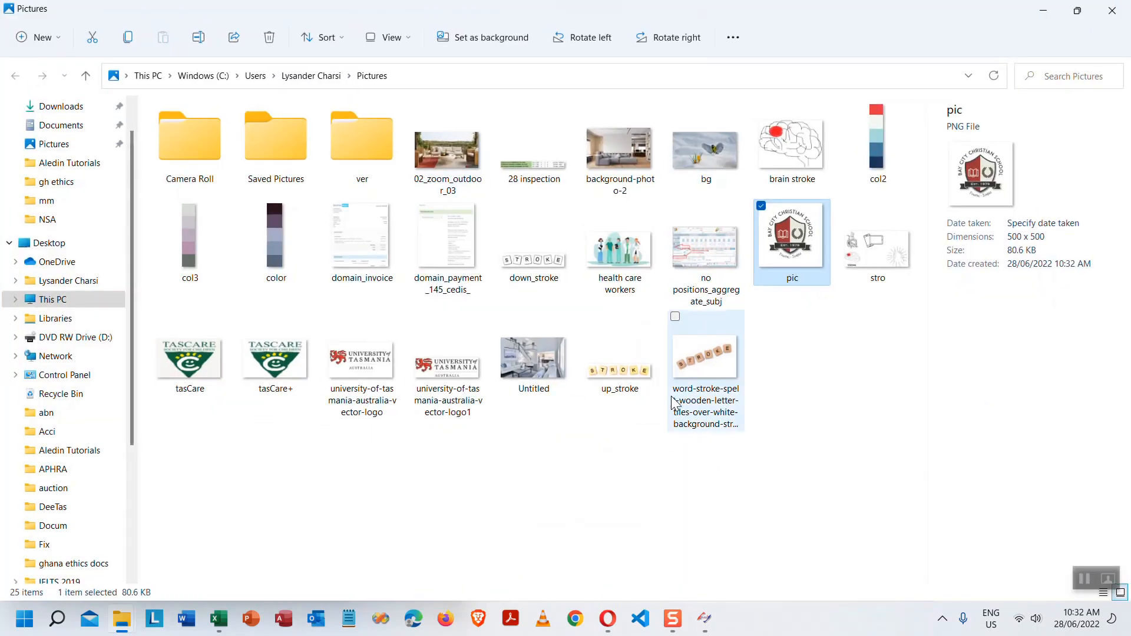
pyautogui.rightClick(796, 242)
pyautogui.click(871, 254)
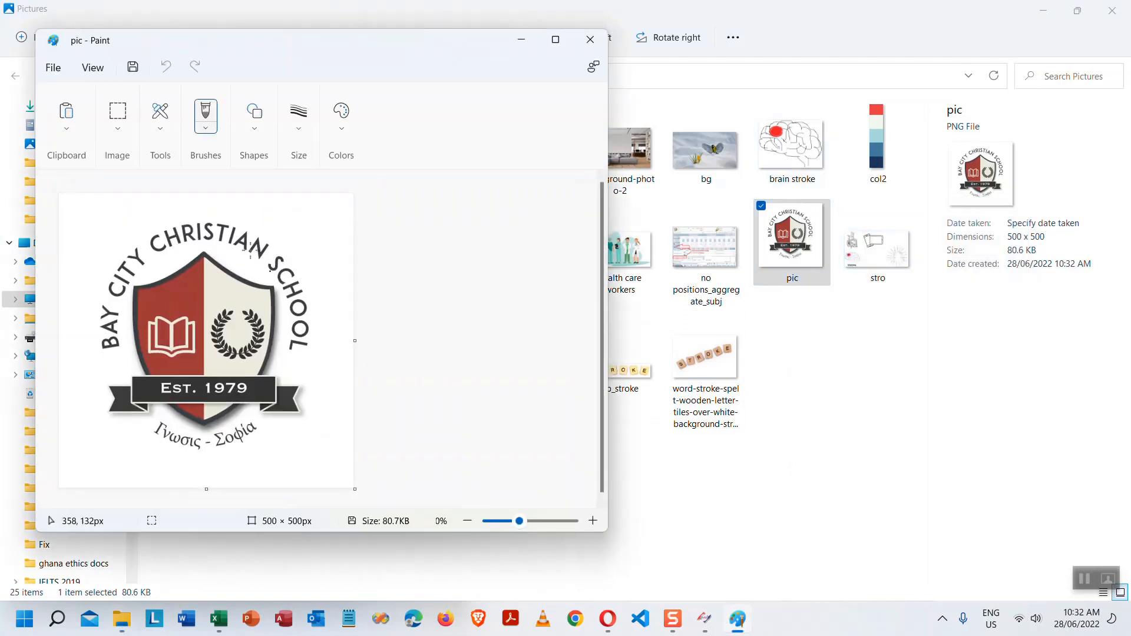
# - Rectangle-select the crest logo area and cut it from the image
pyautogui.click(118, 115)
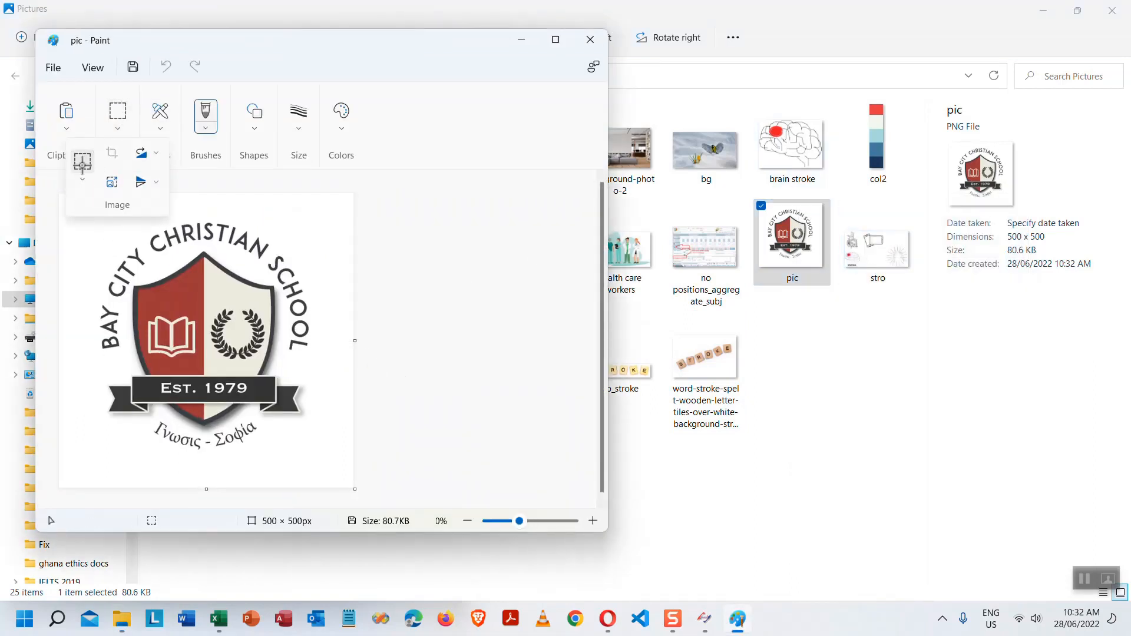
pyautogui.click(82, 161)
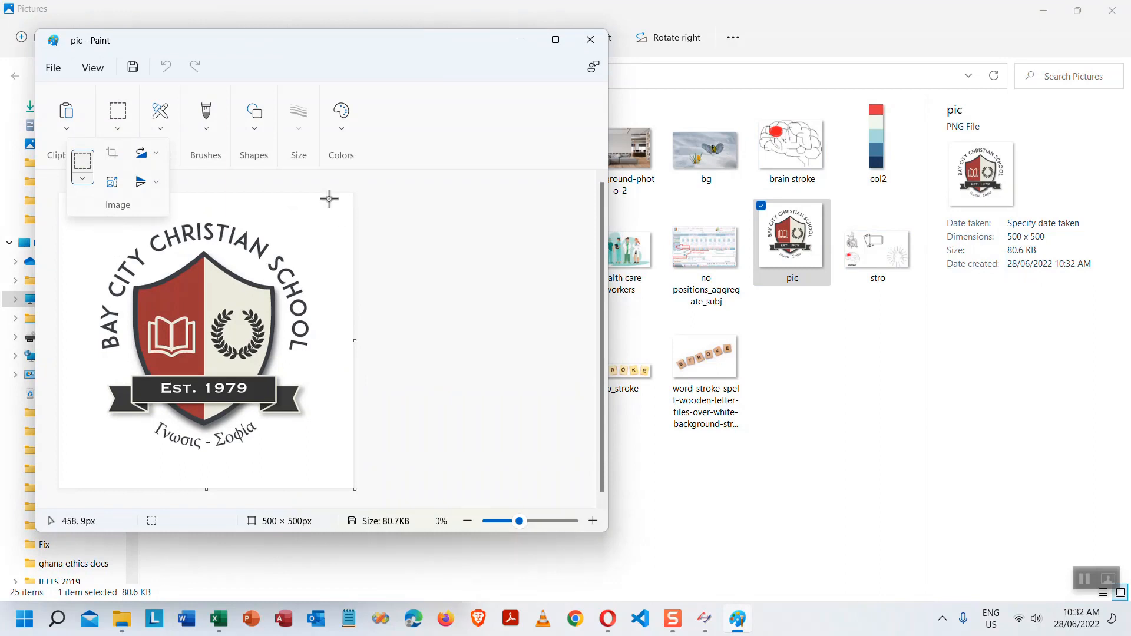
pyautogui.moveTo(331, 199); pyautogui.dragTo(77, 476)
pyautogui.rightClick(247, 302)
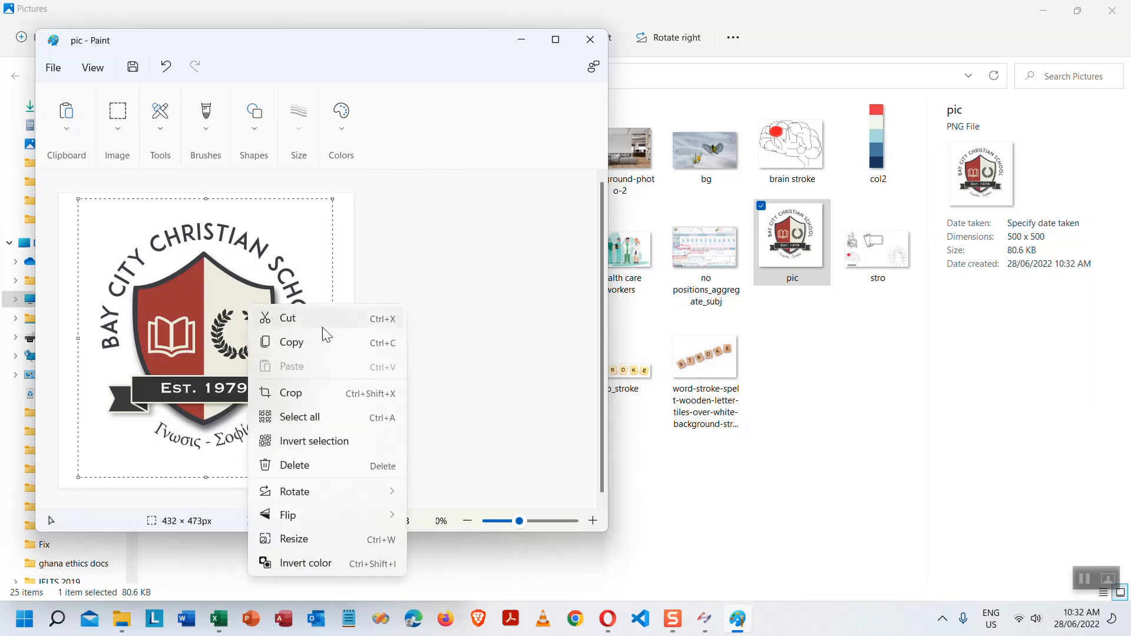
pyautogui.click(332, 315)
# - Shrink the canvas and paste the crest back, leaving a 432 × 473 px picture
pyautogui.moveTo(353, 490); pyautogui.dragTo(163, 284)
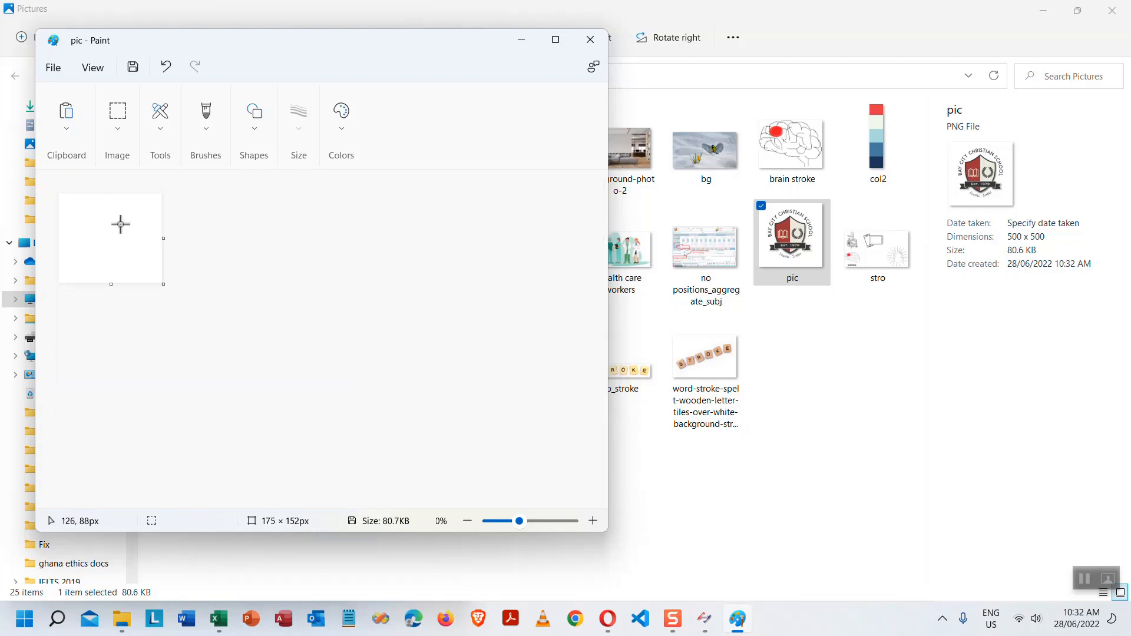
pyautogui.click(66, 115)
pyautogui.click(51, 161)
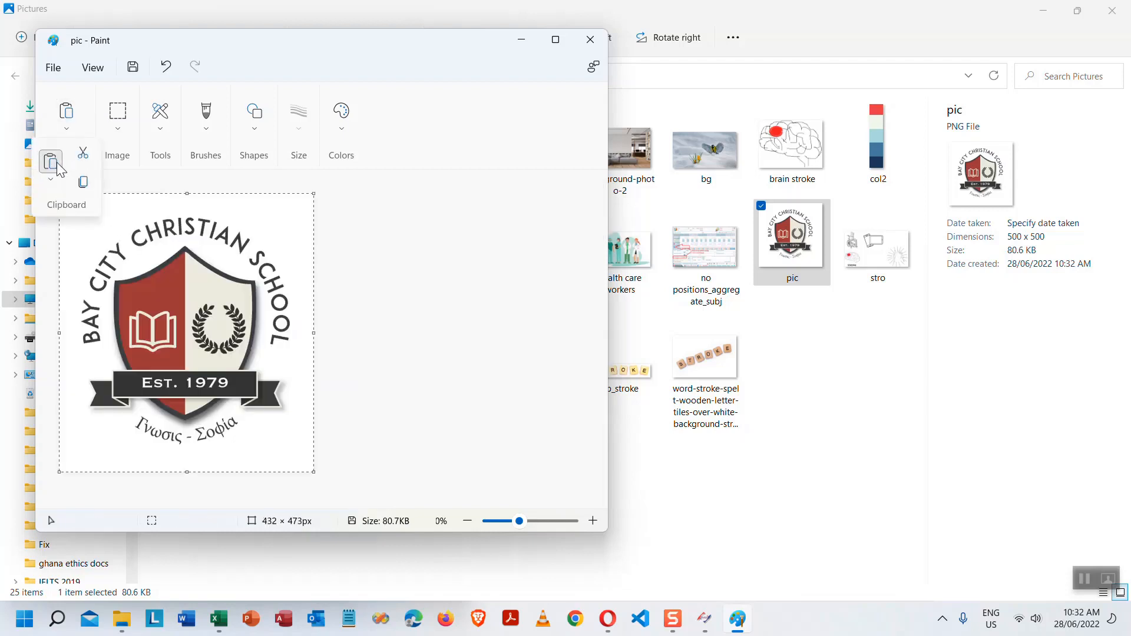
pyautogui.click(416, 350)
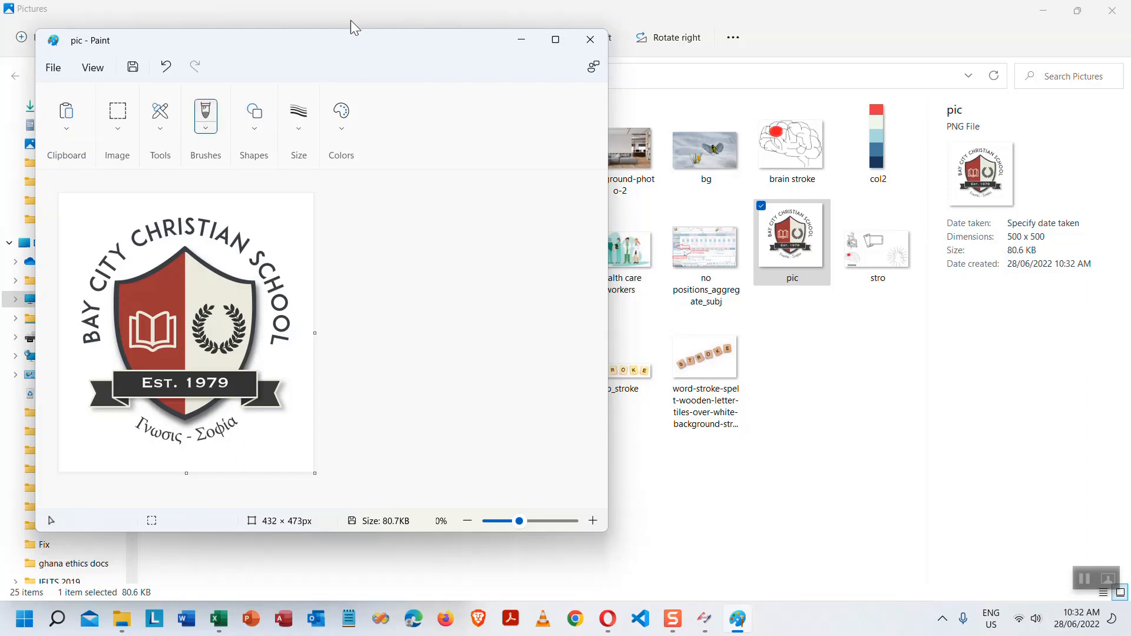
pyautogui.doubleClick(354, 42)
# - Pencil a small red triangle above SCHOOL, save pic, and close Paint
pyautogui.click(210, 73)
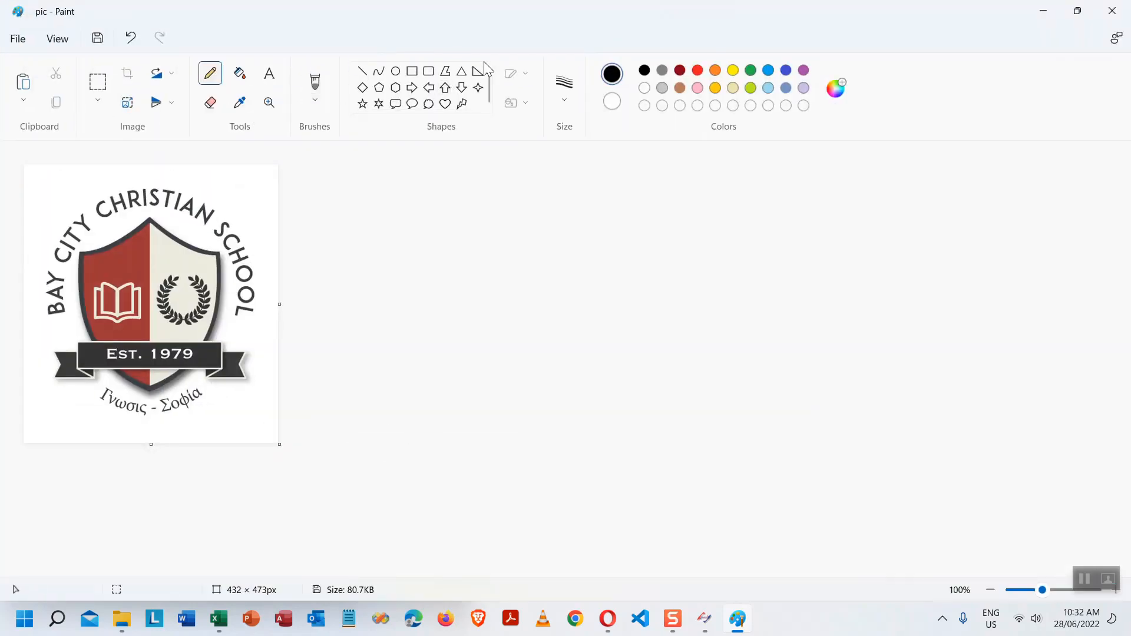
pyautogui.click(696, 72)
pyautogui.moveTo(240, 190)
pyautogui.mouseDown()
pyautogui.moveTo(231, 201)
pyautogui.moveTo(238, 189)
pyautogui.moveTo(266, 217)
pyautogui.moveTo(241, 214)
pyautogui.mouseUp()
pyautogui.click(97, 38)
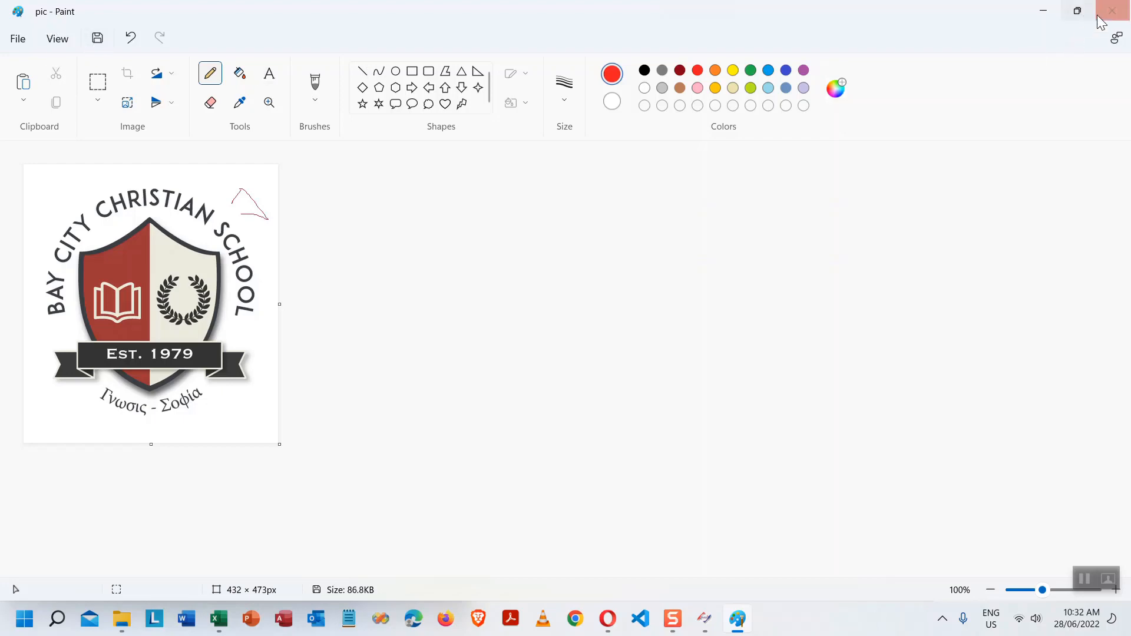
pyautogui.click(1115, 18)
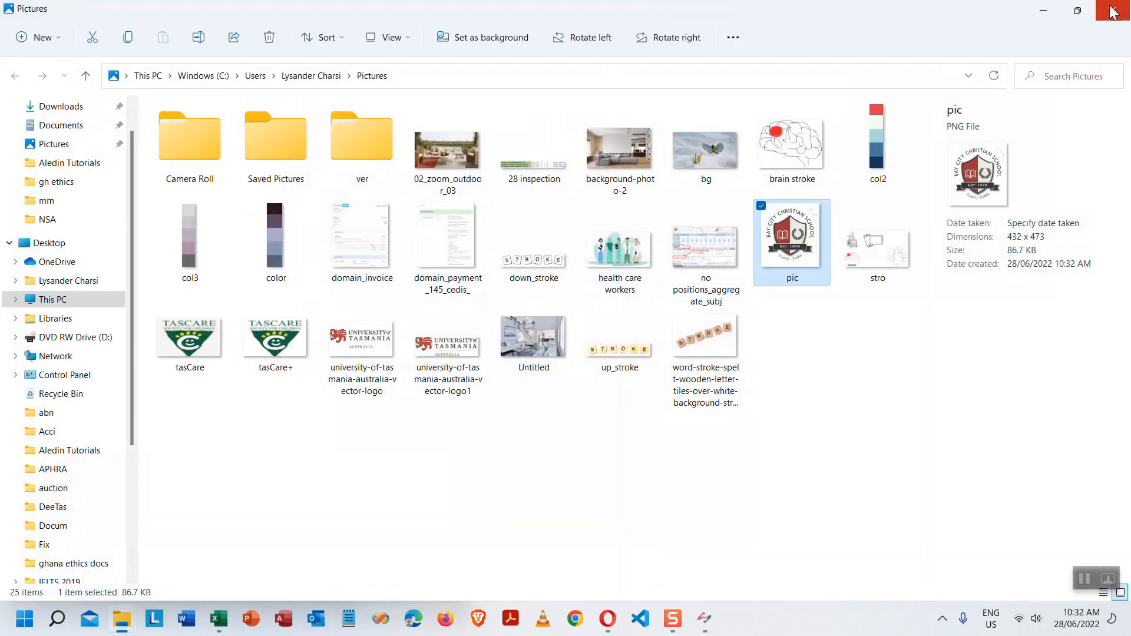
# - Select pic, minimize File Explorer and Opera without quitting, and return to the Administration Centre
pyautogui.click(861, 365)
pyautogui.click(802, 232)
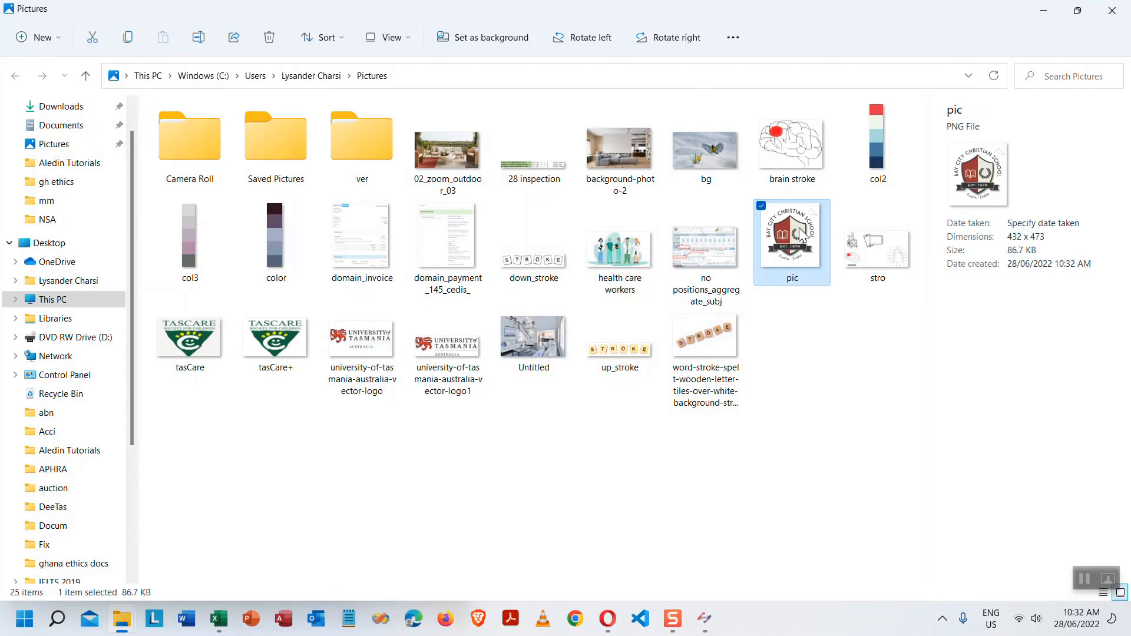
pyautogui.click(1077, 11)
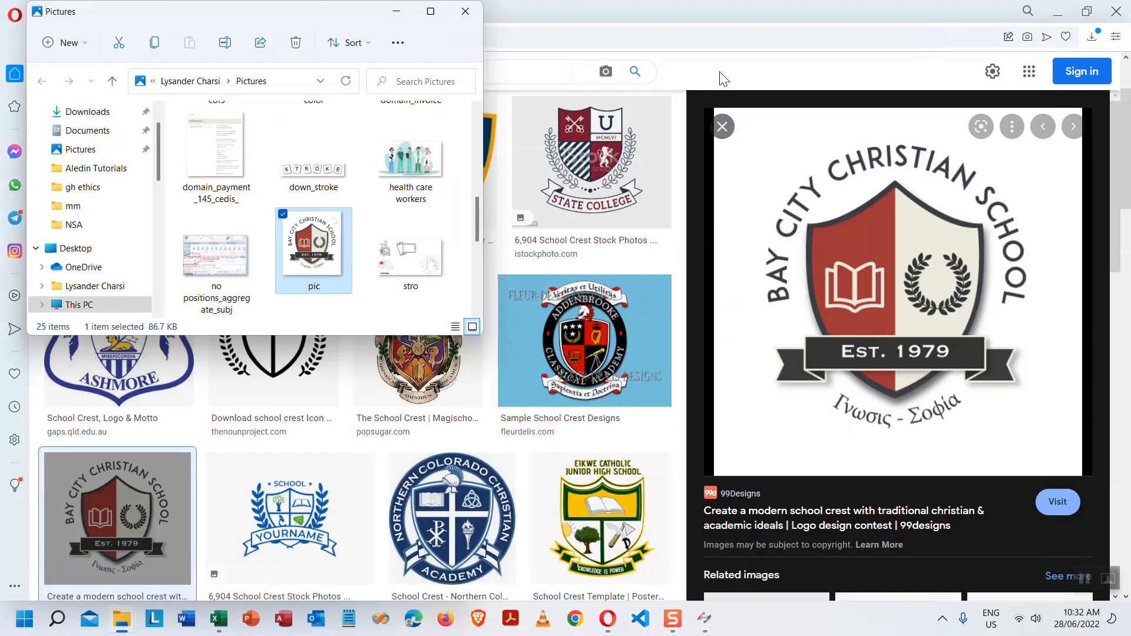
pyautogui.click(1117, 12)
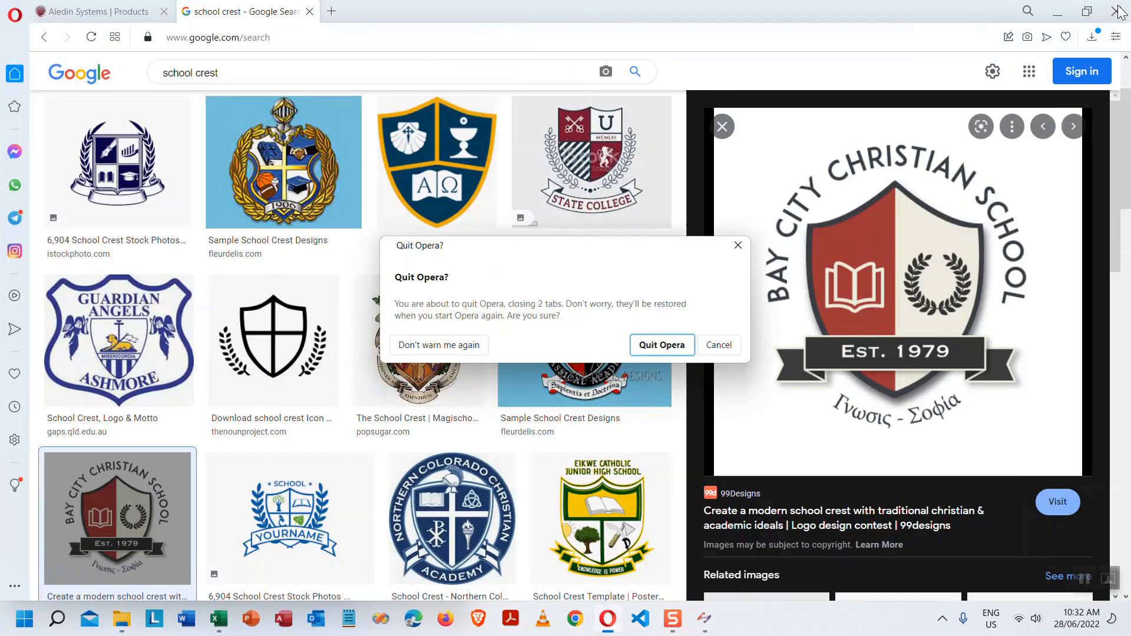
pyautogui.click(719, 344)
pyautogui.click(1057, 11)
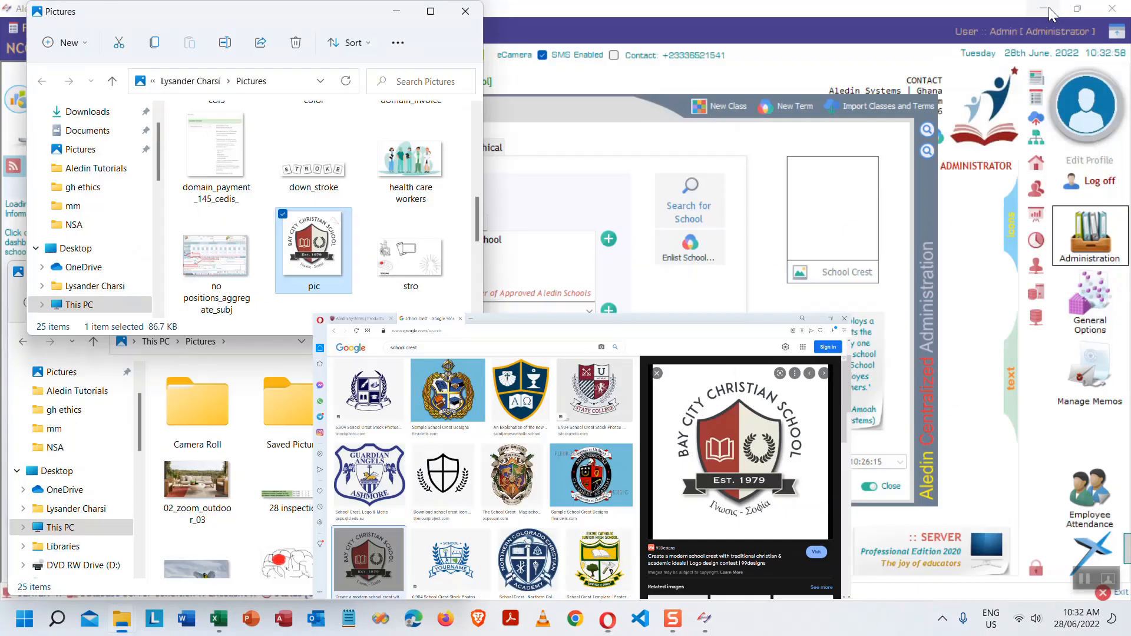
pyautogui.click(609, 111)
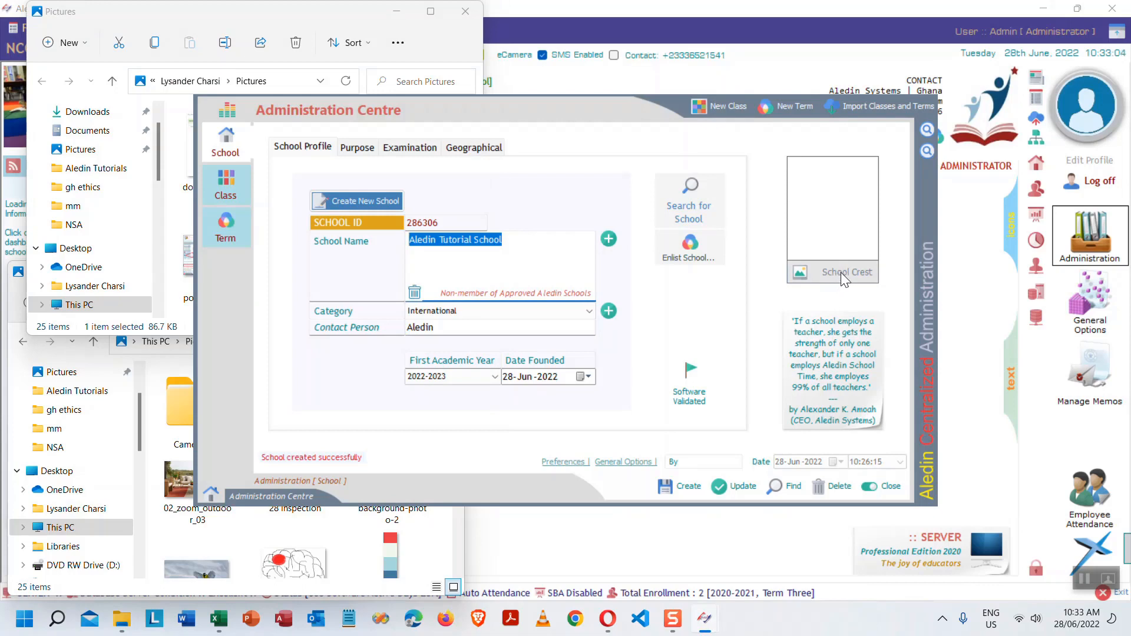
pyautogui.click(499, 257)
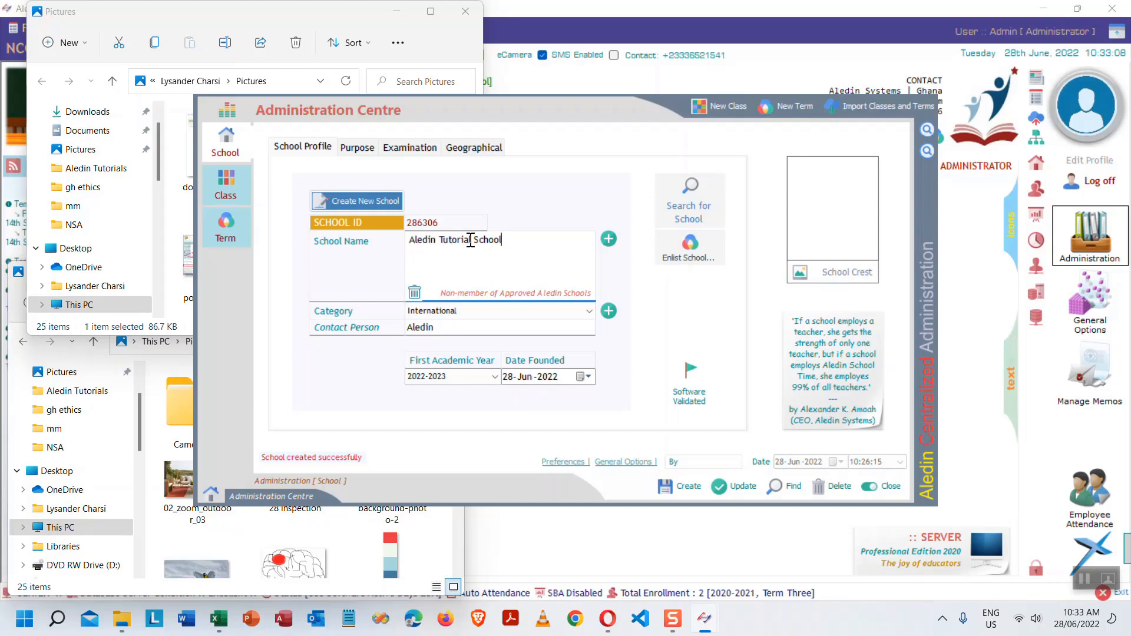
# - Load pic from the Pictures folder as Aledin Tutorial School's School Crest image
pyautogui.click(833, 273)
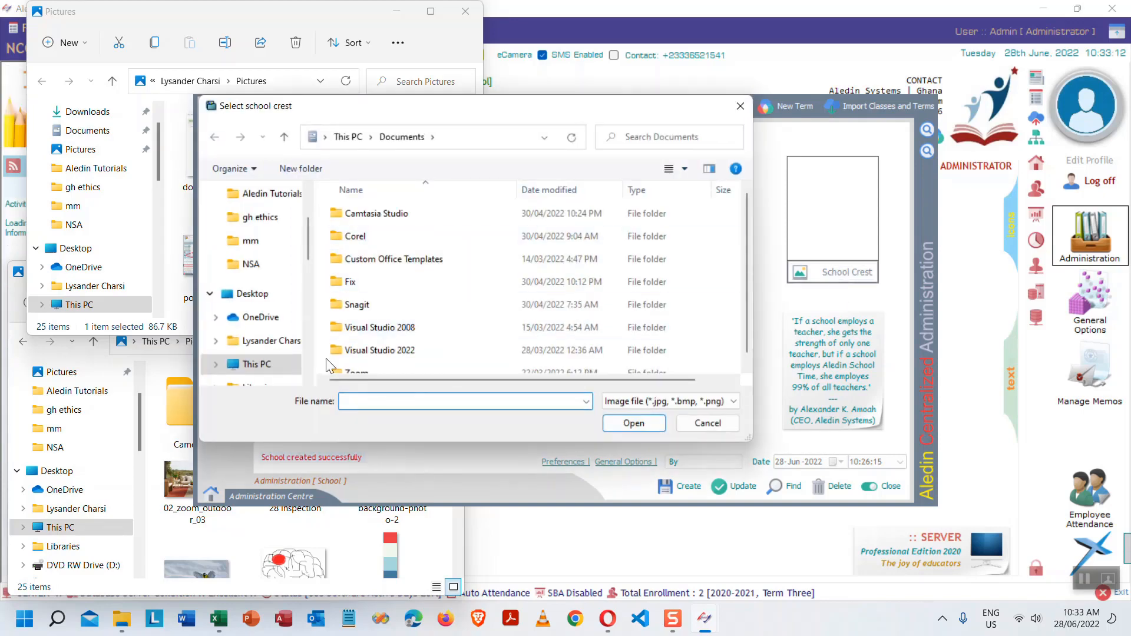
pyautogui.moveTo(308, 233); pyautogui.dragTo(336, 193)
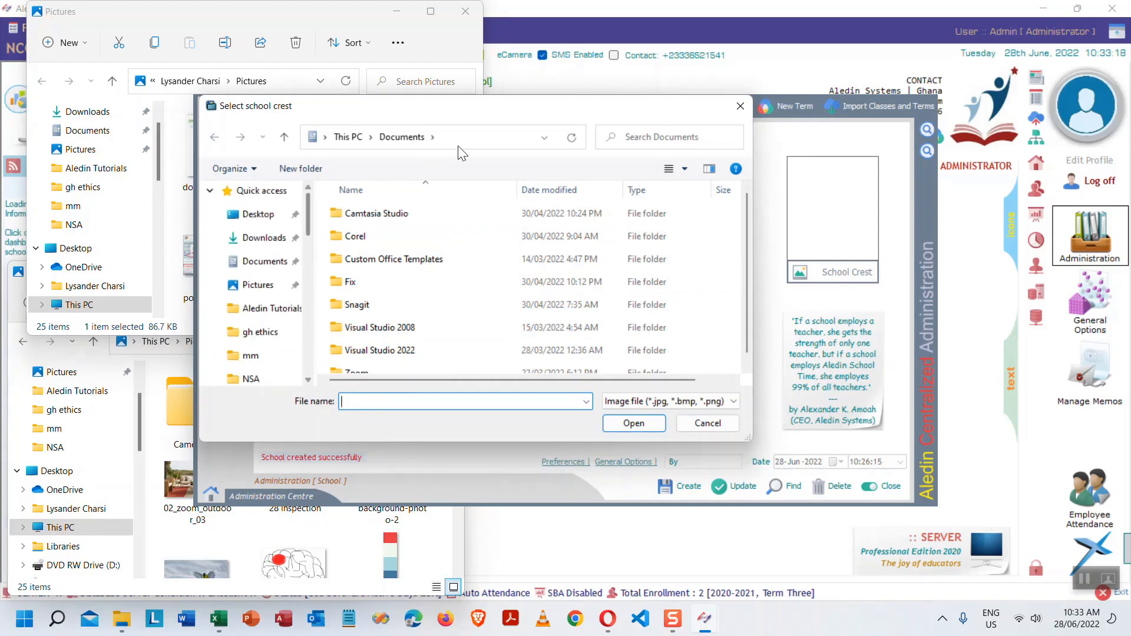
pyautogui.click(432, 137)
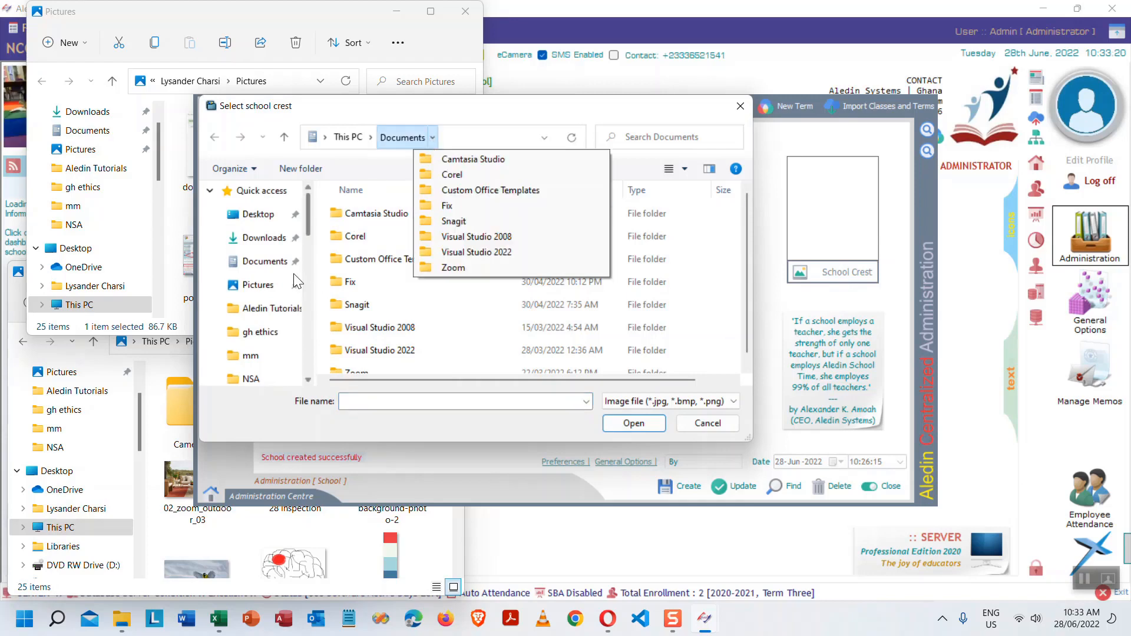
pyautogui.click(258, 285)
pyautogui.click(589, 241)
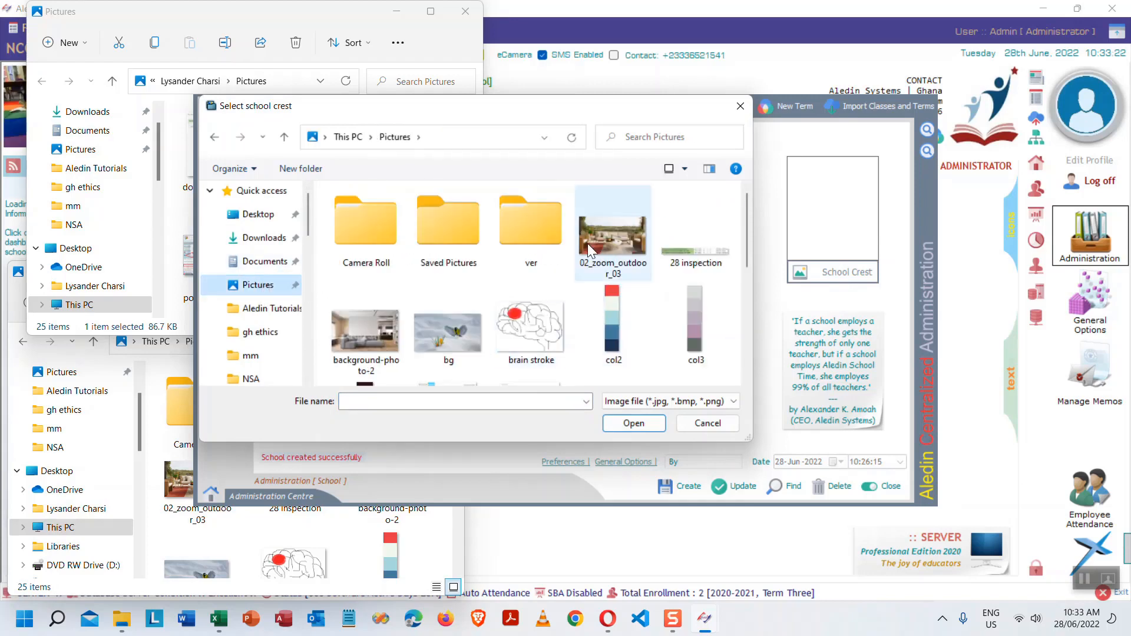
pyautogui.scroll(-2, 684, 225)
pyautogui.scroll(-3, 679, 239)
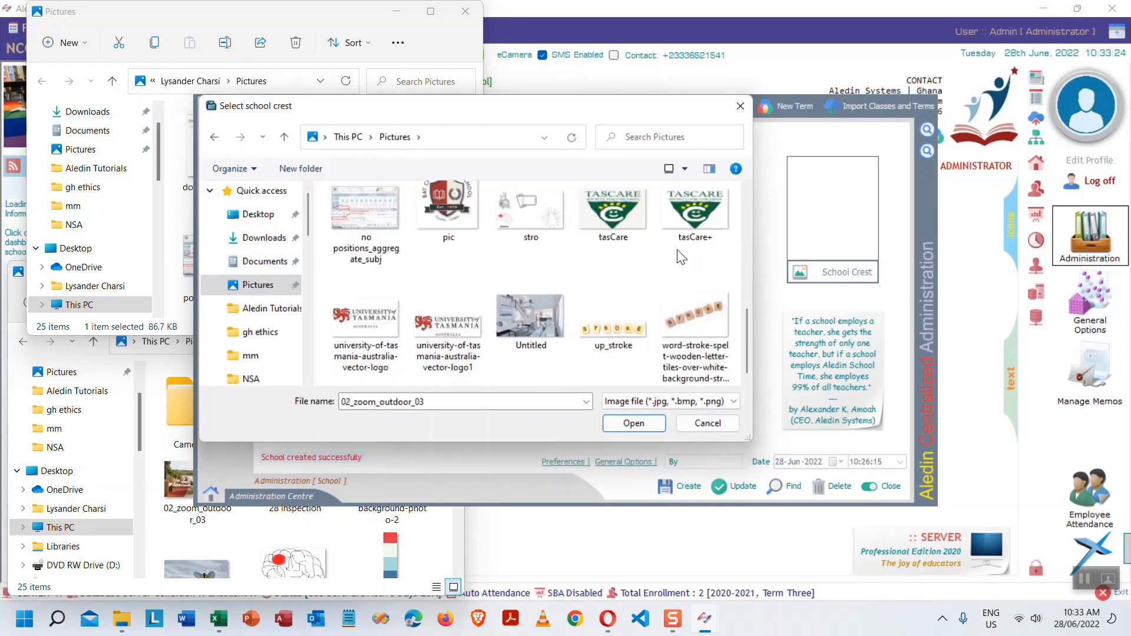
pyautogui.click(468, 216)
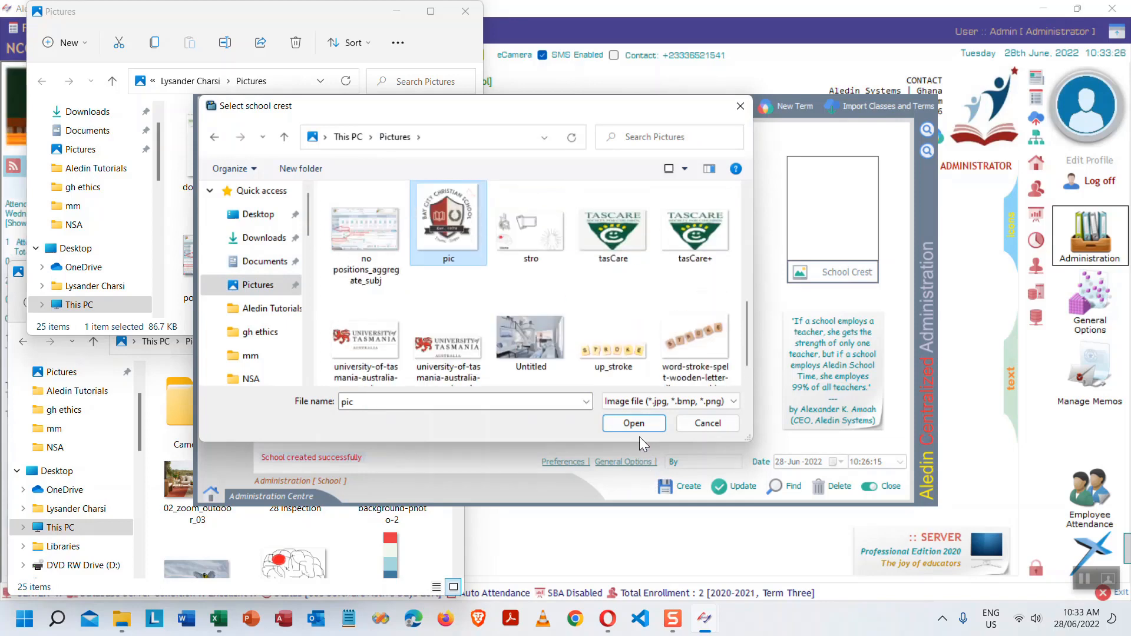
pyautogui.click(630, 423)
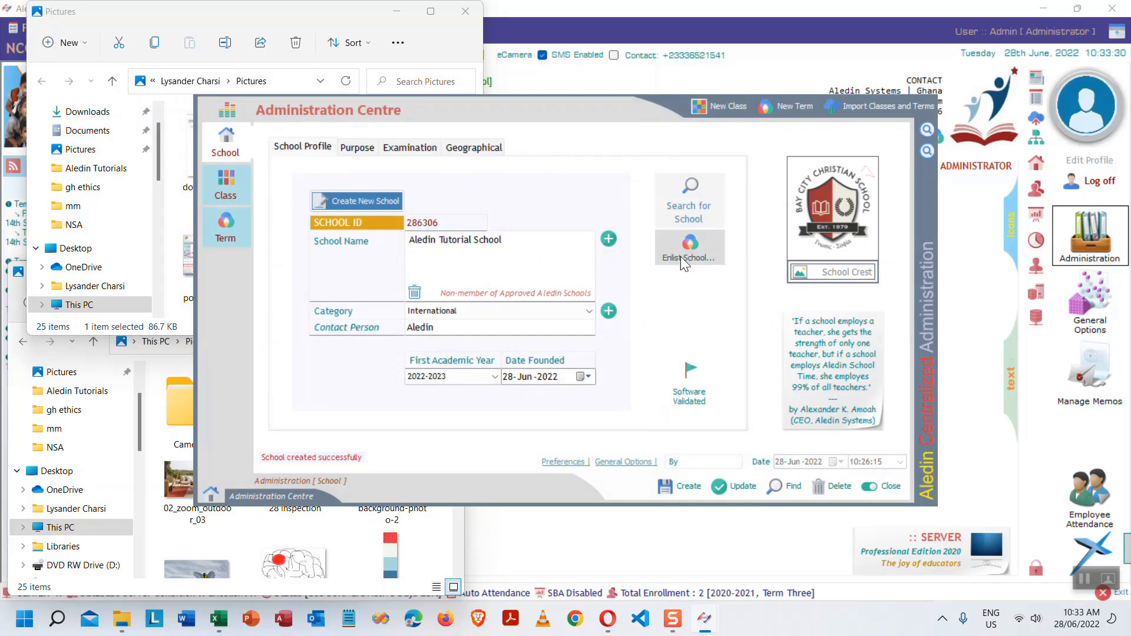
pyautogui.moveTo(510, 248); pyautogui.dragTo(386, 247)
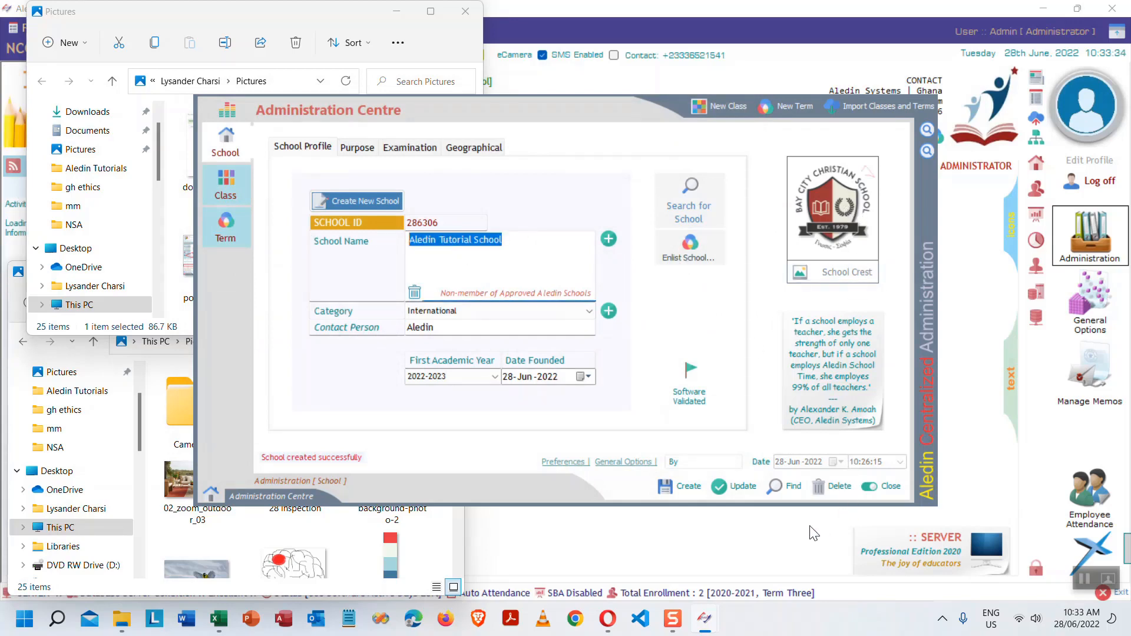
pyautogui.click(396, 12)
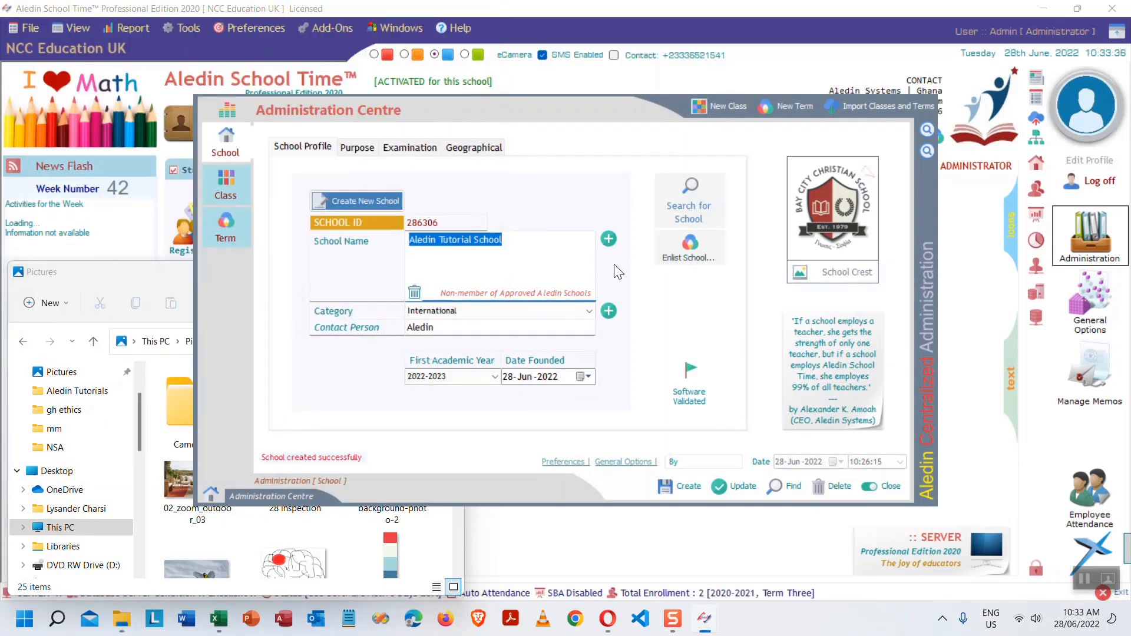
# - Fill the 'Activating a school' cell B3 yellow in the Excel outline
pyautogui.click(218, 618)
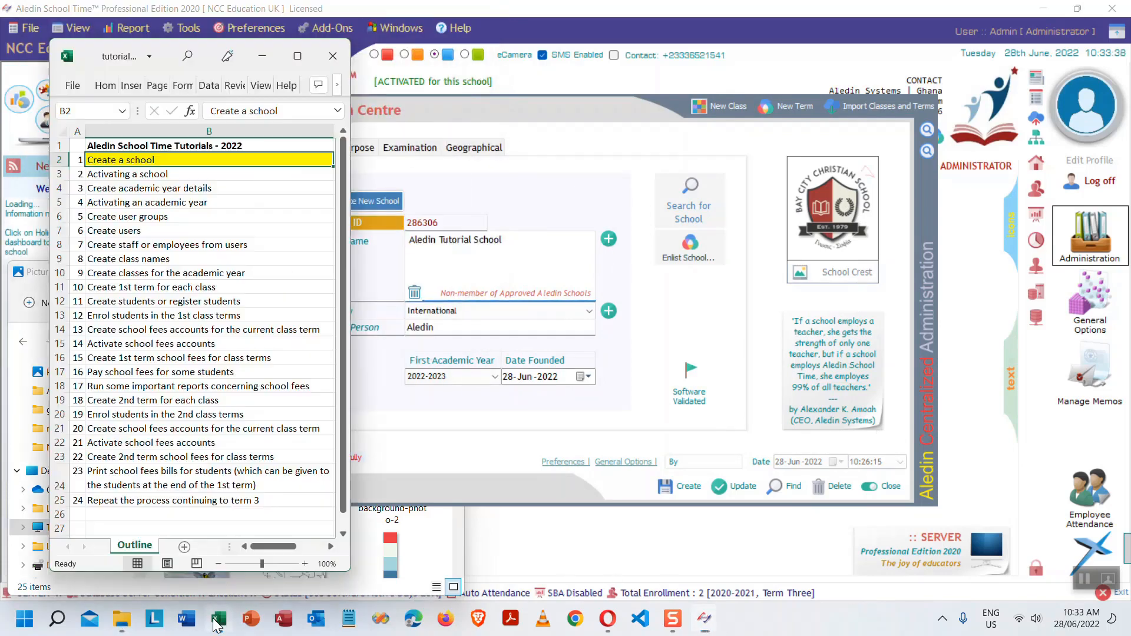
pyautogui.click(127, 175)
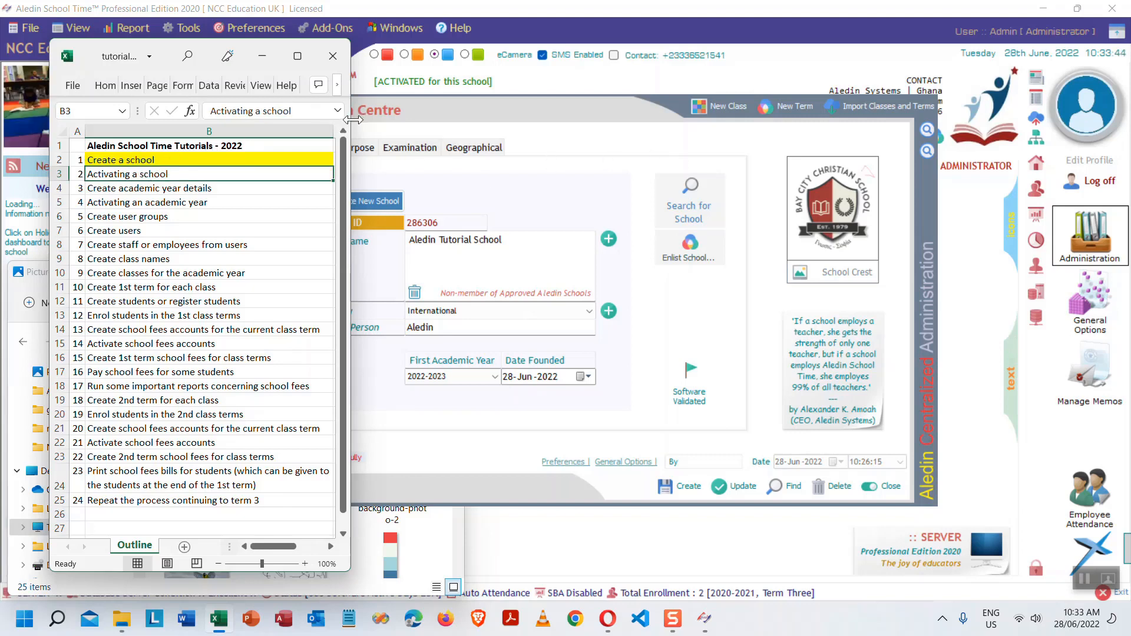
pyautogui.moveTo(353, 119); pyautogui.dragTo(546, 118)
pyautogui.click(118, 87)
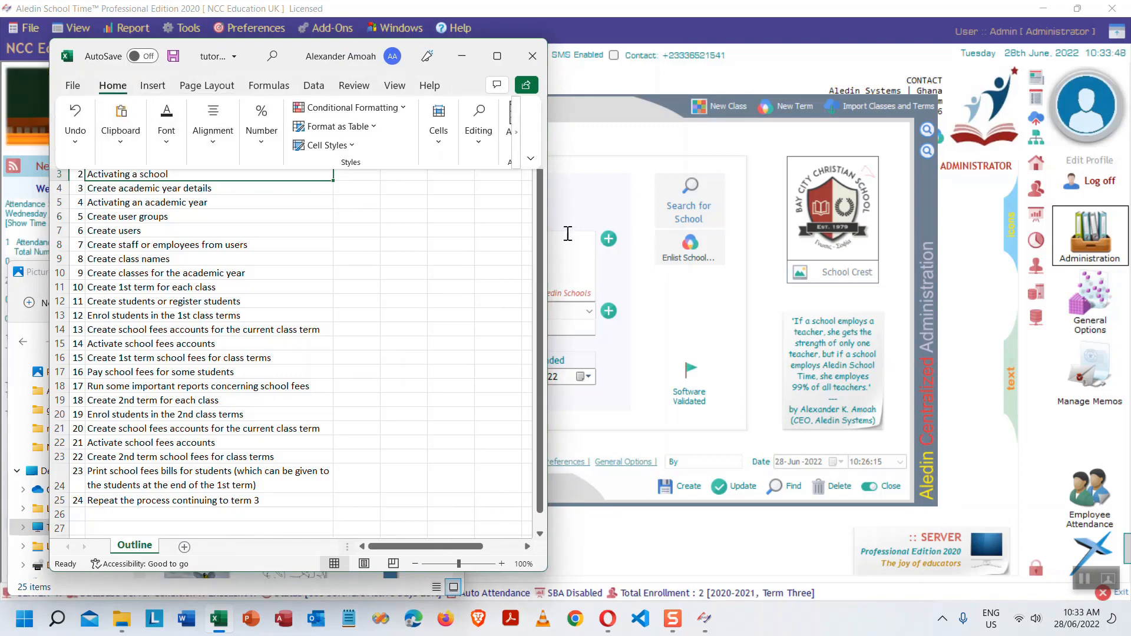
pyautogui.click(125, 141)
pyautogui.click(166, 143)
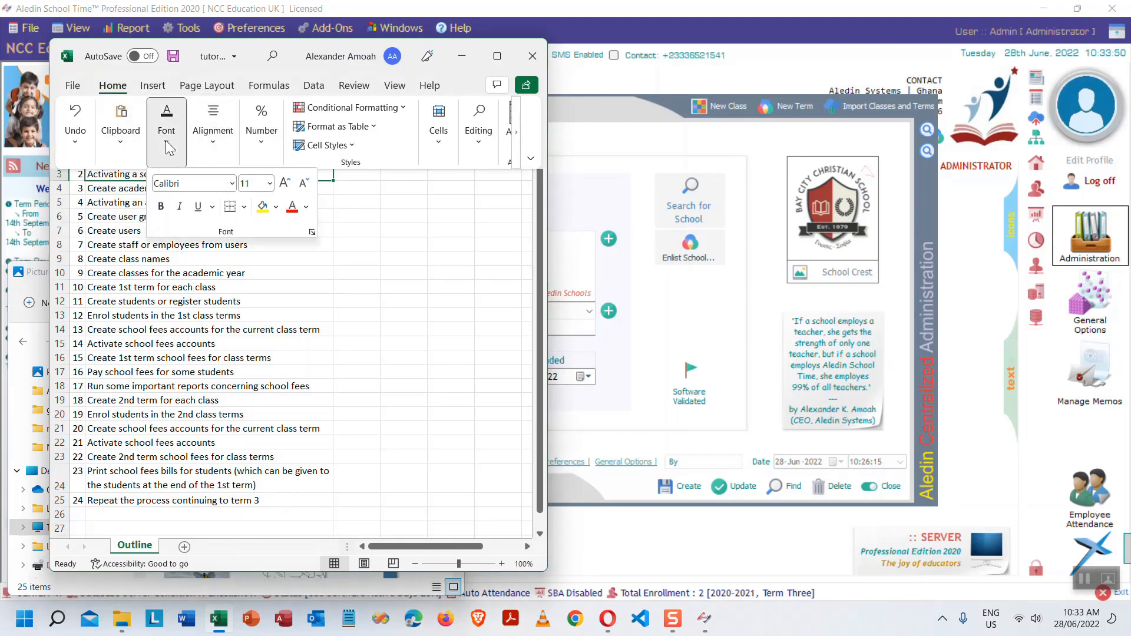
pyautogui.click(262, 206)
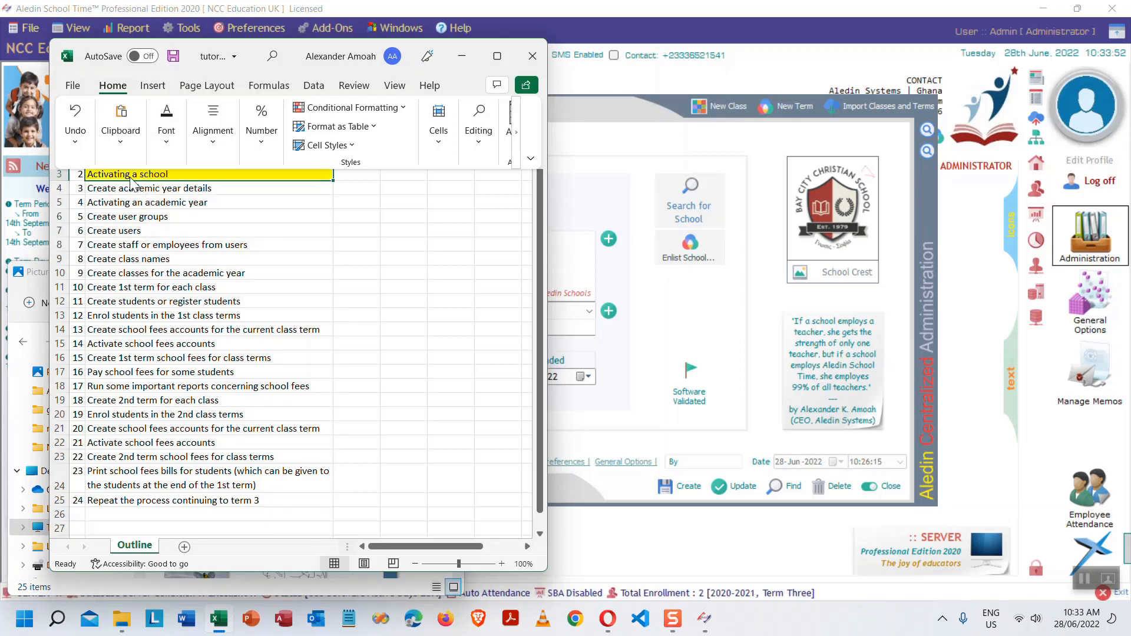
# - Close the Administration Centre and minimize the Excel outline
pyautogui.click(648, 139)
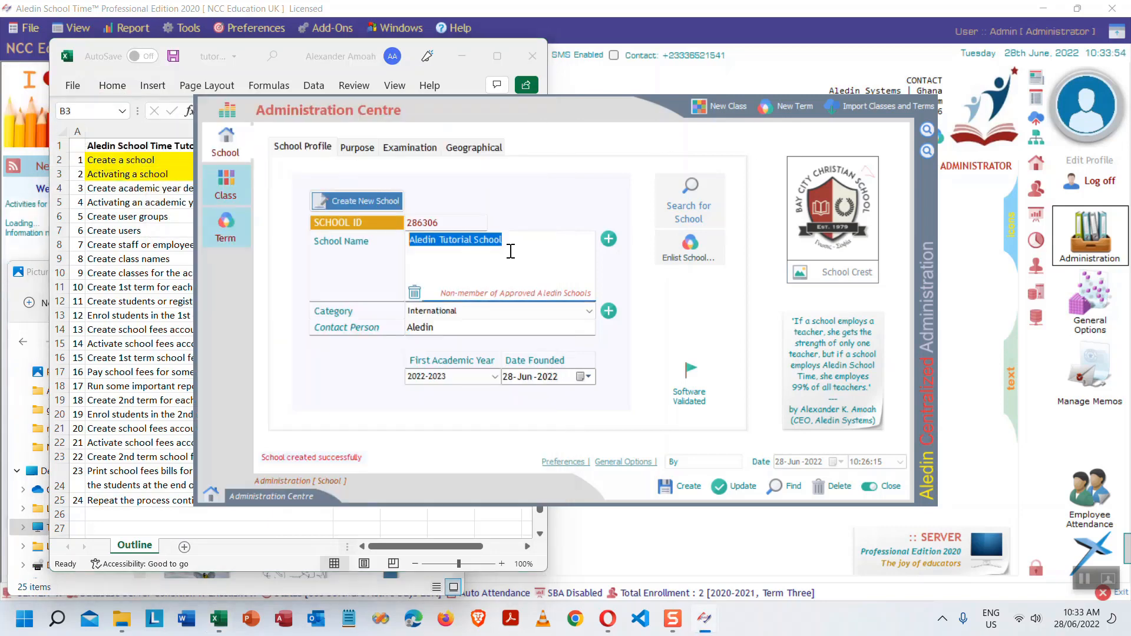
pyautogui.click(889, 492)
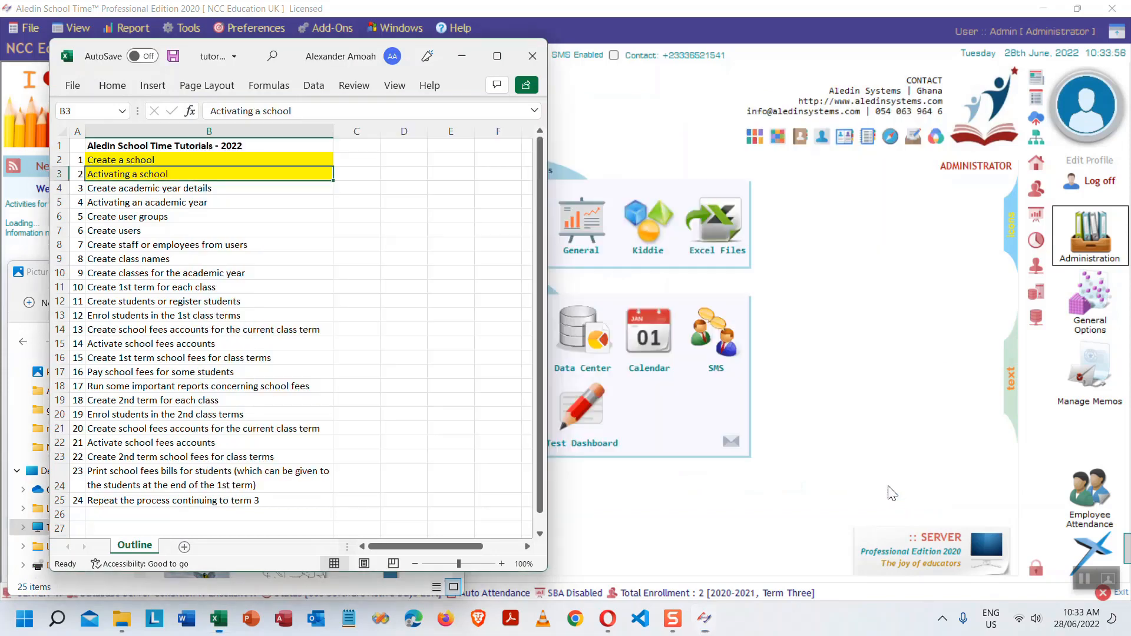
pyautogui.click(465, 62)
# - Start choosing the school to manage and agree to the confirmation
pyautogui.click(406, 272)
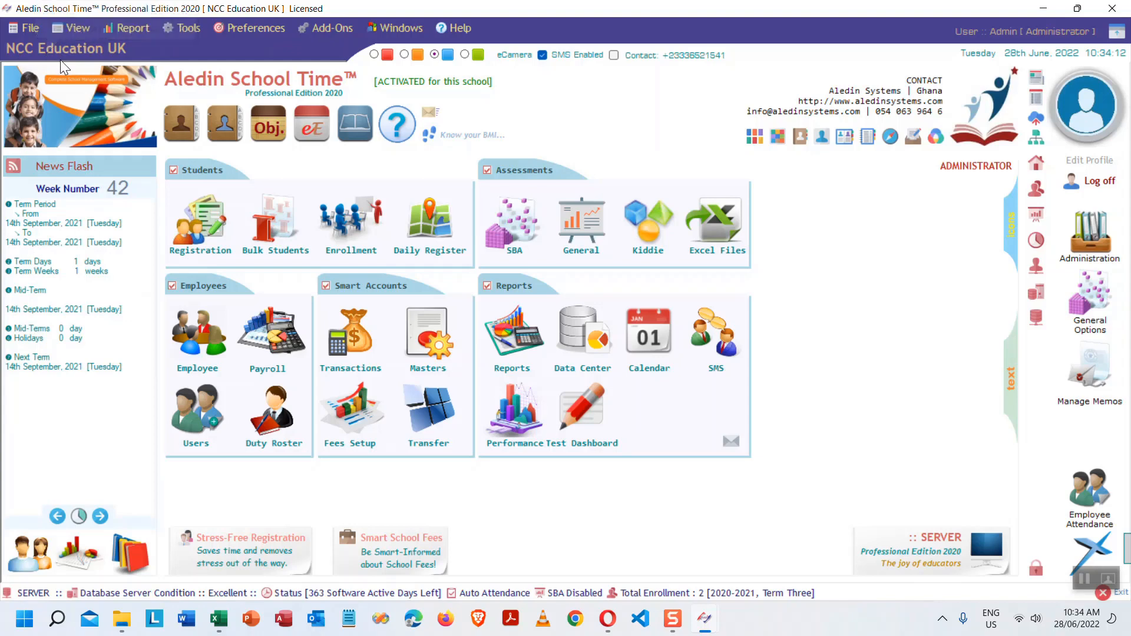
pyautogui.click(84, 47)
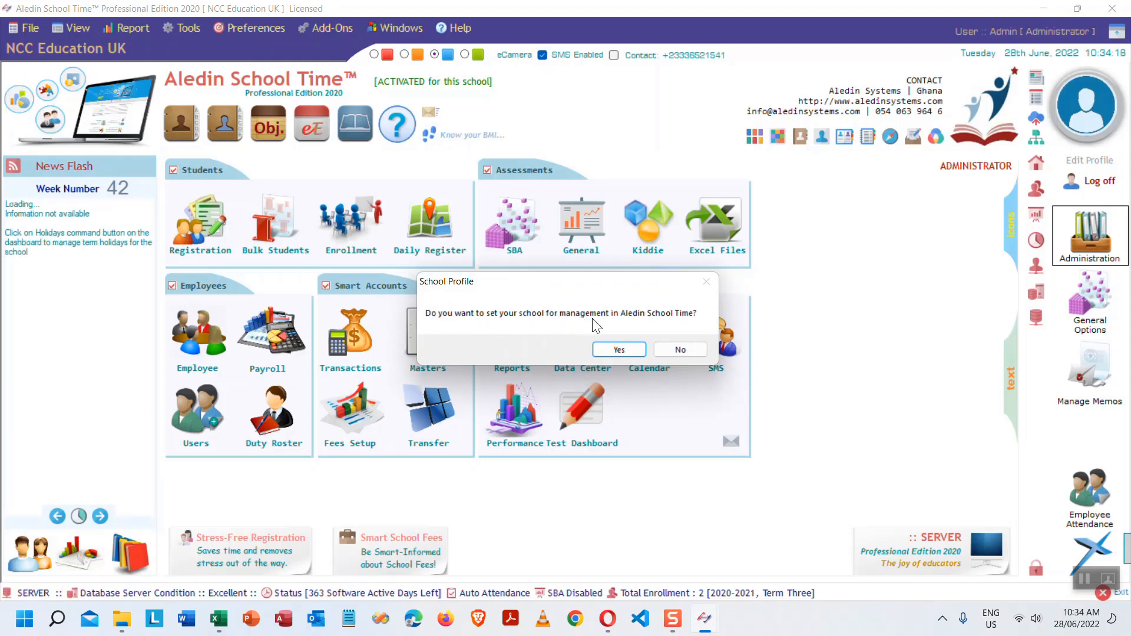
pyautogui.click(626, 349)
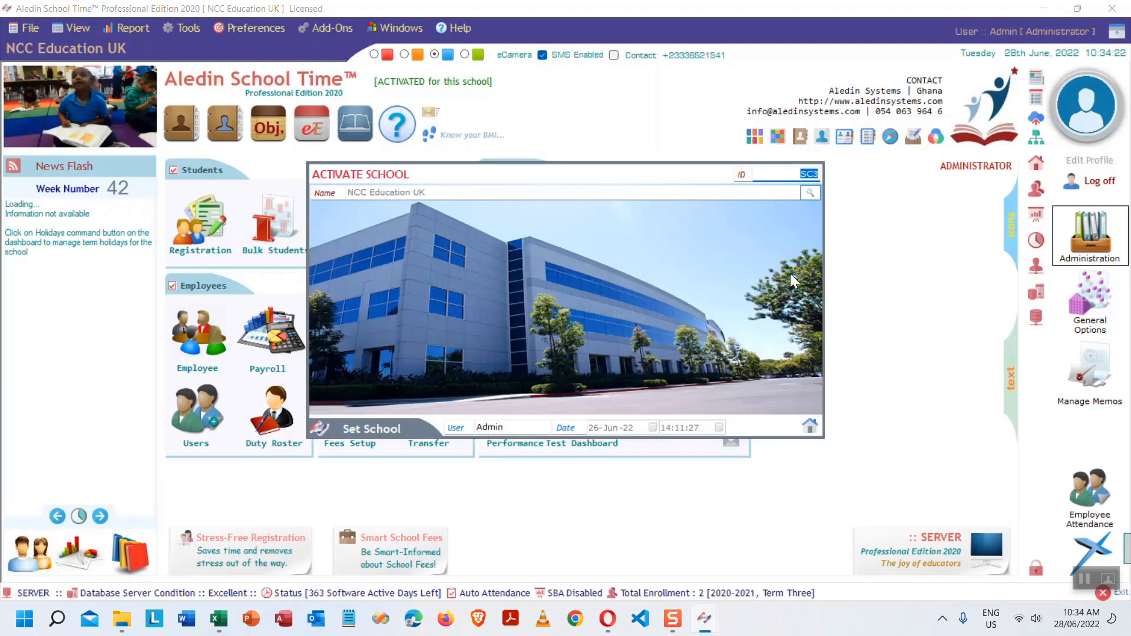
# - Look up 'ale', set Aledin Tutorial School as the active school, and start exiting
pyautogui.click(811, 194)
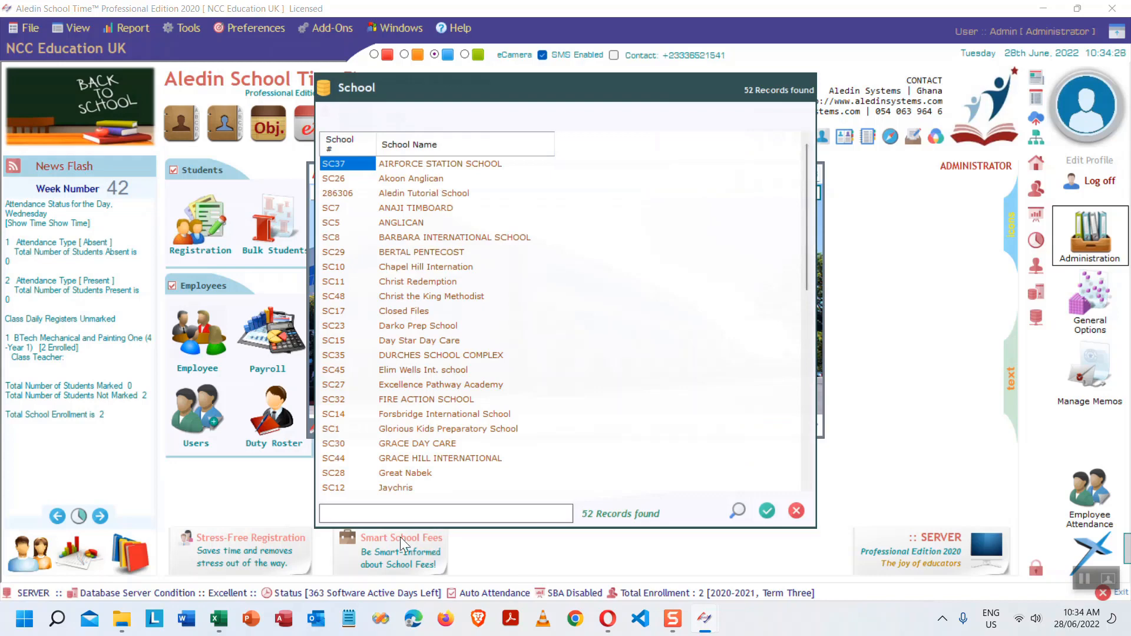
pyautogui.write('a')
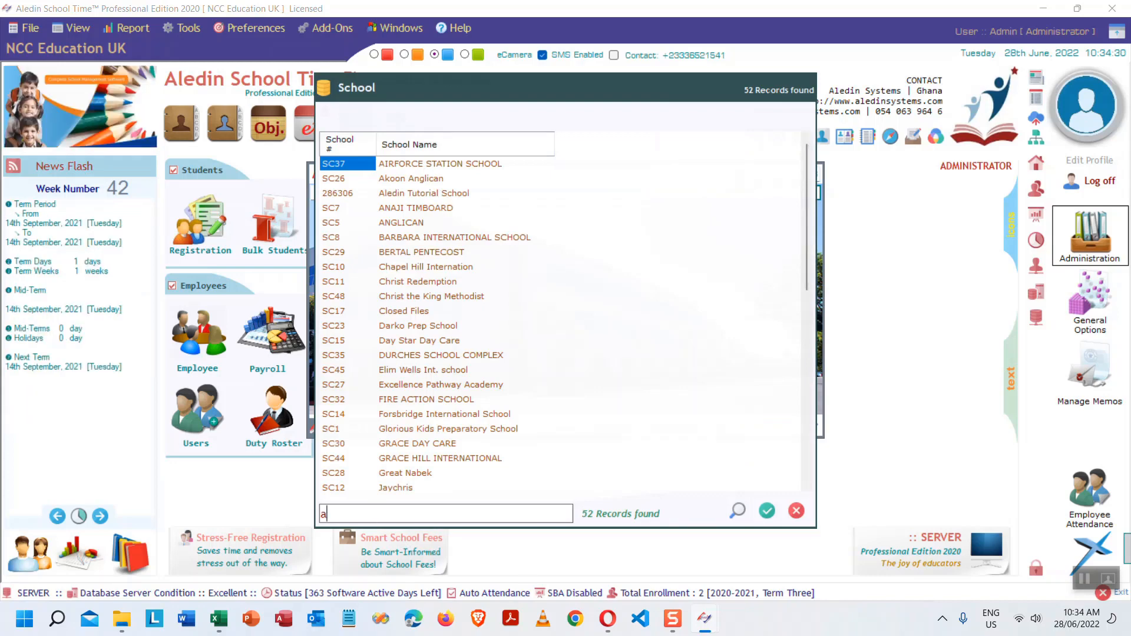
pyautogui.write('led')
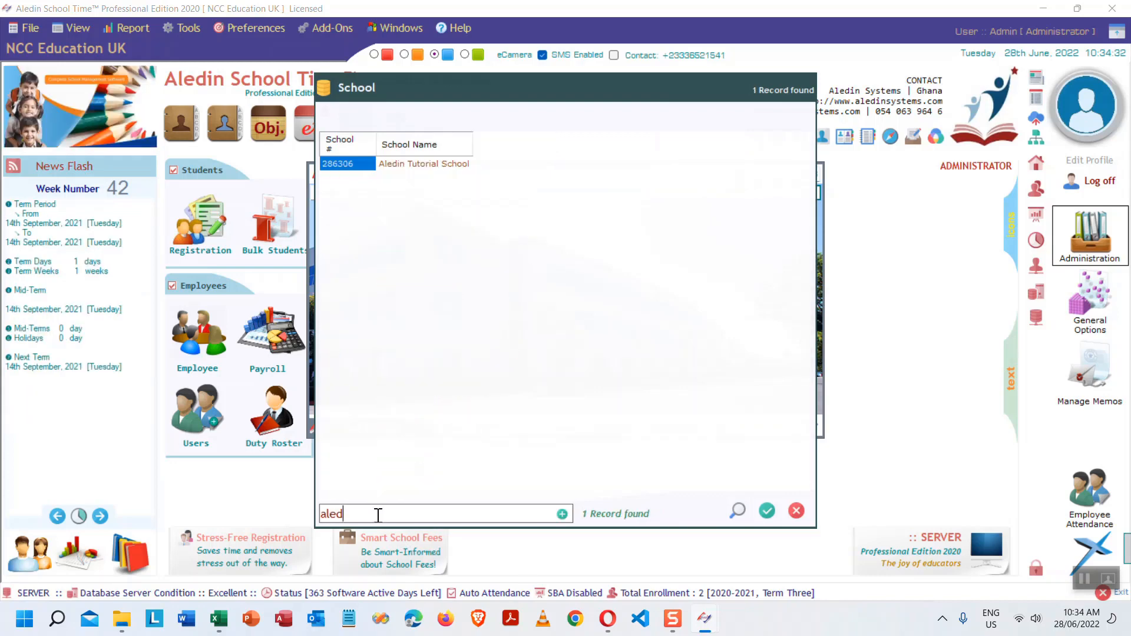
pyautogui.click(422, 165)
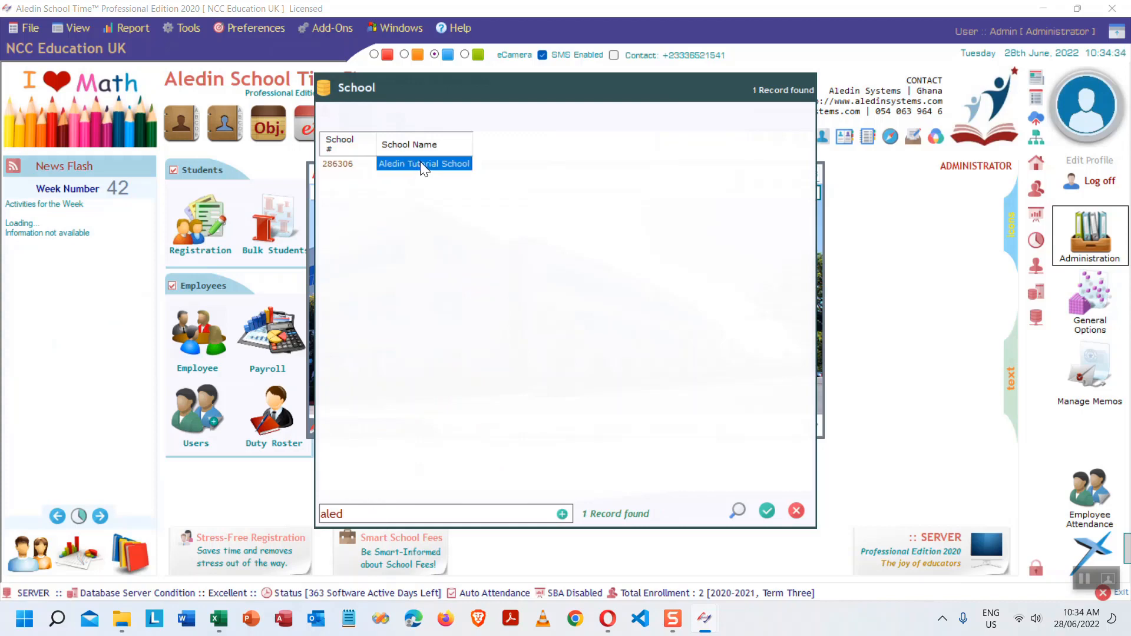
pyautogui.click(767, 510)
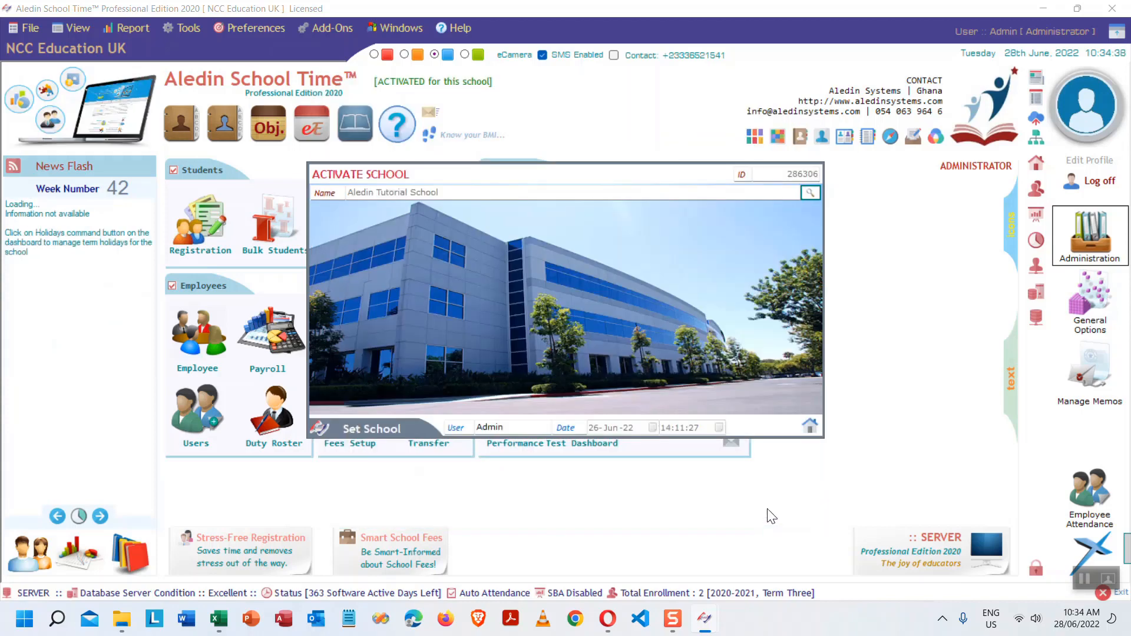
pyautogui.click(810, 425)
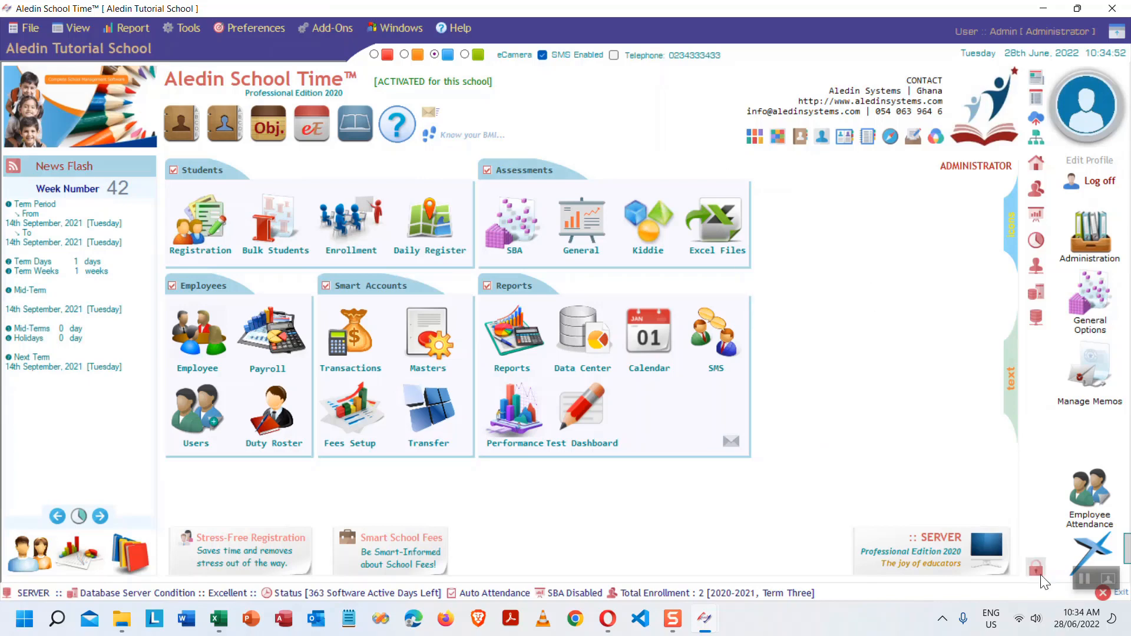
pyautogui.click(1102, 592)
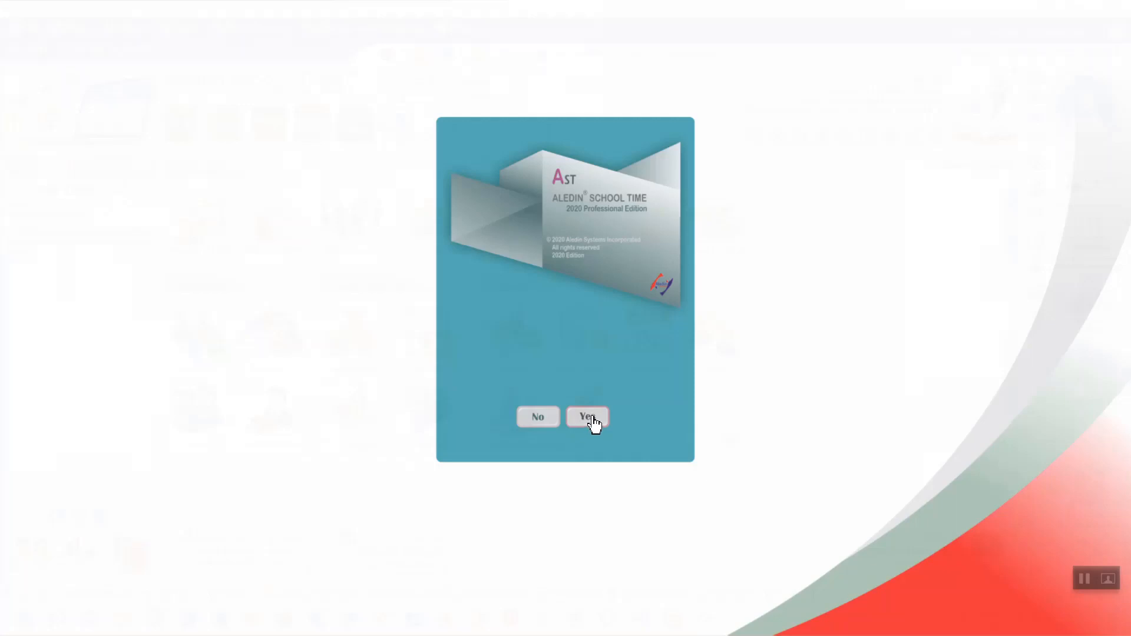
# - Confirm exit, relaunch School Management System, and sign in with the administrator User ID and password
pyautogui.click(589, 418)
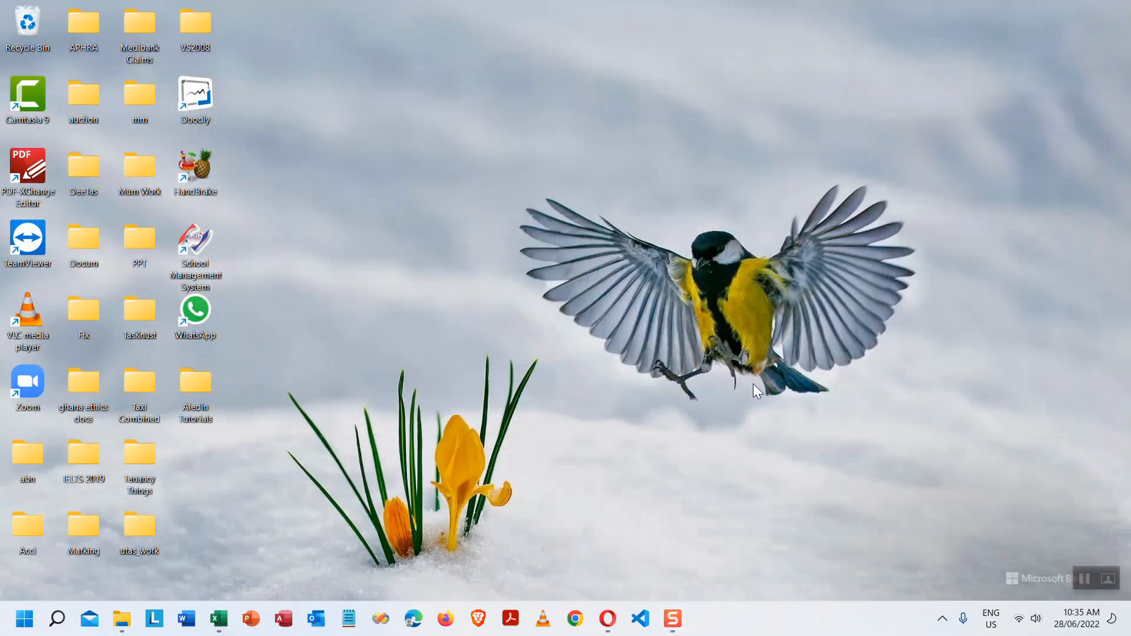
pyautogui.doubleClick(195, 241)
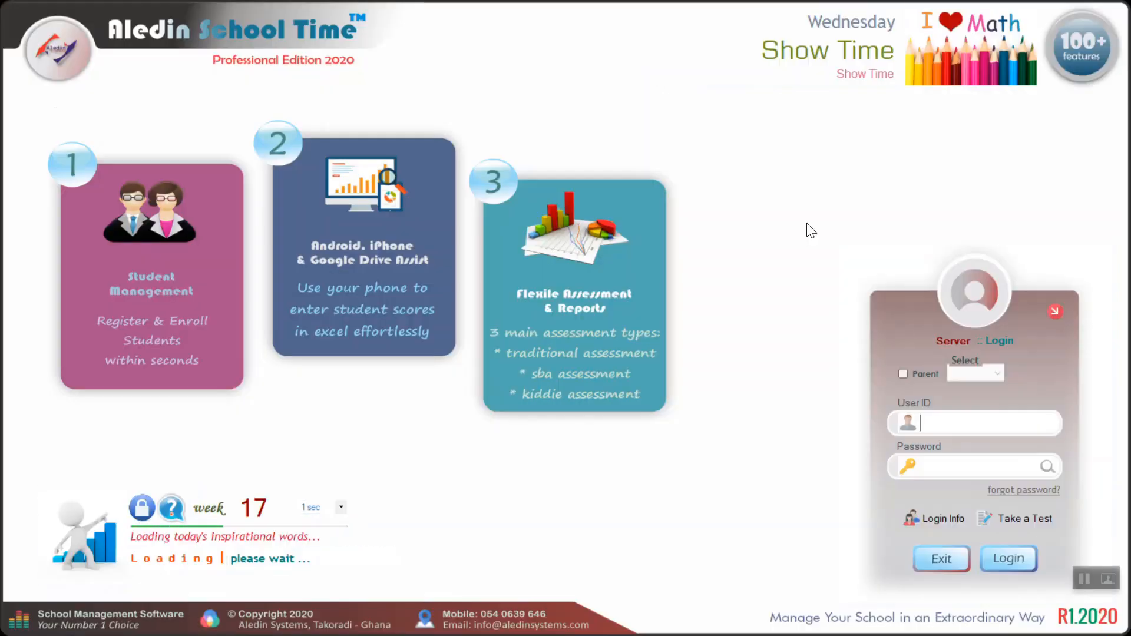
pyautogui.write('admin')
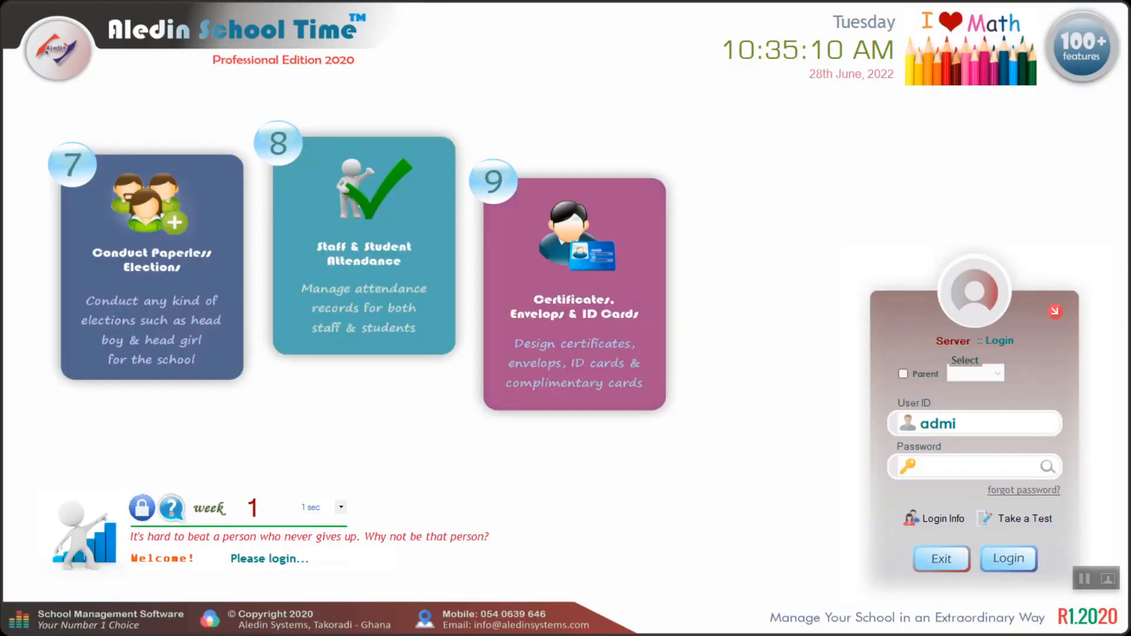
pyautogui.press('Tab')
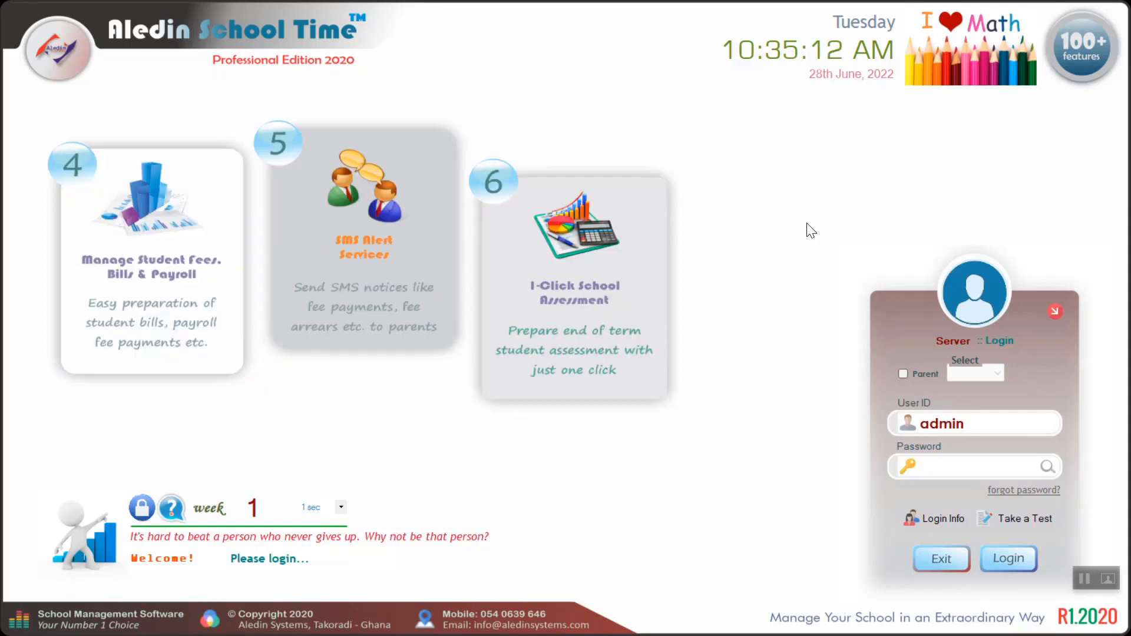
pyautogui.write('admin')
pyautogui.press('Return')
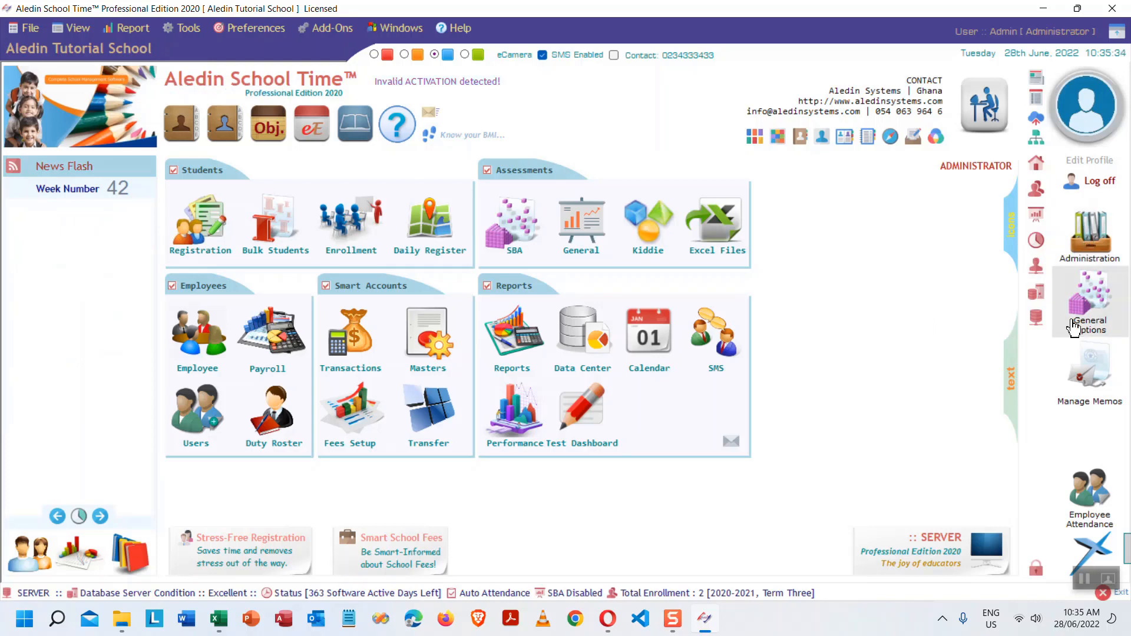
# - Set a picture as the Aledin Tutorial School crest and update the school profile
pyautogui.click(1075, 242)
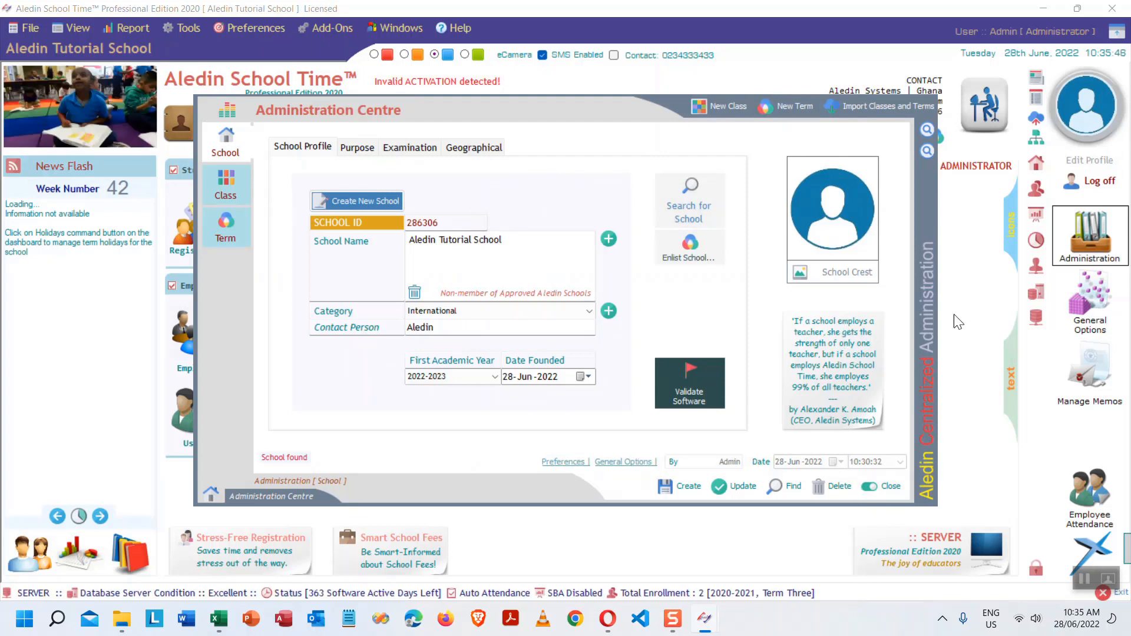
pyautogui.click(843, 271)
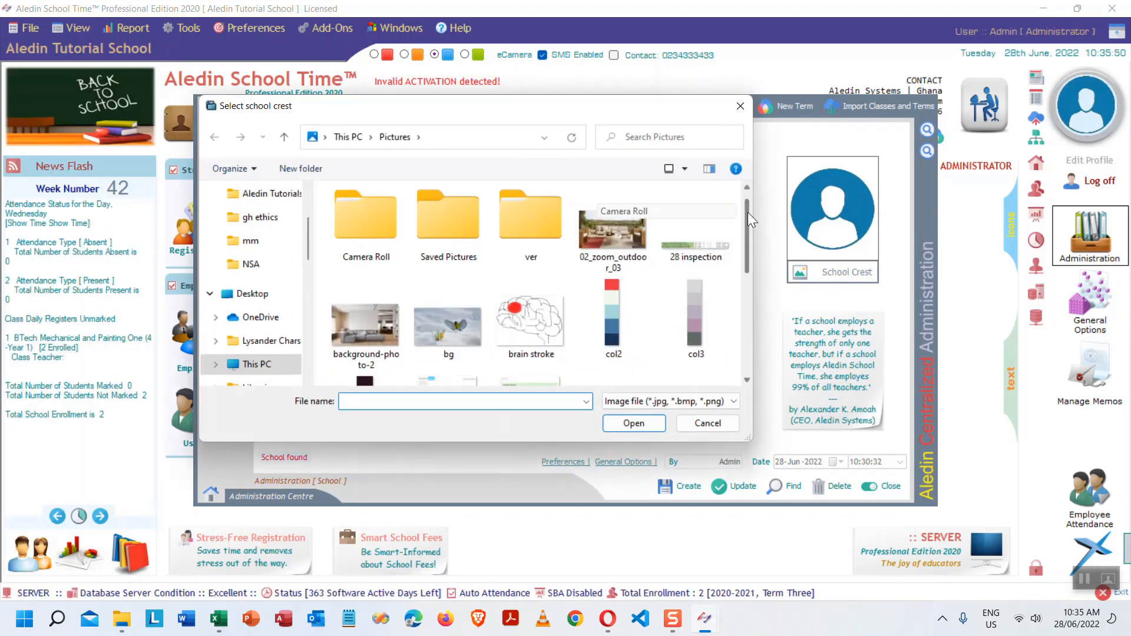
pyautogui.moveTo(747, 212); pyautogui.dragTo(748, 324)
pyautogui.doubleClick(453, 212)
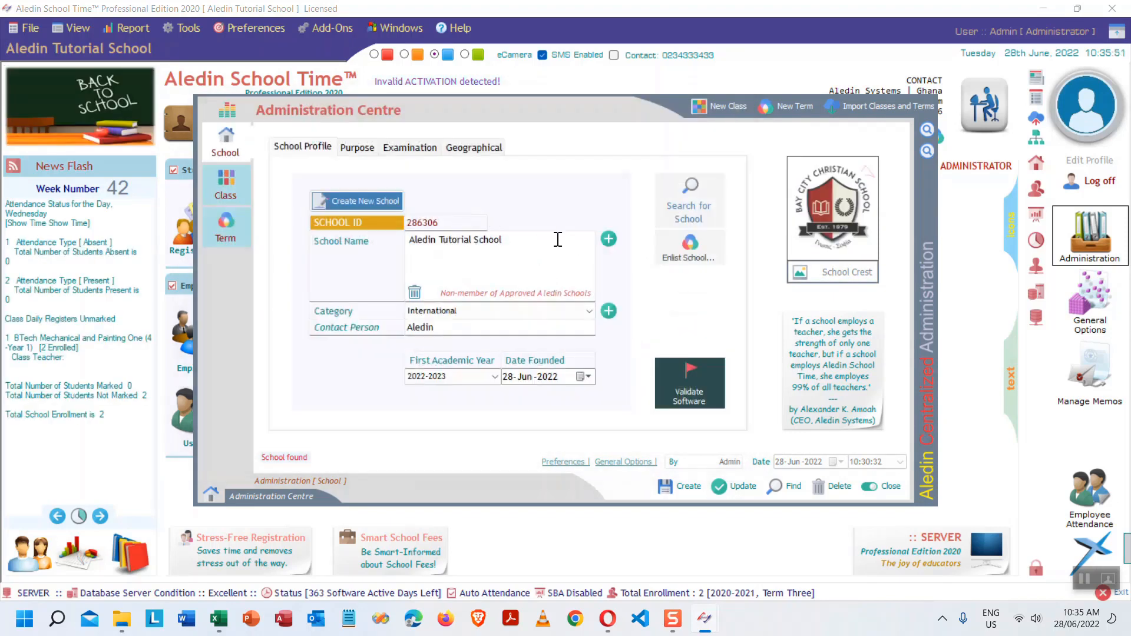
pyautogui.click(733, 486)
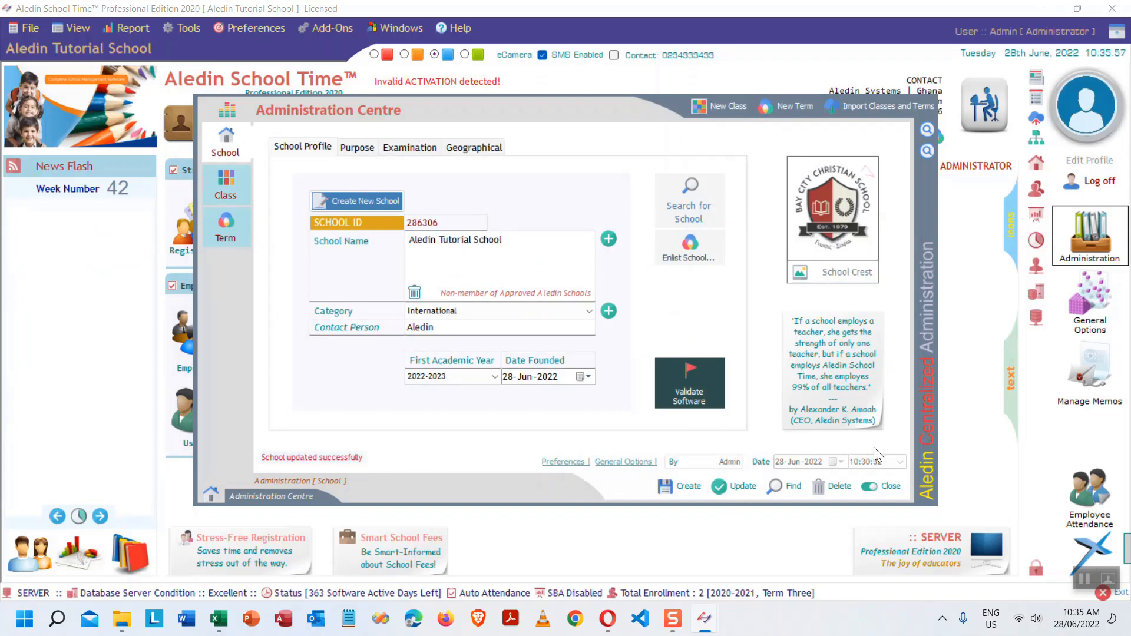
# - Close Administration, exit the program with Yes, and relaunch School Management System
pyautogui.click(885, 492)
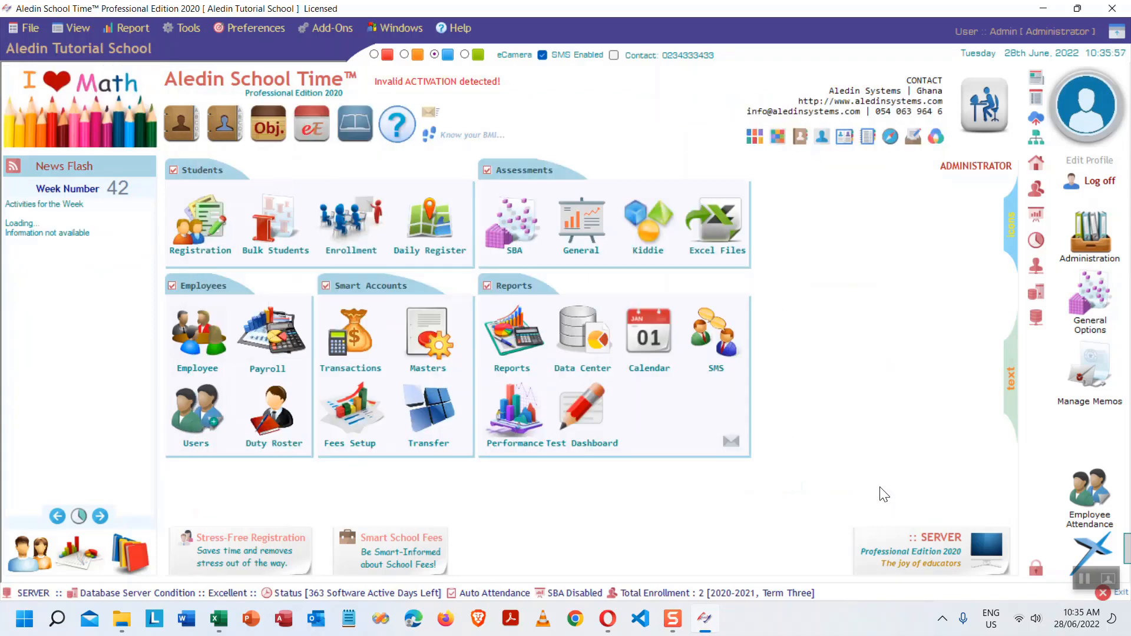
pyautogui.click(1126, 598)
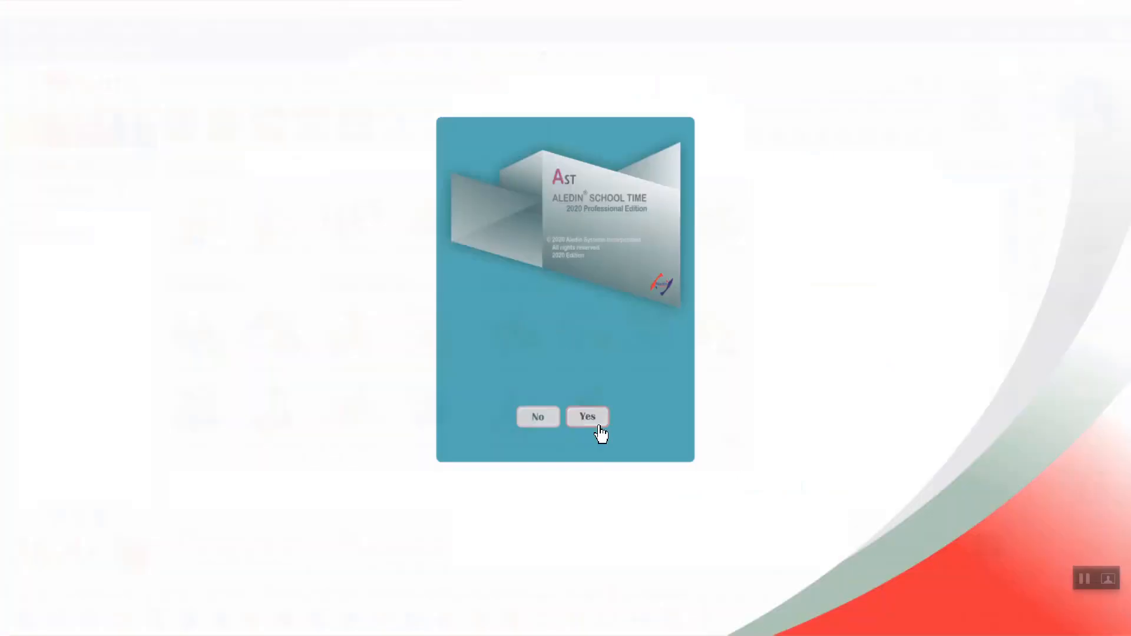
pyautogui.click(590, 416)
pyautogui.doubleClick(197, 269)
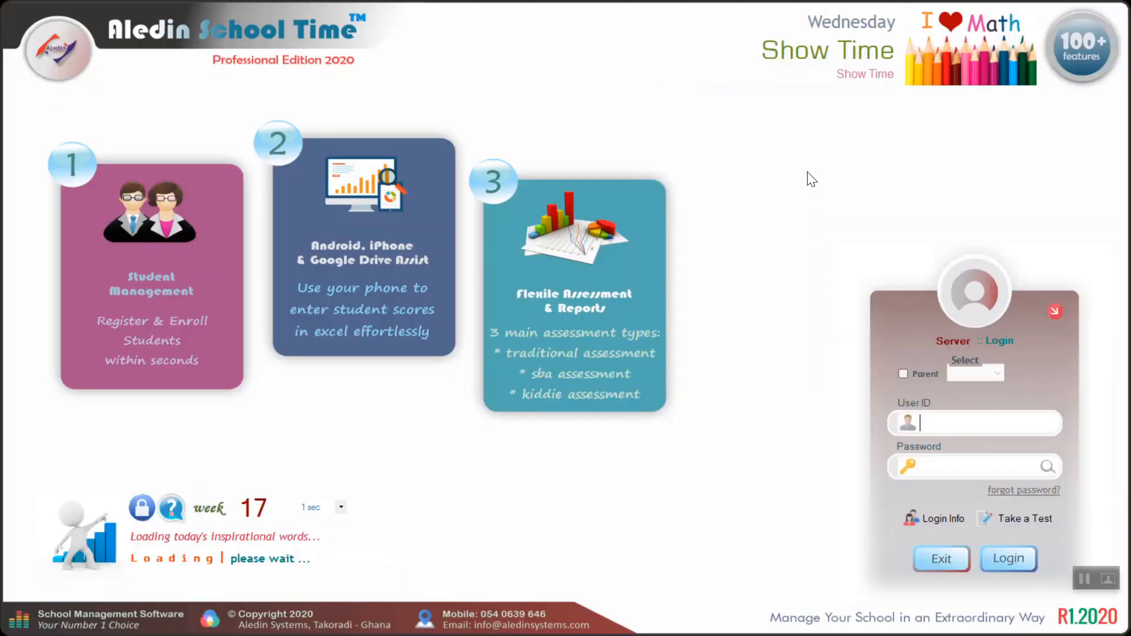
# - Enter the administrator password on the login screen and sign in
pyautogui.write('admin')
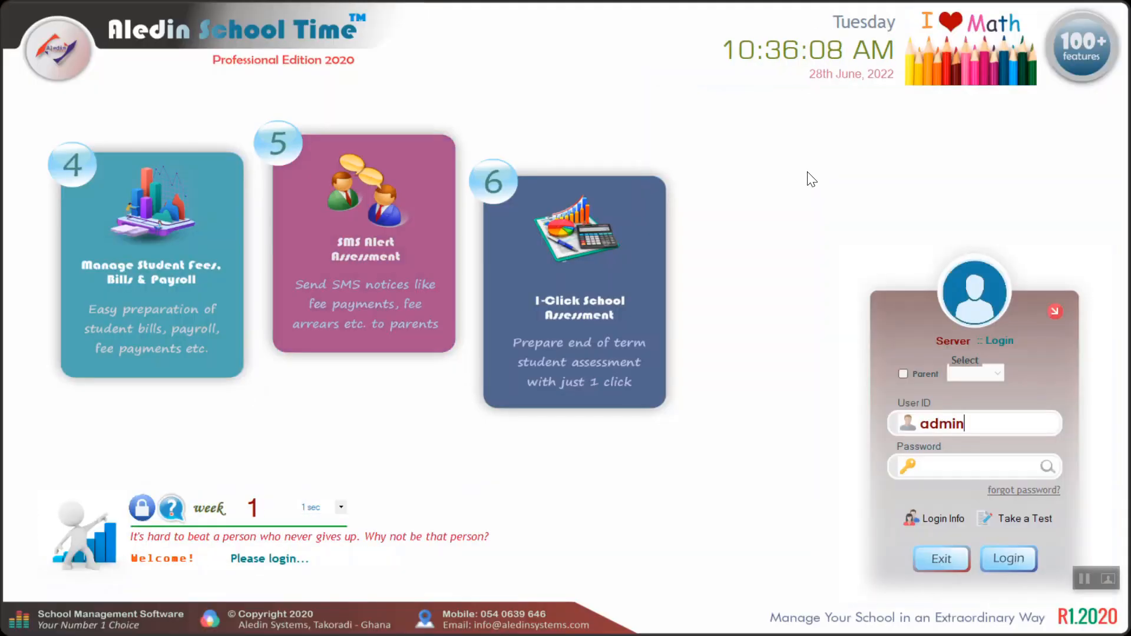
pyautogui.write('1234')
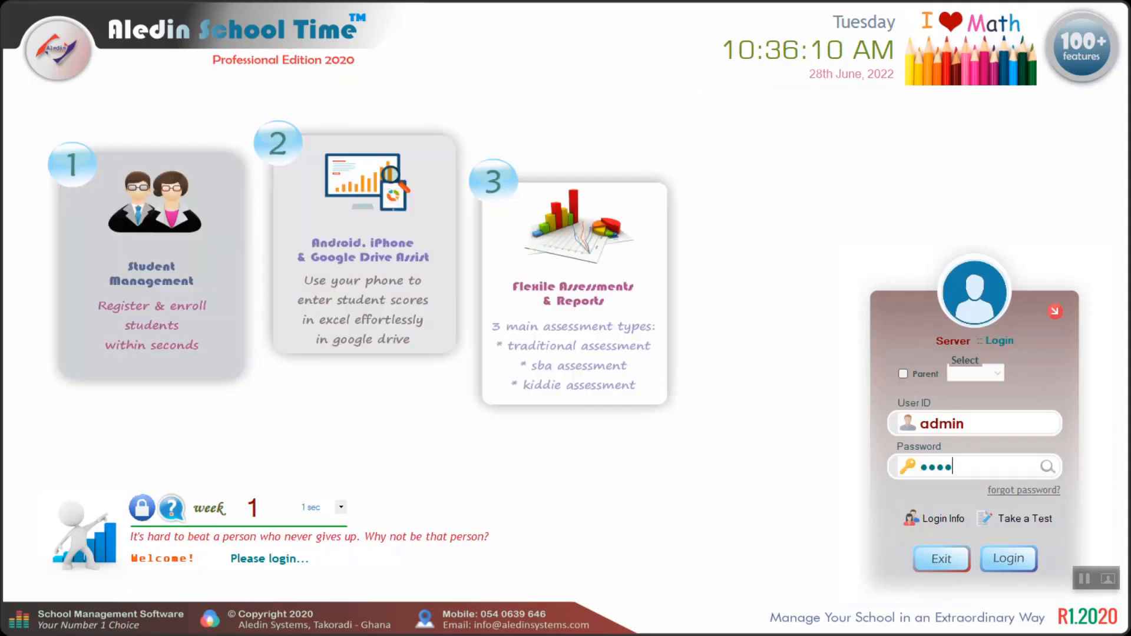
pyautogui.press('Return')
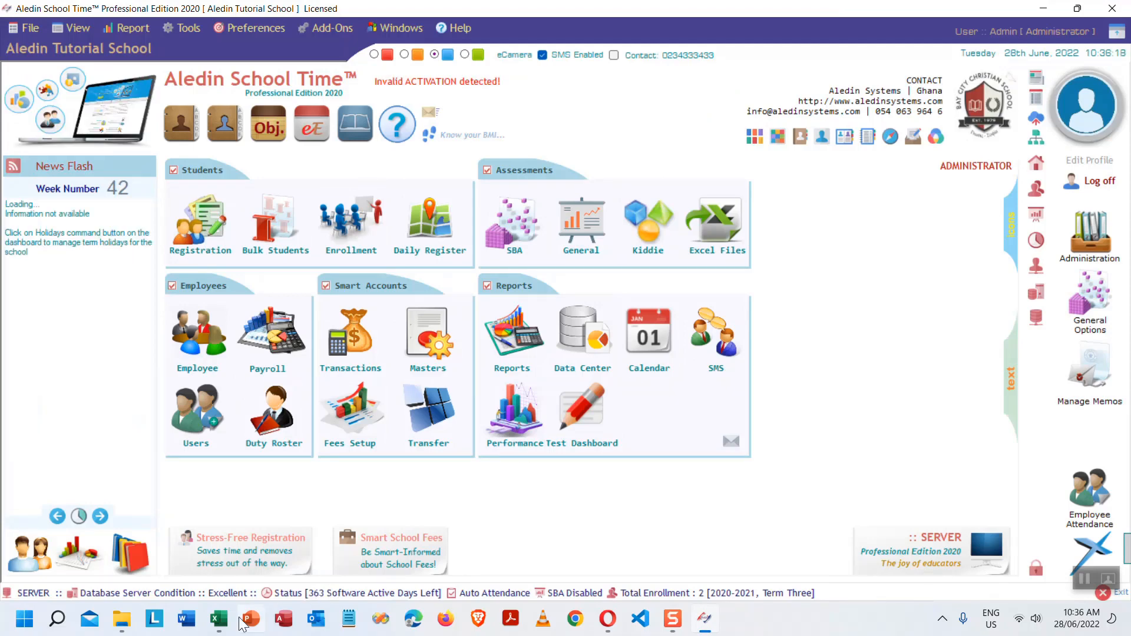
# - Bring up the Excel outline and select the 'Create academic year details' step
pyautogui.click(220, 619)
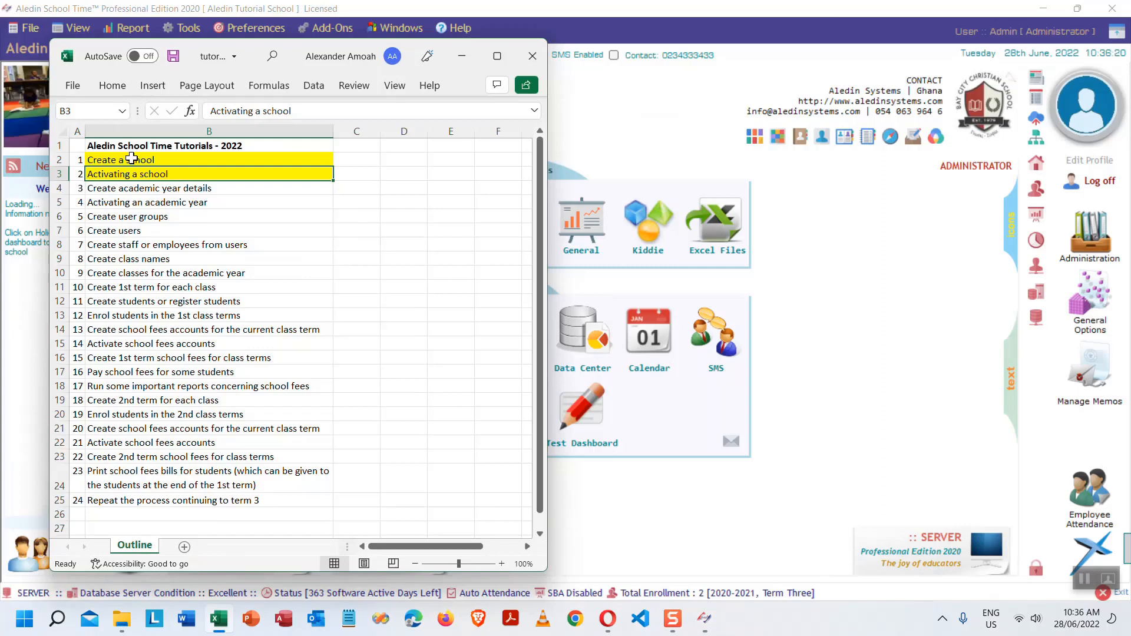
pyautogui.click(160, 159)
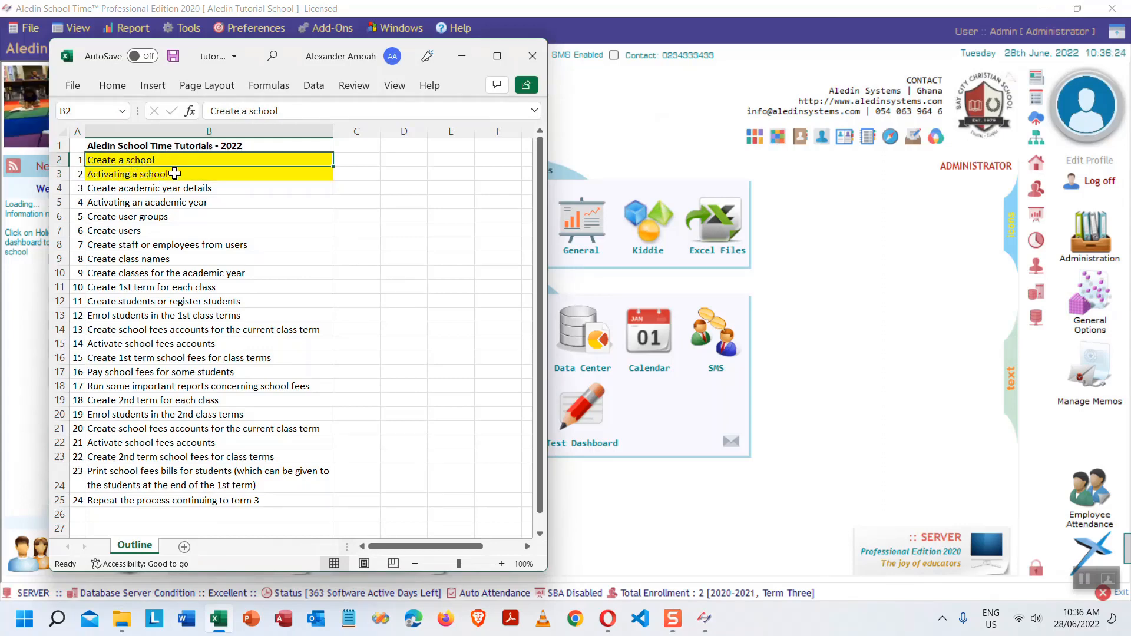
pyautogui.click(175, 173)
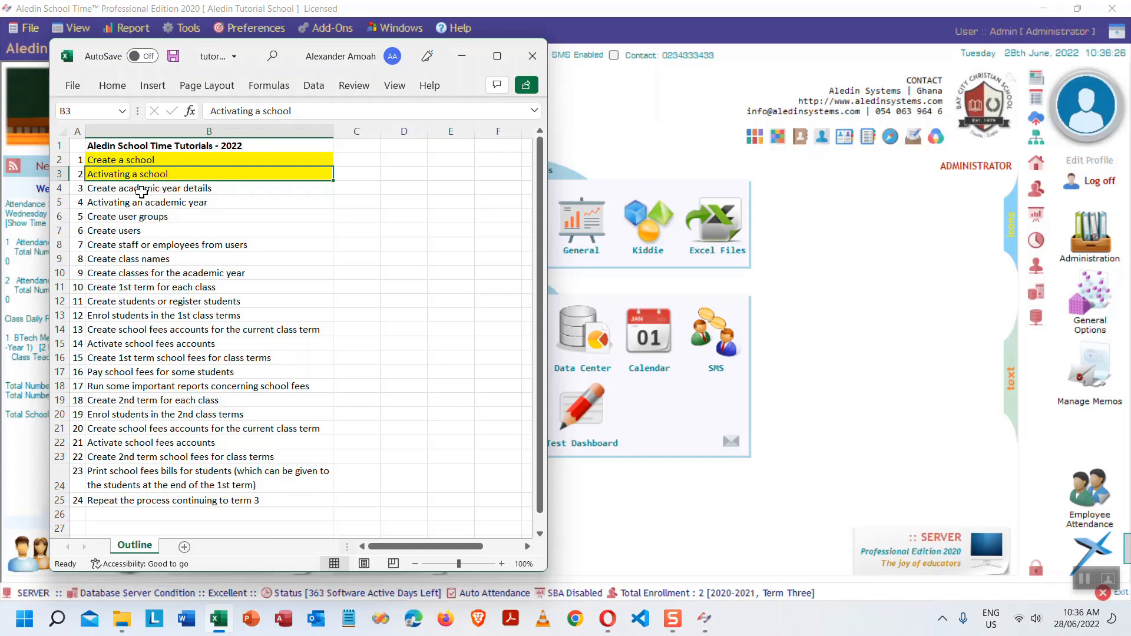
pyautogui.click(171, 191)
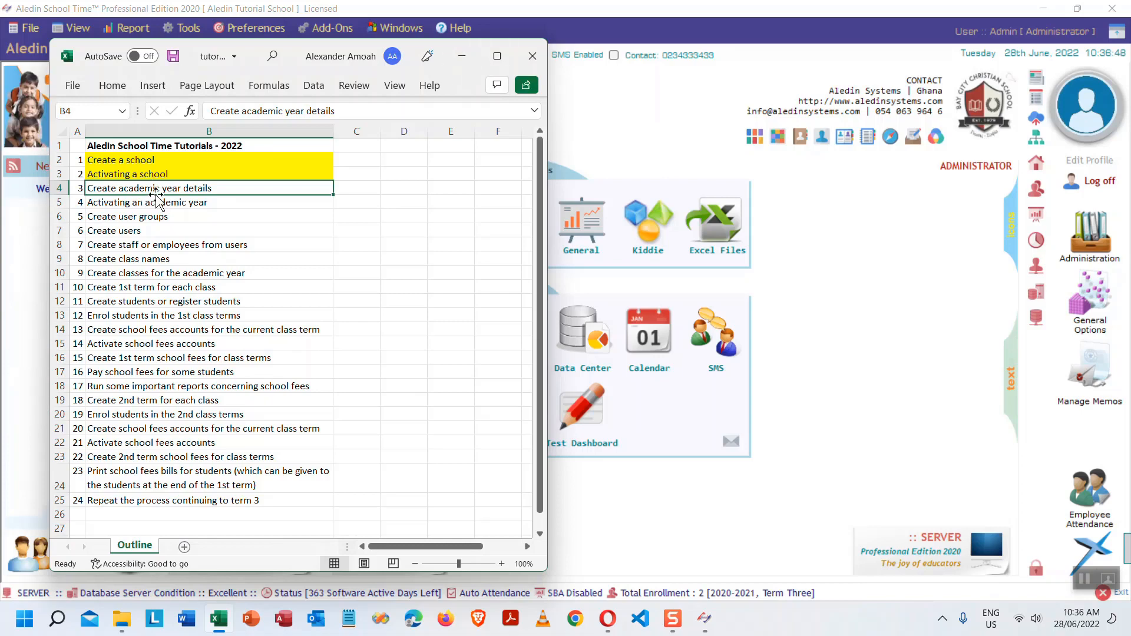
# - Fill cell B4 yellow and minimize the outline workbook
pyautogui.click(112, 86)
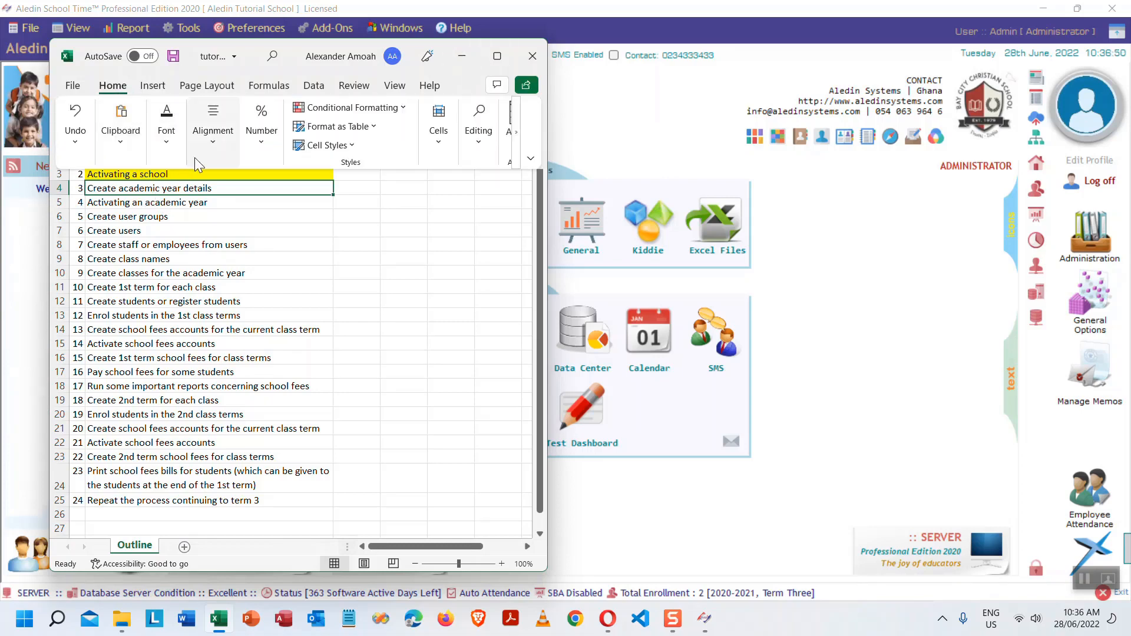
pyautogui.click(166, 132)
pyautogui.click(262, 207)
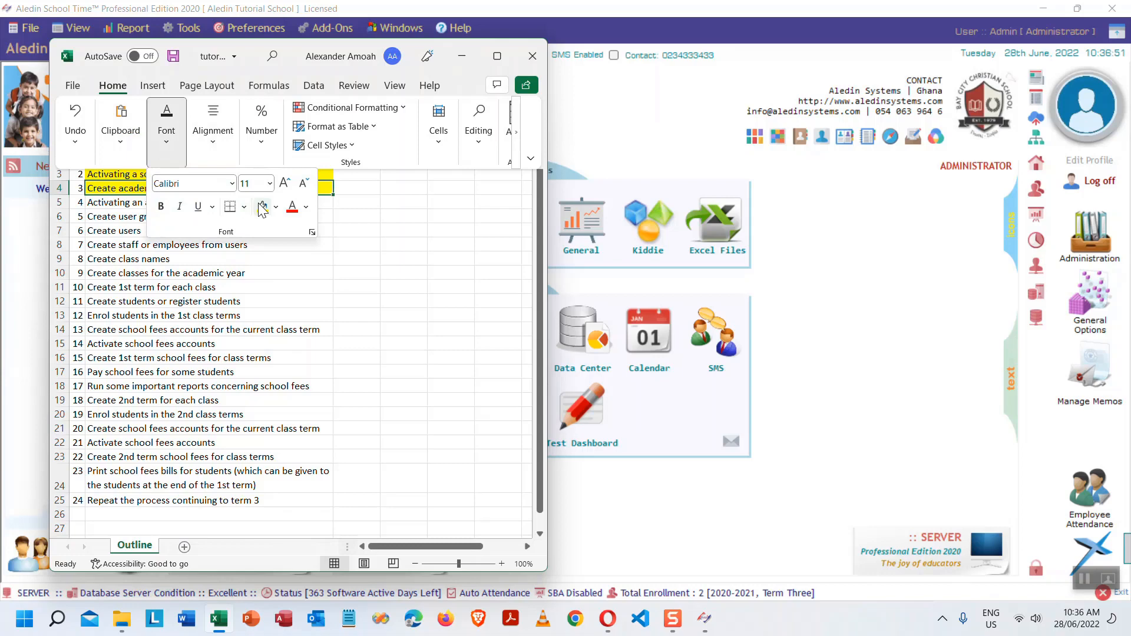
pyautogui.click(127, 204)
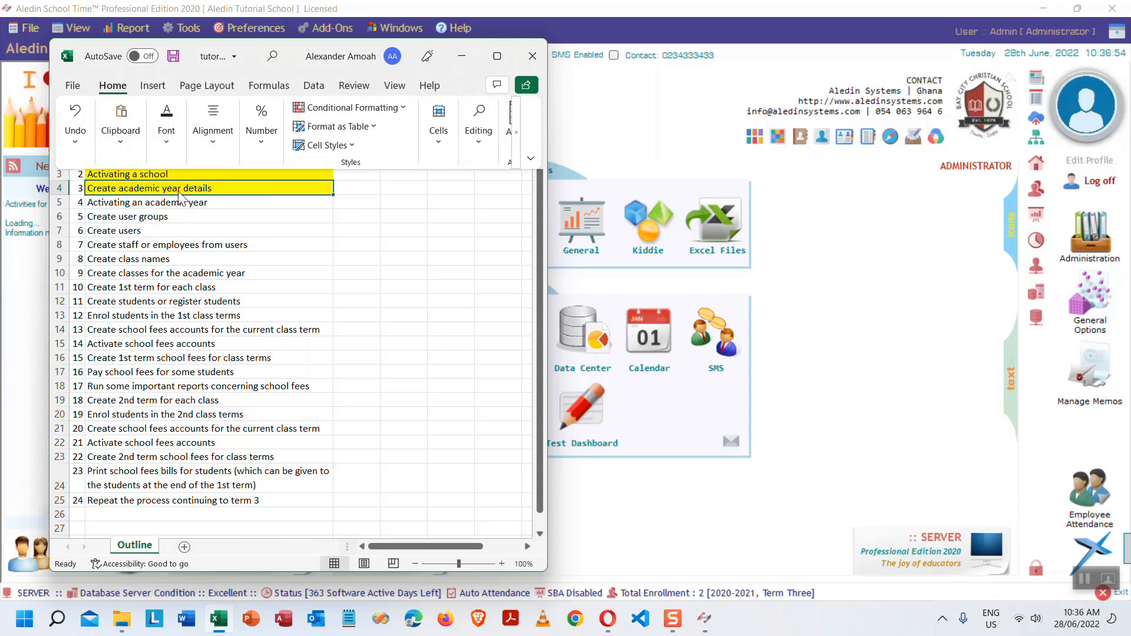
pyautogui.click(214, 189)
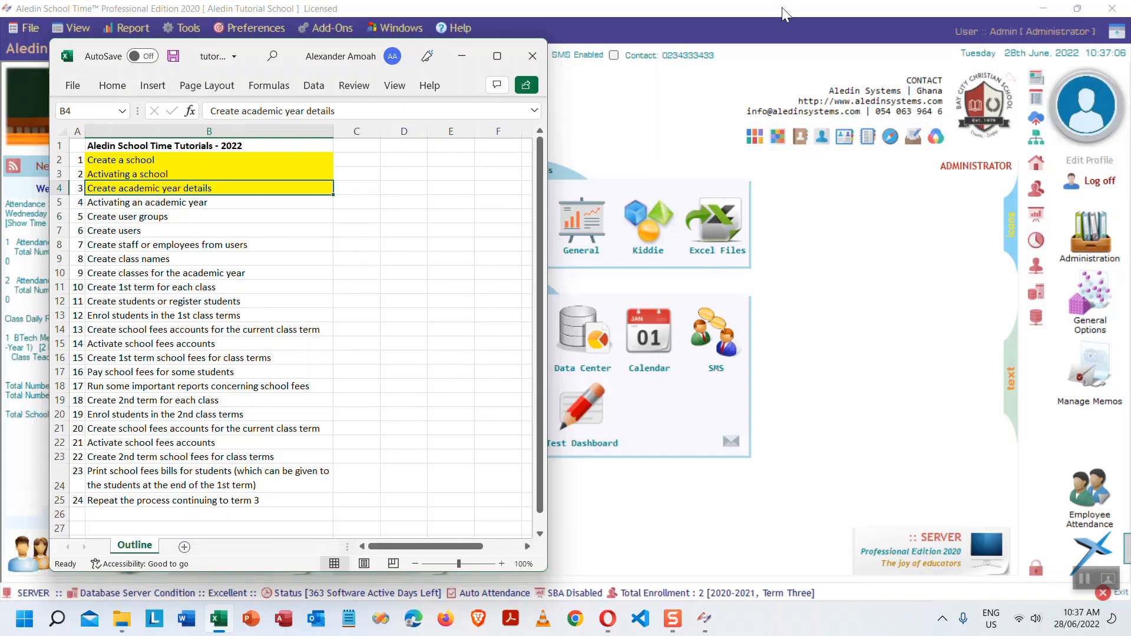
pyautogui.click(461, 57)
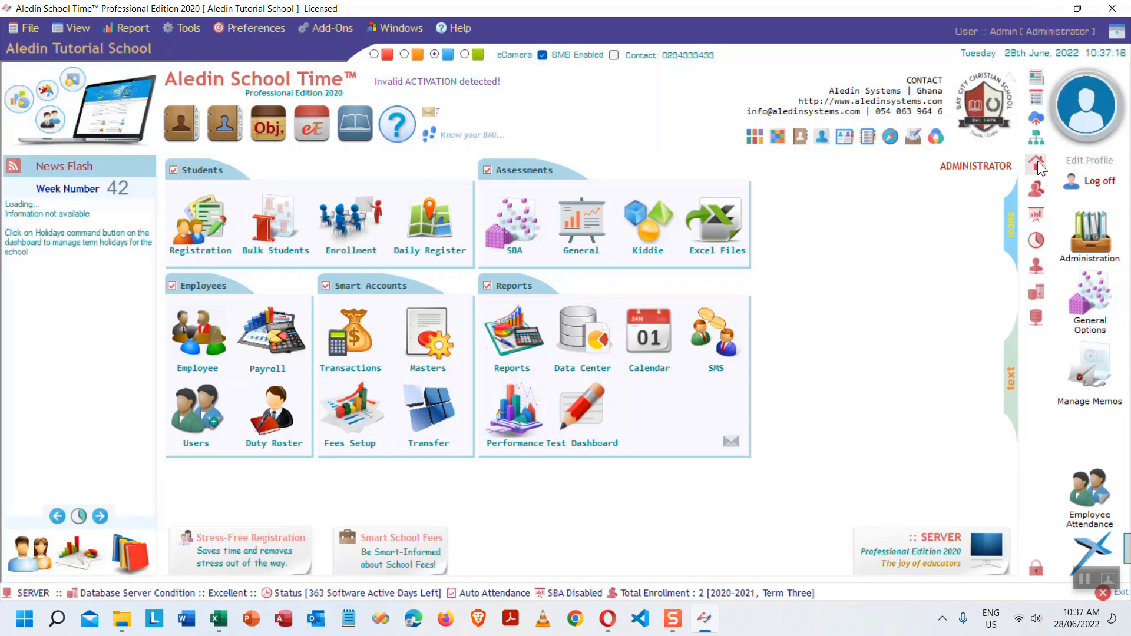
# - Browse the dashboard icons and settings menus, then open General Options from the sidebar
pyautogui.moveTo(1033, 164)
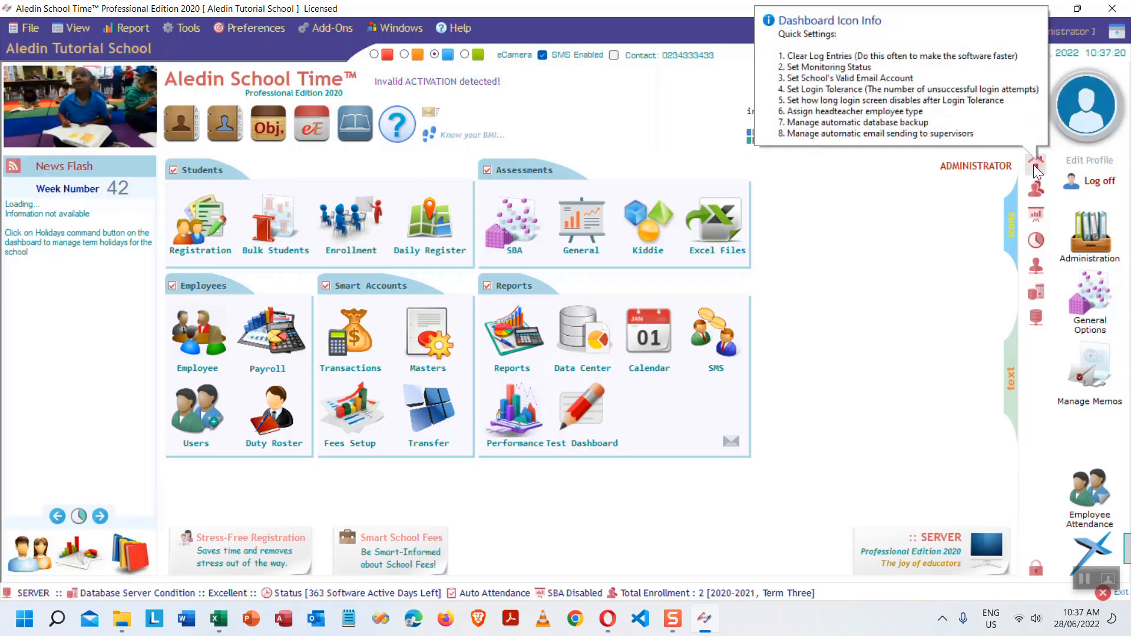
pyautogui.moveTo(1084, 327)
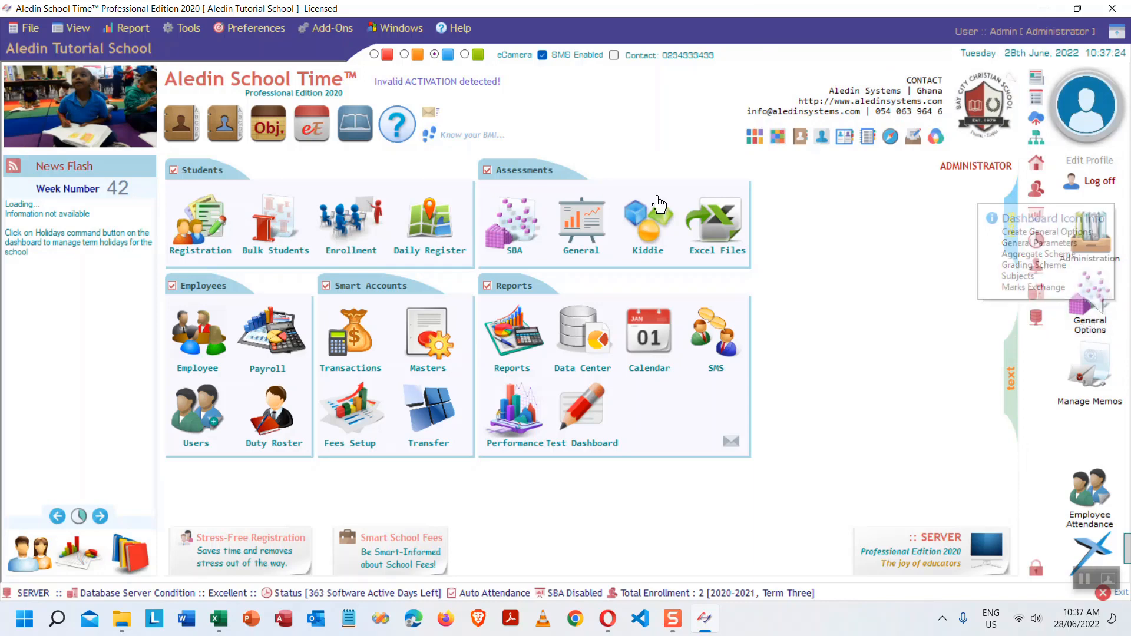
pyautogui.click(189, 29)
pyautogui.moveTo(236, 27)
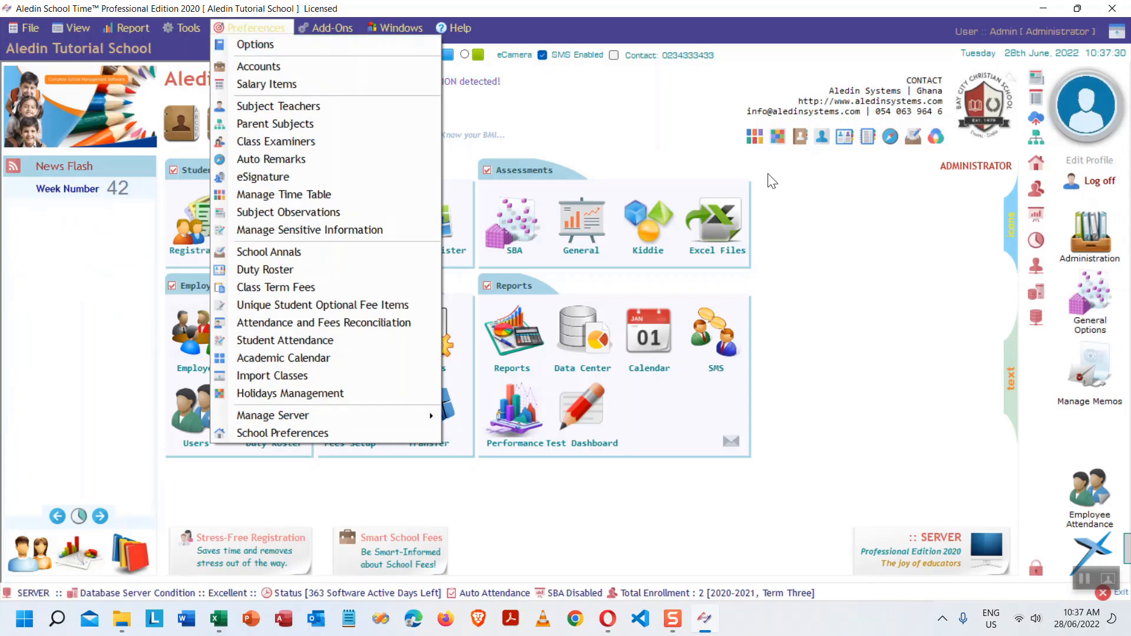
pyautogui.click(942, 304)
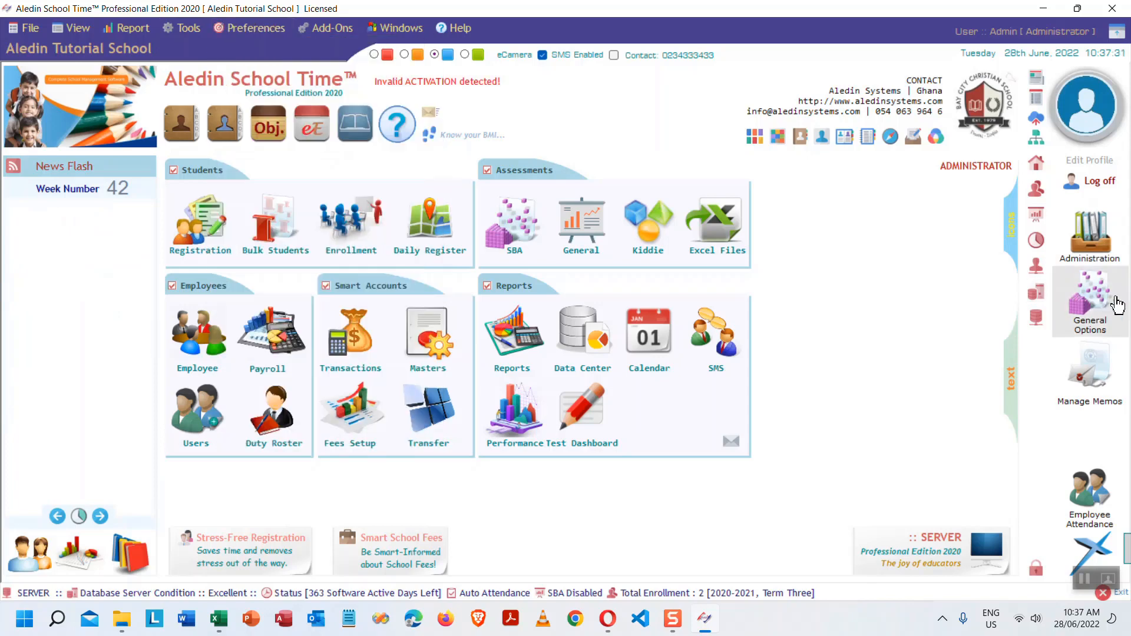
pyautogui.click(1086, 307)
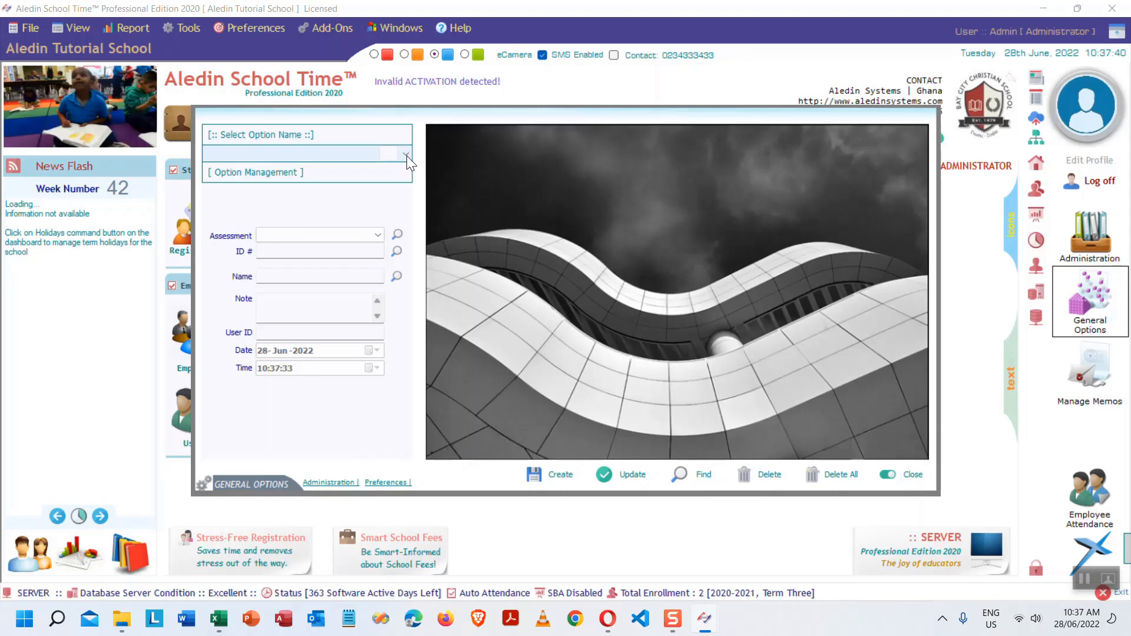
# - Choose Term Dates under Class Term in the Select Option Name list
pyautogui.click(266, 153)
pyautogui.click(267, 153)
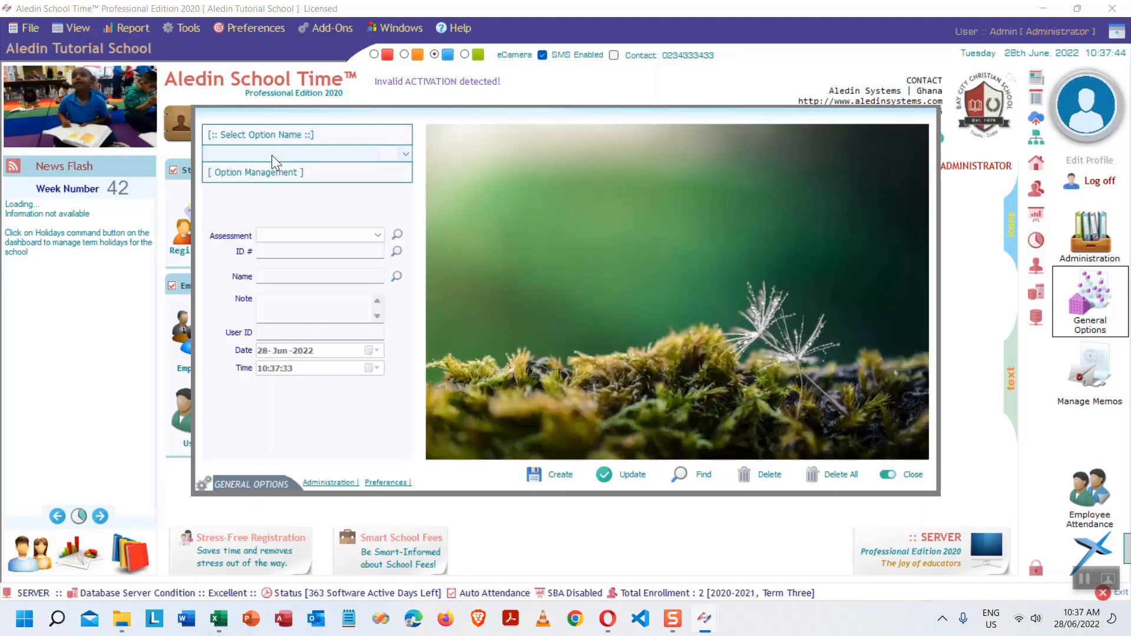
pyautogui.click(291, 151)
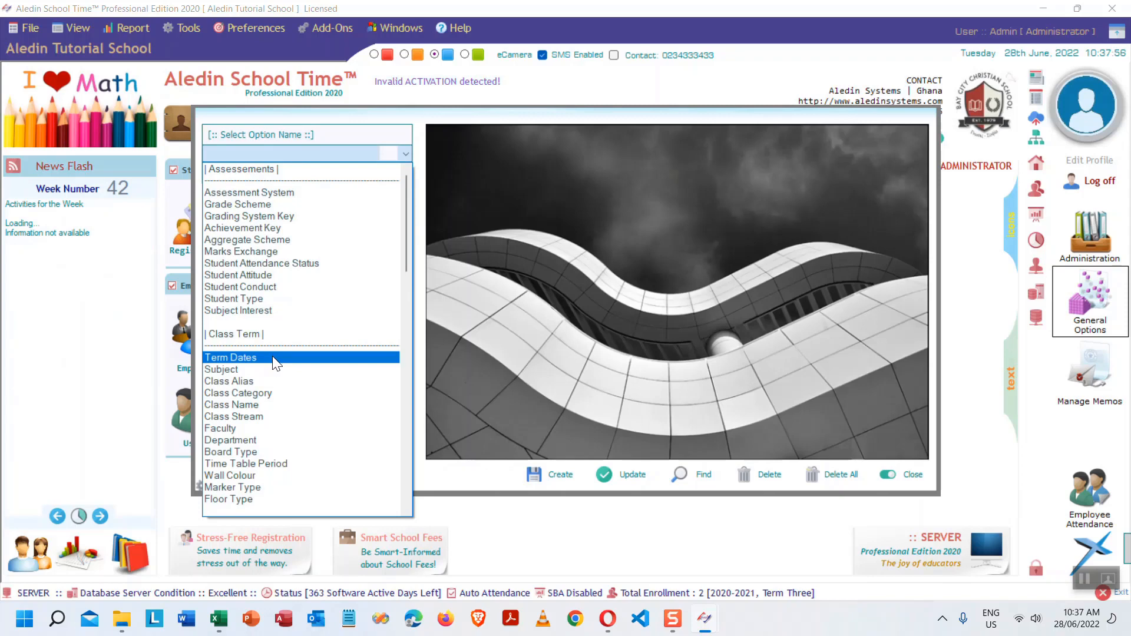
pyautogui.click(273, 357)
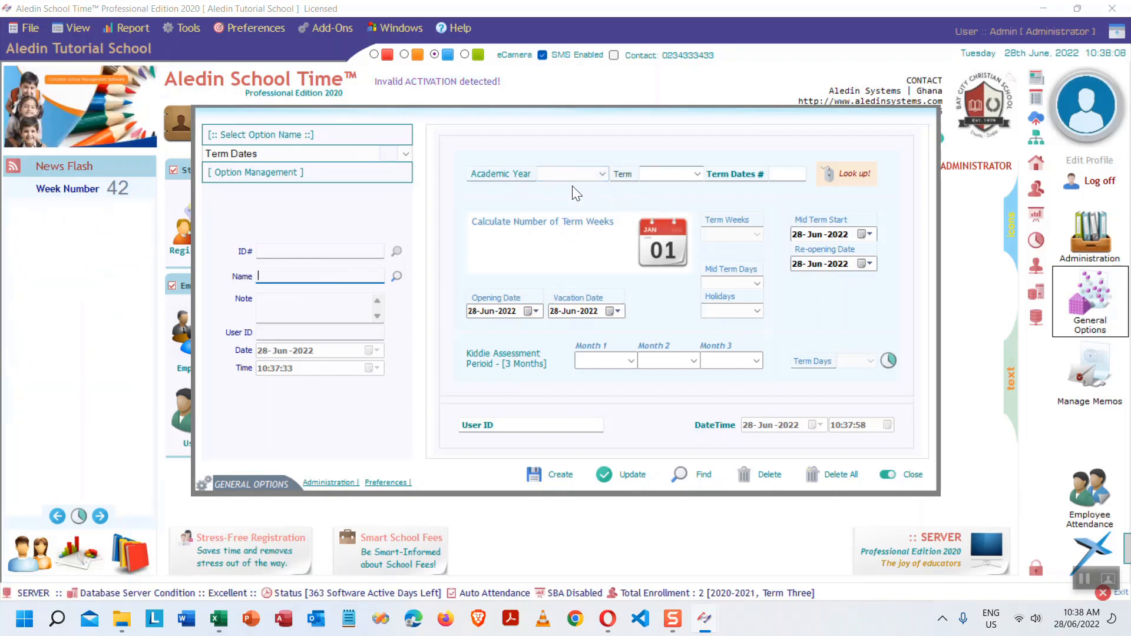
# - Set Academic Year to 2025-2026 and Term to One
pyautogui.click(602, 173)
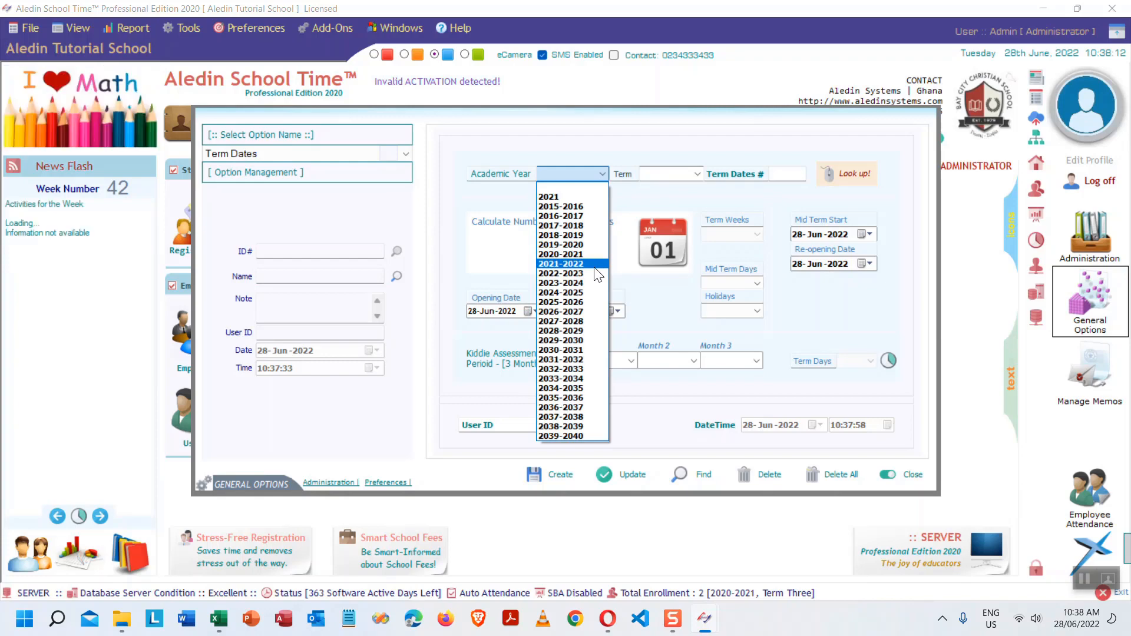
pyautogui.click(604, 171)
pyautogui.click(601, 172)
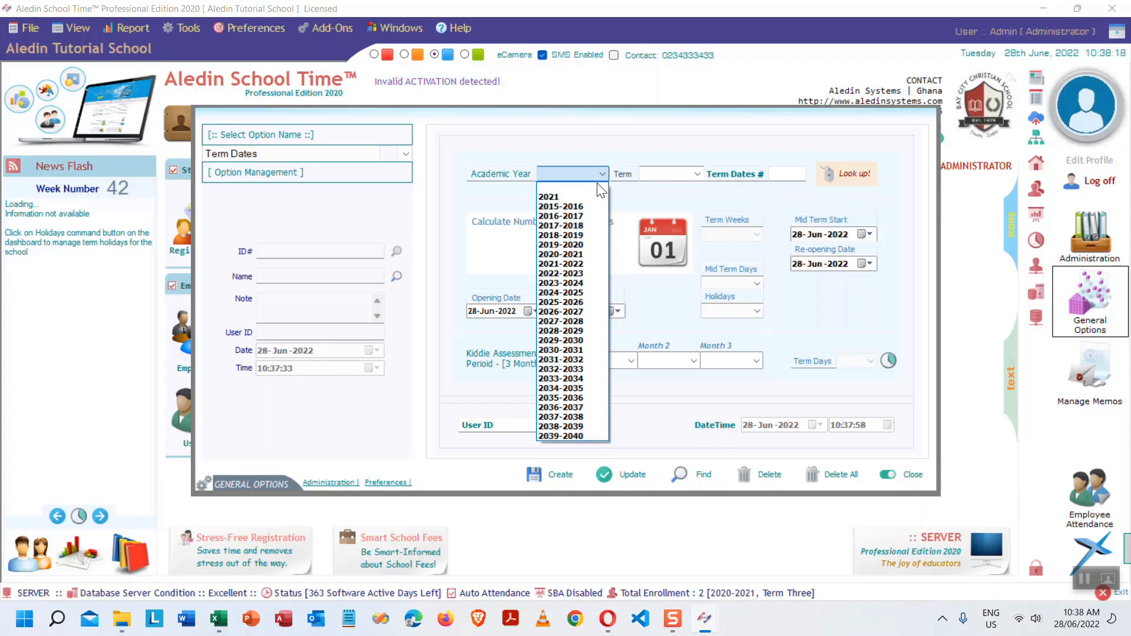
pyautogui.click(600, 308)
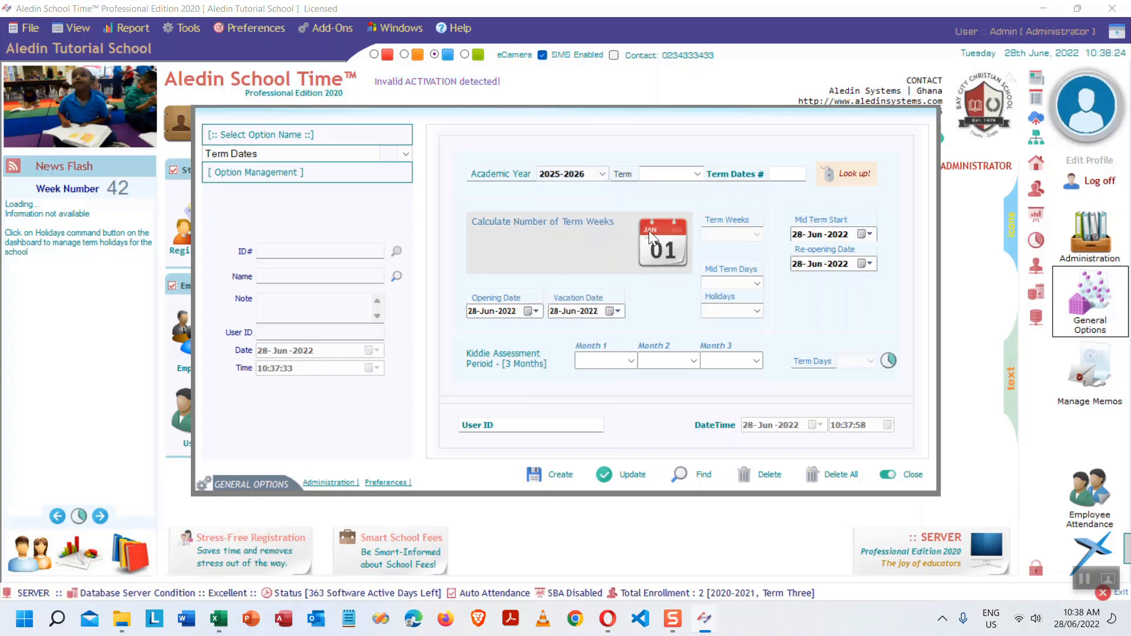
pyautogui.click(697, 173)
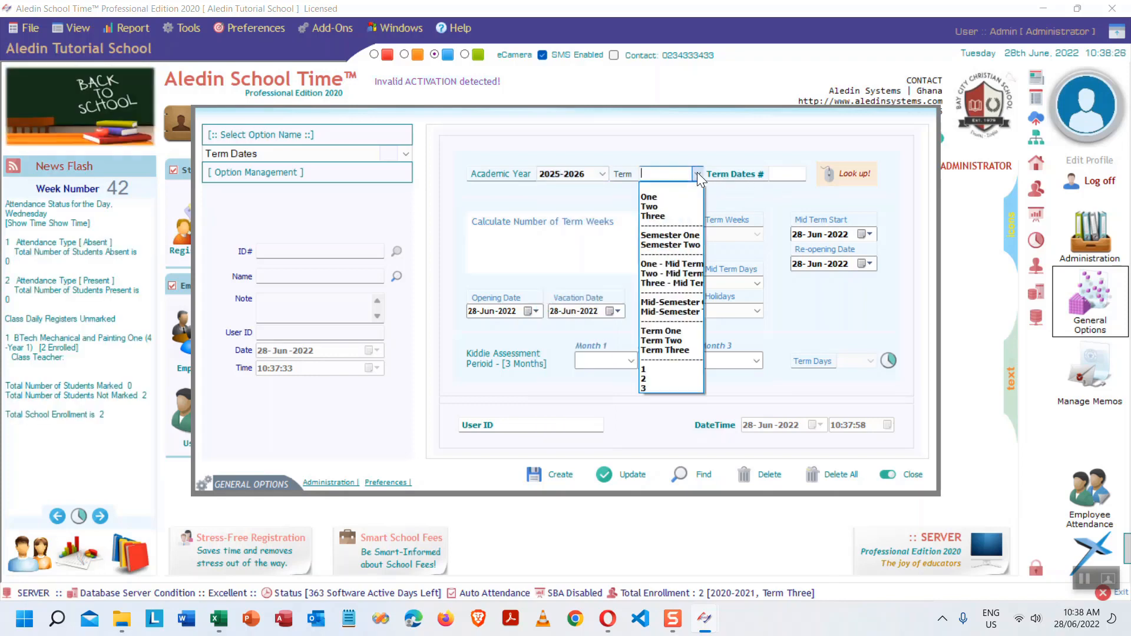
pyautogui.click(666, 198)
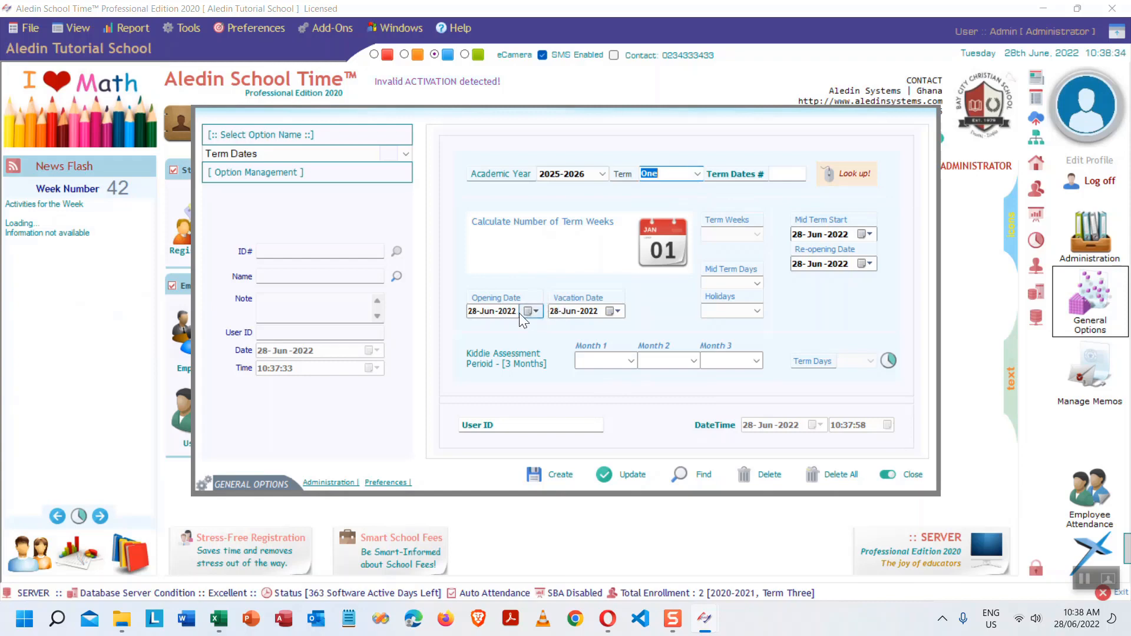
# - Set Vacation Date to 26-Aug-2022 and Mid Term Days to 2
pyautogui.click(616, 311)
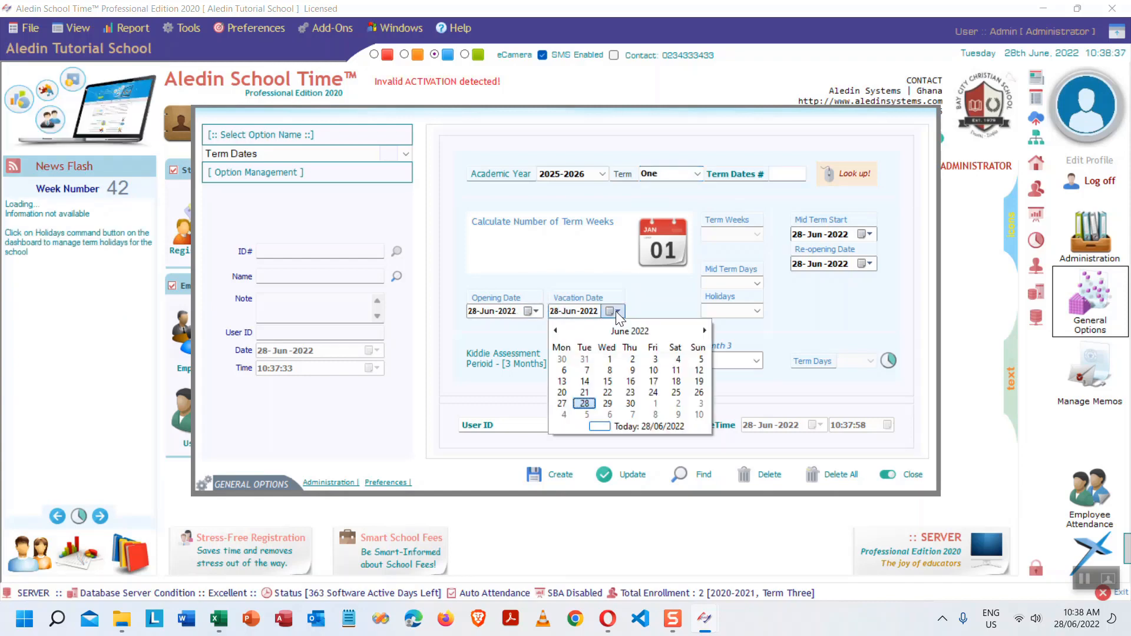
pyautogui.click(705, 330)
pyautogui.click(704, 330)
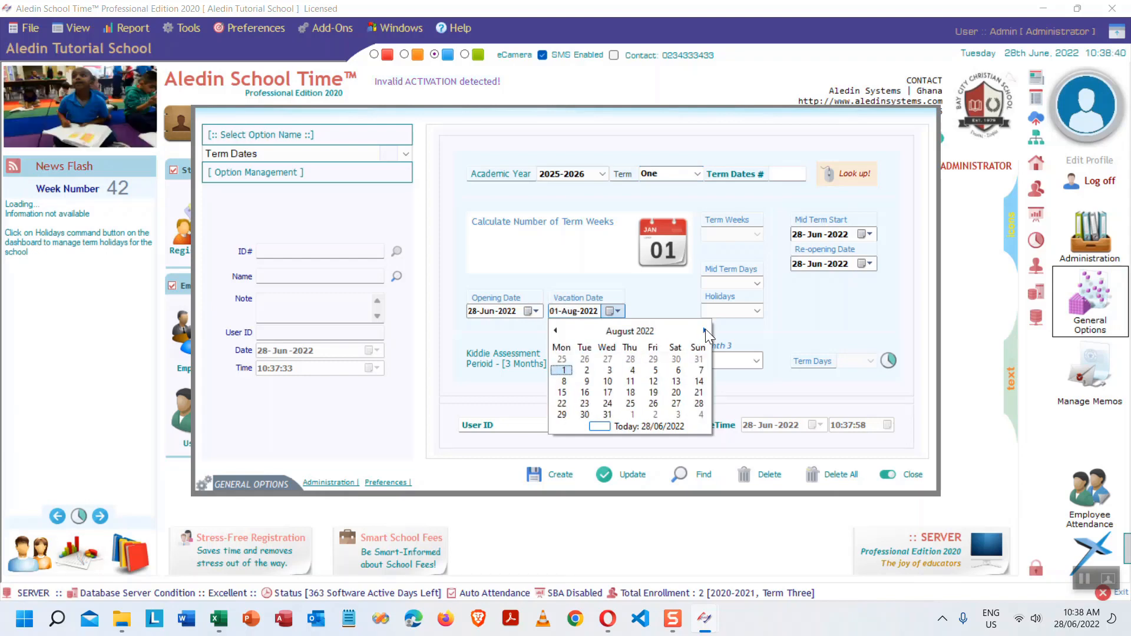
pyautogui.click(654, 403)
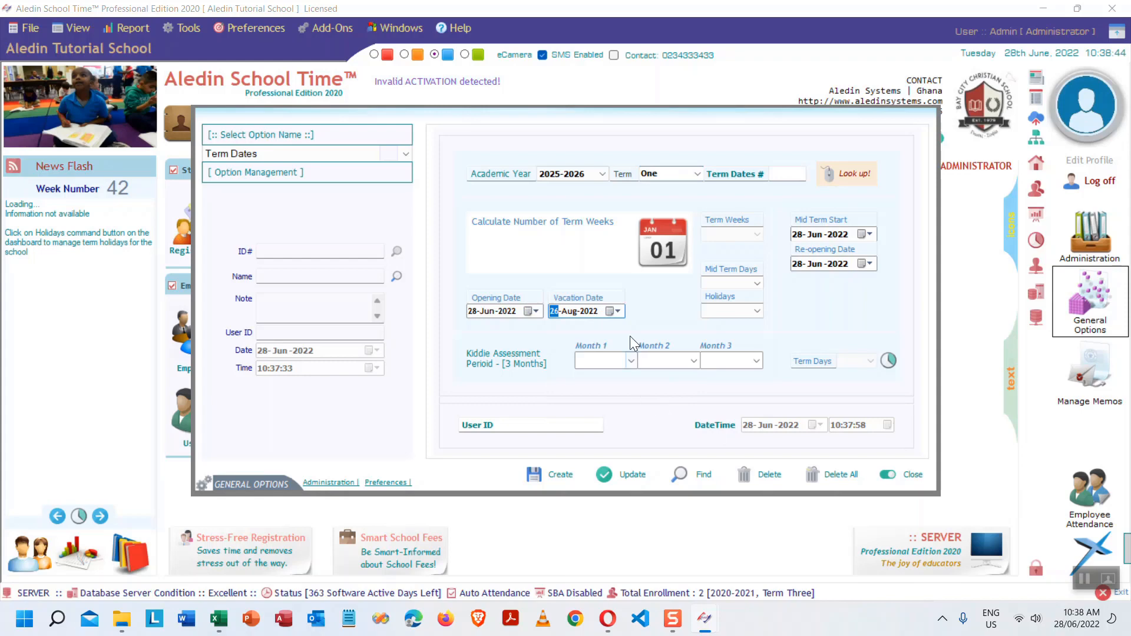
pyautogui.click(758, 282)
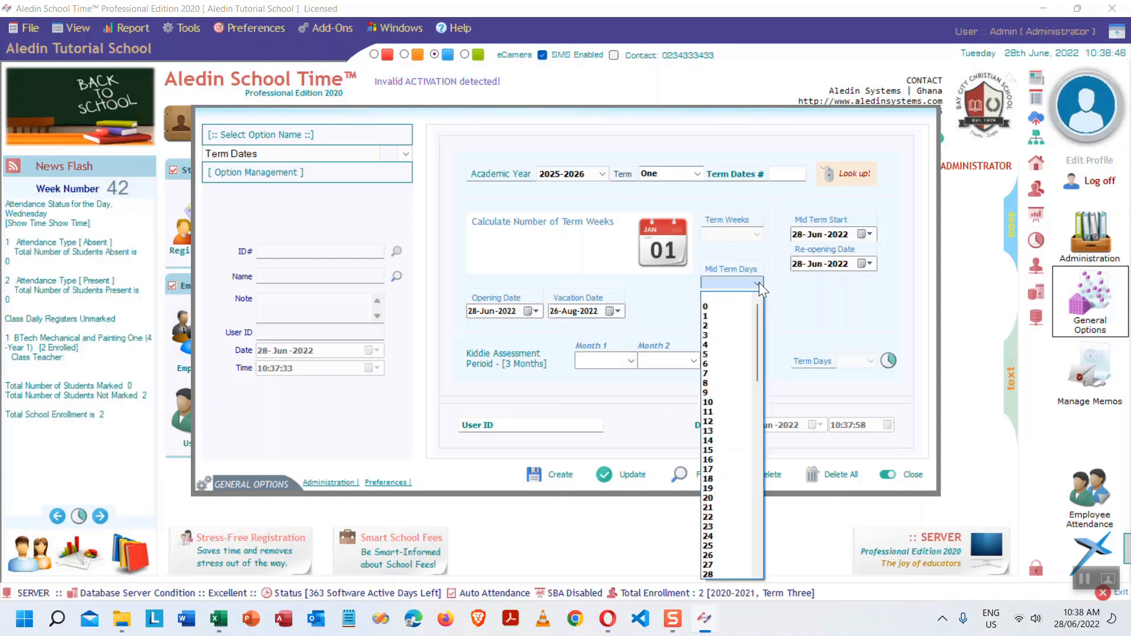
pyautogui.click(732, 325)
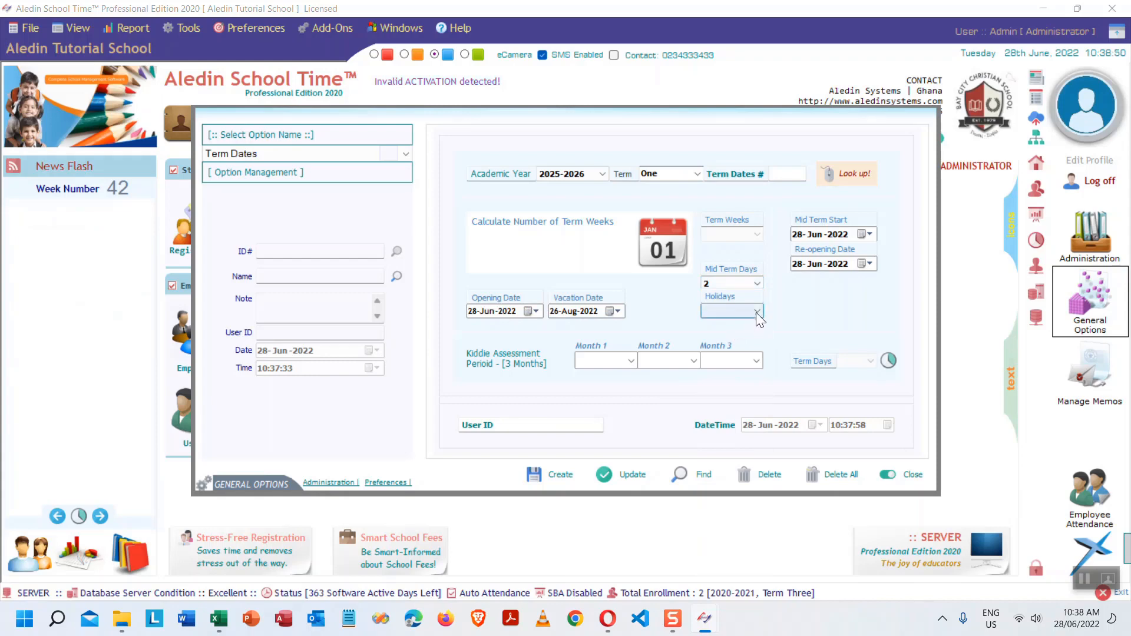
pyautogui.click(755, 312)
# - Set Holidays to 3 and Mid Term Start to 28-Jul-2022
pyautogui.click(723, 361)
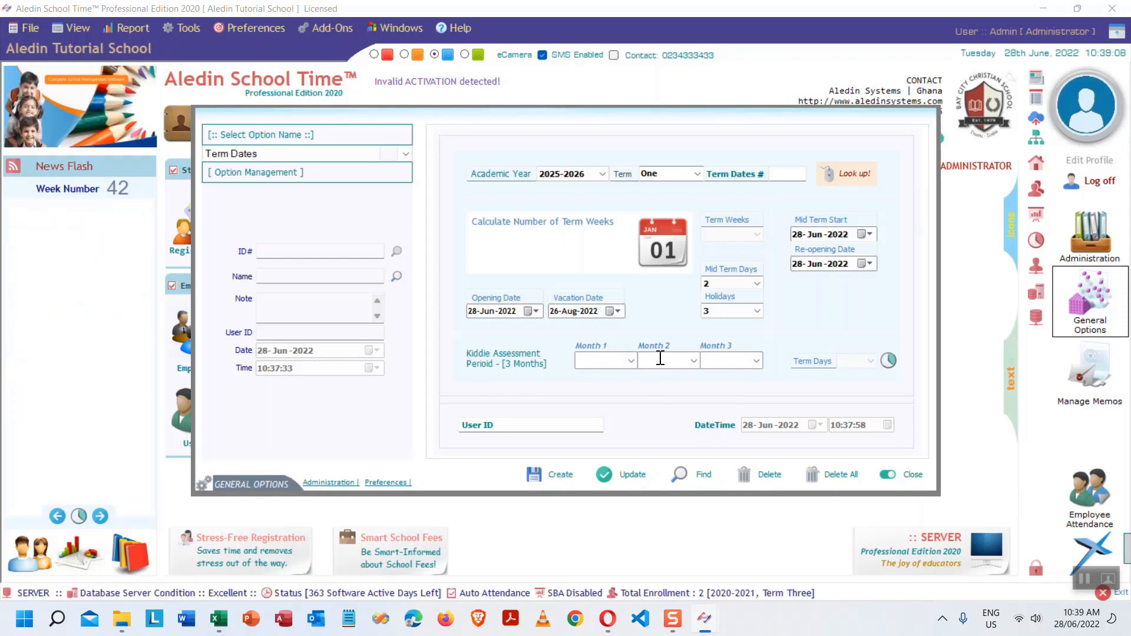
pyautogui.click(871, 234)
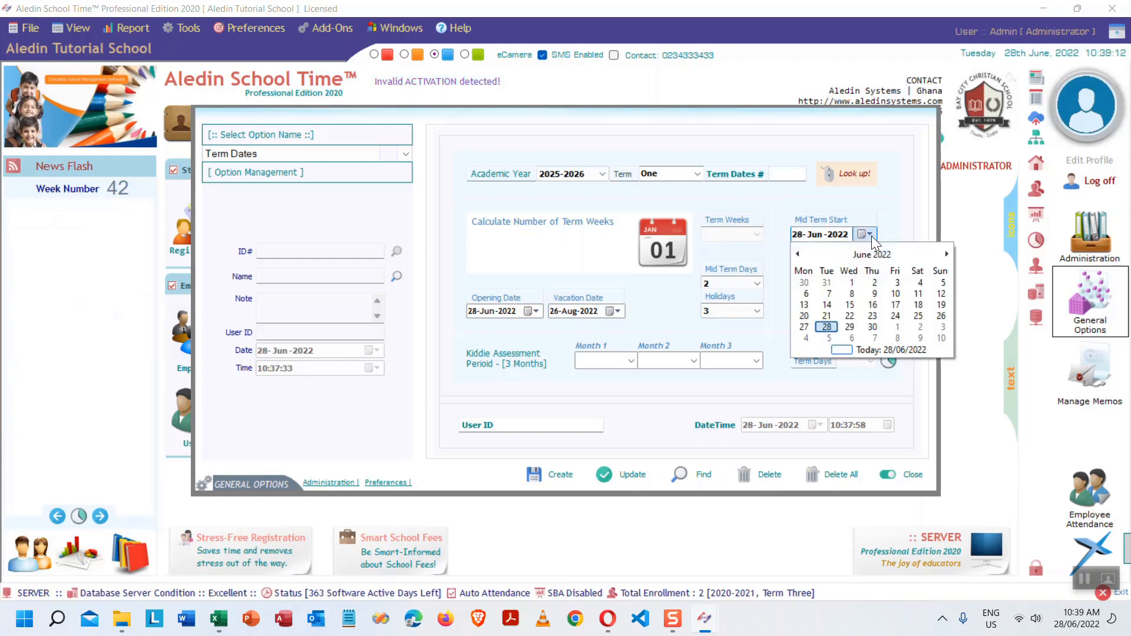
pyautogui.click(945, 254)
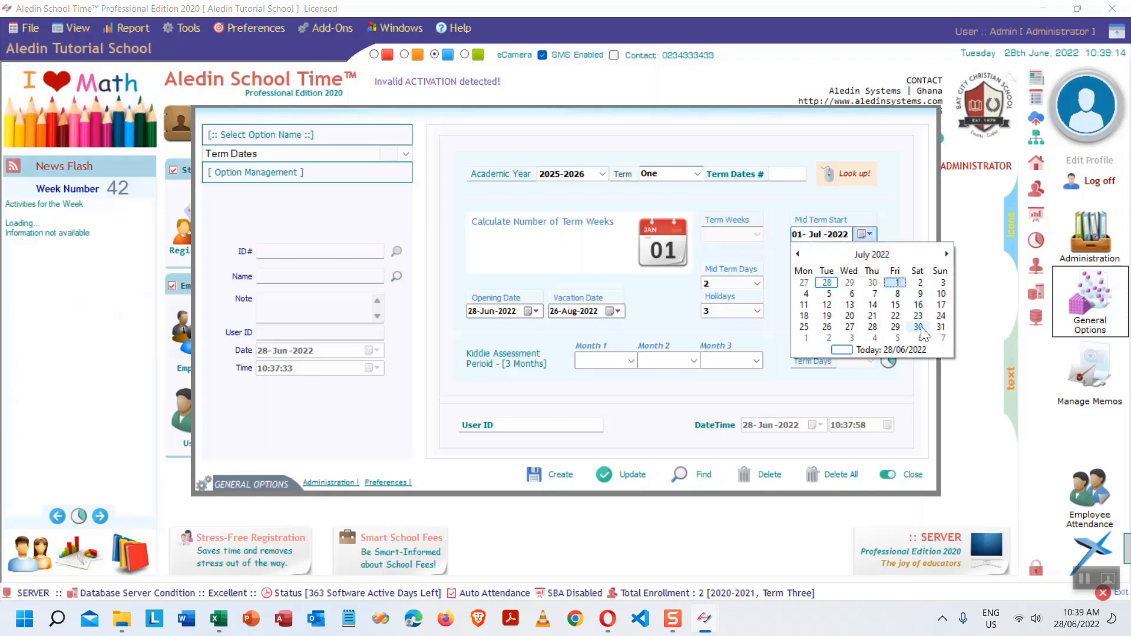
pyautogui.click(872, 326)
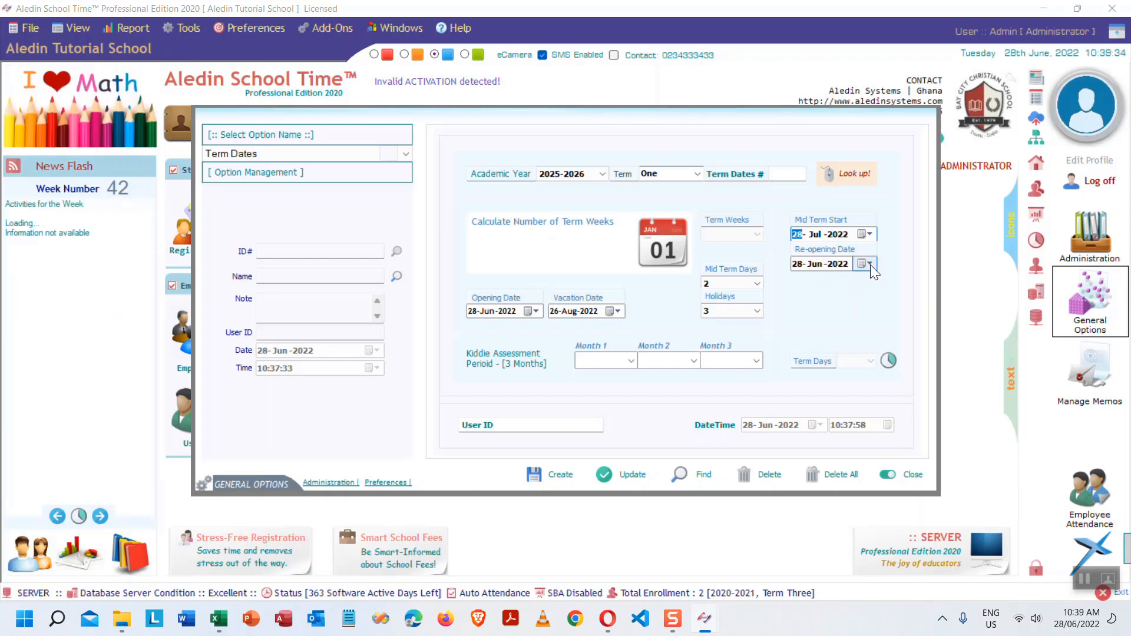
# - Set Re-opening Date to 20-Sep-2022 and calculate 38 term days and 9 weeks
pyautogui.click(870, 264)
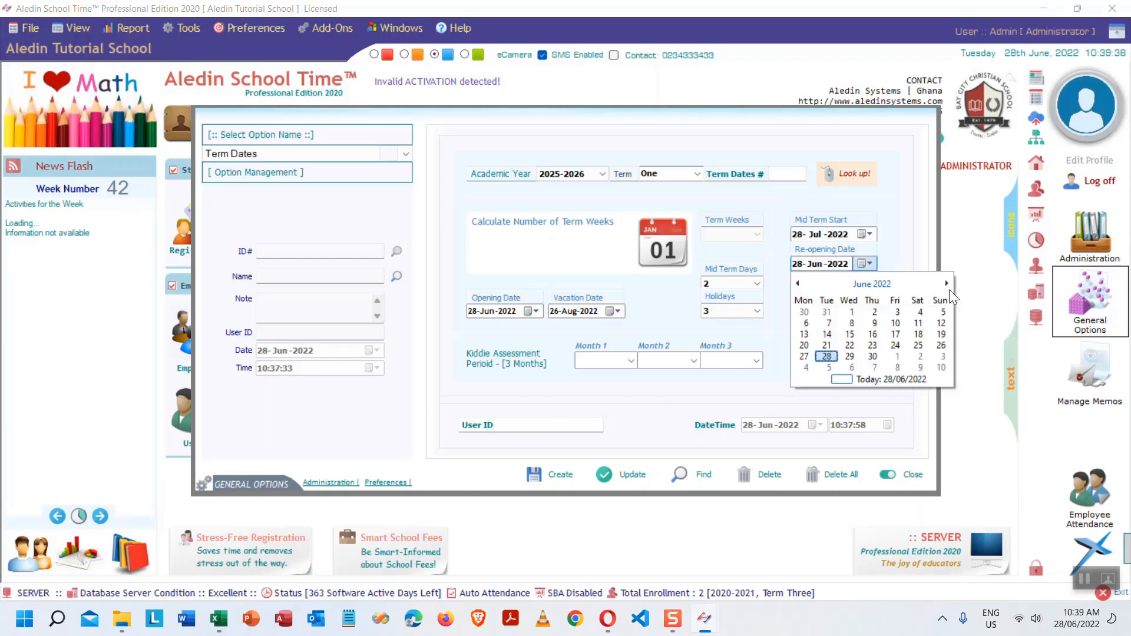
pyautogui.click(946, 284)
pyautogui.click(946, 284)
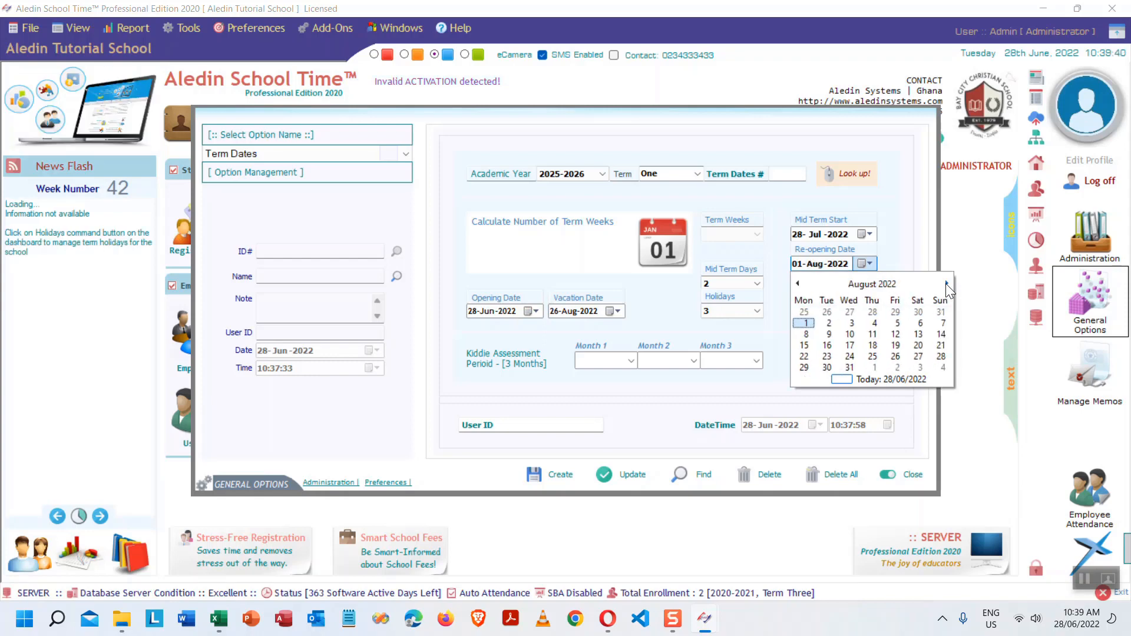
pyautogui.click(946, 284)
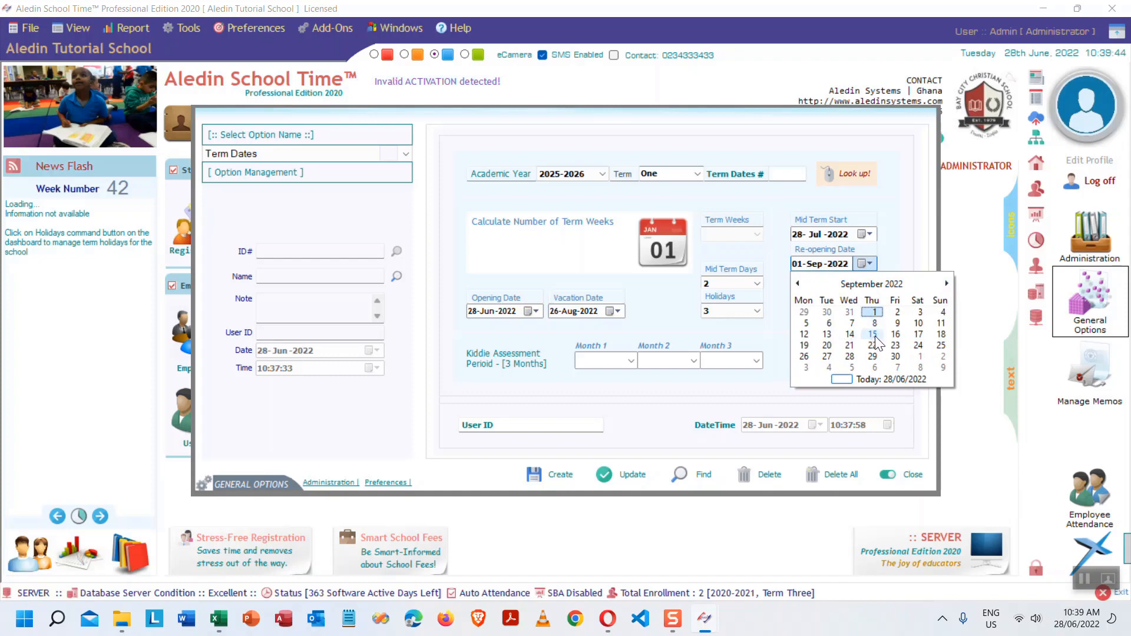
pyautogui.click(827, 346)
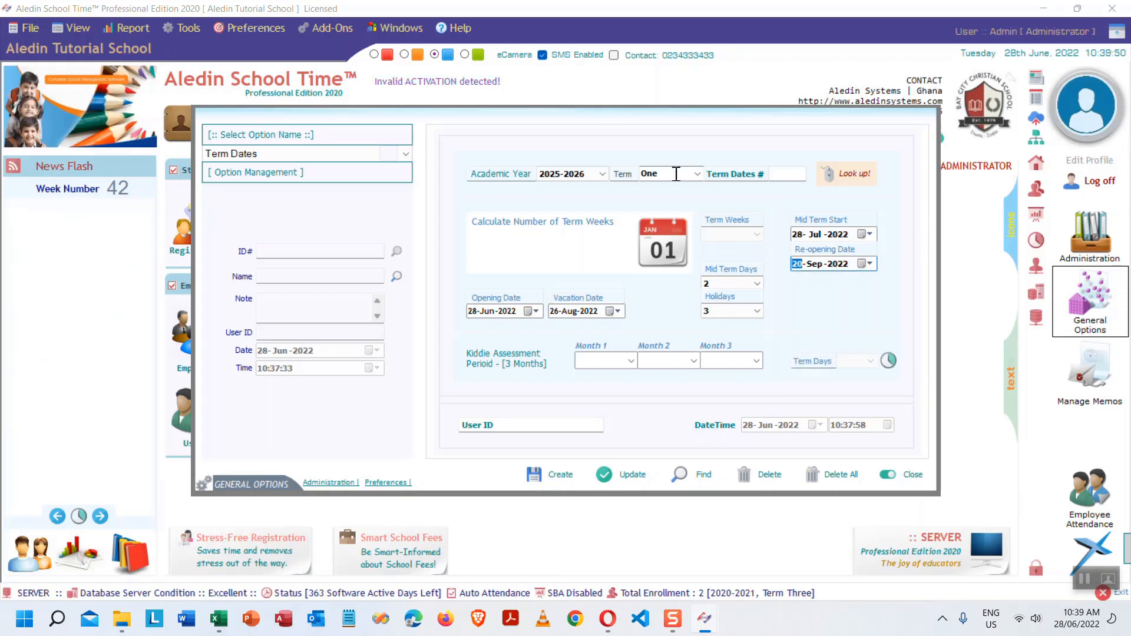
pyautogui.click(889, 360)
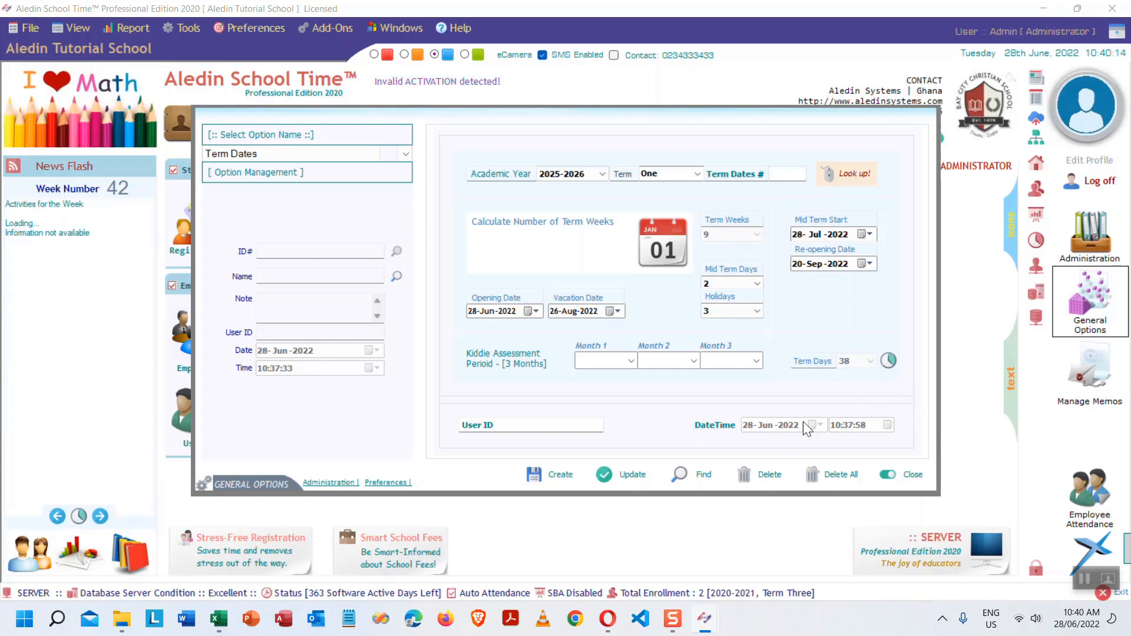
# - Save the 2025-2026 Term One dates, acknowledge the Saved message, and close General Options
pyautogui.click(561, 474)
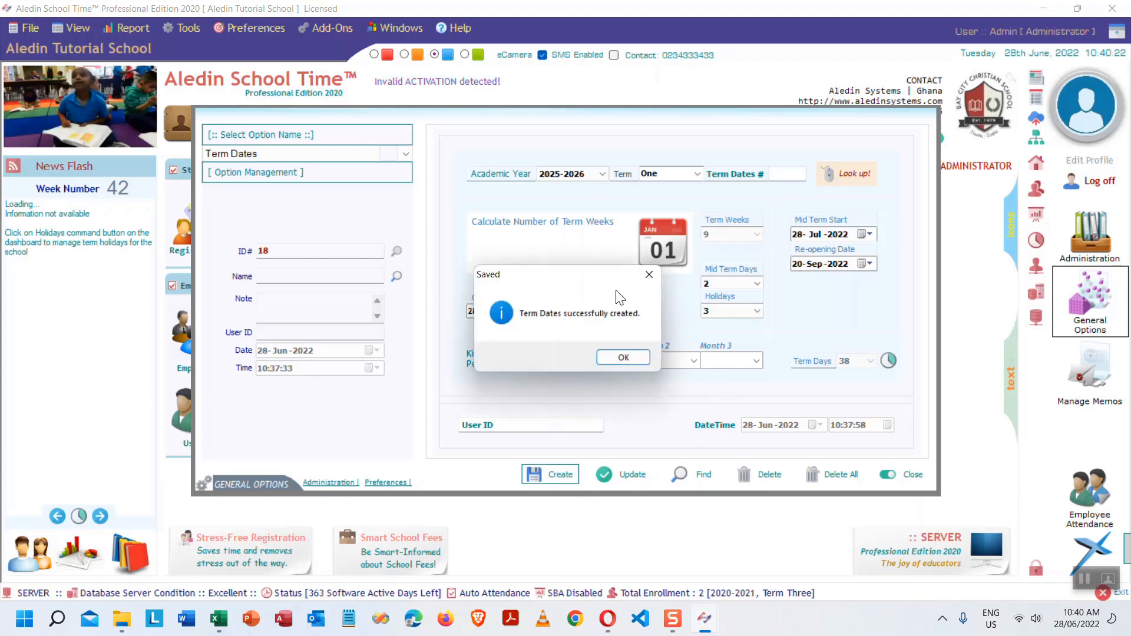
pyautogui.moveTo(587, 278); pyautogui.dragTo(517, 263)
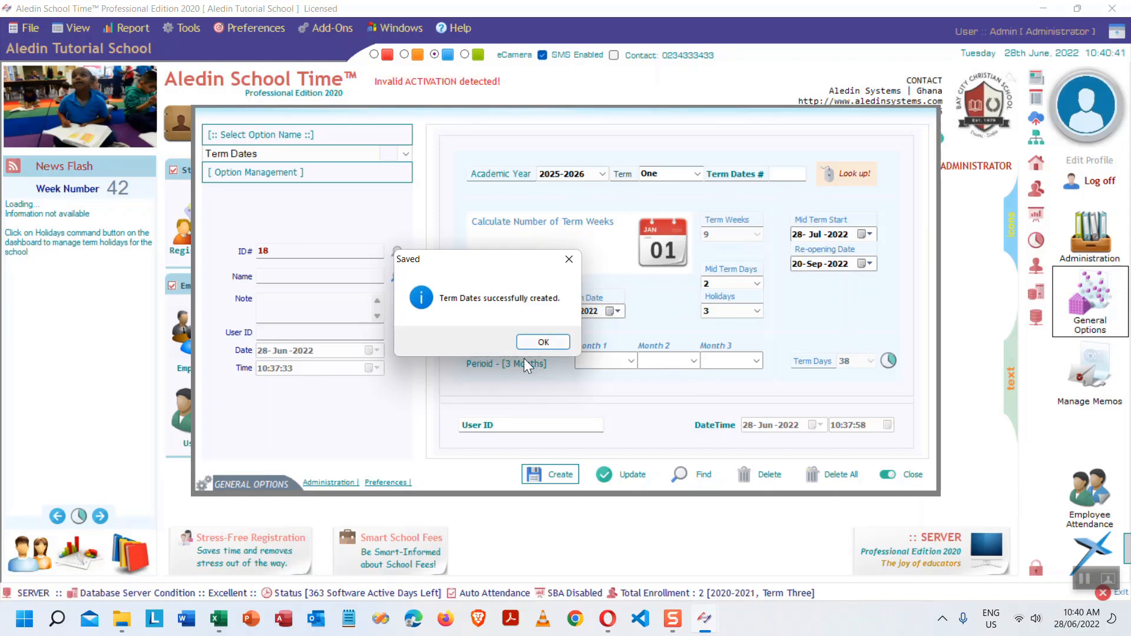
pyautogui.click(545, 344)
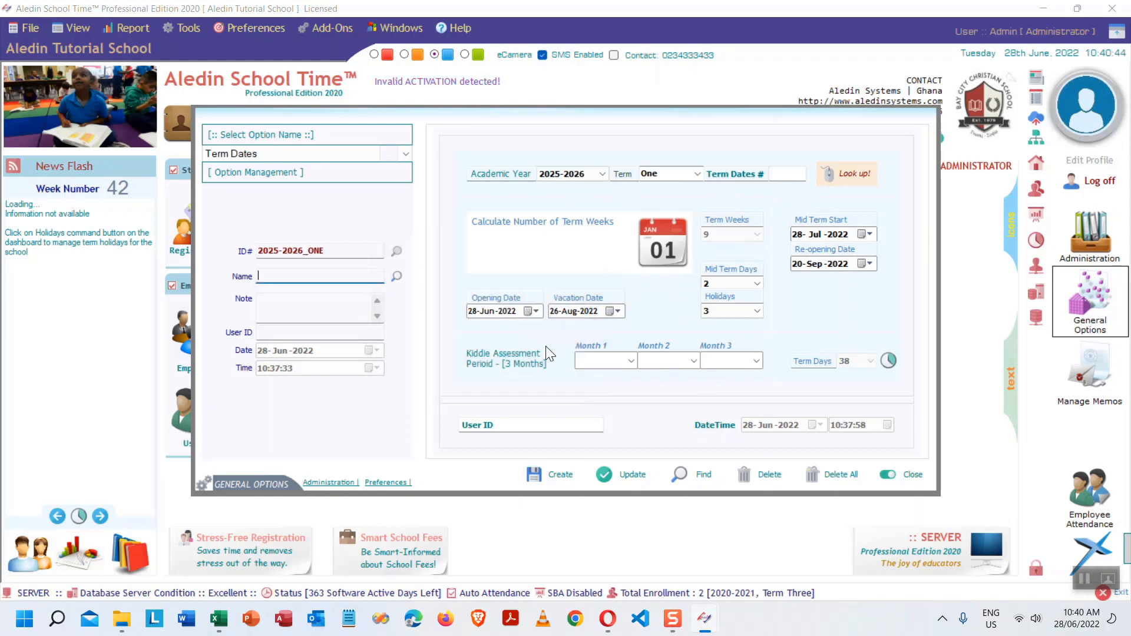
pyautogui.click(912, 476)
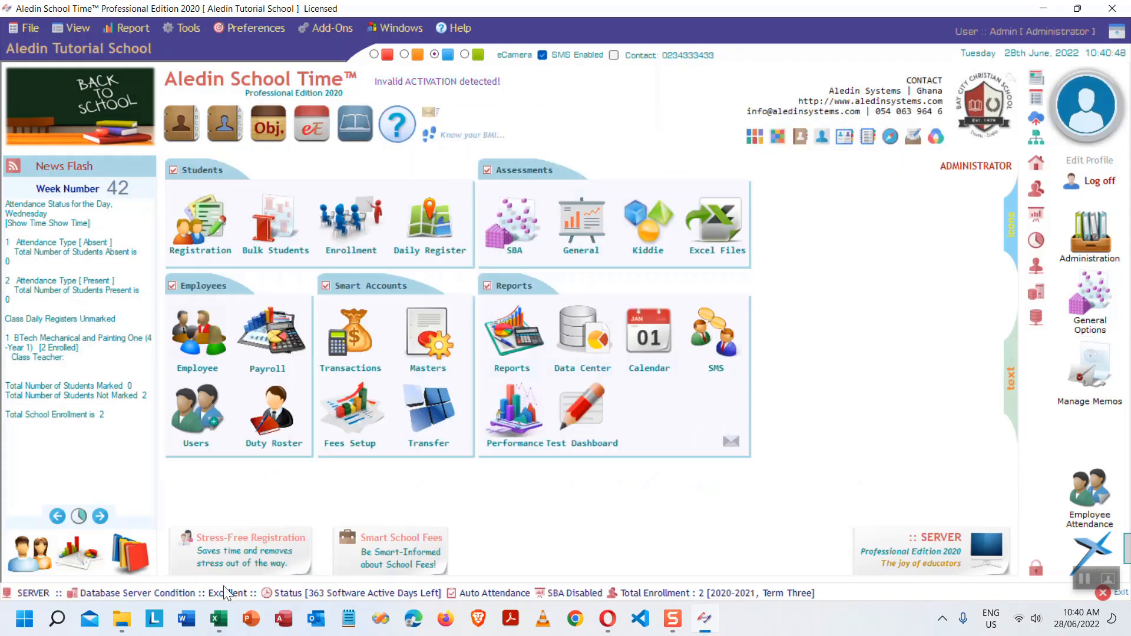
# - Bring the Excel tutorial outline workbook to the front from the taskbar
pyautogui.click(218, 619)
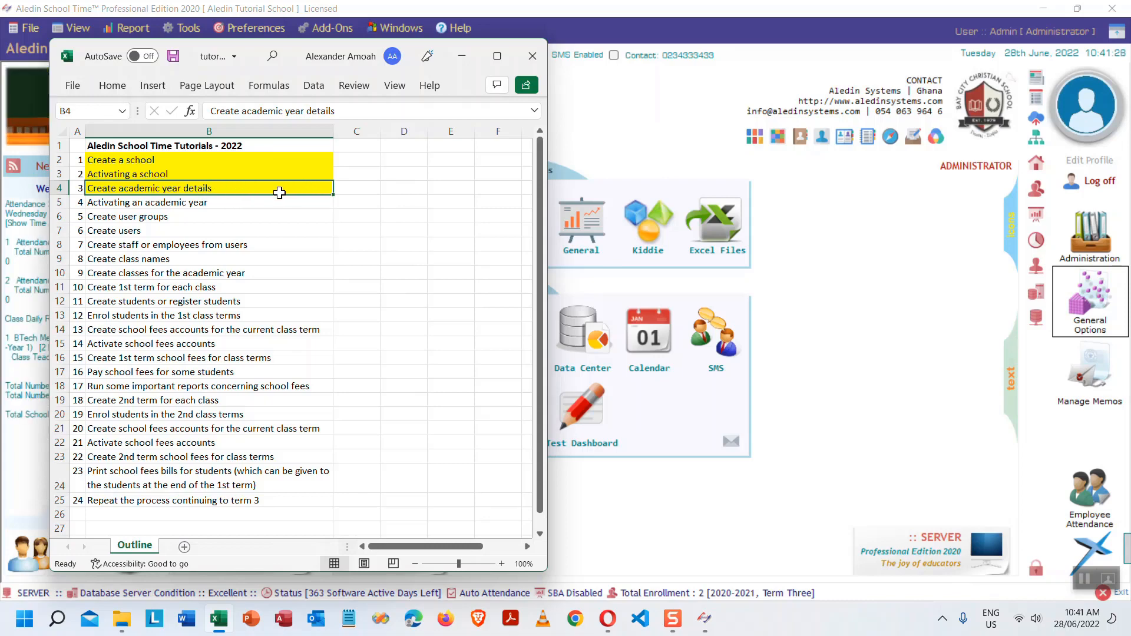
# - Fill cell B5, 'Activating an academic year', yellow and return to the Aledin dashboard
pyautogui.click(186, 202)
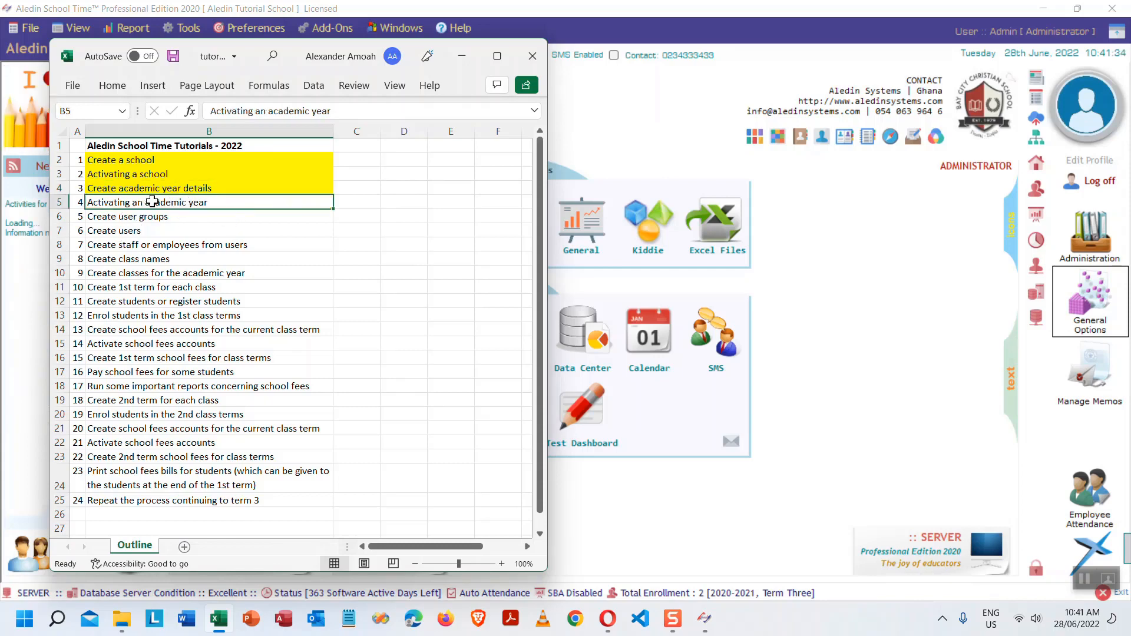
pyautogui.click(125, 87)
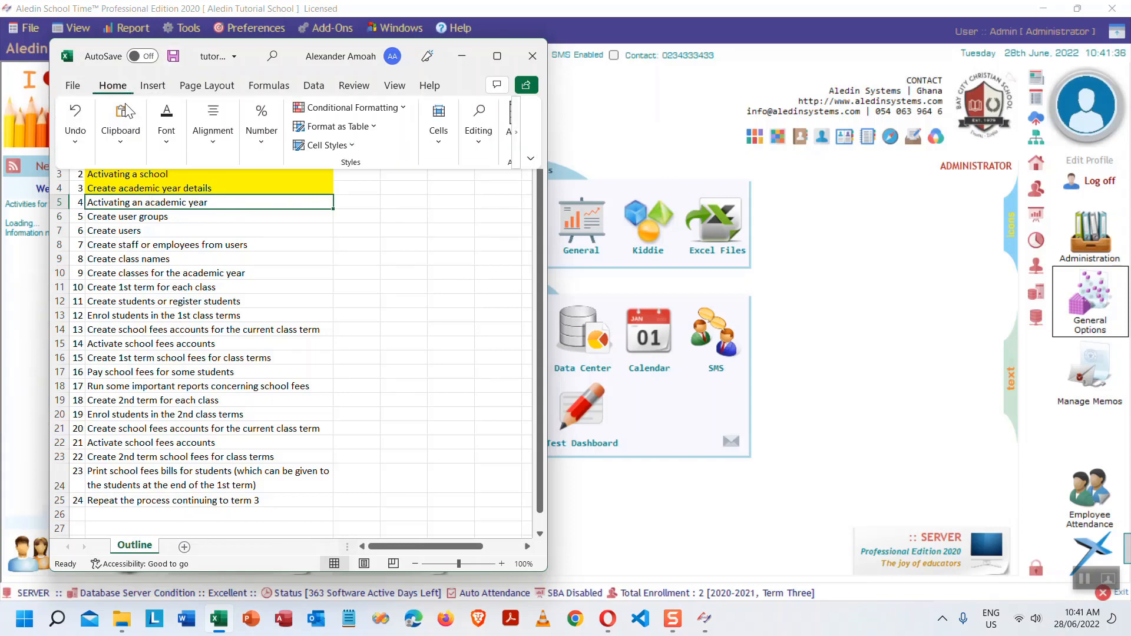
pyautogui.click(165, 148)
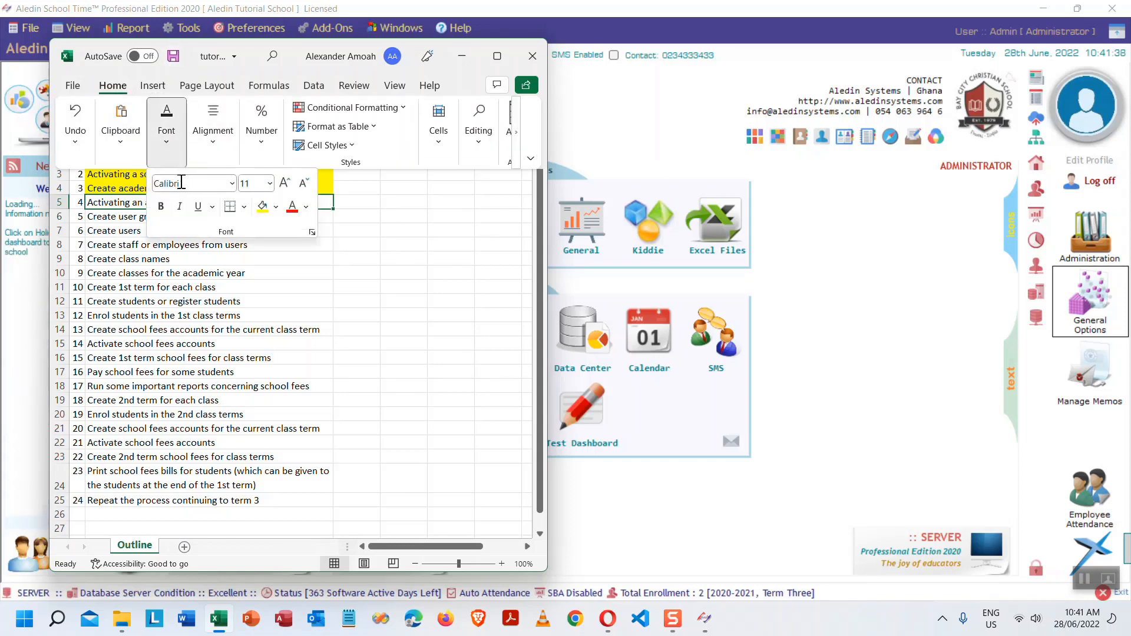
pyautogui.click(262, 206)
pyautogui.click(115, 214)
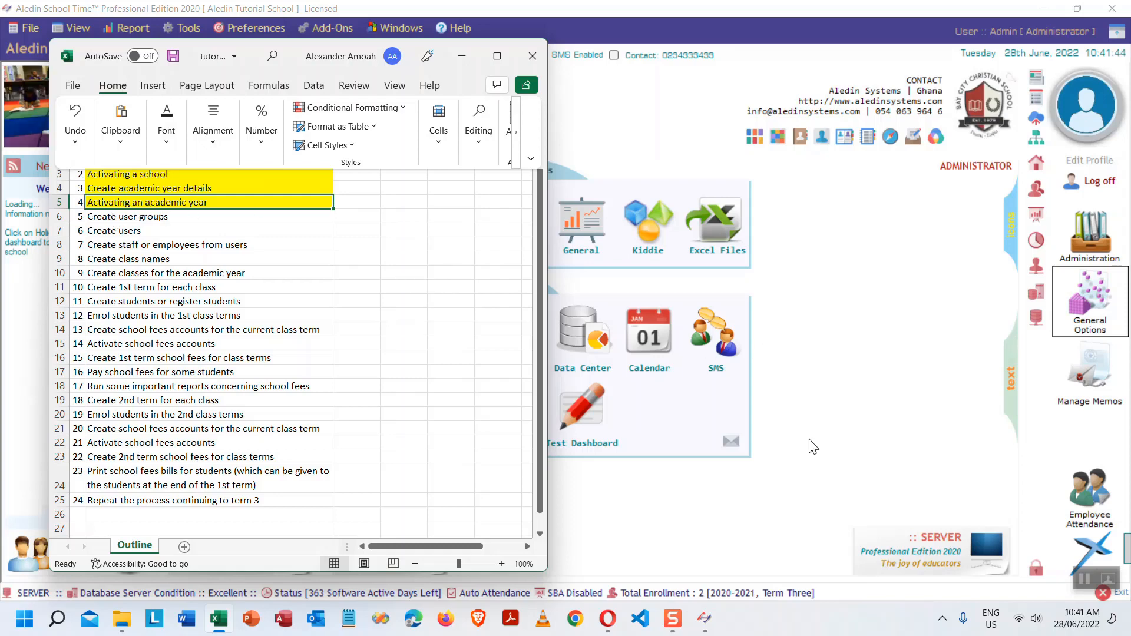
pyautogui.click(828, 358)
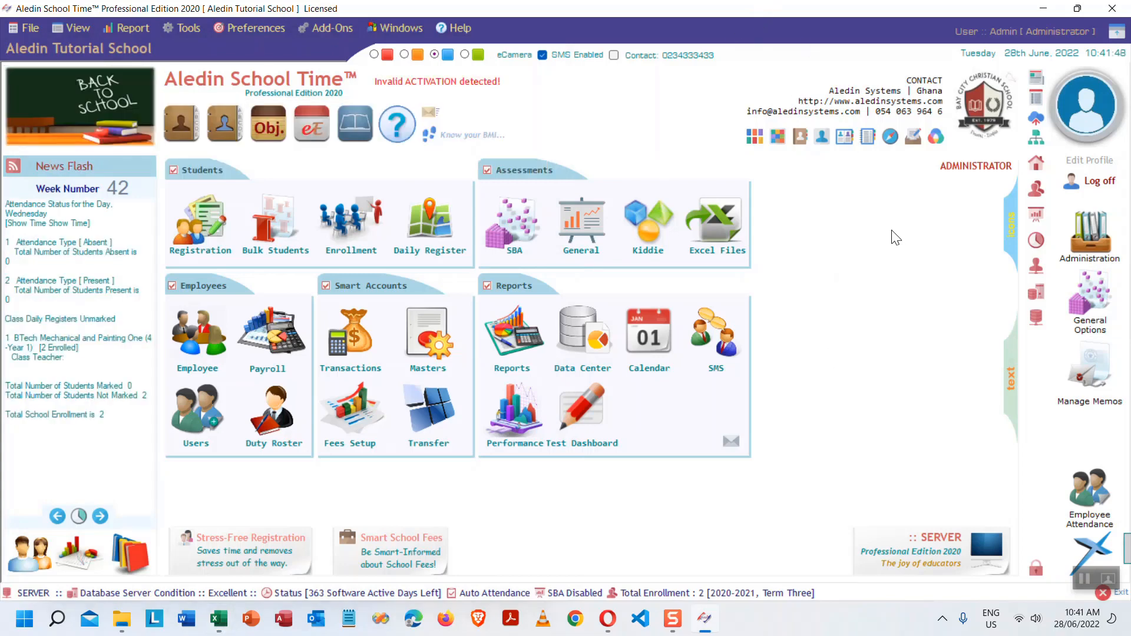
# - Open School Preferences and show its Current Term page (2020-2021, term Three, Promotional)
pyautogui.moveTo(1037, 164)
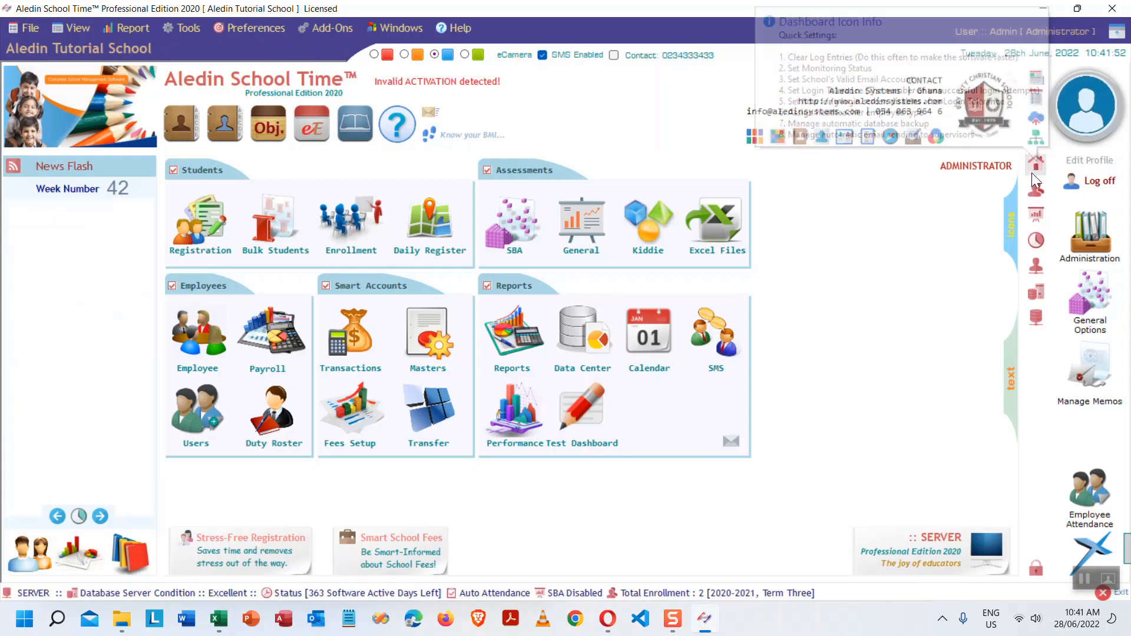
pyautogui.click(194, 29)
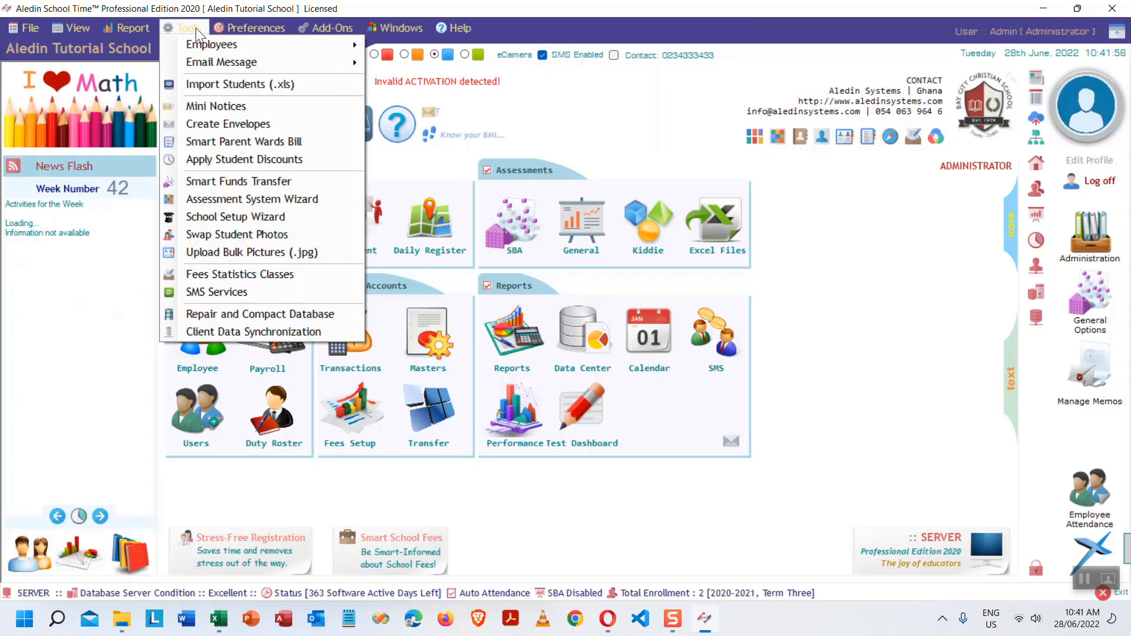
pyautogui.moveTo(241, 29)
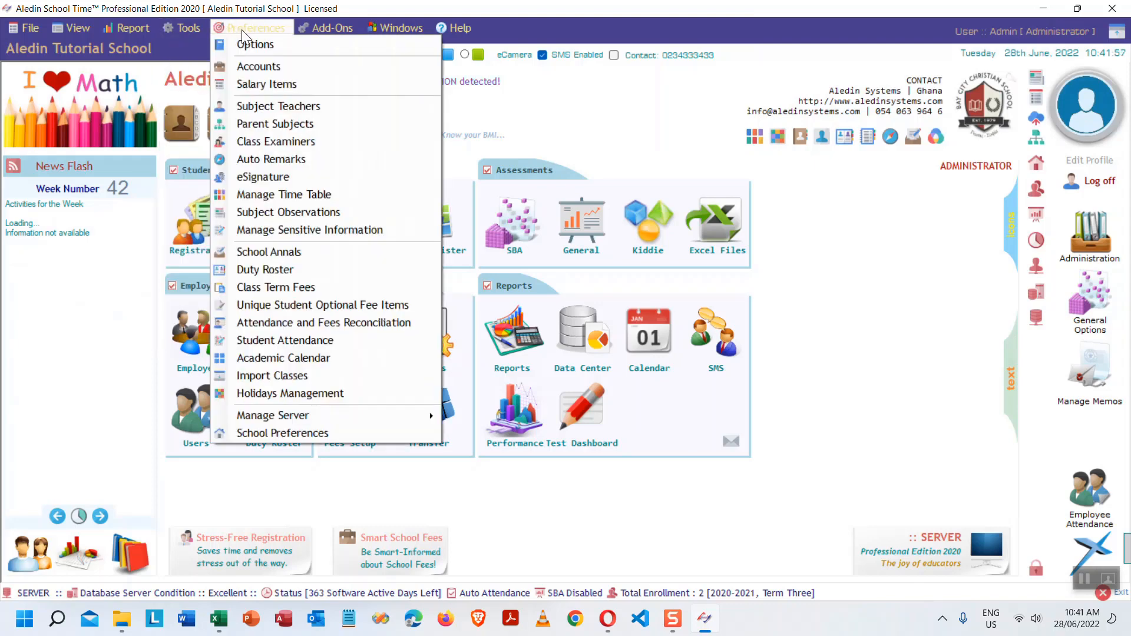
pyautogui.click(299, 433)
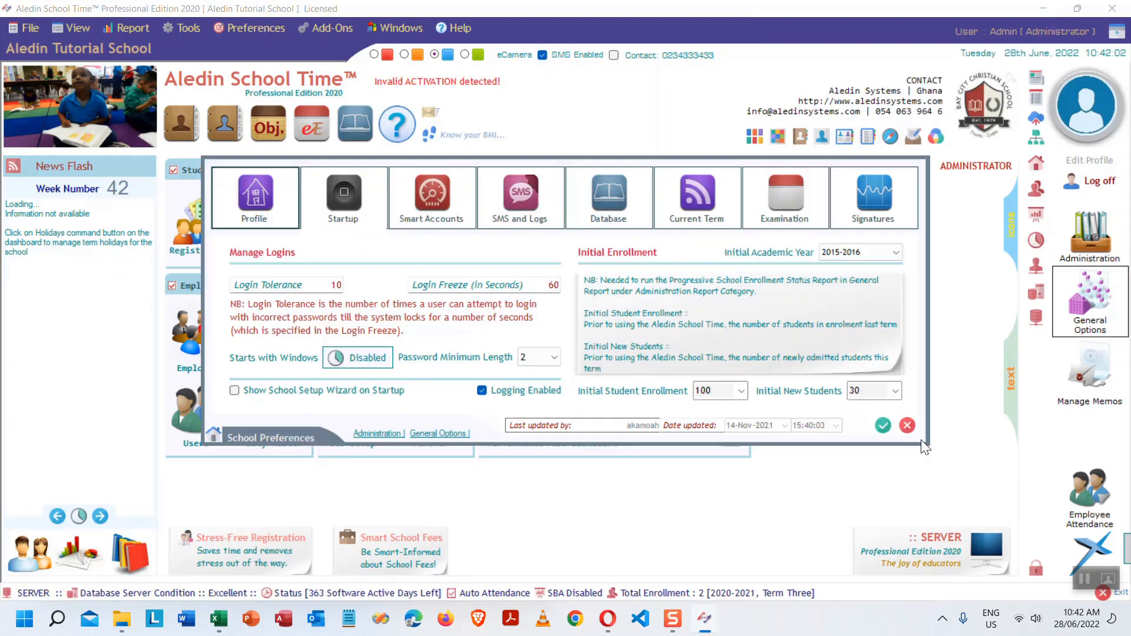
pyautogui.click(907, 425)
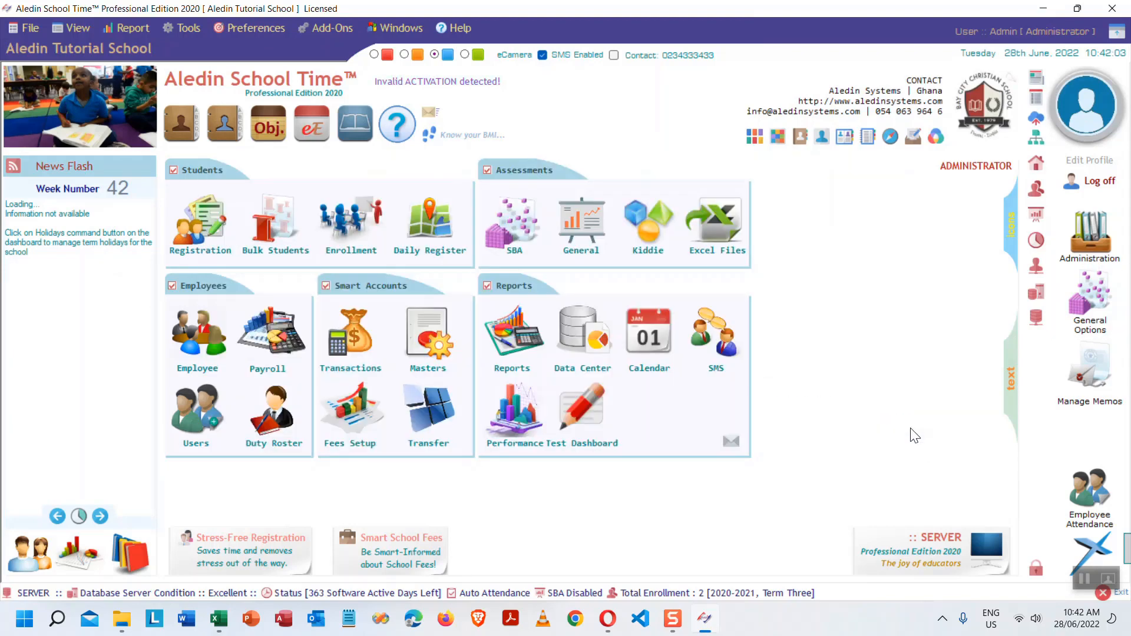
pyautogui.click(1035, 163)
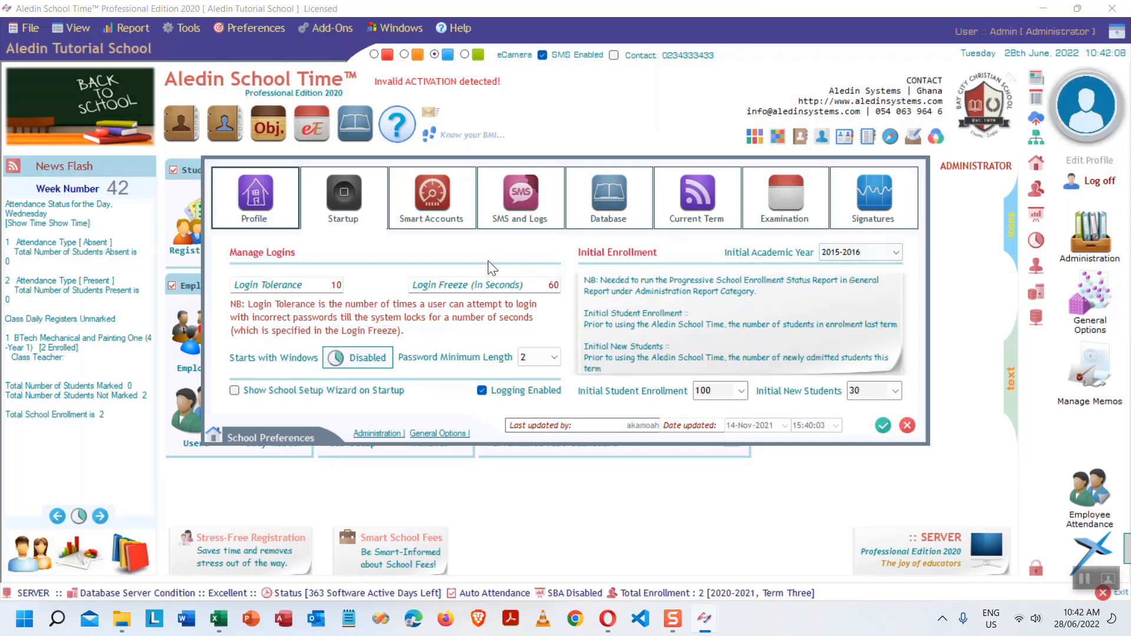
pyautogui.click(692, 213)
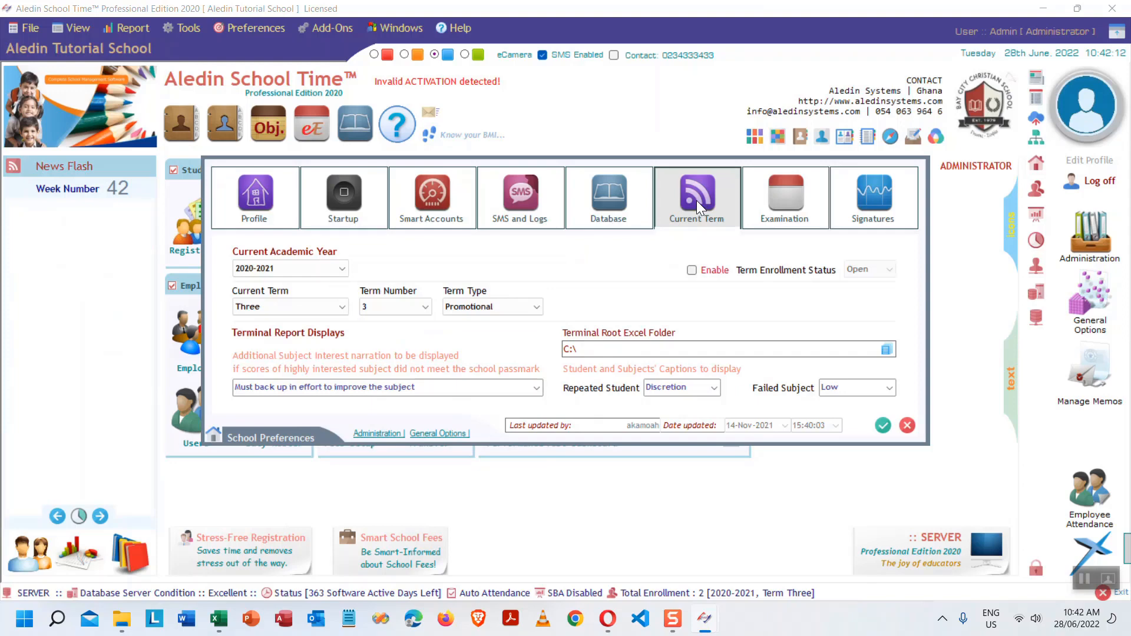
# - Choose academic year 2025-2026, current term One and term type Terminal
pyautogui.click(340, 266)
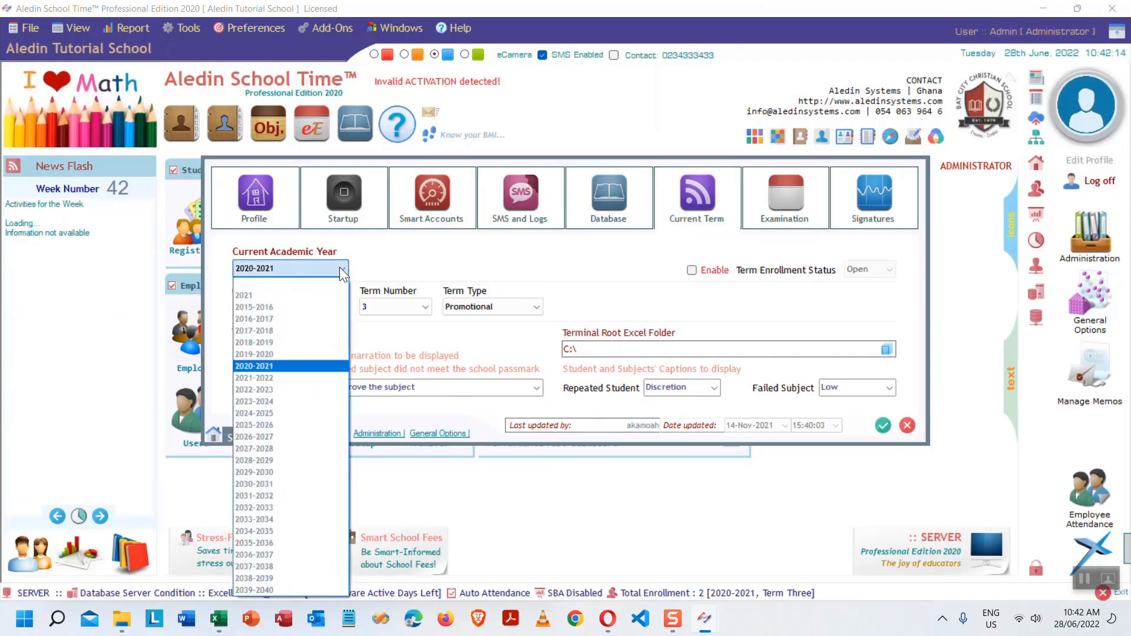
pyautogui.click(281, 424)
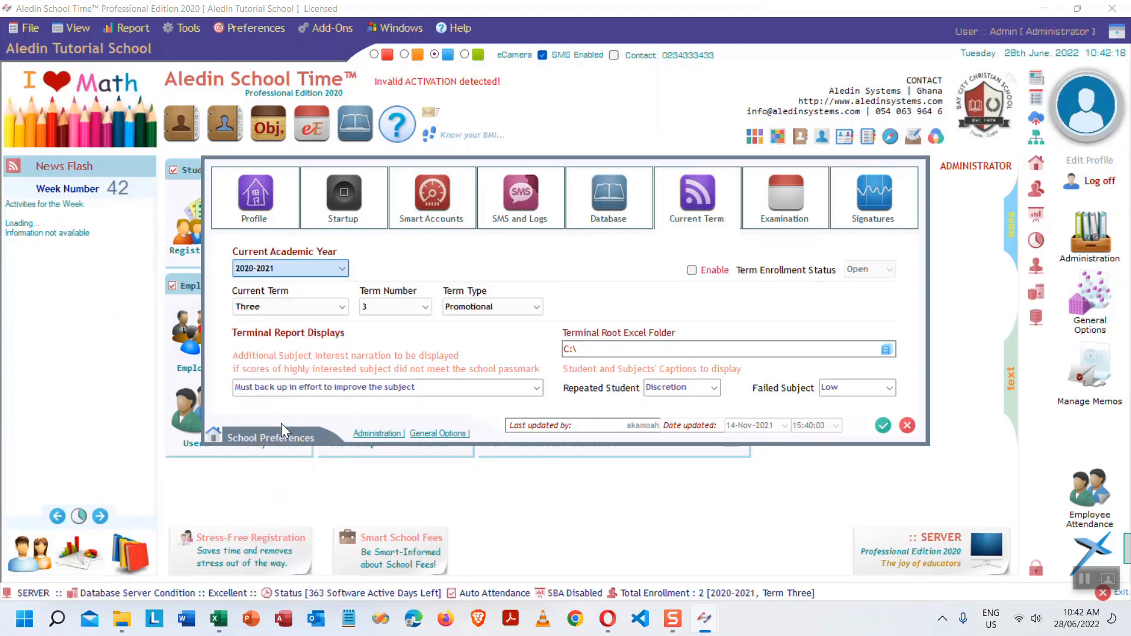
pyautogui.click(342, 307)
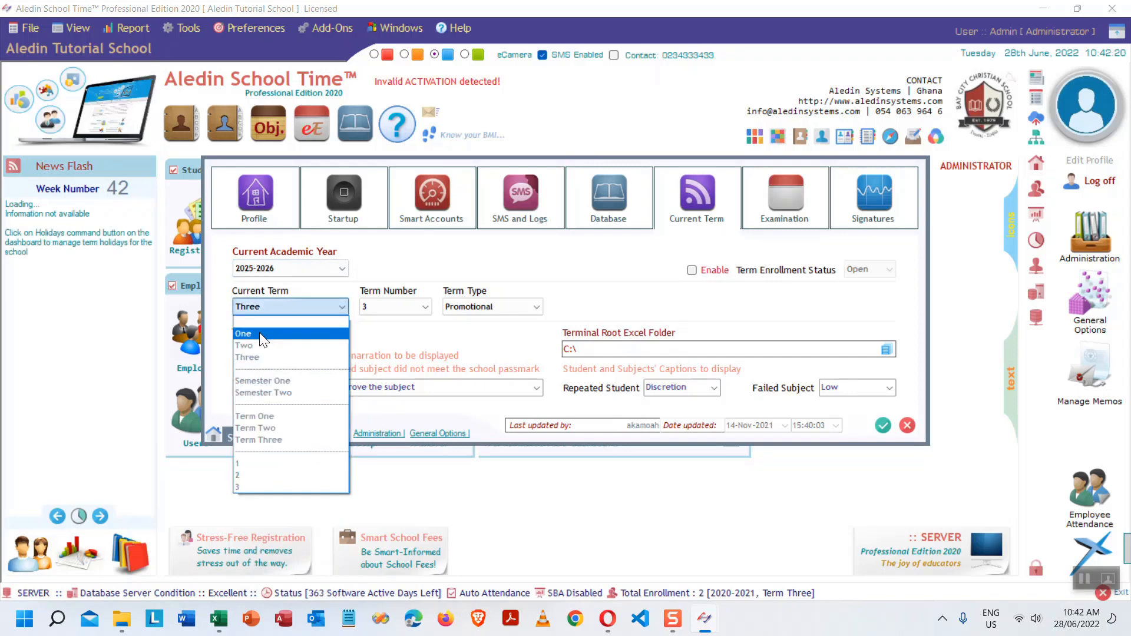
pyautogui.click(263, 335)
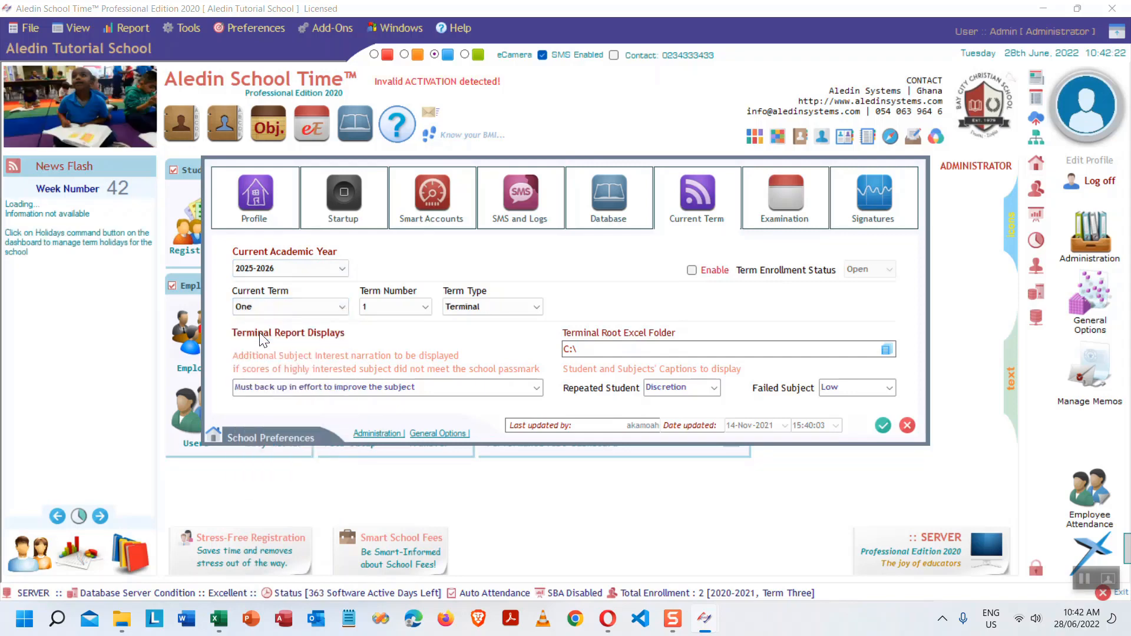
pyautogui.click(537, 307)
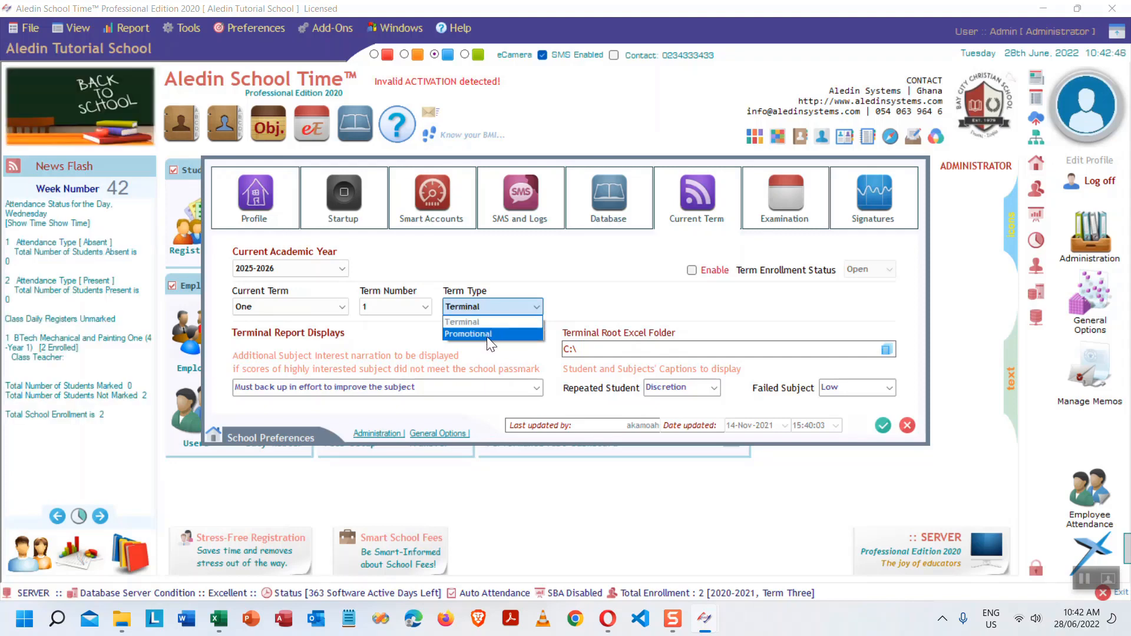
pyautogui.click(490, 335)
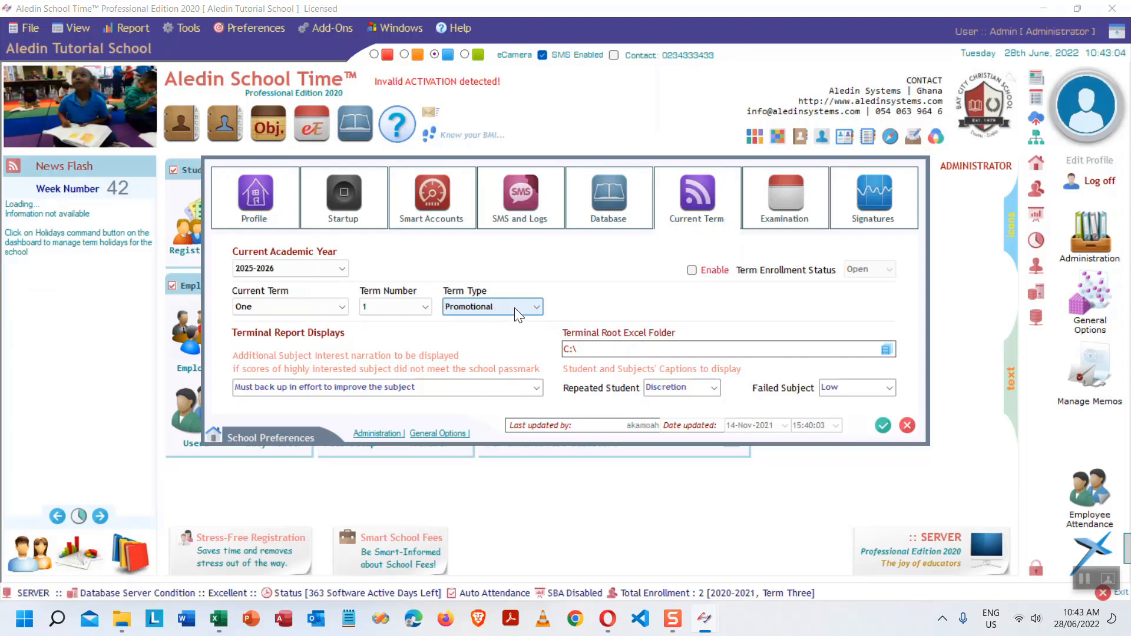
pyautogui.click(517, 306)
pyautogui.click(477, 325)
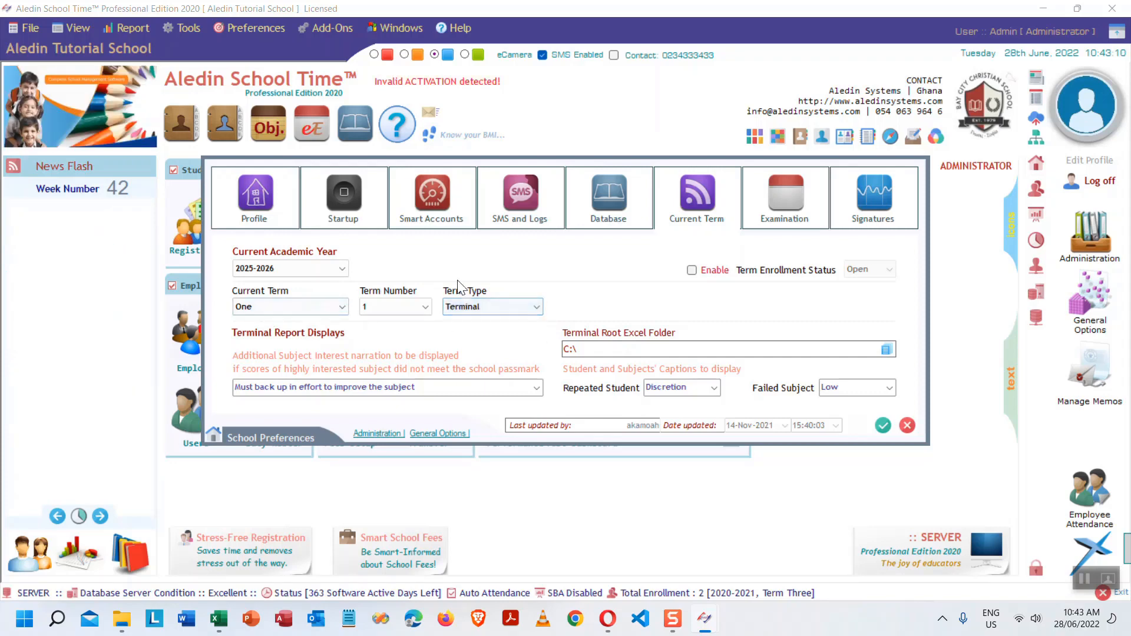
# - Recheck the year, term and term type dropdowns, keeping 2025-2026, One and Terminal
pyautogui.click(329, 268)
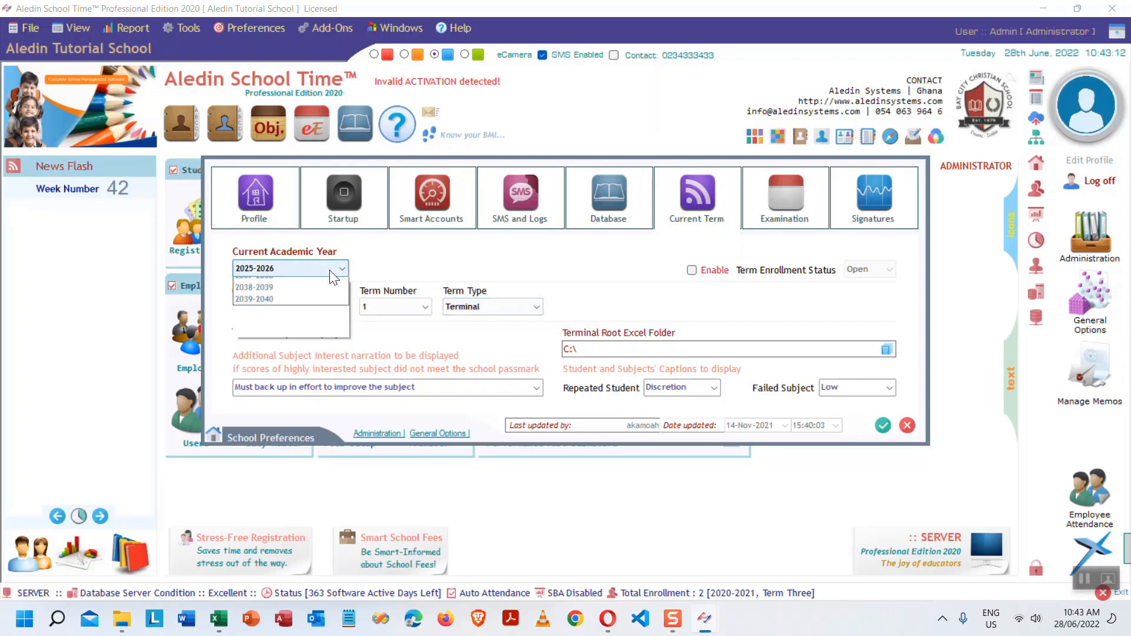
pyautogui.click(330, 269)
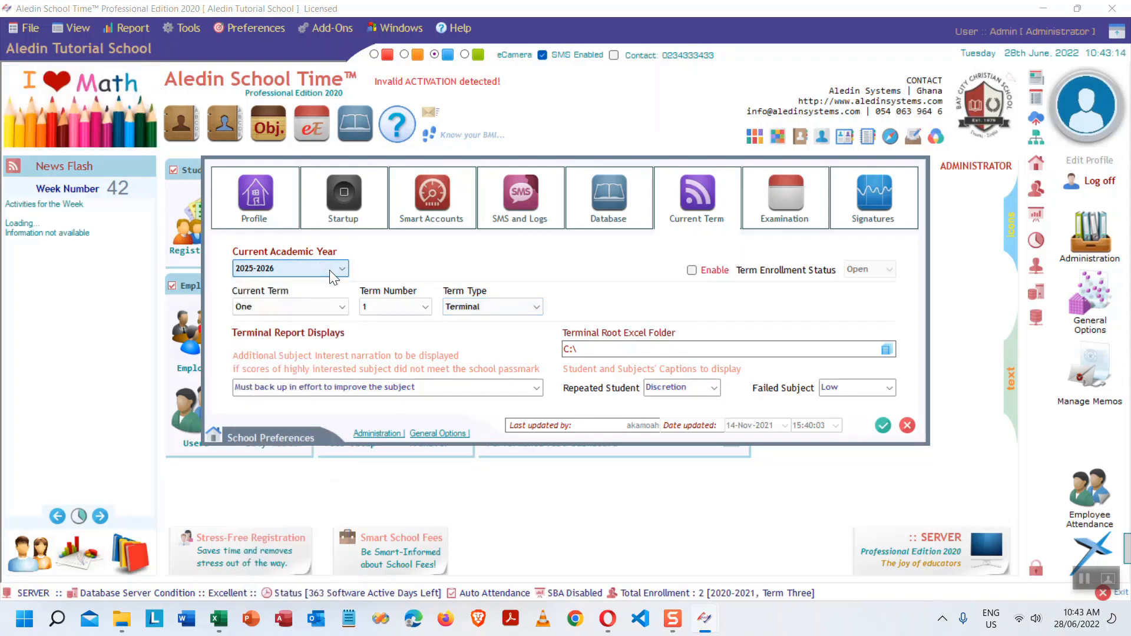
pyautogui.click(285, 305)
pyautogui.click(284, 303)
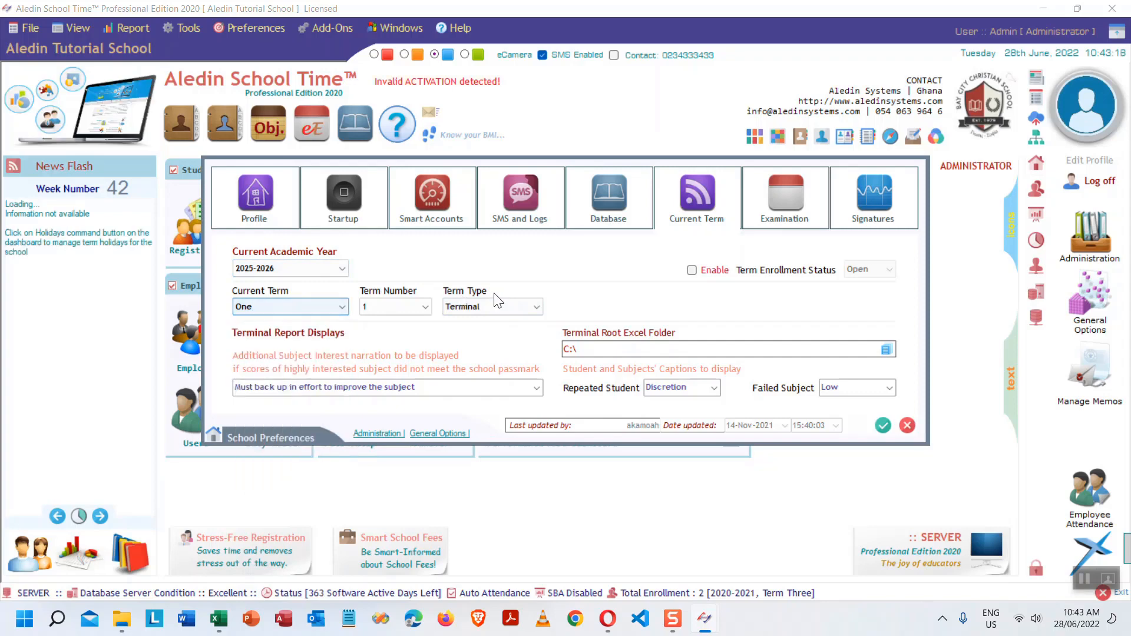
pyautogui.click(516, 309)
pyautogui.click(518, 307)
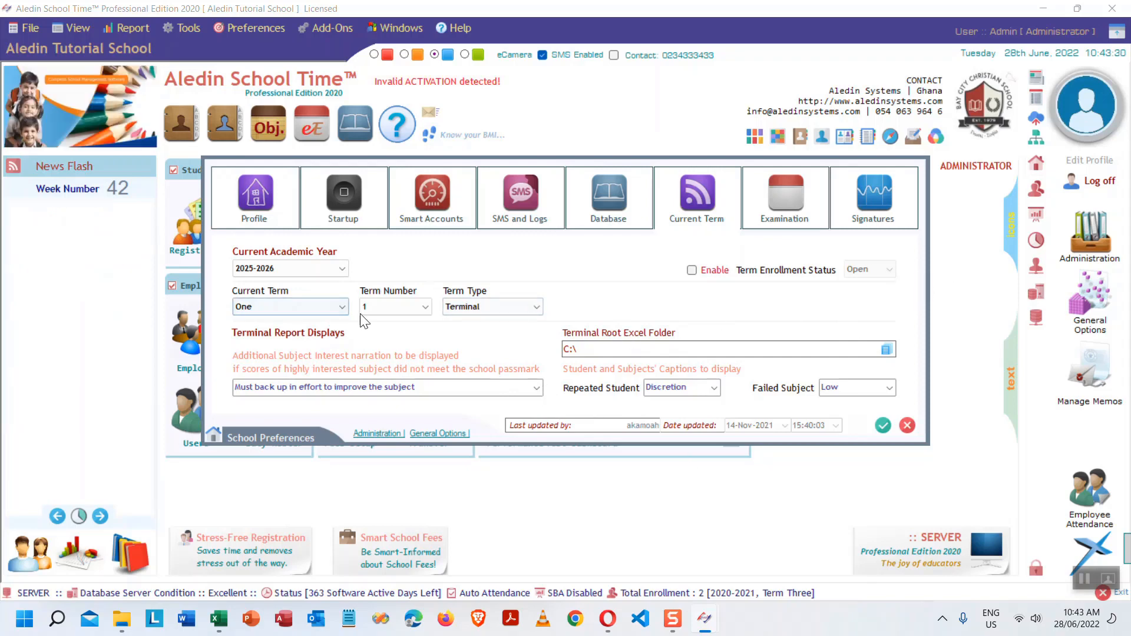
pyautogui.click(288, 268)
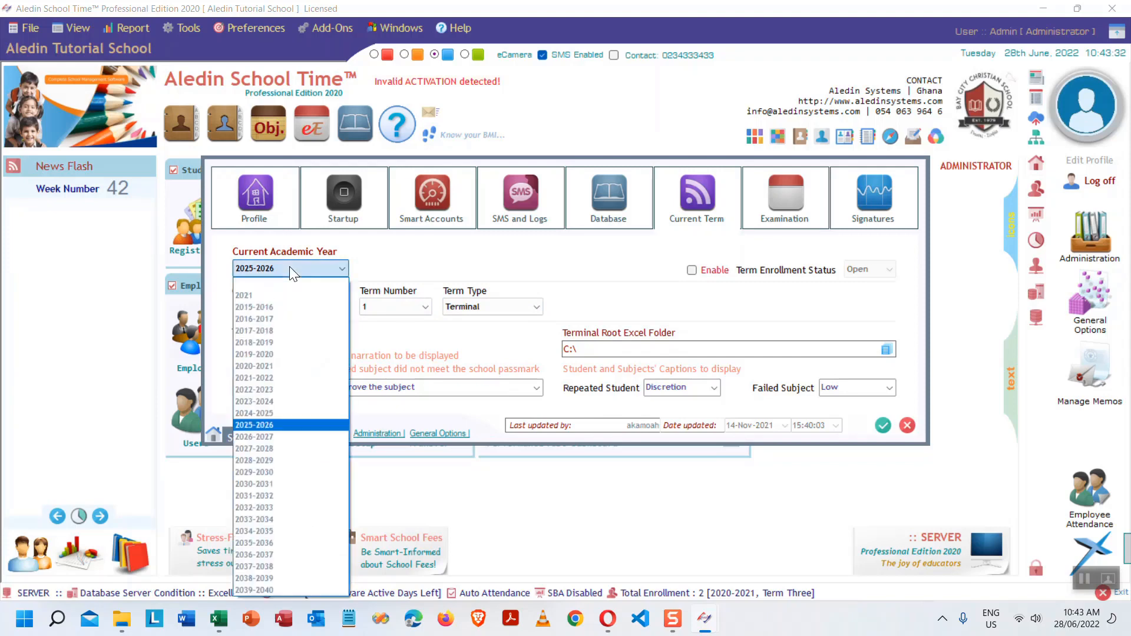
pyautogui.click(289, 268)
pyautogui.click(291, 307)
pyautogui.click(291, 308)
pyautogui.click(482, 306)
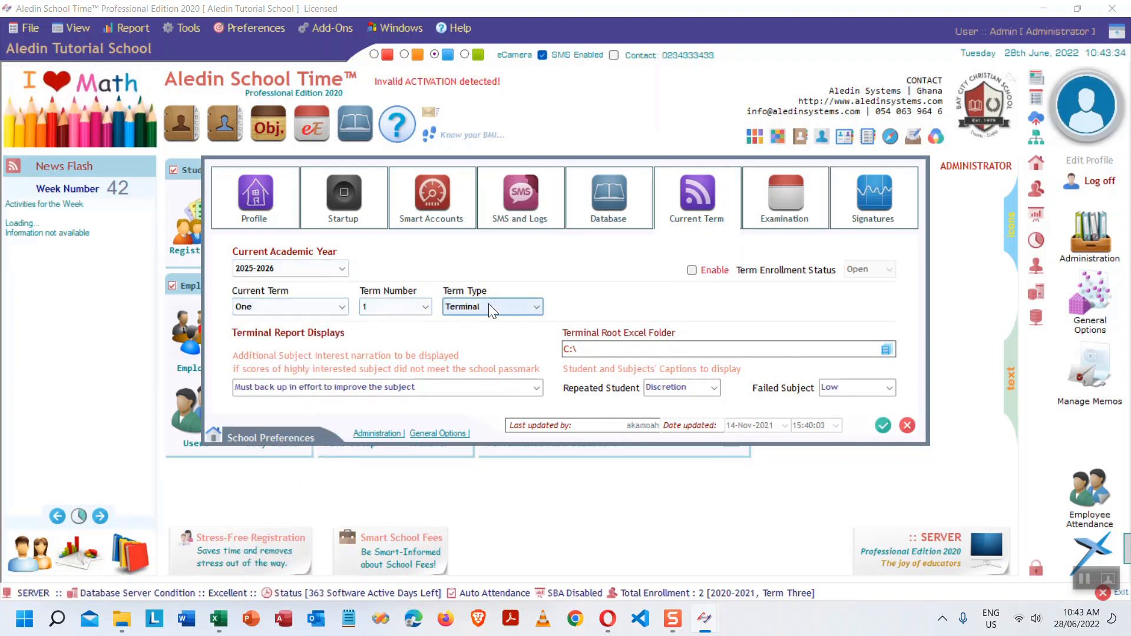
pyautogui.click(481, 306)
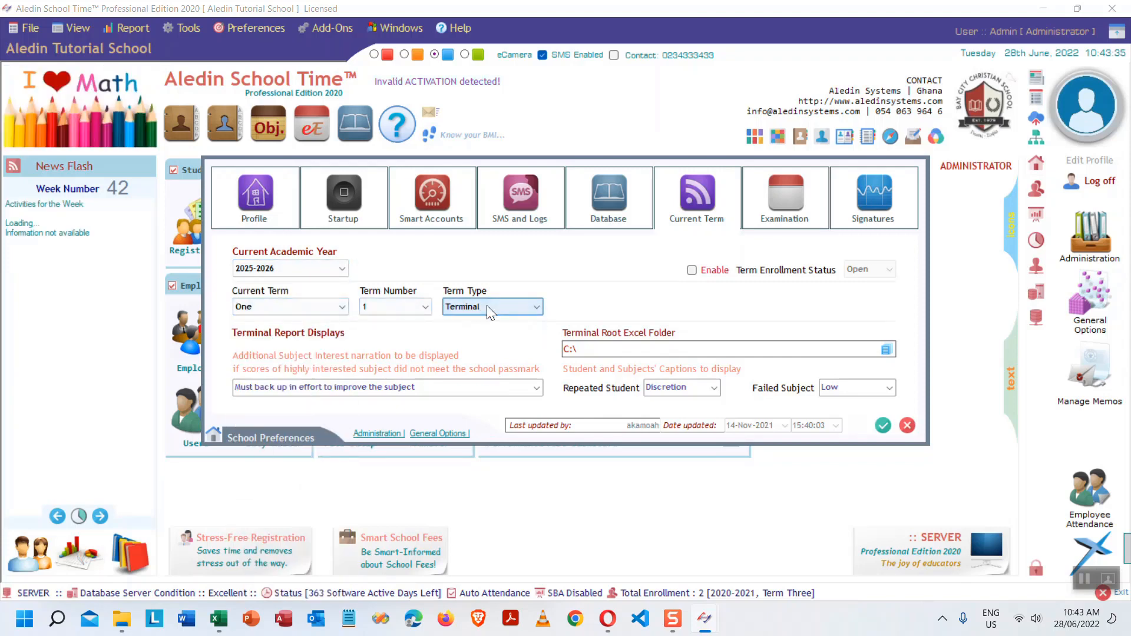
# - Save the 2025-2026 Term One preferences and bring the Excel tutorial outline forward
pyautogui.click(885, 425)
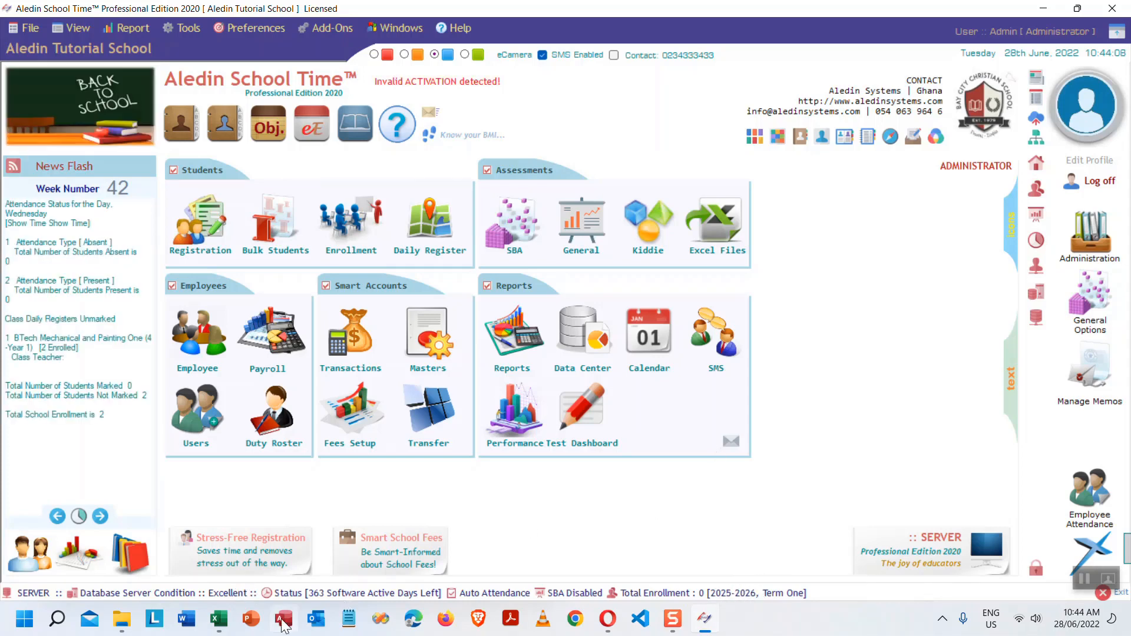
pyautogui.click(219, 624)
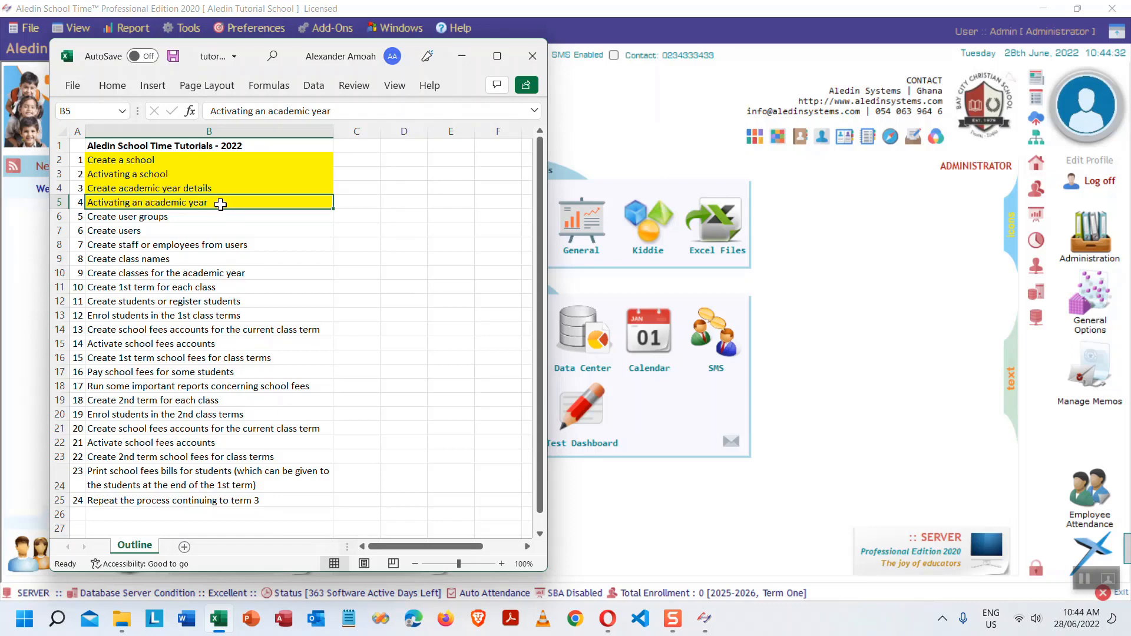
# - Fill cell B6 'Create user groups' with orange and minimize Excel
pyautogui.click(172, 218)
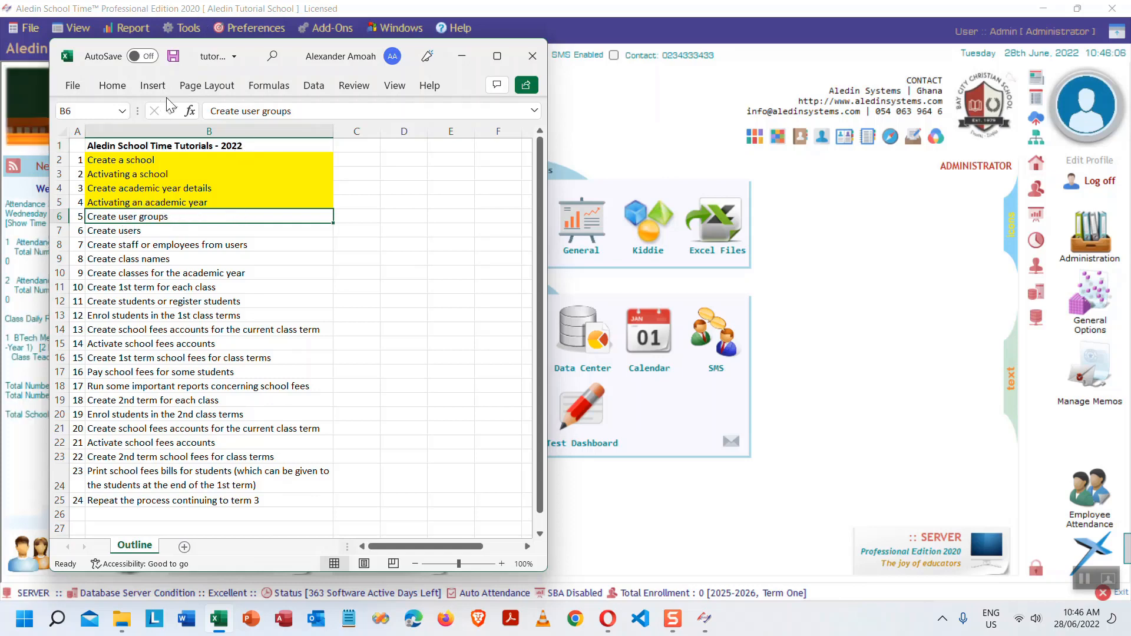
pyautogui.click(113, 85)
pyautogui.click(168, 138)
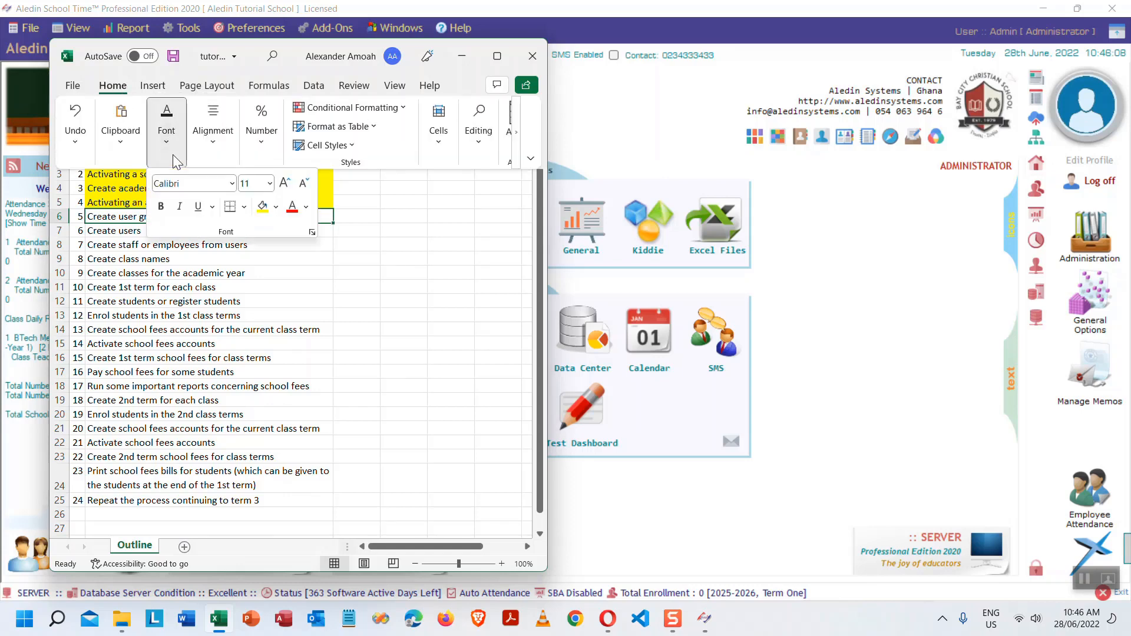
pyautogui.click(275, 206)
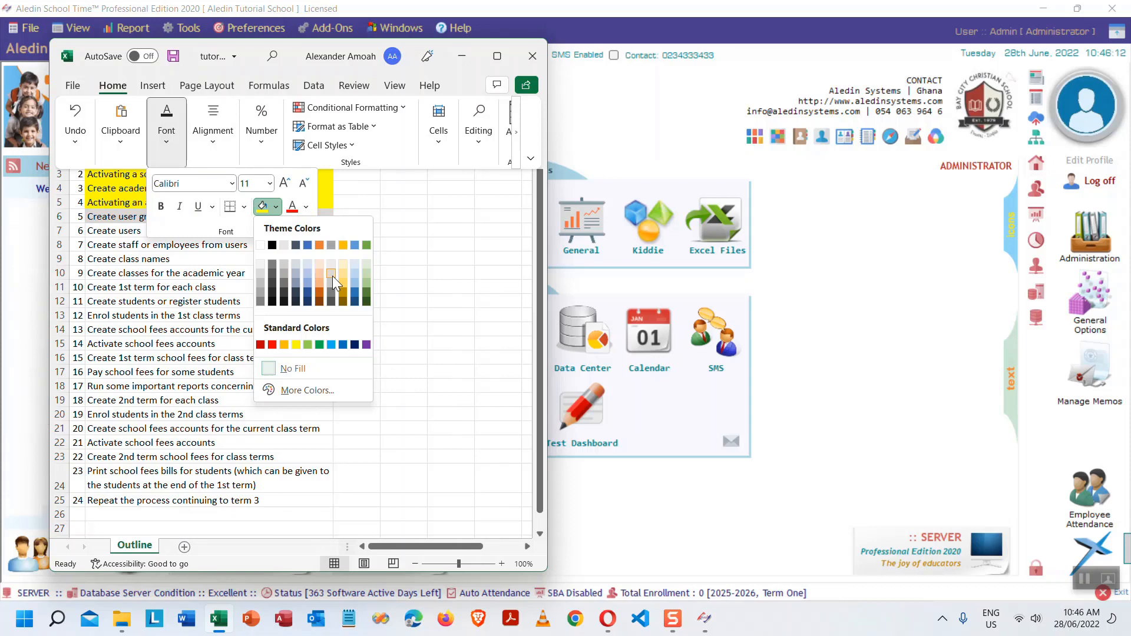
pyautogui.click(319, 245)
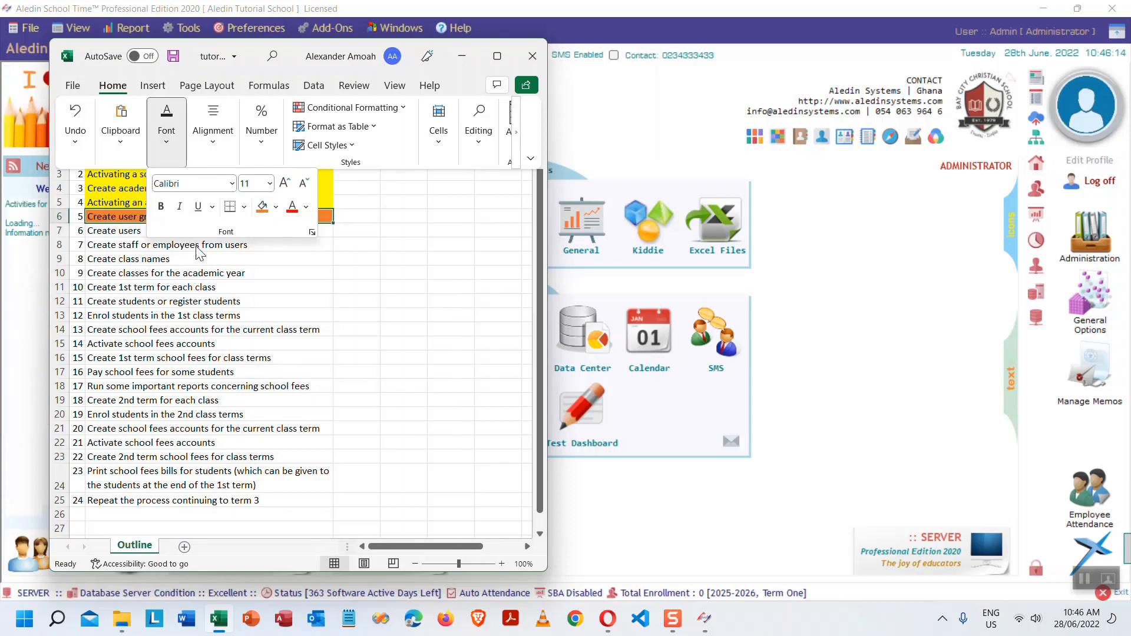
pyautogui.click(124, 216)
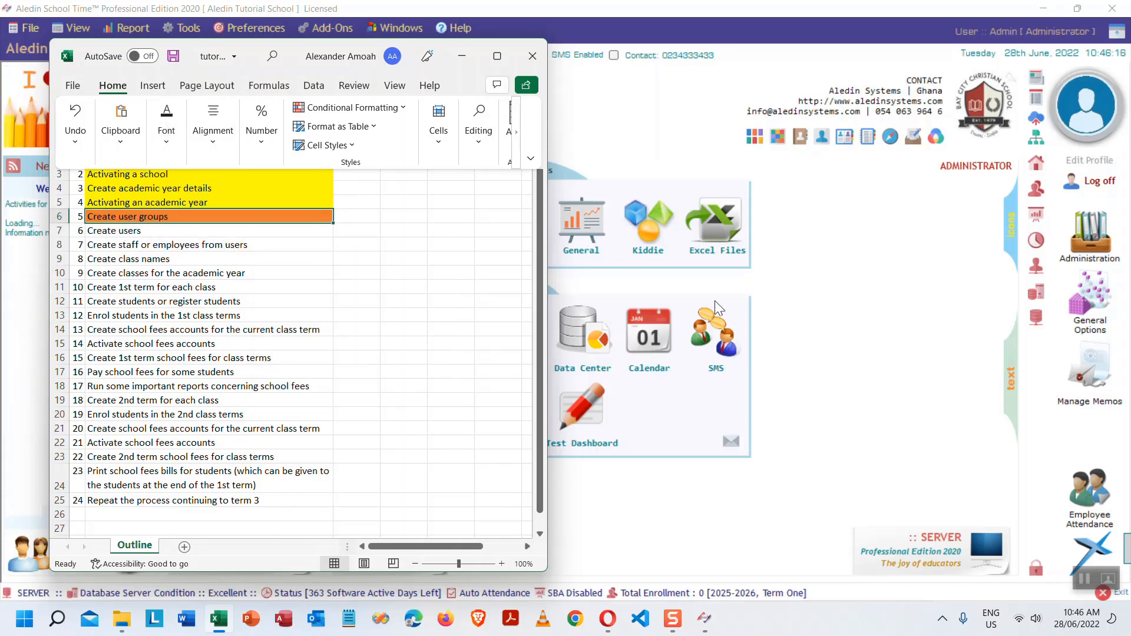
pyautogui.click(461, 56)
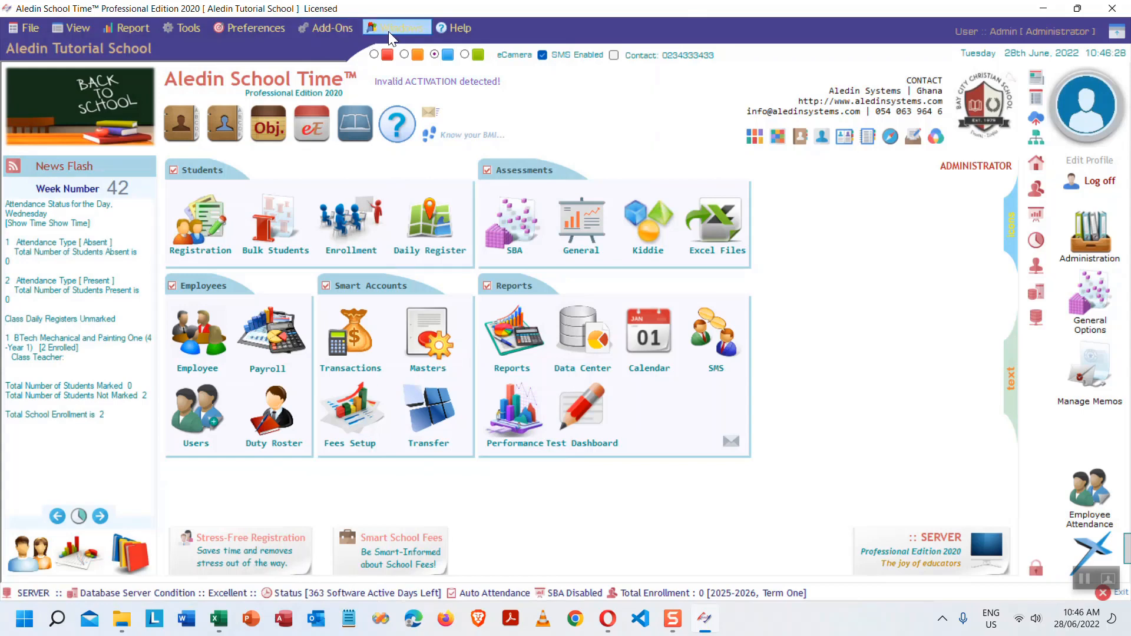
# - Open Tools > Employees > User Groups and load the Academics group in Group Name
pyautogui.click(256, 31)
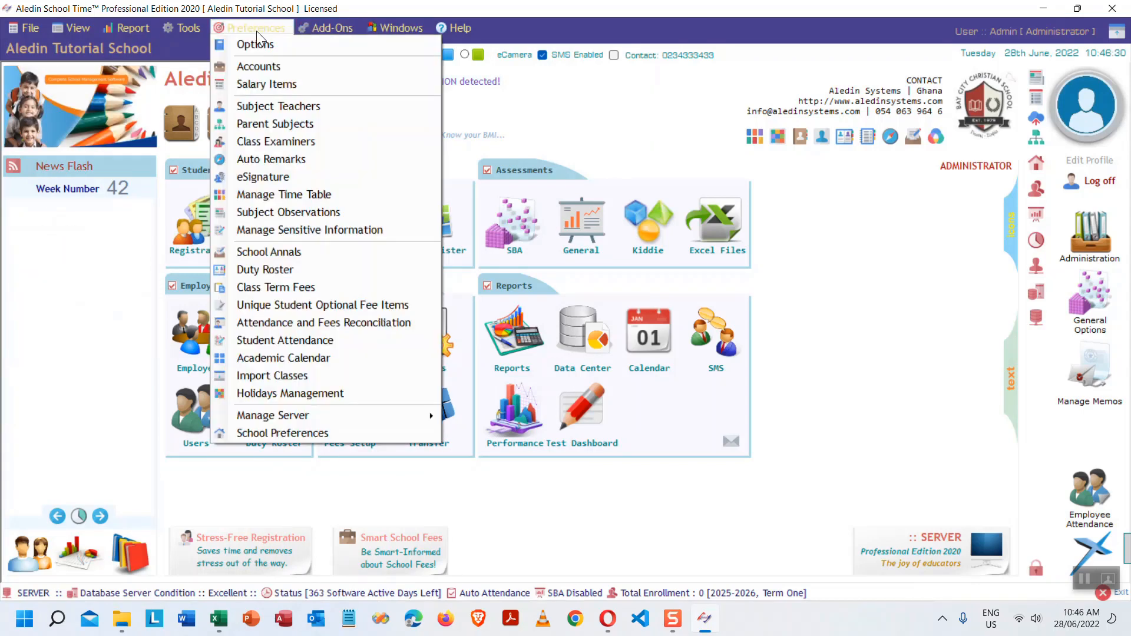
pyautogui.click(189, 31)
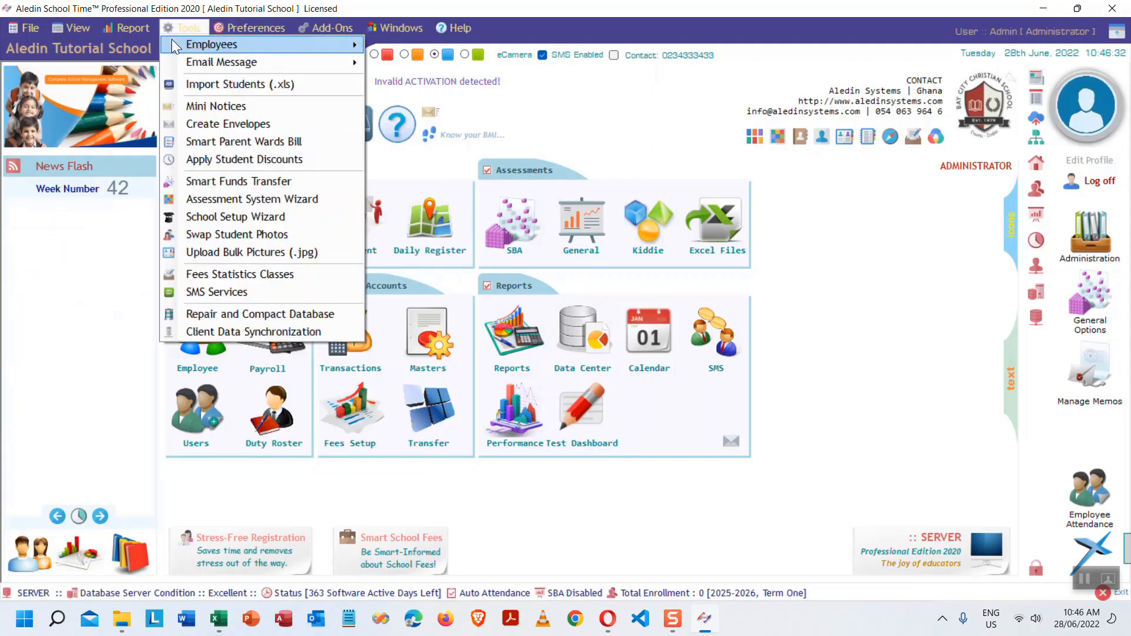
pyautogui.moveTo(325, 47)
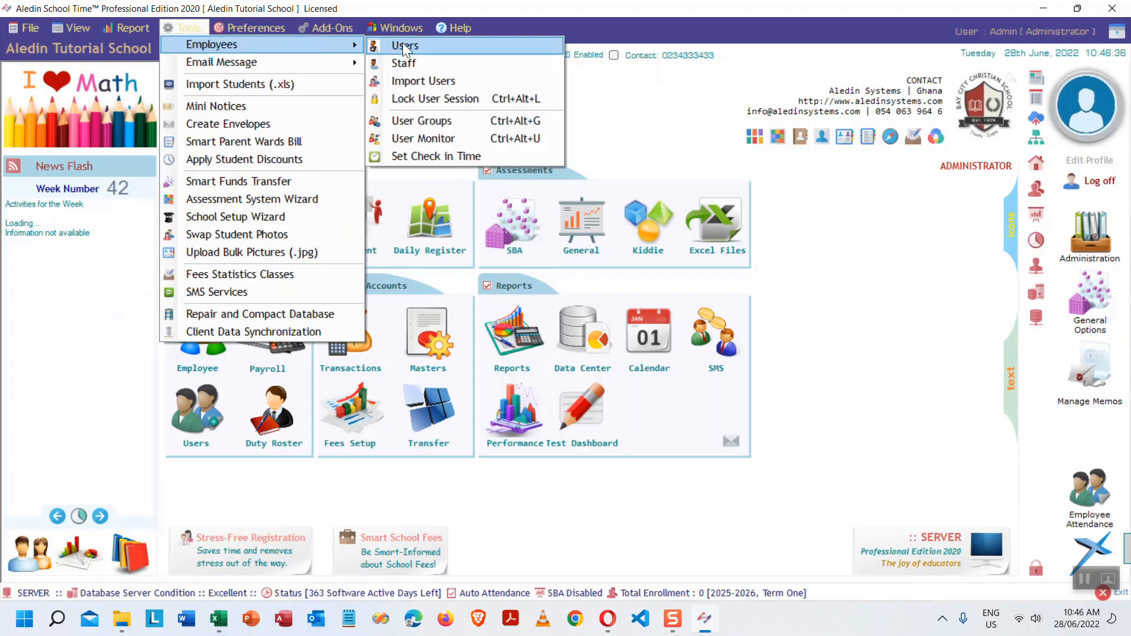
pyautogui.click(469, 122)
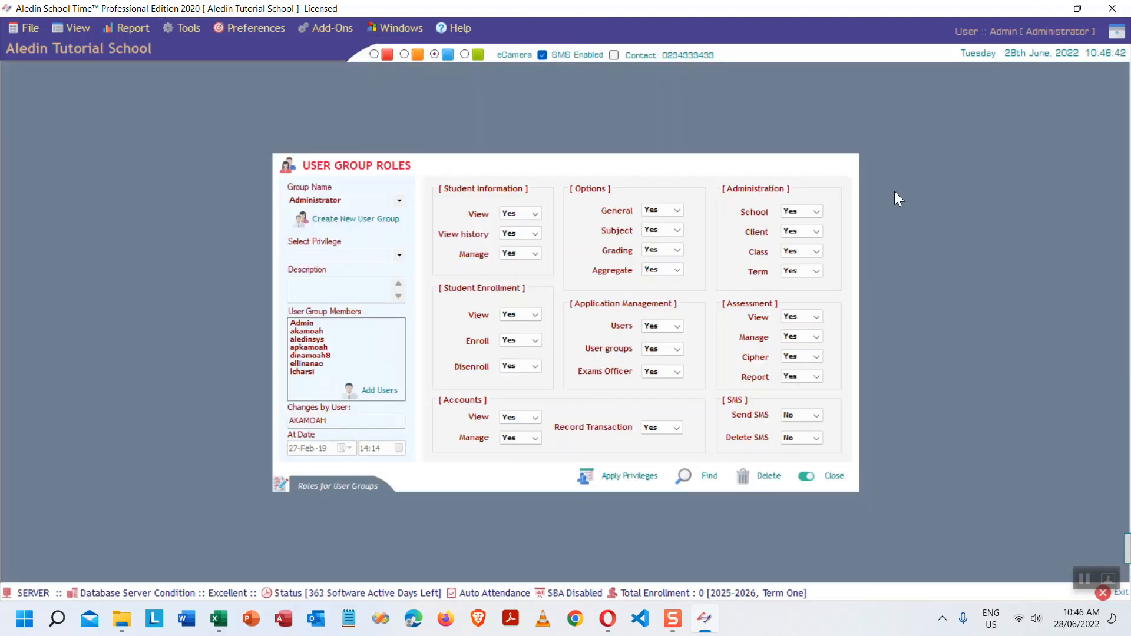
pyautogui.click(401, 200)
pyautogui.click(401, 200)
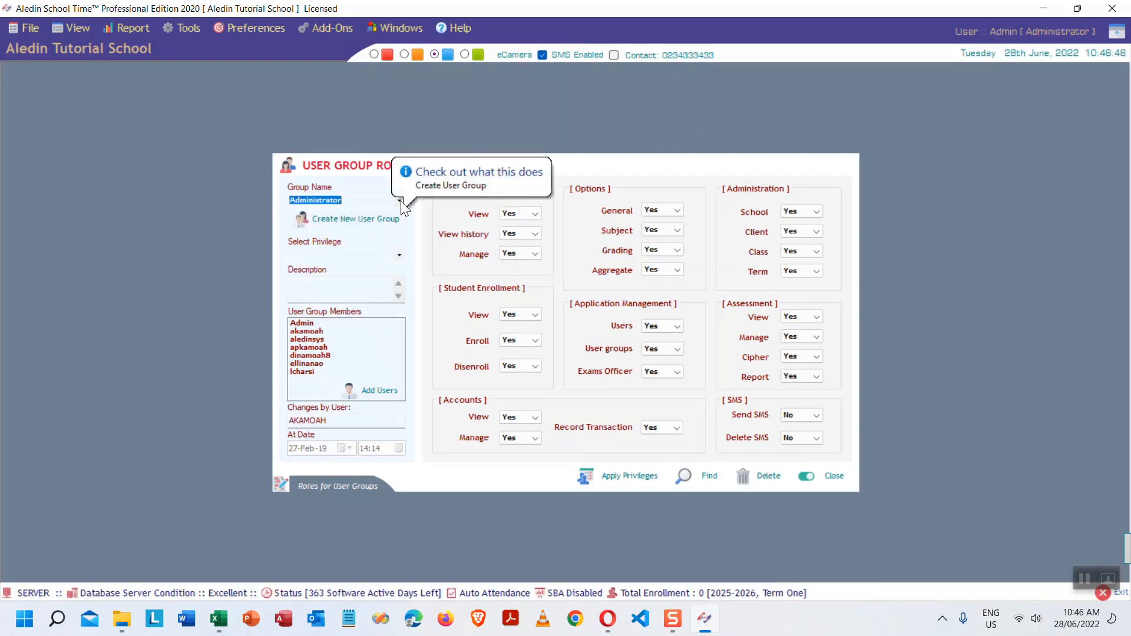
pyautogui.click(401, 200)
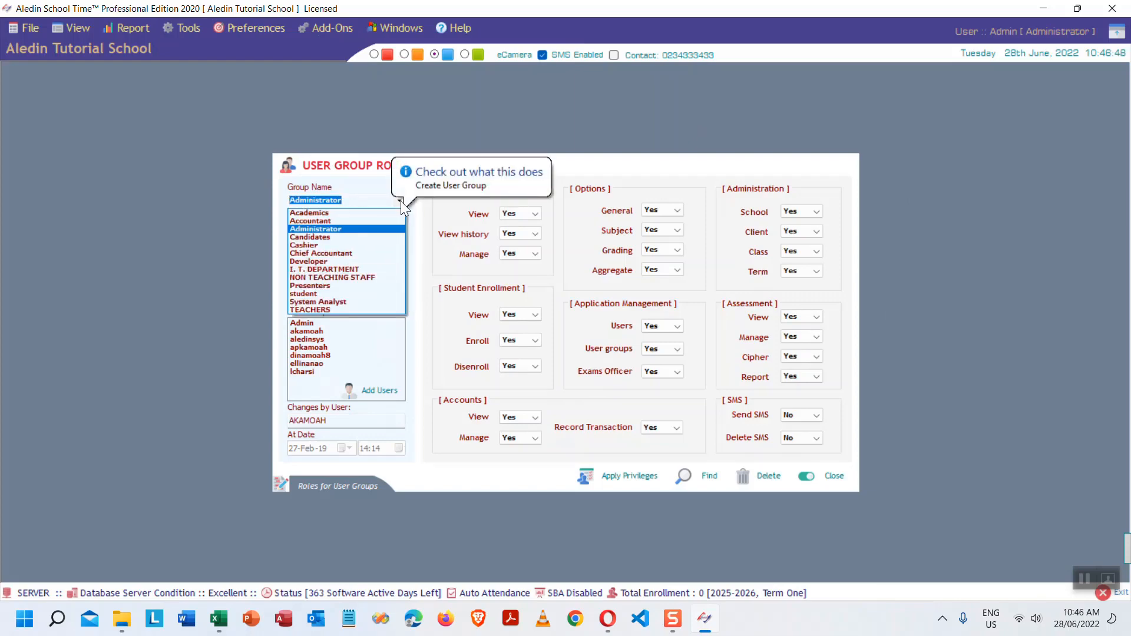
pyautogui.click(348, 211)
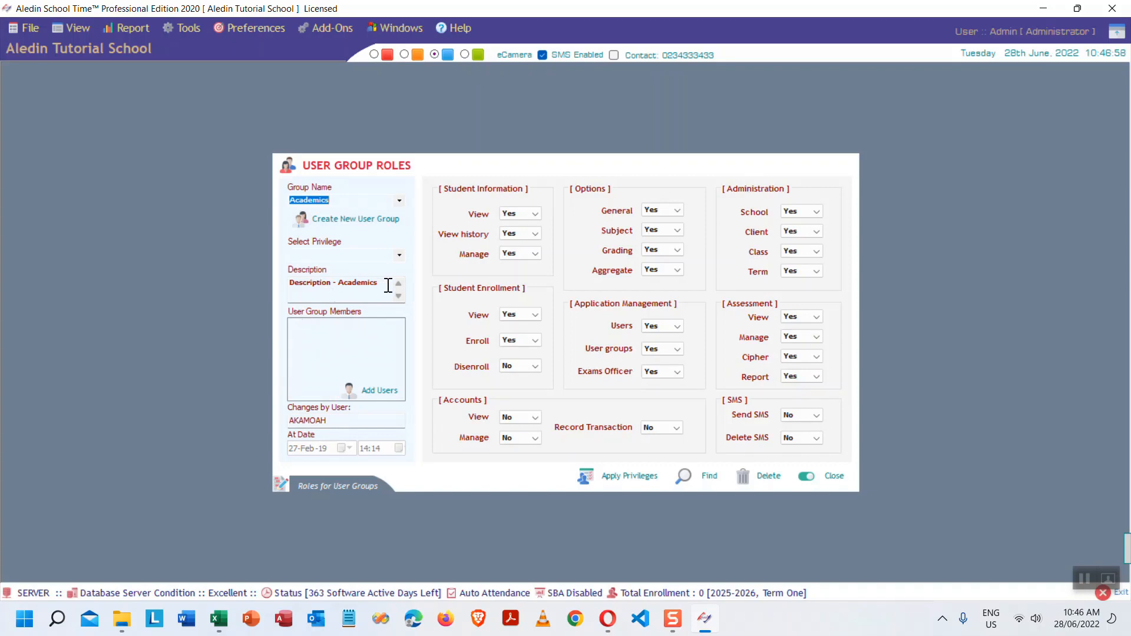
pyautogui.moveTo(391, 285); pyautogui.dragTo(283, 286)
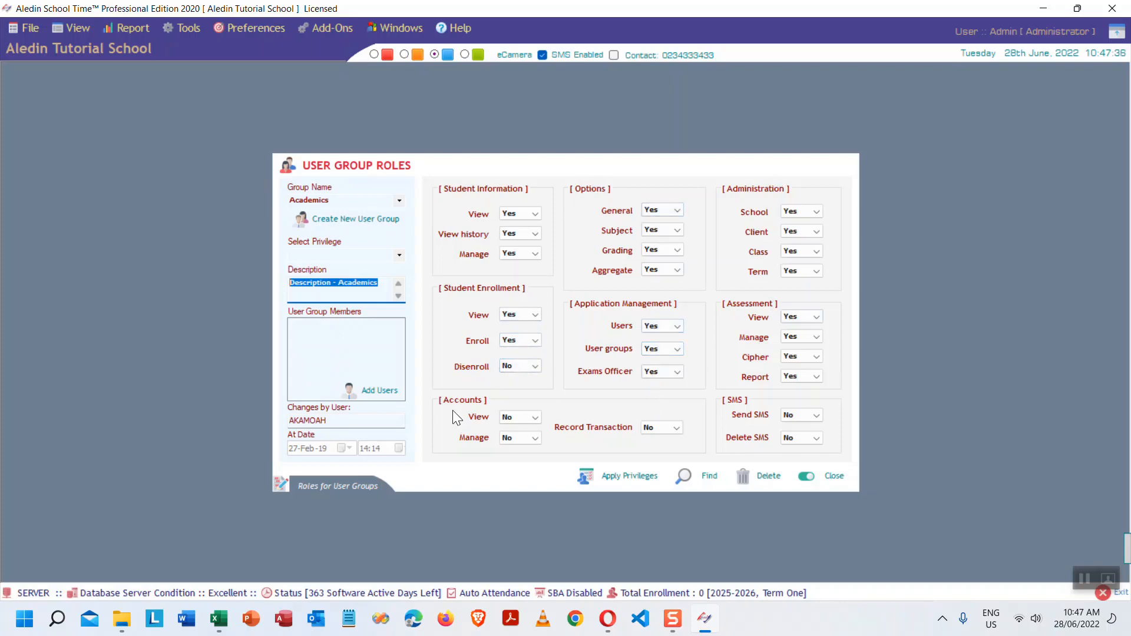
pyautogui.click(376, 198)
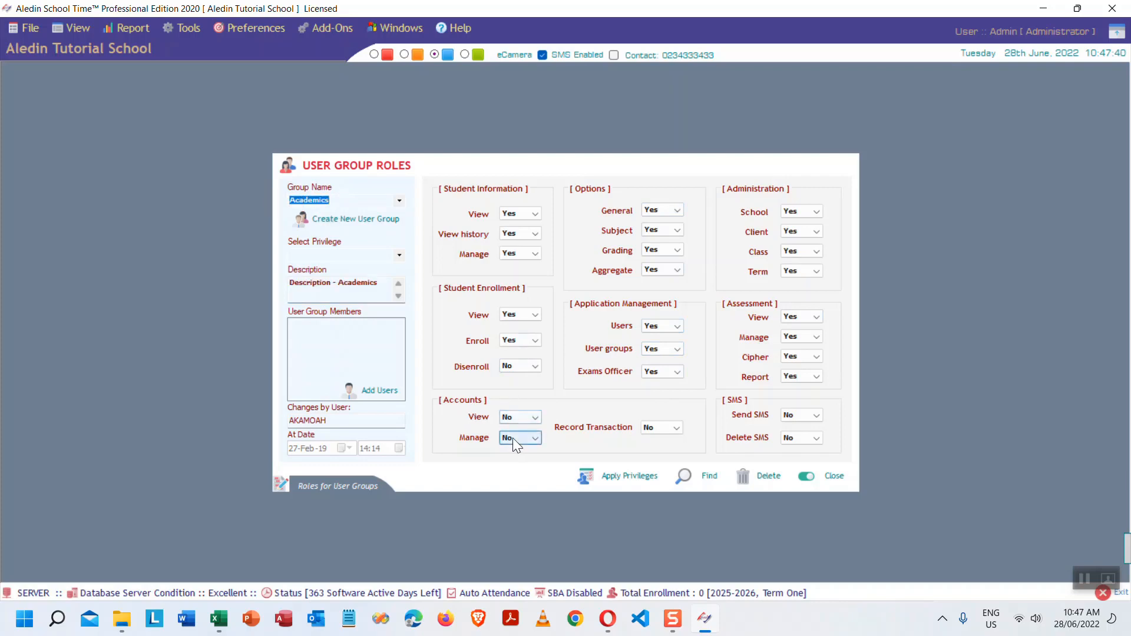
pyautogui.click(534, 418)
pyautogui.click(398, 203)
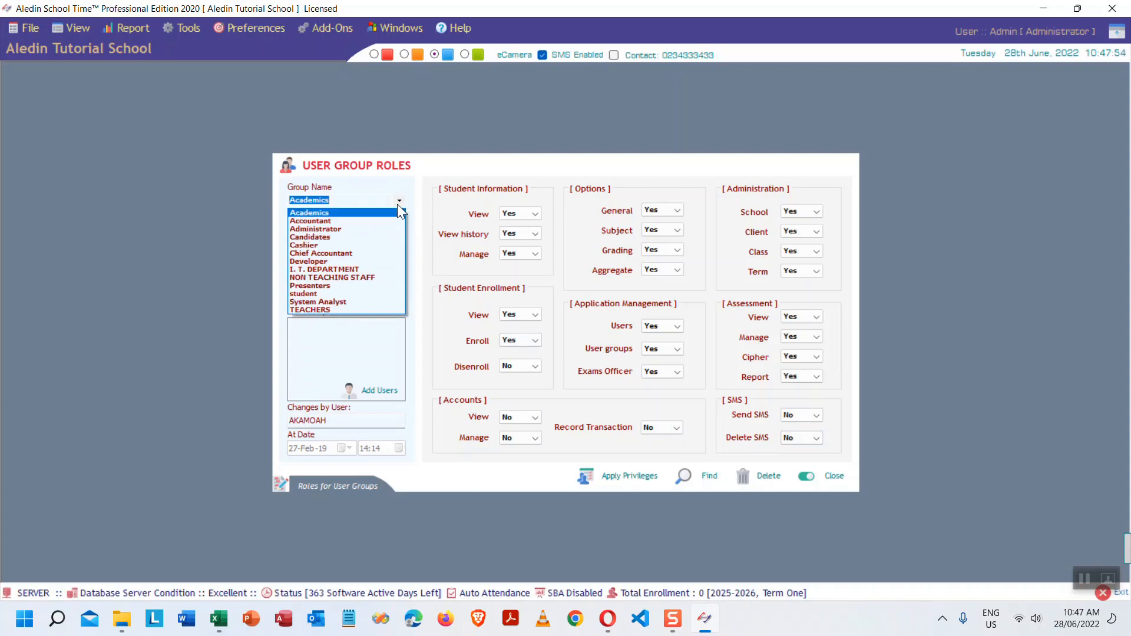
# - Step through the Accountant, Administrator and Developer groups, ending on TEACHERS
pyautogui.click(340, 221)
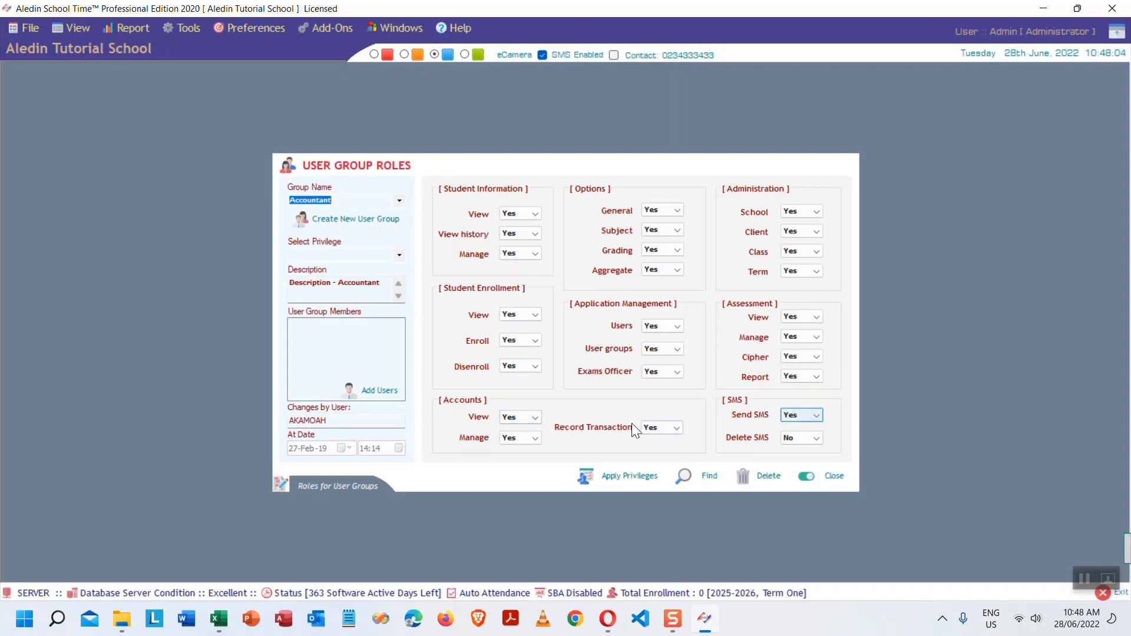
pyautogui.click(790, 416)
pyautogui.click(308, 333)
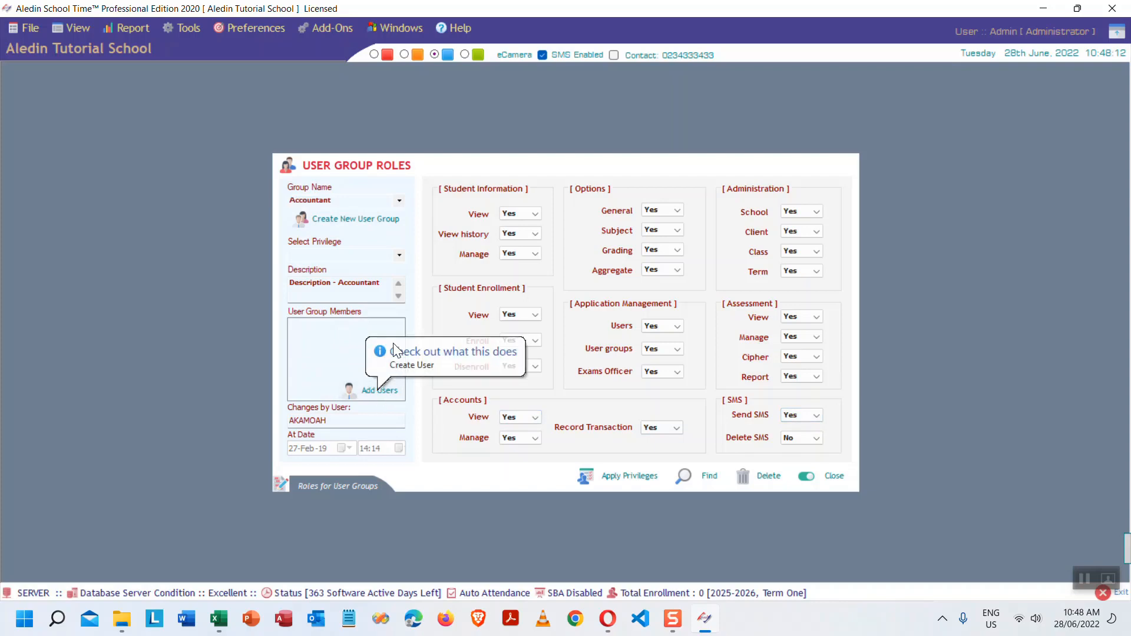
pyautogui.click(401, 201)
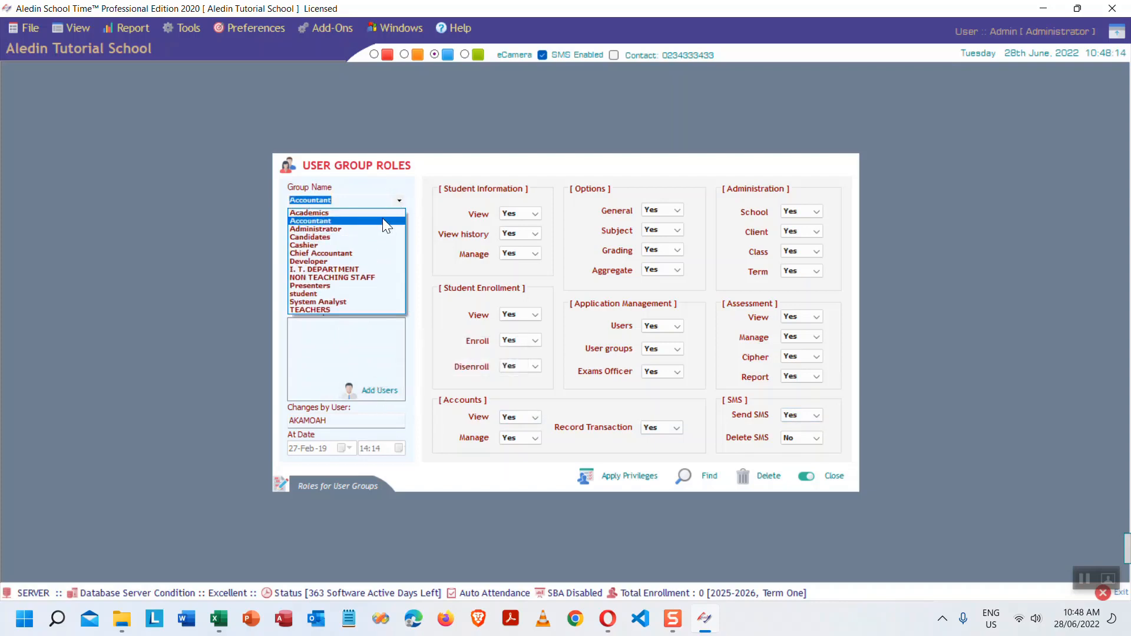
pyautogui.click(340, 227)
pyautogui.press('Down')
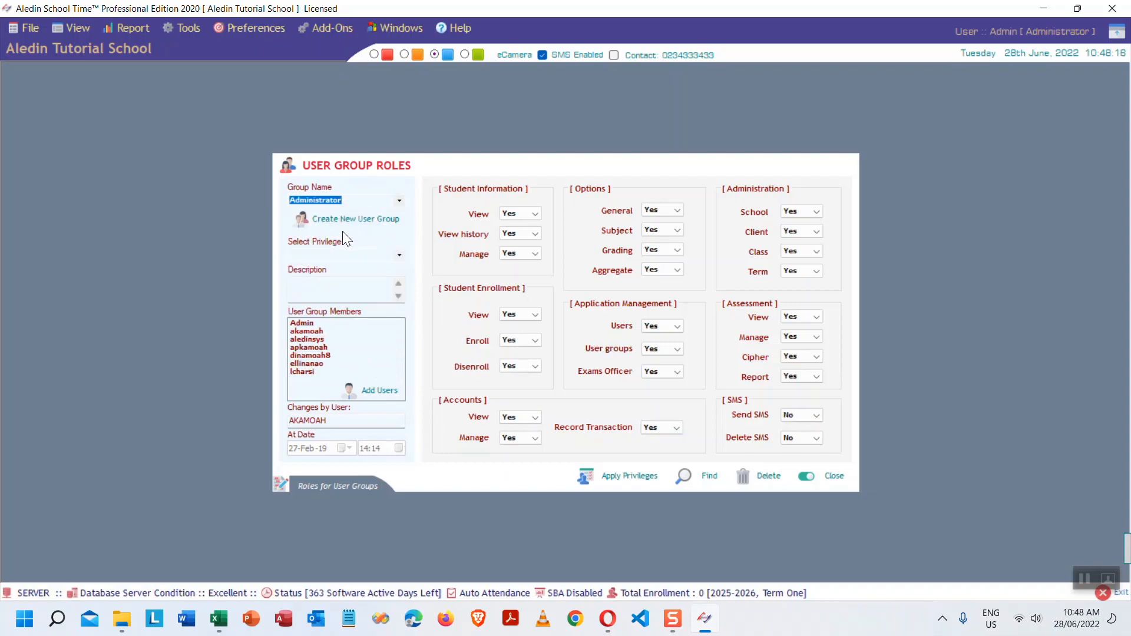
pyautogui.click(400, 200)
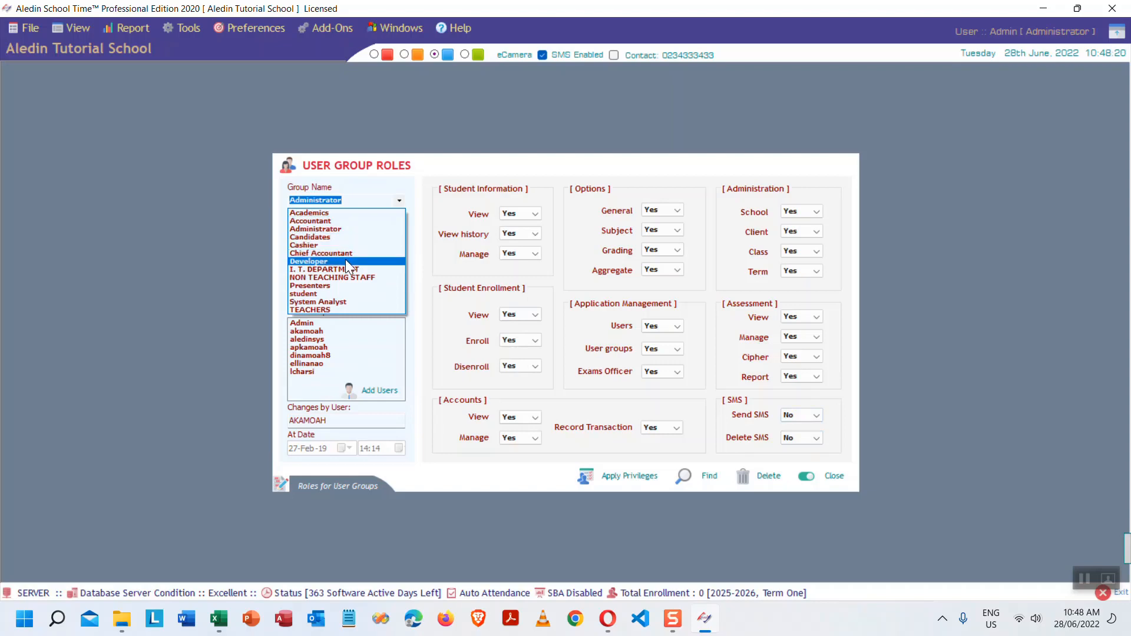
pyautogui.click(337, 261)
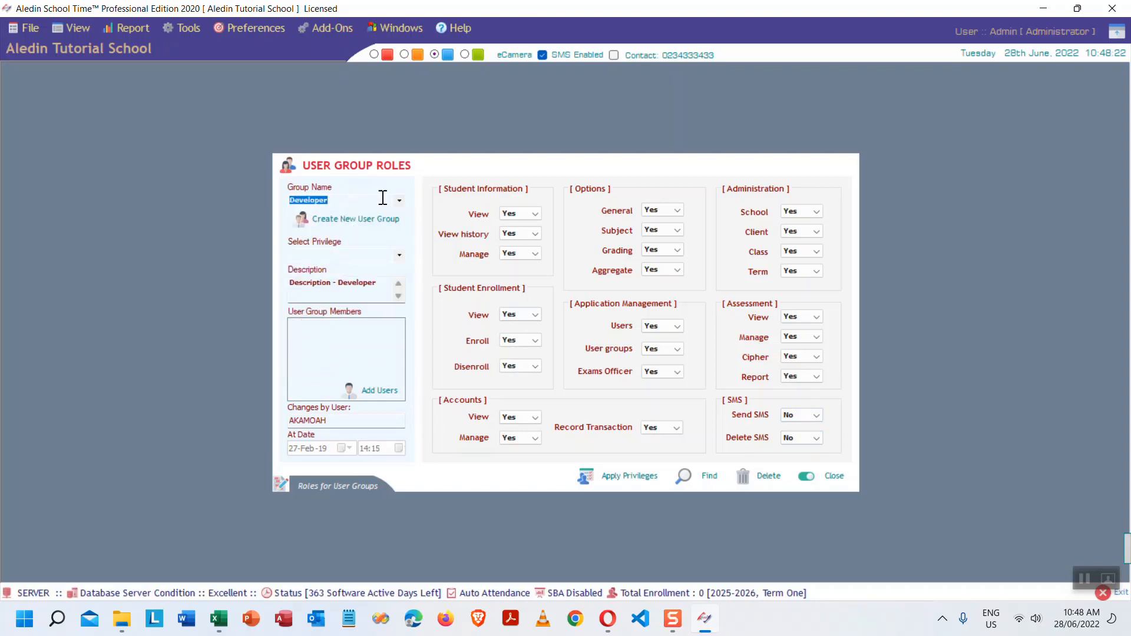
pyautogui.click(405, 203)
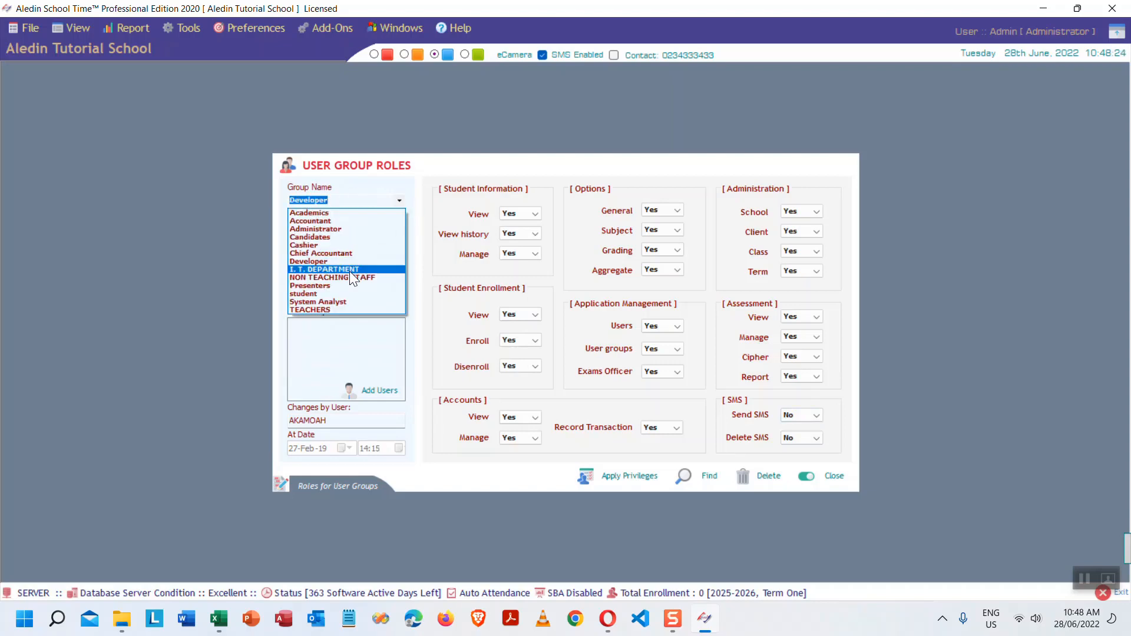
pyautogui.click(337, 309)
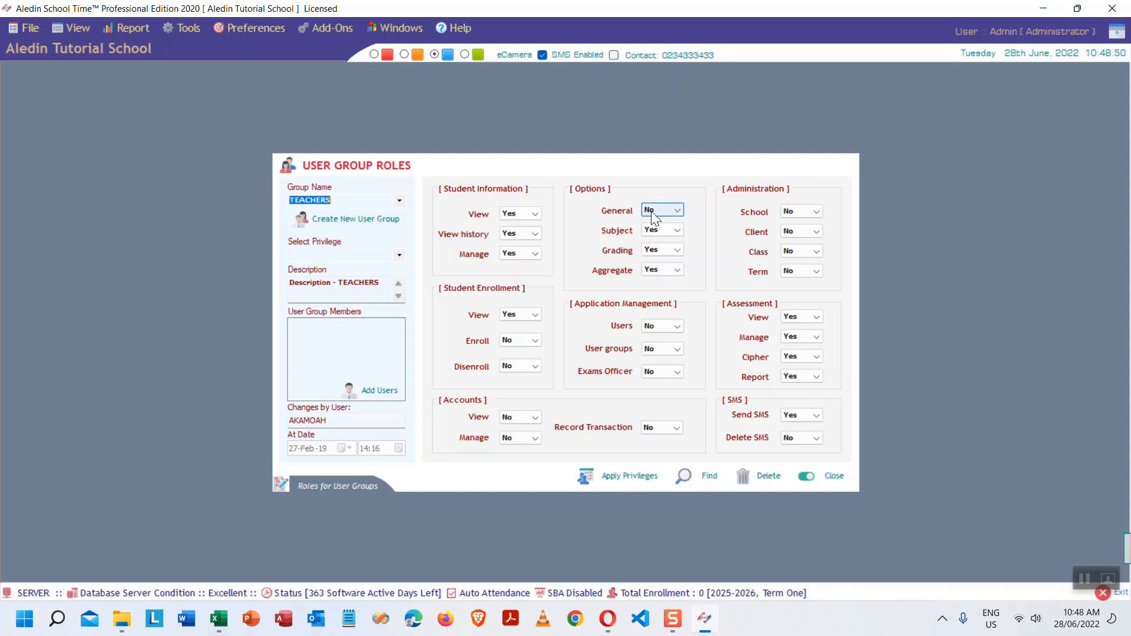
pyautogui.click(675, 210)
pyautogui.click(675, 210)
pyautogui.click(671, 231)
pyautogui.click(673, 270)
pyautogui.click(674, 273)
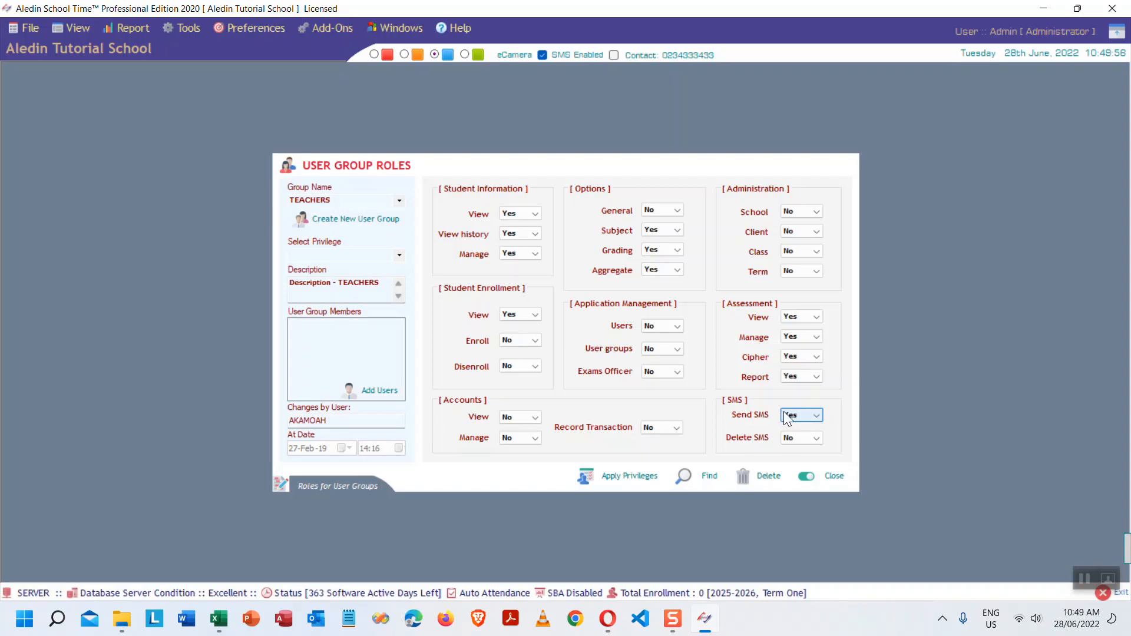
# - Load the student group and check its Report privilege and member list
pyautogui.click(399, 201)
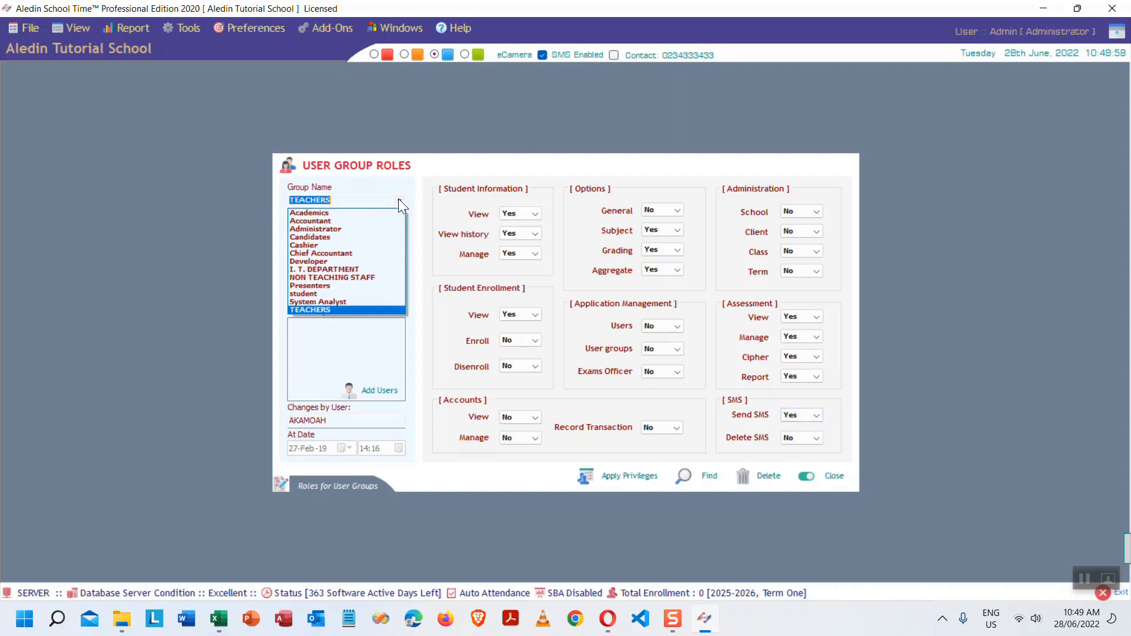
pyautogui.click(309, 293)
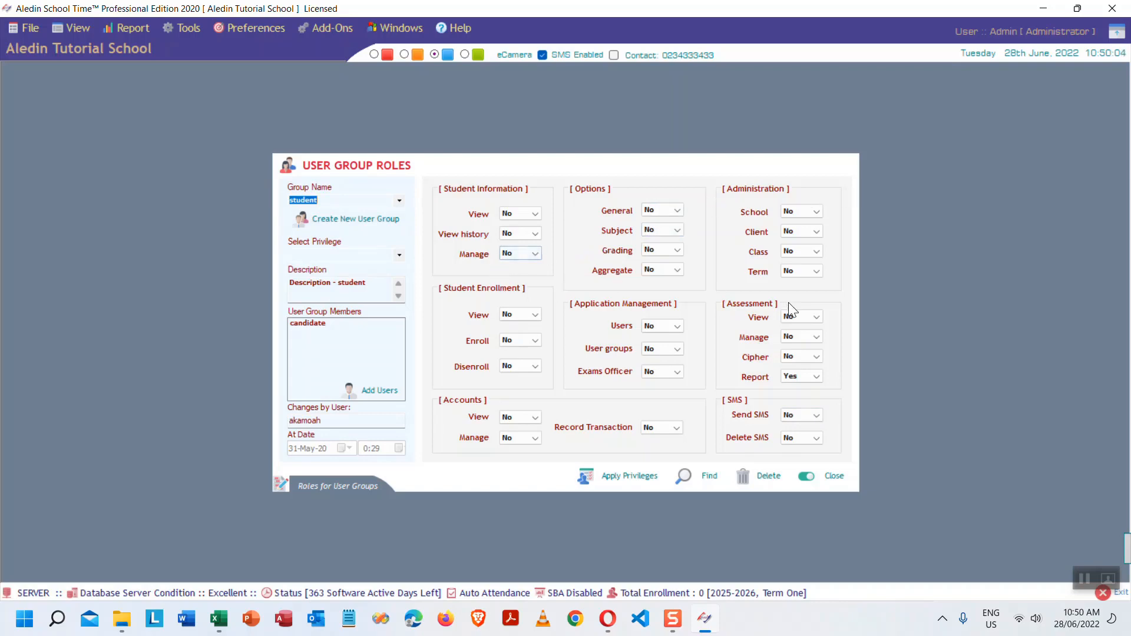
pyautogui.click(817, 382)
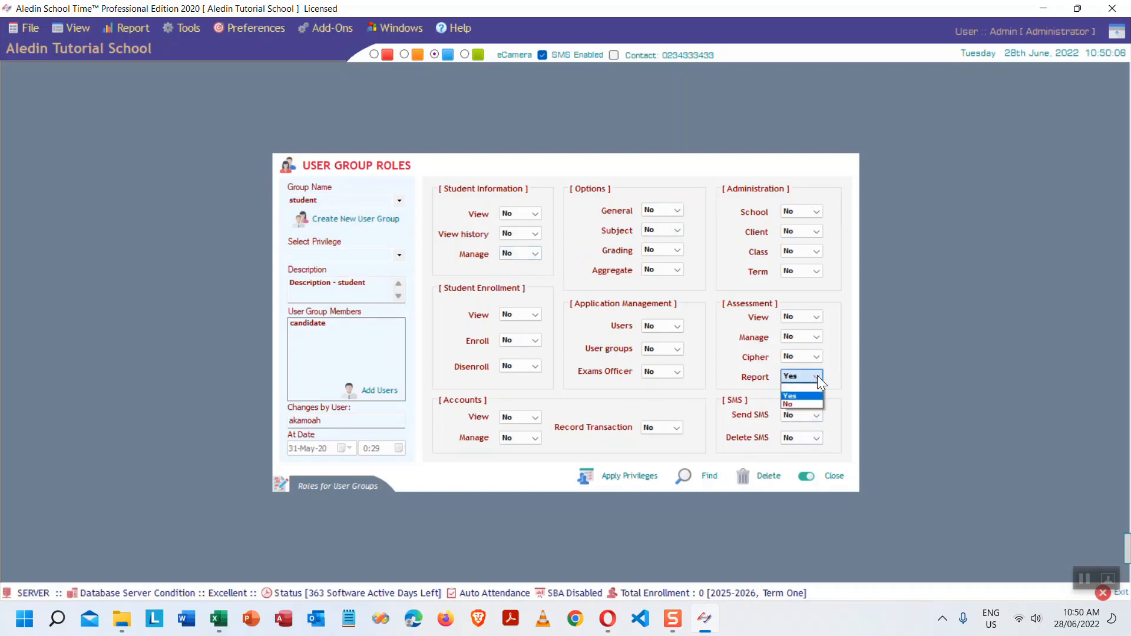
pyautogui.click(791, 383)
pyautogui.click(314, 322)
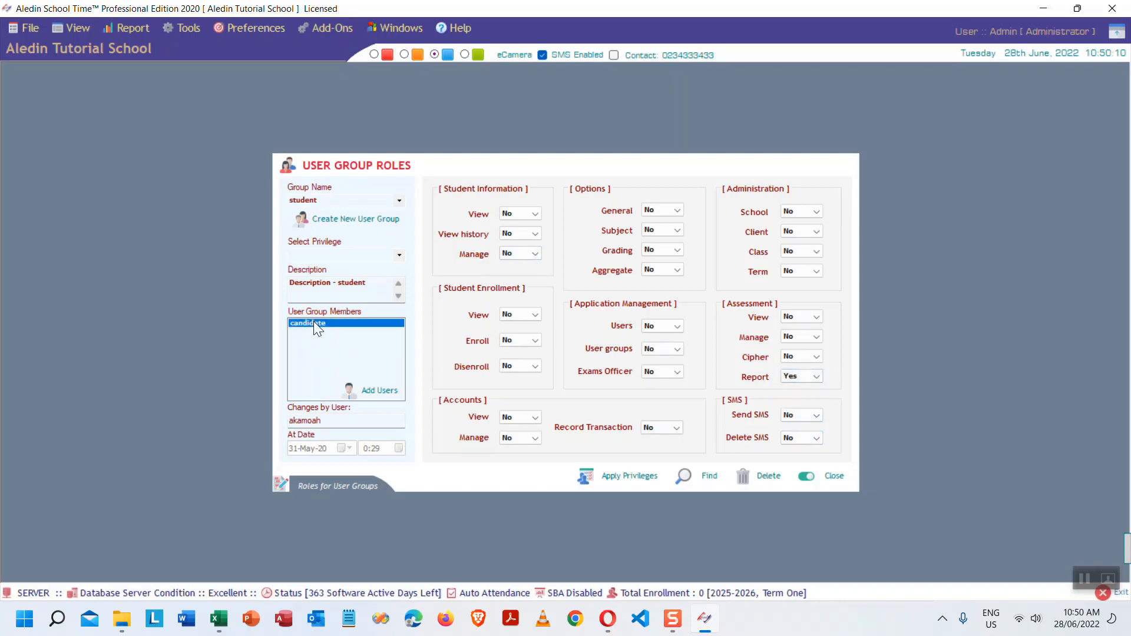
# - Load Presenters, then Administrator, reviewing the Administrator group's four members
pyautogui.click(400, 201)
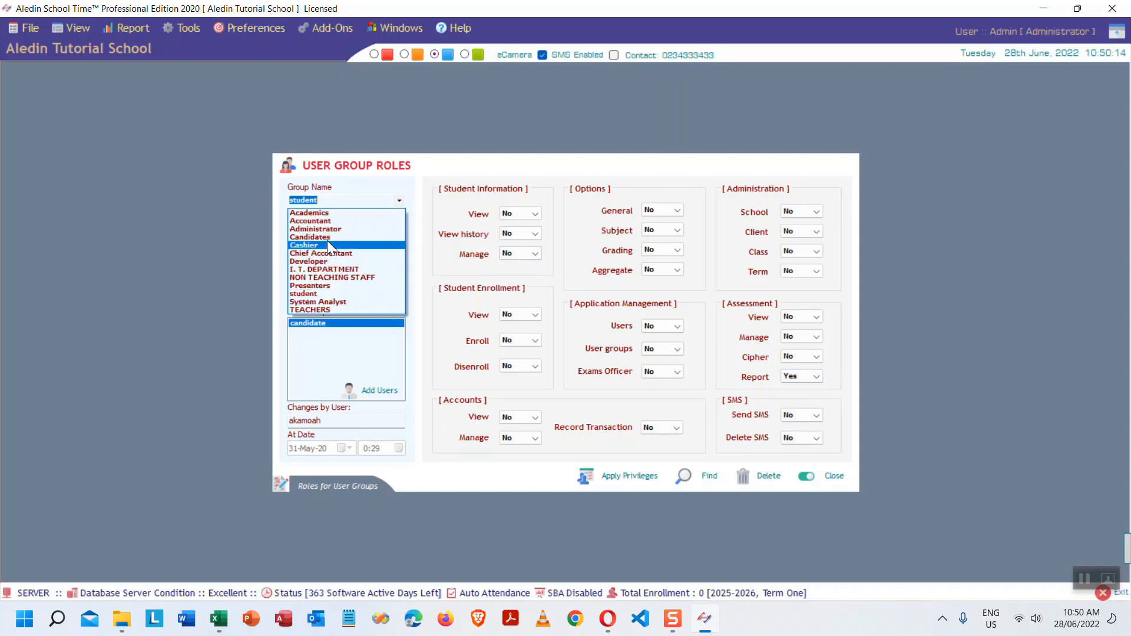
pyautogui.click(318, 285)
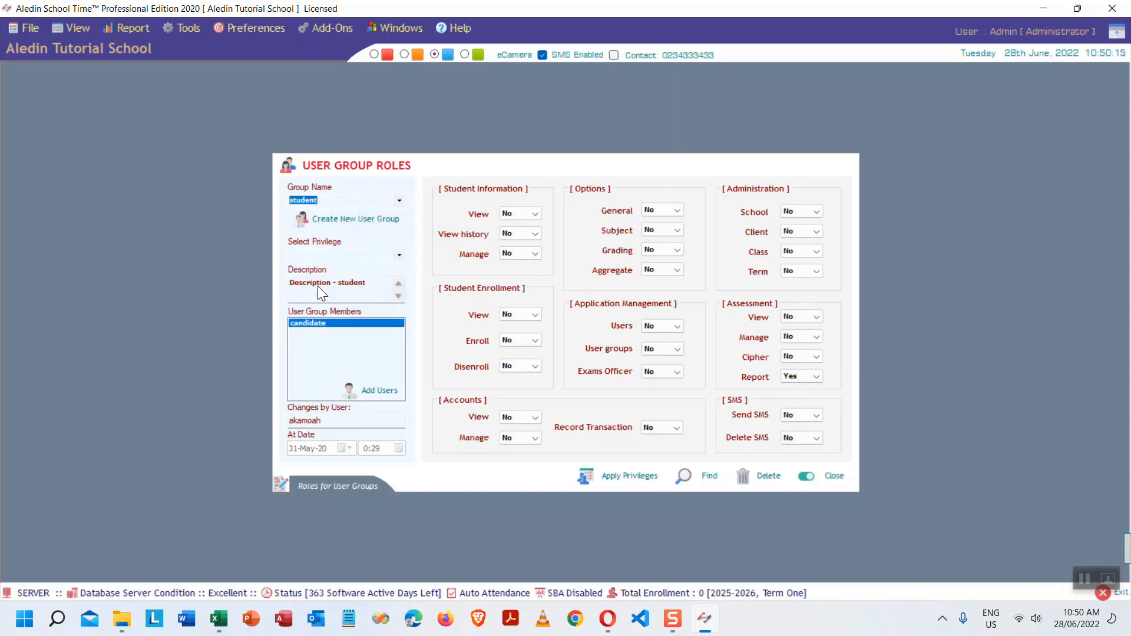
pyautogui.click(401, 200)
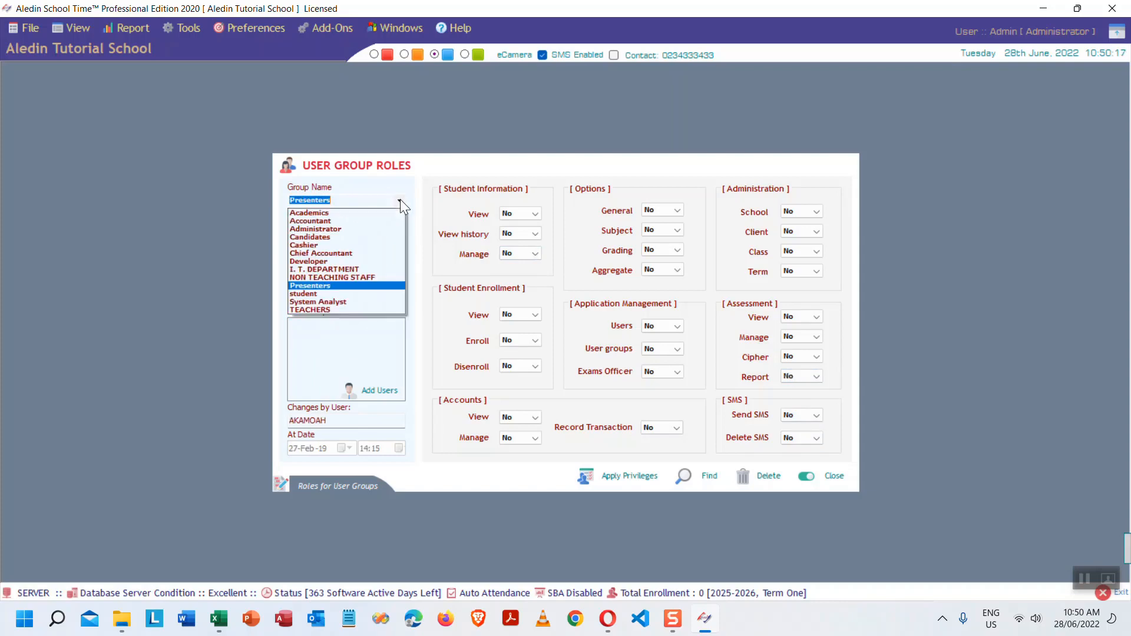
pyautogui.click(337, 228)
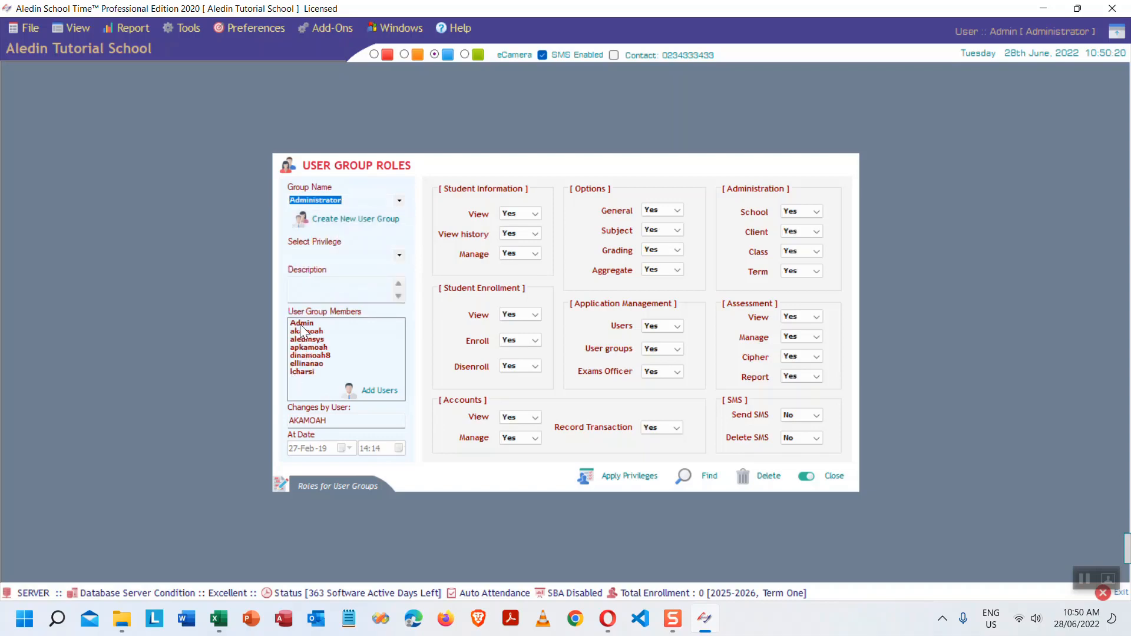
pyautogui.click(302, 324)
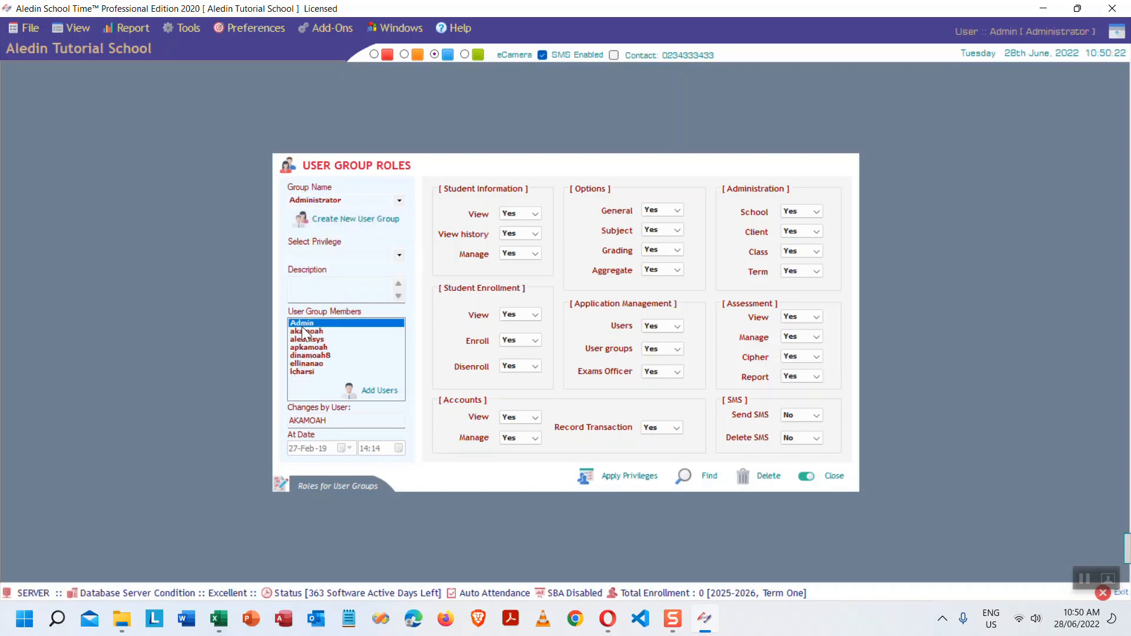
pyautogui.click(302, 337)
pyautogui.click(308, 355)
pyautogui.click(307, 371)
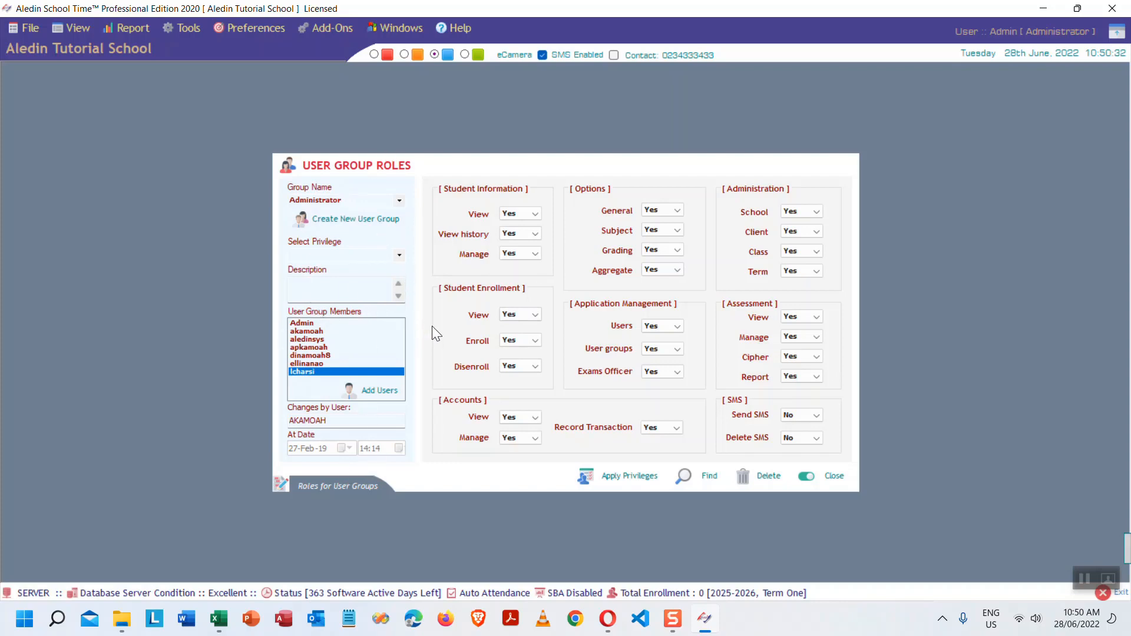
pyautogui.click(398, 201)
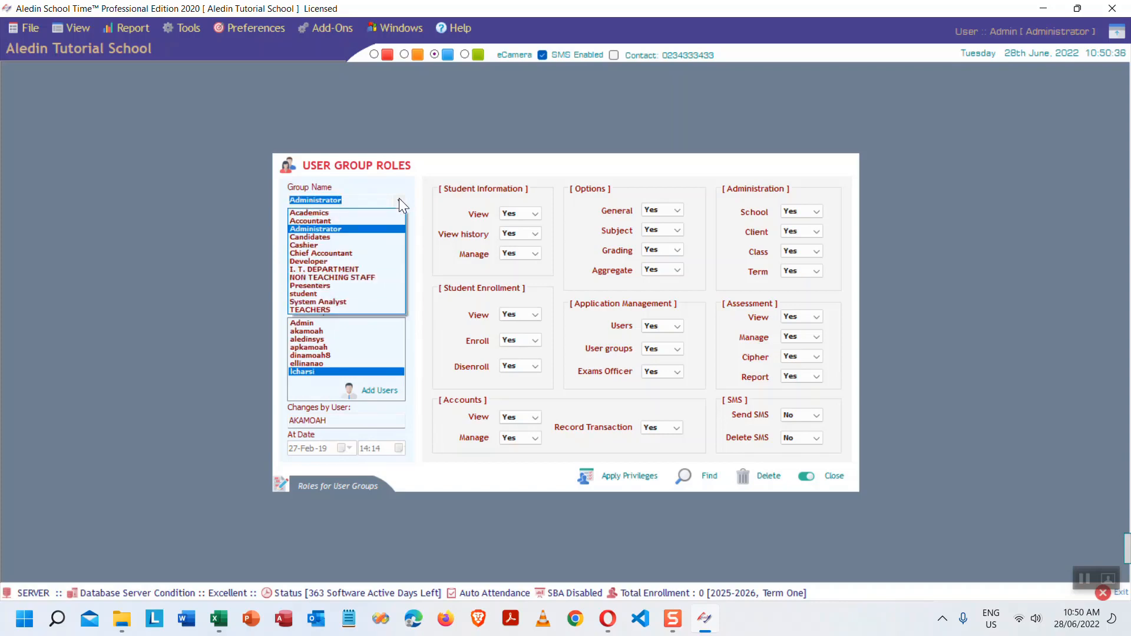
pyautogui.click(399, 198)
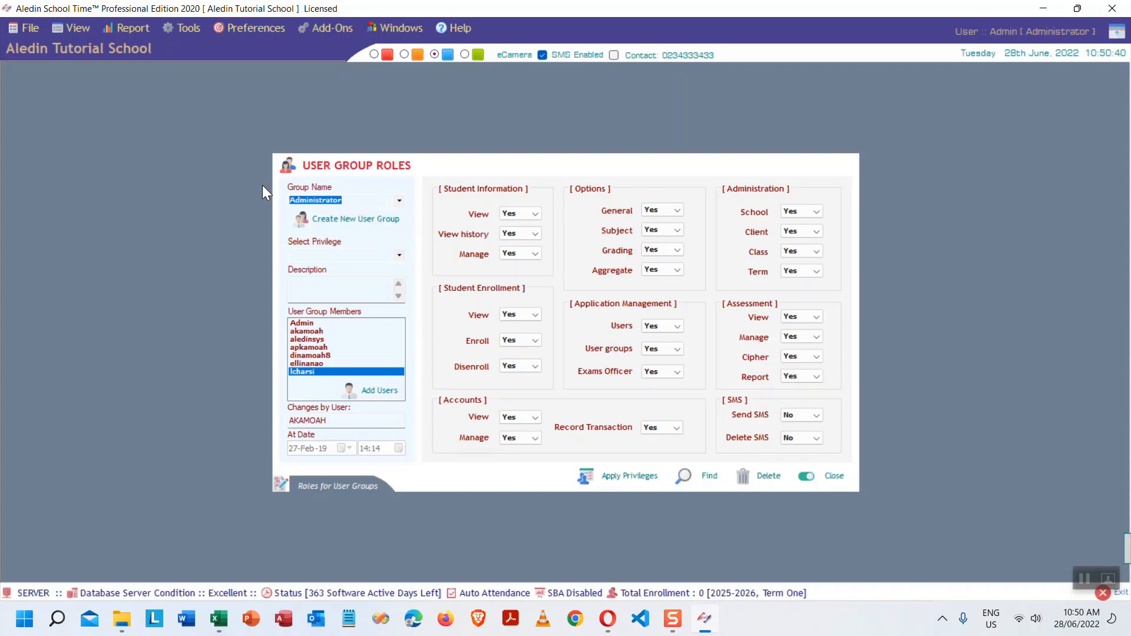
# - Enter TutorialGroup as the group name, create the group, and acknowledge the confirmation
pyautogui.write('Tu')
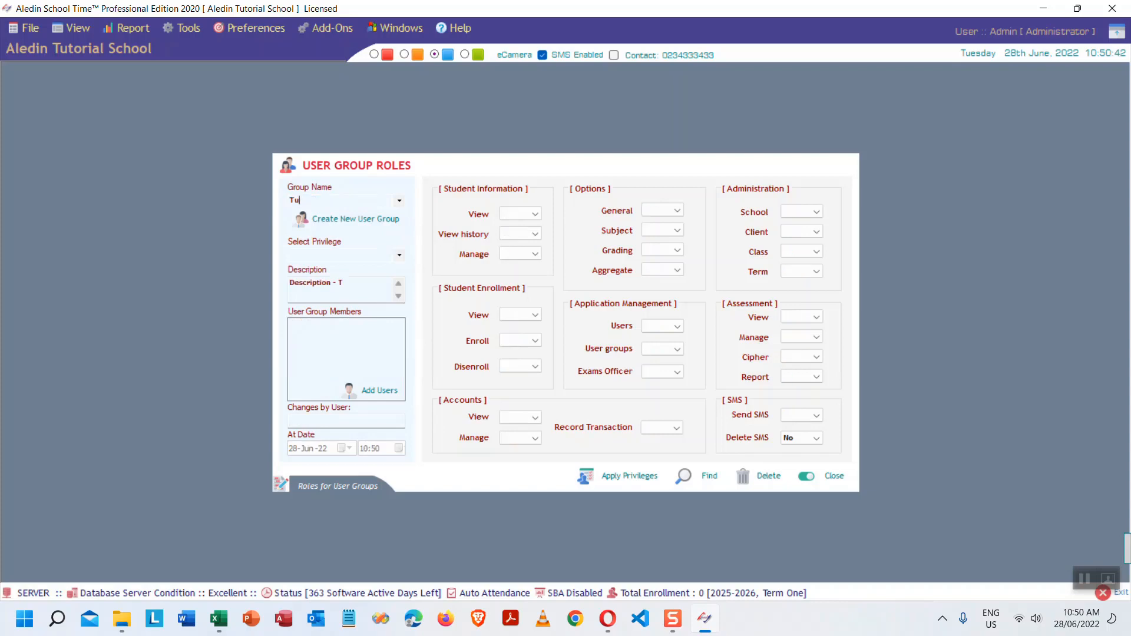
pyautogui.write('torialGroup')
pyautogui.click(627, 475)
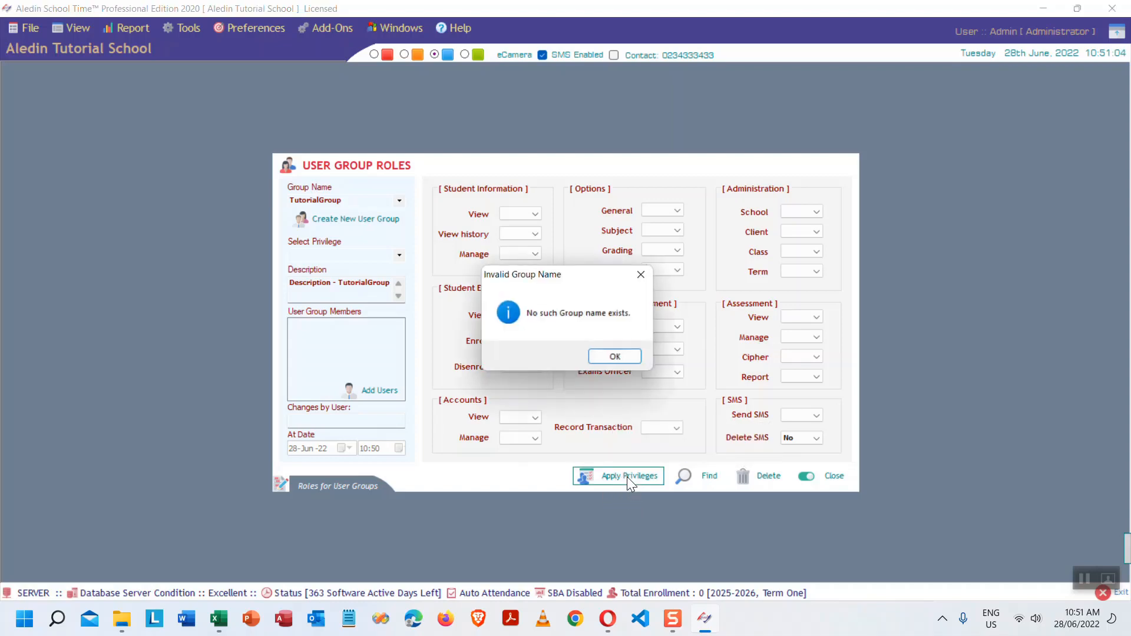
pyautogui.click(622, 357)
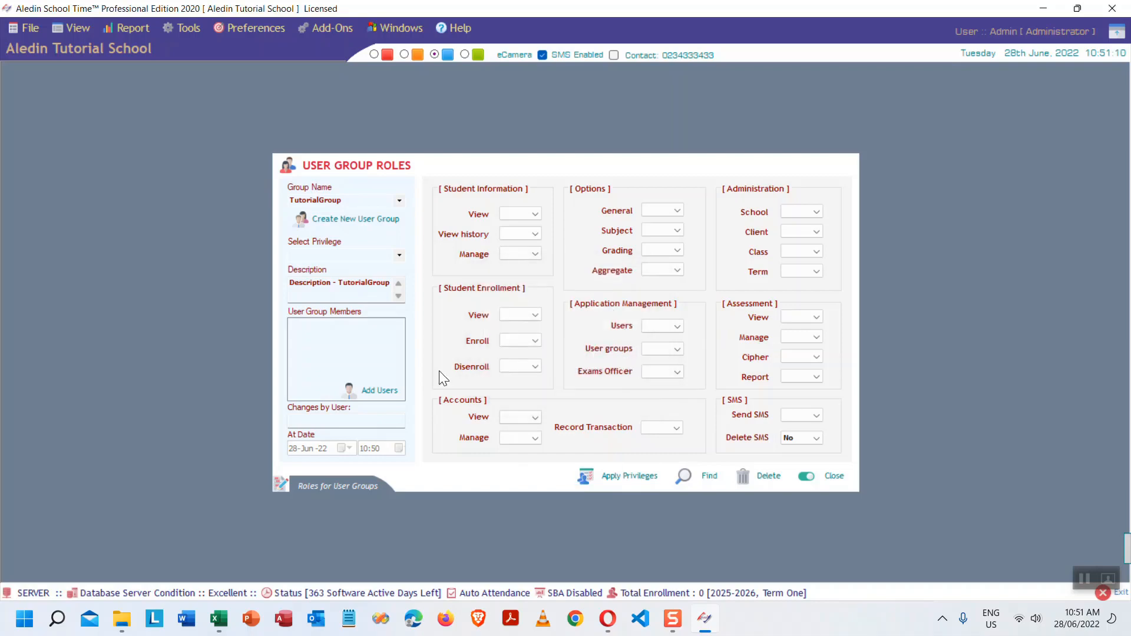
pyautogui.doubleClick(370, 202)
pyautogui.click(399, 201)
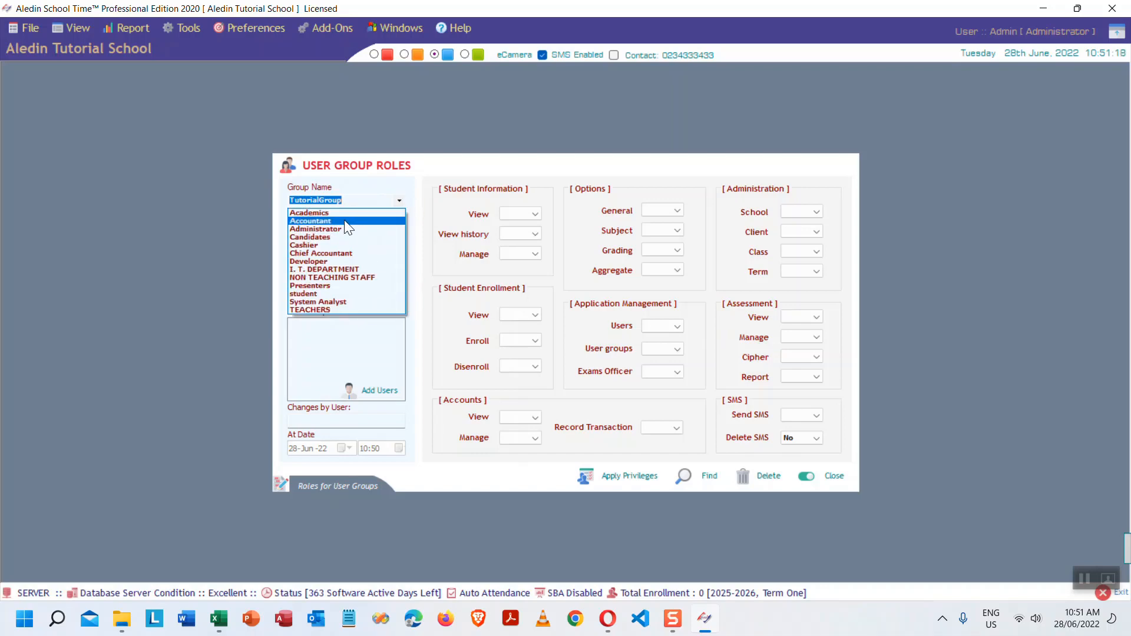
pyautogui.click(331, 230)
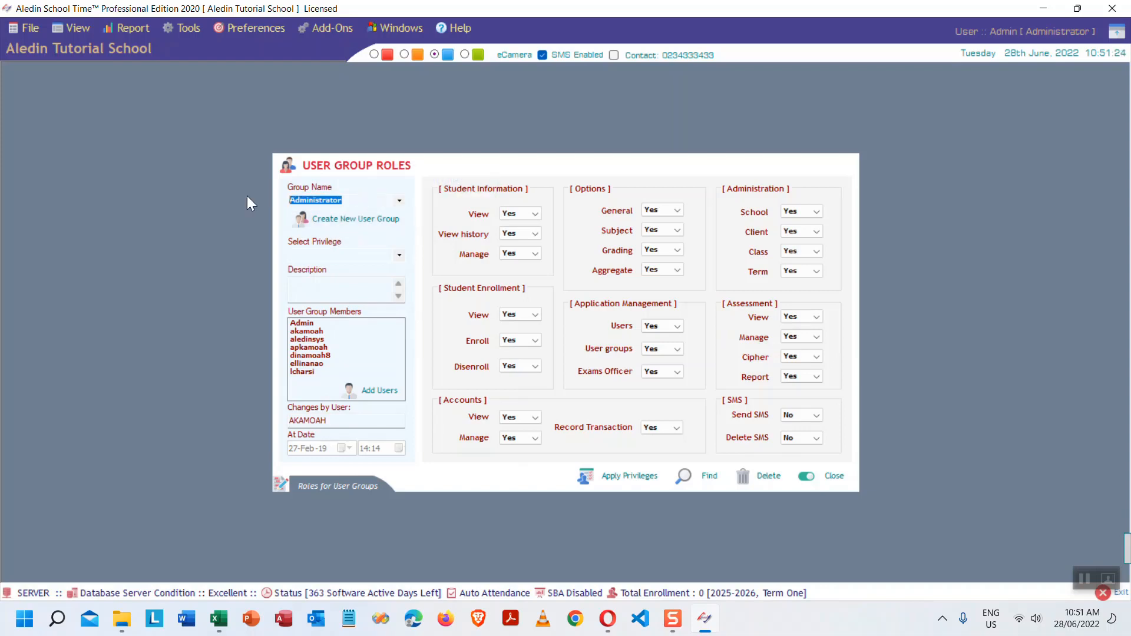
pyautogui.write('Tutorial')
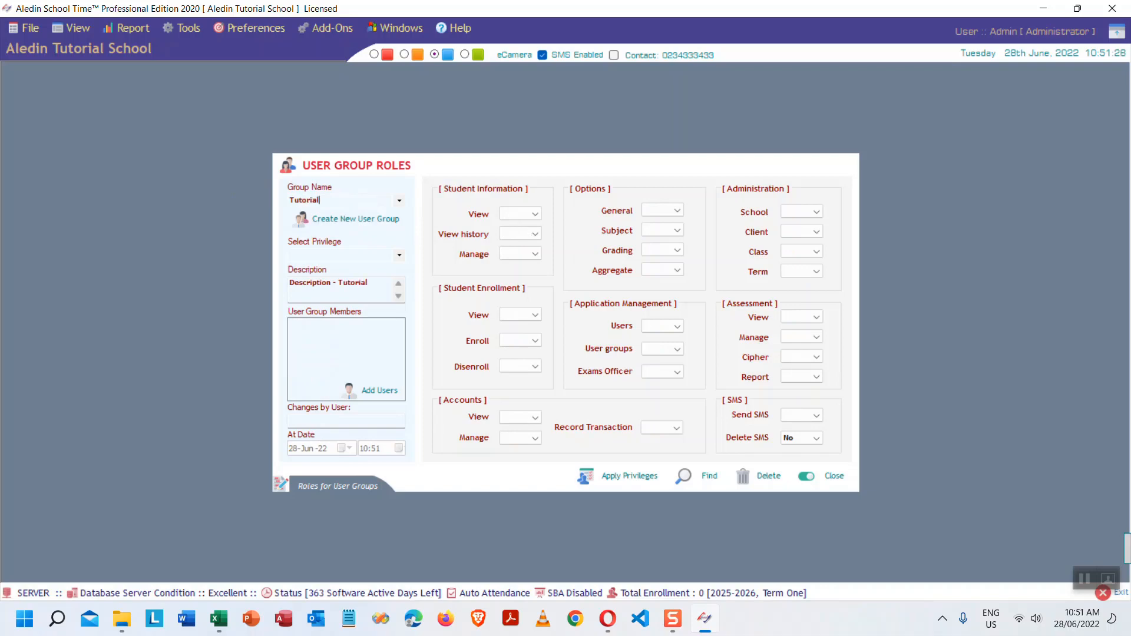
pyautogui.write('Group')
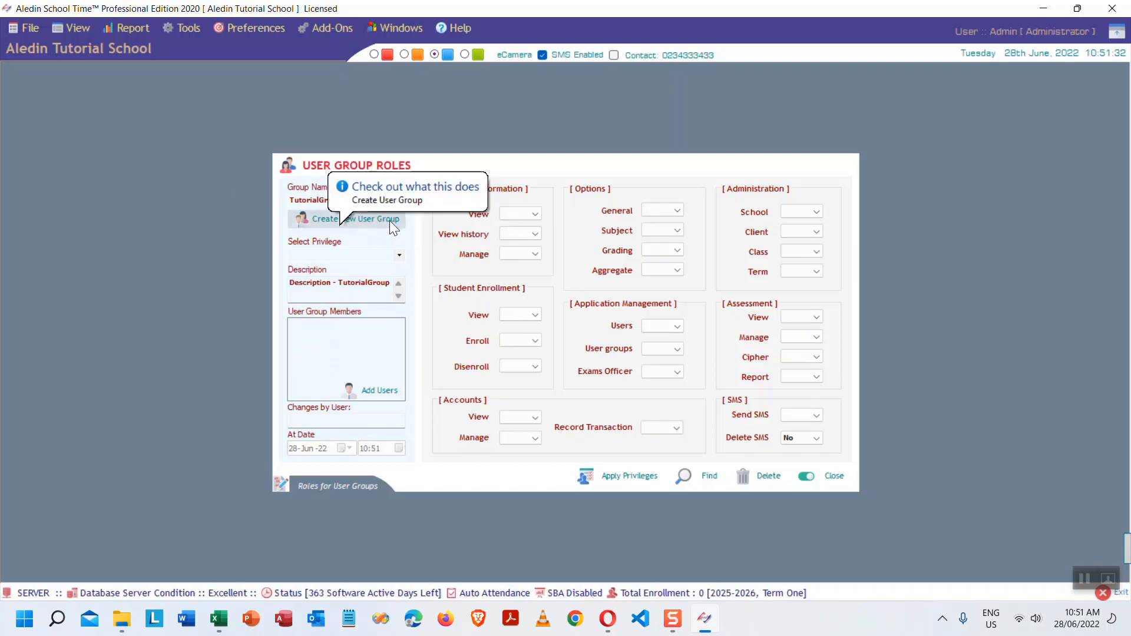
pyautogui.click(366, 218)
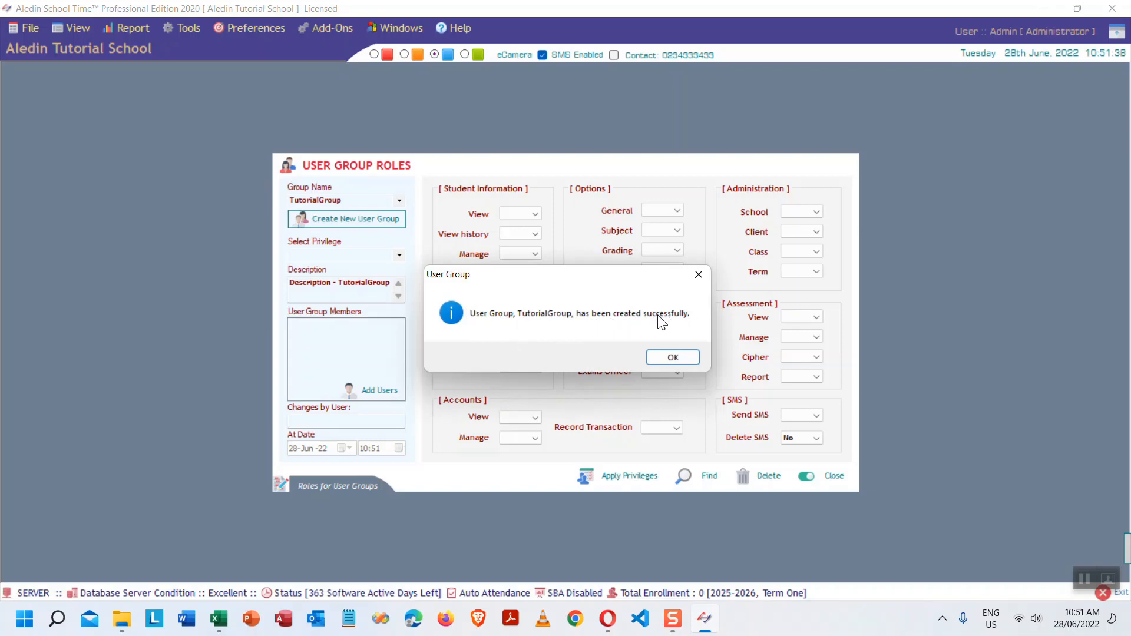
pyautogui.click(673, 357)
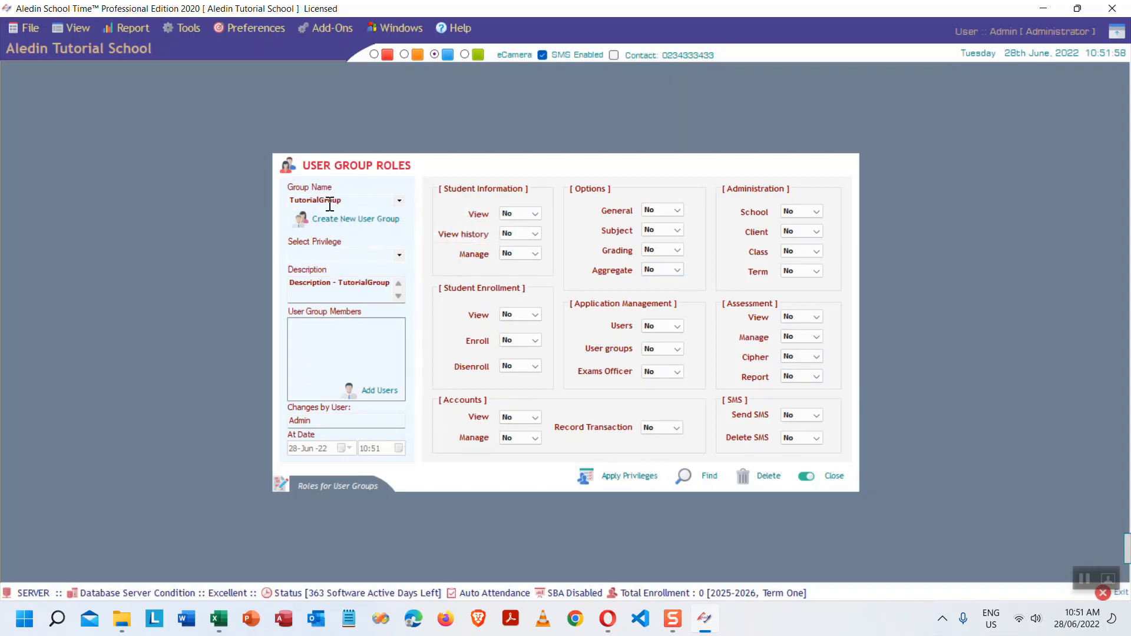
# - Allow TutorialGroup to view student information and student history
pyautogui.click(399, 256)
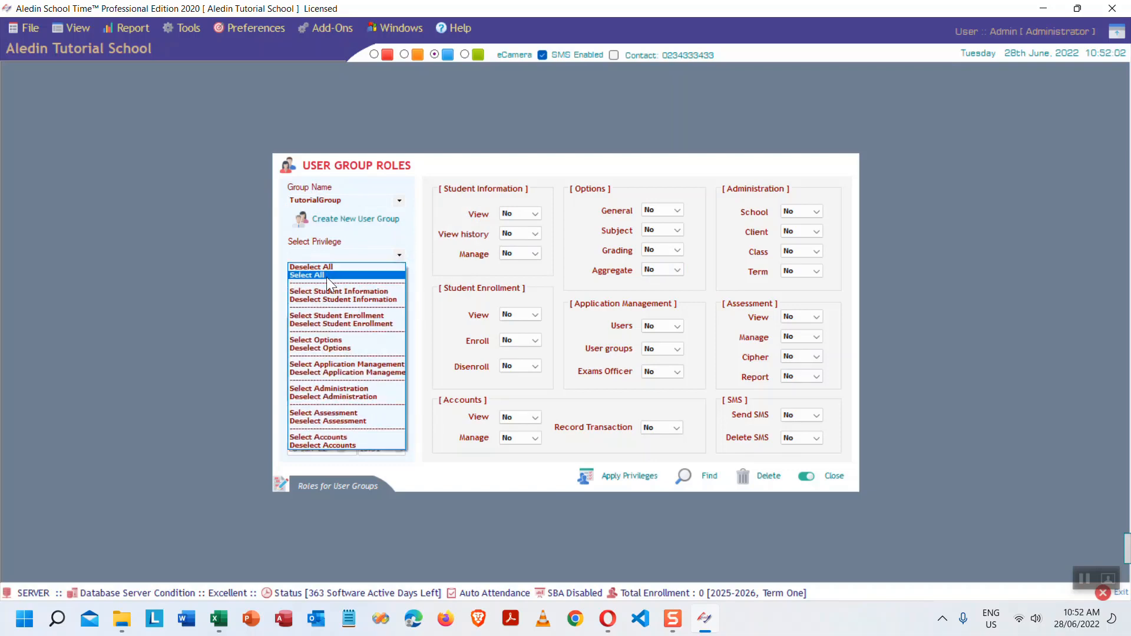
pyautogui.click(533, 213)
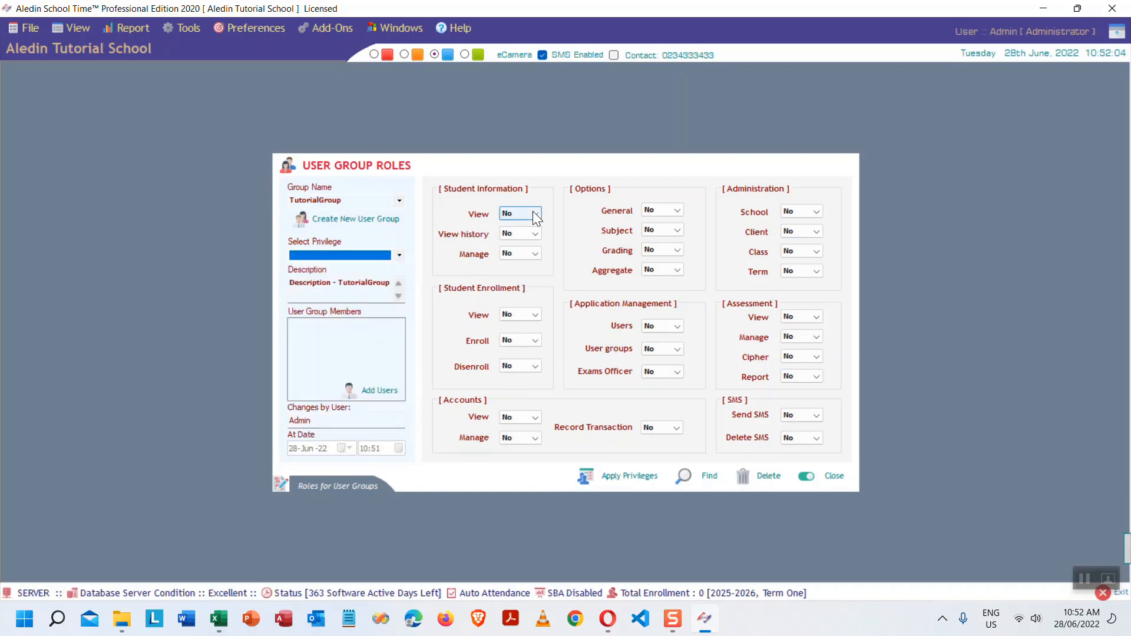
pyautogui.click(532, 214)
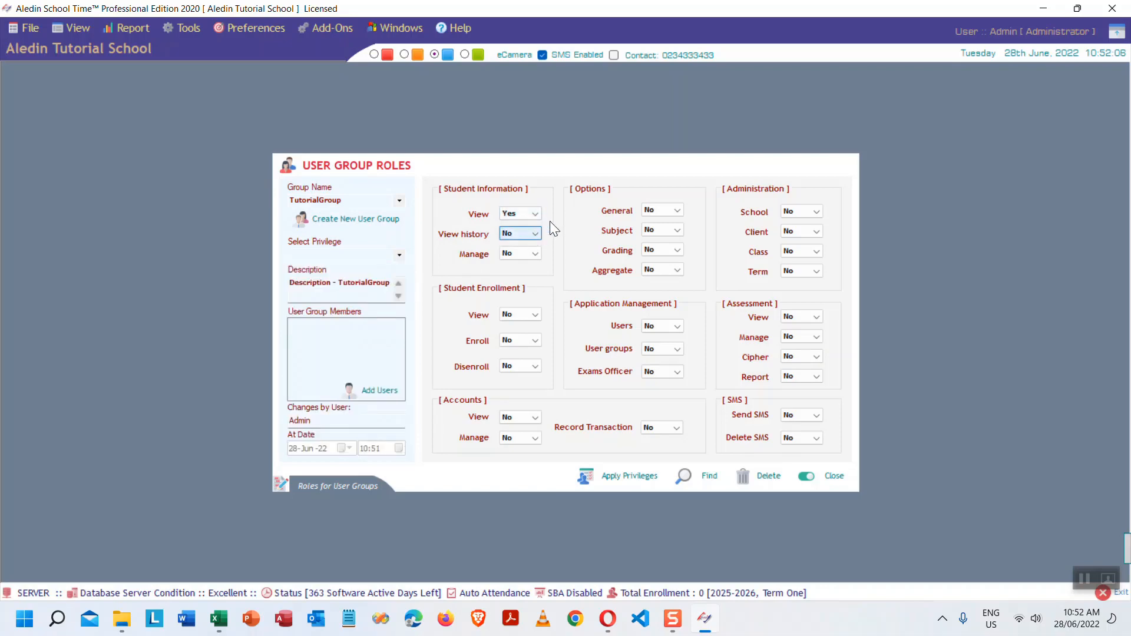
pyautogui.click(535, 235)
pyautogui.click(522, 254)
# - Try granting and revoking the Student Information and Options privilege presets
pyautogui.click(397, 256)
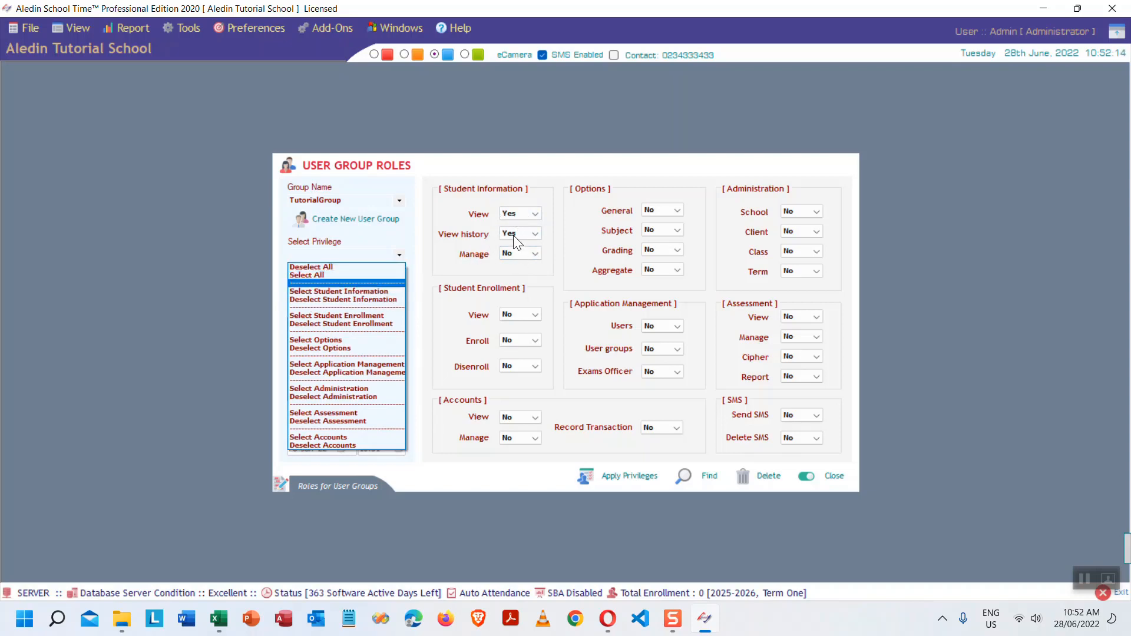
pyautogui.click(369, 291)
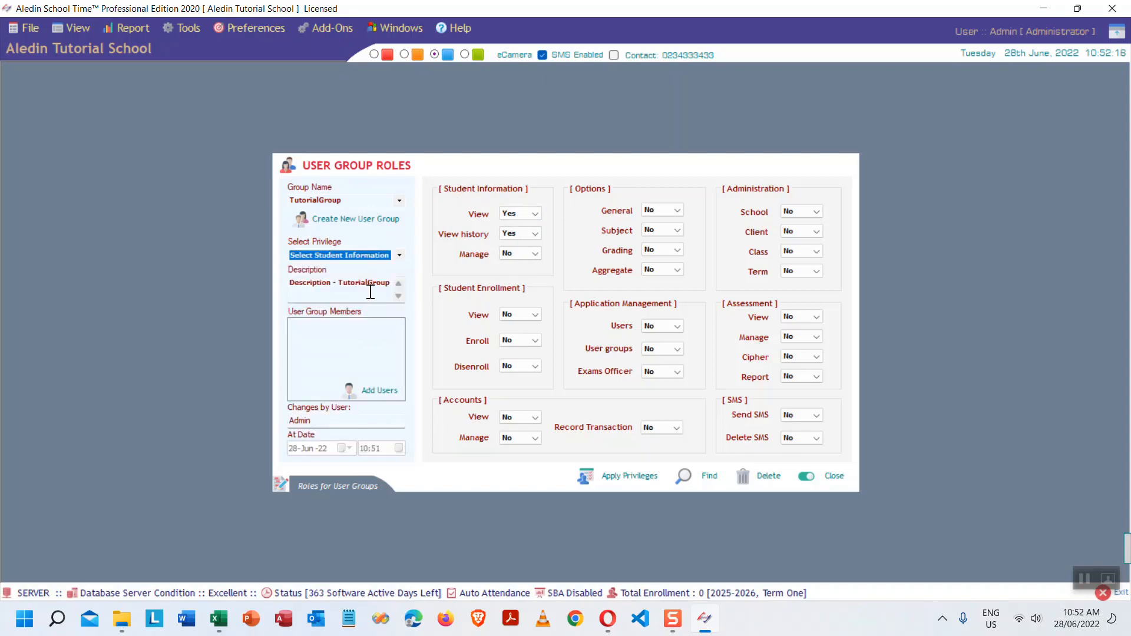
pyautogui.click(399, 255)
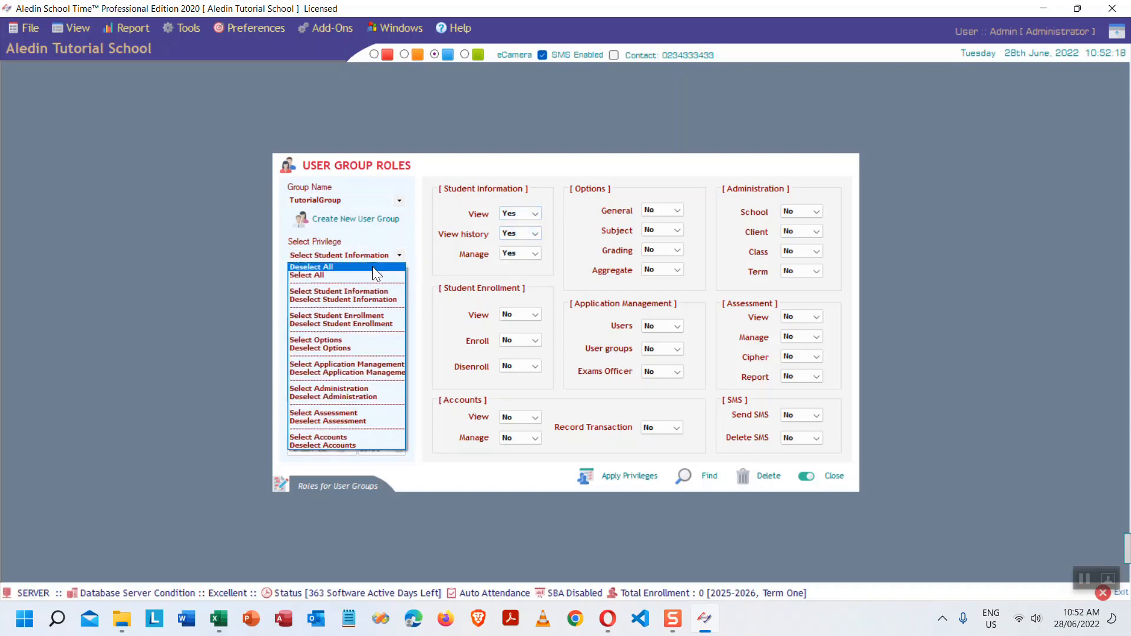
pyautogui.click(334, 299)
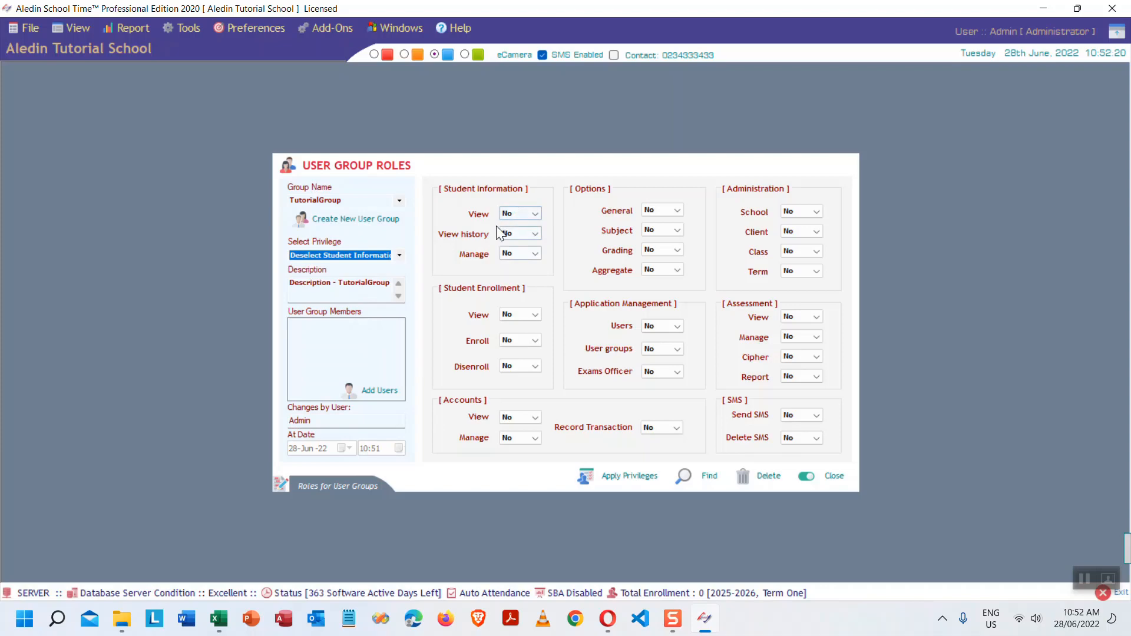
pyautogui.click(399, 255)
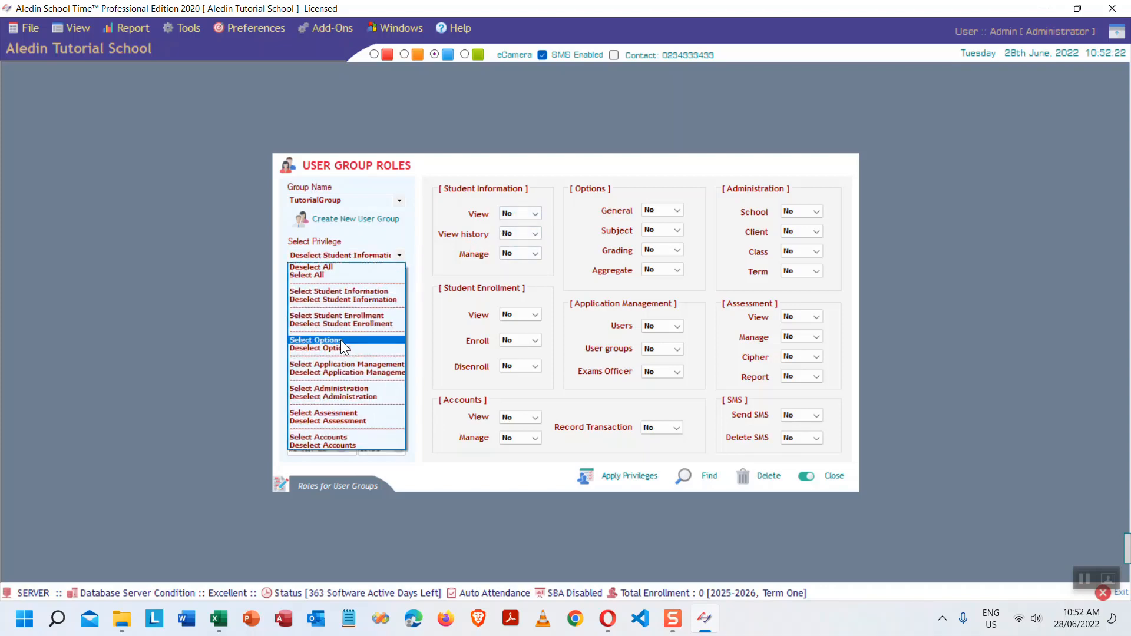
pyautogui.click(325, 340)
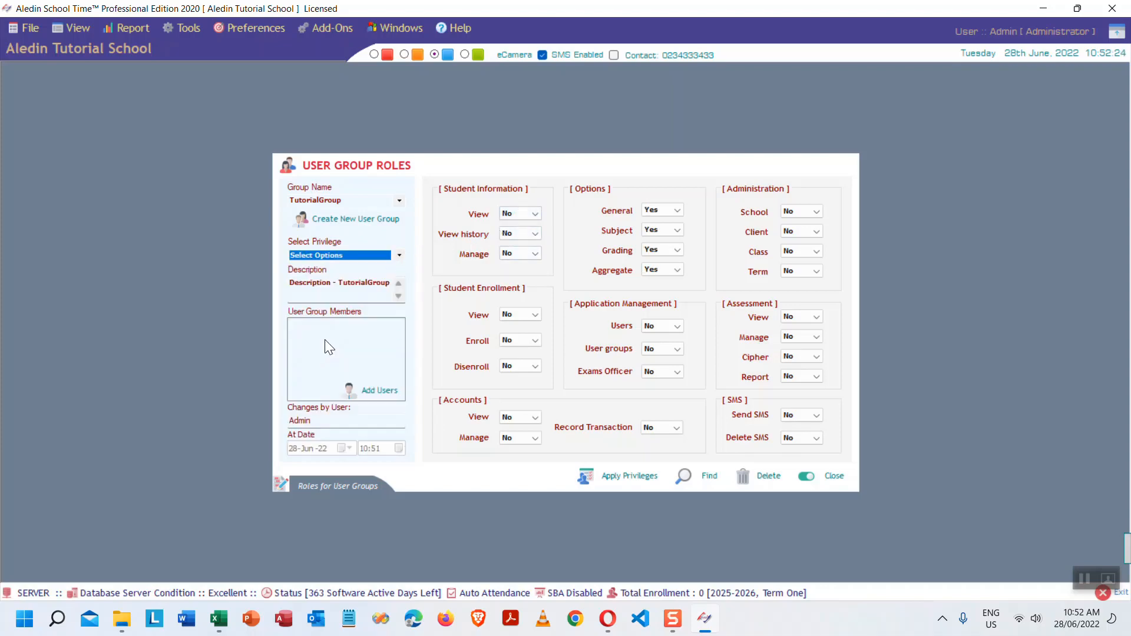
pyautogui.click(398, 255)
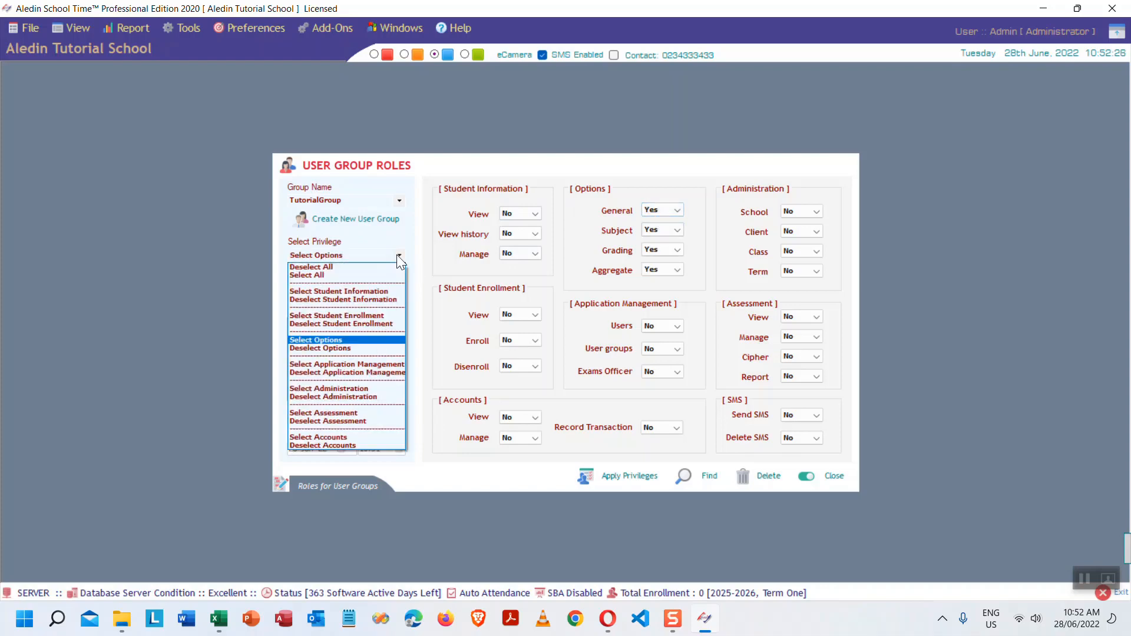
pyautogui.click(343, 348)
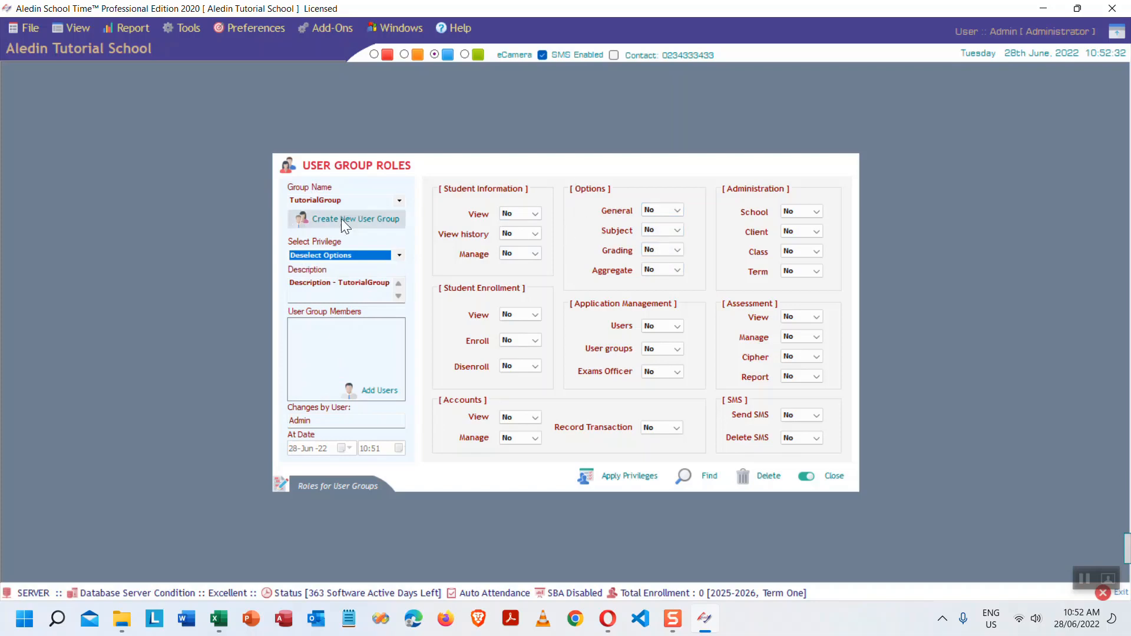
# - Apply the Select All preset, leaving Accounts and SMS privileges at No
pyautogui.click(399, 255)
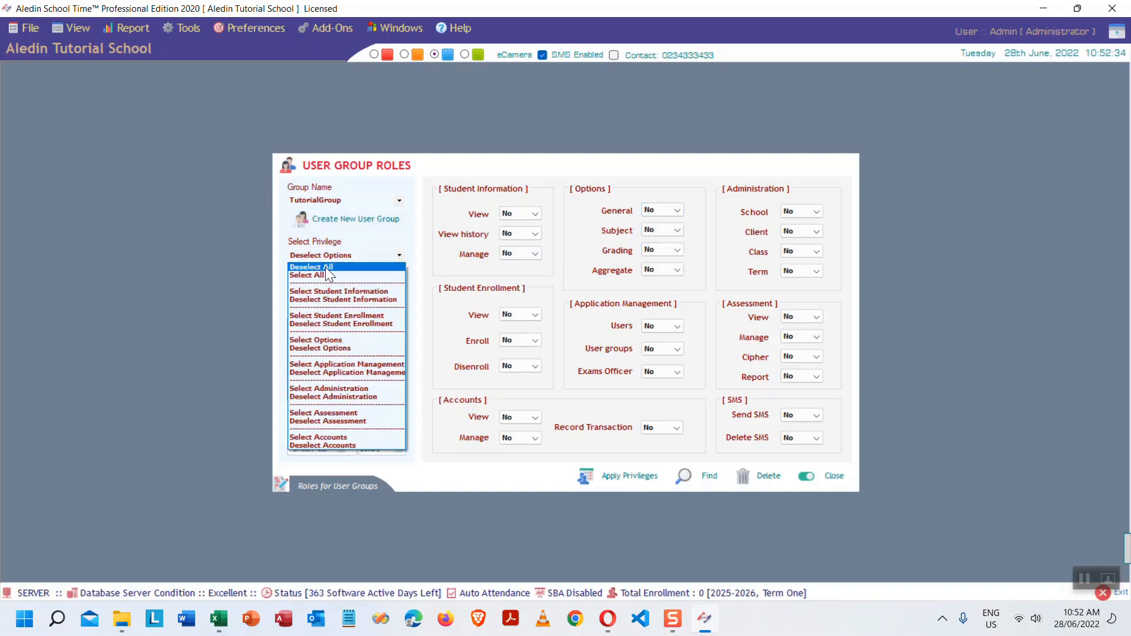
pyautogui.click(340, 276)
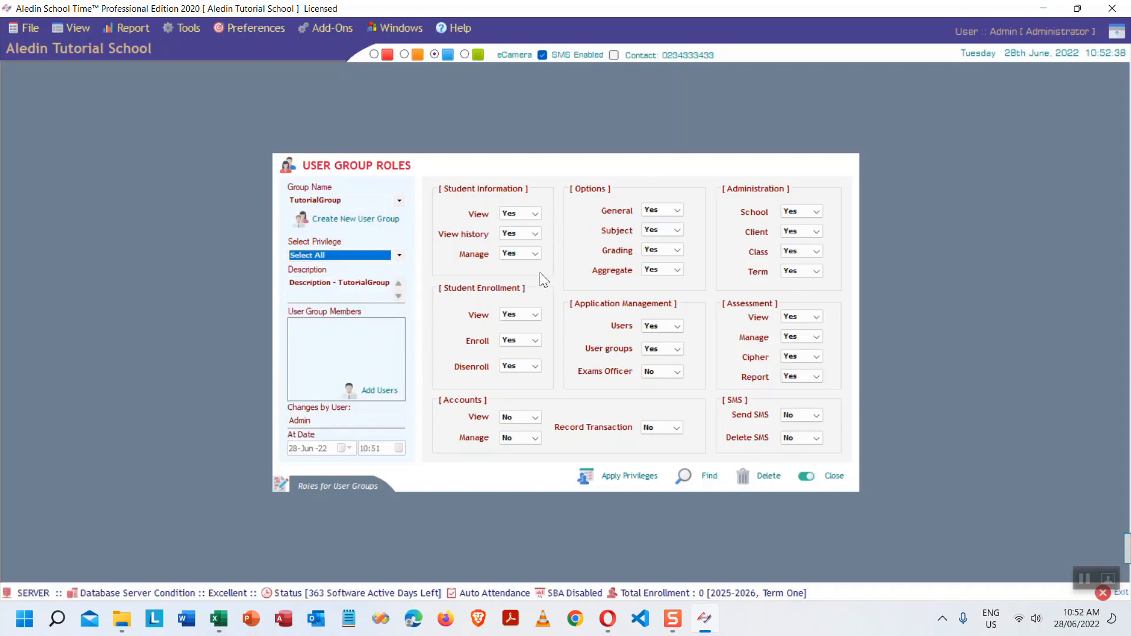
pyautogui.click(399, 255)
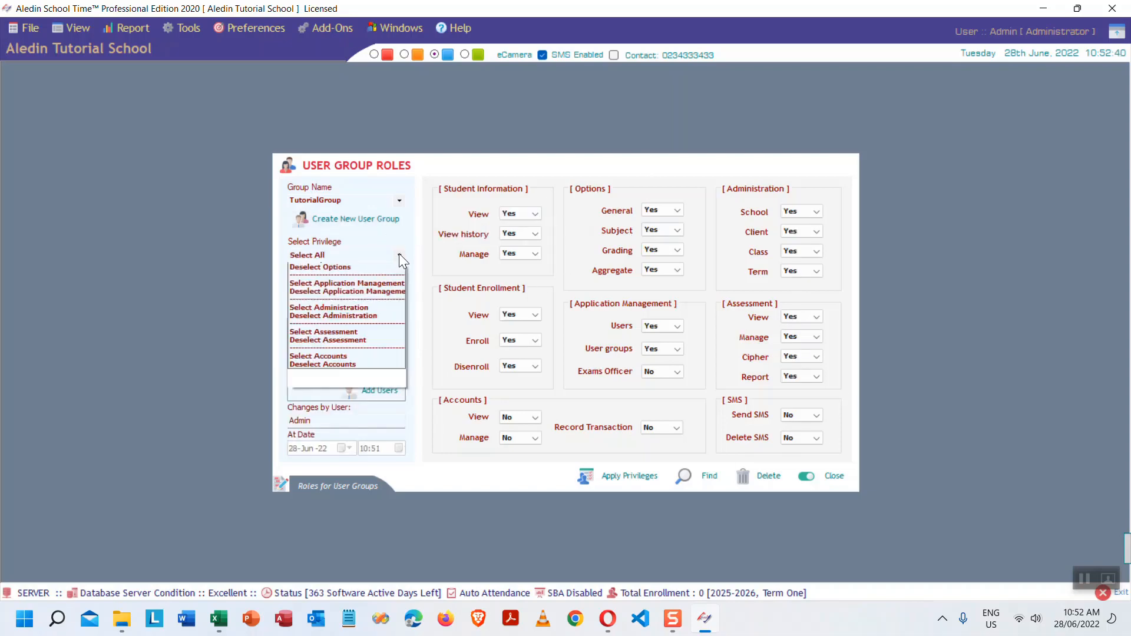
pyautogui.click(329, 266)
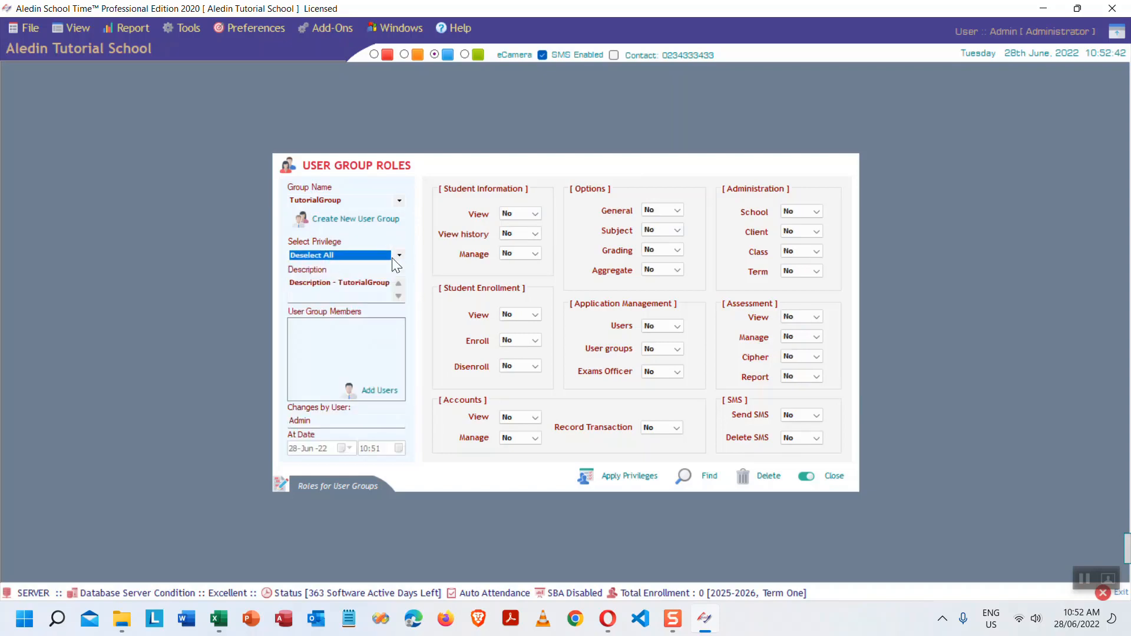
pyautogui.click(398, 254)
pyautogui.click(336, 273)
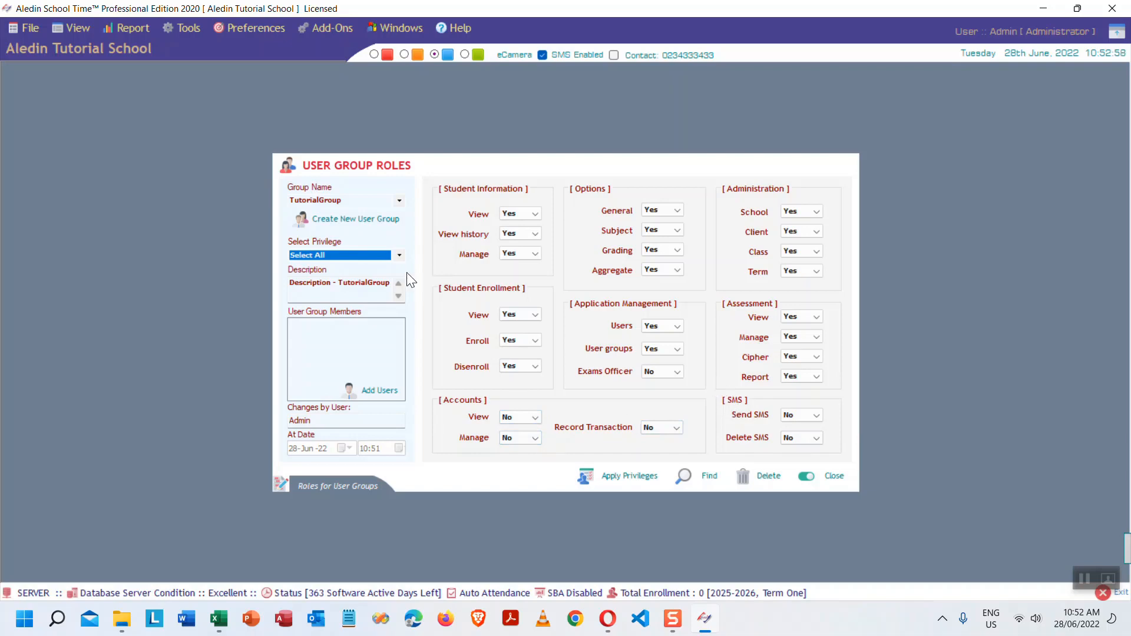
# - Set the View Accounts, Manage Accounts and Record Transaction privileges to Yes
pyautogui.click(525, 415)
pyautogui.click(512, 437)
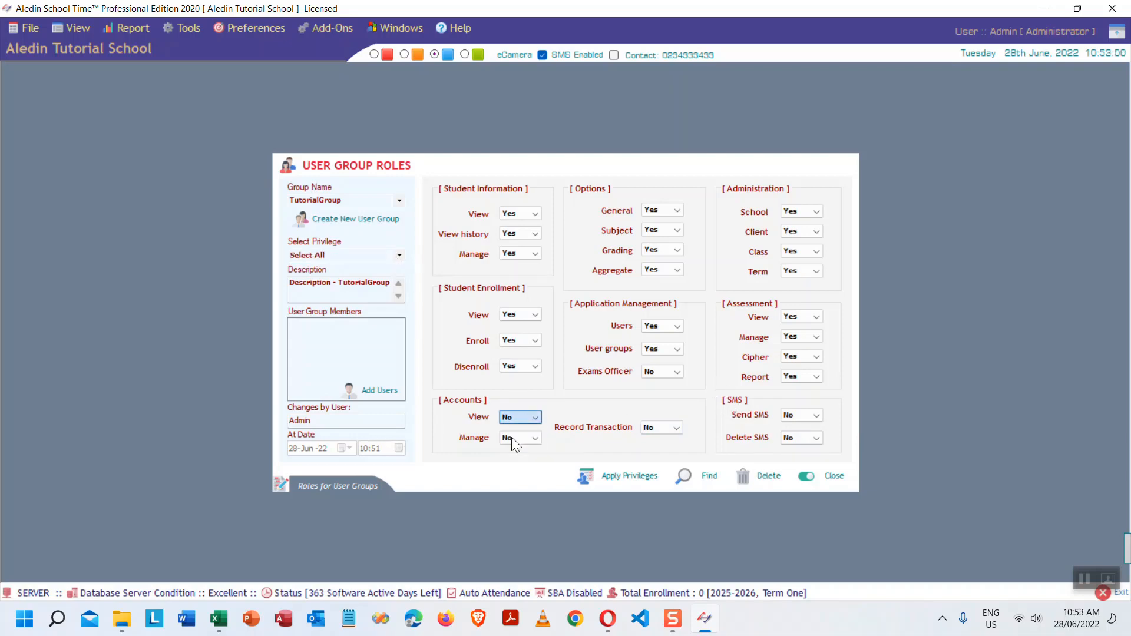
pyautogui.click(531, 438)
pyautogui.click(520, 454)
pyautogui.click(671, 430)
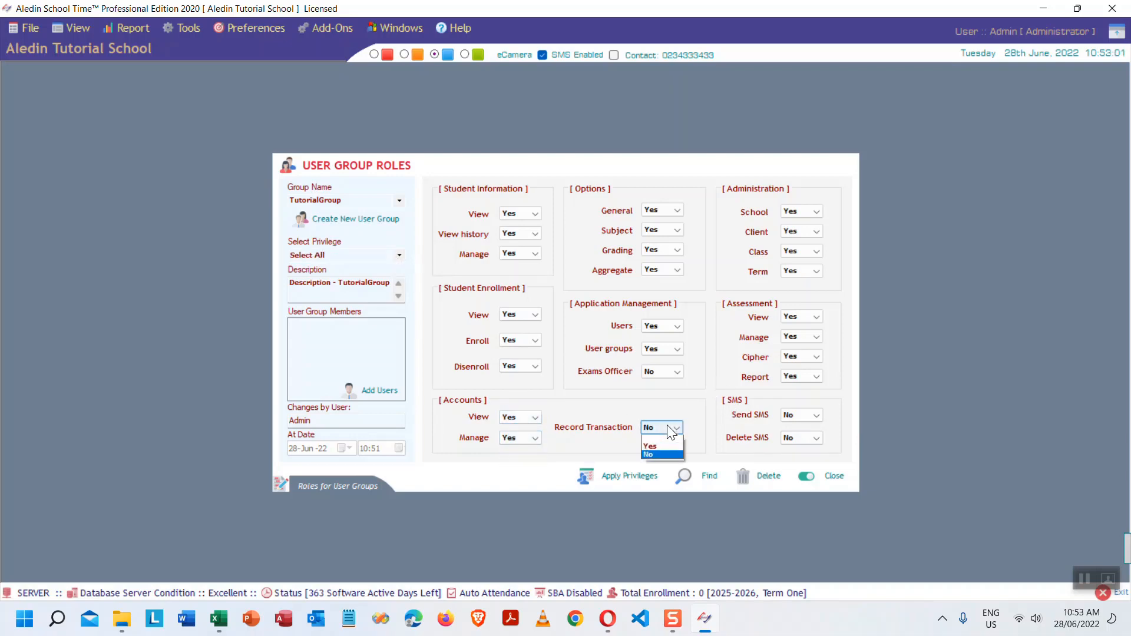
pyautogui.click(655, 446)
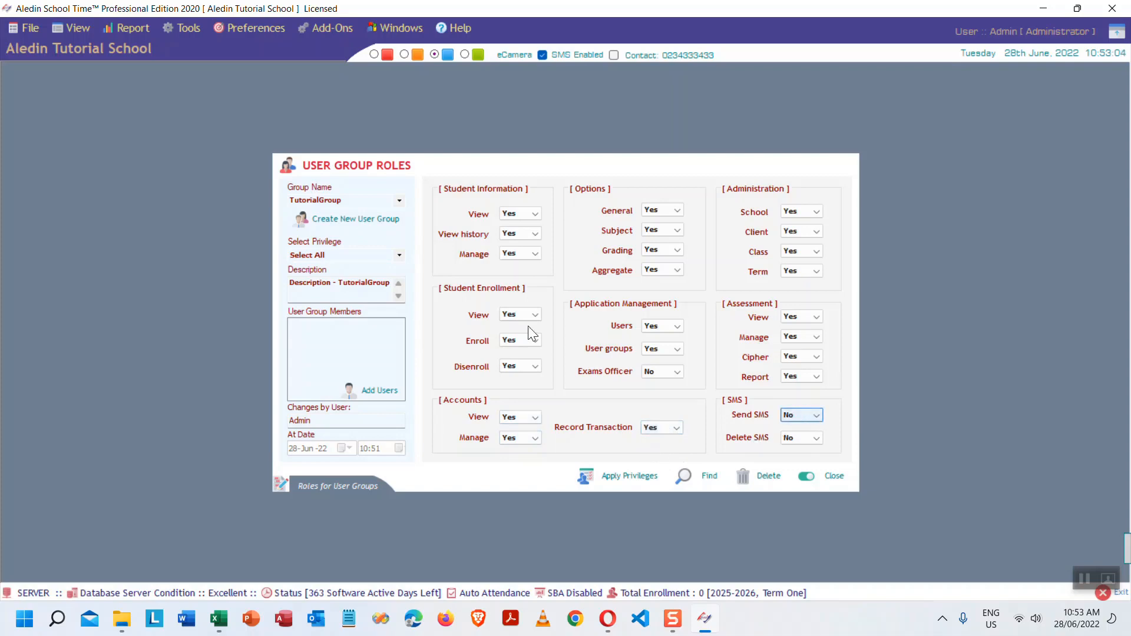
pyautogui.click(400, 255)
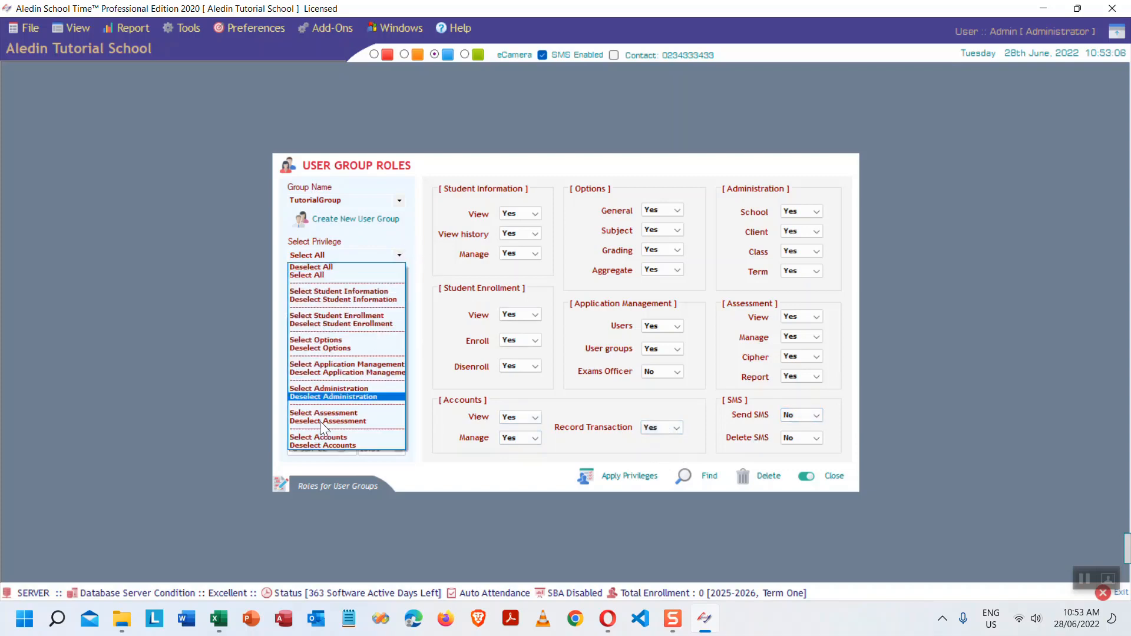
pyautogui.click(330, 437)
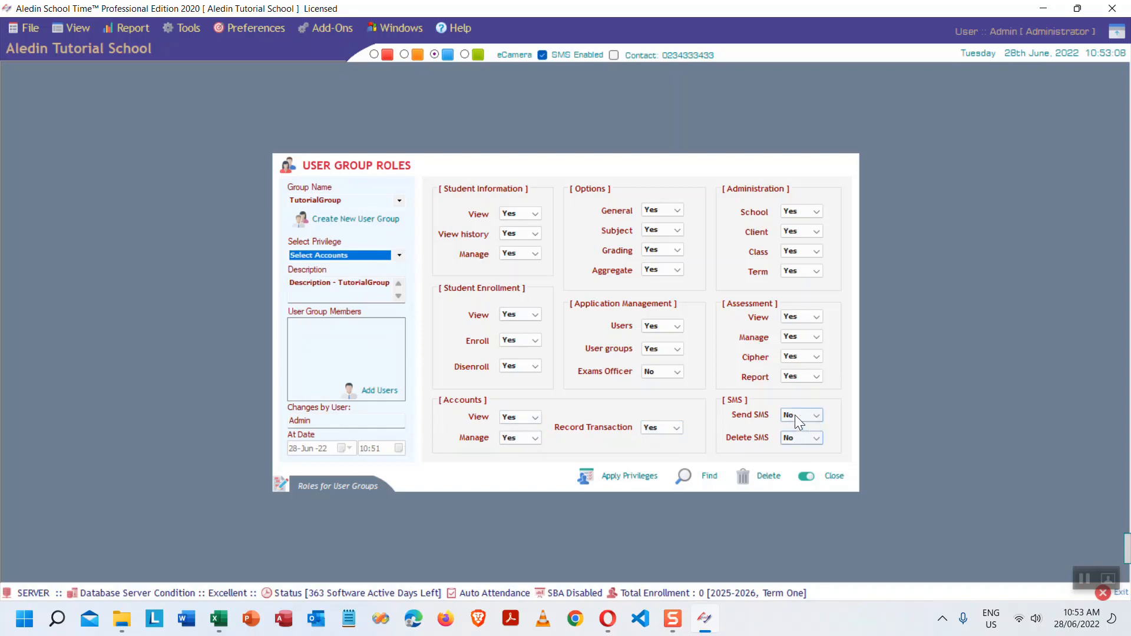
pyautogui.click(399, 255)
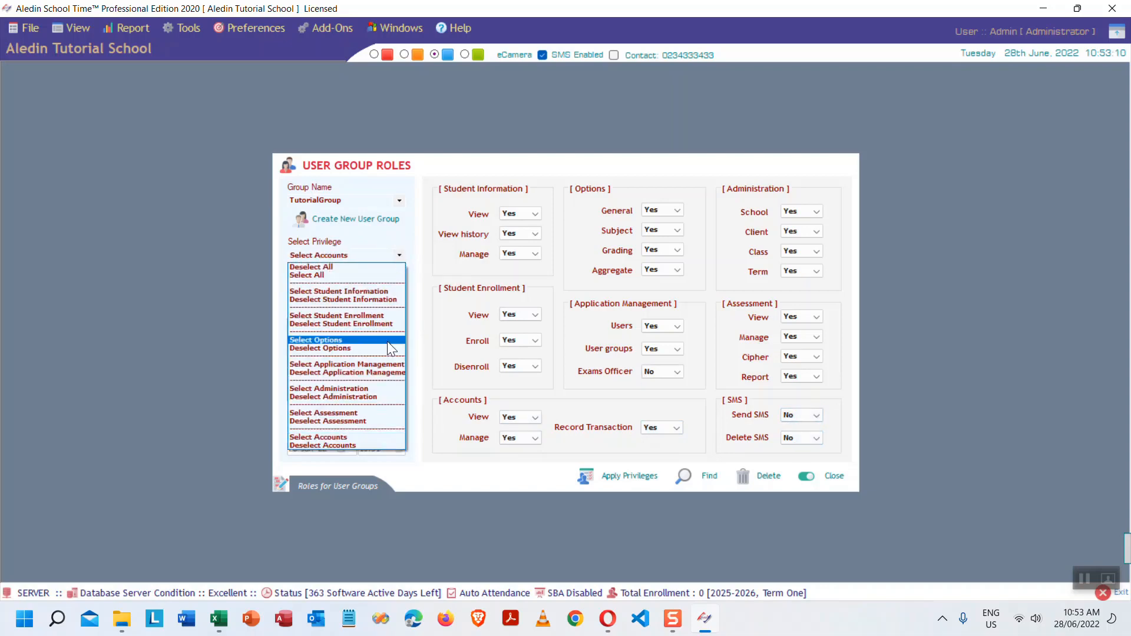
pyautogui.click(814, 412)
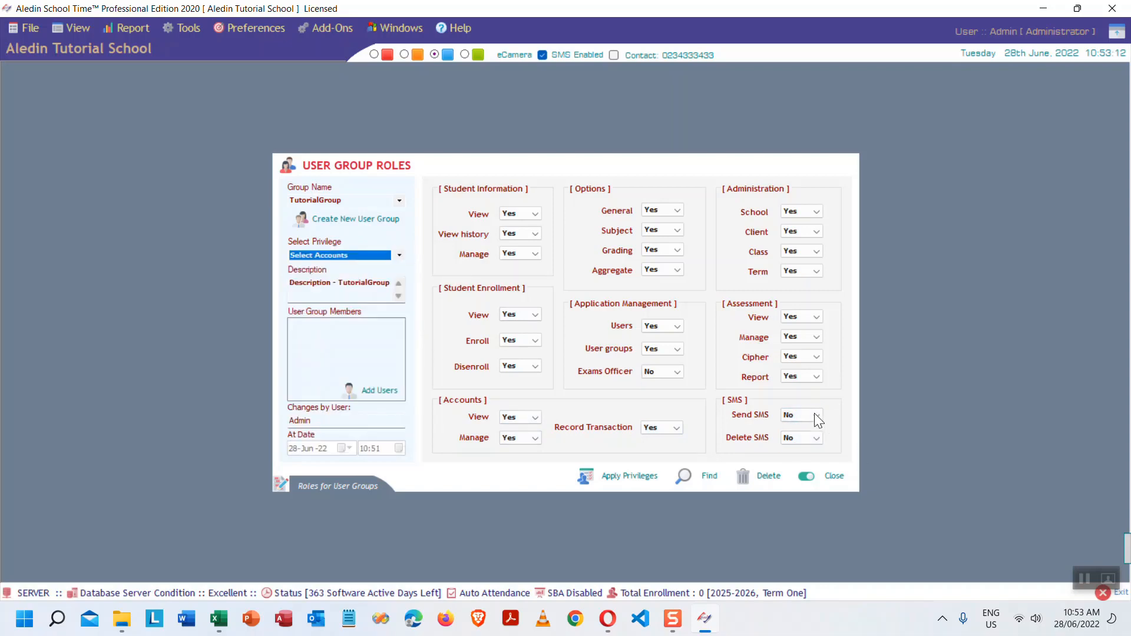
# - Allow Send SMS and Delete SMS, then apply TutorialGroup's privileges
pyautogui.click(814, 415)
pyautogui.click(799, 435)
pyautogui.click(802, 438)
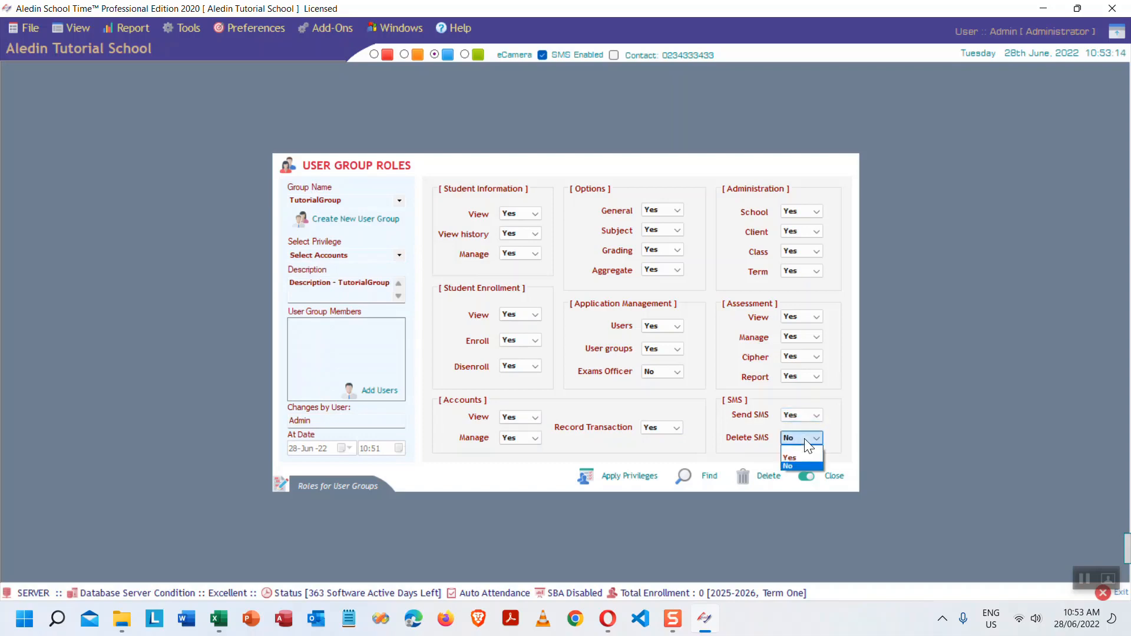
pyautogui.click(796, 456)
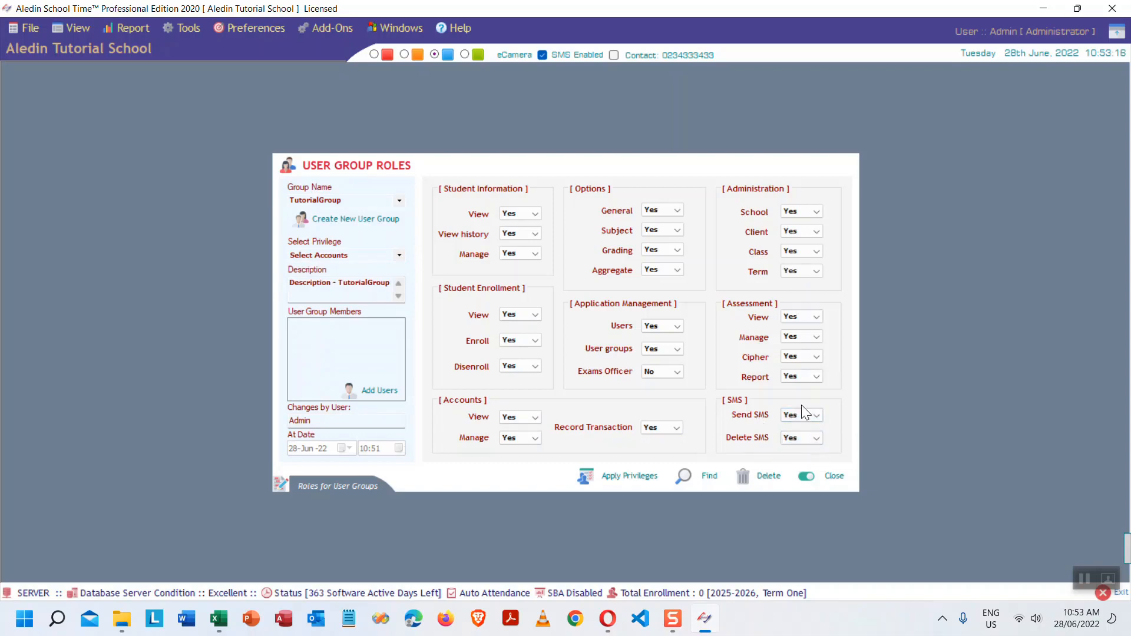
pyautogui.click(634, 472)
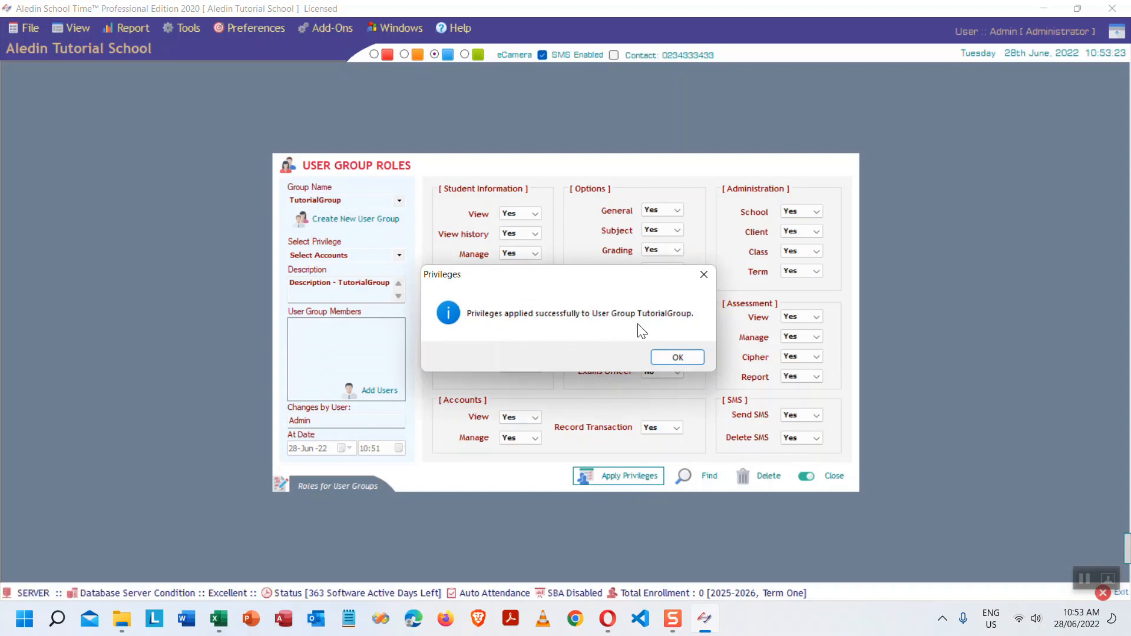
pyautogui.click(678, 357)
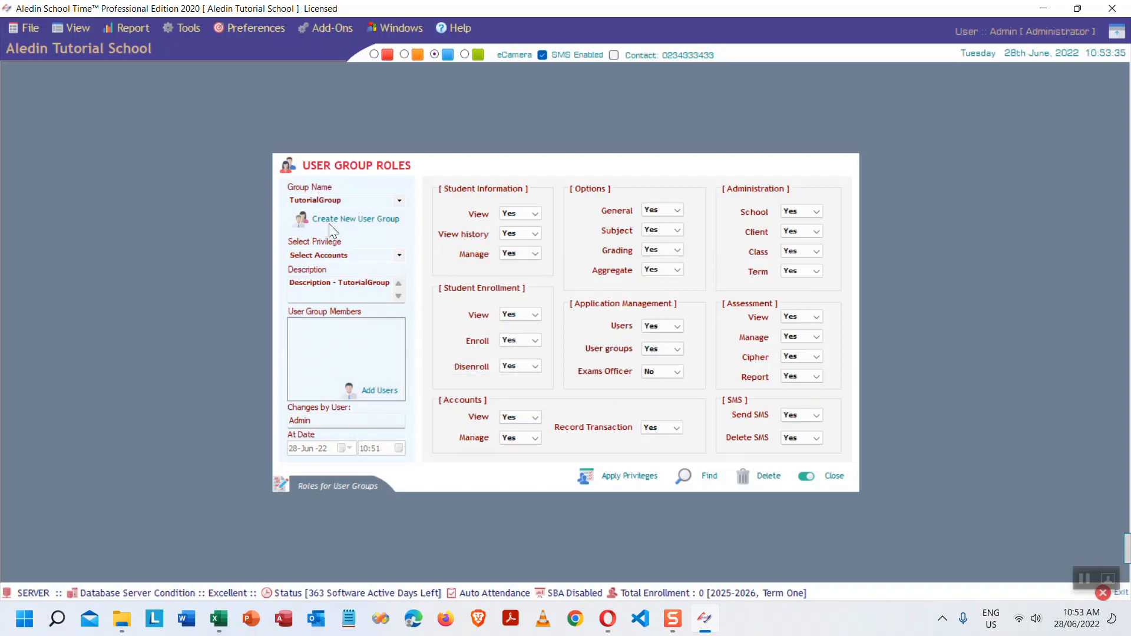
# - Add a new software user with User ID 'tutorialUser' and User Name 'Tutorial User'
pyautogui.click(368, 390)
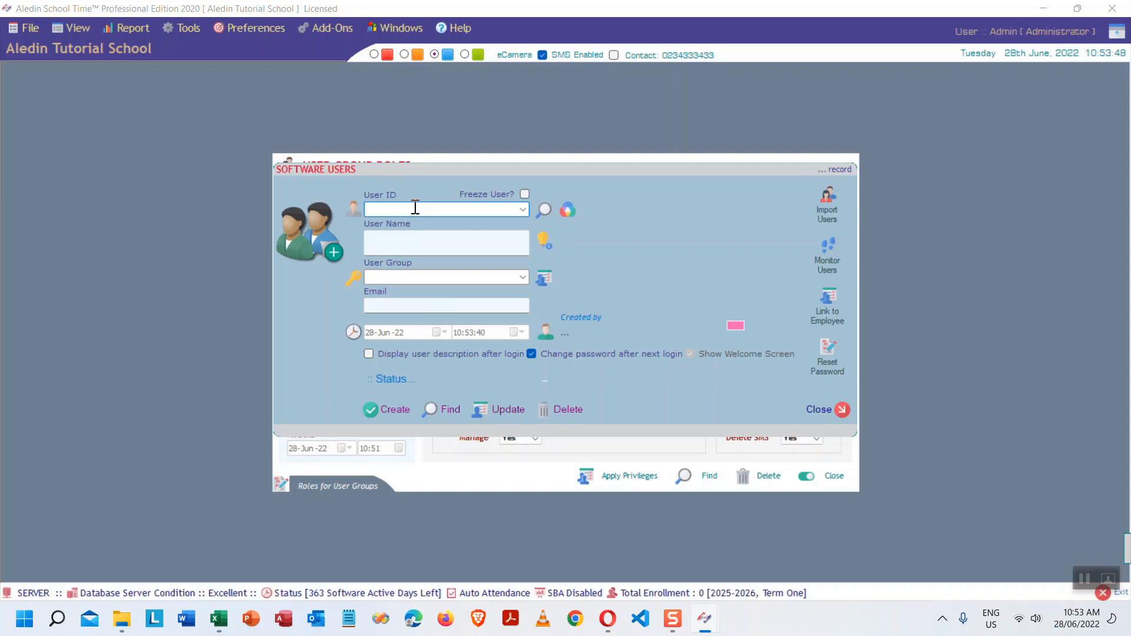
pyautogui.write('tutorialUser')
pyautogui.click(433, 238)
pyautogui.write('Tut')
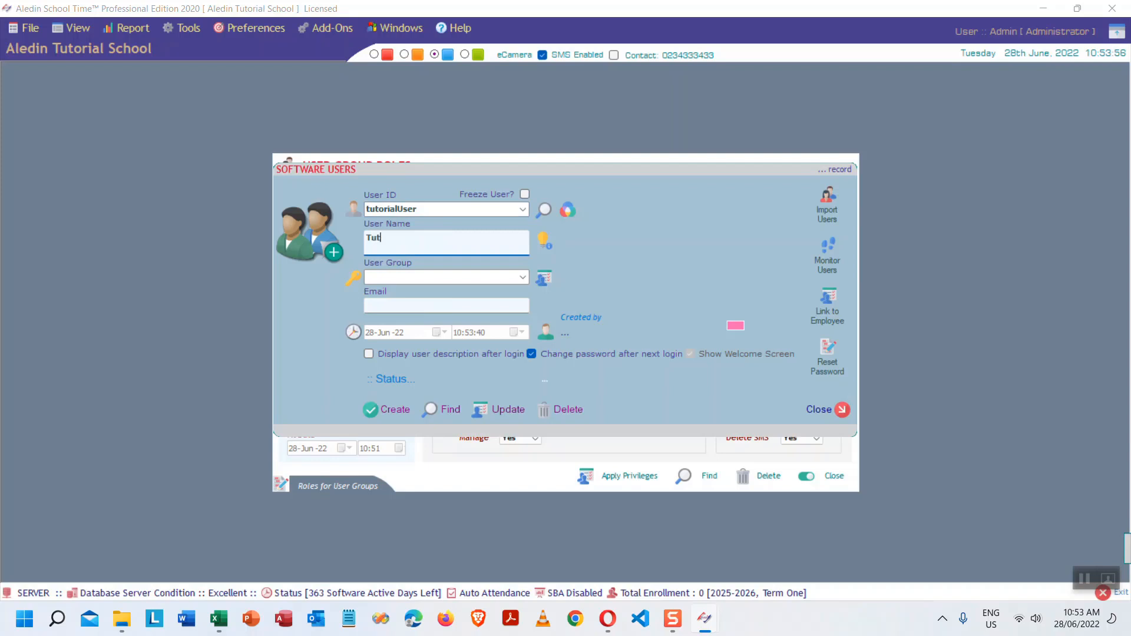
pyautogui.write('orial User')
# - Assign the user to the TutorialGroup user group and enter the user's e-mail address
pyautogui.click(521, 275)
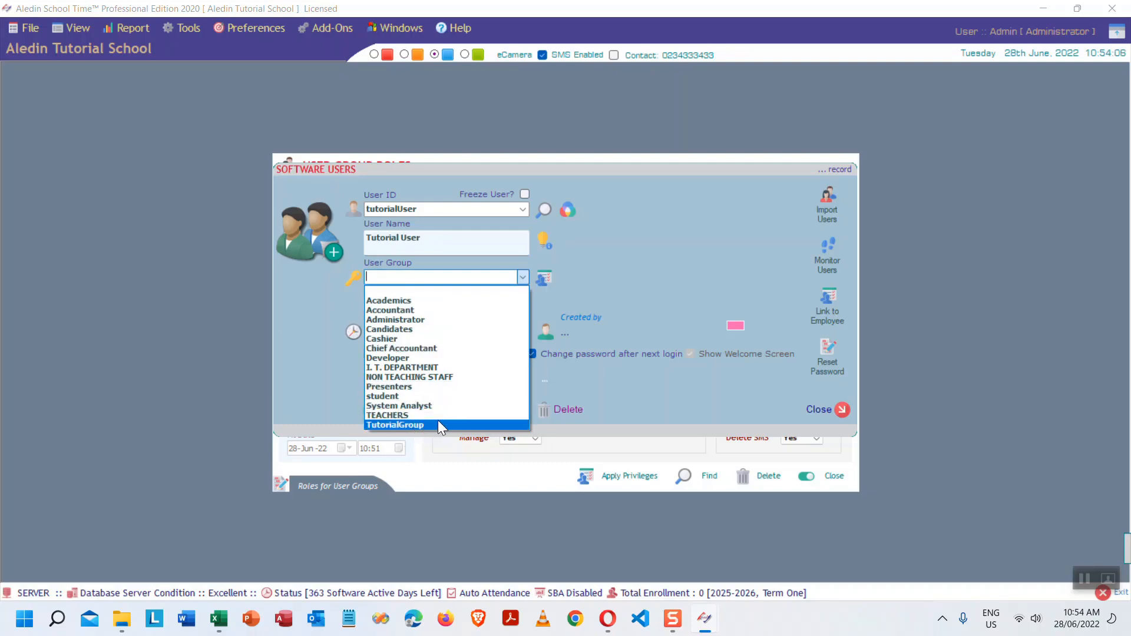
pyautogui.click(419, 424)
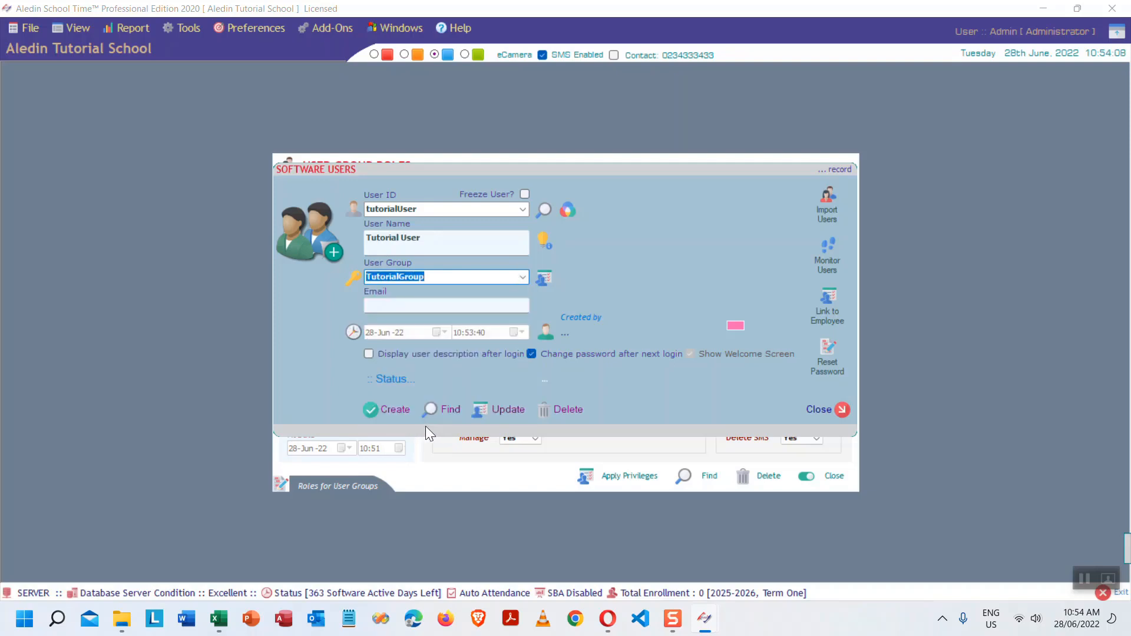
pyautogui.click(432, 304)
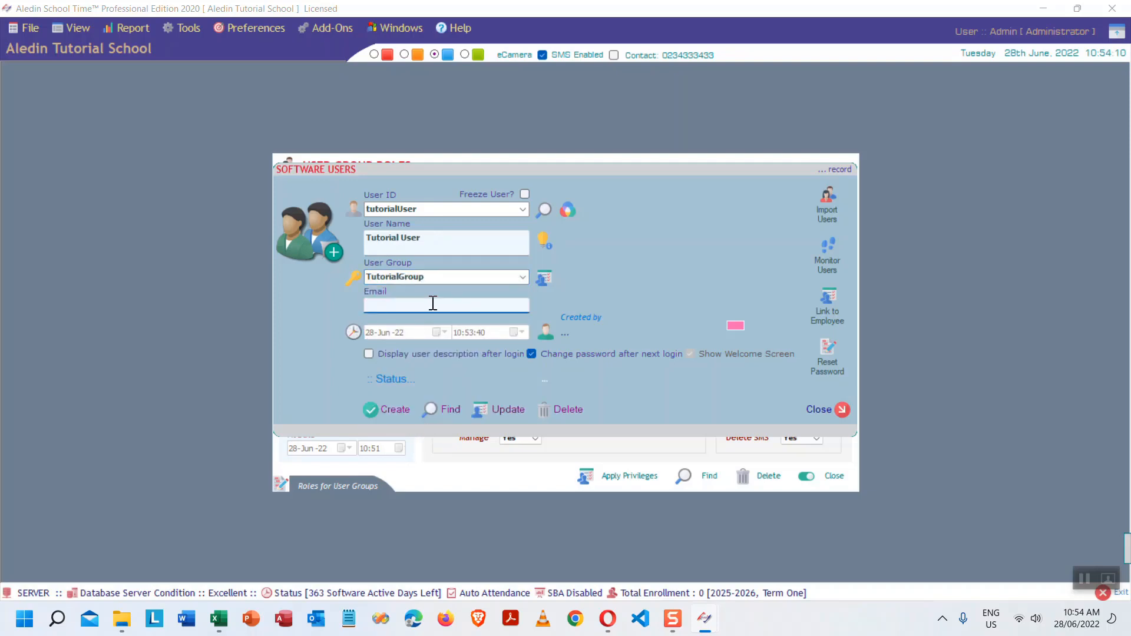
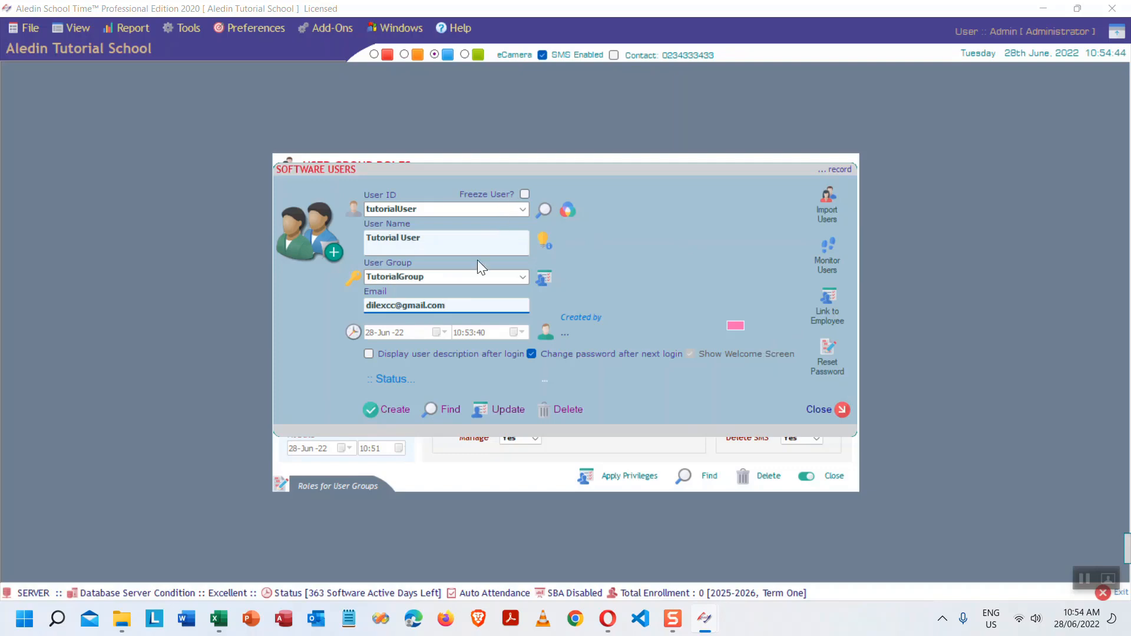
# - Save the new Tutorial User profile and close the Software Users window
pyautogui.click(389, 412)
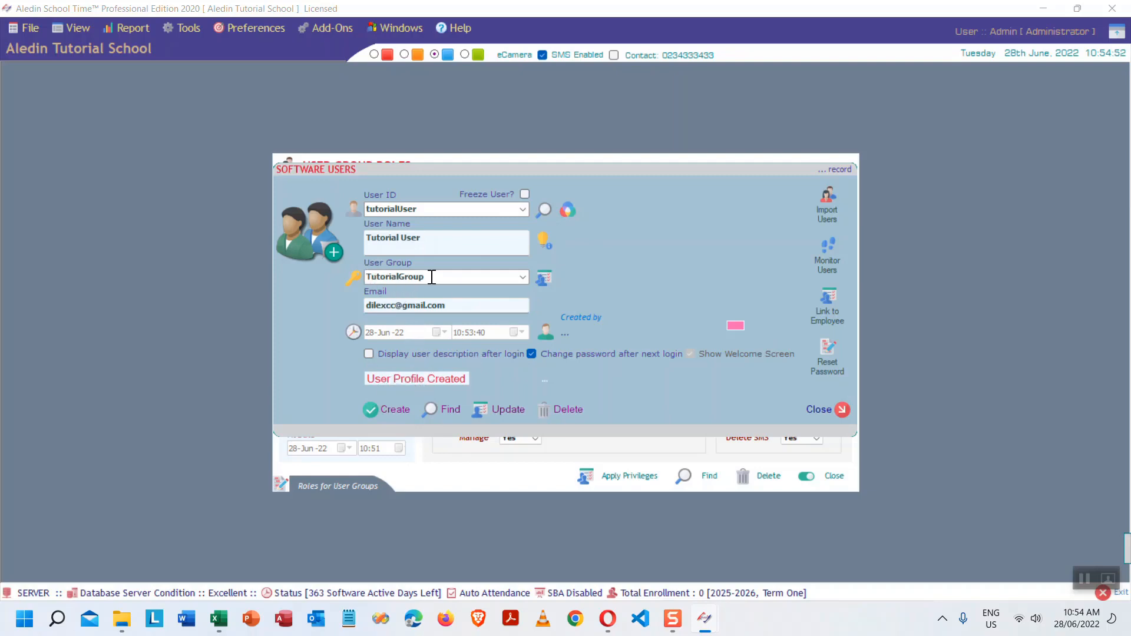
pyautogui.click(841, 413)
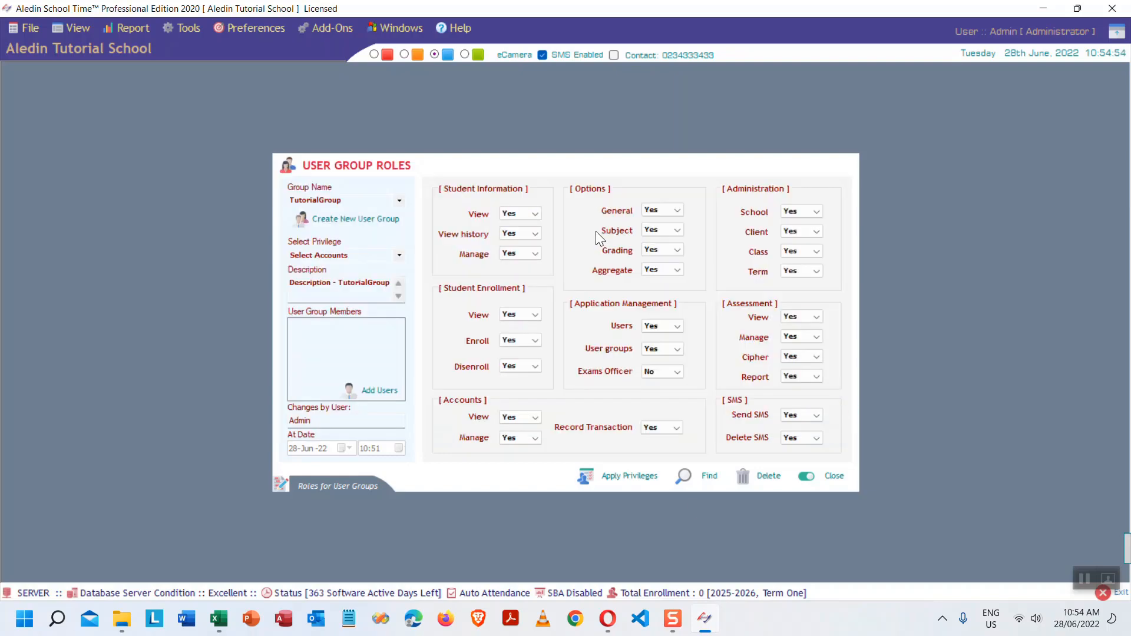
# - Verify tutorialUser is listed among TutorialGroup's members, then close User Group Roles
pyautogui.click(399, 201)
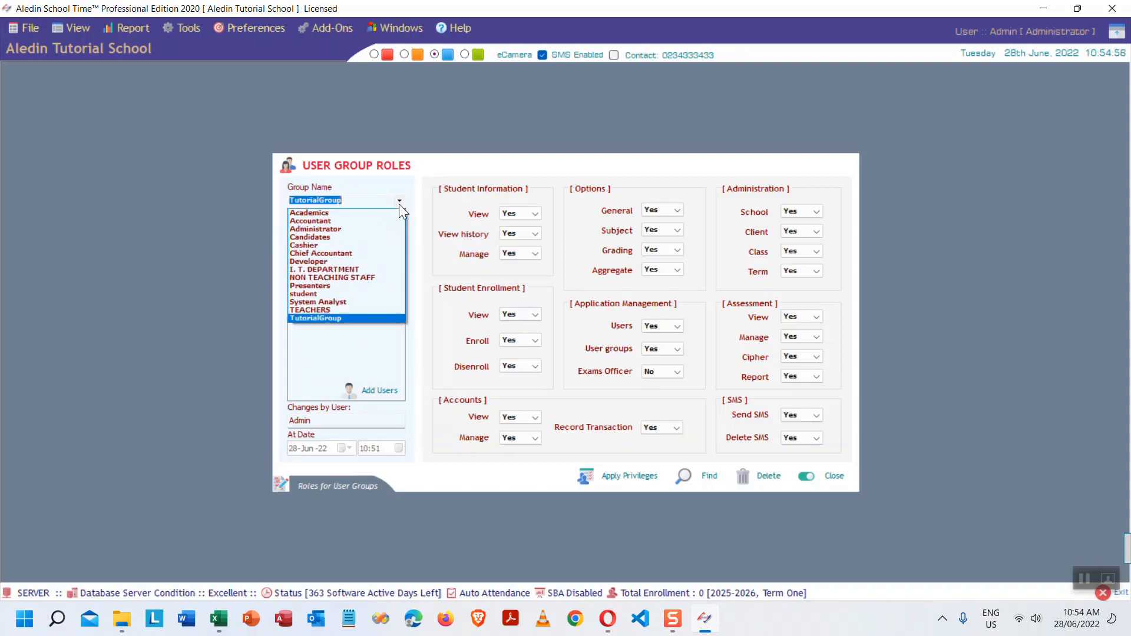
pyautogui.click(342, 318)
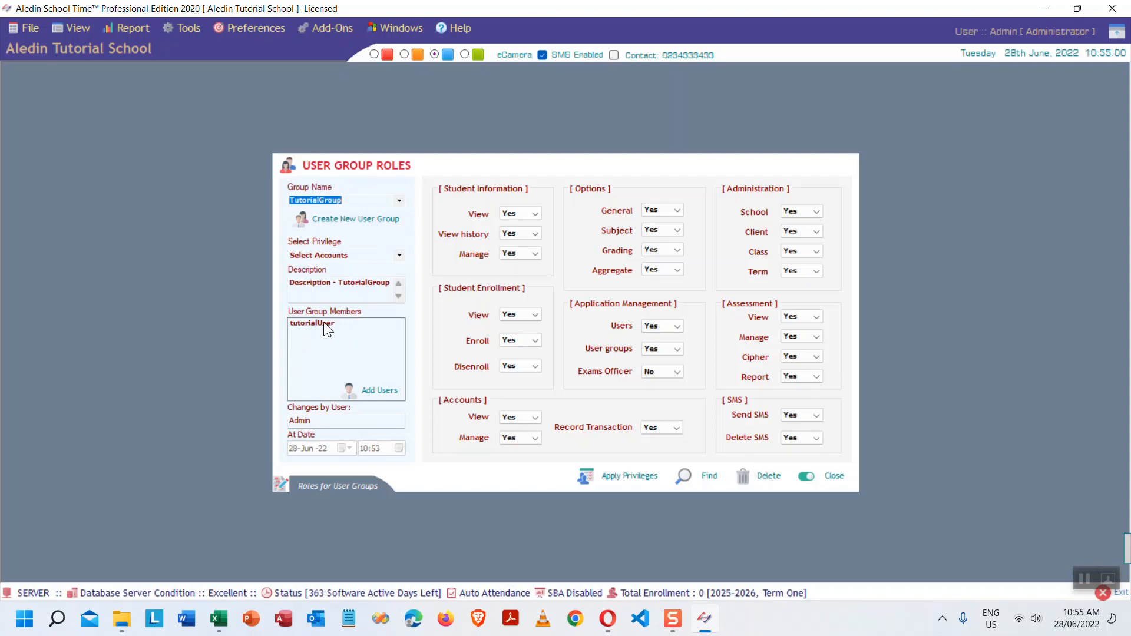
pyautogui.click(323, 322)
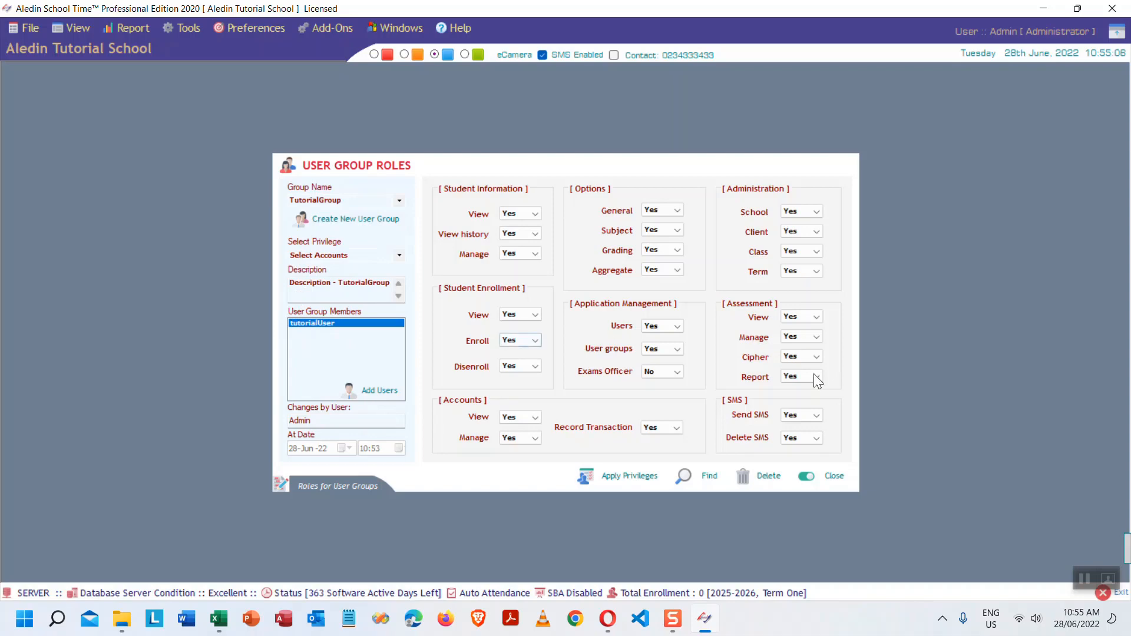
pyautogui.click(833, 477)
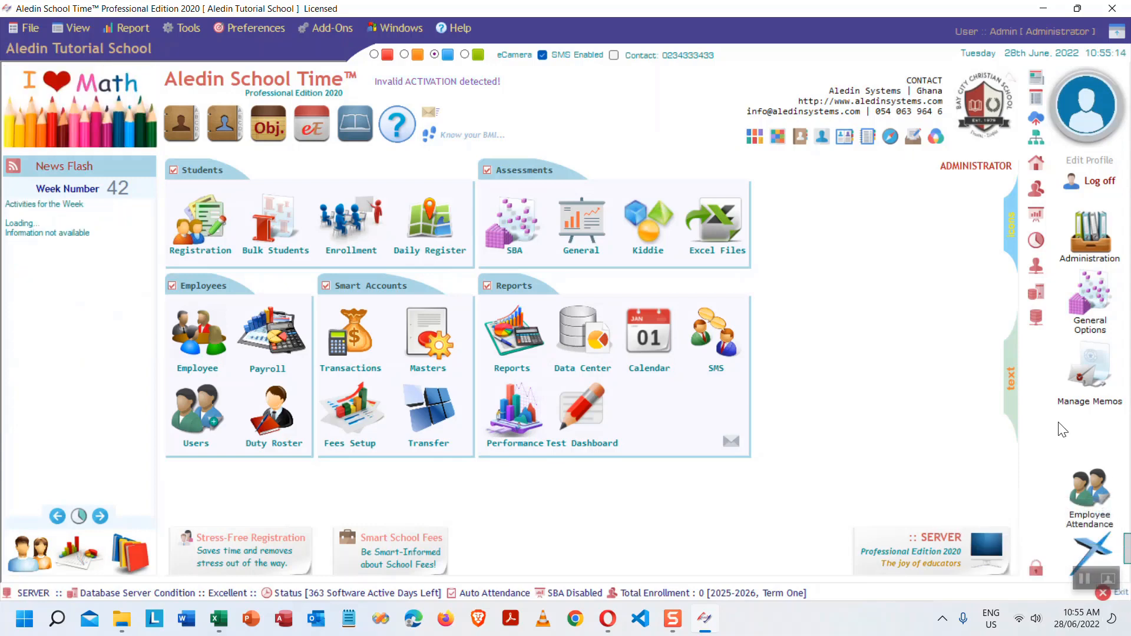
# - Exit the program and relaunch the School Management System from the desktop
pyautogui.click(1102, 592)
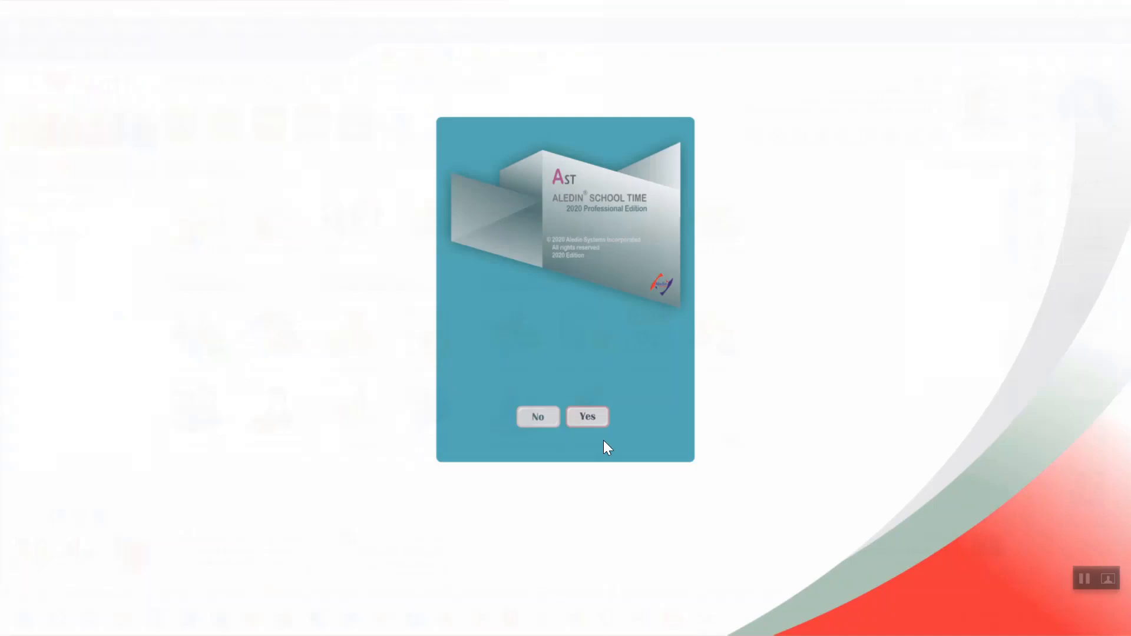
pyautogui.click(593, 421)
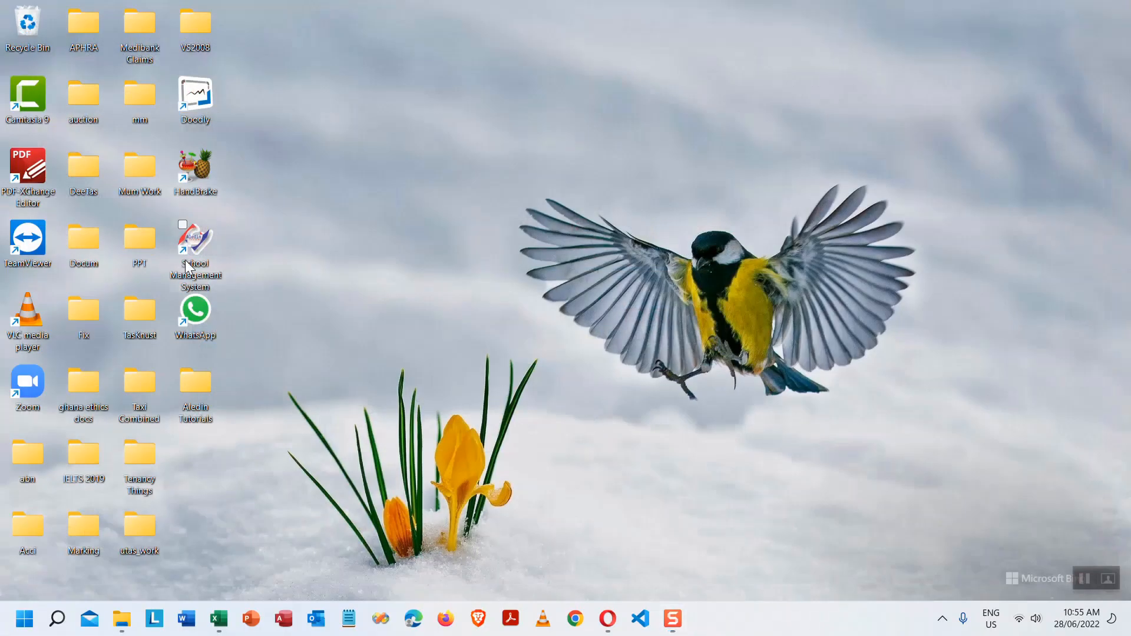
pyautogui.doubleClick(199, 245)
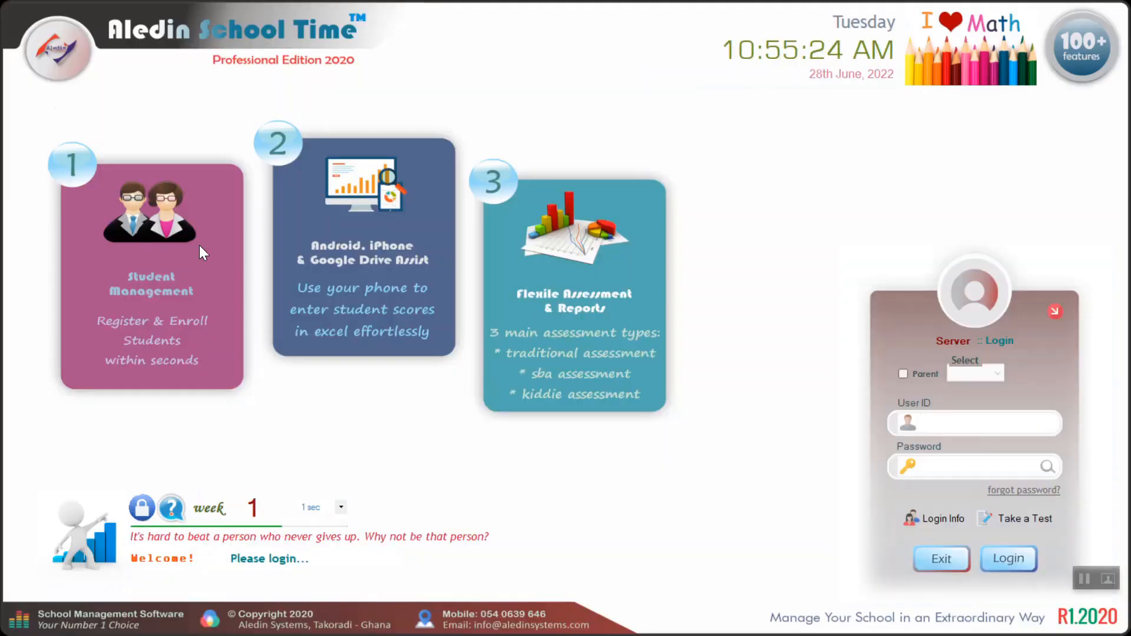
# - Log in with User ID 'tutorialUser' and its password
pyautogui.write('tuto')
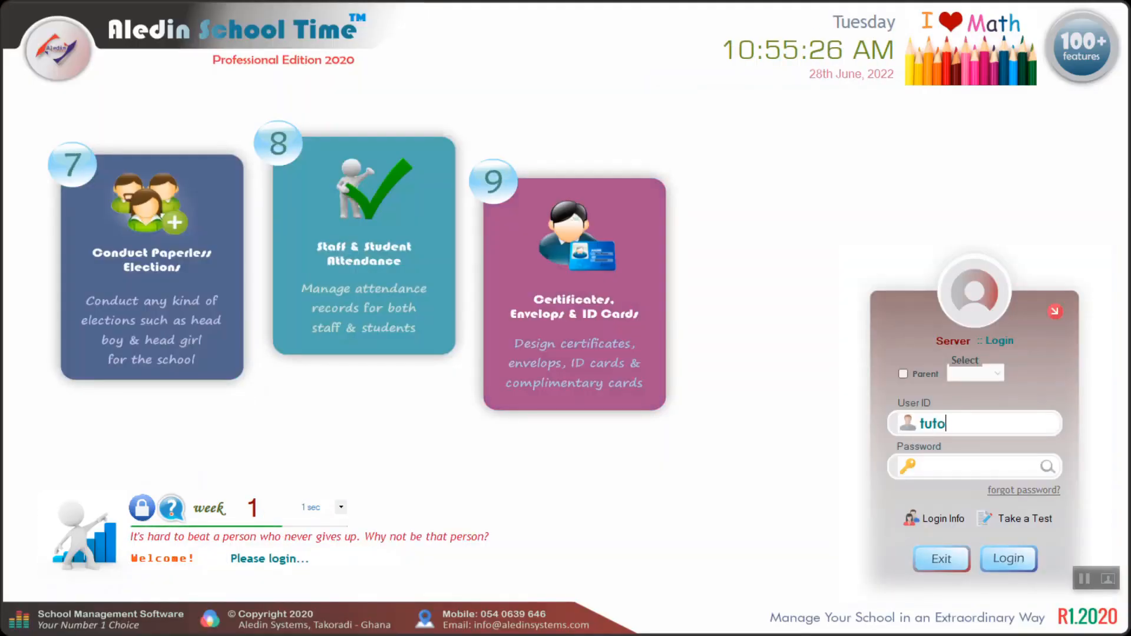
pyautogui.write('rialUser')
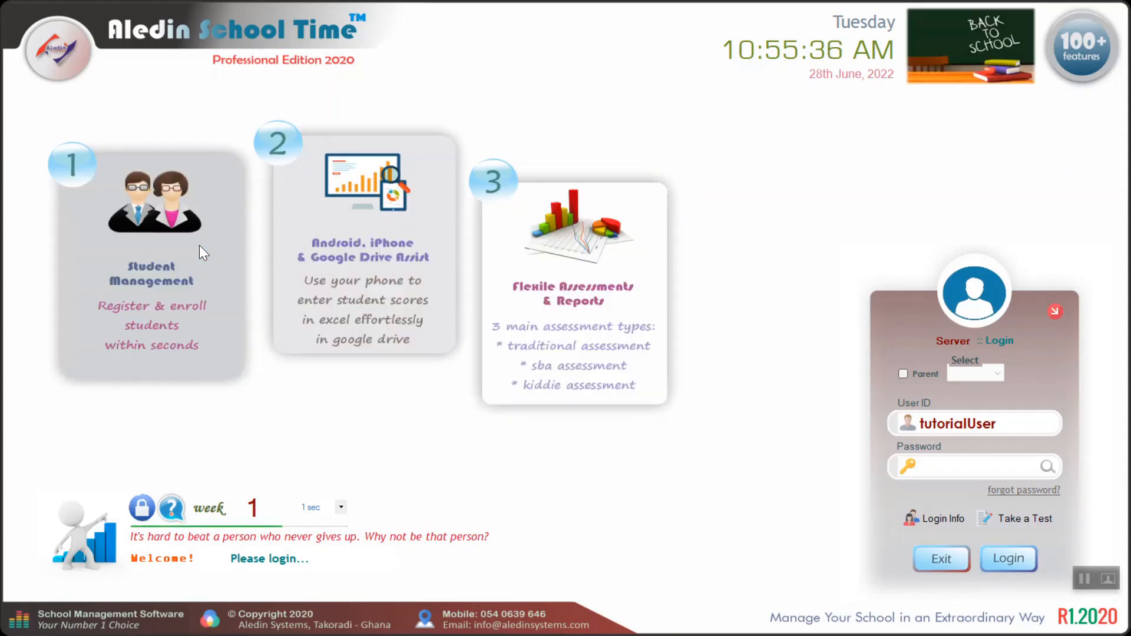
pyautogui.write('********')
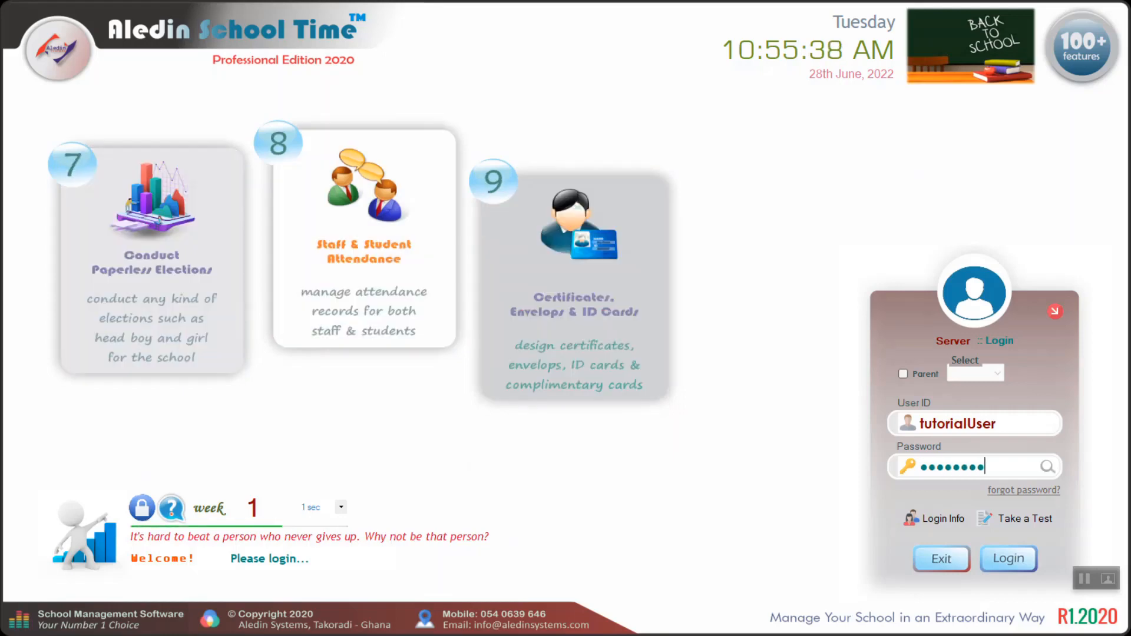
pyautogui.write('****')
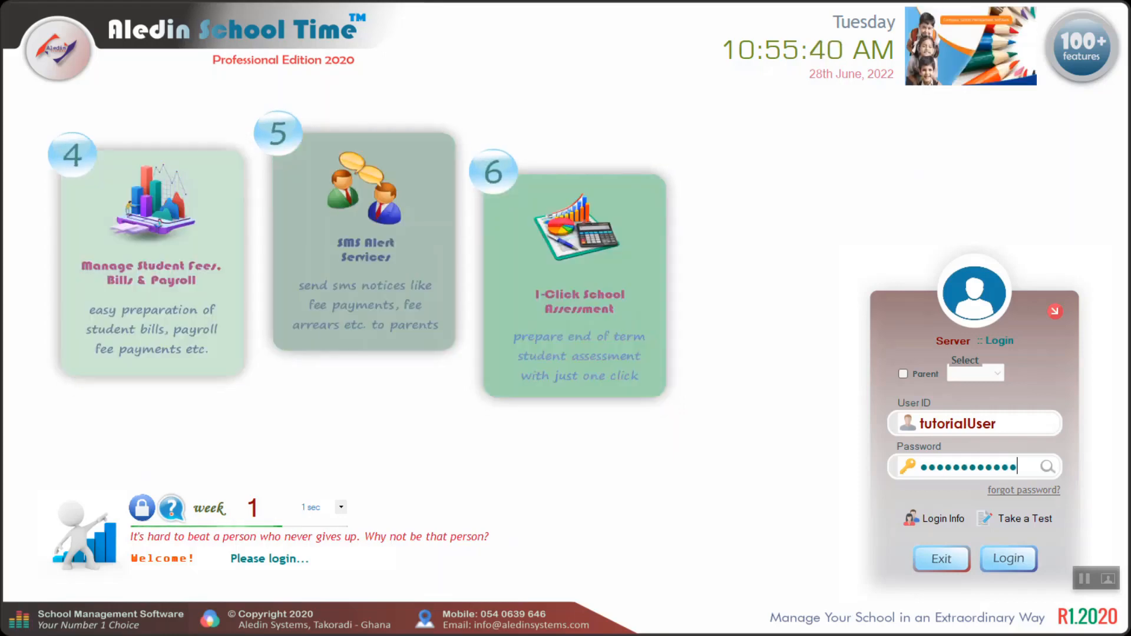
pyautogui.press('Return')
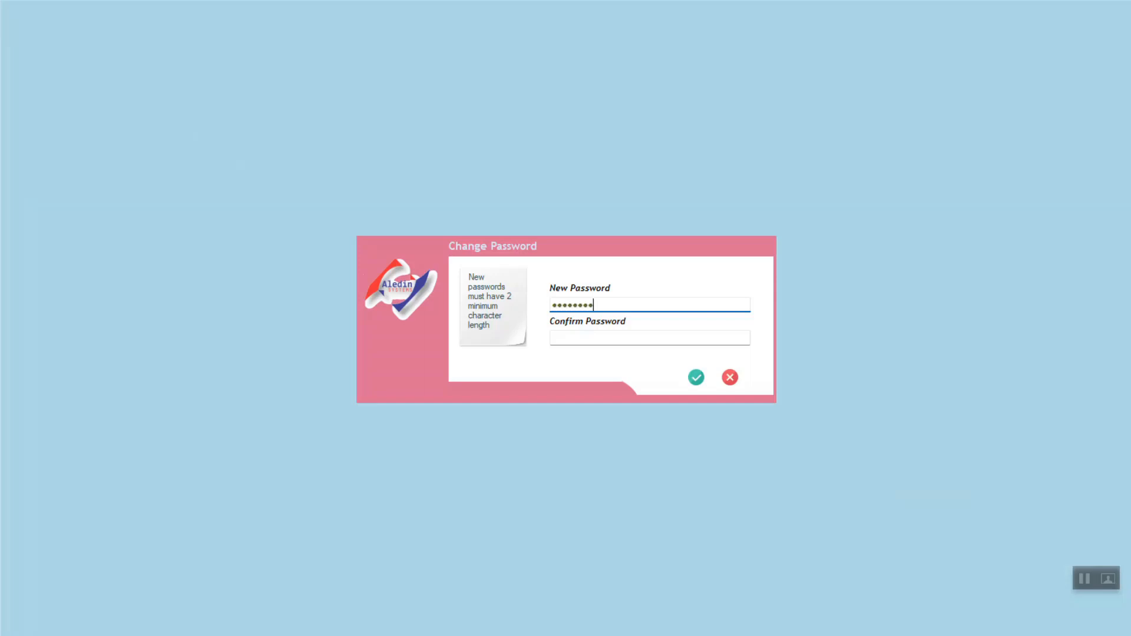
# - Enter and confirm tutorialUser's new password, then acknowledge the success message
pyautogui.press('BackSpace')
pyautogui.press('BackSpace')
pyautogui.press('BackSpace')
pyautogui.press('BackSpace')
pyautogui.press('BackSpace')
pyautogui.click(552, 338)
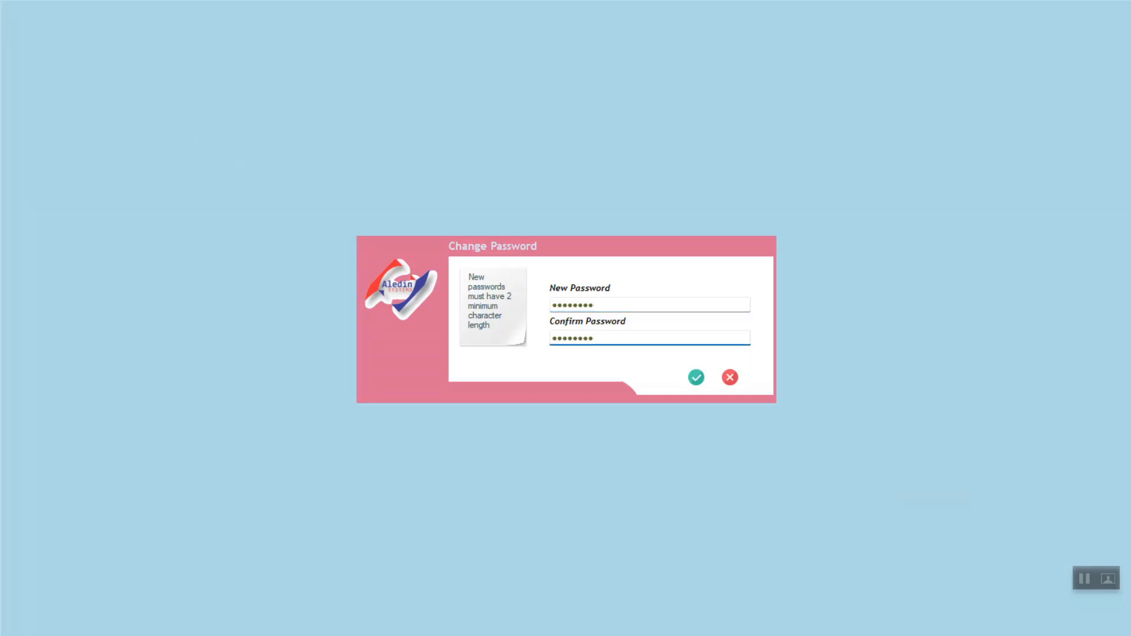
pyautogui.press('Tab')
pyautogui.press('Return')
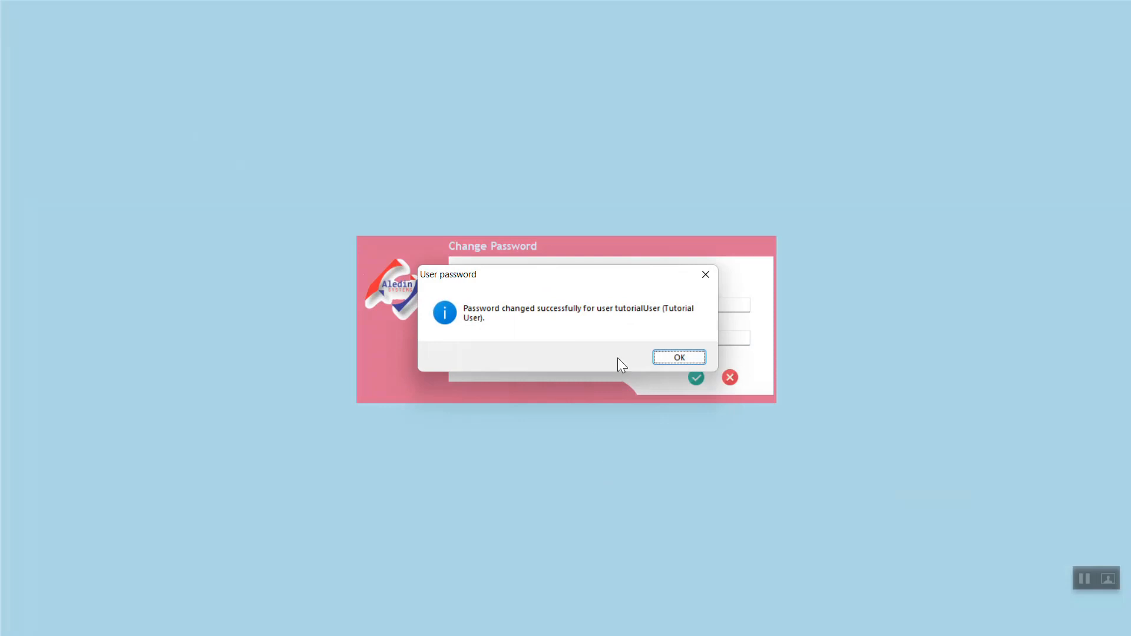
pyautogui.click(669, 358)
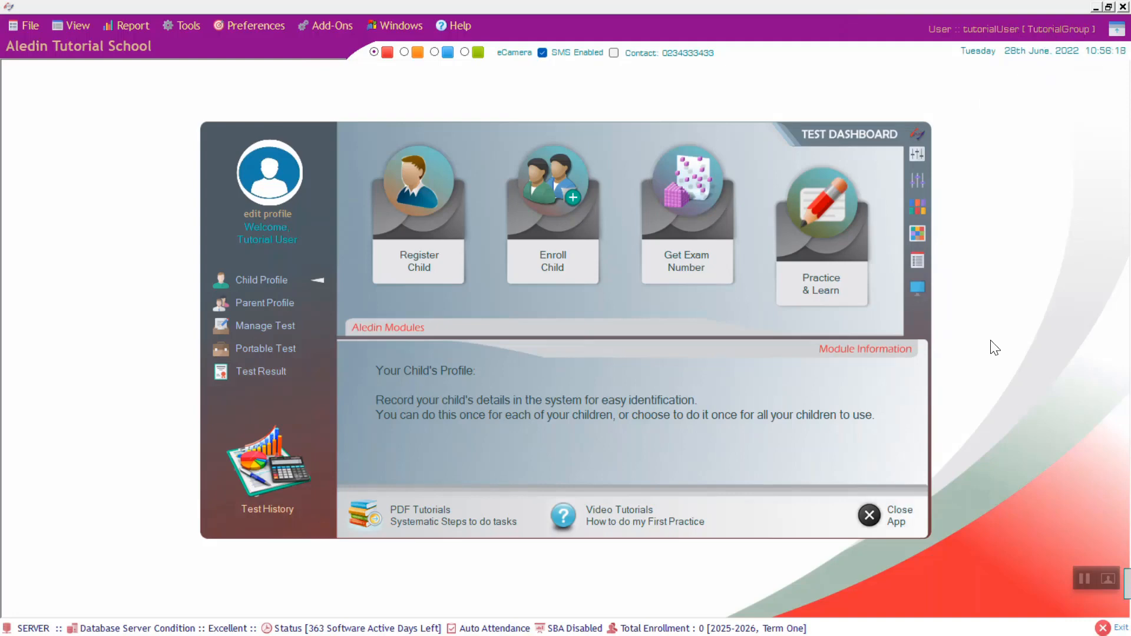
# - Close the Test Dashboard and set the colour theme to green
pyautogui.click(877, 514)
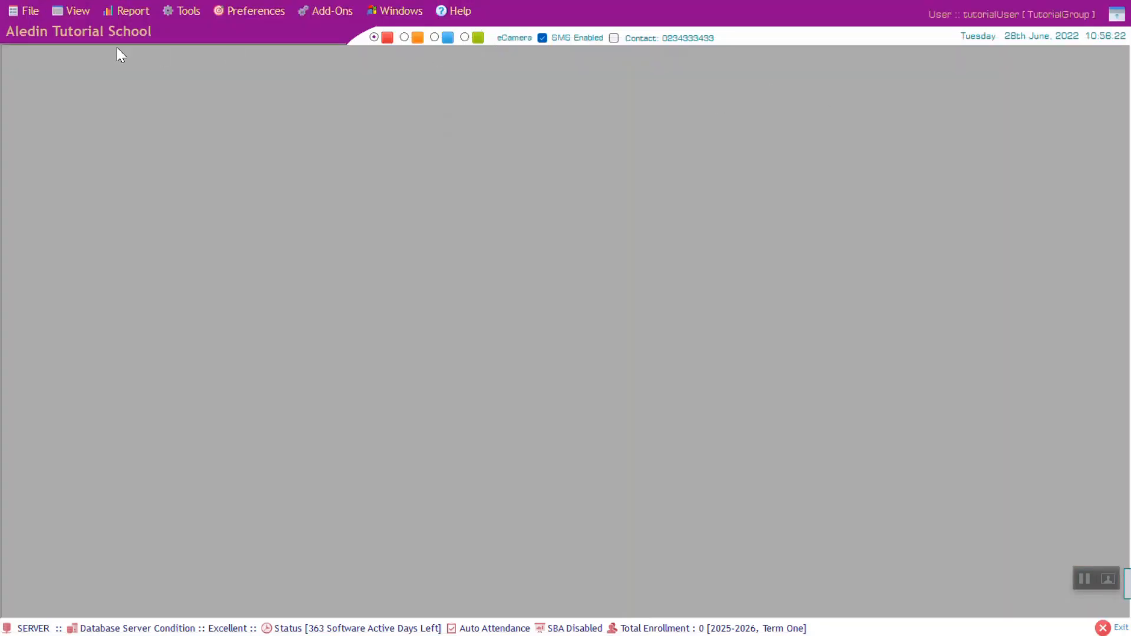
pyautogui.click(464, 36)
pyautogui.click(434, 37)
pyautogui.click(402, 37)
pyautogui.click(464, 37)
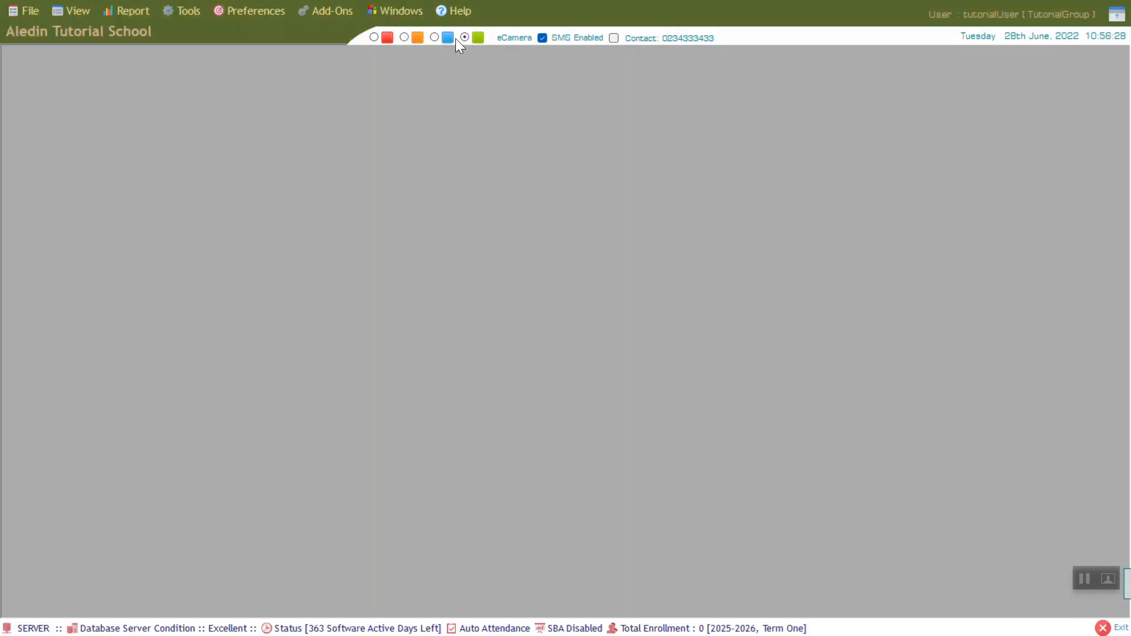
# - Open the General Dashboard from View > Dashboards
pyautogui.click(81, 11)
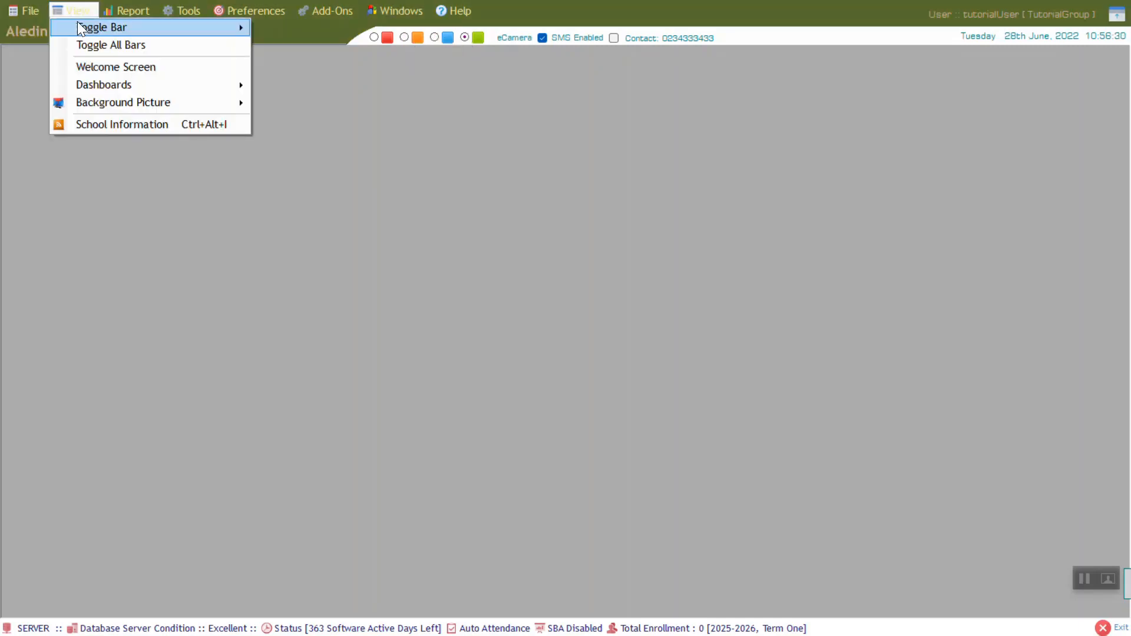
pyautogui.moveTo(135, 87)
pyautogui.click(371, 109)
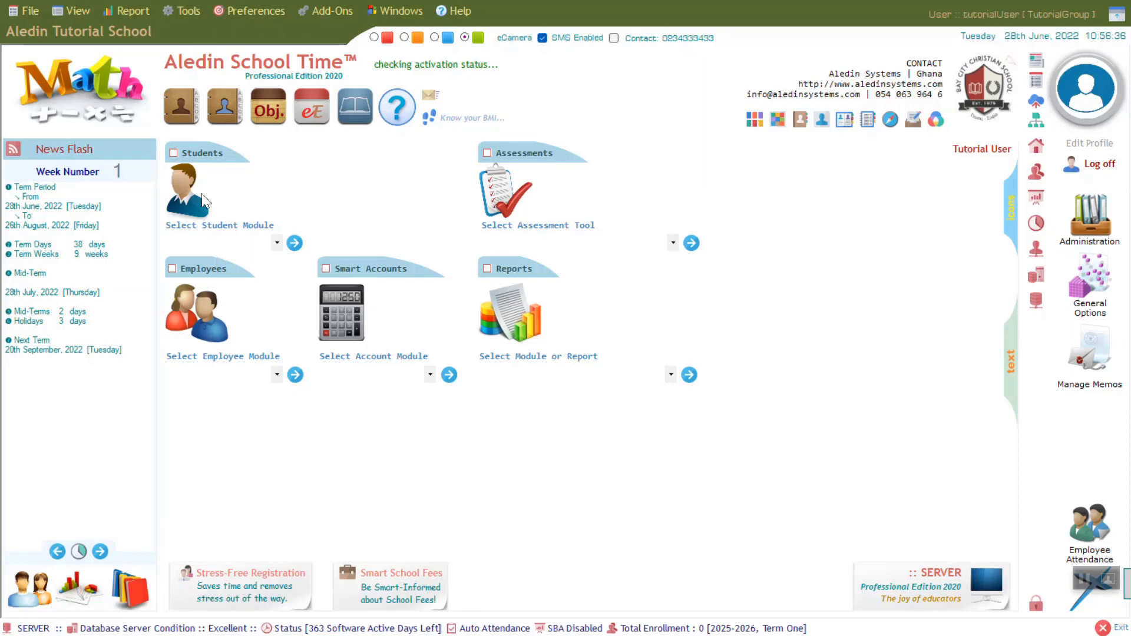
pyautogui.click(172, 153)
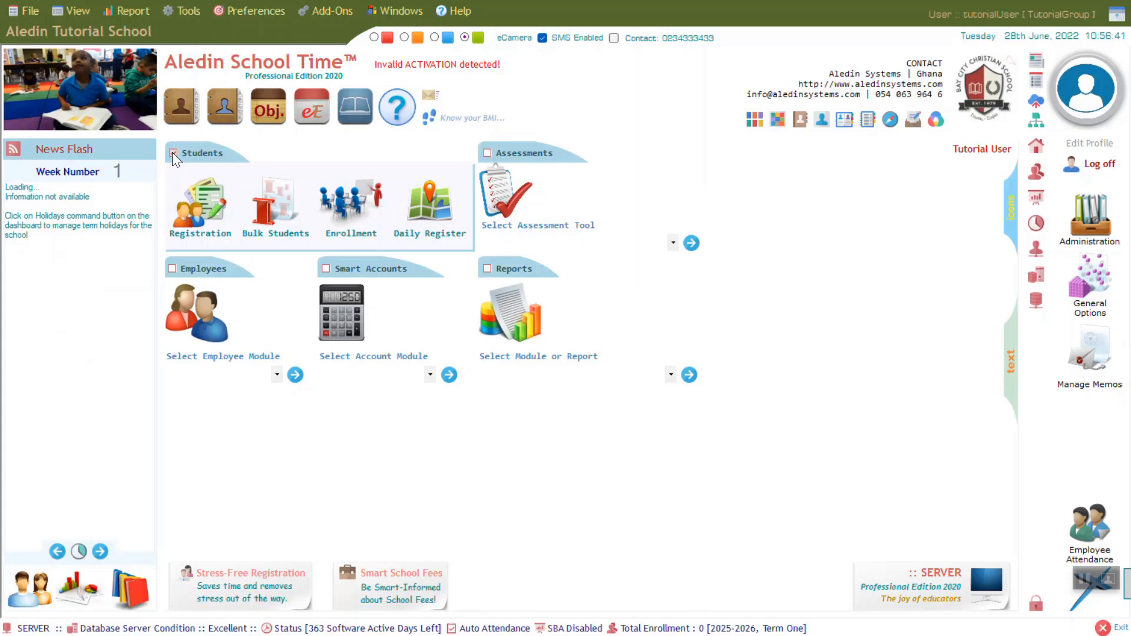
pyautogui.click(487, 152)
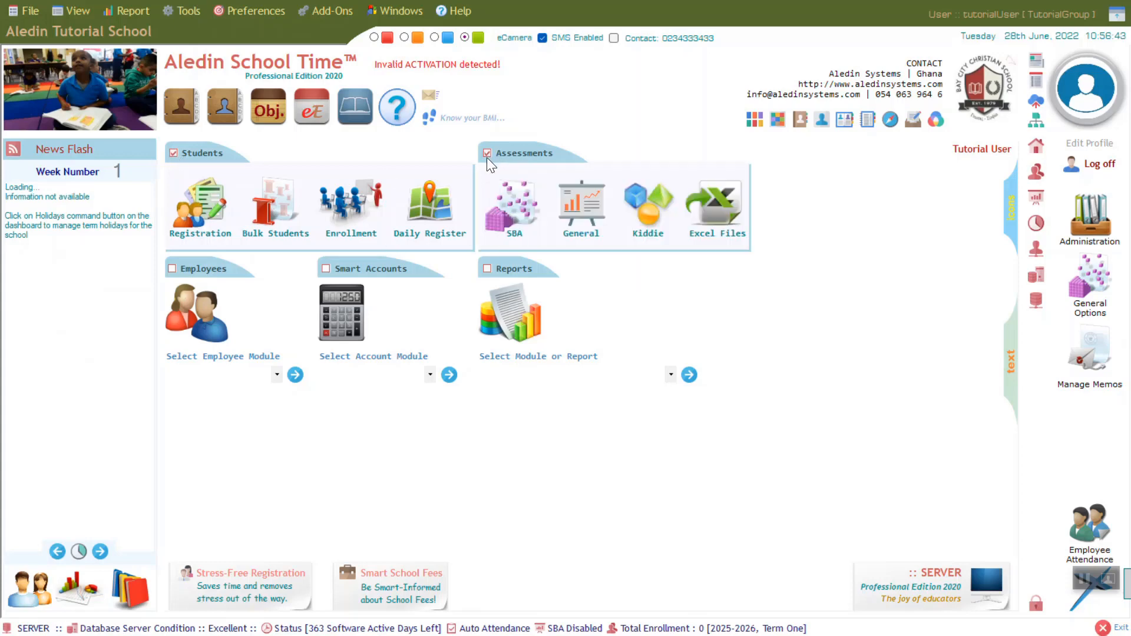
pyautogui.click(172, 269)
pyautogui.click(325, 269)
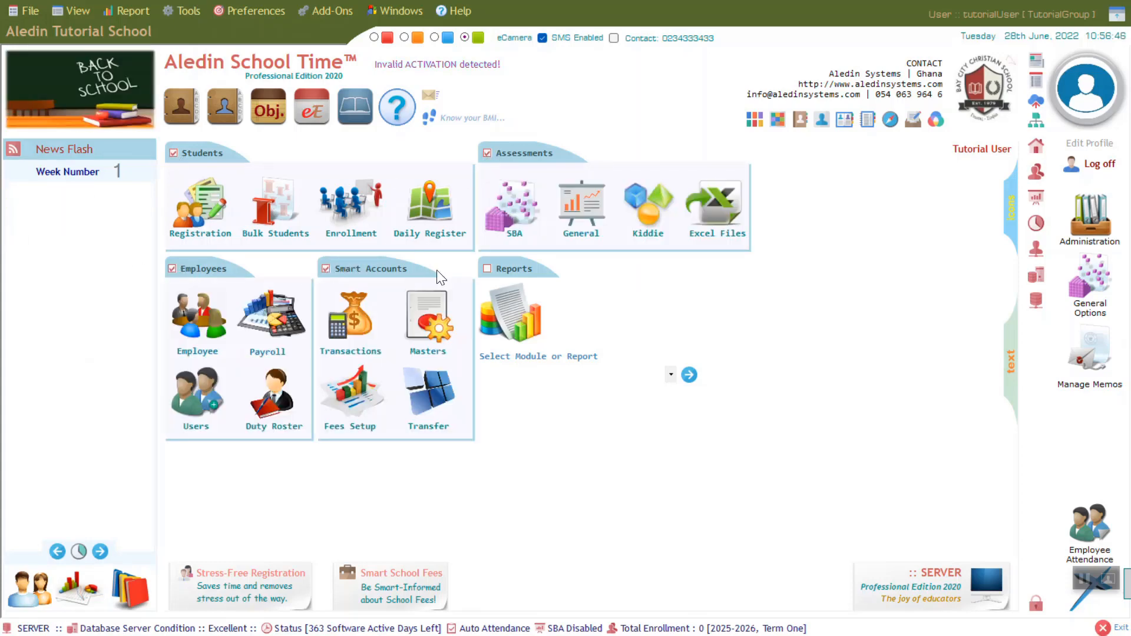
pyautogui.click(487, 269)
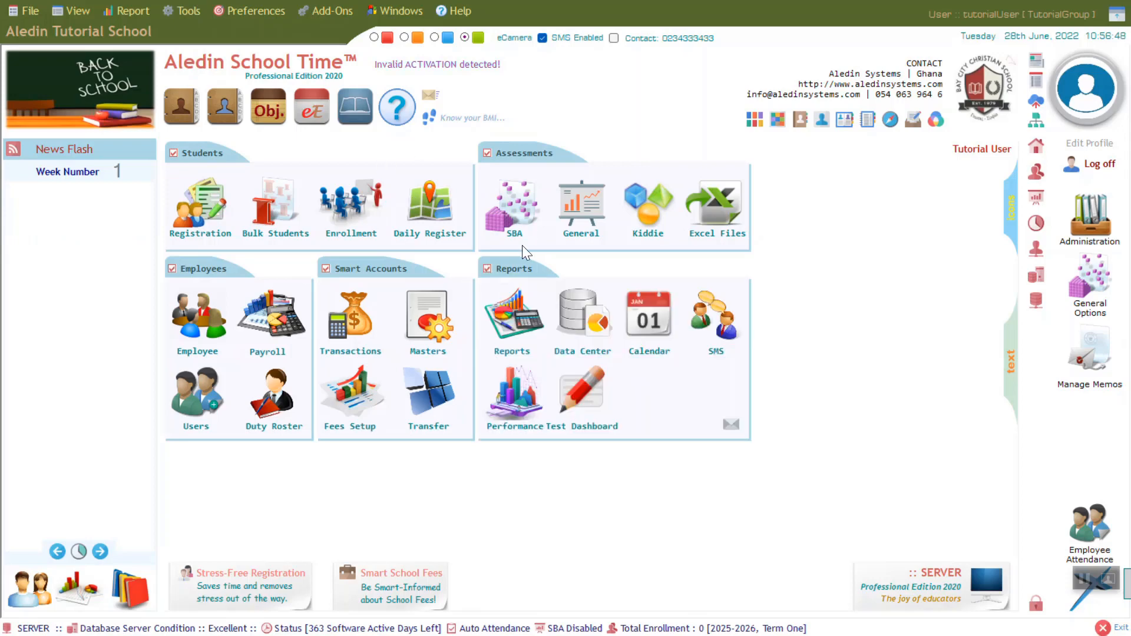
pyautogui.click(325, 269)
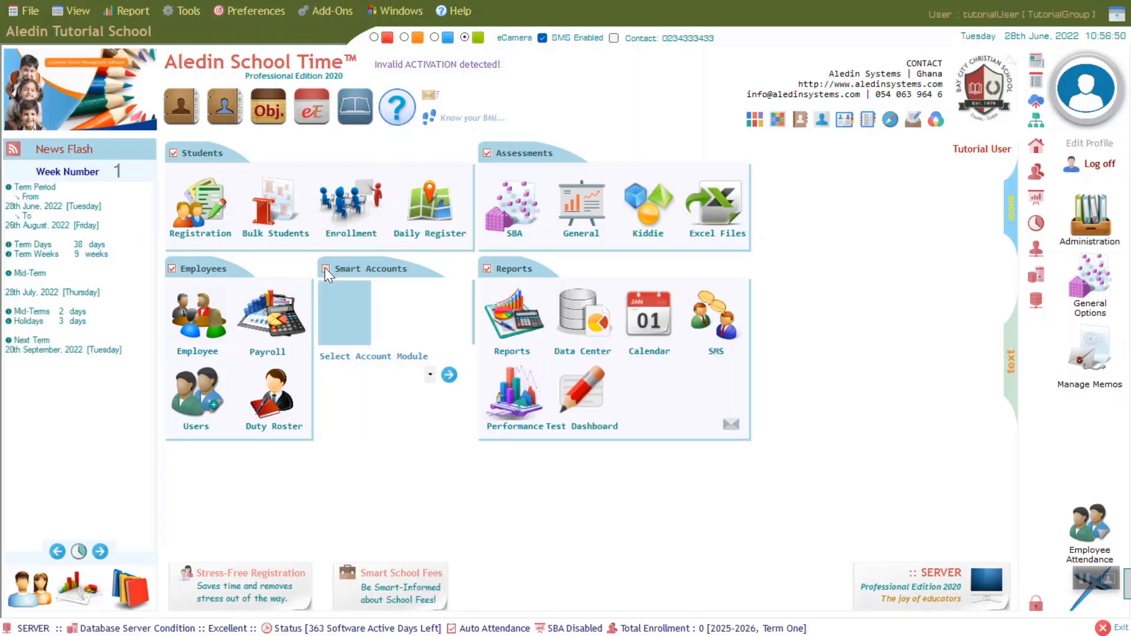
pyautogui.click(431, 375)
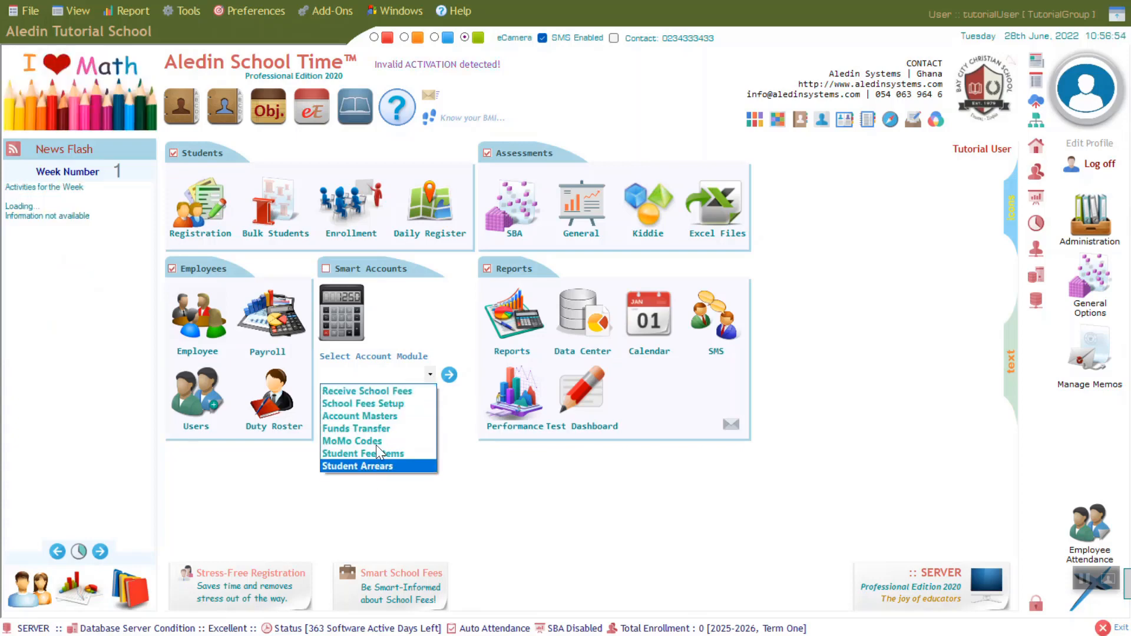
pyautogui.click(431, 376)
pyautogui.click(326, 268)
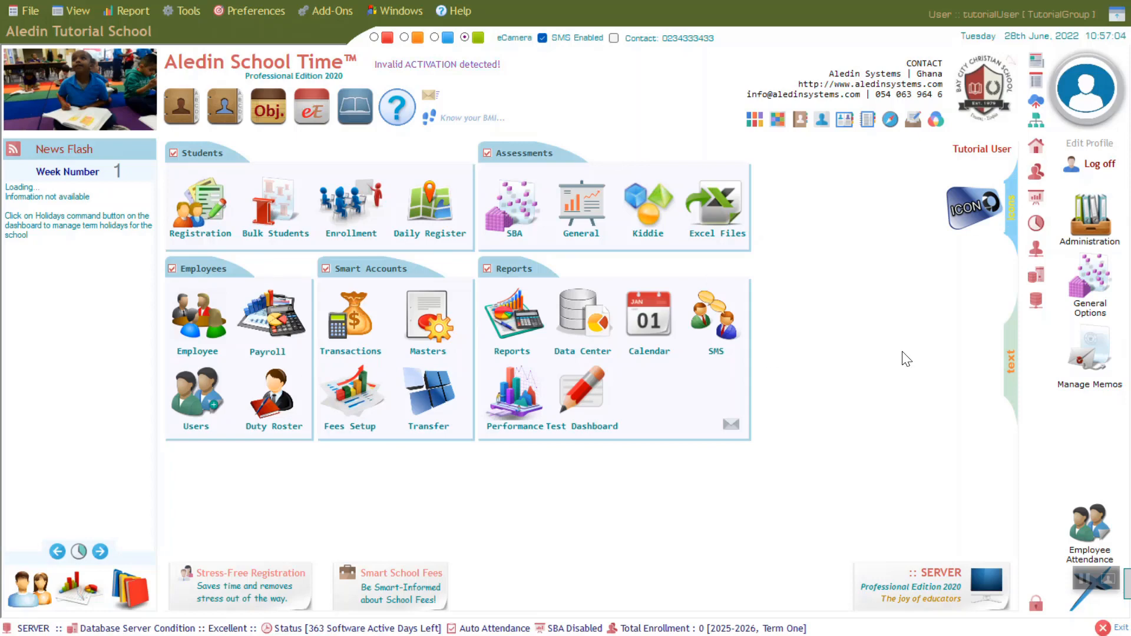
pyautogui.click(1009, 366)
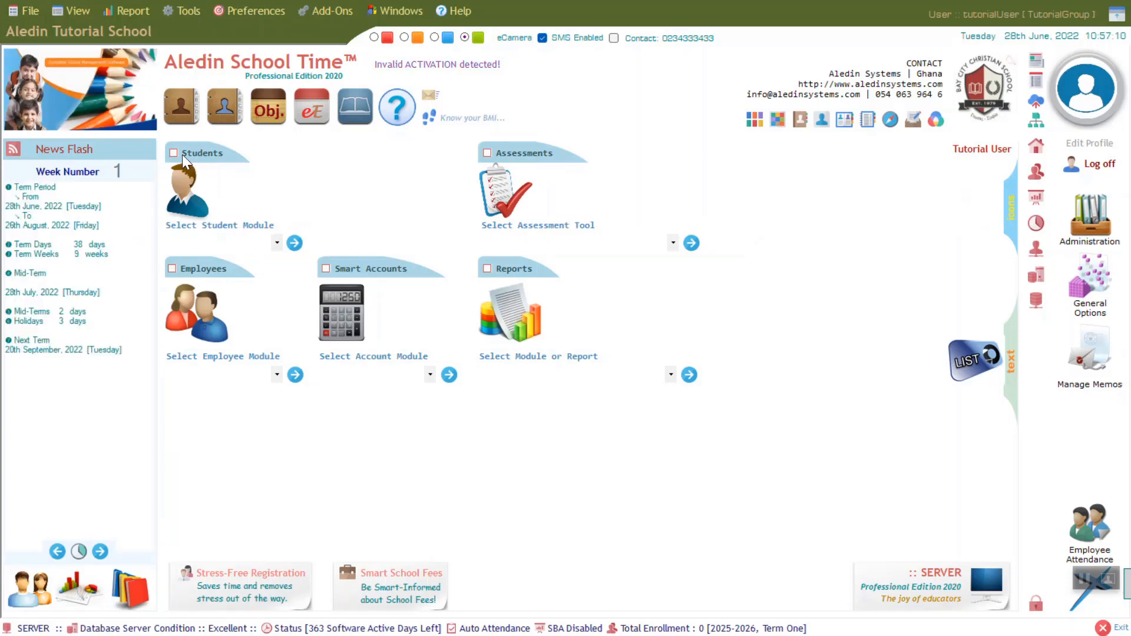
pyautogui.click(277, 242)
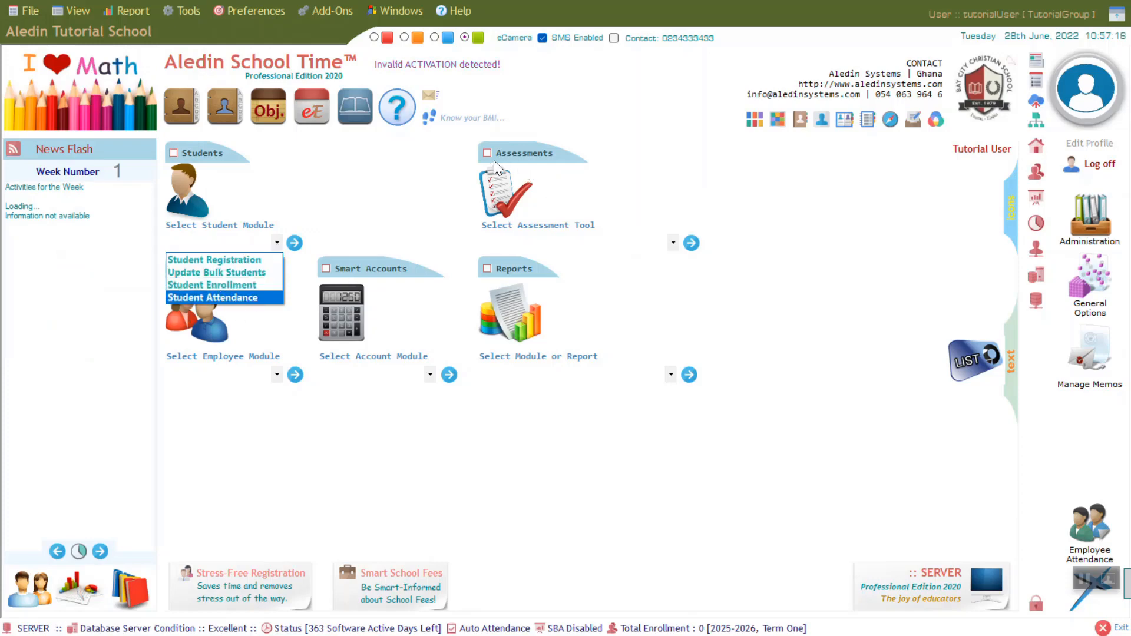
pyautogui.click(673, 242)
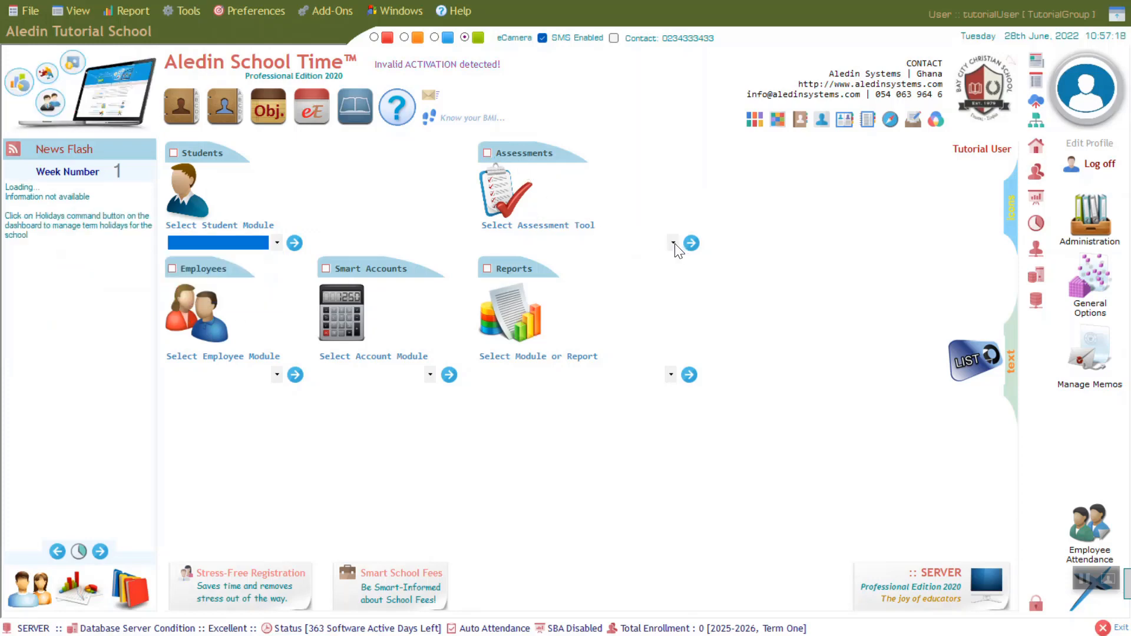
pyautogui.click(673, 242)
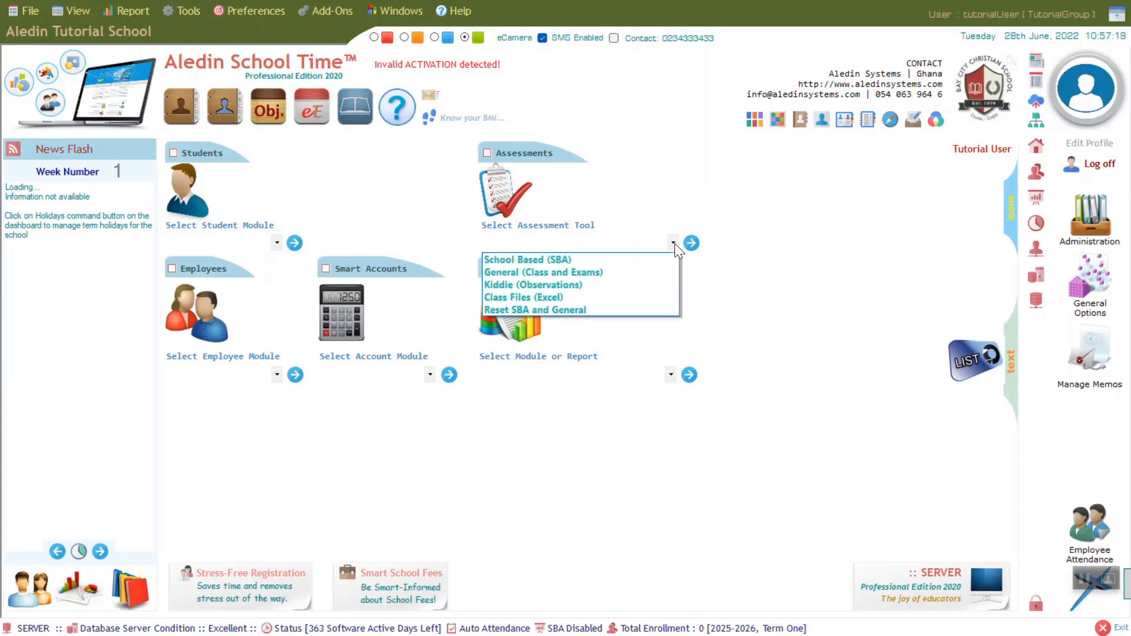
pyautogui.click(671, 374)
pyautogui.click(671, 375)
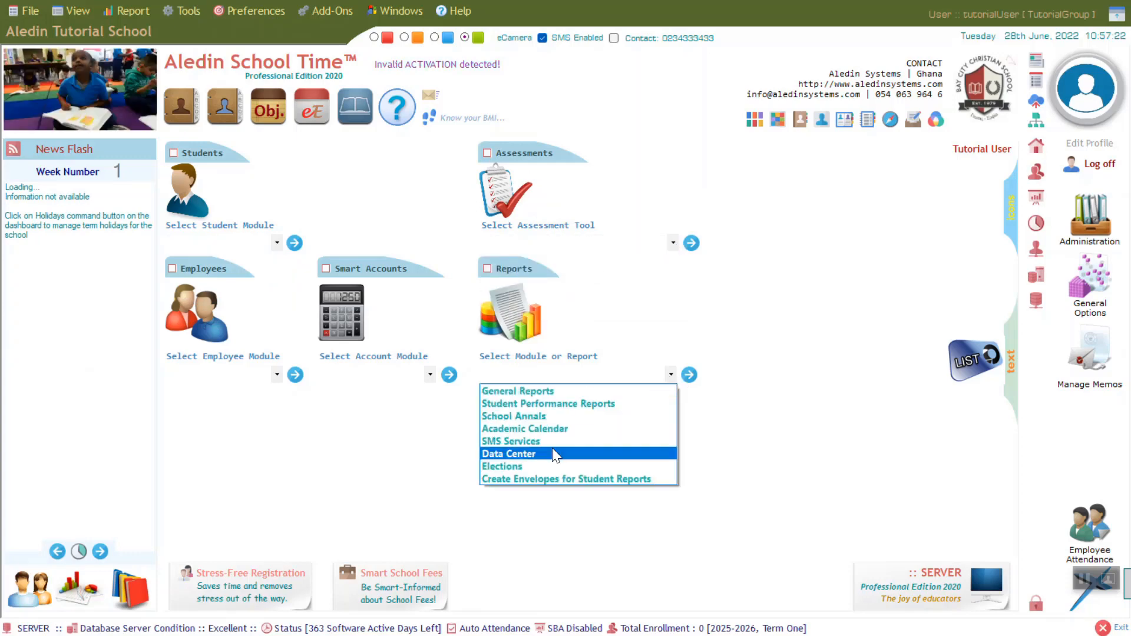
pyautogui.click(430, 374)
pyautogui.click(430, 375)
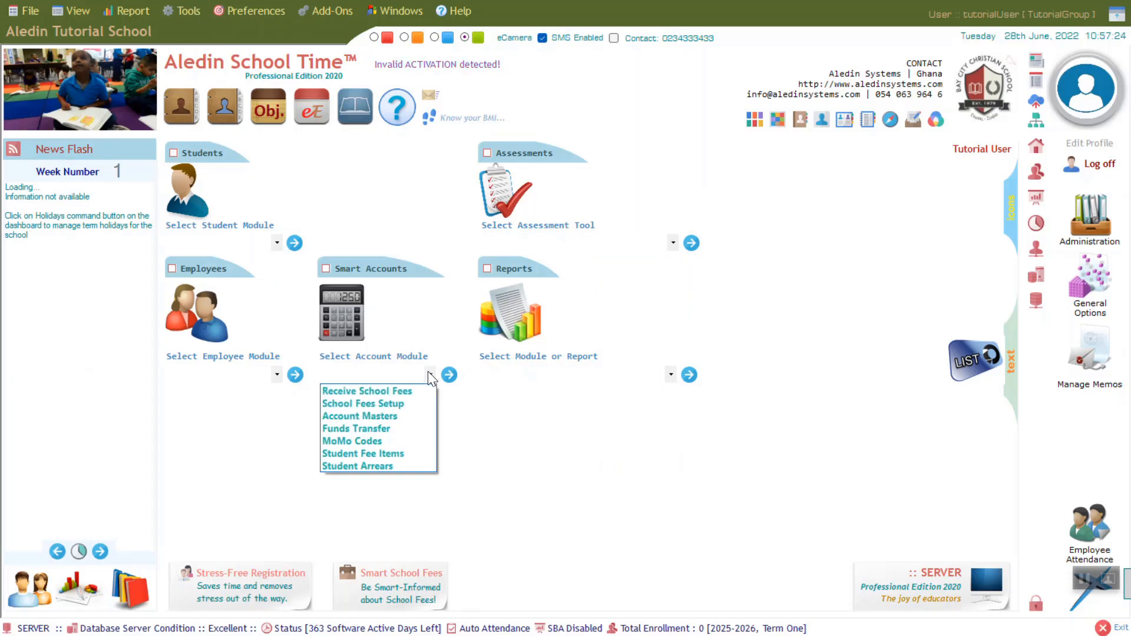
pyautogui.click(277, 375)
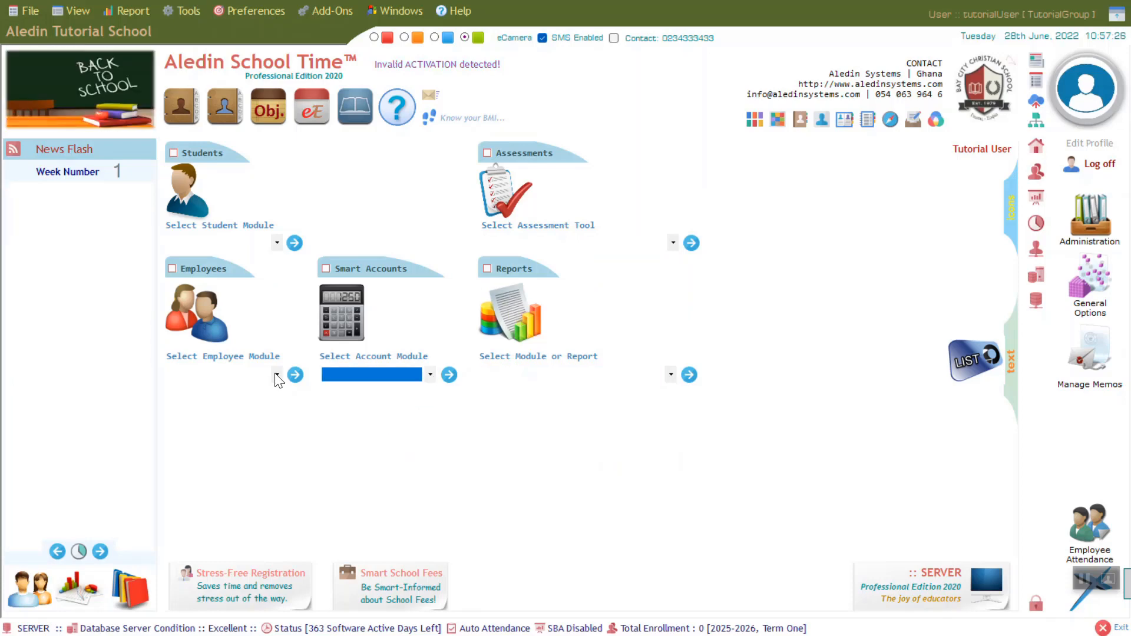
pyautogui.click(277, 375)
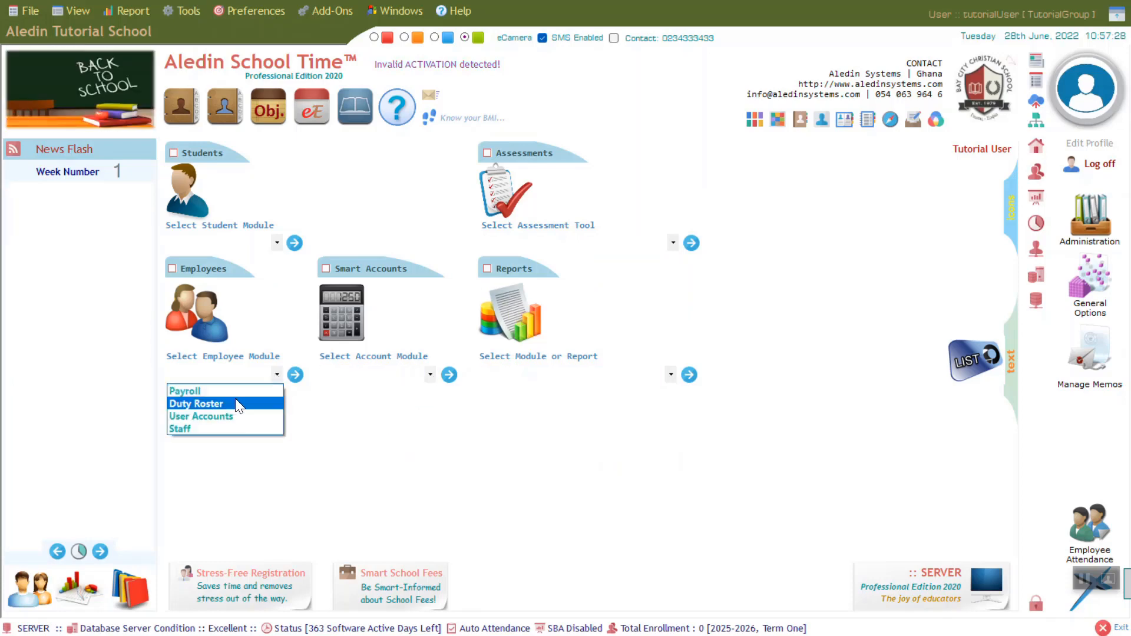
pyautogui.click(326, 268)
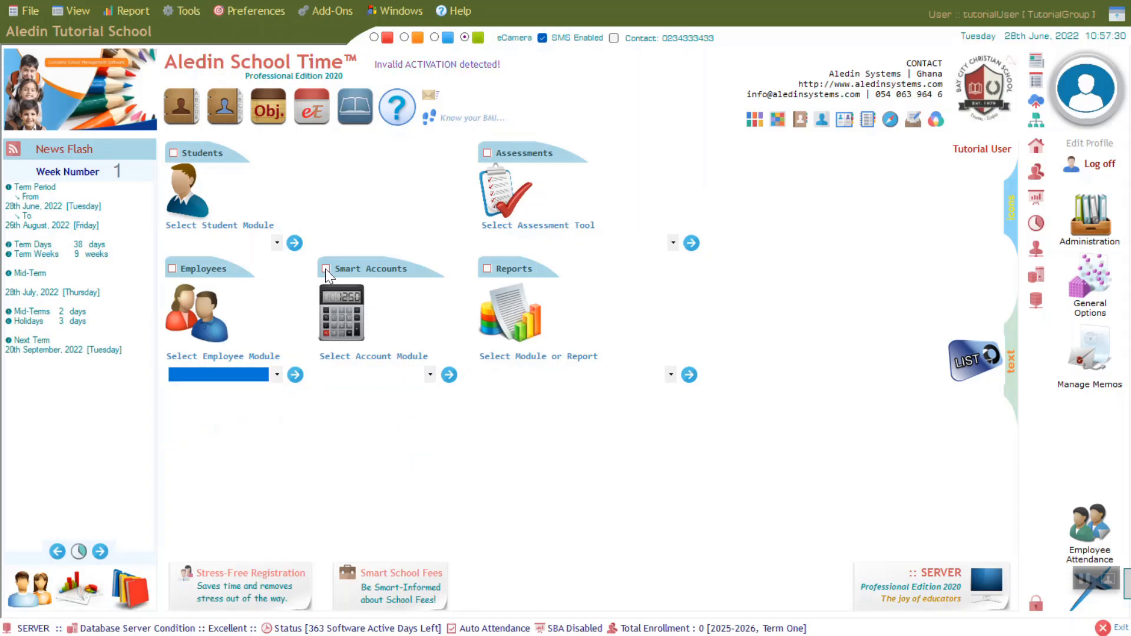
pyautogui.click(326, 269)
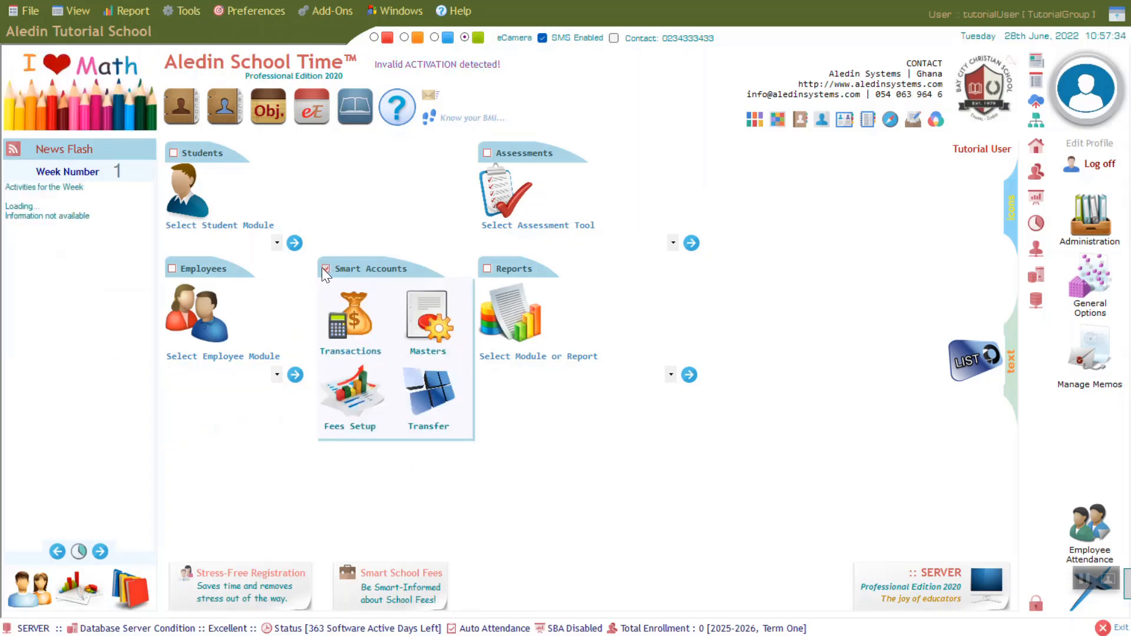
pyautogui.click(173, 153)
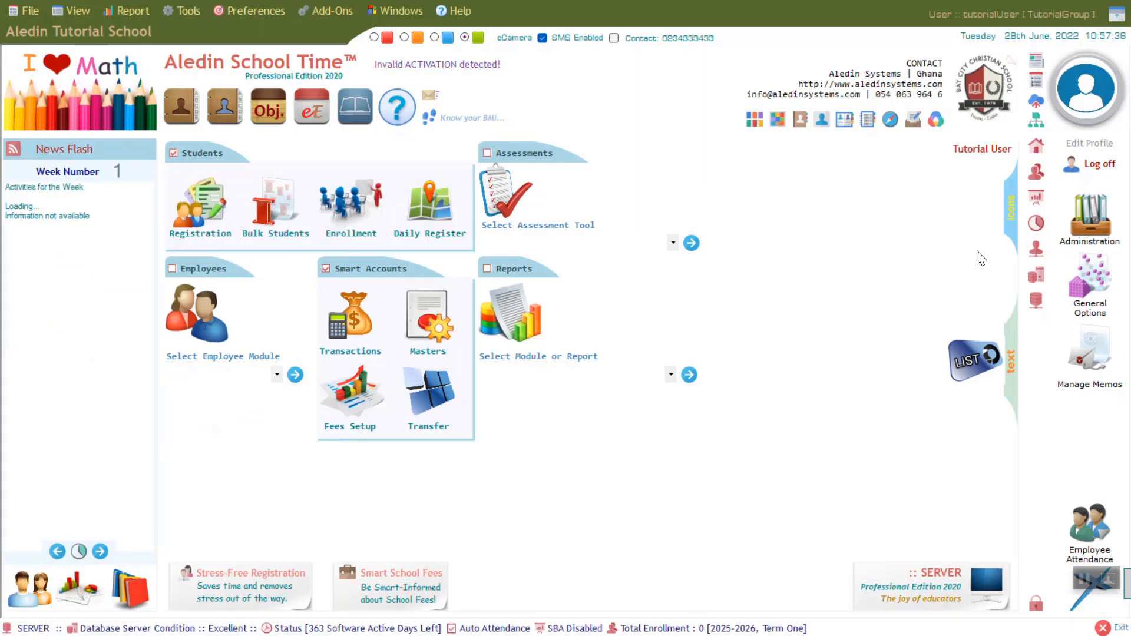
pyautogui.click(1012, 212)
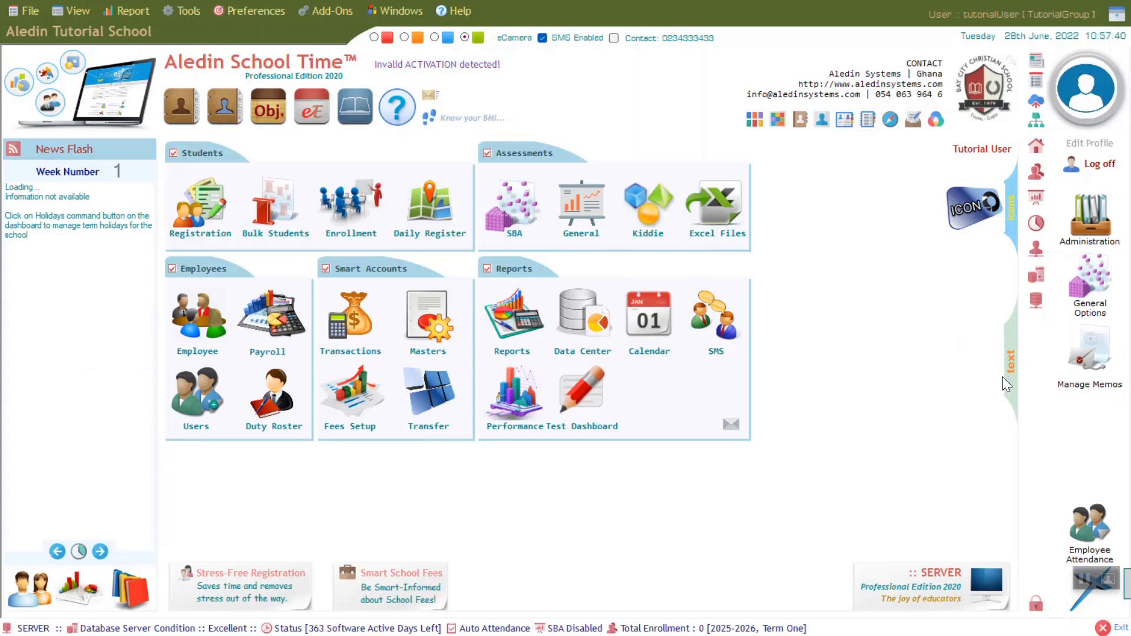
pyautogui.click(1009, 364)
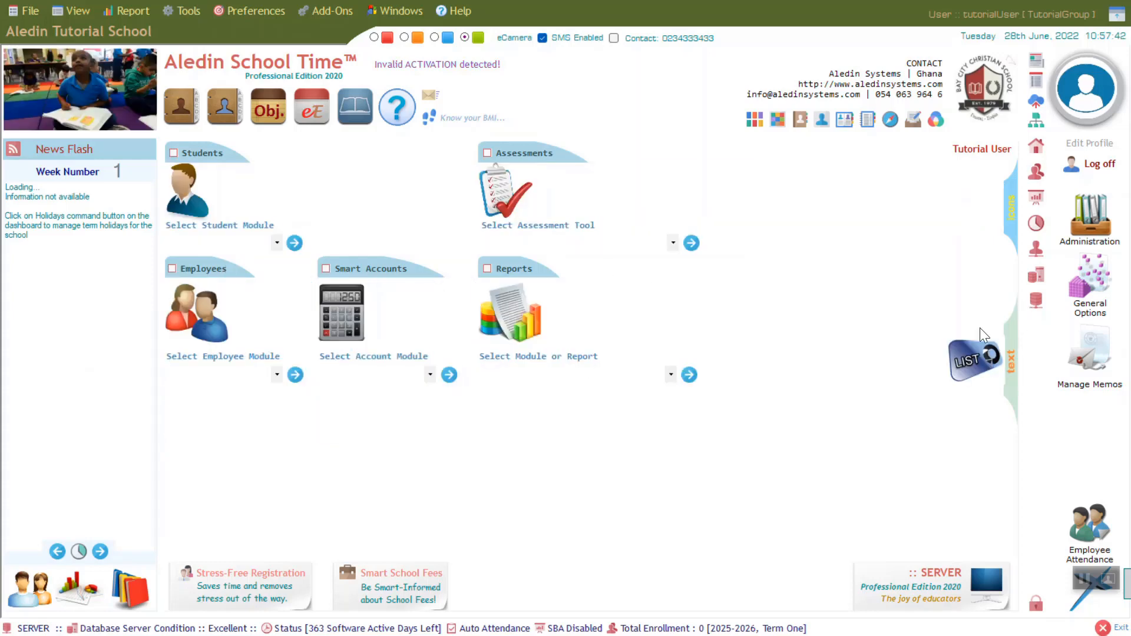
# - Display all dashboard modules as icons and browse the utility command menu
pyautogui.click(1011, 212)
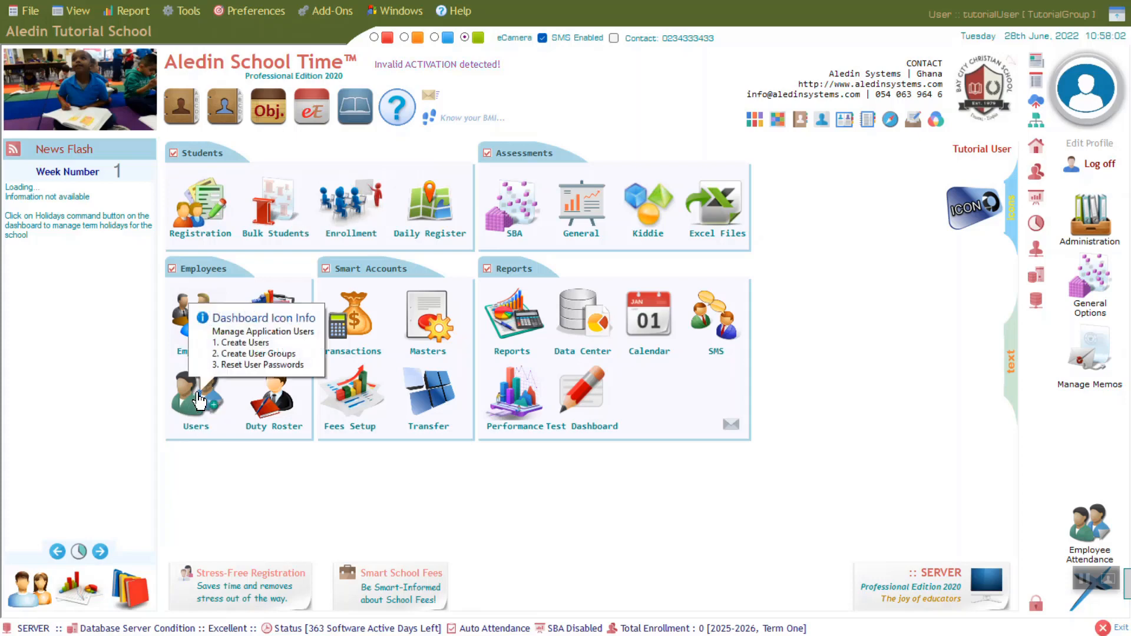
pyautogui.click(187, 11)
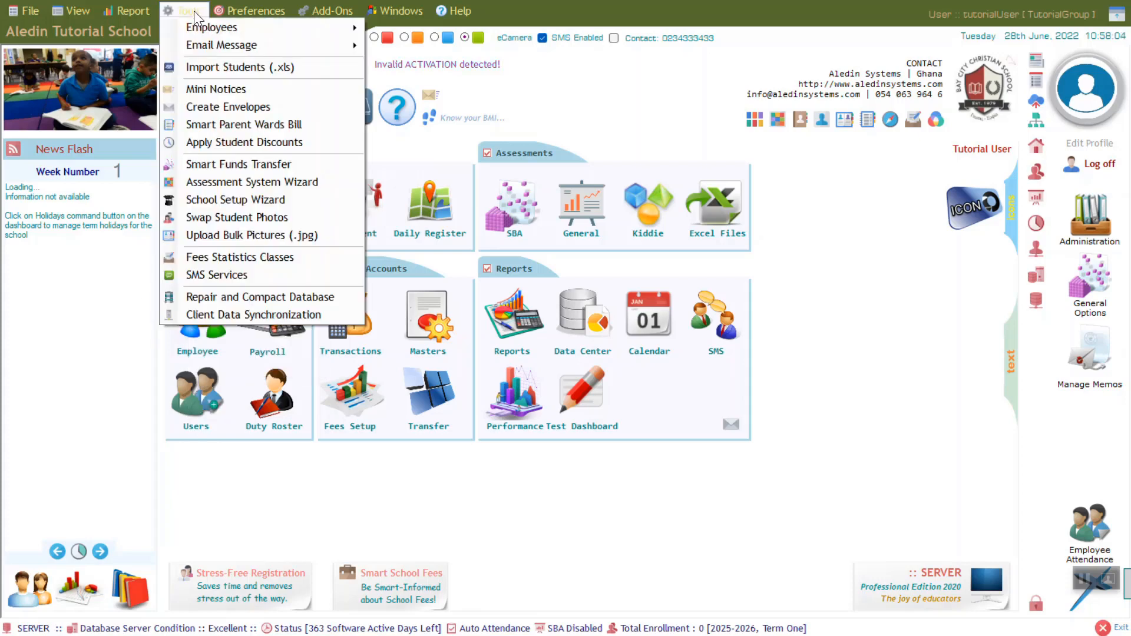
pyautogui.moveTo(408, 15)
pyautogui.moveTo(187, 11)
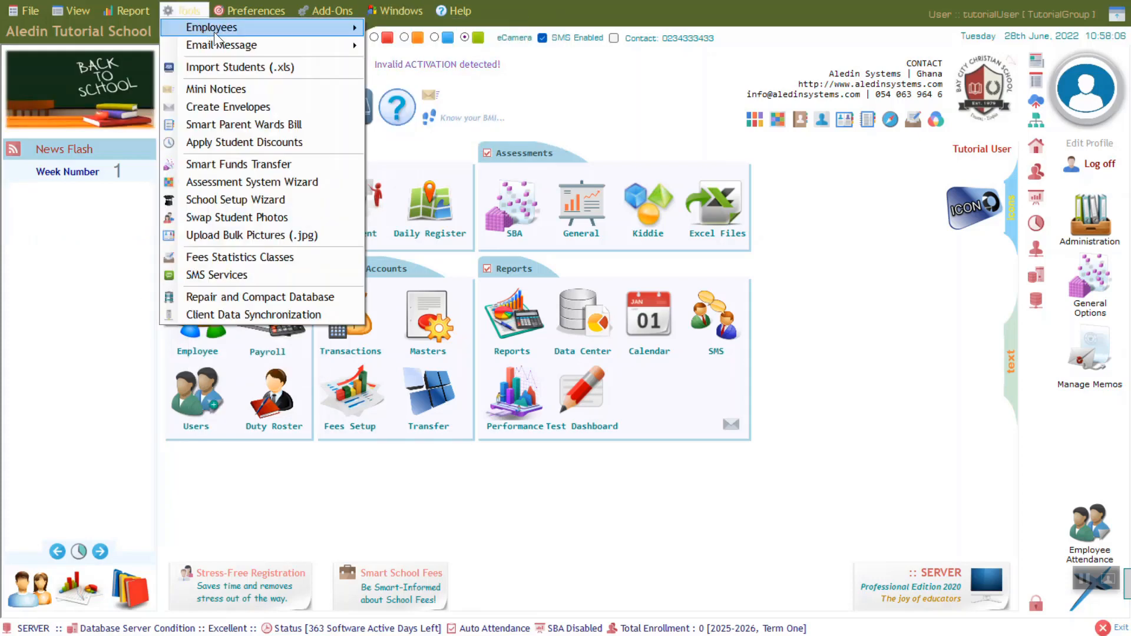
pyautogui.moveTo(347, 27)
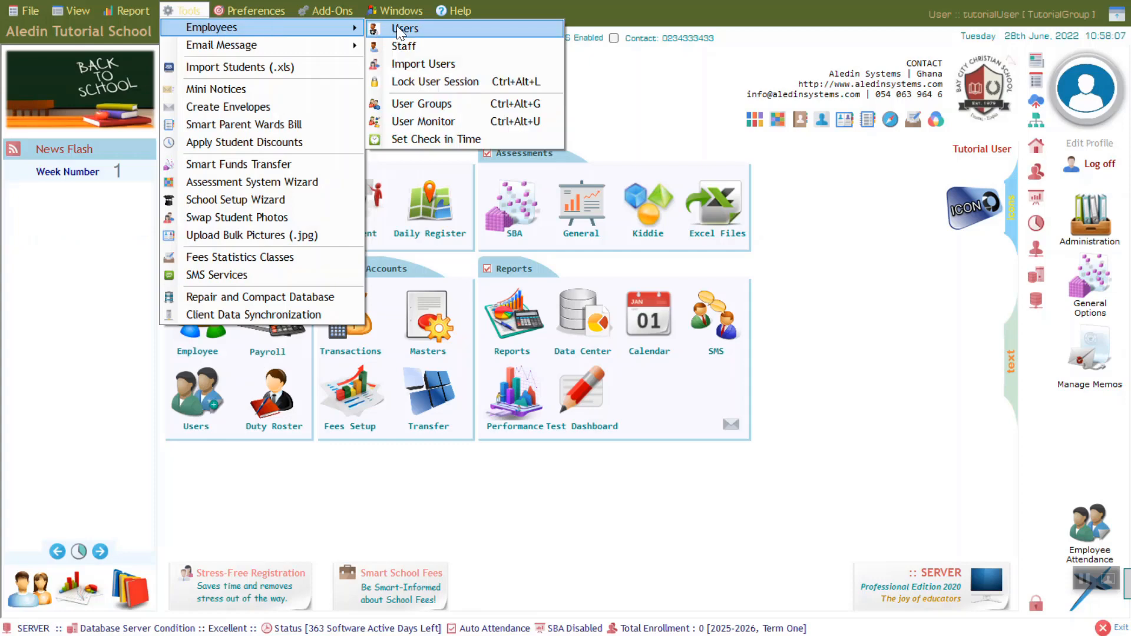
pyautogui.click(272, 542)
# - Look up Tutorial User in Software Users via a 'tu' search, then close and exit full-screen
pyautogui.click(200, 402)
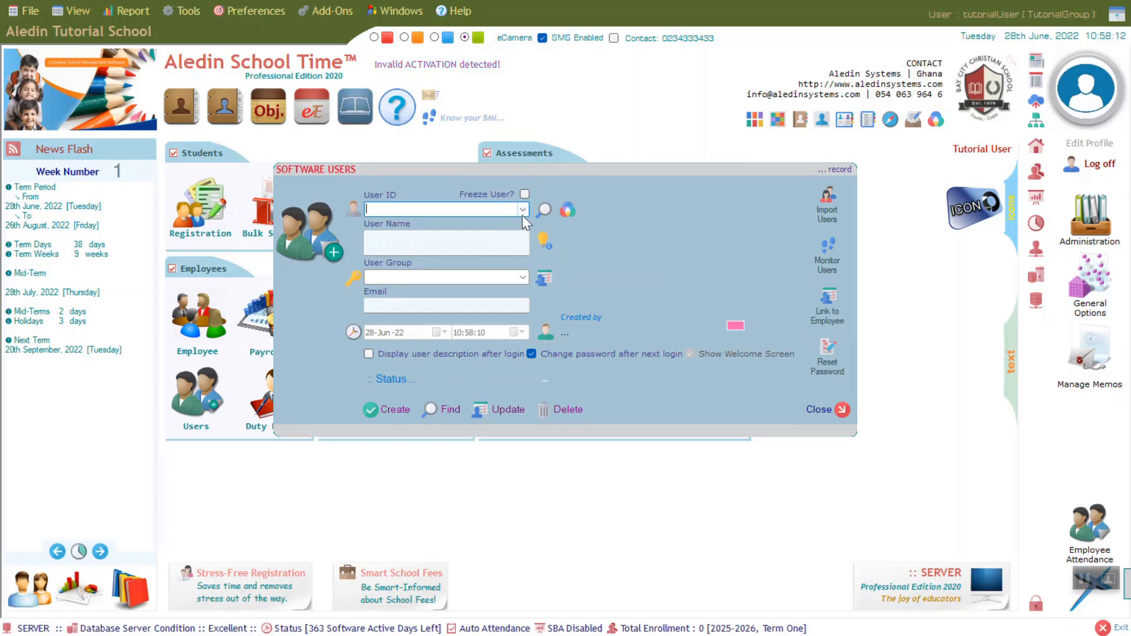
pyautogui.click(543, 211)
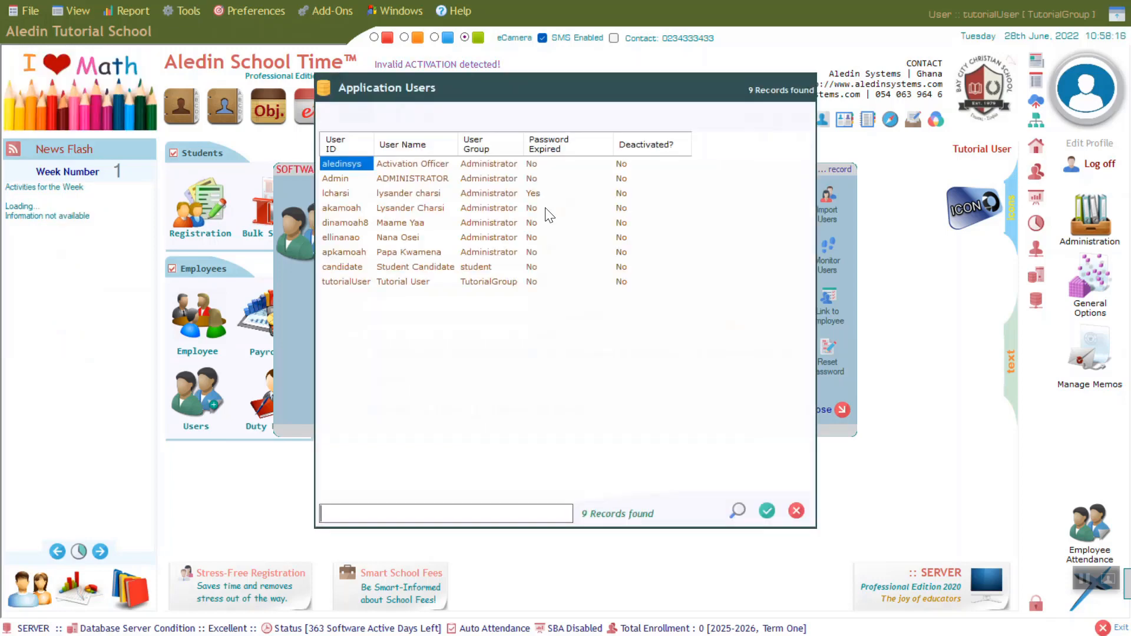
pyautogui.write('tu')
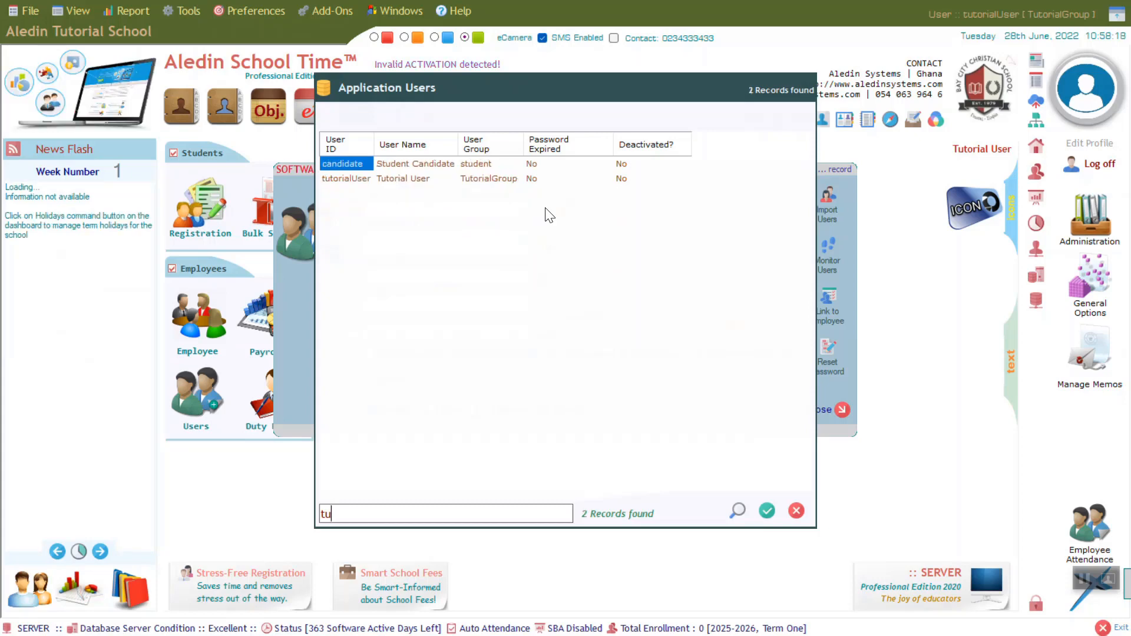
pyautogui.click(415, 180)
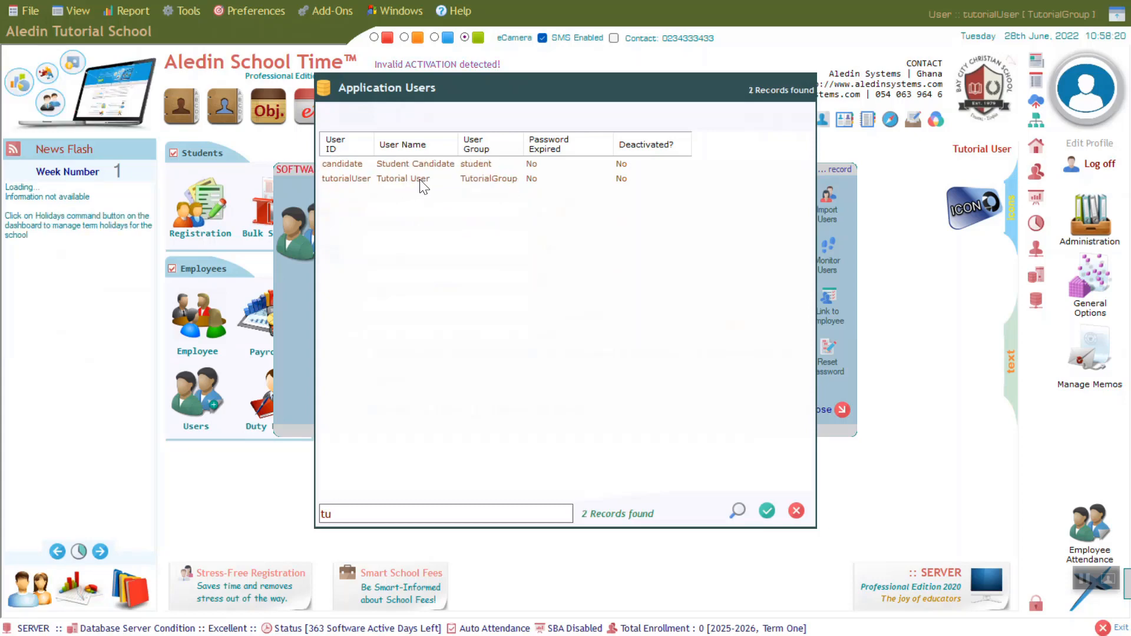
pyautogui.click(767, 510)
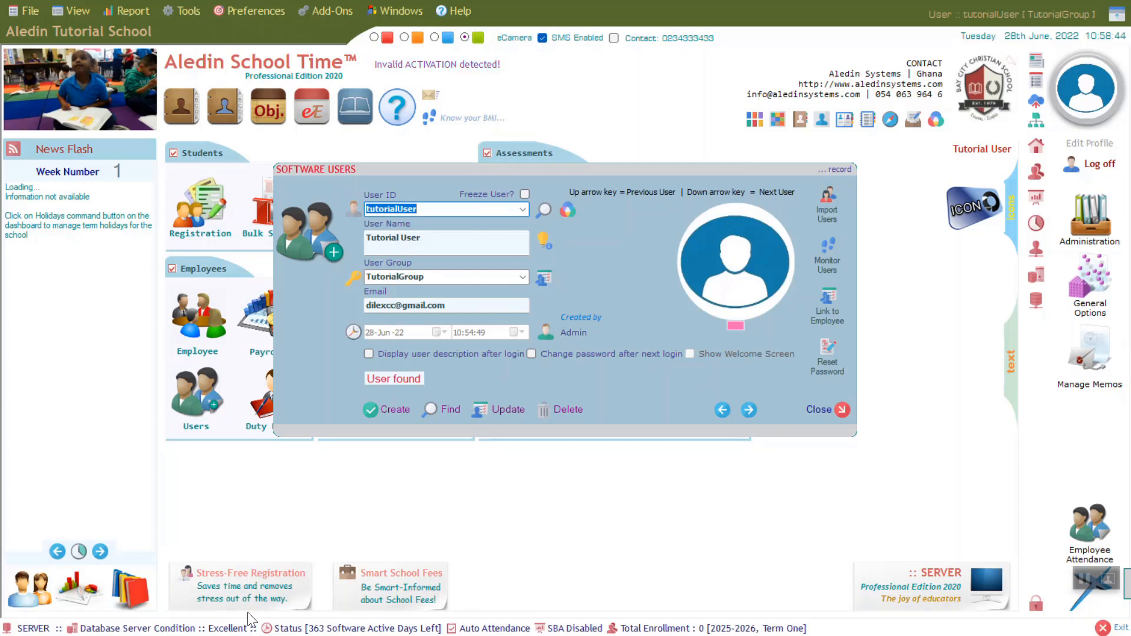
pyautogui.click(843, 411)
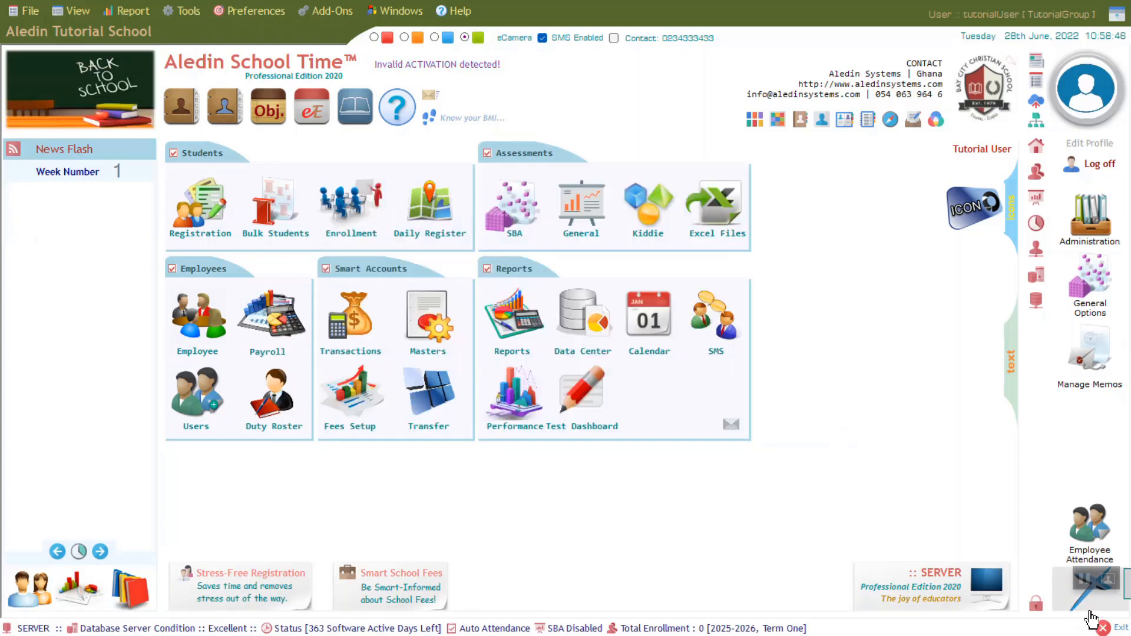
pyautogui.click(1116, 14)
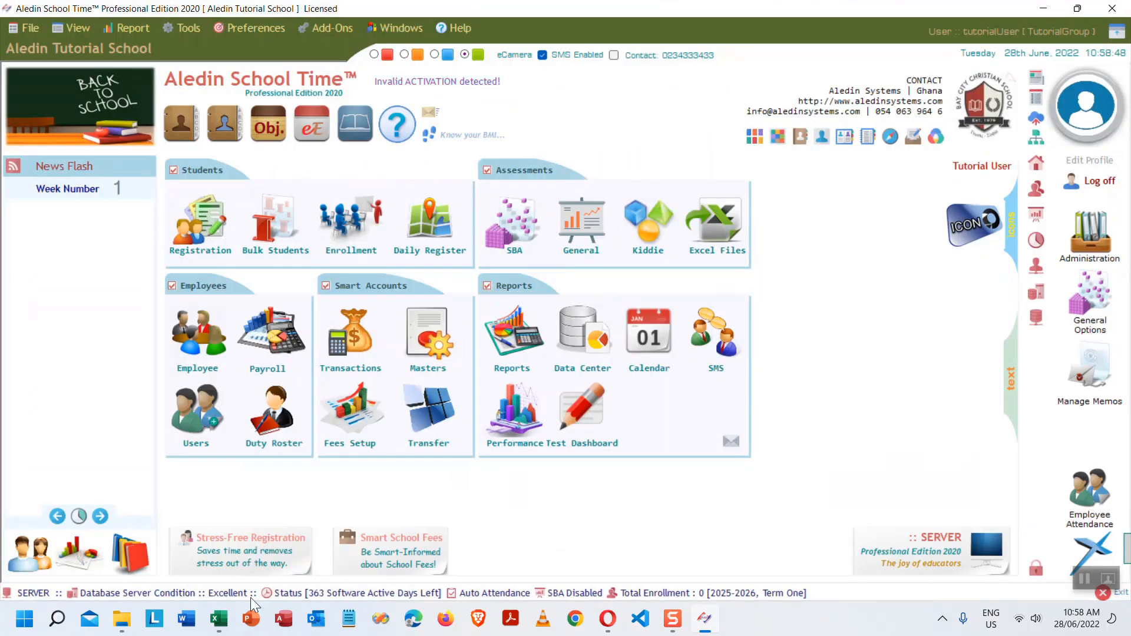
# - Give Excel cell B7 ('Create users') an orange fill, then return to Aledin School Time
pyautogui.click(218, 619)
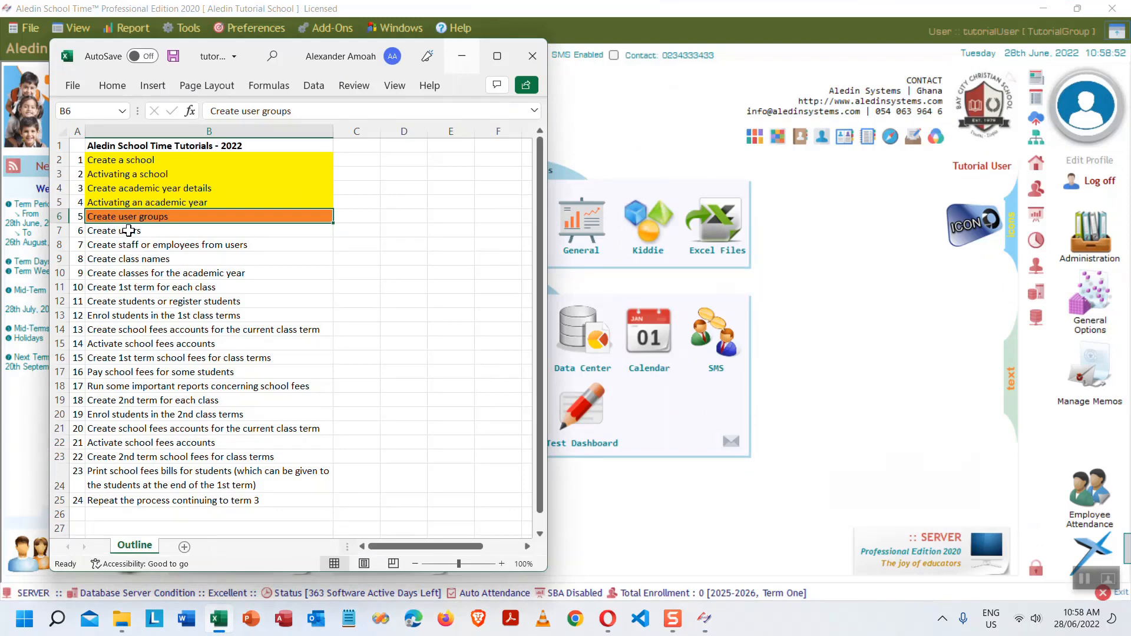
pyautogui.click(128, 229)
pyautogui.click(118, 85)
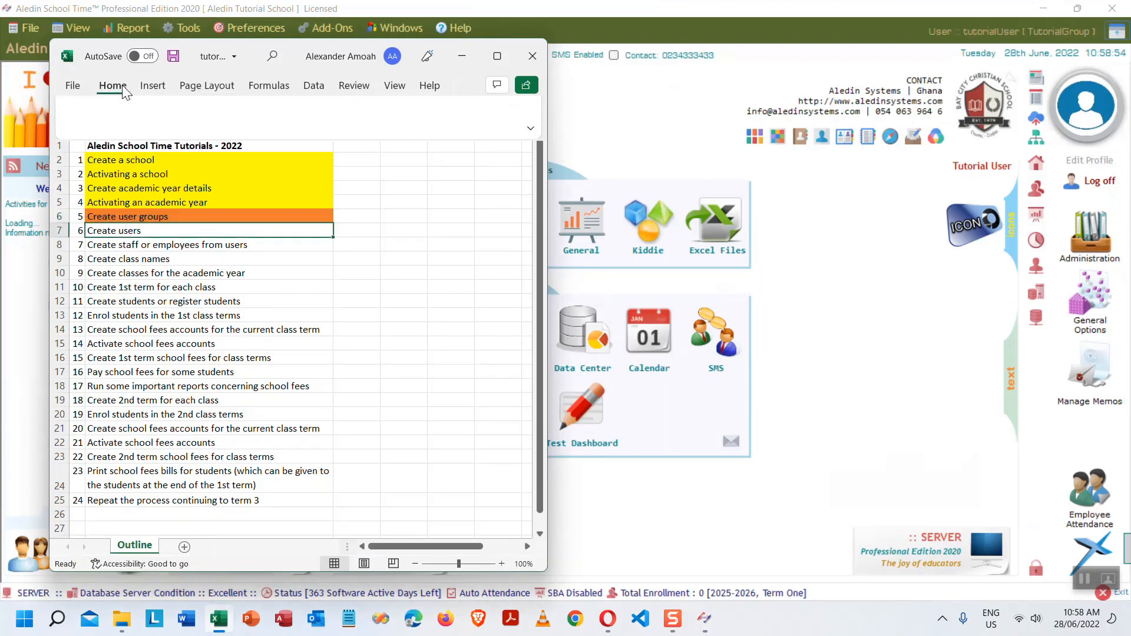
pyautogui.click(168, 147)
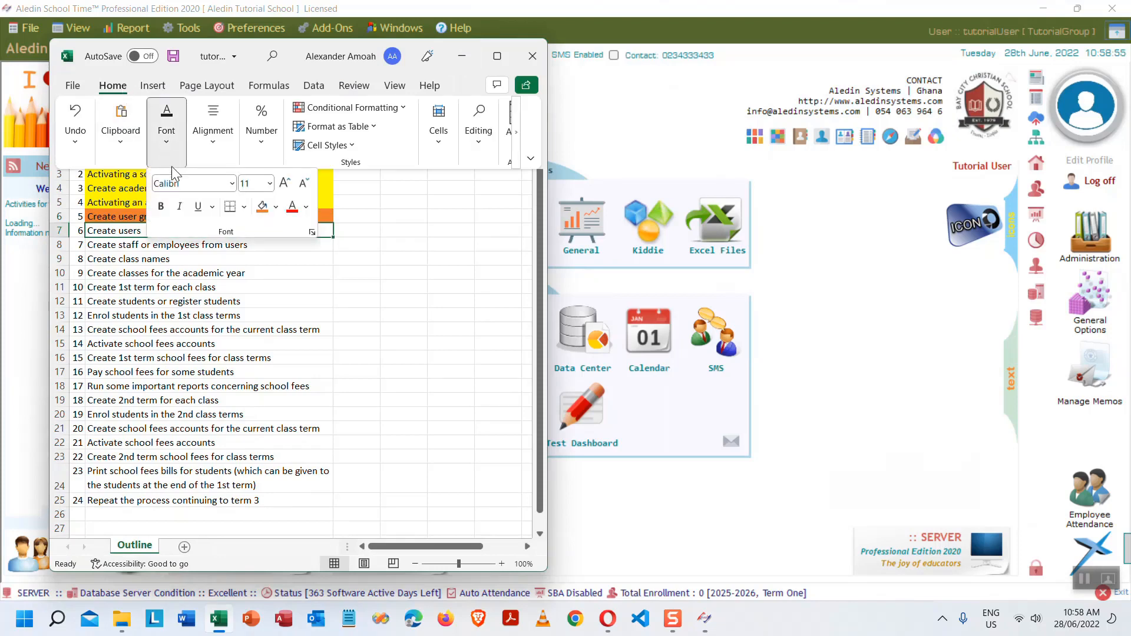
pyautogui.click(262, 206)
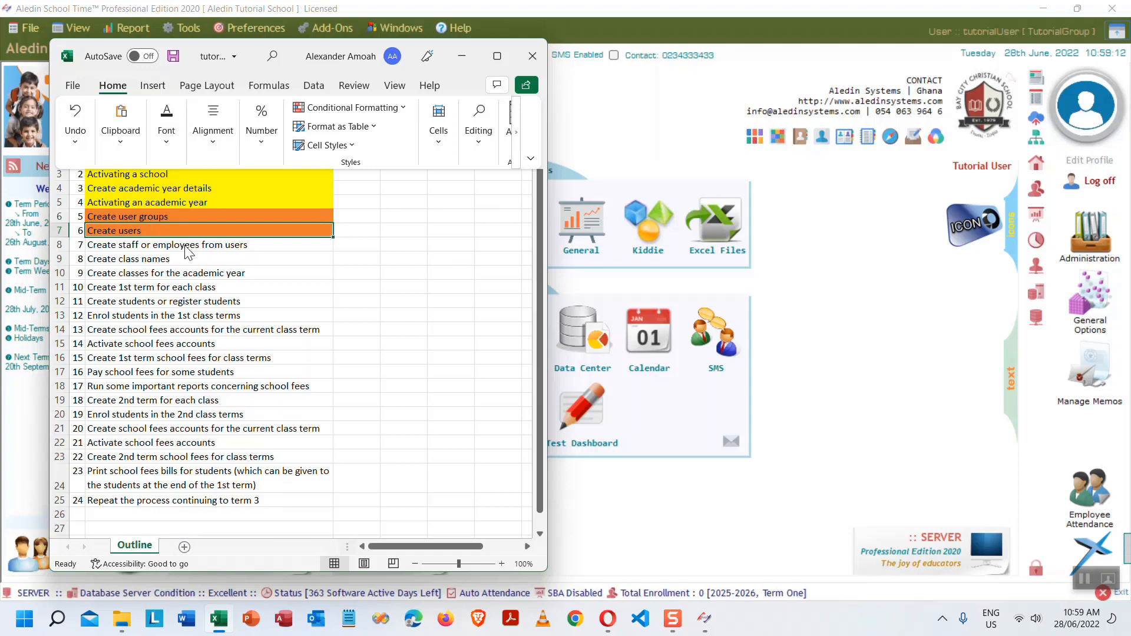
pyautogui.click(698, 8)
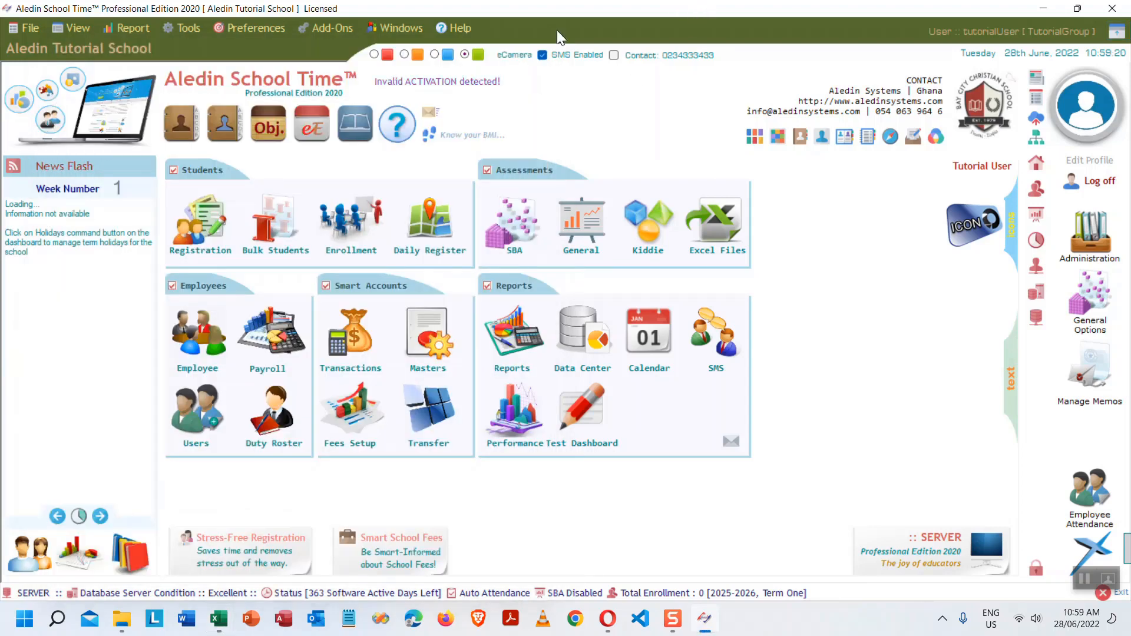
# - Load the tutorialUser record in Software Users using the User ID list and a 'tutor' search
pyautogui.click(197, 421)
pyautogui.click(527, 209)
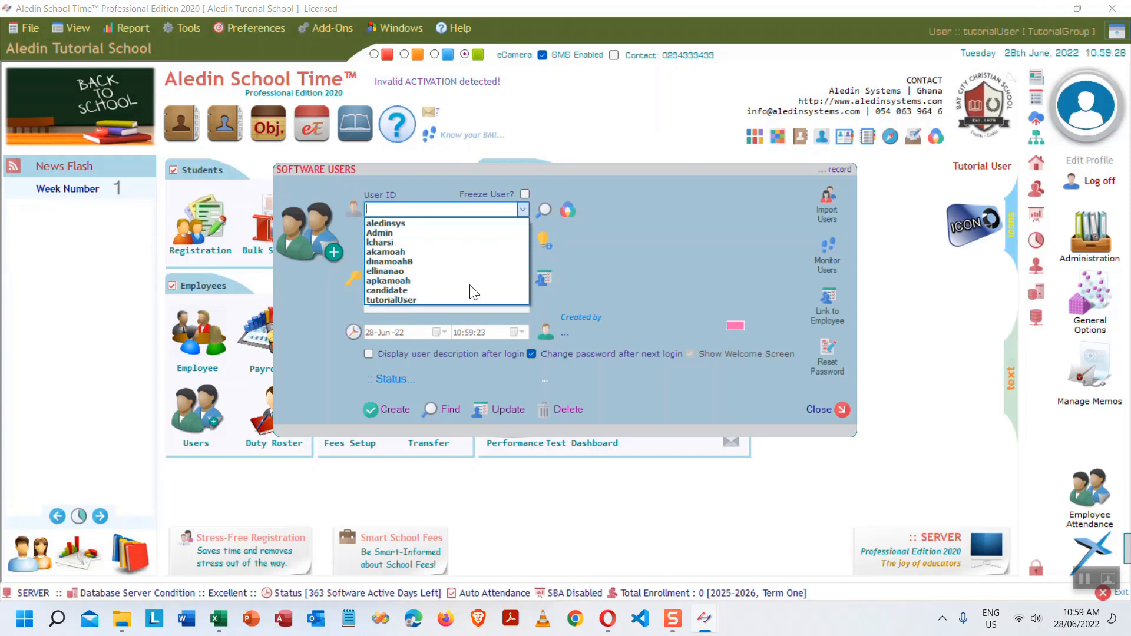
pyautogui.click(404, 297)
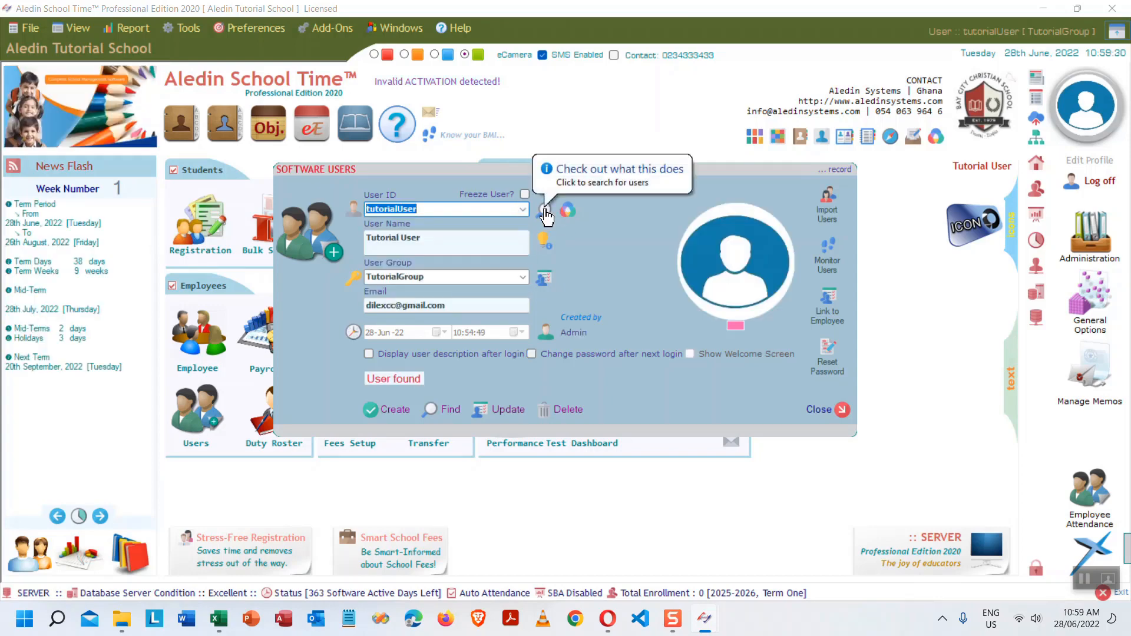
pyautogui.click(545, 211)
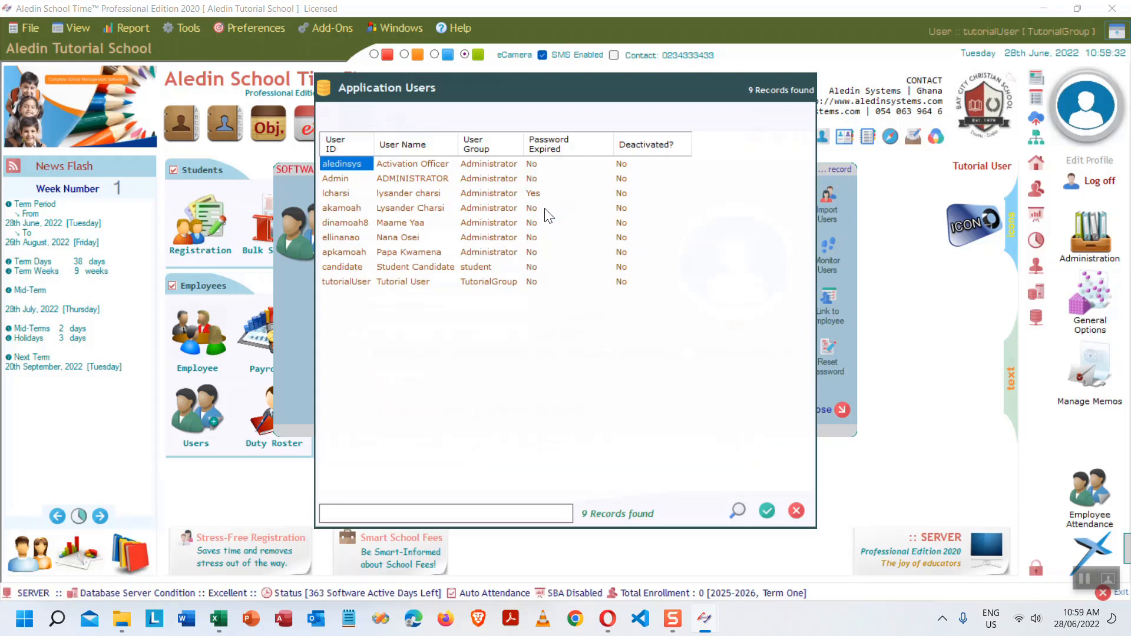
pyautogui.write('tuor')
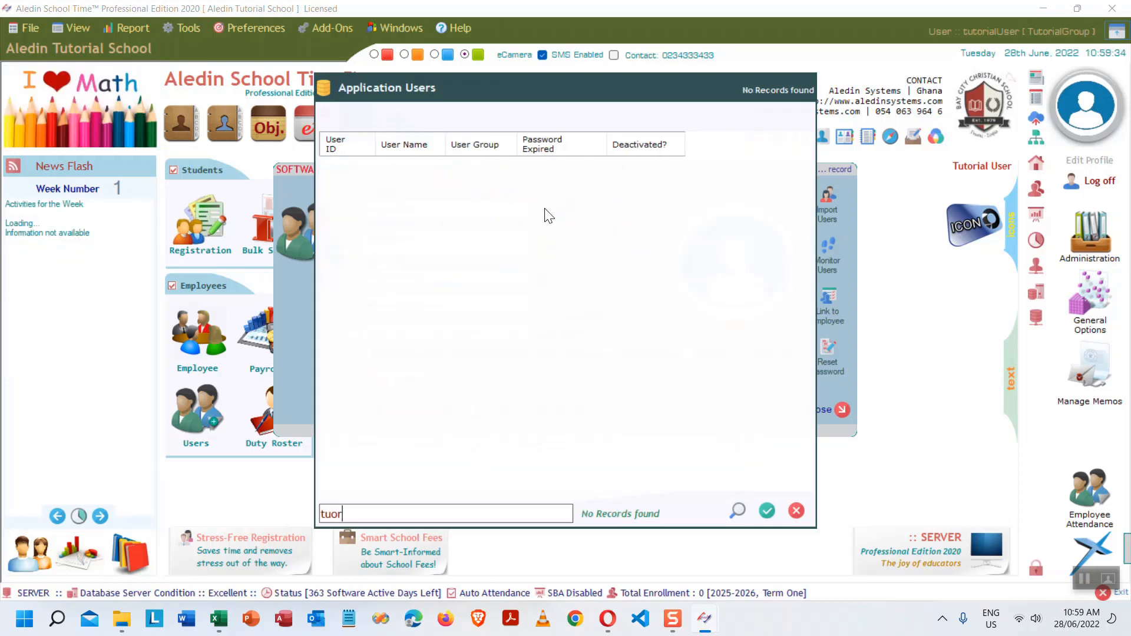
pyautogui.press('BackSpace')
pyautogui.press('BackSpace')
pyautogui.write('tor')
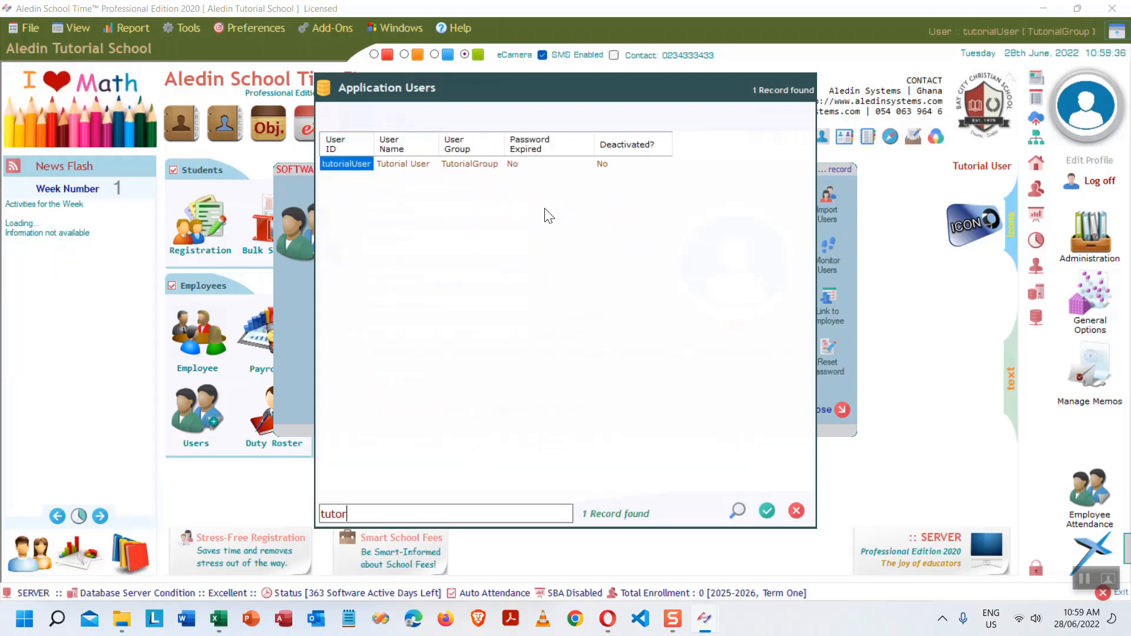
pyautogui.press('Return')
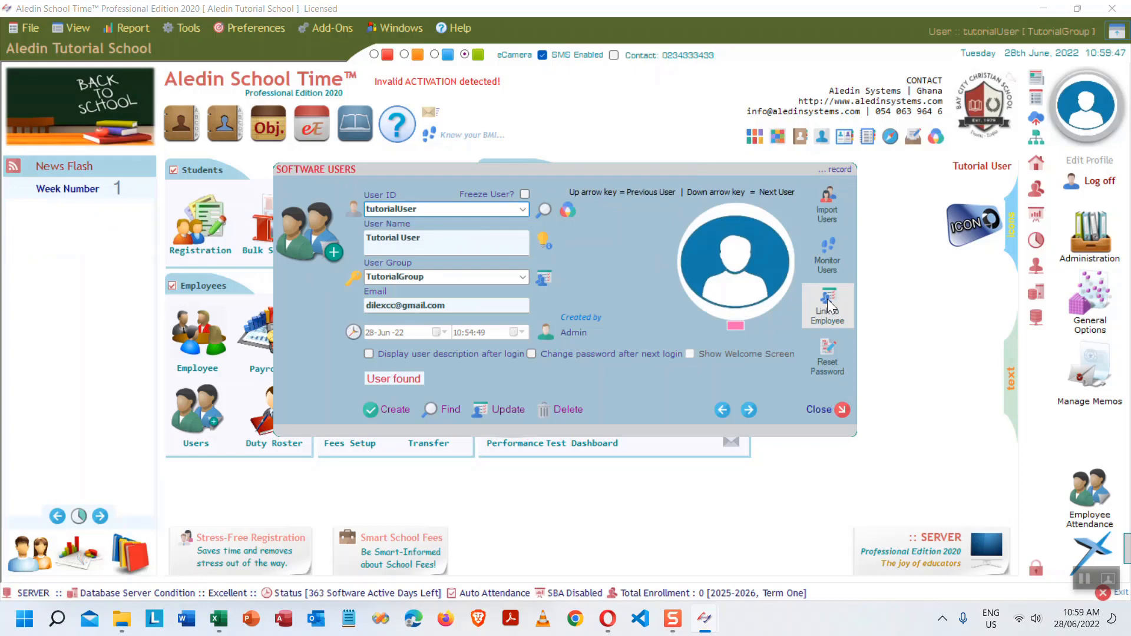
# - Unlock the linked employee and set title Mr., gender Male, Married, education Secondary
pyautogui.click(827, 305)
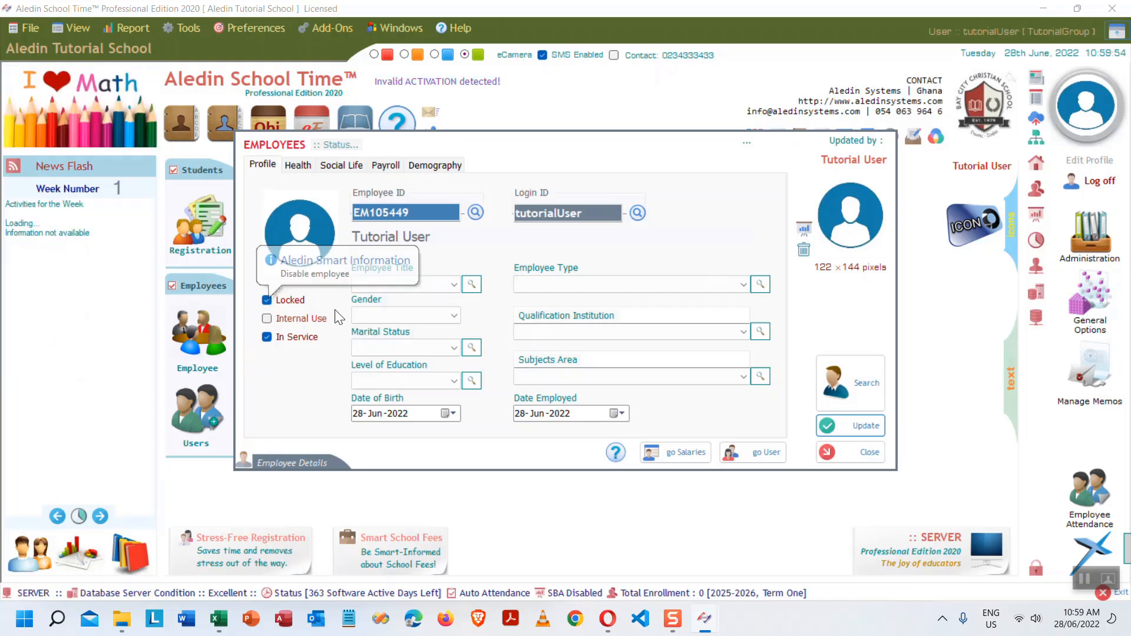
pyautogui.click(268, 302)
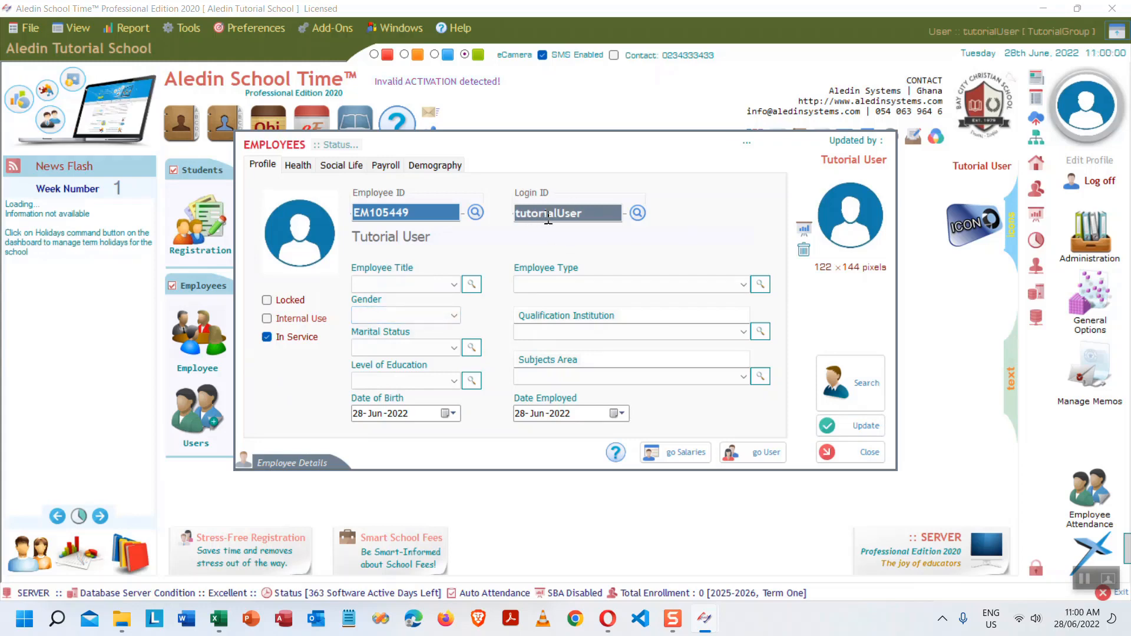
pyautogui.click(454, 285)
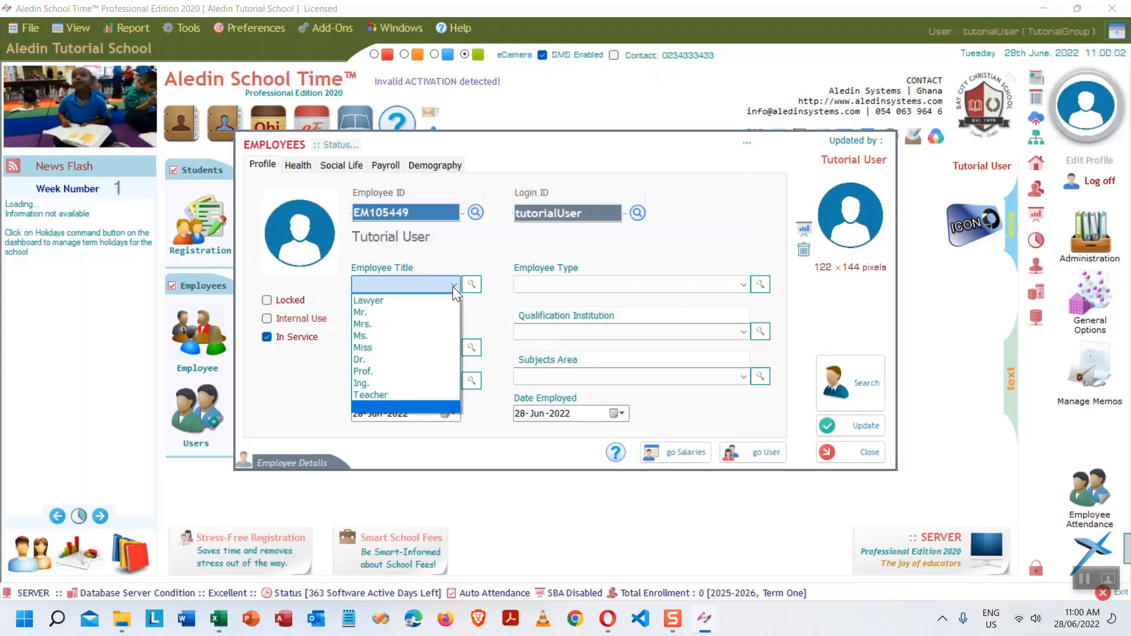
pyautogui.click(401, 313)
pyautogui.click(434, 316)
pyautogui.click(390, 353)
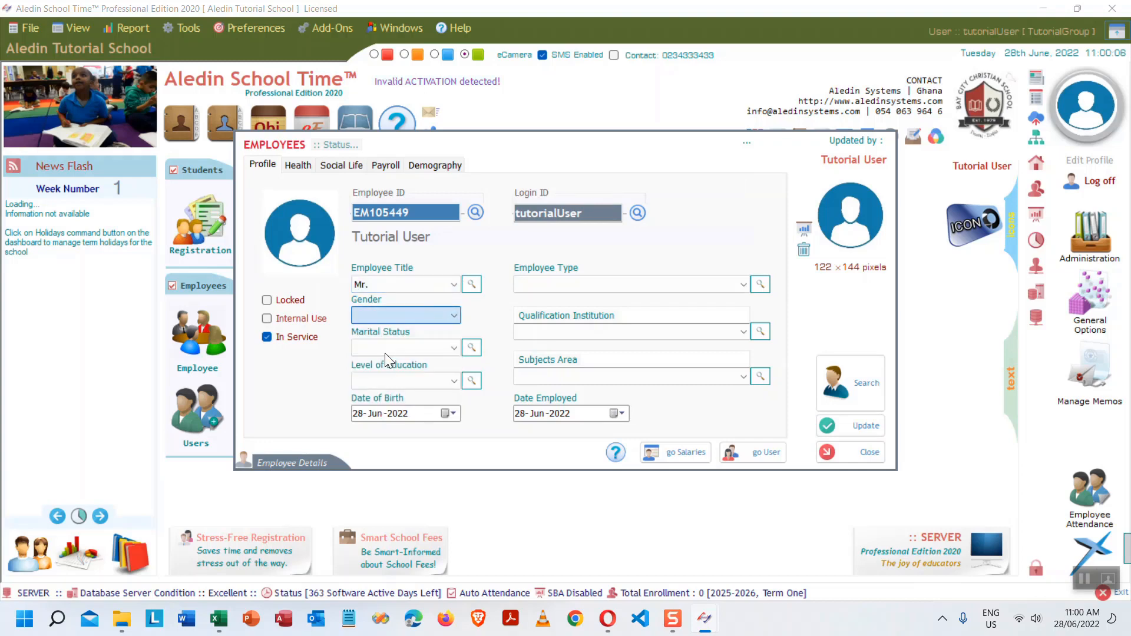
pyautogui.click(453, 348)
pyautogui.click(401, 362)
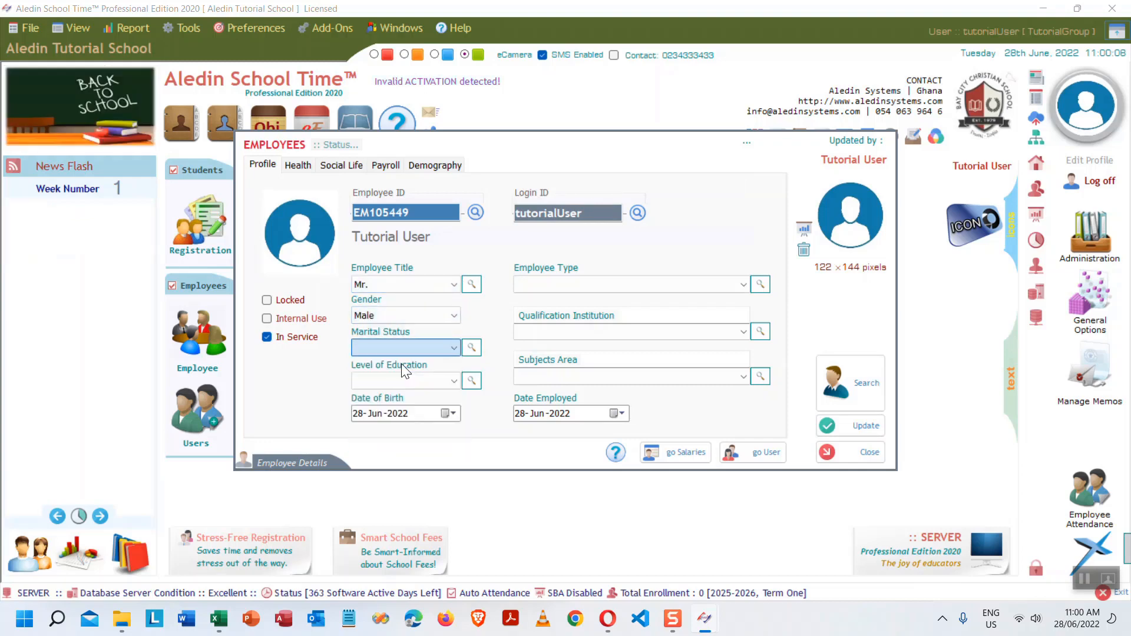
pyautogui.click(440, 378)
pyautogui.click(401, 408)
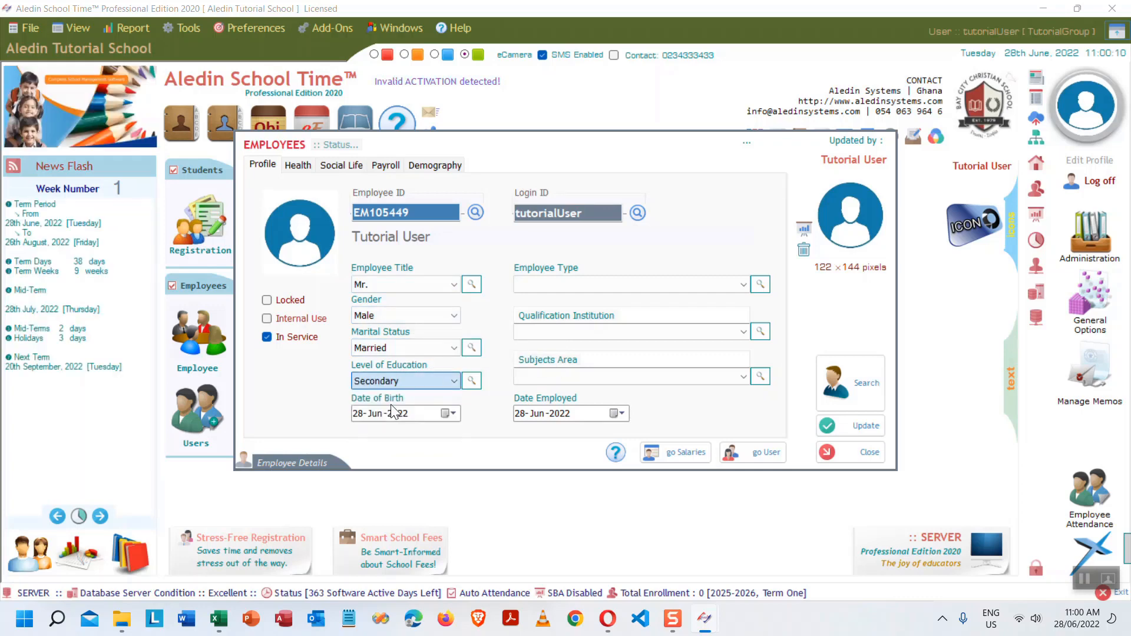
# - Set employee type Teacher, institution Sarkis Foundation School, subject English and Citizenship Education
pyautogui.click(709, 286)
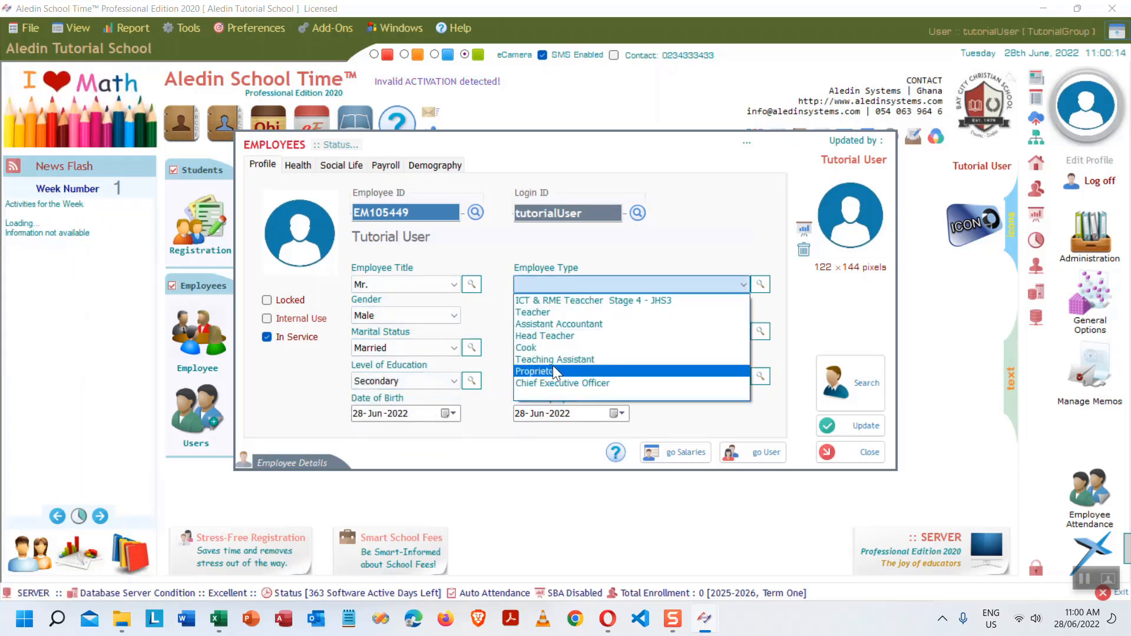
pyautogui.click(585, 312)
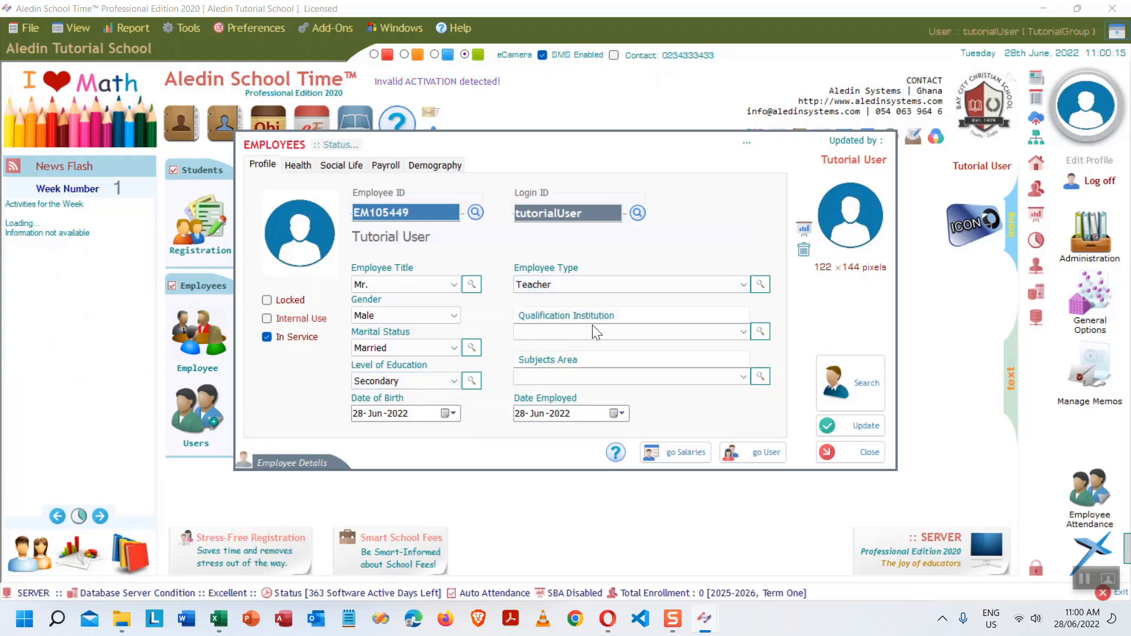
pyautogui.click(743, 331)
pyautogui.scroll(-1, 745, 326)
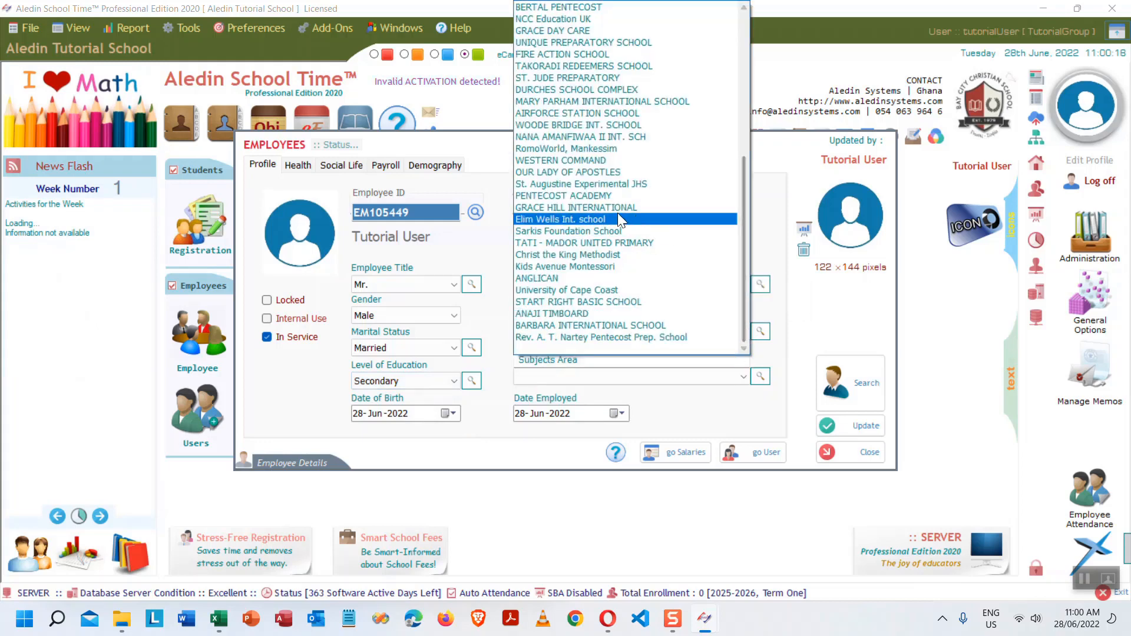
pyautogui.click(623, 230)
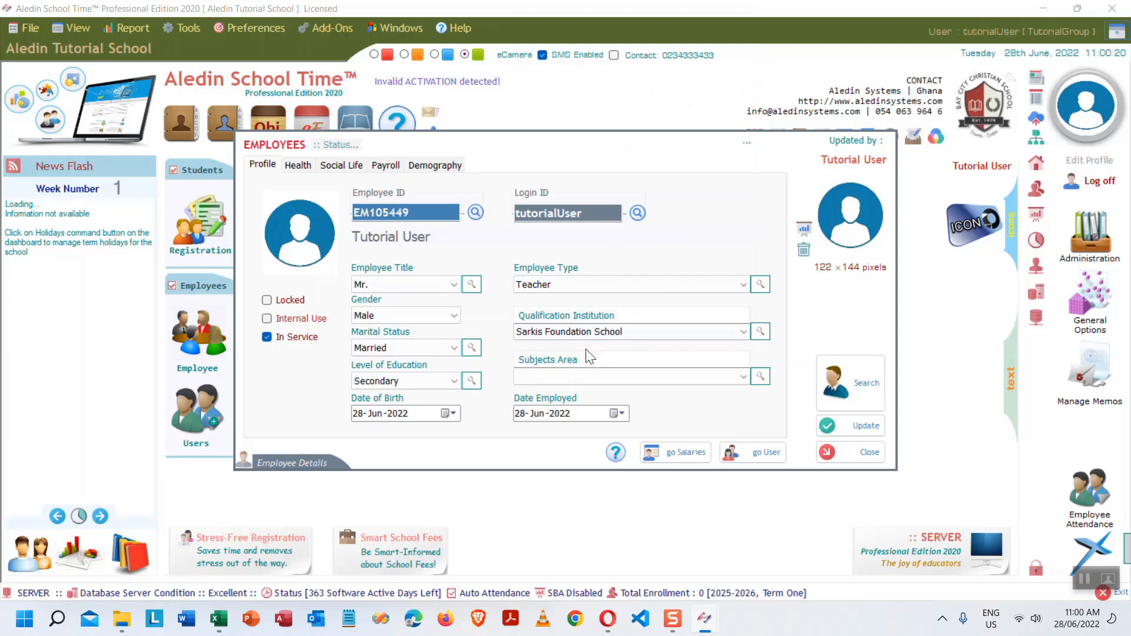
pyautogui.click(744, 377)
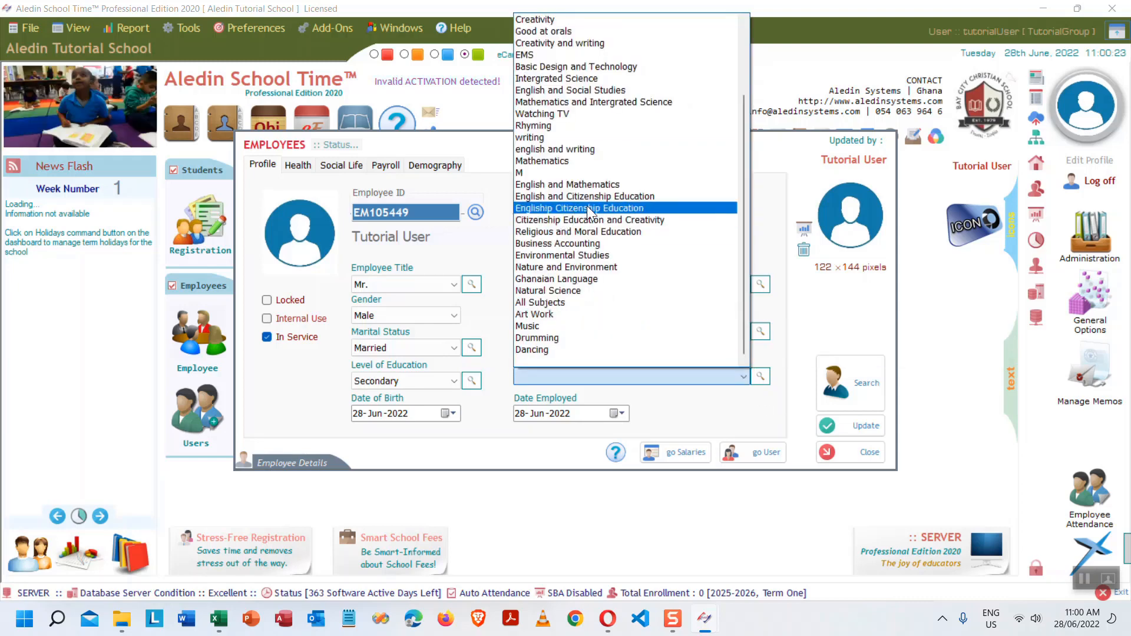
pyautogui.click(595, 197)
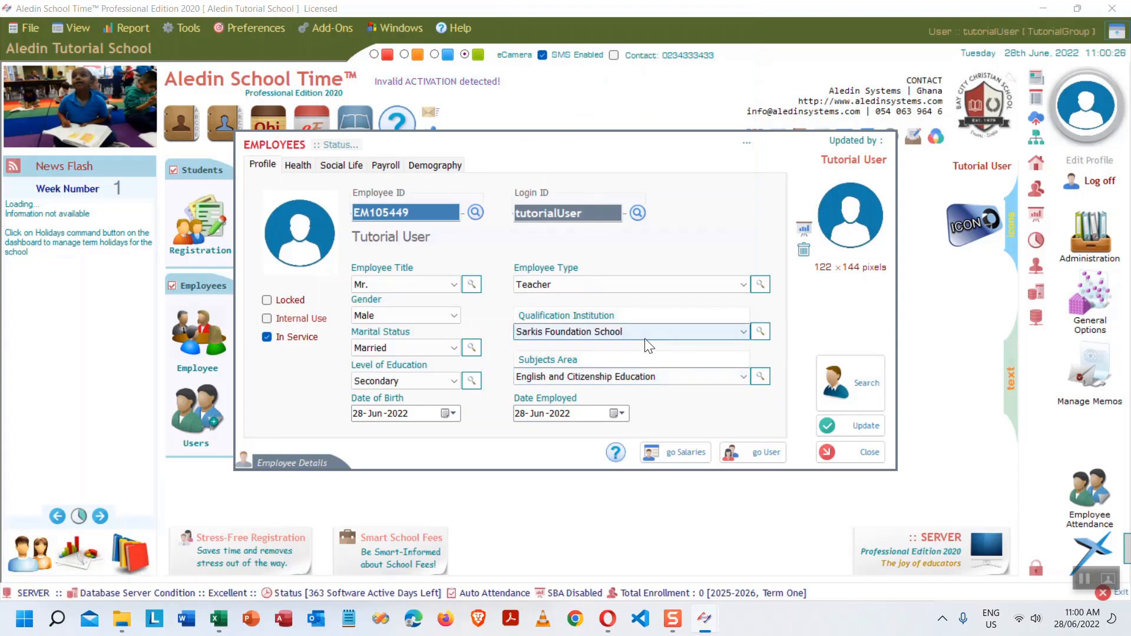
pyautogui.click(301, 167)
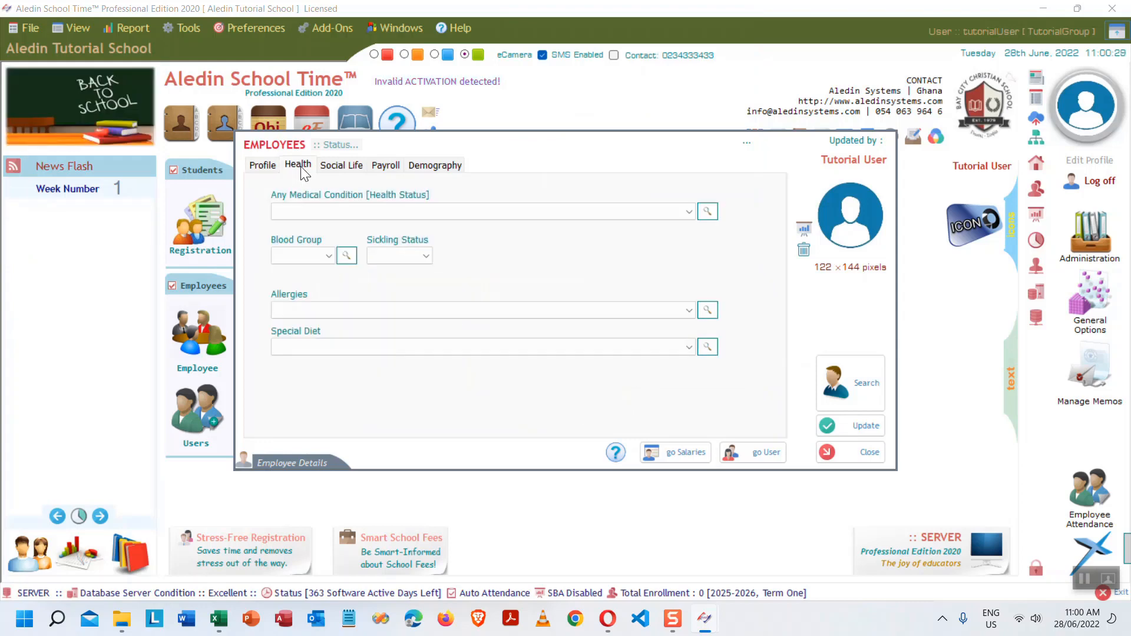
# - Record no medical conditions, blood group AB+, sickling No, Dust allergy and Allergic to beans diet
pyautogui.click(688, 211)
pyautogui.click(518, 226)
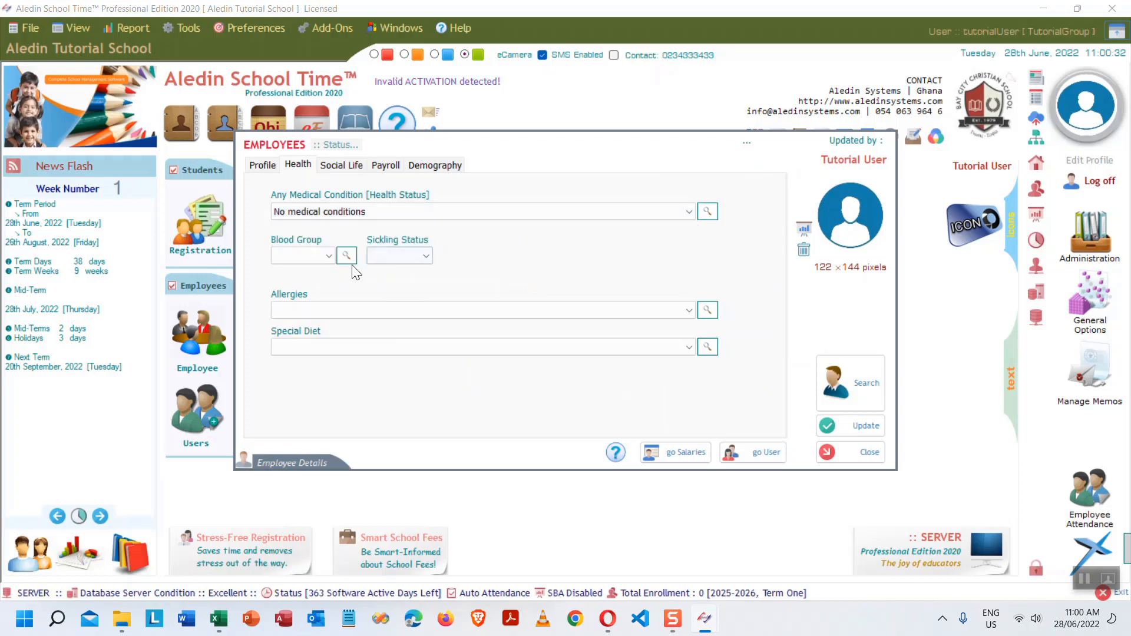
pyautogui.click(328, 256)
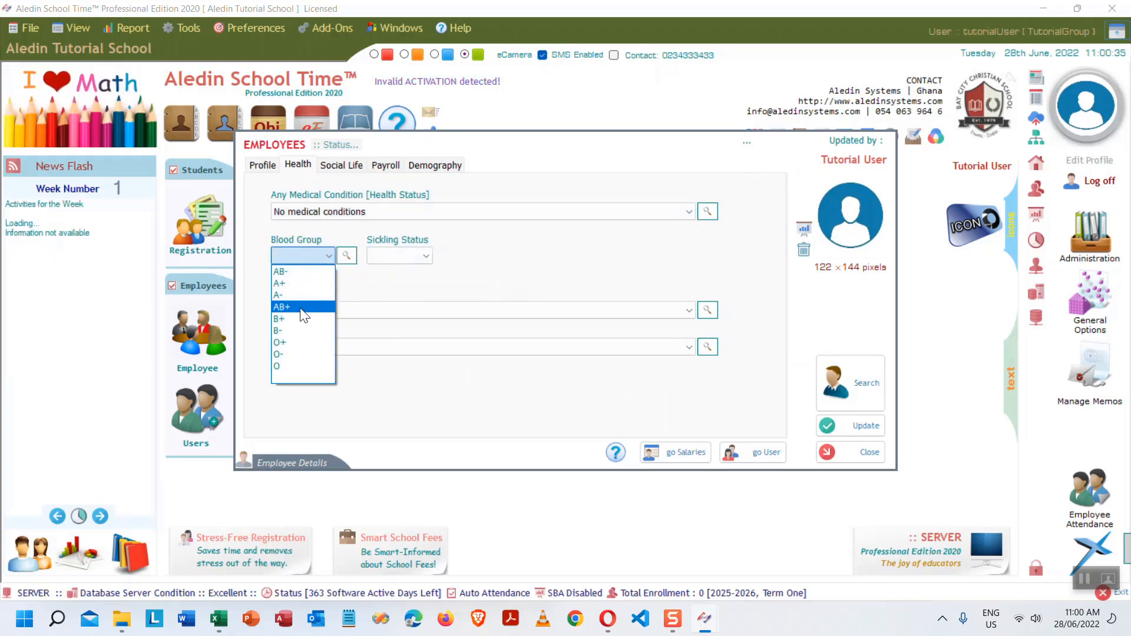
pyautogui.click(302, 307)
pyautogui.click(425, 255)
pyautogui.click(389, 282)
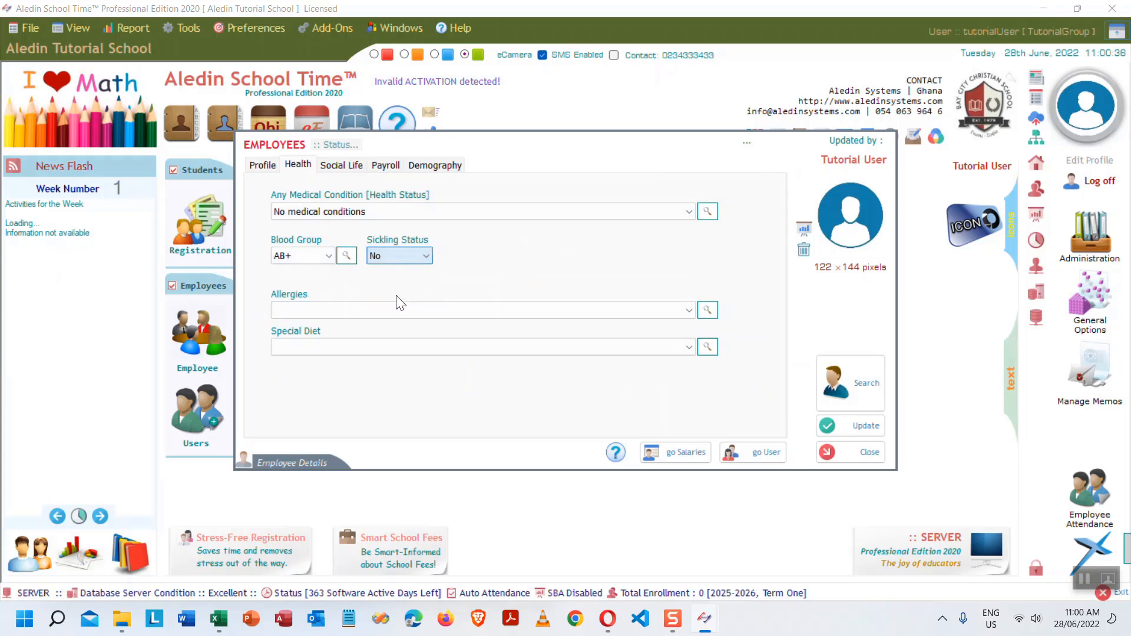
pyautogui.click(687, 310)
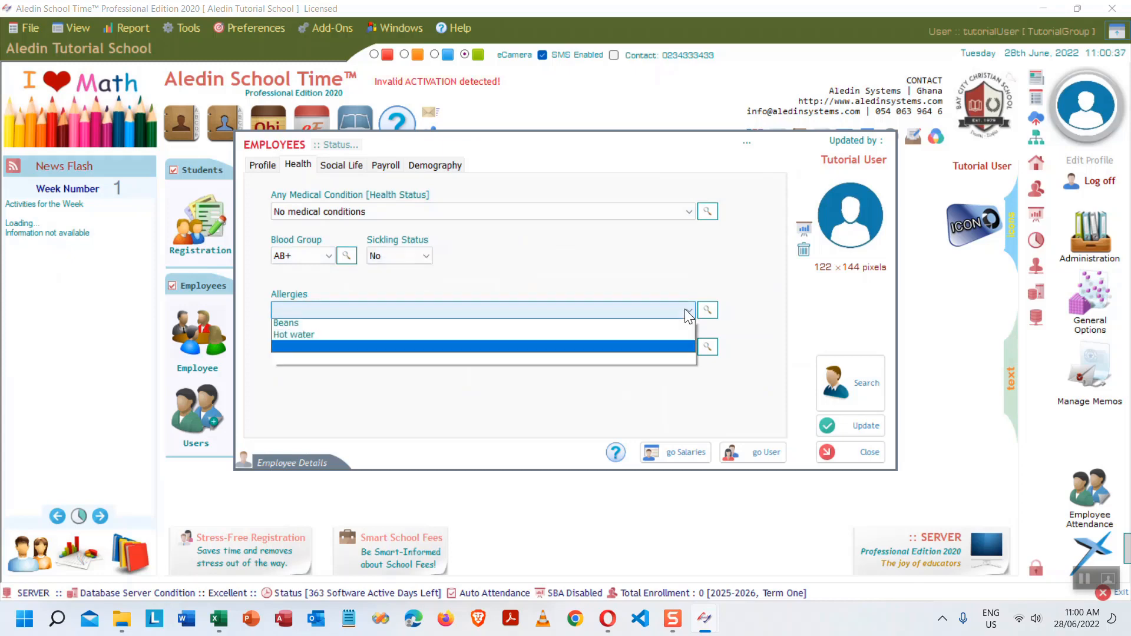
pyautogui.click(664, 344)
pyautogui.click(685, 346)
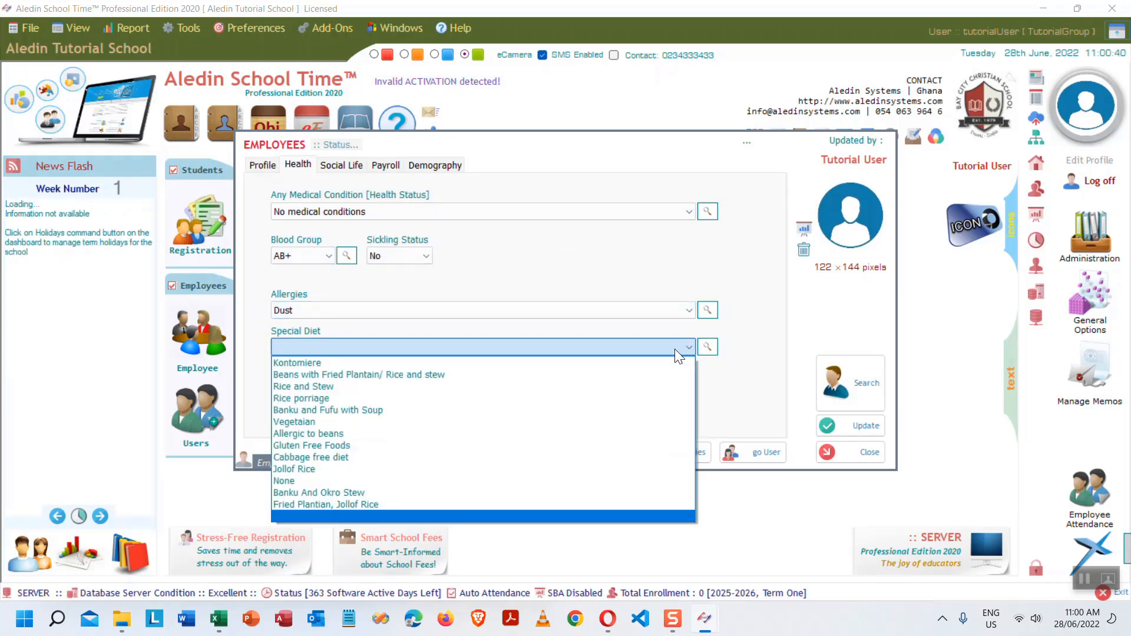
pyautogui.click(572, 431)
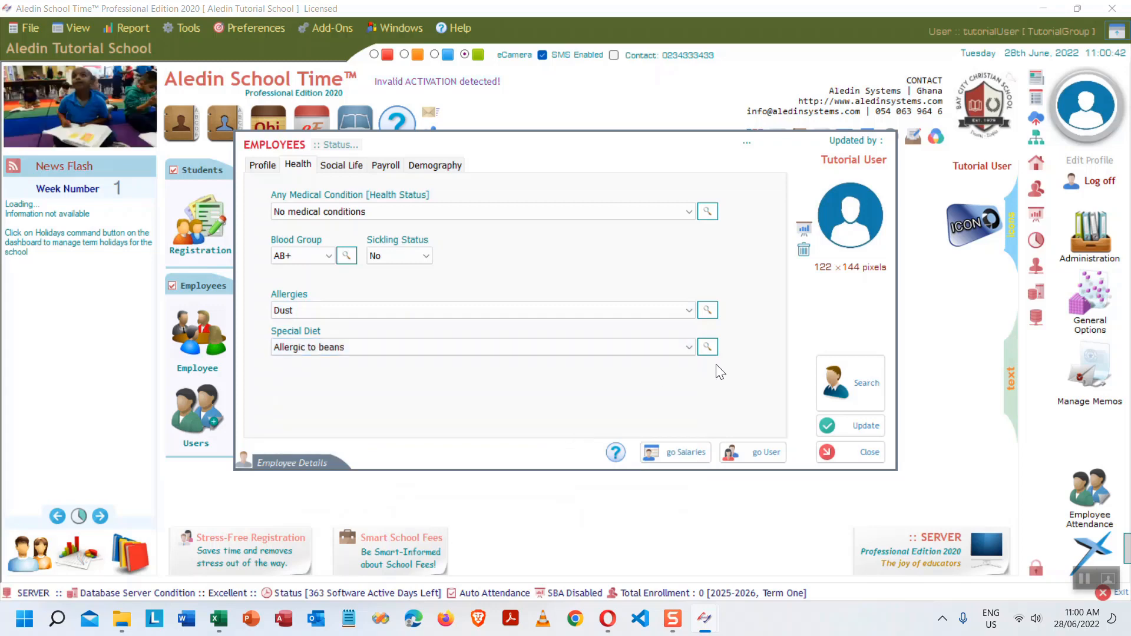
# - On the Social Life tab, enter the employee's contact and emergency contact numbers and set religion to Christian
pyautogui.click(341, 163)
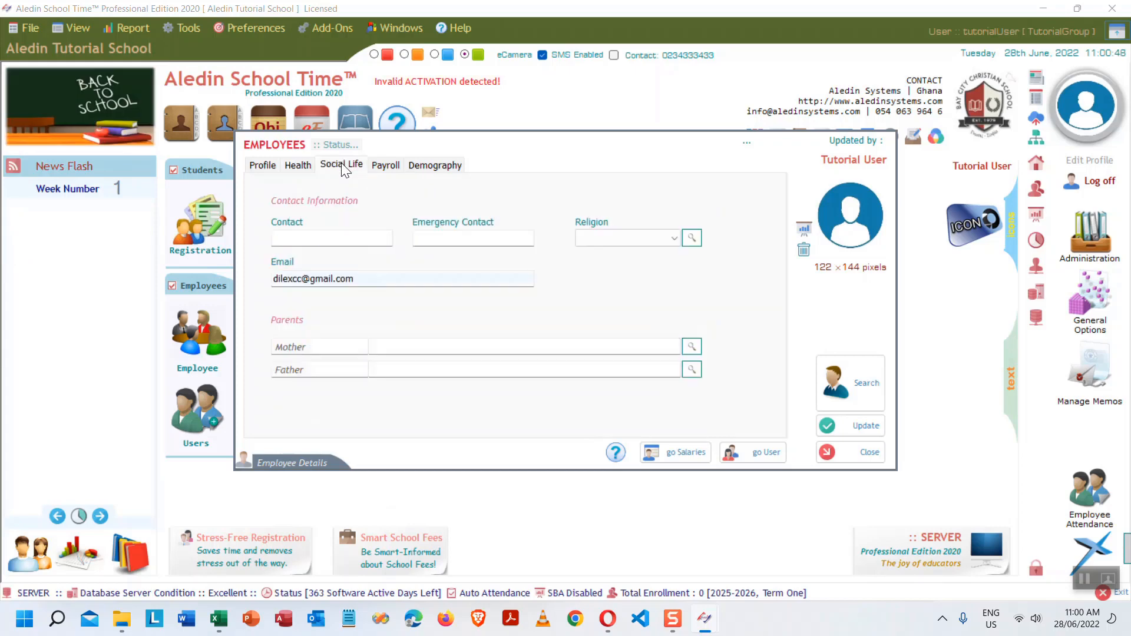
pyautogui.click(377, 238)
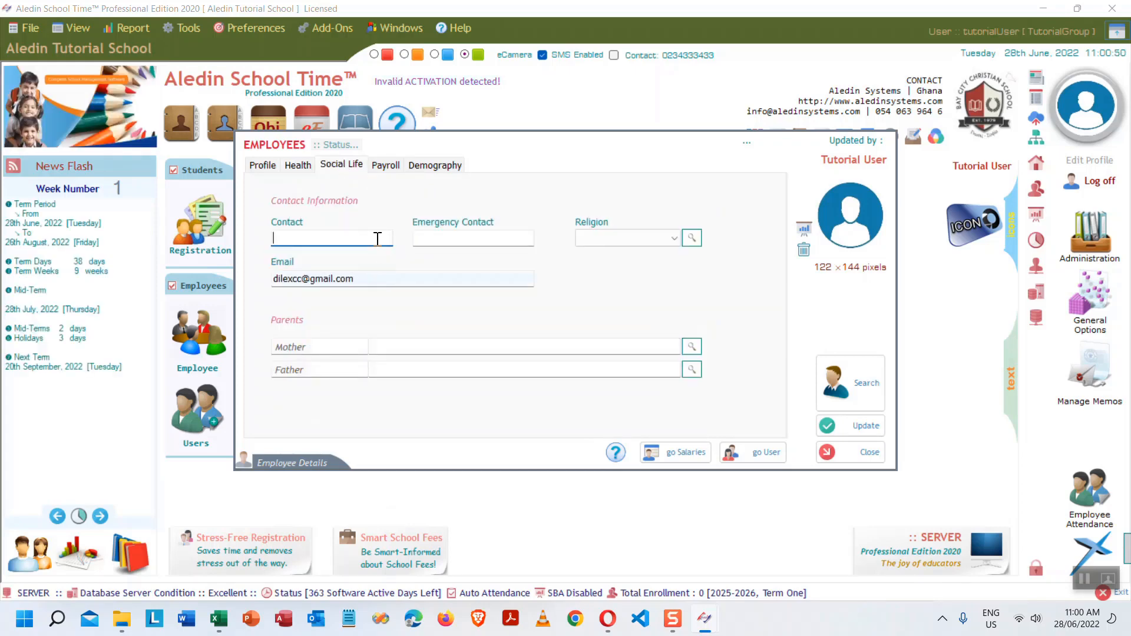
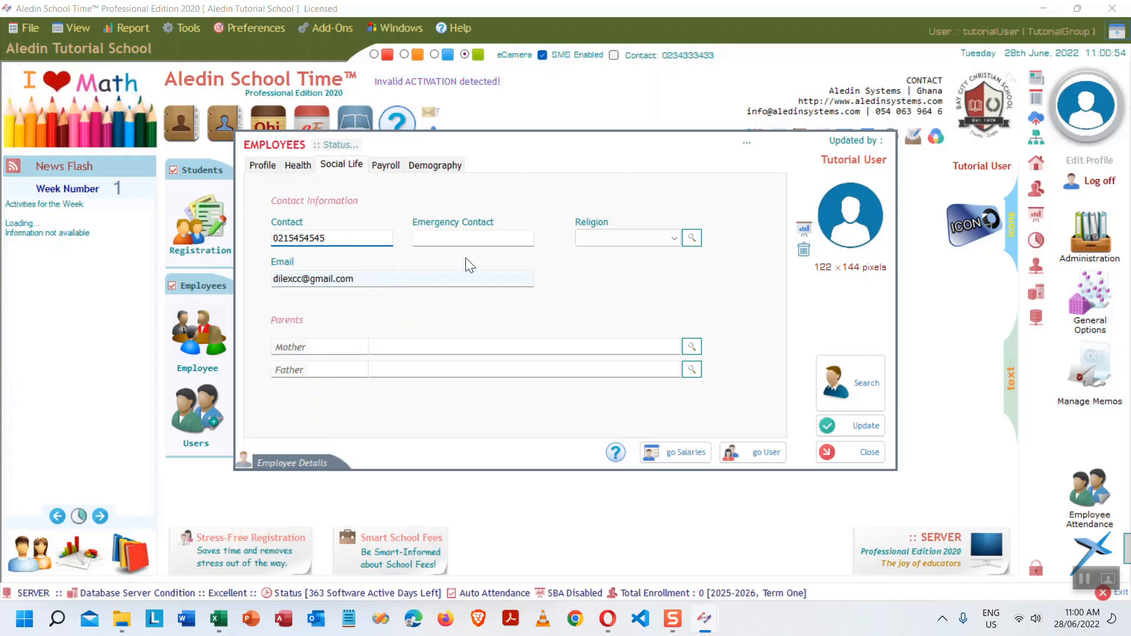
pyautogui.click(489, 236)
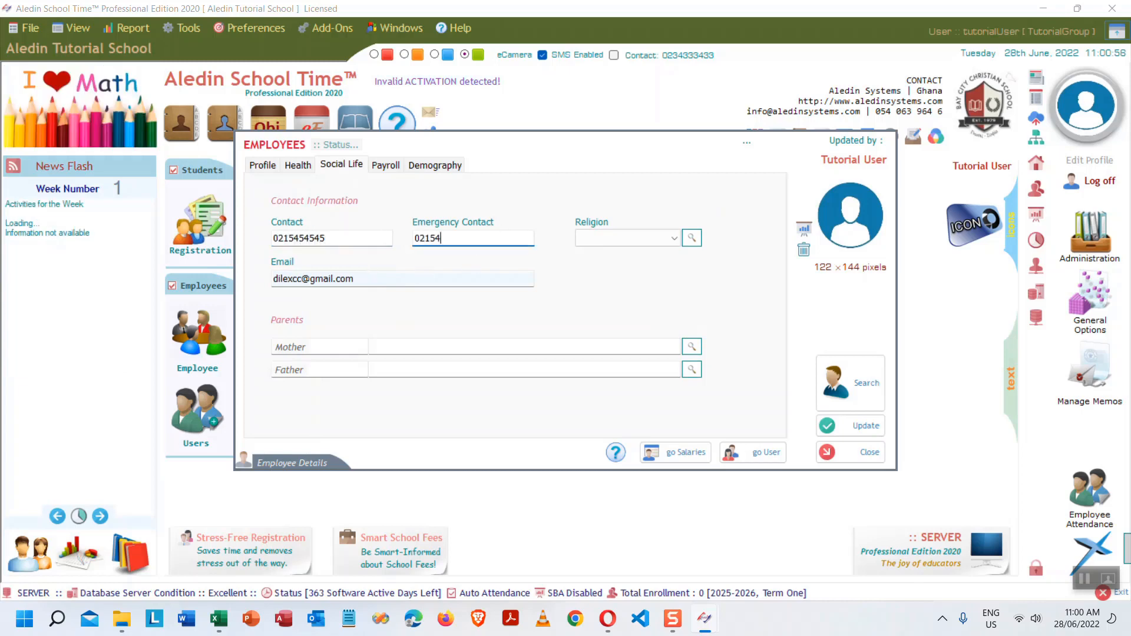
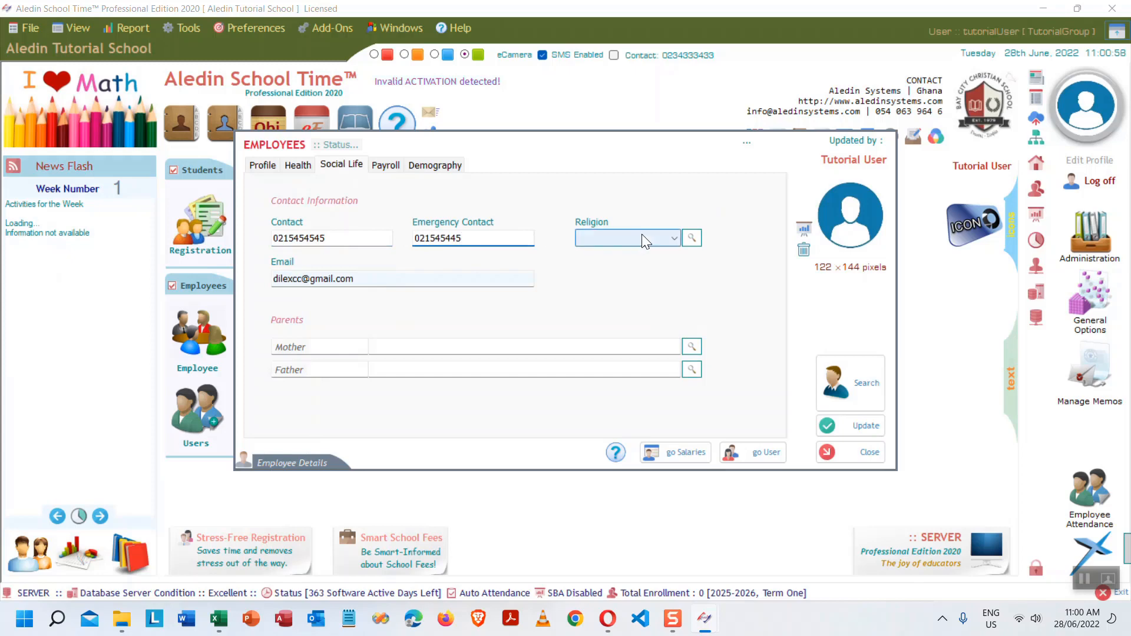
pyautogui.click(641, 237)
pyautogui.click(625, 254)
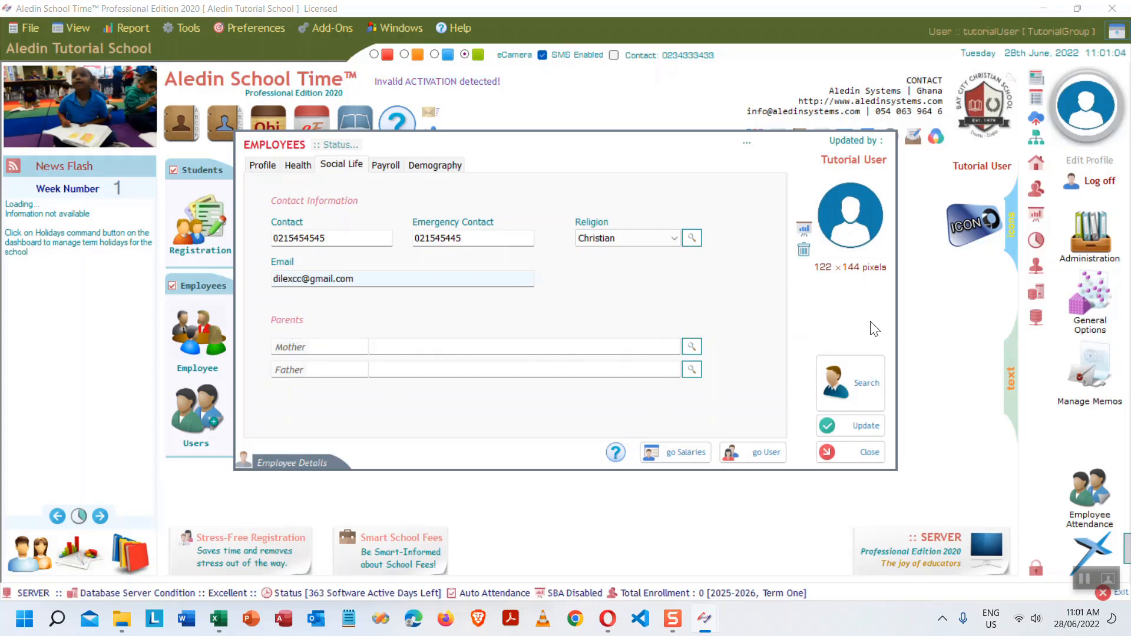
# - Show the employee's Payroll tab, with basic salary, deductions, allowances and net salary at 0
pyautogui.click(385, 165)
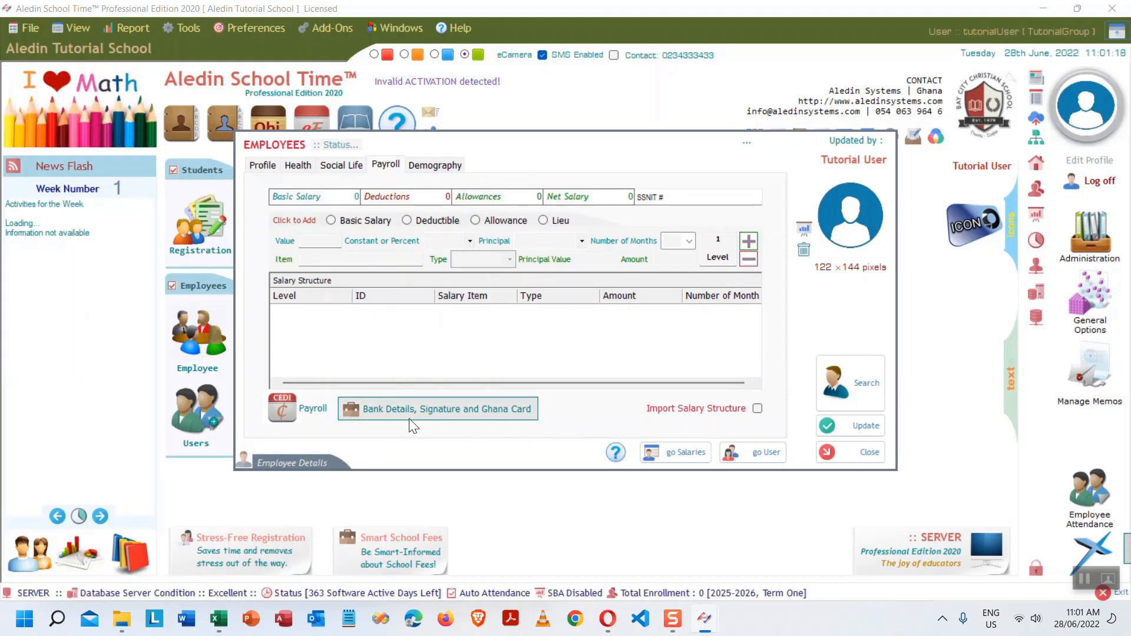
# - Choose Fidelity as the bank, enter the TIN and Ghana Card number, and save the bank details
pyautogui.click(449, 406)
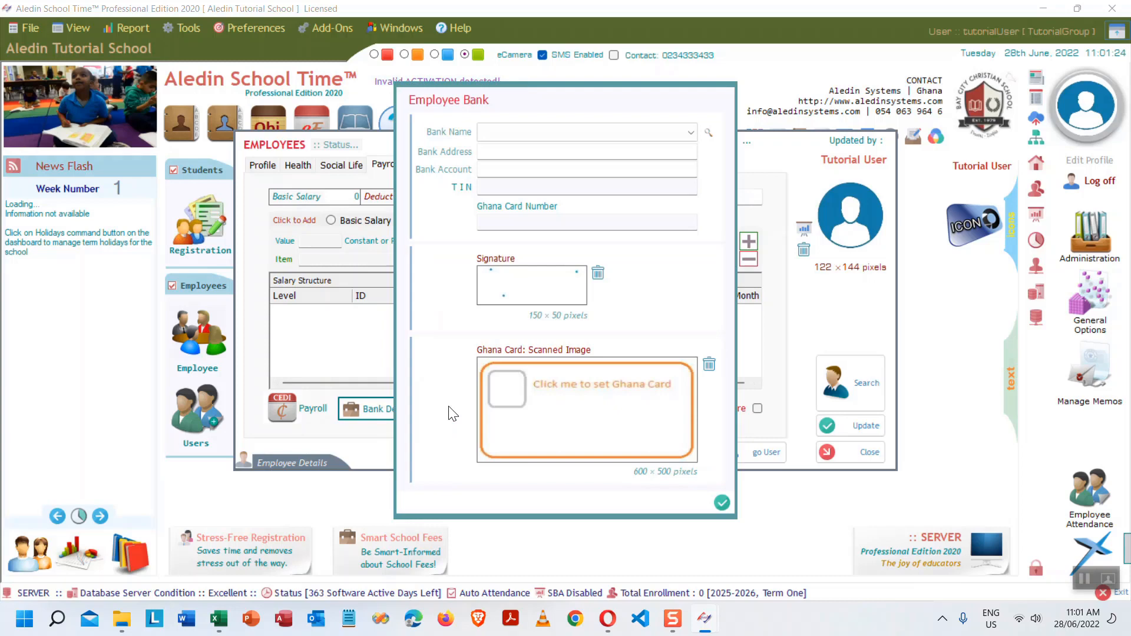
pyautogui.click(693, 132)
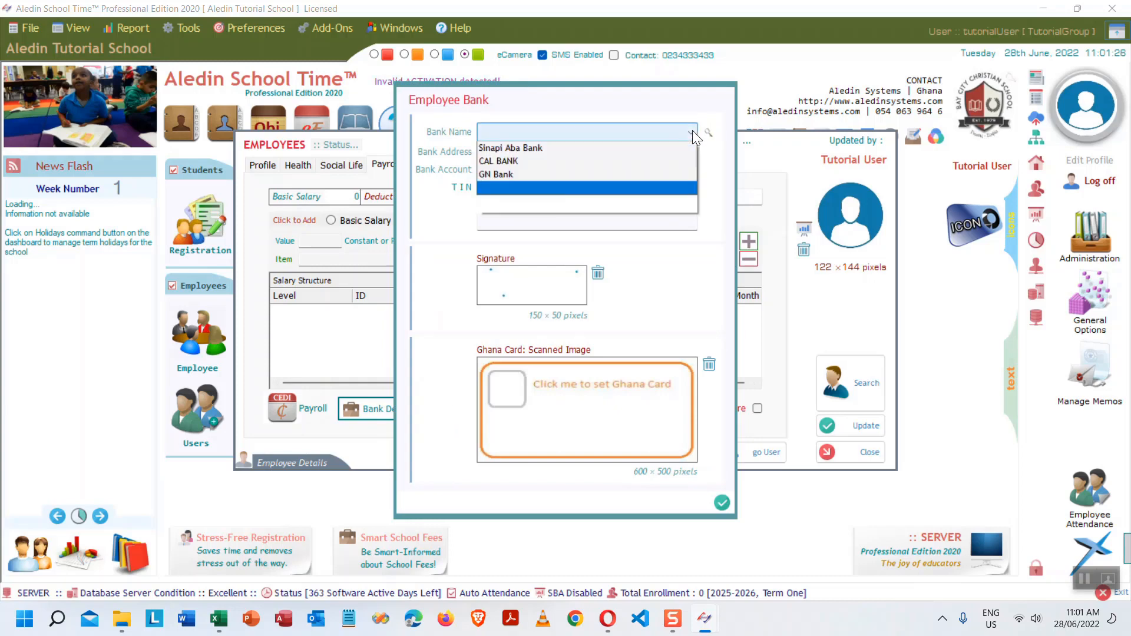
pyautogui.click(651, 145)
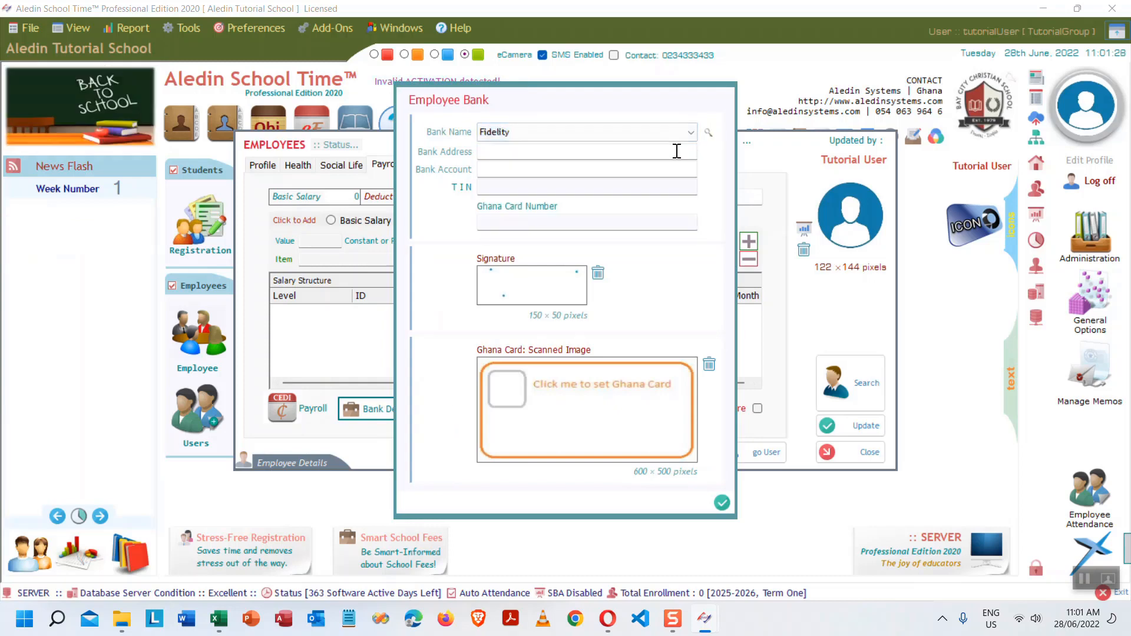
pyautogui.click(552, 188)
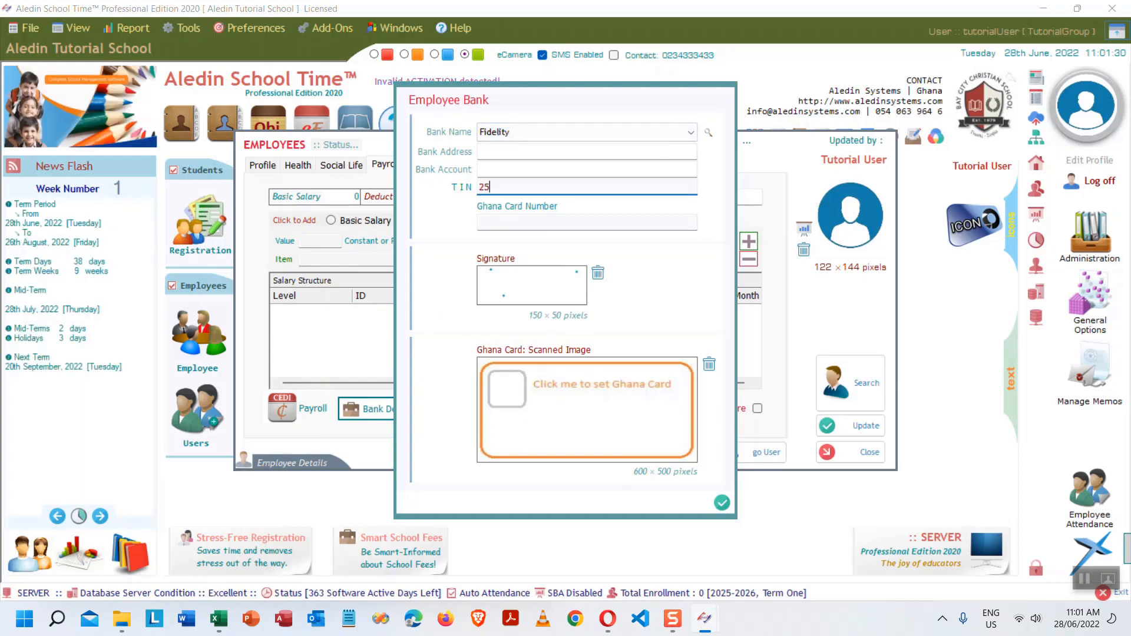
pyautogui.click(575, 222)
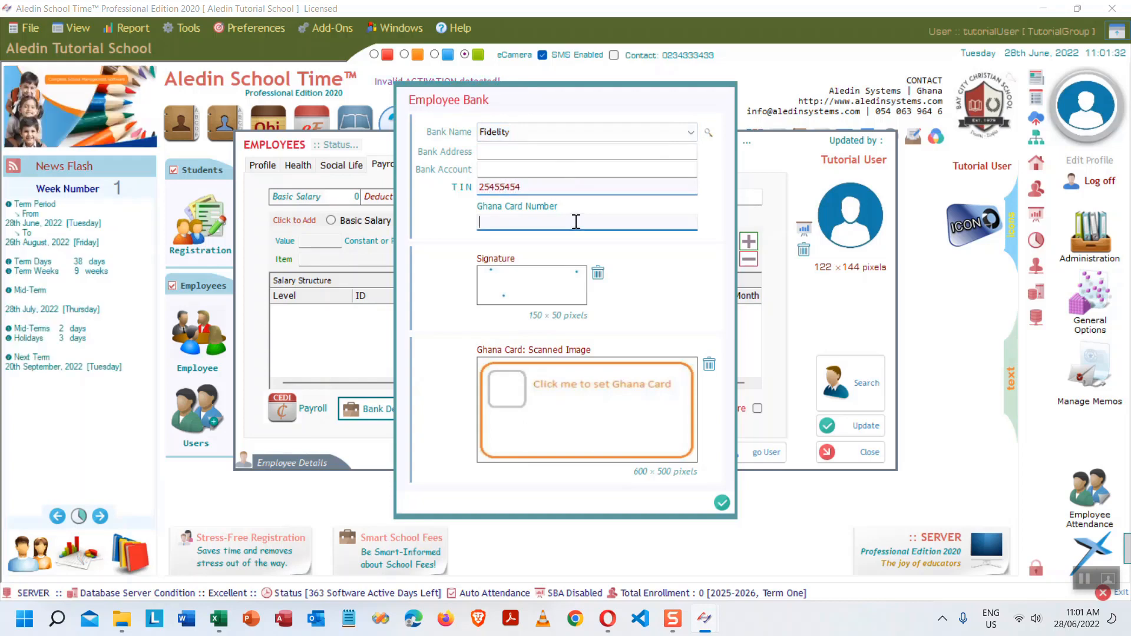
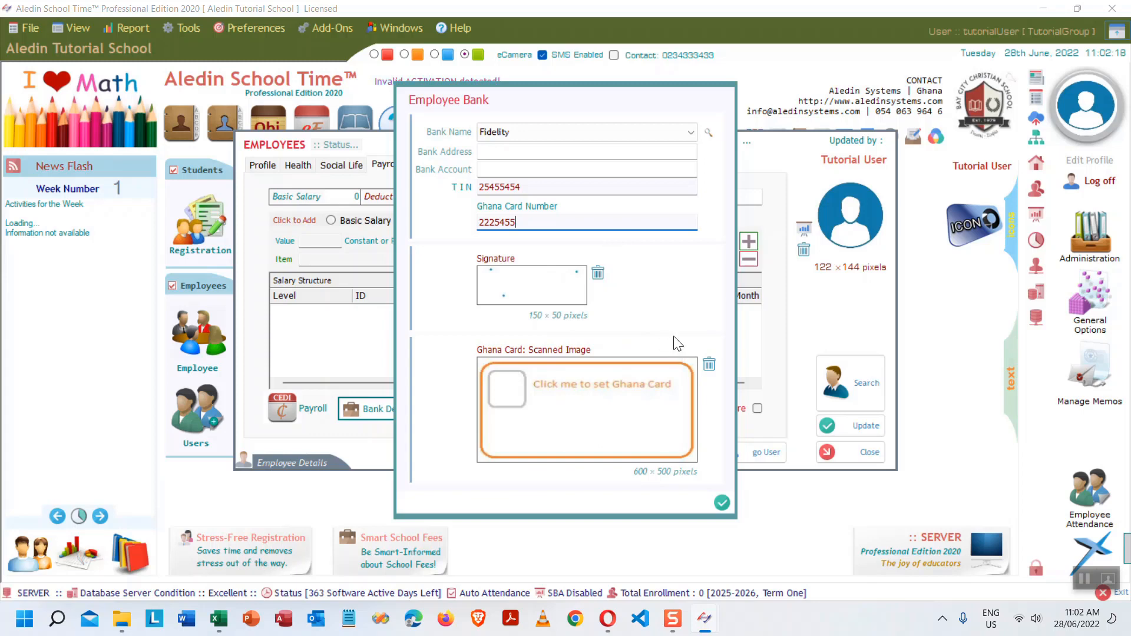
pyautogui.click(722, 502)
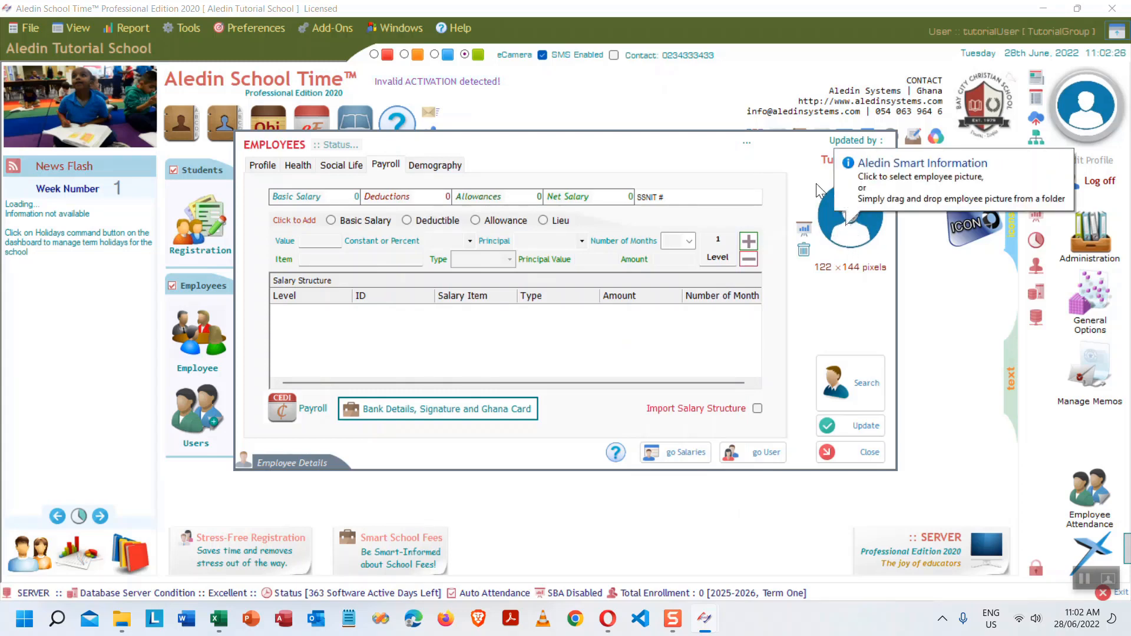
# - Return to the employee's Profile tab, then briefly open, enlarge and close the Pictures folder window
pyautogui.click(263, 166)
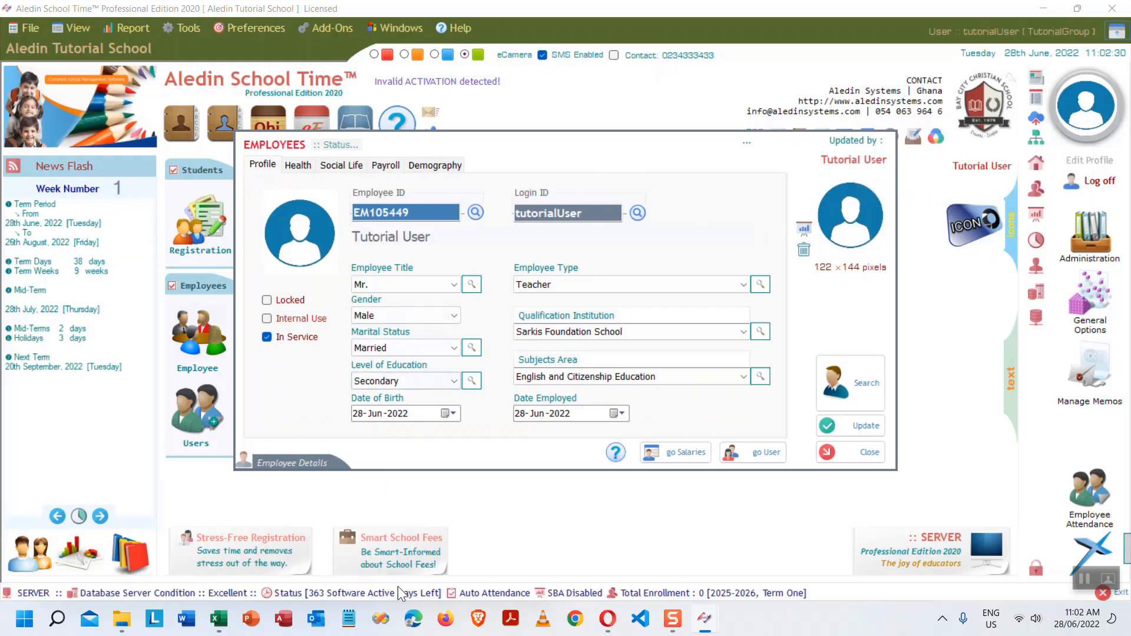
pyautogui.moveTo(124, 628)
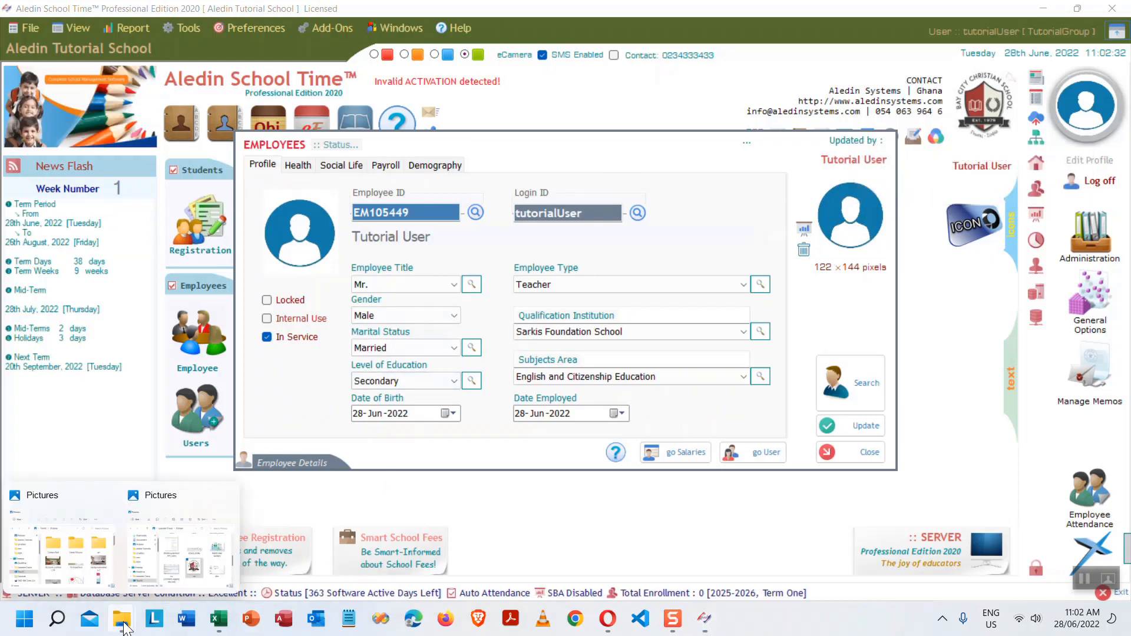
pyautogui.click(171, 570)
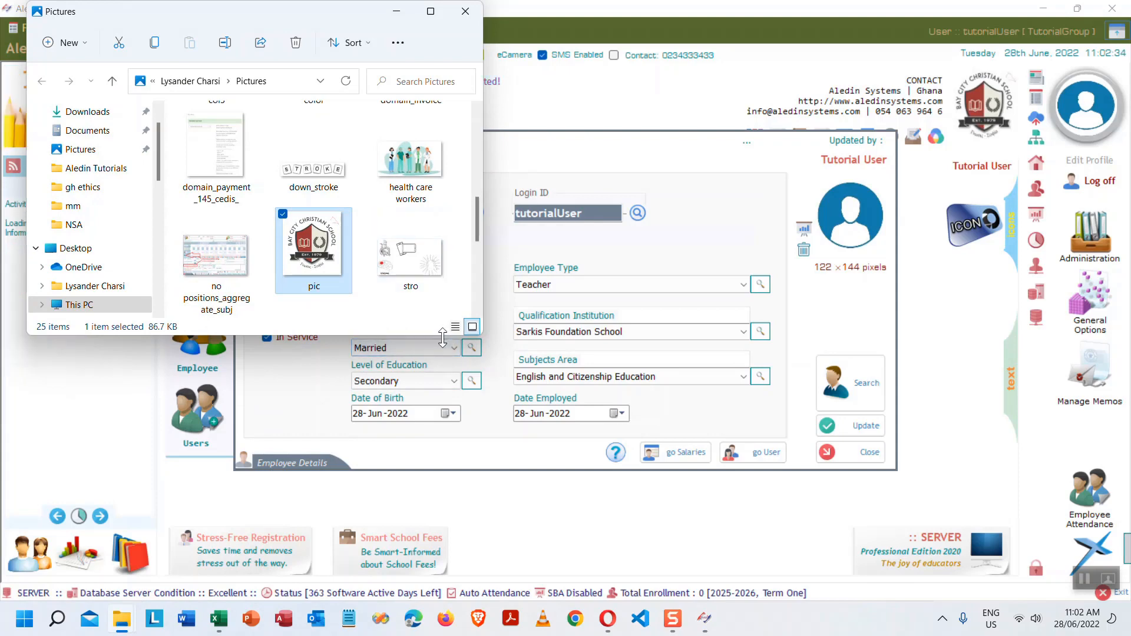
pyautogui.moveTo(442, 337); pyautogui.dragTo(445, 571)
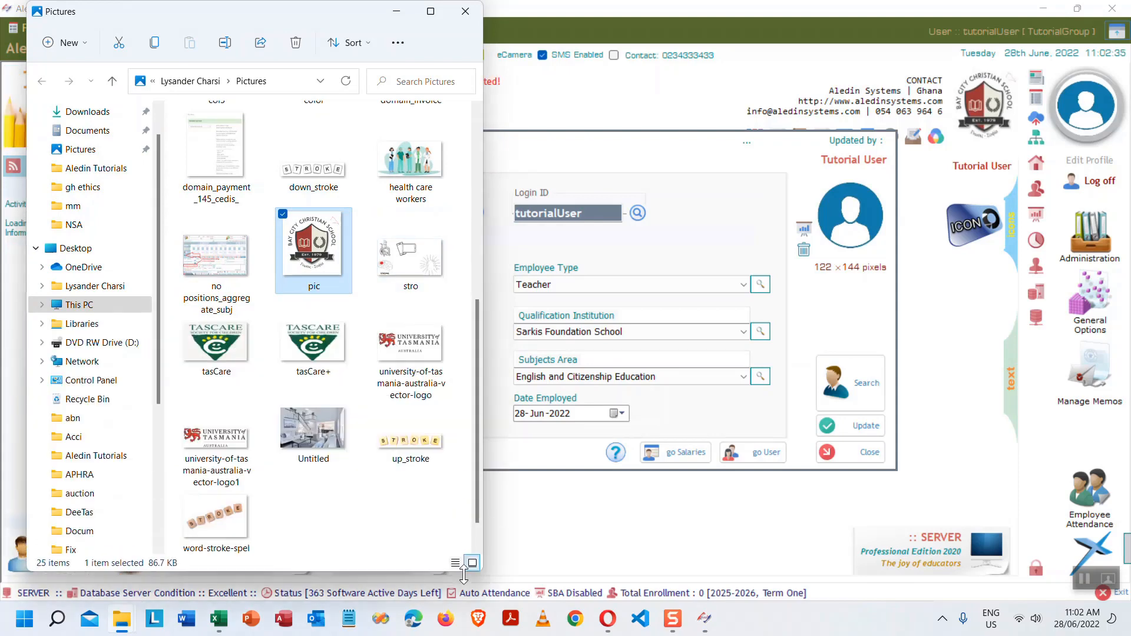
pyautogui.click(465, 11)
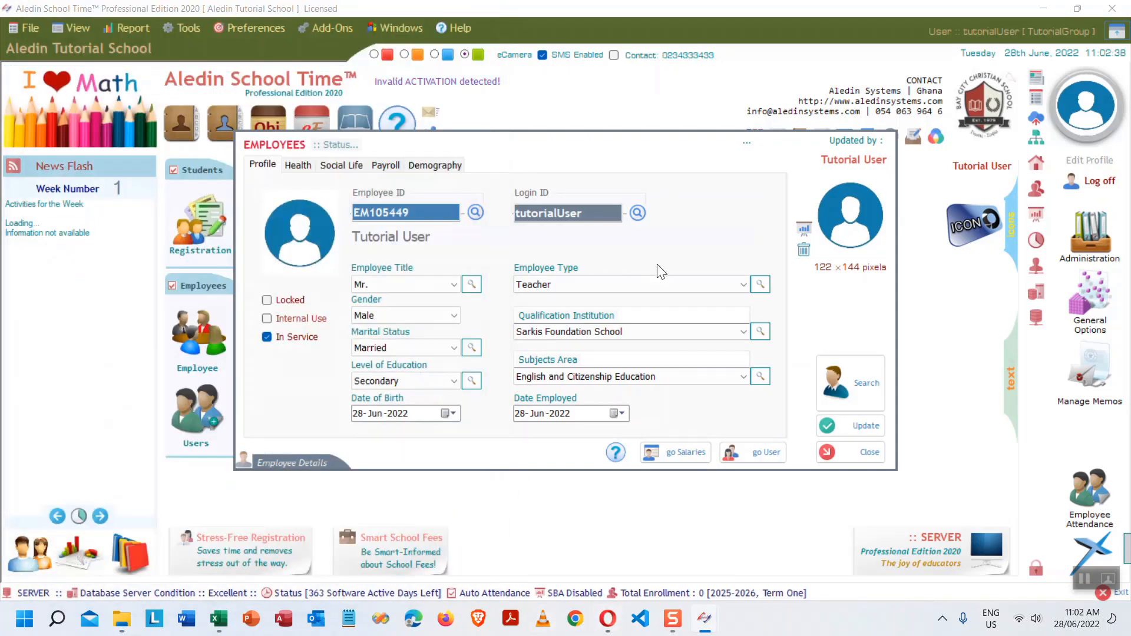
# - Run a Google Images search for passport pictures and scroll through the results
pyautogui.click(607, 618)
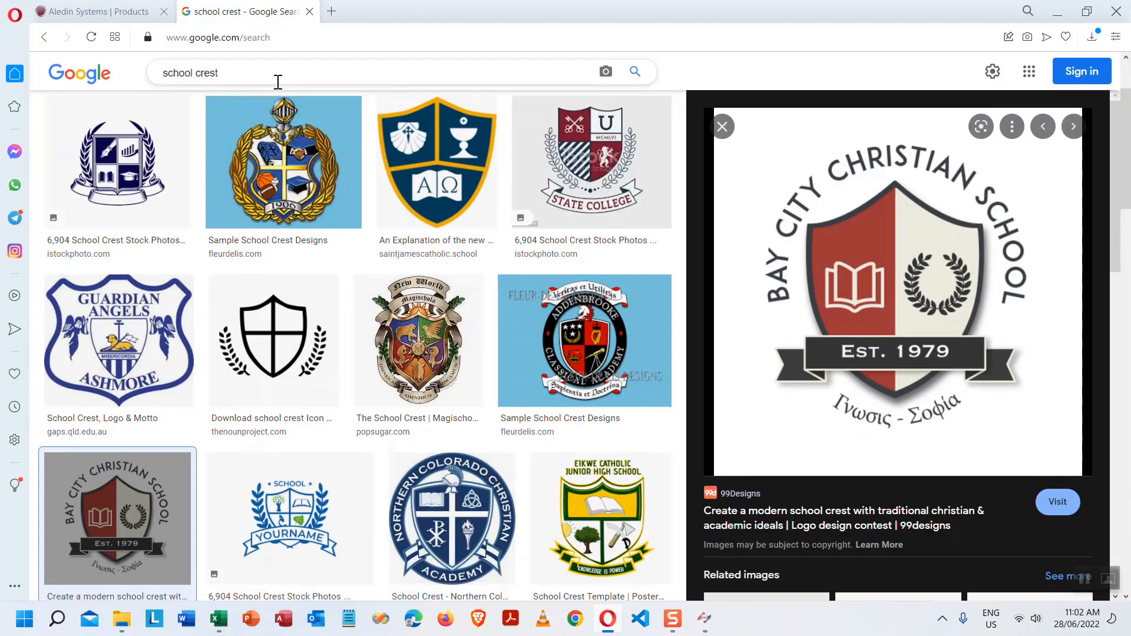
pyautogui.tripleClick(277, 82)
pyautogui.write('pic')
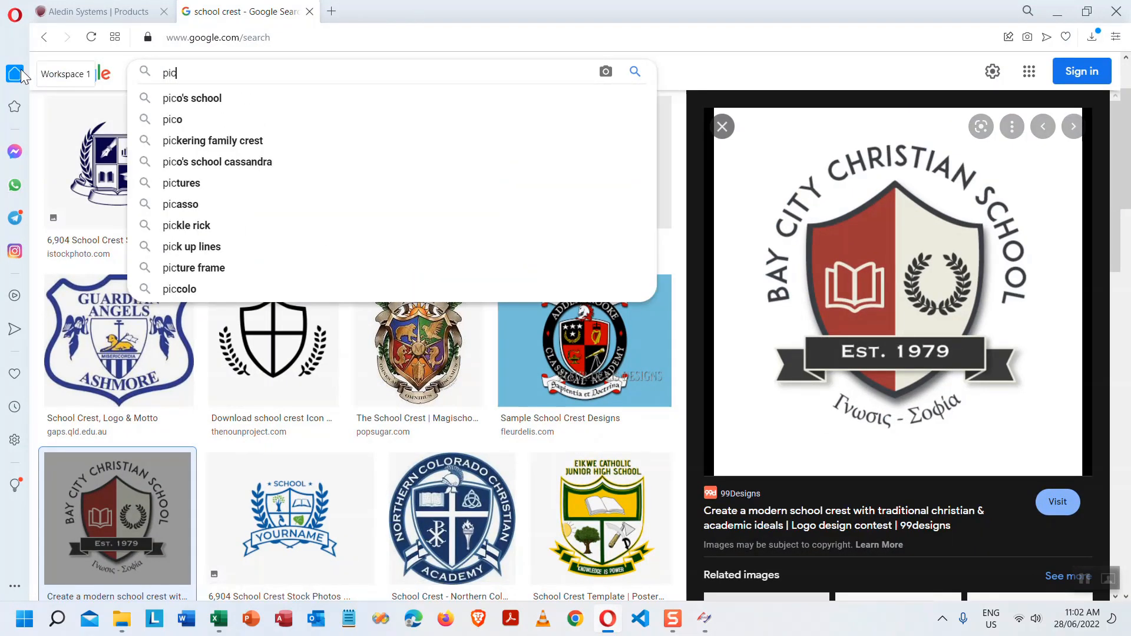
pyautogui.write('ture')
pyautogui.press('BackSpace')
pyautogui.press('BackSpace')
pyautogui.press('BackSpace')
pyautogui.press('BackSpace')
pyautogui.press('BackSpace')
pyautogui.press('BackSpace')
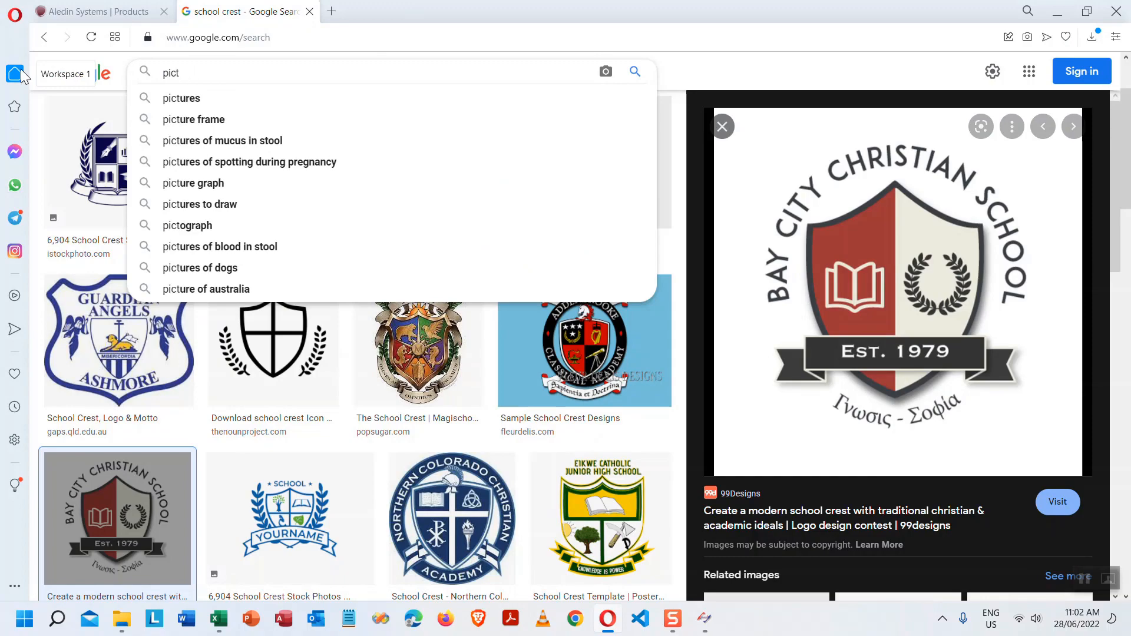
pyautogui.write('assport')
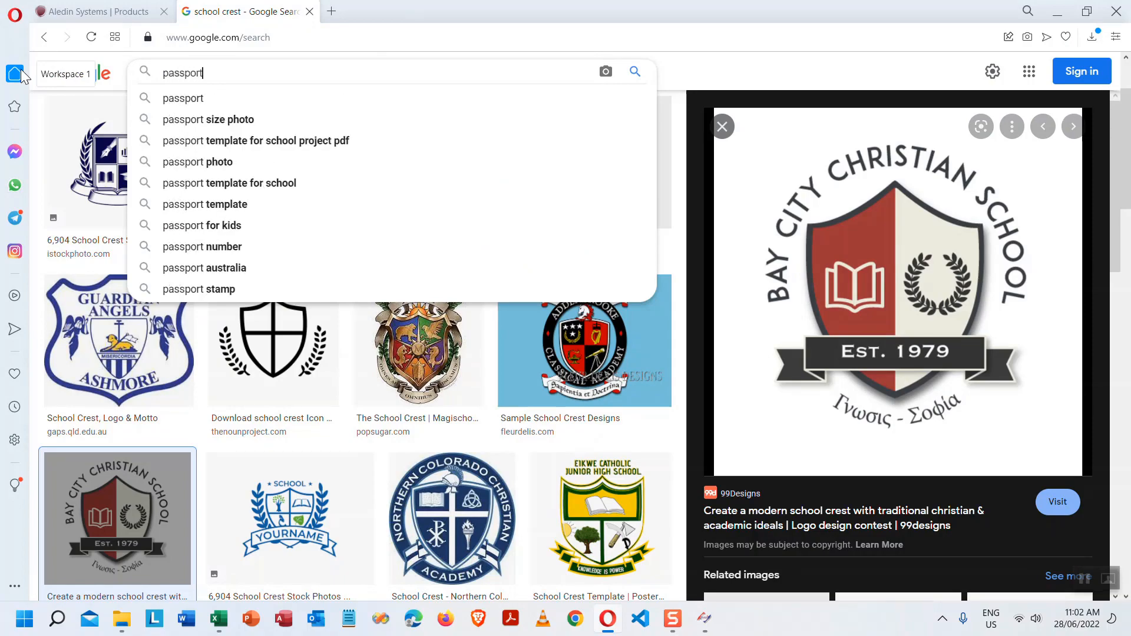
pyautogui.press('Return')
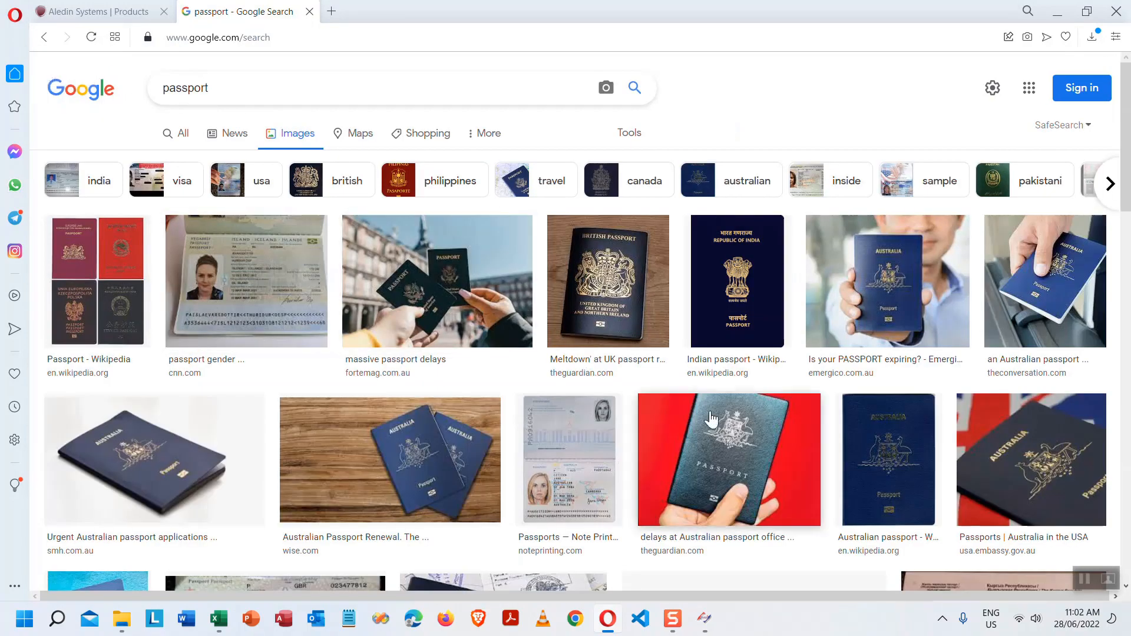
pyautogui.scroll(-10, 714, 412)
pyautogui.scroll(-15, 715, 412)
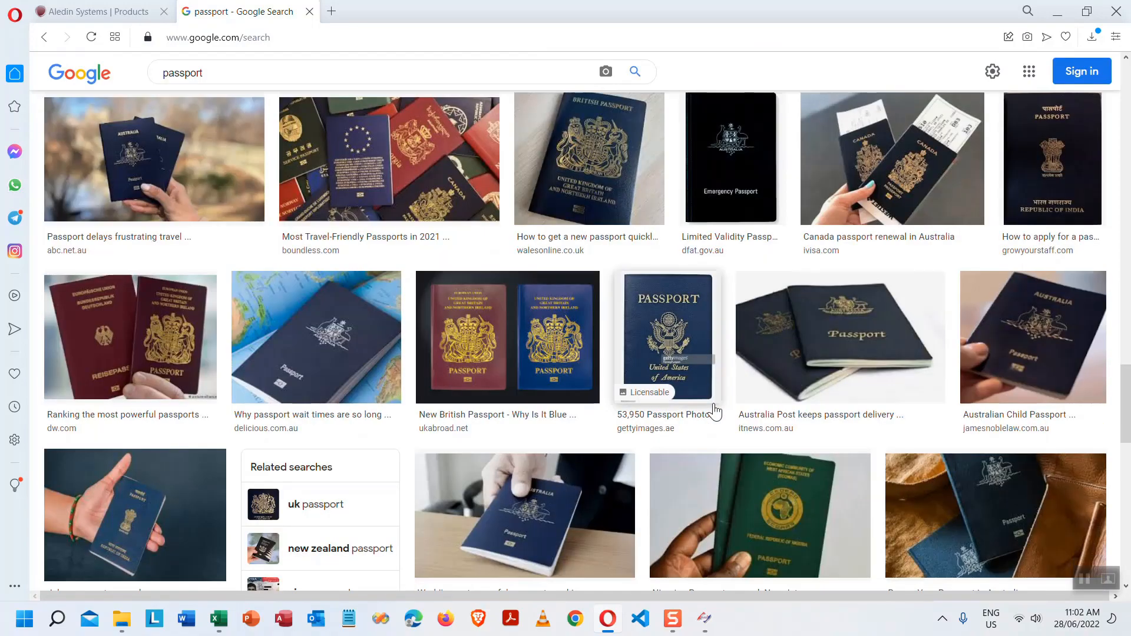
pyautogui.scroll(-10, 715, 413)
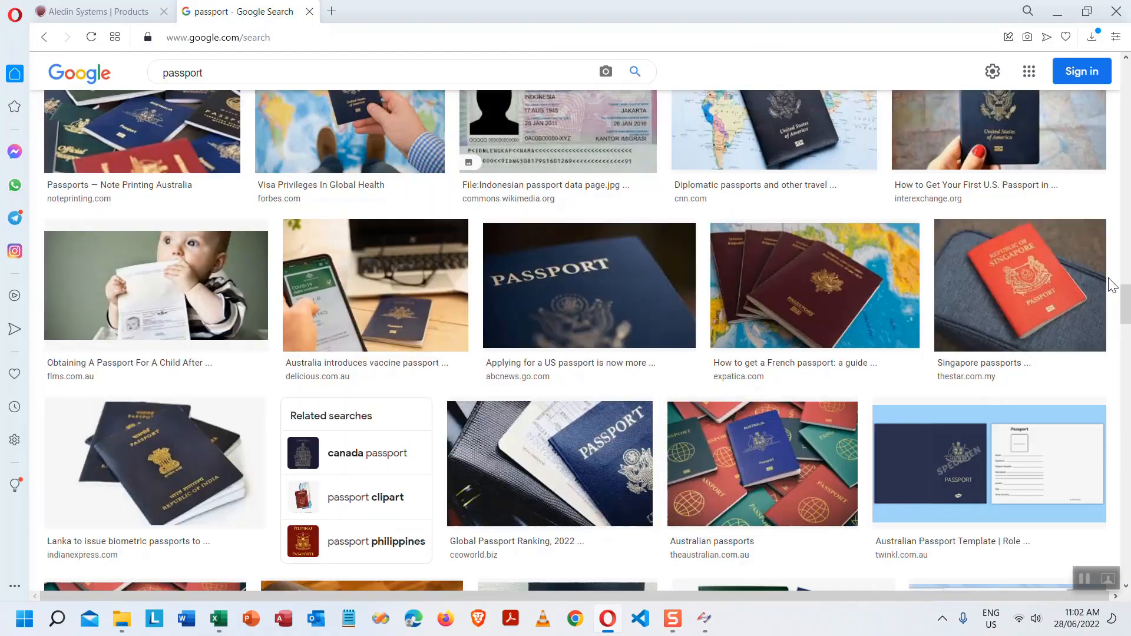
pyautogui.moveTo(1125, 304); pyautogui.dragTo(1087, 20)
# - Search Google Images for 'student pic' and scroll through the results
pyautogui.doubleClick(221, 78)
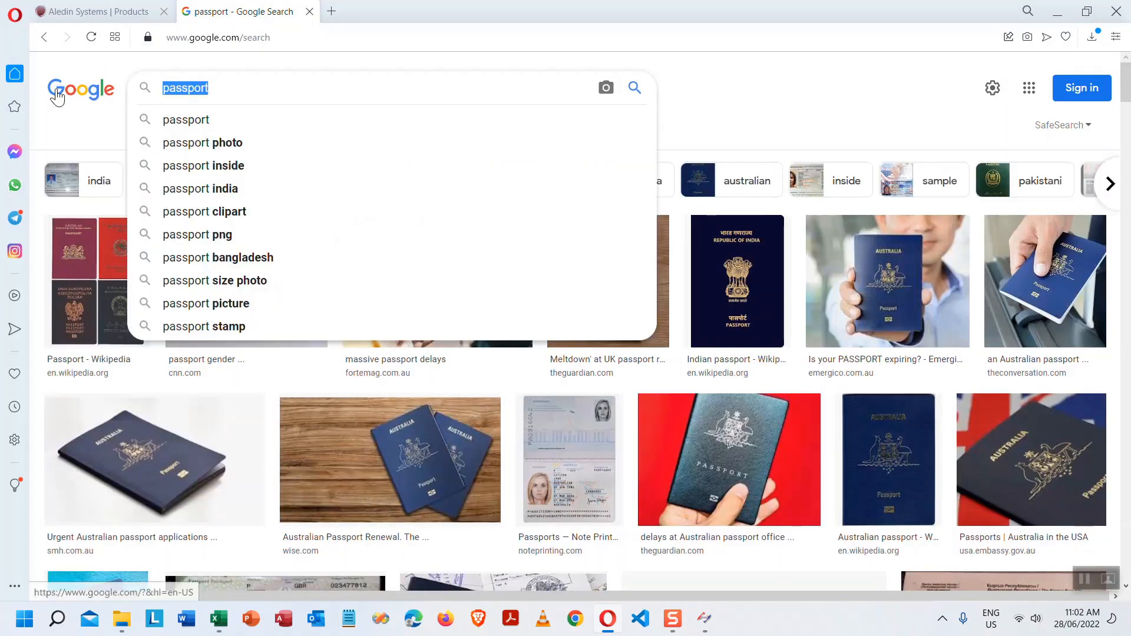
pyautogui.write('student pic')
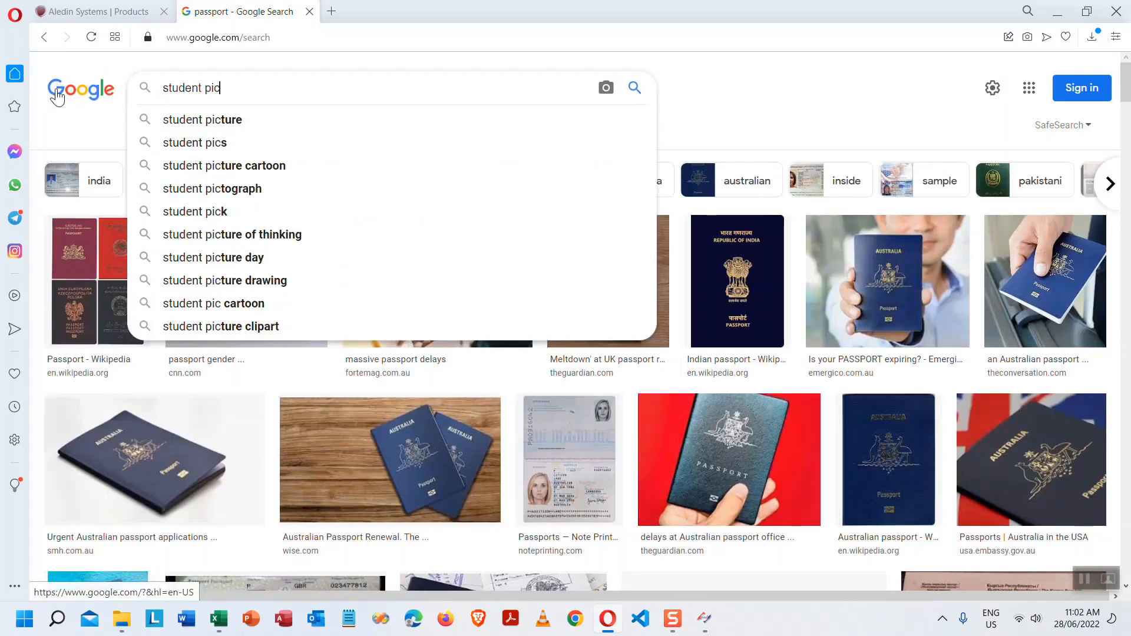
pyautogui.press('Return')
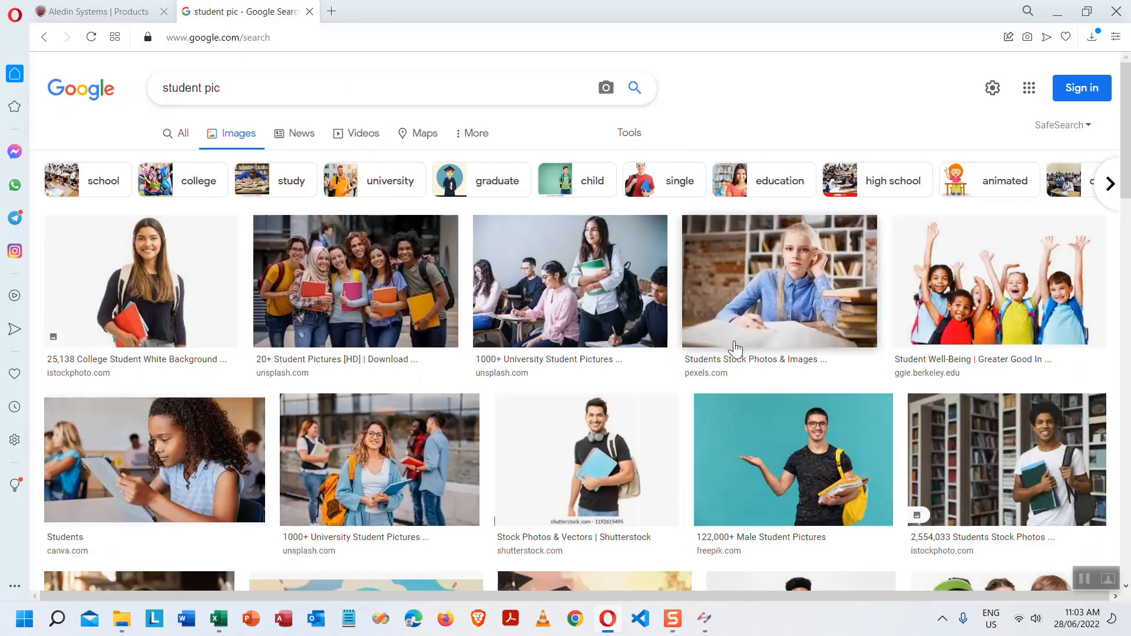
pyautogui.scroll(-4, 827, 321)
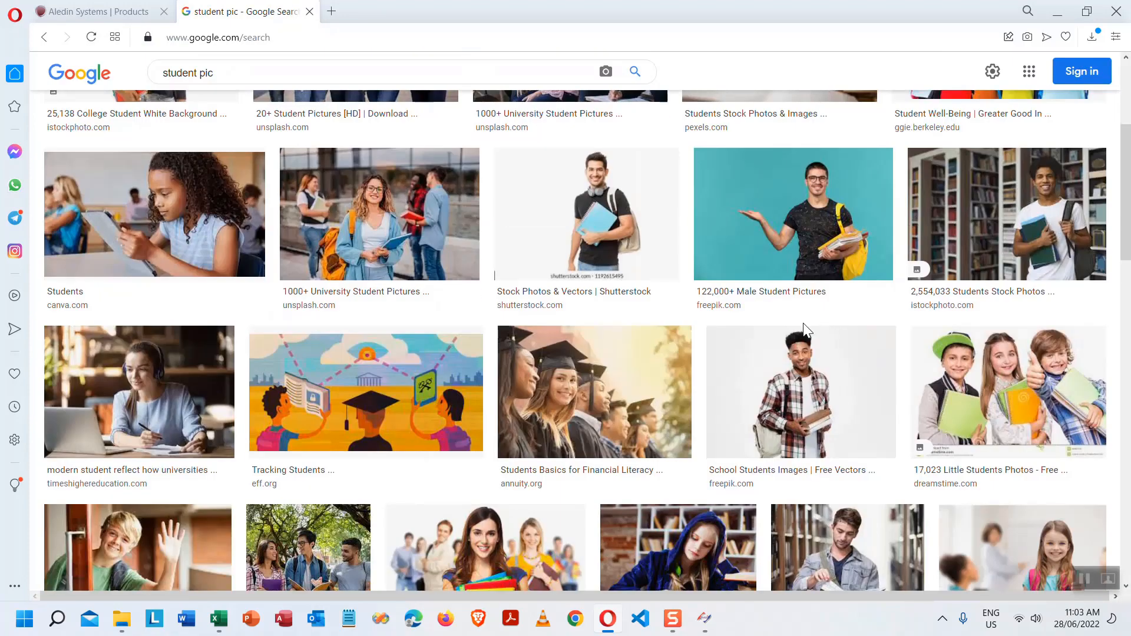
pyautogui.scroll(-10, 835, 439)
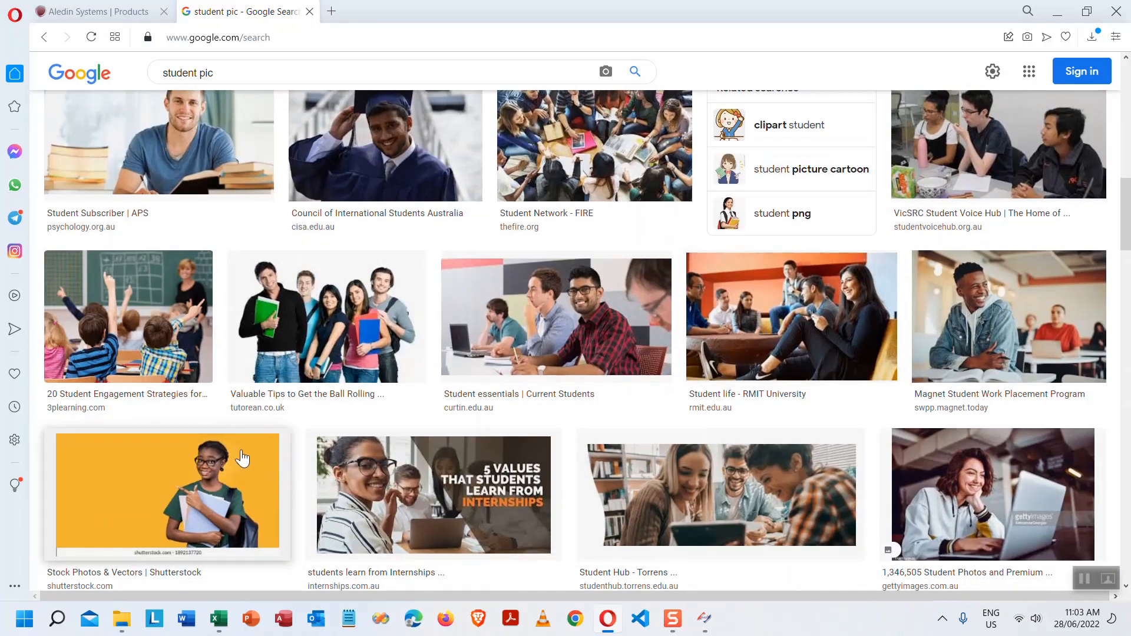
pyautogui.scroll(-5, 259, 505)
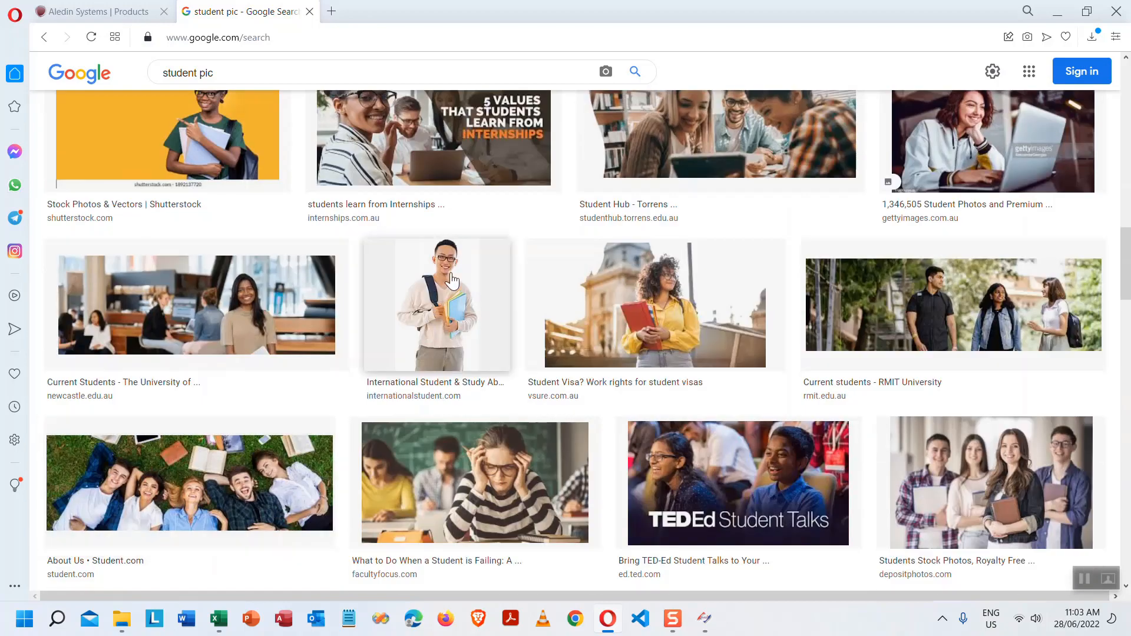
# - Preview the photo of a student with a laptop and save it to Pictures under its default name
pyautogui.click(451, 281)
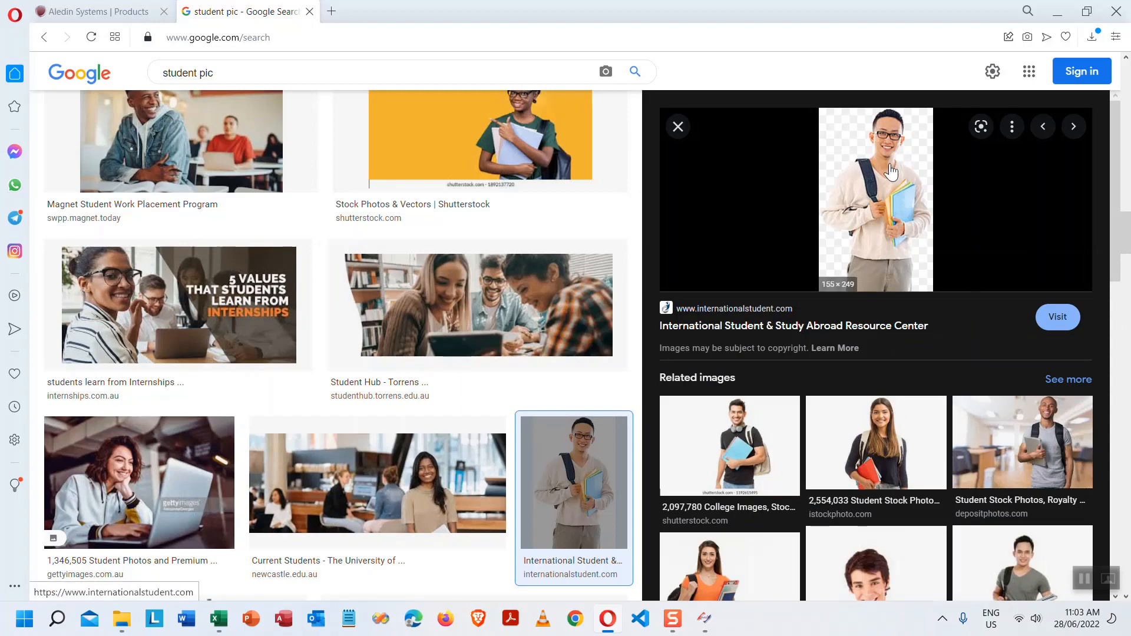
pyautogui.scroll(-4, 927, 346)
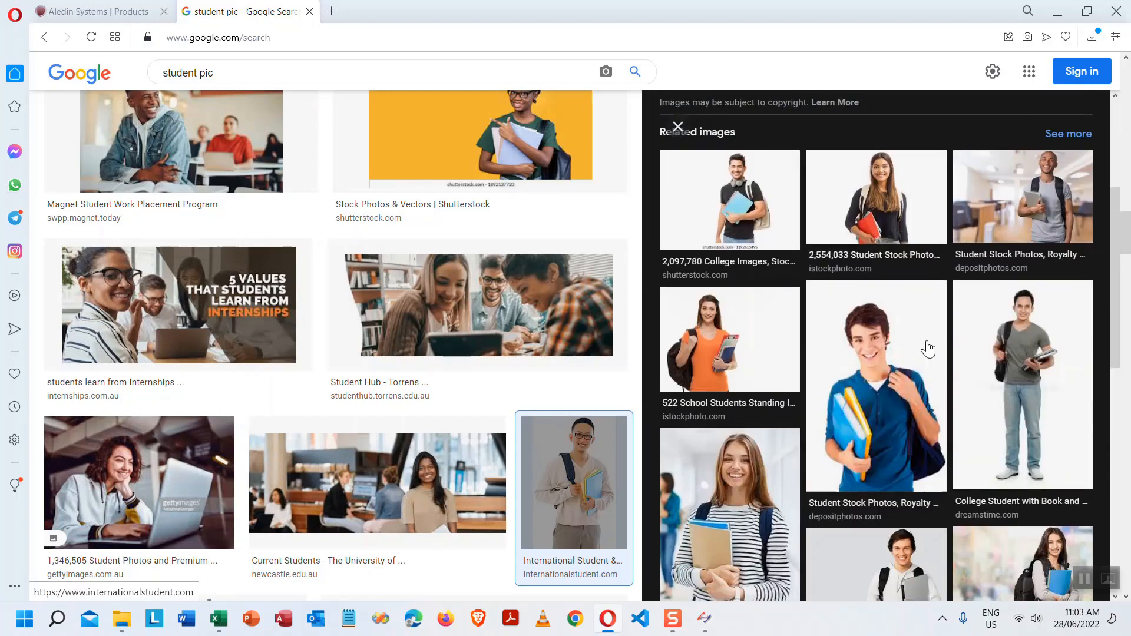
pyautogui.click(915, 568)
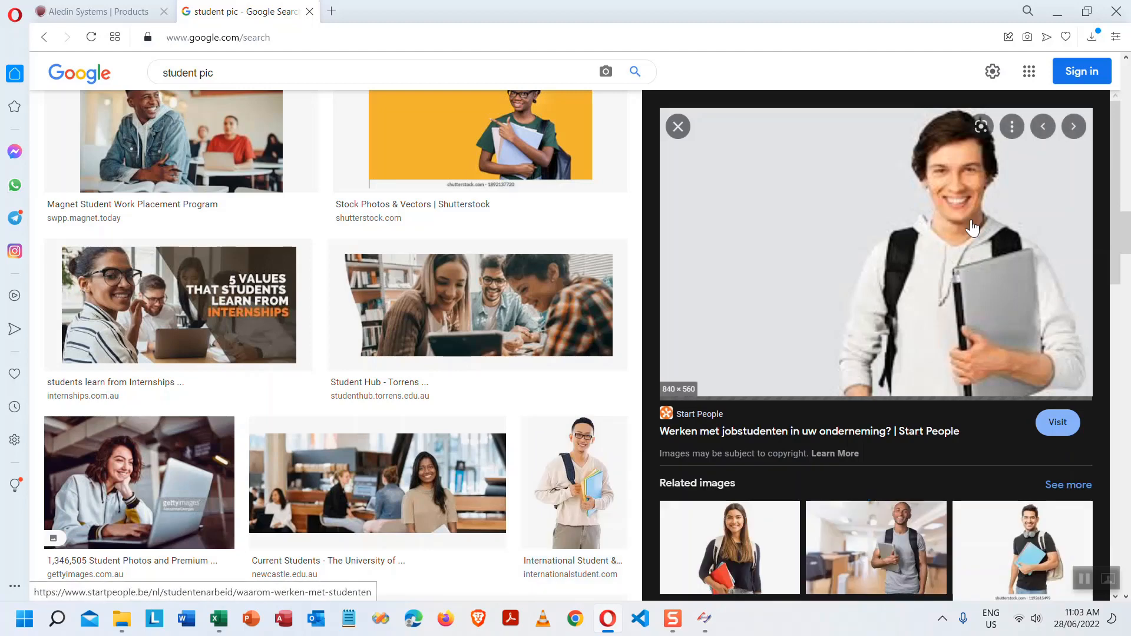
pyautogui.rightClick(945, 223)
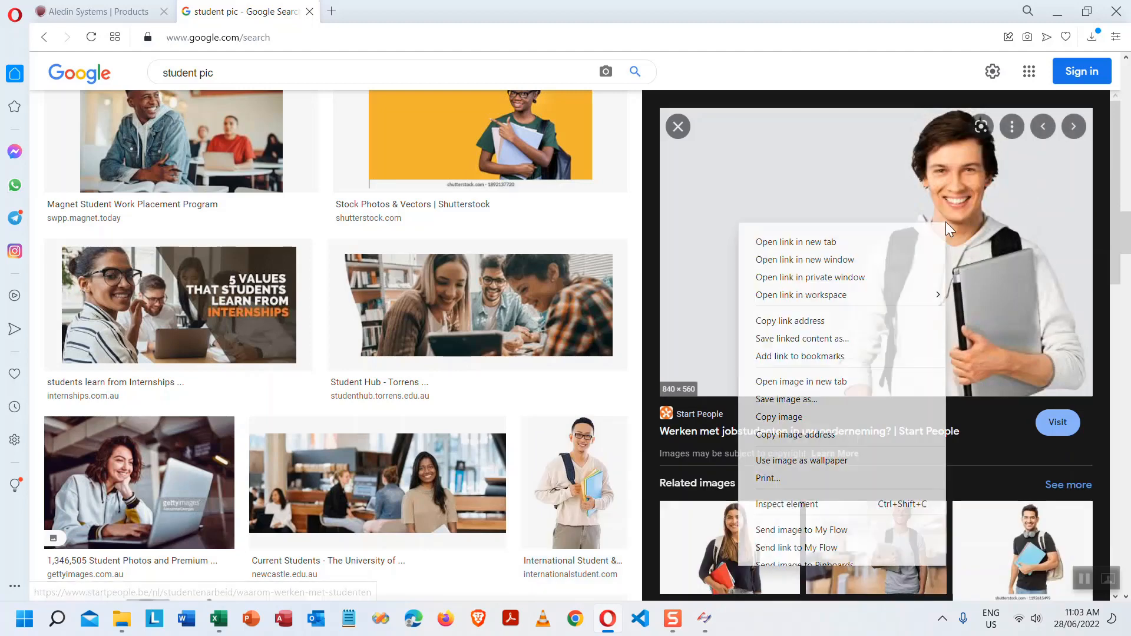
pyautogui.click(819, 398)
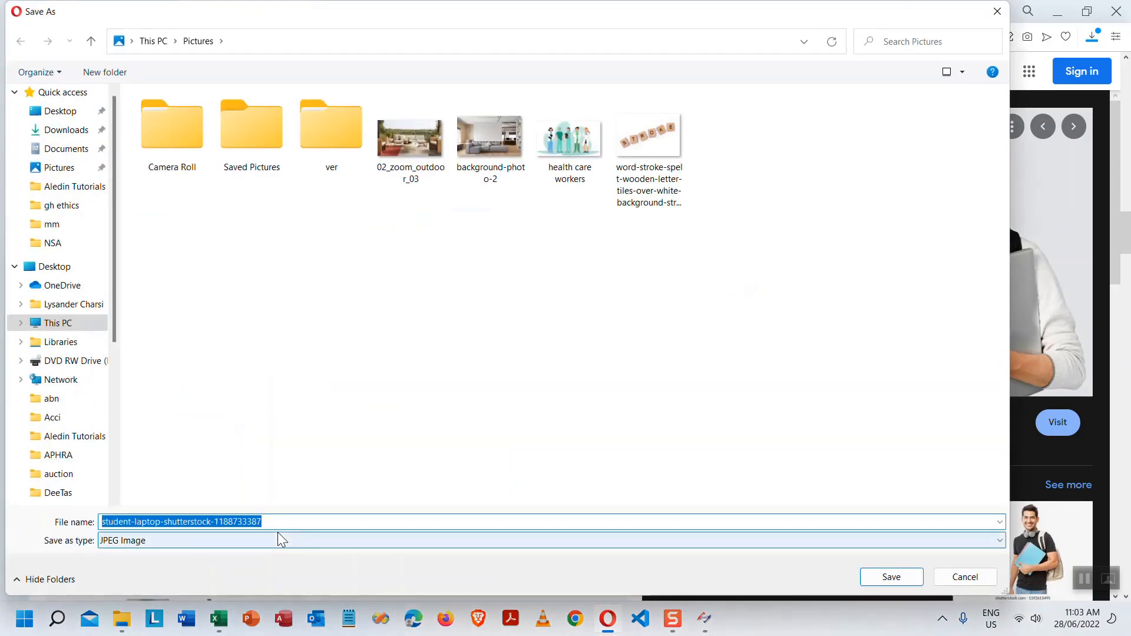
pyautogui.click(909, 580)
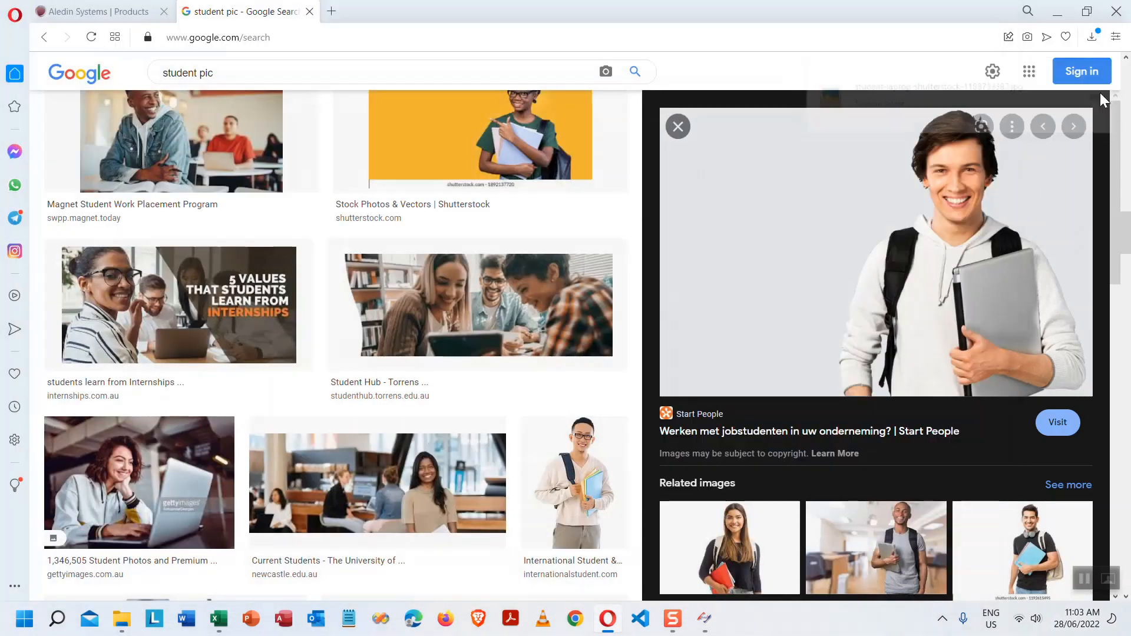
# - Open the saved student-laptop photo from the Pictures folder in Paint
pyautogui.click(1101, 94)
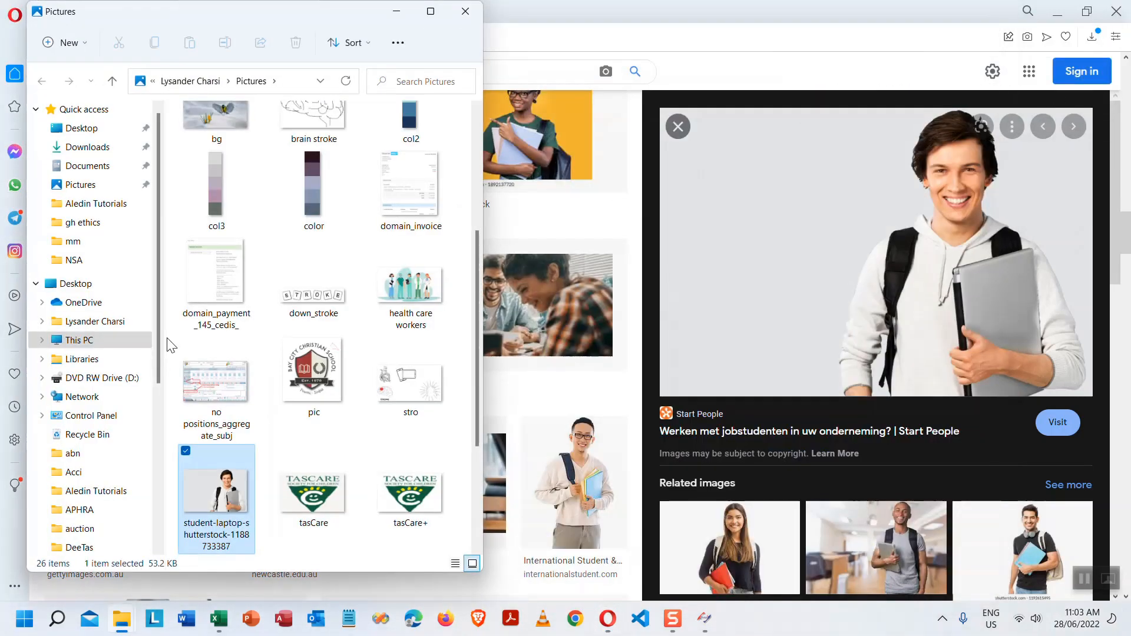
pyautogui.rightClick(227, 495)
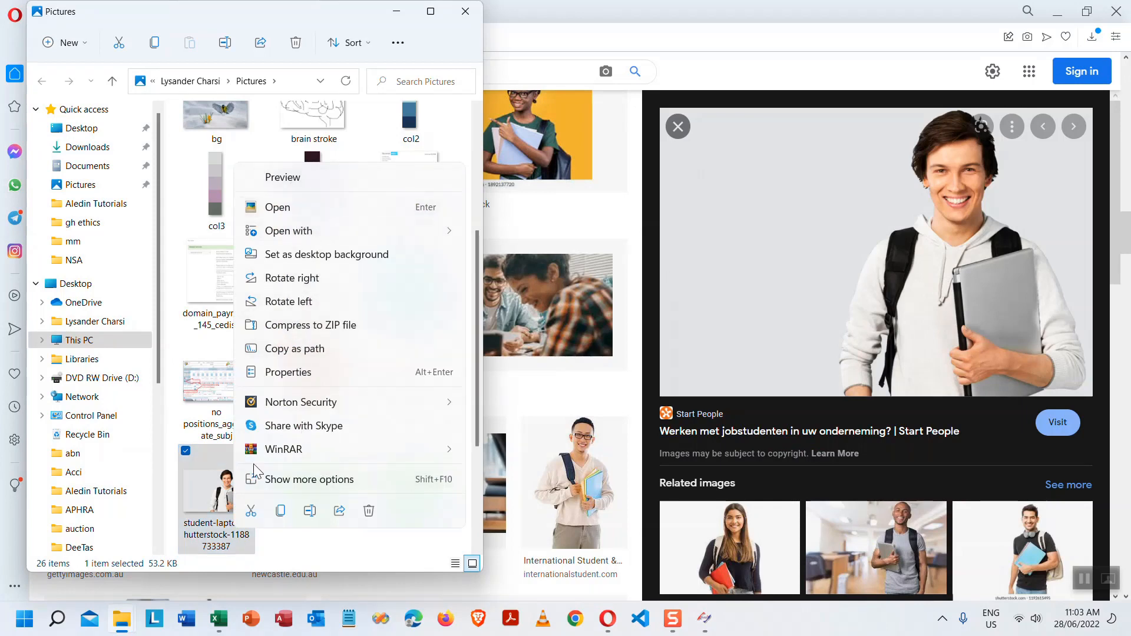
pyautogui.rightClick(216, 493)
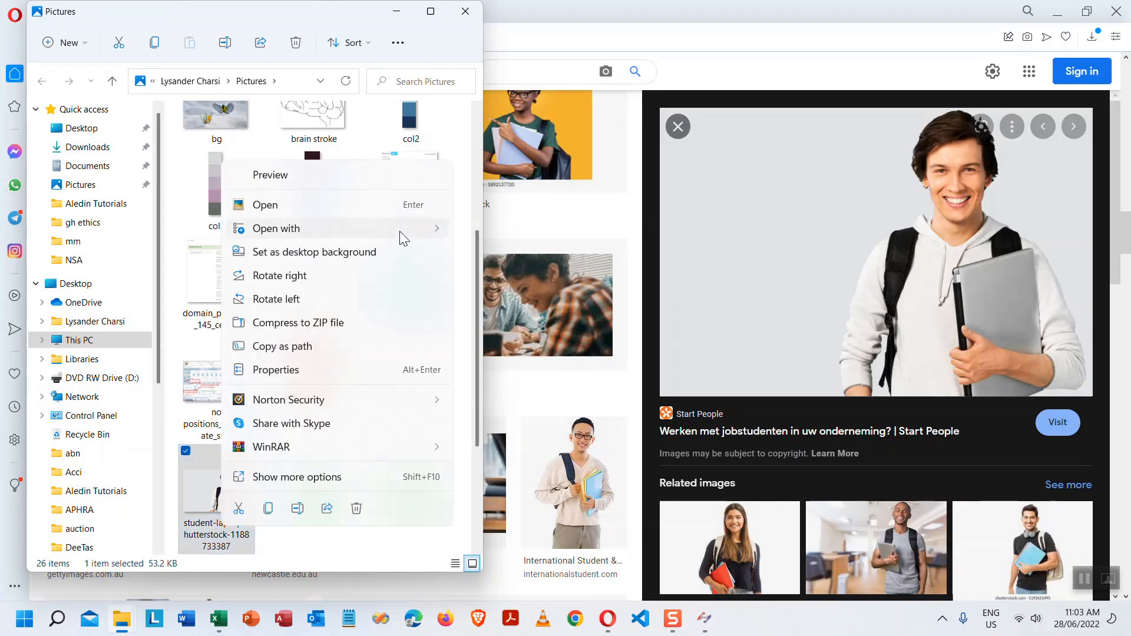
pyautogui.moveTo(404, 228)
pyautogui.click(524, 277)
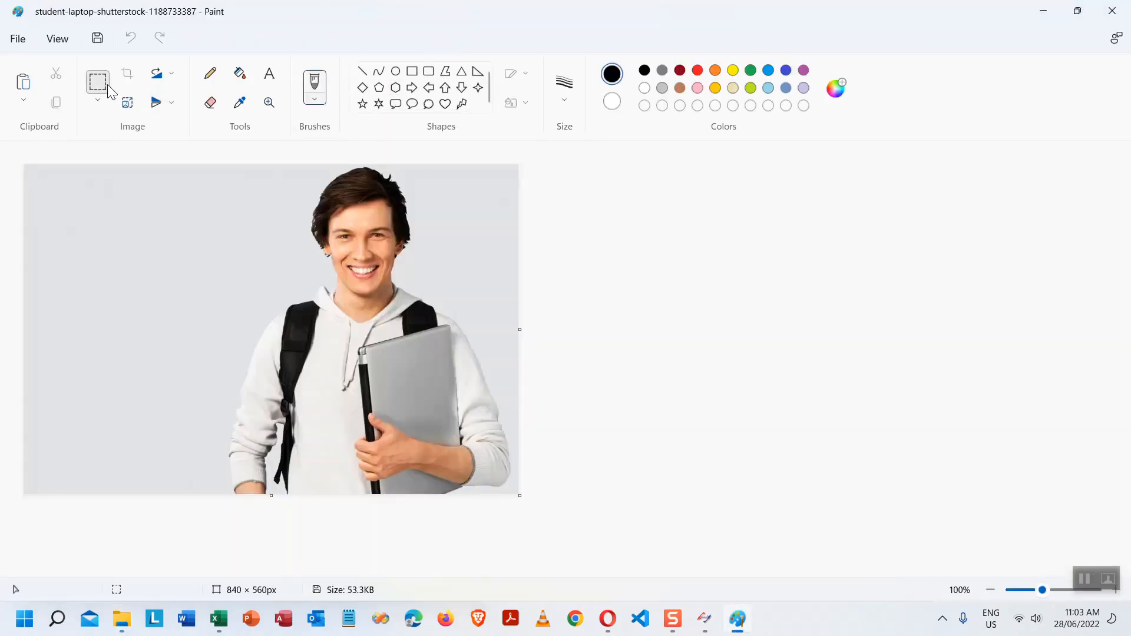
# - Crop the photo to a 268×311px head-and-shoulders portrait, save it, and close Paint
pyautogui.click(107, 86)
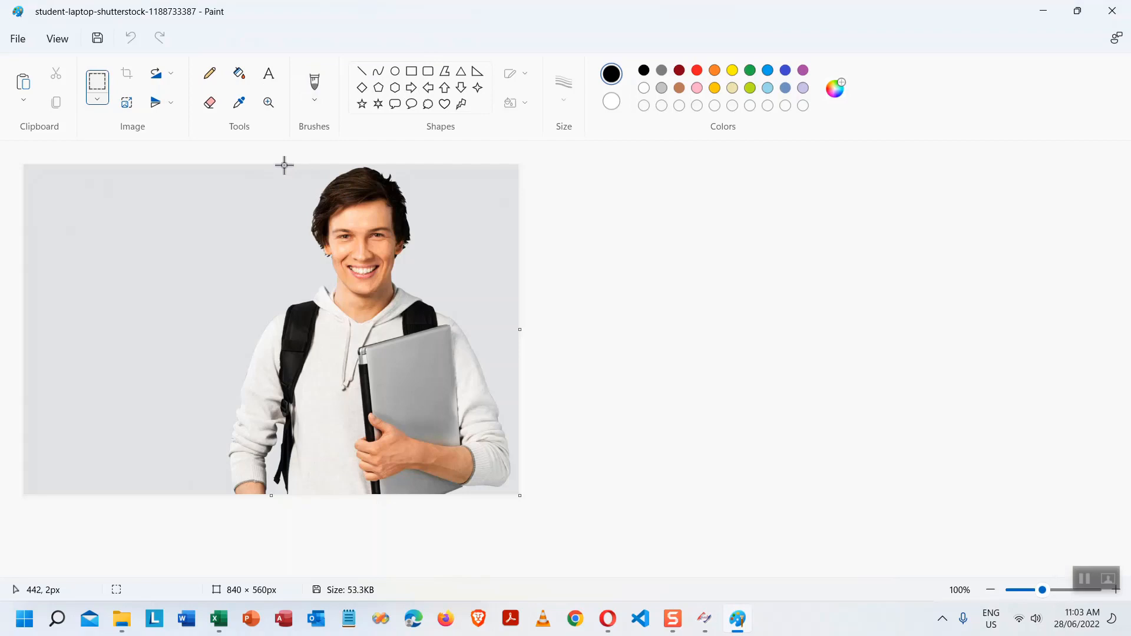
pyautogui.moveTo(283, 165); pyautogui.dragTo(440, 348)
pyautogui.rightClick(341, 223)
pyautogui.click(417, 249)
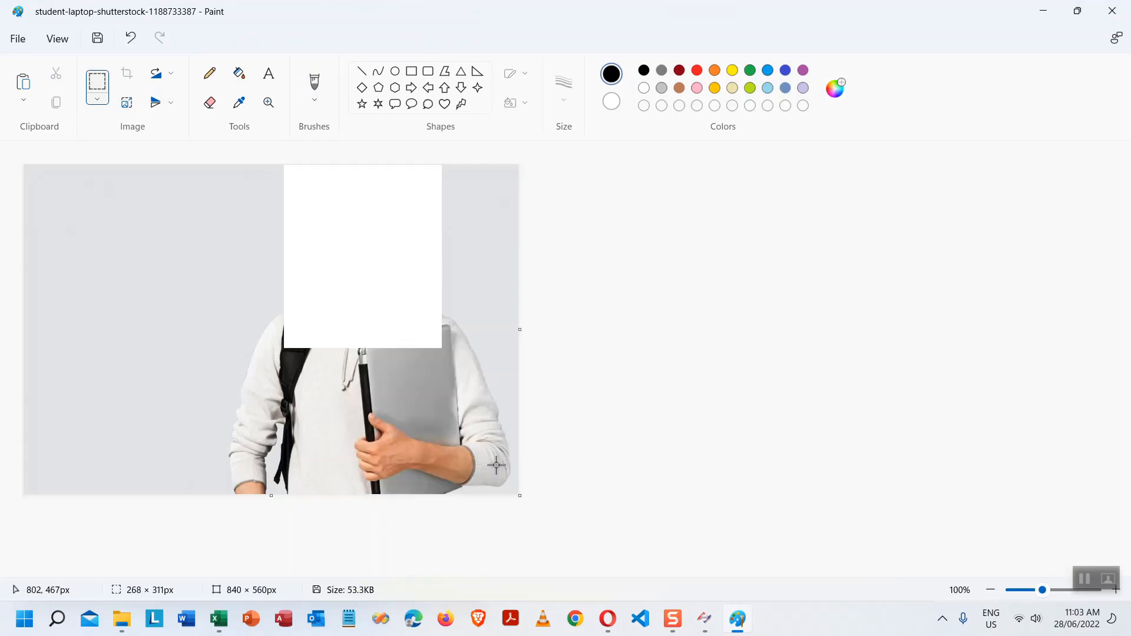
pyautogui.moveTo(519, 495); pyautogui.dragTo(46, 166)
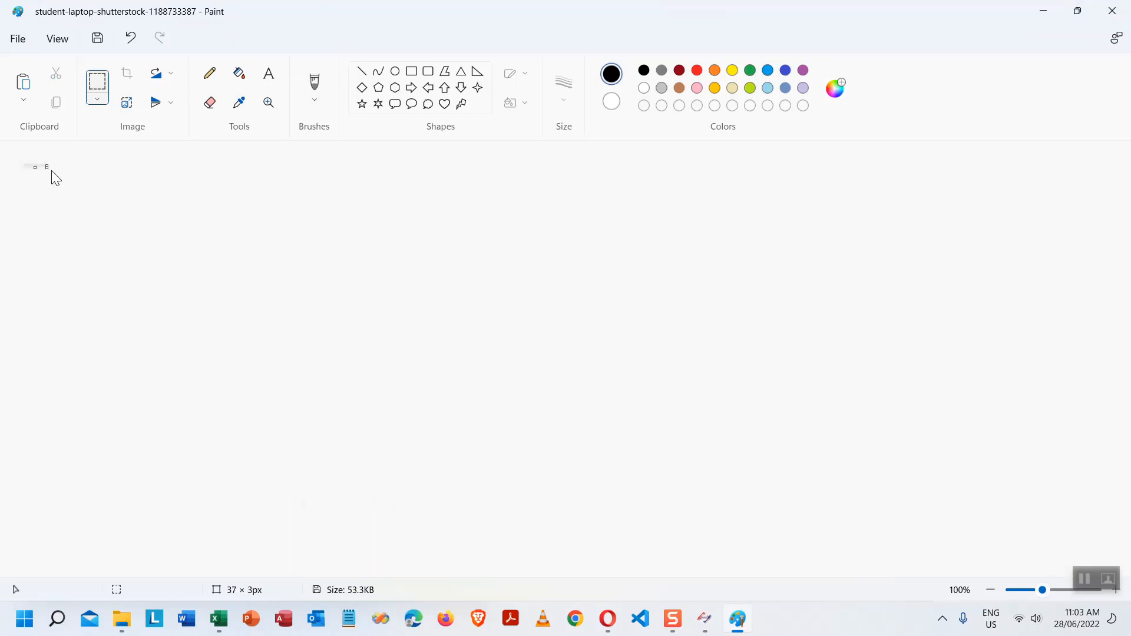
pyautogui.hotkey('ctrl', 'v')
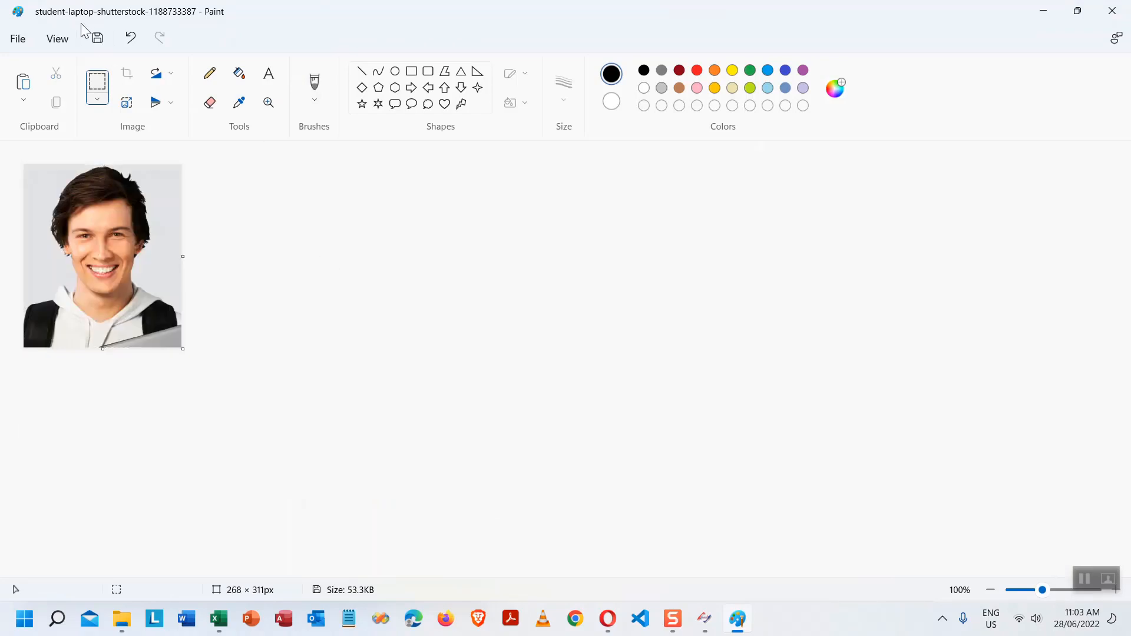
pyautogui.click(99, 39)
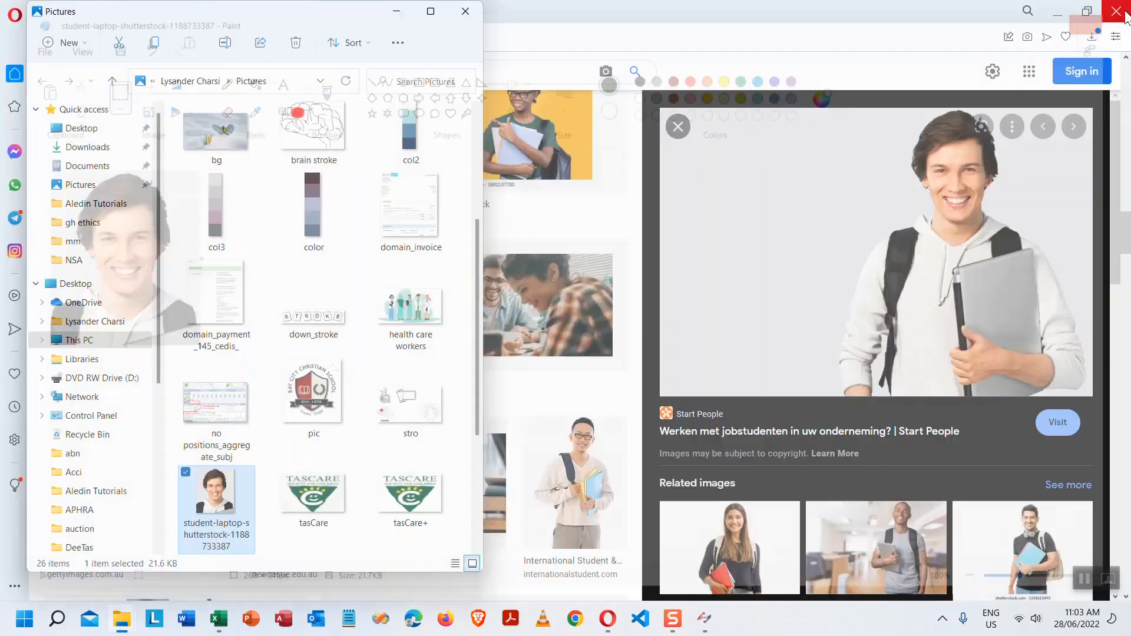
pyautogui.click(1111, 11)
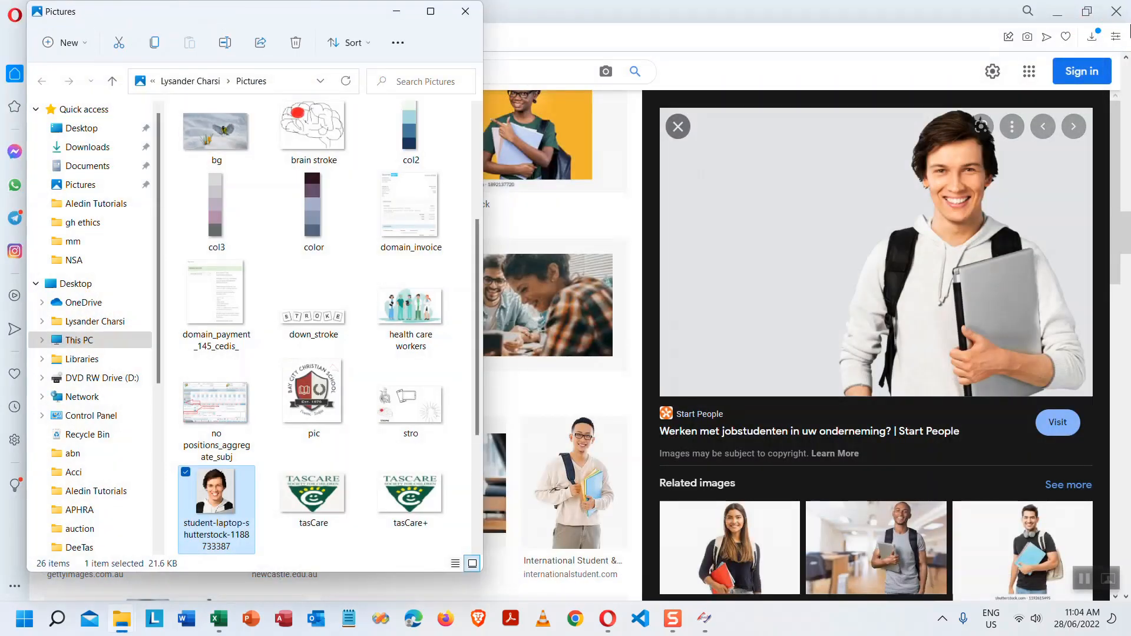
pyautogui.click(1055, 9)
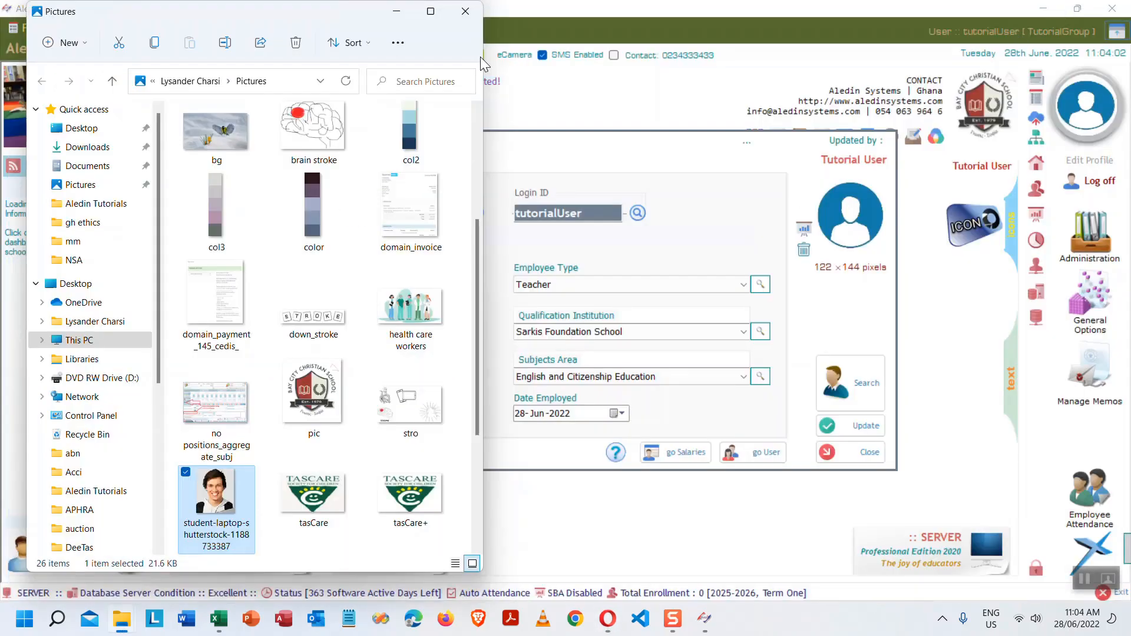
pyautogui.click(405, 9)
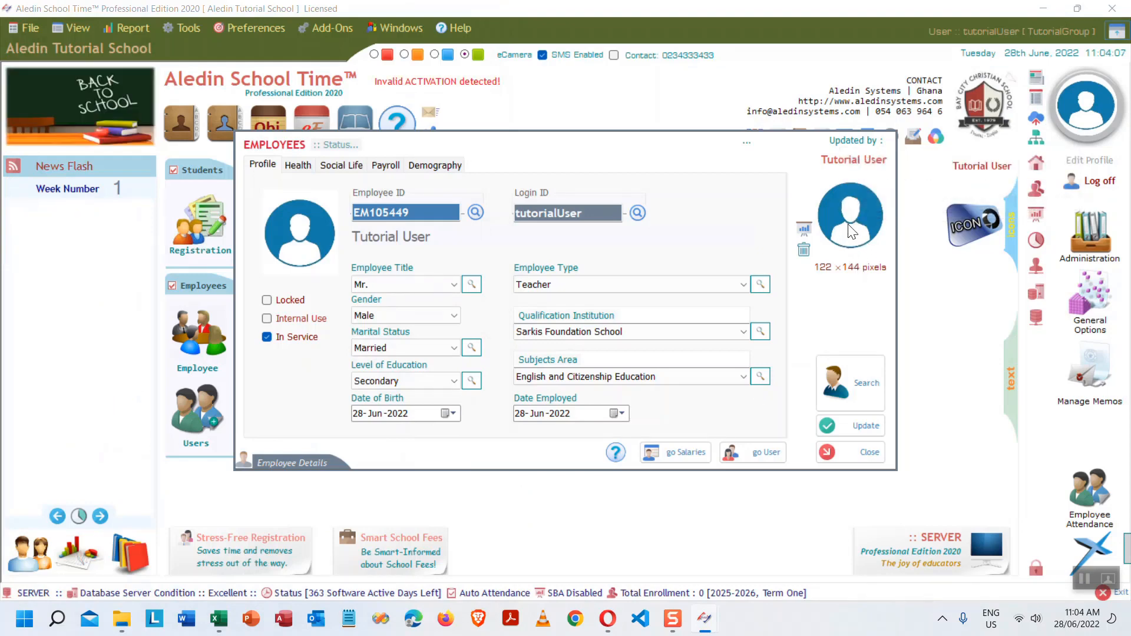
pyautogui.doubleClick(852, 231)
pyautogui.press('super+Up')
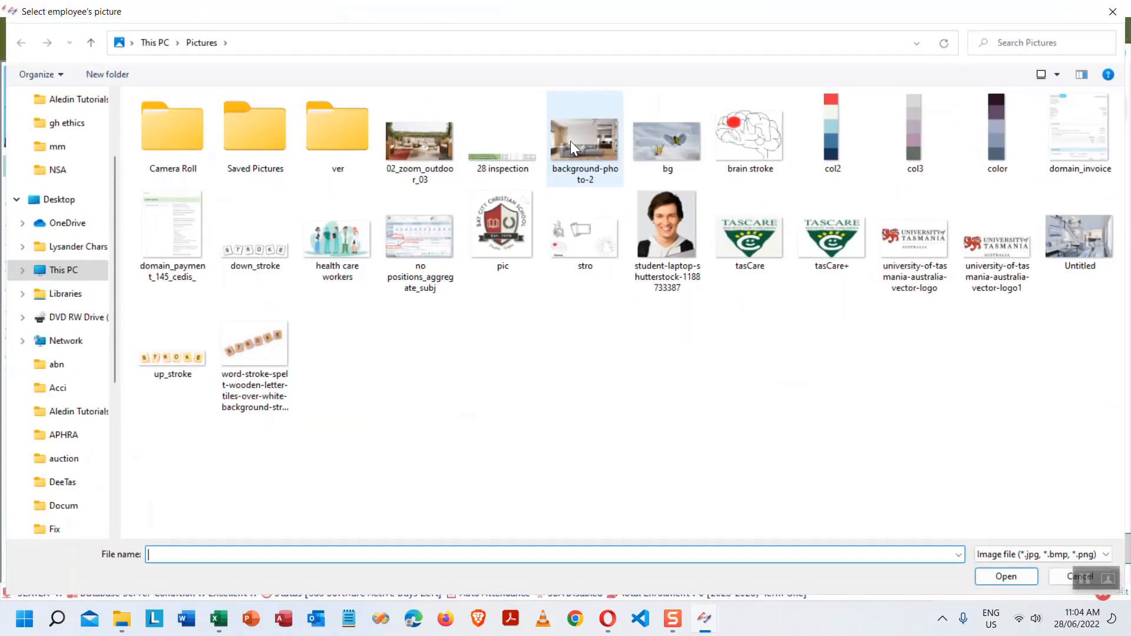
pyautogui.click(673, 220)
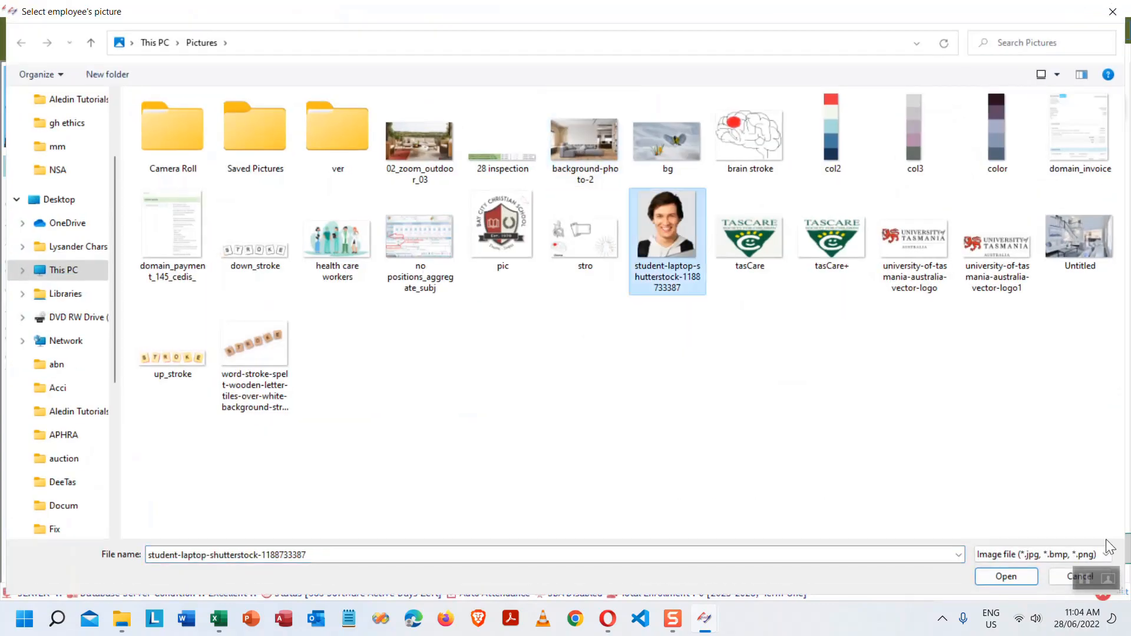
pyautogui.click(1007, 577)
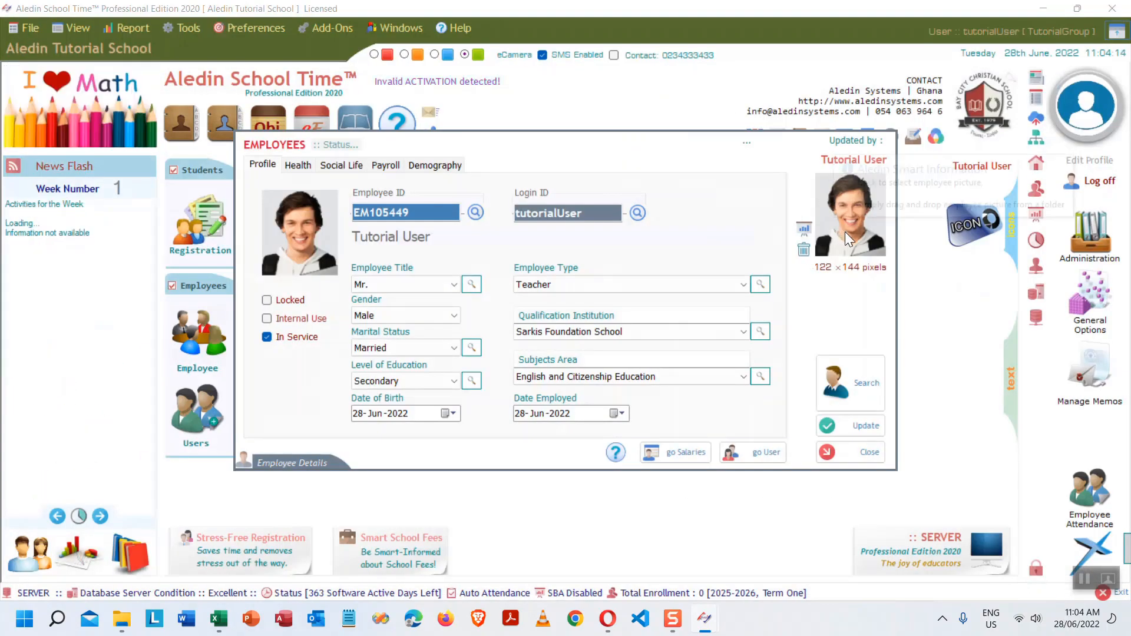
# - Close the Employees and Software Users windows, exit the app, and minimize the Excel workbook
pyautogui.click(866, 454)
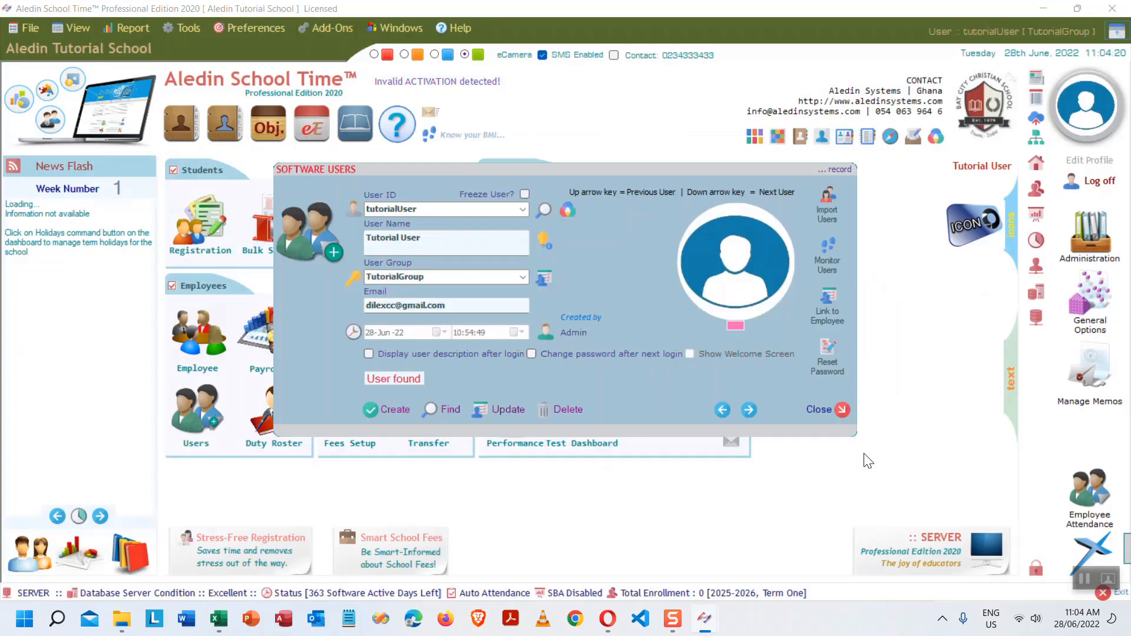
pyautogui.click(838, 413)
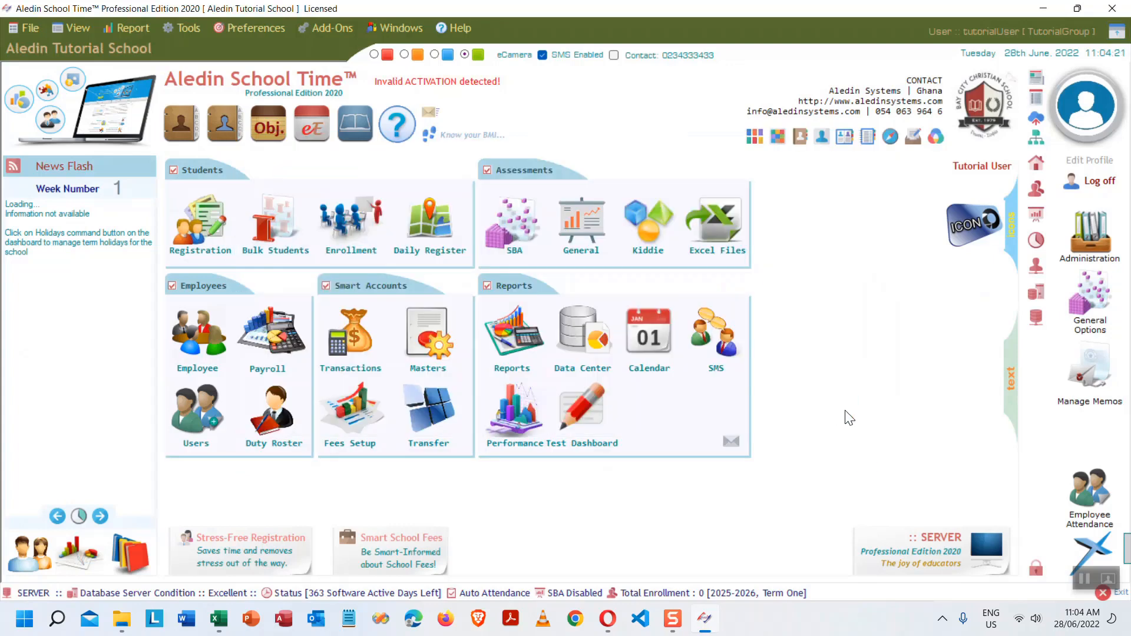
pyautogui.click(1111, 593)
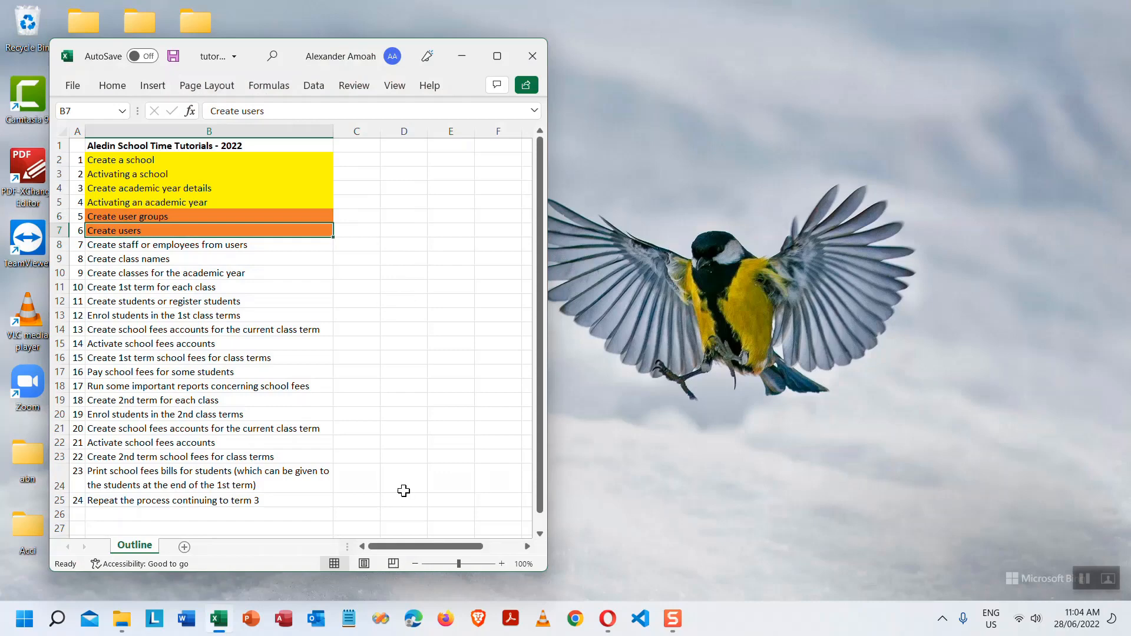
pyautogui.click(462, 56)
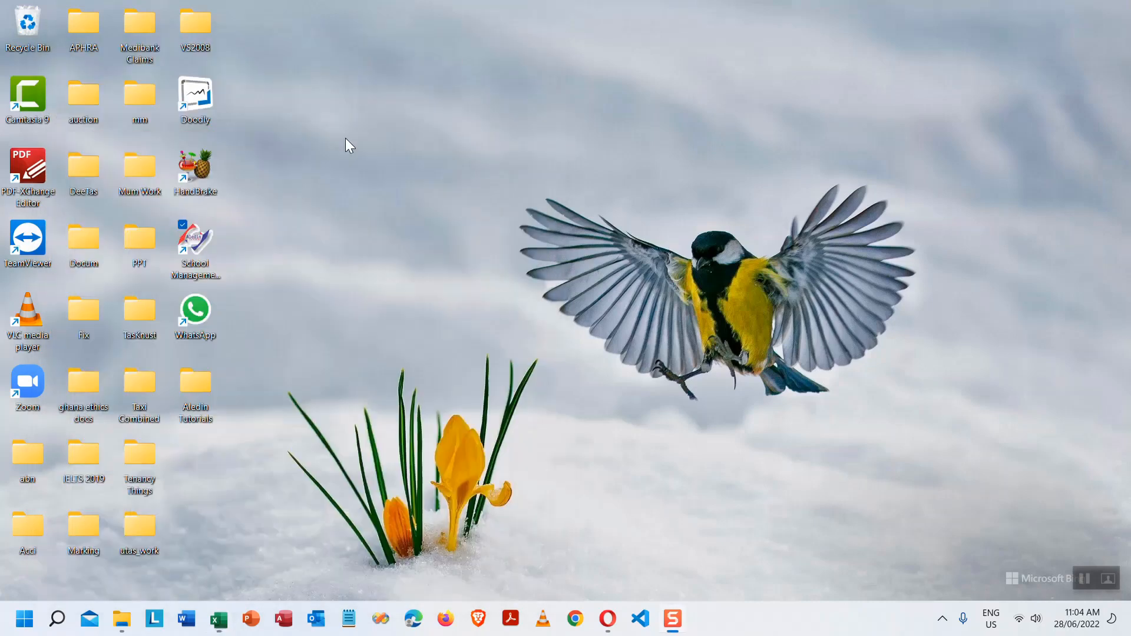
pyautogui.click(196, 245)
# - Relaunch the School Management shortcut and sign in with the tutorial account's user ID and password
pyautogui.doubleClick(196, 245)
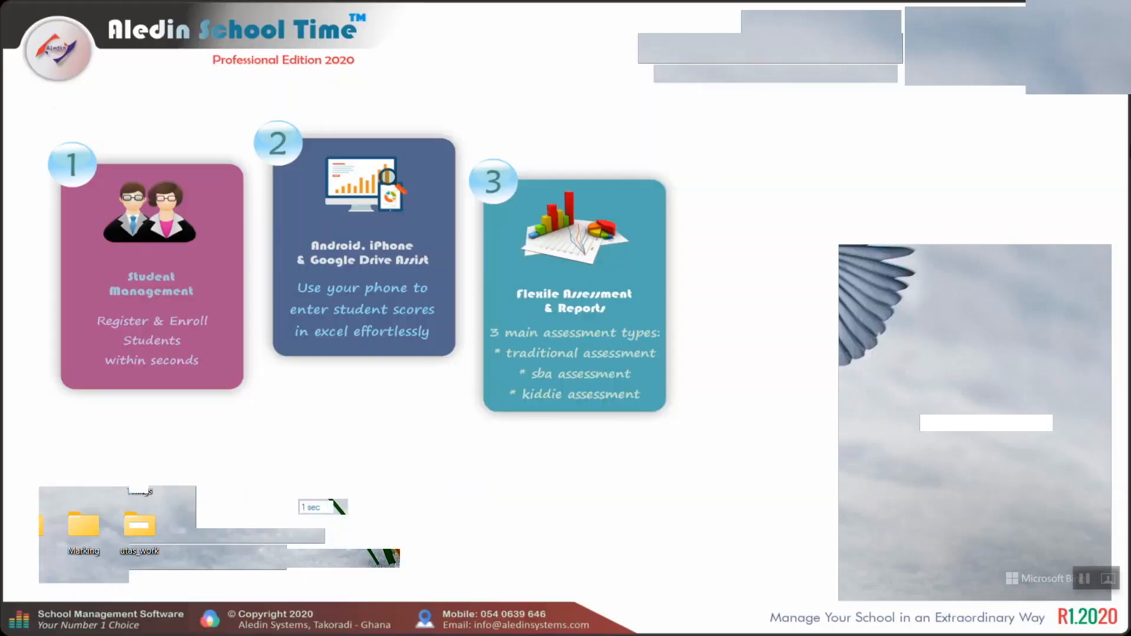
pyautogui.write('mi')
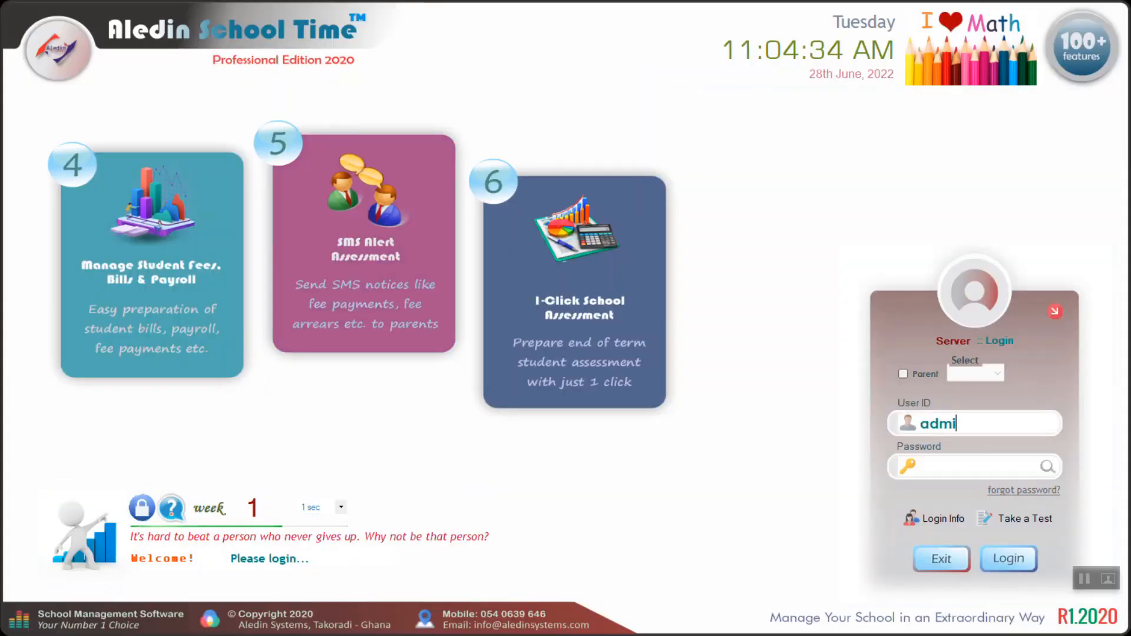
pyautogui.press('BackSpace')
pyautogui.press('BackSpace')
pyautogui.press('BackSpace')
pyautogui.write('totorialUser')
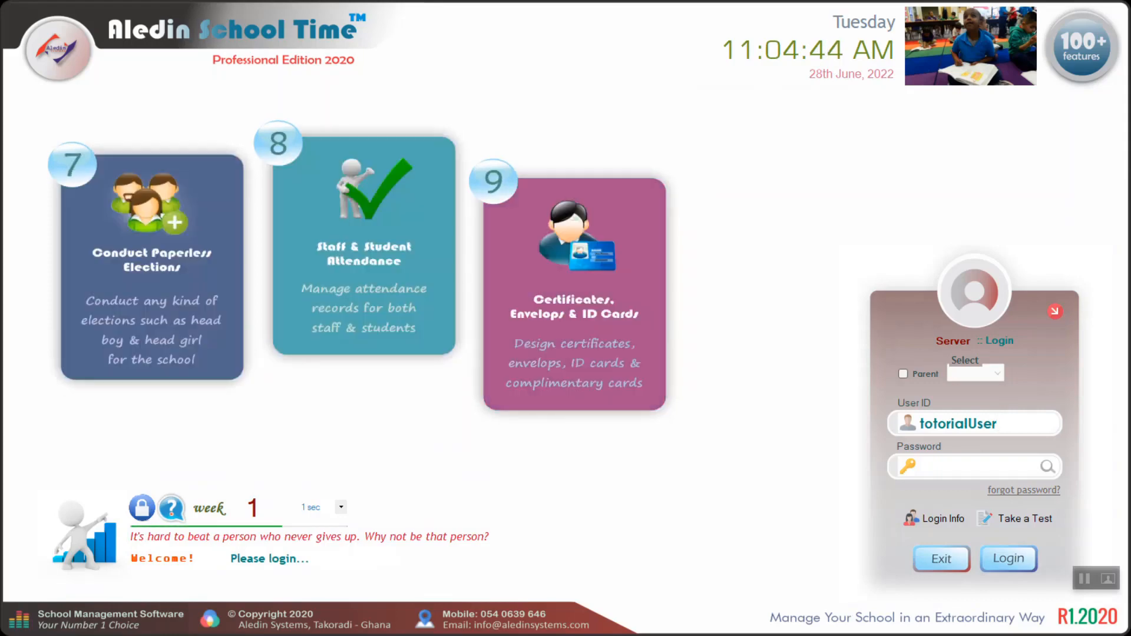
pyautogui.press('Left')
pyautogui.press('Left')
pyautogui.press('Left')
pyautogui.press('Left')
pyautogui.press('Left')
pyautogui.press('Left')
pyautogui.press('Left')
pyautogui.press('Left')
pyautogui.press('Left')
pyautogui.press('Left')
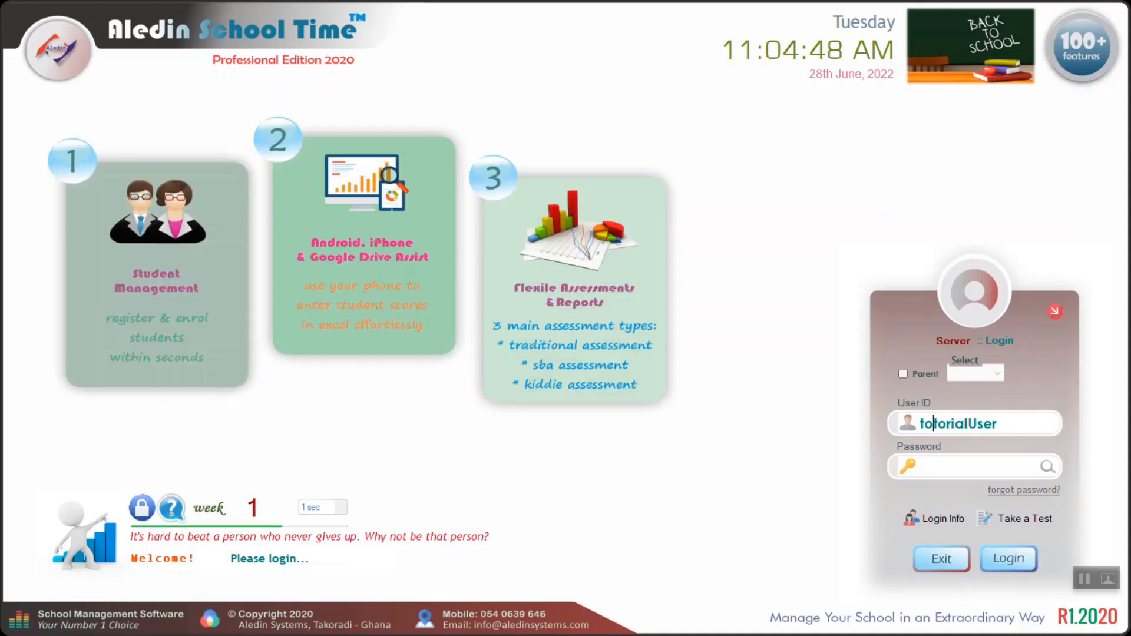
pyautogui.press('BackSpace')
pyautogui.write('u')
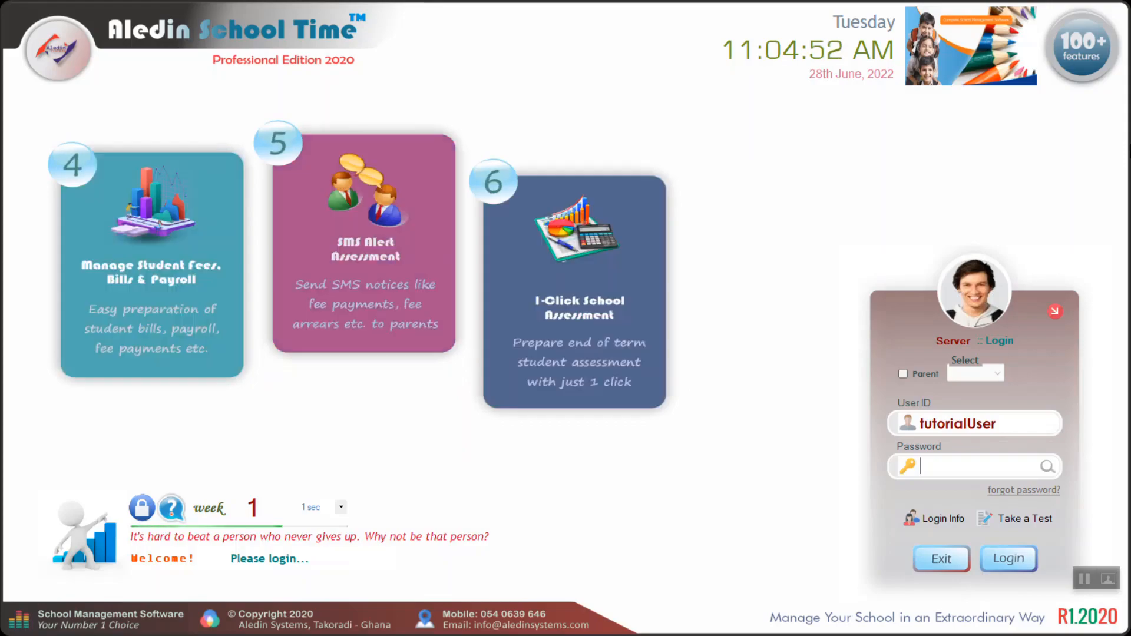
pyautogui.write('********')
pyautogui.press('Return')
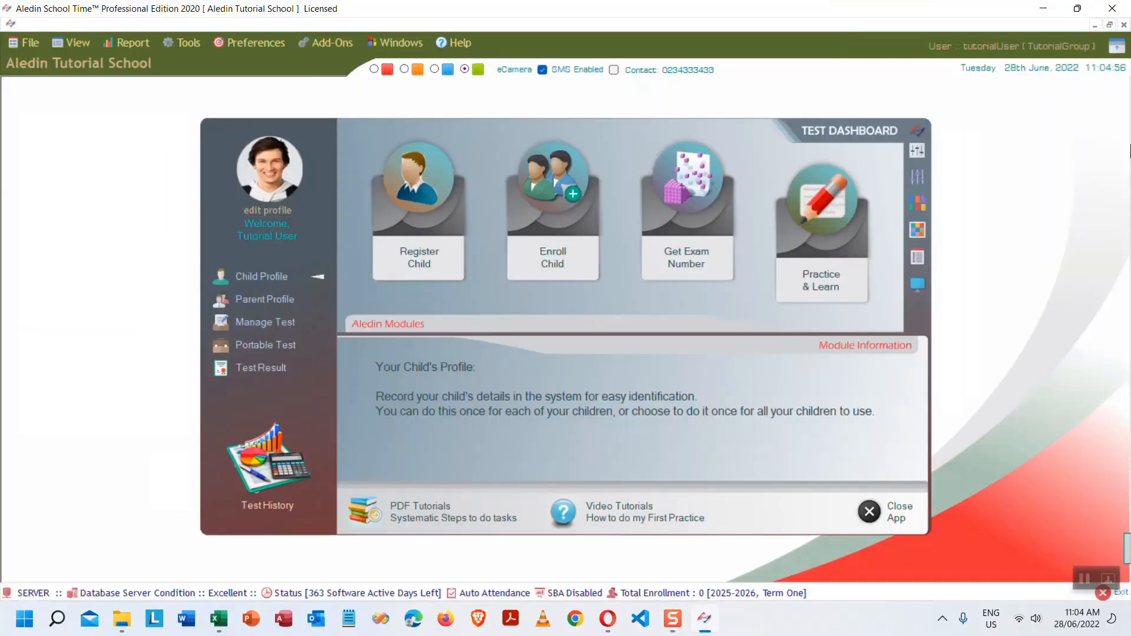
# - Close the Test Dashboard and turn on View > Dashboards > Display General Dashboard on User Next Login
pyautogui.click(891, 518)
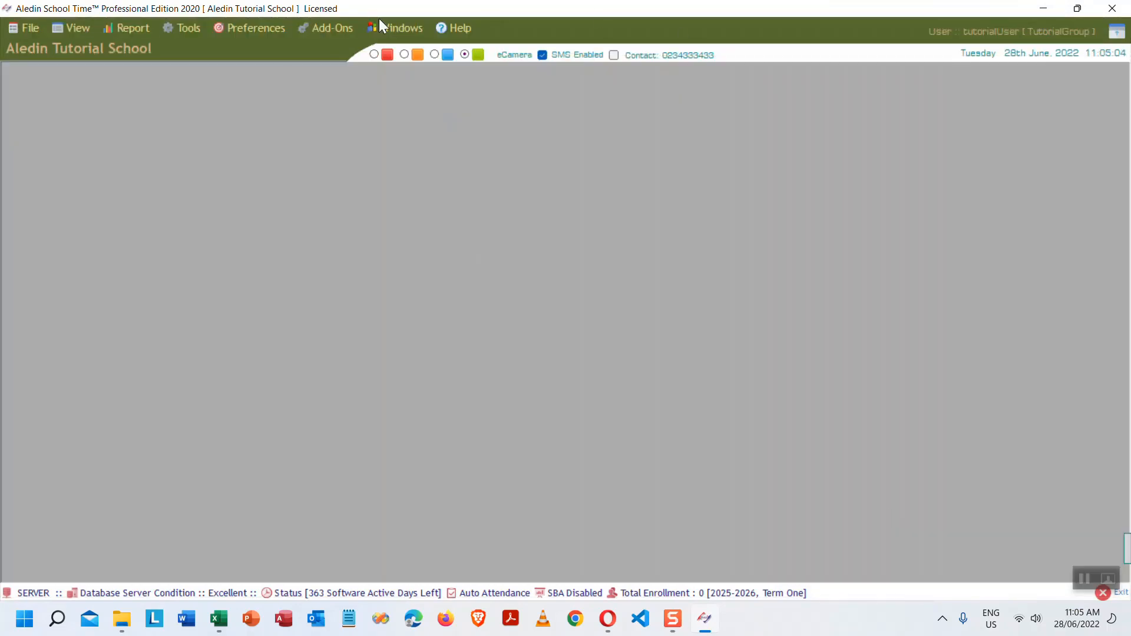
pyautogui.click(75, 28)
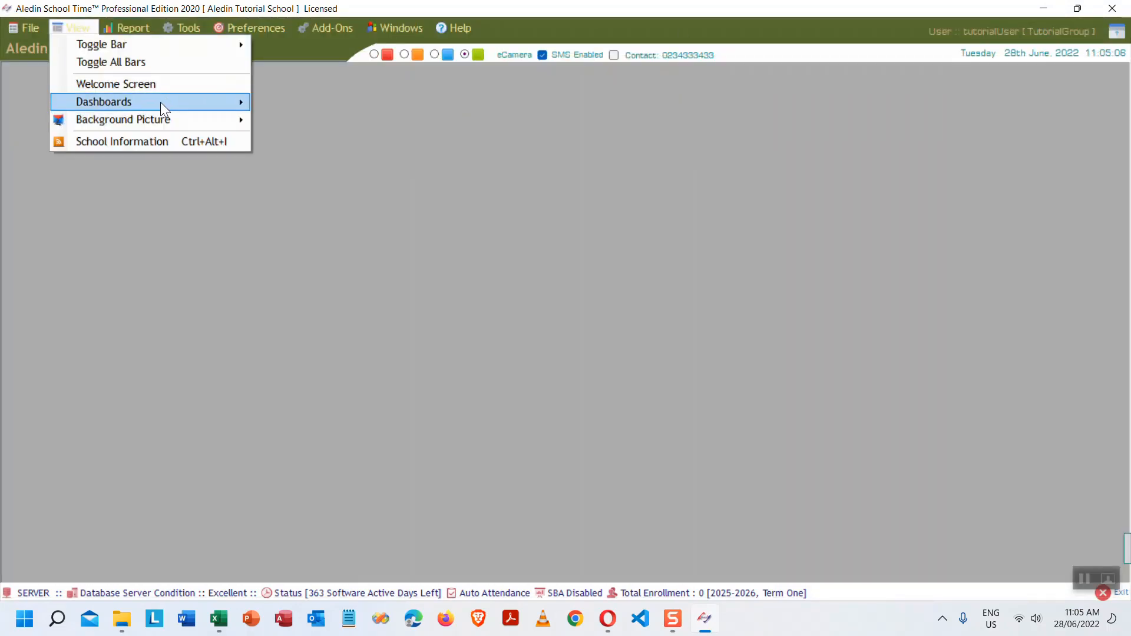
pyautogui.moveTo(163, 106)
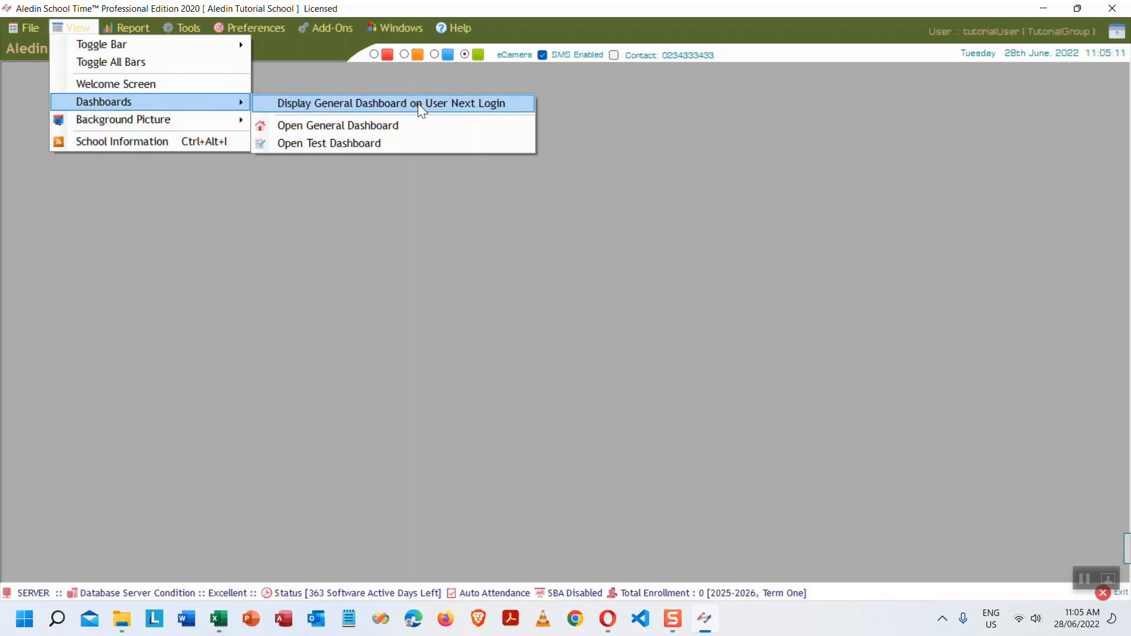
pyautogui.click(384, 102)
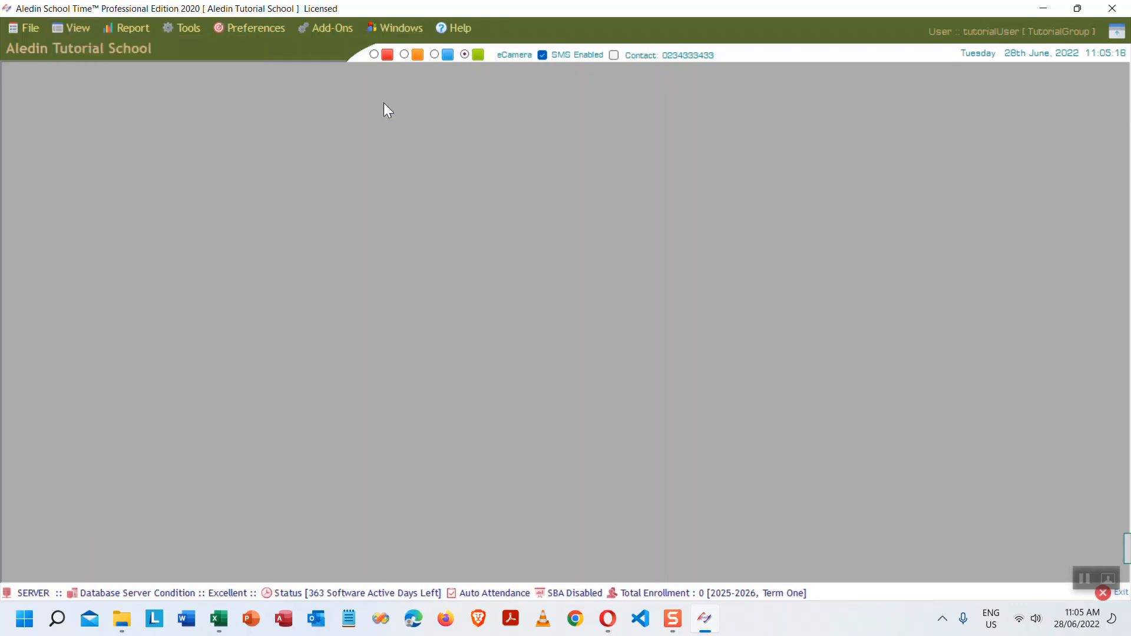
pyautogui.click(77, 27)
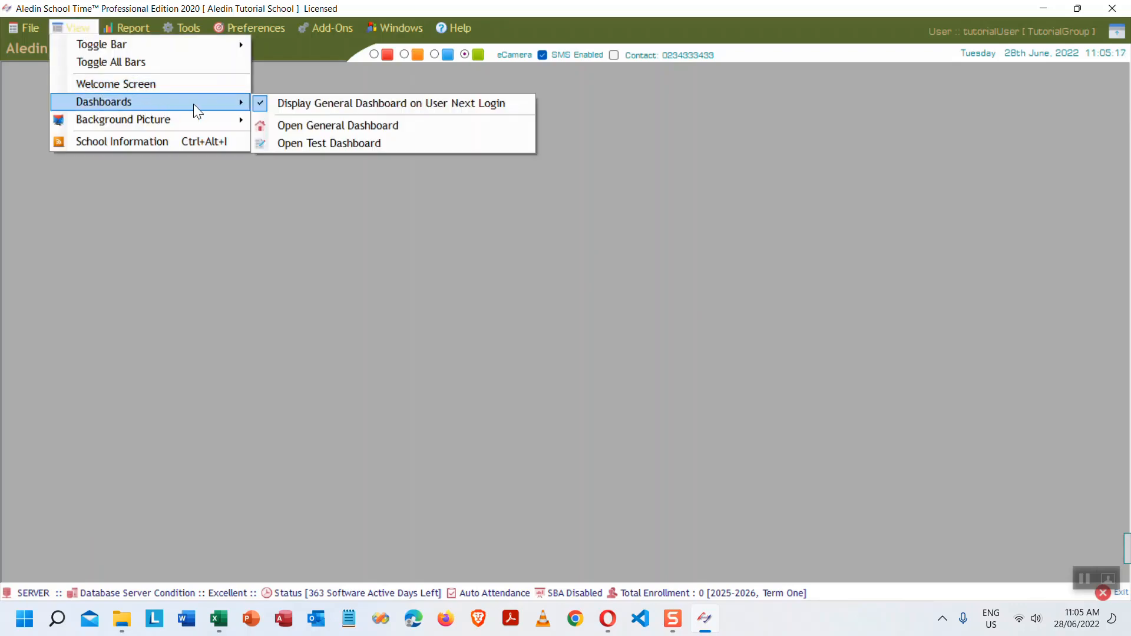
# - Show the General Dashboard with the Students, Assessments, Employees, Smart Accounts and Reports modules
pyautogui.click(366, 122)
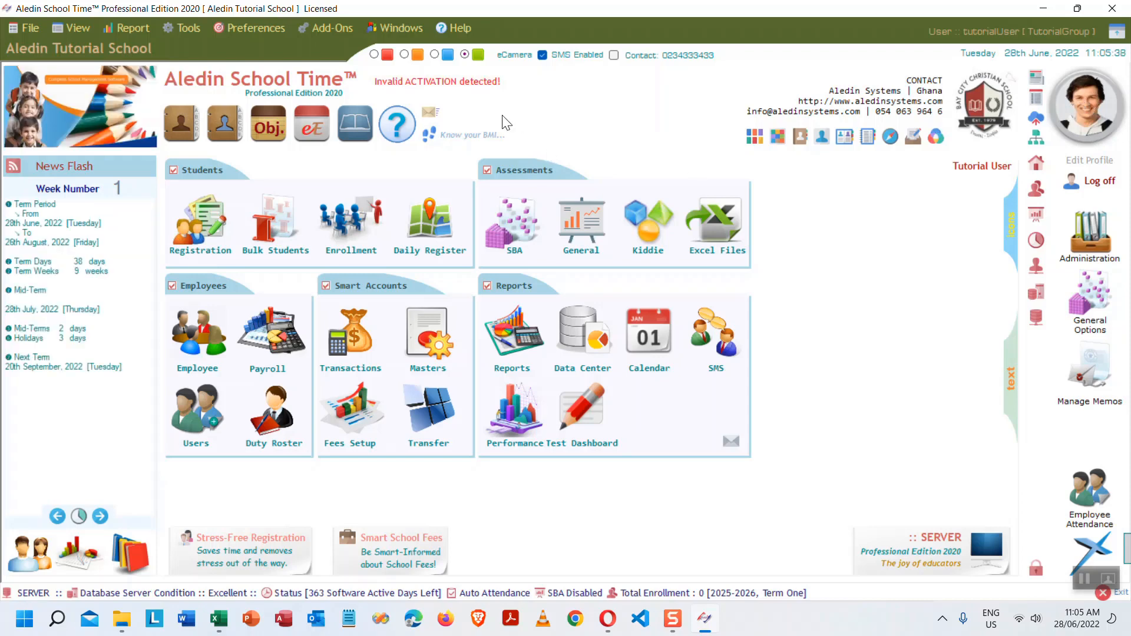
pyautogui.moveTo(391, 86)
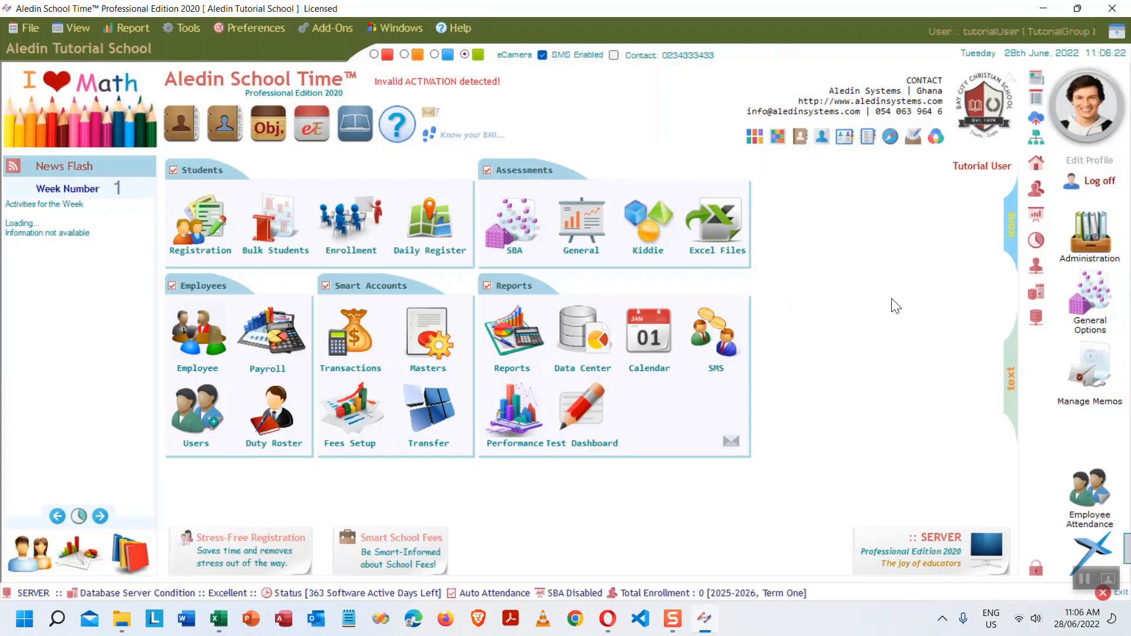
# - Open and close the Administration Centre, then log off the current user
pyautogui.click(1087, 225)
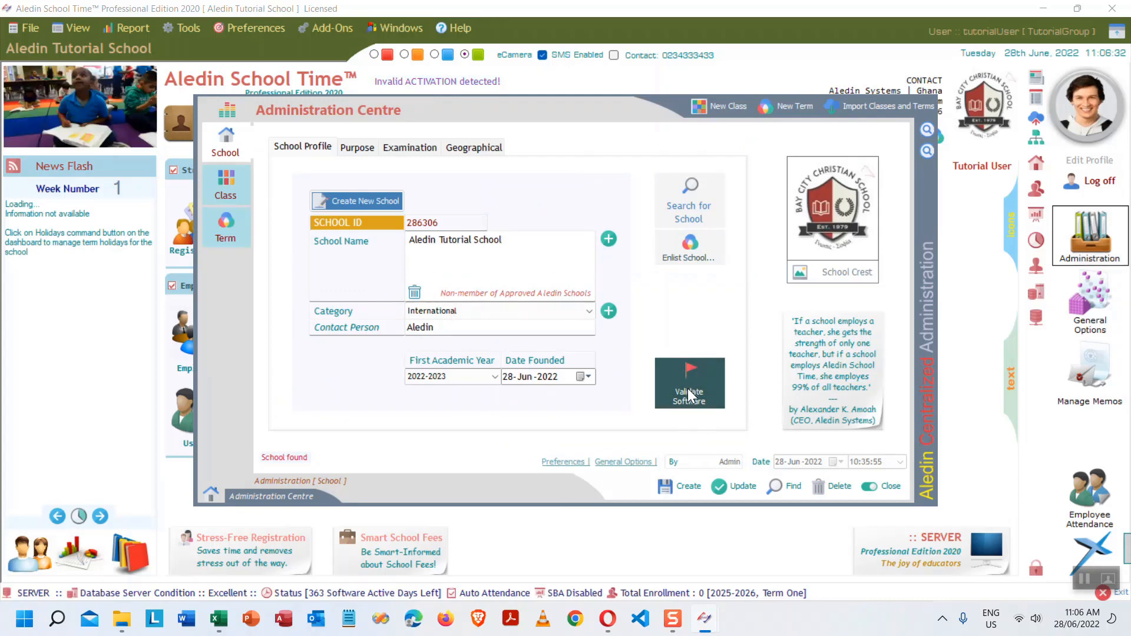
pyautogui.click(890, 487)
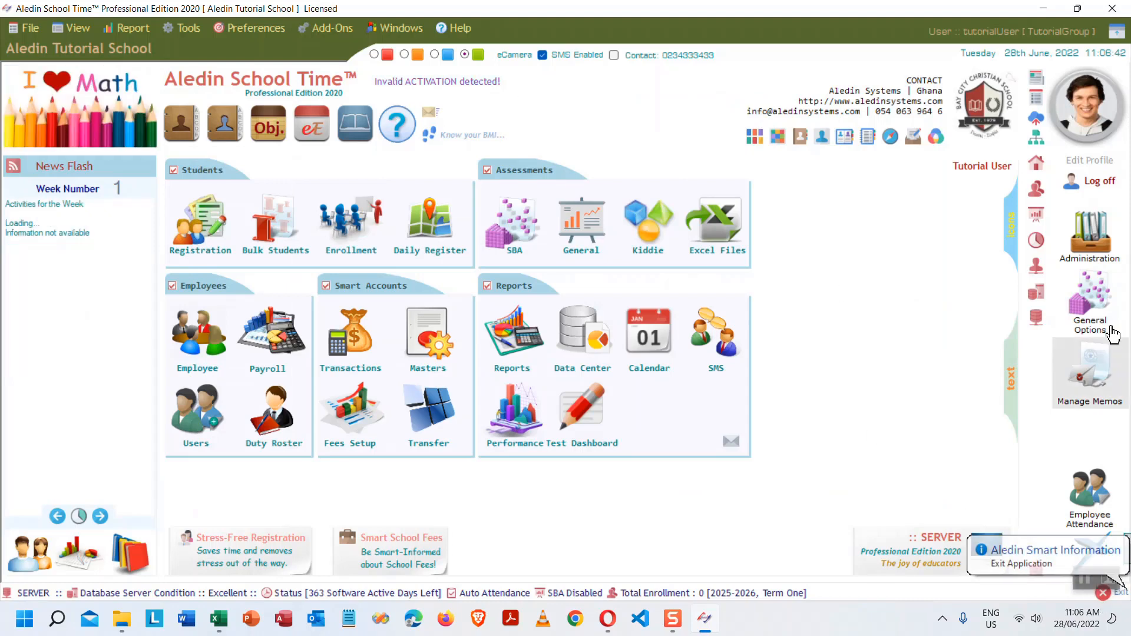
pyautogui.click(1099, 182)
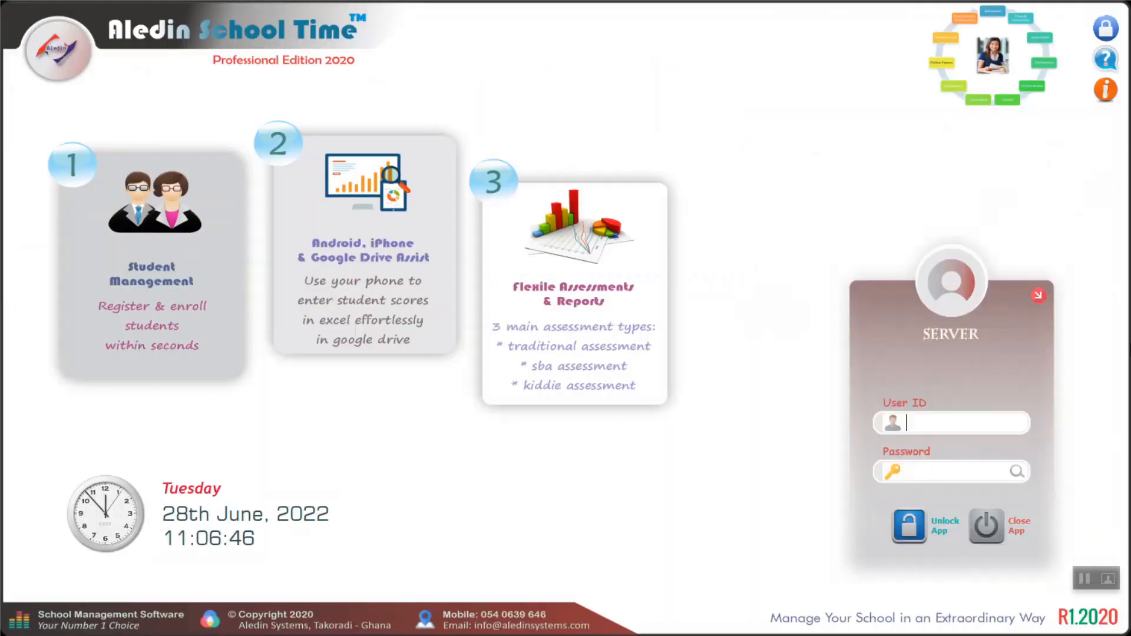
# - Sign back in as the Activation Officer with the new user ID and pasted password
pyautogui.write('aledinsys')
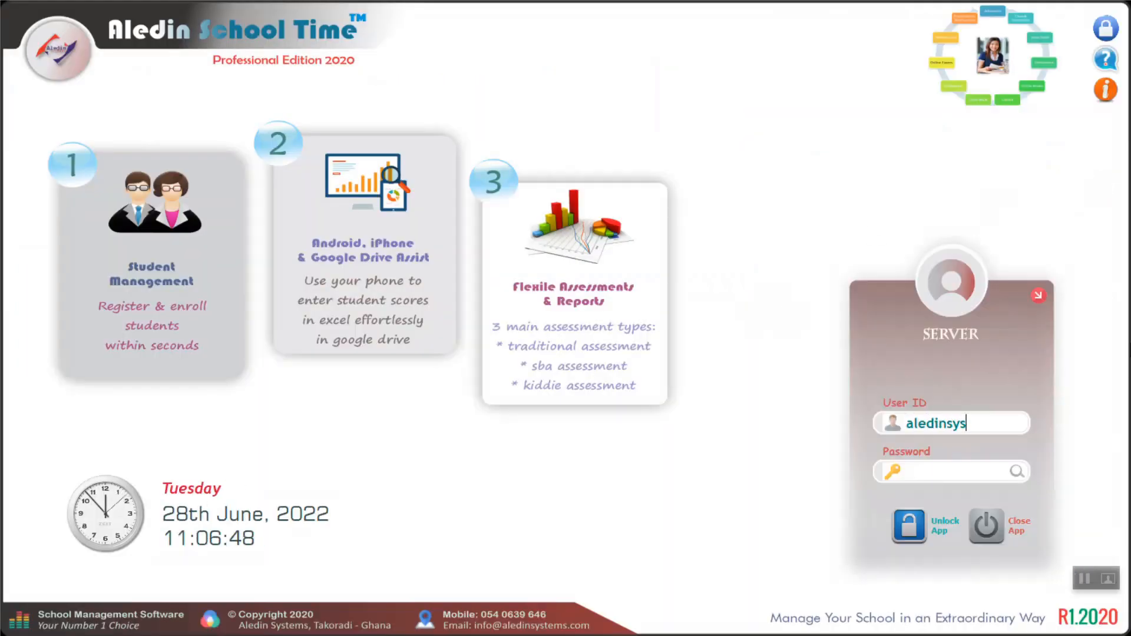
pyautogui.hotkey('ctrl', 'a')
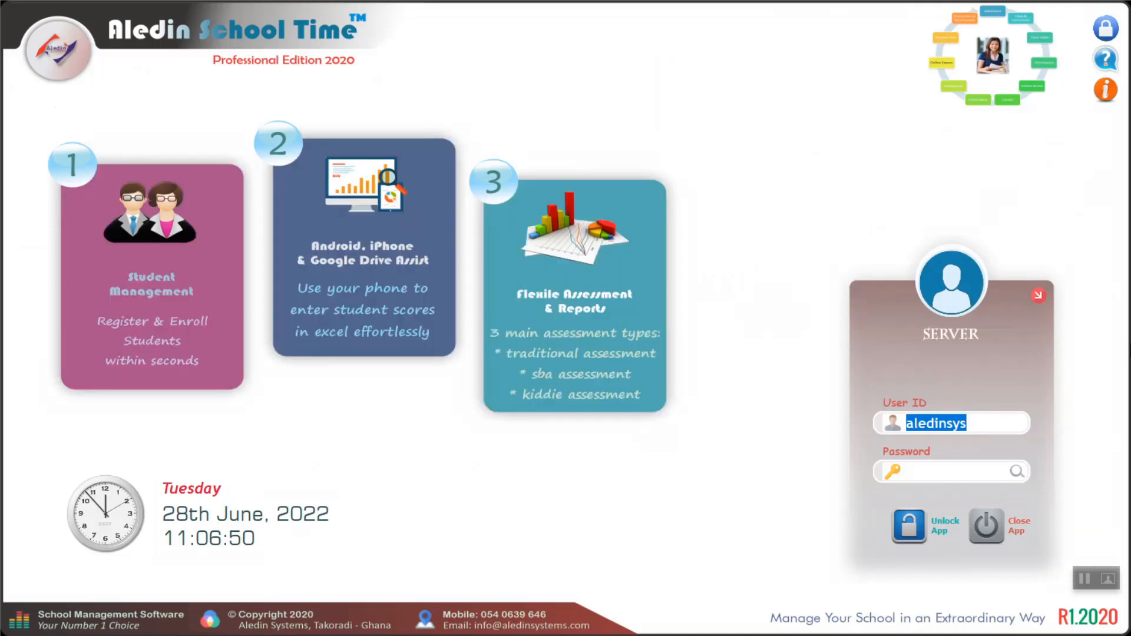
pyautogui.press('Tab')
pyautogui.hotkey('ctrl', 'v')
pyautogui.press('Return')
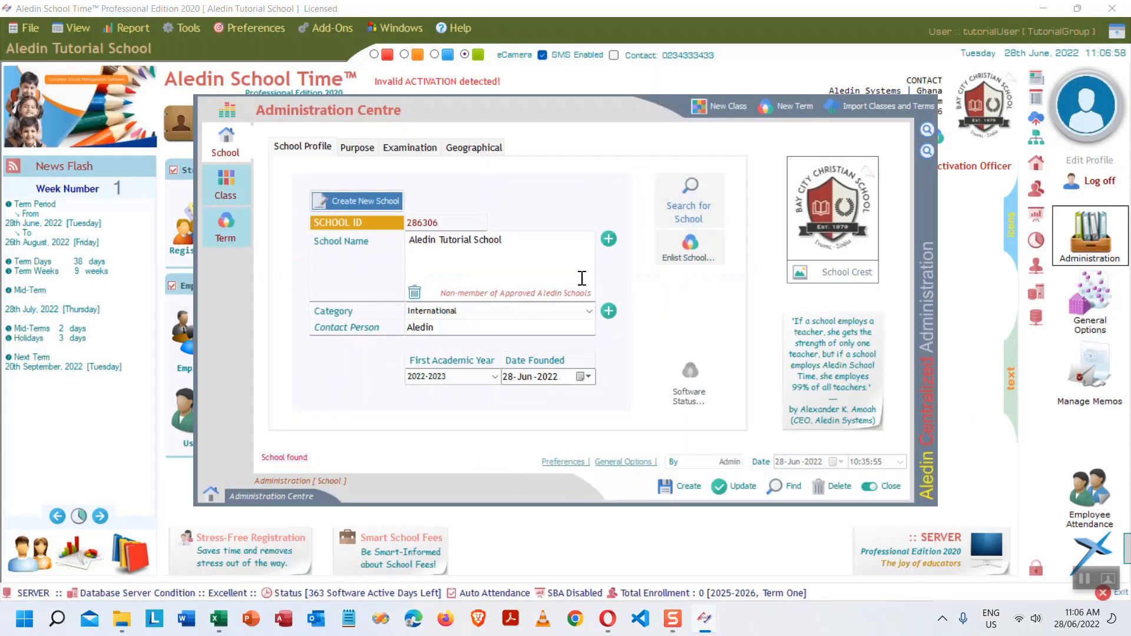
# - Enter the software validation code and validate the software for this school
pyautogui.click(690, 380)
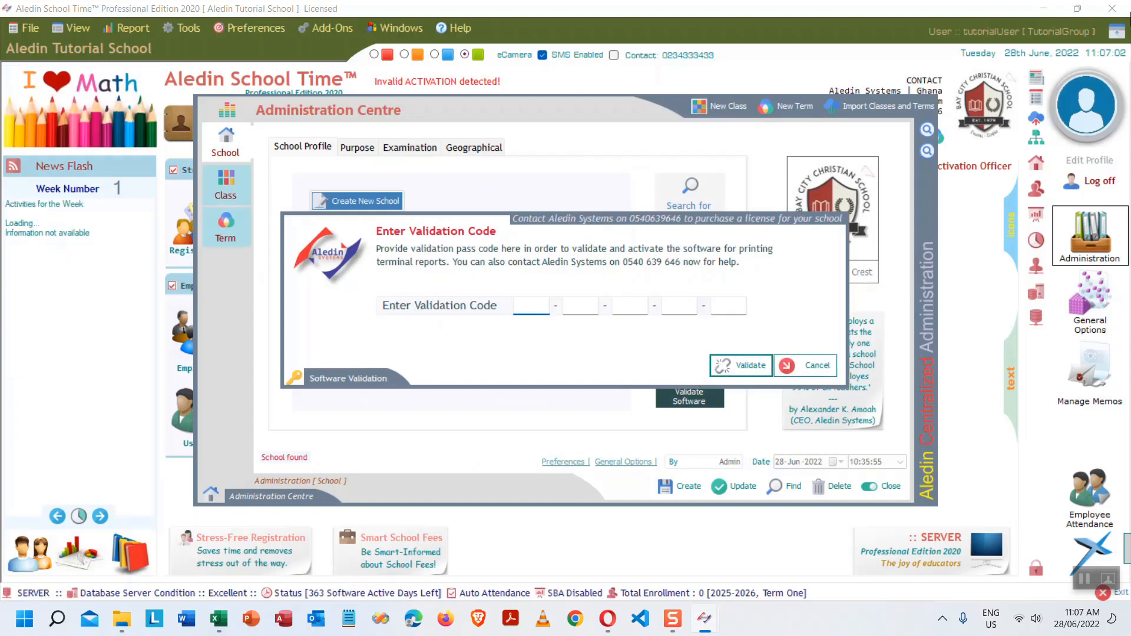
pyautogui.write('1234')
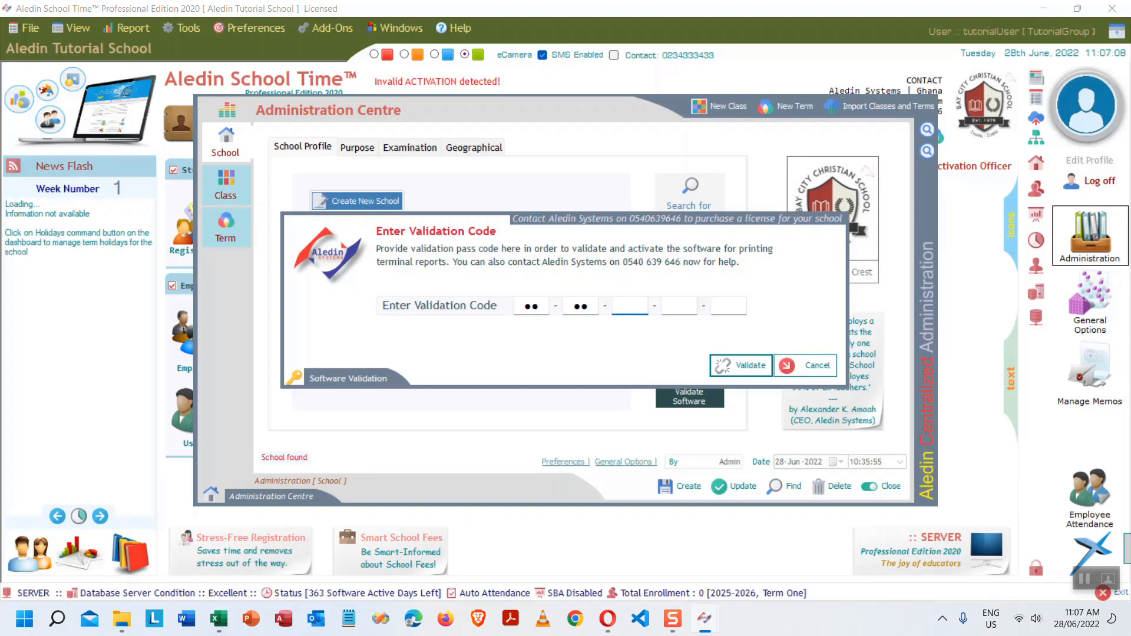
pyautogui.write('567890')
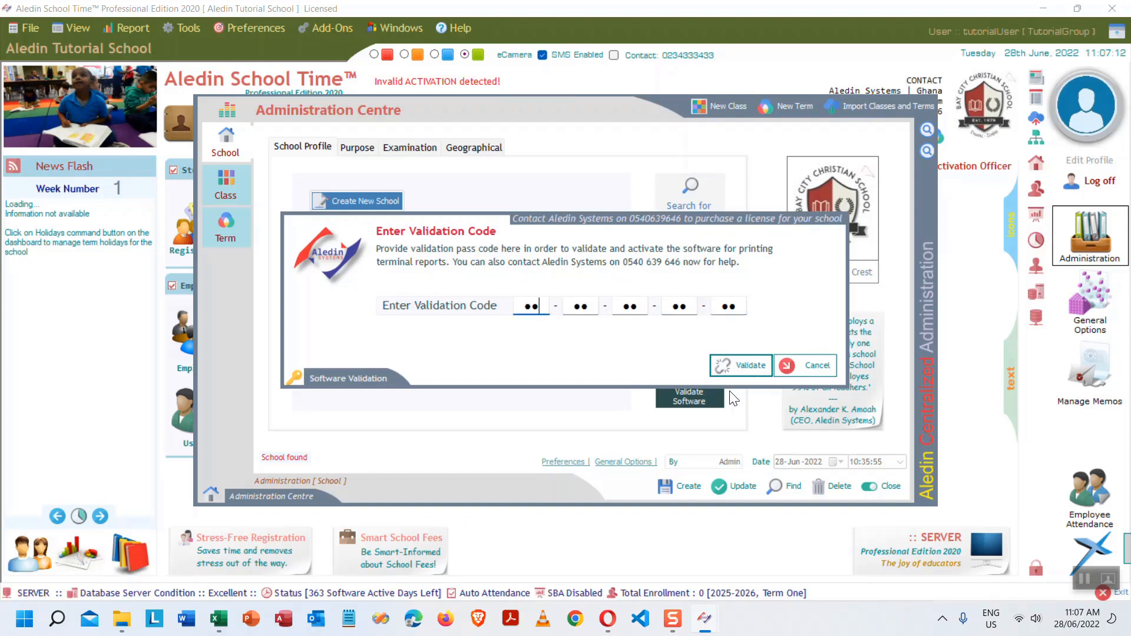
pyautogui.click(749, 363)
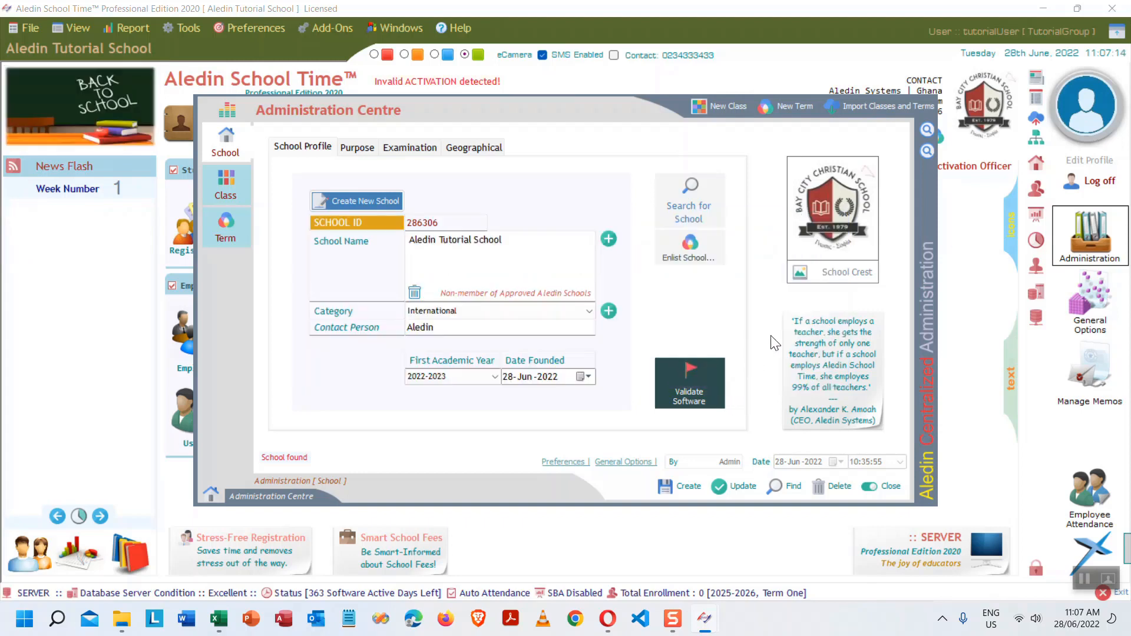
pyautogui.click(693, 394)
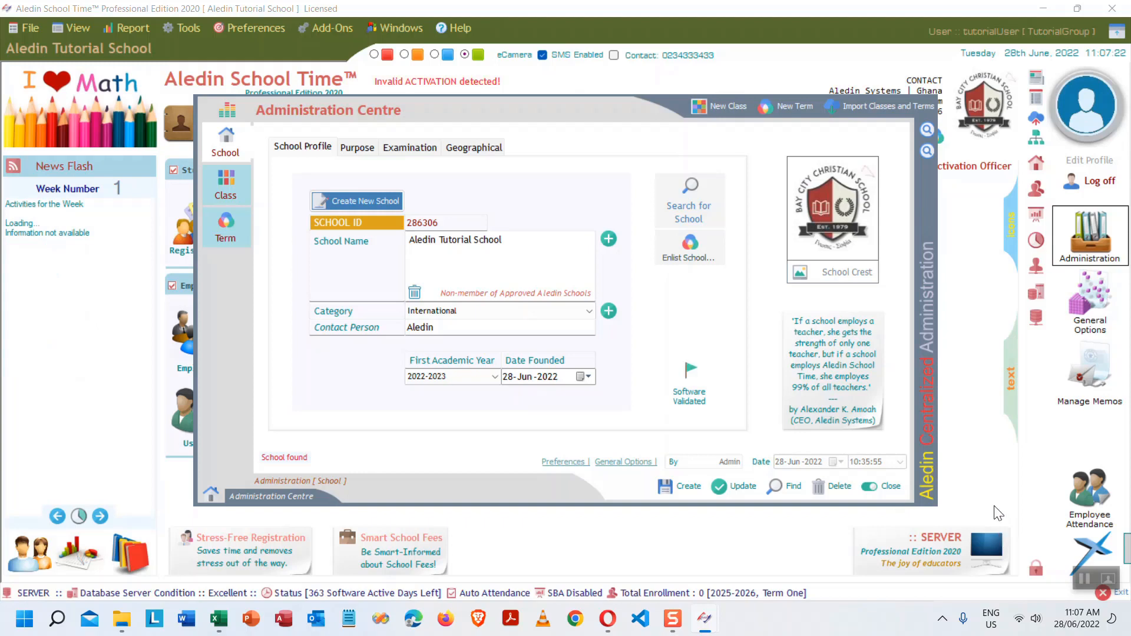
# - Close the Administration Centre, exit the program and relaunch it from the desktop icon
pyautogui.click(891, 487)
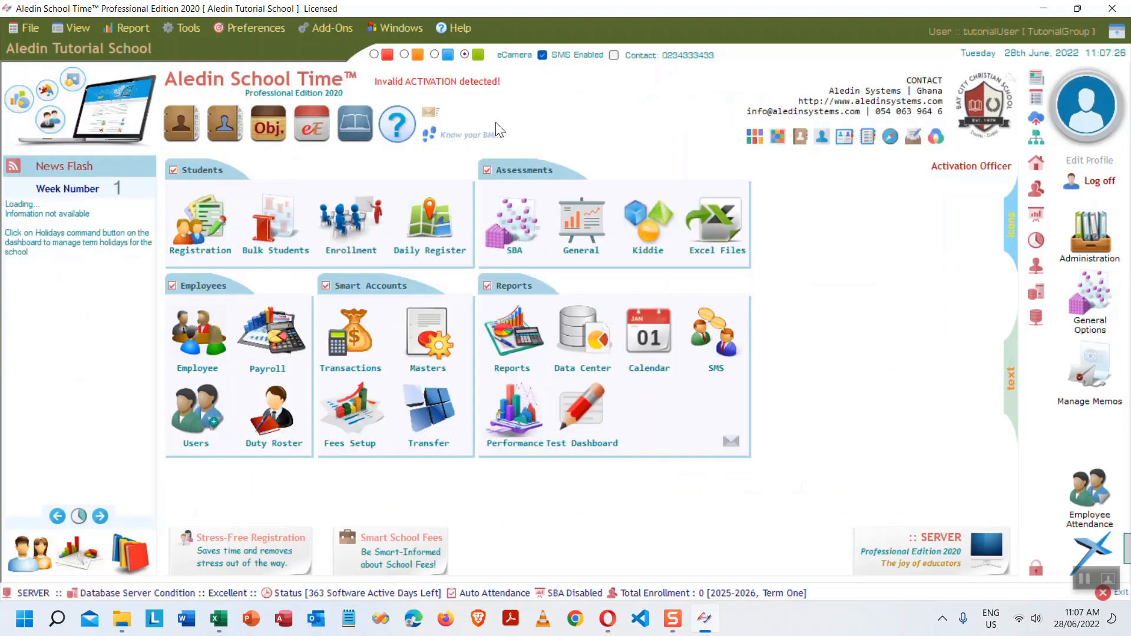
pyautogui.click(1126, 598)
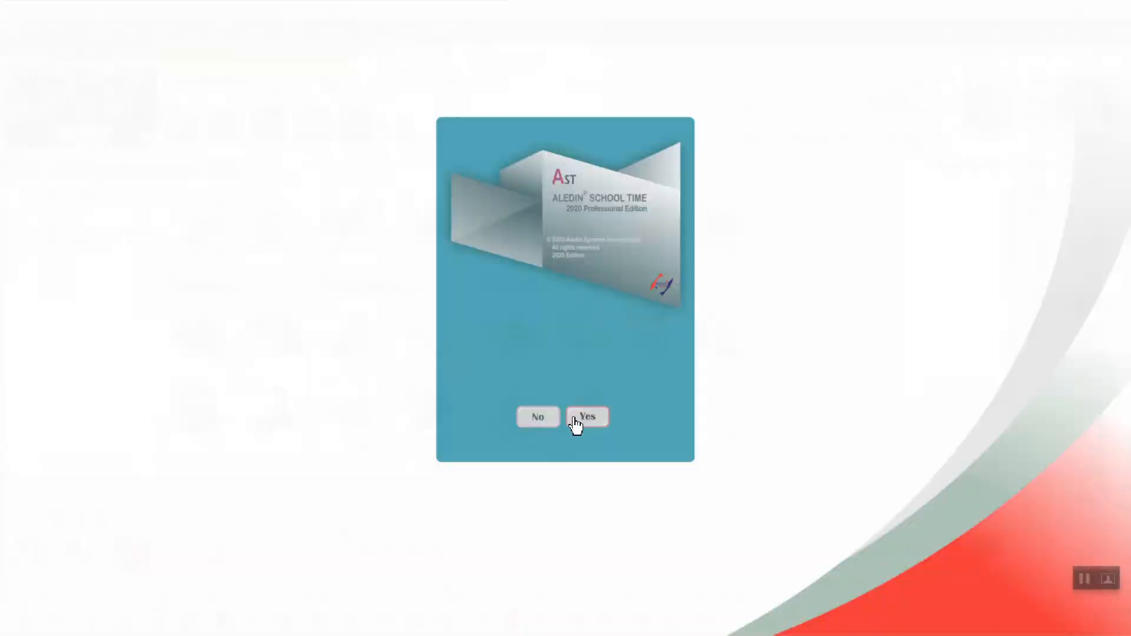
pyautogui.click(574, 419)
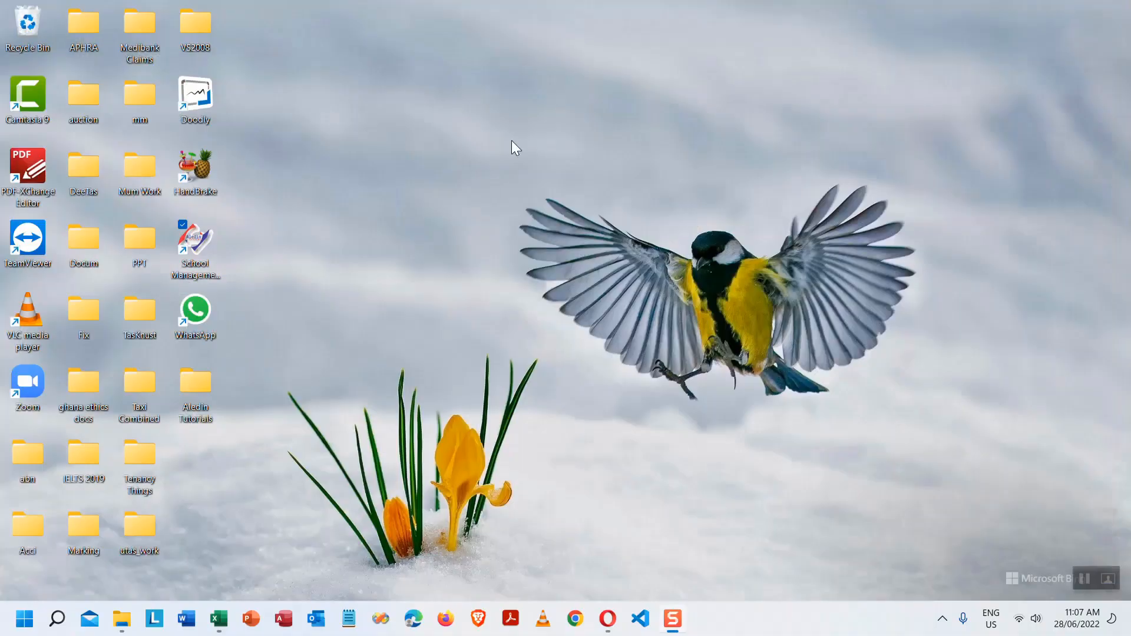
pyautogui.doubleClick(194, 241)
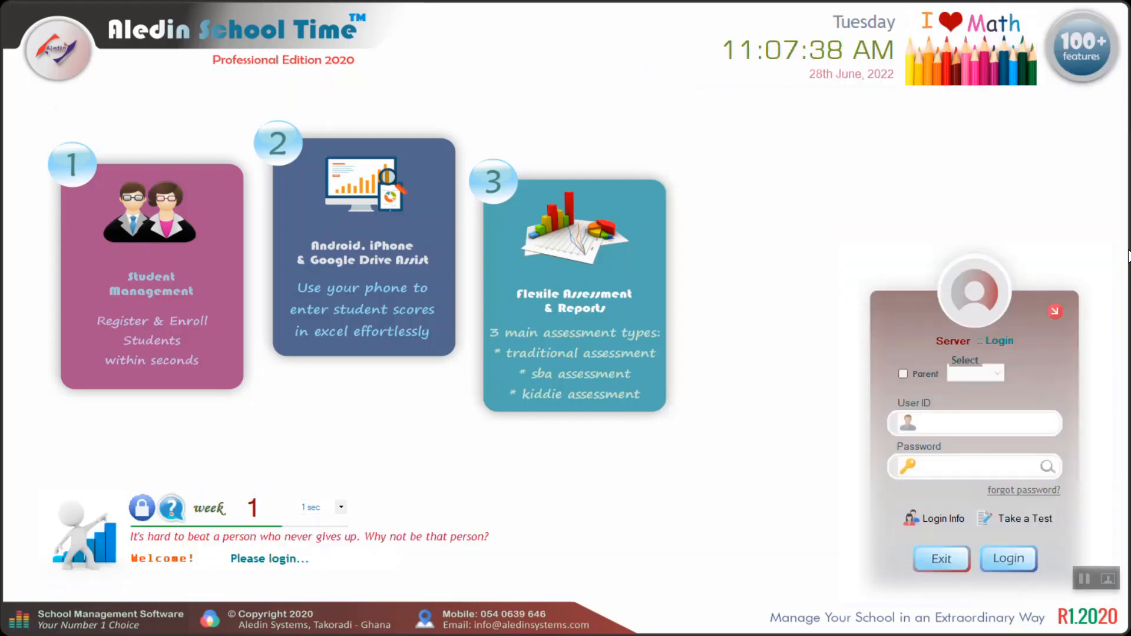
# - Log back in with the tutorial user ID and password to reach the activated dashboard
pyautogui.write('t')
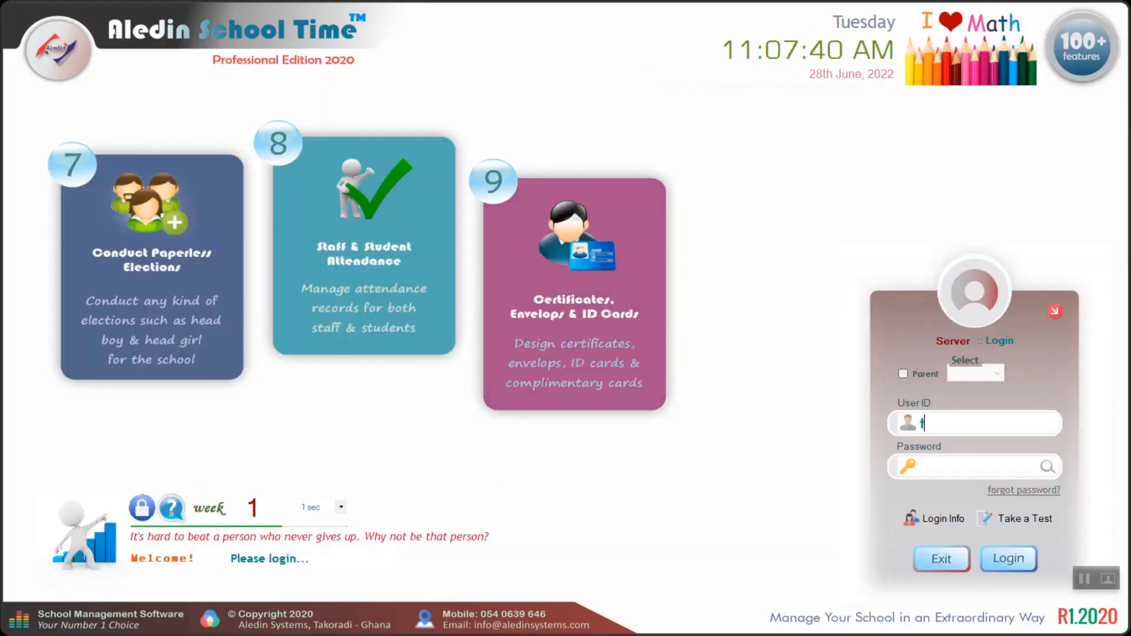
pyautogui.write('utorialUser')
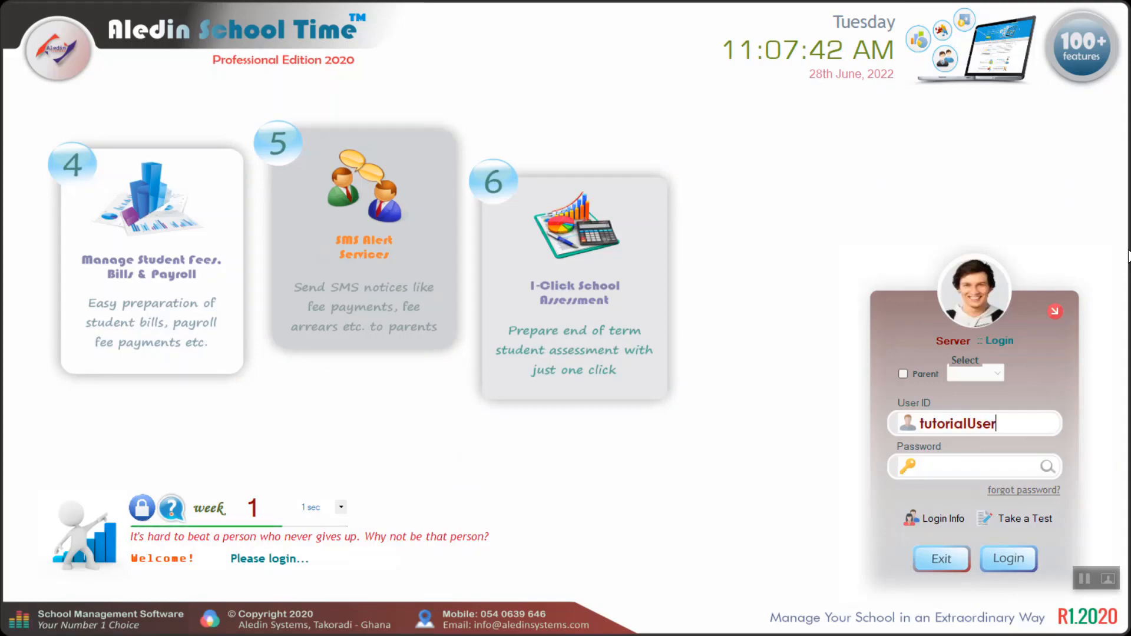
pyautogui.press('Tab')
pyautogui.write('********')
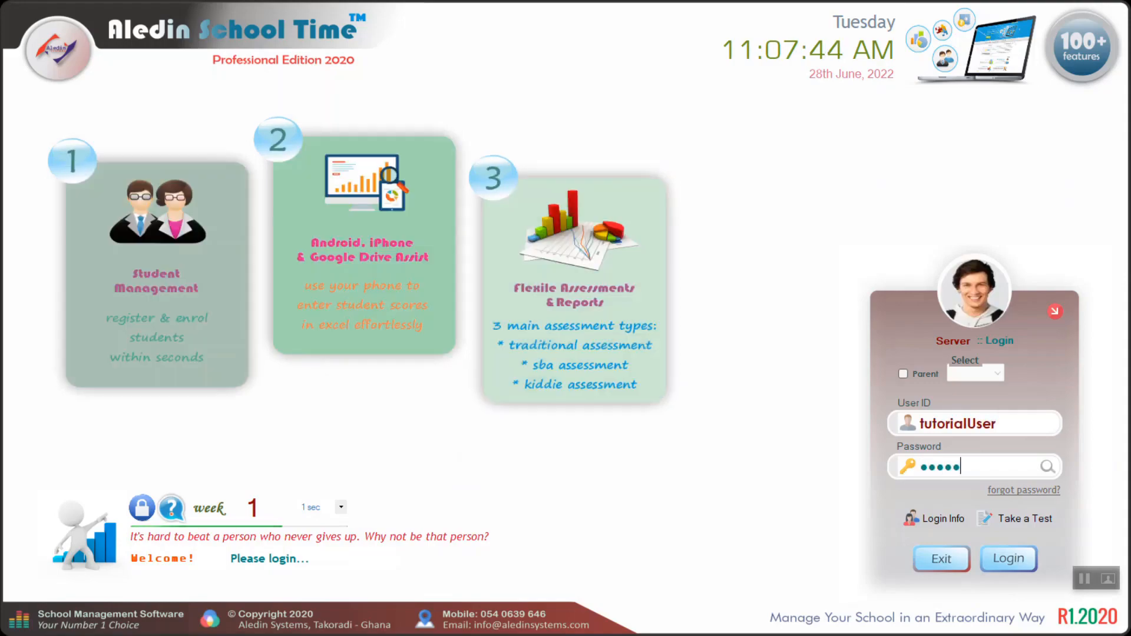
pyautogui.press('Return')
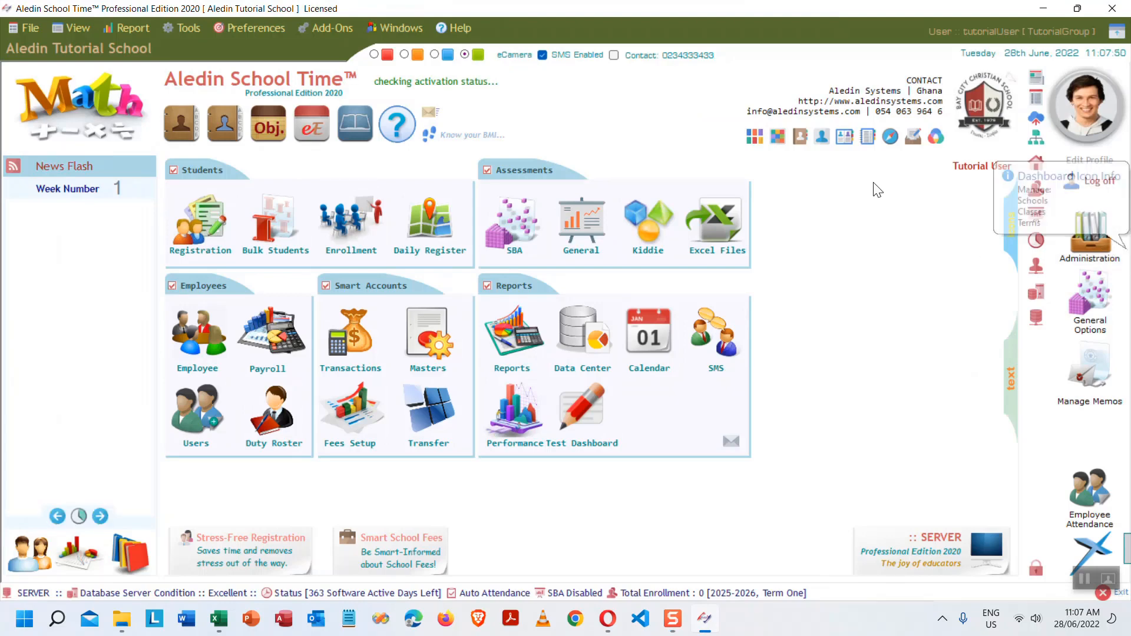
pyautogui.moveTo(395, 92)
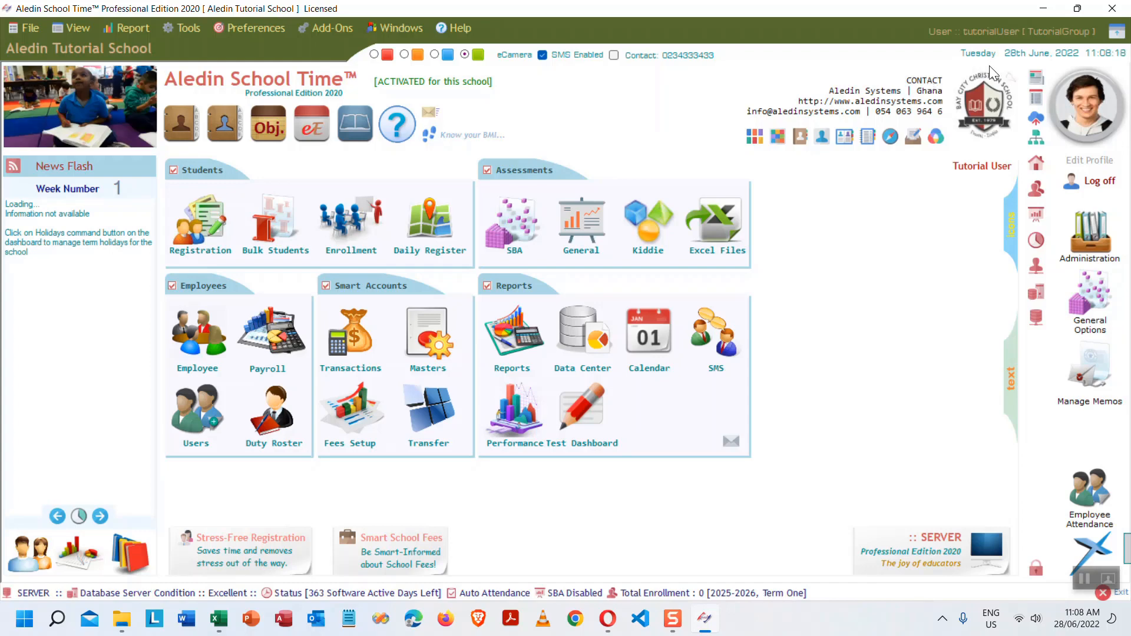
# - In the Excel outline, fill the 'Create staff or employees from users' cell B8 orange
pyautogui.click(217, 618)
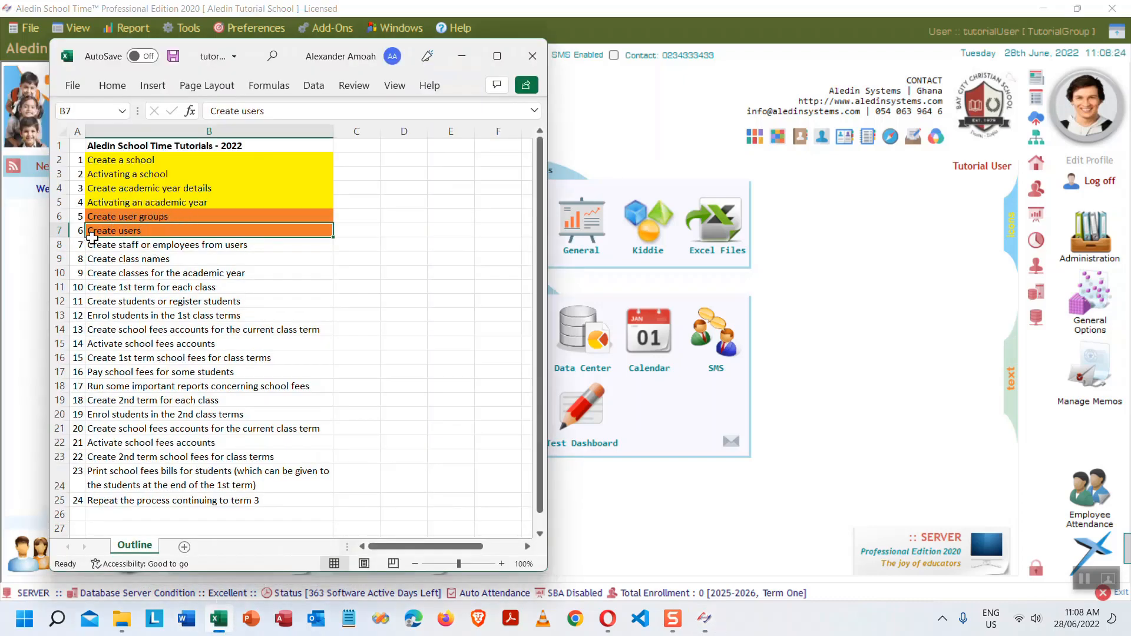
pyautogui.click(209, 243)
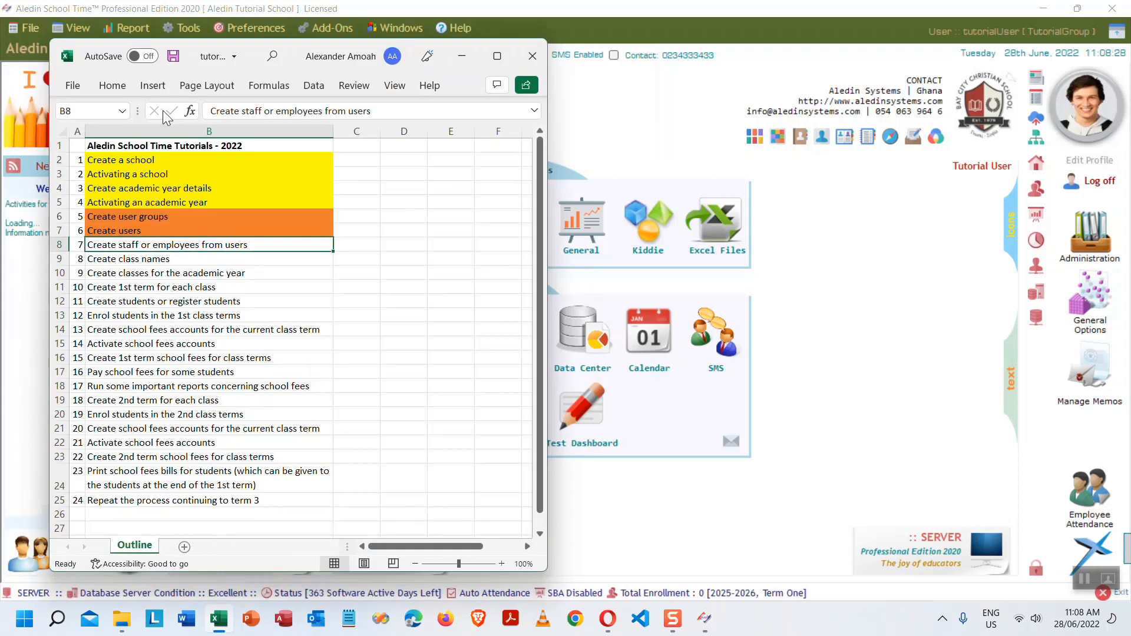
pyautogui.click(112, 85)
pyautogui.click(166, 146)
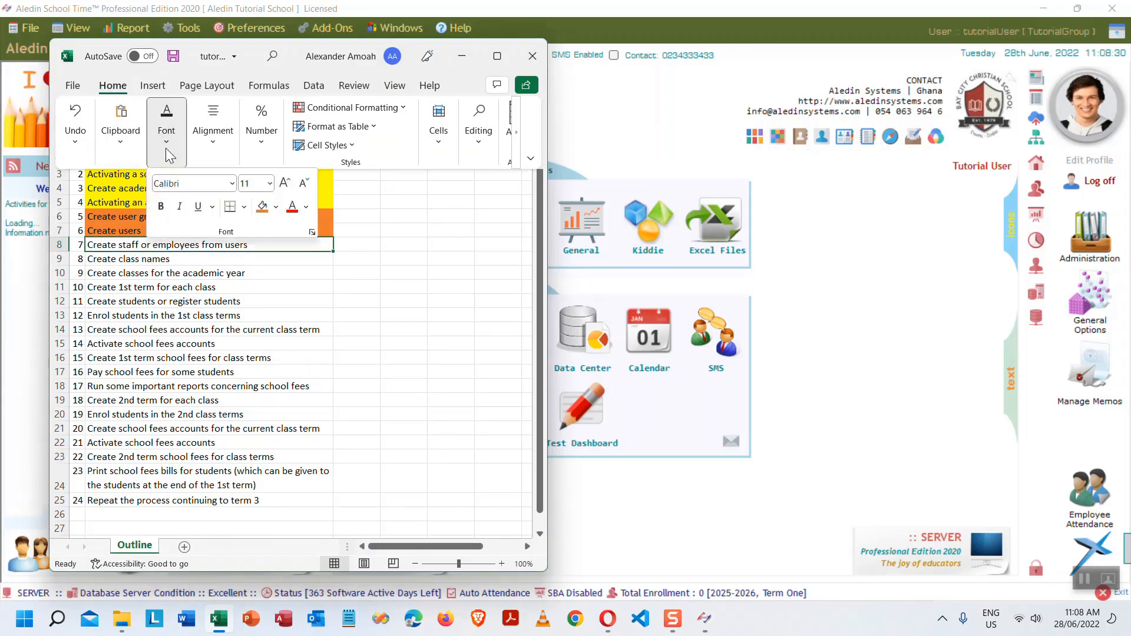
pyautogui.click(262, 206)
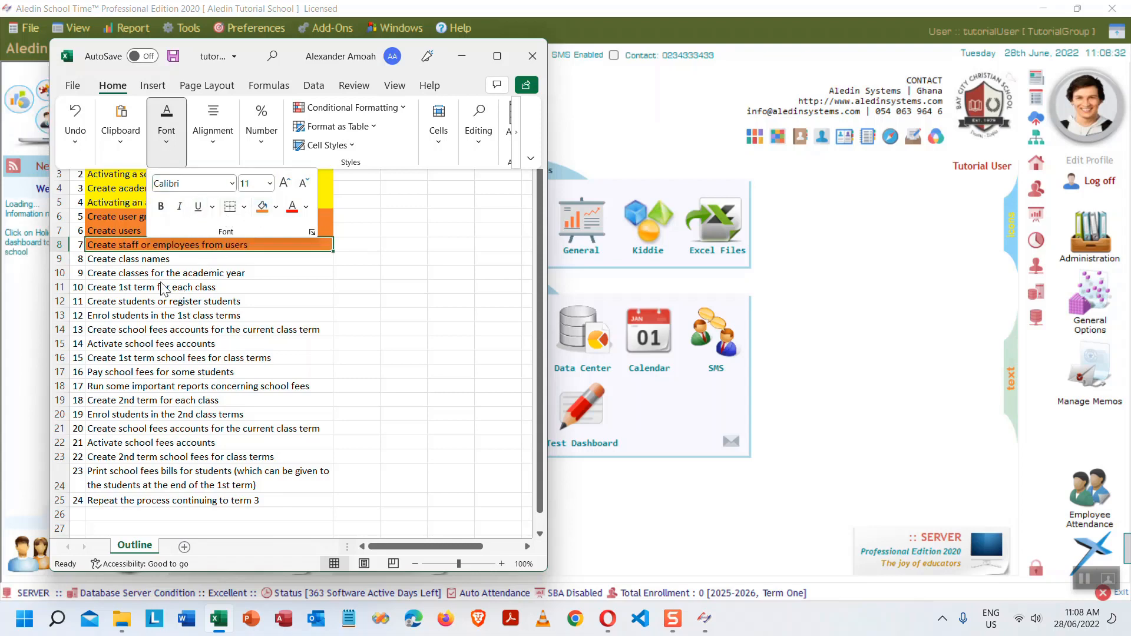
pyautogui.click(197, 255)
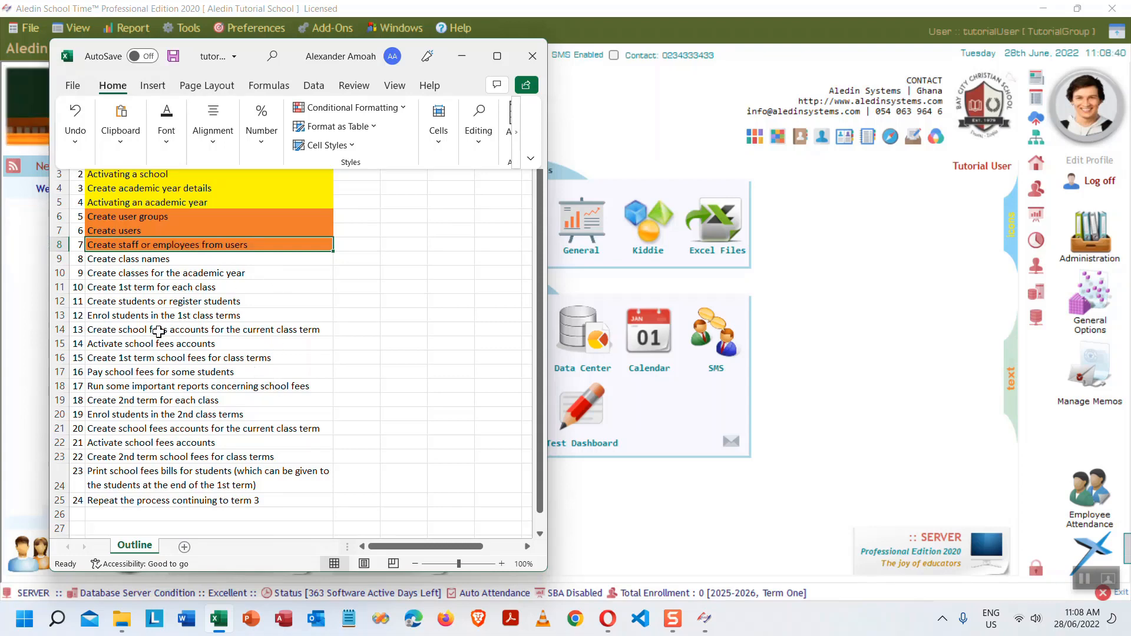
# - Fill the 'Create class names' cell B9 light orange and minimise Excel
pyautogui.click(145, 260)
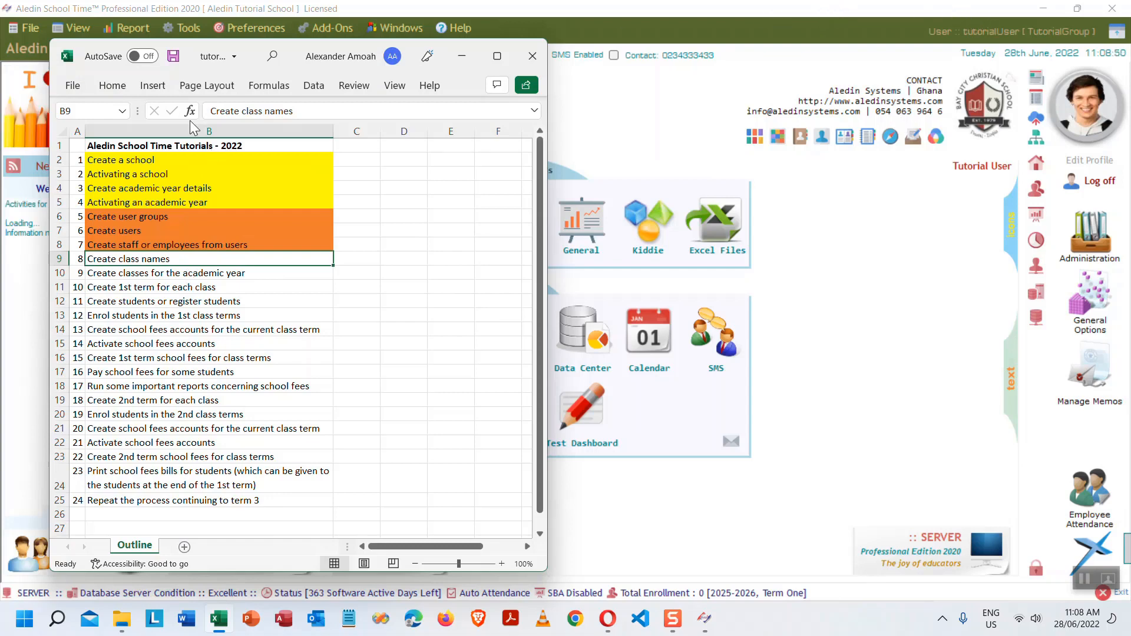
pyautogui.click(113, 89)
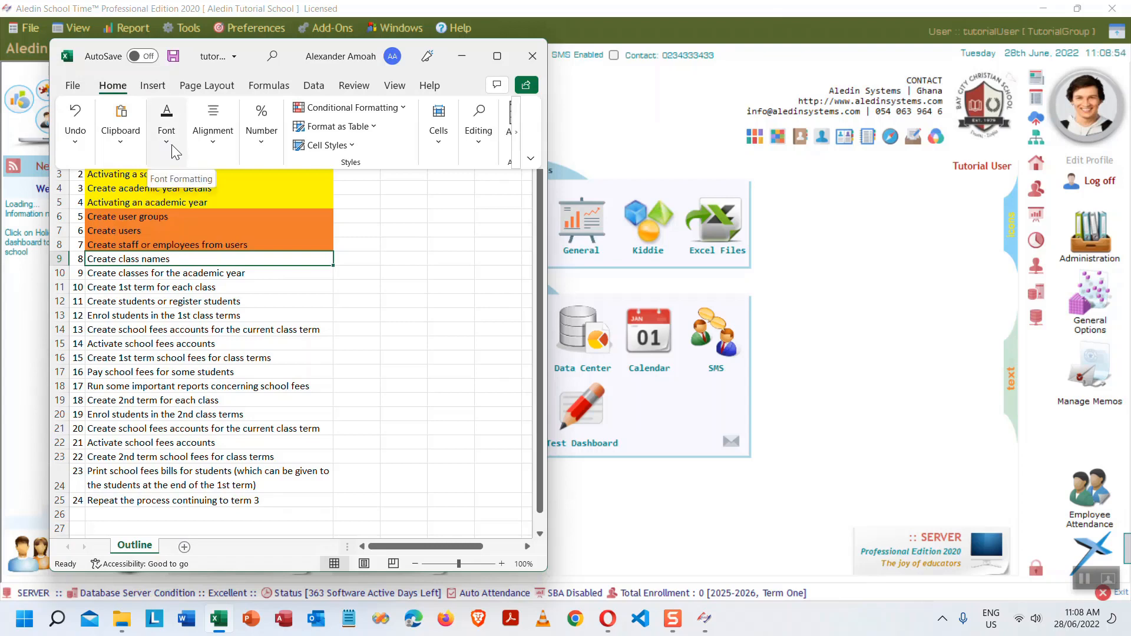
pyautogui.click(166, 135)
pyautogui.click(277, 207)
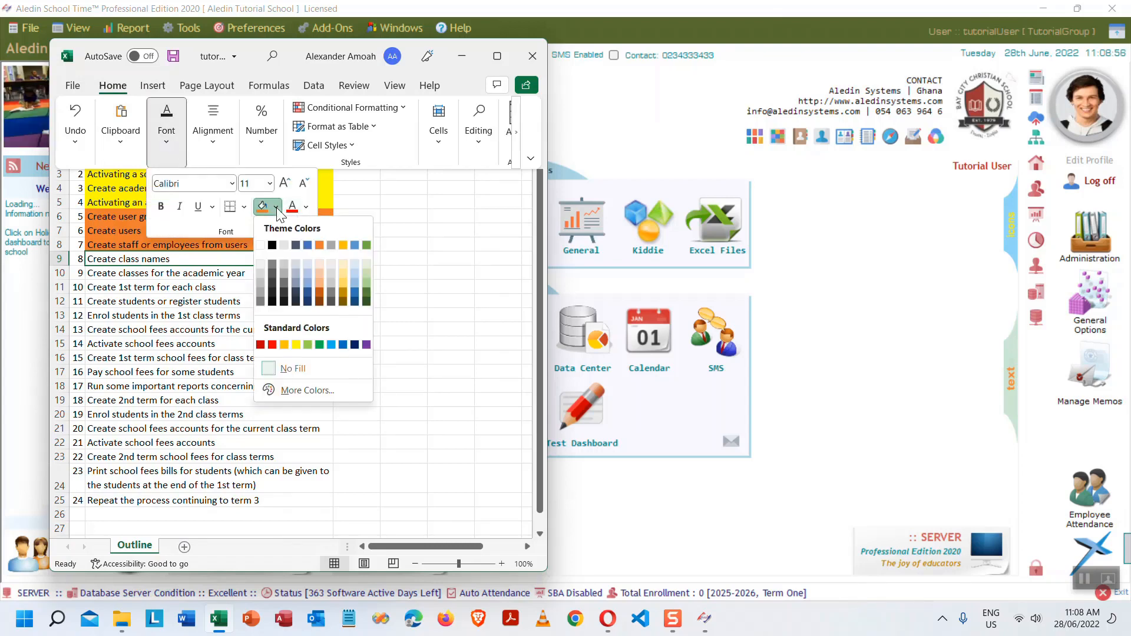
pyautogui.click(319, 286)
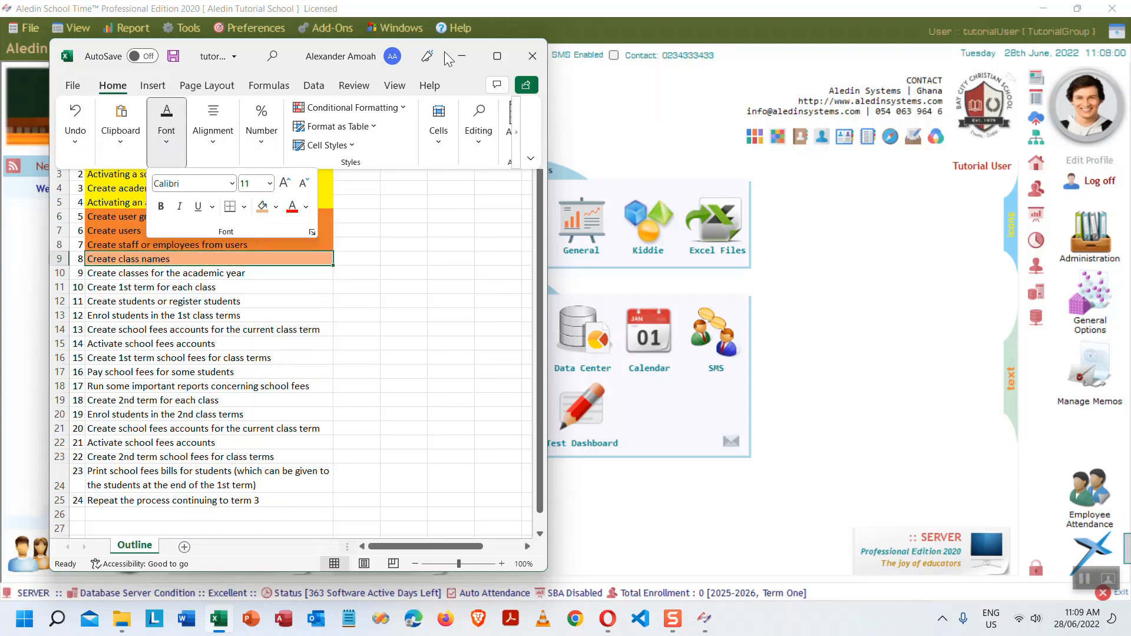
pyautogui.click(236, 52)
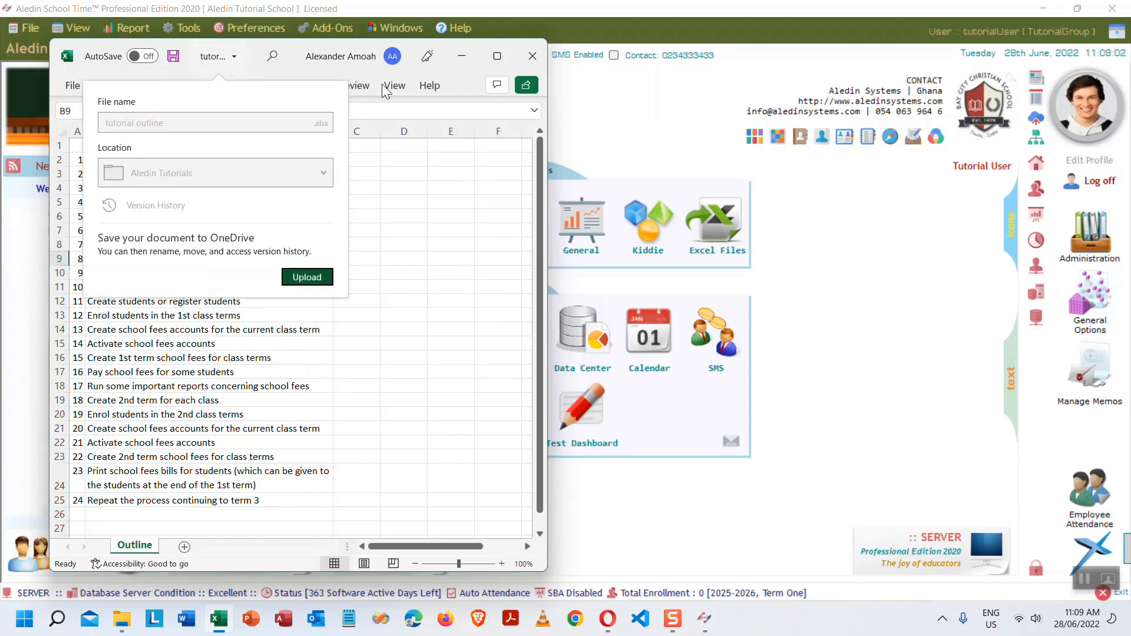
pyautogui.click(461, 55)
pyautogui.click(461, 55)
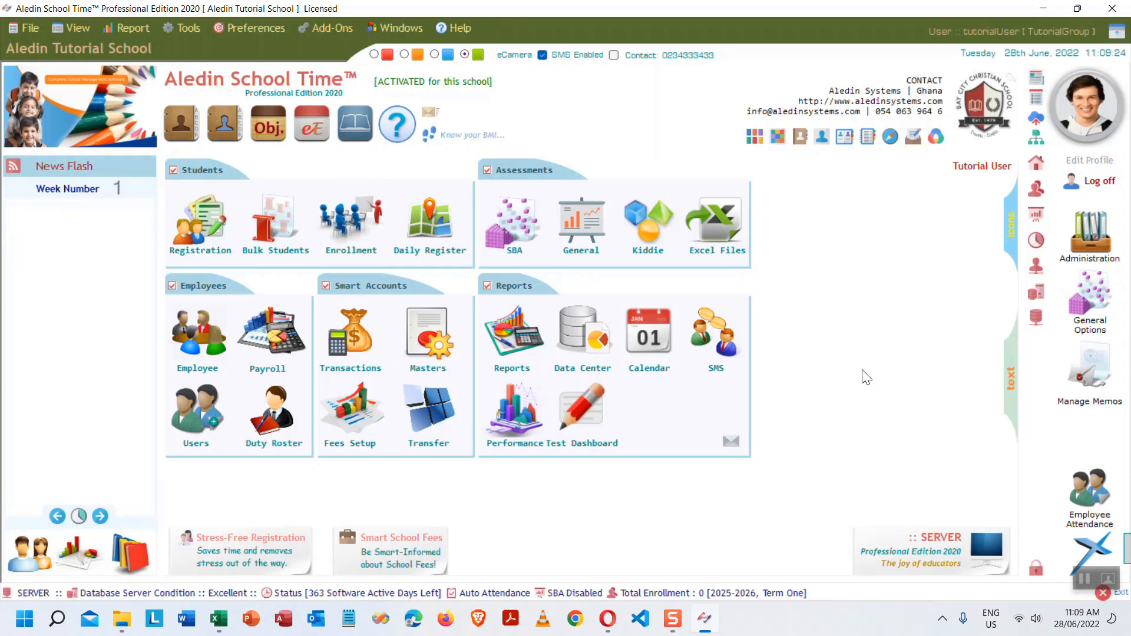
# - Open General Options on the Class Name type and browse the 51 existing class names
pyautogui.click(1089, 308)
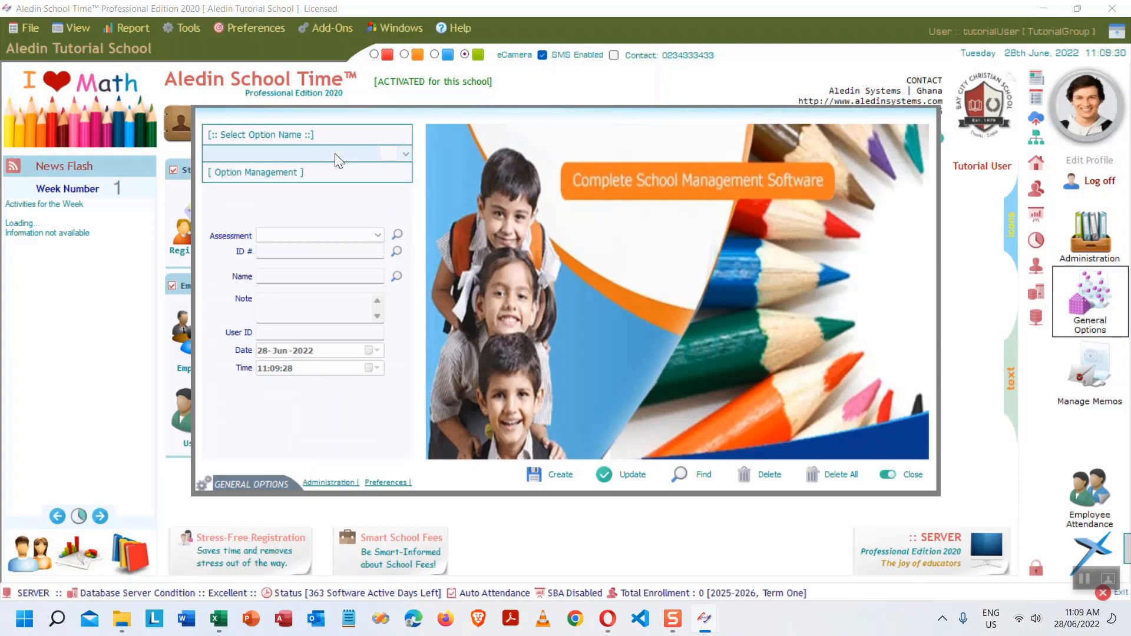
pyautogui.click(356, 153)
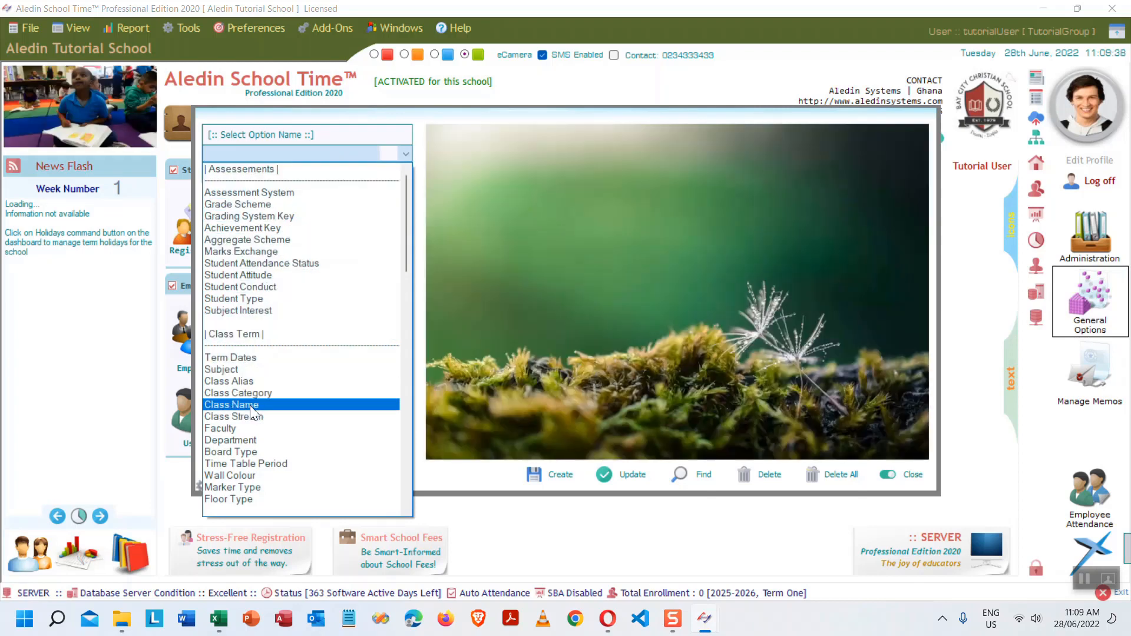
pyautogui.click(257, 403)
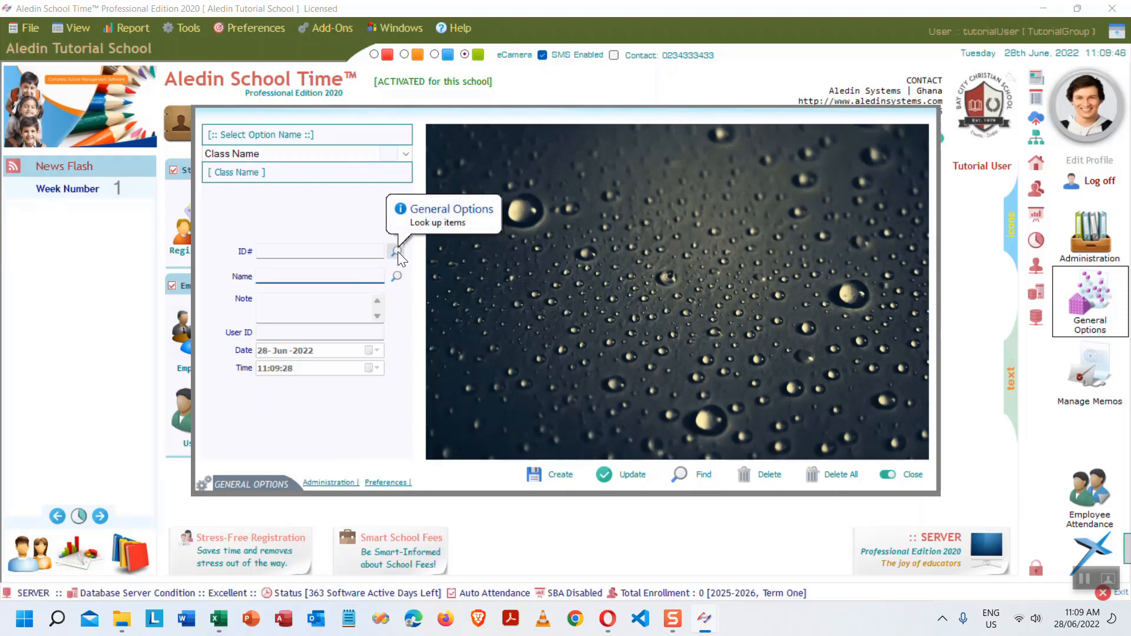
pyautogui.click(395, 251)
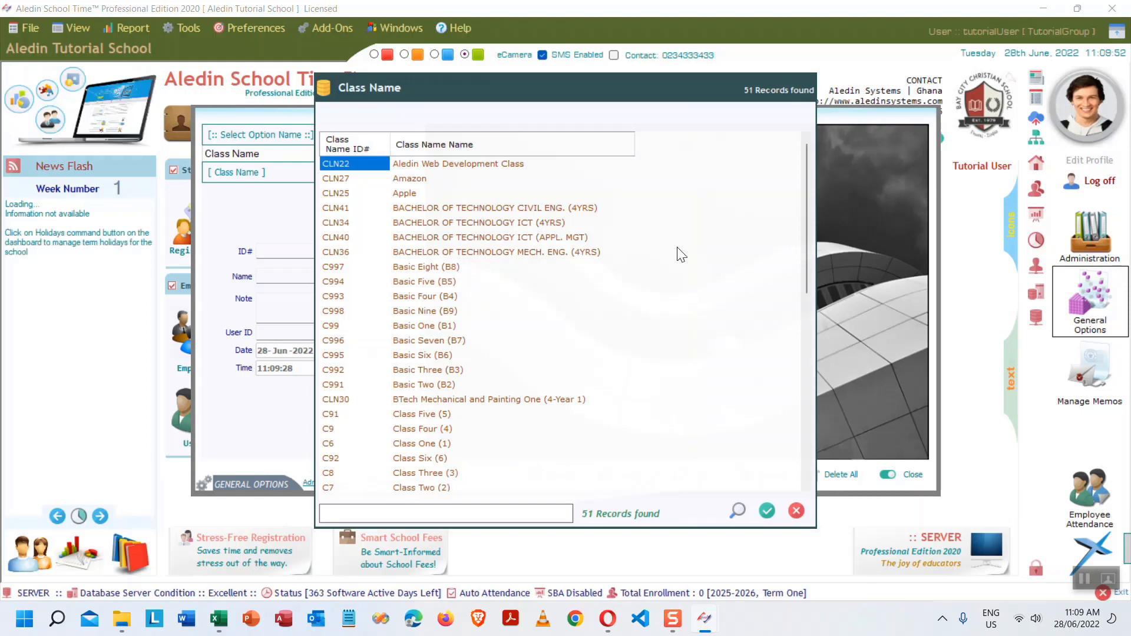
pyautogui.scroll(-7, 678, 259)
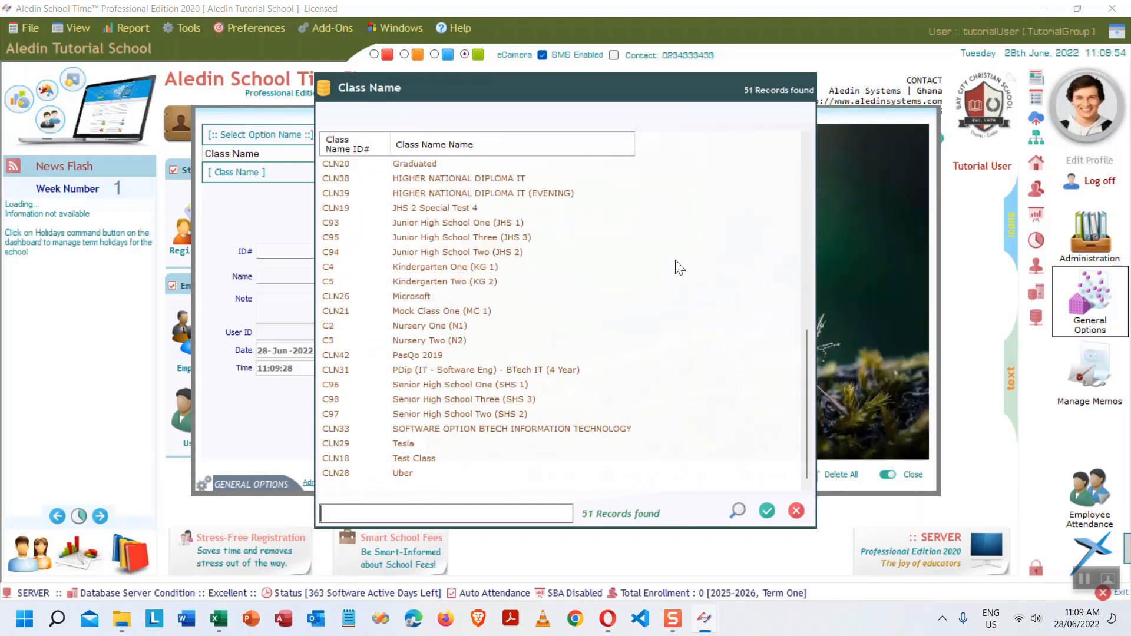
pyautogui.scroll(7, 678, 268)
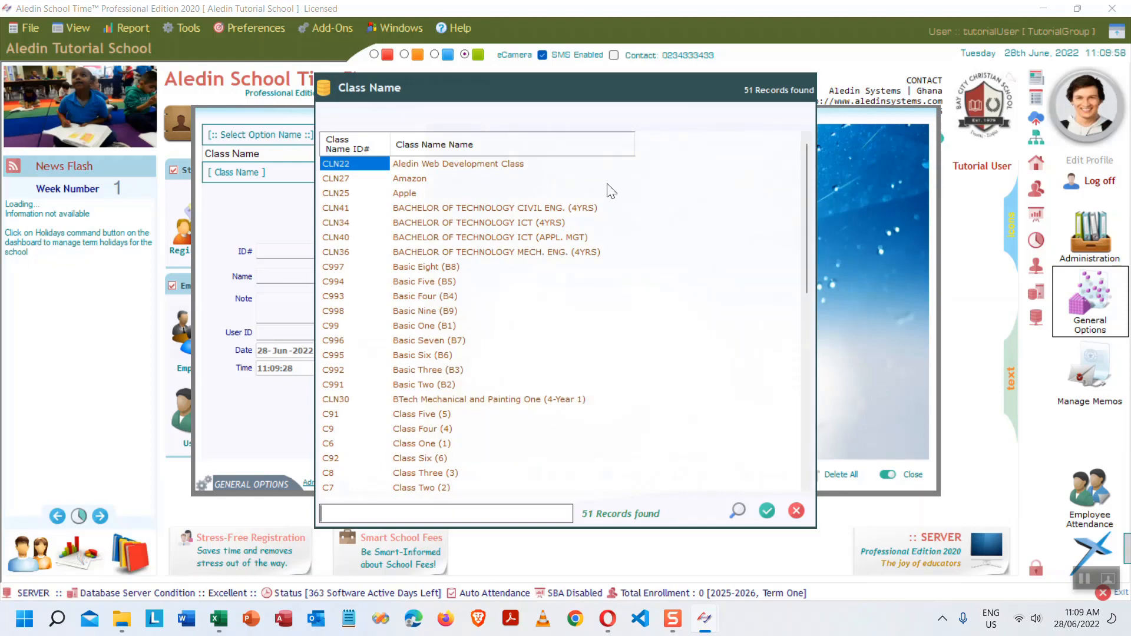
pyautogui.click(797, 511)
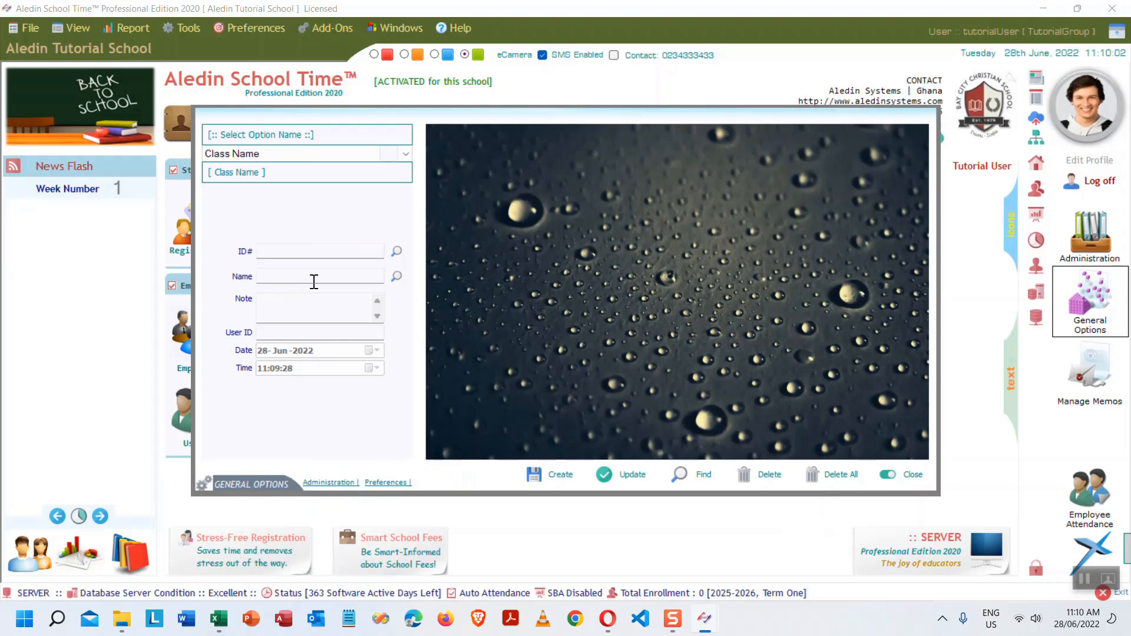
# - Type 'Grade One' in the Name field and check the class name lookup again
pyautogui.click(294, 276)
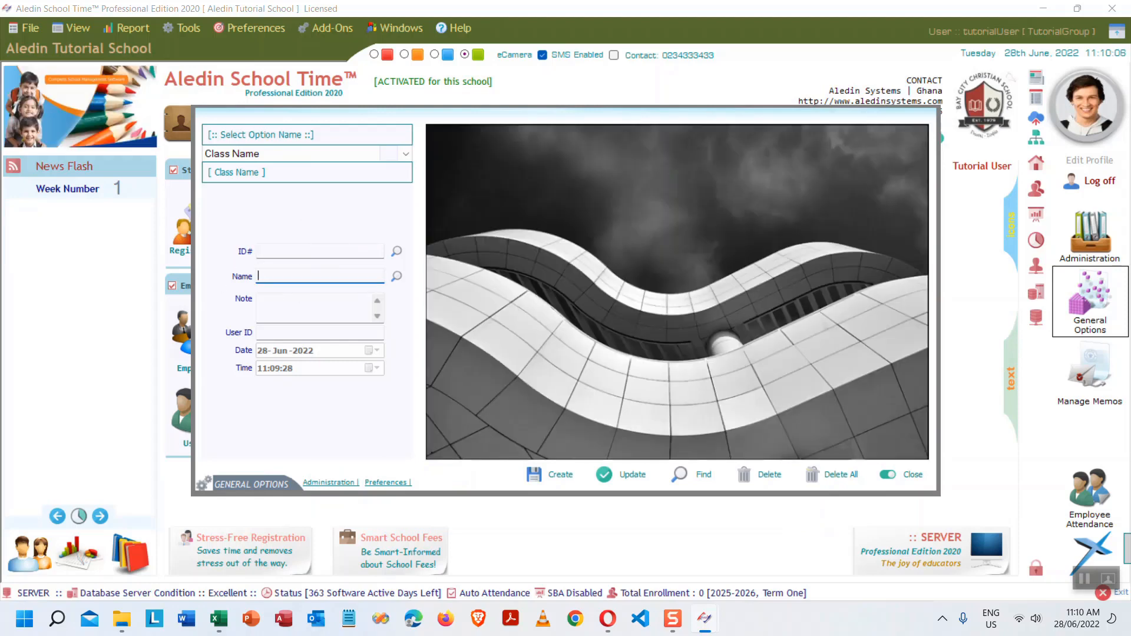
pyautogui.write('Grade')
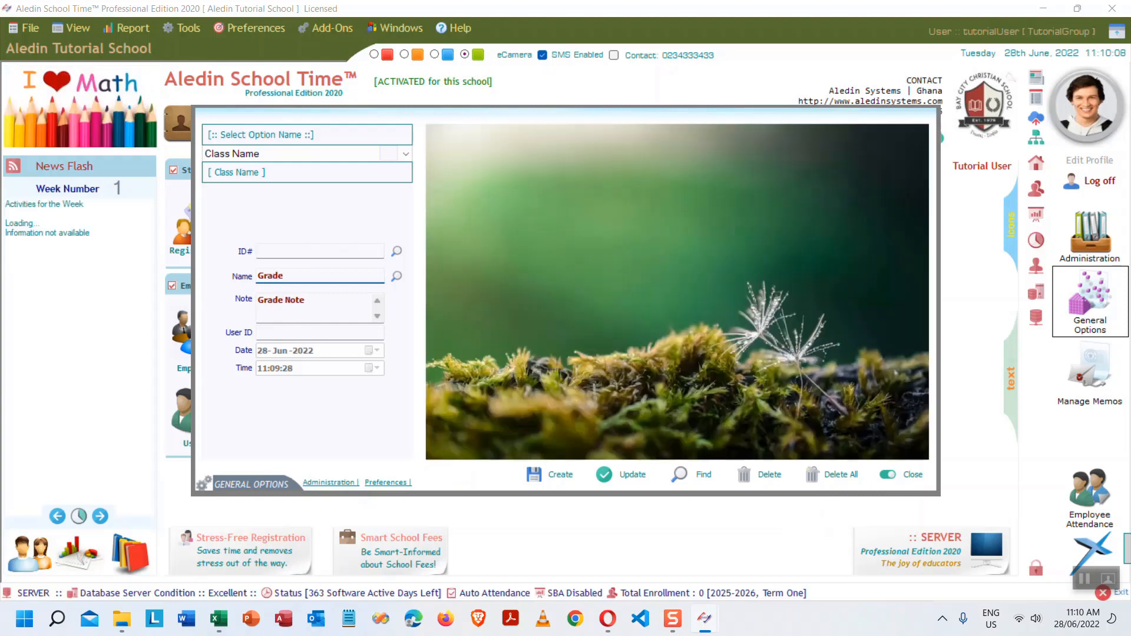
pyautogui.write(' One')
pyautogui.click(397, 252)
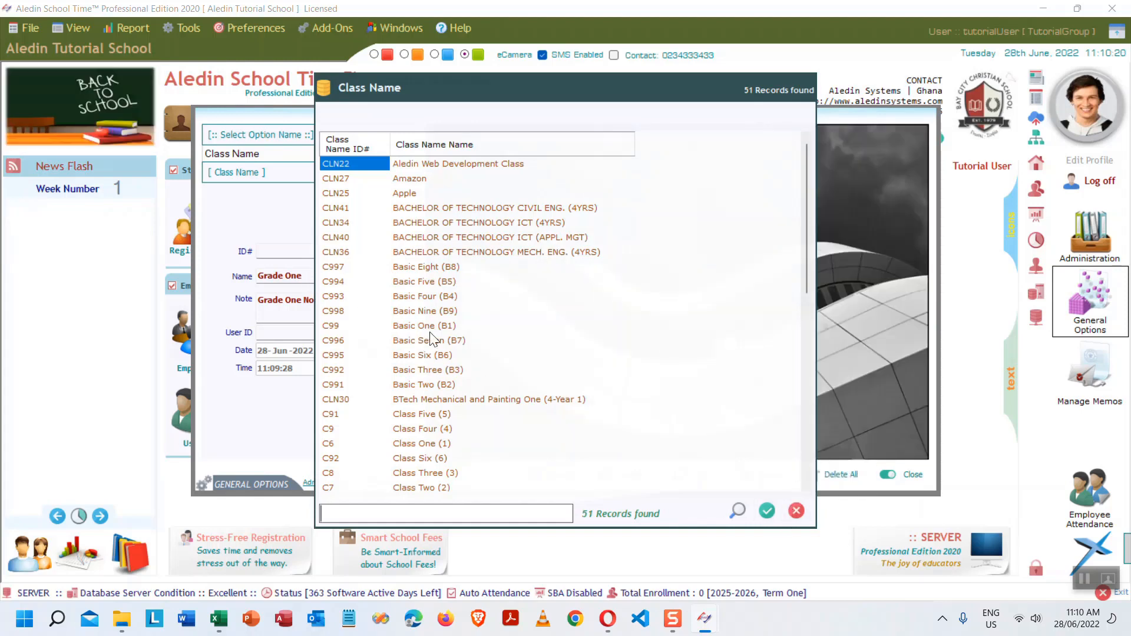
pyautogui.click(796, 511)
# - Create the class name 'Grade One (G1)', saved as CLN1
pyautogui.click(283, 274)
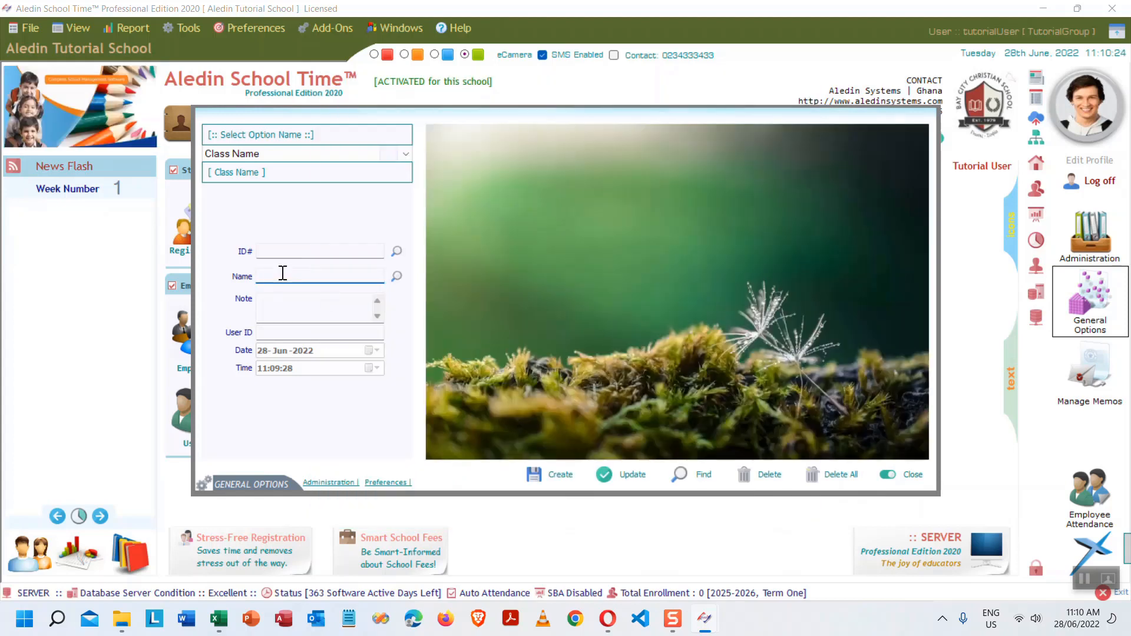
pyautogui.write('Grade')
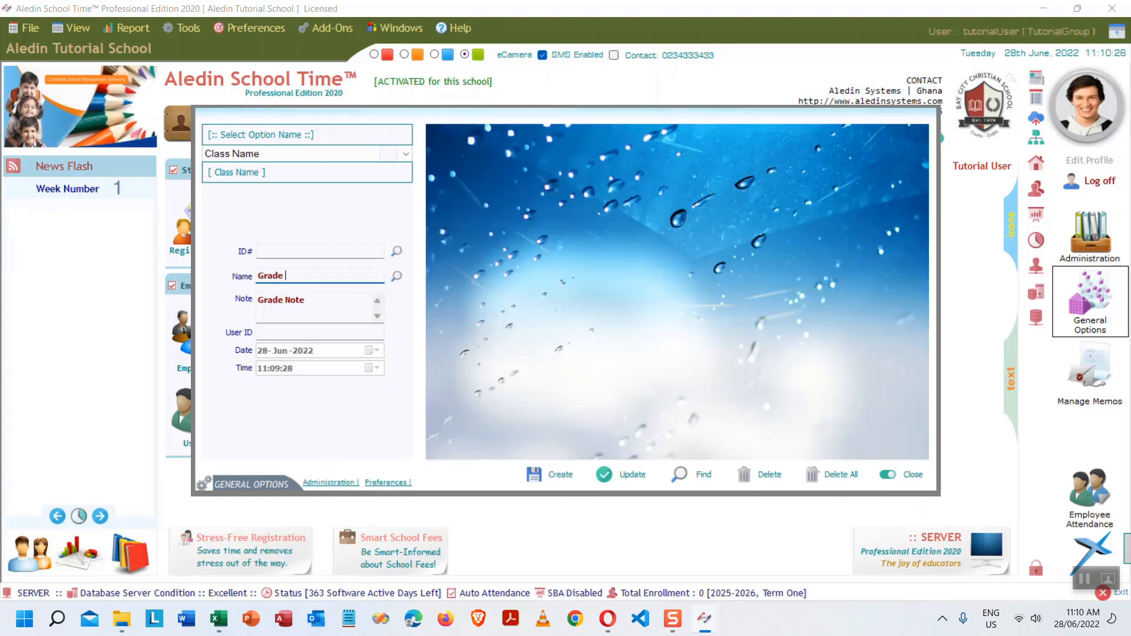
pyautogui.write(' One (G')
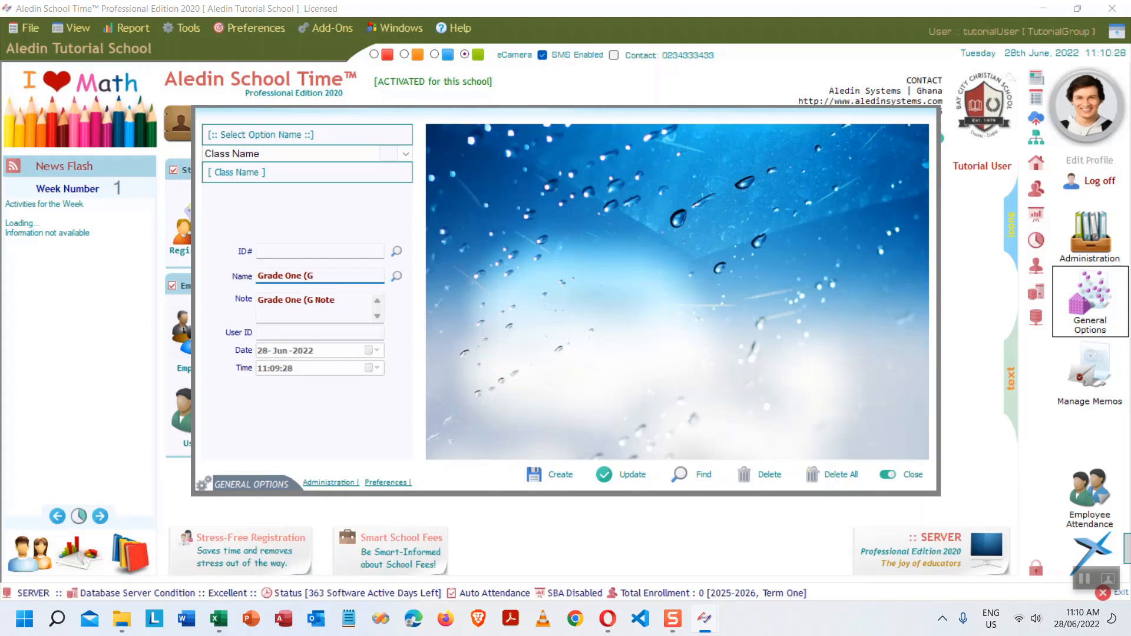
pyautogui.write('1')
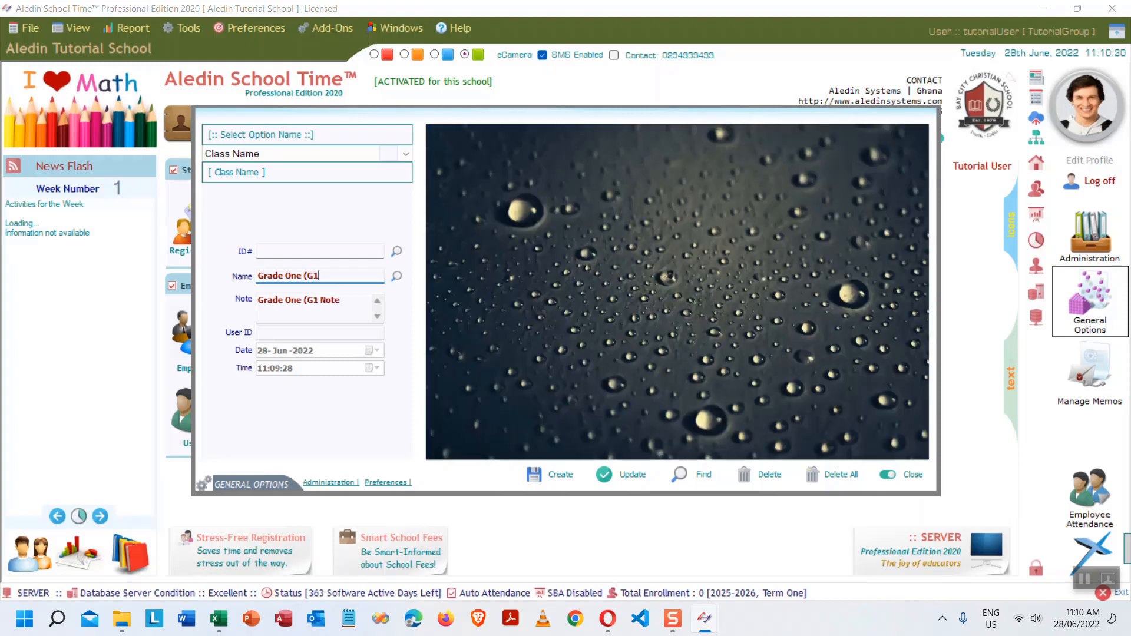
pyautogui.write(')')
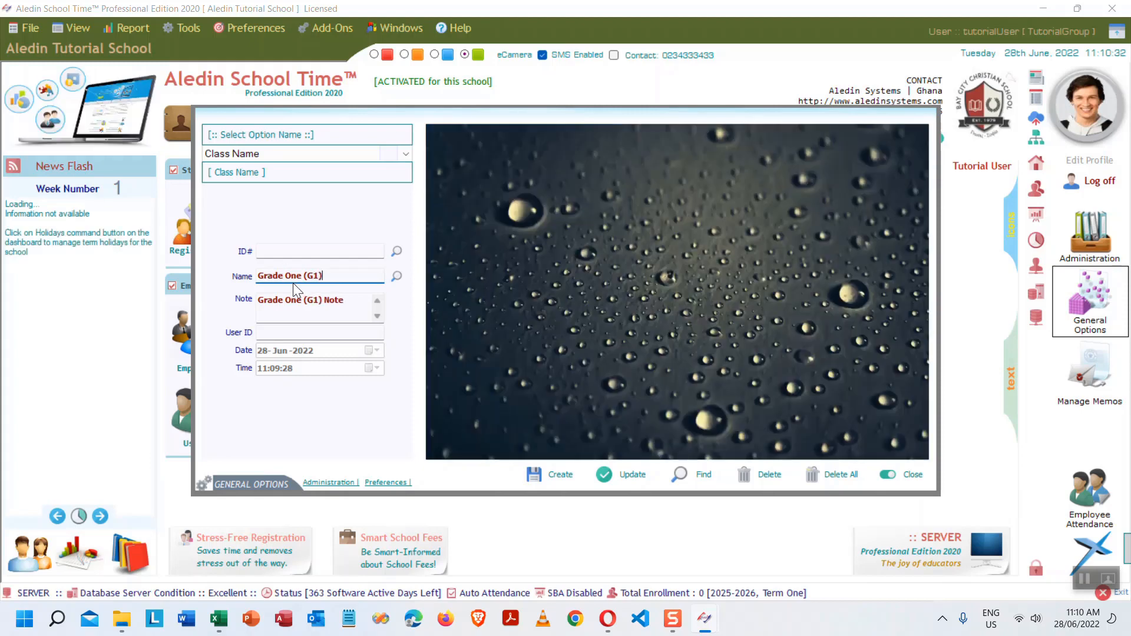
pyautogui.click(356, 300)
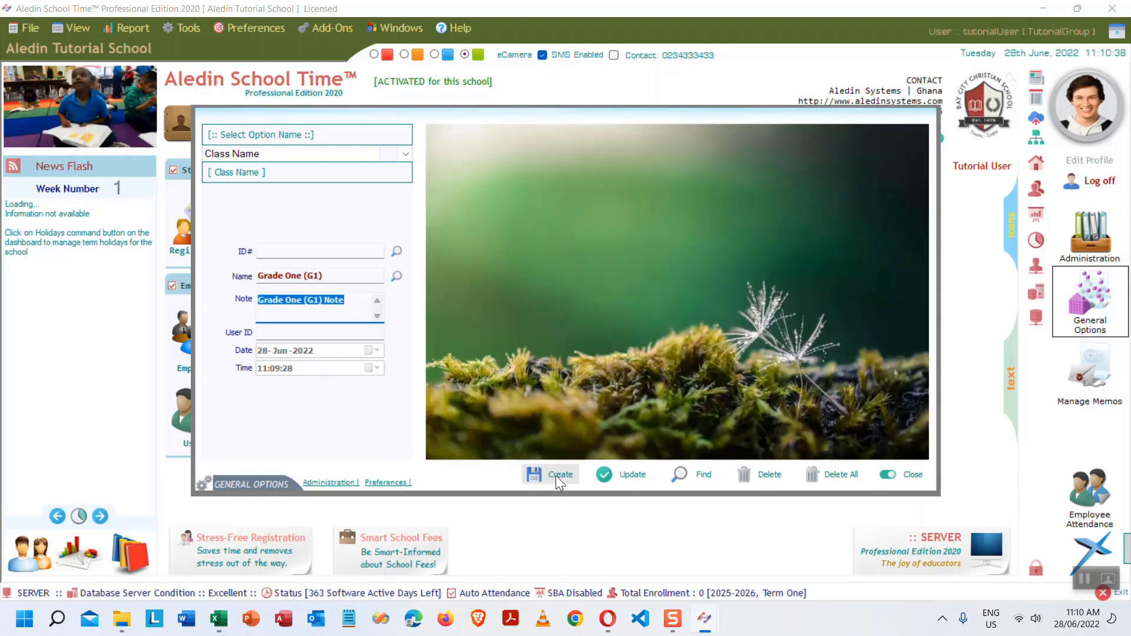
pyautogui.click(556, 473)
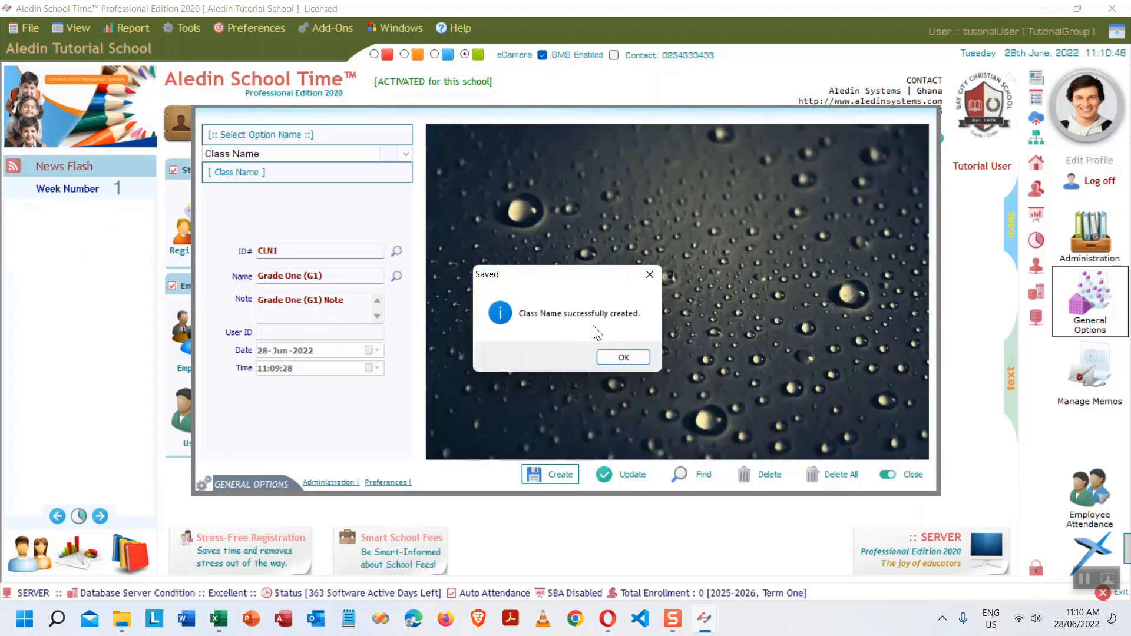
pyautogui.click(637, 358)
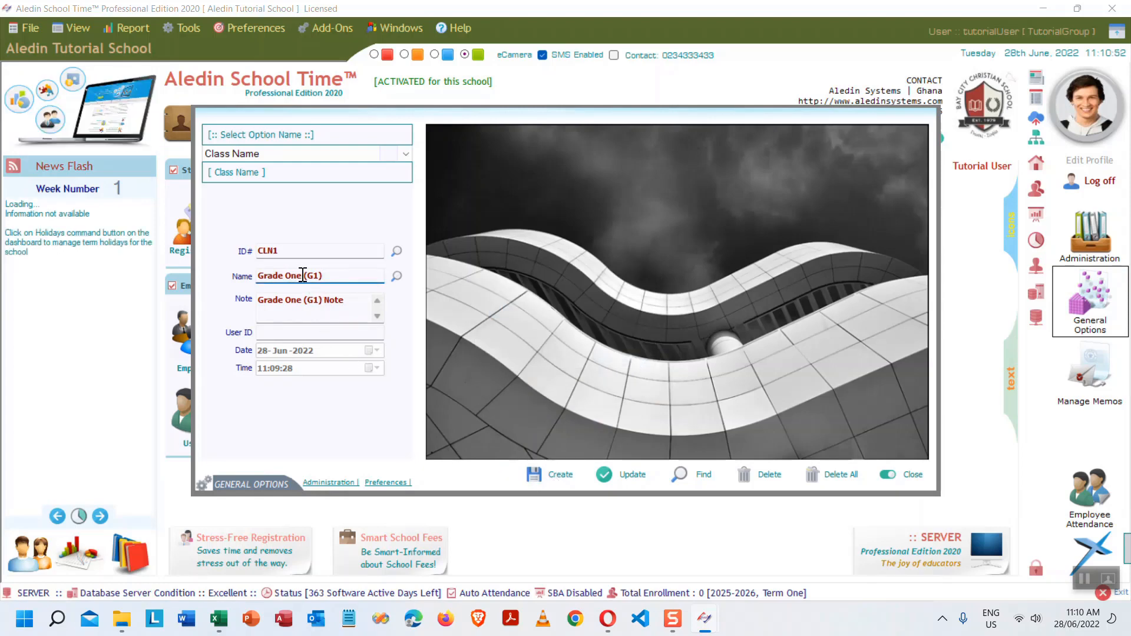
# - Edit the name to 'Grade Two (G2)' and create it as CLN2
pyautogui.moveTo(303, 275); pyautogui.dragTo(288, 278)
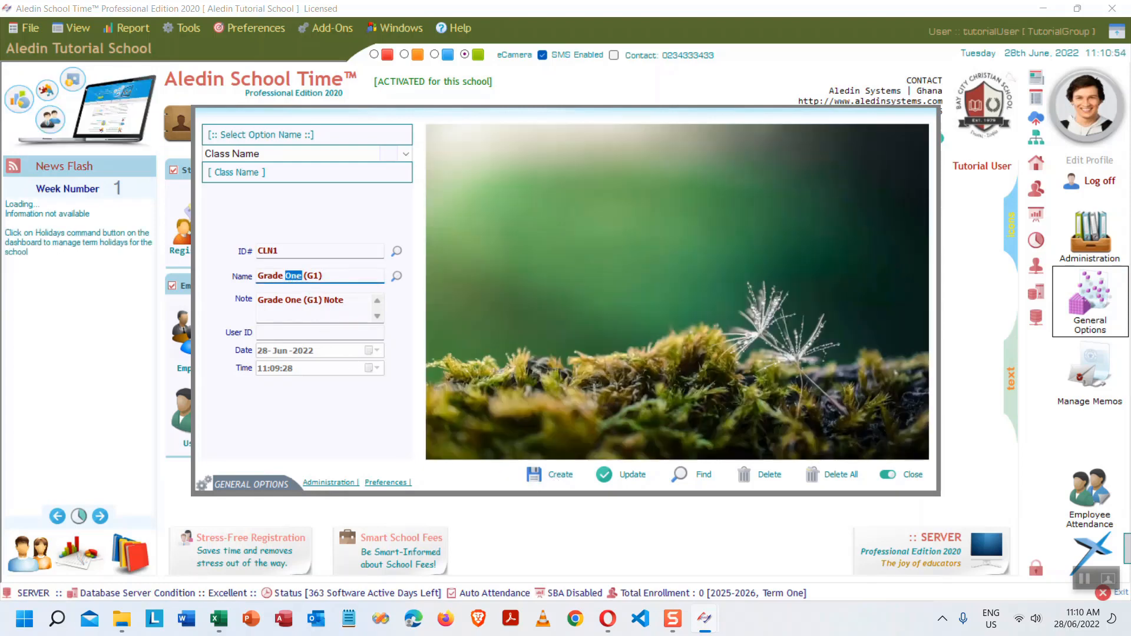
pyautogui.write('Two')
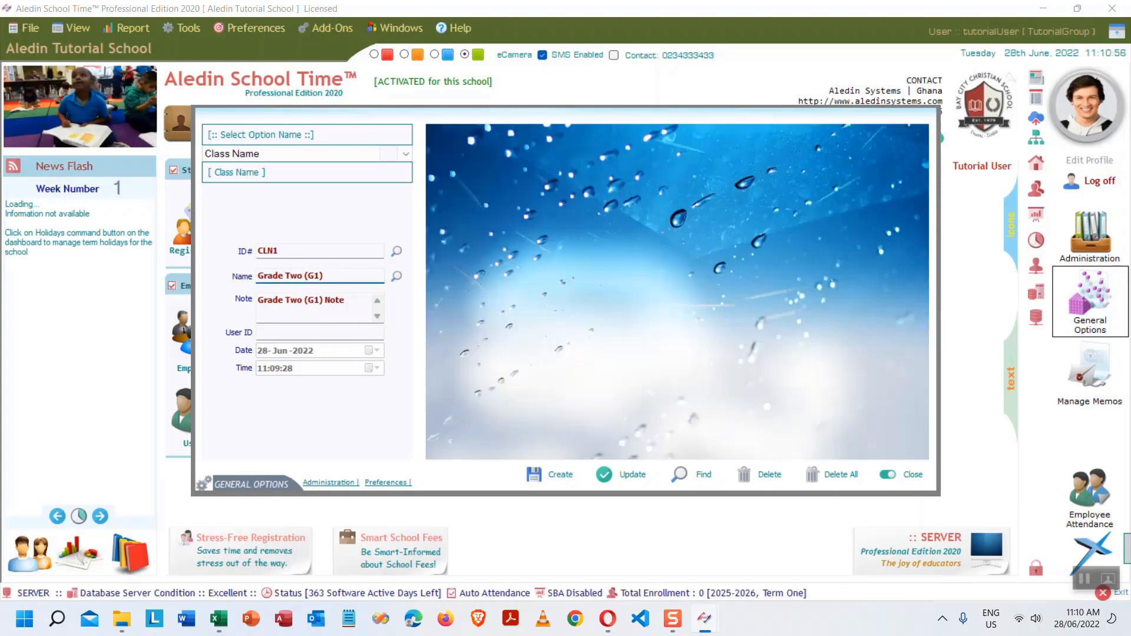
pyautogui.press('BackSpace')
pyautogui.write('2')
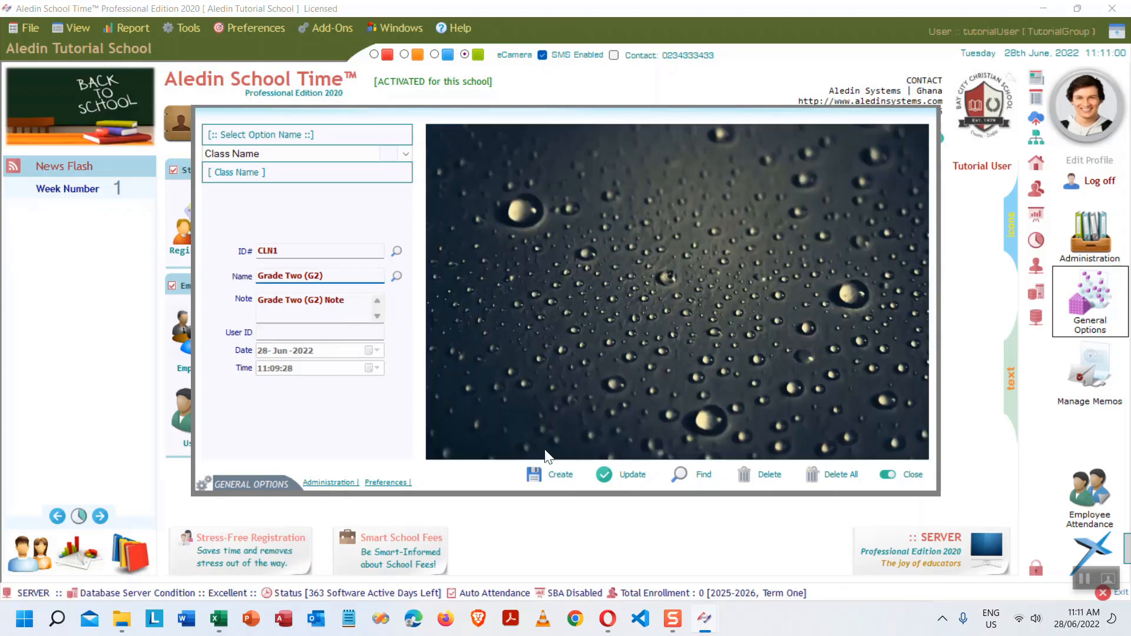
pyautogui.click(552, 476)
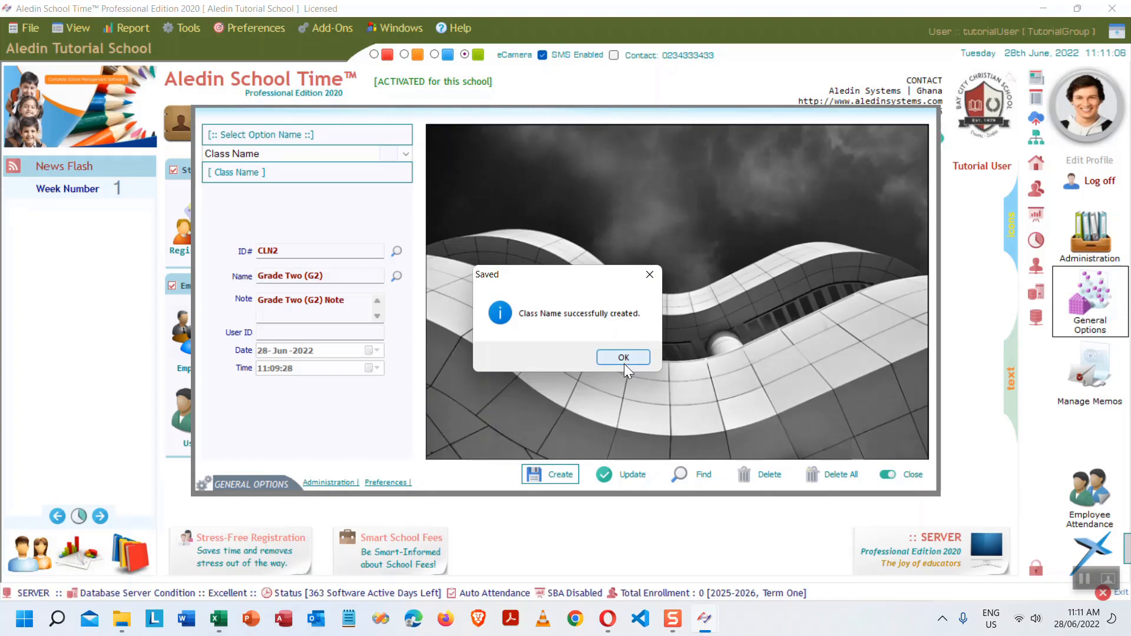
pyautogui.click(623, 358)
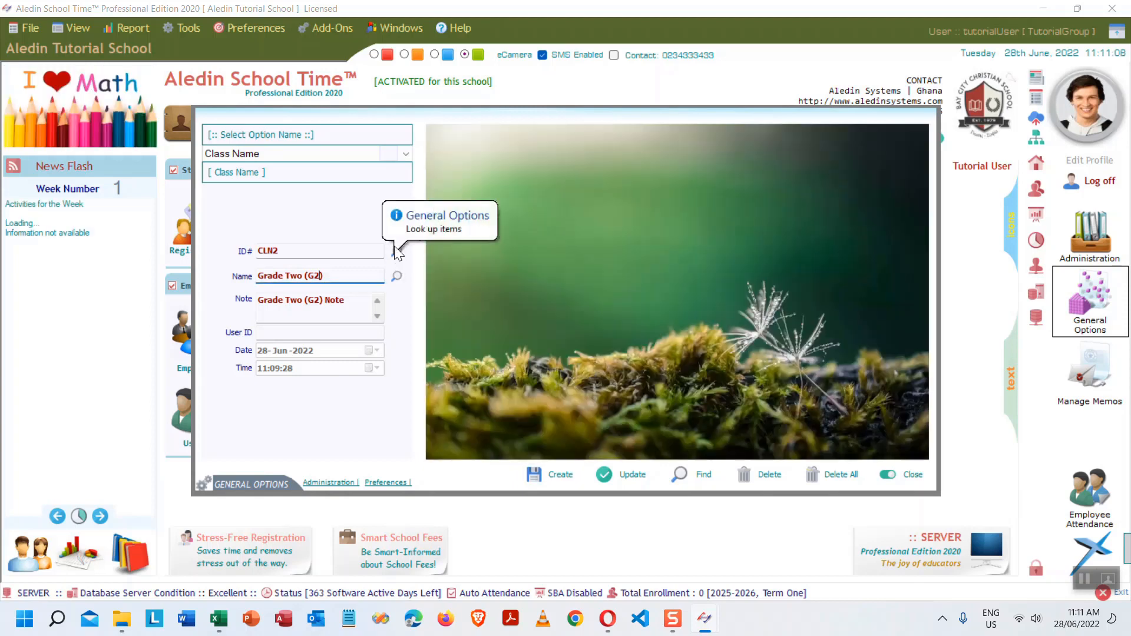
# - Filter the class name lookup by 'grade' to confirm both grades, then close General Options
pyautogui.click(396, 251)
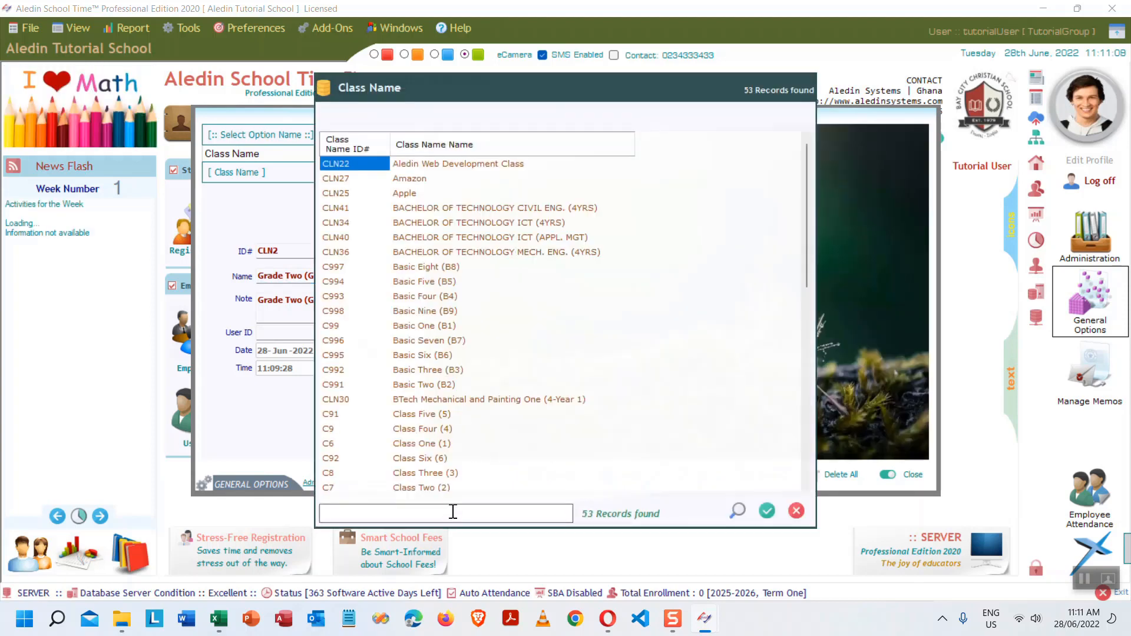
pyautogui.write('grade')
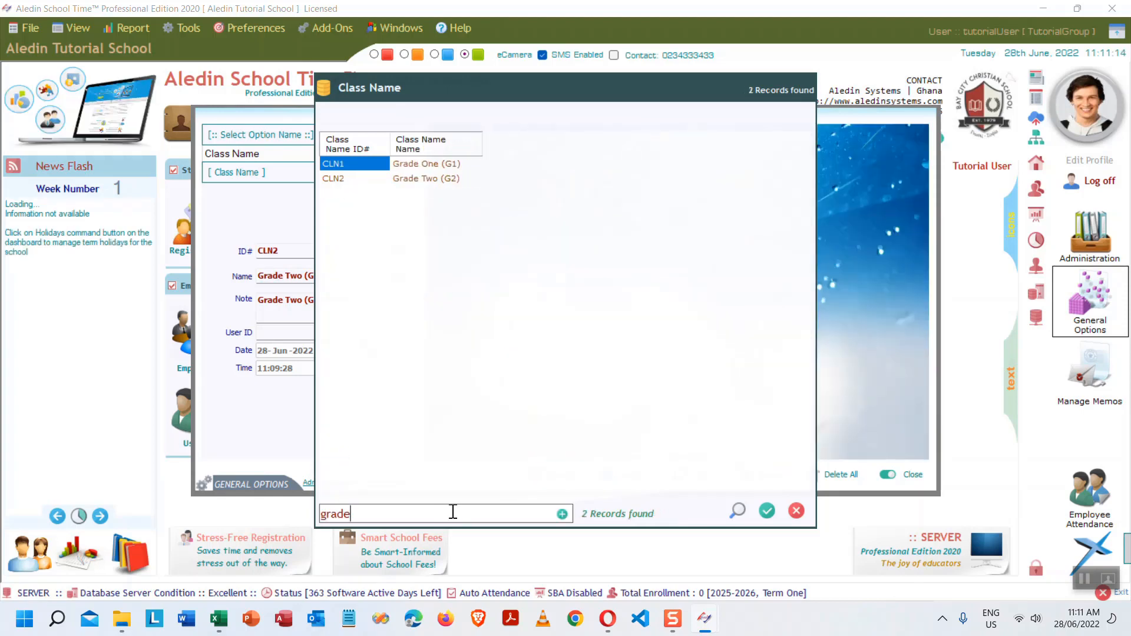
pyautogui.write(' one')
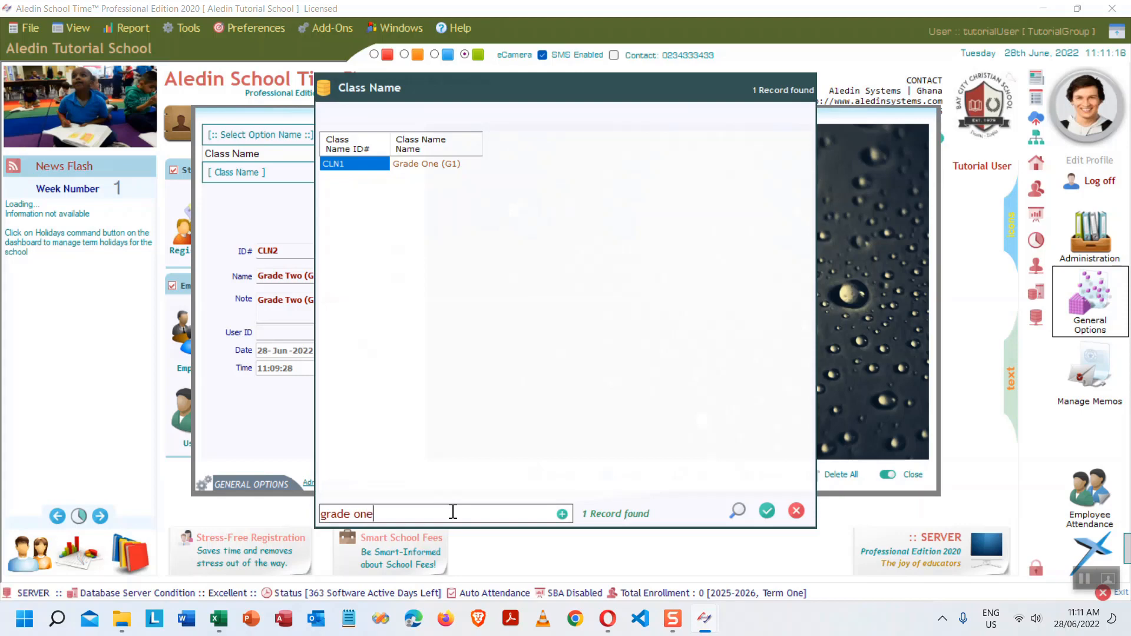
pyautogui.press('BackSpace')
pyautogui.press('BackSpace')
pyautogui.press('BackSpace')
pyautogui.press('BackSpace')
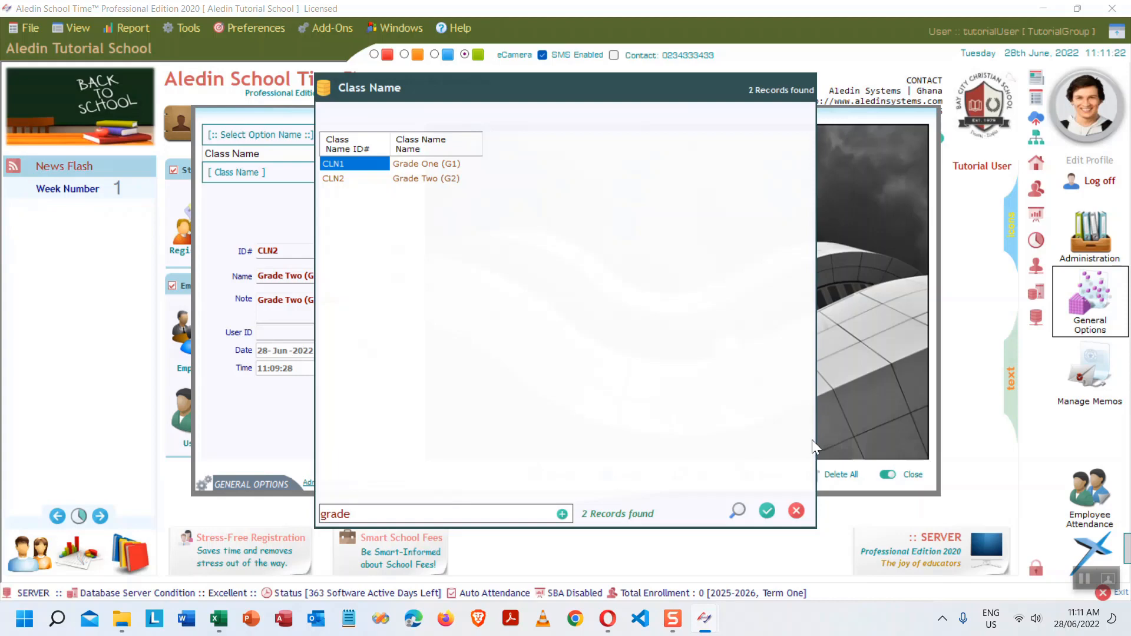
pyautogui.click(795, 512)
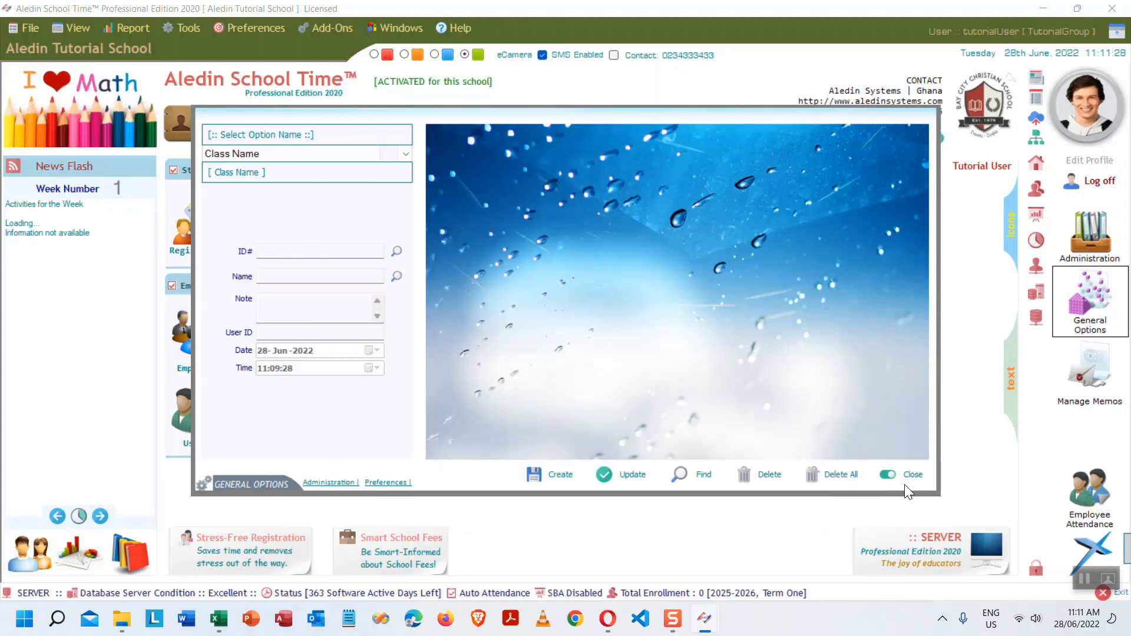
pyautogui.click(905, 478)
pyautogui.click(218, 619)
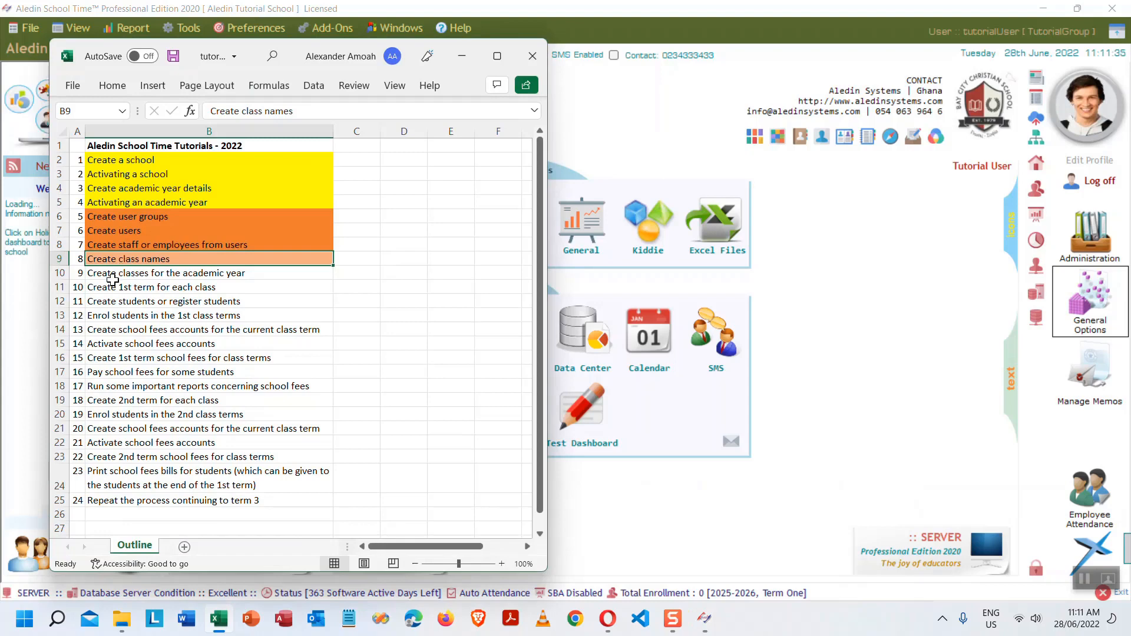
# - Fill the 'Create classes for the academic year' cell B10 light orange and minimise the workbook
pyautogui.click(207, 274)
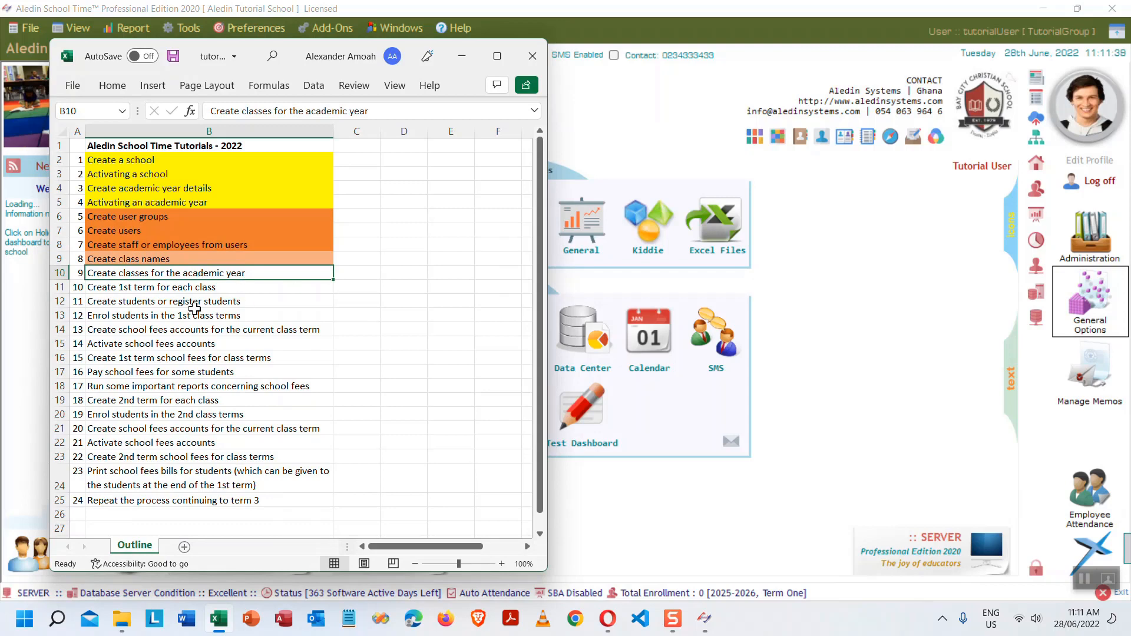
pyautogui.click(121, 90)
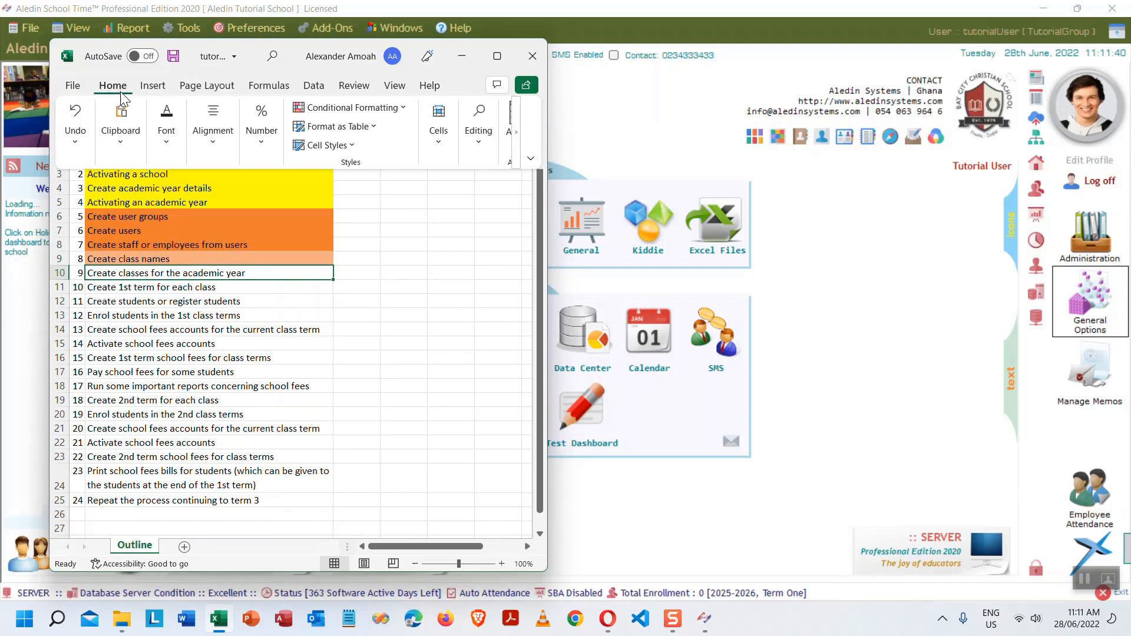
pyautogui.click(171, 146)
pyautogui.click(262, 206)
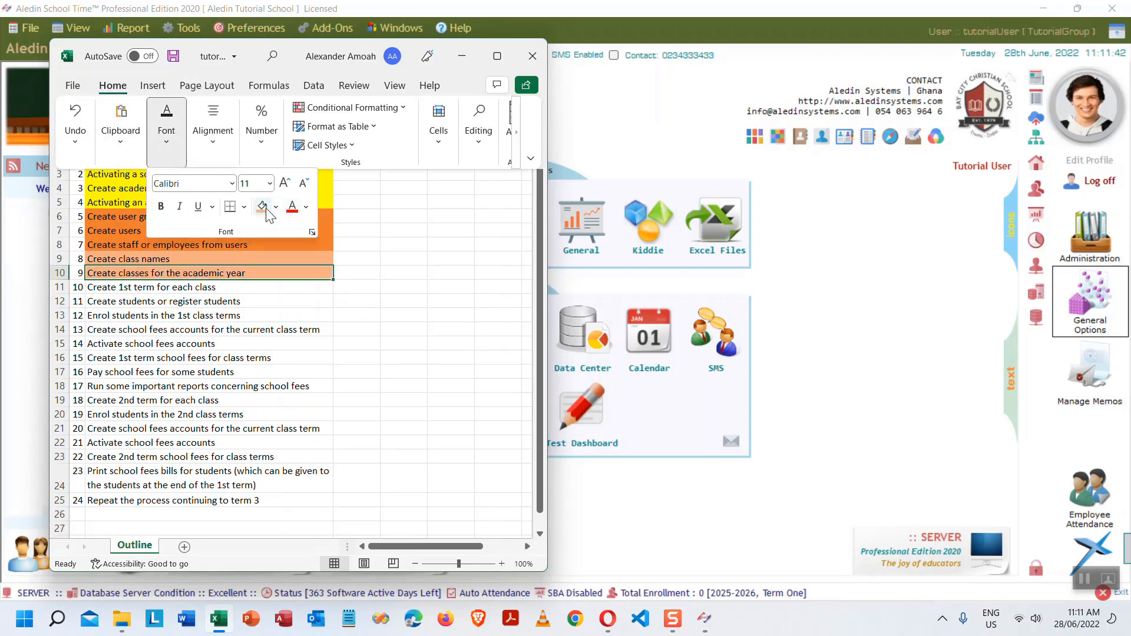
pyautogui.click(464, 57)
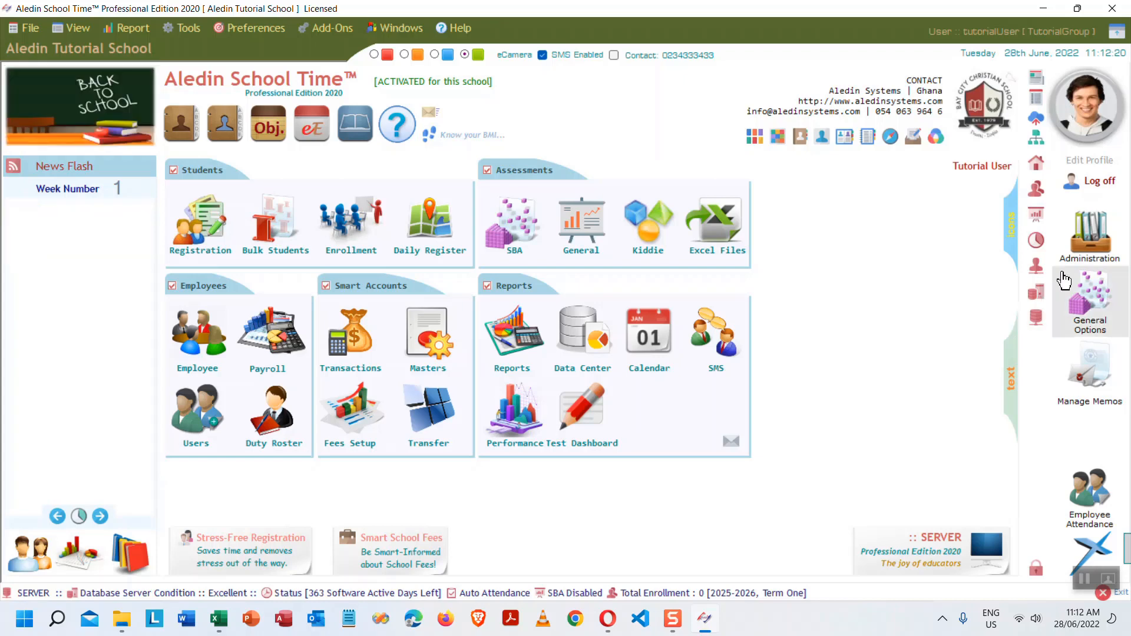
# - Open the Administration Centre and switch from School Profile to the Class Profile form
pyautogui.click(1090, 242)
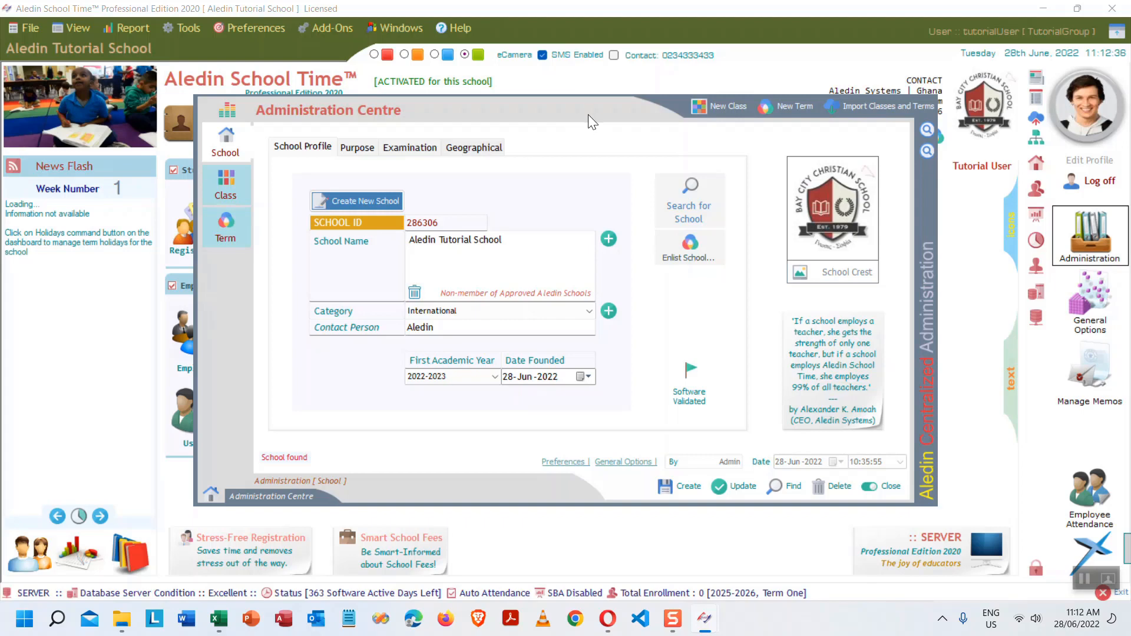
pyautogui.moveTo(587, 114)
pyautogui.mouseDown()
pyautogui.moveTo(494, 69)
pyautogui.moveTo(510, 99)
pyautogui.moveTo(594, 139)
pyautogui.moveTo(560, 132)
pyautogui.moveTo(579, 131)
pyautogui.mouseUp()
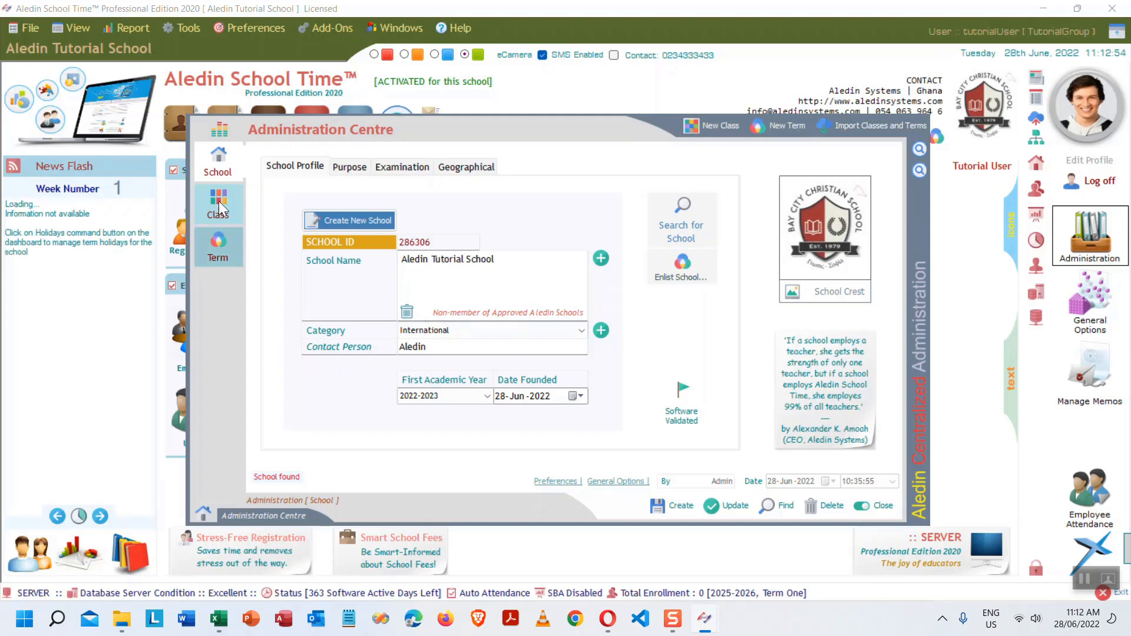
pyautogui.click(218, 167)
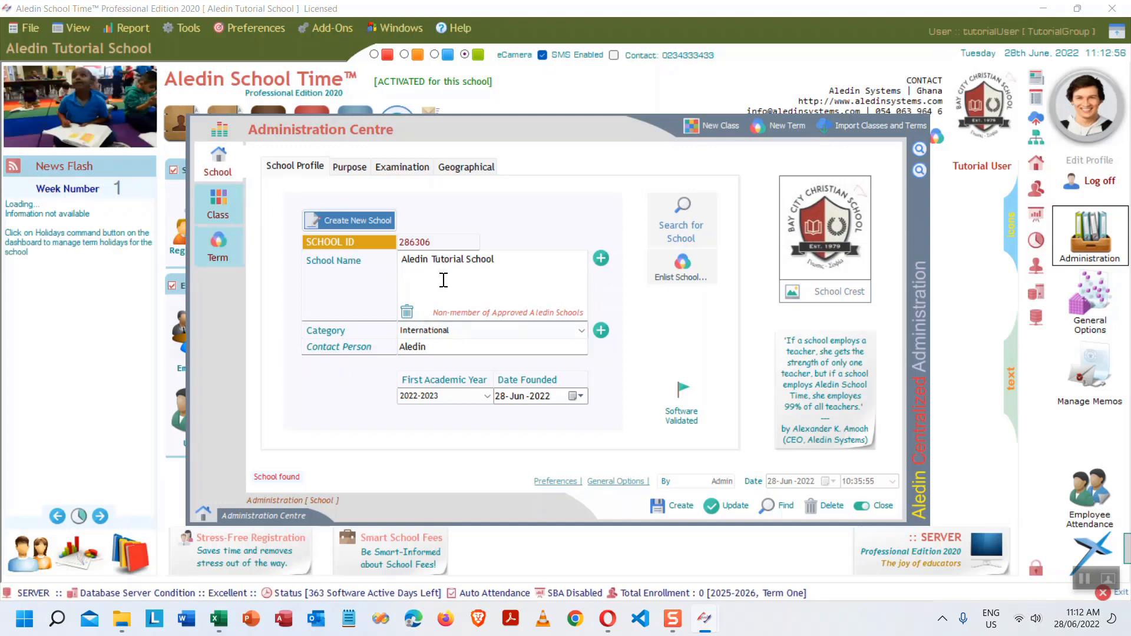
pyautogui.click(222, 210)
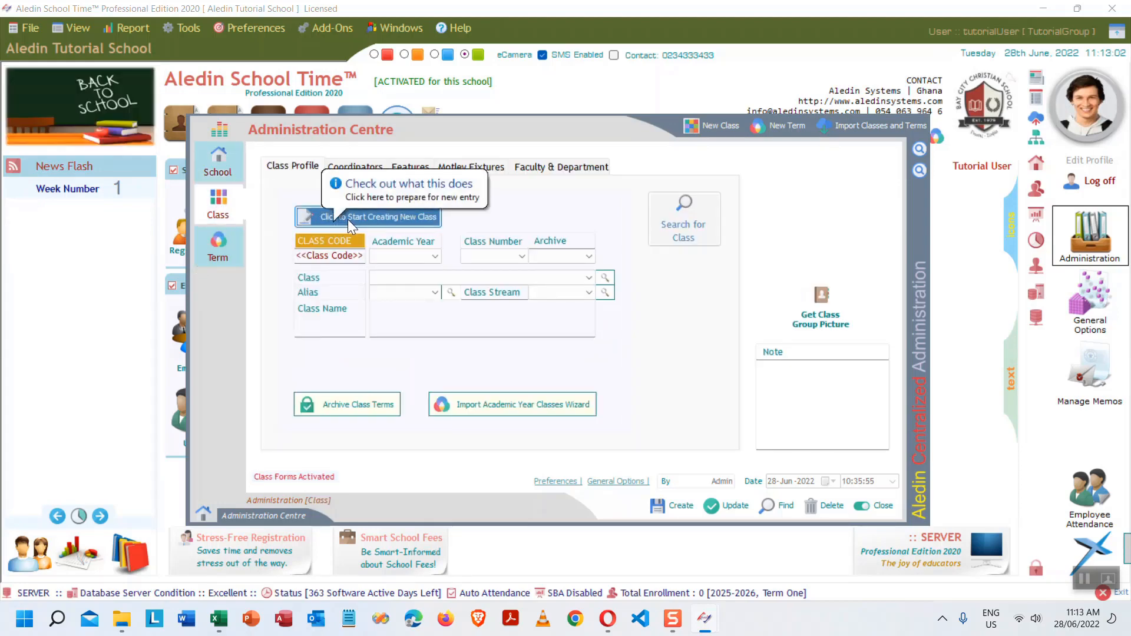
# - Clear the class form and set the class number to 1
pyautogui.click(387, 213)
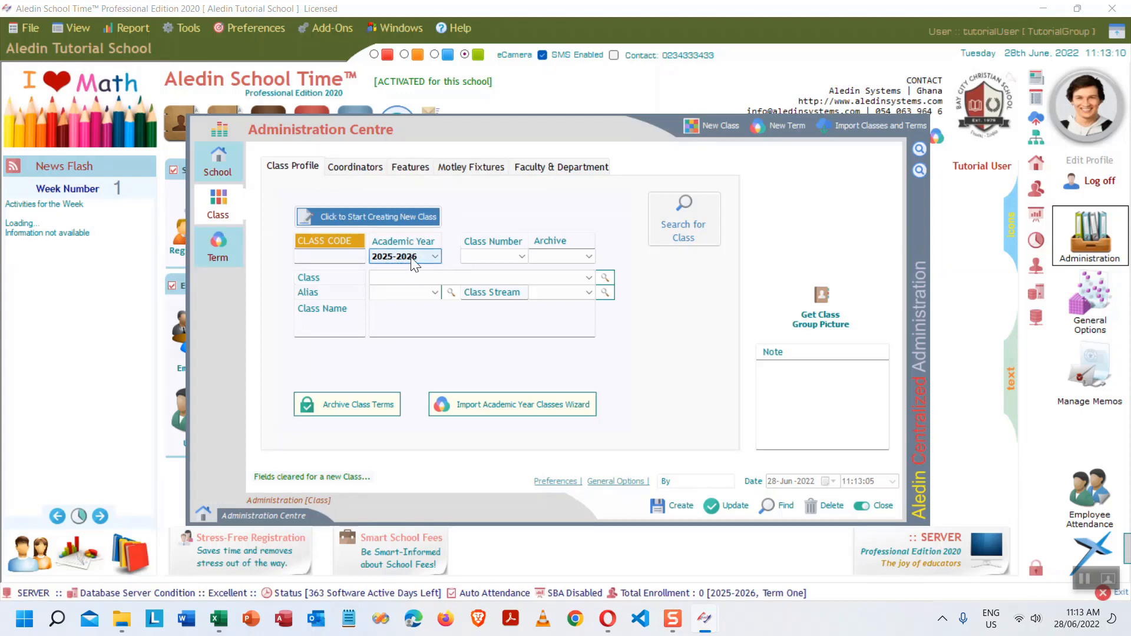
pyautogui.click(522, 257)
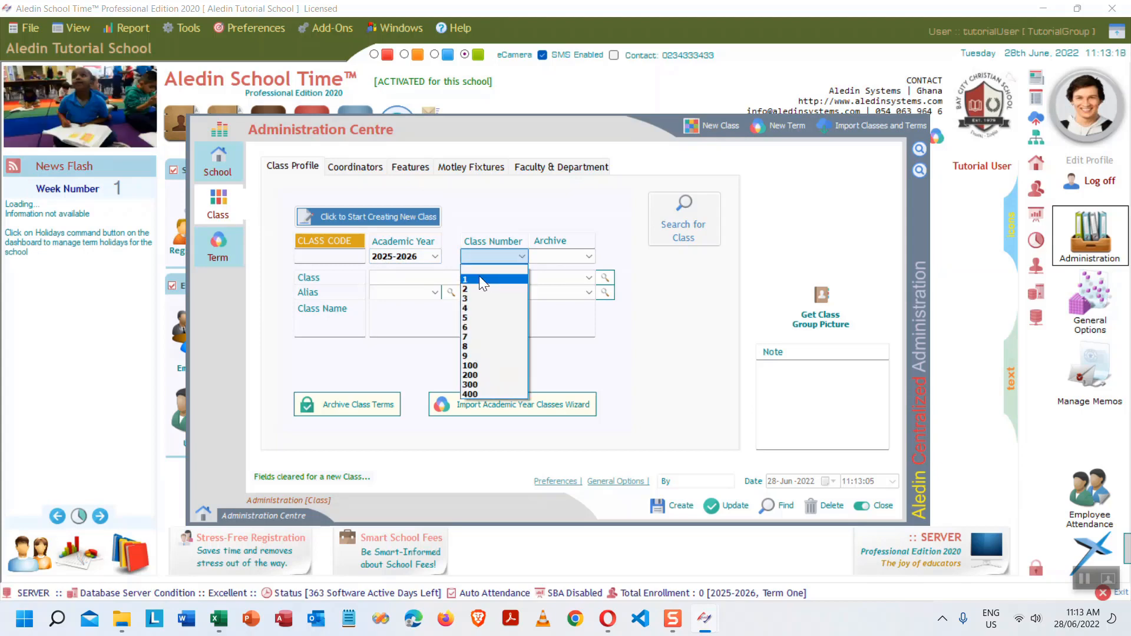
pyautogui.click(477, 279)
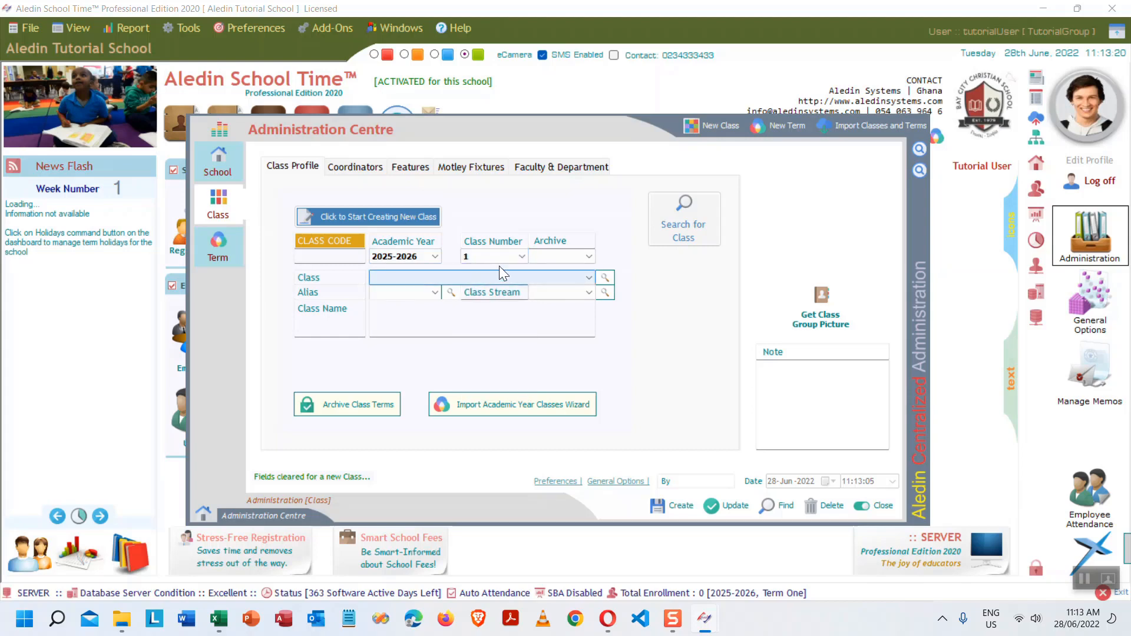
# - Choose Grade One (G1) as the class name by searching 'grad' in the Class Name lookup
pyautogui.click(590, 278)
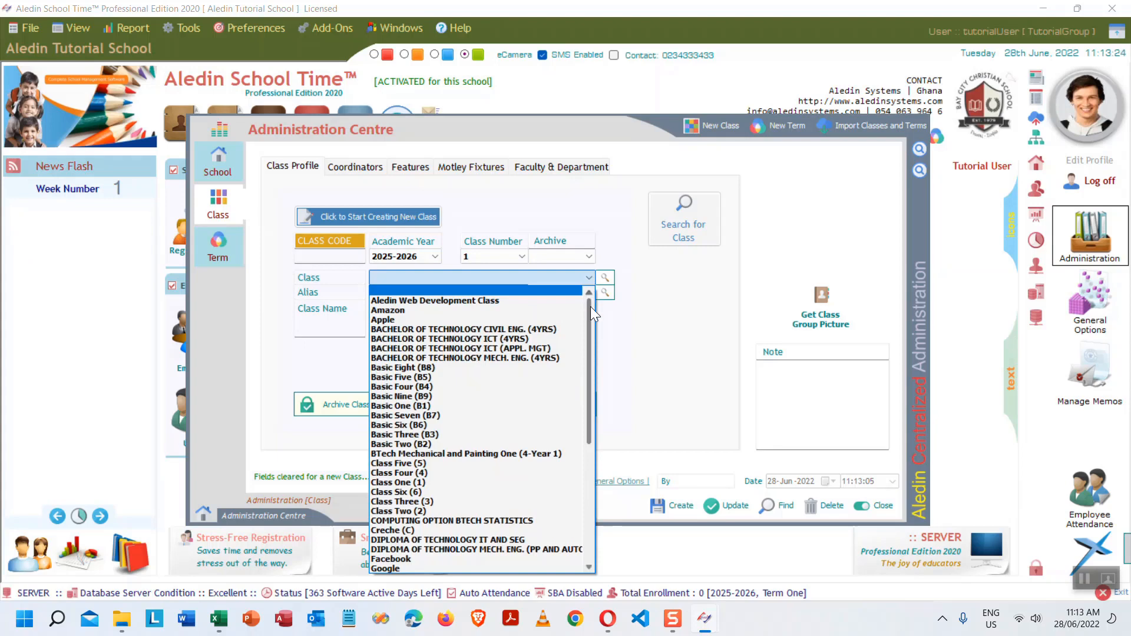
pyautogui.moveTo(591, 307); pyautogui.dragTo(598, 444)
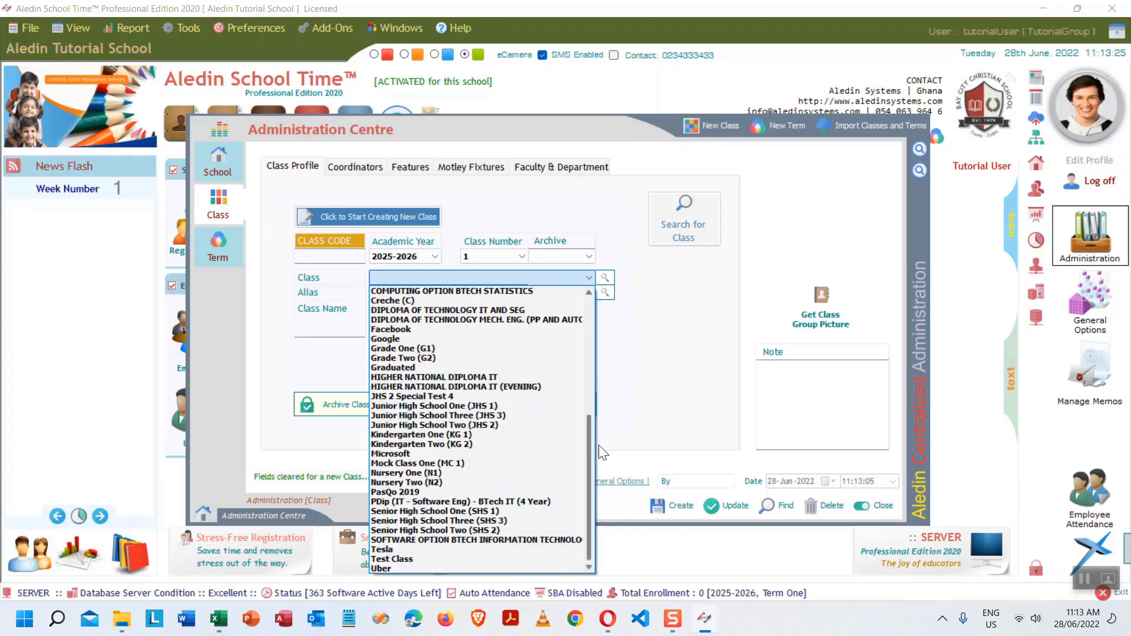
pyautogui.click(604, 279)
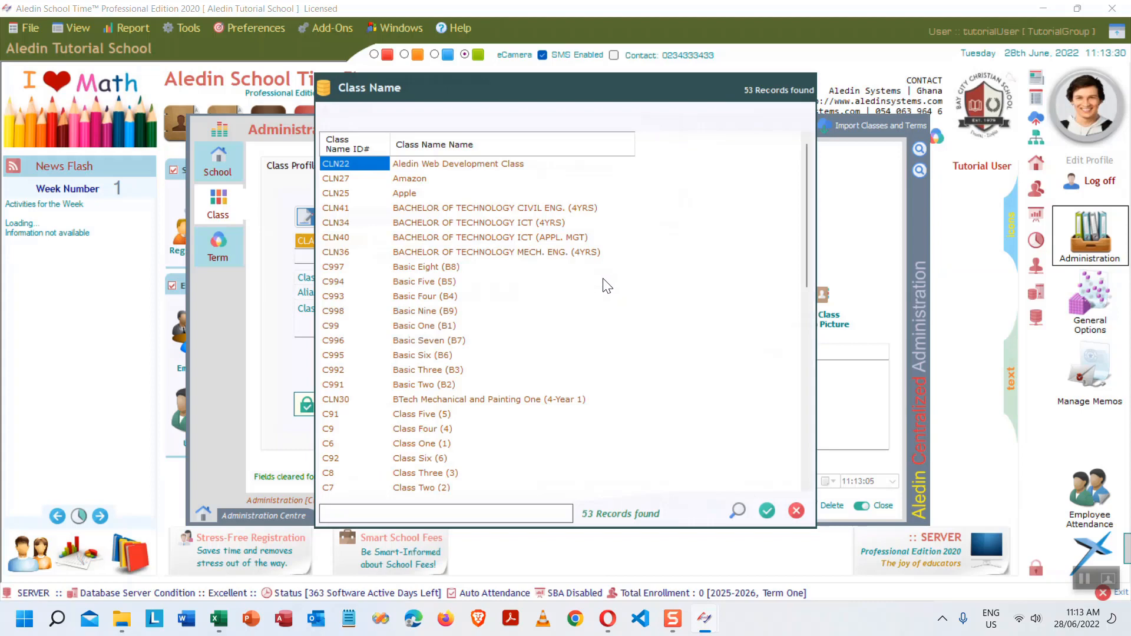
pyautogui.write('grad')
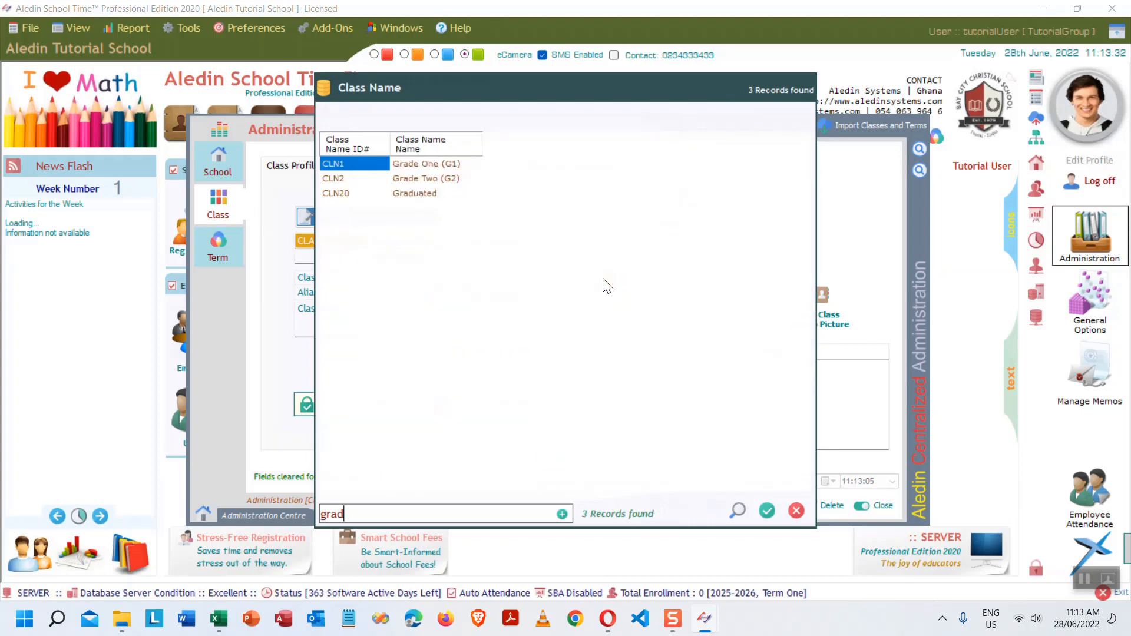
pyautogui.click(455, 165)
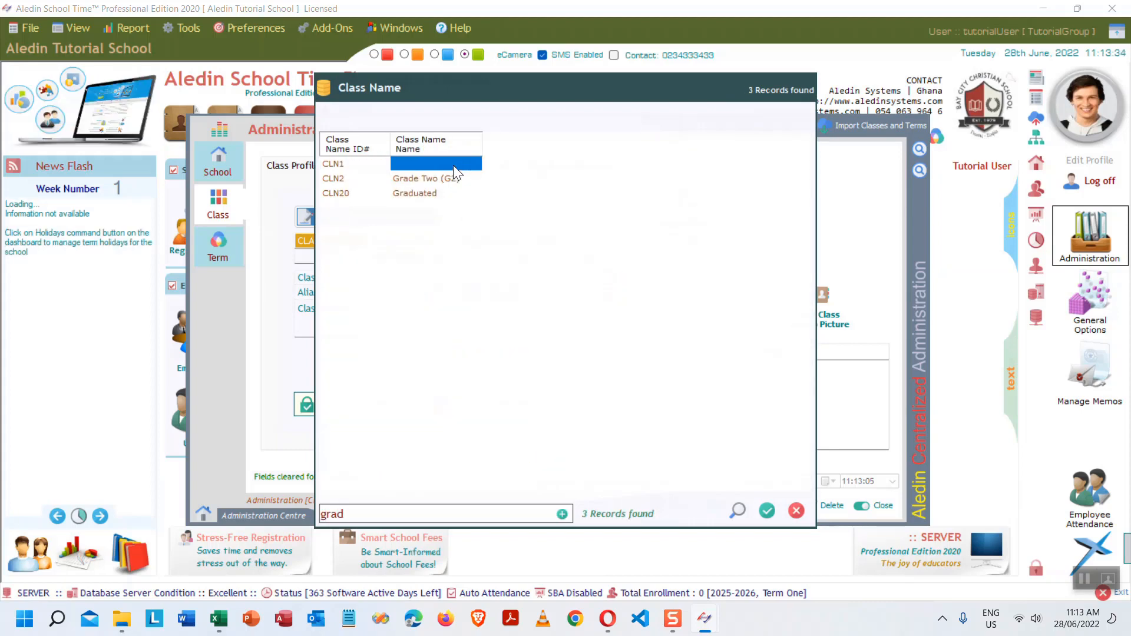
pyautogui.doubleClick(436, 165)
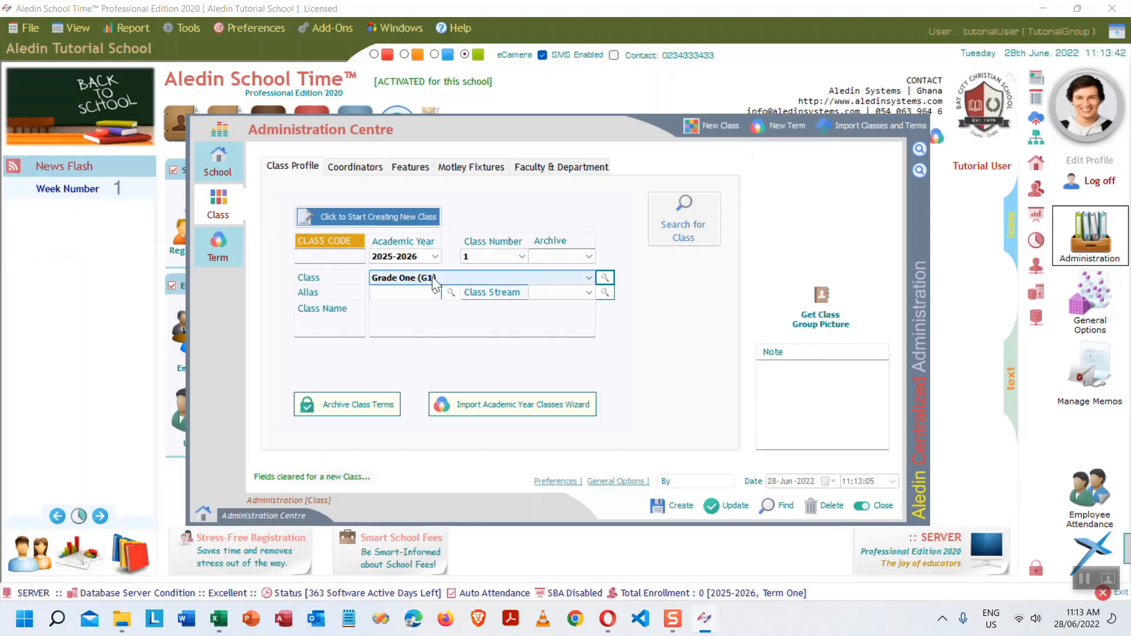
# - Choose the class's head teacher on the Coordinators tab
pyautogui.click(366, 168)
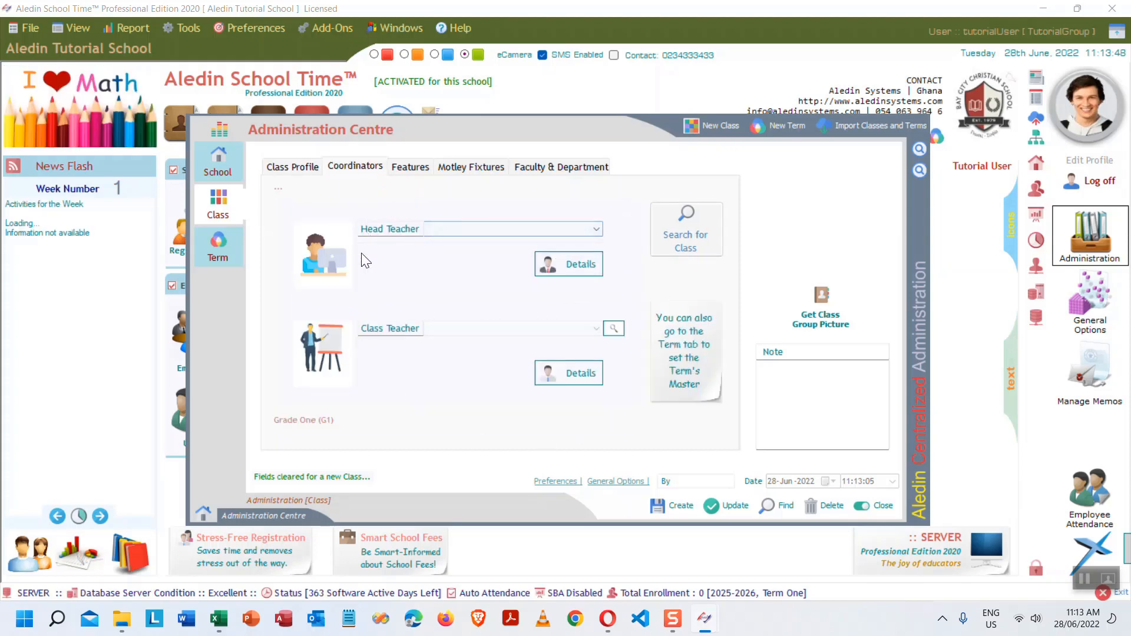
pyautogui.click(595, 231)
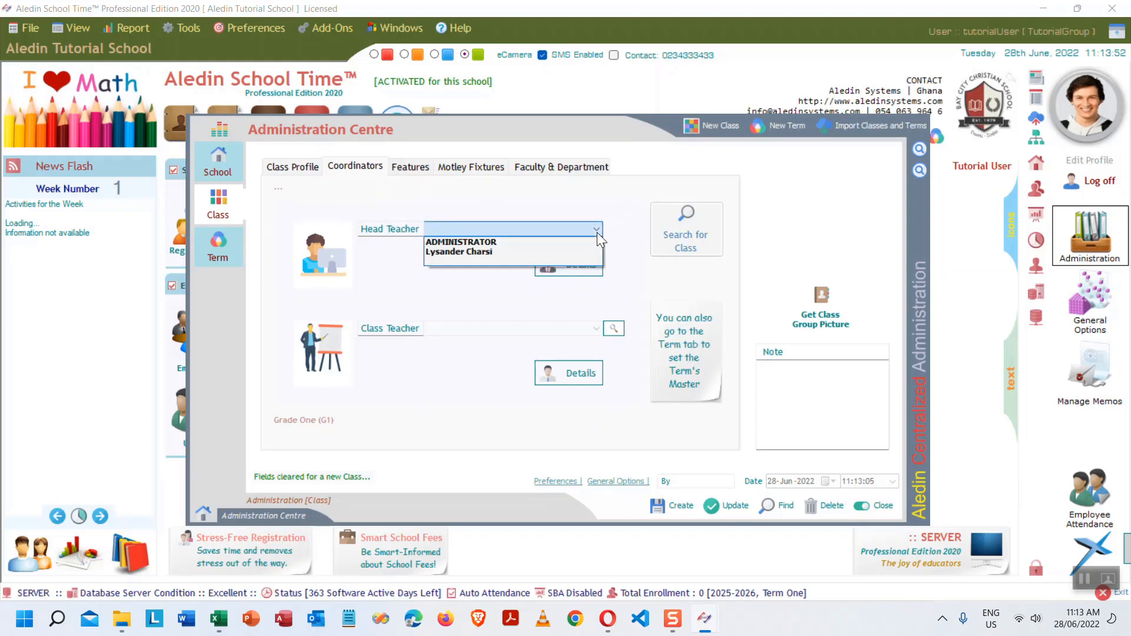
pyautogui.click(482, 252)
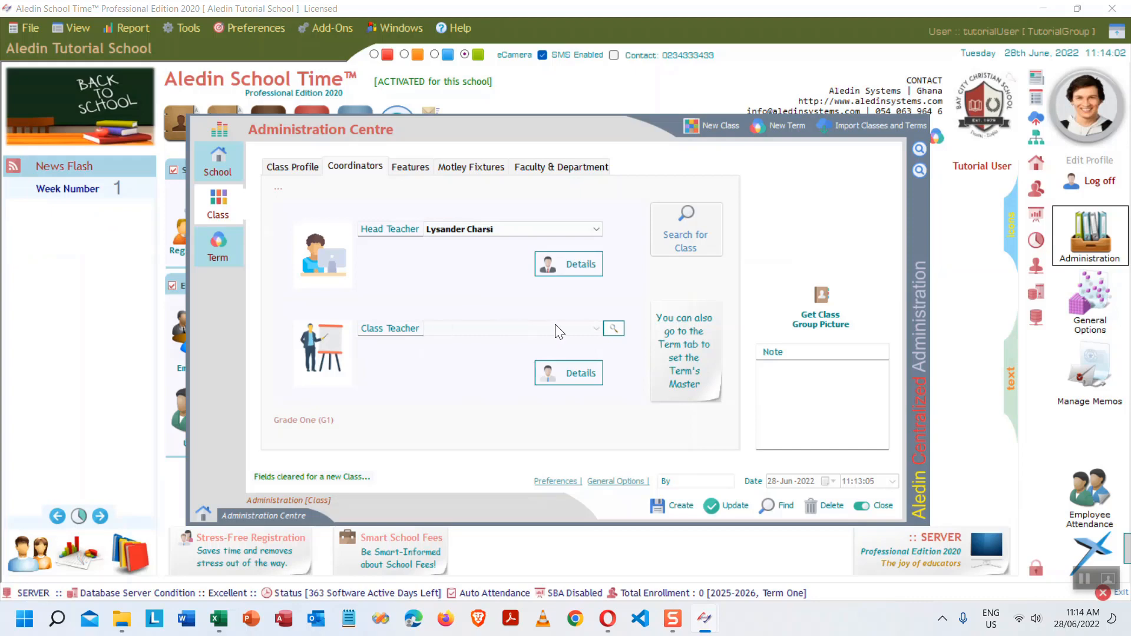
# - Look over the Features, Furniture and Fixtures, and Faculty/Department settings, checking available faculties and departments
pyautogui.click(409, 166)
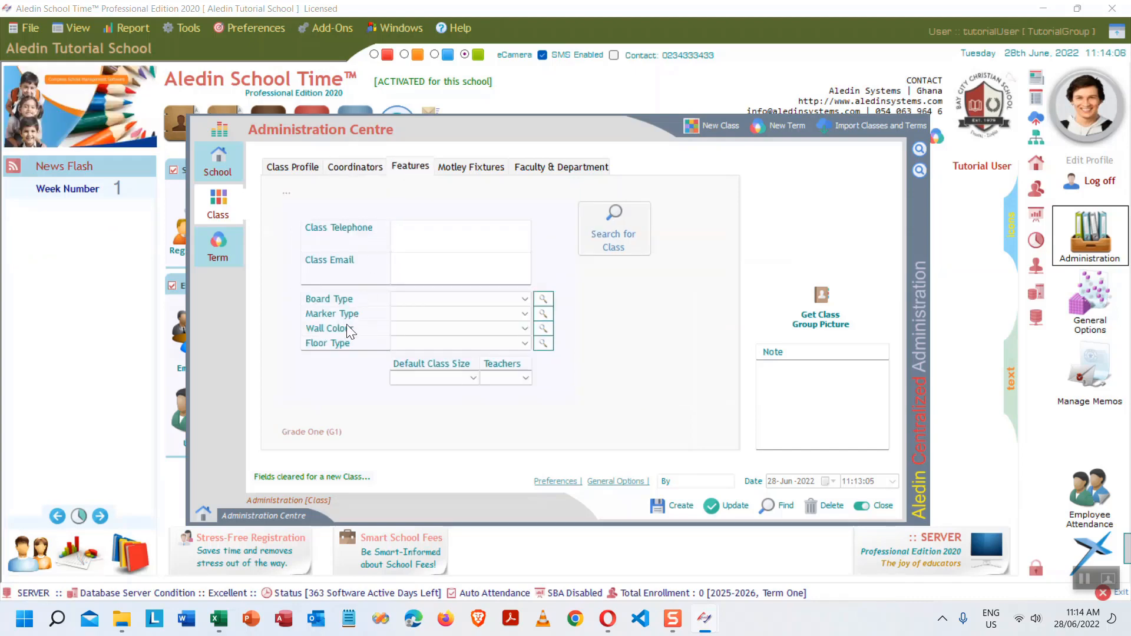
pyautogui.click(463, 163)
pyautogui.click(564, 170)
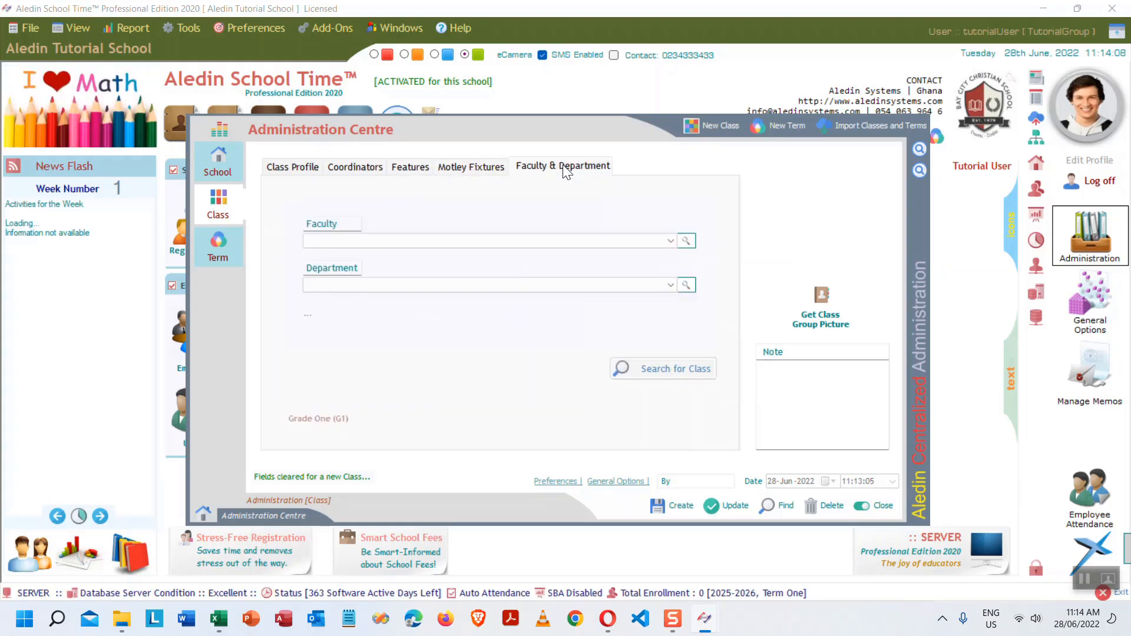
pyautogui.click(655, 240)
pyautogui.click(640, 285)
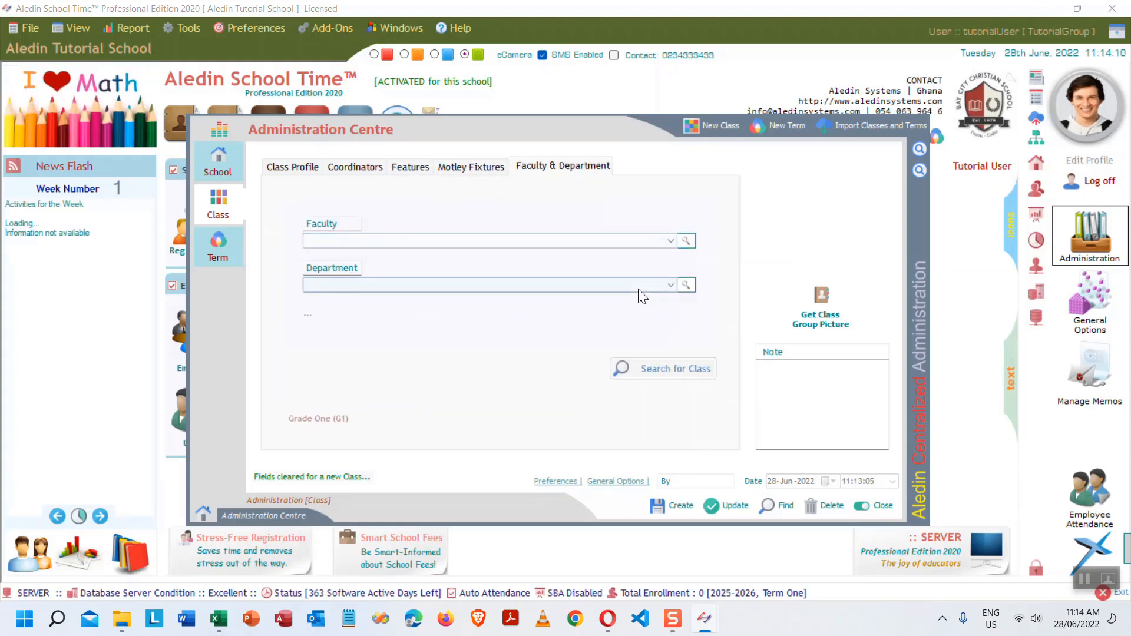
pyautogui.click(353, 165)
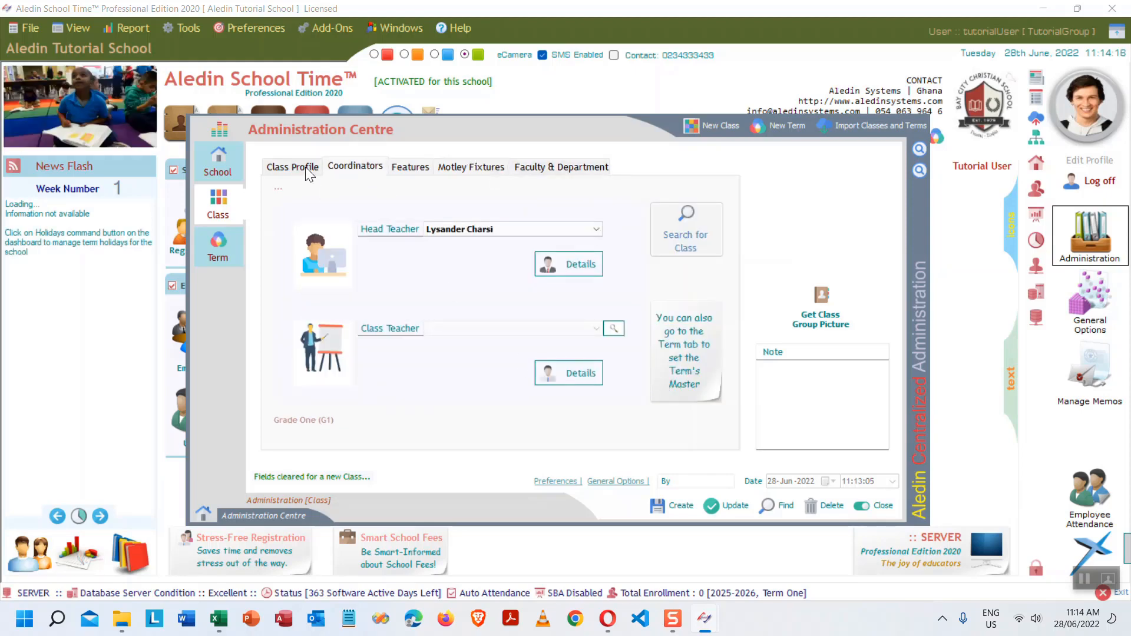
# - Pick the class teacher from the users lookup and go back to Class Profile
pyautogui.click(613, 328)
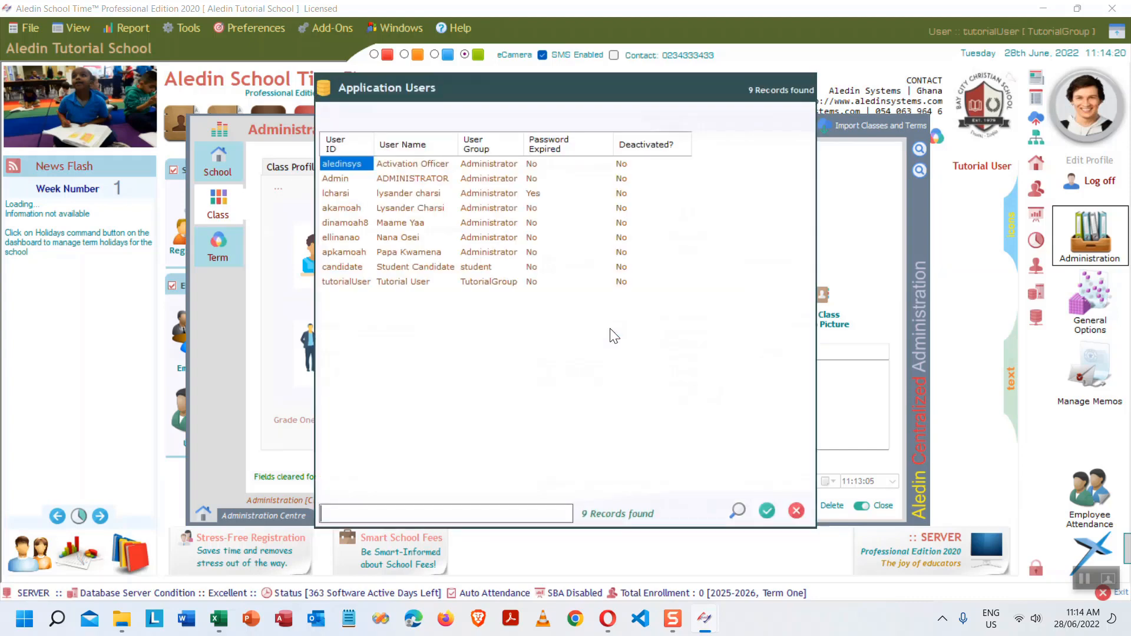
pyautogui.doubleClick(416, 282)
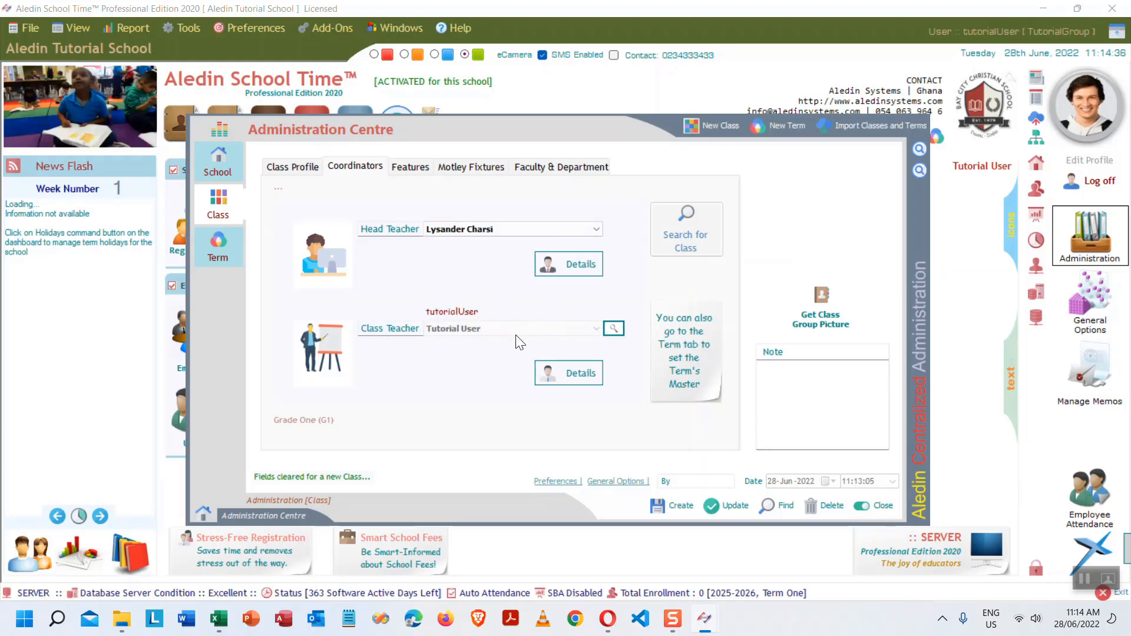
pyautogui.click(469, 234)
pyautogui.click(300, 168)
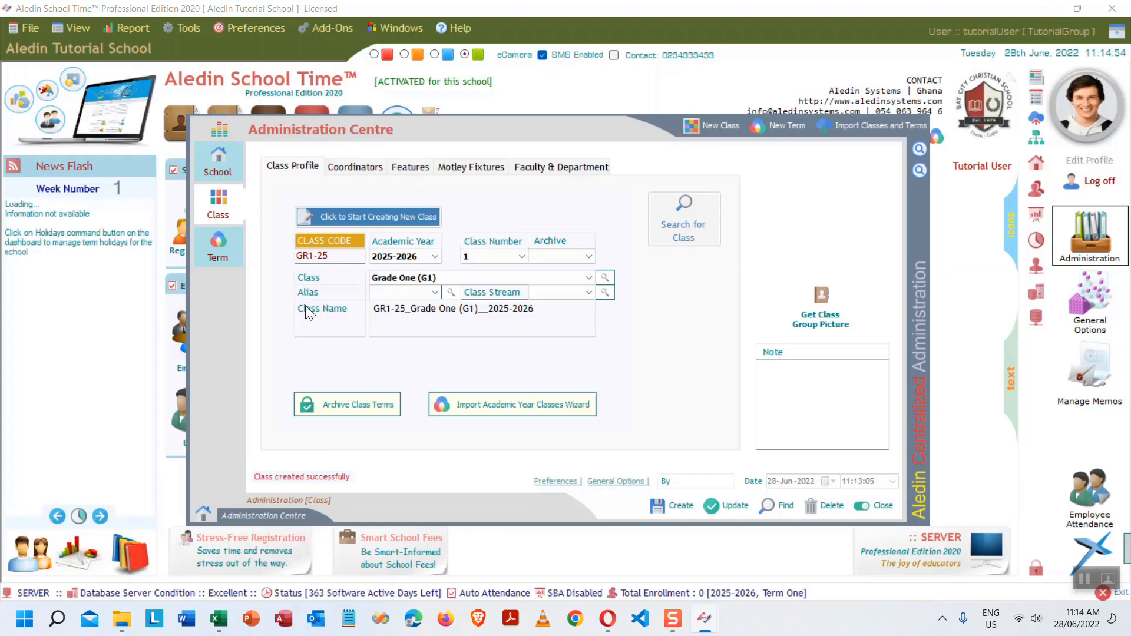
# - Check the generated class name GR1-25_Grade One (G1)__2025-2026 and class code GR1-25
pyautogui.moveTo(566, 308); pyautogui.dragTo(371, 318)
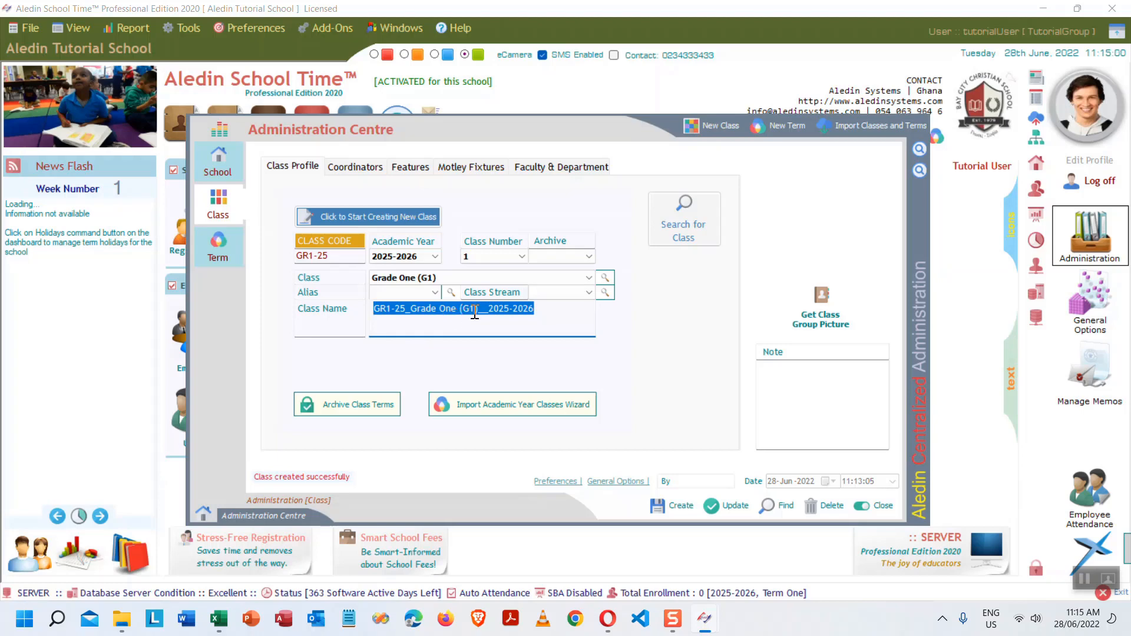
pyautogui.click(565, 304)
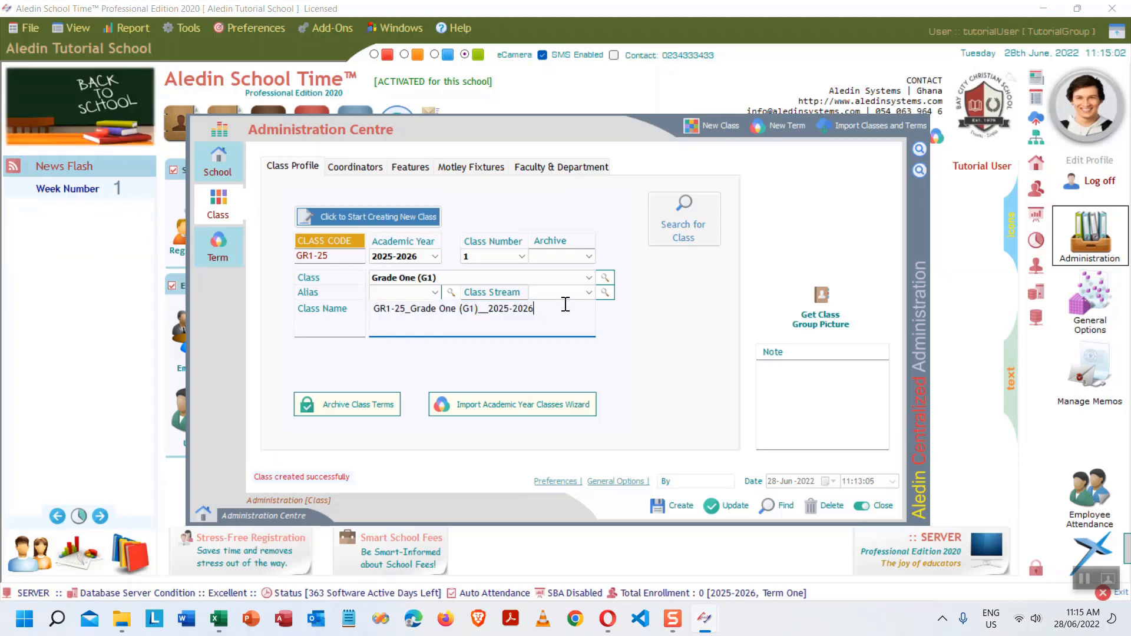
pyautogui.press('Tab')
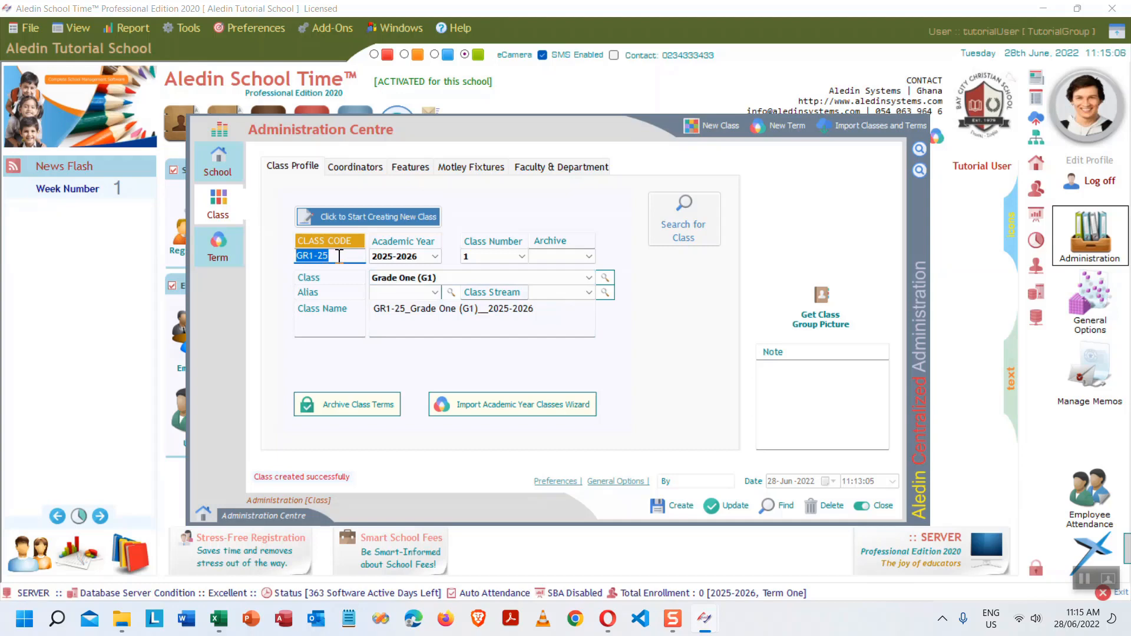
# - Review the saved class's Coordinators, Features, Furniture and Faculty tabs, ending on Class Profile
pyautogui.click(357, 167)
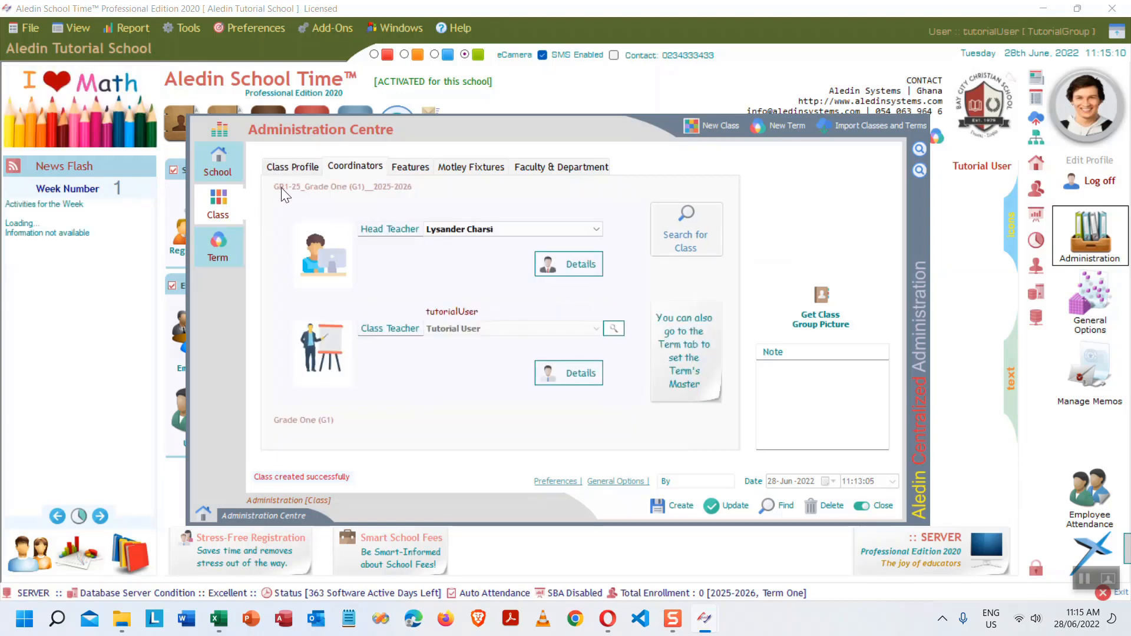
pyautogui.click(414, 167)
pyautogui.click(466, 167)
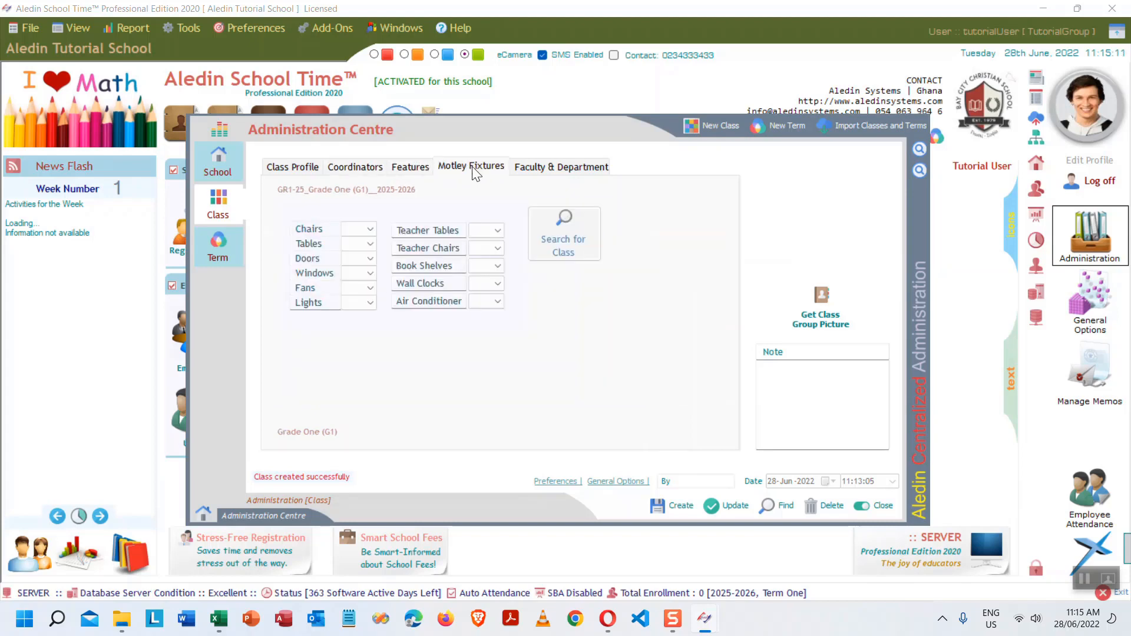
pyautogui.click(557, 167)
pyautogui.click(302, 165)
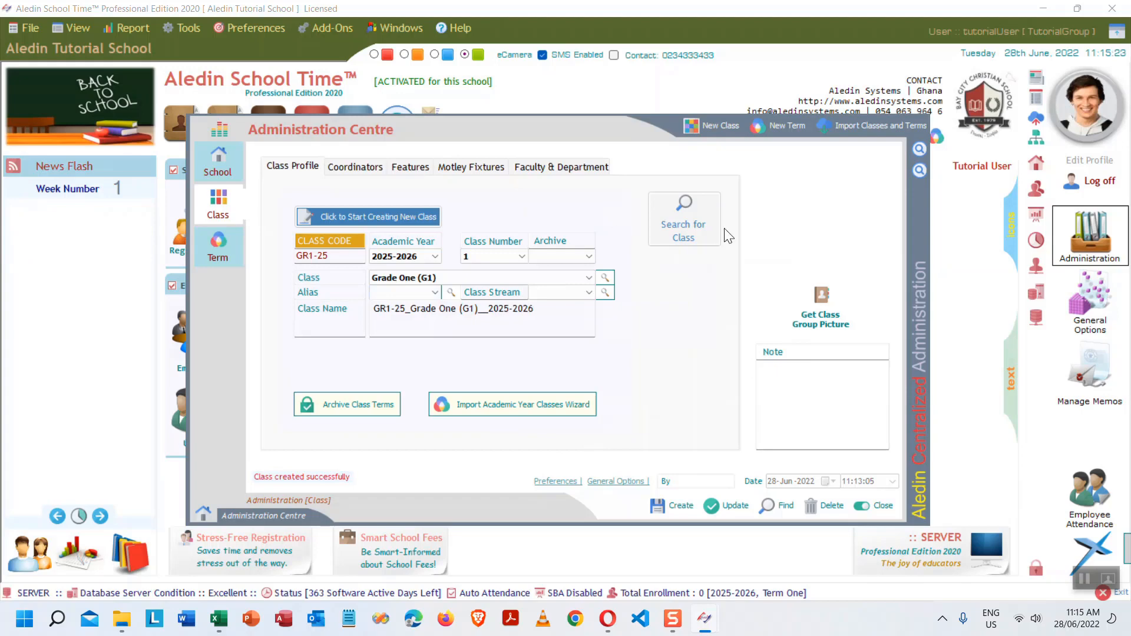
pyautogui.click(218, 623)
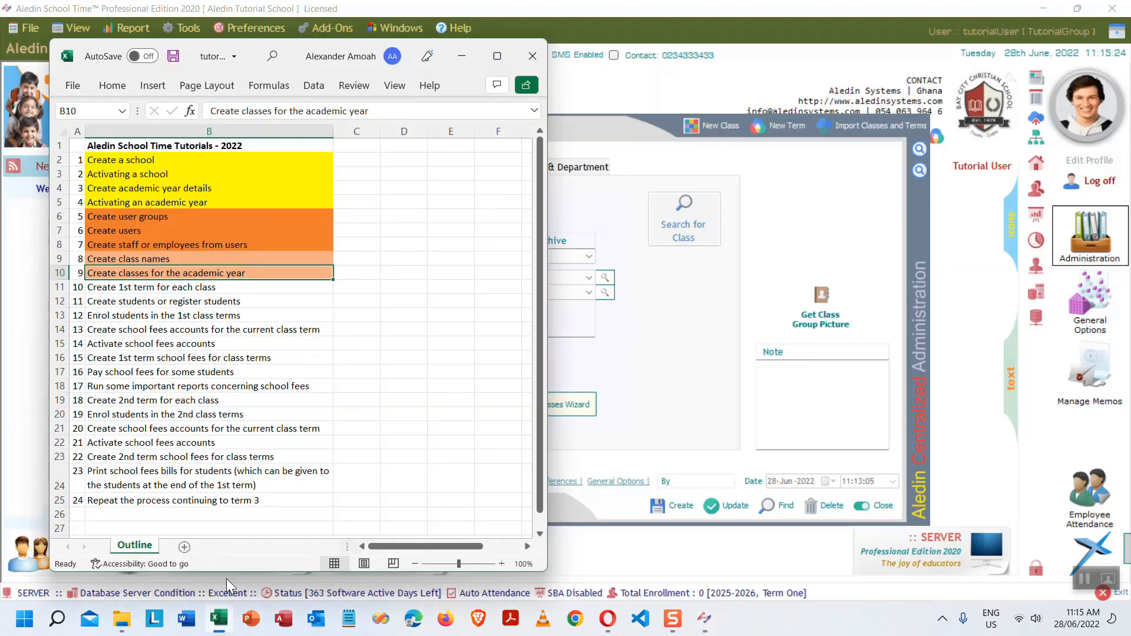
pyautogui.click(115, 290)
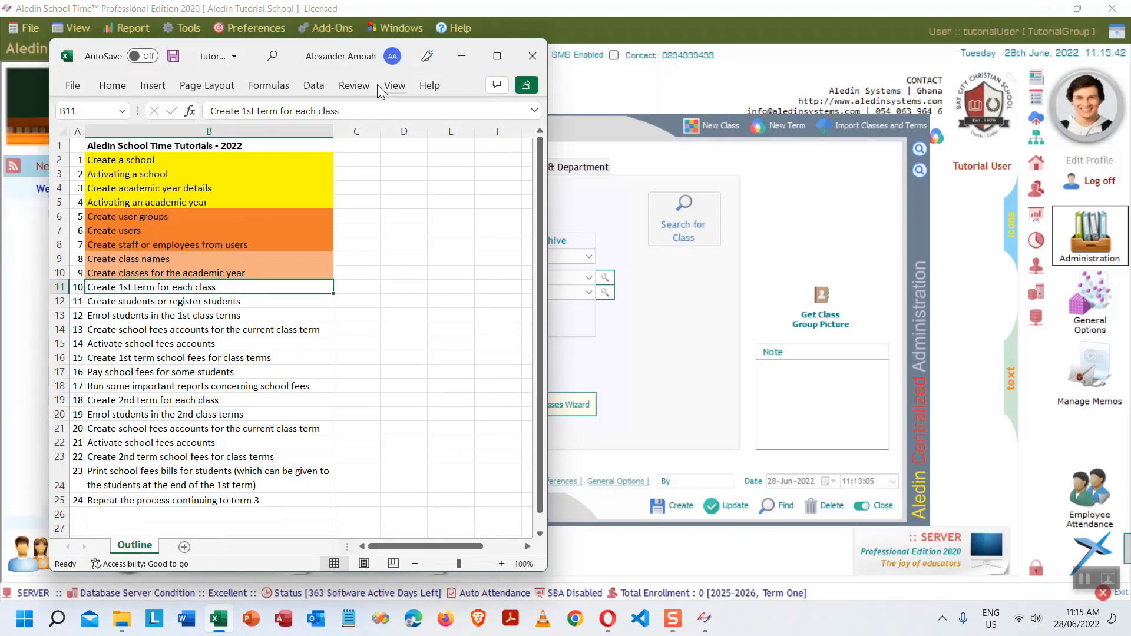
pyautogui.click(702, 163)
pyautogui.click(462, 56)
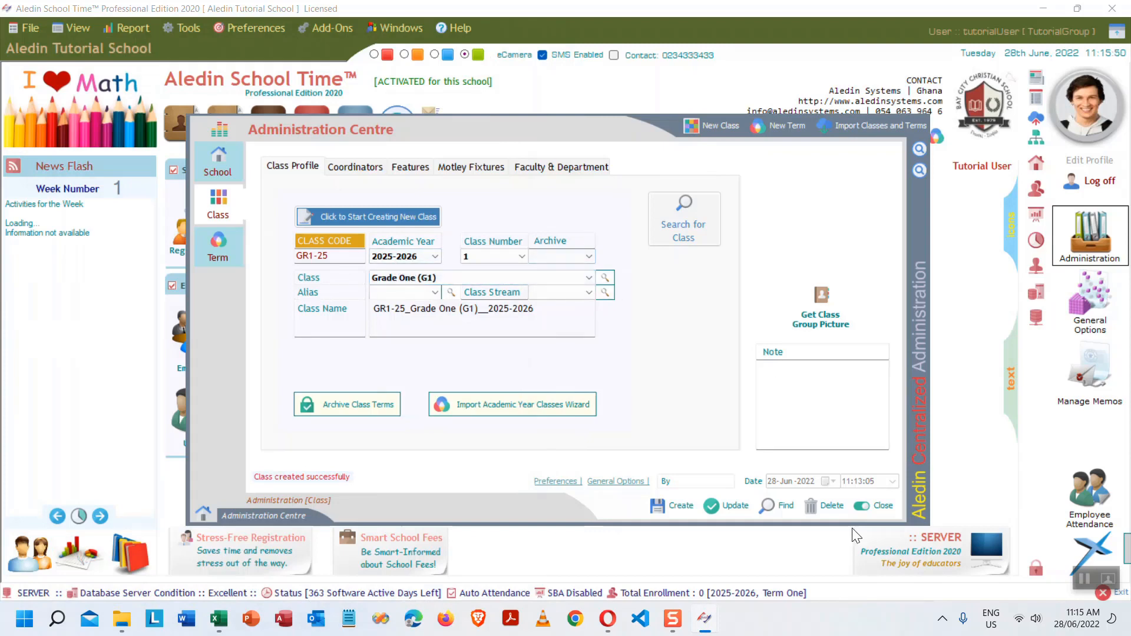
# - Reopen the Administration Centre and start a new class term with session type Term
pyautogui.click(883, 509)
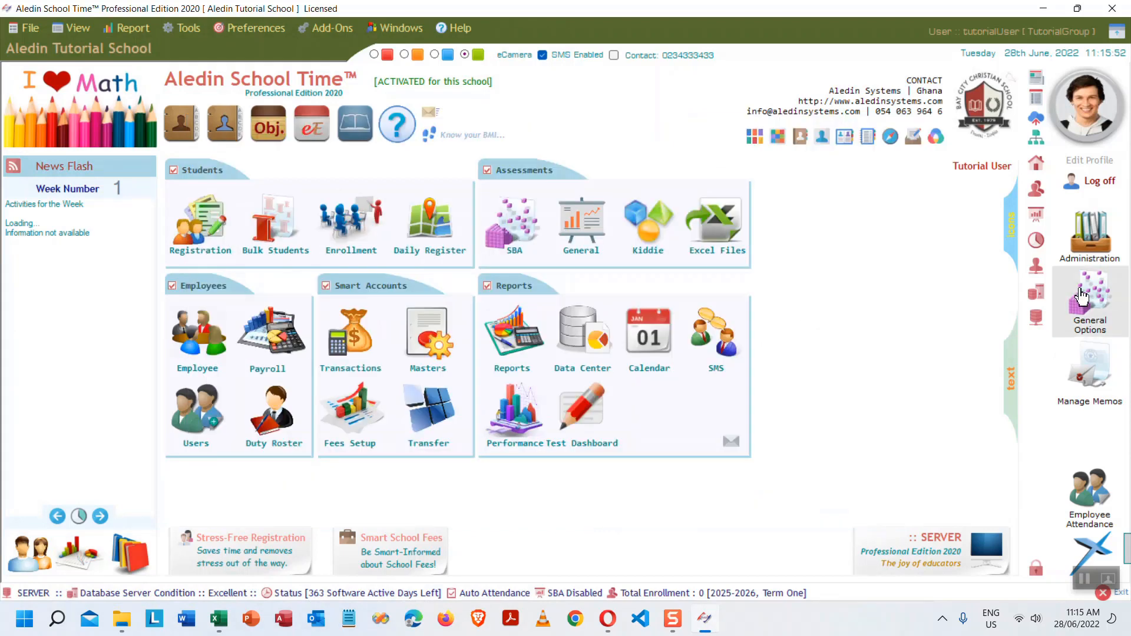
pyautogui.click(1090, 258)
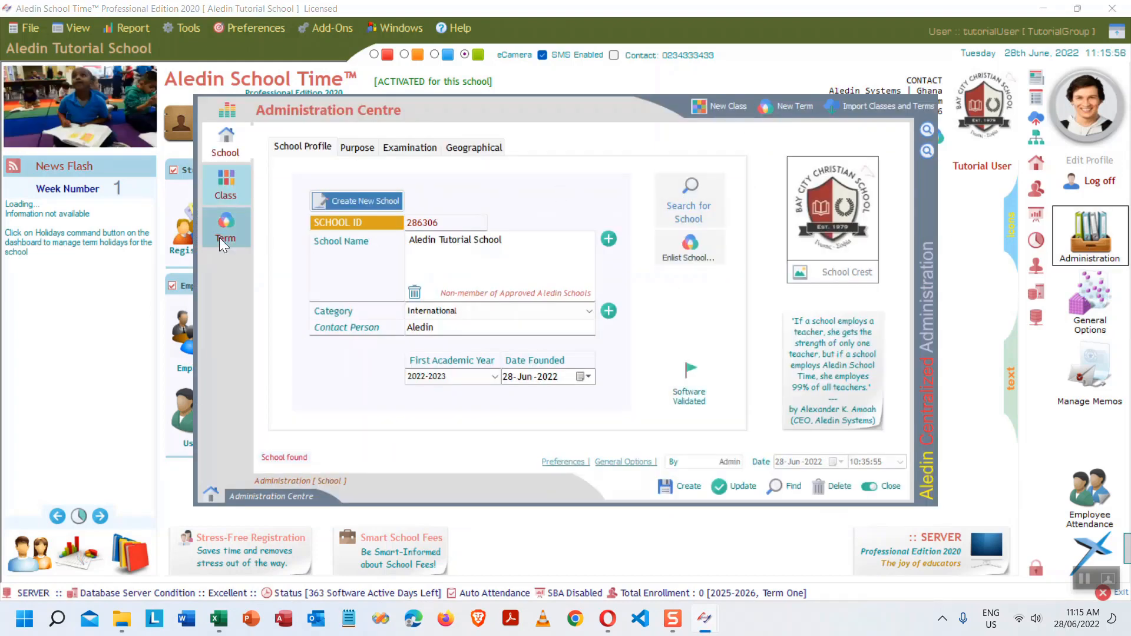
pyautogui.click(232, 228)
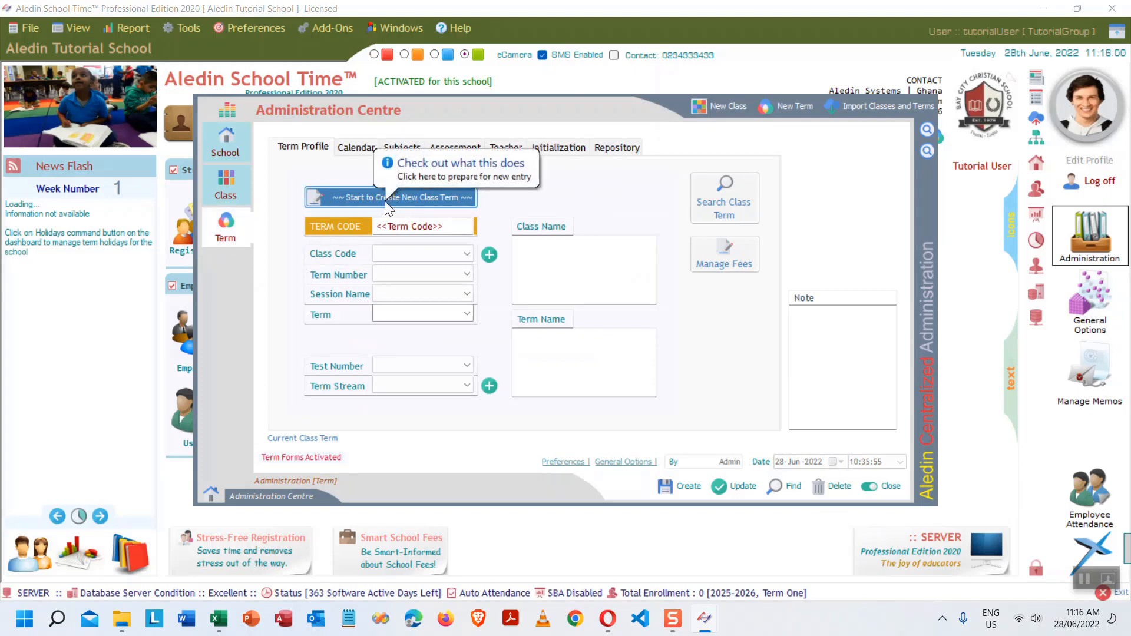
pyautogui.click(448, 196)
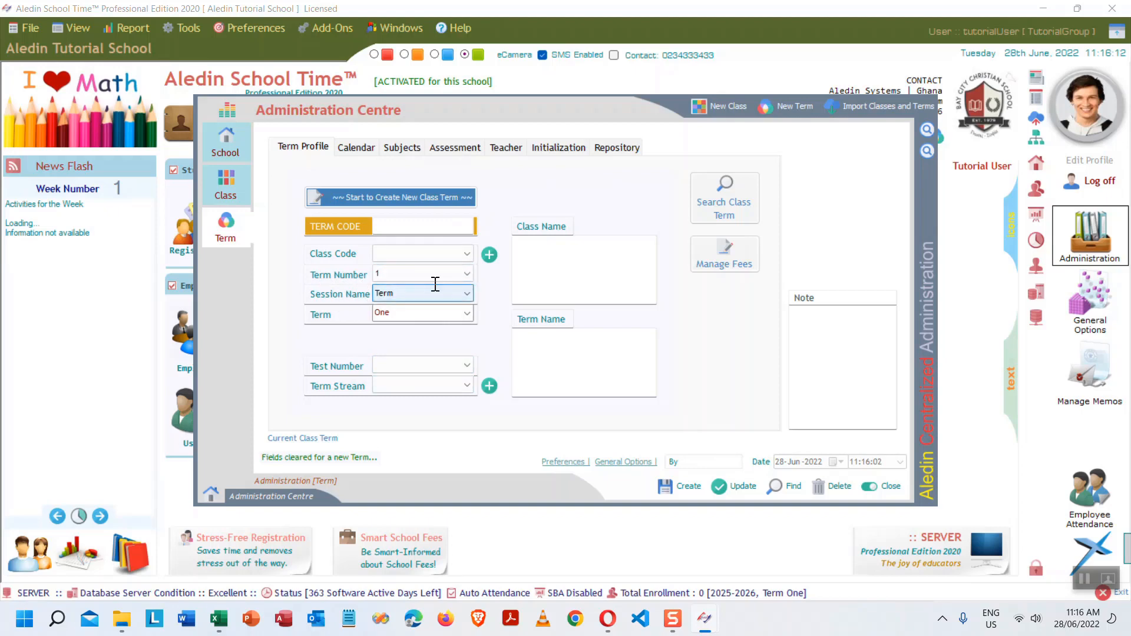
pyautogui.click(469, 294)
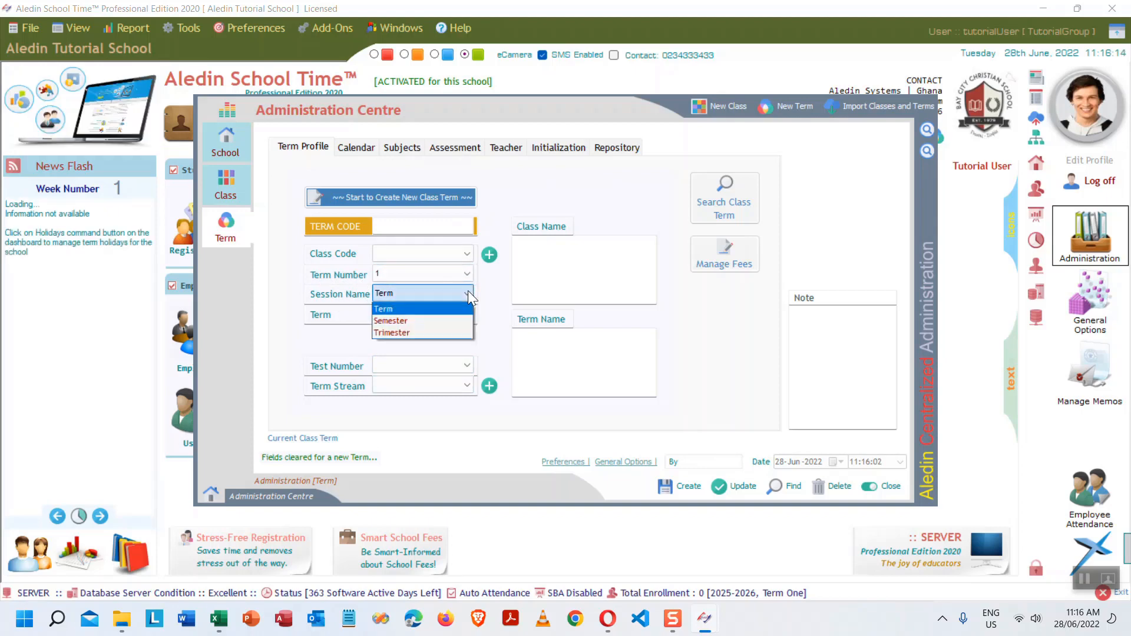
pyautogui.click(468, 291)
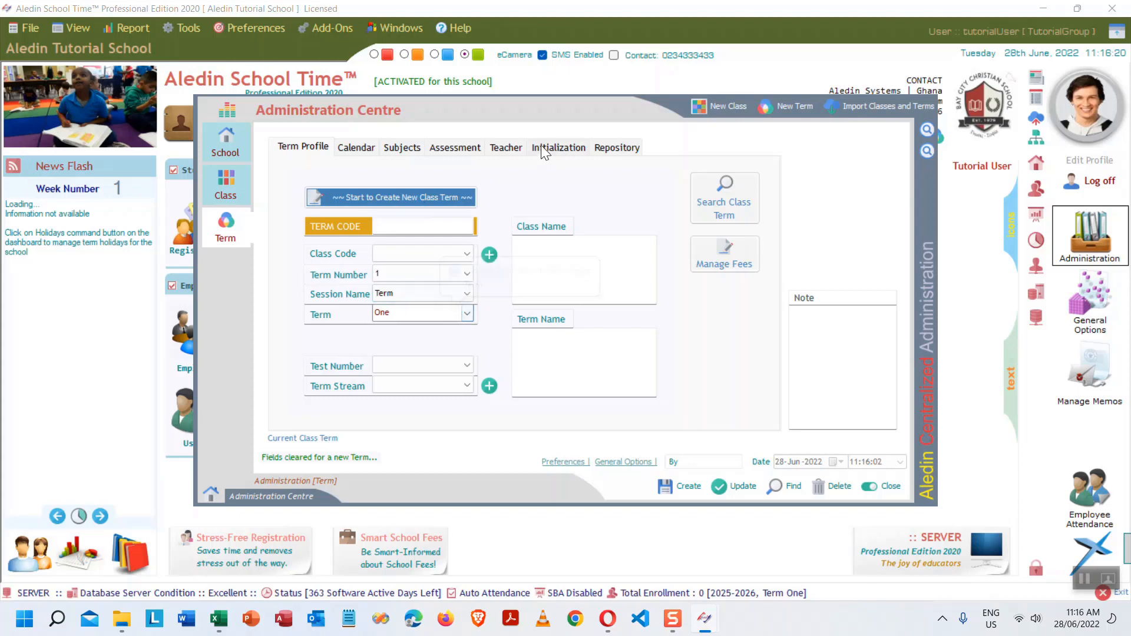
pyautogui.click(467, 253)
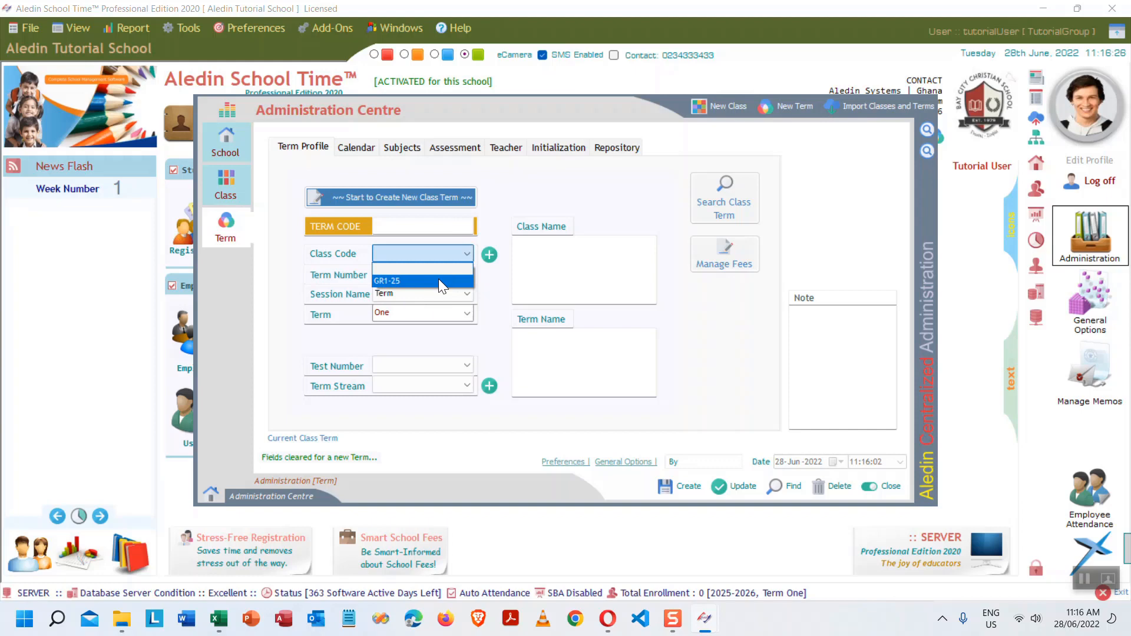
# - Attach class GR1-25 to the term by searching 'grade' in the Class lookup
pyautogui.click(494, 235)
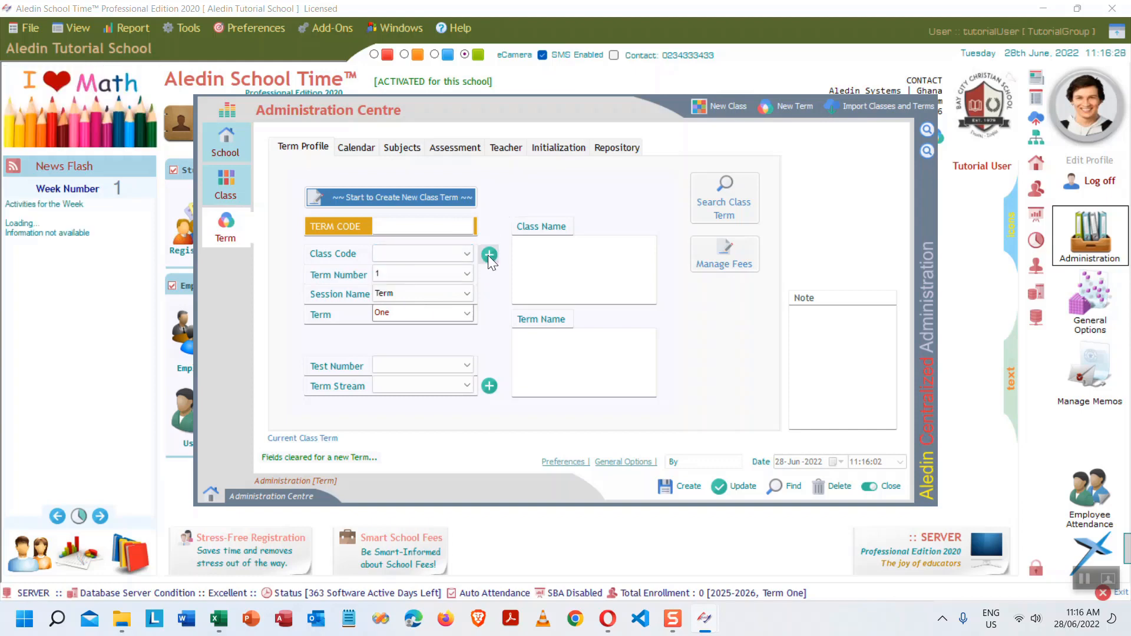
pyautogui.click(489, 254)
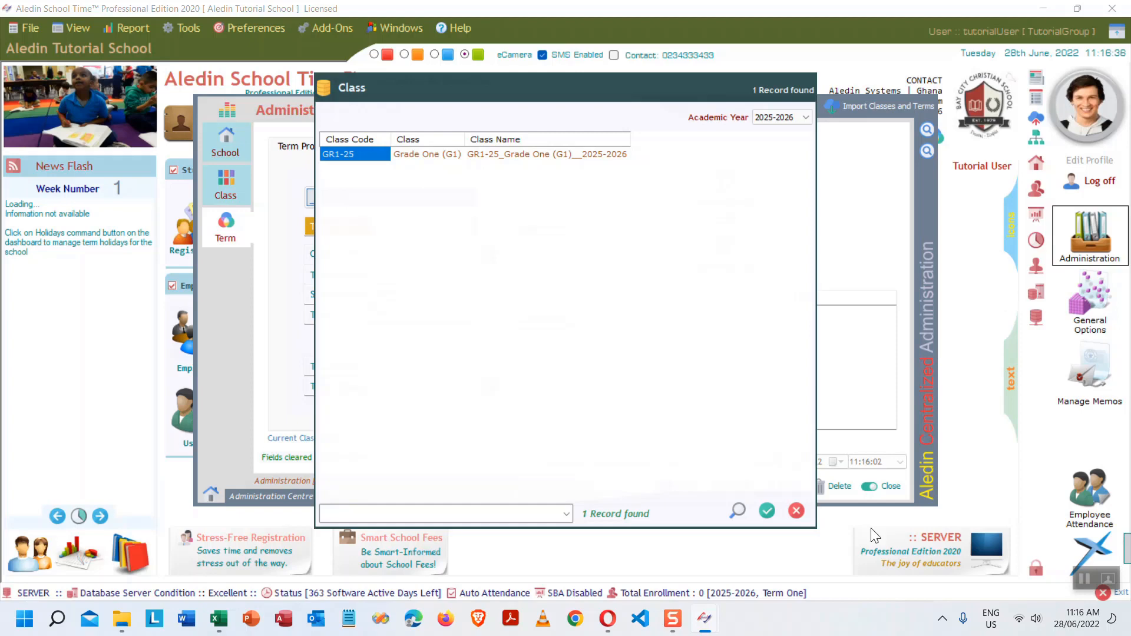
pyautogui.click(405, 511)
pyautogui.write('grade')
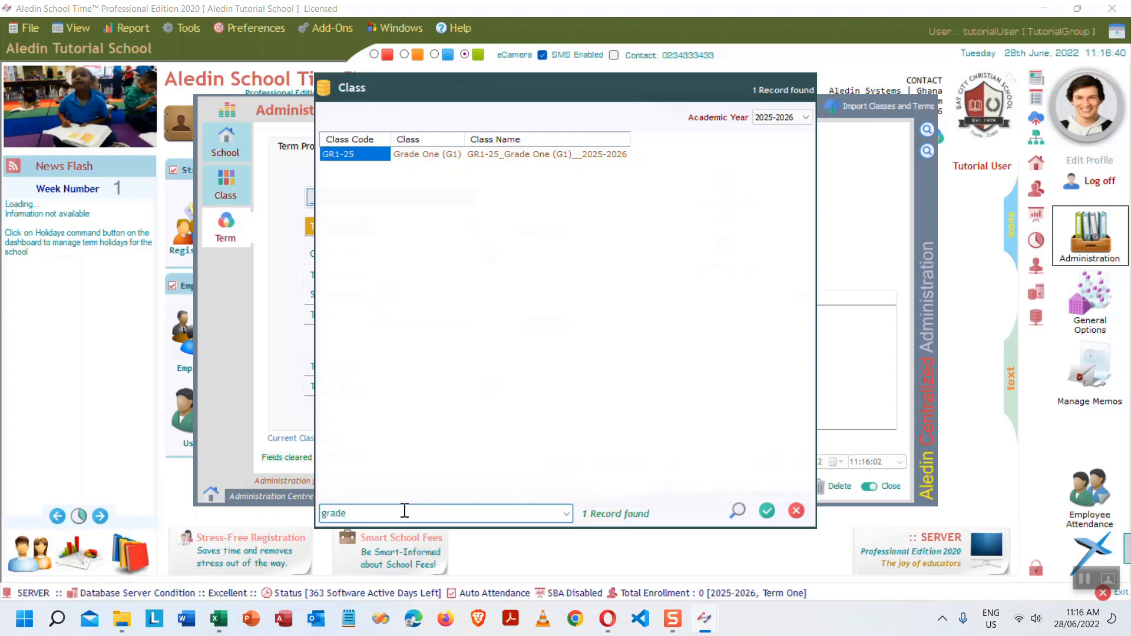
pyautogui.doubleClick(447, 153)
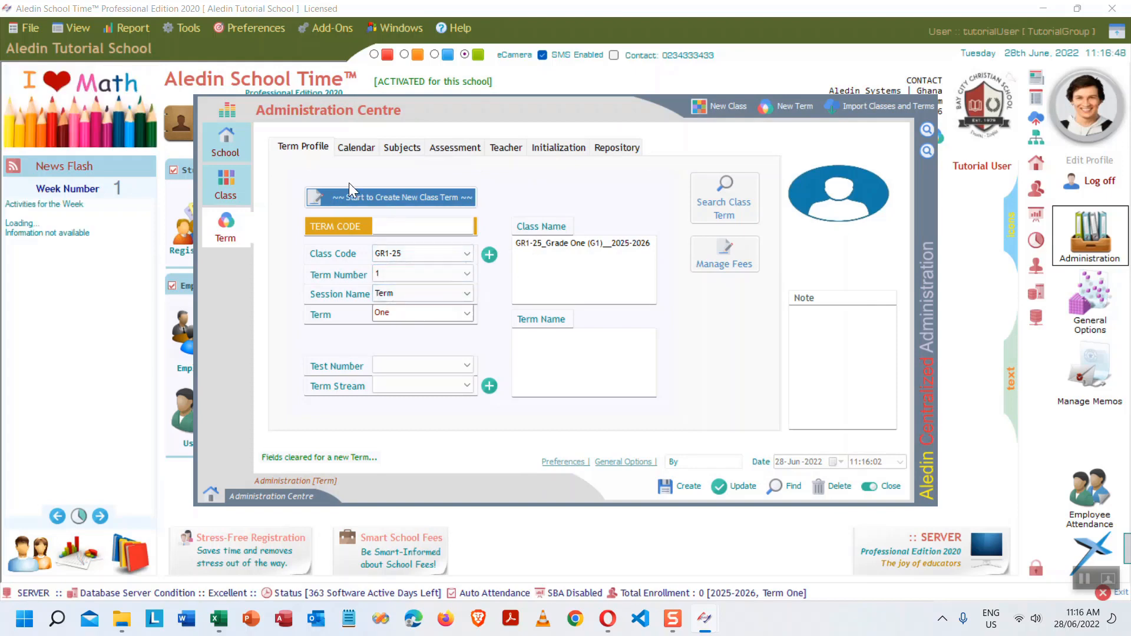
pyautogui.click(353, 148)
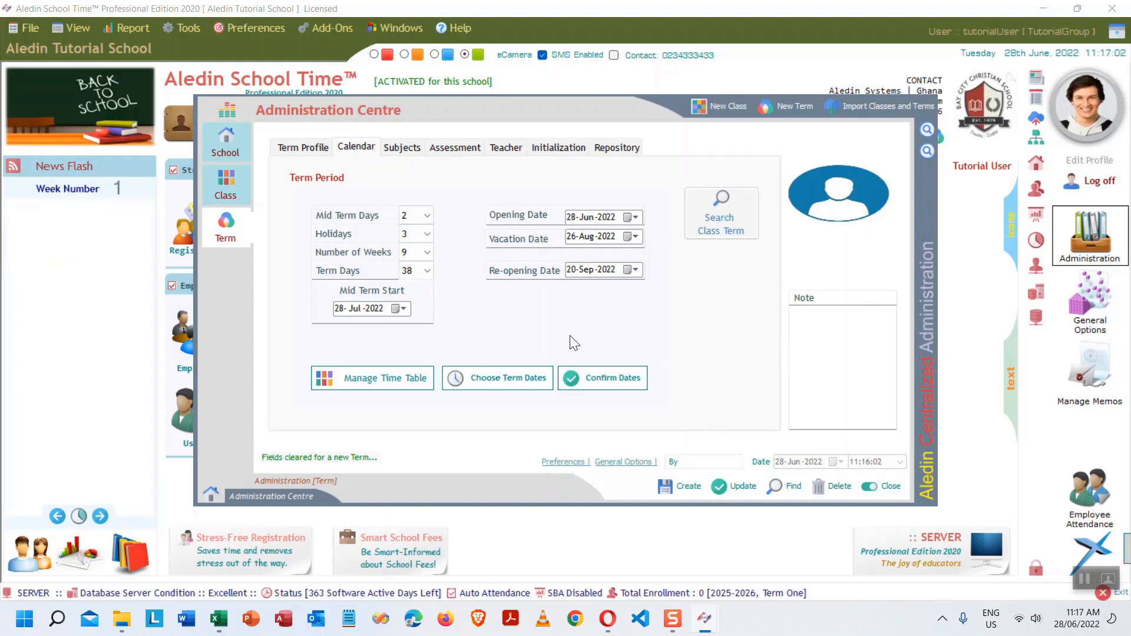
# - Set the term to one subject, BDTV (BDT - Visual Arts), in row 1
pyautogui.click(404, 149)
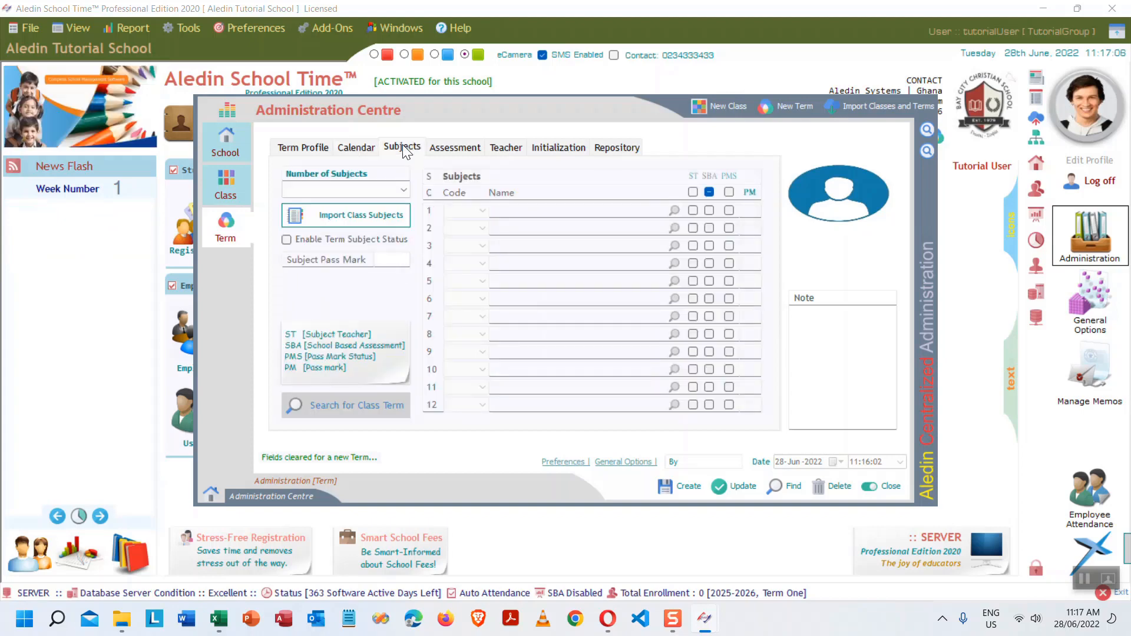
pyautogui.click(403, 187)
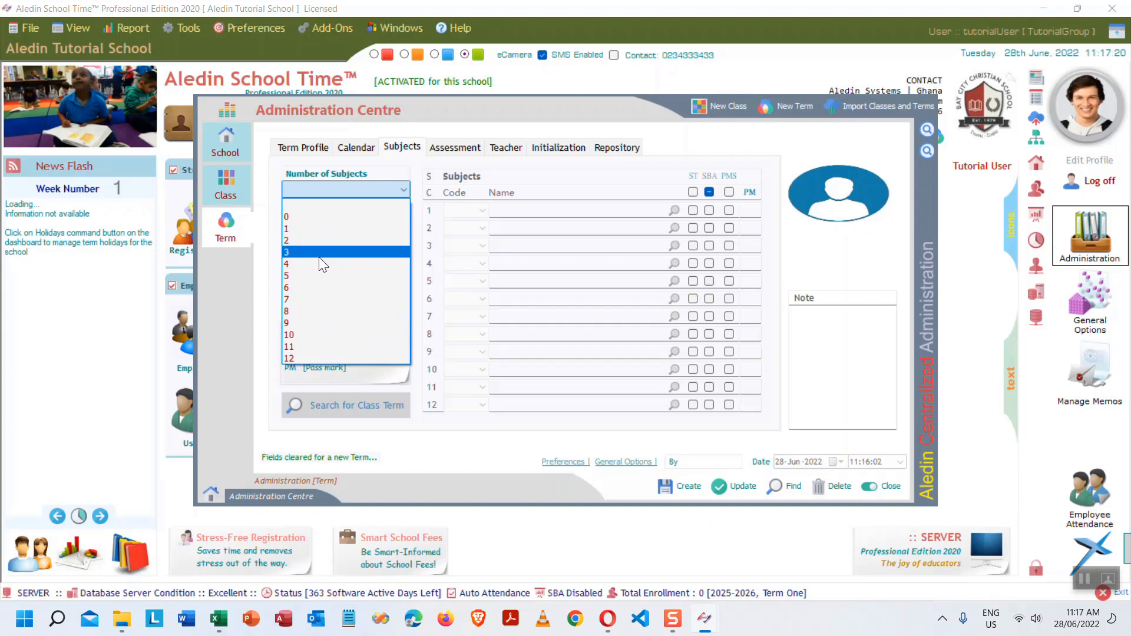
pyautogui.click(350, 229)
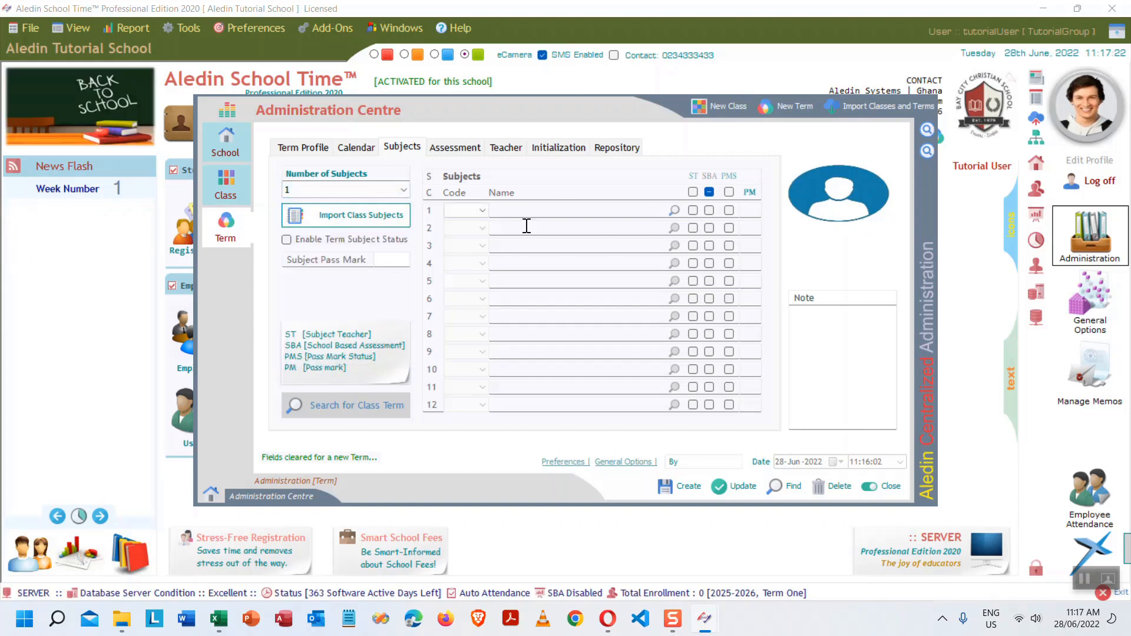
pyautogui.click(481, 211)
pyautogui.click(462, 302)
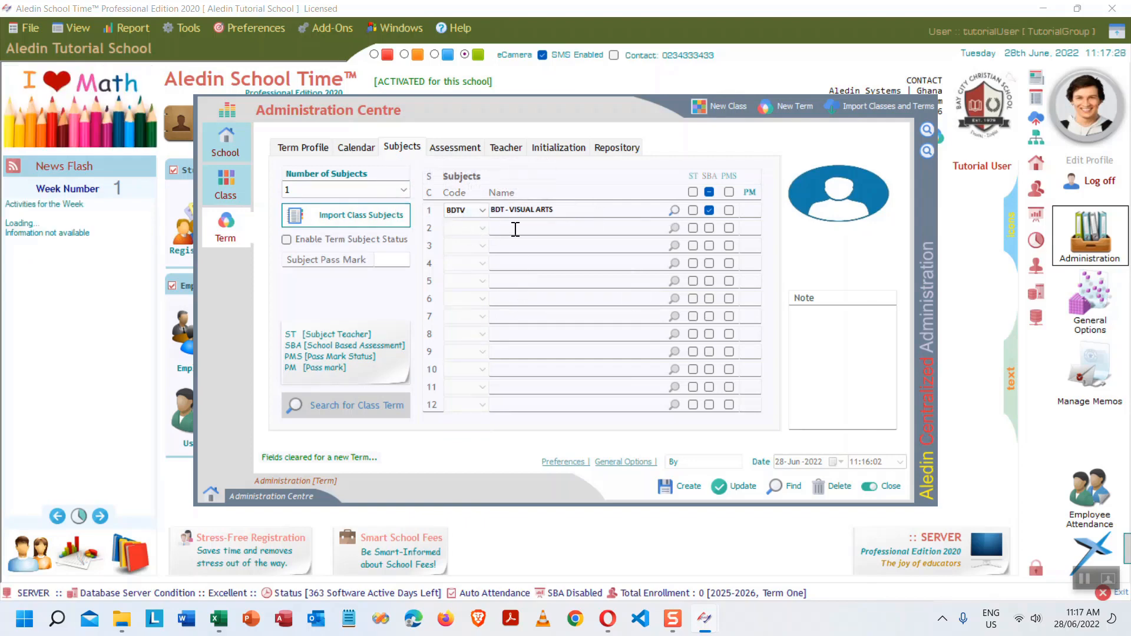
pyautogui.click(454, 148)
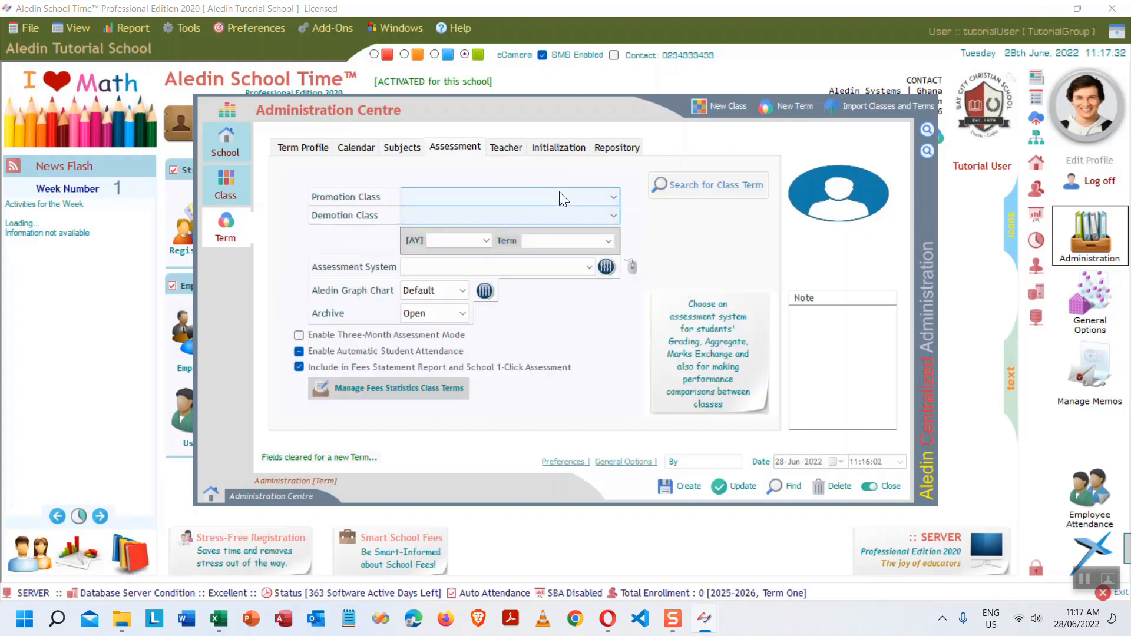
# - Set promotion class Grade Two (G2), demotion class Grade One (G1) and the Aledin assessment system
pyautogui.click(607, 199)
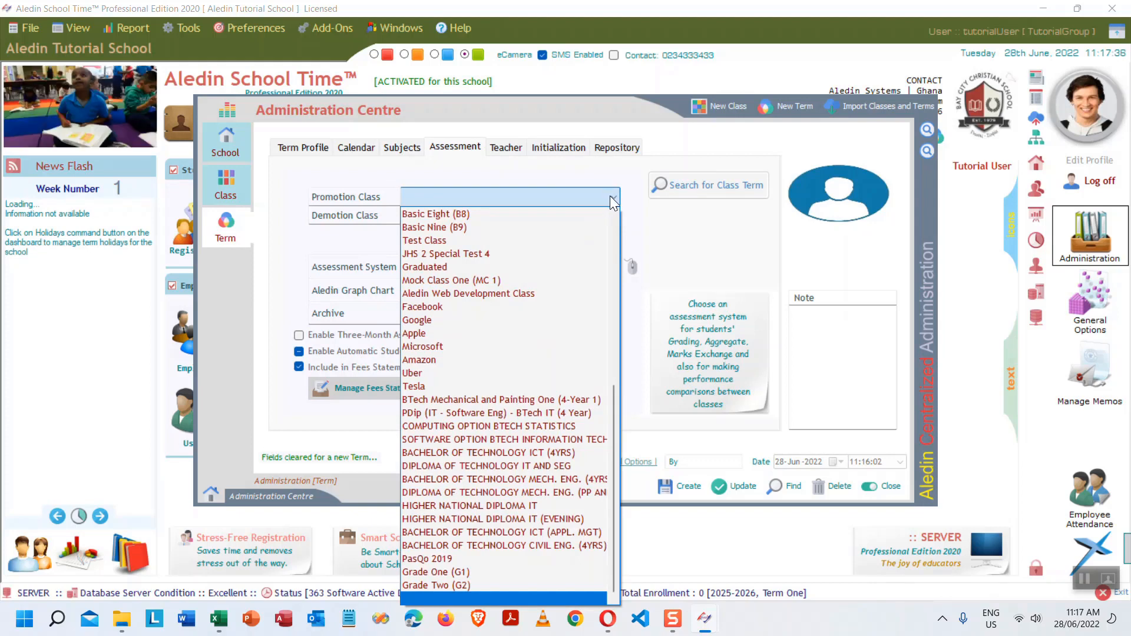
pyautogui.click(462, 586)
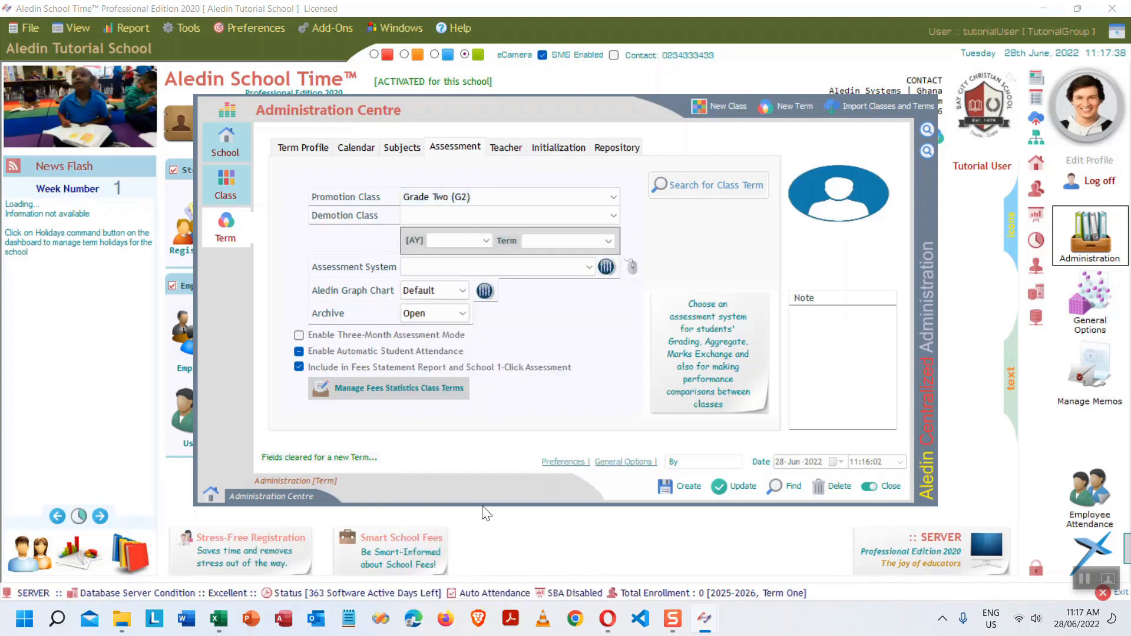
pyautogui.click(612, 215)
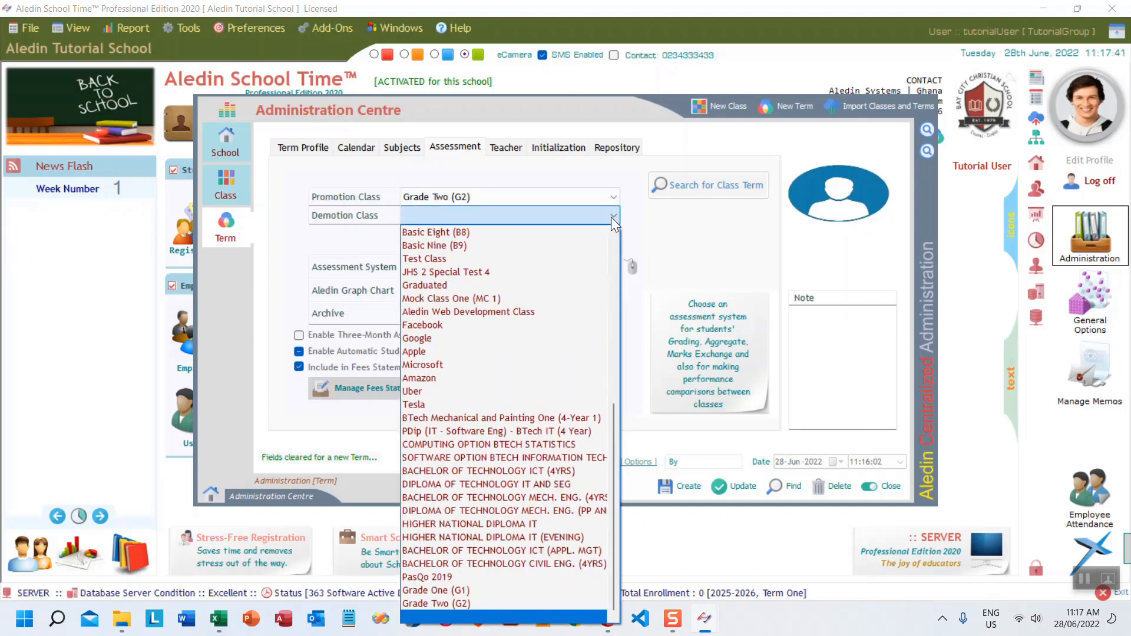
pyautogui.click(466, 589)
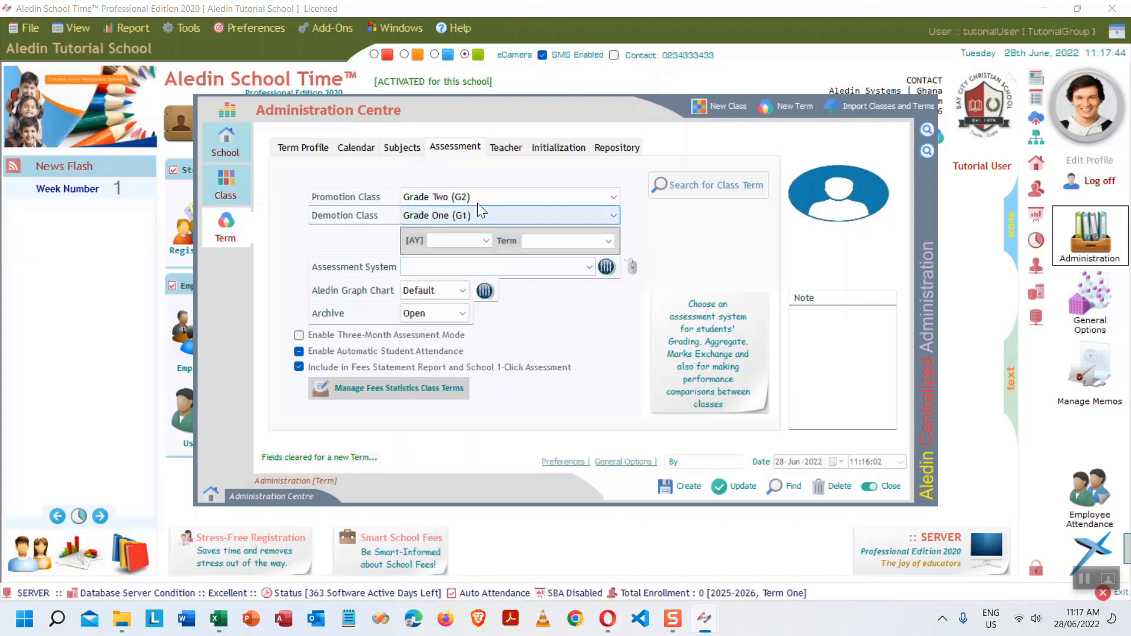
pyautogui.click(589, 267)
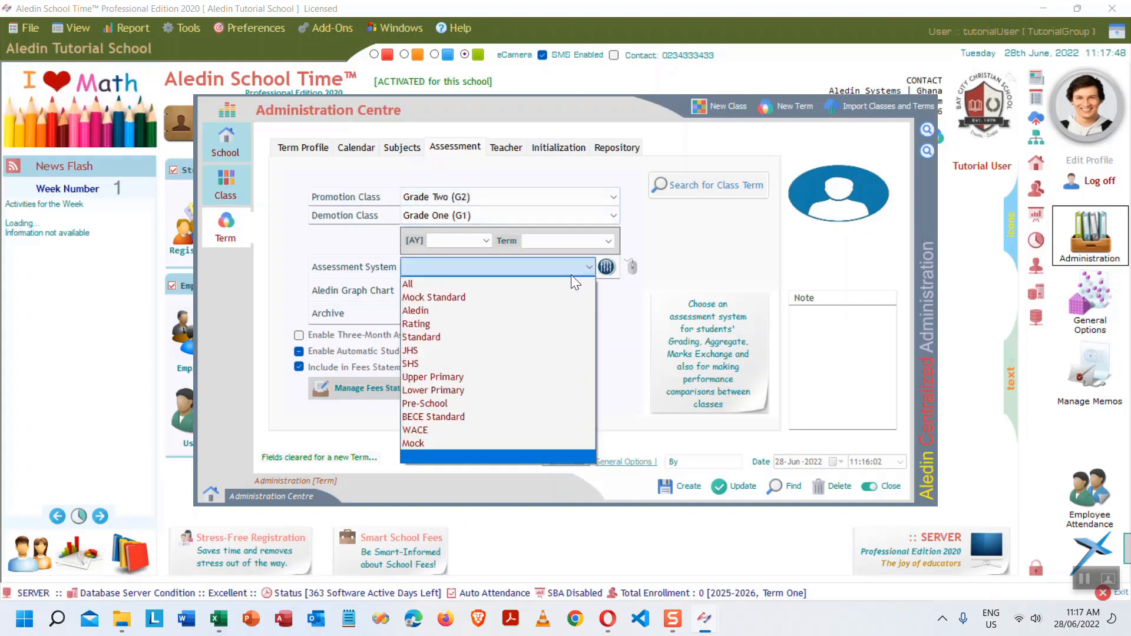
pyautogui.click(461, 311)
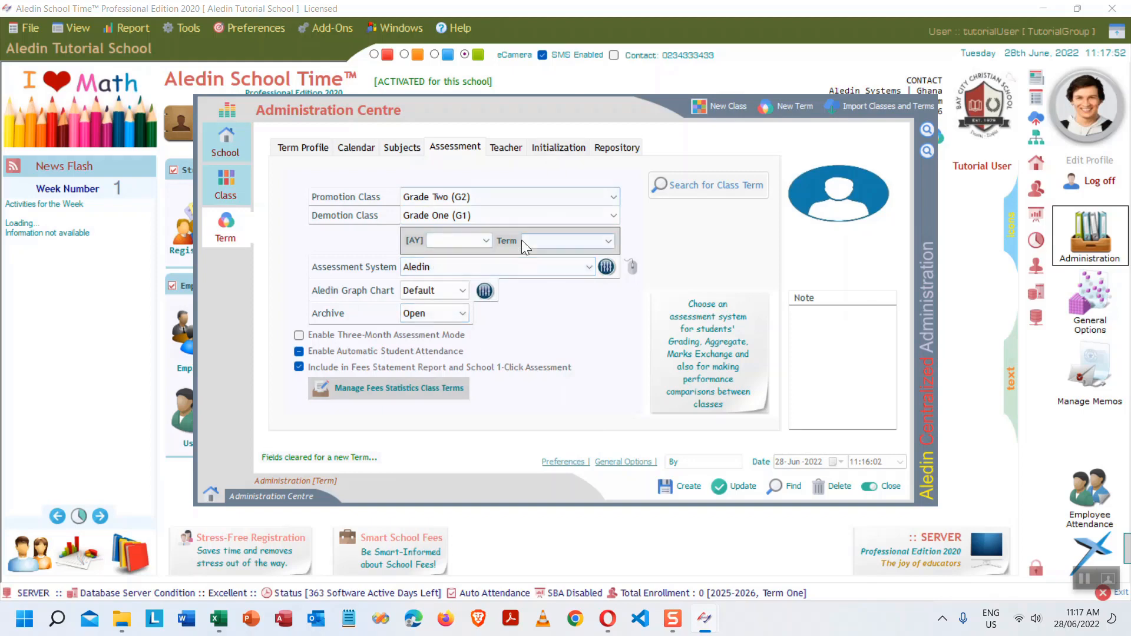
# - Assign the tutorial user from Application Users as the term's teacher
pyautogui.click(509, 149)
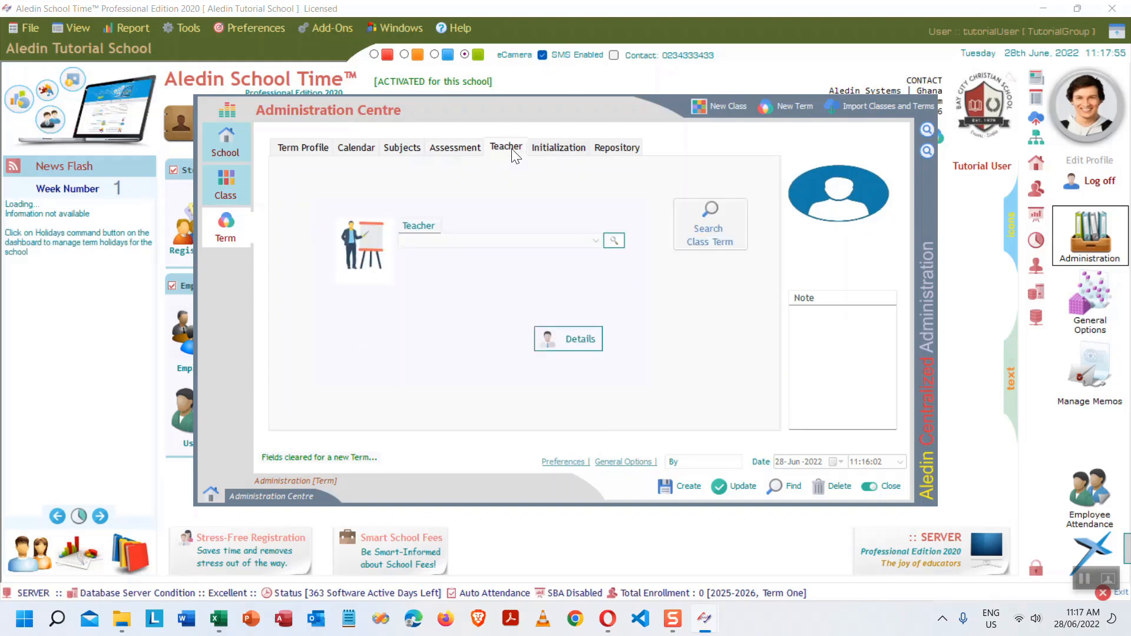
pyautogui.click(612, 242)
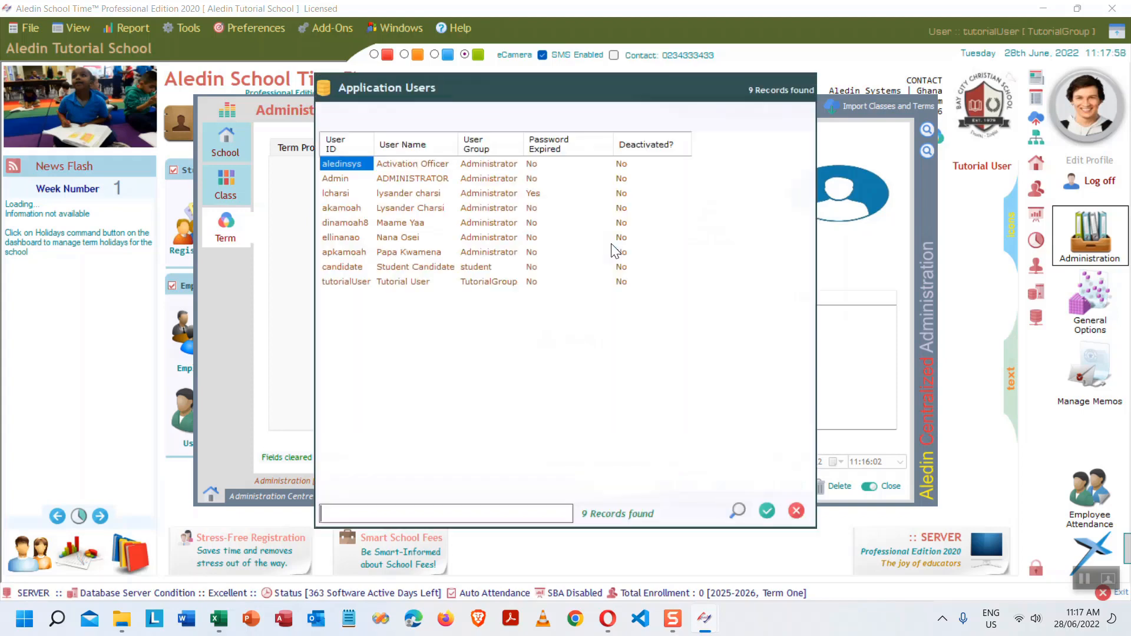
pyautogui.doubleClick(421, 282)
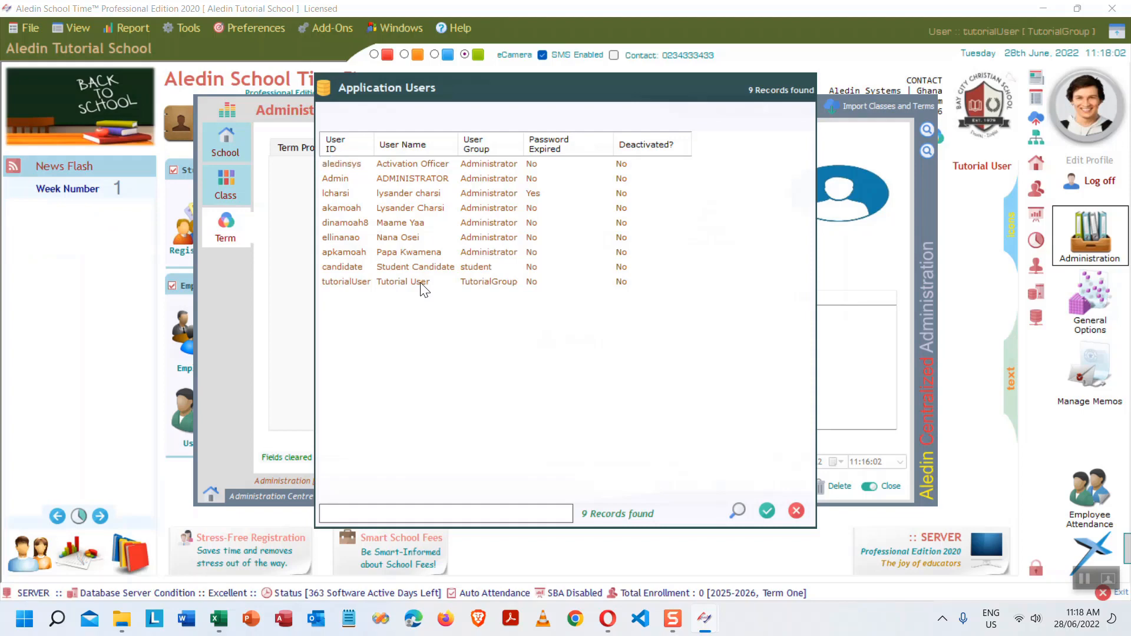
# - Create term GR1T1A25 and select its generated name GR1T1A25_One_GR1-25_Grade One (G1)__2025-2026
pyautogui.click(546, 148)
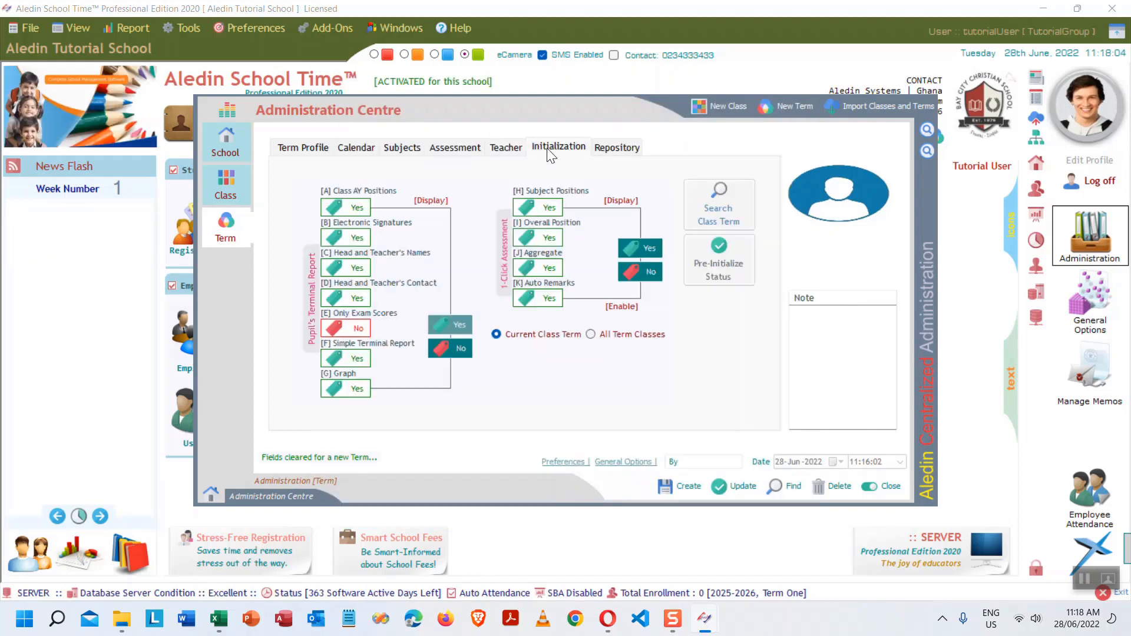
pyautogui.click(616, 148)
pyautogui.click(307, 150)
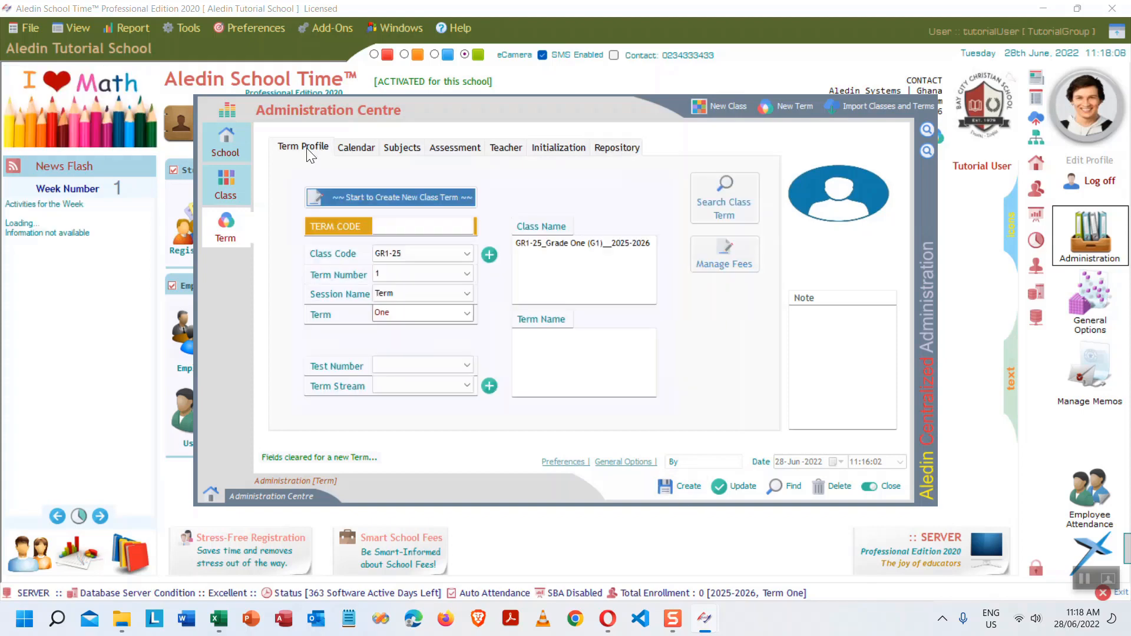
pyautogui.click(683, 486)
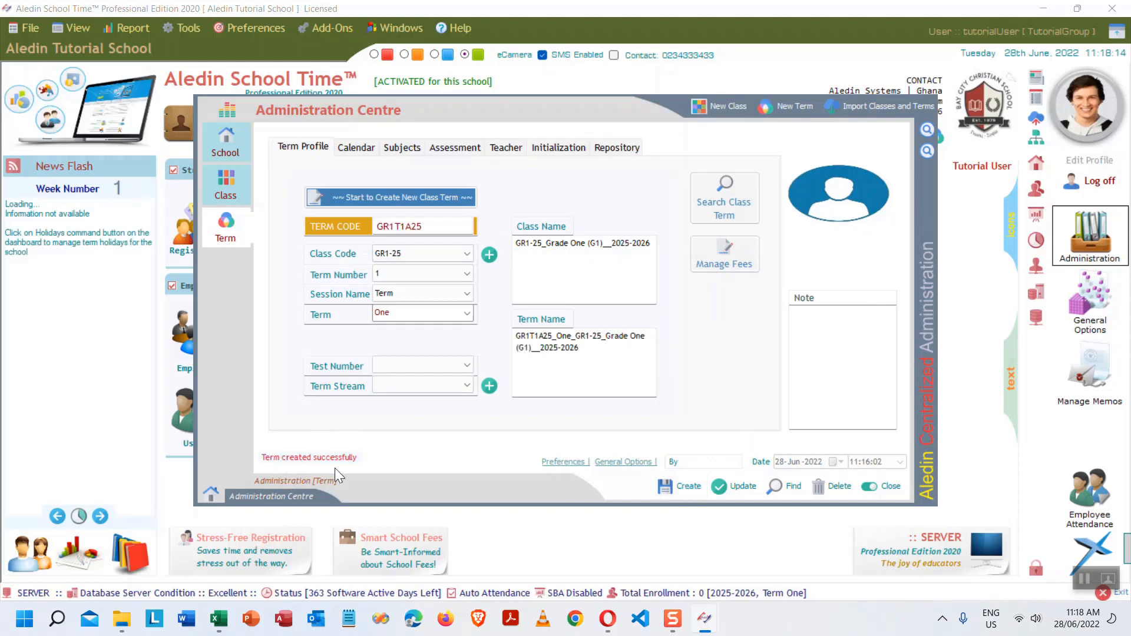
pyautogui.moveTo(615, 357); pyautogui.dragTo(498, 328)
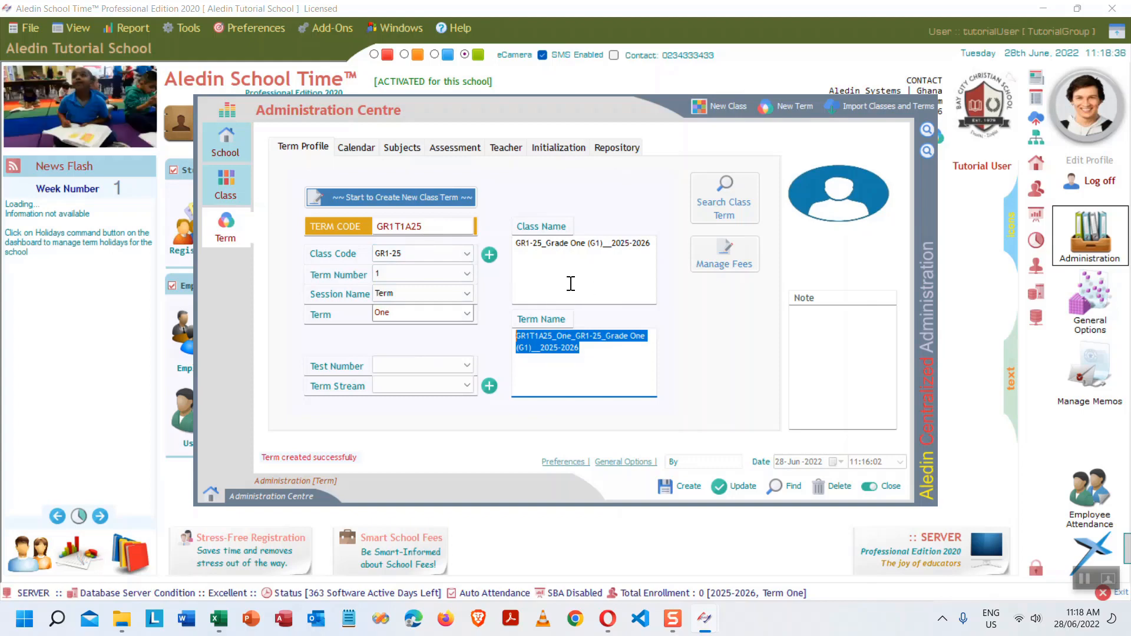
# - In the Excel checklist, fill B11 'Create 1st term for each class' light orange
pyautogui.click(219, 620)
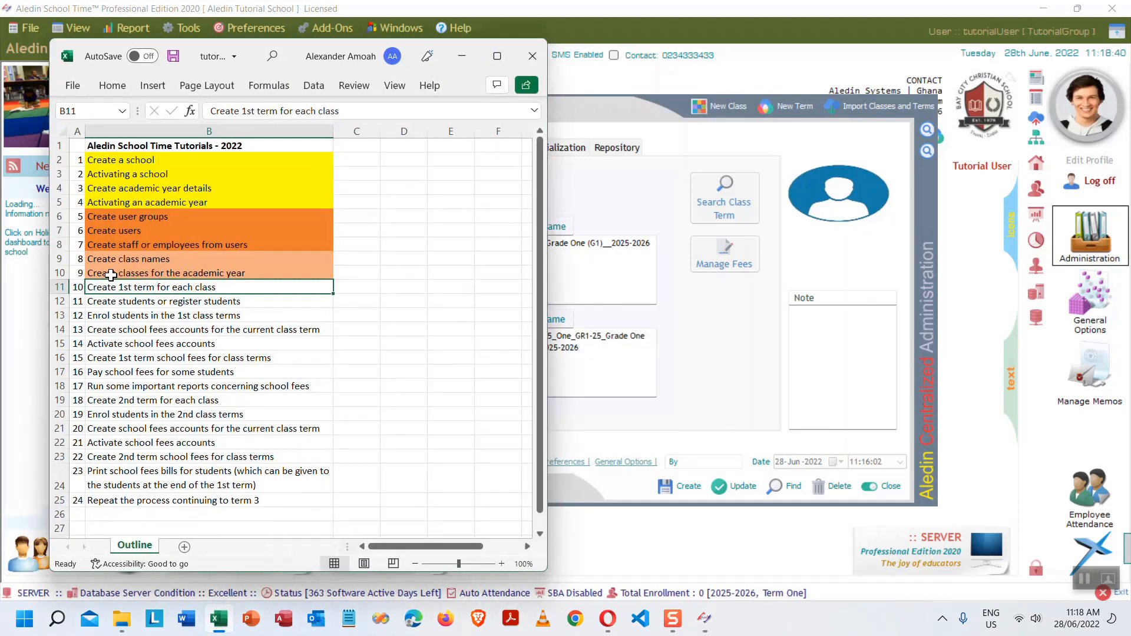
pyautogui.click(111, 274)
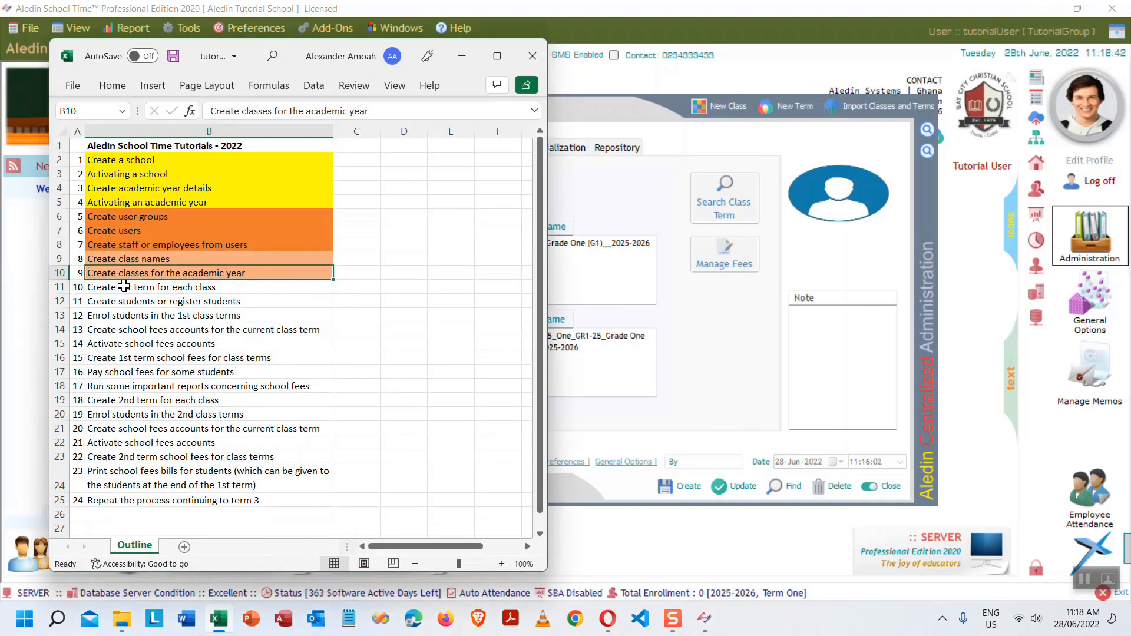
pyautogui.click(162, 287)
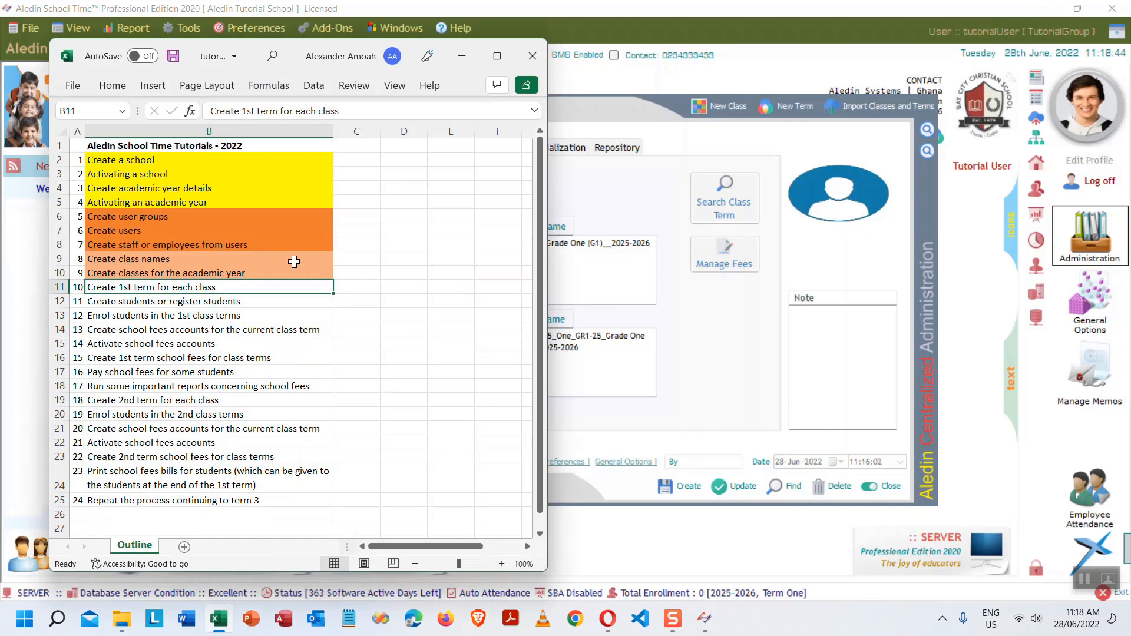
pyautogui.click(112, 85)
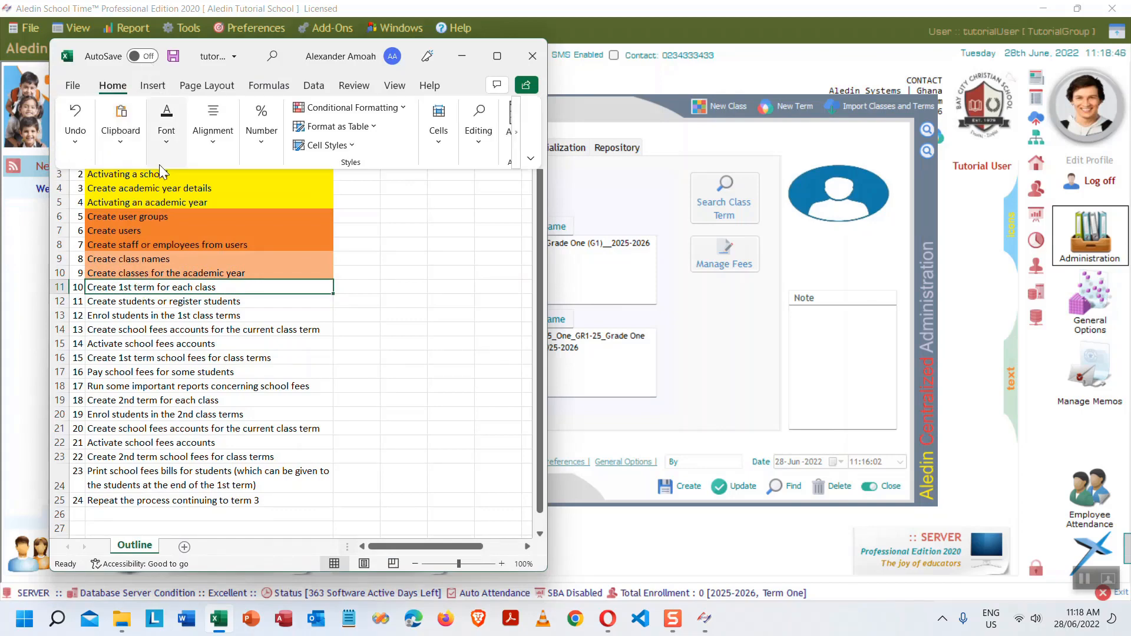
pyautogui.click(166, 148)
pyautogui.click(259, 206)
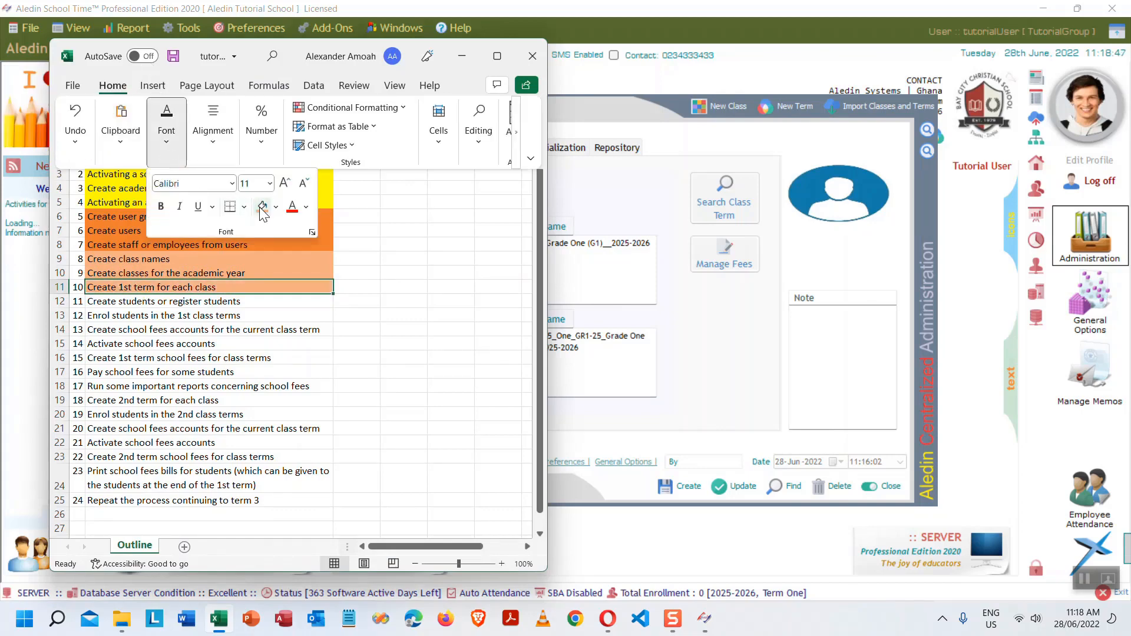
pyautogui.click(125, 301)
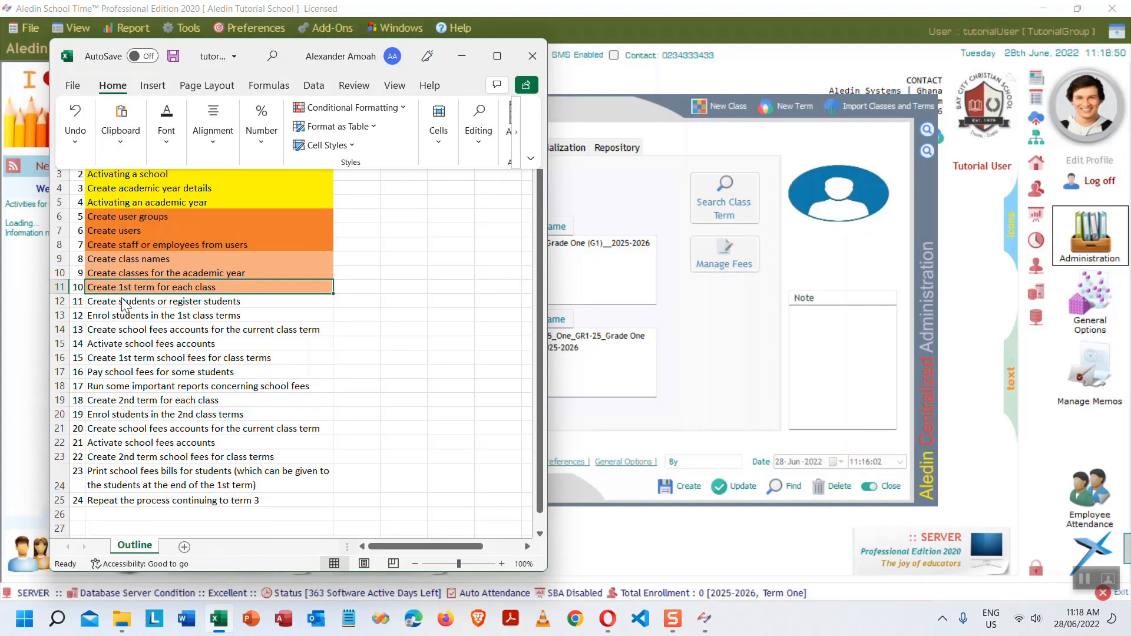
pyautogui.click(135, 295)
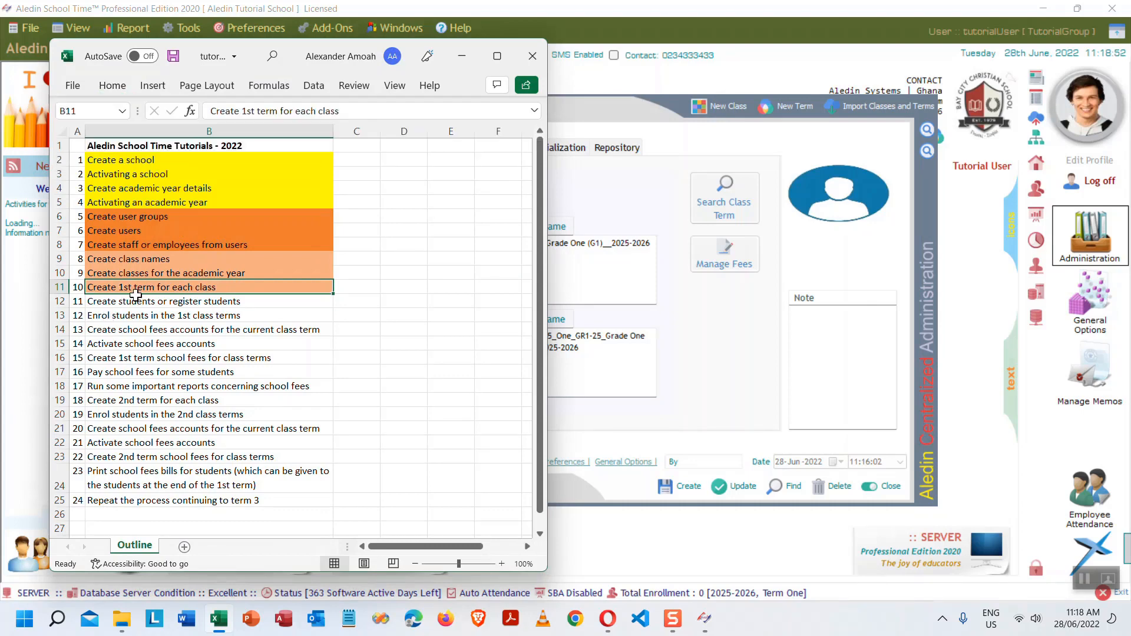
# - Close the Administration Centre and select the next checklist step in B12
pyautogui.click(731, 370)
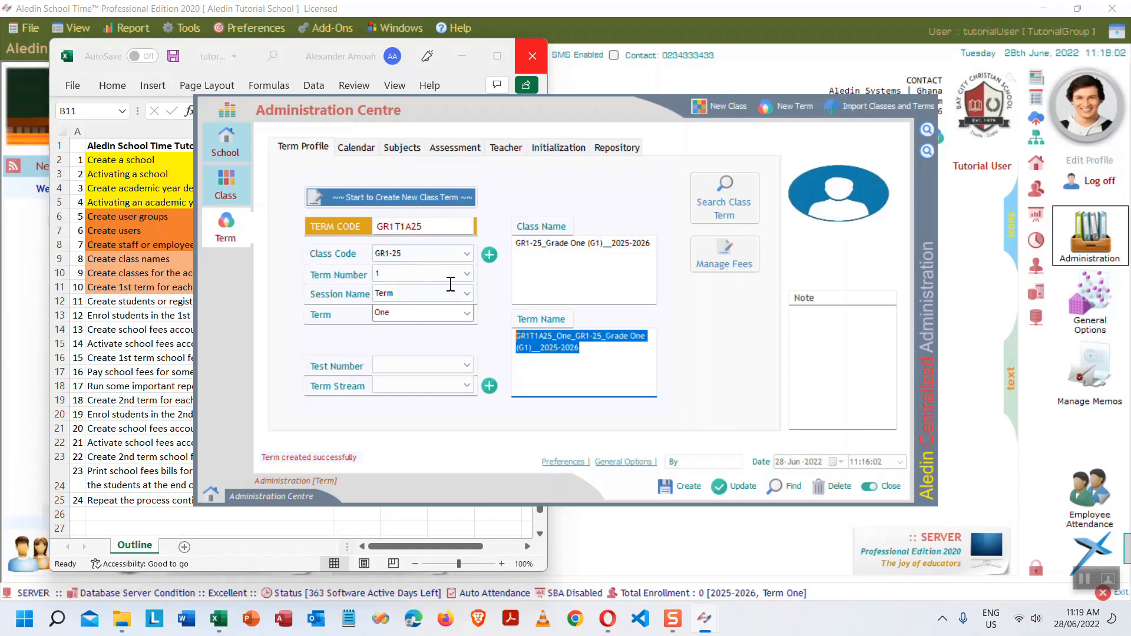
pyautogui.click(890, 487)
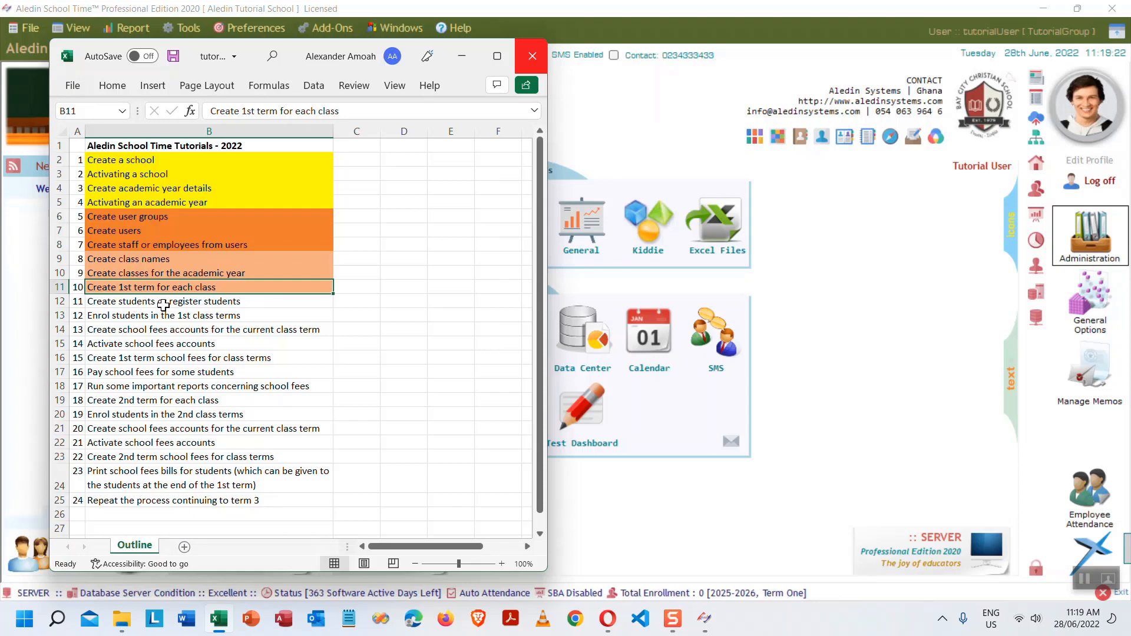
pyautogui.click(257, 301)
pyautogui.click(116, 89)
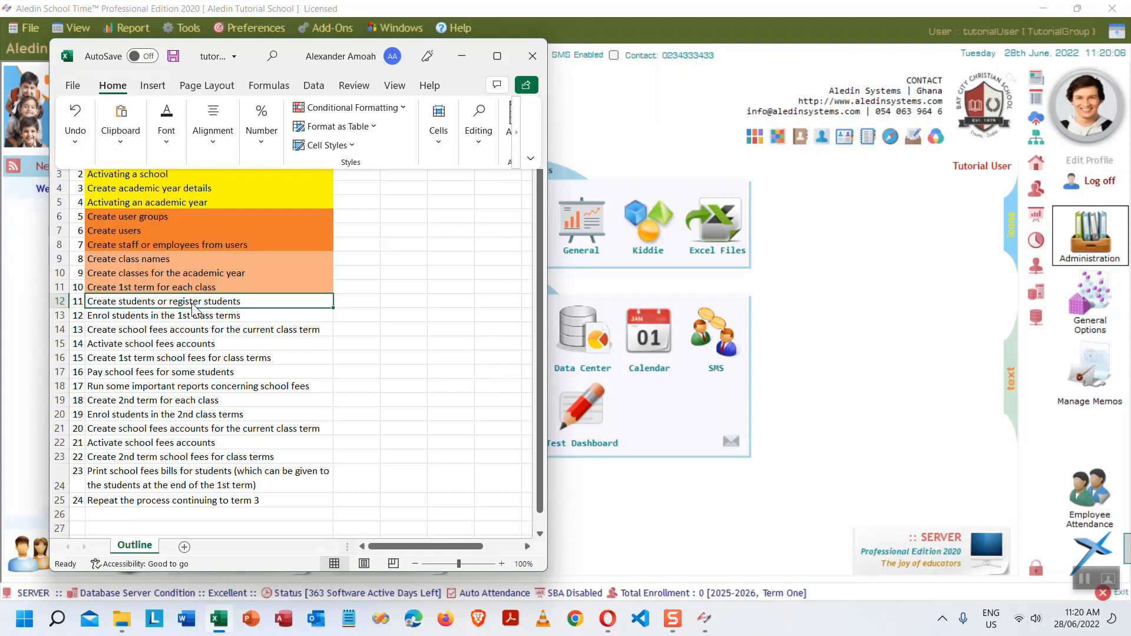
# - Fill checklist row 12 'Create students or register students' light blue, then minimize Excel
pyautogui.click(194, 303)
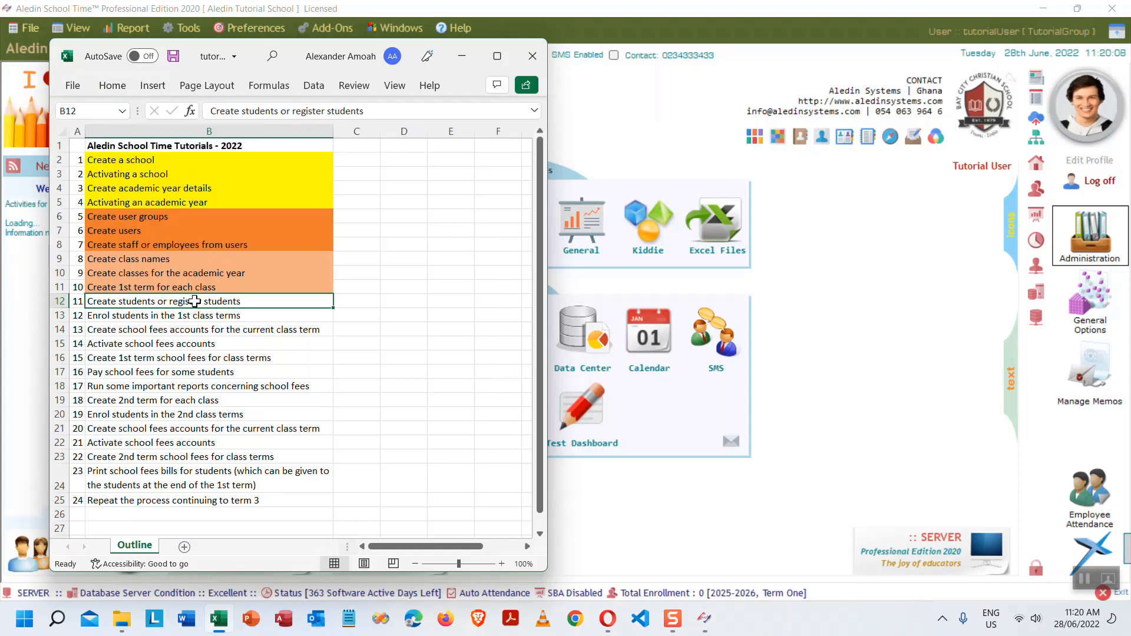
pyautogui.click(111, 86)
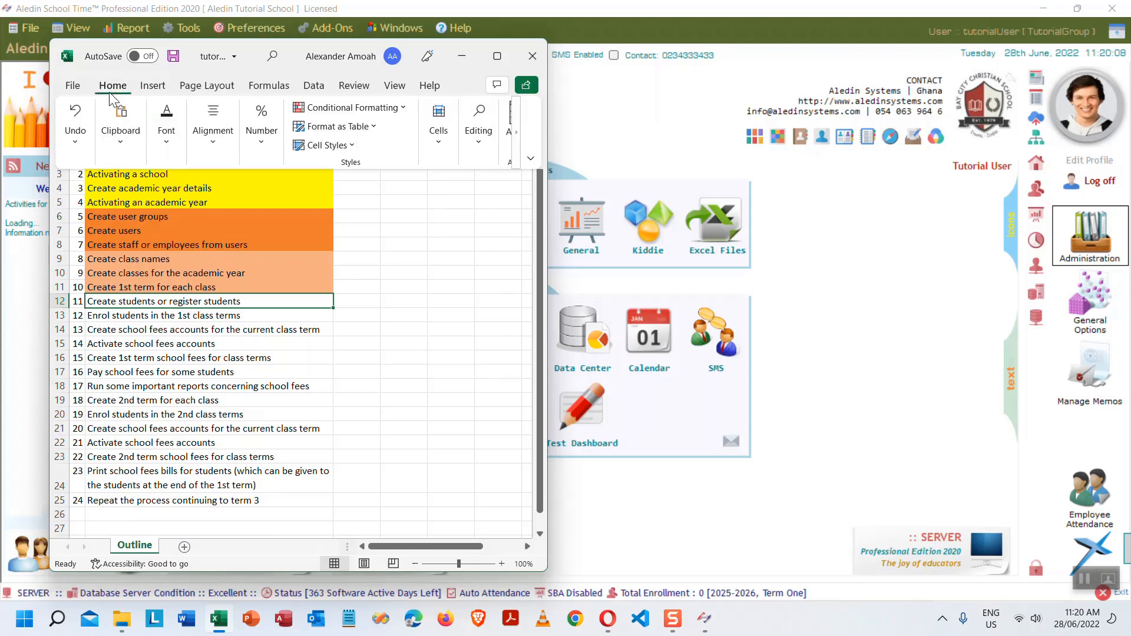
pyautogui.click(165, 144)
pyautogui.click(263, 206)
pyautogui.click(277, 207)
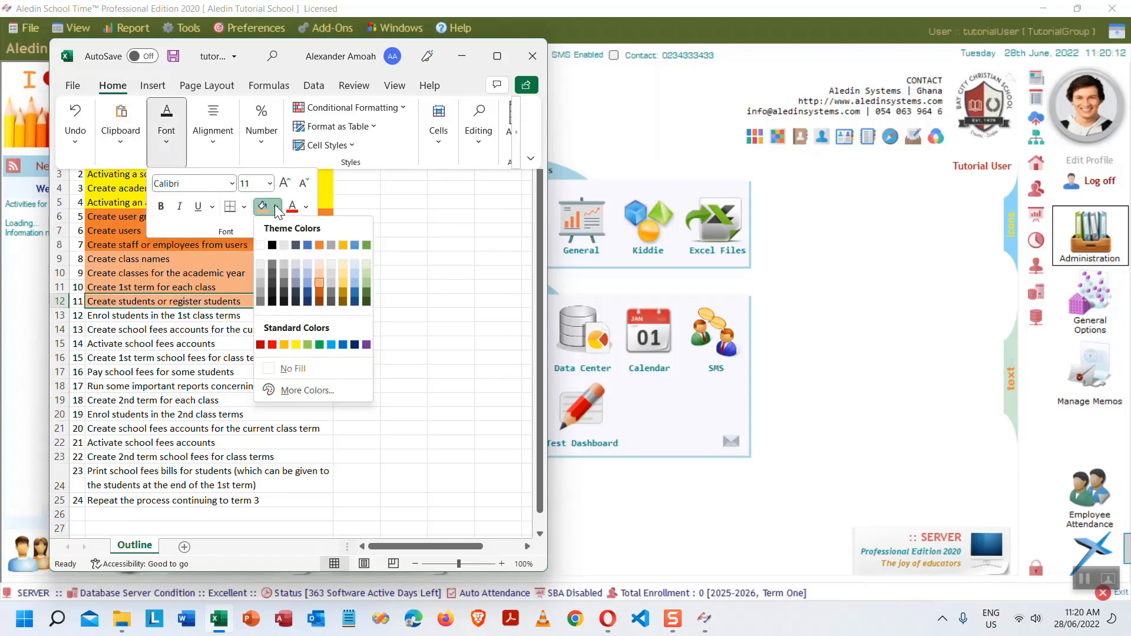
pyautogui.click(352, 273)
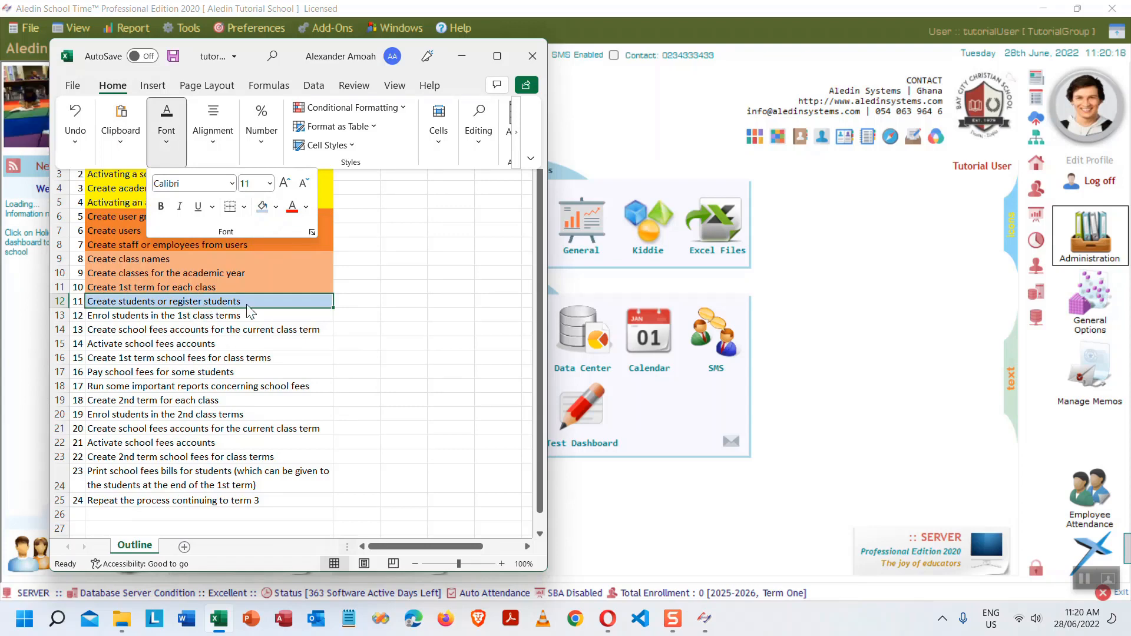
pyautogui.click(463, 56)
pyautogui.click(463, 56)
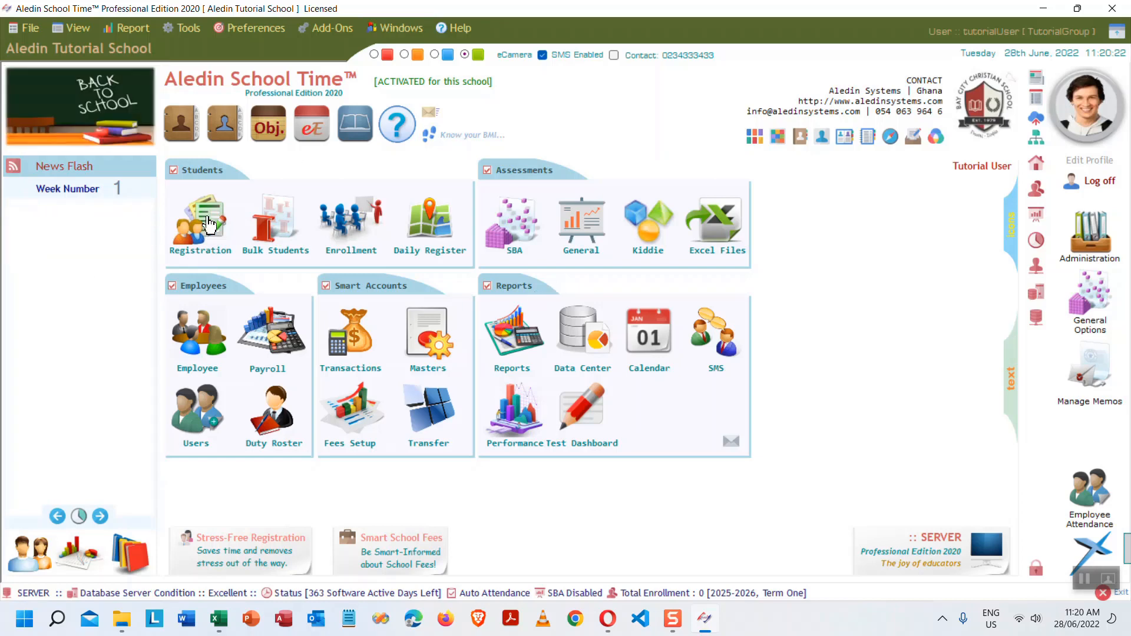
# - Open an empty Student Registration form from the dashboard's Students Registration icon
pyautogui.click(27, 24)
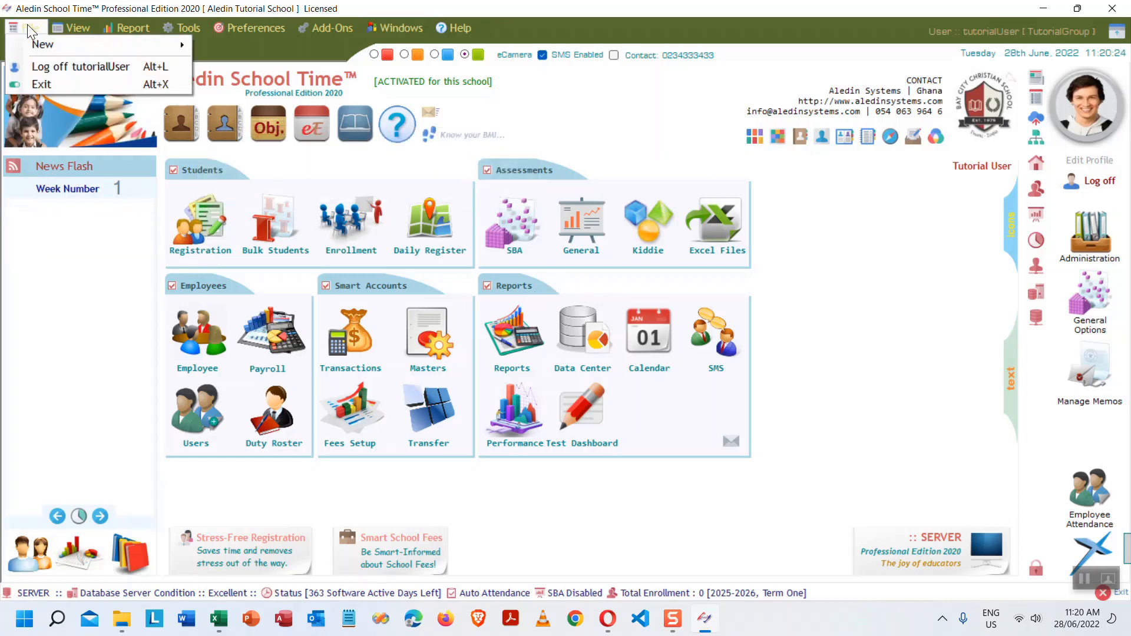
pyautogui.moveTo(51, 40)
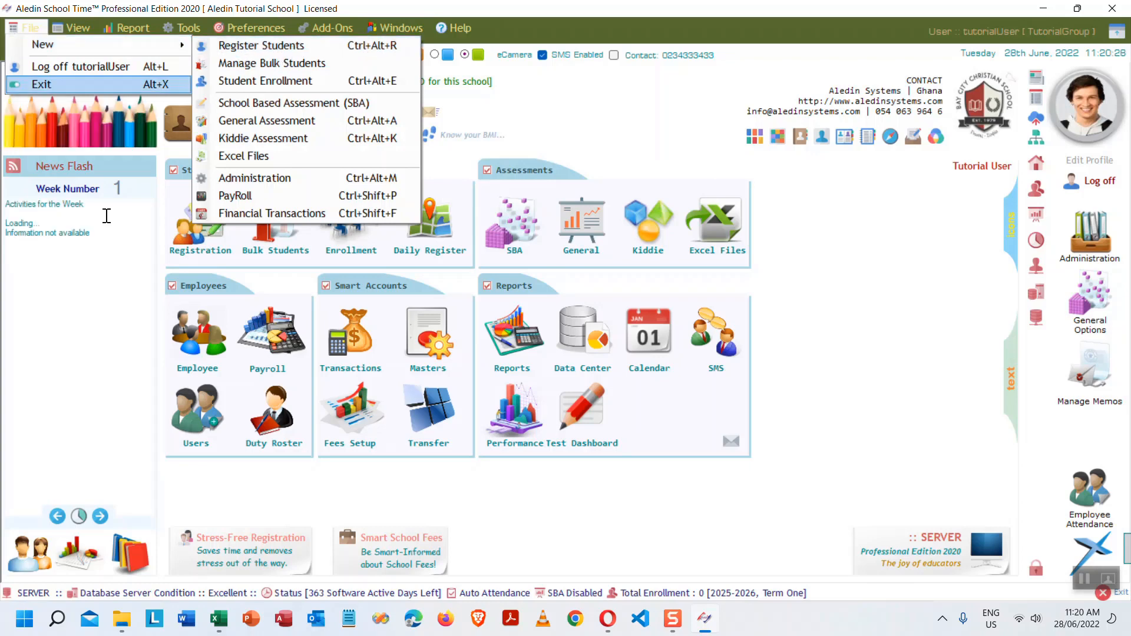
pyautogui.click(889, 265)
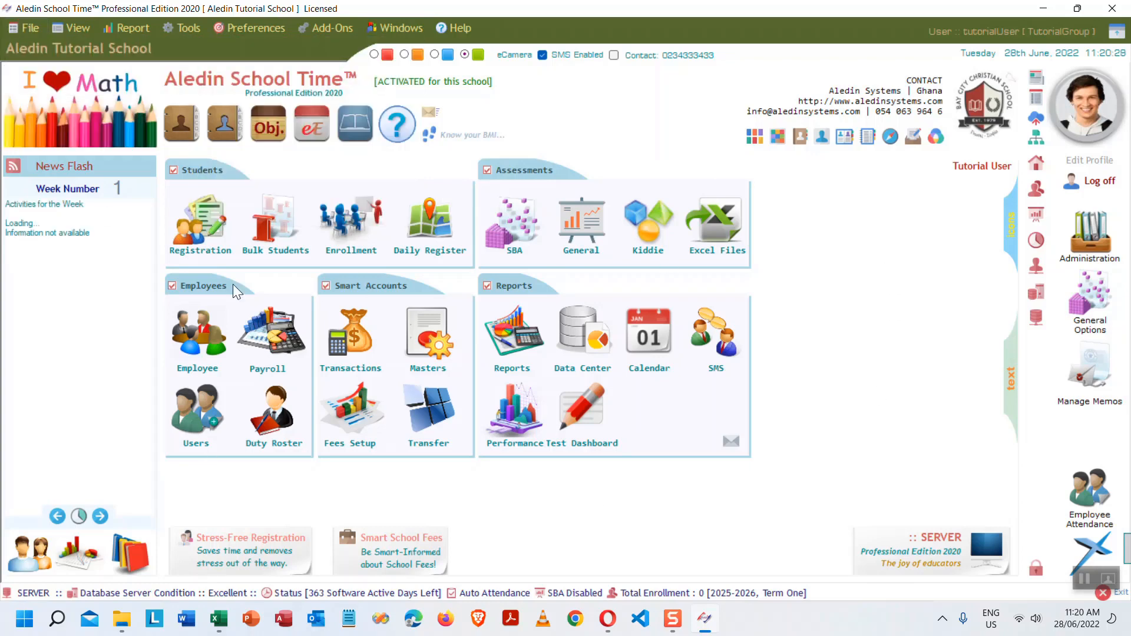
pyautogui.click(211, 226)
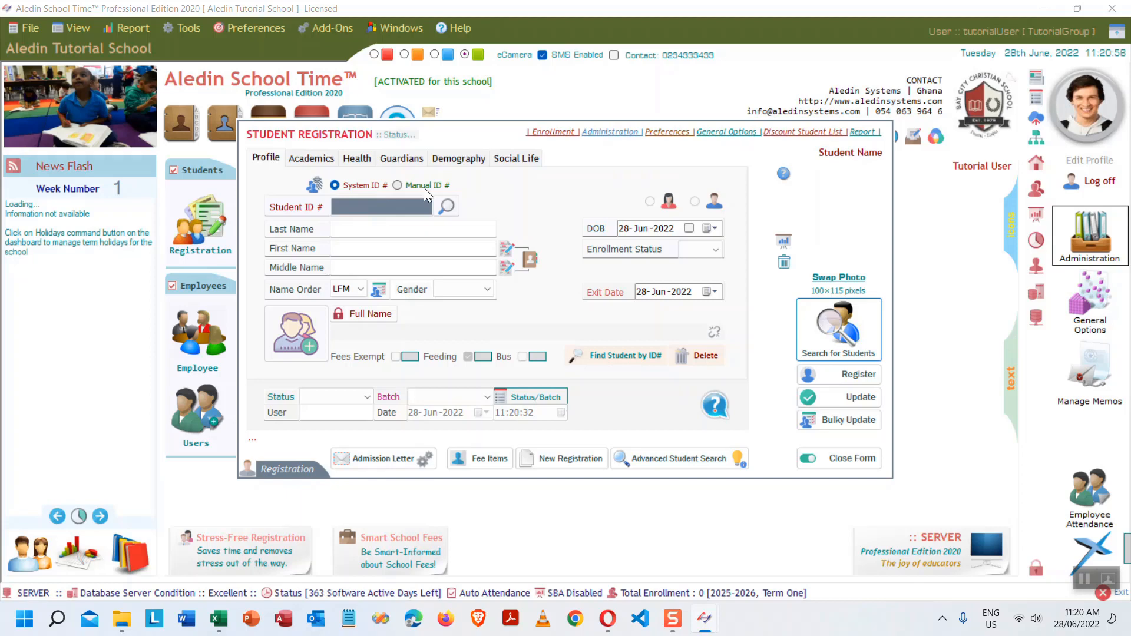
pyautogui.click(412, 210)
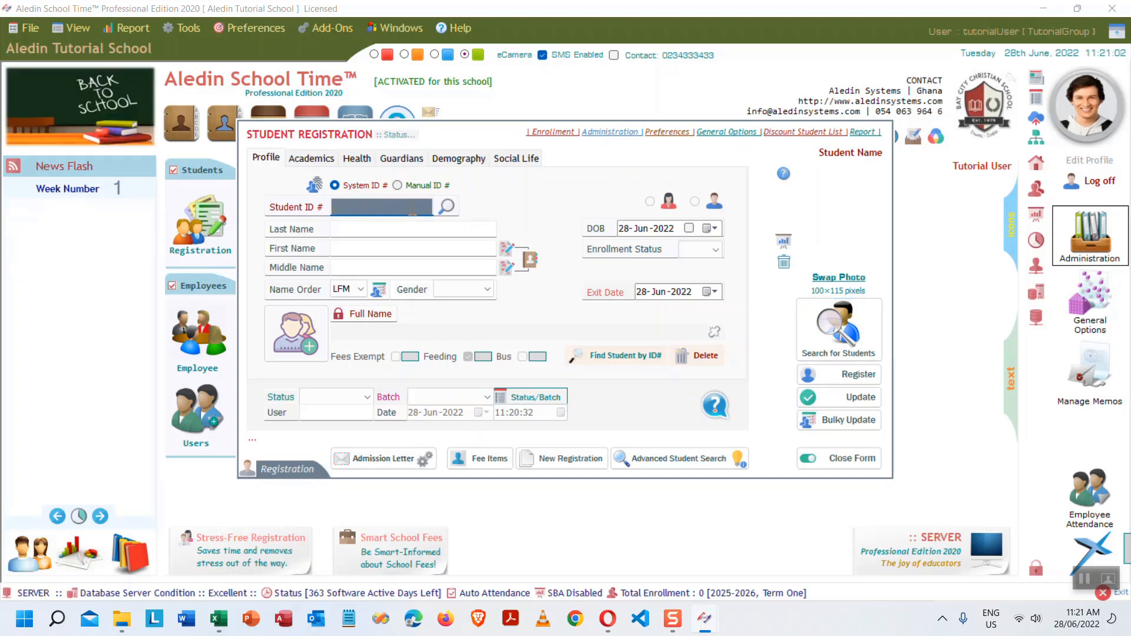
pyautogui.write('DF')
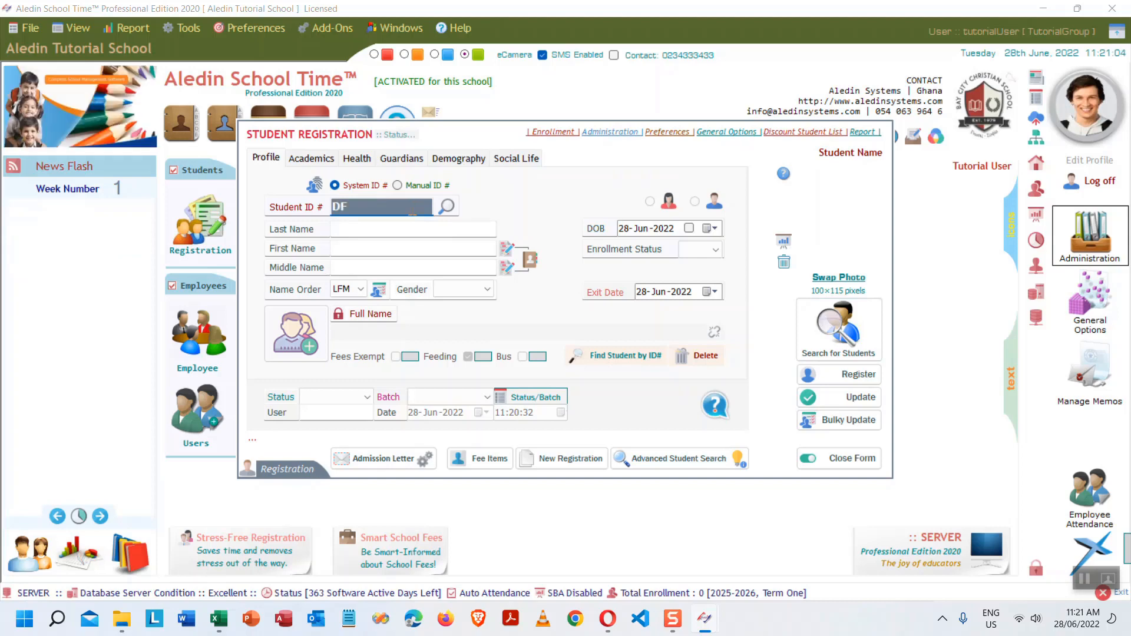
pyautogui.write('/1/20')
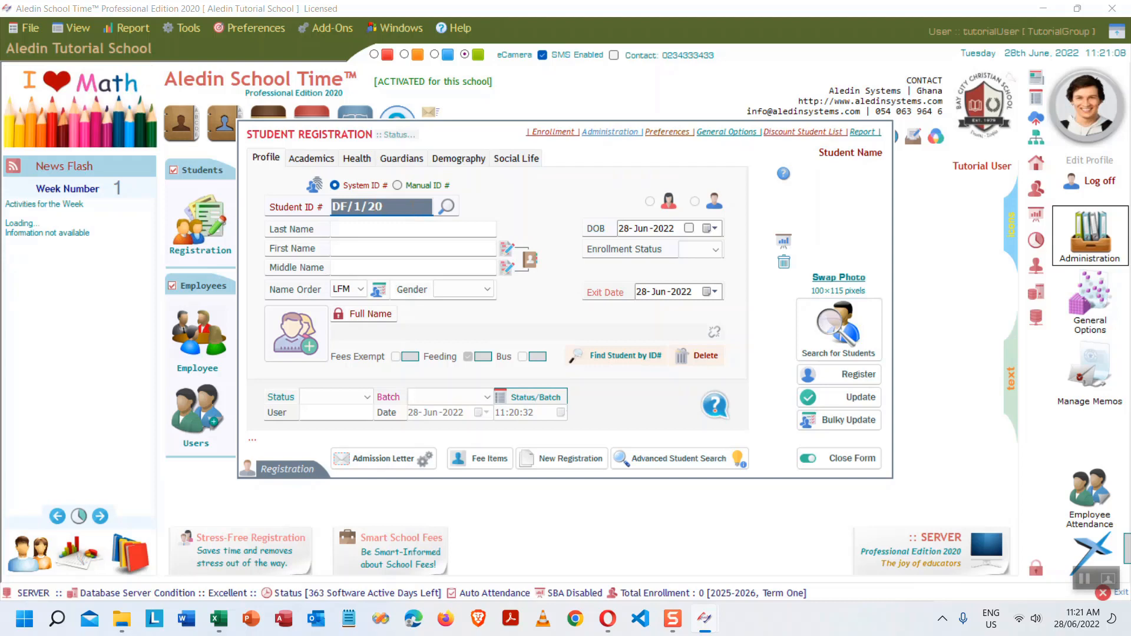
pyautogui.write('20/7')
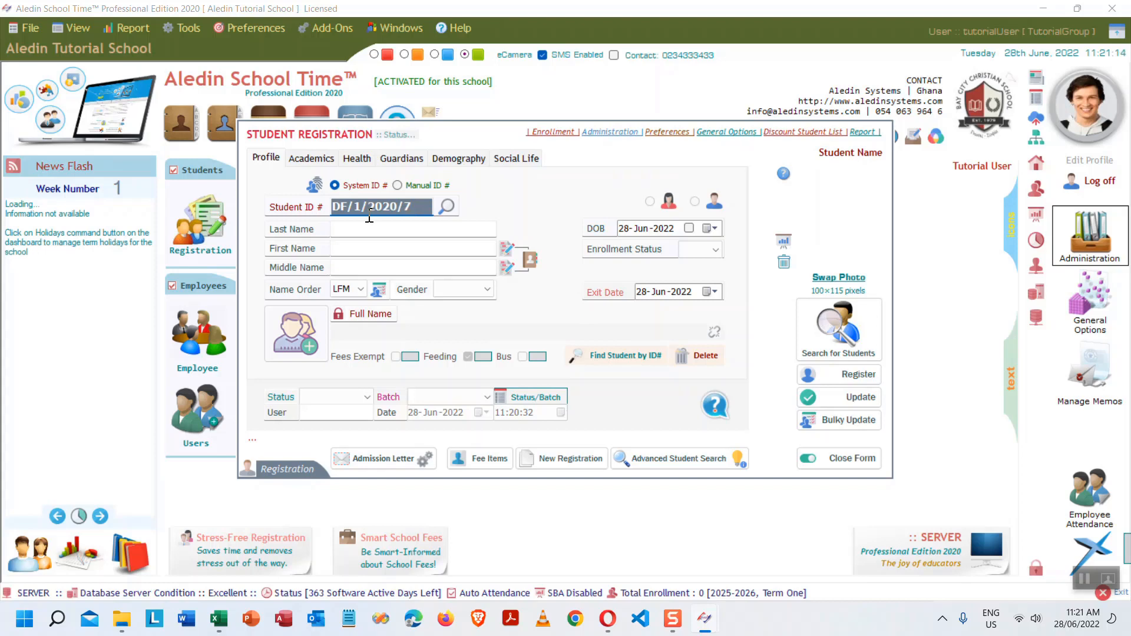
pyautogui.click(397, 185)
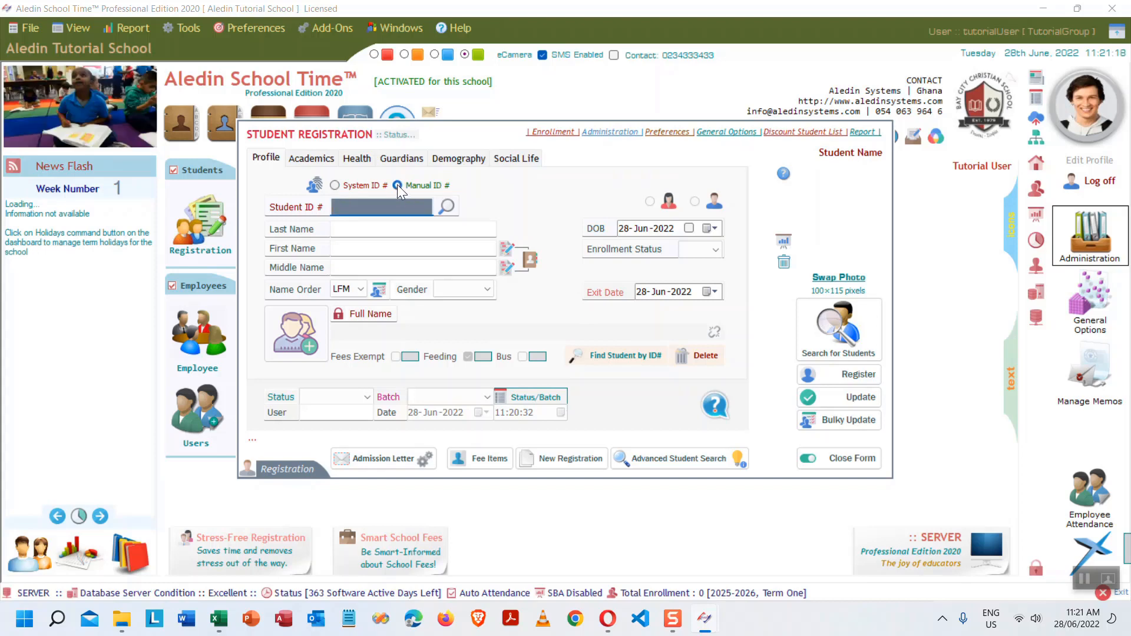
pyautogui.click(335, 185)
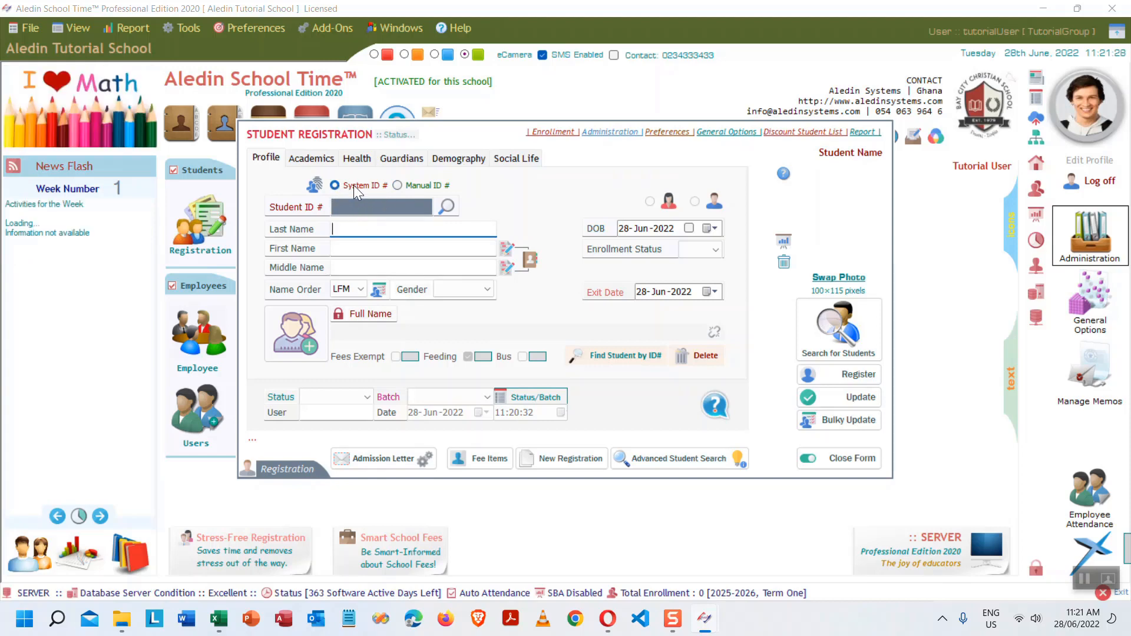
pyautogui.click(335, 186)
pyautogui.click(423, 184)
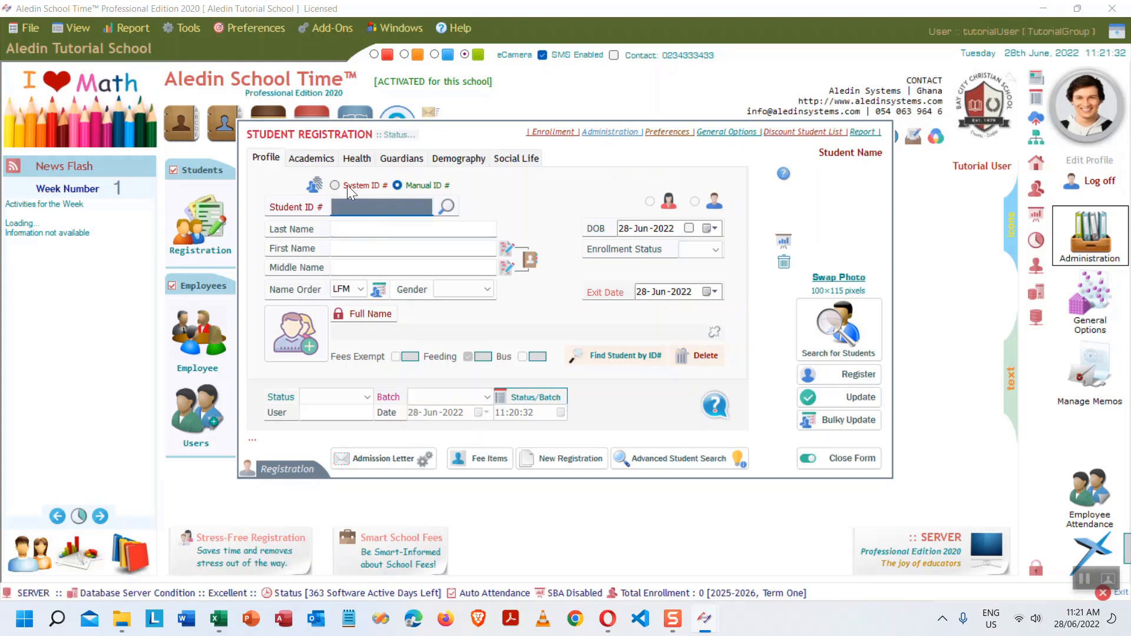
pyautogui.click(345, 185)
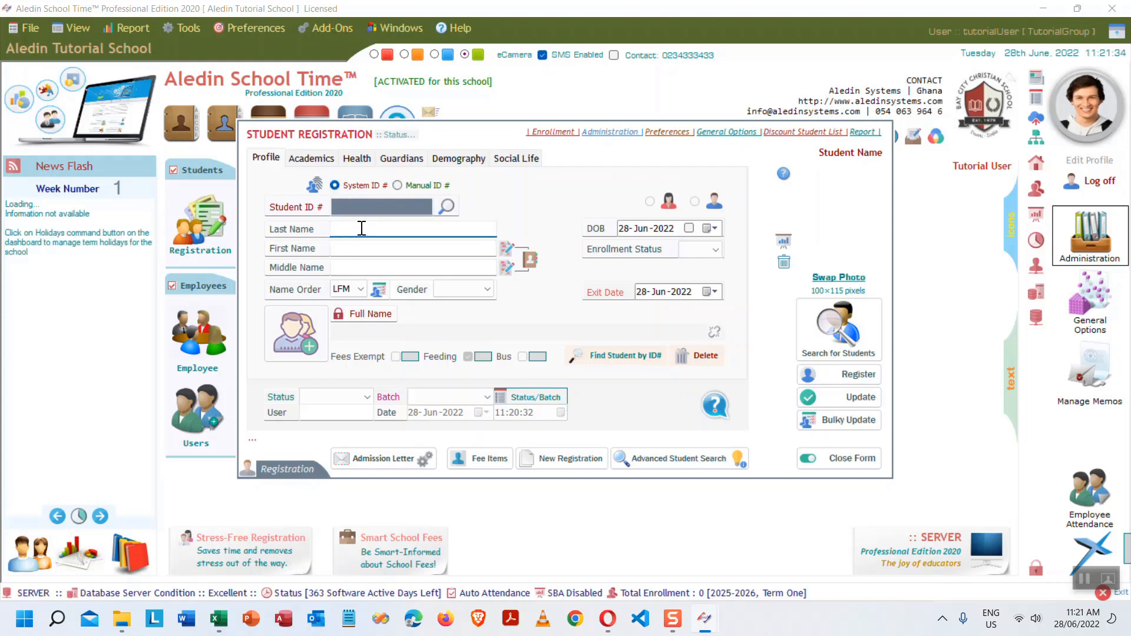
# - Enter last name LASTNAME1, first name FIRSTNAME1 and middle name MN1, keeping LFM name order
pyautogui.write('LAST')
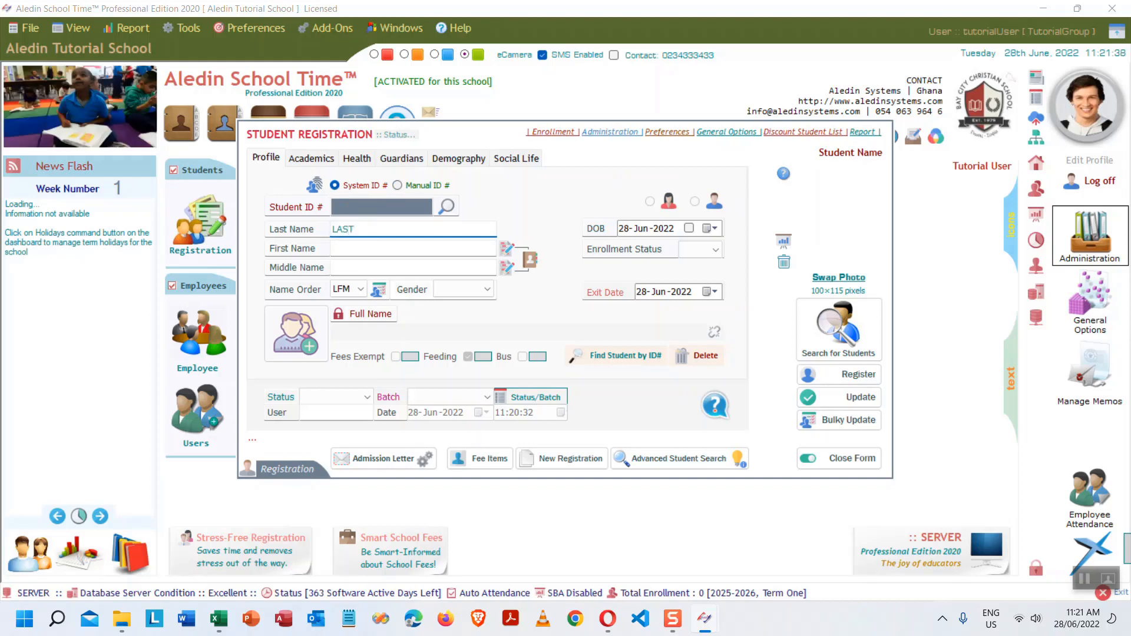
pyautogui.write('NAME1')
pyautogui.press('Tab')
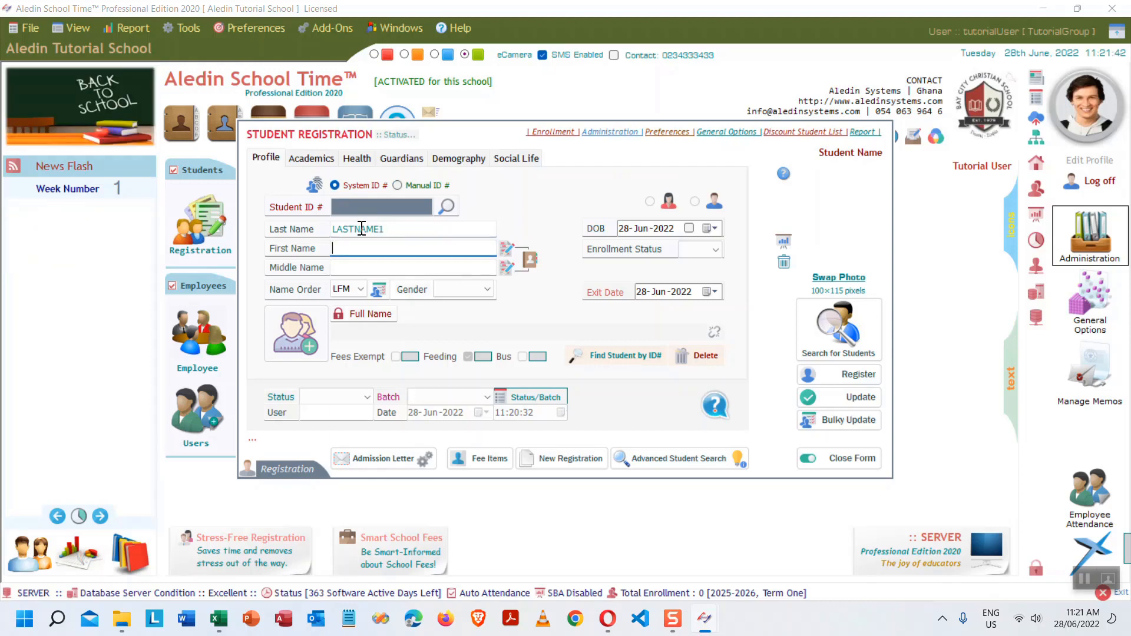
pyautogui.write('FIRST')
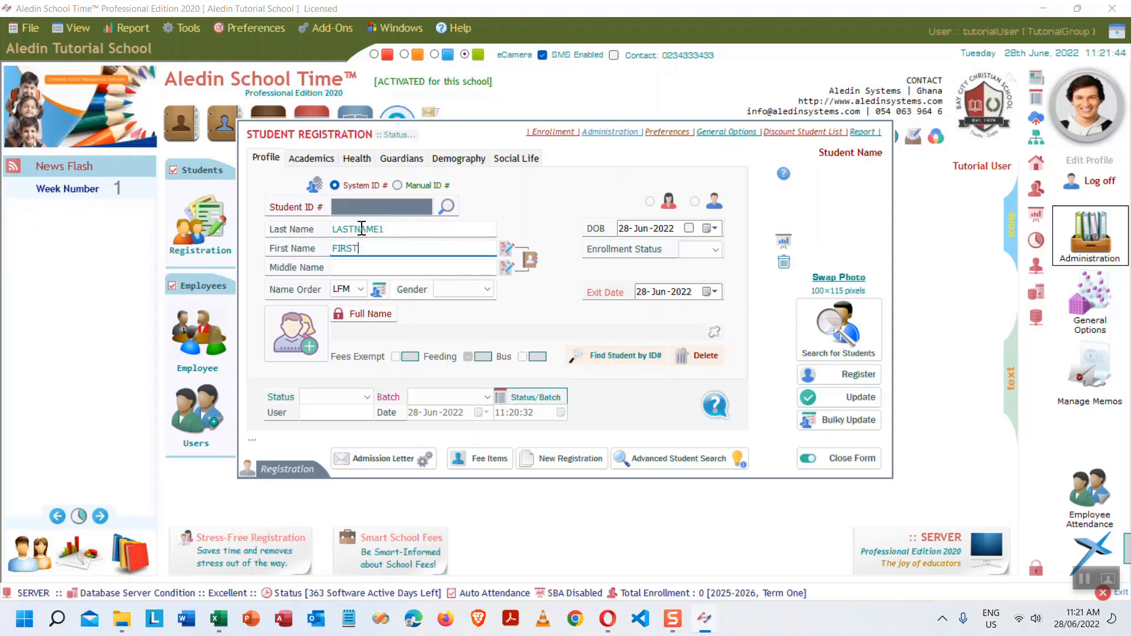
pyautogui.write('NAME1')
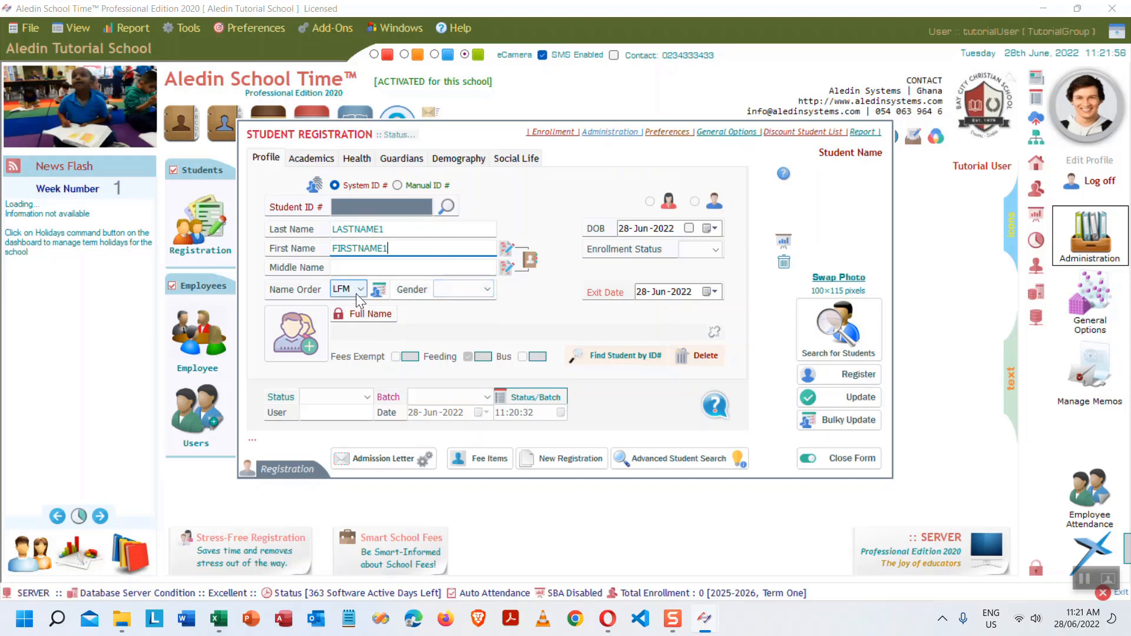
pyautogui.moveTo(337, 290)
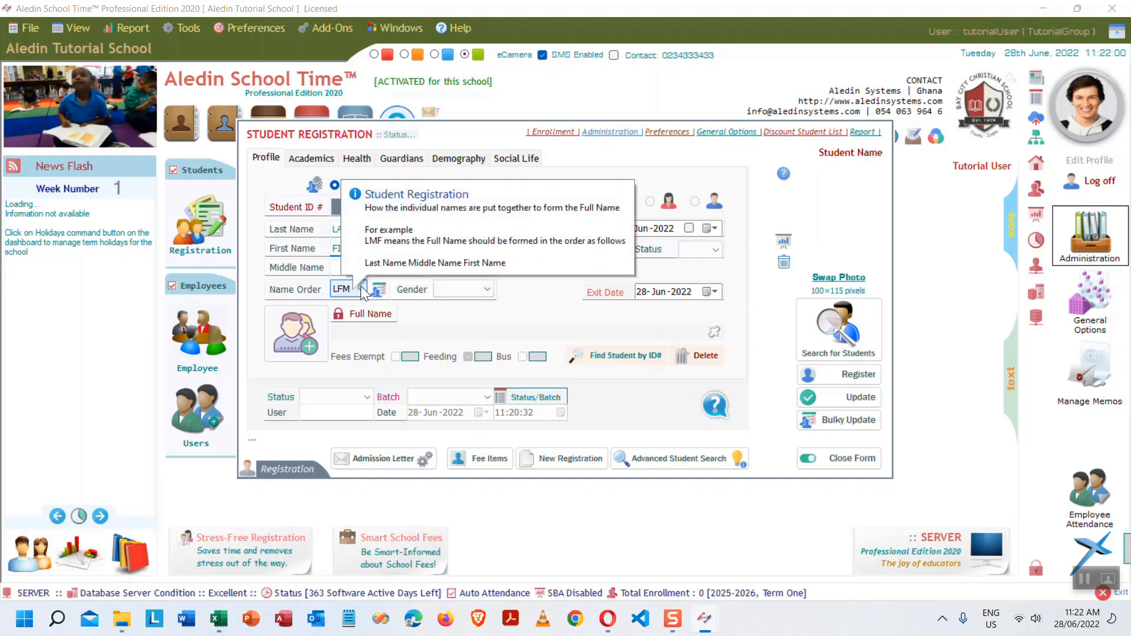
pyautogui.click(359, 290)
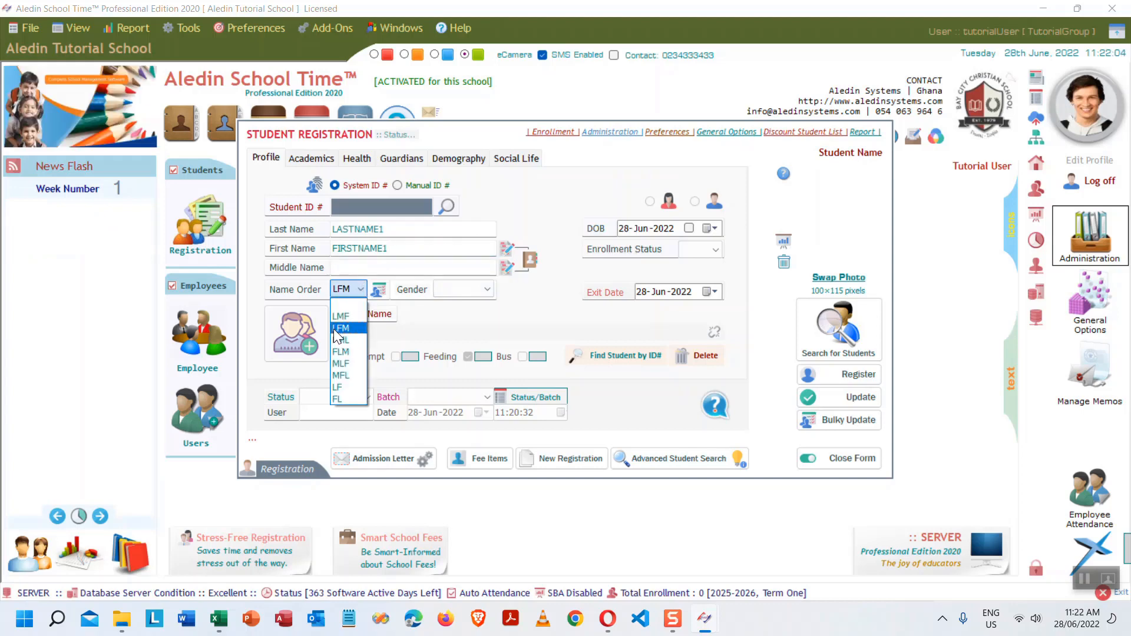
pyautogui.click(361, 288)
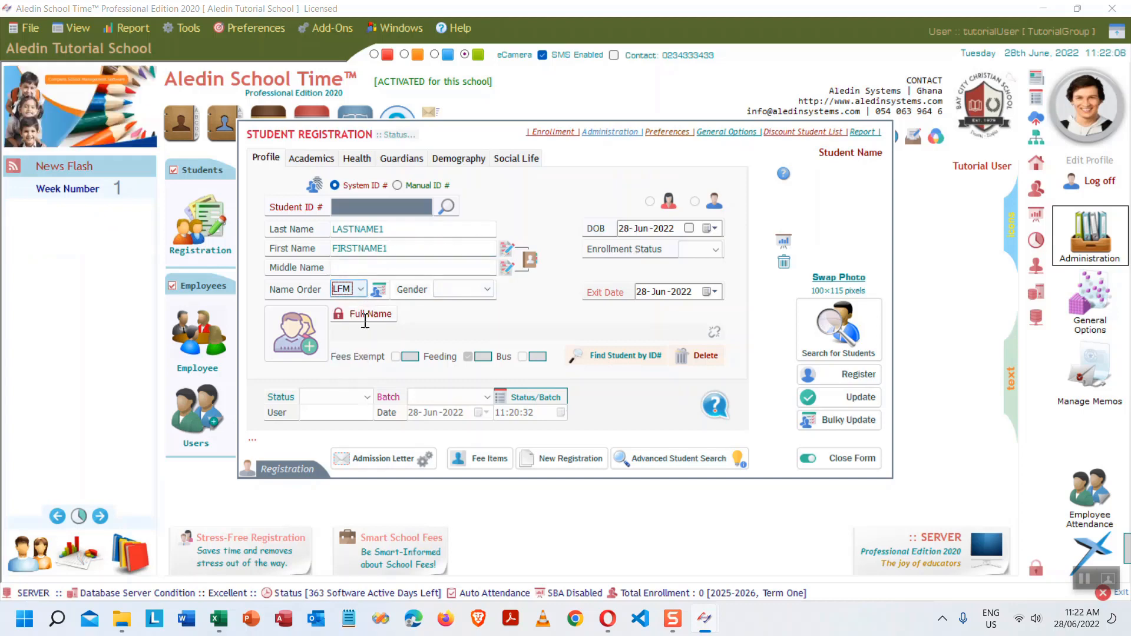
pyautogui.moveTo(361, 290)
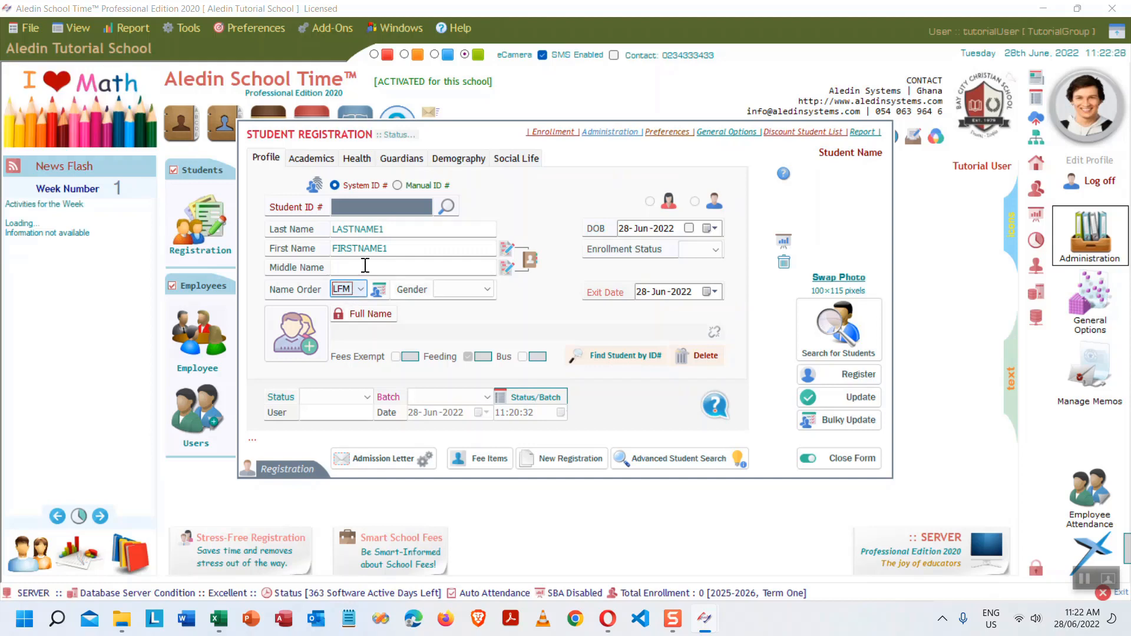
pyautogui.click(366, 266)
pyautogui.write('MN')
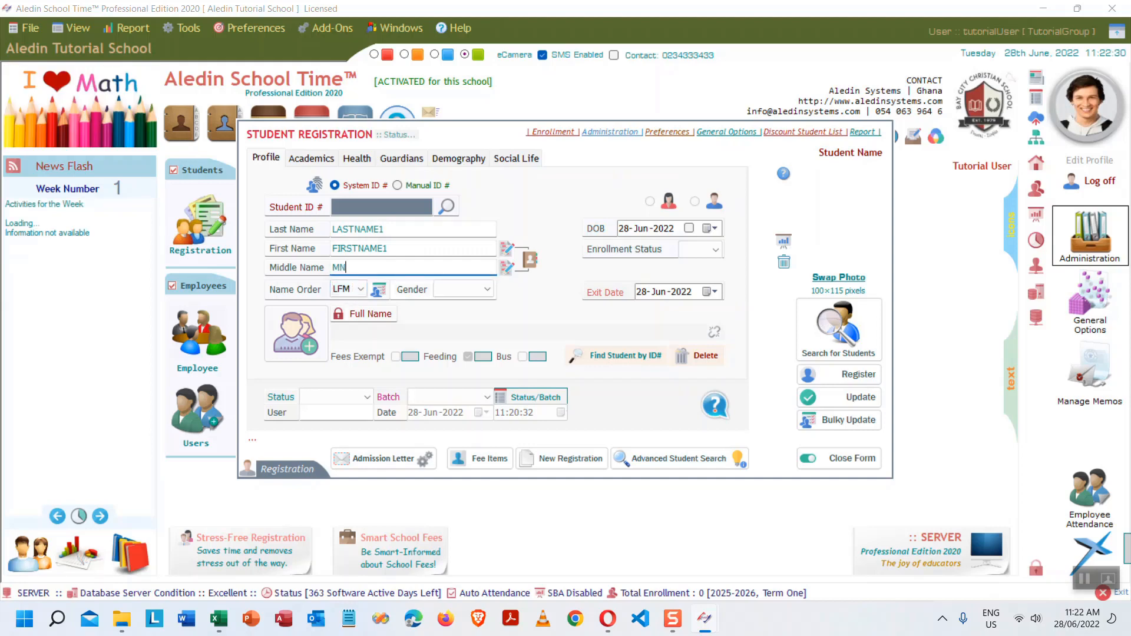
pyautogui.write('1')
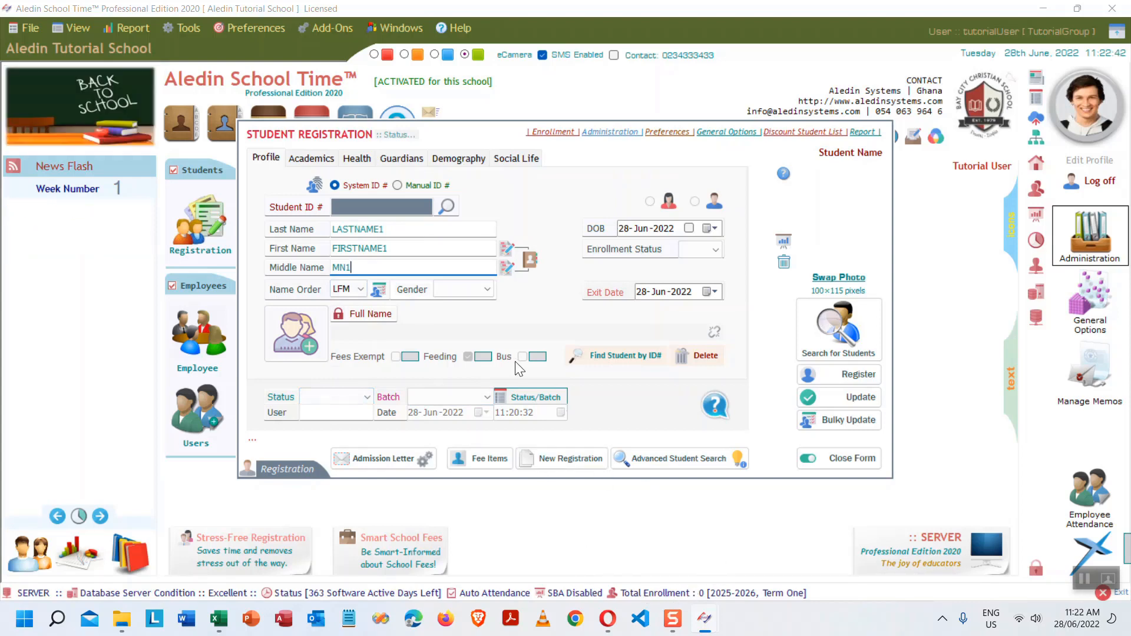
# - Keep LFM order, set gender to Male, check enrollment status, then show the Academics details
pyautogui.click(359, 288)
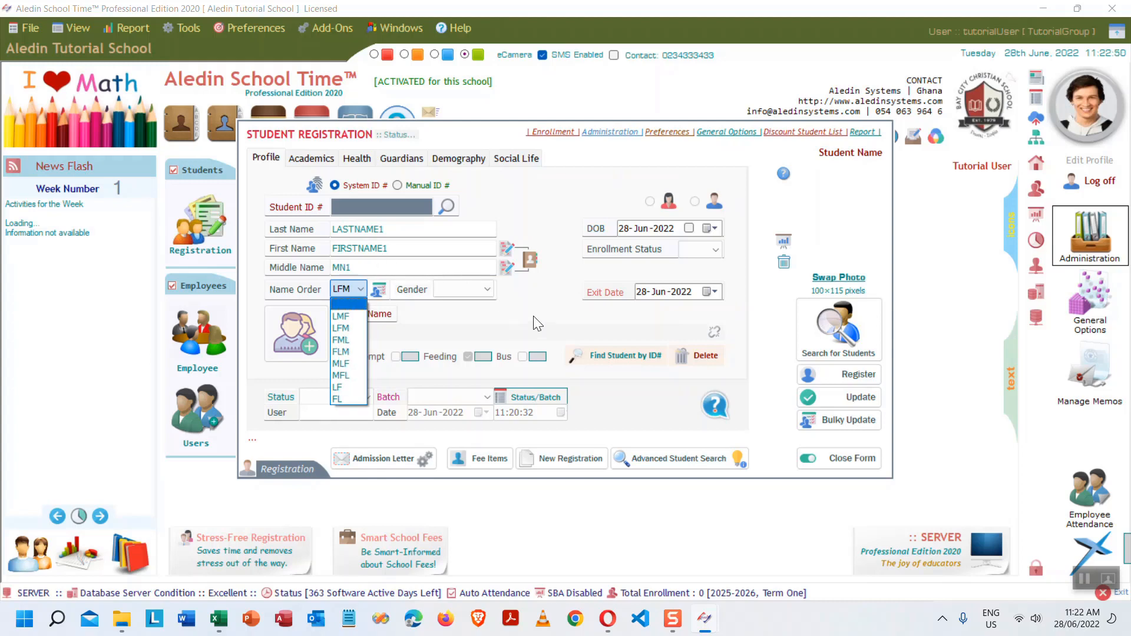
pyautogui.click(490, 288)
pyautogui.click(489, 288)
pyautogui.click(474, 316)
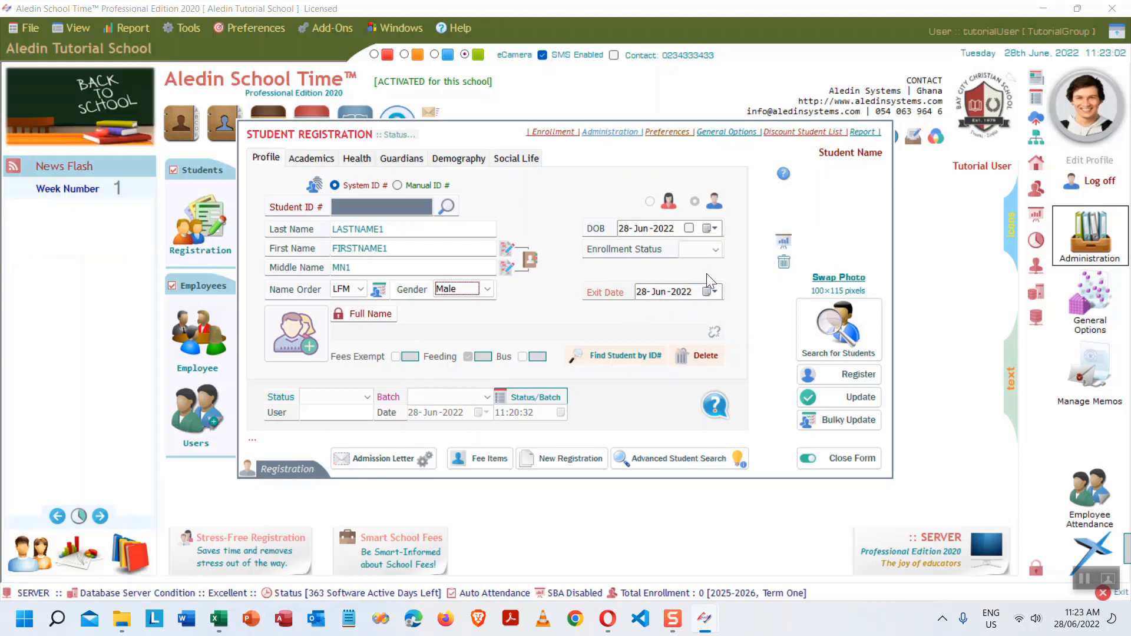
pyautogui.click(716, 251)
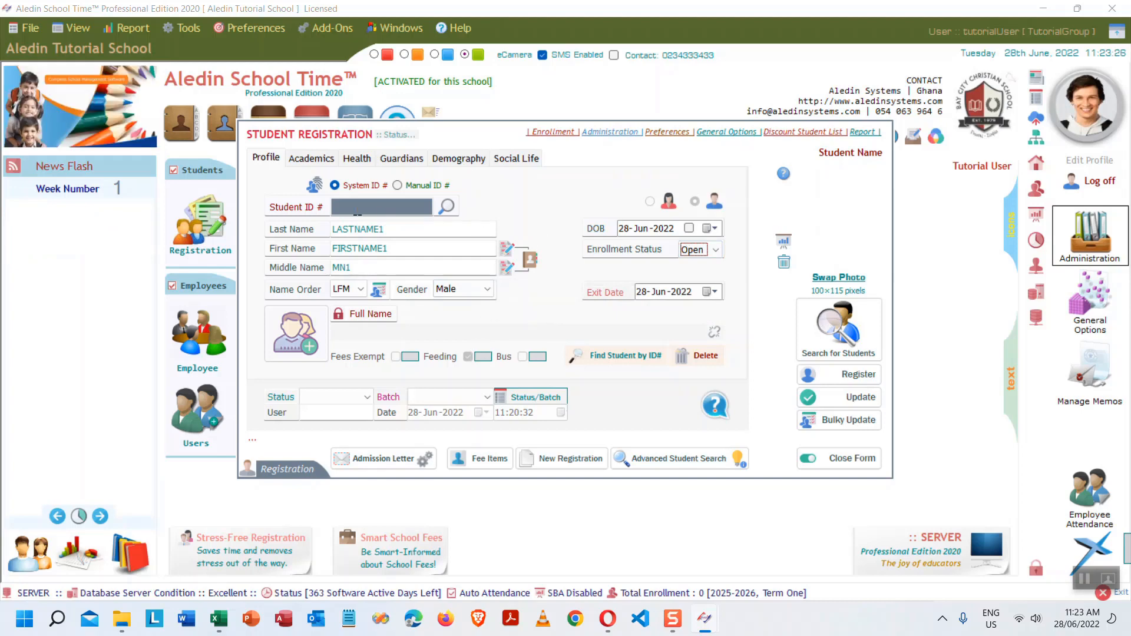
pyautogui.click(312, 158)
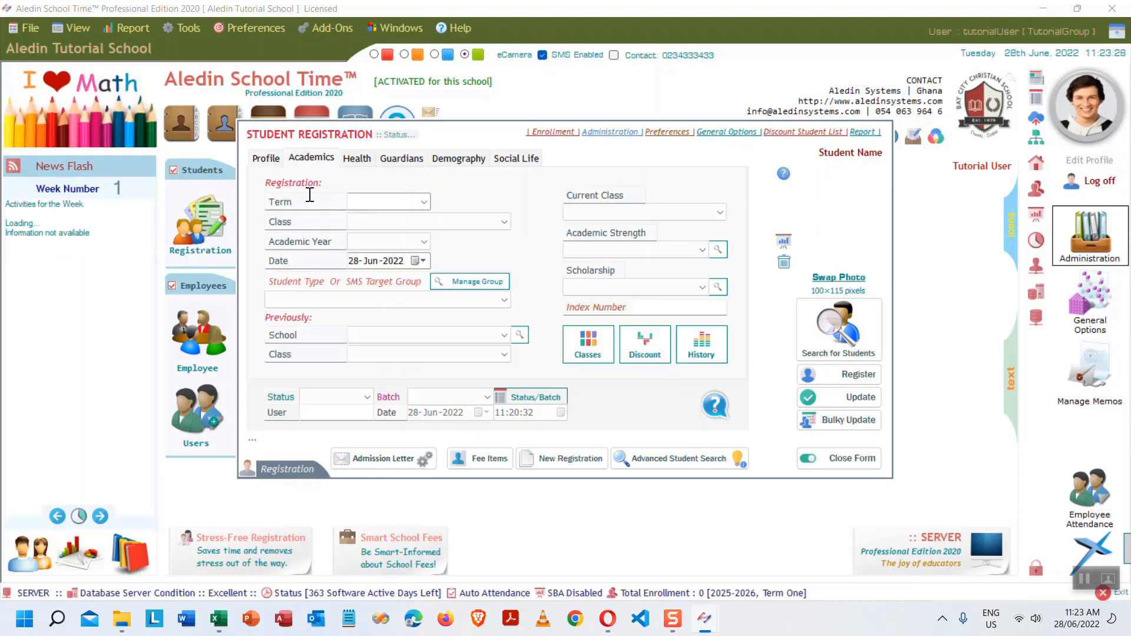
# - Set term One, class Grade One (G1) and academic year 2025-2026
pyautogui.click(424, 202)
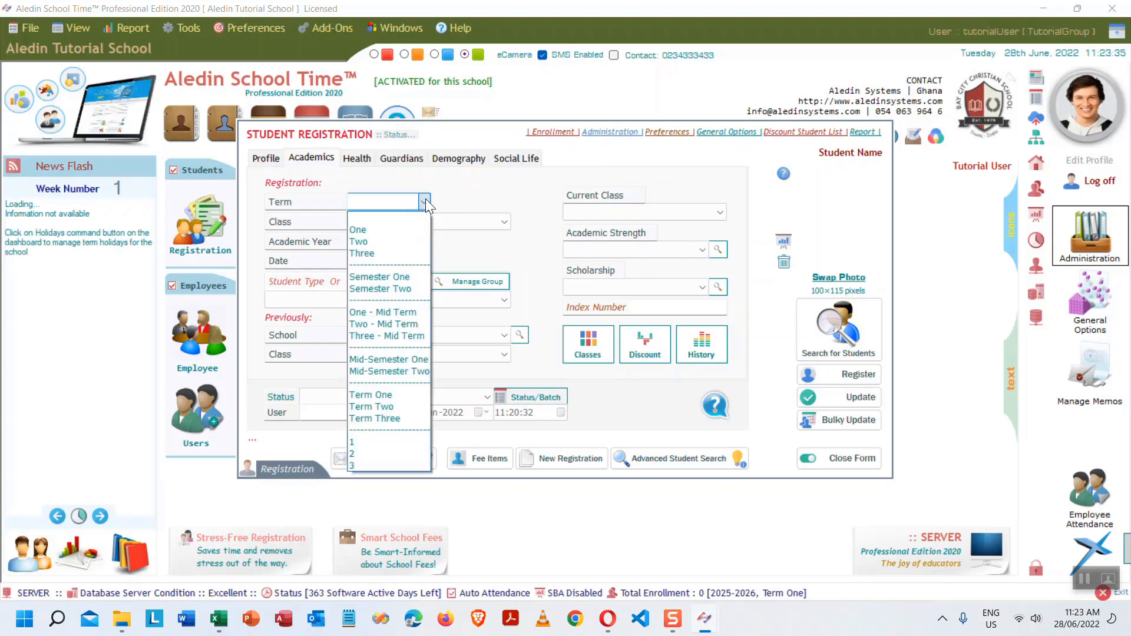
pyautogui.click(386, 229)
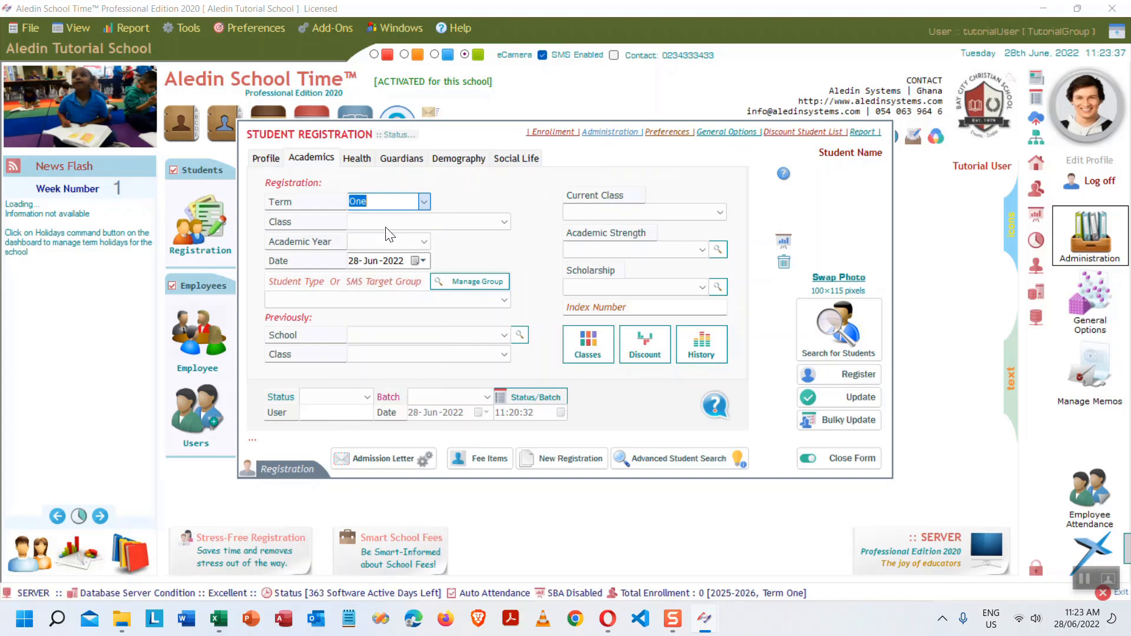
pyautogui.click(505, 222)
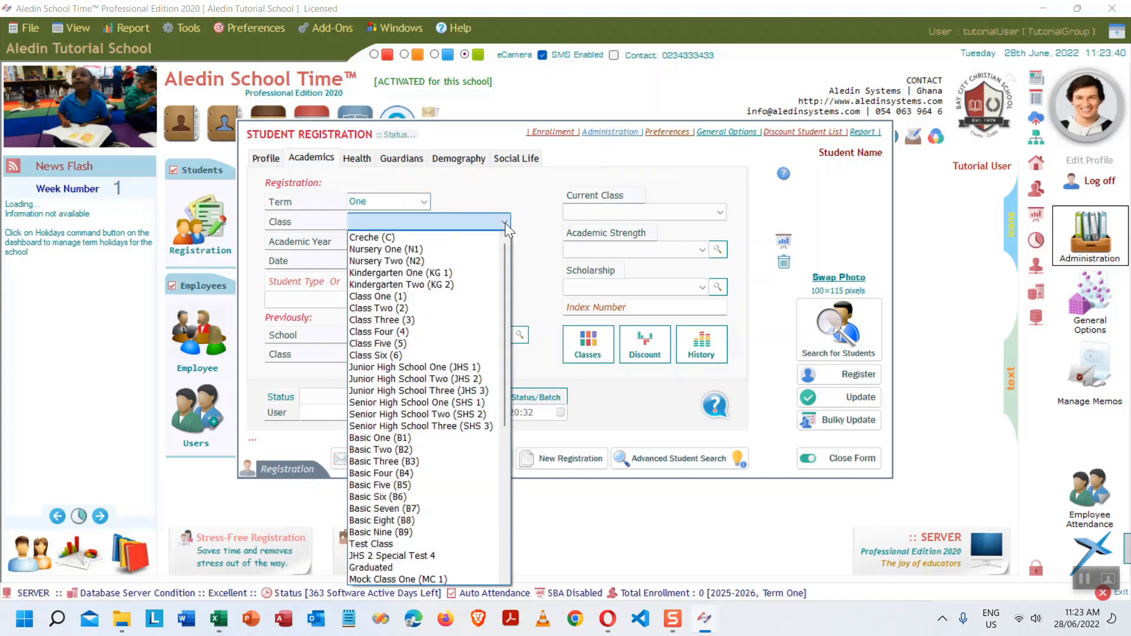
pyautogui.moveTo(504, 232); pyautogui.dragTo(508, 401)
pyautogui.click(394, 553)
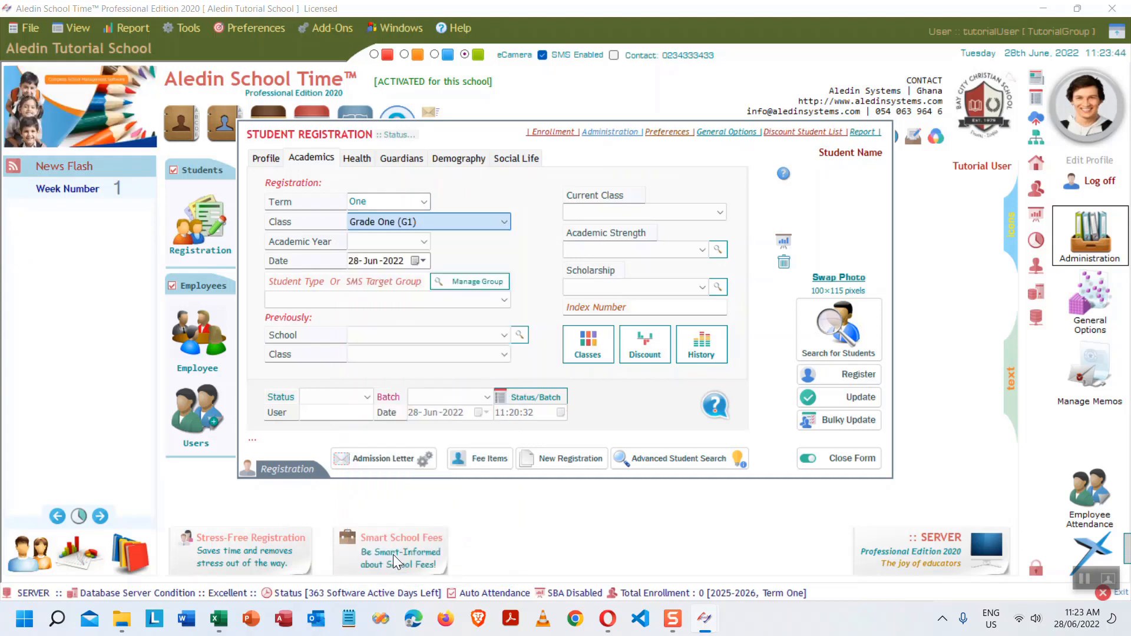
pyautogui.click(423, 239)
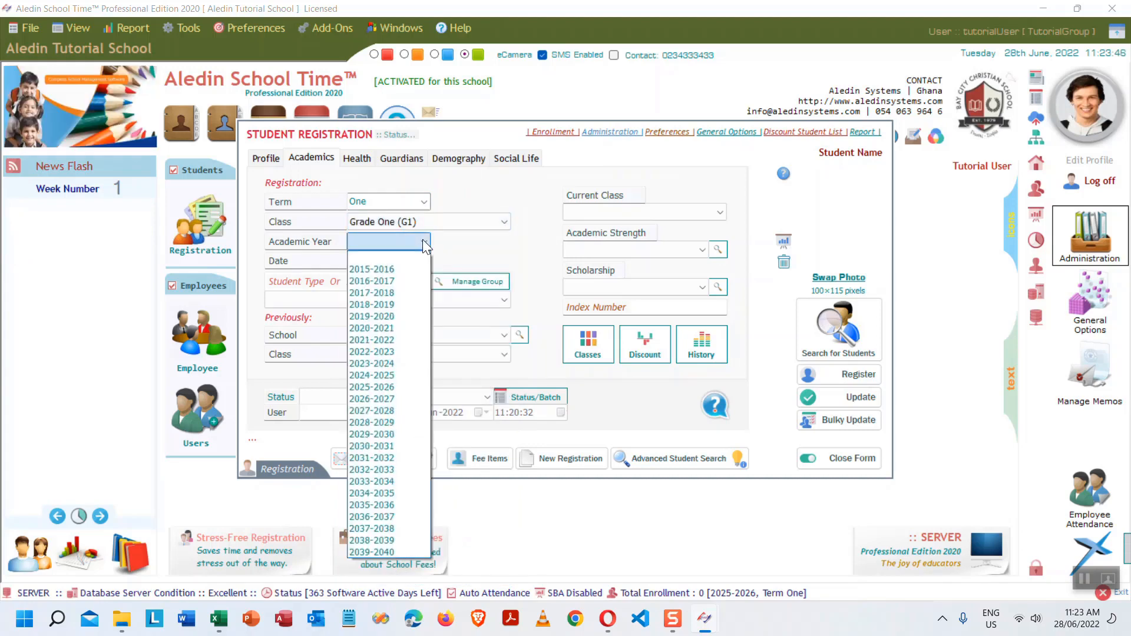
pyautogui.click(381, 386)
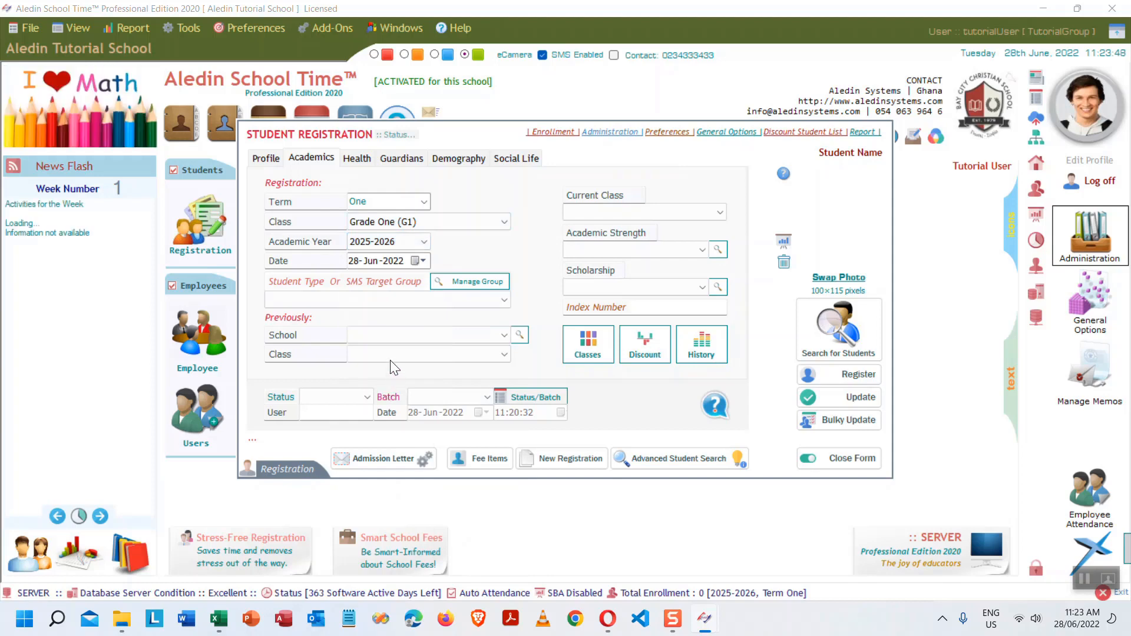
# - Make the student a Day Student with current class Grade One (G1) and no scholarship
pyautogui.click(354, 298)
pyautogui.click(338, 329)
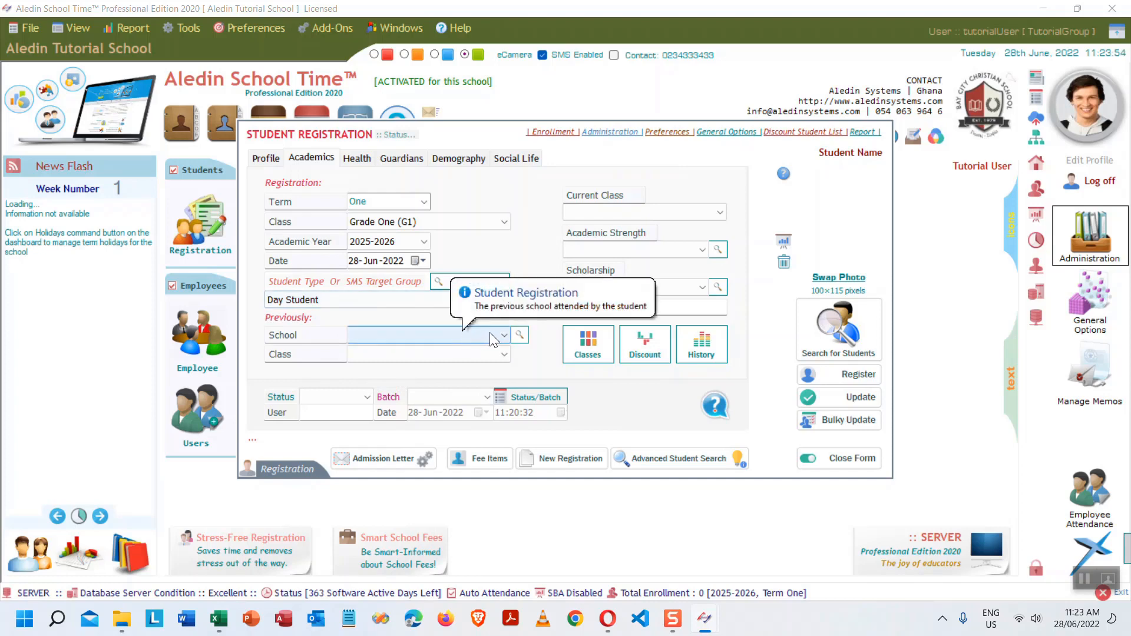
pyautogui.click(490, 354)
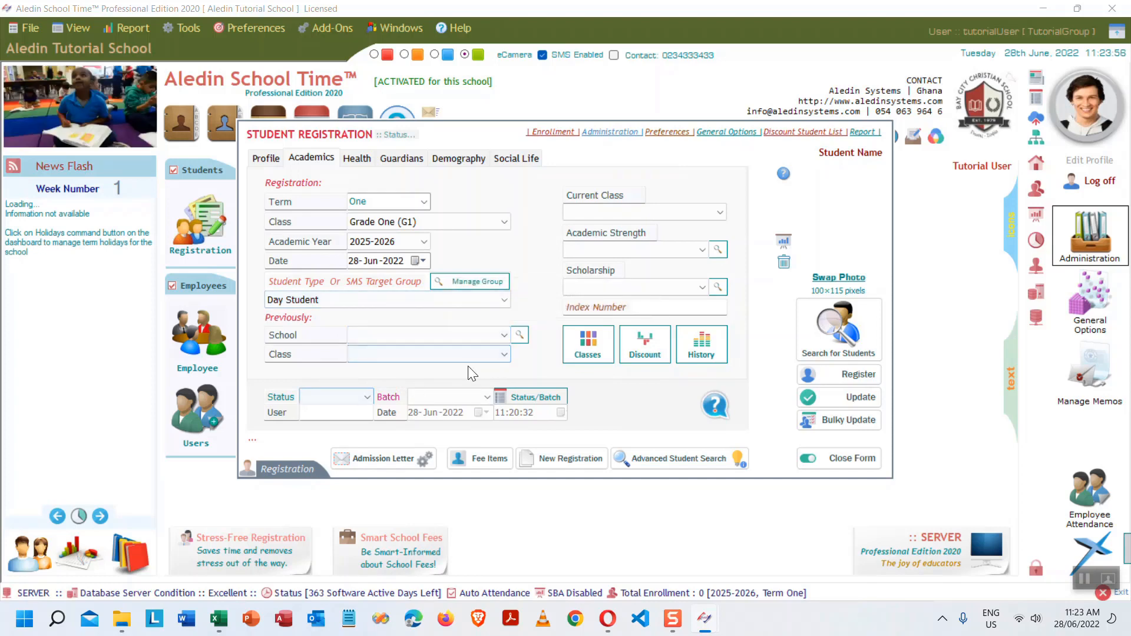
pyautogui.click(719, 213)
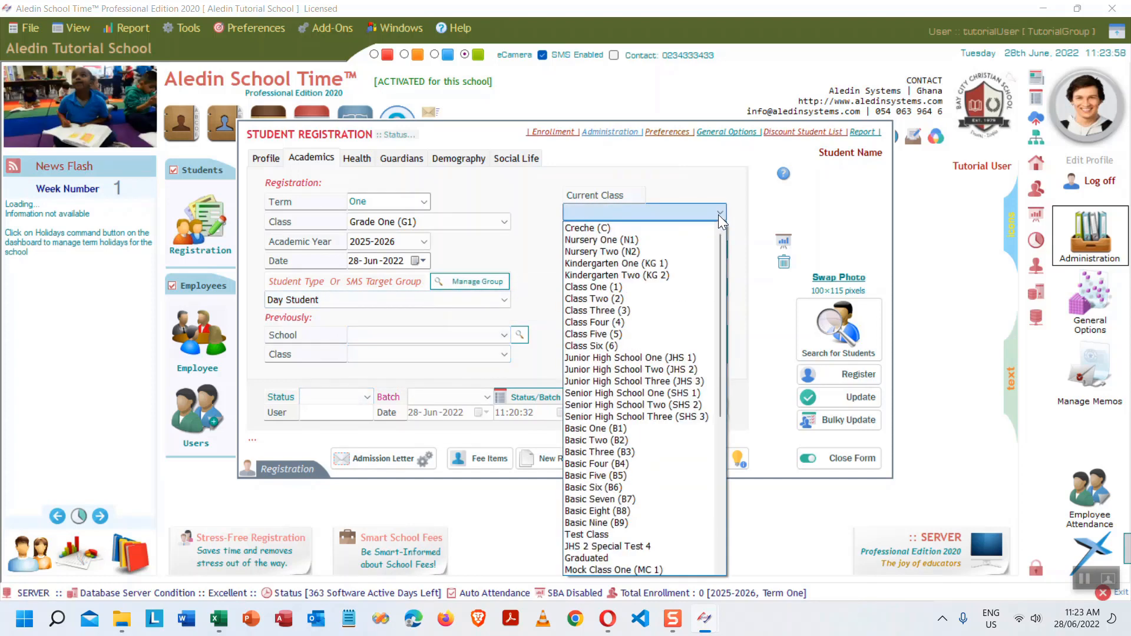
pyautogui.moveTo(720, 246); pyautogui.dragTo(737, 448)
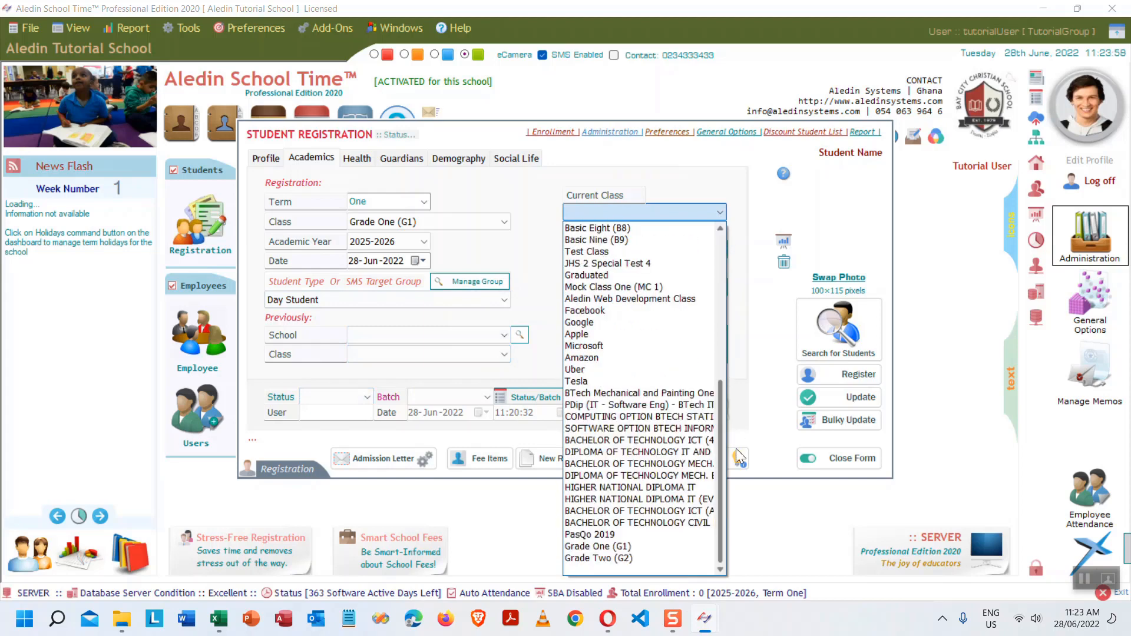
pyautogui.click(615, 547)
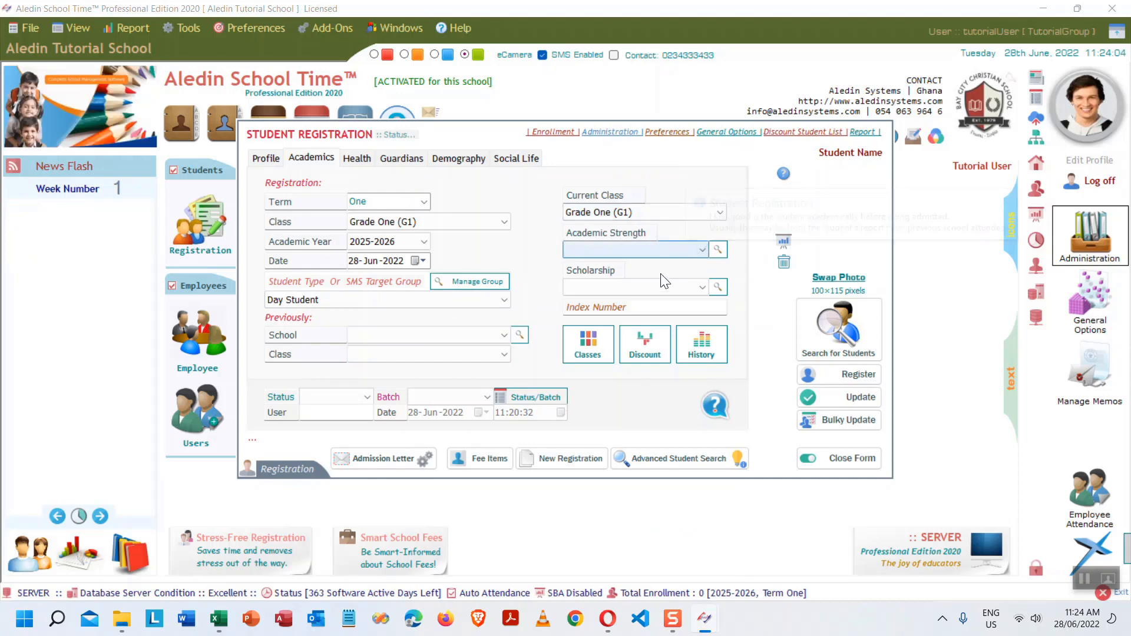
pyautogui.click(694, 287)
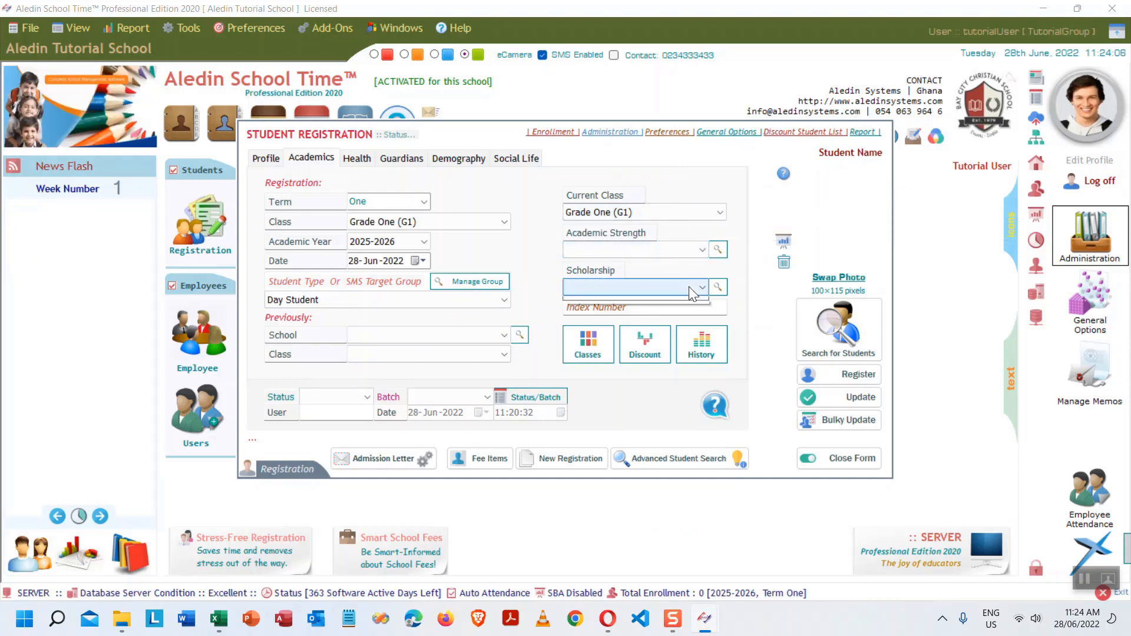
pyautogui.click(687, 284)
pyautogui.click(356, 164)
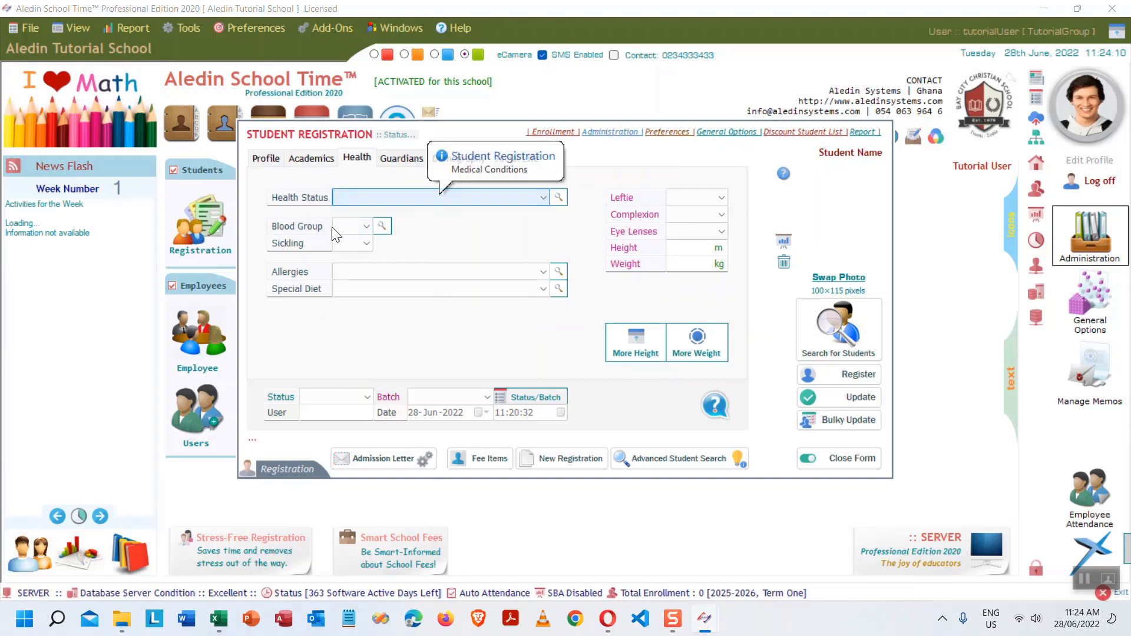
# - Set No medical conditions, blood group AB+, sickling No, Gari and Kenkey allergy, Jollof Rice diet
pyautogui.click(519, 200)
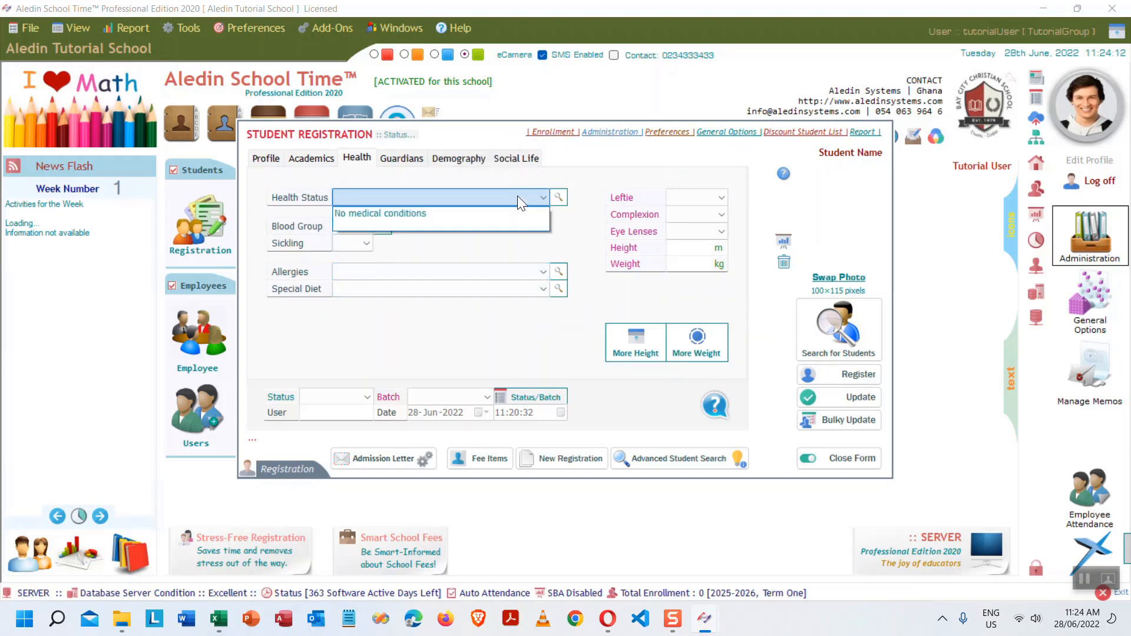
pyautogui.click(454, 213)
pyautogui.click(359, 227)
pyautogui.click(342, 276)
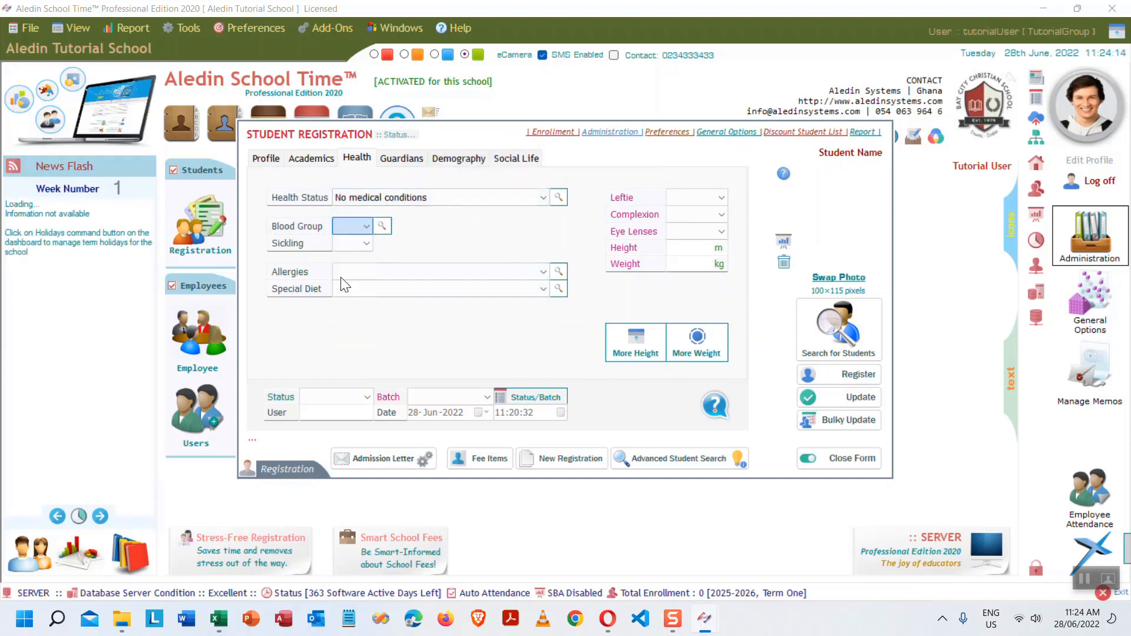
pyautogui.click(362, 244)
pyautogui.click(345, 284)
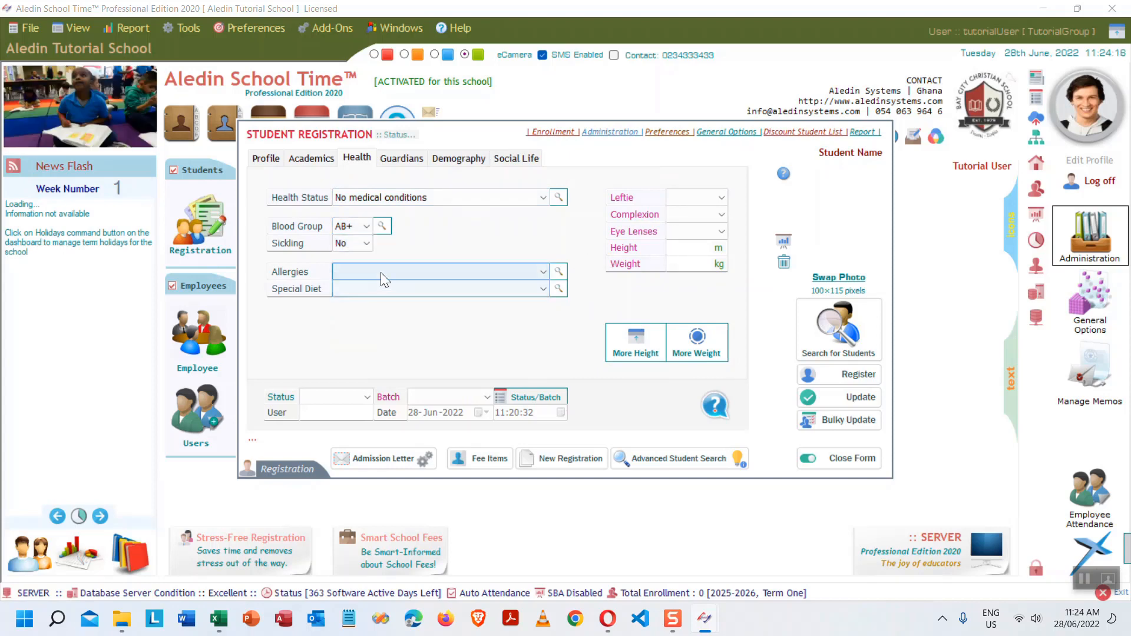
pyautogui.click(380, 272)
pyautogui.click(361, 323)
pyautogui.click(380, 288)
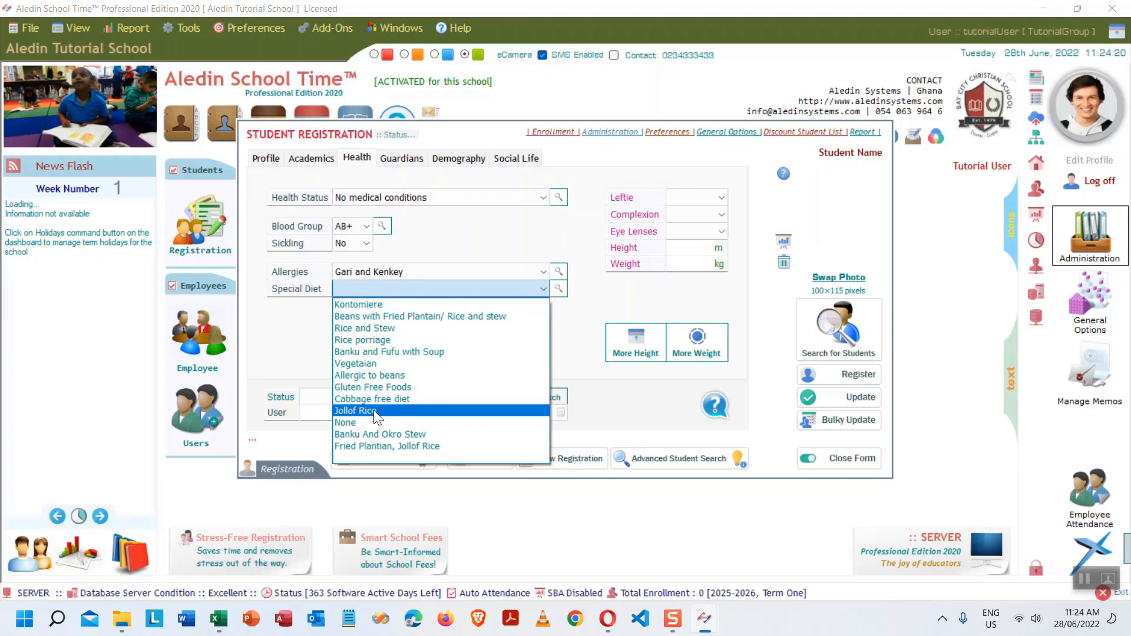
pyautogui.click(375, 410)
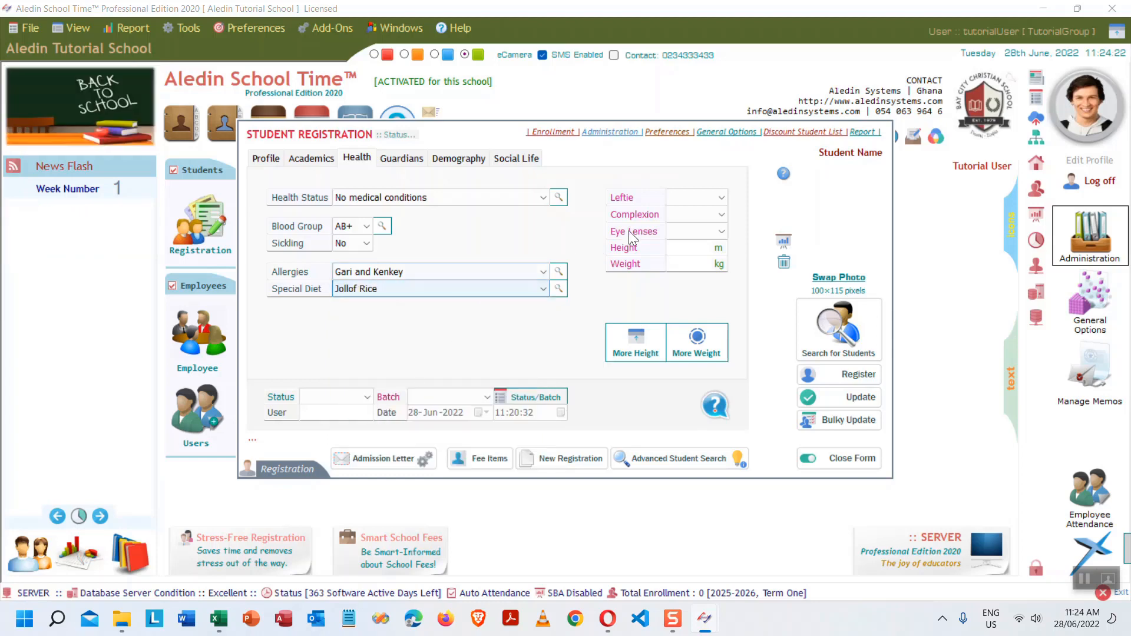
# - Mark left-handed Yes, complexion White, eye lenses Yes, and enter height 1.3
pyautogui.click(724, 198)
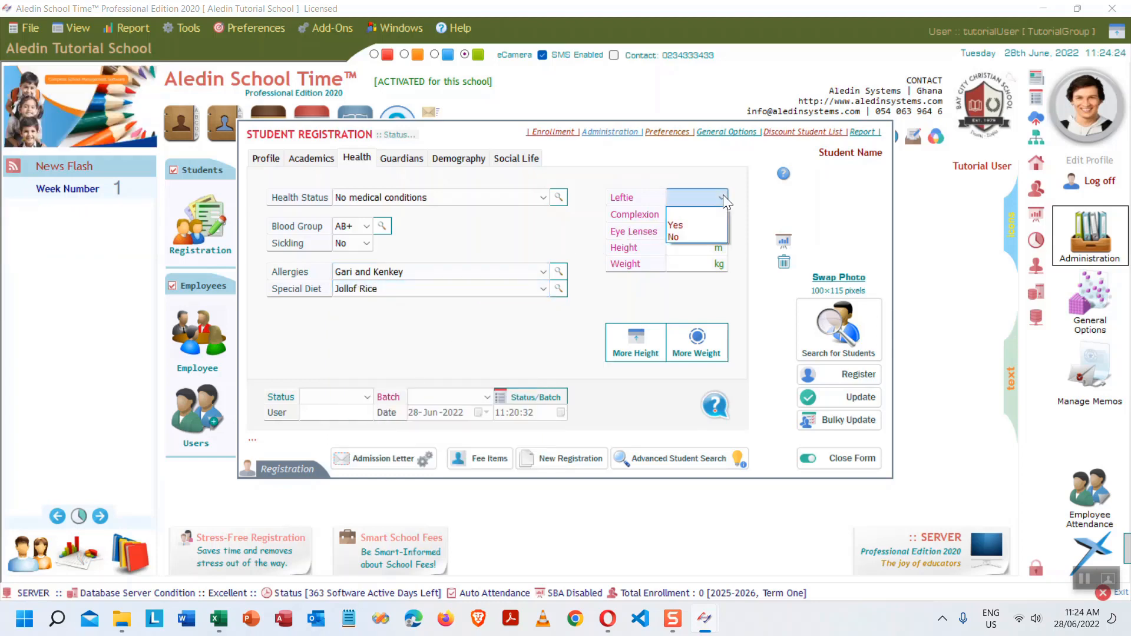
pyautogui.click(723, 195)
pyautogui.click(721, 199)
pyautogui.click(702, 227)
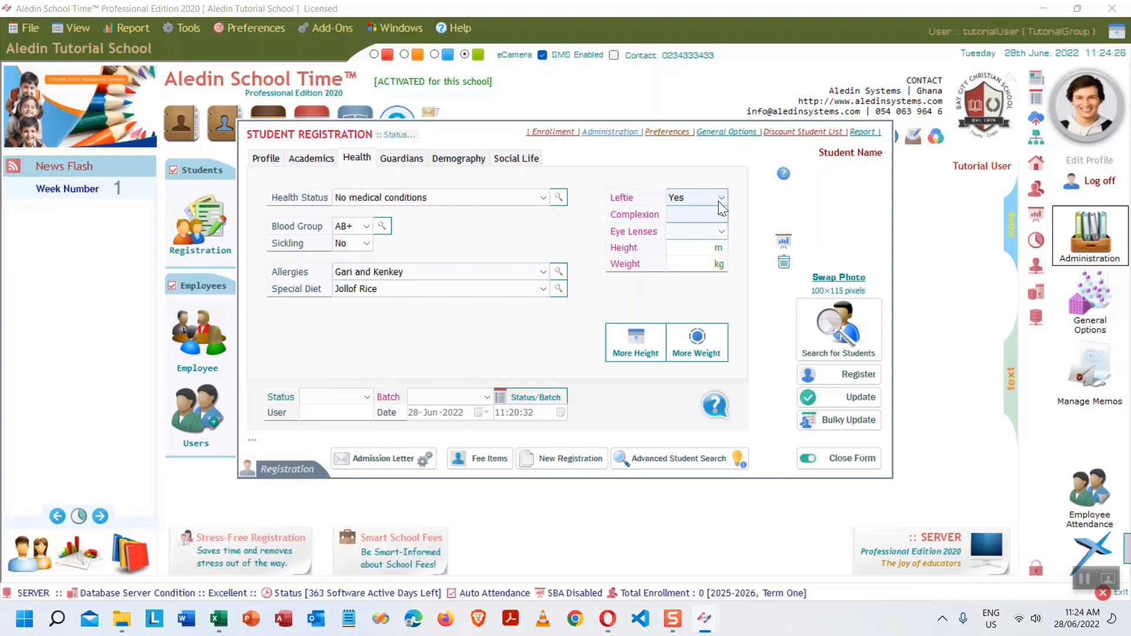
pyautogui.click(718, 214)
pyautogui.click(693, 256)
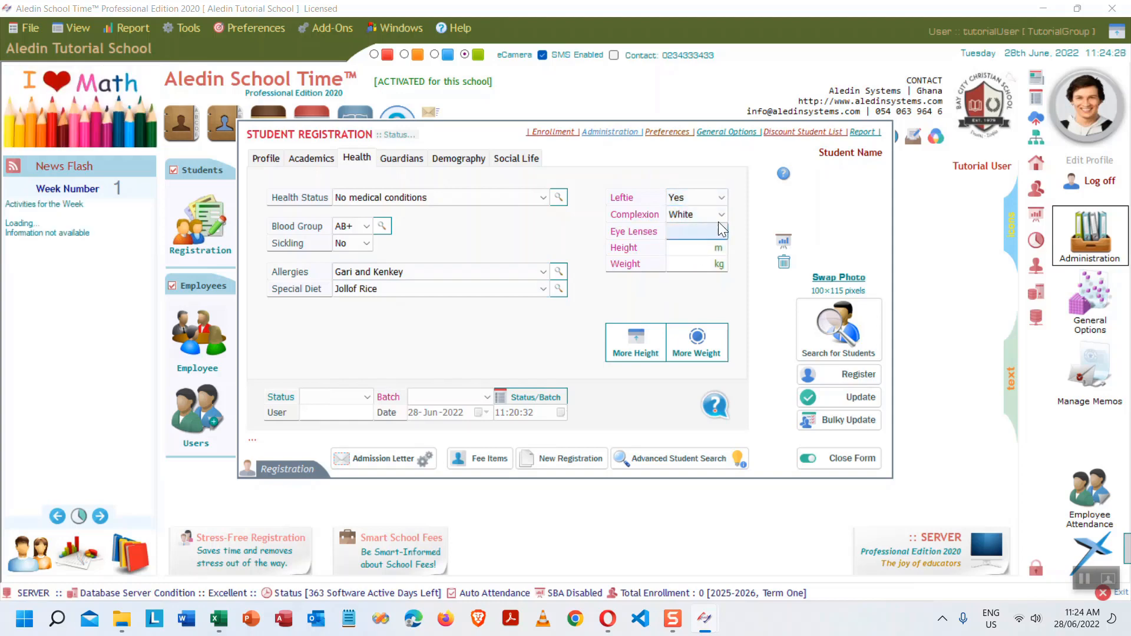
pyautogui.click(720, 230)
pyautogui.click(694, 256)
pyautogui.click(701, 247)
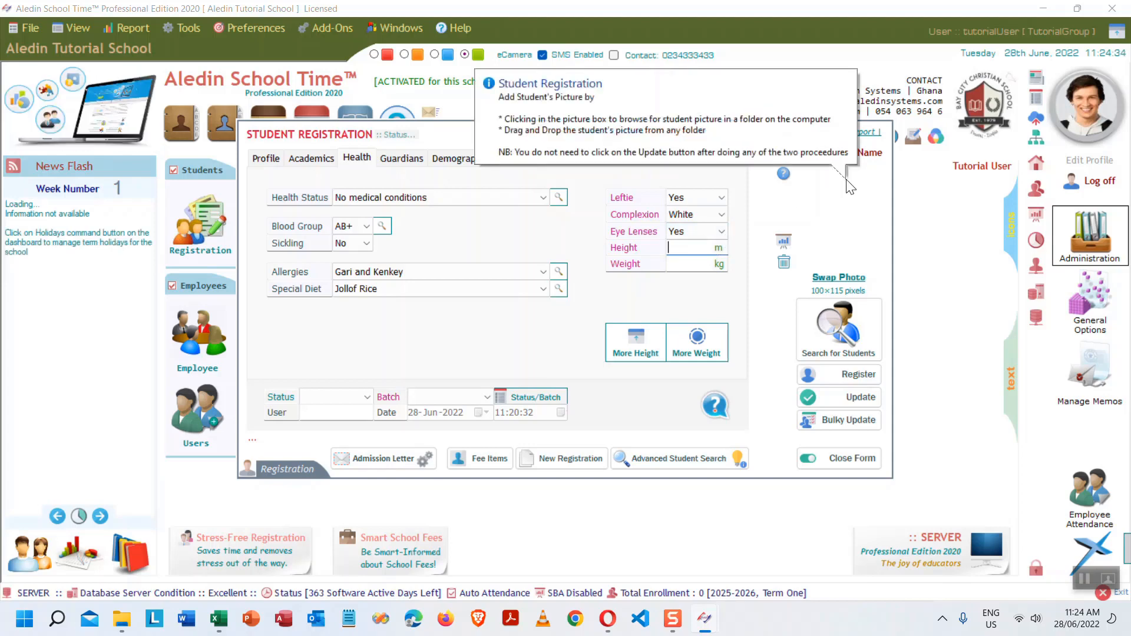
pyautogui.write('1')
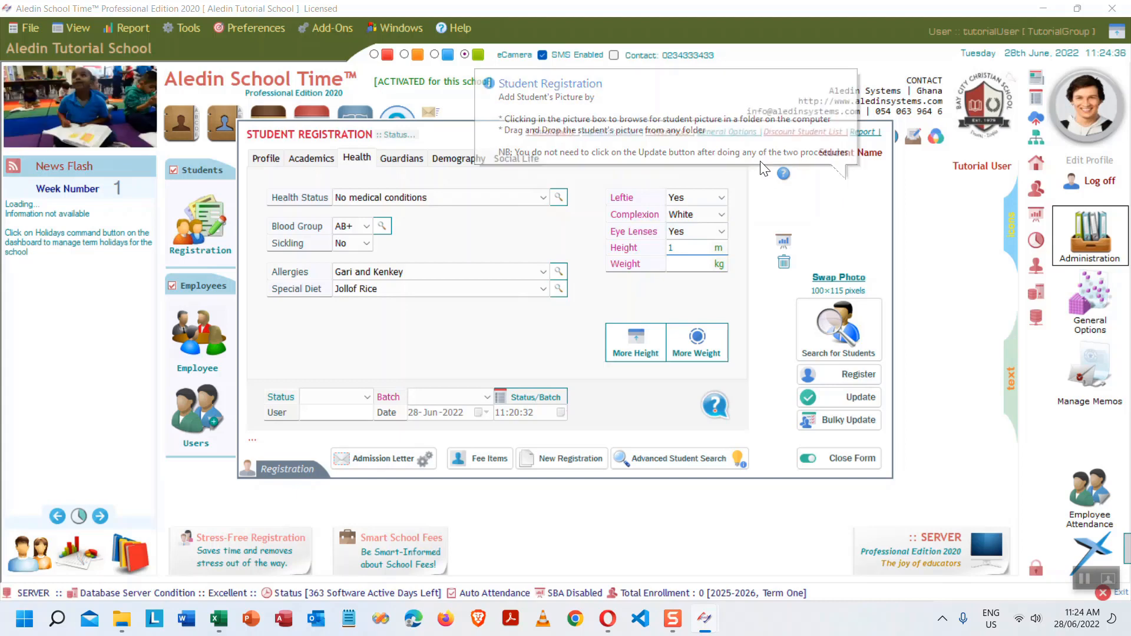
pyautogui.write('.')
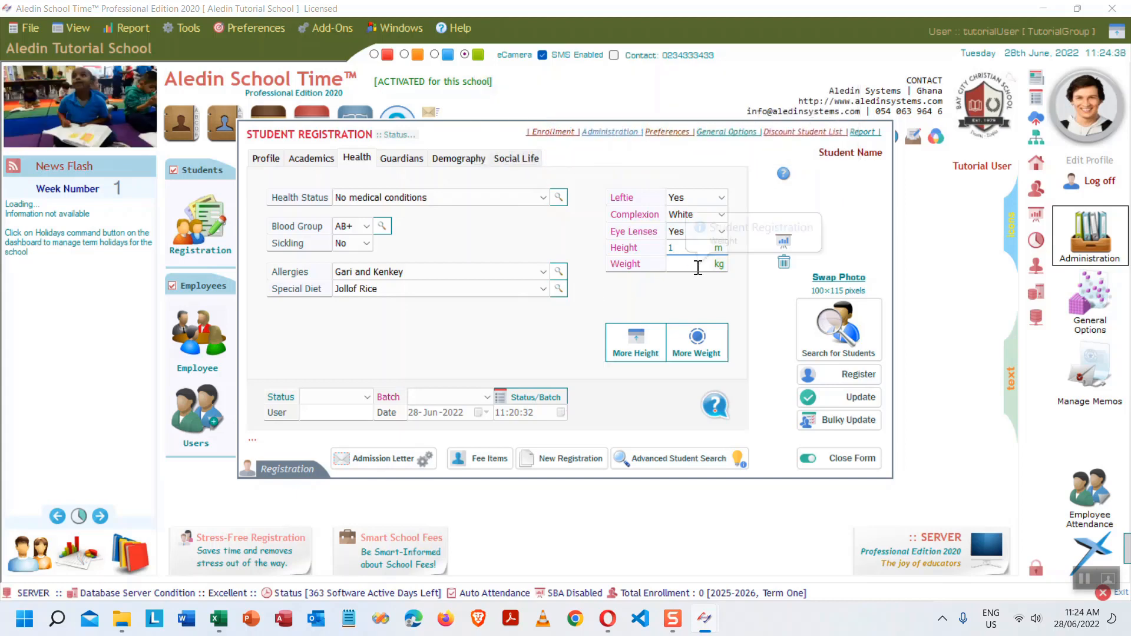
pyautogui.write('3')
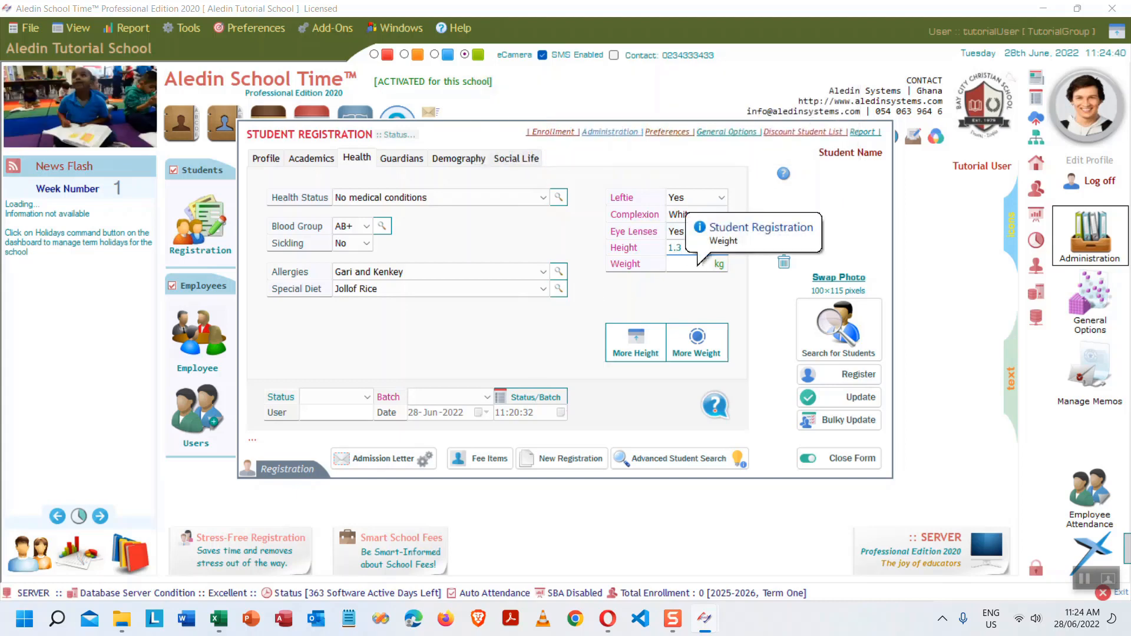
pyautogui.click(685, 262)
# - Enter weight 30, review the remaining tabs, and register LASTNAME1 FIRSTNAME1 MN1
pyautogui.write('30')
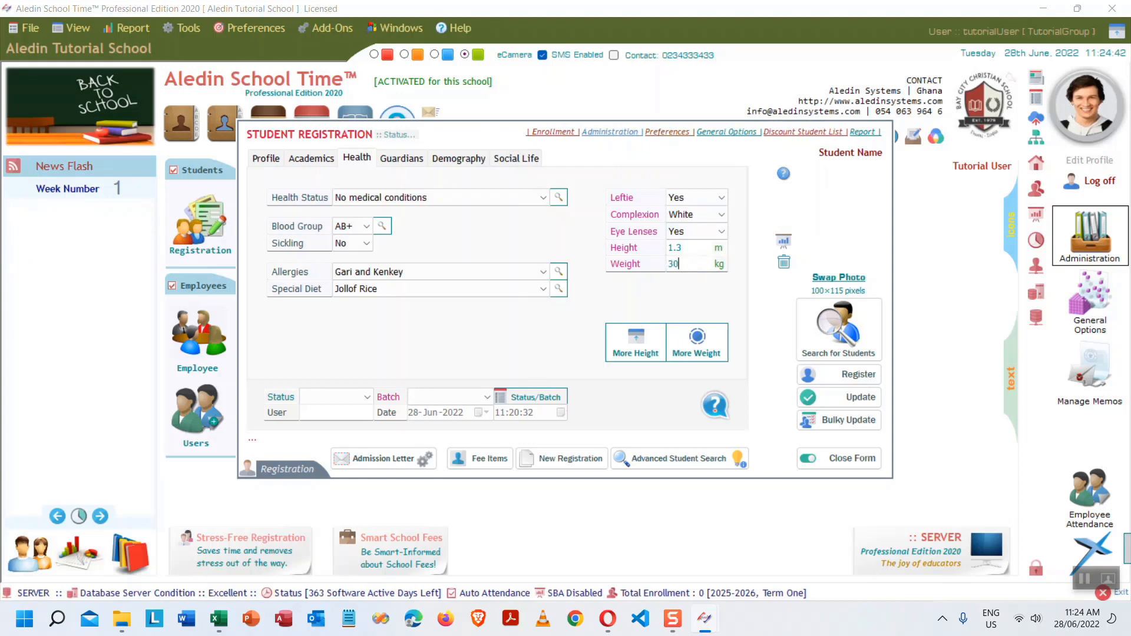
pyautogui.click(403, 159)
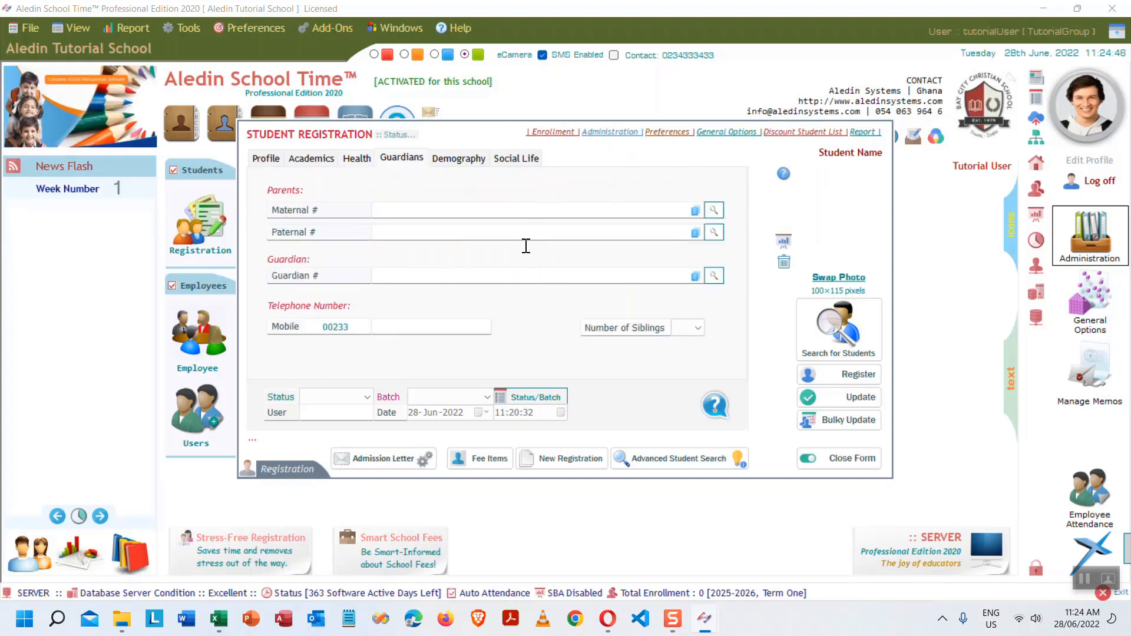
pyautogui.click(459, 158)
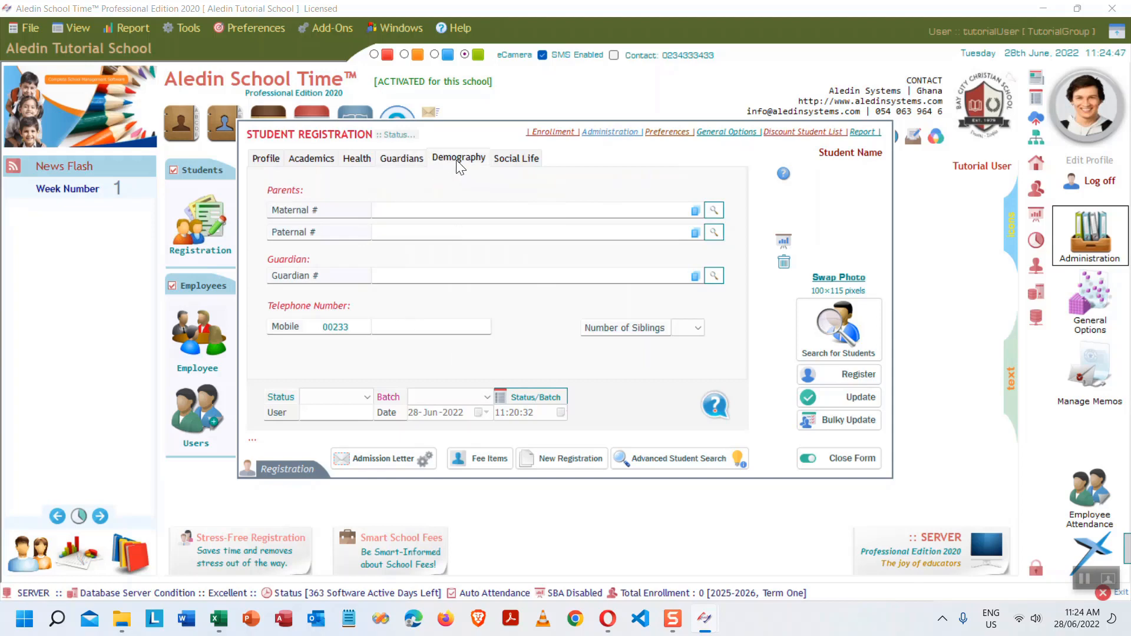
pyautogui.click(516, 158)
pyautogui.click(265, 158)
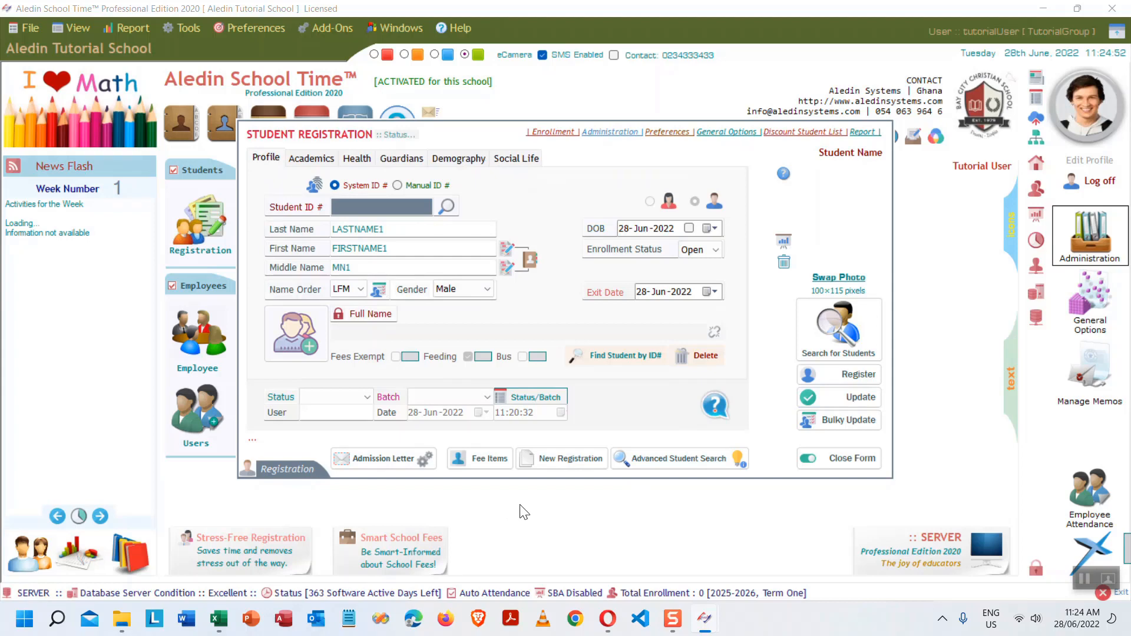
pyautogui.click(851, 376)
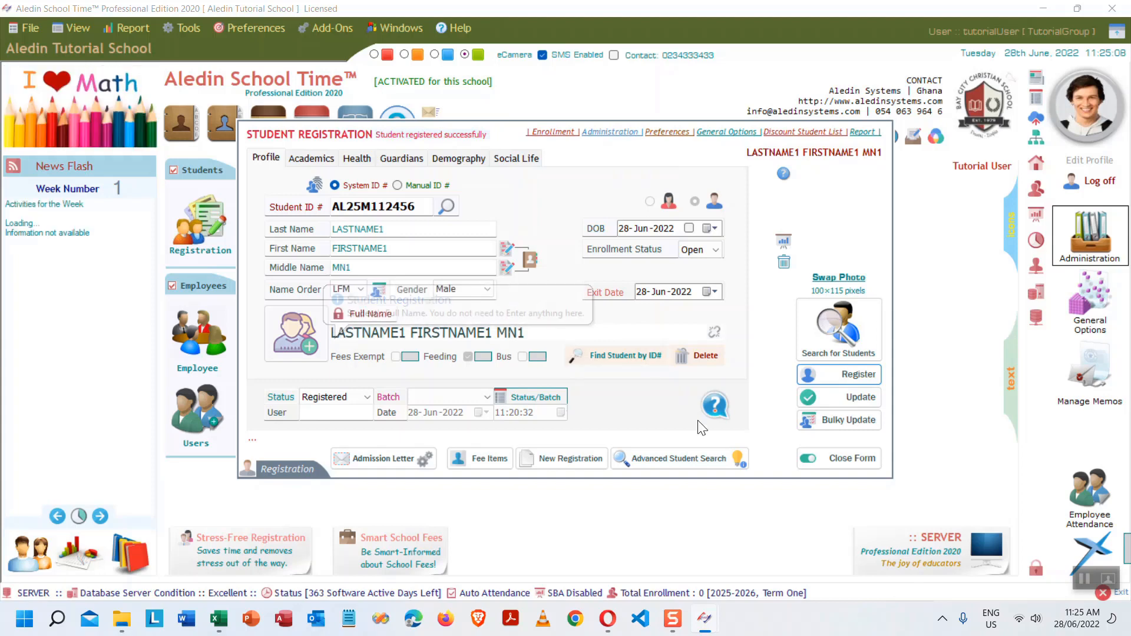
pyautogui.click(362, 290)
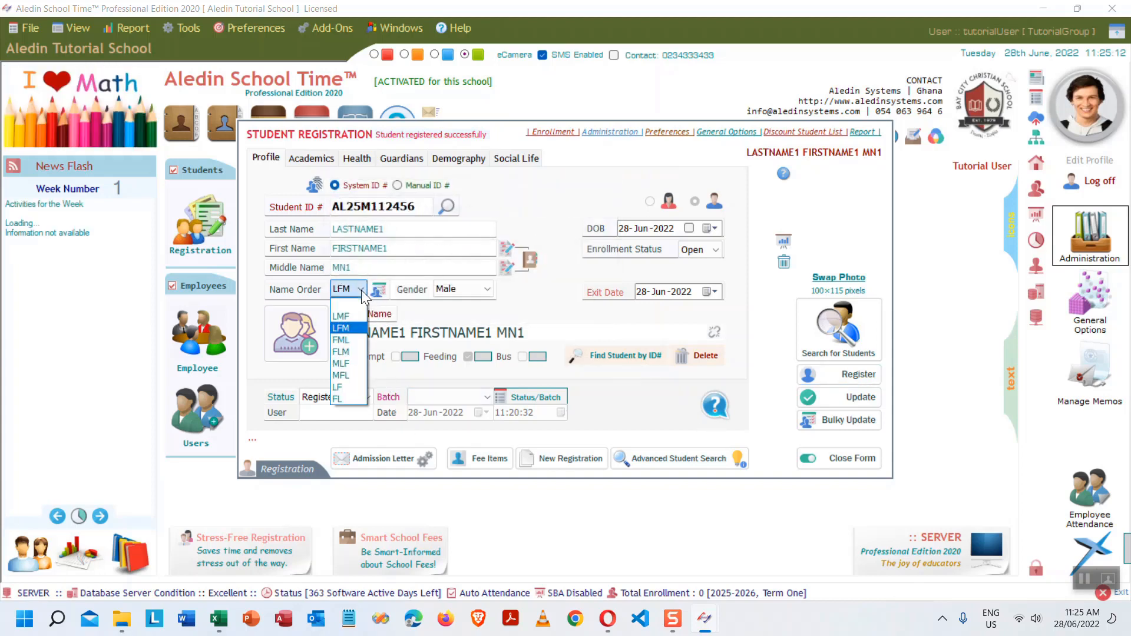
# - Switch the name order to FML and update the student record
pyautogui.click(348, 339)
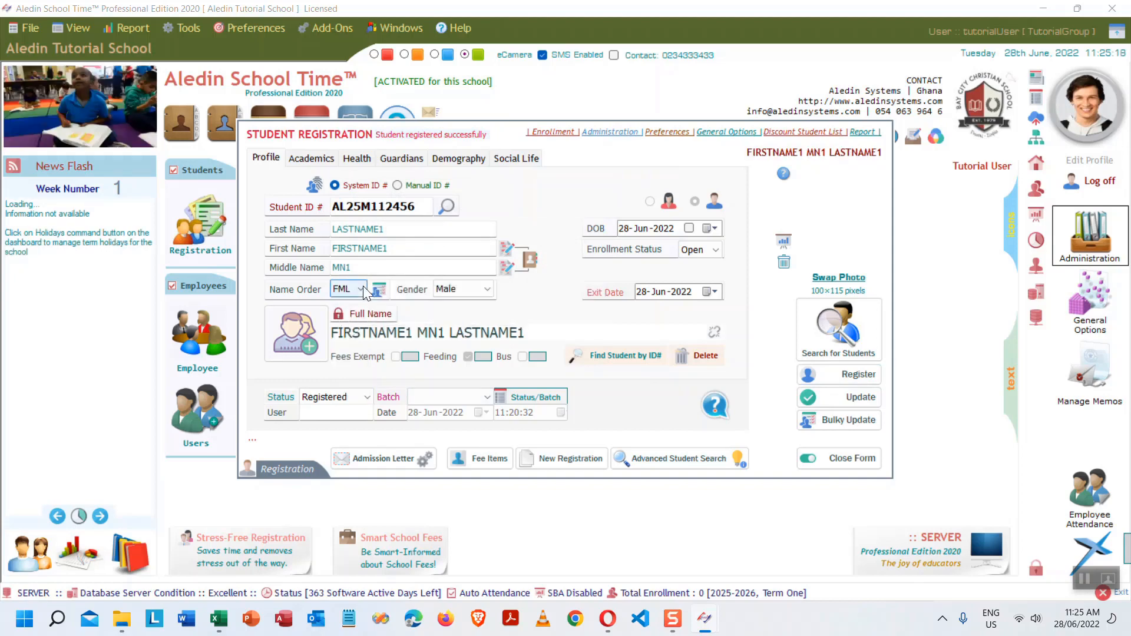
pyautogui.click(846, 404)
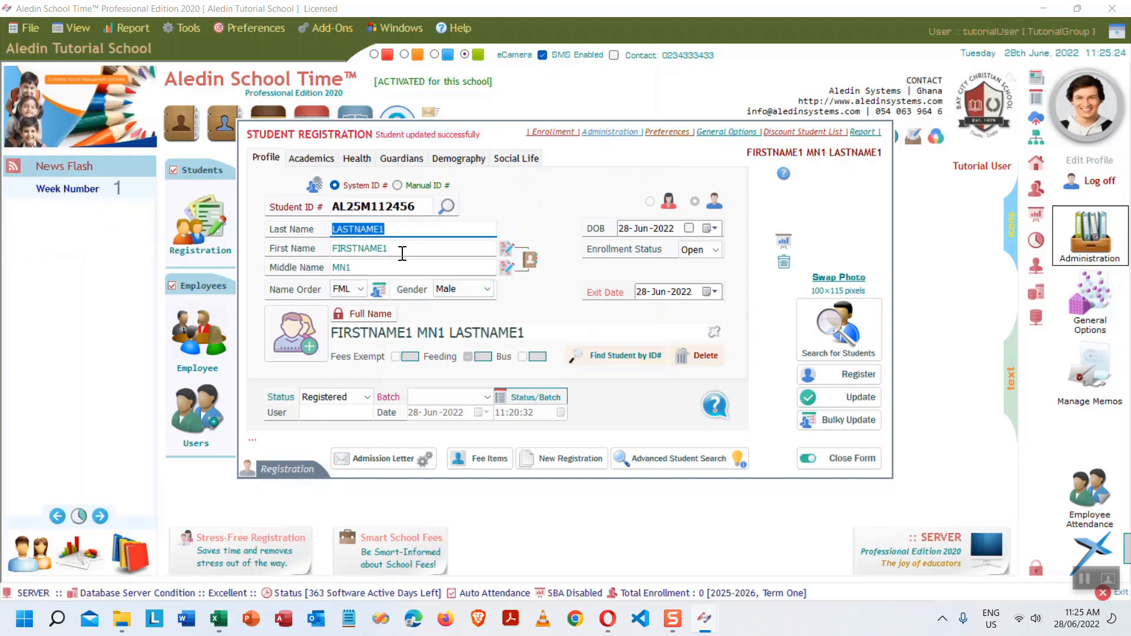
pyautogui.click(361, 287)
pyautogui.click(344, 340)
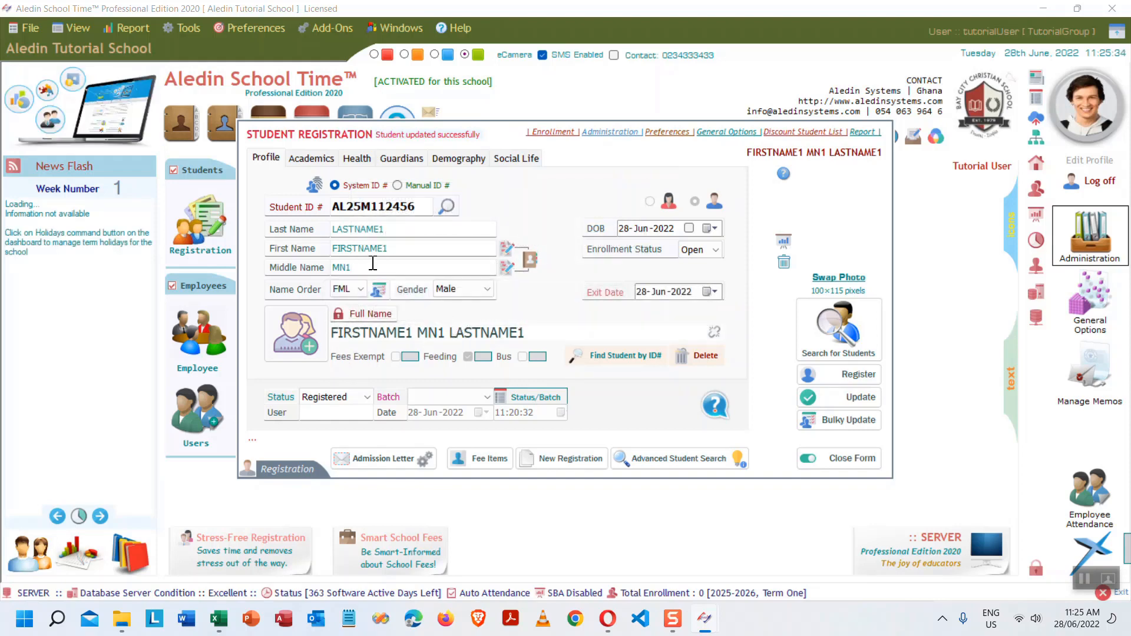
# - Restore LFM name order, update the record again, and select the generated student ID
pyautogui.click(357, 290)
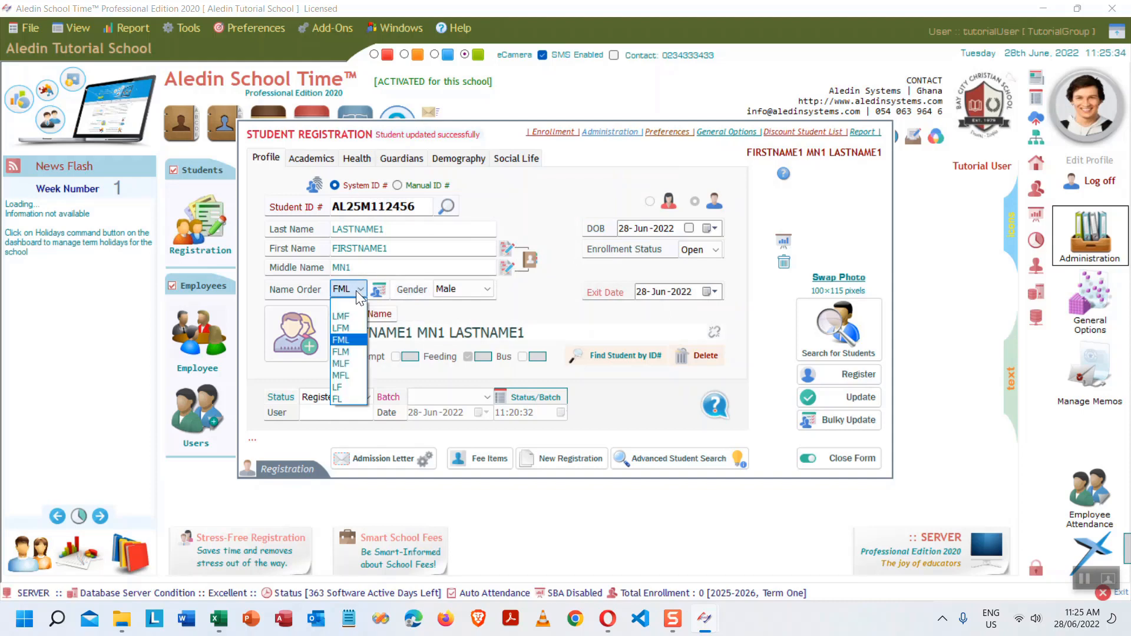
pyautogui.click(352, 325)
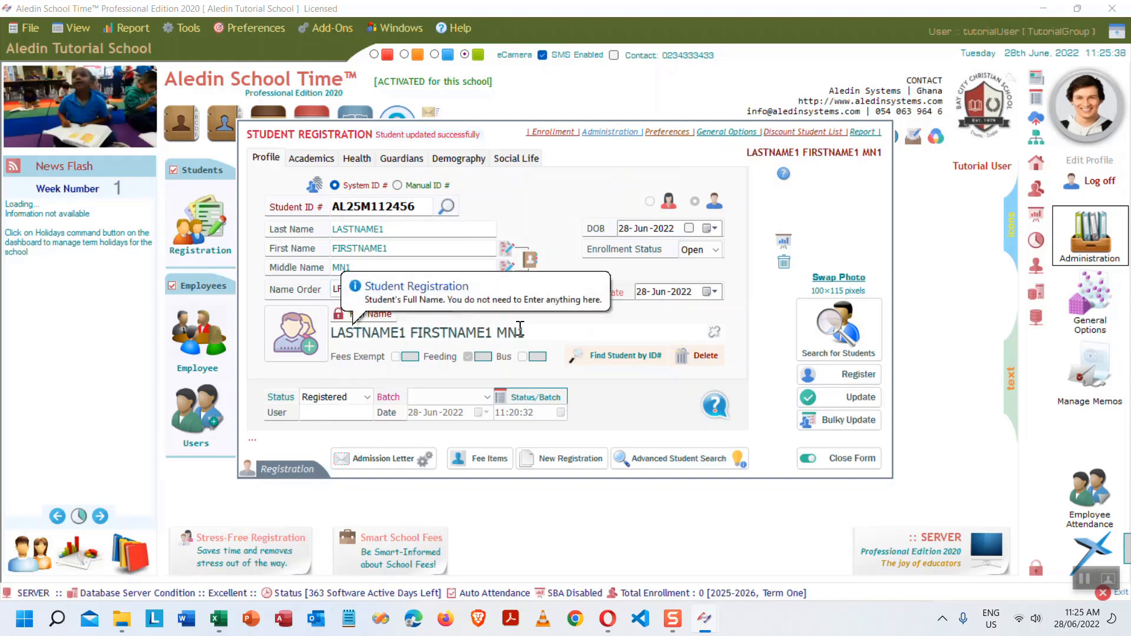
pyautogui.click(849, 397)
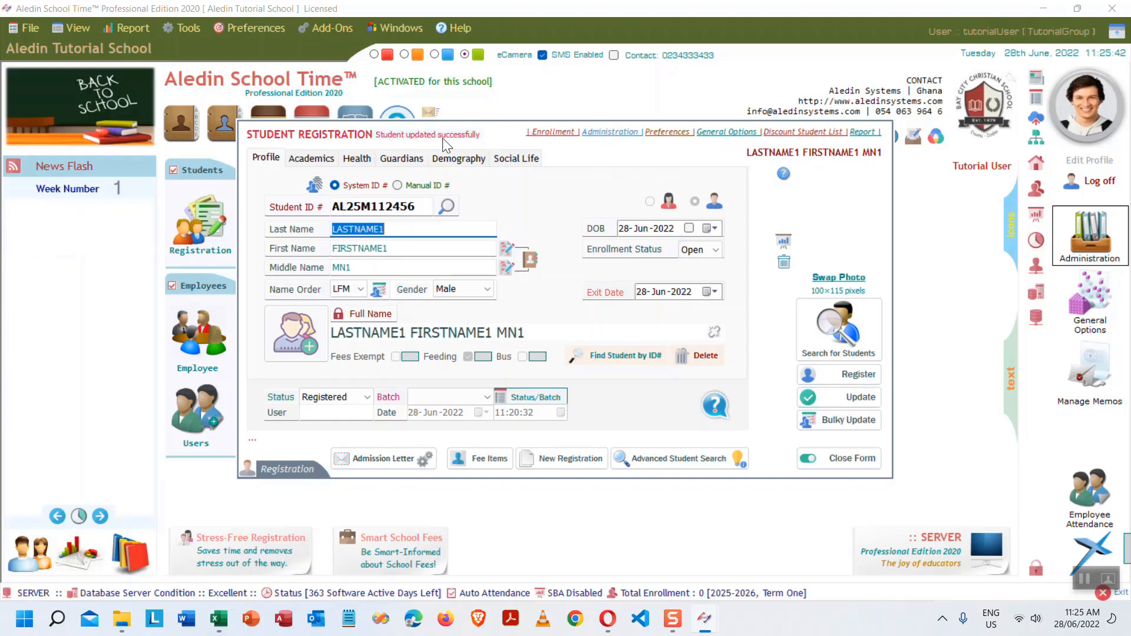
pyautogui.moveTo(425, 206); pyautogui.dragTo(304, 211)
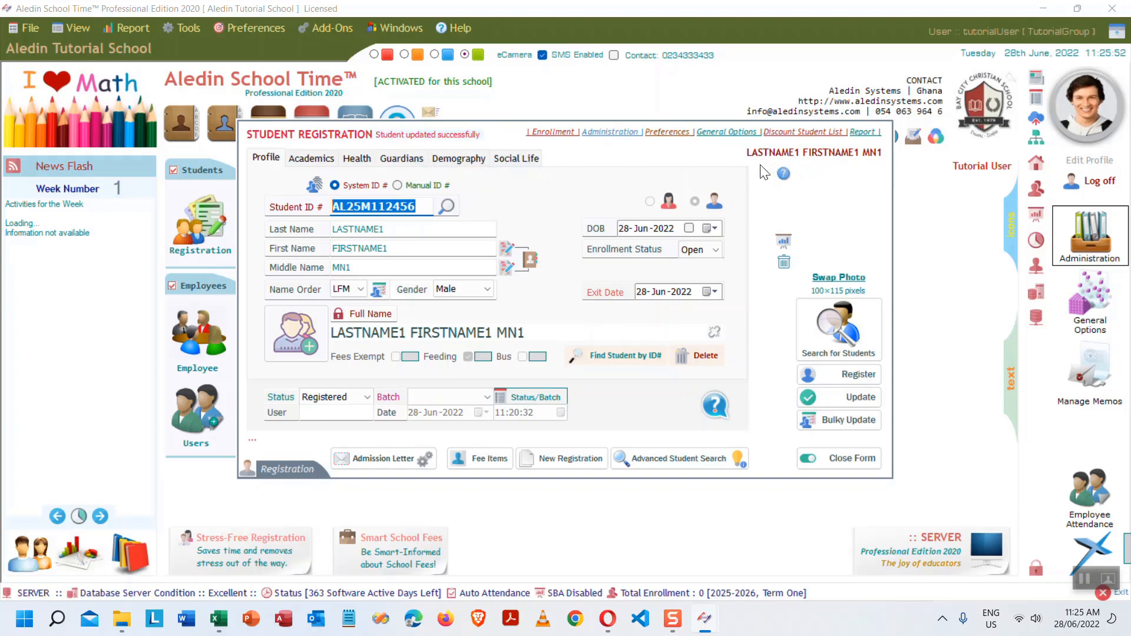
pyautogui.moveTo(782, 177)
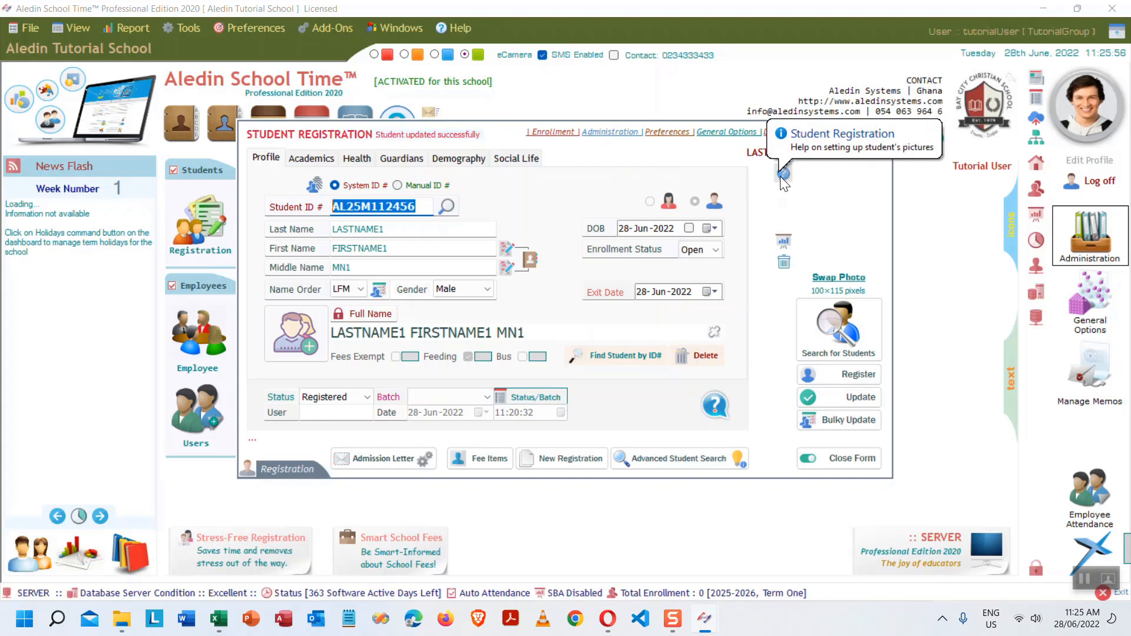
pyautogui.moveTo(808, 229)
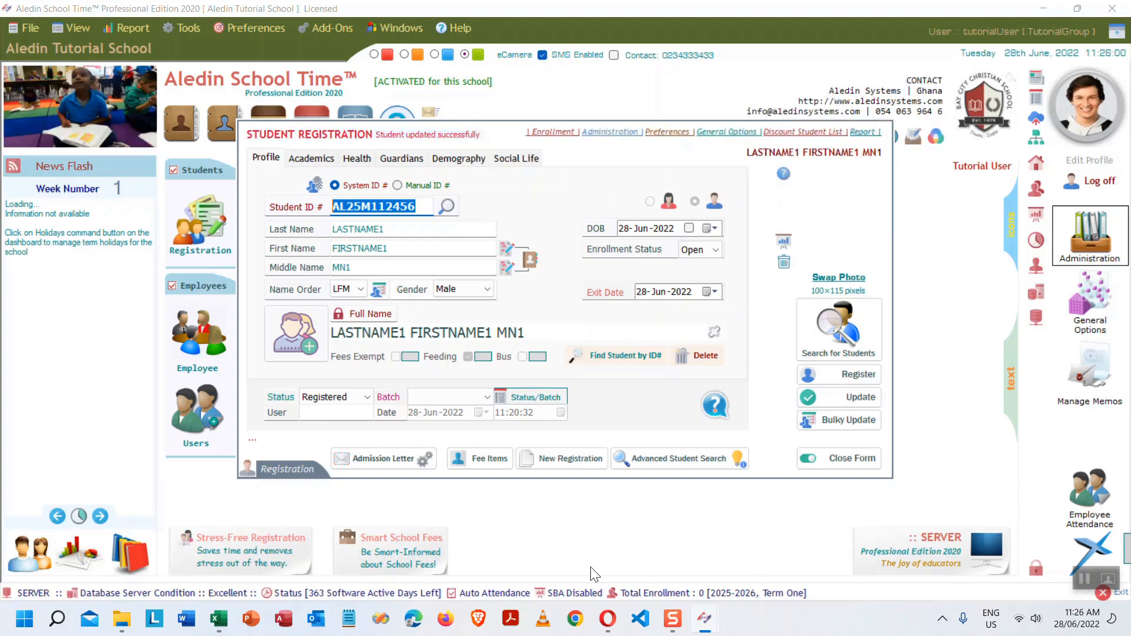
# - Save the Google Images photo of the student with a backpack into Pictures
pyautogui.click(607, 618)
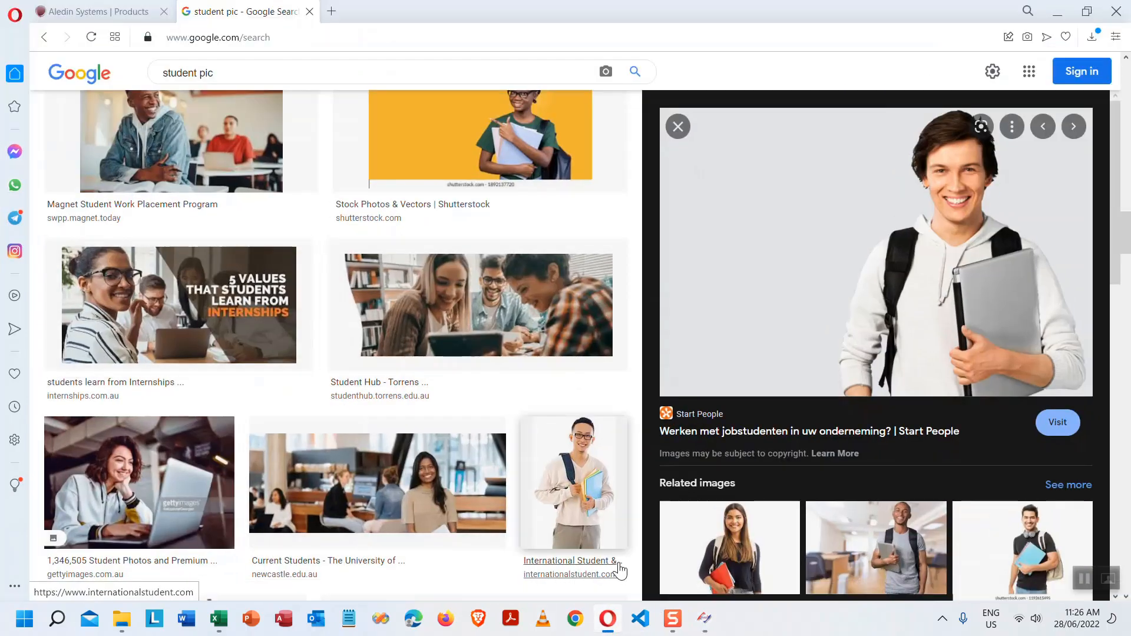
pyautogui.click(911, 540)
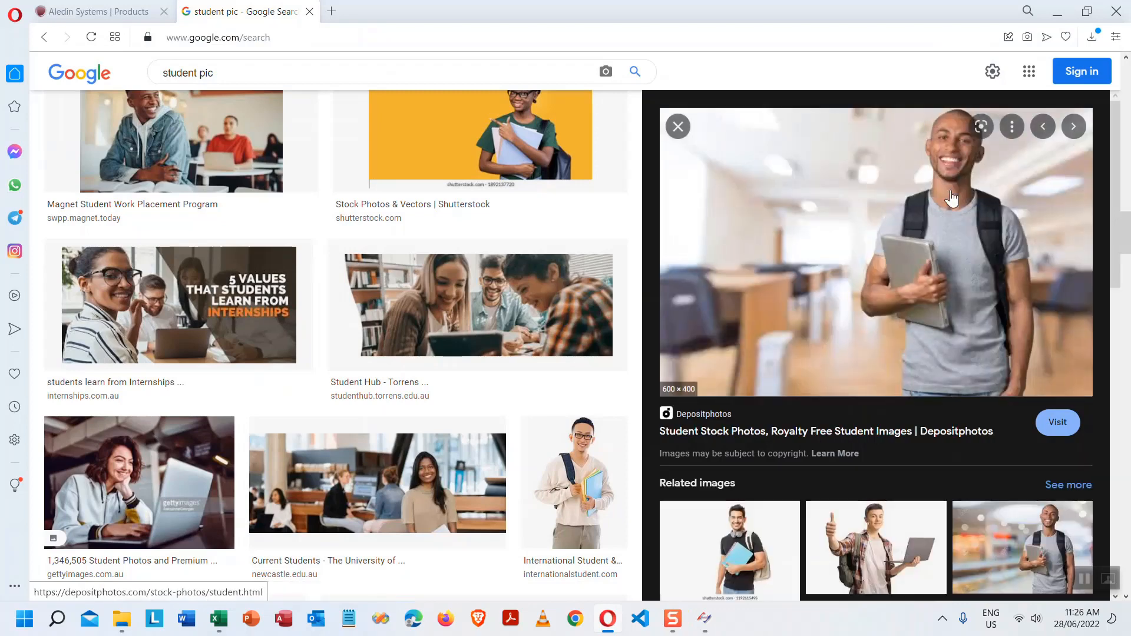
pyautogui.rightClick(944, 222)
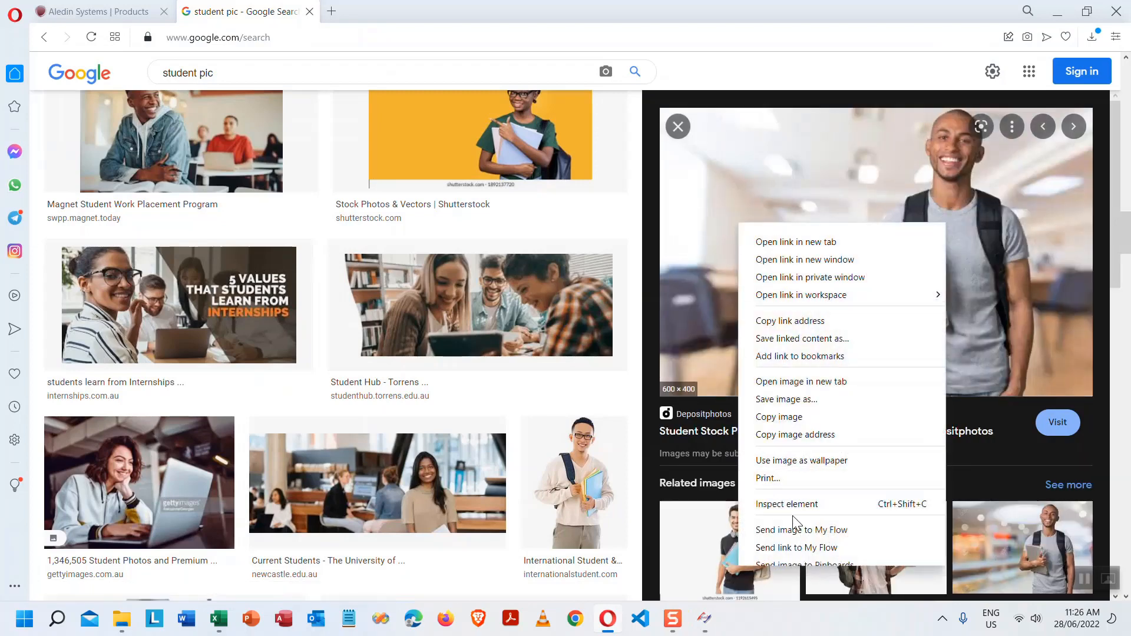
pyautogui.click(806, 399)
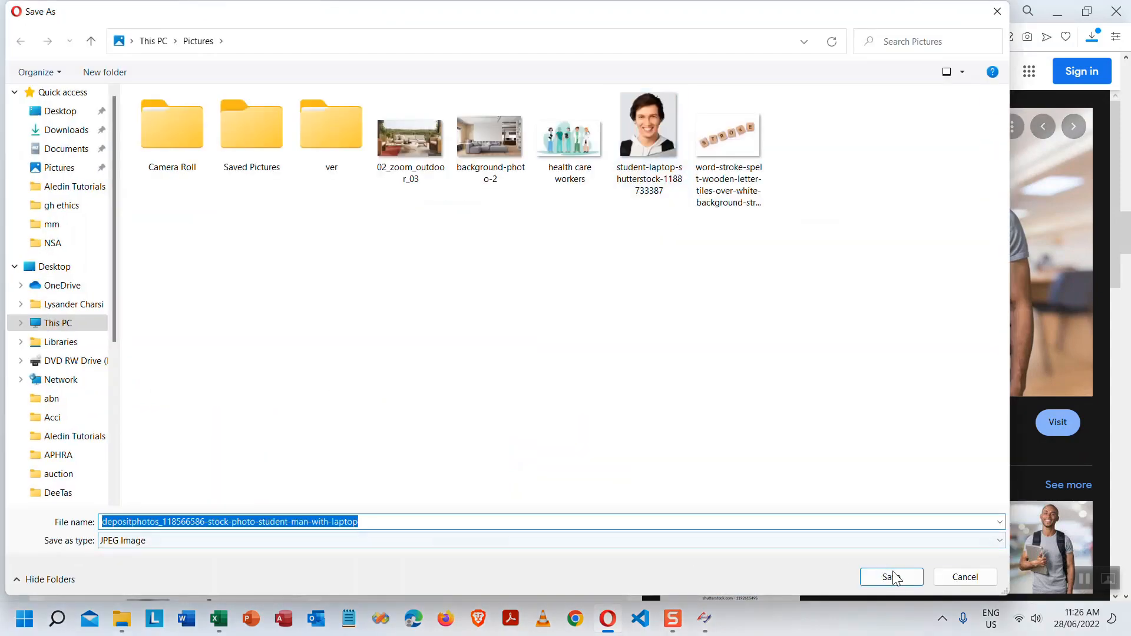
pyautogui.click(891, 577)
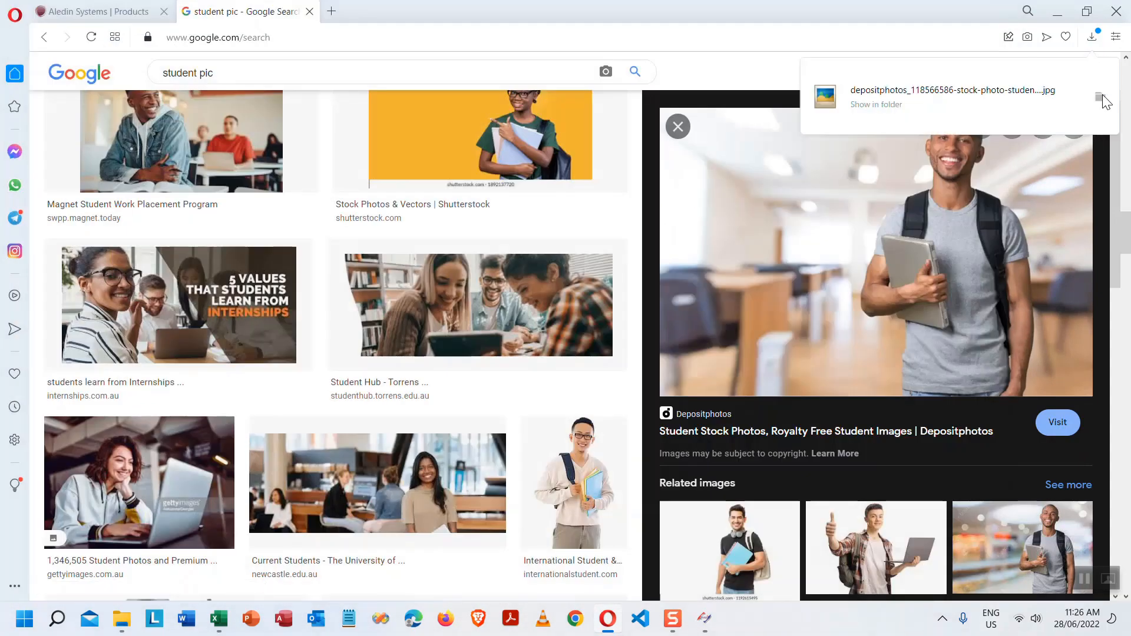
# - Open the saved depositphotos_118566586 student photo in Paint from its folder
pyautogui.click(1101, 99)
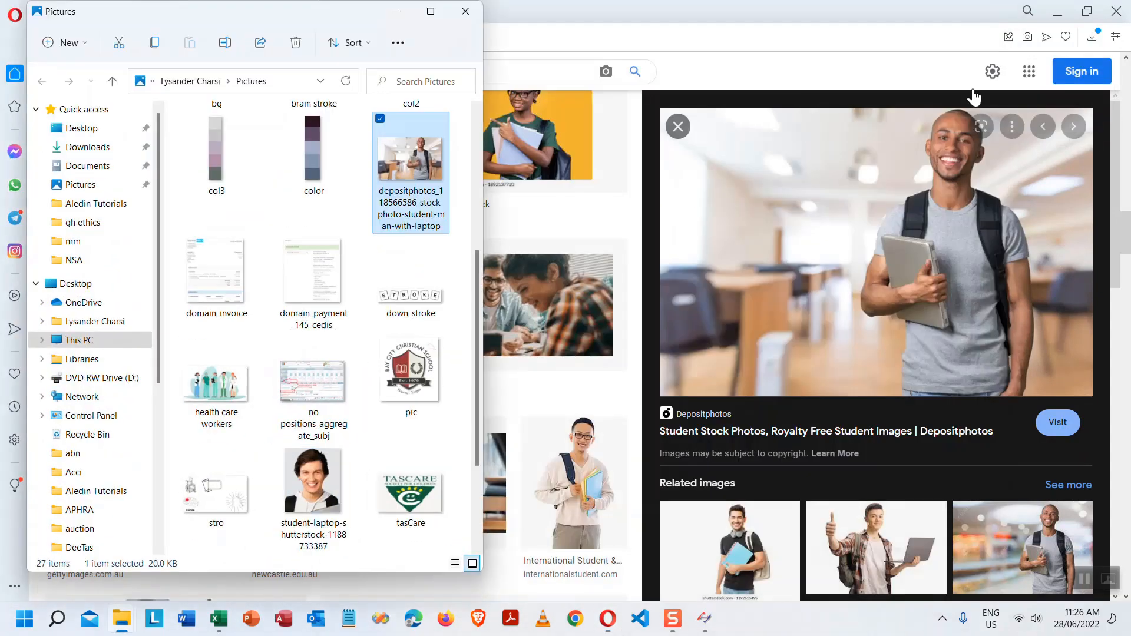
pyautogui.rightClick(416, 170)
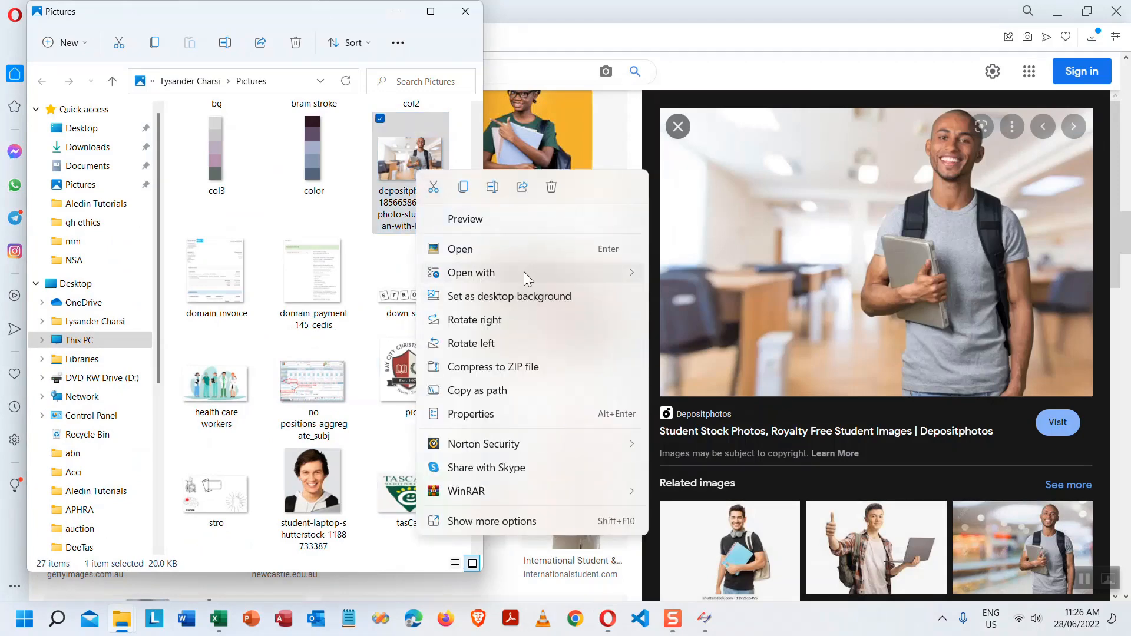
pyautogui.moveTo(529, 277)
pyautogui.click(701, 320)
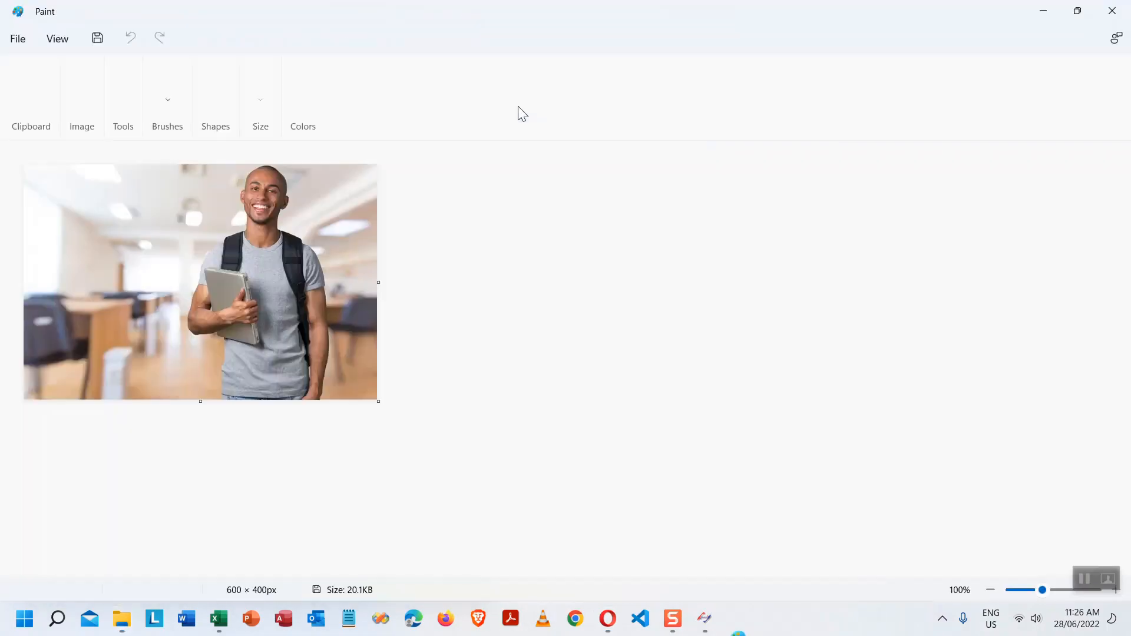
# - Crop the photo to a 115 × 140 px portrait of the student's face
pyautogui.click(97, 82)
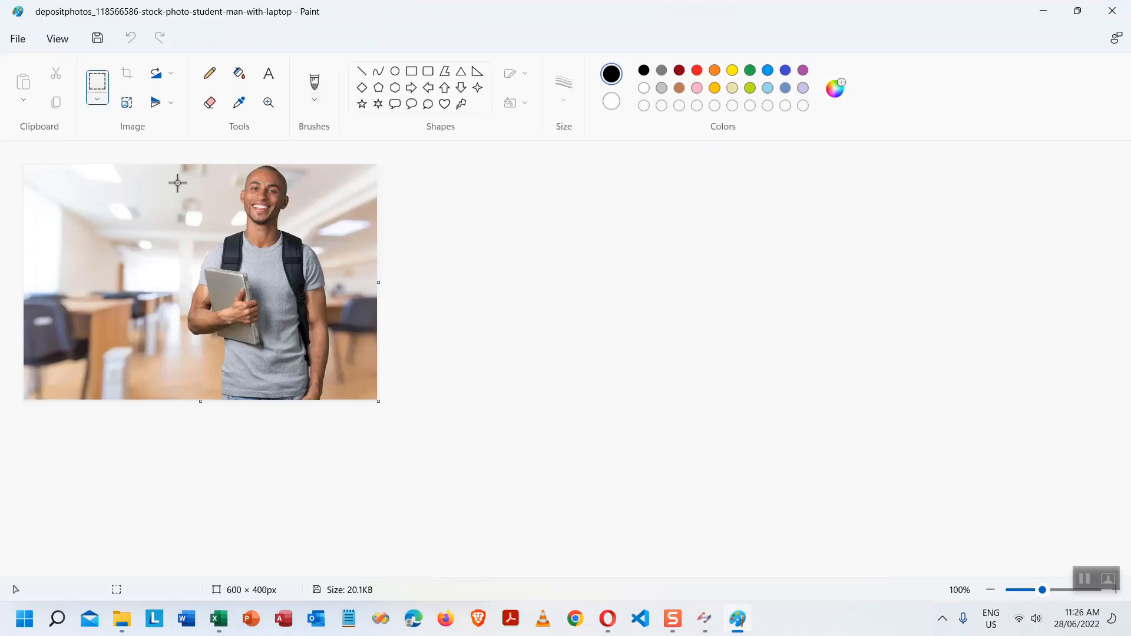
pyautogui.moveTo(230, 166); pyautogui.dragTo(297, 247)
pyautogui.rightClick(283, 203)
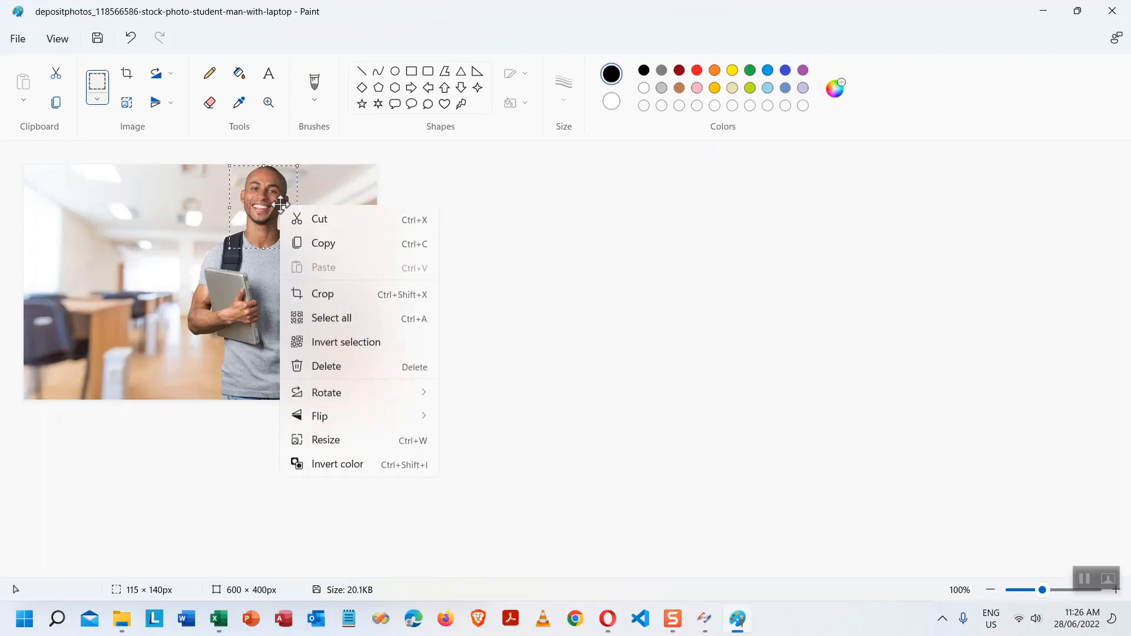
pyautogui.click(312, 219)
pyautogui.moveTo(377, 400); pyautogui.dragTo(33, 178)
pyautogui.click(24, 81)
pyautogui.click(244, 274)
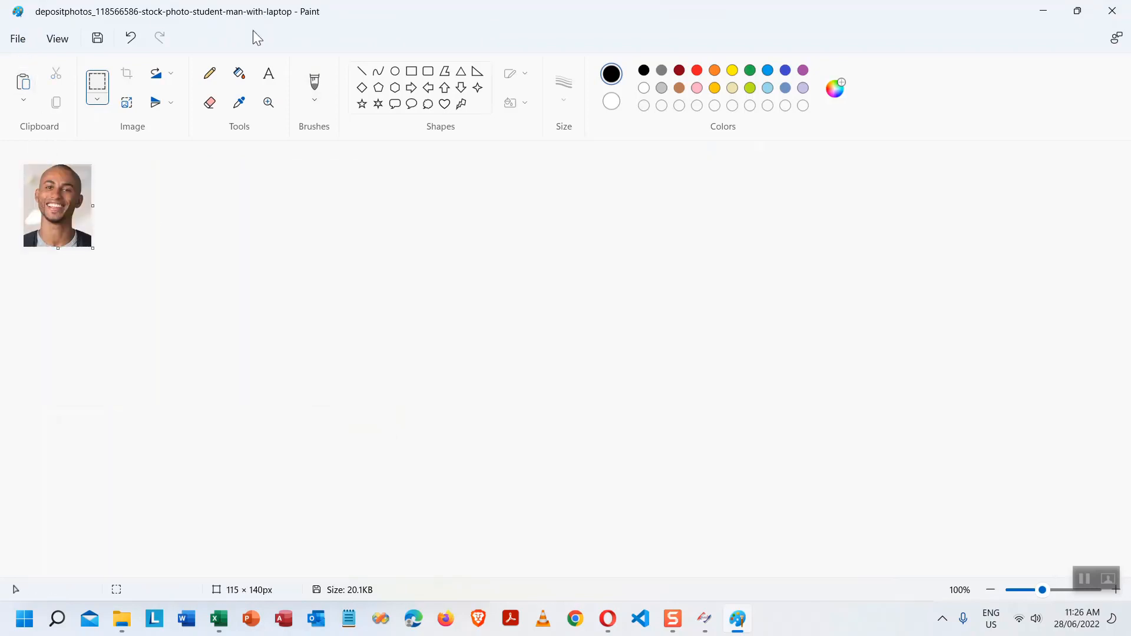
# - Save the face picture as PNG in the PPT folder and close Paint
pyautogui.click(98, 38)
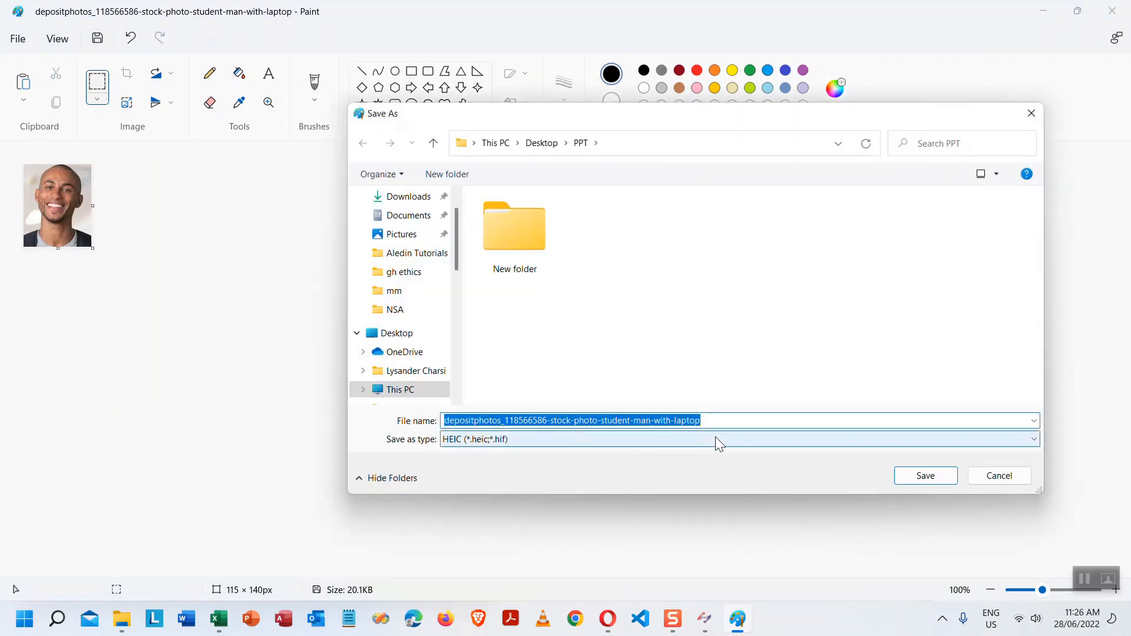
pyautogui.click(730, 441)
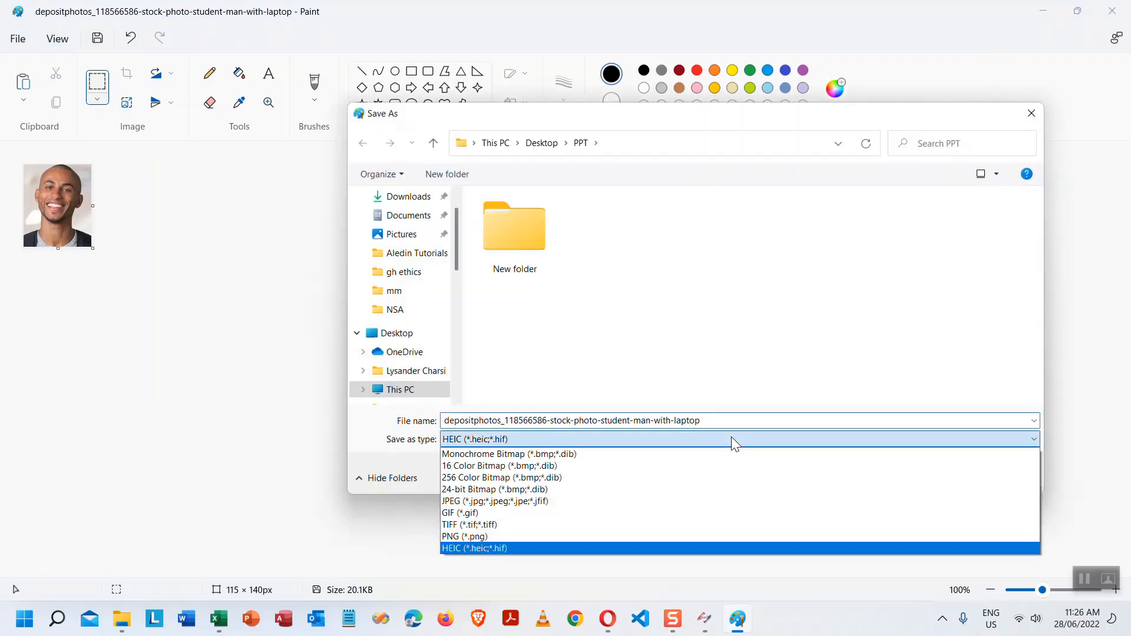
pyautogui.click(492, 536)
pyautogui.click(922, 482)
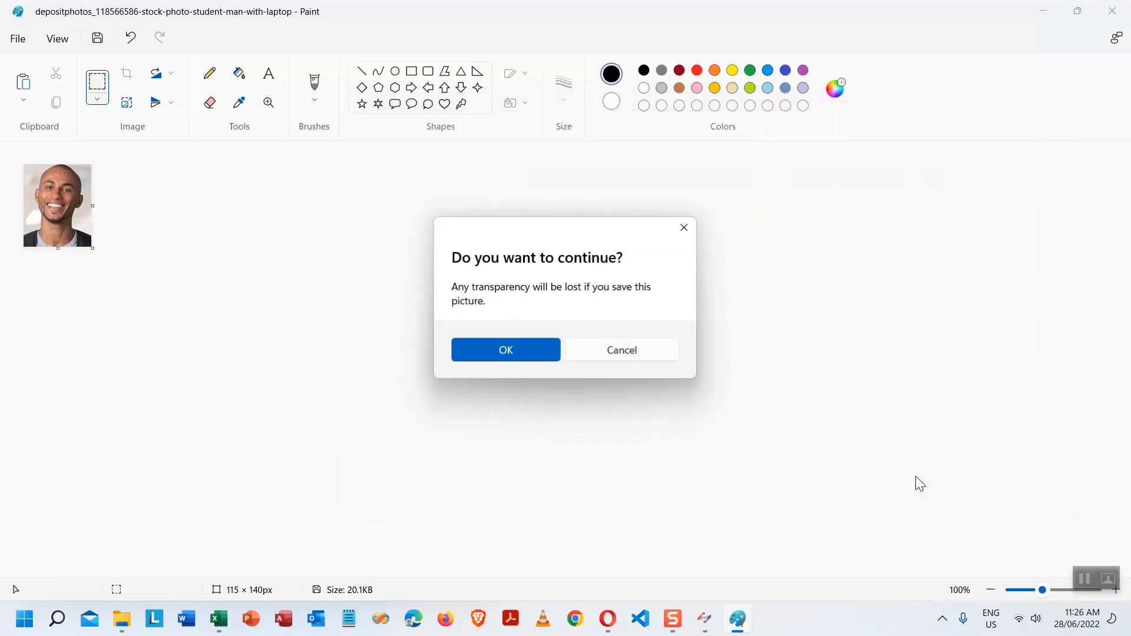
pyautogui.click(504, 347)
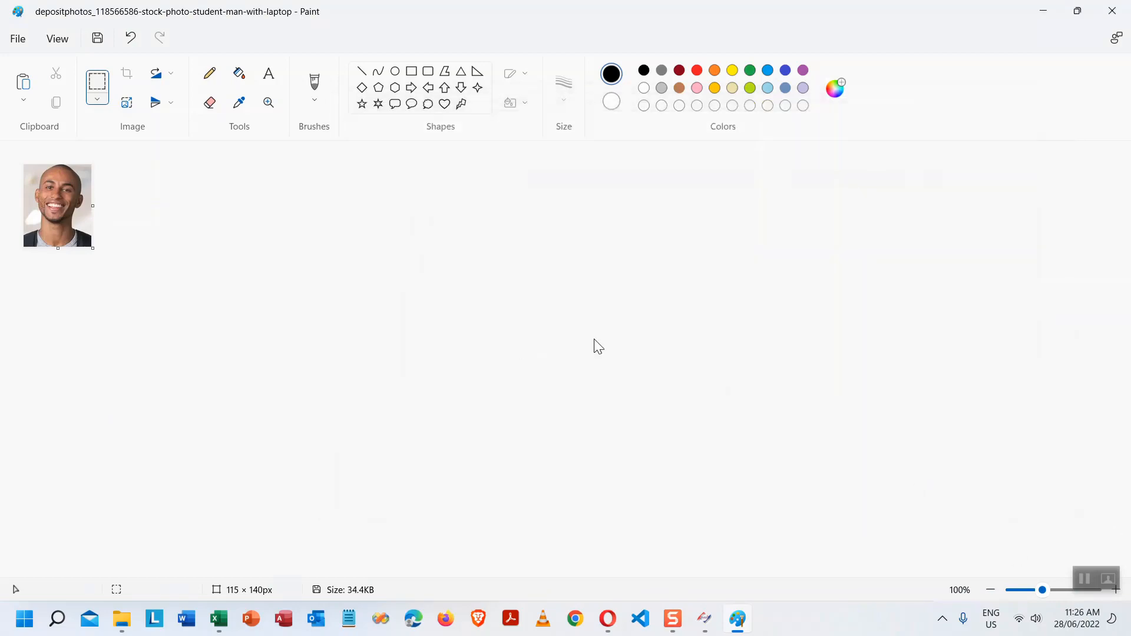
pyautogui.click(1112, 11)
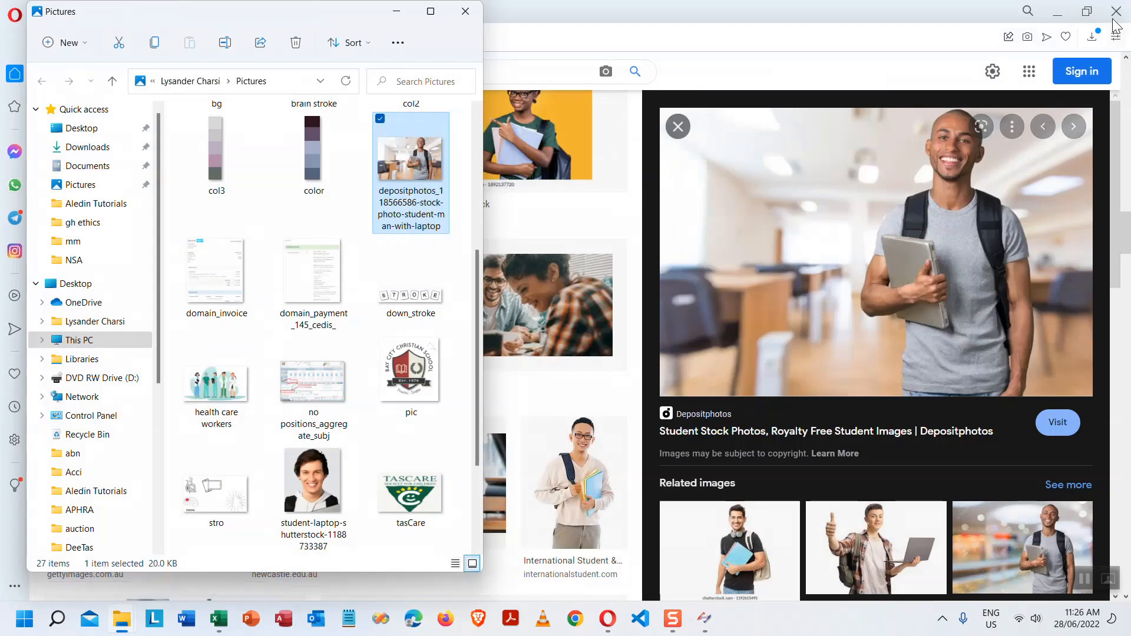
# - Minimise the browser and File Explorer, then open the Select student's picture dialog from the registration form
pyautogui.click(1059, 13)
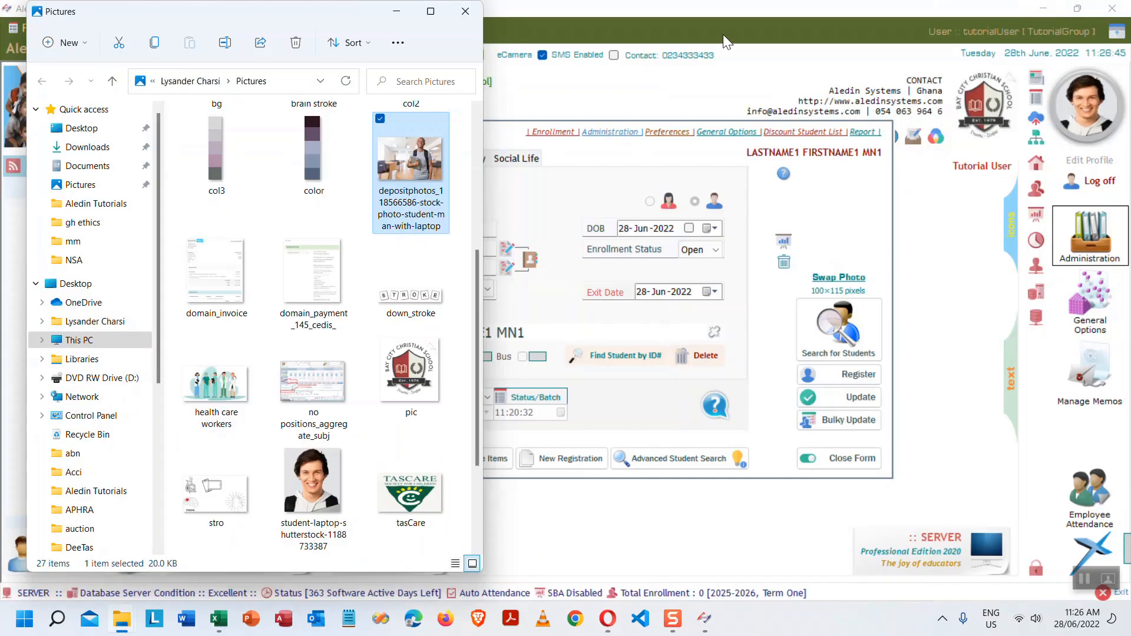
pyautogui.click(396, 11)
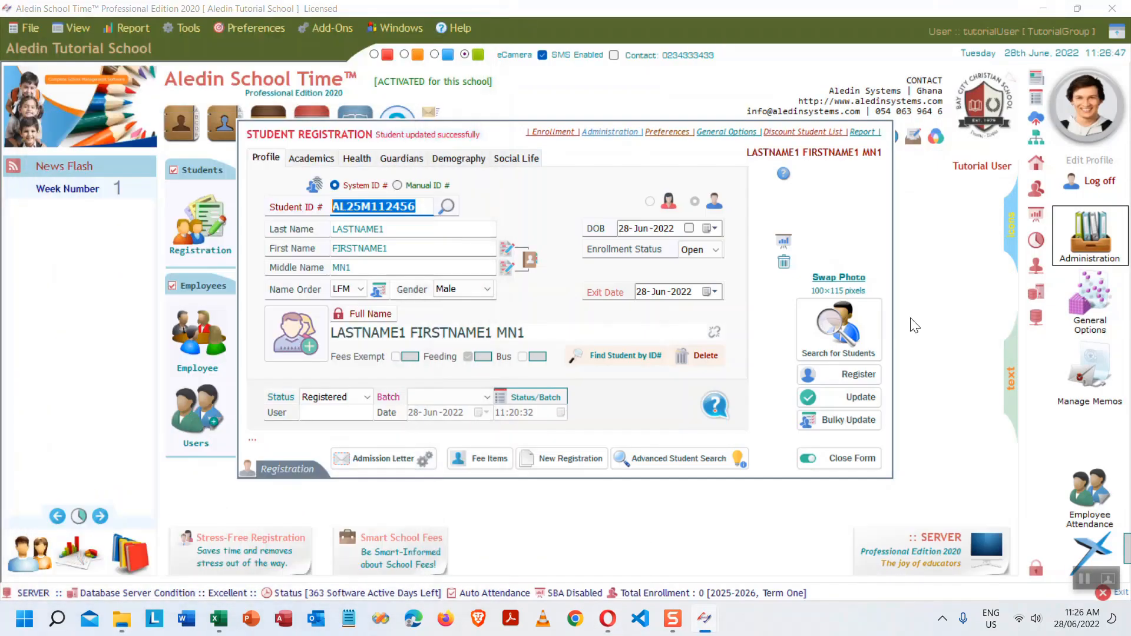
pyautogui.doubleClick(840, 232)
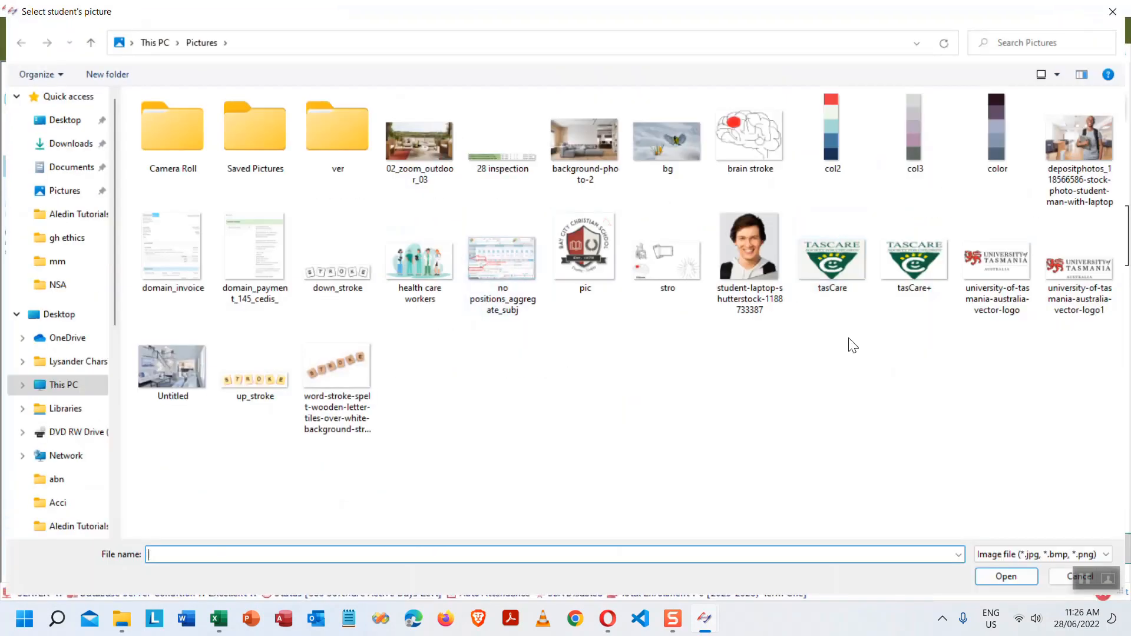
pyautogui.click(729, 350)
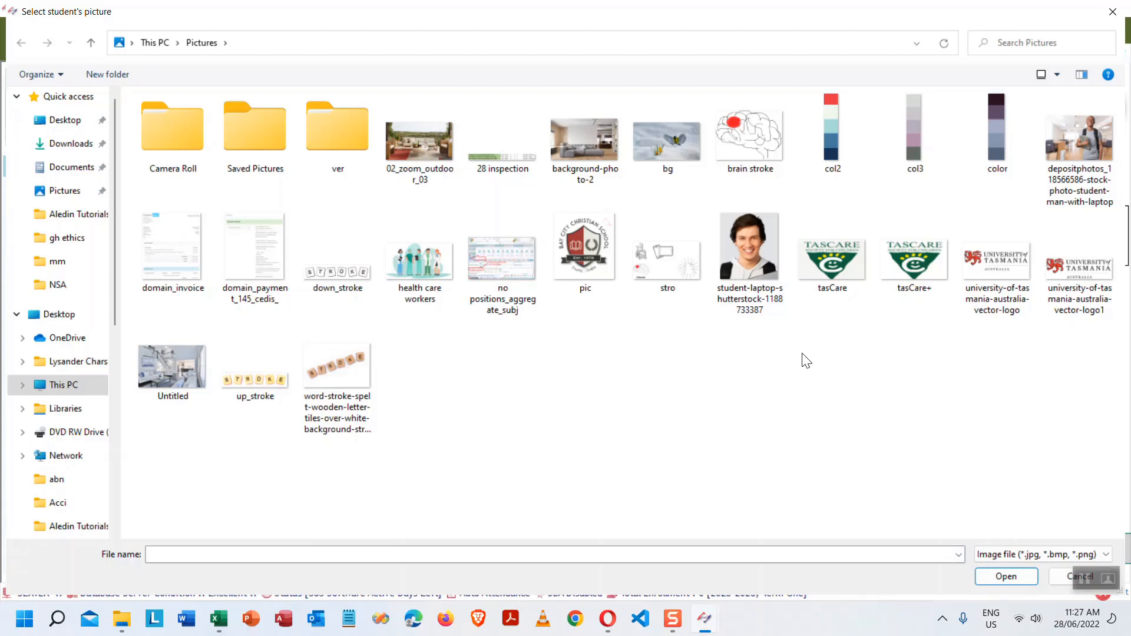
# - Open the depositphotos student-with-laptop image in Paint using Open with
pyautogui.click(952, 553)
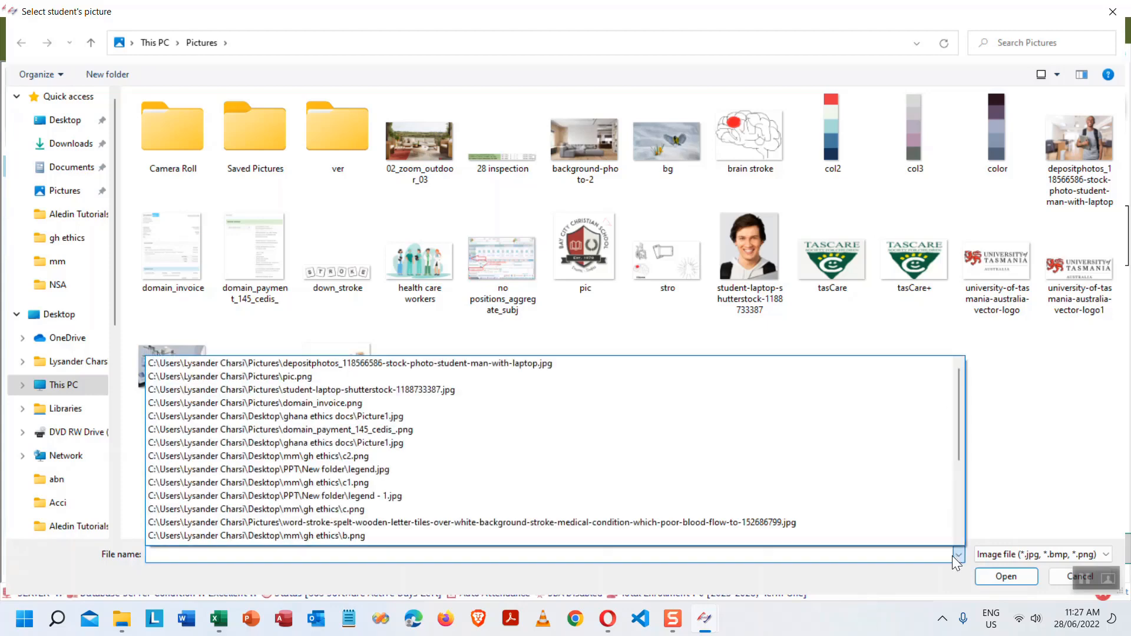
pyautogui.click(952, 556)
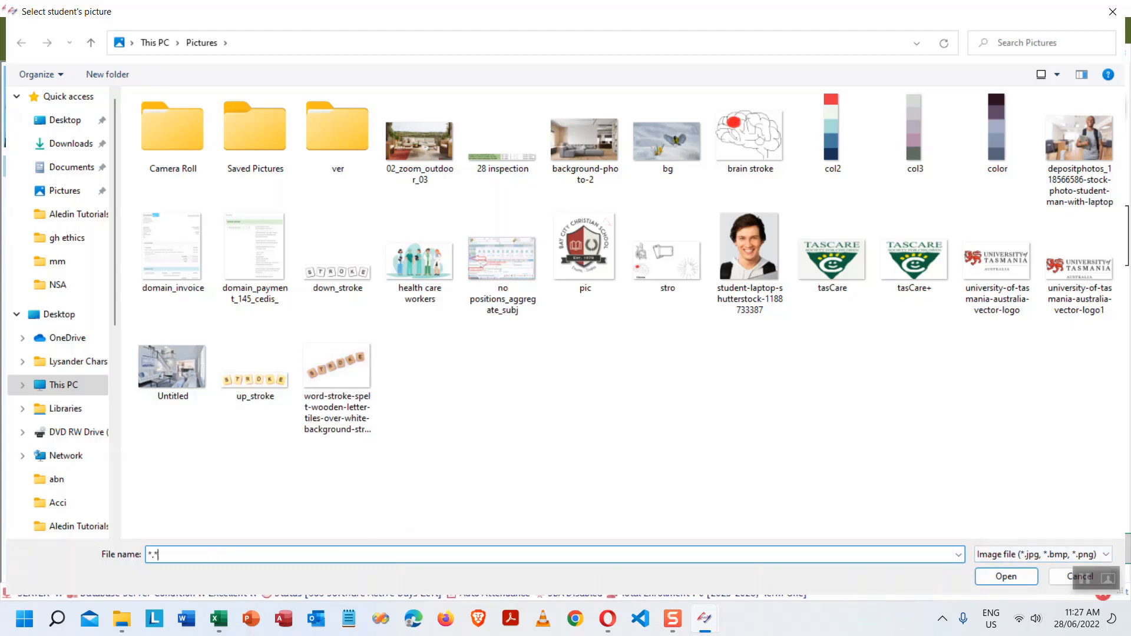
pyautogui.doubleClick(212, 555)
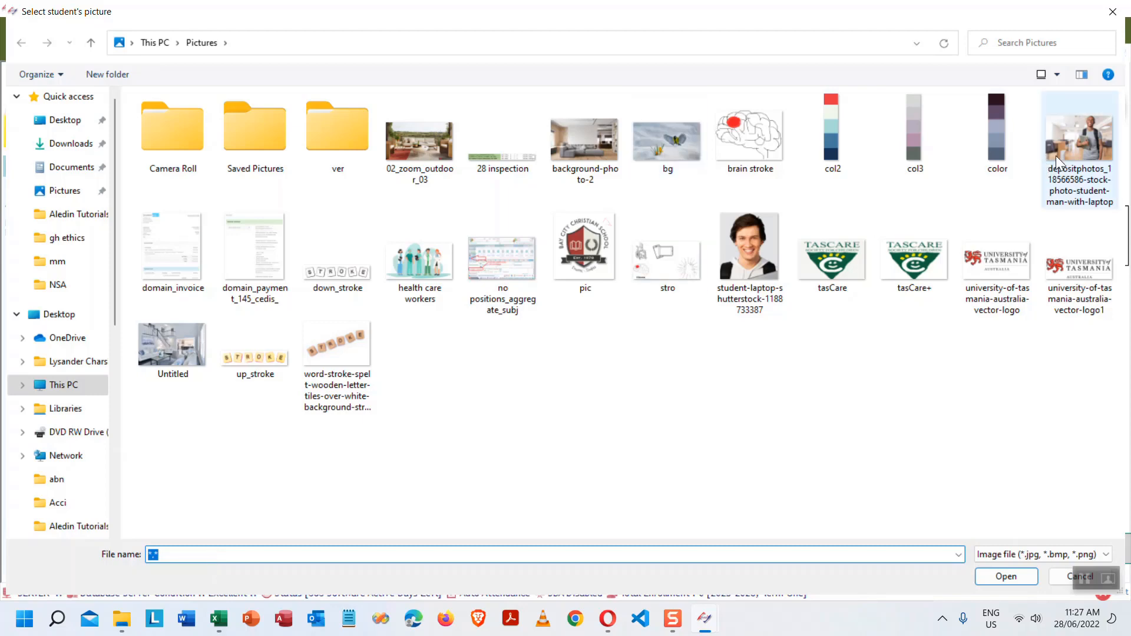
pyautogui.click(1095, 137)
pyautogui.rightClick(1098, 140)
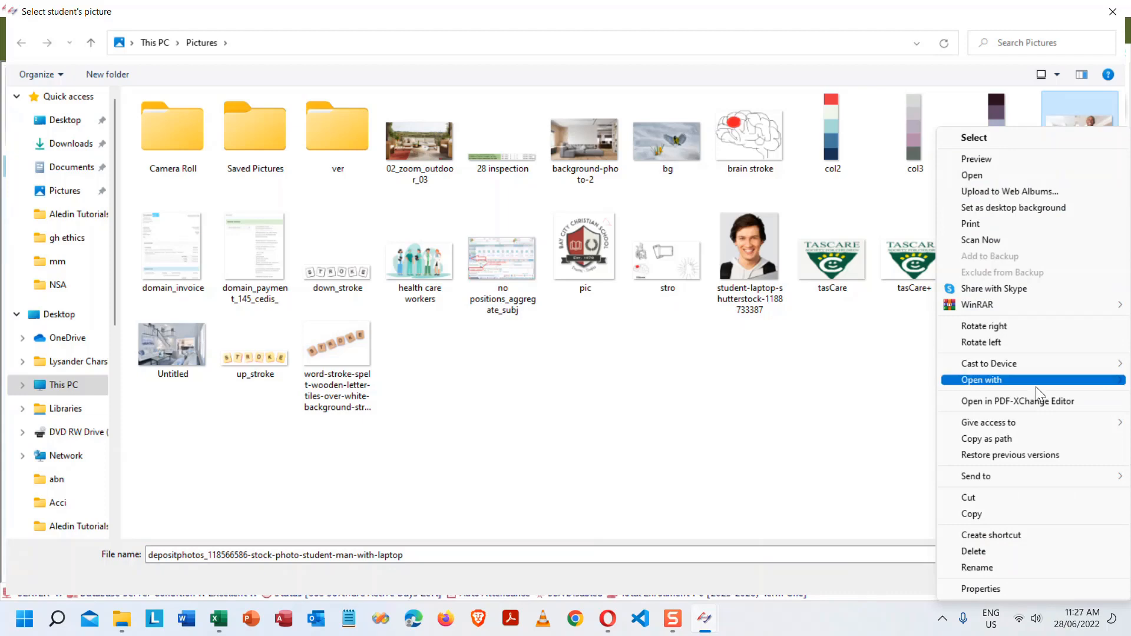
pyautogui.moveTo(1004, 378)
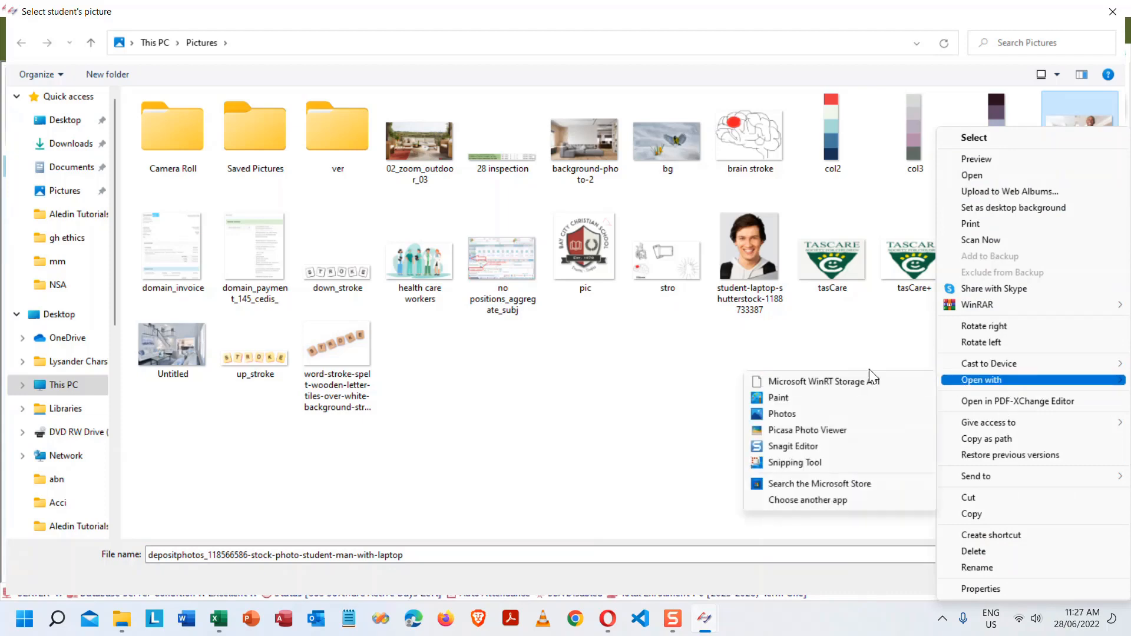
pyautogui.click(786, 398)
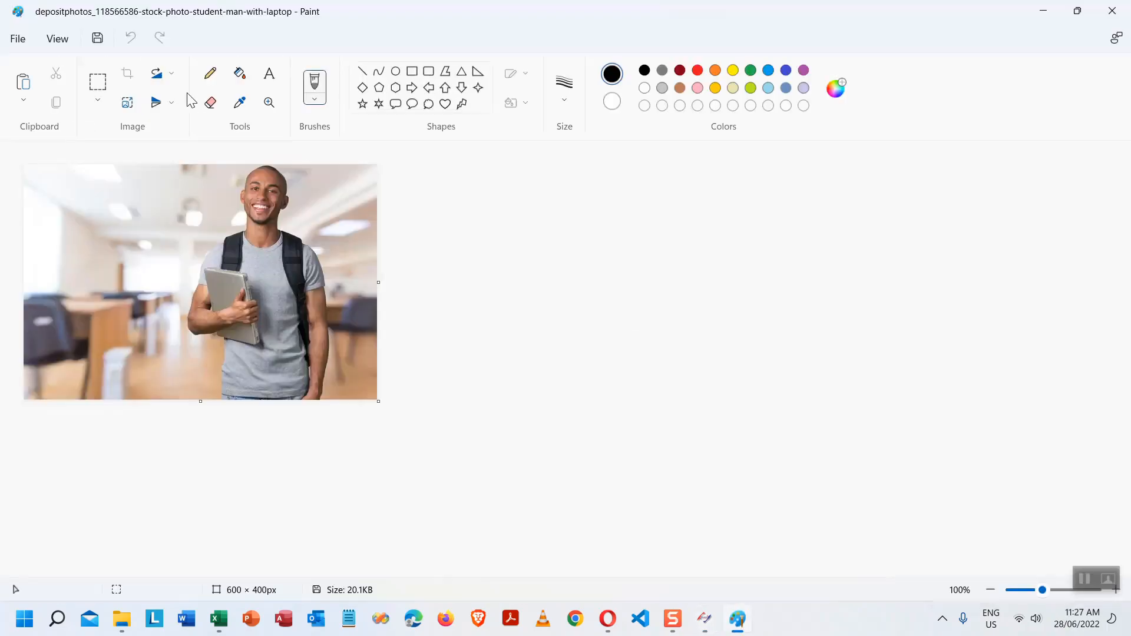
# - Crop the photo to a 129 × 159 px portrait of the man's head
pyautogui.moveTo(228, 165); pyautogui.dragTo(302, 257)
pyautogui.rightClick(262, 181)
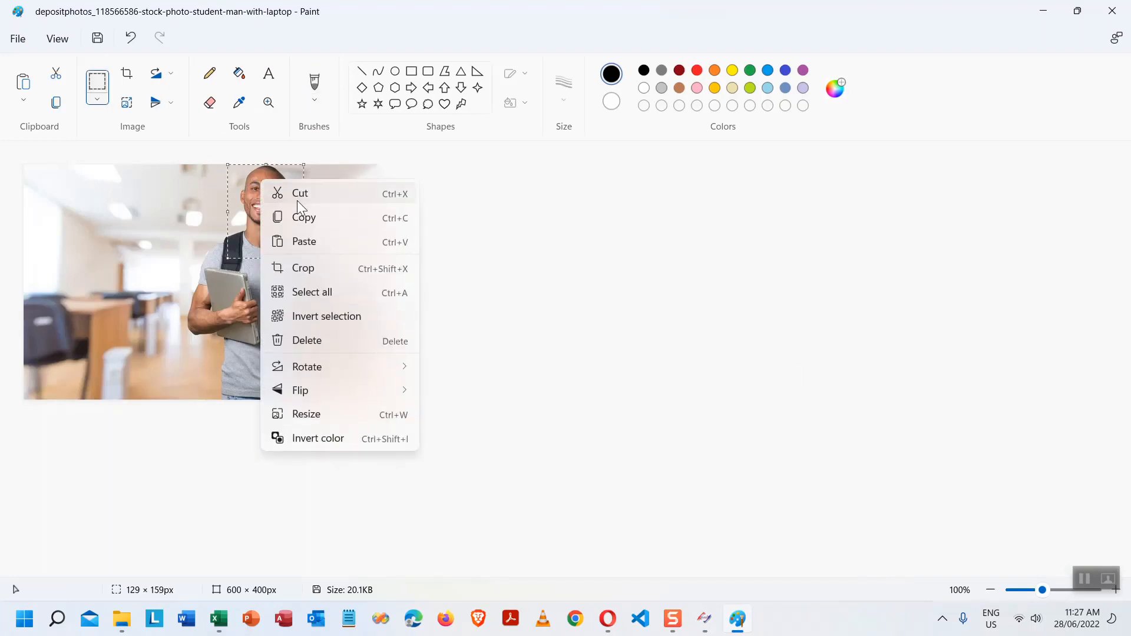
pyautogui.click(303, 193)
pyautogui.moveTo(371, 399); pyautogui.dragTo(36, 177)
pyautogui.click(23, 84)
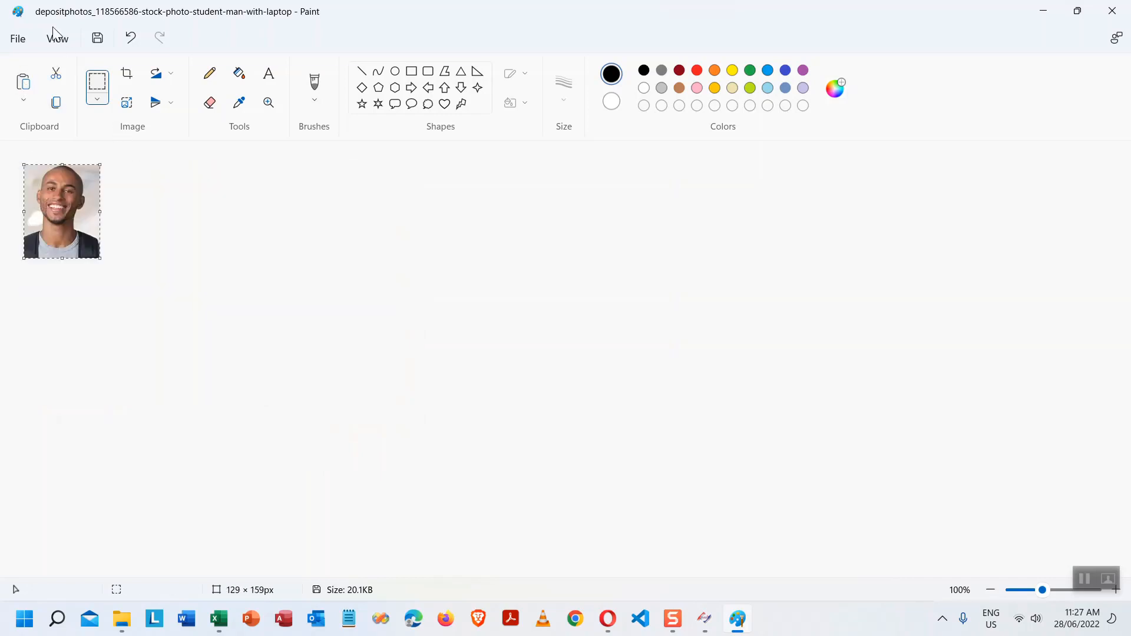
# - Save the cropped portrait to Pictures, accepting the loss of transparency
pyautogui.click(95, 37)
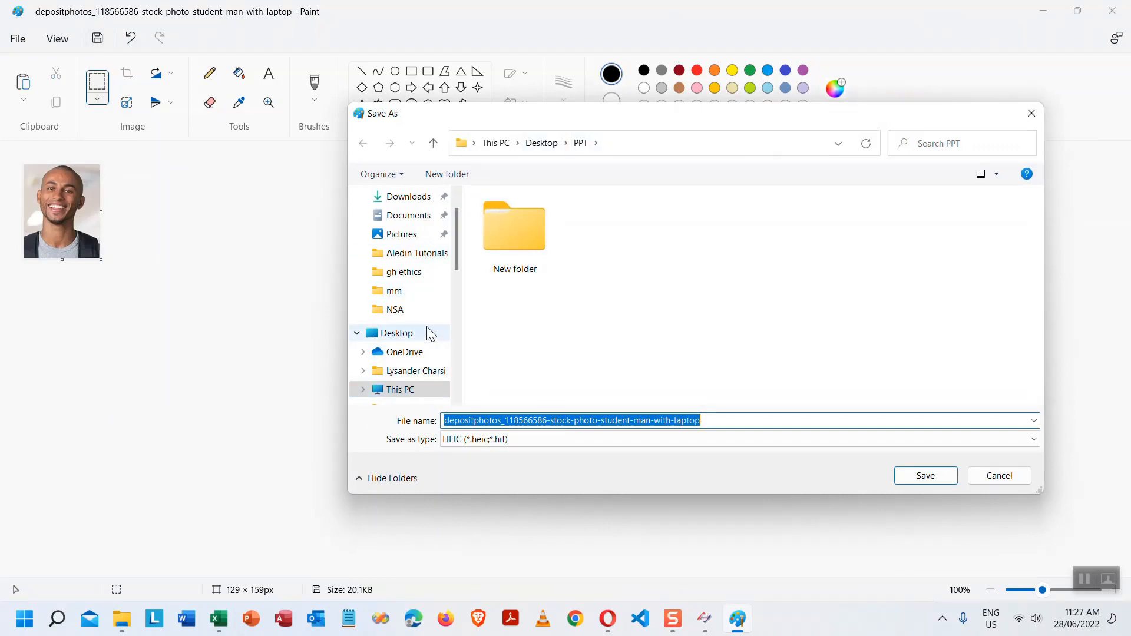
pyautogui.click(401, 234)
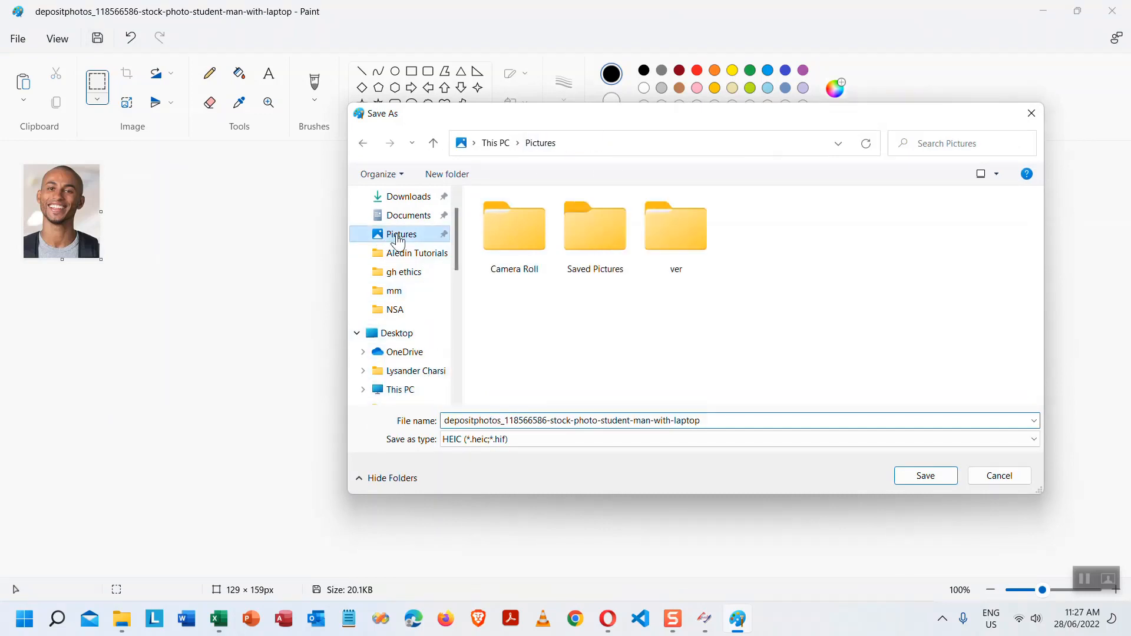
pyautogui.click(949, 477)
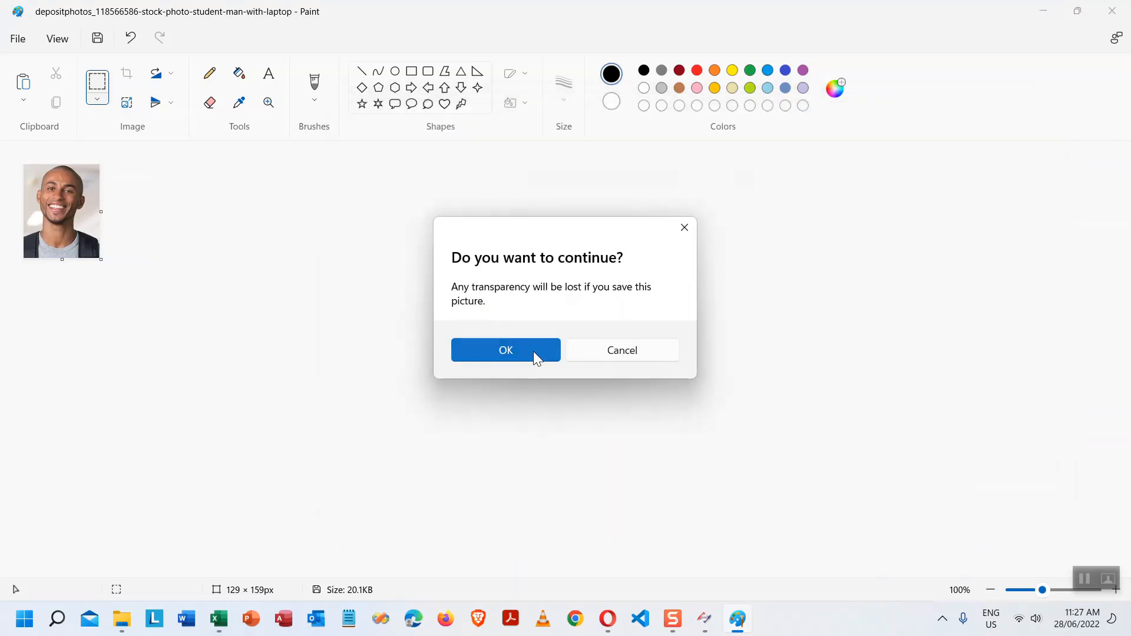
pyautogui.click(533, 353)
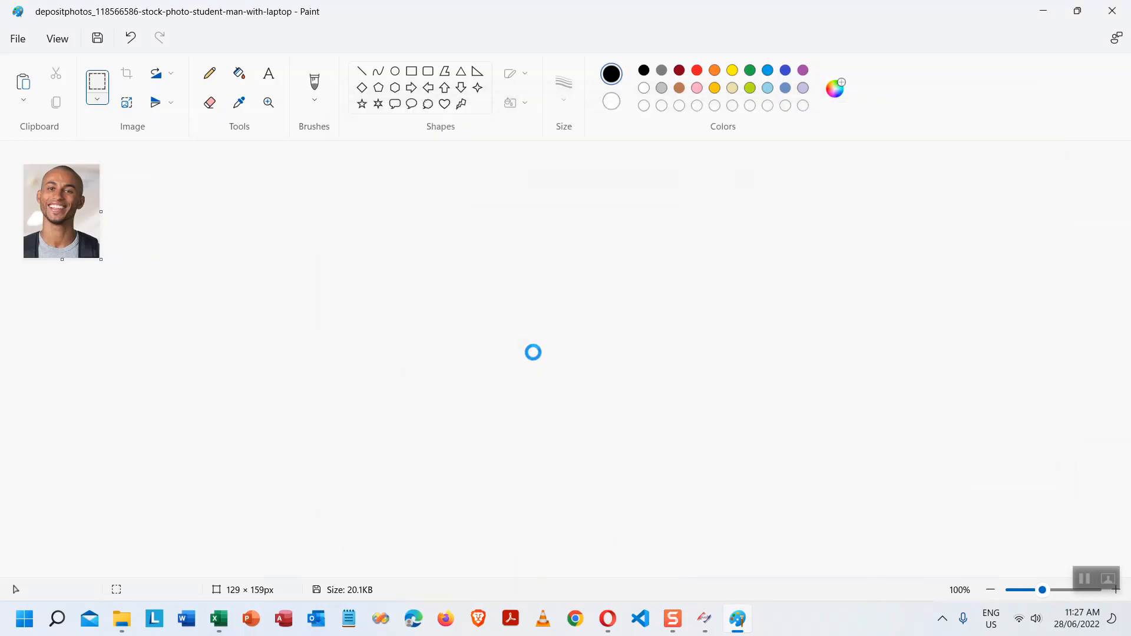
# - Save a PNG copy named ddd, then close Paint
pyautogui.click(22, 40)
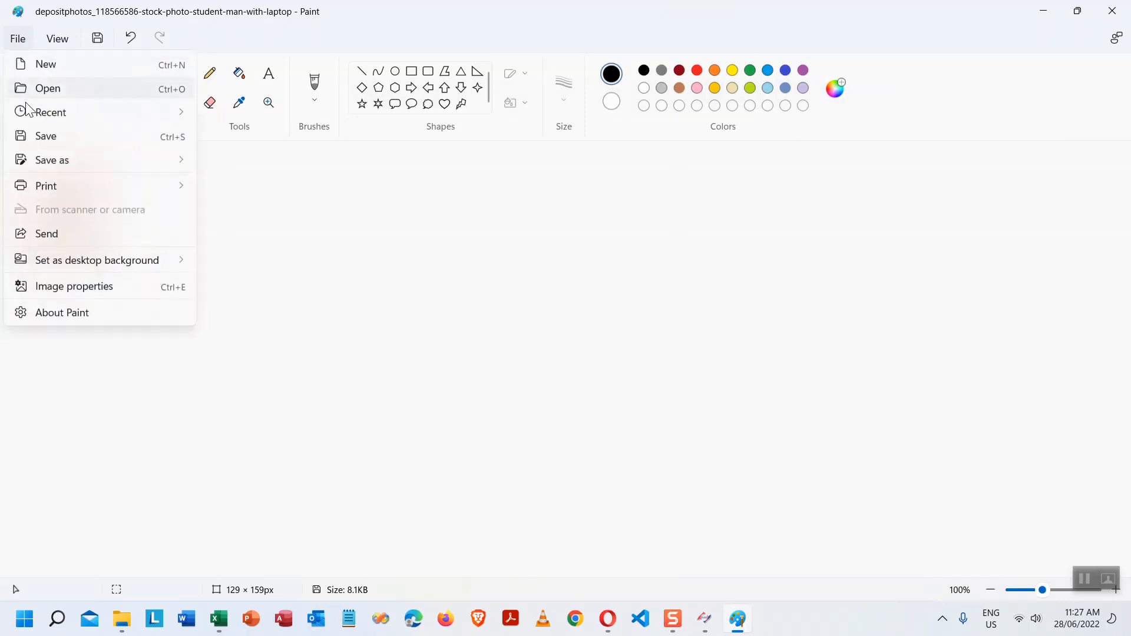
pyautogui.moveTo(71, 159)
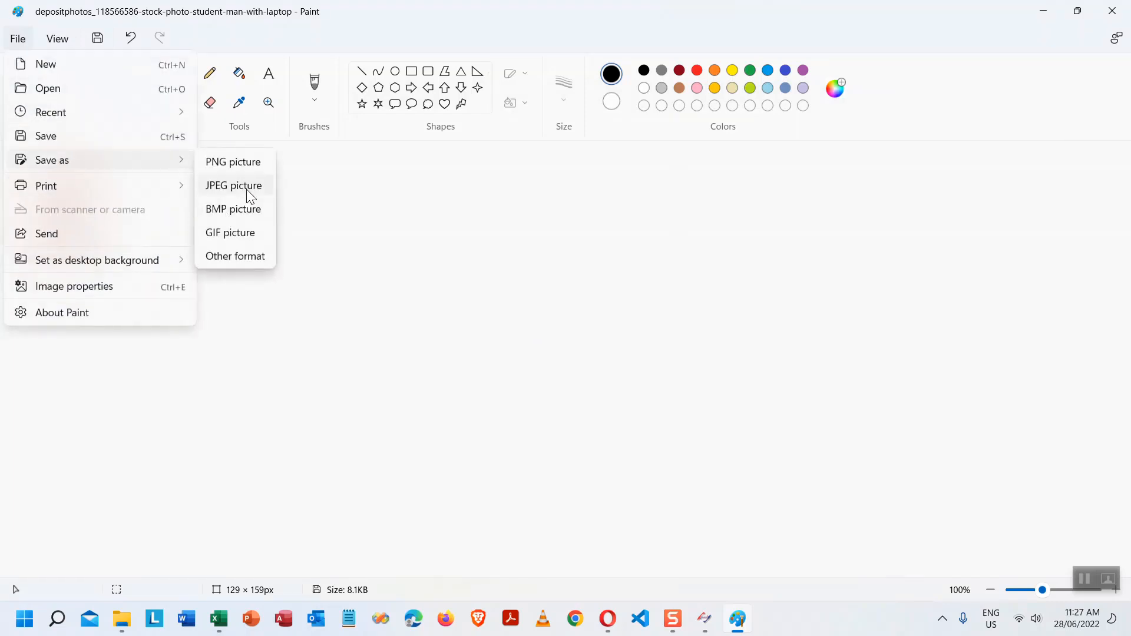
pyautogui.click(250, 165)
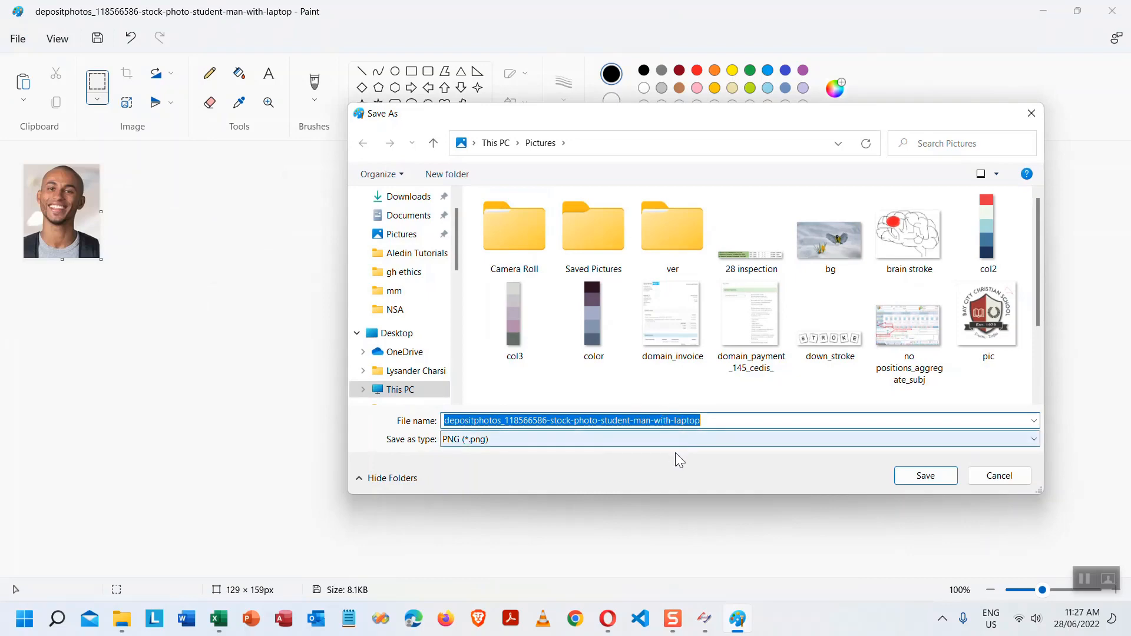
pyautogui.write('ddd')
pyautogui.click(929, 481)
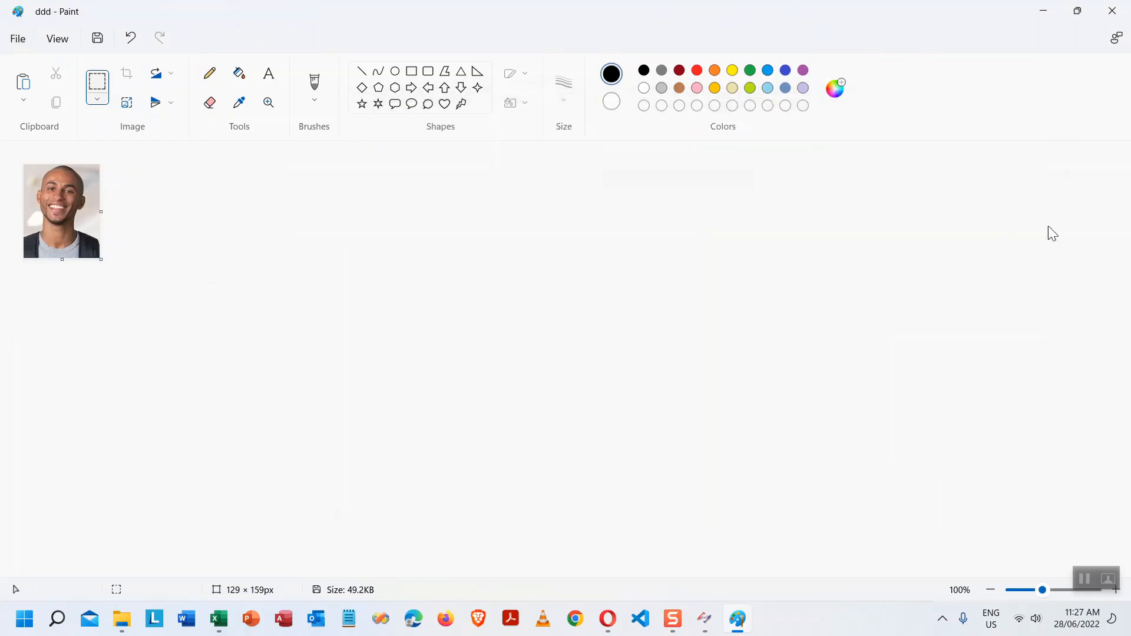
pyautogui.click(1111, 11)
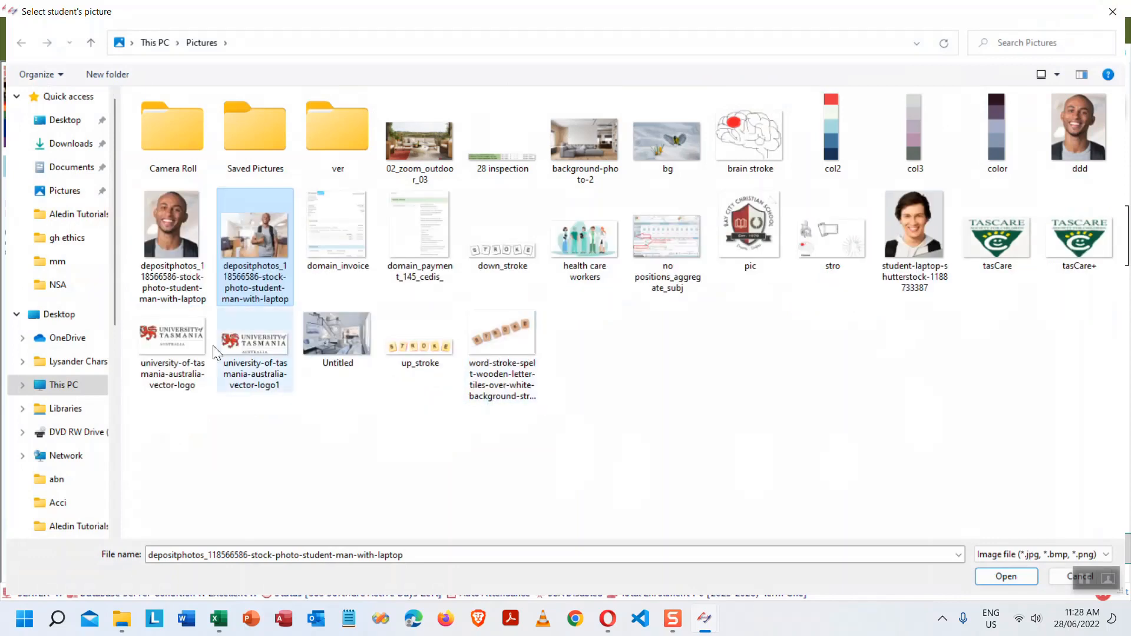
# - Reopen Select student's picture and set the ddd face portrait as the student's photo
pyautogui.click(1094, 132)
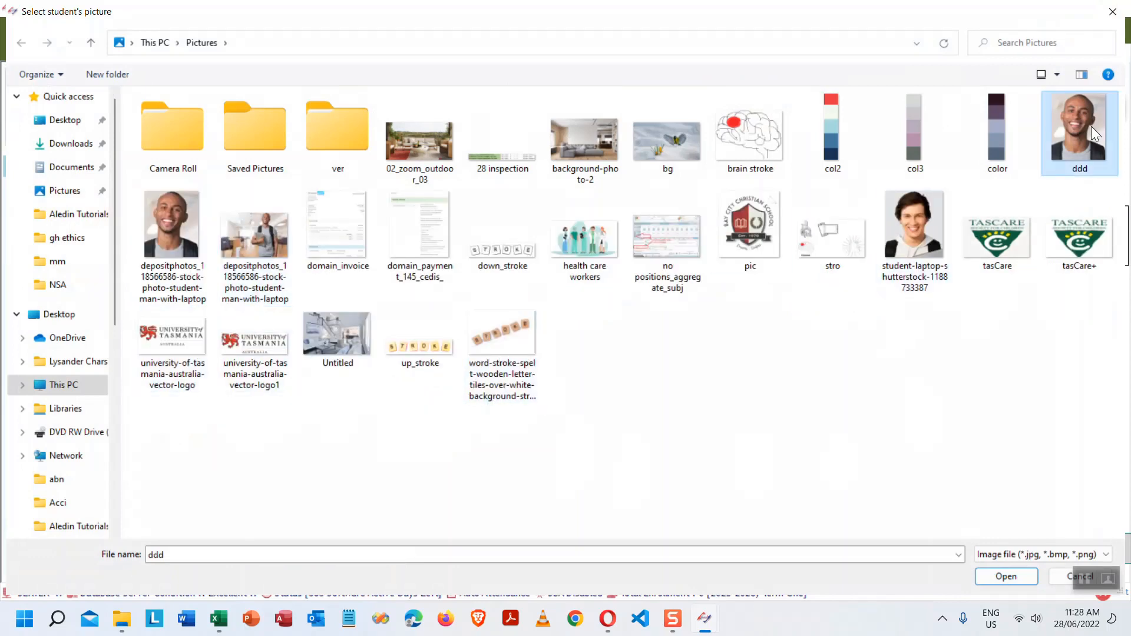
pyautogui.click(1112, 12)
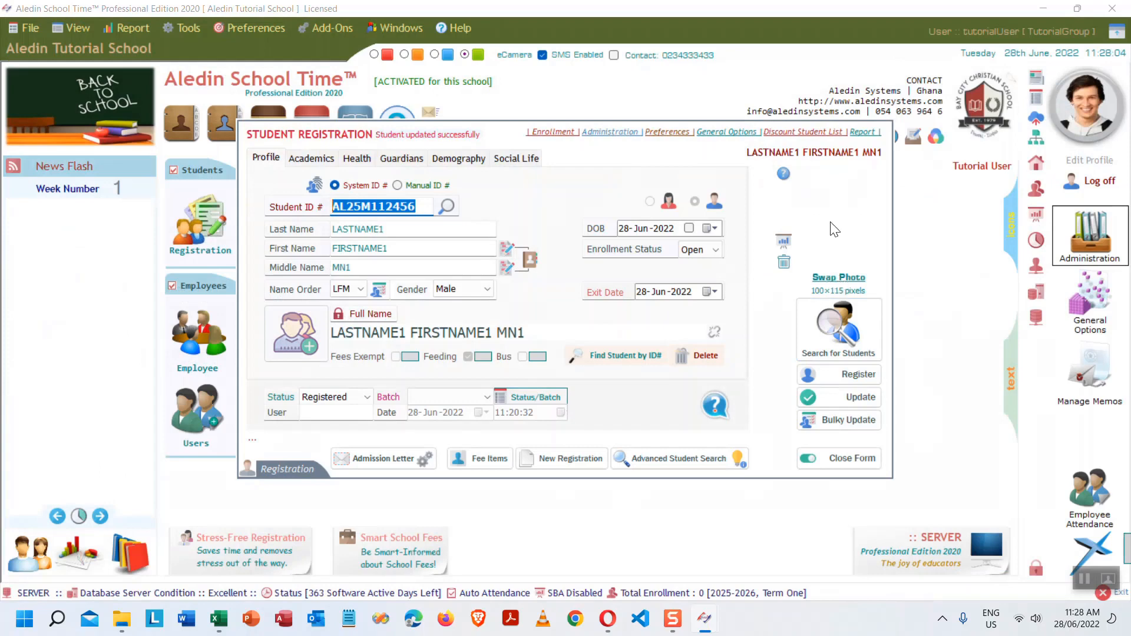
pyautogui.moveTo(834, 238)
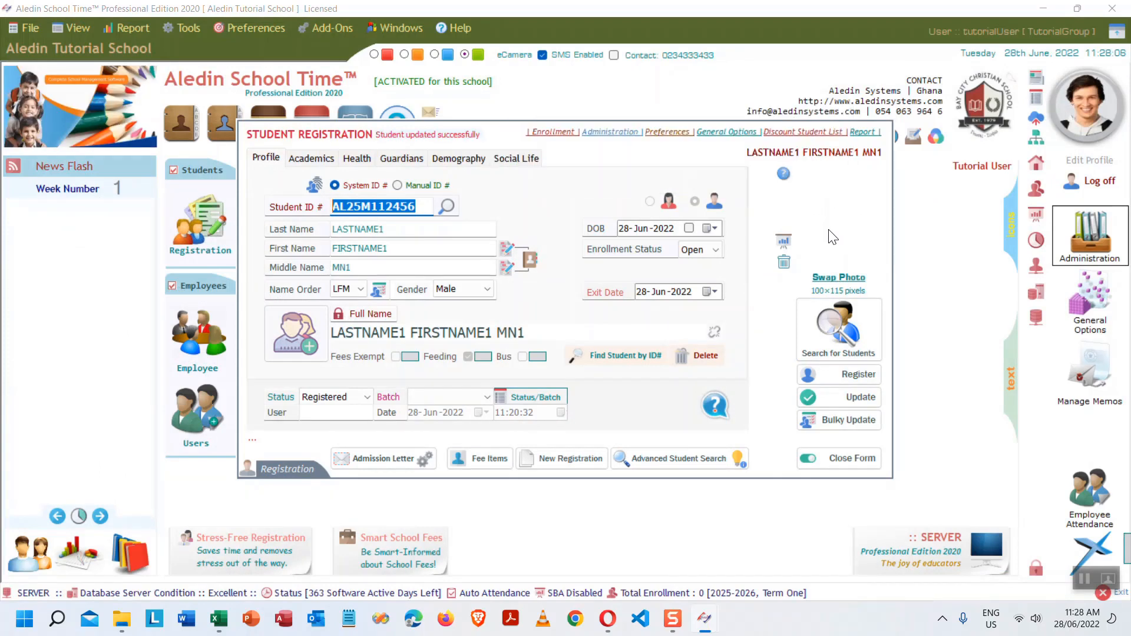
pyautogui.click(832, 236)
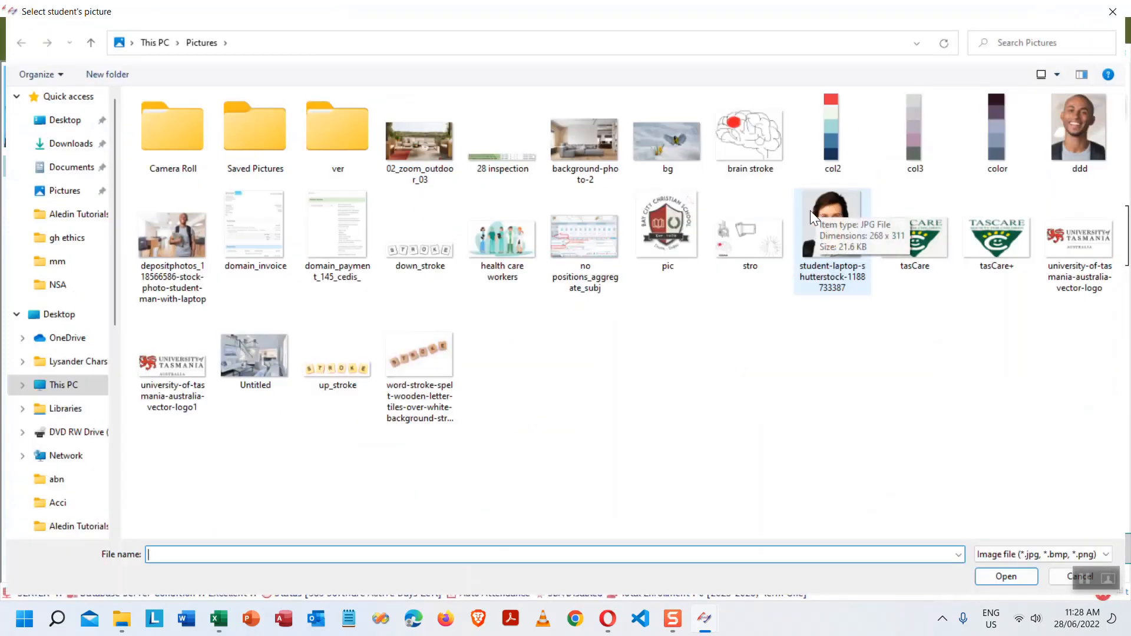
pyautogui.doubleClick(1042, 12)
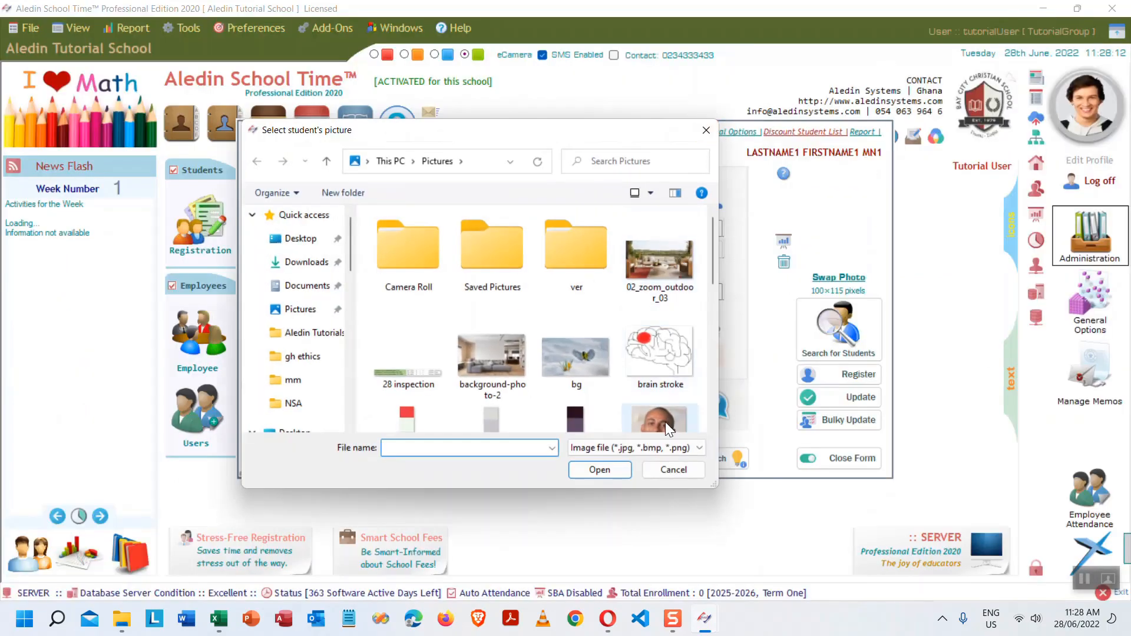
pyautogui.scroll(-1, 674, 409)
pyautogui.doubleClick(668, 412)
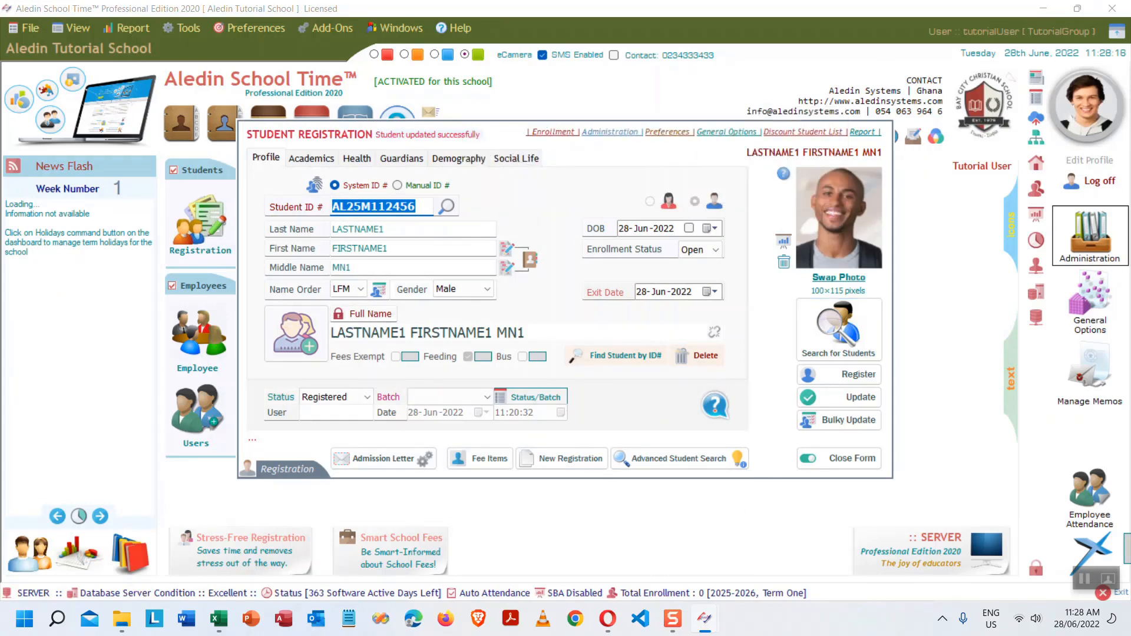
# - Drag ddd from the Pictures window onto the student photo box, then close the Pictures window
pyautogui.moveTo(121, 618)
pyautogui.click(175, 553)
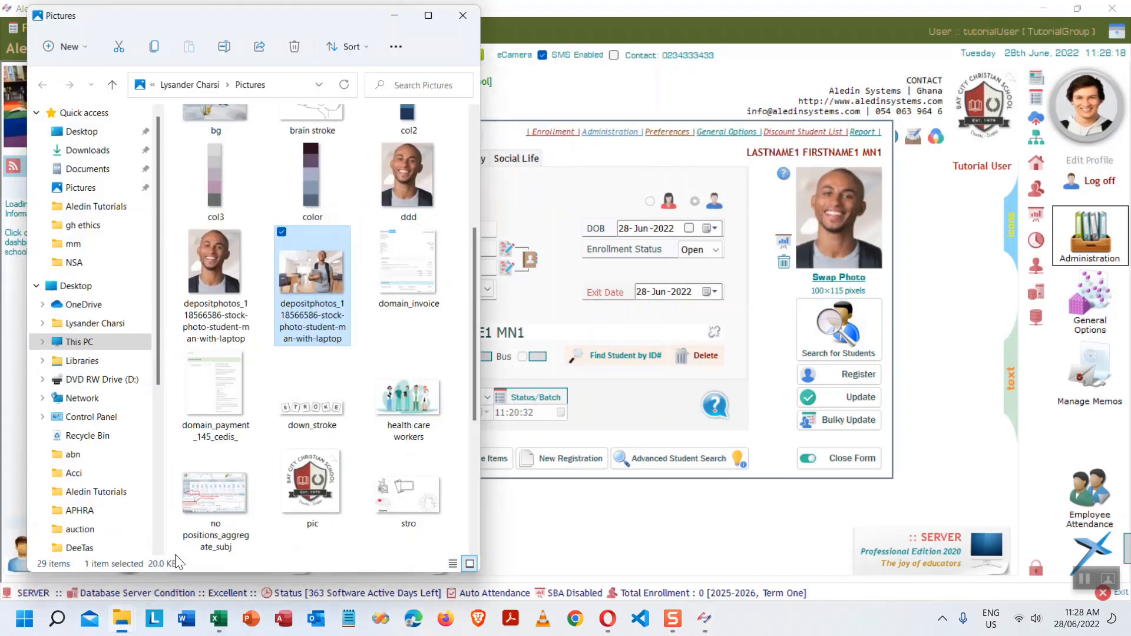
pyautogui.scroll(3, 393, 412)
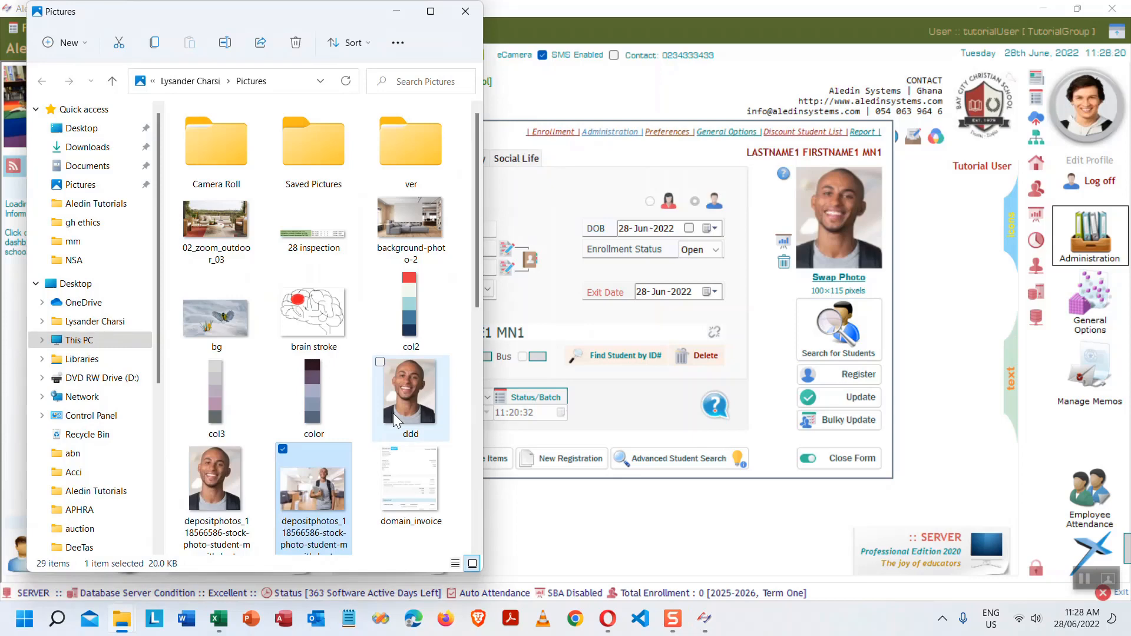
pyautogui.scroll(-5, 393, 414)
pyautogui.moveTo(223, 295); pyautogui.dragTo(841, 217)
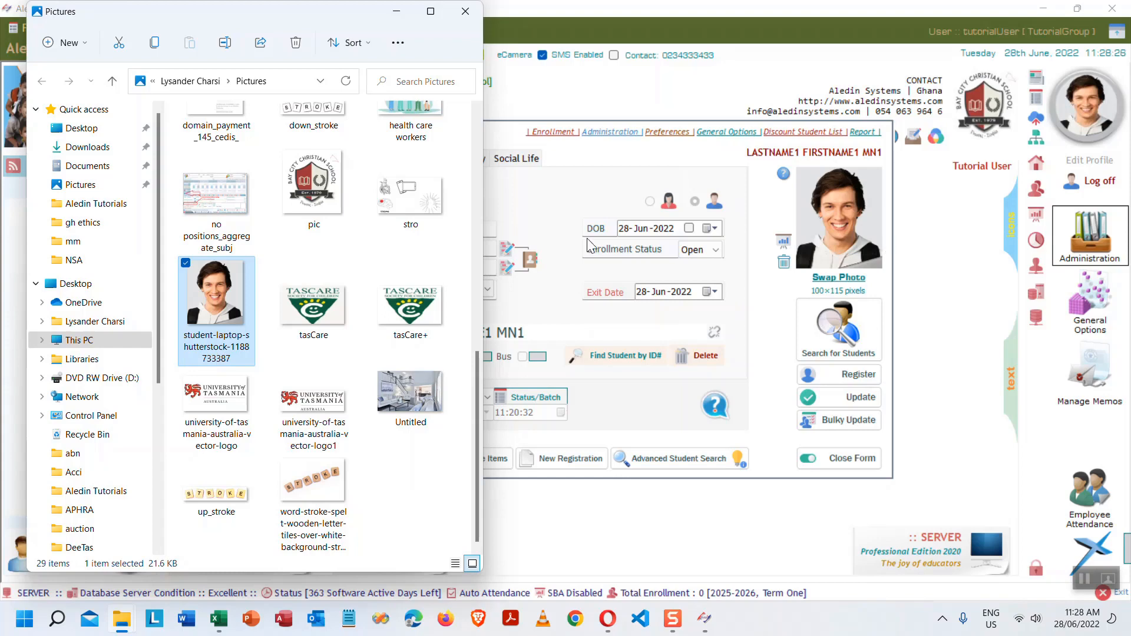
pyautogui.scroll(8, 426, 358)
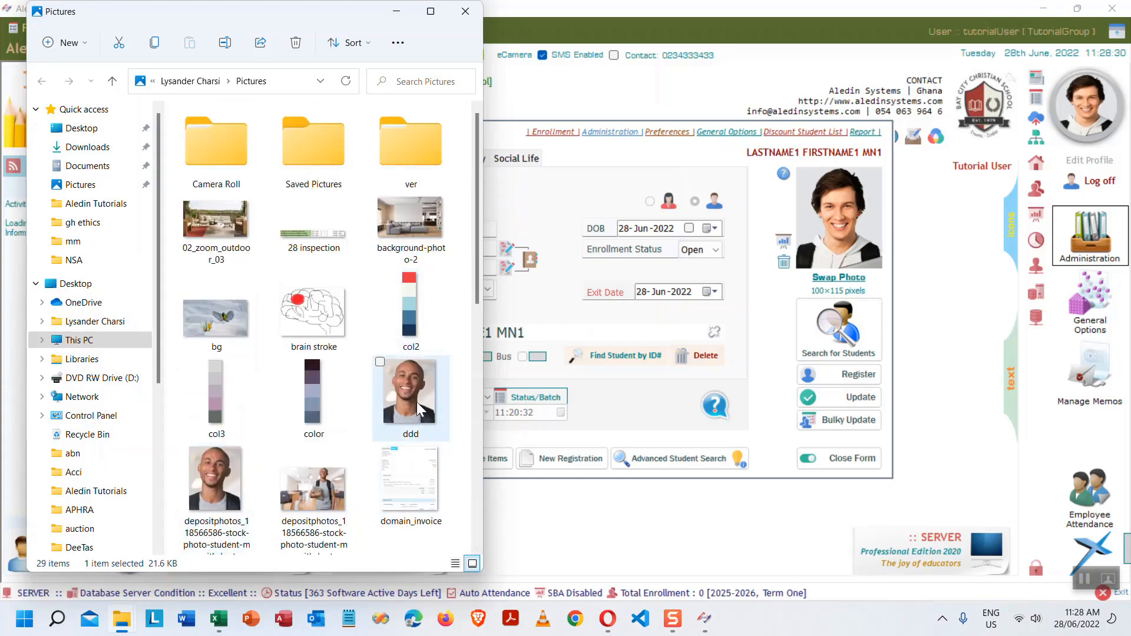
pyautogui.moveTo(406, 391); pyautogui.dragTo(874, 232)
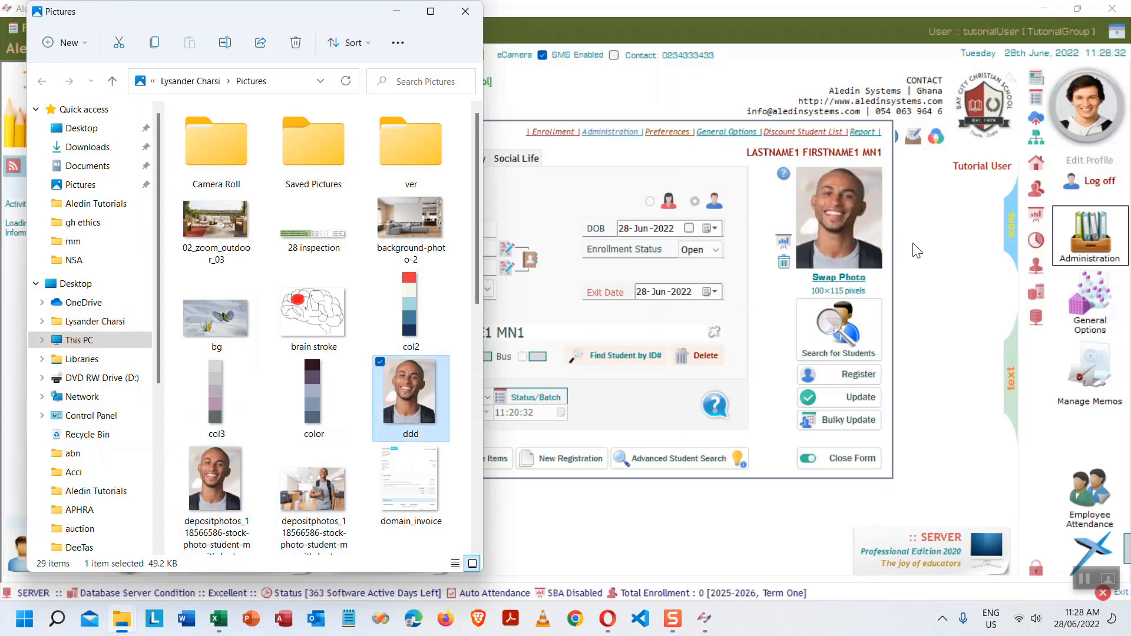
pyautogui.click(470, 13)
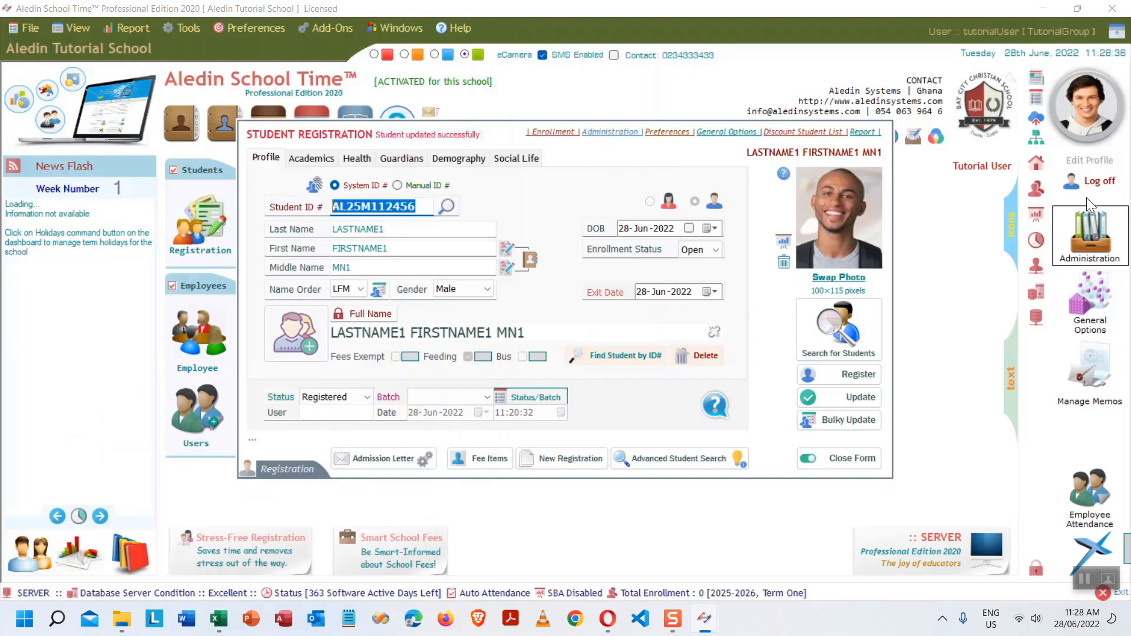
# - Cancel the update as a duplicate and close the registration form
pyautogui.click(849, 402)
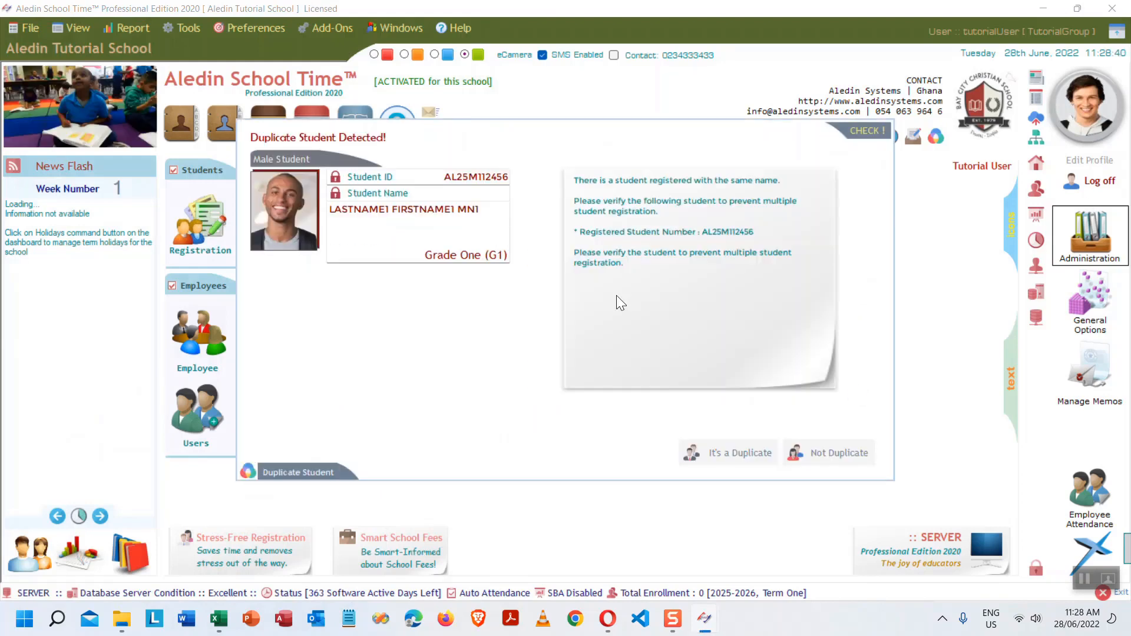
pyautogui.click(742, 453)
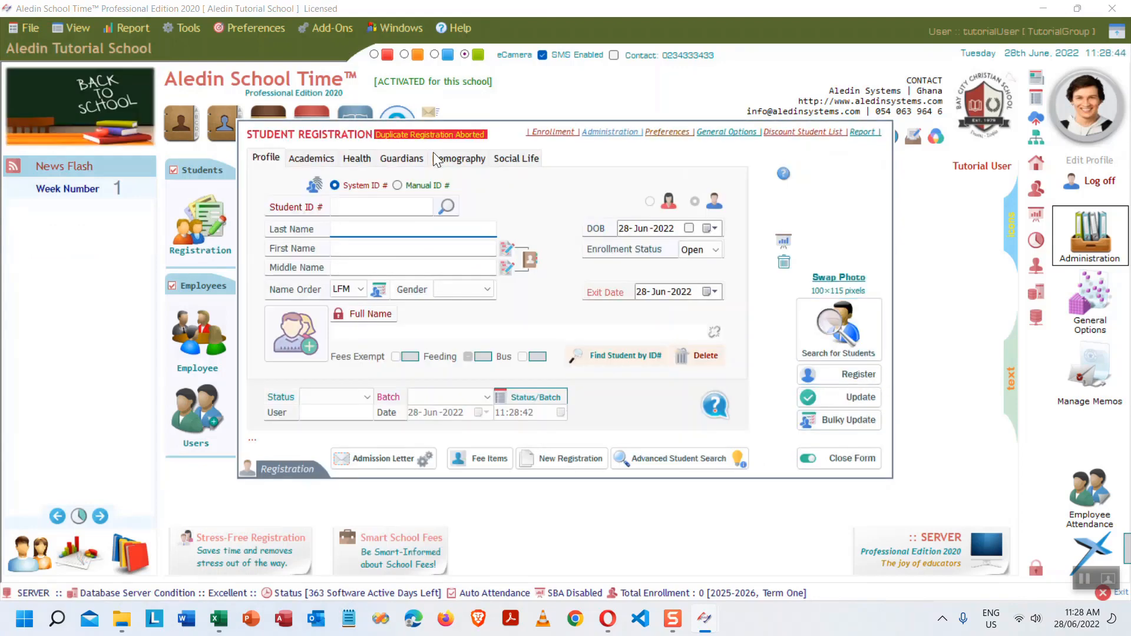
pyautogui.click(857, 460)
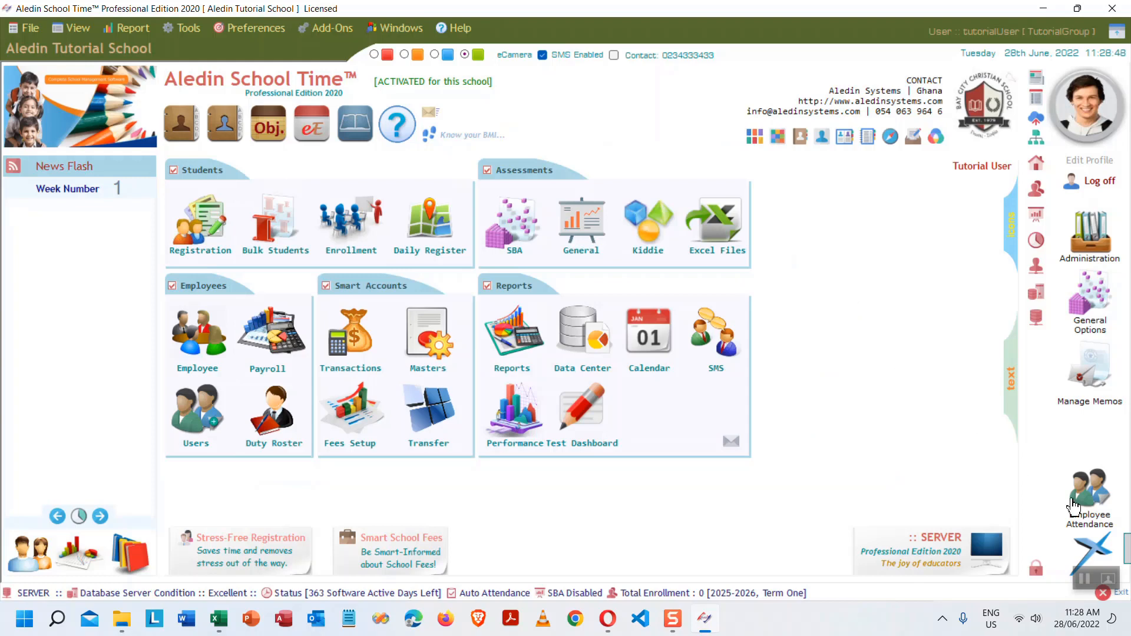
# - Reopen Registration, search students for 'first', and load LASTNAME1 FIRSTNAME1 MN1
pyautogui.click(202, 217)
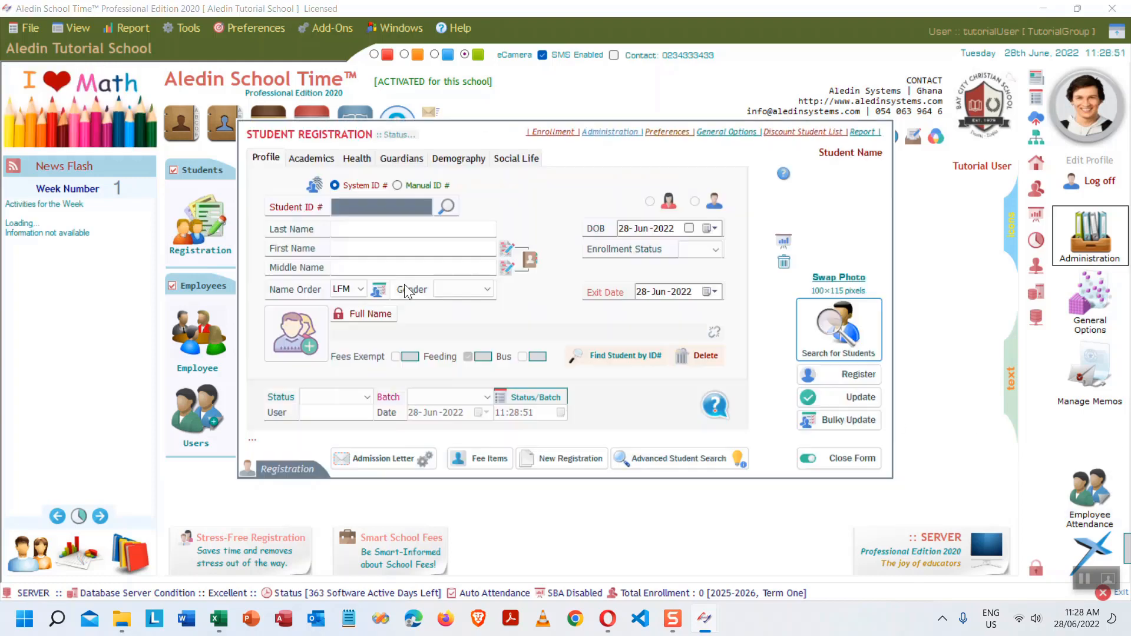
pyautogui.click(839, 330)
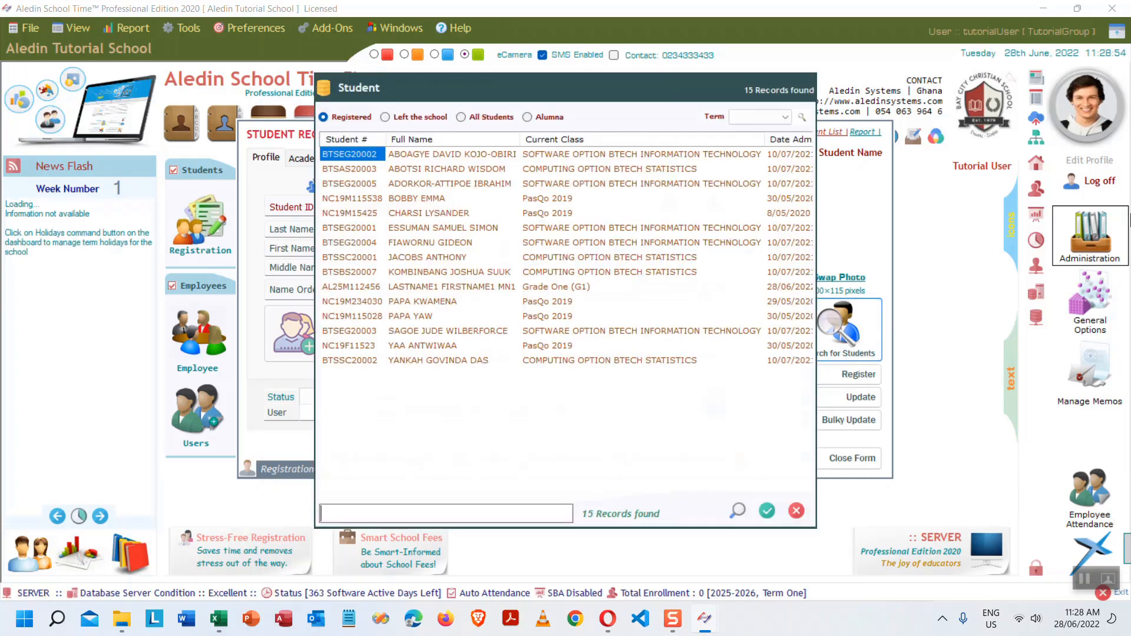
pyautogui.write('first')
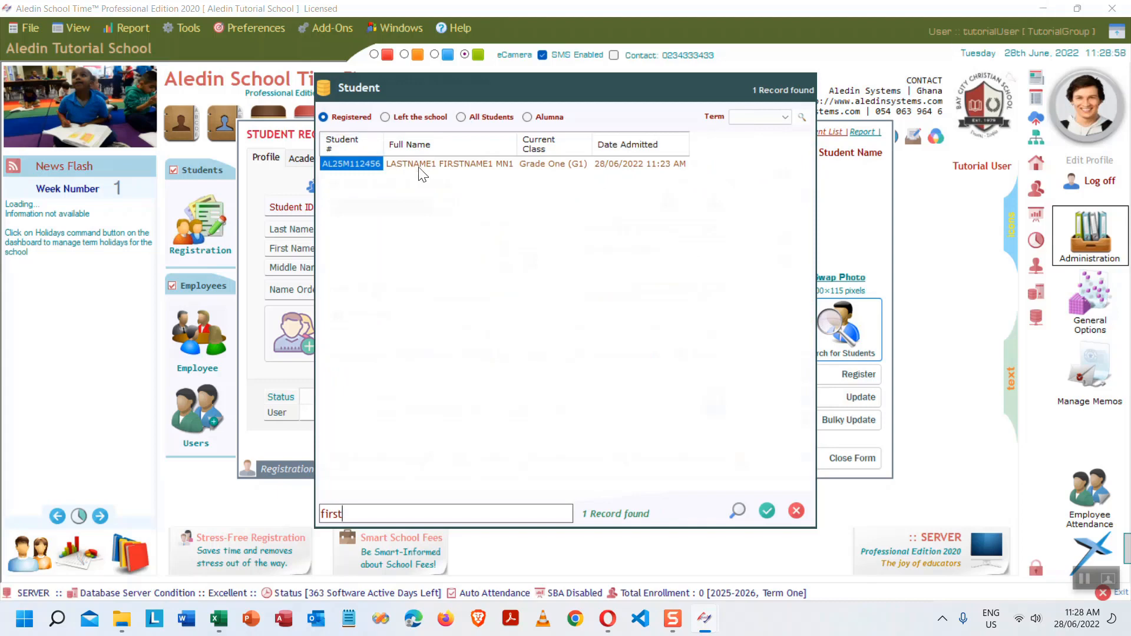
pyautogui.doubleClick(434, 167)
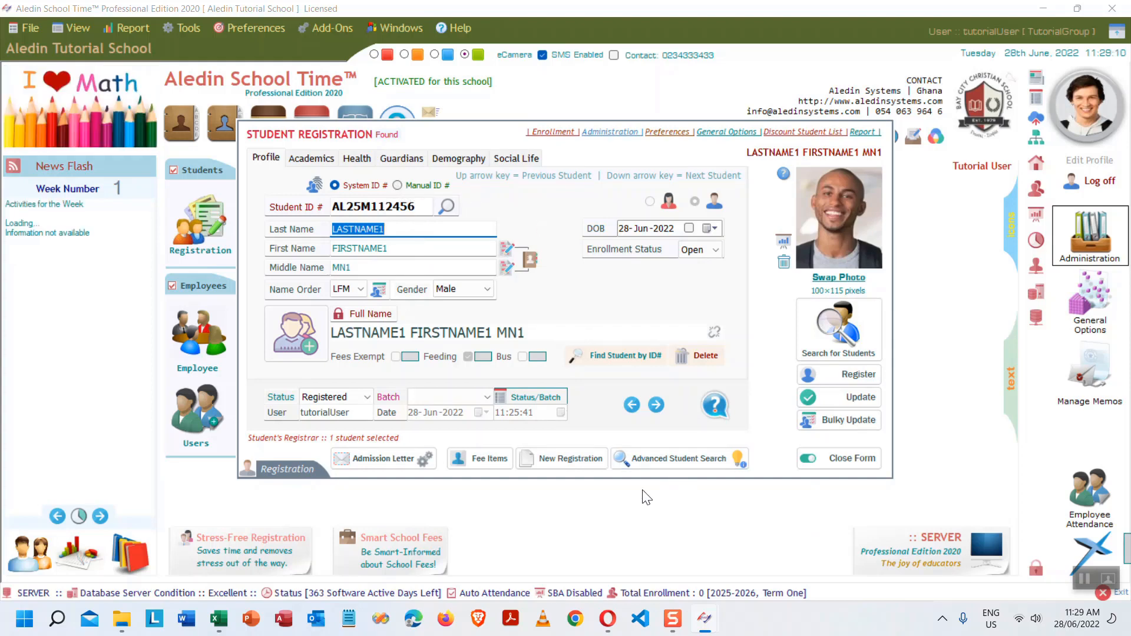
# - Start a new registration with the manual student ID AL/2025/2
pyautogui.click(547, 461)
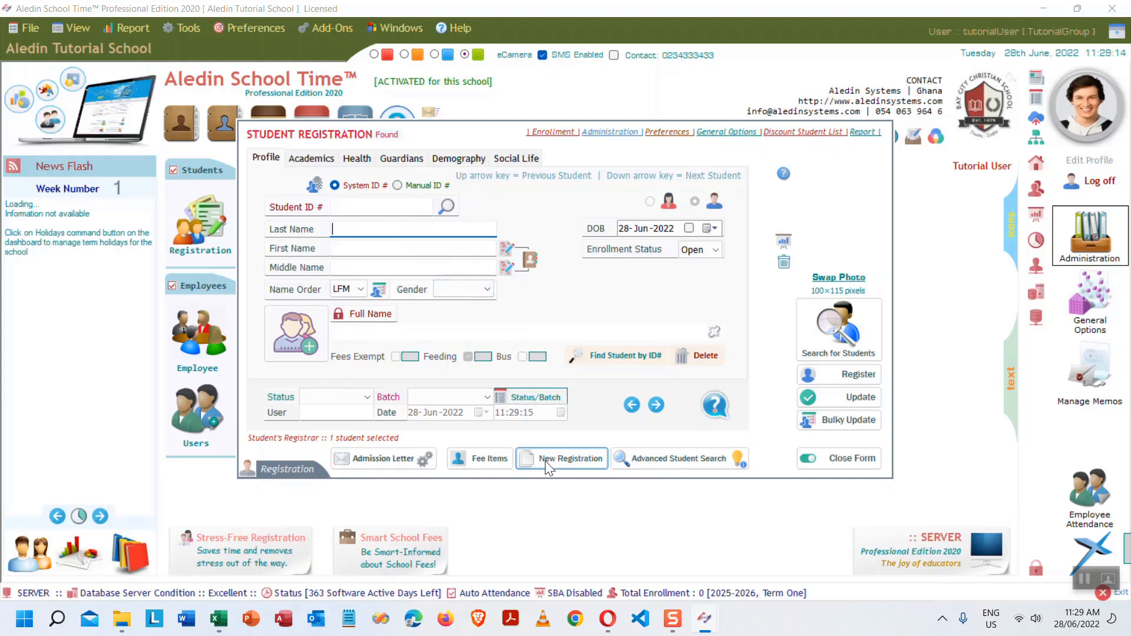
pyautogui.click(405, 186)
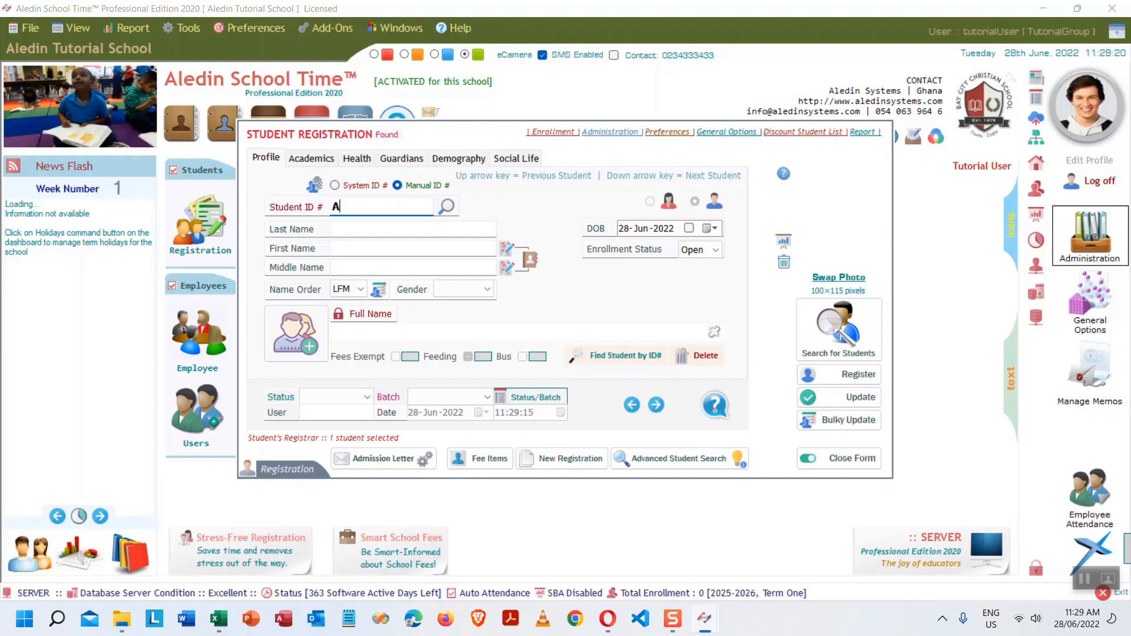
pyautogui.write('AL/2025/2')
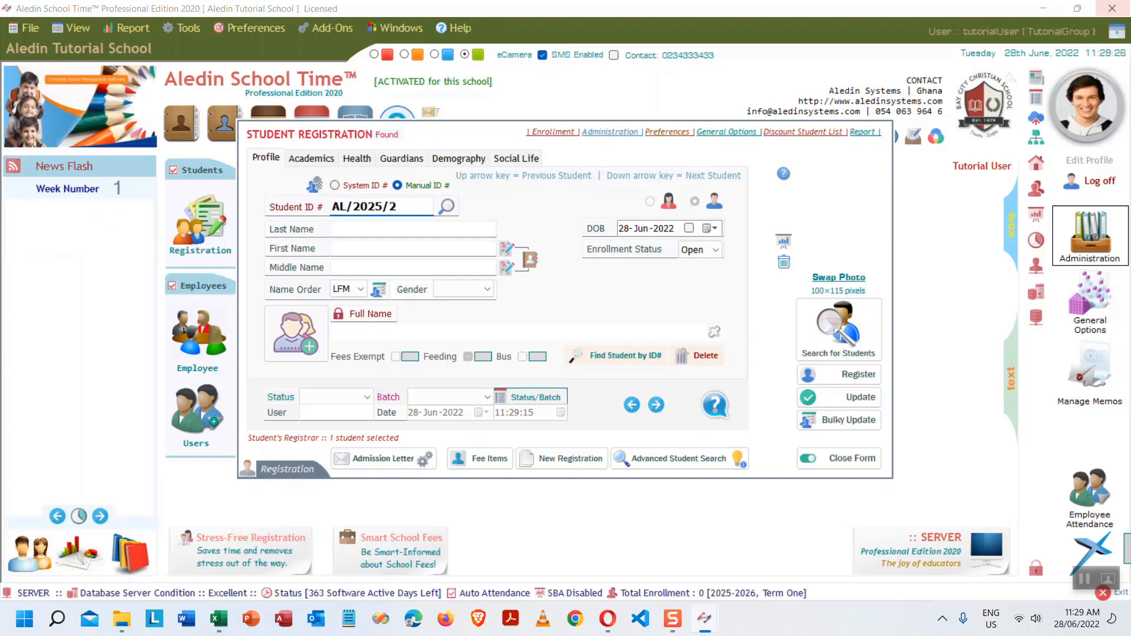
# - Enter the name LN2 FN2 MN2 and set the gender to Female
pyautogui.click(407, 232)
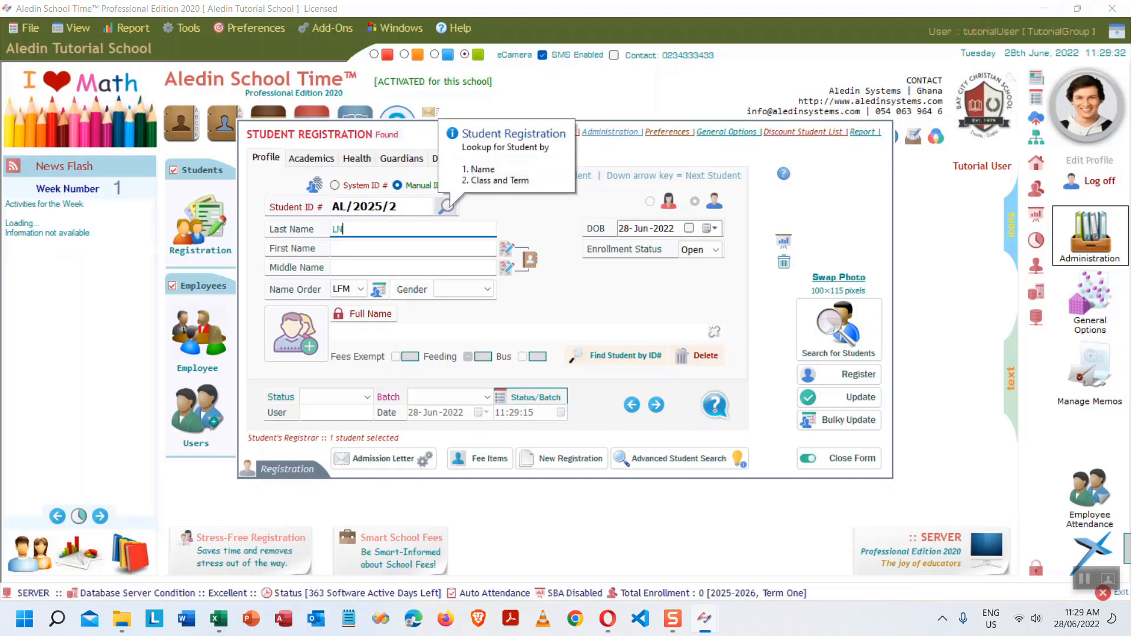
pyautogui.write('LN2')
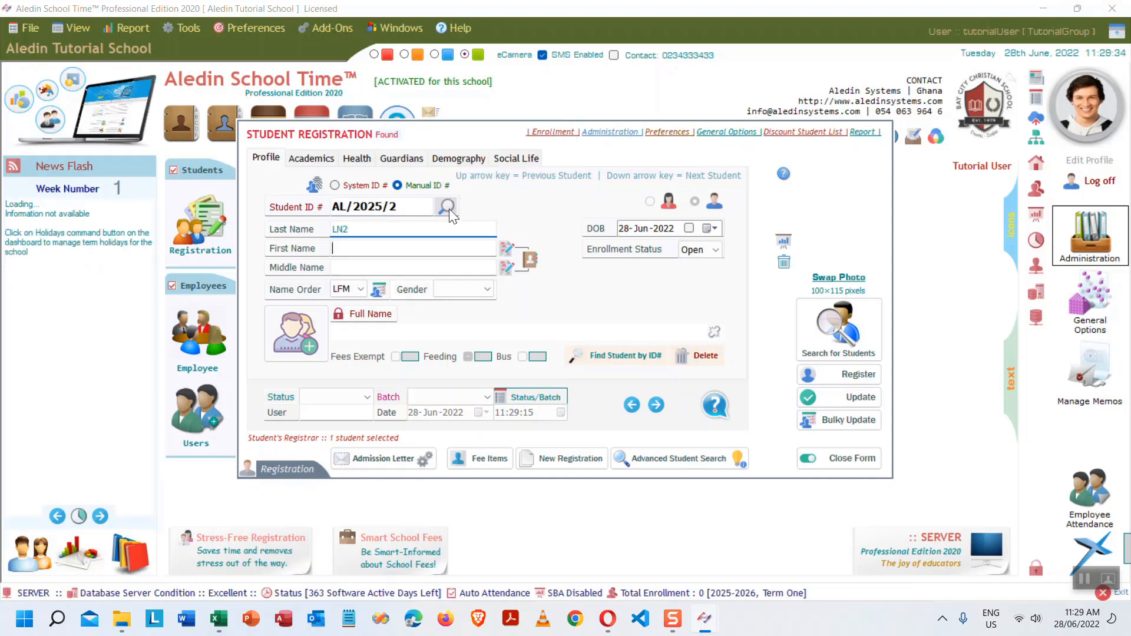
pyautogui.press('Tab')
pyautogui.write('FN')
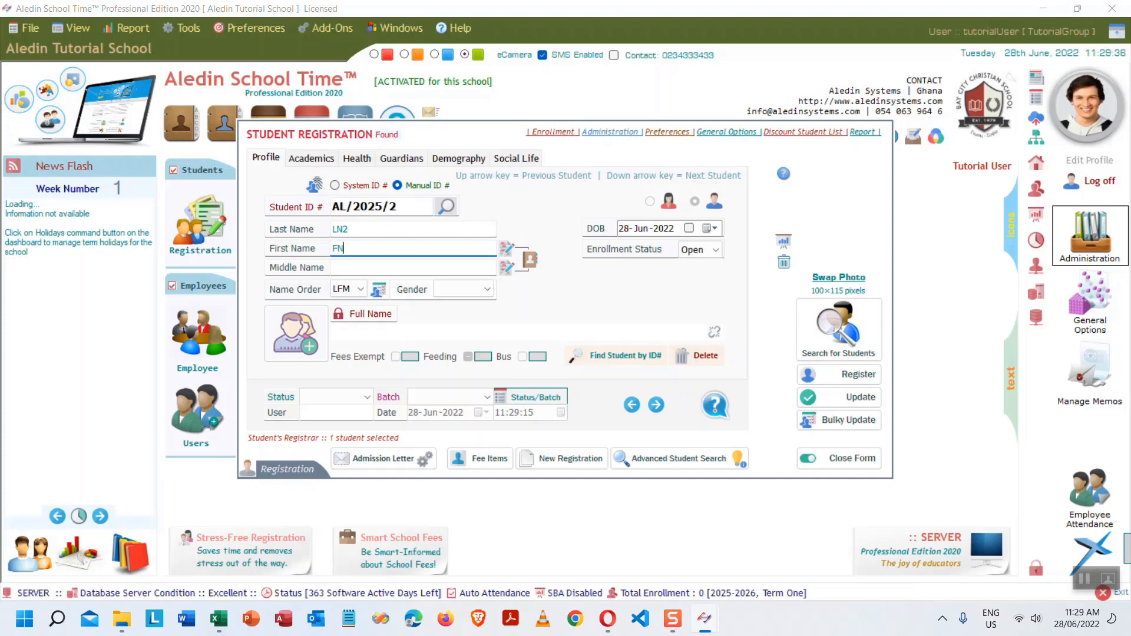
pyautogui.write('2')
pyautogui.press('Tab')
pyautogui.write('M')
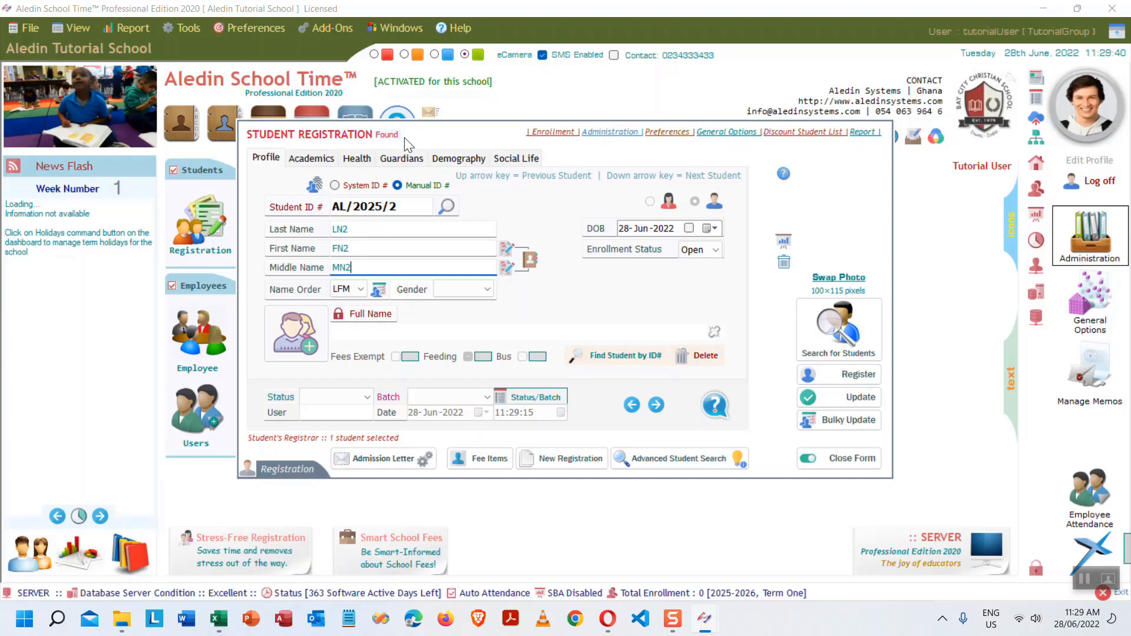
pyautogui.click(450, 287)
pyautogui.click(458, 328)
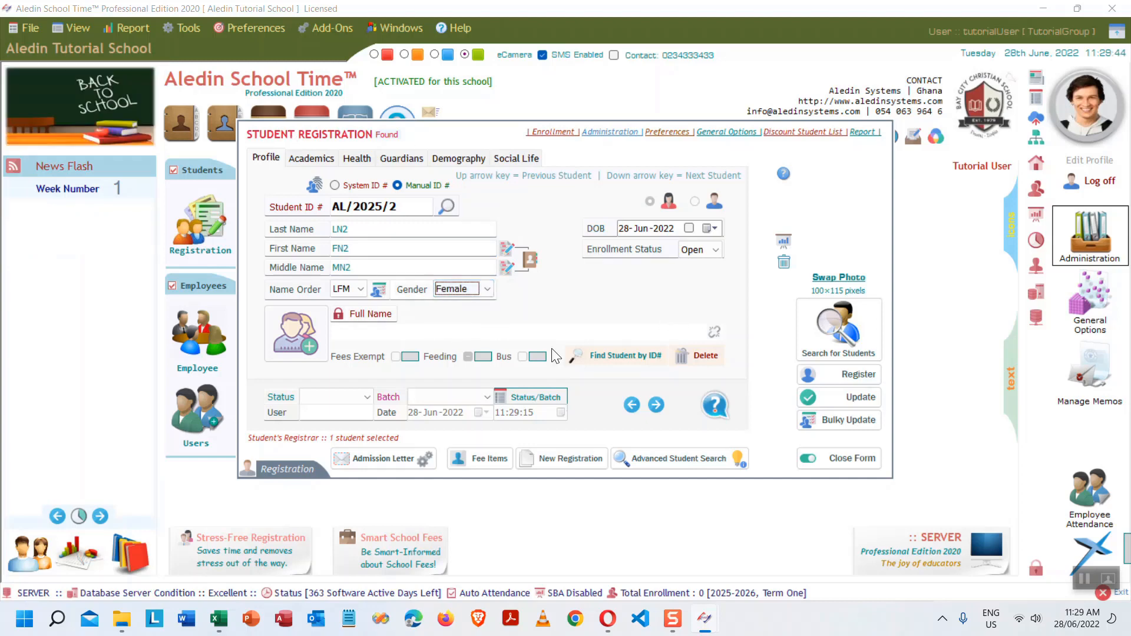
# - Set Class and Current Class to Grade One (G1), then register LN2 FN2 MN2
pyautogui.click(310, 164)
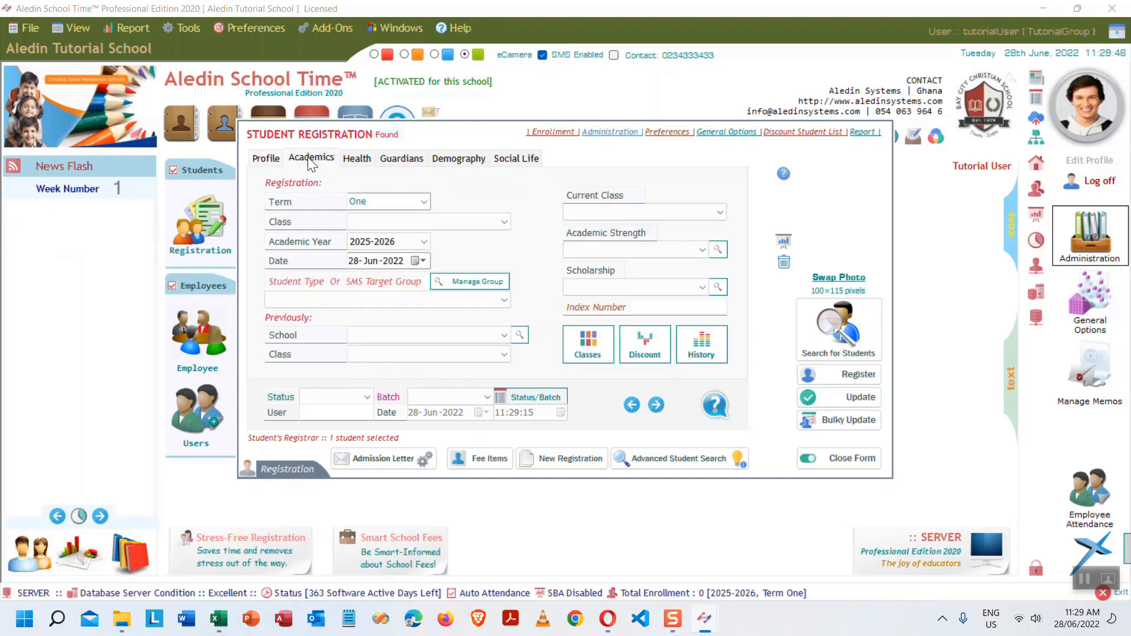
pyautogui.click(504, 224)
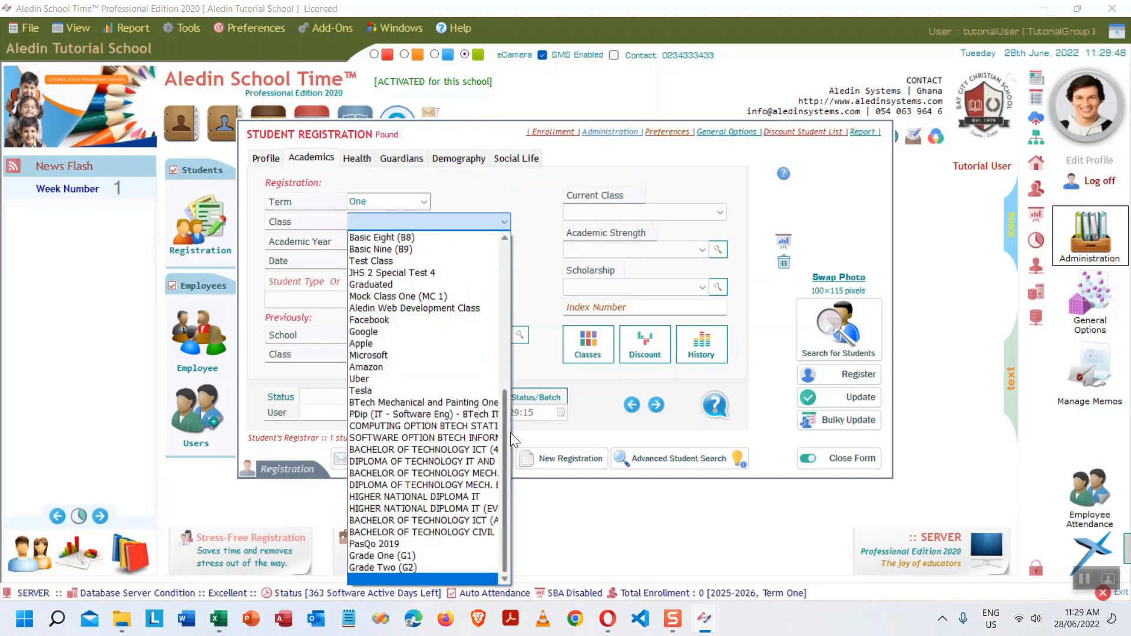
pyautogui.click(397, 556)
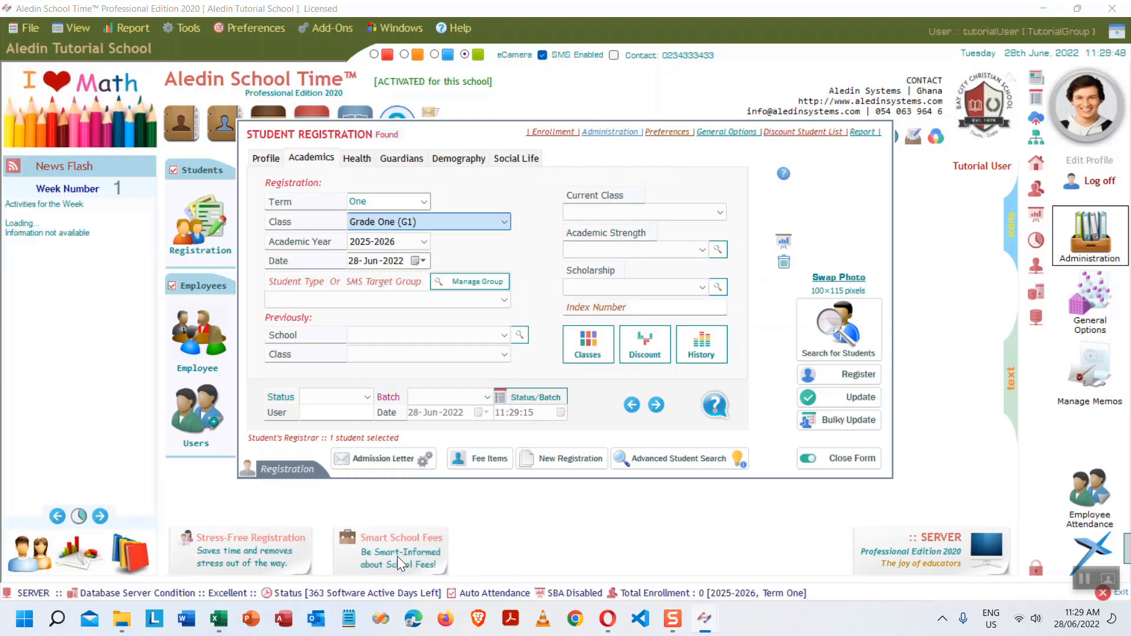
pyautogui.click(719, 212)
pyautogui.click(595, 546)
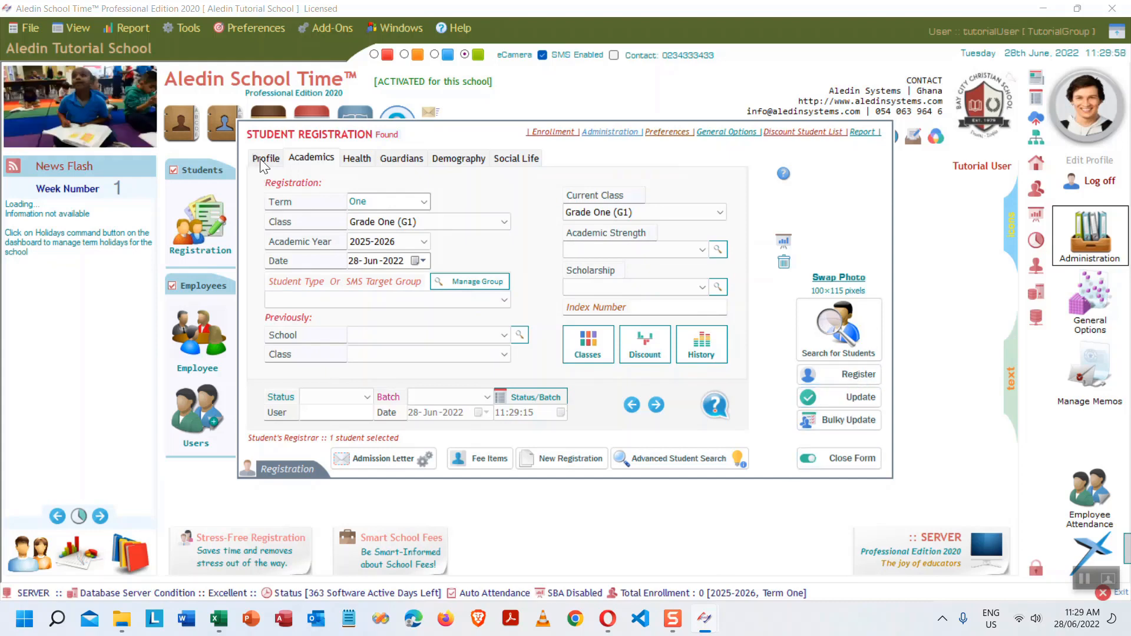
pyautogui.click(352, 160)
pyautogui.click(267, 157)
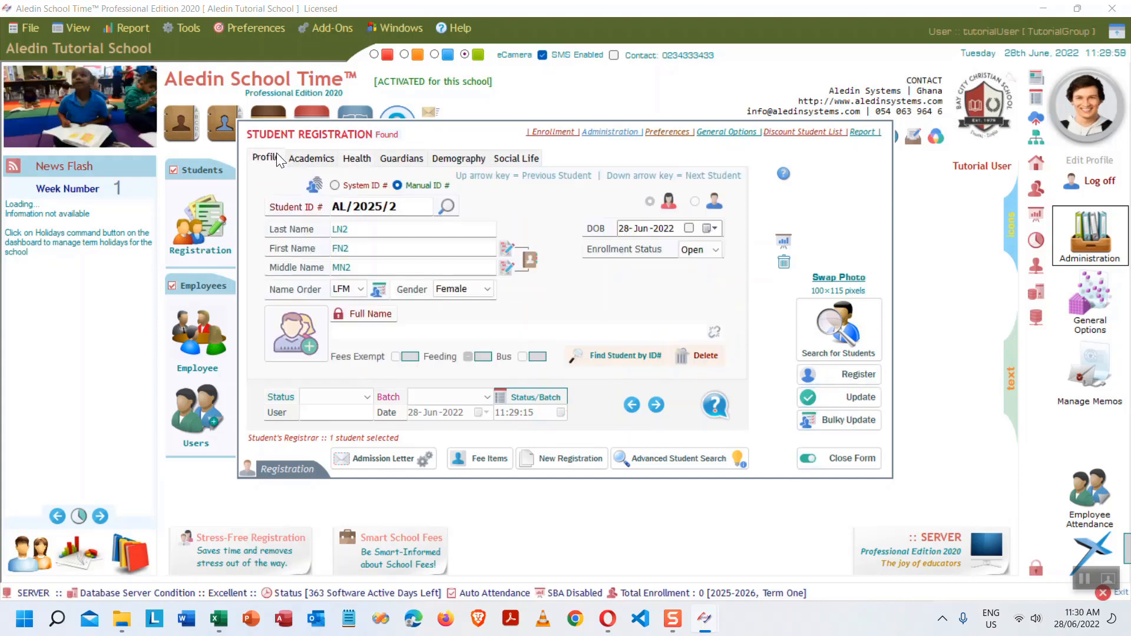
pyautogui.click(852, 377)
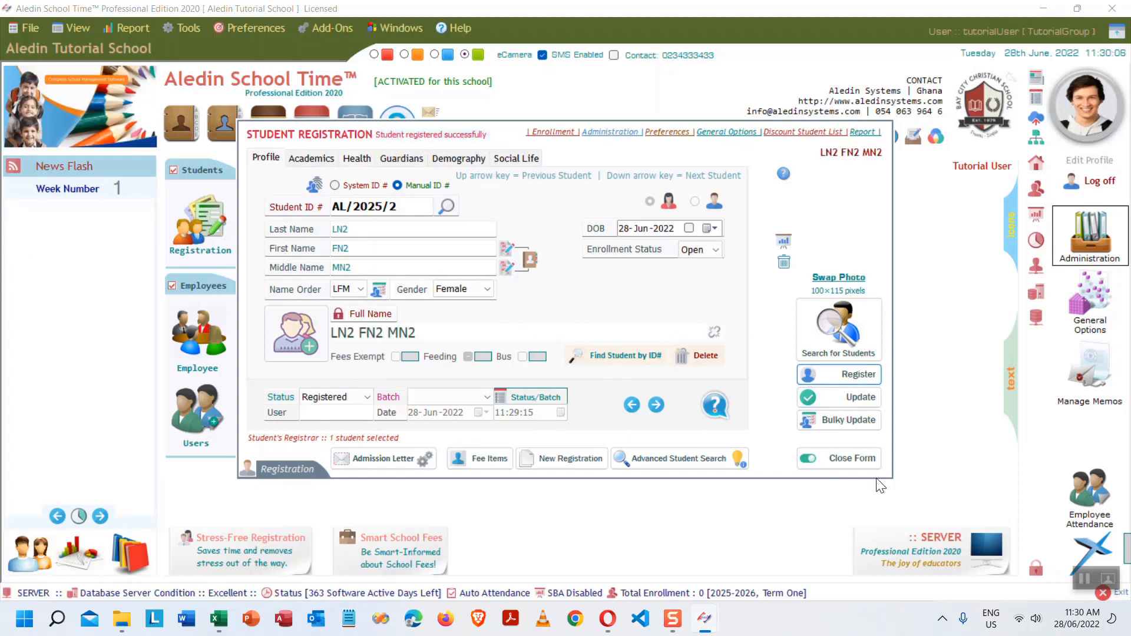
# - Reload the LN2 FN2 MN2 record via an 'ln' student search, then switch to Opera's image results
pyautogui.click(868, 453)
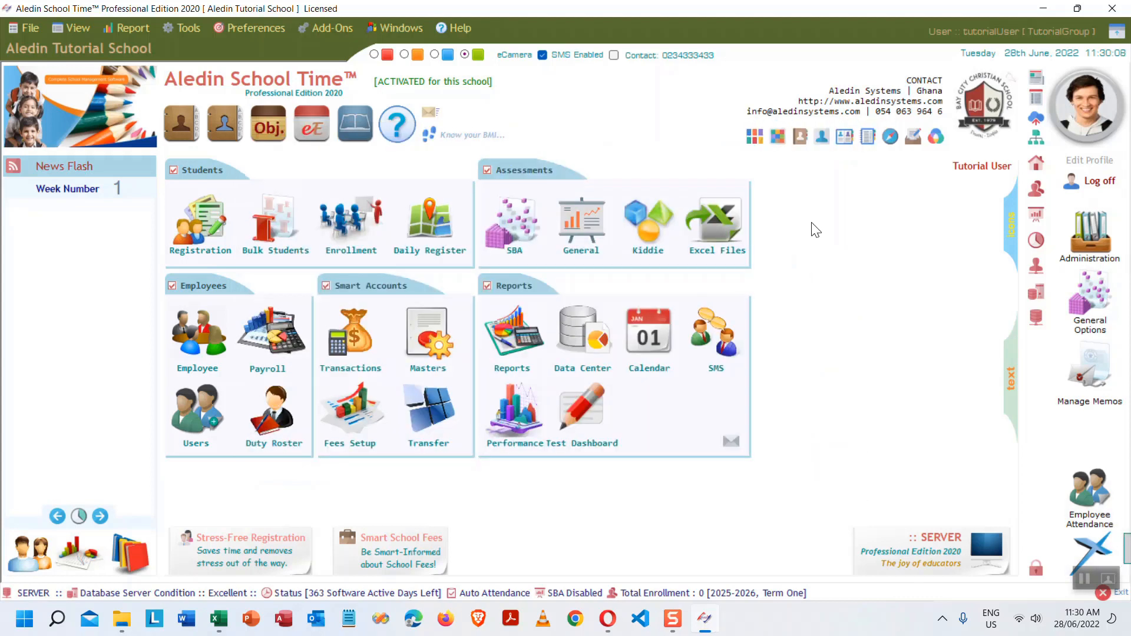
pyautogui.click(221, 233)
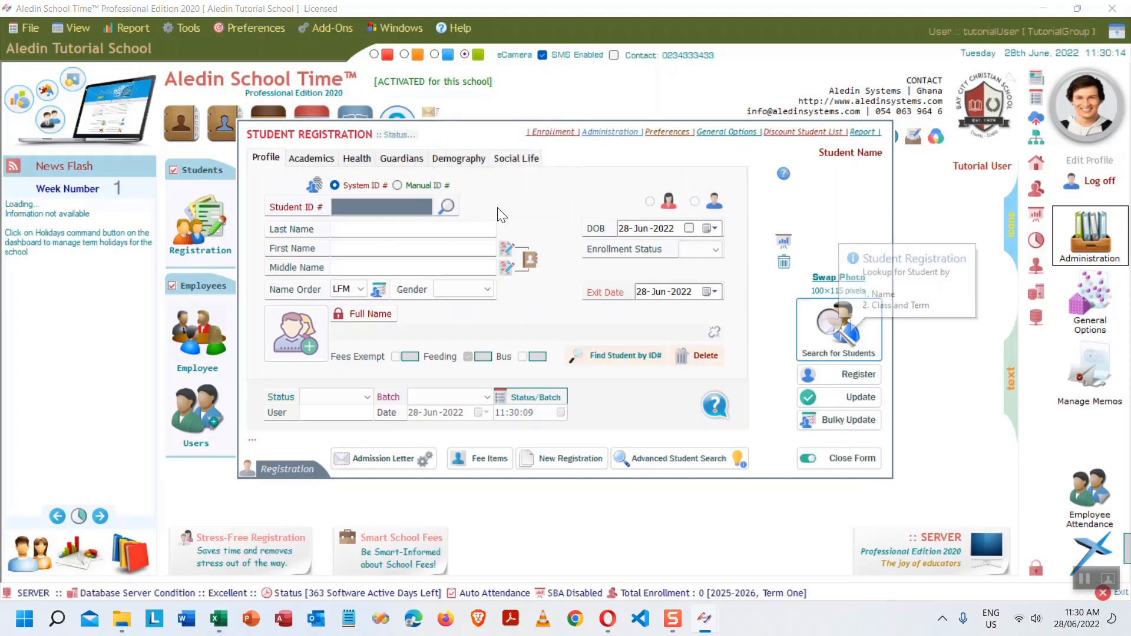
pyautogui.click(447, 207)
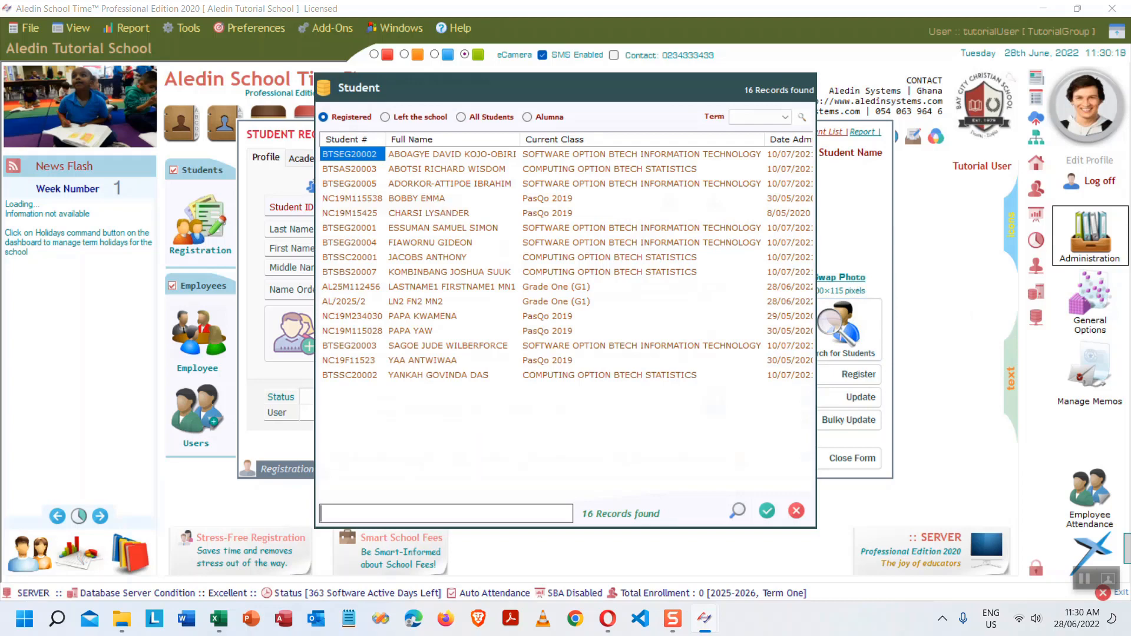
pyautogui.write('ln')
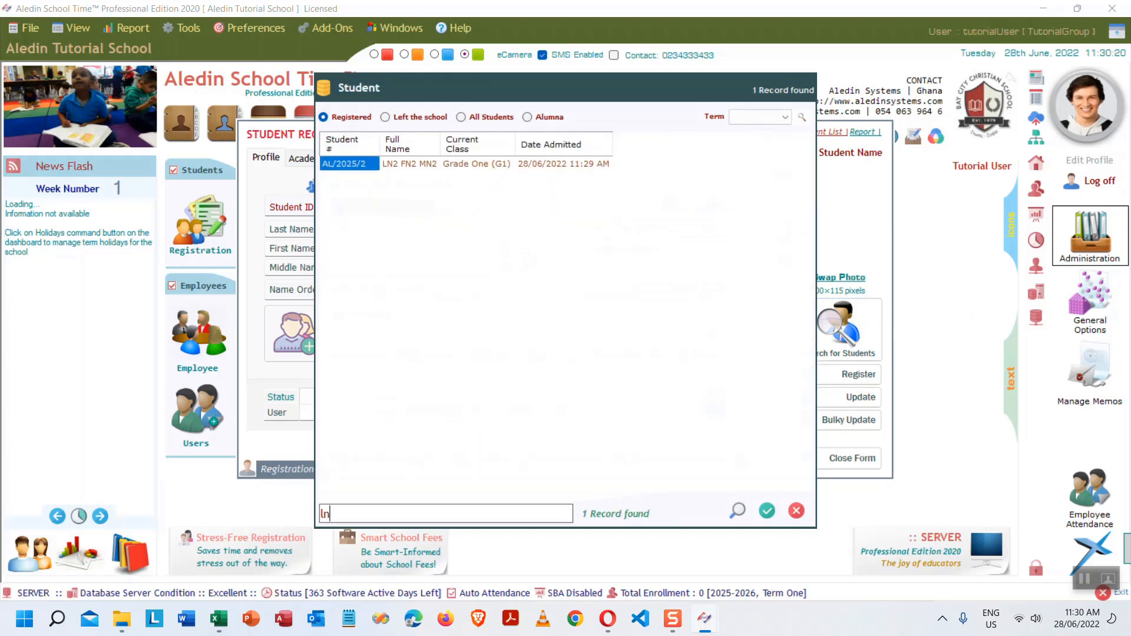
pyautogui.press('Return')
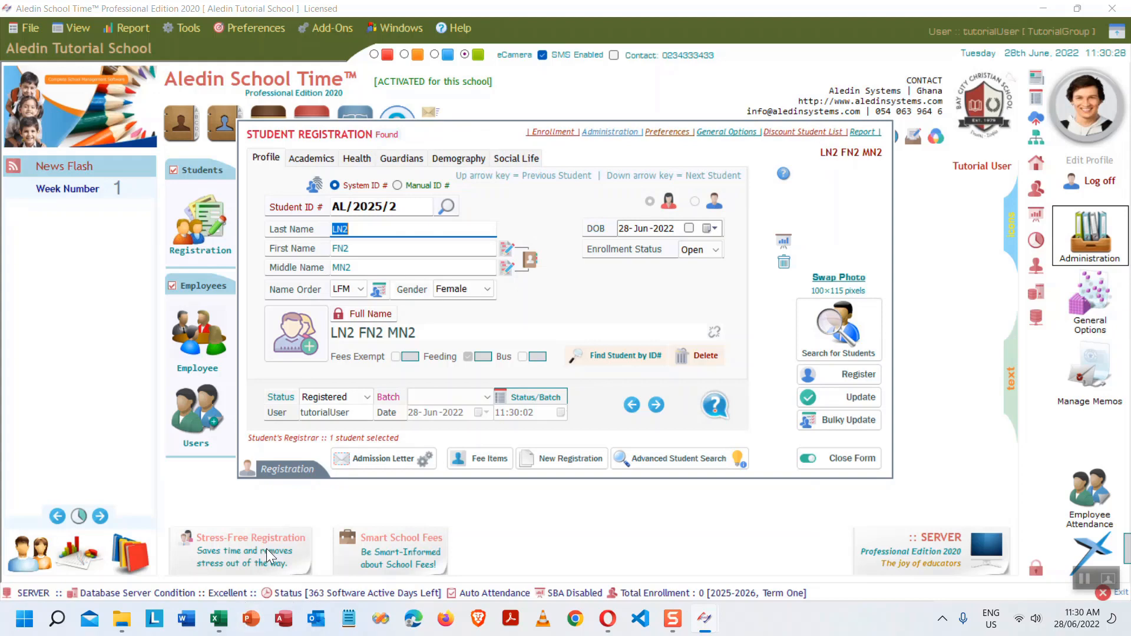
pyautogui.click(608, 618)
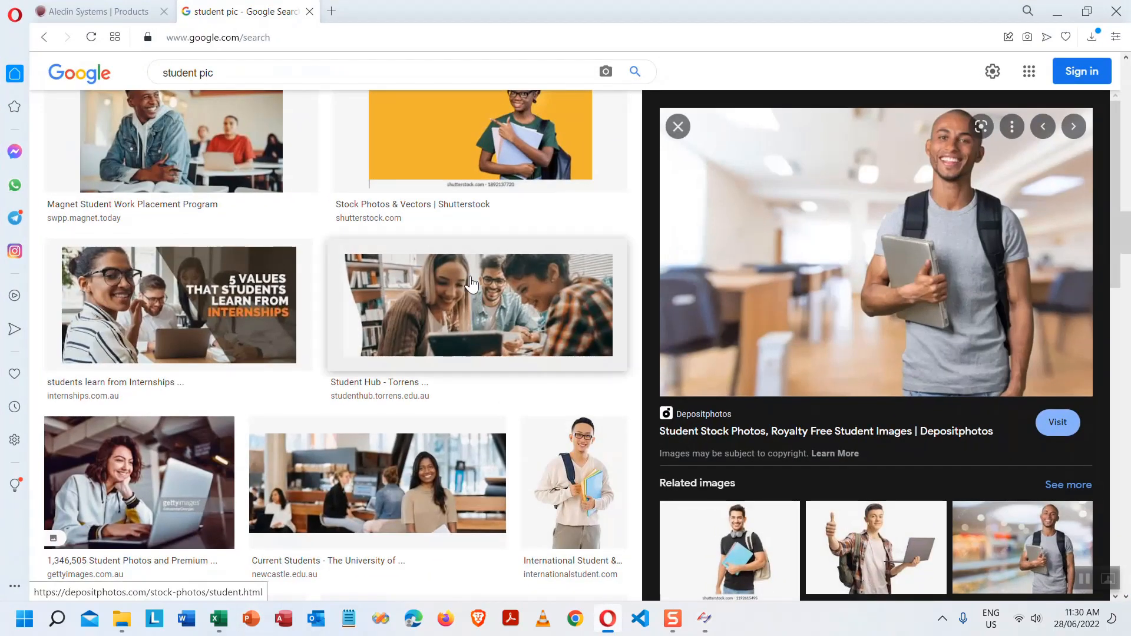
# - Save the smiling student photo to Pictures as 75_1R3A1653.jpg
pyautogui.click(480, 141)
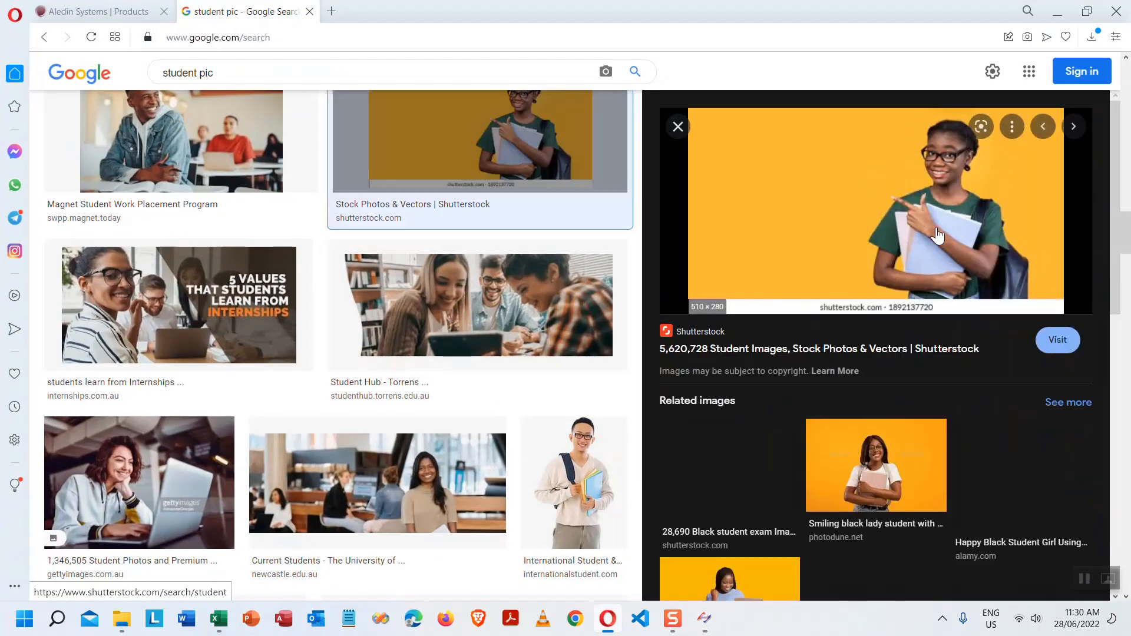
pyautogui.click(877, 466)
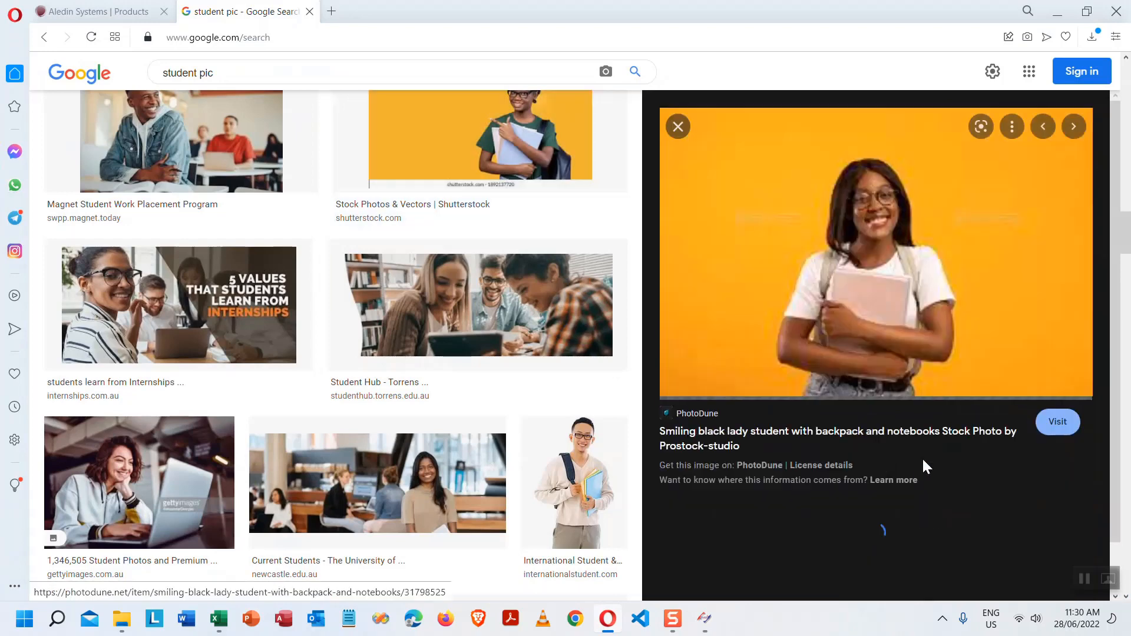
pyautogui.rightClick(911, 295)
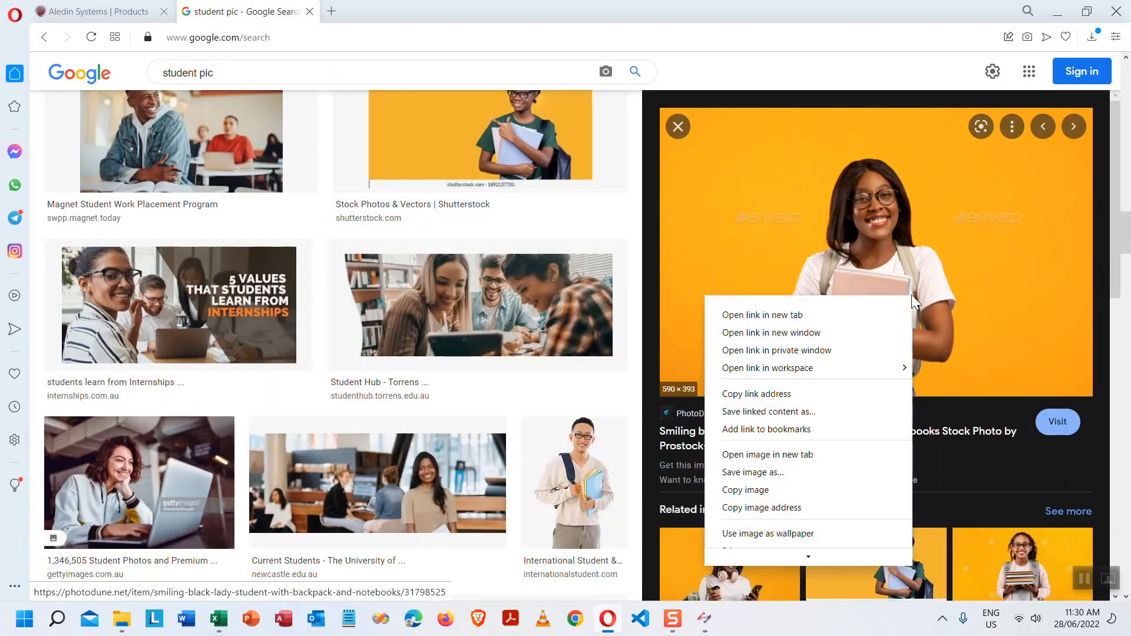
pyautogui.click(796, 475)
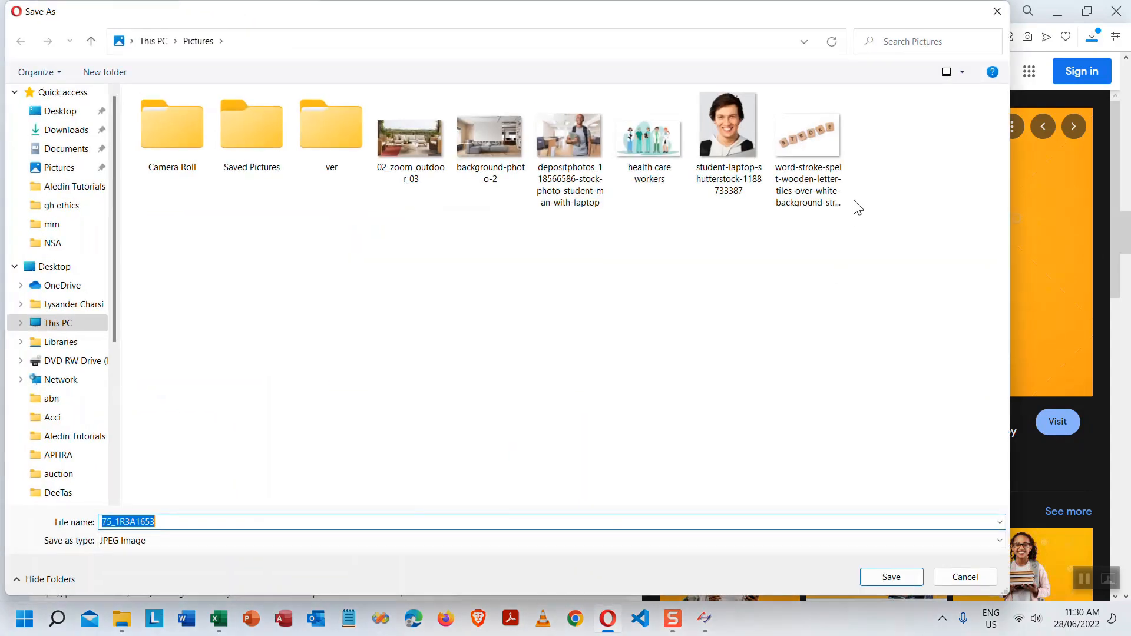
pyautogui.click(905, 583)
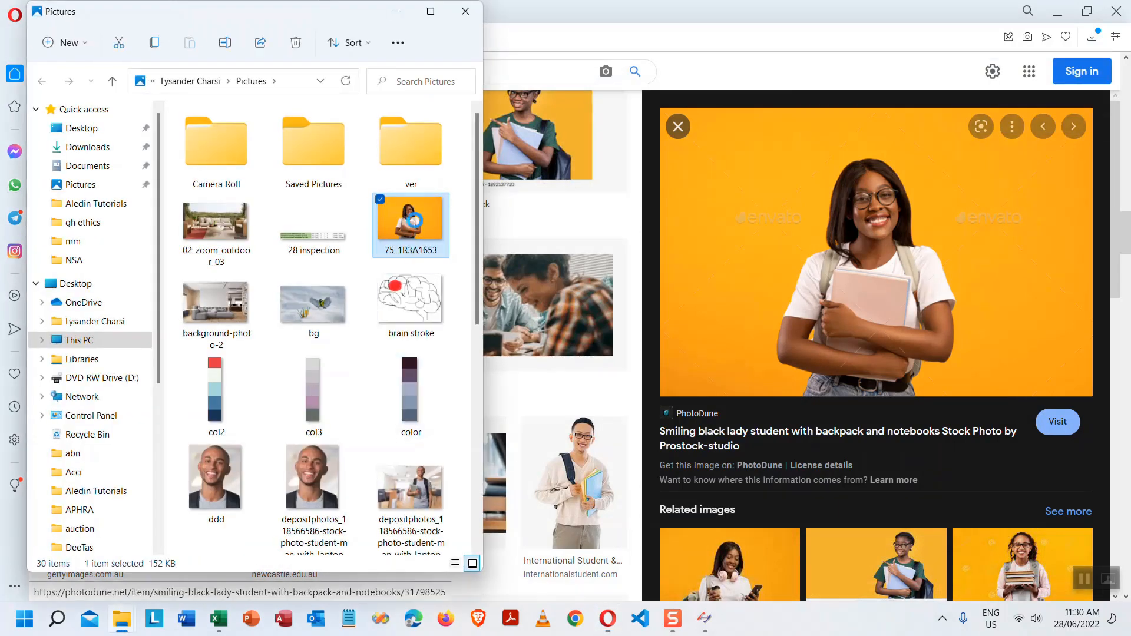
# - Open 75_1R3A1653 in Paint from Pictures
pyautogui.rightClick(414, 220)
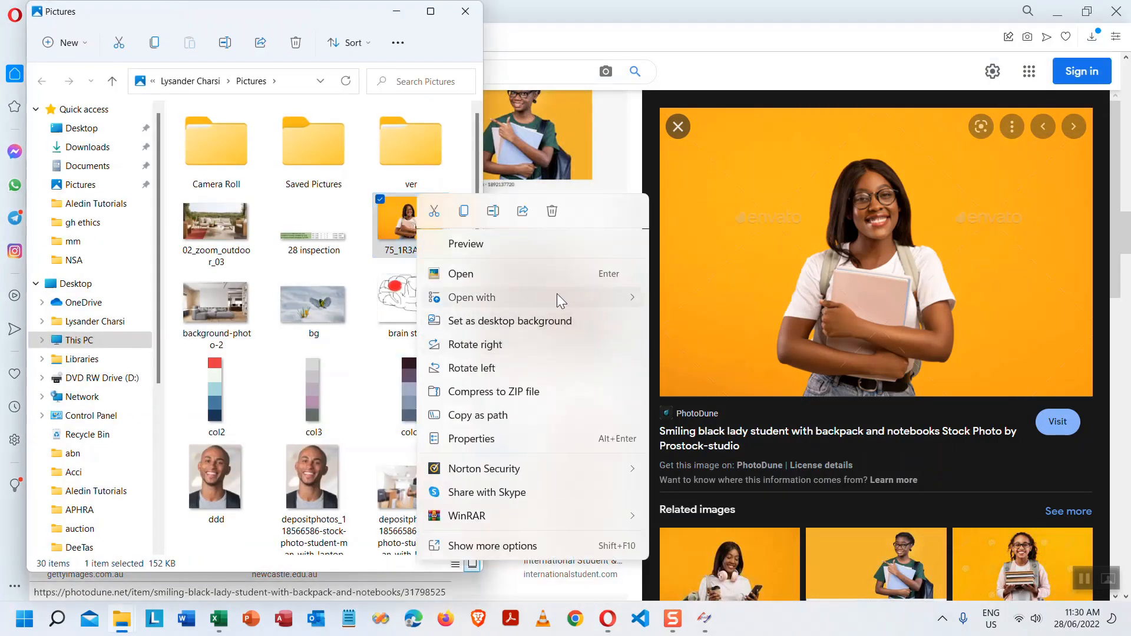
pyautogui.moveTo(557, 297)
pyautogui.click(717, 323)
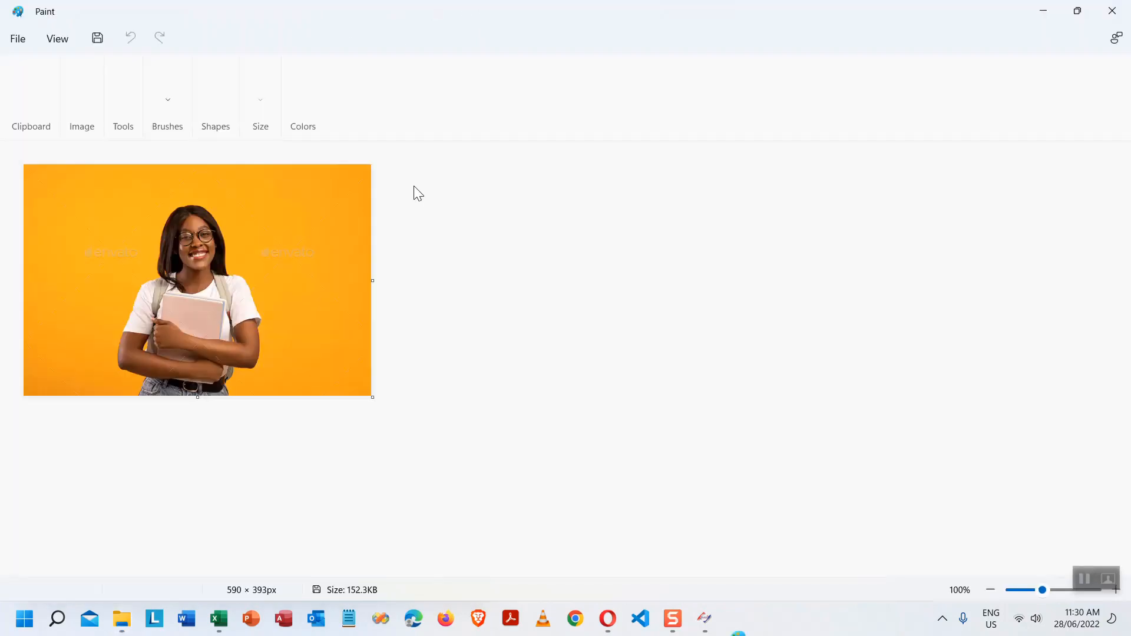
# - Crop the photo to a 149 × 180 px head portrait, save it, and close Paint
pyautogui.click(98, 84)
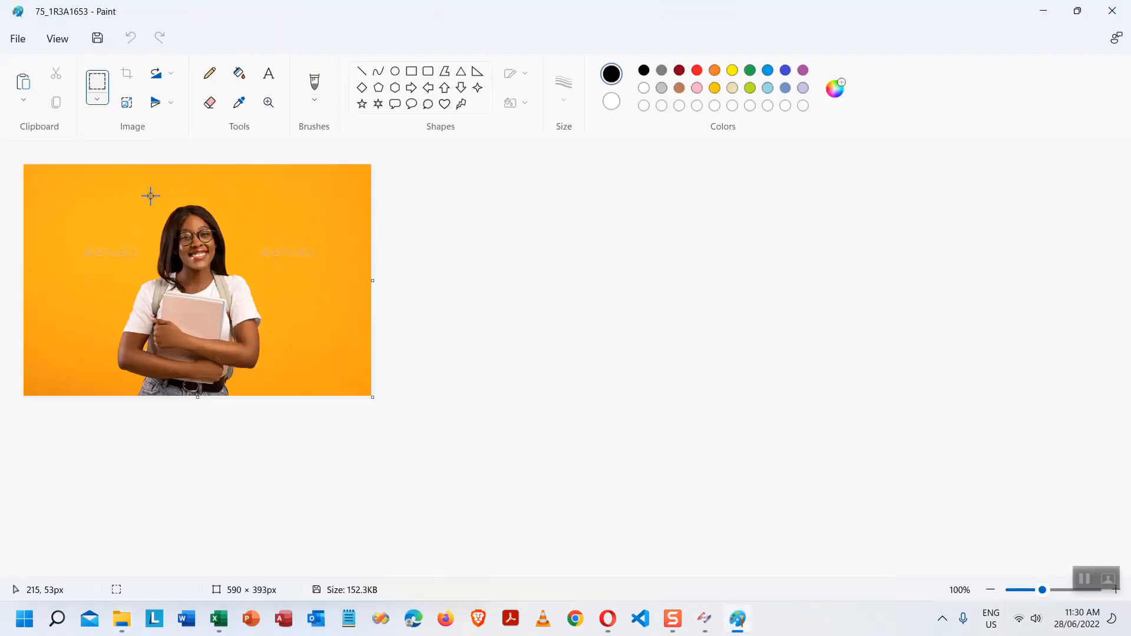
pyautogui.moveTo(150, 196); pyautogui.dragTo(238, 302)
pyautogui.rightClick(232, 257)
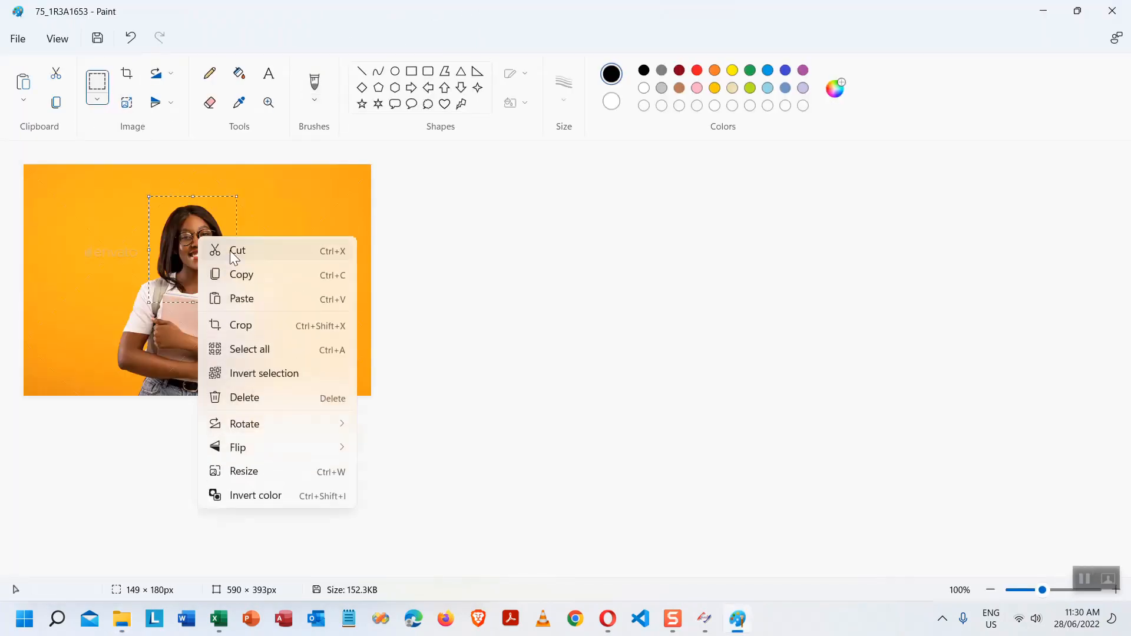
pyautogui.click(234, 258)
pyautogui.moveTo(372, 396); pyautogui.dragTo(41, 184)
pyautogui.hotkey('ctrl', 'v')
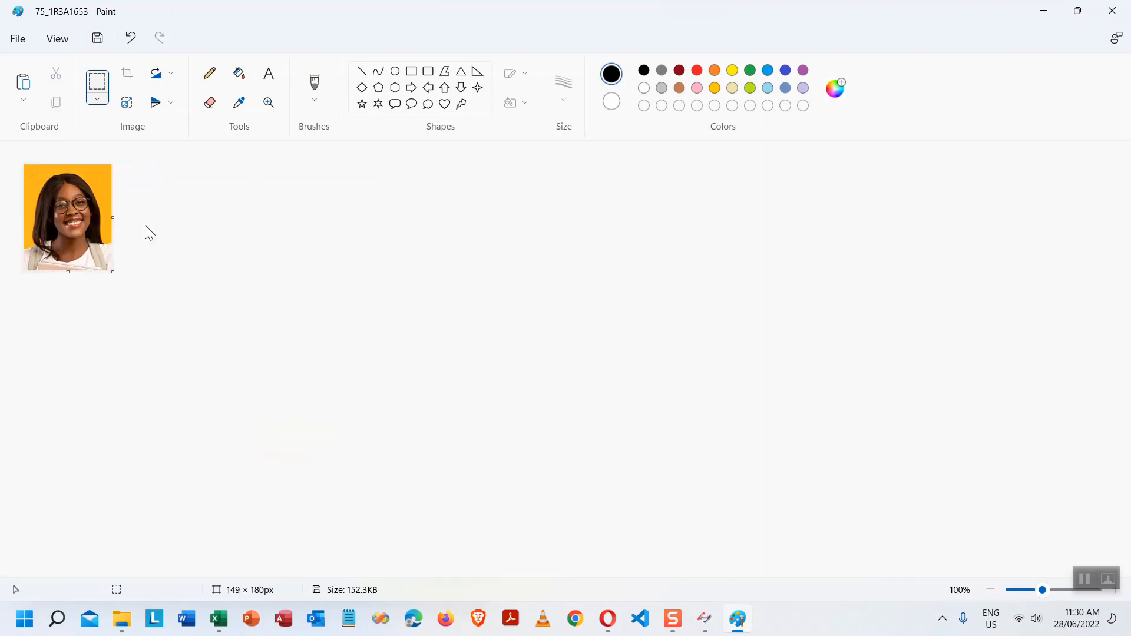
pyautogui.click(98, 40)
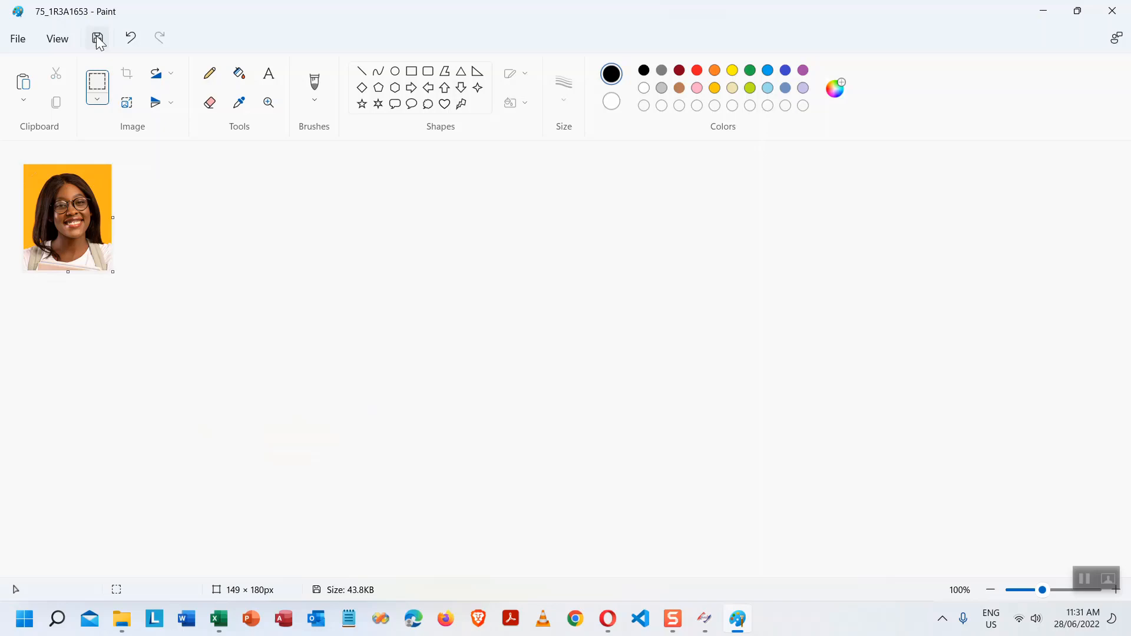
pyautogui.click(1112, 11)
# - Set the cropped portrait as the new student's photo and close the Pictures folder window
pyautogui.click(1055, 11)
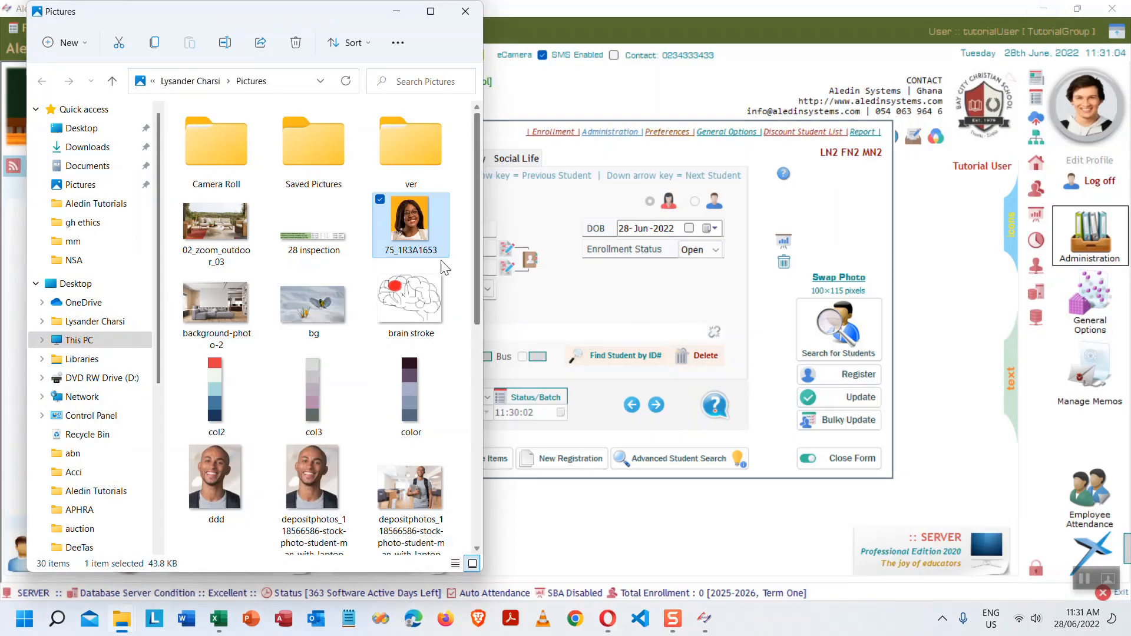
pyautogui.moveTo(408, 223); pyautogui.dragTo(835, 221)
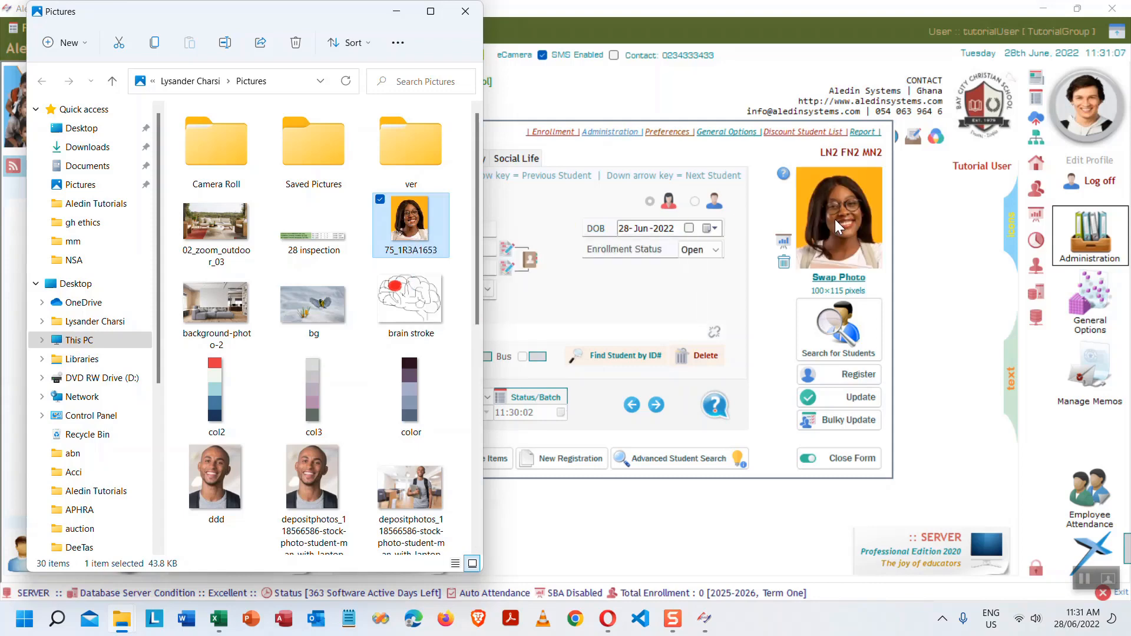
pyautogui.click(466, 11)
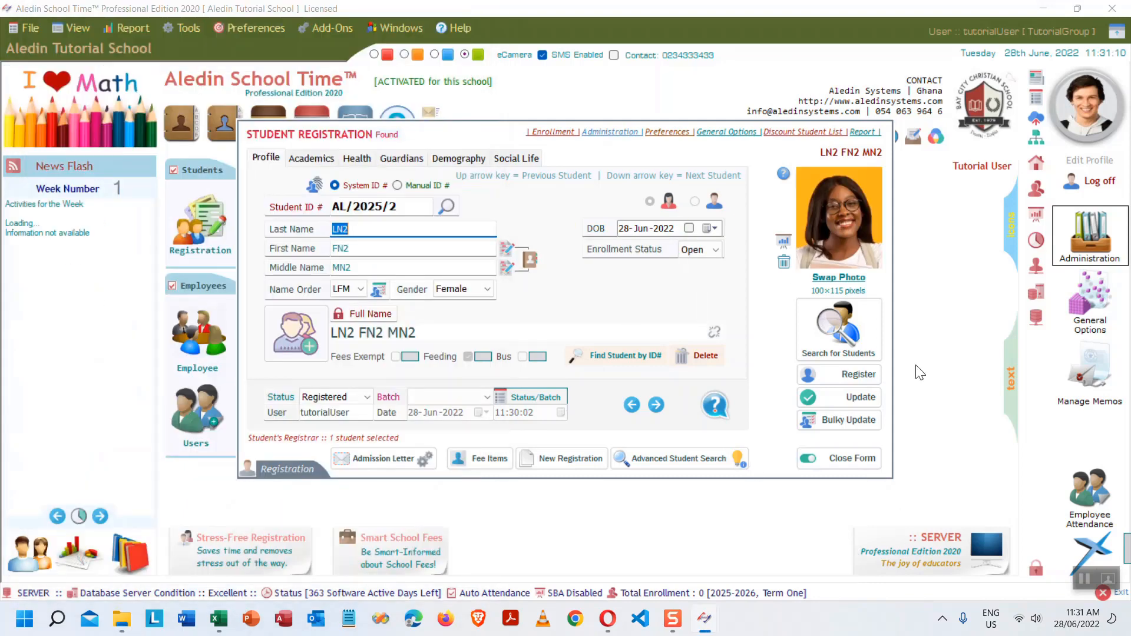
# - Reopen Registration and load the student matching 'ln' (AL/2025/2, LN2 FN2 MN2)
pyautogui.click(858, 459)
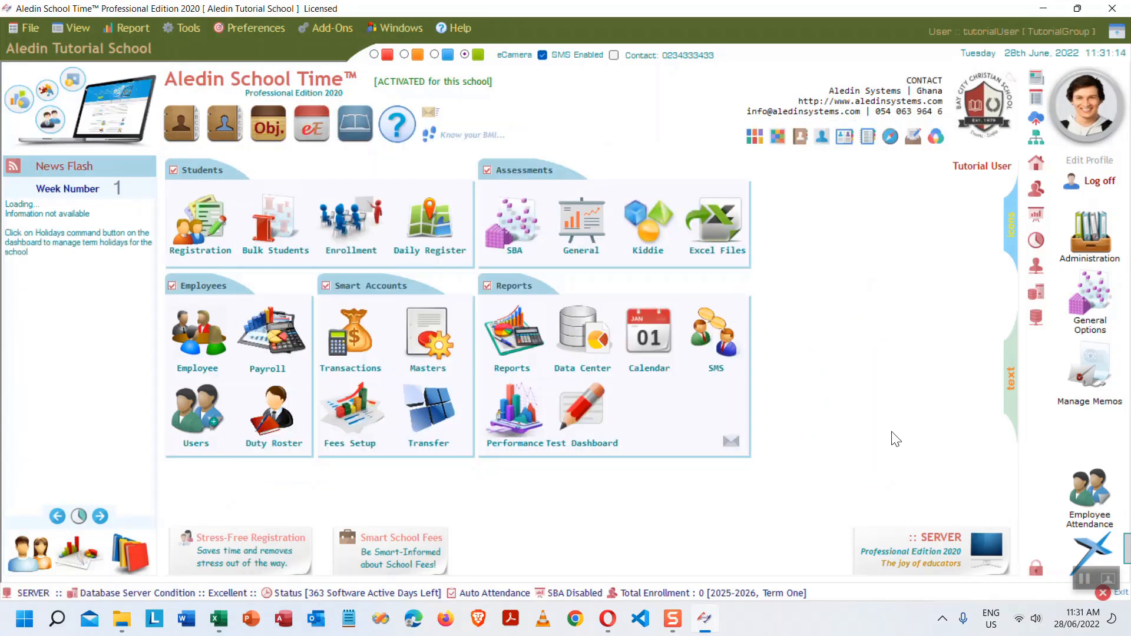
pyautogui.click(207, 224)
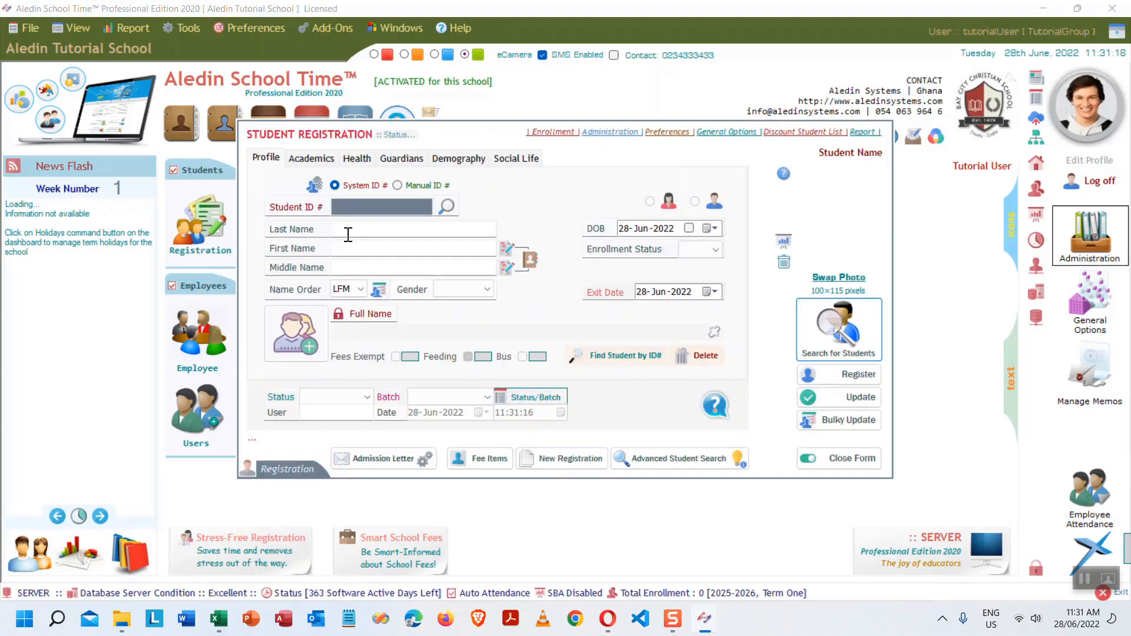
pyautogui.click(447, 204)
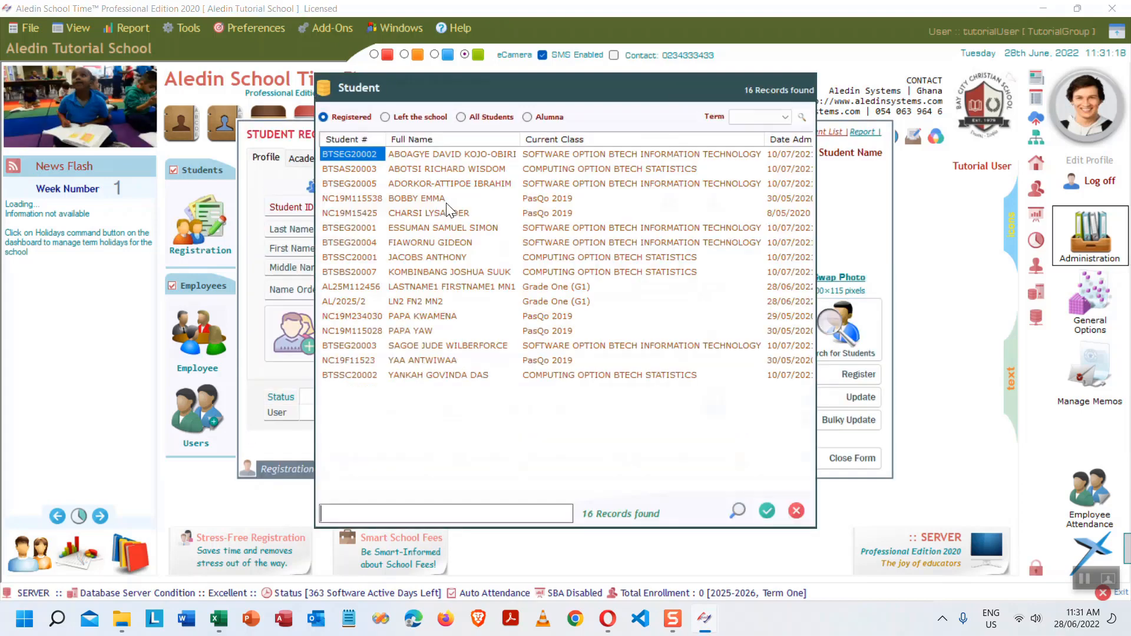
pyautogui.write('ln')
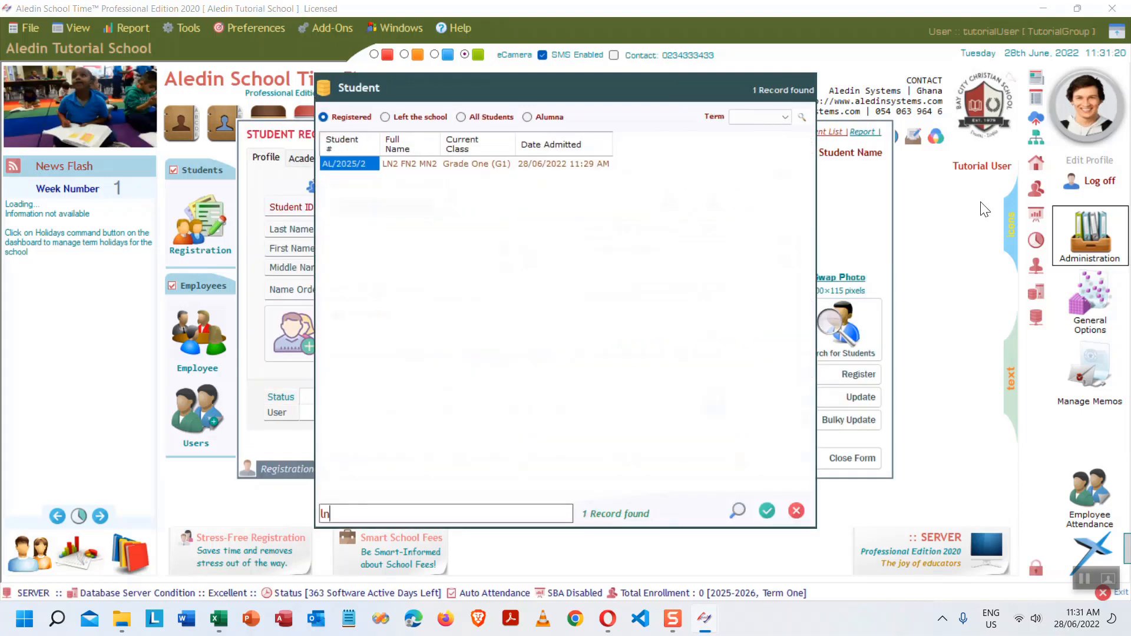
pyautogui.press('Return')
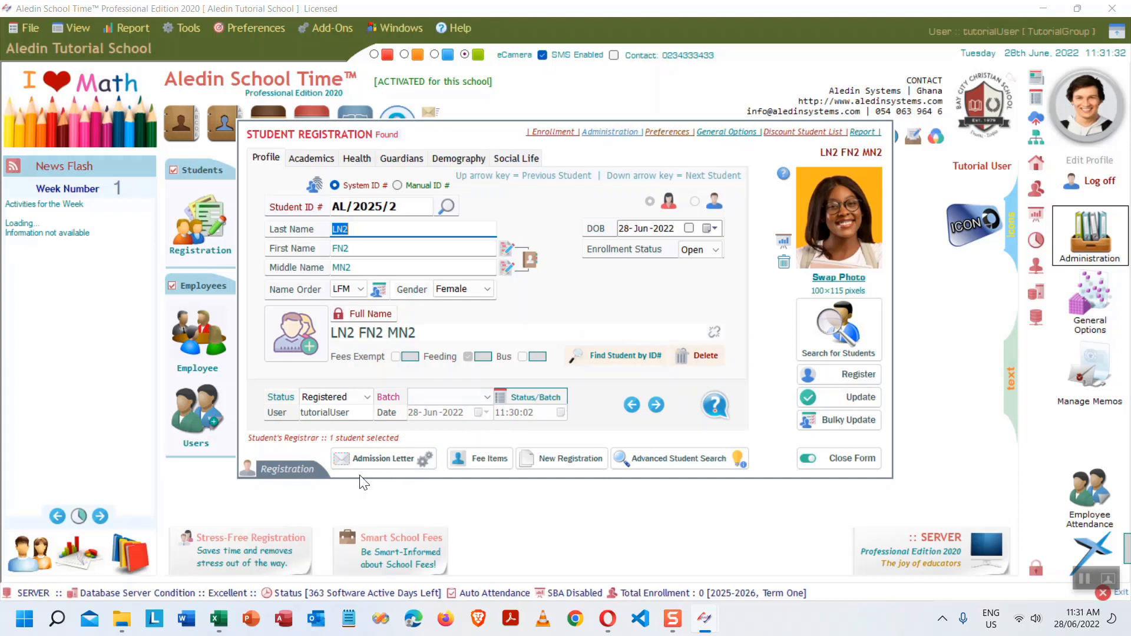
# - Preview the student's admission letter from the Student Cards dialog
pyautogui.click(387, 461)
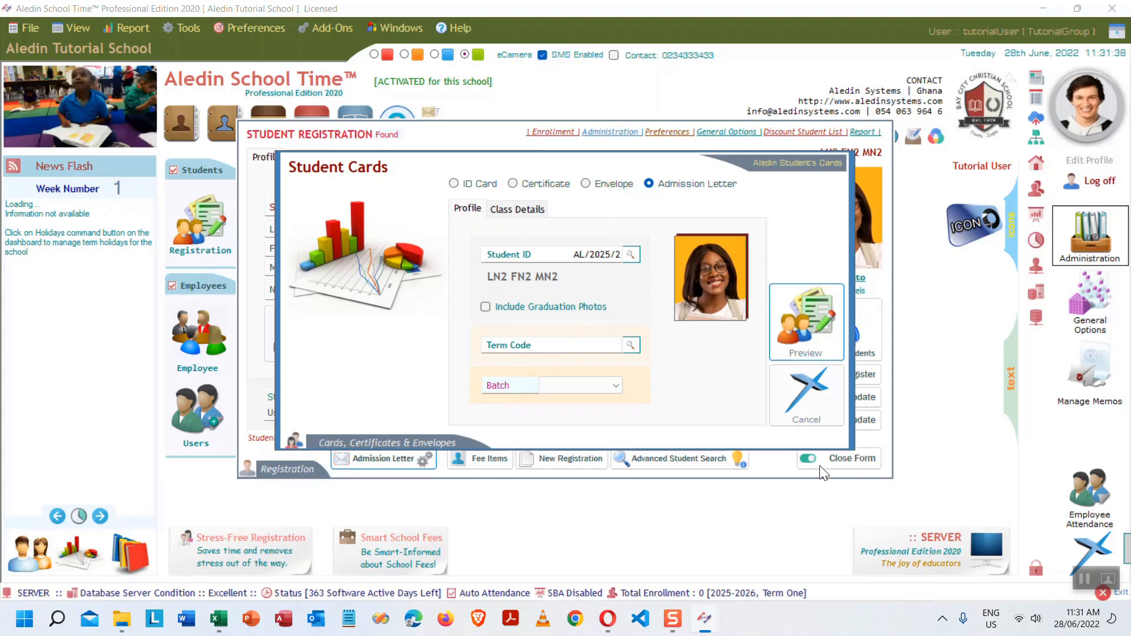
pyautogui.click(805, 322)
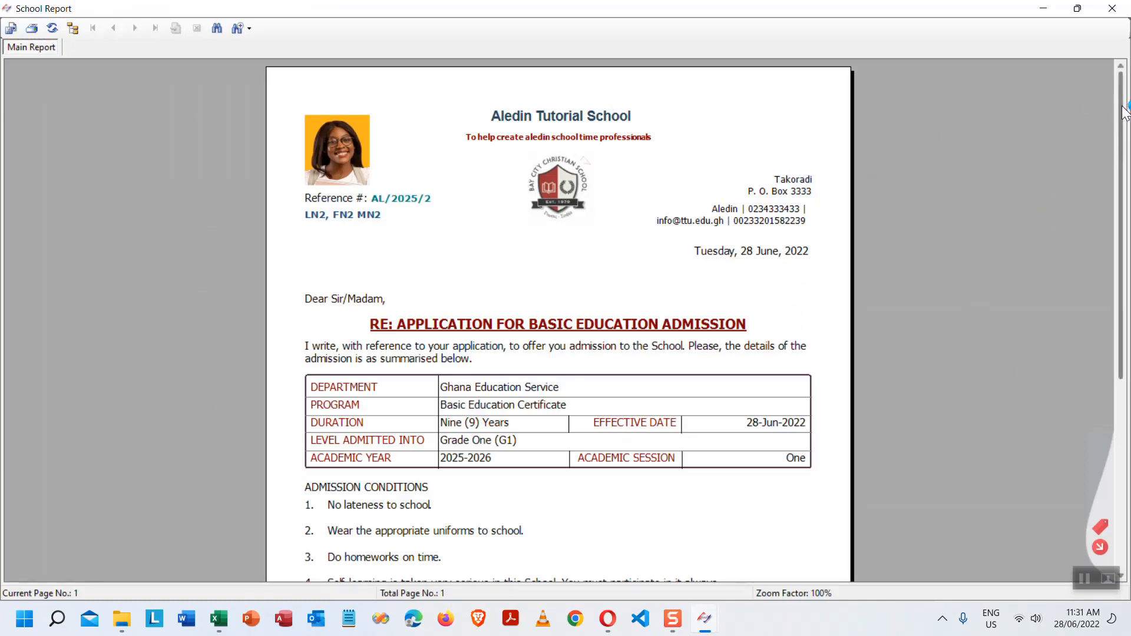
pyautogui.moveTo(1124, 110)
pyautogui.mouseDown()
pyautogui.moveTo(1129, 319)
pyautogui.moveTo(1125, 112)
pyautogui.mouseUp()
# - Scroll through the letter, checking Grade One (G1), academic year 2025-2026 and session One
pyautogui.click(306, 349)
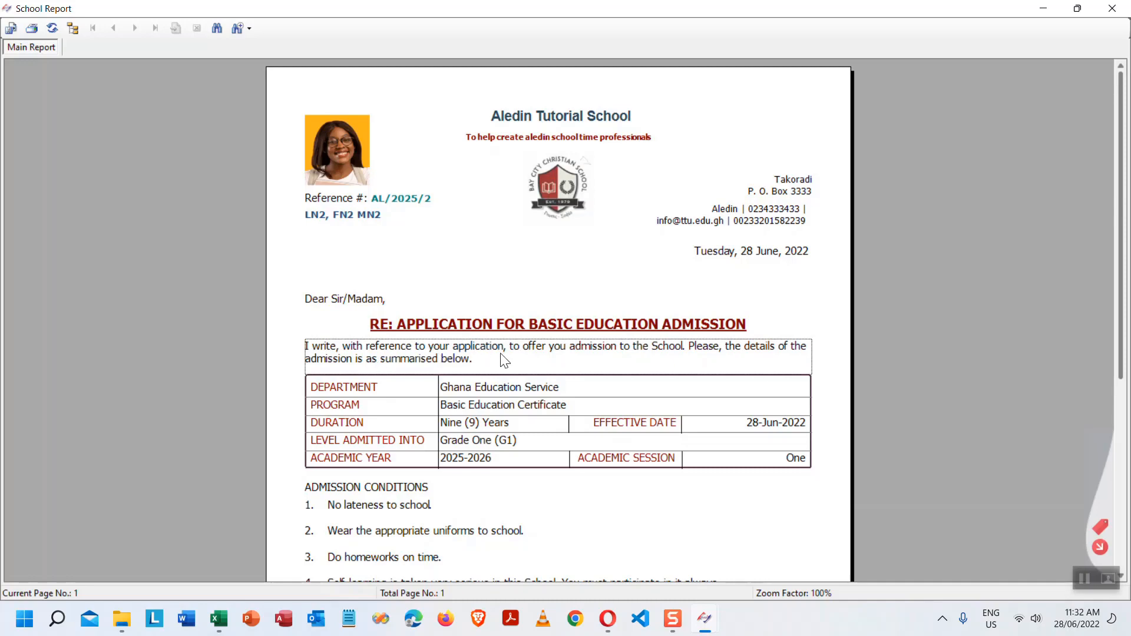
pyautogui.scroll(-3, 535, 371)
pyautogui.scroll(-3, 534, 371)
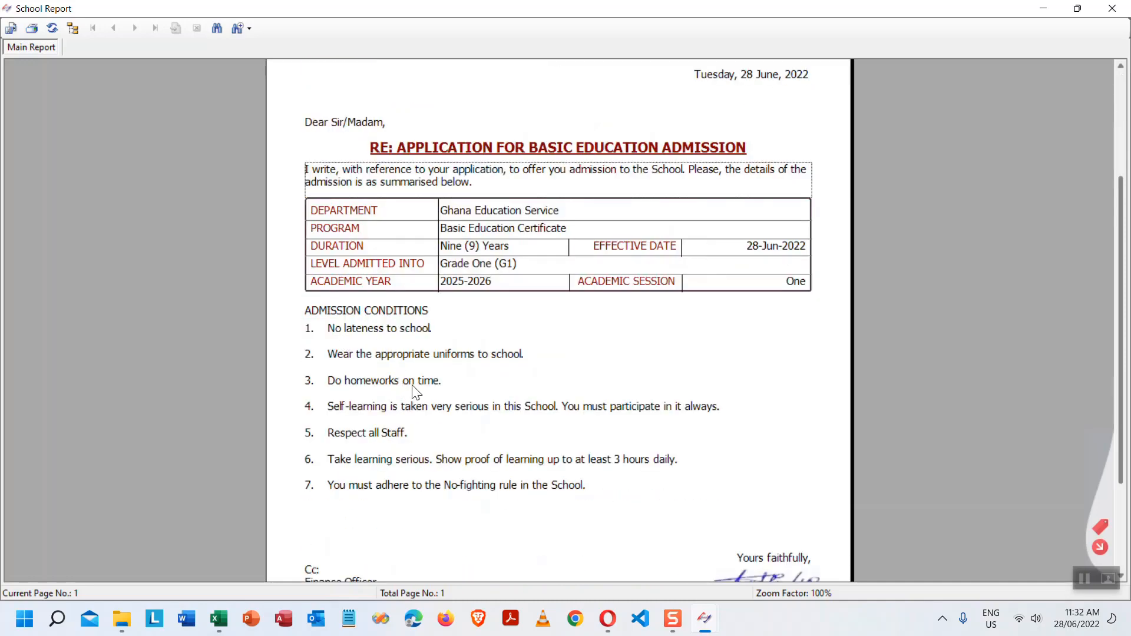
pyautogui.scroll(-3, 650, 471)
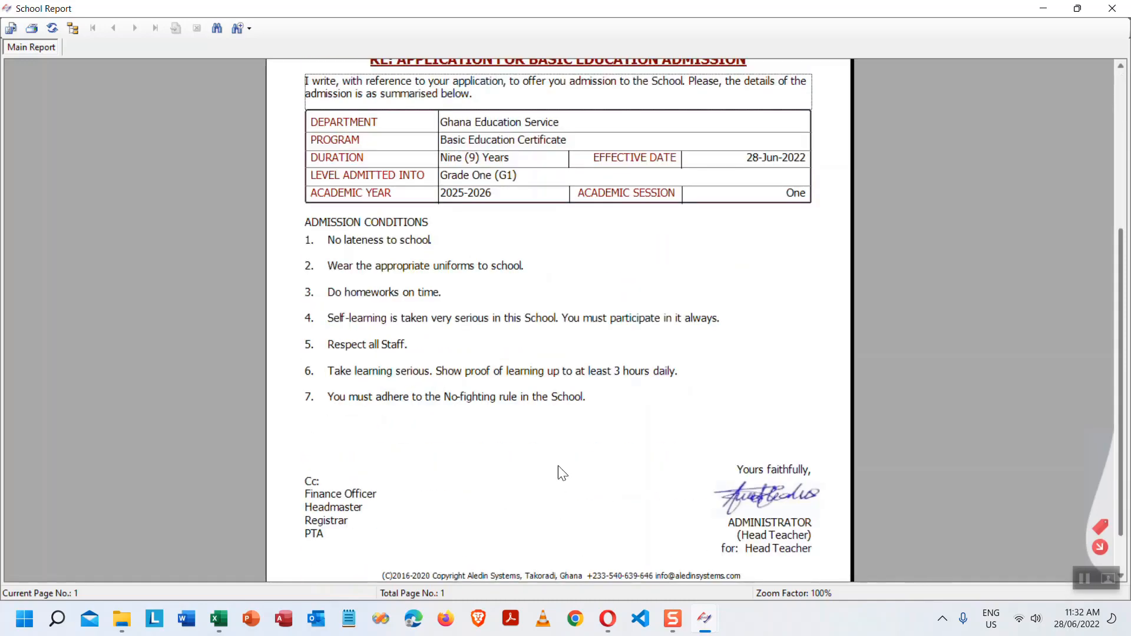
pyautogui.scroll(-2, 762, 448)
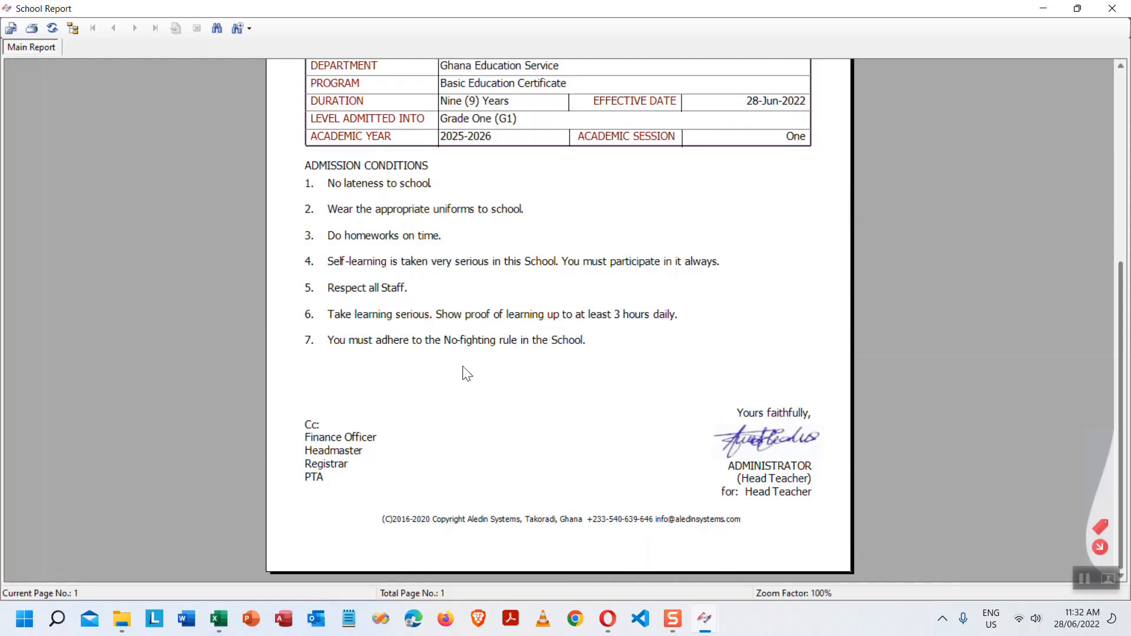
pyautogui.scroll(3, 666, 334)
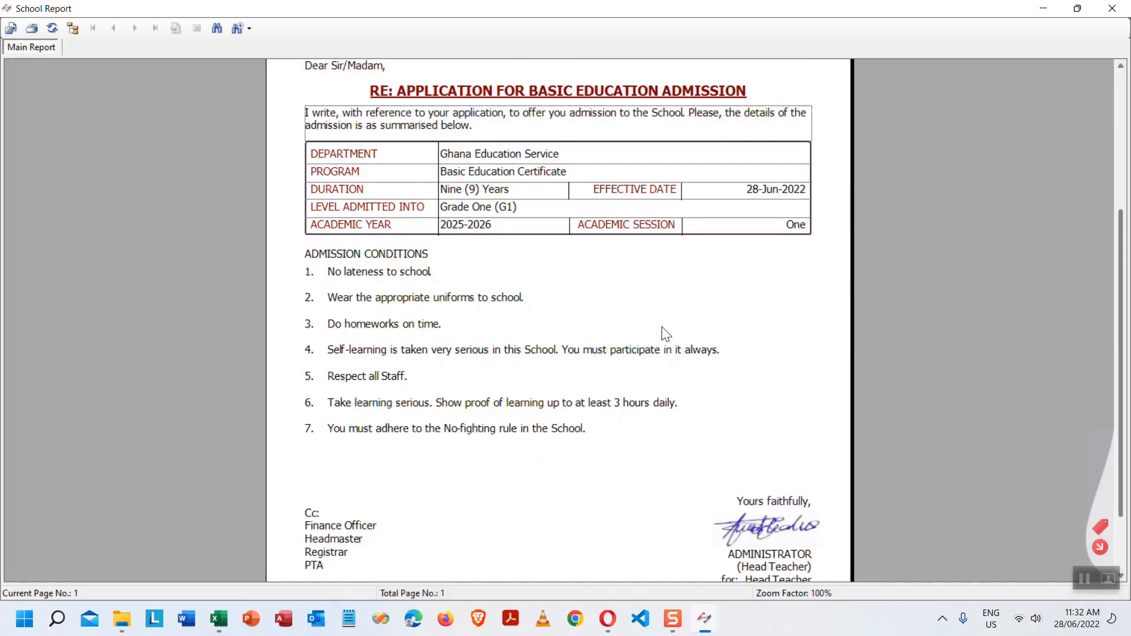
pyautogui.click(459, 228)
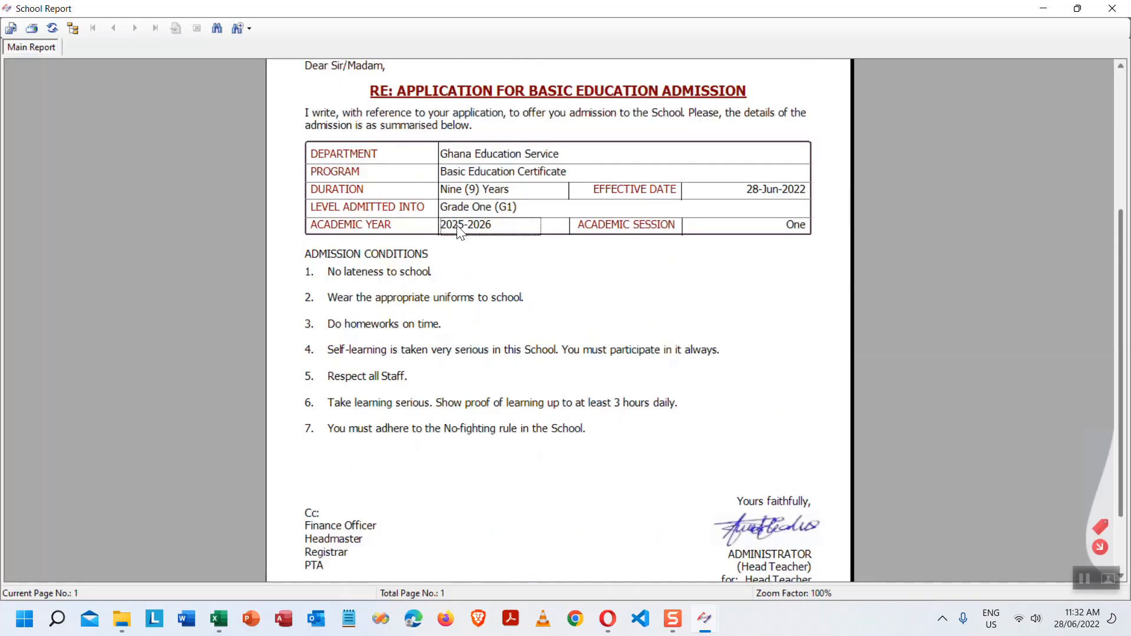
pyautogui.click(791, 230)
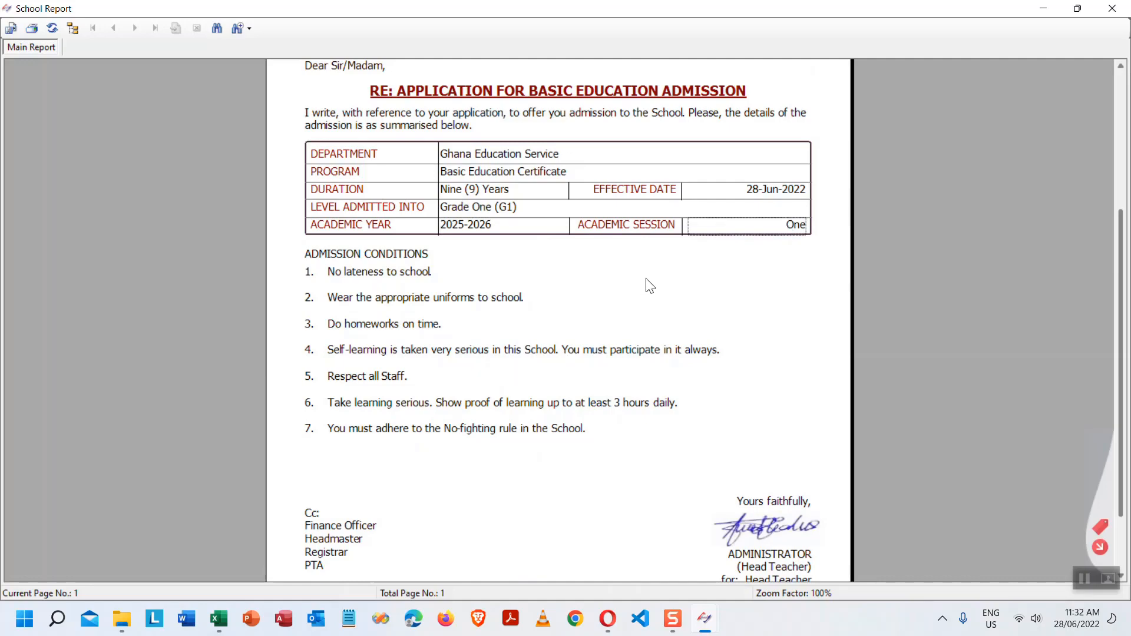
pyautogui.scroll(3, 648, 286)
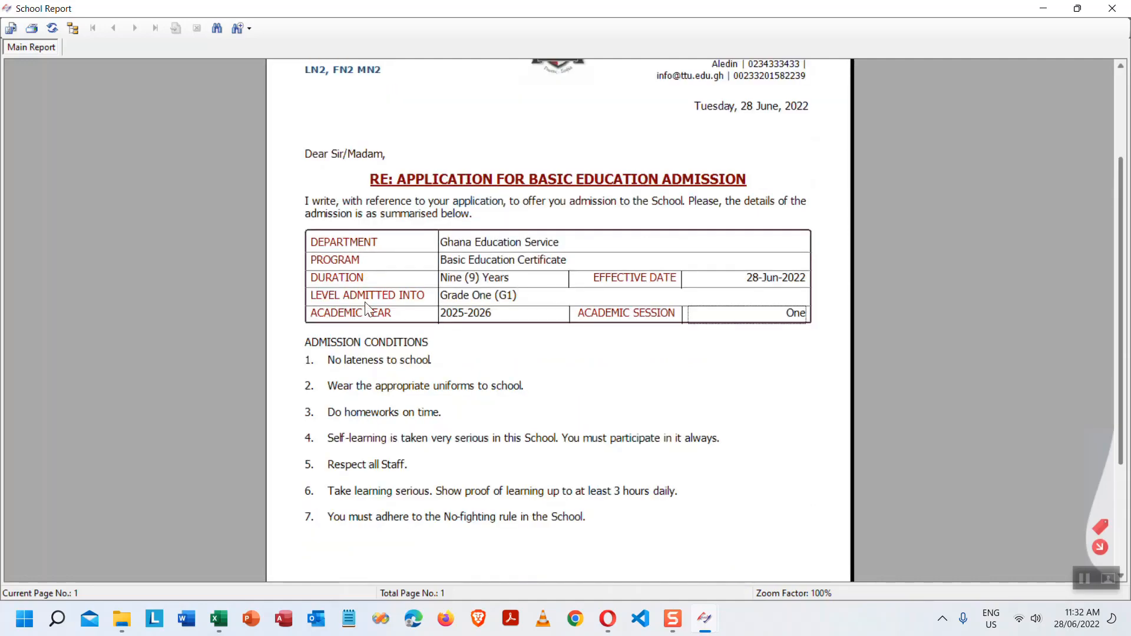
pyautogui.scroll(3, 447, 263)
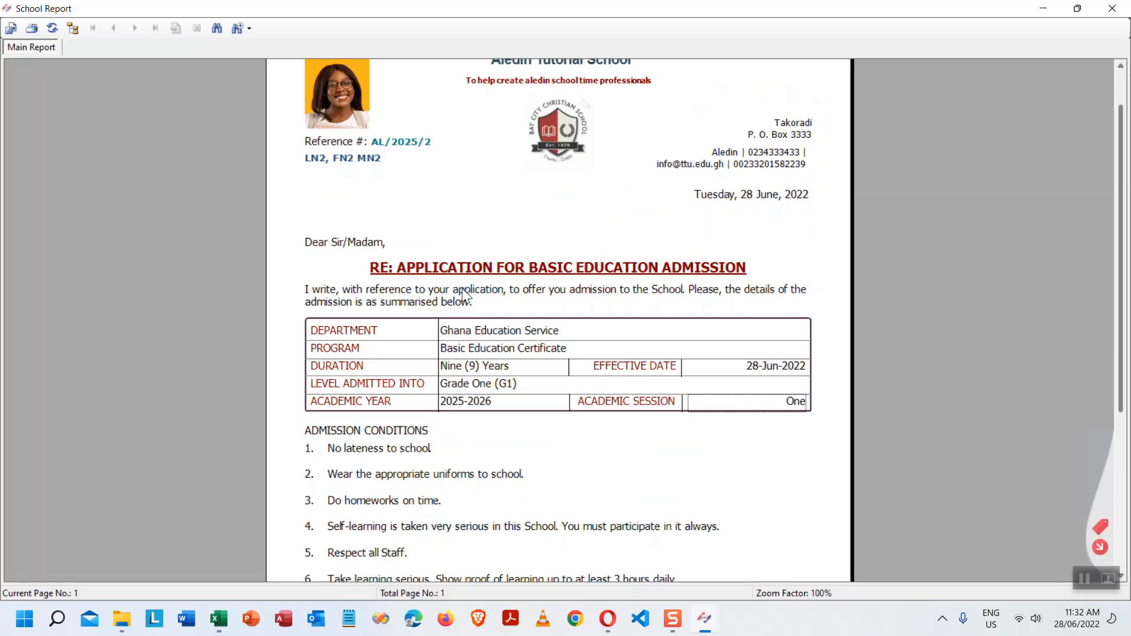
pyautogui.scroll(2, 518, 327)
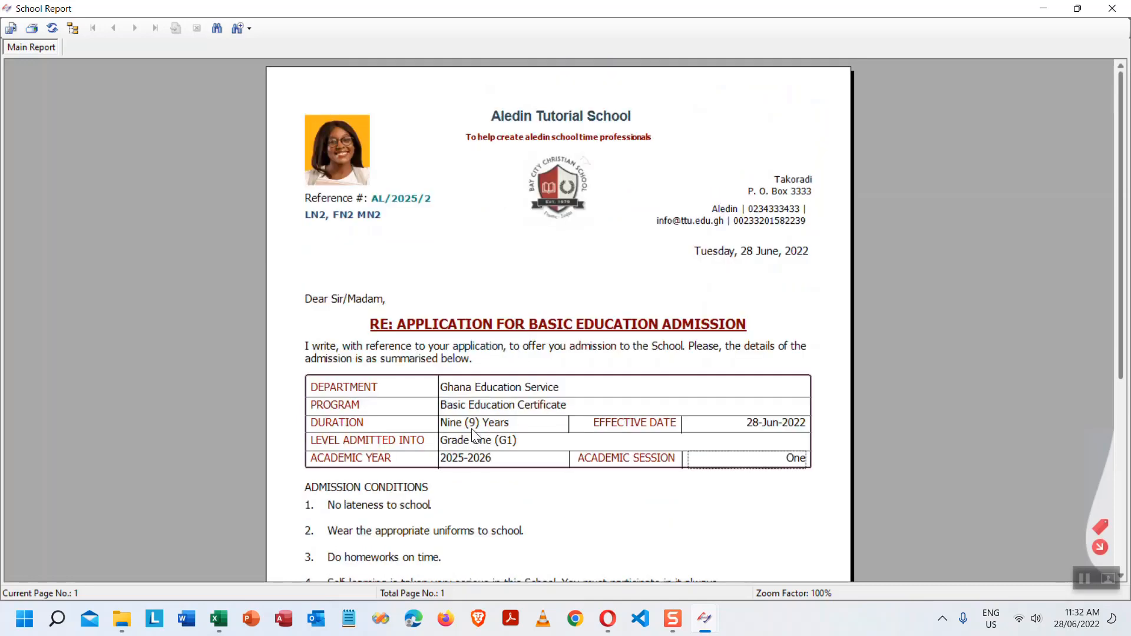
# - Close the preview and save OFFER OF ADMISSION as the admission letter title
pyautogui.click(1112, 8)
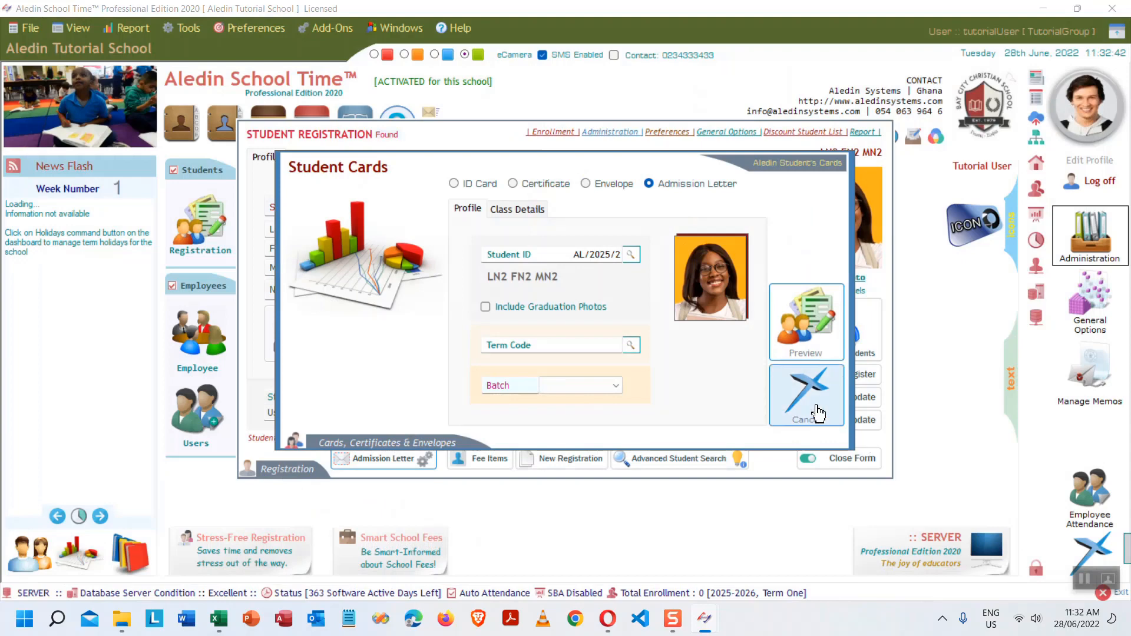
pyautogui.click(818, 413)
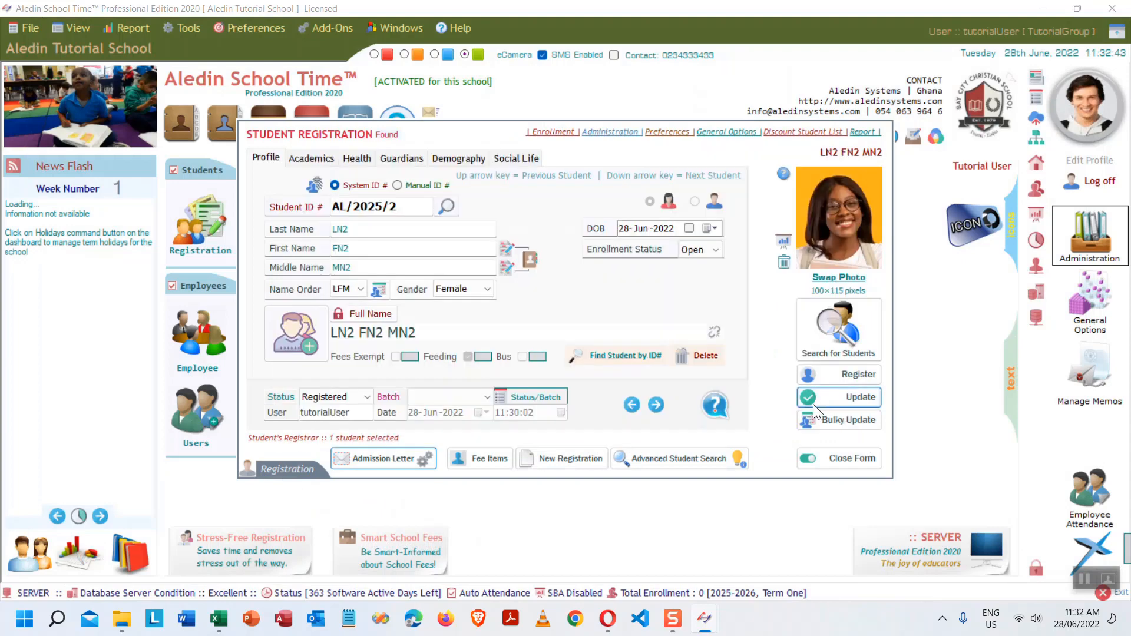
pyautogui.click(424, 458)
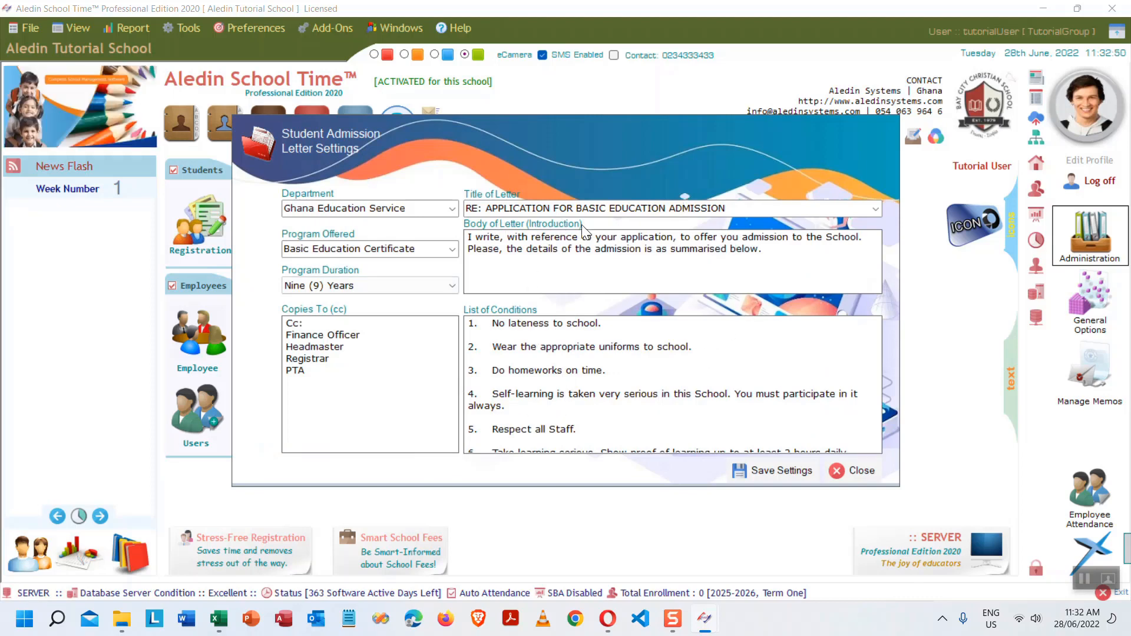
pyautogui.click(874, 209)
pyautogui.click(873, 209)
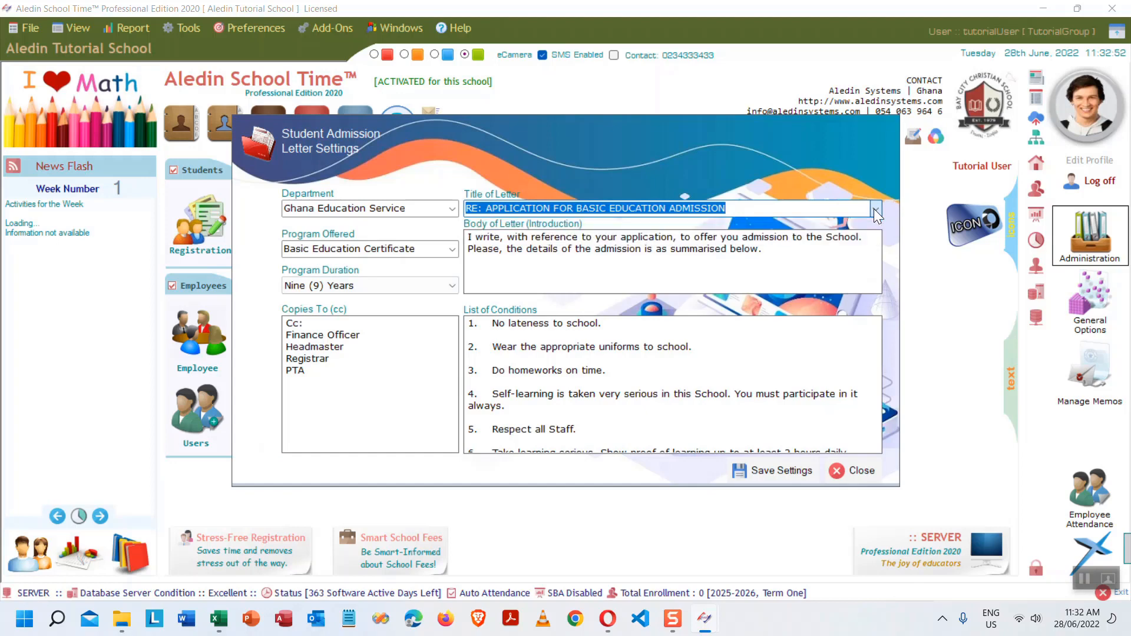
pyautogui.click(876, 208)
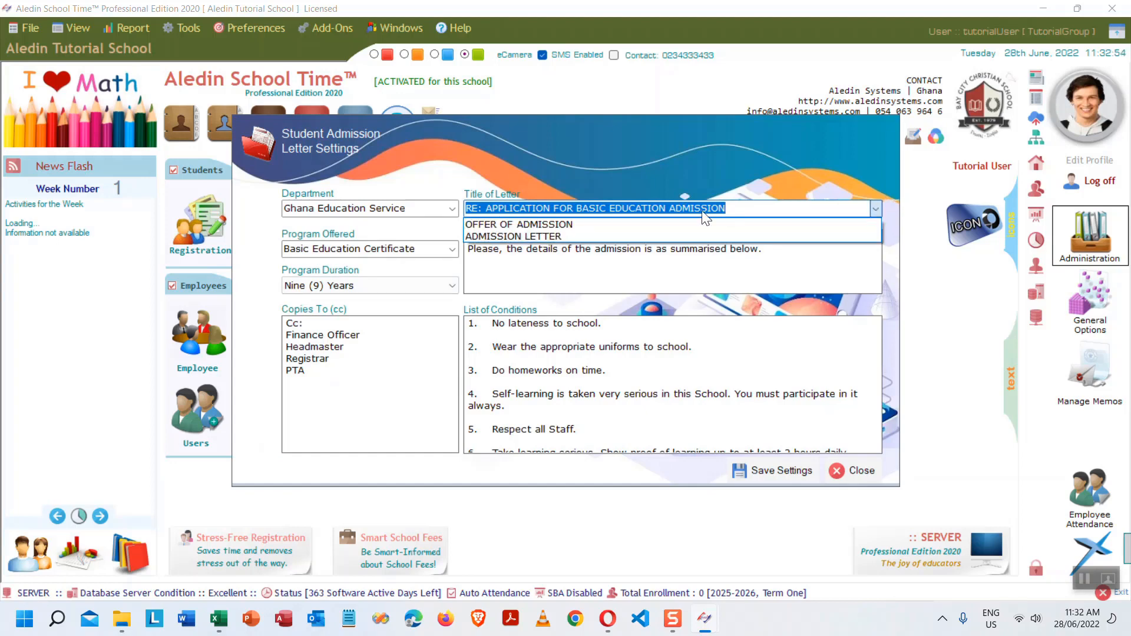
pyautogui.click(550, 224)
pyautogui.click(781, 470)
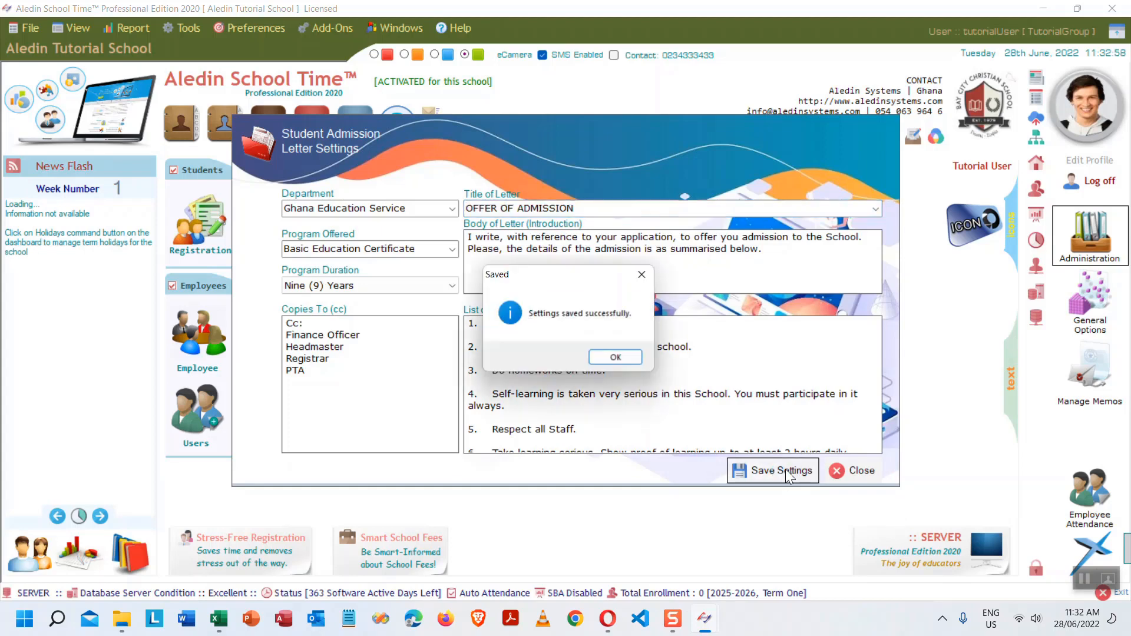
pyautogui.click(615, 357)
pyautogui.click(858, 471)
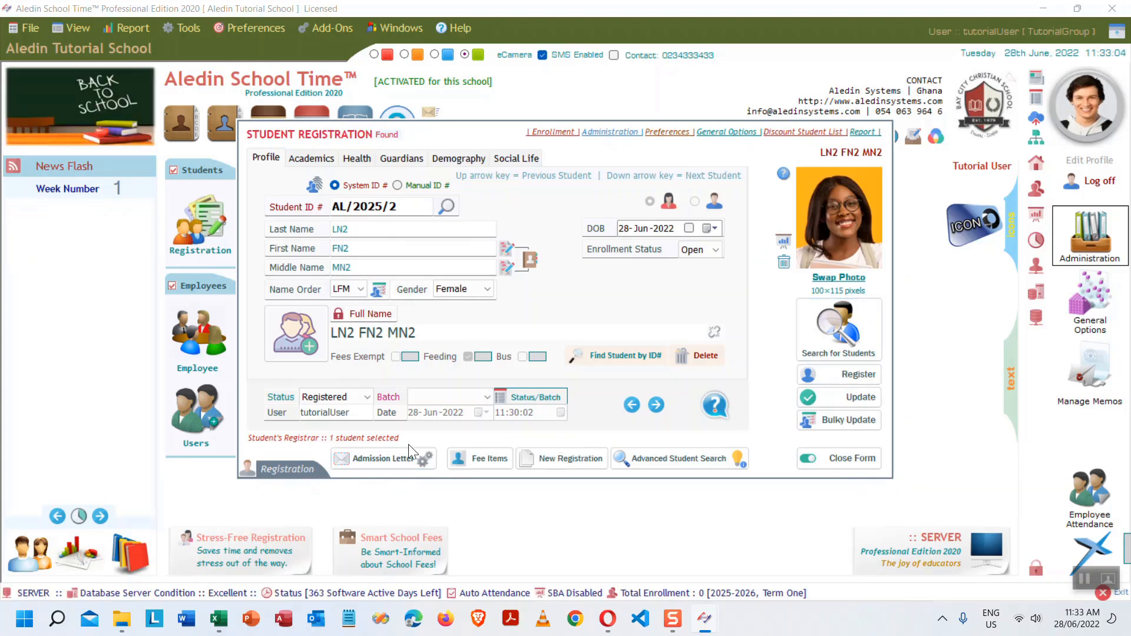
pyautogui.click(384, 459)
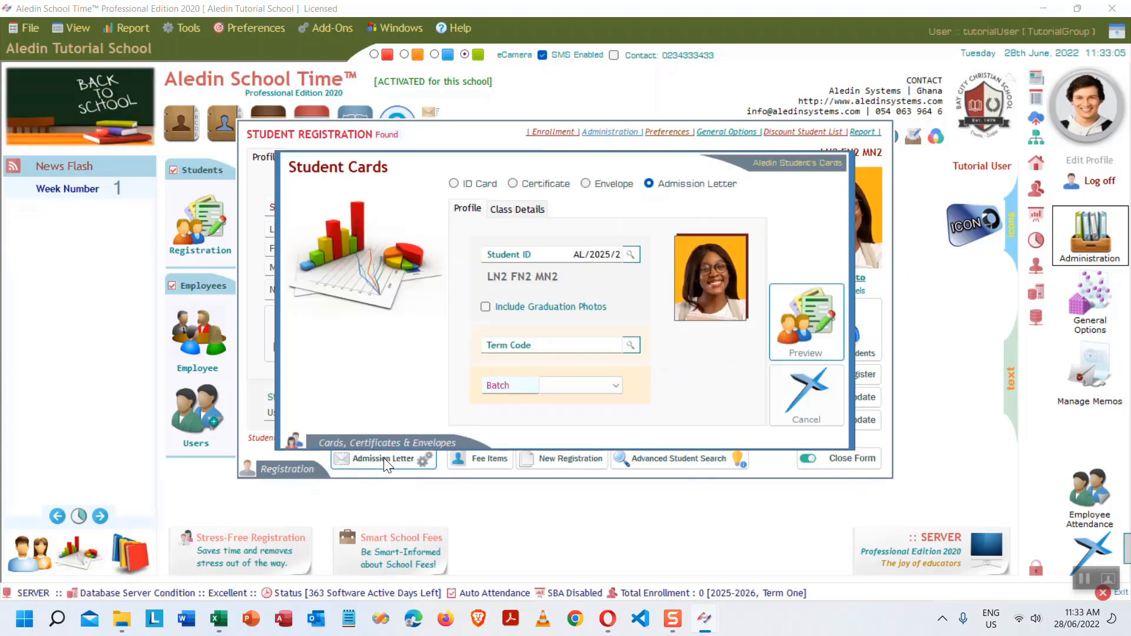
pyautogui.click(810, 329)
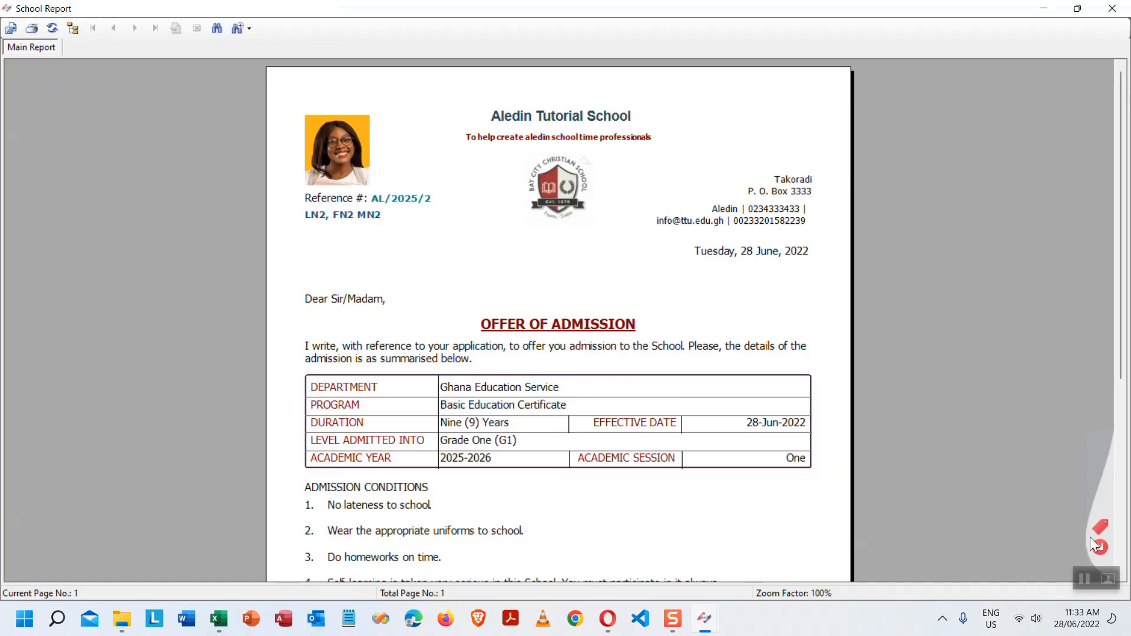
pyautogui.hotkey('alt', 'F4')
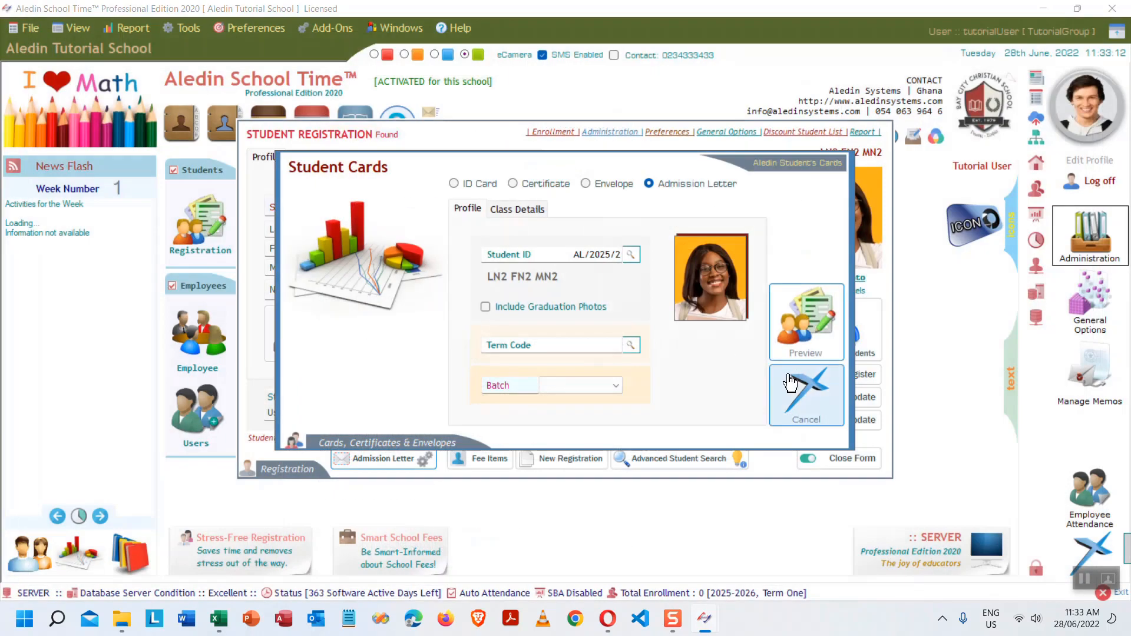
pyautogui.click(632, 255)
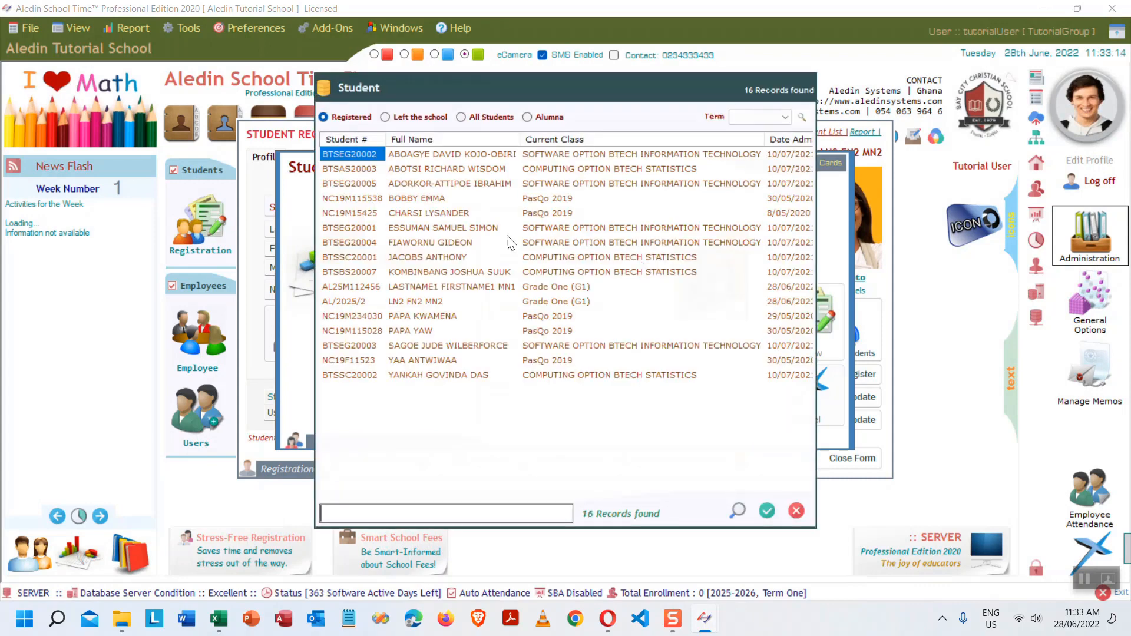
pyautogui.doubleClick(455, 290)
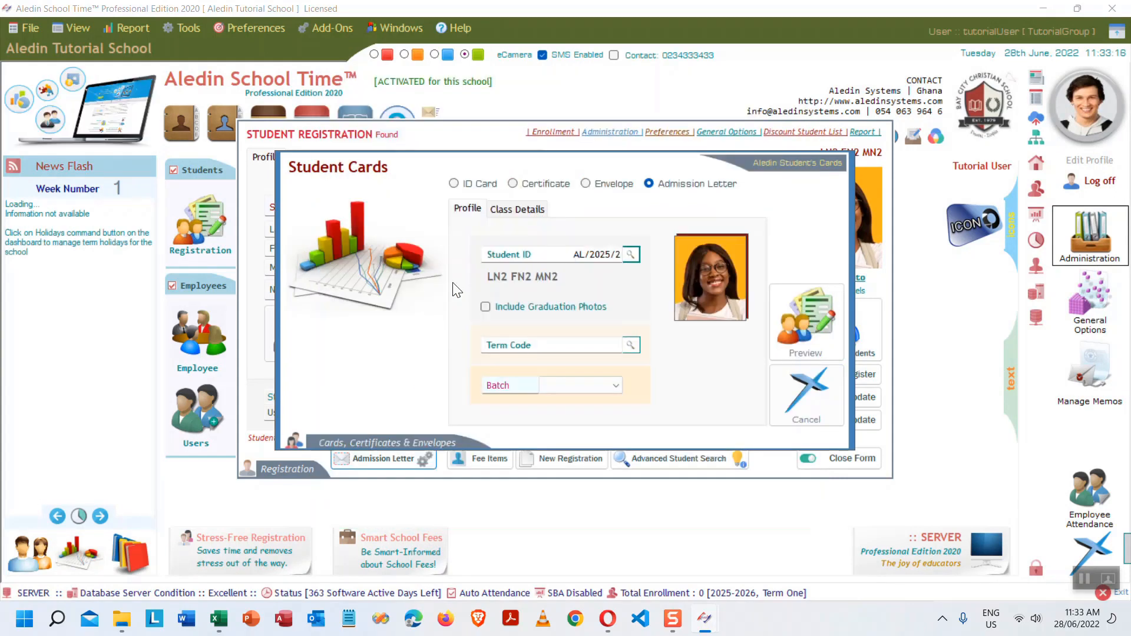
pyautogui.click(821, 336)
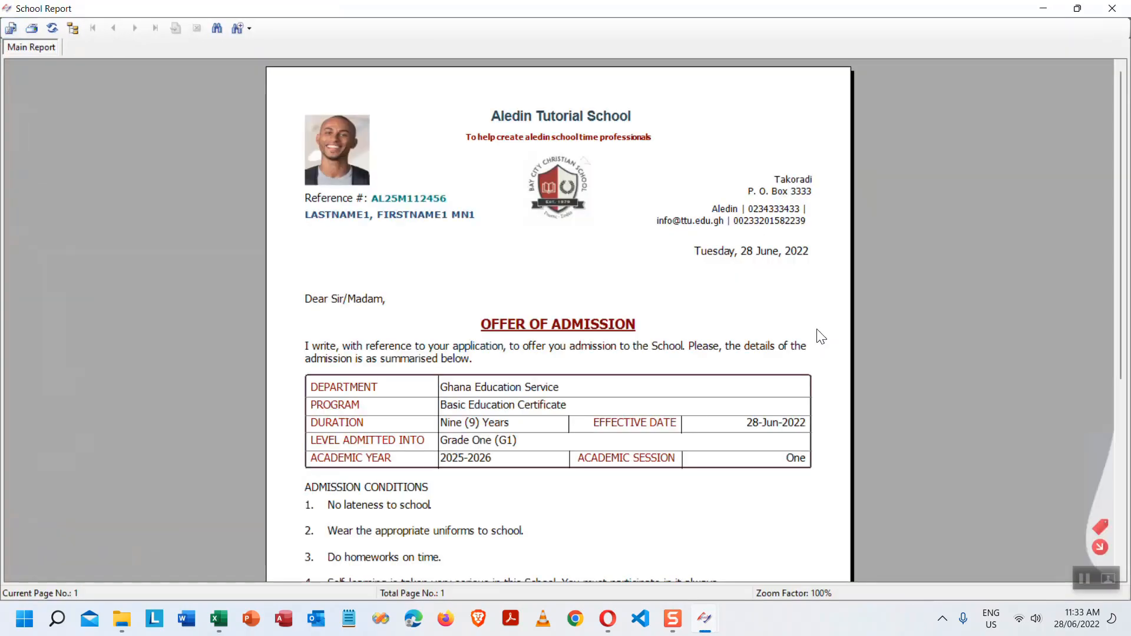
pyautogui.scroll(-3, 822, 349)
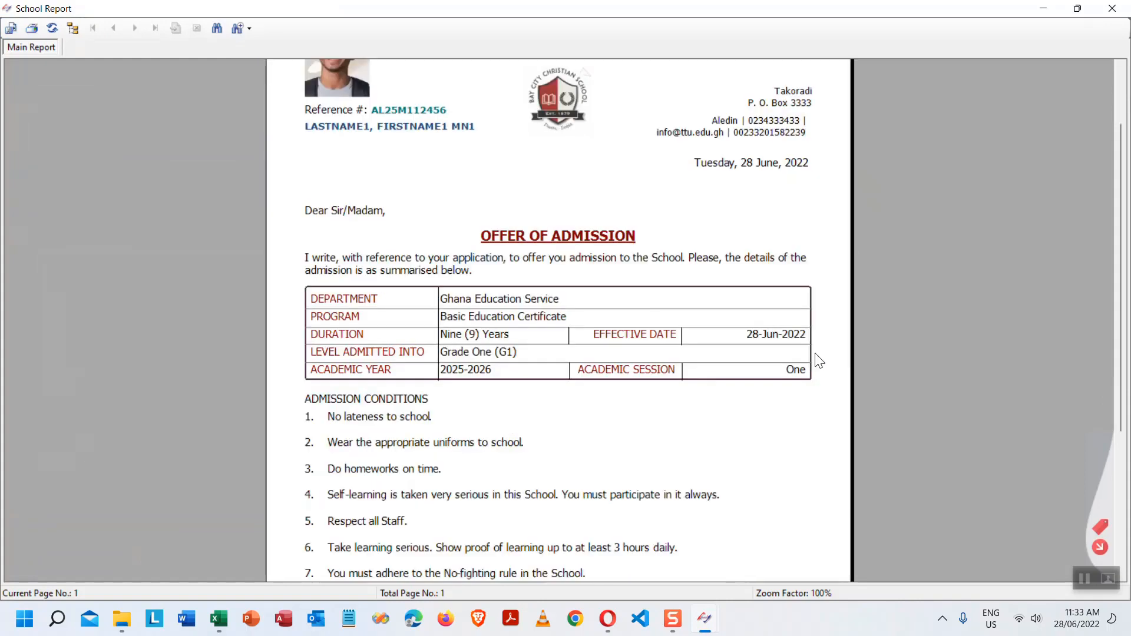
pyautogui.scroll(-3, 818, 366)
pyautogui.scroll(5, 816, 365)
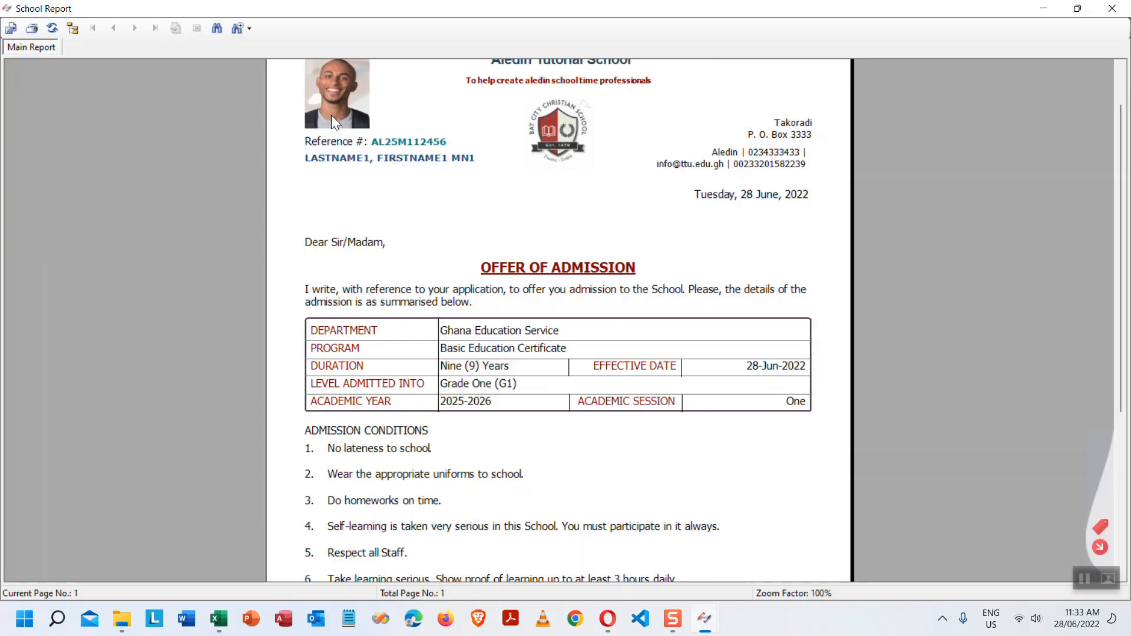
pyautogui.click(1099, 547)
pyautogui.click(804, 388)
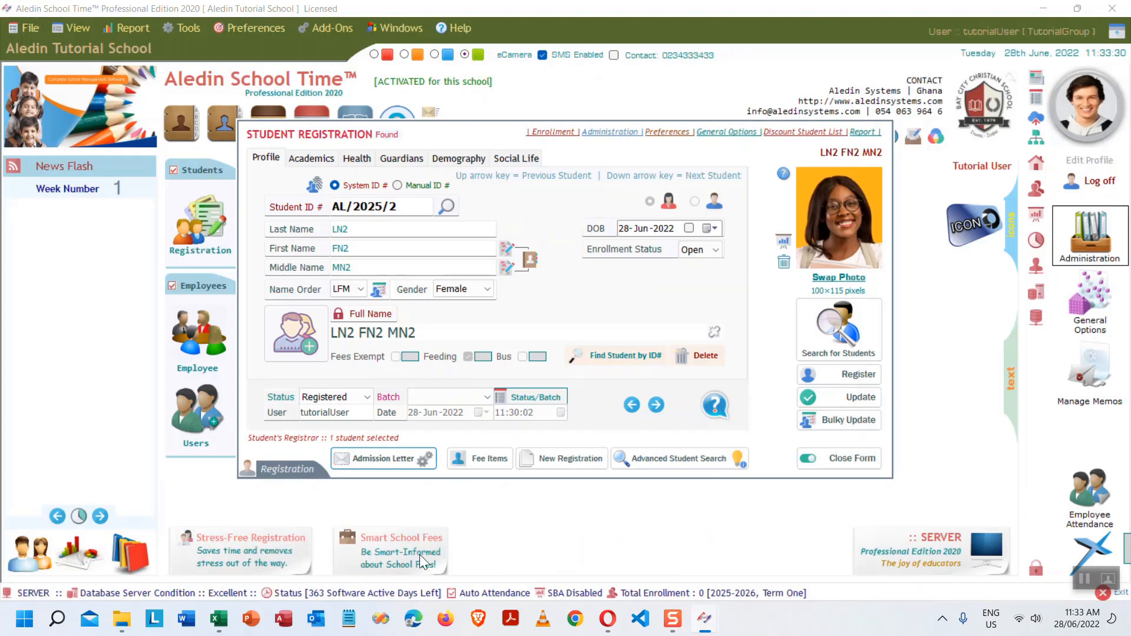
# - Close the registration form and briefly check the tutorial outline spreadsheet before minimizing it
pyautogui.click(848, 459)
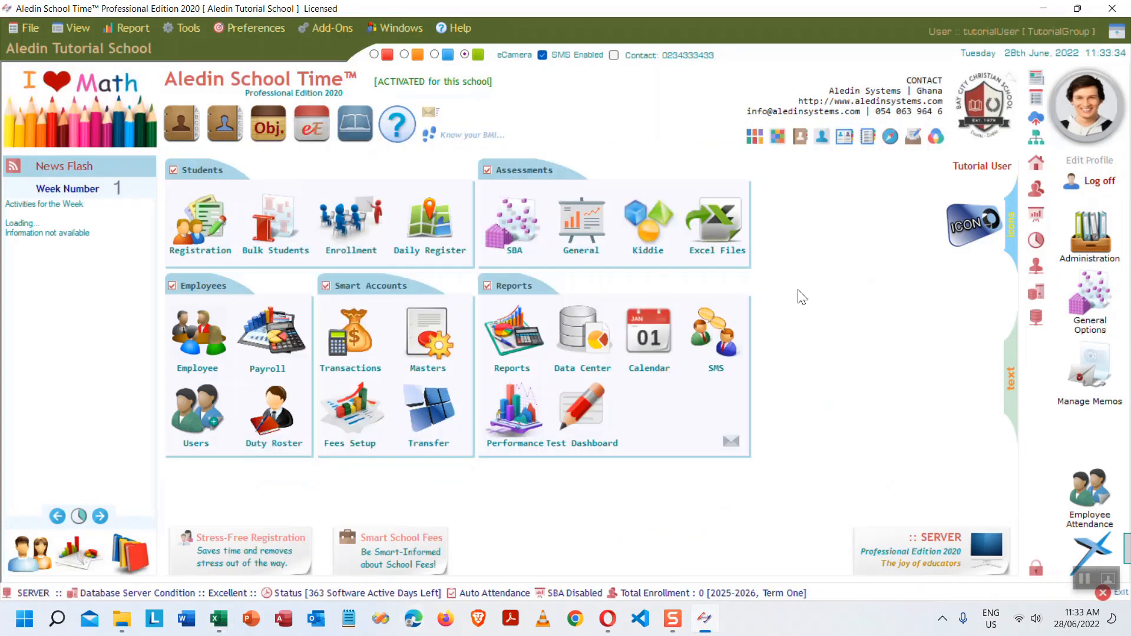
pyautogui.click(227, 628)
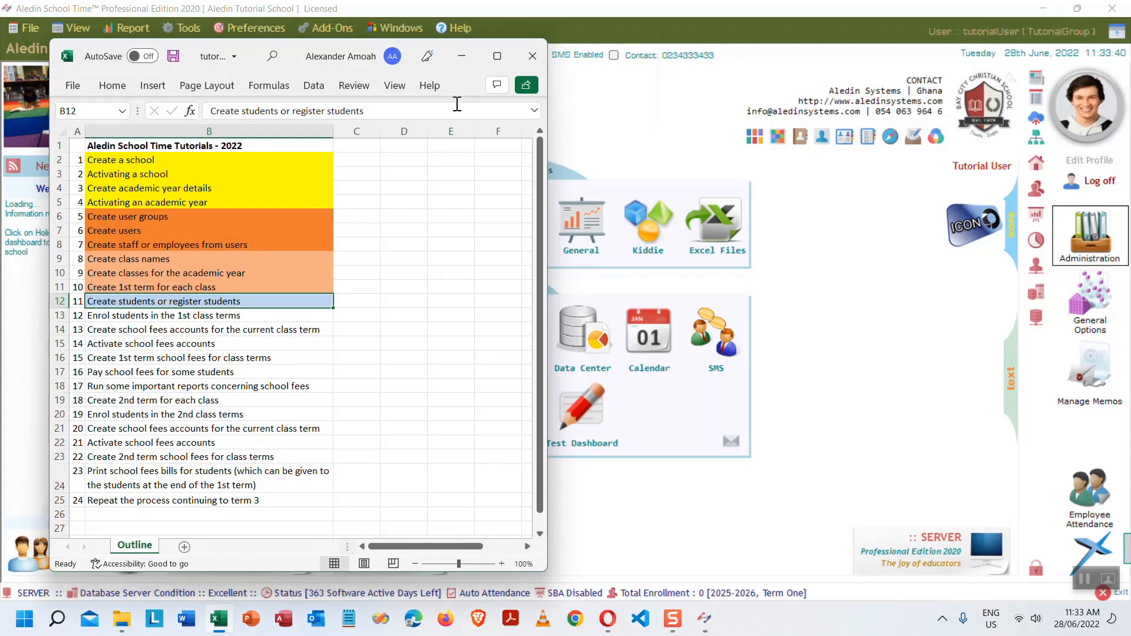
pyautogui.click(464, 59)
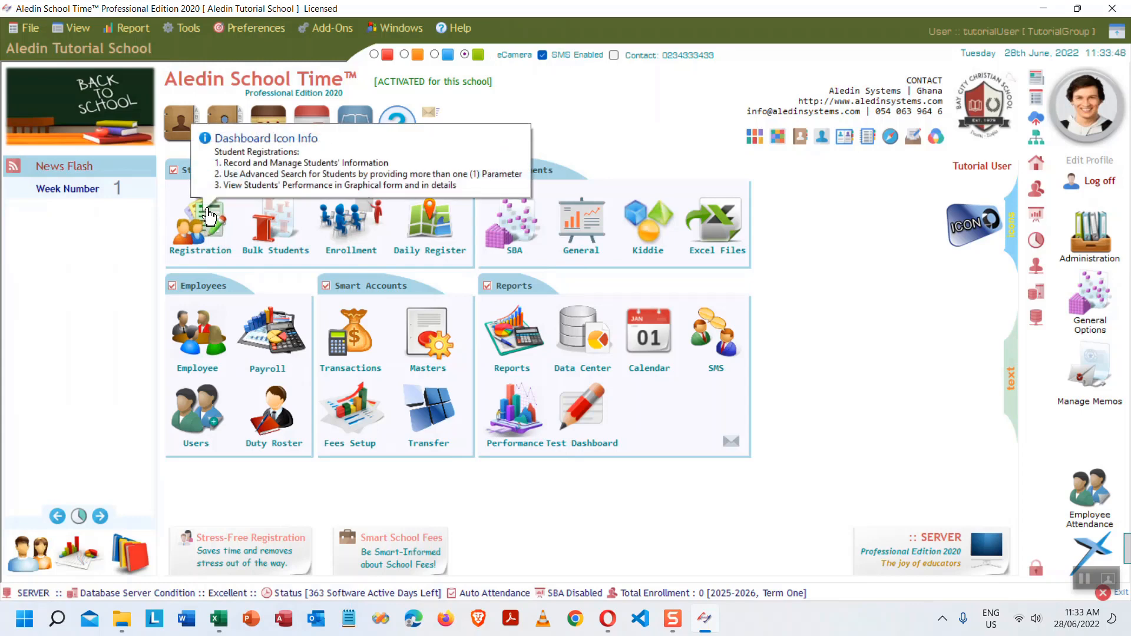
# - Open Tools > Import Students (.xls), set to year 2025-2026 and term One
pyautogui.click(192, 29)
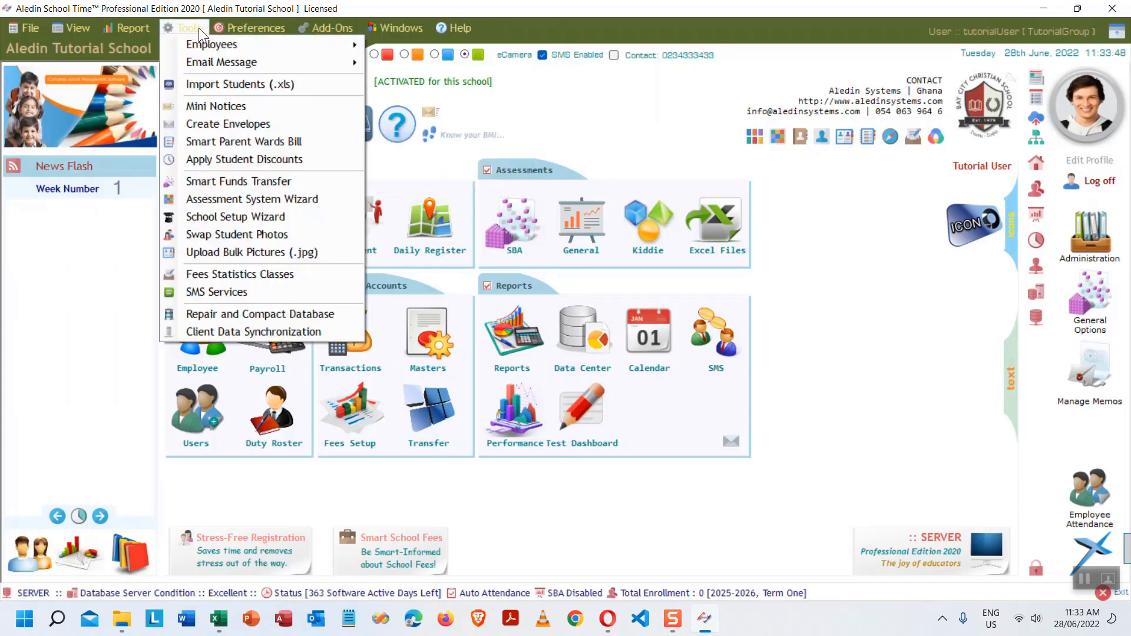
pyautogui.moveTo(234, 29)
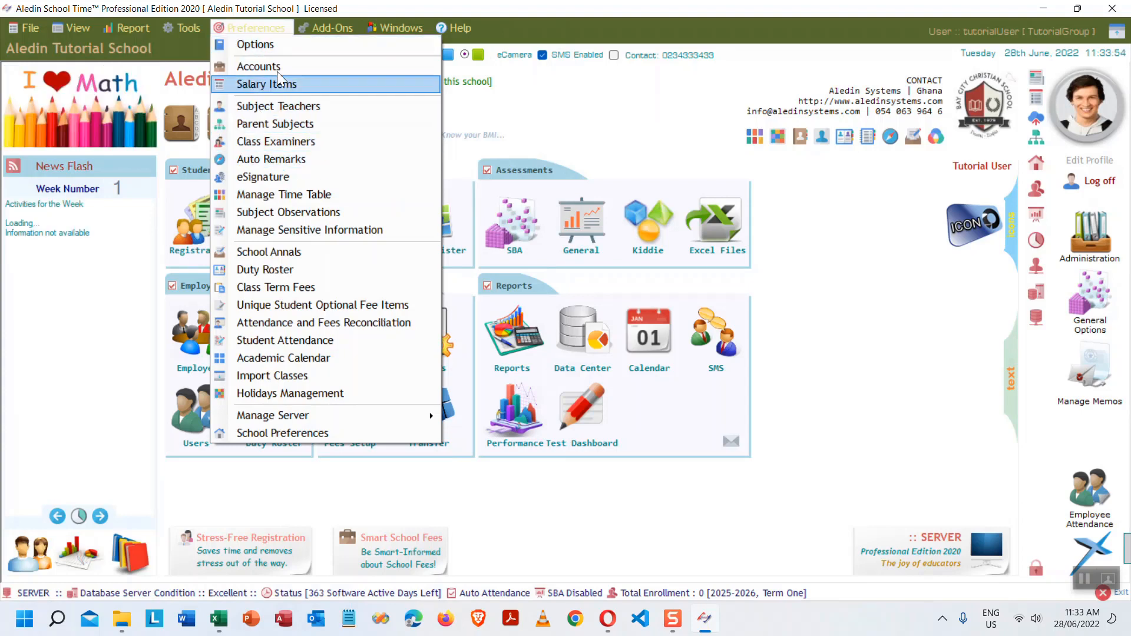
pyautogui.moveTo(198, 29)
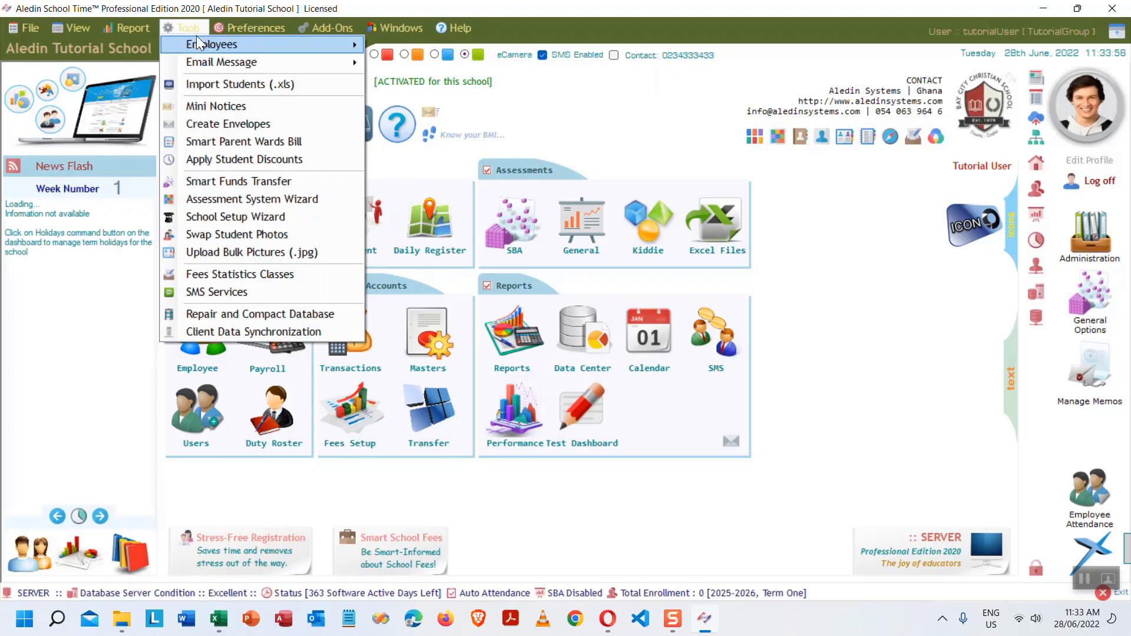
pyautogui.click(256, 83)
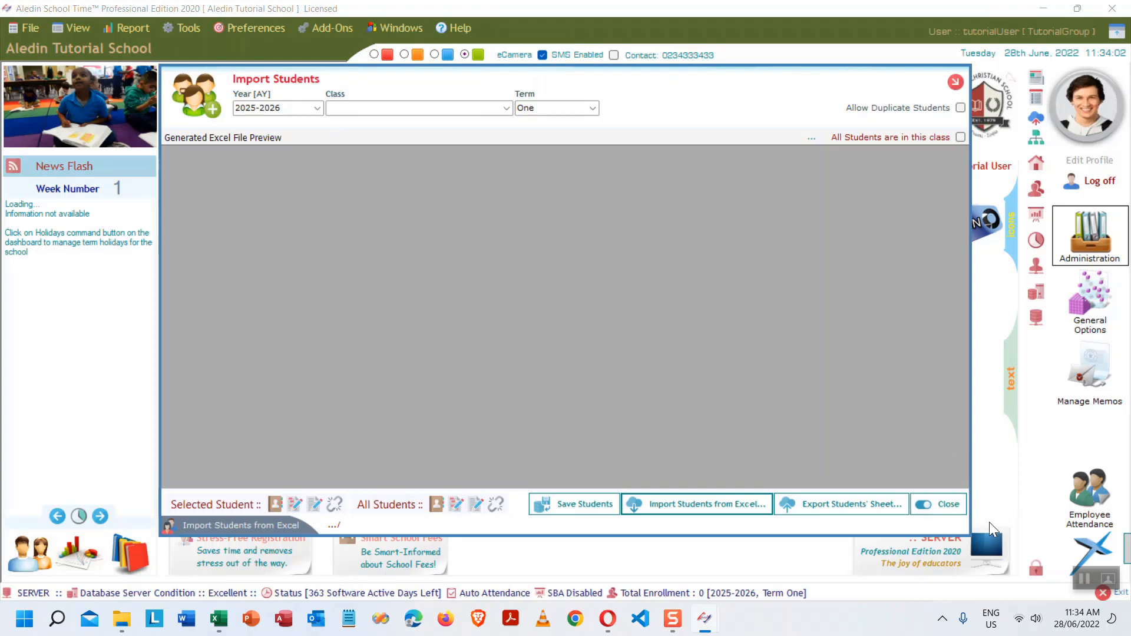
# - Reopen the Excel import and assign Grade One (G1) as the class for all imported students
pyautogui.click(949, 505)
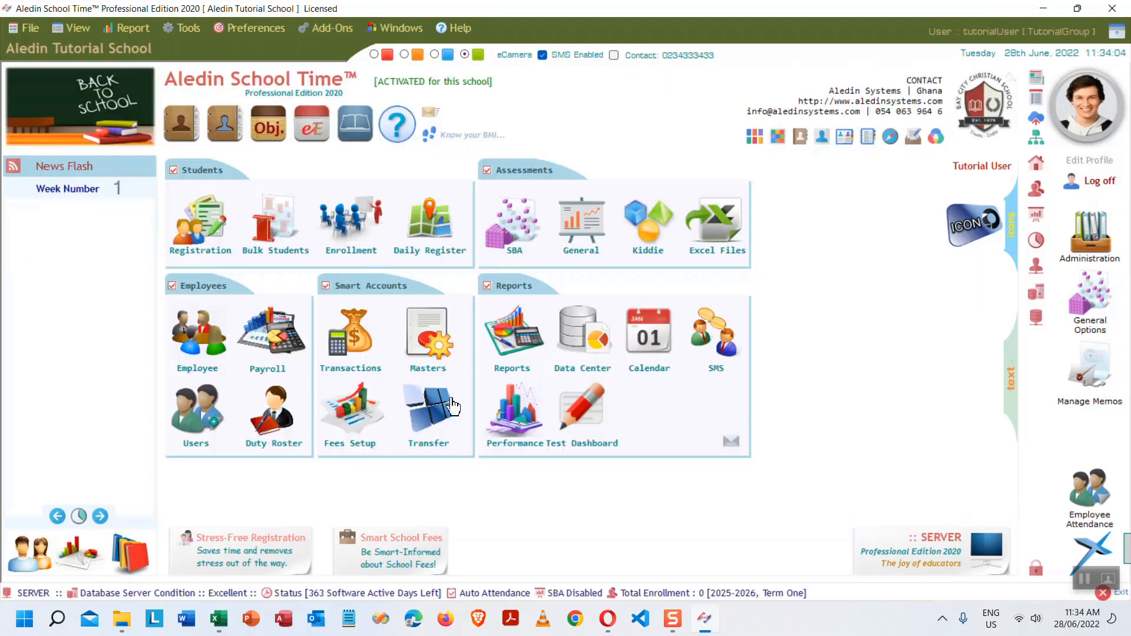
pyautogui.click(198, 241)
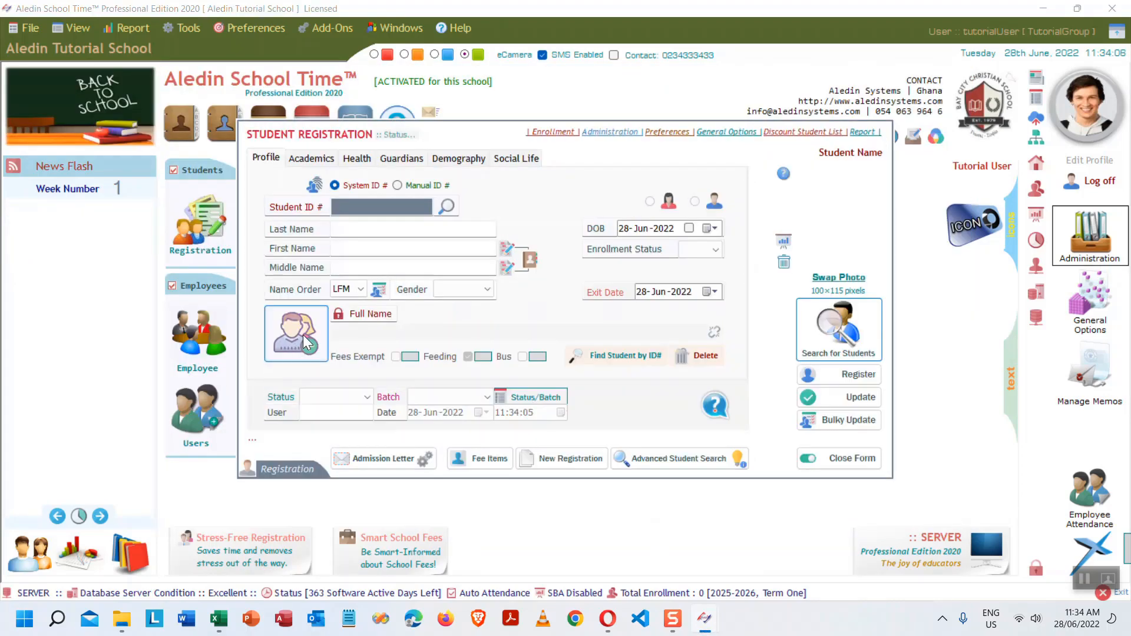
pyautogui.click(302, 335)
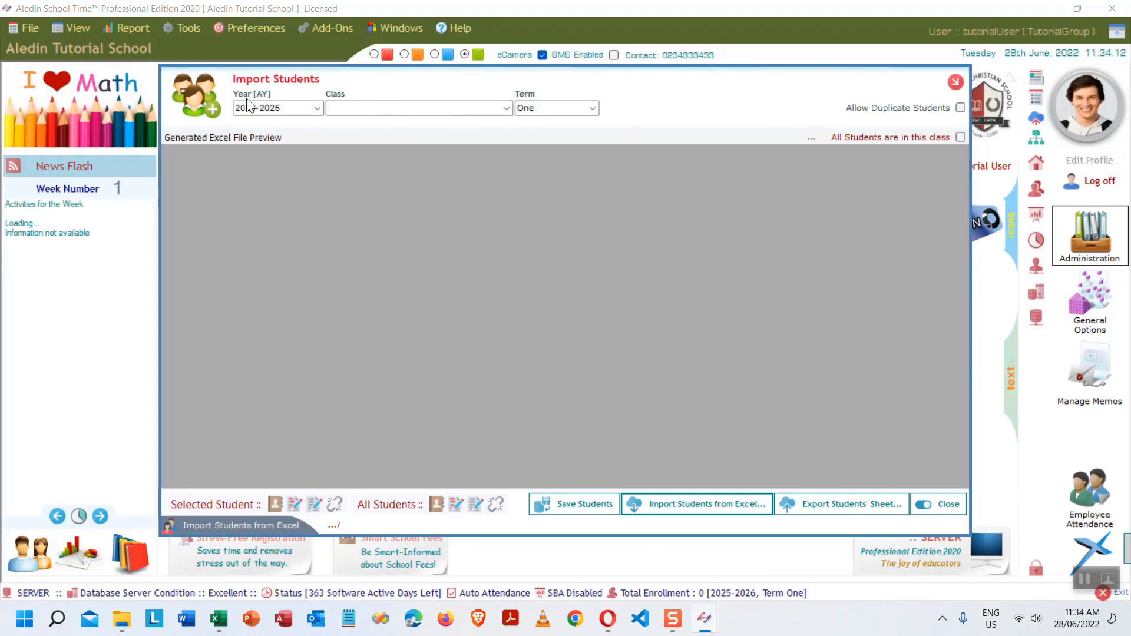
pyautogui.click(508, 108)
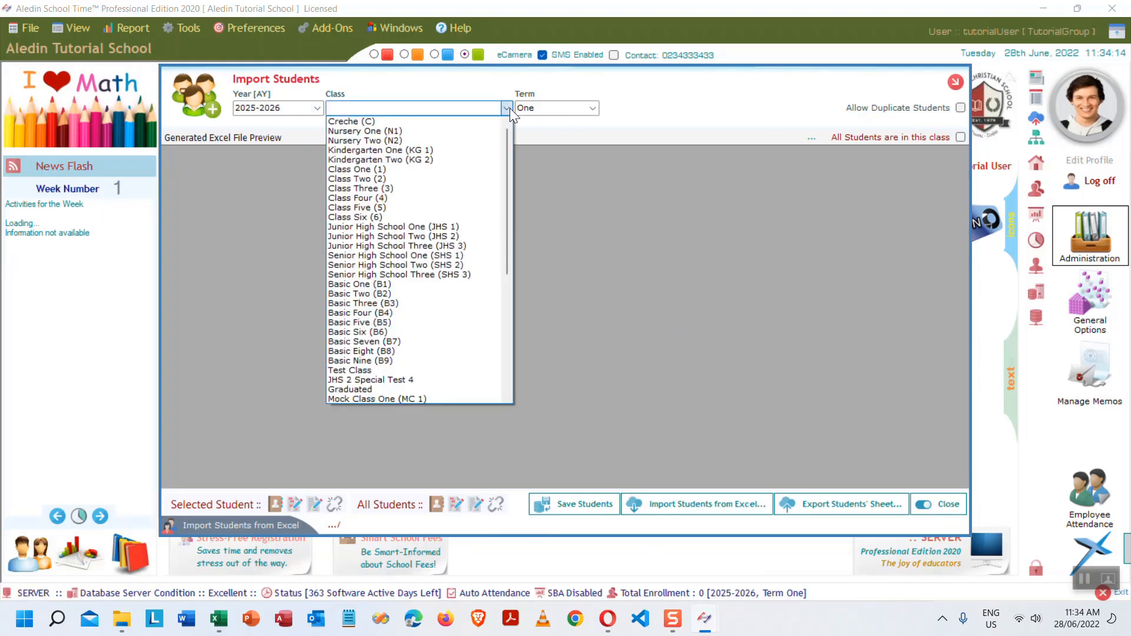
pyautogui.moveTo(507, 254); pyautogui.dragTo(498, 377)
pyautogui.click(412, 376)
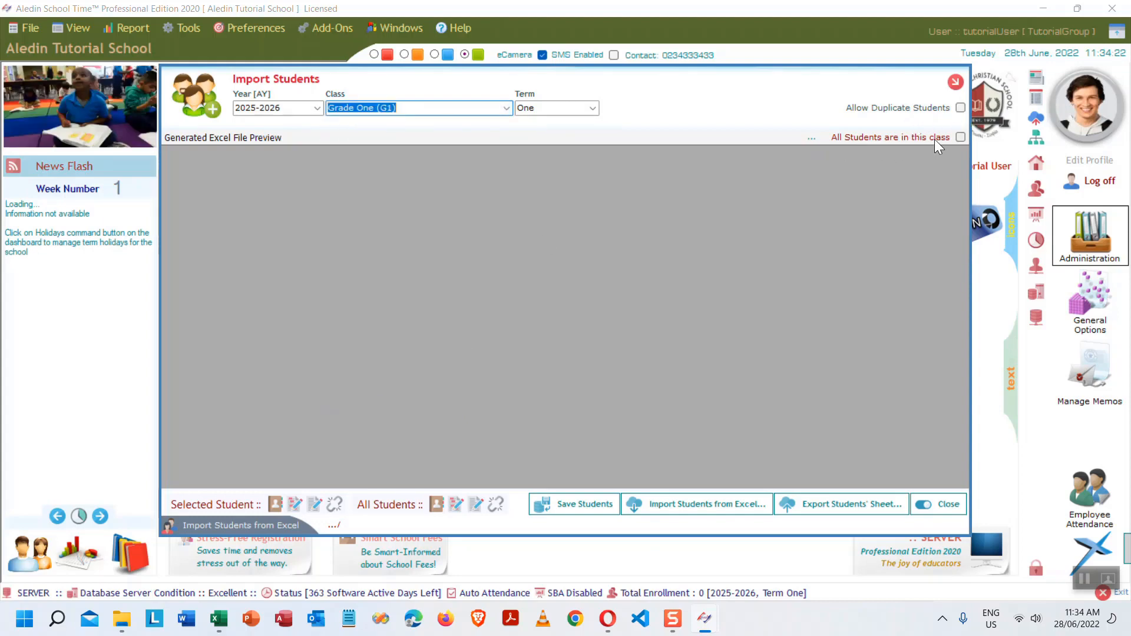
pyautogui.click(960, 138)
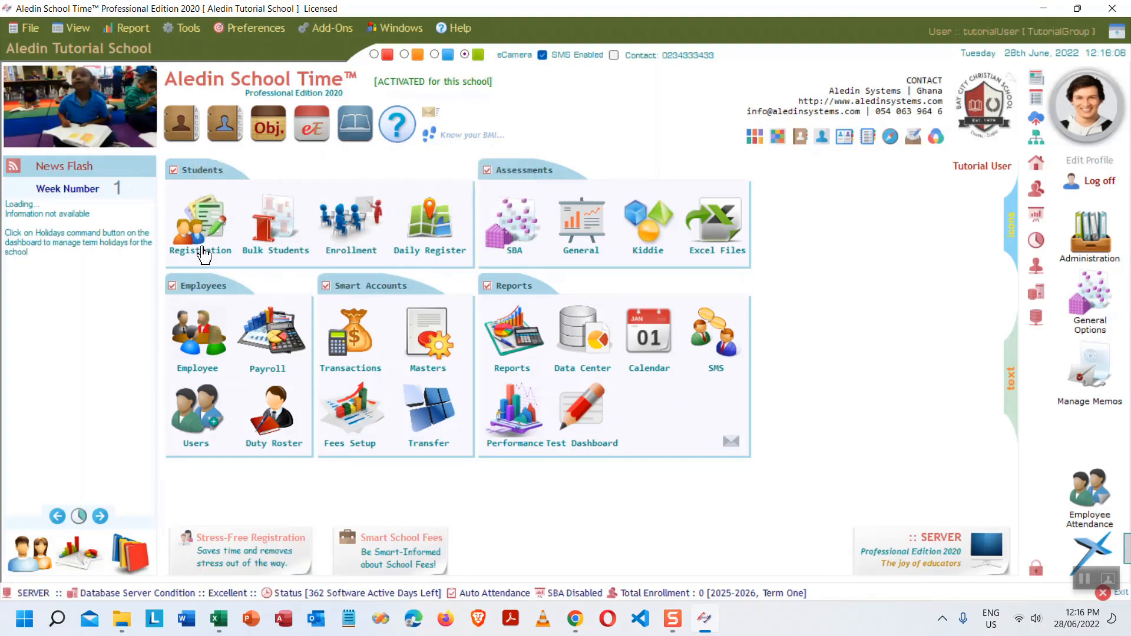
# - Reopen the import window once more, then close it to a blank Registration form
pyautogui.click(203, 226)
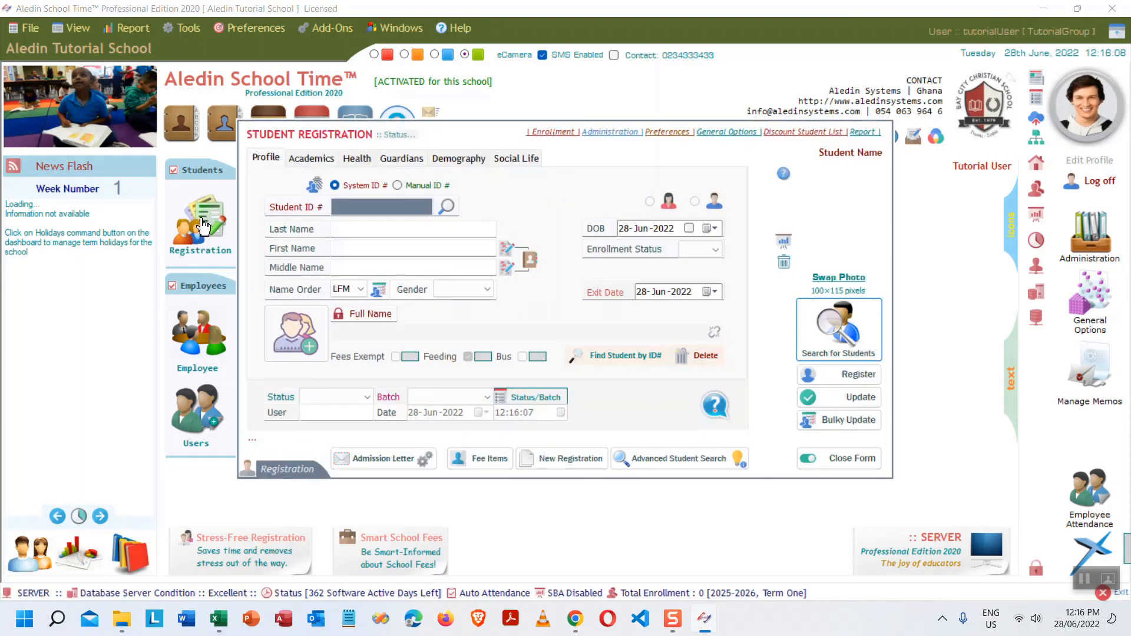
pyautogui.click(290, 344)
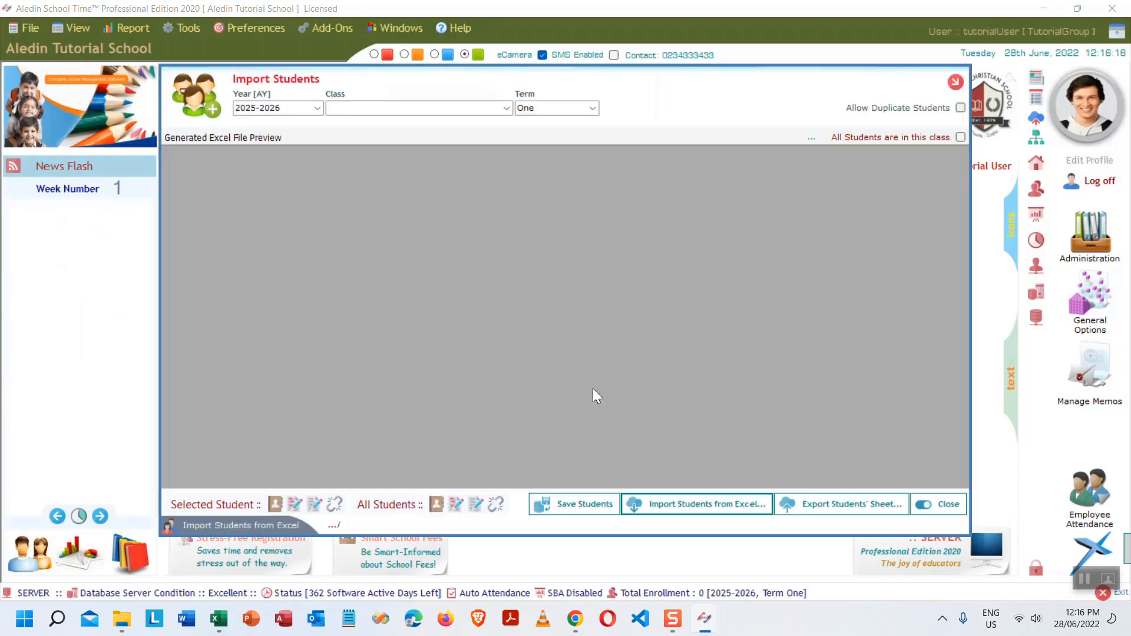
pyautogui.click(845, 507)
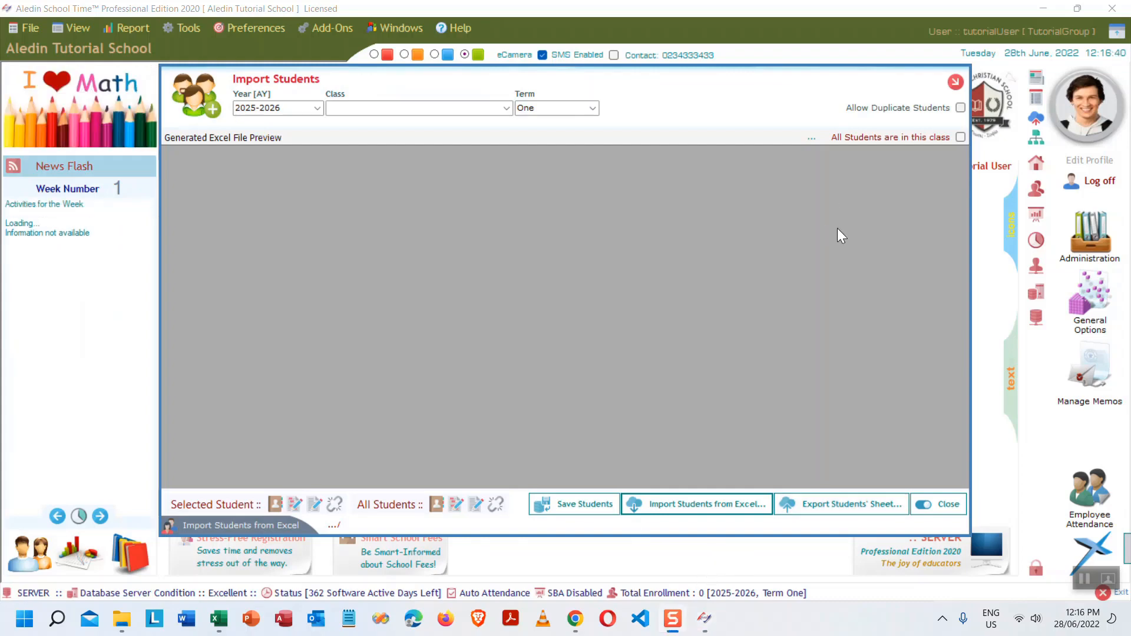
pyautogui.click(946, 504)
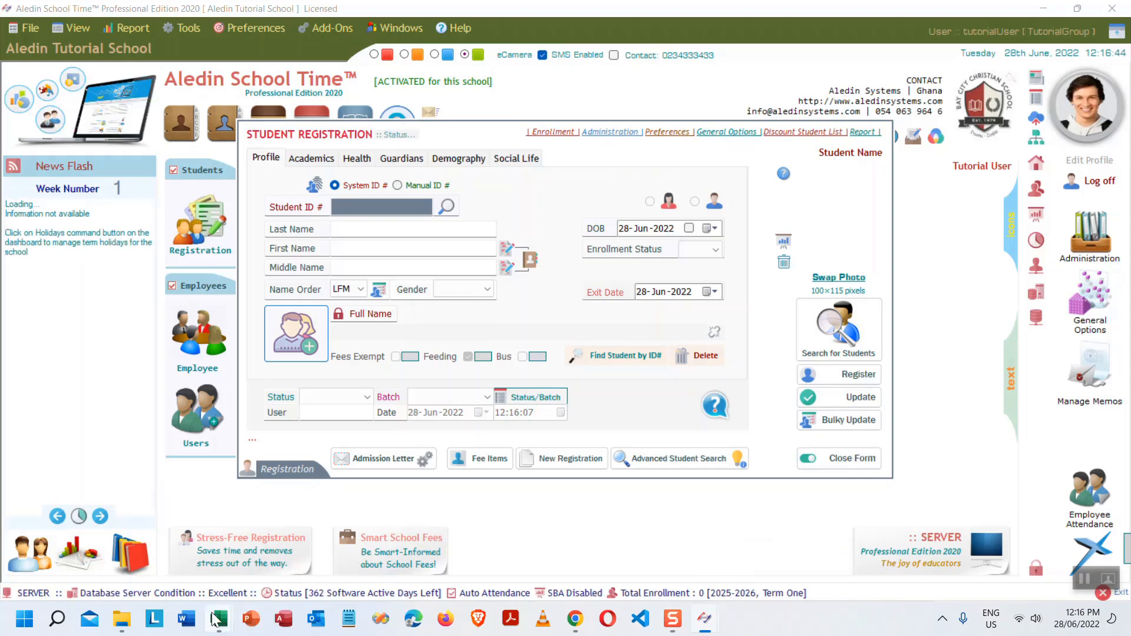
# - Open the 'New Students - Term Three - 2021-1159' workbook from the Desktop folder
pyautogui.moveTo(123, 623)
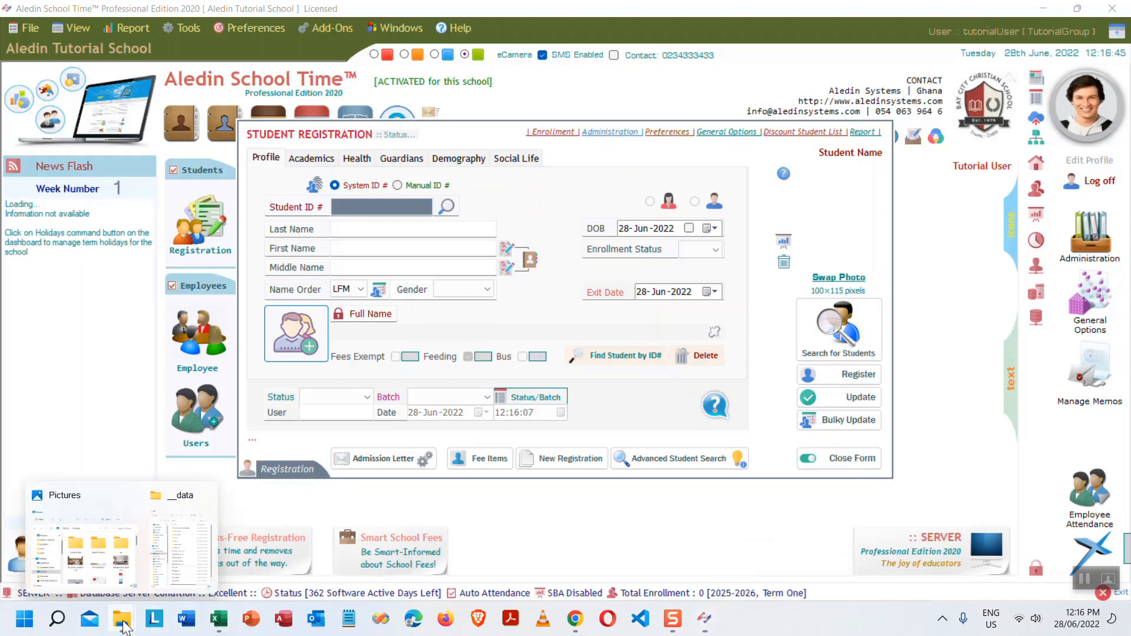
pyautogui.click(125, 550)
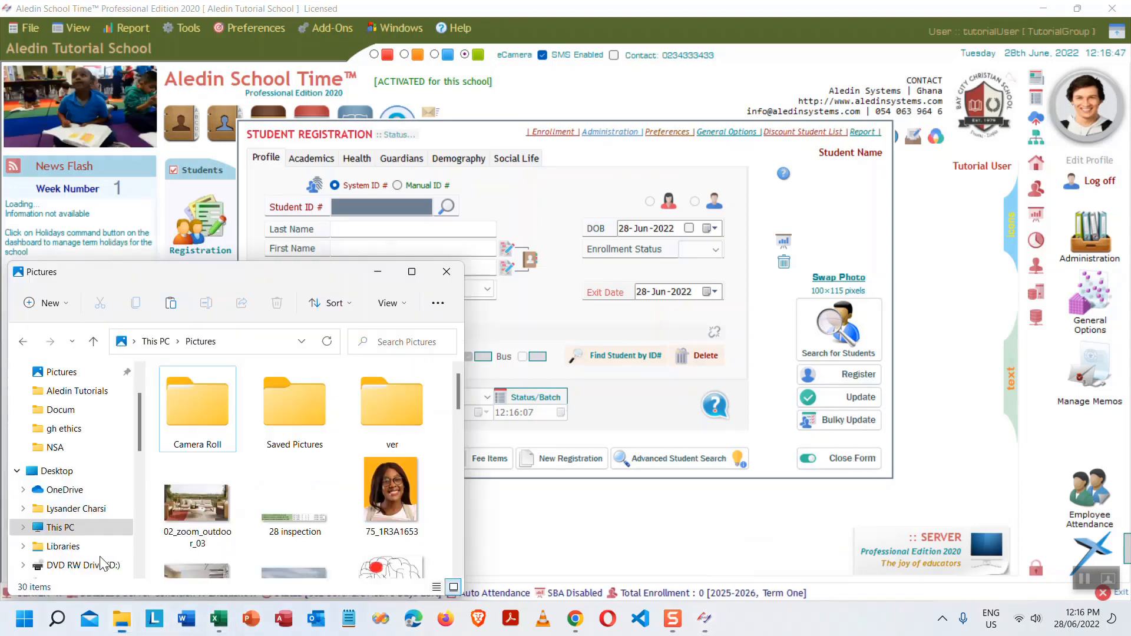
pyautogui.click(56, 471)
pyautogui.moveTo(458, 383); pyautogui.dragTo(467, 562)
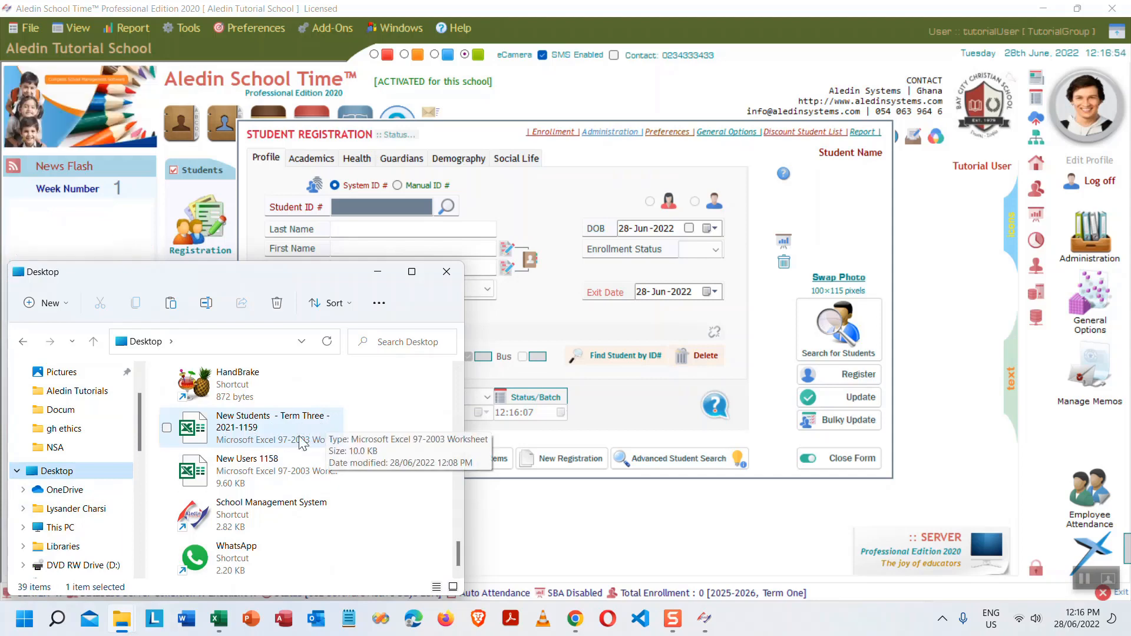
pyautogui.click(262, 423)
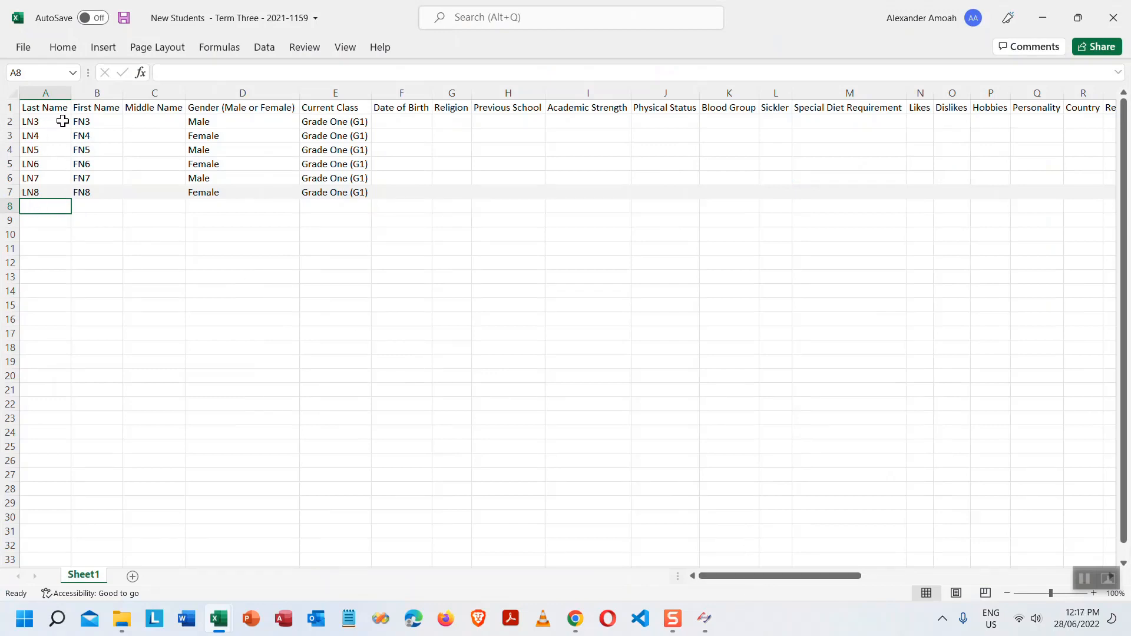
pyautogui.moveTo(59, 121); pyautogui.dragTo(337, 189)
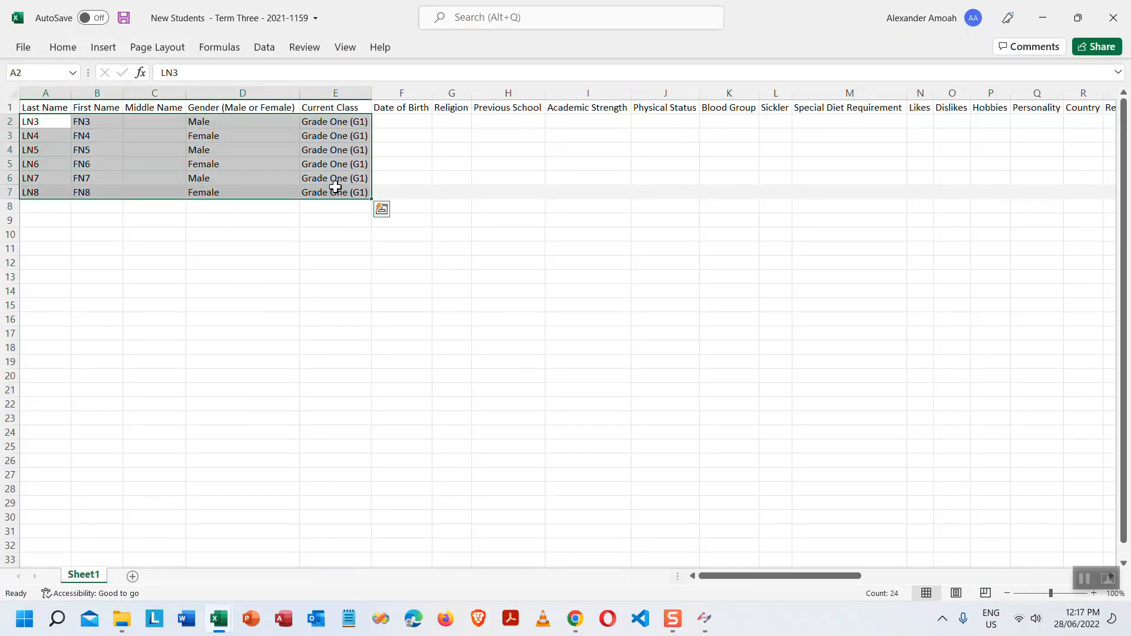
pyautogui.click(200, 124)
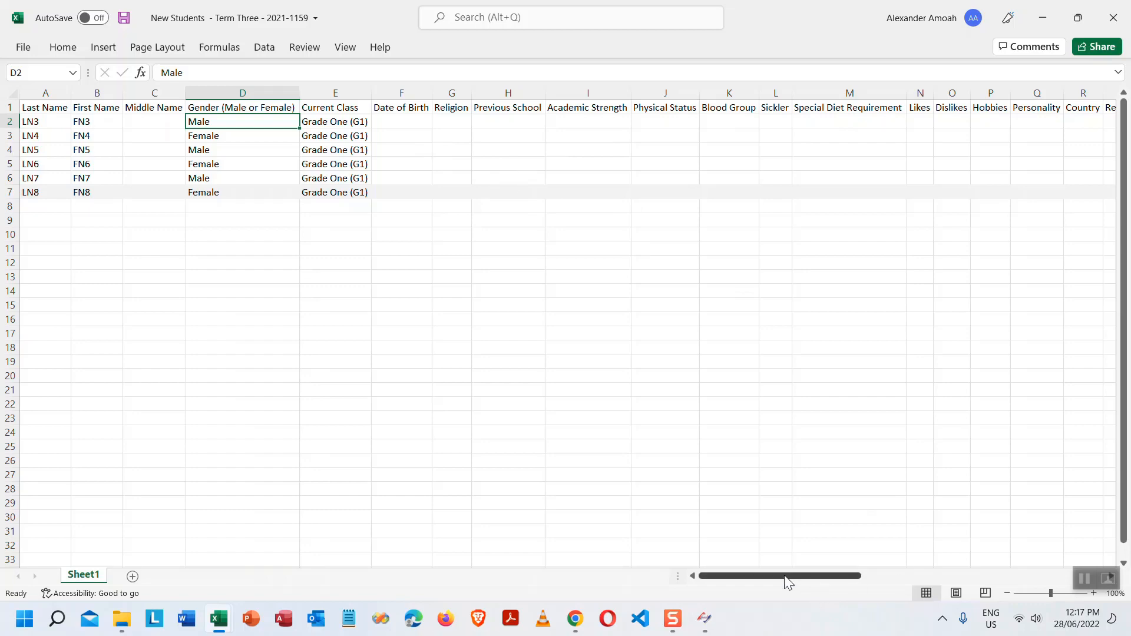
pyautogui.moveTo(784, 576); pyautogui.dragTo(690, 576)
pyautogui.click(30, 114)
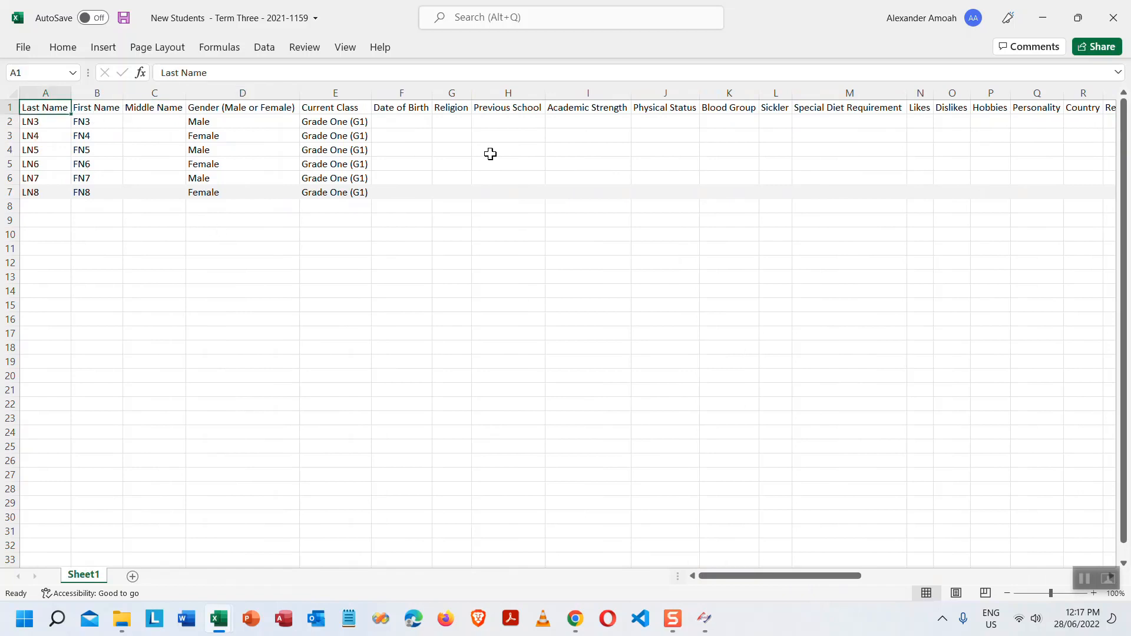
pyautogui.press('Right')
pyautogui.press('Right')
pyautogui.press('Right')
pyautogui.press('Right')
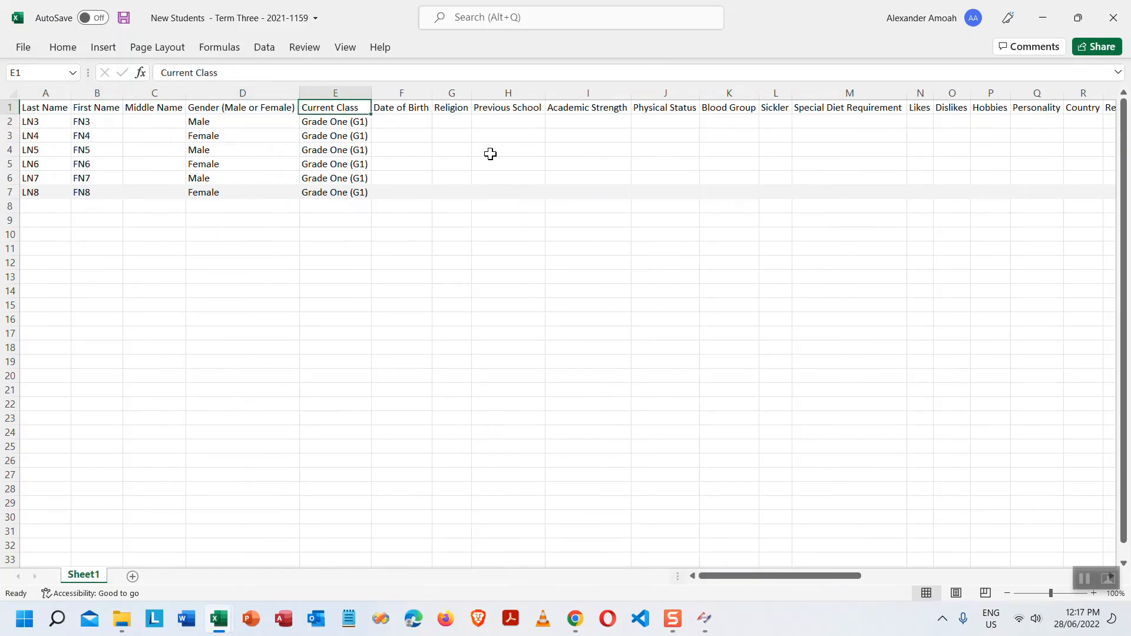
pyautogui.press('Right')
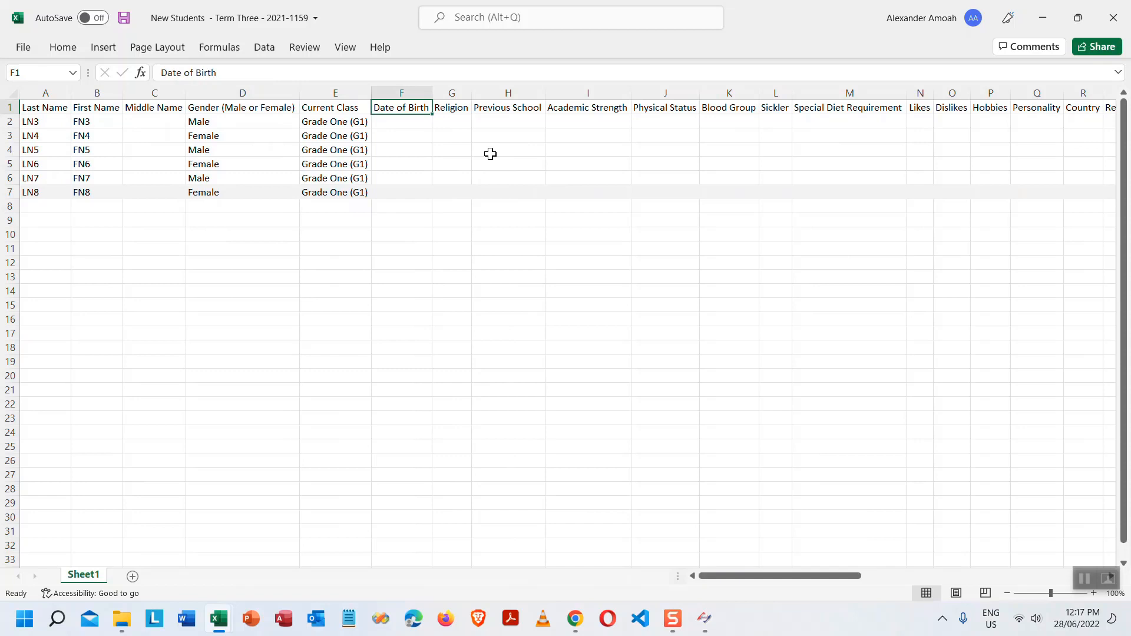
pyautogui.press('Right')
pyautogui.press('Right')
pyautogui.press('Right')
pyautogui.press('Right')
pyautogui.press('Right')
pyautogui.press('Right')
pyautogui.press('Right')
pyautogui.press('Right')
pyautogui.press('Right')
pyautogui.press('Right')
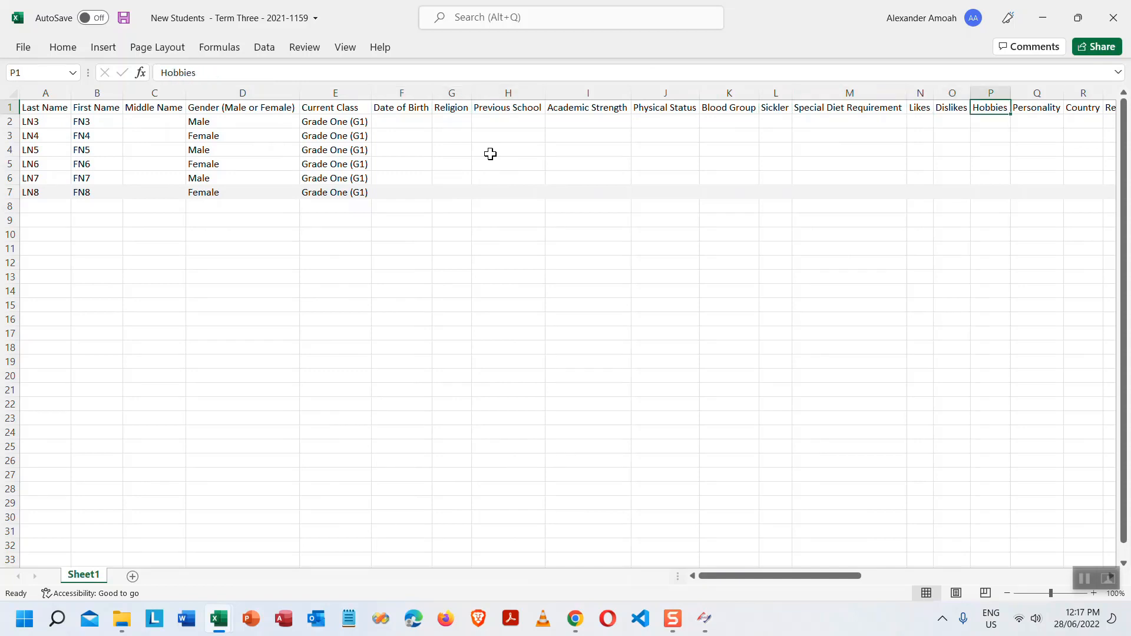
pyautogui.press('Right')
pyautogui.press('Right')
pyautogui.press('Right')
pyautogui.press('Right')
pyautogui.press('Right')
pyautogui.press('Right')
pyautogui.press('Right')
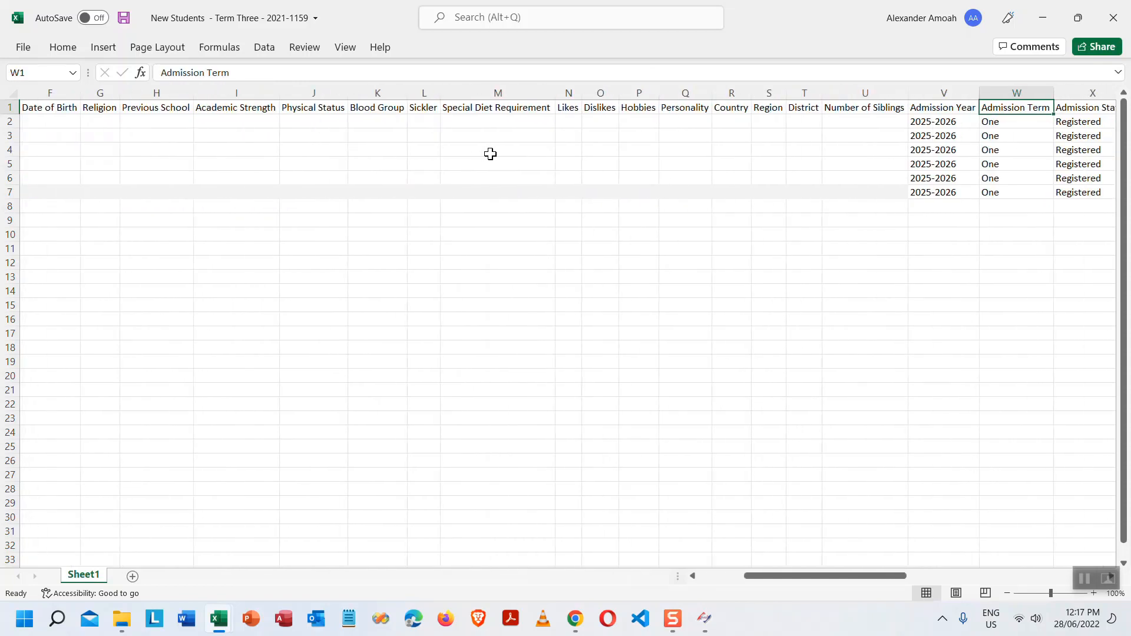
pyautogui.press('Left')
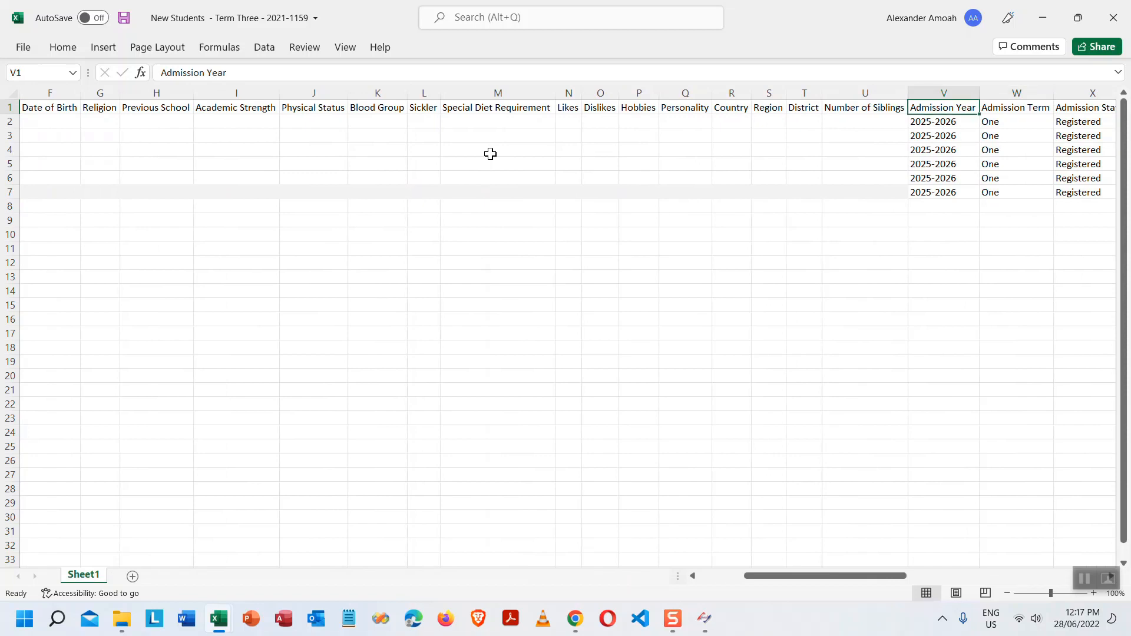
pyautogui.press('Right')
pyautogui.press('Right')
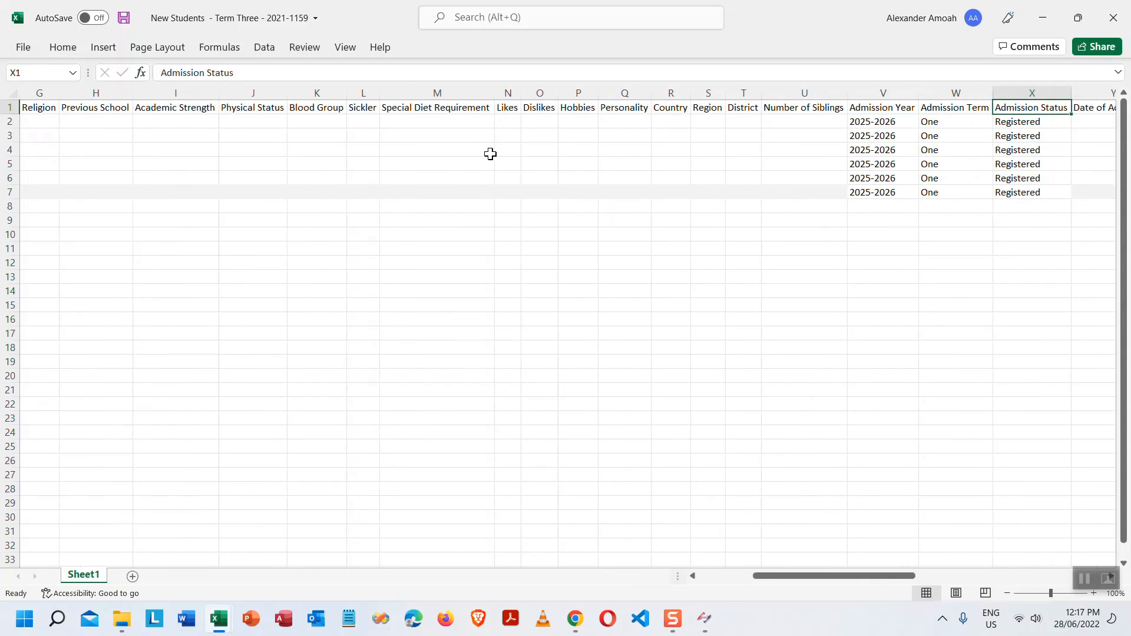
pyautogui.press('Right')
pyautogui.press('Right')
pyautogui.press('Right')
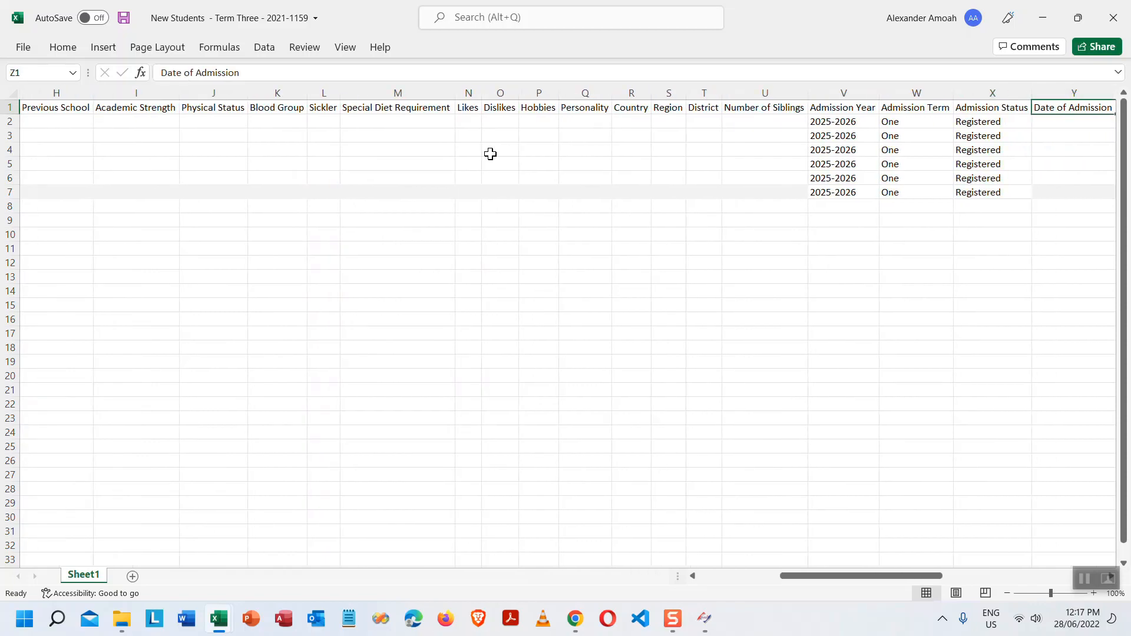
pyautogui.press('Right')
pyautogui.press('Right')
pyautogui.press('Right')
pyautogui.press('Right')
pyautogui.press('Right')
pyautogui.press('Right')
pyautogui.press('Right')
pyautogui.press('Right')
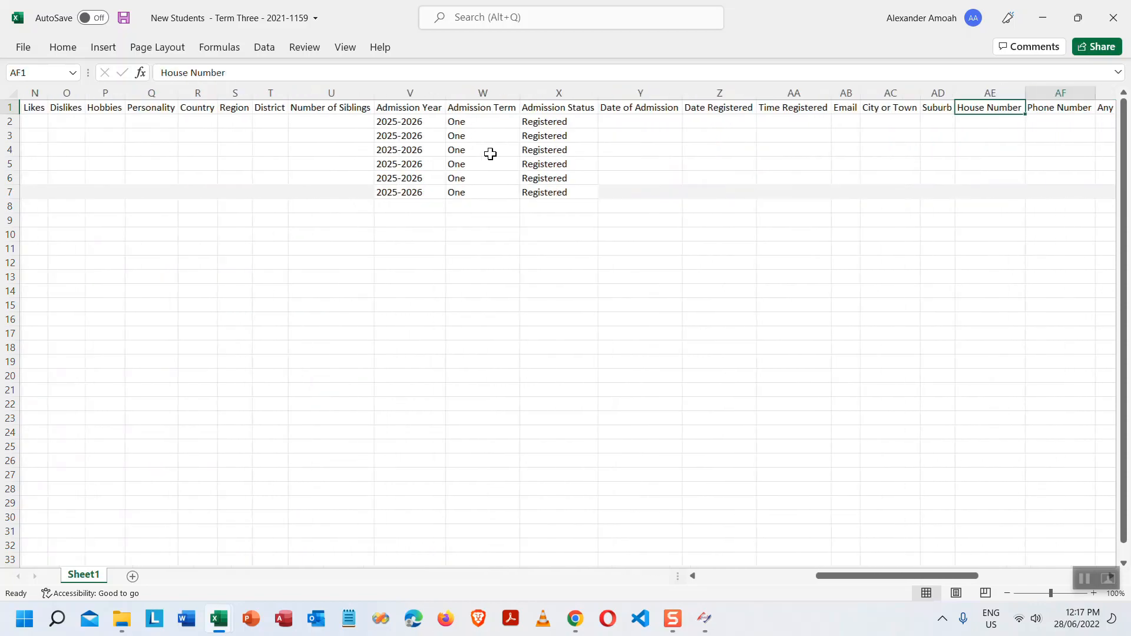
pyautogui.press('Right')
pyautogui.press('Right')
pyautogui.press('Right')
pyautogui.press('Right')
pyautogui.press('Right')
pyautogui.press('Right')
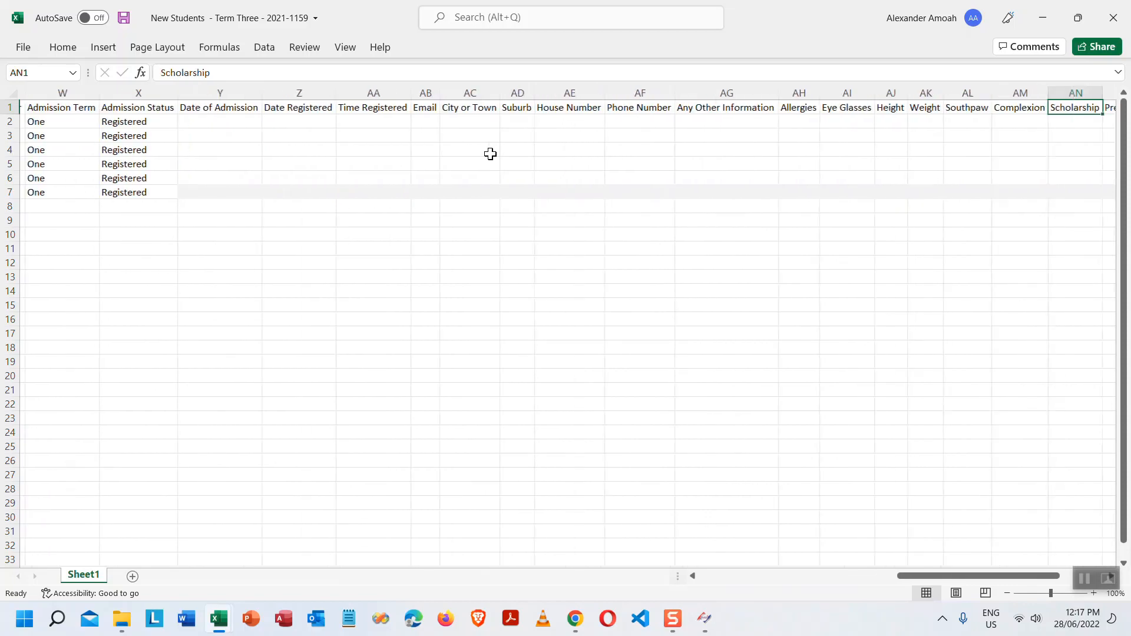
pyautogui.press('Right')
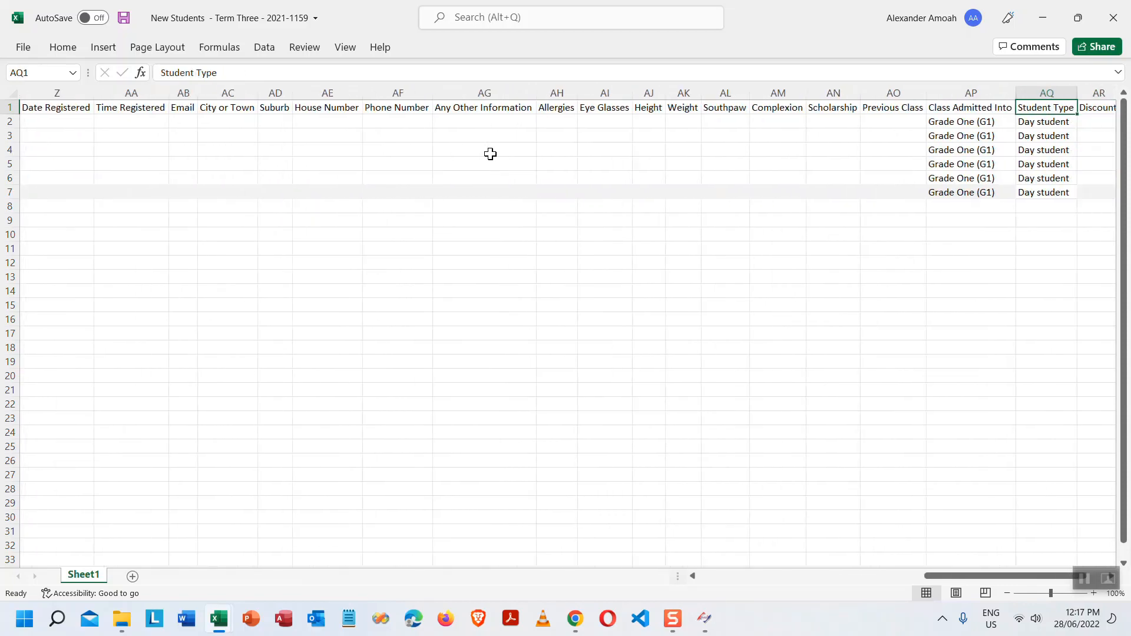
pyautogui.press('Left')
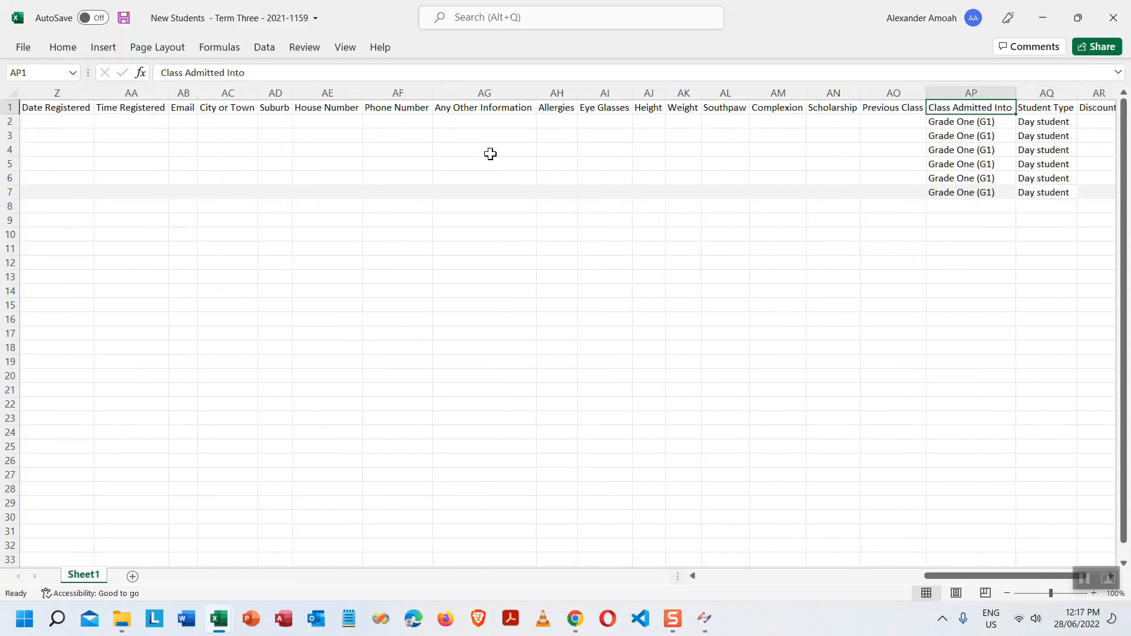
pyautogui.press('Right')
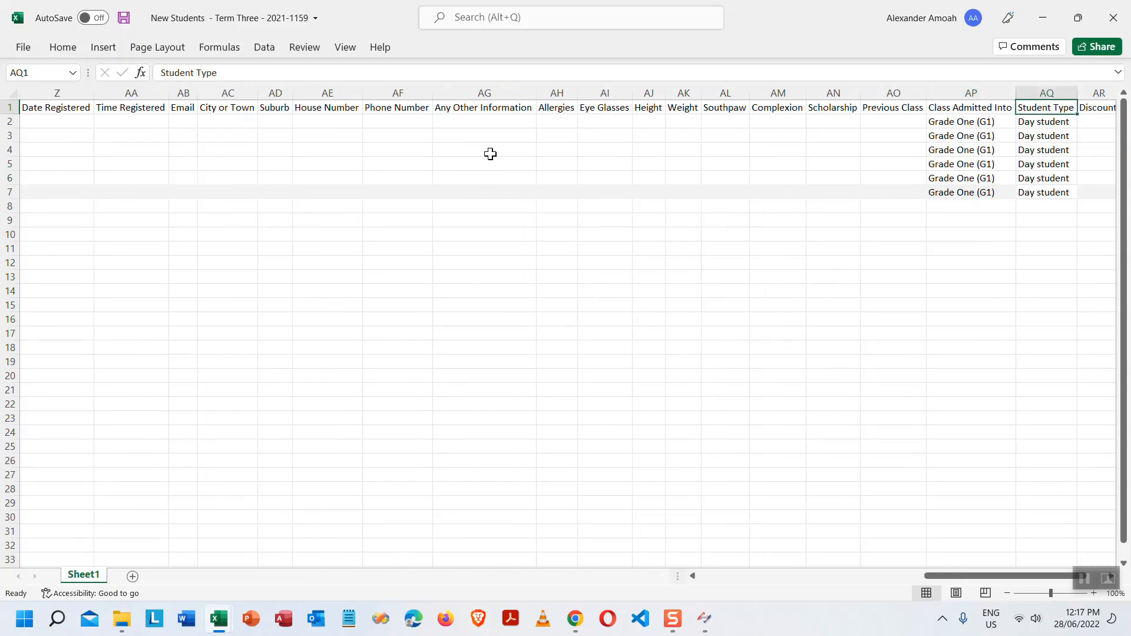
pyautogui.press('Right')
pyautogui.press('Right')
pyautogui.press('Right')
pyautogui.press('Right')
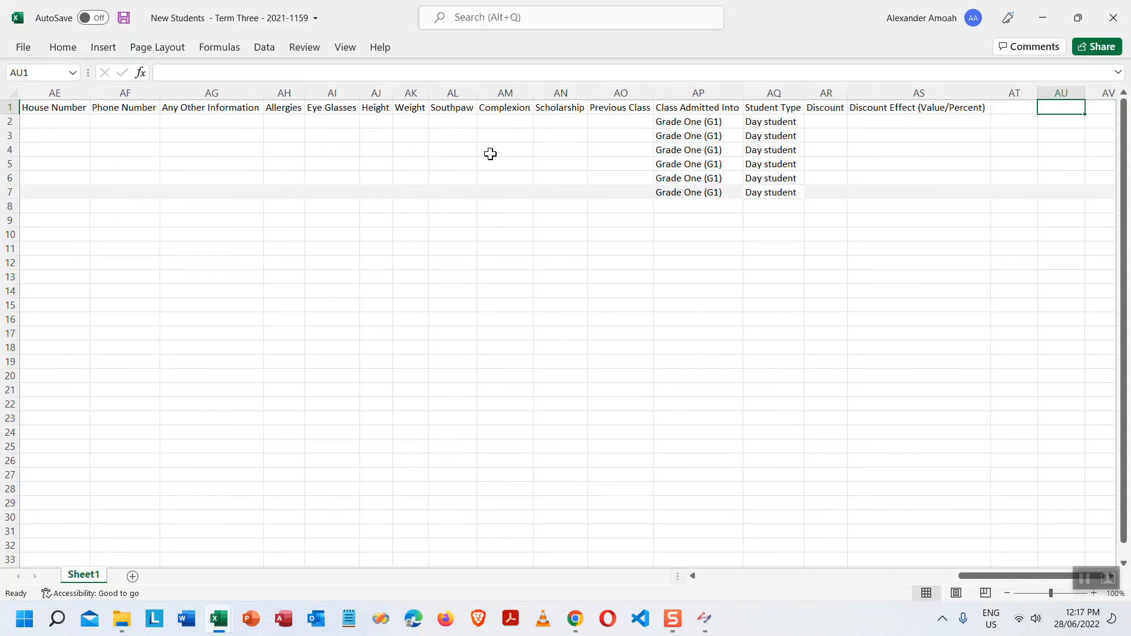
pyautogui.press('Left')
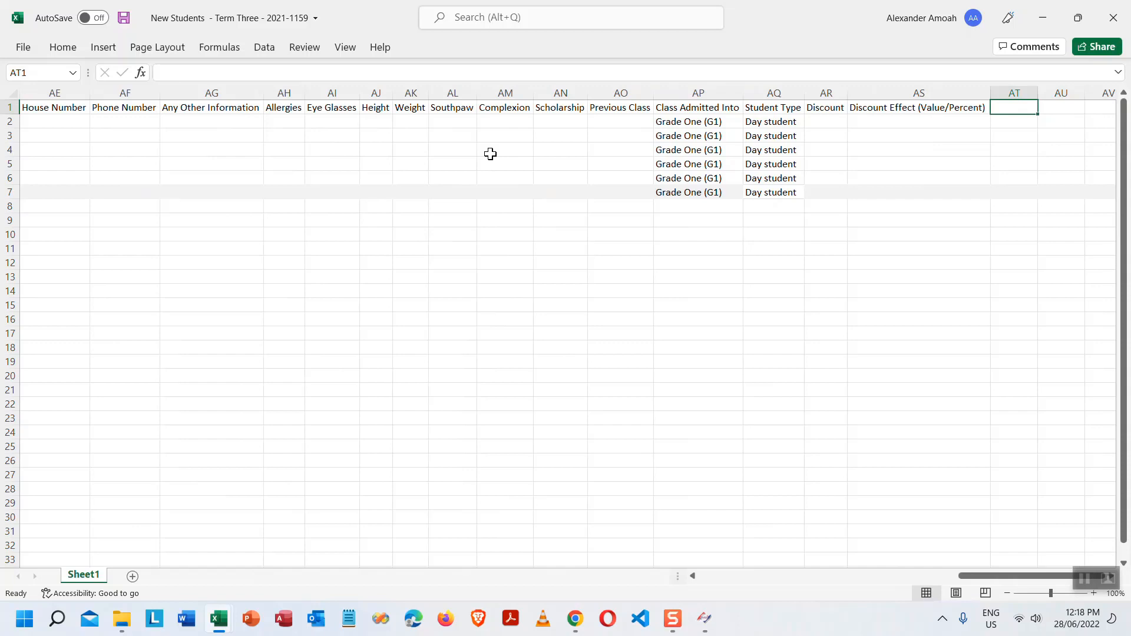
# - Step back along the row-1 headings from Discount Effect to Last Name in A1
pyautogui.press('Left')
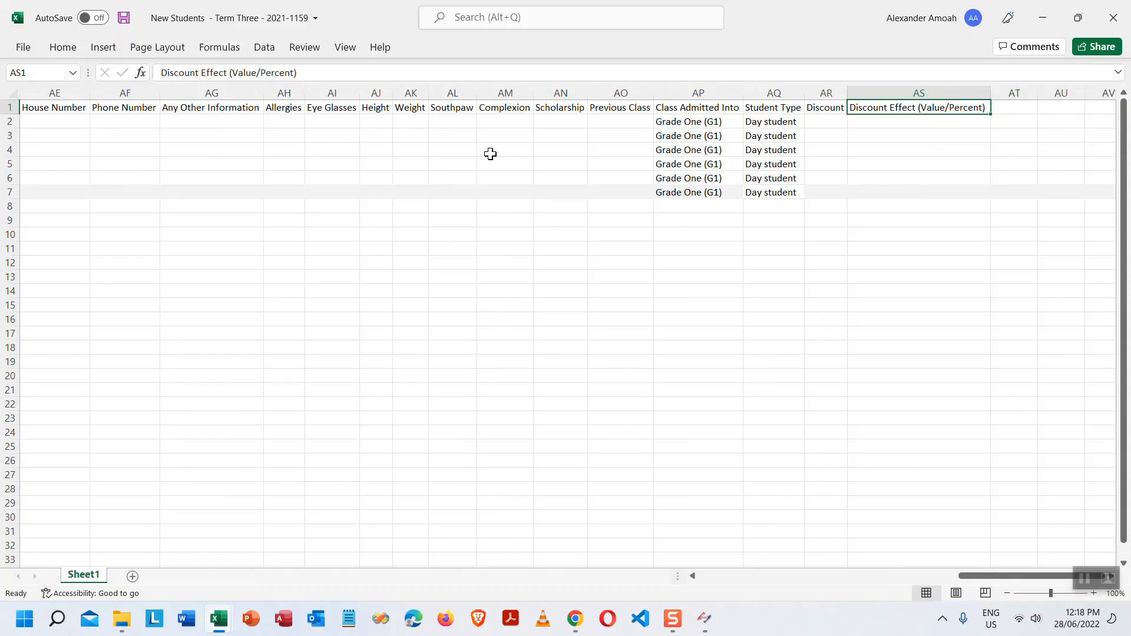
pyautogui.press('Left')
pyautogui.press('Left')
pyautogui.press('Left')
pyautogui.press('Left')
pyautogui.press('Left')
pyautogui.press('Left')
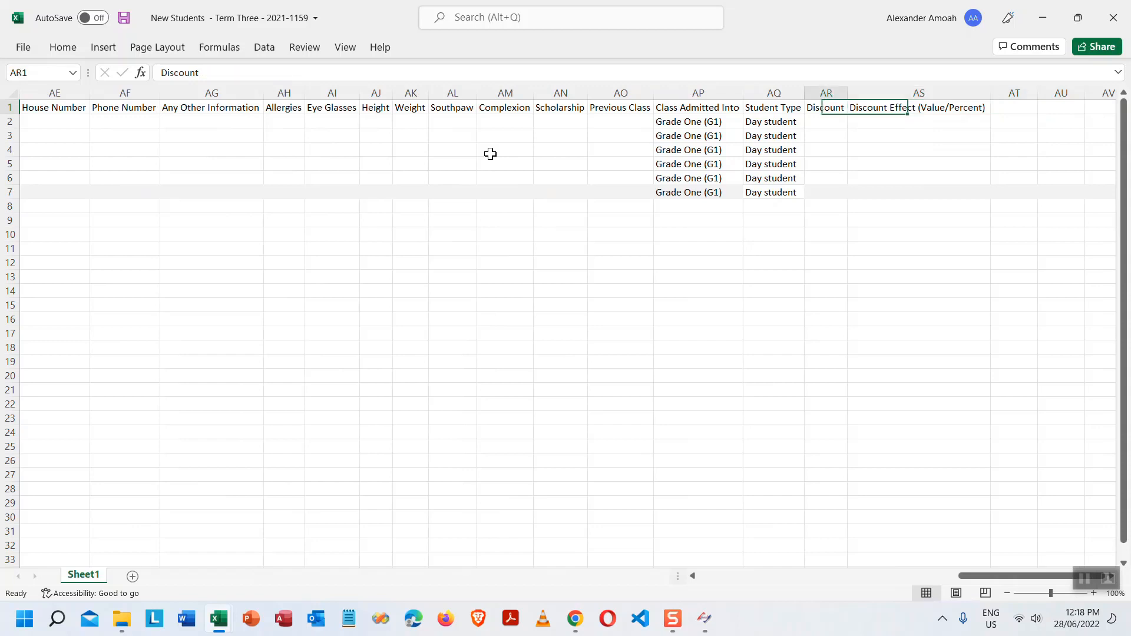
pyautogui.press('Left')
pyautogui.press('Left')
pyautogui.press('Left')
pyautogui.press('Left')
pyautogui.press('Left')
pyautogui.press('Left')
pyautogui.press('Left')
pyautogui.press('Left')
pyautogui.press('Left')
pyautogui.press('Left')
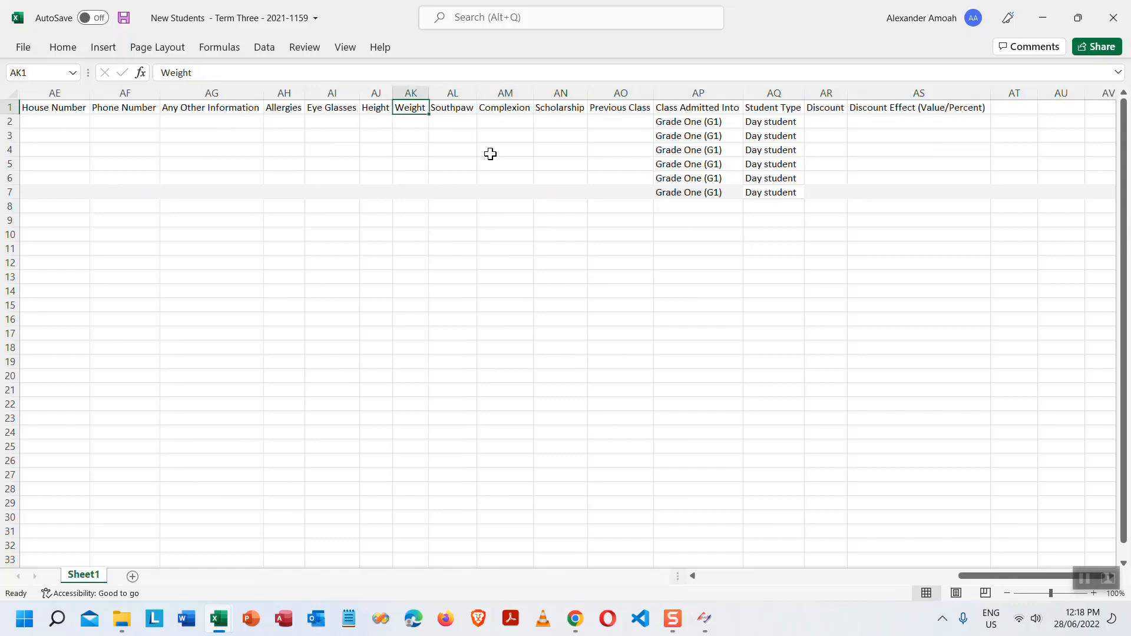
pyautogui.press('Left')
pyautogui.press('Left')
pyautogui.press('Left')
pyautogui.press('Left')
pyautogui.press('Left')
pyautogui.press('Left')
pyautogui.press('Left')
pyautogui.press('Left')
pyautogui.press('Left')
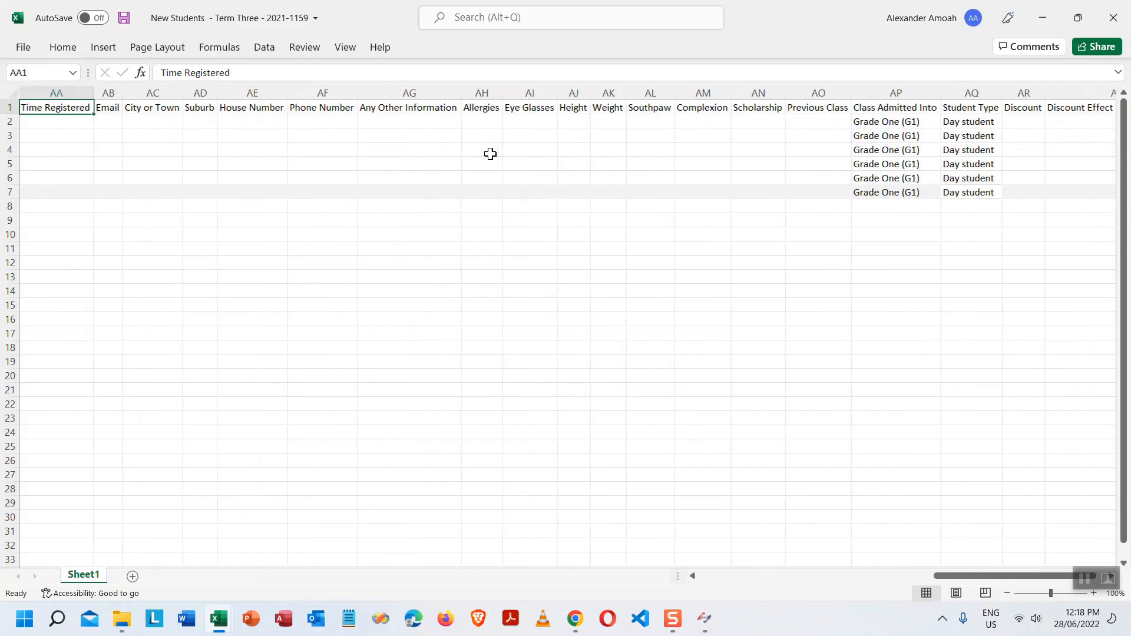
pyautogui.press('Left')
pyautogui.press('Left')
pyautogui.press('Left')
pyautogui.press('Left')
pyautogui.press('Left')
pyautogui.press('Left')
pyautogui.press('Left')
pyautogui.press('Left')
pyautogui.press('Left')
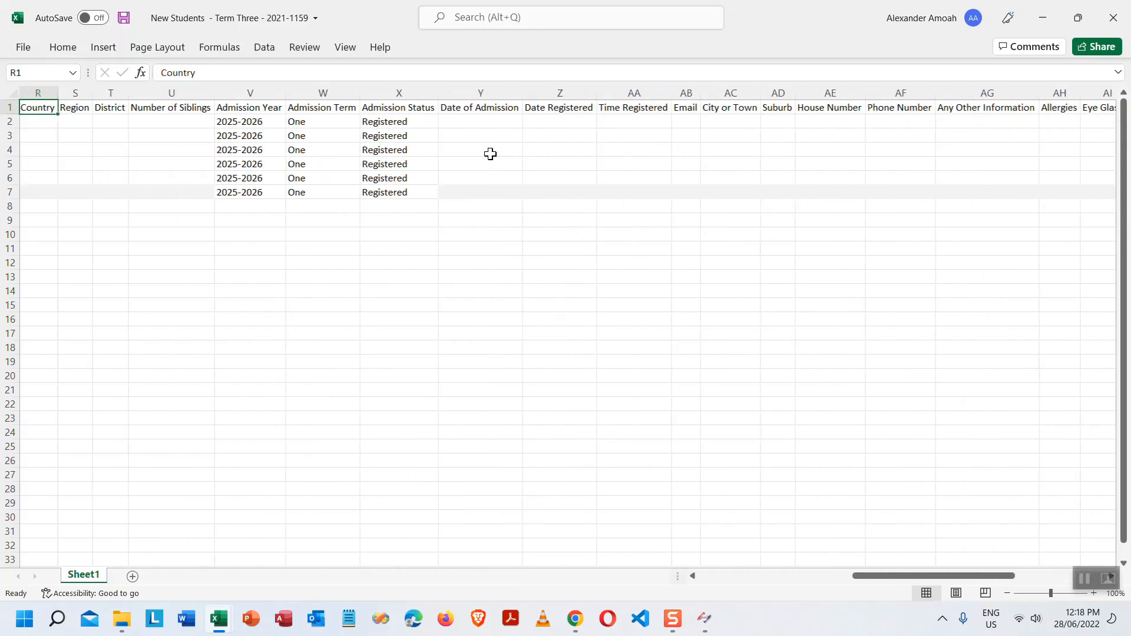
pyautogui.press('Left')
pyautogui.press('Left')
pyautogui.press('Left')
pyautogui.press('Left')
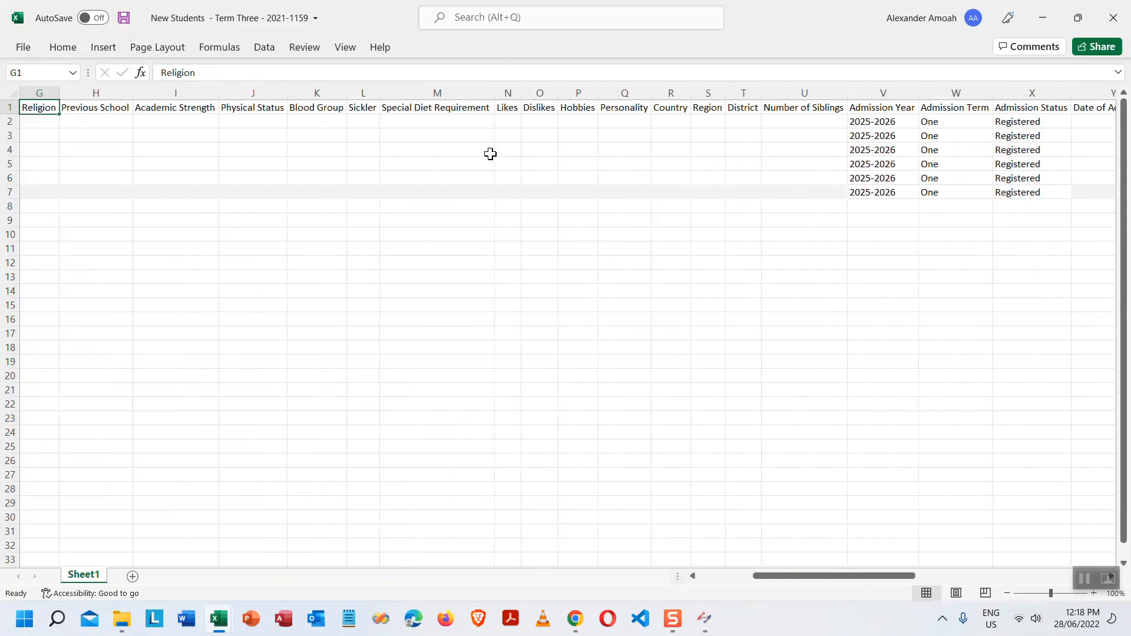
pyautogui.press('Left')
pyautogui.press('Left')
pyautogui.press('Left')
pyautogui.press('Left')
pyautogui.press('Left')
pyautogui.press('Left')
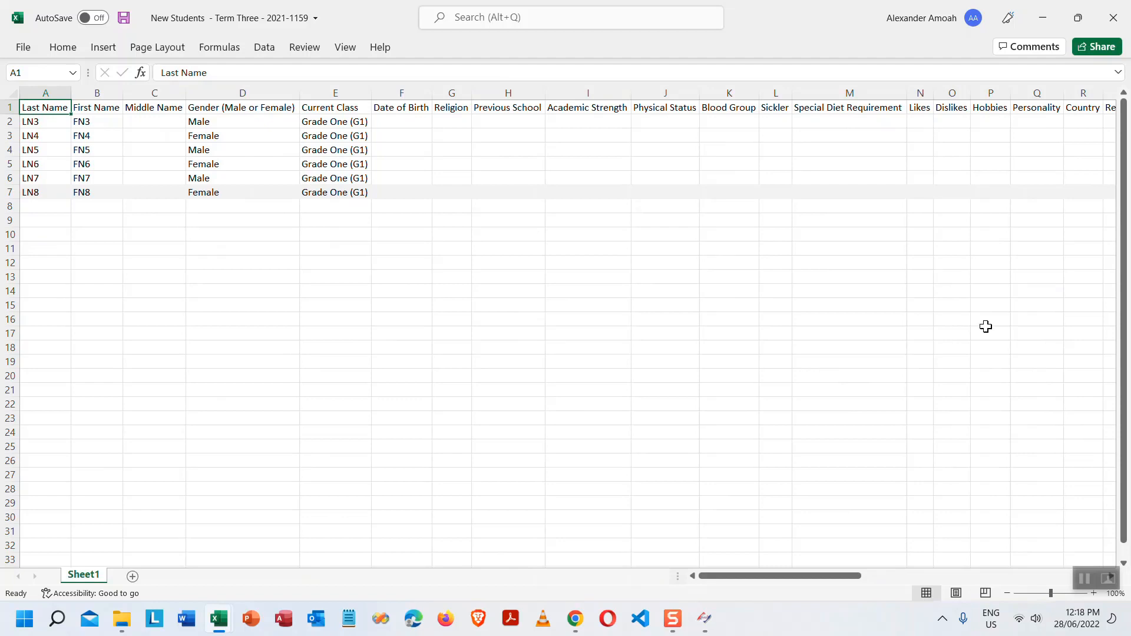
# - Close the New Students workbook and Excel, and move the Desktop folder window aside
pyautogui.click(1107, 20)
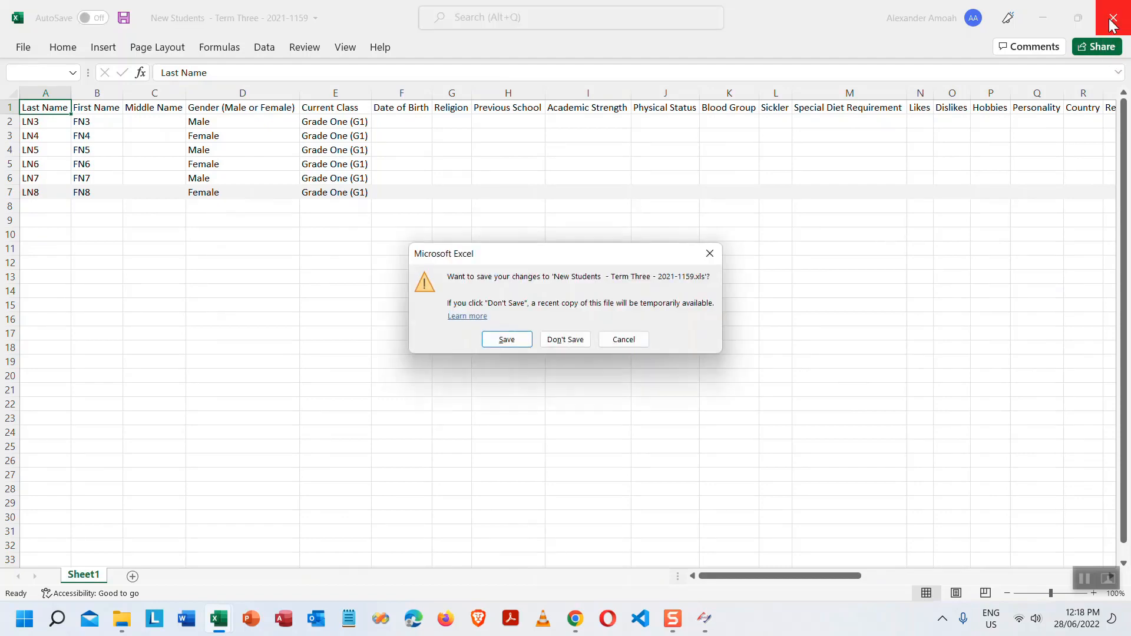
pyautogui.click(506, 340)
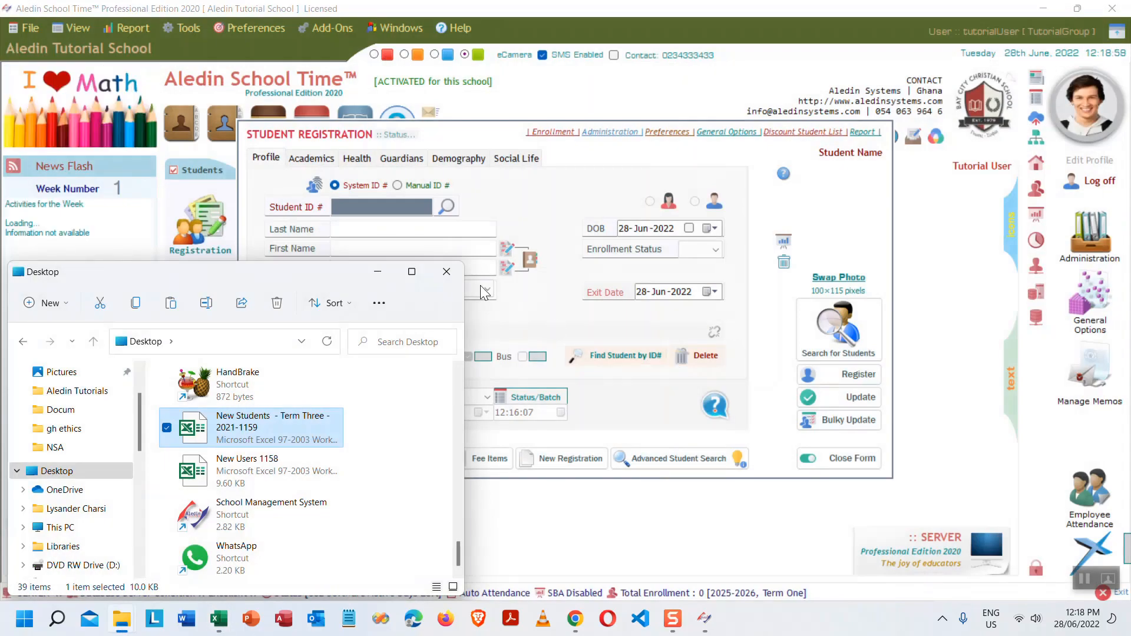
pyautogui.click(375, 275)
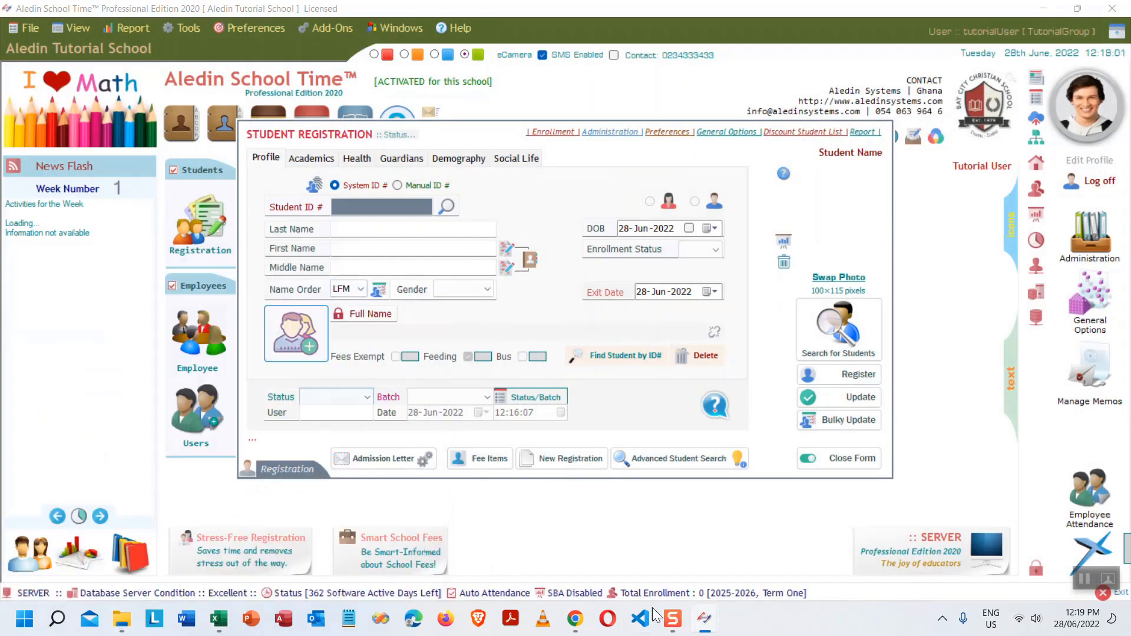
# - Import Sheet1 of 'New Students - Term Three - 2021-1159' into the student import preview
pyautogui.moveTo(700, 624)
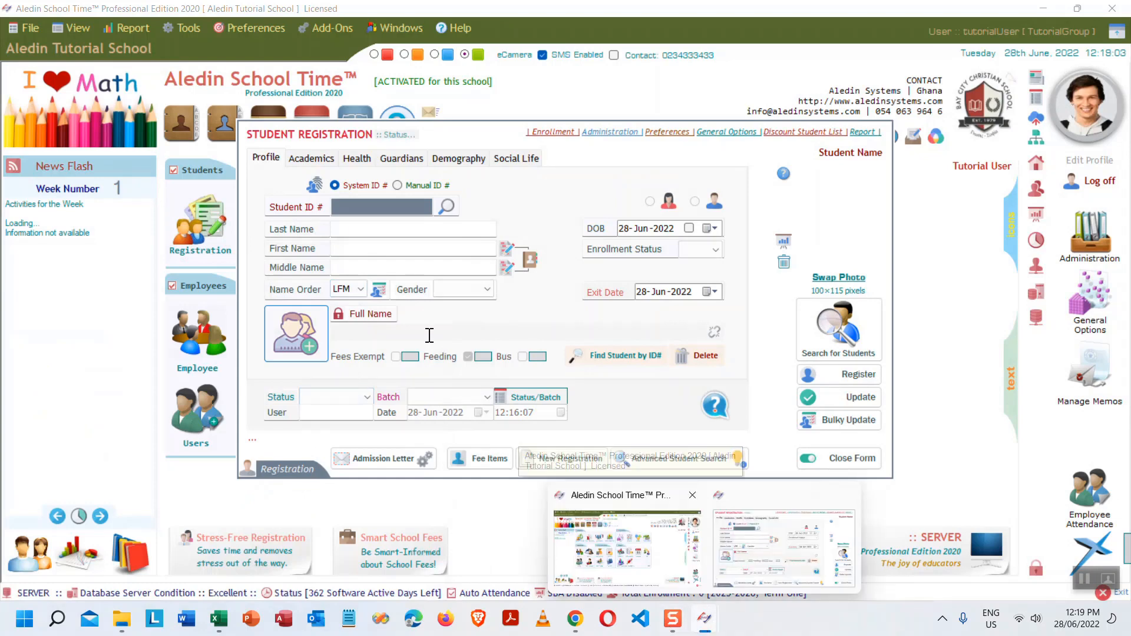
pyautogui.click(299, 333)
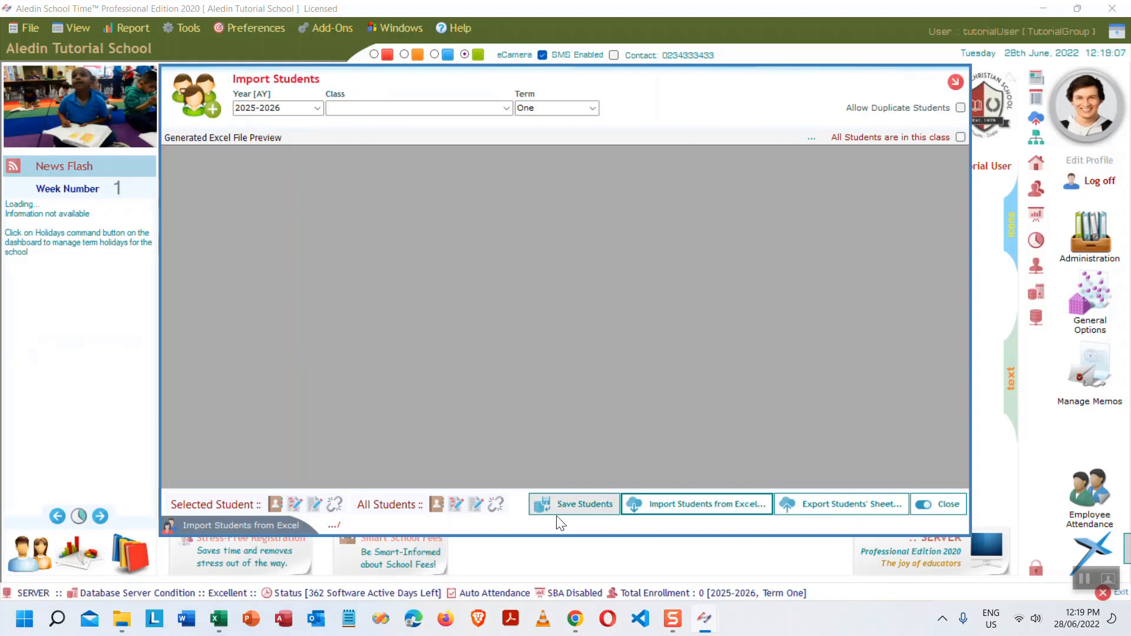
pyautogui.click(709, 505)
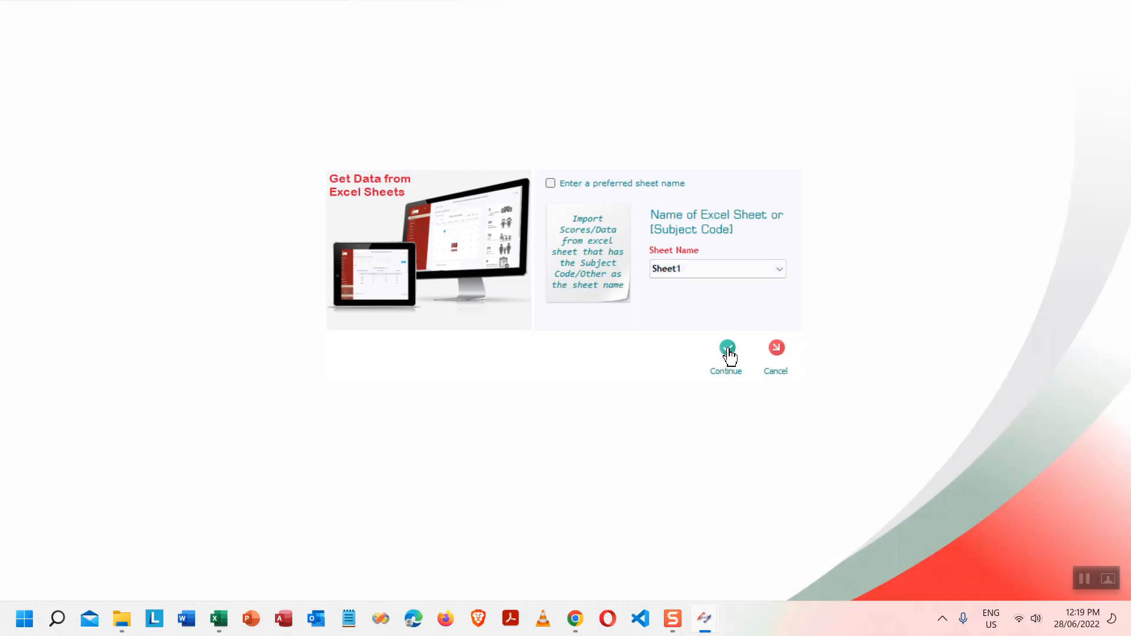
pyautogui.click(728, 350)
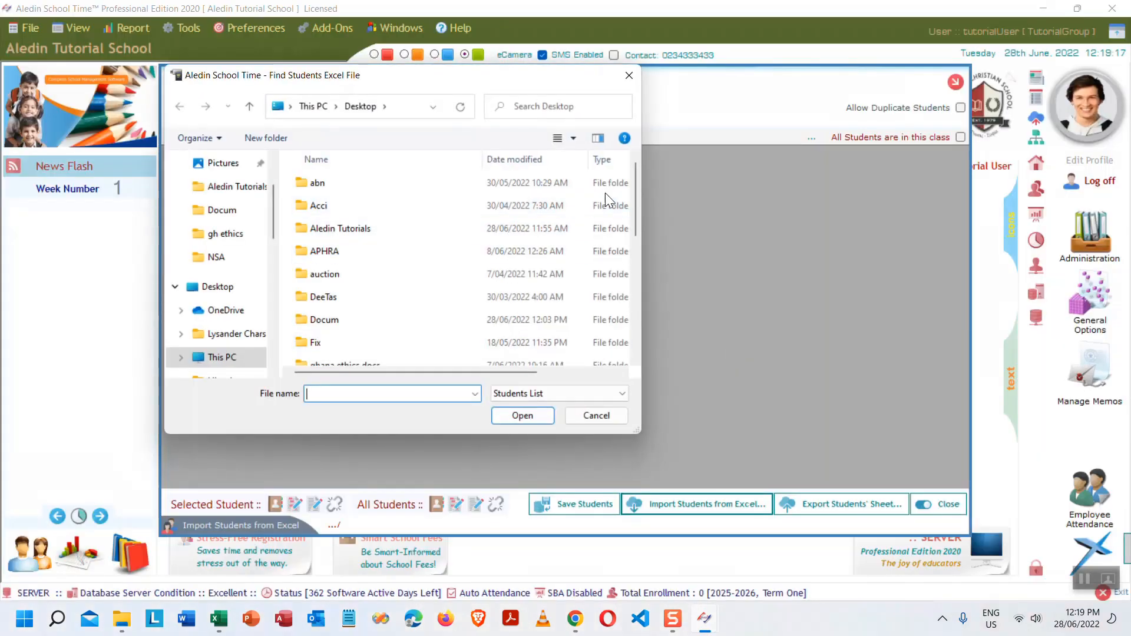
pyautogui.moveTo(635, 169); pyautogui.dragTo(641, 302)
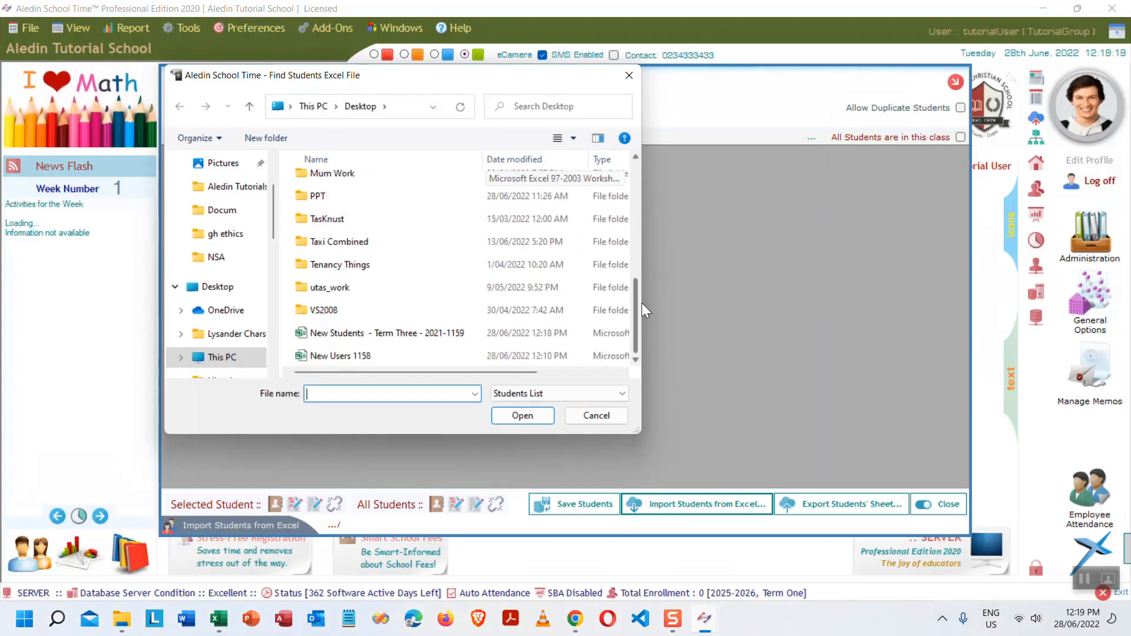
pyautogui.click(376, 335)
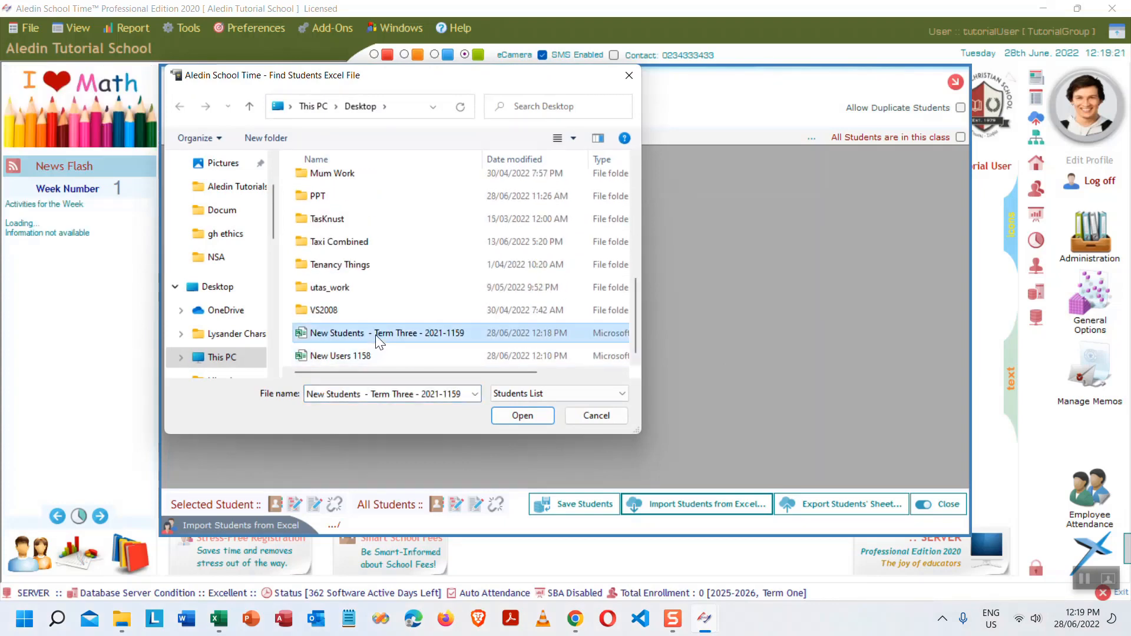
pyautogui.click(523, 415)
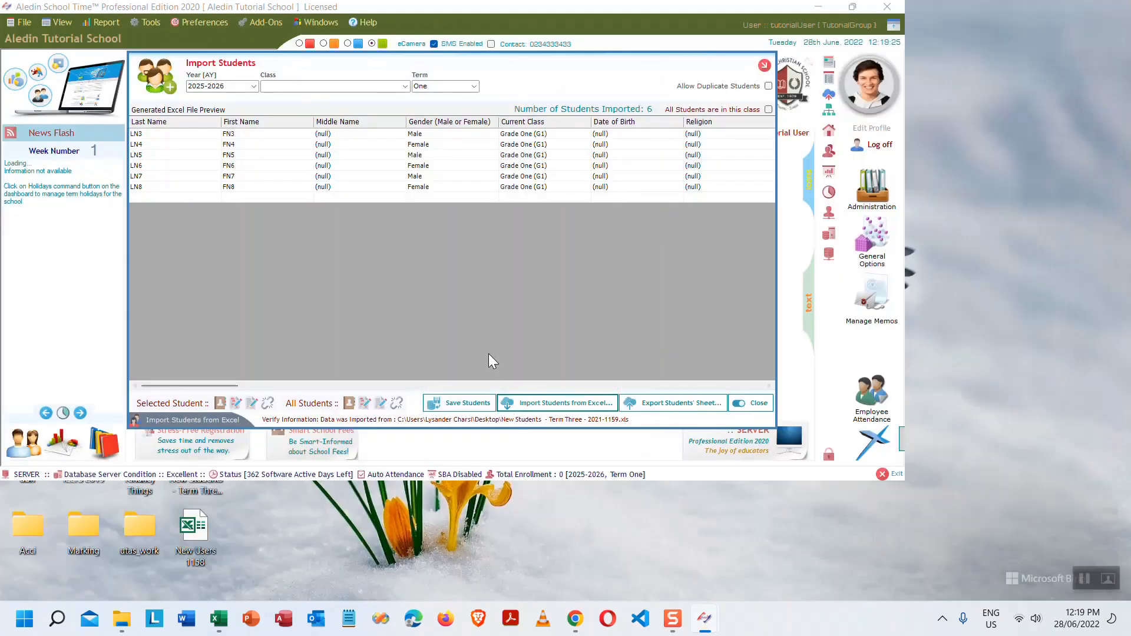
pyautogui.doubleClick(151, 134)
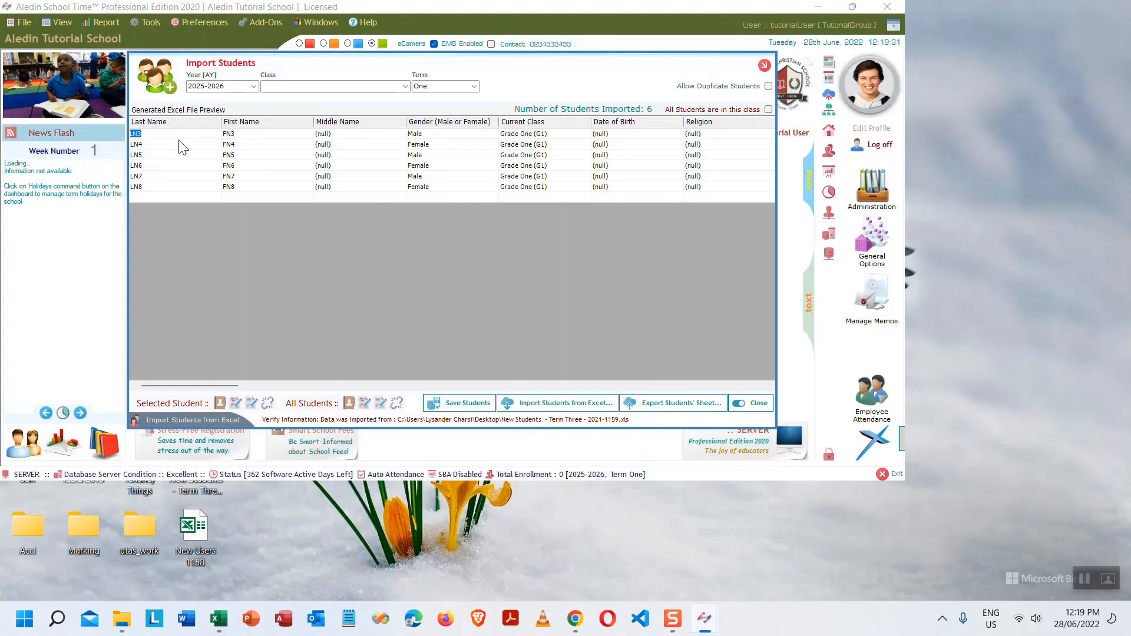
pyautogui.doubleClick(438, 143)
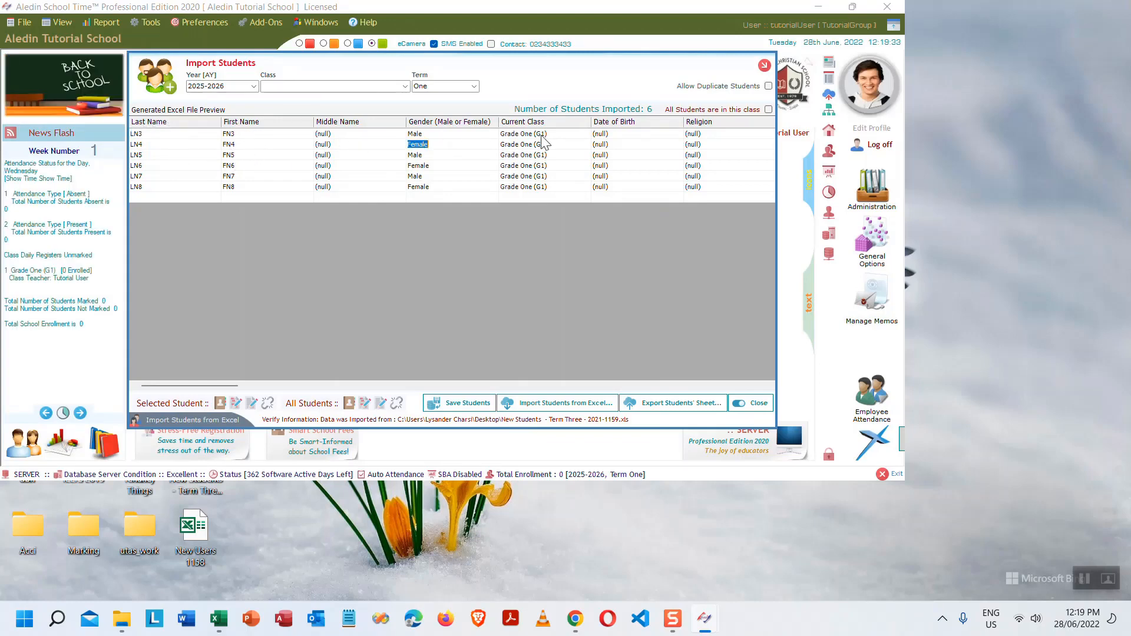
pyautogui.doubleClick(542, 134)
pyautogui.moveTo(196, 385); pyautogui.dragTo(487, 380)
pyautogui.click(366, 135)
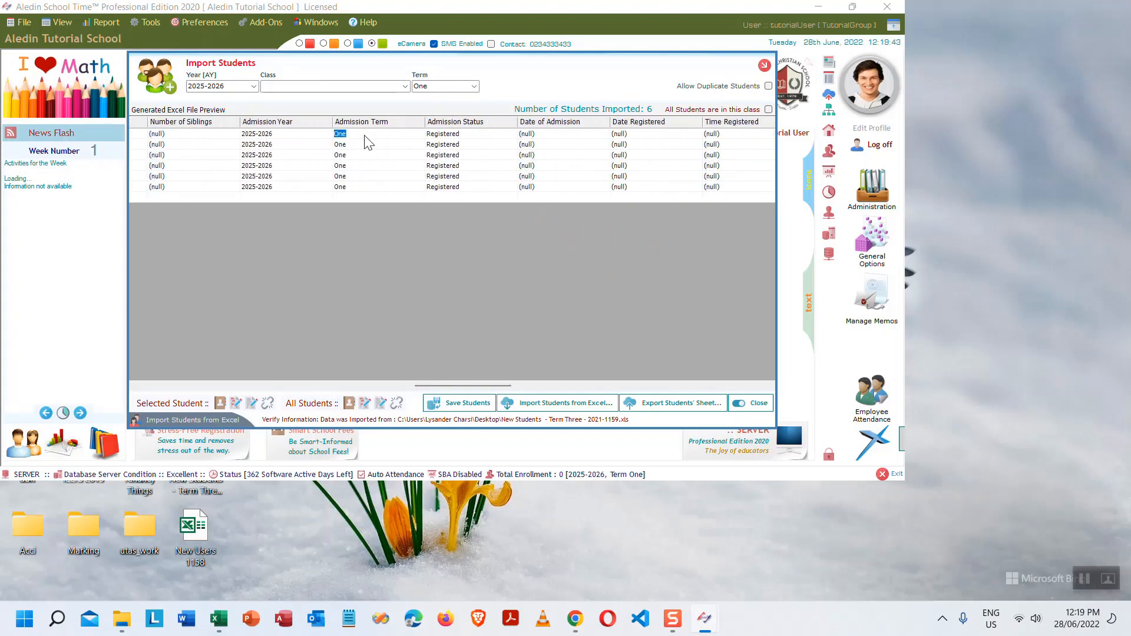
pyautogui.press('Tab')
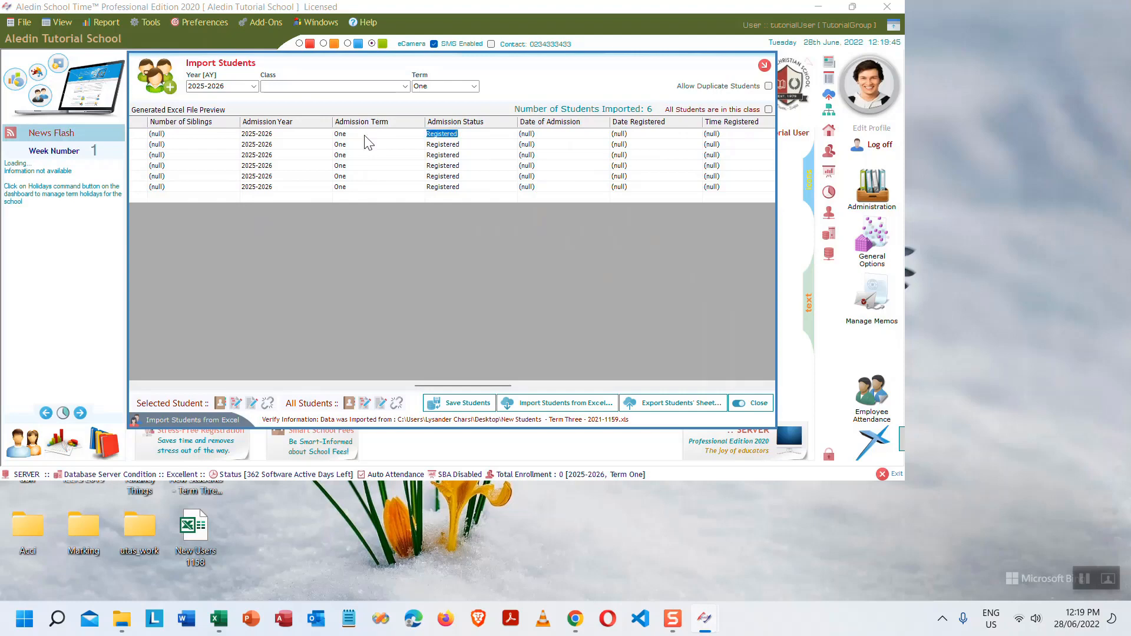
pyautogui.press('Right')
pyautogui.press('Right')
pyautogui.press('Right')
pyautogui.press('Right')
pyautogui.press('Right')
pyautogui.press('Right')
pyautogui.press('Right')
pyautogui.press('Right')
pyautogui.press('Right')
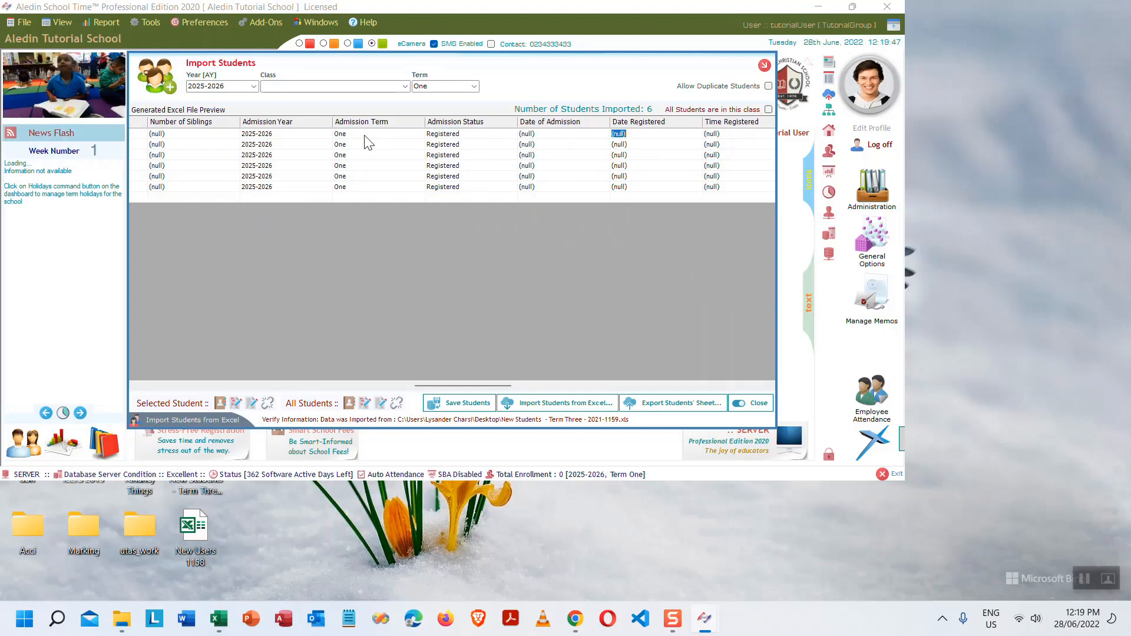
pyautogui.press('Right')
pyautogui.press('Right')
pyautogui.press('Right')
pyautogui.press('Right')
pyautogui.press('Right')
pyautogui.press('Right')
pyautogui.press('Right')
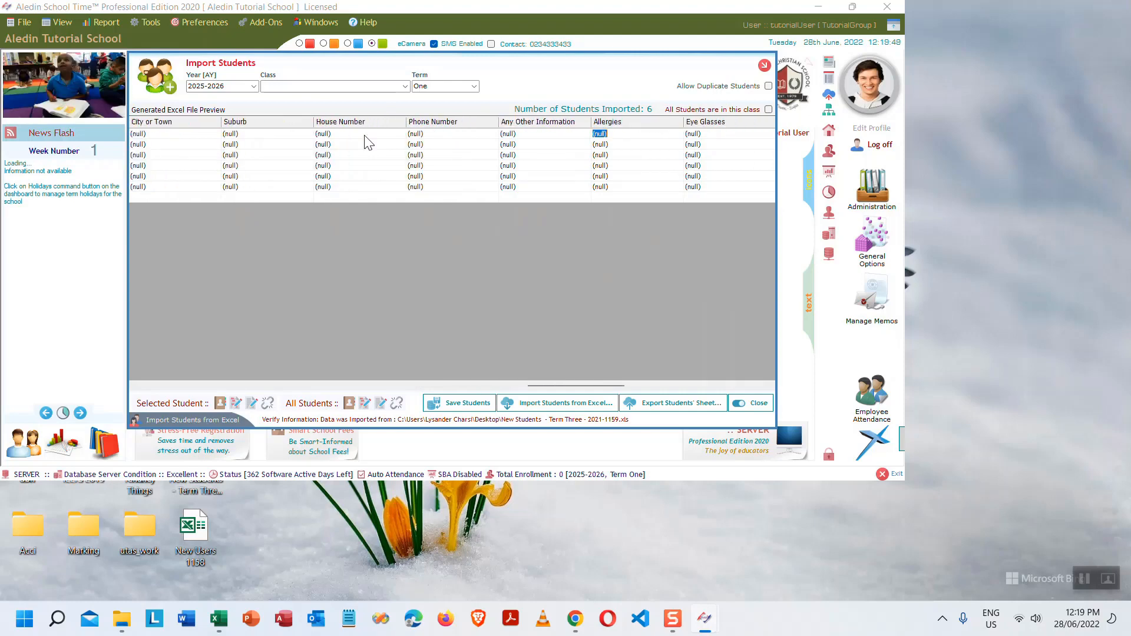
pyautogui.press('Right')
pyautogui.press('Right')
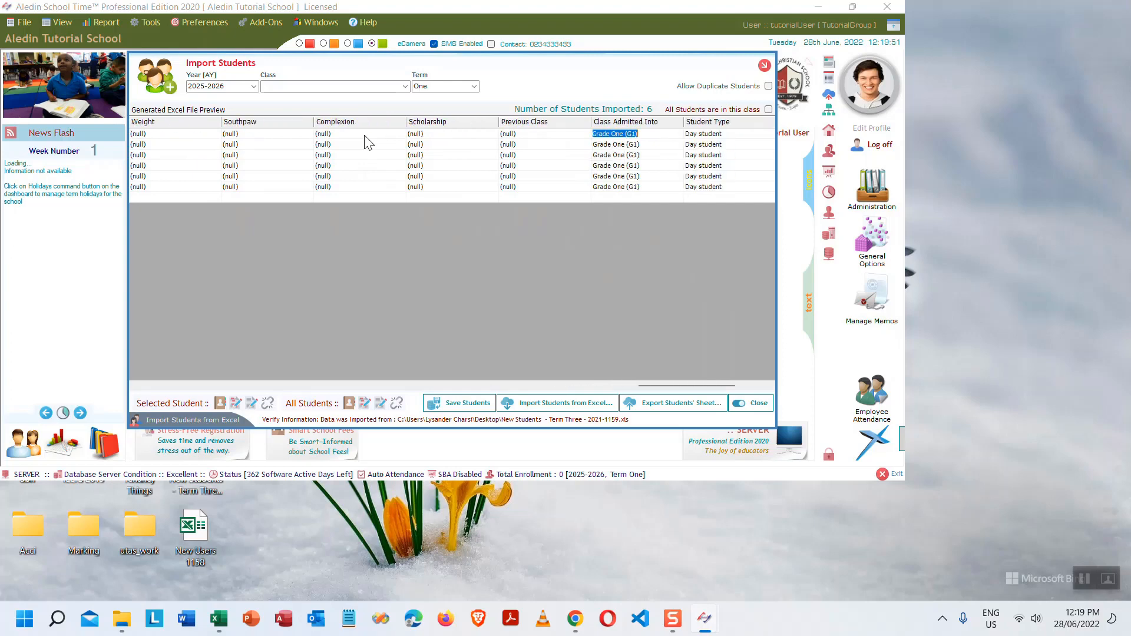
pyautogui.press('Right')
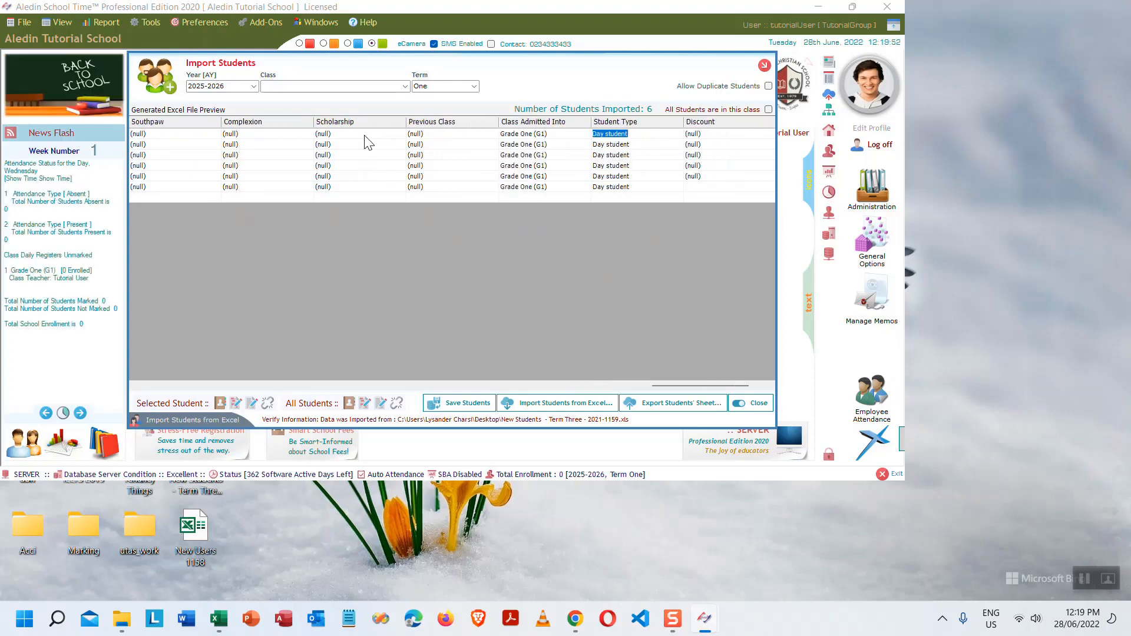
pyautogui.press('Right')
pyautogui.press('Right')
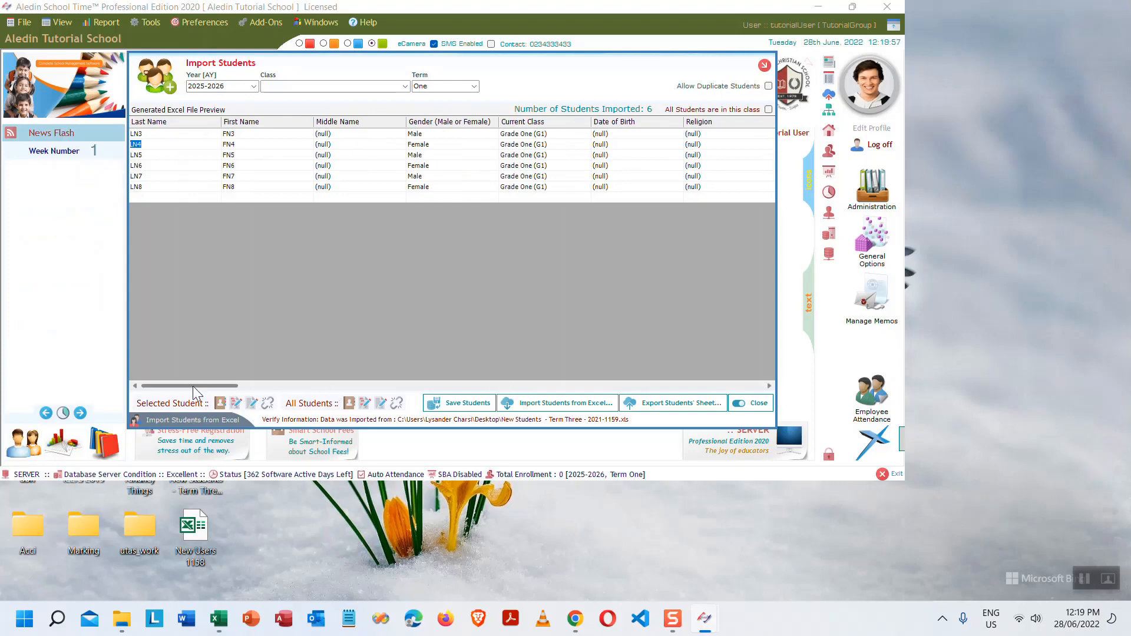
# - Save the six imported students, confirm the warning, and acknowledge the success message
pyautogui.click(470, 408)
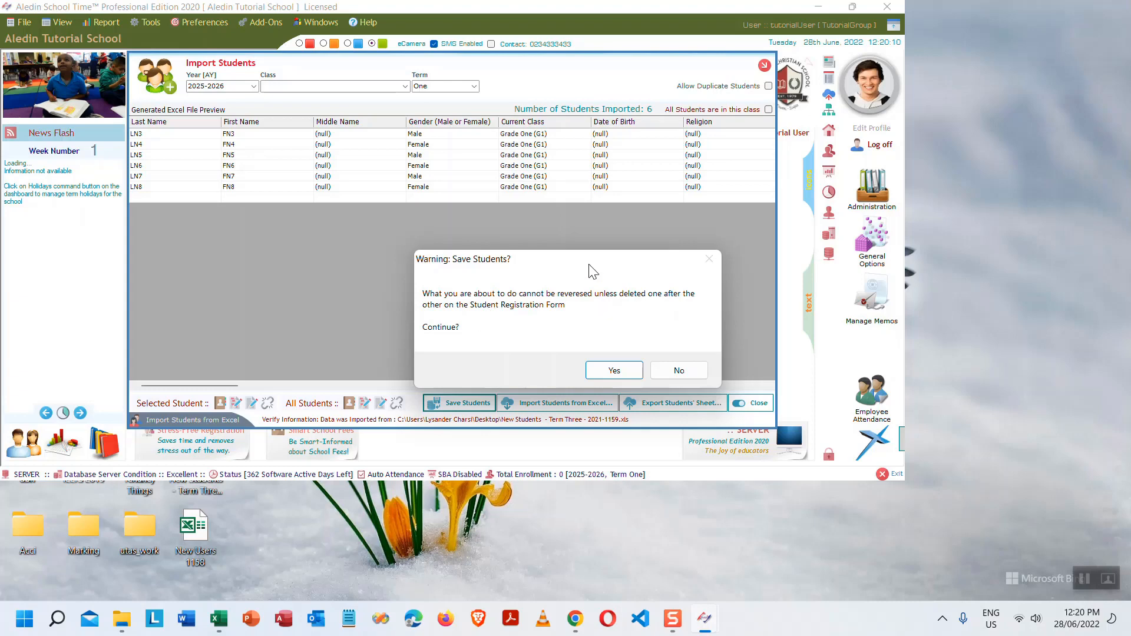
pyautogui.moveTo(589, 270); pyautogui.dragTo(505, 202)
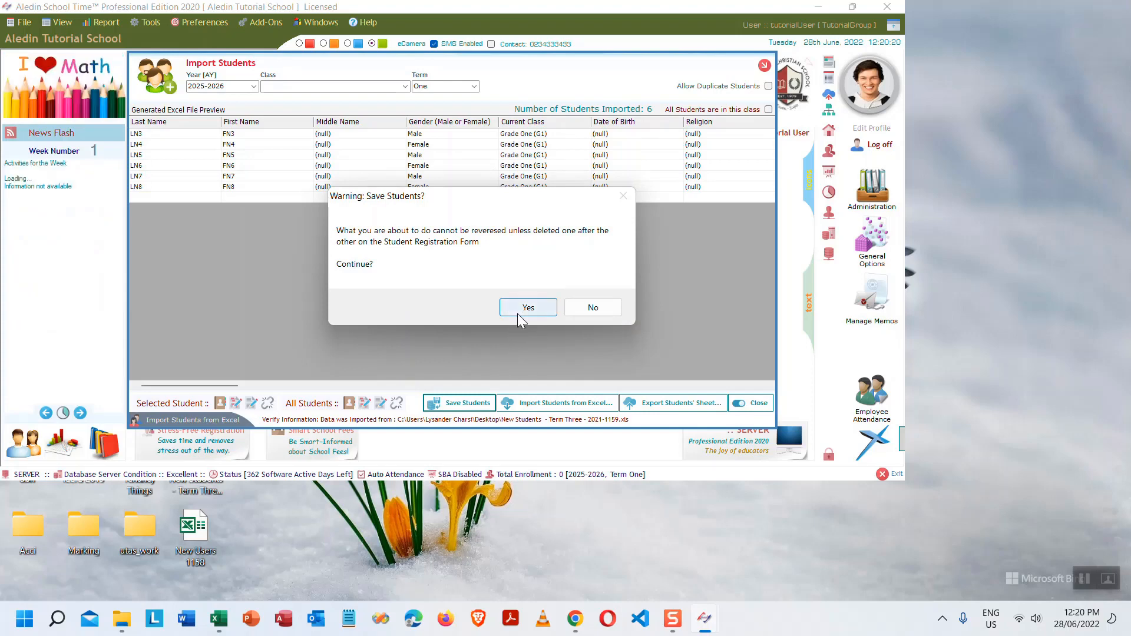
pyautogui.click(531, 308)
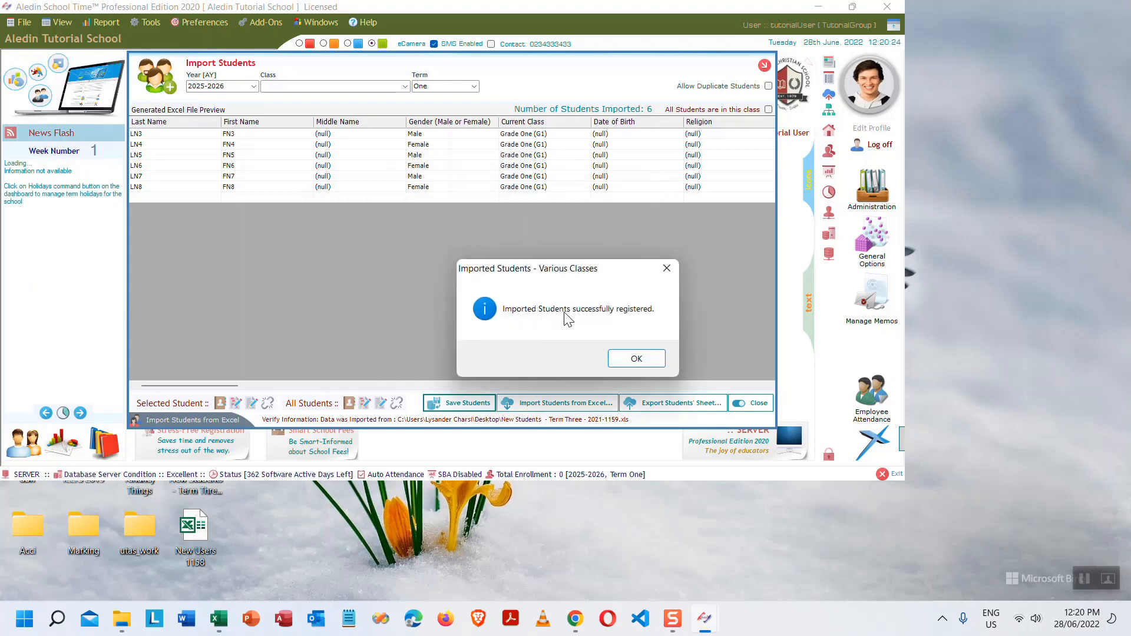
pyautogui.click(638, 362)
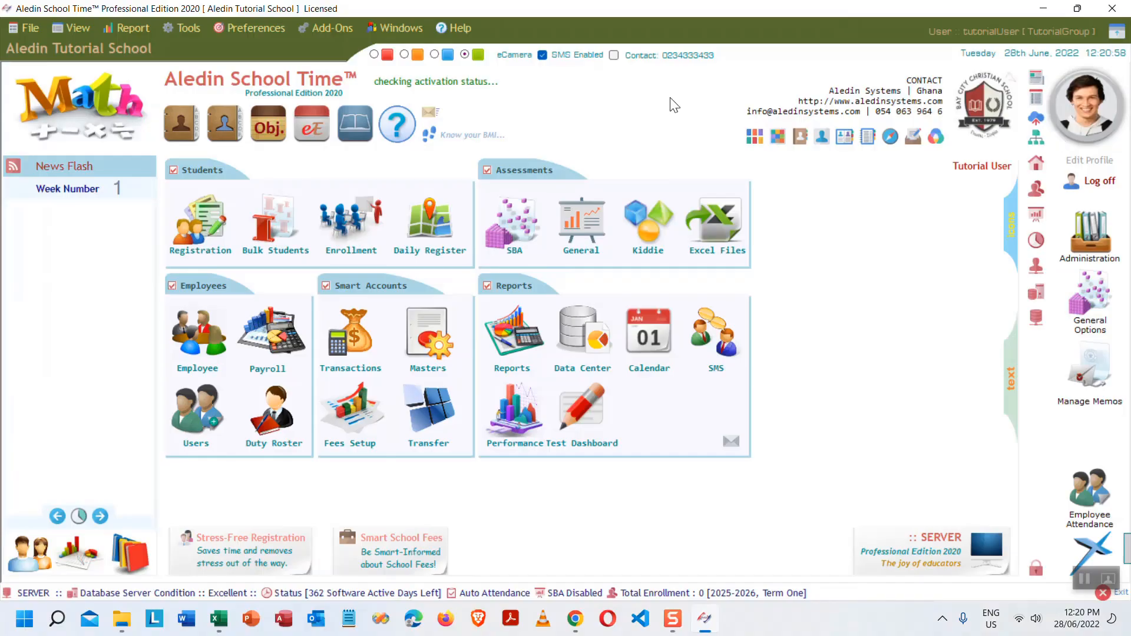
# - Start an Excel user import using Sheet1 from the Import Users window
pyautogui.click(197, 412)
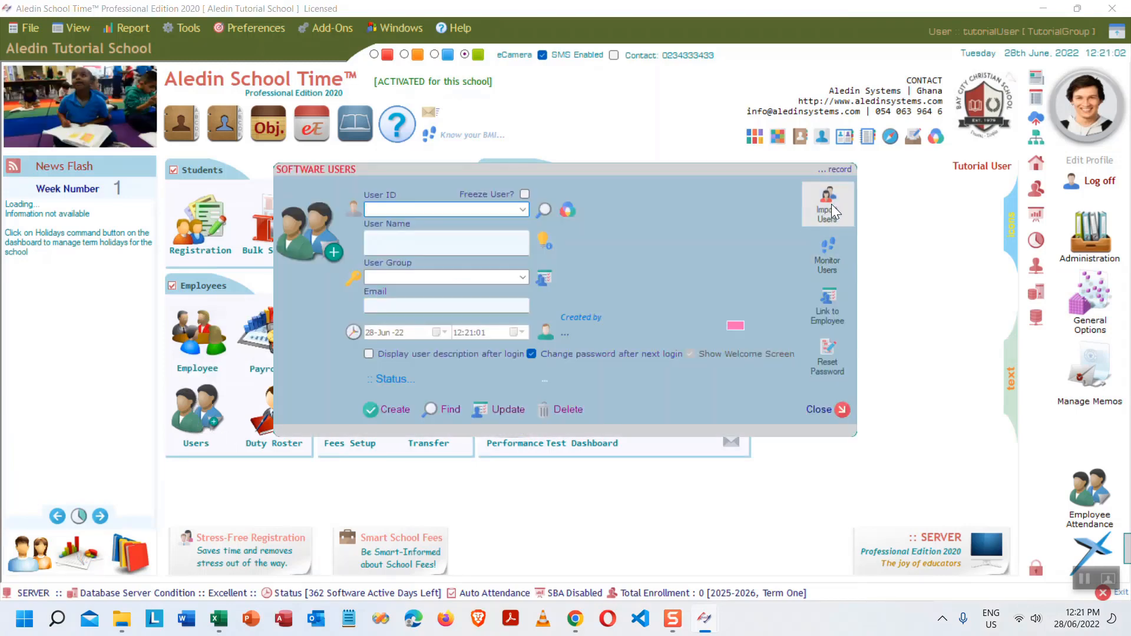
pyautogui.click(824, 210)
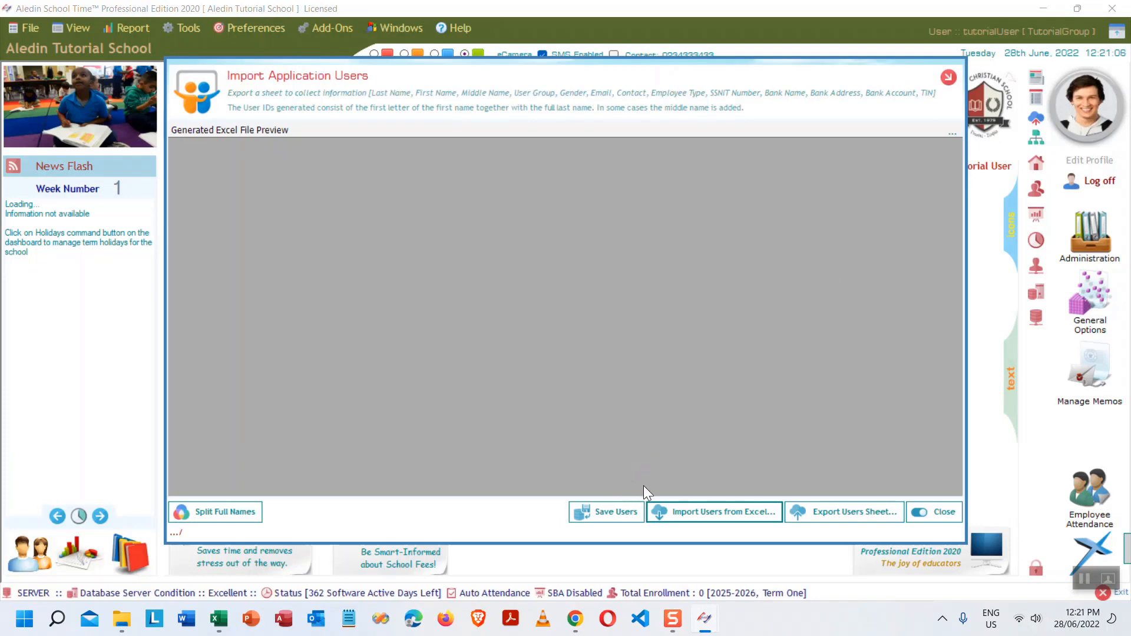
pyautogui.click(722, 513)
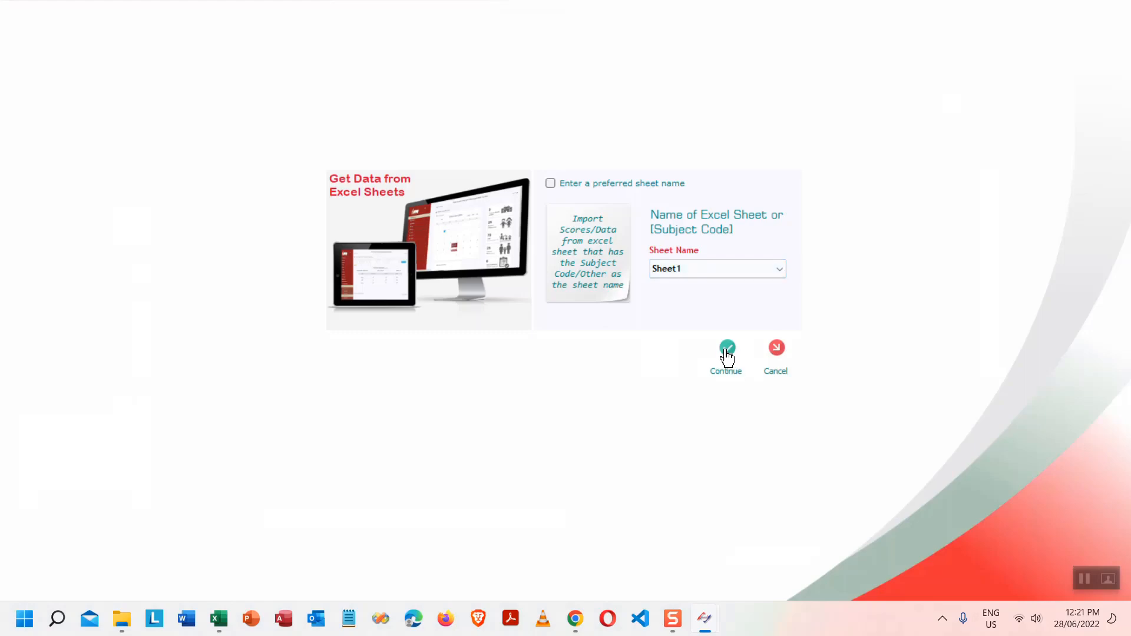
pyautogui.click(727, 352)
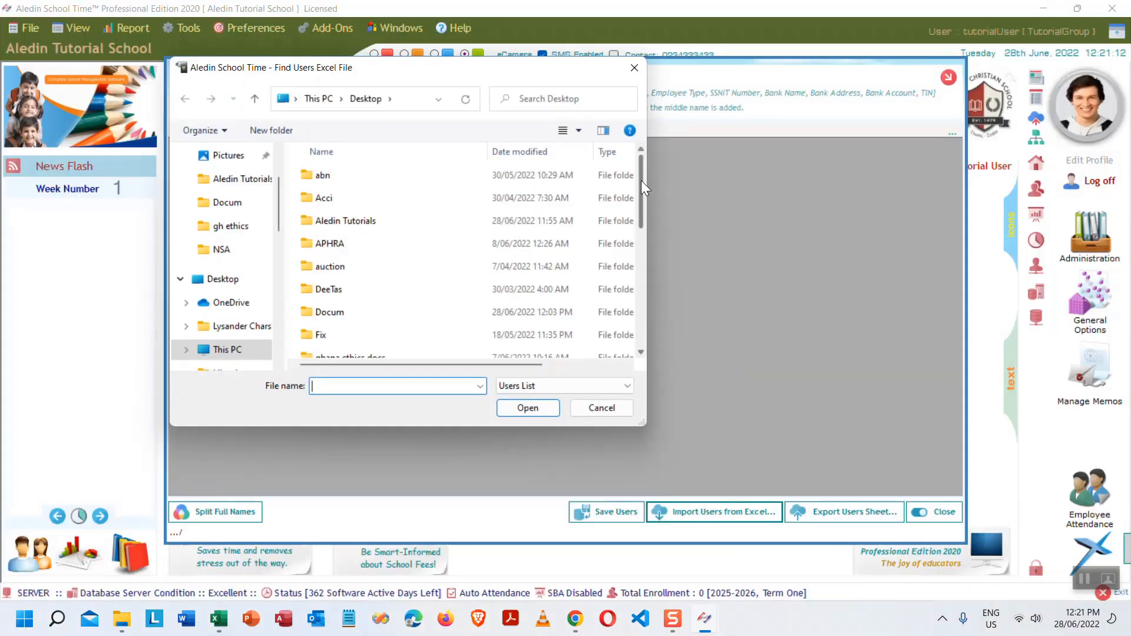
pyautogui.moveTo(643, 187); pyautogui.dragTo(654, 321)
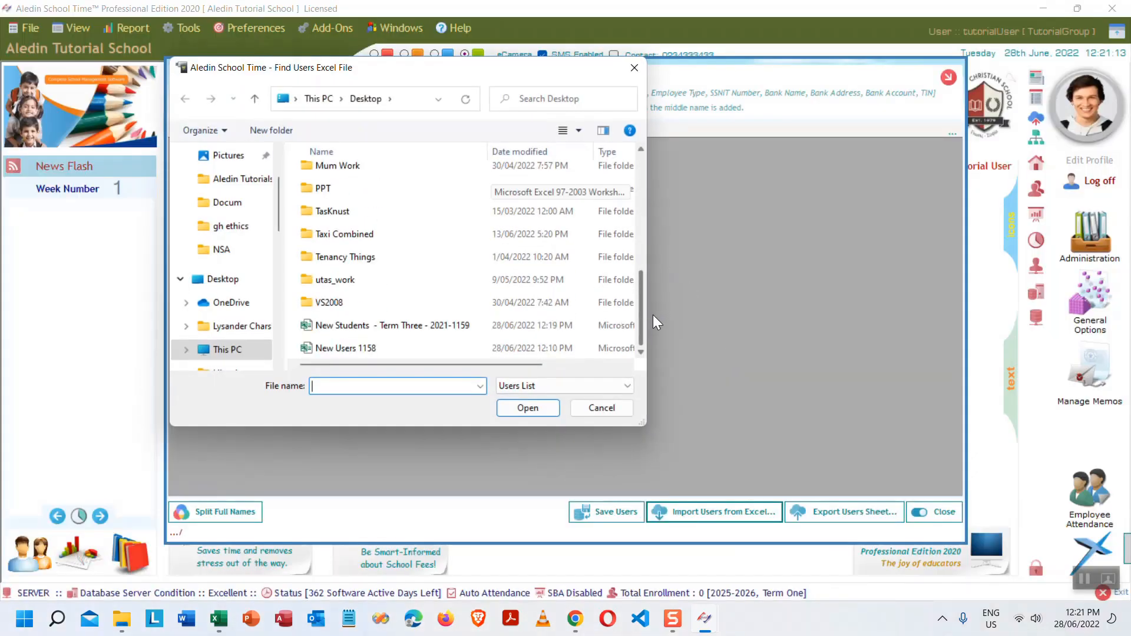
# - Open the 'New Users 1158' workbook from the Desktop in Excel
pyautogui.click(344, 348)
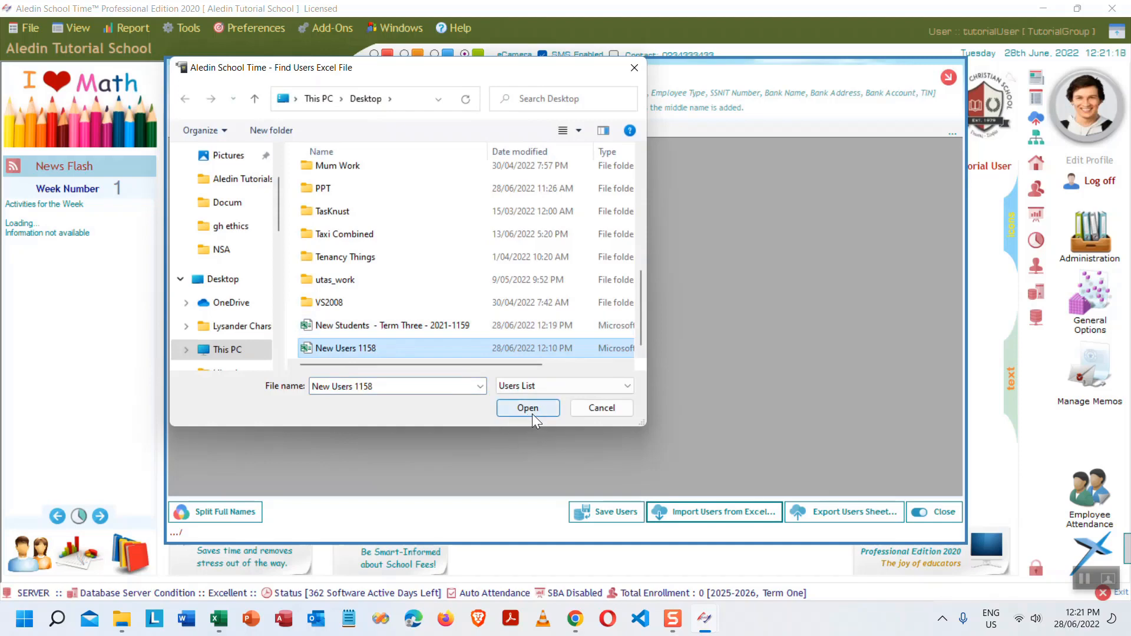
pyautogui.doubleClick(362, 348)
pyautogui.rightClick(361, 348)
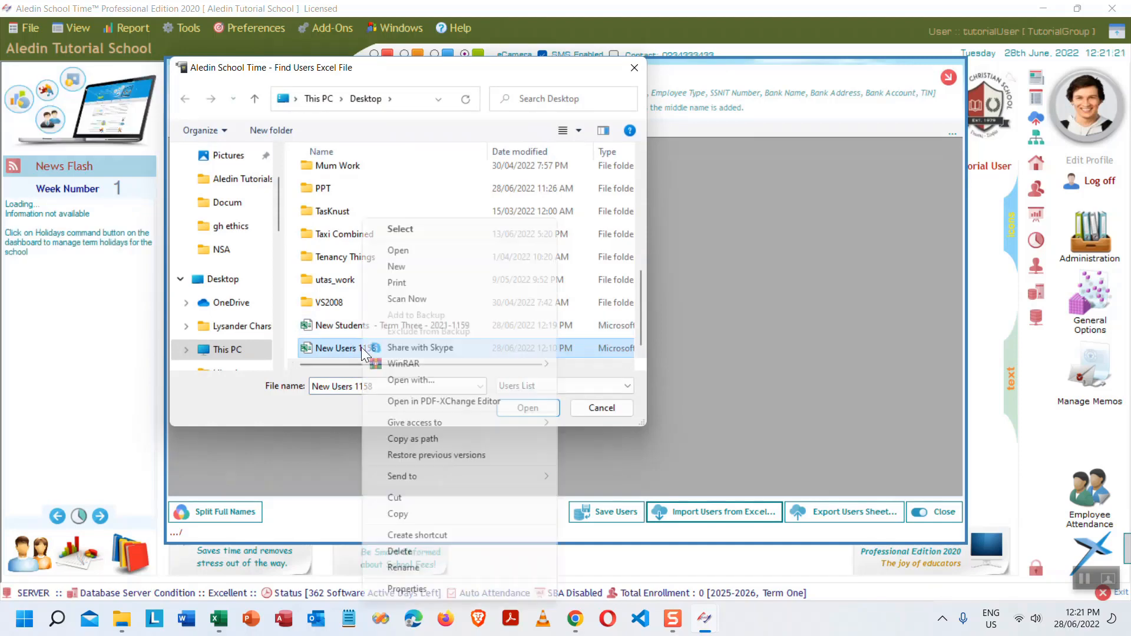
pyautogui.click(416, 250)
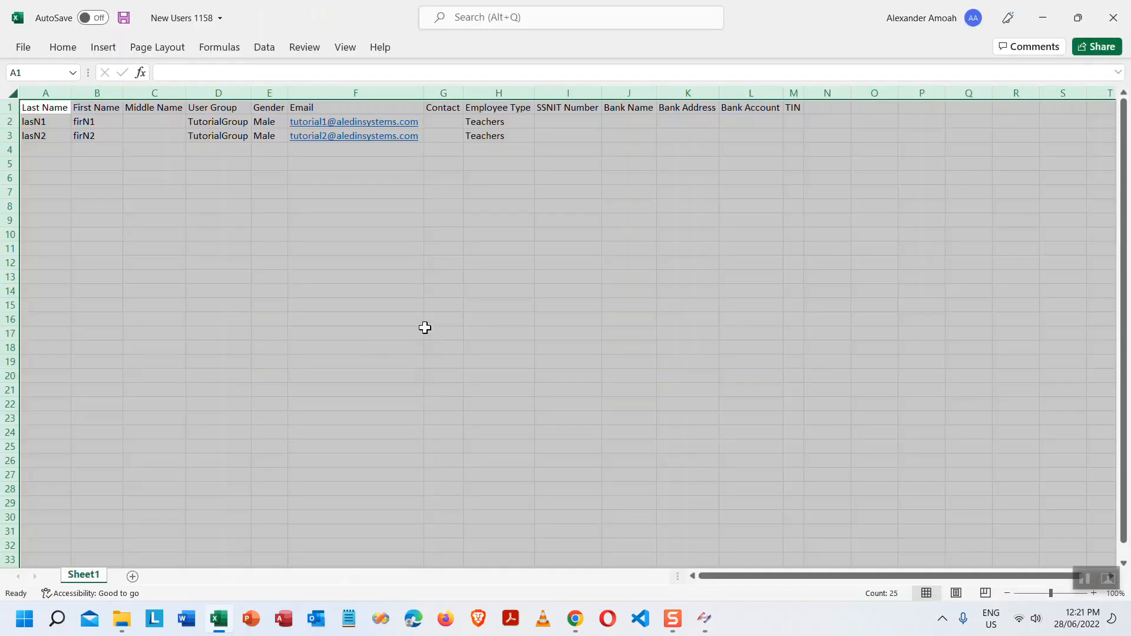
# - Review the users sheet headings from Last Name to TIN, then close Excel without saving
pyautogui.click(358, 151)
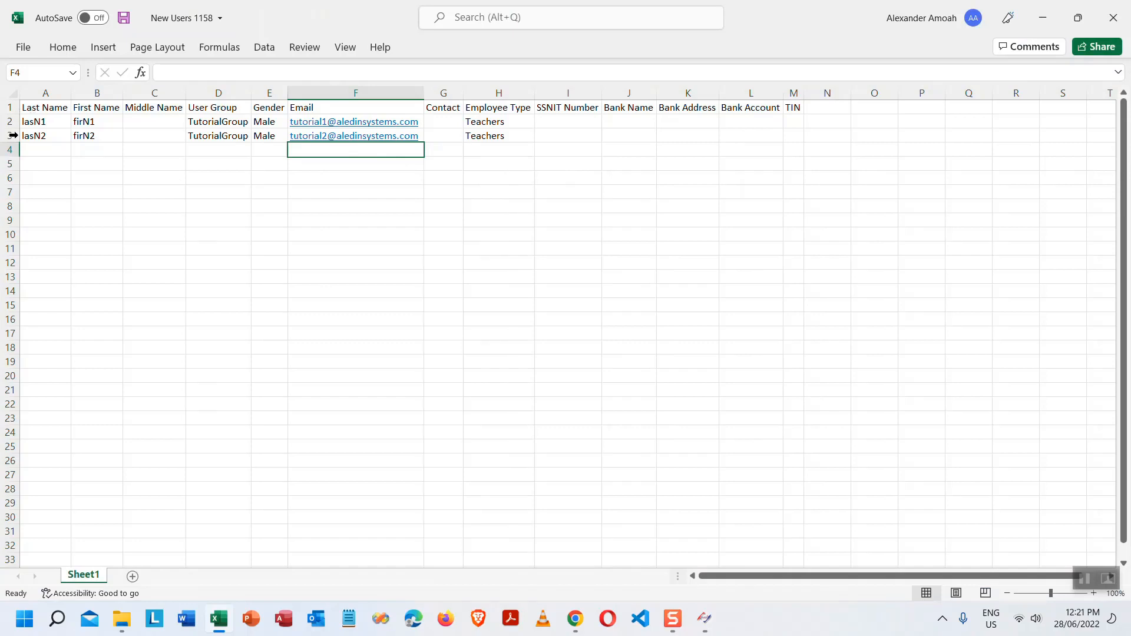
pyautogui.click(44, 109)
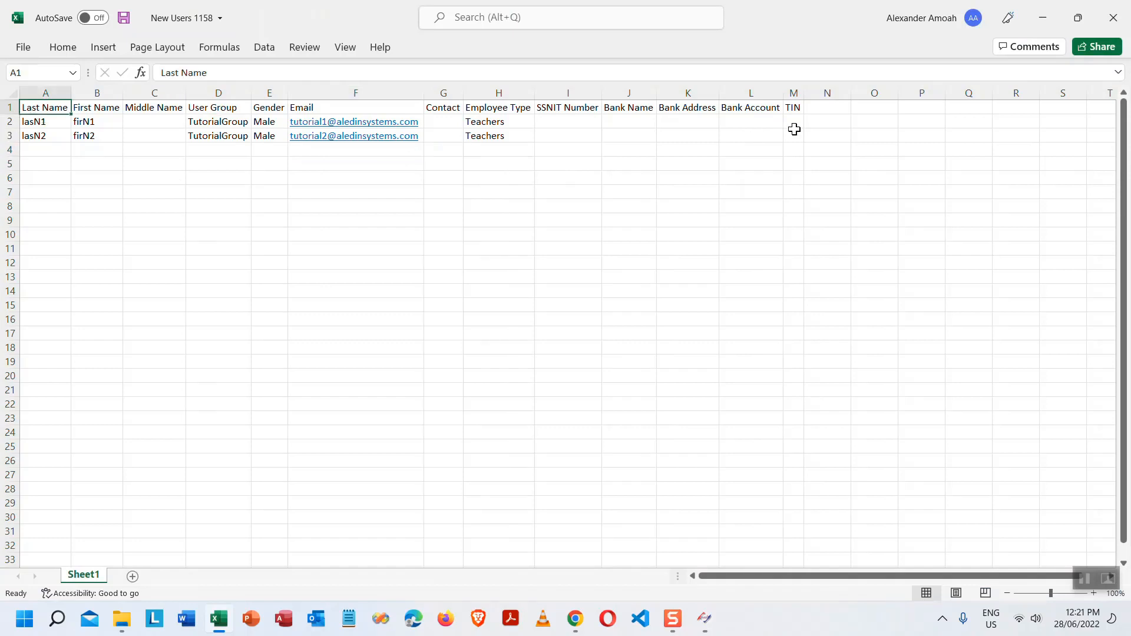
pyautogui.press('Right')
pyautogui.press('Right')
pyautogui.press('Right')
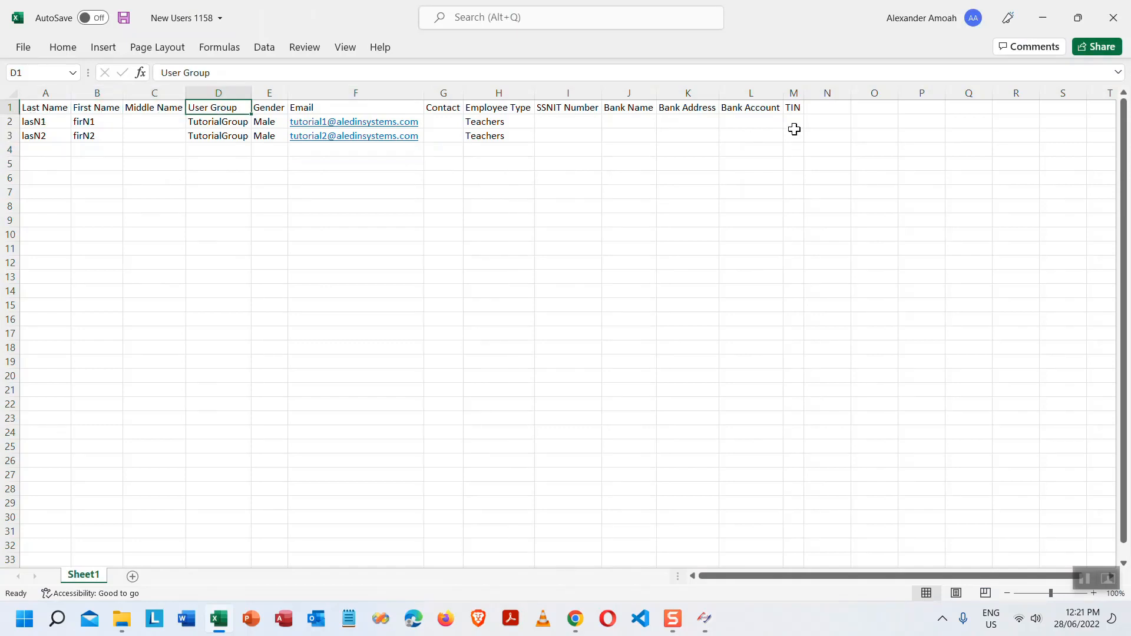
pyautogui.press('Right')
pyautogui.press('Right')
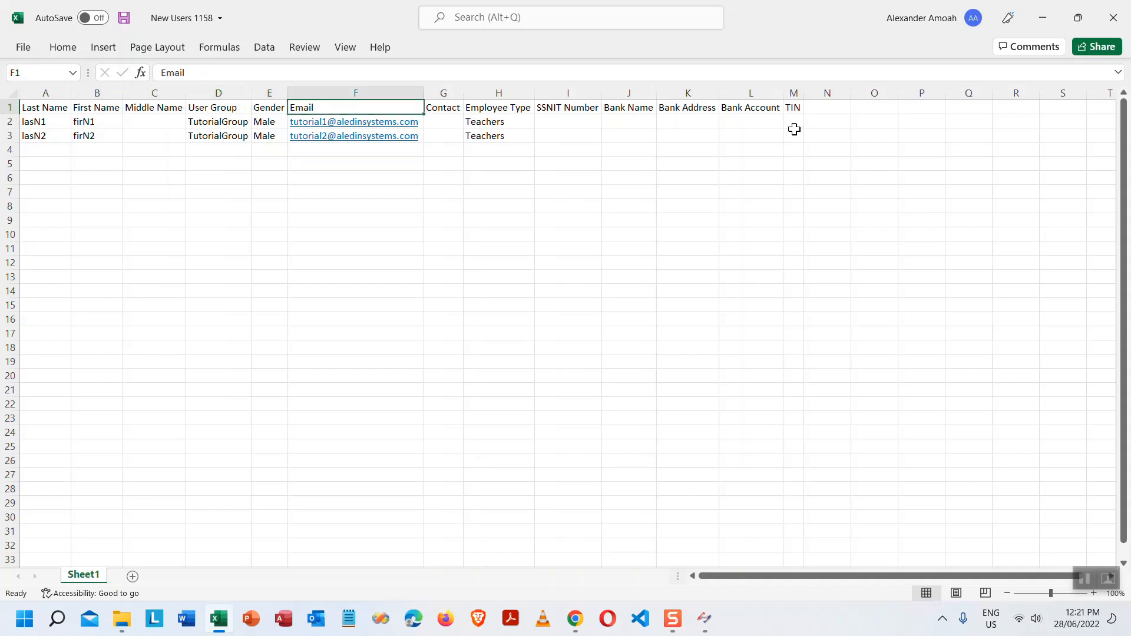
pyautogui.press('Right')
pyautogui.press('Right')
pyautogui.press('Right')
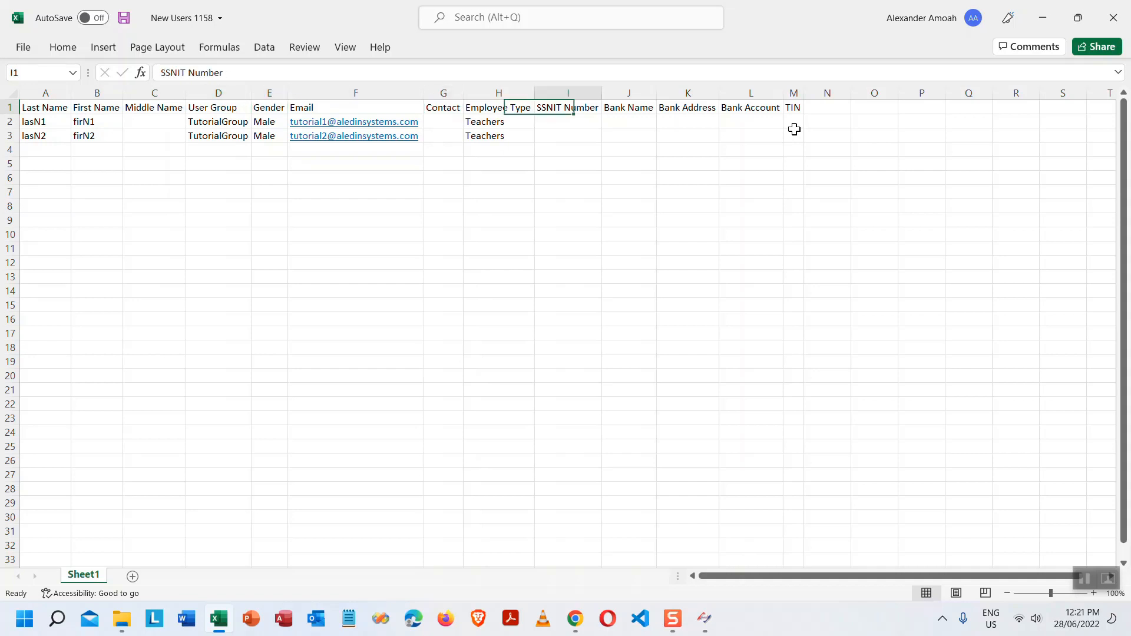
pyautogui.press('Right')
pyautogui.press('Right')
pyautogui.press('Right')
pyautogui.press('Right')
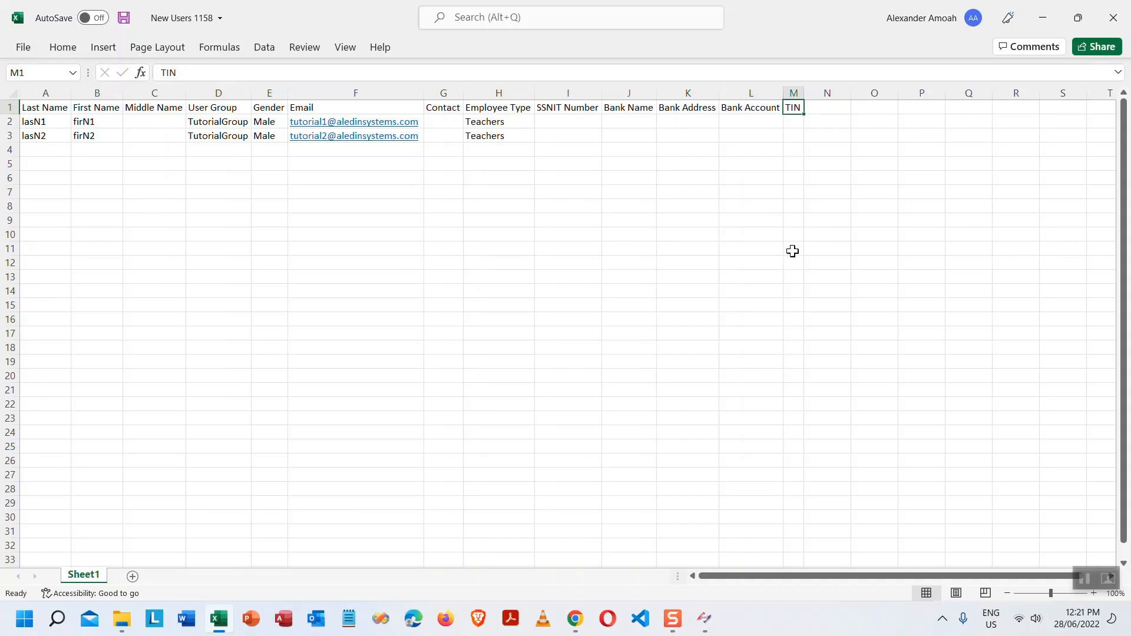
pyautogui.click(1112, 28)
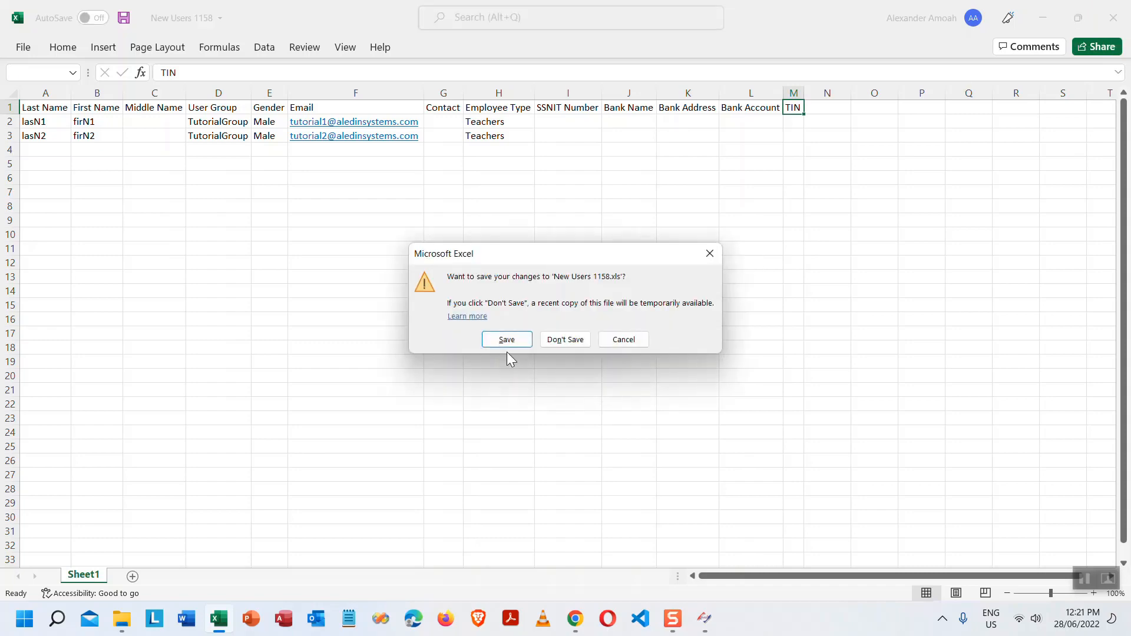
pyautogui.click(560, 340)
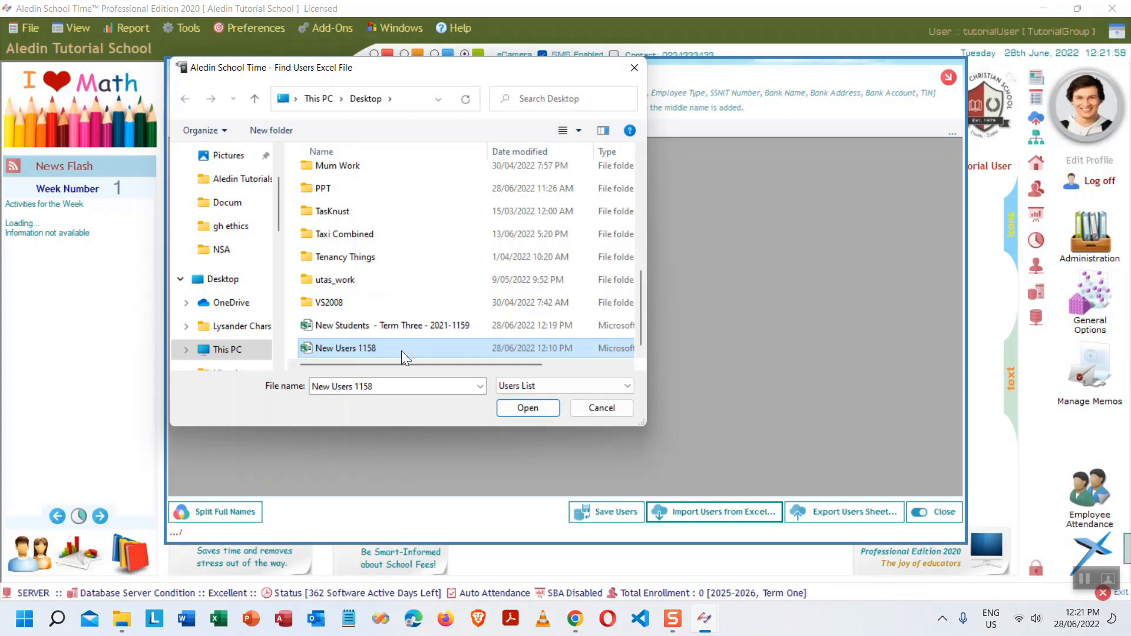
# - Load New Users 1158 into the preview and inspect the two imported users' fields
pyautogui.click(529, 408)
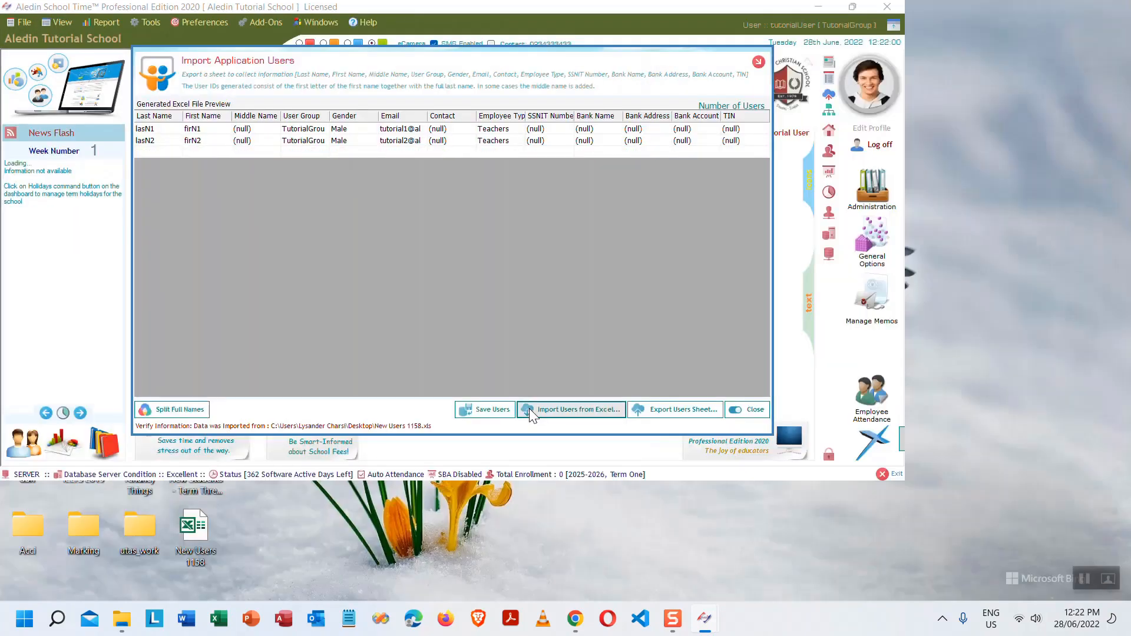
pyautogui.click(174, 129)
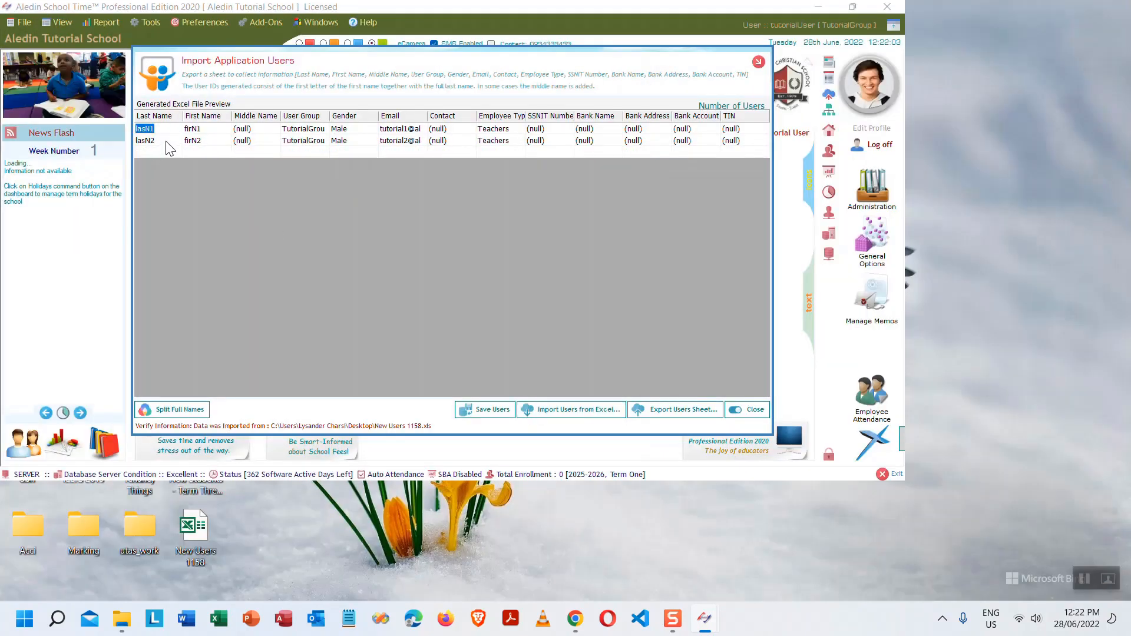
pyautogui.click(167, 141)
pyautogui.press('Tab')
pyautogui.press('Tab')
pyautogui.press('Tab')
pyautogui.press('Tab')
pyautogui.press('Tab')
pyautogui.press('Tab')
pyautogui.press('Tab')
pyautogui.press('Tab')
pyautogui.press('Tab')
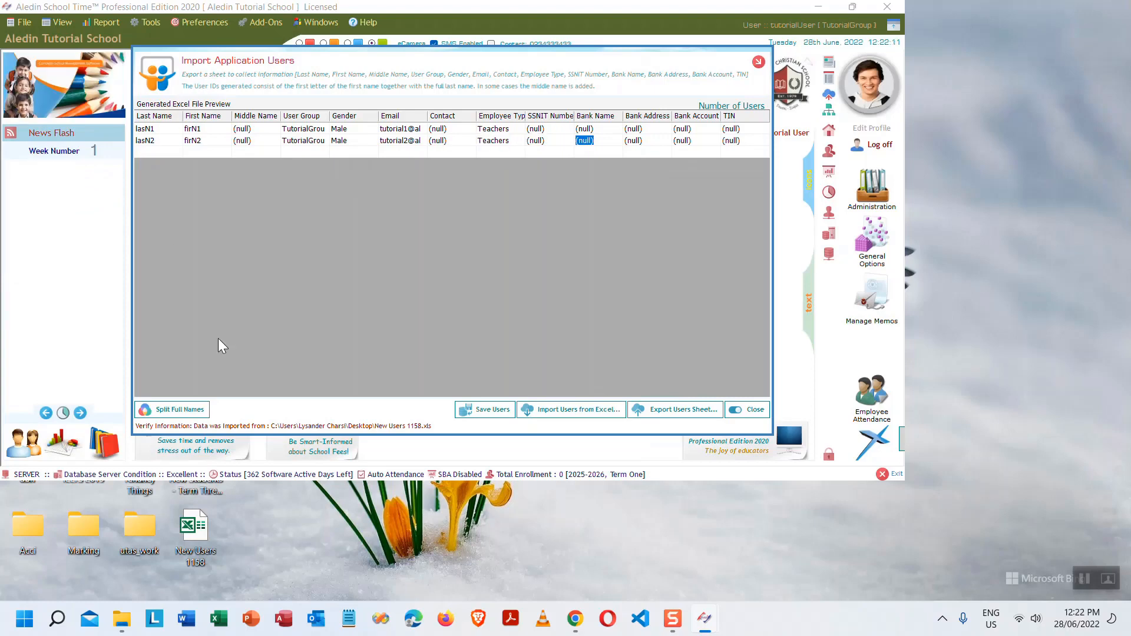
# - Save the two imported users, confirm, and dismiss the success message
pyautogui.click(489, 411)
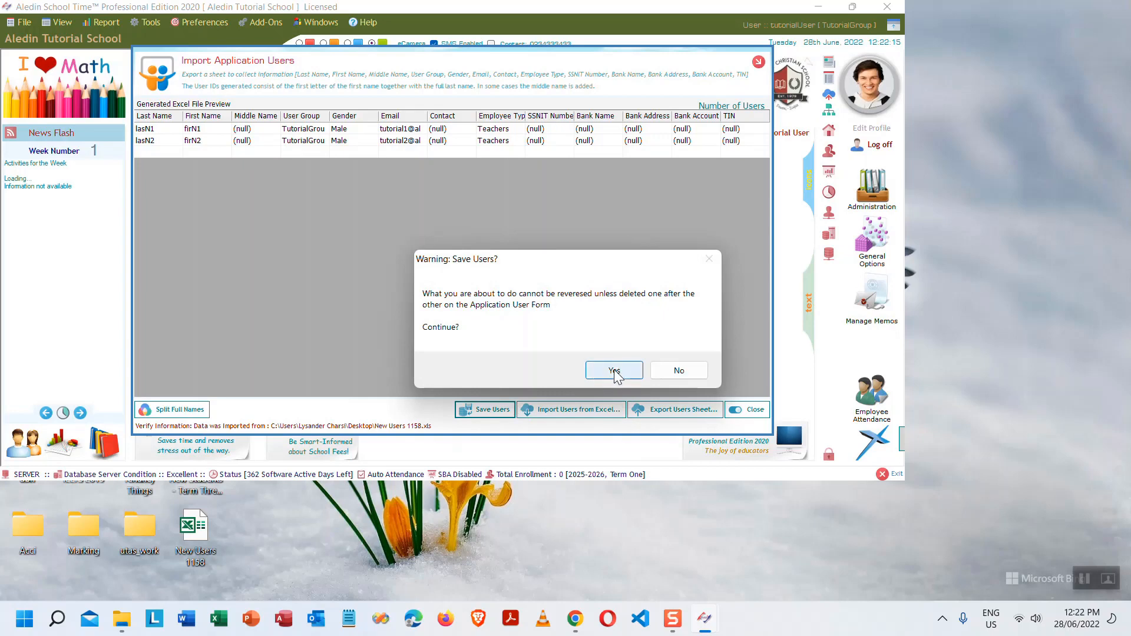
pyautogui.click(616, 371)
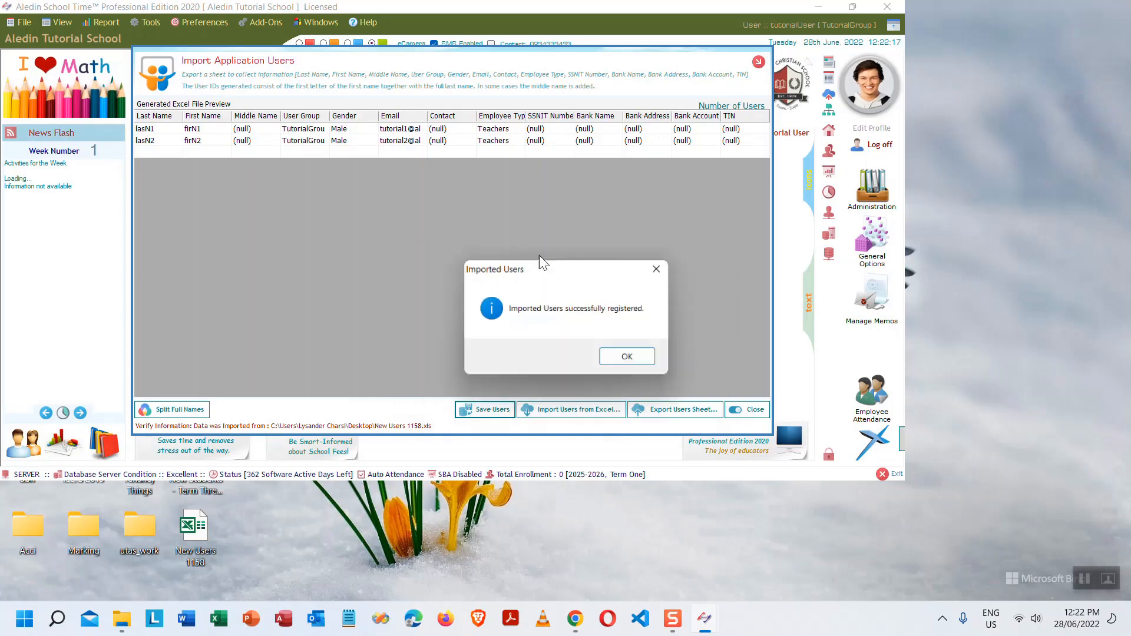
pyautogui.click(635, 359)
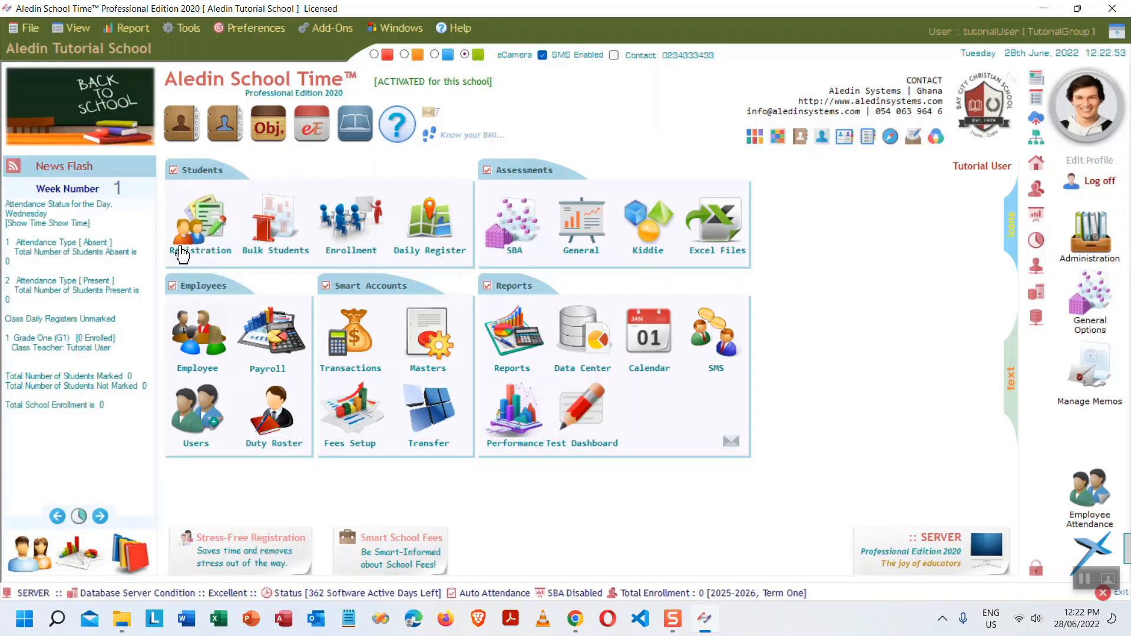
# - Look up a Grade One student among the 22 registered, then close the registration form
pyautogui.click(211, 233)
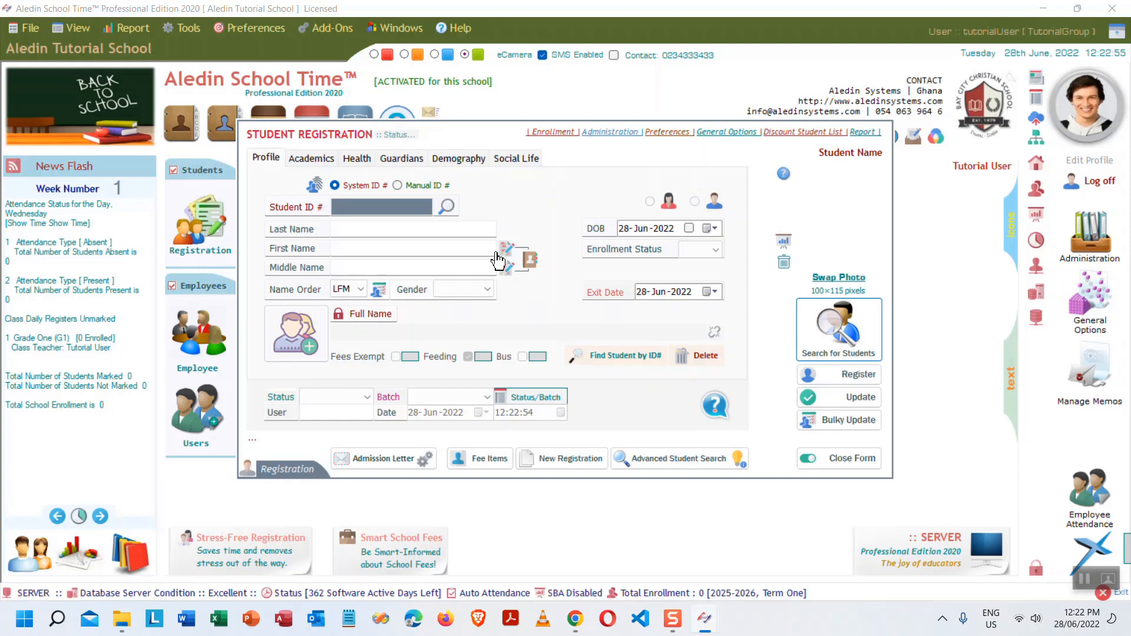
pyautogui.click(839, 342)
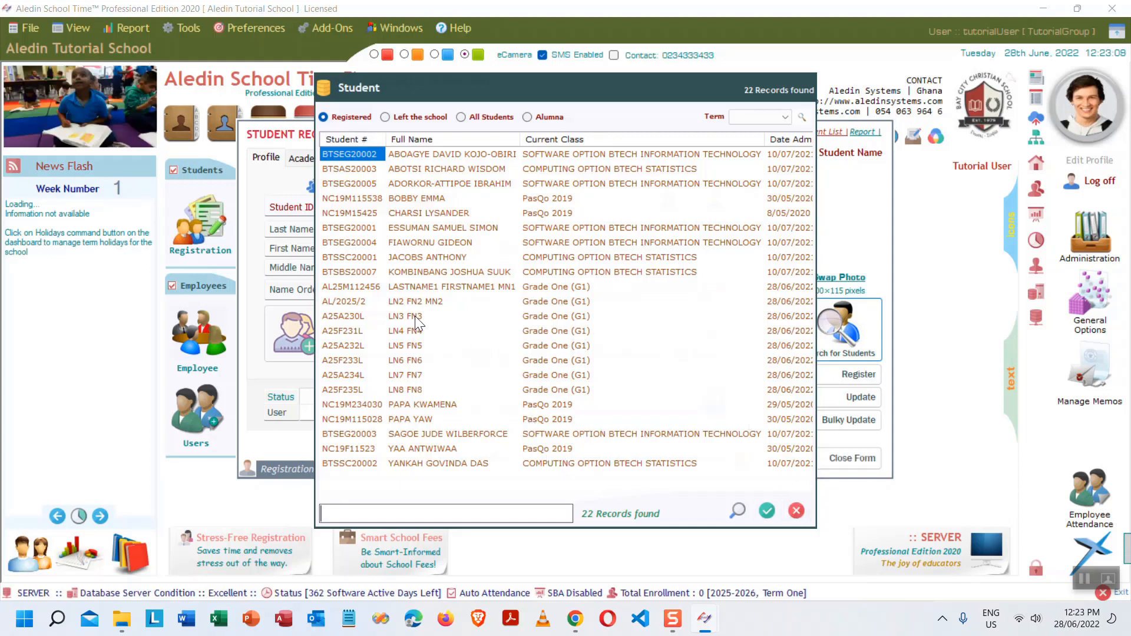
pyautogui.doubleClick(412, 359)
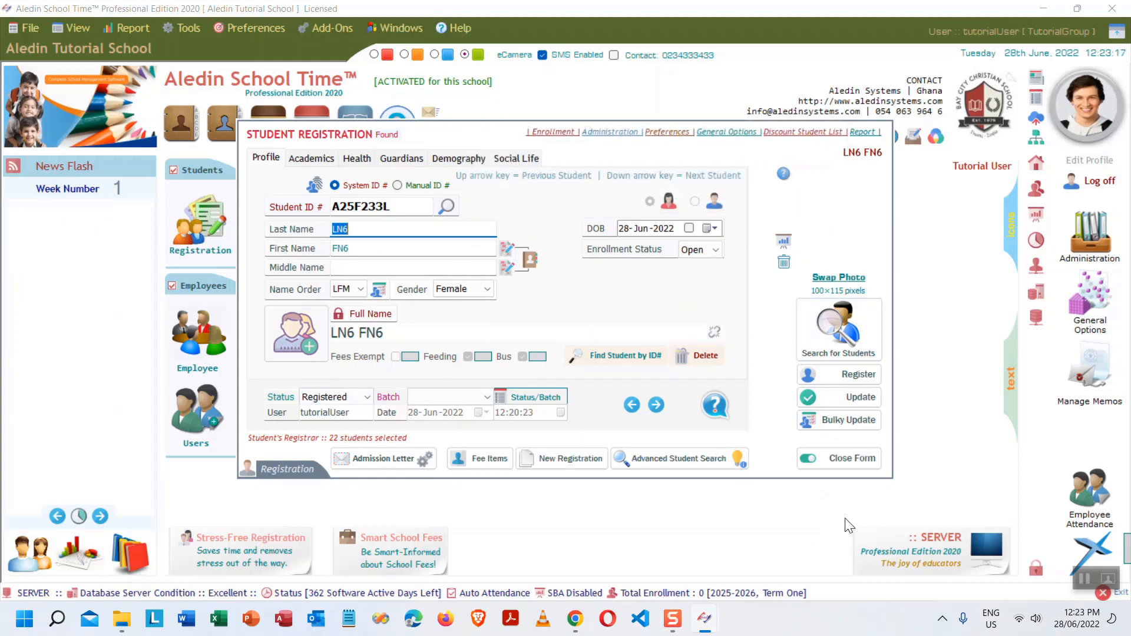
pyautogui.click(861, 458)
# - Load the second imported TutorialGroup user into Software Users, then show Excel's recent workbooks
pyautogui.click(191, 408)
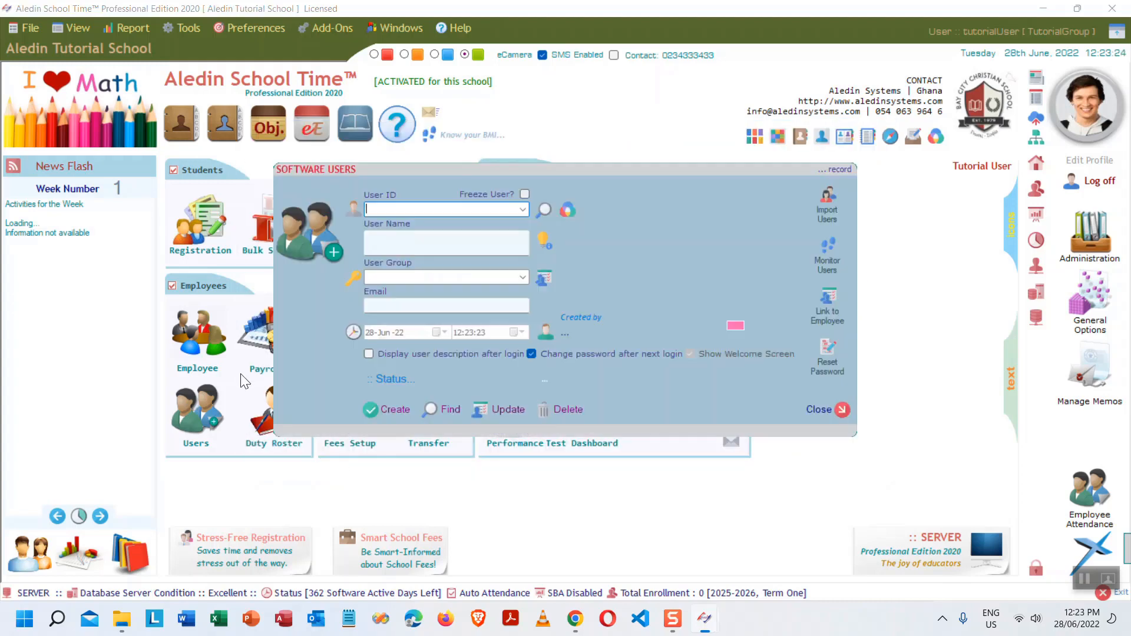
pyautogui.click(523, 210)
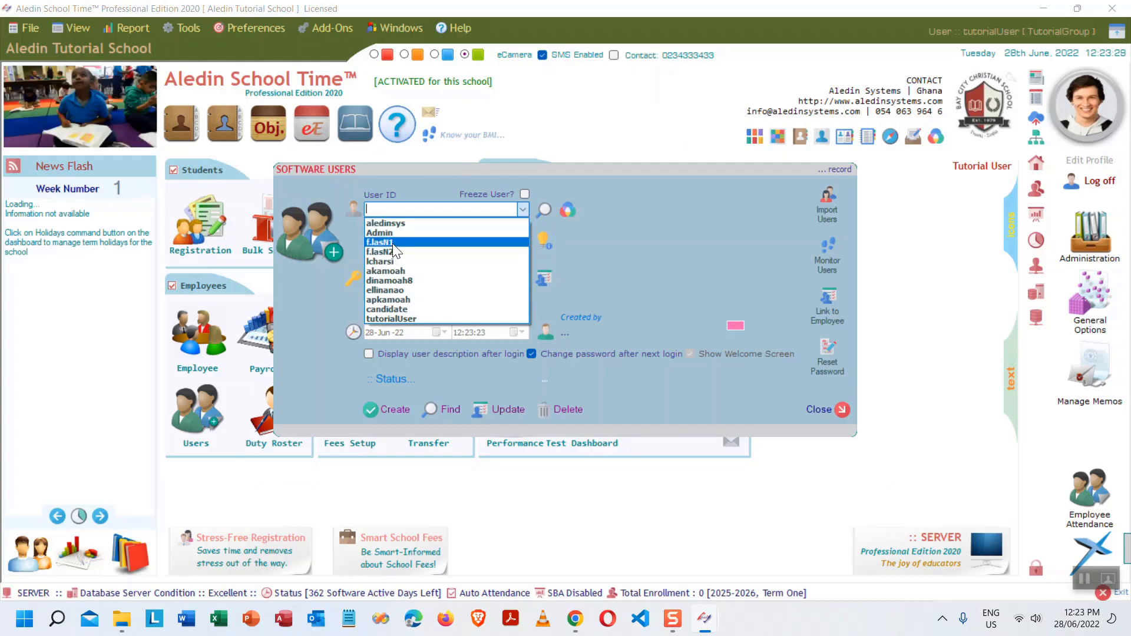
pyautogui.click(543, 222)
pyautogui.click(544, 206)
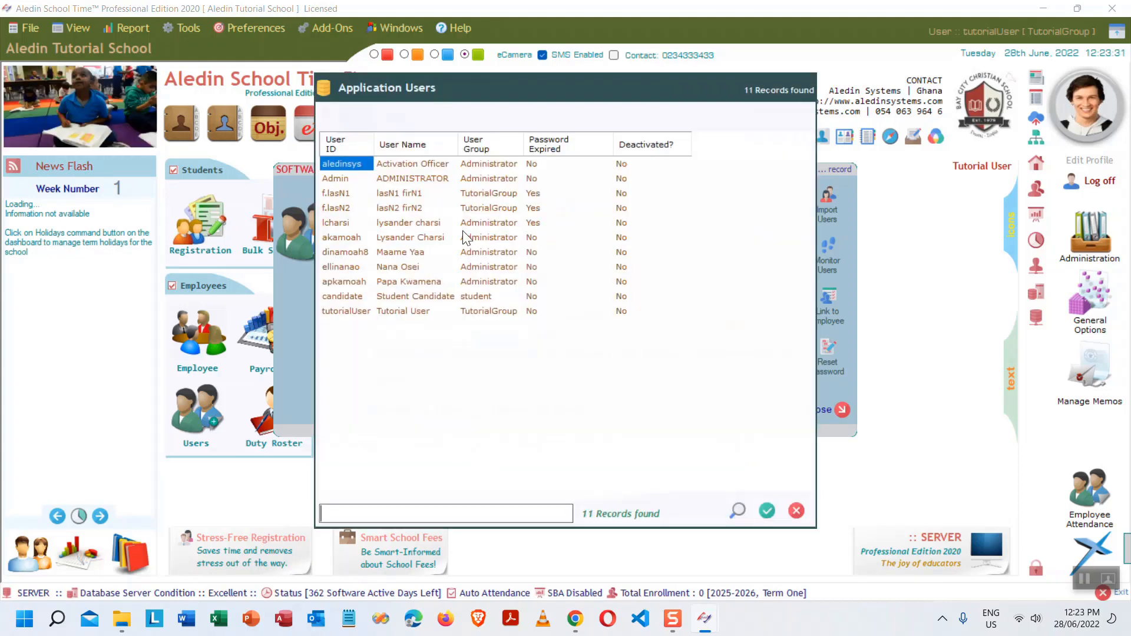
pyautogui.click(415, 191)
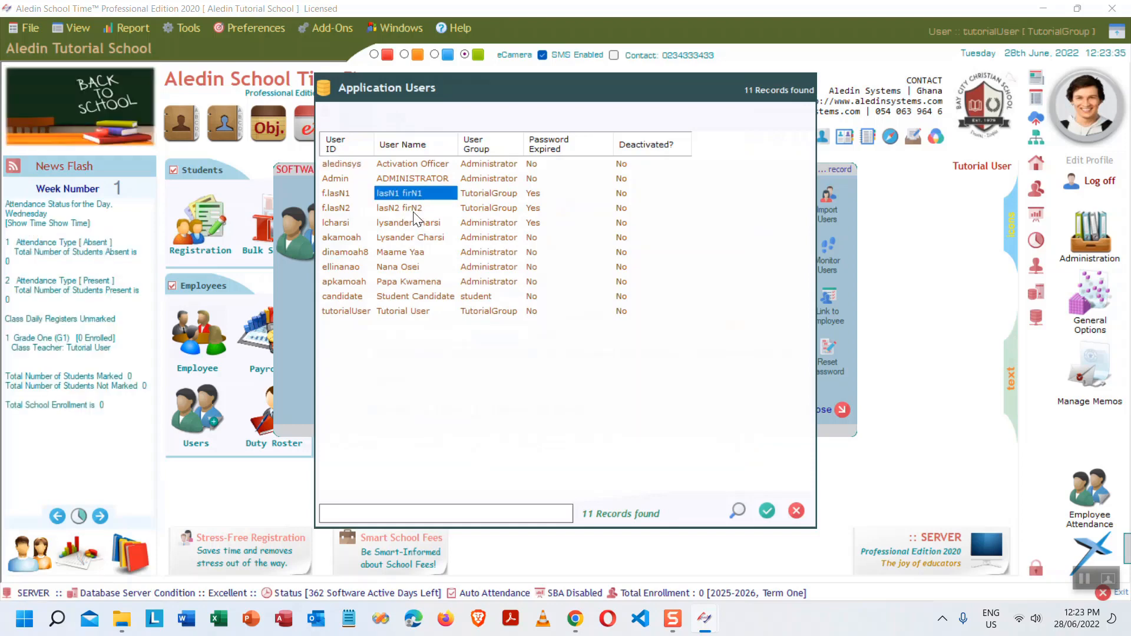
pyautogui.click(419, 203)
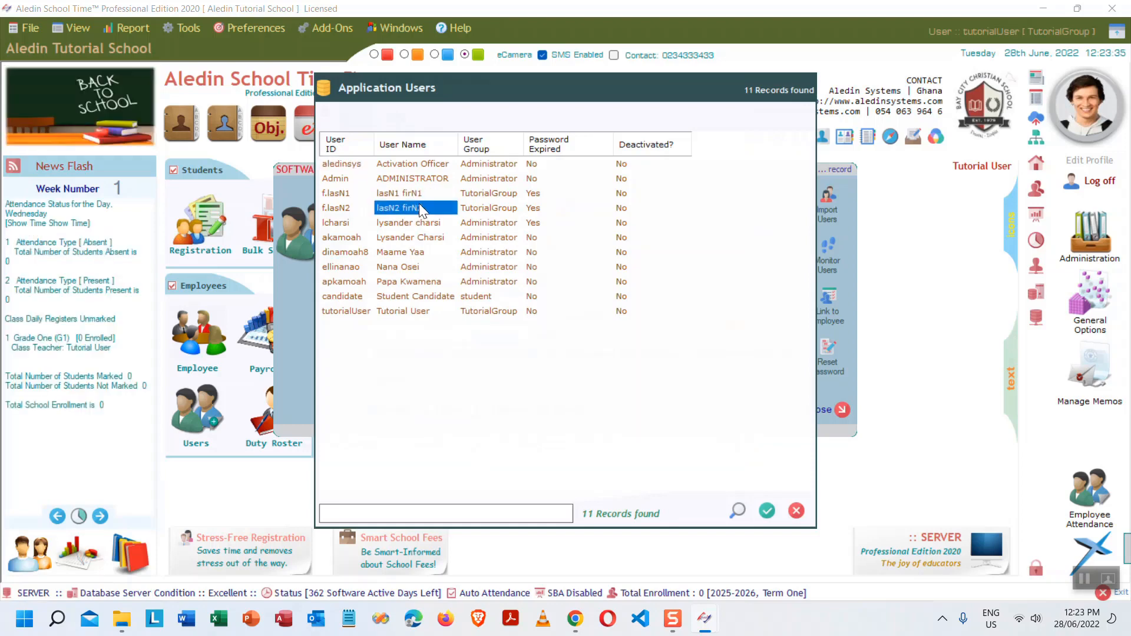
pyautogui.click(766, 510)
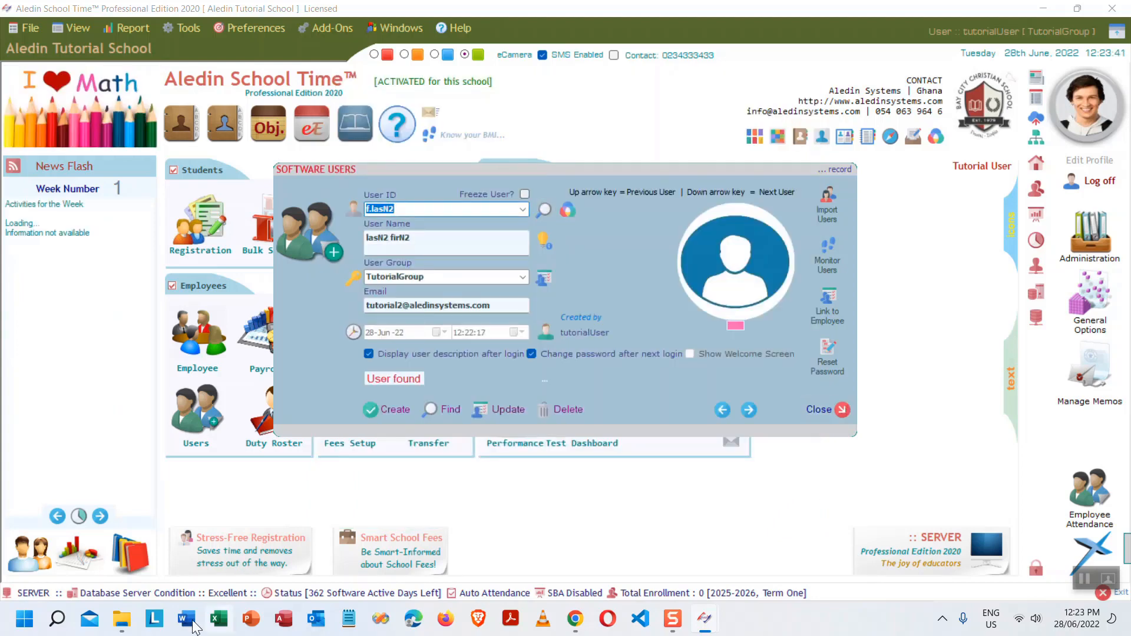
pyautogui.rightClick(219, 619)
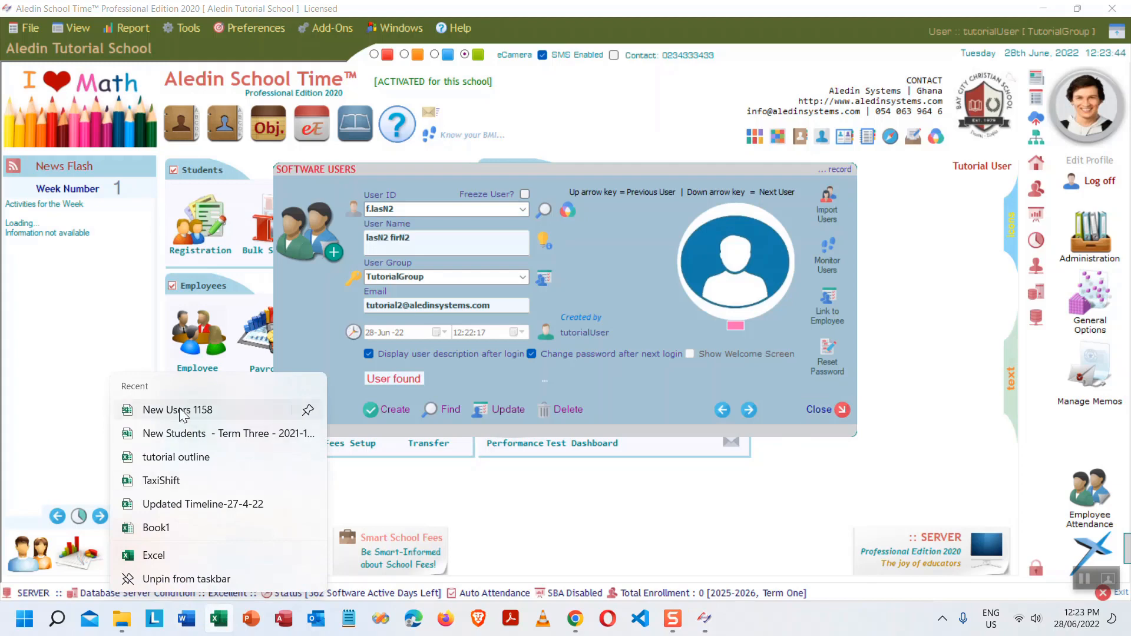
# - In the tutorial outline, shade B13 'Enrol students in the 1st class terms' light blue
pyautogui.click(188, 463)
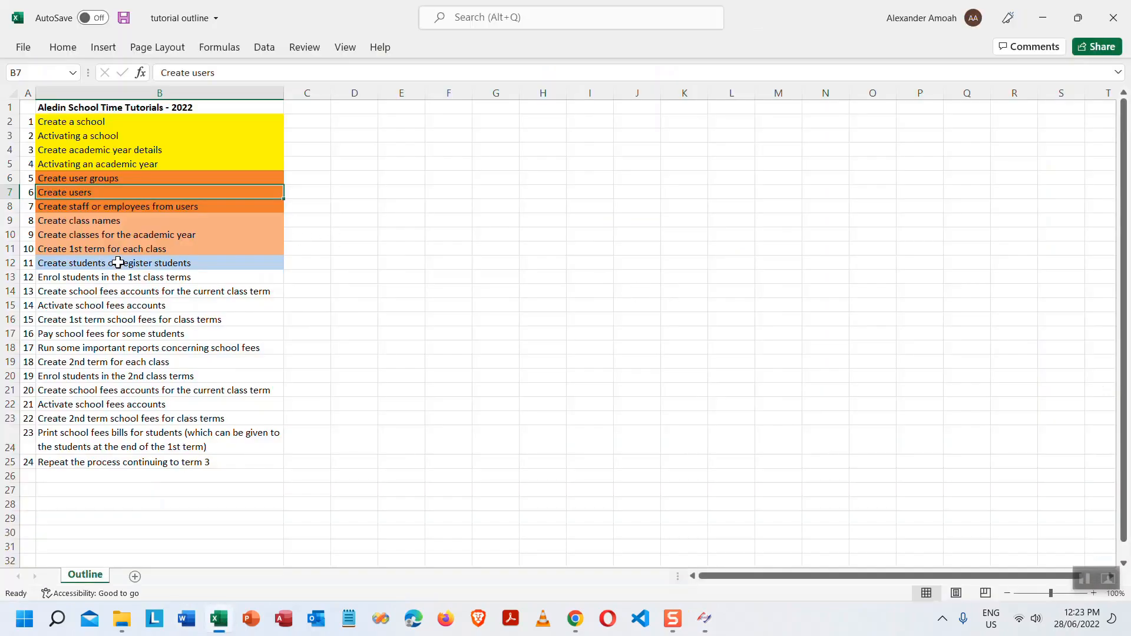
pyautogui.click(136, 263)
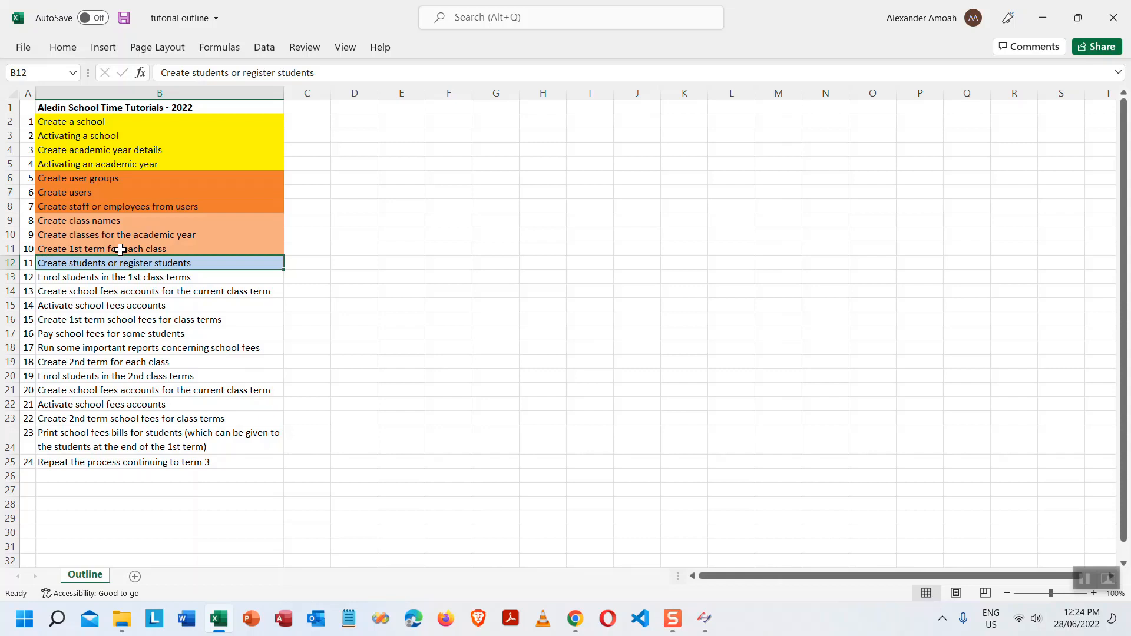
pyautogui.click(147, 278)
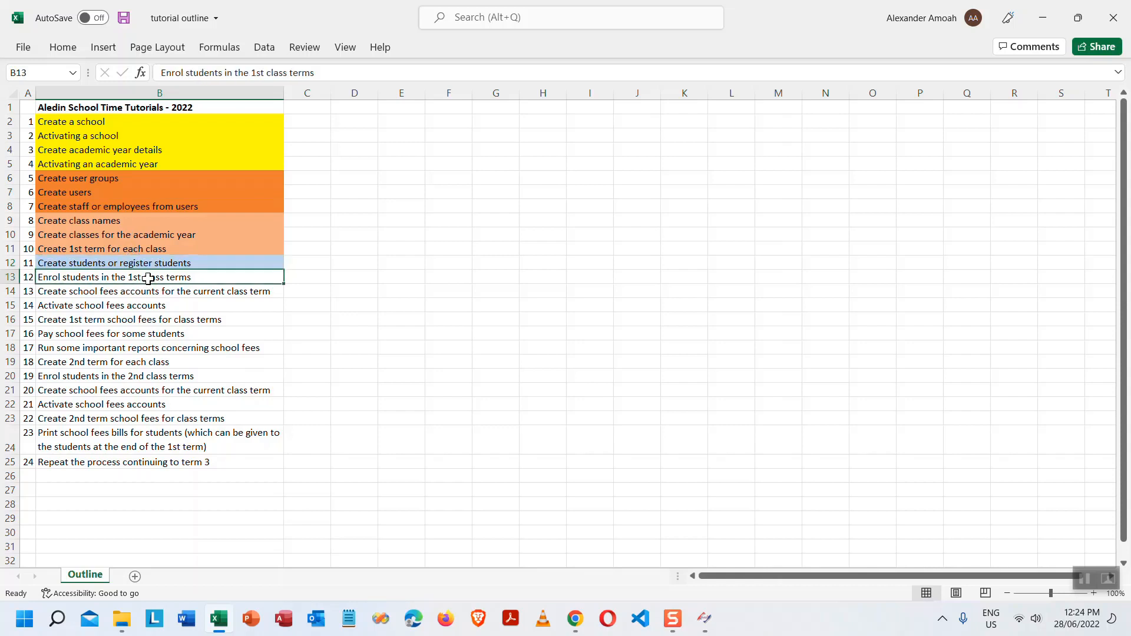
pyautogui.click(63, 47)
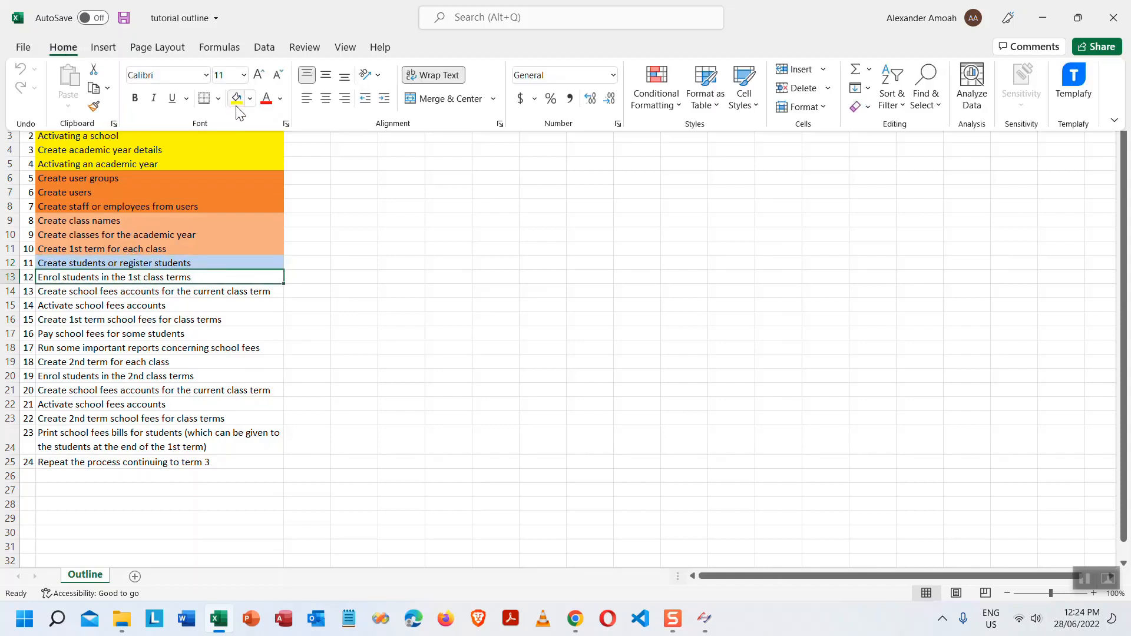
pyautogui.click(250, 98)
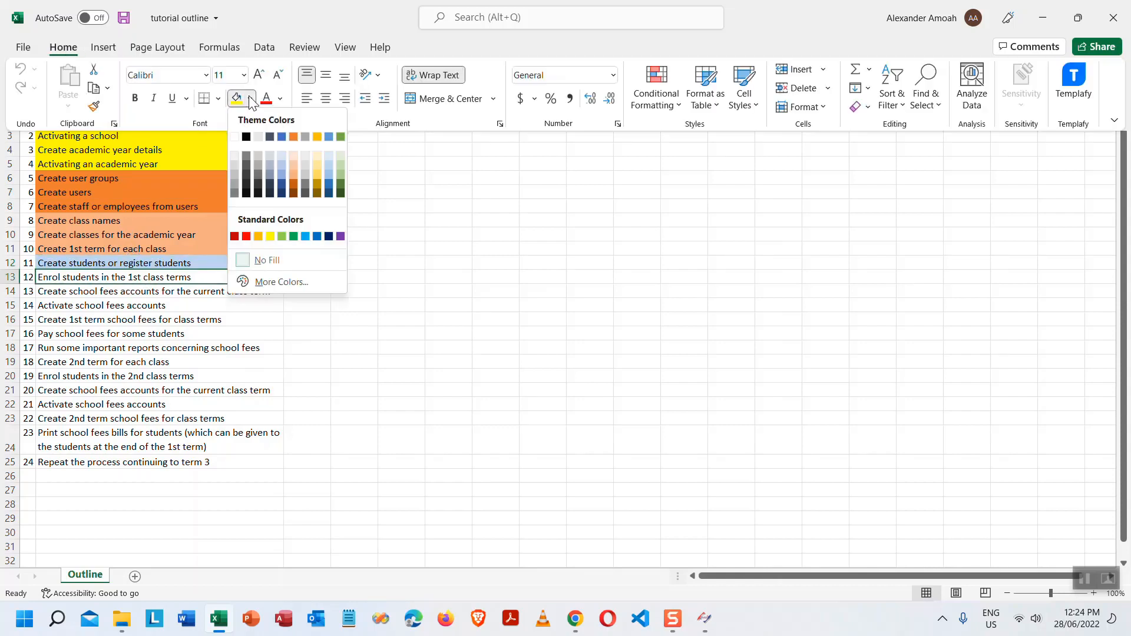
pyautogui.click(281, 165)
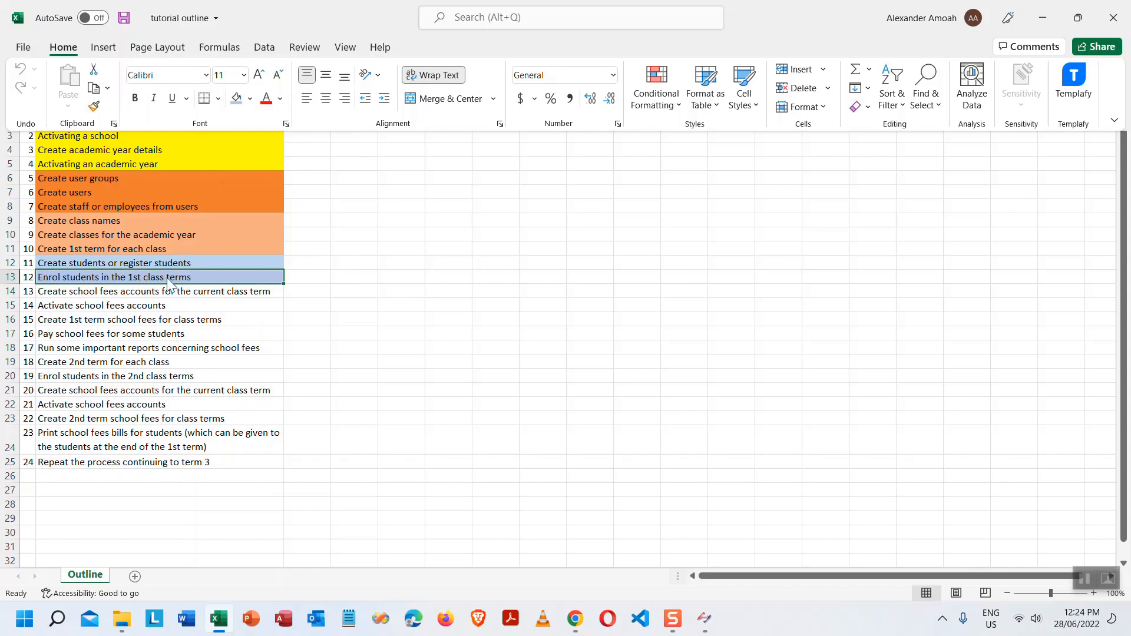
pyautogui.click(1078, 18)
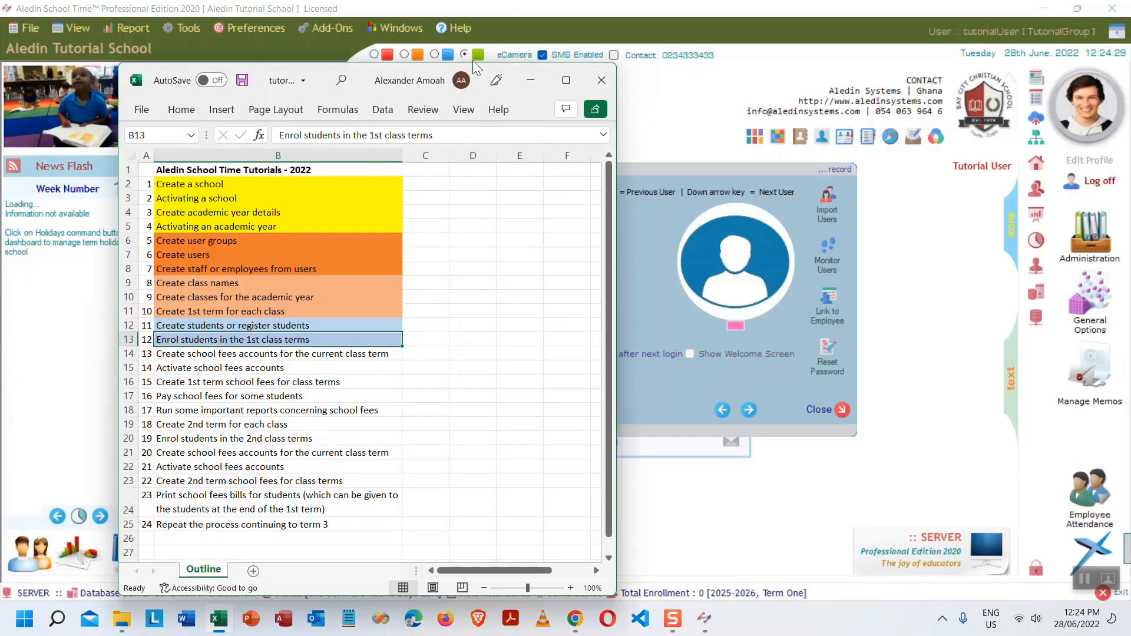
# - Close the Software Users record and open Students Enrollment, showing 8 registered students
pyautogui.click(529, 78)
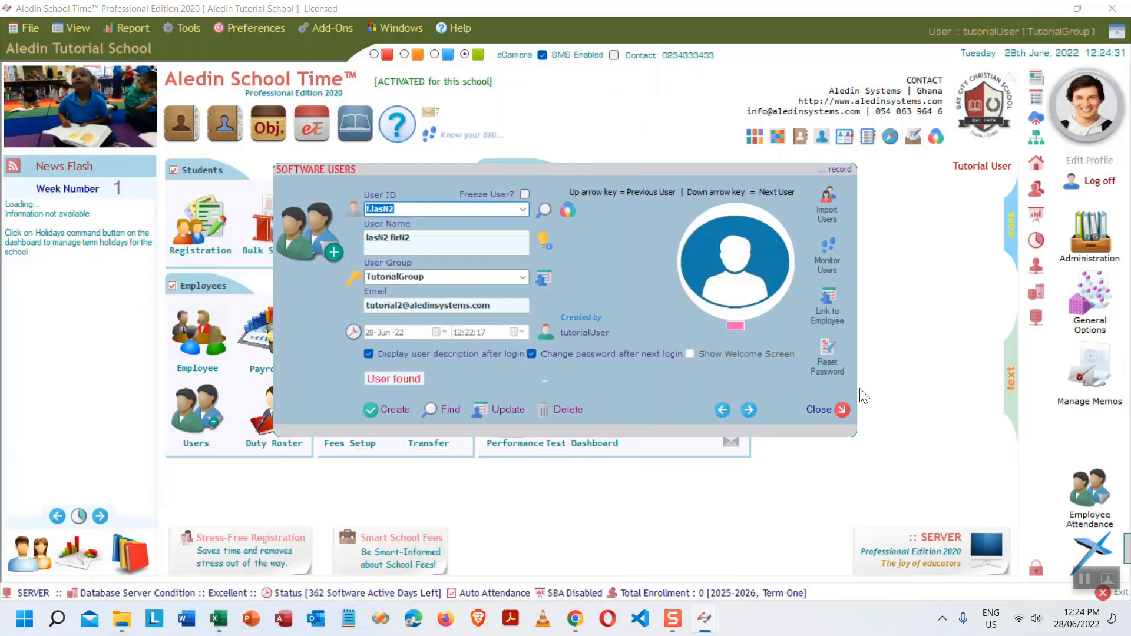
pyautogui.click(841, 408)
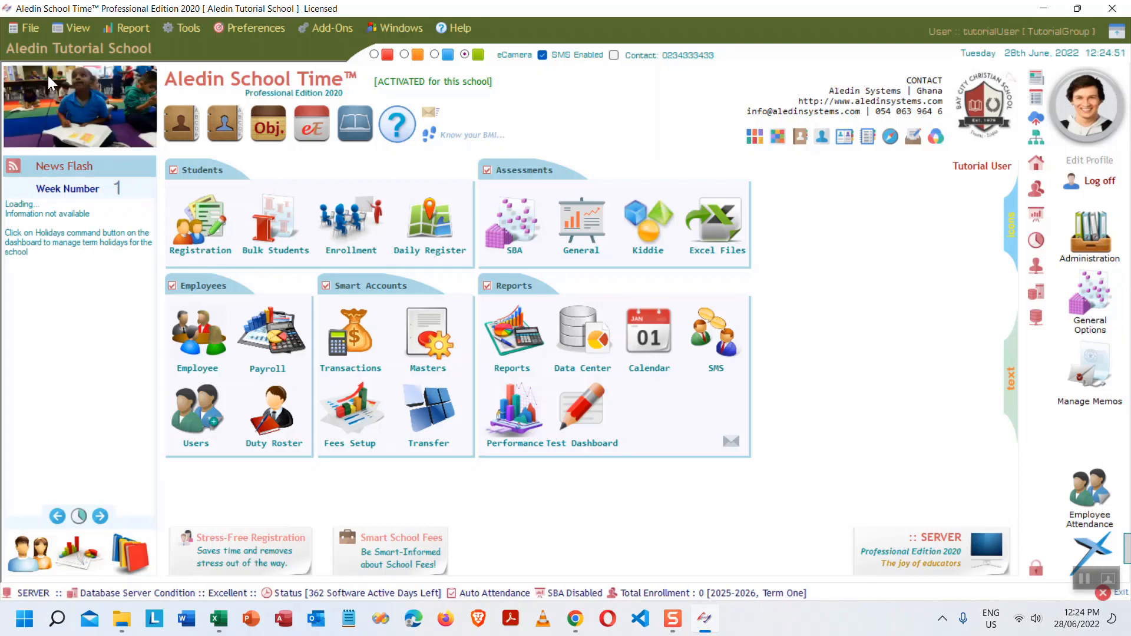
pyautogui.click(31, 29)
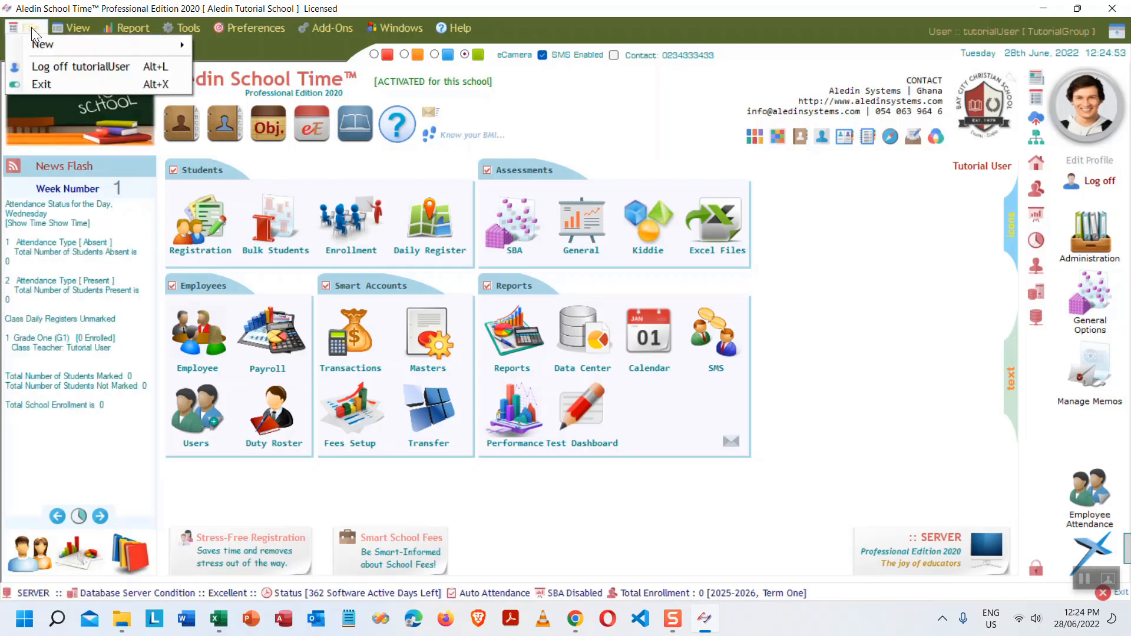
pyautogui.moveTo(76, 41)
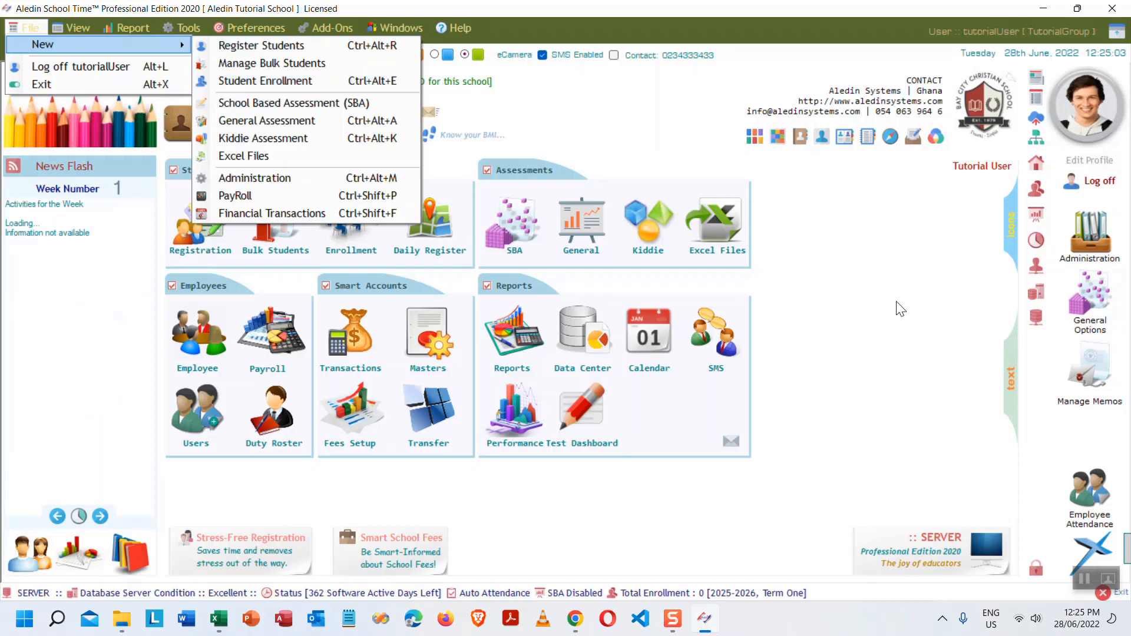
pyautogui.click(913, 337)
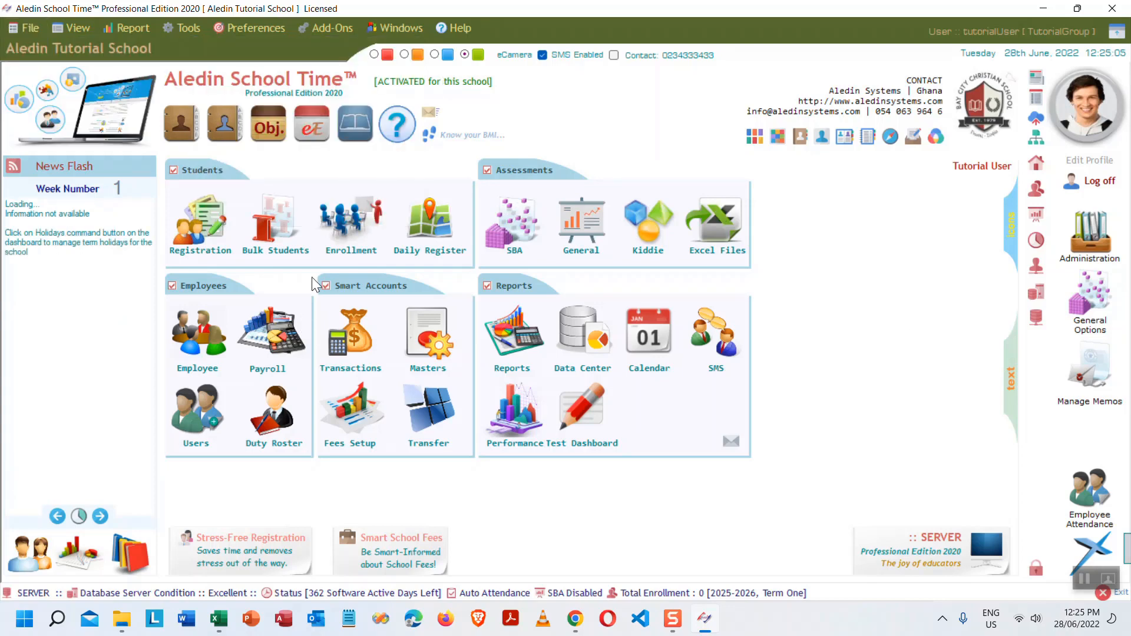
pyautogui.click(352, 222)
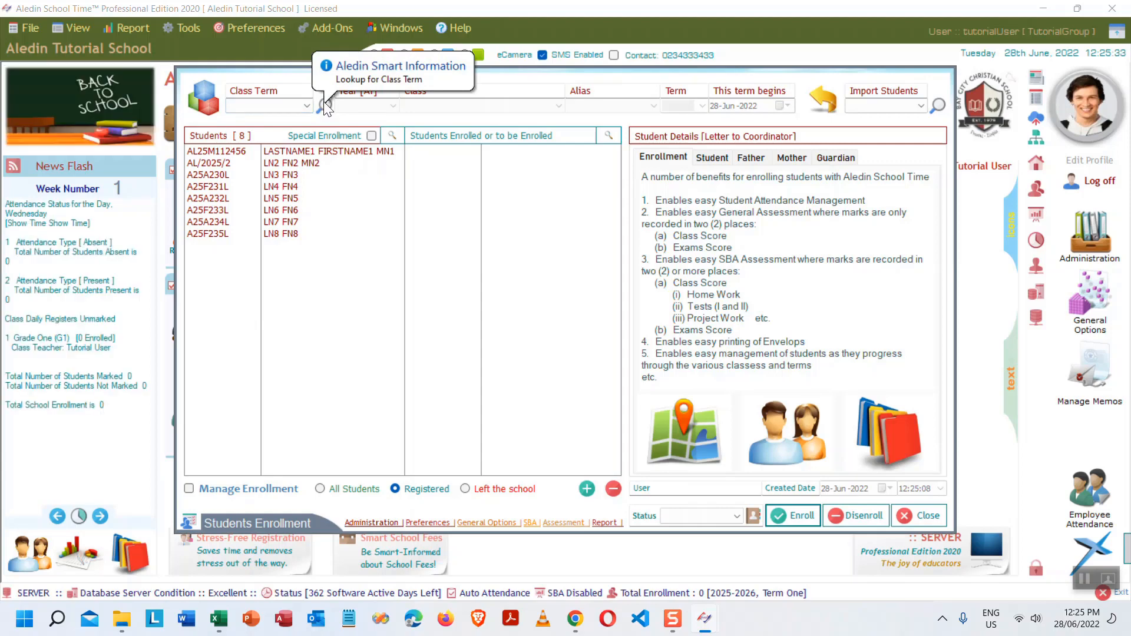
# - Select class term GR1T1A25 for Grade One, 2025-2026 Term One
pyautogui.click(322, 109)
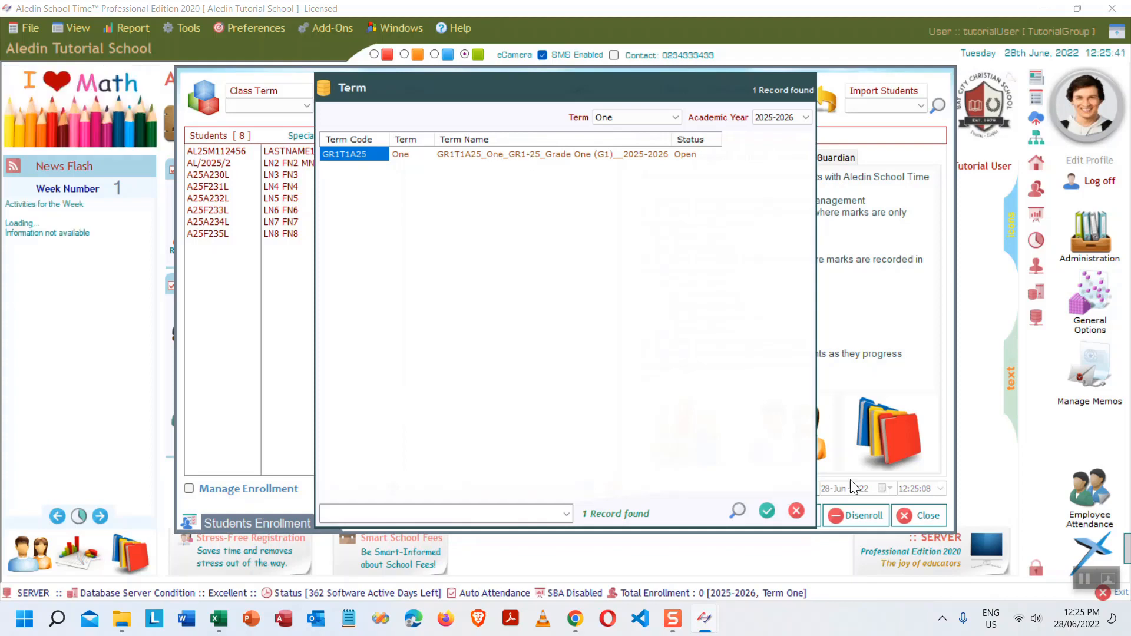
pyautogui.click(796, 511)
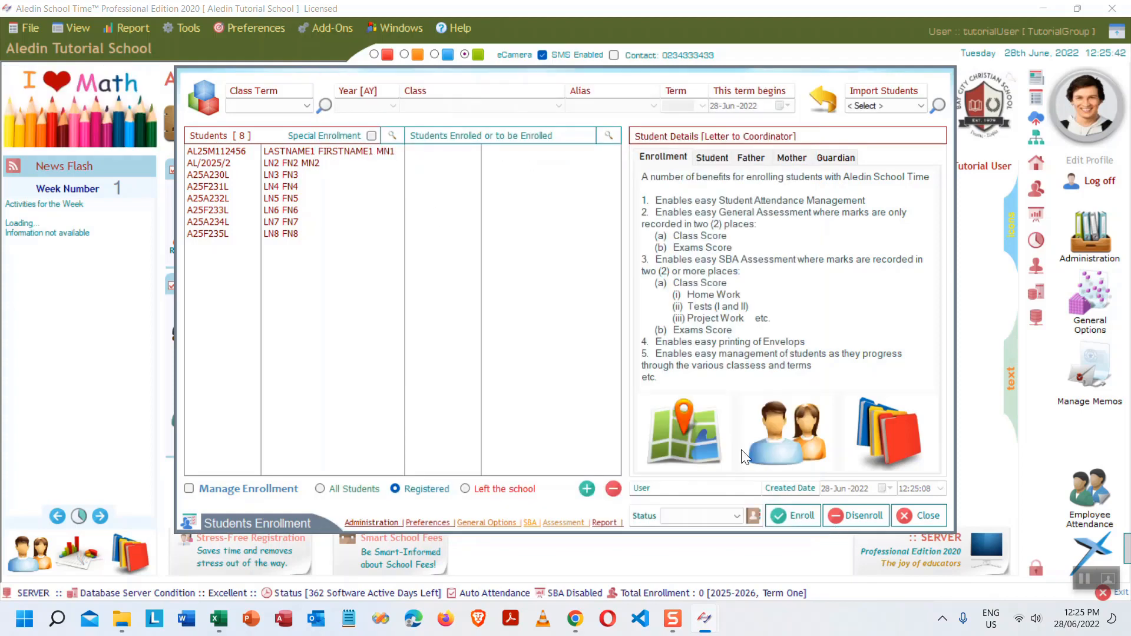
pyautogui.click(307, 107)
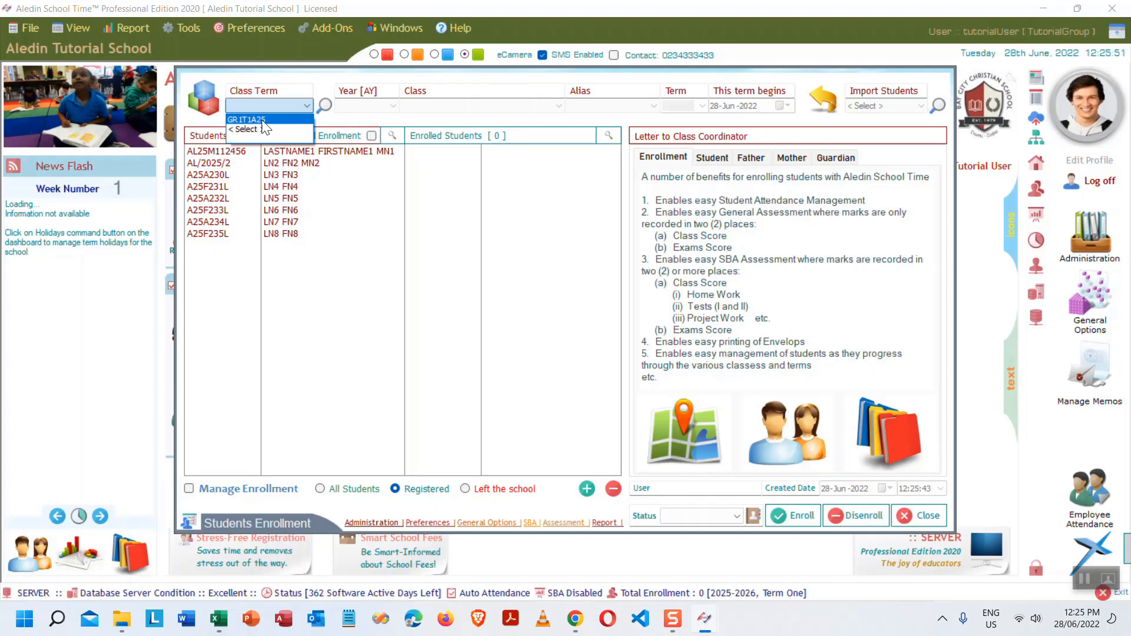
pyautogui.click(296, 120)
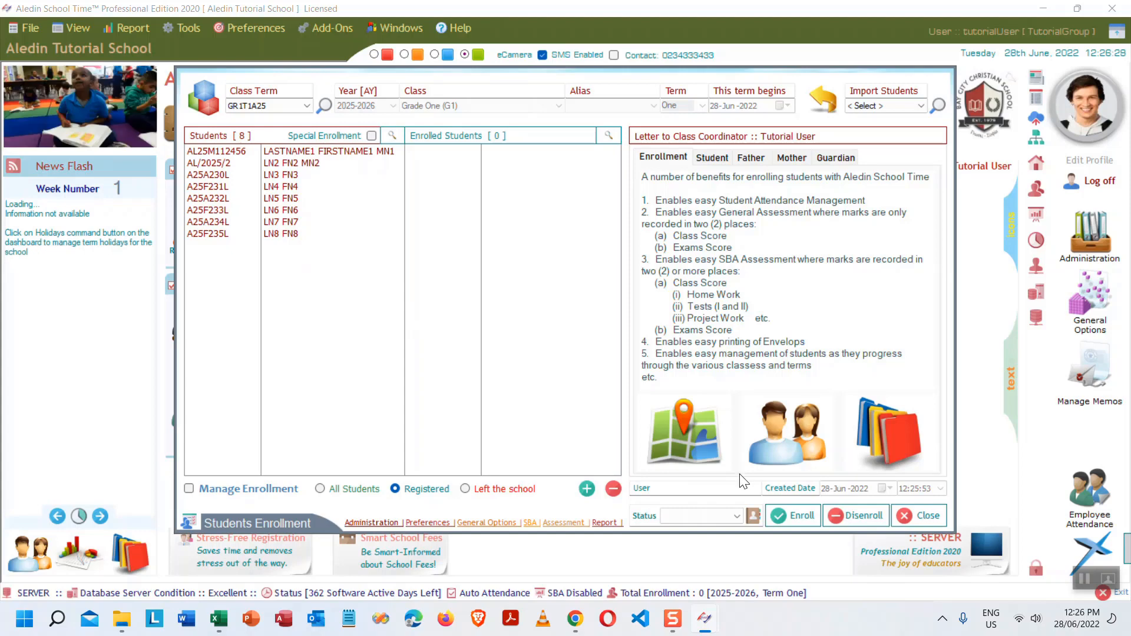
# - Move all eight registered students into the Enrolled Students list
pyautogui.doubleClick(293, 153)
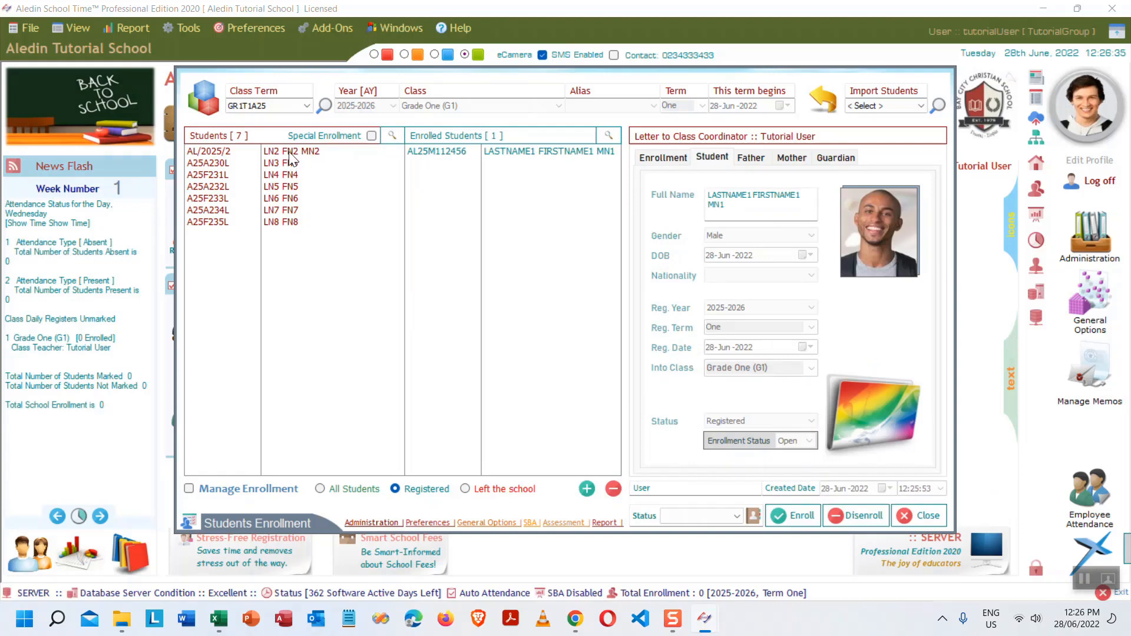
pyautogui.doubleClick(289, 153)
pyautogui.doubleClick(286, 153)
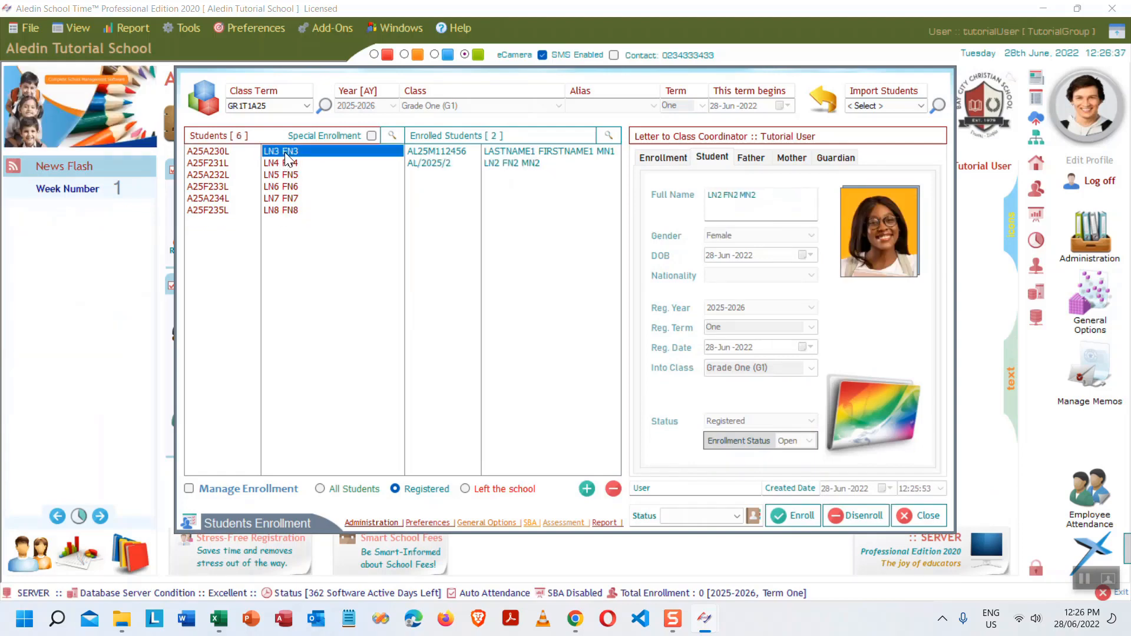
pyautogui.doubleClick(288, 165)
pyautogui.doubleClick(286, 155)
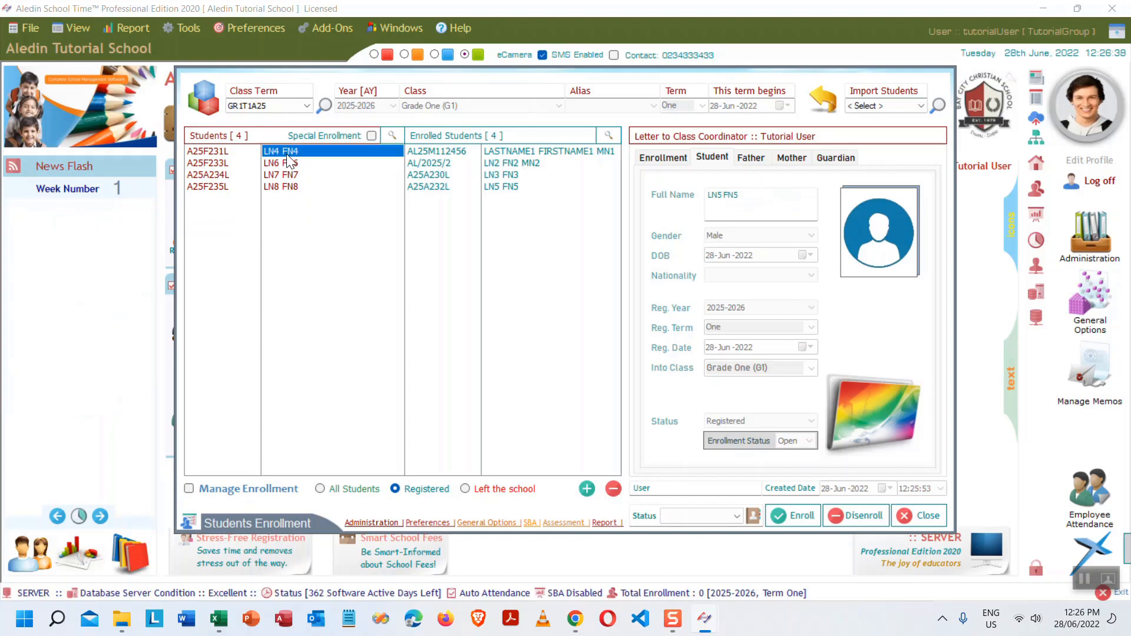
pyautogui.doubleClick(286, 154)
pyautogui.doubleClick(286, 155)
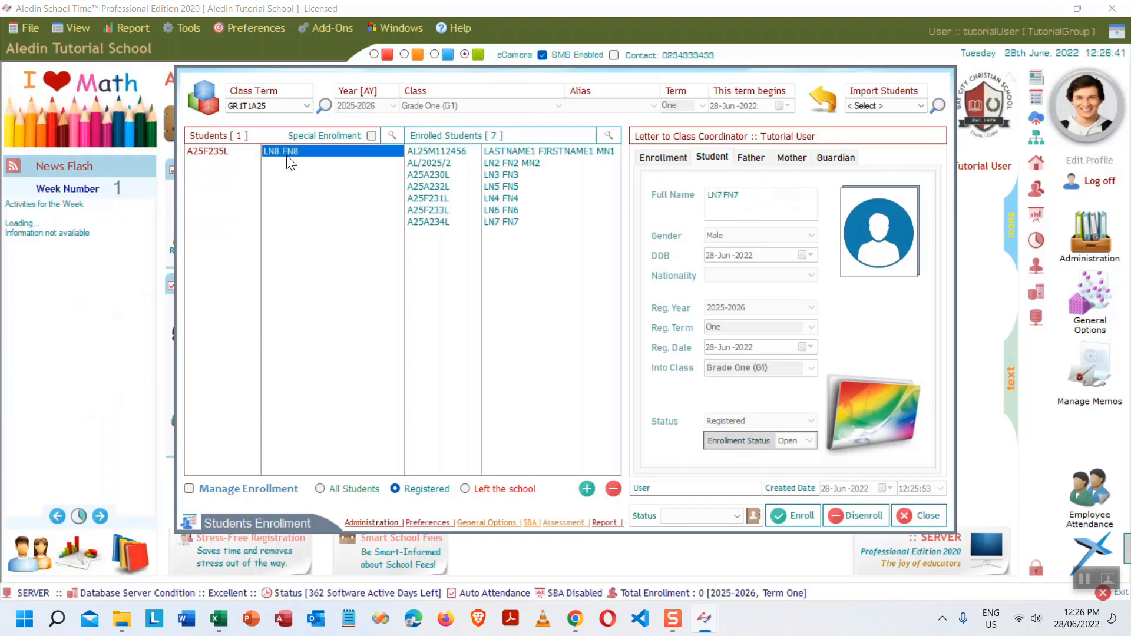
pyautogui.doubleClick(288, 154)
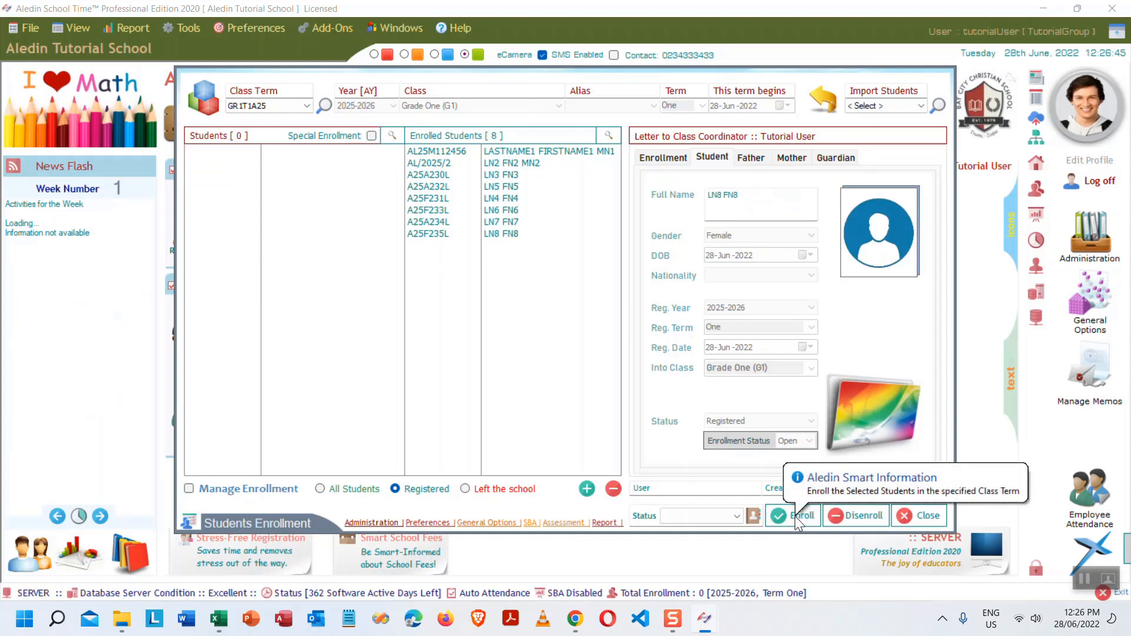
# - Reselect class term GR1T1A25, emptying the enrolled list, and bring up the Import Students From options
pyautogui.click(304, 107)
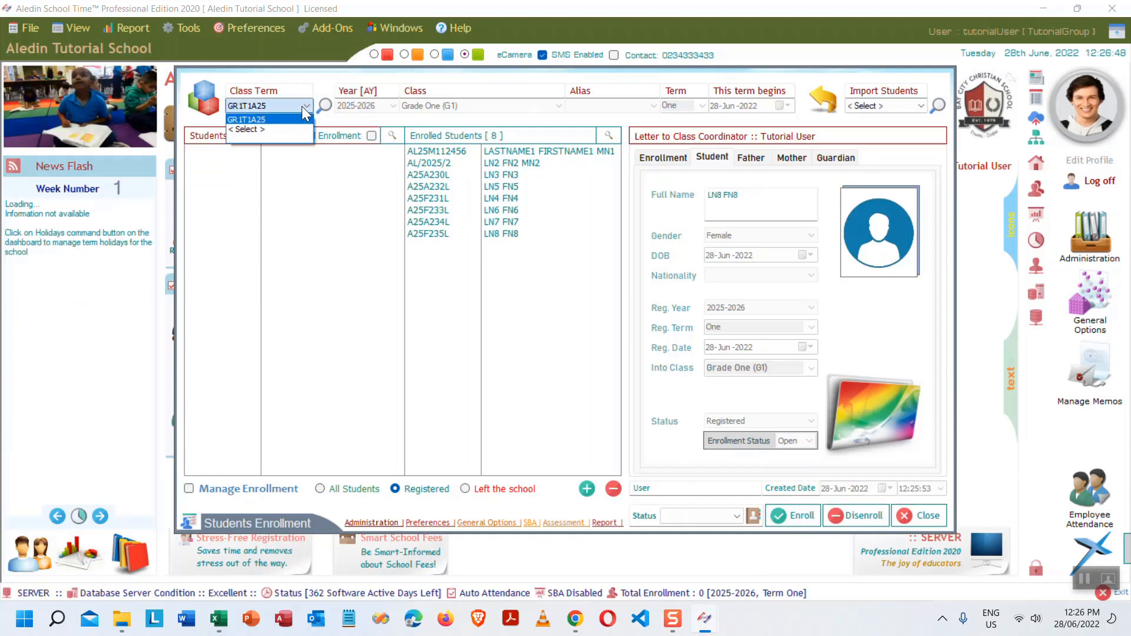
pyautogui.click(273, 117)
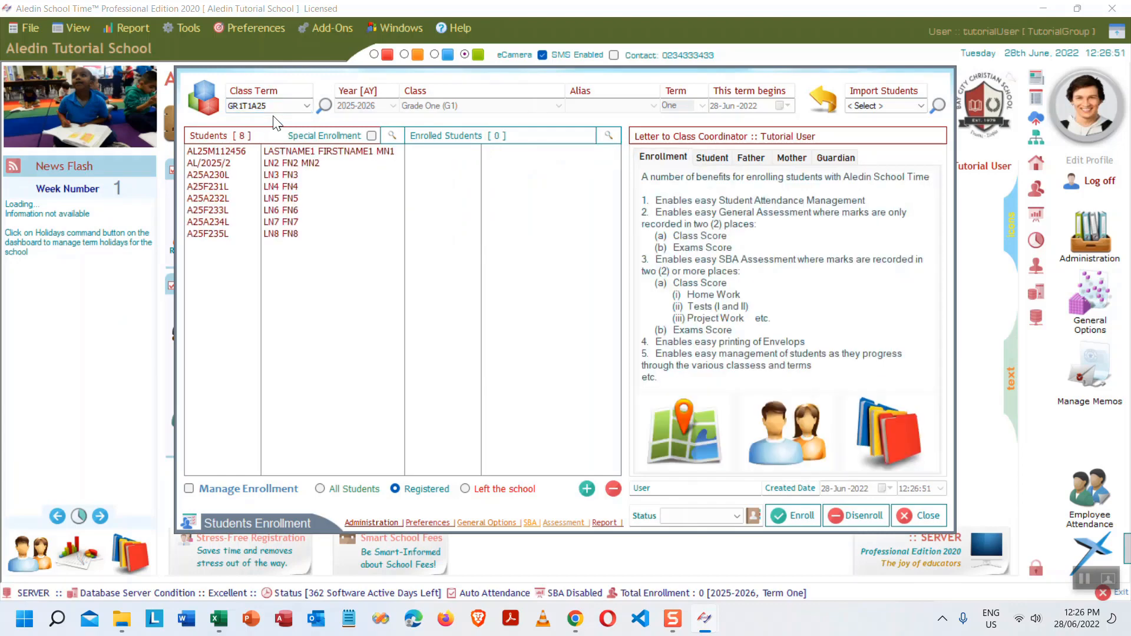
pyautogui.click(920, 106)
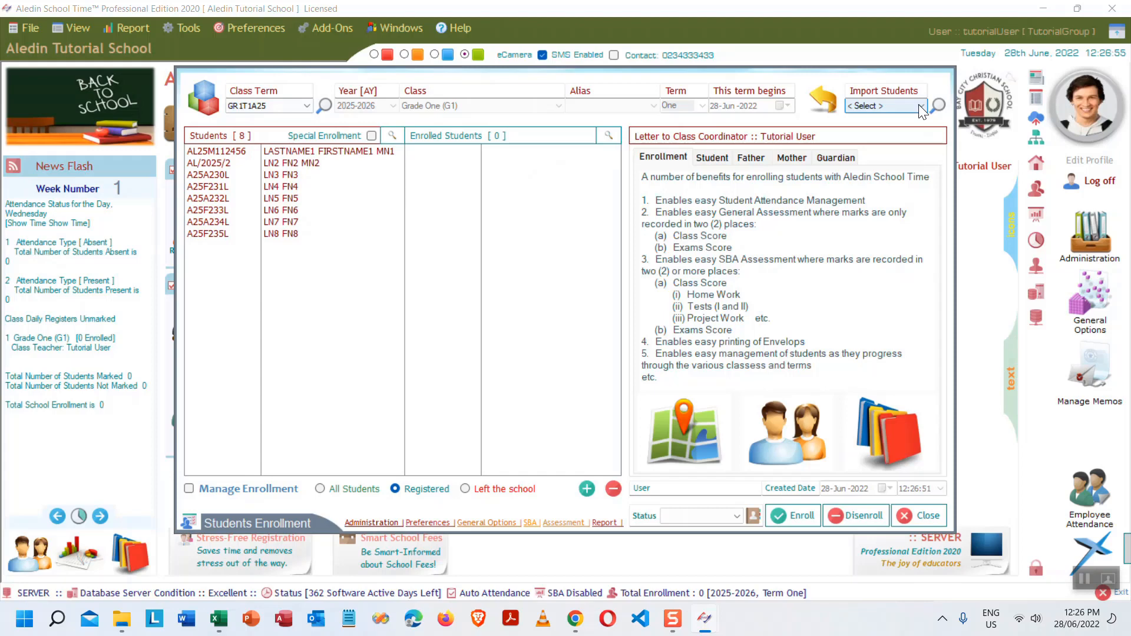
pyautogui.click(918, 105)
pyautogui.click(918, 104)
pyautogui.click(918, 105)
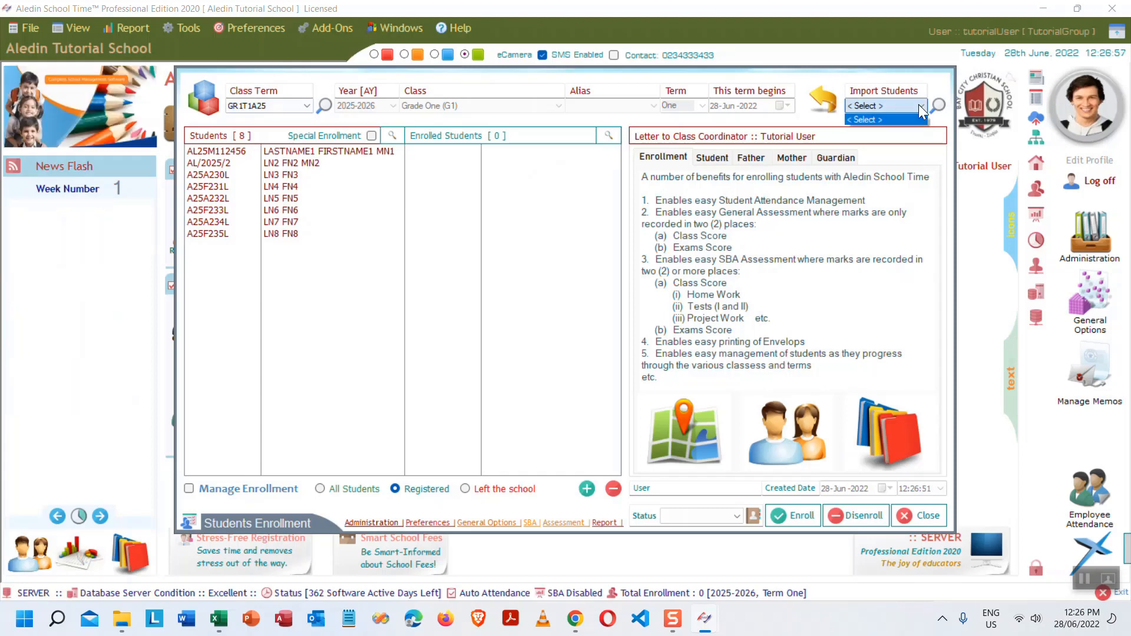
pyautogui.click(918, 104)
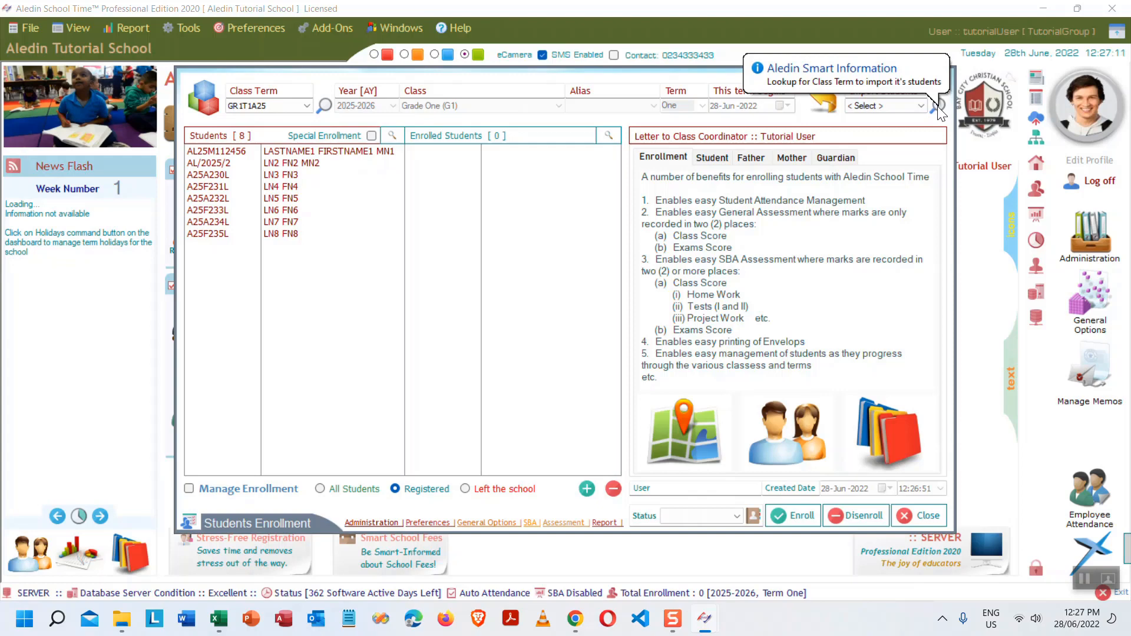
pyautogui.click(938, 107)
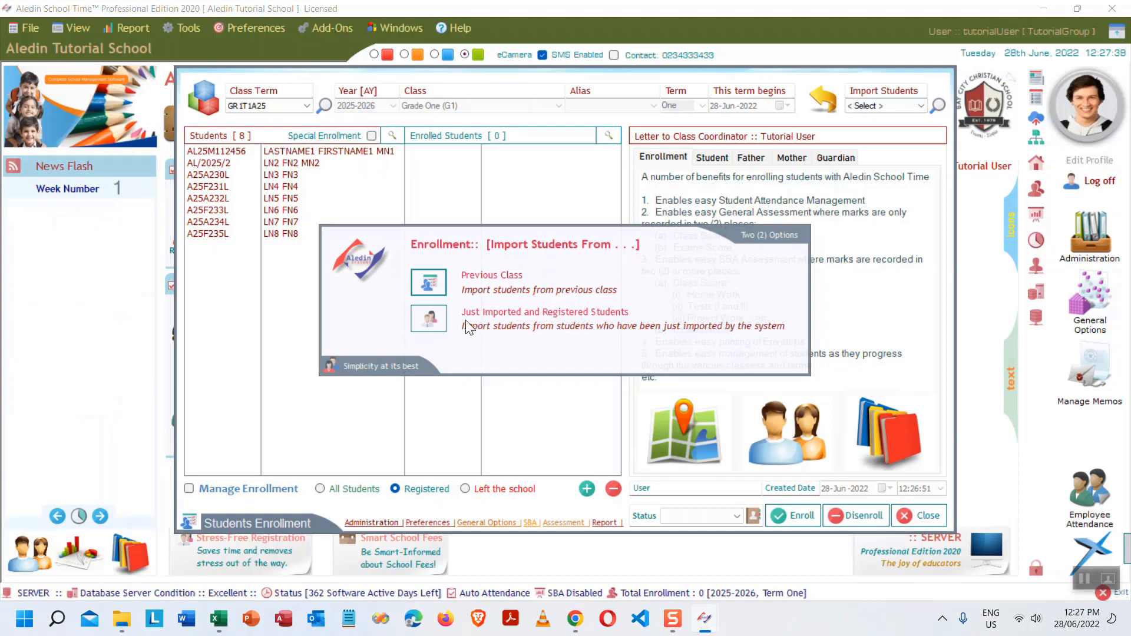
# - Import the eight Grade One (G1) students from the imported students list into Enrolled Students
pyautogui.click(435, 314)
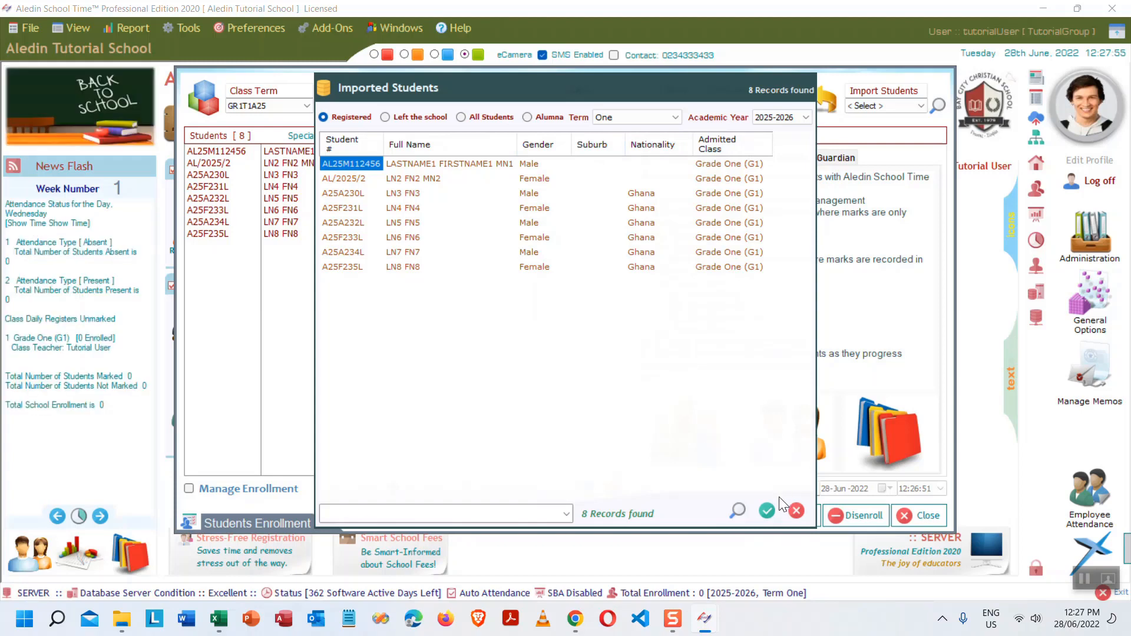
pyautogui.click(567, 514)
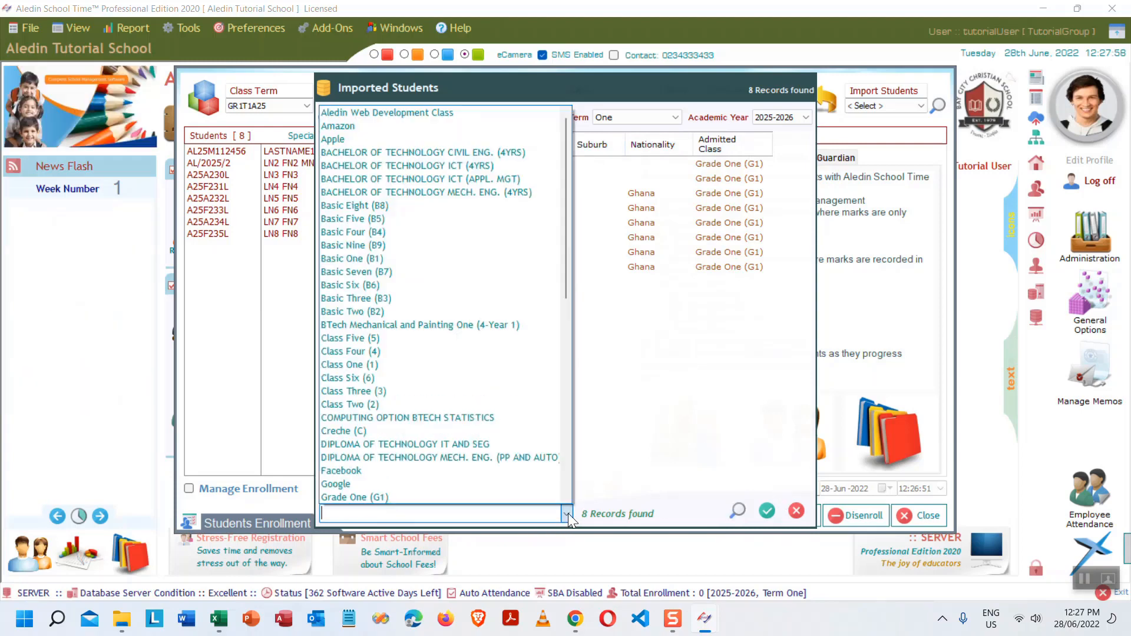
pyautogui.click(510, 496)
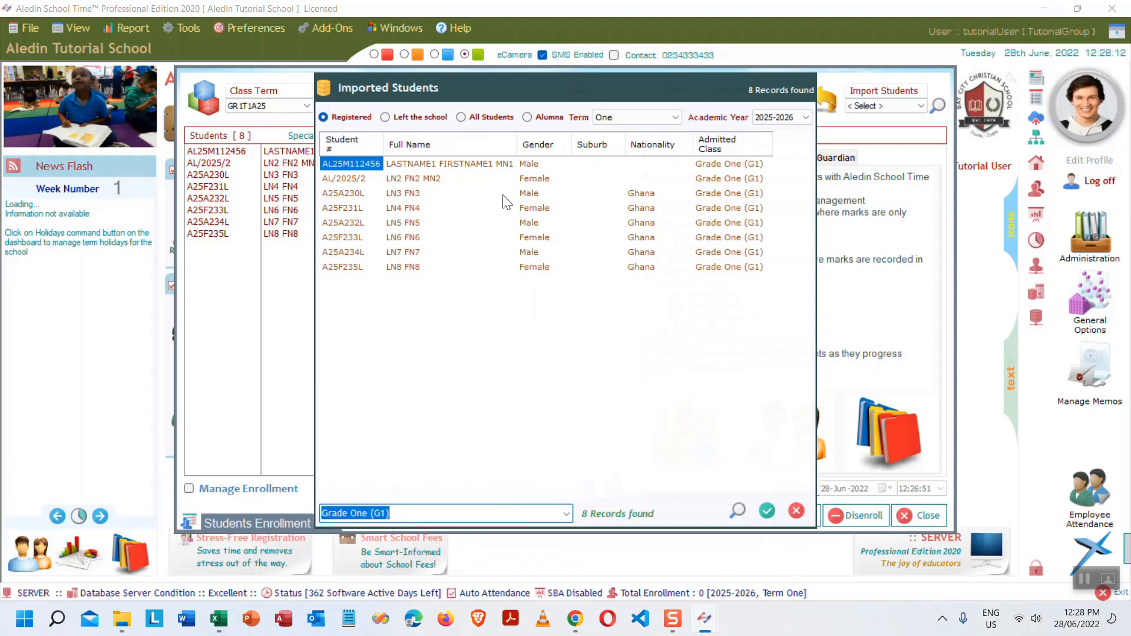
pyautogui.click(772, 509)
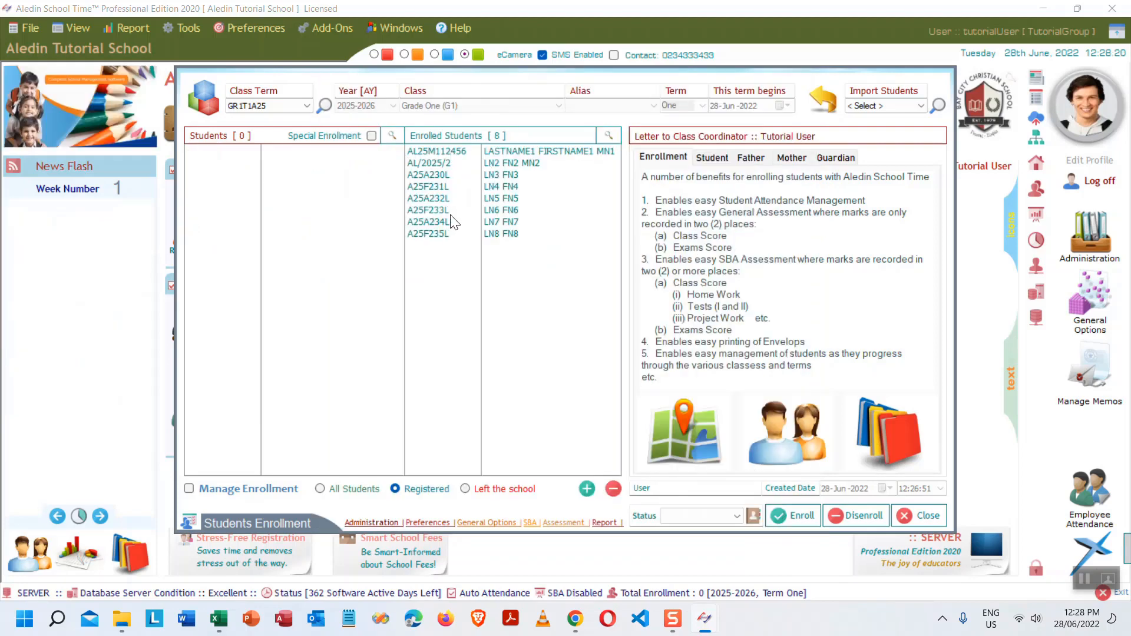
# - Reselect class term GR1T1A25 to clear the enrolled list
pyautogui.click(307, 106)
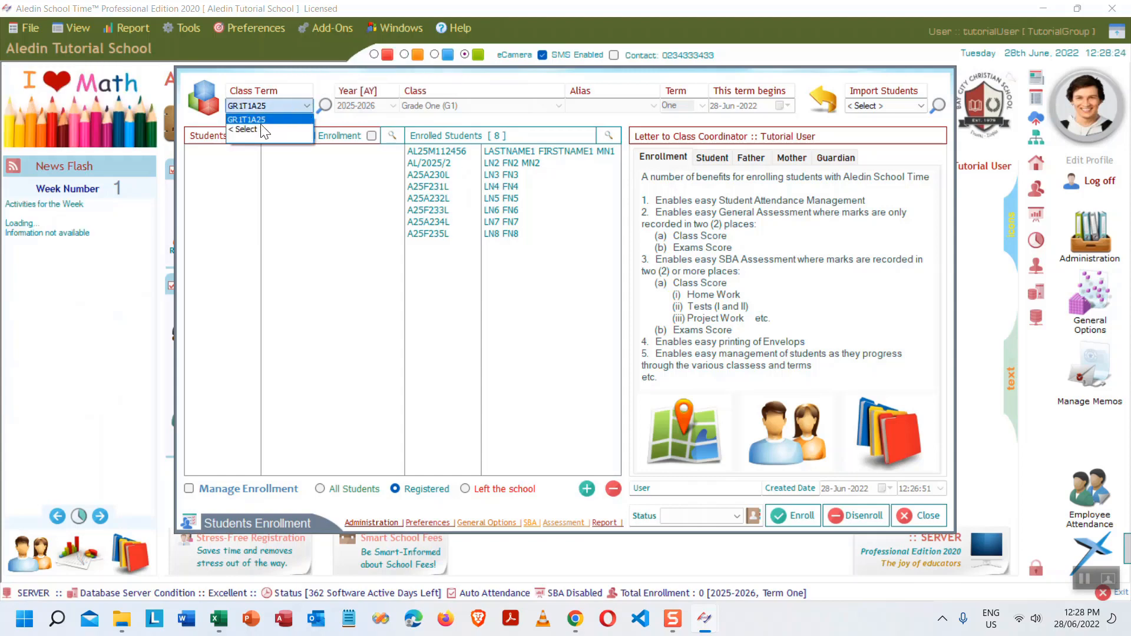
pyautogui.click(278, 120)
pyautogui.click(293, 105)
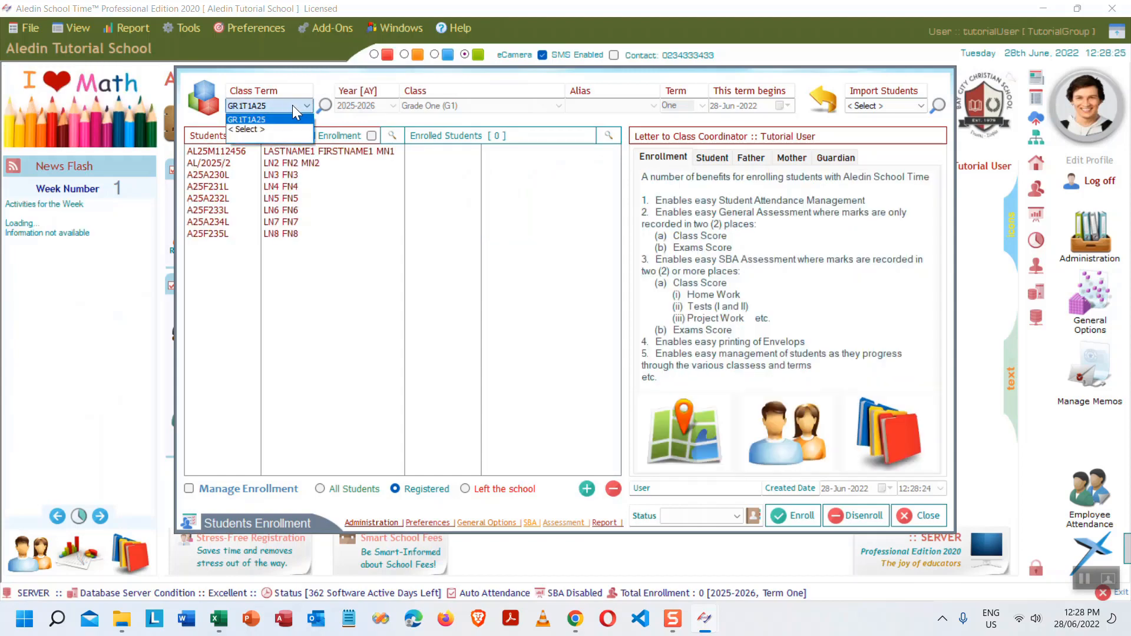
pyautogui.click(292, 105)
# - Preview the 2019-2020 Class One term CL1T1A19 as the import source, then reset GR1T1A25
pyautogui.click(937, 107)
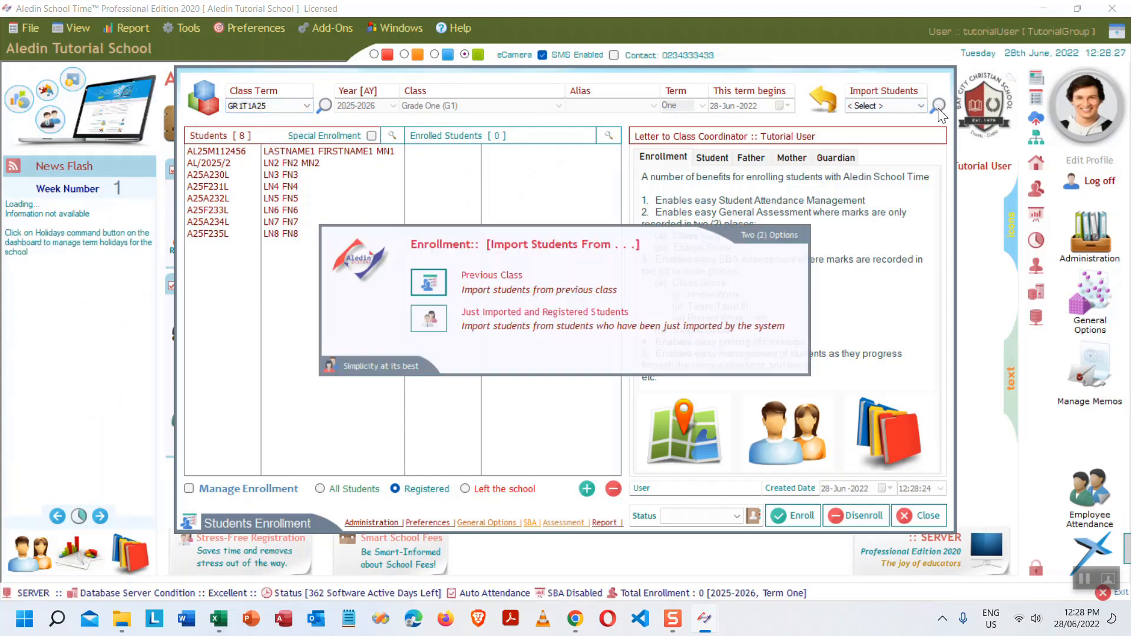
pyautogui.click(433, 288)
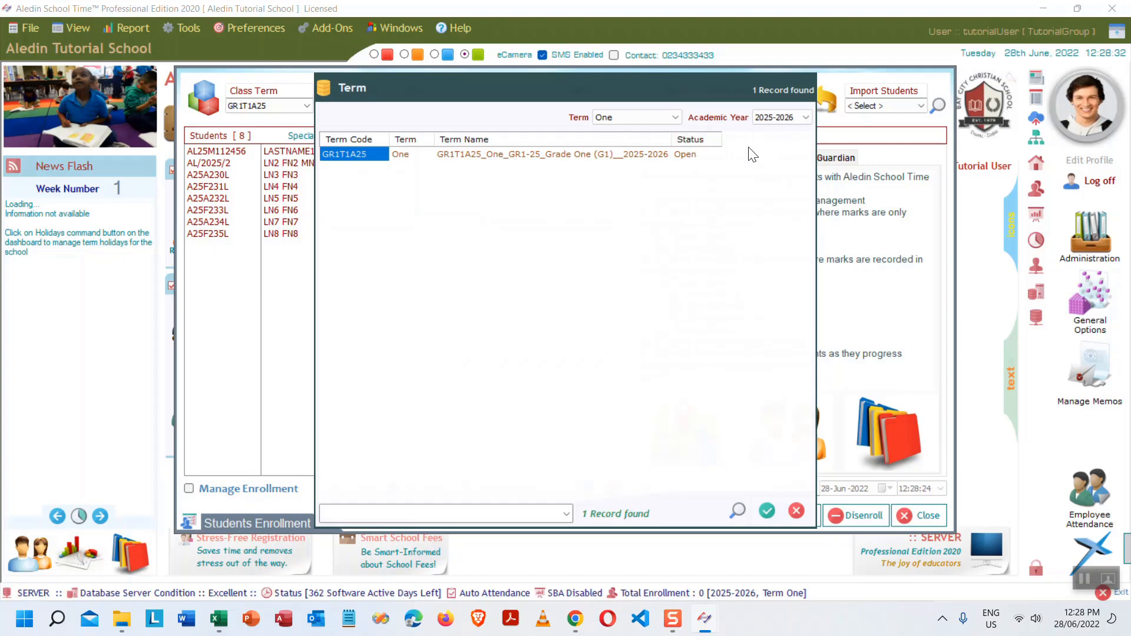
pyautogui.click(805, 116)
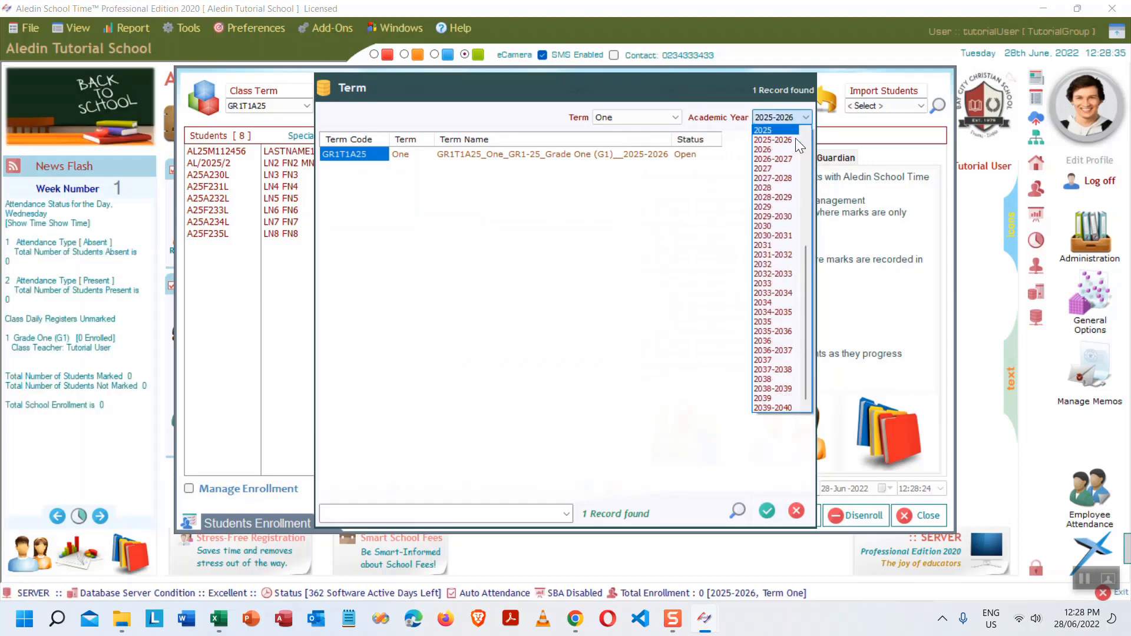
pyautogui.scroll(3, 792, 147)
pyautogui.scroll(3, 772, 164)
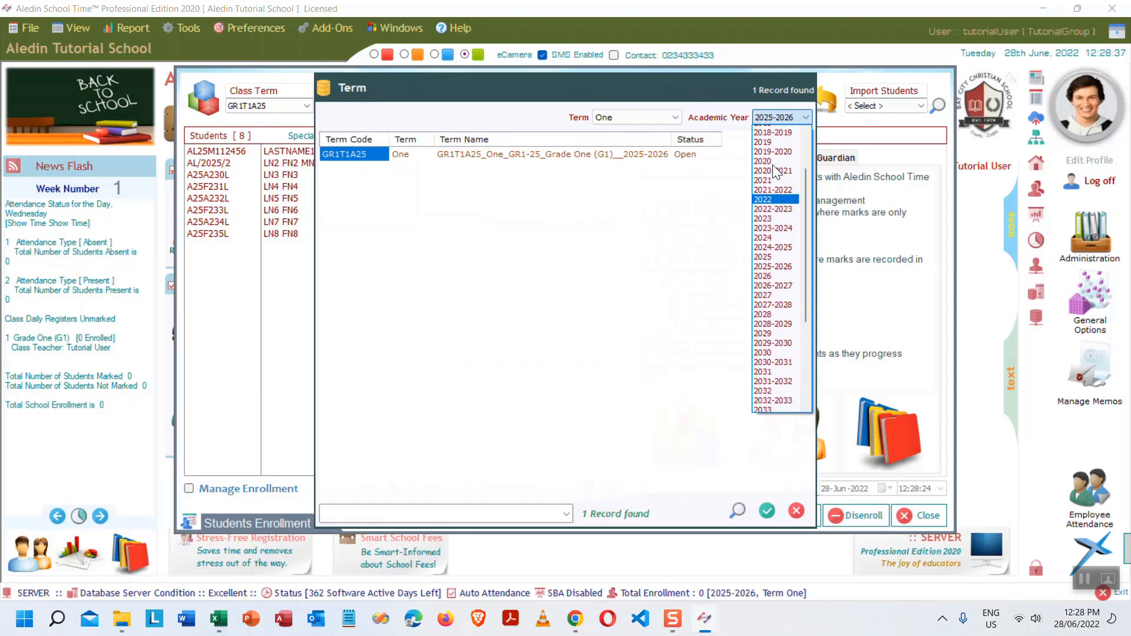
pyautogui.click(783, 176)
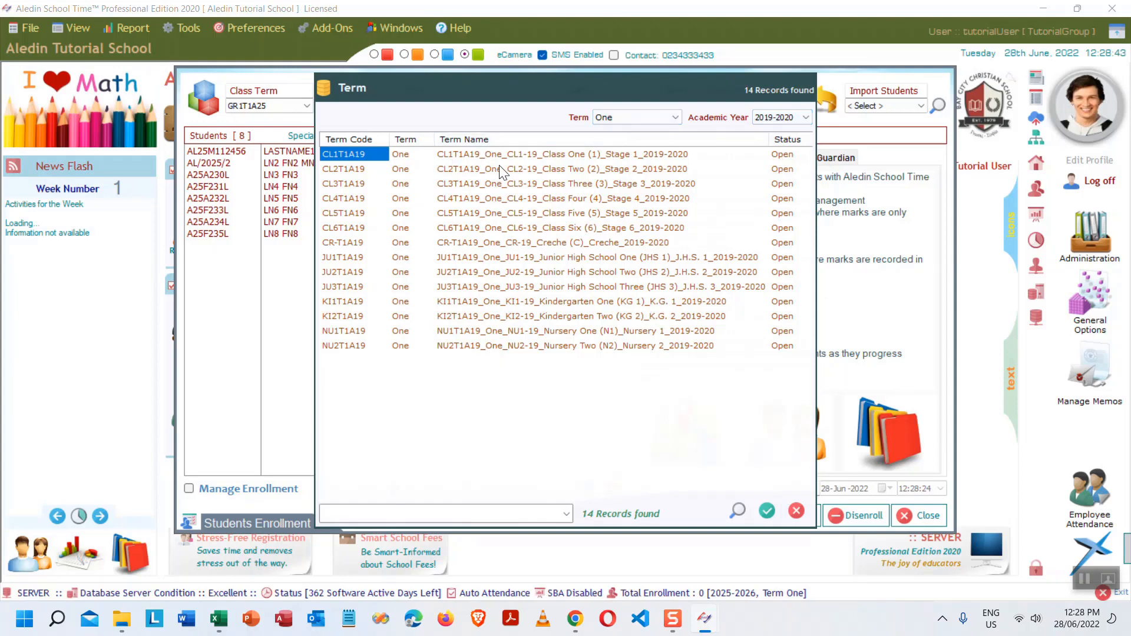
pyautogui.click(513, 154)
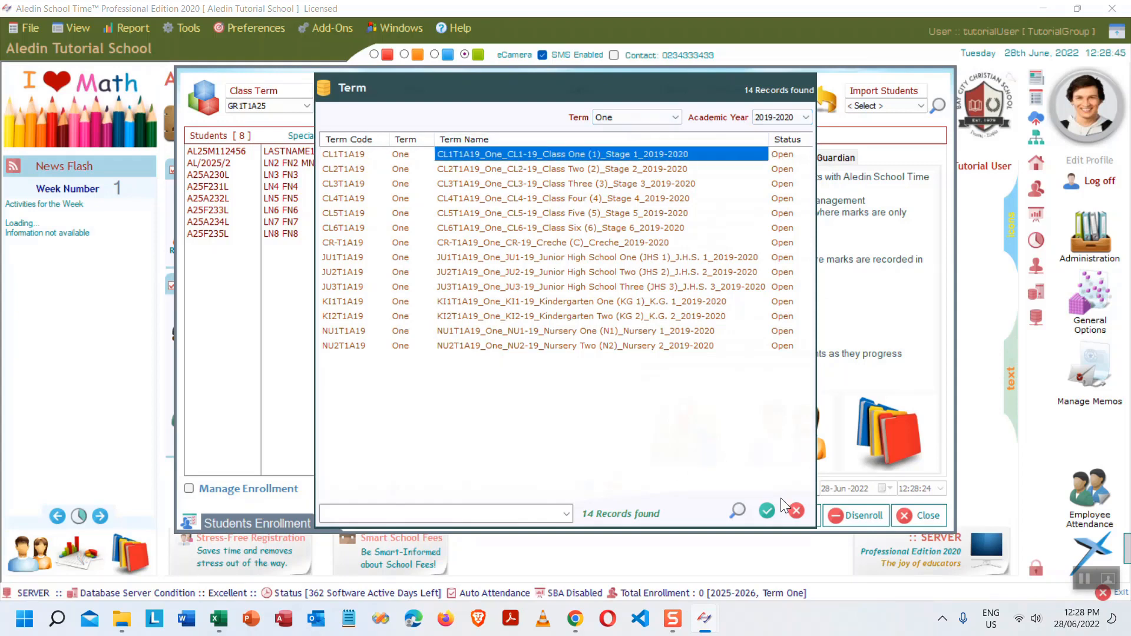
pyautogui.click(766, 510)
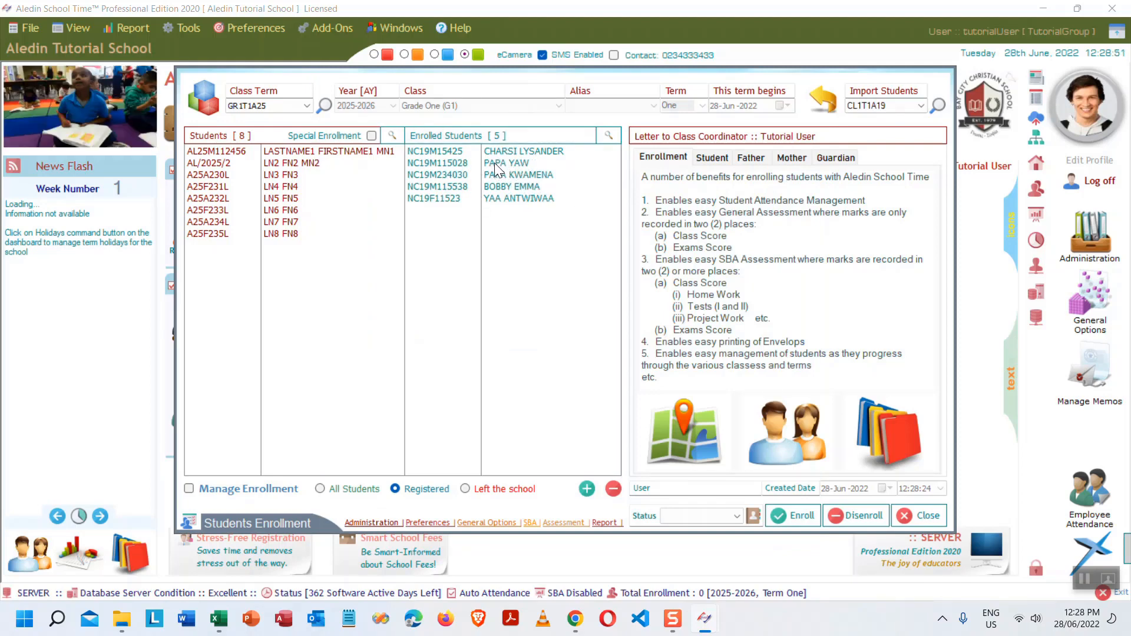
pyautogui.click(291, 107)
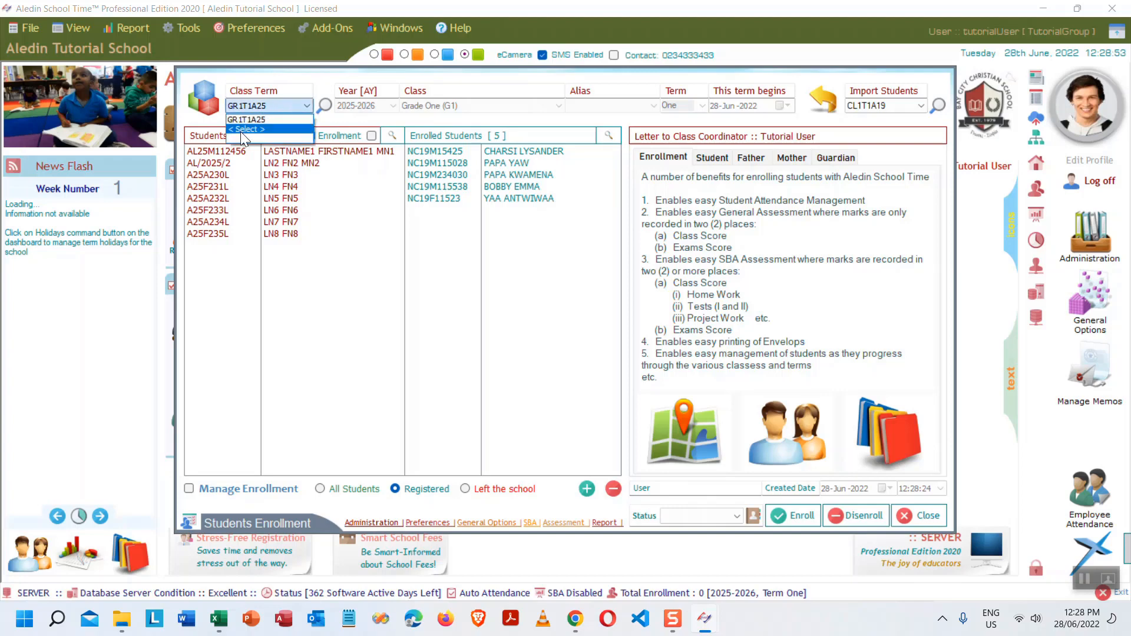
pyautogui.click(242, 129)
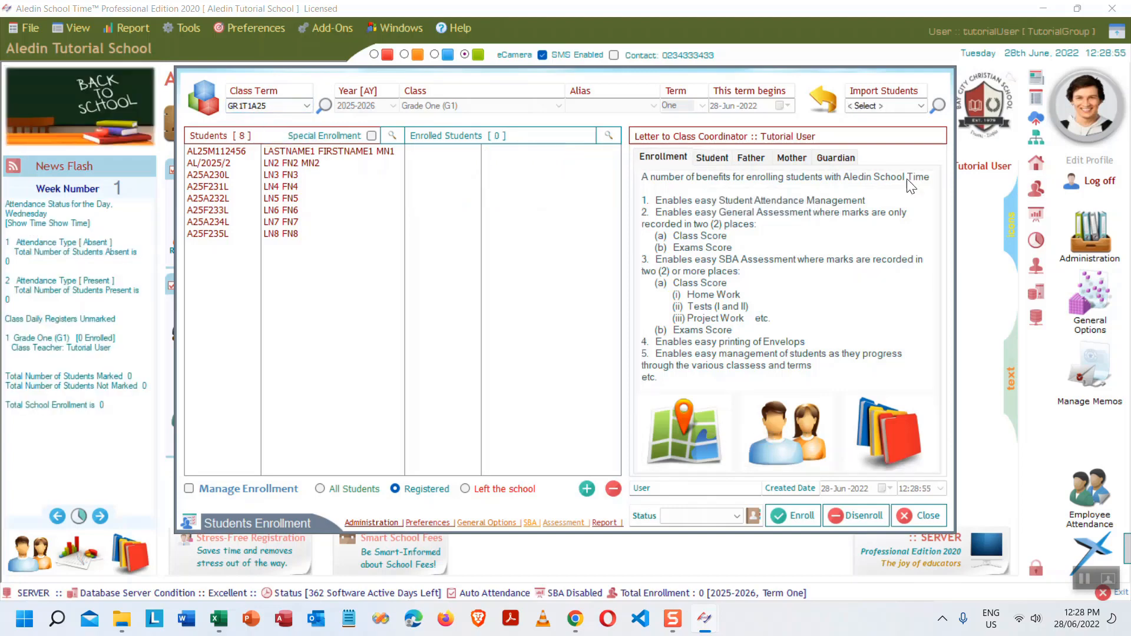
# - Import the Just Imported and Registered Students and enrol all eight in GR1T1A25
pyautogui.click(938, 108)
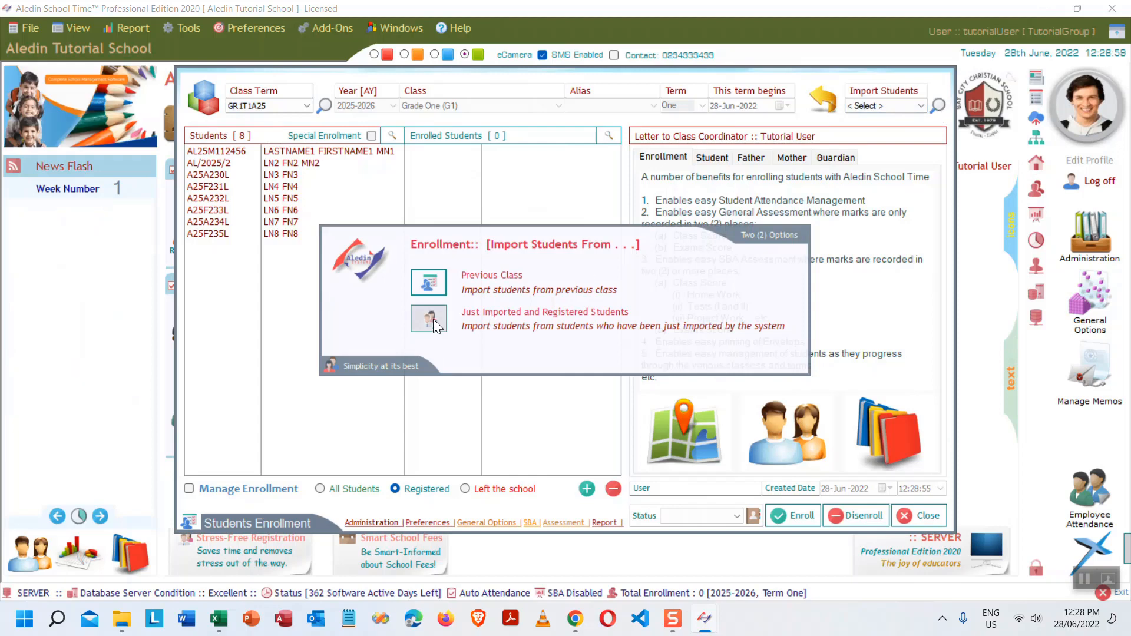
pyautogui.click(430, 318)
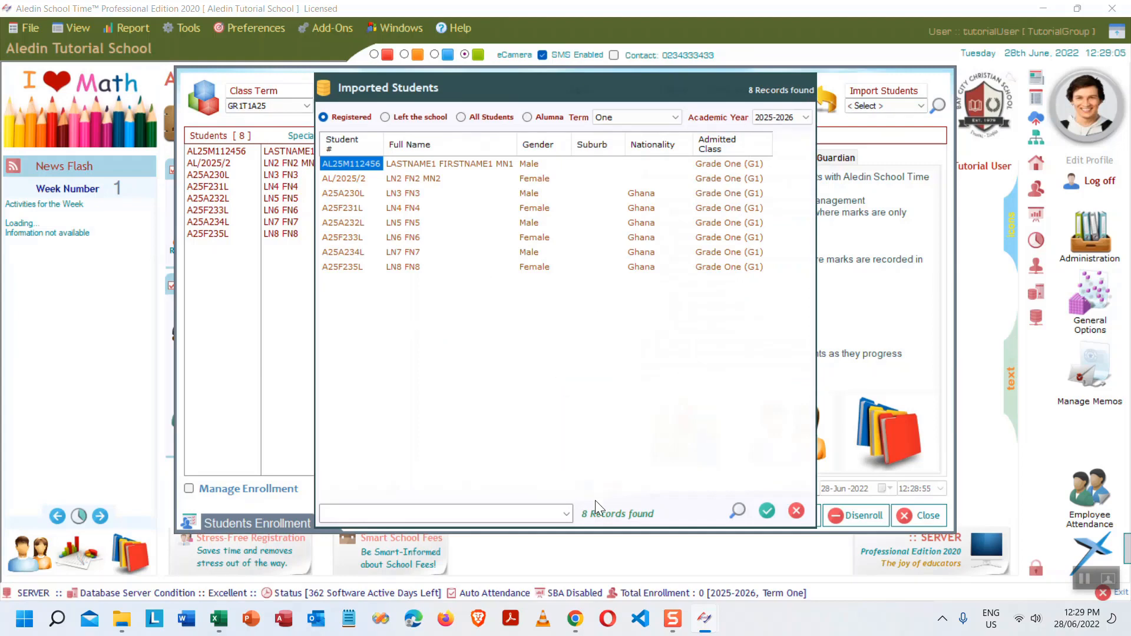
pyautogui.click(765, 508)
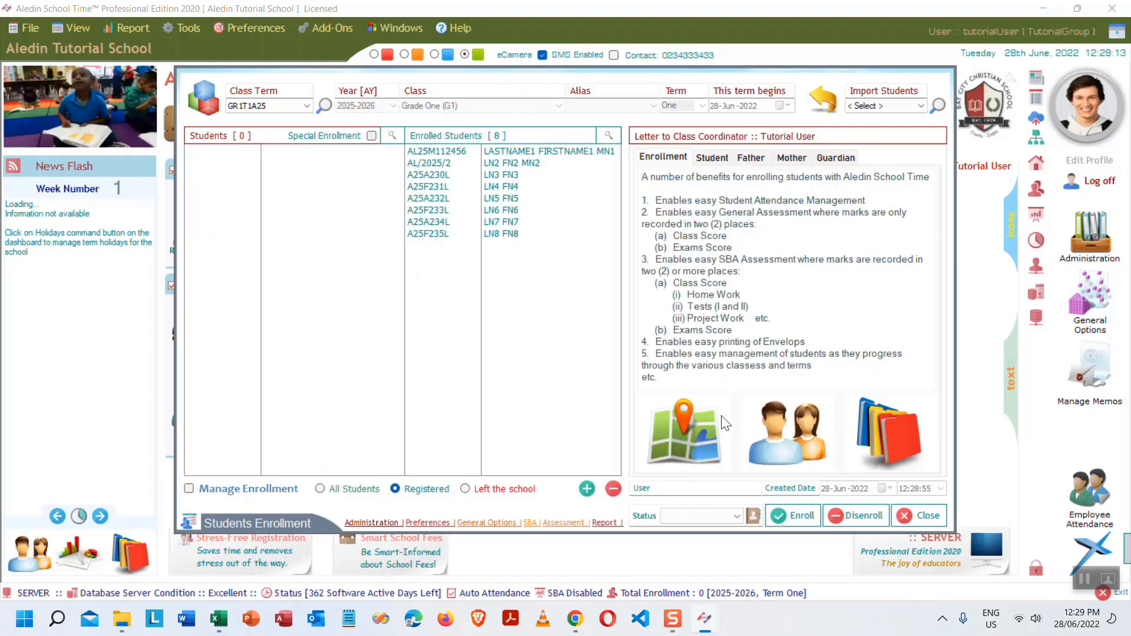
pyautogui.click(793, 515)
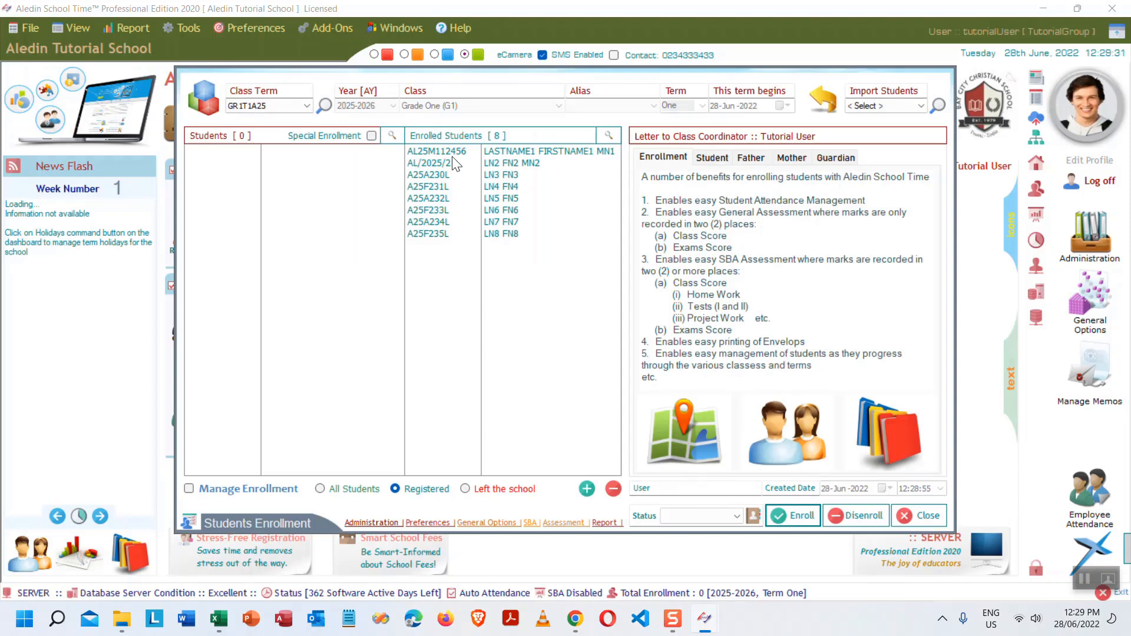
# - Refresh class term GR1T1A25 and close the Students Enrollment window
pyautogui.click(299, 104)
pyautogui.click(257, 119)
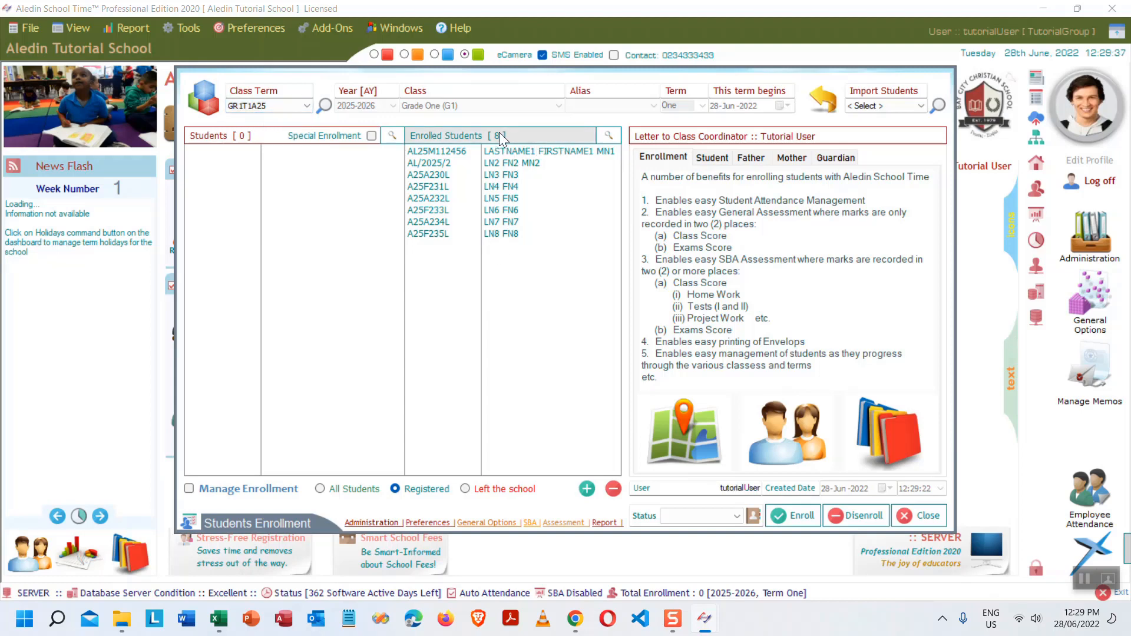
pyautogui.click(929, 518)
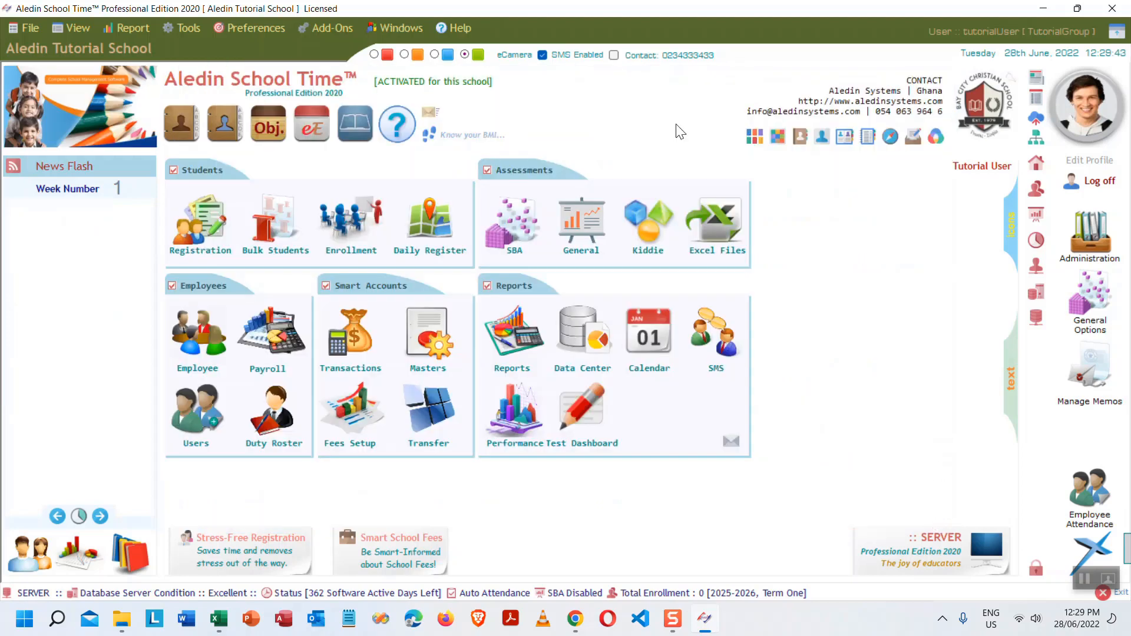
pyautogui.click(426, 234)
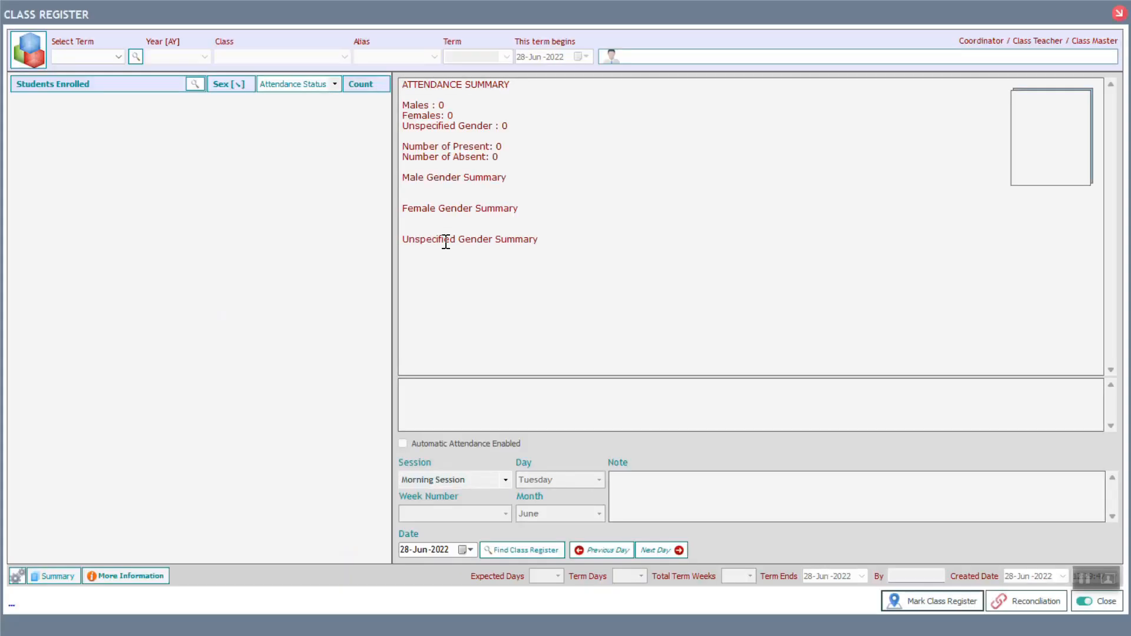
pyautogui.click(115, 54)
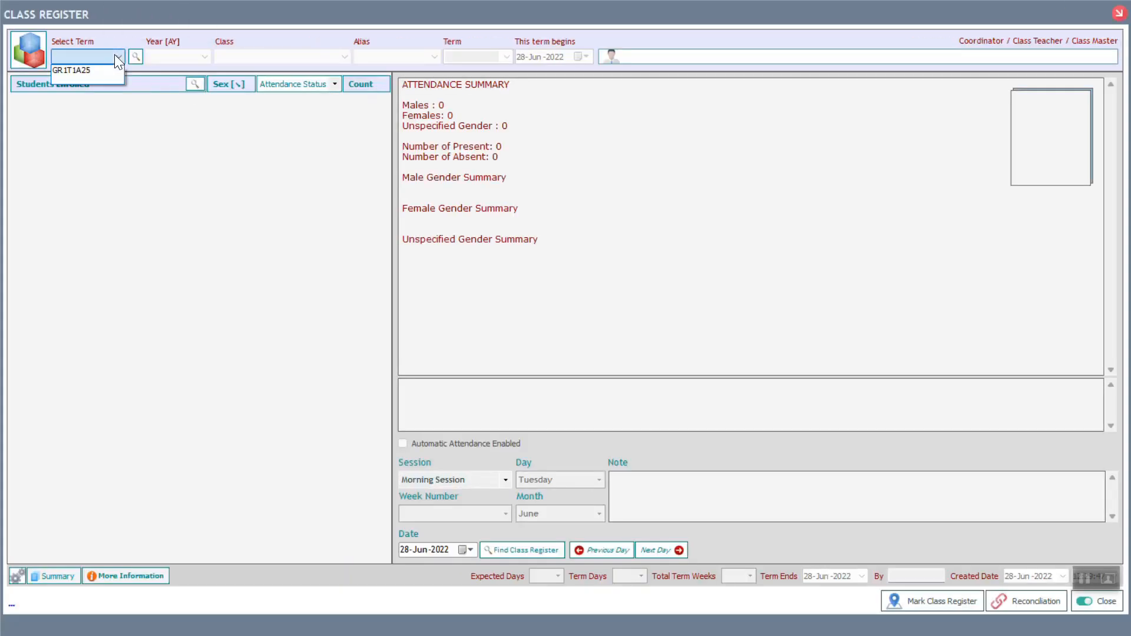
pyautogui.click(87, 69)
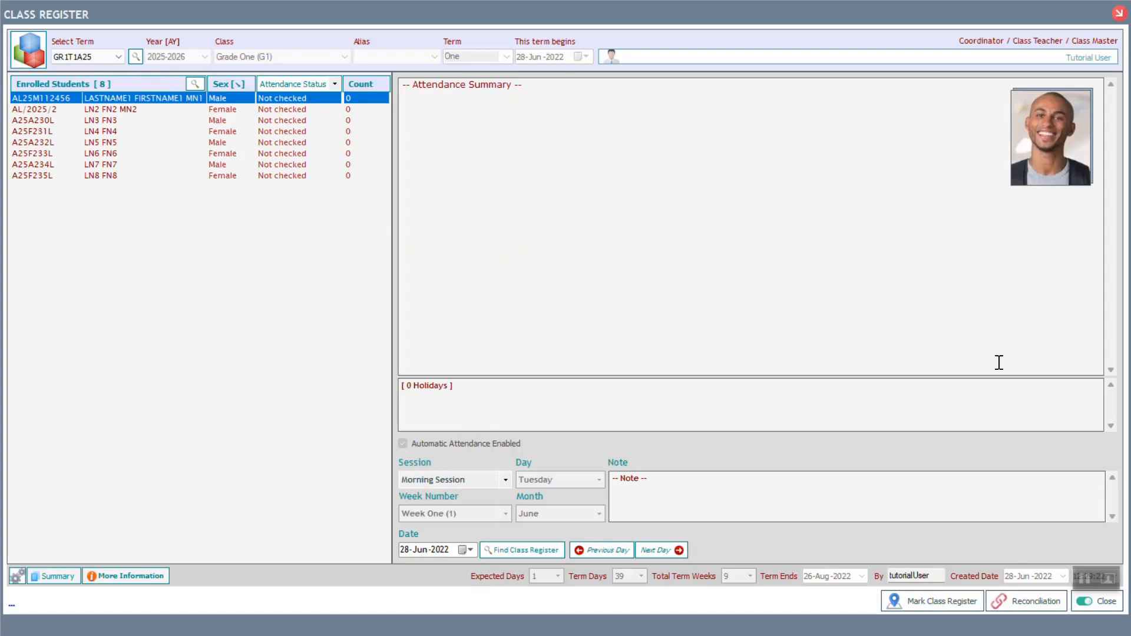
pyautogui.click(1102, 608)
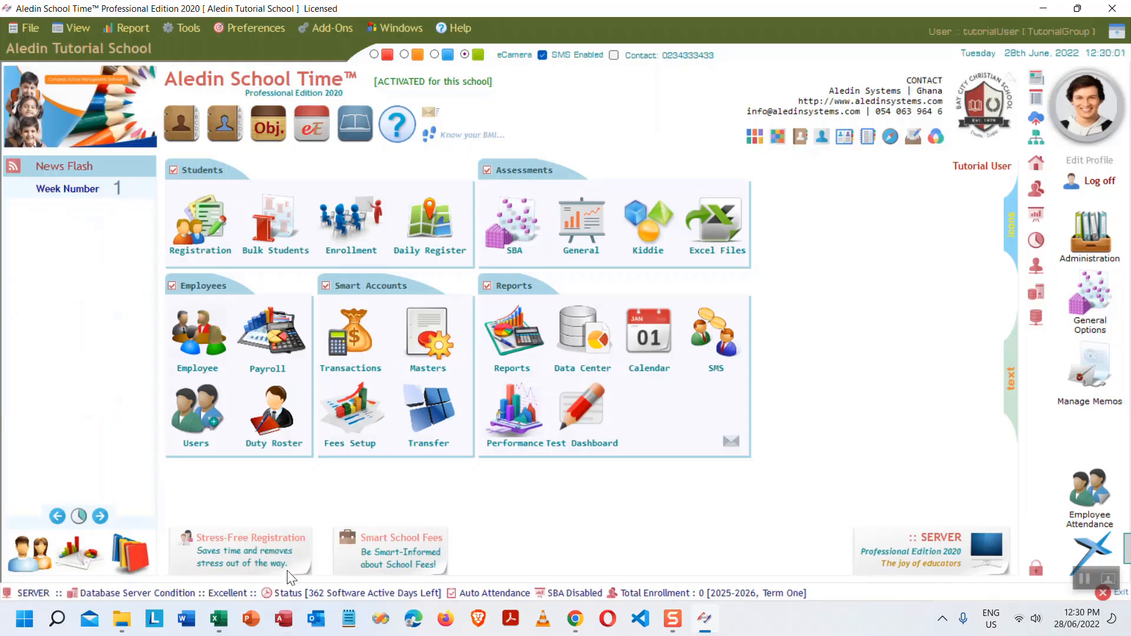
# - Enter 'School fees' in cell D12 and widen column D to fit it
pyautogui.click(218, 618)
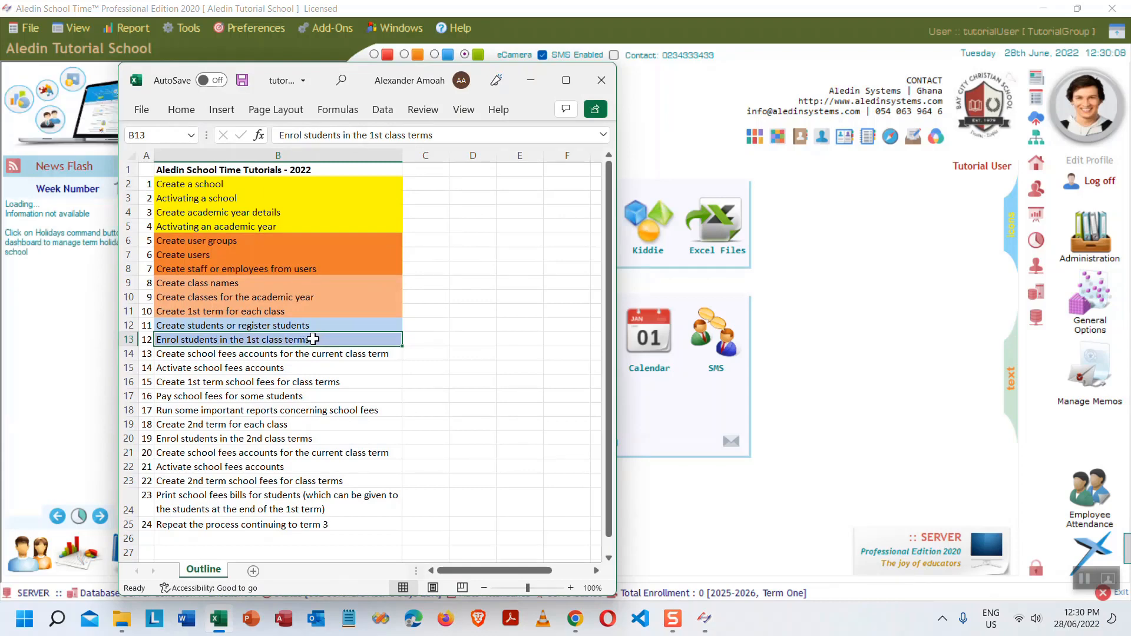
pyautogui.click(191, 356)
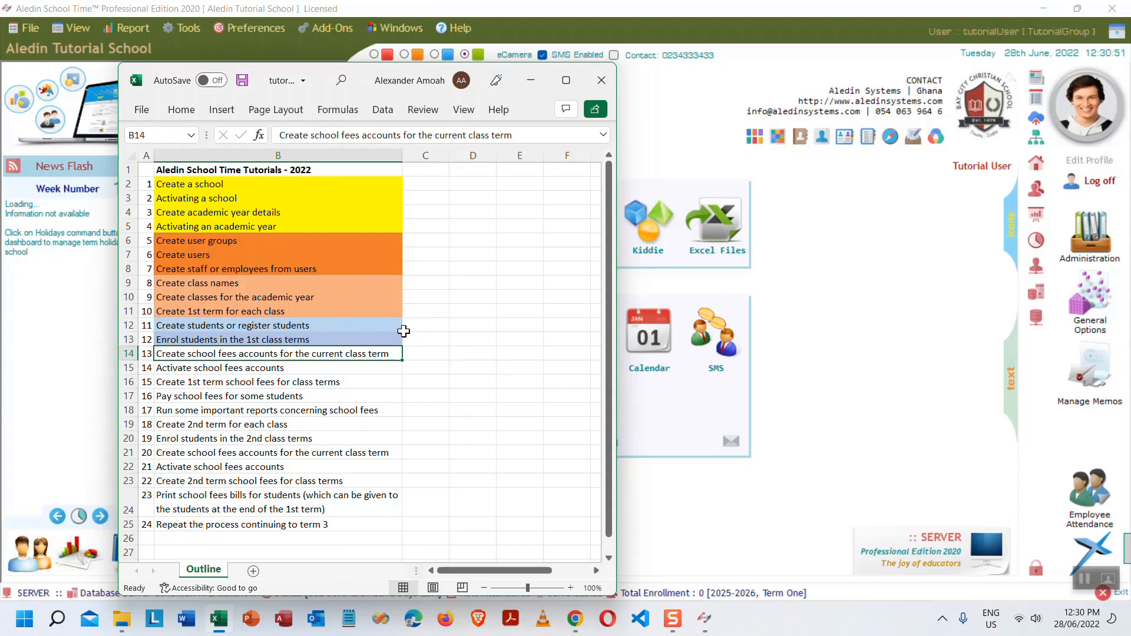
pyautogui.click(479, 324)
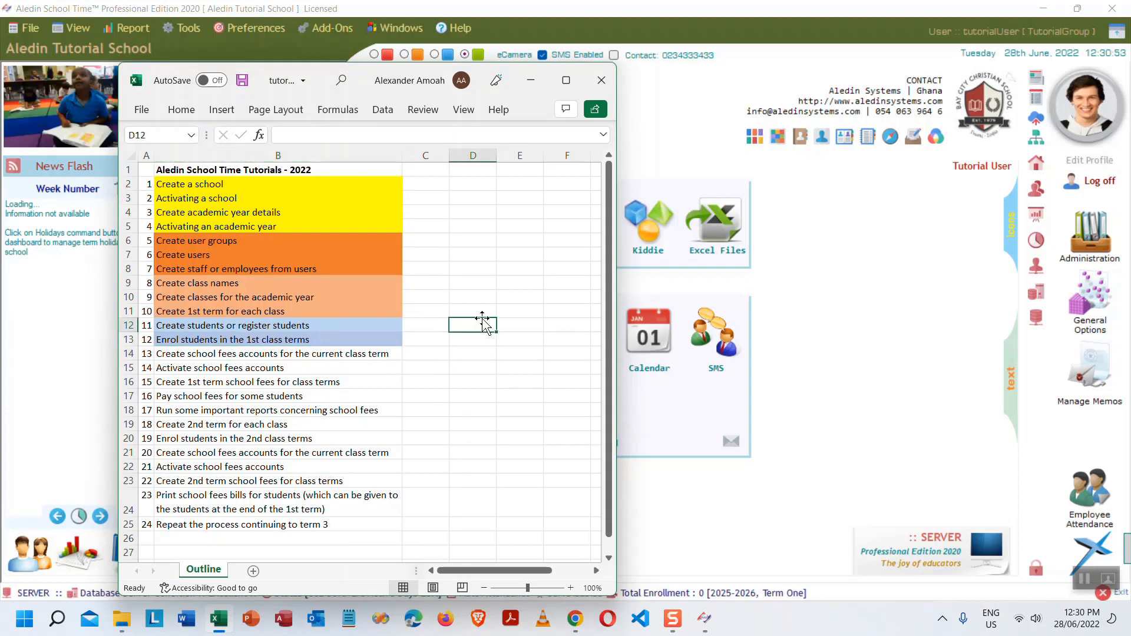
pyautogui.write('School')
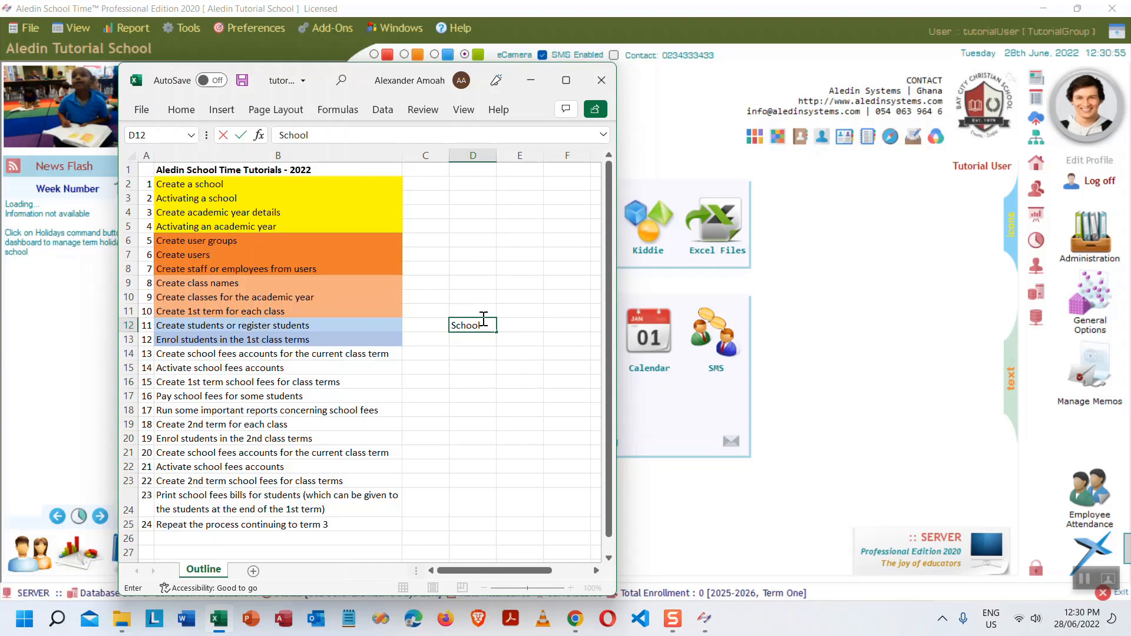
pyautogui.write(' fees')
pyautogui.press('Return')
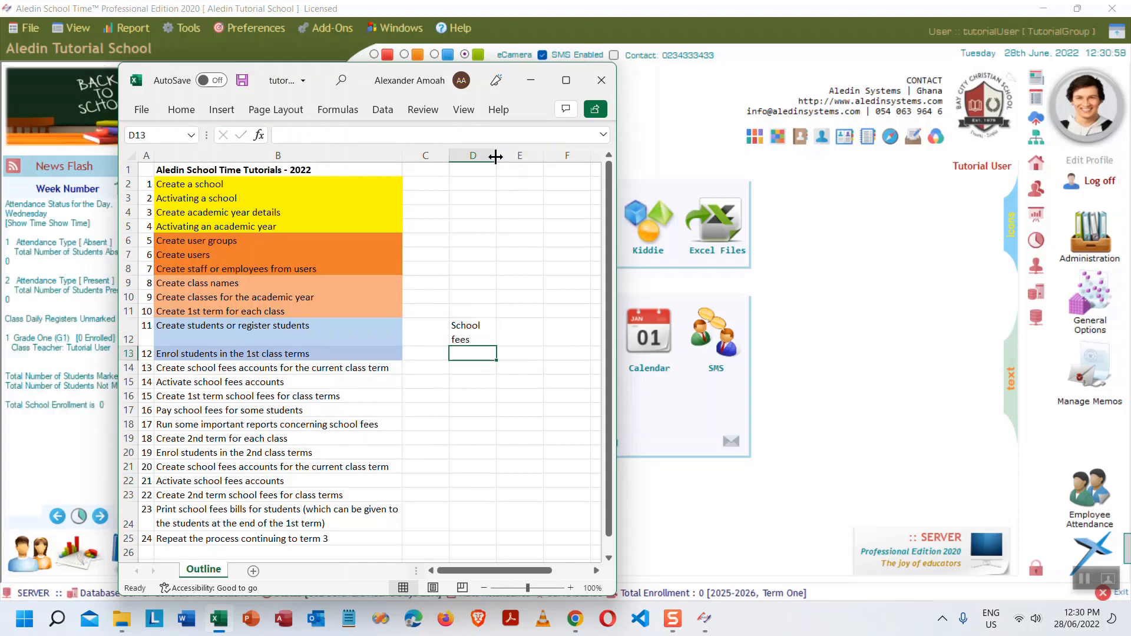
pyautogui.moveTo(495, 155); pyautogui.dragTo(549, 156)
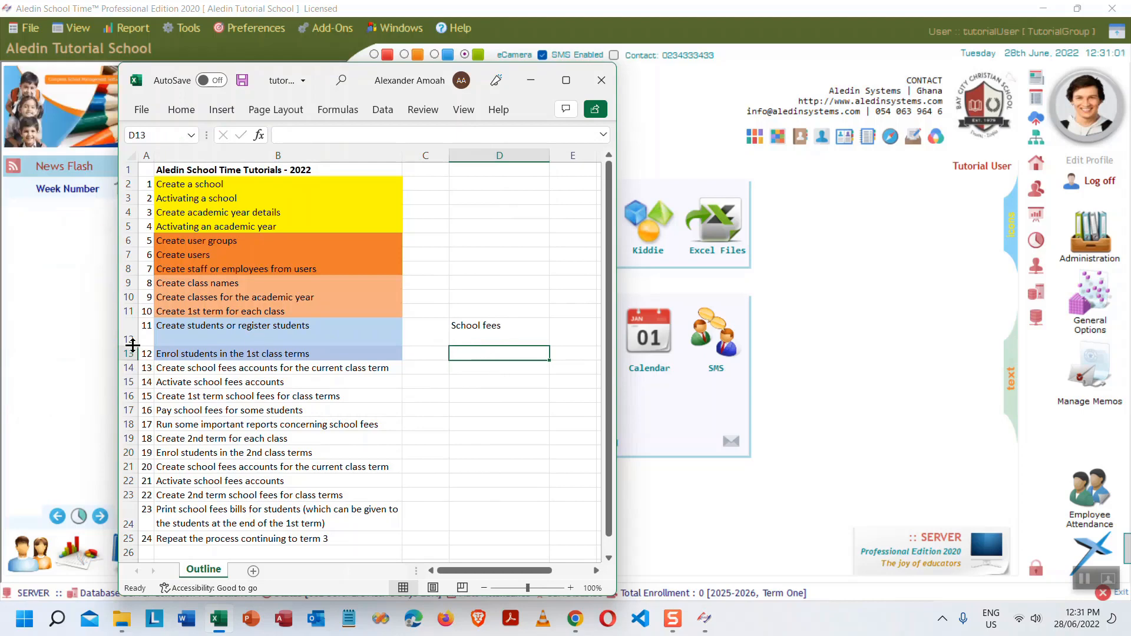
pyautogui.moveTo(133, 345); pyautogui.dragTo(131, 332)
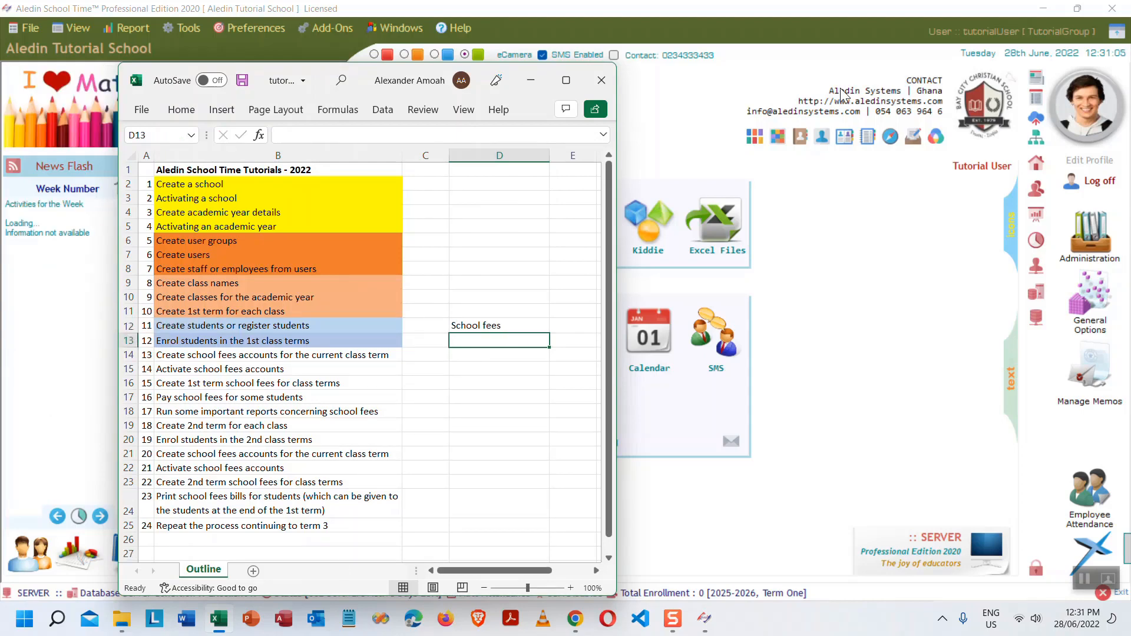
# - Add 'Creditors' below School fees and the heading 'ACCOUNT:' in D11
pyautogui.write('C')
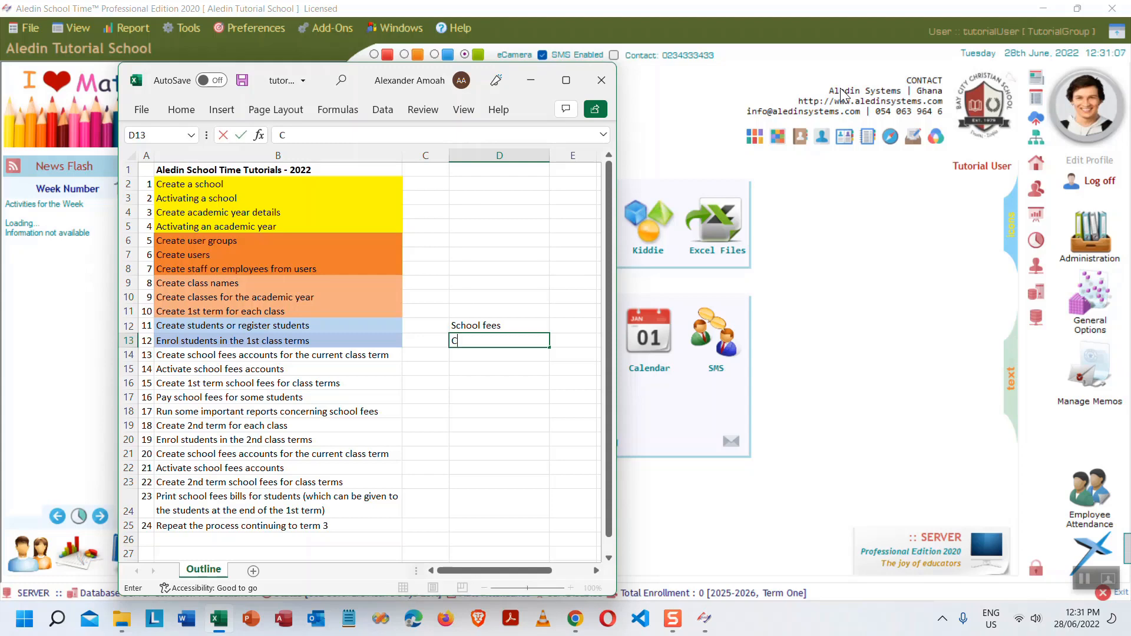
pyautogui.write('reditors')
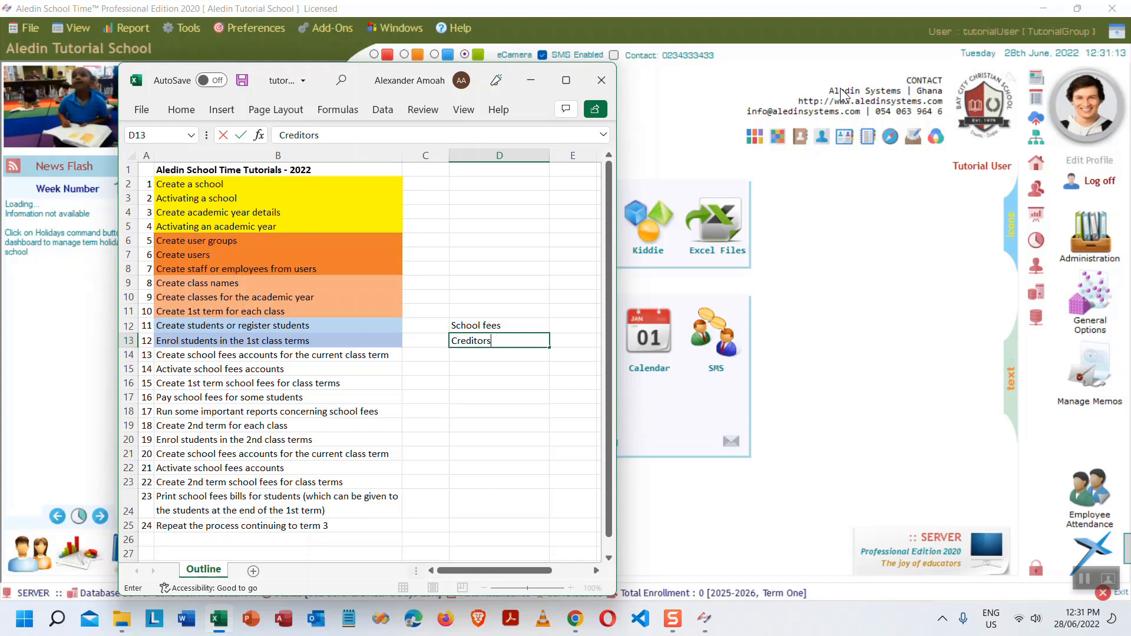
pyautogui.click(490, 307)
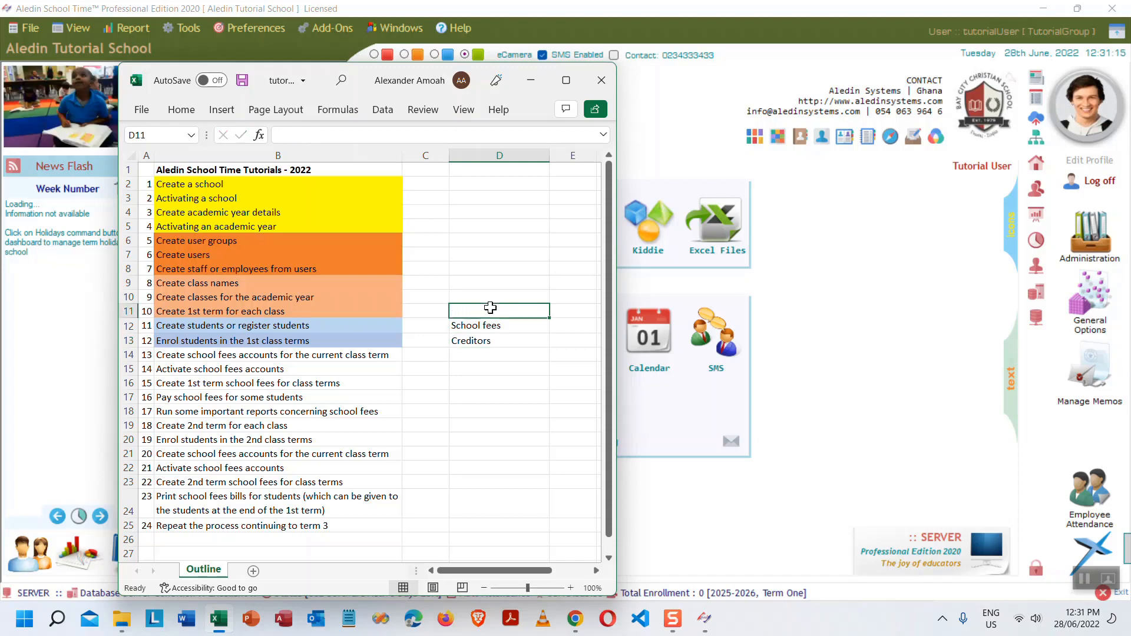
pyautogui.write('ACCOU')
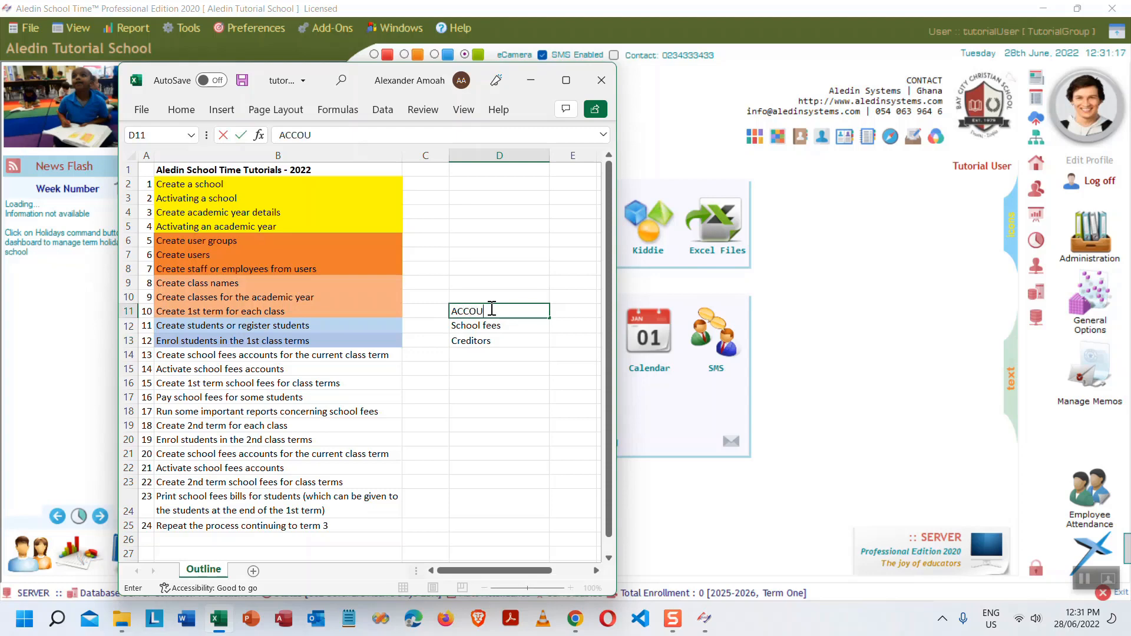
pyautogui.write('NT')
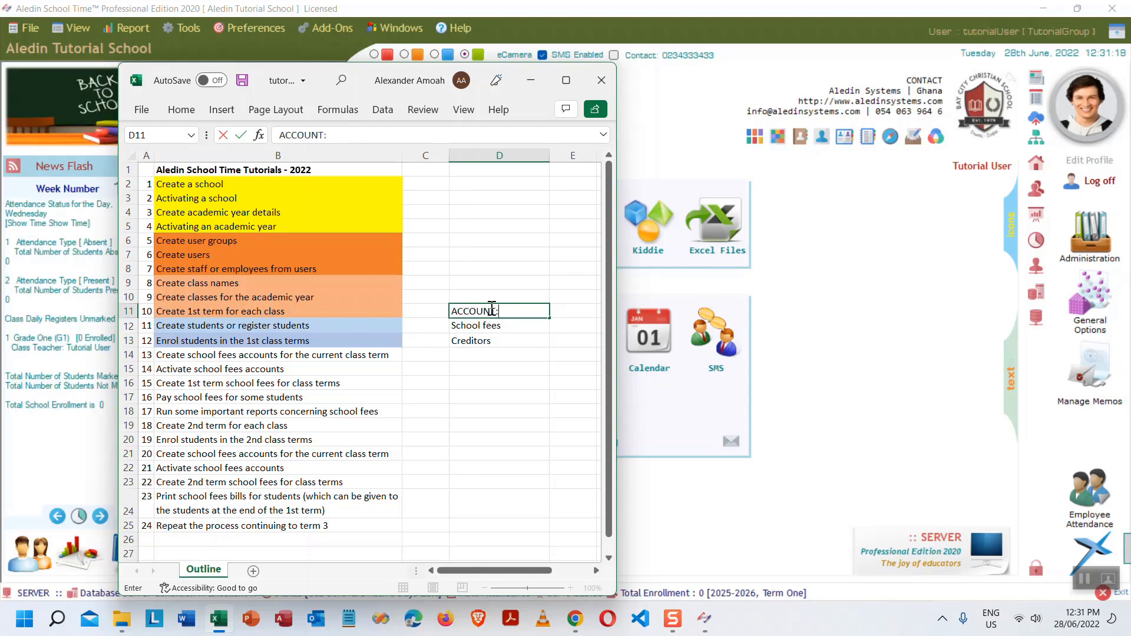
pyautogui.write(':')
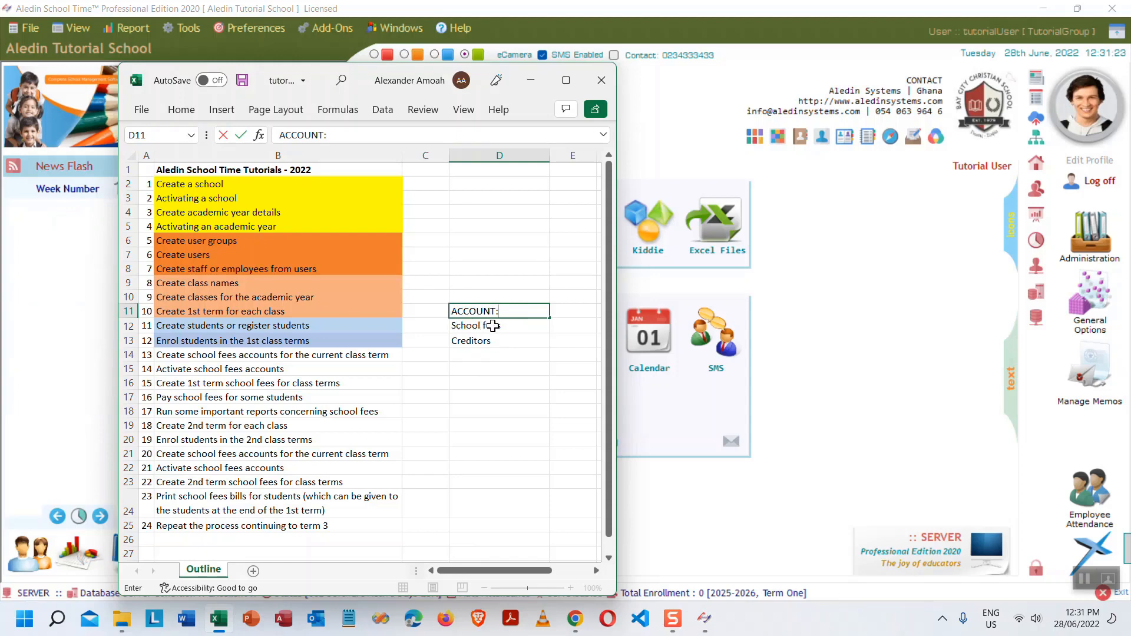
pyautogui.click(493, 327)
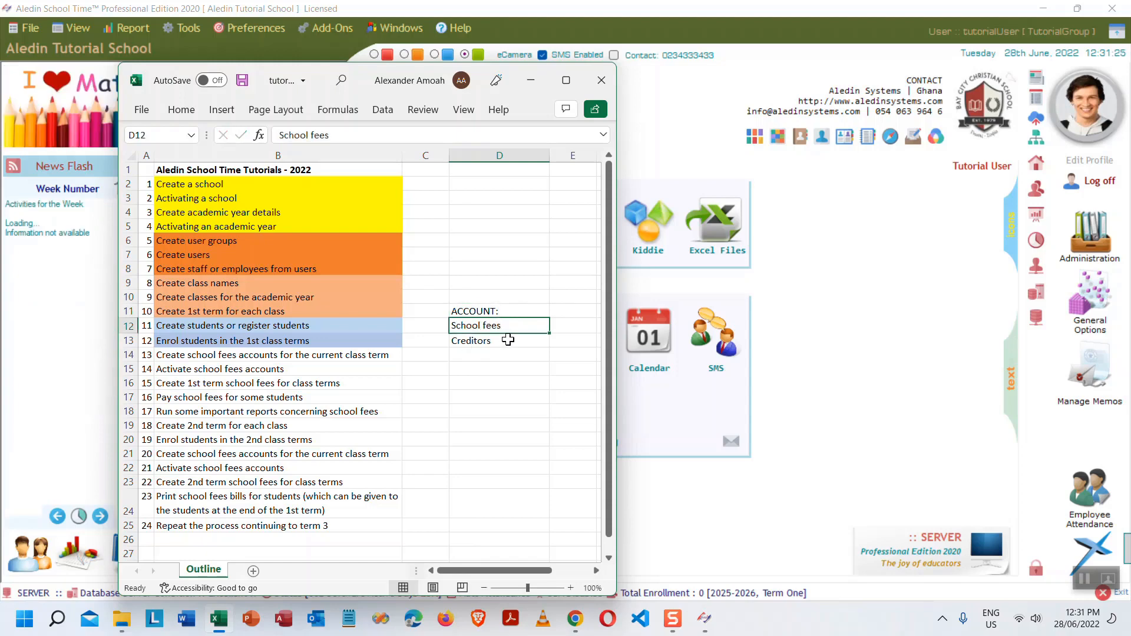
pyautogui.click(484, 343)
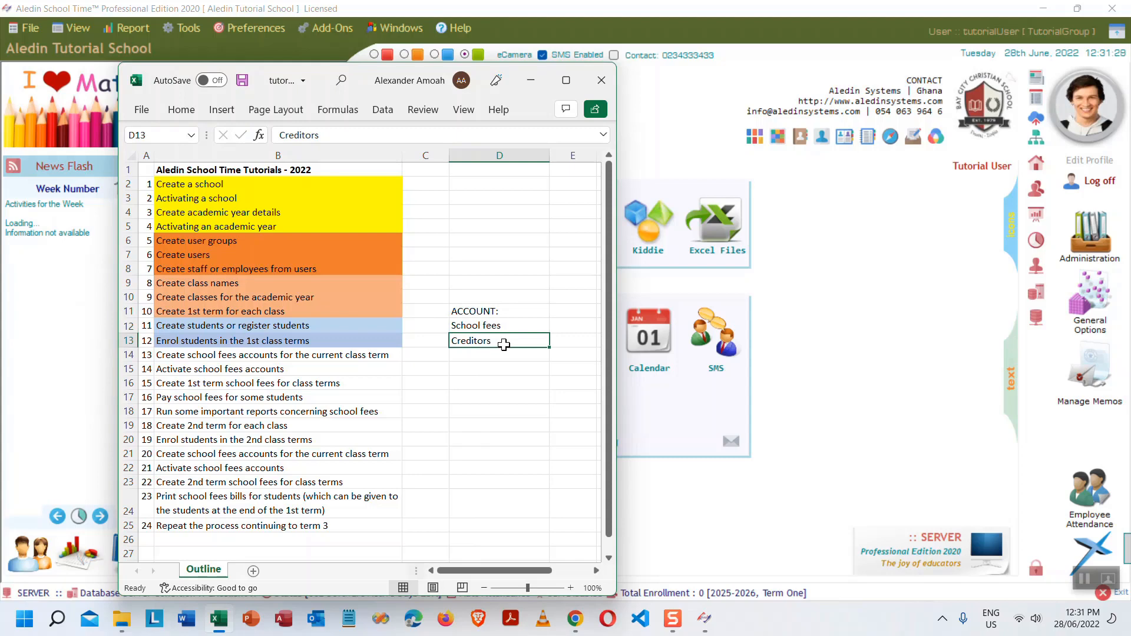
# - Add 'Discount' in D14, then minimise the workbook
pyautogui.click(481, 352)
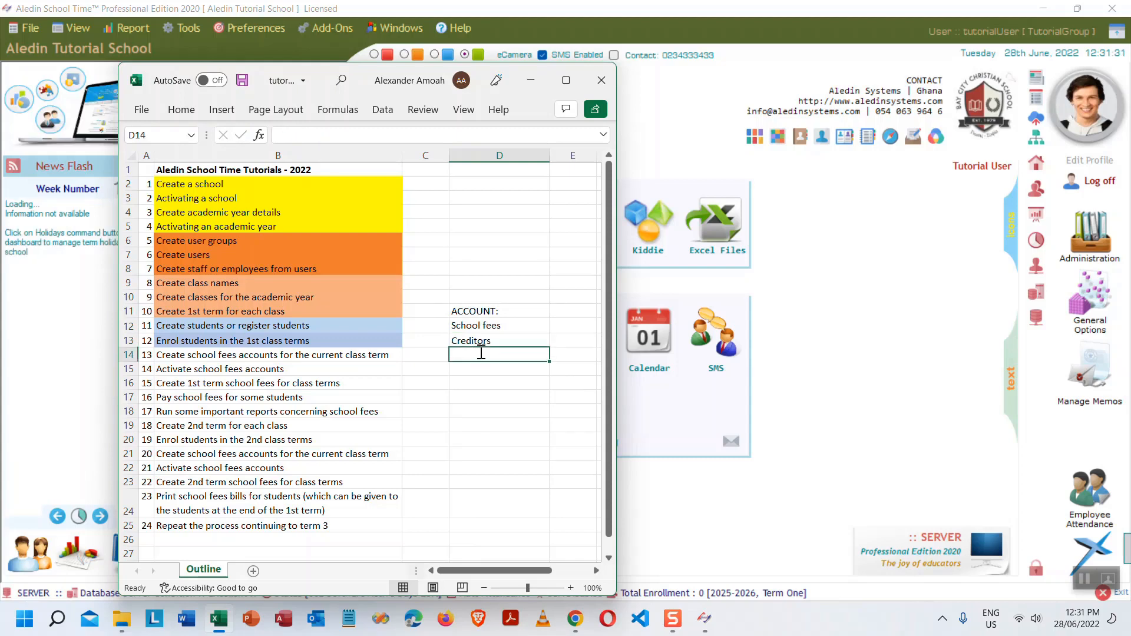
pyautogui.write('de')
pyautogui.press('BackSpace')
pyautogui.press('BackSpace')
pyautogui.write('d')
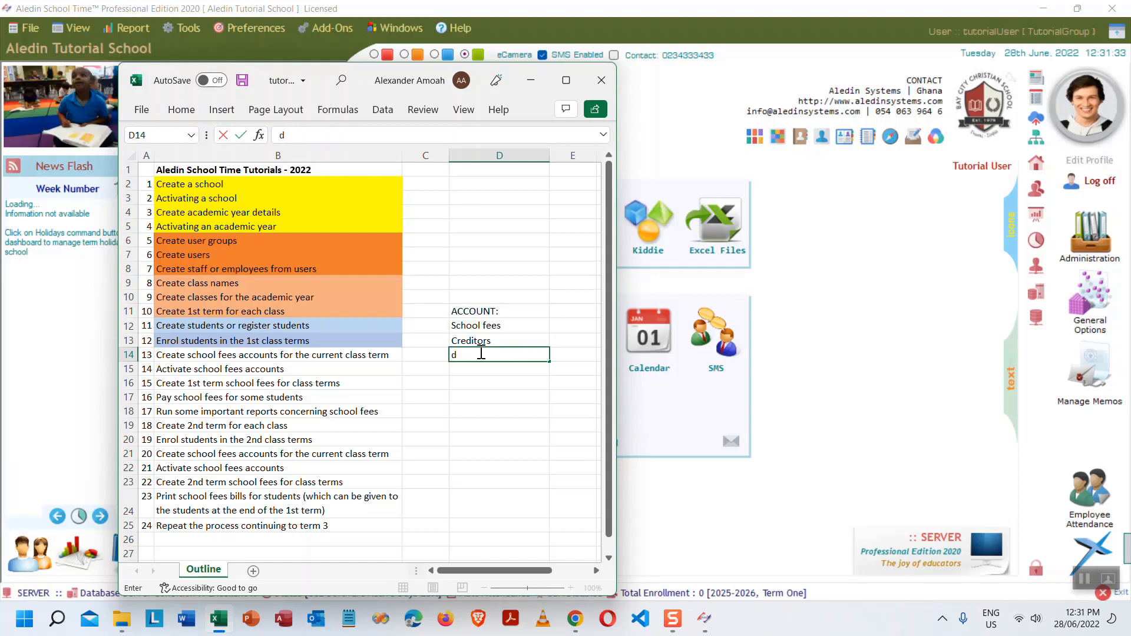
pyautogui.press('BackSpace')
pyautogui.write('Discount')
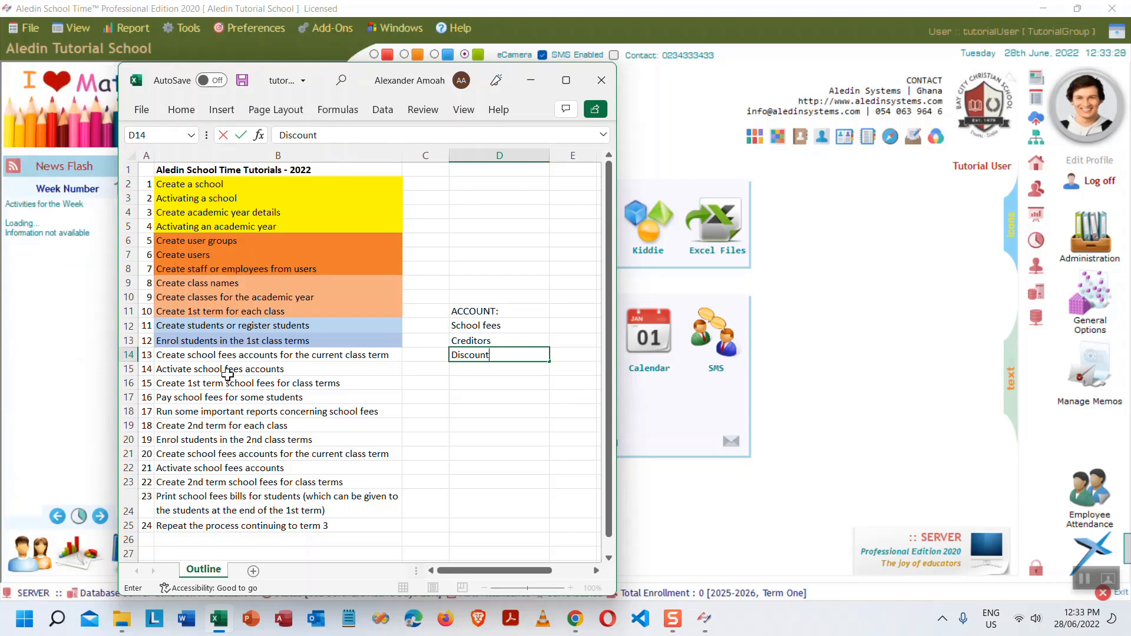
pyautogui.click(310, 356)
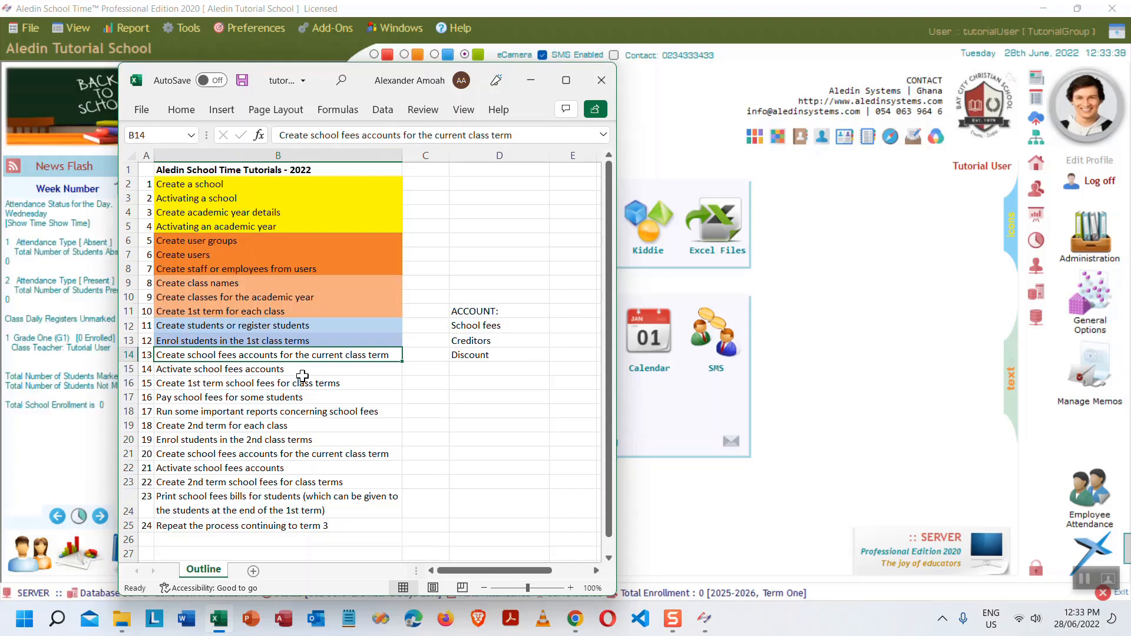
pyautogui.click(228, 371)
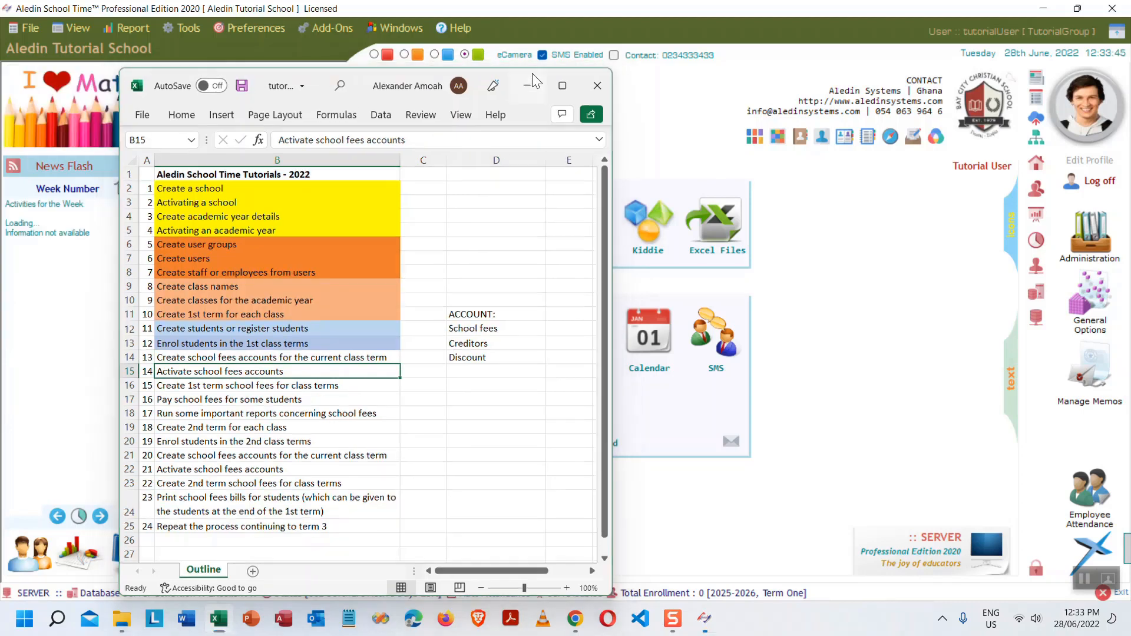
pyautogui.click(534, 81)
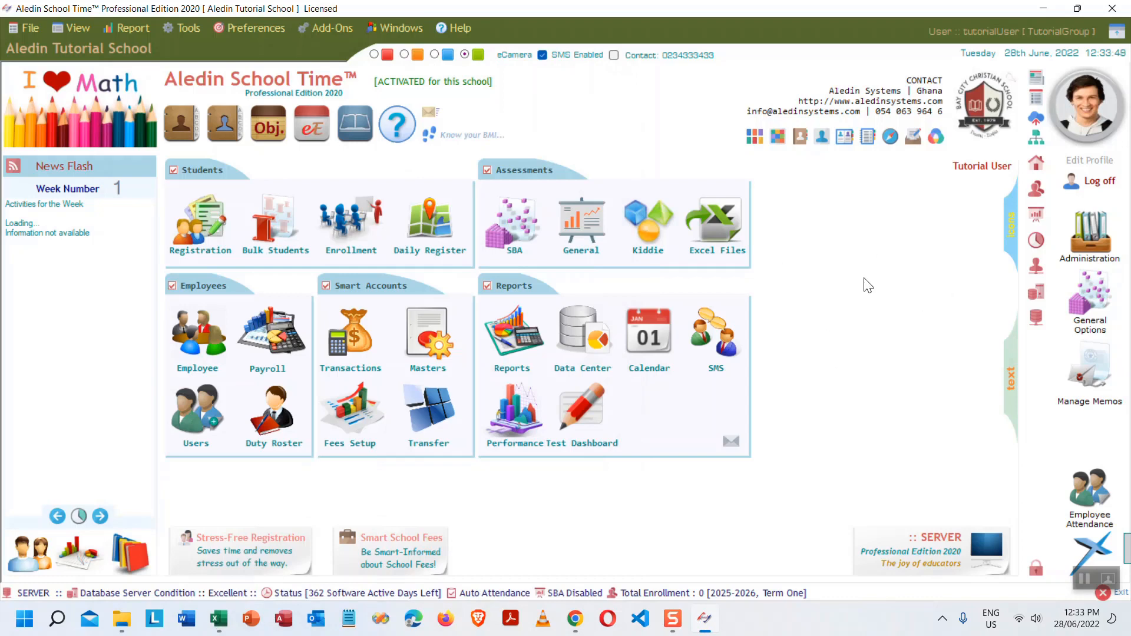
# - Open the Smart Accounts Manager from the Masters icon under Smart Accounts
pyautogui.moveTo(431, 334)
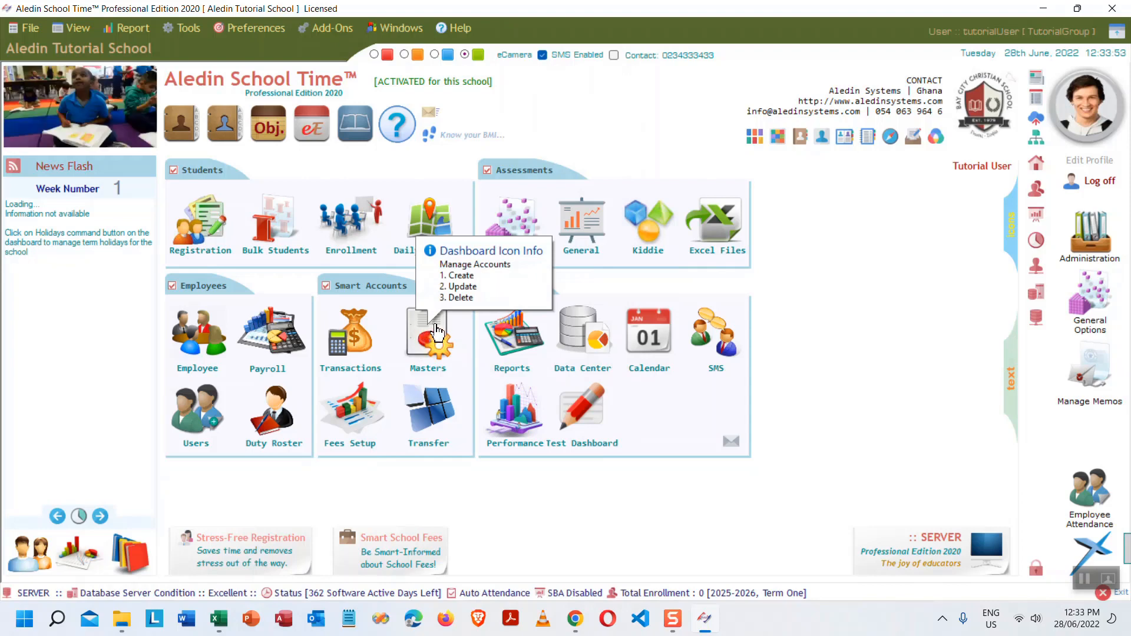
pyautogui.click(432, 340)
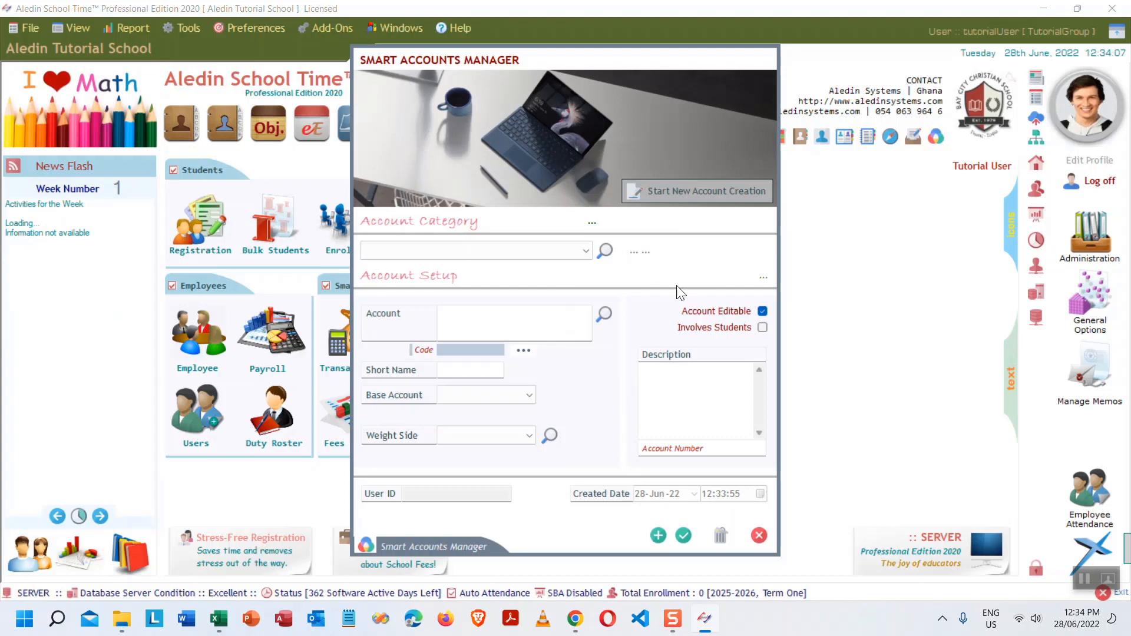
# - Start a new account and add SCHOOL FEES as its new account category, ACAT4
pyautogui.click(704, 194)
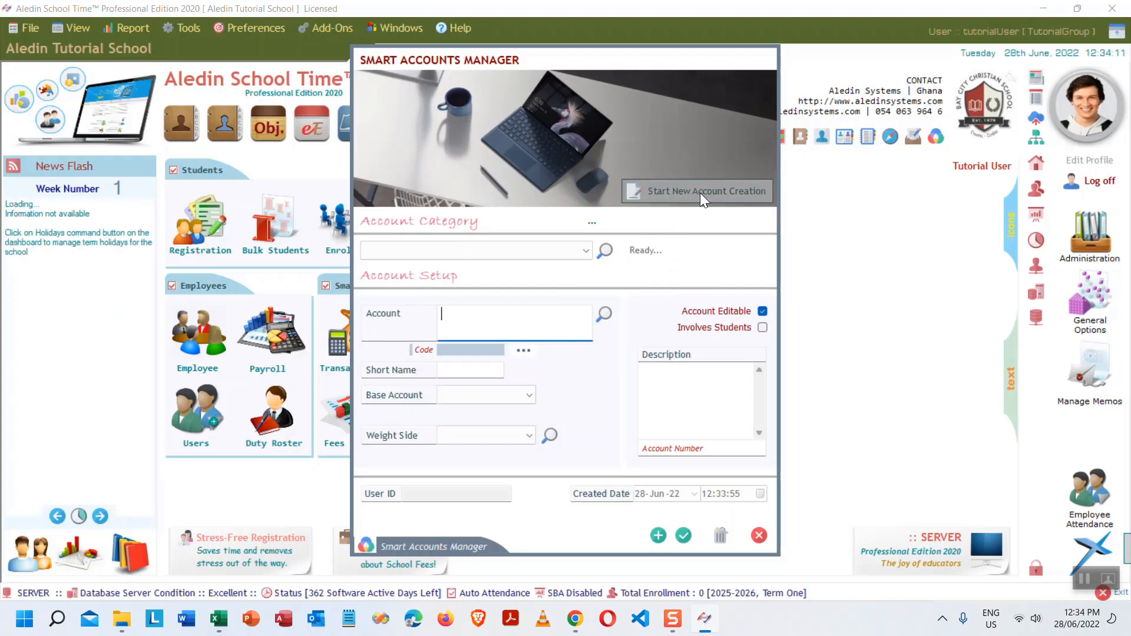
pyautogui.click(587, 249)
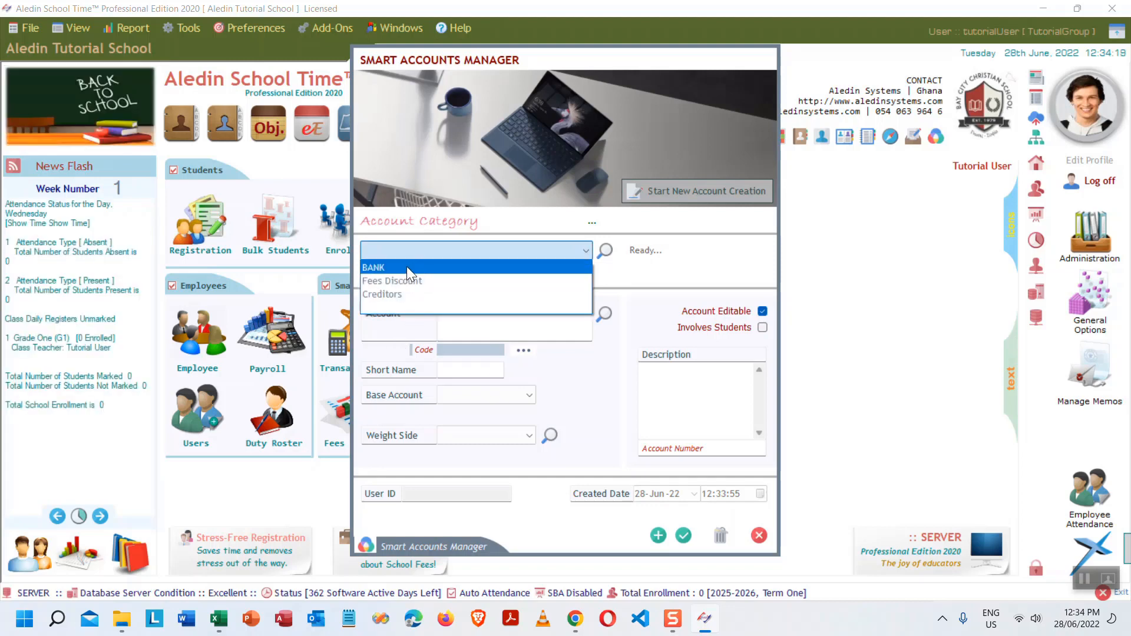
pyautogui.click(603, 253)
pyautogui.click(603, 253)
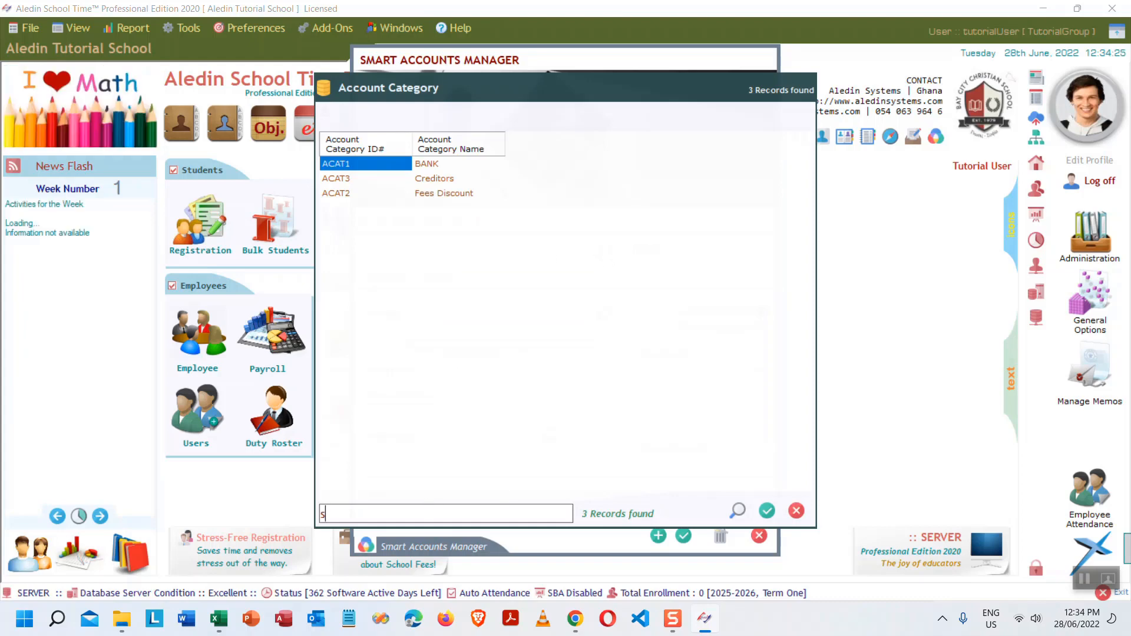
pyautogui.write('sc')
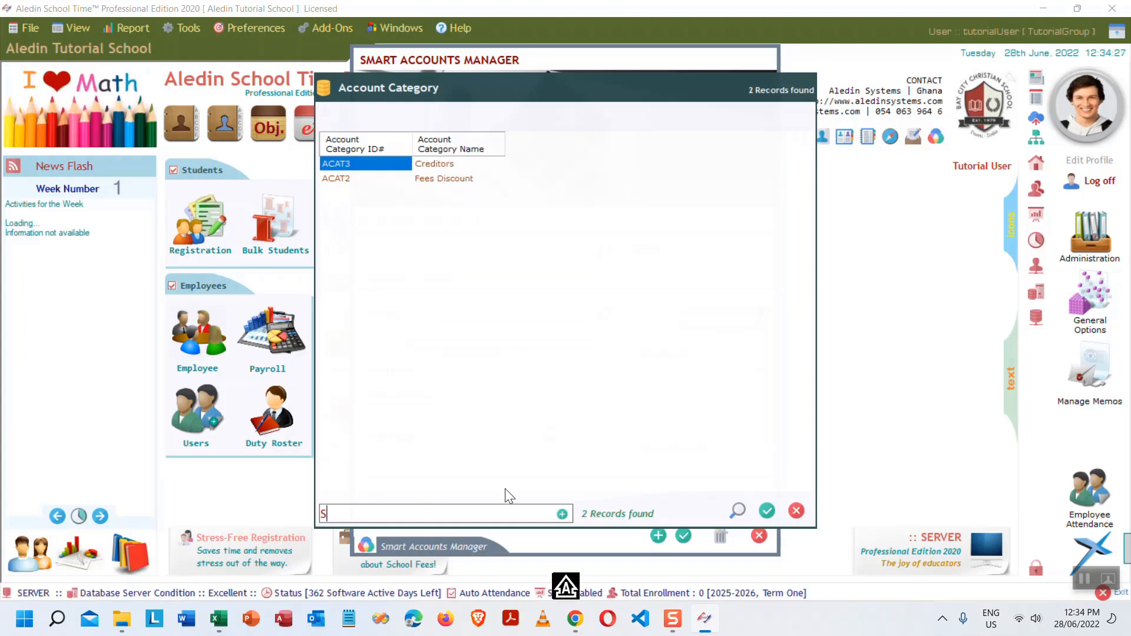
pyautogui.write('HOOL FEES')
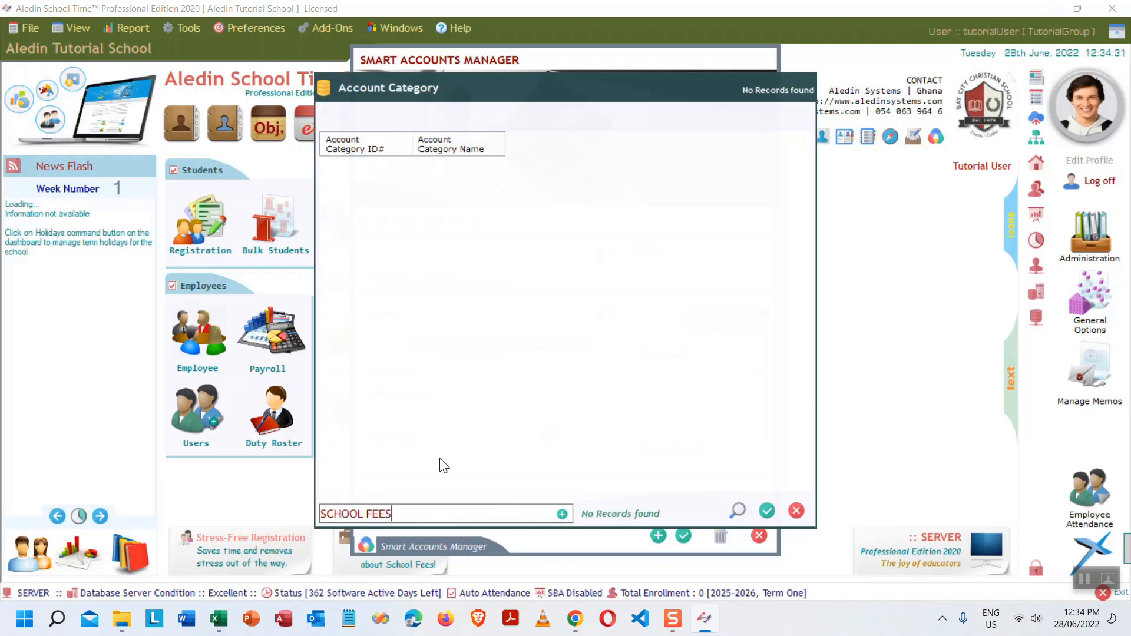
pyautogui.click(564, 514)
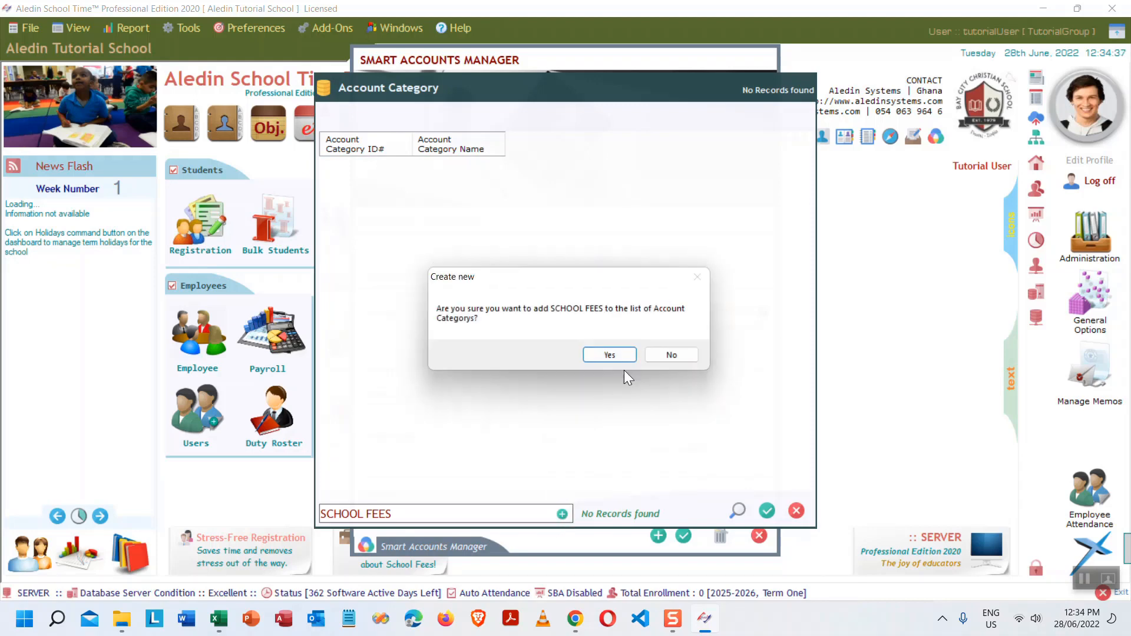
pyautogui.click(624, 353)
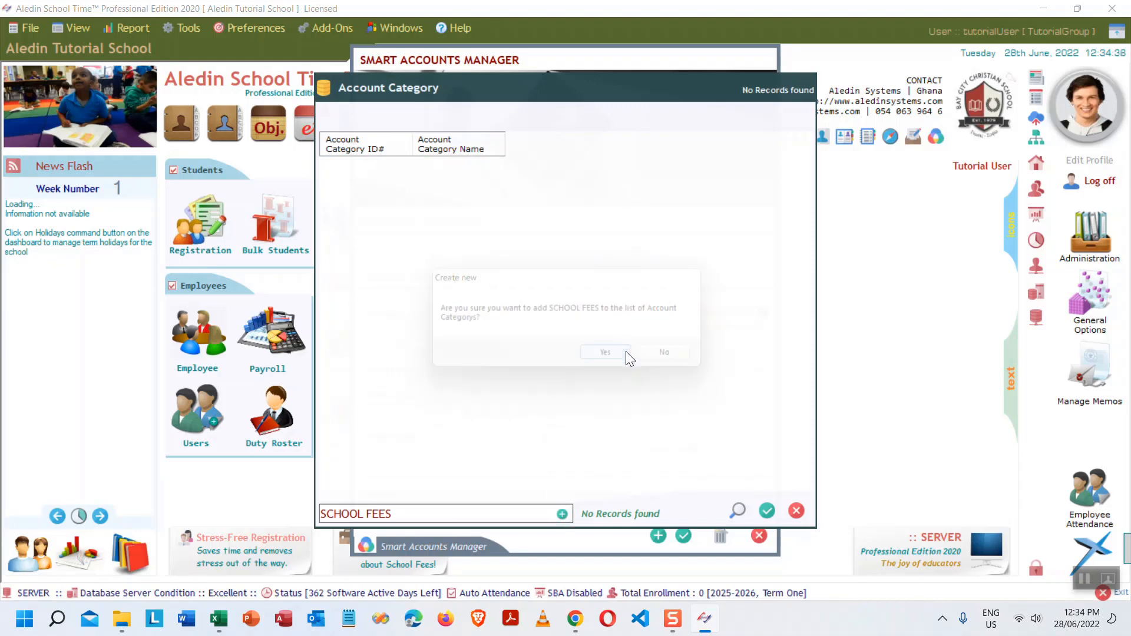
pyautogui.click(765, 510)
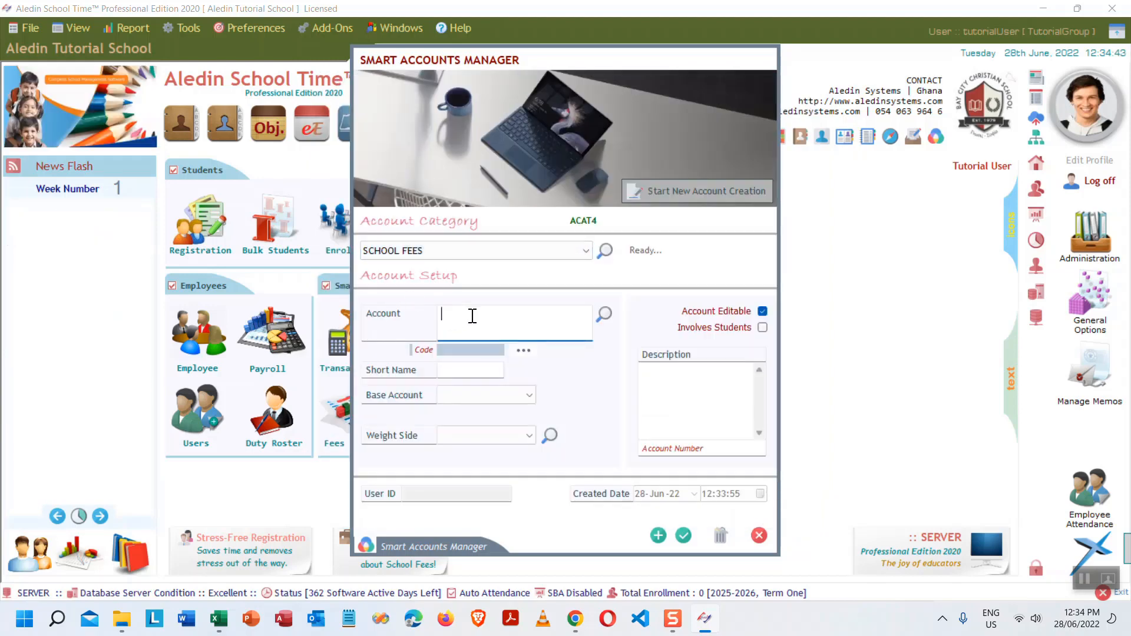
# - Name the account SCH_FEES_2025_T1 with short name SF25T1
pyautogui.write('SCH')
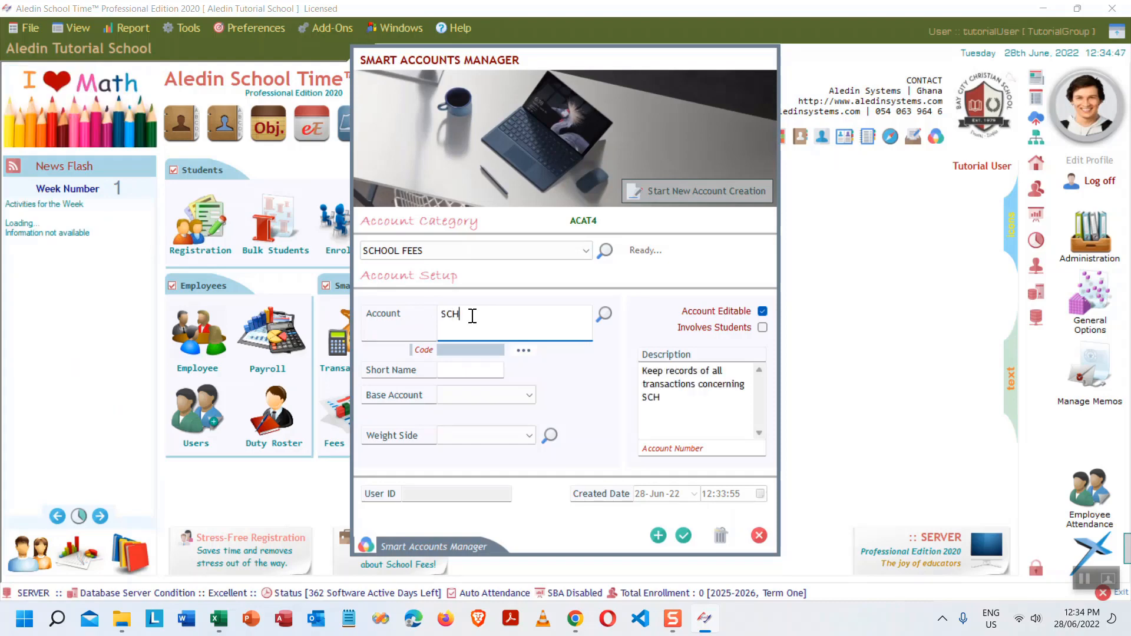
pyautogui.write('_FEES_)')
pyautogui.press('BackSpace')
pyautogui.write('2')
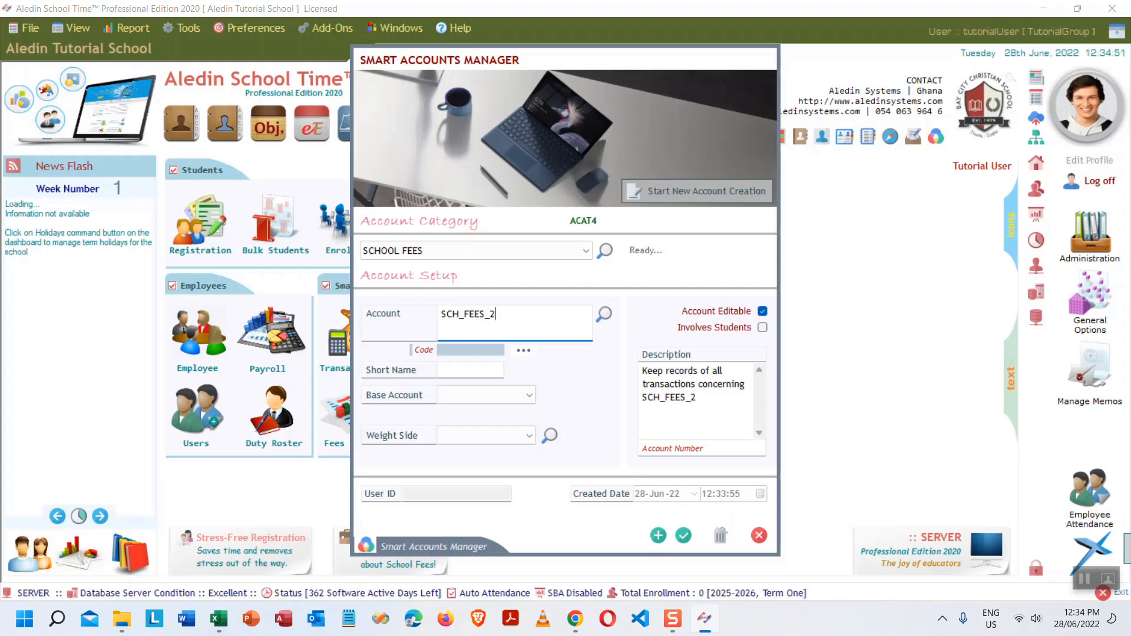
pyautogui.write('0-25')
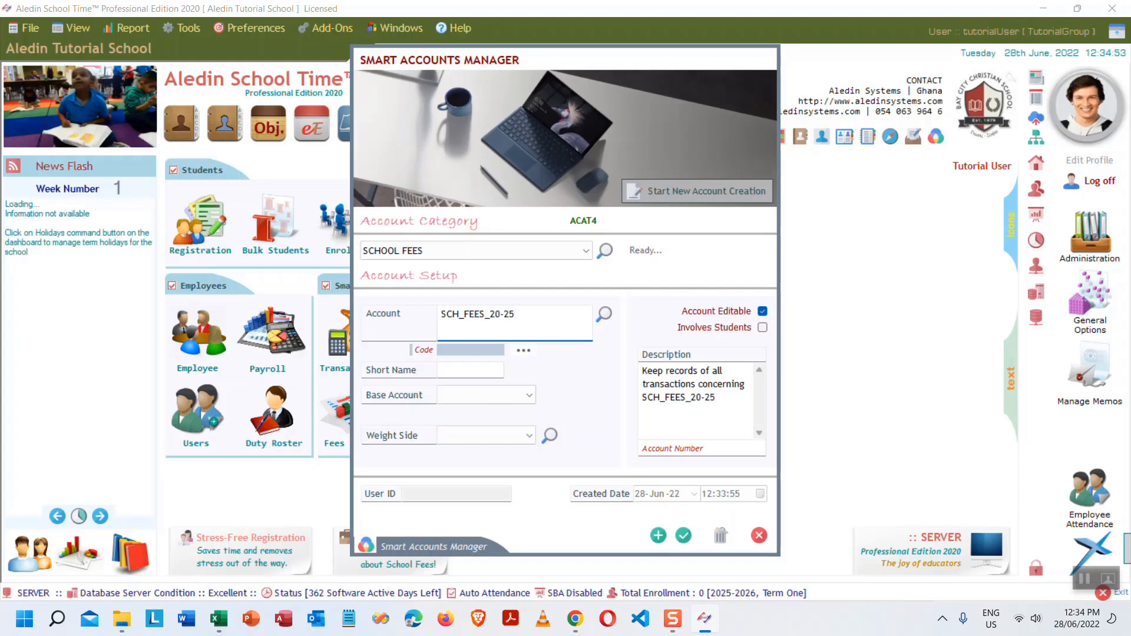
pyautogui.press('BackSpace')
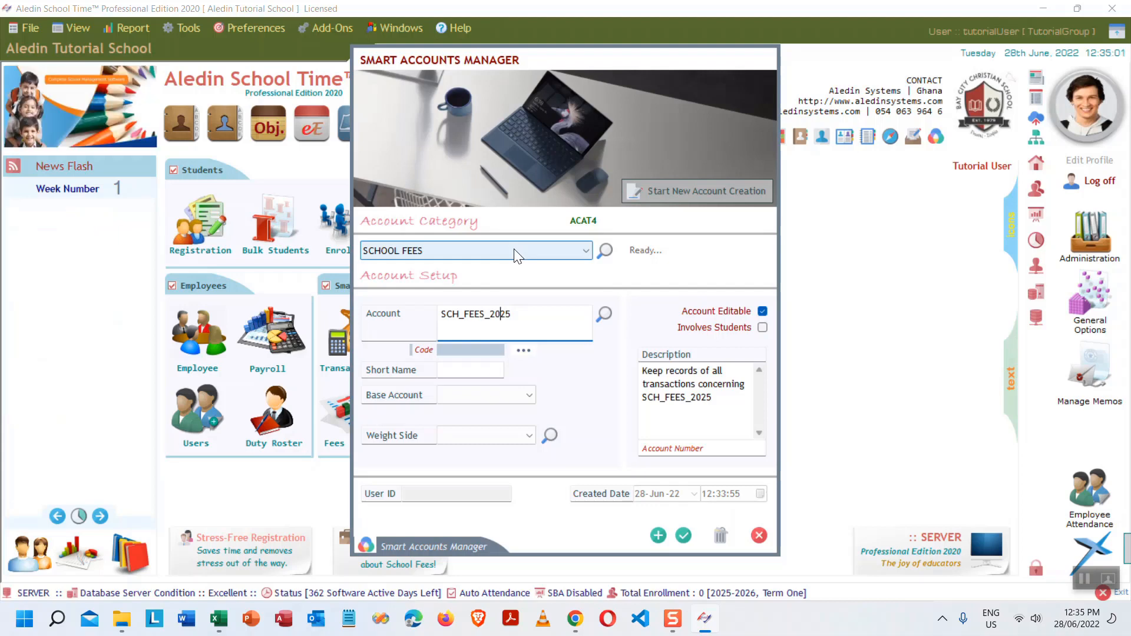
pyautogui.press('Right')
pyautogui.press('Right')
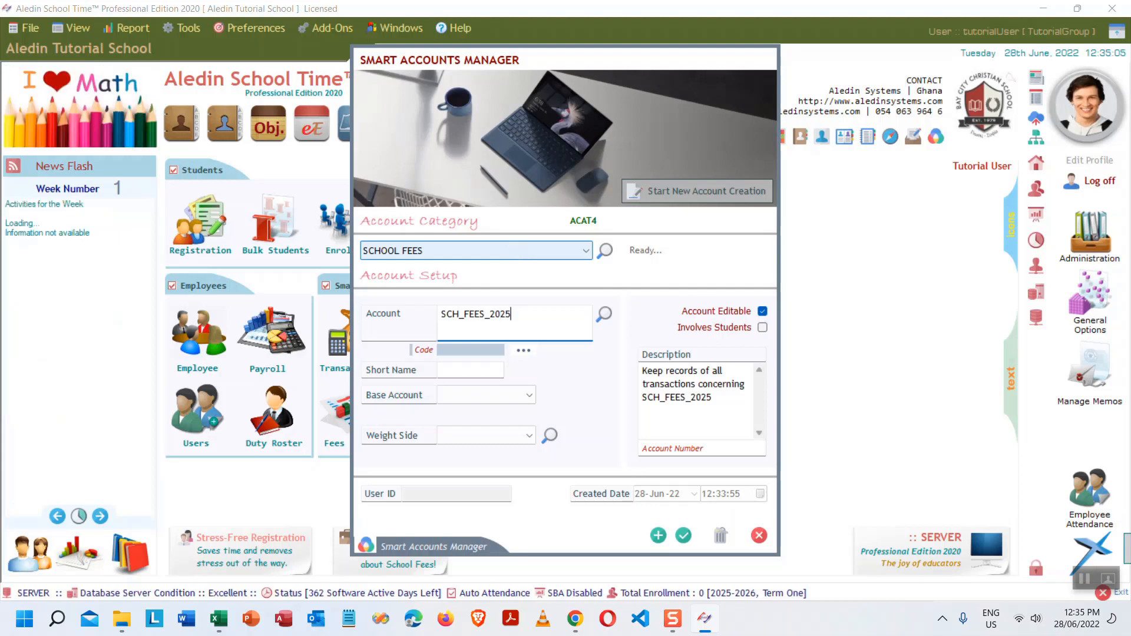
pyautogui.write('_T1')
pyautogui.press('Left')
pyautogui.press('Left')
pyautogui.press('Left')
pyautogui.press('Left')
pyautogui.press('Left')
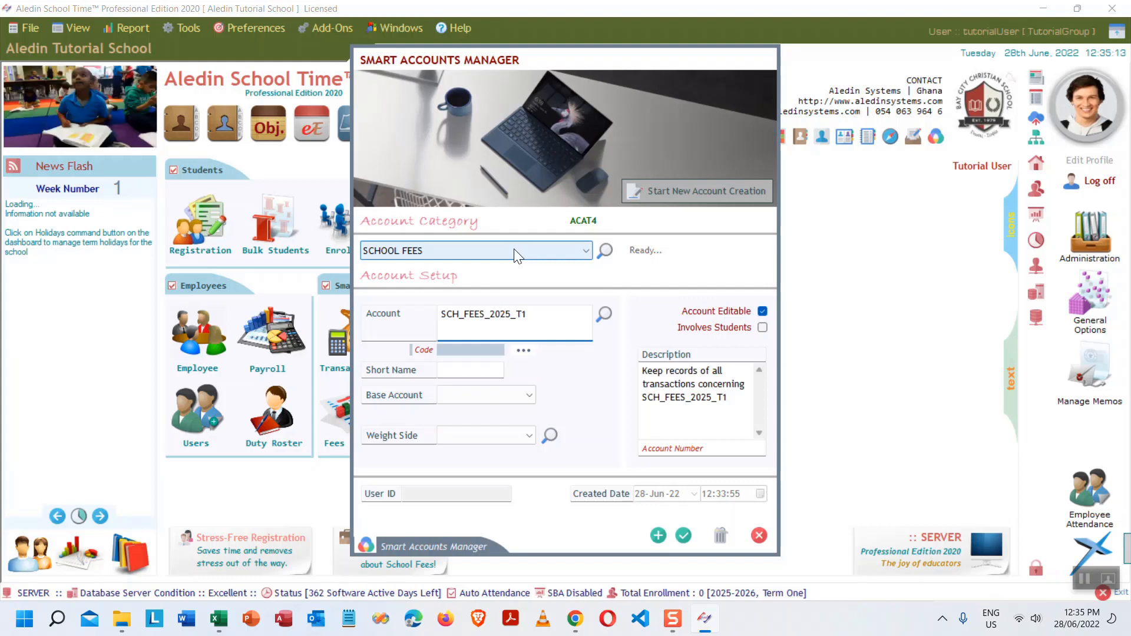
pyautogui.click(446, 369)
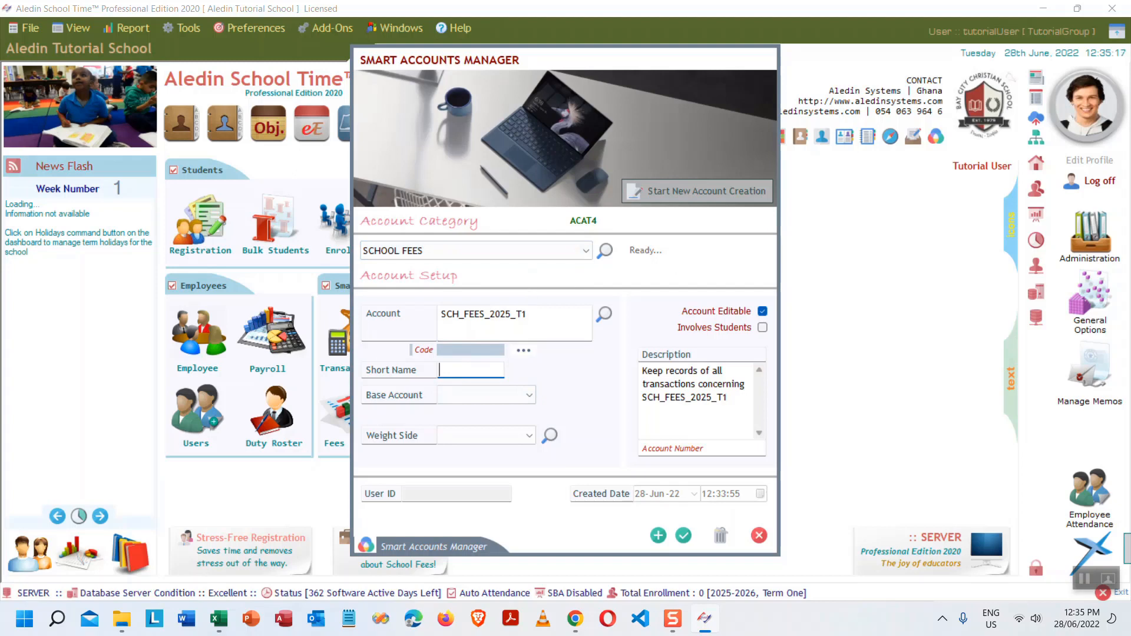
pyautogui.write('SF')
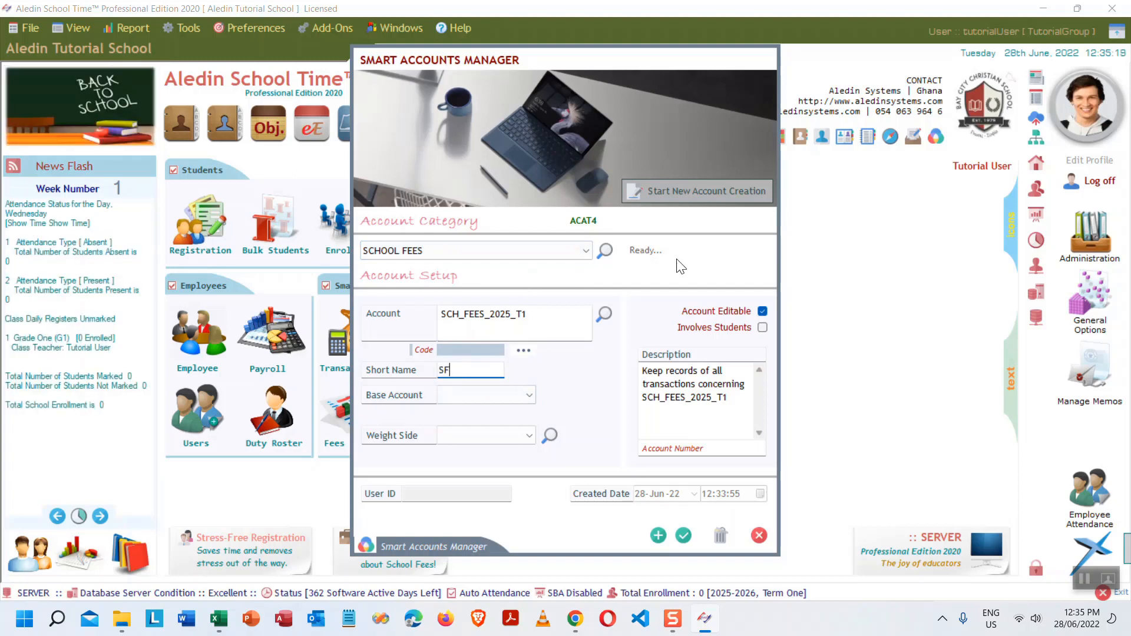
pyautogui.write('25')
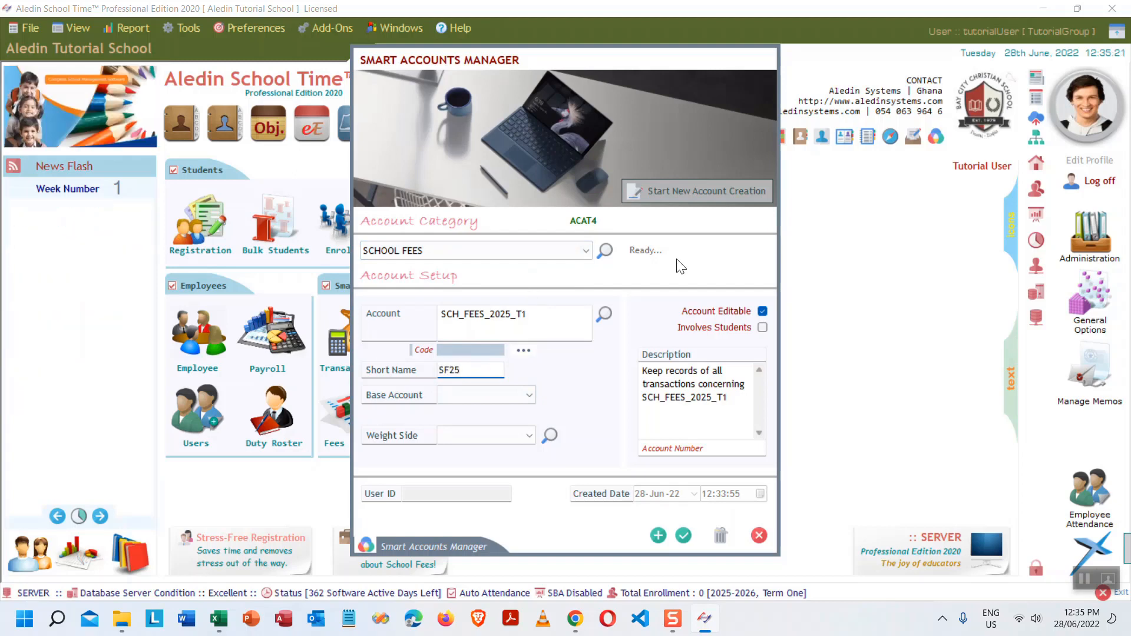
pyautogui.write('T1')
# - Set the base account to Asset, mark it as involving students, and save it
pyautogui.click(526, 395)
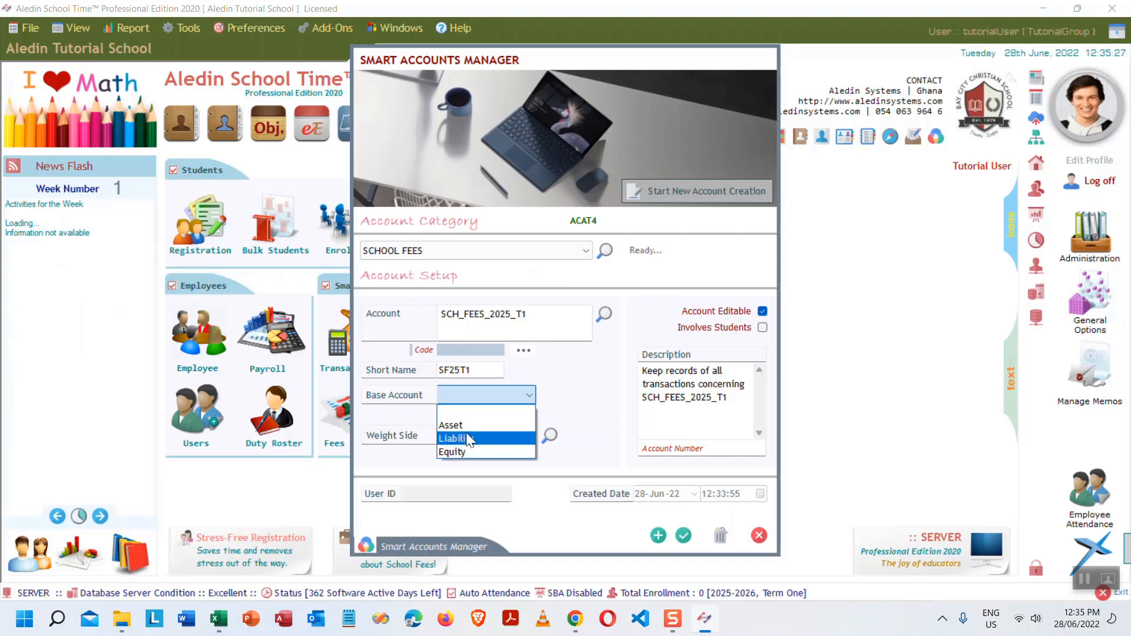
pyautogui.click(480, 424)
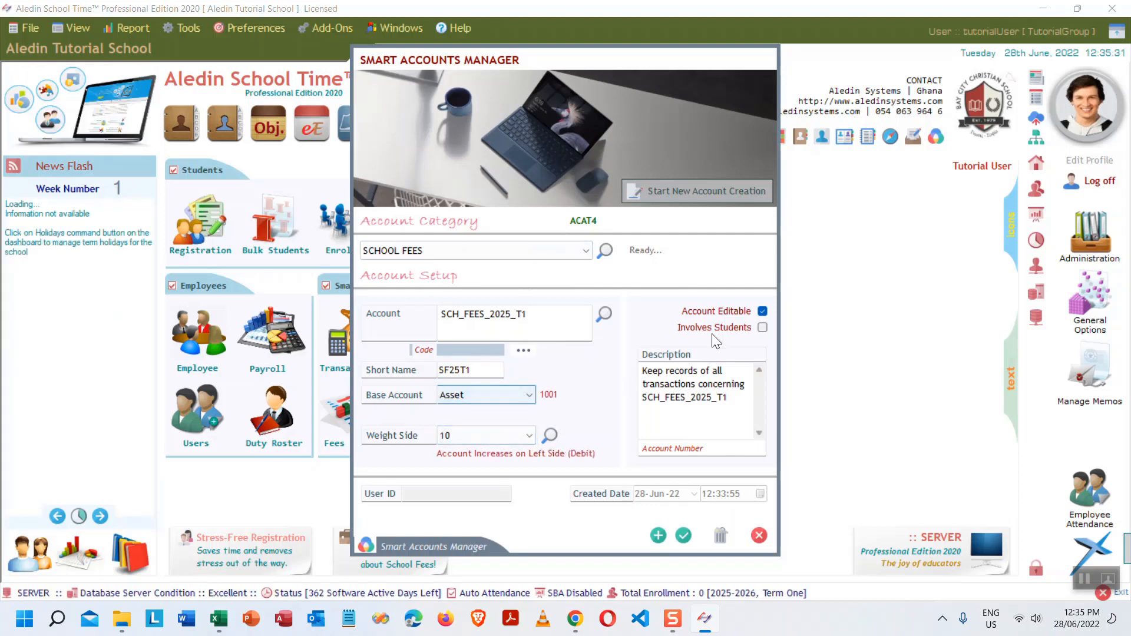
pyautogui.click(762, 327)
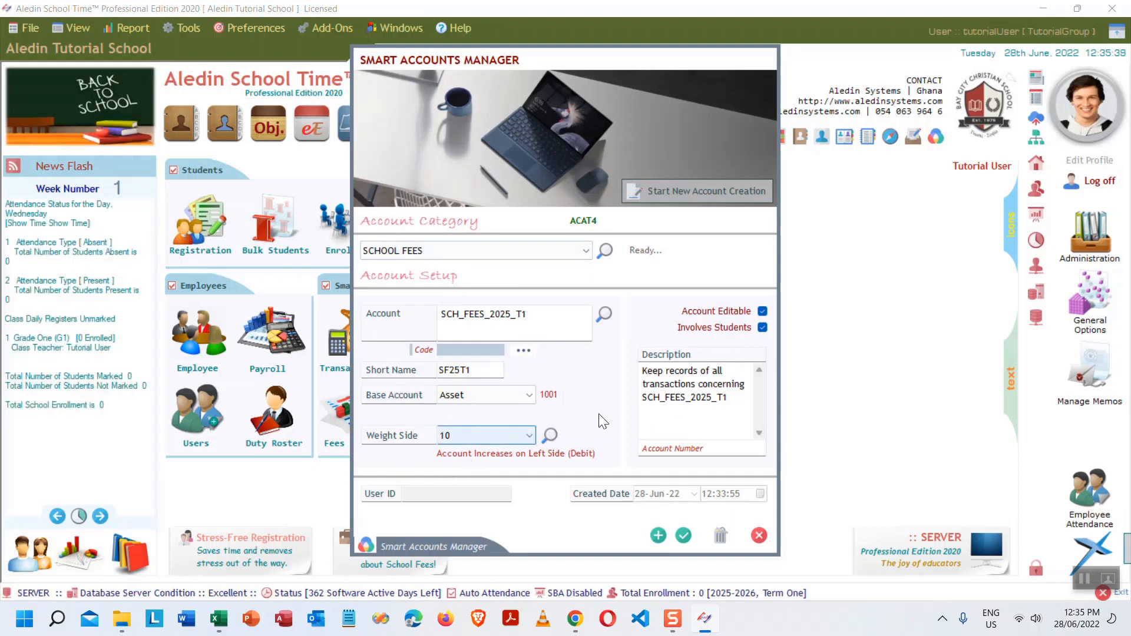
pyautogui.click(658, 536)
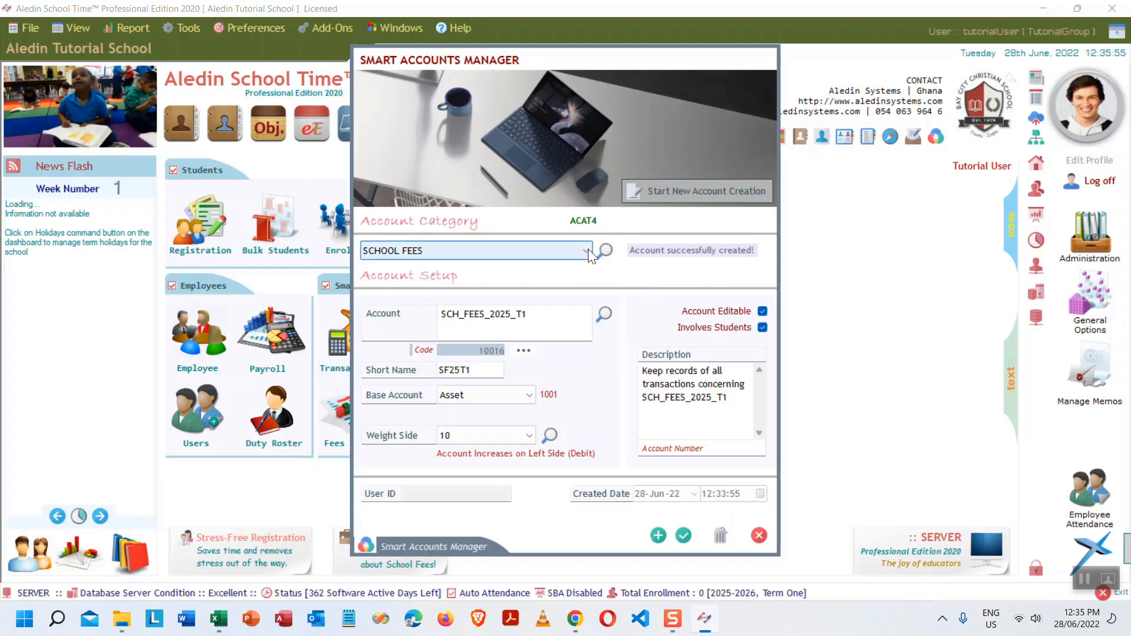
# - Start a new account and add SCHOOL FEES DISCOUNT as its account category
pyautogui.click(700, 190)
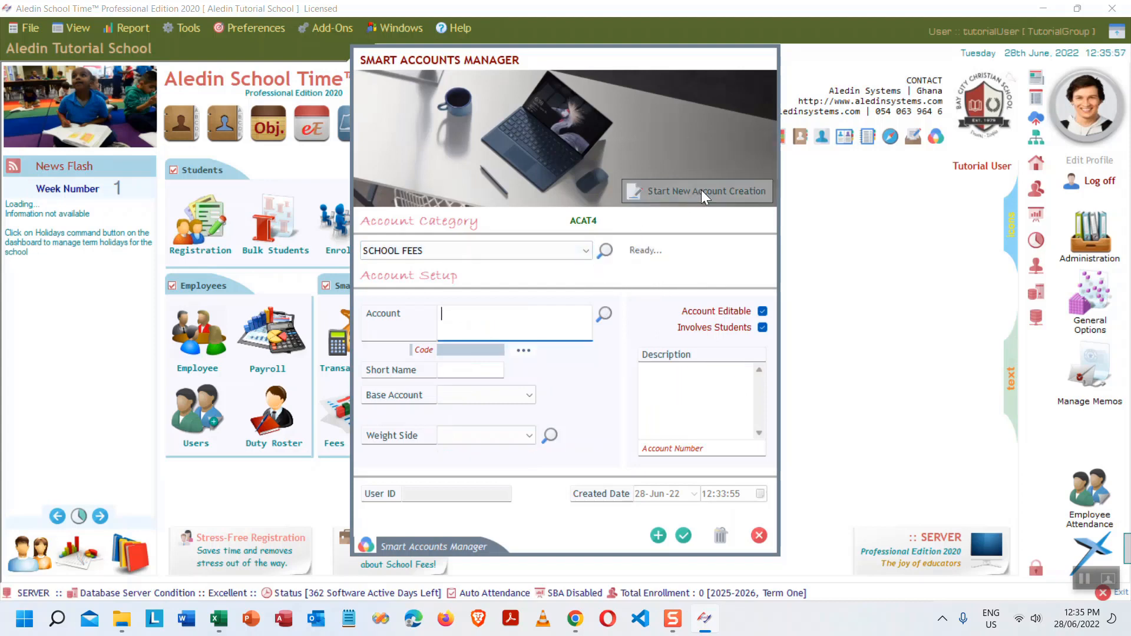
pyautogui.click(585, 251)
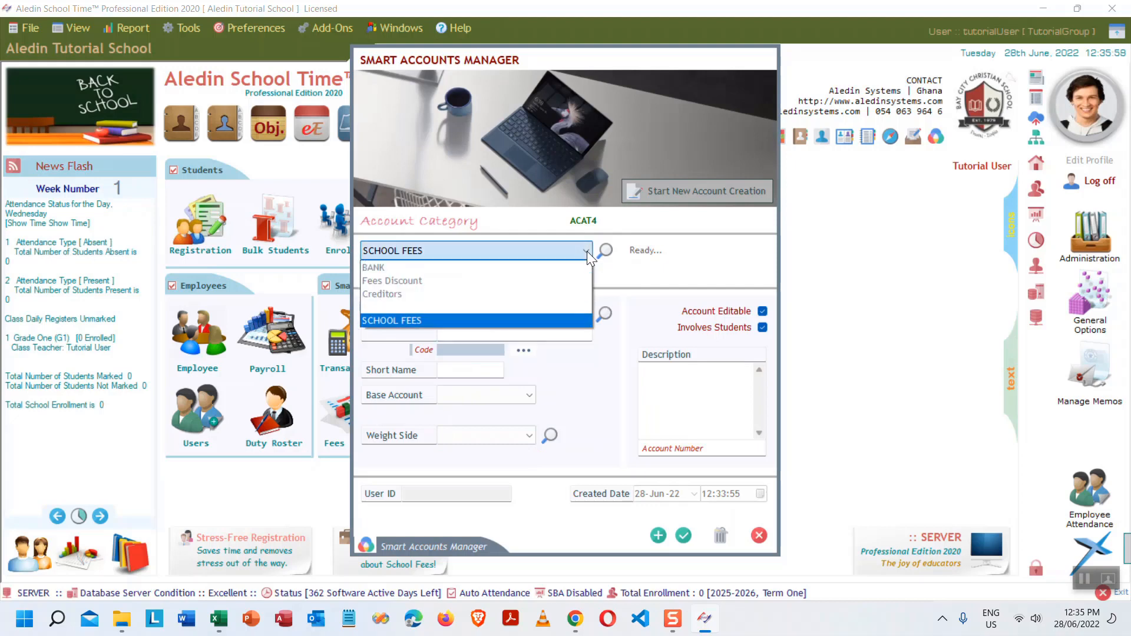
pyautogui.click(432, 283)
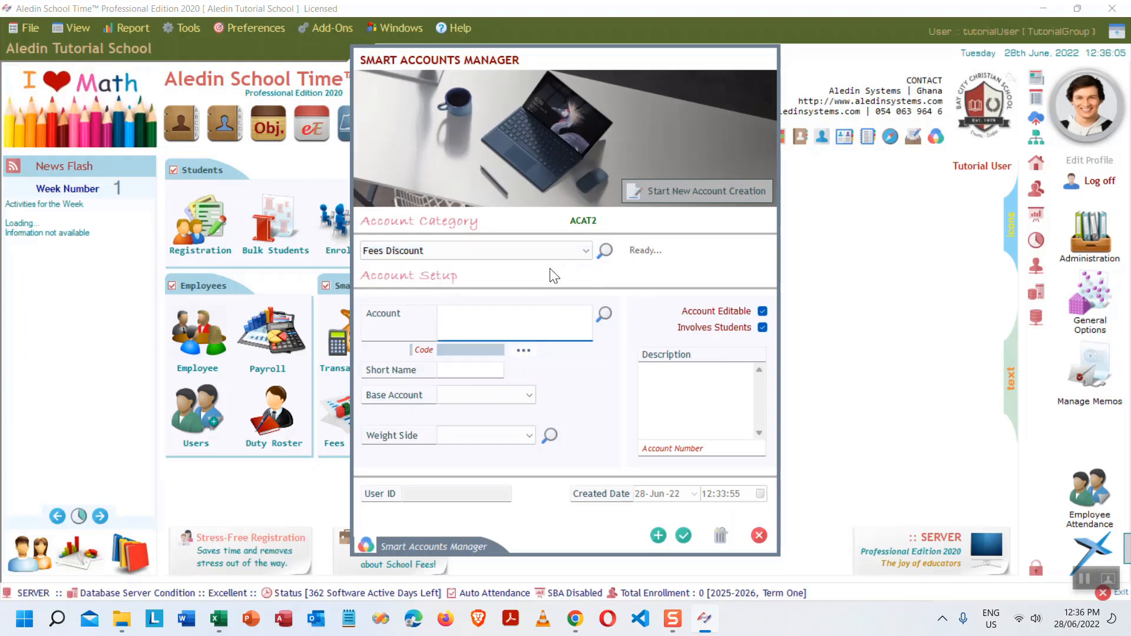
pyautogui.click(605, 249)
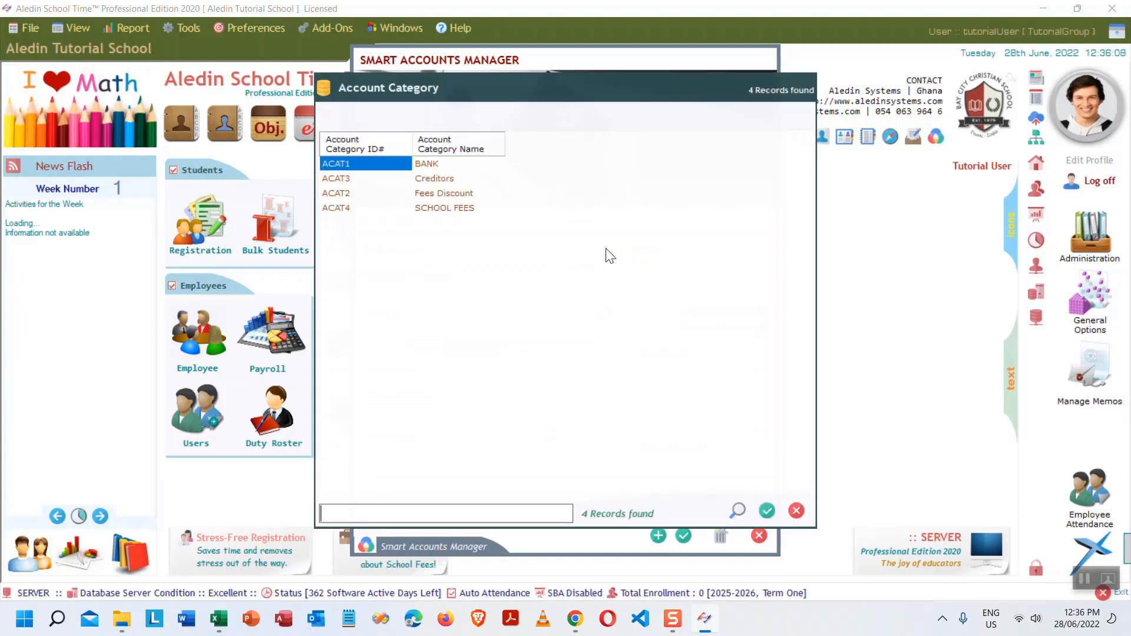
pyautogui.write('SCHOOL')
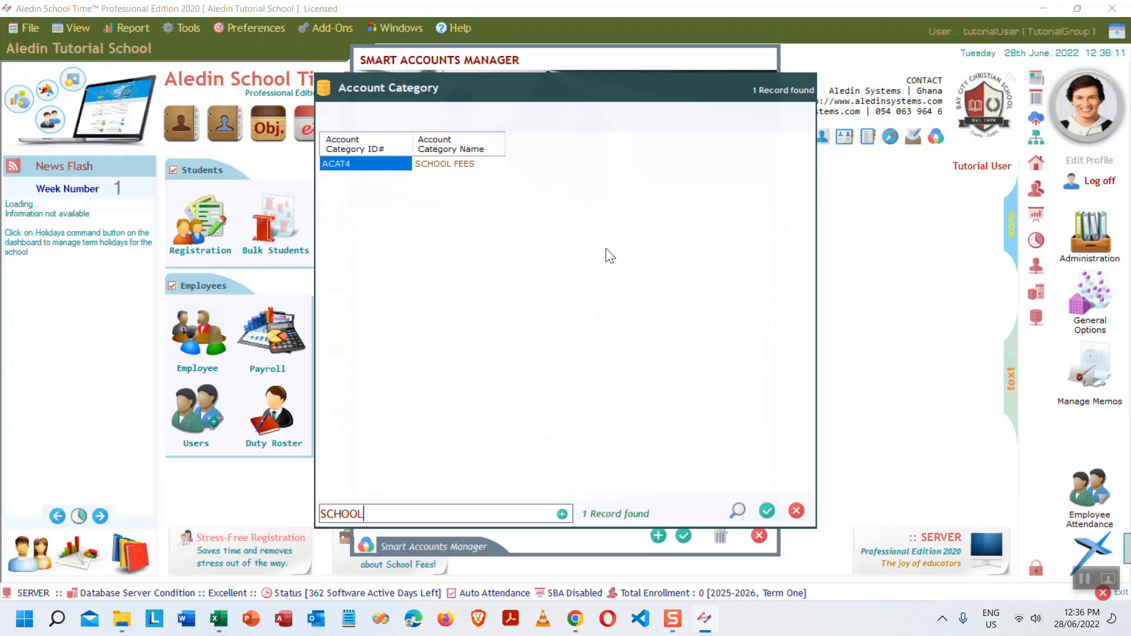
pyautogui.write(' FEES DISCO')
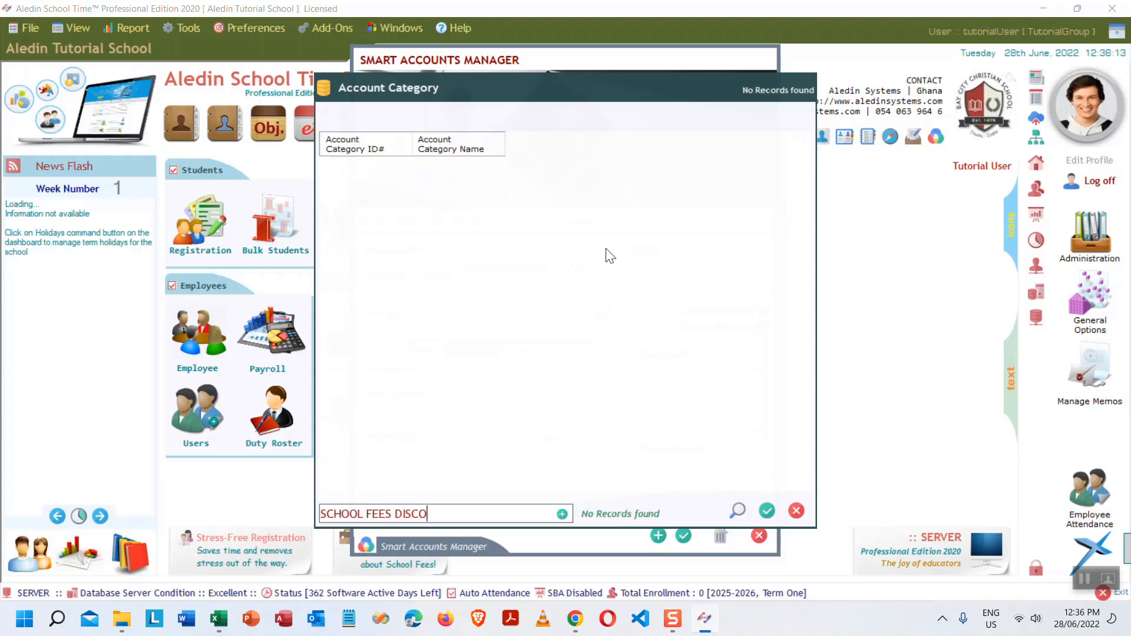
pyautogui.write('UNT')
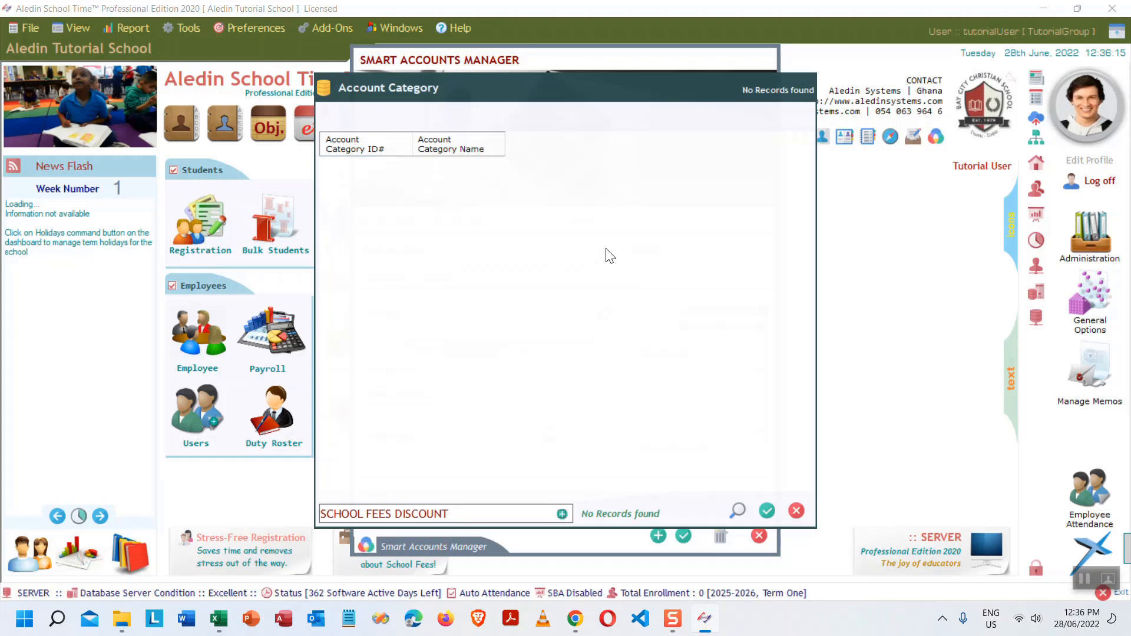
pyautogui.click(563, 514)
pyautogui.click(620, 352)
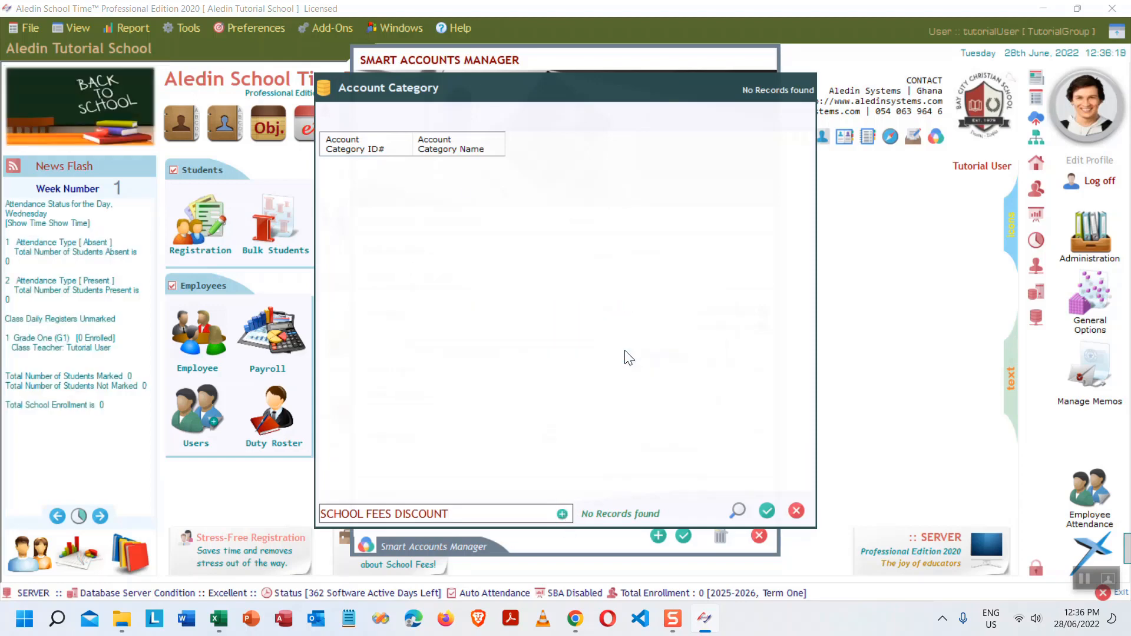
pyautogui.click(767, 511)
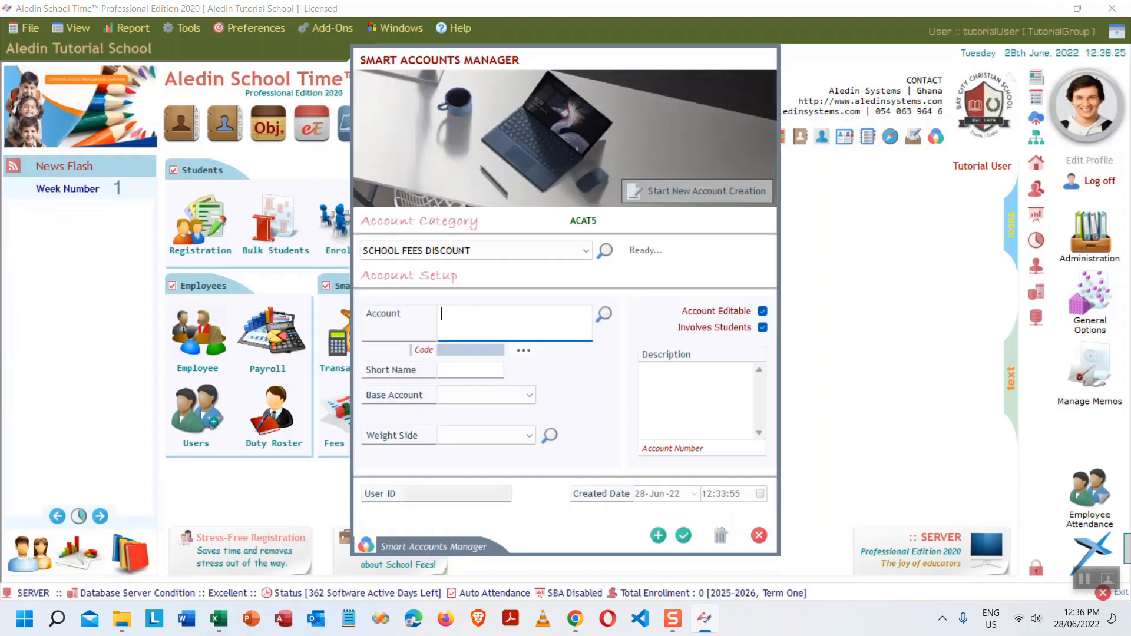
# - Create account SCH_FEE_DISCOUNT_2025_T1, short name SFD25T1, with base account Liability
pyautogui.write('SCH_')
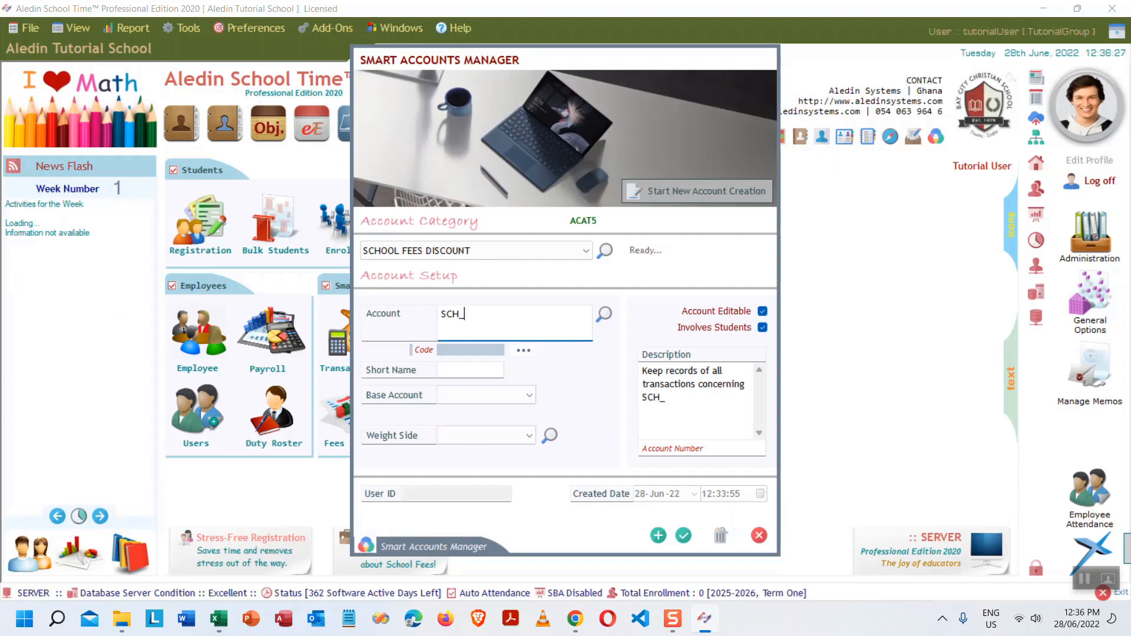
pyautogui.write('FEE_DISC')
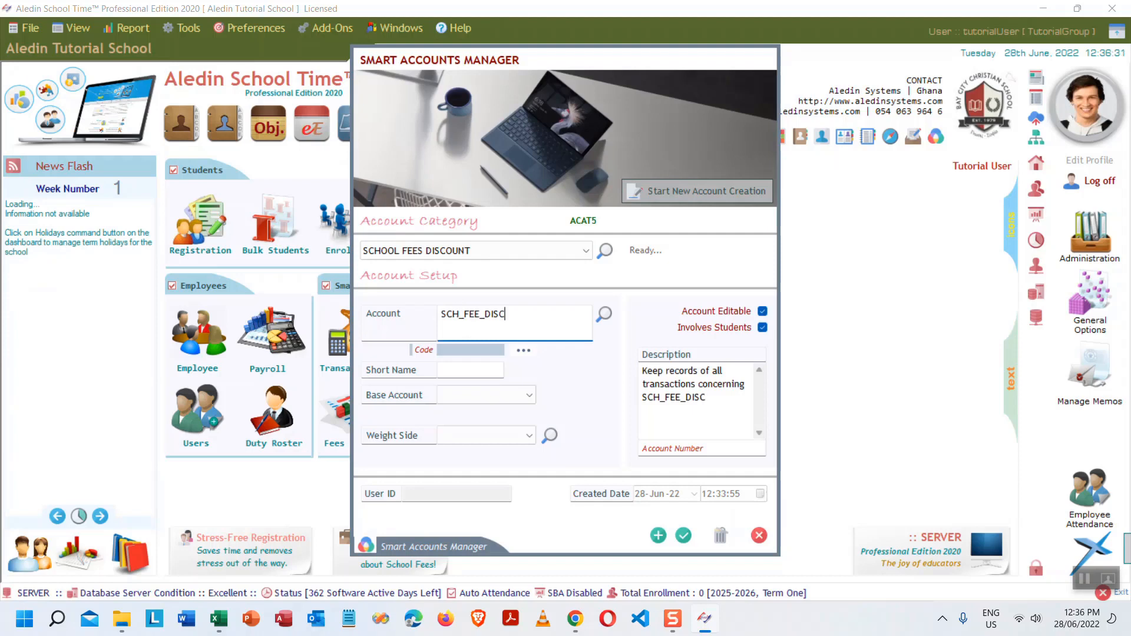
pyautogui.write('OUNT')
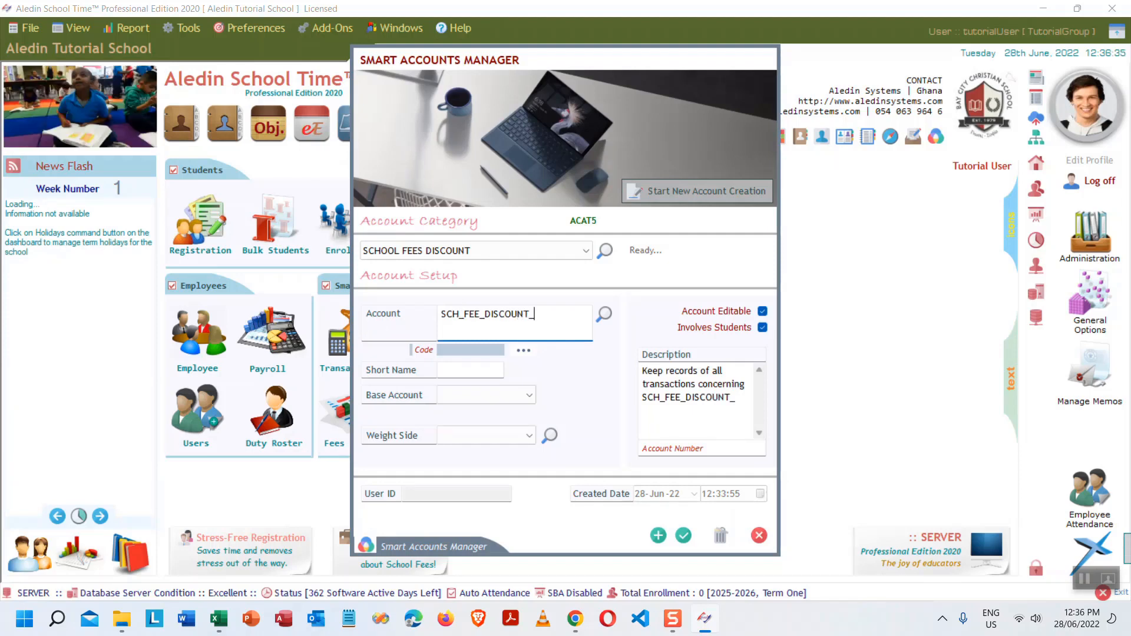
pyautogui.write('_202')
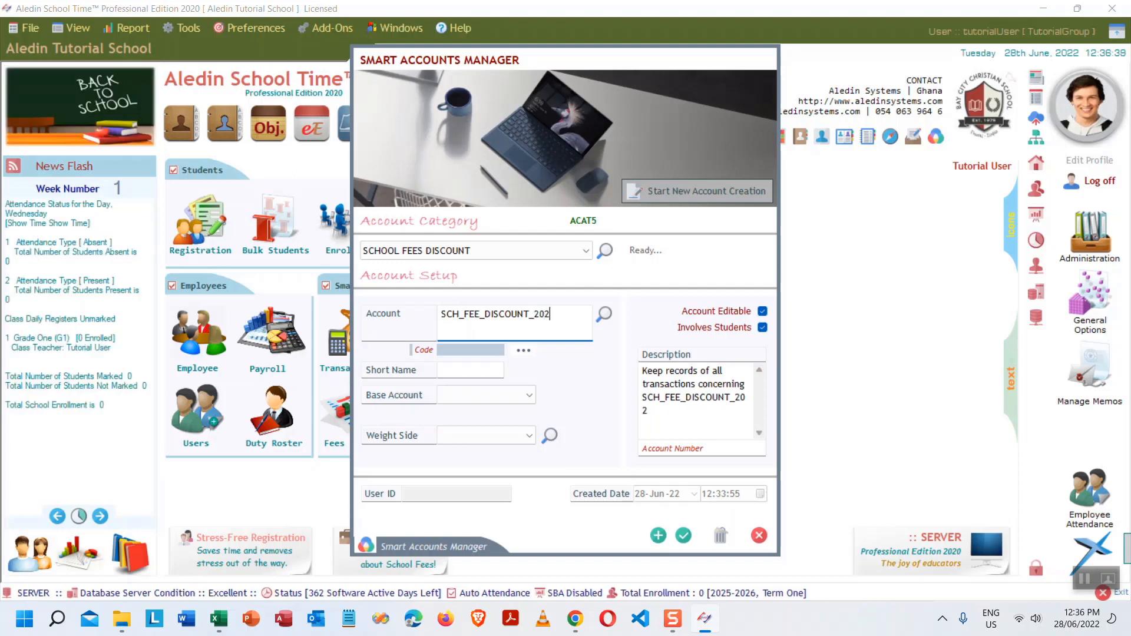
pyautogui.write('5T1')
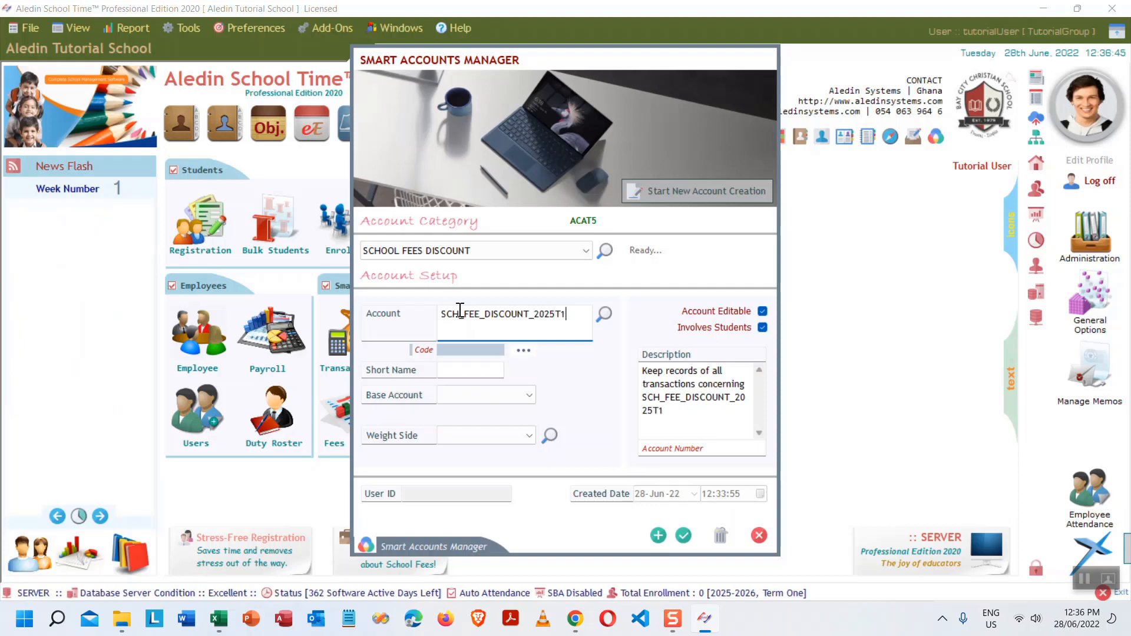
pyautogui.click(555, 314)
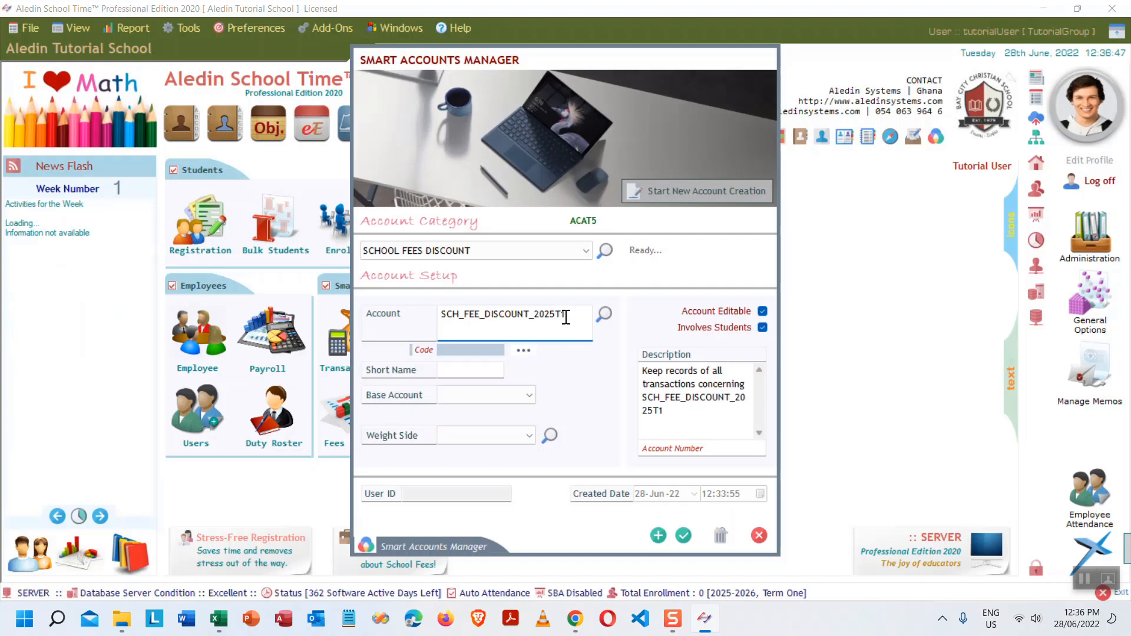
pyautogui.write('_')
pyautogui.click(471, 372)
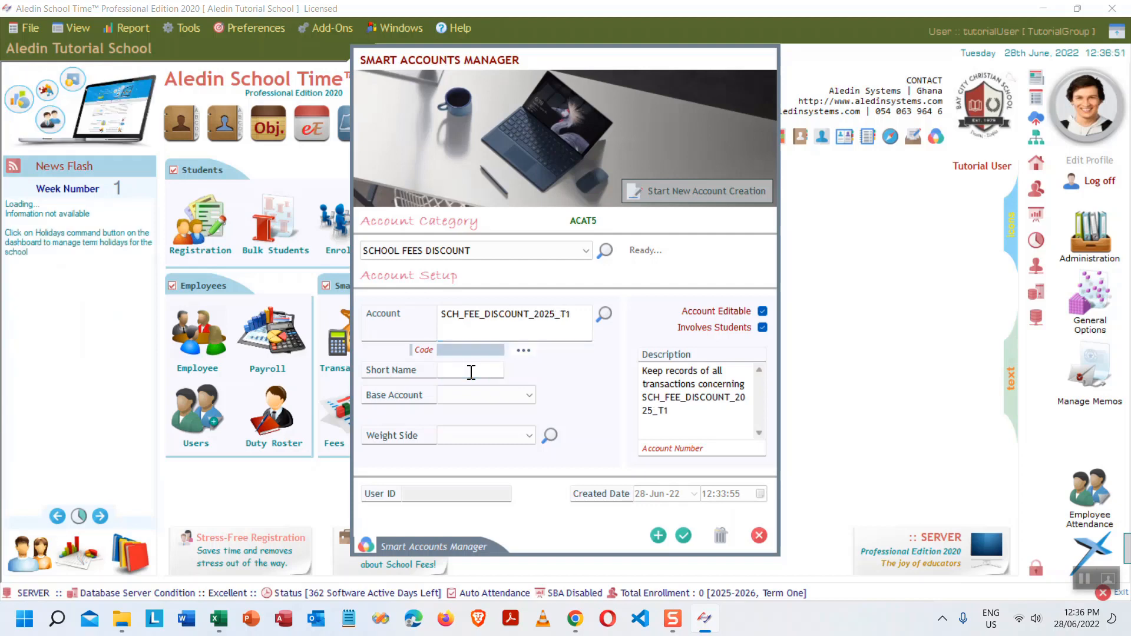
pyautogui.write('SFD2')
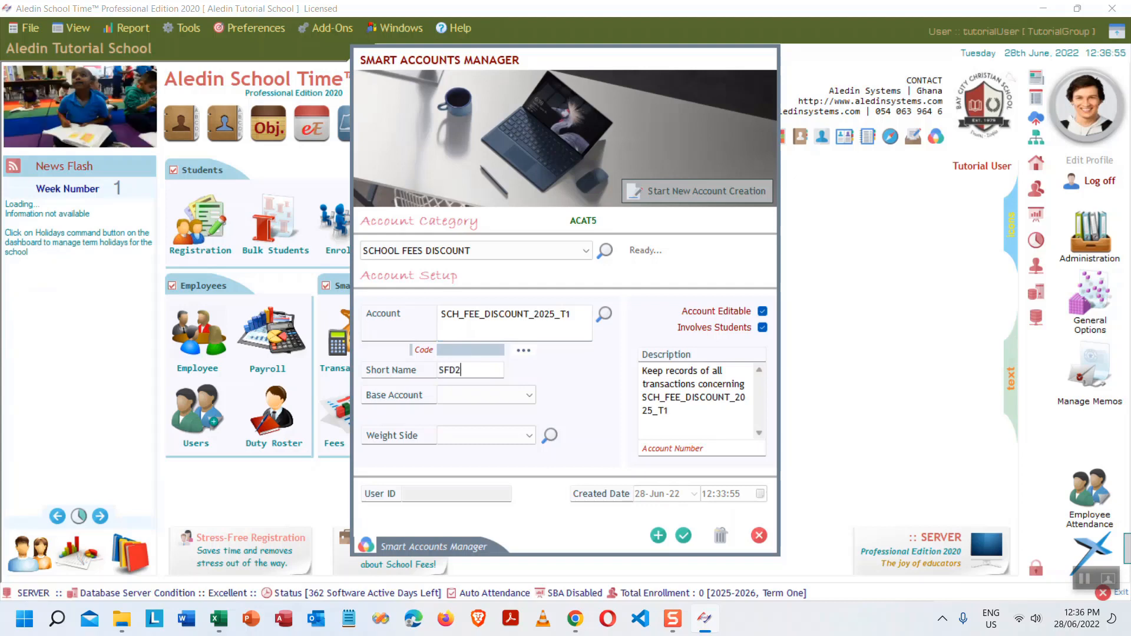
pyautogui.write('5T1')
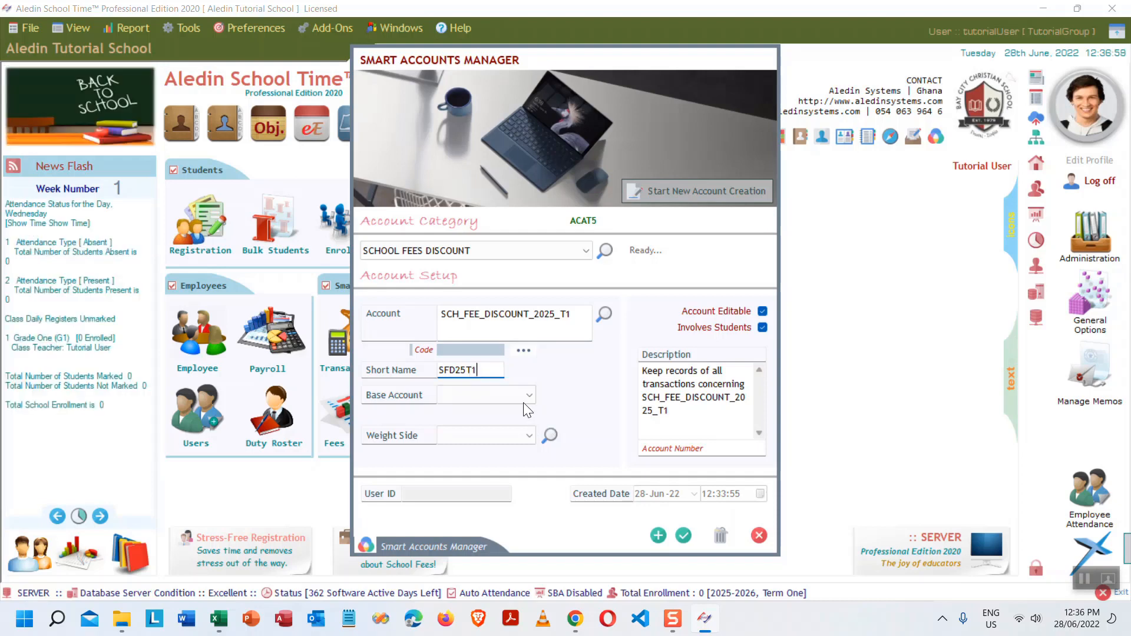
pyautogui.click(529, 391)
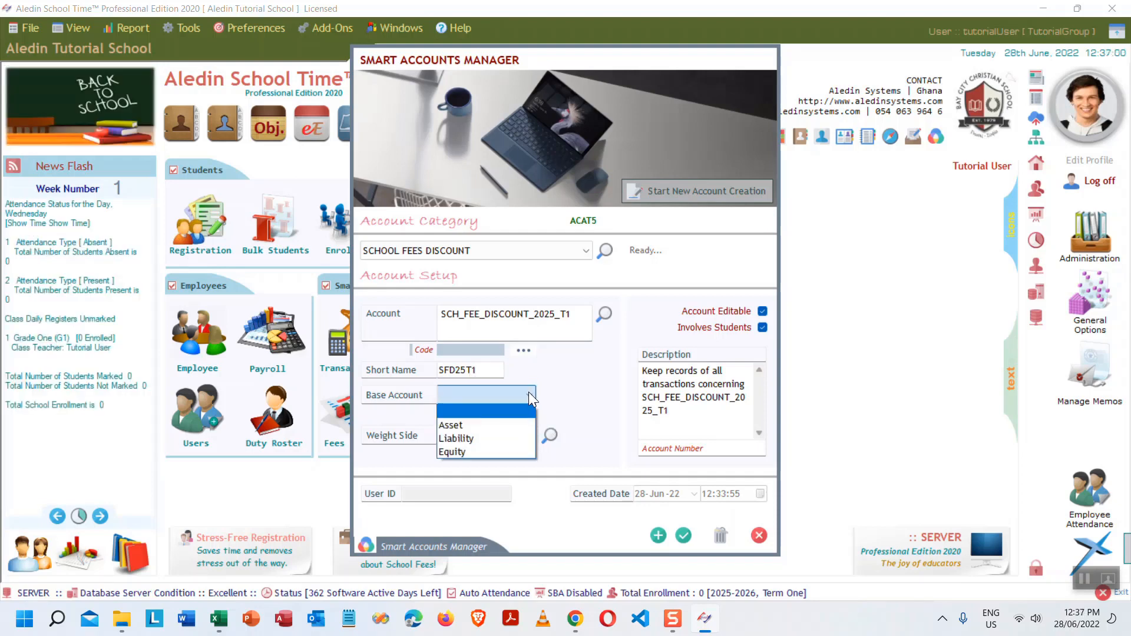
pyautogui.click(482, 436)
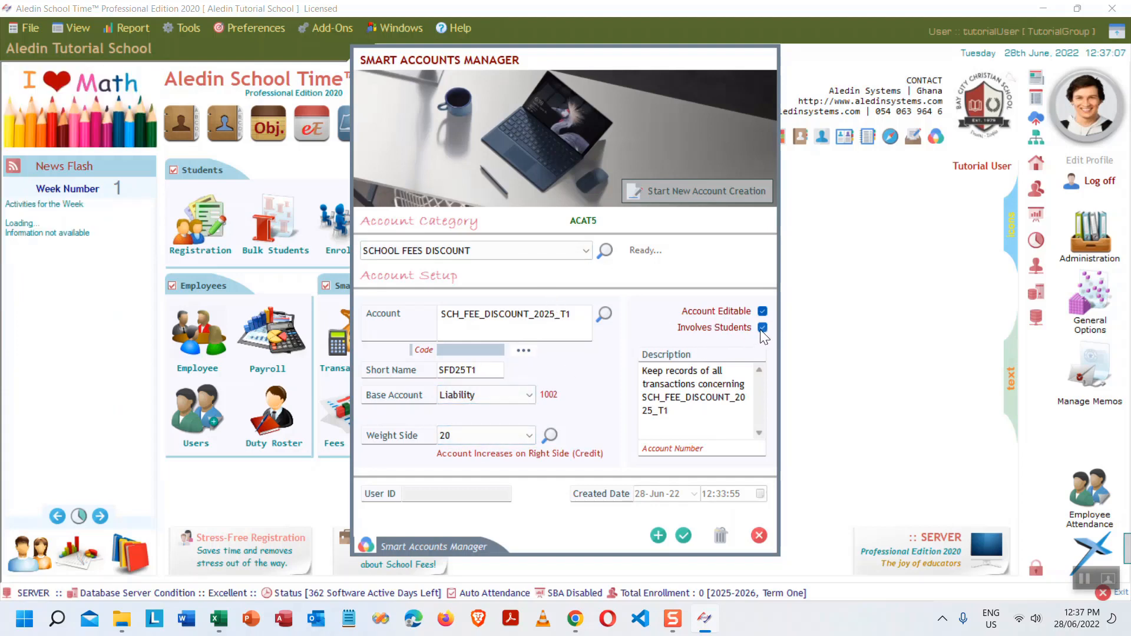
pyautogui.click(658, 536)
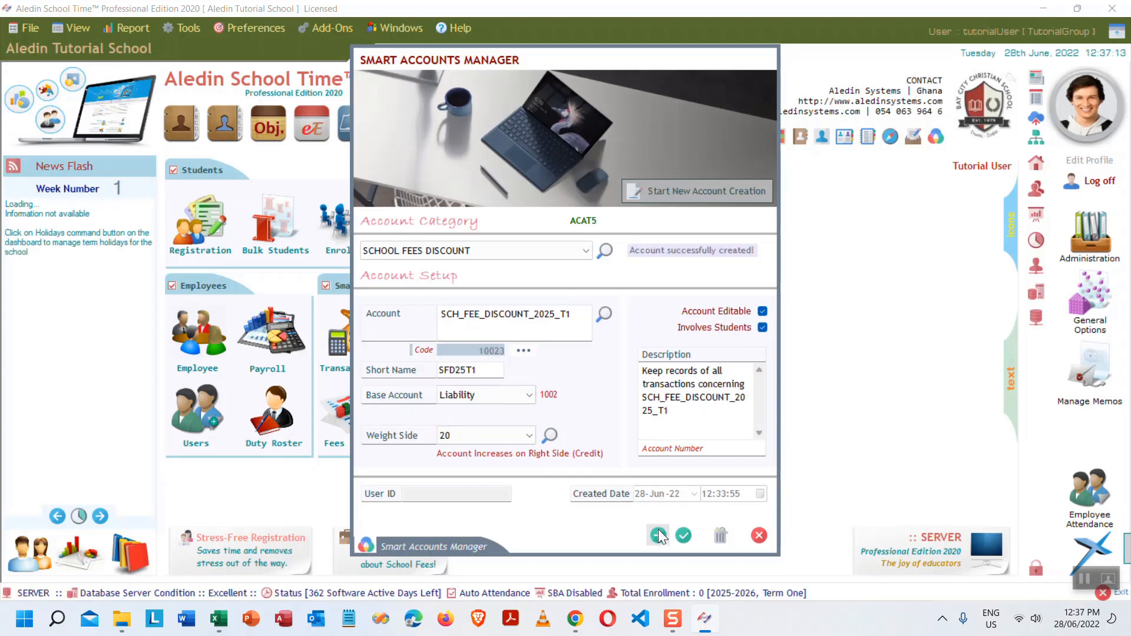
# - Create the SCHOOL FEES CREDITORS category and assign it to the account
pyautogui.click(585, 251)
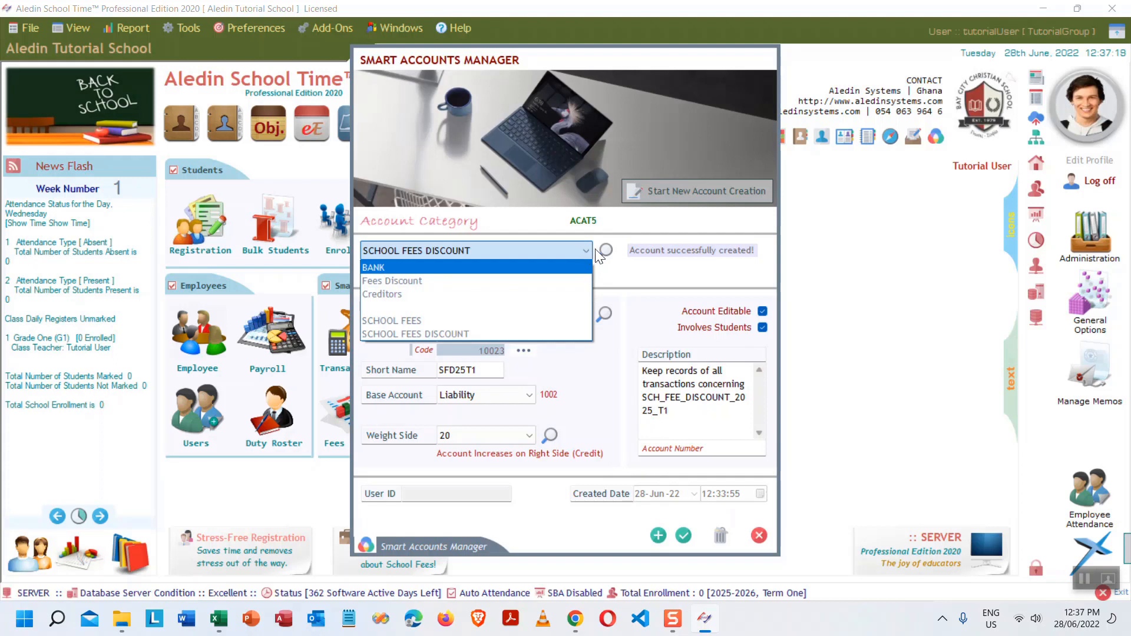
pyautogui.click(604, 252)
pyautogui.click(603, 252)
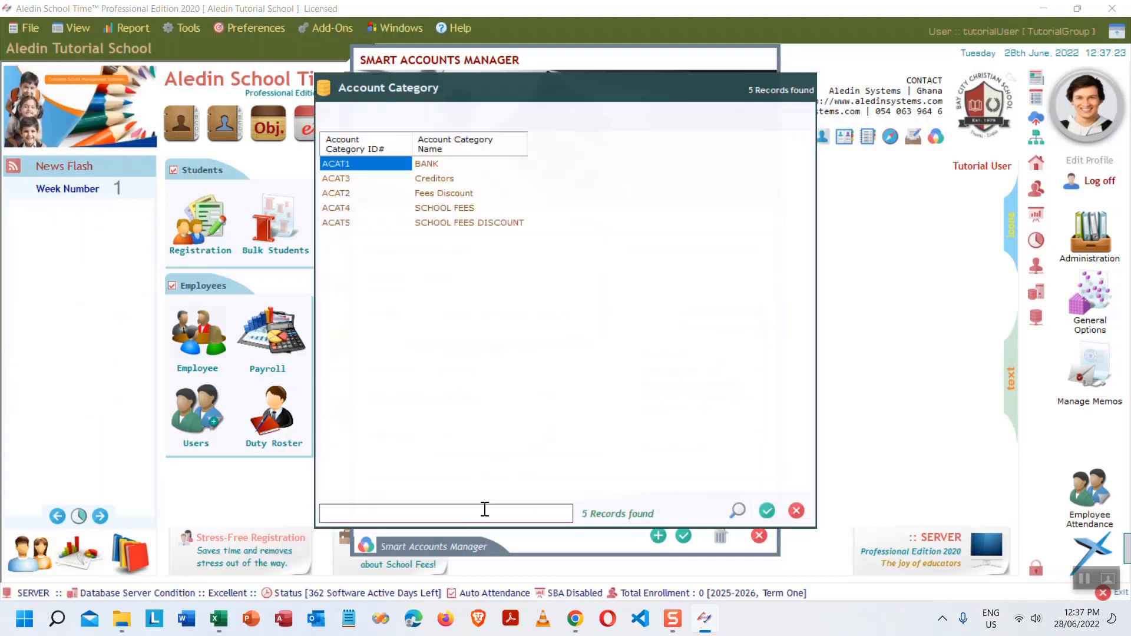
pyautogui.write('SCHOOL')
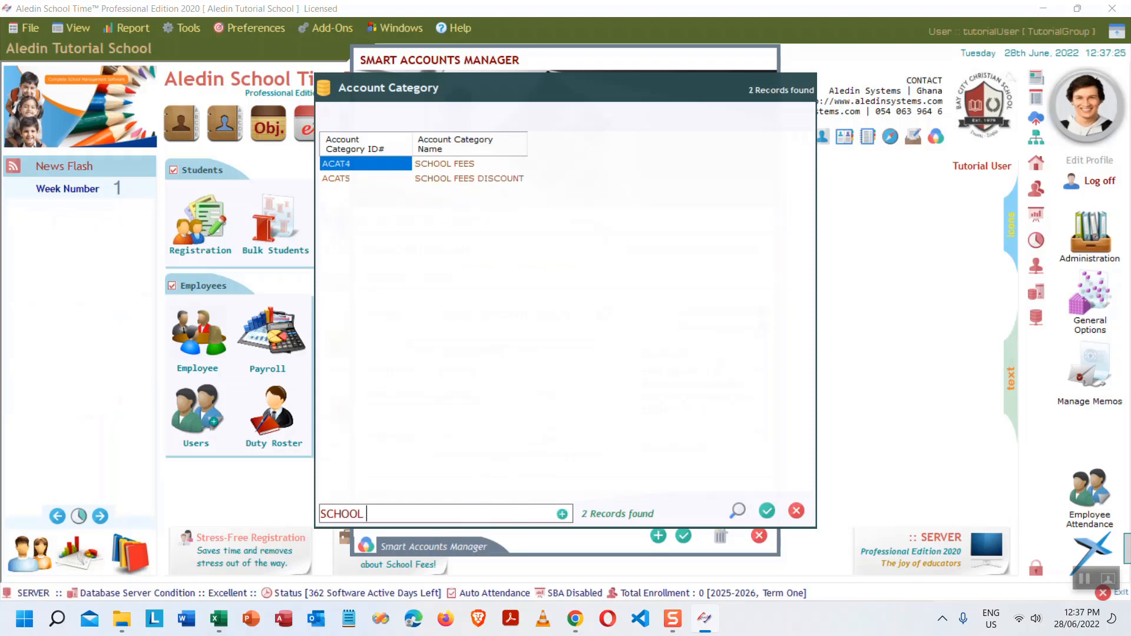
pyautogui.write(' FEES CRED')
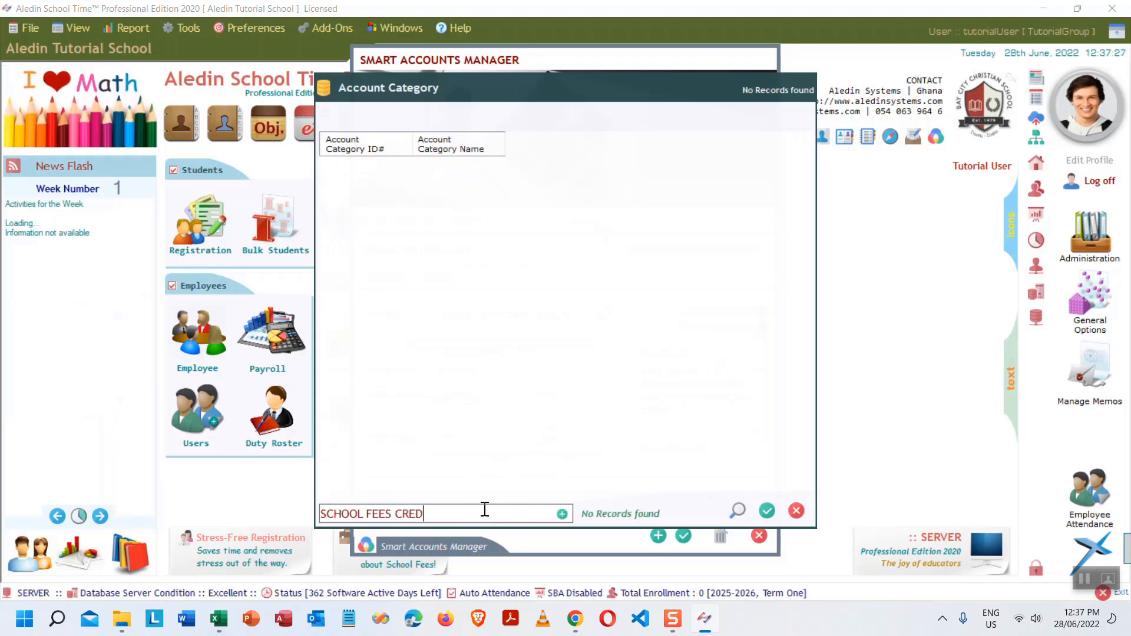
pyautogui.write('ITORS')
pyautogui.click(562, 515)
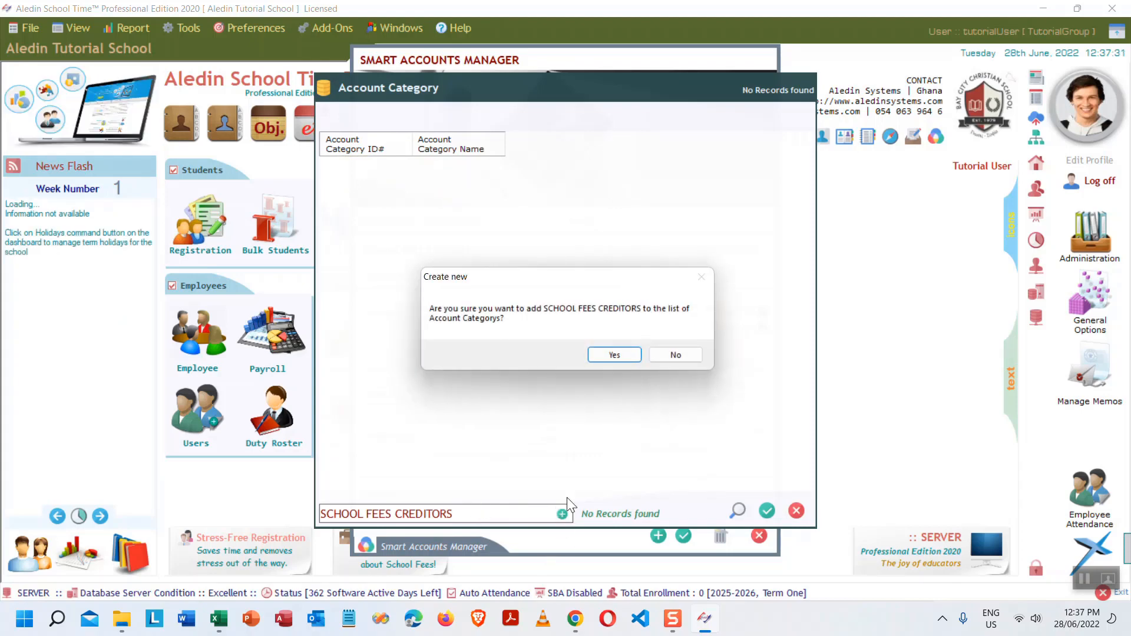
pyautogui.click(615, 354)
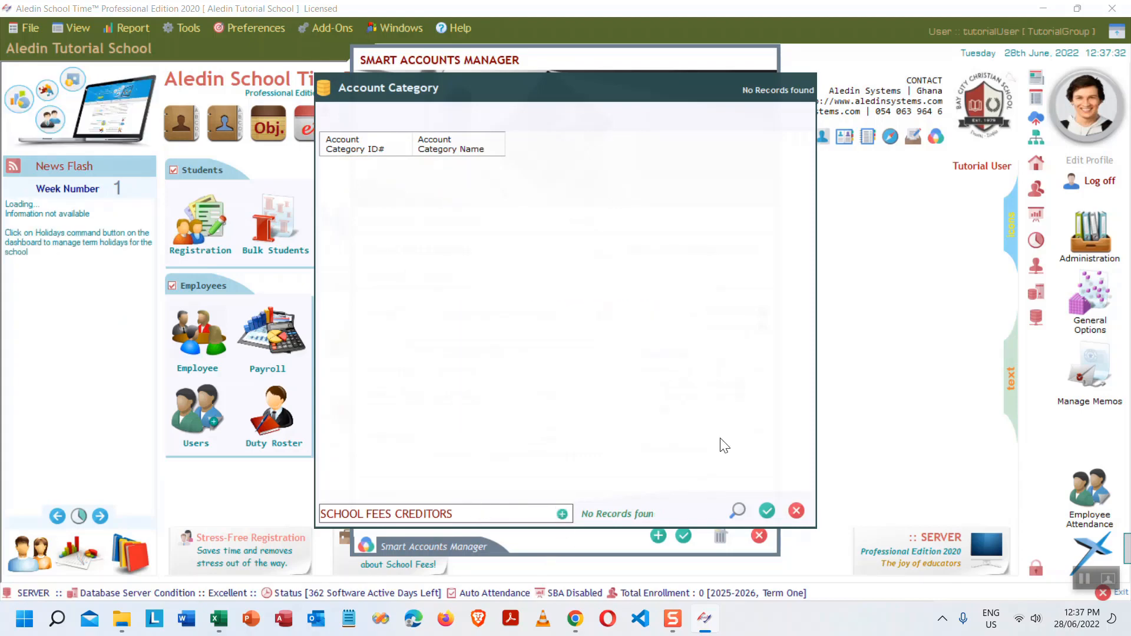
pyautogui.click(766, 511)
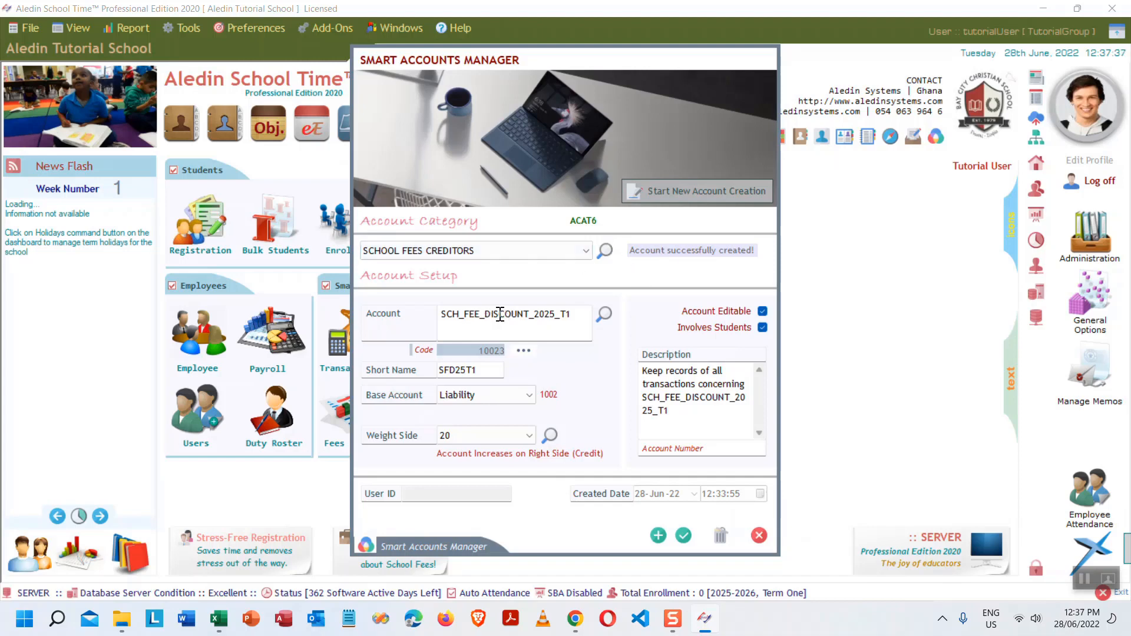
# - Name the account SCH_FEE_CREDITORS_2025_T1 with short name SFC25T1, create it, and reopen the manager
pyautogui.moveTo(529, 313); pyautogui.dragTo(486, 314)
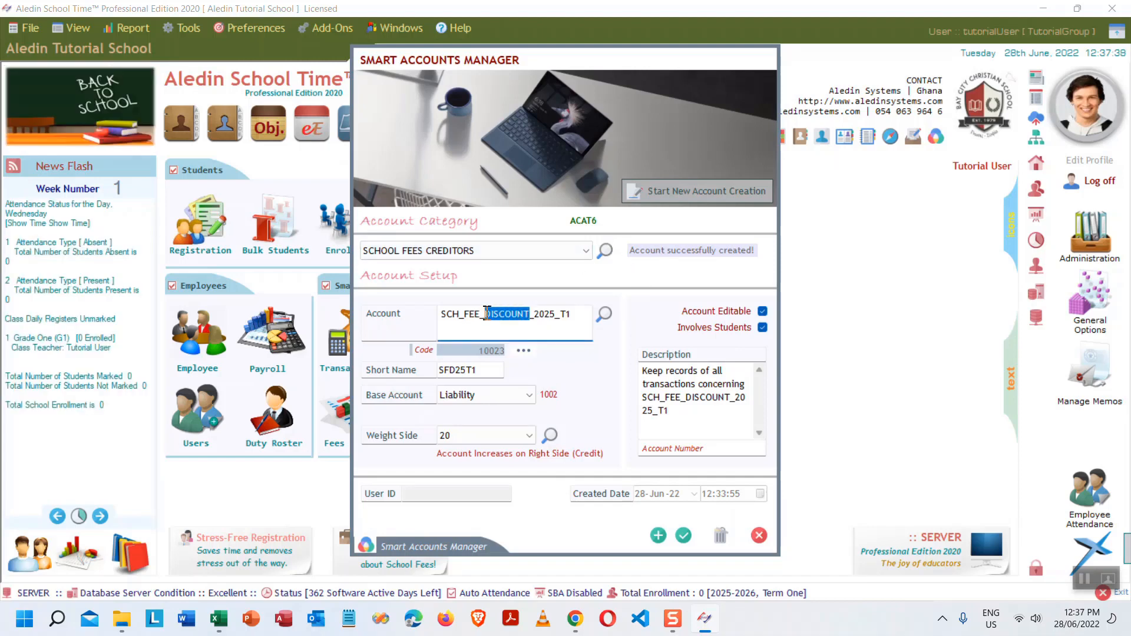
pyautogui.write('CREDIT')
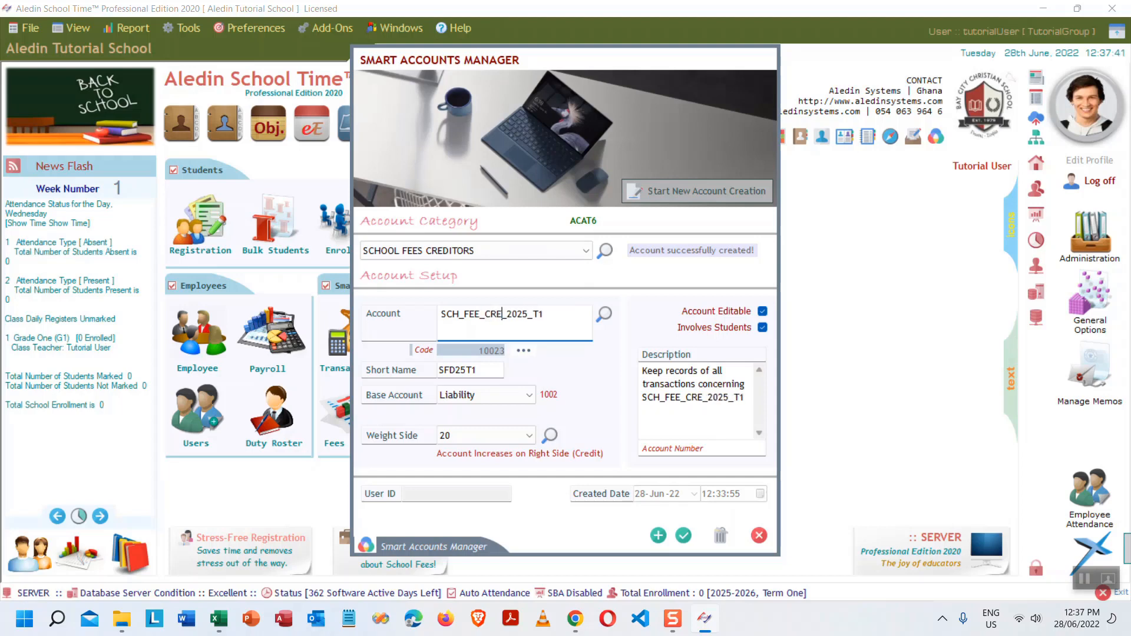
pyautogui.write('ORS')
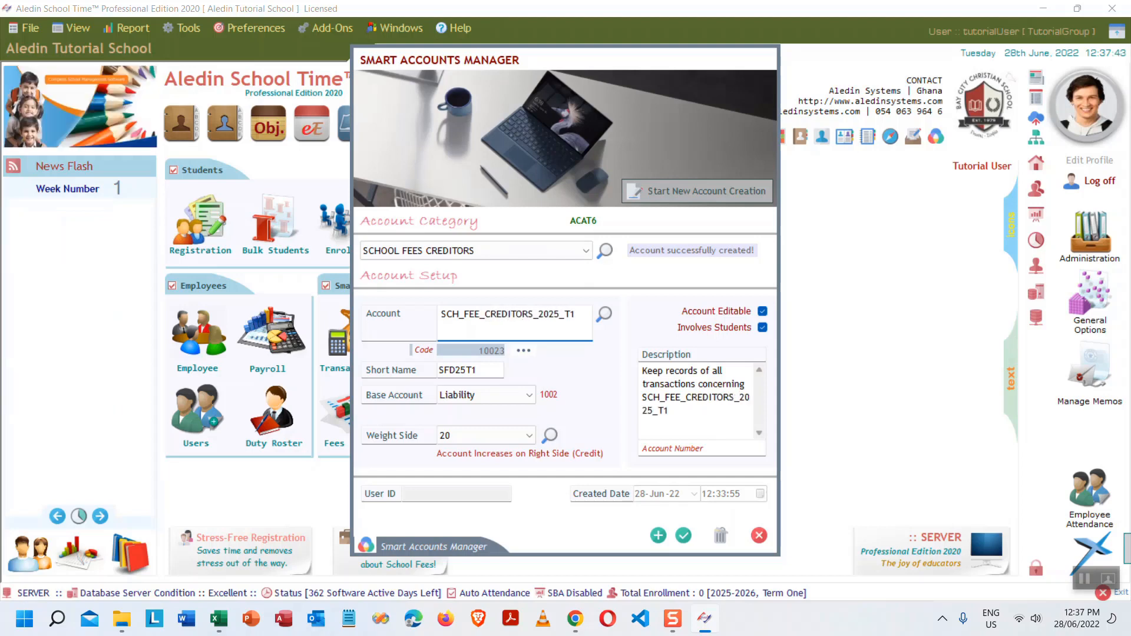
pyautogui.click(455, 369)
pyautogui.press('BackSpace')
pyautogui.write('C')
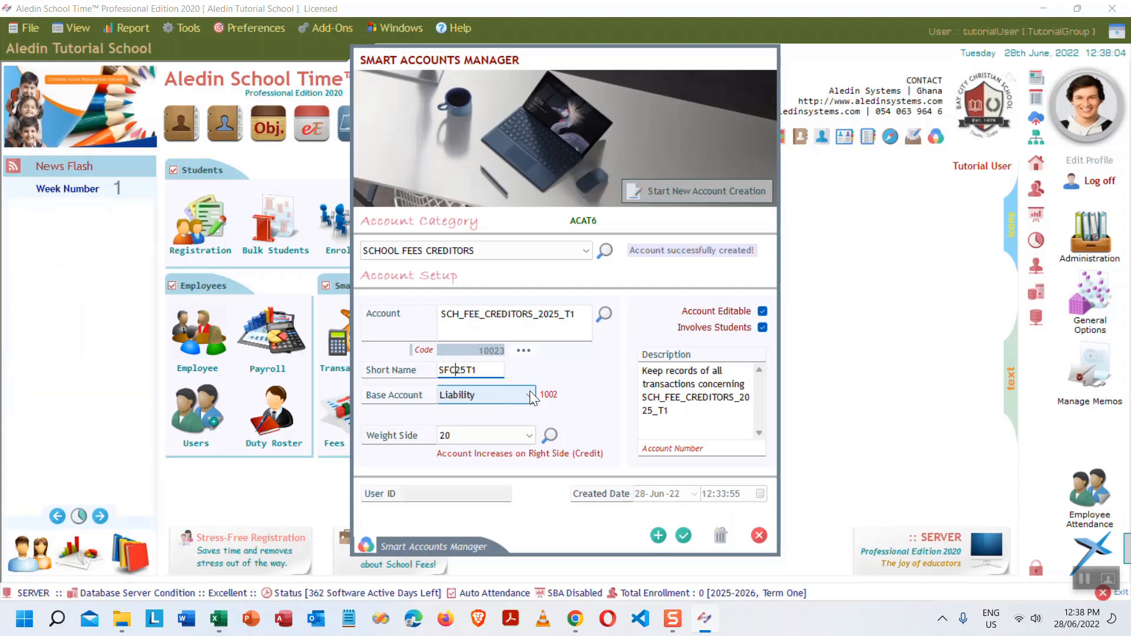
pyautogui.click(658, 535)
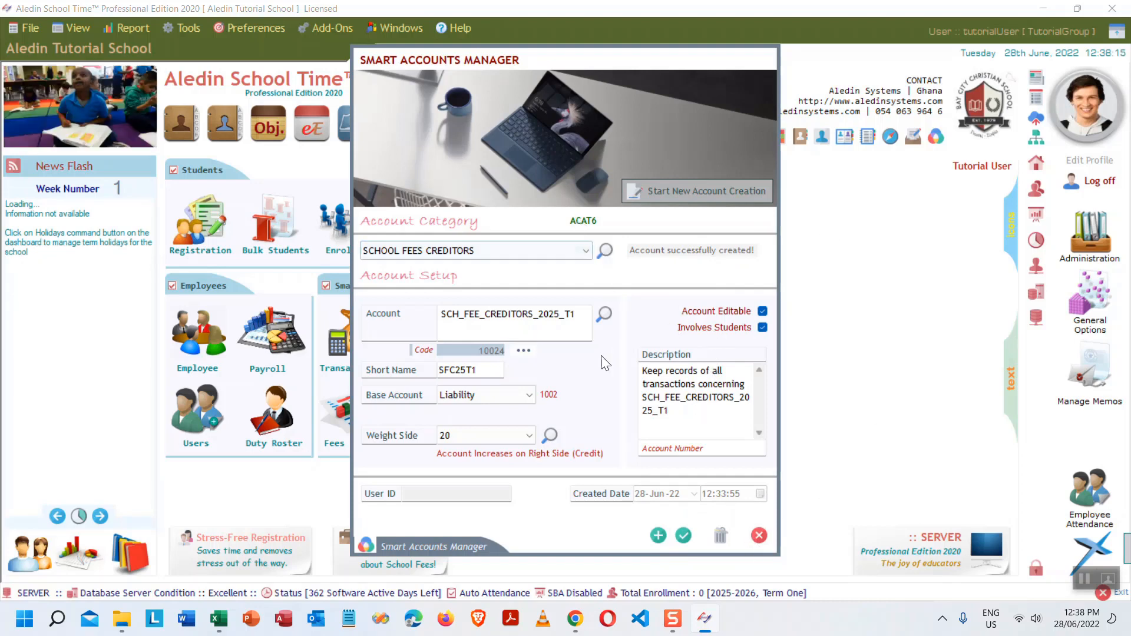
pyautogui.click(606, 314)
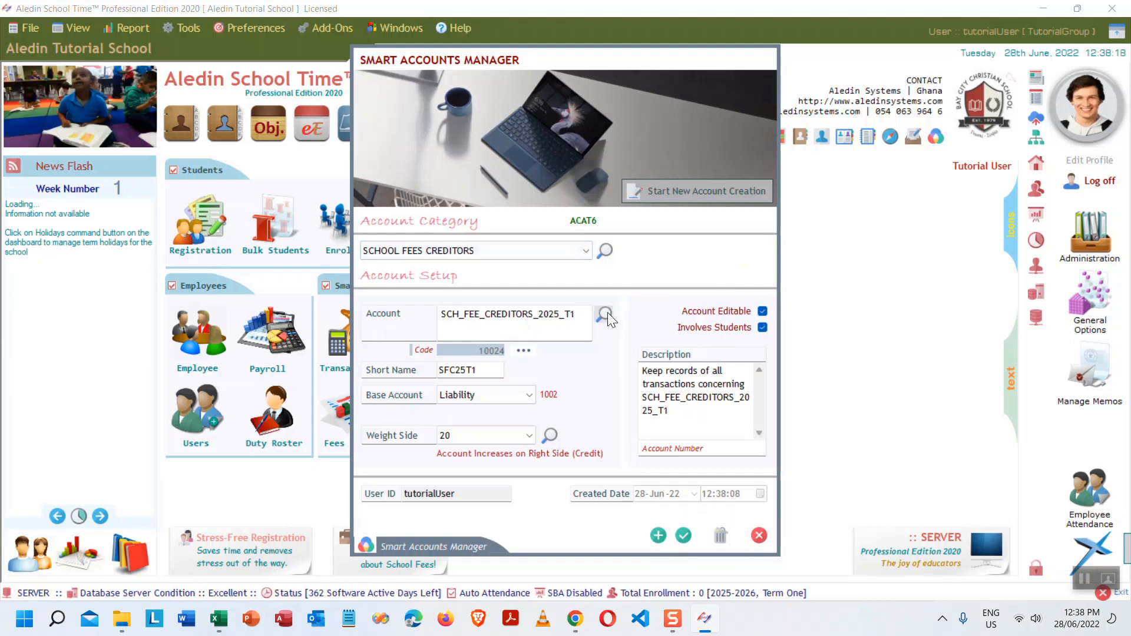
pyautogui.click(759, 535)
pyautogui.click(436, 333)
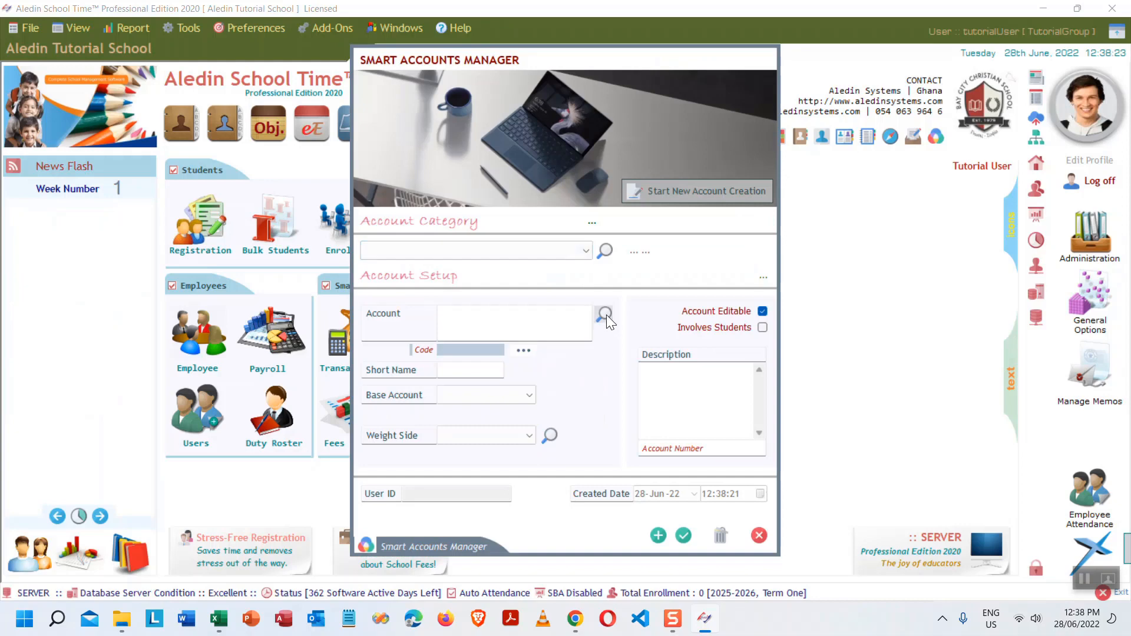
# - Review all 17 accounts, including the three 2025_T1 ones, then close the Smart Accounts Manager
pyautogui.click(605, 314)
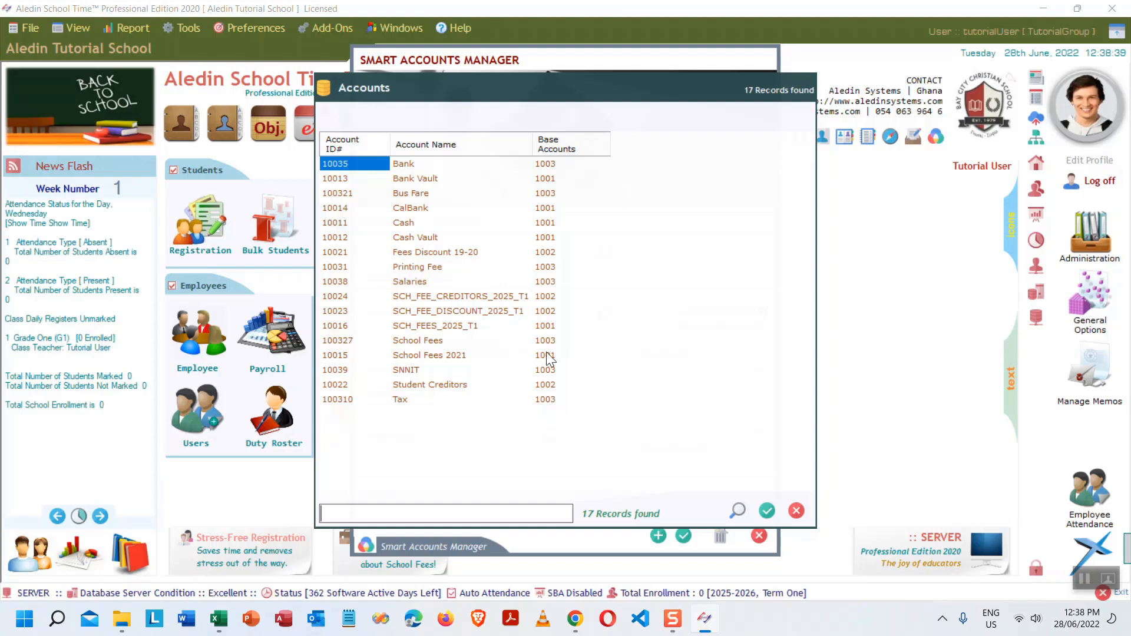
pyautogui.click(795, 511)
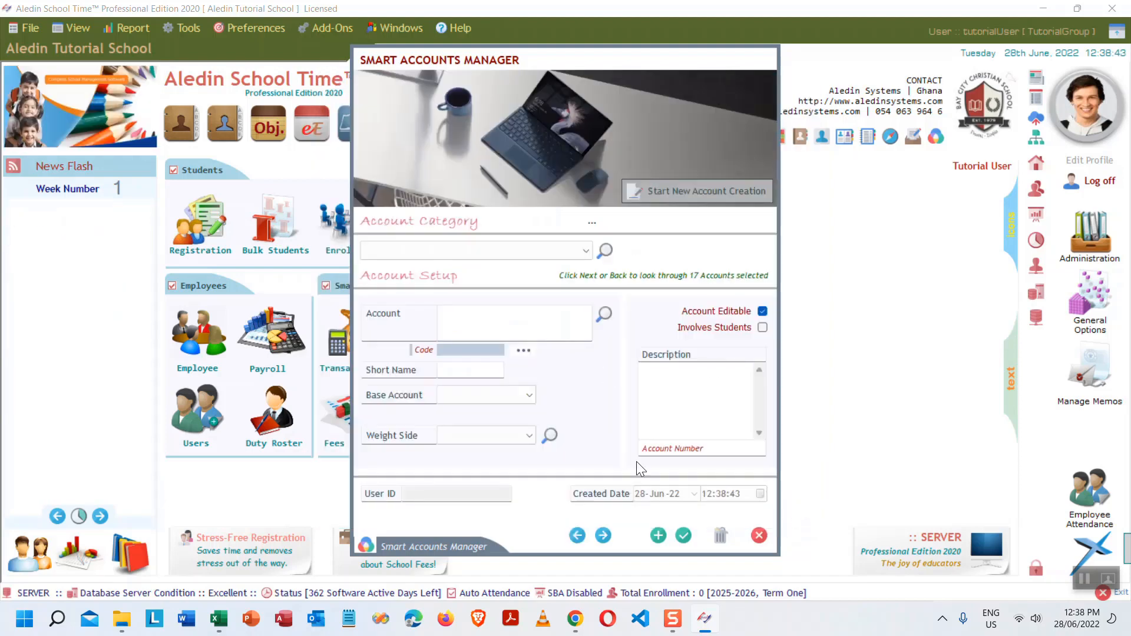
pyautogui.click(758, 535)
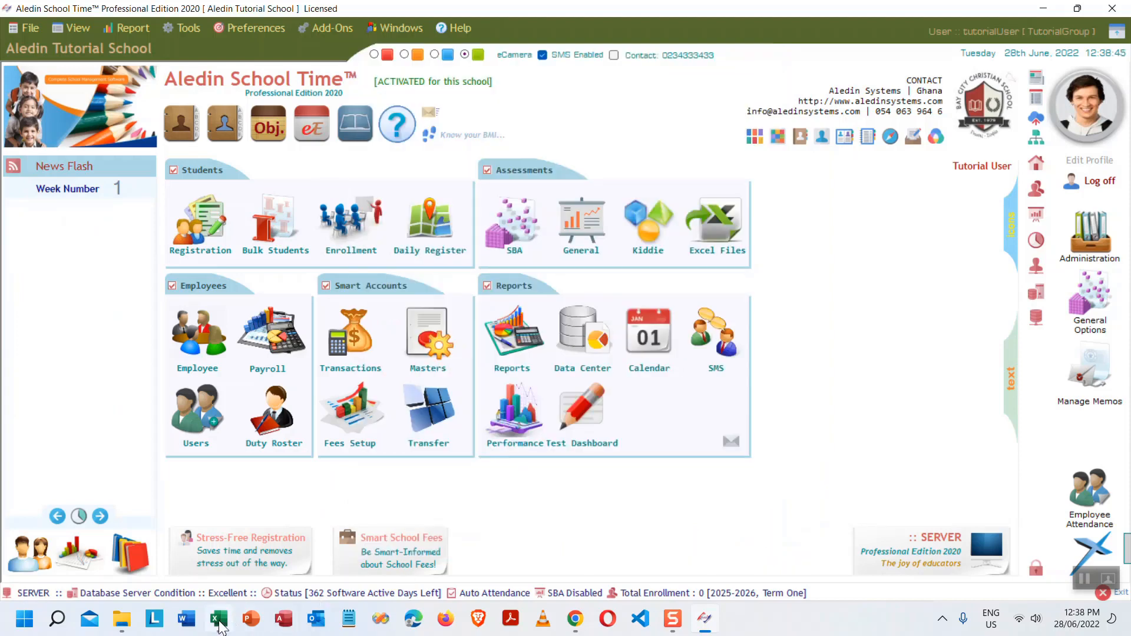
# - Fill cell B14, 'Create school fees accounts for the current class term', light blue
pyautogui.click(219, 618)
pyautogui.click(239, 354)
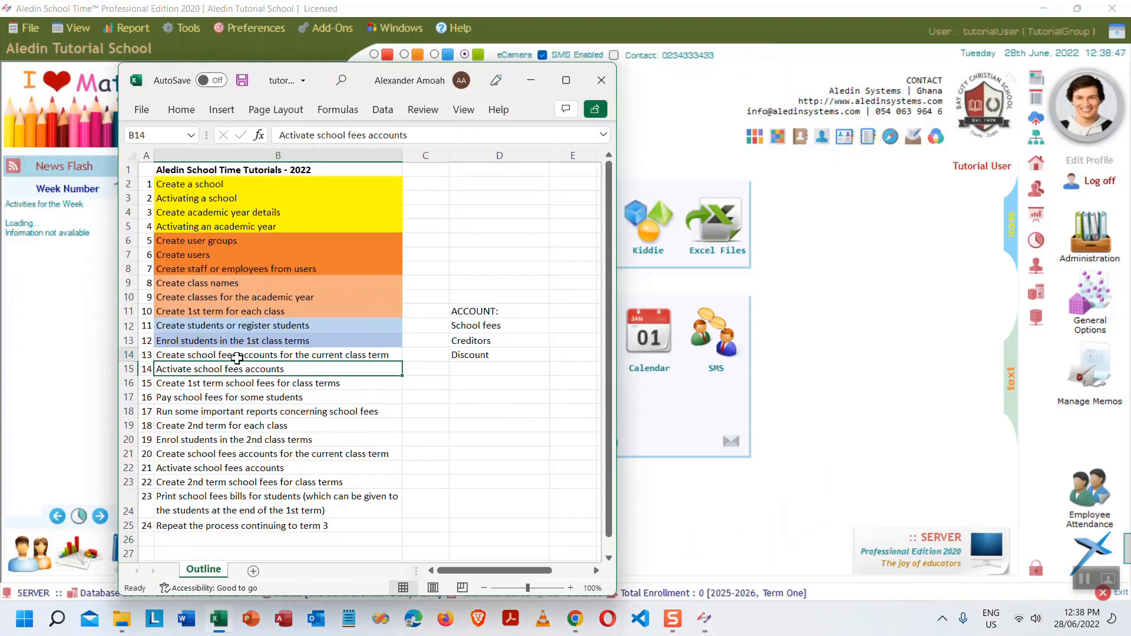
pyautogui.click(186, 112)
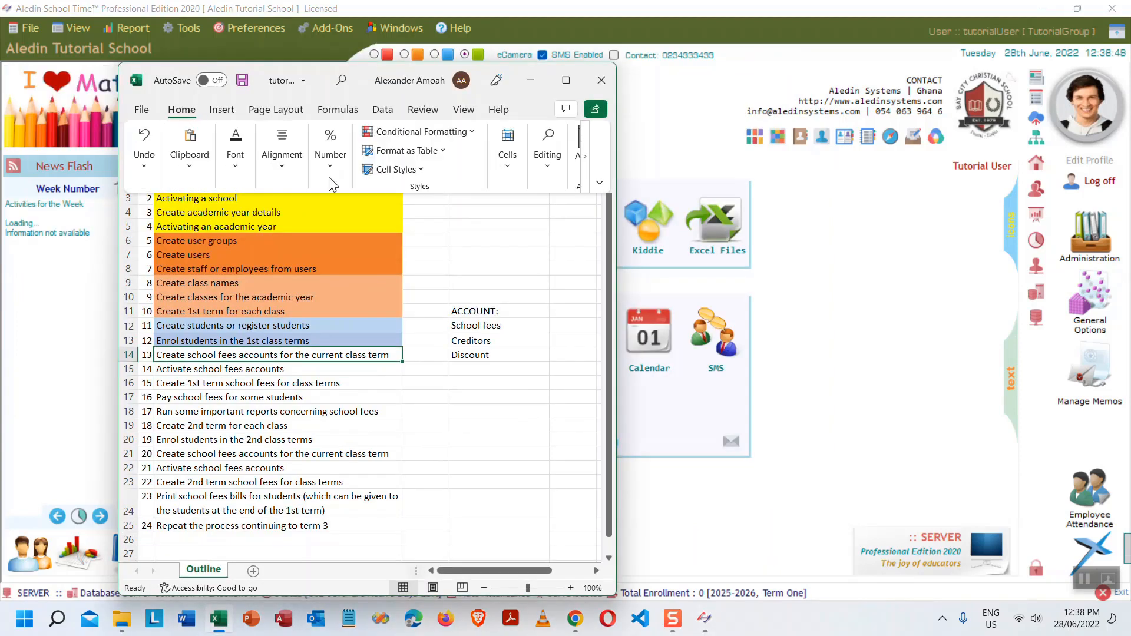
pyautogui.click(236, 165)
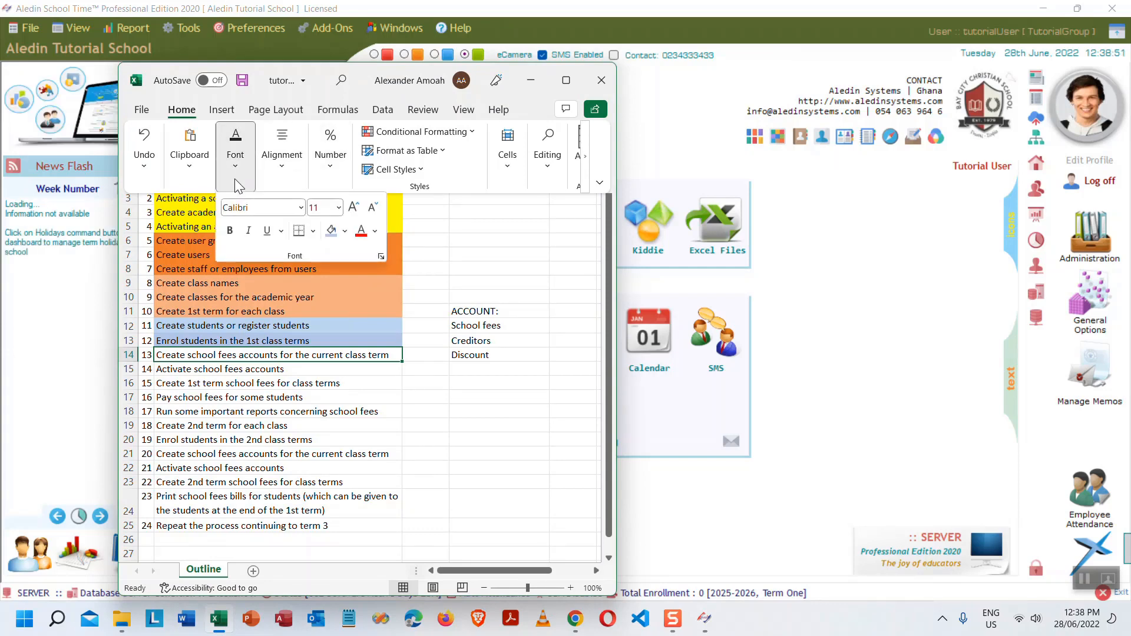
pyautogui.click(345, 231)
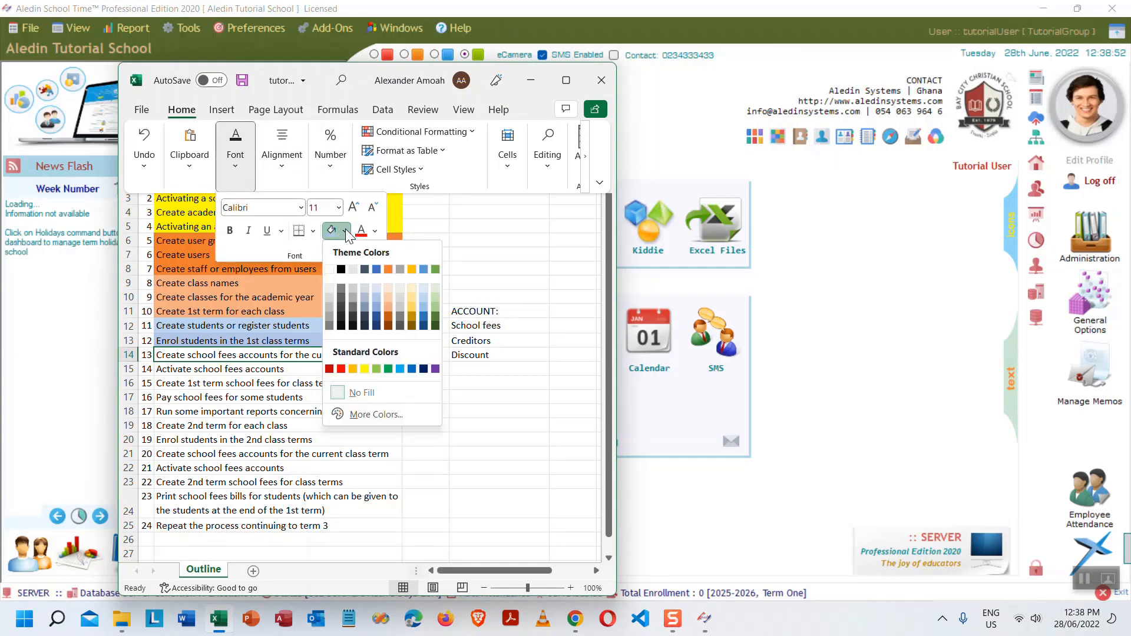
pyautogui.click(423, 270)
pyautogui.press('Escape')
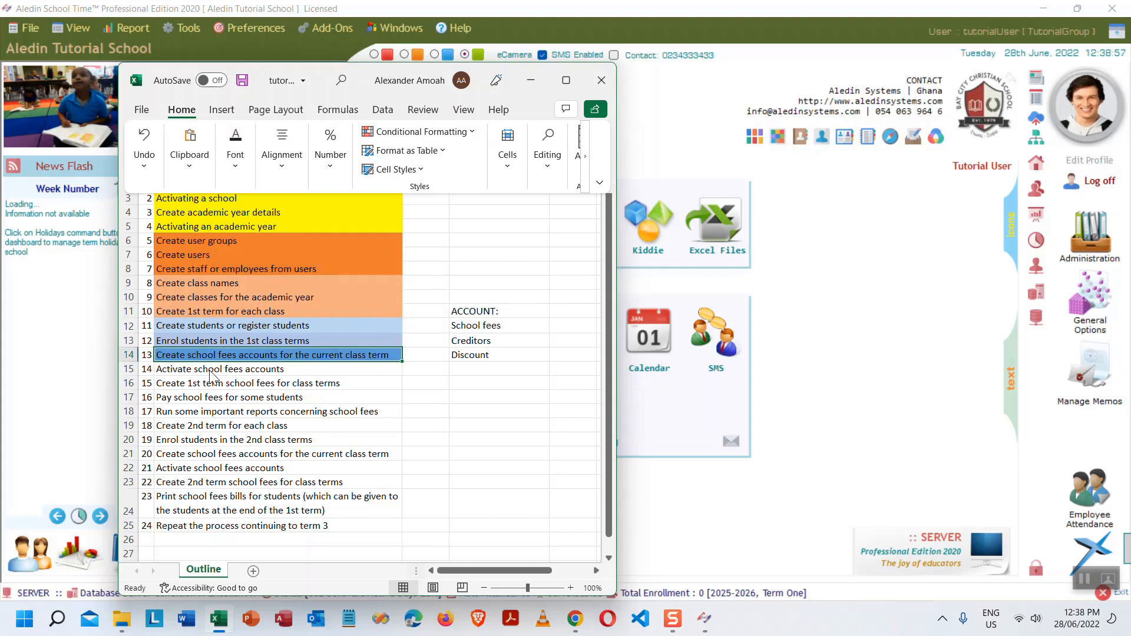
pyautogui.press('Escape')
pyautogui.click(233, 369)
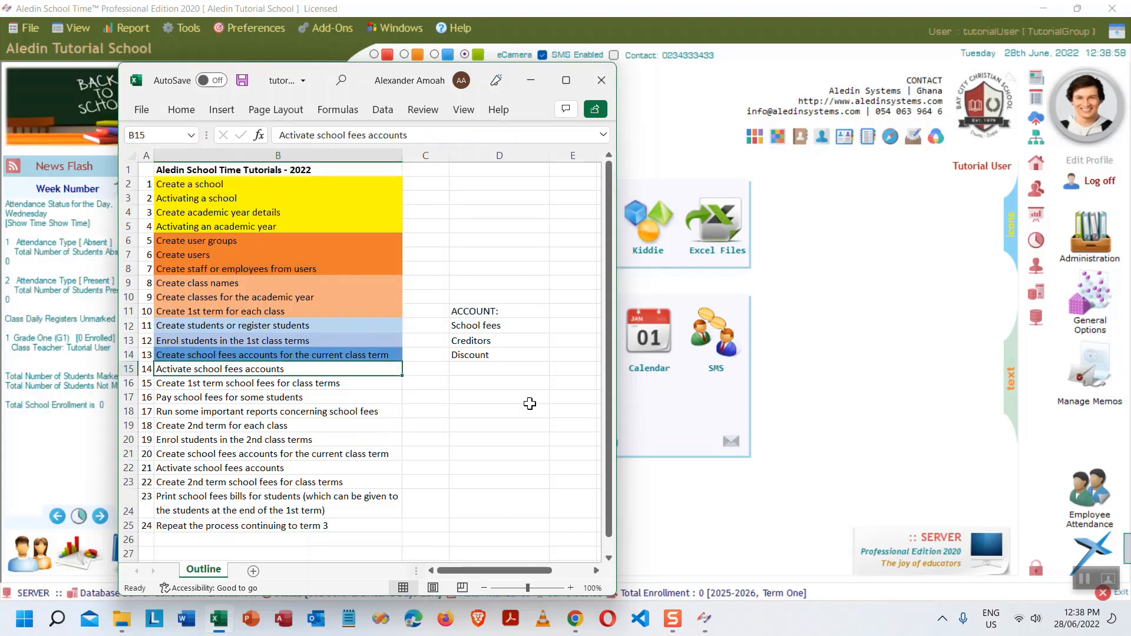
pyautogui.click(531, 80)
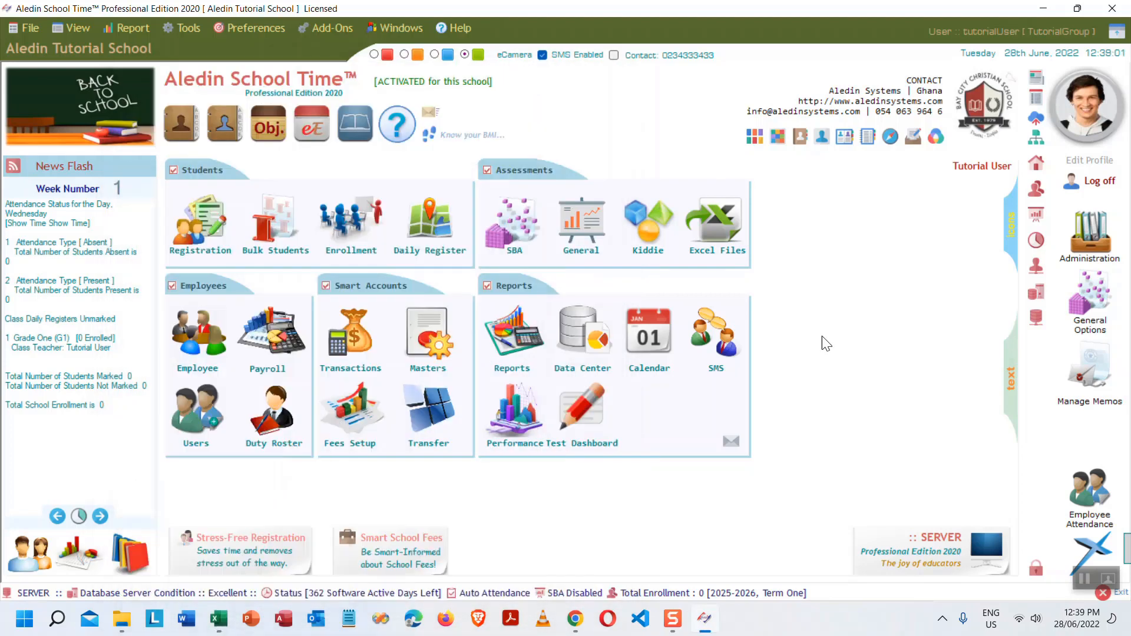
# - Set School Fees and Discount to SCH_FEES_2025_T1 and Student Credit to SCH_FEE_CREDITORS_2025_T1, then save
pyautogui.moveTo(1036, 164)
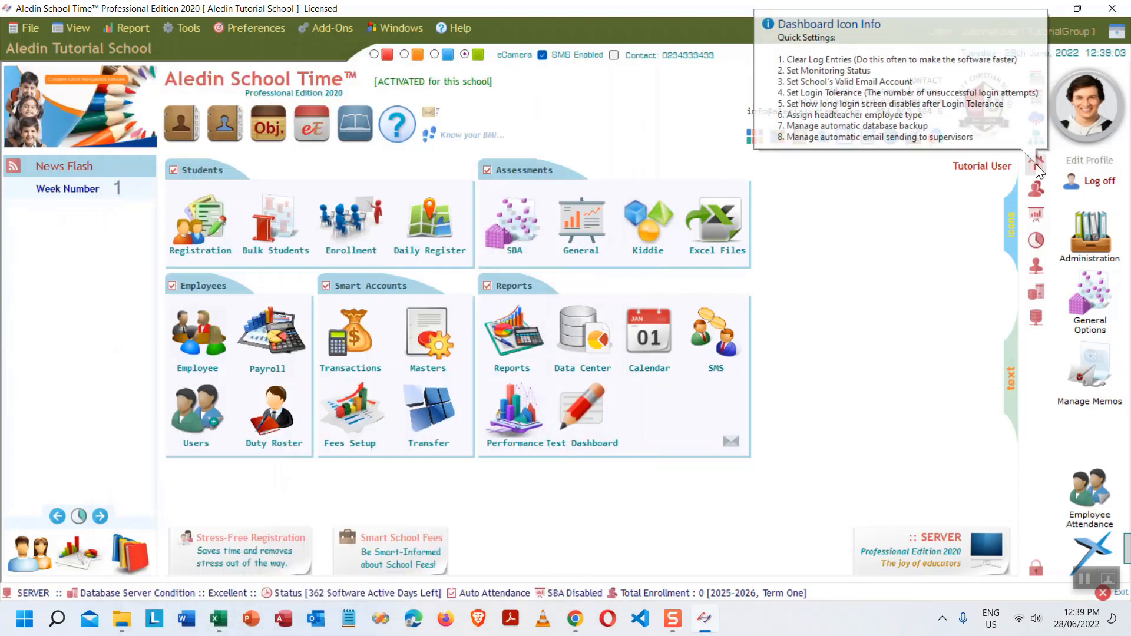
pyautogui.click(1033, 163)
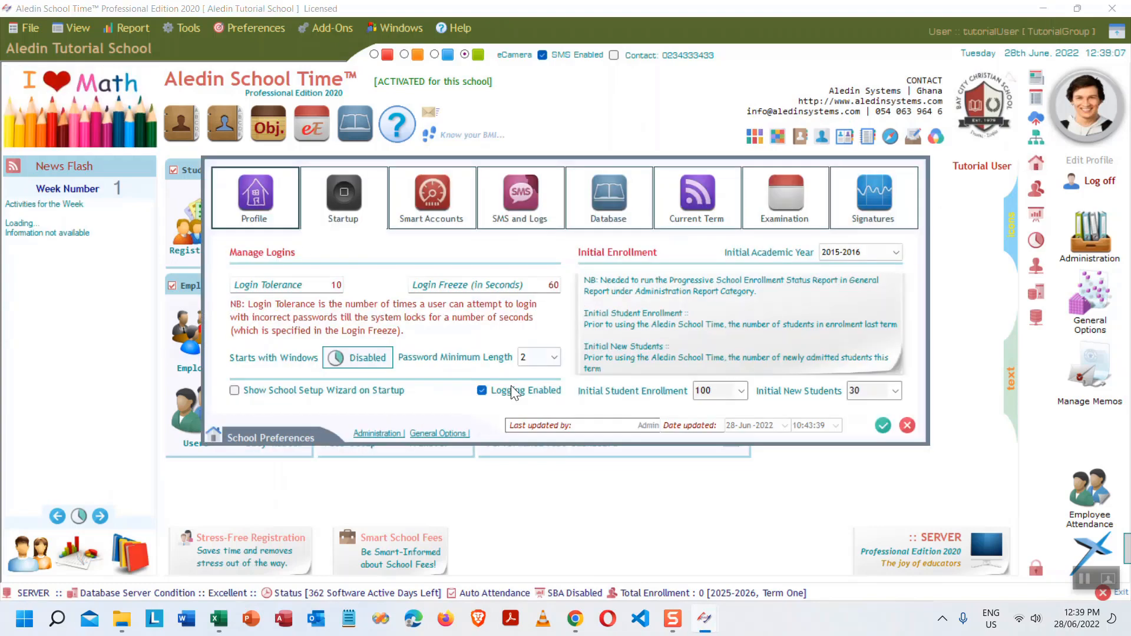
pyautogui.click(424, 200)
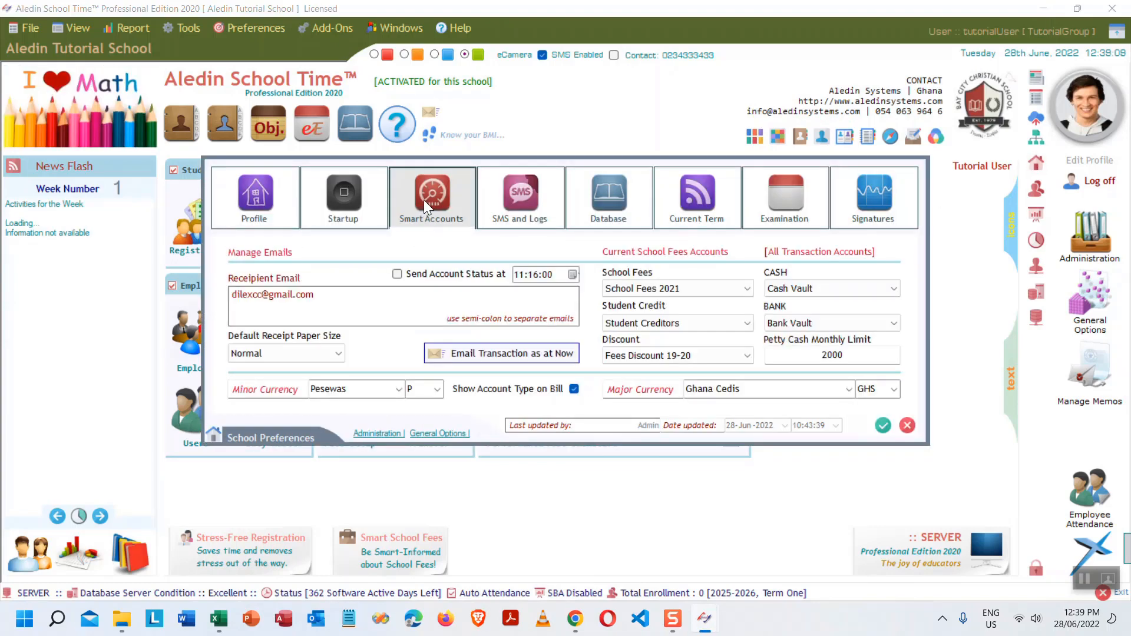
pyautogui.click(748, 289)
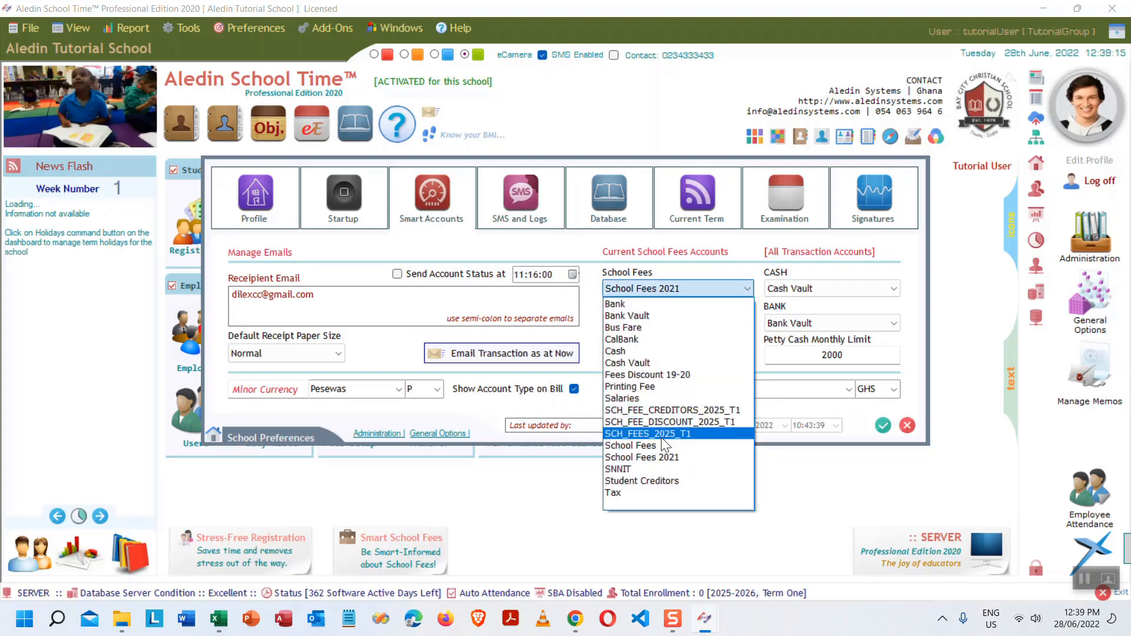
pyautogui.click(678, 434)
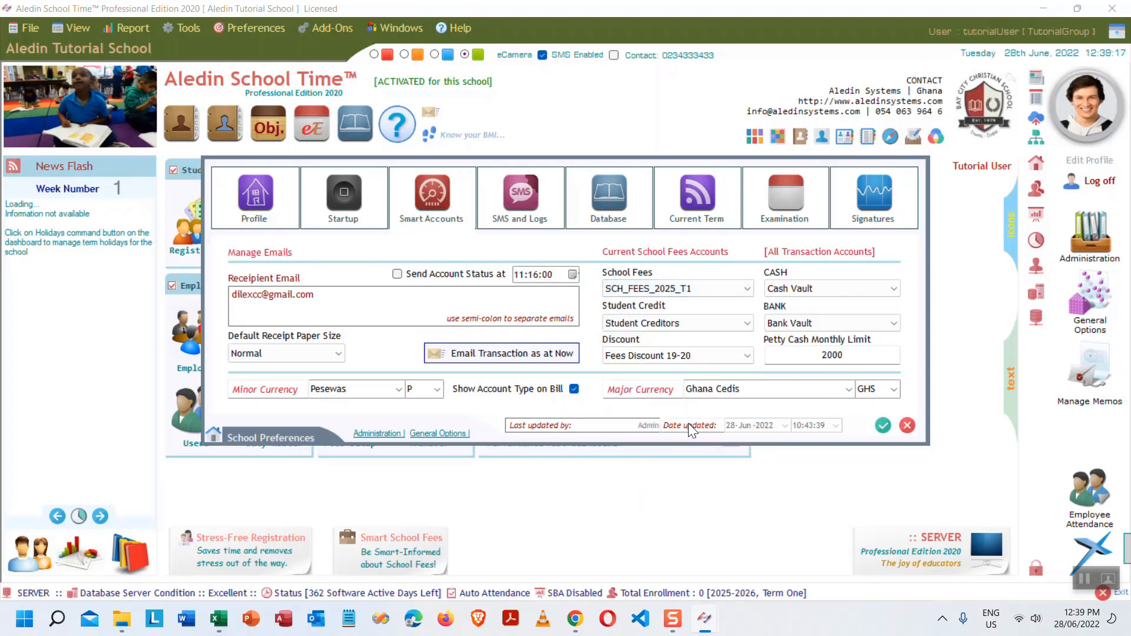
pyautogui.click(748, 324)
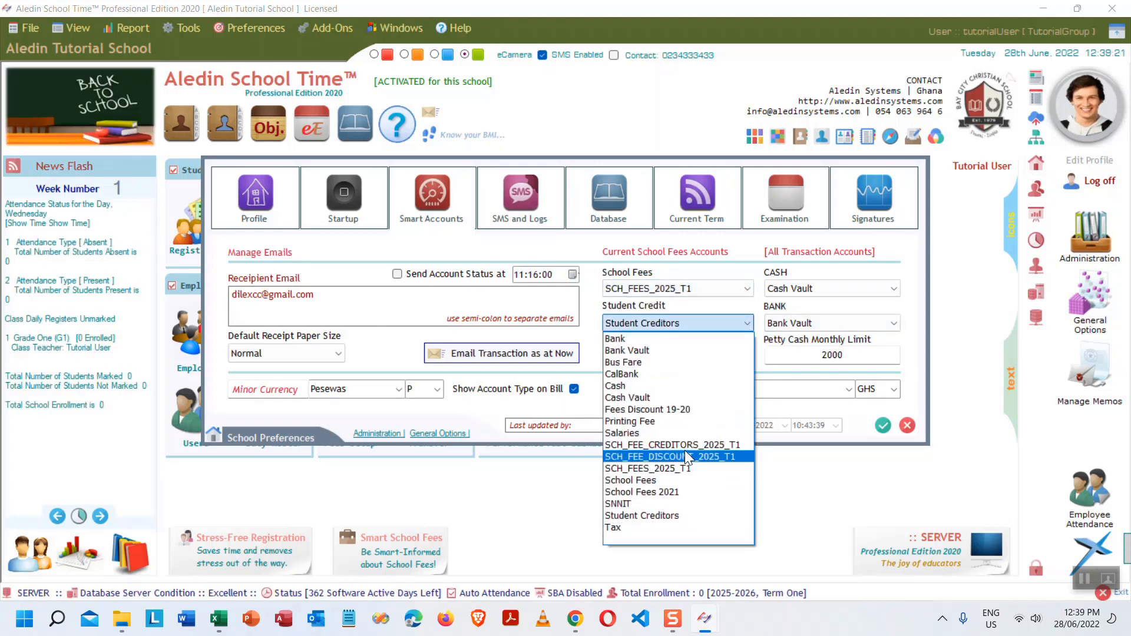
pyautogui.click(704, 443)
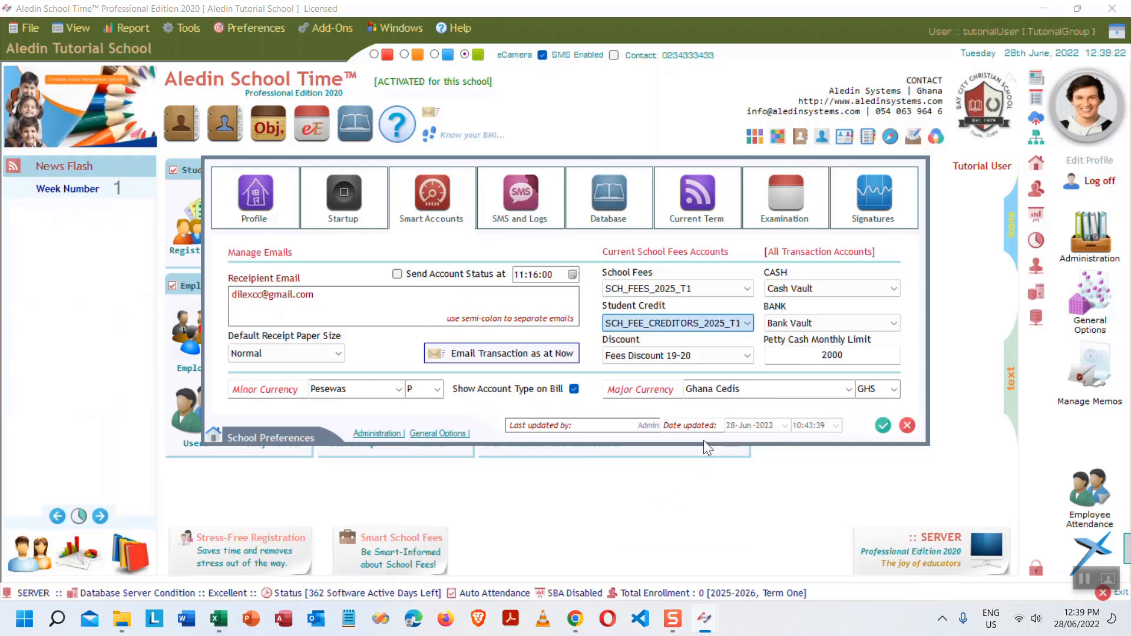
pyautogui.click(745, 353)
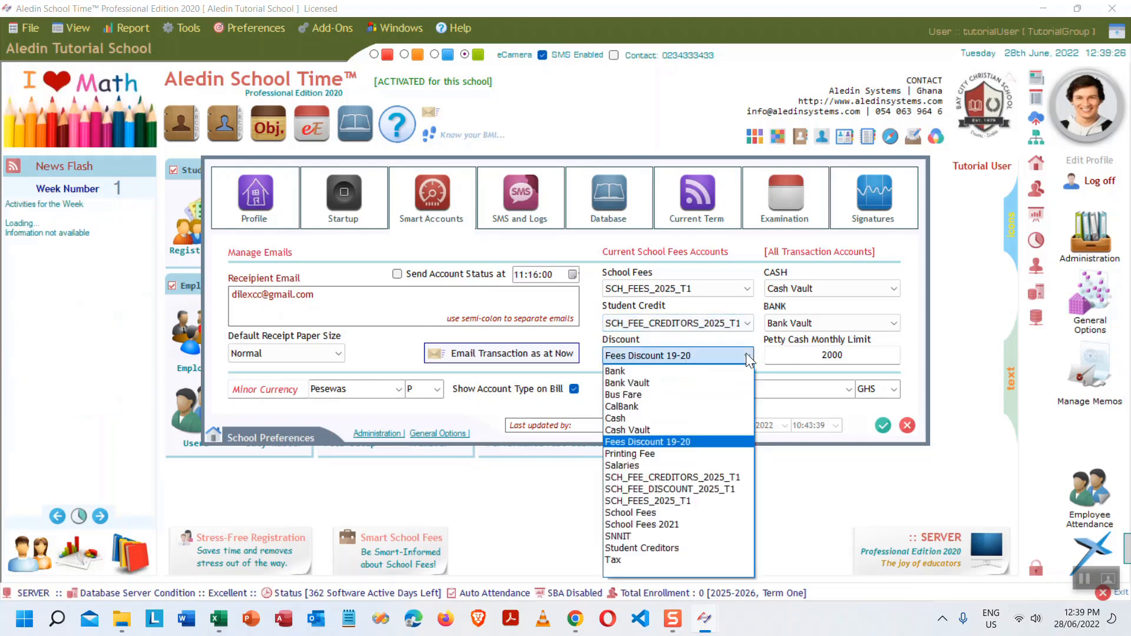
pyautogui.click(692, 502)
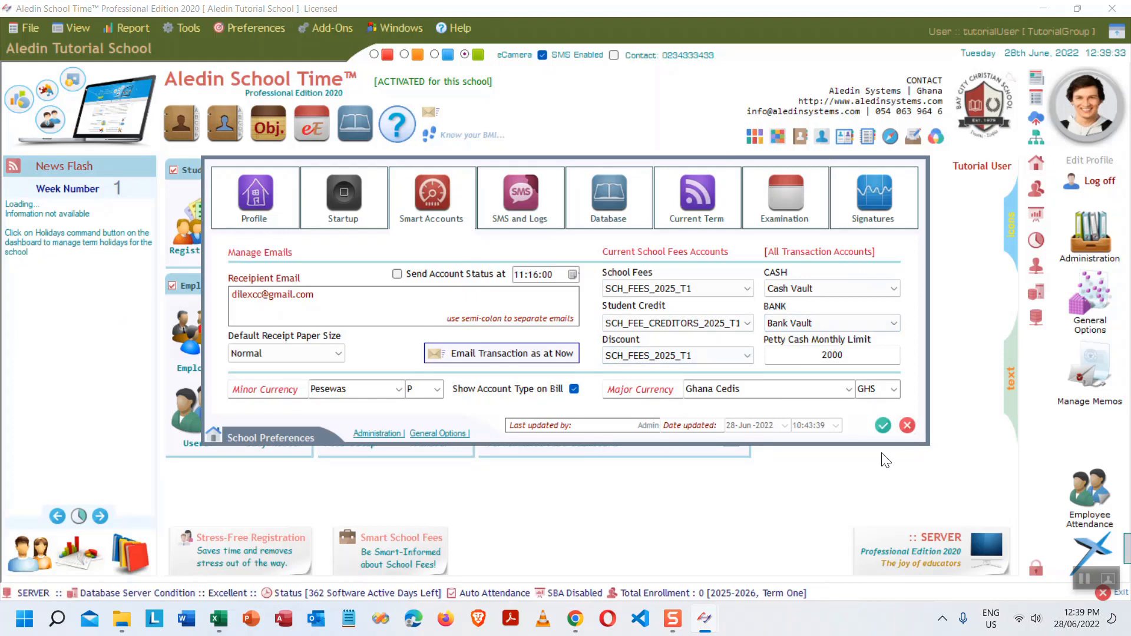
pyautogui.click(882, 425)
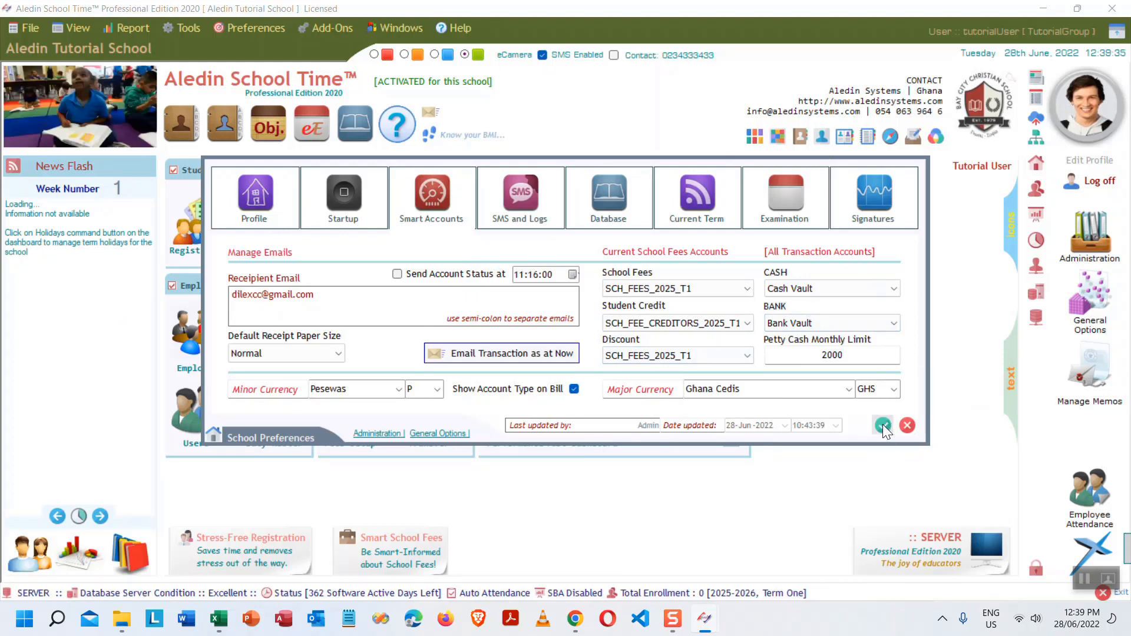
# - Fill cell B15, 'Activate school fees accounts', blue in the Excel outline
pyautogui.click(217, 620)
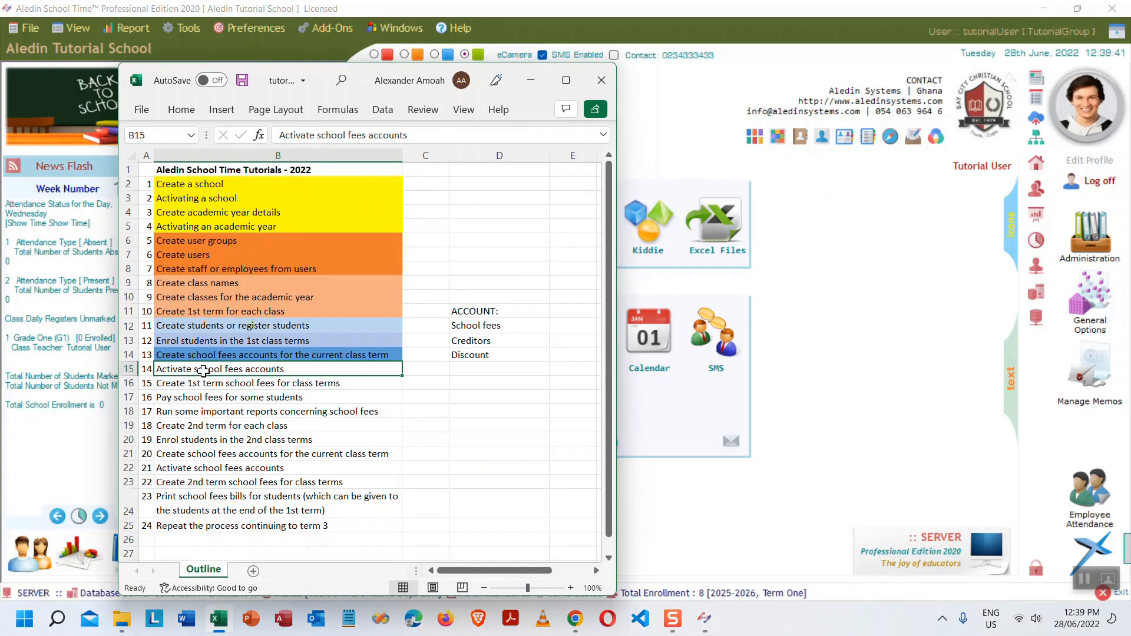
pyautogui.click(191, 116)
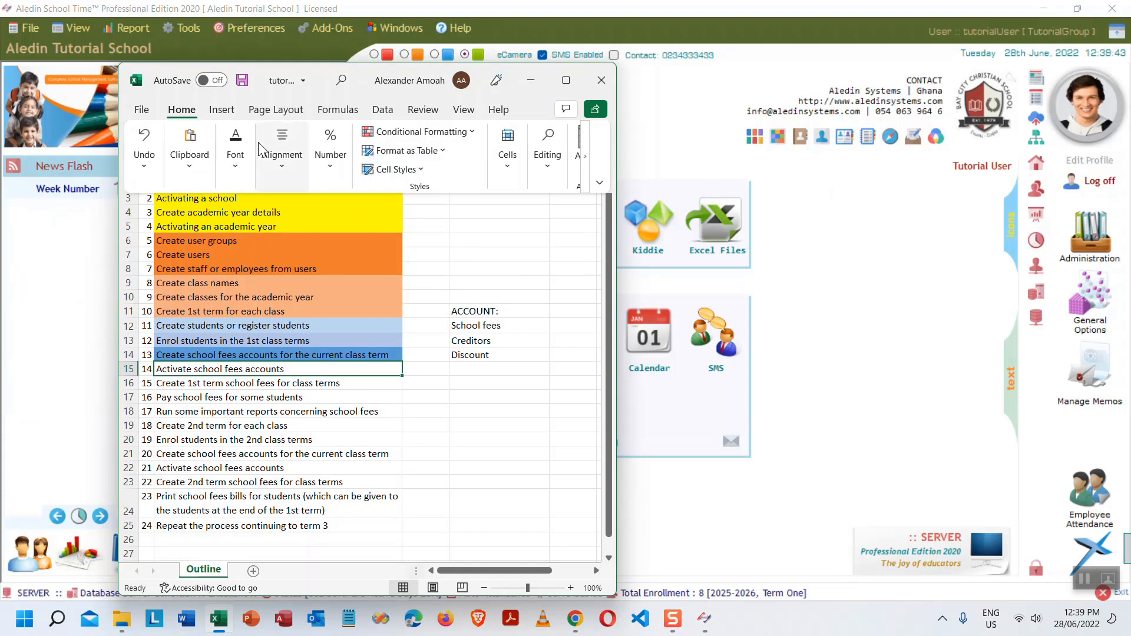
pyautogui.click(238, 171)
pyautogui.click(331, 234)
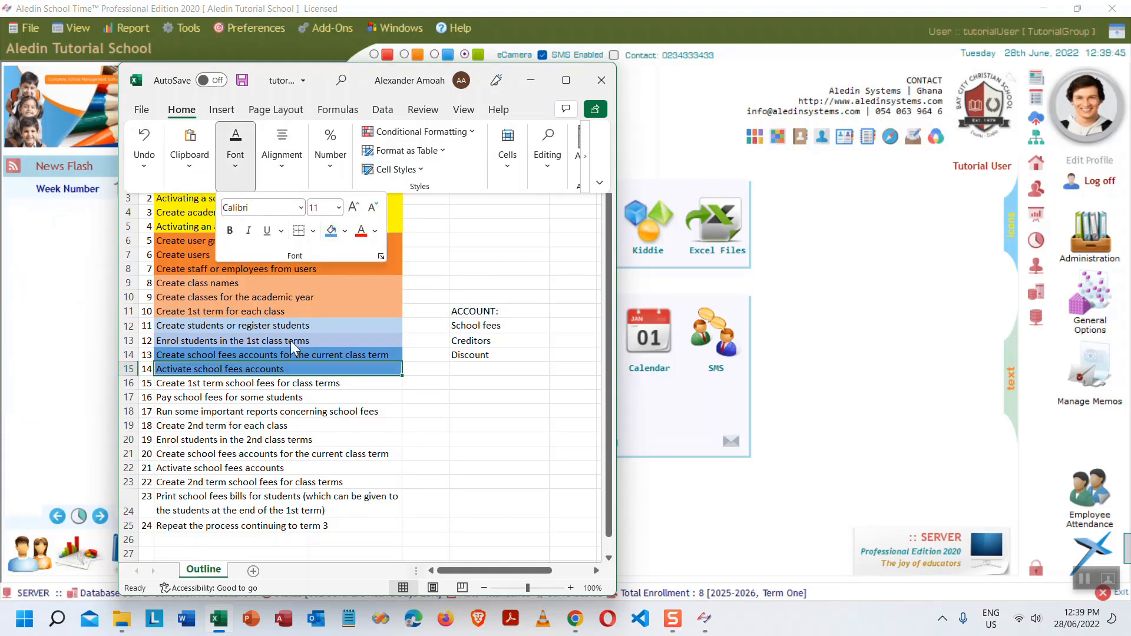
pyautogui.click(193, 391)
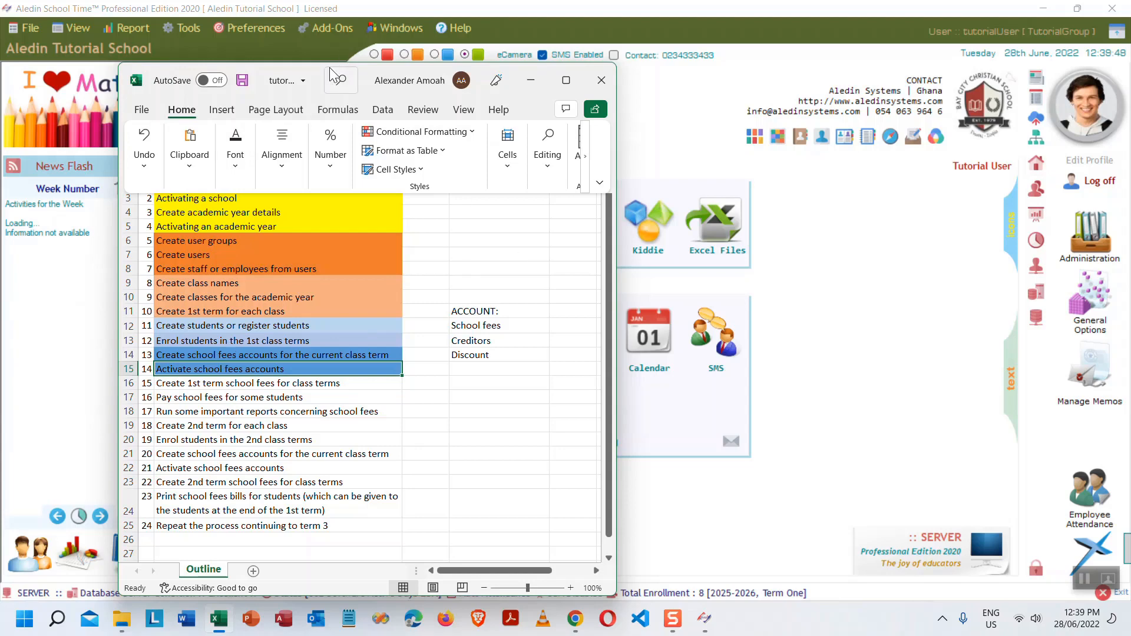
pyautogui.click(487, 436)
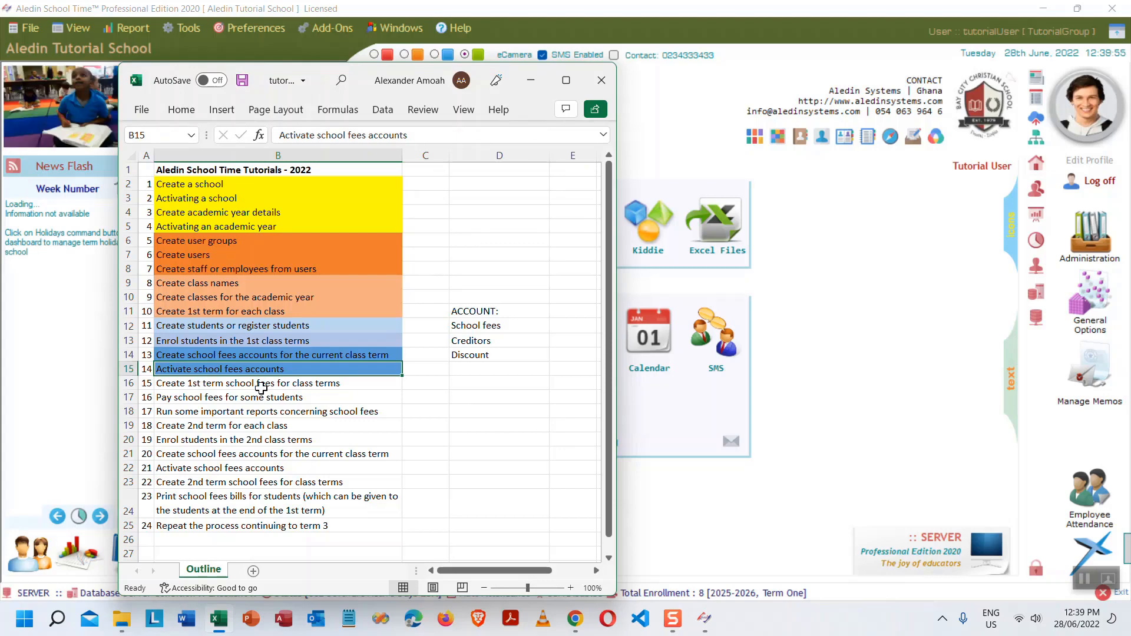
pyautogui.click(348, 383)
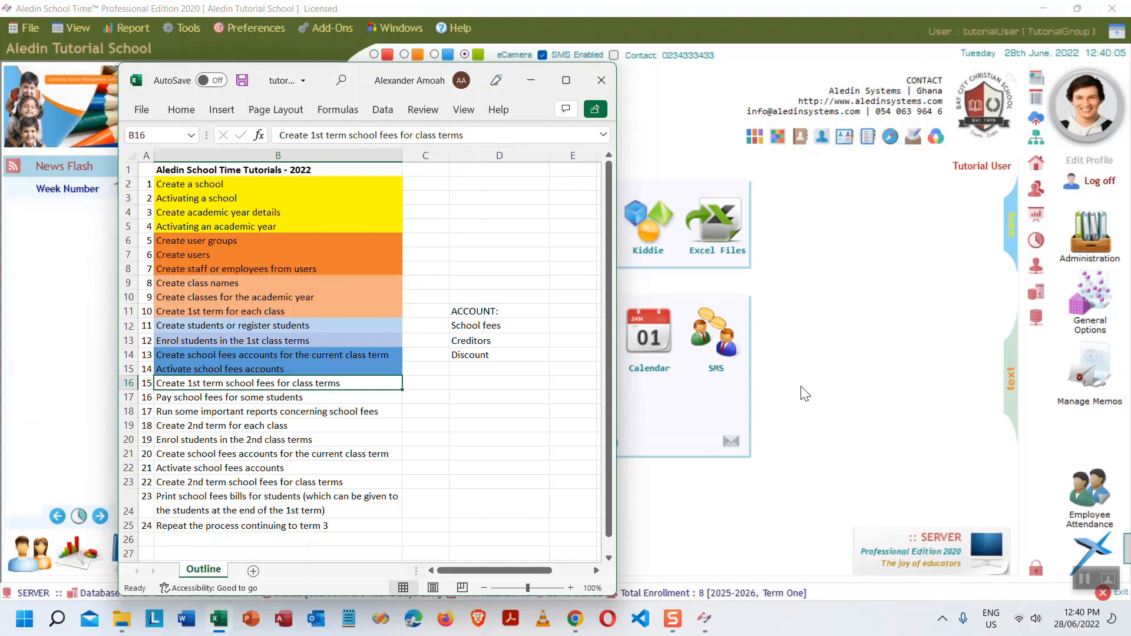
pyautogui.hotkey('alt', 'Tab')
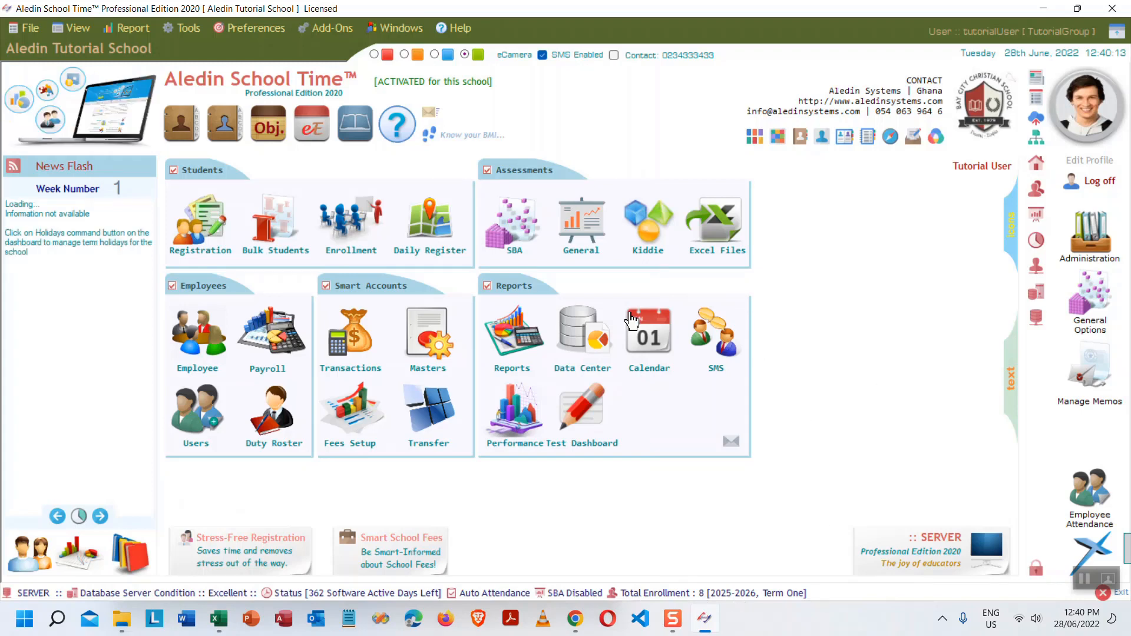
# - Load the term fee setup for class term GR1T1A25 and browse the fee name list
pyautogui.click(366, 421)
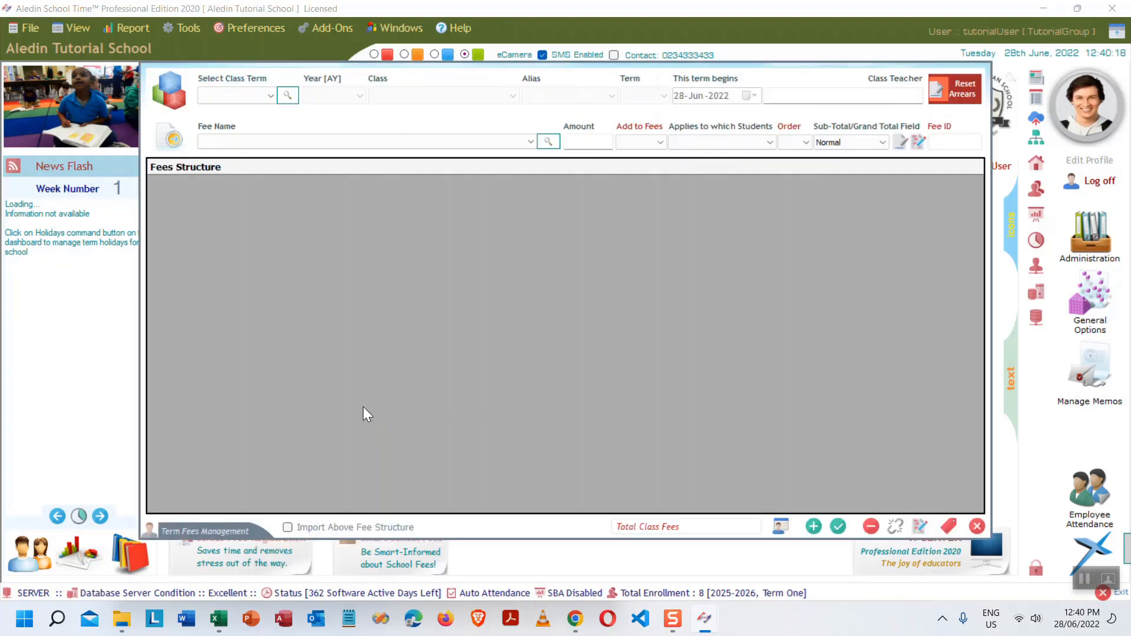
pyautogui.click(270, 95)
pyautogui.click(234, 111)
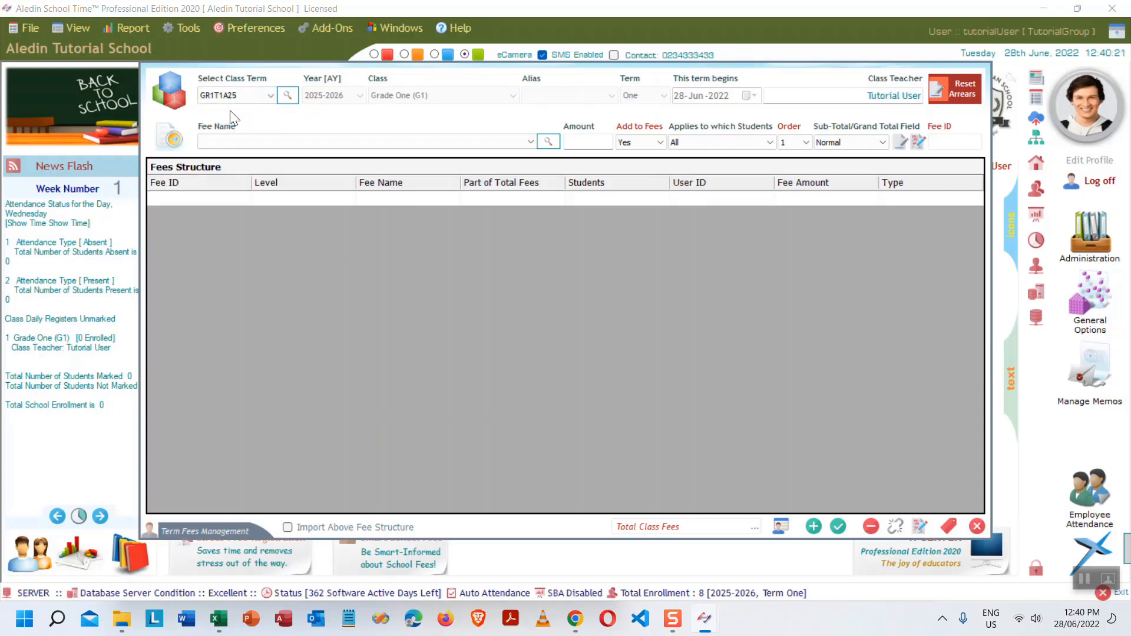
pyautogui.click(288, 96)
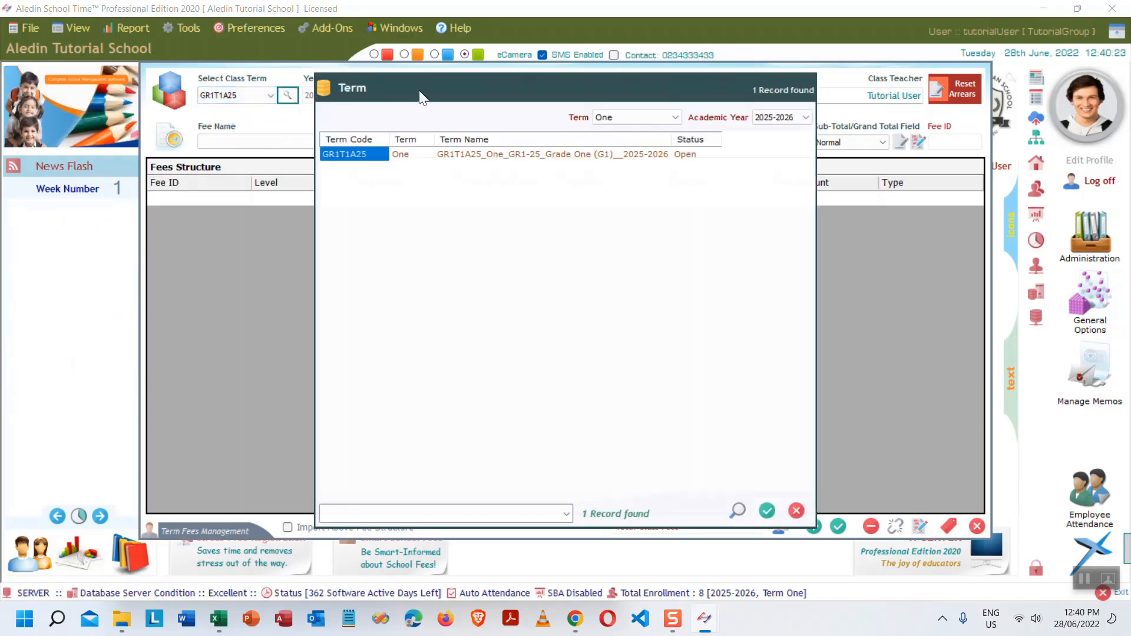
pyautogui.doubleClick(496, 156)
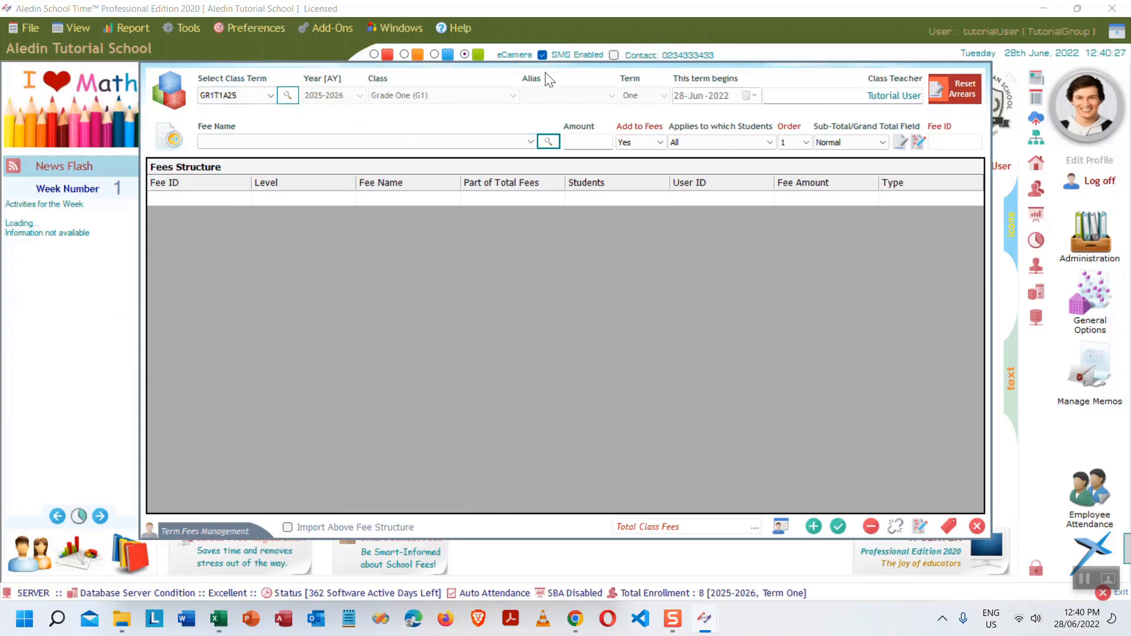
pyautogui.click(532, 143)
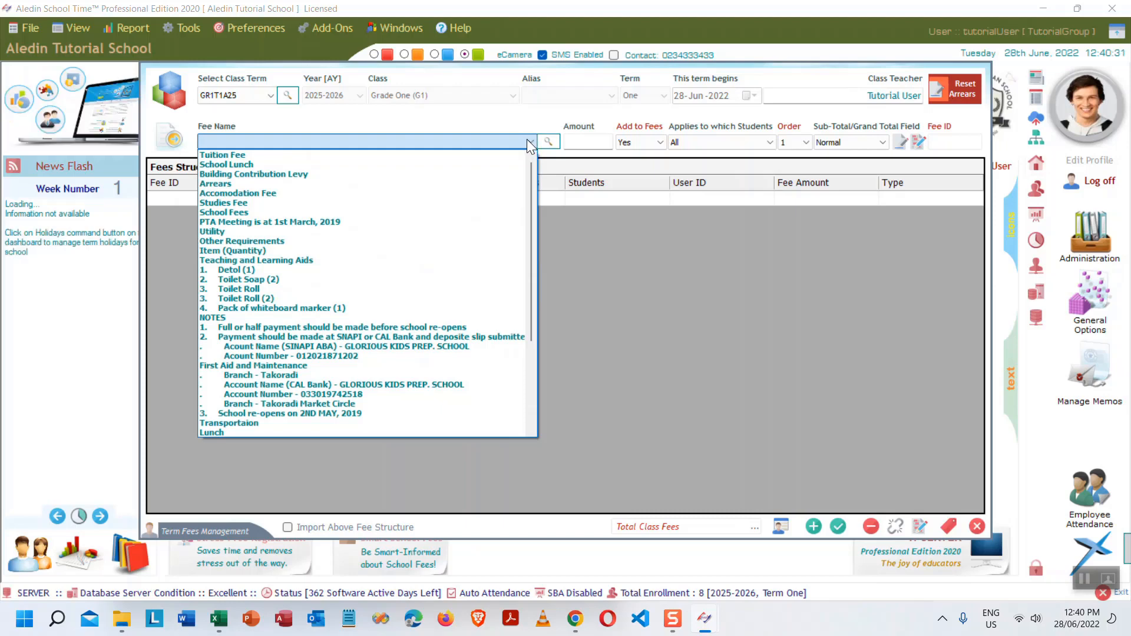
pyautogui.scroll(-5, 412, 333)
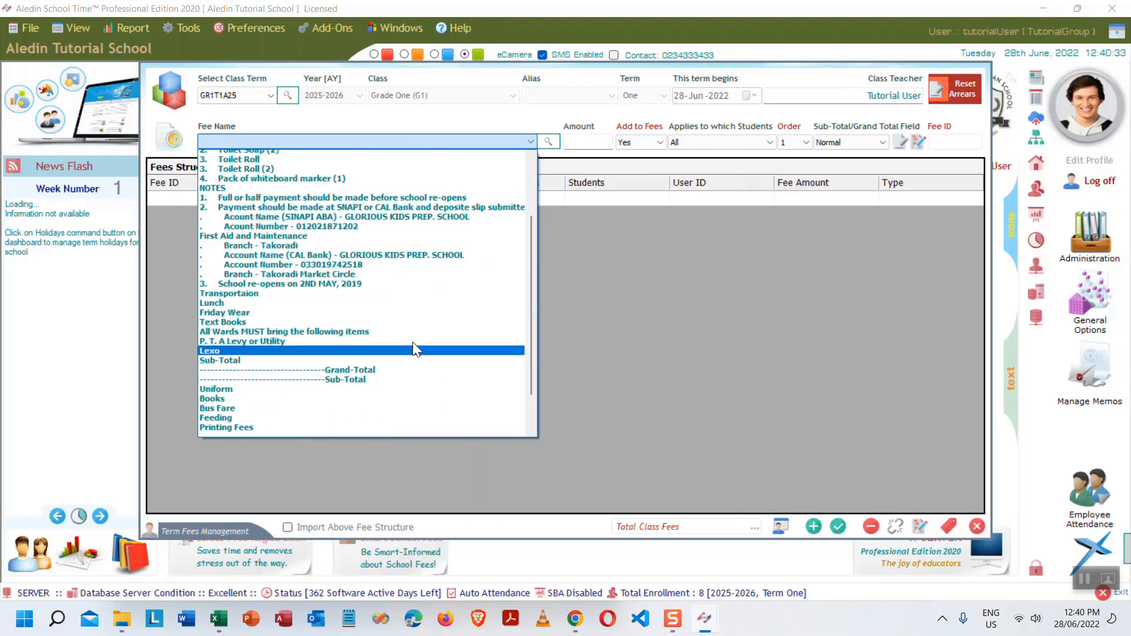
pyautogui.scroll(2, 416, 353)
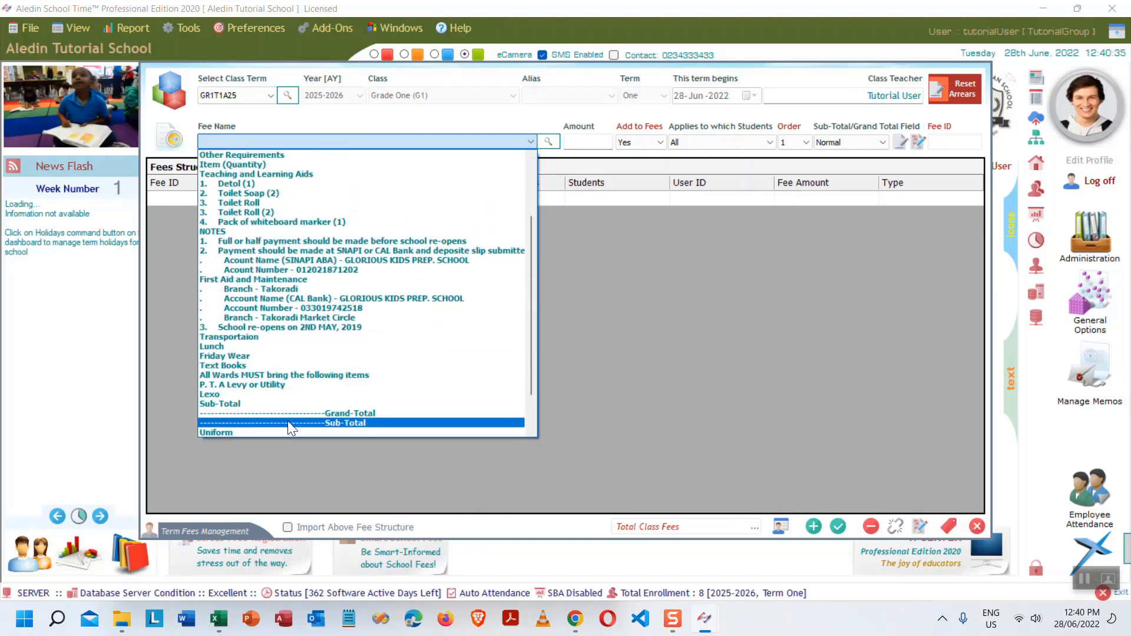
pyautogui.scroll(2, 327, 323)
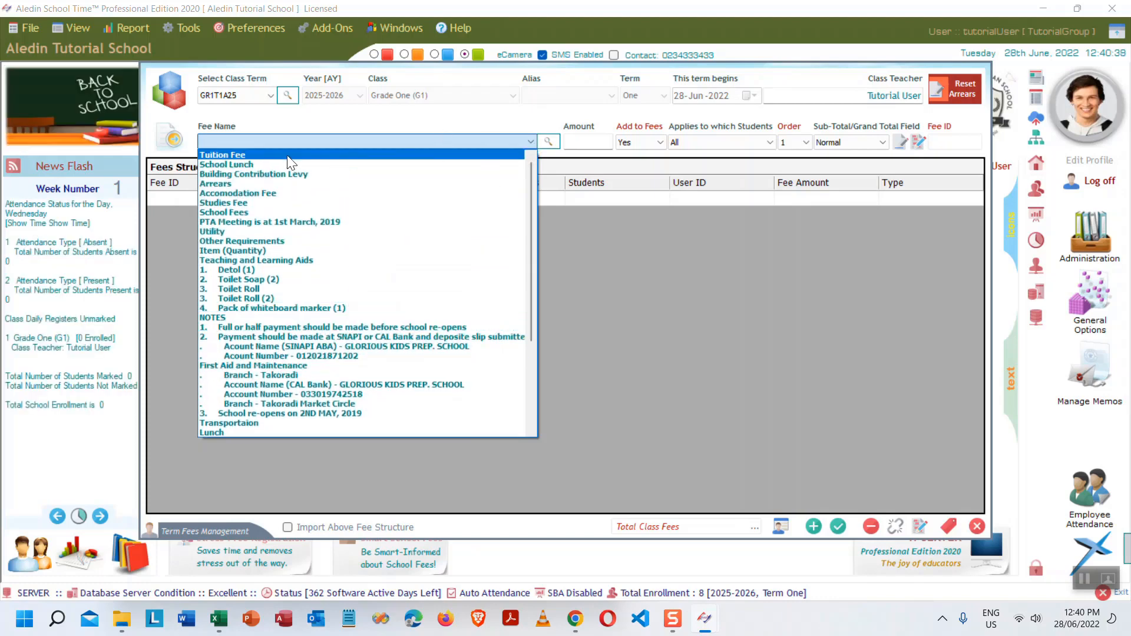
# - Add a Normal-type Tuition Fee of 500 for all students
pyautogui.click(235, 156)
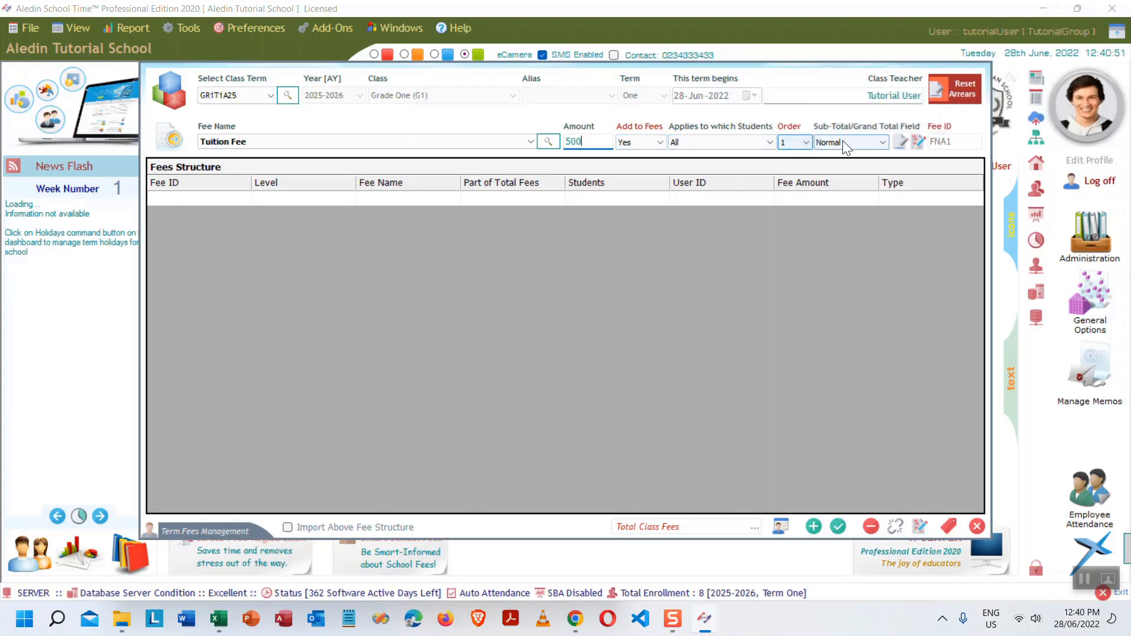
pyautogui.click(882, 142)
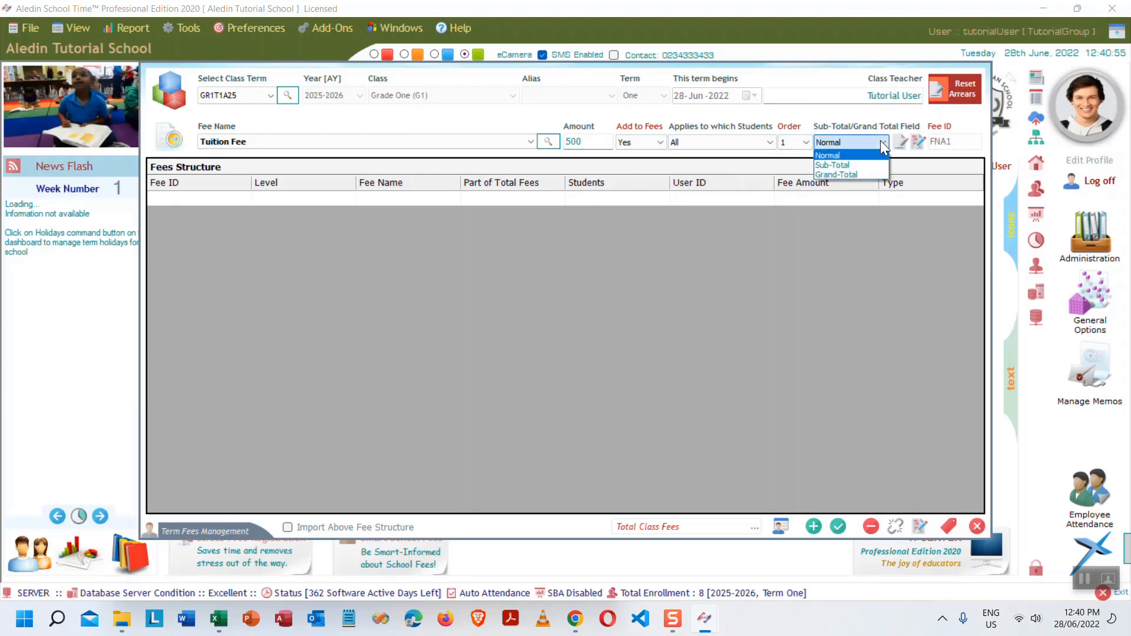
pyautogui.click(882, 143)
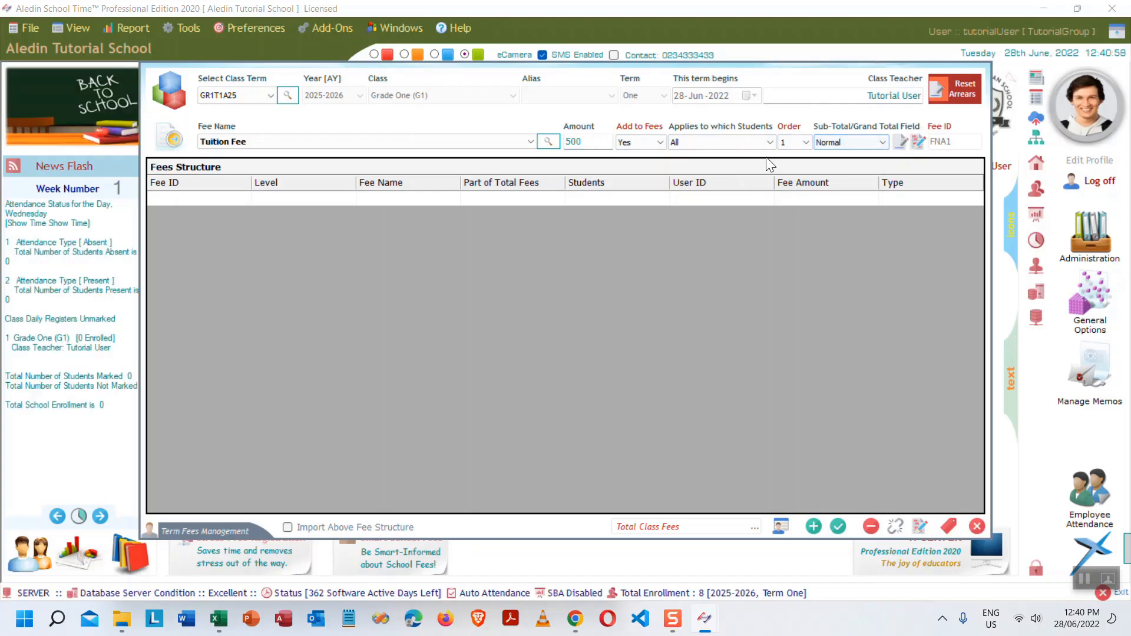
pyautogui.click(814, 526)
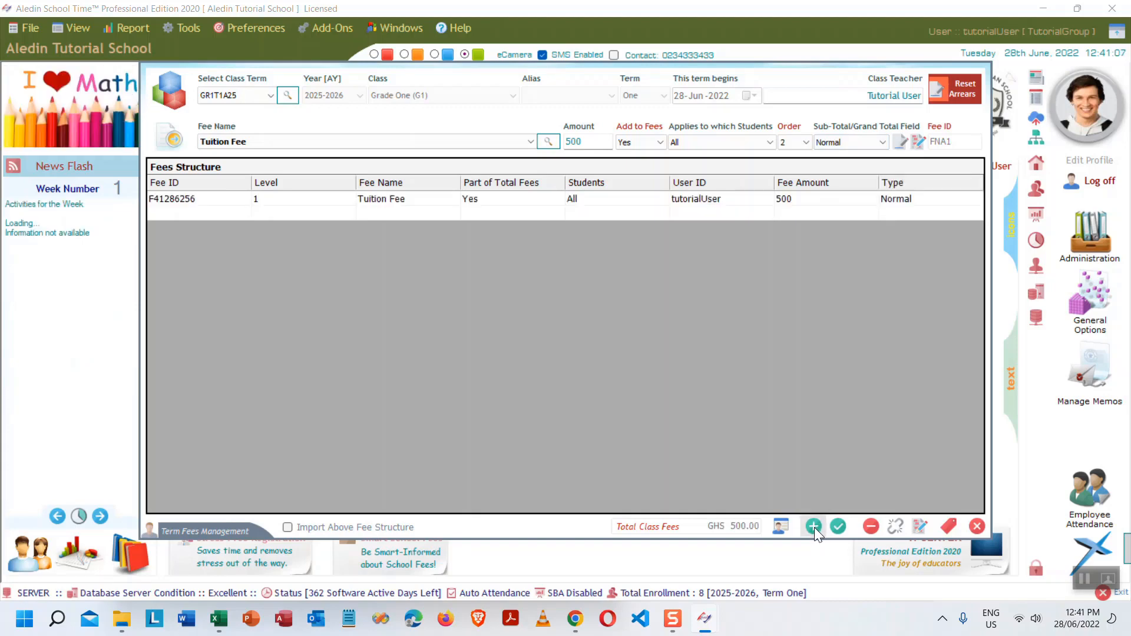
# - Add a Utility fee of 60 to the structure
pyautogui.click(530, 142)
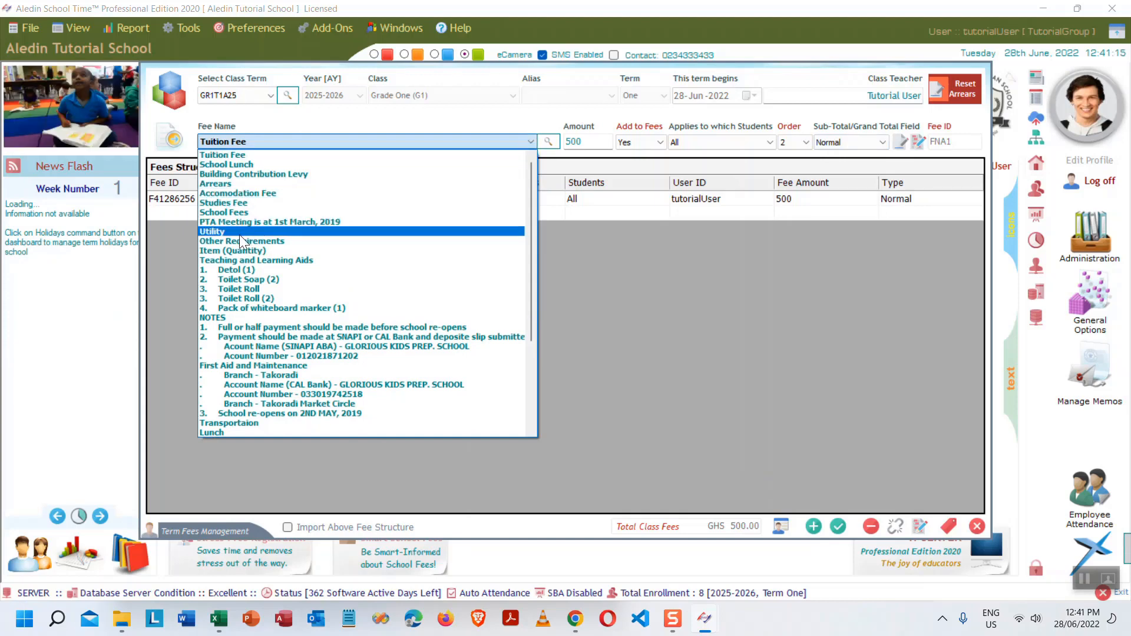
pyautogui.click(255, 231)
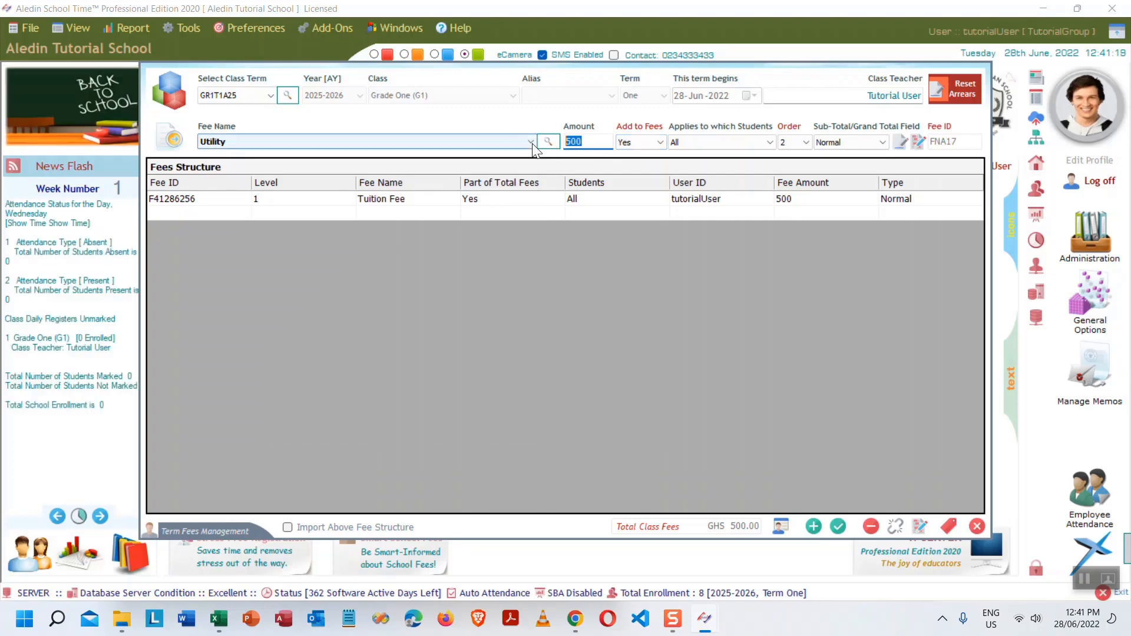
pyautogui.write('60')
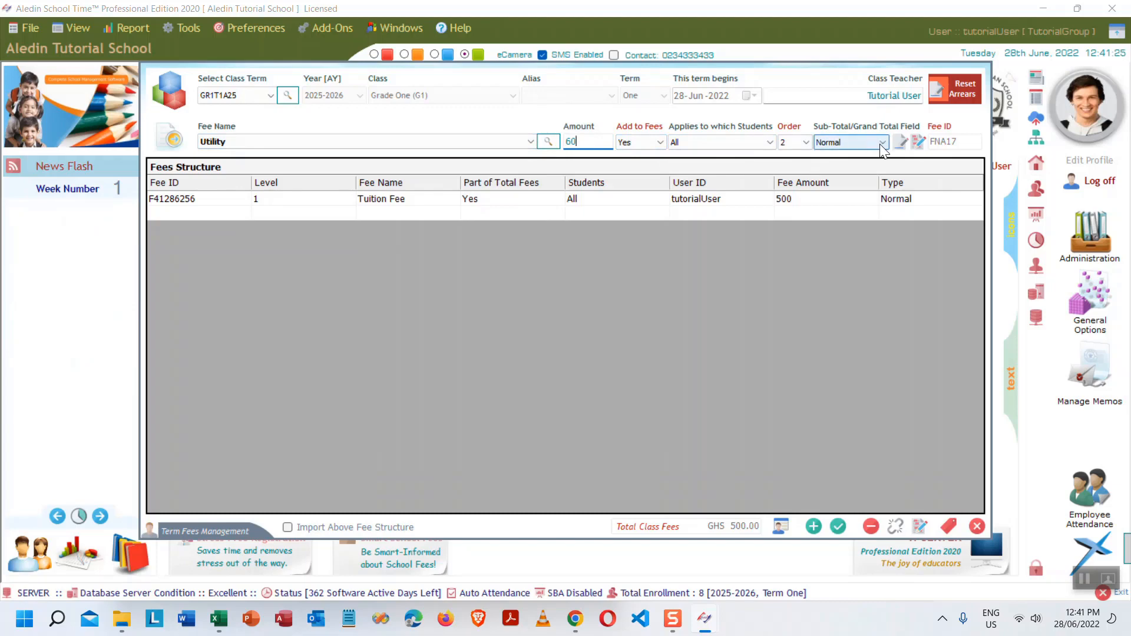
pyautogui.click(813, 526)
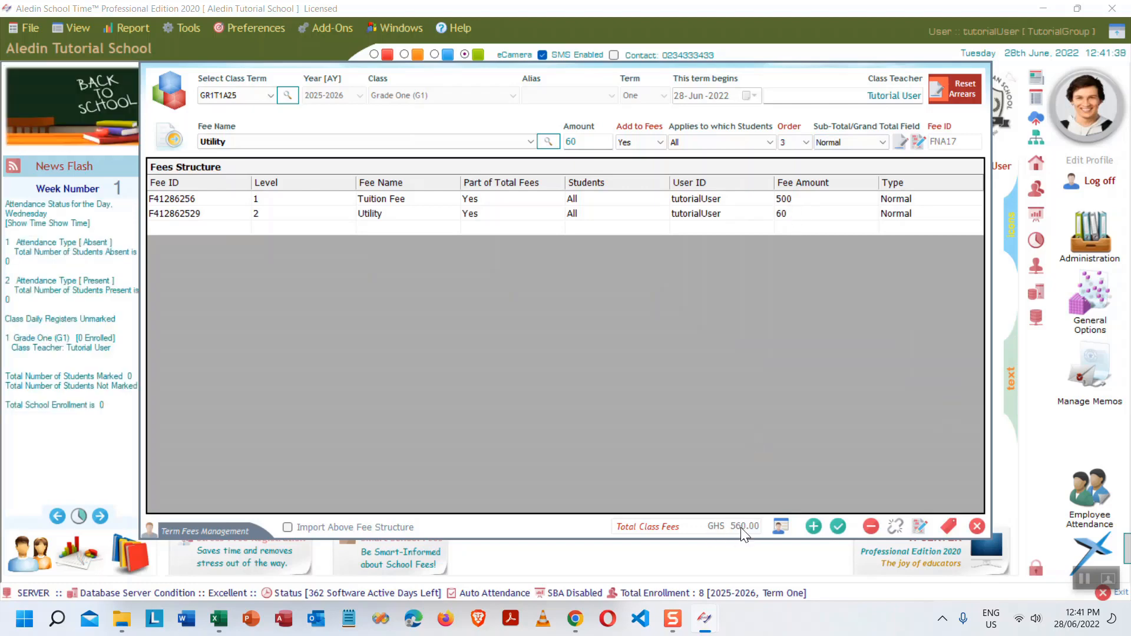
# - Add a Printing Fees line of 12, bringing the total to GHS 572.00
pyautogui.click(530, 141)
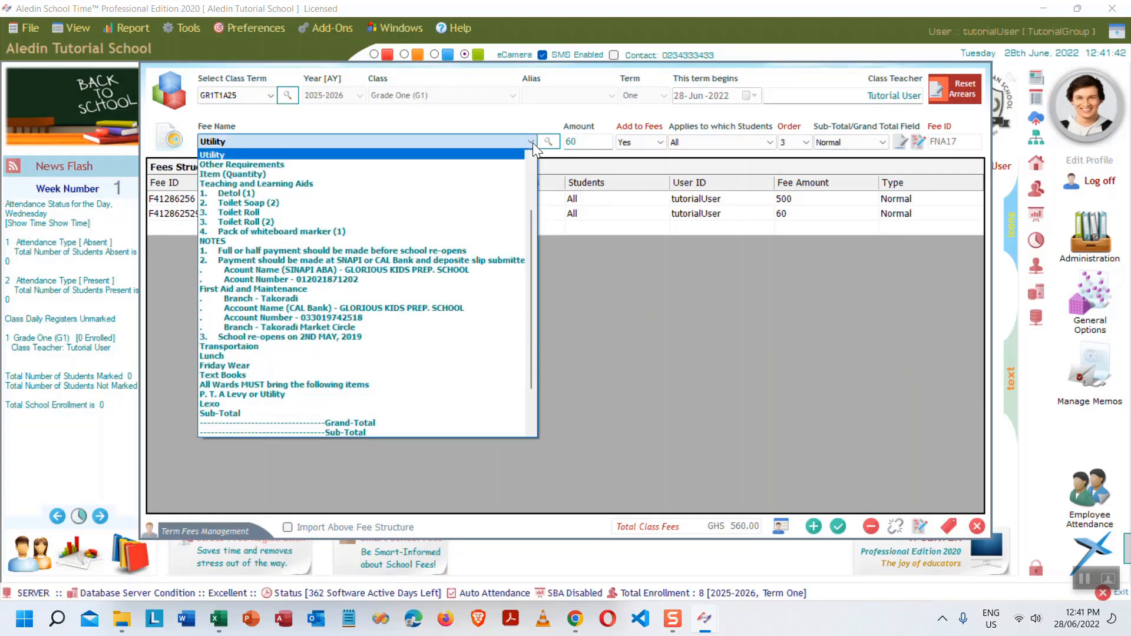
pyautogui.scroll(-2, 312, 345)
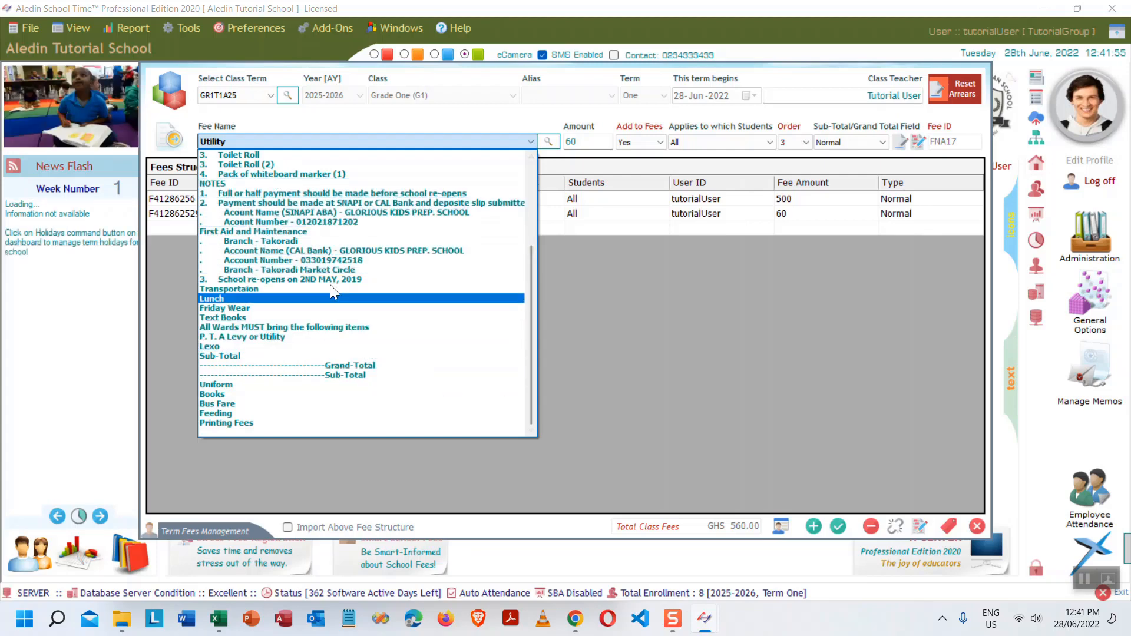
pyautogui.click(243, 421)
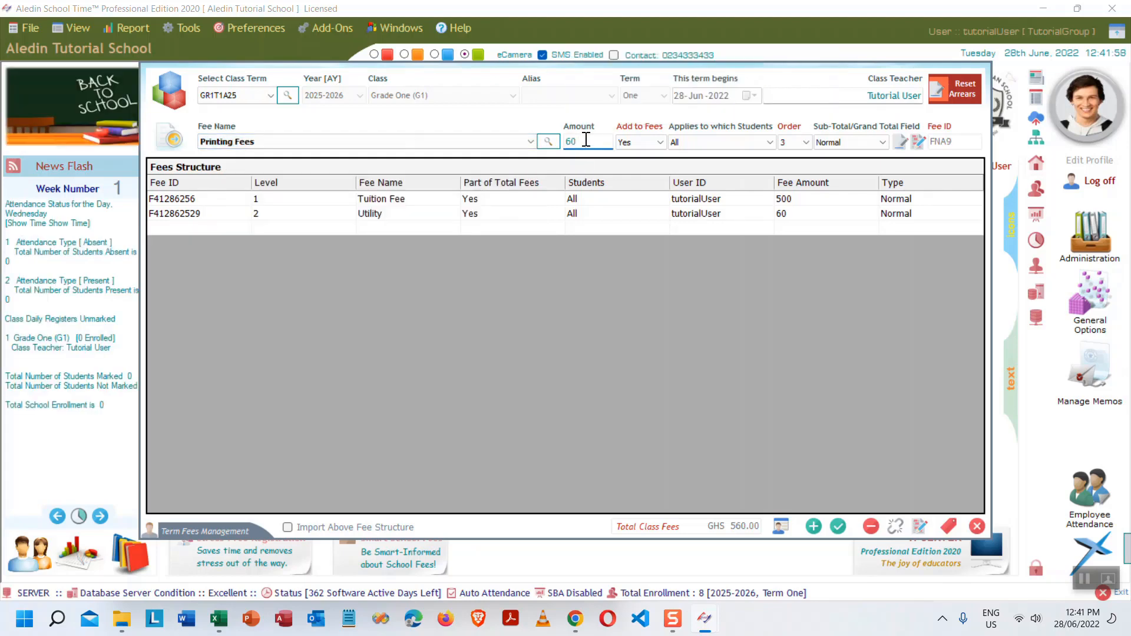
pyautogui.write('12')
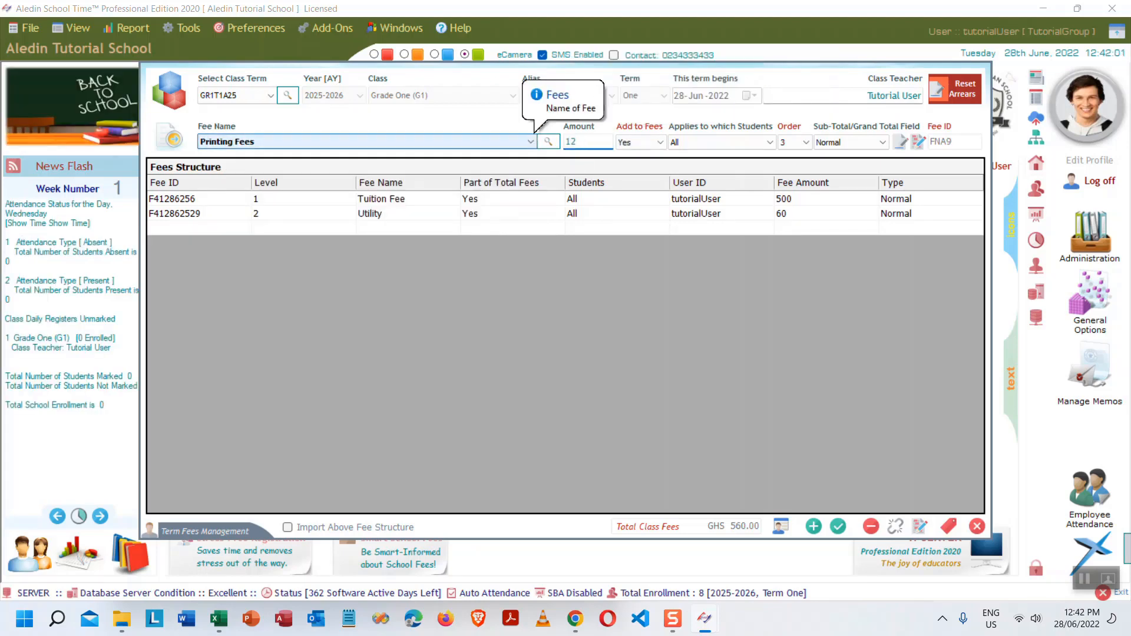
pyautogui.press('Return')
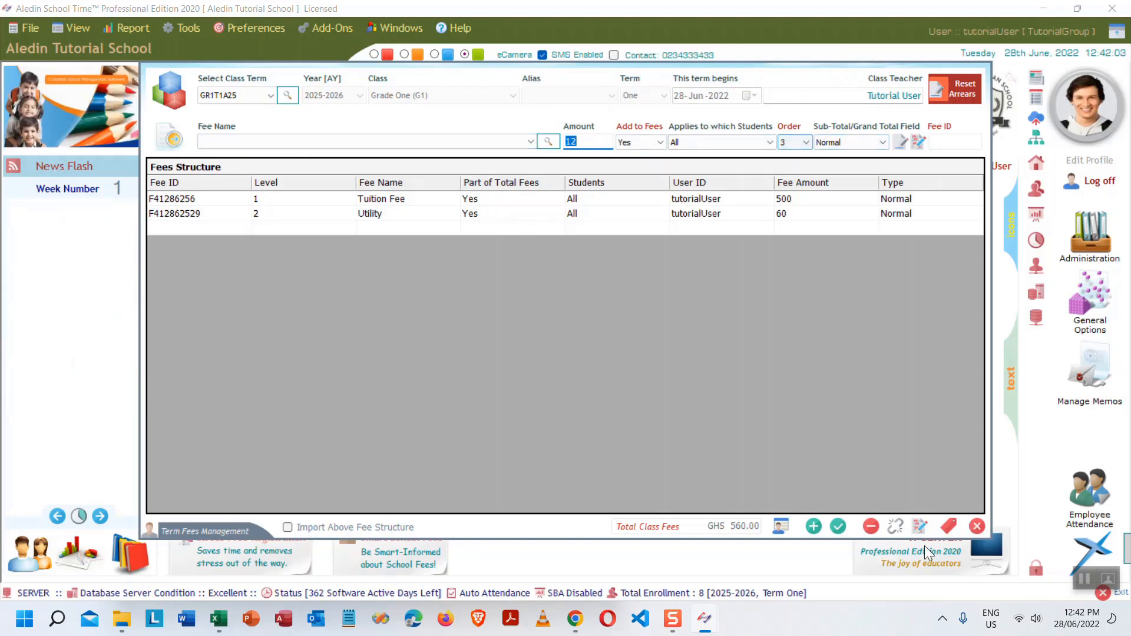
pyautogui.click(813, 526)
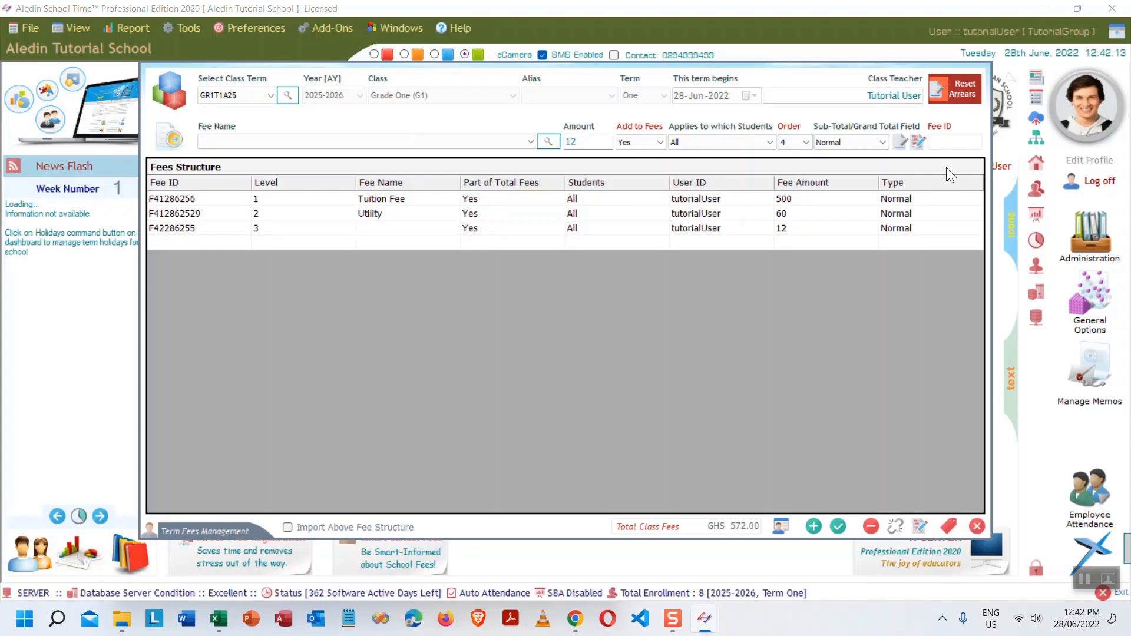
# - Keep the fee type as Normal and exit Term Fees Management with fees at GHS 572.00
pyautogui.click(882, 142)
pyautogui.click(882, 142)
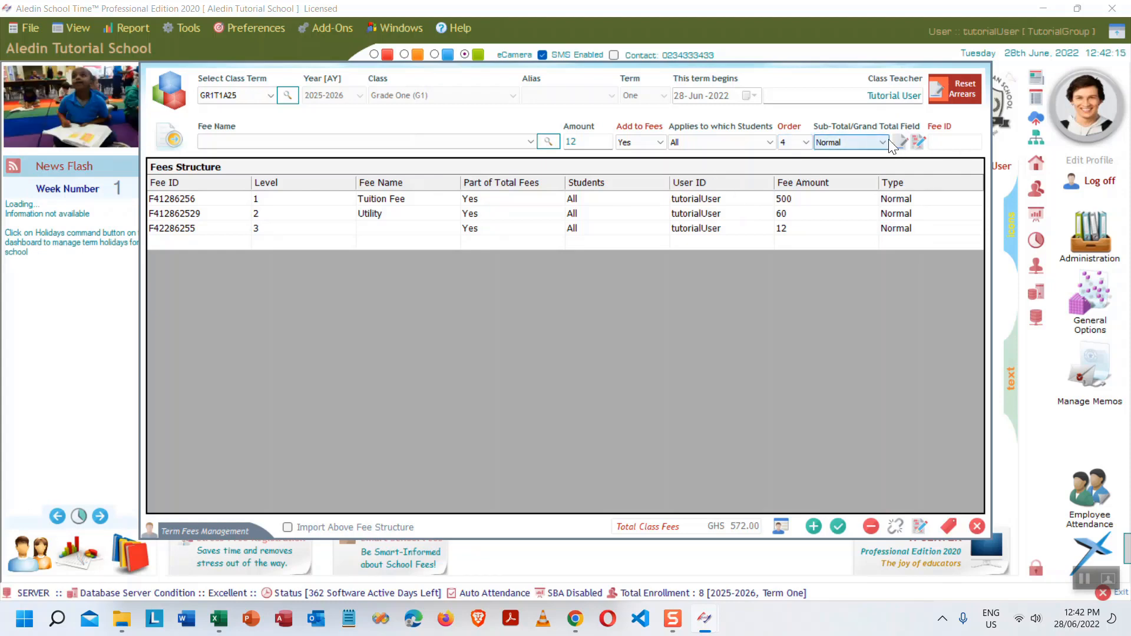
pyautogui.click(888, 141)
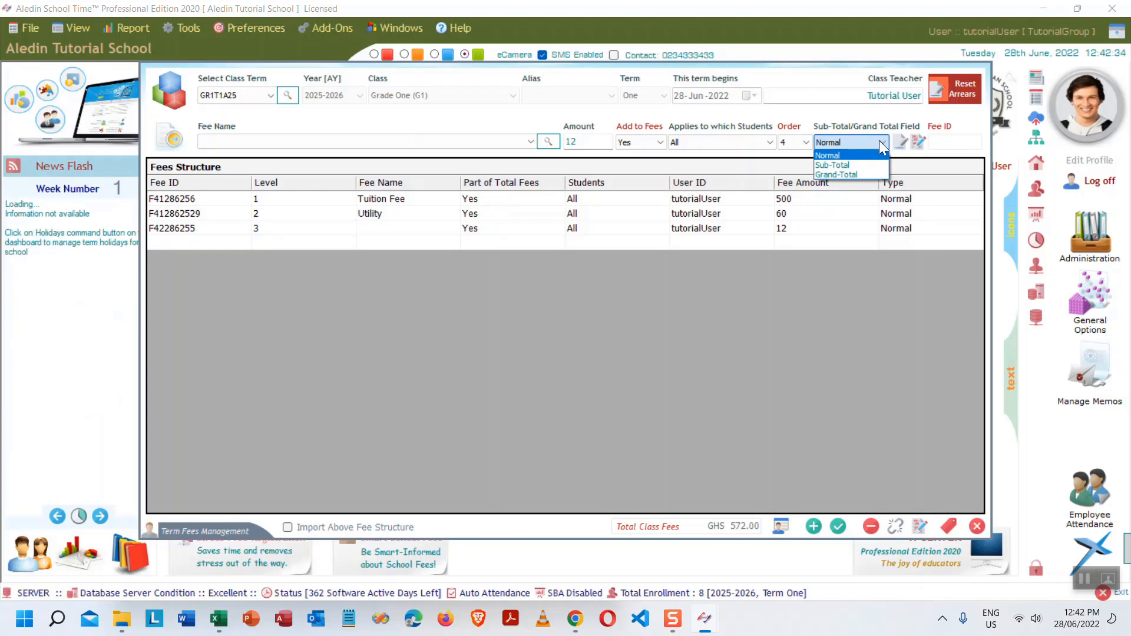
pyautogui.click(879, 140)
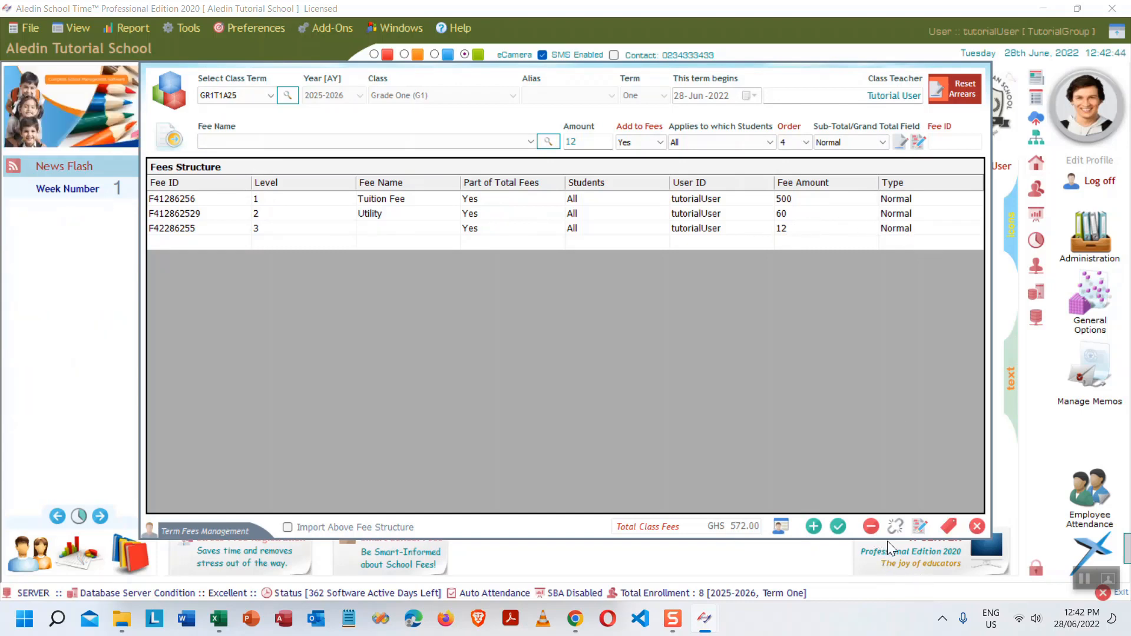
pyautogui.click(978, 525)
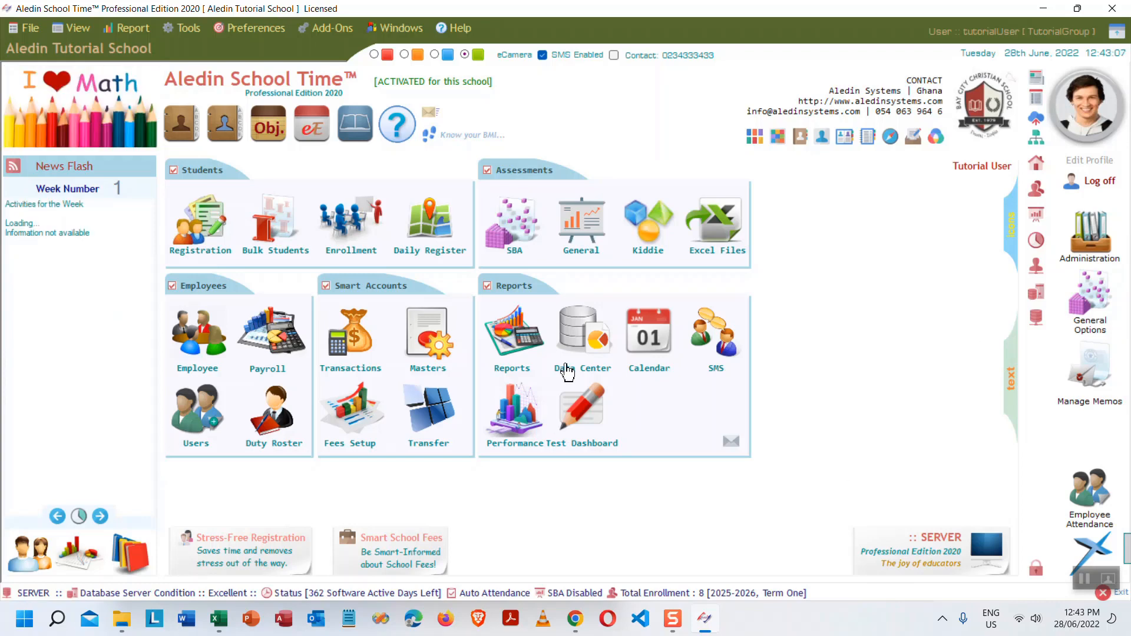
# - Choose the Student Bill by Term report from the Accounts reports
pyautogui.click(514, 334)
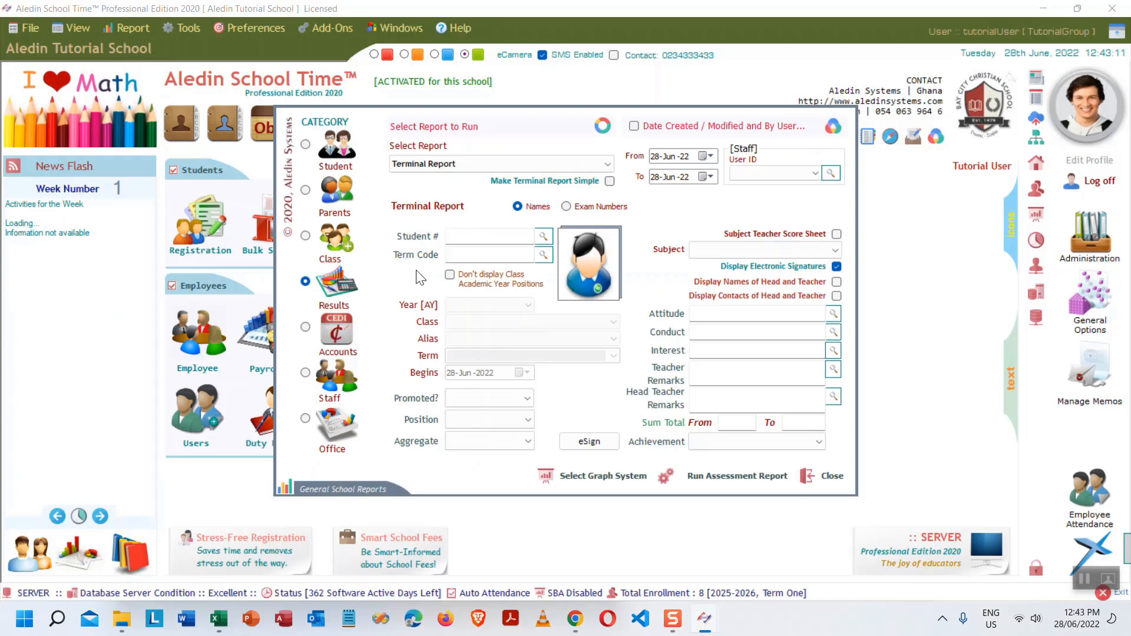
pyautogui.click(833, 474)
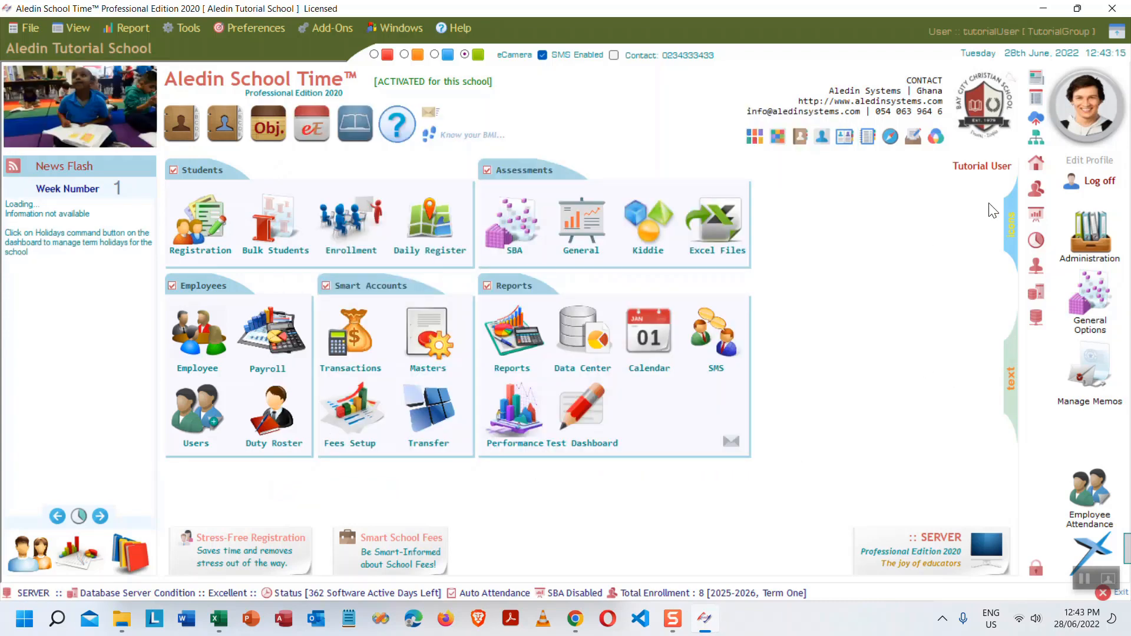
pyautogui.click(509, 324)
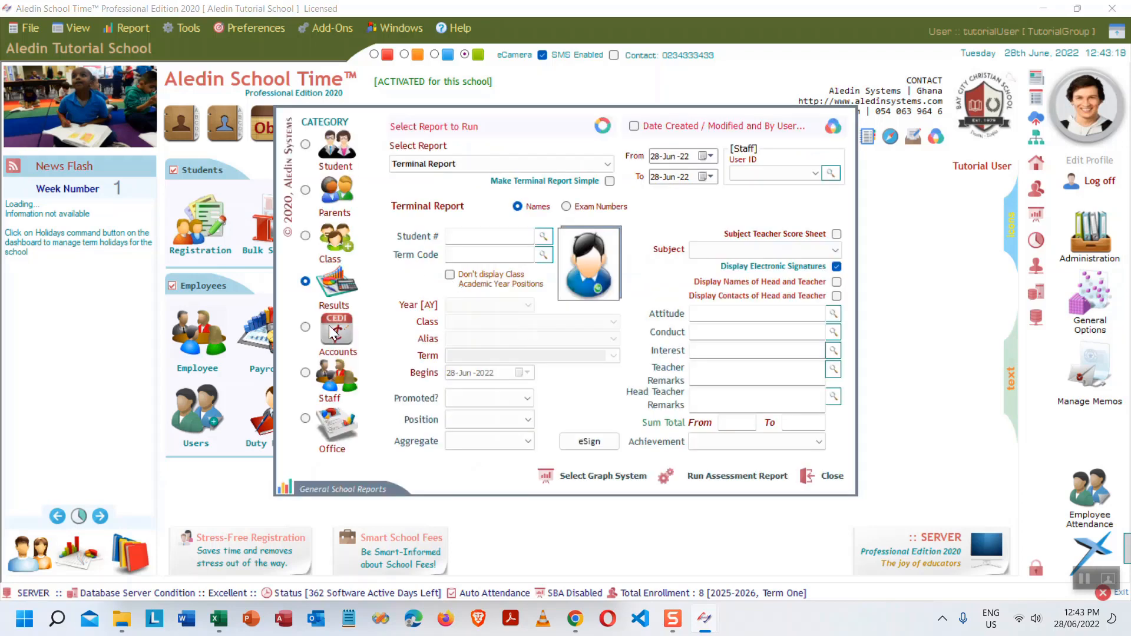
pyautogui.click(330, 333)
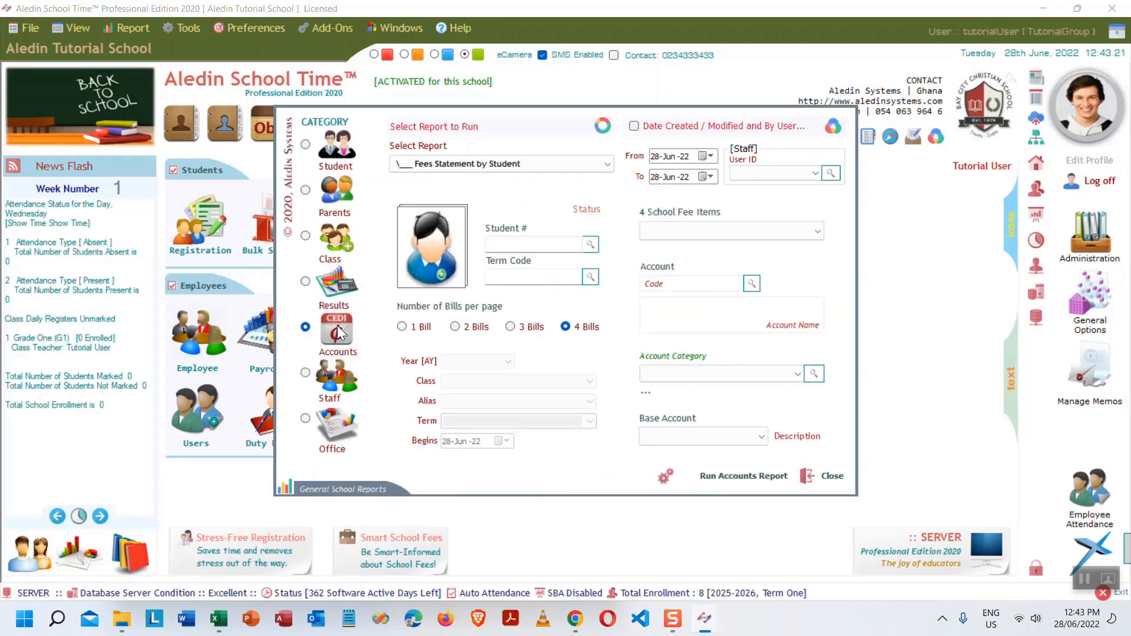
pyautogui.click(605, 163)
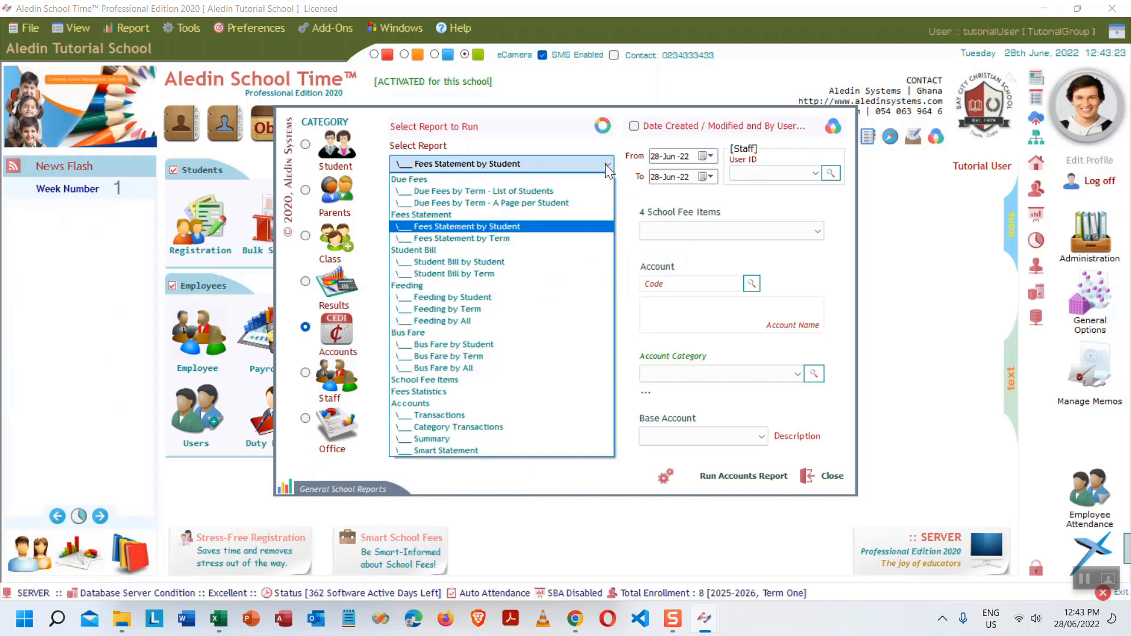
pyautogui.click(461, 157)
pyautogui.click(461, 158)
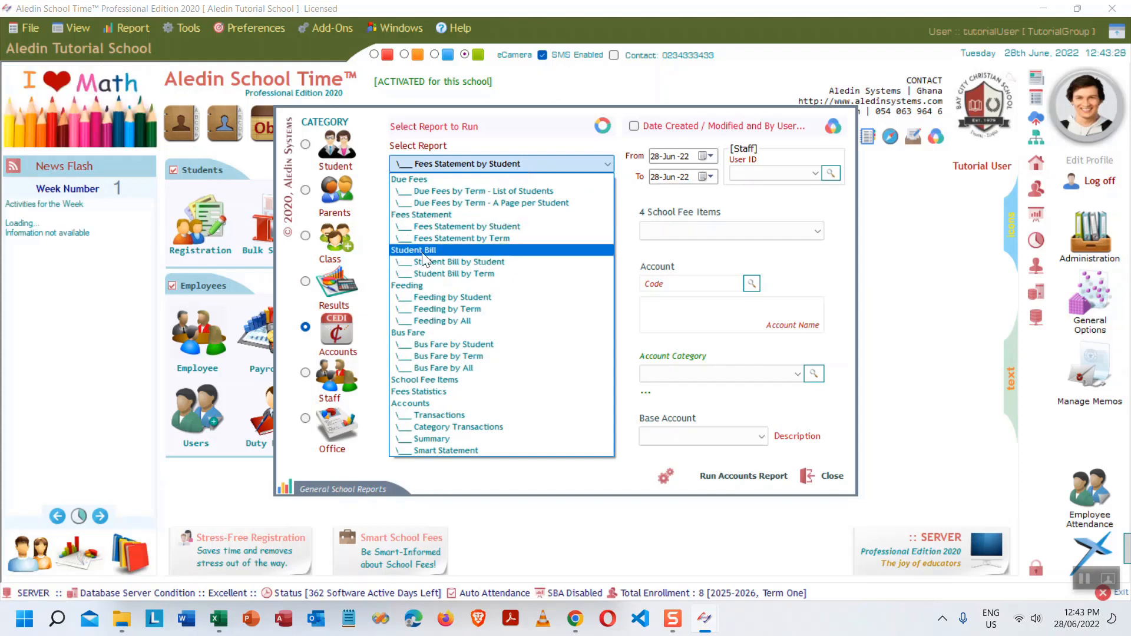
pyautogui.click(497, 275)
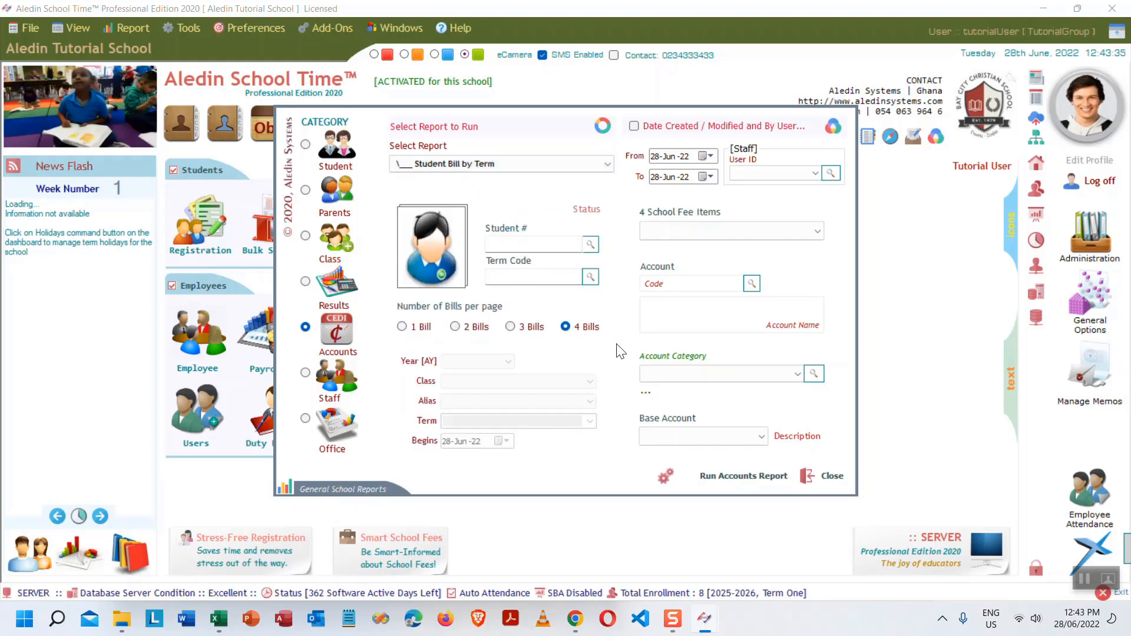
# - Set the report's term code to GR1T1A25 (Grade One, Term One)
pyautogui.click(509, 276)
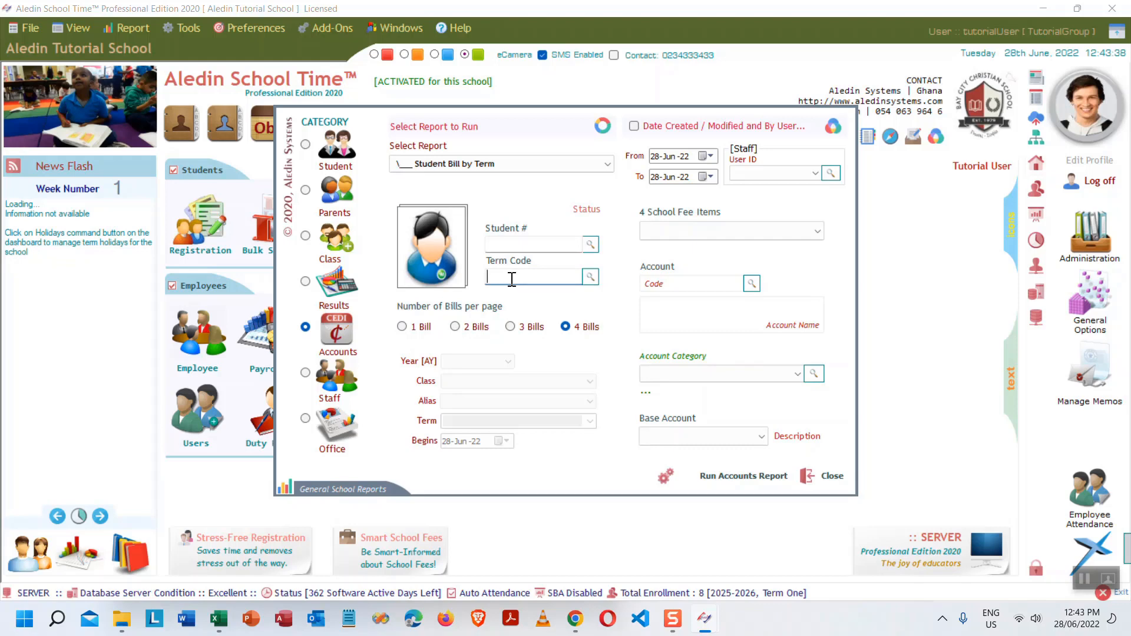
pyautogui.click(590, 277)
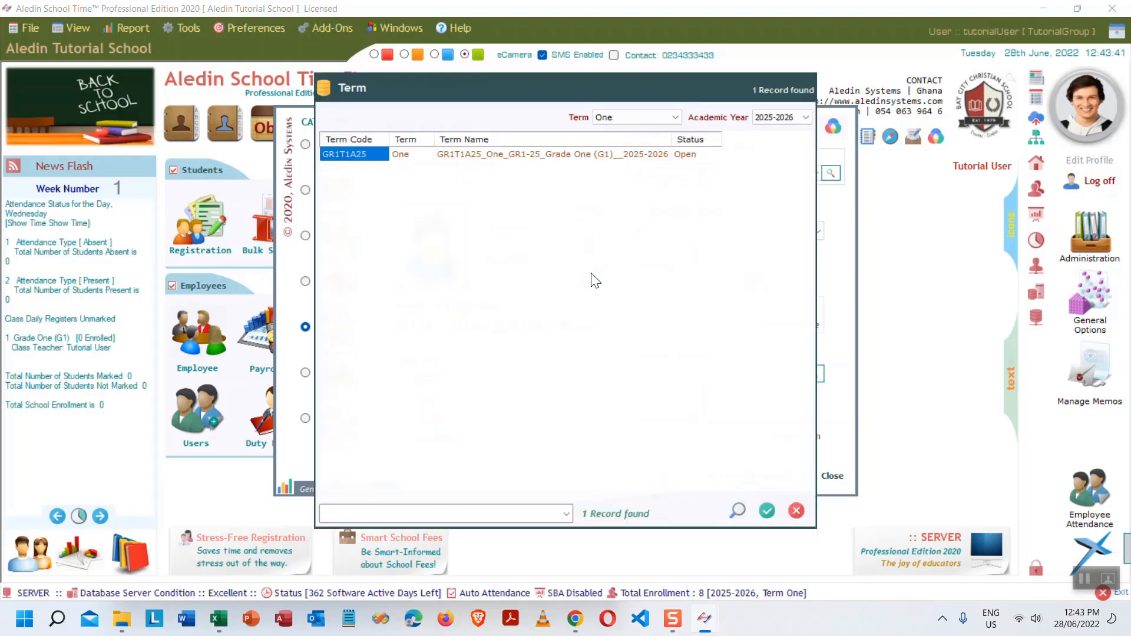
pyautogui.click(529, 157)
pyautogui.doubleClick(528, 157)
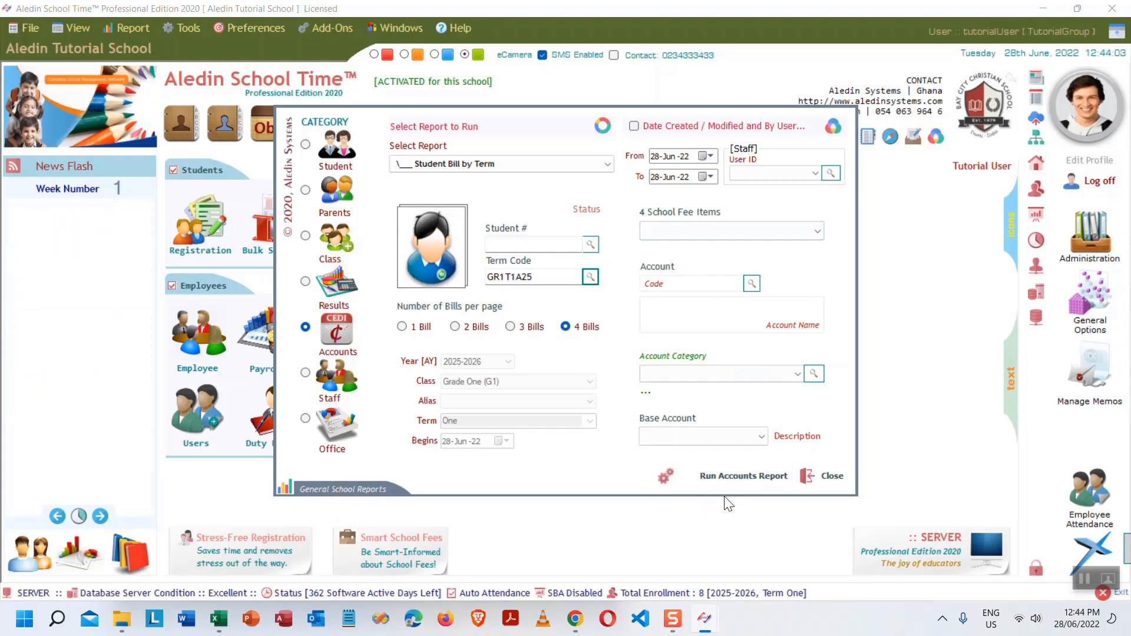
pyautogui.click(730, 477)
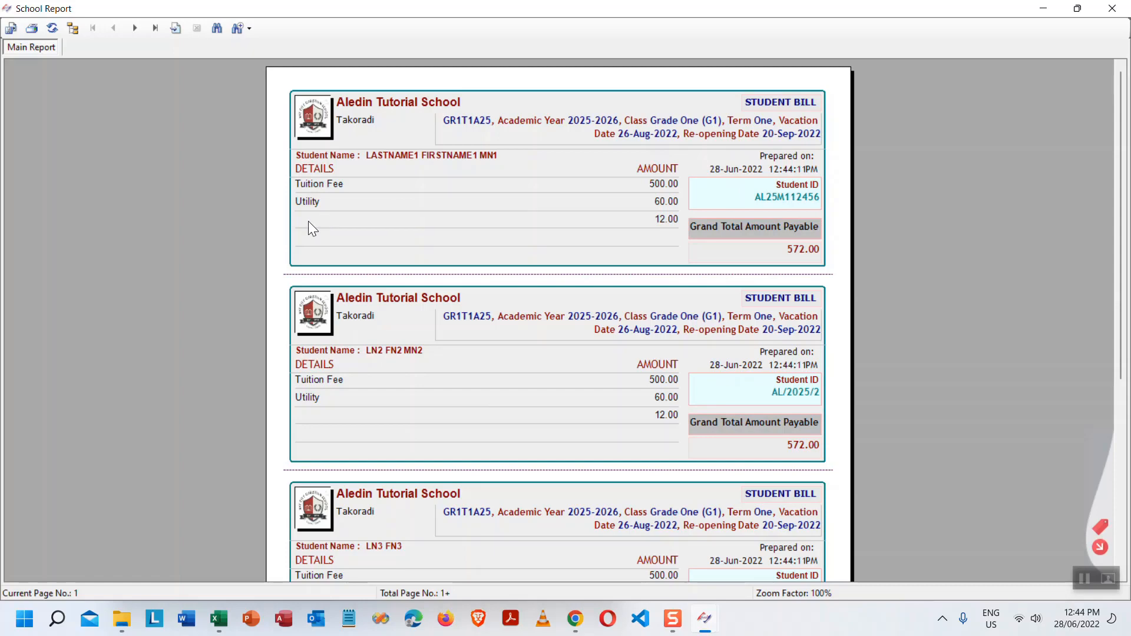
pyautogui.click(361, 219)
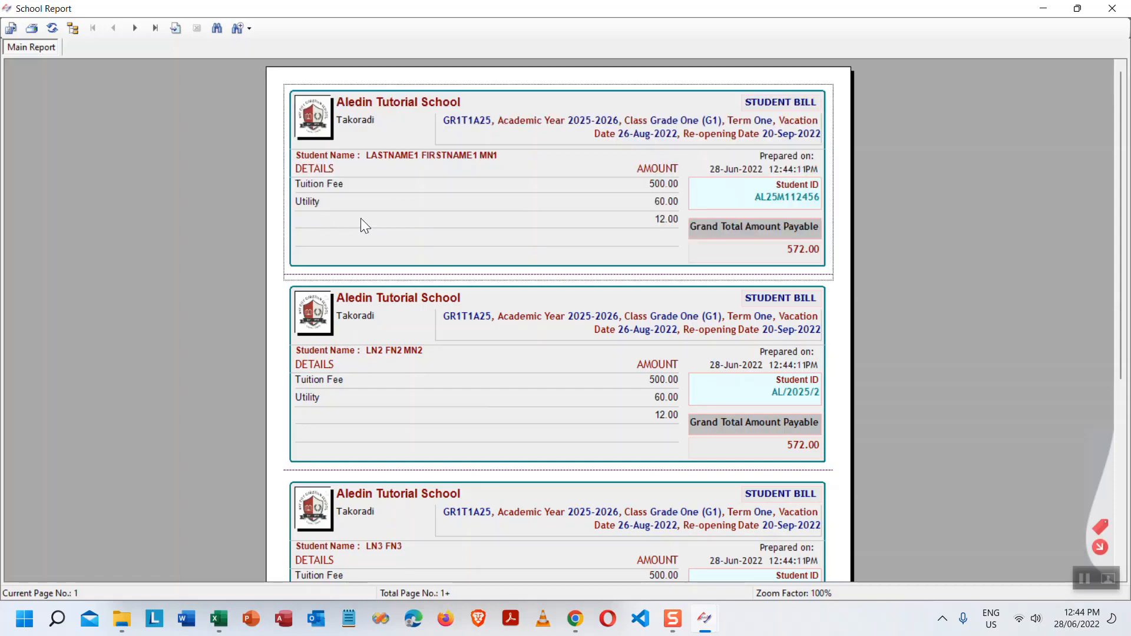
pyautogui.click(664, 219)
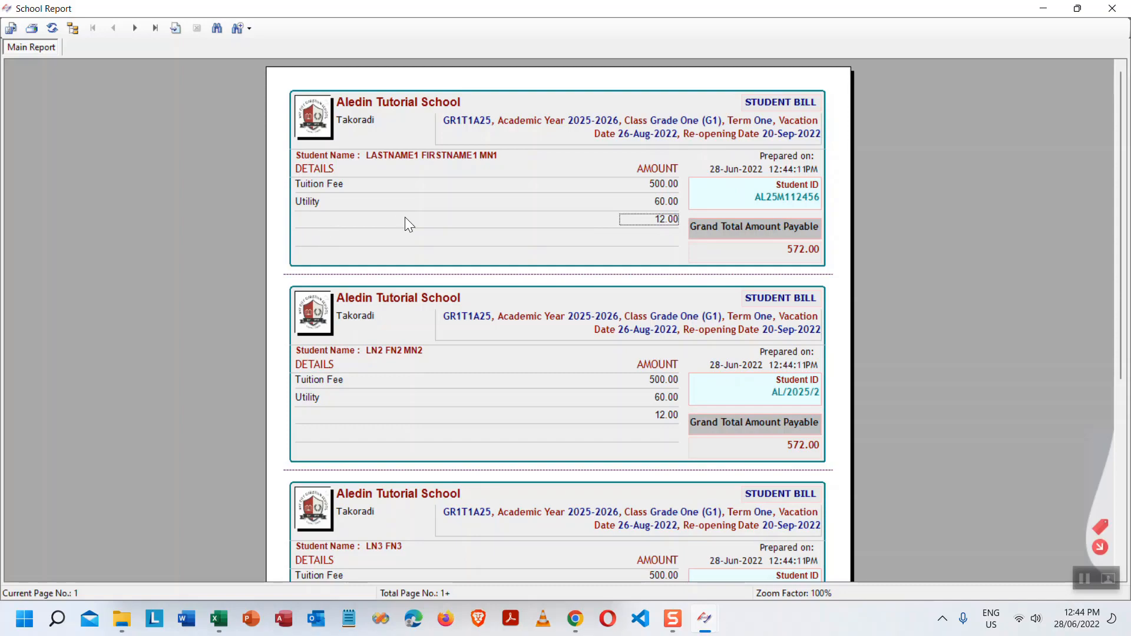
pyautogui.scroll(-5, 406, 218)
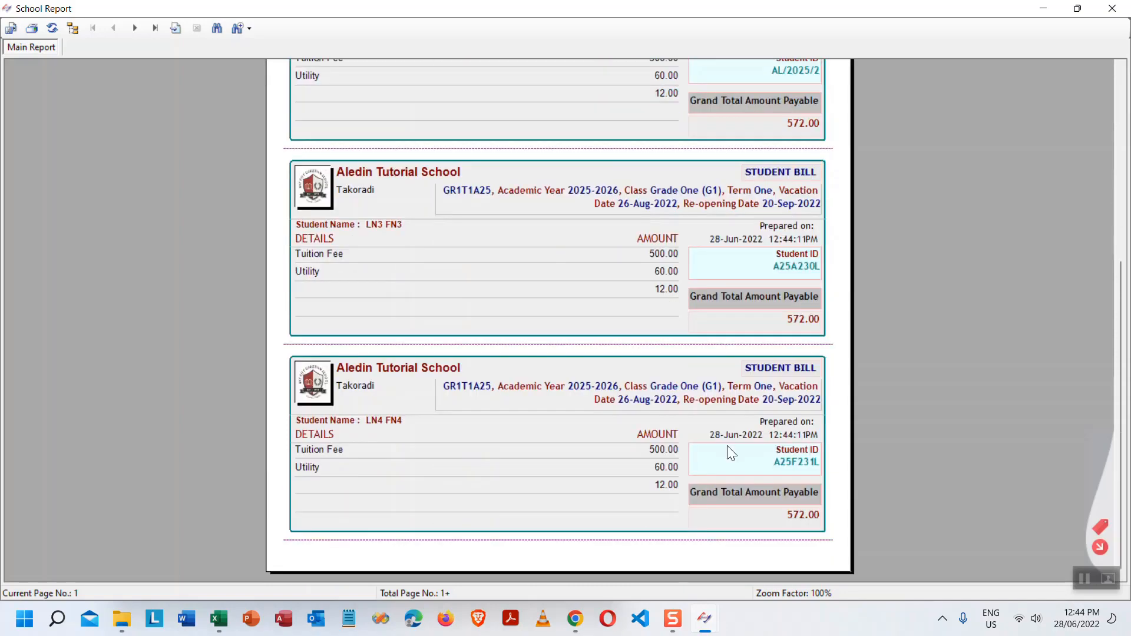
pyautogui.click(1101, 547)
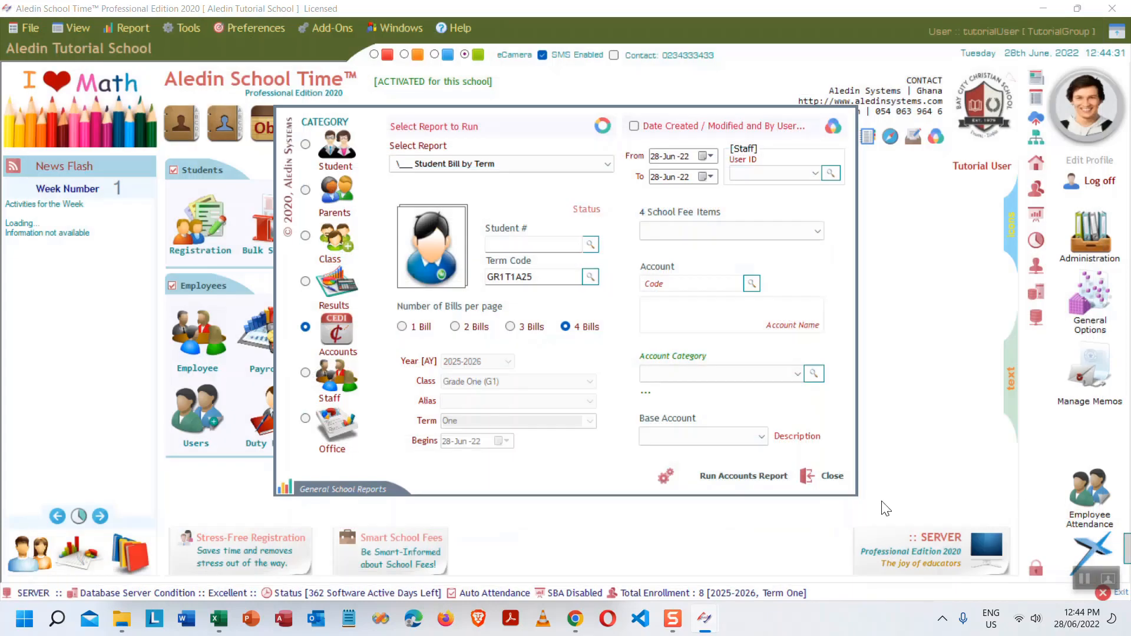
# - Delete the unnamed 12 fee row from the GR1T1A25 fee structure in Fees Setup
pyautogui.click(821, 476)
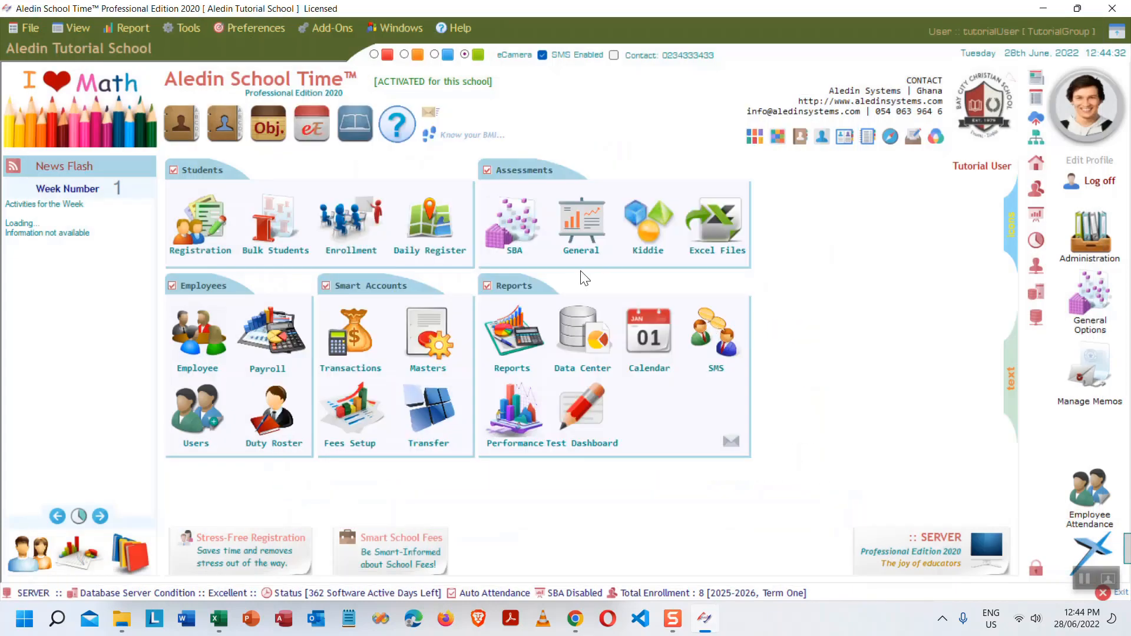
pyautogui.click(351, 409)
pyautogui.click(263, 95)
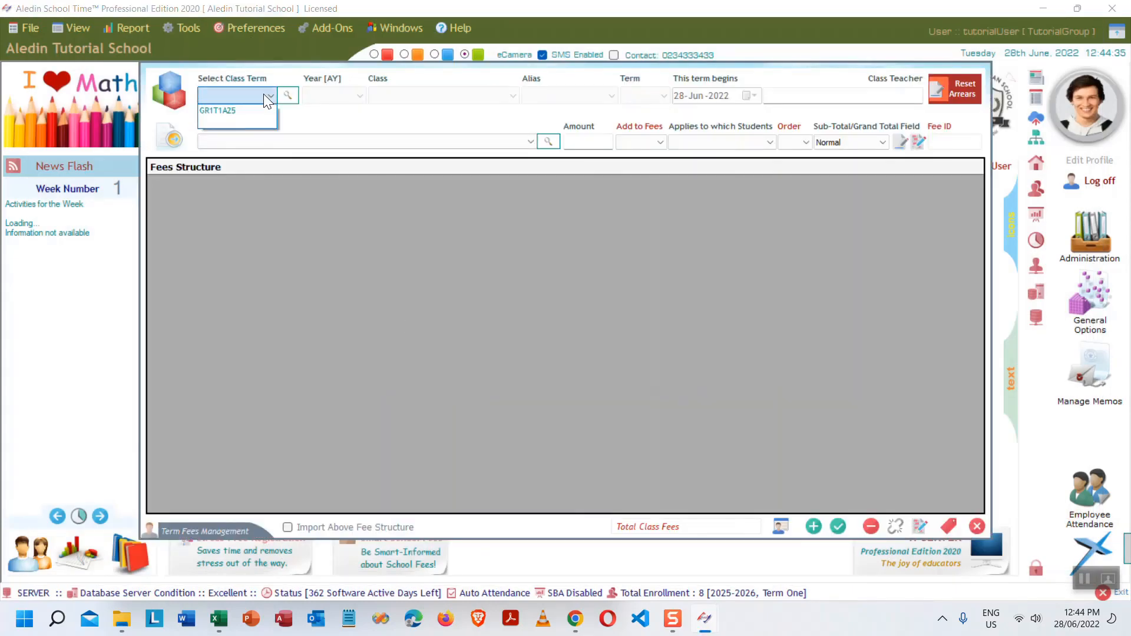
pyautogui.click(222, 110)
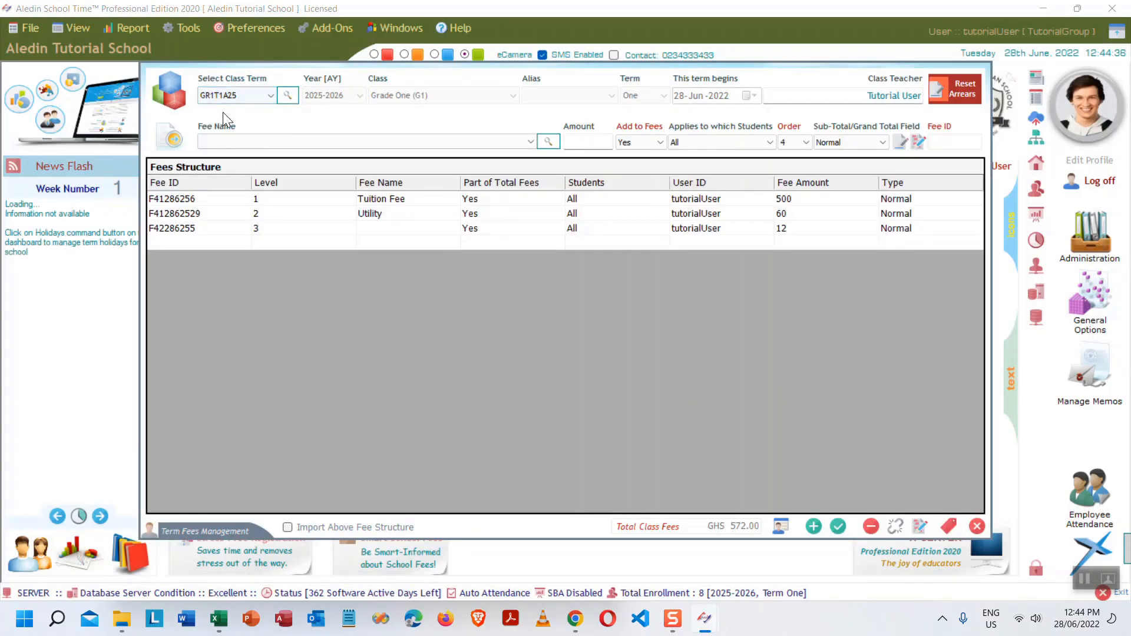
pyautogui.click(396, 232)
pyautogui.click(223, 227)
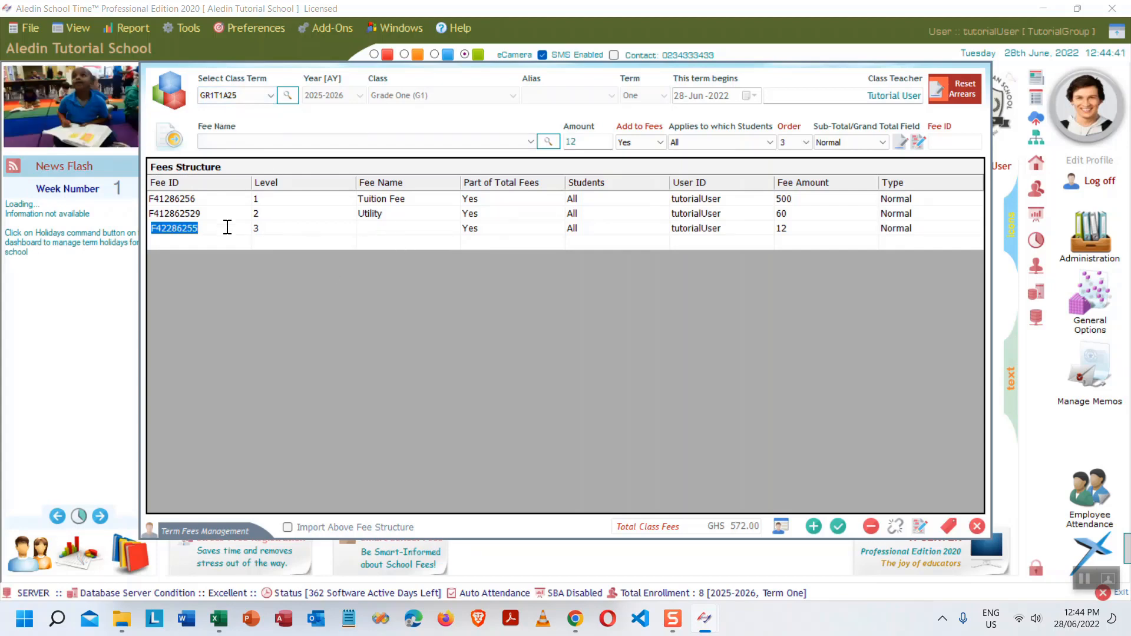
pyautogui.click(238, 229)
pyautogui.click(872, 526)
pyautogui.click(626, 357)
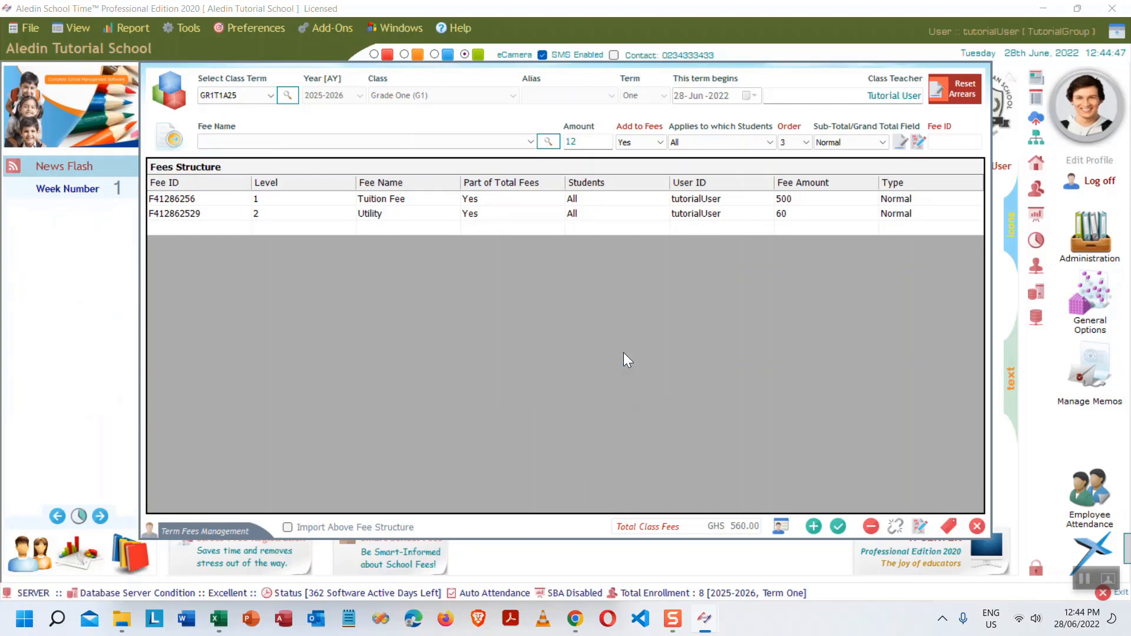
# - Add Printing Fees at 12 to the structure and close Fees Setup
pyautogui.click(529, 141)
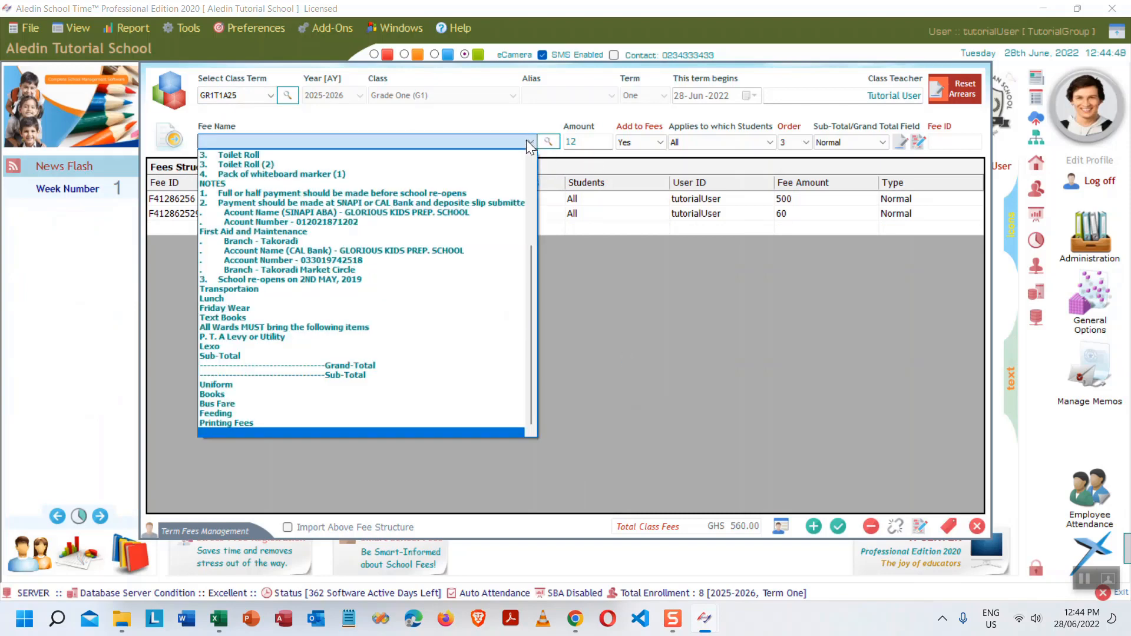
pyautogui.click(254, 423)
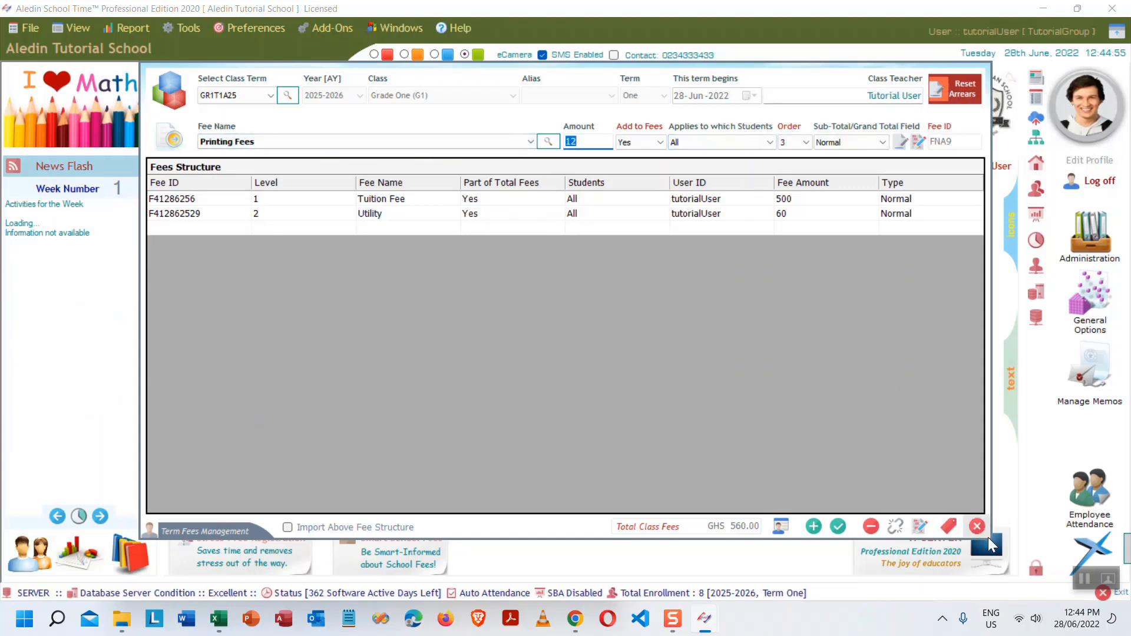
pyautogui.click(814, 526)
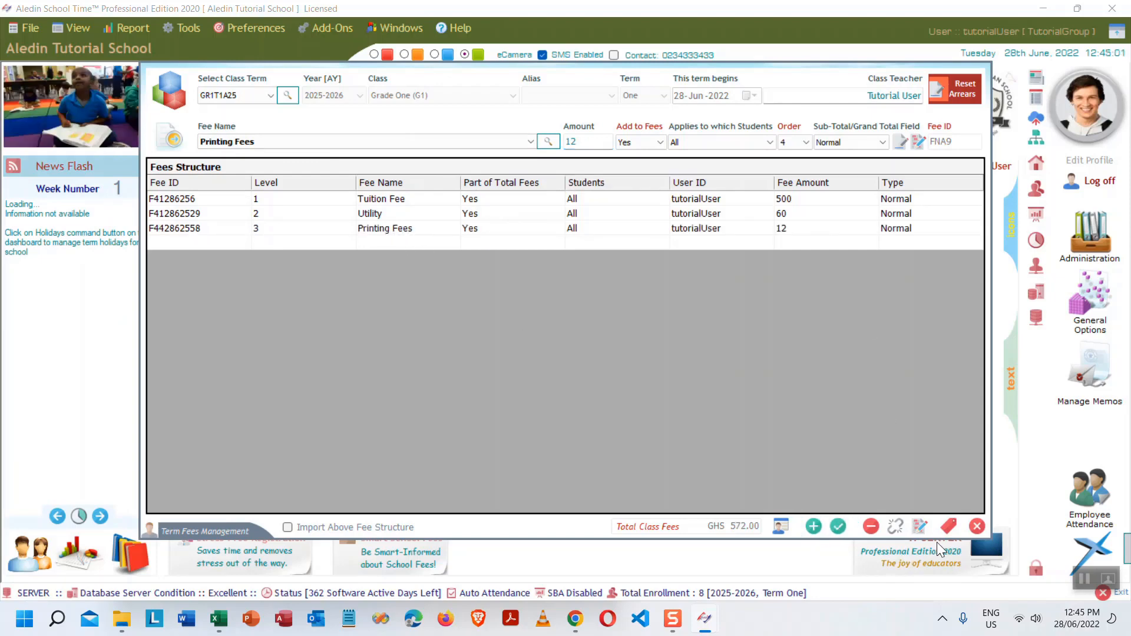
pyautogui.click(975, 526)
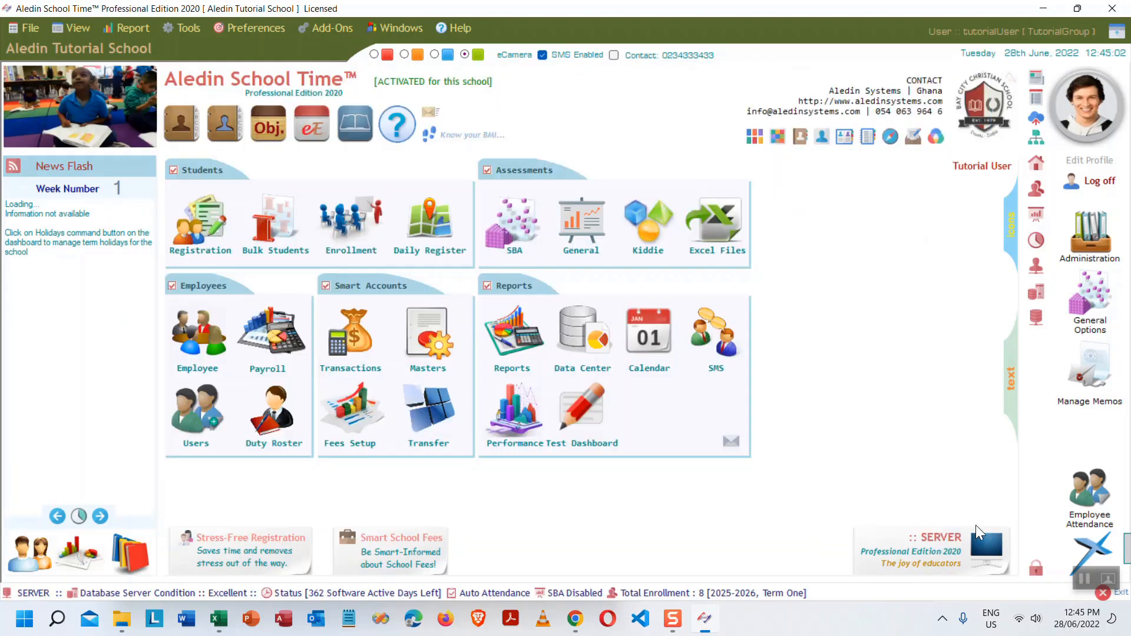
# - Run the Student Bill by Term report for term GR1T1A25
pyautogui.click(514, 333)
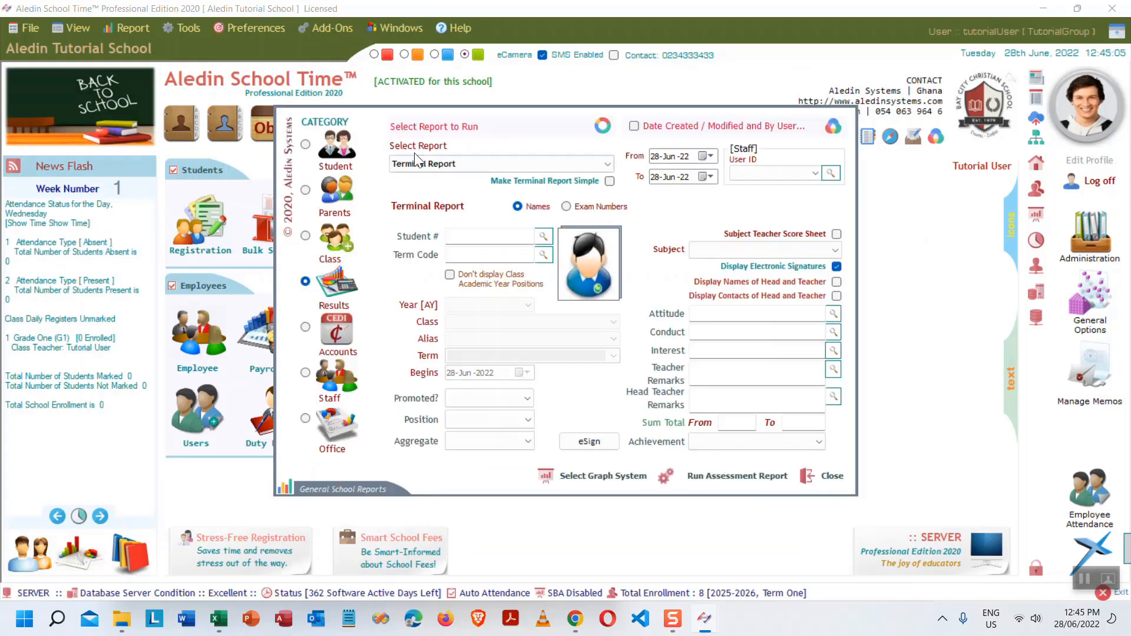
pyautogui.click(335, 328)
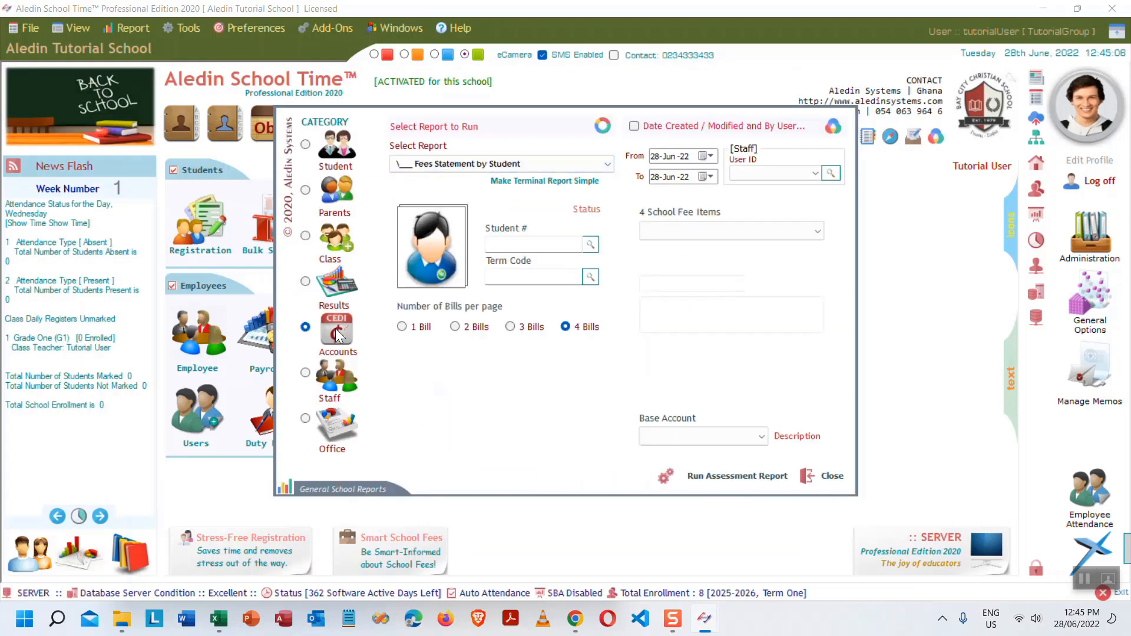
pyautogui.click(589, 167)
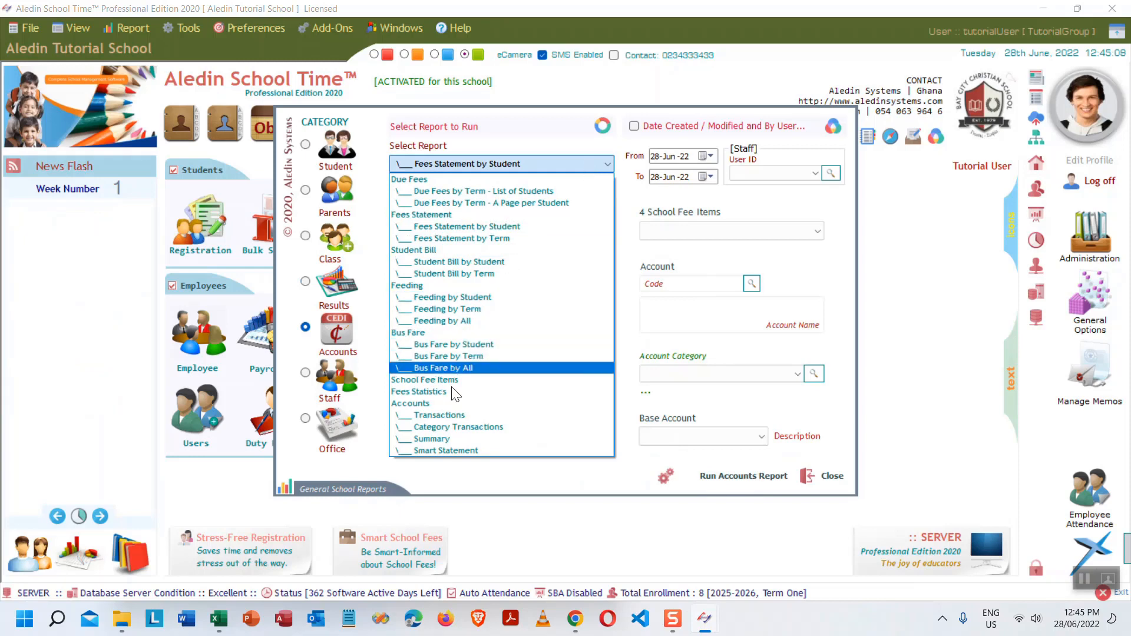
pyautogui.click(476, 274)
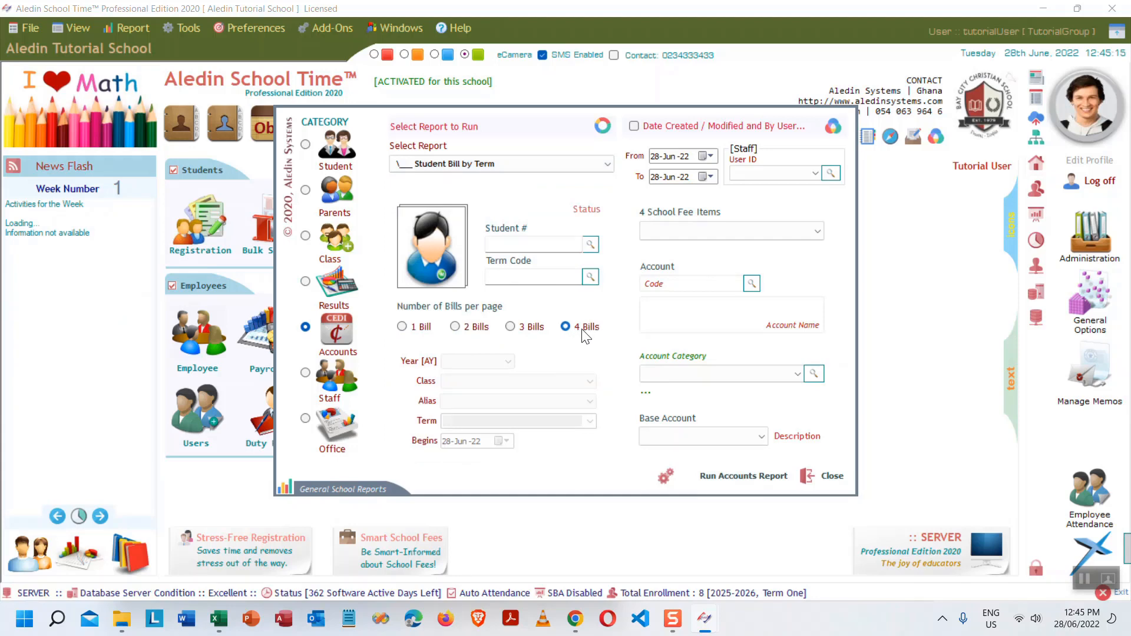
pyautogui.click(589, 277)
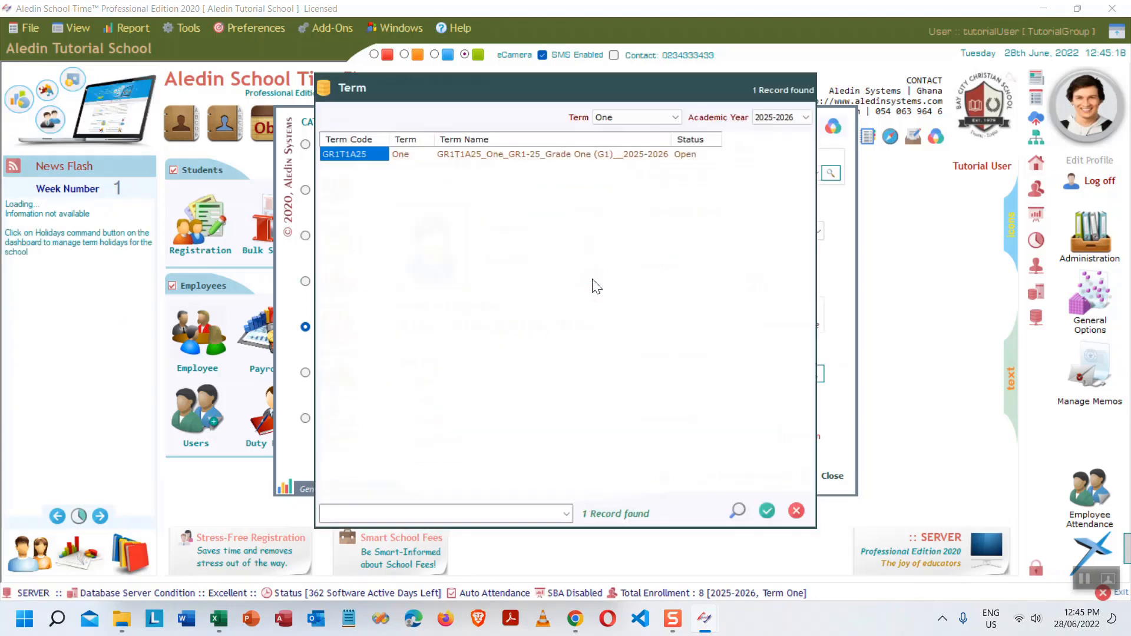
pyautogui.doubleClick(555, 155)
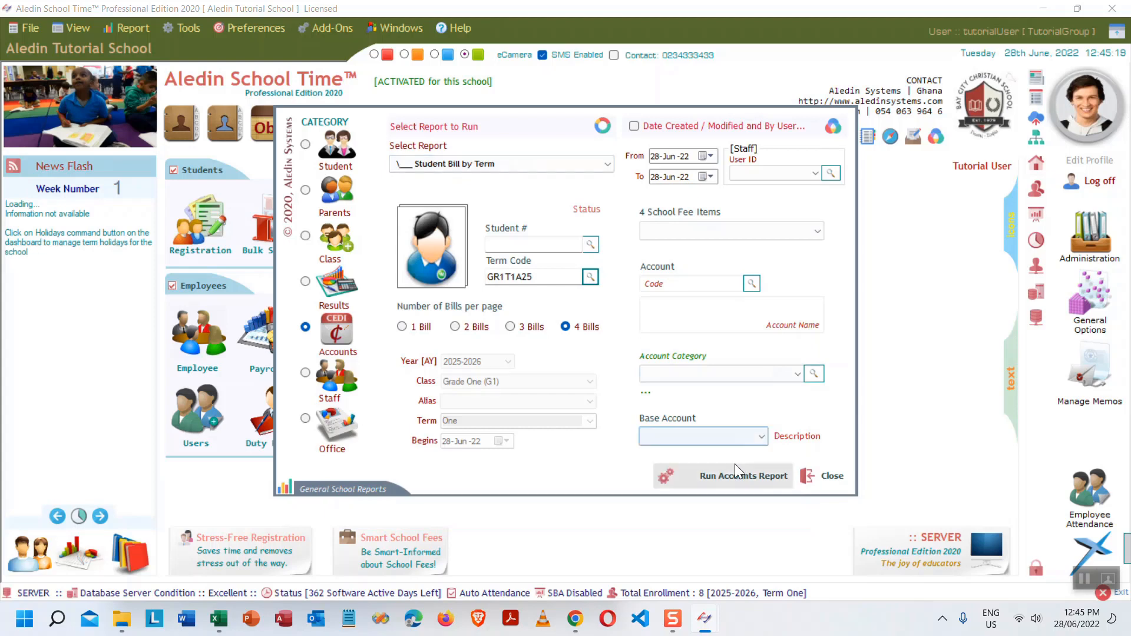
pyautogui.click(743, 476)
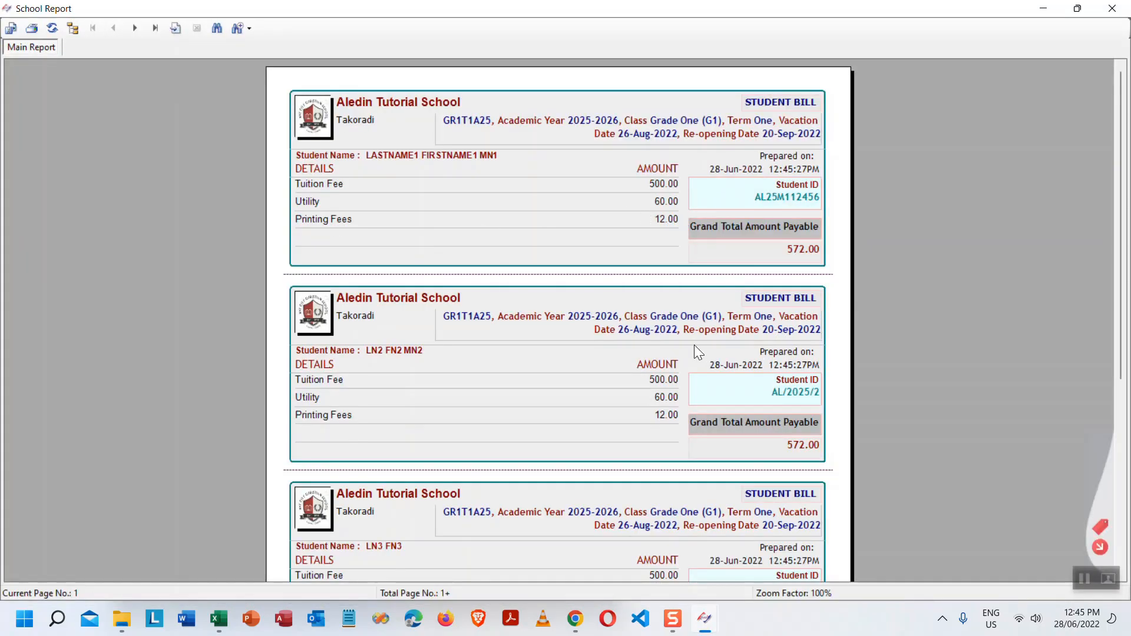
# - Page through the bills to the 4,576.00 expected total, then close the preview
pyautogui.scroll(-5, 701, 345)
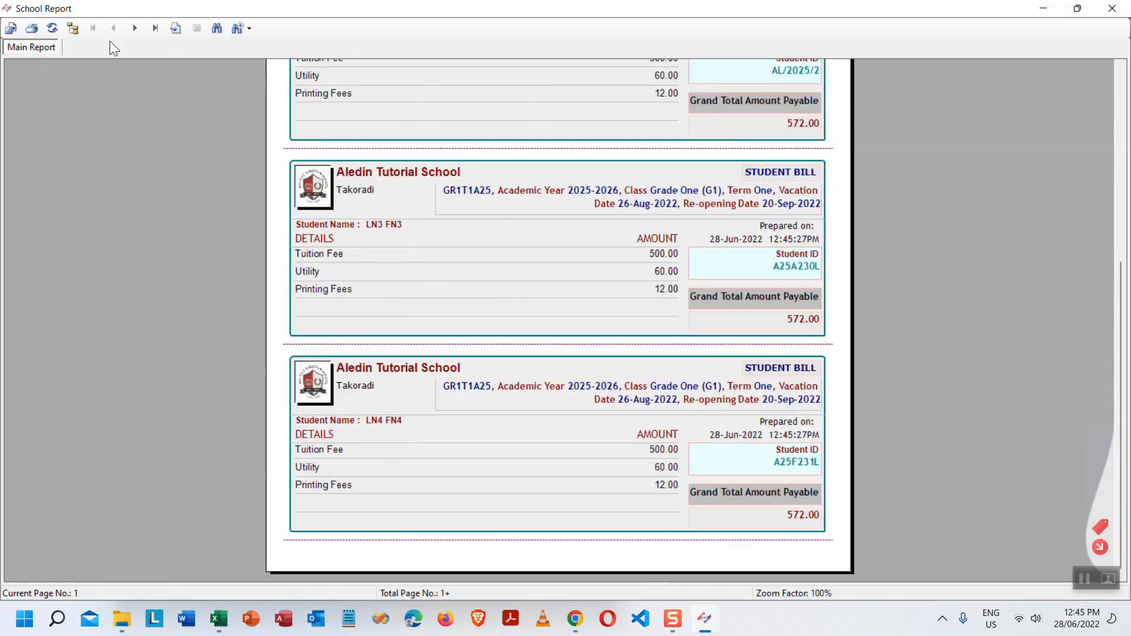
pyautogui.click(135, 29)
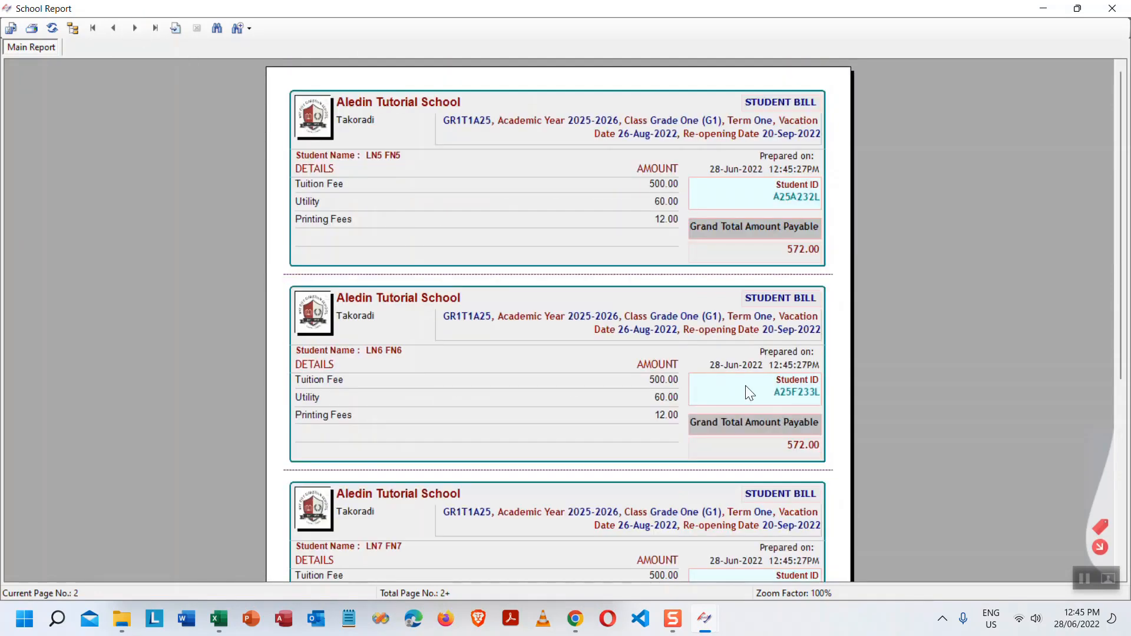
pyautogui.scroll(-5, 745, 389)
pyautogui.click(155, 28)
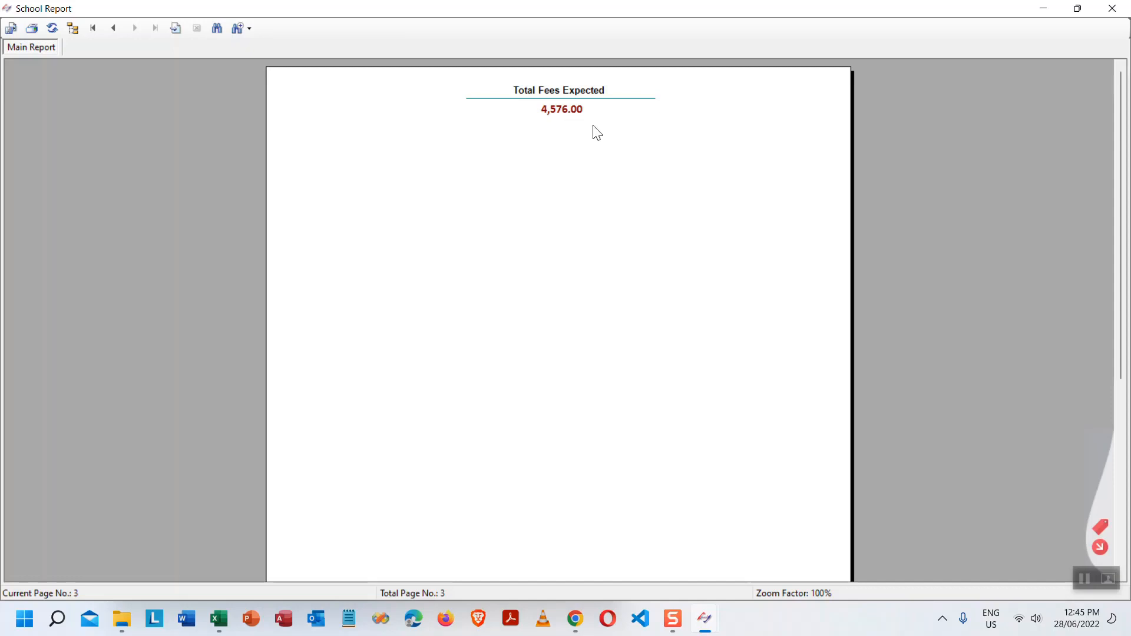
pyautogui.click(113, 28)
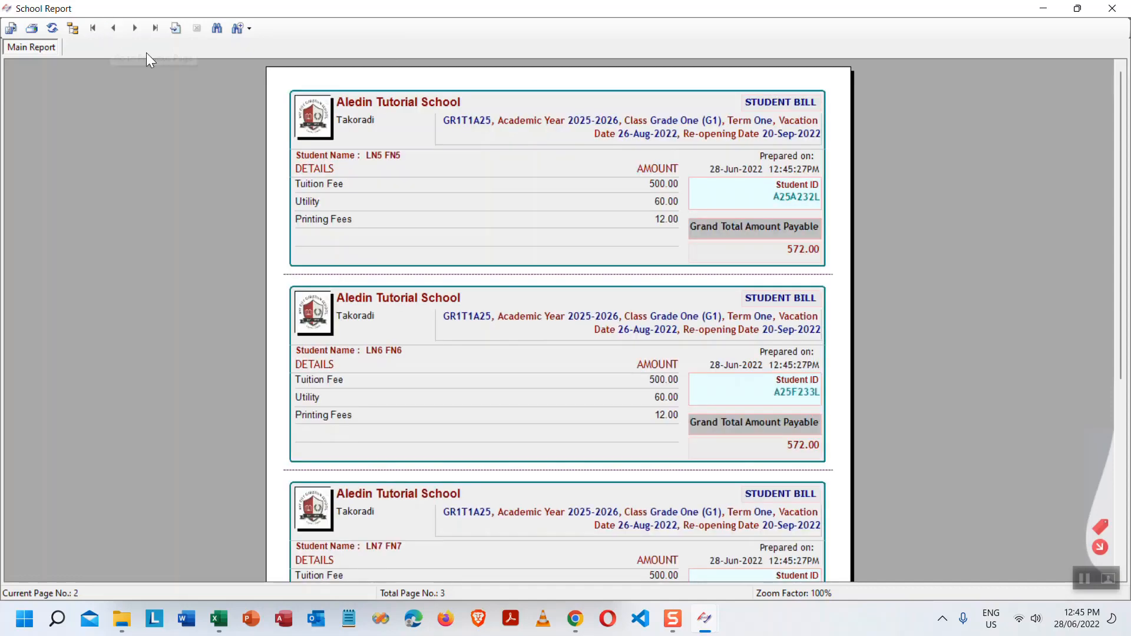
pyautogui.scroll(-10, 1024, 463)
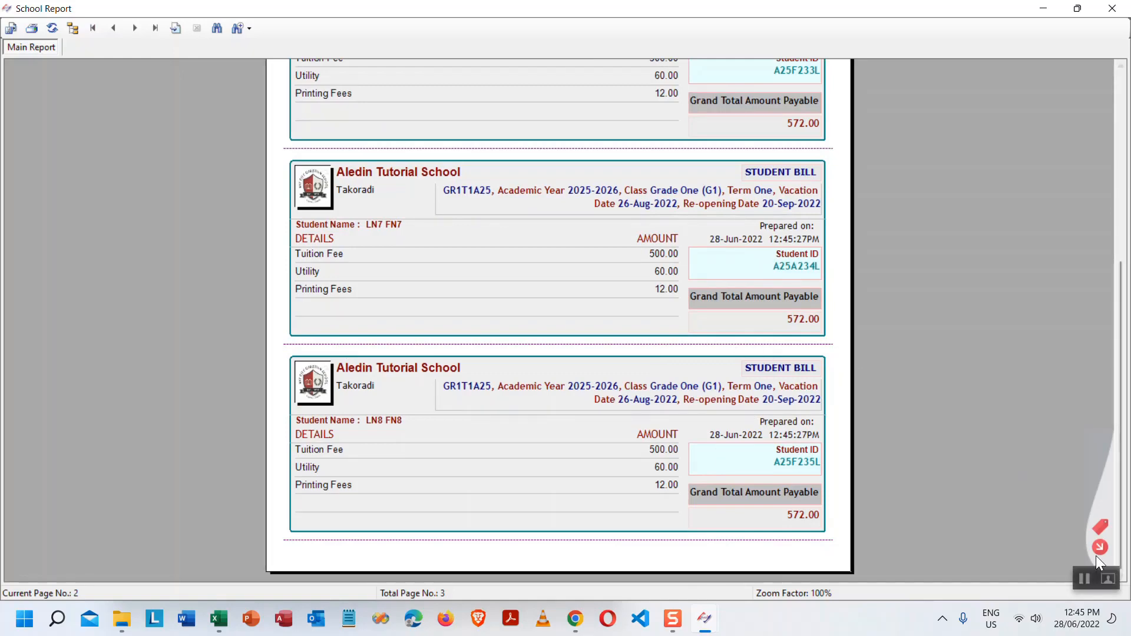
pyautogui.hotkey('alt', 'F4')
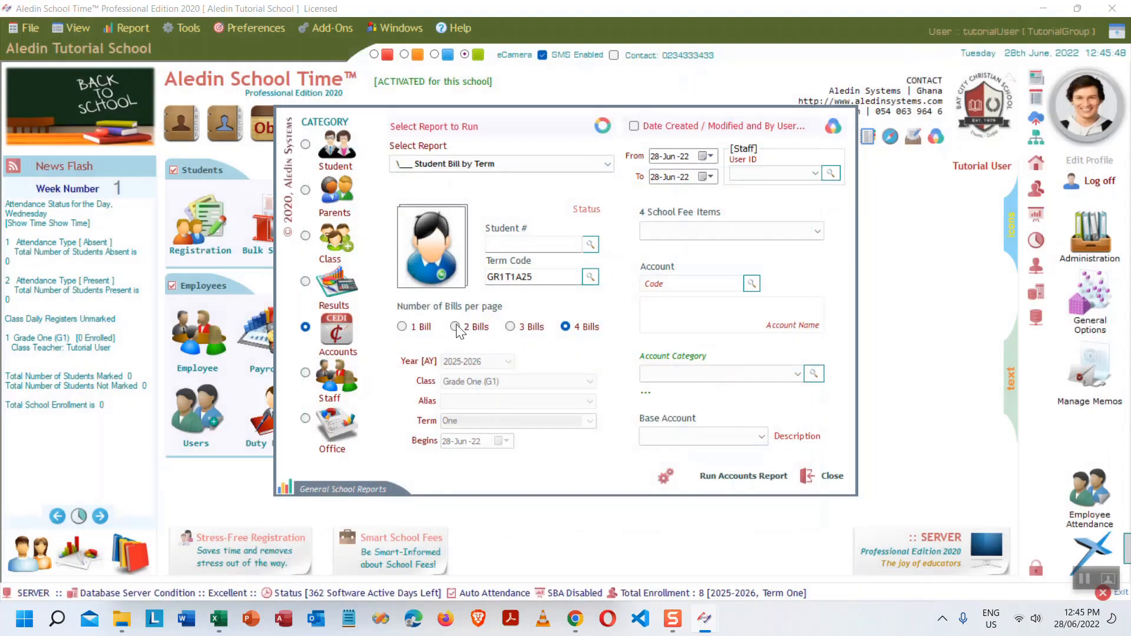
# - Rerun the student bills at 2 bills per page, then close the preview and report dialog
pyautogui.click(454, 326)
pyautogui.click(748, 476)
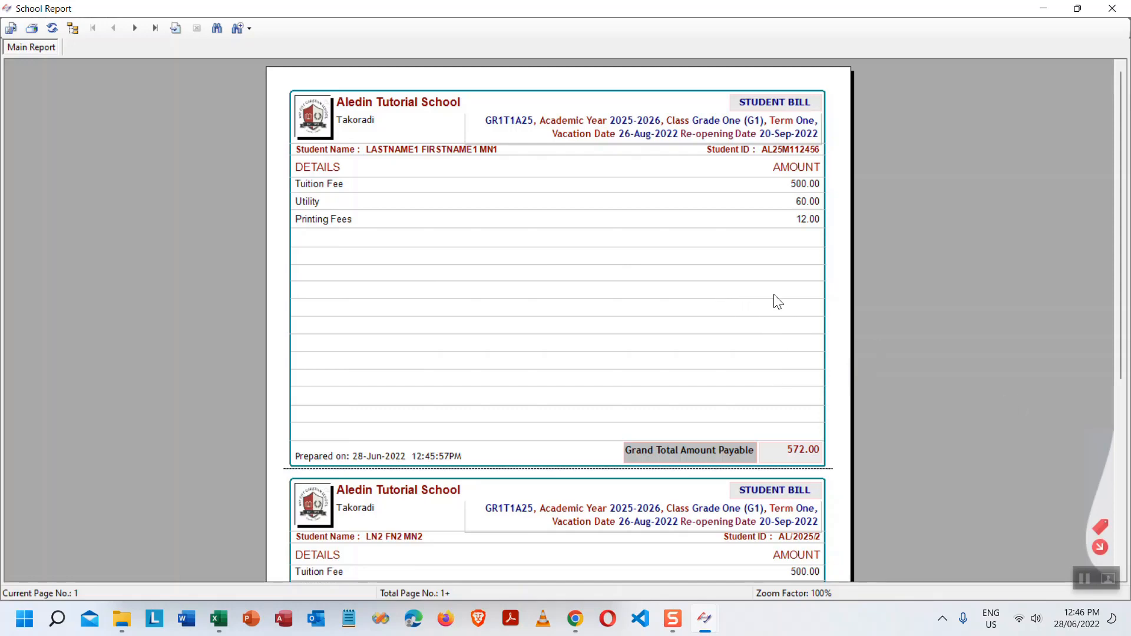
pyautogui.hotkey('alt', 'F4')
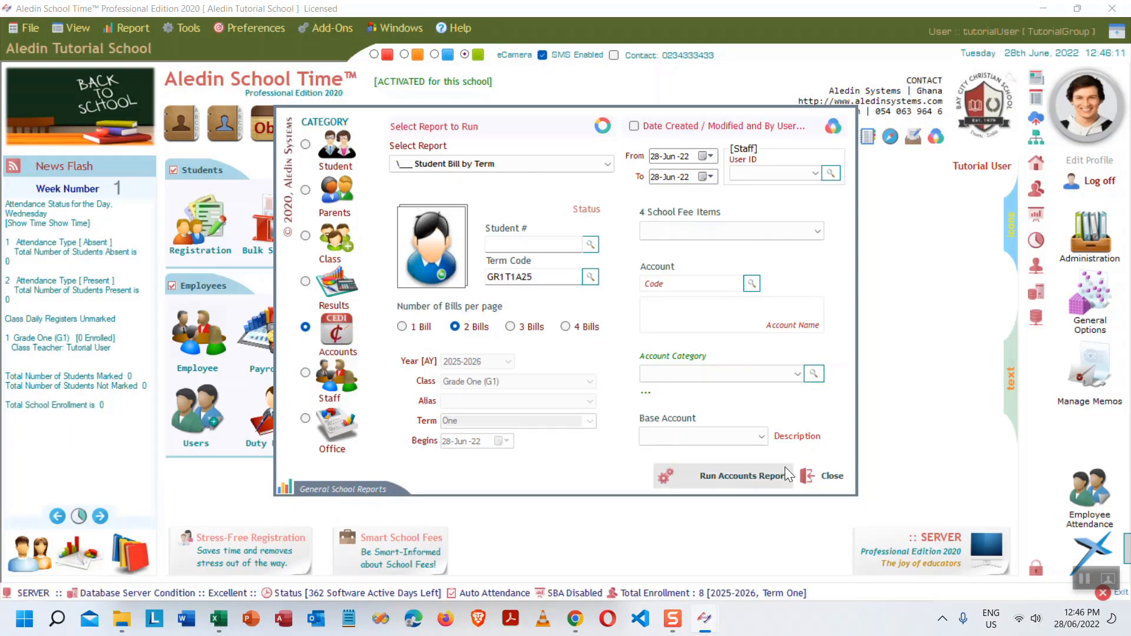
pyautogui.click(829, 475)
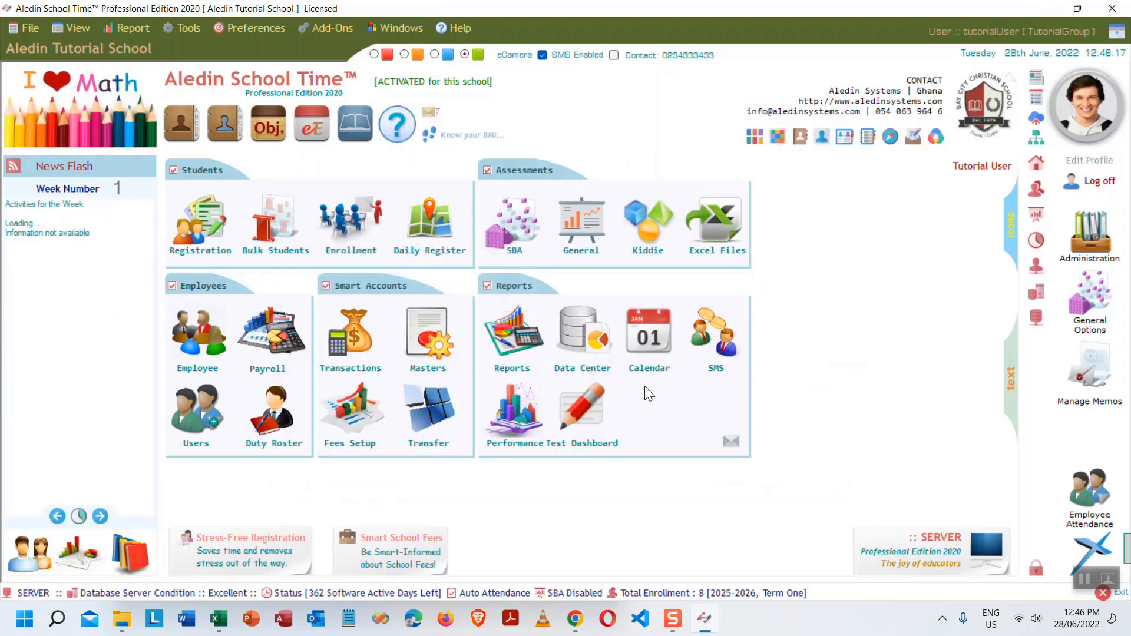
# - In Unique Student Fee Items, select the fourth Grade One student and term GR1T1A25
pyautogui.click(184, 28)
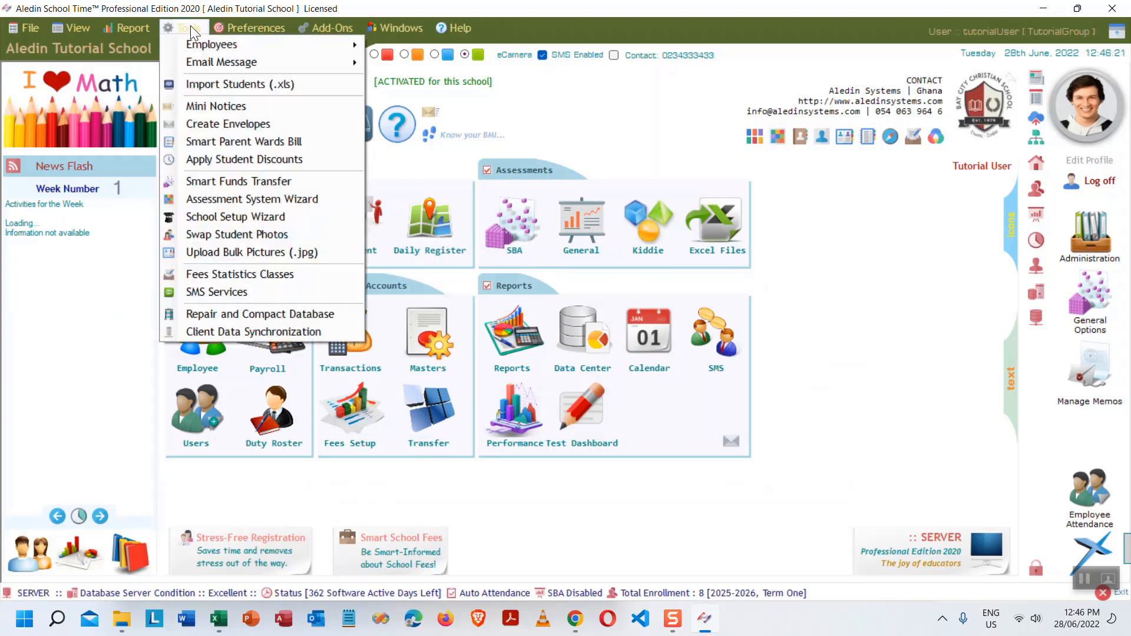
pyautogui.moveTo(271, 31)
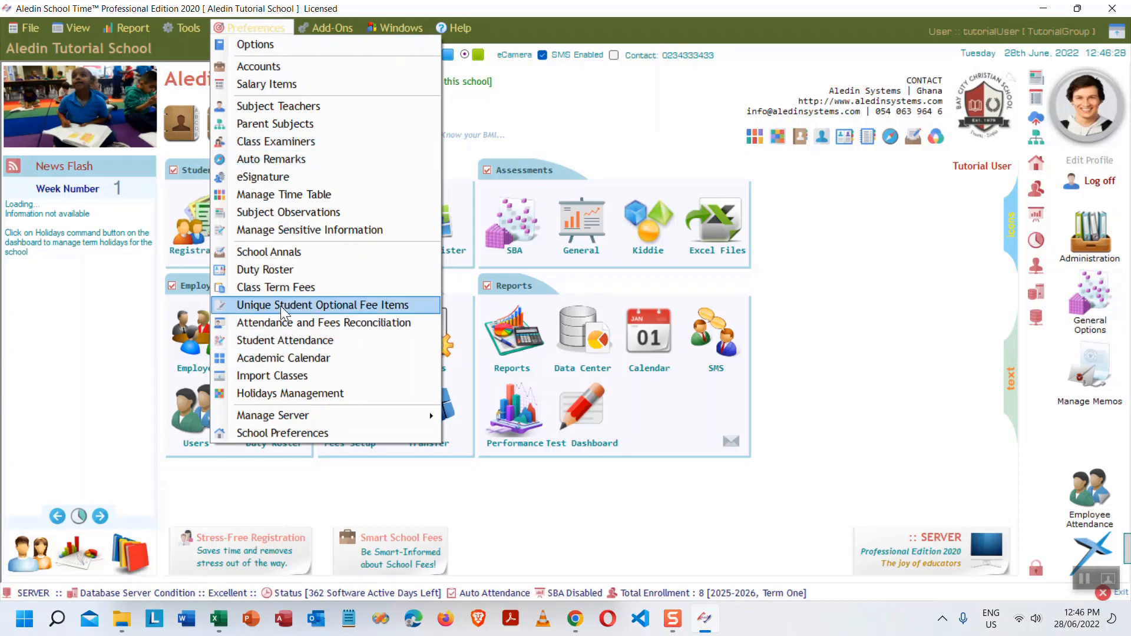
pyautogui.click(361, 305)
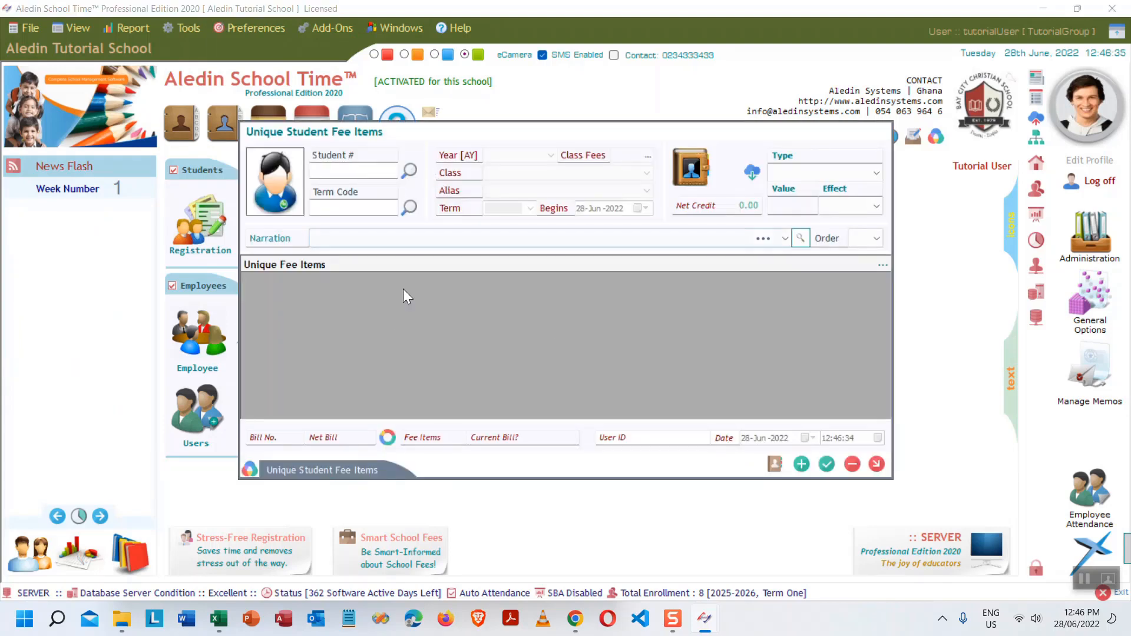
pyautogui.click(409, 172)
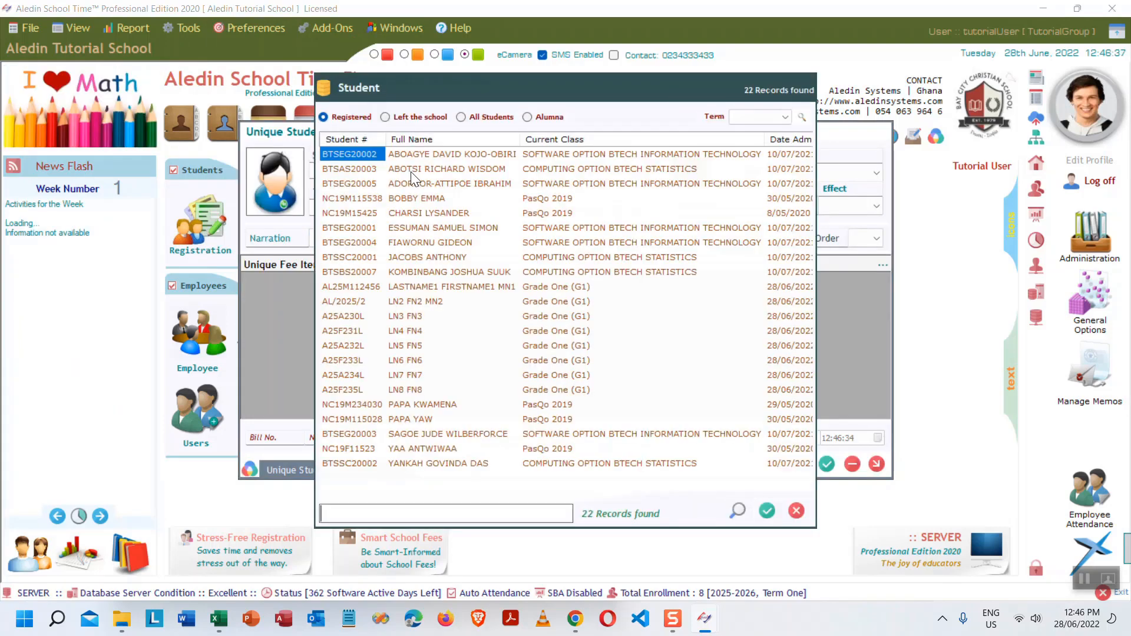
pyautogui.doubleClick(414, 332)
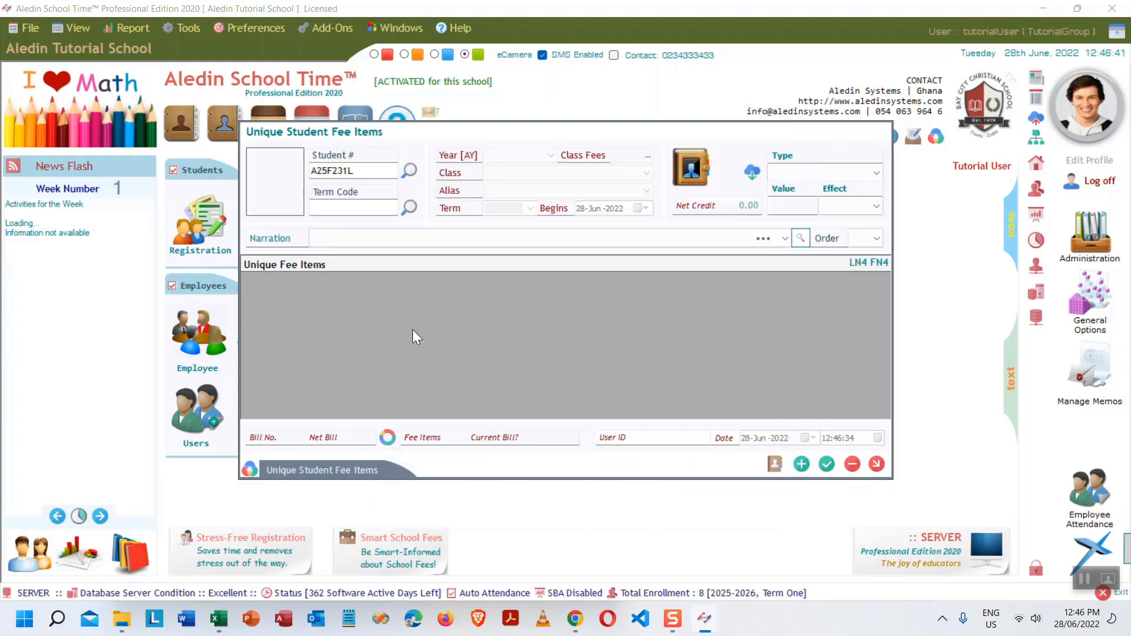
pyautogui.click(407, 207)
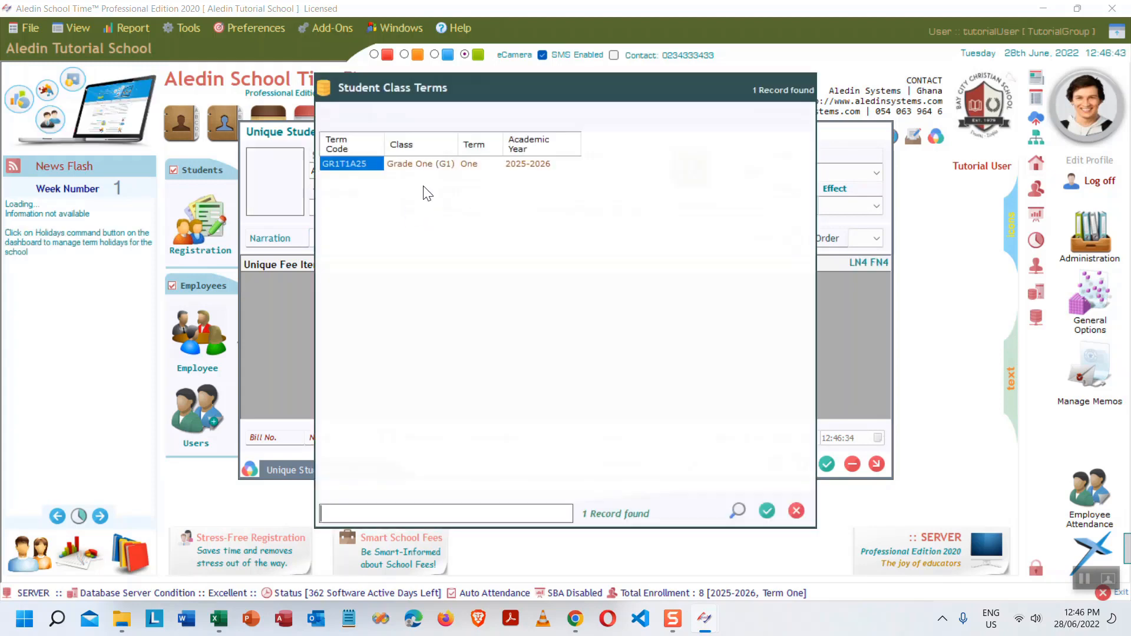
pyautogui.doubleClick(429, 168)
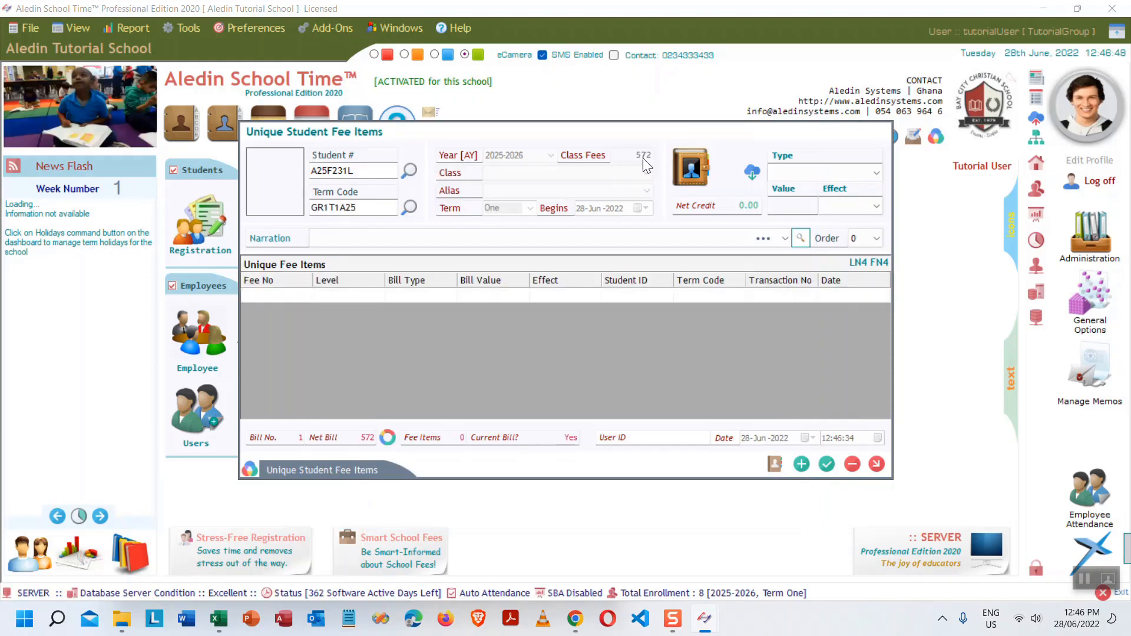
# - Add a Debit Balance item of 30 narrated Arrears to that student's bill
pyautogui.click(870, 171)
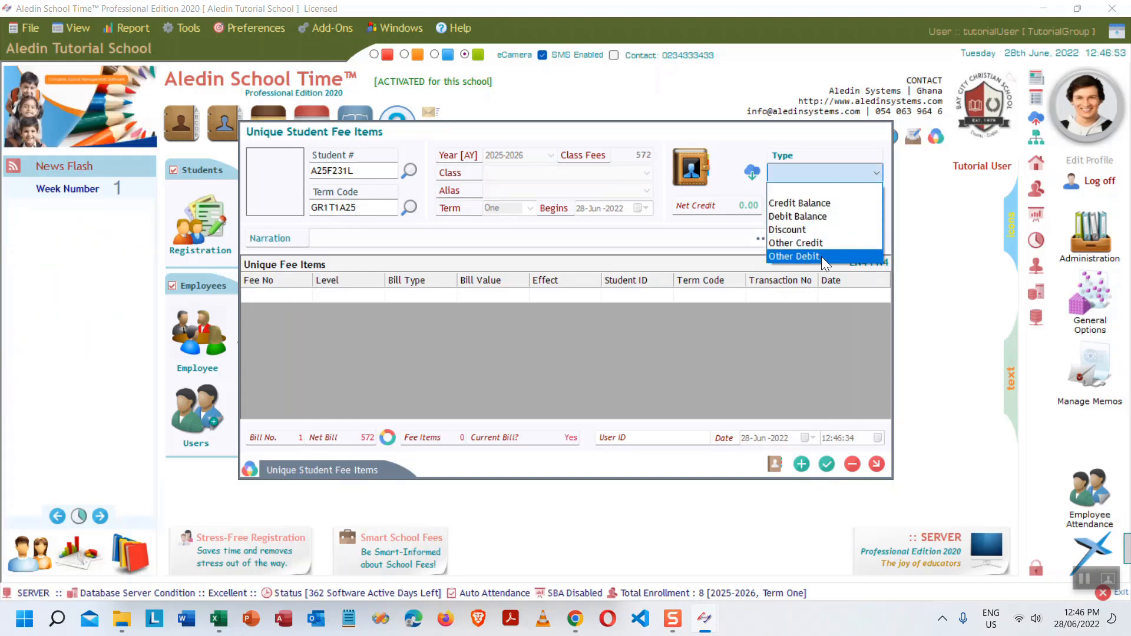
pyautogui.click(821, 217)
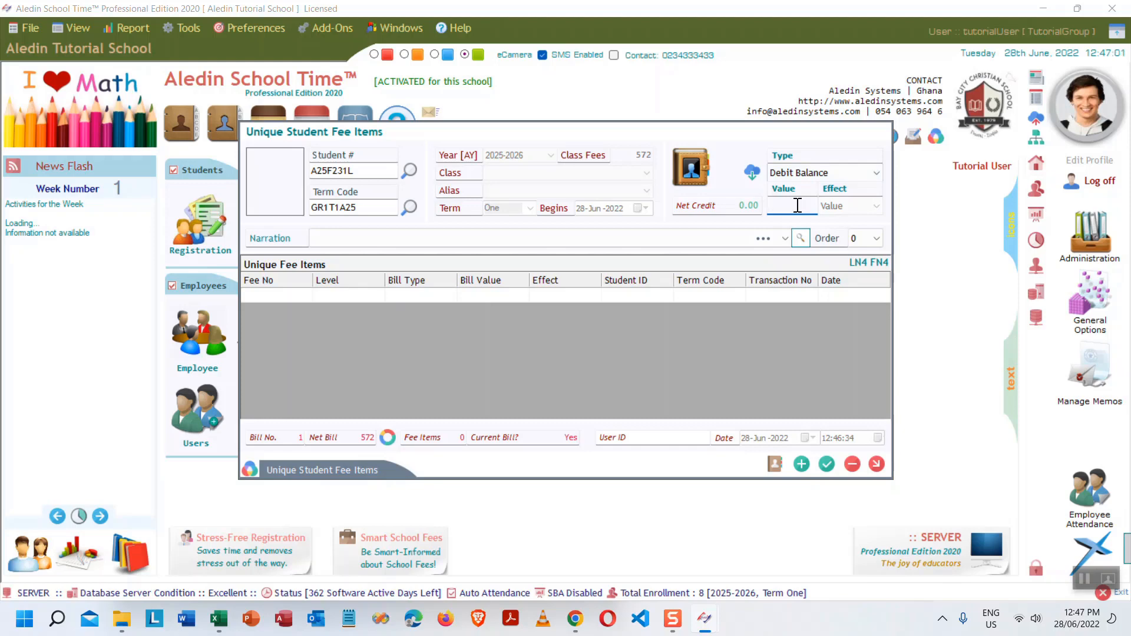
pyautogui.write('30')
pyautogui.click(488, 241)
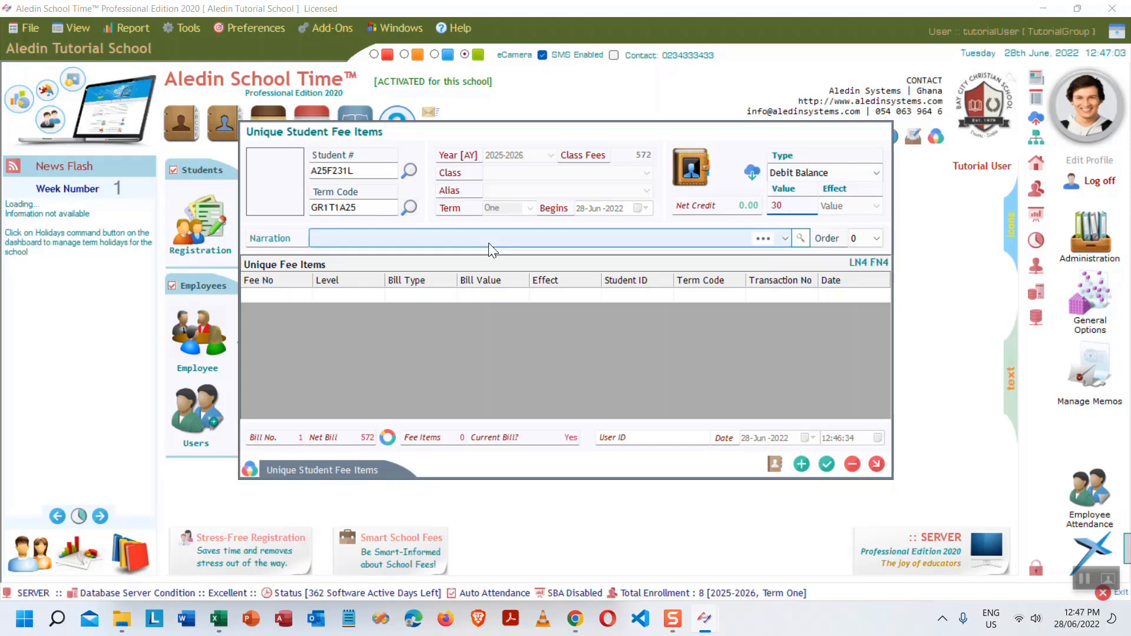
pyautogui.click(785, 239)
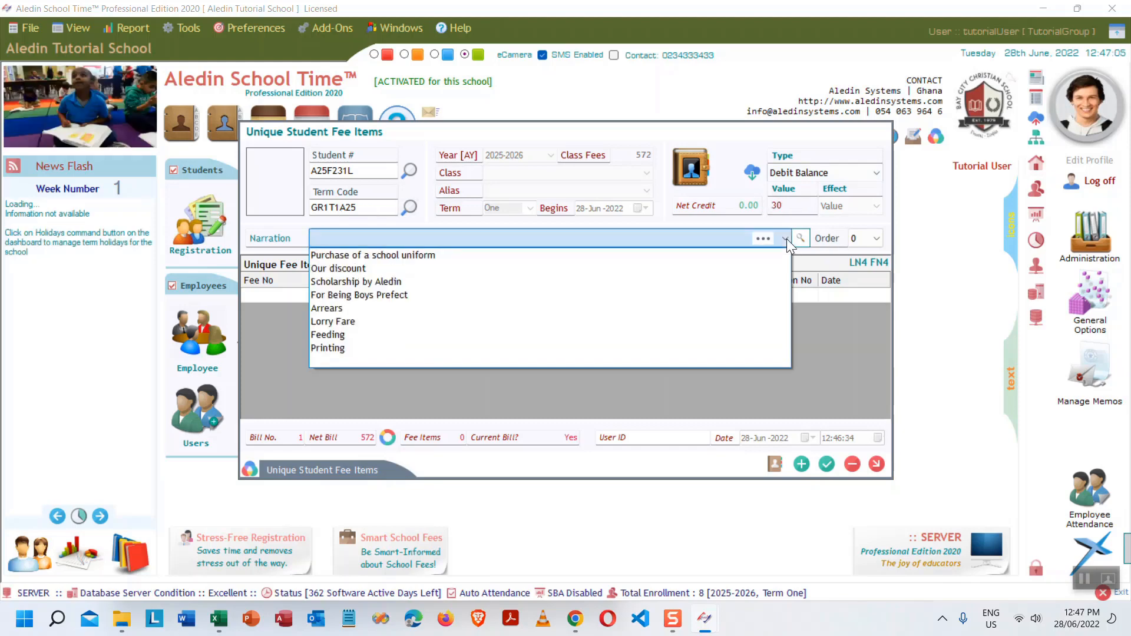
pyautogui.click(370, 310)
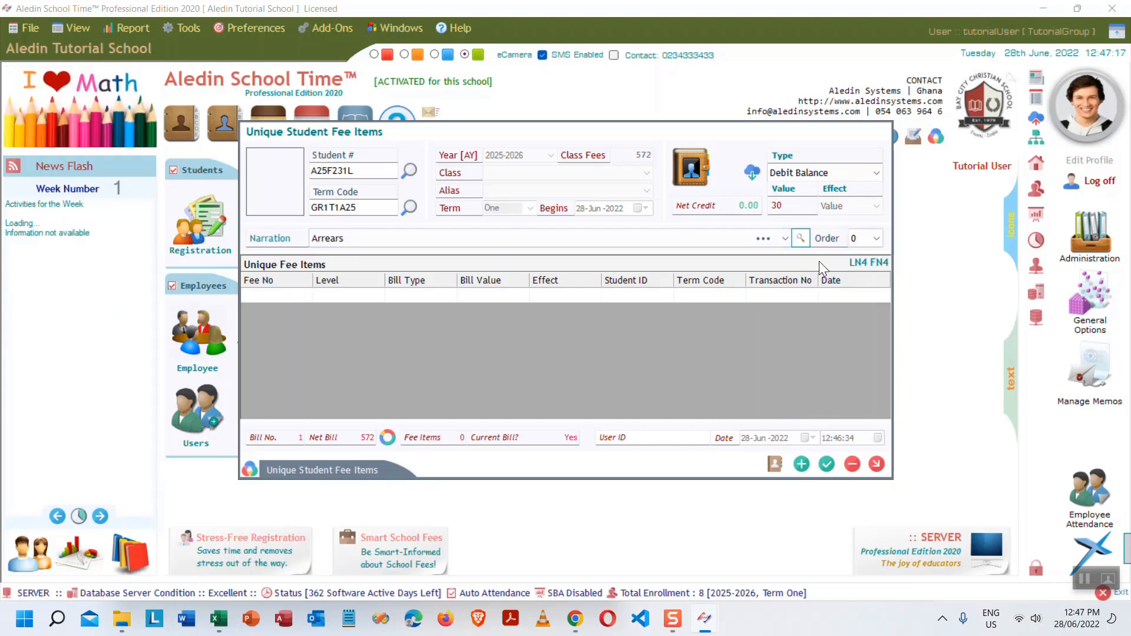
pyautogui.click(801, 464)
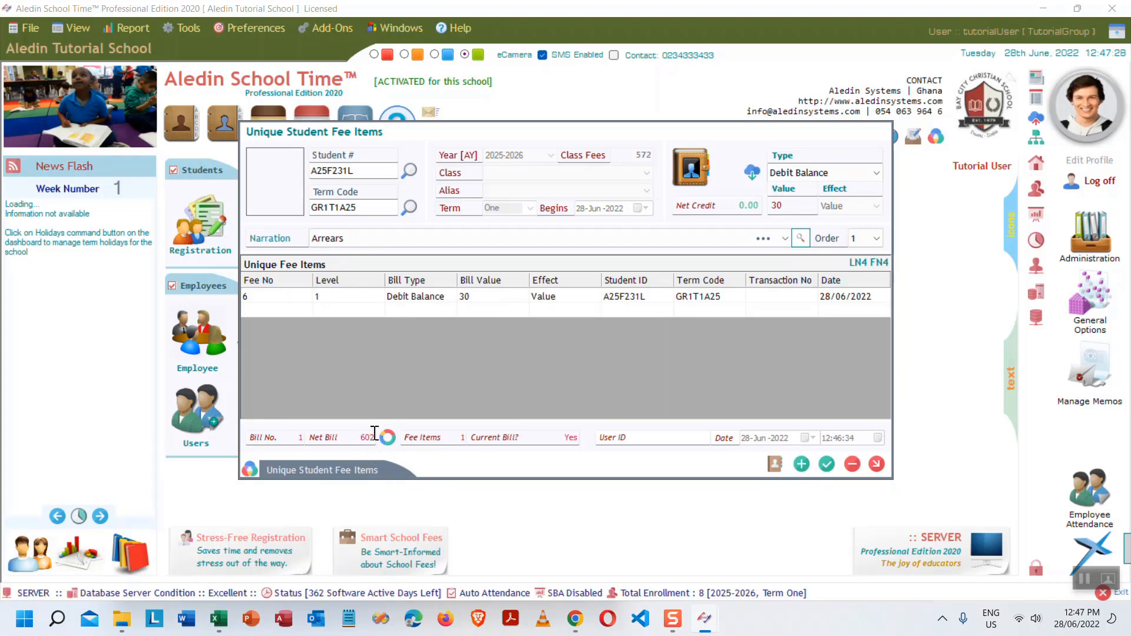
# - Select the fifth Grade One student and term GR1T1A25
pyautogui.click(411, 170)
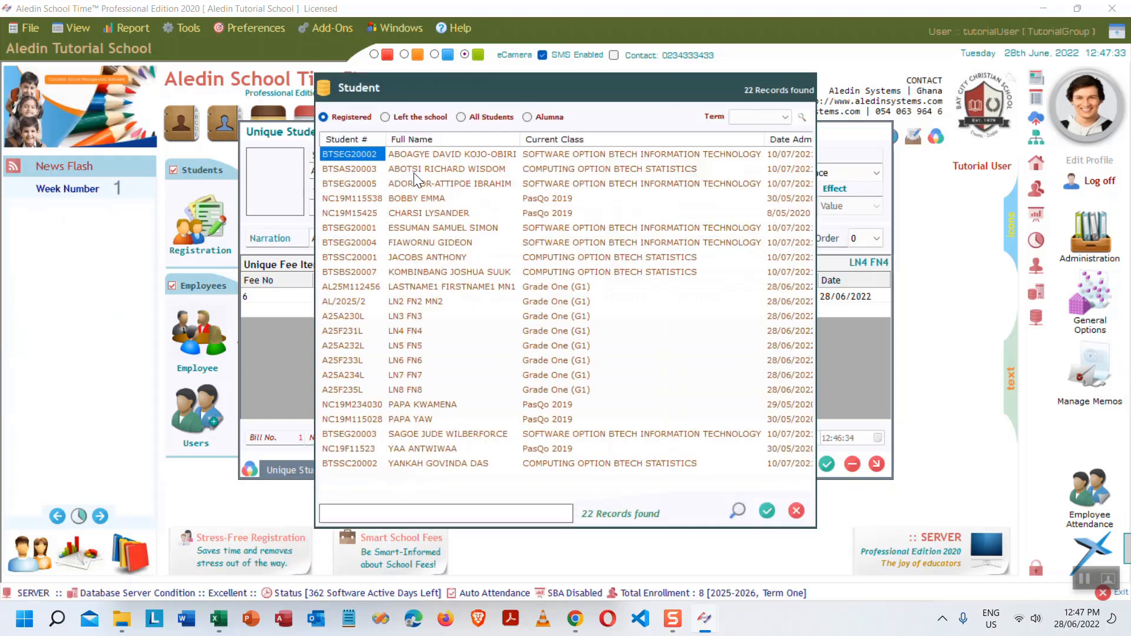
pyautogui.doubleClick(419, 345)
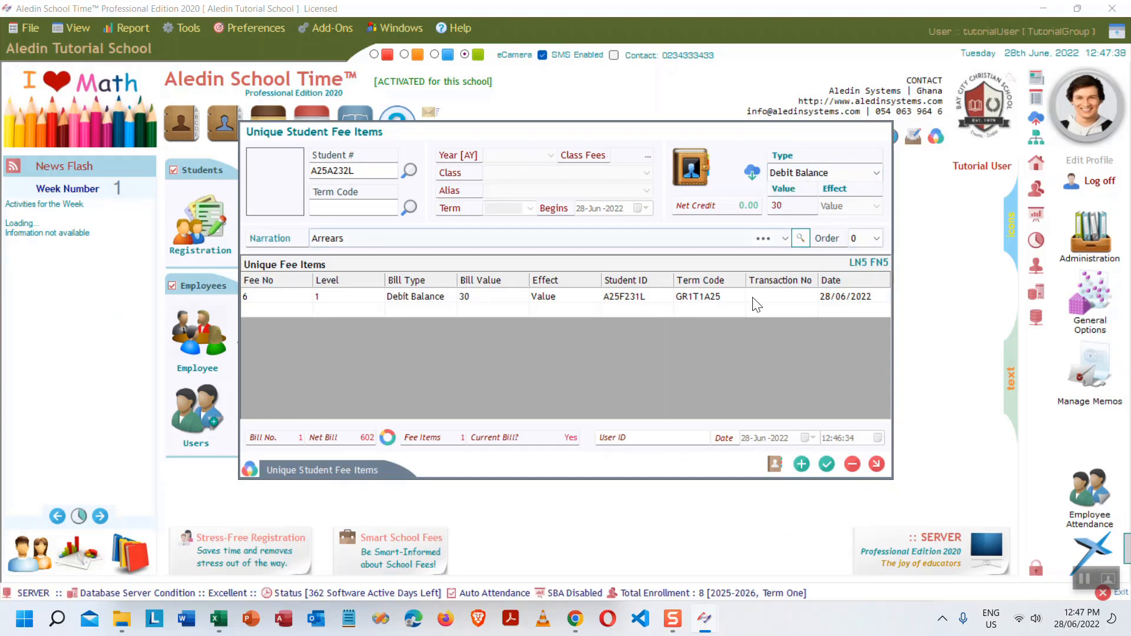
pyautogui.click(409, 207)
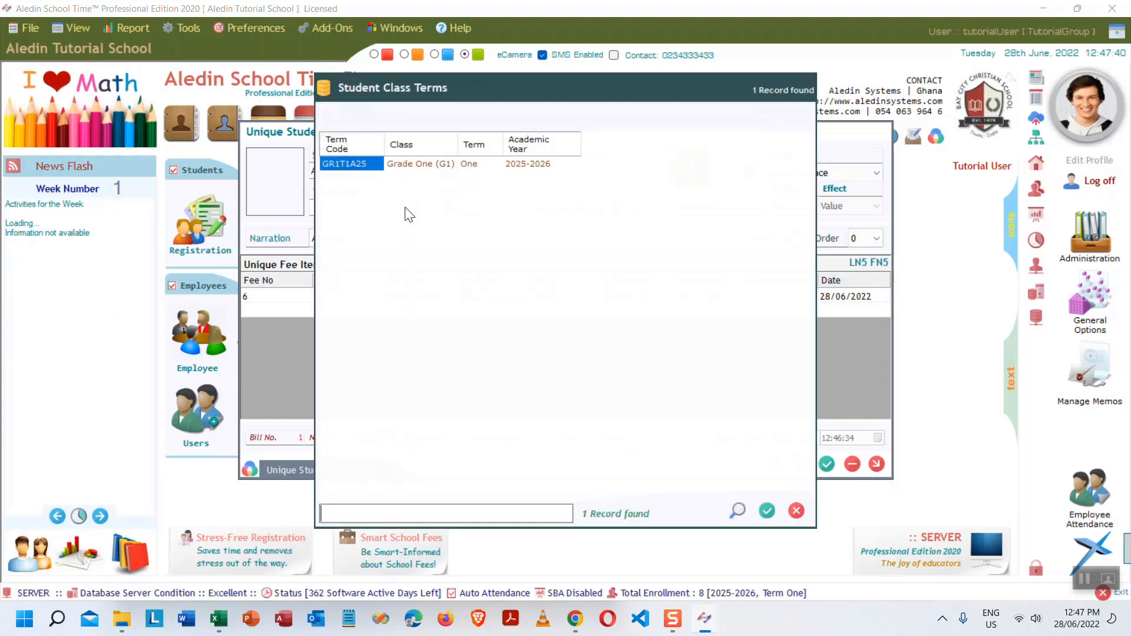
pyautogui.doubleClick(442, 168)
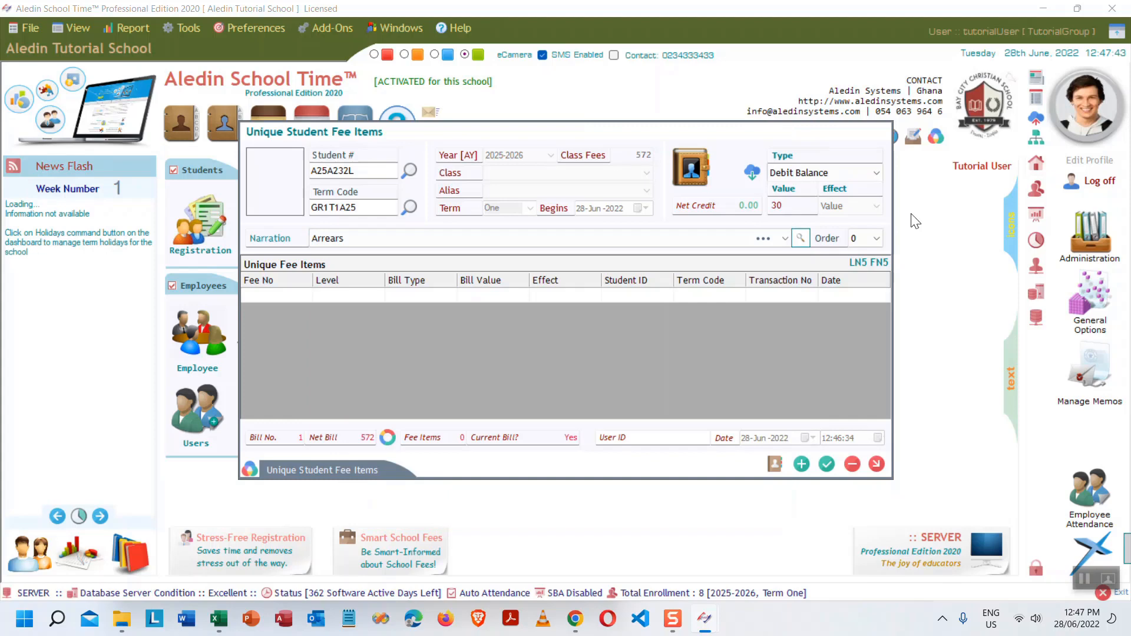
# - Set a Discount of 50 percent narrated 'Our discount', bringing the net bill to 286
pyautogui.click(874, 171)
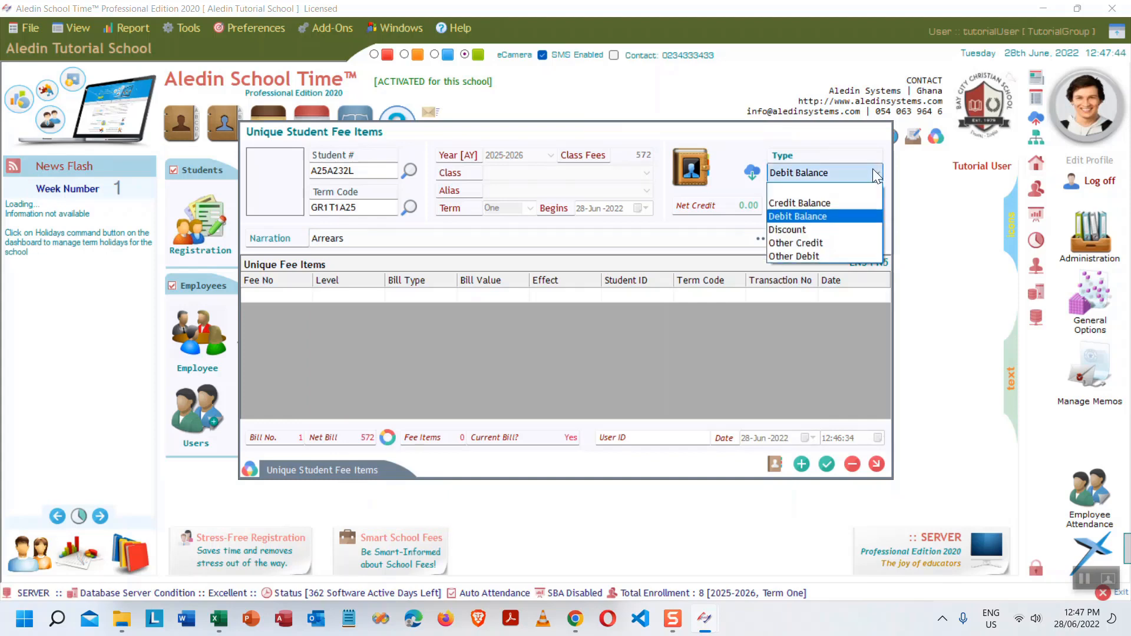
pyautogui.click(807, 230)
pyautogui.write('30')
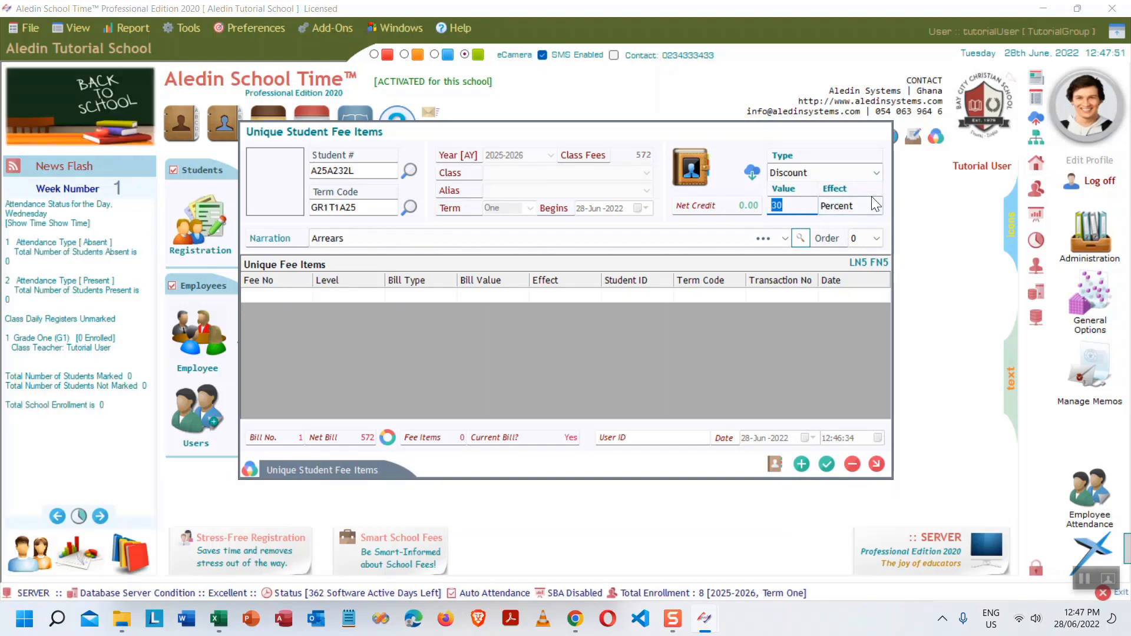
pyautogui.press('BackSpace')
pyautogui.press('BackSpace')
pyautogui.write('5')
pyautogui.click(783, 234)
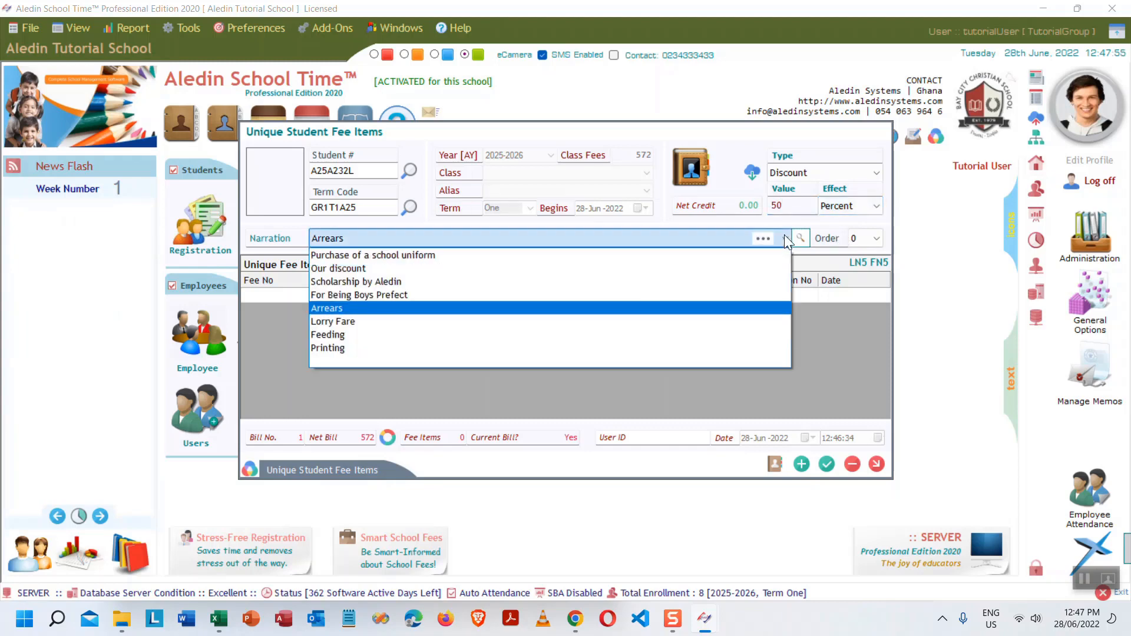
pyautogui.click(359, 269)
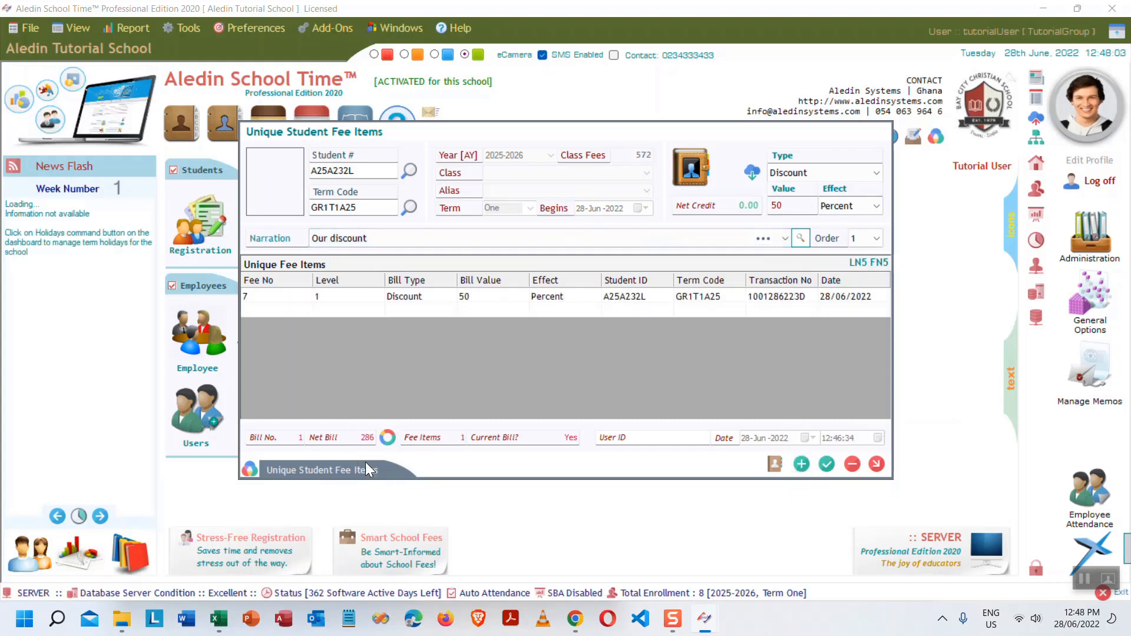
pyautogui.moveTo(361, 440); pyautogui.dragTo(383, 441)
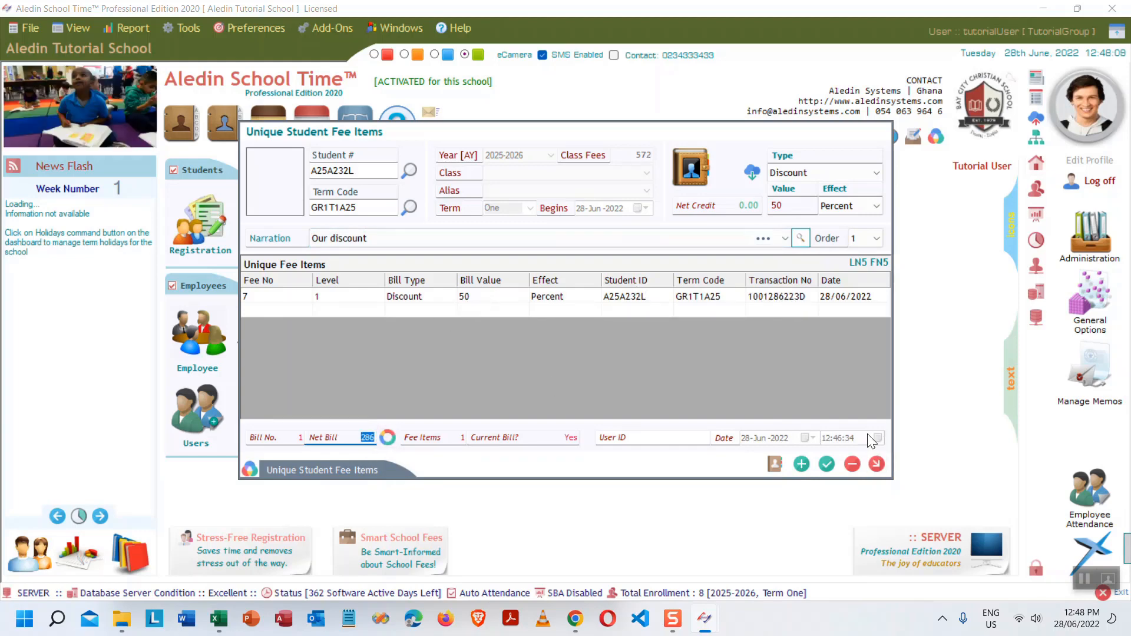
# - Run Student Bill by Term for GR1T1A25 with 4 bills per page after closing fee items
pyautogui.click(875, 464)
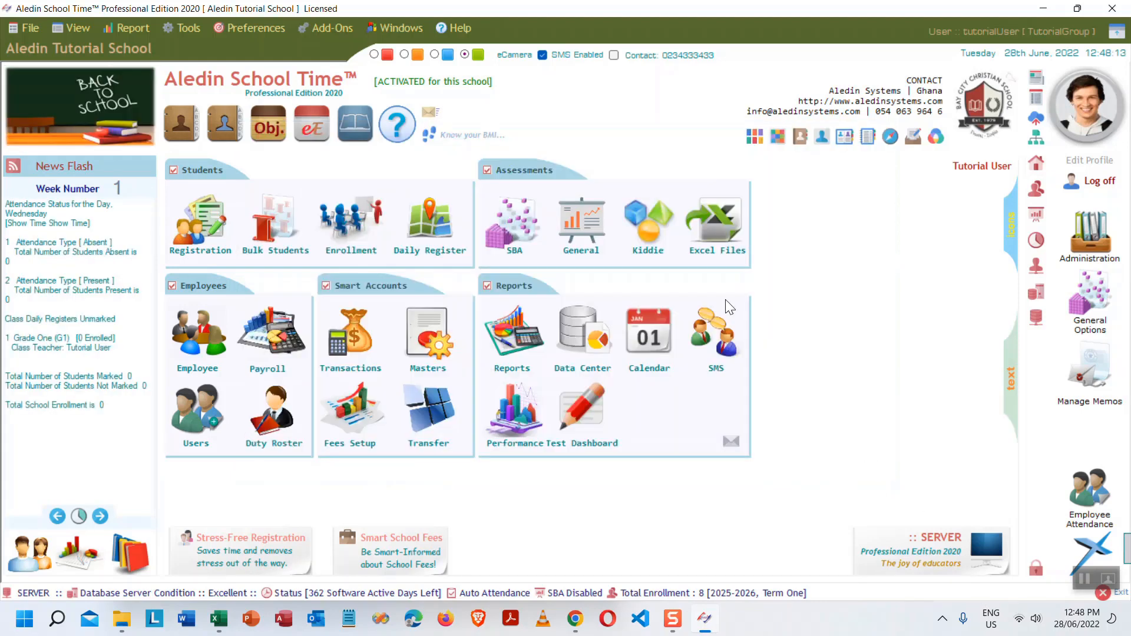
pyautogui.click(515, 339)
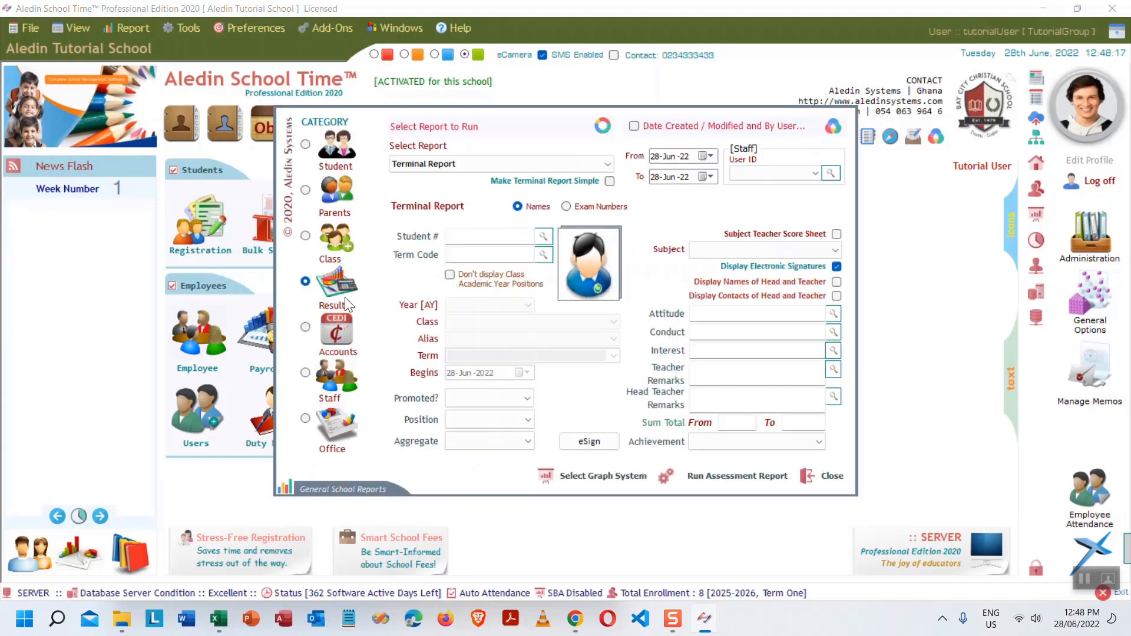
pyautogui.click(334, 323)
pyautogui.click(593, 161)
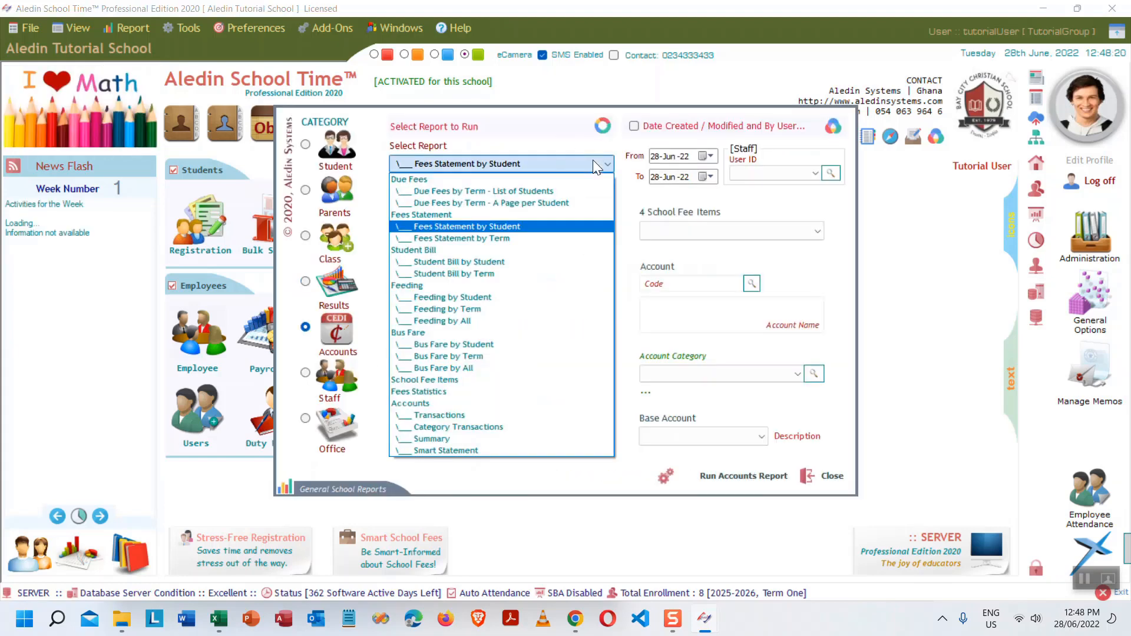
pyautogui.click(466, 273)
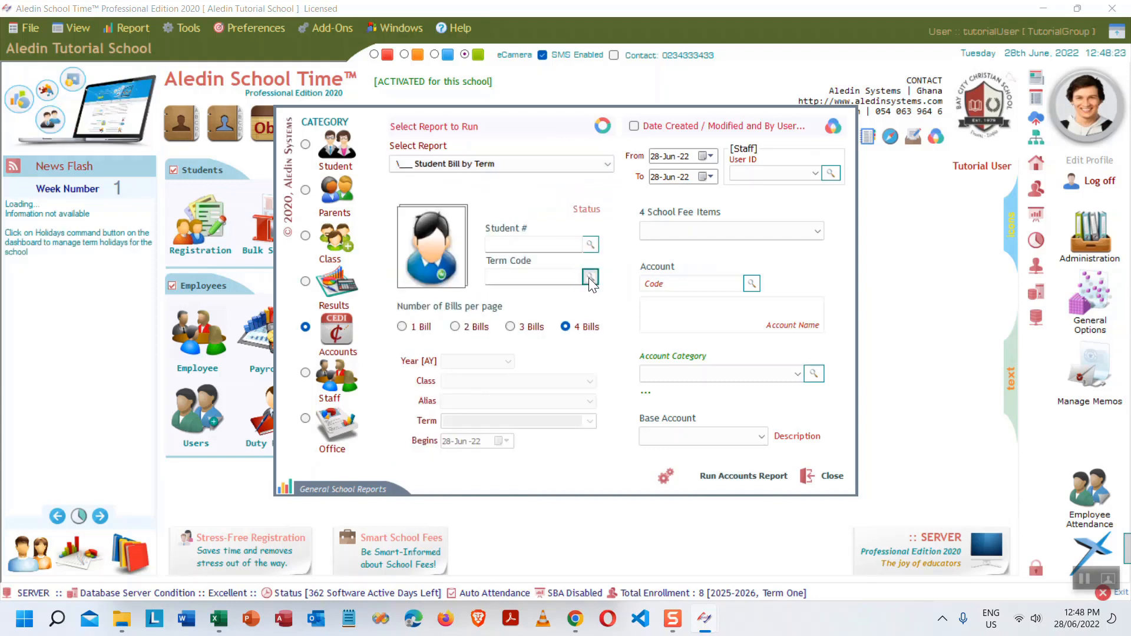
pyautogui.doubleClick(510, 154)
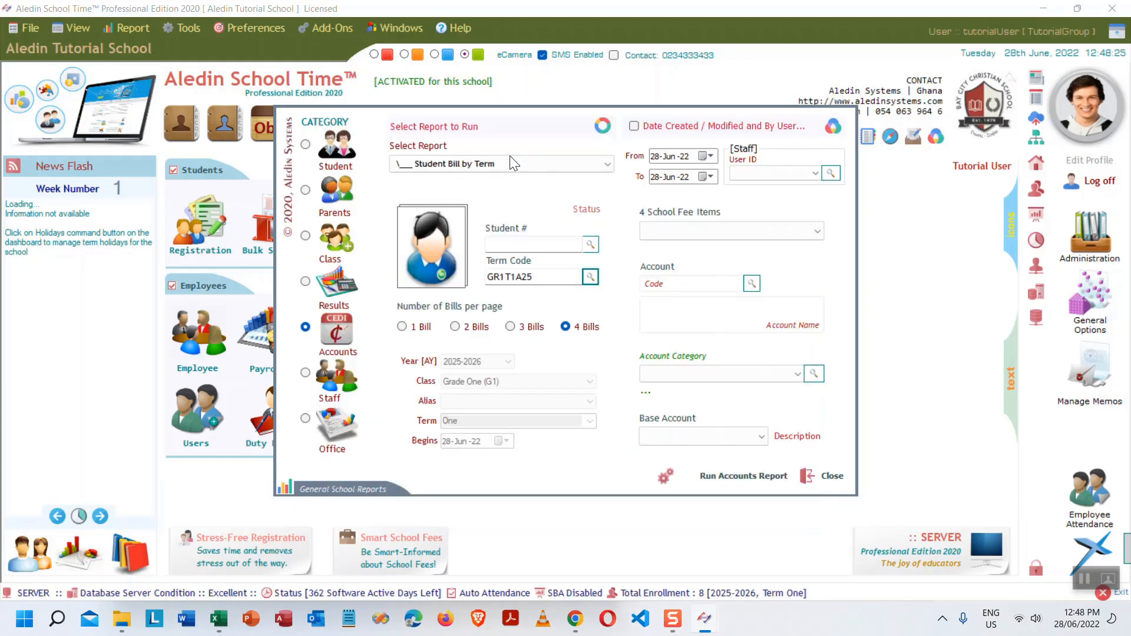
pyautogui.click(455, 328)
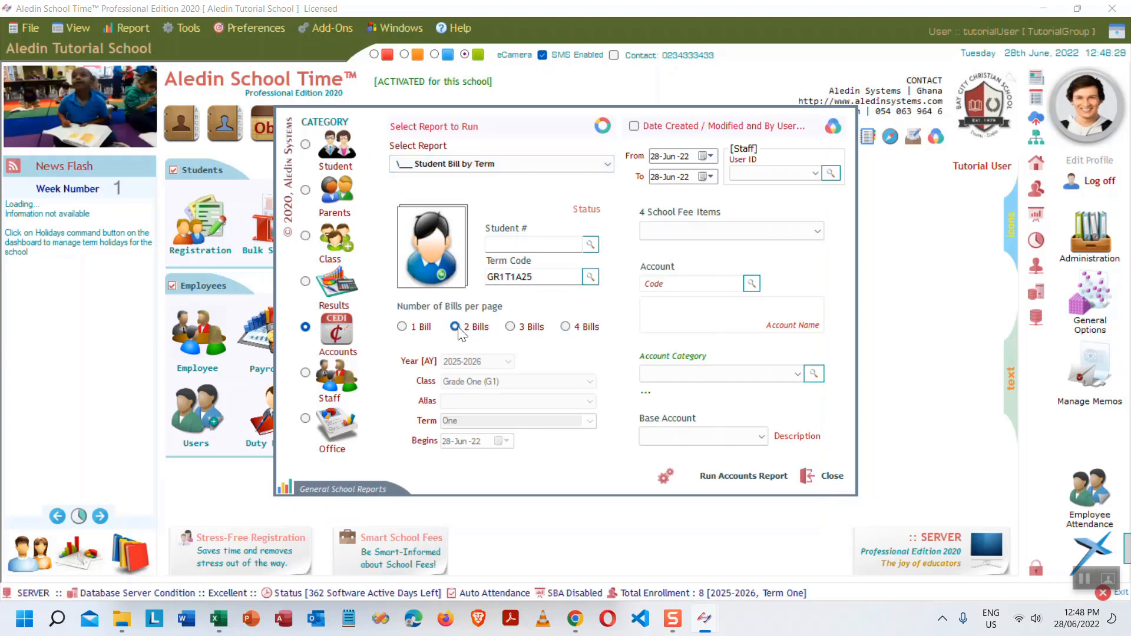
pyautogui.click(578, 327)
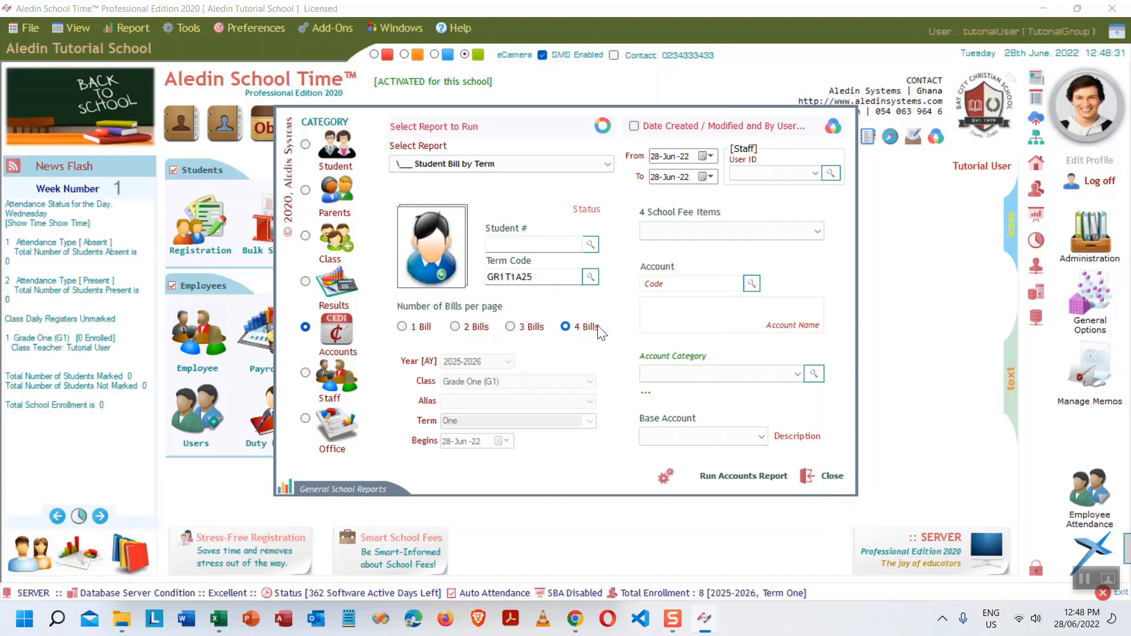
pyautogui.click(754, 475)
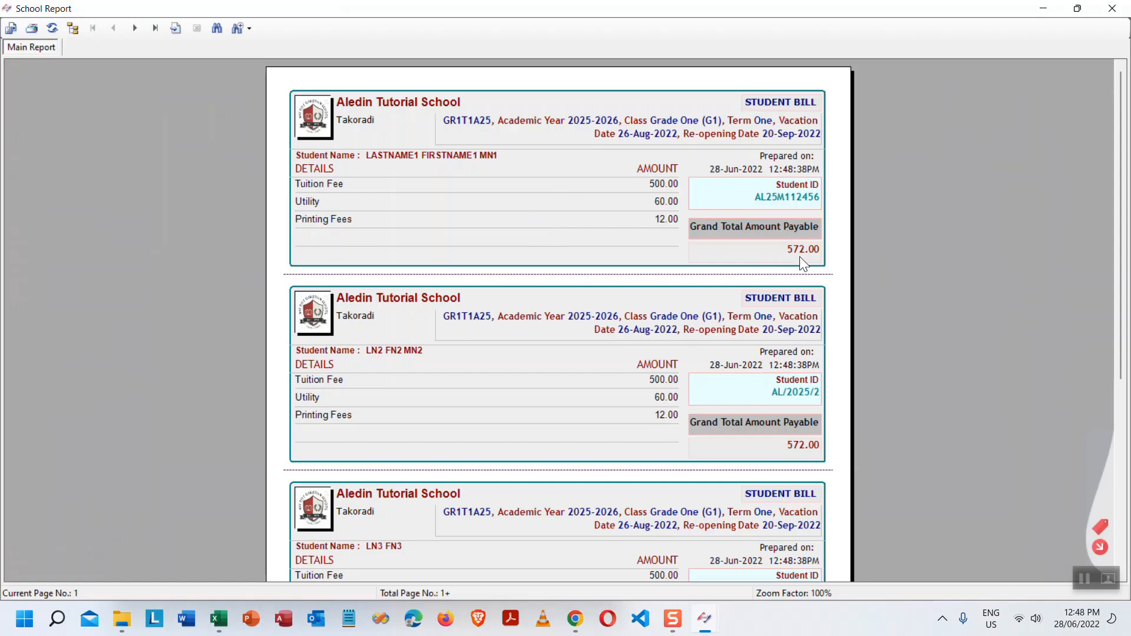
# - Check the fourth bill's arrears line and the next page's 'Our discount' line, then close the preview
pyautogui.scroll(-3, 538, 358)
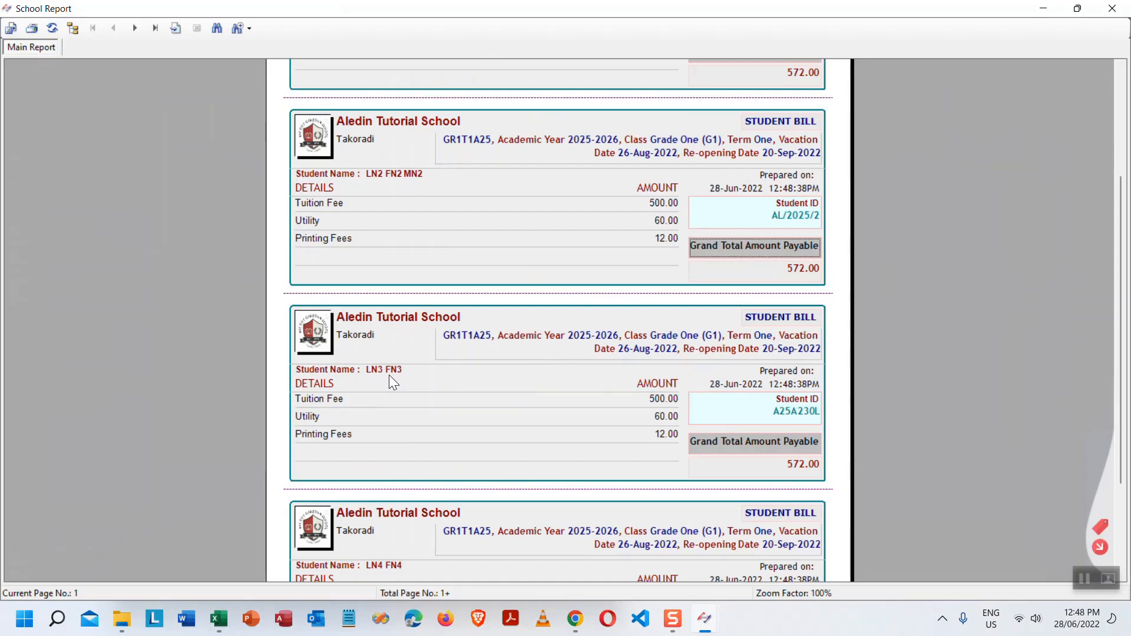
pyautogui.scroll(-3, 683, 412)
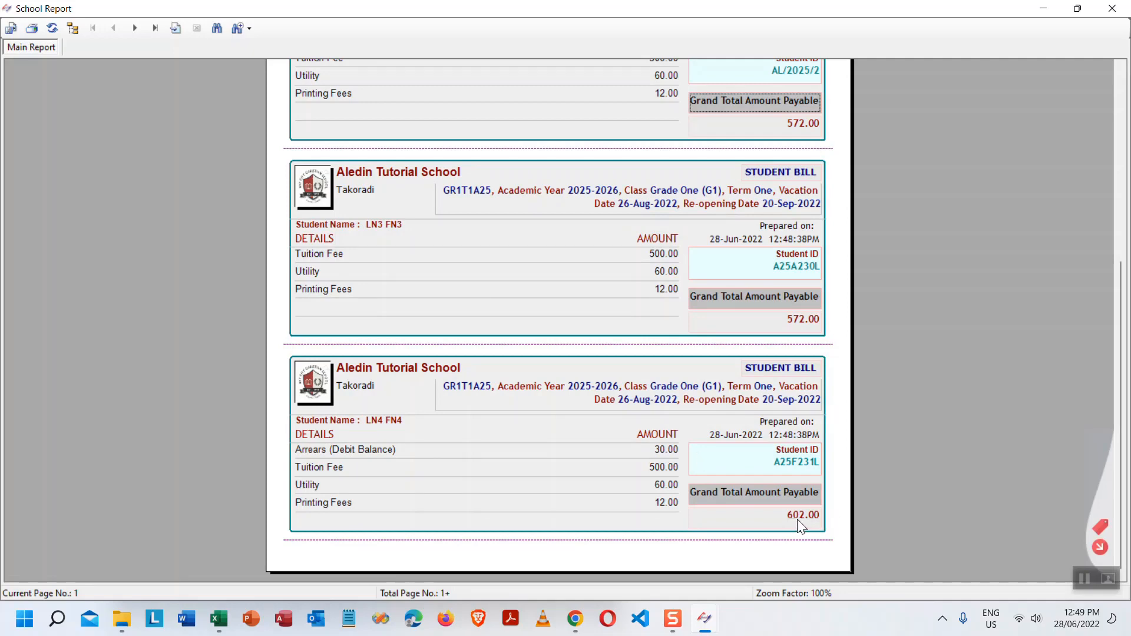
pyautogui.click(379, 450)
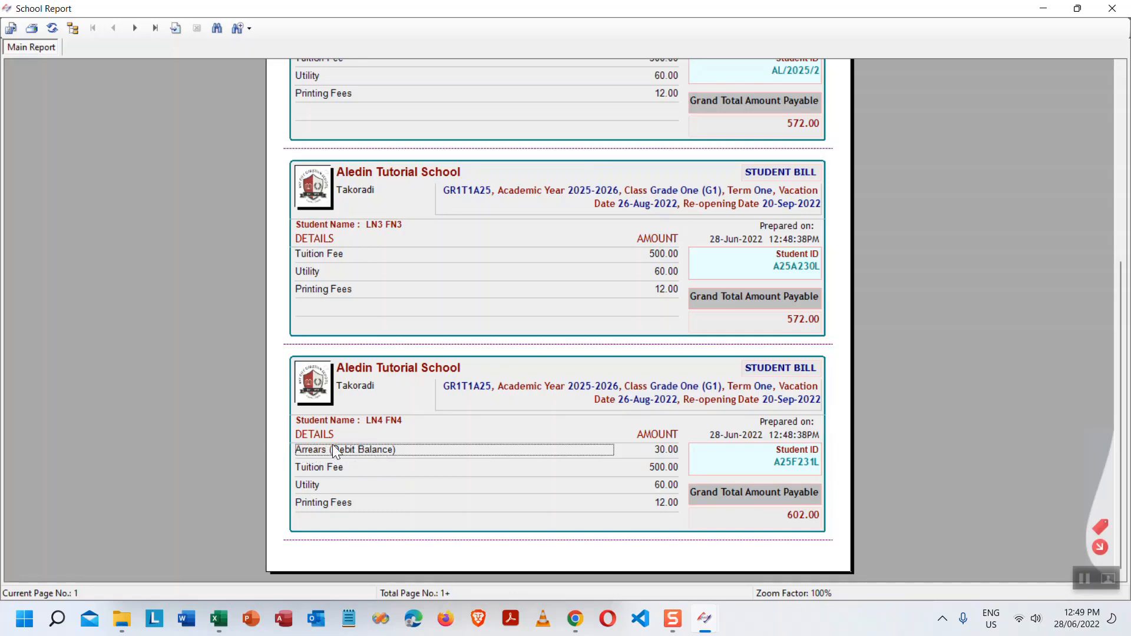
pyautogui.click(800, 461)
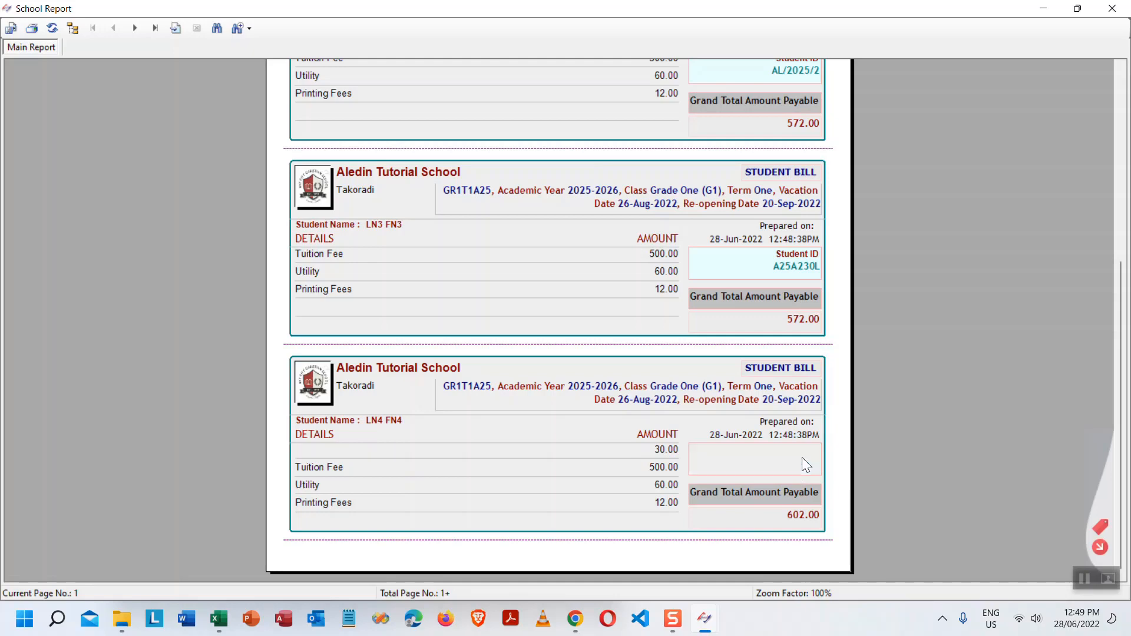
pyautogui.click(136, 28)
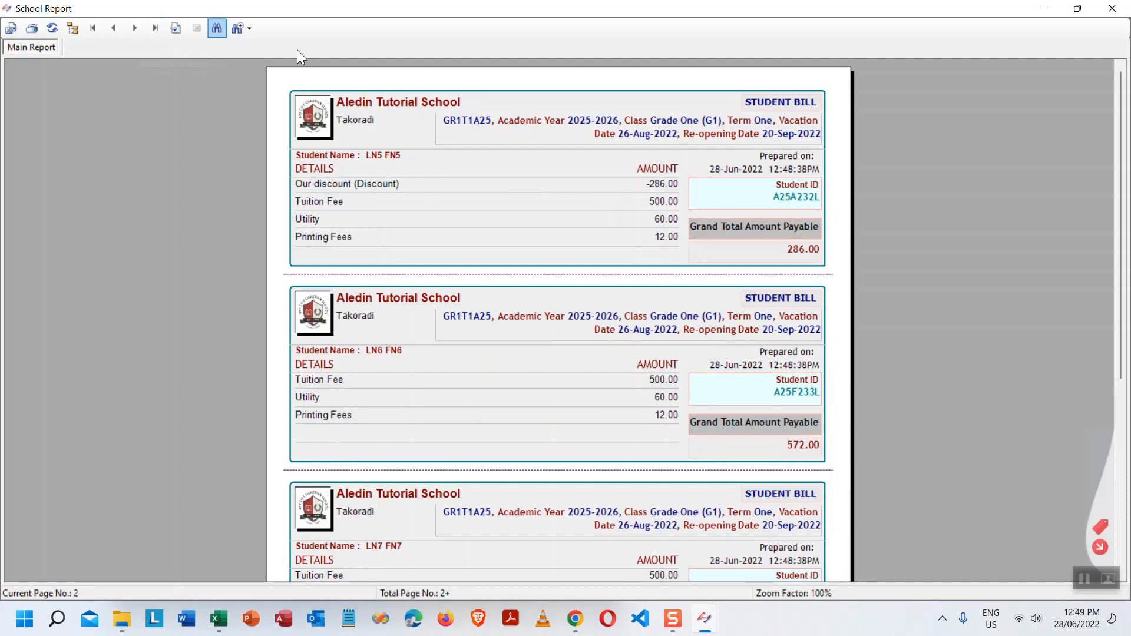
pyautogui.click(334, 183)
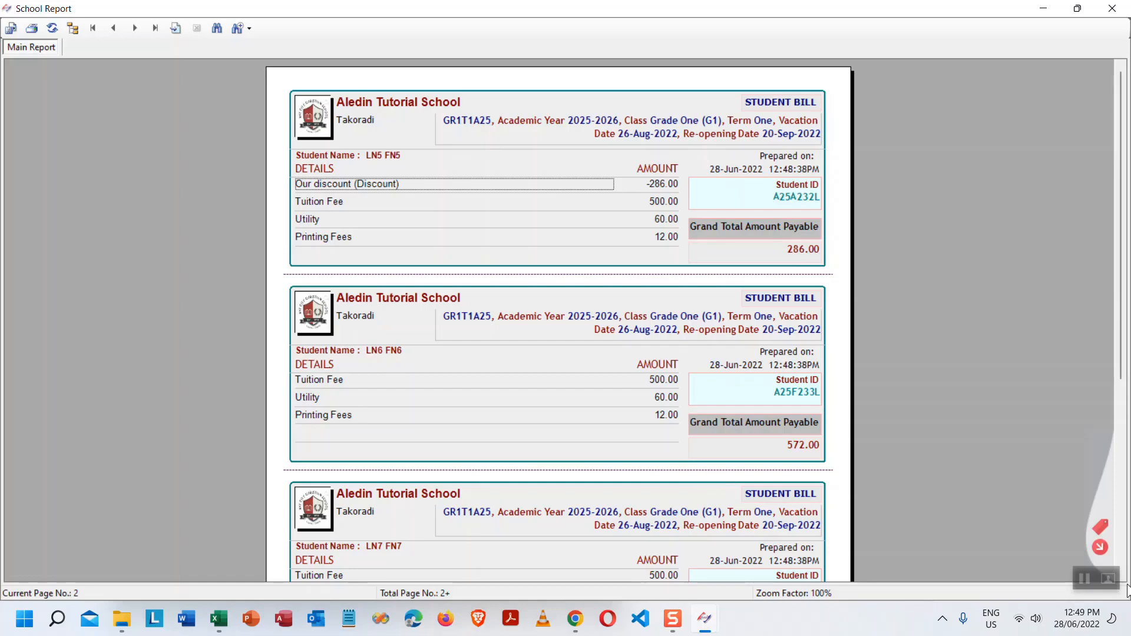
pyautogui.click(1100, 548)
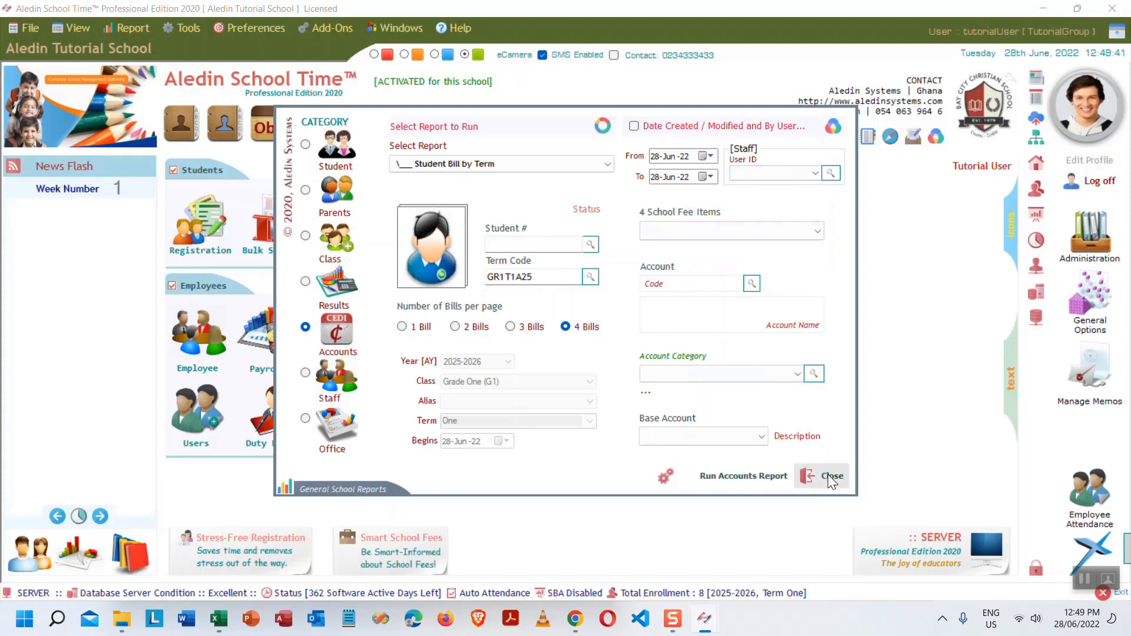
# - In the Excel outline, fill cell B16 blue to mark it done
pyautogui.click(219, 618)
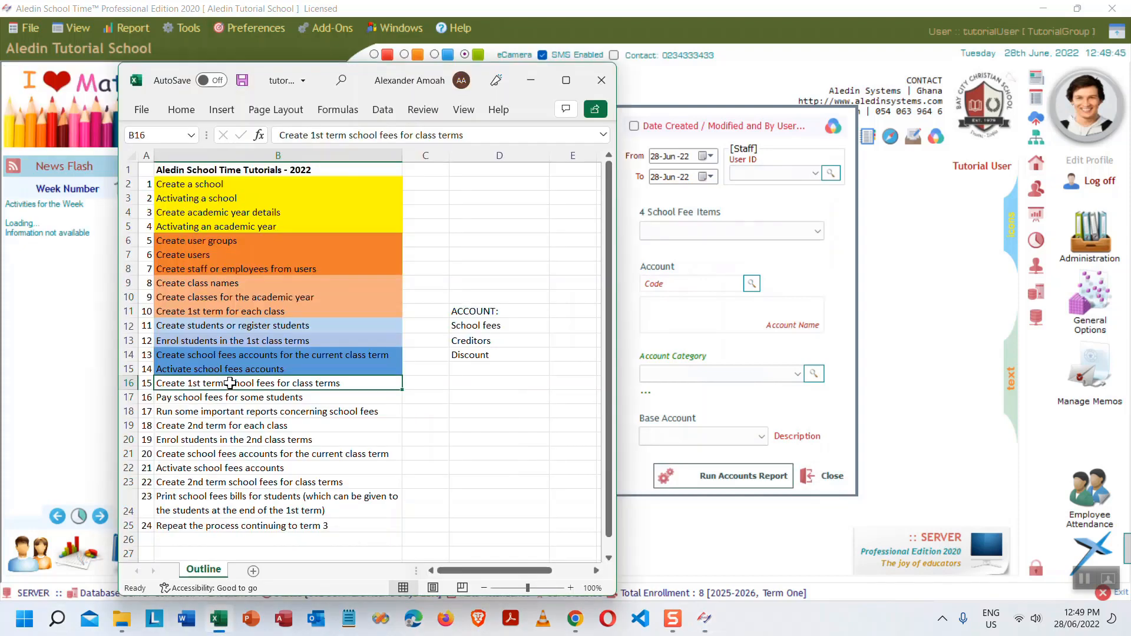
pyautogui.click(182, 110)
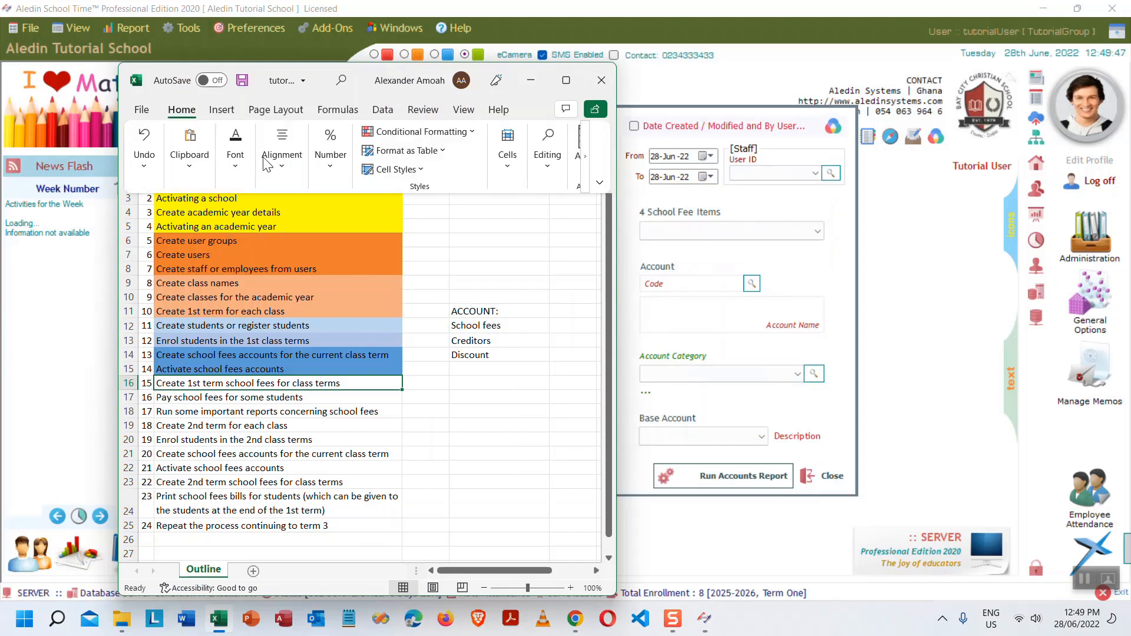
pyautogui.click(235, 156)
pyautogui.click(331, 230)
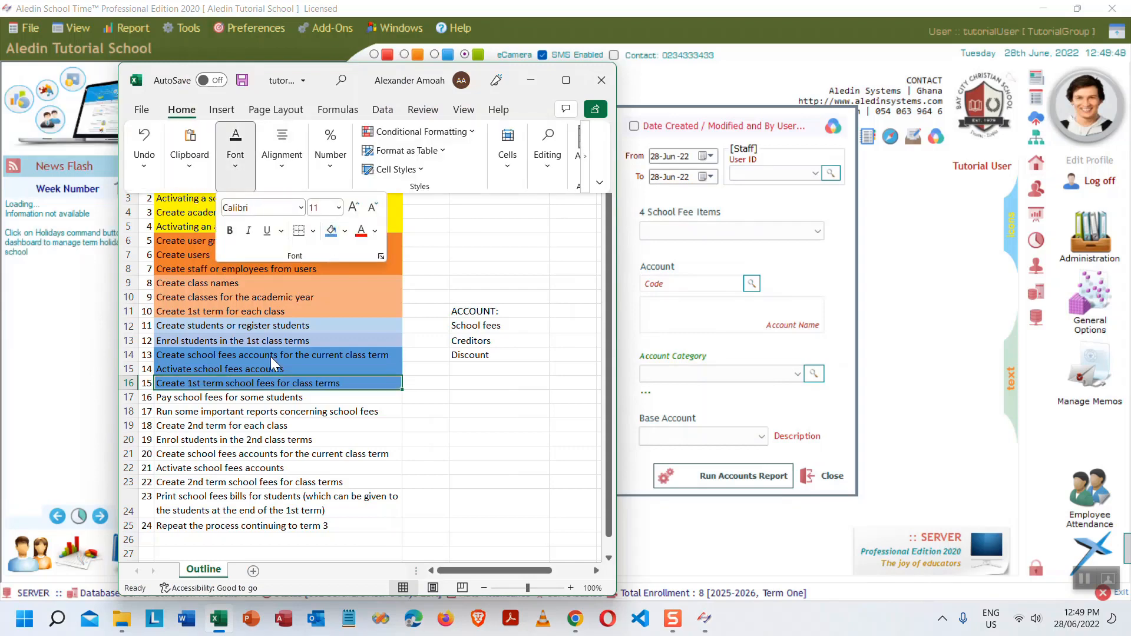
pyautogui.press('Escape')
pyautogui.press('Escape')
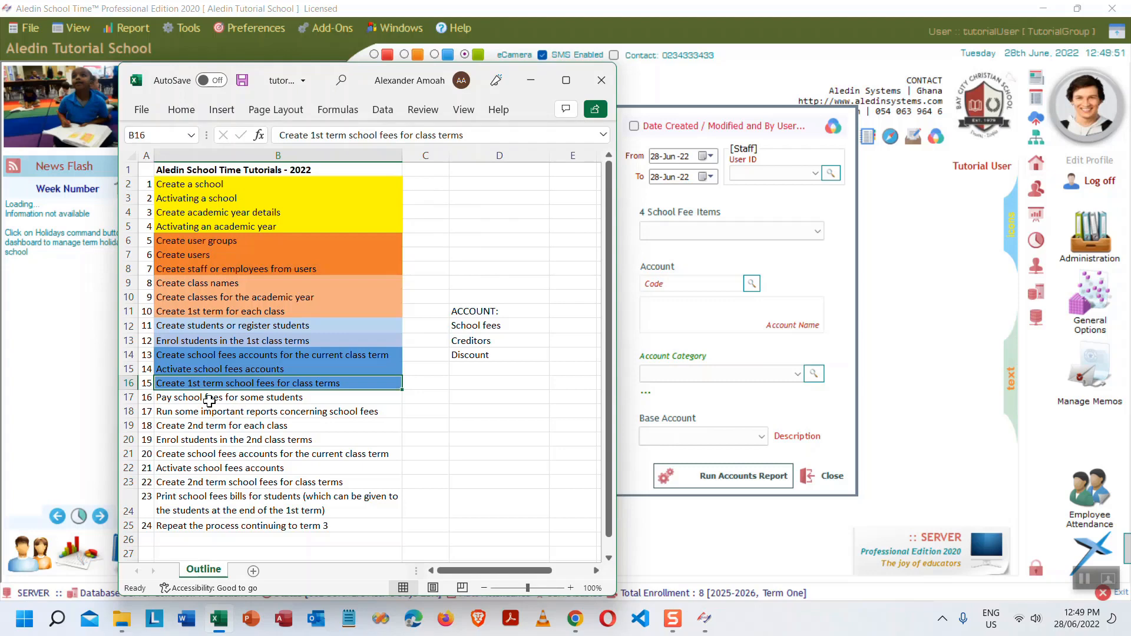
pyautogui.click(209, 399)
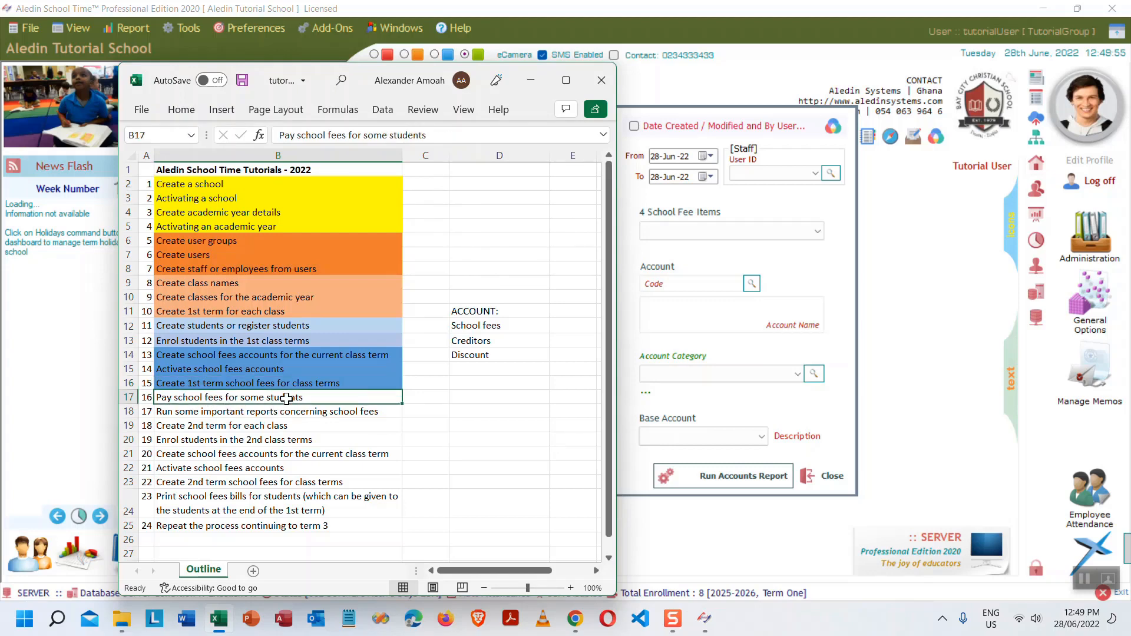
# - Fill cell B17 light orange, then return to the school app and close the reports window
pyautogui.click(179, 111)
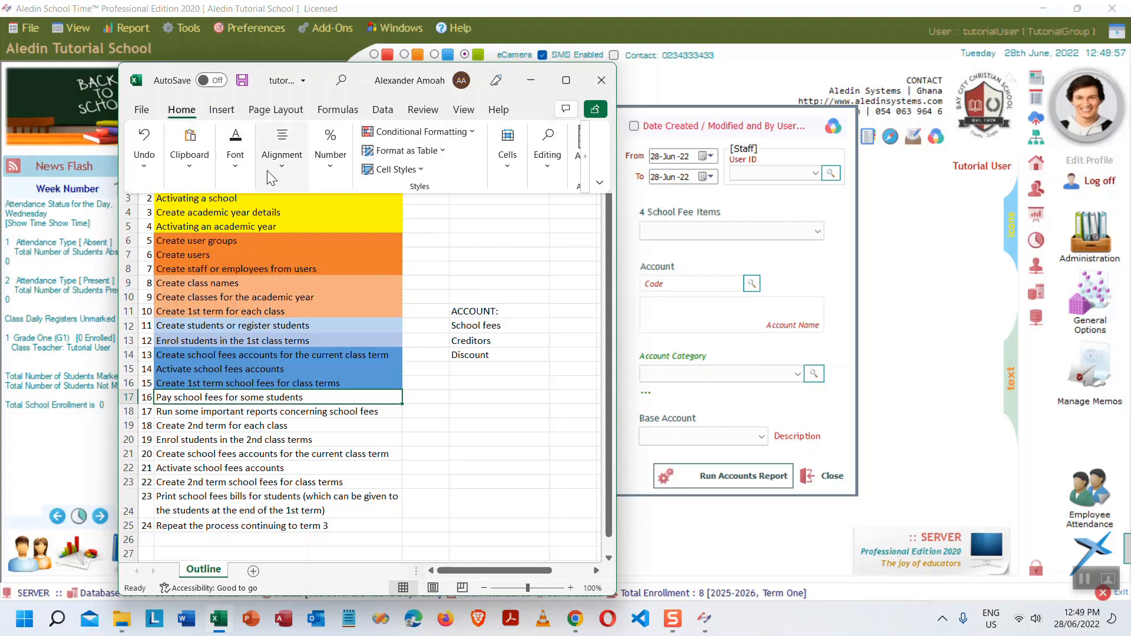
pyautogui.click(235, 168)
pyautogui.click(345, 230)
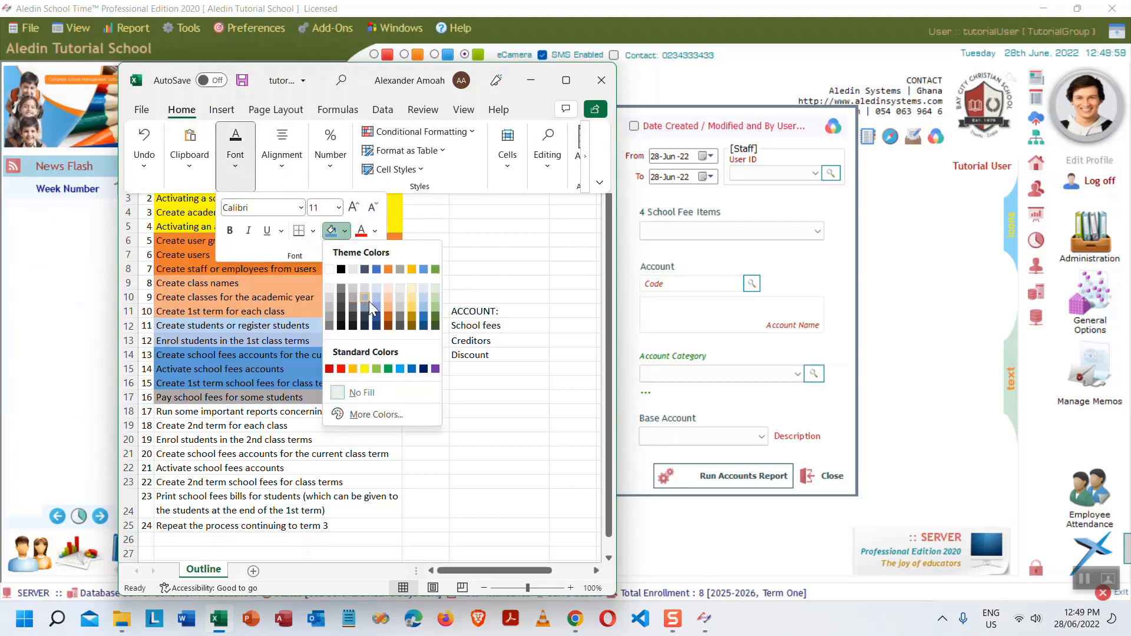
pyautogui.click(387, 306)
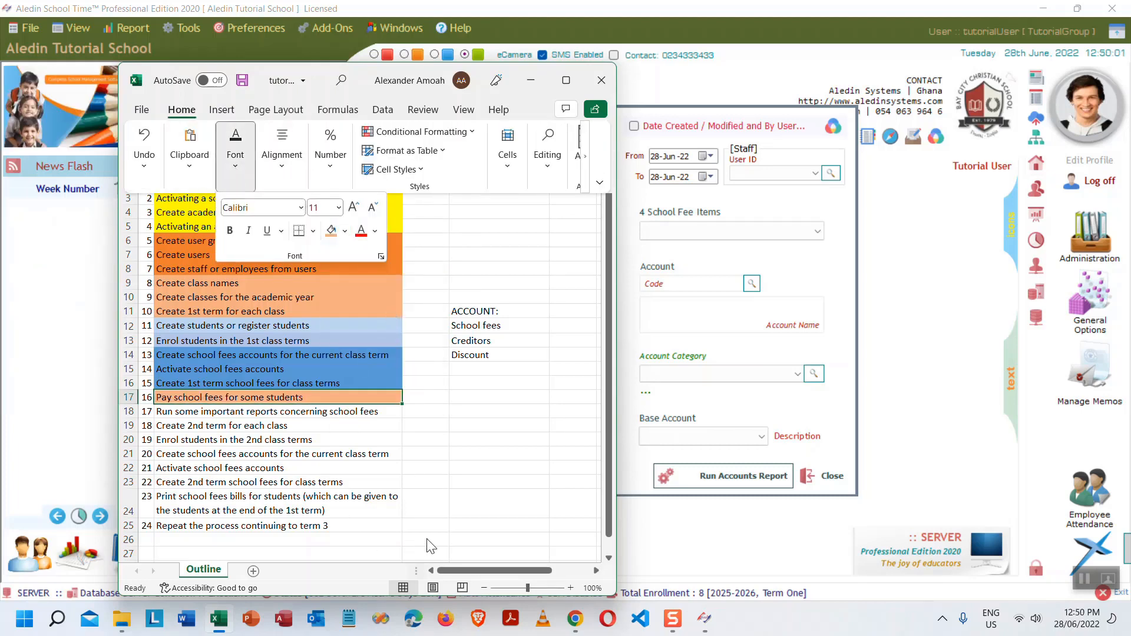
pyautogui.click(539, 79)
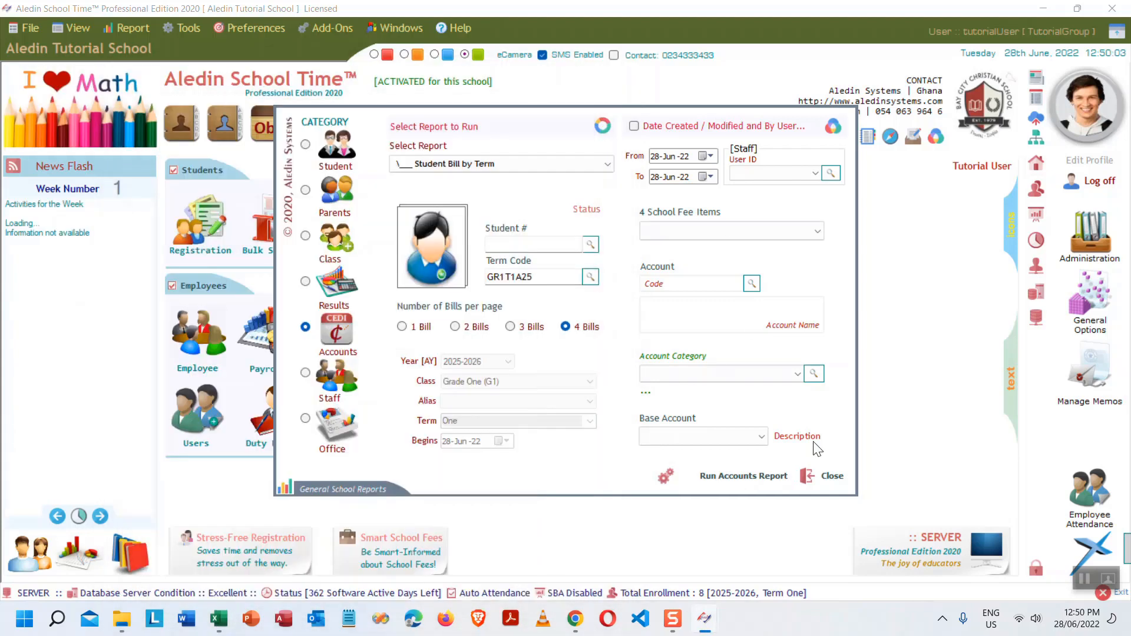
pyautogui.click(837, 476)
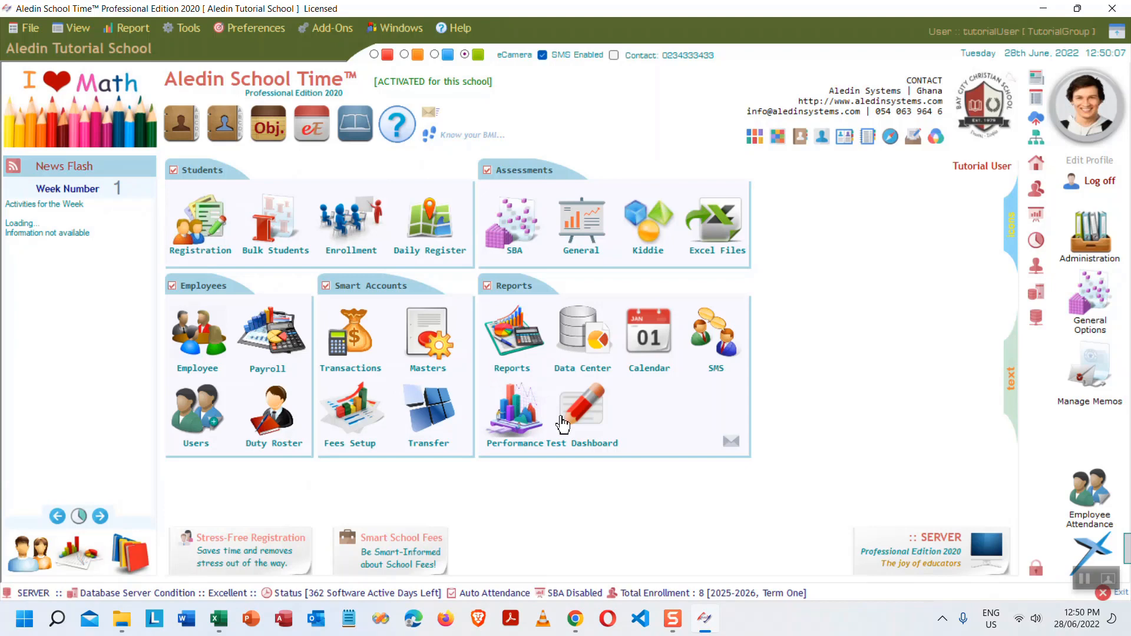
# - Generate the Due Fees by Term – A Page per Student report for term GR1T1A25
pyautogui.click(508, 331)
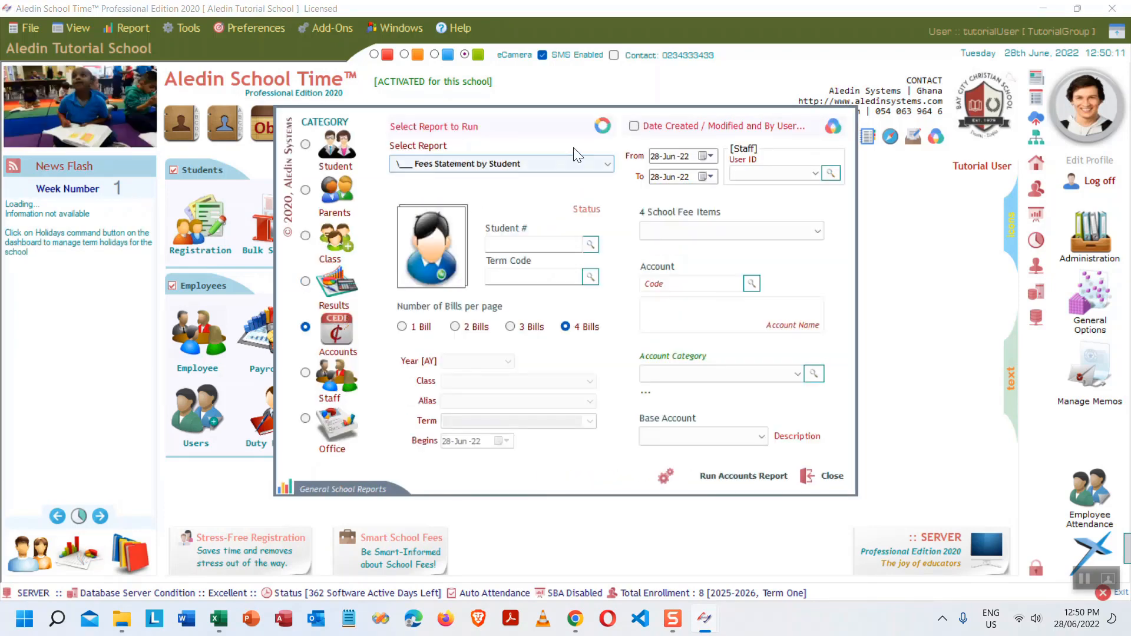
pyautogui.click(589, 163)
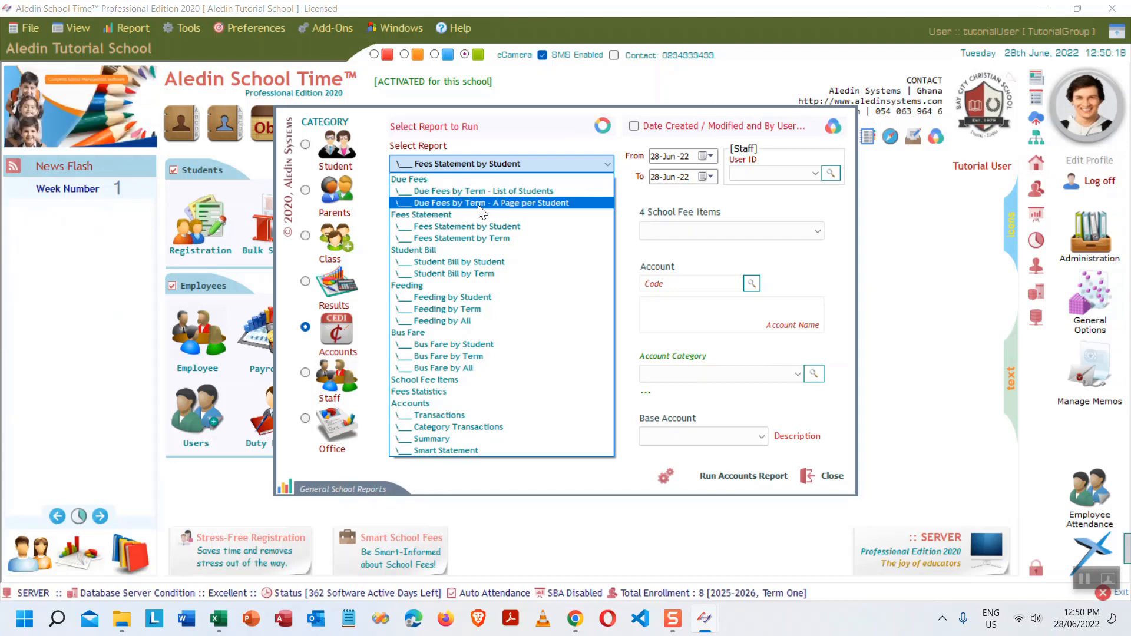
pyautogui.click(512, 203)
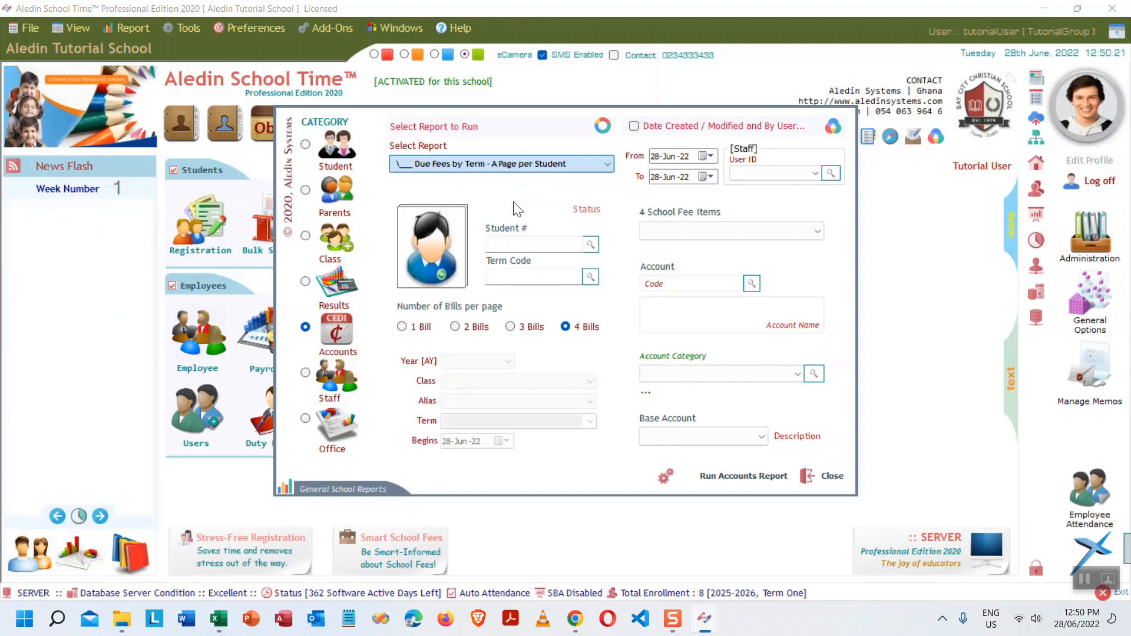
pyautogui.click(591, 276)
pyautogui.doubleClick(557, 158)
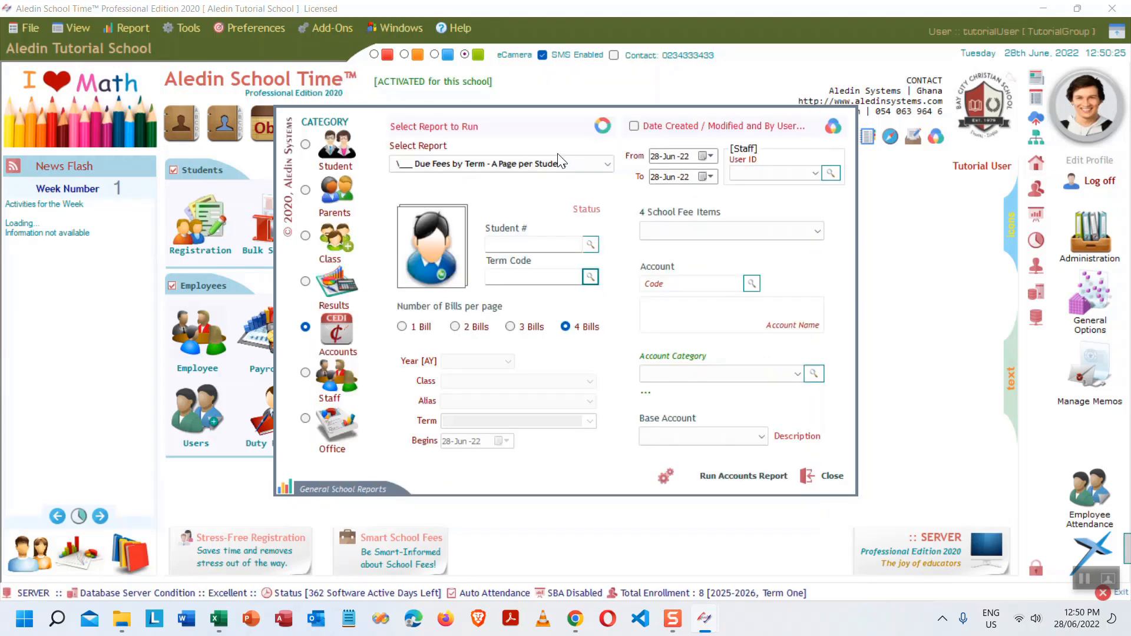
pyautogui.click(734, 476)
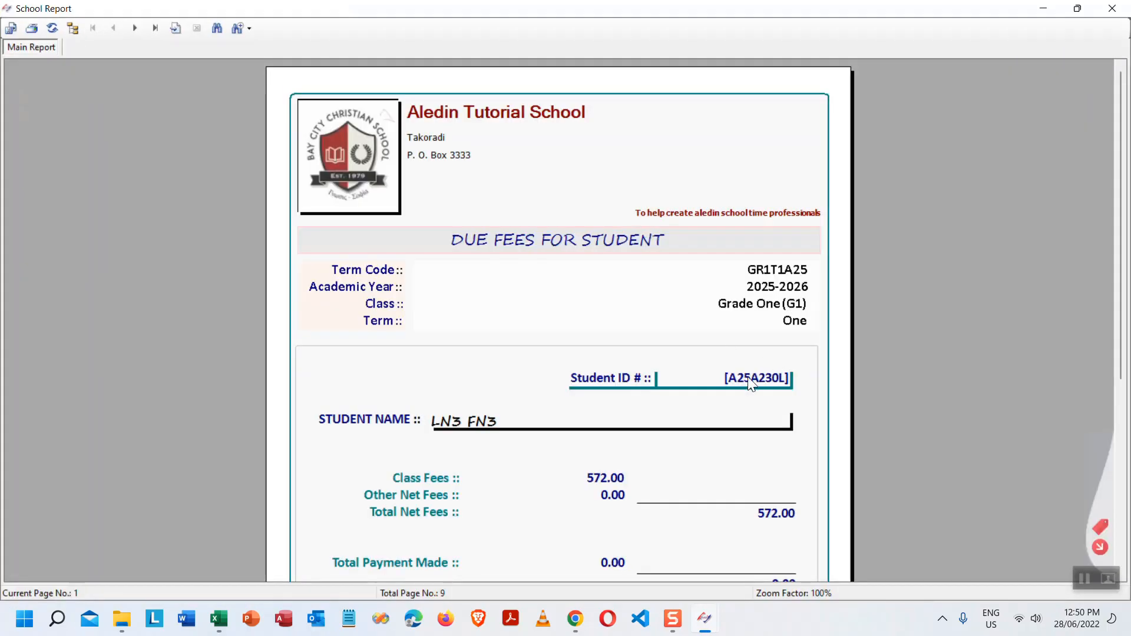
# - Scroll through the first students' due amounts and advance to the third student's page
pyautogui.scroll(-5, 685, 303)
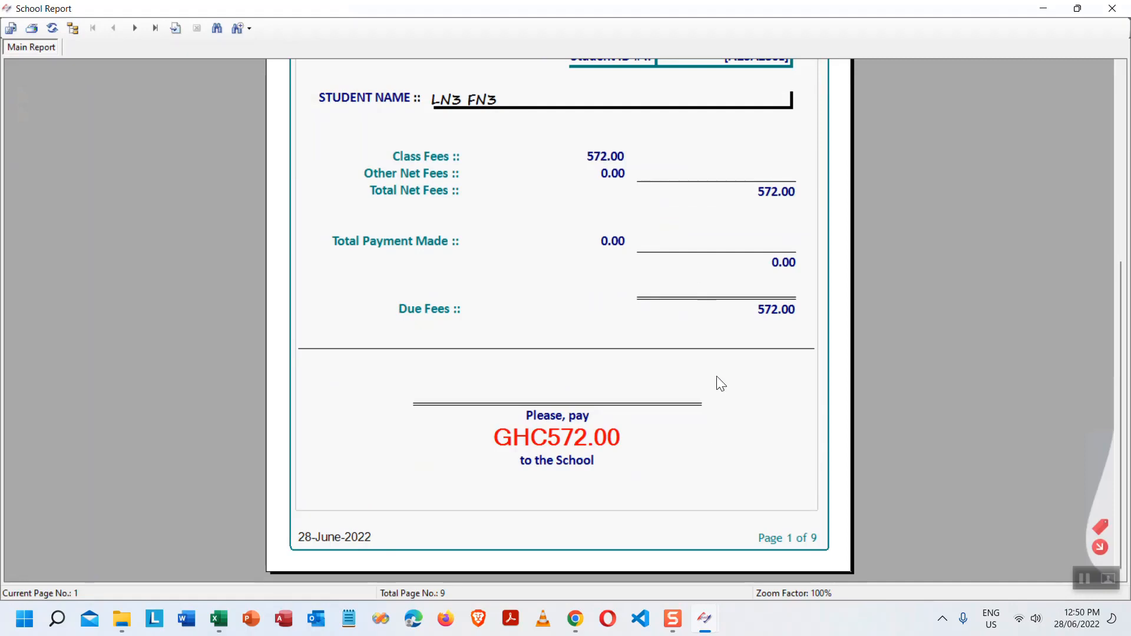
pyautogui.scroll(1, 717, 384)
pyautogui.scroll(2, 718, 385)
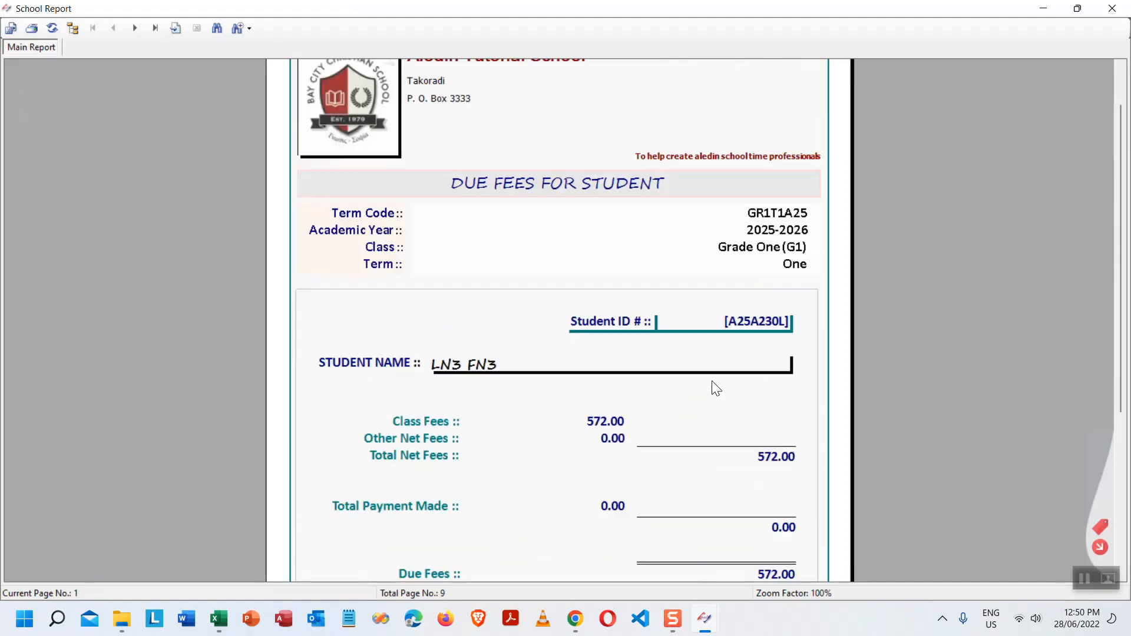
pyautogui.click(134, 28)
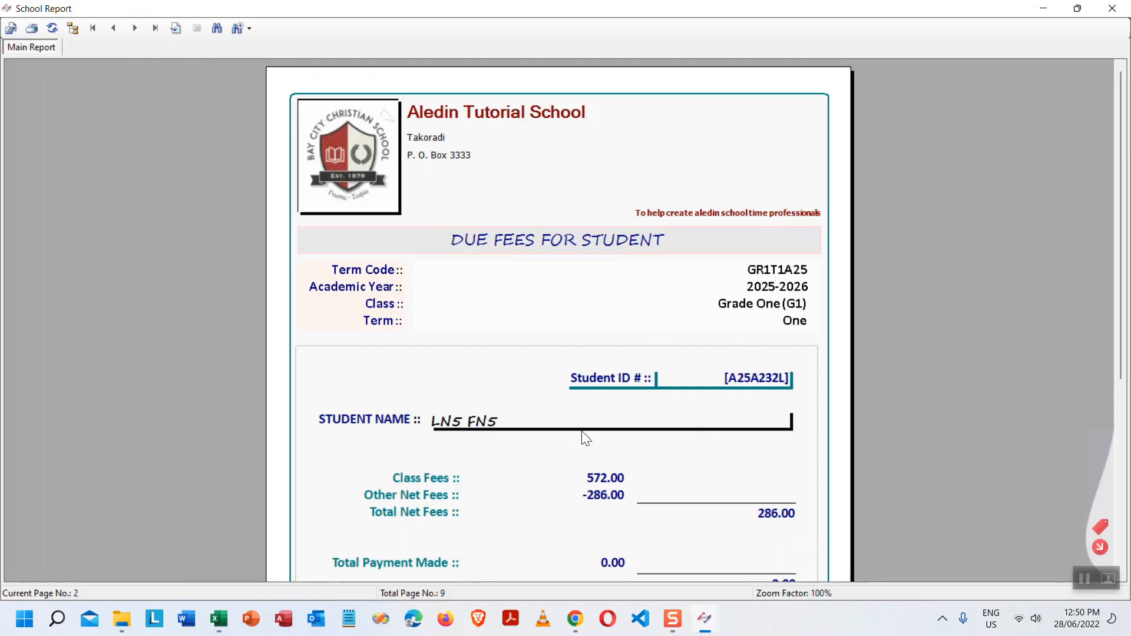
pyautogui.scroll(-3, 626, 477)
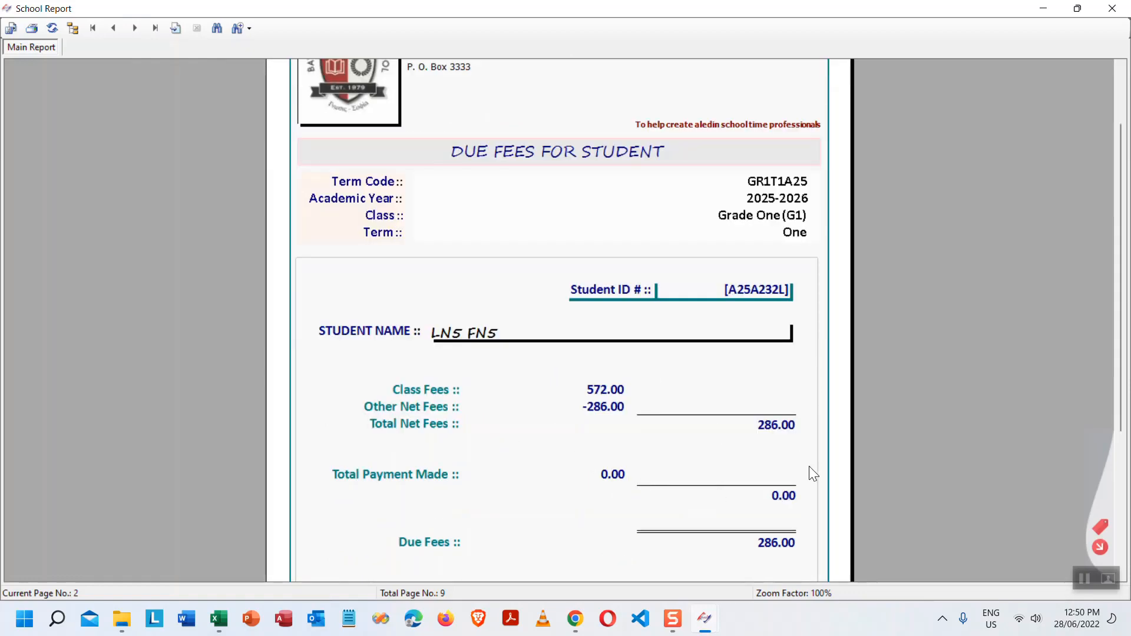
pyautogui.scroll(-3, 809, 469)
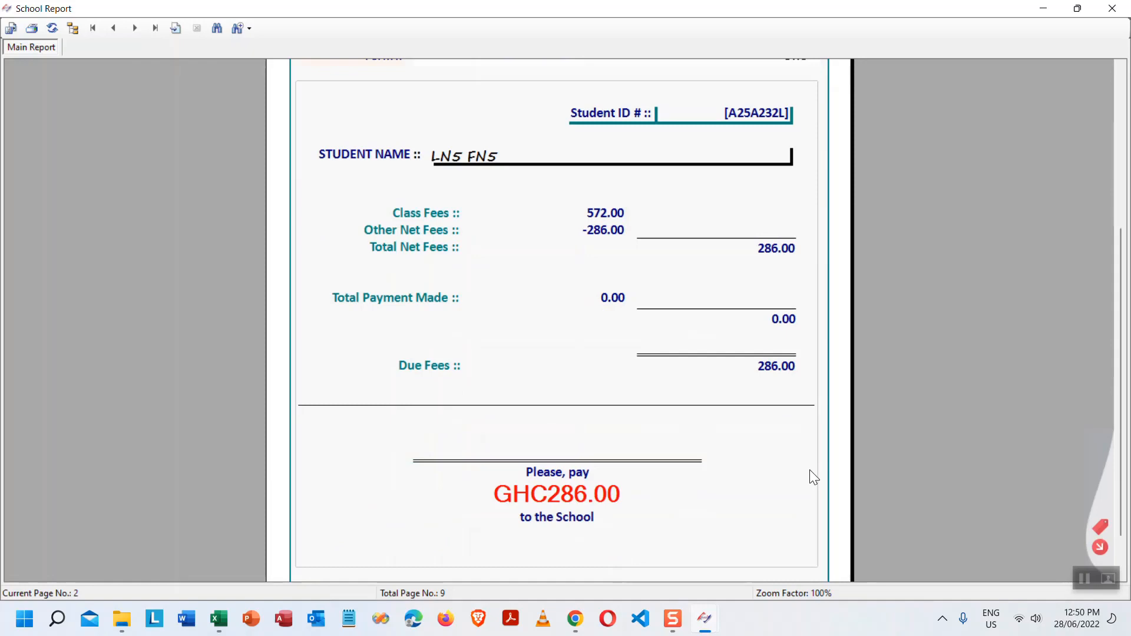
pyautogui.click(133, 27)
# - Check the fourth student's 602.00 due, including 30.00 other fees, then advance to page 5
pyautogui.scroll(-5, 548, 244)
pyautogui.scroll(-2, 553, 255)
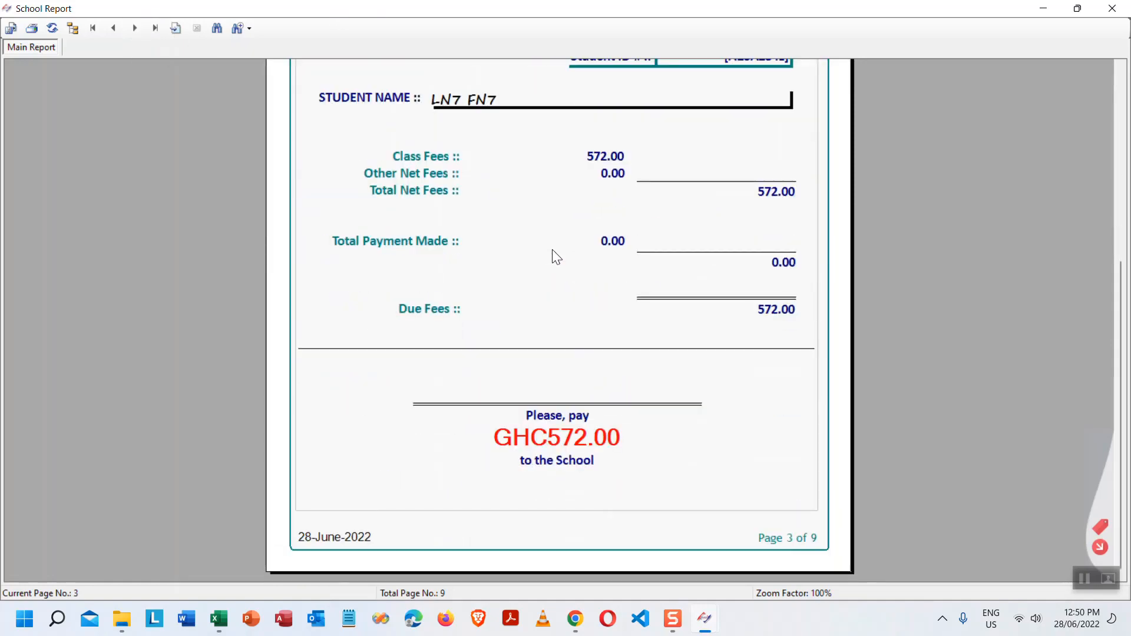
pyautogui.click(134, 28)
pyautogui.scroll(-7, 639, 245)
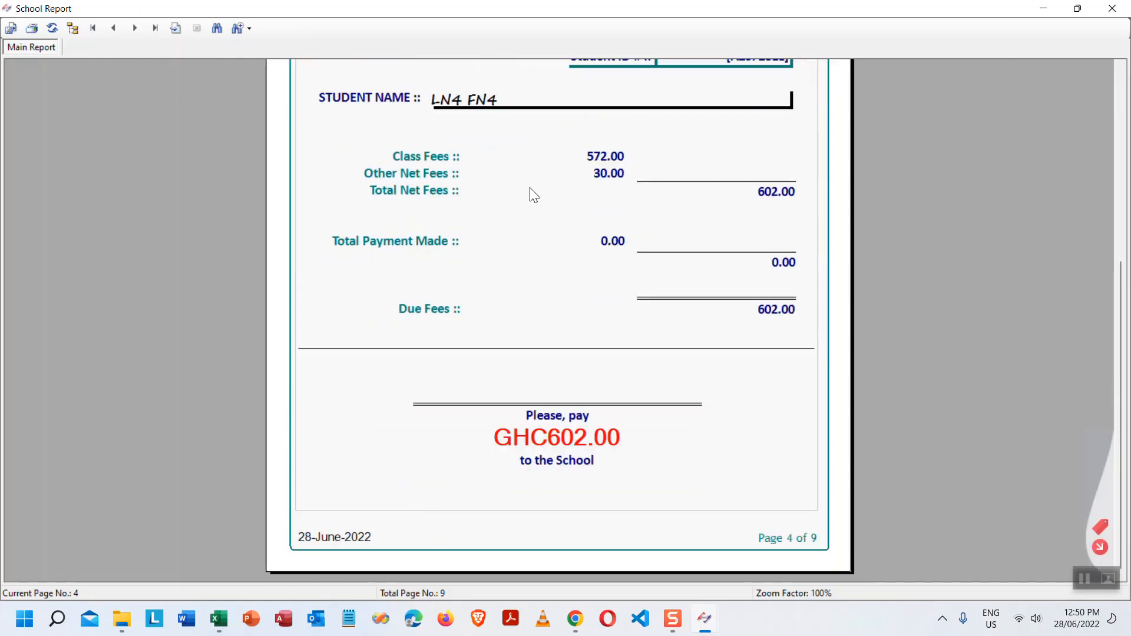
pyautogui.scroll(6, 530, 193)
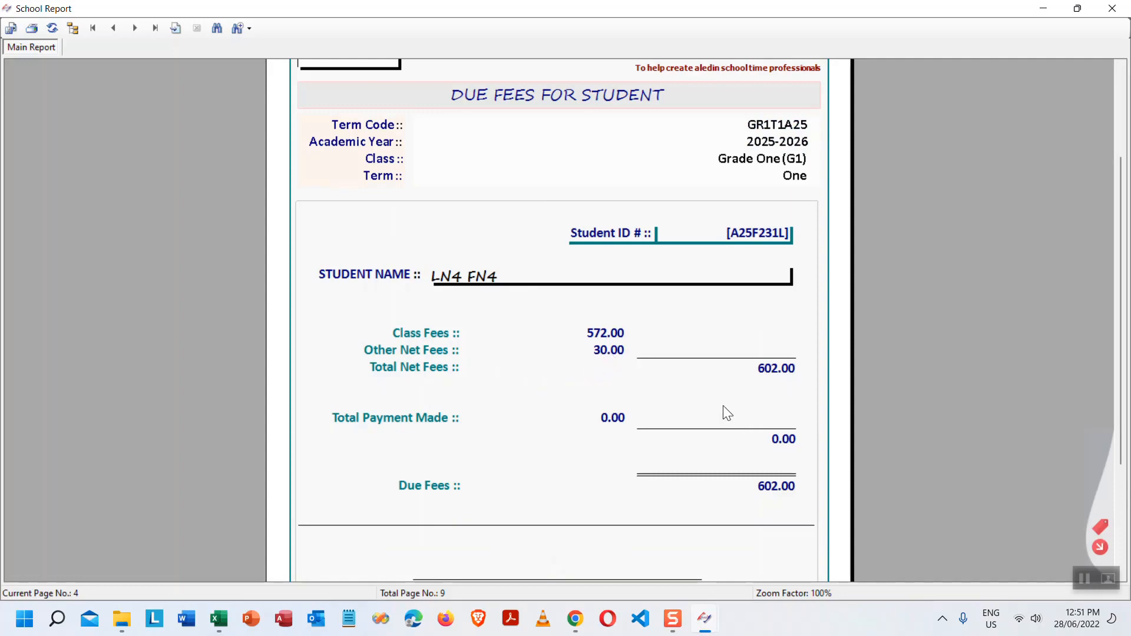
pyautogui.scroll(-6, 723, 407)
pyautogui.click(133, 29)
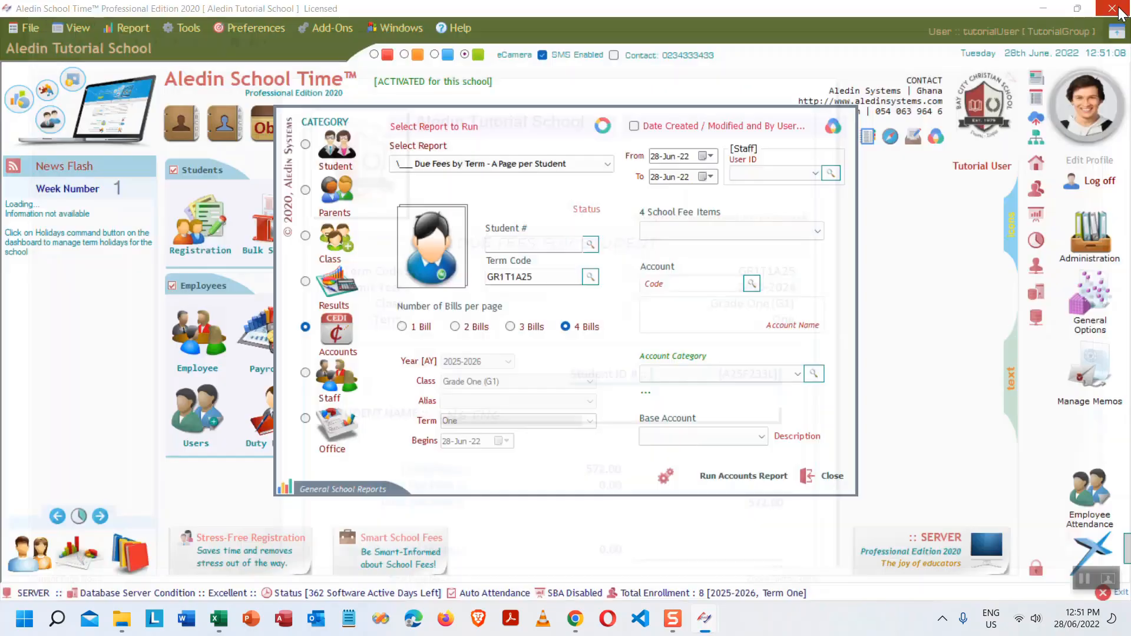
# - Run Due Fees by Term – List of Students, review the 4,320.00 total, and close it
pyautogui.click(1122, 11)
pyautogui.click(597, 166)
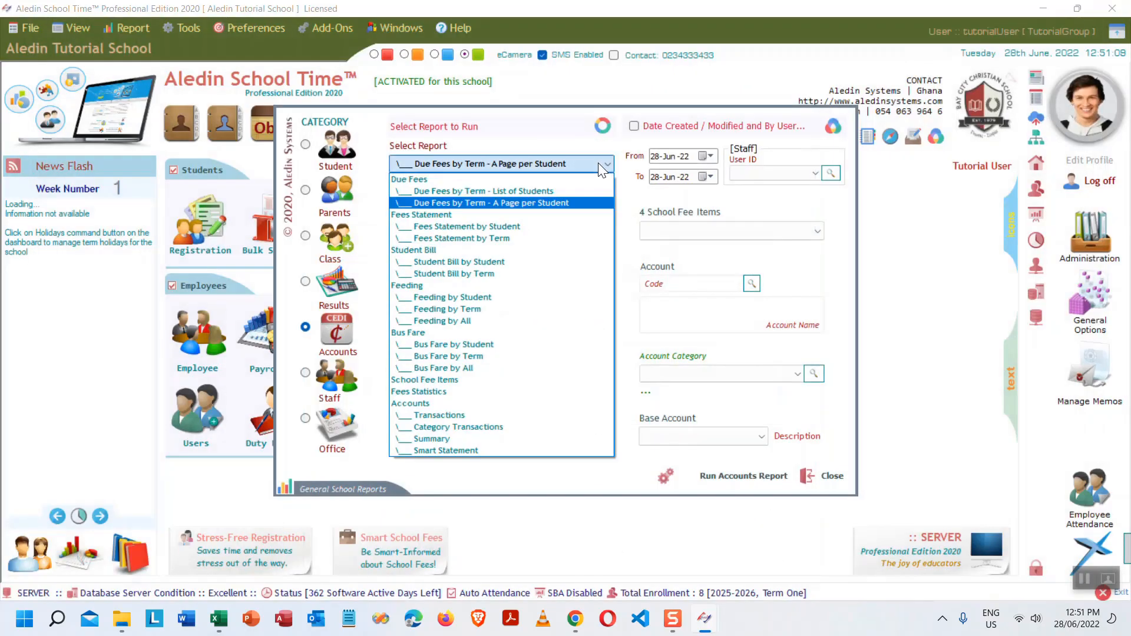
pyautogui.click(500, 189)
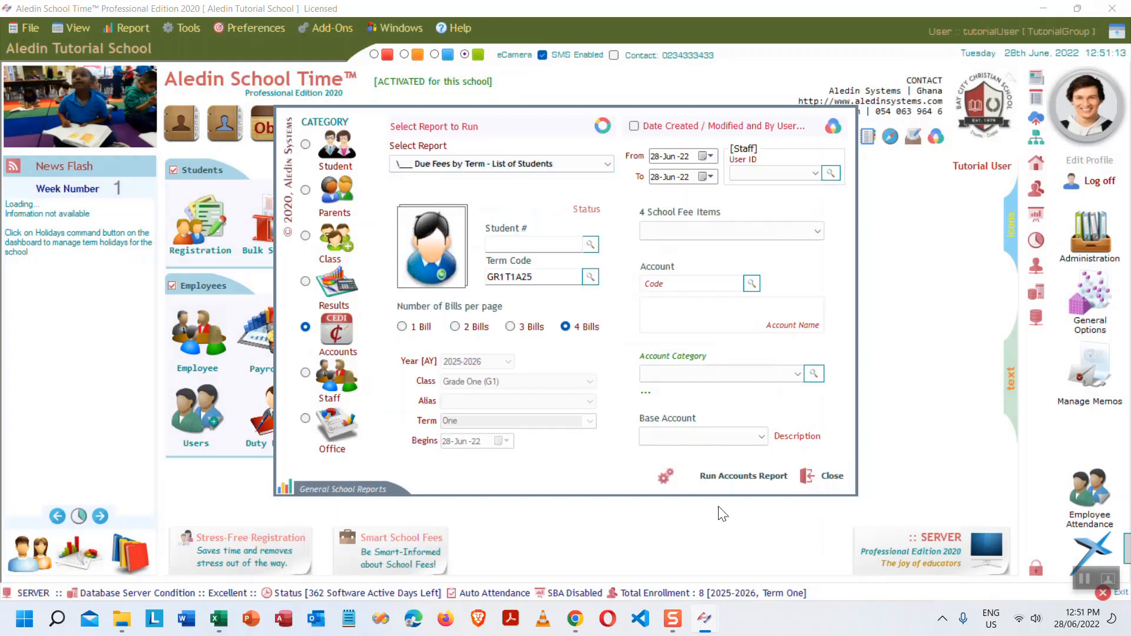
pyautogui.click(732, 471)
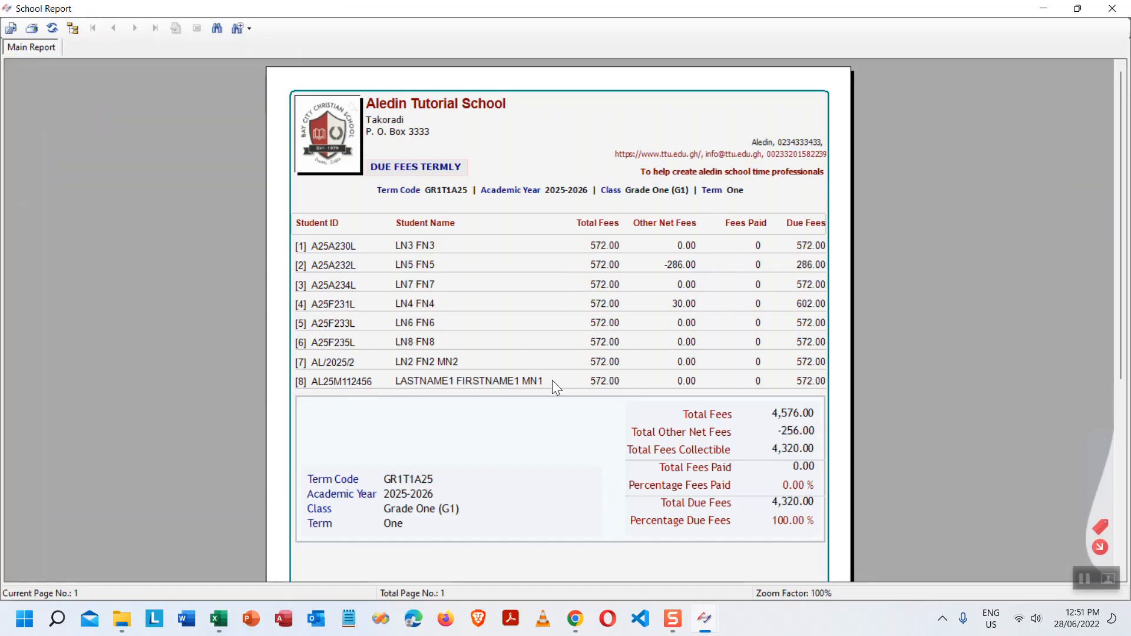
pyautogui.scroll(-2, 580, 451)
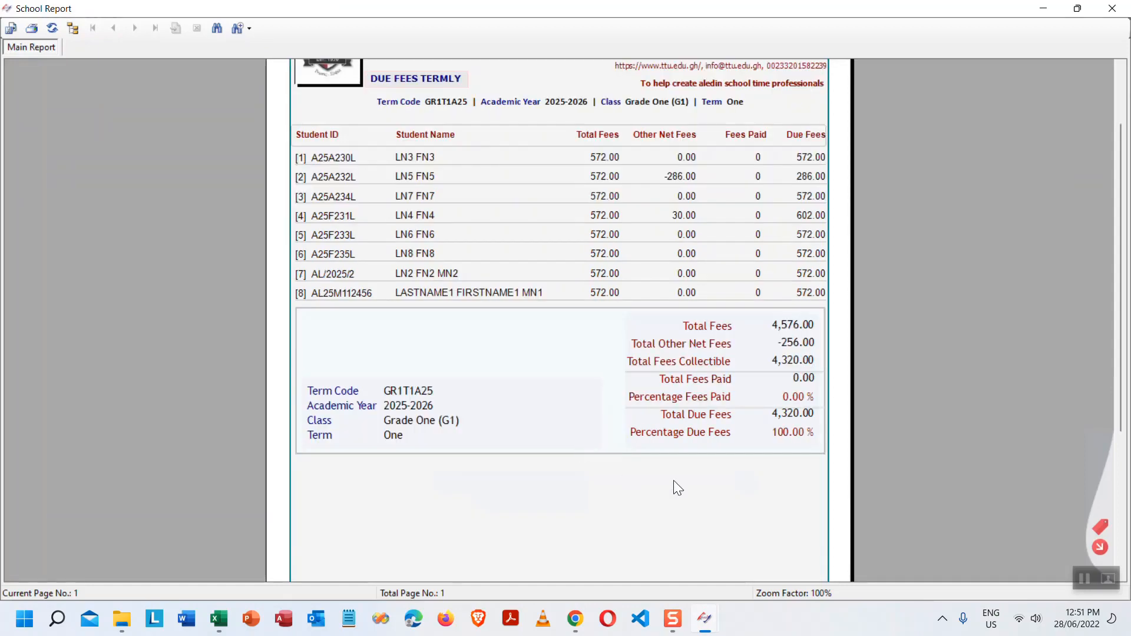
pyautogui.scroll(2, 853, 419)
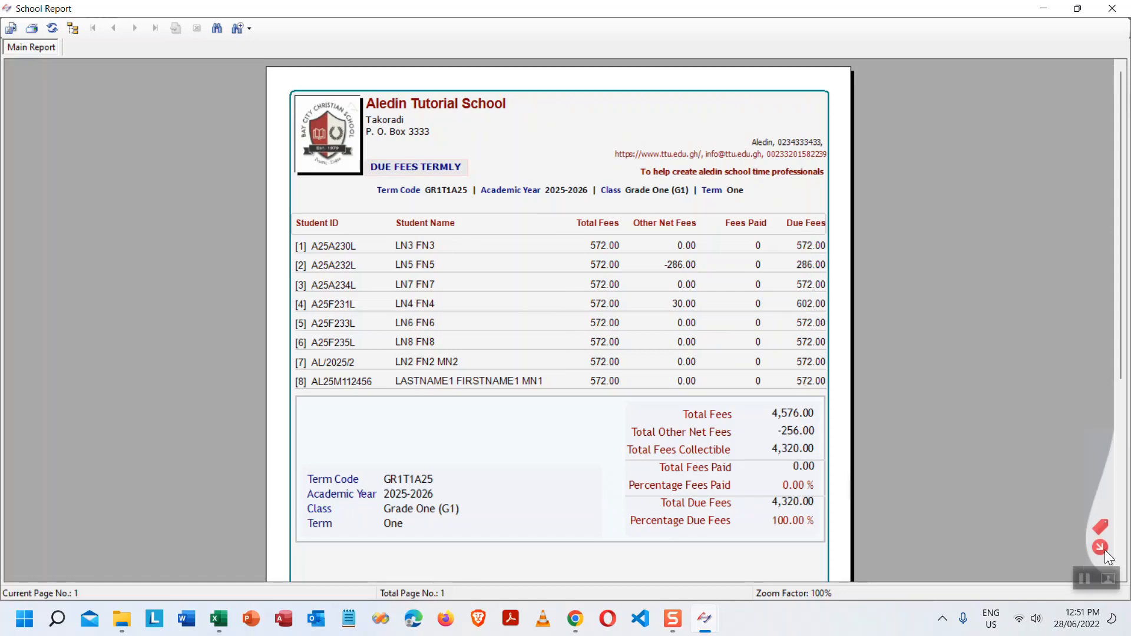
pyautogui.press('Escape')
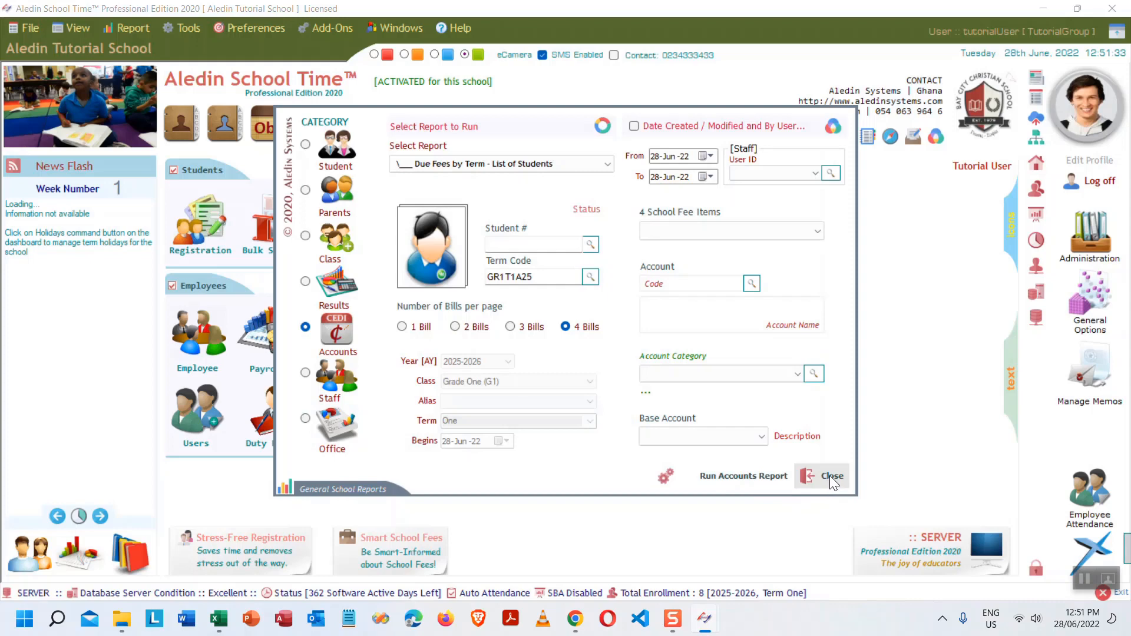
# - Run the Fees Statistics report for GR1T1A25 from the Select Report list
pyautogui.click(603, 163)
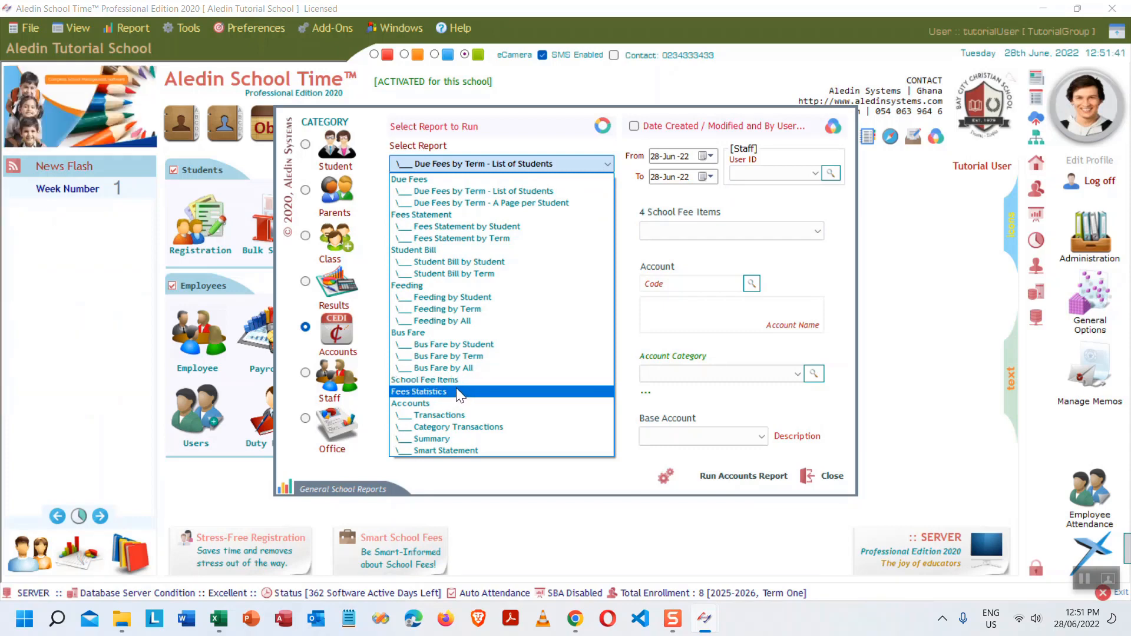
pyautogui.click(458, 392)
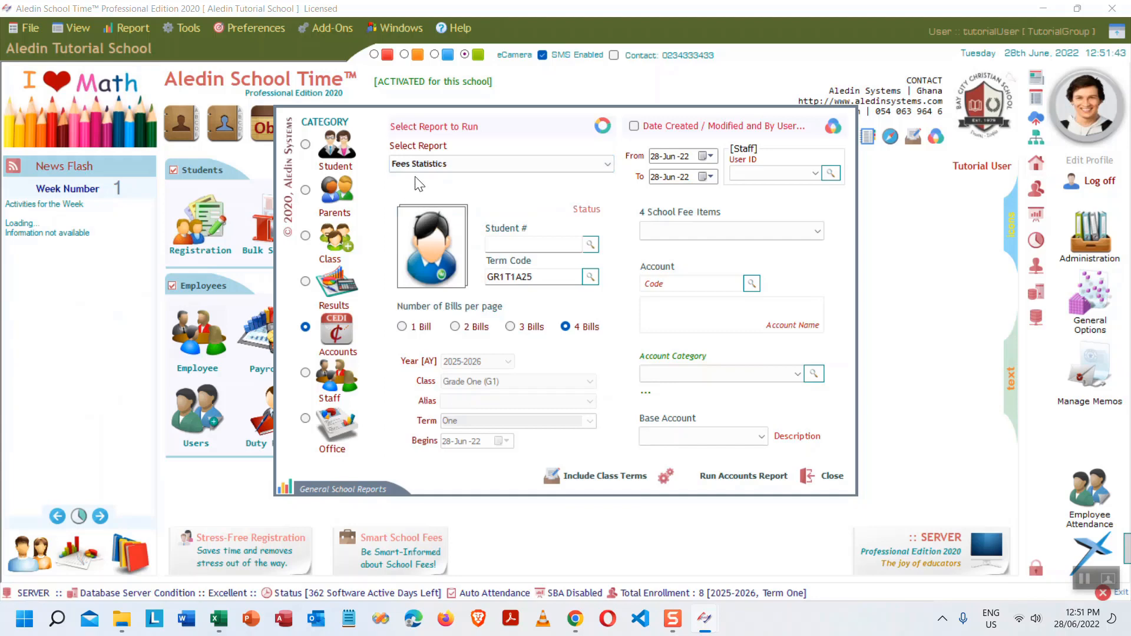
pyautogui.click(732, 475)
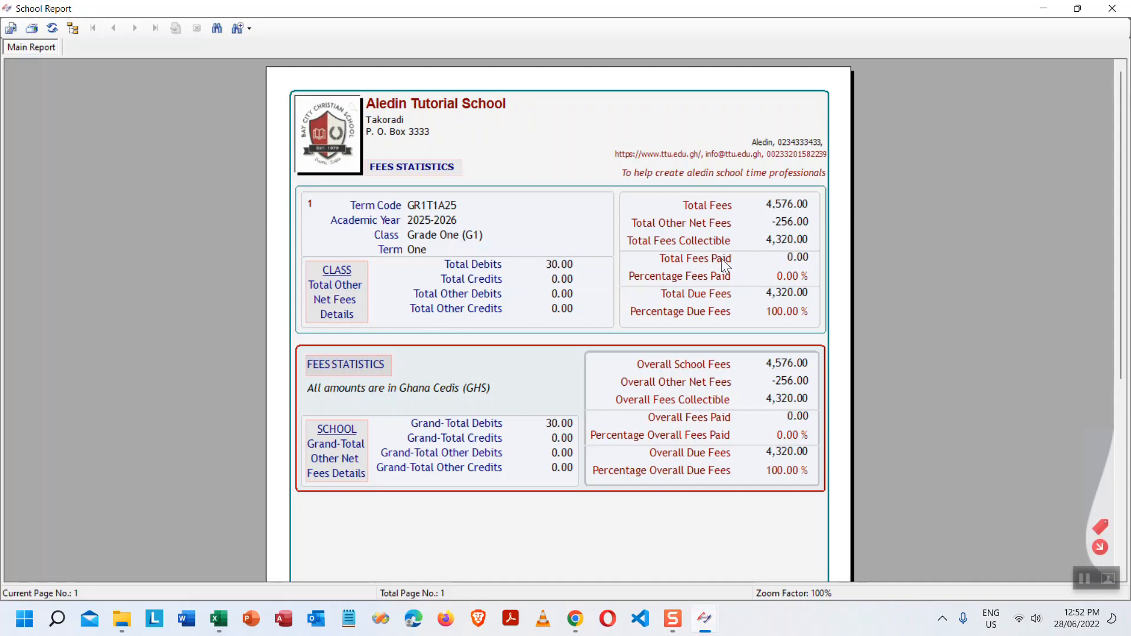
# - Review Fees Statistics: 0.00 % fees paid, 4,320.00 total due, 100.00 % due
pyautogui.click(711, 275)
pyautogui.click(787, 291)
pyautogui.click(794, 315)
pyautogui.scroll(-5, 500, 317)
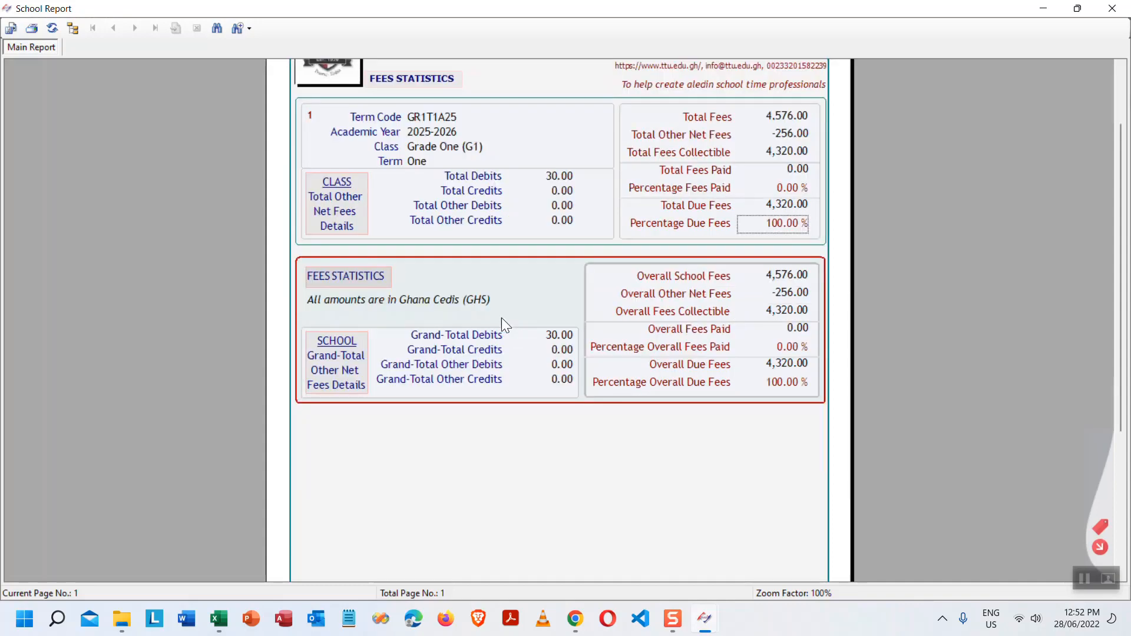
pyautogui.scroll(-1, 500, 327)
pyautogui.scroll(2, 496, 311)
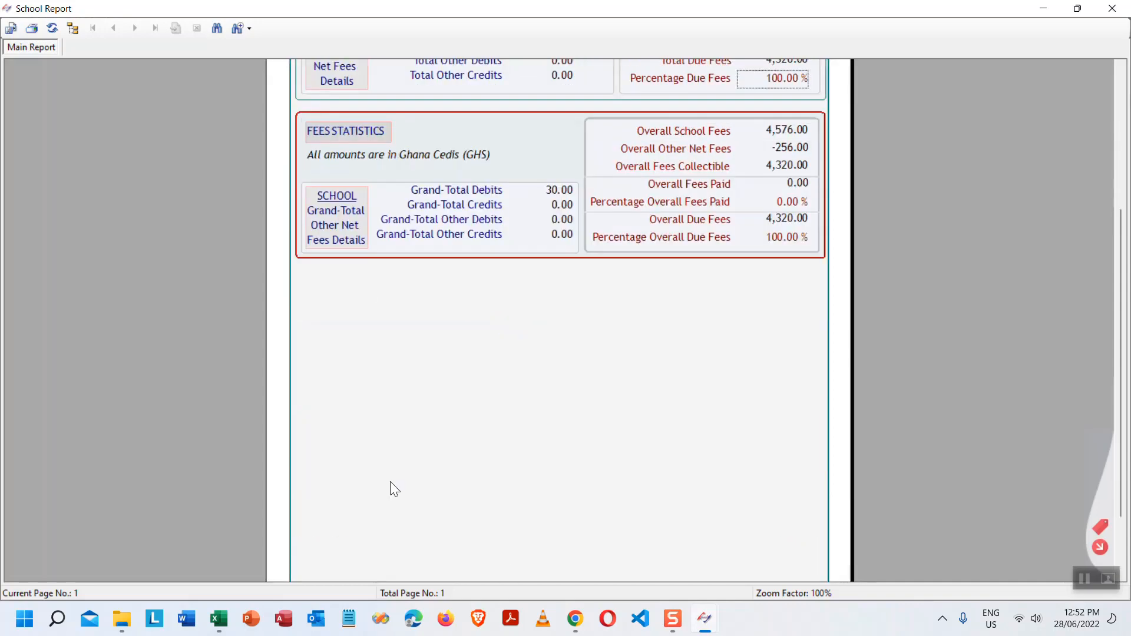
pyautogui.scroll(4, 718, 411)
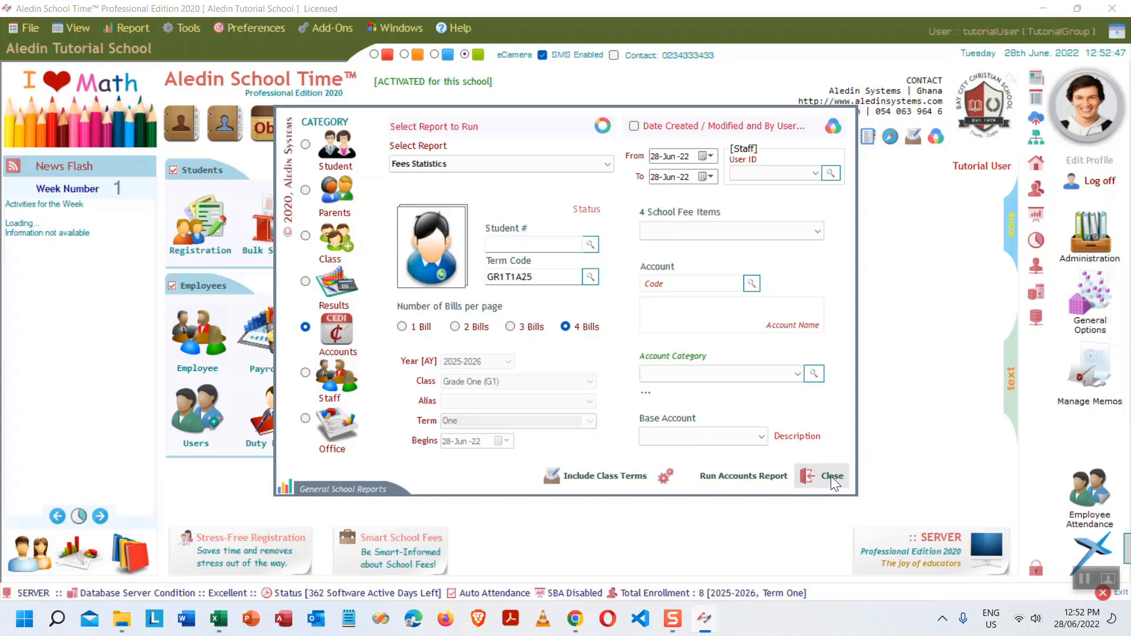
# - Close the report settings and go to School Preferences > Smart Accounts
pyautogui.click(821, 473)
pyautogui.moveTo(1036, 162)
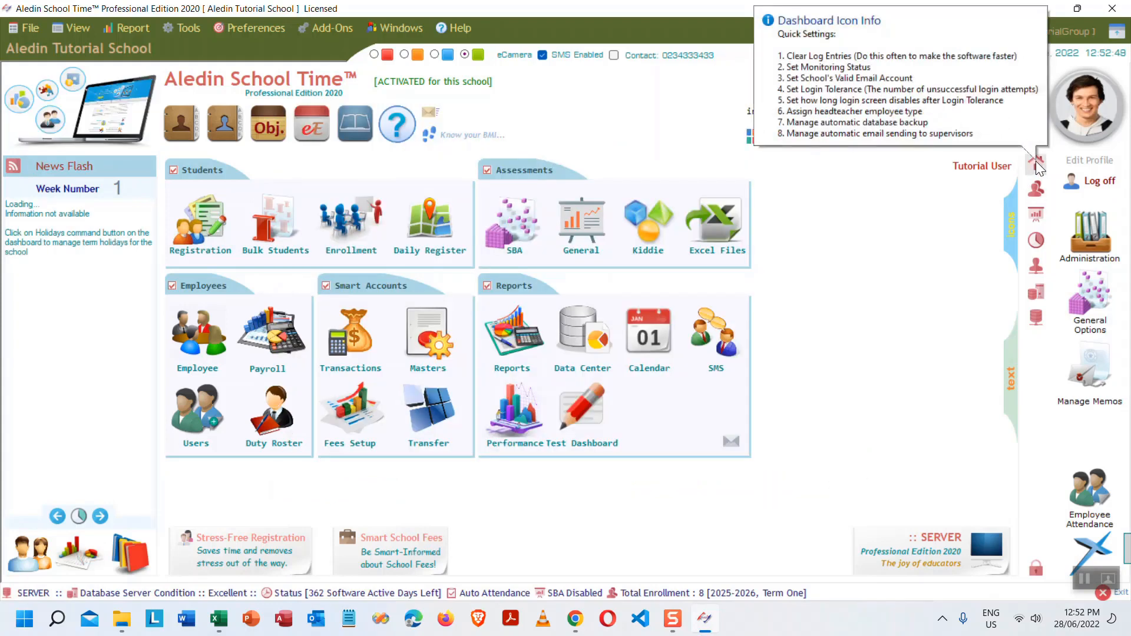
pyautogui.click(1035, 161)
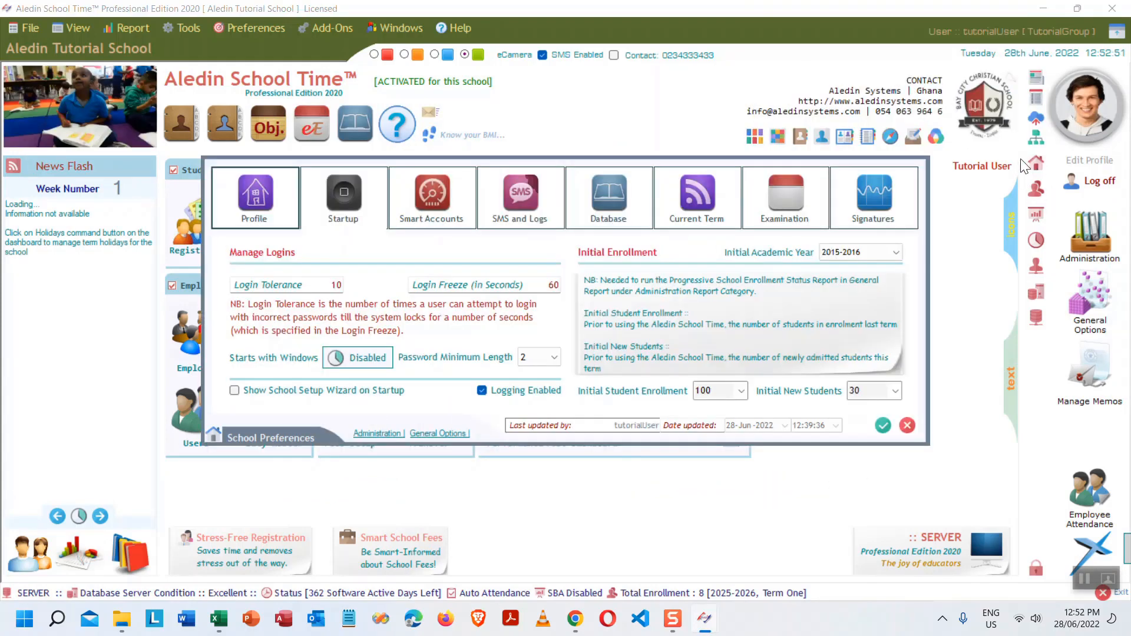
pyautogui.click(413, 204)
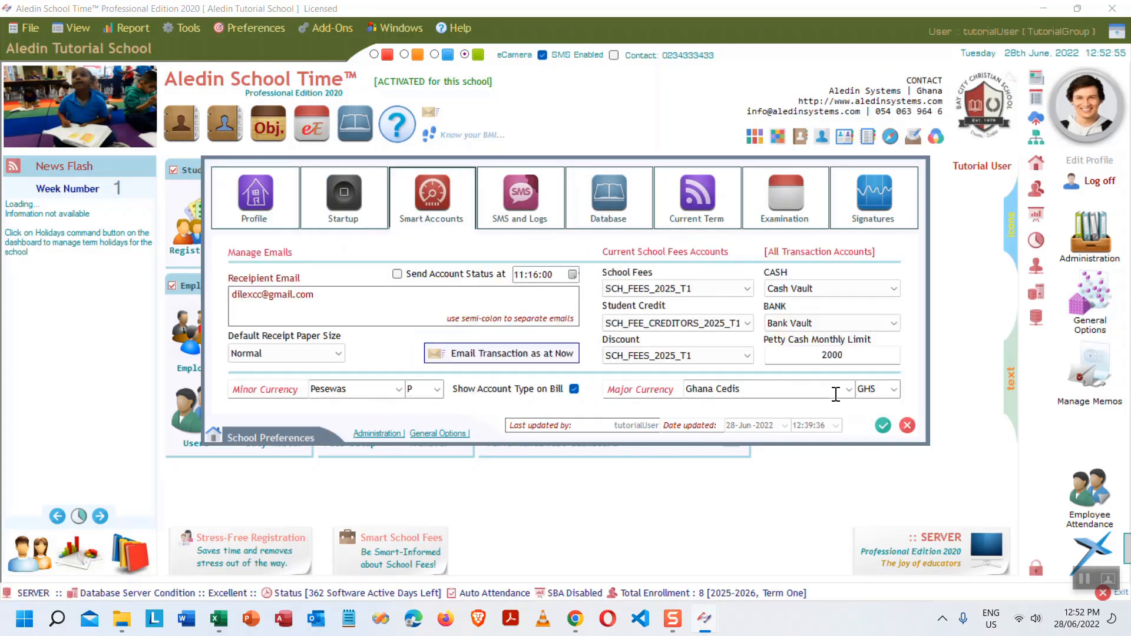
# - Set the major currency to Dollars (AU) with symbol AUS
pyautogui.click(850, 389)
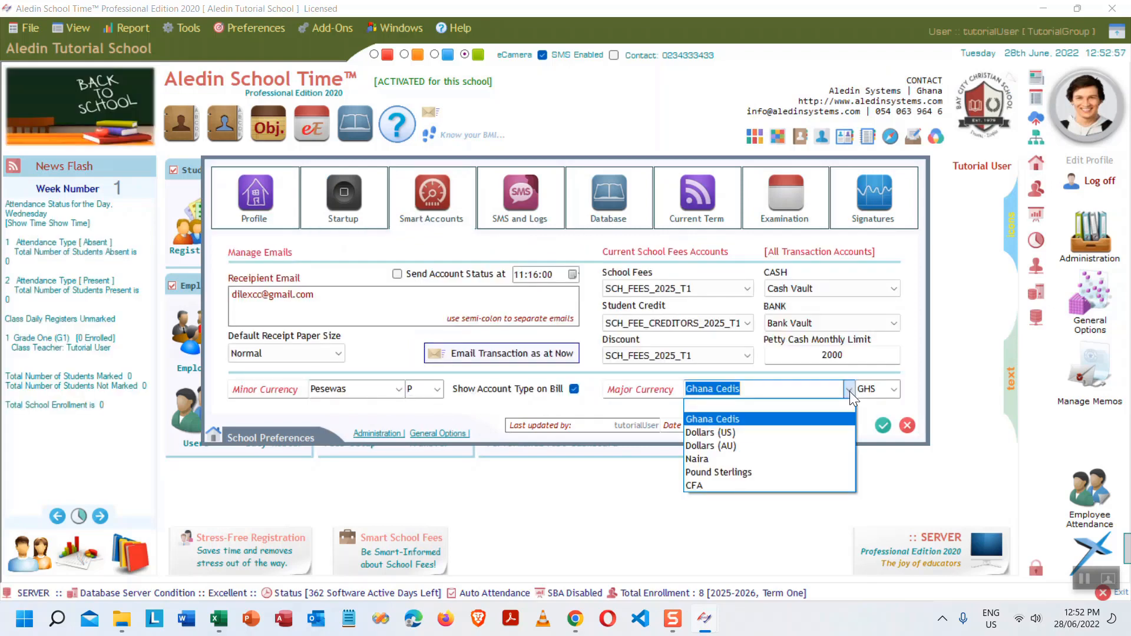
pyautogui.click(729, 446)
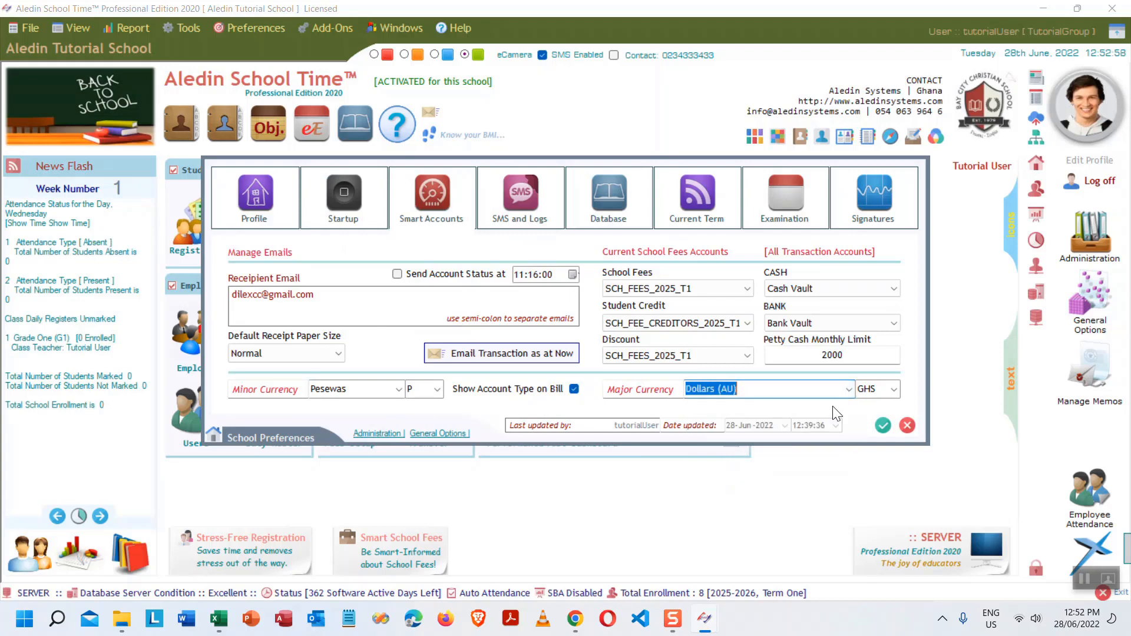
pyautogui.click(893, 389)
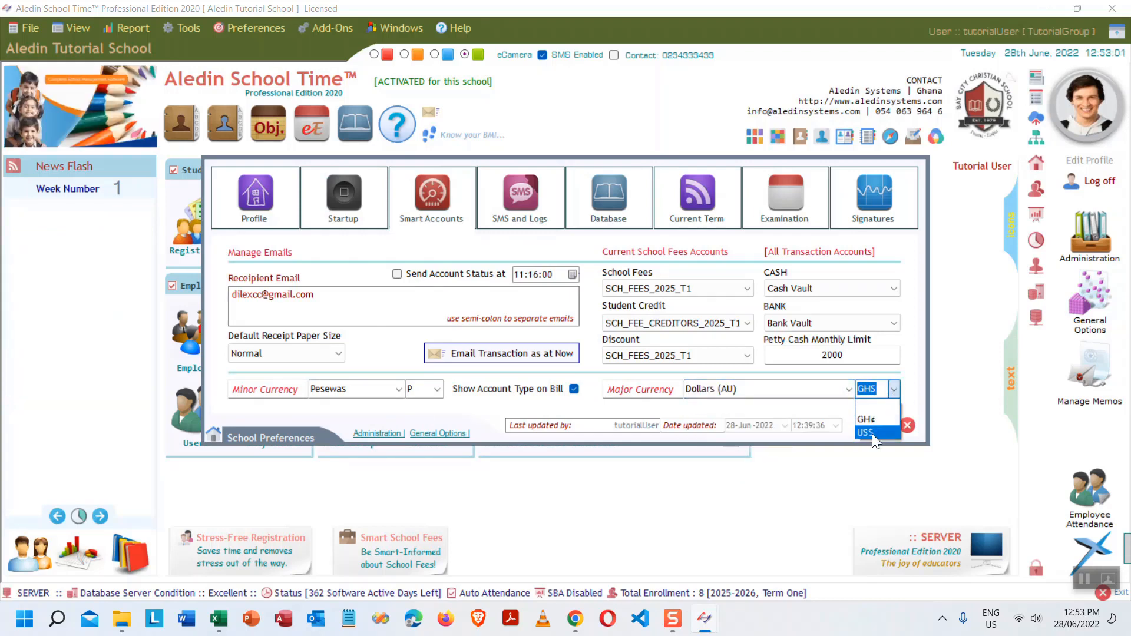
pyautogui.click(874, 431)
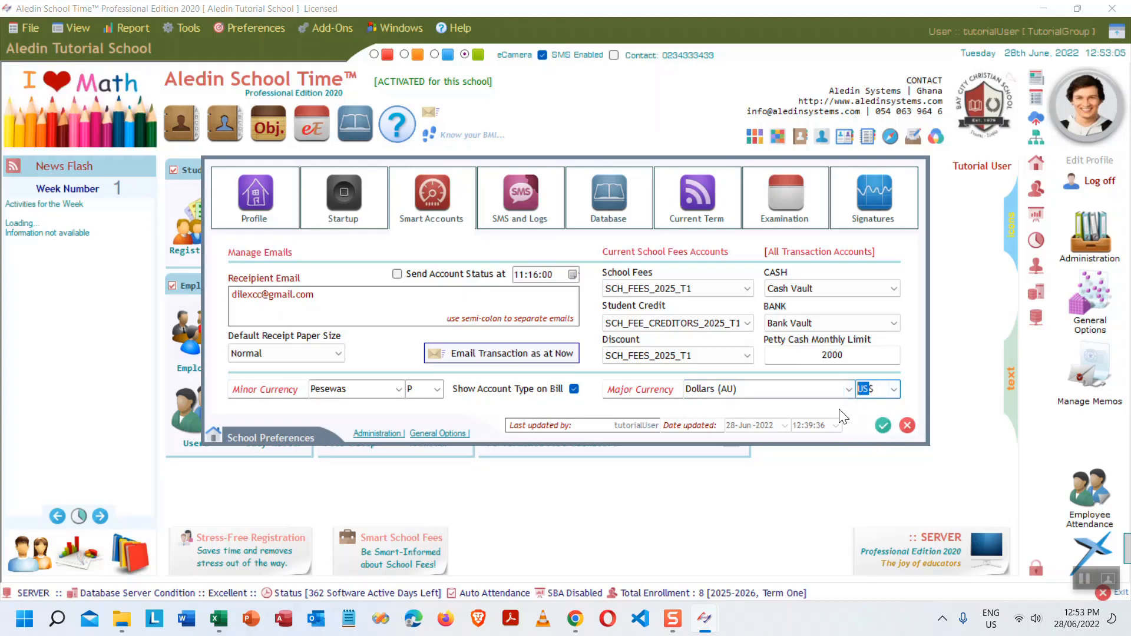
pyautogui.click(861, 390)
pyautogui.write('A')
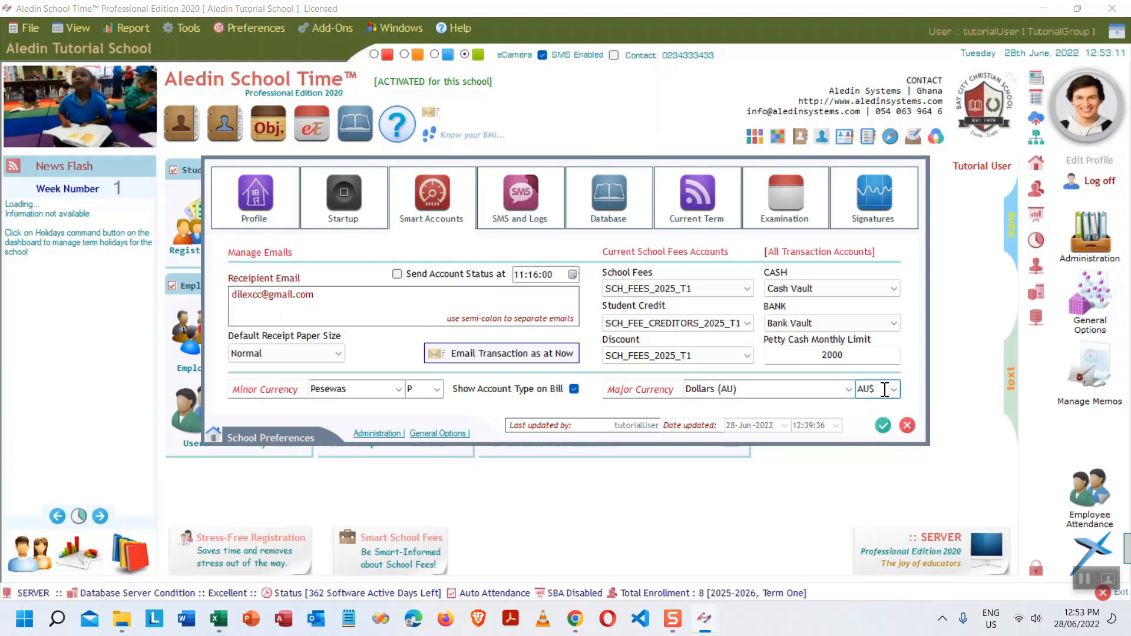
pyautogui.click(885, 390)
pyautogui.press('BackSpace')
# - Set the minor currency to Cent with symbol C, replacing Pesewas, and save
pyautogui.click(422, 390)
pyautogui.write('C')
pyautogui.click(368, 390)
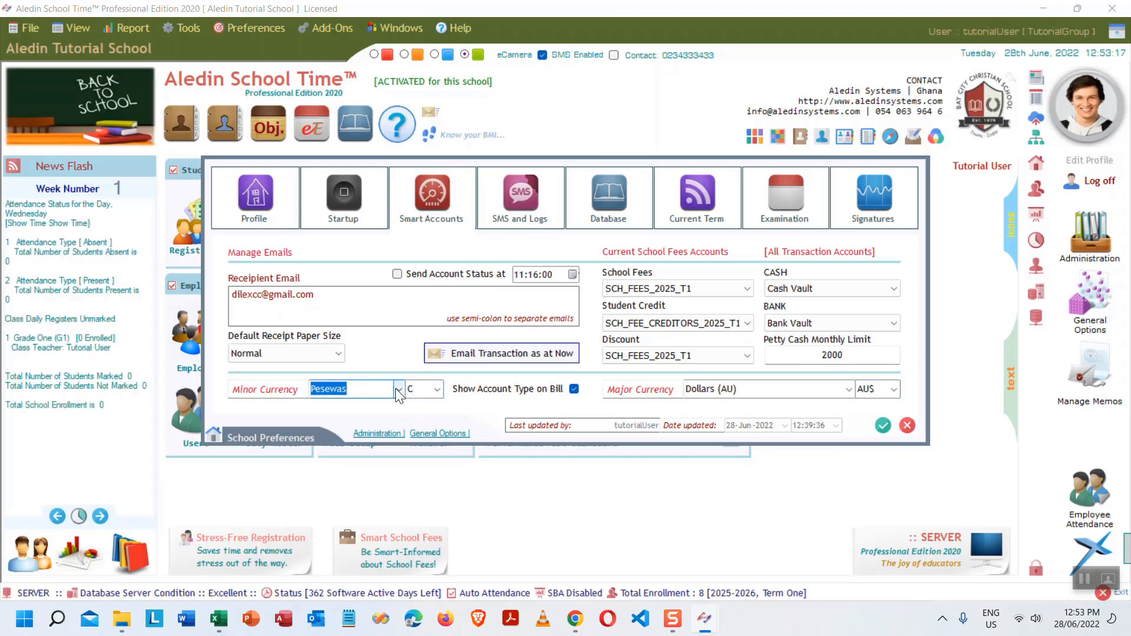
pyautogui.press('BackSpace')
pyautogui.write('CE')
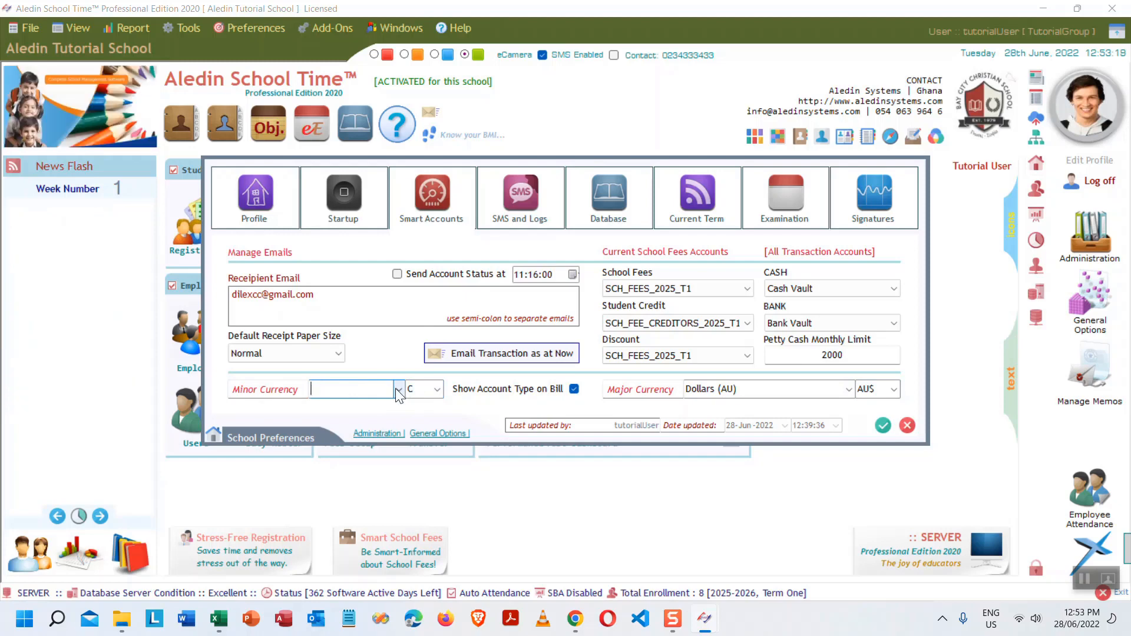
pyautogui.write('NT')
pyautogui.press('BackSpace')
pyautogui.press('BackSpace')
pyautogui.press('BackSpace')
pyautogui.write('e')
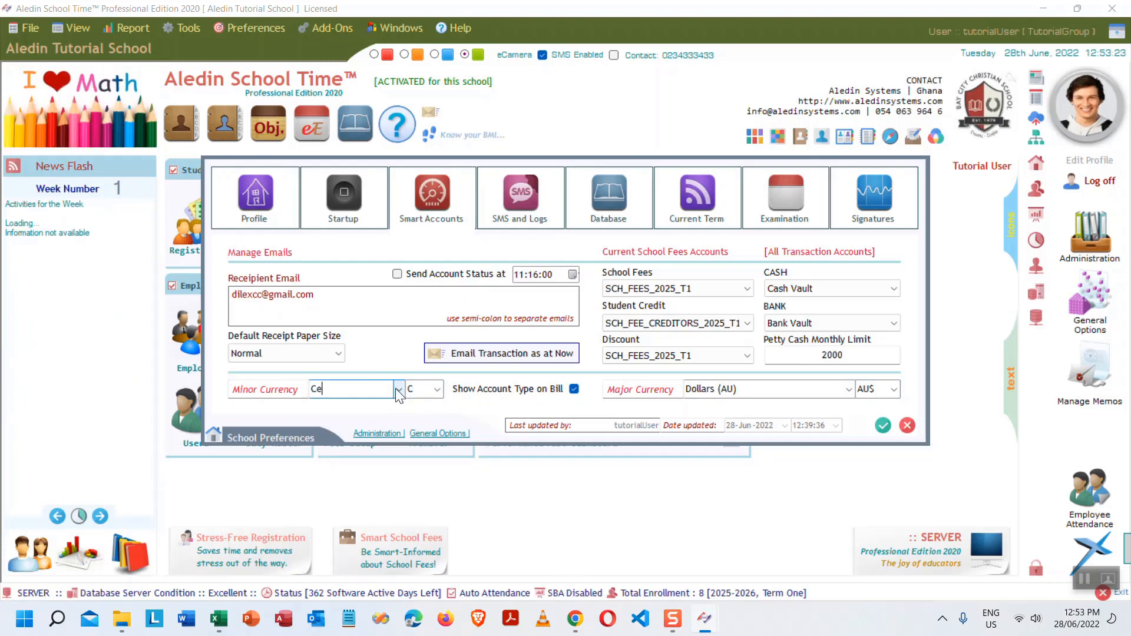
pyautogui.write('nt')
pyautogui.click(883, 425)
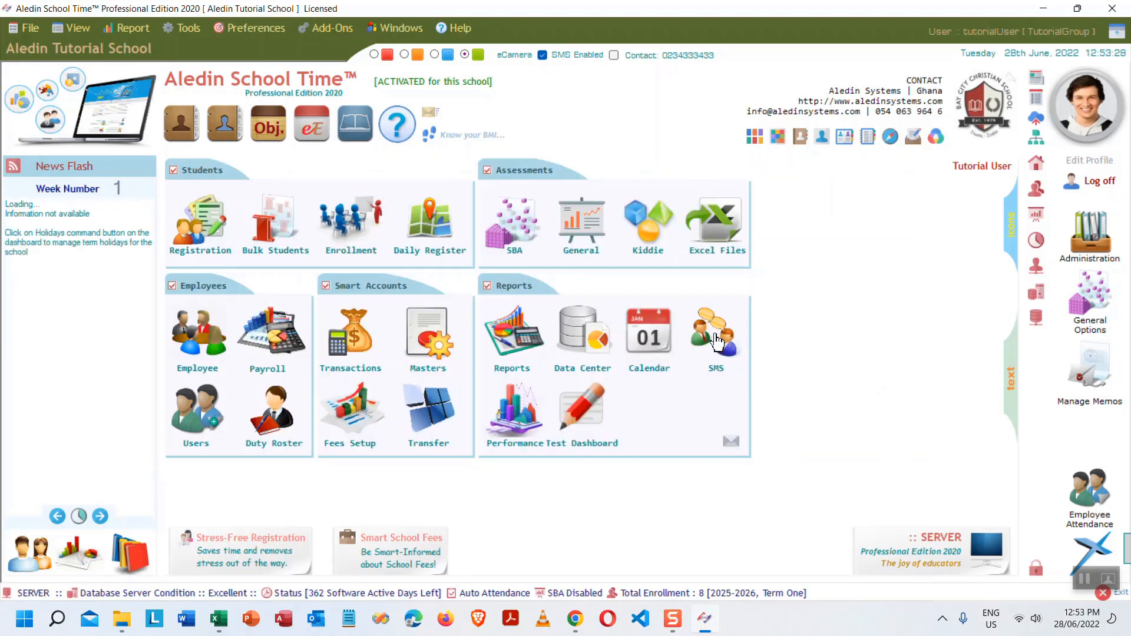
pyautogui.click(519, 344)
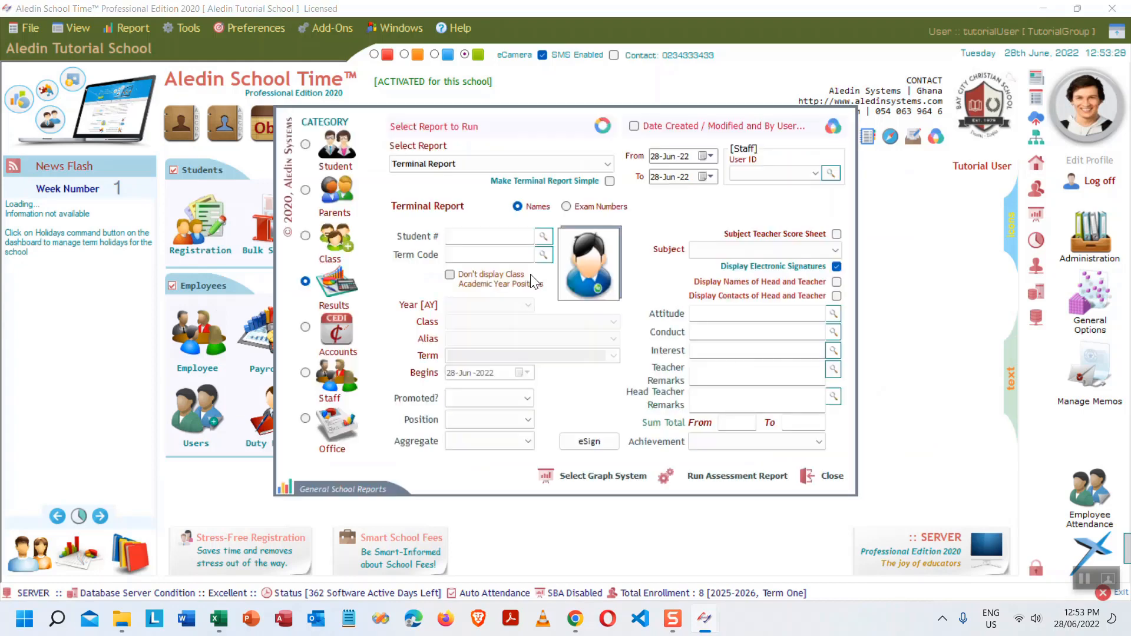
pyautogui.click(329, 333)
pyautogui.click(591, 167)
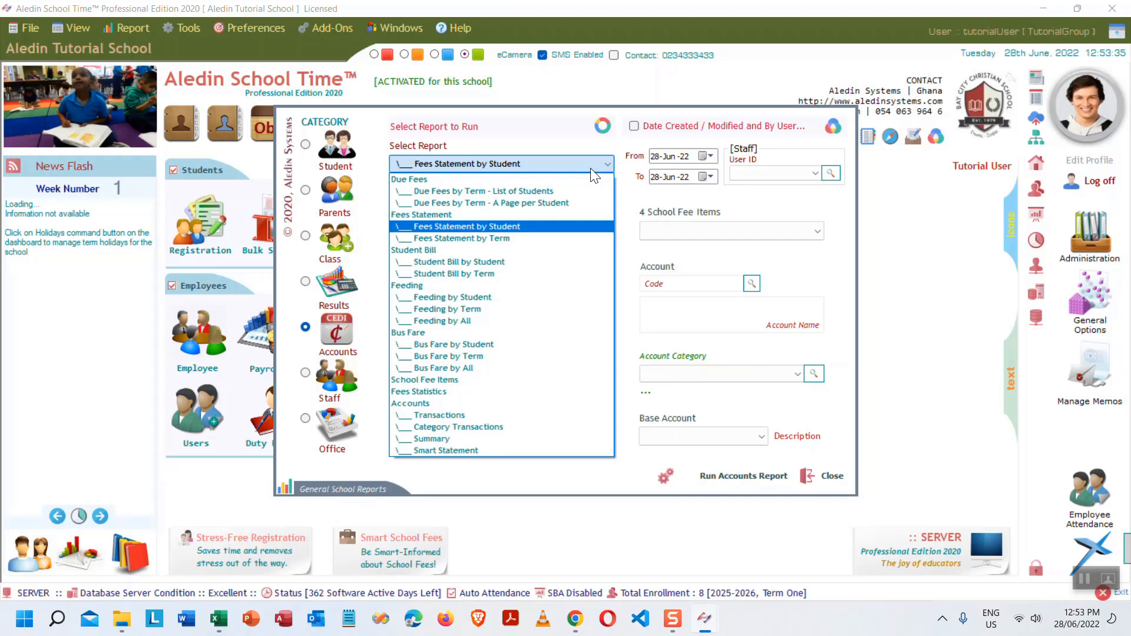
pyautogui.click(448, 393)
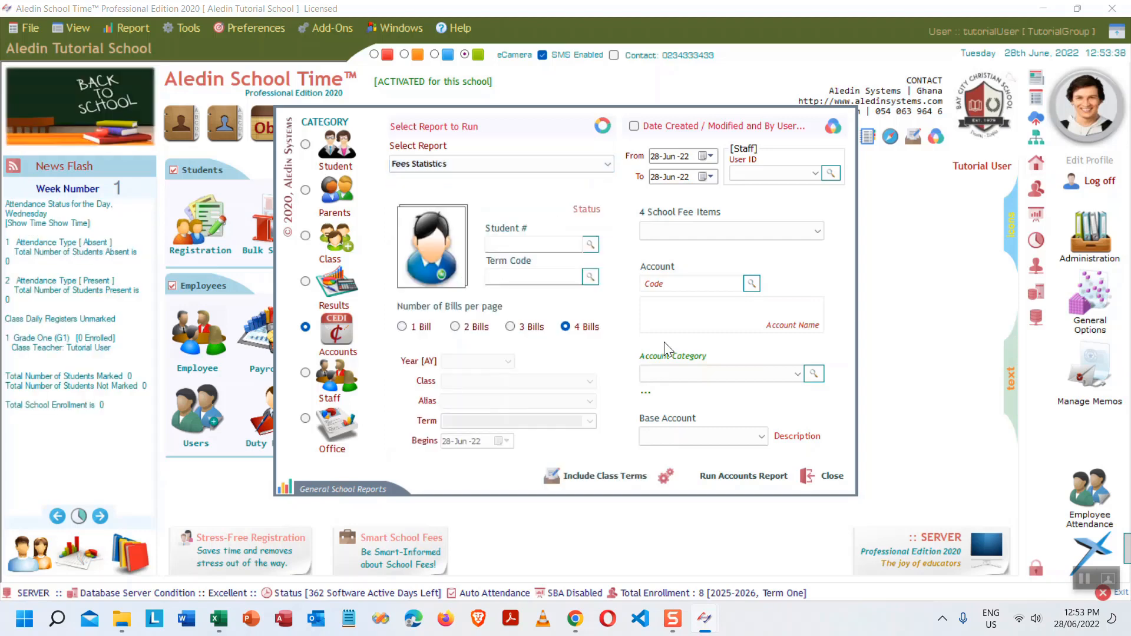
pyautogui.click(723, 476)
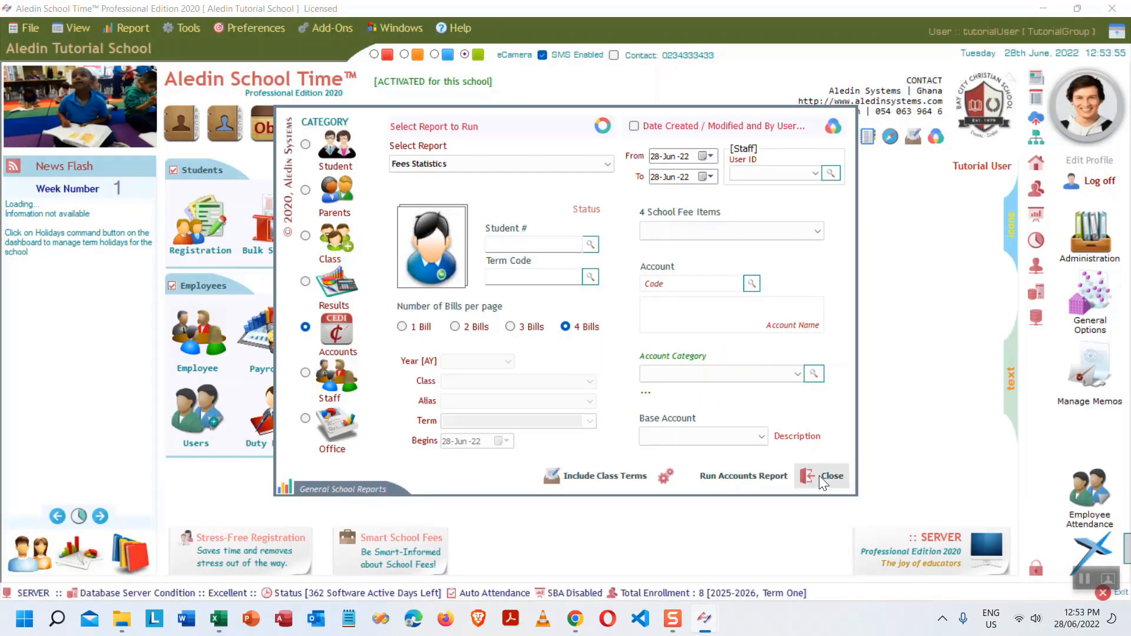
pyautogui.click(821, 477)
pyautogui.click(223, 623)
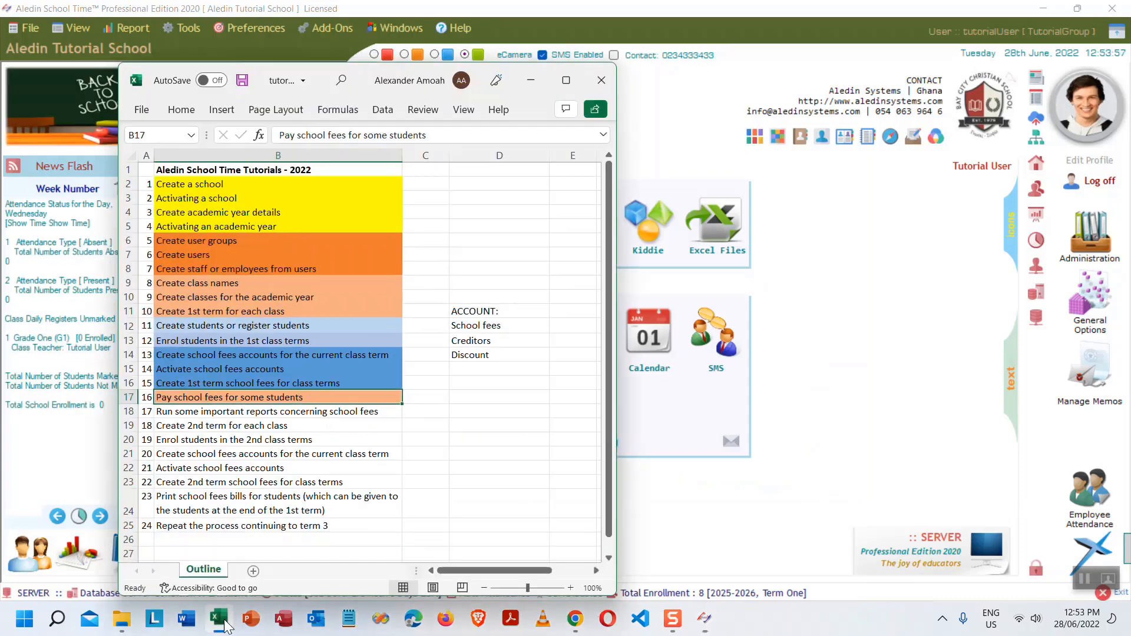
pyautogui.click(221, 619)
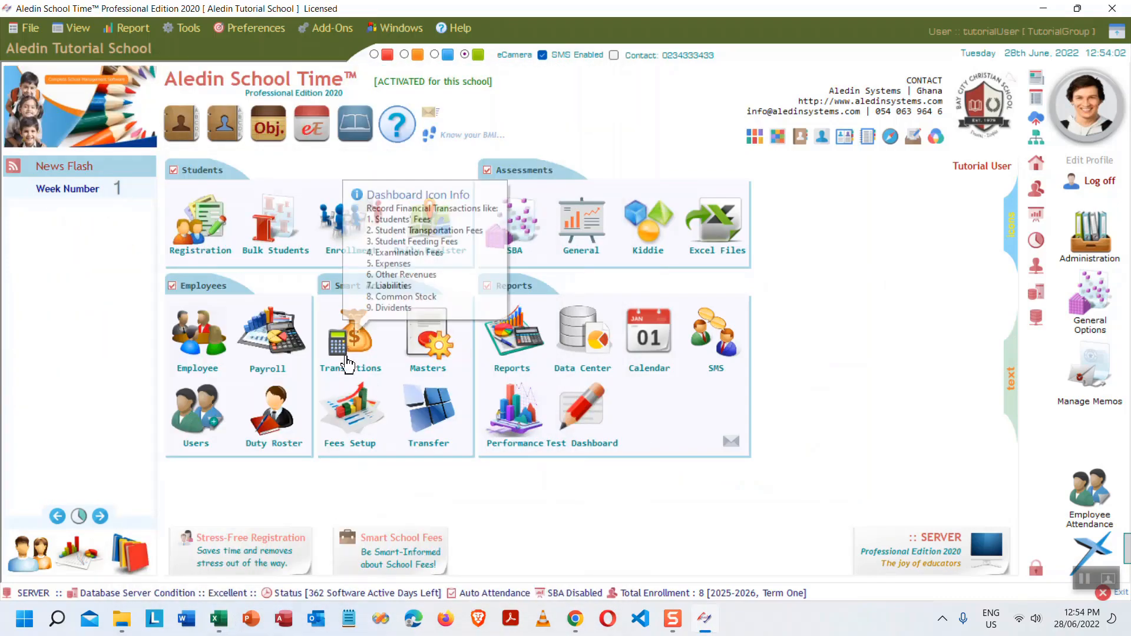
pyautogui.moveTo(341, 349)
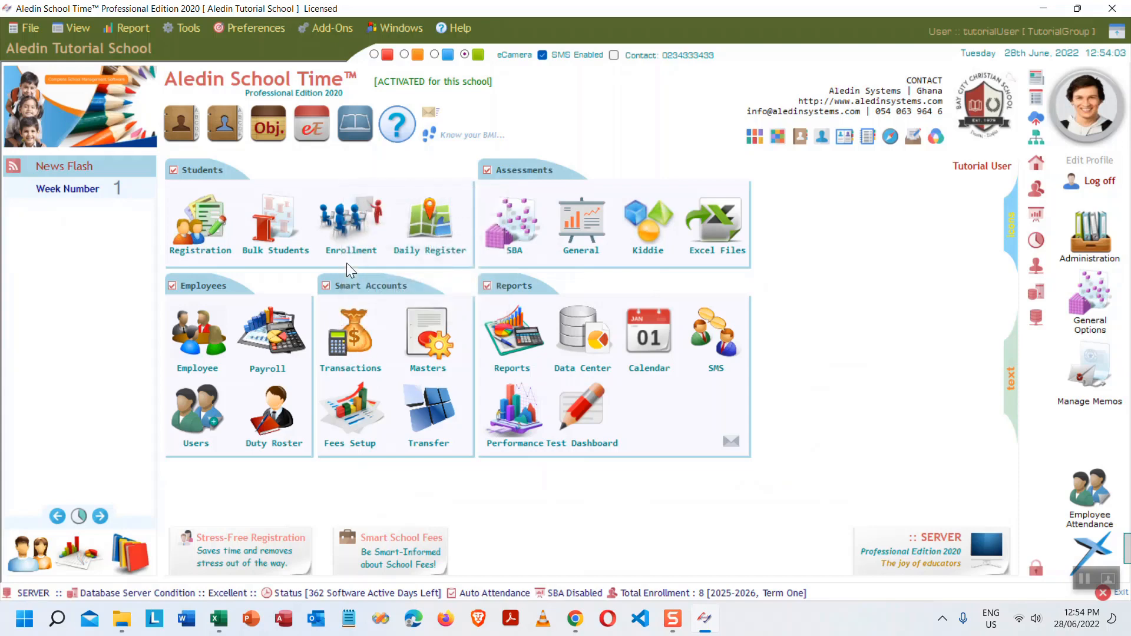
# - Open eTransactions, ending with it reopened from the dashboard Transactions icon
pyautogui.click(38, 32)
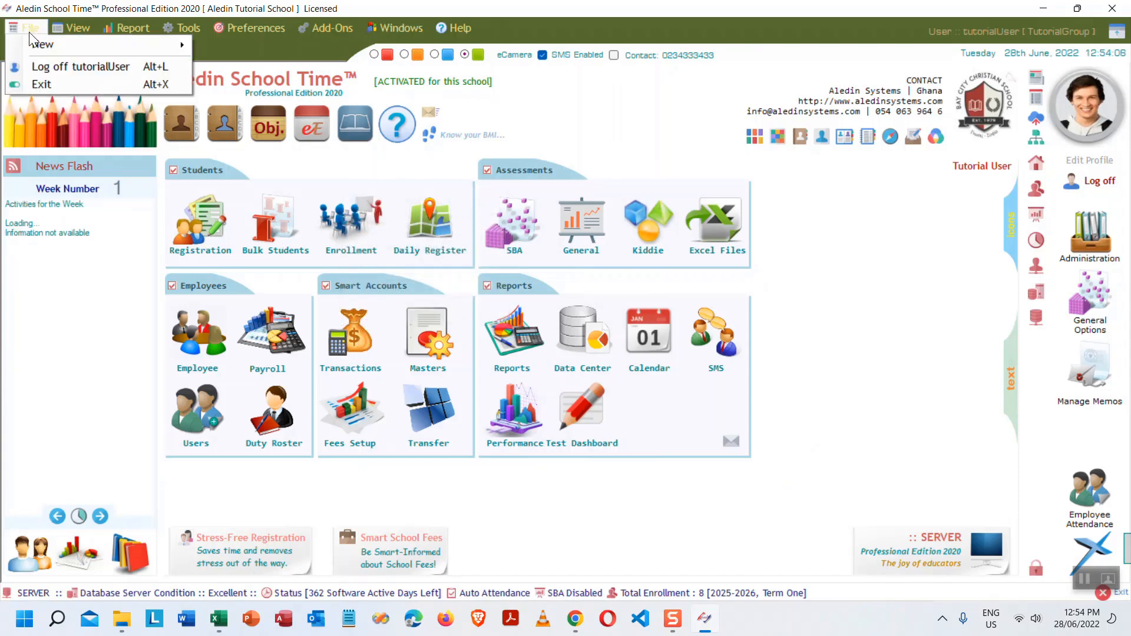
pyautogui.moveTo(48, 47)
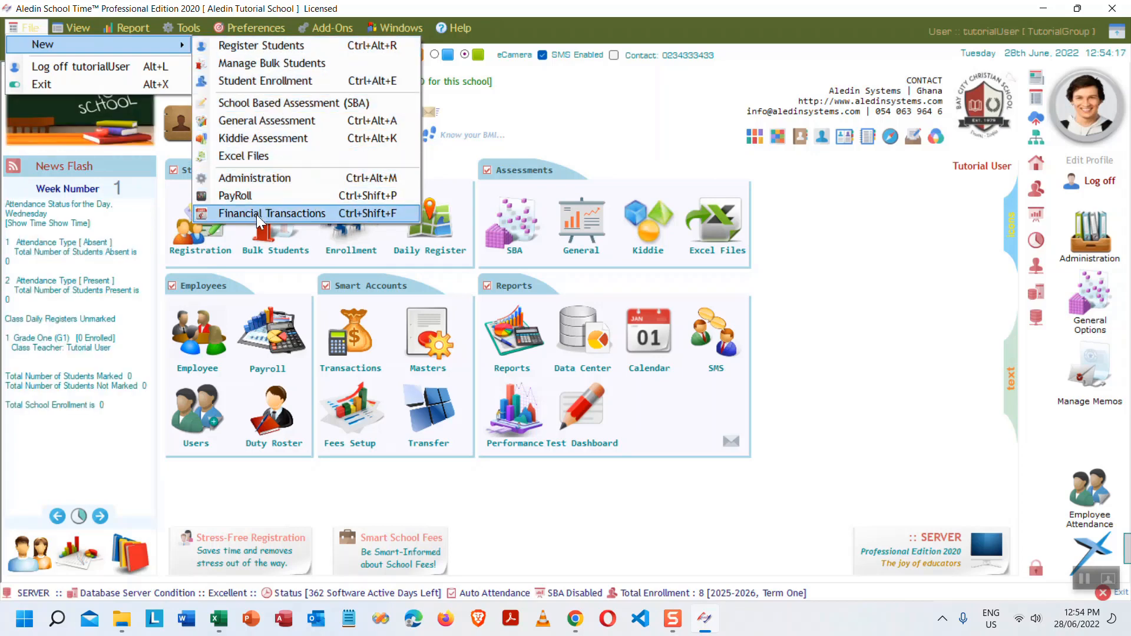
pyautogui.click(311, 212)
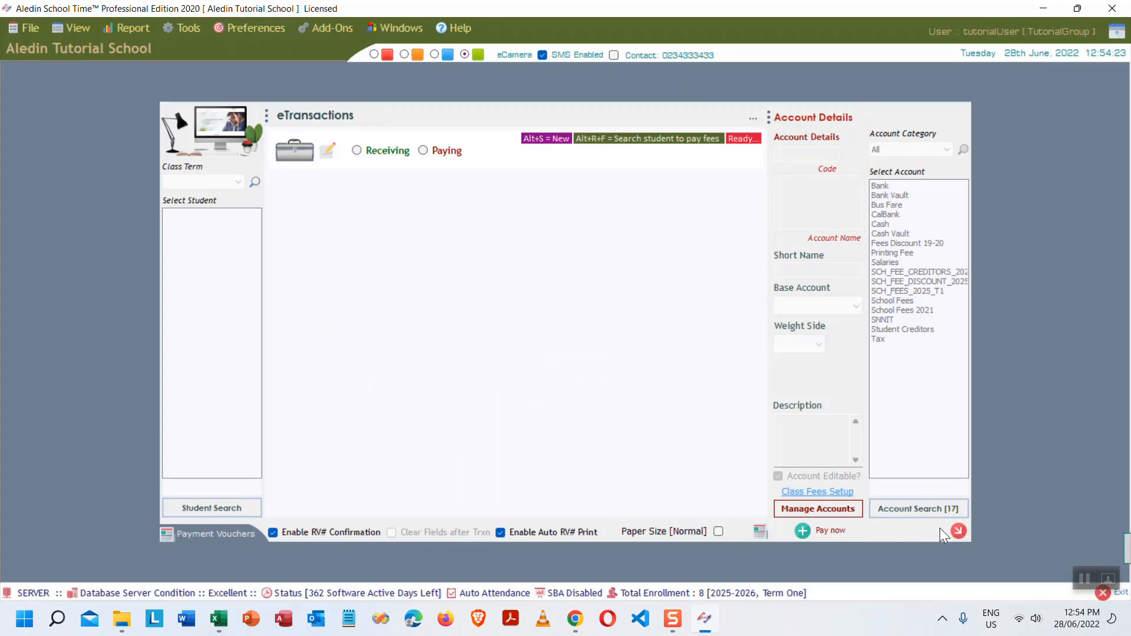
pyautogui.click(957, 530)
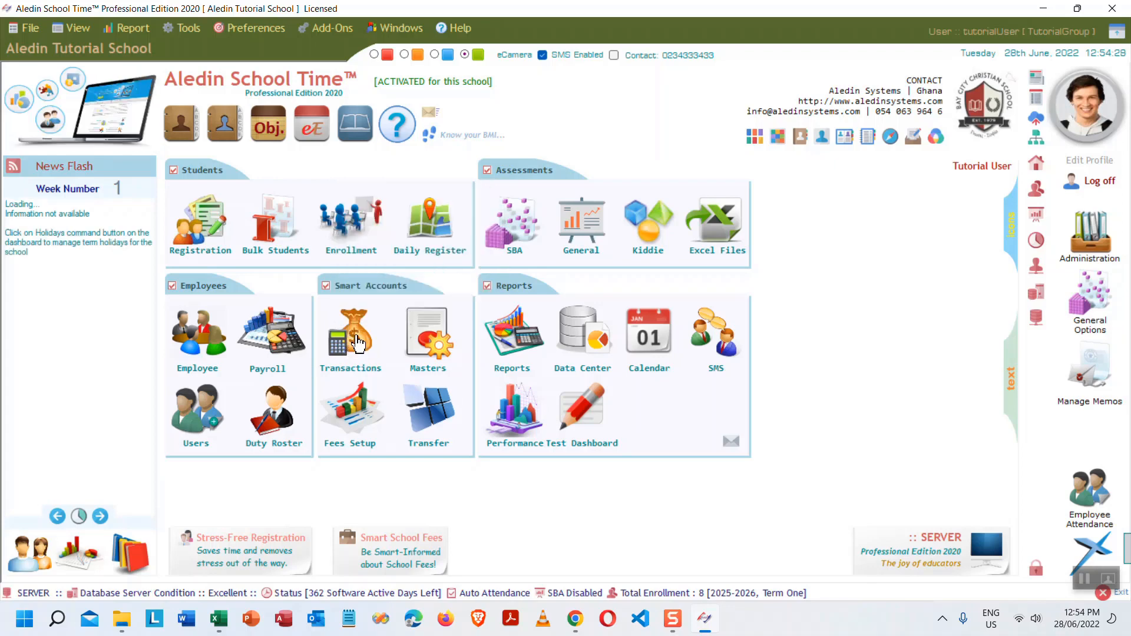
pyautogui.click(357, 342)
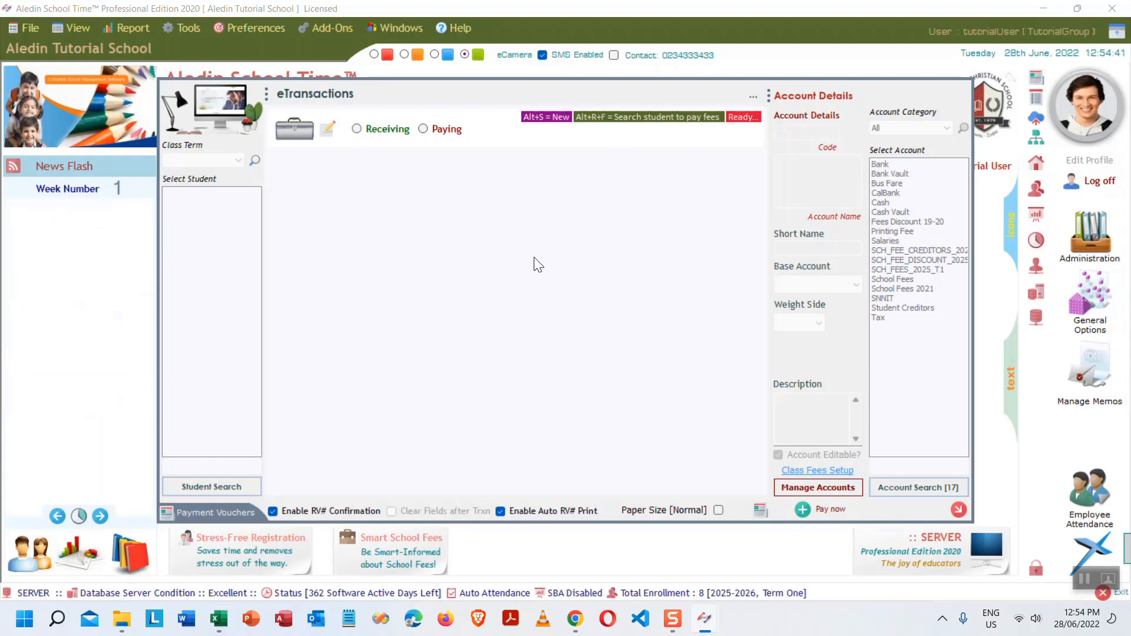
# - Start a Receiving transaction for student fees under class term GR1T1A25
pyautogui.click(357, 128)
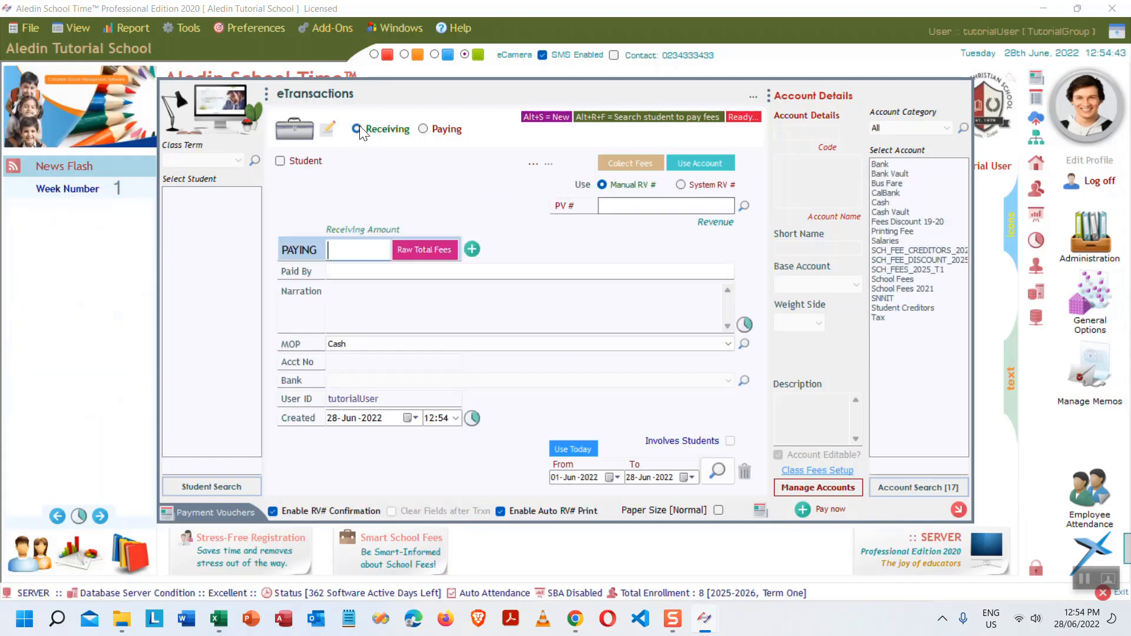
pyautogui.click(634, 163)
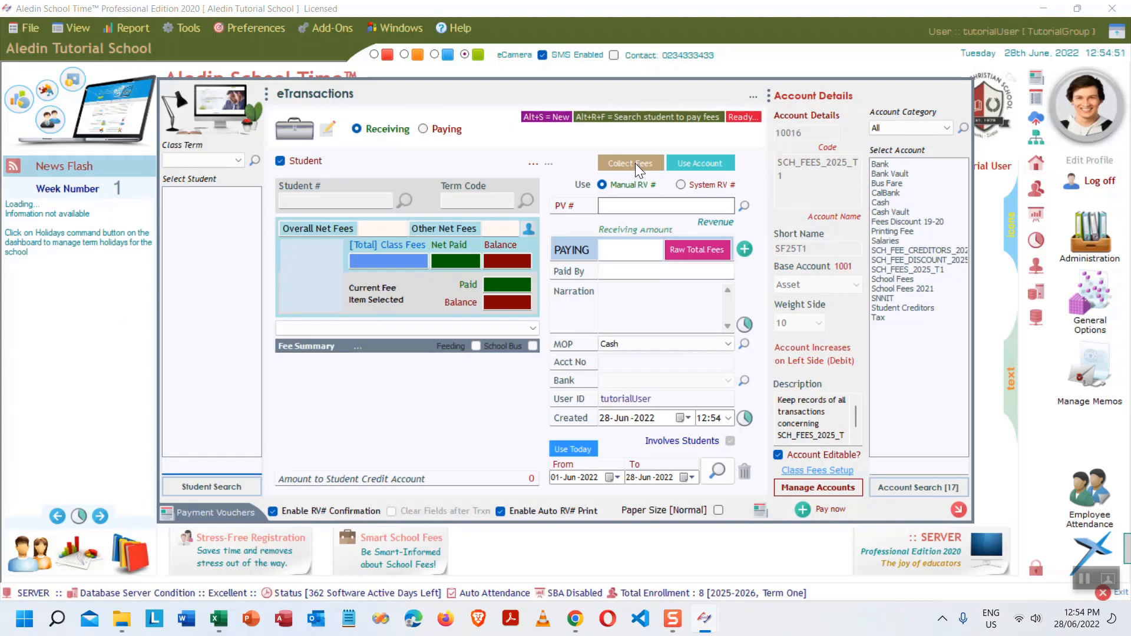
pyautogui.click(239, 158)
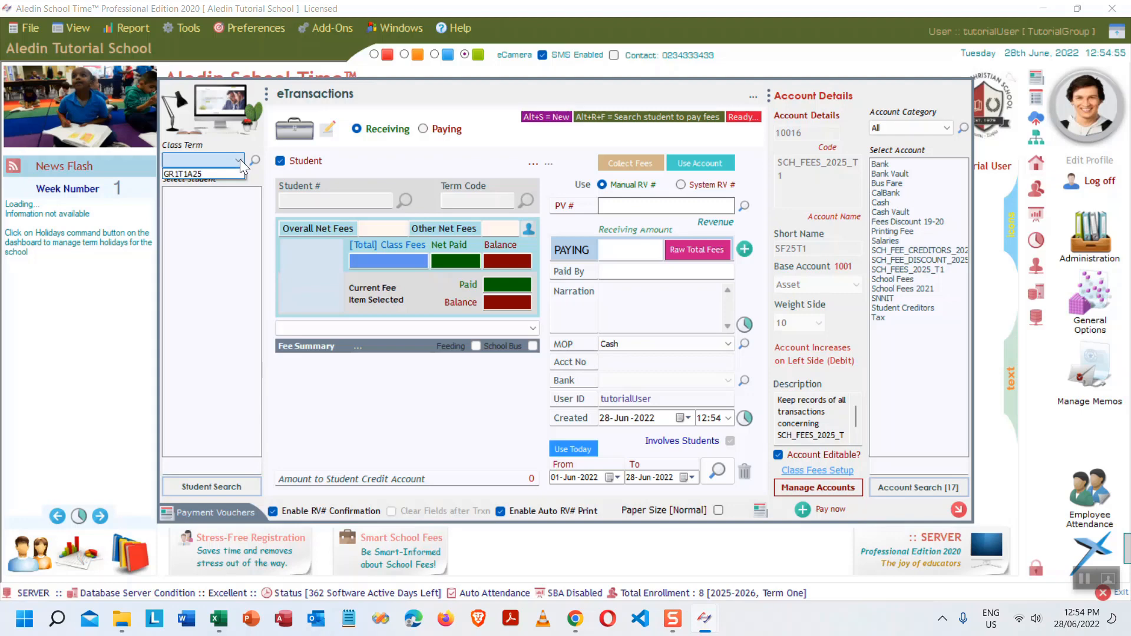
pyautogui.click(204, 172)
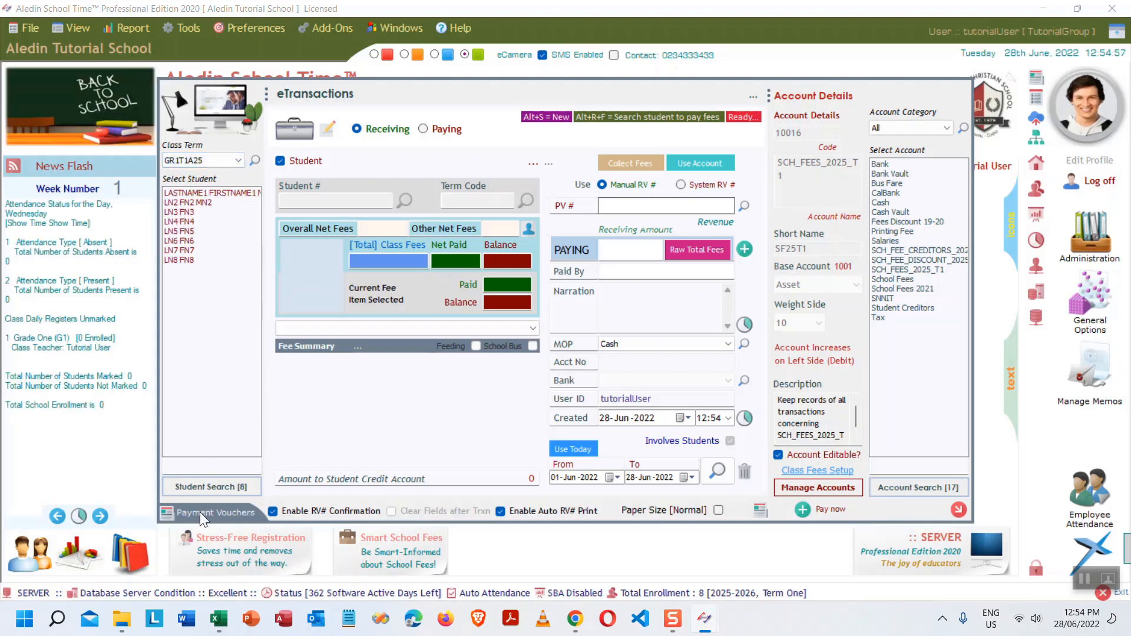
# - Search for and select the student, then reselect GR1T1A25 to load the 572 term fees
pyautogui.click(204, 465)
pyautogui.write('fn')
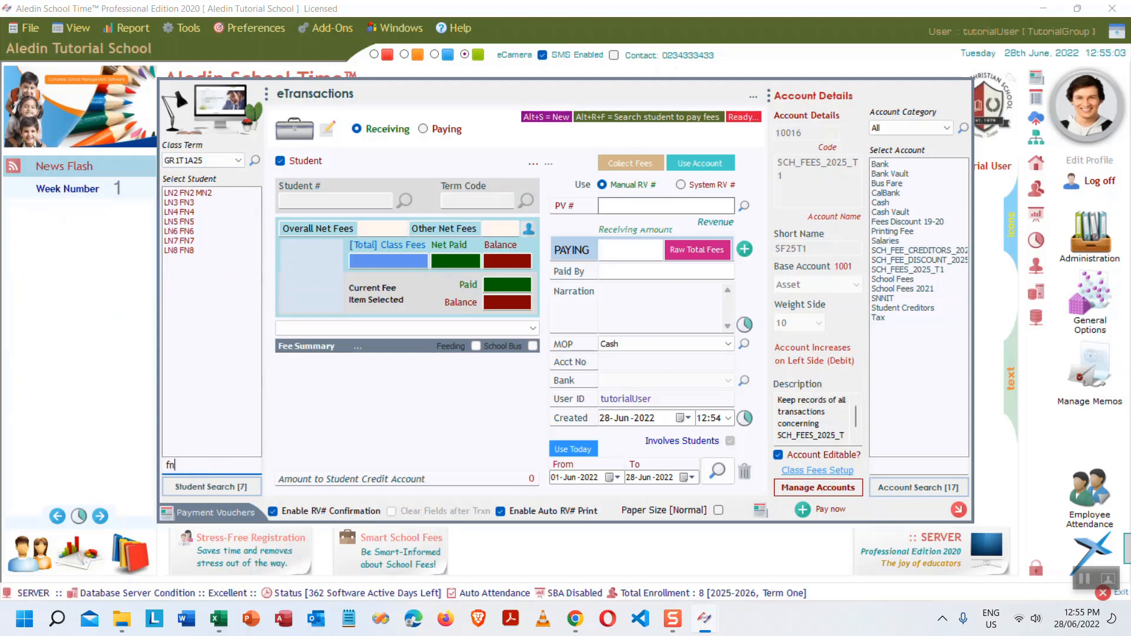
pyautogui.write('32')
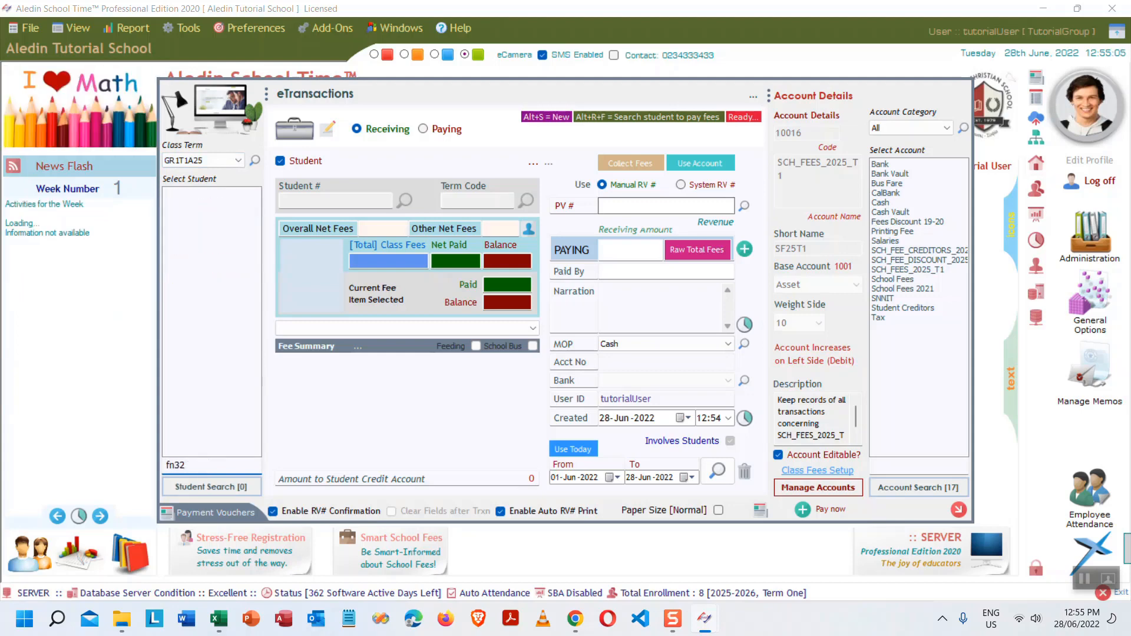
pyautogui.press('BackSpace')
pyautogui.click(188, 193)
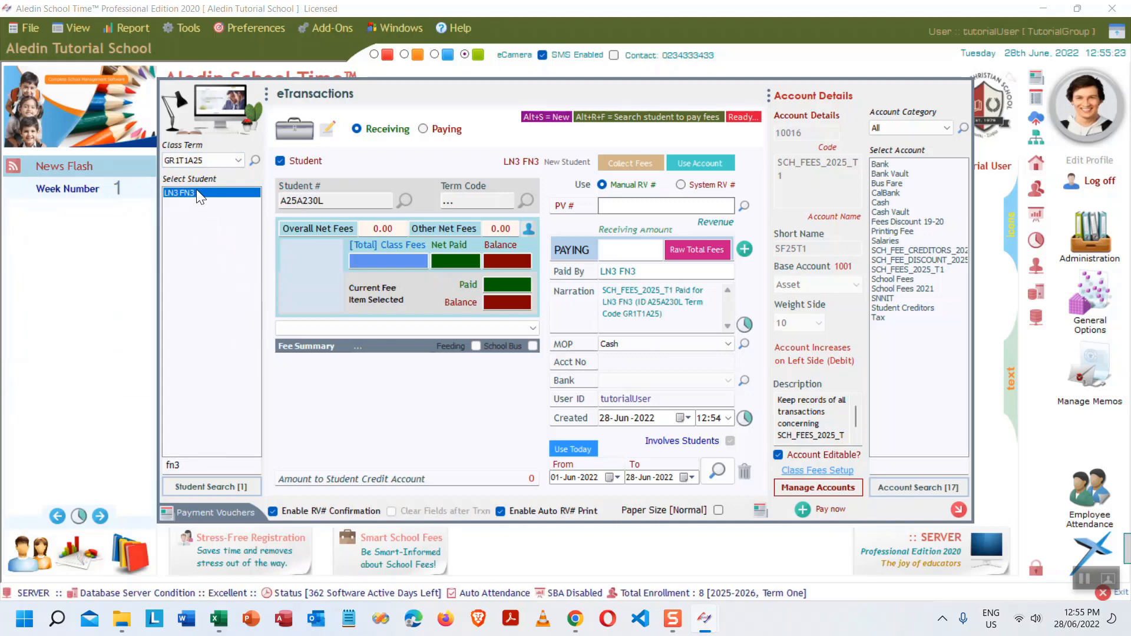
pyautogui.click(235, 159)
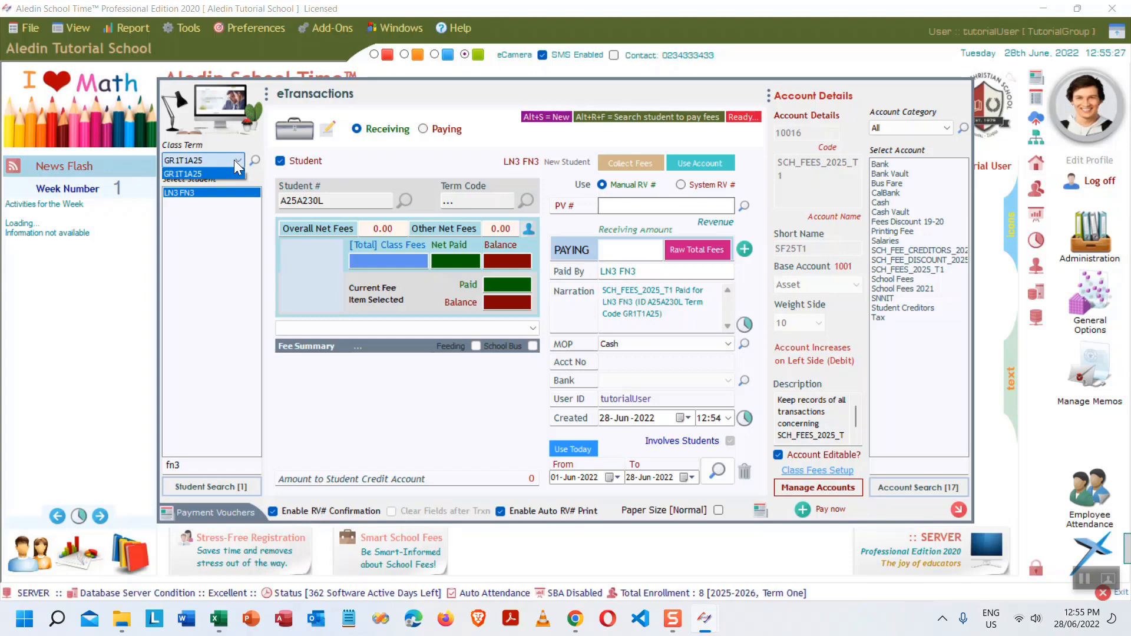
pyautogui.click(223, 173)
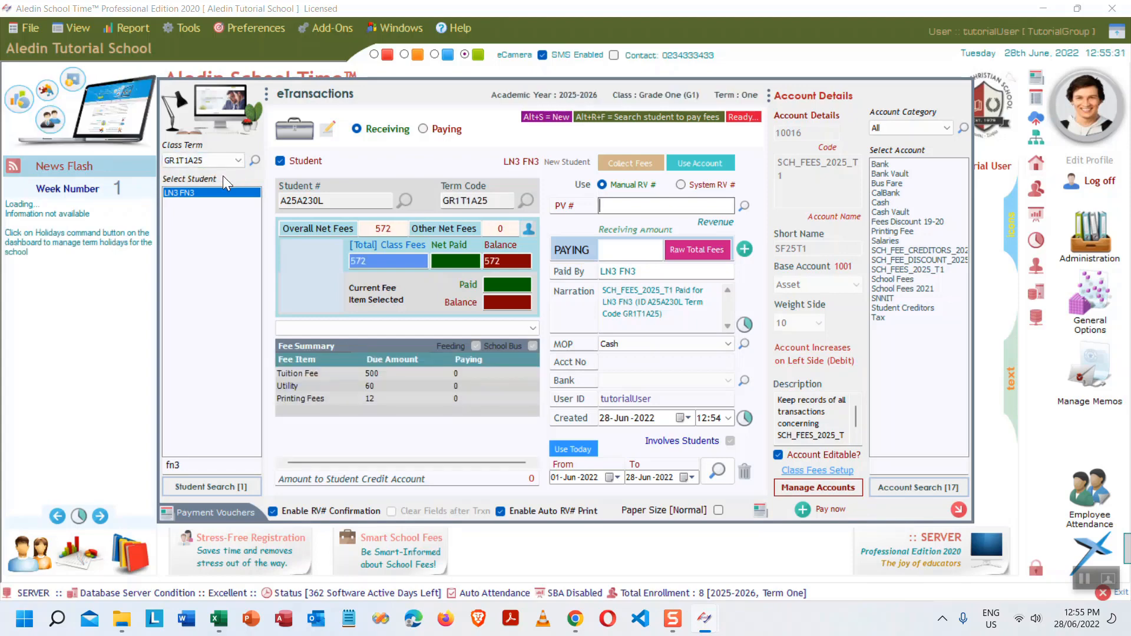
# - Load the student's fee details and switch to System RV # receipt numbering
pyautogui.click(188, 194)
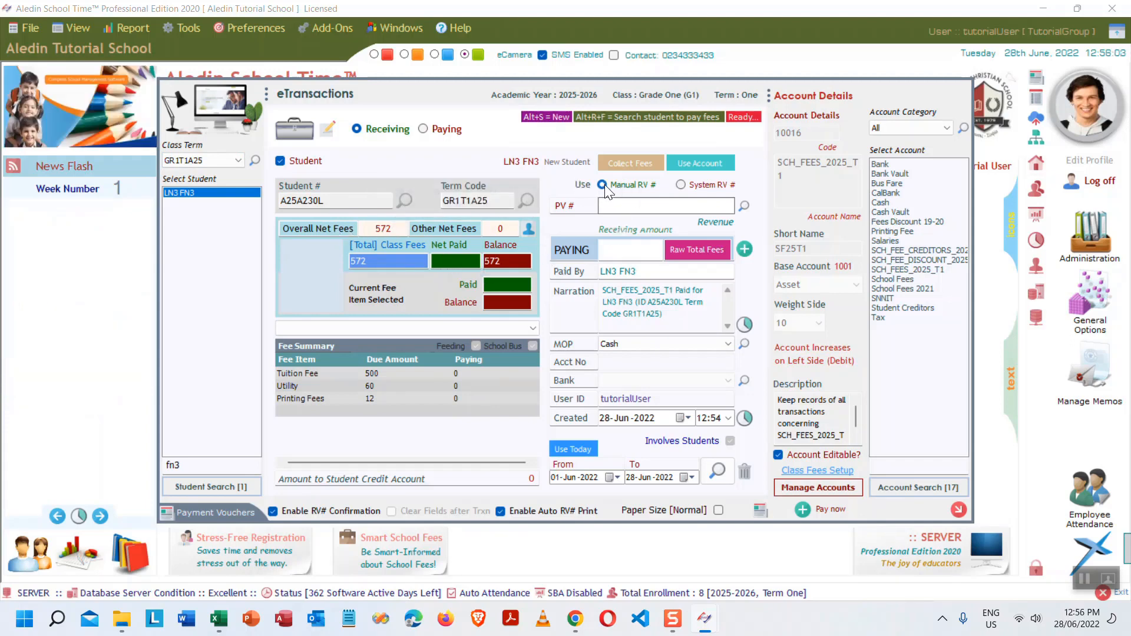
pyautogui.click(681, 186)
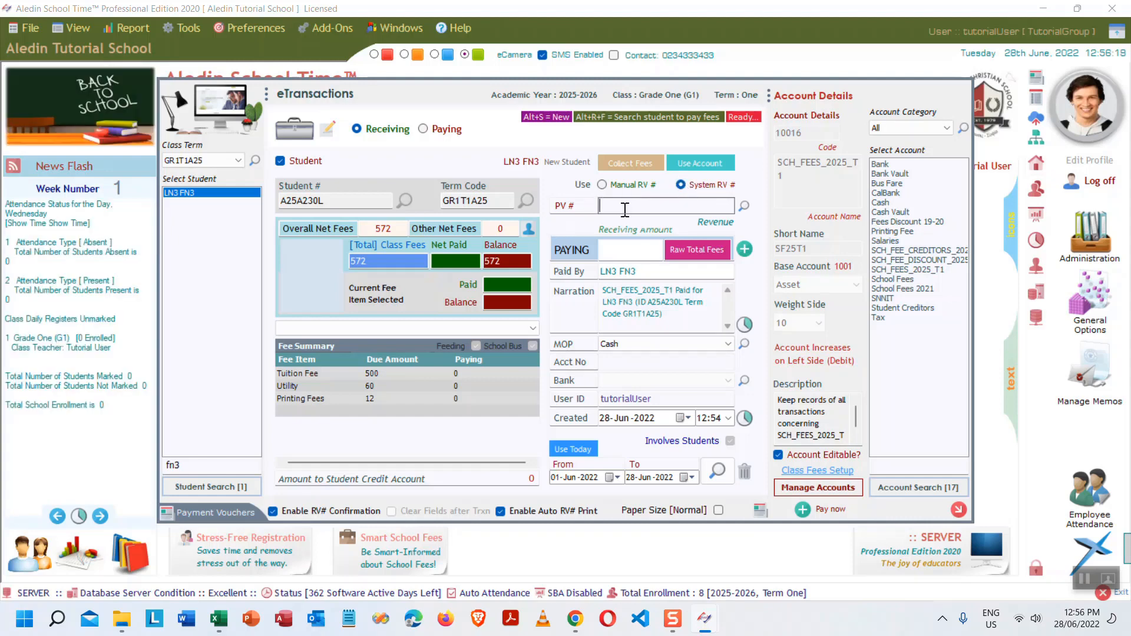
pyautogui.click(623, 250)
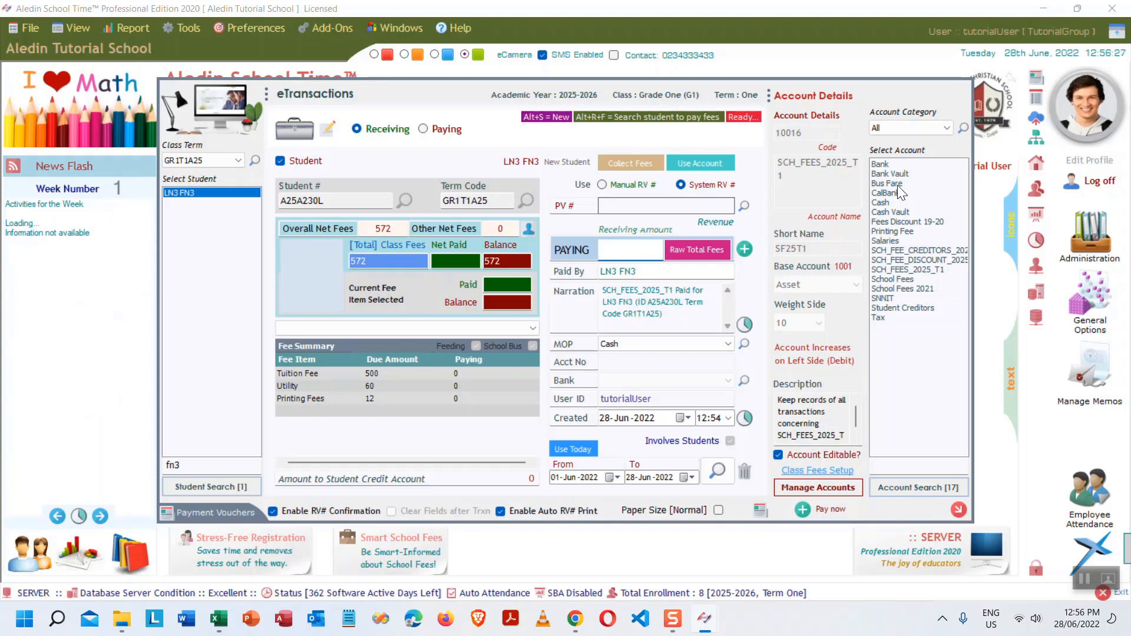
# - Enter 400, then 600, as the payment so it settles at the full 572
pyautogui.write('400')
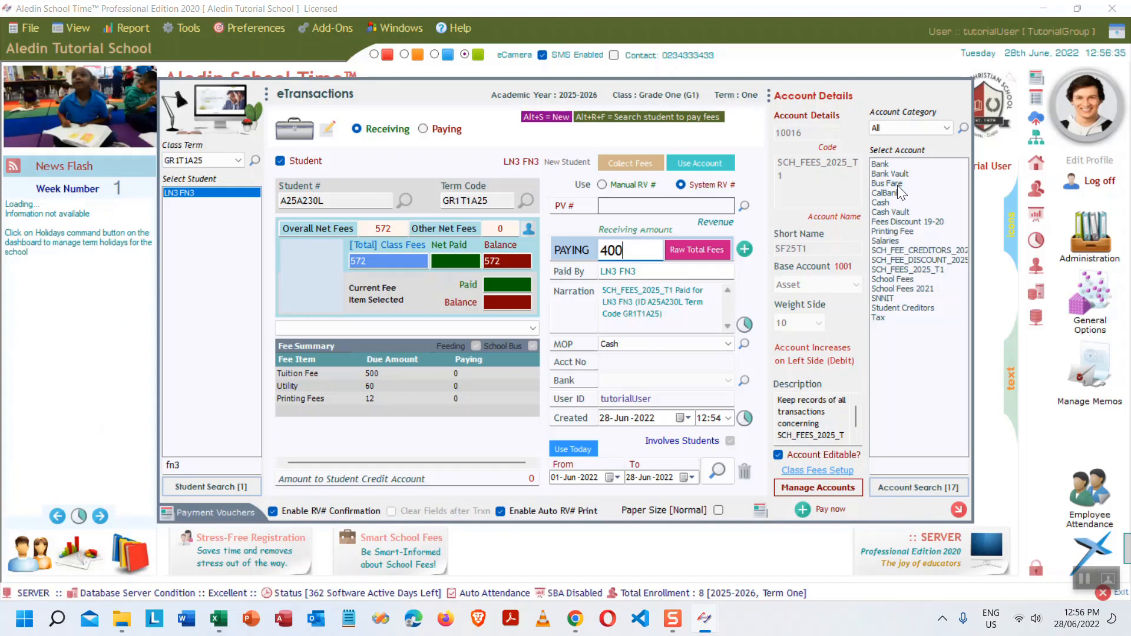
pyautogui.press('Tab')
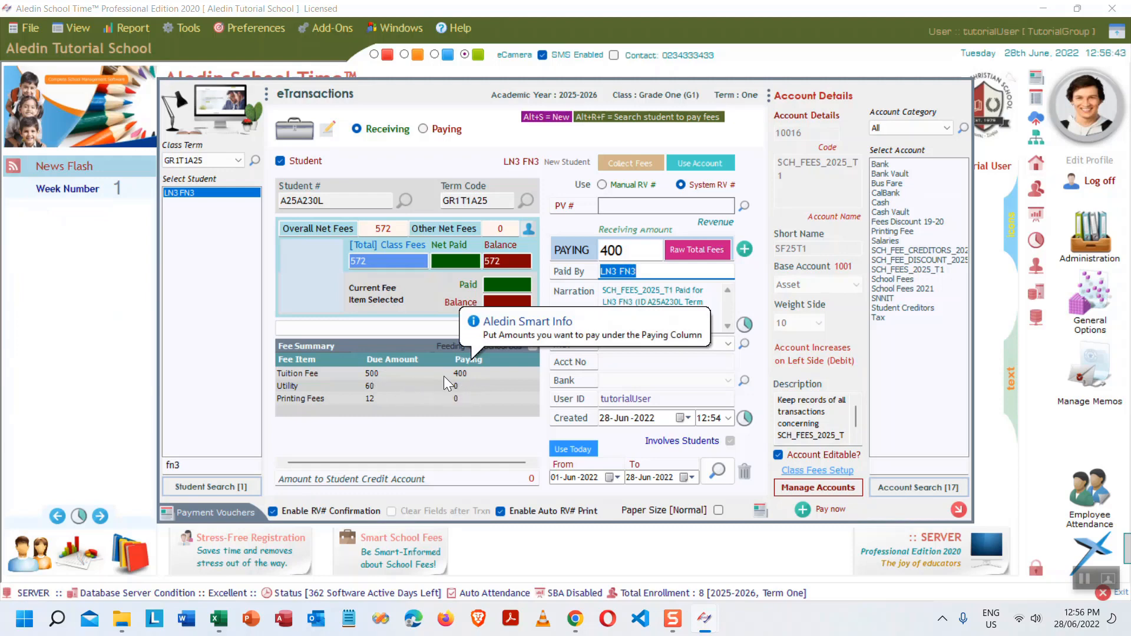
pyautogui.click(636, 250)
pyautogui.doubleClick(636, 250)
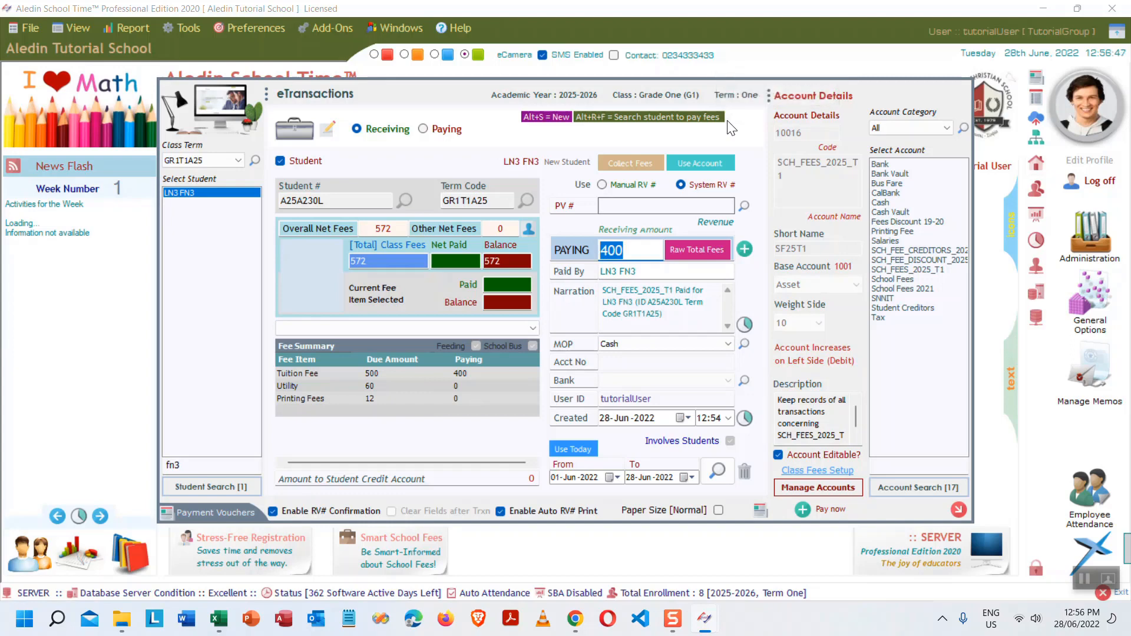
pyautogui.write('60')
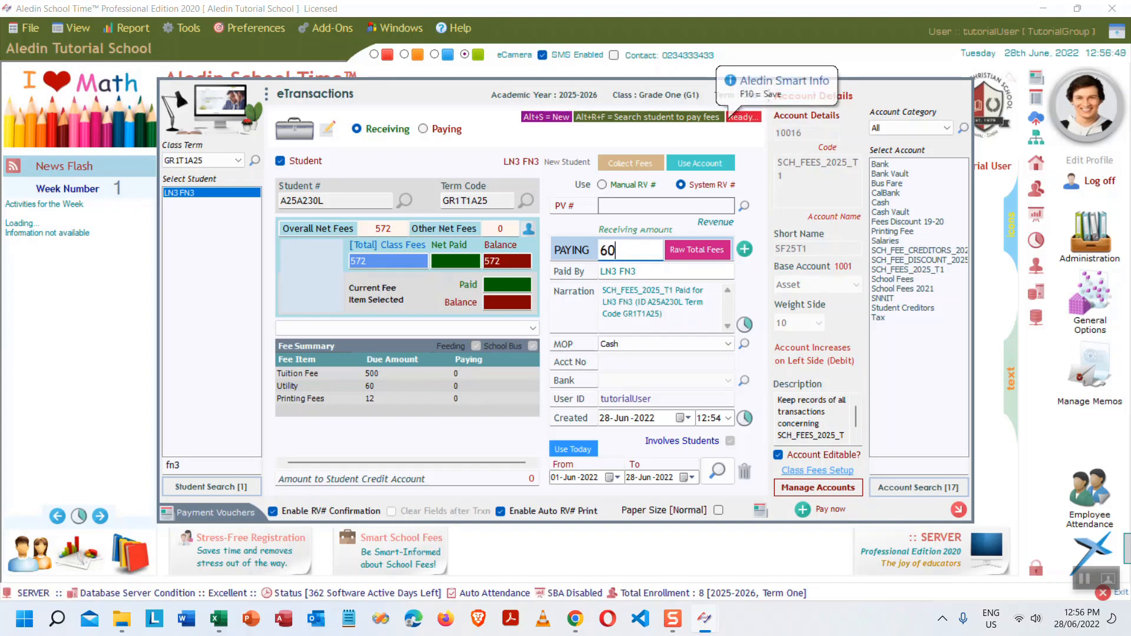
pyautogui.write('0')
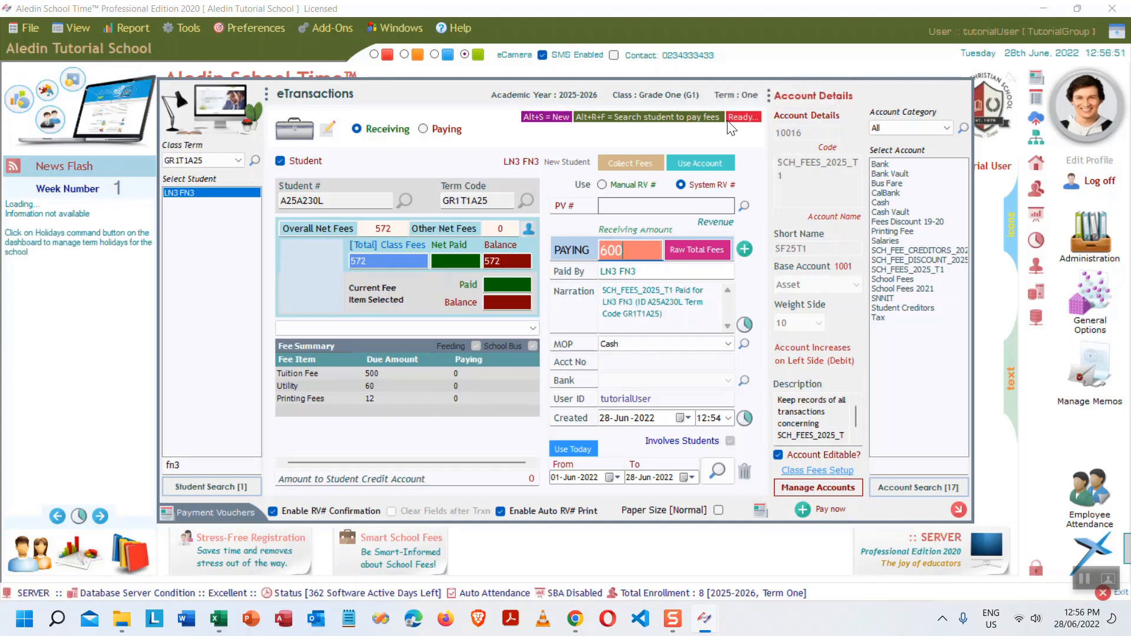
pyautogui.press('Tab')
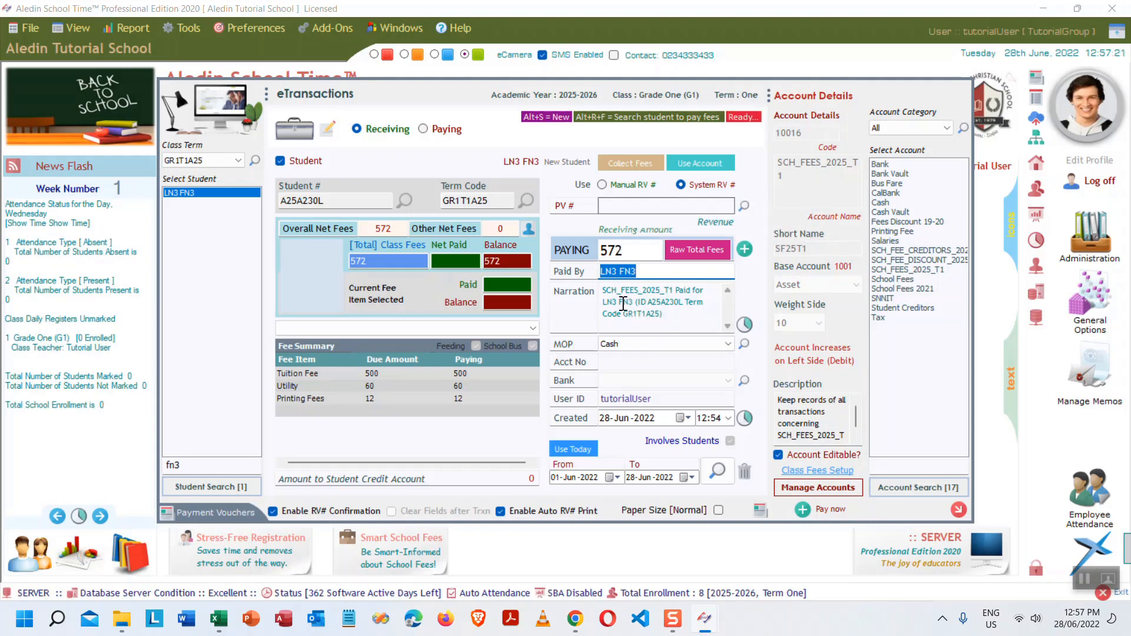
# - Keep Cash as the payment method after trying Cheque, and submit the 572 payment
pyautogui.click(668, 343)
pyautogui.click(668, 343)
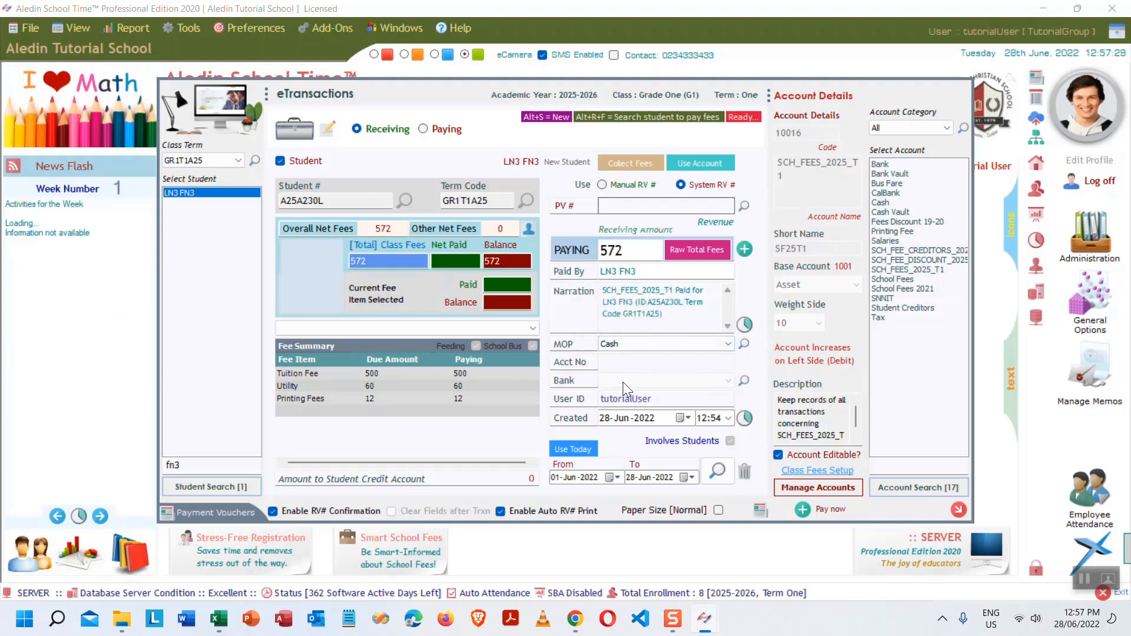
pyautogui.click(655, 344)
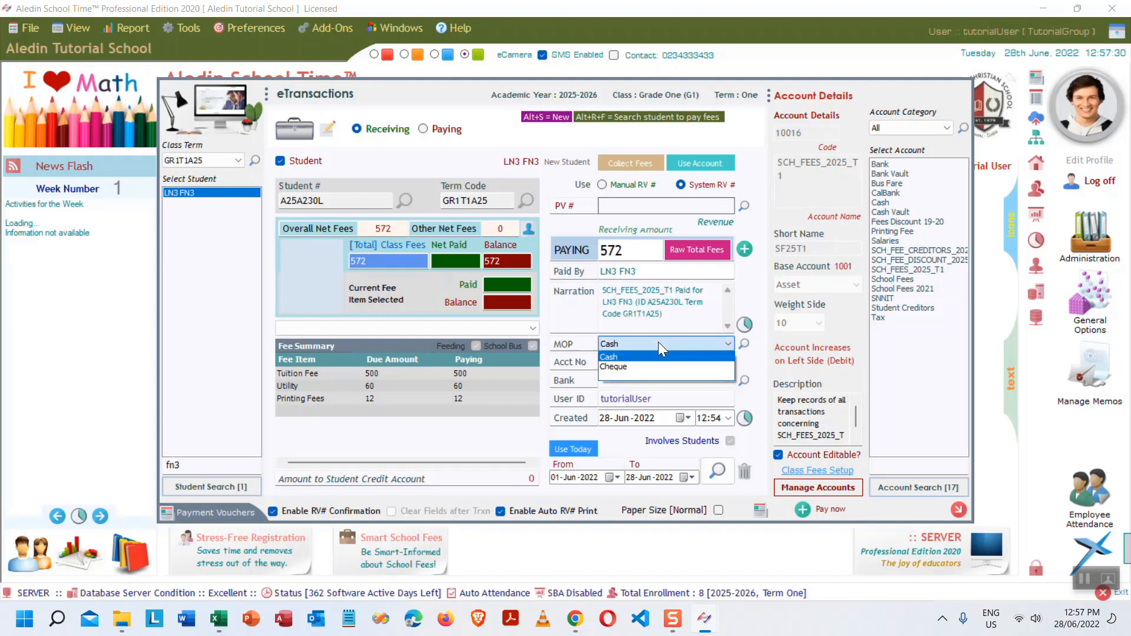
pyautogui.click(623, 368)
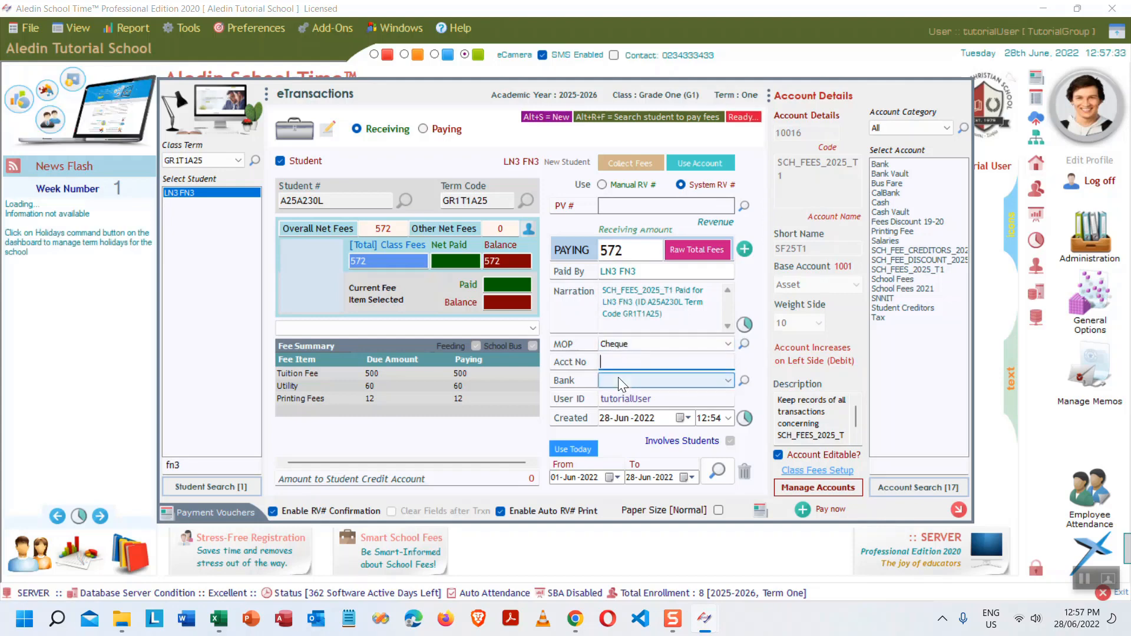
pyautogui.click(617, 380)
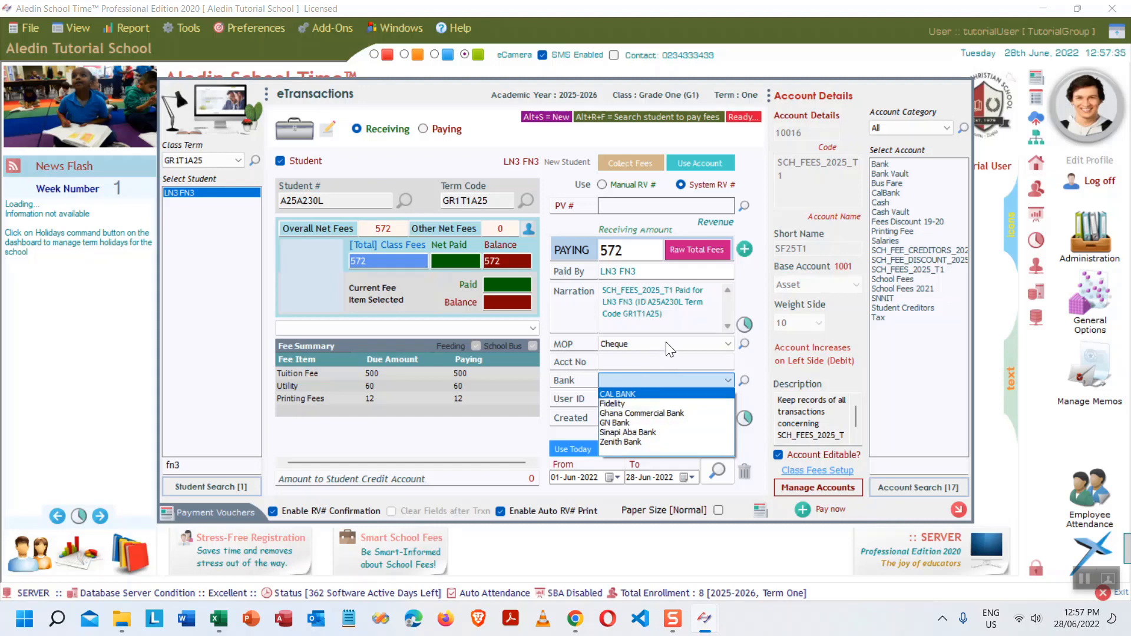
pyautogui.click(672, 341)
pyautogui.click(676, 341)
pyautogui.click(623, 361)
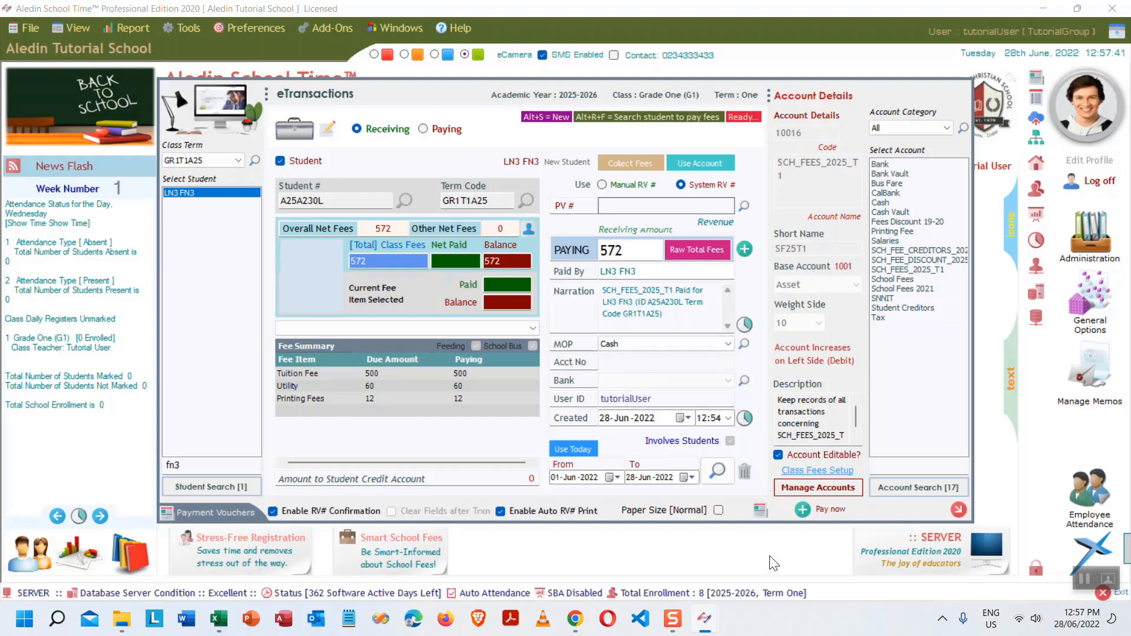
pyautogui.click(803, 509)
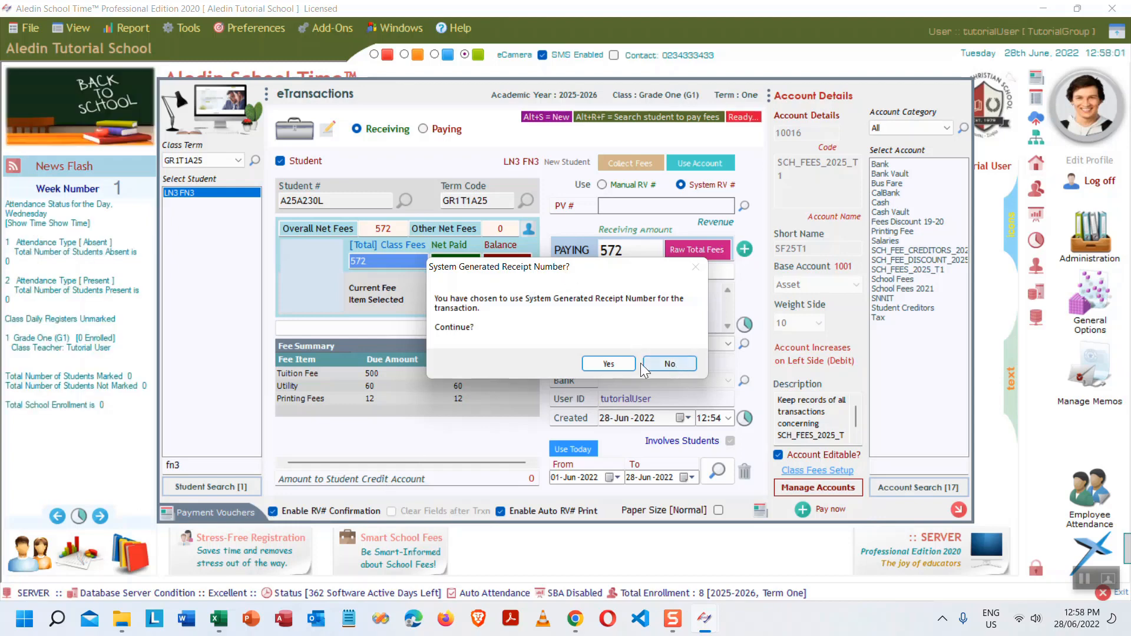
# - Save the 572 payment under the generated receipt number and dismiss the error and cannot-print messages
pyautogui.click(596, 365)
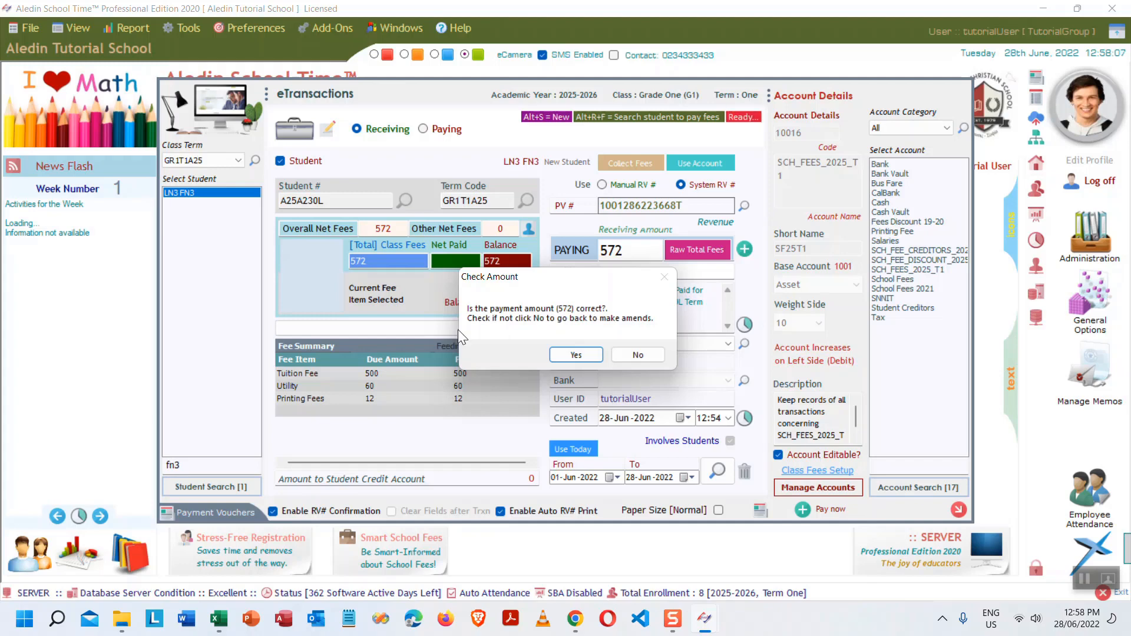
pyautogui.click(575, 355)
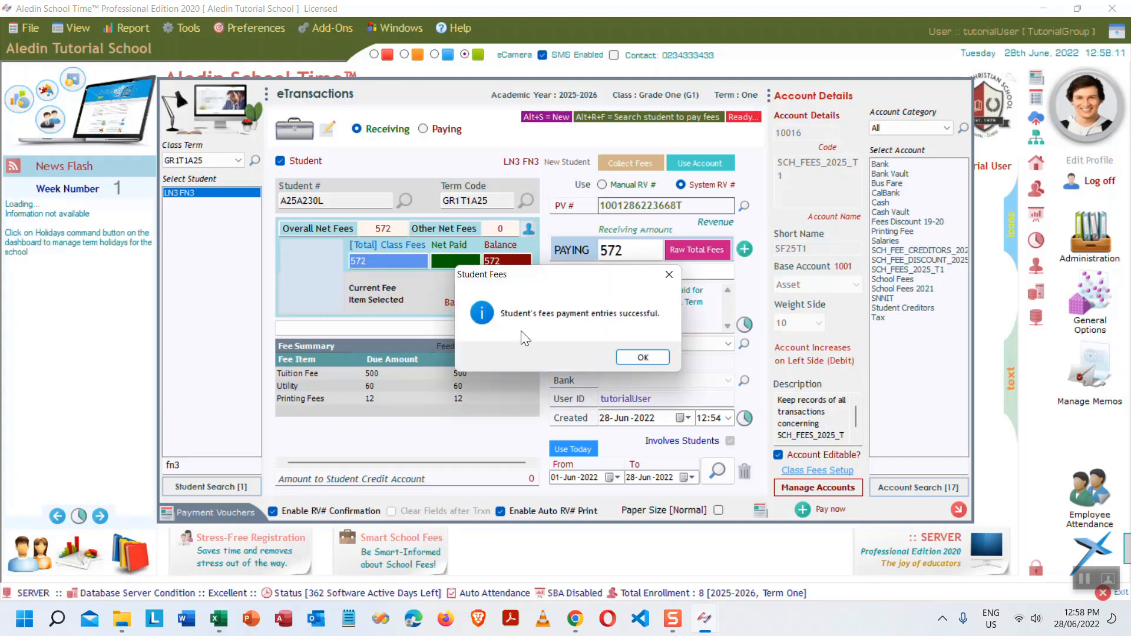
pyautogui.click(642, 358)
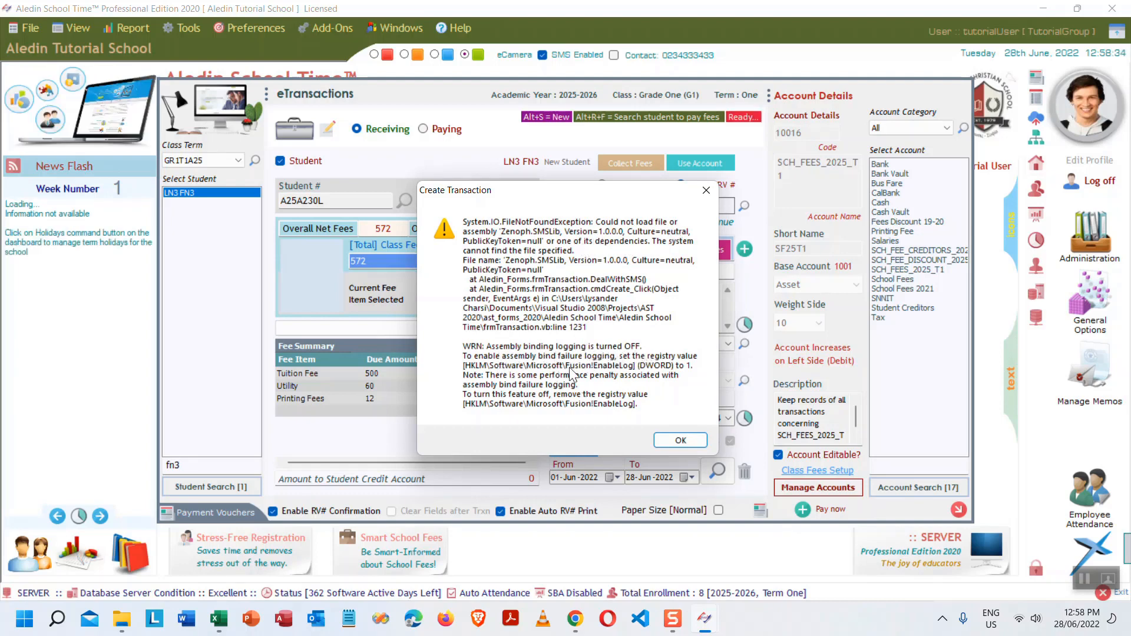
pyautogui.moveTo(564, 192); pyautogui.dragTo(597, 223)
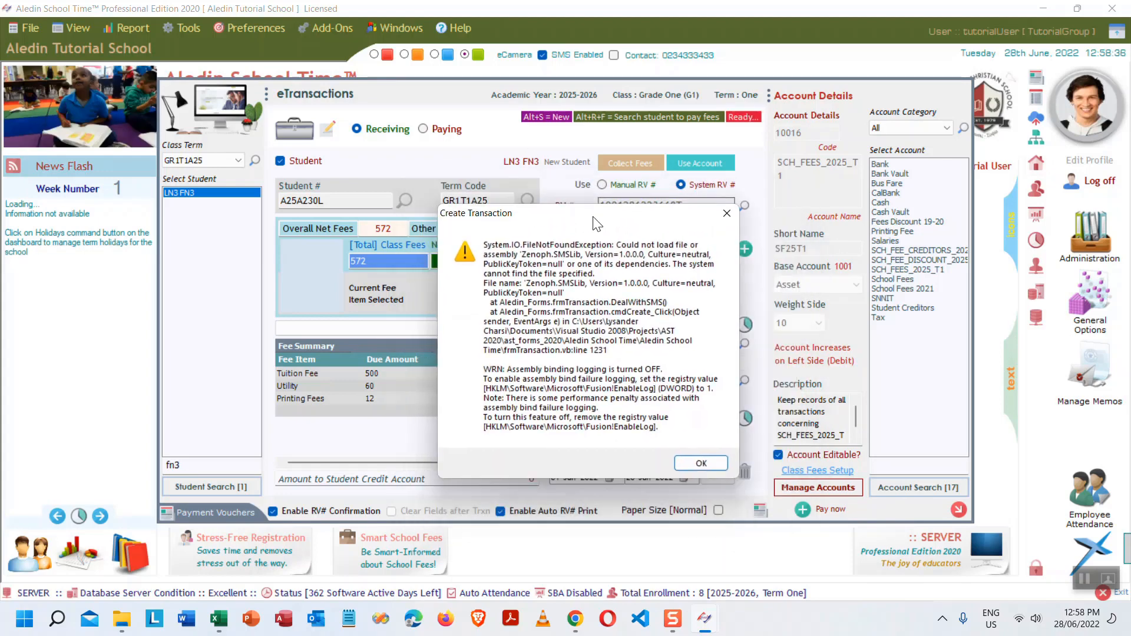
pyautogui.click(699, 462)
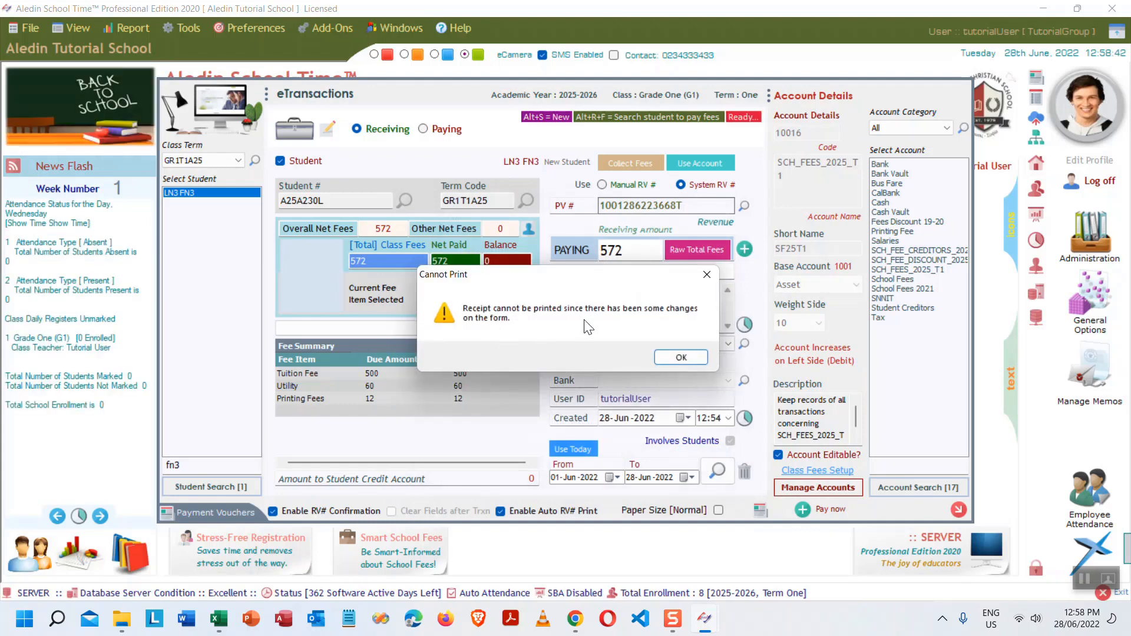
pyautogui.click(681, 357)
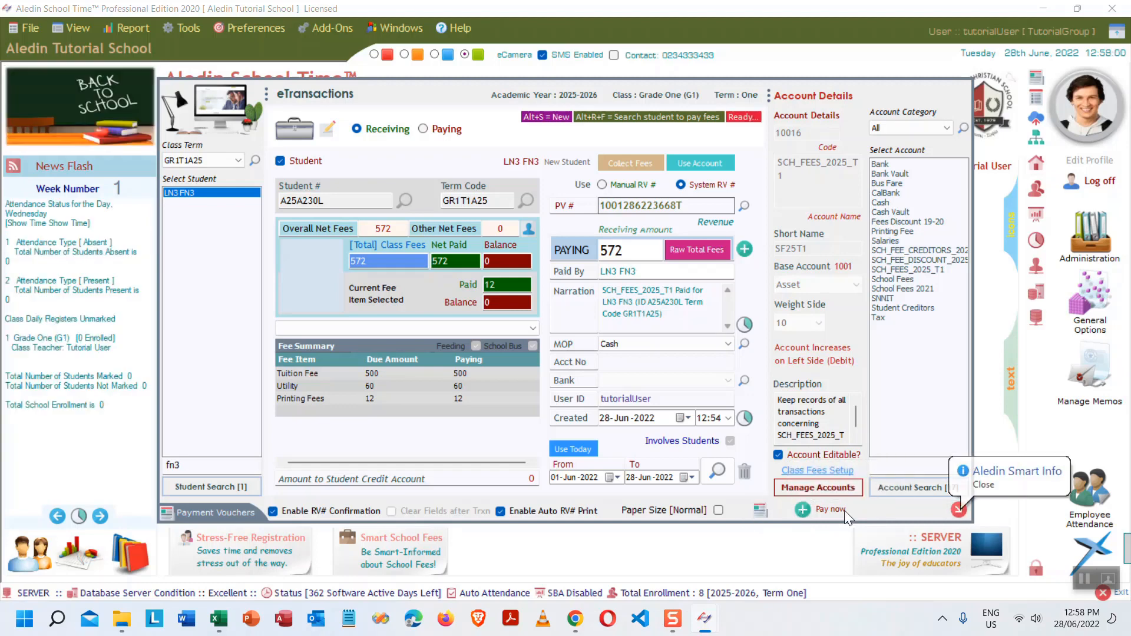
# - Reload the saved 572 payment from the date-range transaction list into the form
pyautogui.click(745, 248)
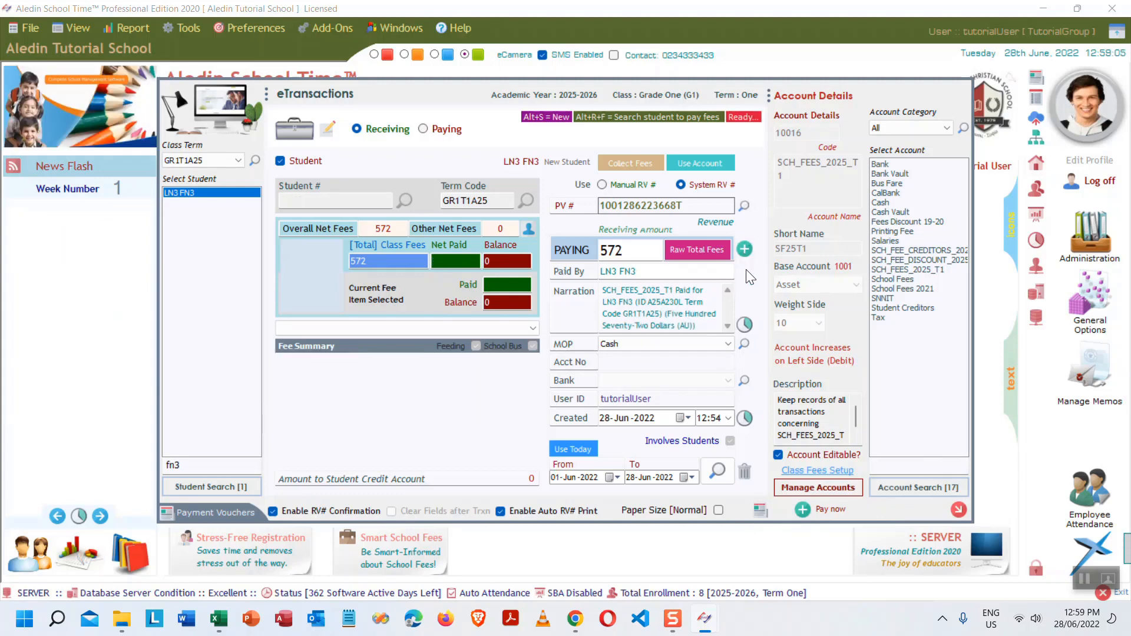
pyautogui.click(716, 471)
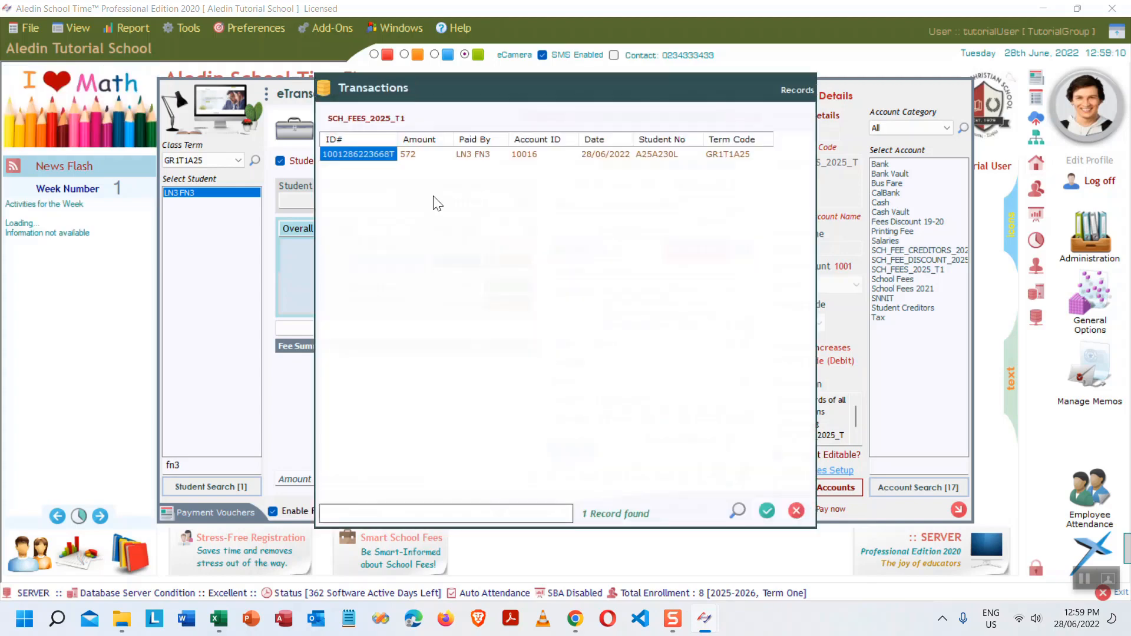
pyautogui.click(489, 155)
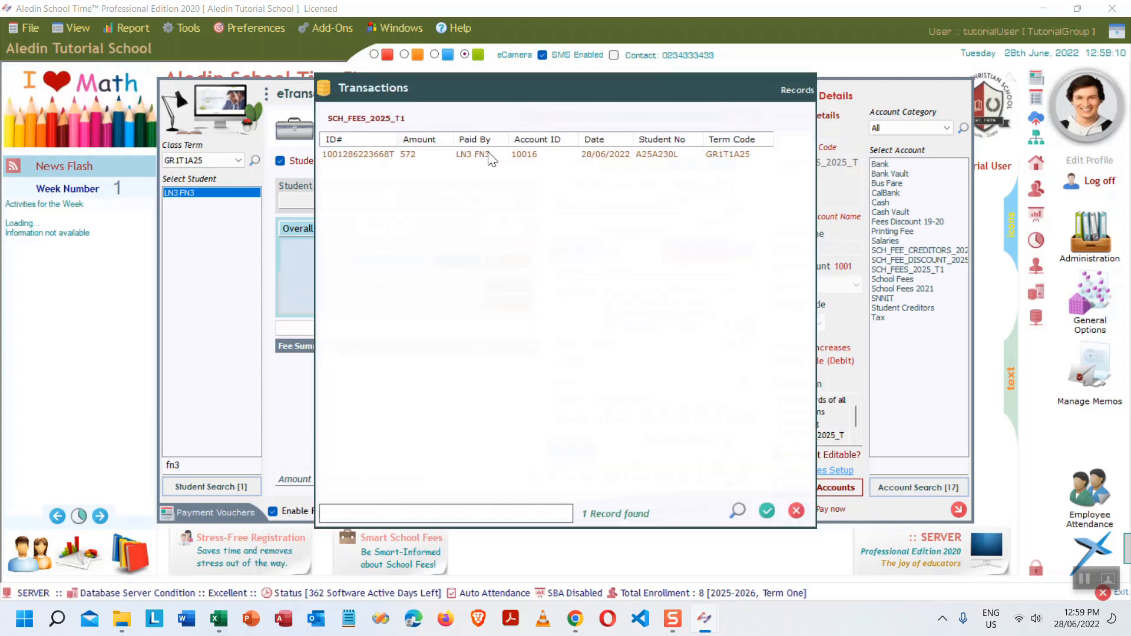
pyautogui.click(767, 510)
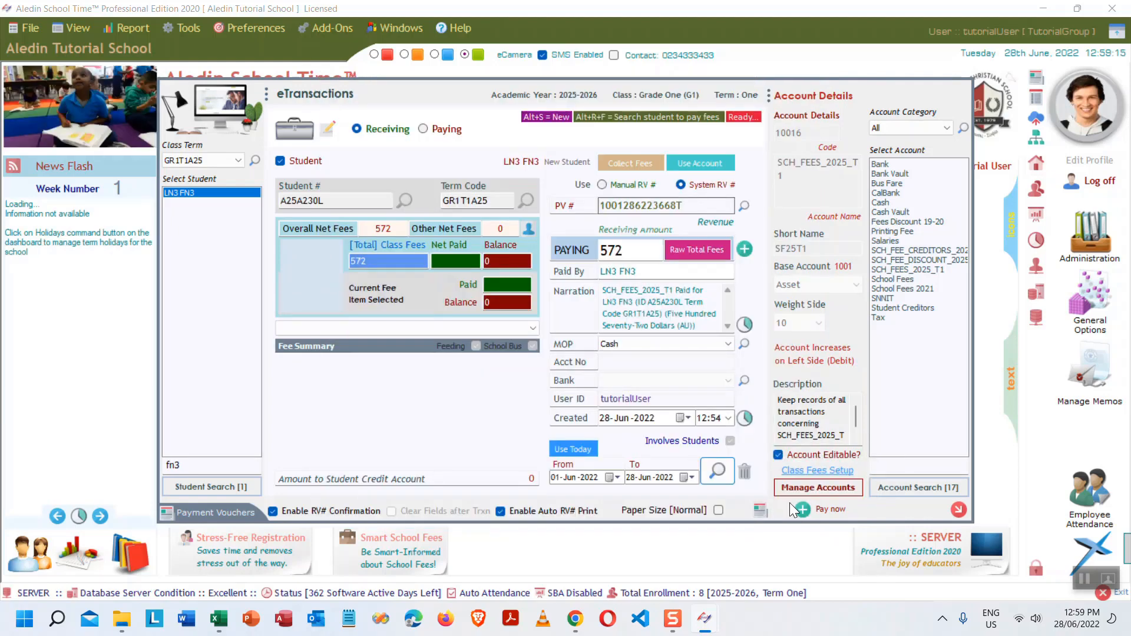
pyautogui.click(757, 509)
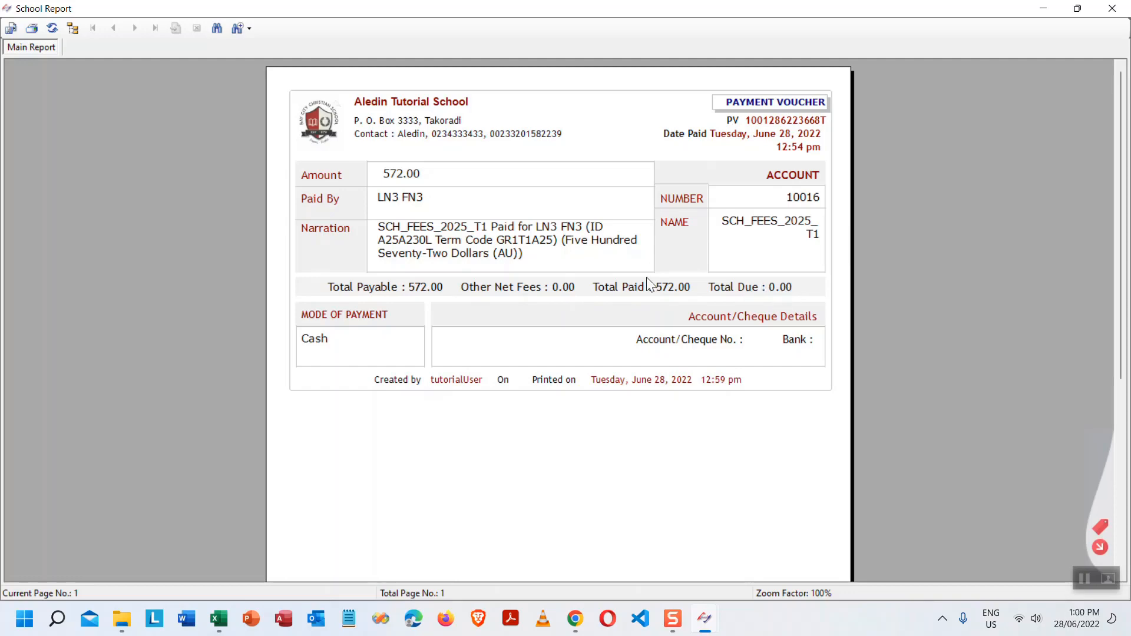
pyautogui.click(1099, 546)
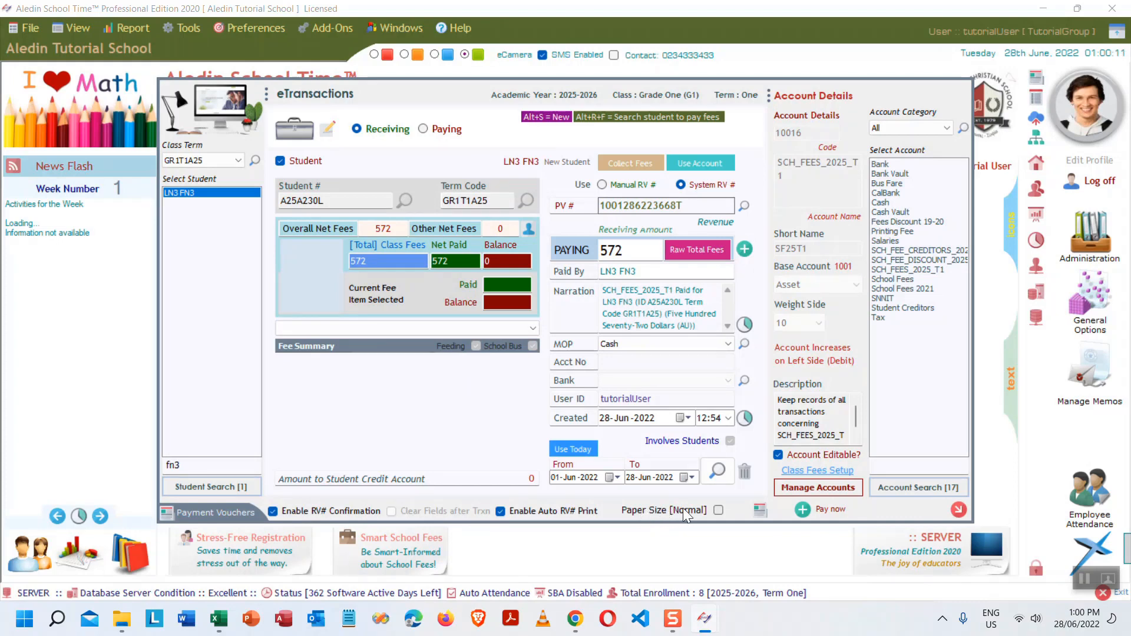
# - Switch the voucher paper size to POS and preview the 572.00 Cash voucher
pyautogui.click(718, 510)
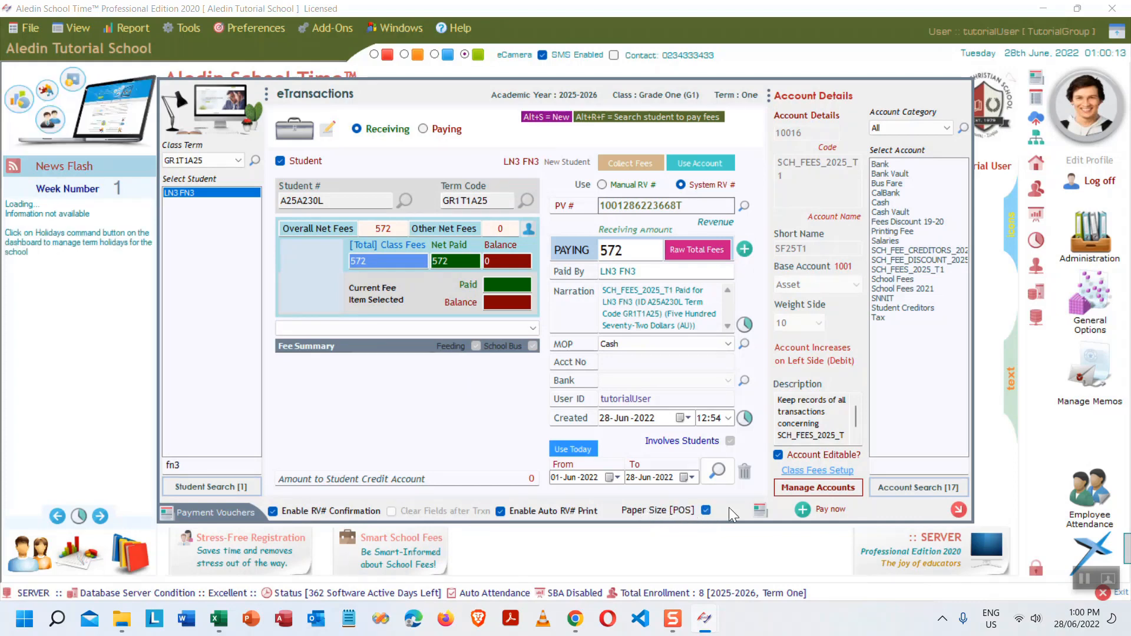
pyautogui.click(760, 510)
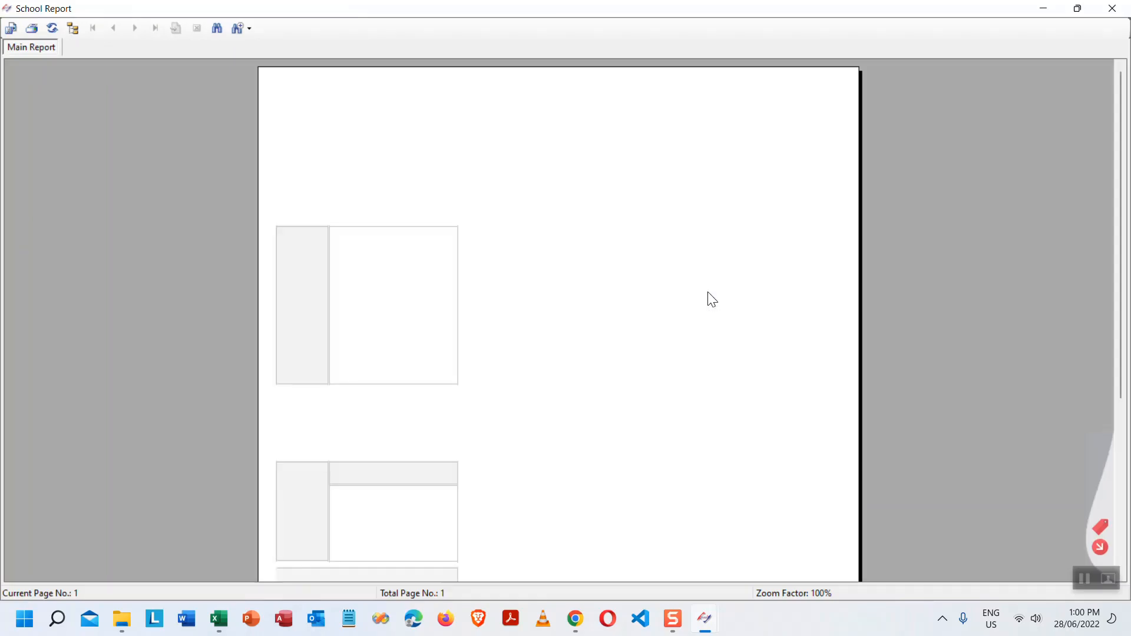
pyautogui.scroll(-5, 602, 330)
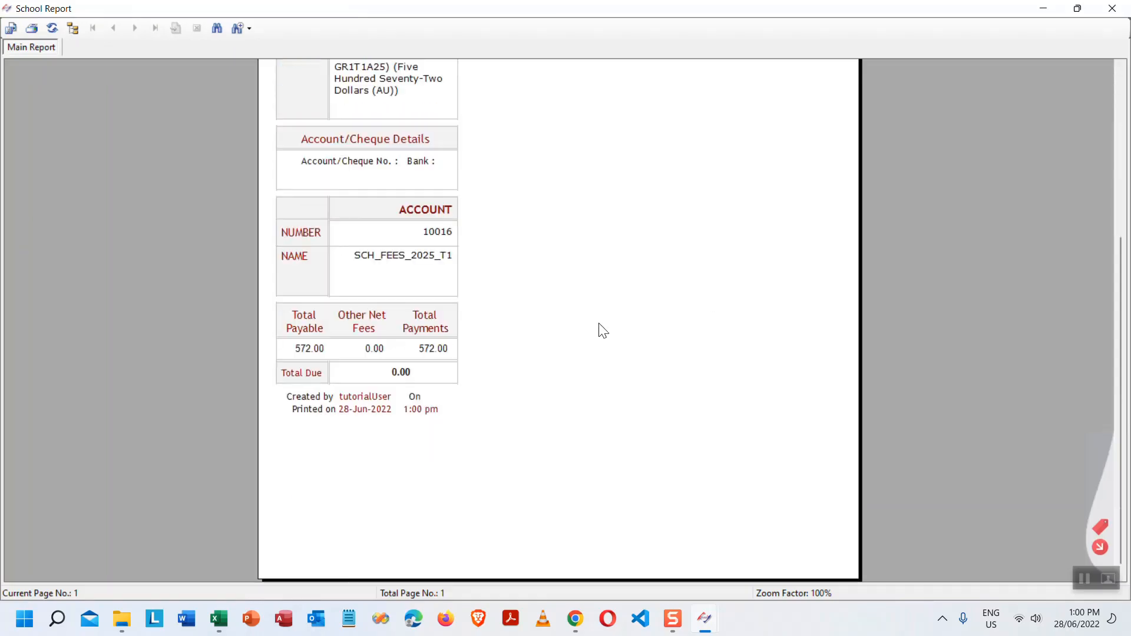
pyautogui.scroll(5, 599, 331)
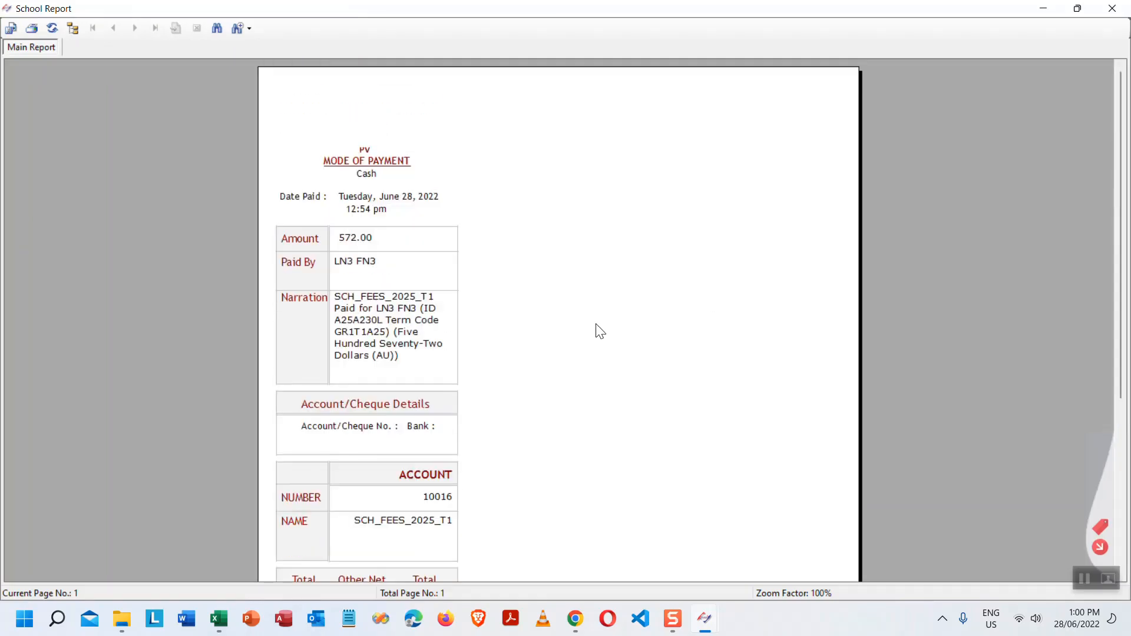
# - Preview the 572.00 voucher at Full Page size, then close the preview
pyautogui.hotkey('alt', 'F4')
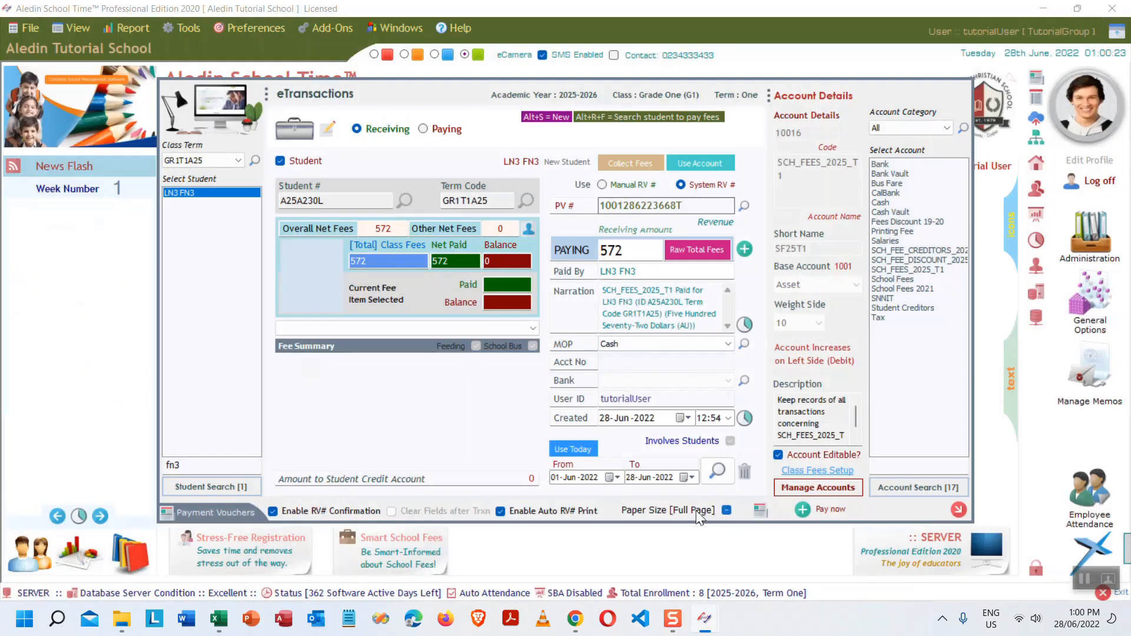
pyautogui.click(761, 508)
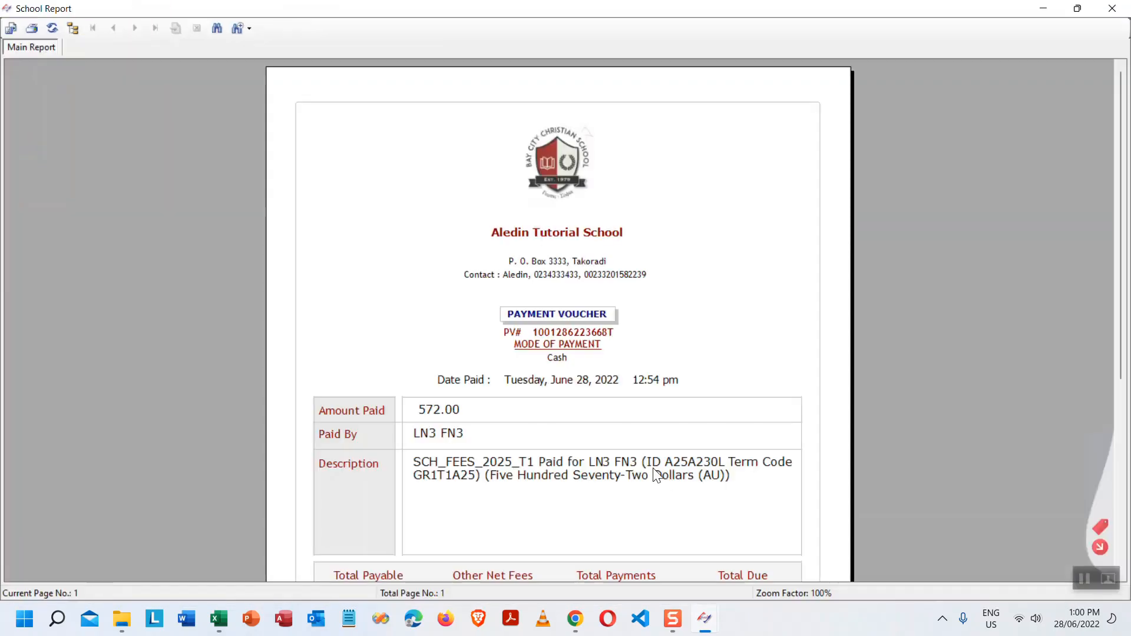
pyautogui.scroll(-2, 916, 413)
pyautogui.scroll(-2, 916, 406)
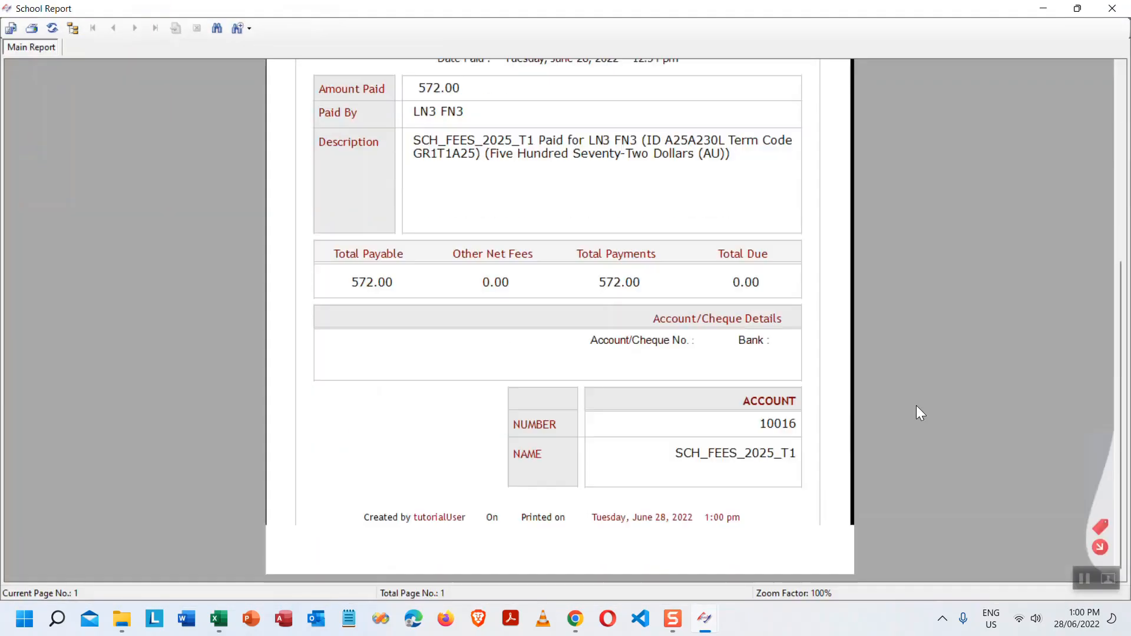
pyautogui.scroll(4, 916, 410)
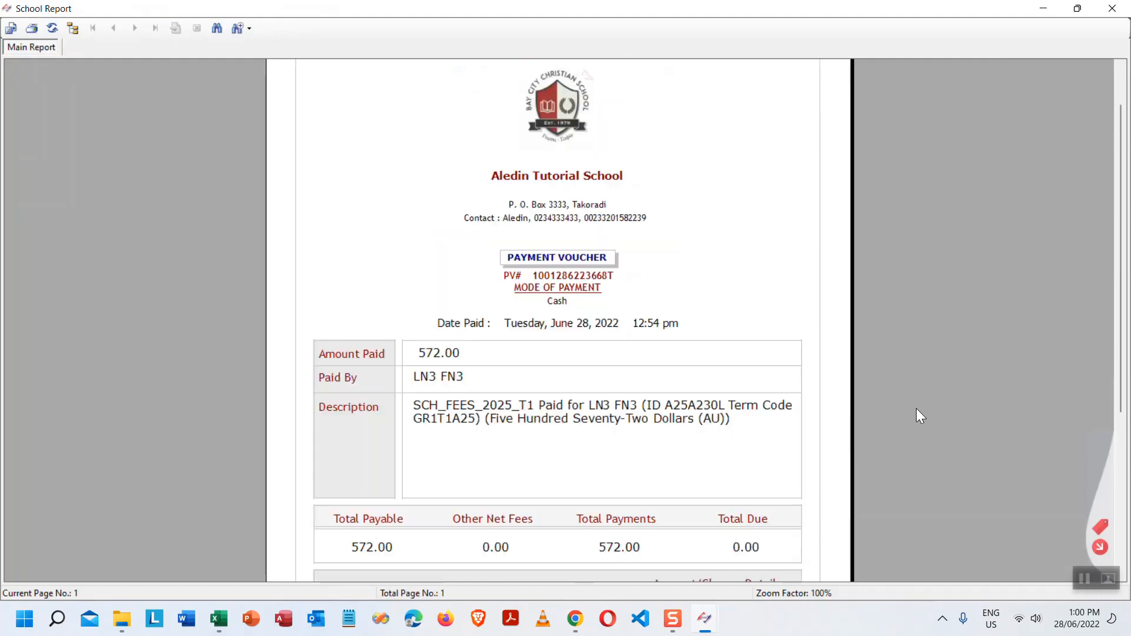
pyautogui.scroll(1, 916, 415)
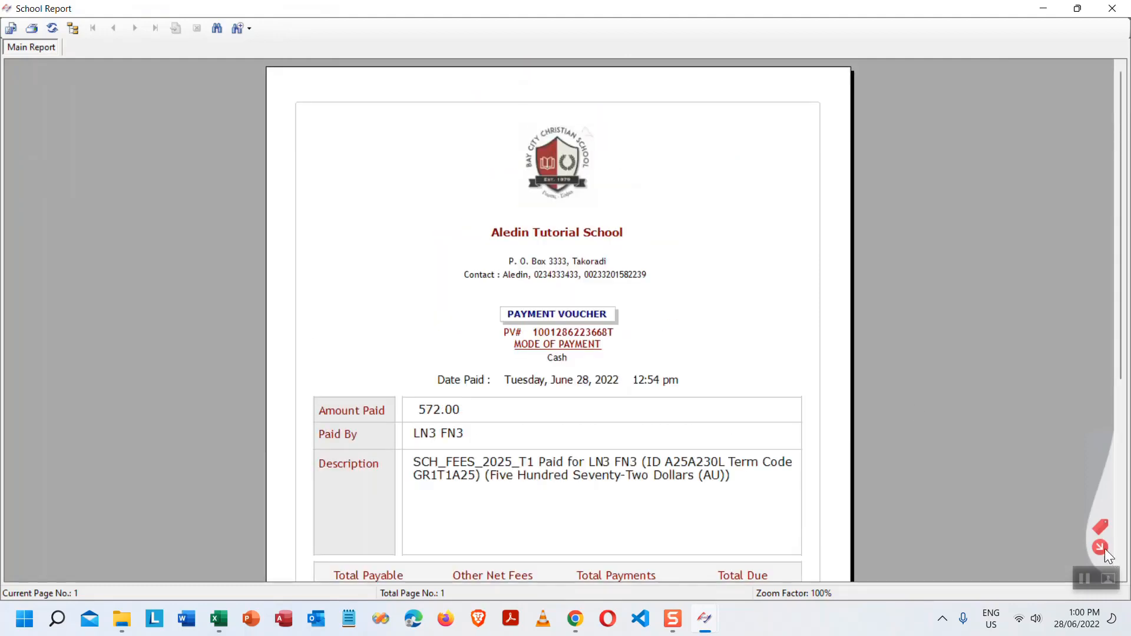
pyautogui.hotkey('alt', 'F4')
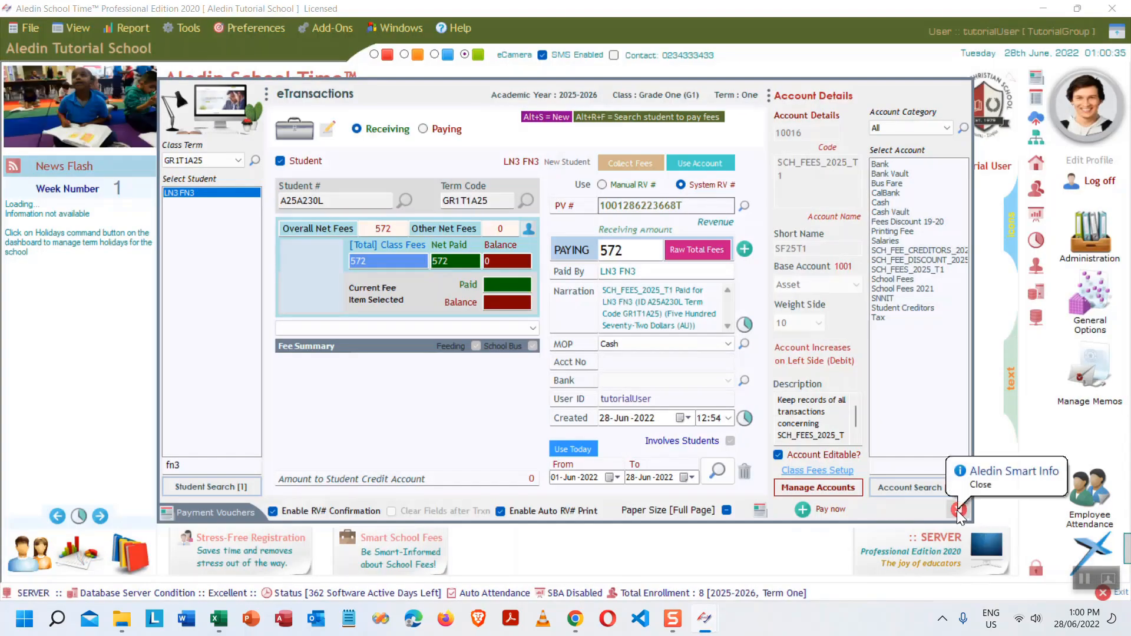
# - Start a new Receiving transaction from a student and load a Grade One student found by 'fn'
pyautogui.click(958, 509)
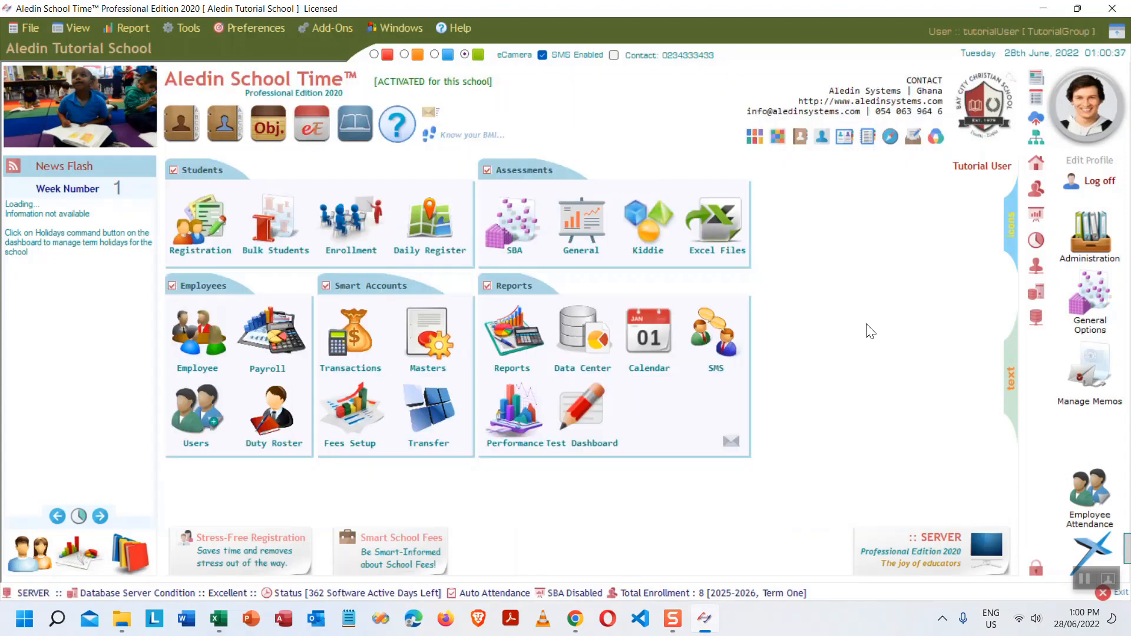
pyautogui.click(353, 331)
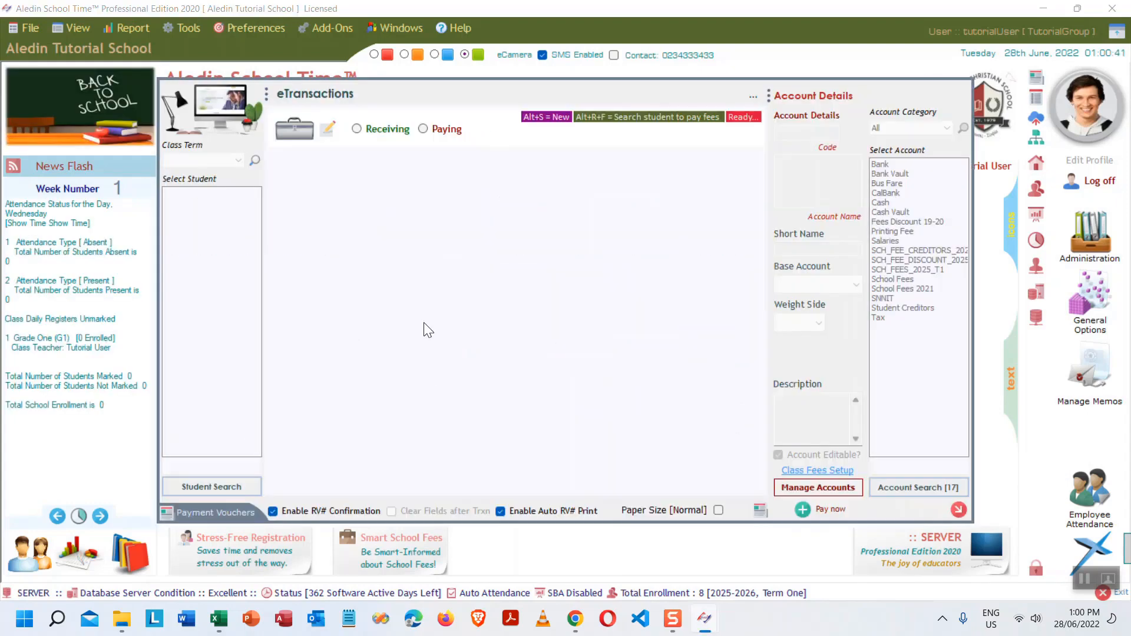
pyautogui.click(359, 129)
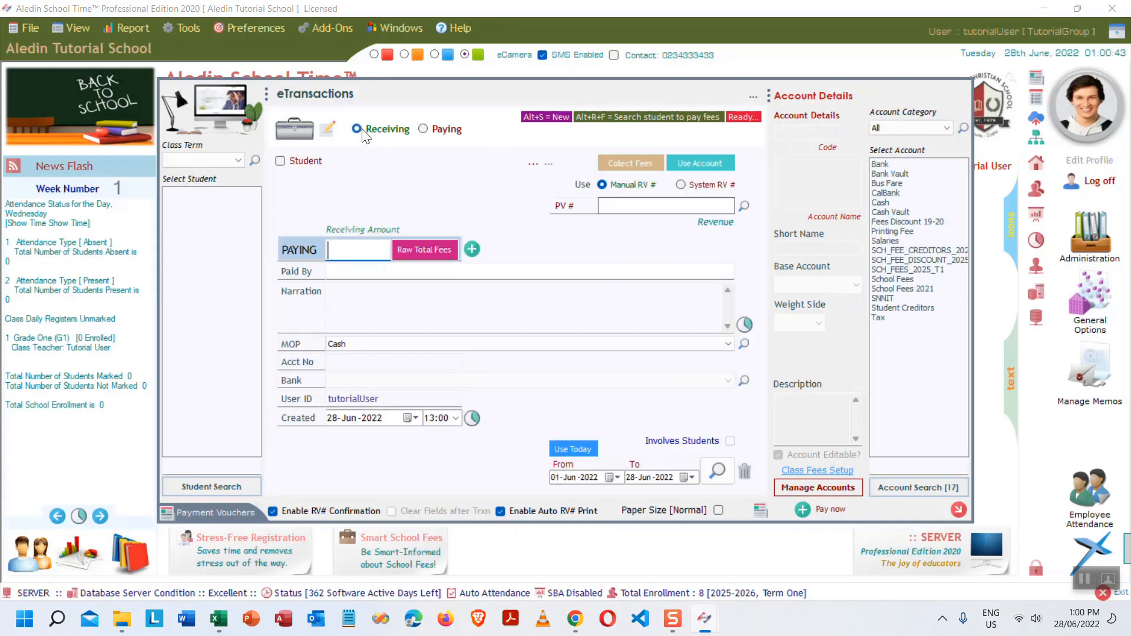
pyautogui.click(631, 163)
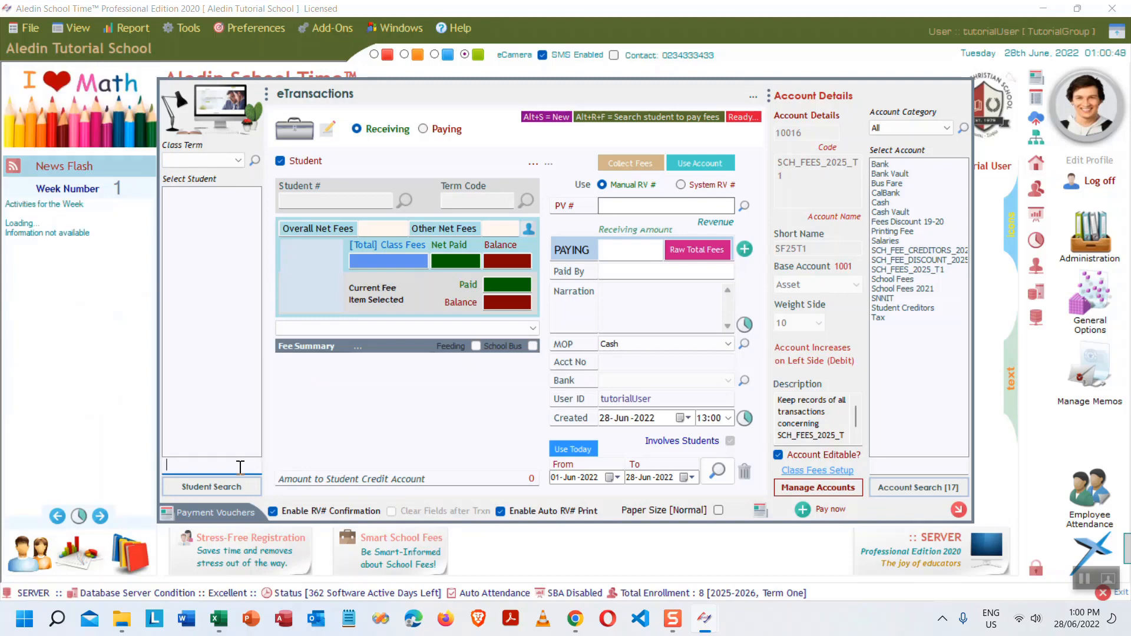
pyautogui.write('fn')
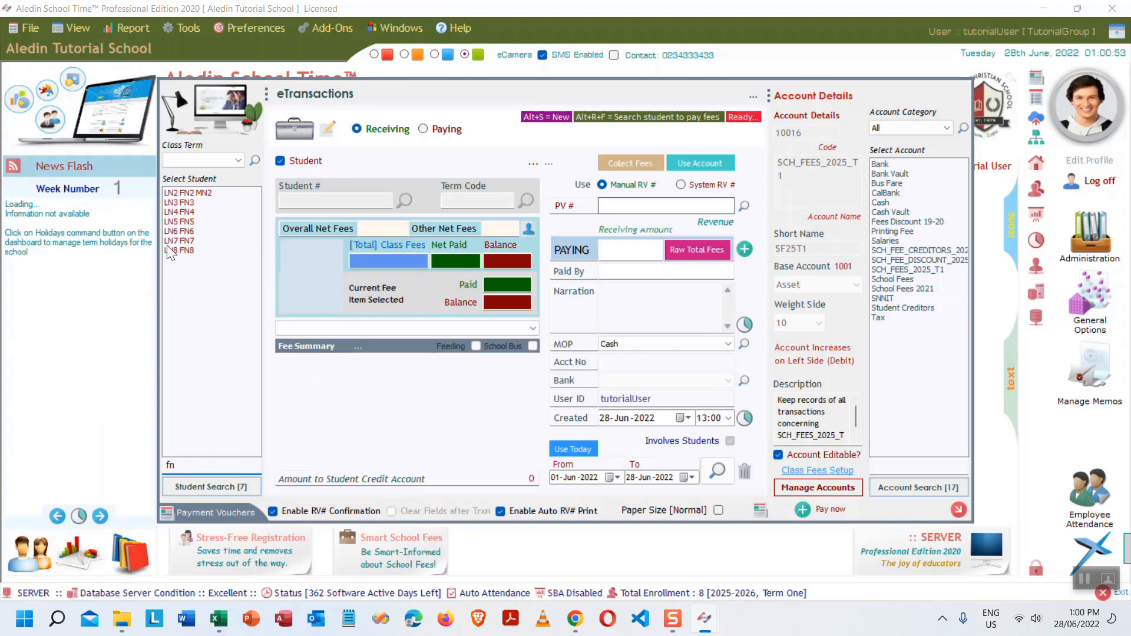
pyautogui.click(183, 242)
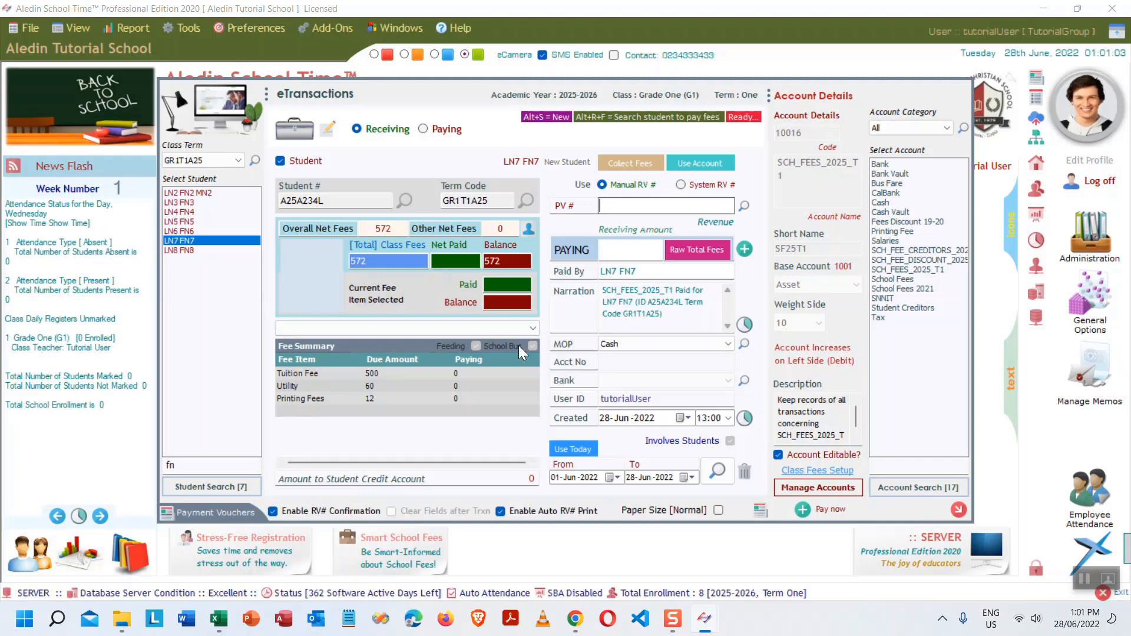
# - For LN2 FN2 MN2, enter 250 tuition, 20 utility and 10 printing, totalling 280
pyautogui.click(196, 193)
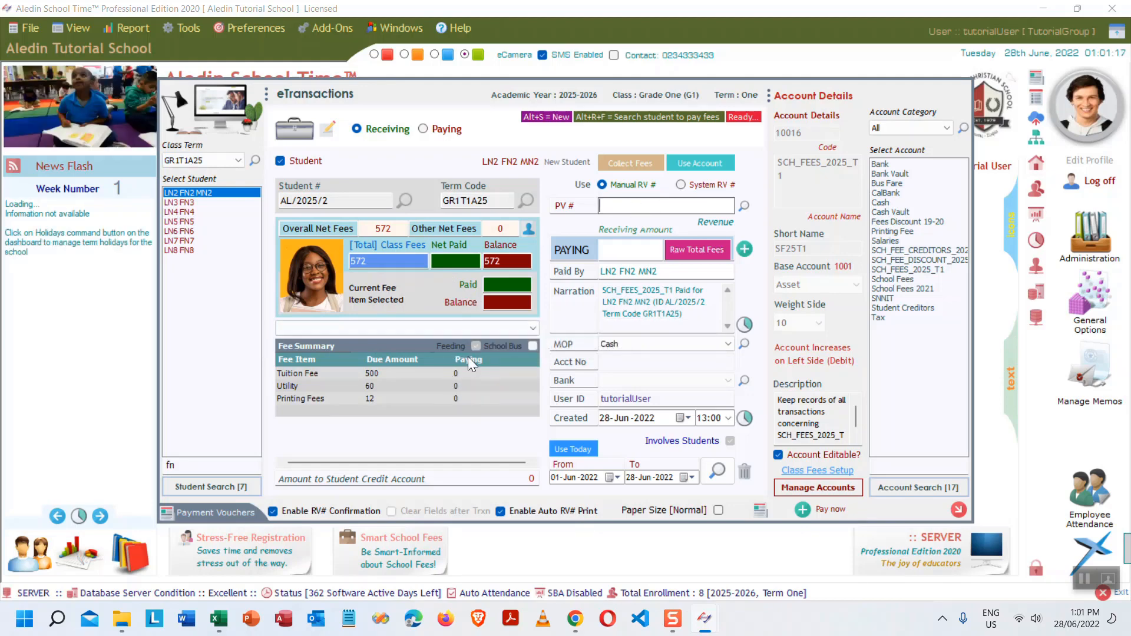
pyautogui.click(470, 373)
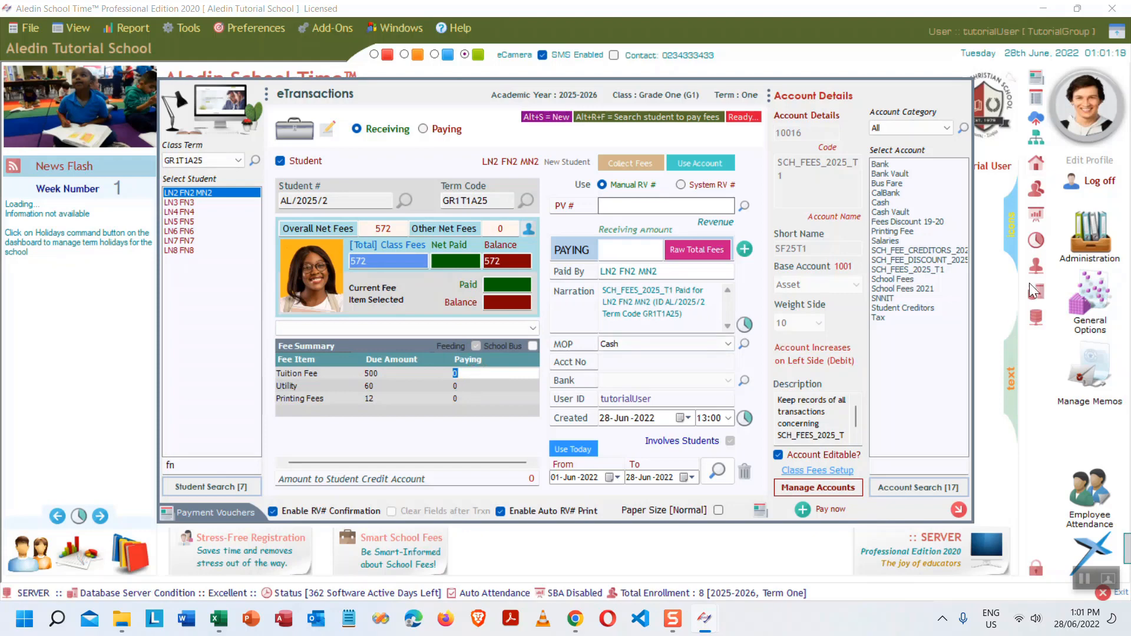
pyautogui.write('250')
pyautogui.press('Return')
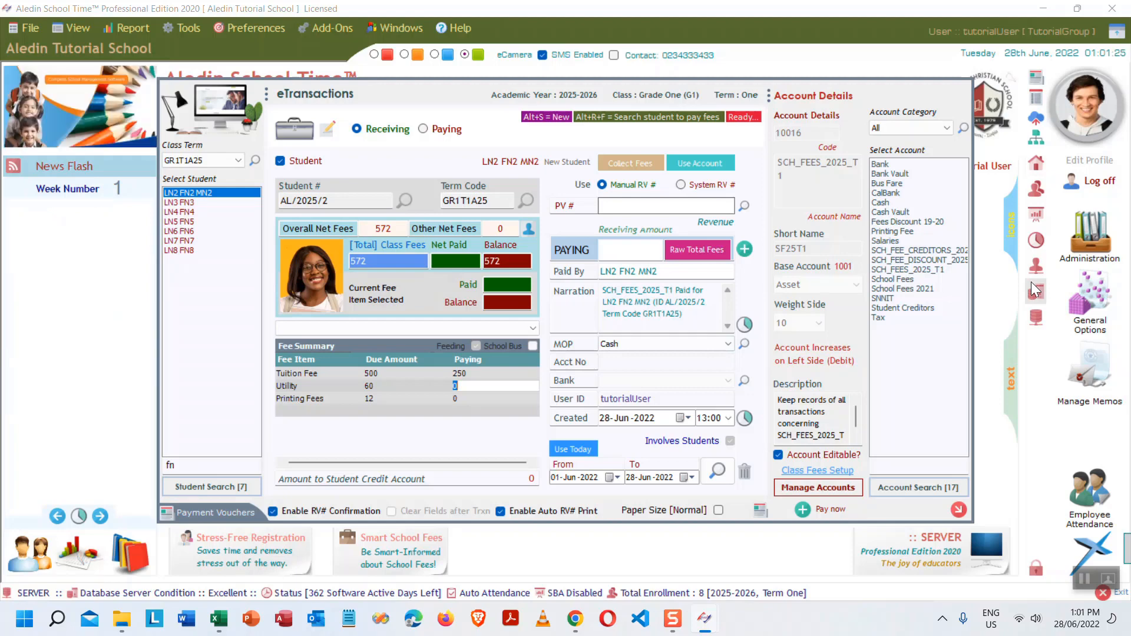
pyautogui.write('20')
pyautogui.press('Return')
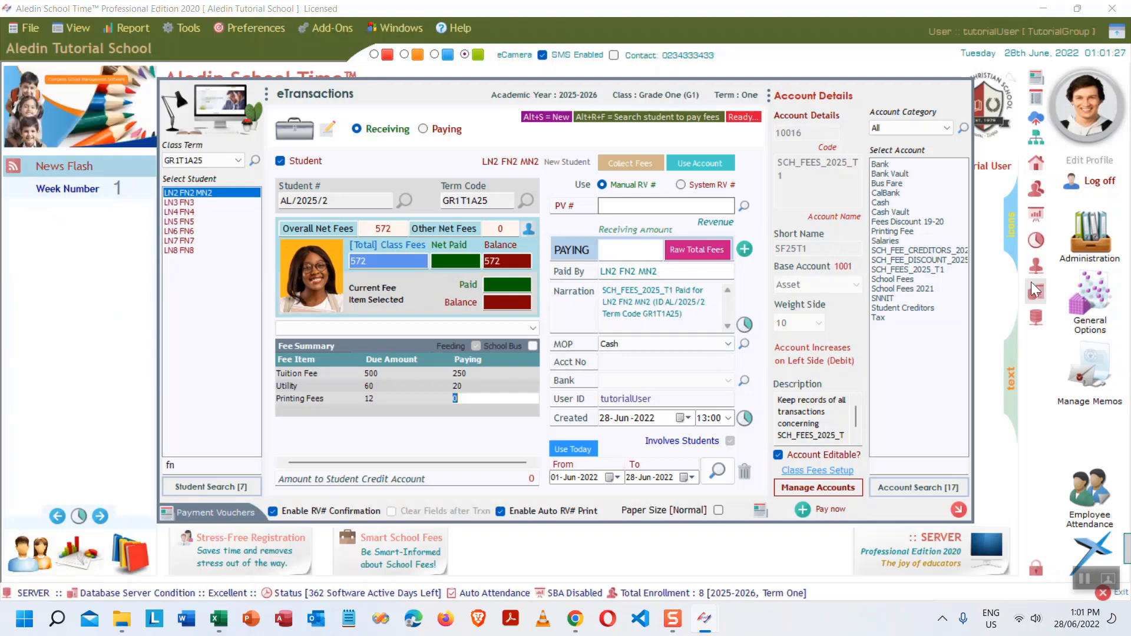
pyautogui.write('10')
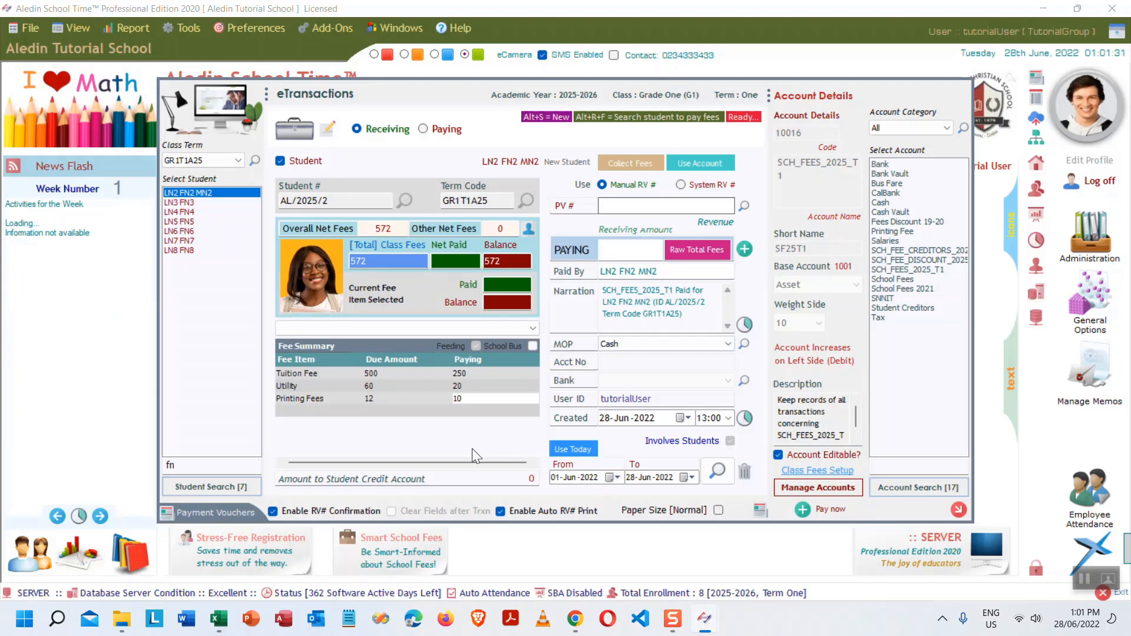
pyautogui.click(697, 248)
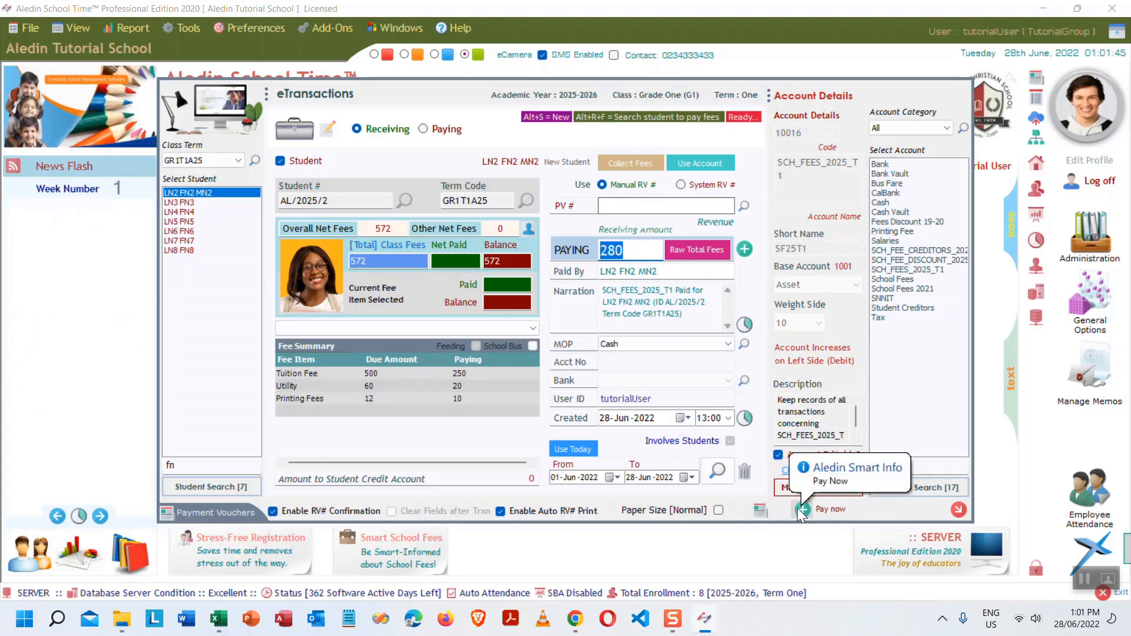
# - Save the 280 payment under a system-generated receipt number, leaving a 292 balance
pyautogui.click(682, 184)
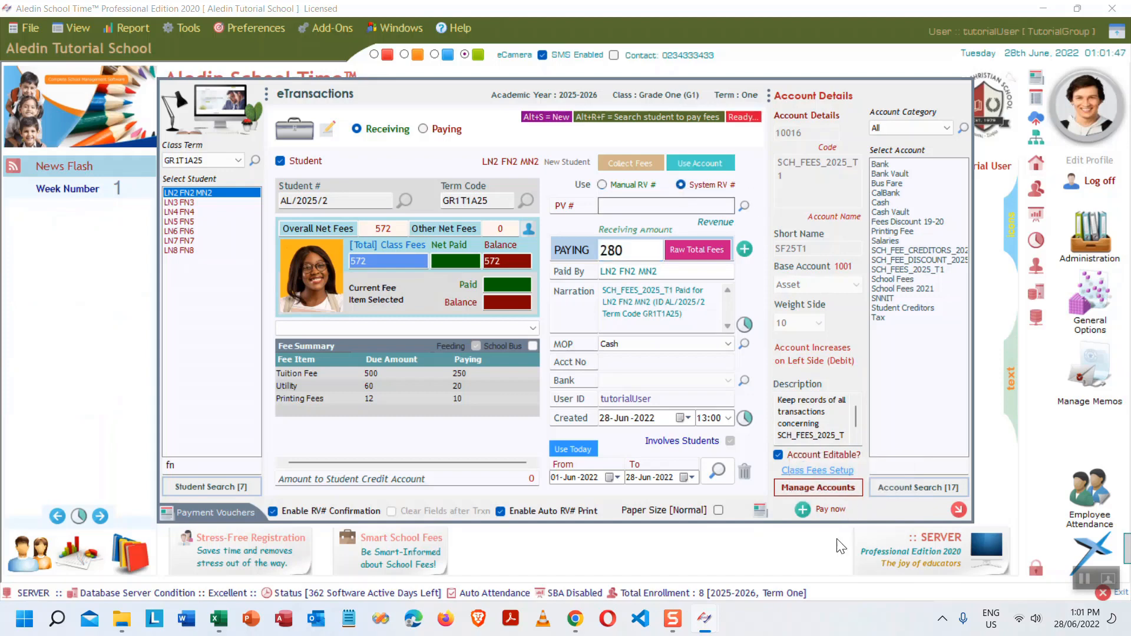
pyautogui.click(272, 511)
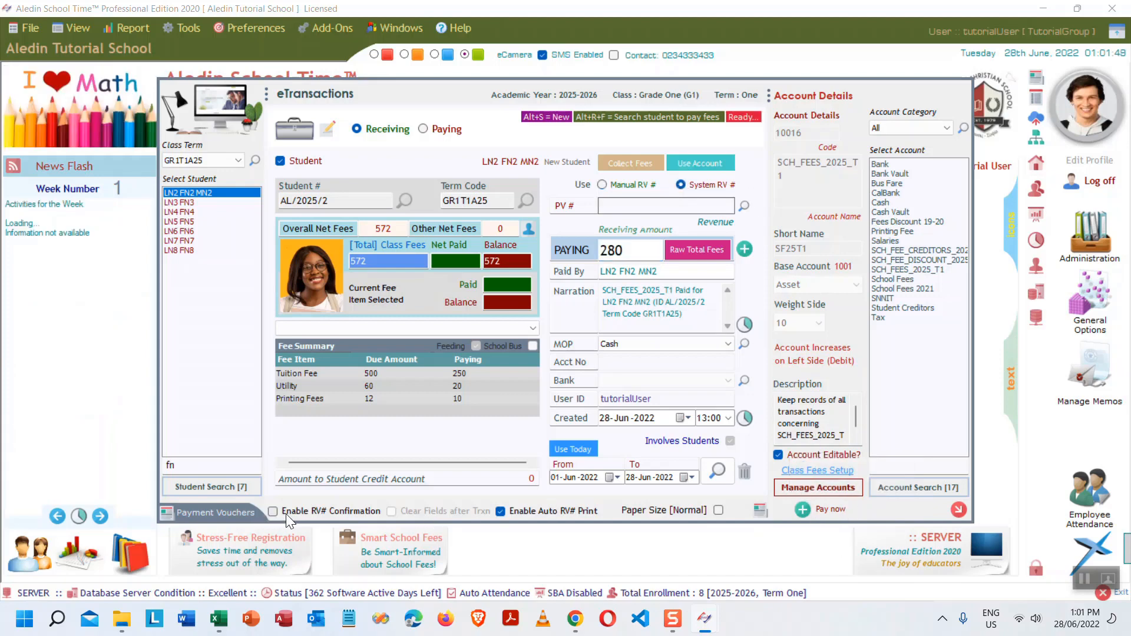
pyautogui.click(801, 509)
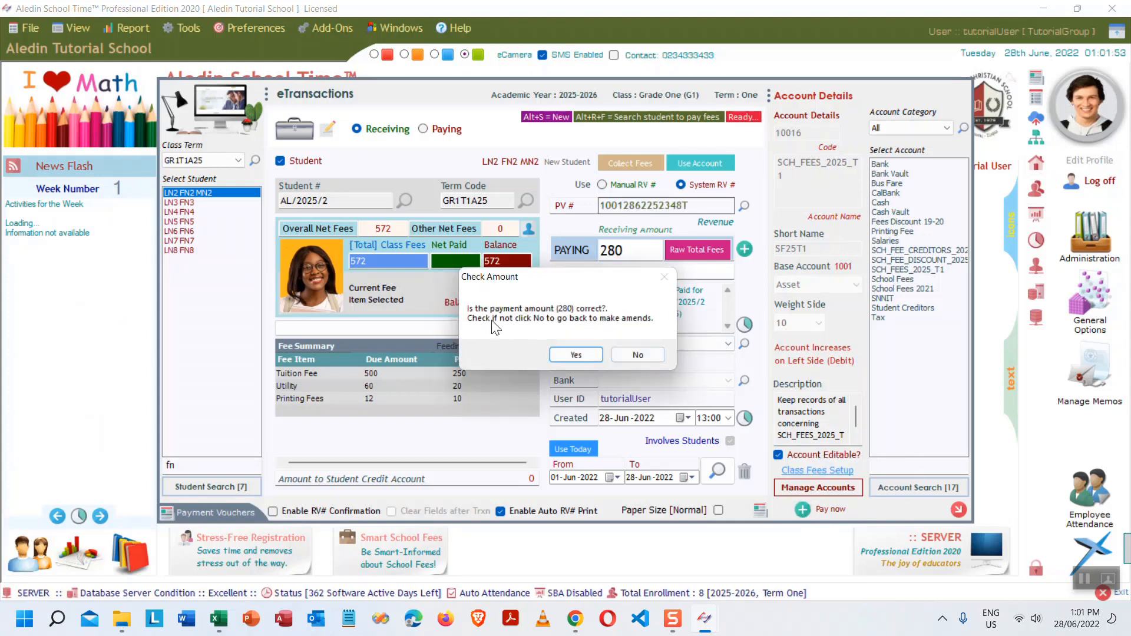
pyautogui.click(575, 356)
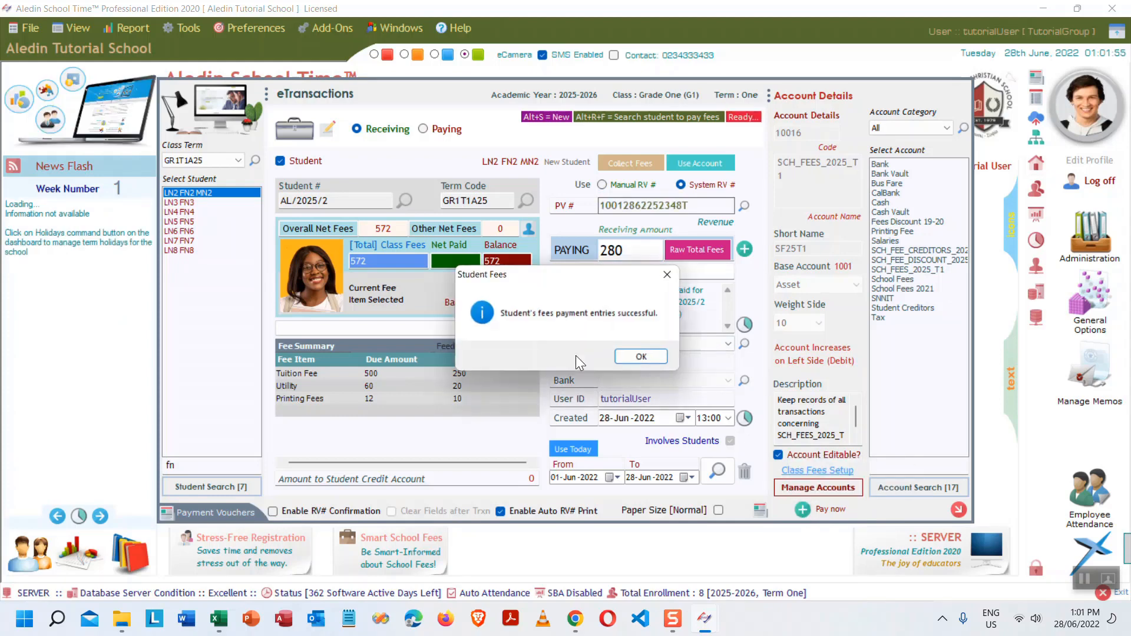
pyautogui.click(644, 356)
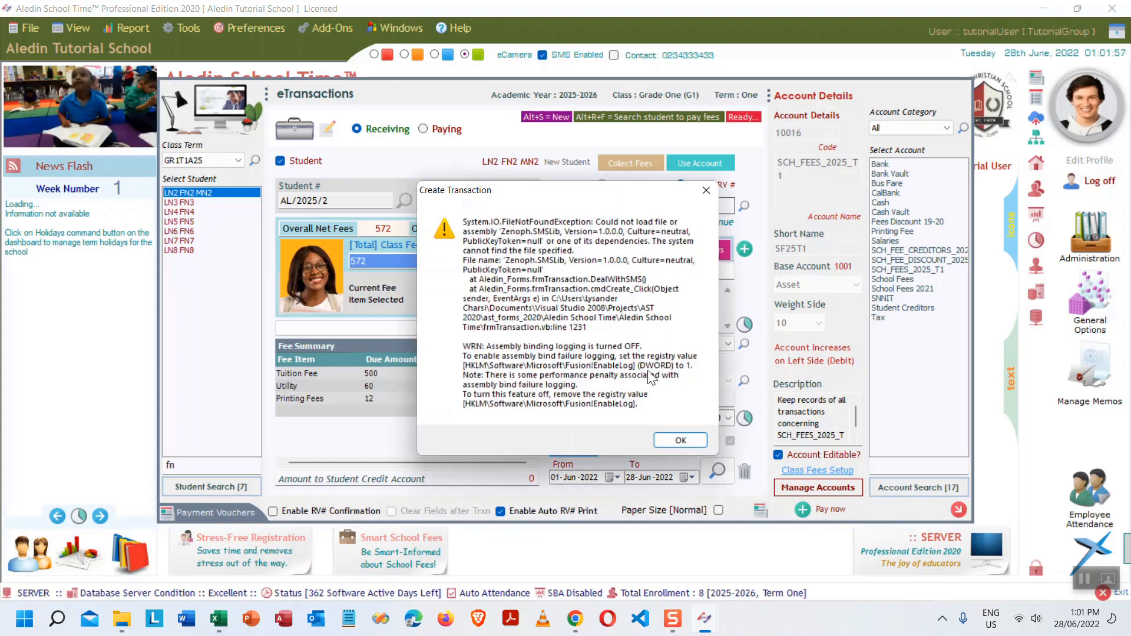
# - Dismiss the error messages and attempt to print the 280 receipt, which cannot print
pyautogui.click(682, 443)
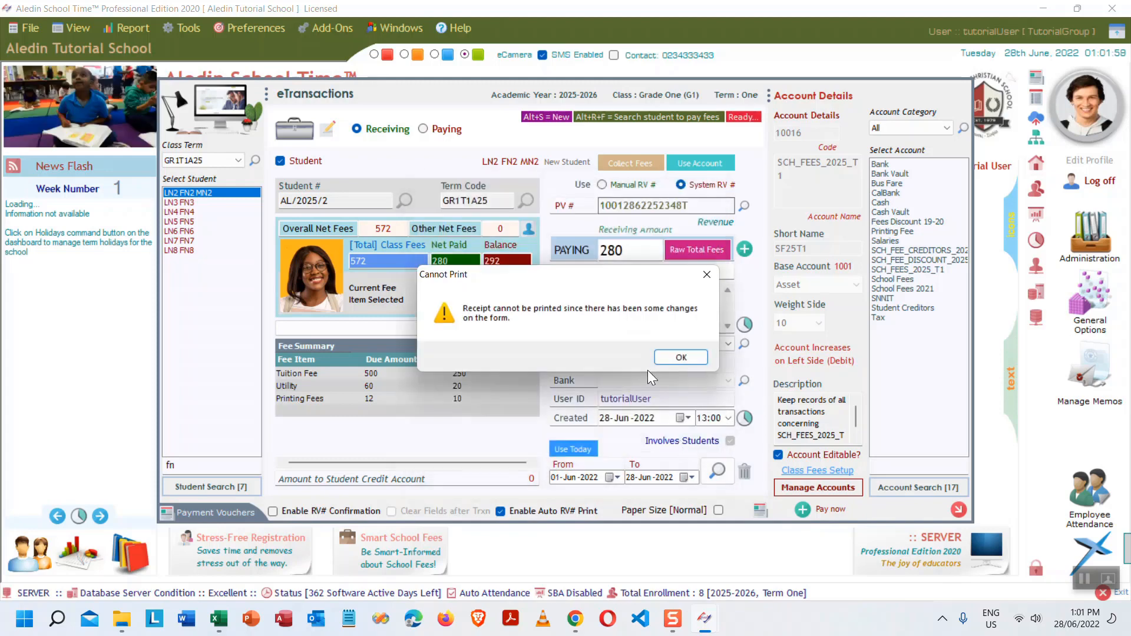
pyautogui.click(683, 357)
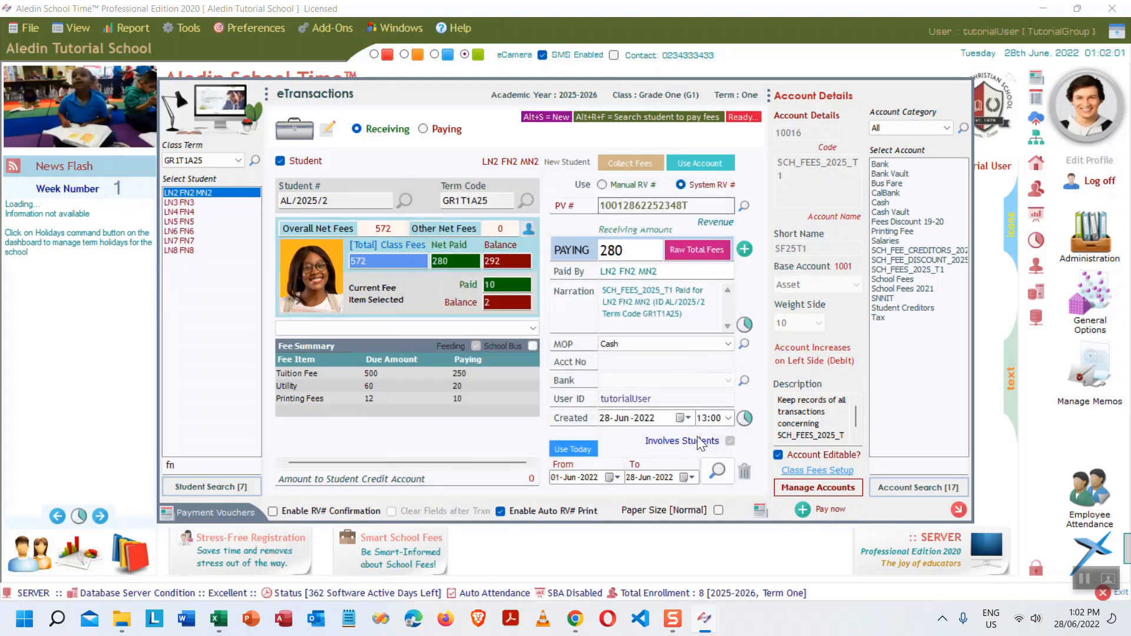
pyautogui.click(760, 510)
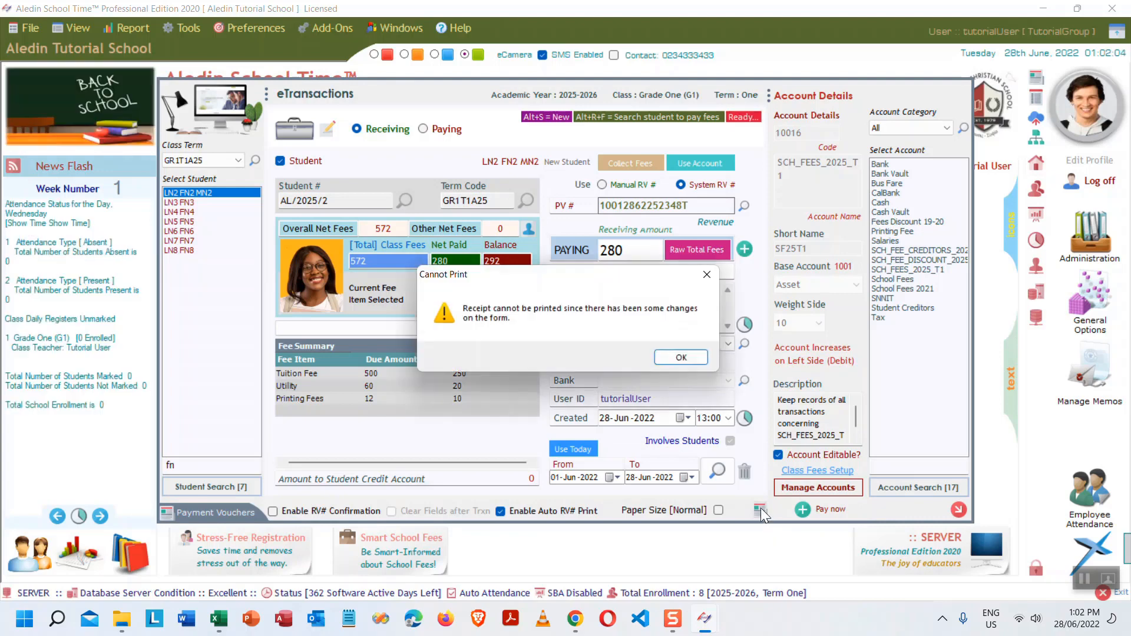
pyautogui.click(681, 357)
# - Reload LN2 FN2 MN2's 280 receipt and preview its voucher showing 292.00 still due
pyautogui.click(717, 472)
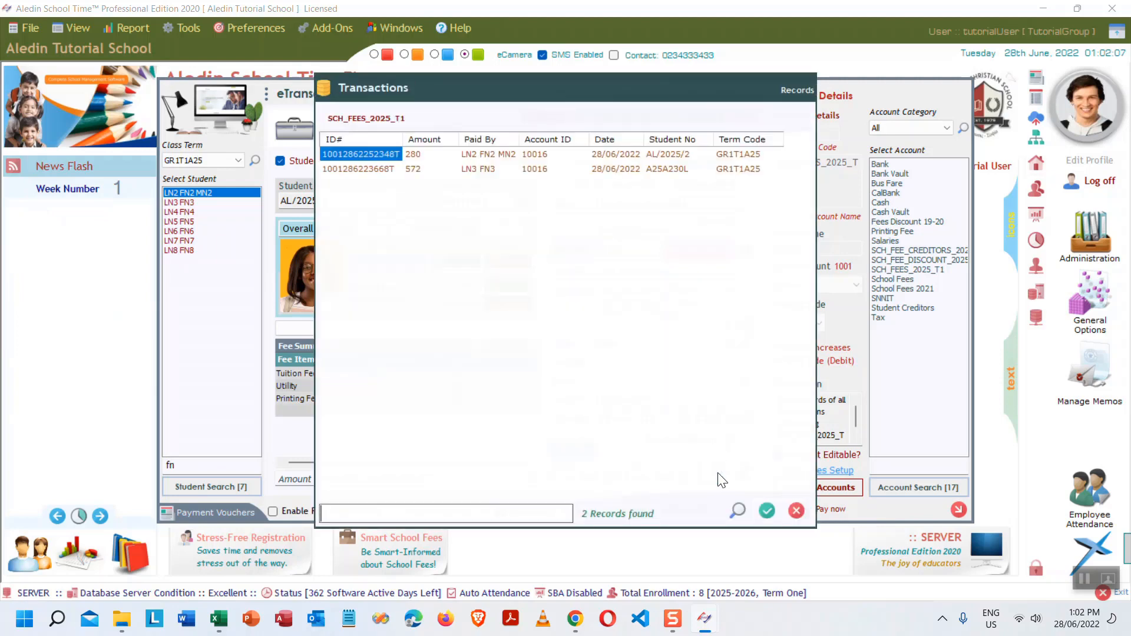
pyautogui.doubleClick(498, 156)
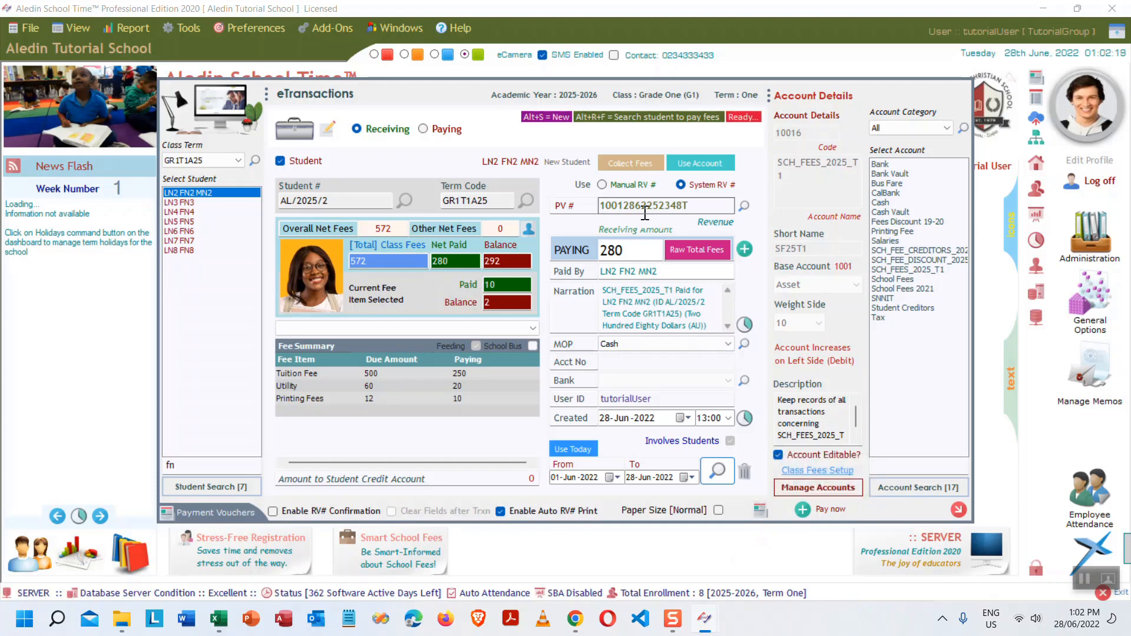
pyautogui.click(761, 510)
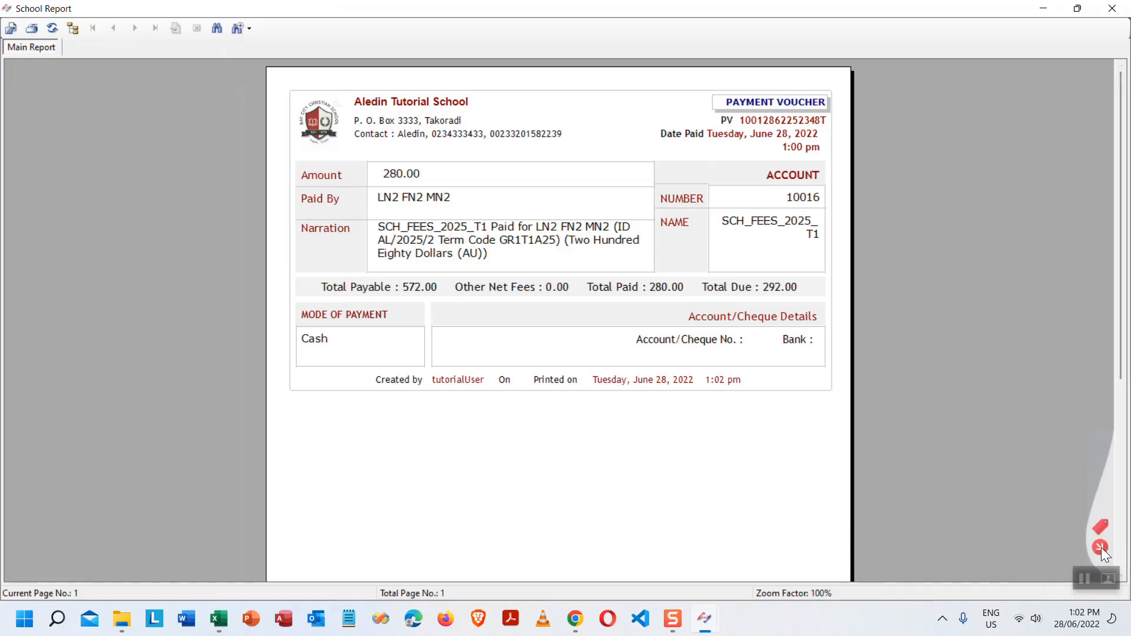
pyautogui.press('Escape')
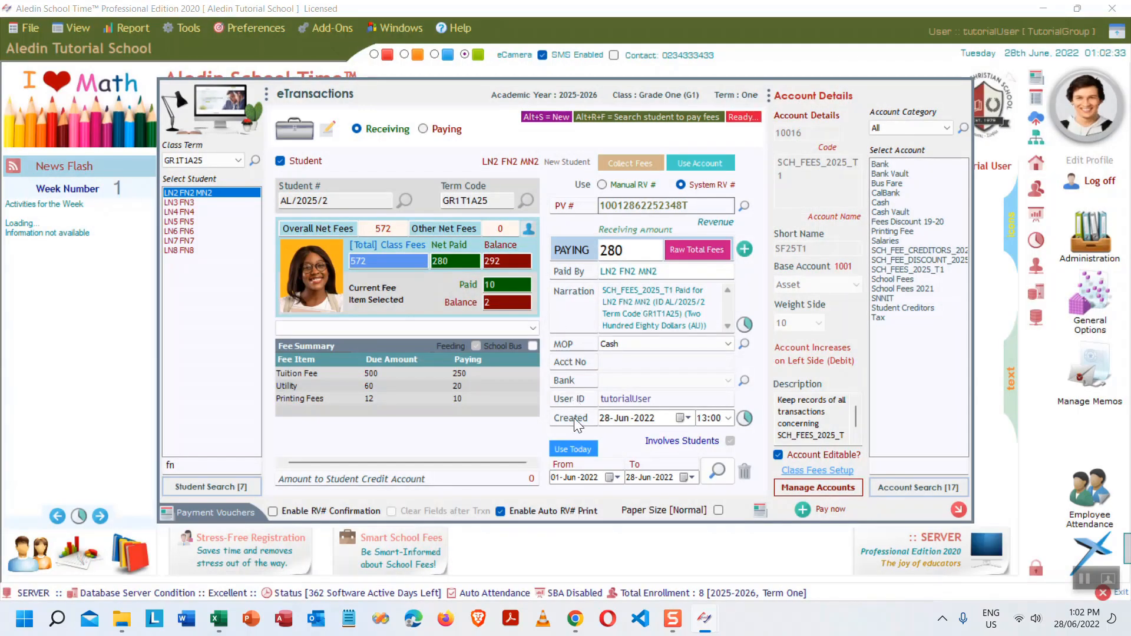
# - Load LN5 FN5's GR1T1A25 term fees and inspect the Tuition and Utility paying cells
pyautogui.click(186, 222)
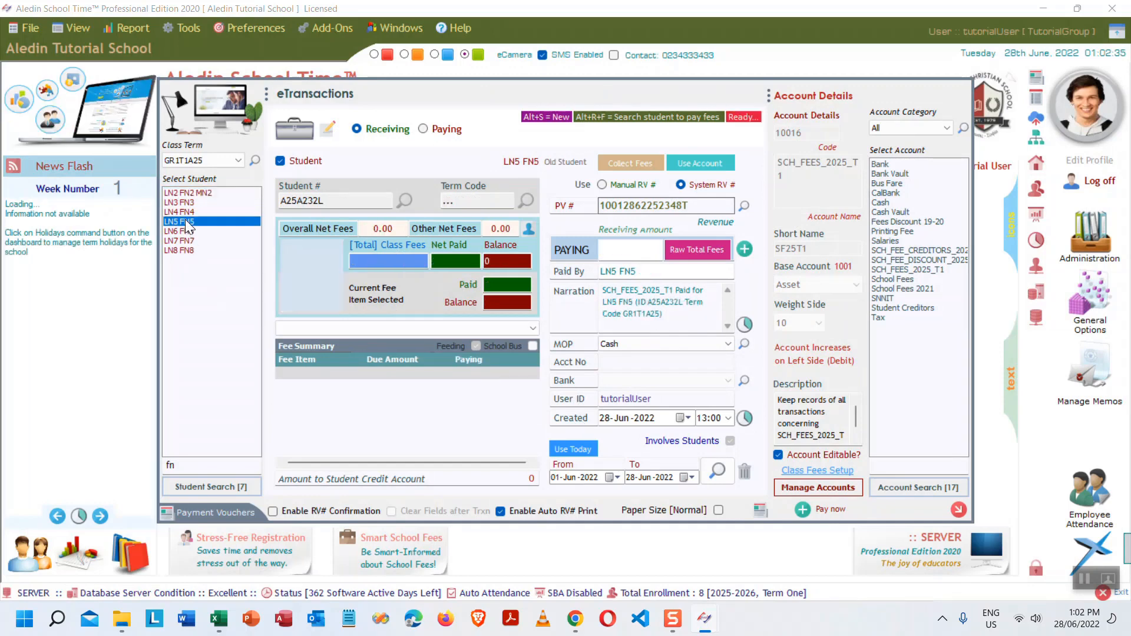
pyautogui.click(206, 159)
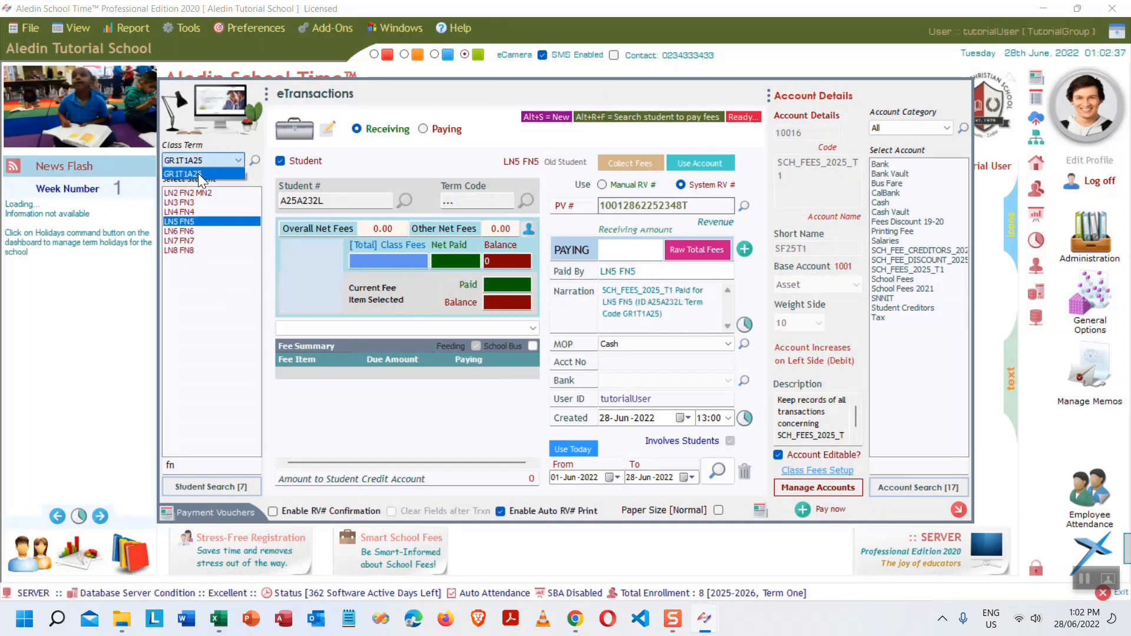
pyautogui.click(198, 173)
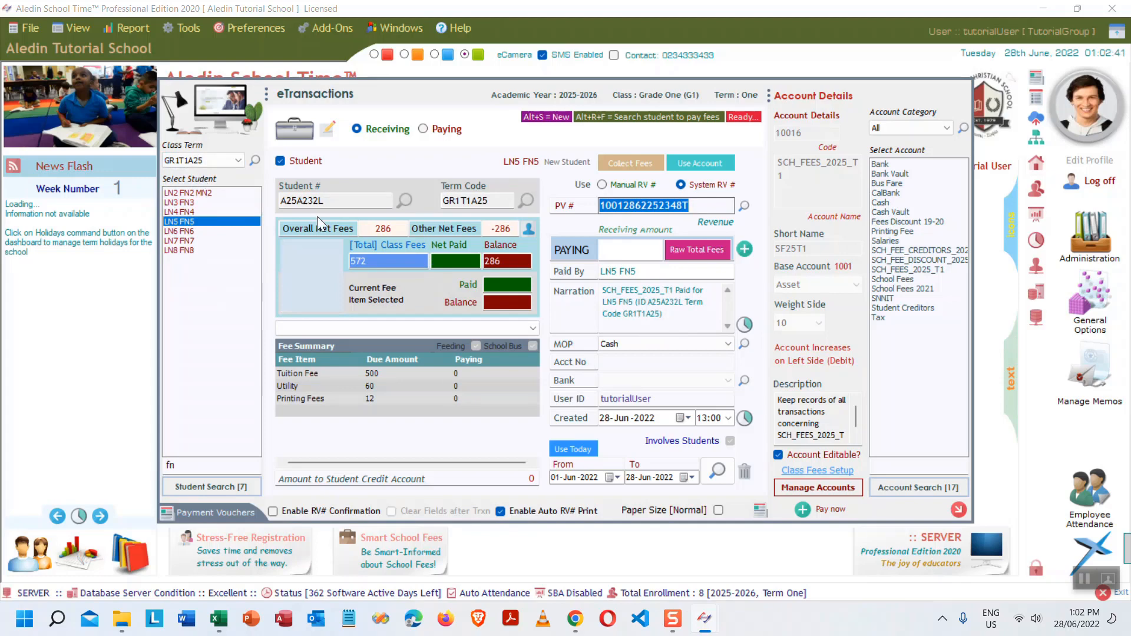
pyautogui.click(469, 373)
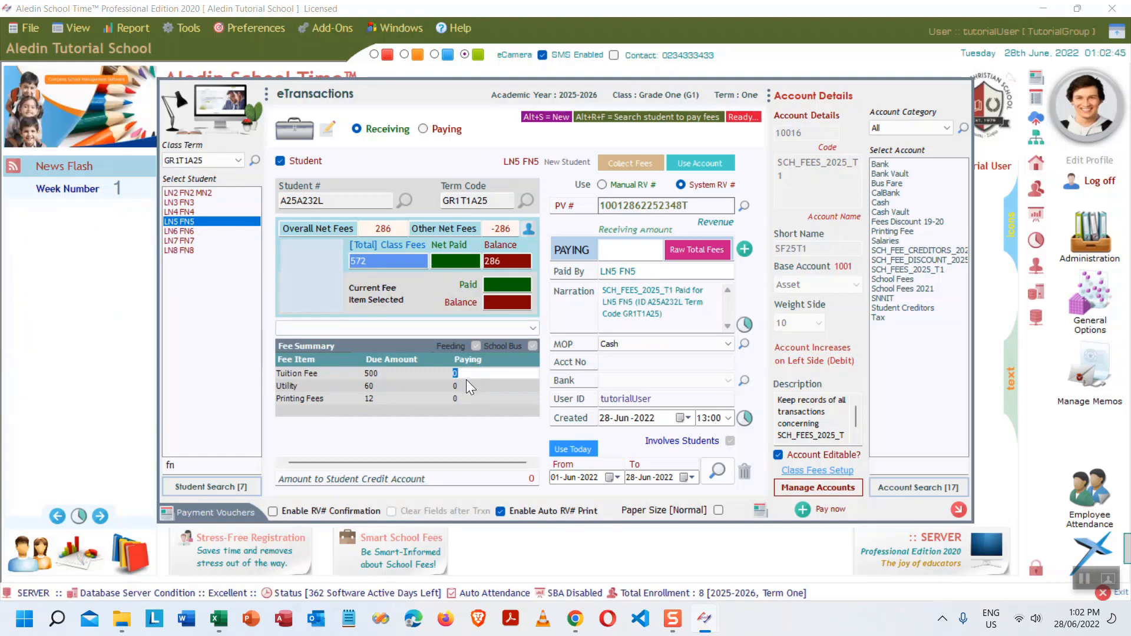
pyautogui.click(467, 386)
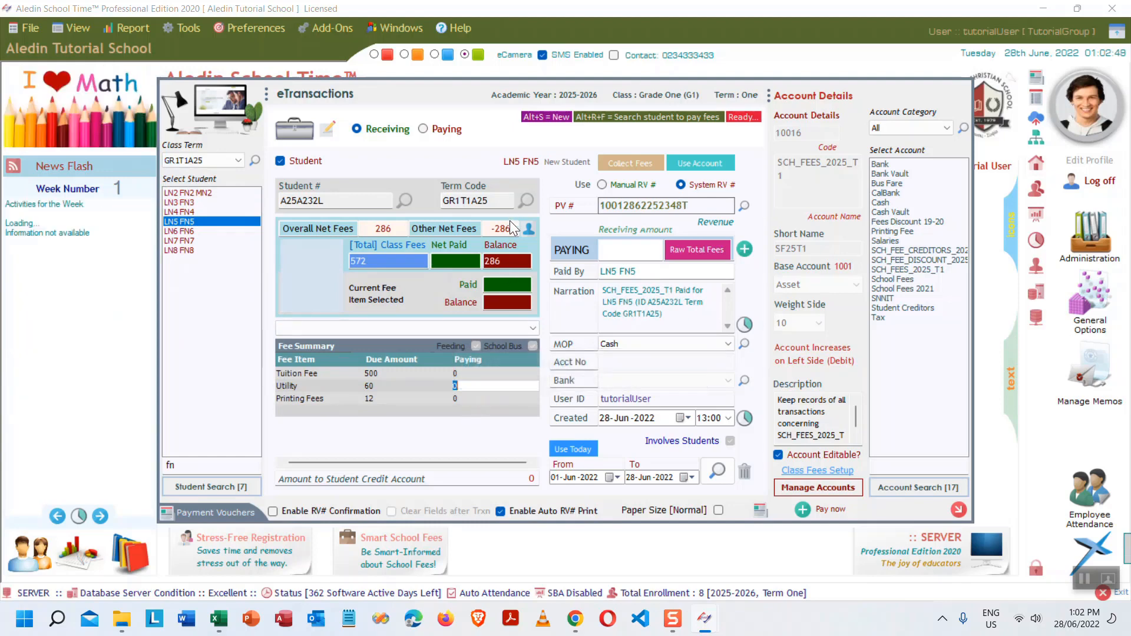
# - Load LN6 FN6's GR1T1A25 fees, then check LN7 FN7's Tuition paying cell
pyautogui.click(183, 232)
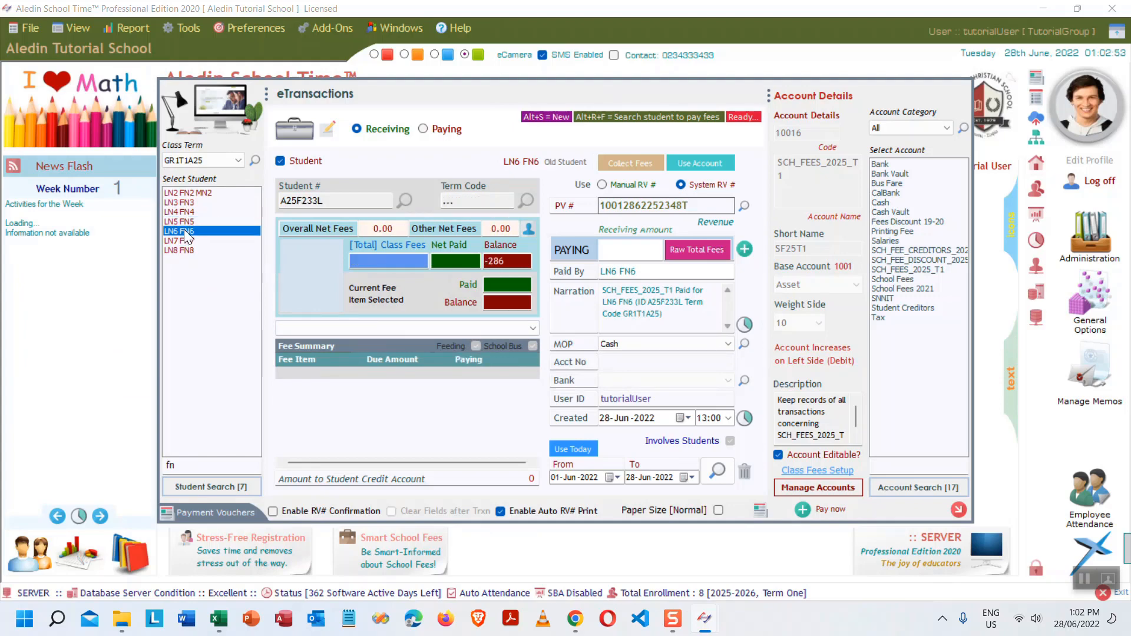
pyautogui.click(236, 159)
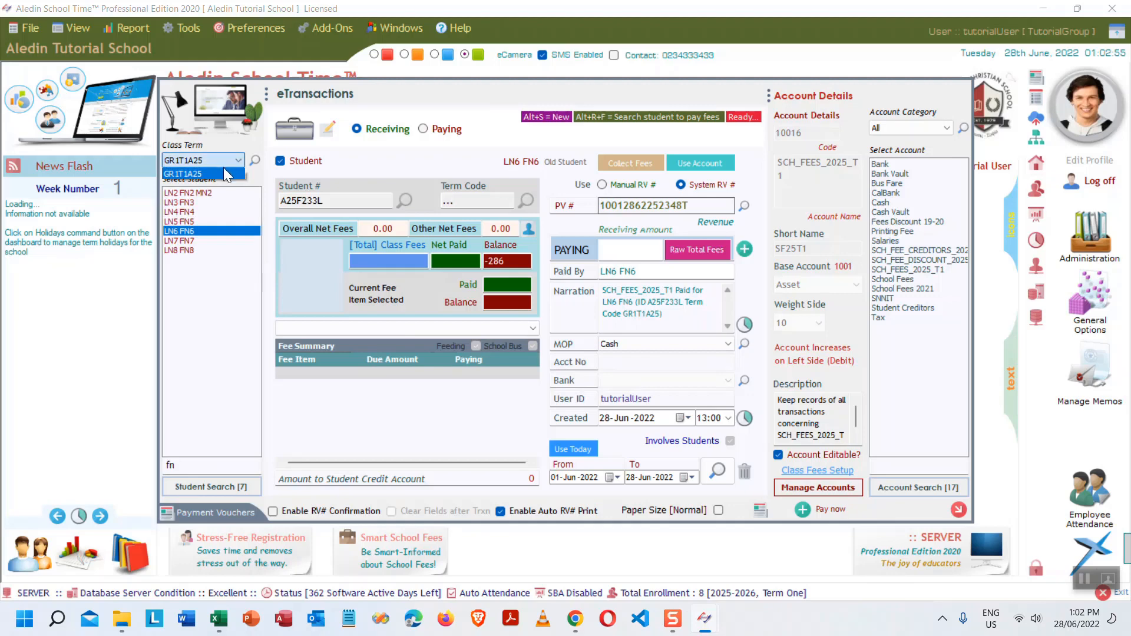
pyautogui.click(204, 172)
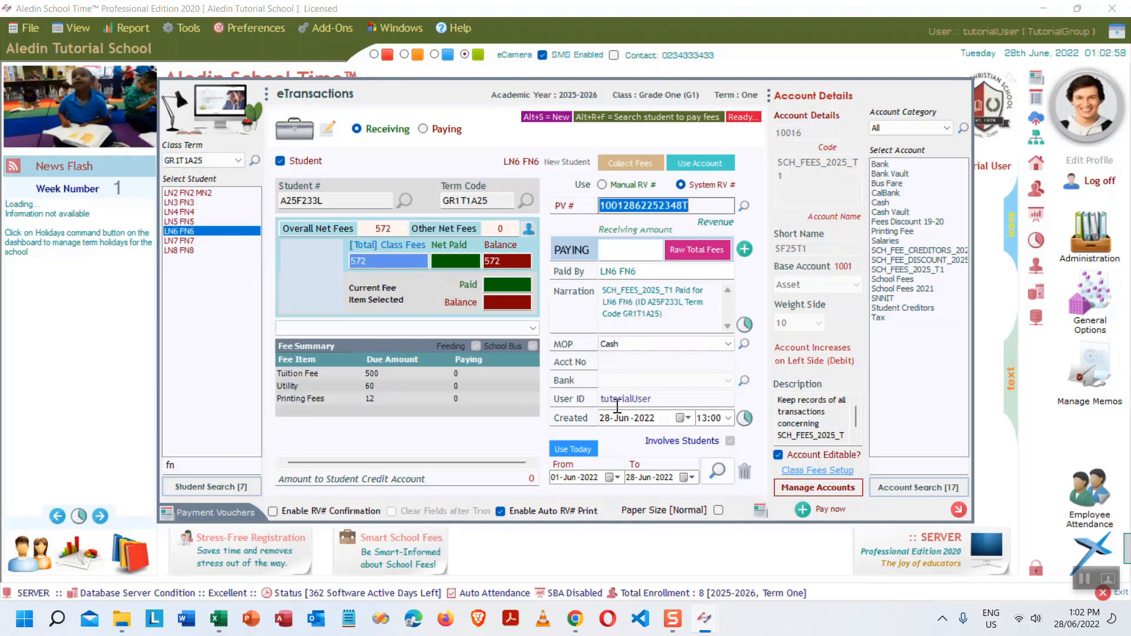
pyautogui.click(468, 376)
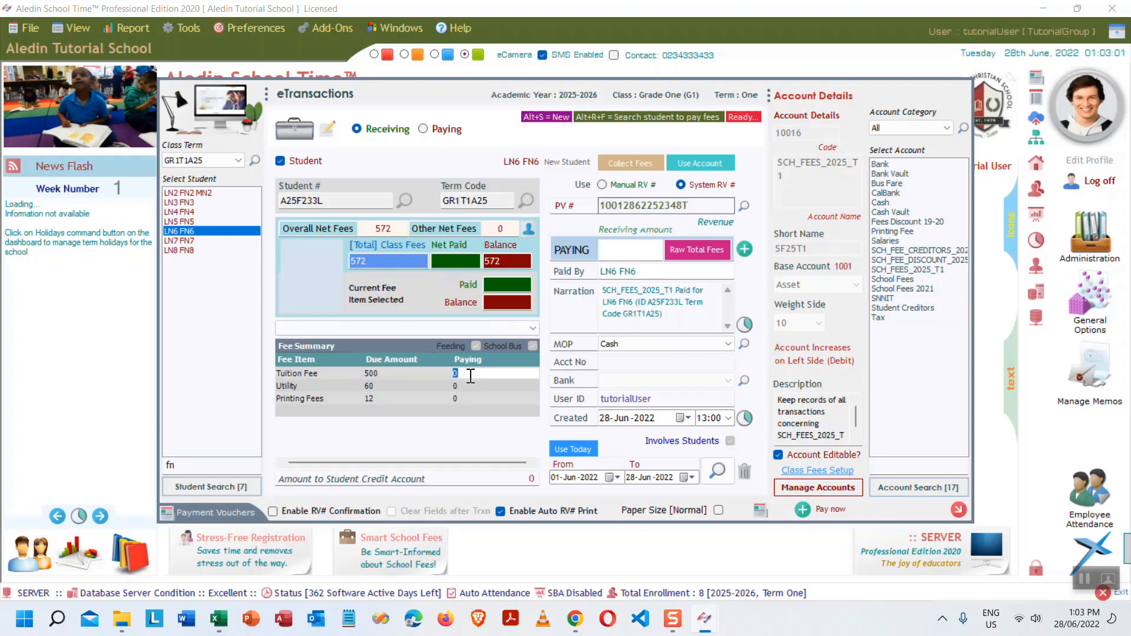
pyautogui.click(189, 238)
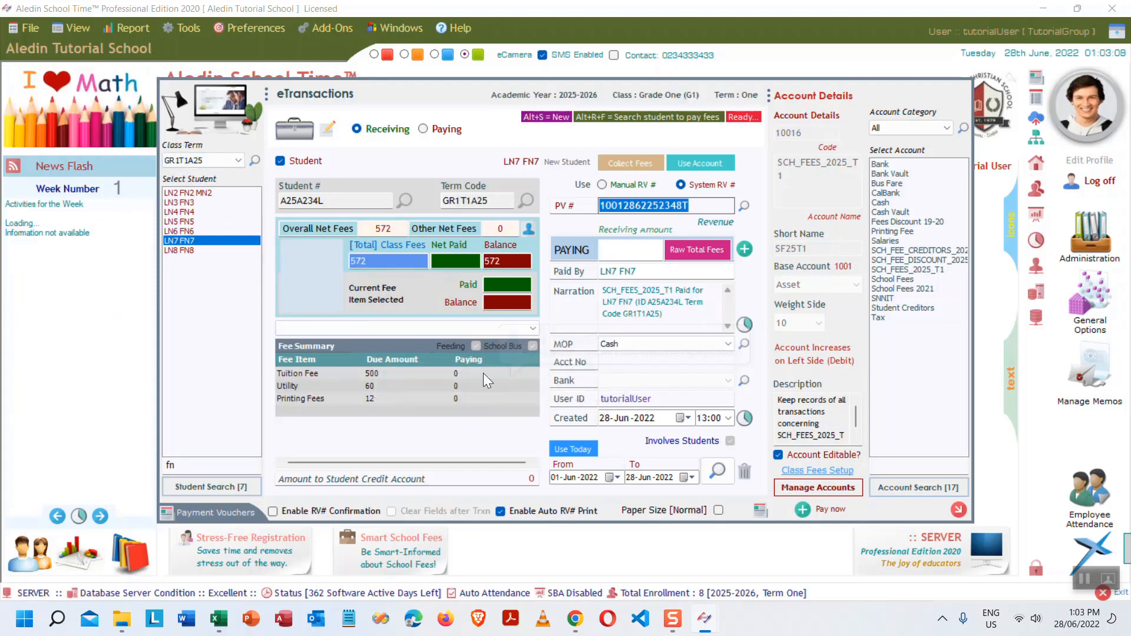
pyautogui.click(467, 374)
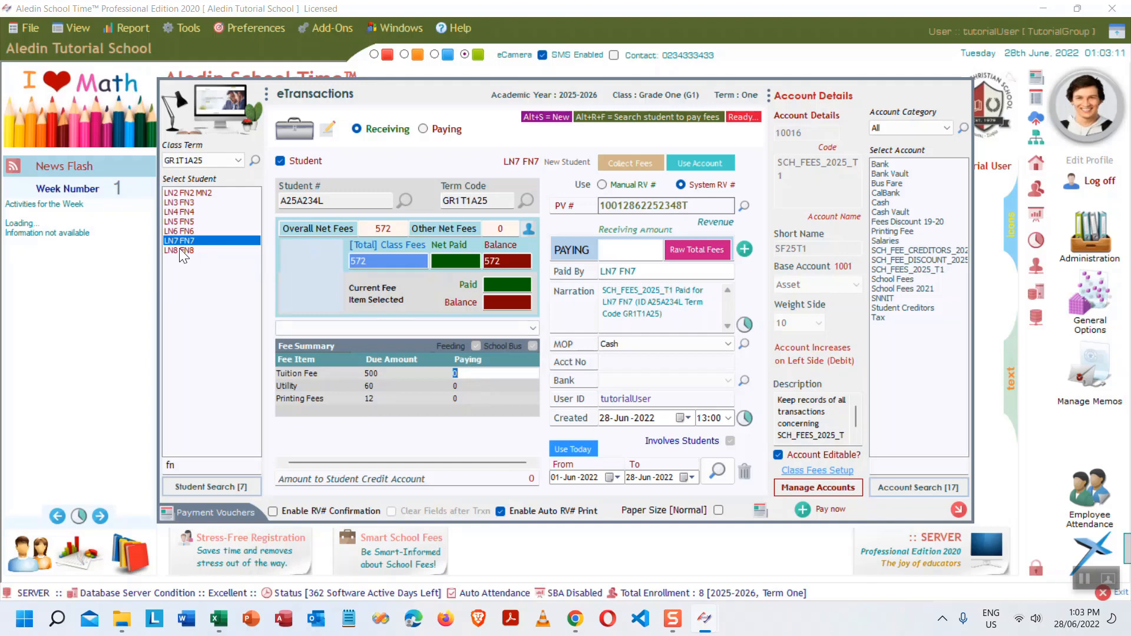
# - Load LN3 FN3's GR1T1A25 fees and confirm the remaining balance is zero
pyautogui.click(189, 202)
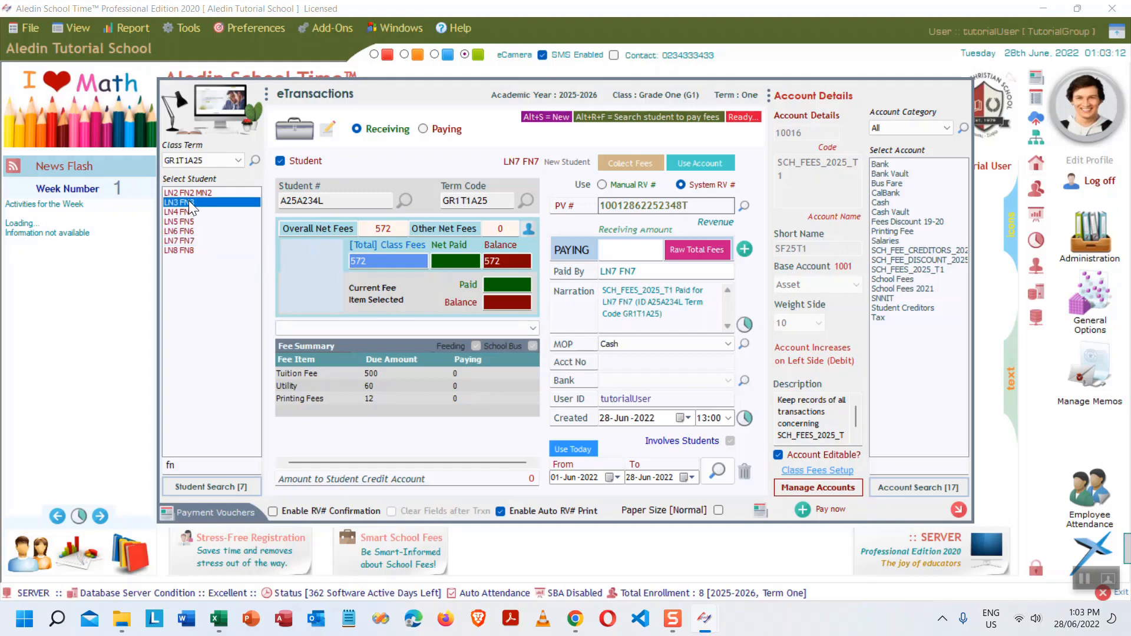
pyautogui.click(225, 159)
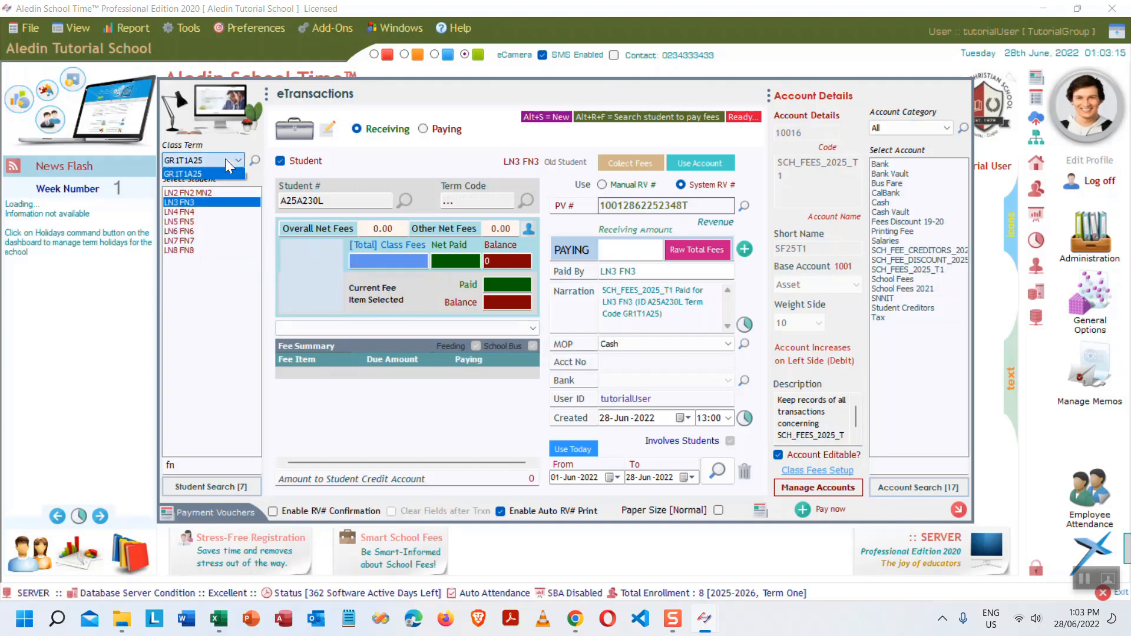
pyautogui.click(199, 172)
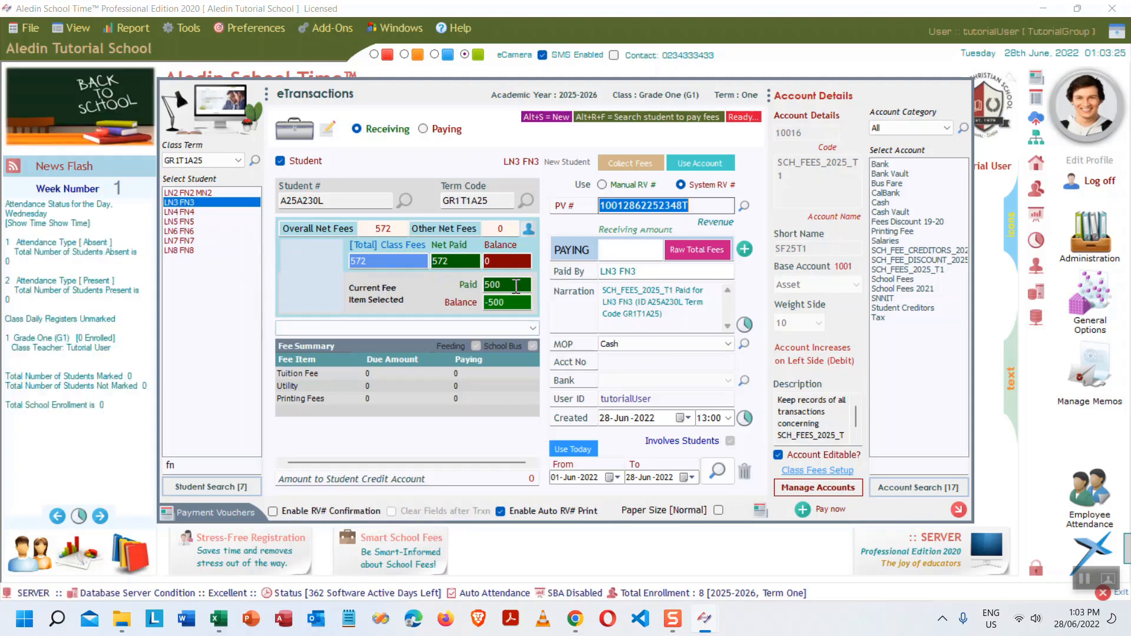
pyautogui.moveTo(480, 369)
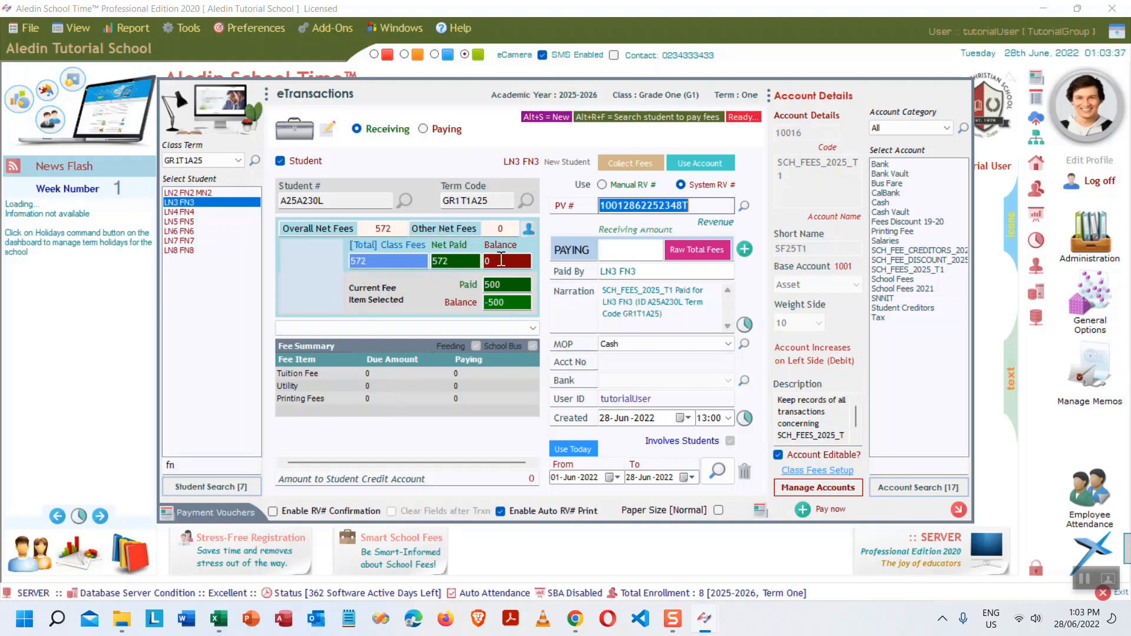
pyautogui.click(497, 261)
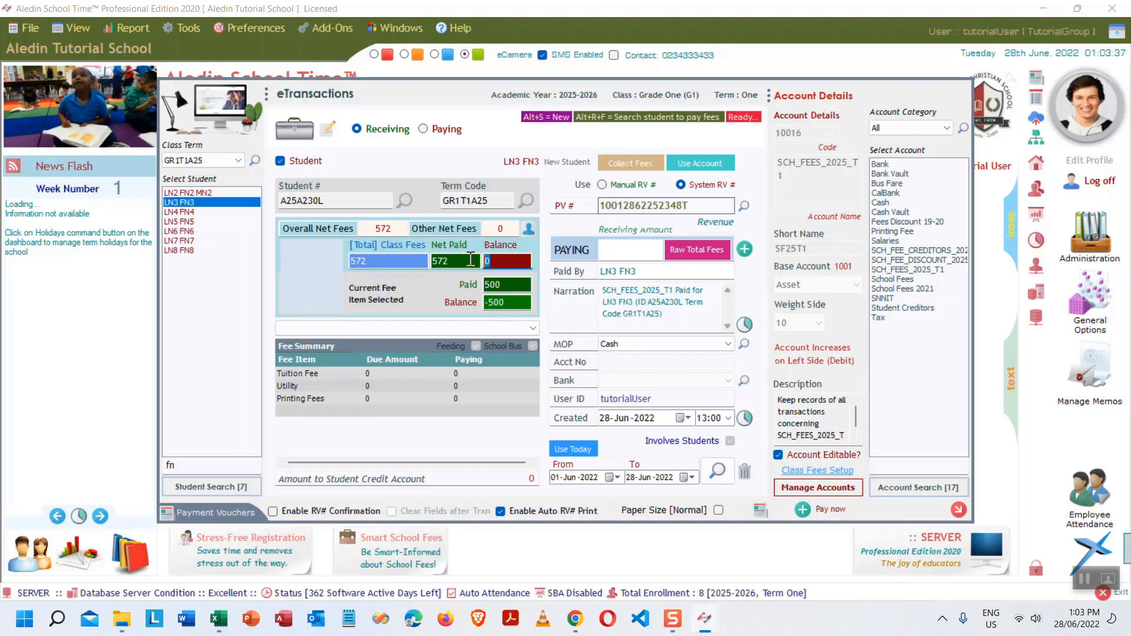
# - Recheck LN5 FN5's 500 tuition due and utility paying, then move through LN6 FN6 to LN7 FN7
pyautogui.click(186, 221)
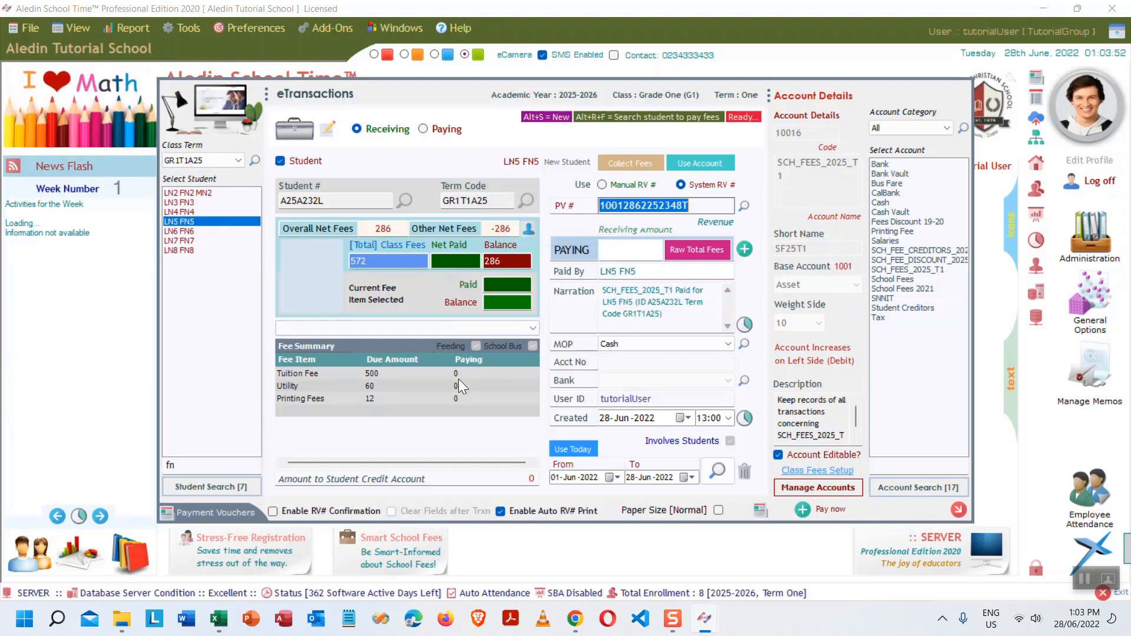
pyautogui.click(392, 374)
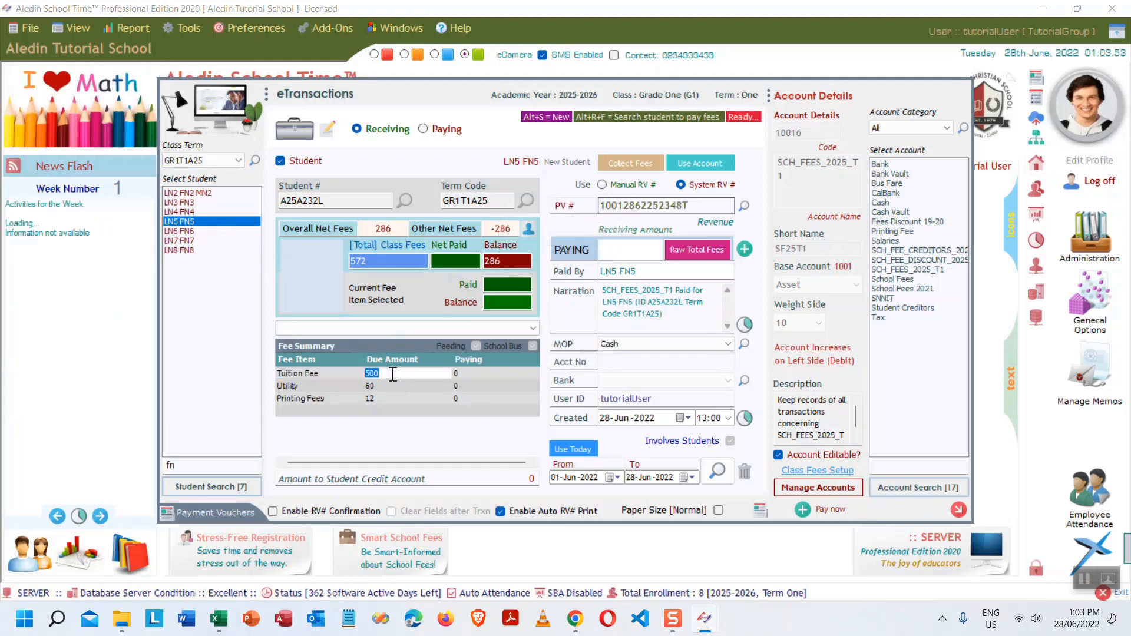
pyautogui.click(478, 385)
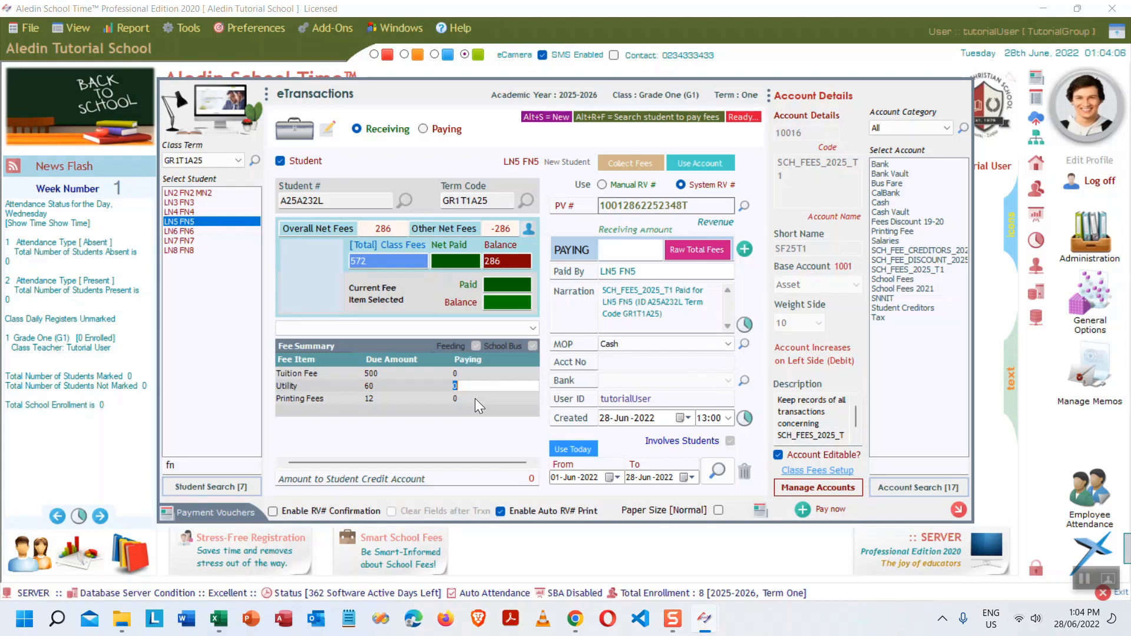
pyautogui.click(180, 231)
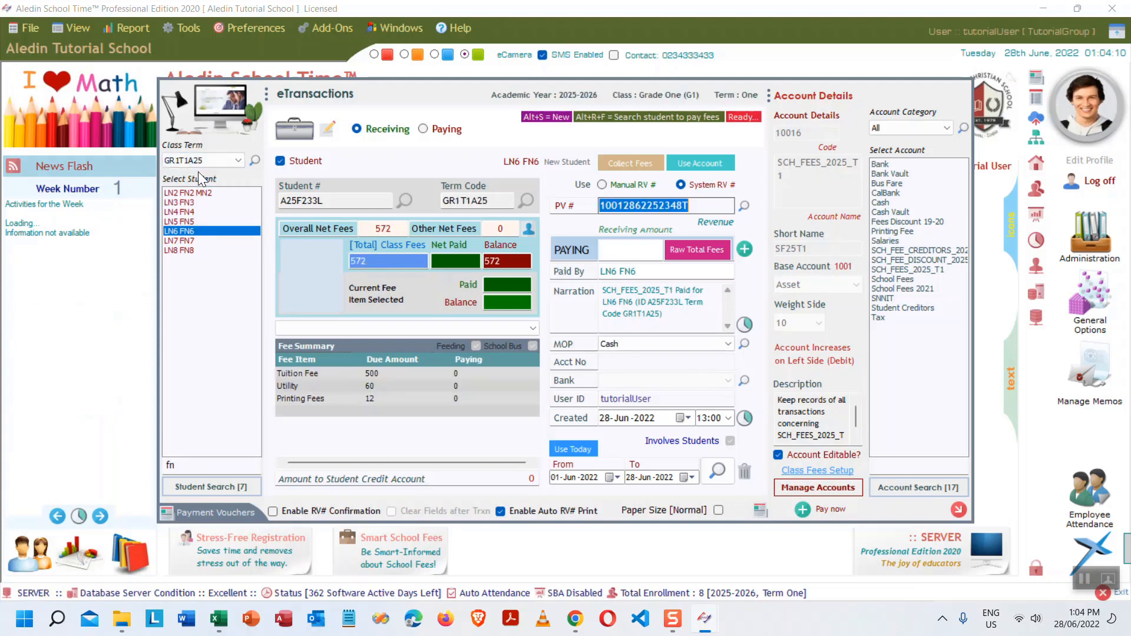
pyautogui.click(188, 240)
pyautogui.click(238, 159)
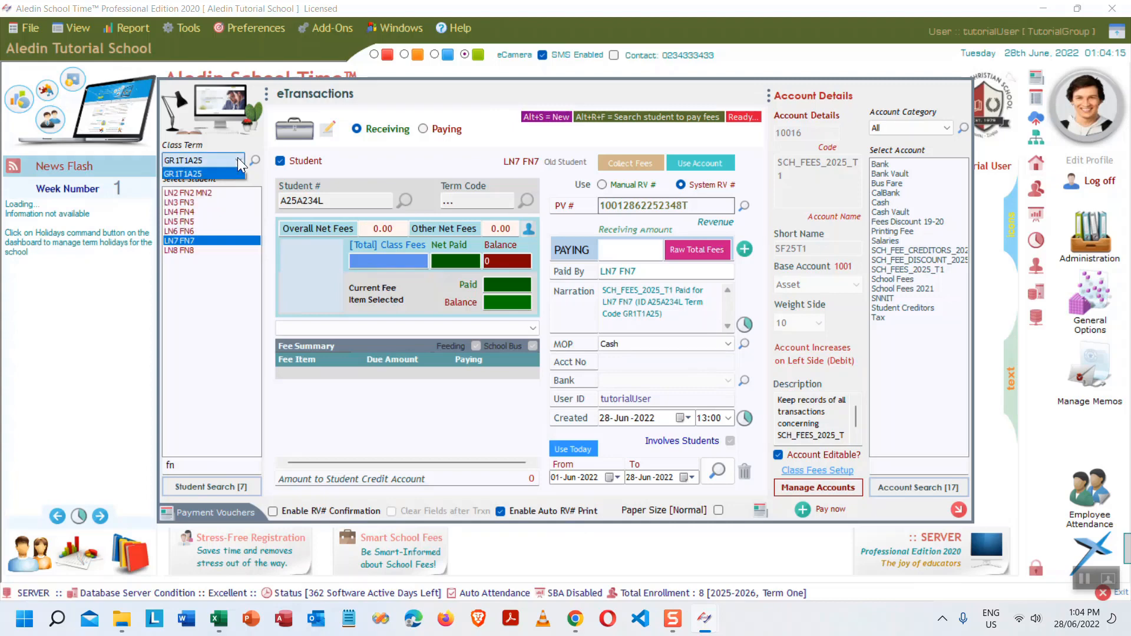
pyautogui.click(716, 470)
# - Reload LN2 FN2 MN2's 280 receipt and review the Tuition, Utility (40) and Printing due amounts
pyautogui.click(717, 472)
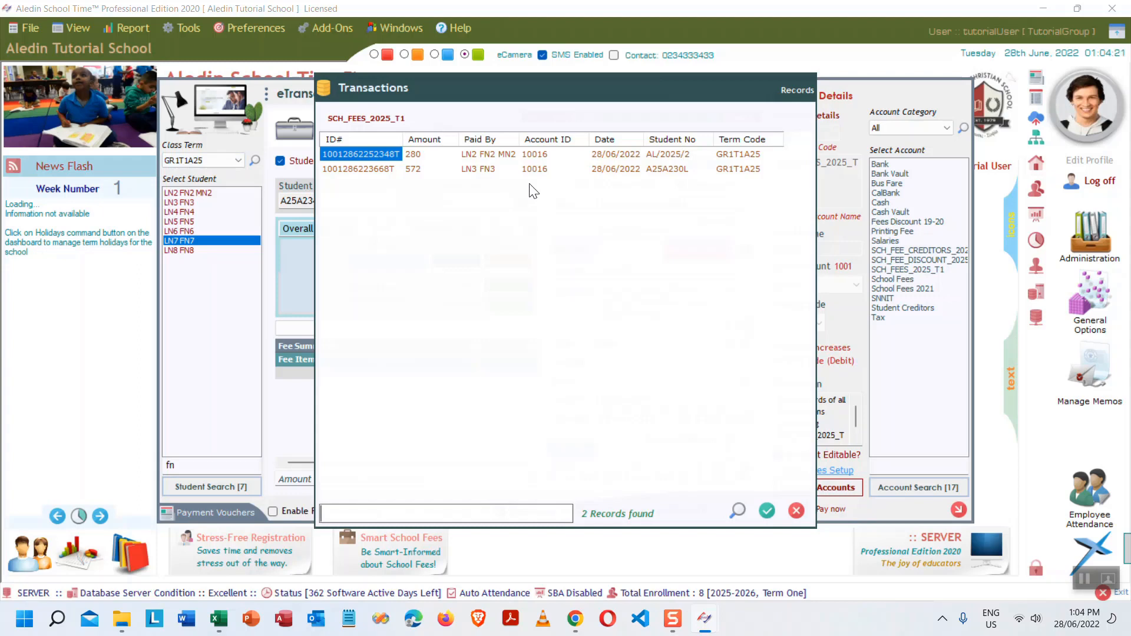
pyautogui.doubleClick(392, 150)
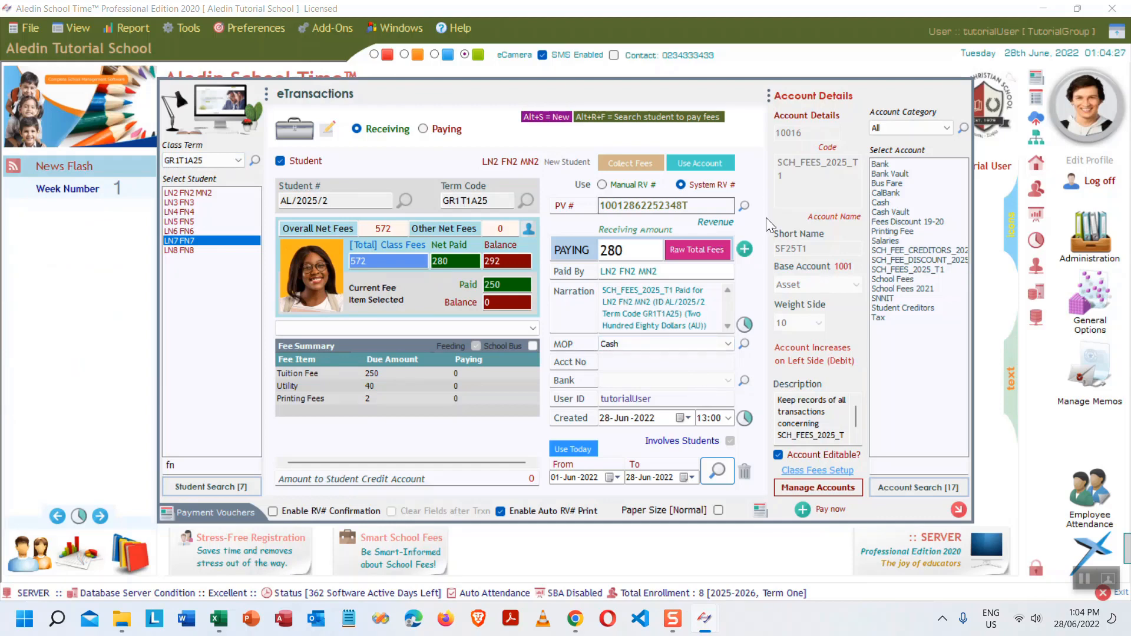
pyautogui.moveTo(412, 377)
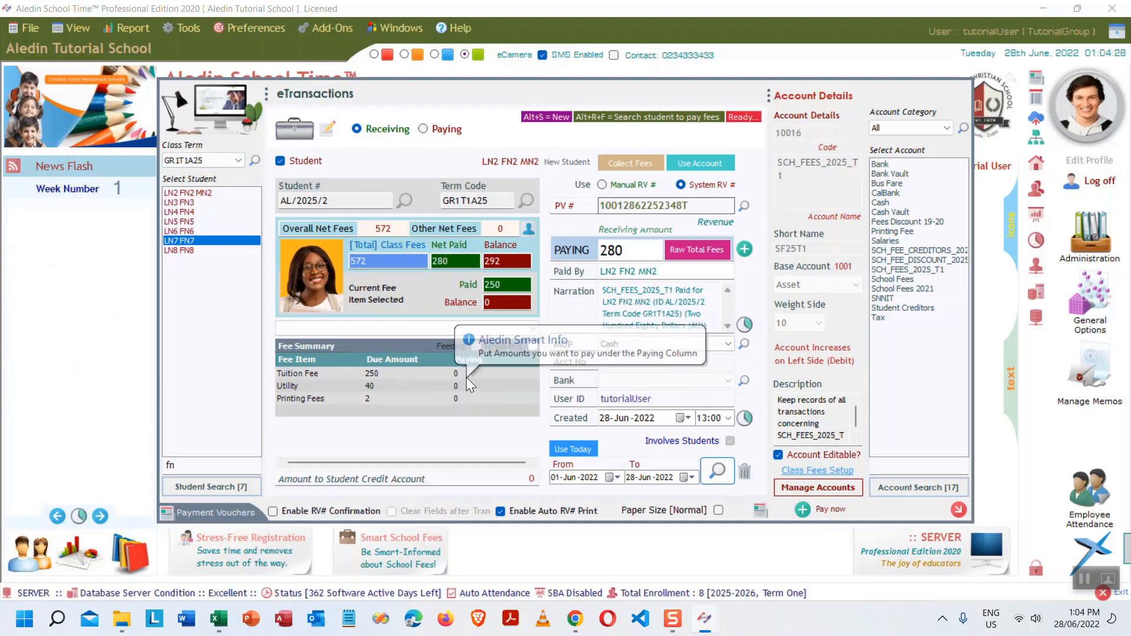
pyautogui.click(395, 370)
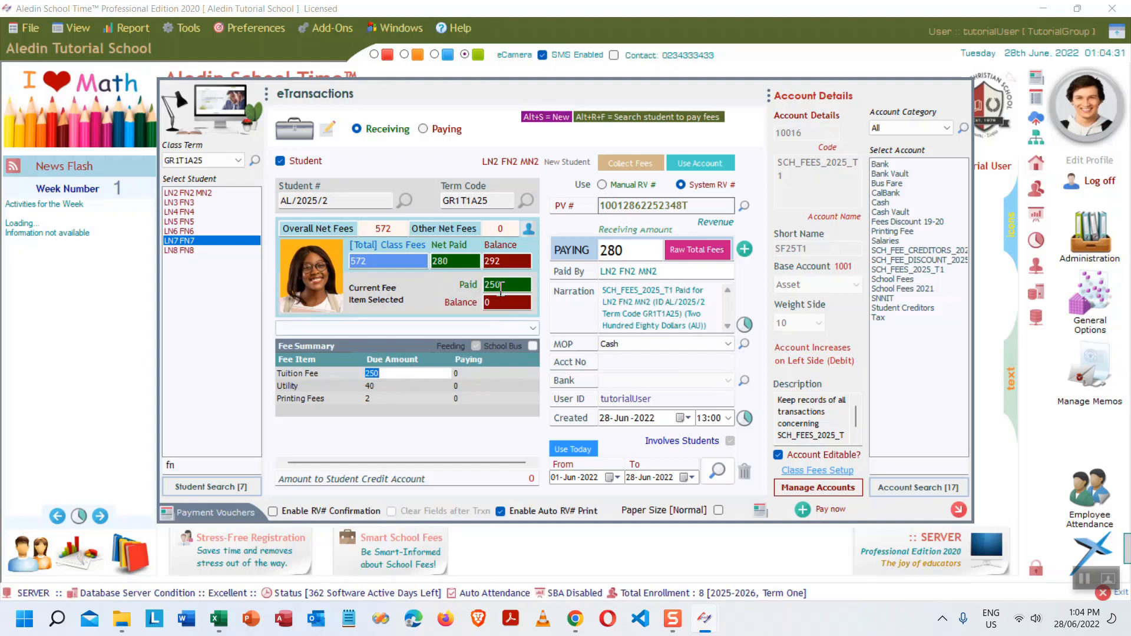
pyautogui.click(381, 385)
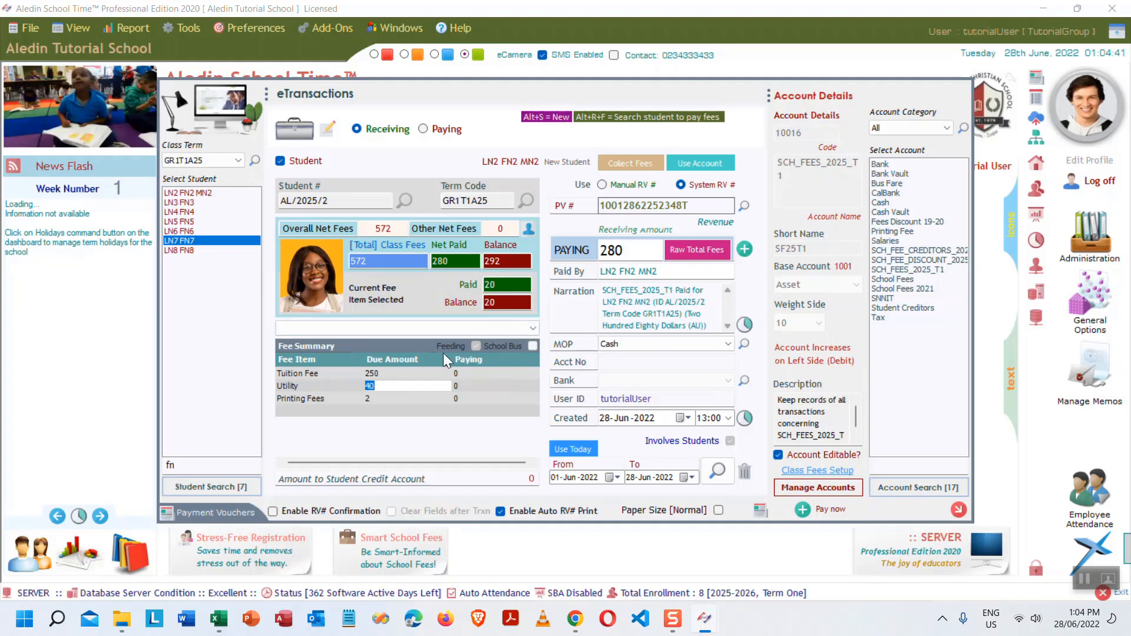
pyautogui.click(393, 387)
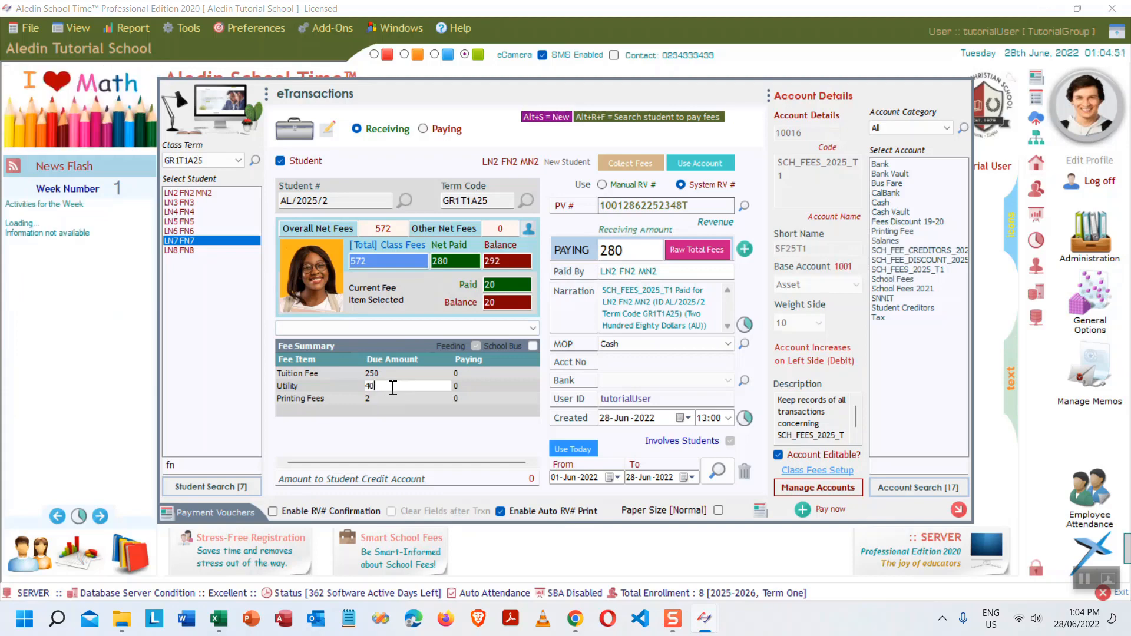
pyautogui.click(469, 387)
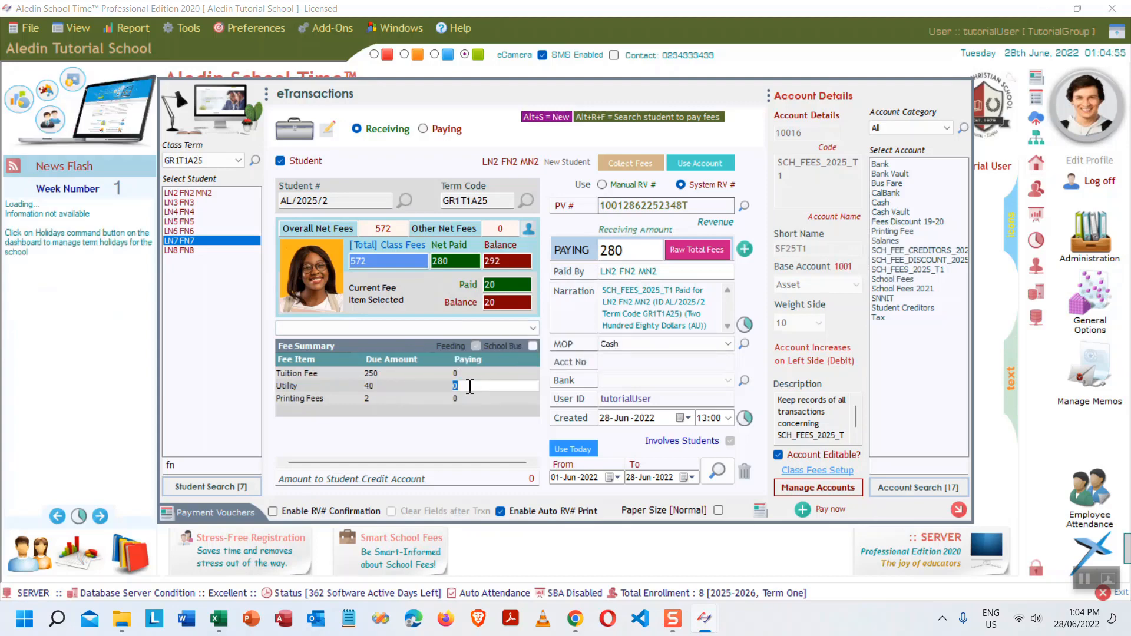
pyautogui.click(415, 399)
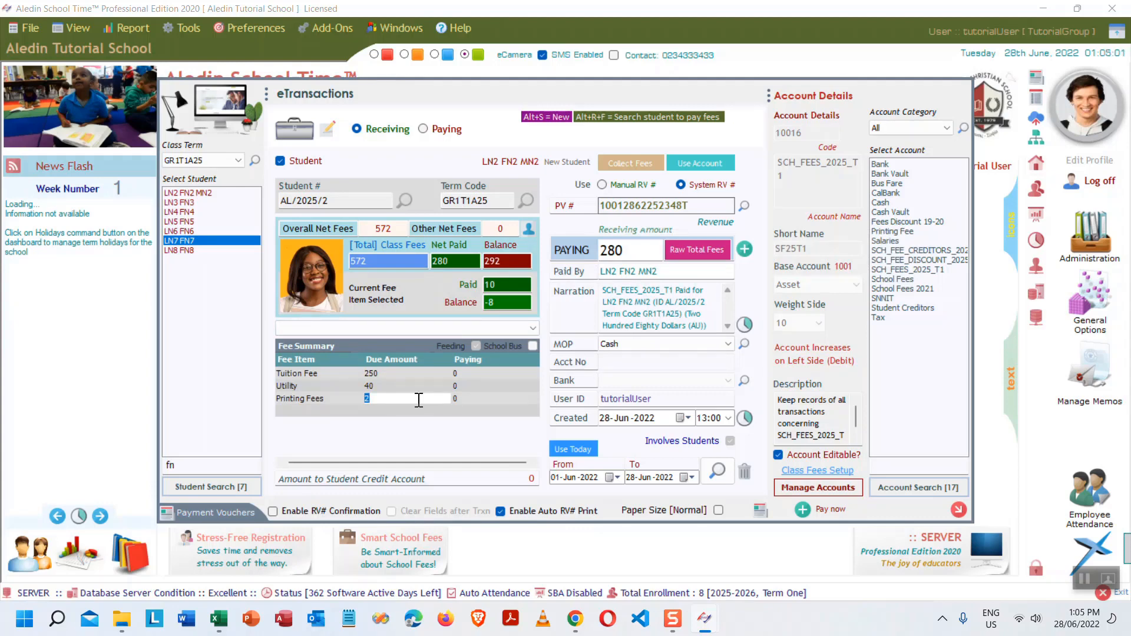
# - Review the Printing, Tuition and Utility paying values, then close eTransactions
pyautogui.moveTo(489, 396)
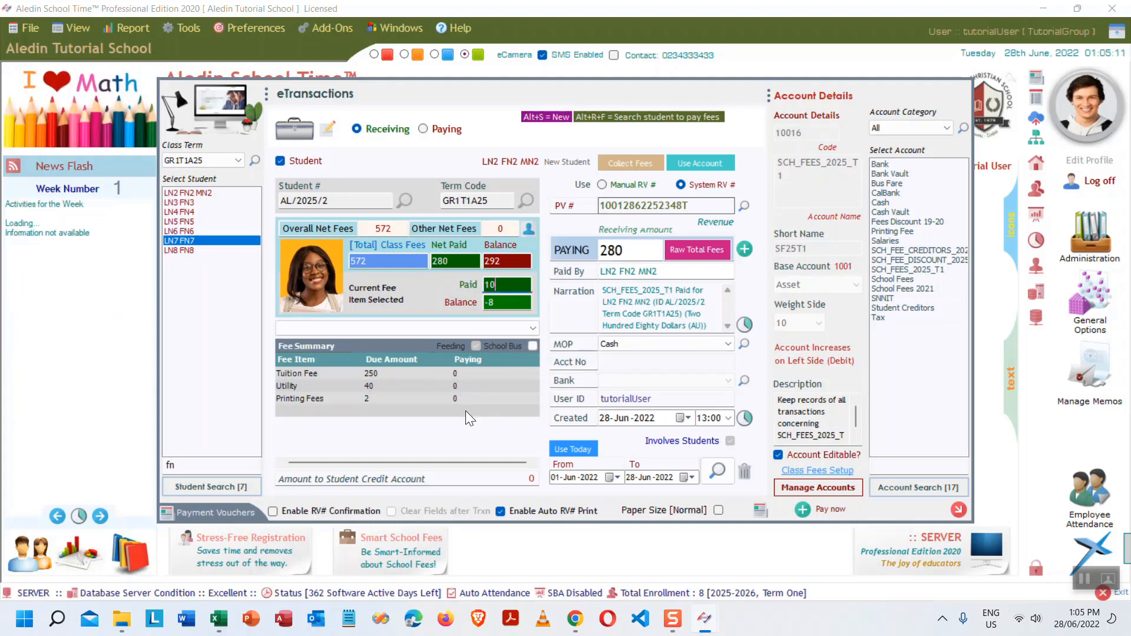
pyautogui.click(478, 394)
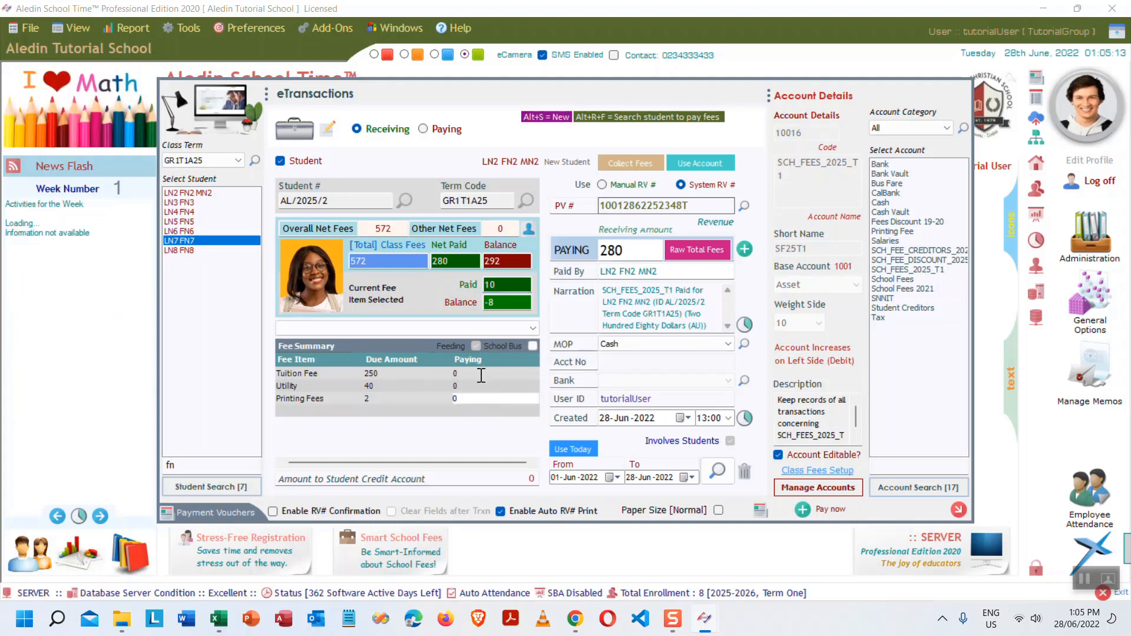
pyautogui.click(481, 375)
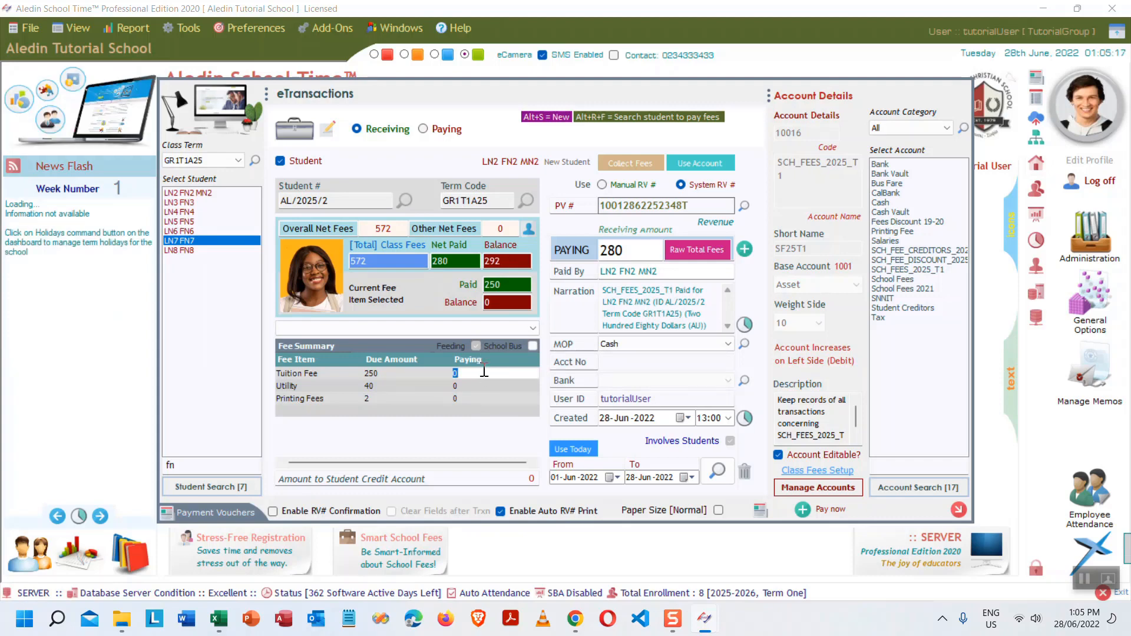
pyautogui.click(480, 373)
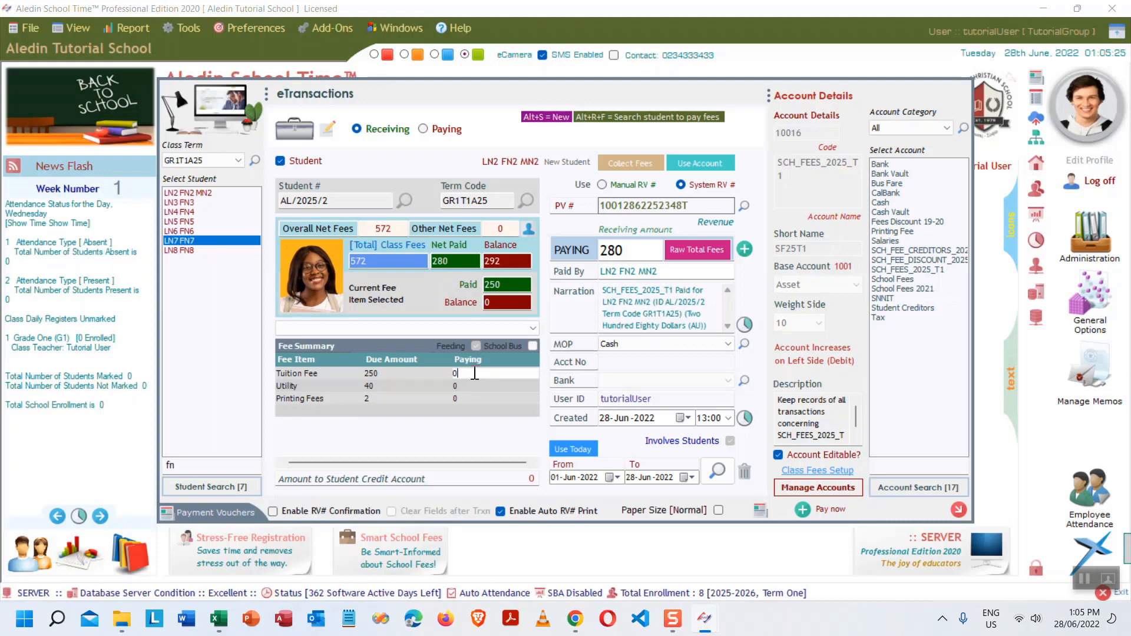
pyautogui.moveTo(475, 373); pyautogui.dragTo(445, 373)
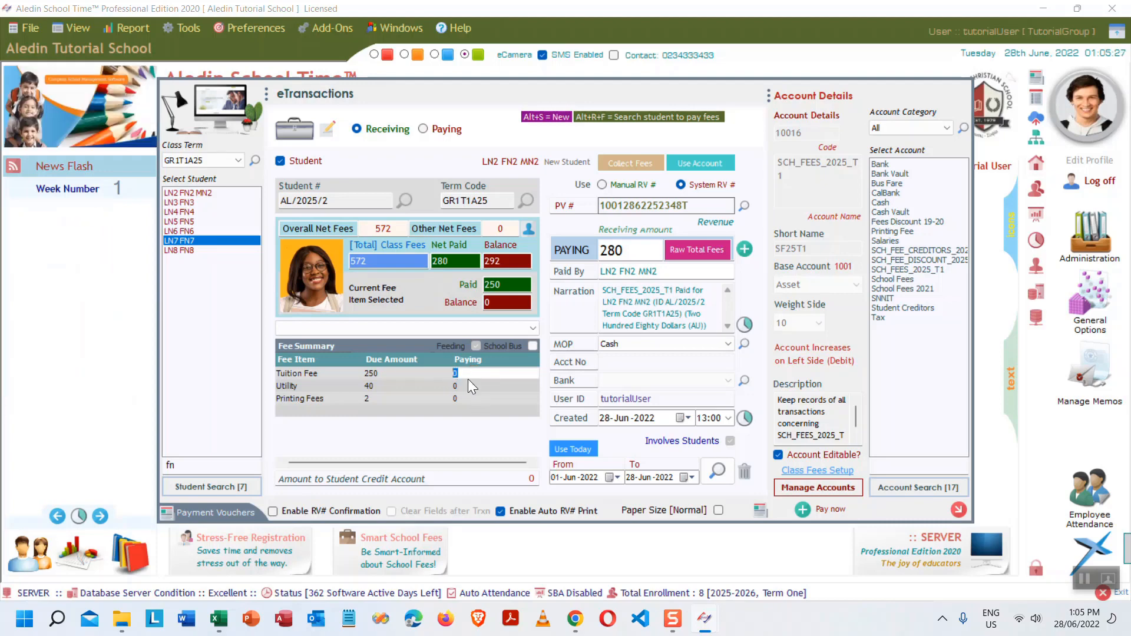
pyautogui.click(470, 386)
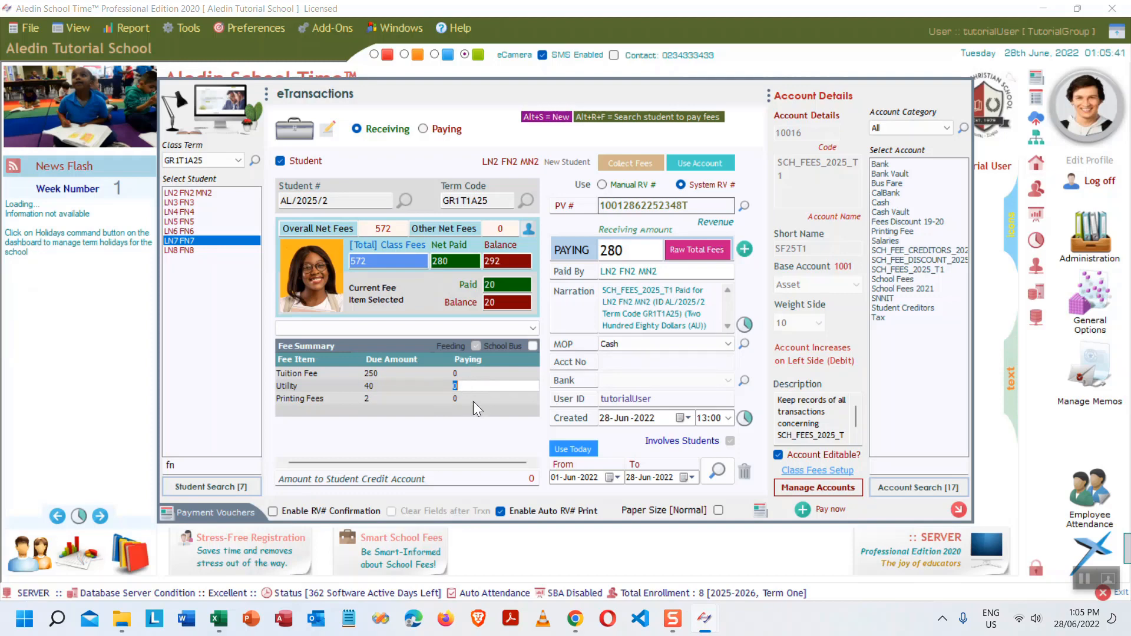
pyautogui.click(476, 398)
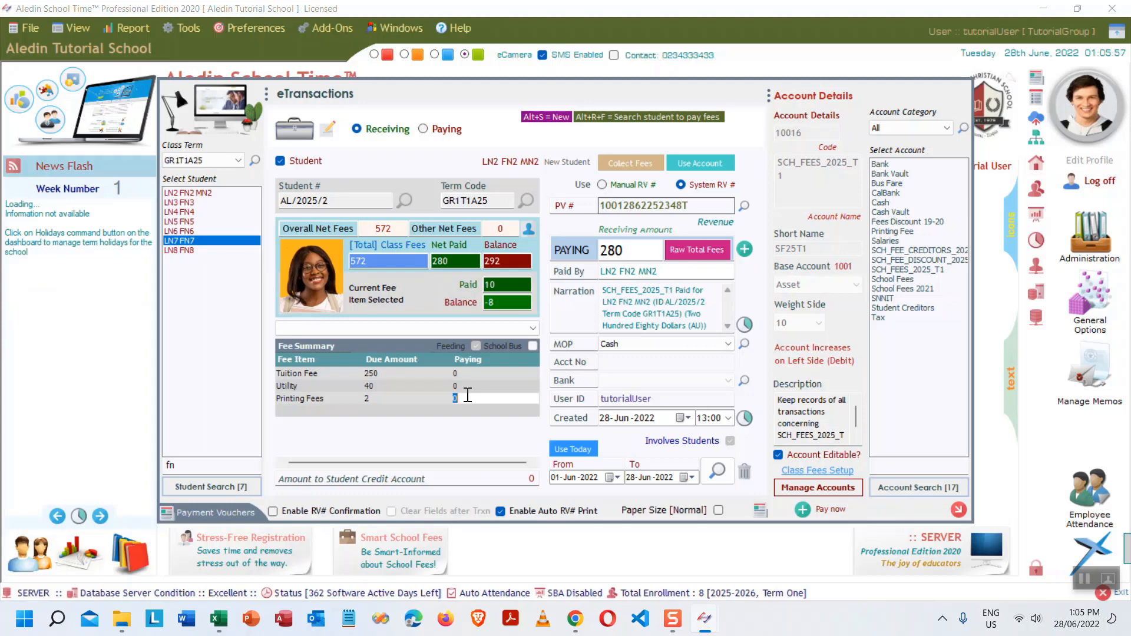
pyautogui.click(473, 383)
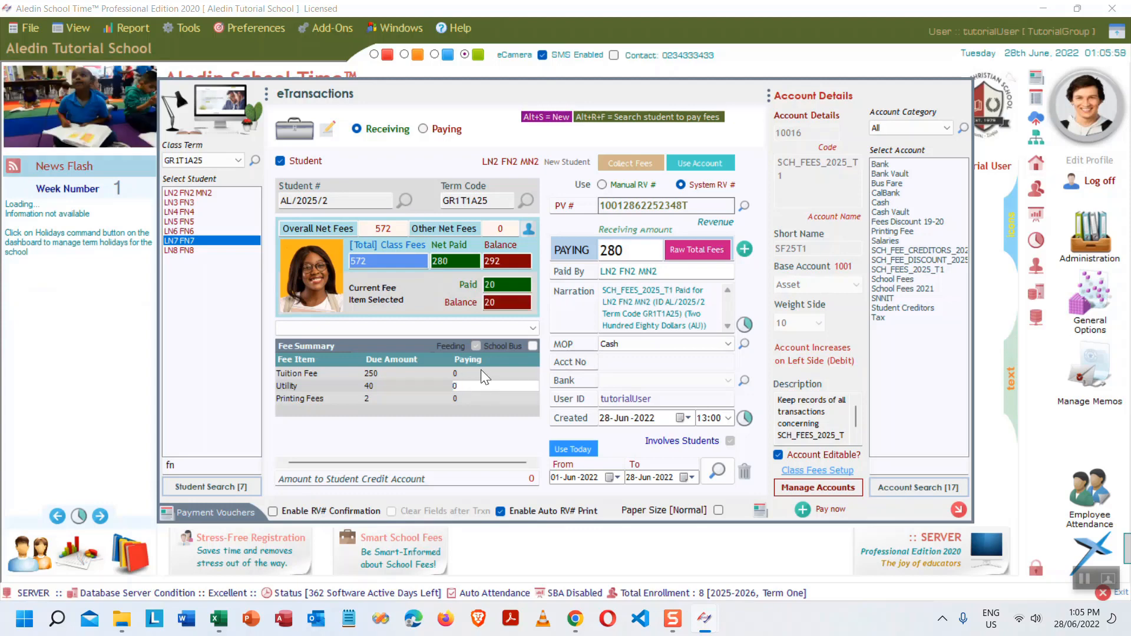
pyautogui.click(481, 369)
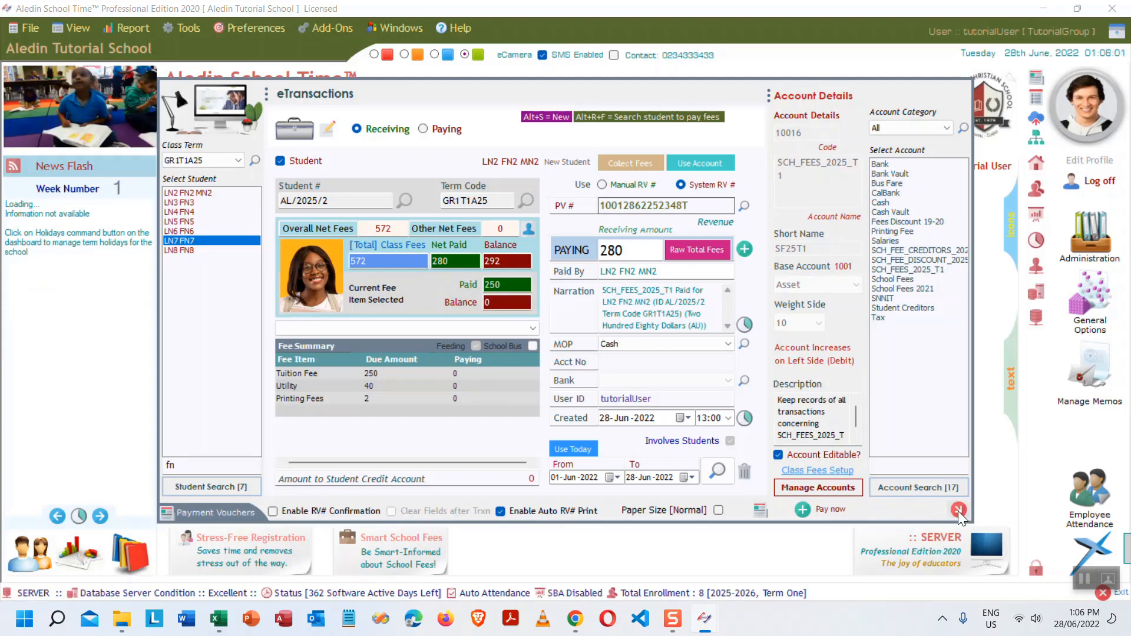
pyautogui.click(959, 509)
# - Run the Accounts report 'Due Fees by Term - List of Students' for Grade One term GR1T1A25
pyautogui.click(511, 332)
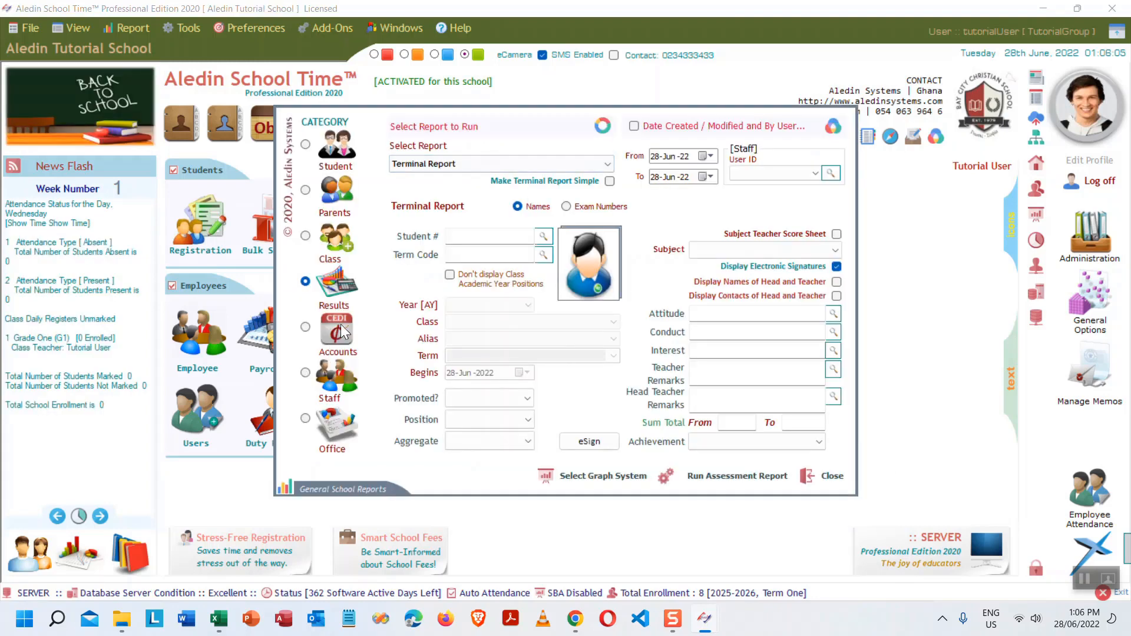
pyautogui.click(336, 327)
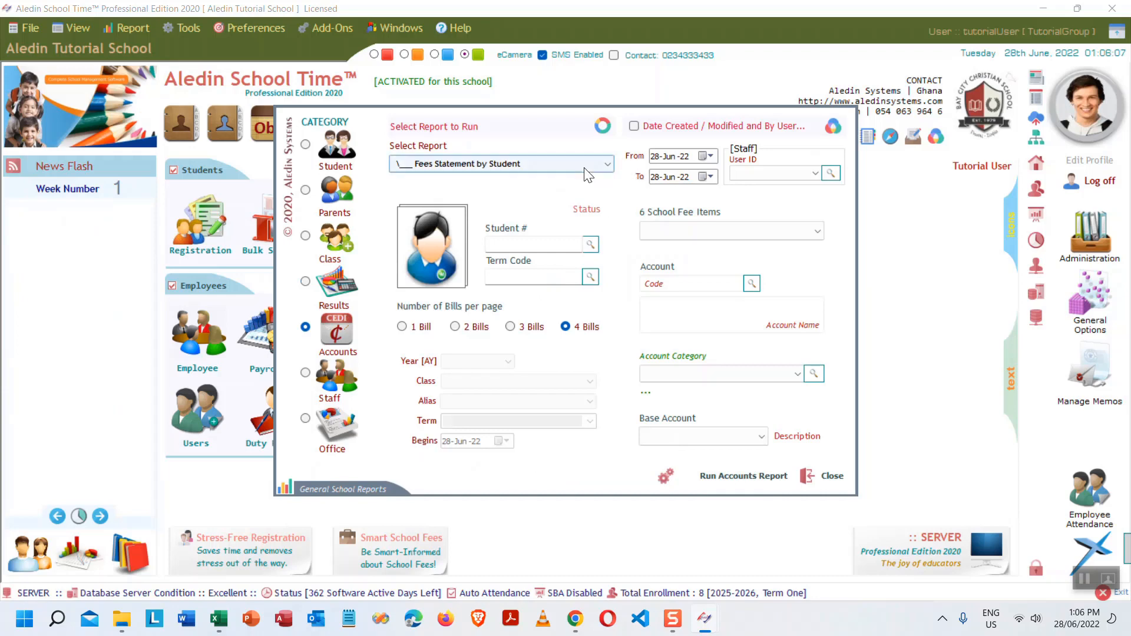
pyautogui.click(604, 164)
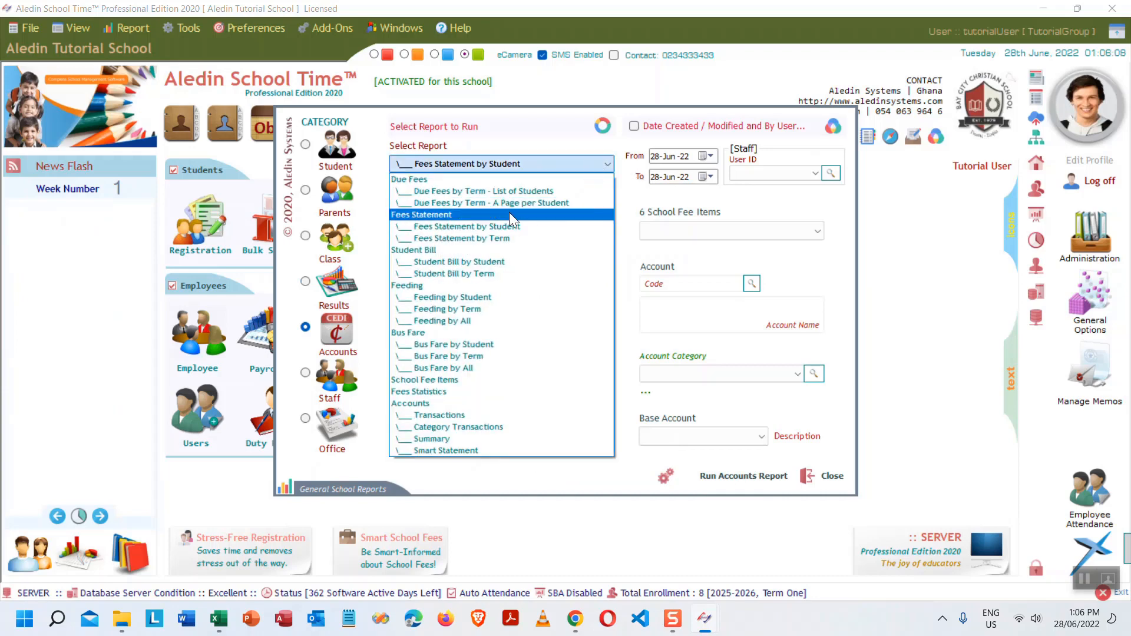
pyautogui.click(528, 190)
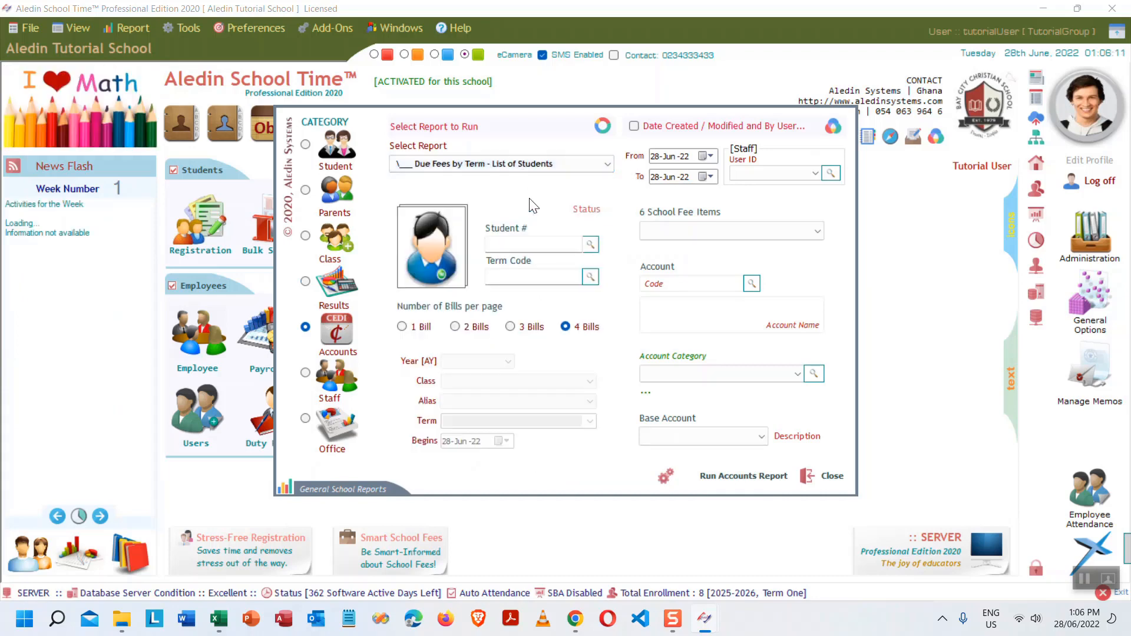
pyautogui.click(591, 279)
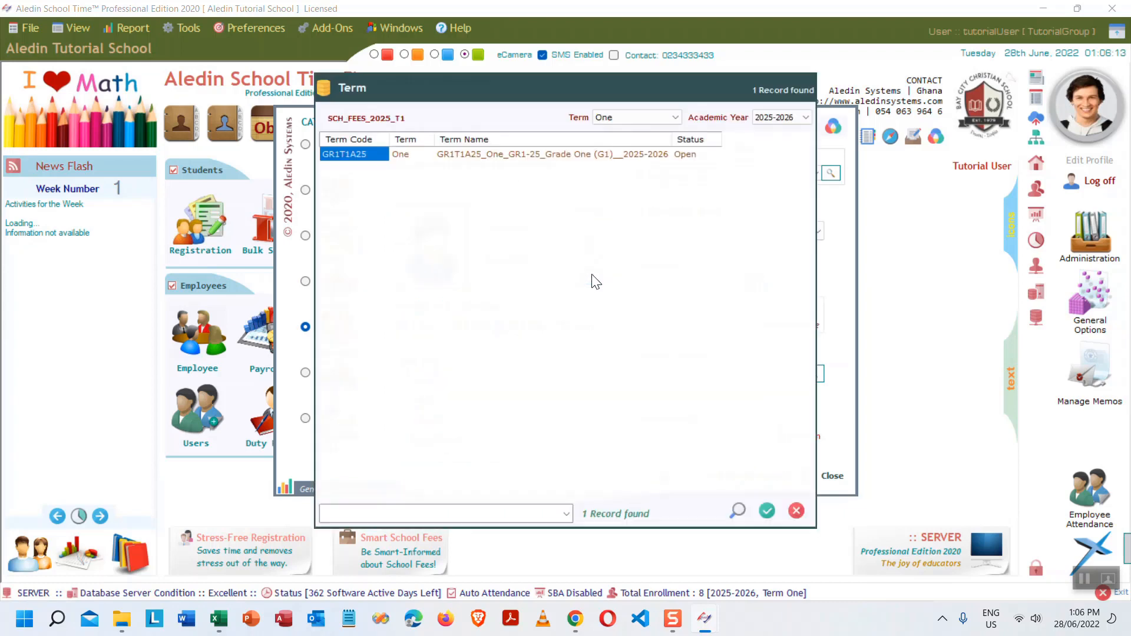
pyautogui.doubleClick(537, 156)
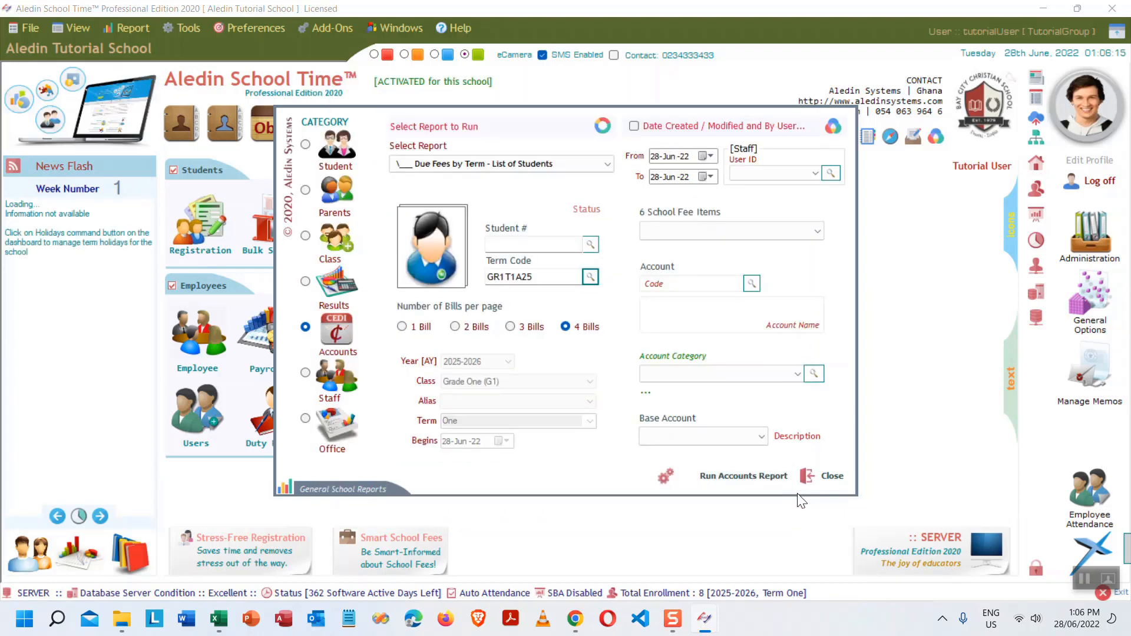
pyautogui.click(730, 475)
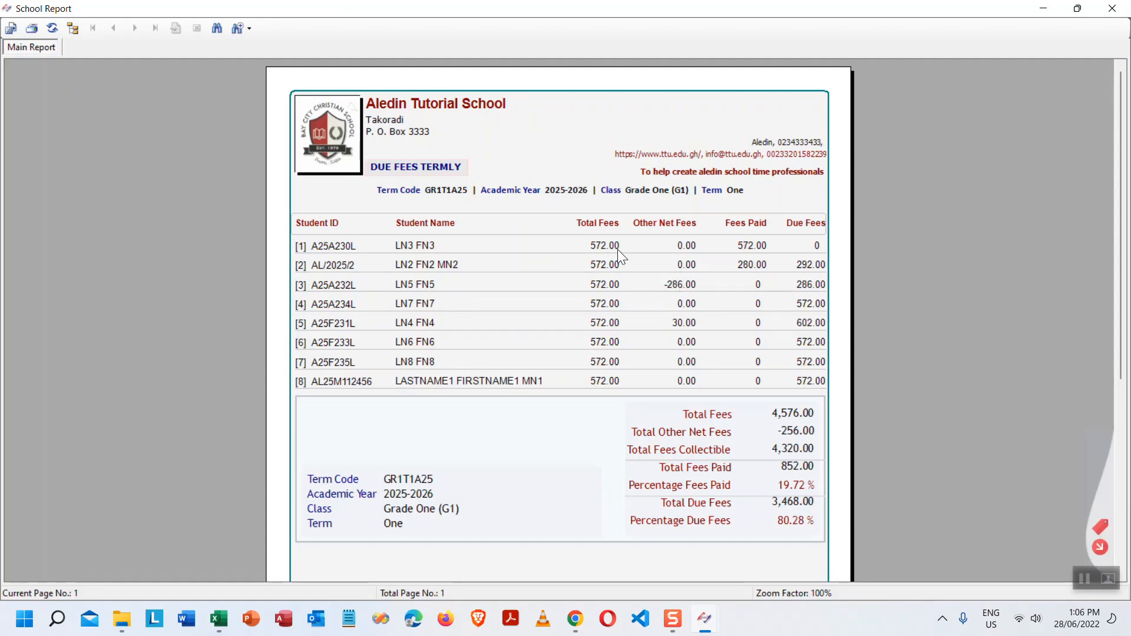
# - Check the report figures: row 2 paid 280.00 and due 292.00, row 5 other net fees 30.00
pyautogui.click(749, 264)
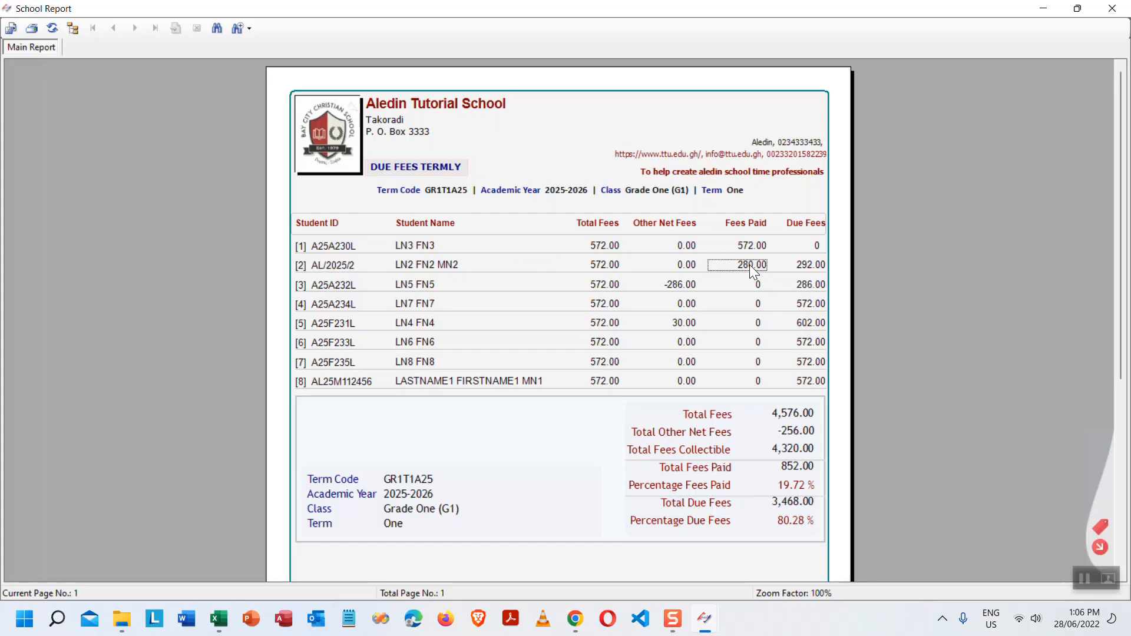
pyautogui.click(809, 265)
pyautogui.click(677, 286)
pyautogui.click(688, 322)
# - Close the report viewer and the report selection dialog, returning to the Excel tutorial outline
pyautogui.click(1103, 547)
pyautogui.click(1104, 549)
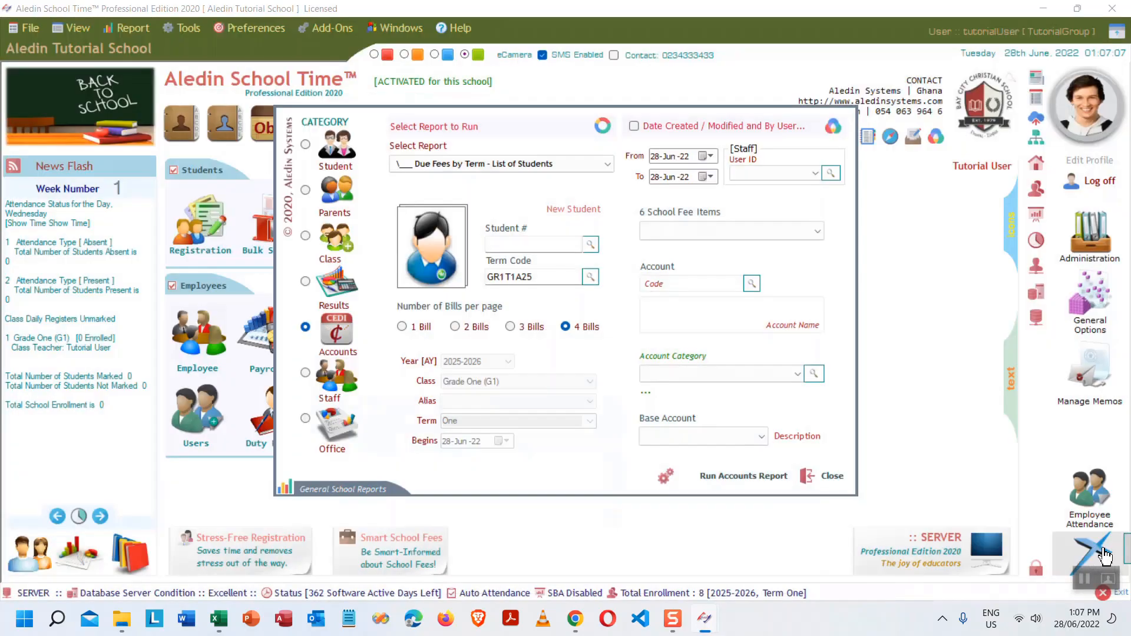
pyautogui.click(830, 476)
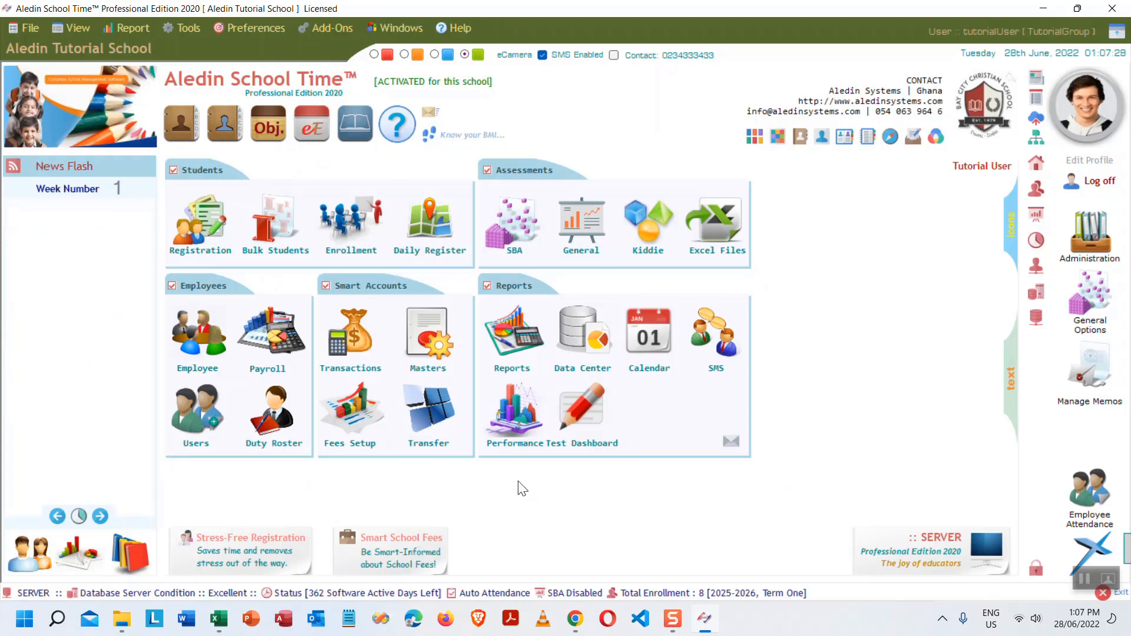
pyautogui.click(218, 618)
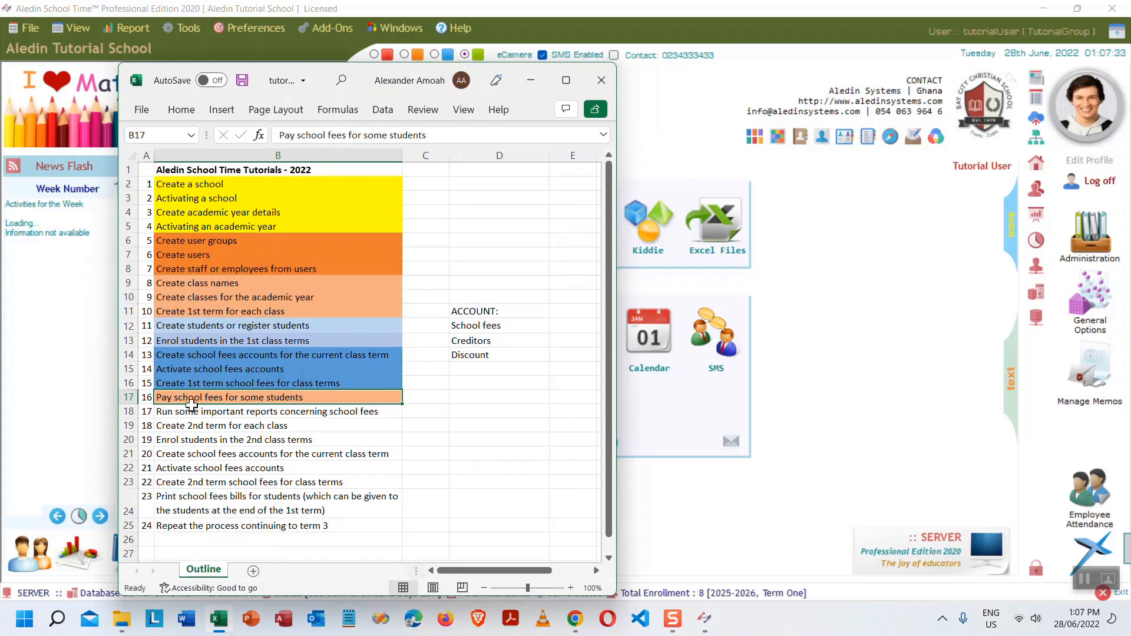
# - Fill cell B18, step 17 'Run some important reports concerning school fees', light orange
pyautogui.click(242, 412)
pyautogui.click(189, 113)
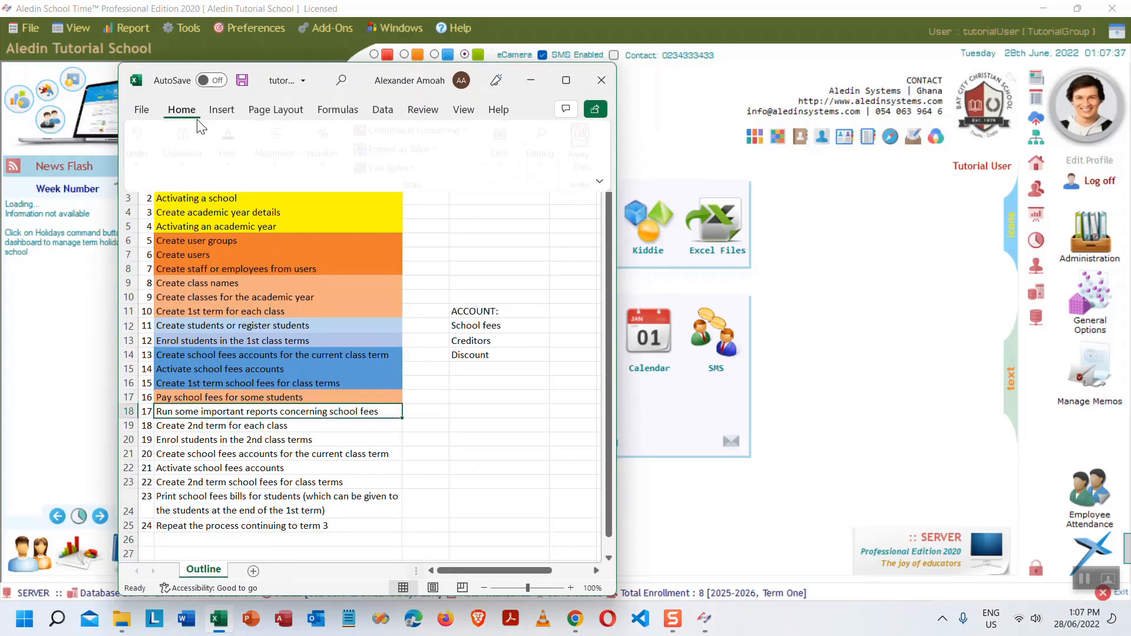
pyautogui.click(235, 175)
pyautogui.click(331, 230)
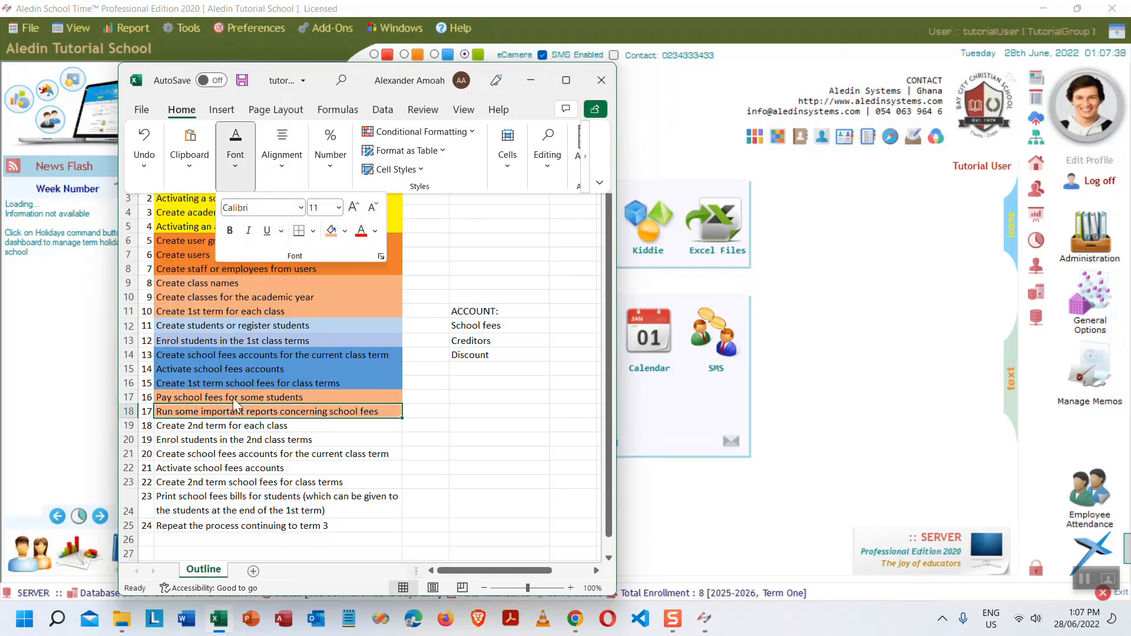
pyautogui.click(288, 430)
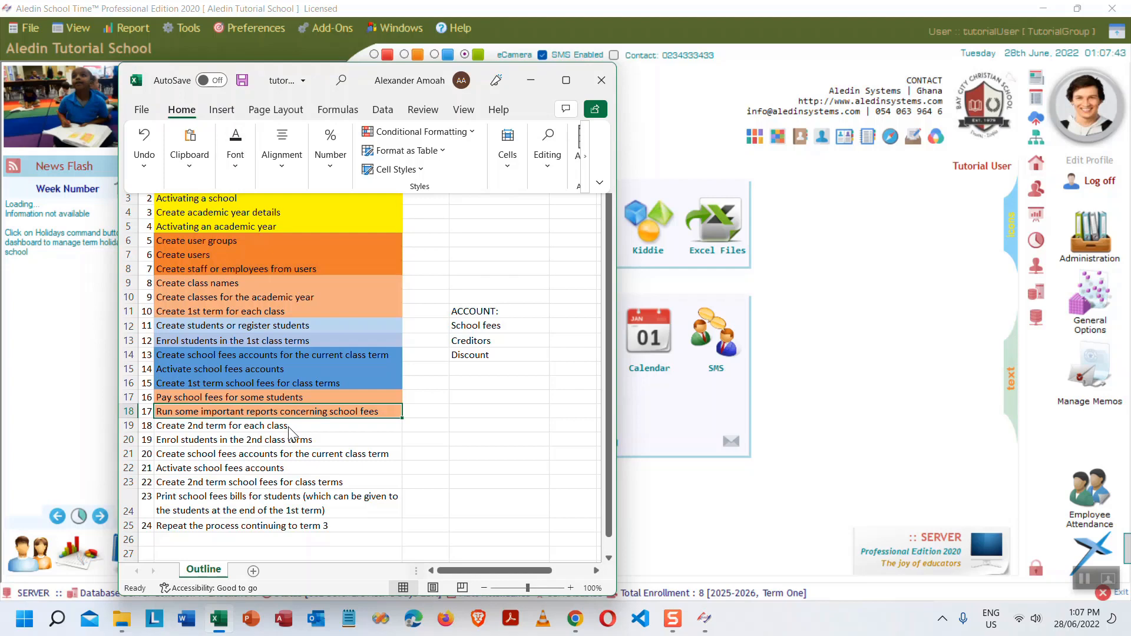
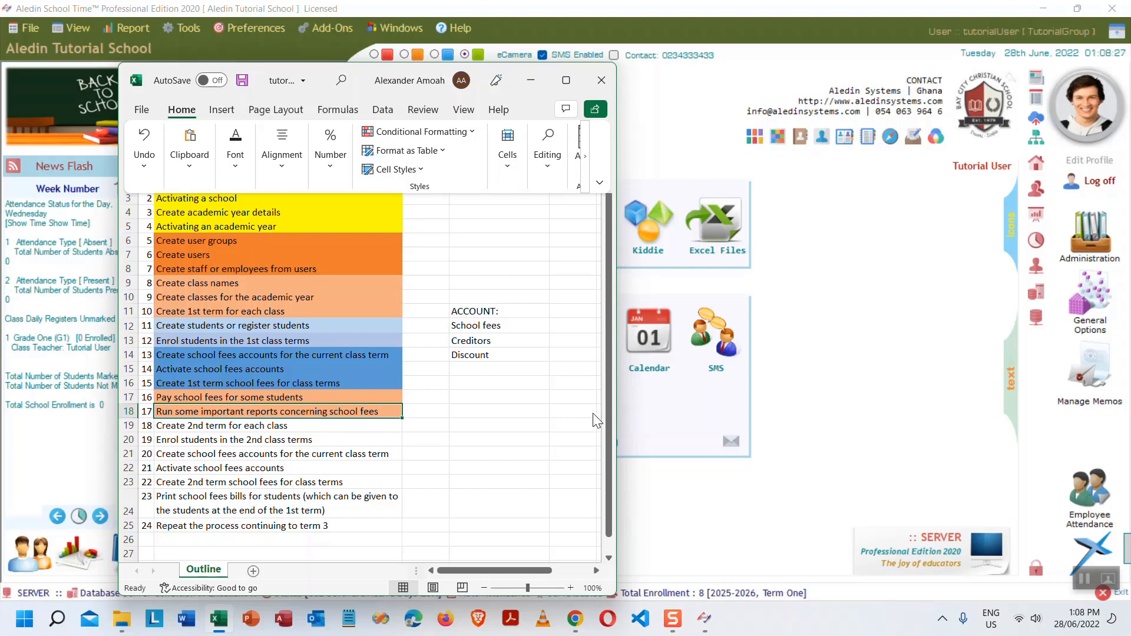
# - Minimise the Excel outline, check it once more, then bring the Aledin School Time dashboard forward
pyautogui.click(537, 80)
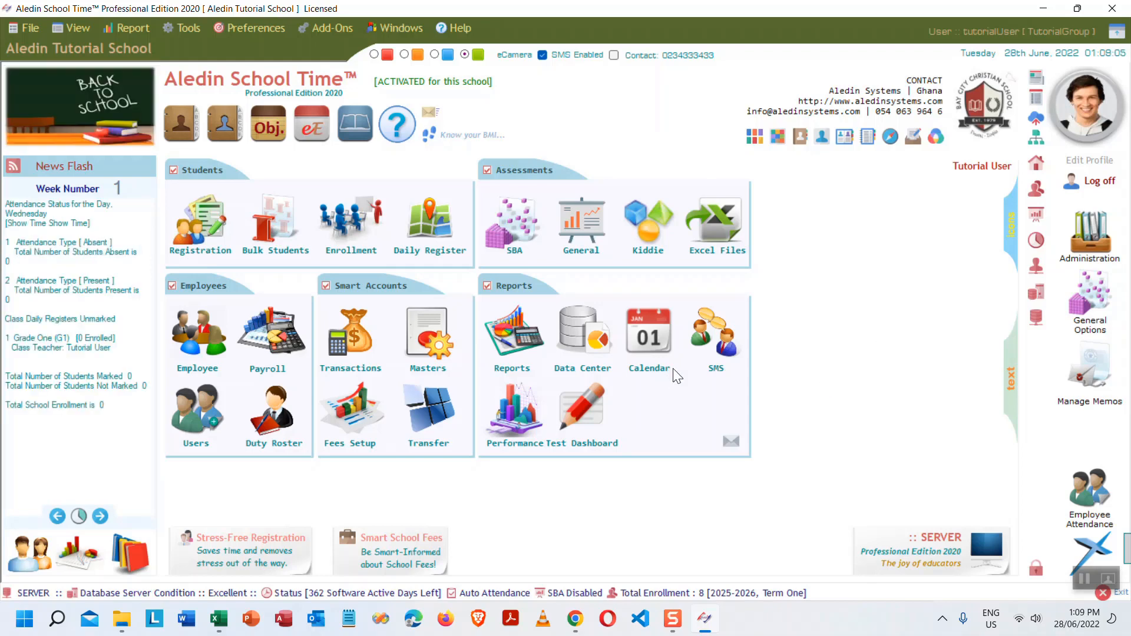
pyautogui.click(218, 619)
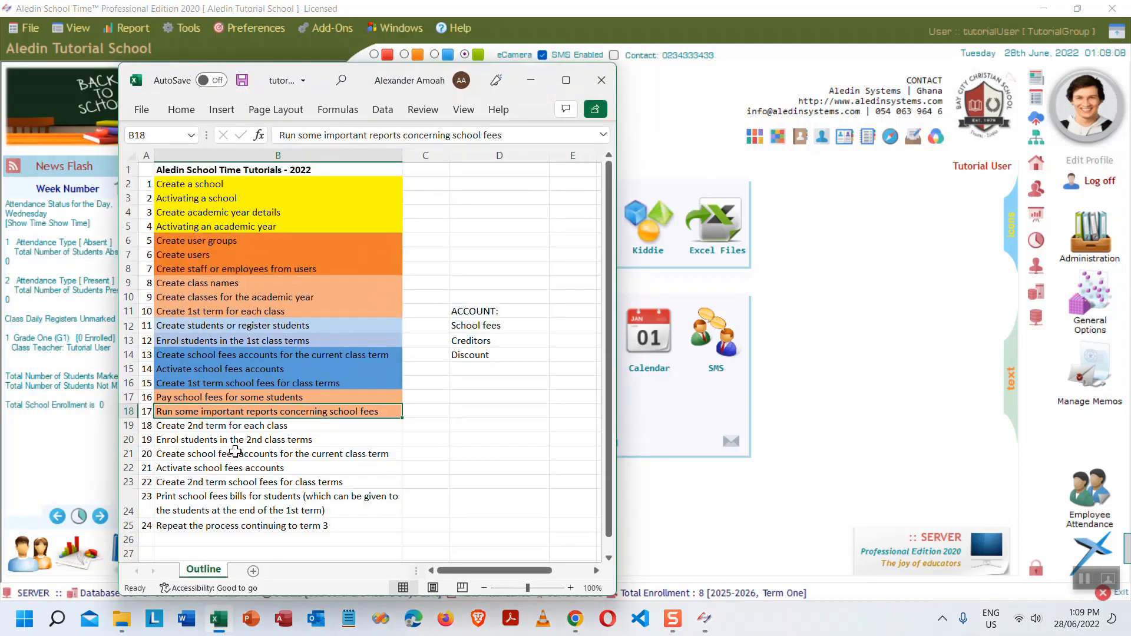
pyautogui.click(206, 426)
pyautogui.click(792, 414)
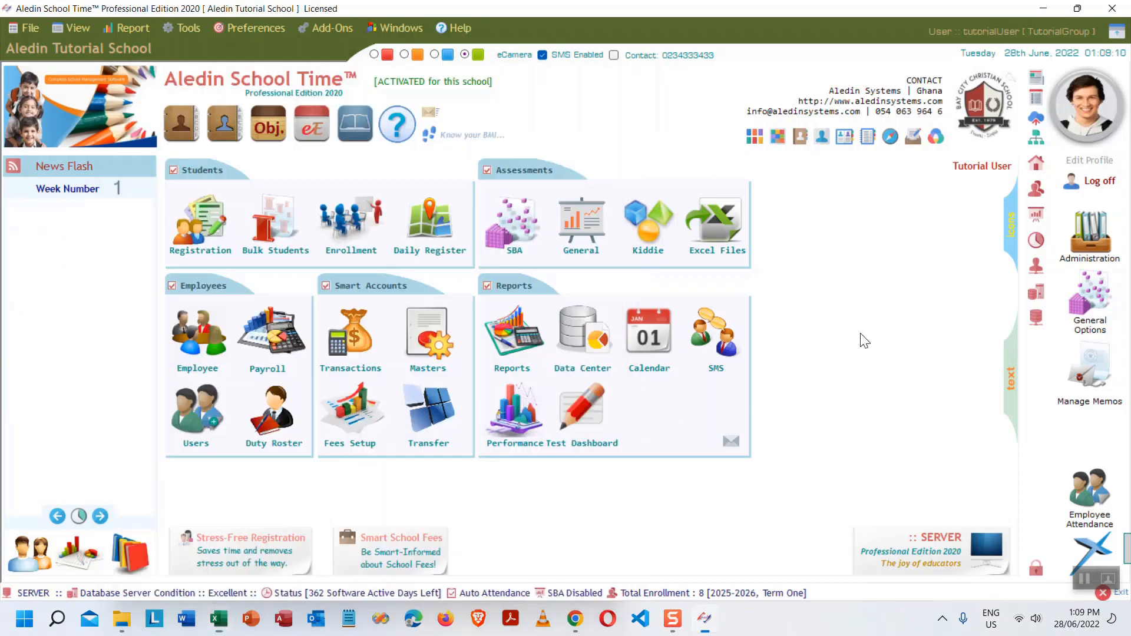
pyautogui.click(1088, 227)
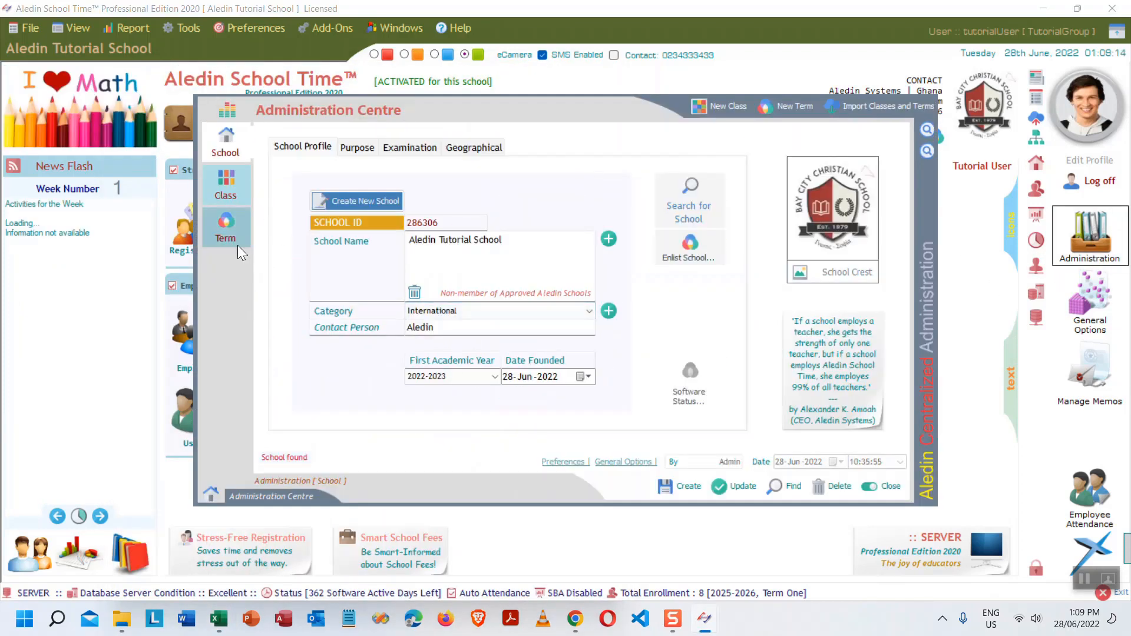
pyautogui.click(227, 231)
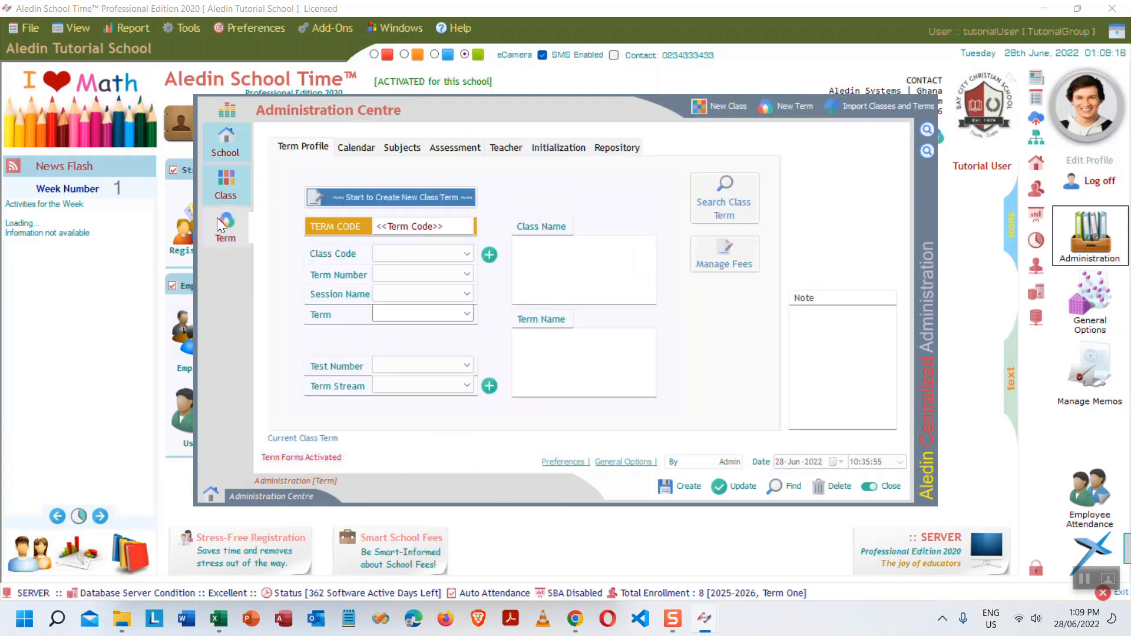
pyautogui.click(395, 198)
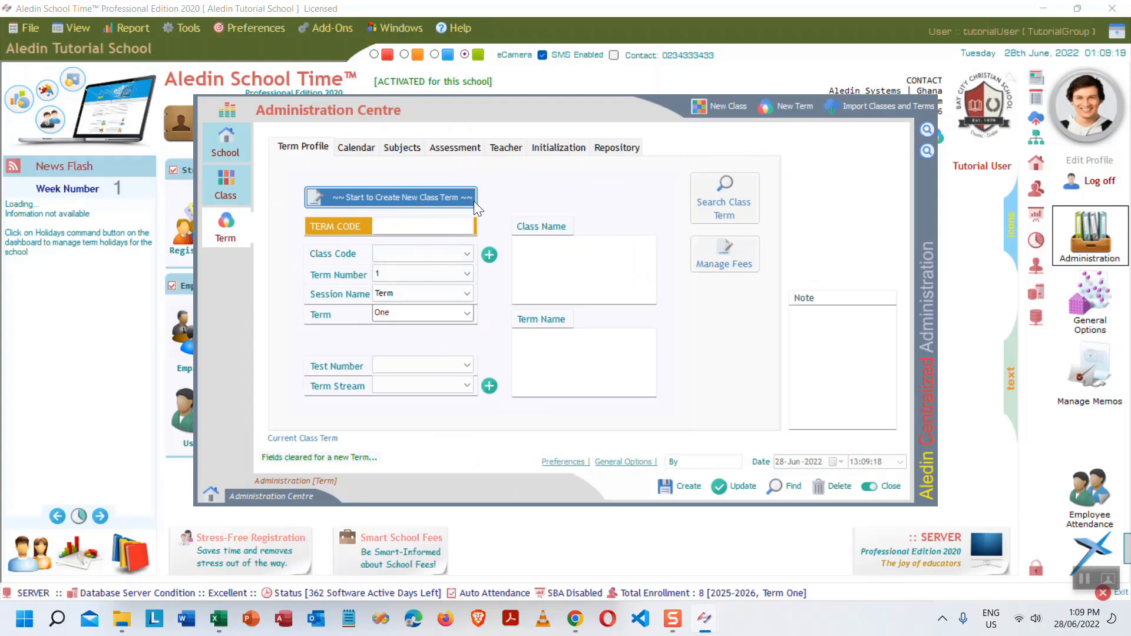
pyautogui.click(464, 254)
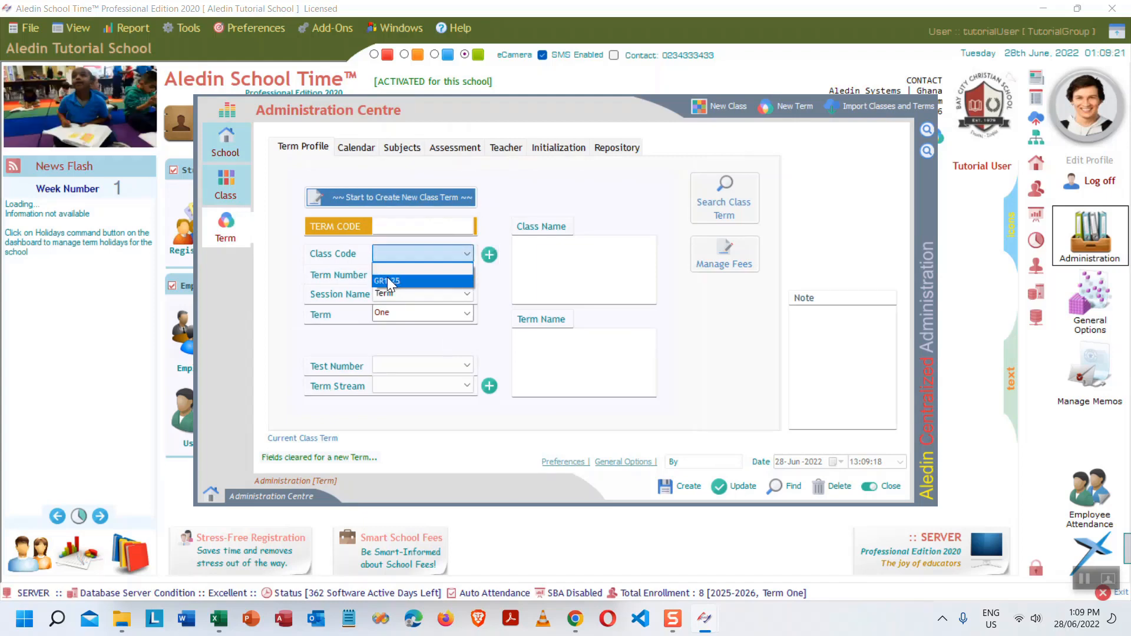
pyautogui.click(387, 279)
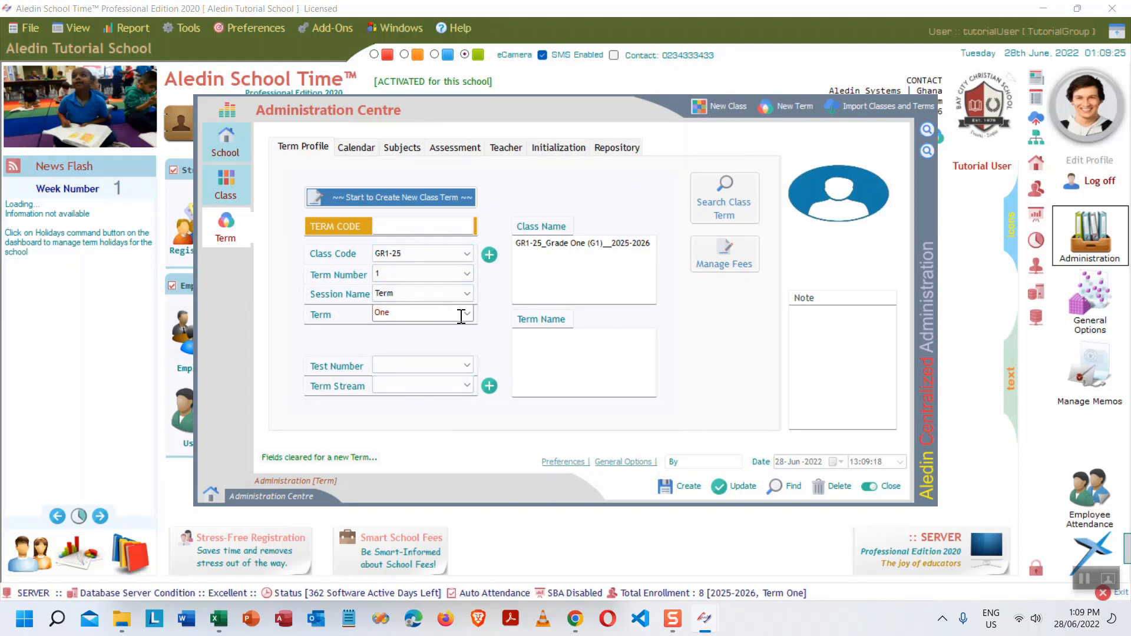
pyautogui.click(889, 487)
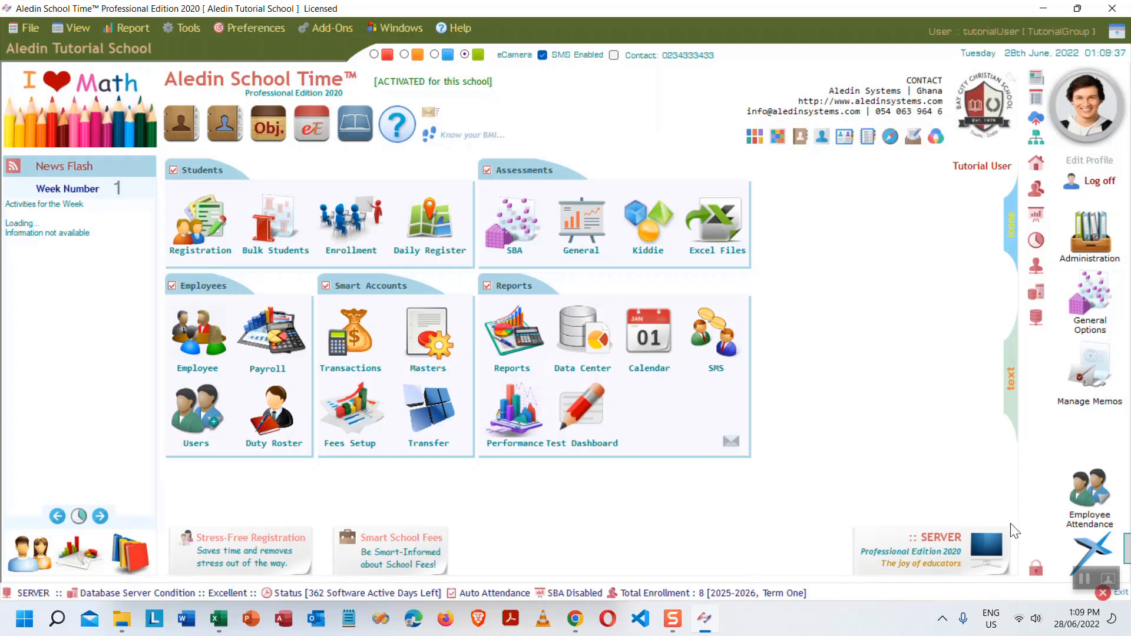
pyautogui.click(1095, 303)
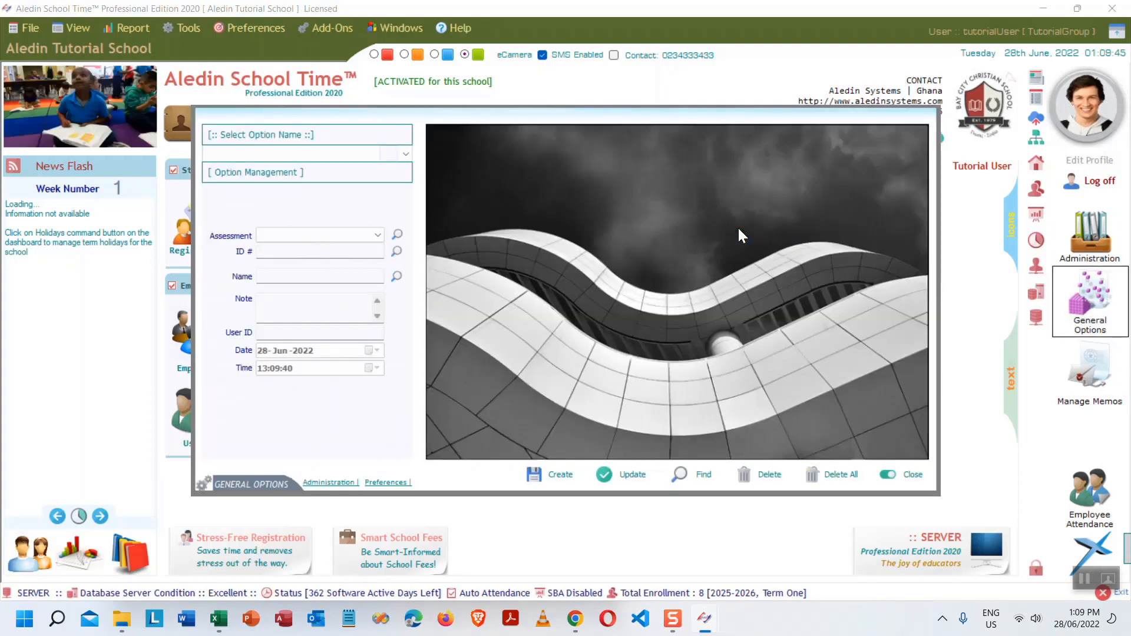
# - Copy the 2025-2026 Term One dates record into a new Term Two dates record and save it
pyautogui.click(353, 155)
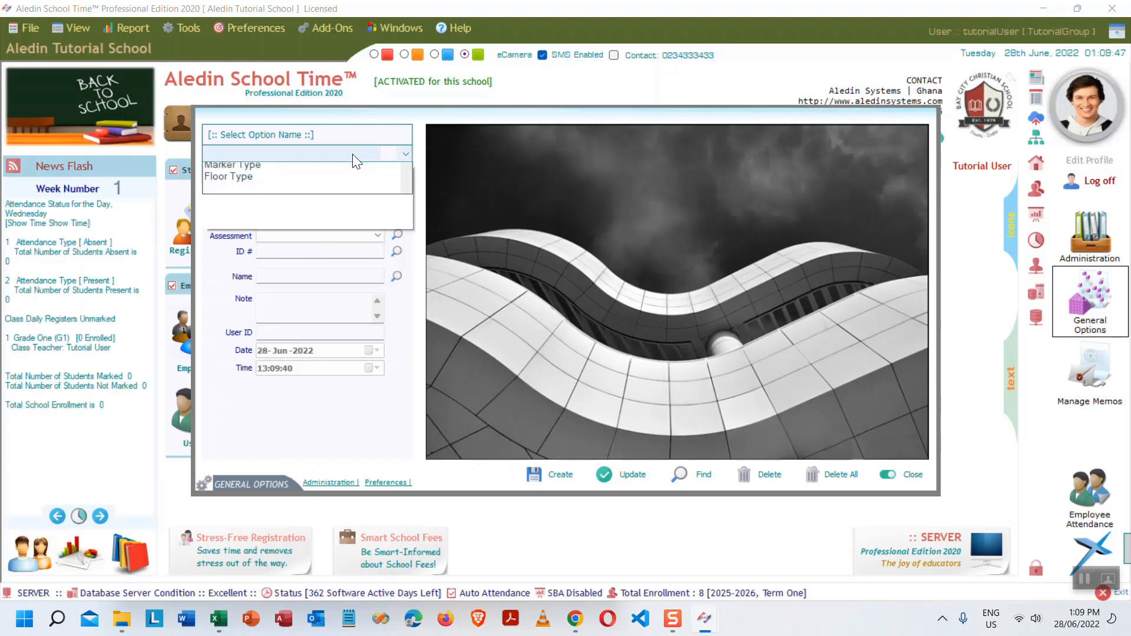
pyautogui.click(259, 356)
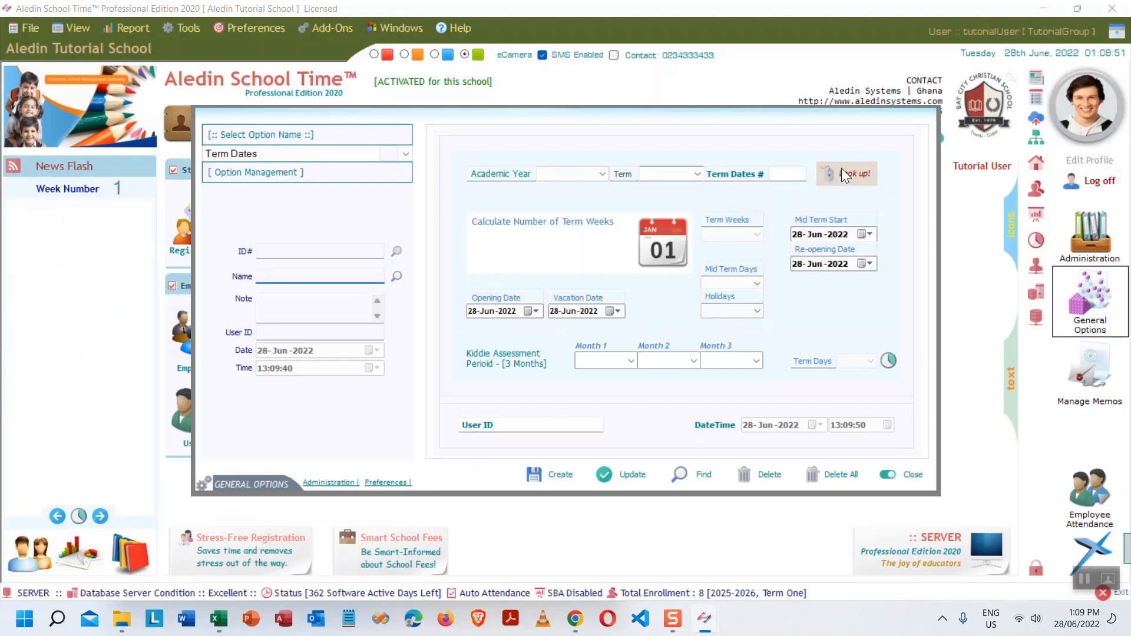
pyautogui.click(842, 174)
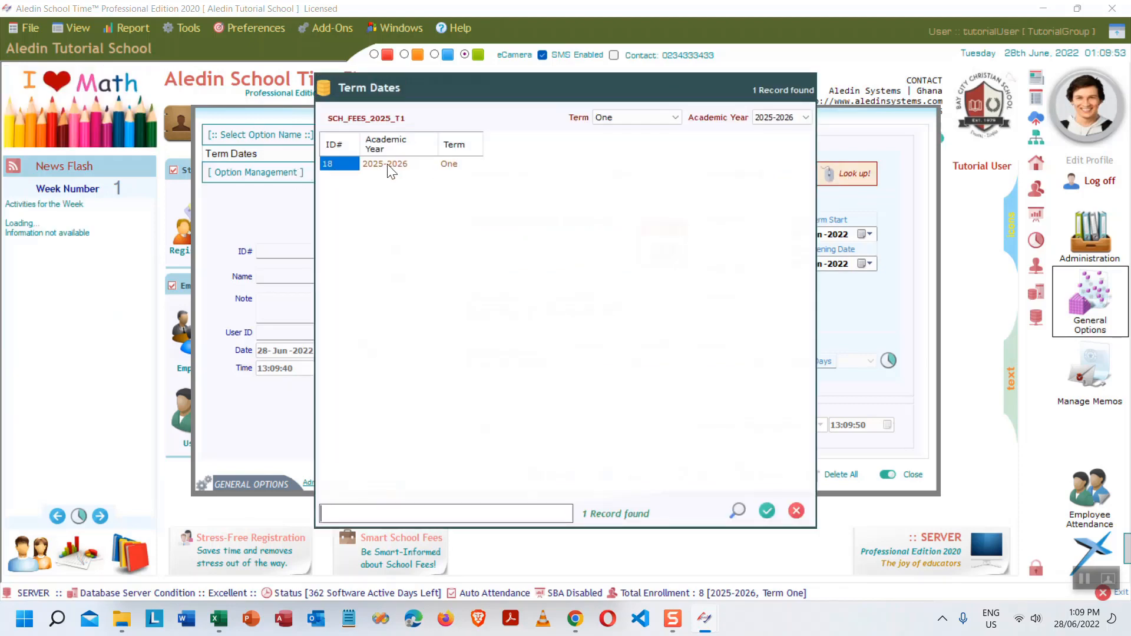
pyautogui.doubleClick(398, 165)
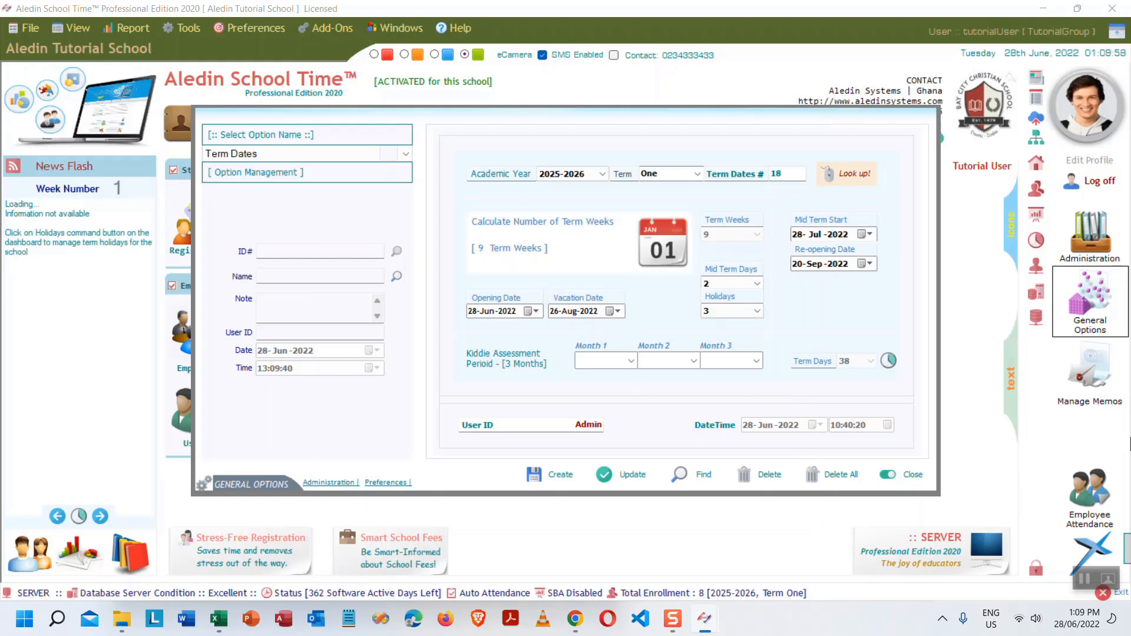
pyautogui.click(696, 174)
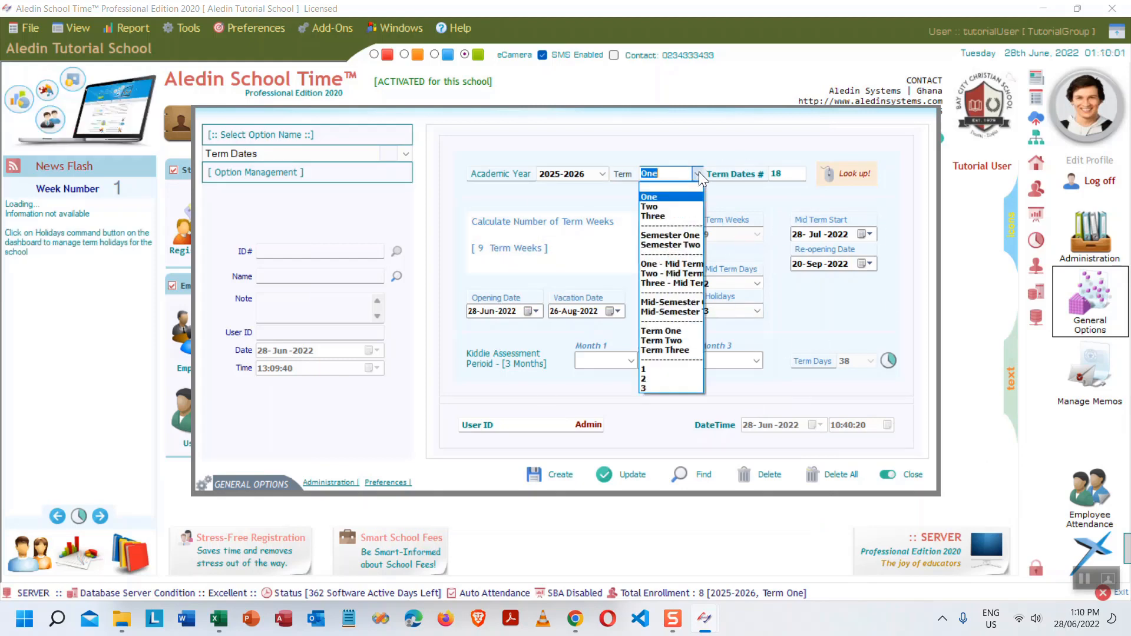
pyautogui.click(652, 207)
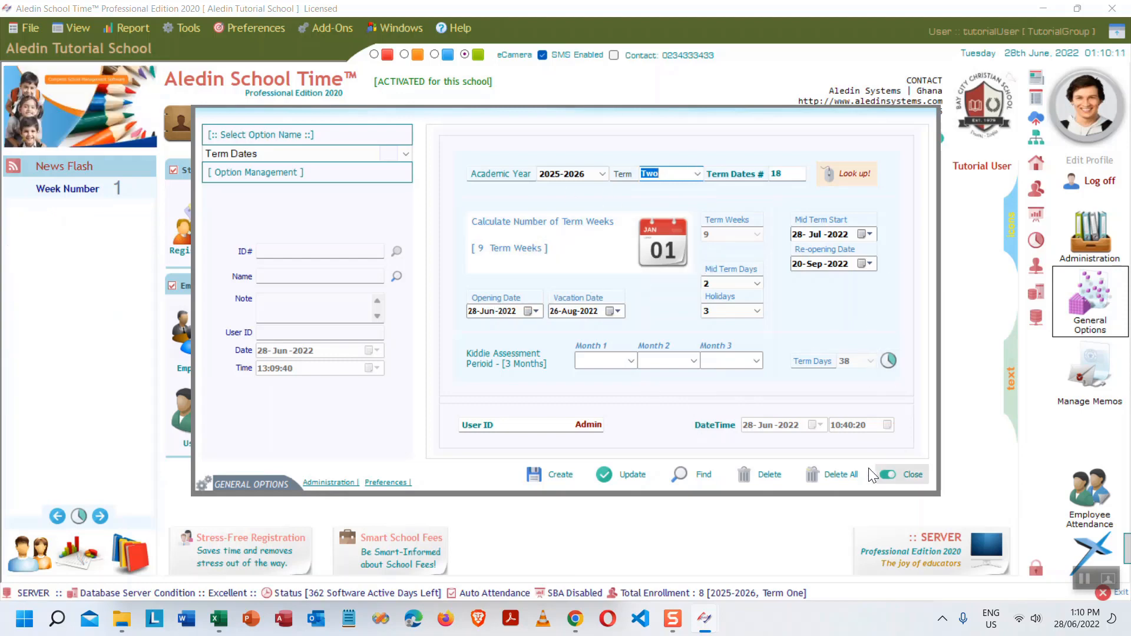
pyautogui.click(559, 475)
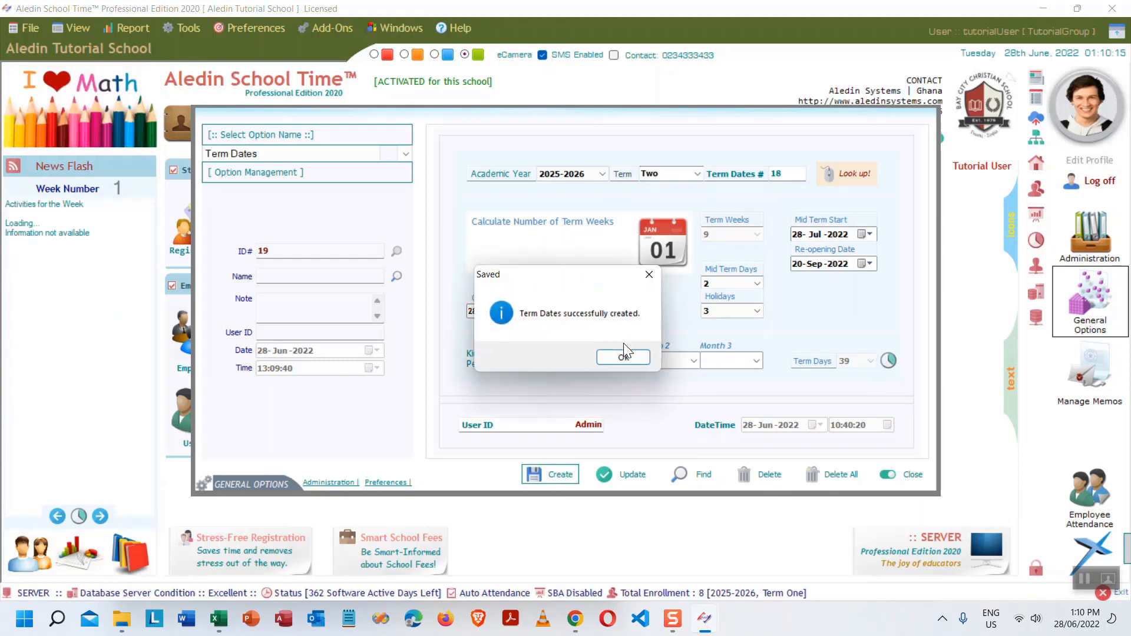
pyautogui.click(625, 359)
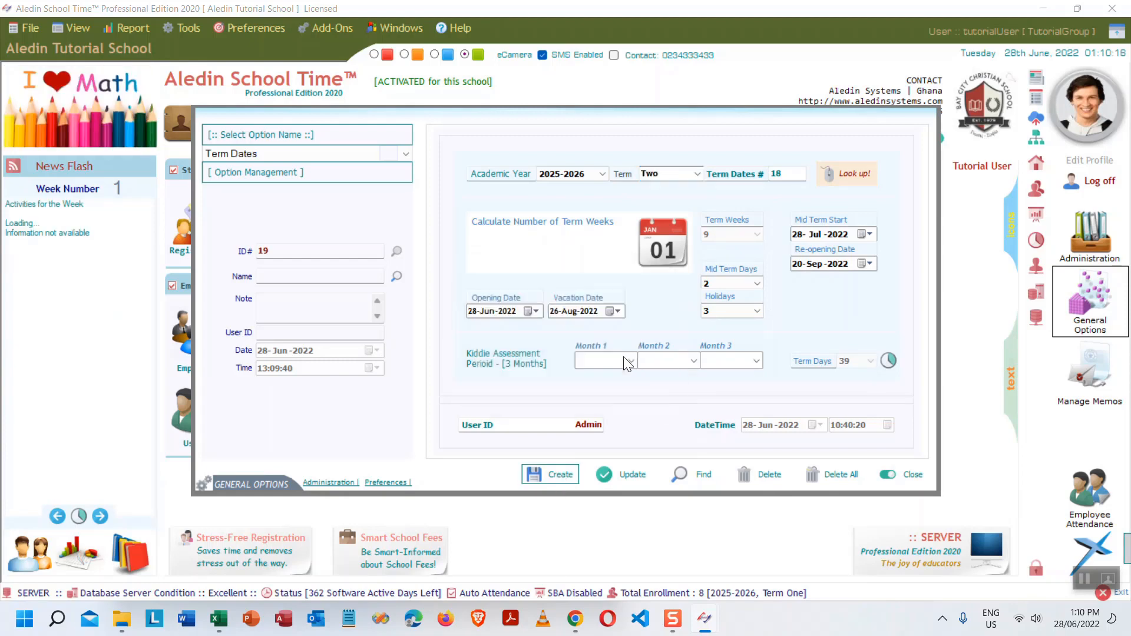
pyautogui.click(909, 475)
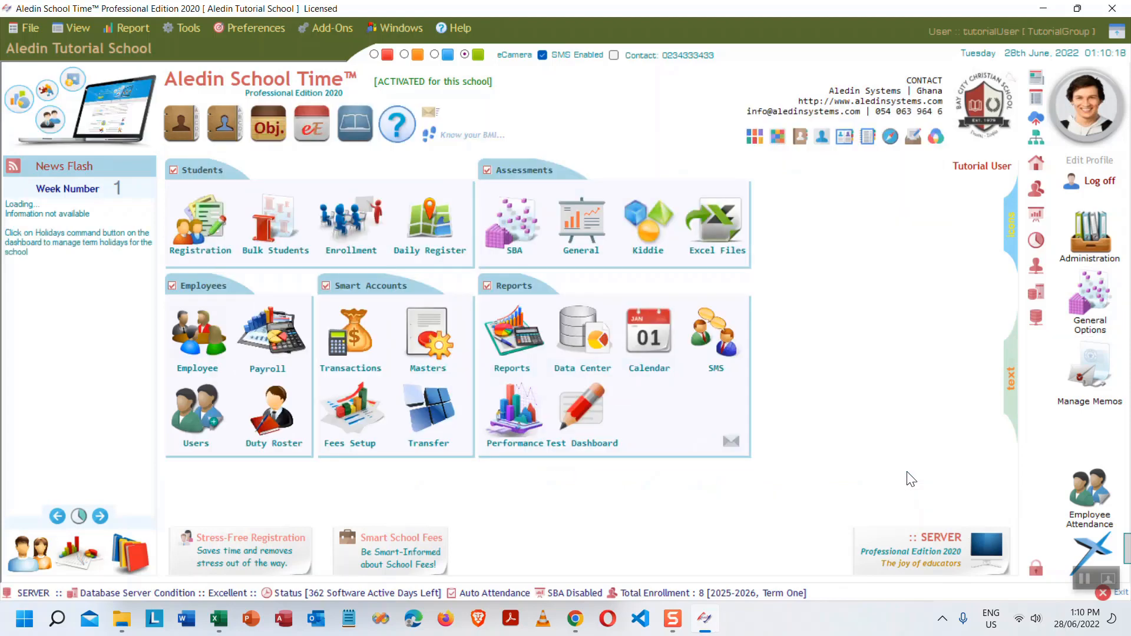
# - Set Current Term to Two in the School Preferences and save the change
pyautogui.click(1035, 163)
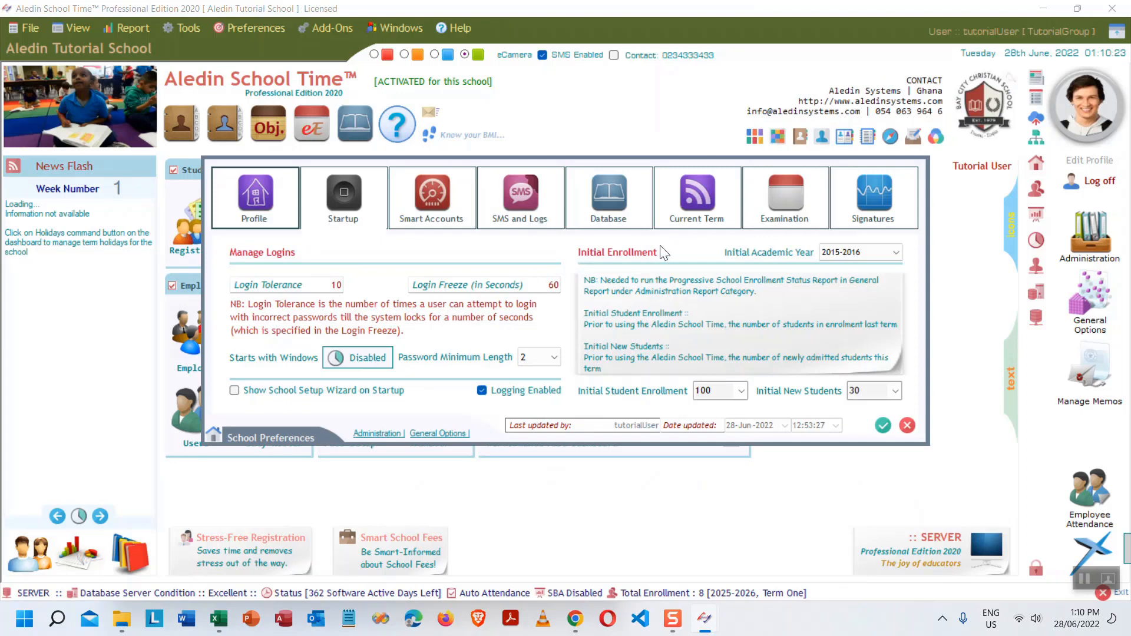
pyautogui.click(689, 197)
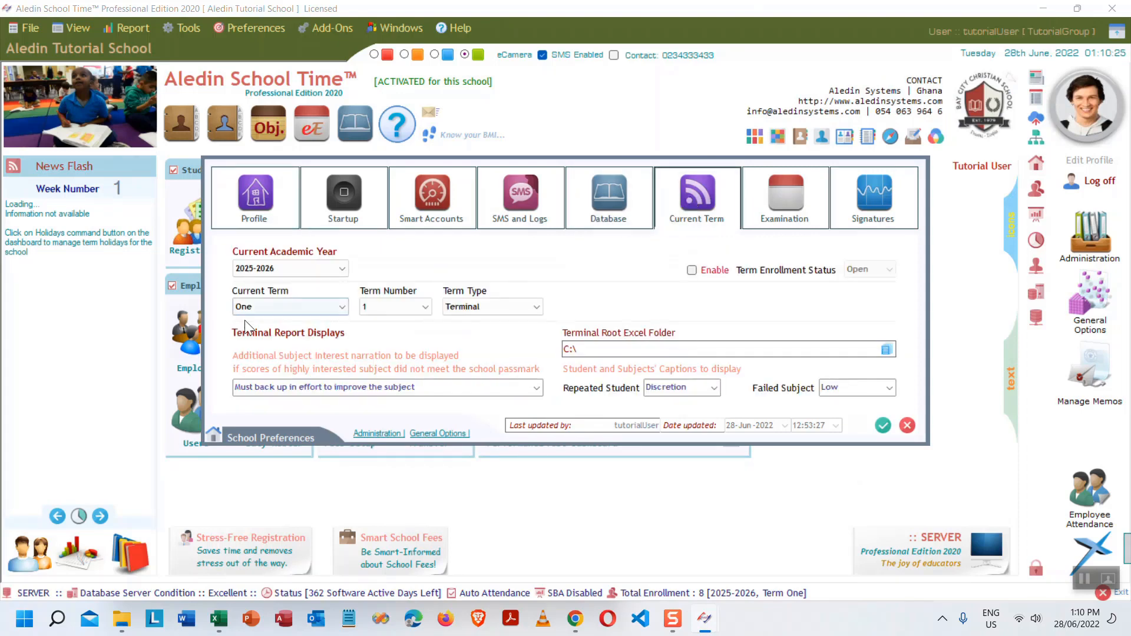
pyautogui.click(342, 305)
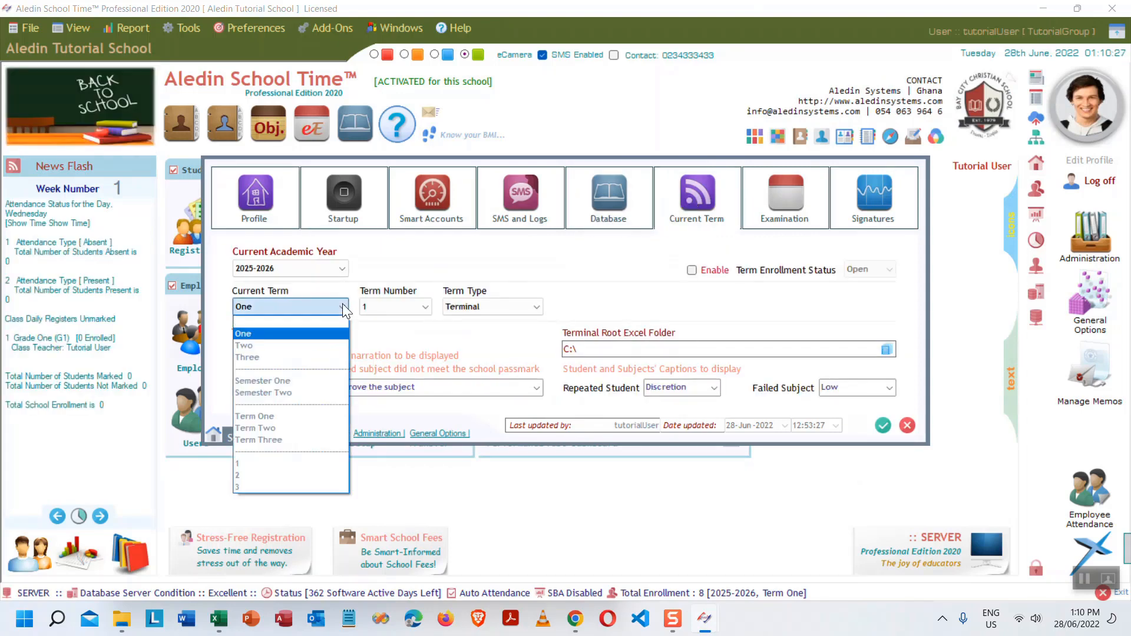
pyautogui.click(253, 345)
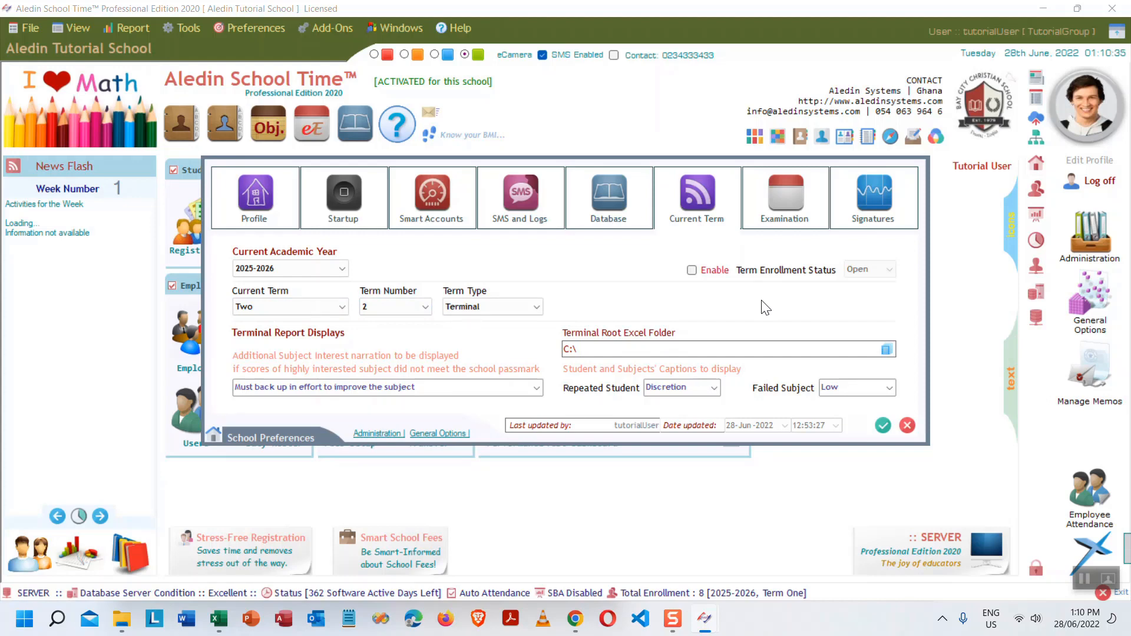
pyautogui.click(883, 426)
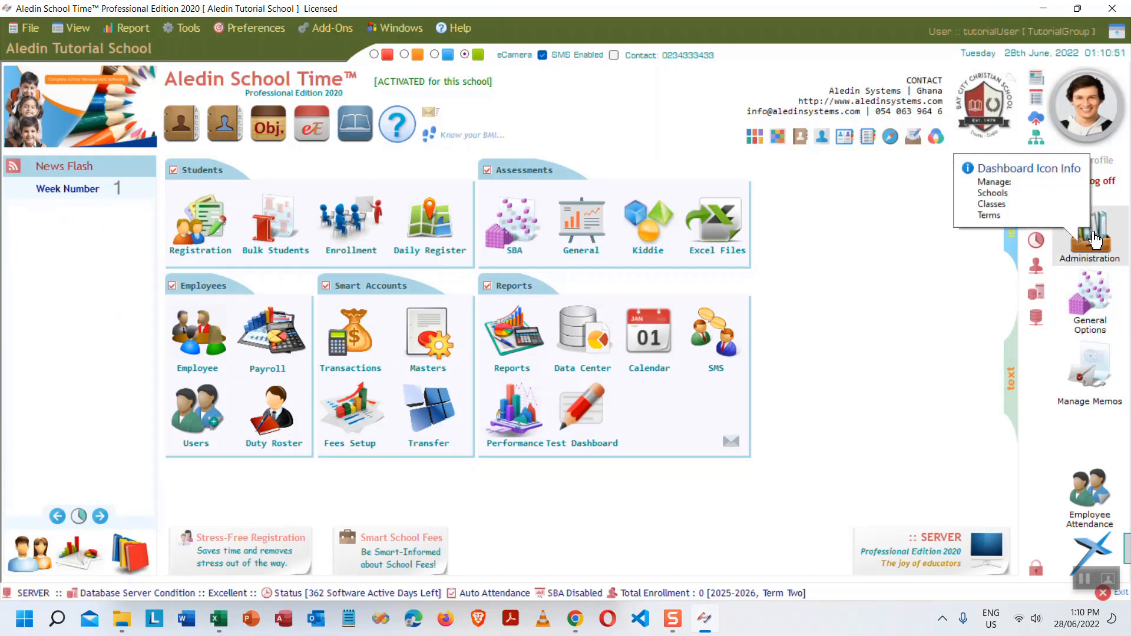
# - Create class term GR1T2A25 for class GR1-25 in the Administration Centre, then close it
pyautogui.click(1066, 238)
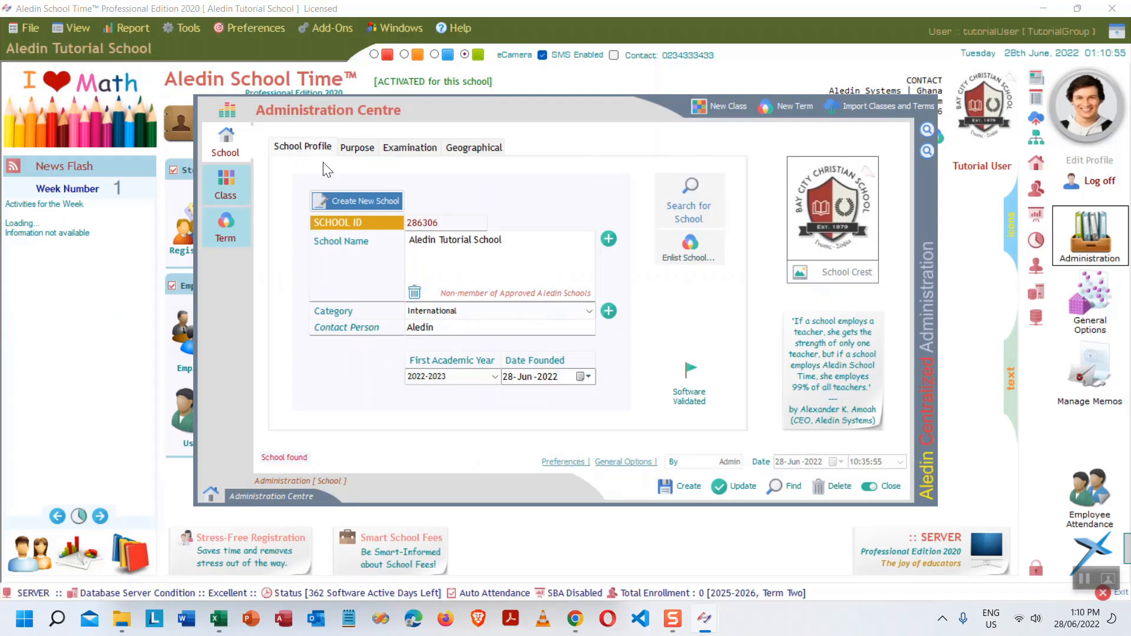
pyautogui.click(232, 225)
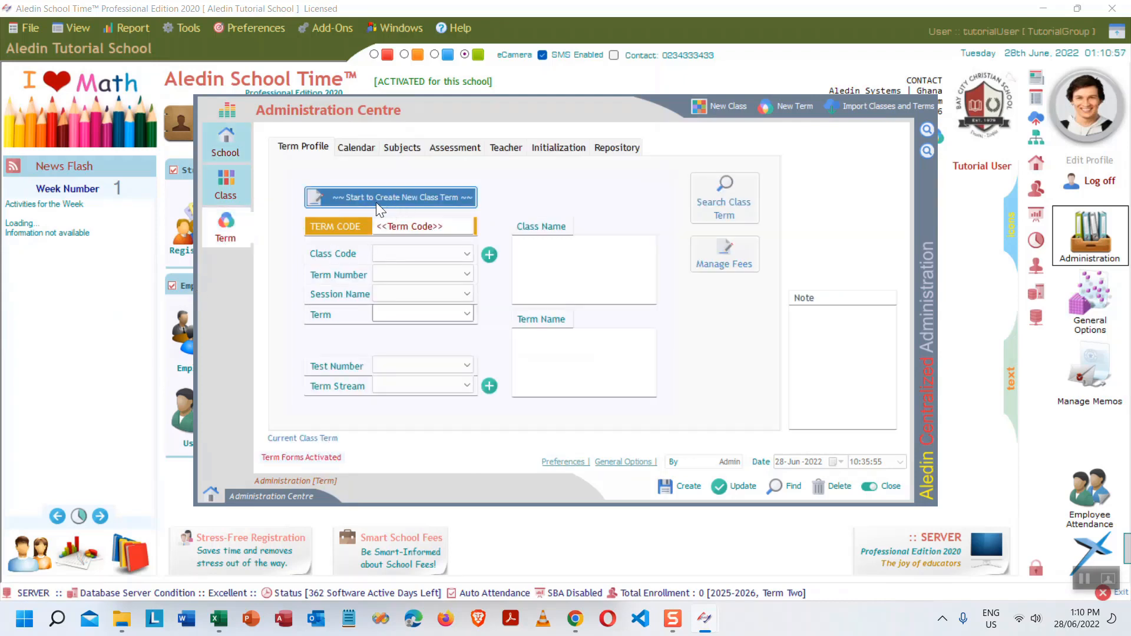
pyautogui.click(396, 197)
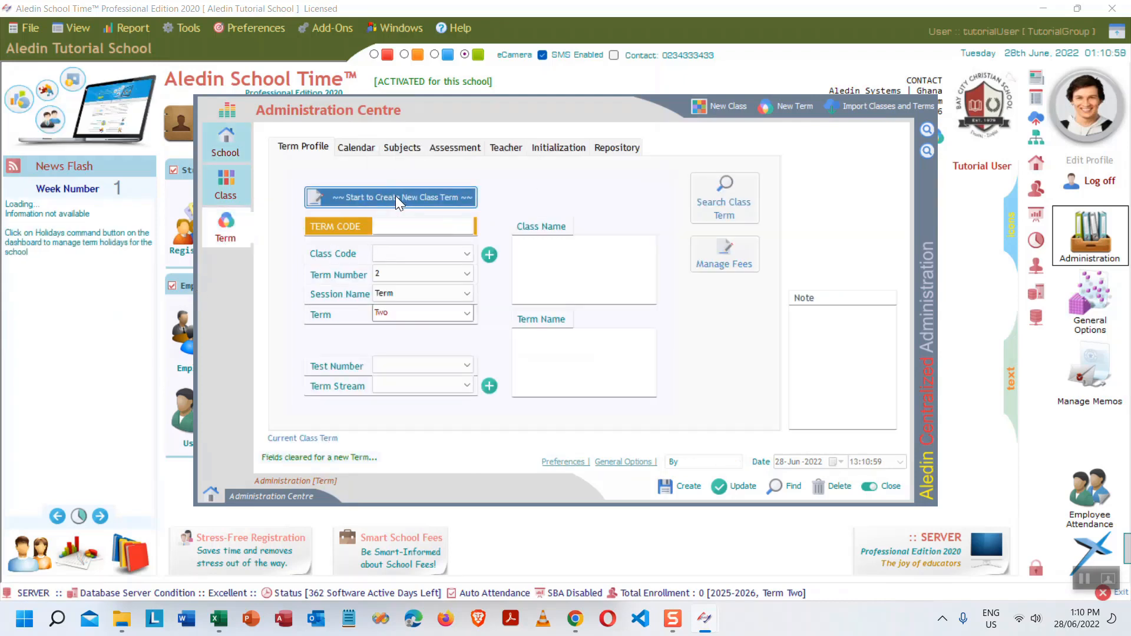
pyautogui.click(445, 254)
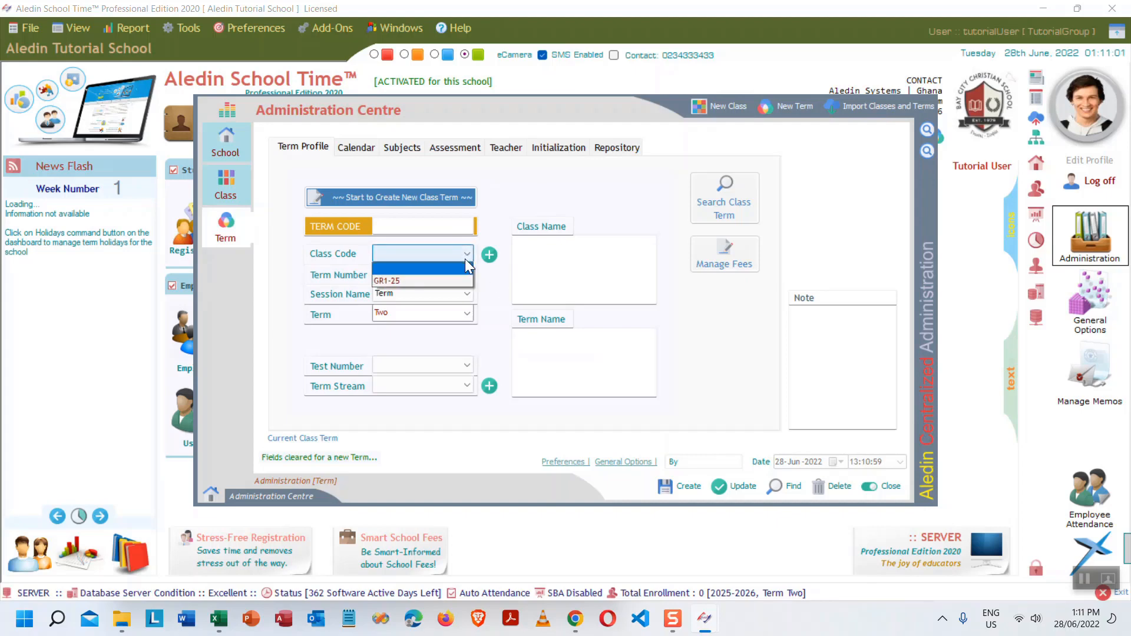
pyautogui.click(439, 253)
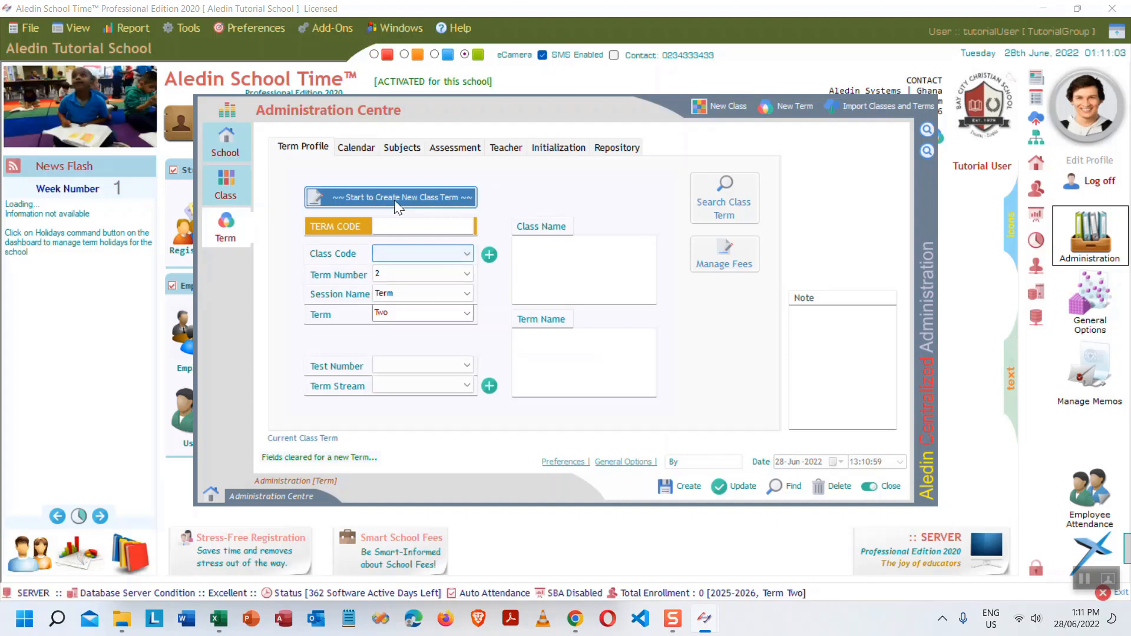
pyautogui.click(412, 195)
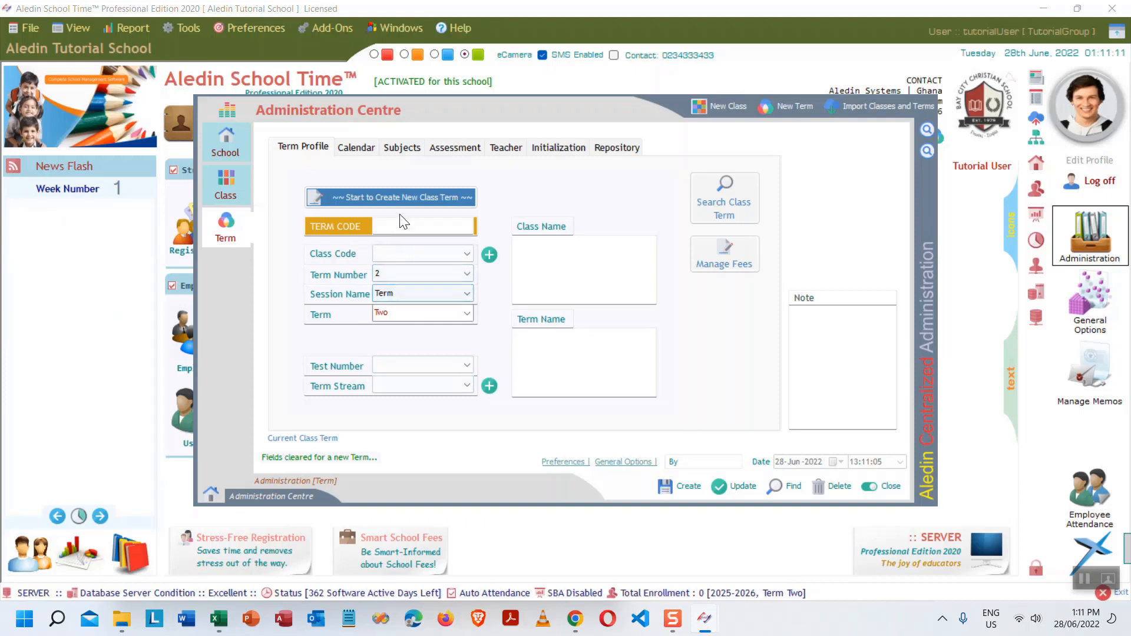
pyautogui.click(444, 251)
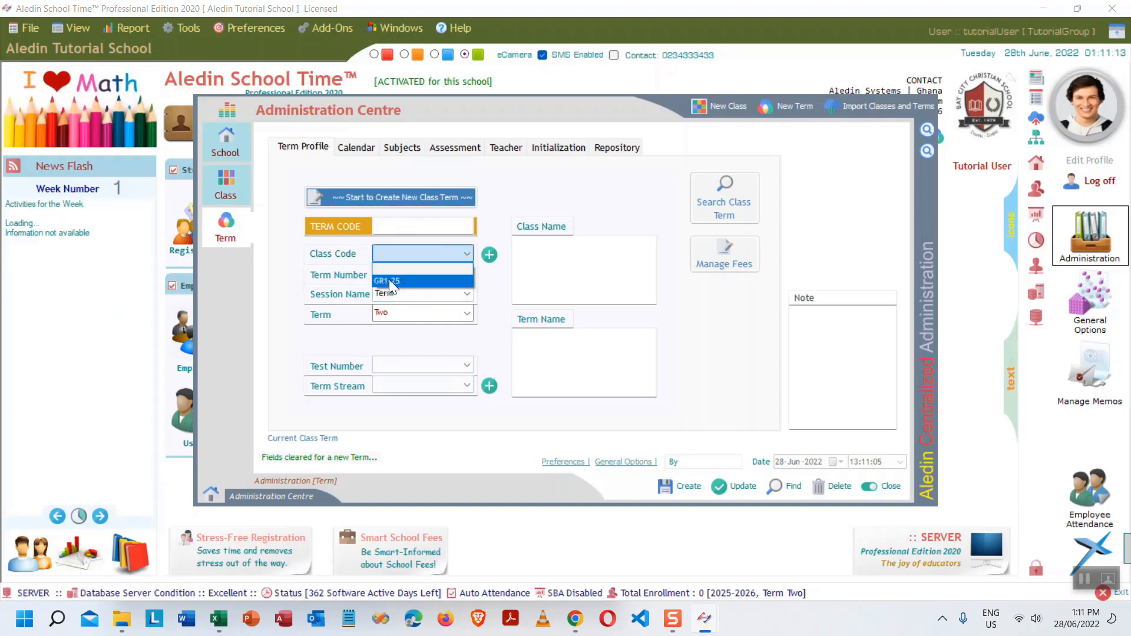
pyautogui.click(389, 279)
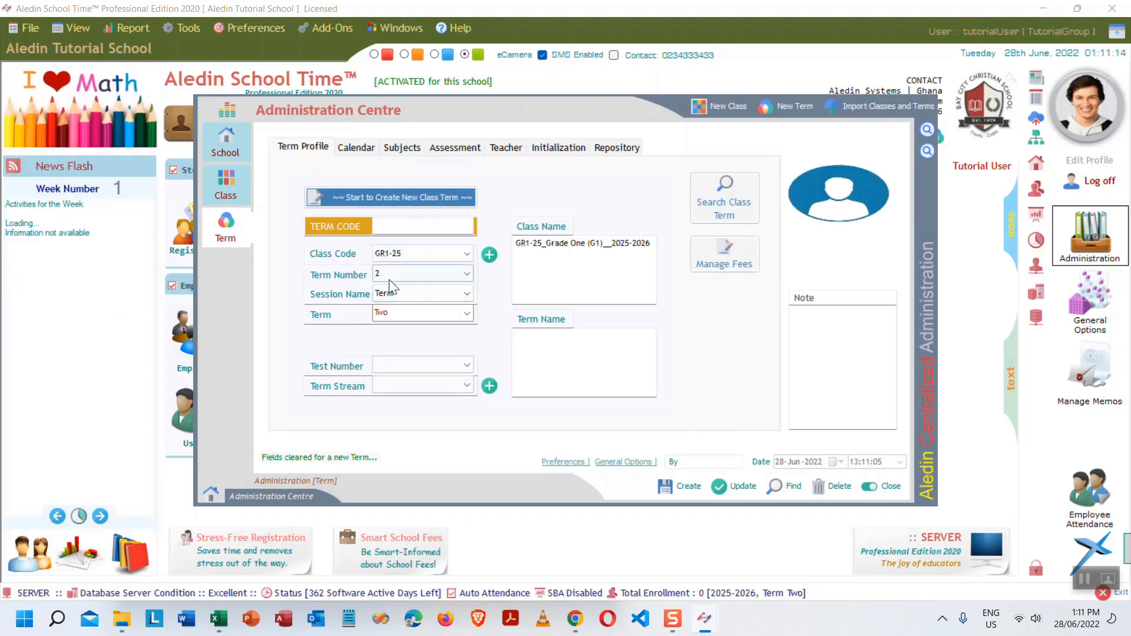
pyautogui.click(684, 486)
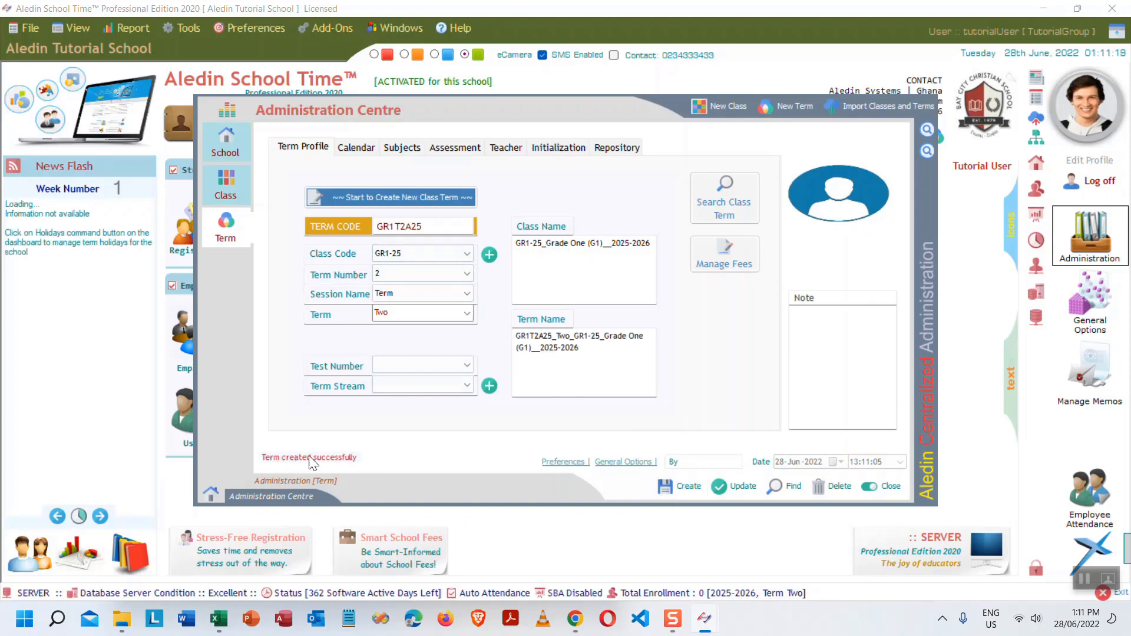
pyautogui.click(888, 486)
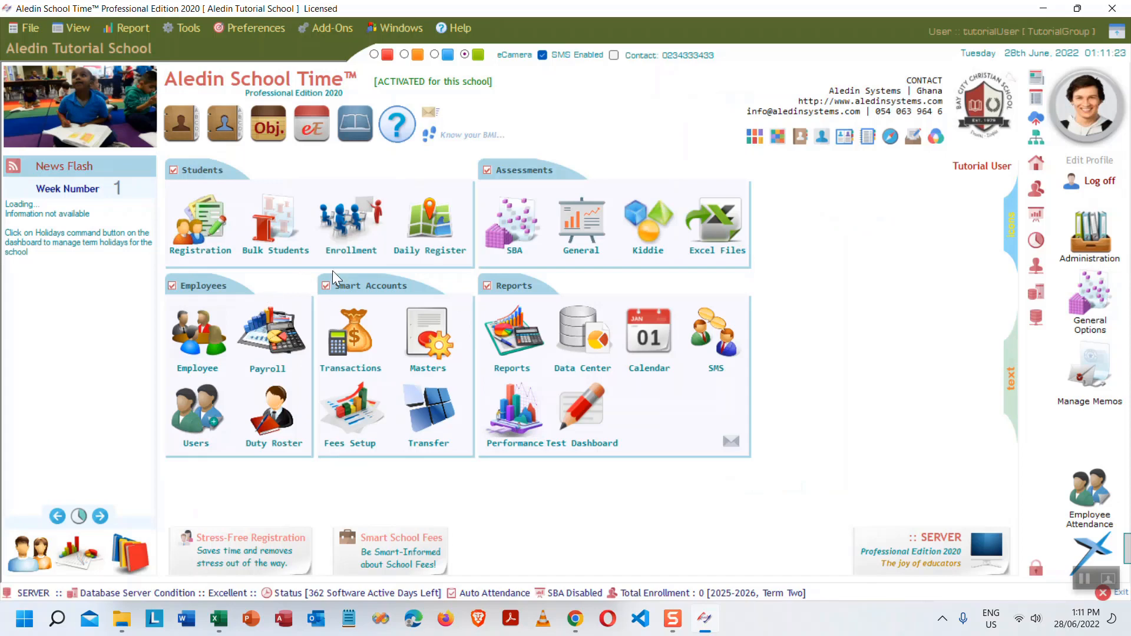
# - Enrol the 8 students imported from GR1T1A25 into class term GR1T2A25
pyautogui.click(347, 224)
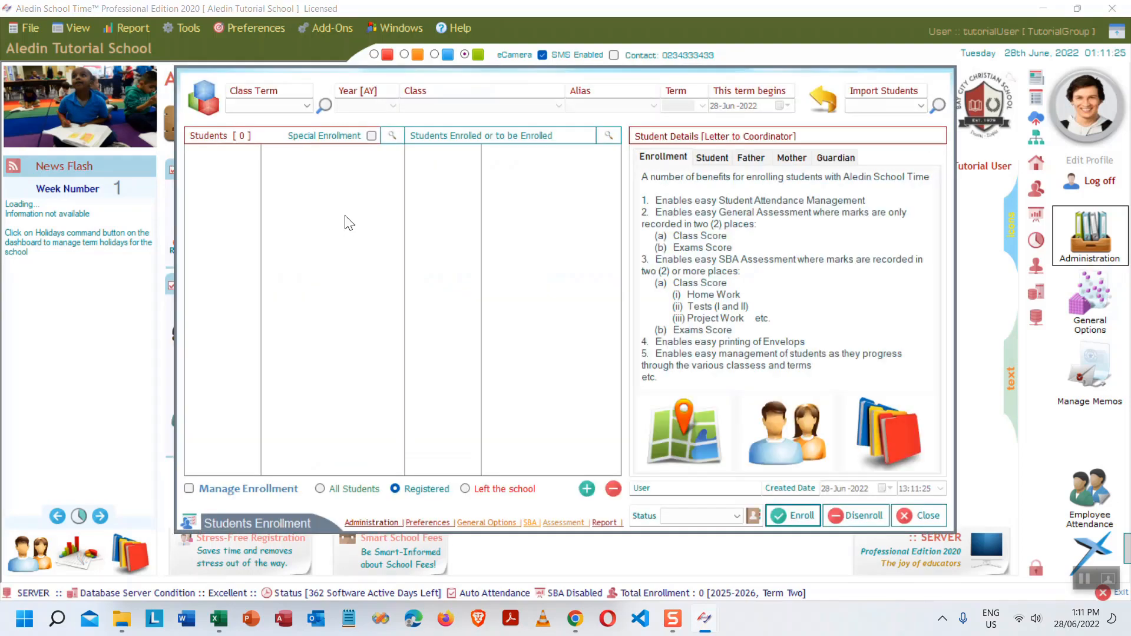
pyautogui.click(307, 106)
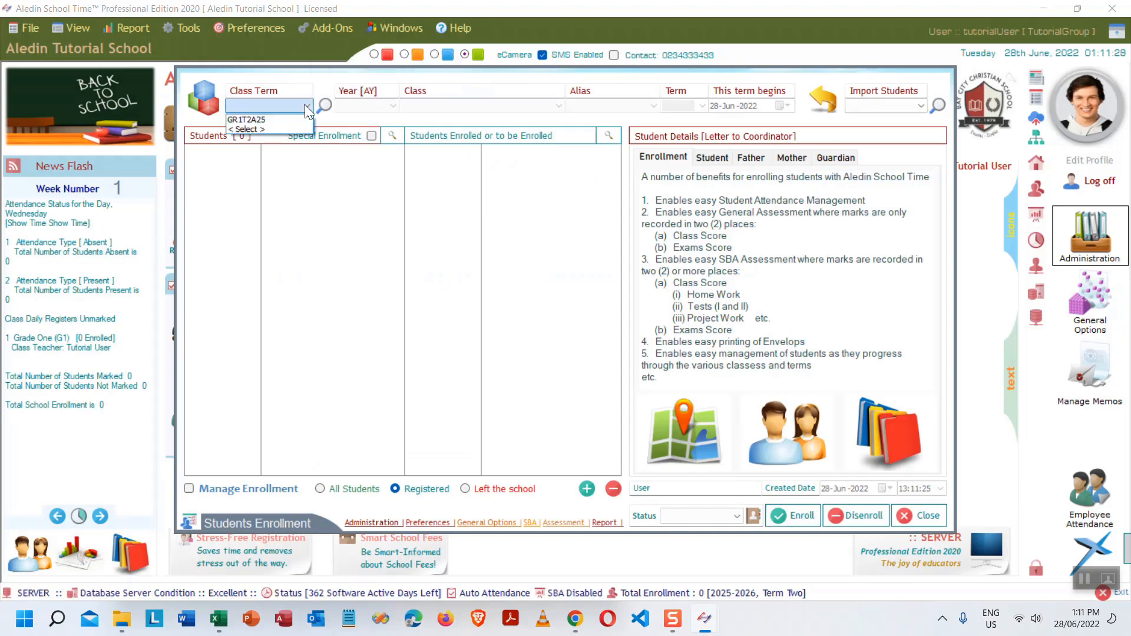
pyautogui.click(270, 119)
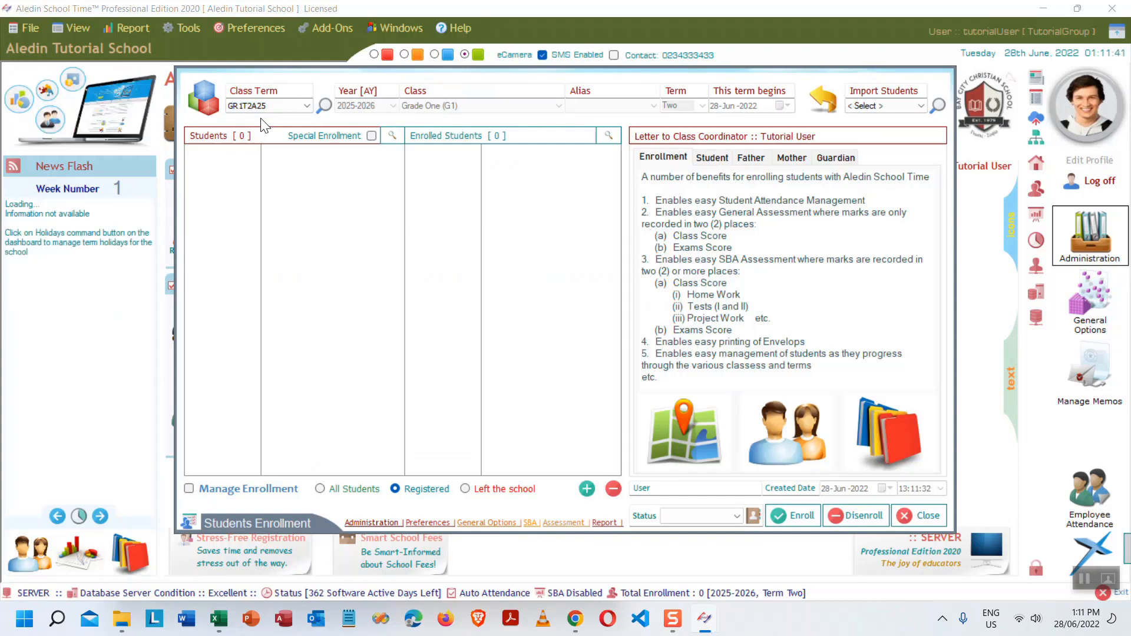
pyautogui.click(919, 107)
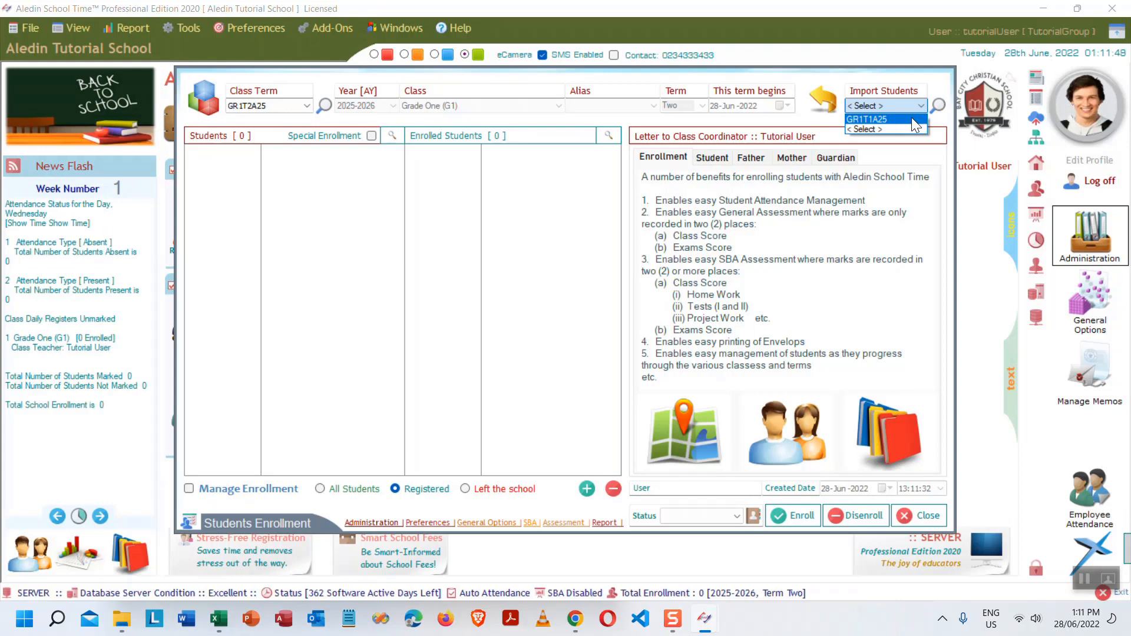
pyautogui.click(912, 118)
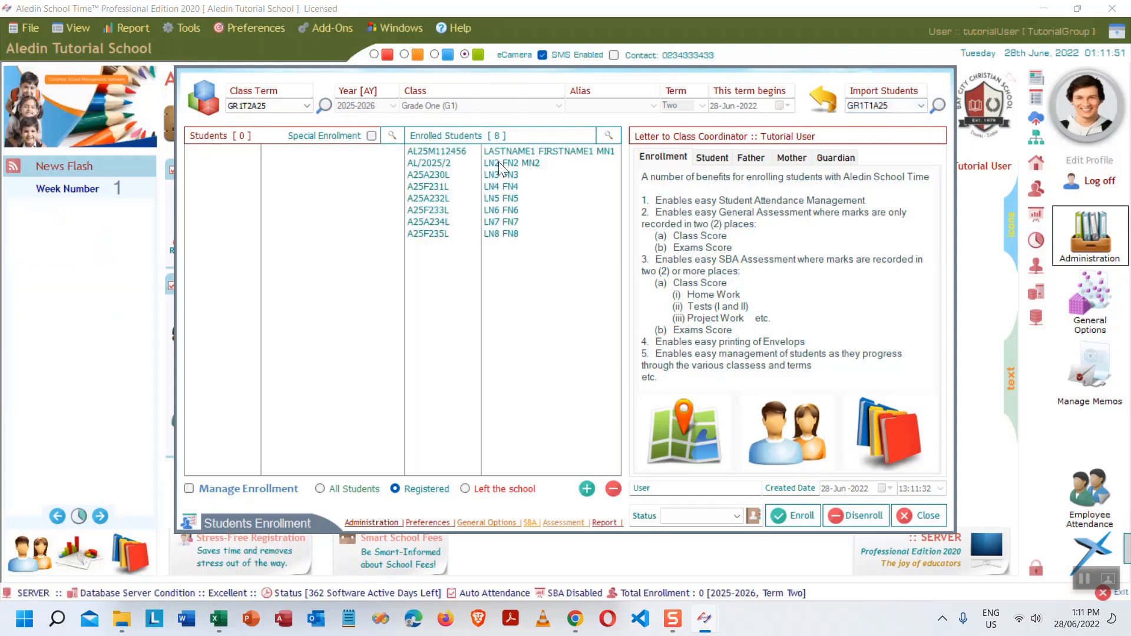
pyautogui.click(790, 516)
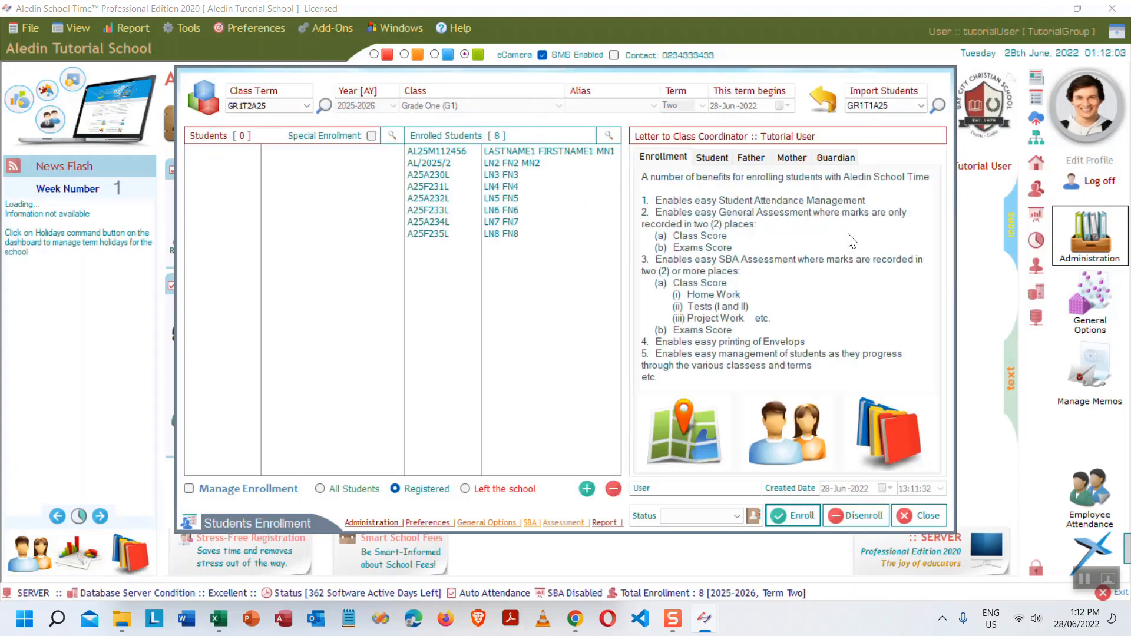
pyautogui.click(926, 516)
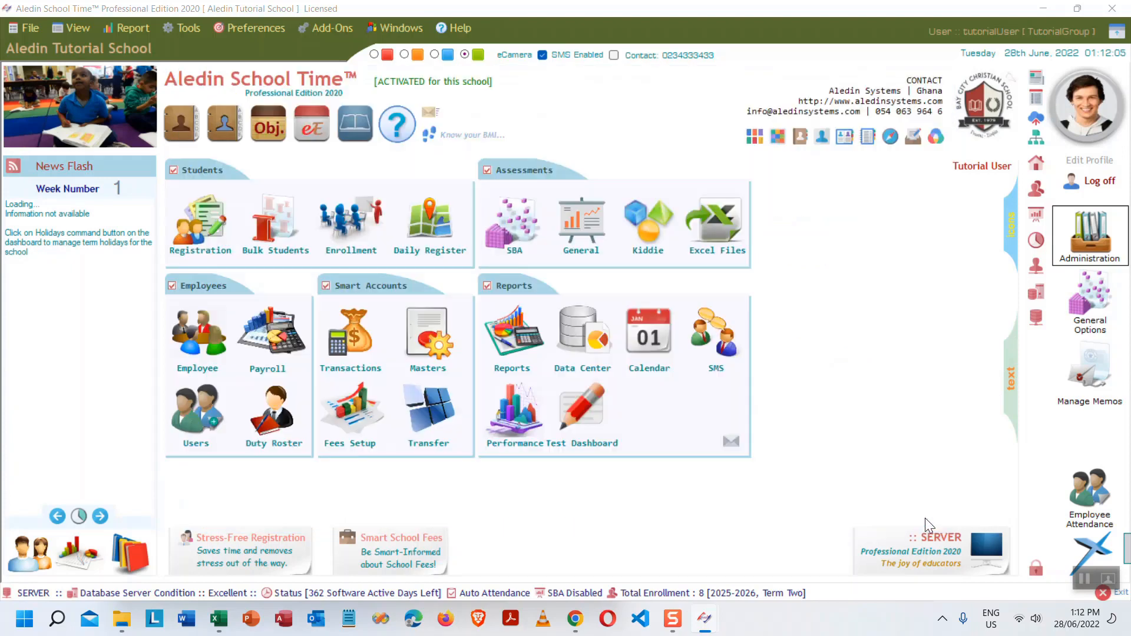
pyautogui.click(216, 619)
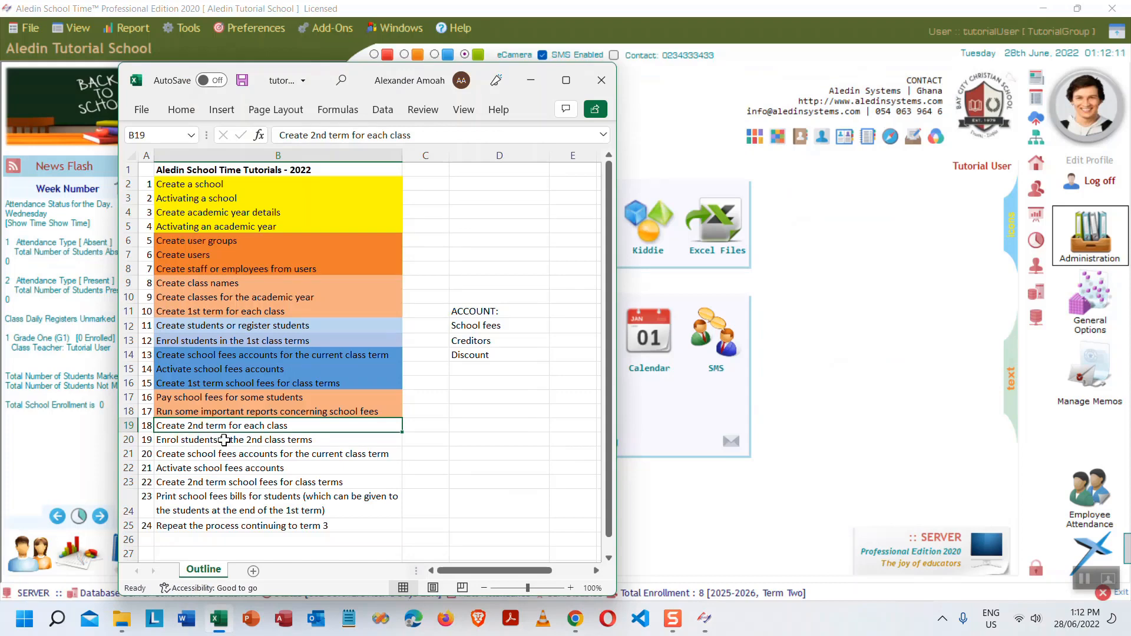
# - Fill checklist cells B19:B20 light orange, move to B21, and minimise Excel
pyautogui.moveTo(266, 426); pyautogui.dragTo(269, 437)
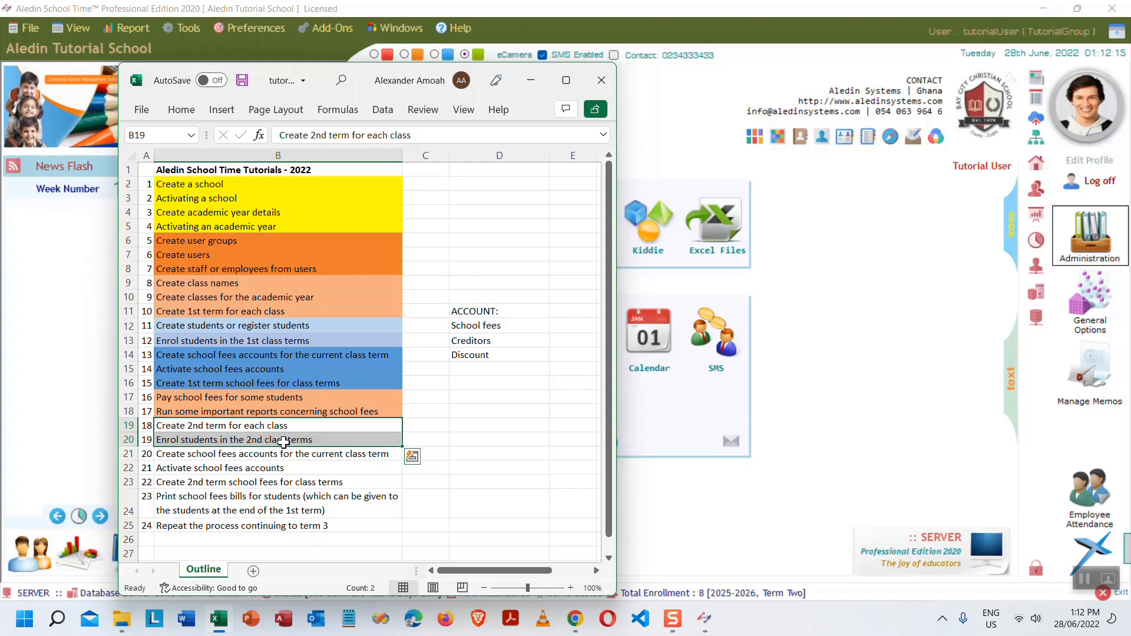
pyautogui.click(183, 110)
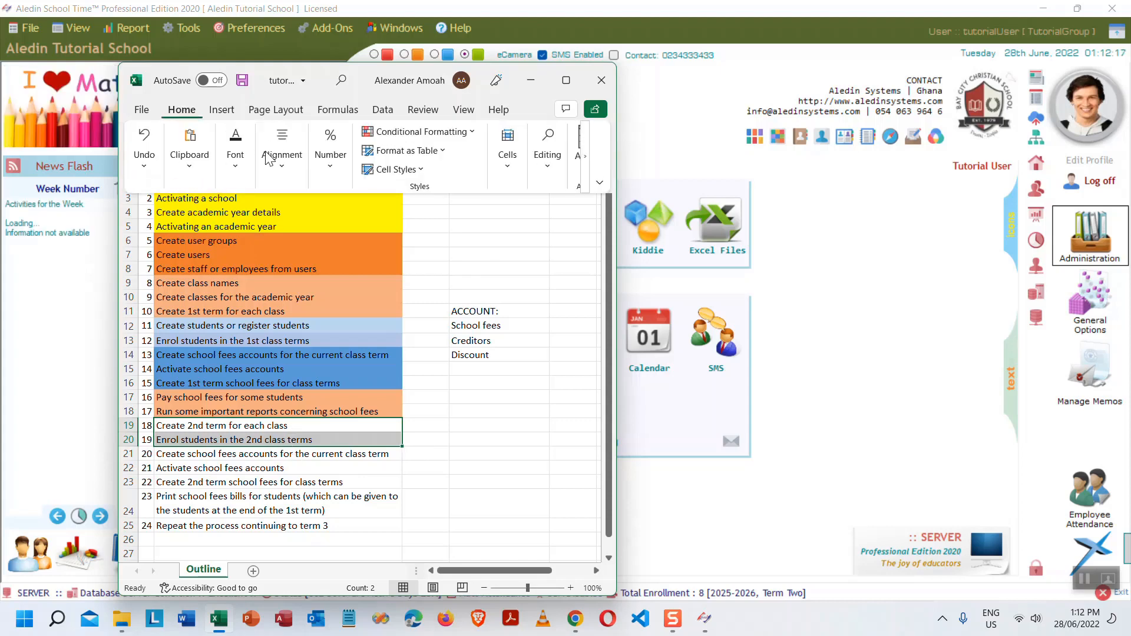
pyautogui.click(236, 168)
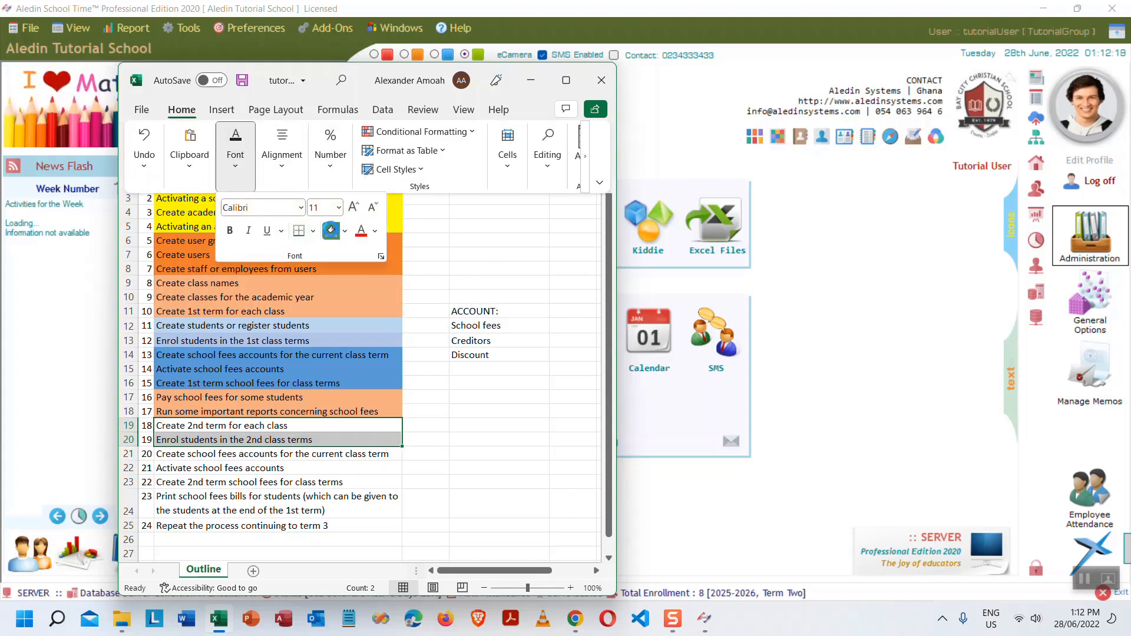
pyautogui.click(331, 230)
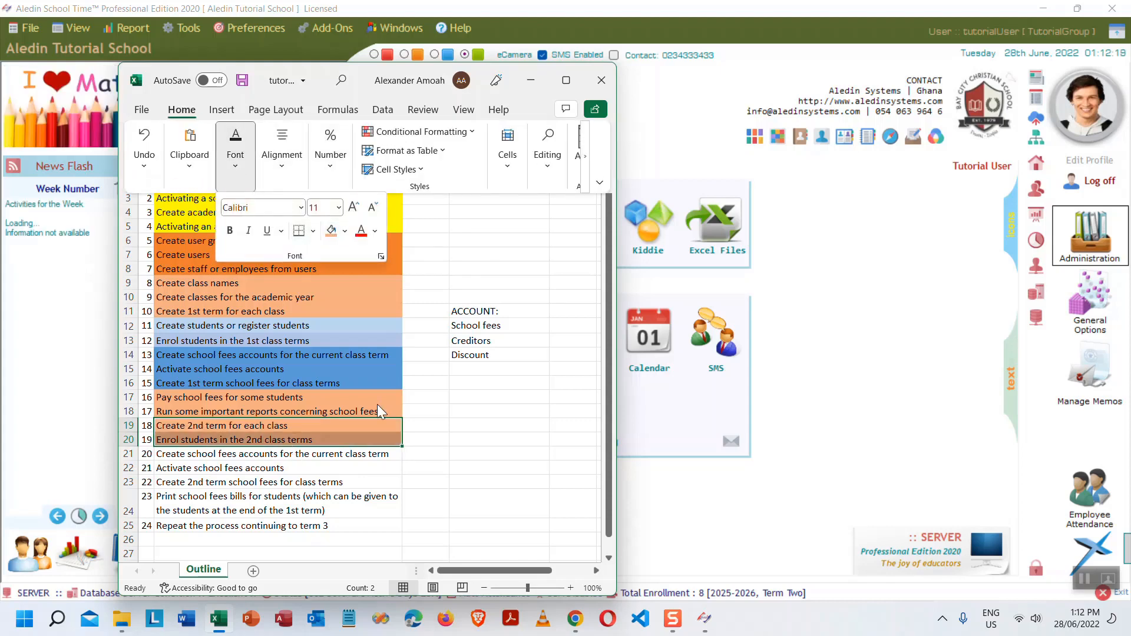
pyautogui.click(226, 457)
pyautogui.click(235, 454)
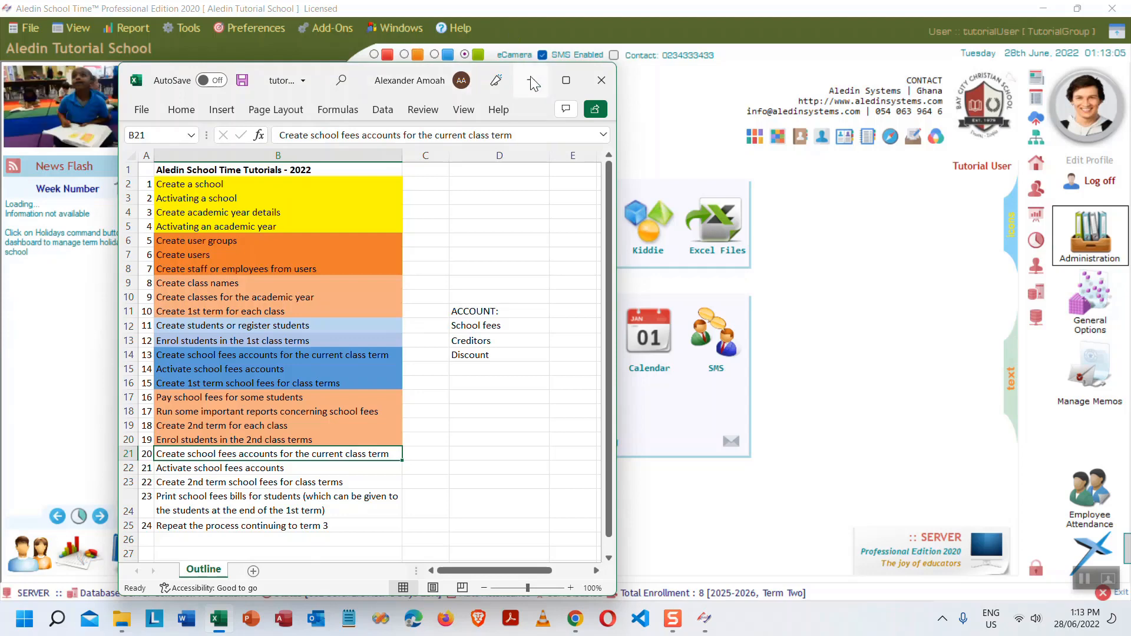
pyautogui.click(532, 80)
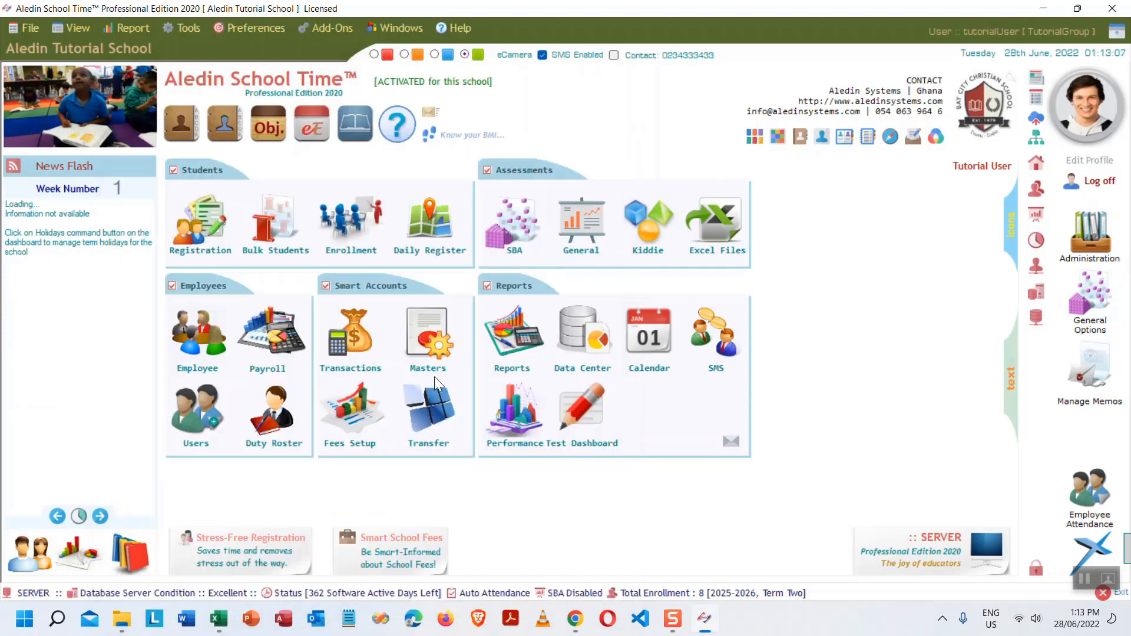
# - Start a new SCHOOL FEES account in the accounts manager using SCH_FEES_2025_T1 as the template
pyautogui.click(431, 343)
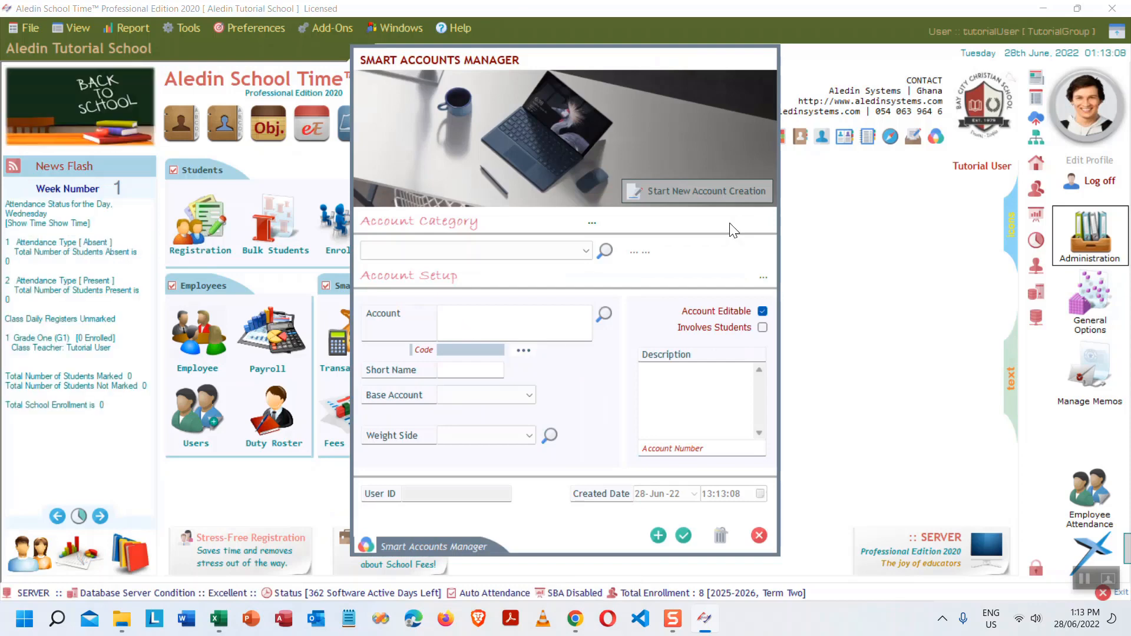
pyautogui.click(702, 190)
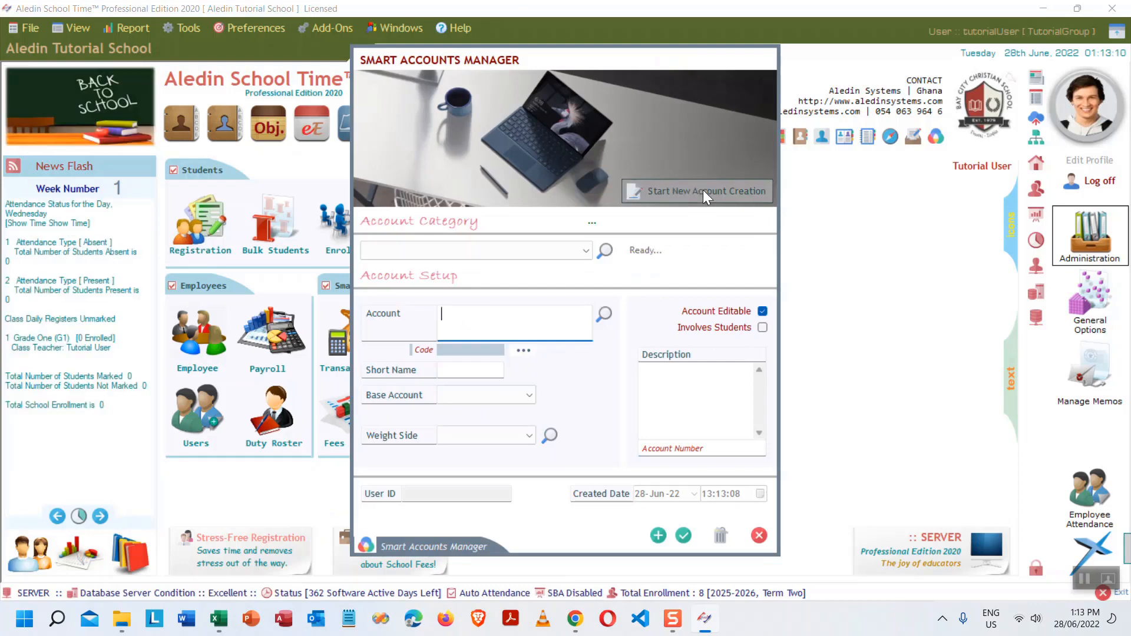
pyautogui.click(580, 255)
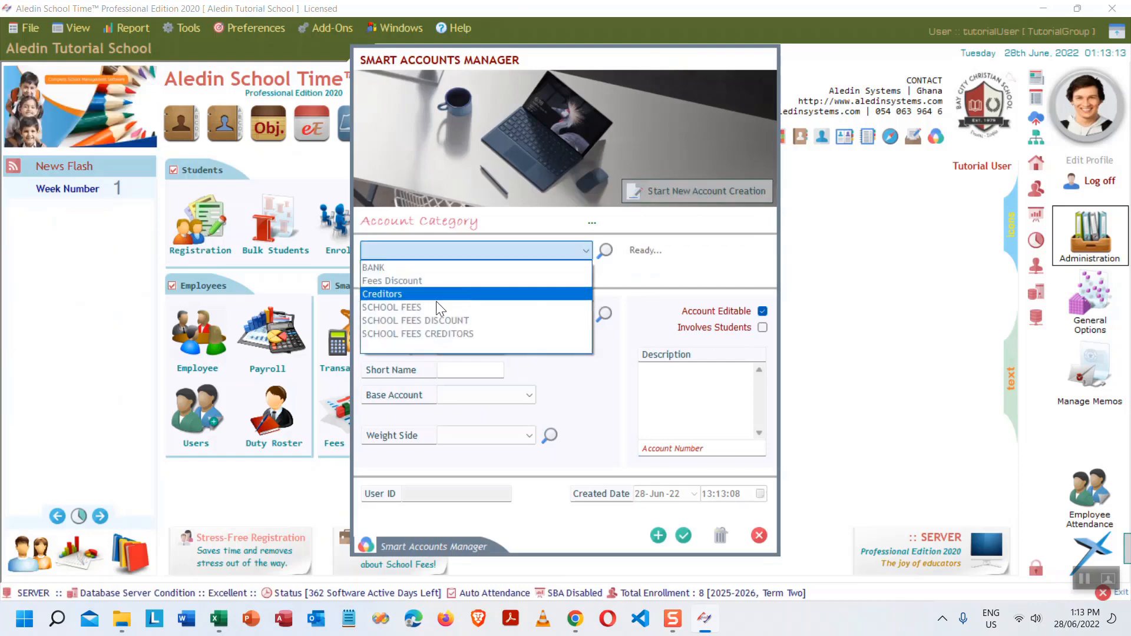
pyautogui.click(435, 312)
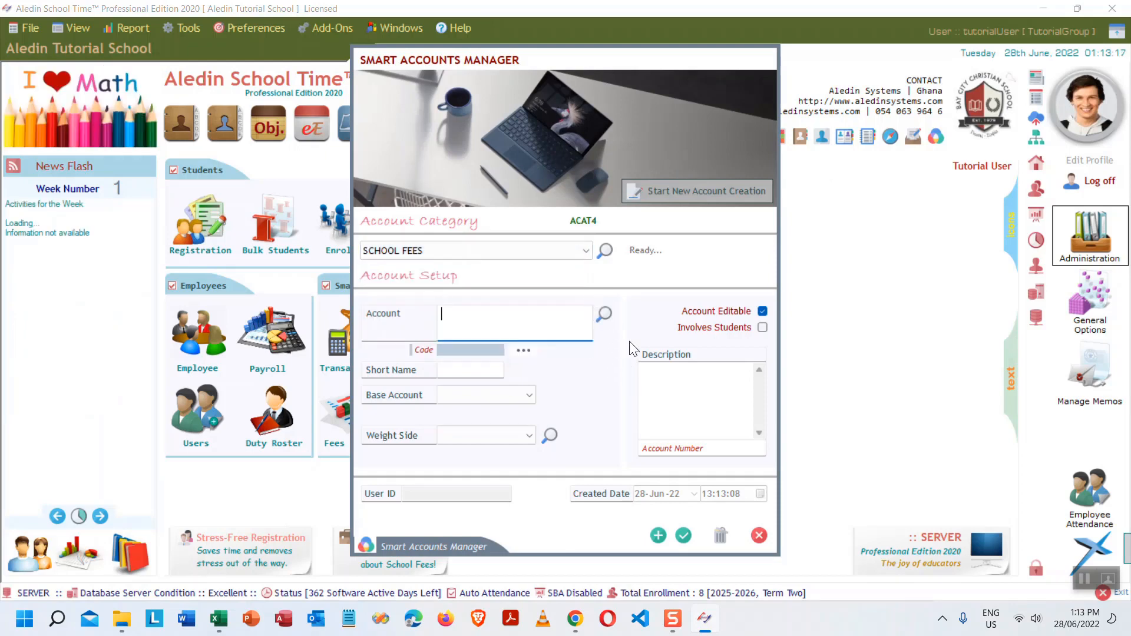
pyautogui.click(604, 312)
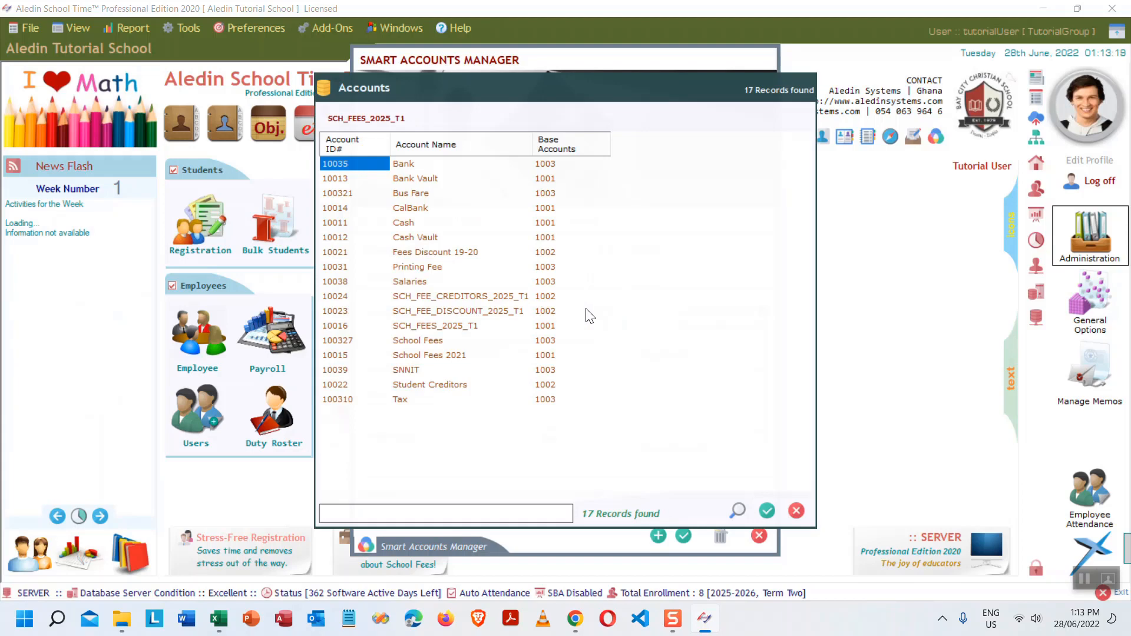
pyautogui.doubleClick(464, 325)
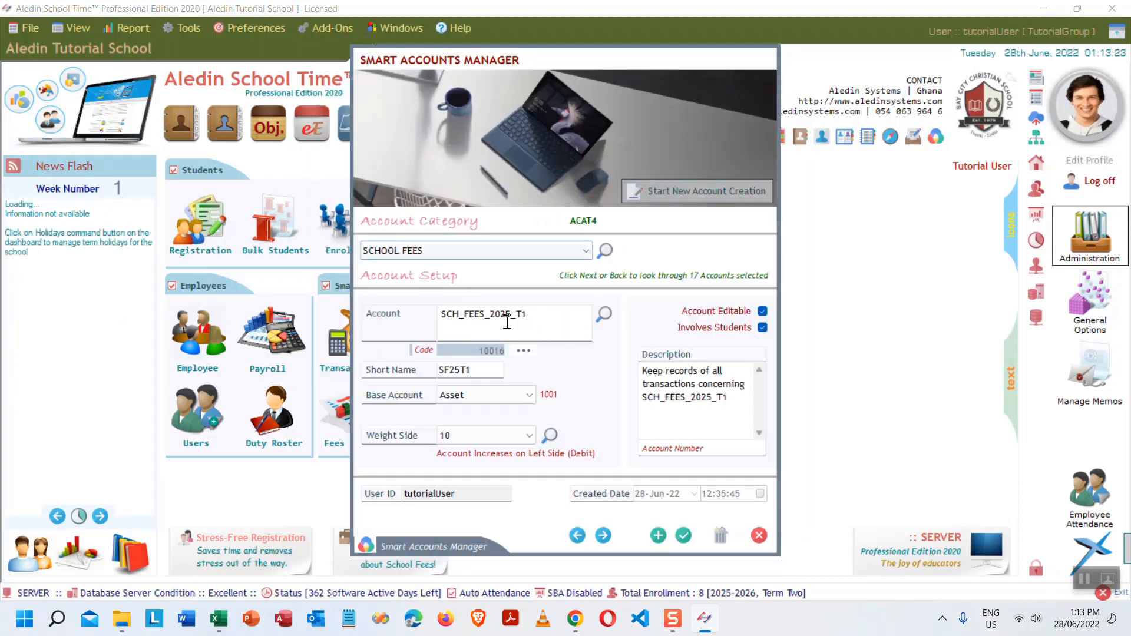
# - Rename the account to SCH_FEES_2025_T2 with short name SF25T2 and save it
pyautogui.click(545, 314)
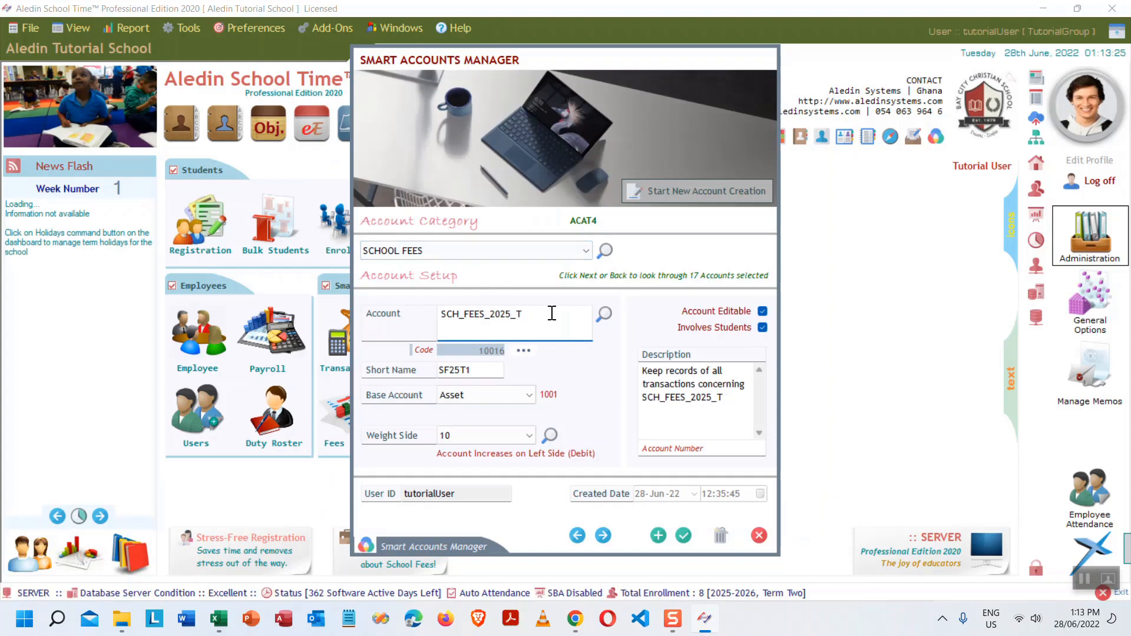
pyautogui.write('2')
pyautogui.click(480, 371)
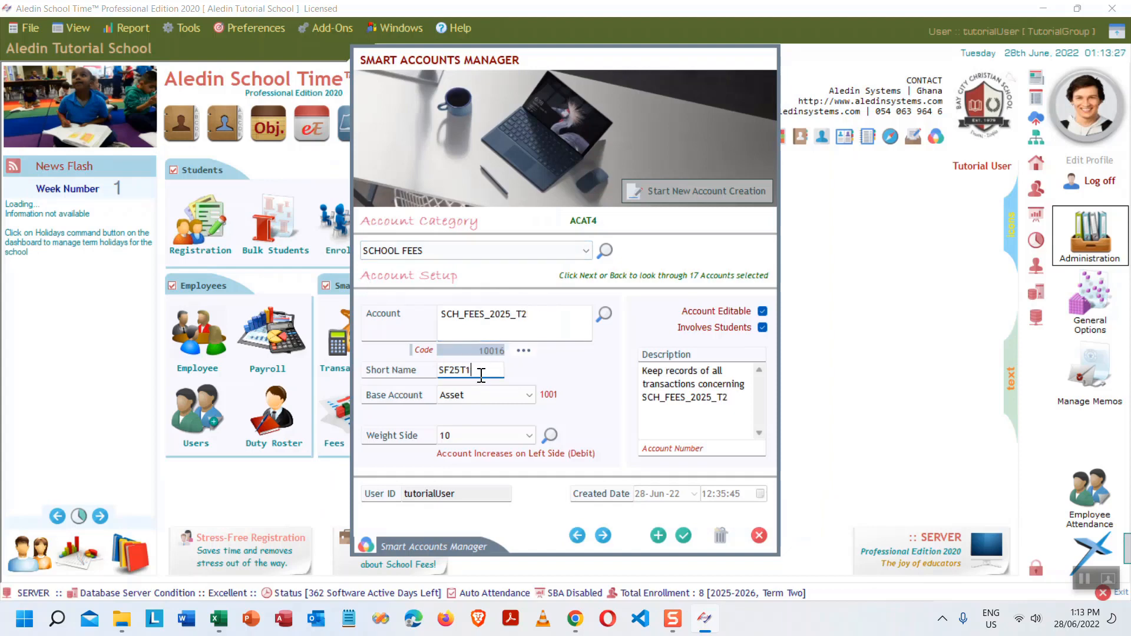
pyautogui.press('BackSpace')
pyautogui.write('2')
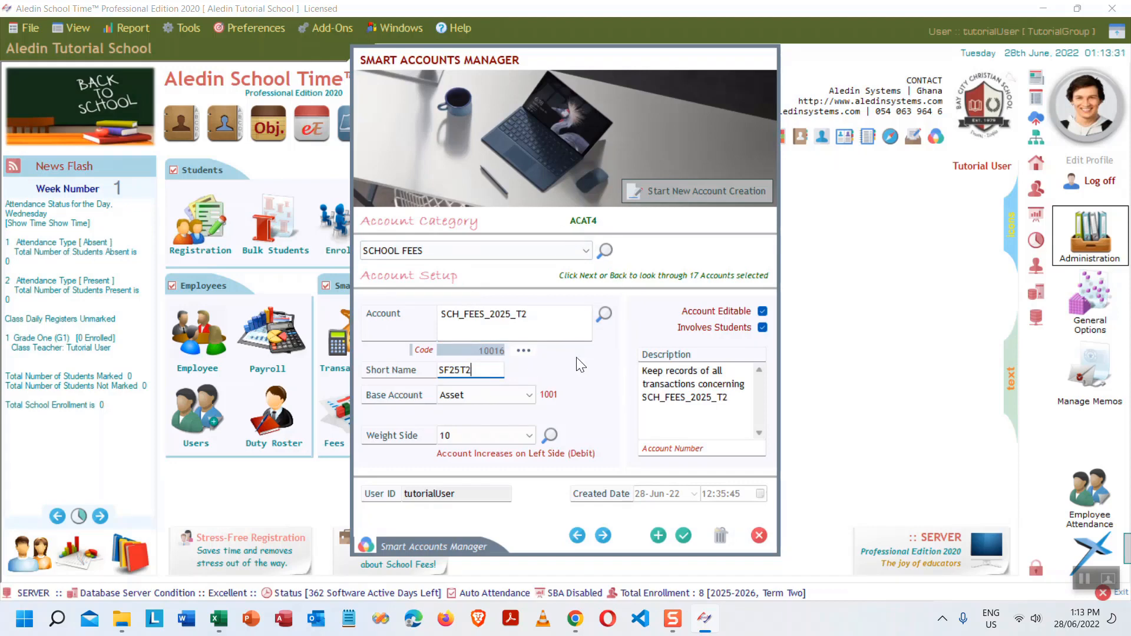
pyautogui.click(658, 534)
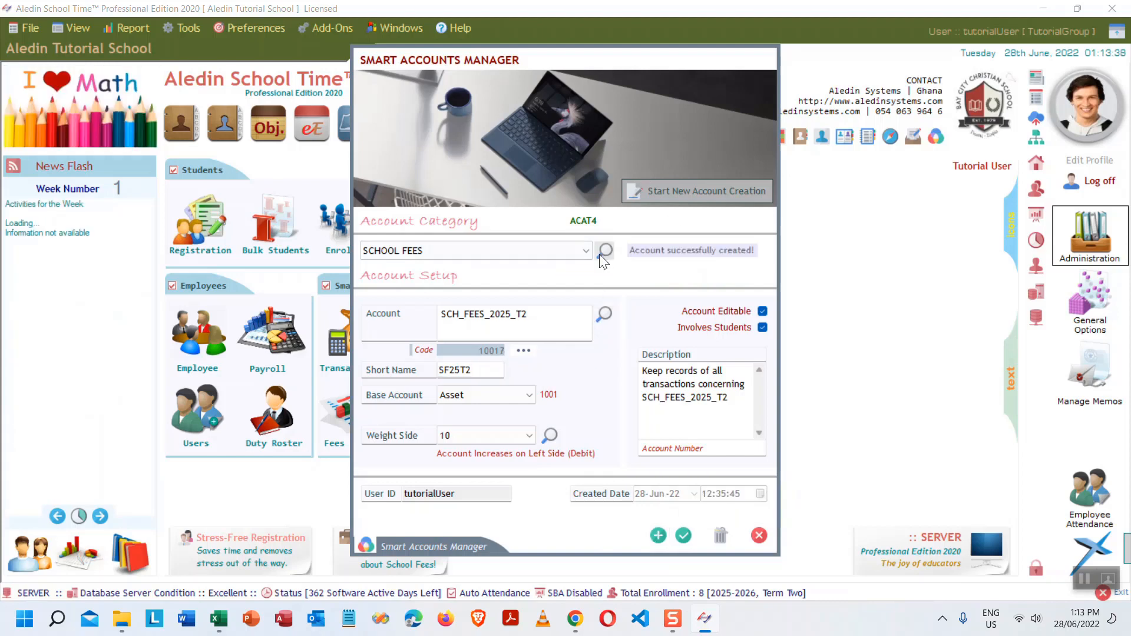
pyautogui.click(606, 314)
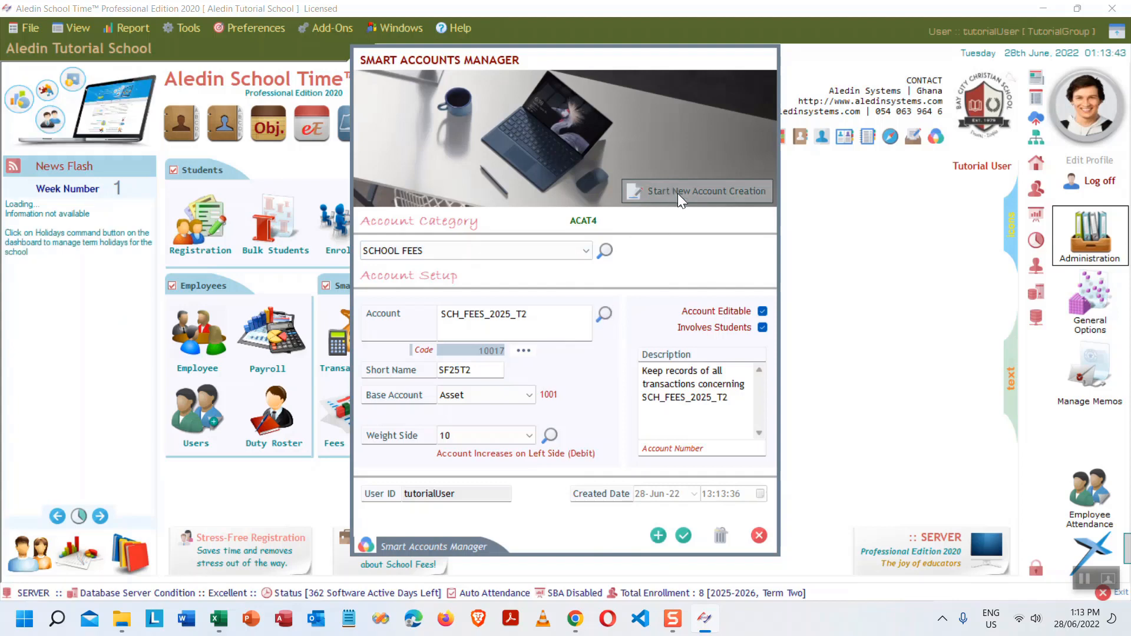
pyautogui.click(693, 189)
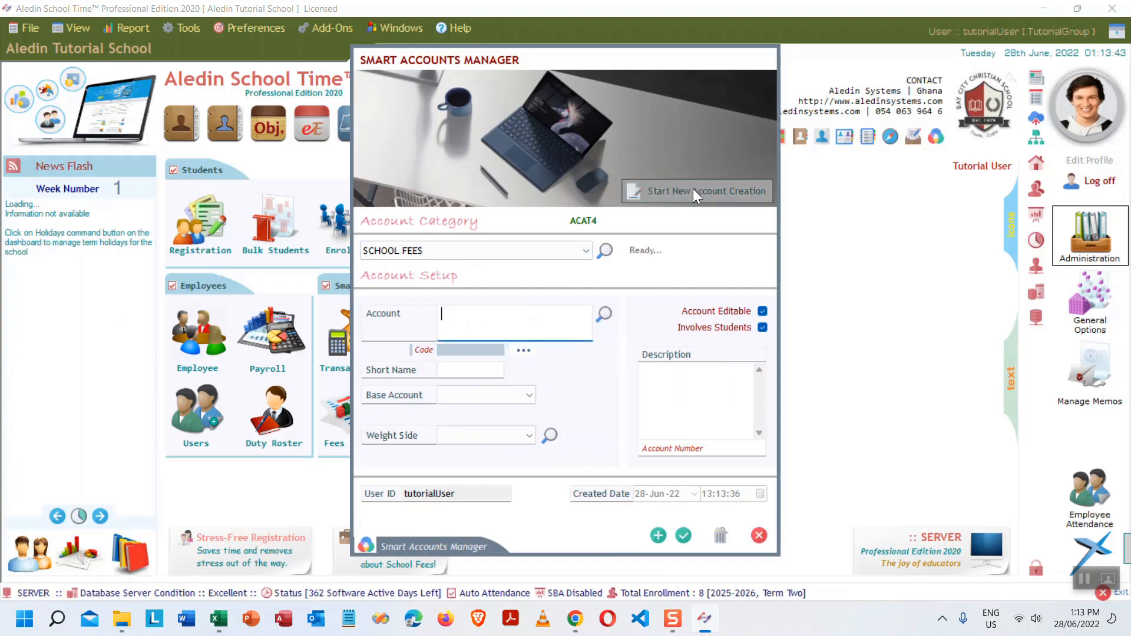
# - Create discount account SCH_FEE_DISCOUNT_2025_T2 from the T1 discount account, changing T1 to T2
pyautogui.click(585, 250)
pyautogui.click(469, 319)
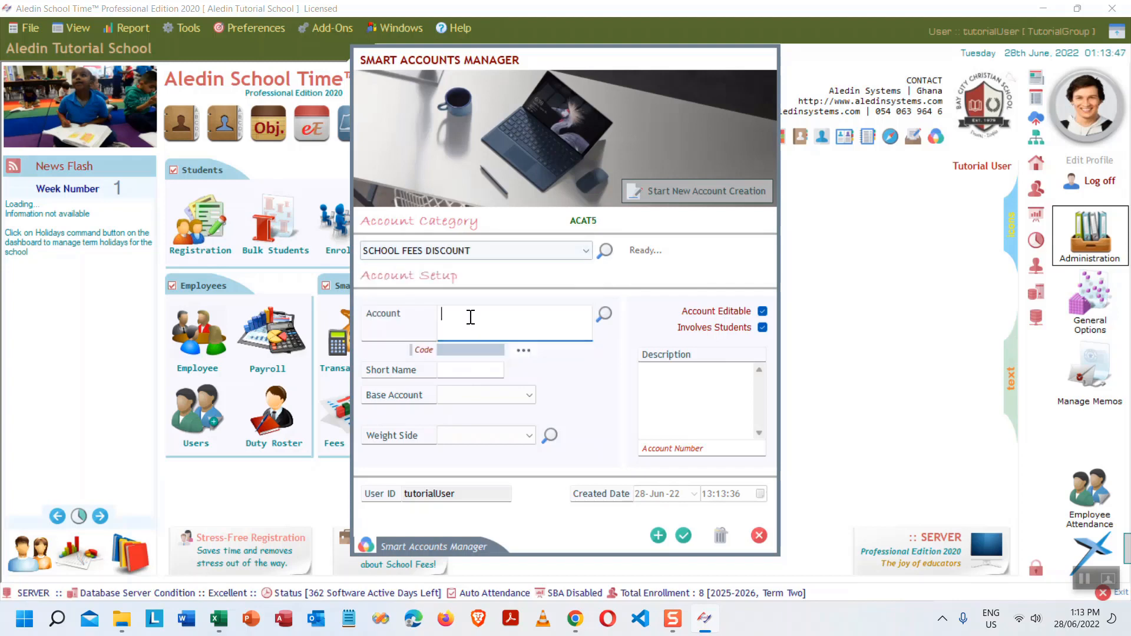
pyautogui.click(604, 313)
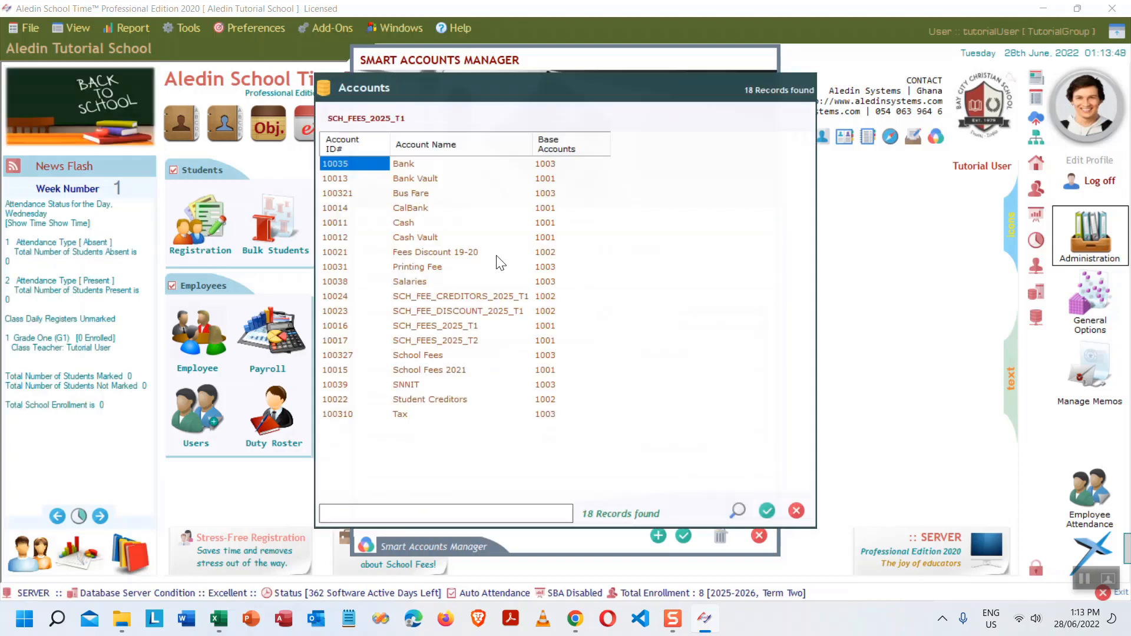
pyautogui.doubleClick(486, 310)
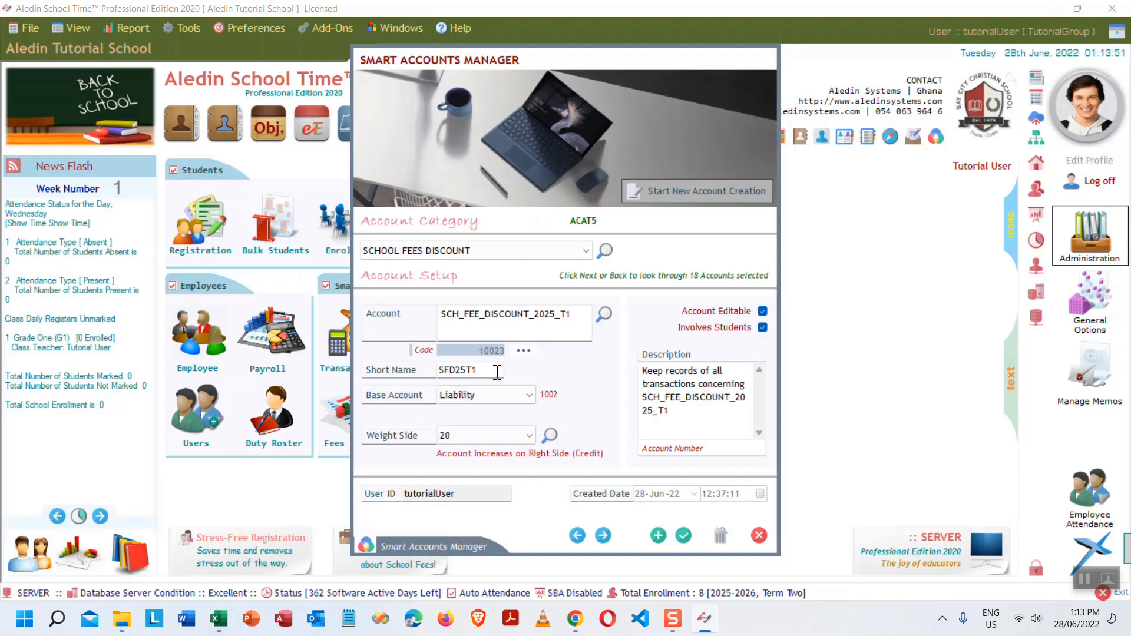
pyautogui.click(580, 312)
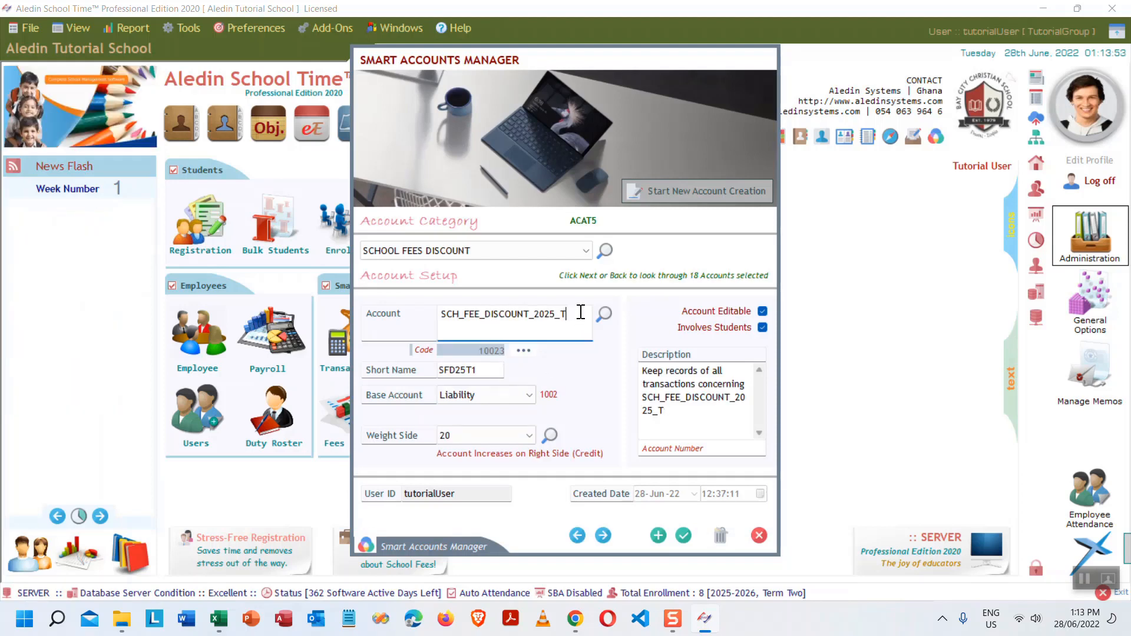
pyautogui.write('2')
pyautogui.click(487, 369)
pyautogui.press('BackSpace')
pyautogui.write('2')
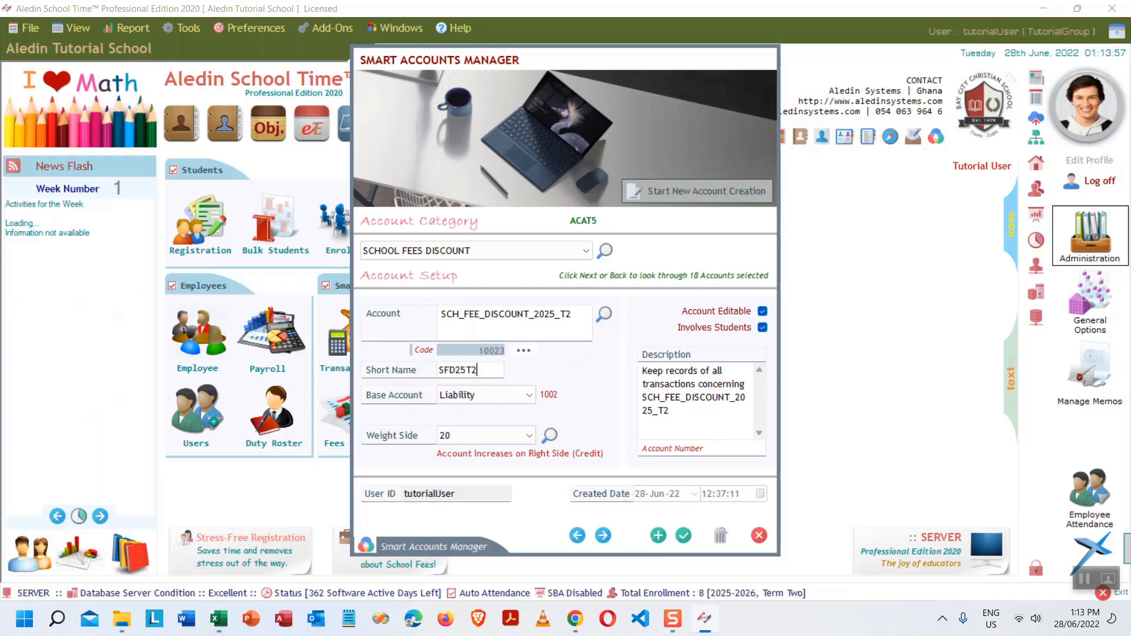
pyautogui.click(657, 536)
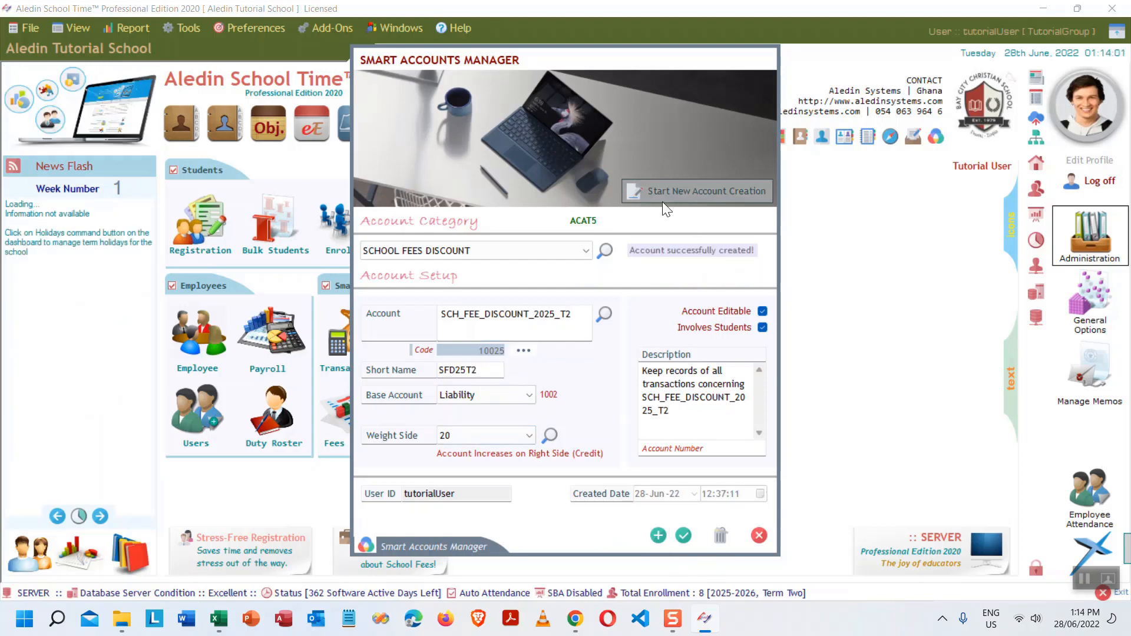
# - Create creditors account SCH_FEE_CREDITORS_2025_T2 (SFC25T2) from the T1 creditors account
pyautogui.click(700, 193)
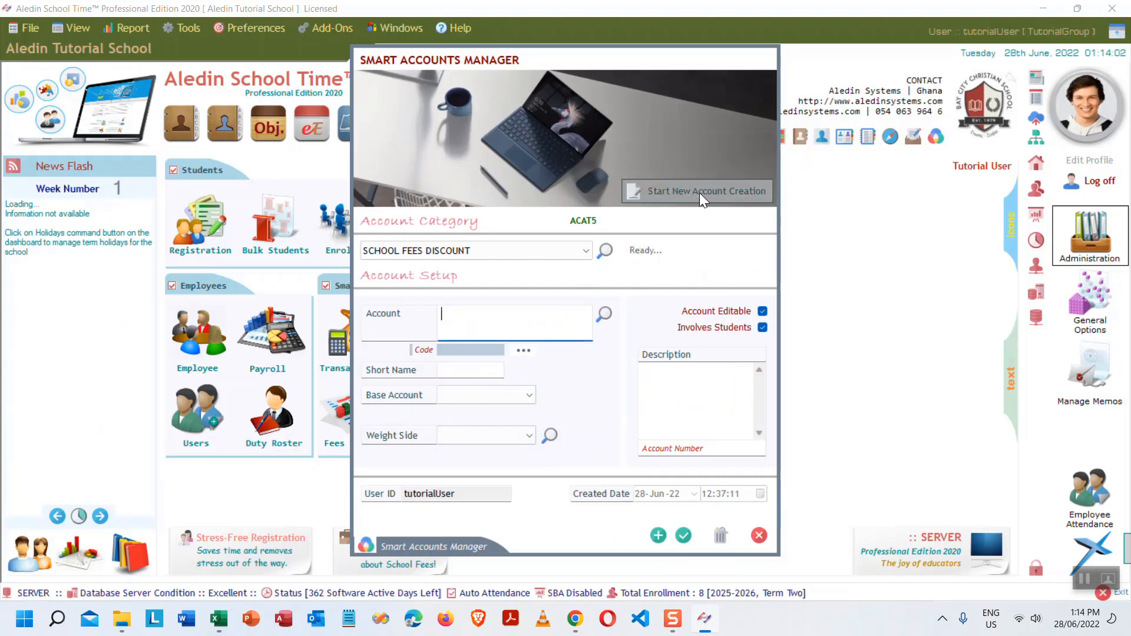
pyautogui.click(585, 250)
pyautogui.click(480, 323)
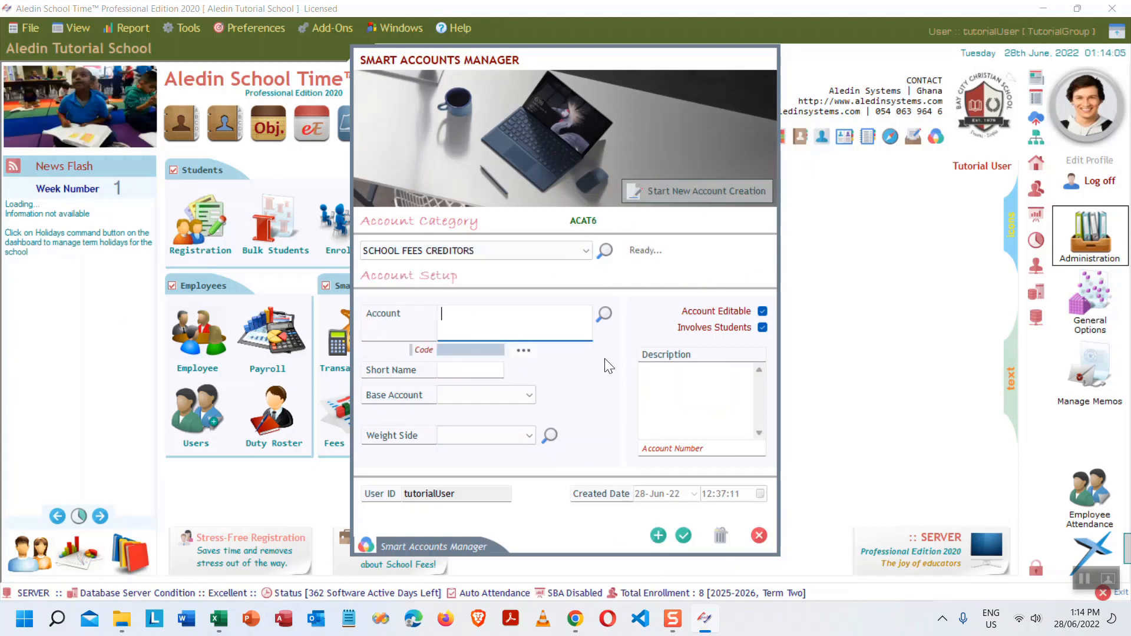
pyautogui.click(603, 316)
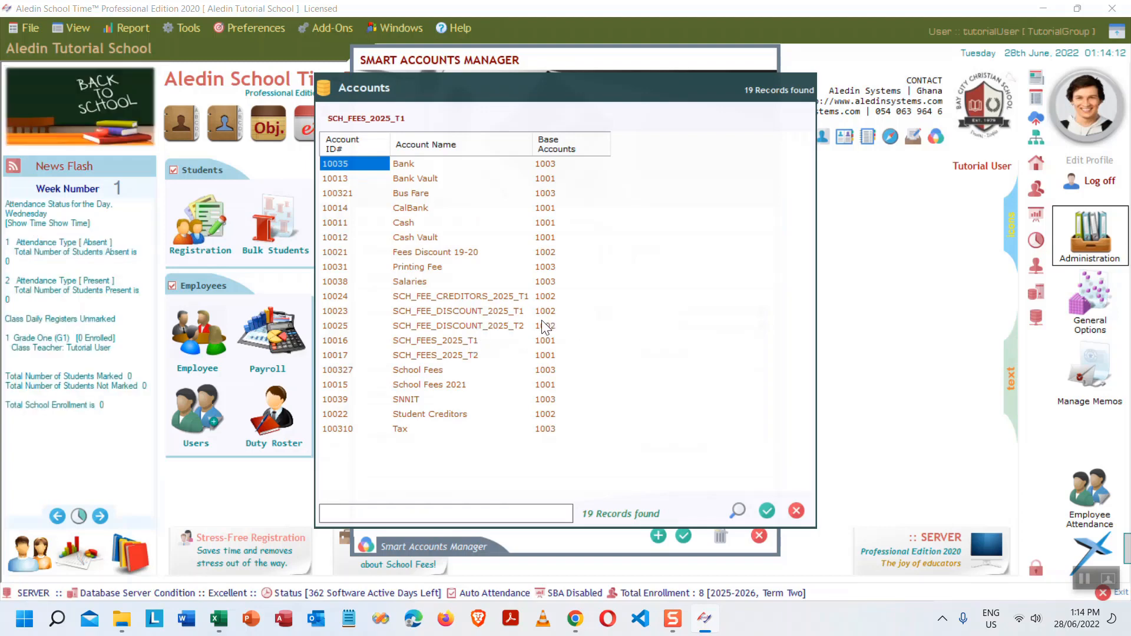
pyautogui.doubleClick(486, 295)
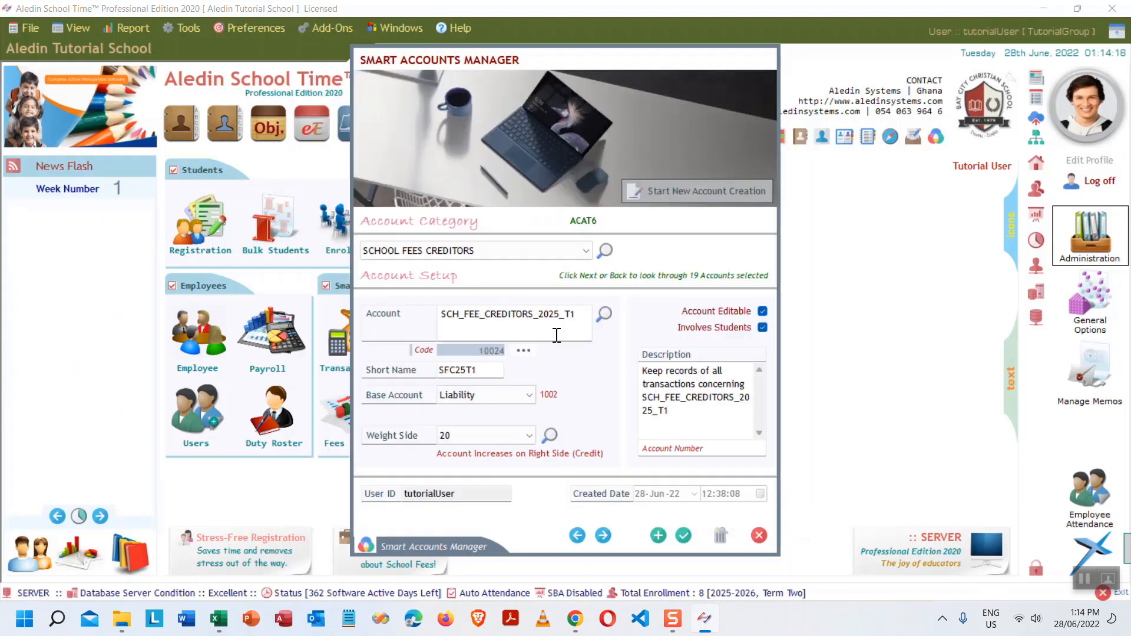
pyautogui.write('2')
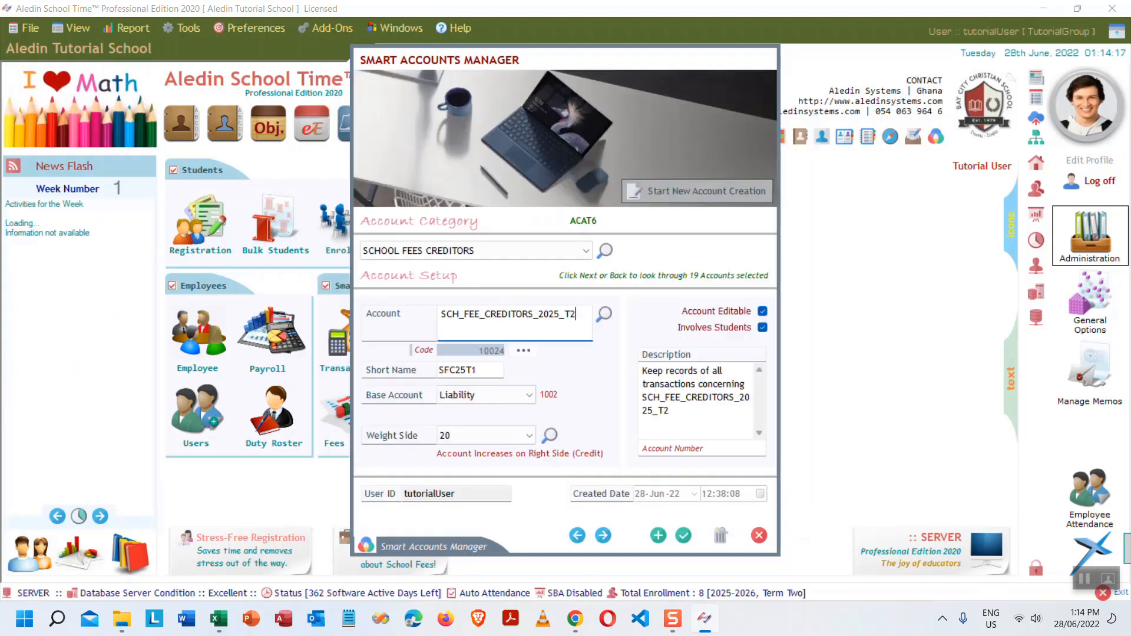
pyautogui.click(493, 369)
pyautogui.press('BackSpace')
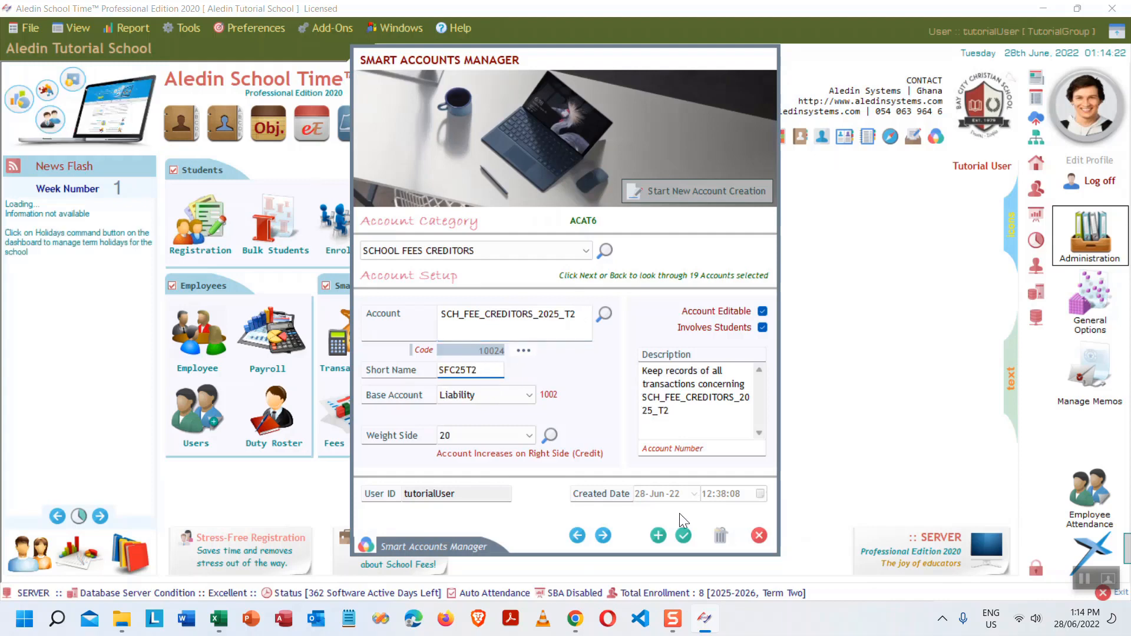
pyautogui.click(659, 536)
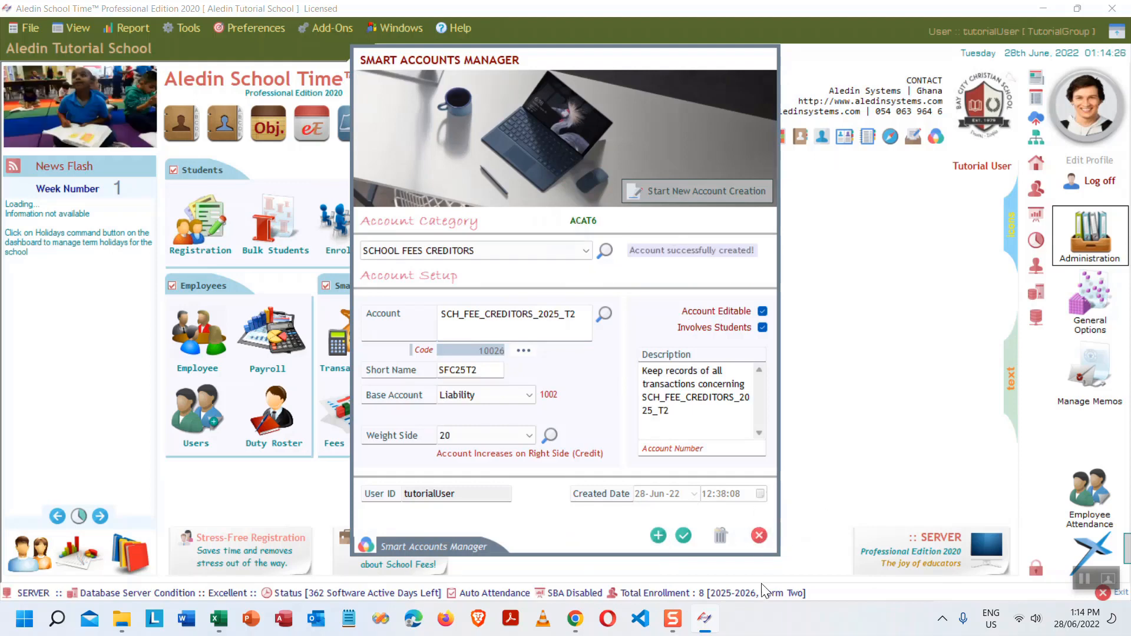
# - Set Smart Accounts preferences: SCH_FEES_2025_T2 for fees and discount, SCH_FEE_CREDITORS_2025_T2 for student credit
pyautogui.click(759, 536)
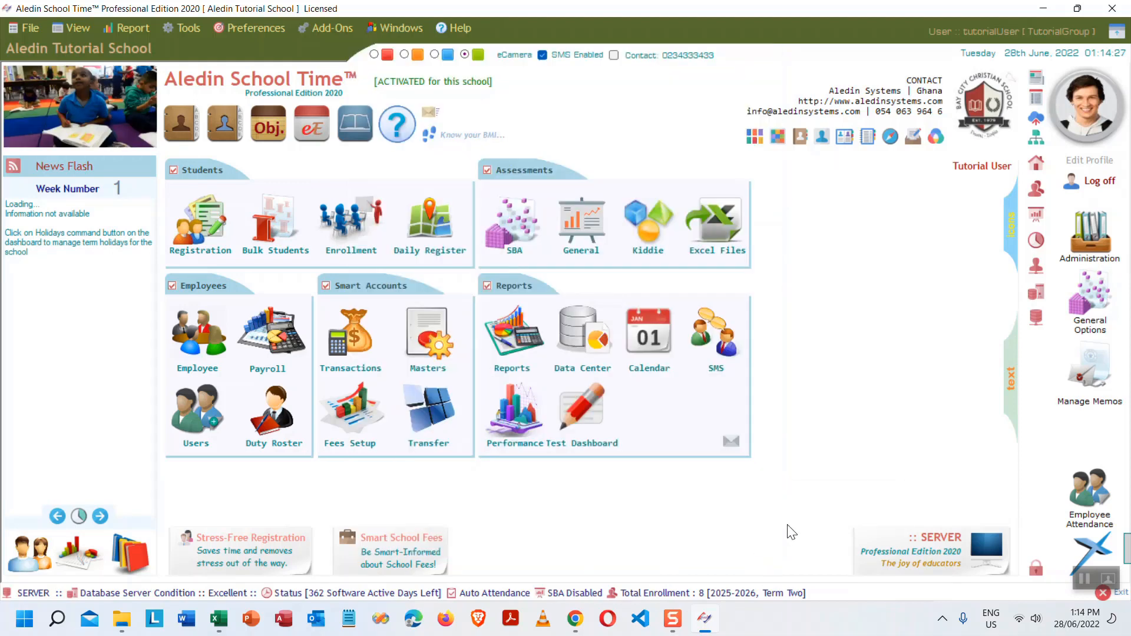
pyautogui.moveTo(1034, 165)
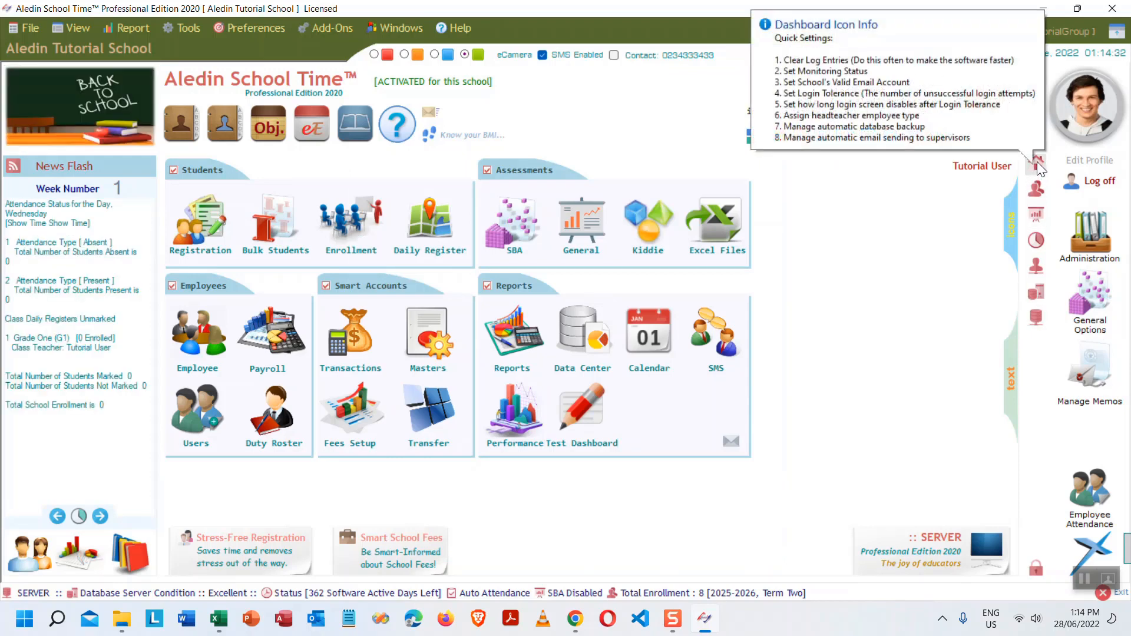
pyautogui.click(1037, 163)
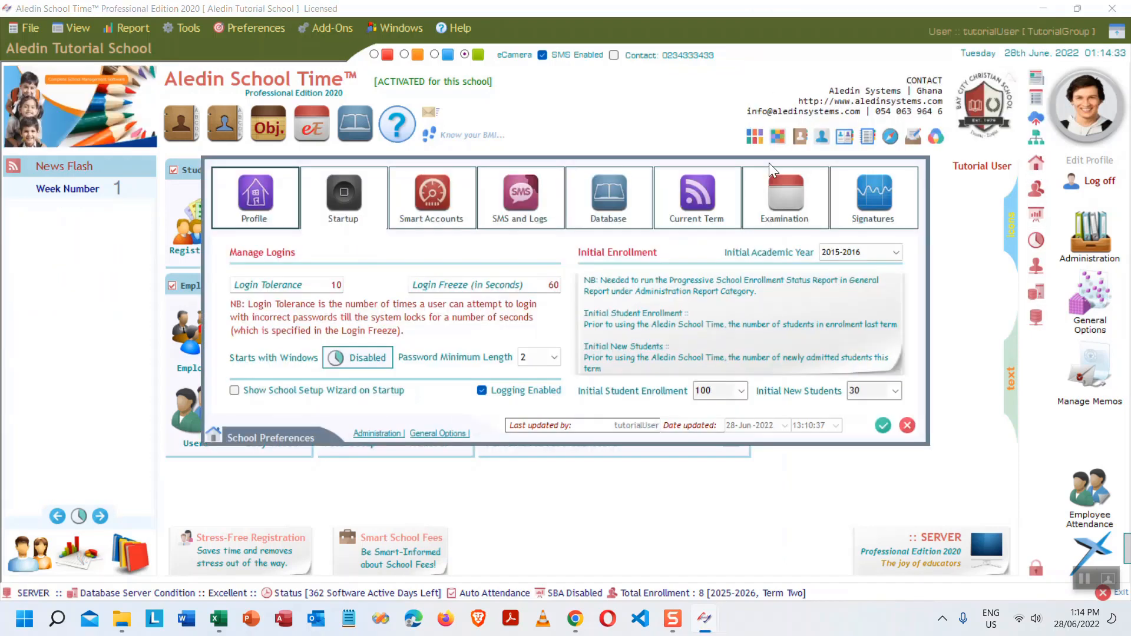
pyautogui.click(424, 209)
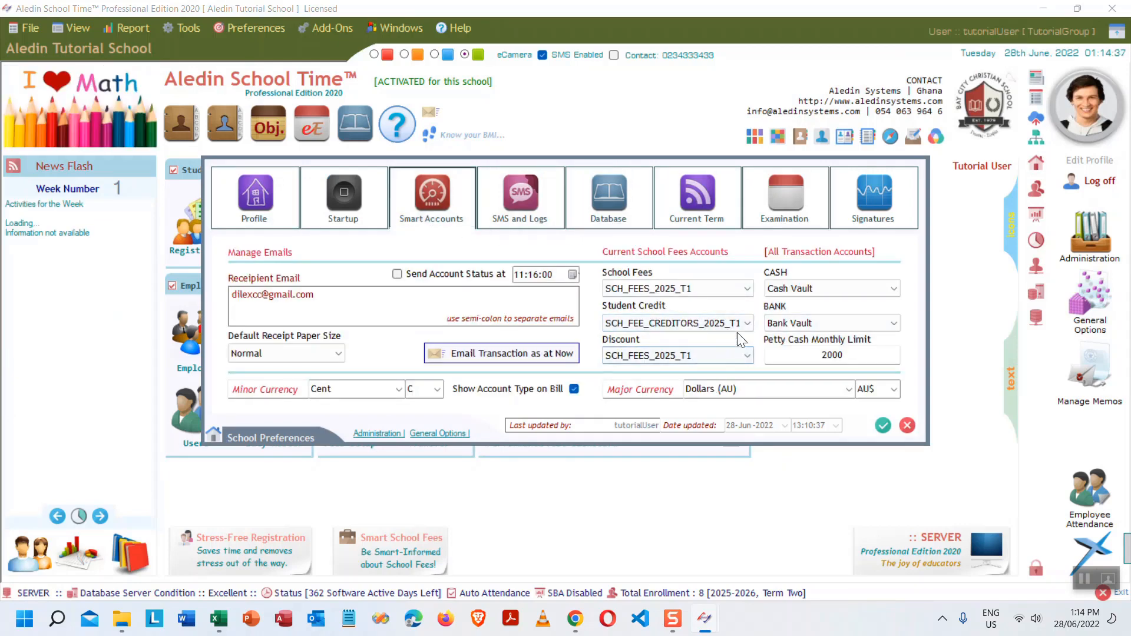
pyautogui.click(747, 289)
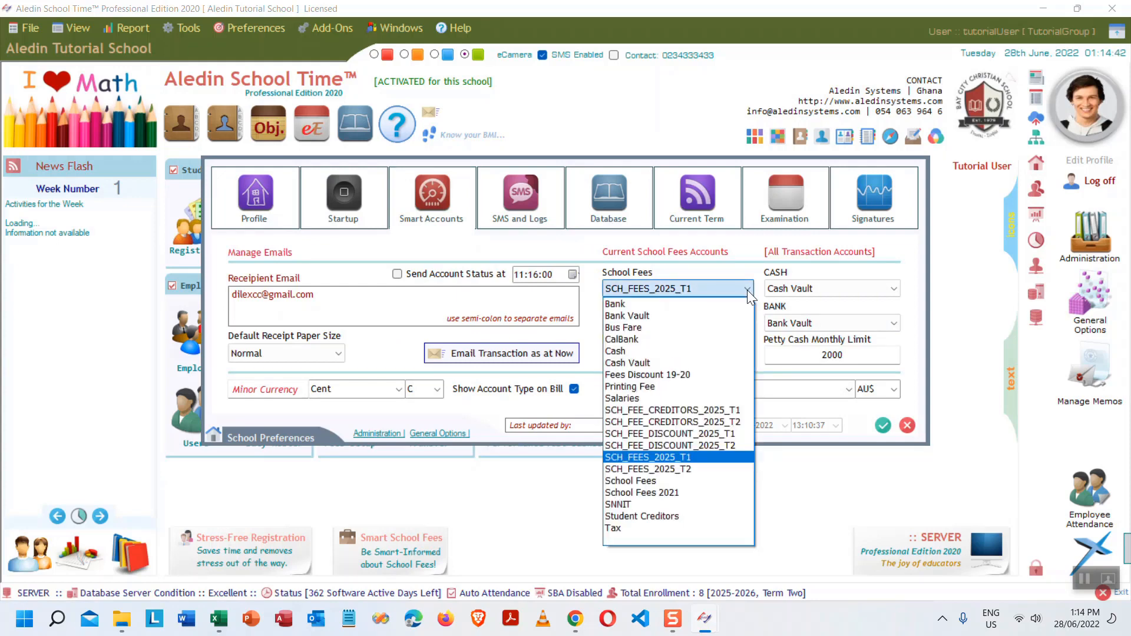
pyautogui.click(687, 470)
pyautogui.click(747, 324)
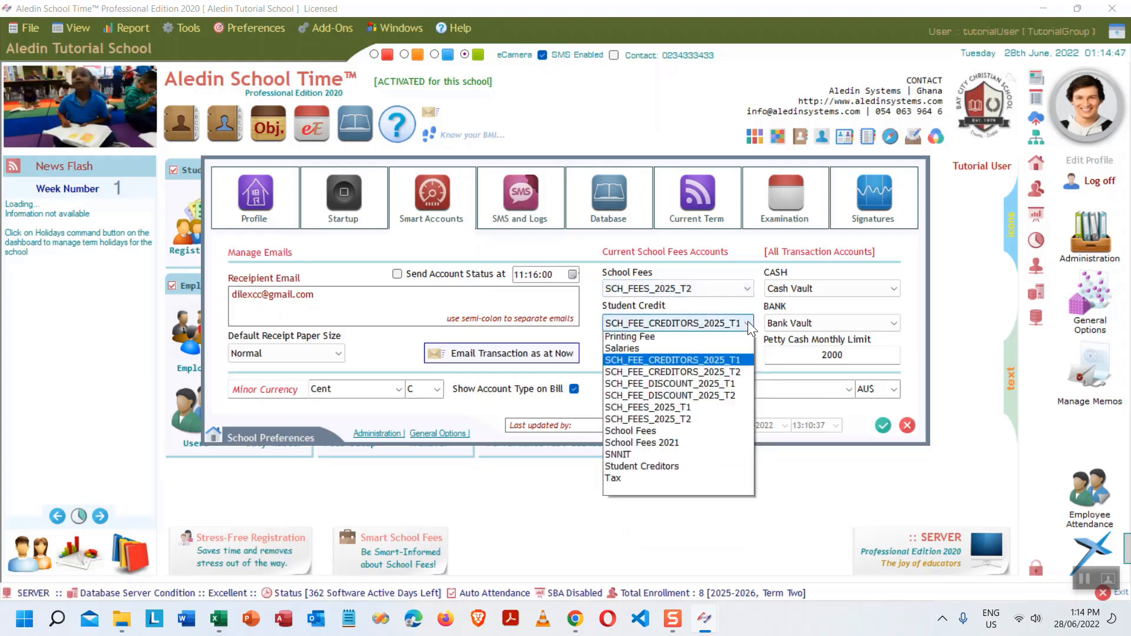
pyautogui.click(746, 465)
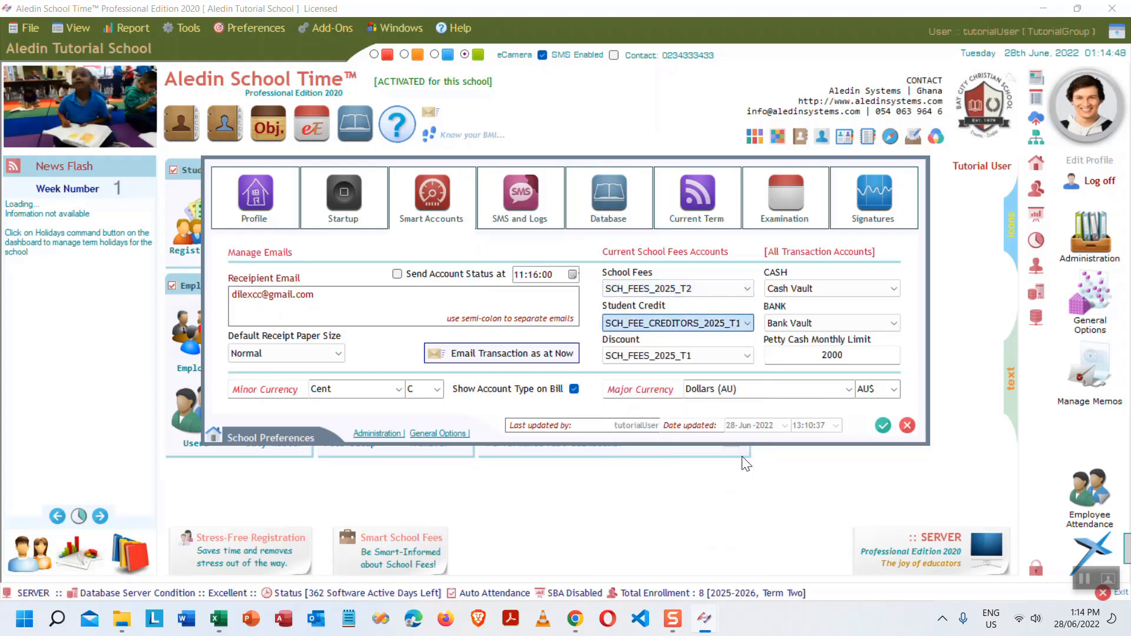
pyautogui.click(747, 355)
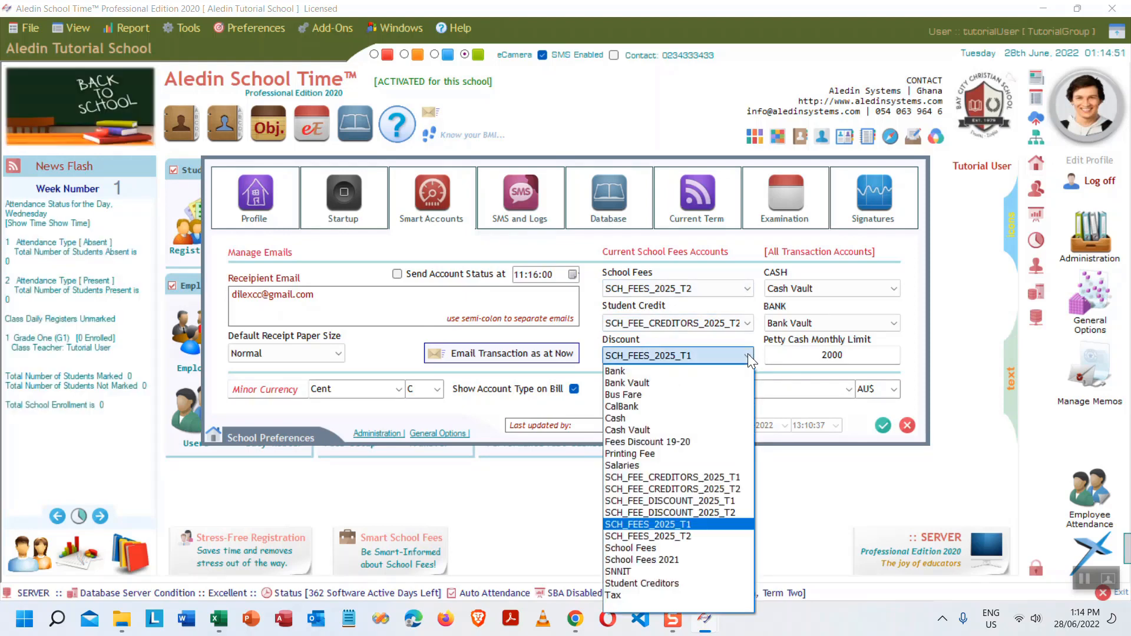
pyautogui.click(714, 535)
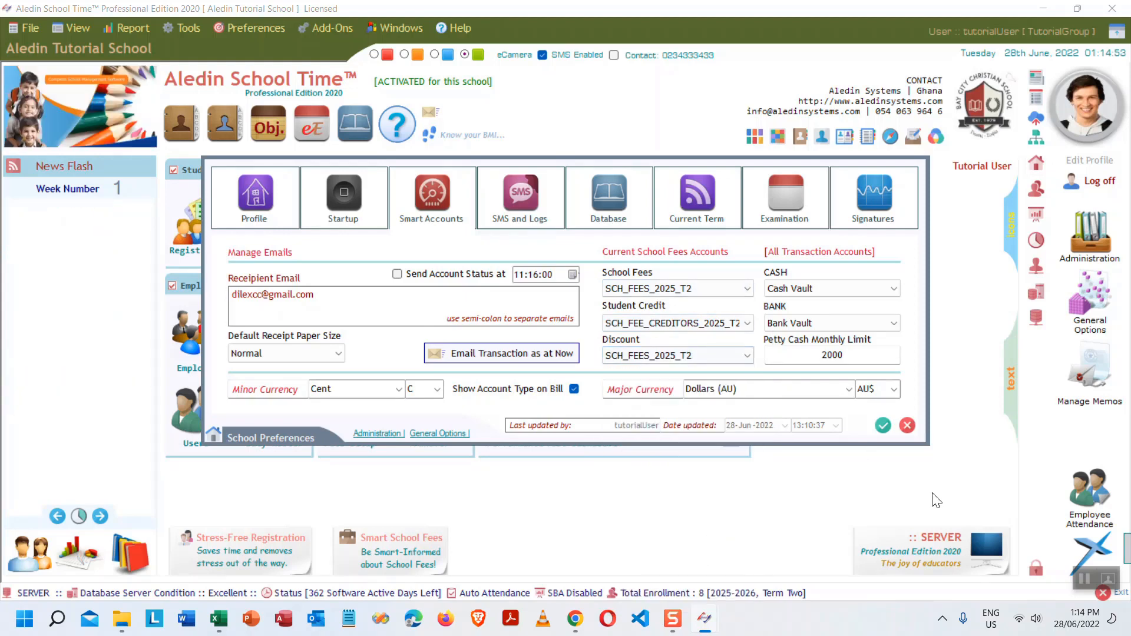
pyautogui.click(884, 426)
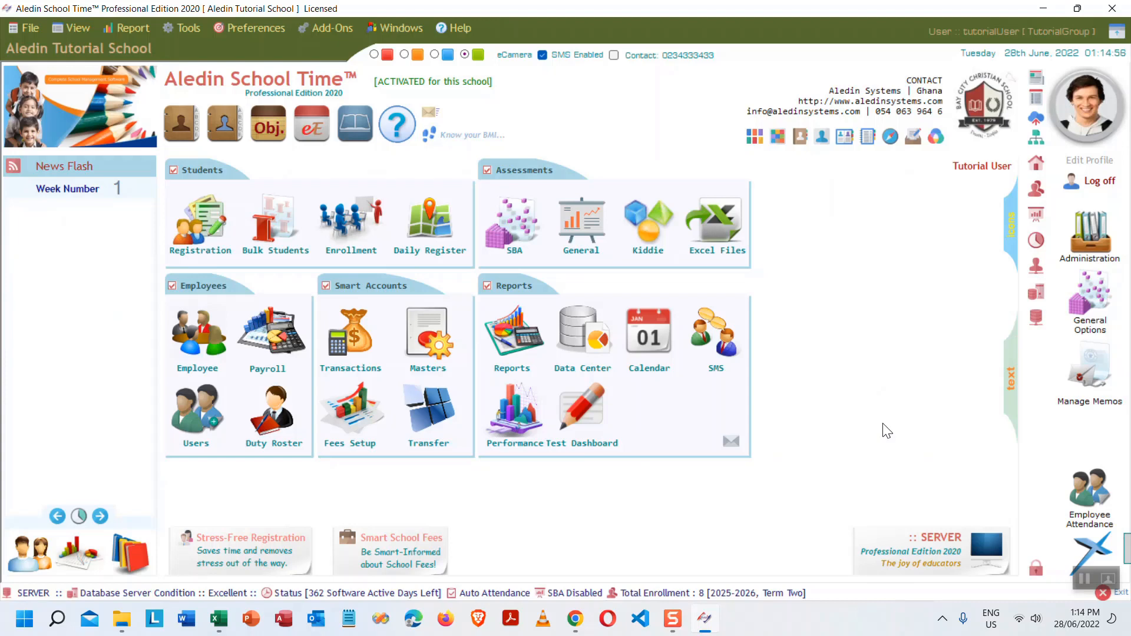
# - Fill checklist cell B21, the fees accounts creation step, light blue
pyautogui.click(220, 618)
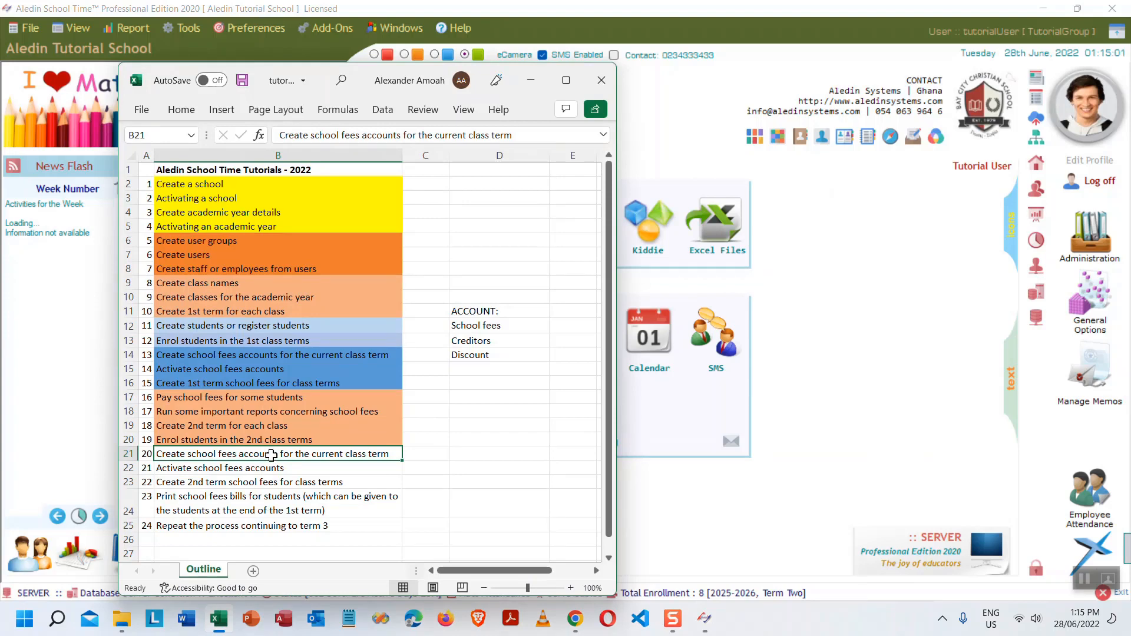
pyautogui.click(181, 110)
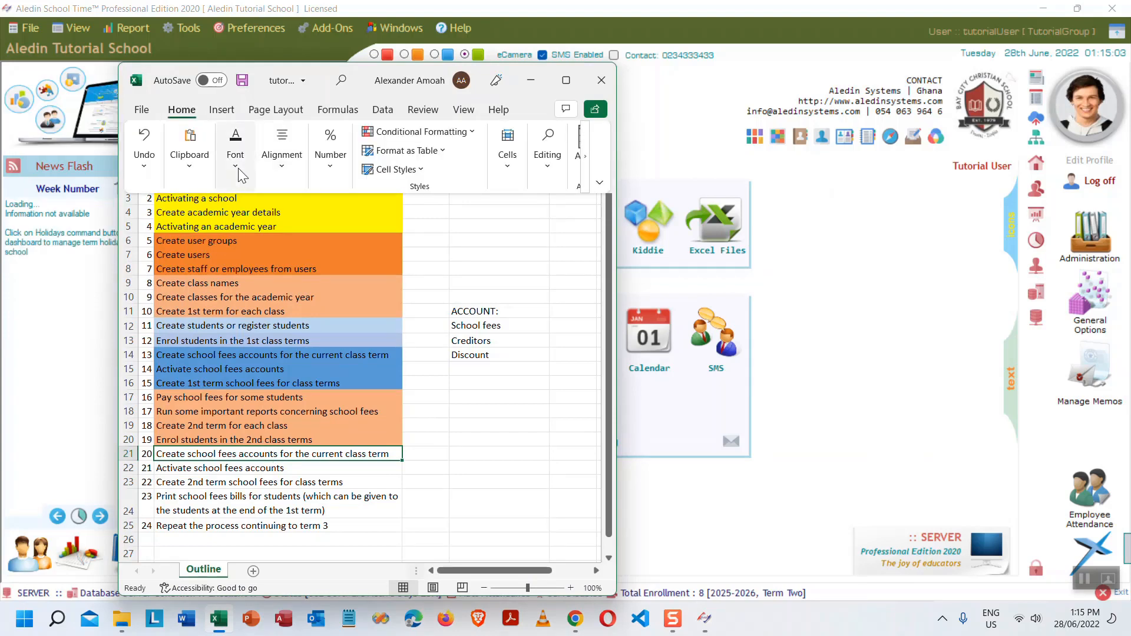
pyautogui.click(235, 147)
pyautogui.click(344, 231)
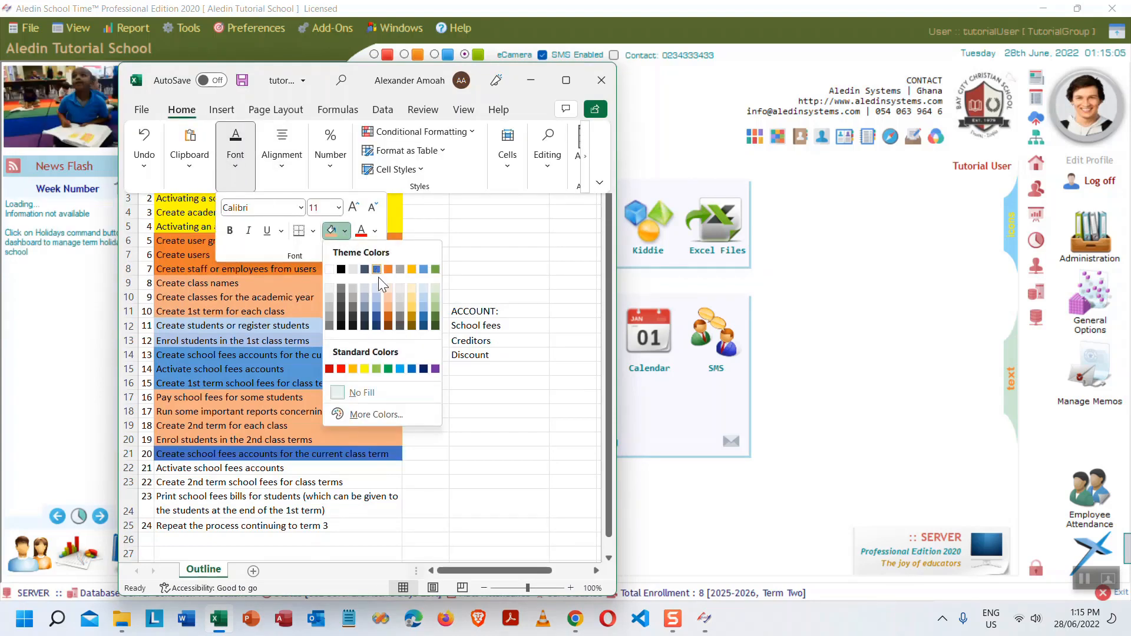
pyautogui.click(377, 295)
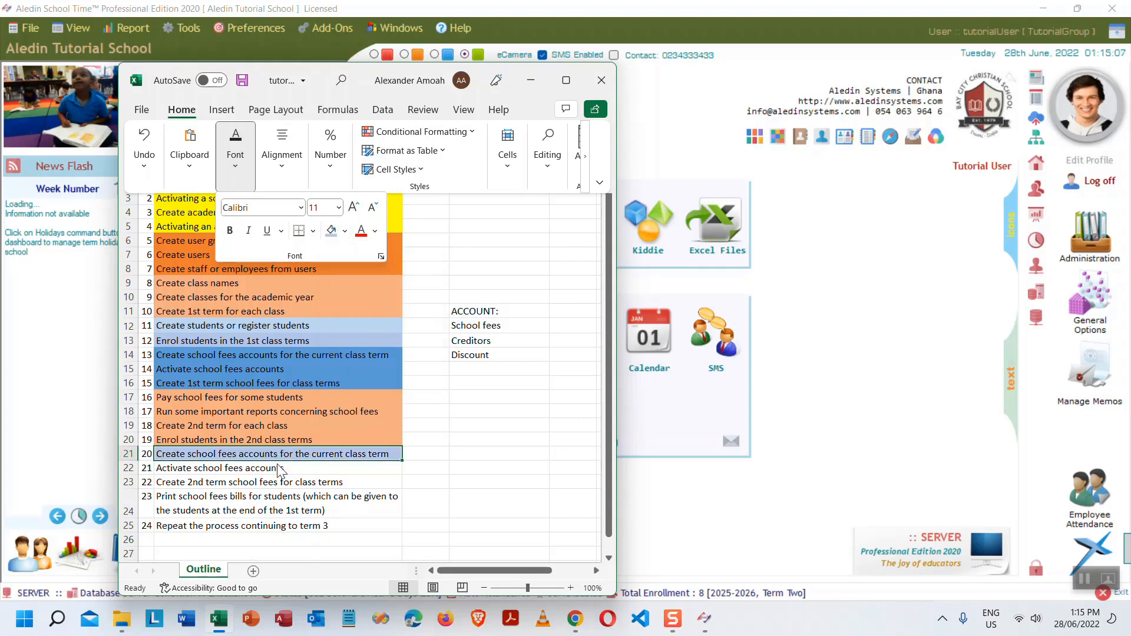
pyautogui.click(238, 476)
pyautogui.click(239, 471)
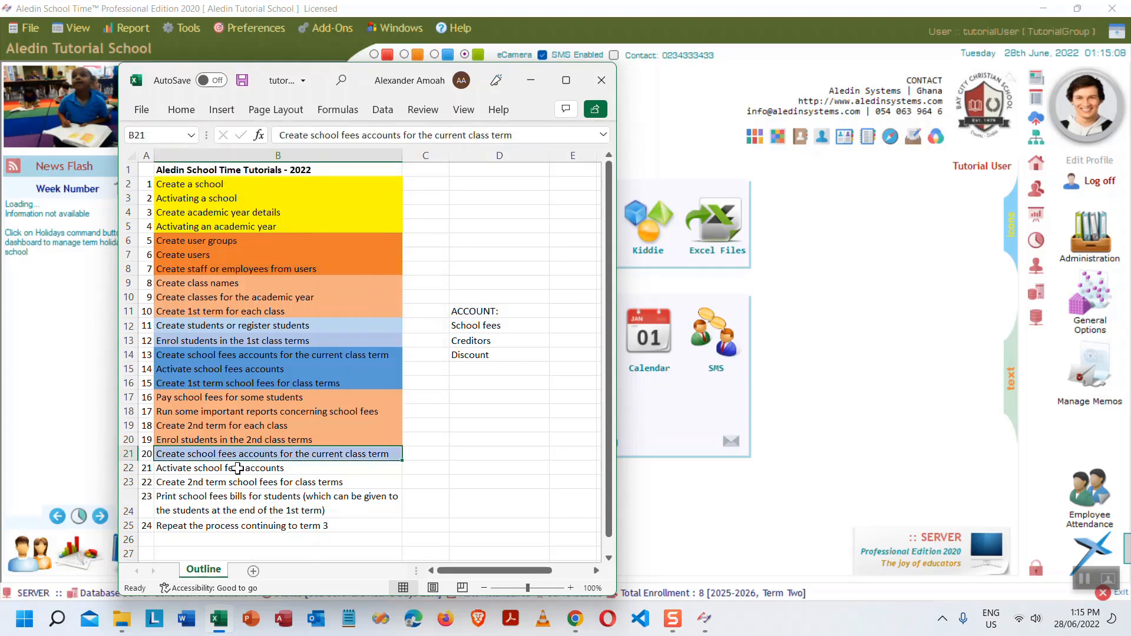
pyautogui.click(237, 468)
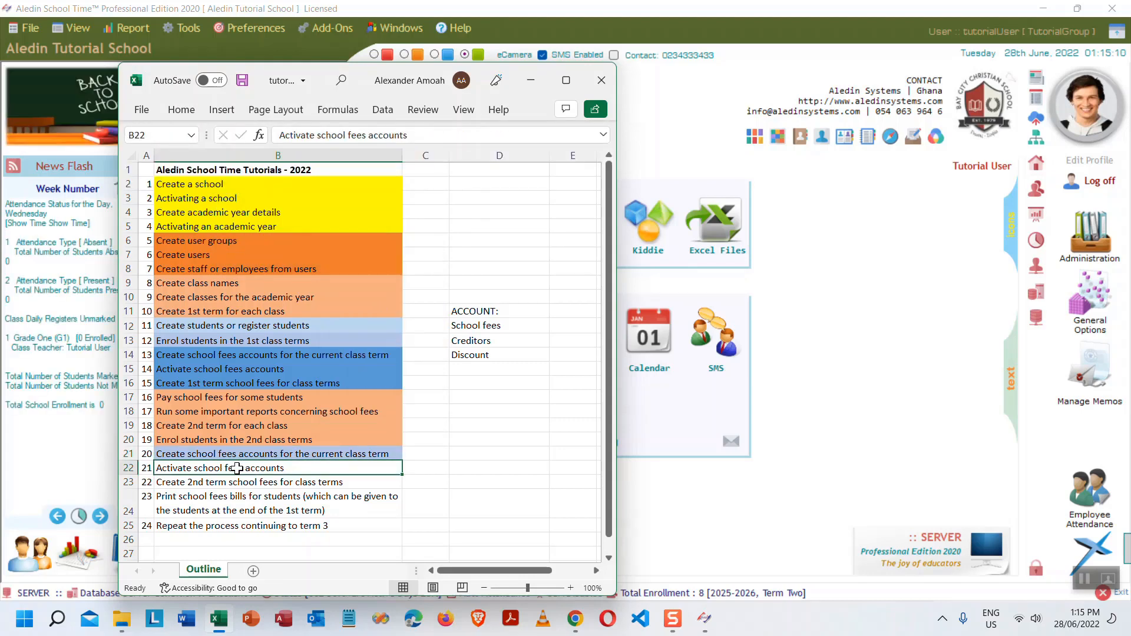
# - Fill B22, 'Activate school fees accounts', light blue and minimise Excel
pyautogui.click(193, 112)
pyautogui.click(245, 178)
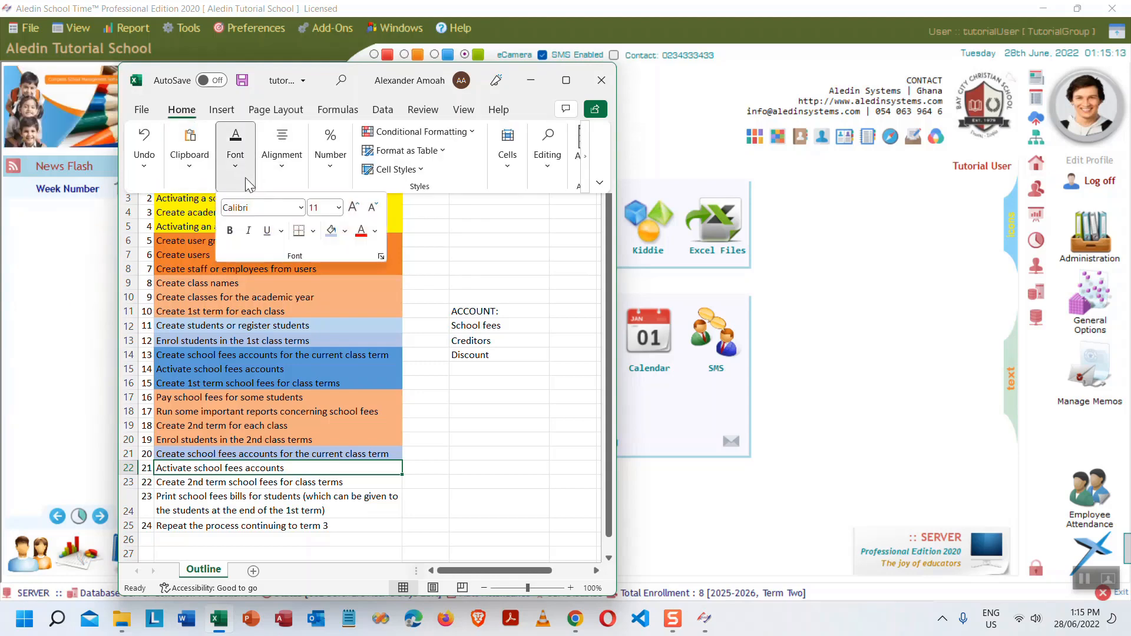
pyautogui.click(331, 230)
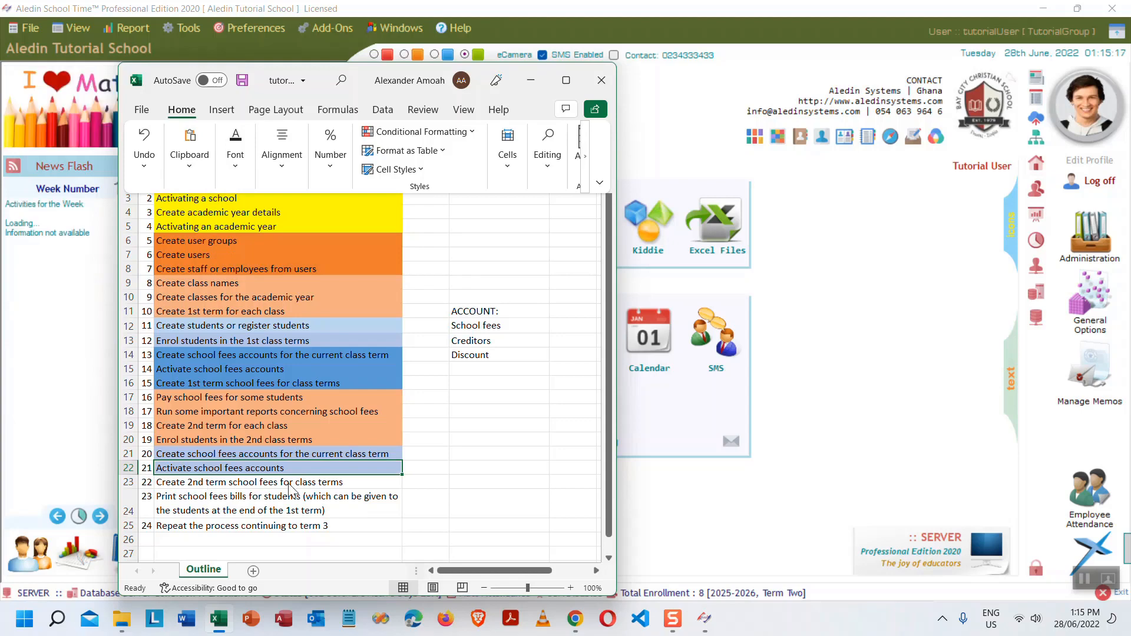
pyautogui.click(534, 84)
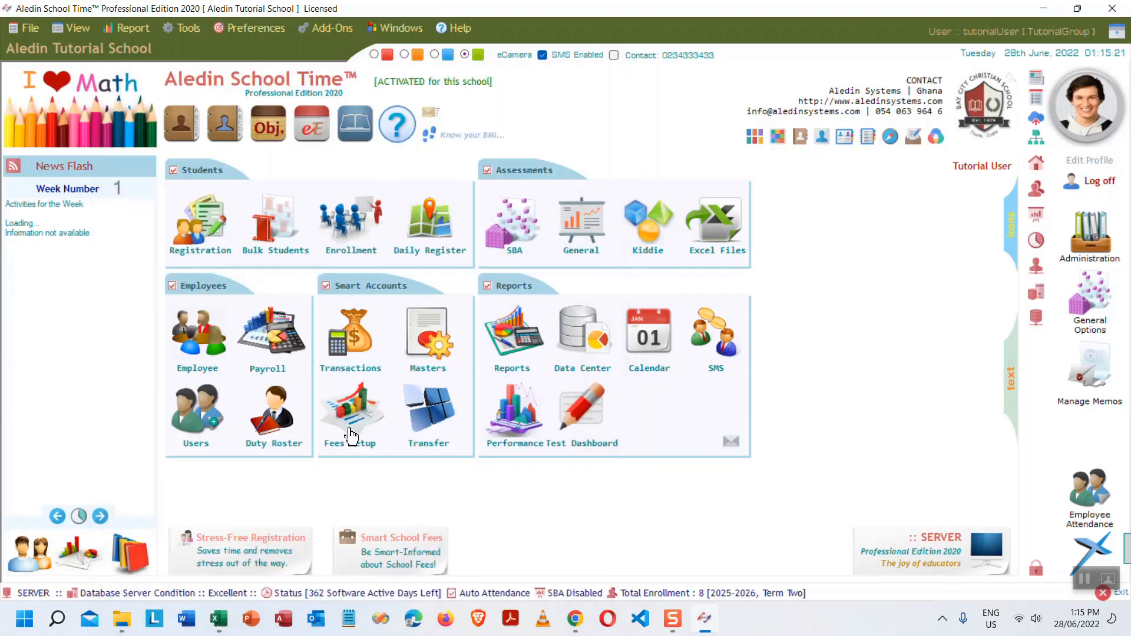
# - Open Fees Setup and load Grade One's Term One fee structure, GR1T1A25
pyautogui.click(353, 412)
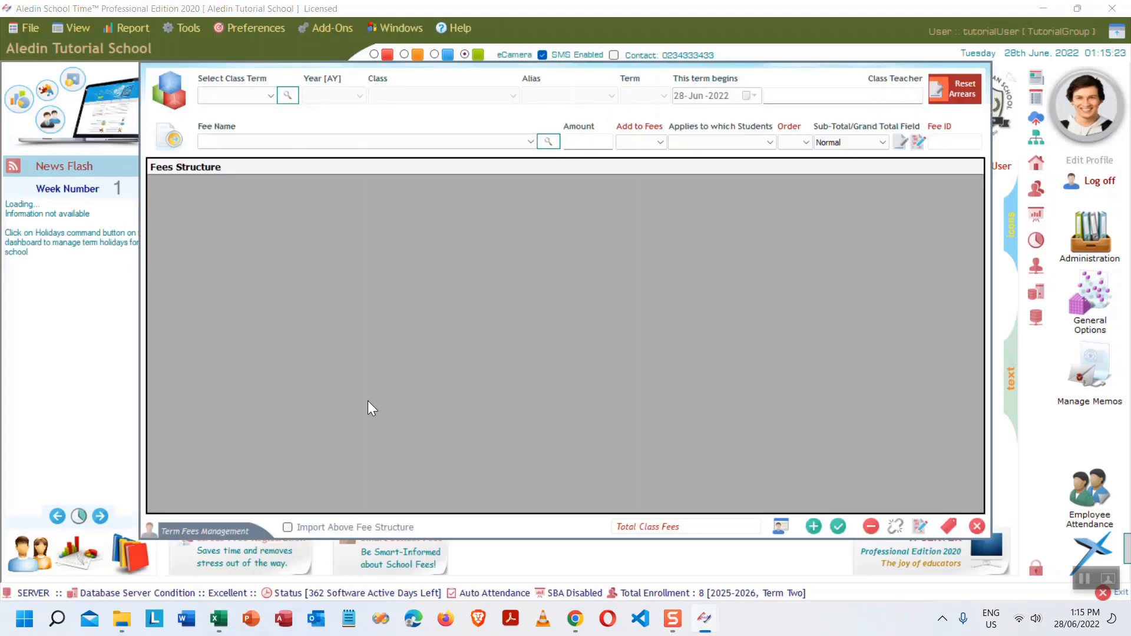
pyautogui.click(250, 94)
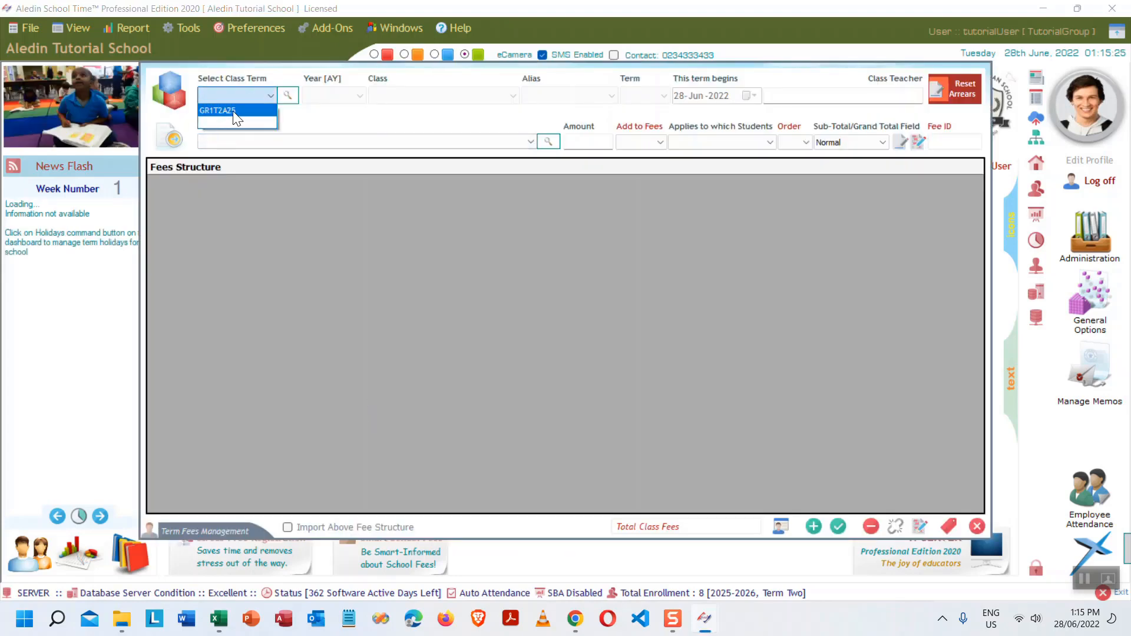
pyautogui.click(233, 111)
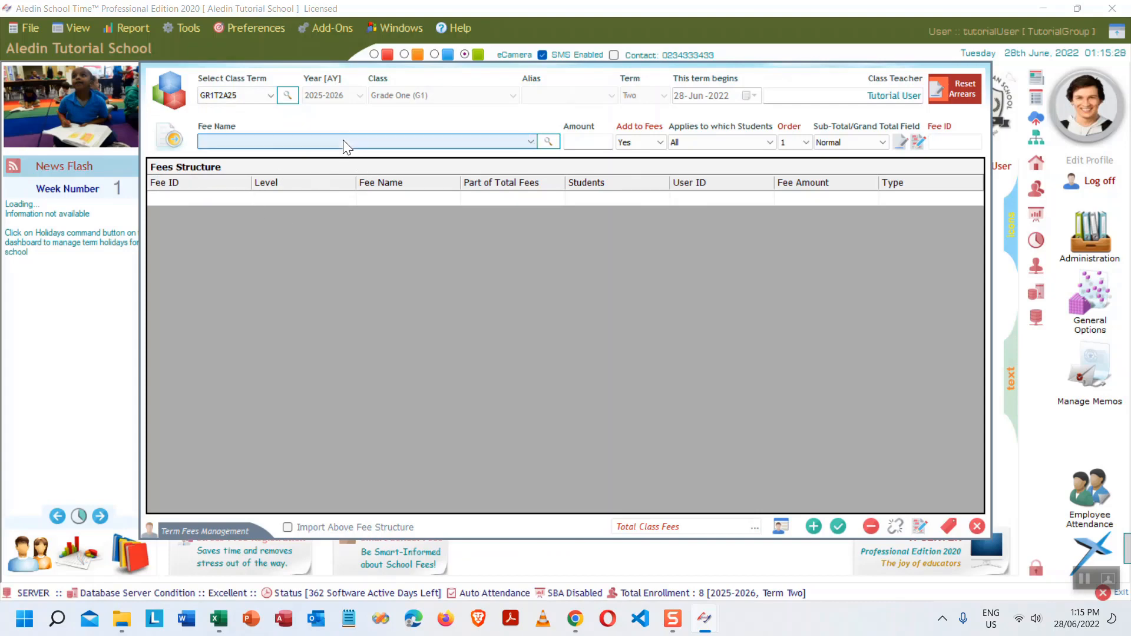
pyautogui.click(529, 141)
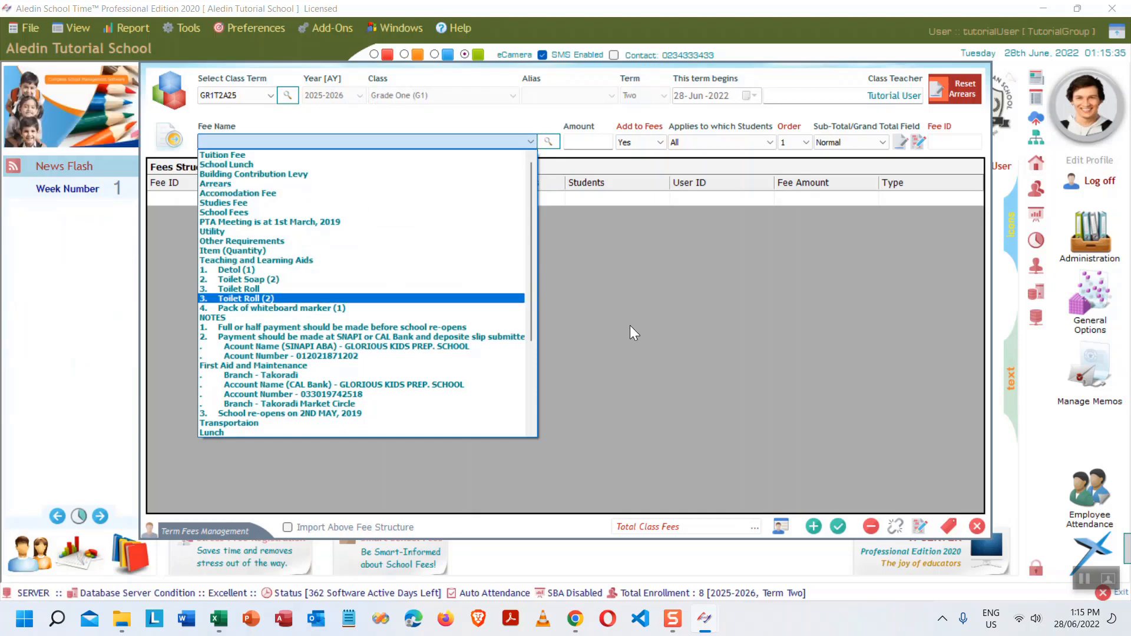
pyautogui.click(554, 249)
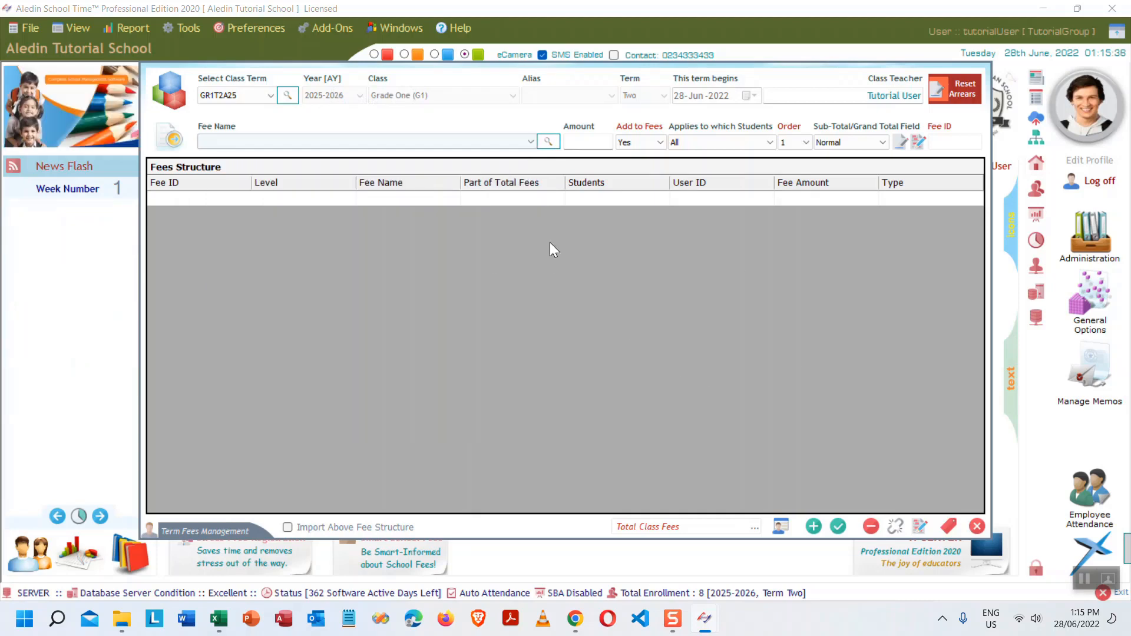
pyautogui.click(287, 96)
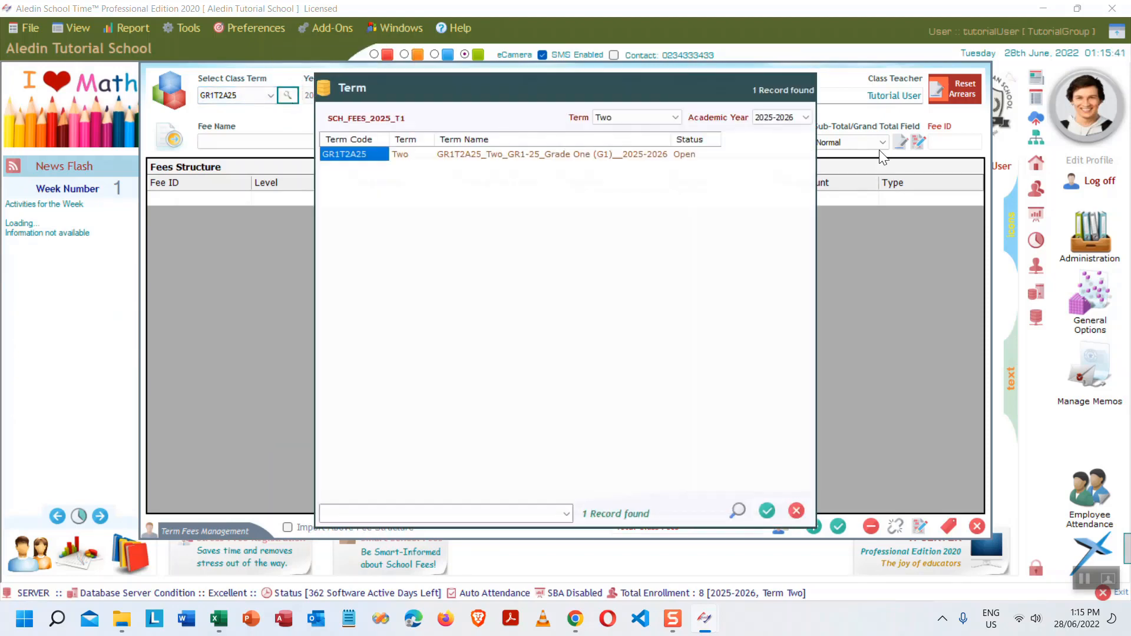
pyautogui.click(676, 119)
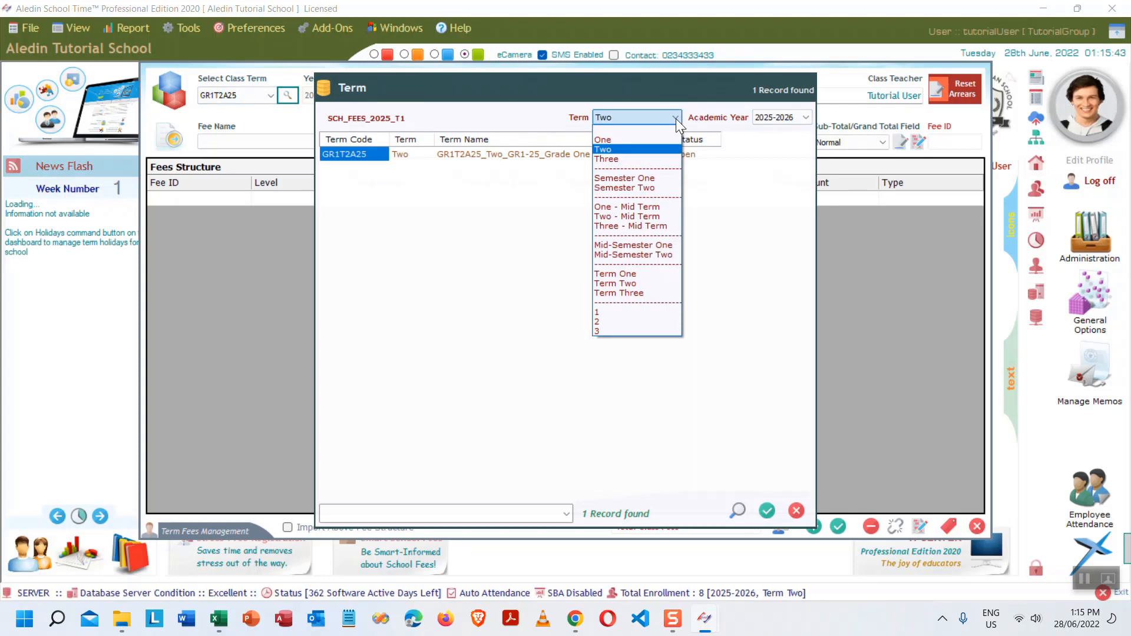
pyautogui.click(609, 139)
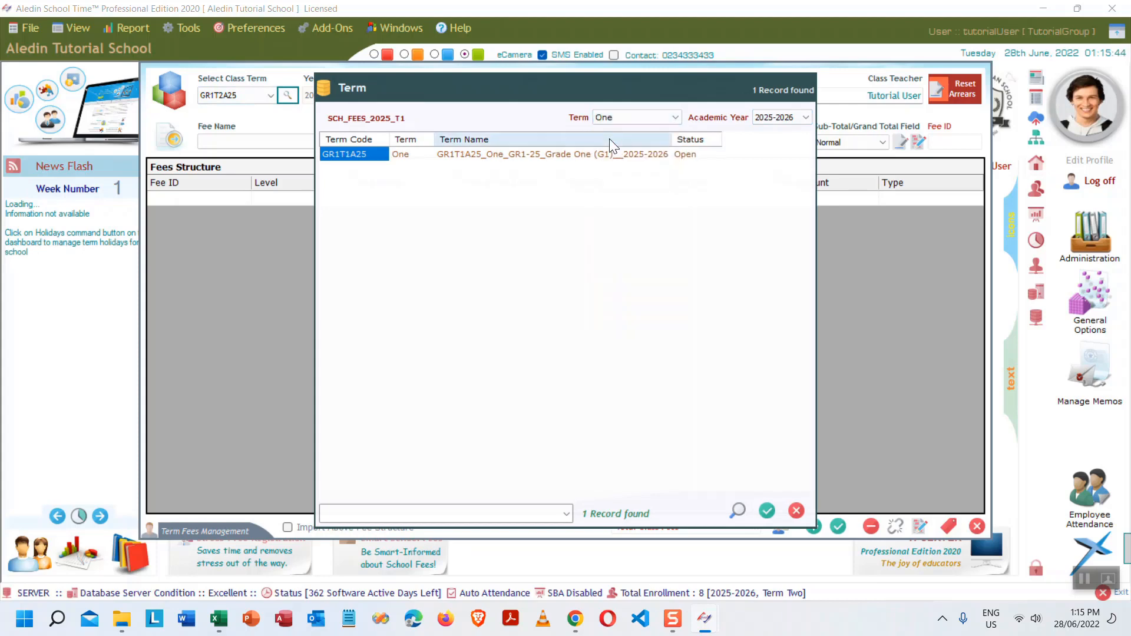
pyautogui.doubleClick(518, 155)
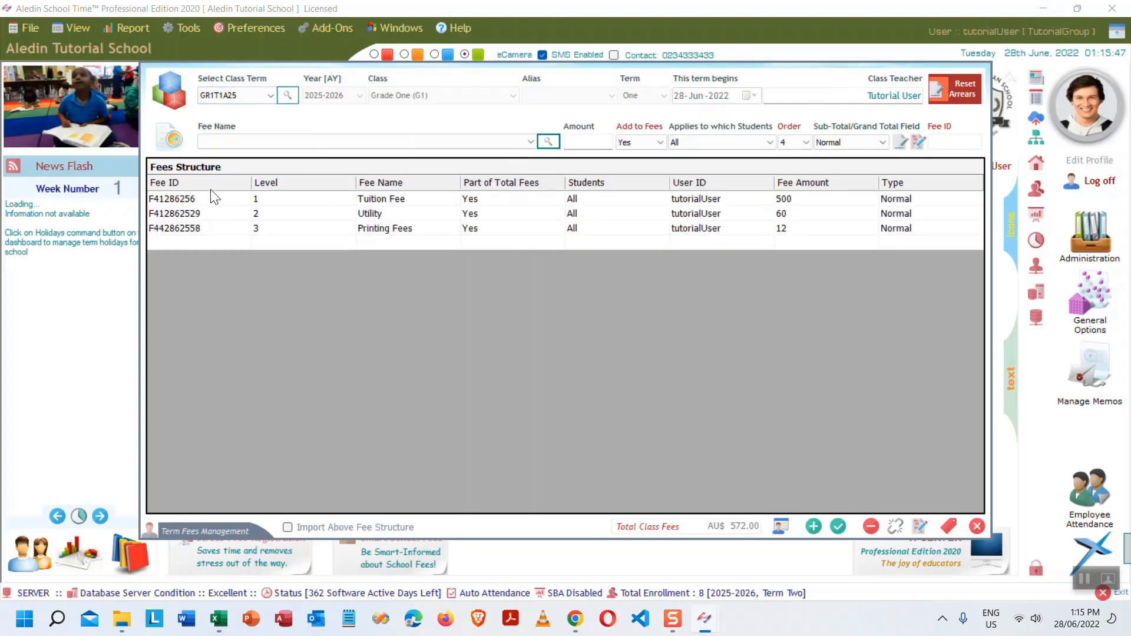
# - Import the GR1T1A25 fee structure into term GR1T2A25 and open the imported fees
pyautogui.click(287, 527)
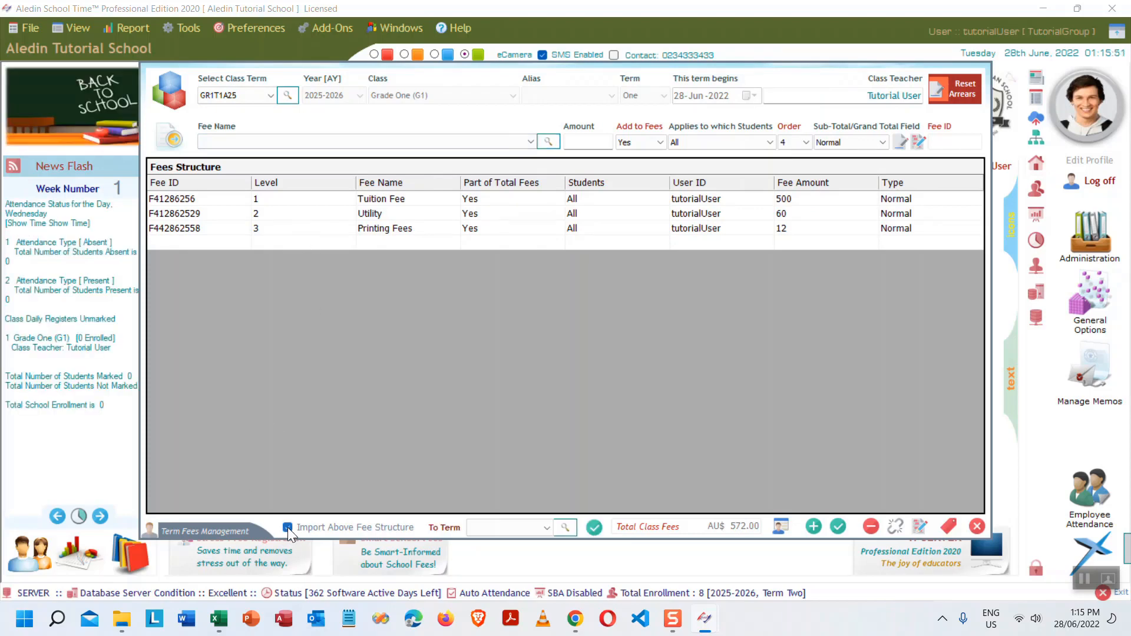
pyautogui.click(544, 528)
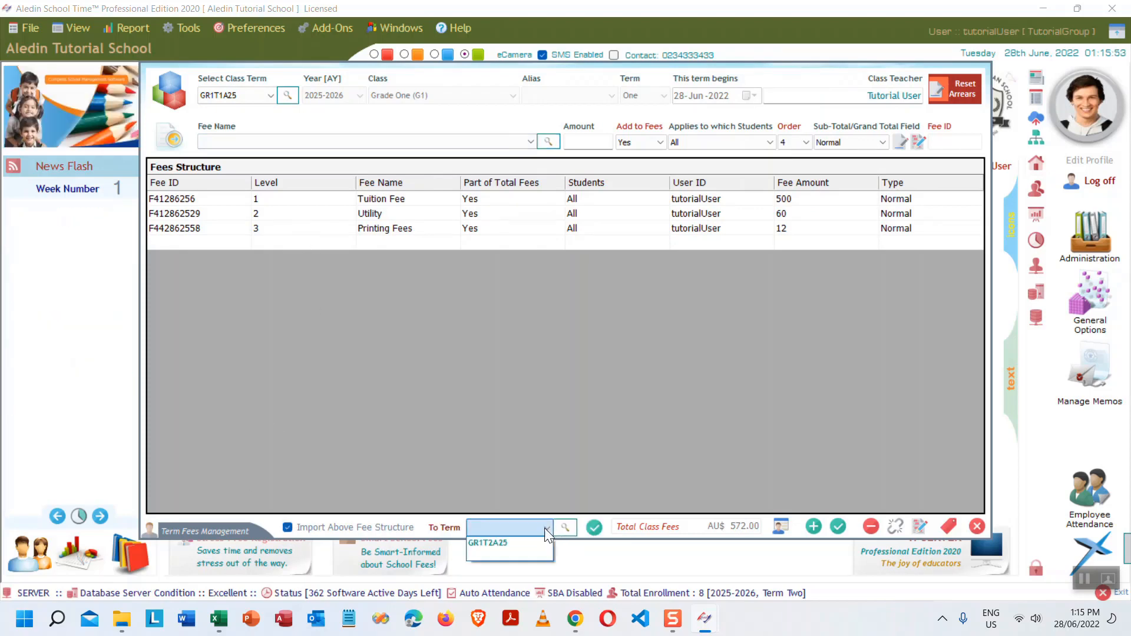
pyautogui.click(491, 543)
pyautogui.click(595, 526)
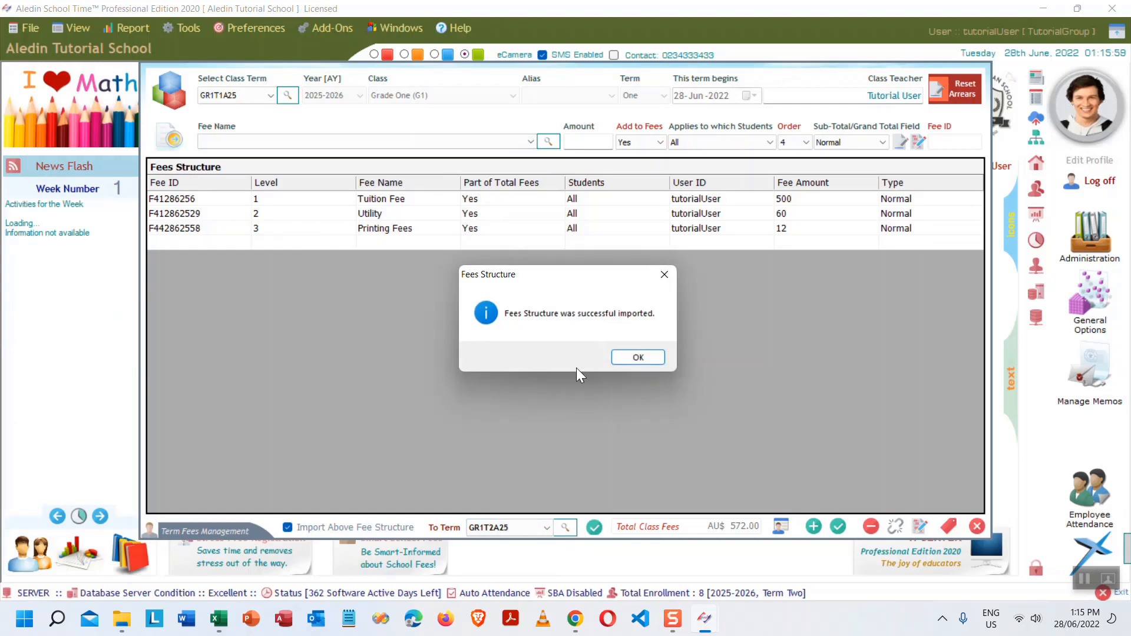
pyautogui.click(637, 357)
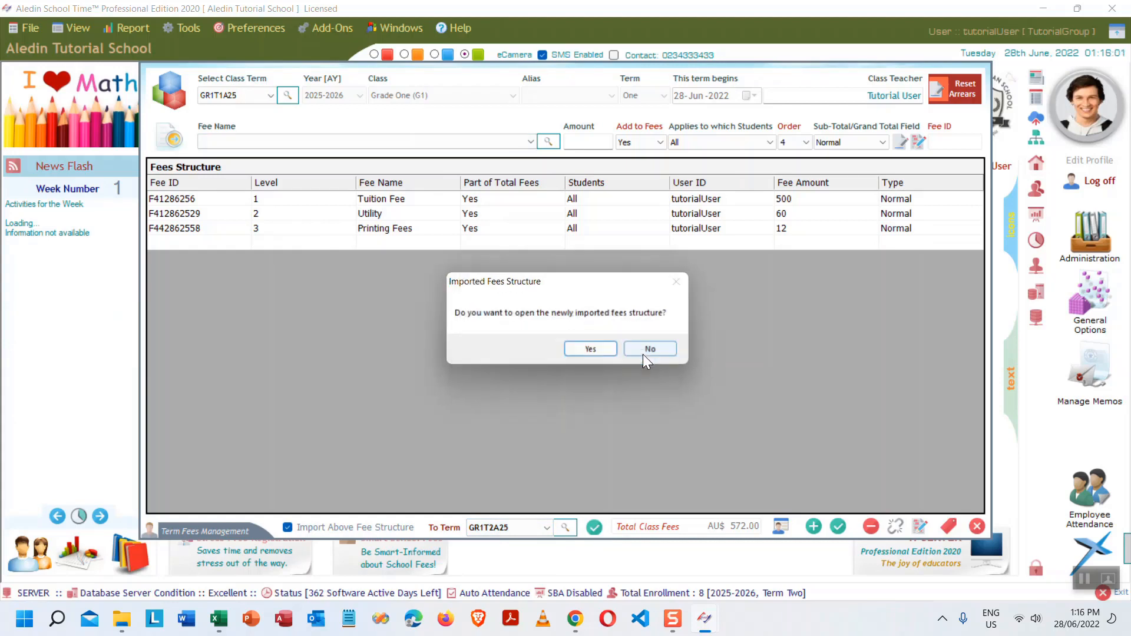
pyautogui.click(592, 349)
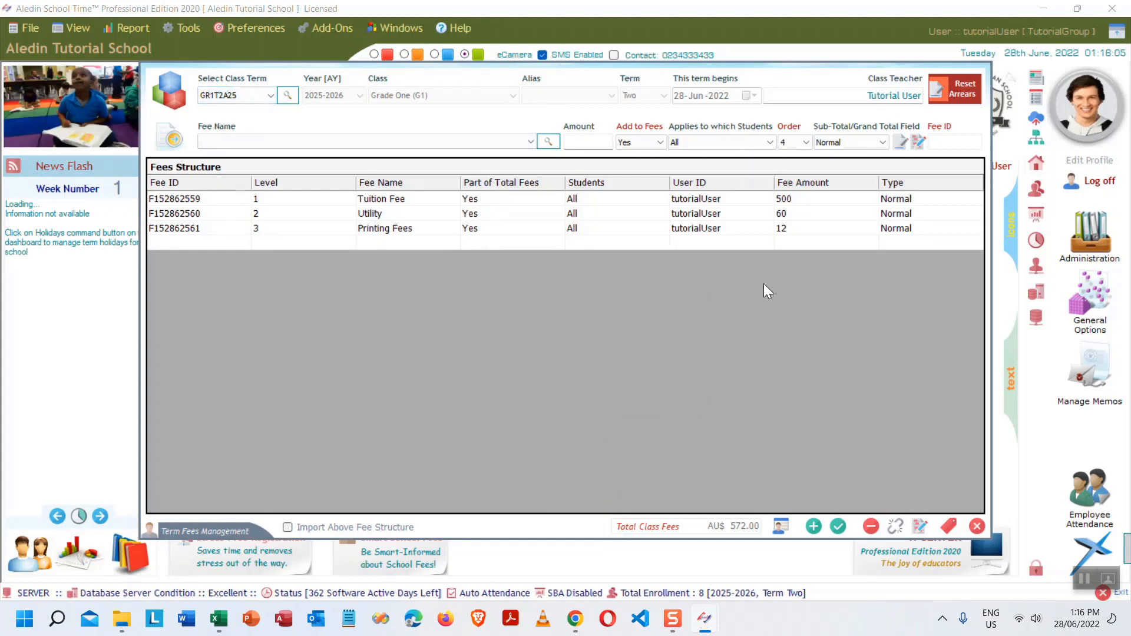
# - Change the Tuition Fee amount to 520 and save the update
pyautogui.doubleClick(795, 200)
pyautogui.click(805, 199)
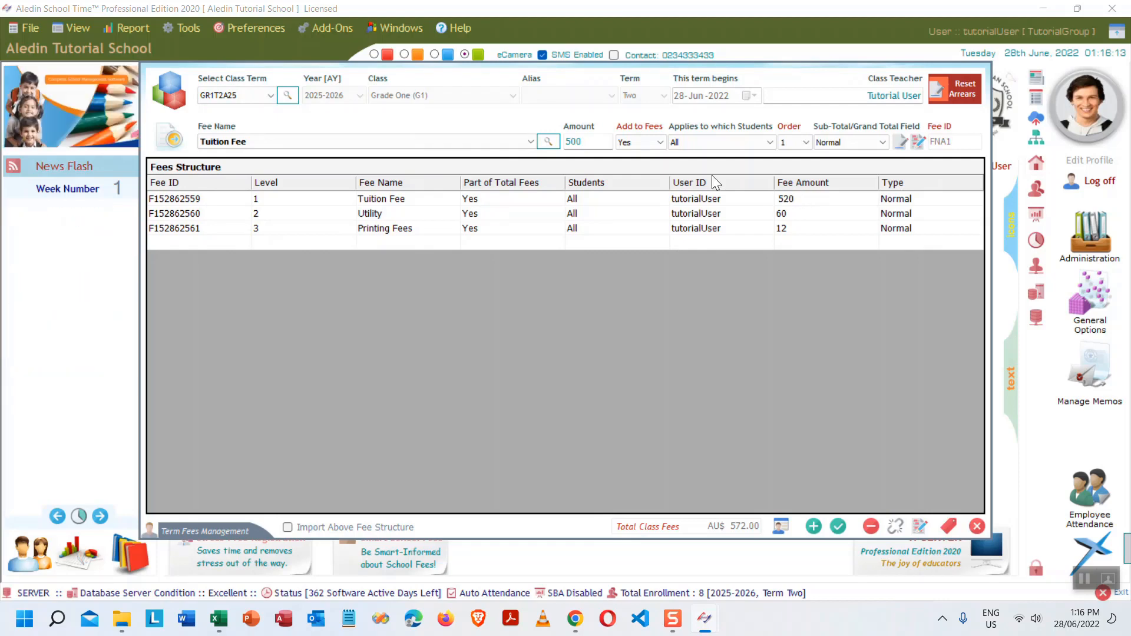
pyautogui.doubleClick(802, 216)
pyautogui.doubleClick(814, 198)
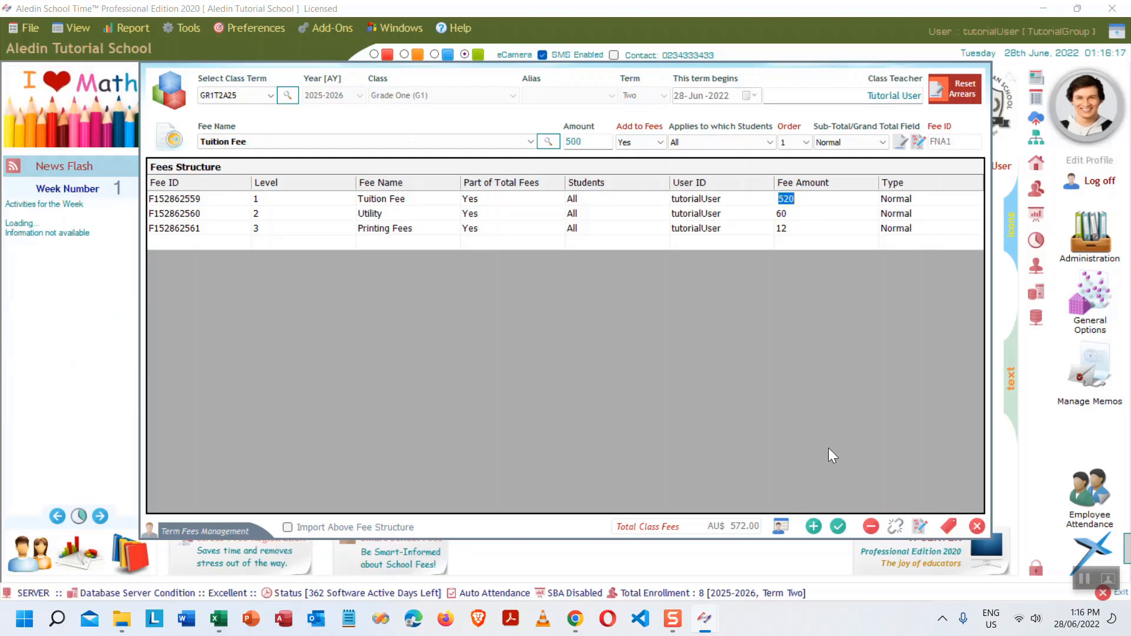
pyautogui.click(837, 524)
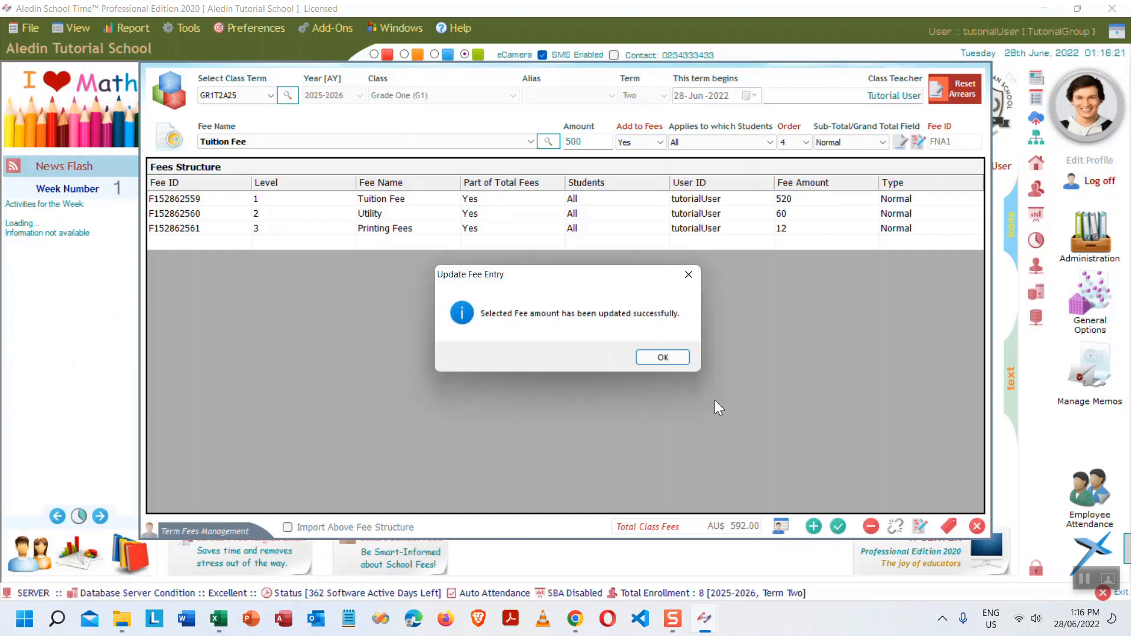
pyautogui.click(659, 357)
# - Change the Utility fee amount to 50 and save the update
pyautogui.click(787, 214)
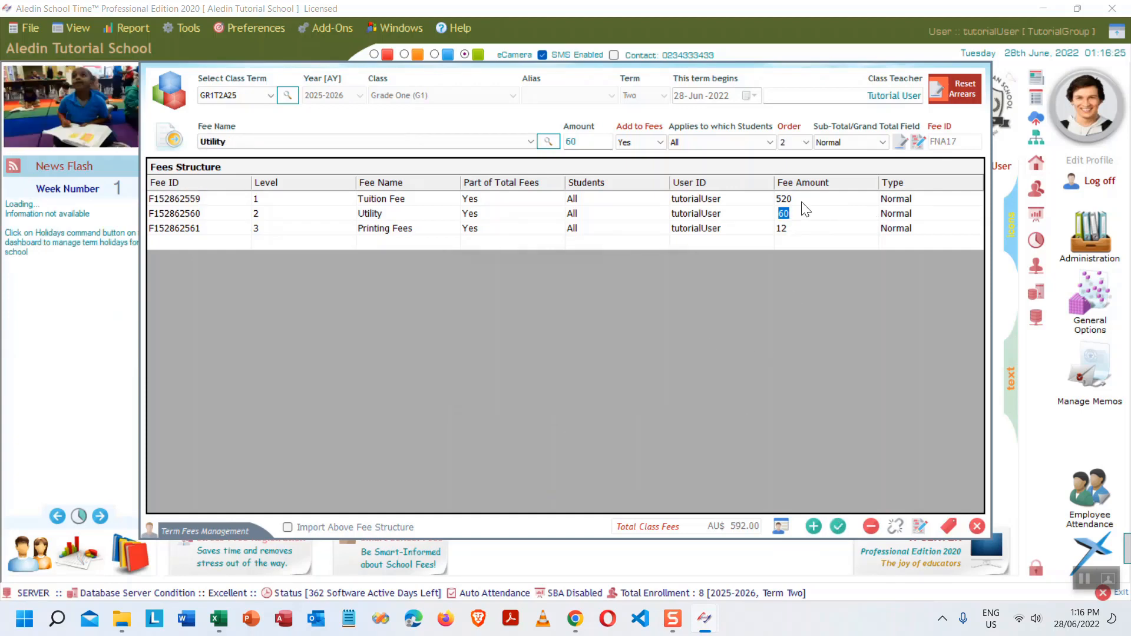
pyautogui.click(798, 200)
pyautogui.click(792, 214)
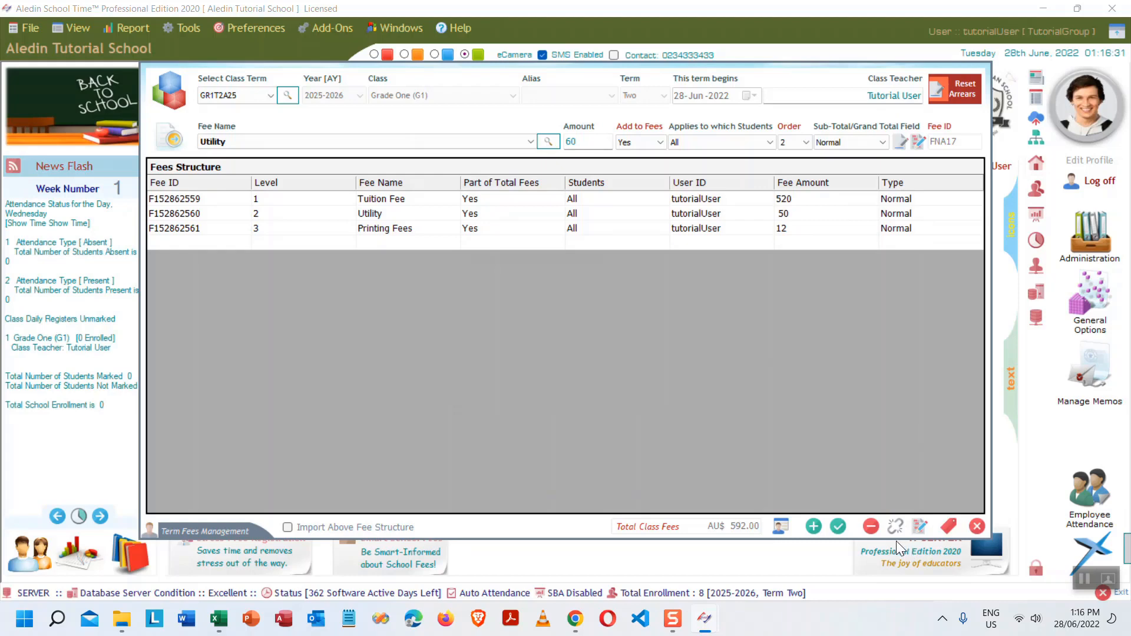
pyautogui.click(839, 527)
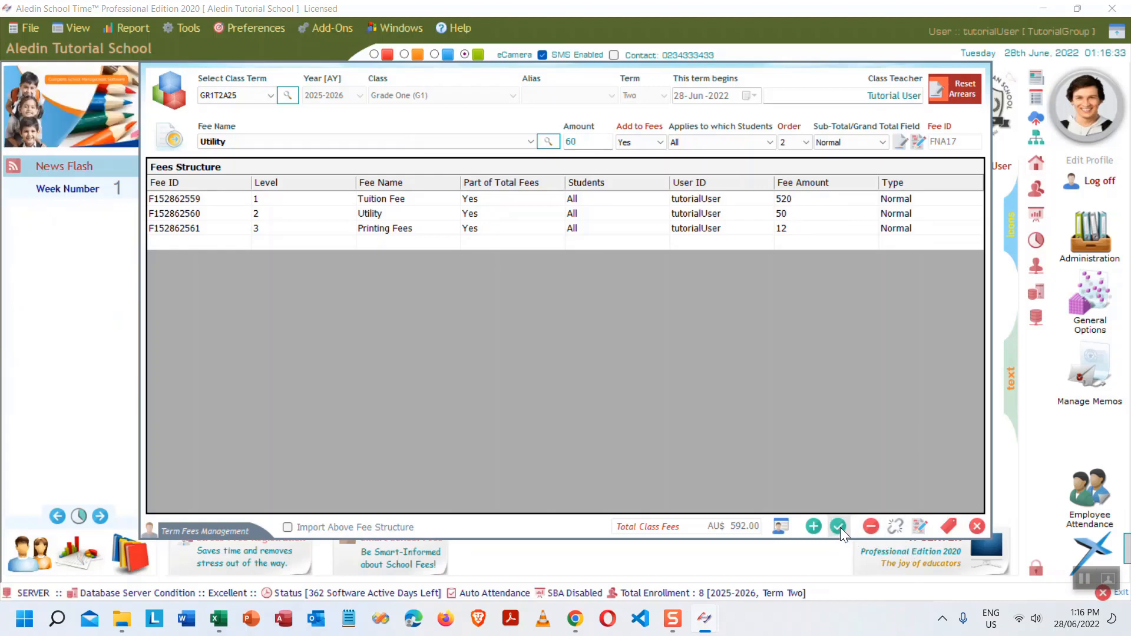
pyautogui.click(661, 358)
# - Set Printing Fees to 25, save it, and close the fee structure window
pyautogui.click(792, 228)
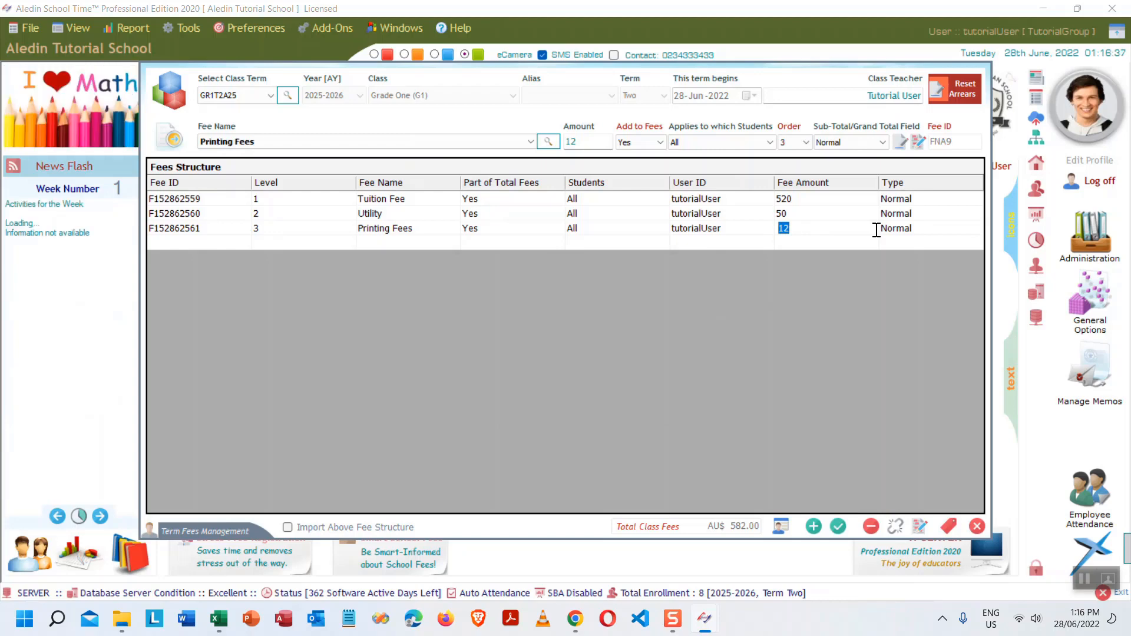
pyautogui.write('25')
pyautogui.click(838, 526)
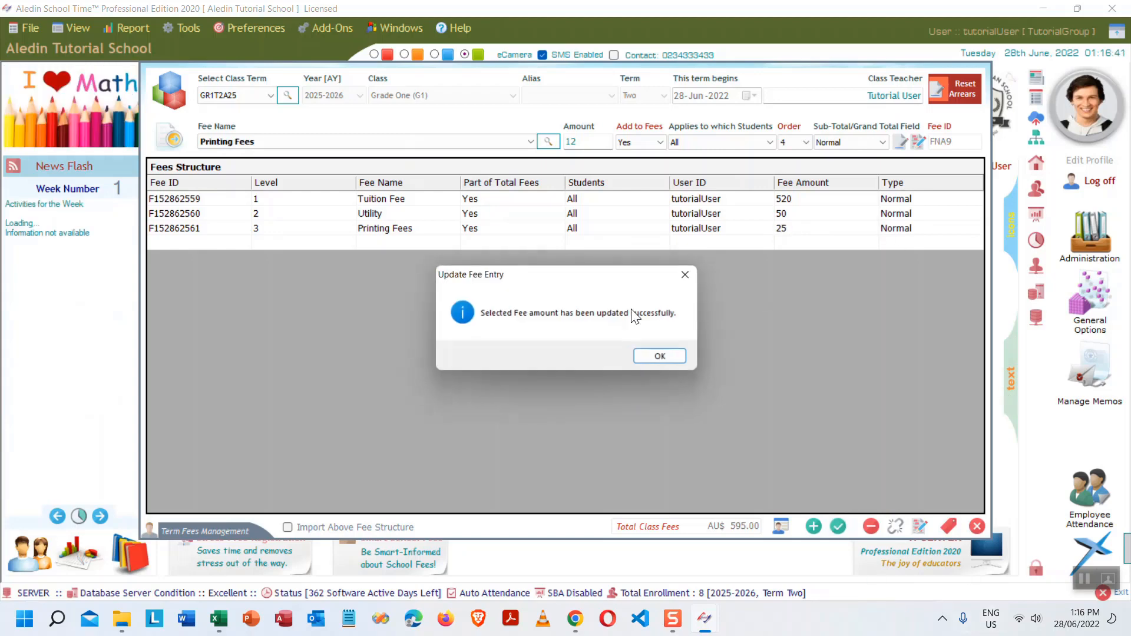
pyautogui.click(661, 354)
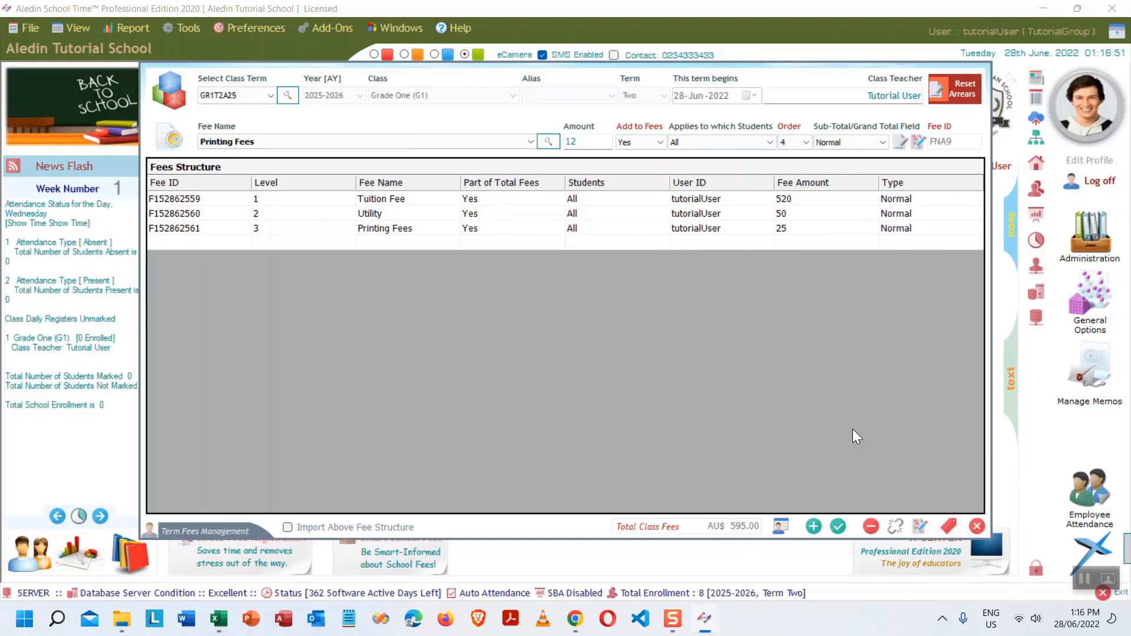
pyautogui.click(976, 526)
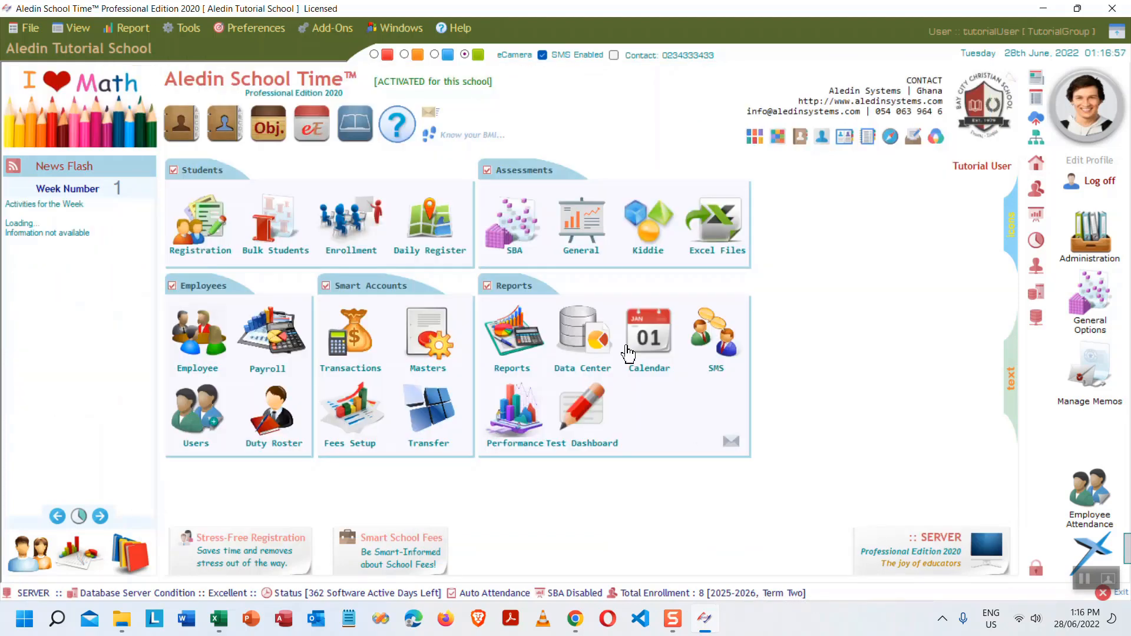
# - Run the Student Bill by Term accounts report for term GR1T2A25
pyautogui.moveTo(515, 334)
pyautogui.click(524, 345)
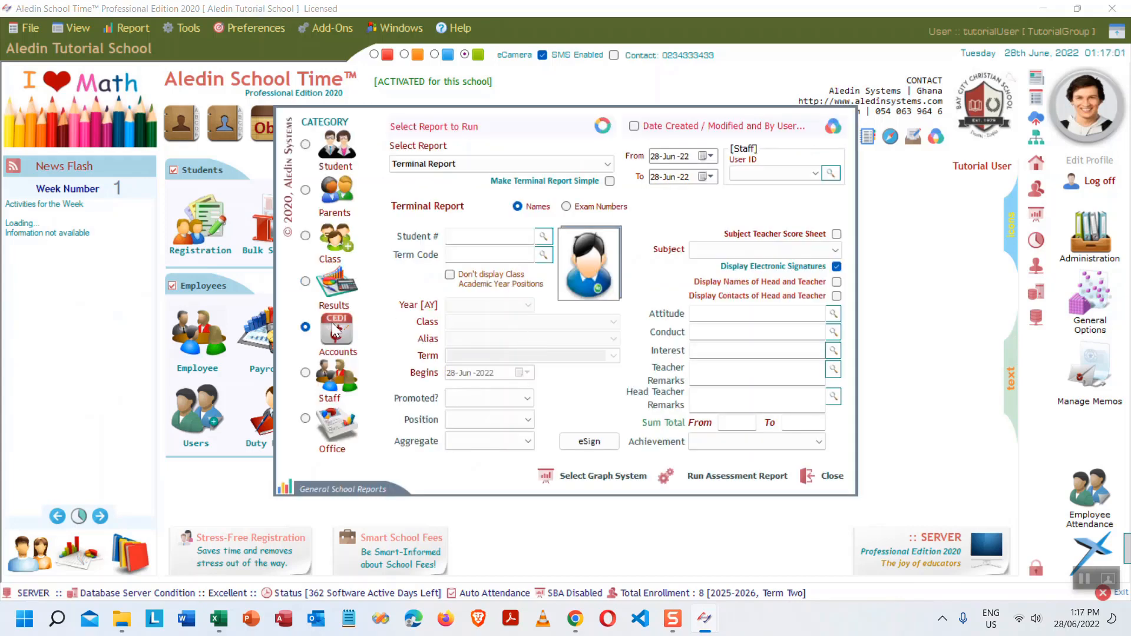
pyautogui.click(592, 165)
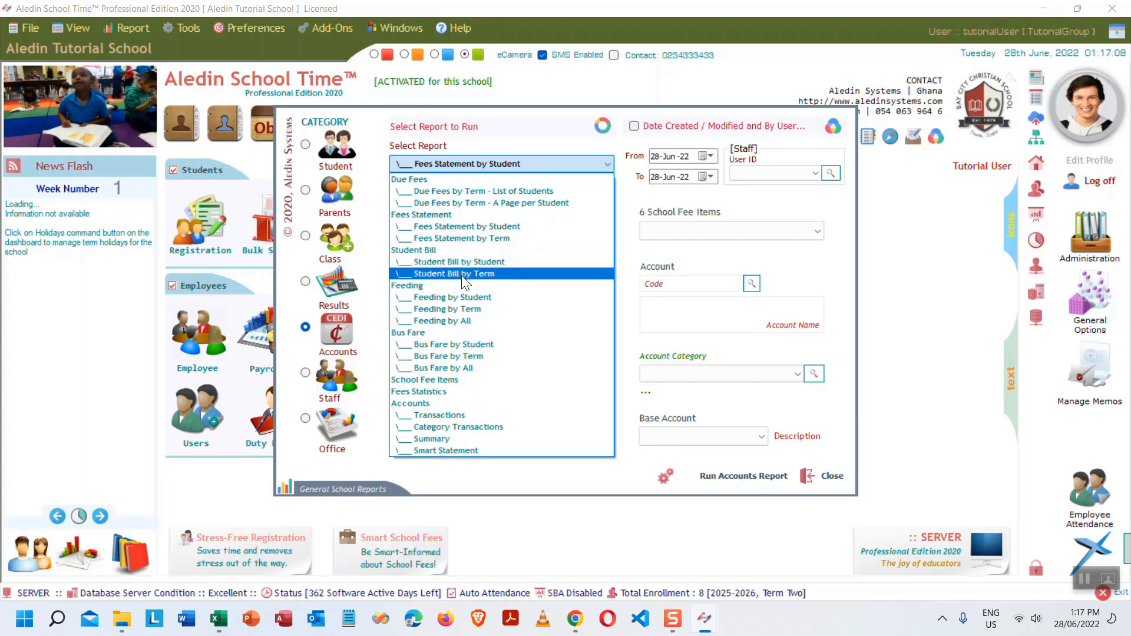
pyautogui.click(478, 274)
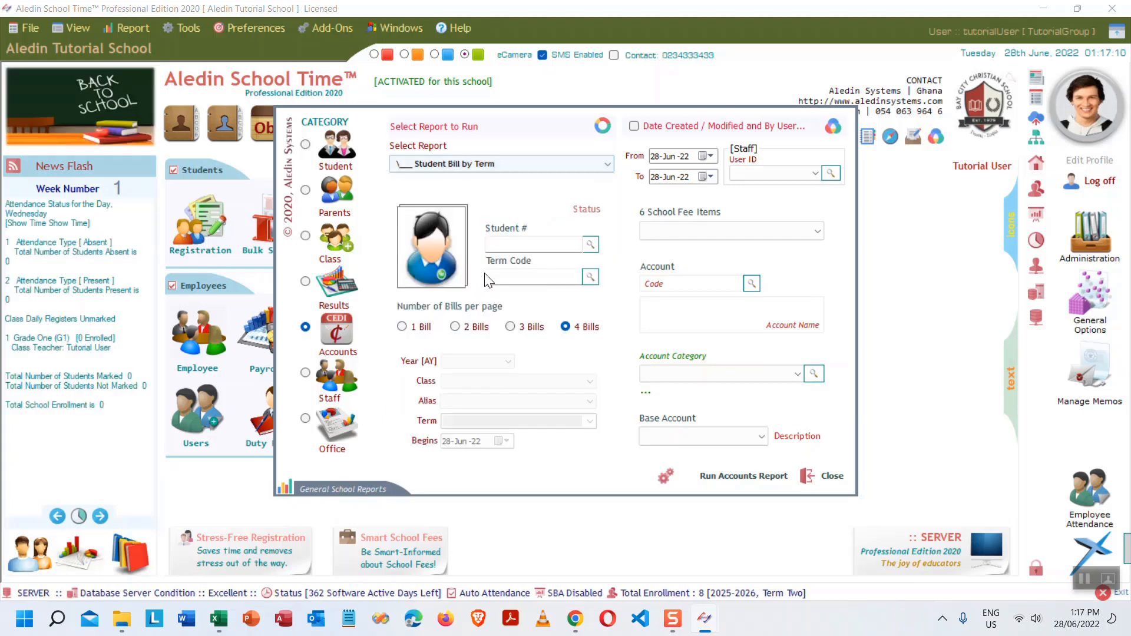
pyautogui.click(590, 277)
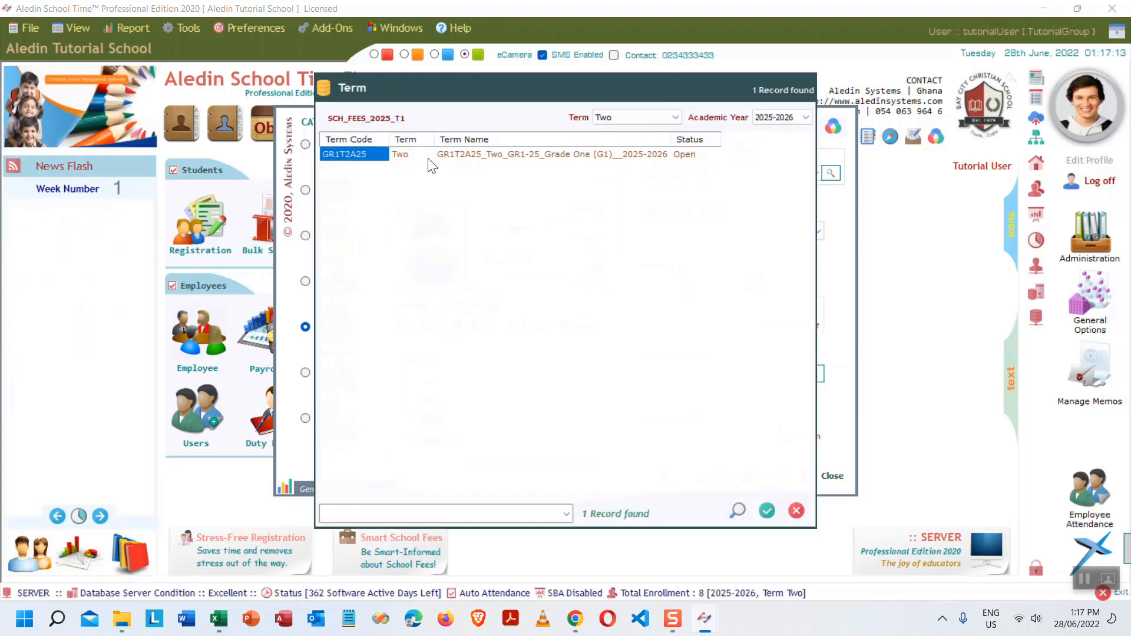
pyautogui.doubleClick(463, 153)
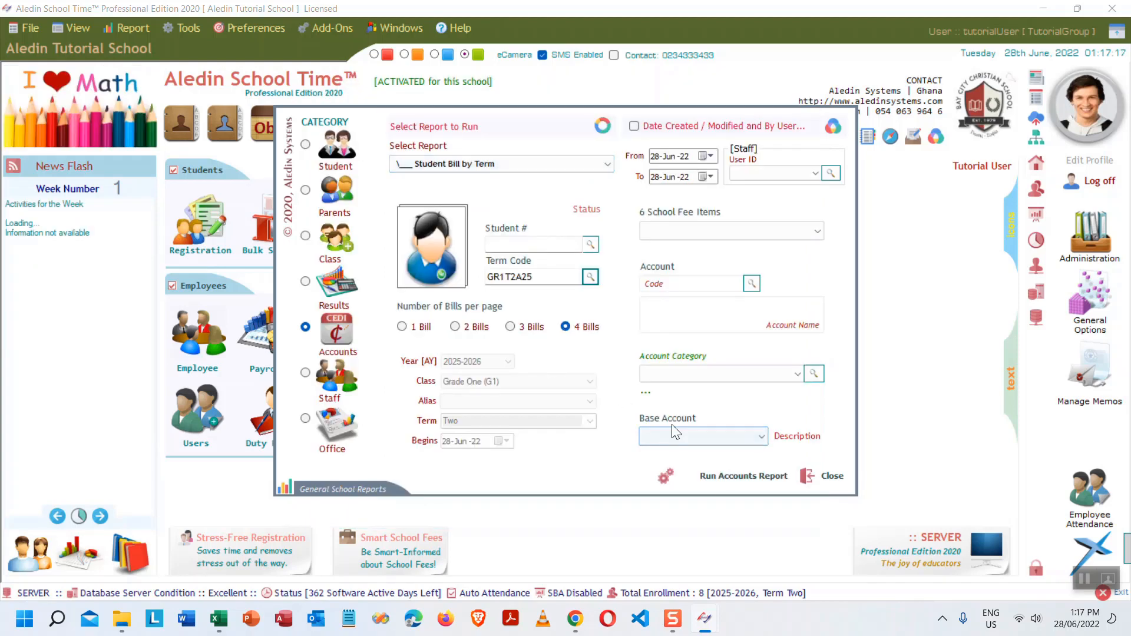
pyautogui.click(721, 476)
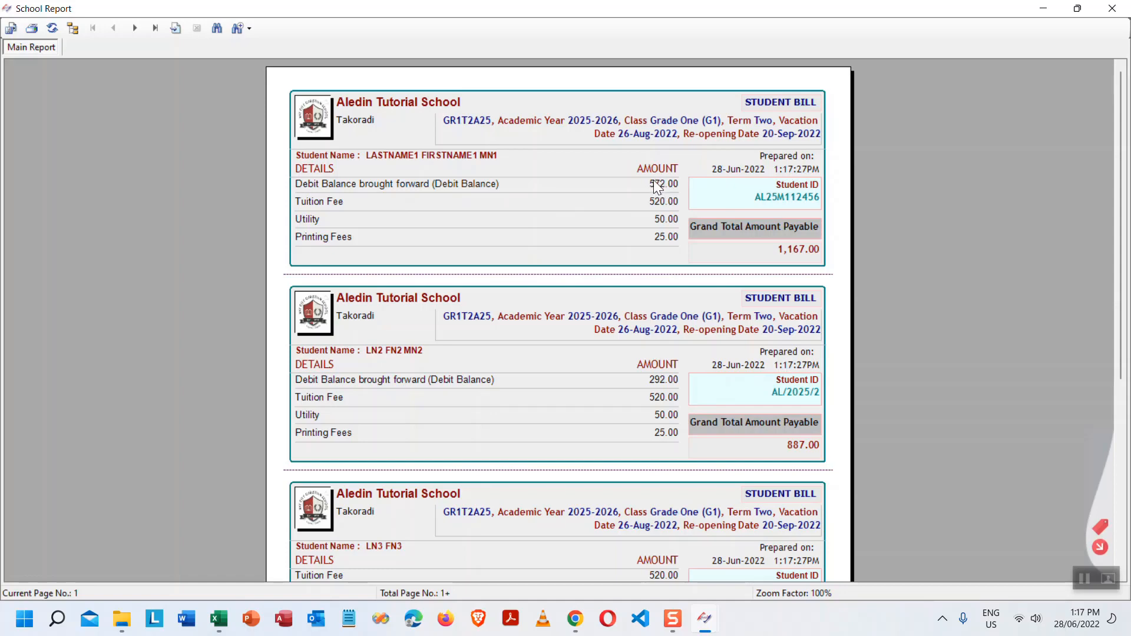
# - Scroll through the first page of bills, noting the second bill's 292.00 balance
pyautogui.click(663, 379)
pyautogui.scroll(-3, 707, 369)
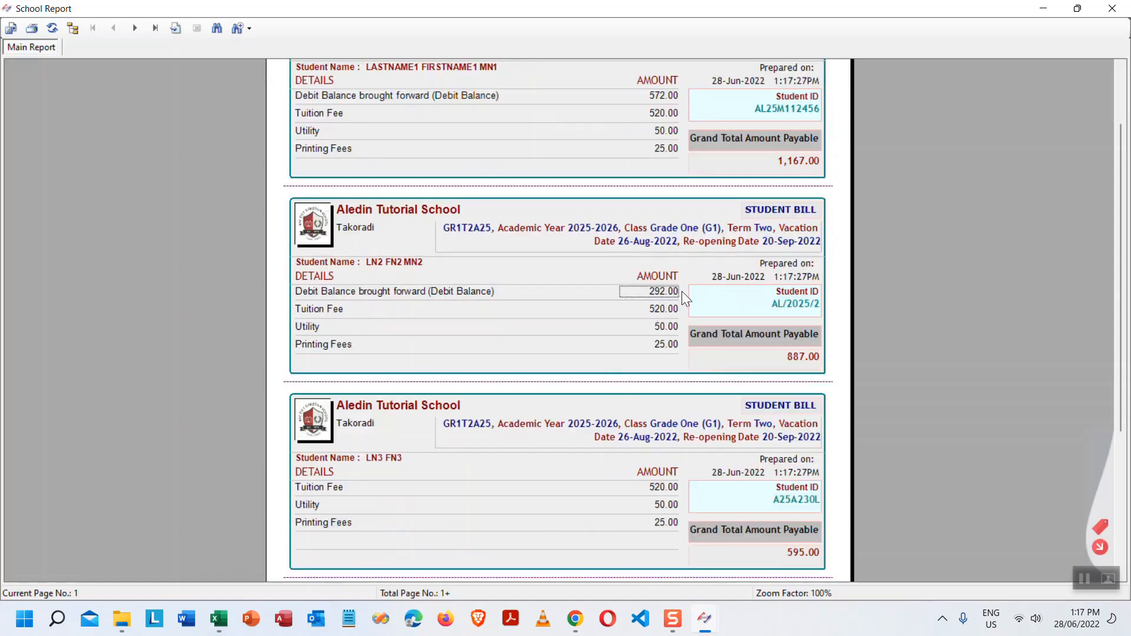
pyautogui.scroll(-3, 412, 489)
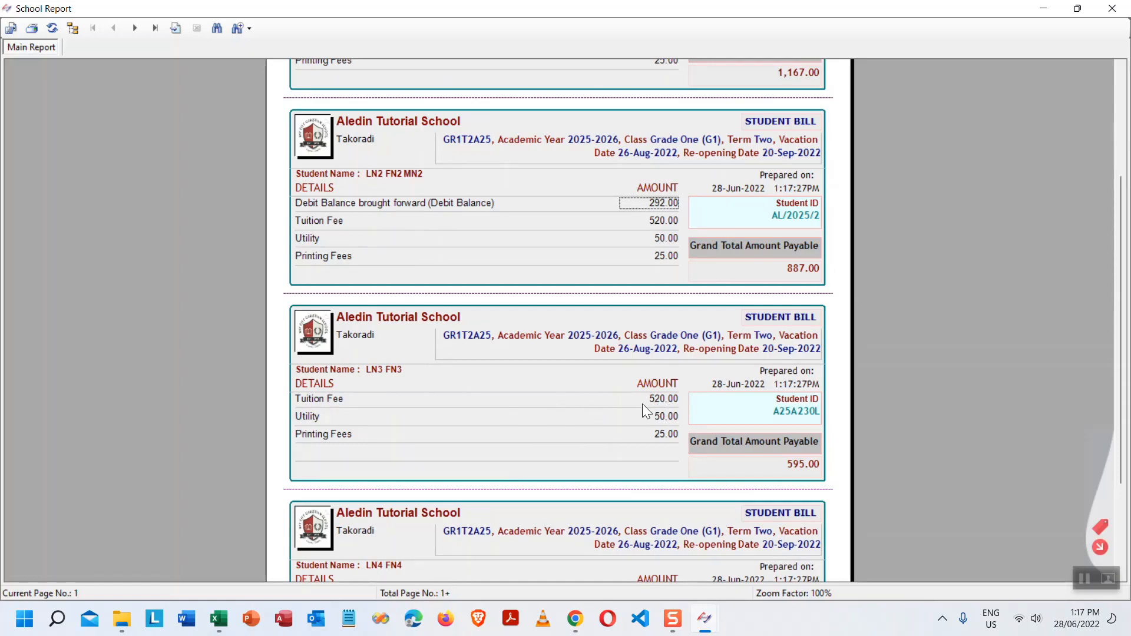
pyautogui.scroll(-5, 653, 398)
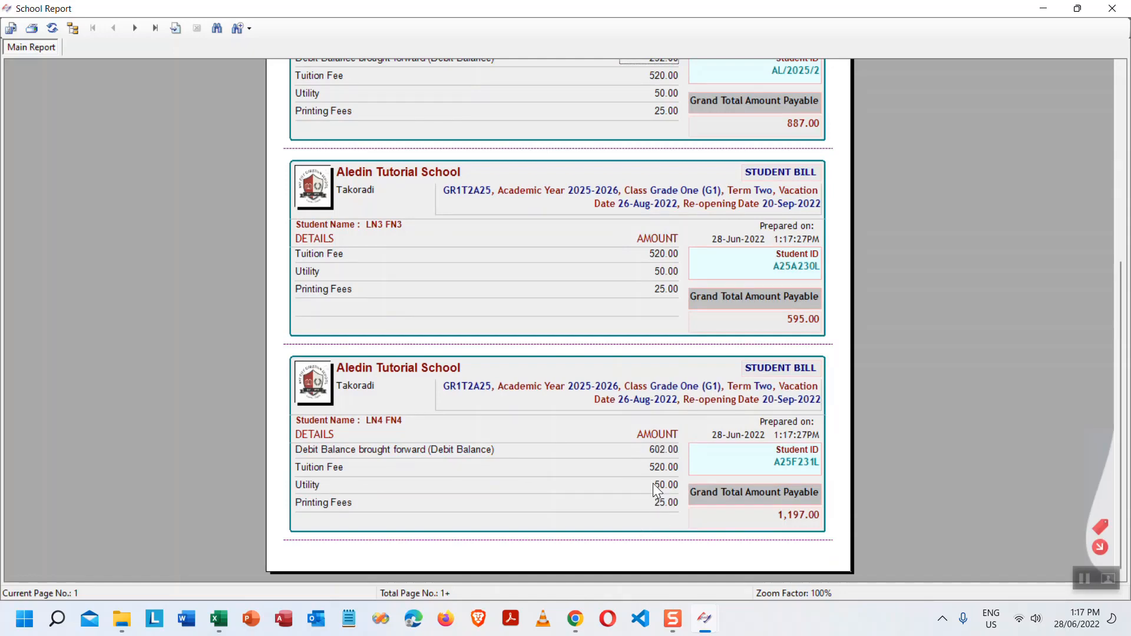
# - On the next page, check the 572.00 balances brought forward on the remaining bills
pyautogui.click(134, 28)
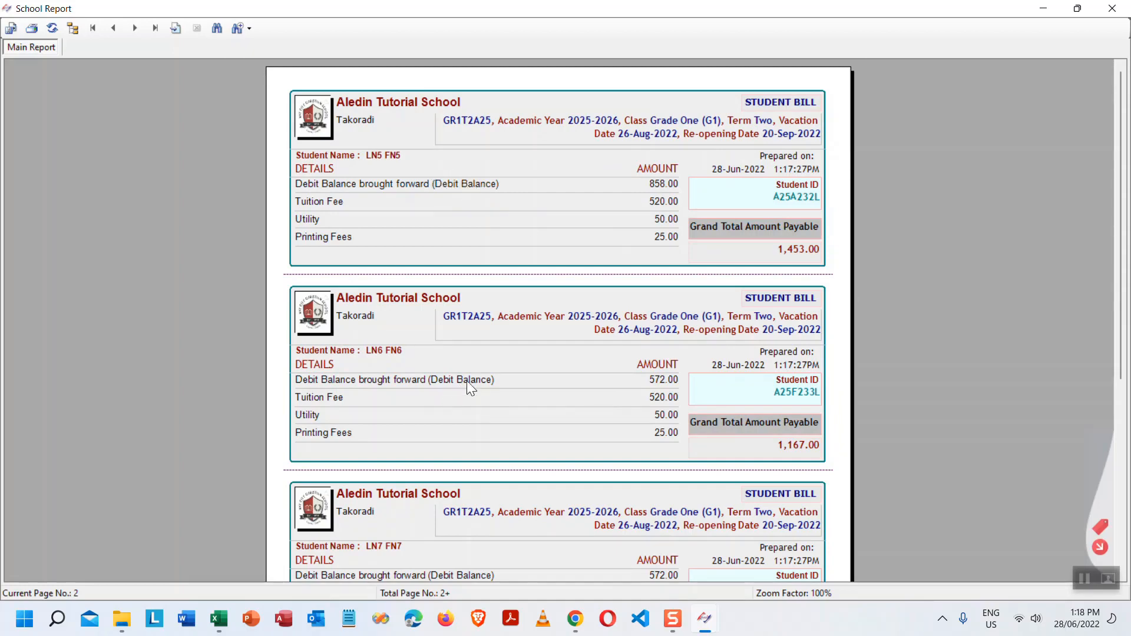
pyautogui.click(668, 383)
pyautogui.scroll(-3, 704, 379)
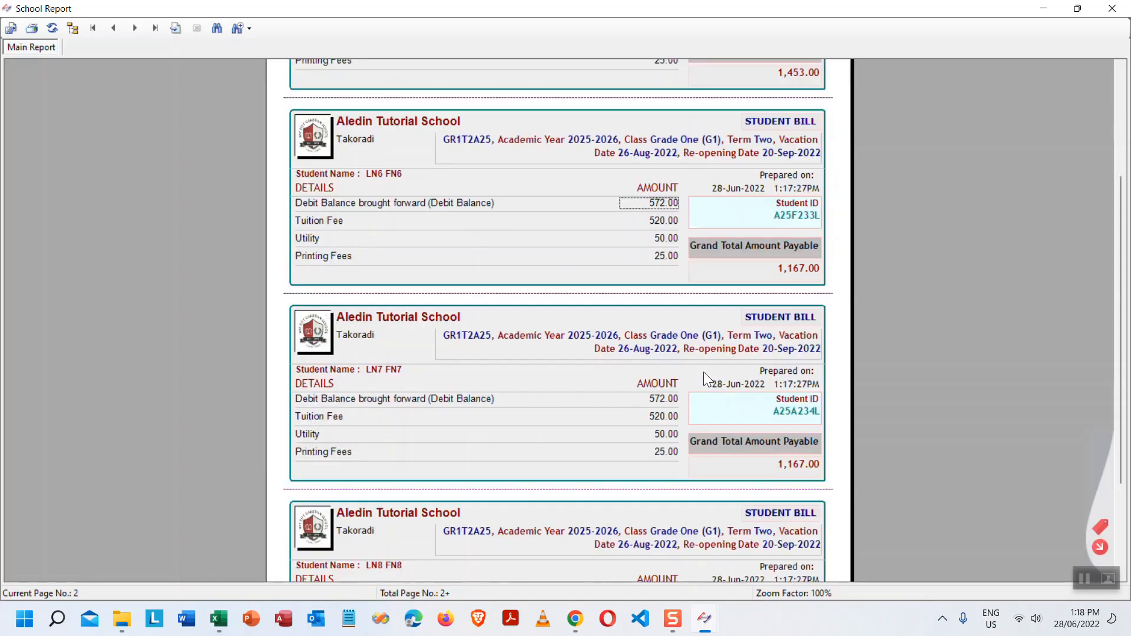
pyautogui.click(462, 399)
pyautogui.scroll(-3, 518, 388)
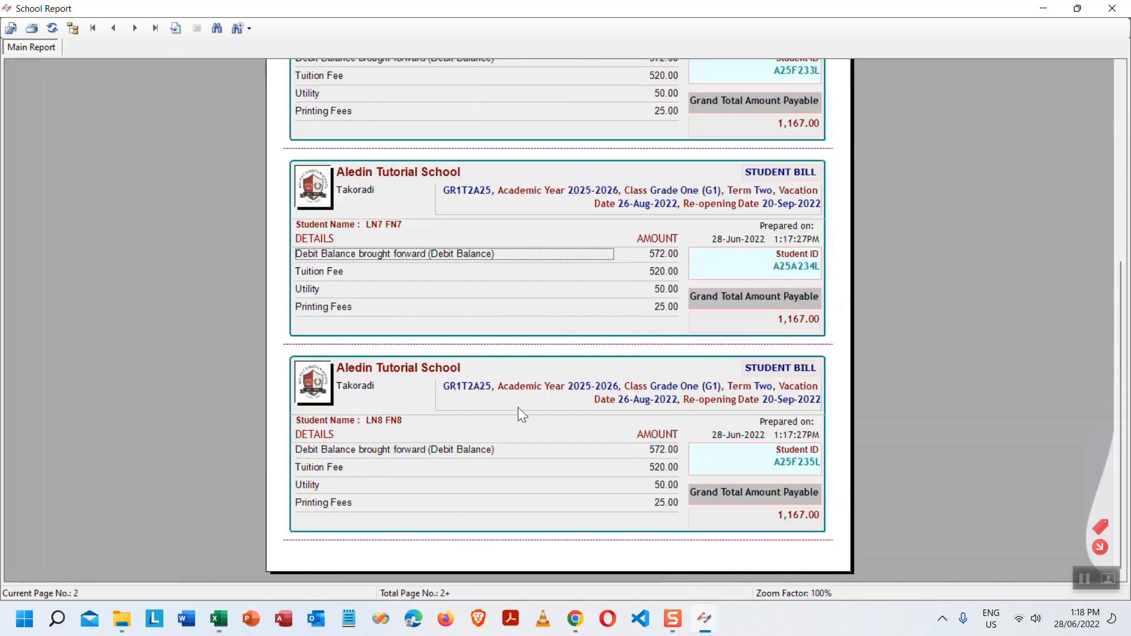
pyautogui.click(469, 449)
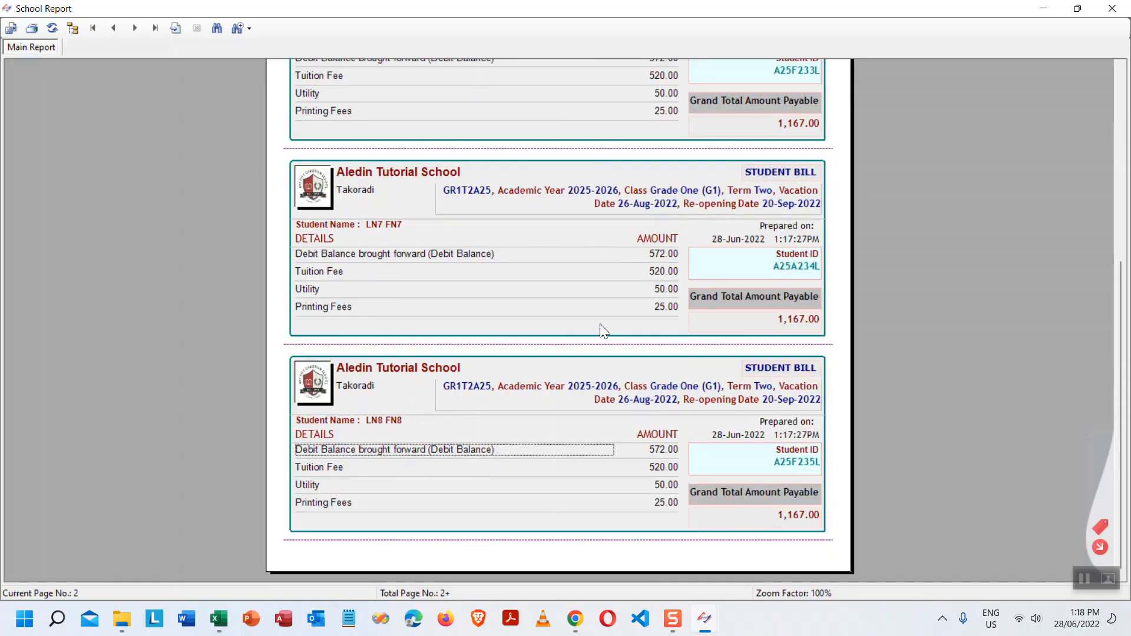
# - Check the 8,800.00 total fees expected on the last page, then return to page 2
pyautogui.click(153, 27)
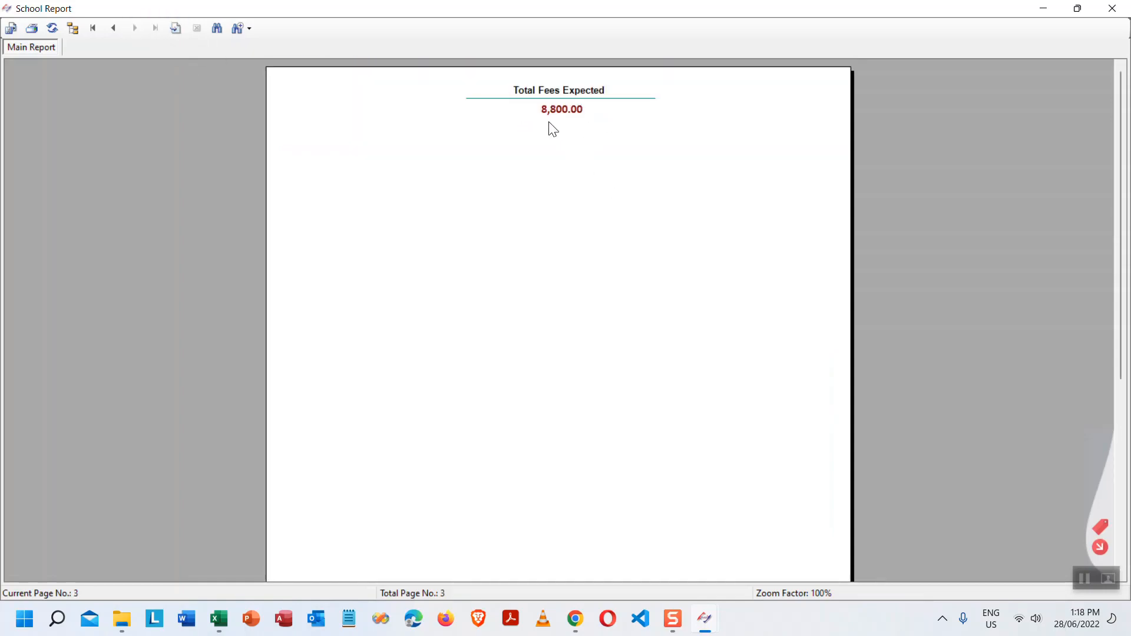
pyautogui.click(114, 29)
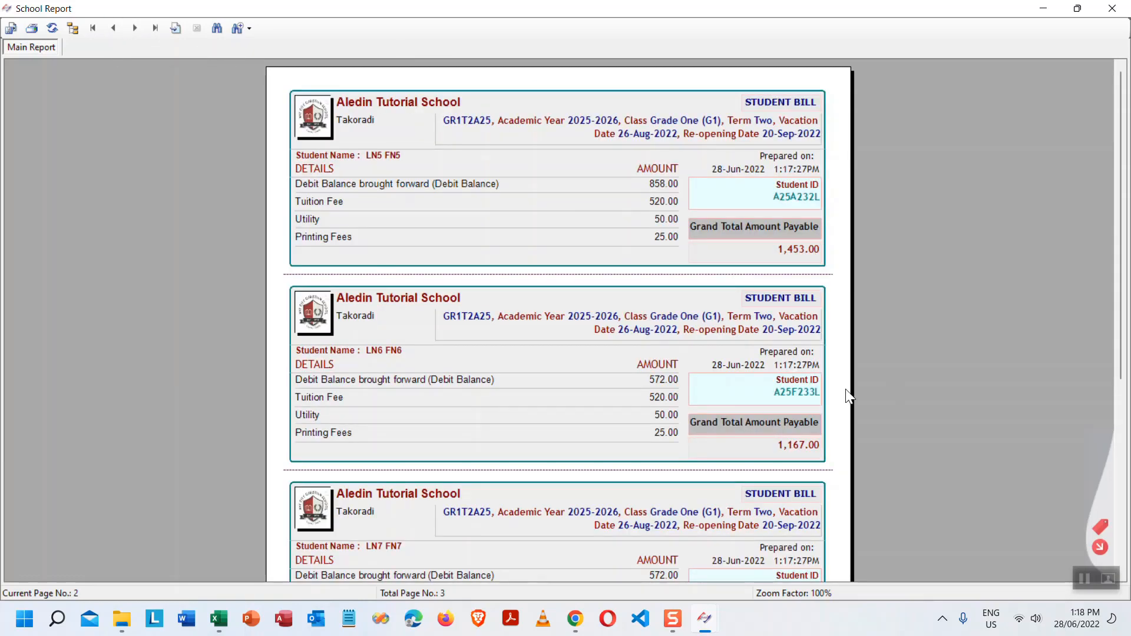
pyautogui.scroll(-5, 848, 447)
pyautogui.scroll(5, 848, 448)
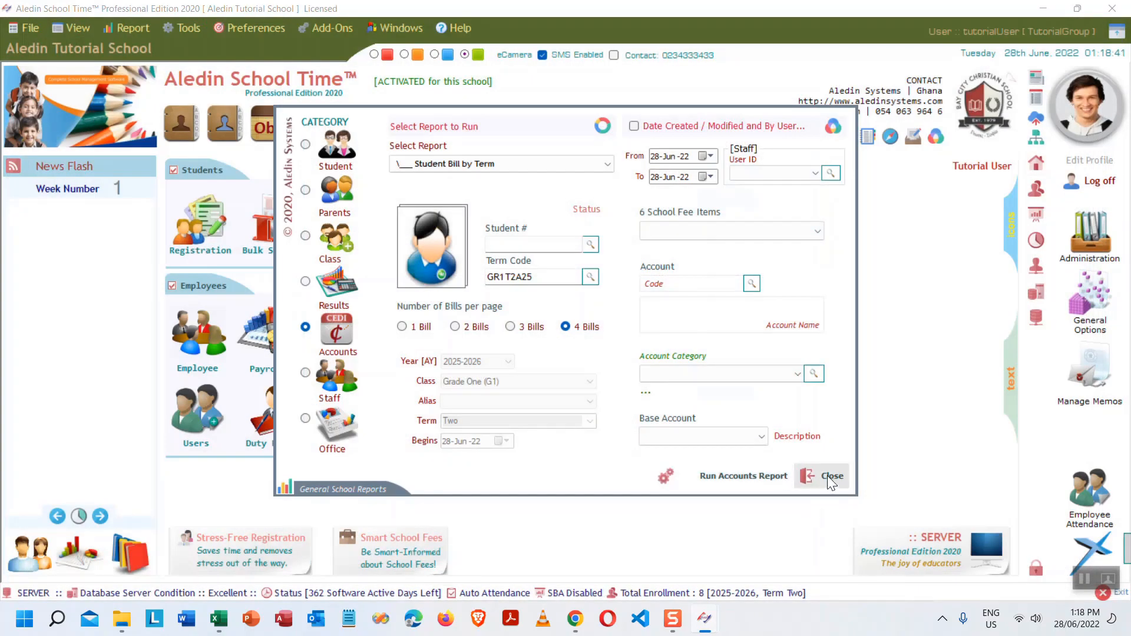
# - Close the bills report and open Preferences > Manage Server > Databases
pyautogui.click(829, 478)
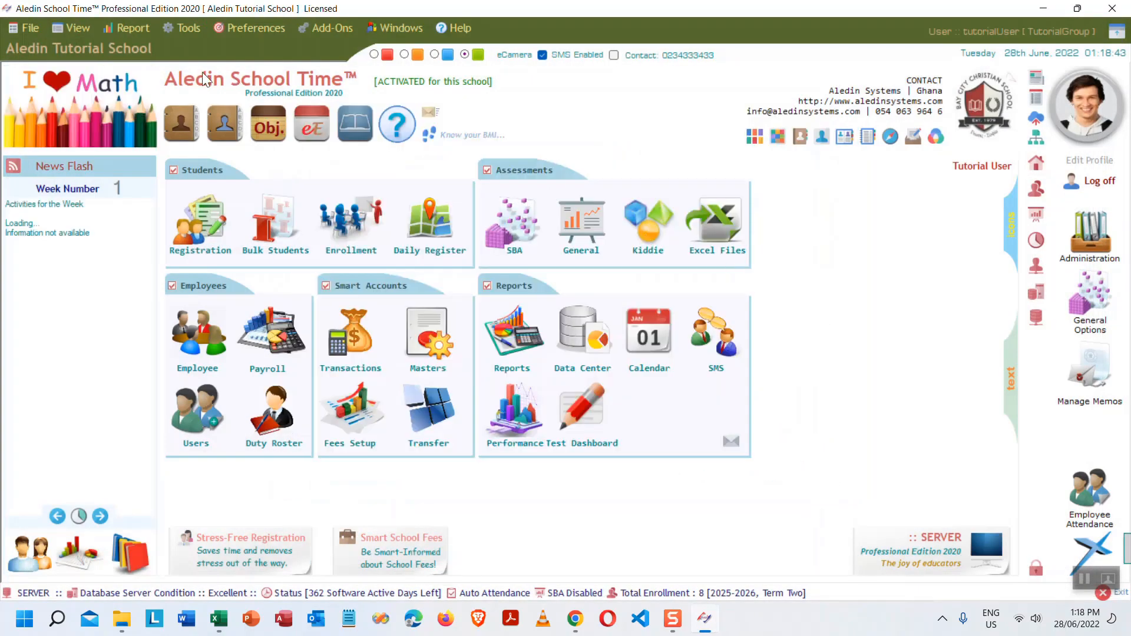
pyautogui.click(242, 26)
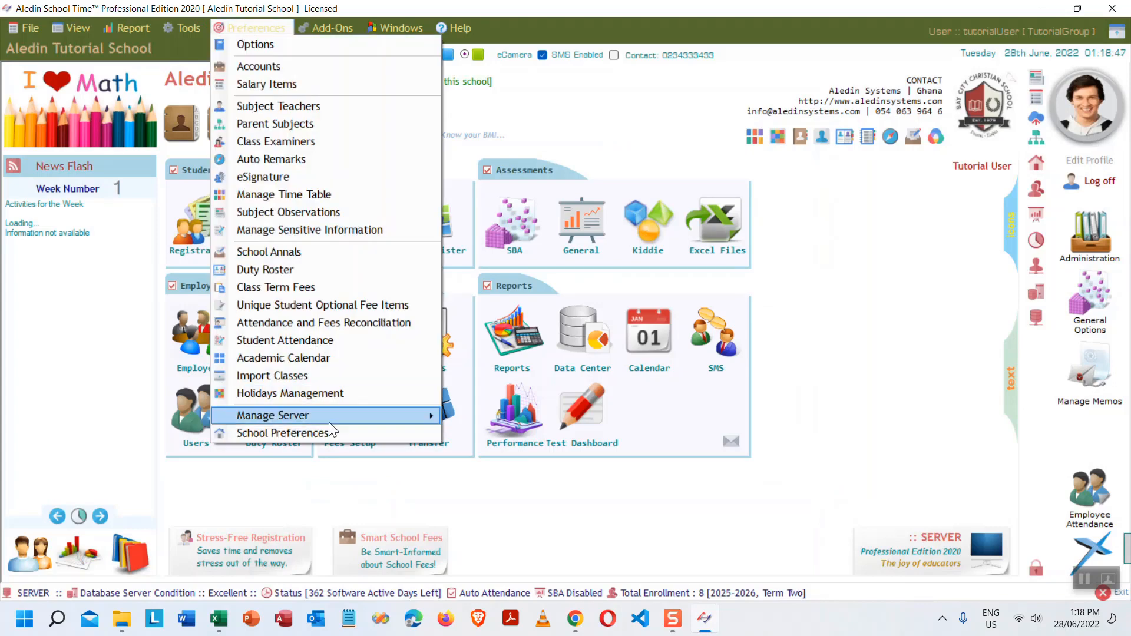
pyautogui.moveTo(393, 419)
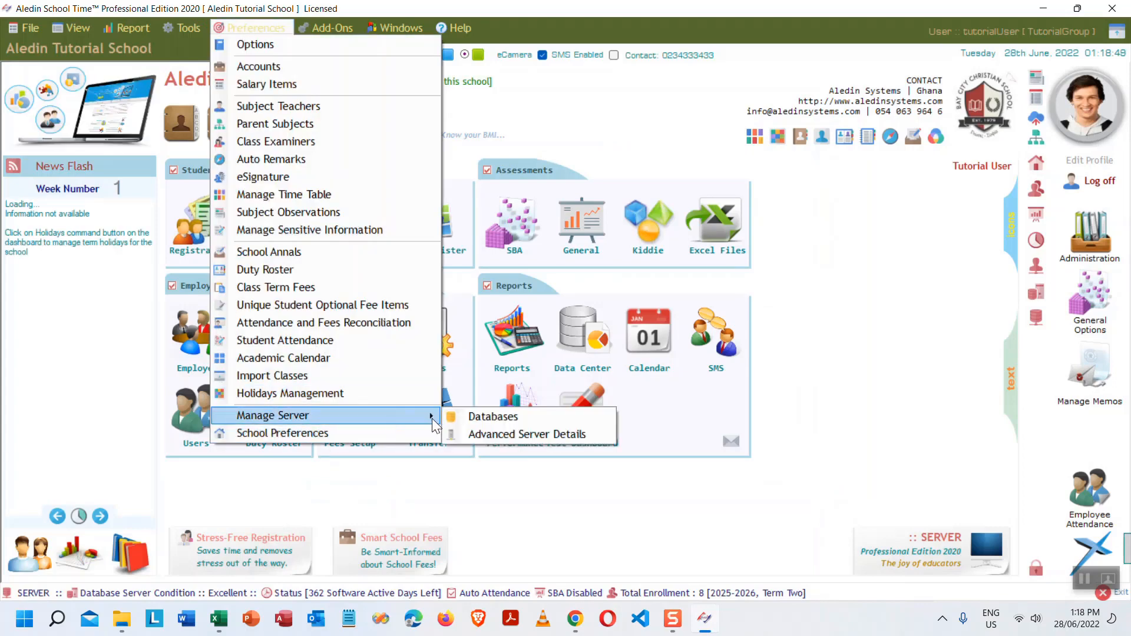
pyautogui.click(567, 415)
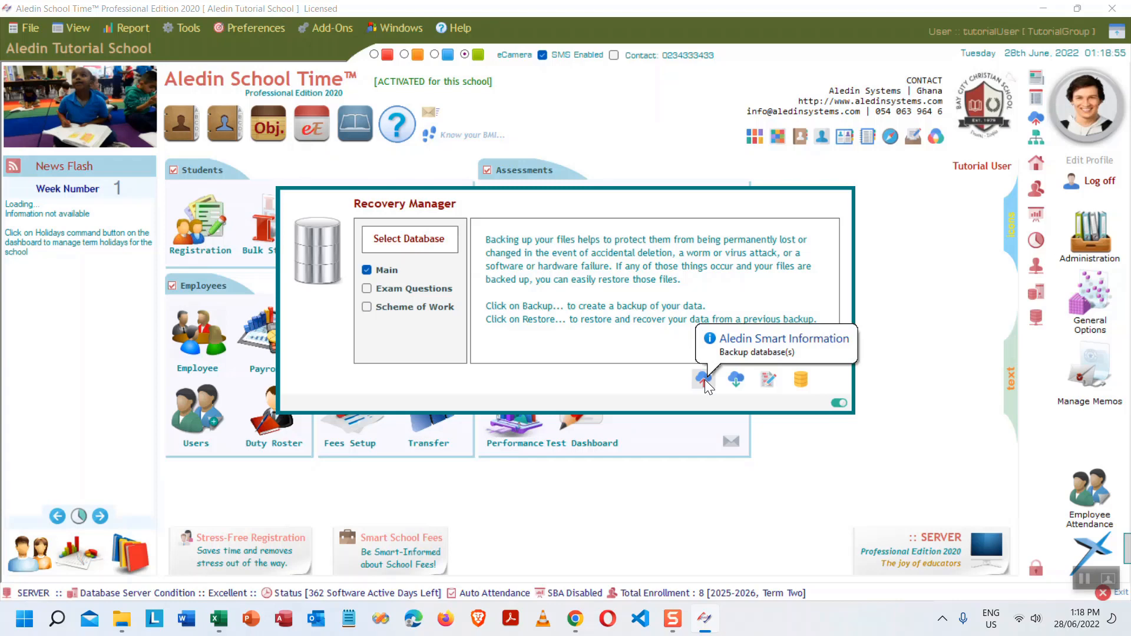
# - Back up the main database to the Desktop
pyautogui.click(703, 378)
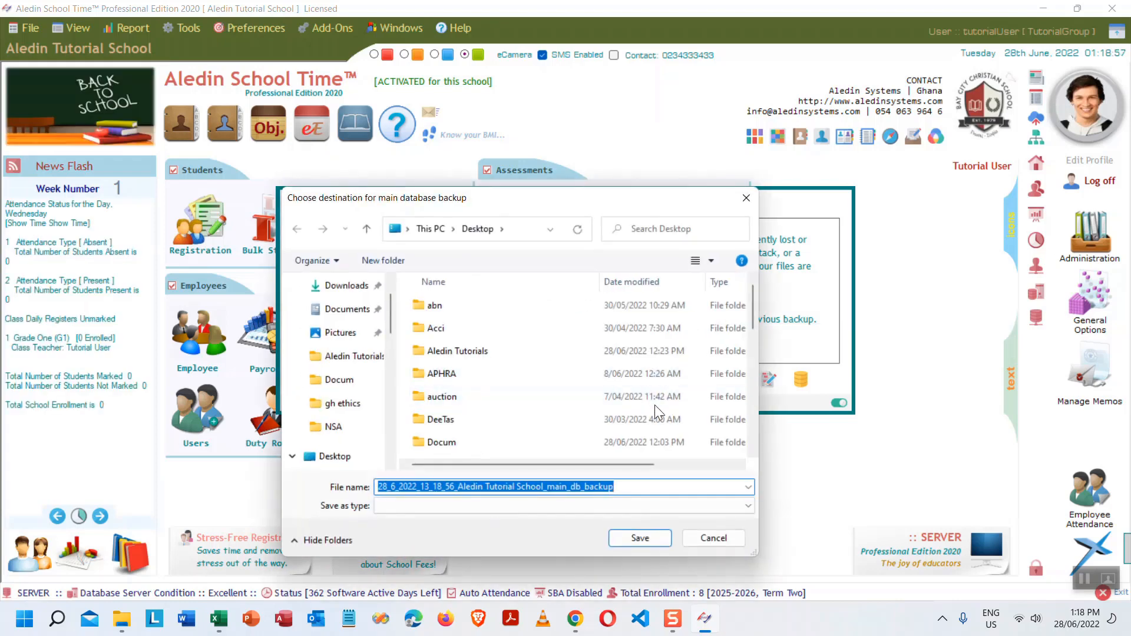
pyautogui.click(637, 537)
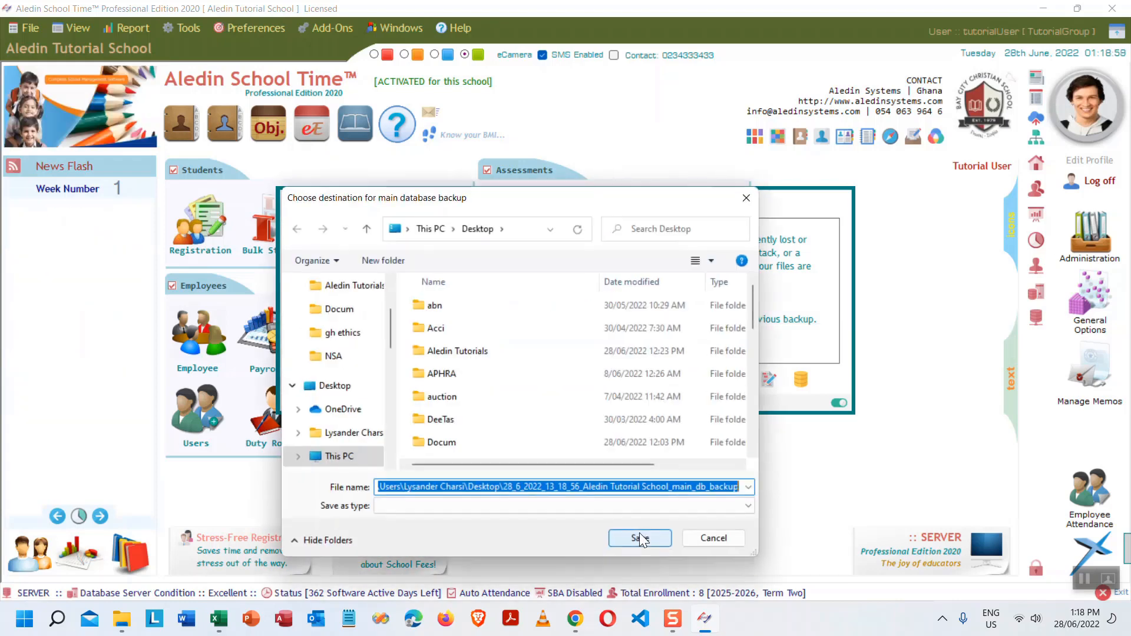
pyautogui.click(638, 536)
pyautogui.click(630, 356)
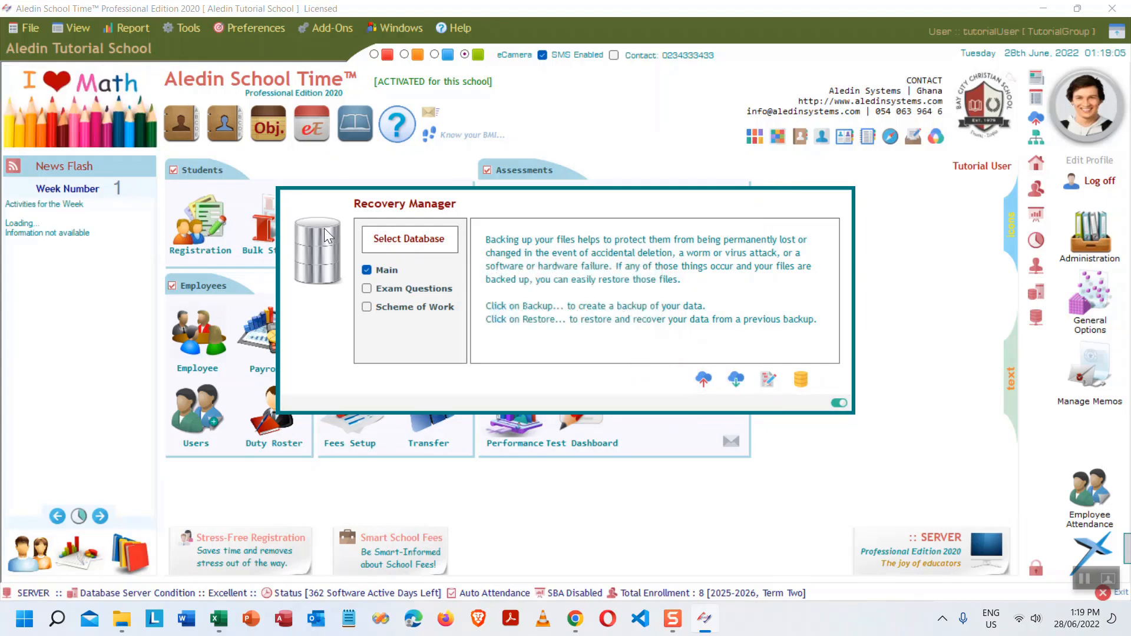
# - Select the new backup for restore, cancel the restore, and close Recovery Manager
pyautogui.click(736, 380)
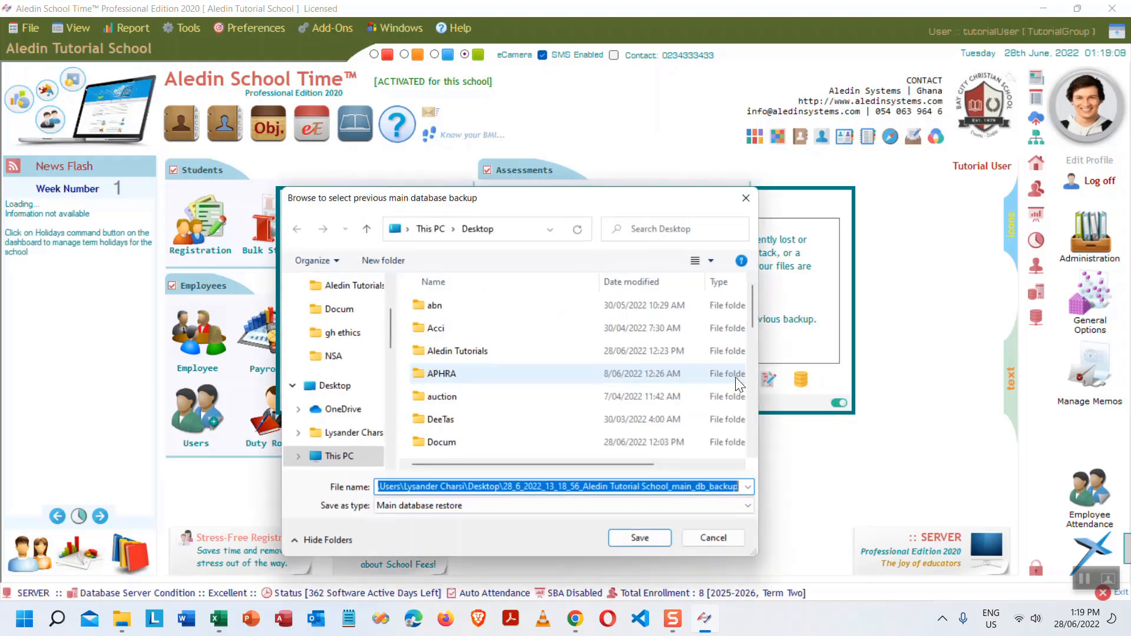
pyautogui.scroll(-2, 631, 379)
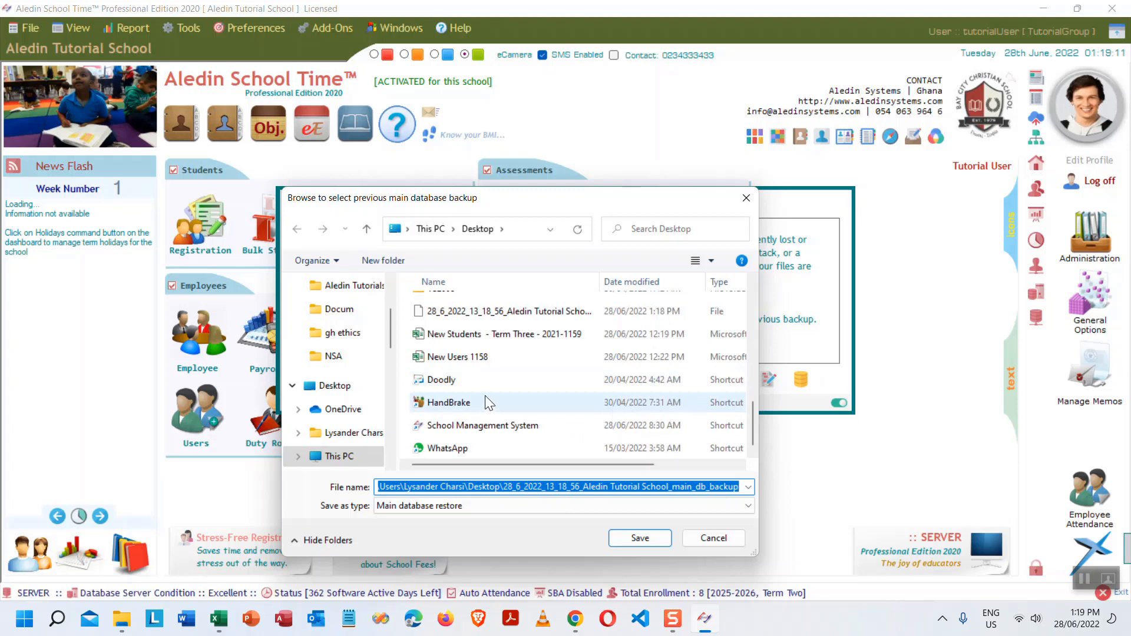
pyautogui.click(492, 311)
pyautogui.scroll(4, 621, 386)
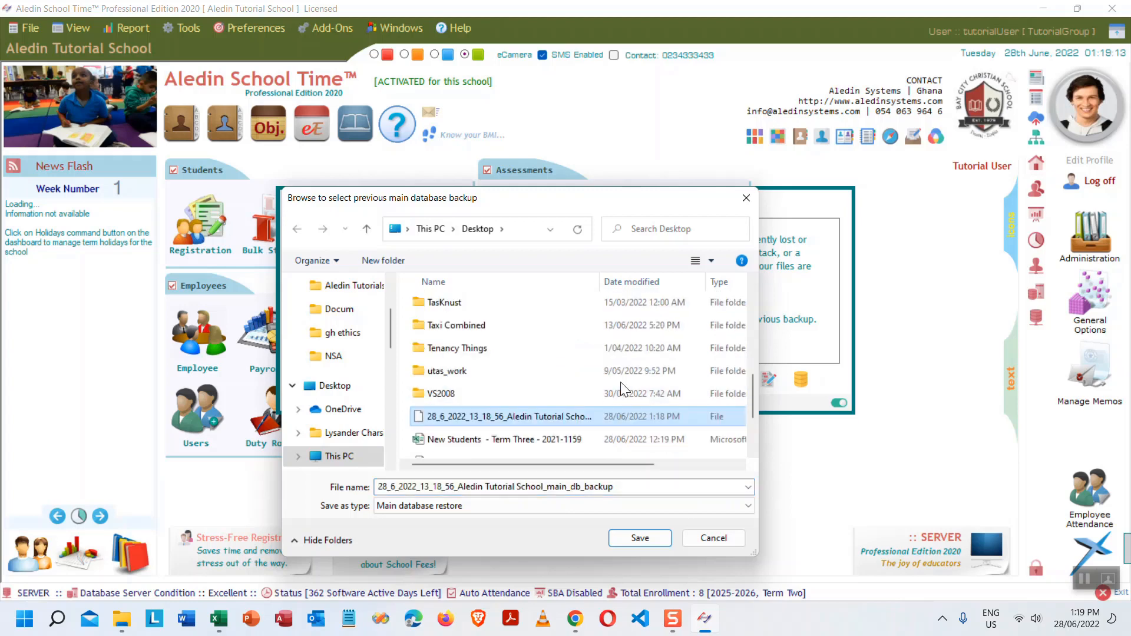
pyautogui.click(722, 544)
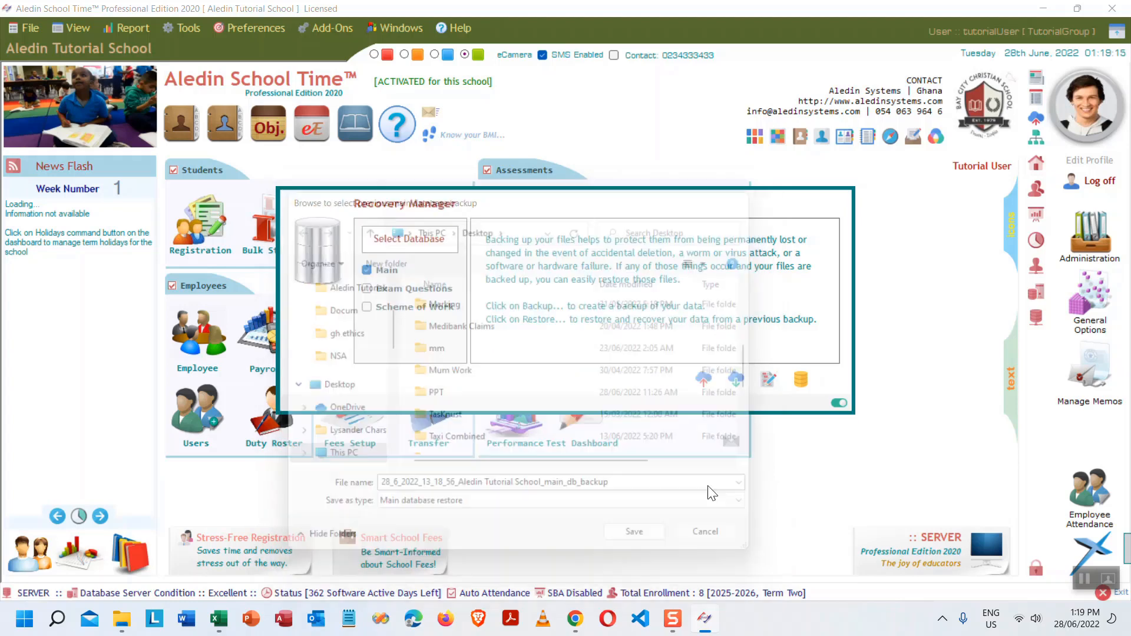
pyautogui.click(706, 538)
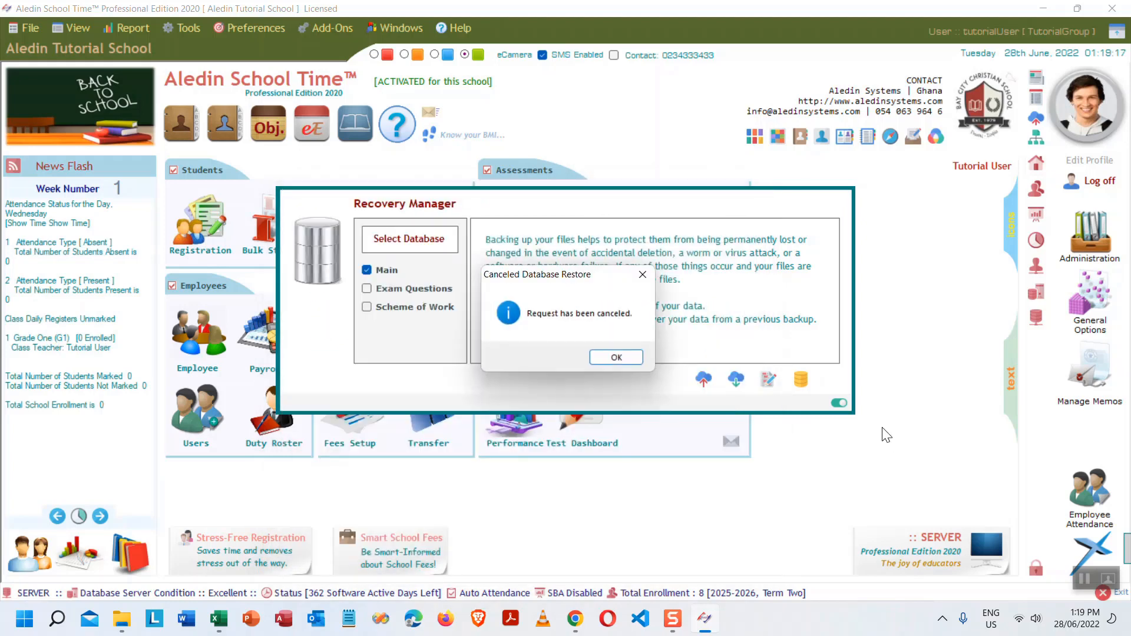
pyautogui.click(615, 357)
pyautogui.click(837, 403)
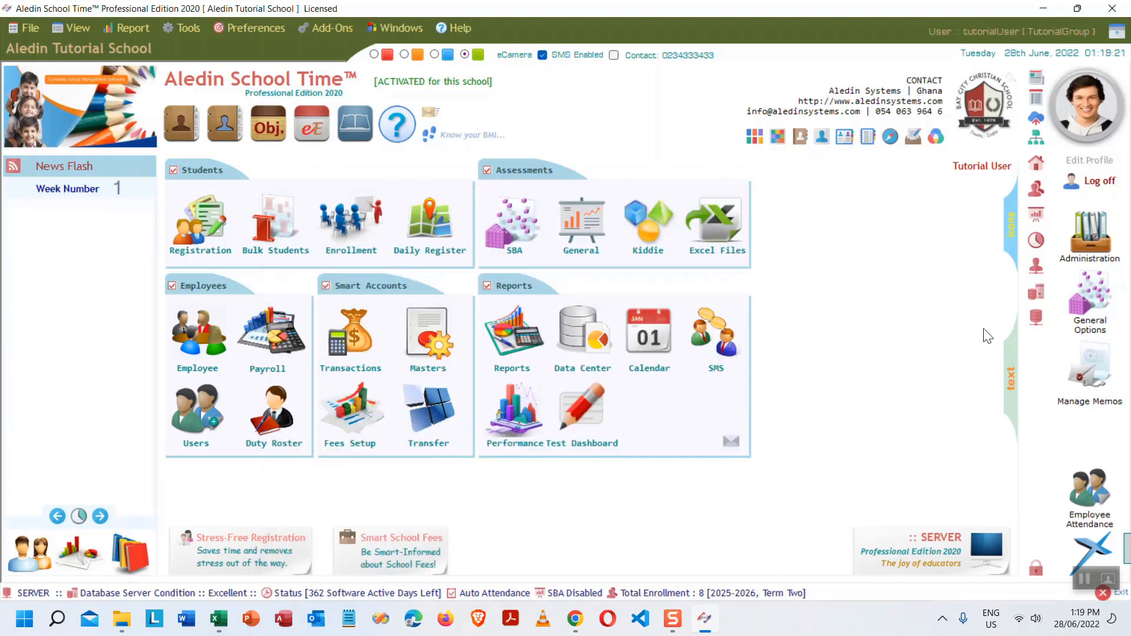
# - Bring the tutorial outline workbook forward, maximise it, and keep the ribbon expanded
pyautogui.click(218, 620)
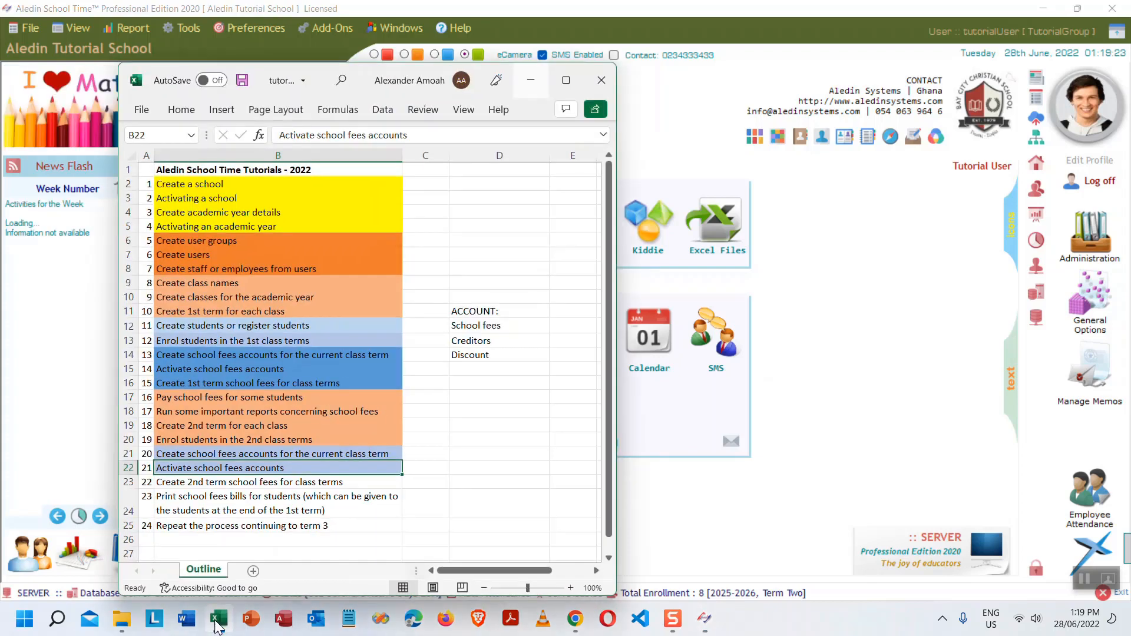
pyautogui.click(243, 482)
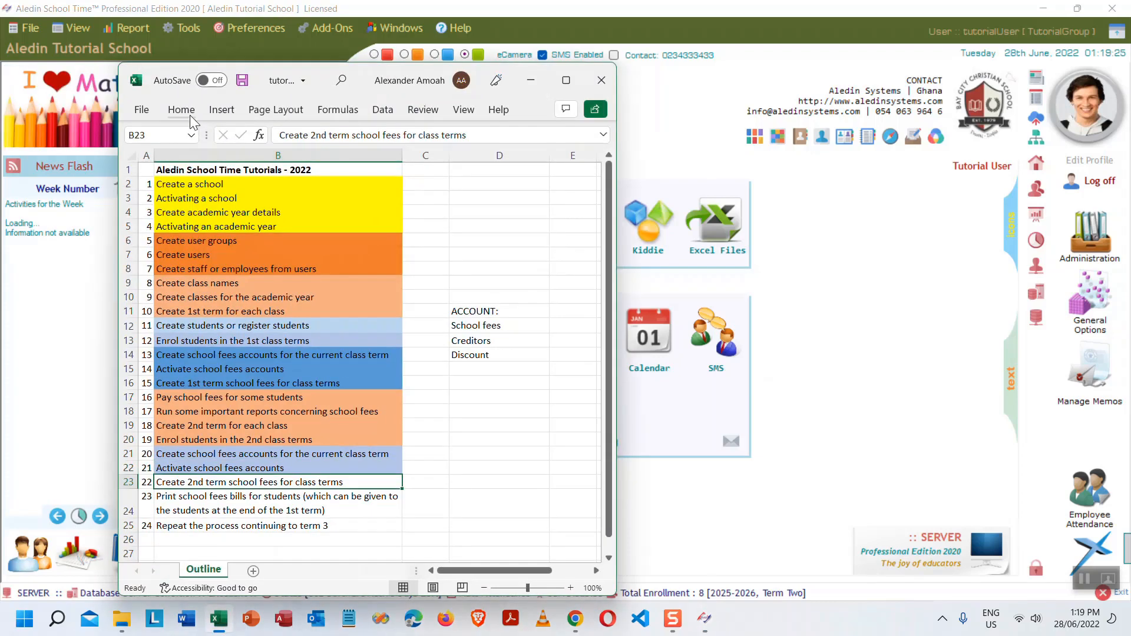
pyautogui.click(187, 110)
pyautogui.click(566, 80)
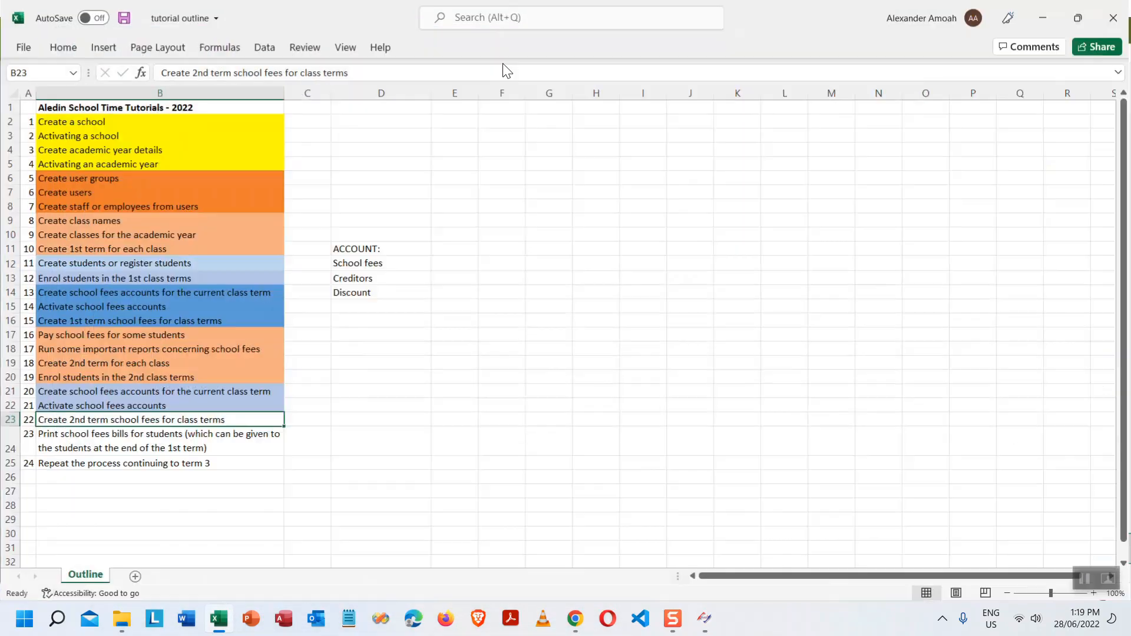
pyautogui.doubleClick(110, 49)
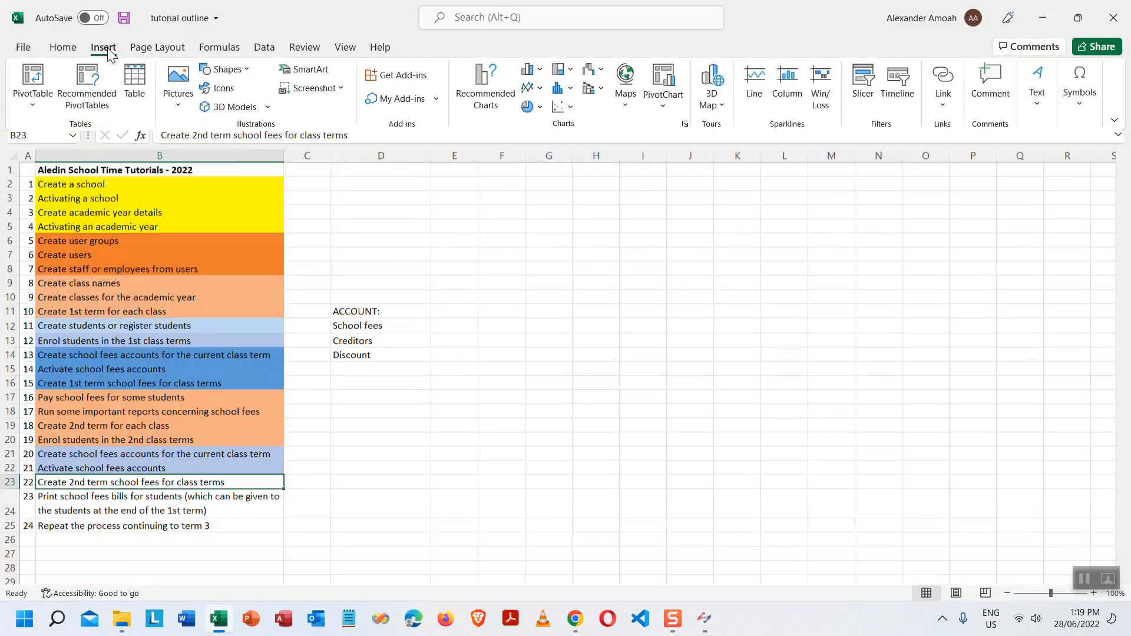
pyautogui.click(63, 47)
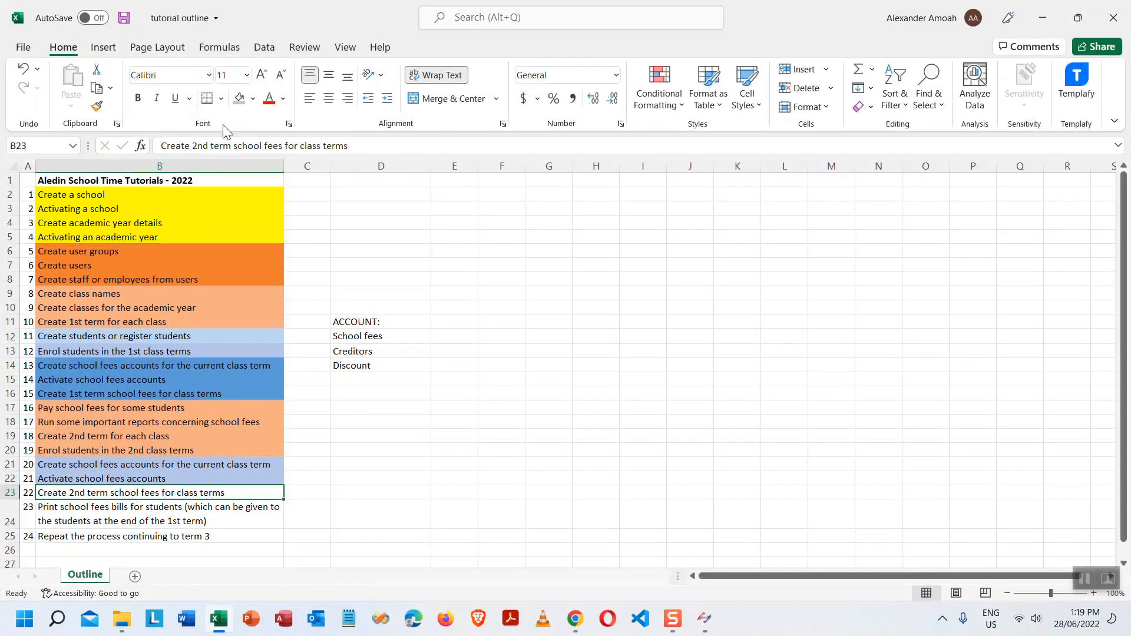
# - Fill B23 and B24 light blue and B25 gold, then restore the window size
pyautogui.click(239, 97)
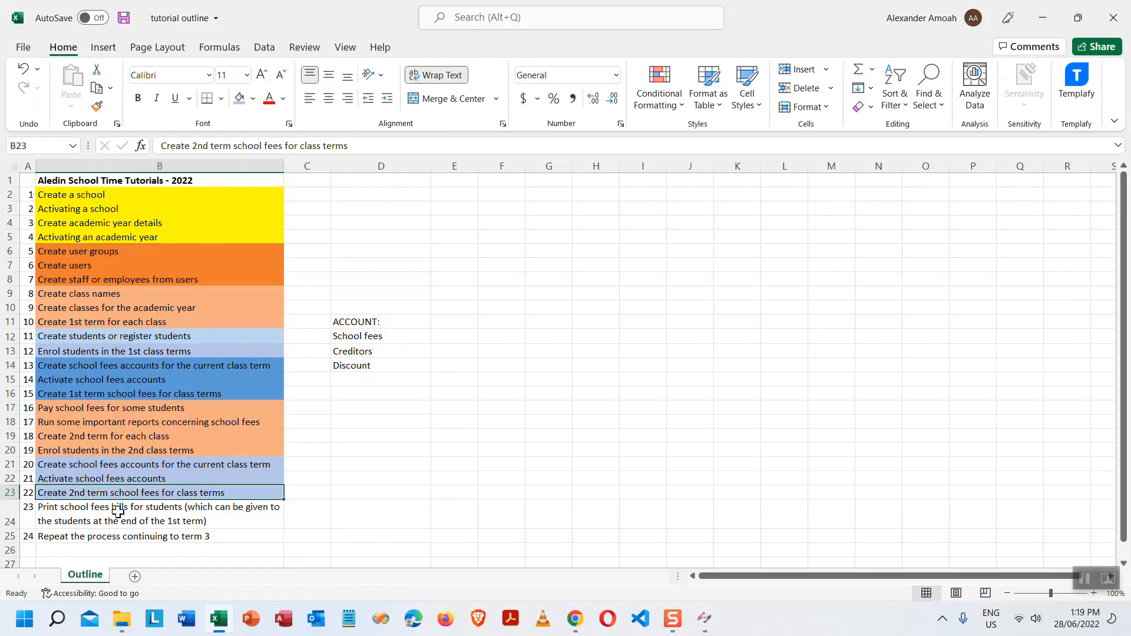
pyautogui.click(155, 514)
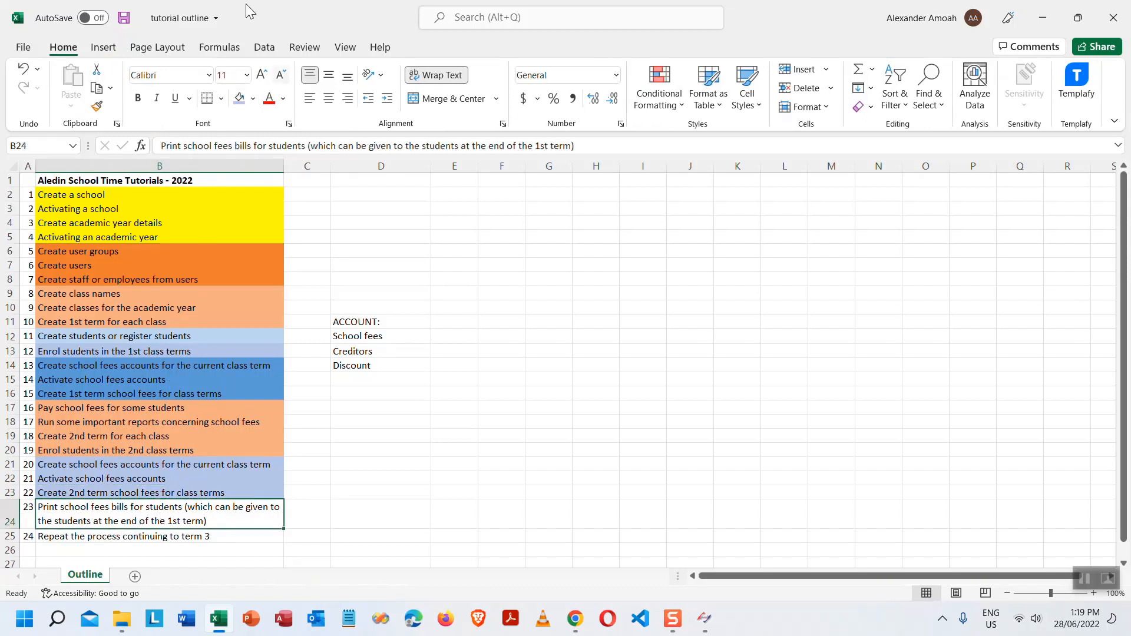
pyautogui.click(240, 99)
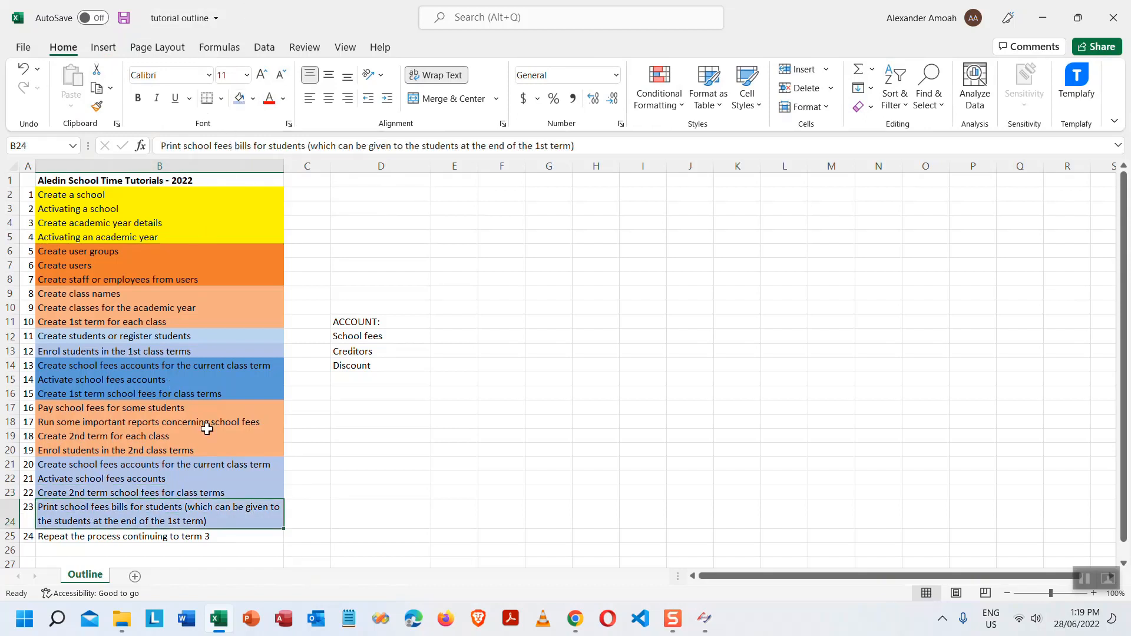
pyautogui.click(192, 538)
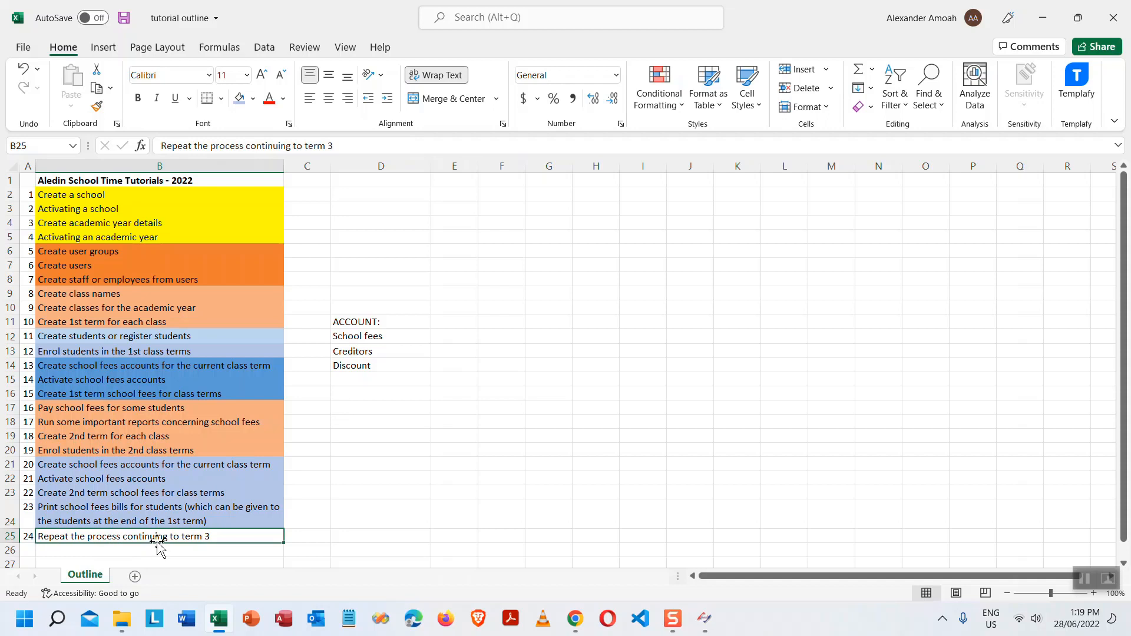
pyautogui.click(253, 99)
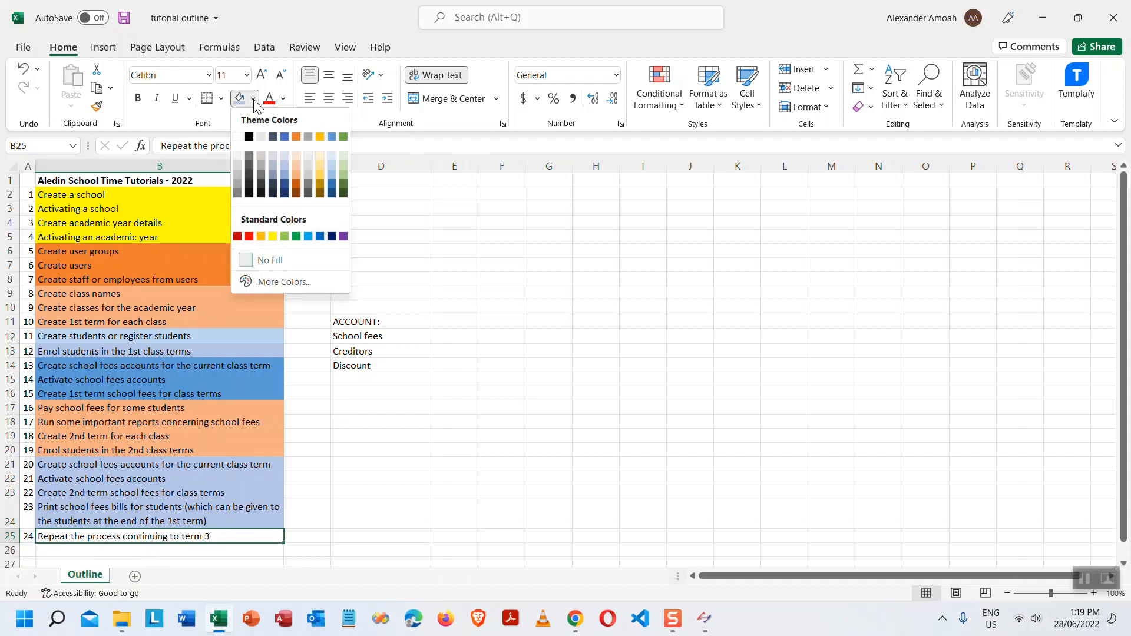
pyautogui.click(319, 185)
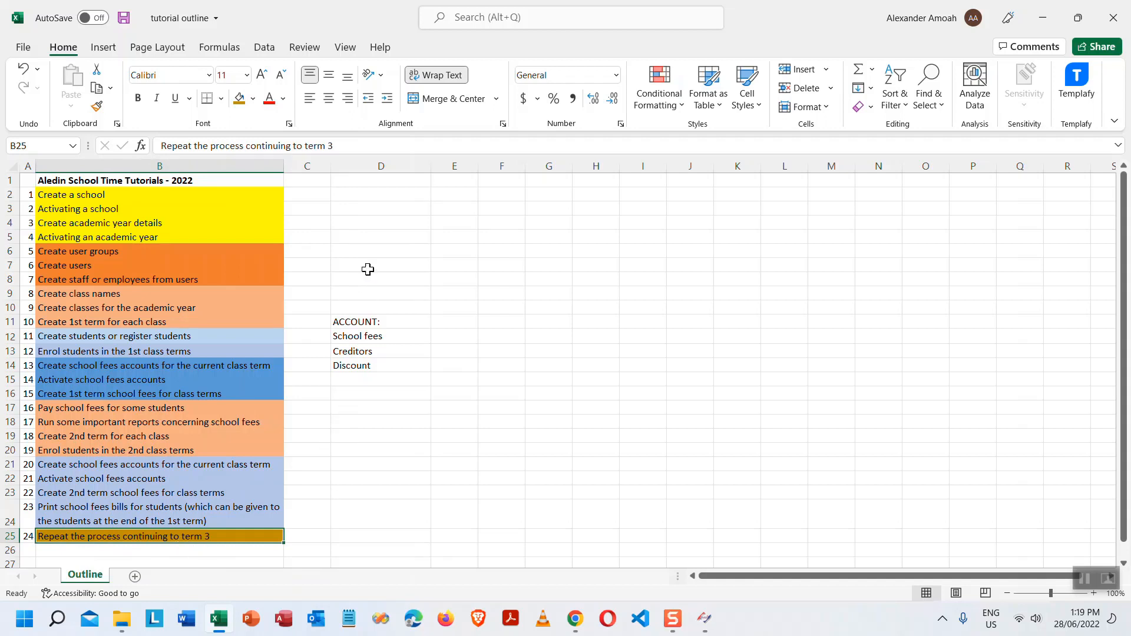
pyautogui.doubleClick(769, 13)
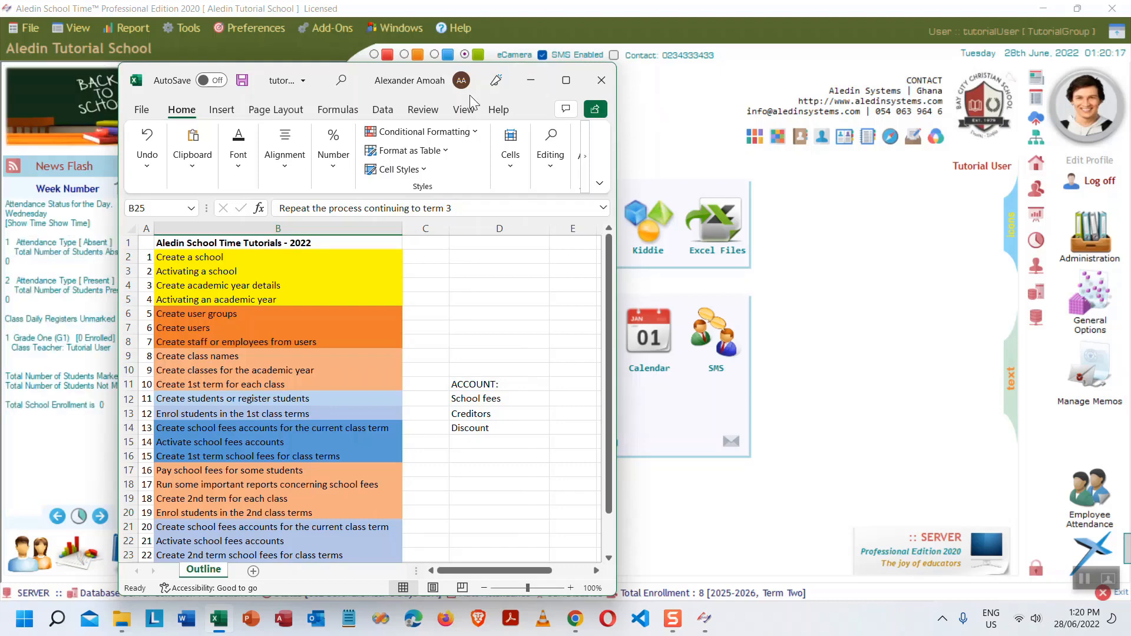
# - Save the tutorial outline workbook and close Excel
pyautogui.click(600, 86)
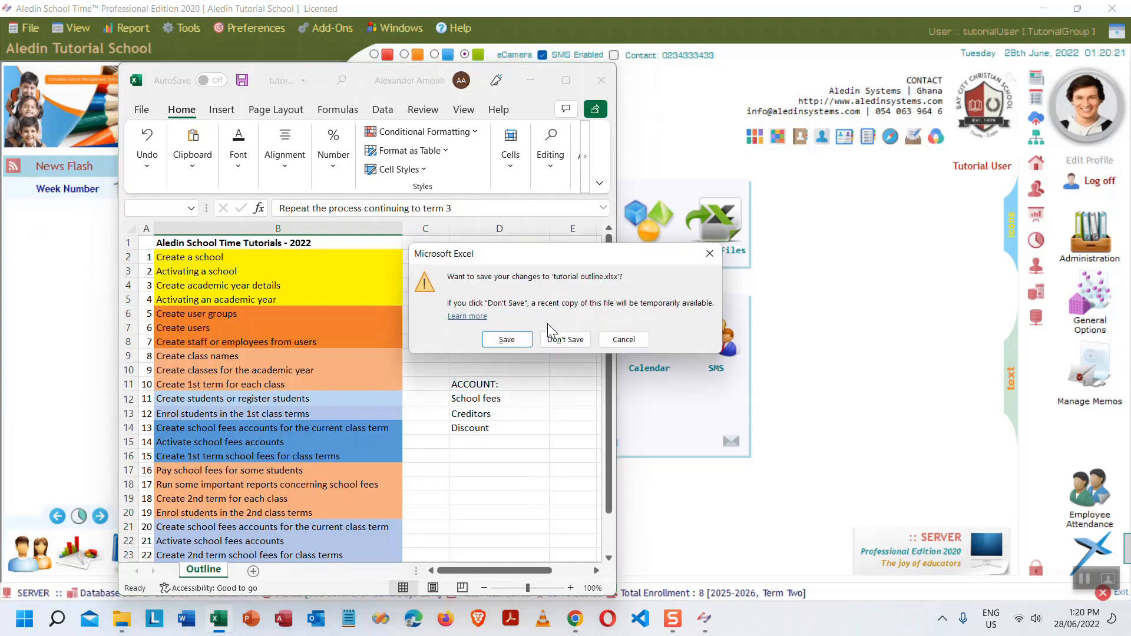
pyautogui.click(505, 336)
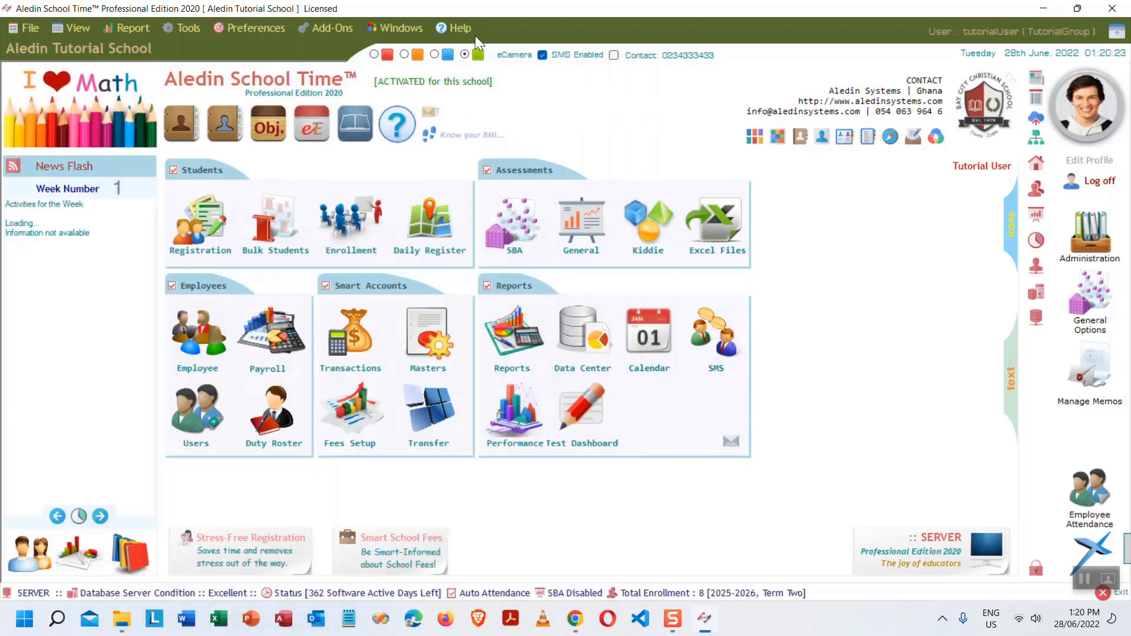
pyautogui.click(458, 27)
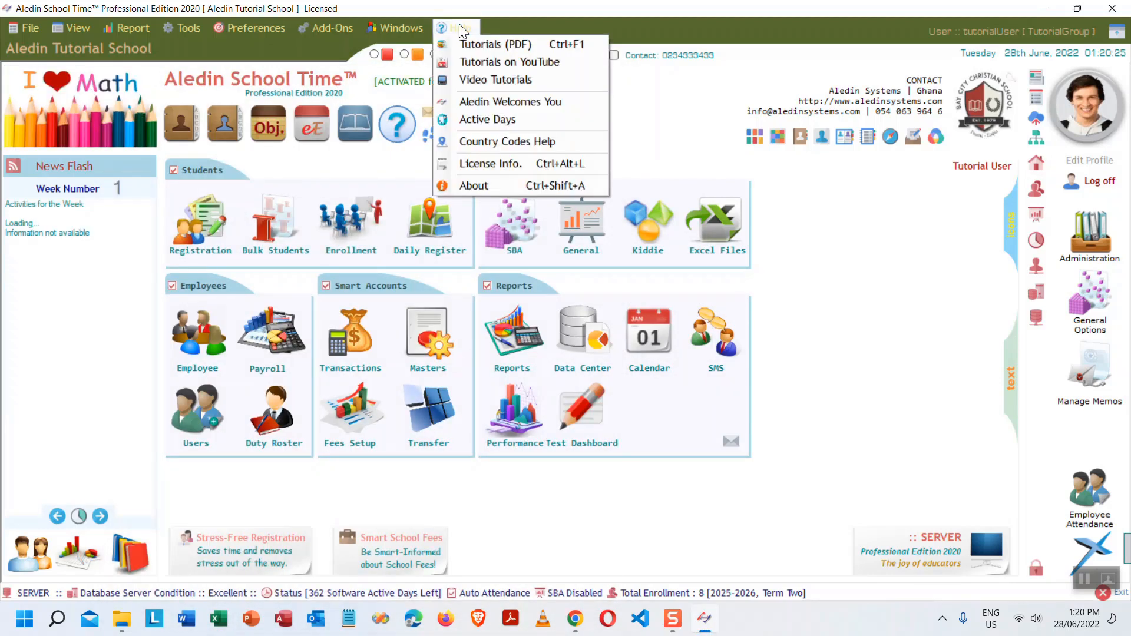
# - Open the video tutorials, sample Create Subjects and Payroll, then play Introduction
pyautogui.click(724, 112)
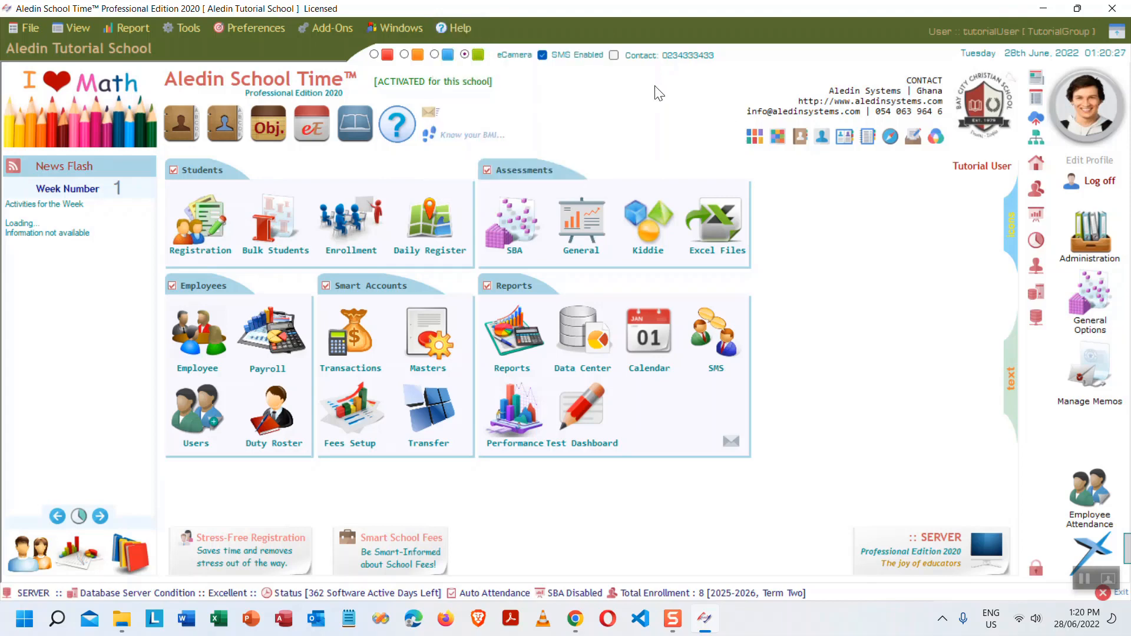
pyautogui.click(398, 134)
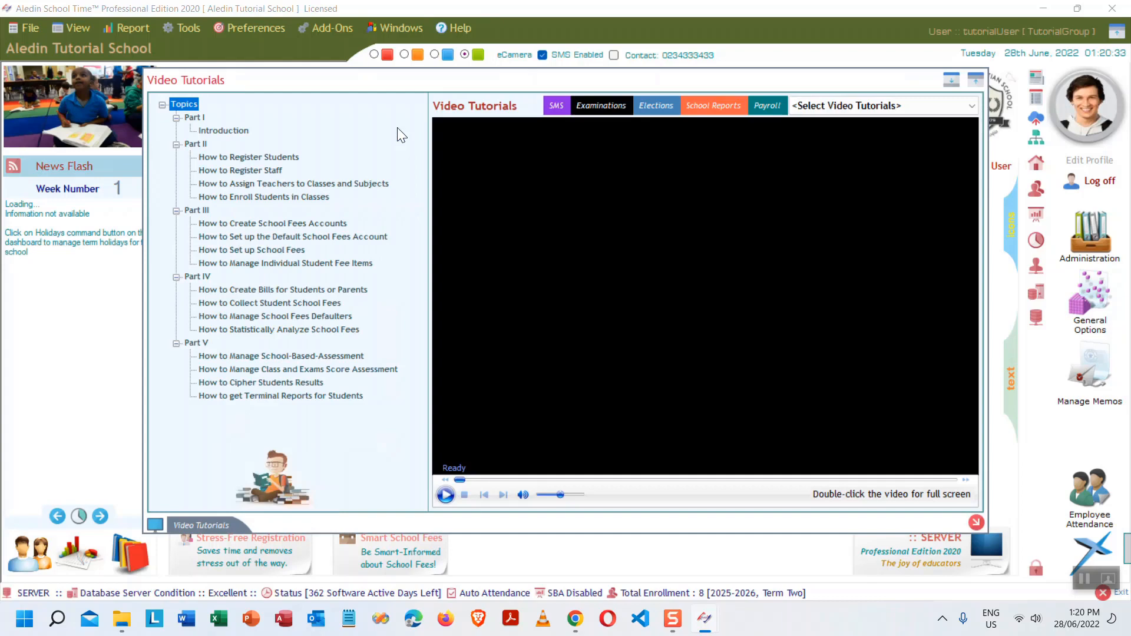
pyautogui.click(952, 111)
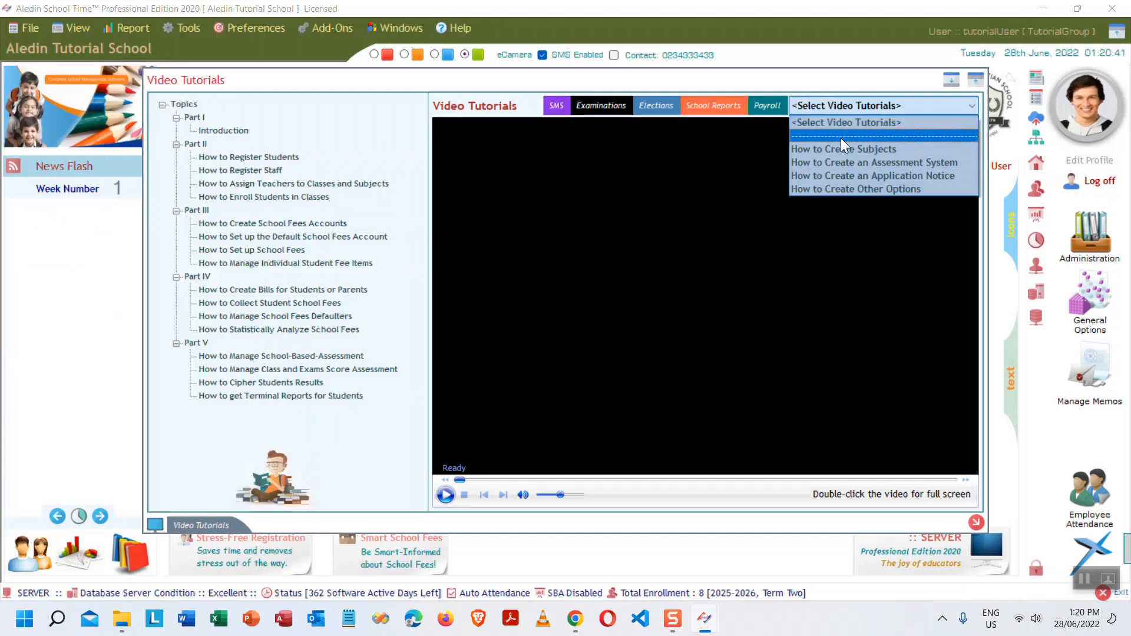
pyautogui.click(877, 149)
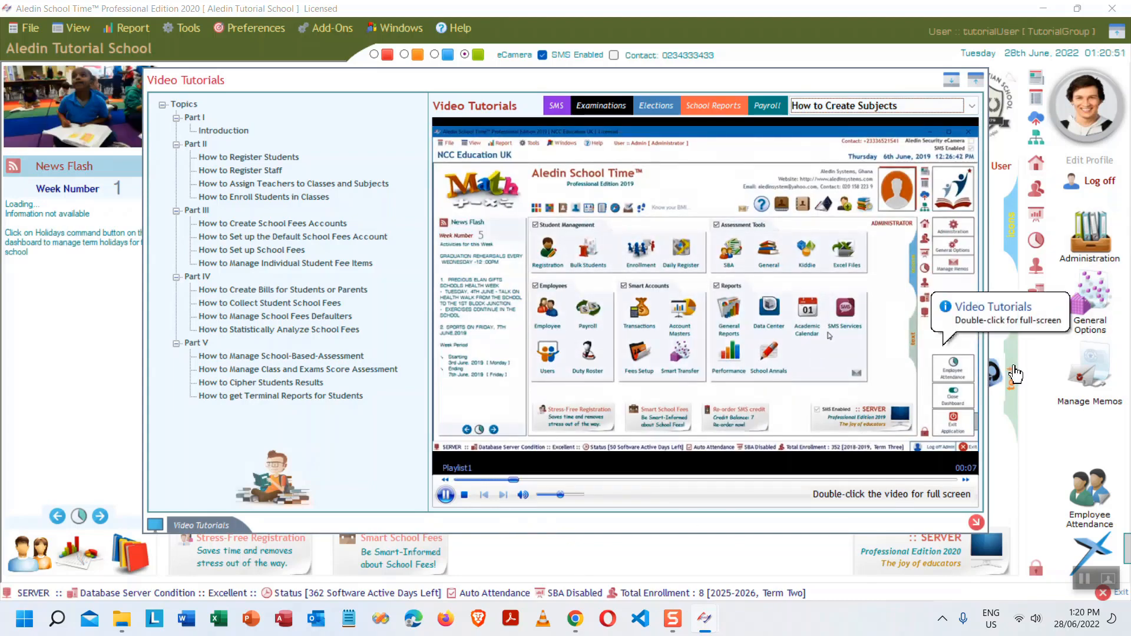
pyautogui.click(546, 496)
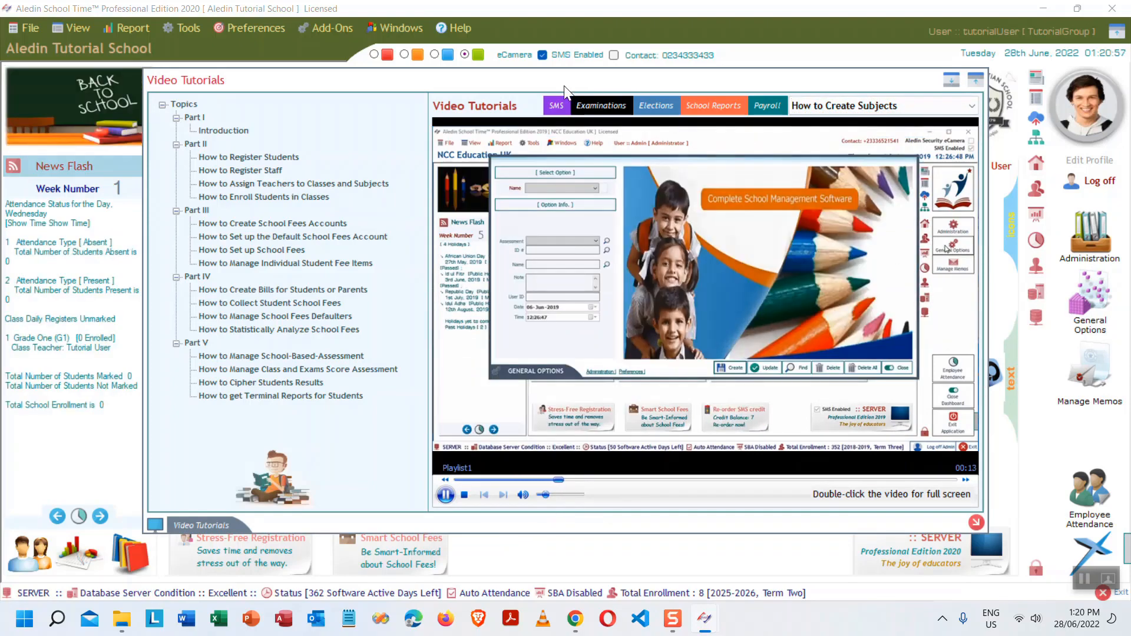
pyautogui.click(556, 105)
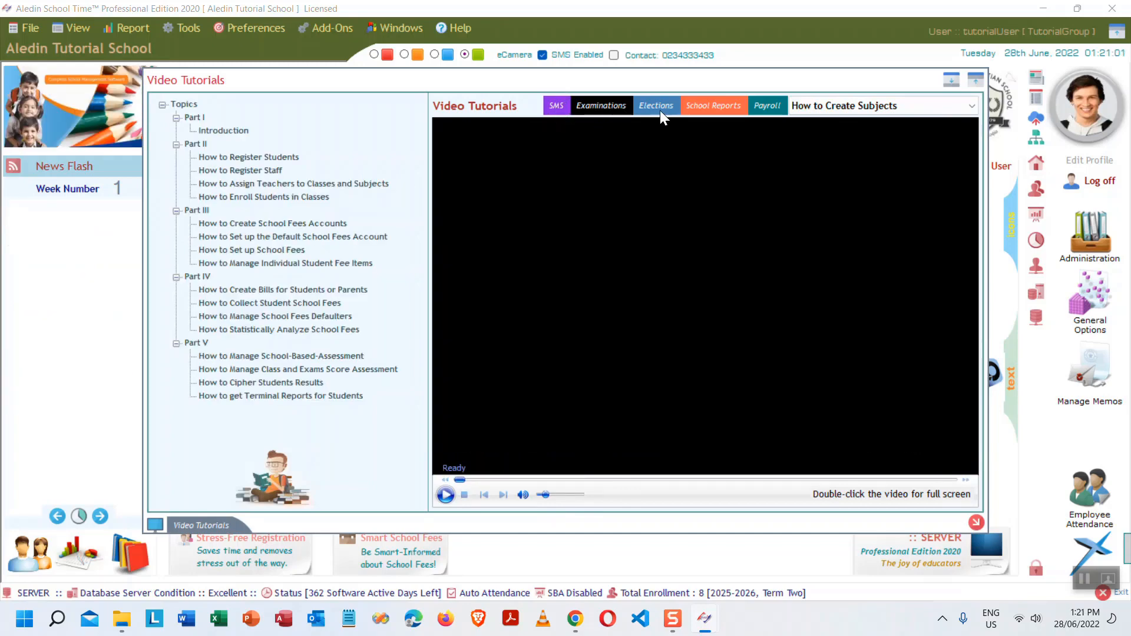
pyautogui.click(775, 108)
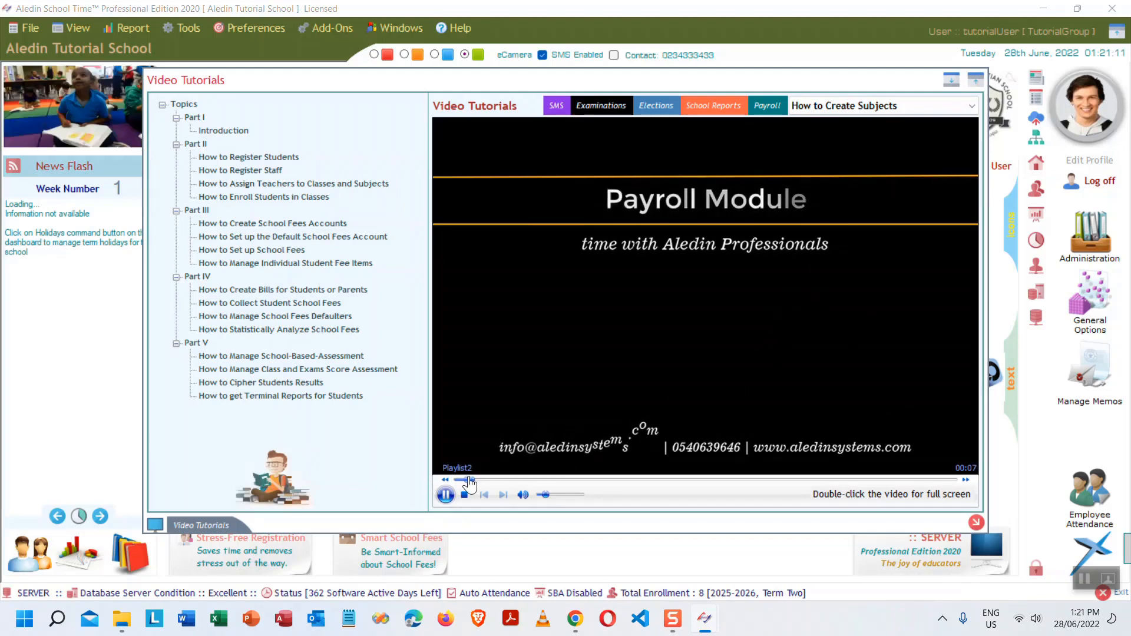
pyautogui.doubleClick(230, 131)
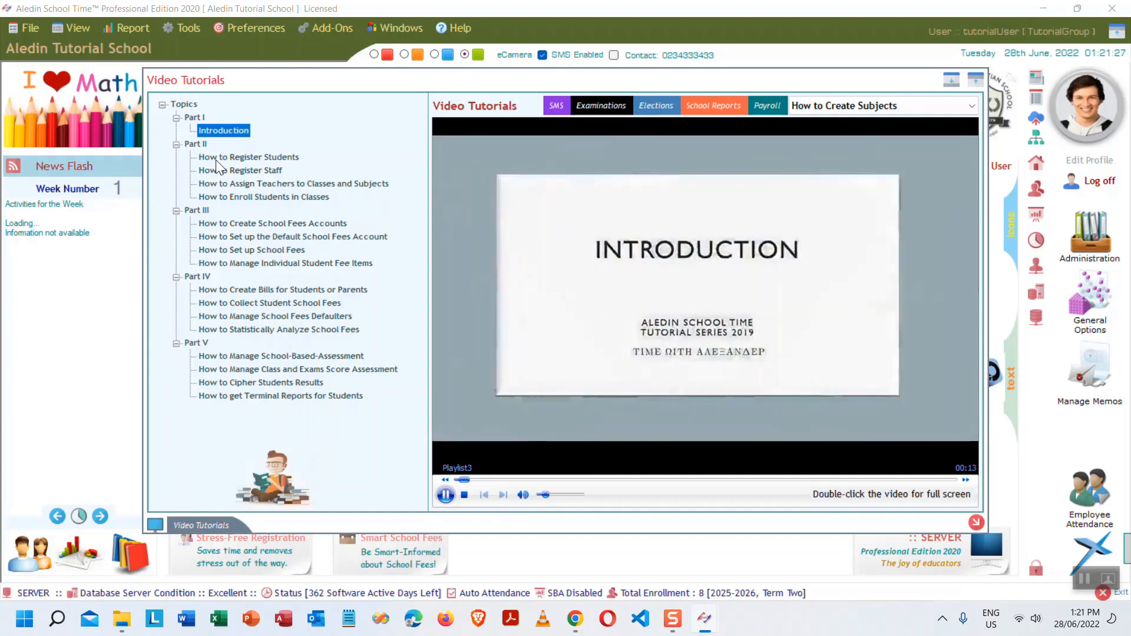
# - Sample the student registration, staff, teacher assignment, enrolment and fees-account tutorials, skipping ahead
pyautogui.click(245, 156)
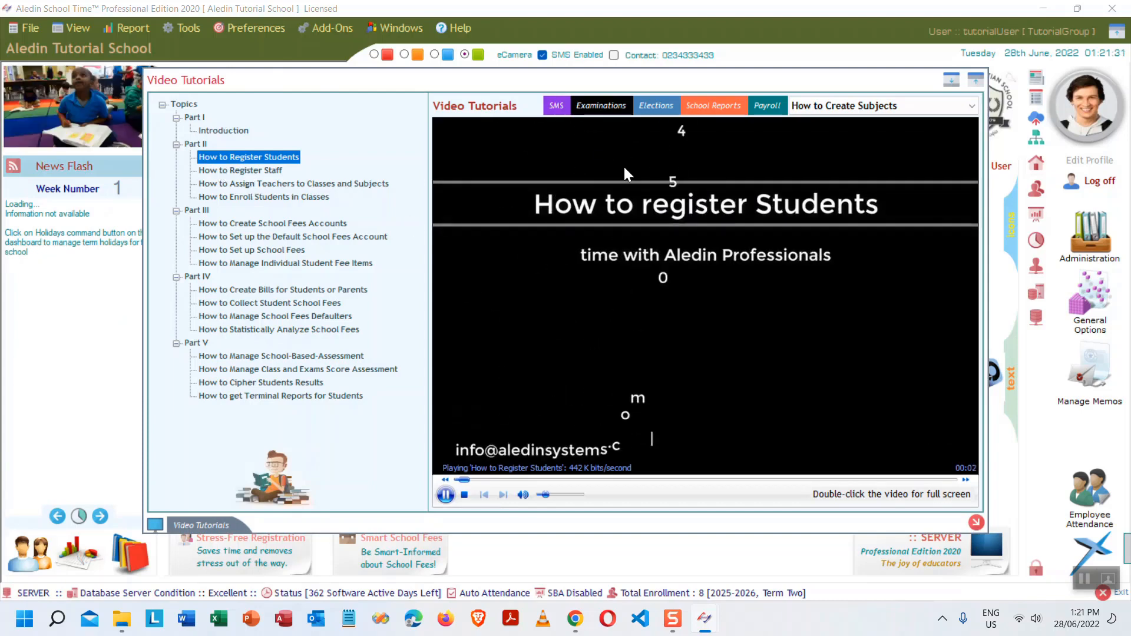
pyautogui.click(242, 170)
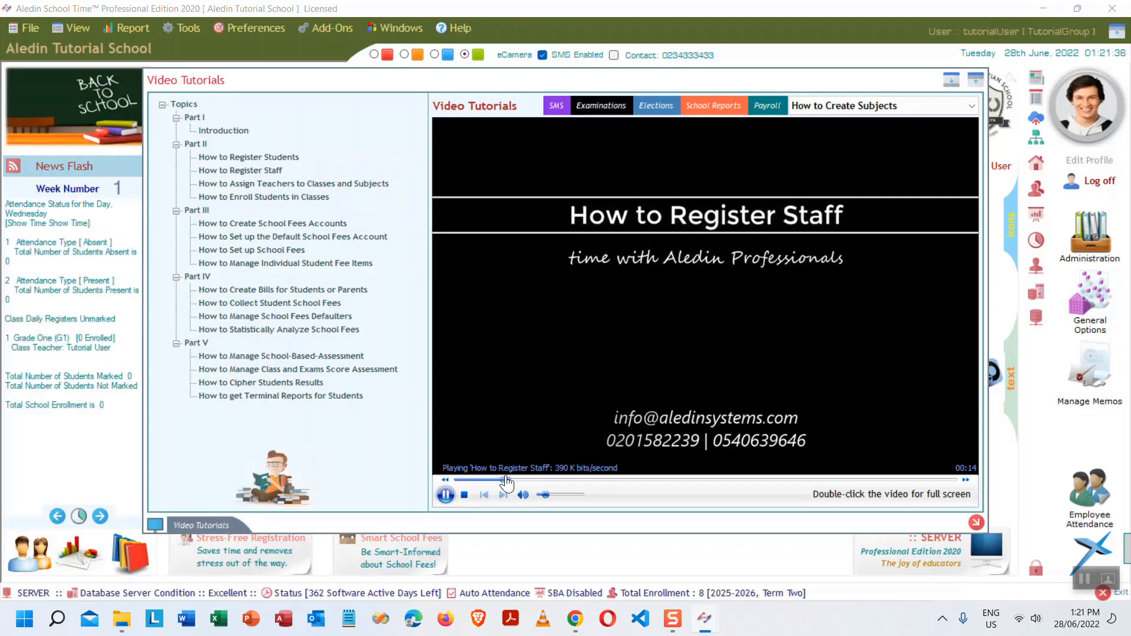
pyautogui.click(505, 480)
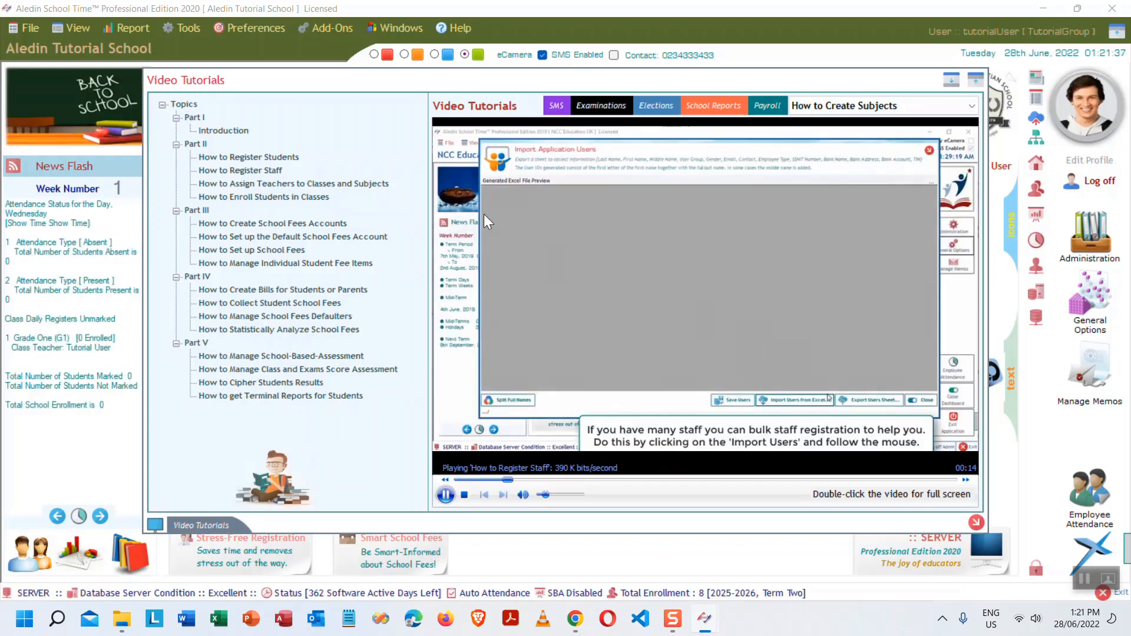
pyautogui.click(312, 182)
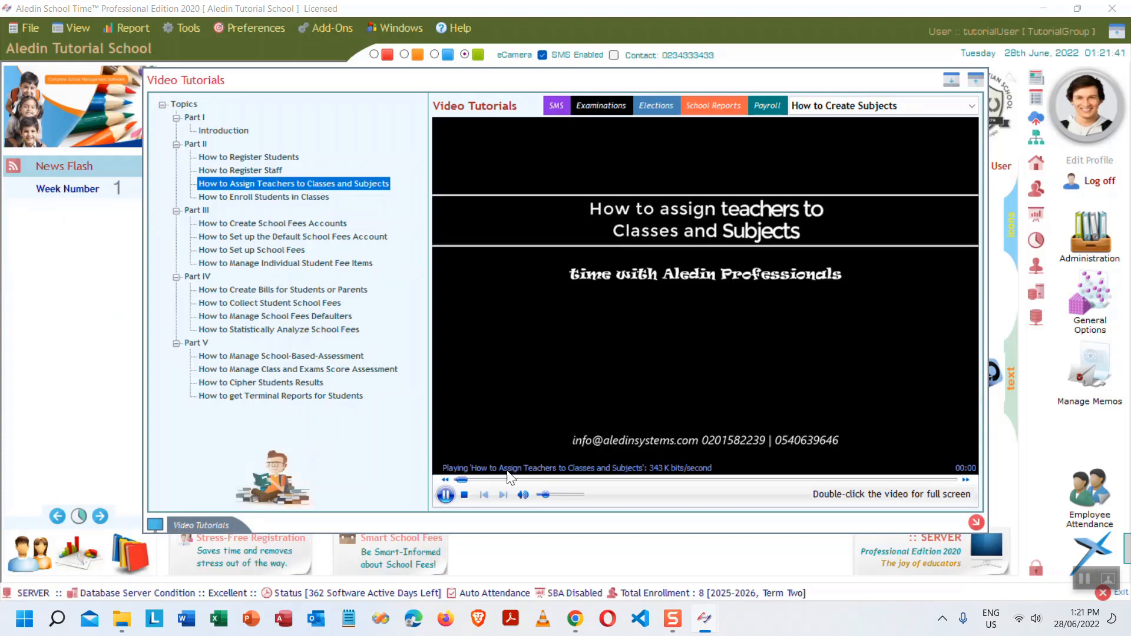
pyautogui.click(610, 480)
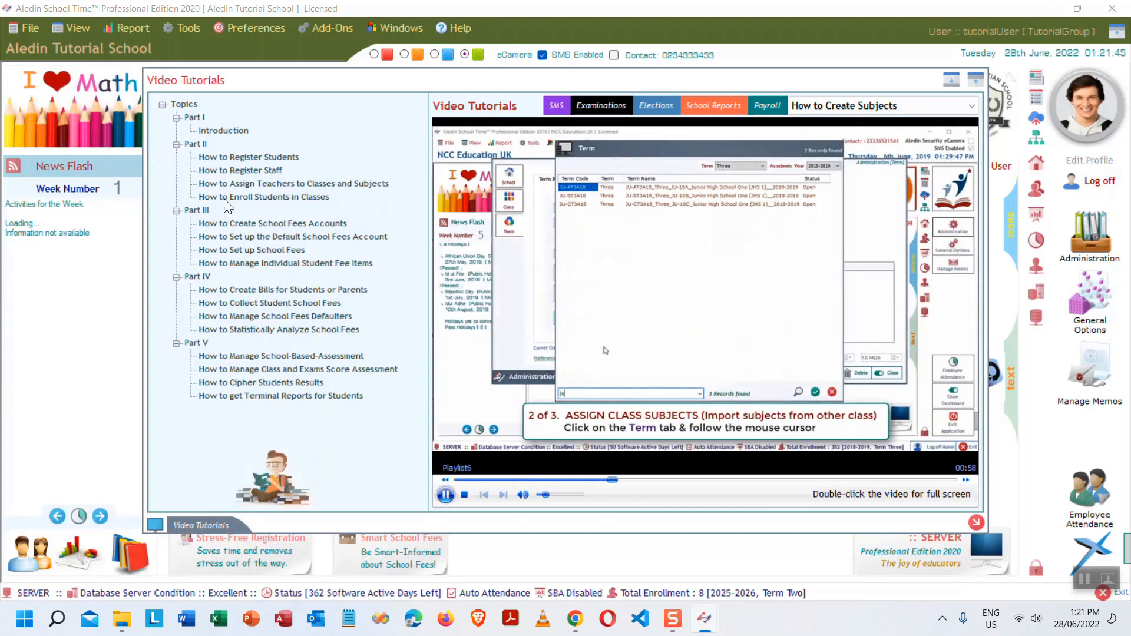
pyautogui.click(242, 196)
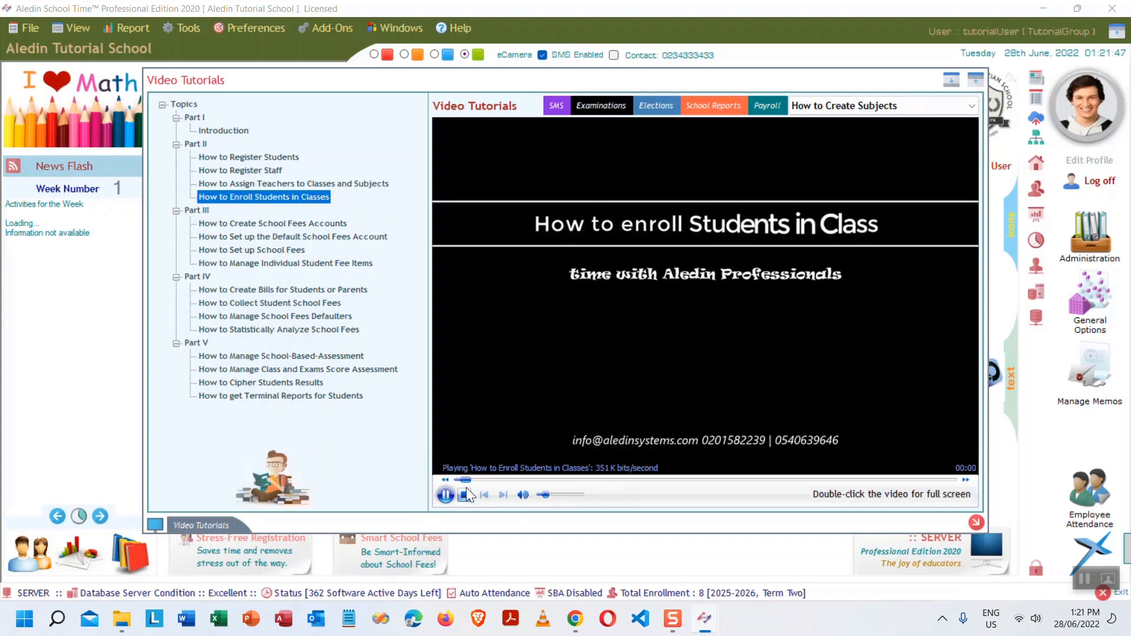
pyautogui.moveTo(463, 480); pyautogui.dragTo(551, 480)
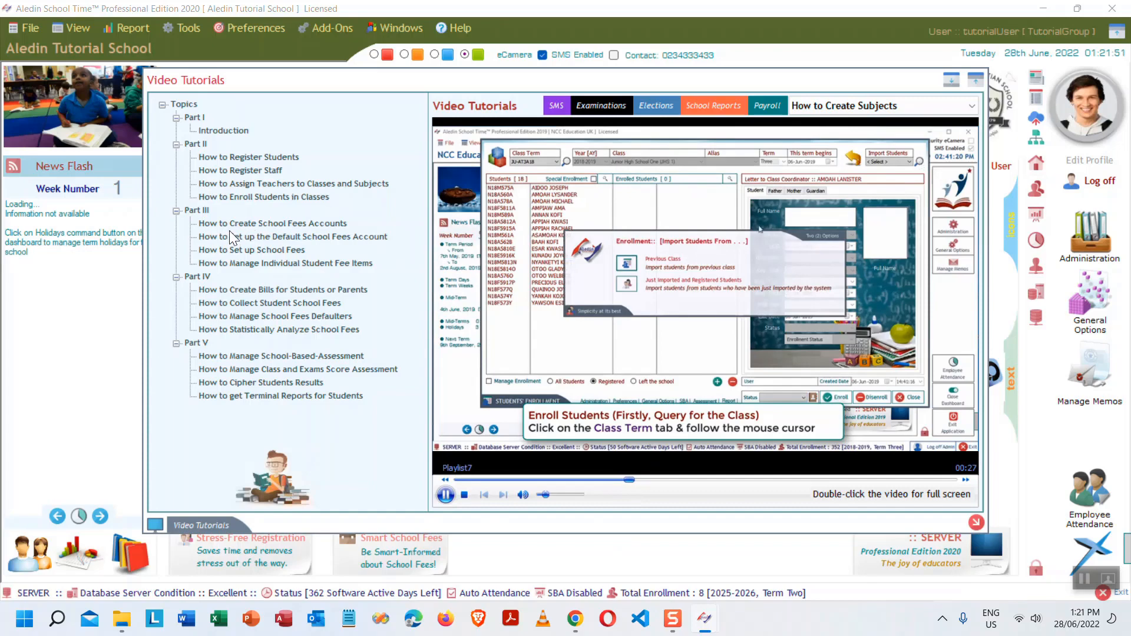
pyautogui.click(285, 222)
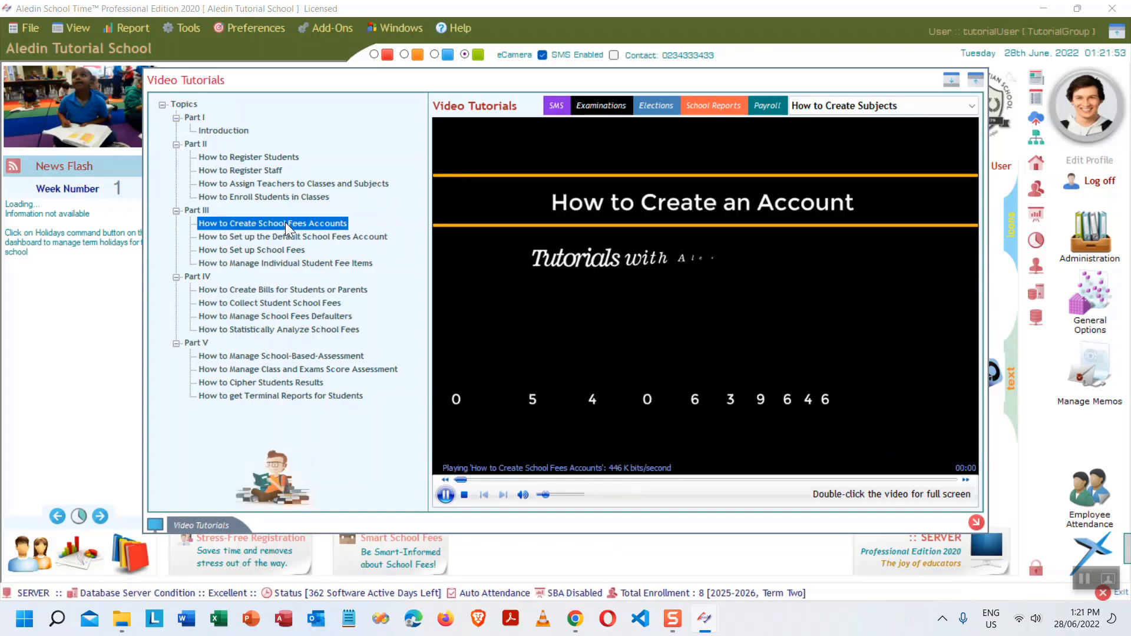
pyautogui.click(626, 480)
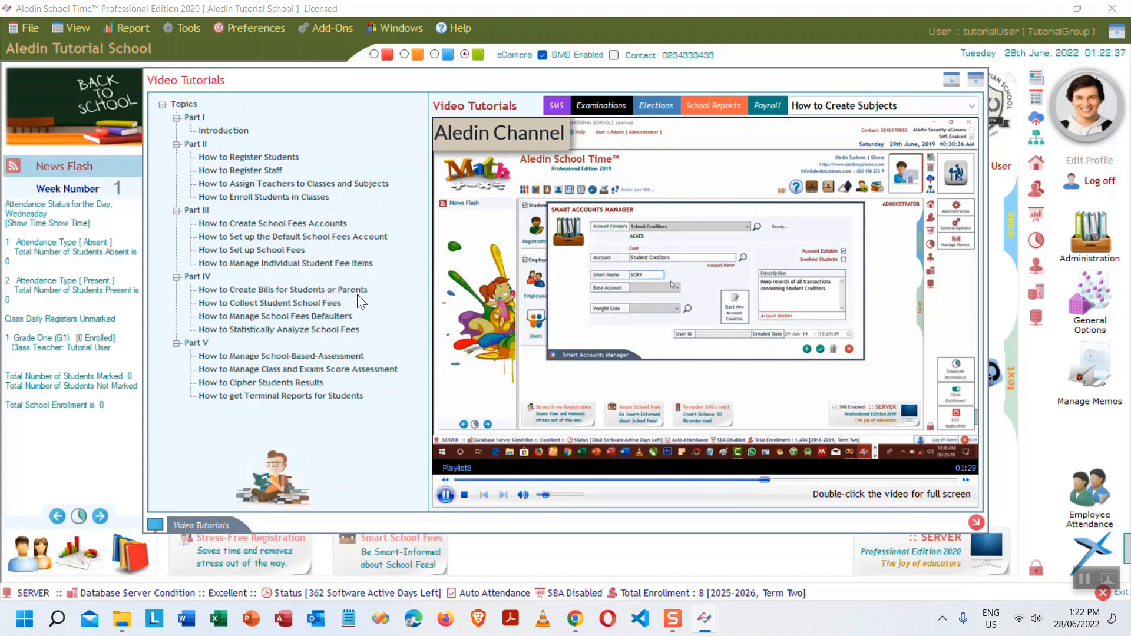
# - Expand the Part V tutorials group and close the Video Tutorials window
pyautogui.doubleClick(201, 353)
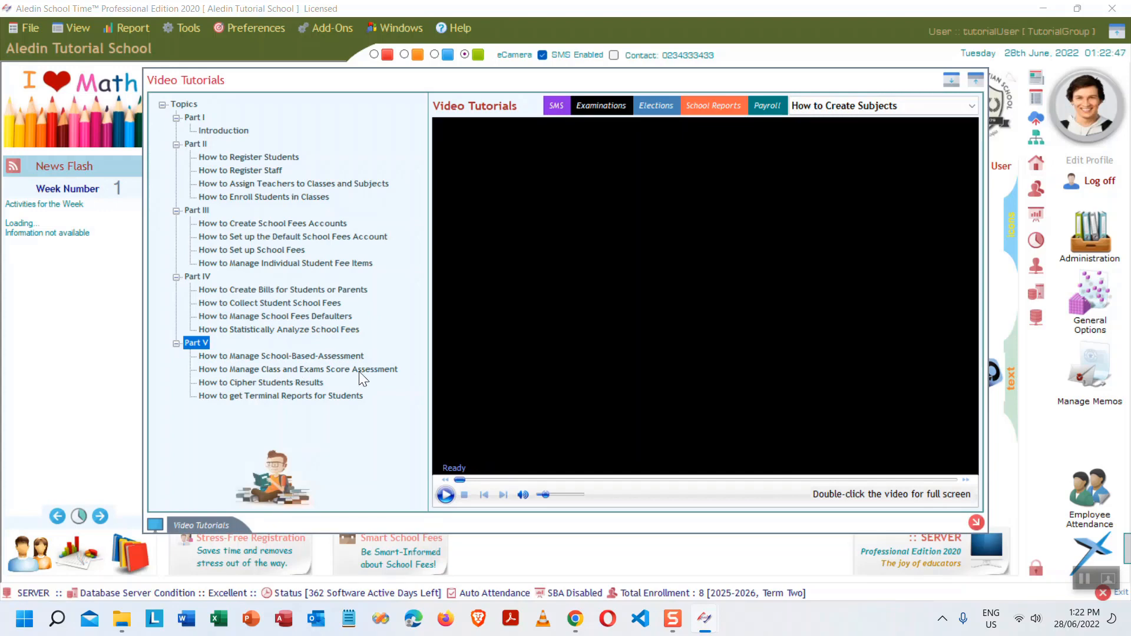
pyautogui.click(975, 522)
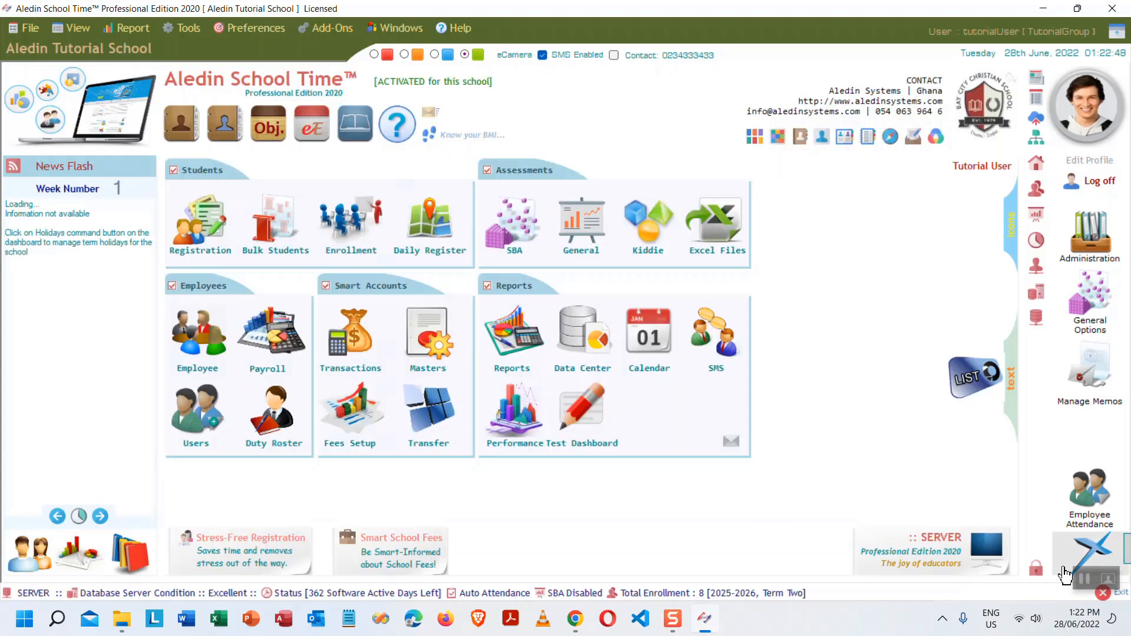
pyautogui.click(1107, 576)
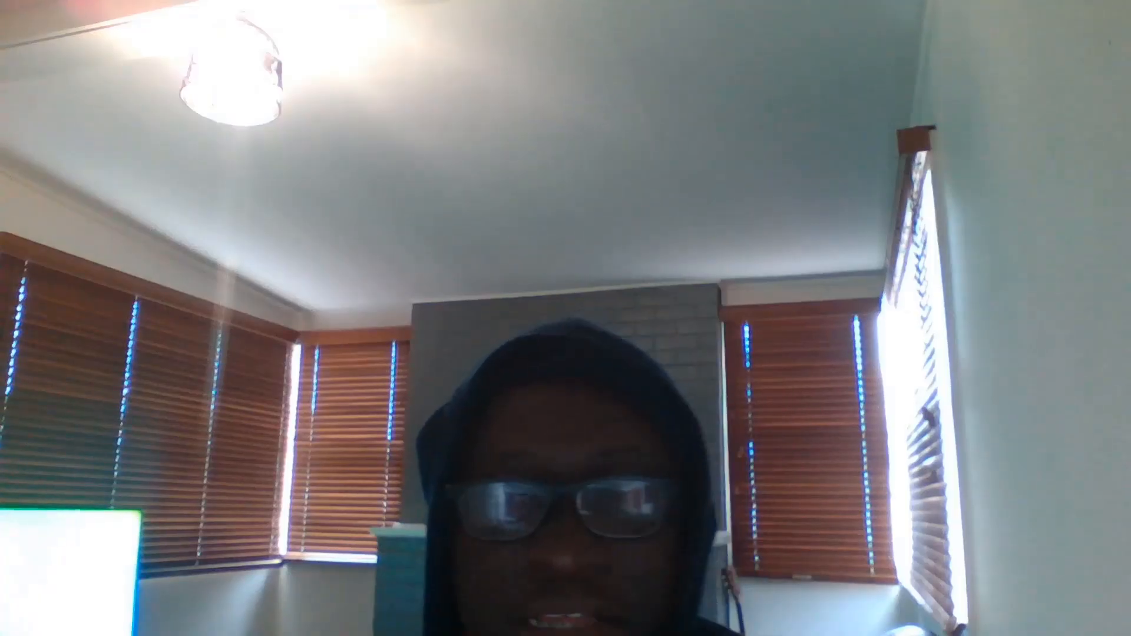